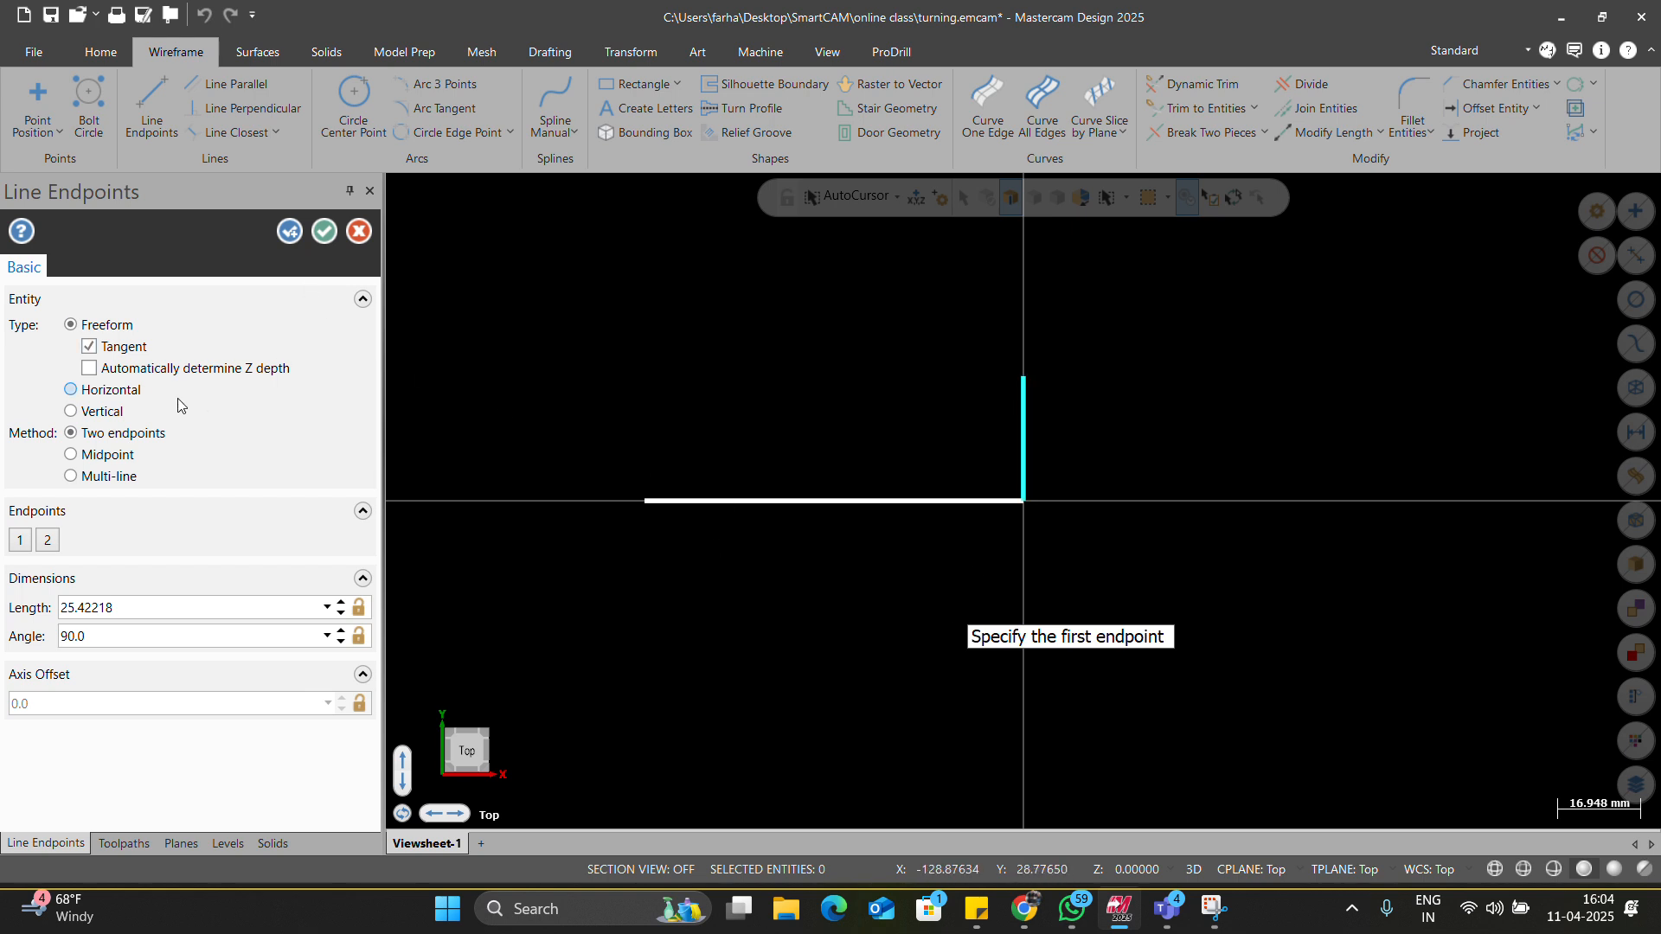
# Finish the vertical end line and check the part drawing for its dimensions.
pyautogui.click(324, 231)
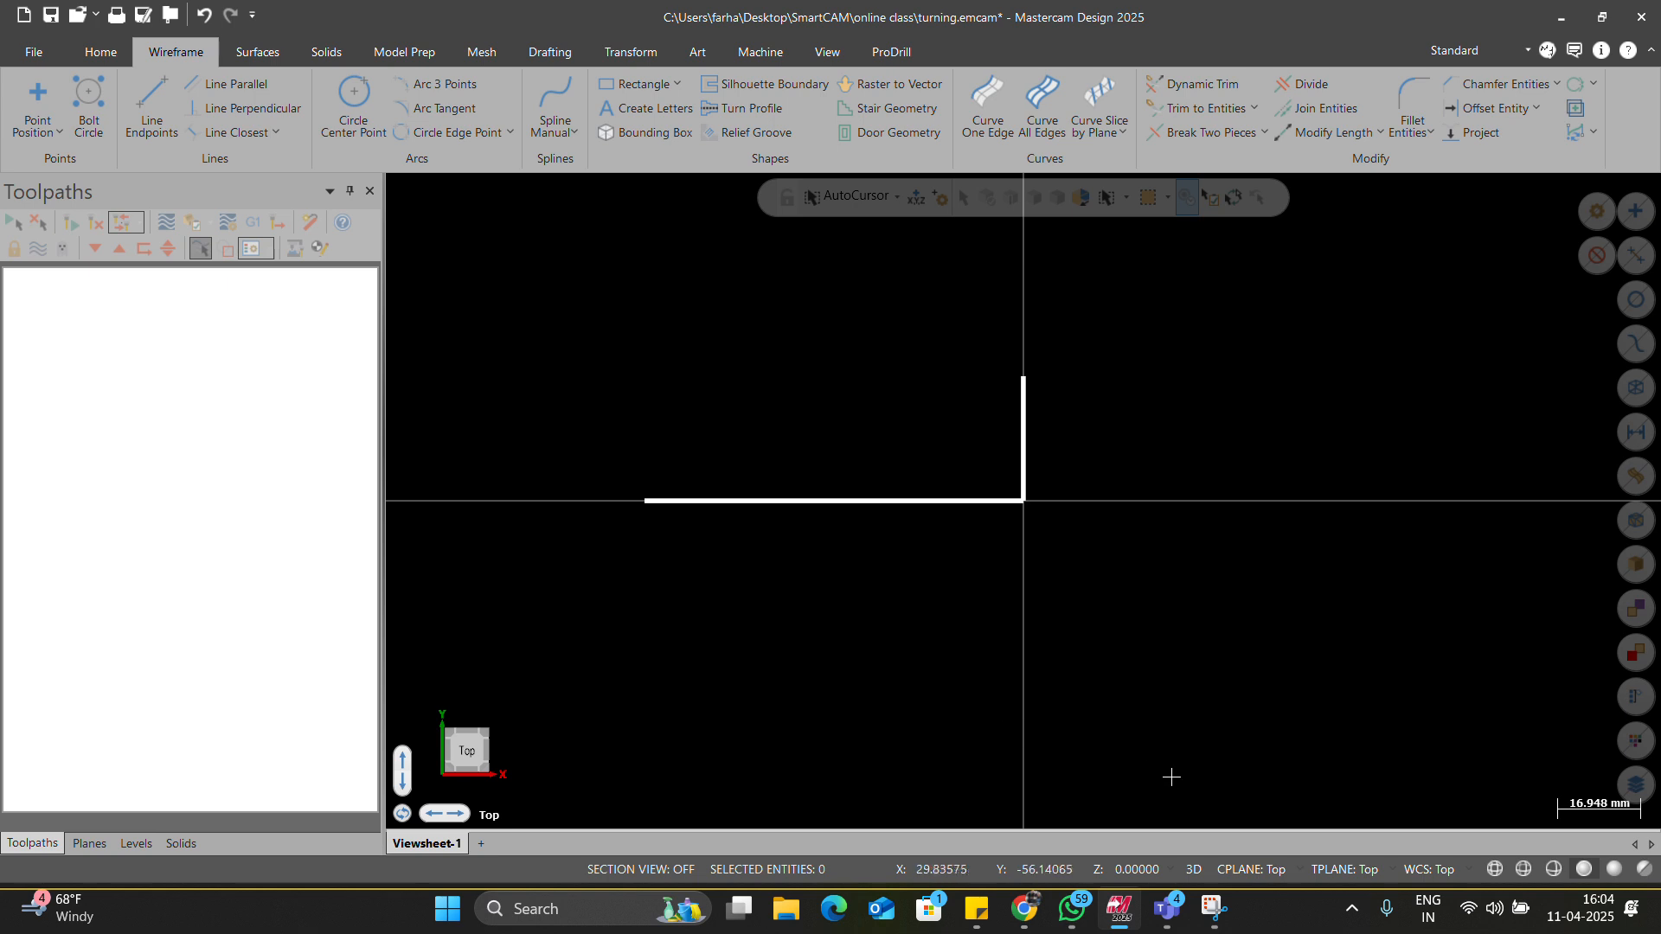
pyautogui.click(1078, 908)
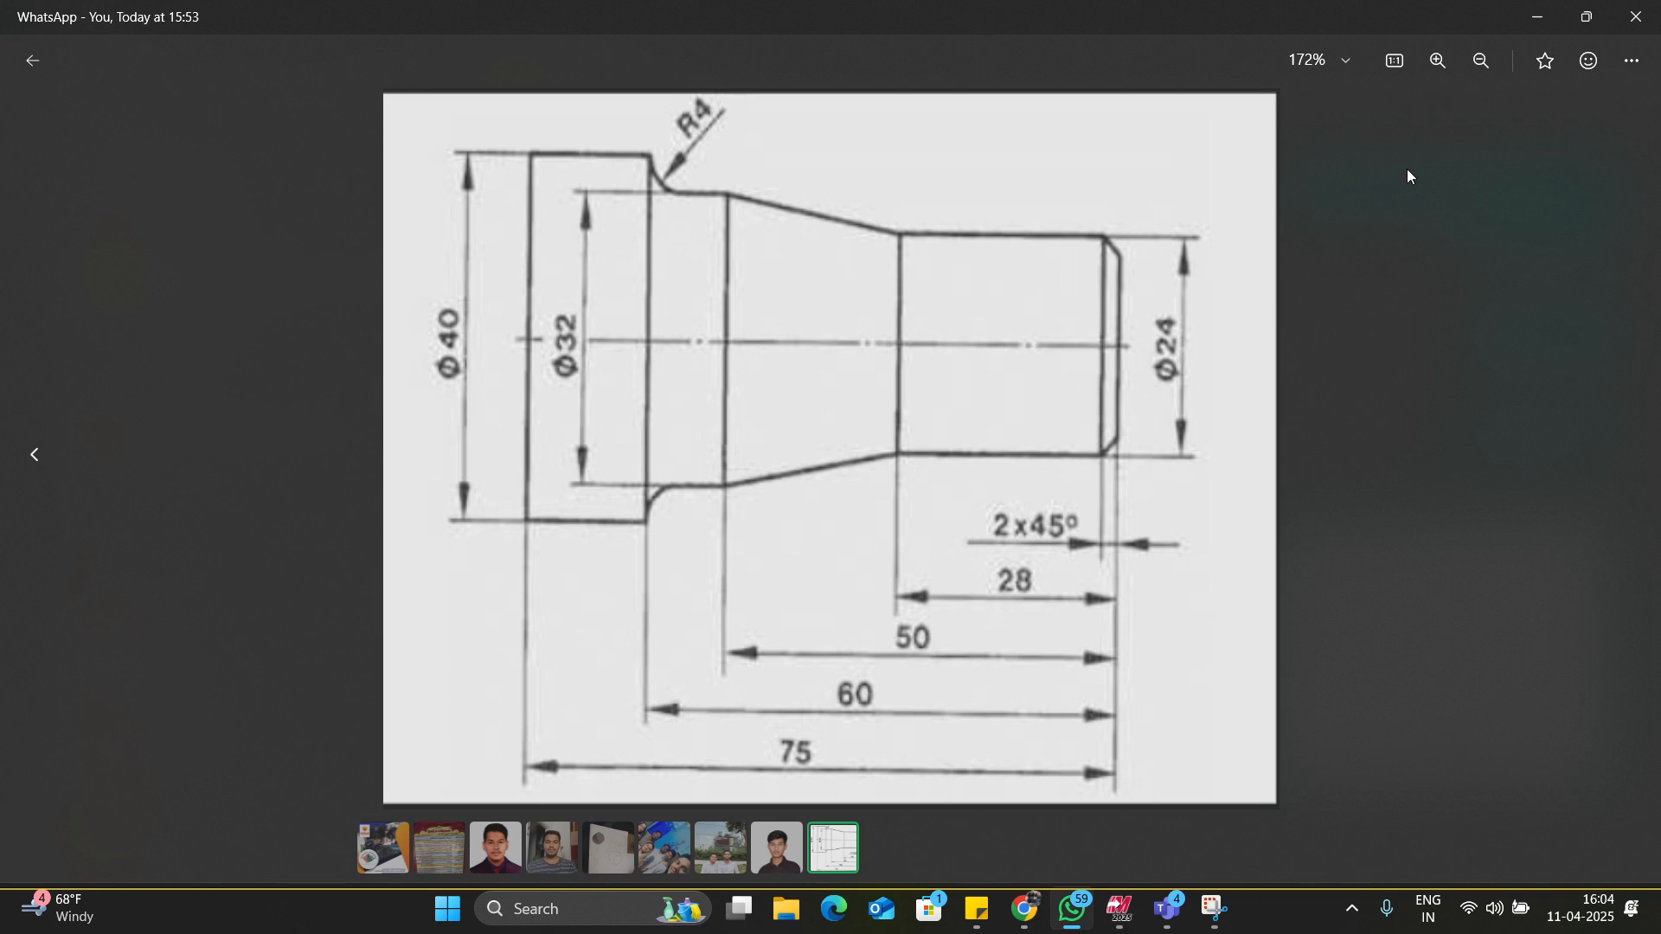
pyautogui.click(1517, 15)
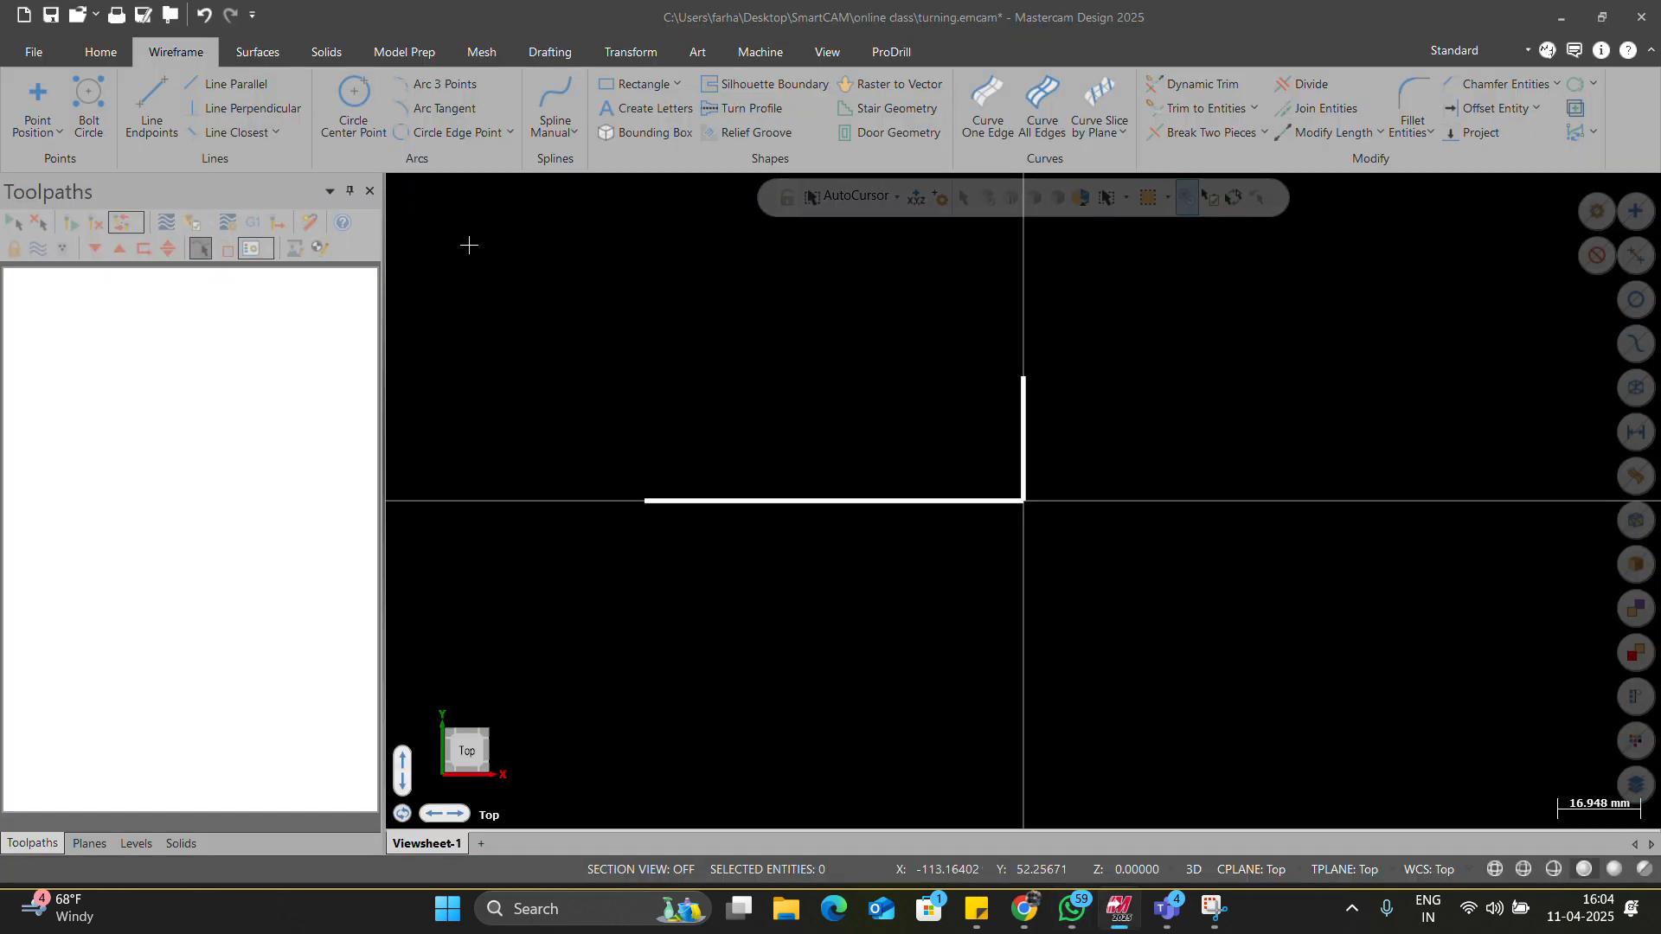
# Add a parallel line 12 mm above the bottom line.
pyautogui.click(260, 84)
pyautogui.click(938, 500)
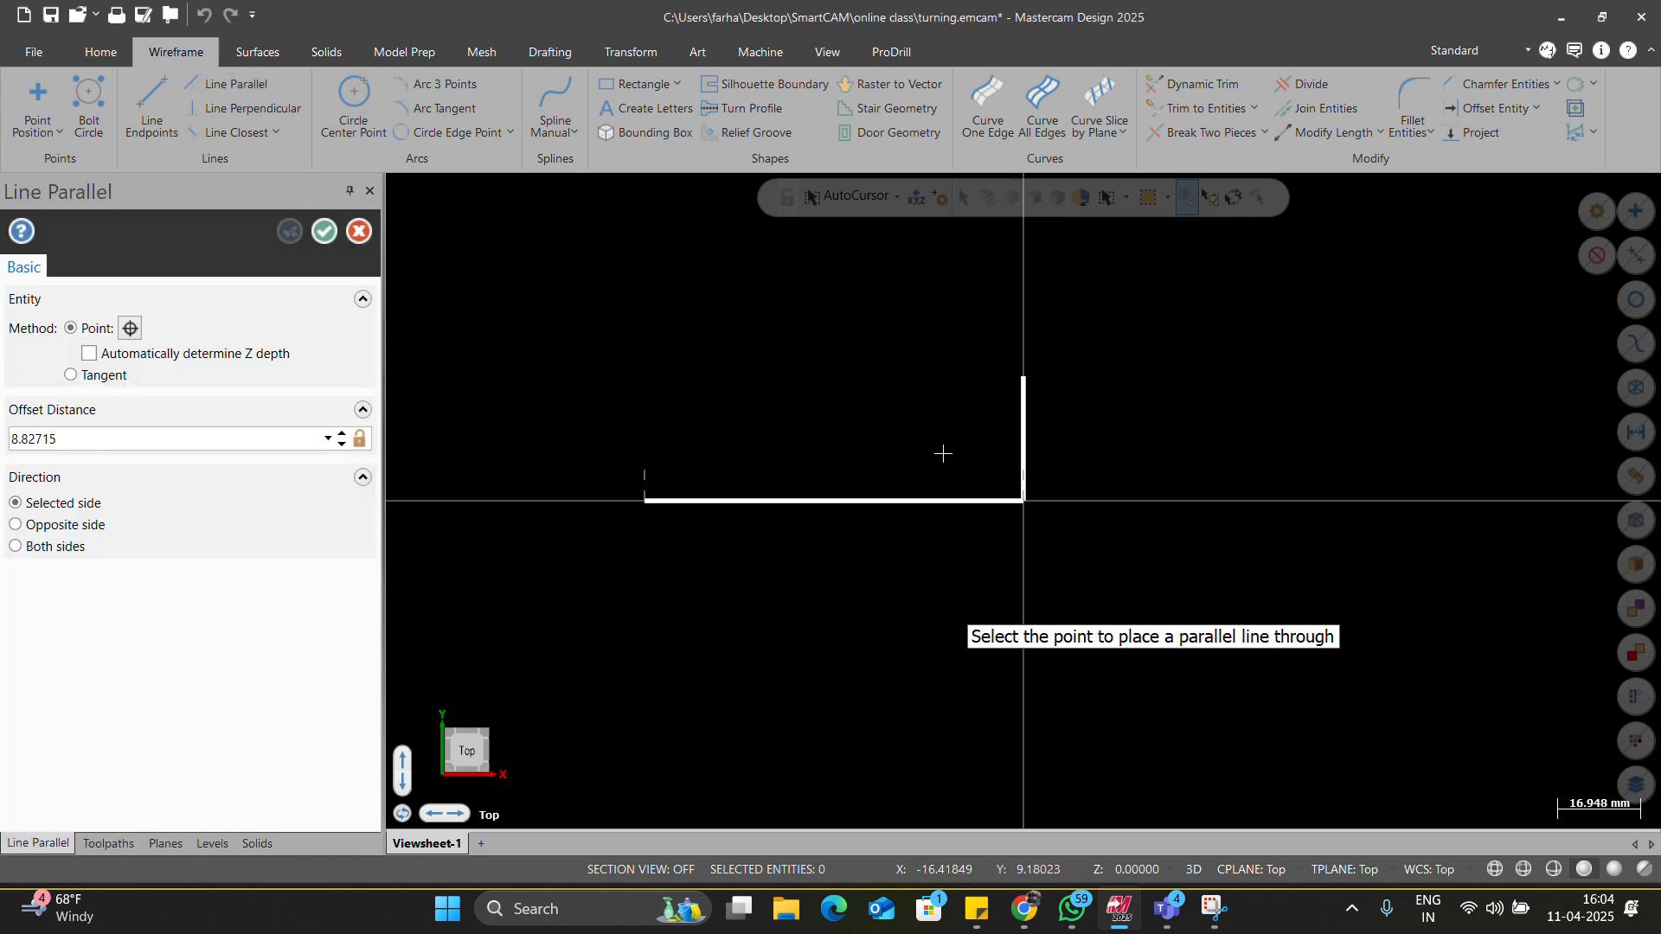
pyautogui.click(944, 437)
pyautogui.write('12')
pyautogui.press('Return')
pyautogui.press('Return')
# Offset the end-face line to the left by 28 mm and 50 mm.
pyautogui.hotkey('alt', 'Tab')
pyautogui.hotkey('alt', 'Tab')
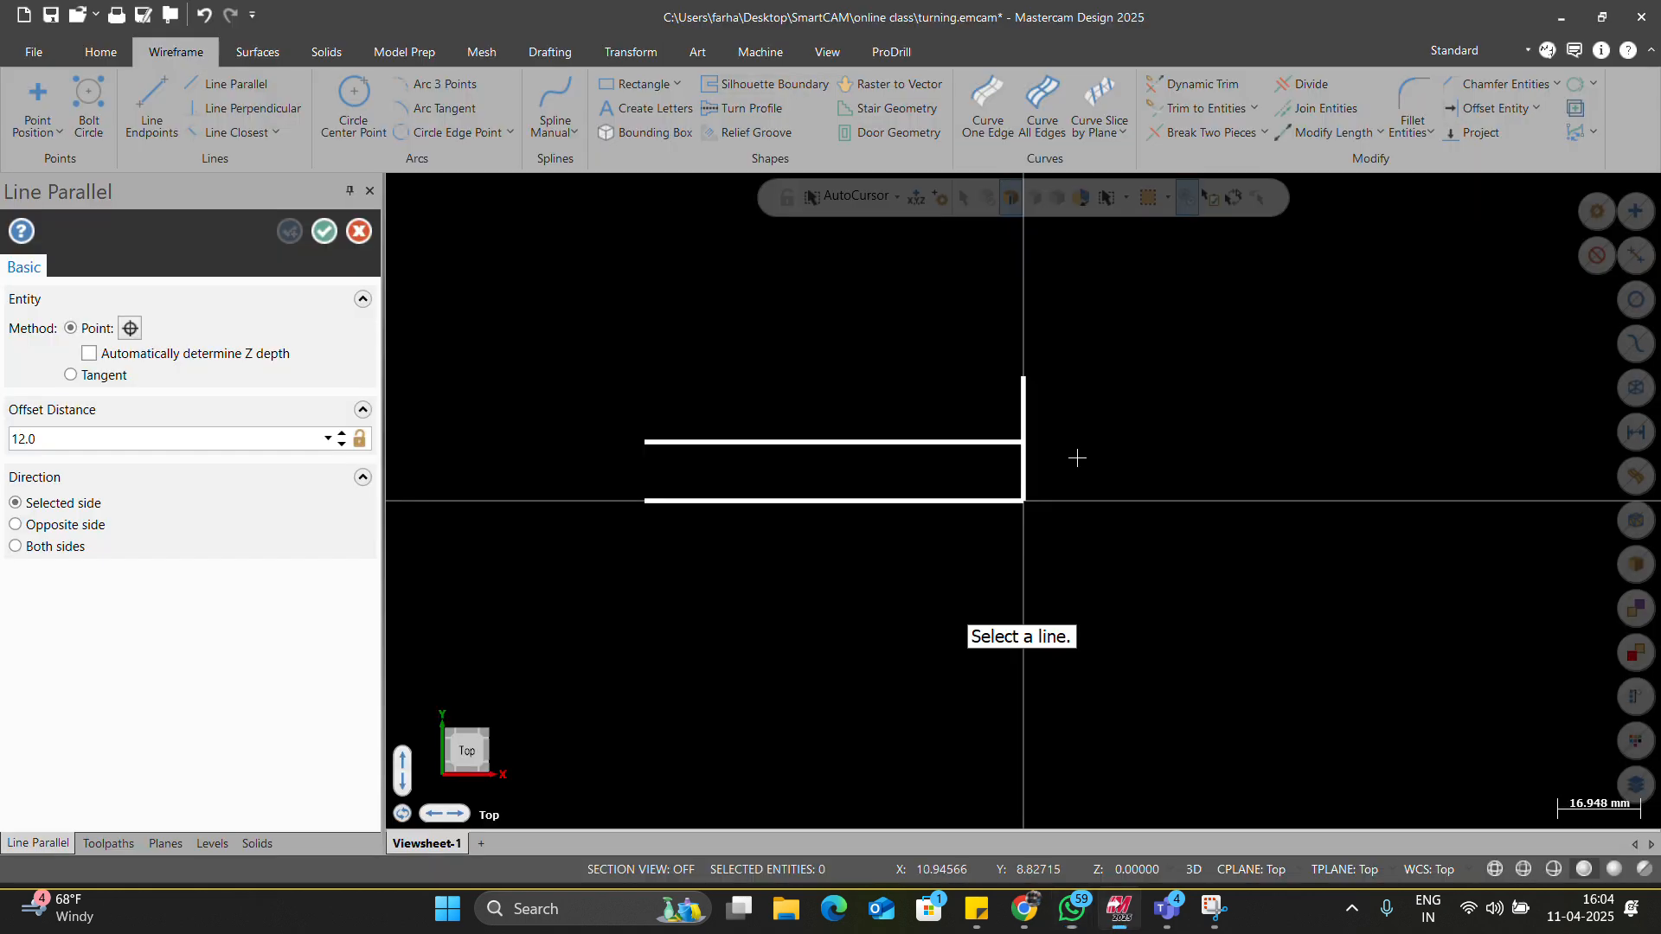
pyautogui.click(1023, 439)
pyautogui.write('28')
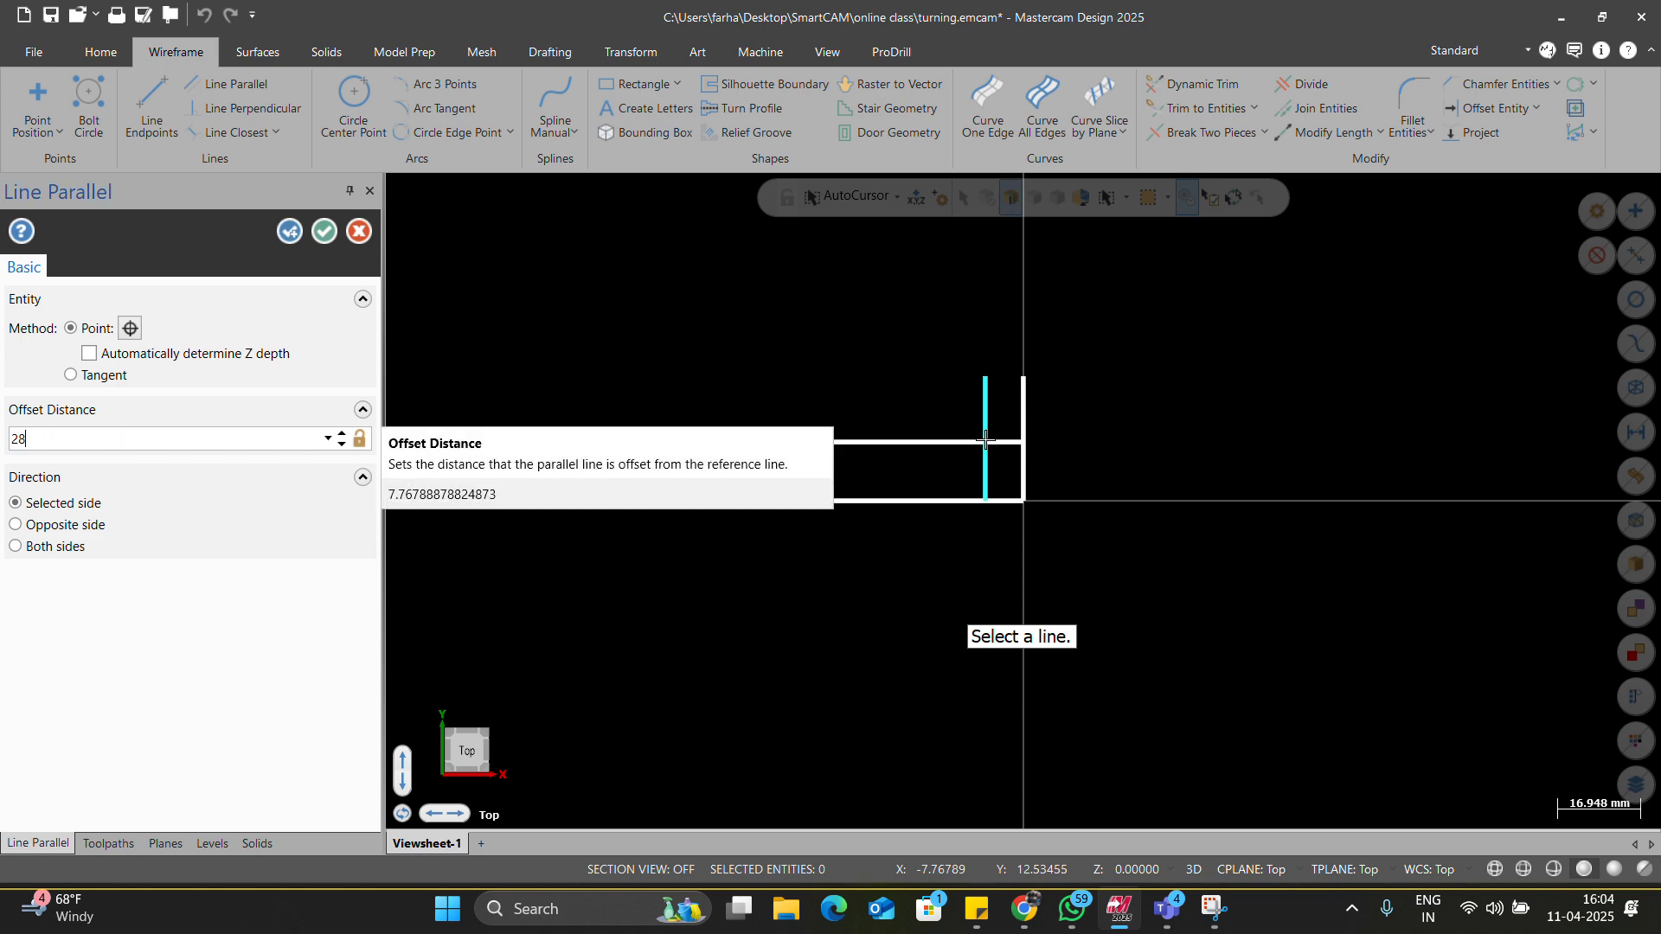
pyautogui.hotkey('alt', 'Tab')
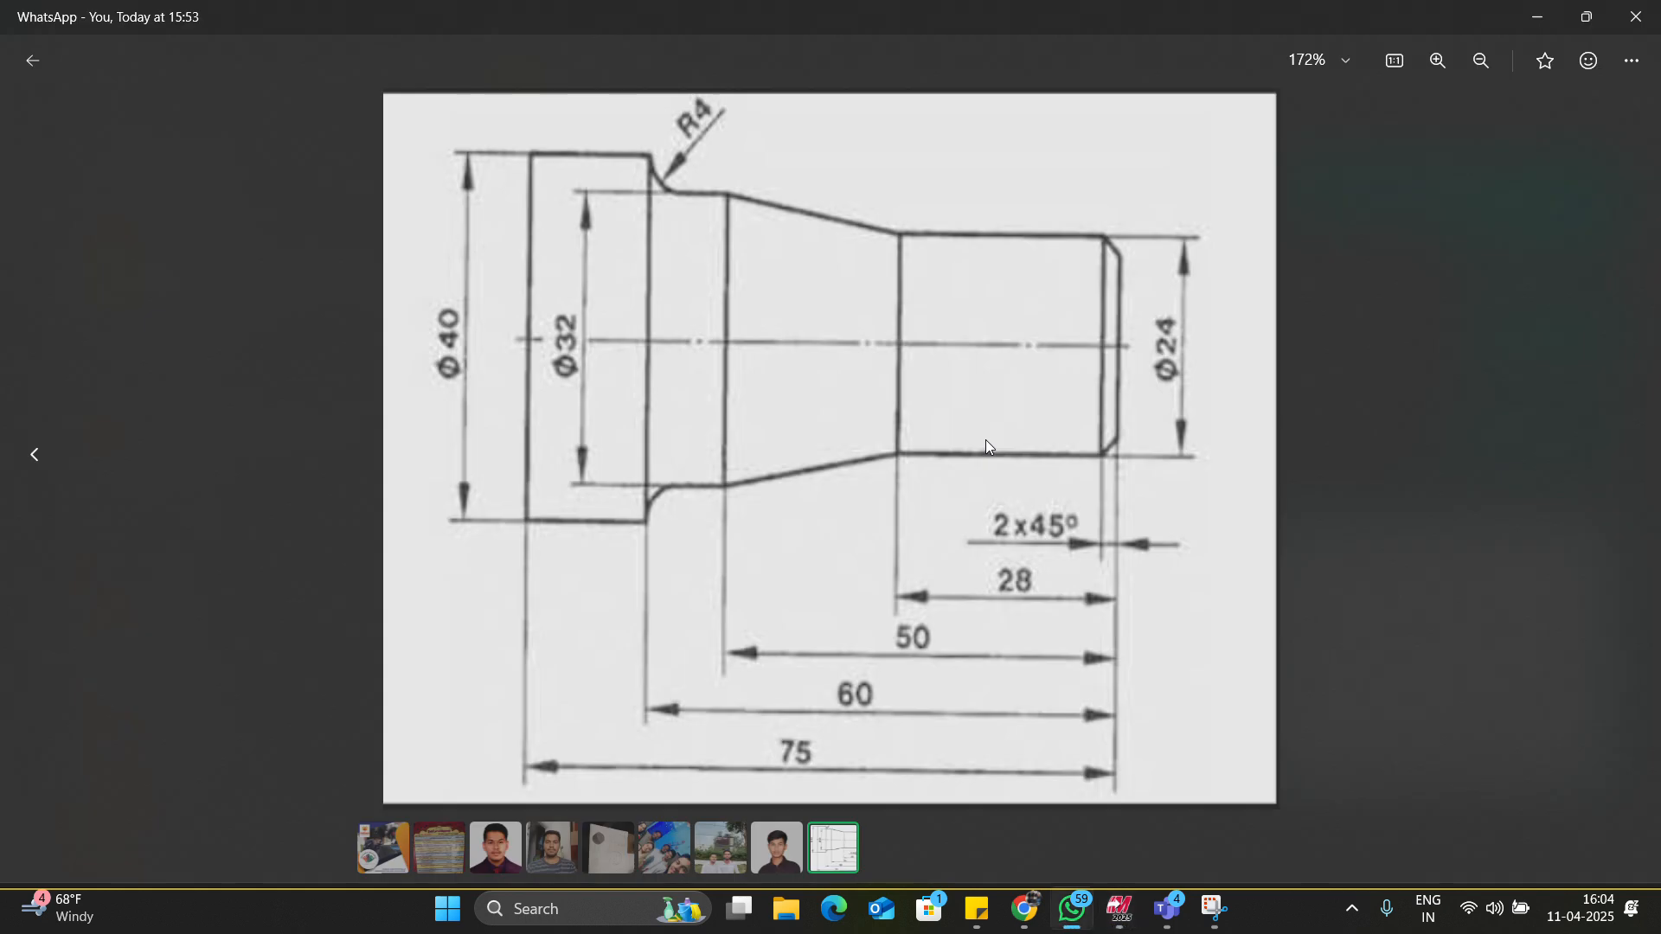
pyautogui.hotkey('alt', 'Tab')
pyautogui.click(1024, 427)
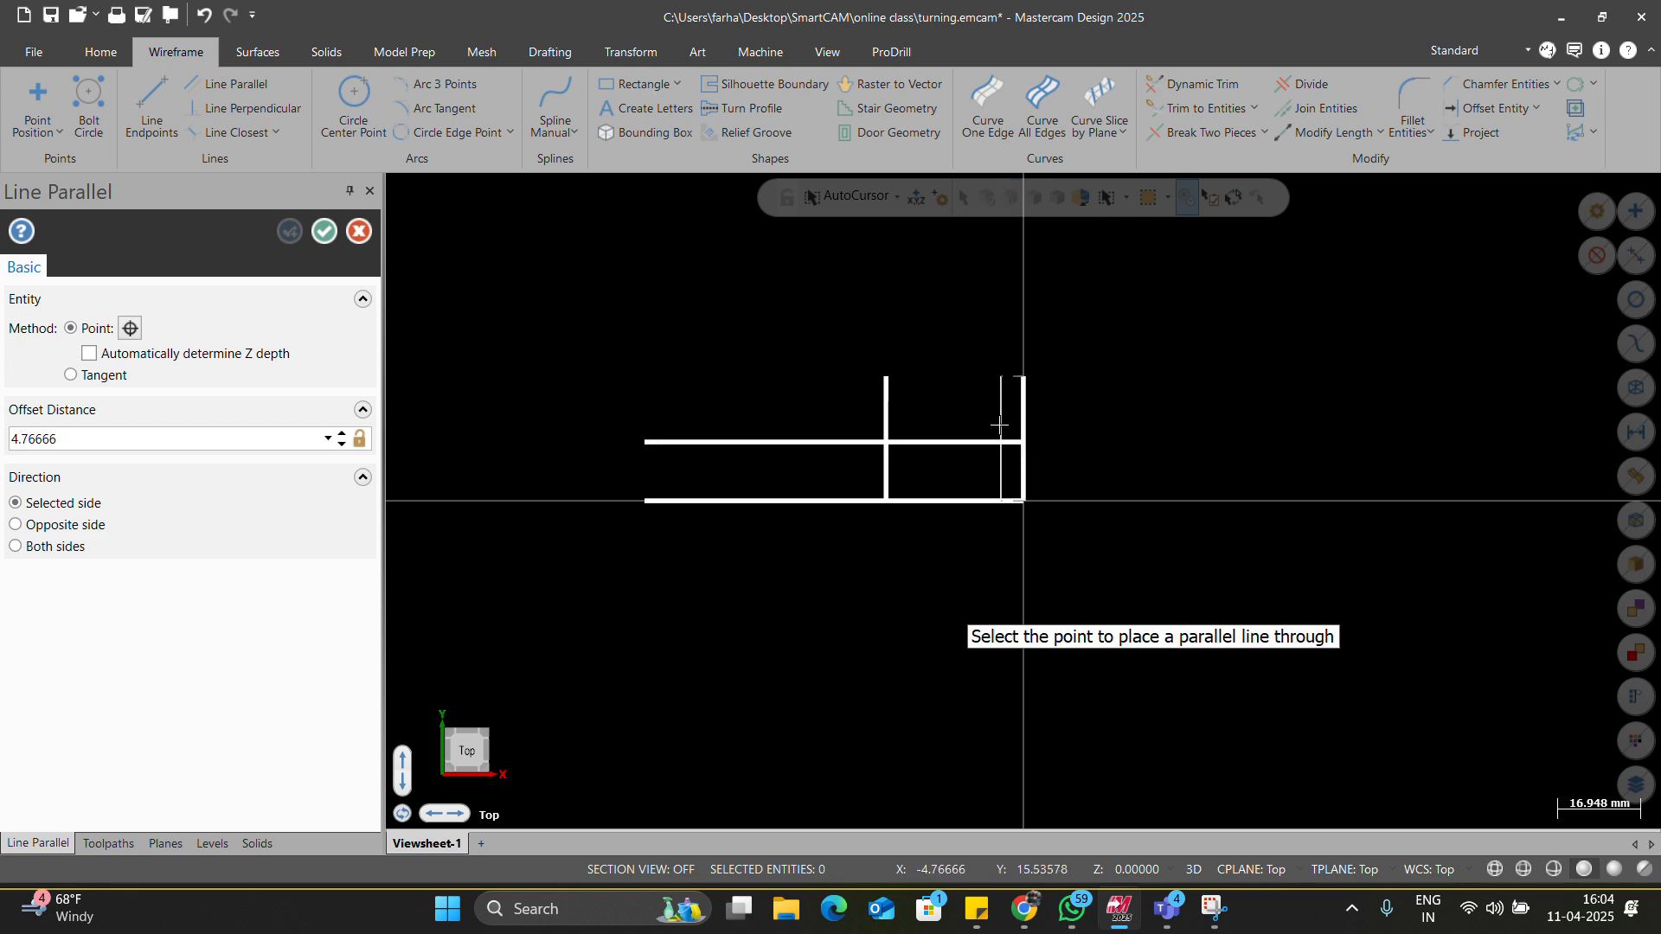
pyautogui.click(968, 426)
pyautogui.write('50')
pyautogui.hotkey('alt', 'Tab')
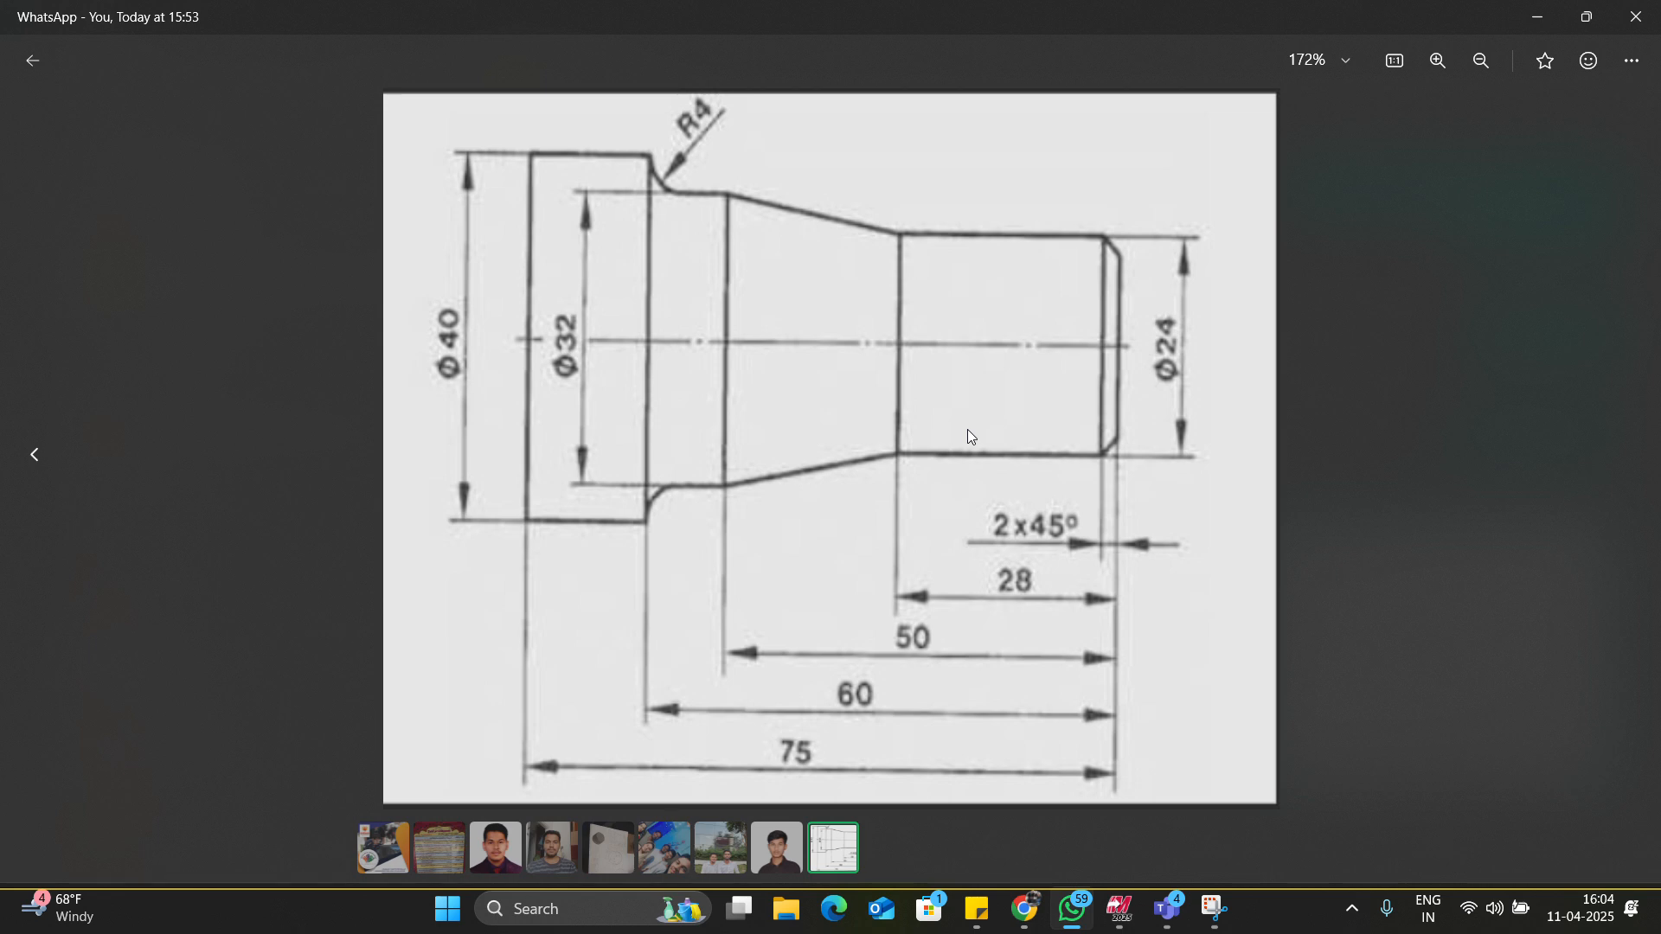
pyautogui.hotkey('alt', 'Tab')
# Add a horizontal line 32/2 = 16 mm above the bottom line.
pyautogui.click(852, 498)
pyautogui.click(853, 426)
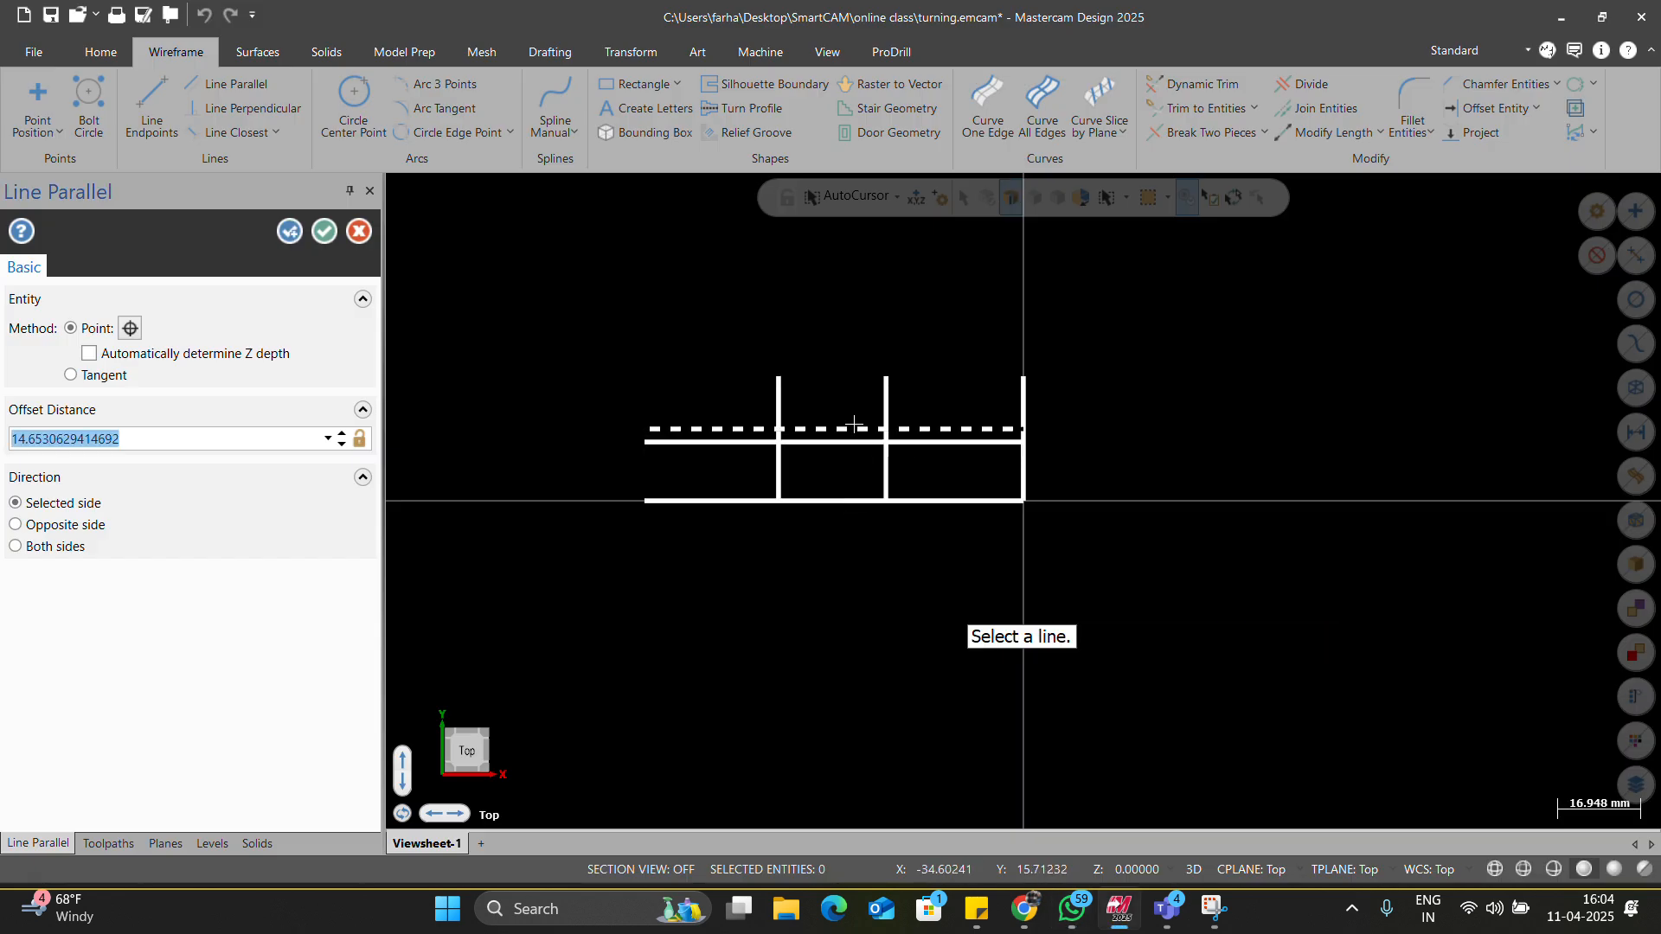
pyautogui.write('32/2')
pyautogui.press('Return')
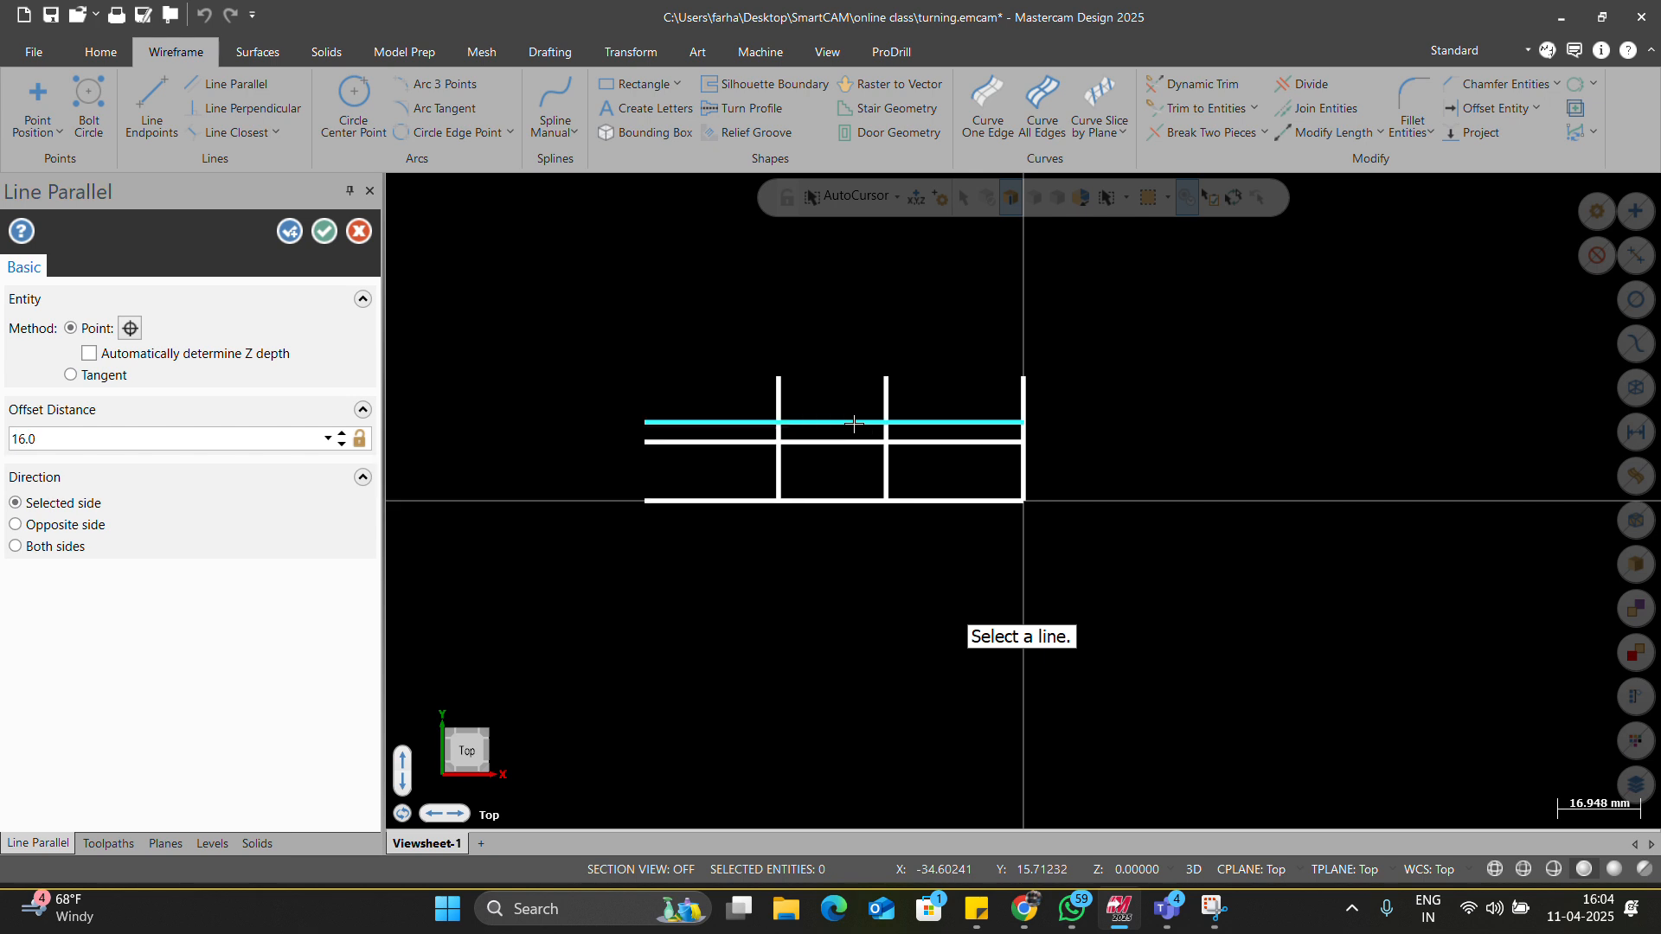
pyautogui.scroll(2, 853, 424)
pyautogui.press('Return')
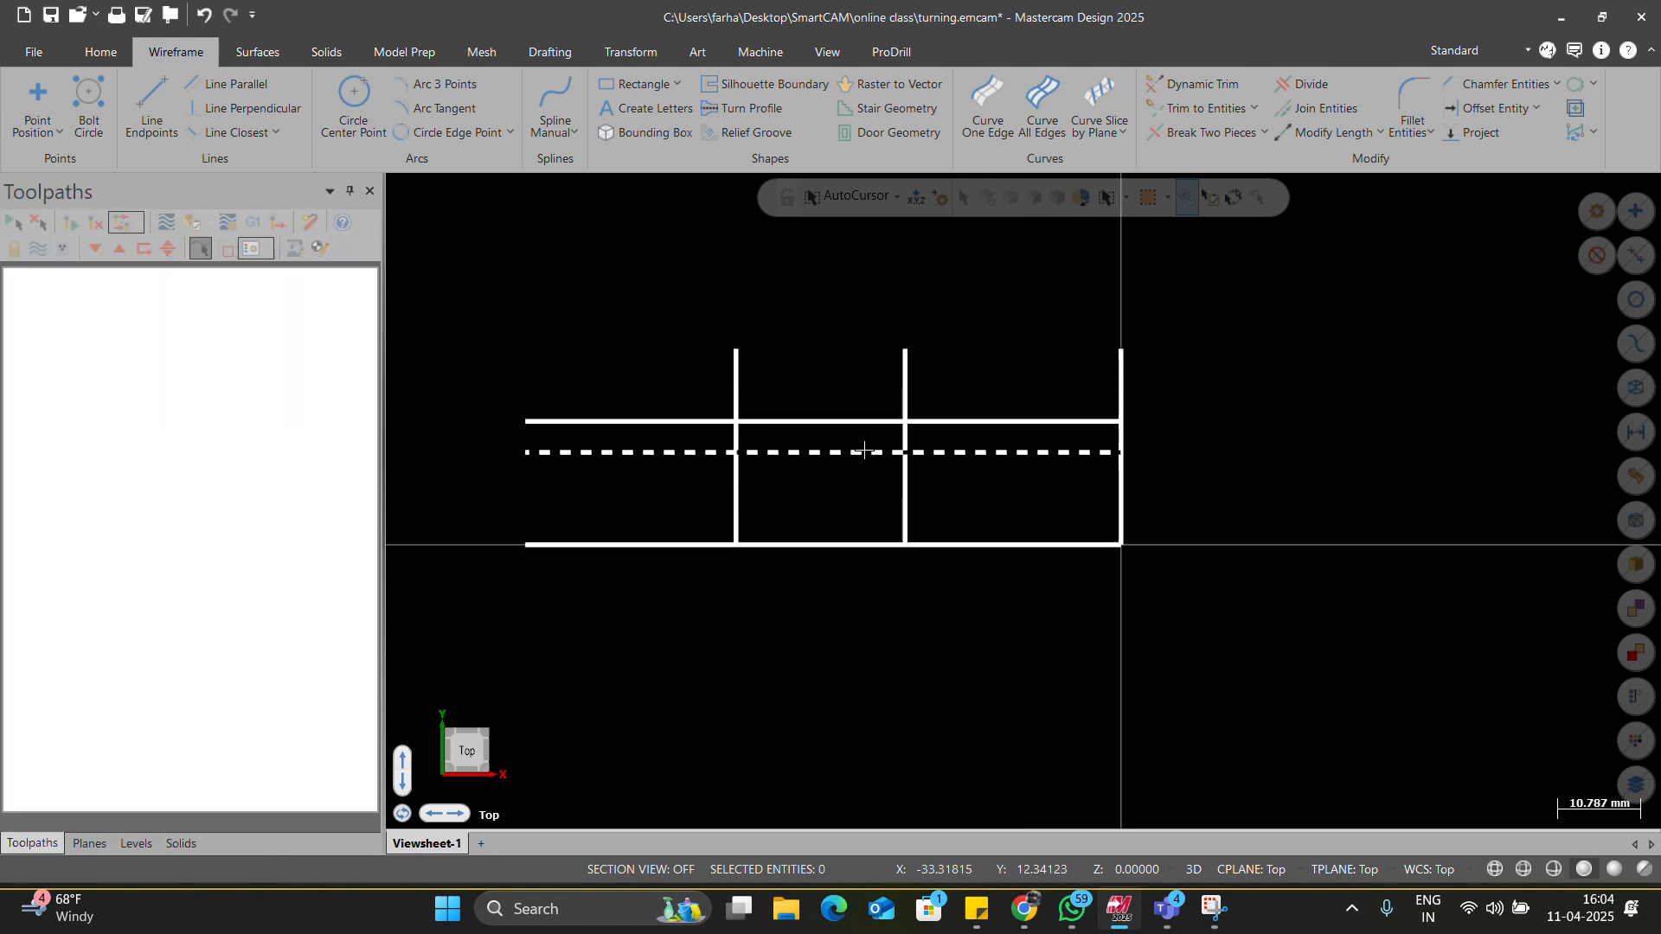
pyautogui.scroll(1, 880, 434)
# Draw a taper line between the 28 mm and 50 mm line intersections.
pyautogui.click(151, 108)
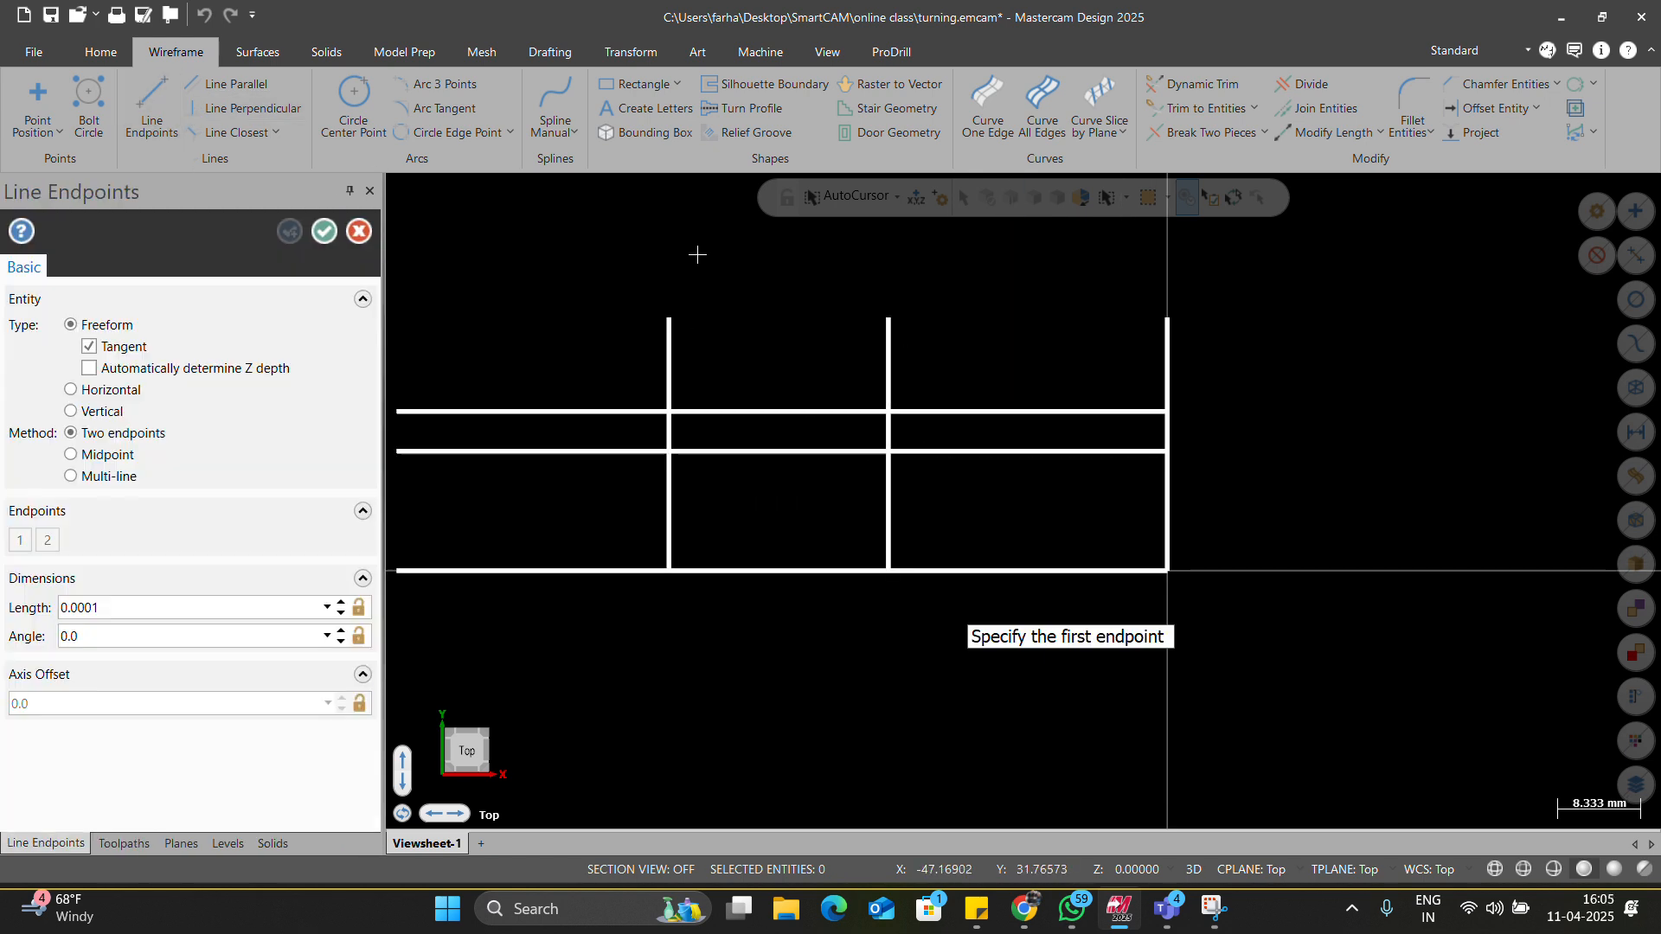
pyautogui.click(888, 451)
pyautogui.click(669, 412)
pyautogui.press('Escape')
pyautogui.scroll(-1, 865, 482)
pyautogui.scroll(1, 778, 459)
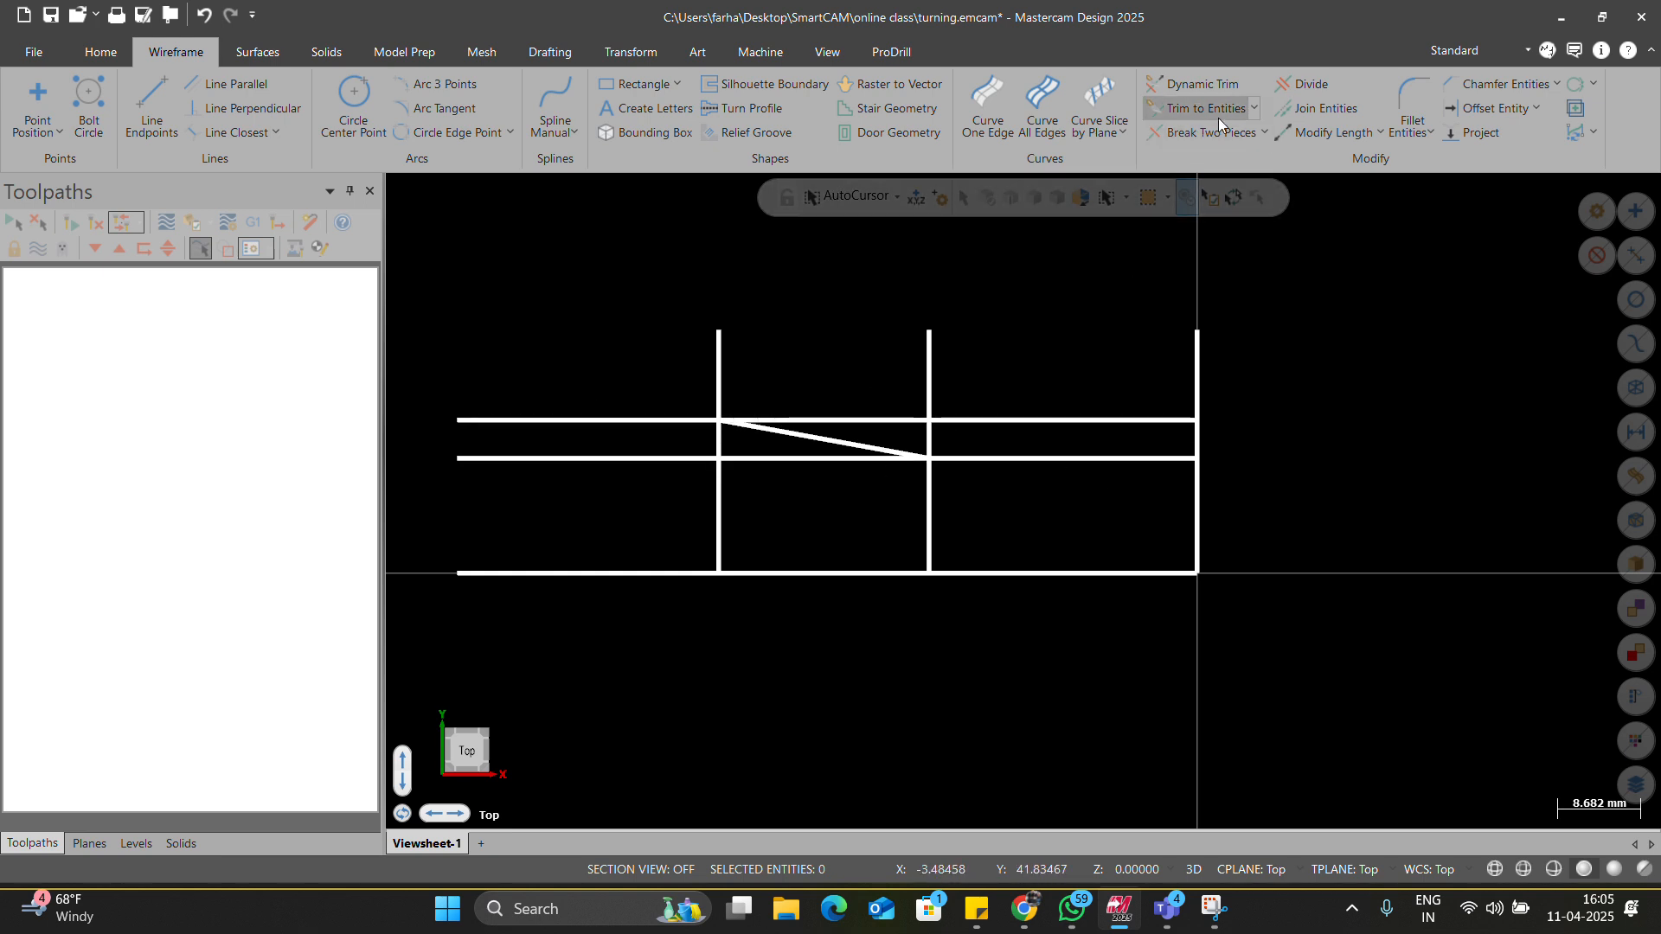
# Choose the Trim 2 entities method from the trim options.
pyautogui.click(1264, 134)
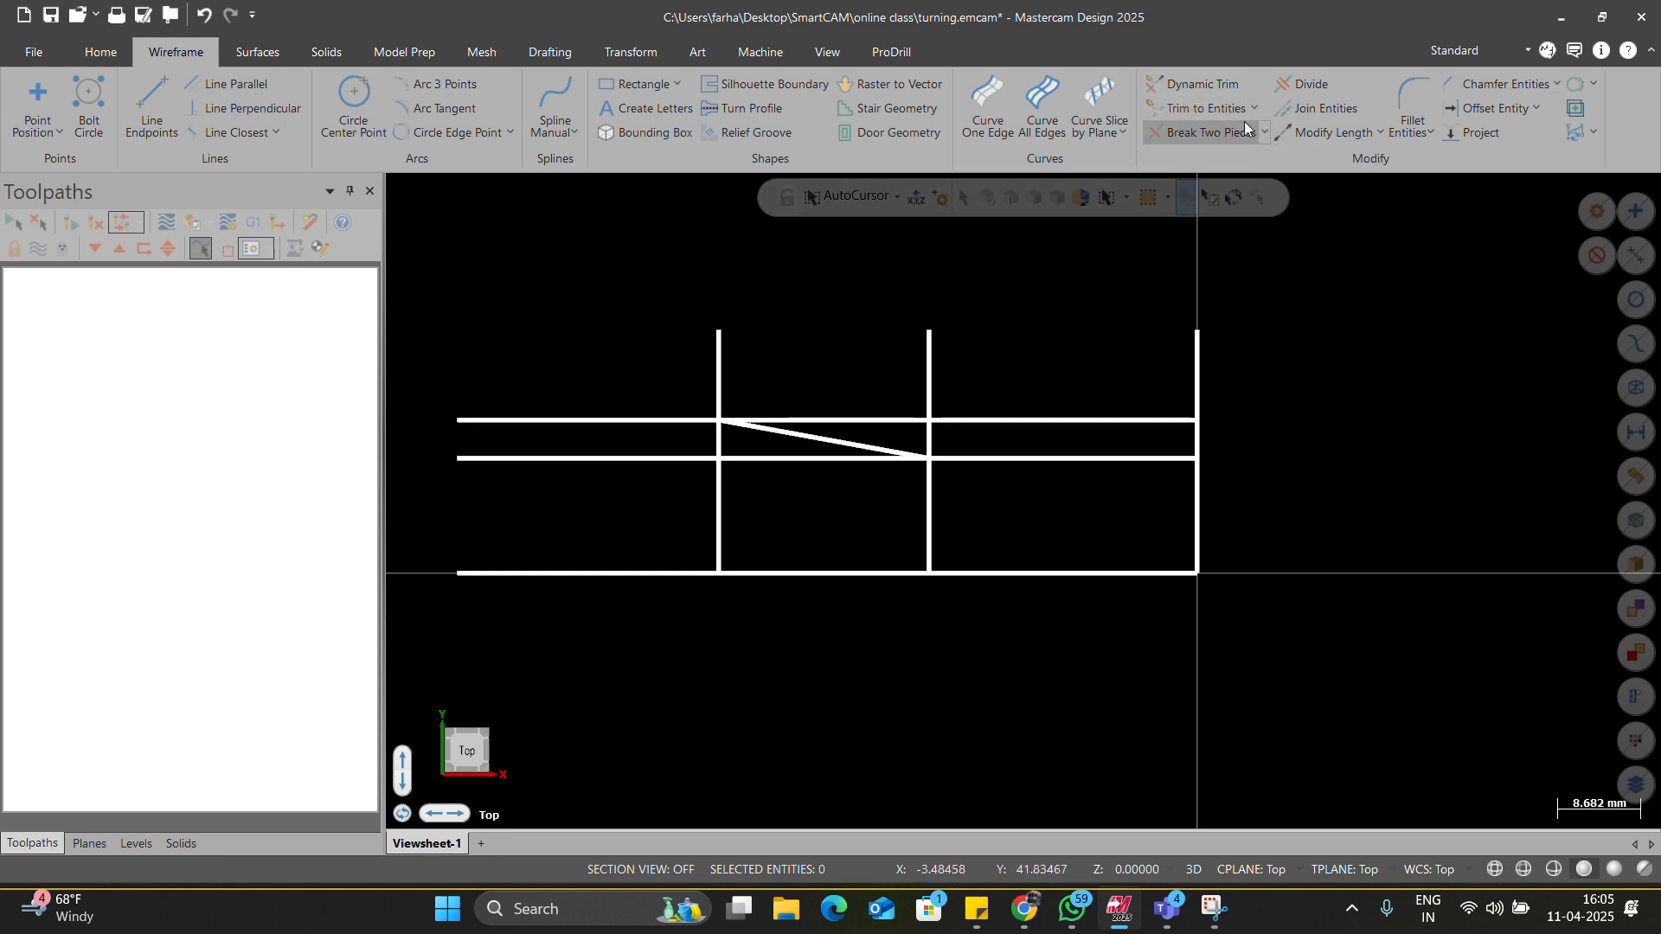
pyautogui.click(1252, 109)
pyautogui.click(1204, 186)
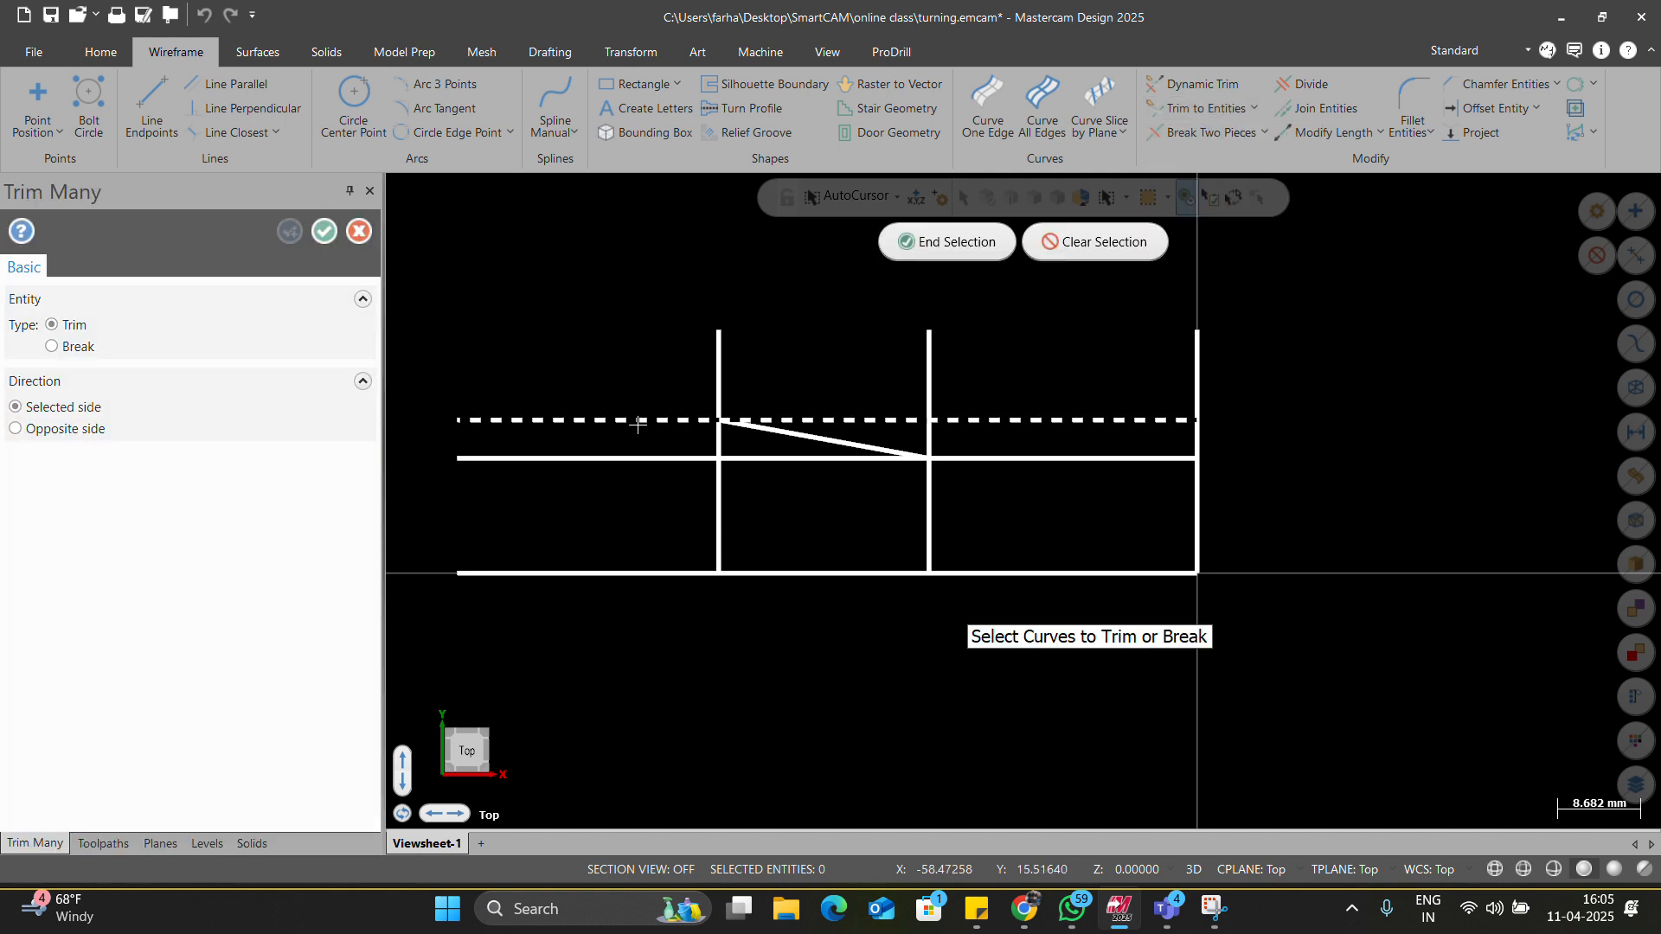
pyautogui.press('Escape')
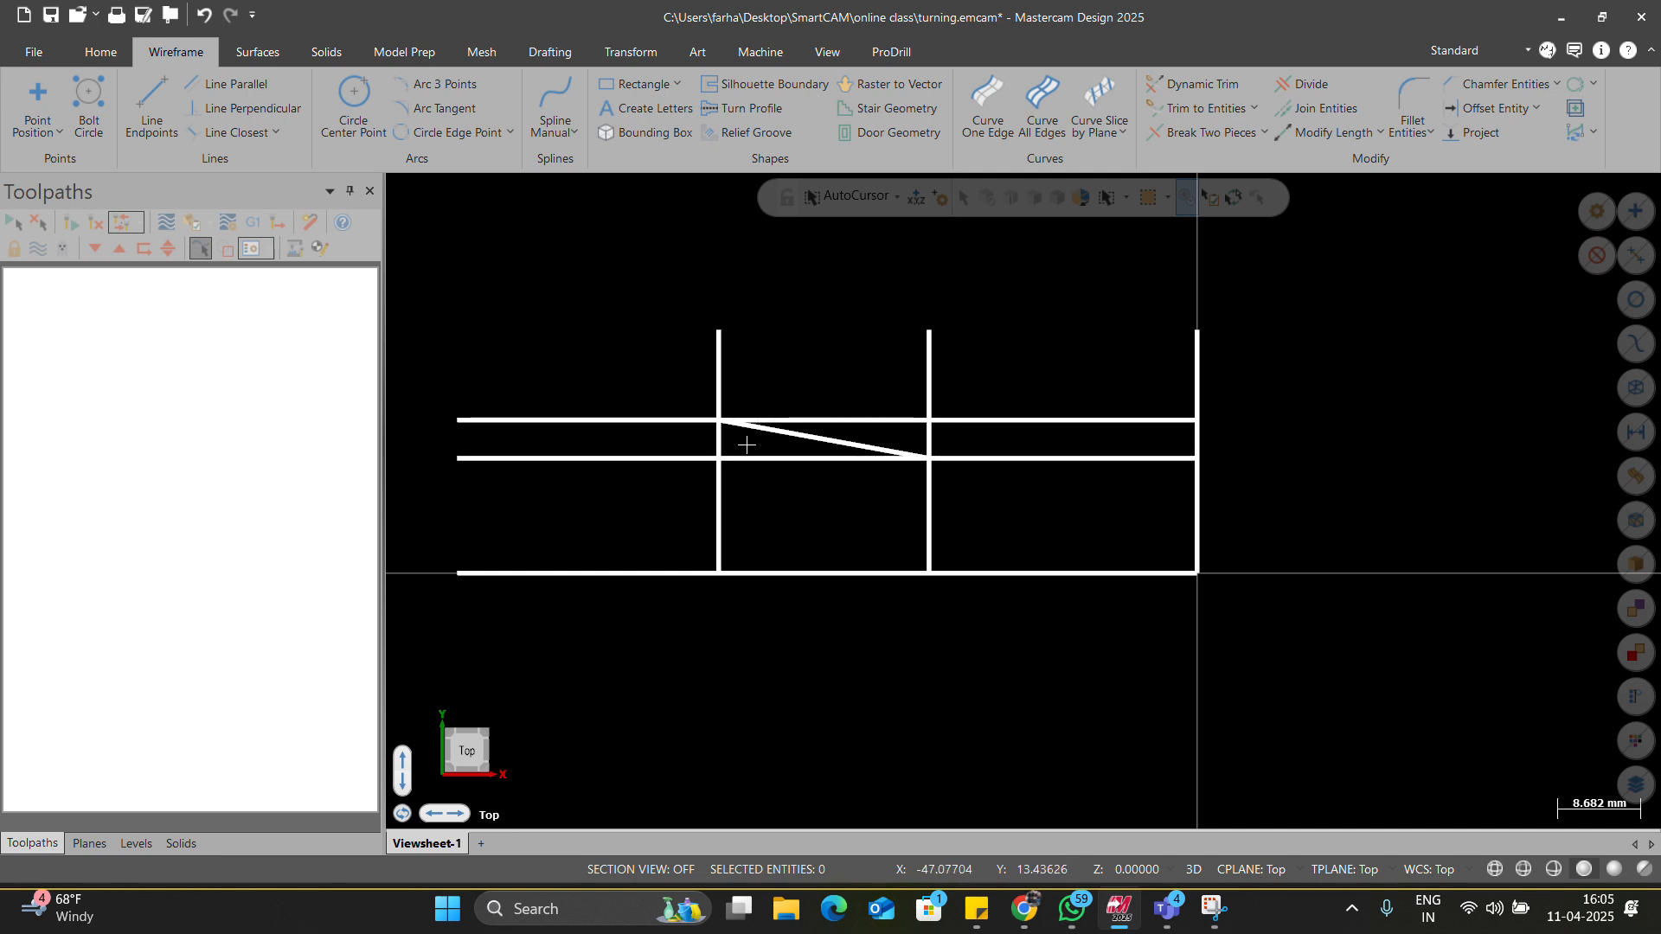
pyautogui.press('t')
pyautogui.scroll(-2, 1037, 489)
# Trim the upper and lower horizontal lines back to the taper.
pyautogui.click(860, 458)
pyautogui.doubleClick(1038, 467)
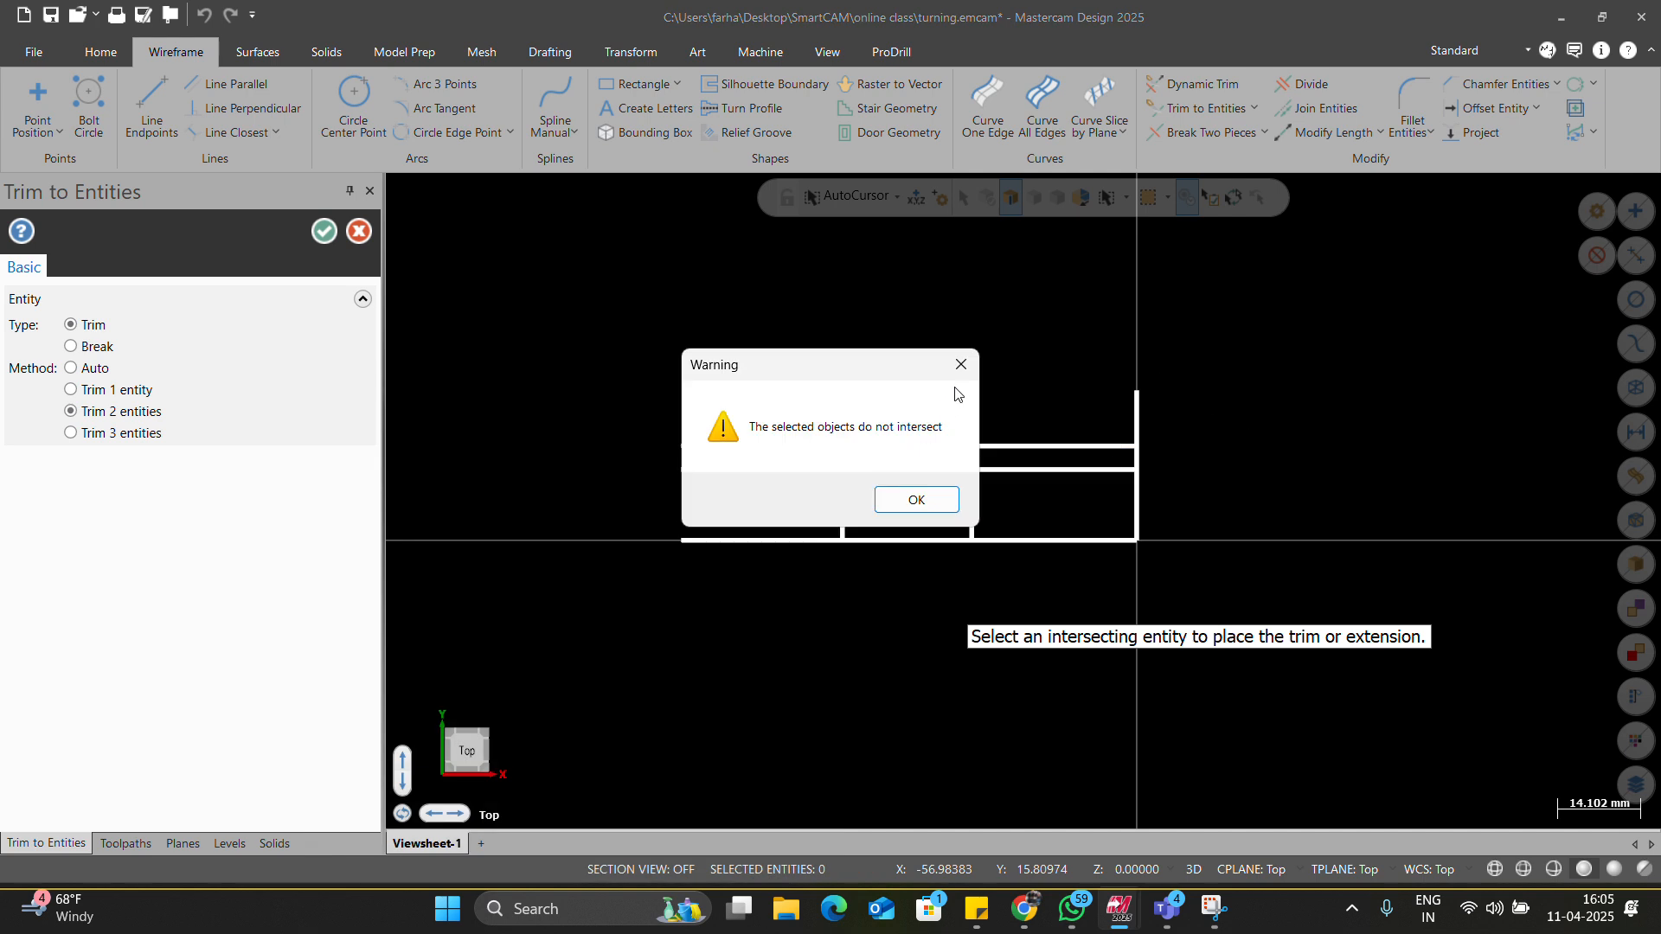
pyautogui.click(960, 364)
pyautogui.scroll(3, 814, 481)
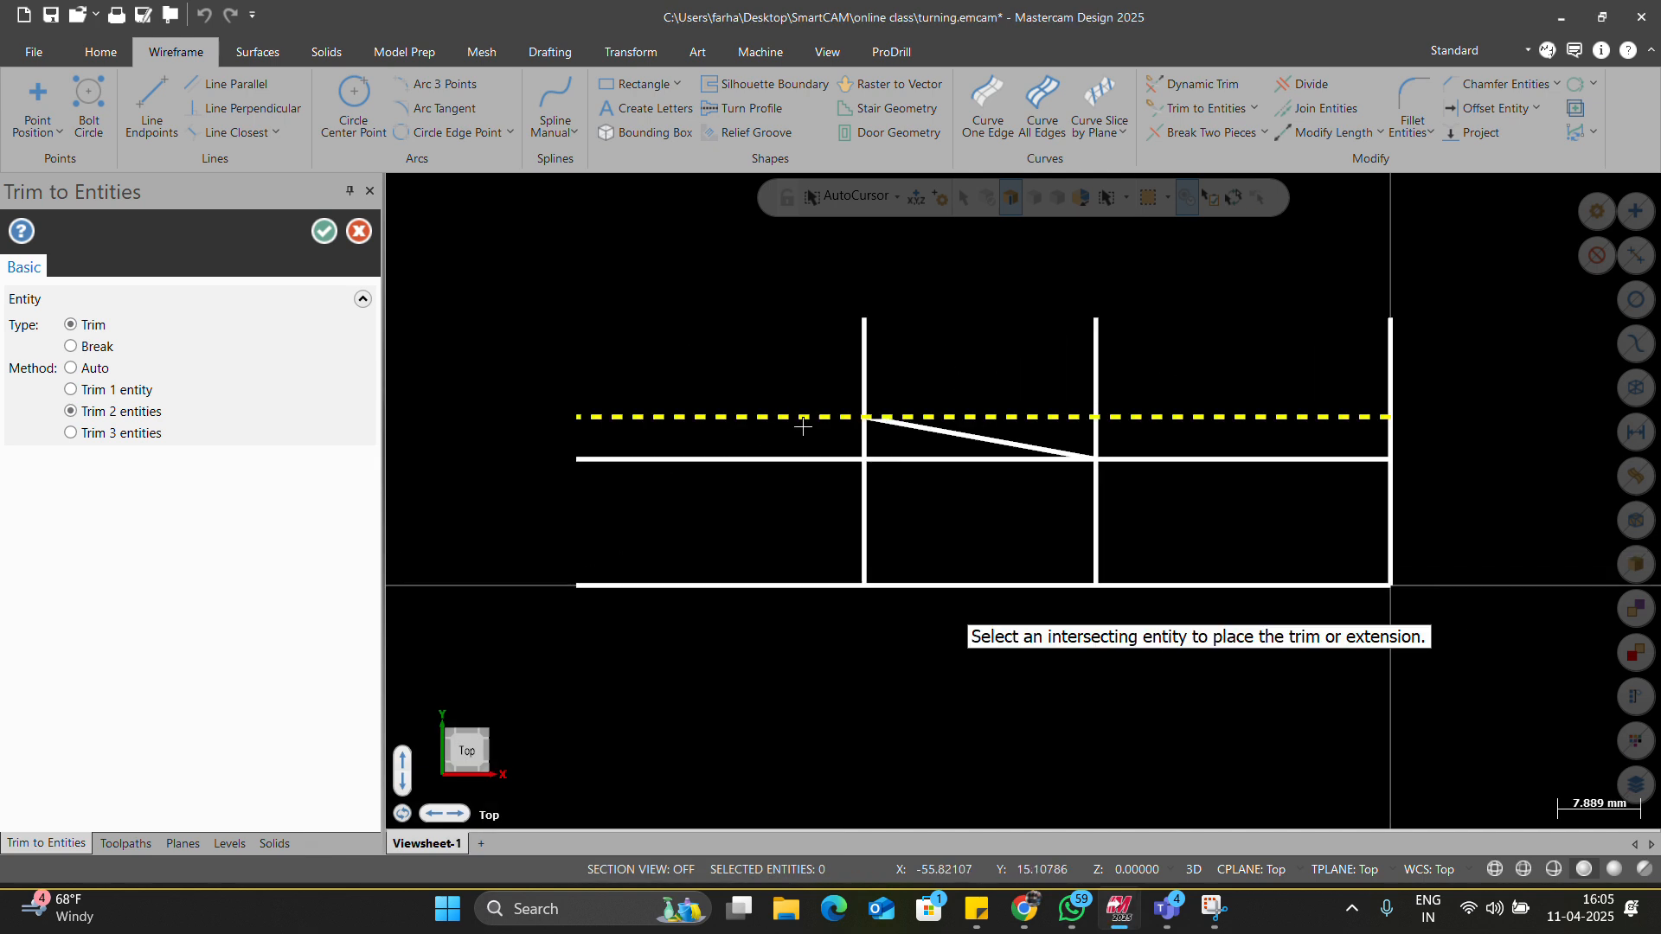
pyautogui.click(959, 434)
pyautogui.click(975, 437)
pyautogui.click(1137, 458)
pyautogui.scroll(-2, 1149, 479)
pyautogui.scroll(2, 1150, 481)
pyautogui.press('Escape')
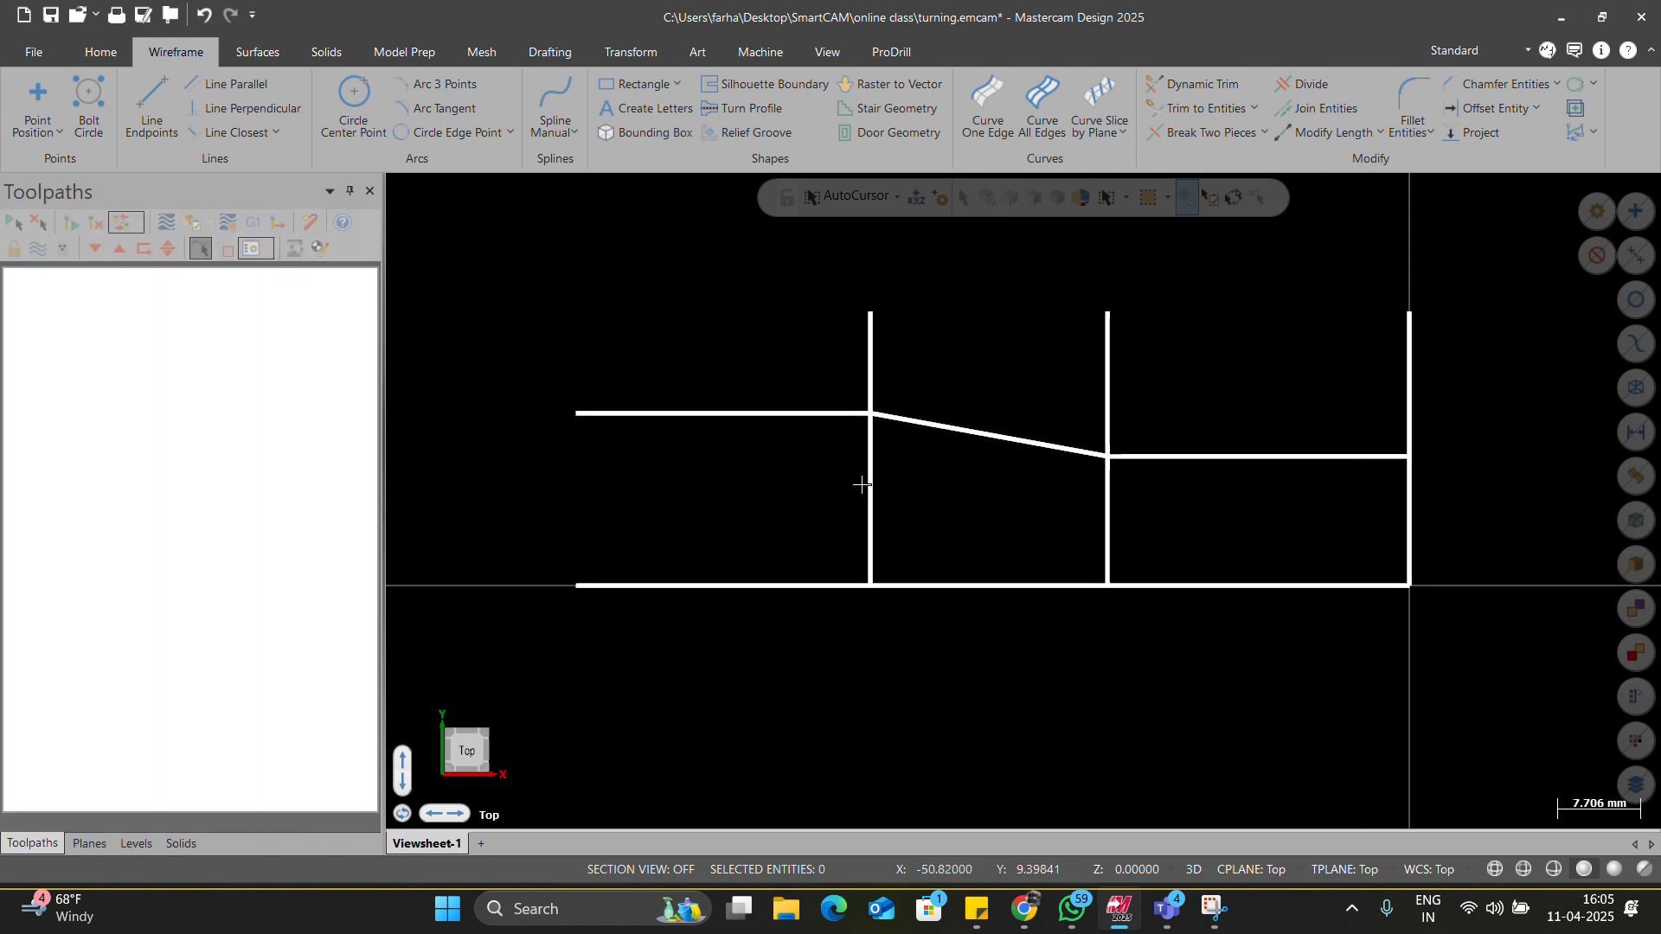
# Delete the two leftover vertical construction lines.
pyautogui.click(870, 485)
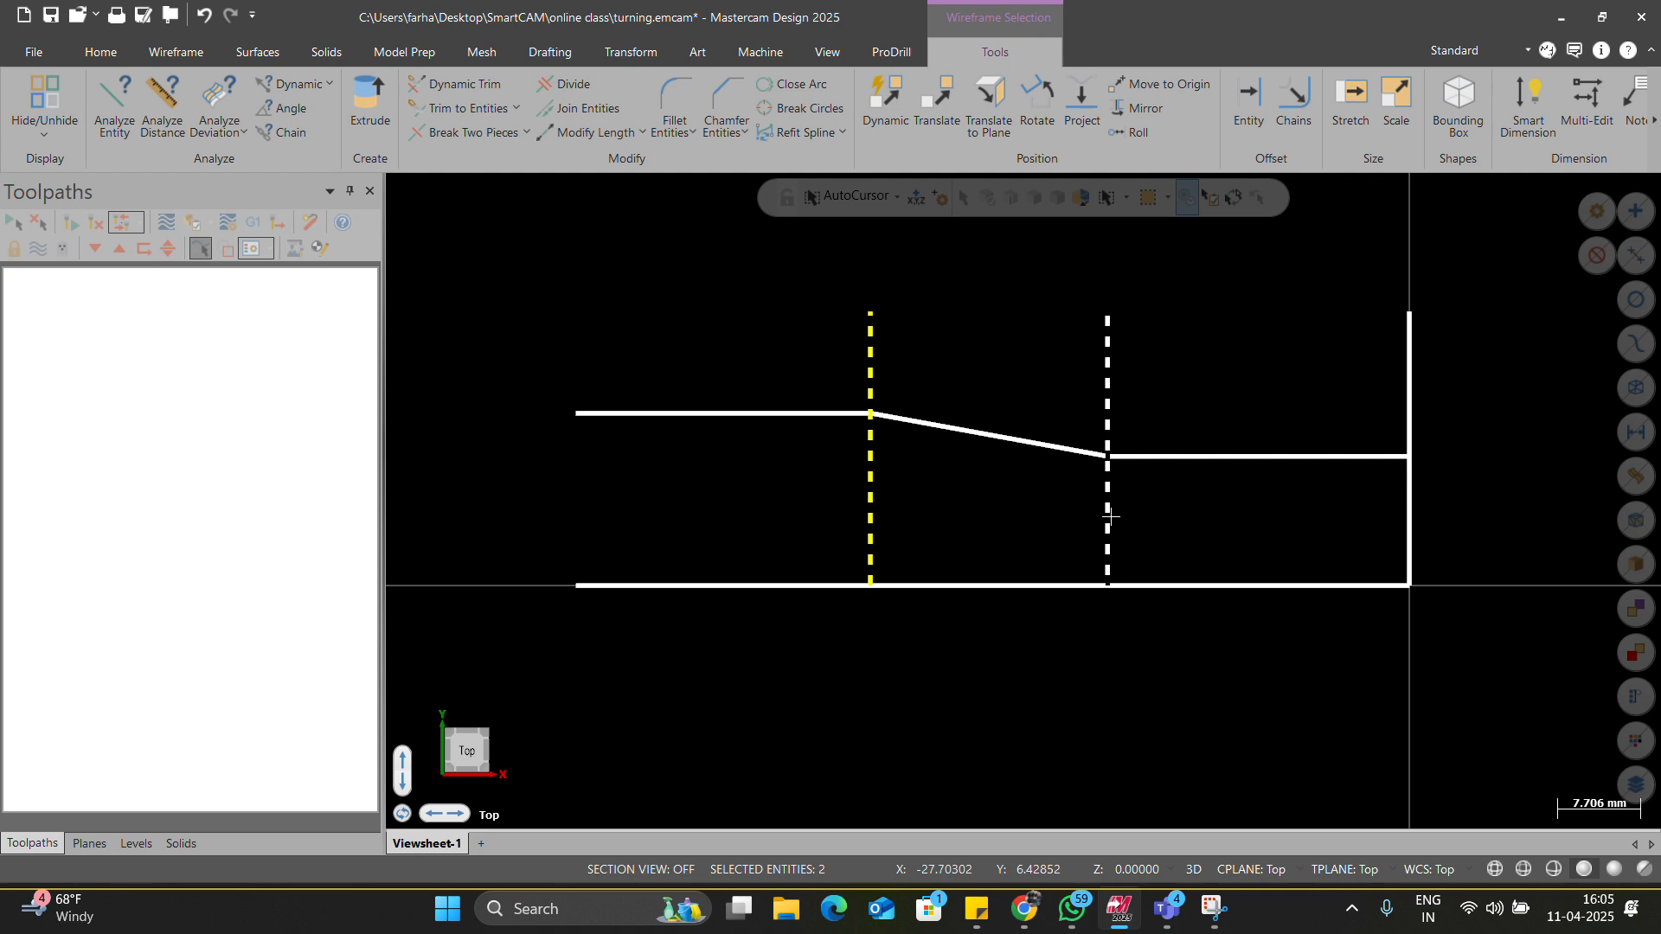
pyautogui.press('Delete')
pyautogui.hotkey('alt', 'Tab')
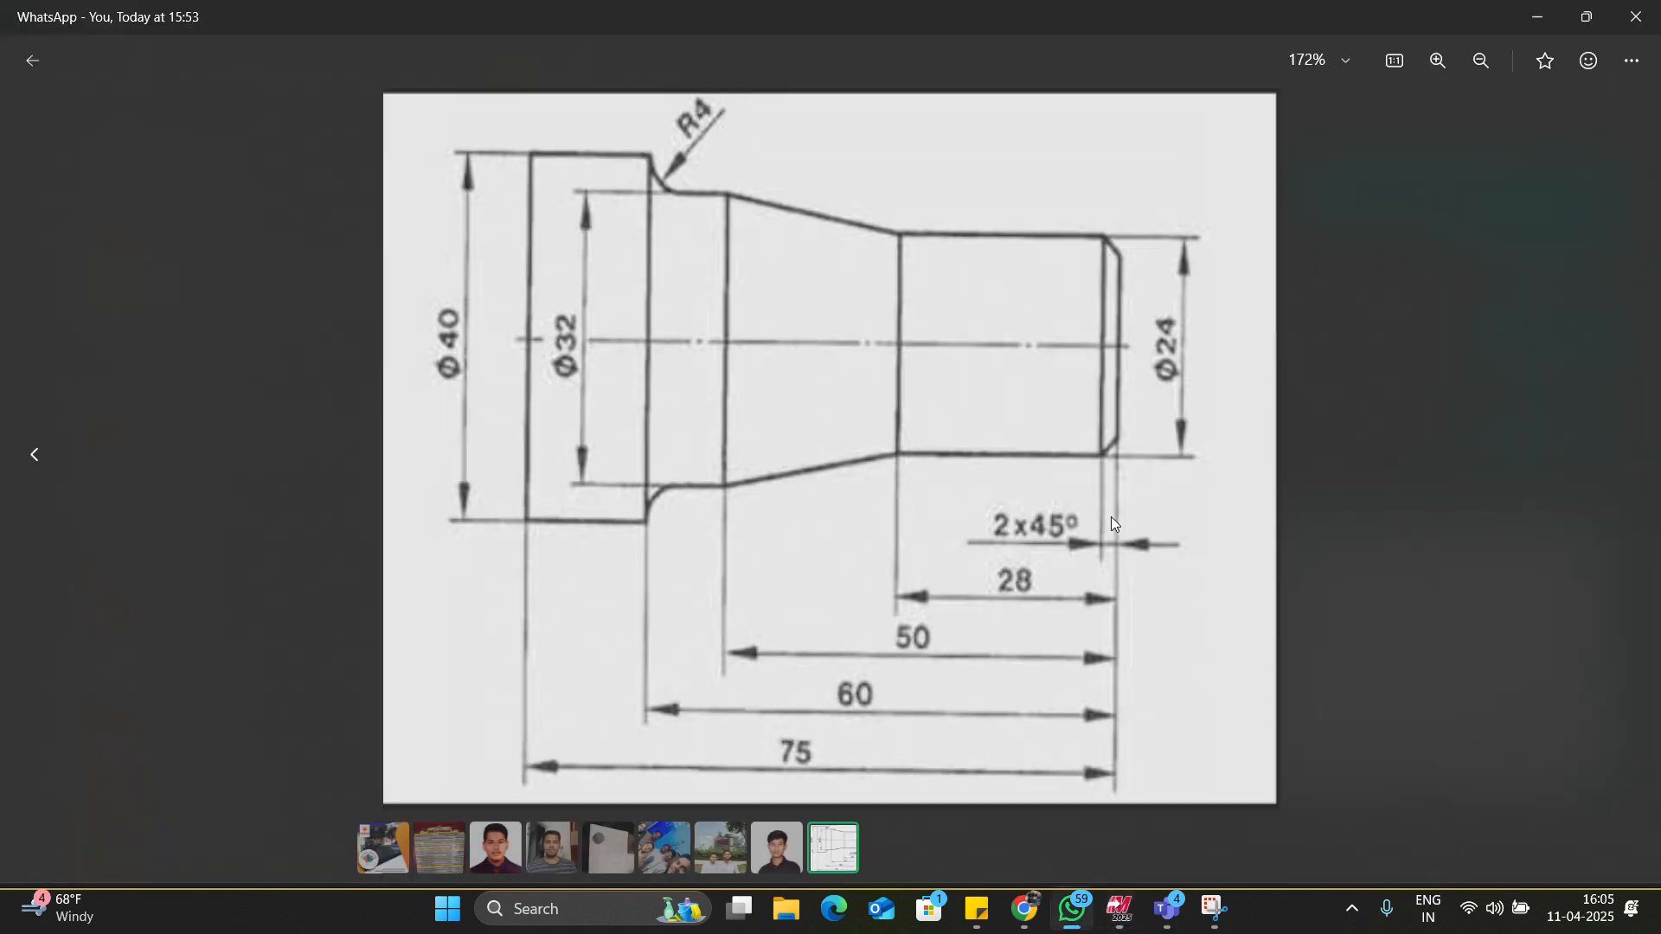
pyautogui.hotkey('alt', 'Tab')
pyautogui.hotkey('alt', 'Tab')
pyautogui.hotkey('alt', 'Tab')
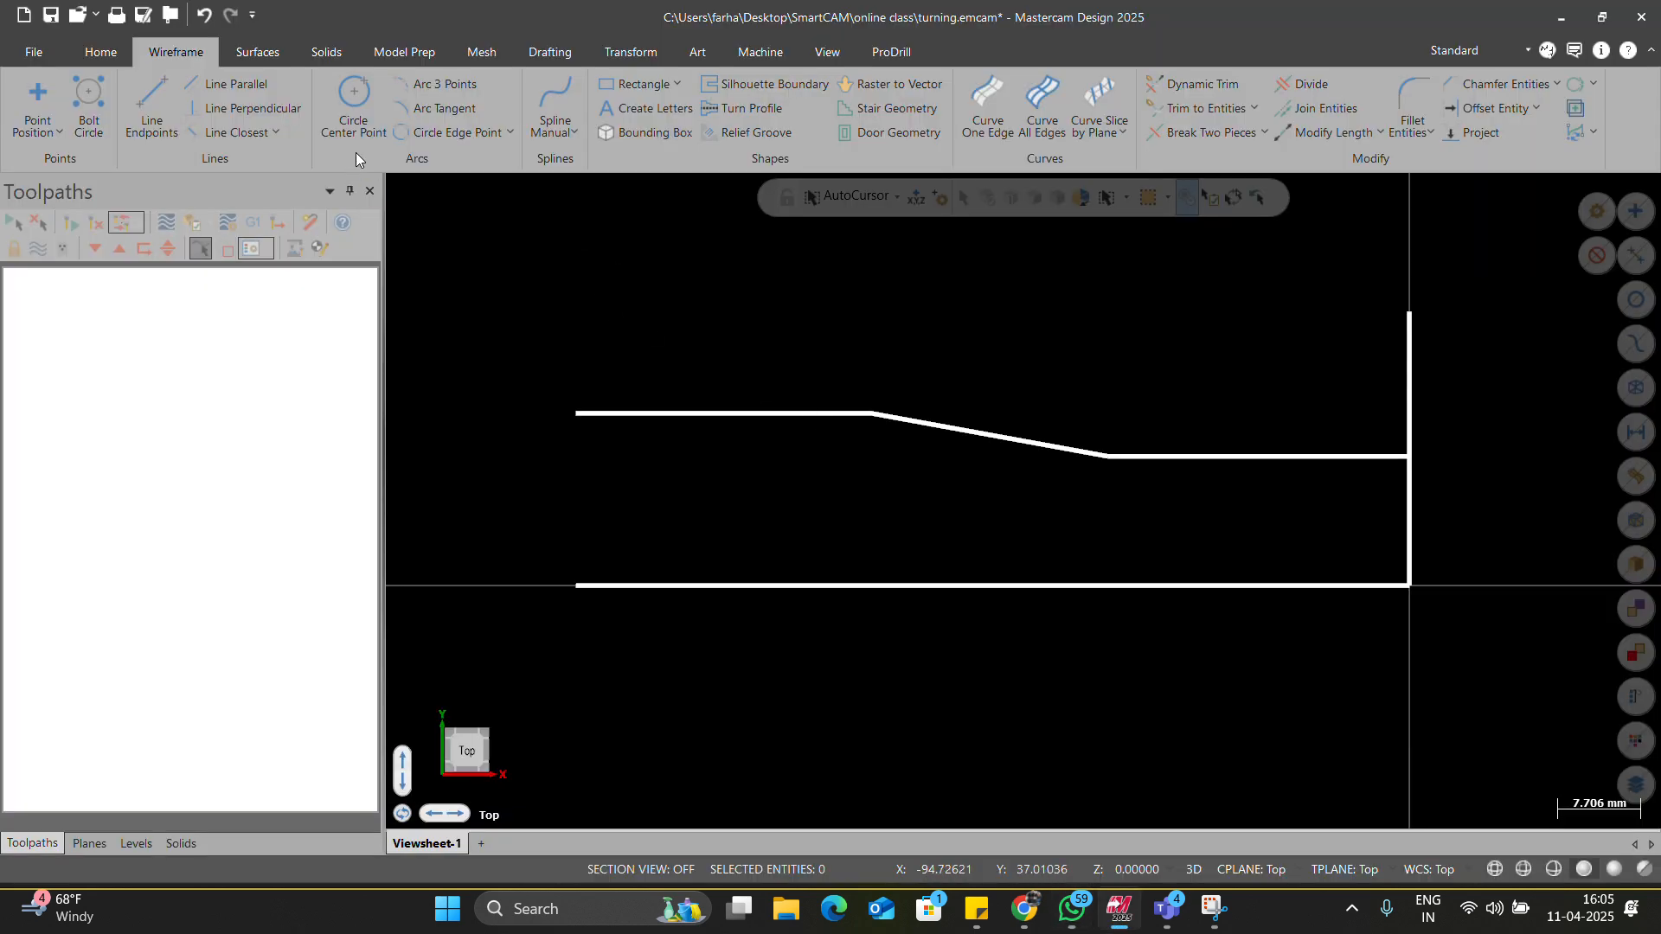
# Add a vertical line 60 mm to the left of the end face.
pyautogui.click(247, 87)
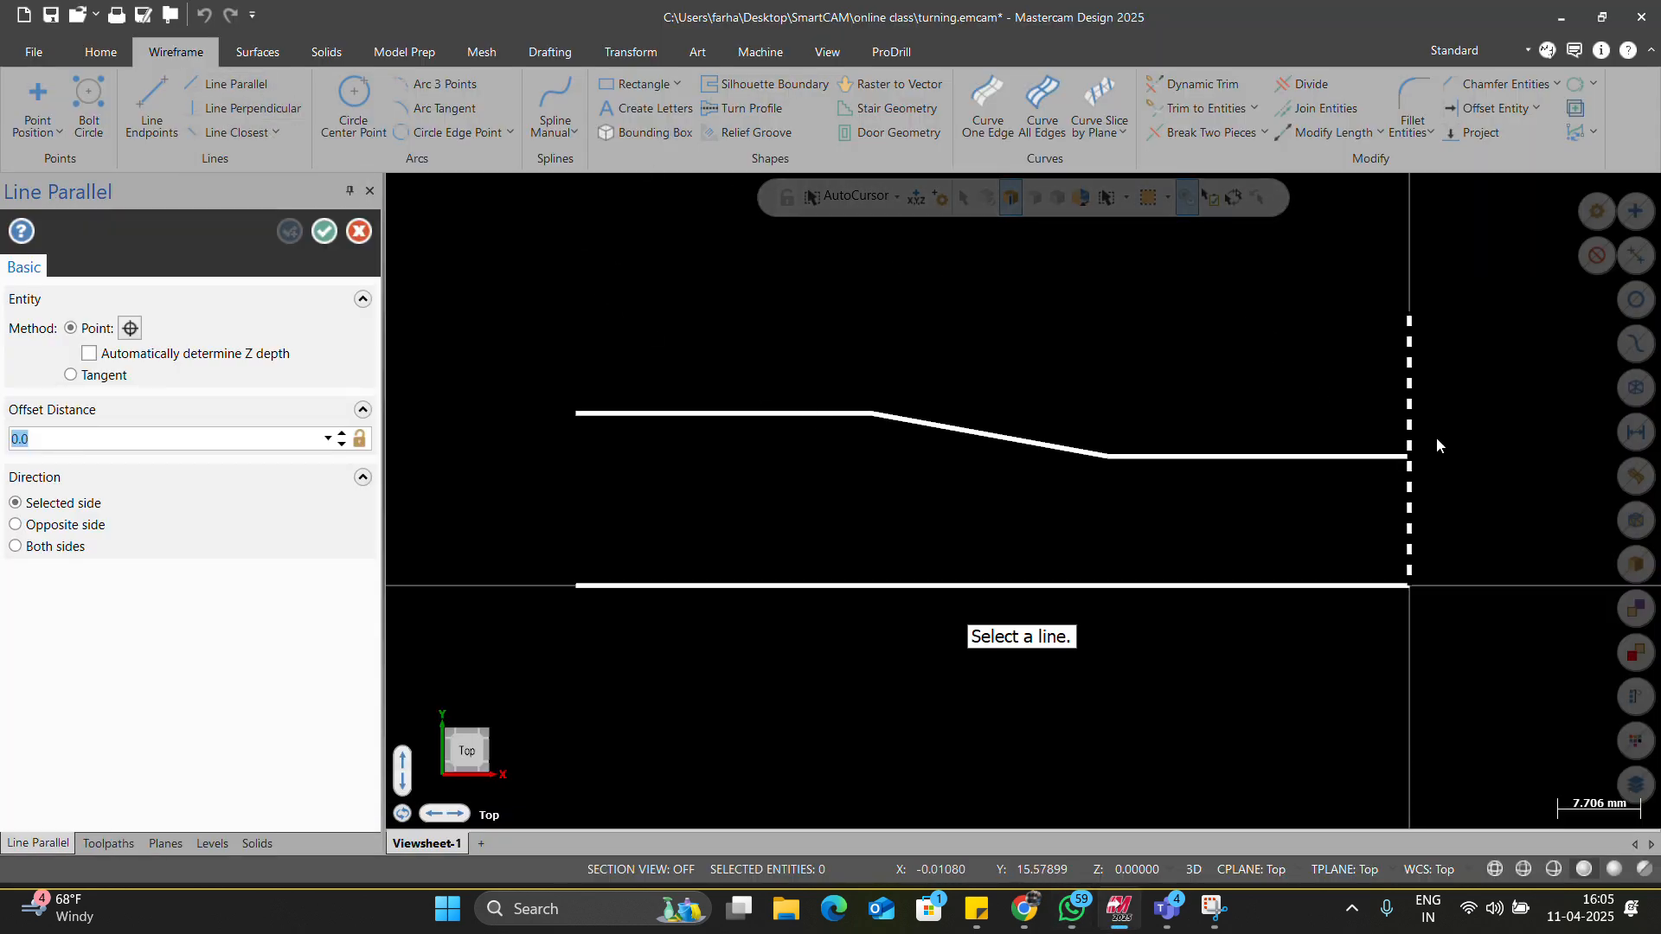
pyautogui.press('Escape')
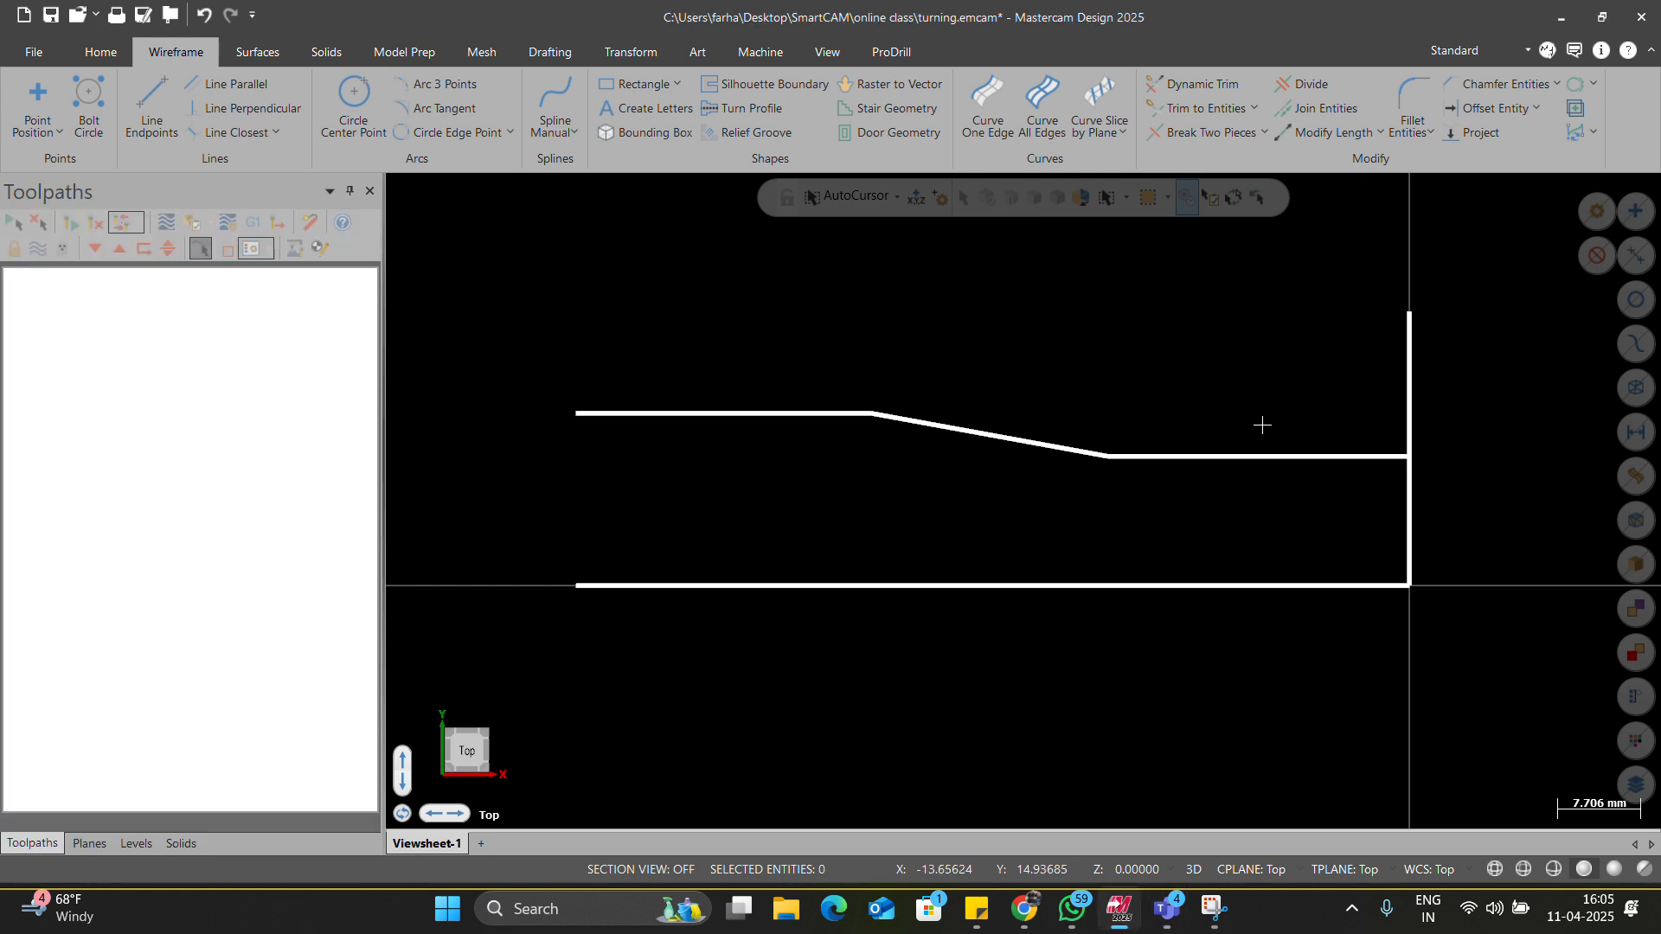
pyautogui.click(236, 84)
pyautogui.click(1407, 328)
pyautogui.click(1219, 428)
pyautogui.write('60')
pyautogui.press('Return')
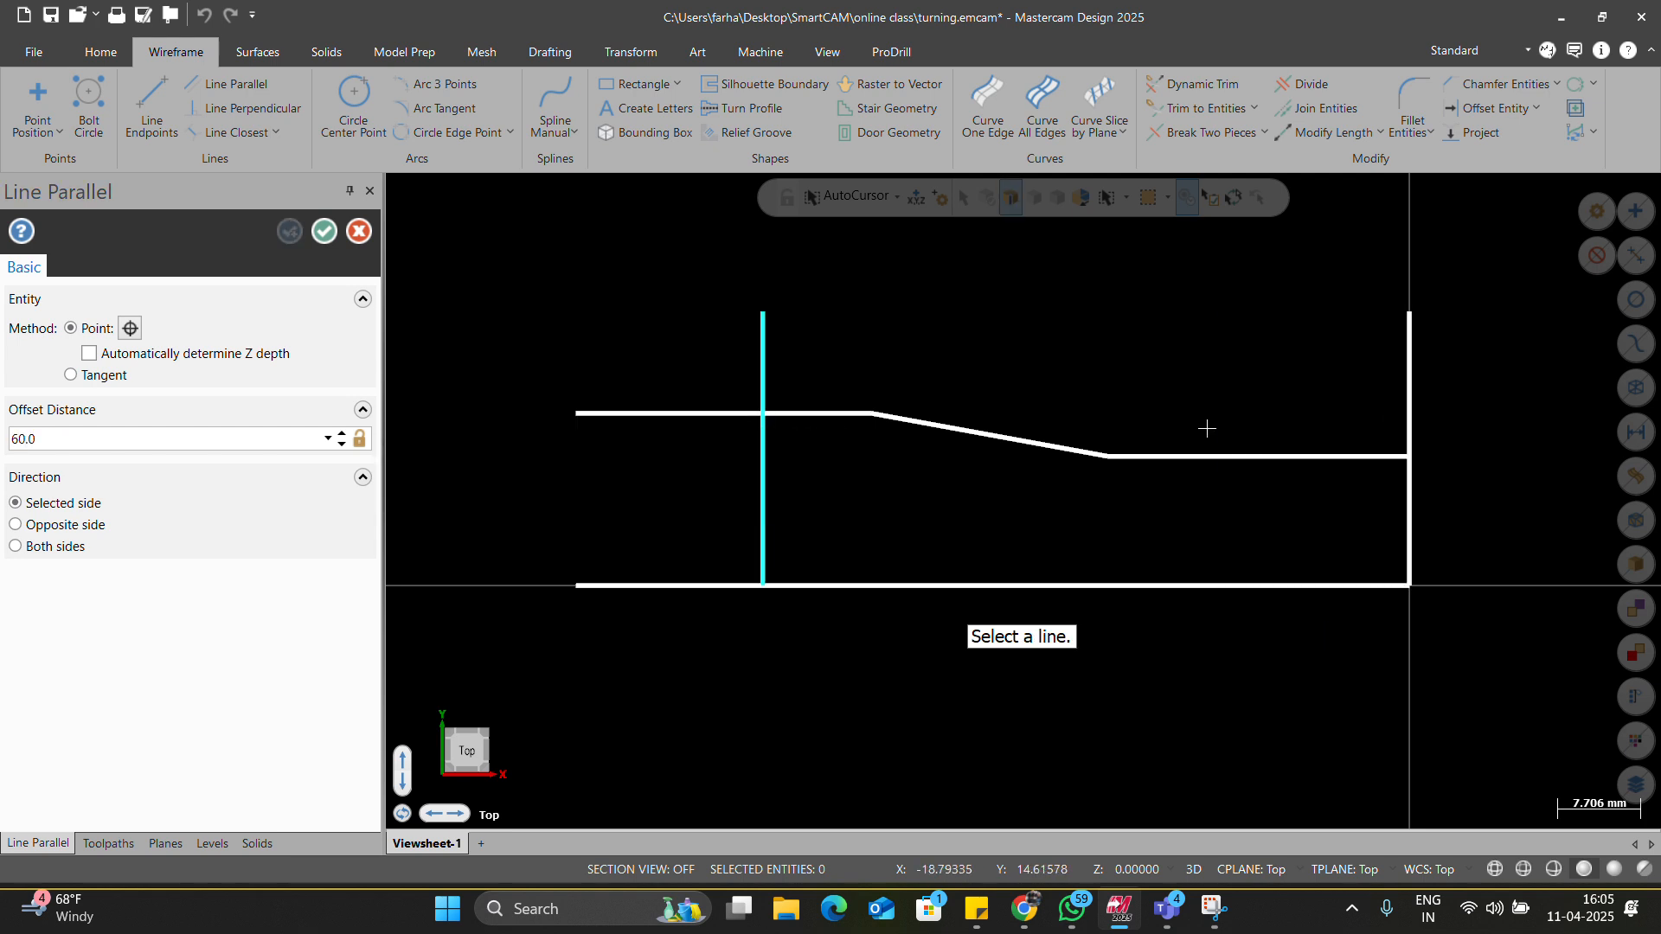
pyautogui.press('Escape')
# Add a horizontal line 20 mm above the bottom axis line.
pyautogui.hotkey('alt', 'Tab')
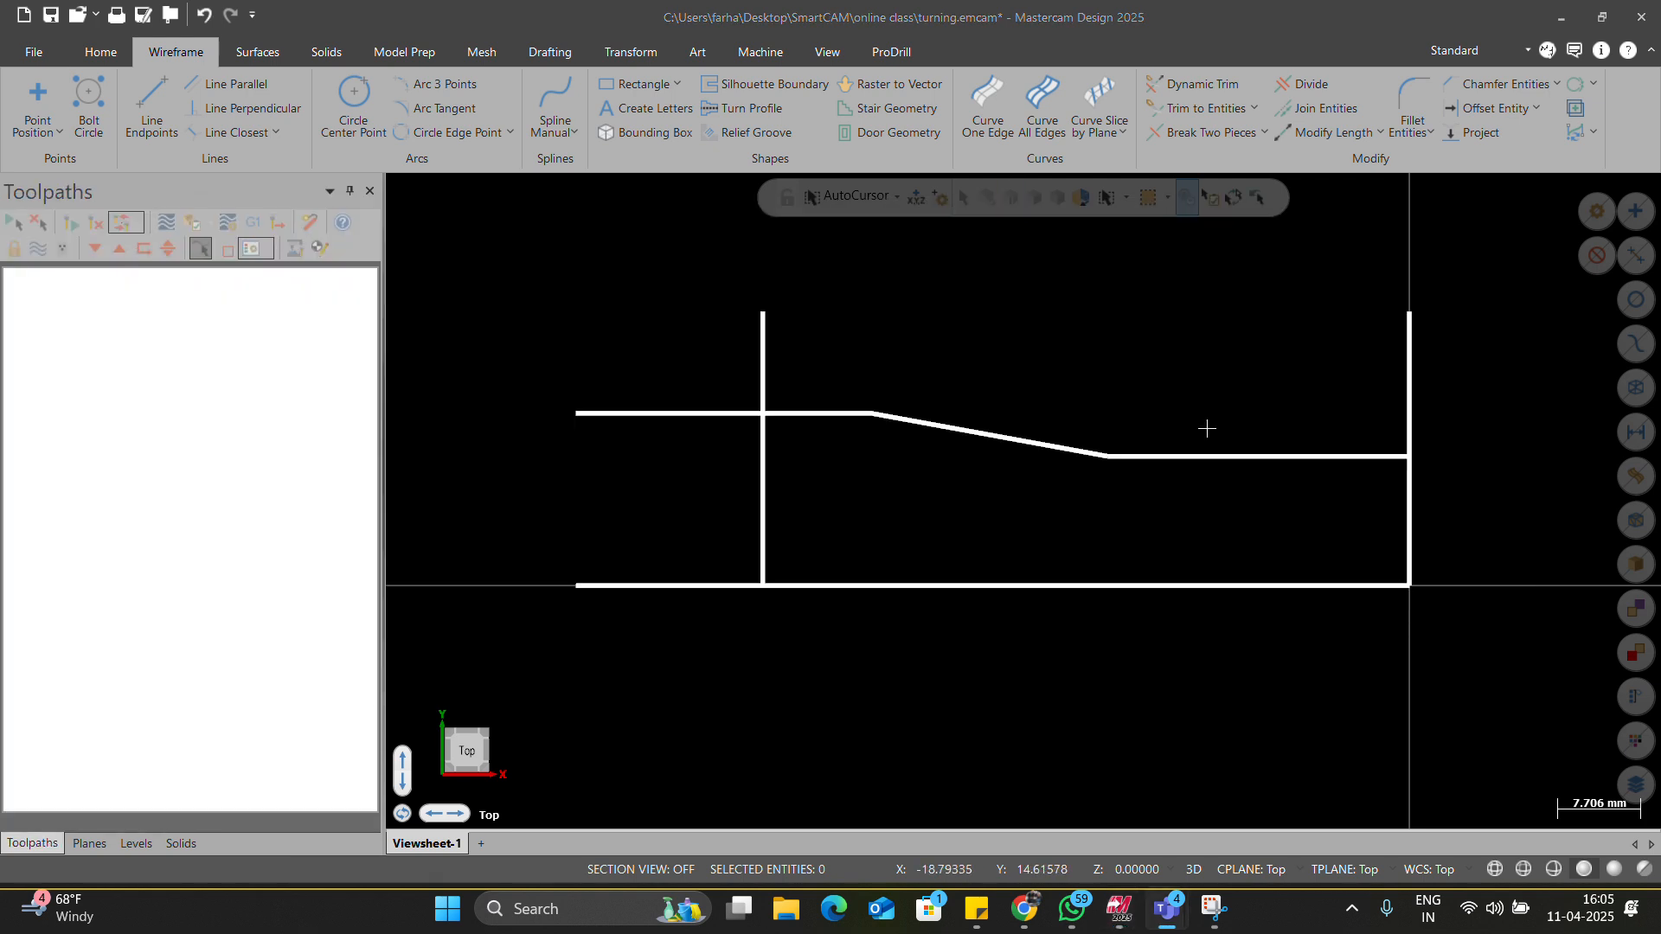
pyautogui.hotkey('alt', 'Tab')
pyautogui.hotkey('alt', 'Tab')
pyautogui.hotkey('alt', 'Tab')
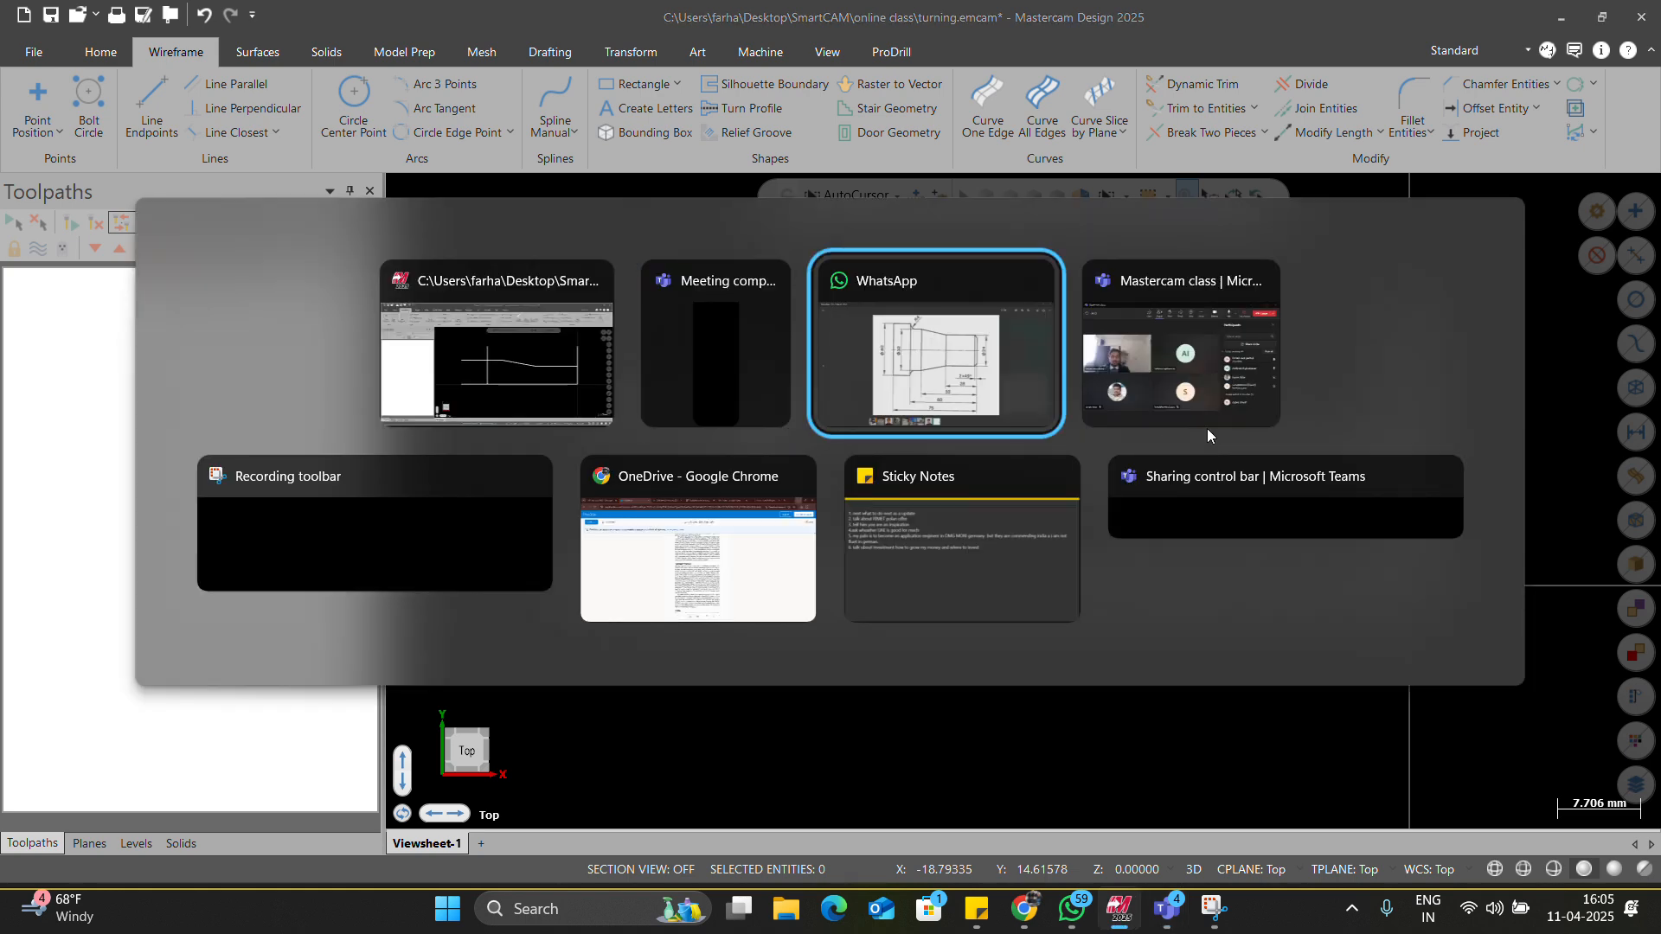
pyautogui.hotkey('alt', 'Tab')
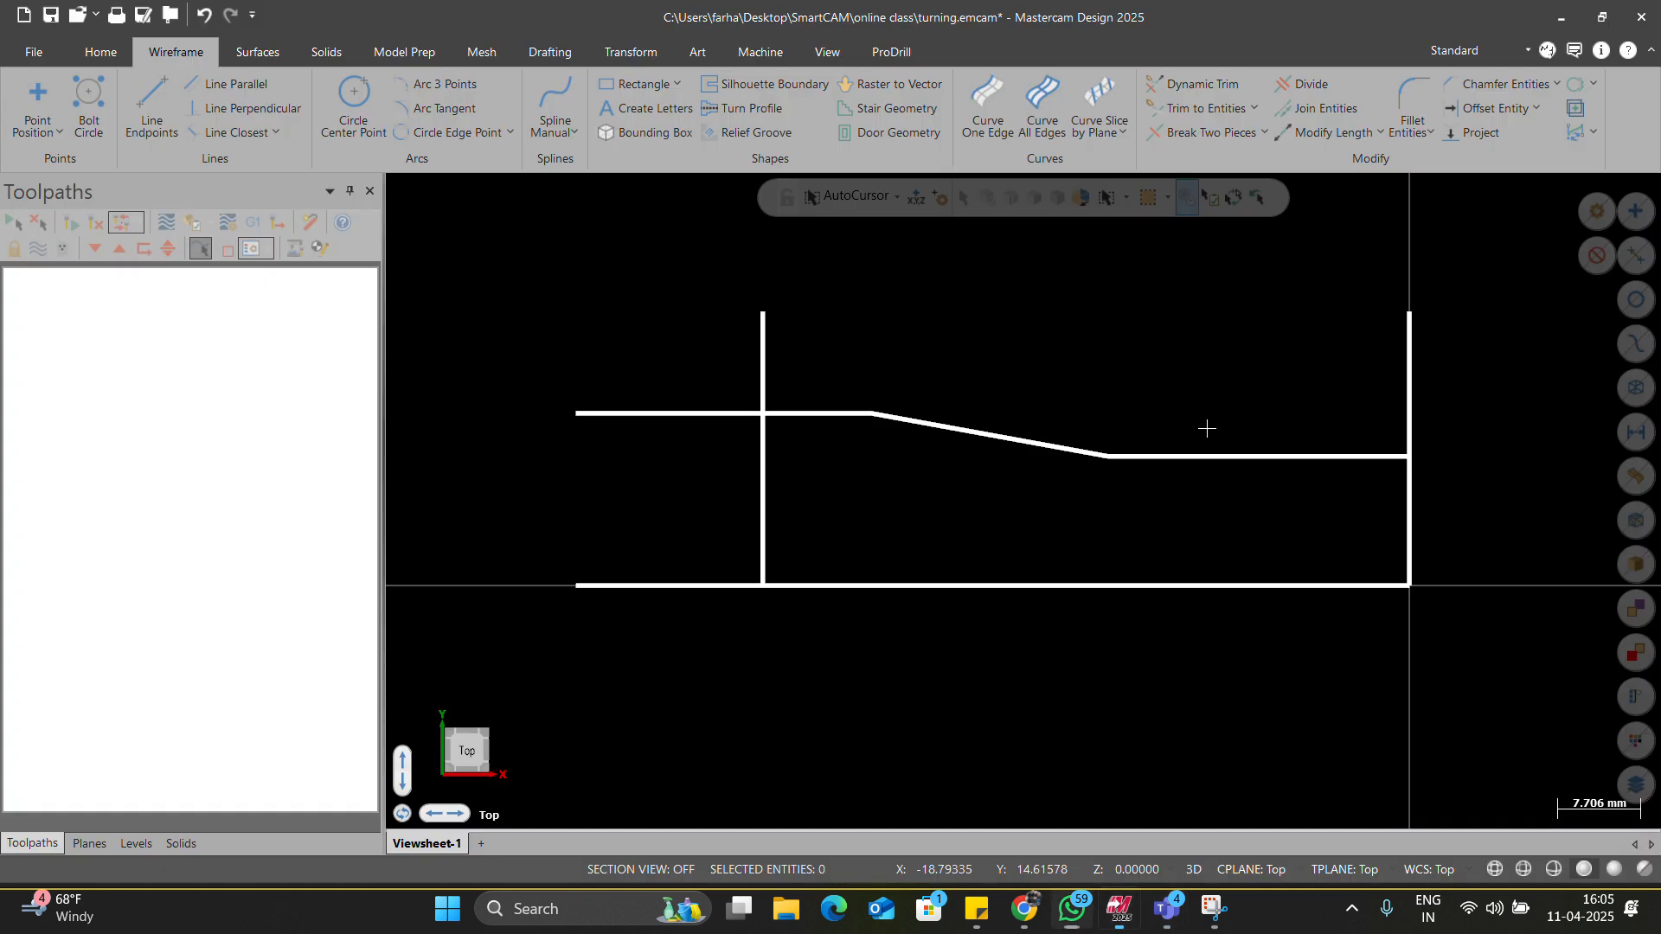
pyautogui.click(223, 83)
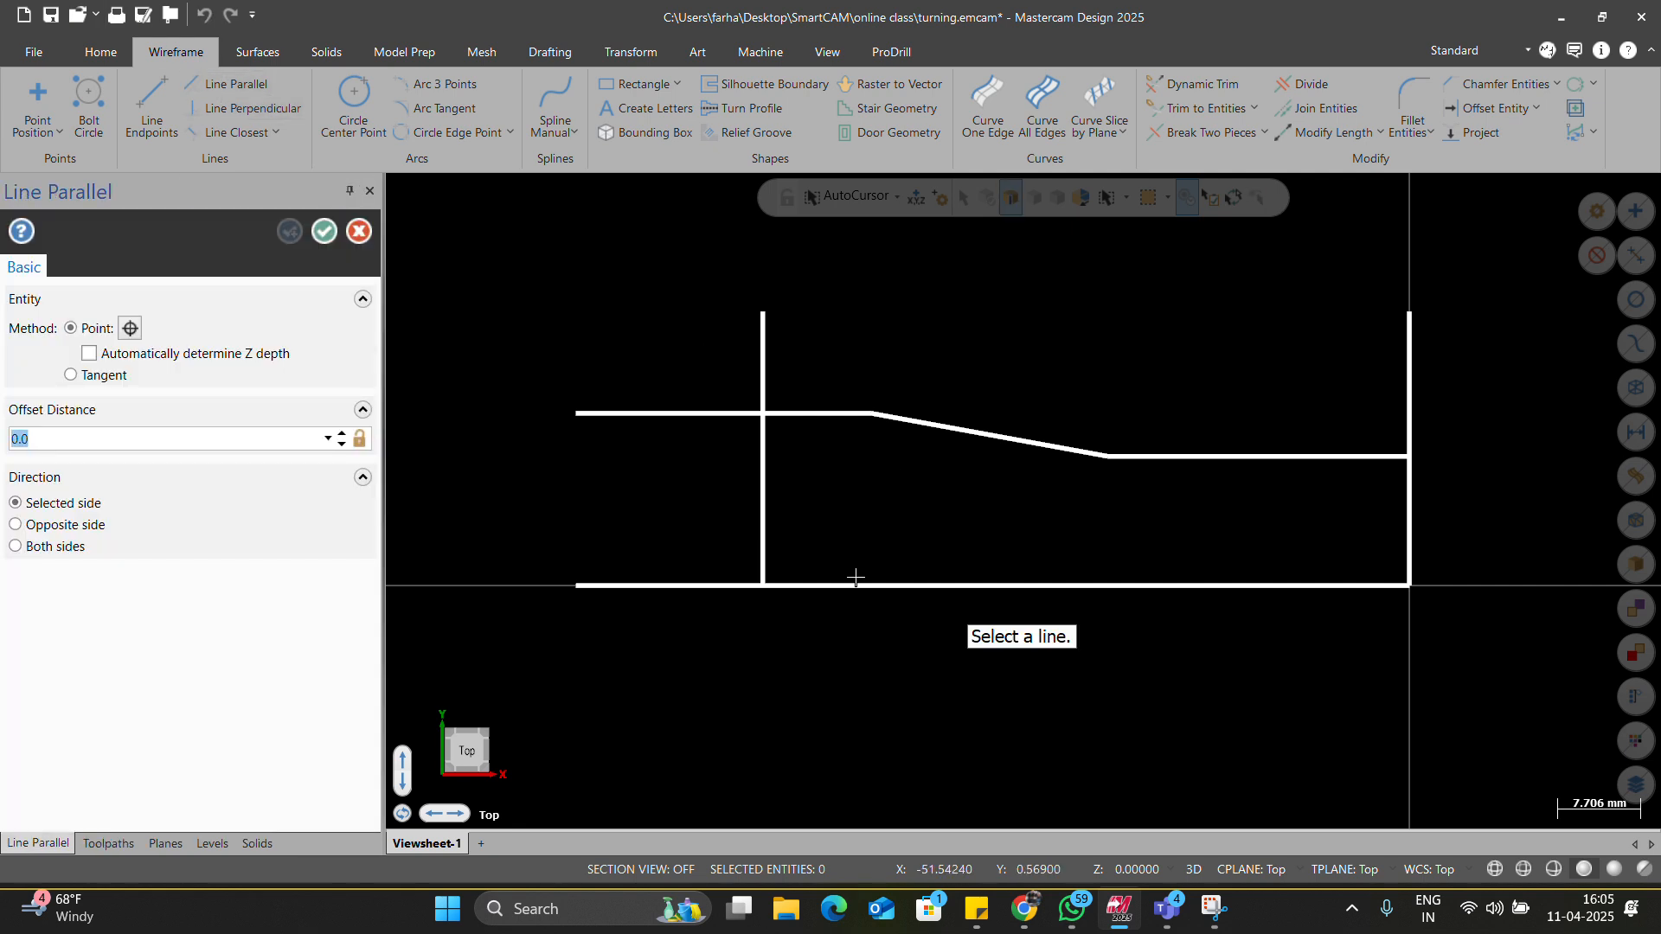
pyautogui.click(835, 586)
pyautogui.click(805, 310)
pyautogui.write('20')
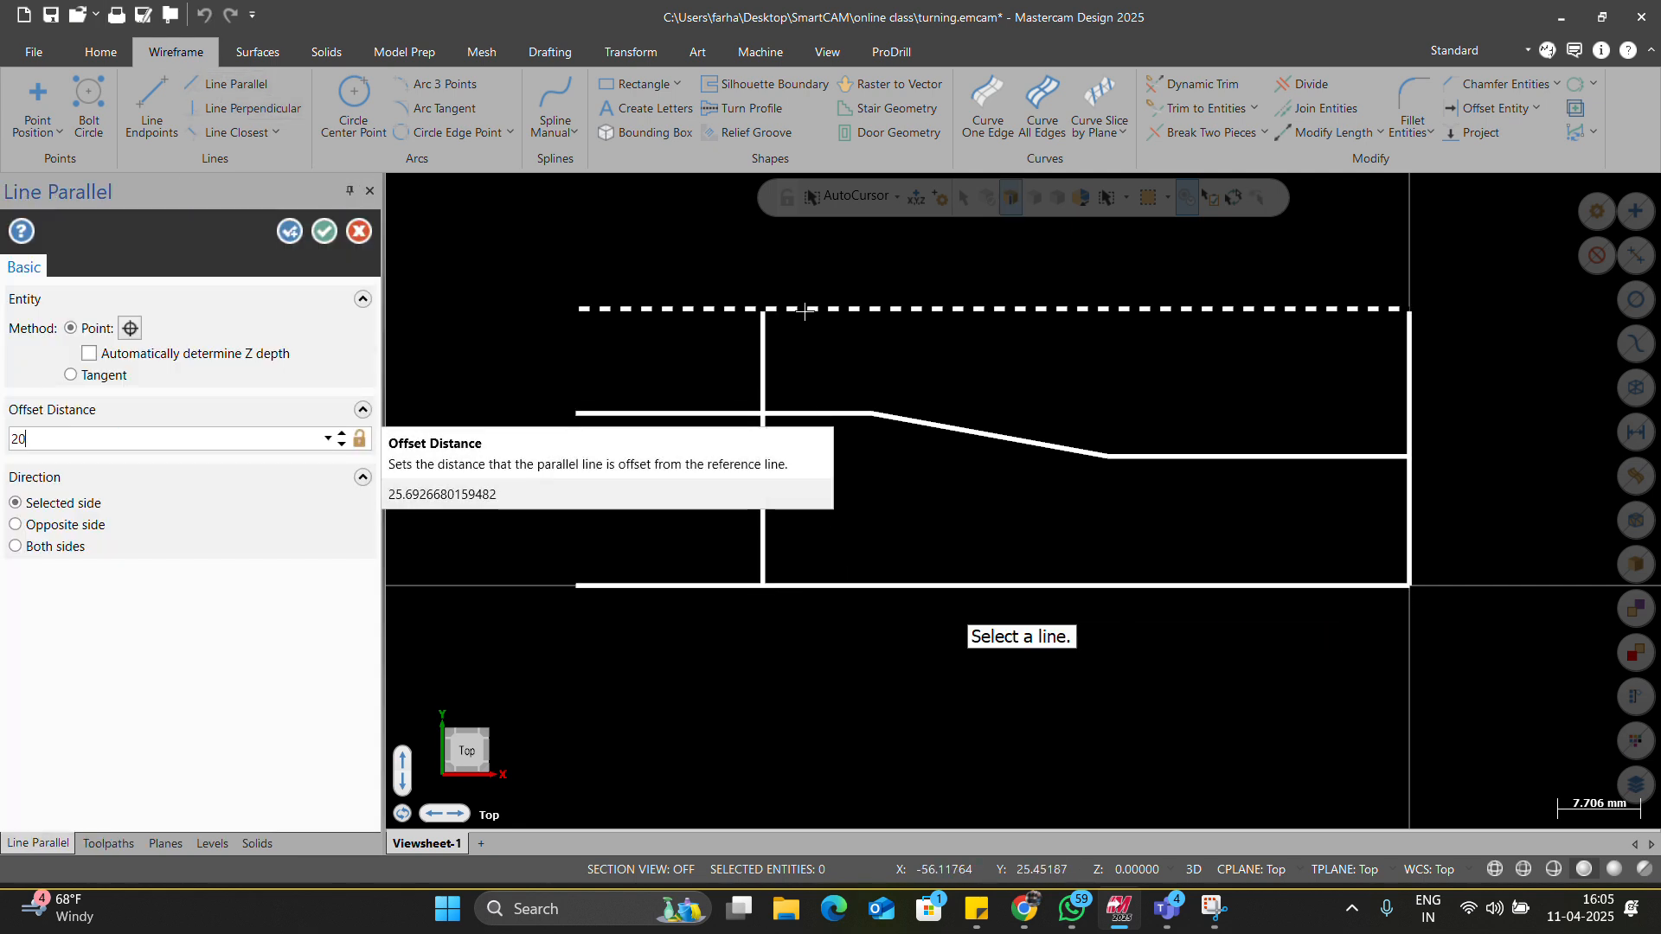
pyautogui.press('Return')
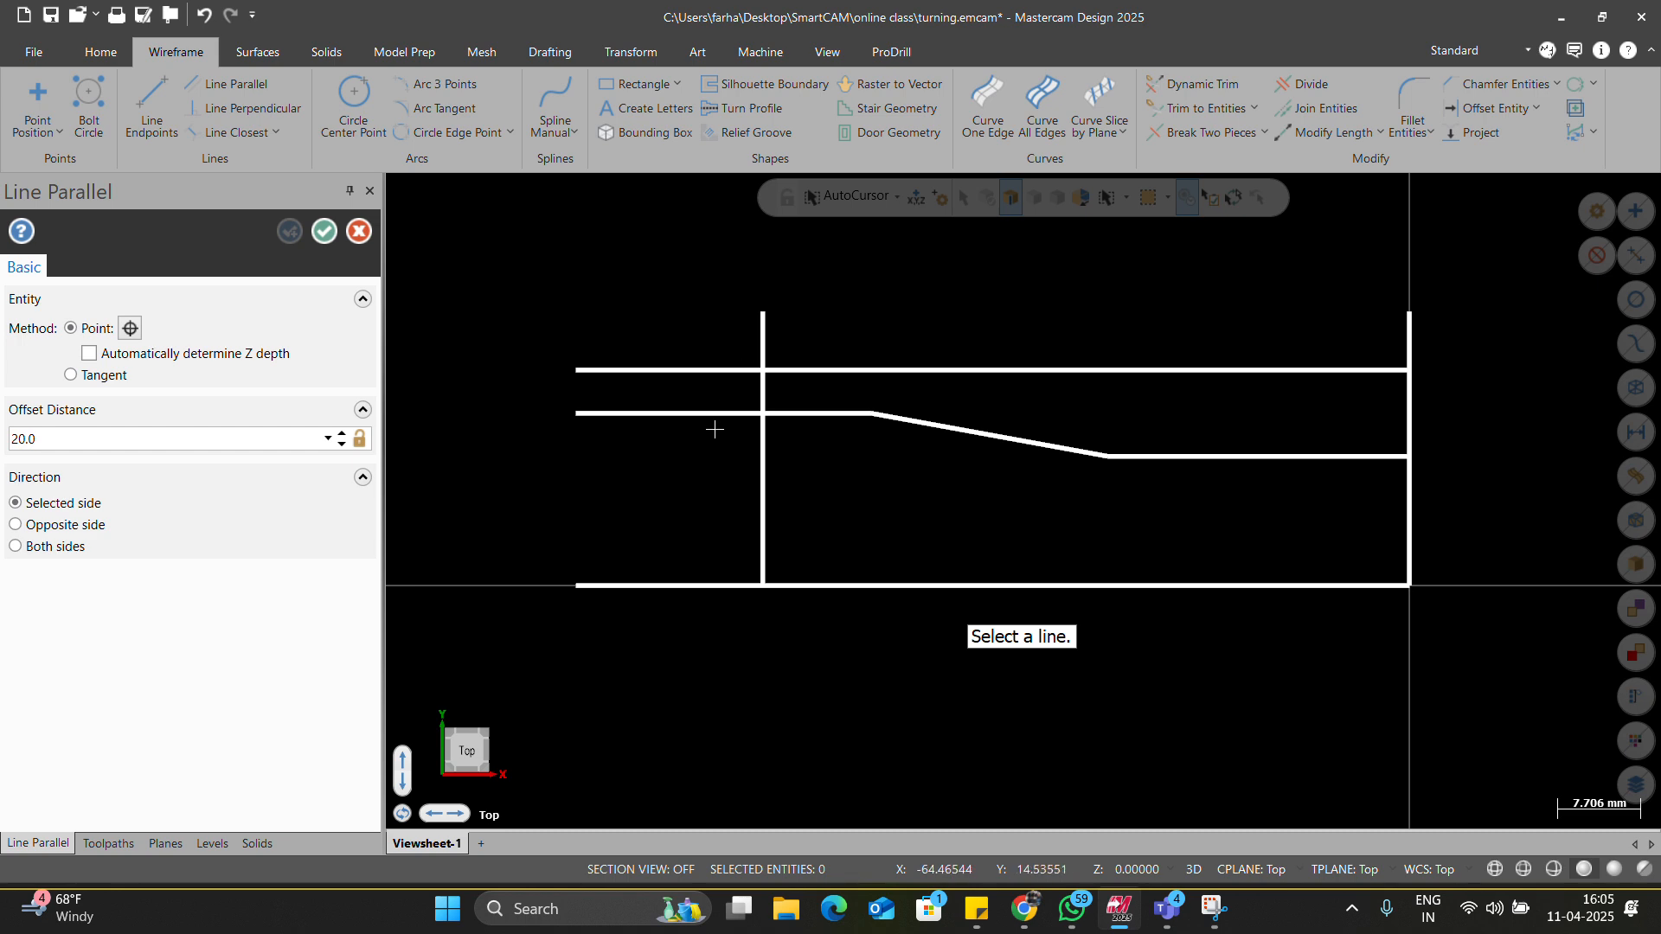
# Add a vertical line 75 mm to the left of the right end line.
pyautogui.hotkey('alt', 'Tab')
pyautogui.hotkey('alt', 'Tab')
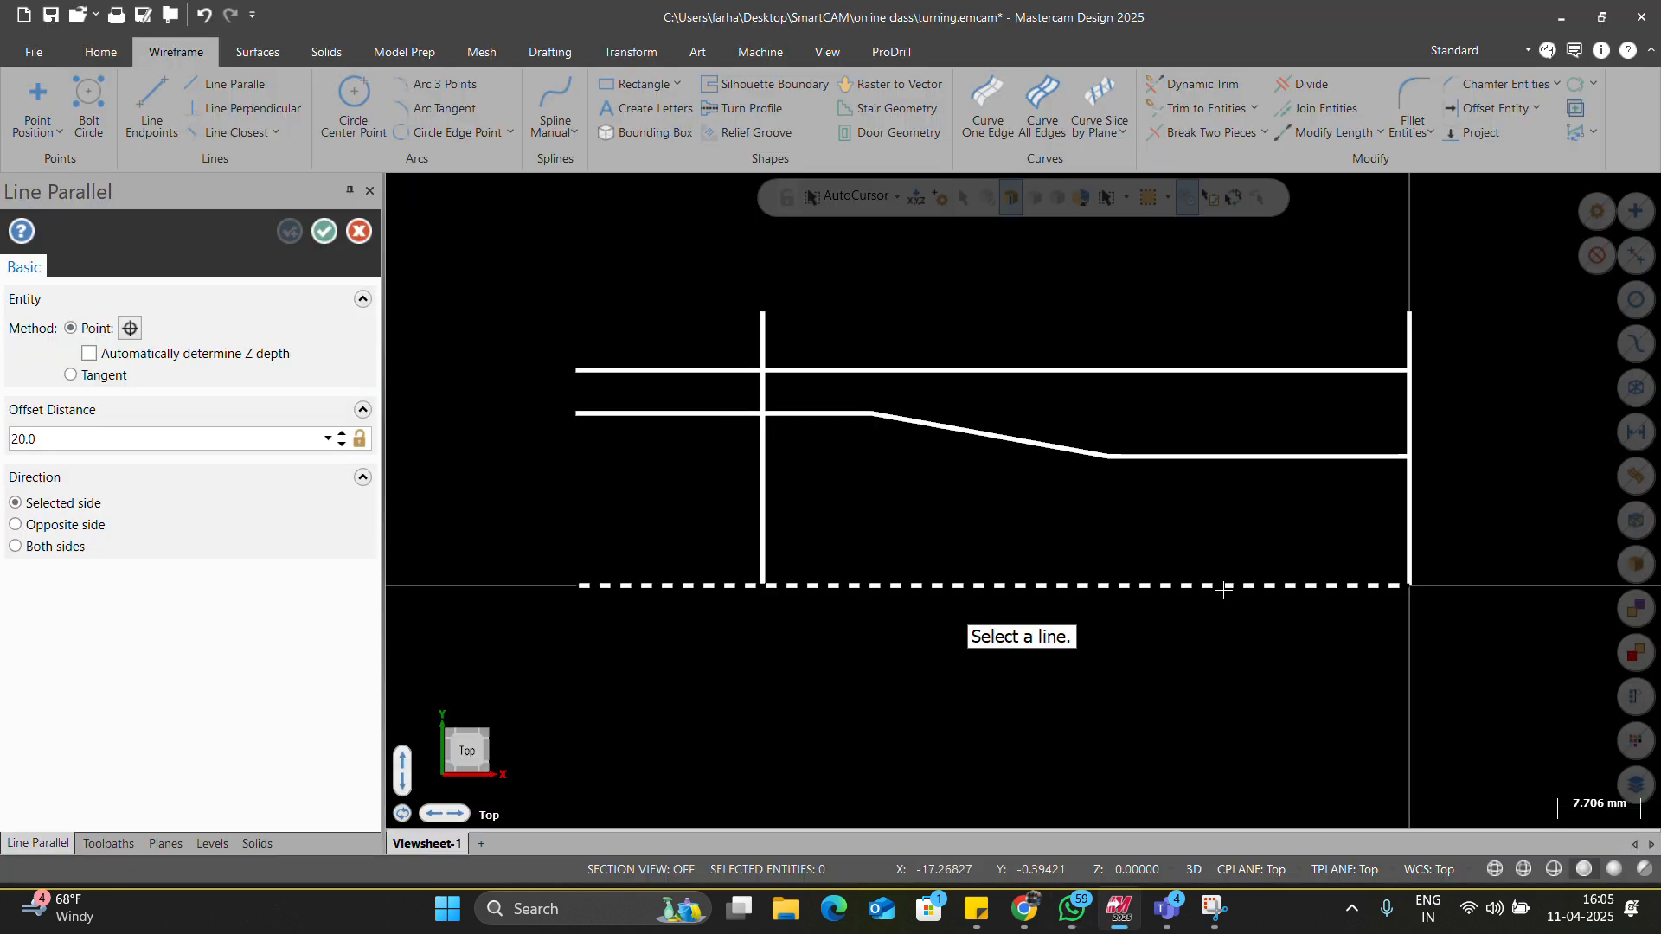
pyautogui.click(1404, 524)
pyautogui.click(1073, 571)
pyautogui.write('75')
pyautogui.press('Return')
pyautogui.press('Return')
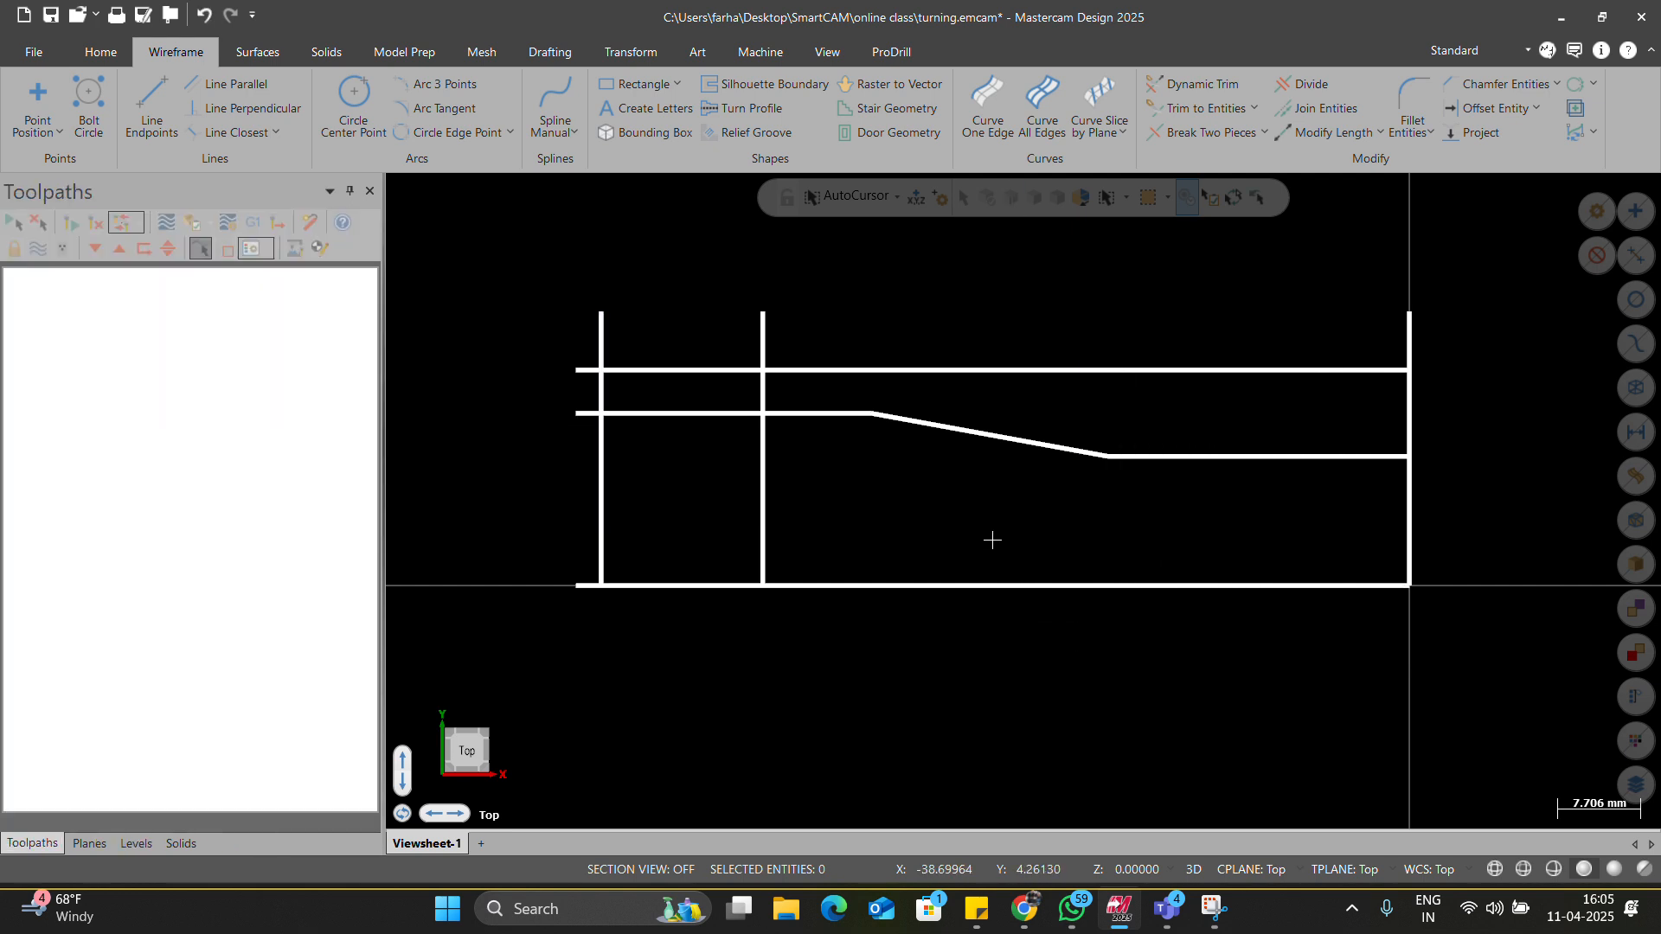
pyautogui.scroll(-1, 645, 453)
pyautogui.scroll(2, 728, 447)
pyautogui.scroll(2, 728, 447)
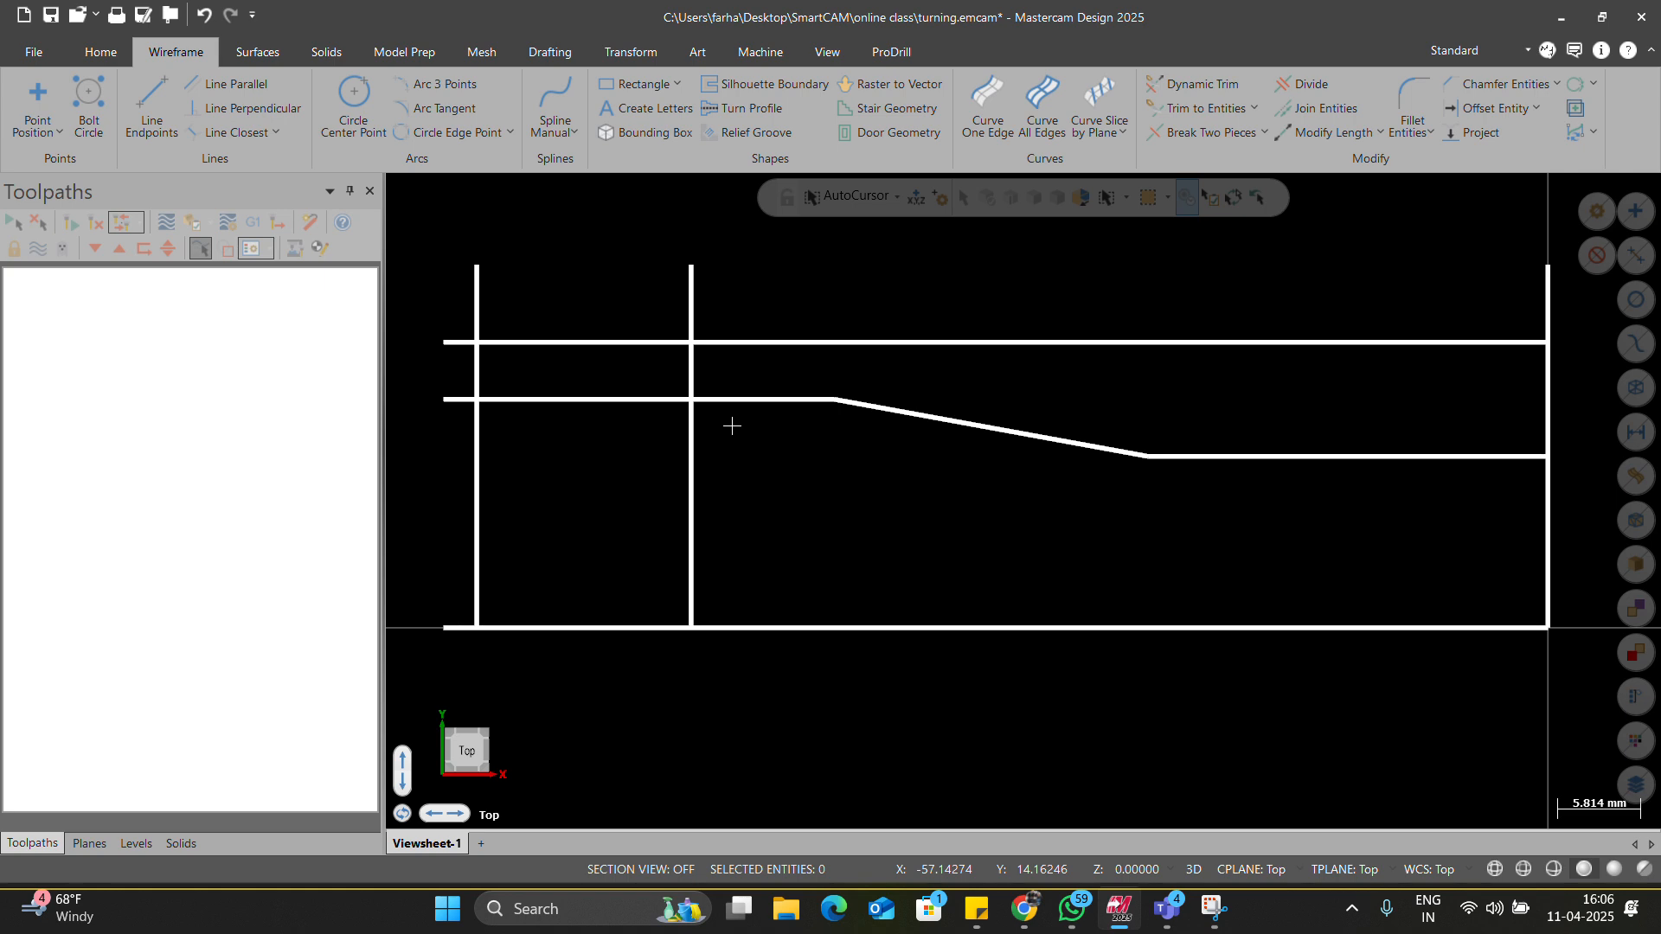
pyautogui.press('t')
pyautogui.press('Escape')
pyautogui.hotkey('alt', 'Tab')
pyautogui.hotkey('alt', 'Tab')
# Fillet the vertical shoulder line and the lower horizontal line with a 4 mm radius.
pyautogui.click(1412, 95)
pyautogui.click(735, 398)
pyautogui.click(690, 298)
pyautogui.press('Return')
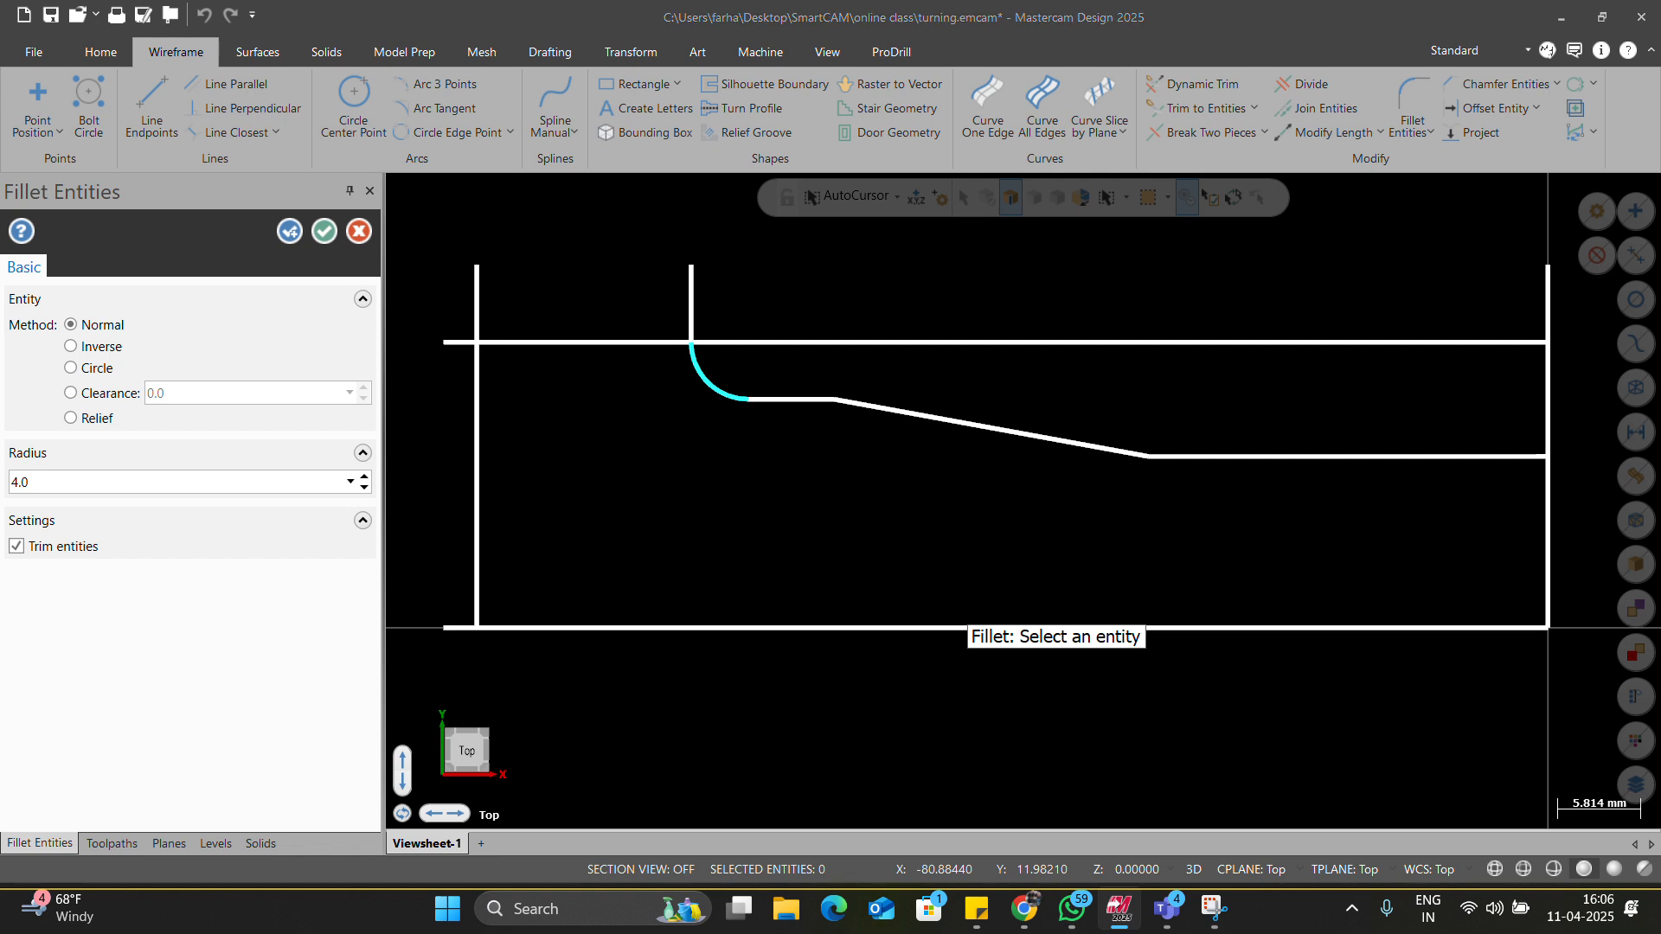
pyautogui.hotkey('alt', 'Tab')
pyautogui.hotkey('alt', 'Tab')
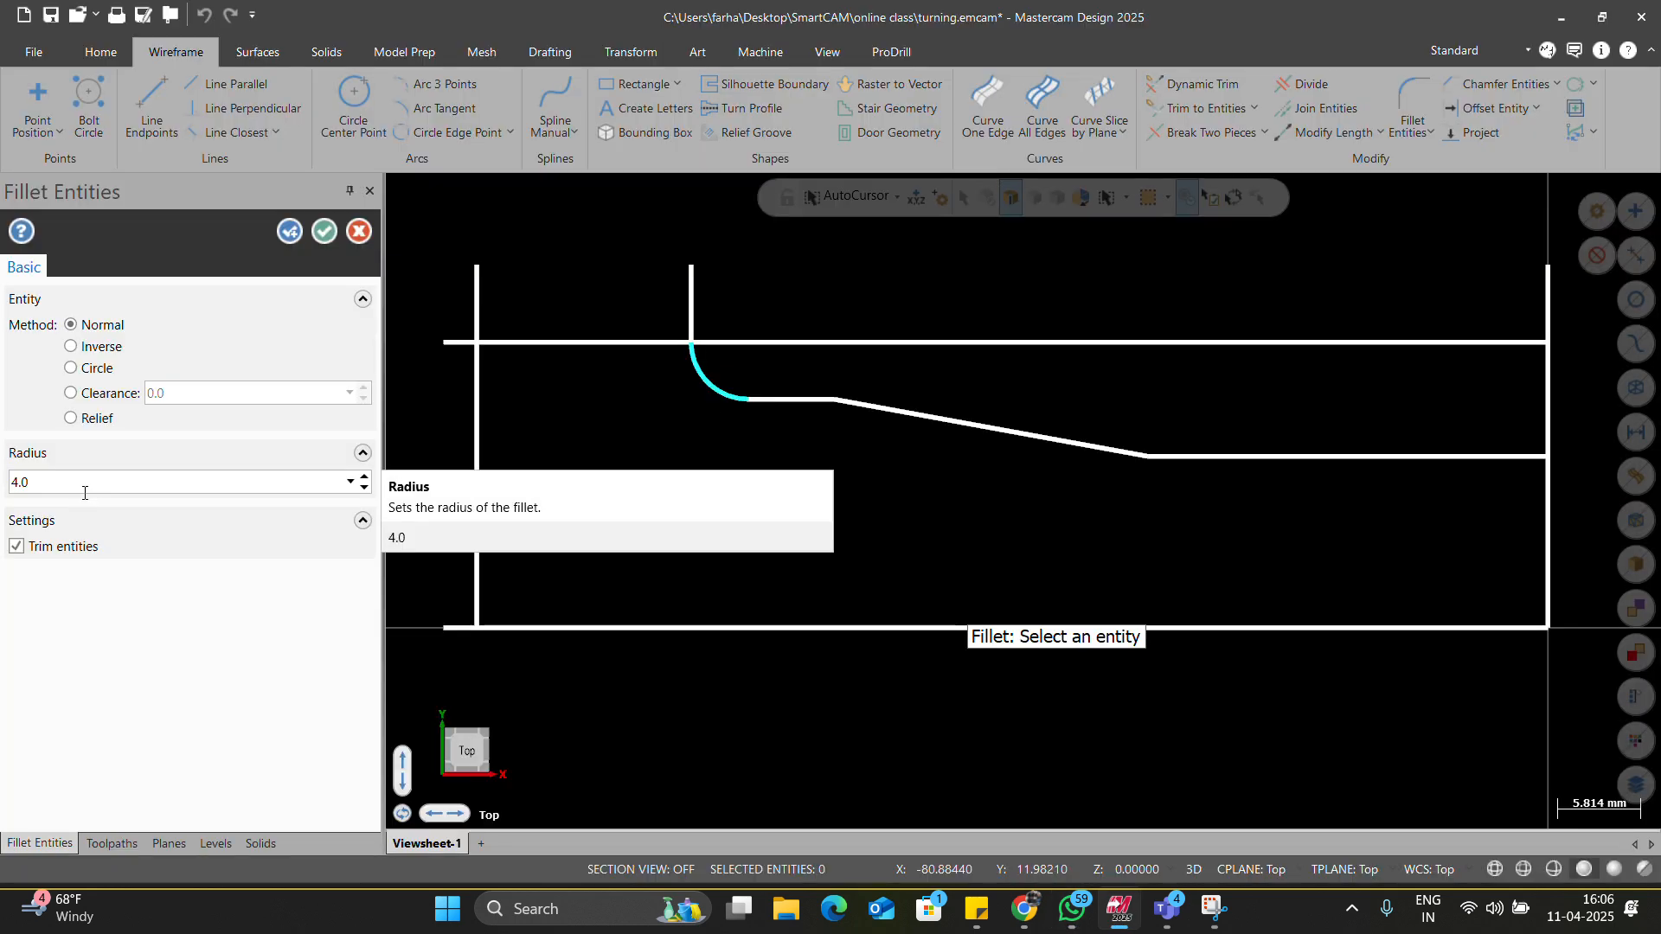
pyautogui.press('Return')
pyautogui.scroll(2, 612, 372)
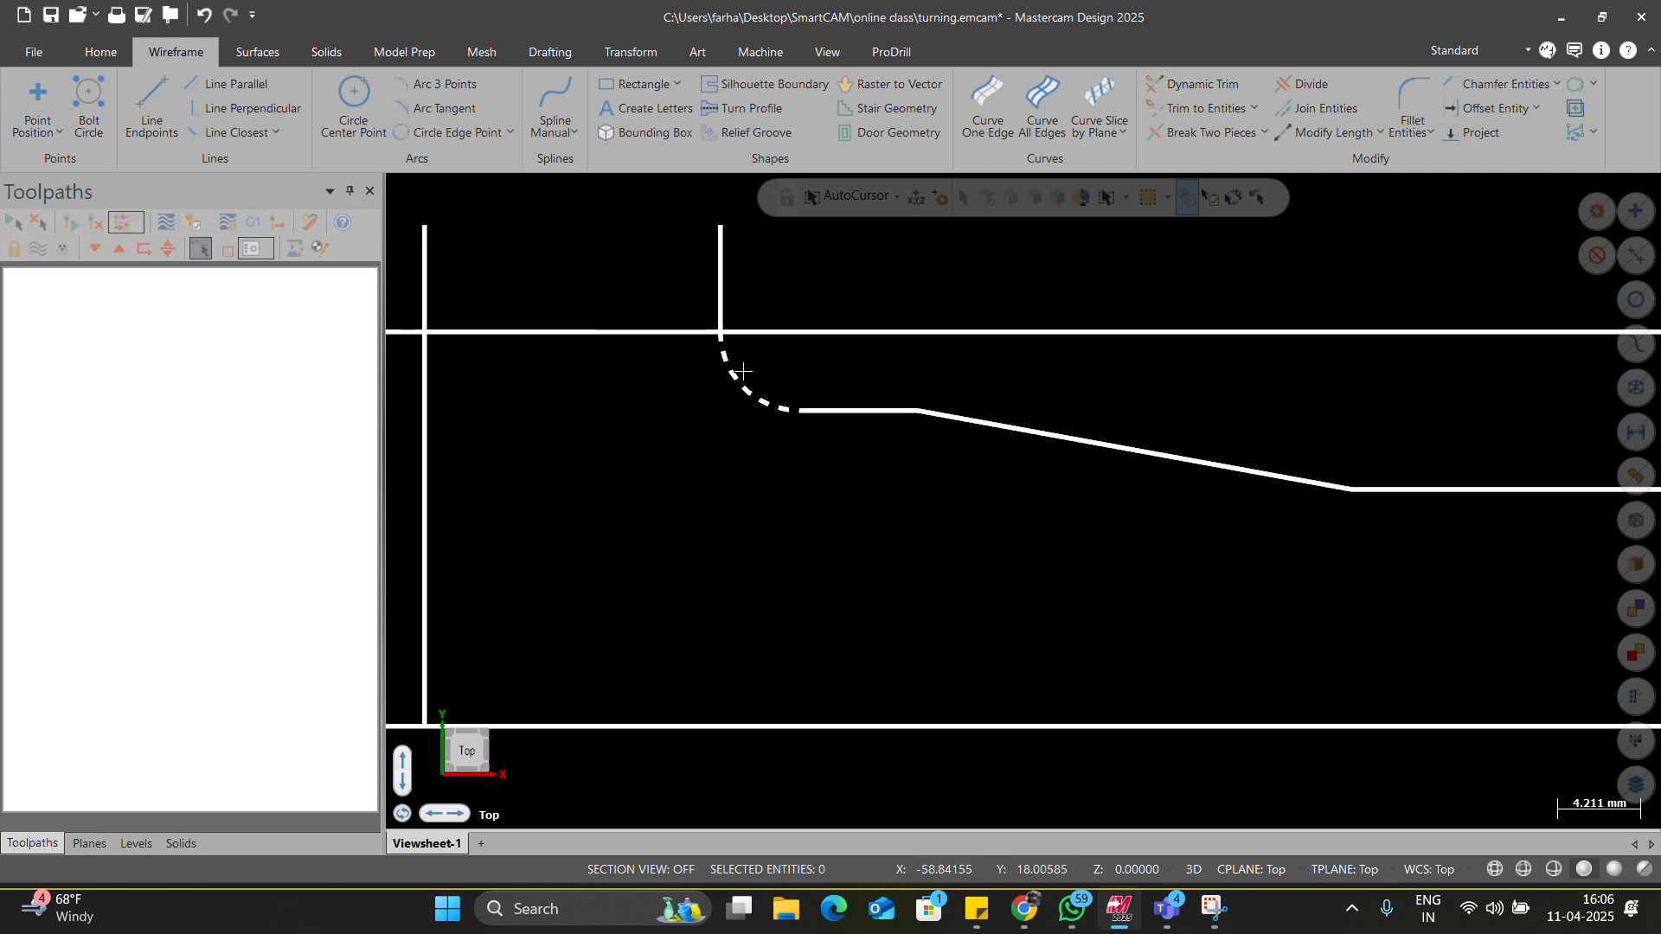
pyautogui.scroll(-3, 731, 410)
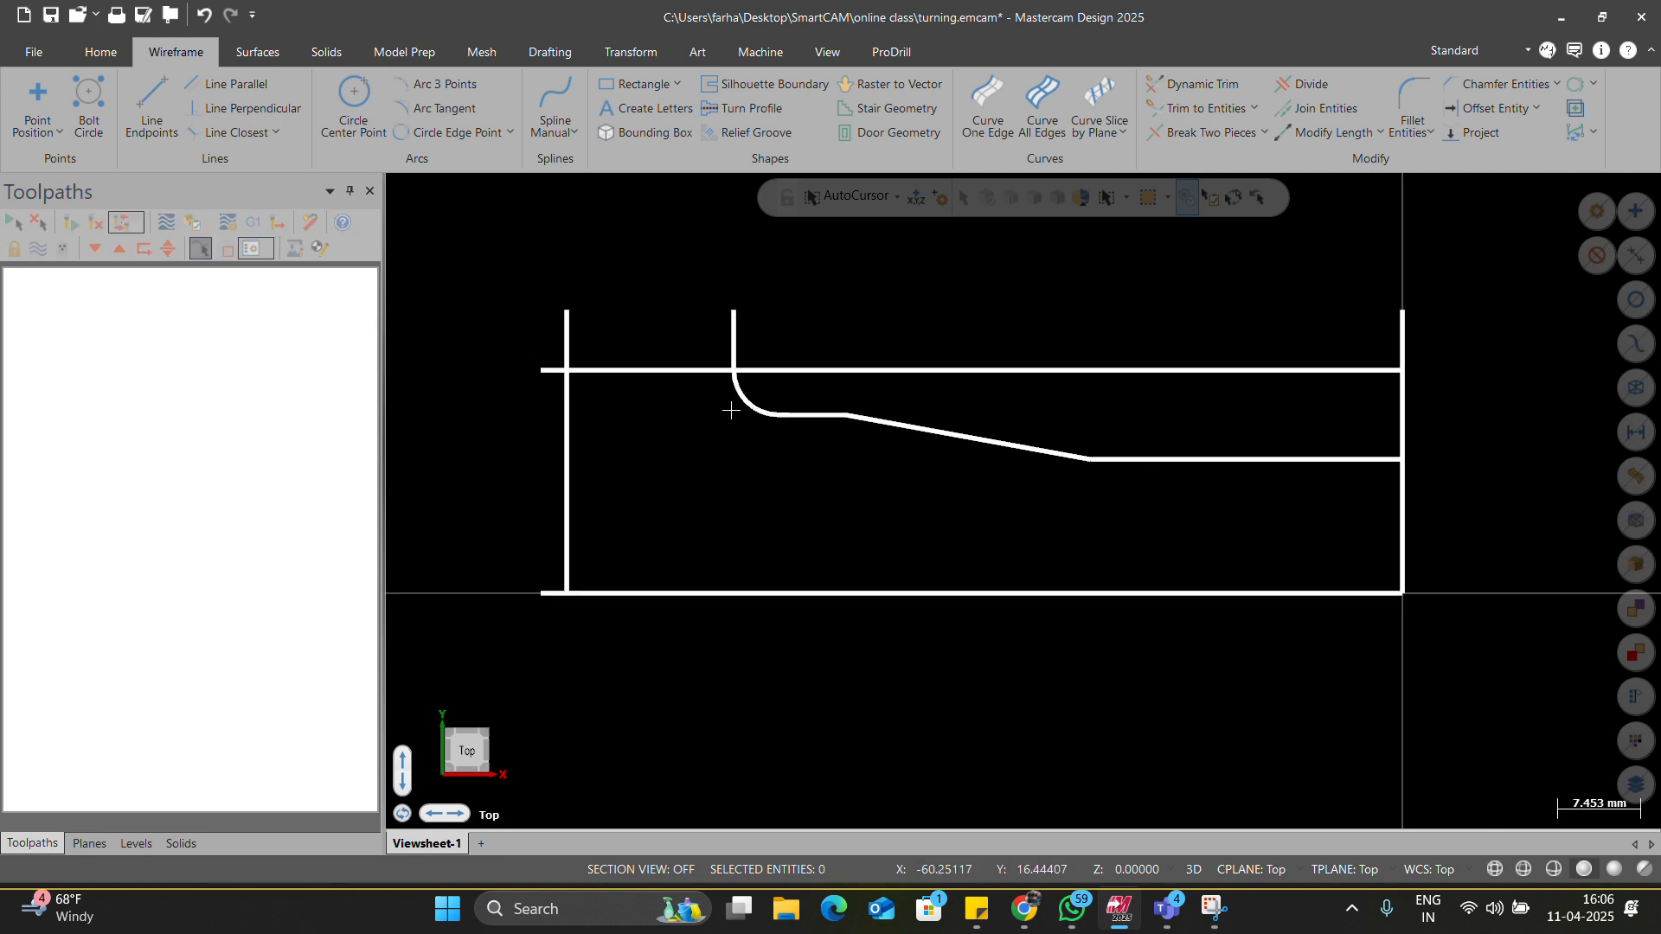
# Trim the vertical line, horizontal line and fillet arc together with Trim 3 entities.
pyautogui.press('t')
pyautogui.press('3')
pyautogui.click(561, 408)
pyautogui.scroll(4, 731, 380)
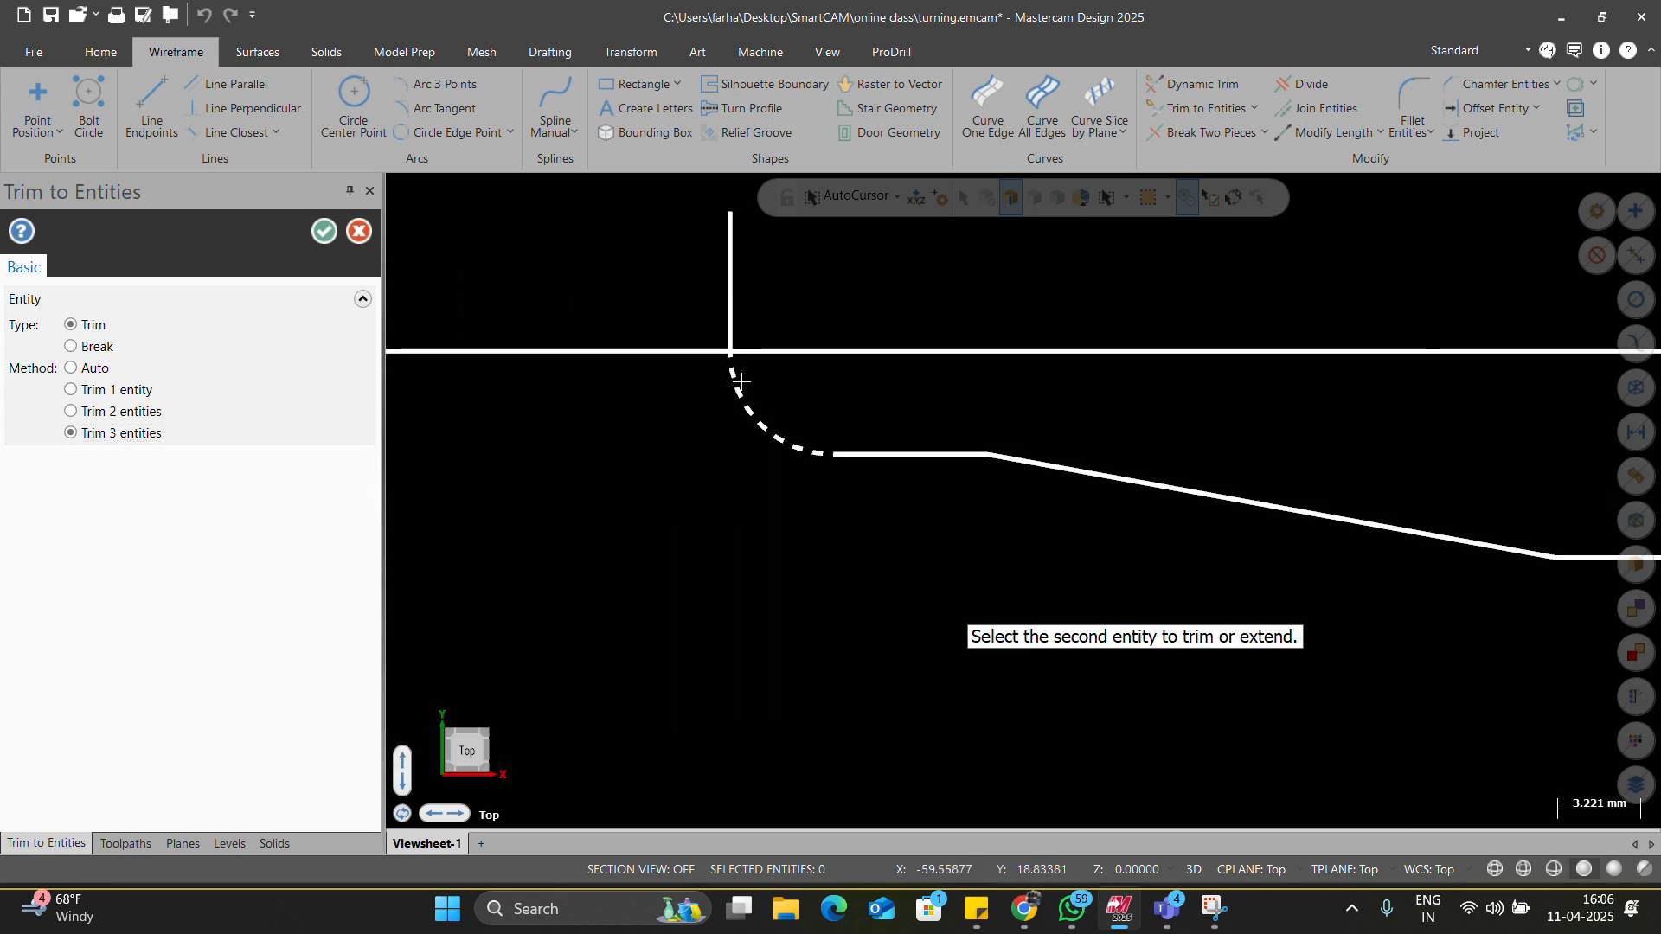
pyautogui.click(692, 347)
pyautogui.click(751, 386)
pyautogui.scroll(-2, 775, 424)
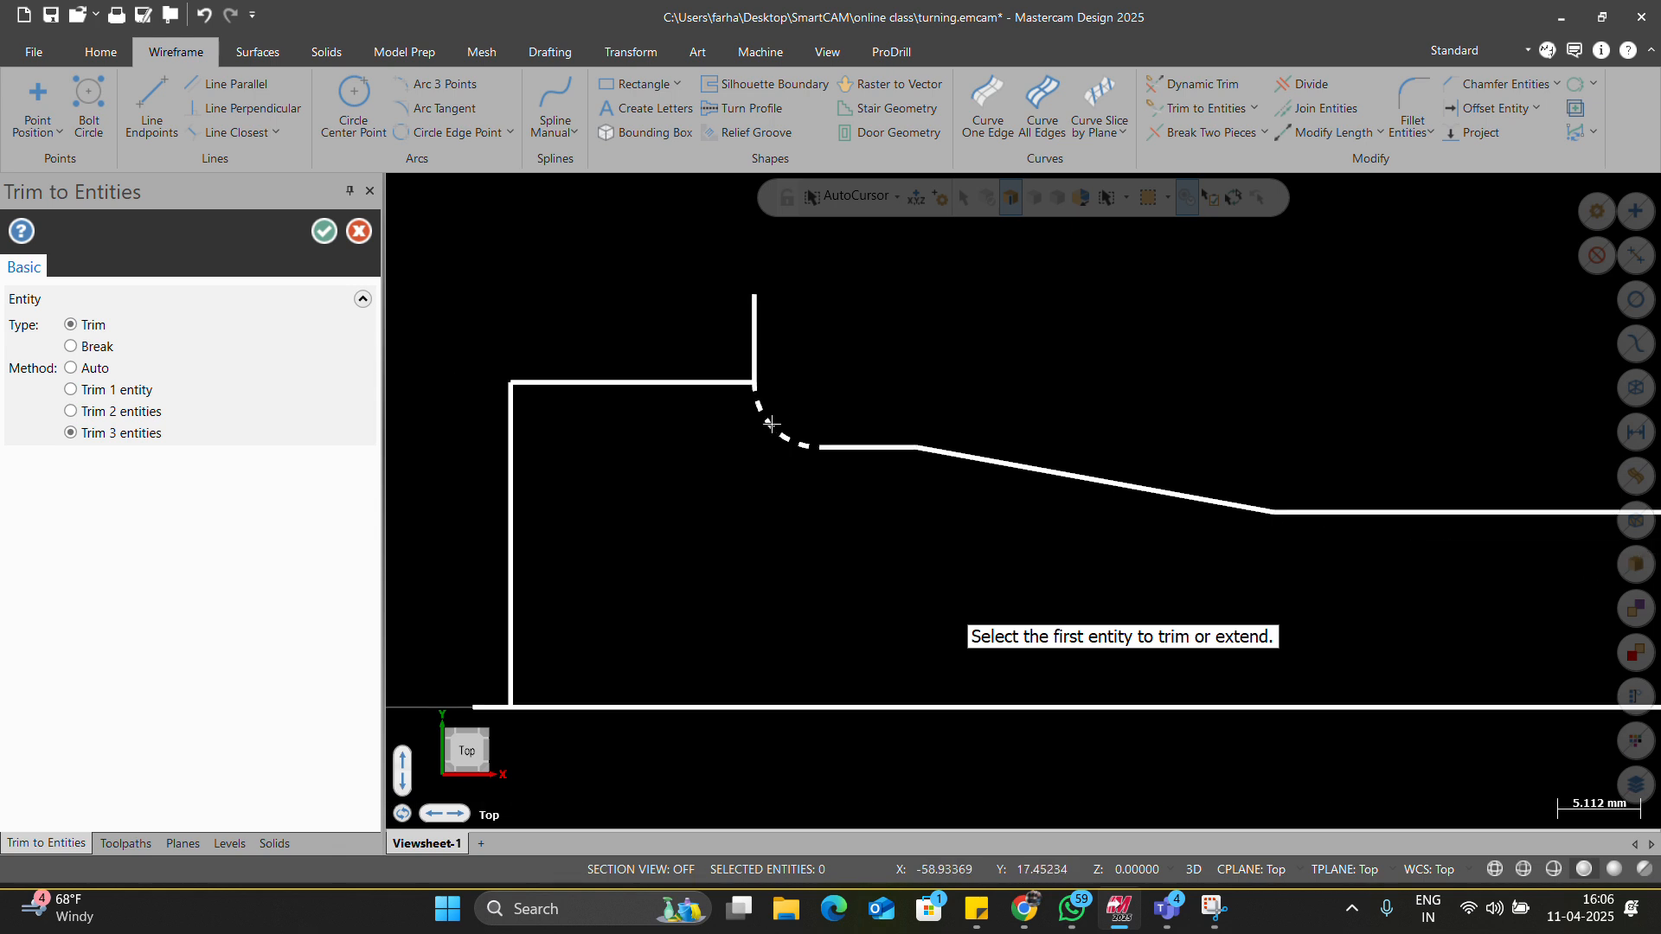
pyautogui.press('Escape')
# Remove the leftover stub above the arc and the short vertical stub.
pyautogui.press('d')
pyautogui.click(756, 329)
pyautogui.press('Escape')
pyautogui.scroll(-7, 807, 397)
pyautogui.scroll(4, 589, 571)
pyautogui.press('d')
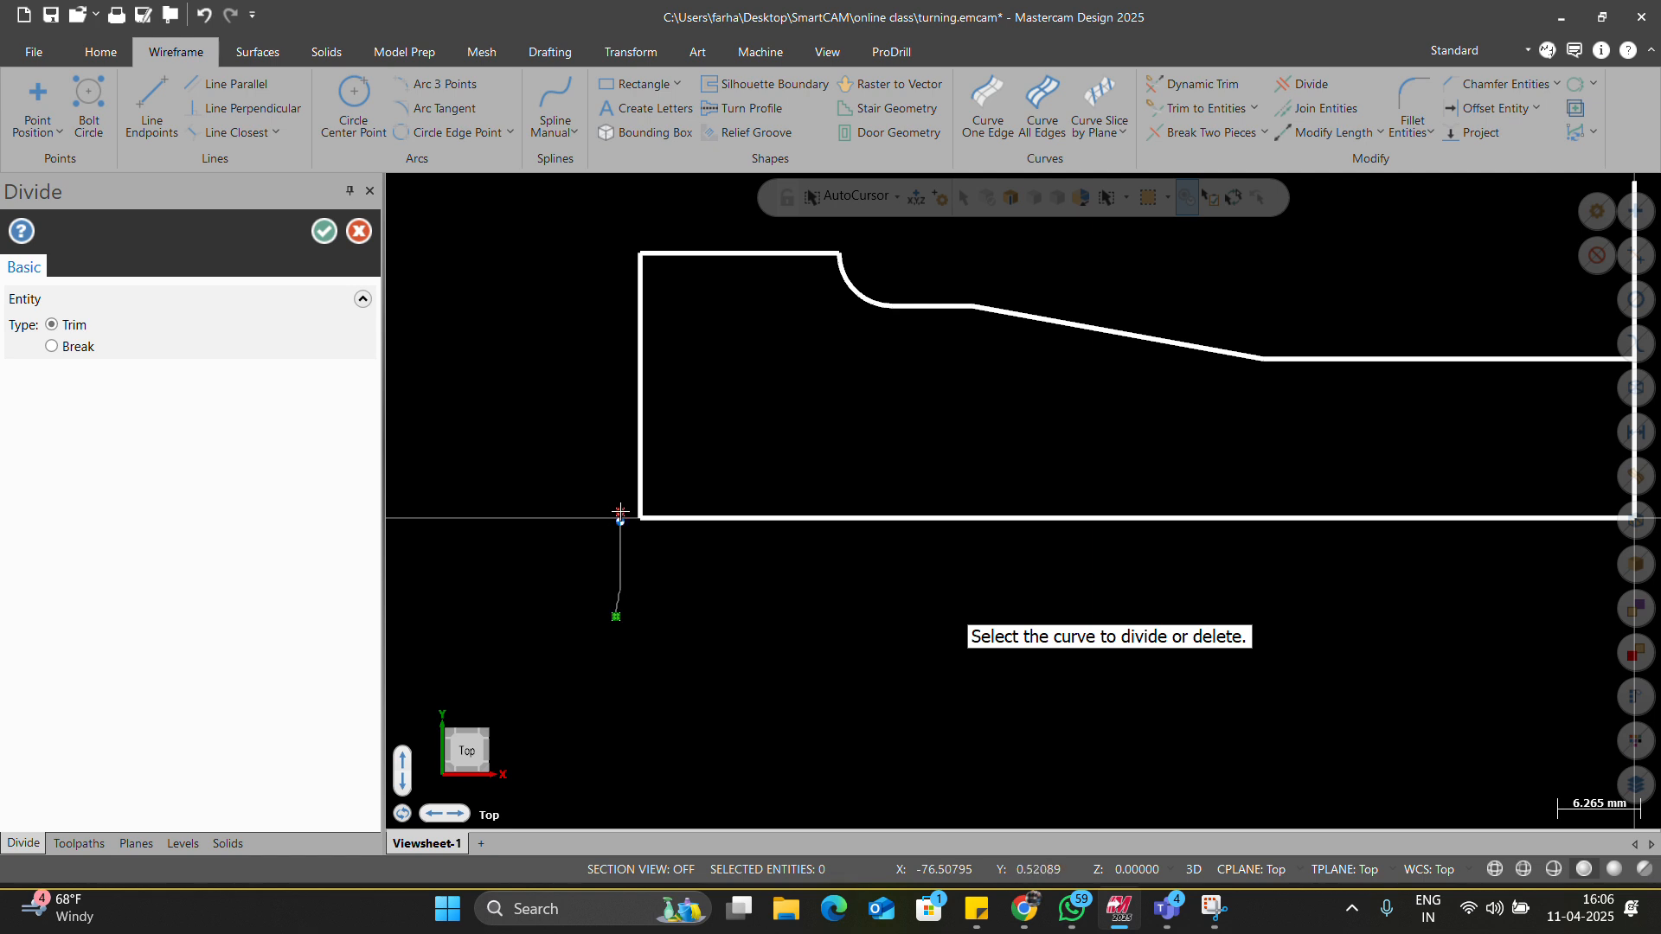
pyautogui.click(619, 516)
pyautogui.scroll(-5, 556, 586)
pyautogui.press('Escape')
pyautogui.scroll(2, 1112, 467)
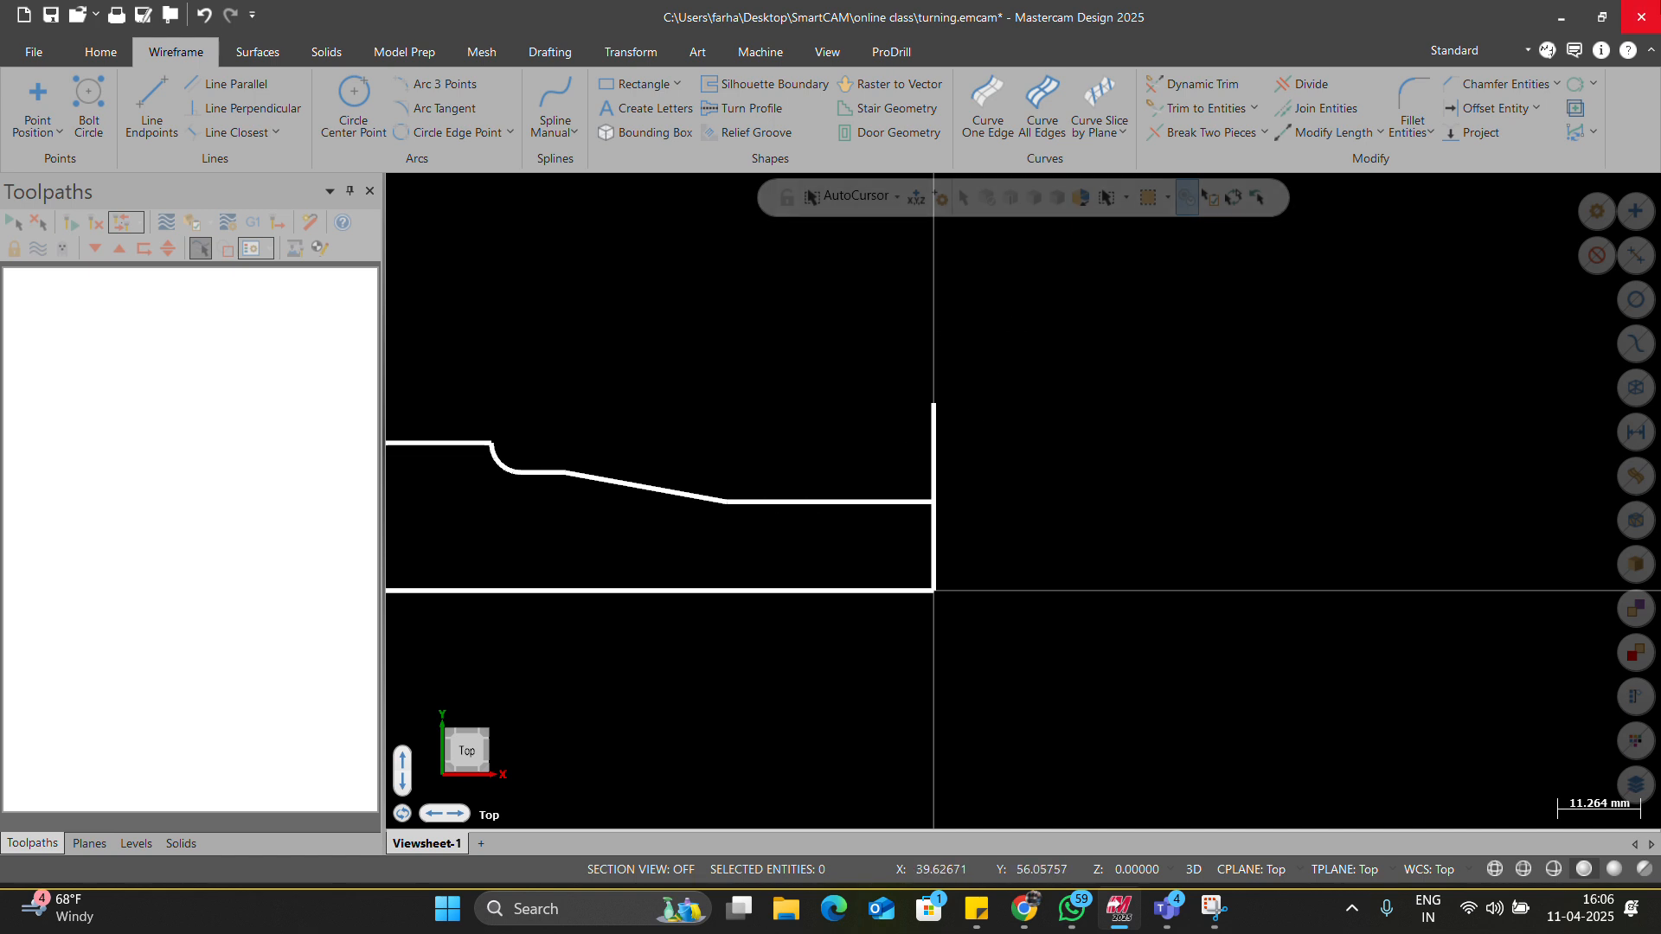
# Chamfer the right-end corner of the profile by 2.0 mm.
pyautogui.click(1505, 84)
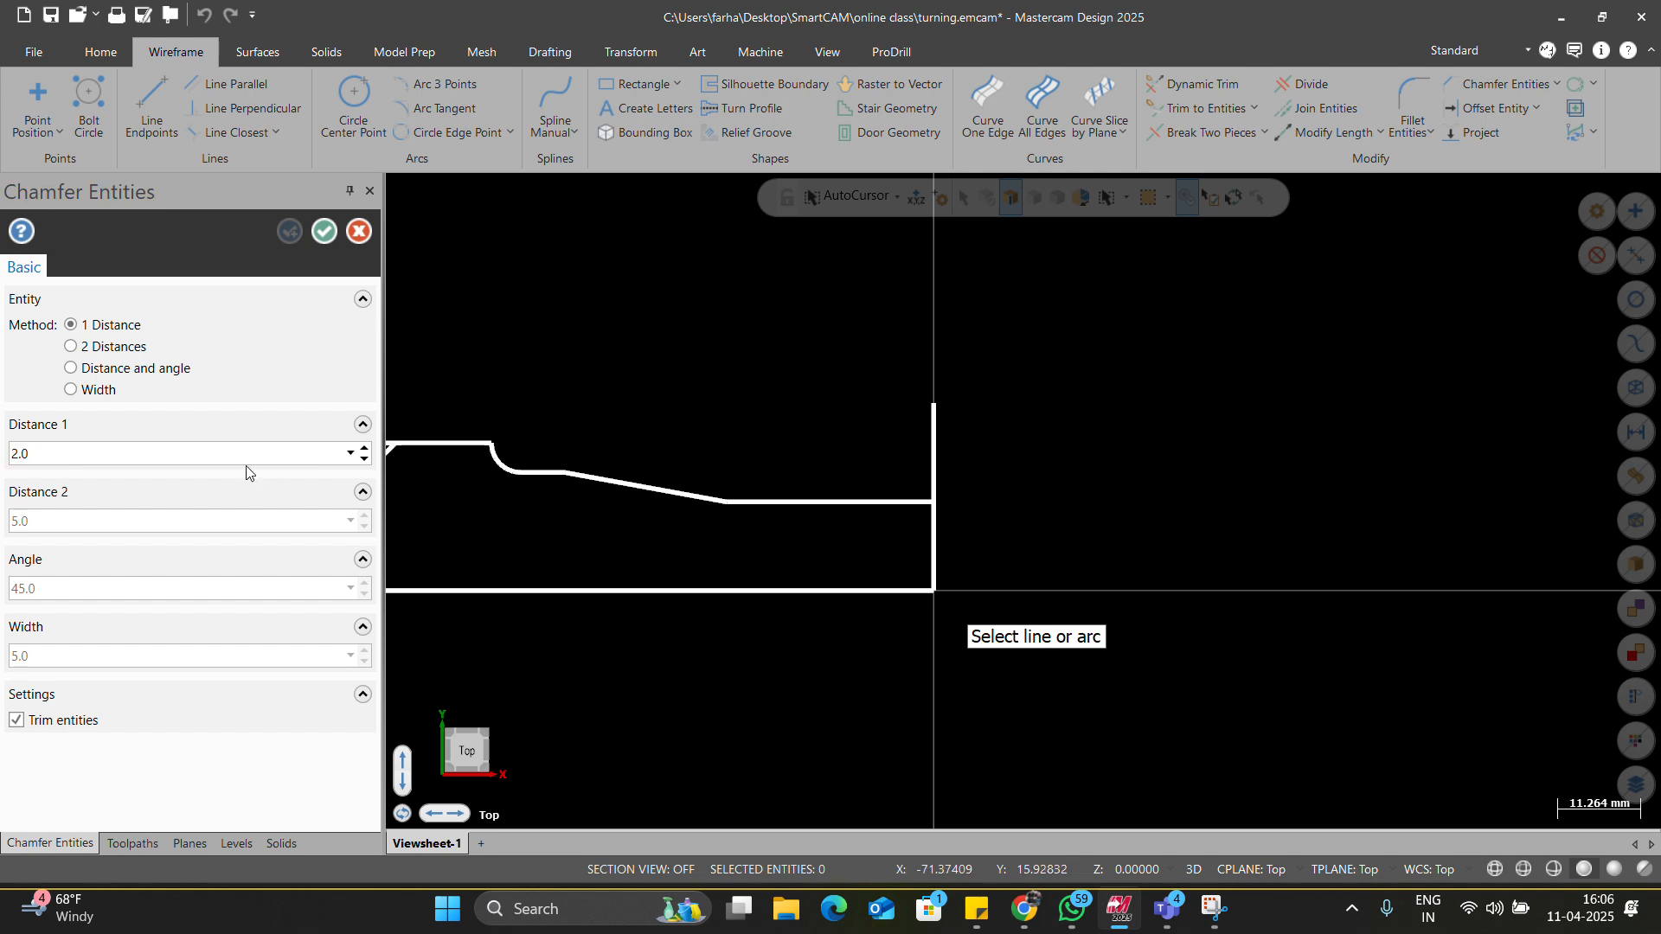
pyautogui.click(925, 544)
pyautogui.press('Return')
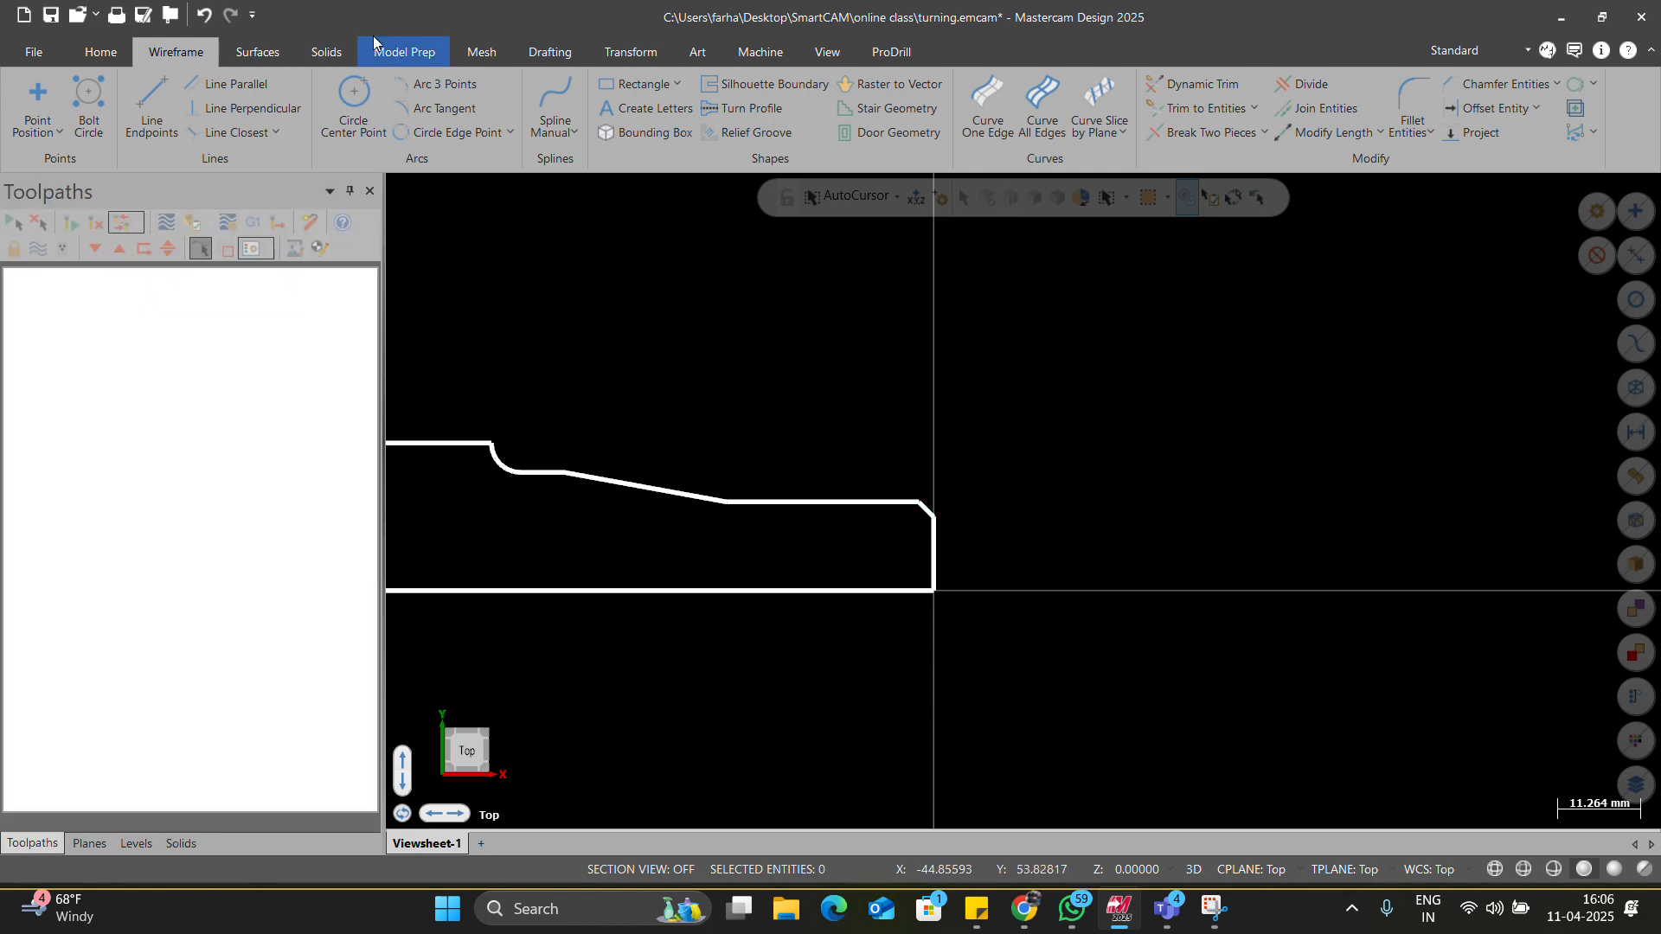
pyautogui.click(322, 53)
# Revolve the chained profile 360° around its bottom line into a solid.
pyautogui.click(259, 85)
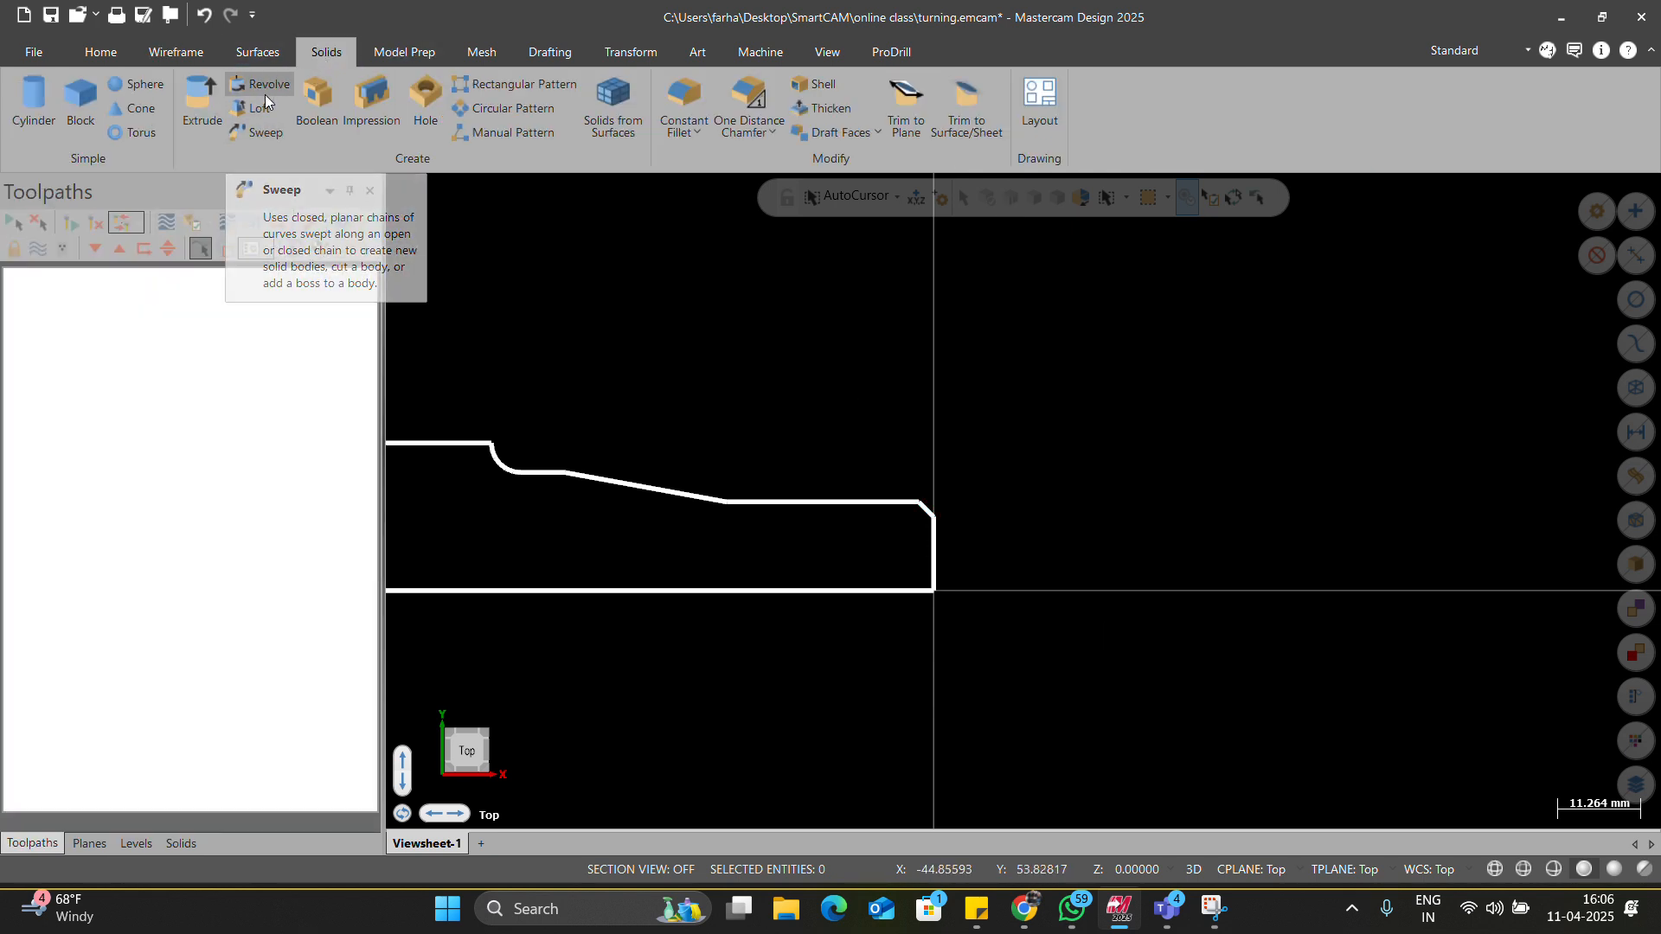
pyautogui.click(705, 498)
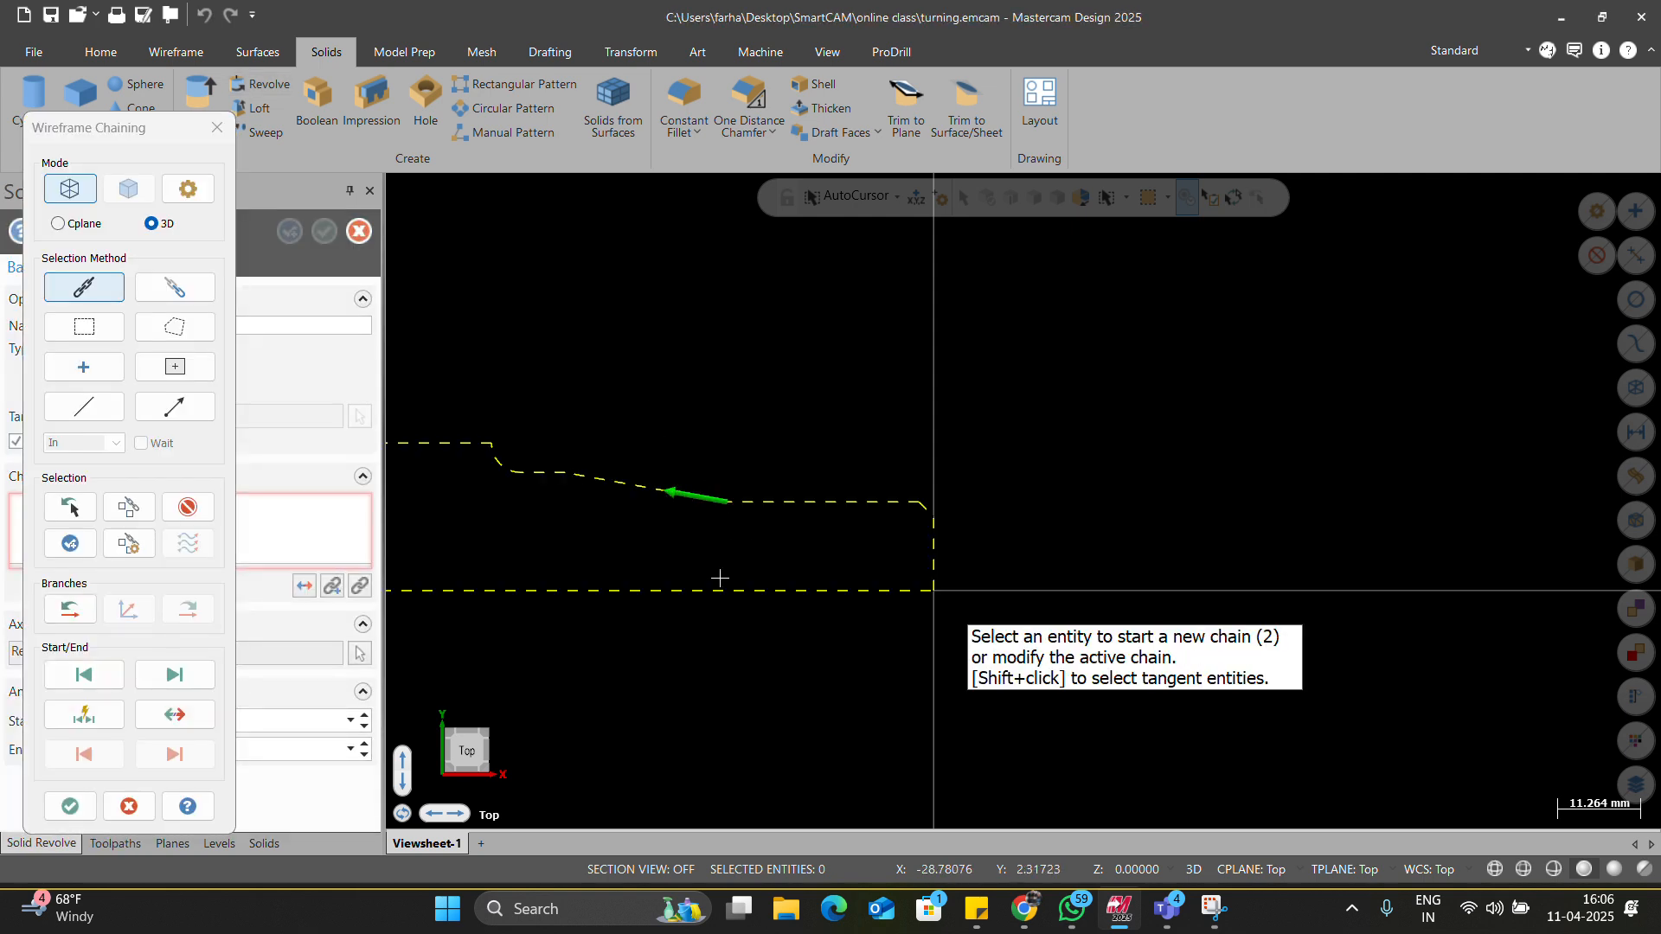
pyautogui.click(70, 805)
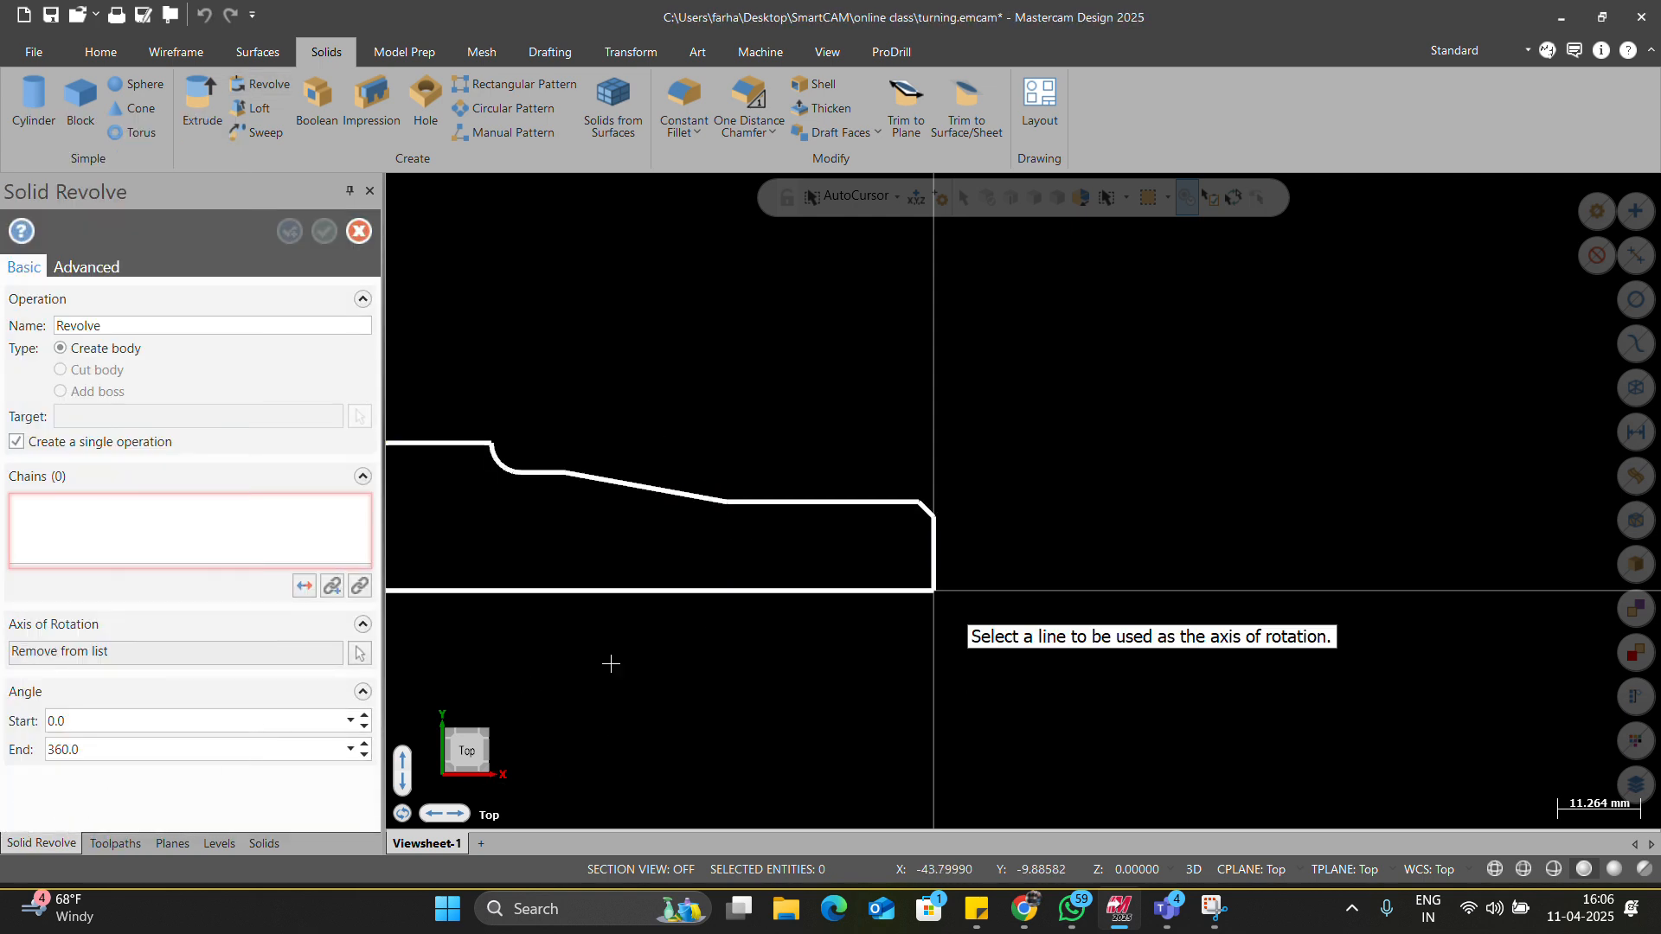
pyautogui.click(664, 591)
pyautogui.moveTo(851, 599); pyautogui.dragTo(774, 609, button='middle')
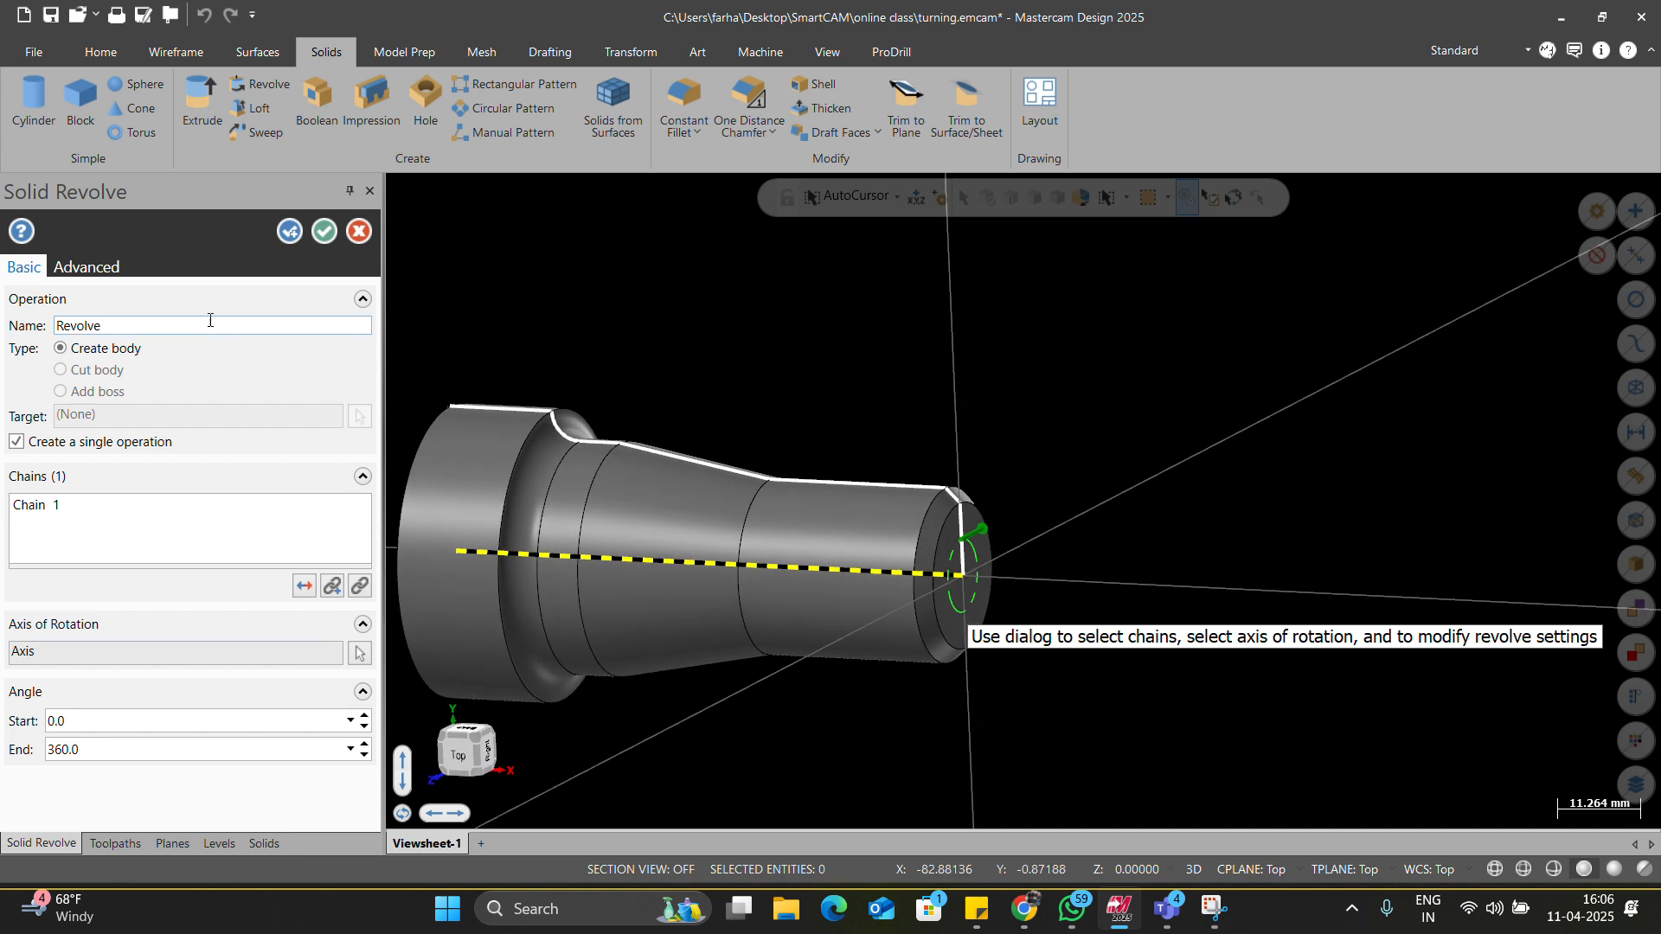
pyautogui.click(324, 231)
pyautogui.scroll(1, 563, 381)
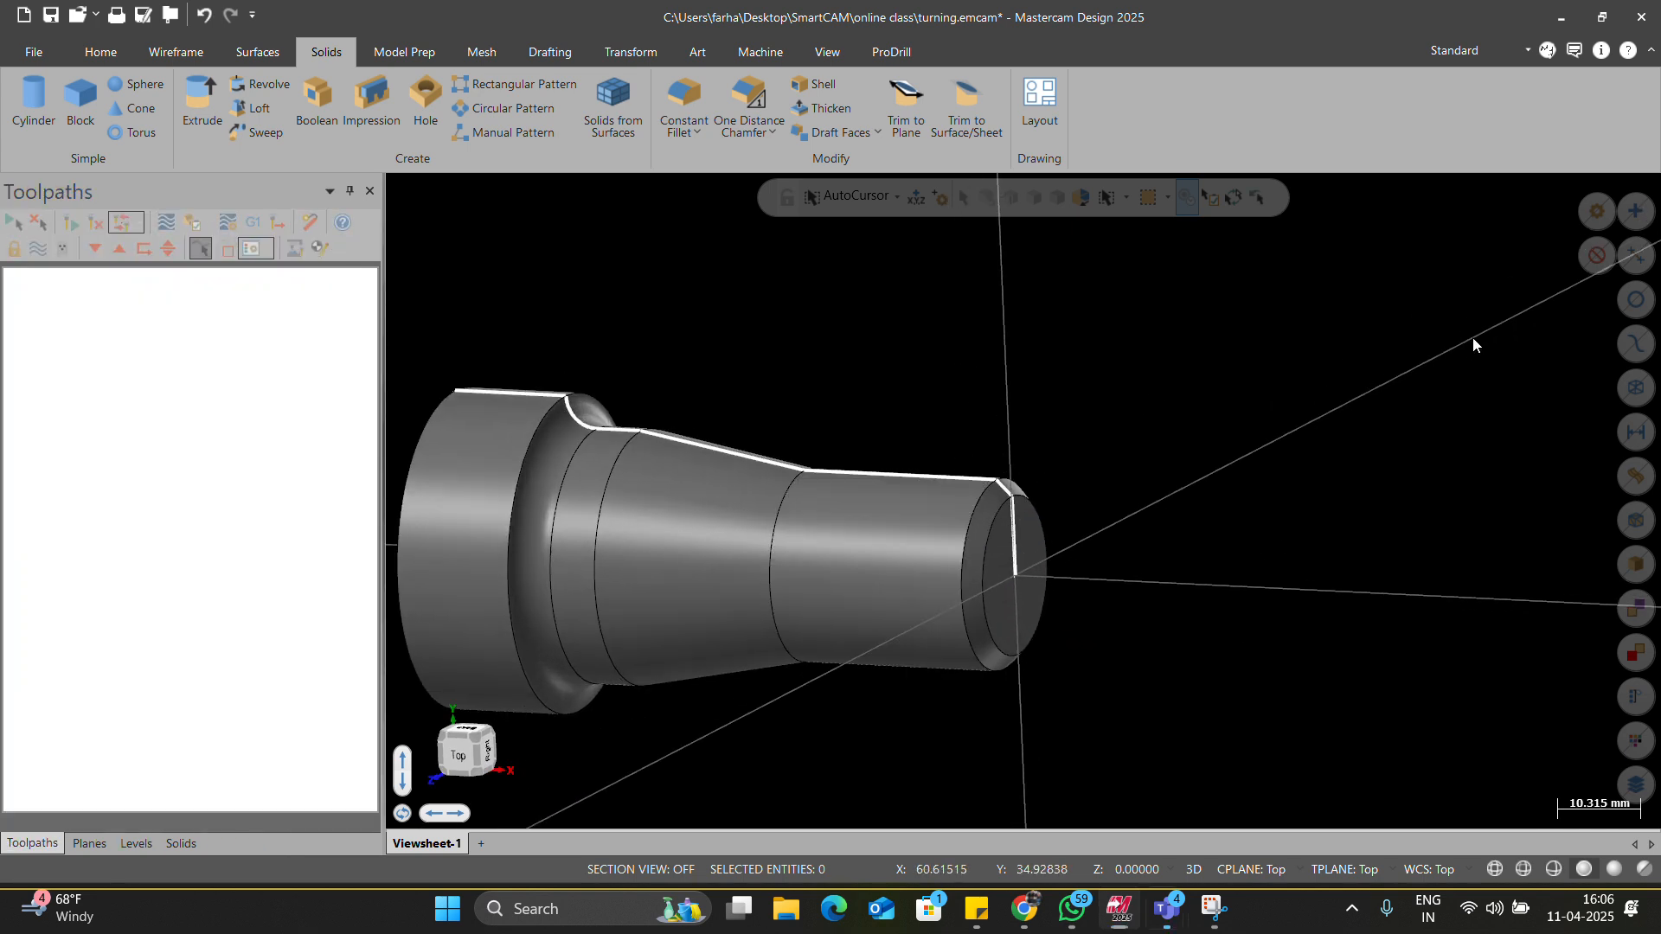
# Select all wireframe geometry and blank it to hide the outline.
pyautogui.click(1628, 390)
pyautogui.click(101, 52)
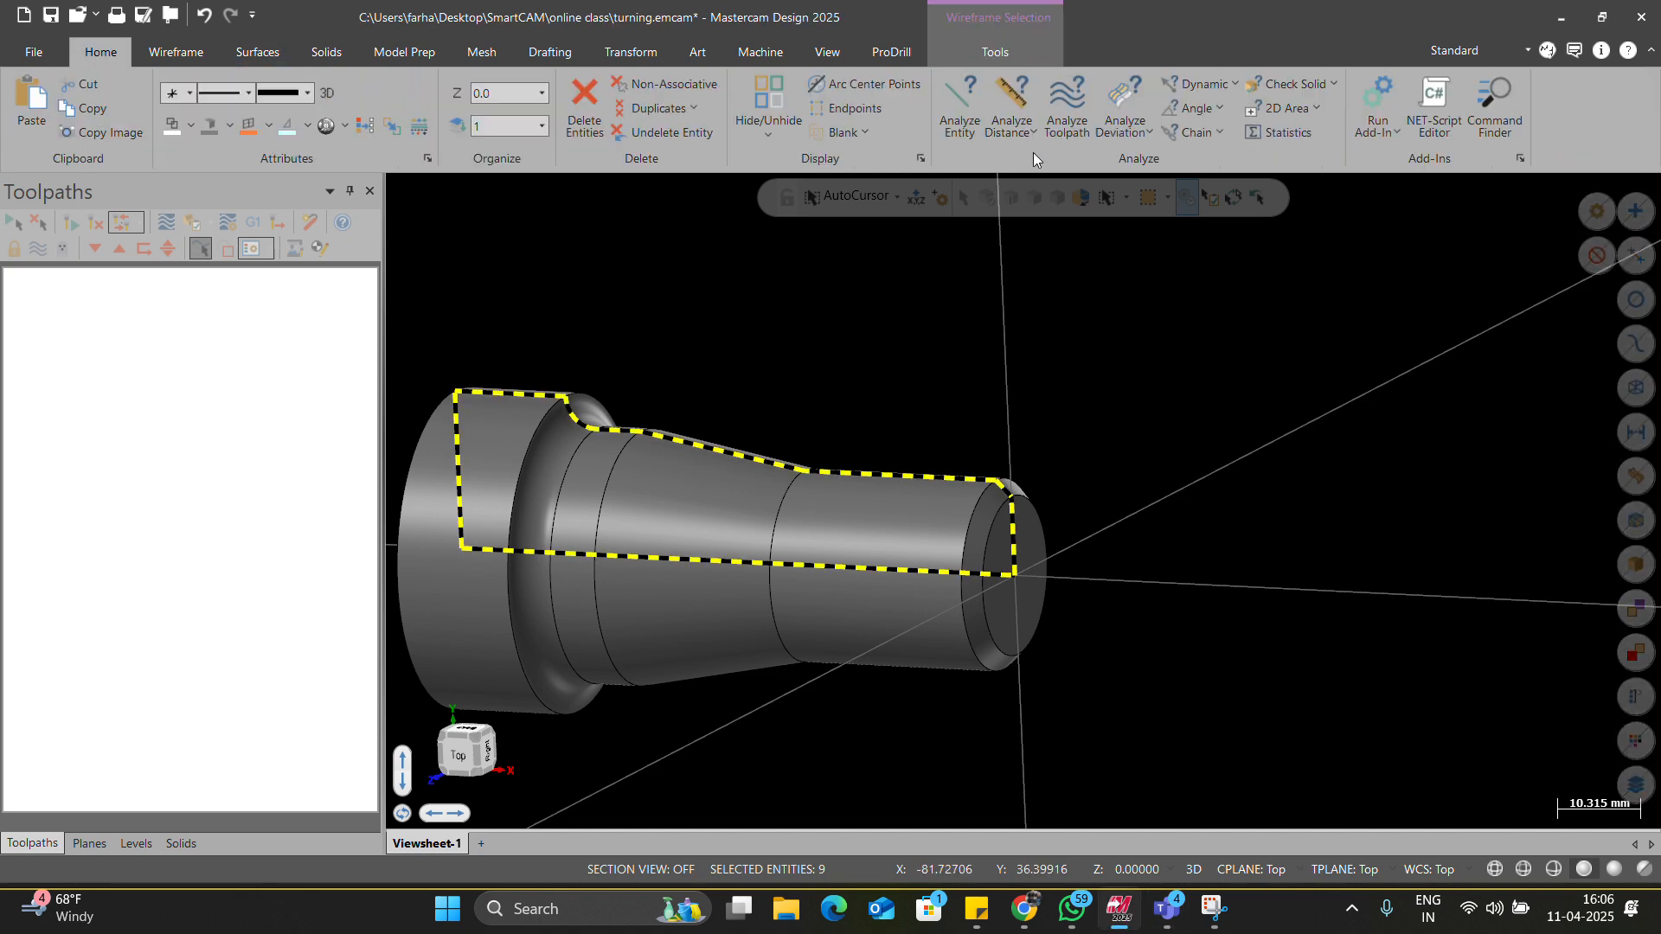
pyautogui.click(819, 134)
pyautogui.scroll(-3, 921, 538)
pyautogui.scroll(4, 1011, 550)
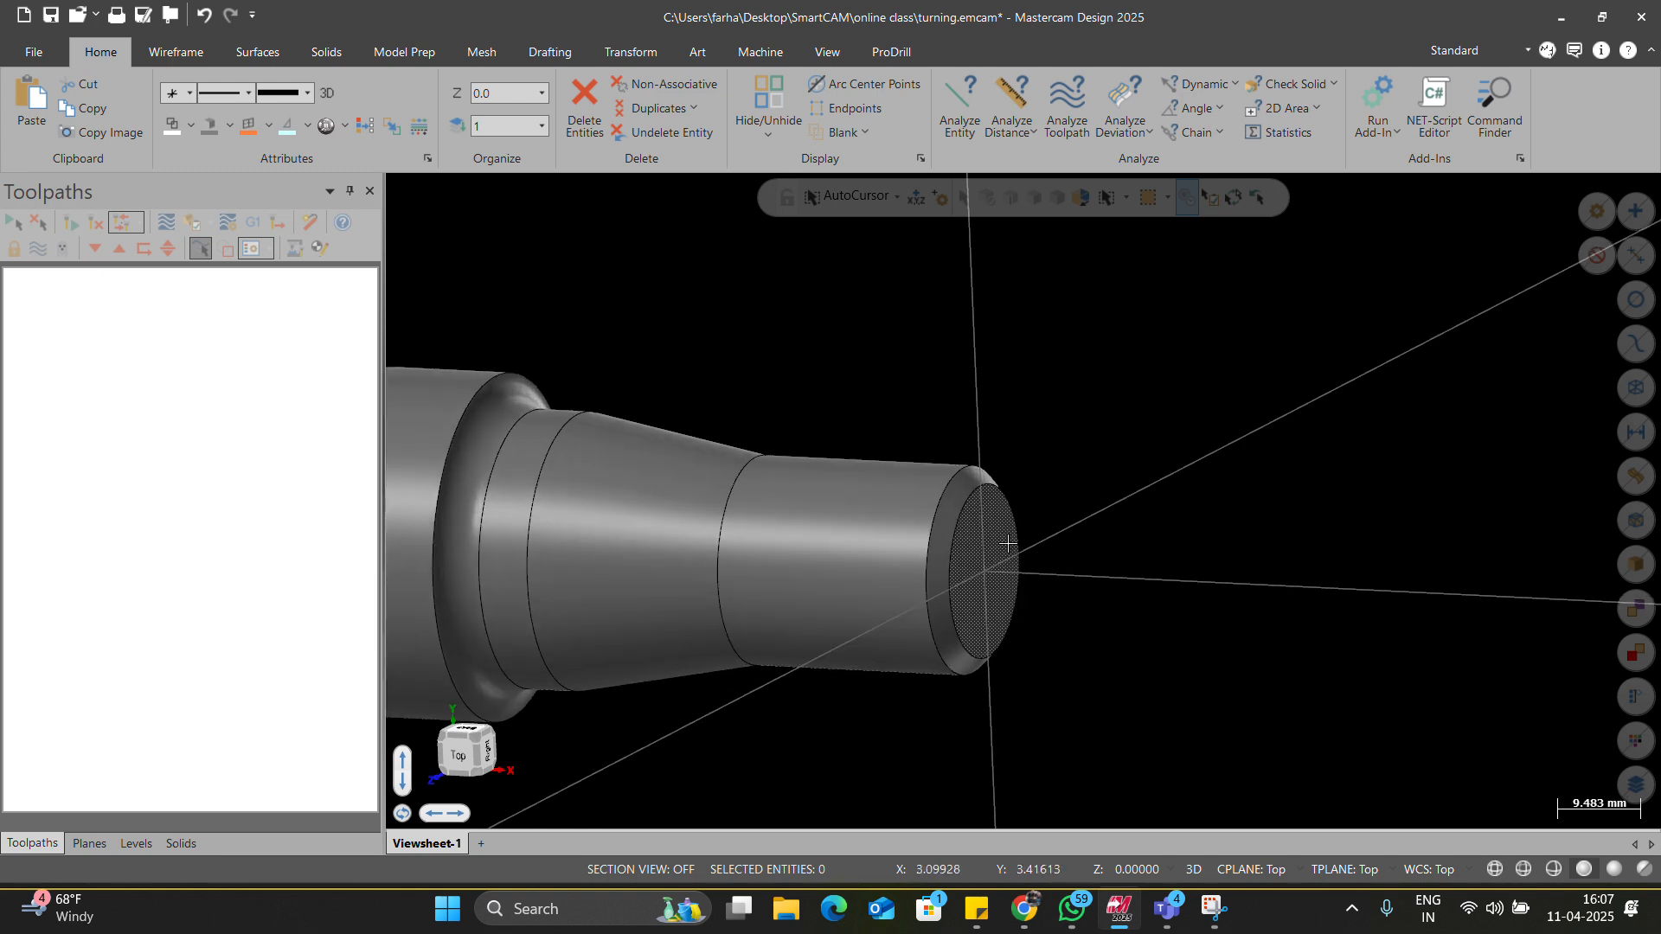
# Orbit the turned part to inspect it, then return to the Top view.
pyautogui.rightClick(854, 397)
pyautogui.click(891, 478)
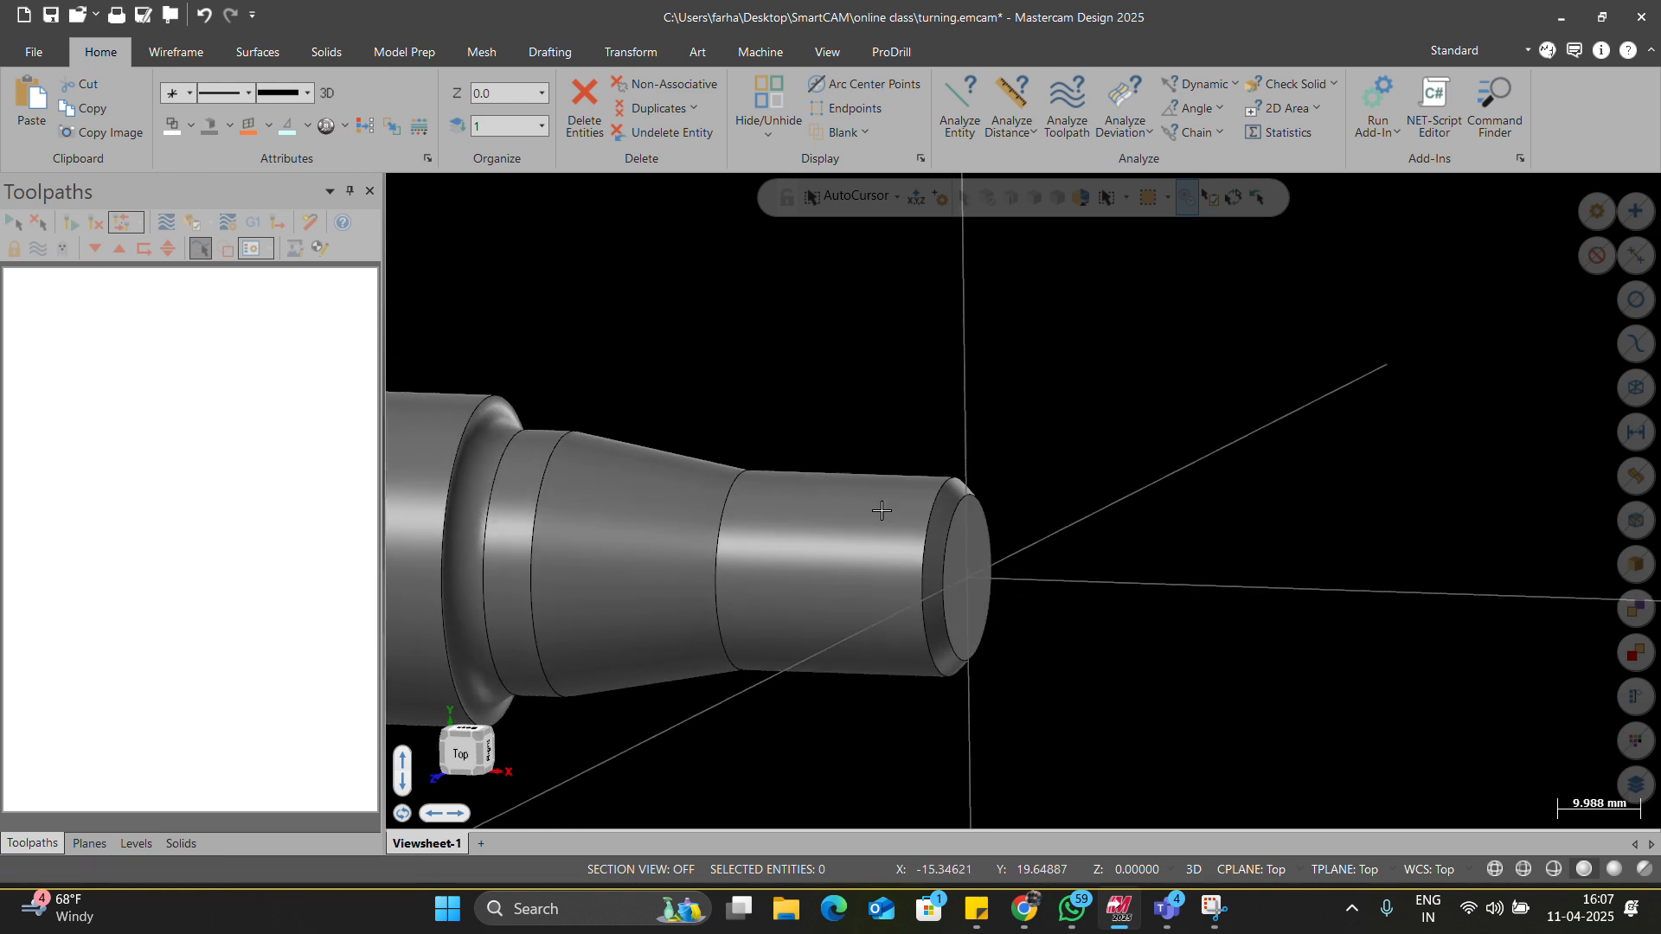
pyautogui.moveTo(921, 482)
pyautogui.mouseDown(button='middle')
pyautogui.moveTo(901, 512)
pyautogui.moveTo(934, 514)
pyautogui.mouseUp(button='middle')
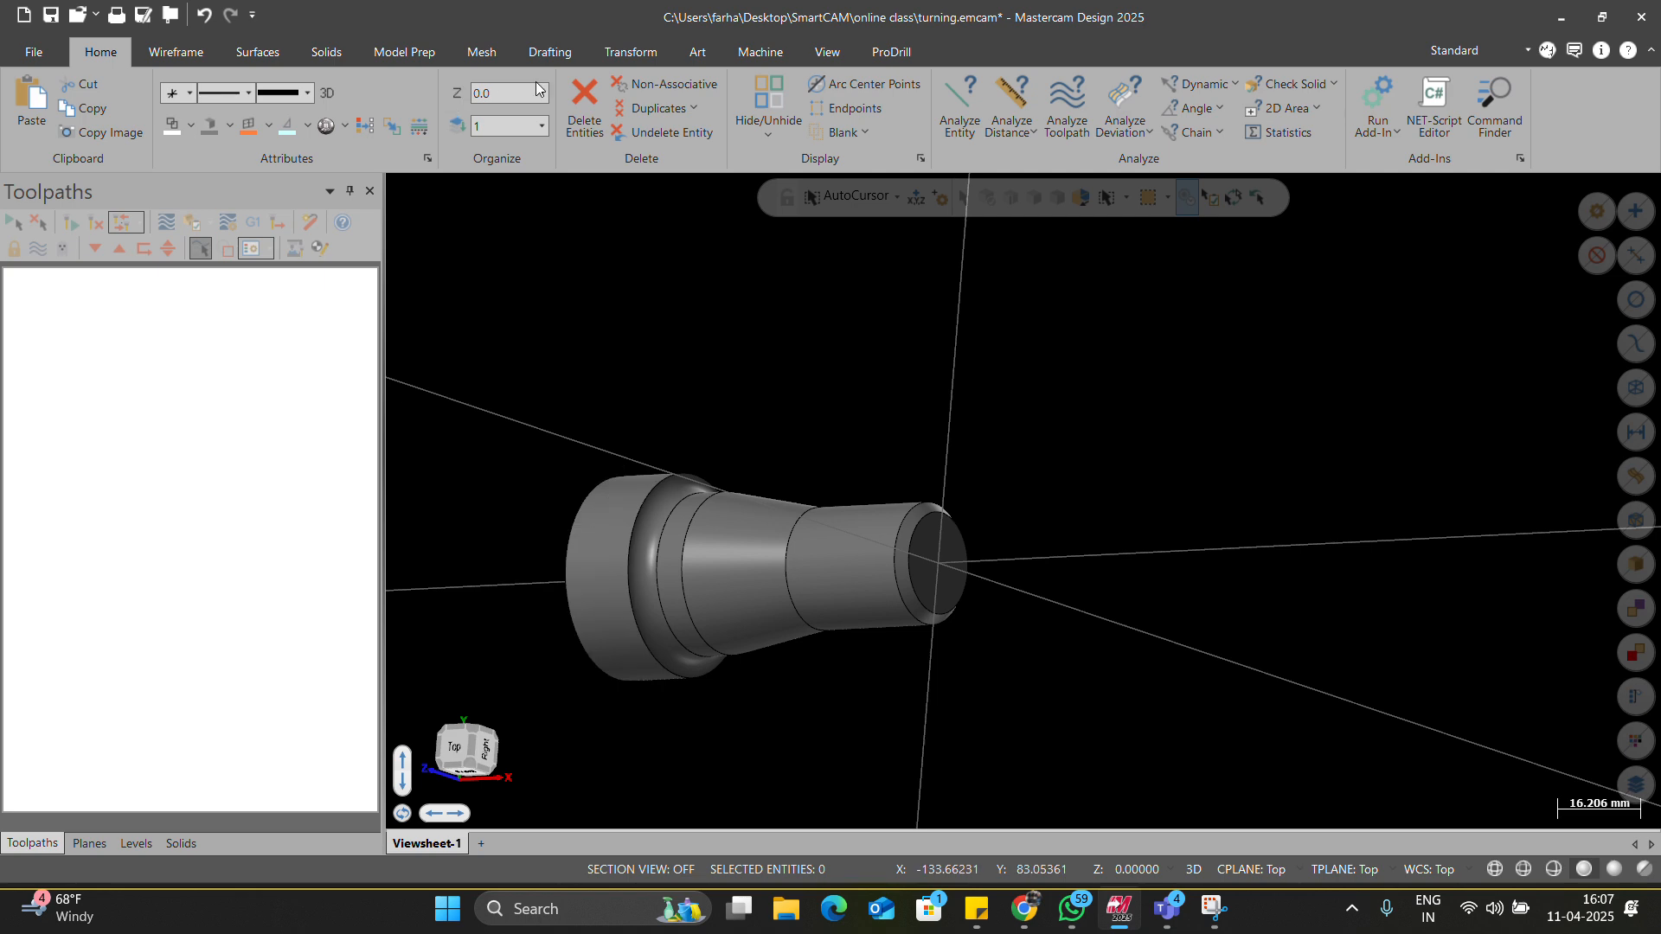
pyautogui.scroll(-4, 405, 63)
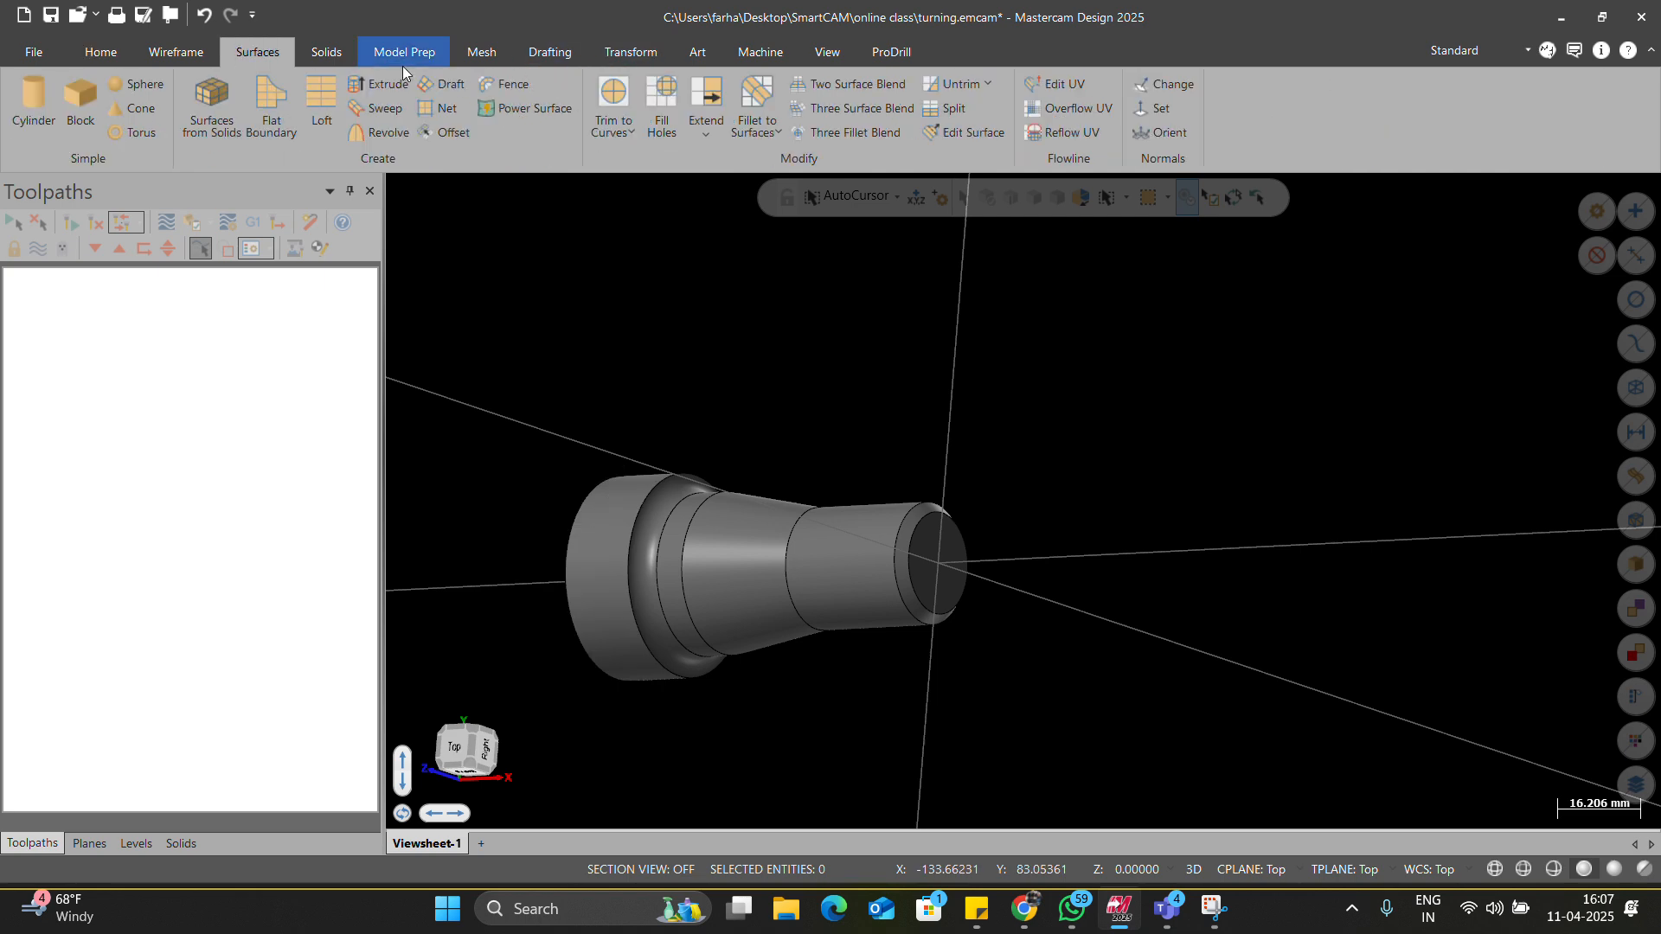
pyautogui.scroll(-6, 407, 60)
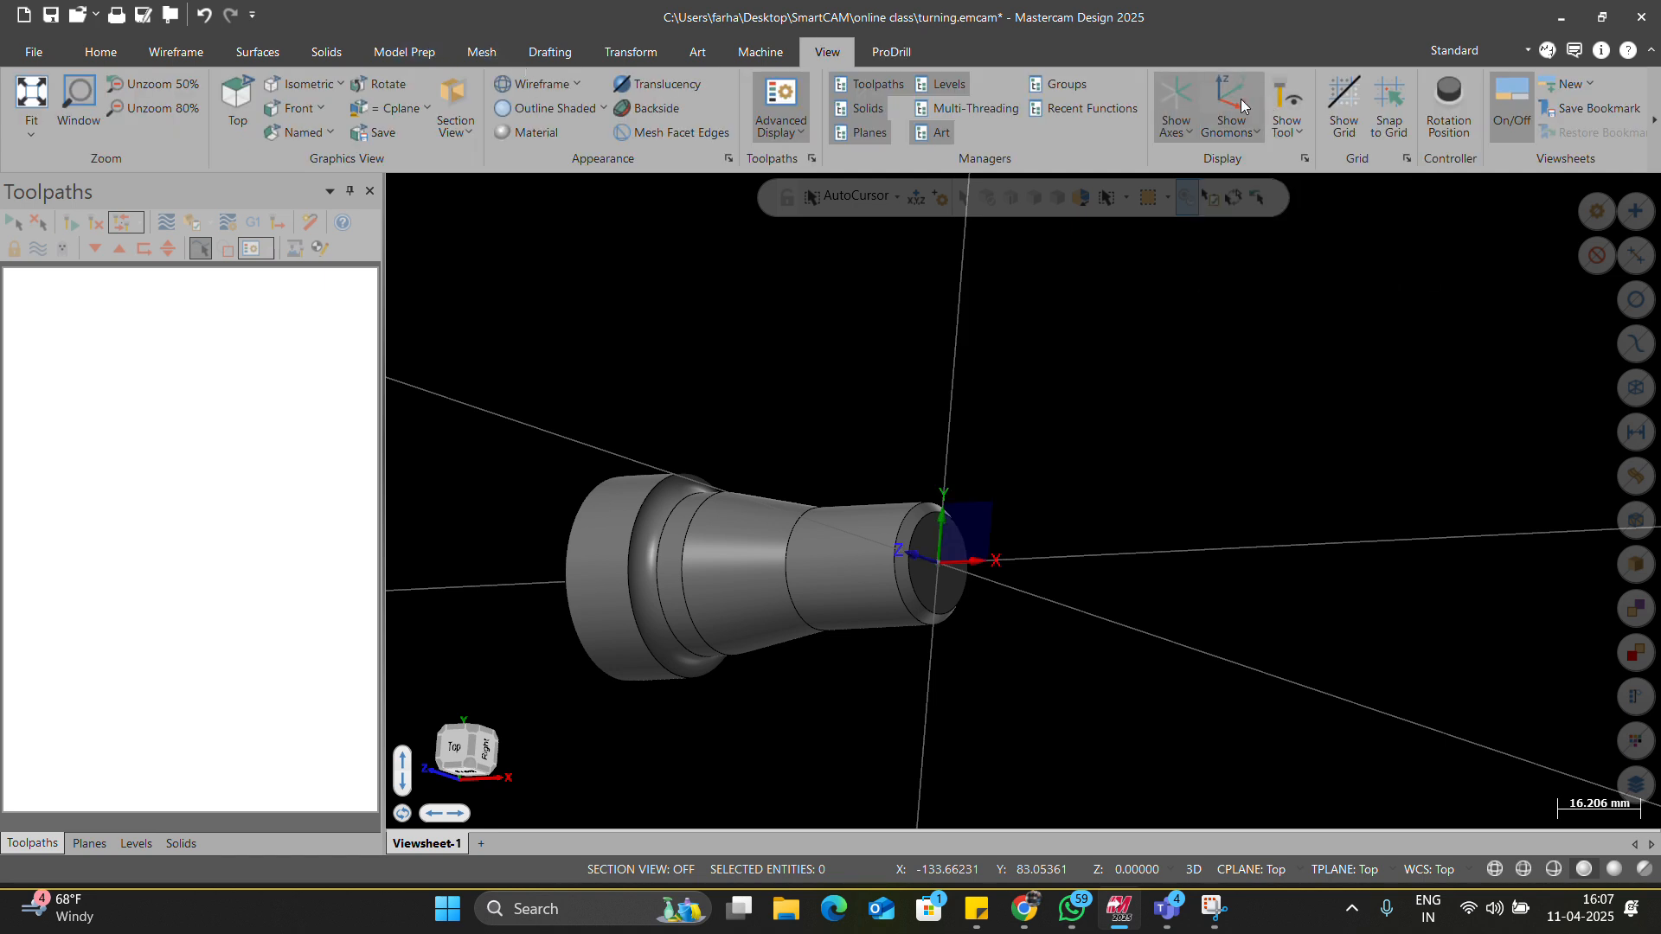
pyautogui.rightClick(878, 377)
pyautogui.click(919, 499)
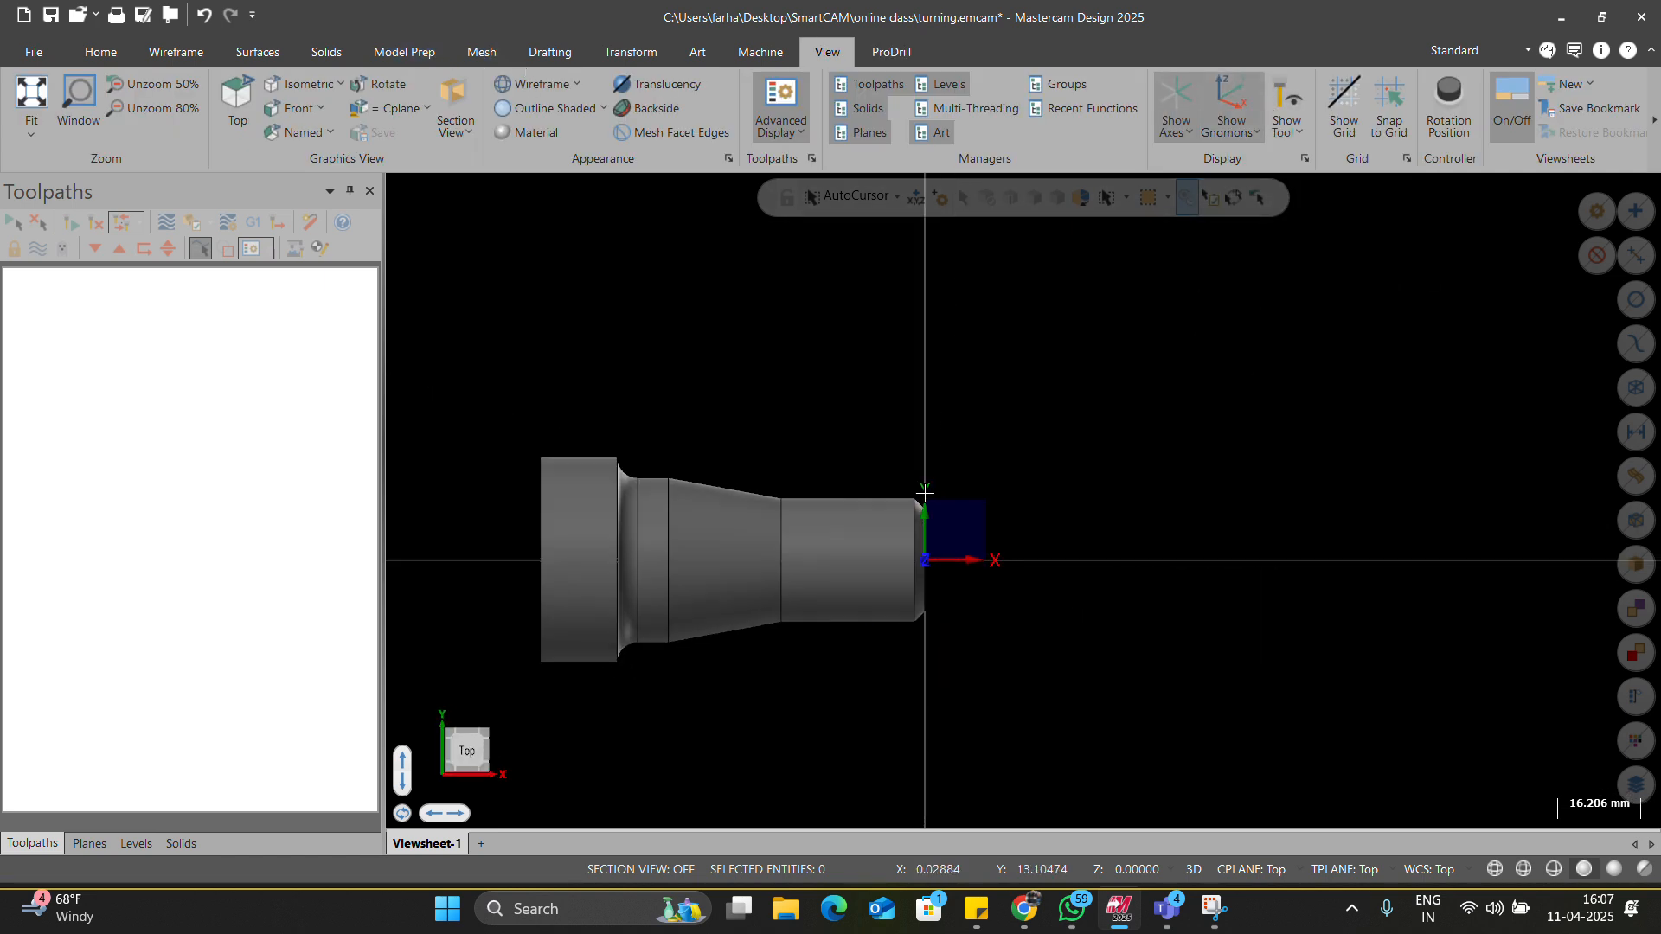
pyautogui.moveTo(903, 526); pyautogui.dragTo(957, 562, button='middle')
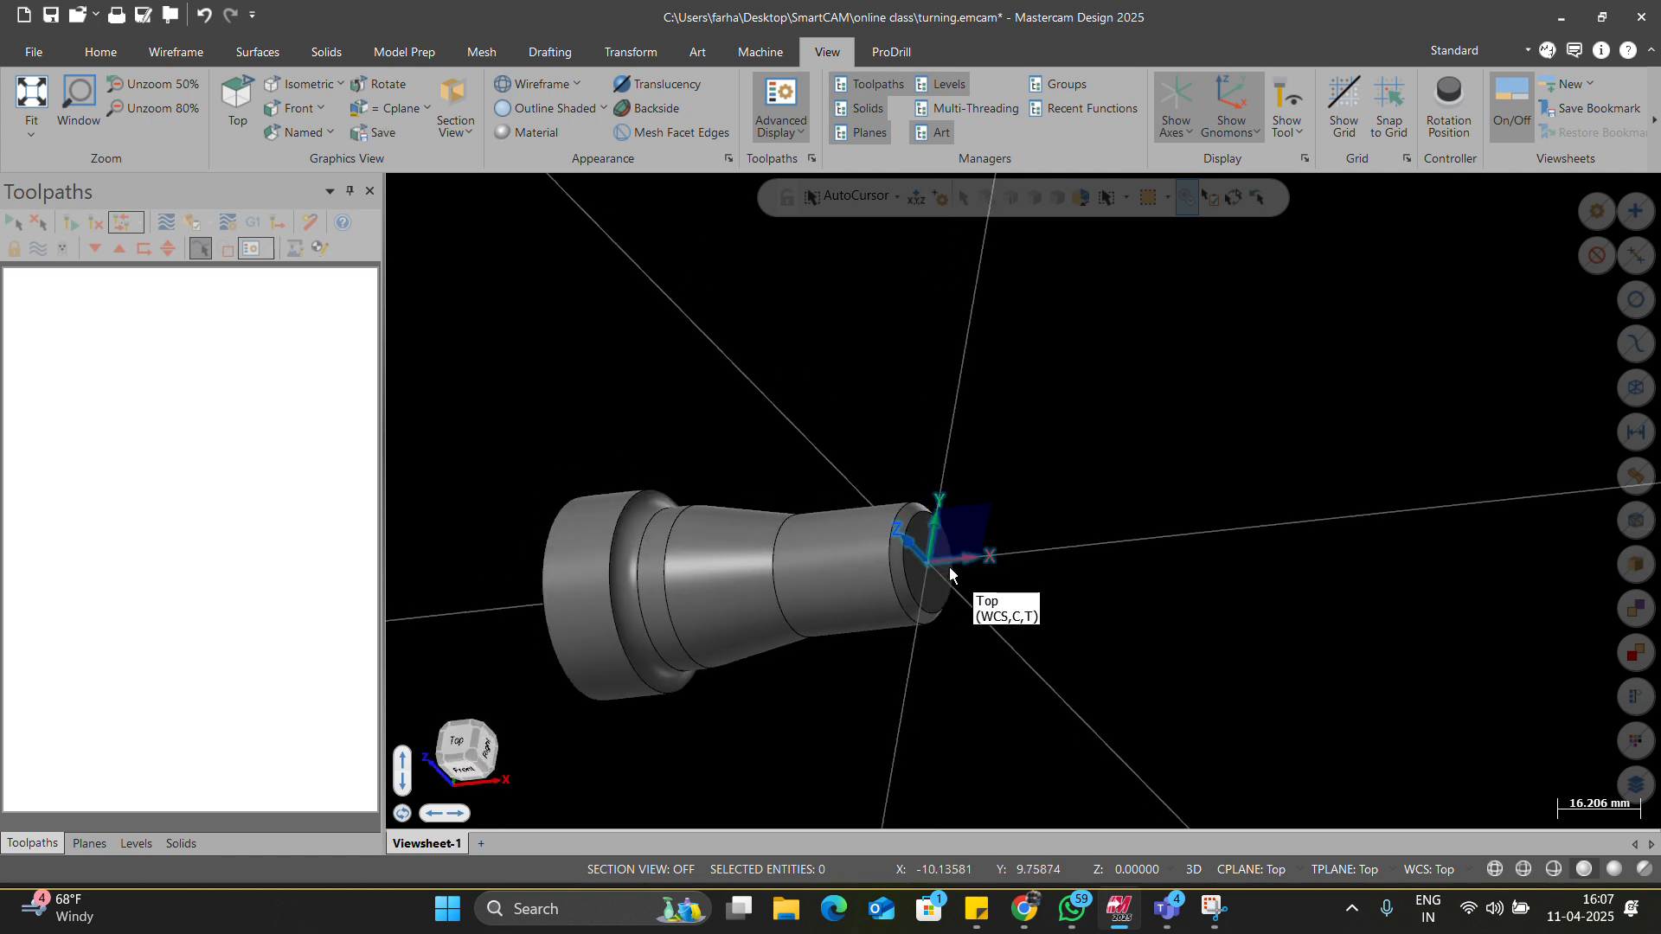
pyautogui.rightClick(911, 486)
pyautogui.click(948, 601)
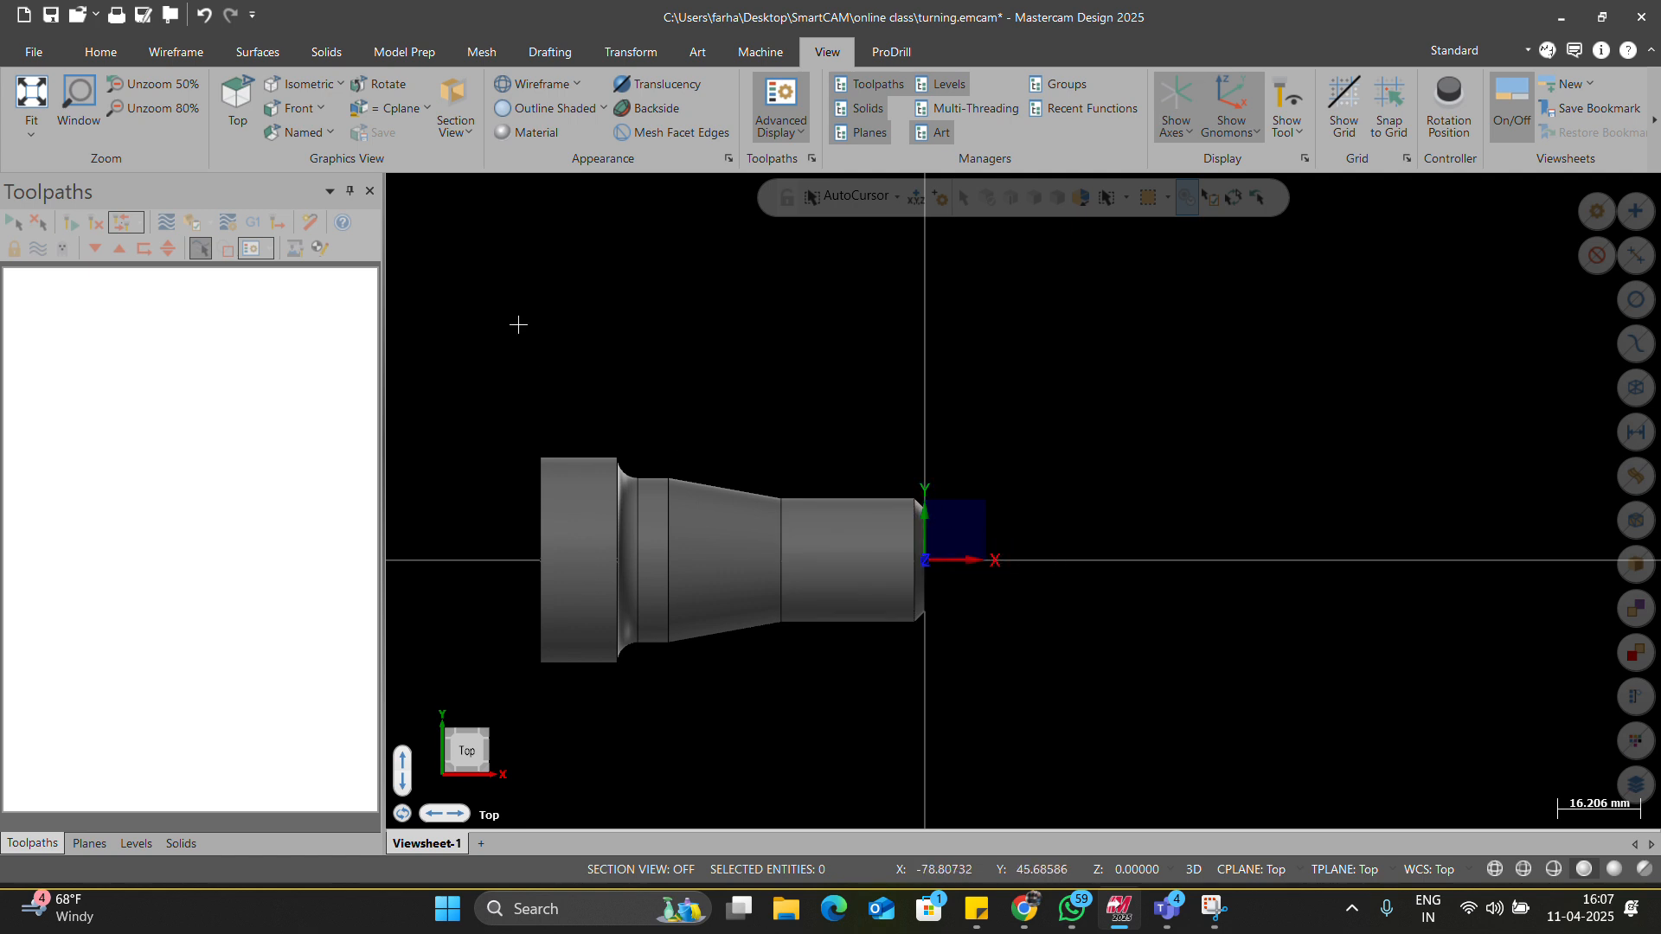
pyautogui.click(175, 54)
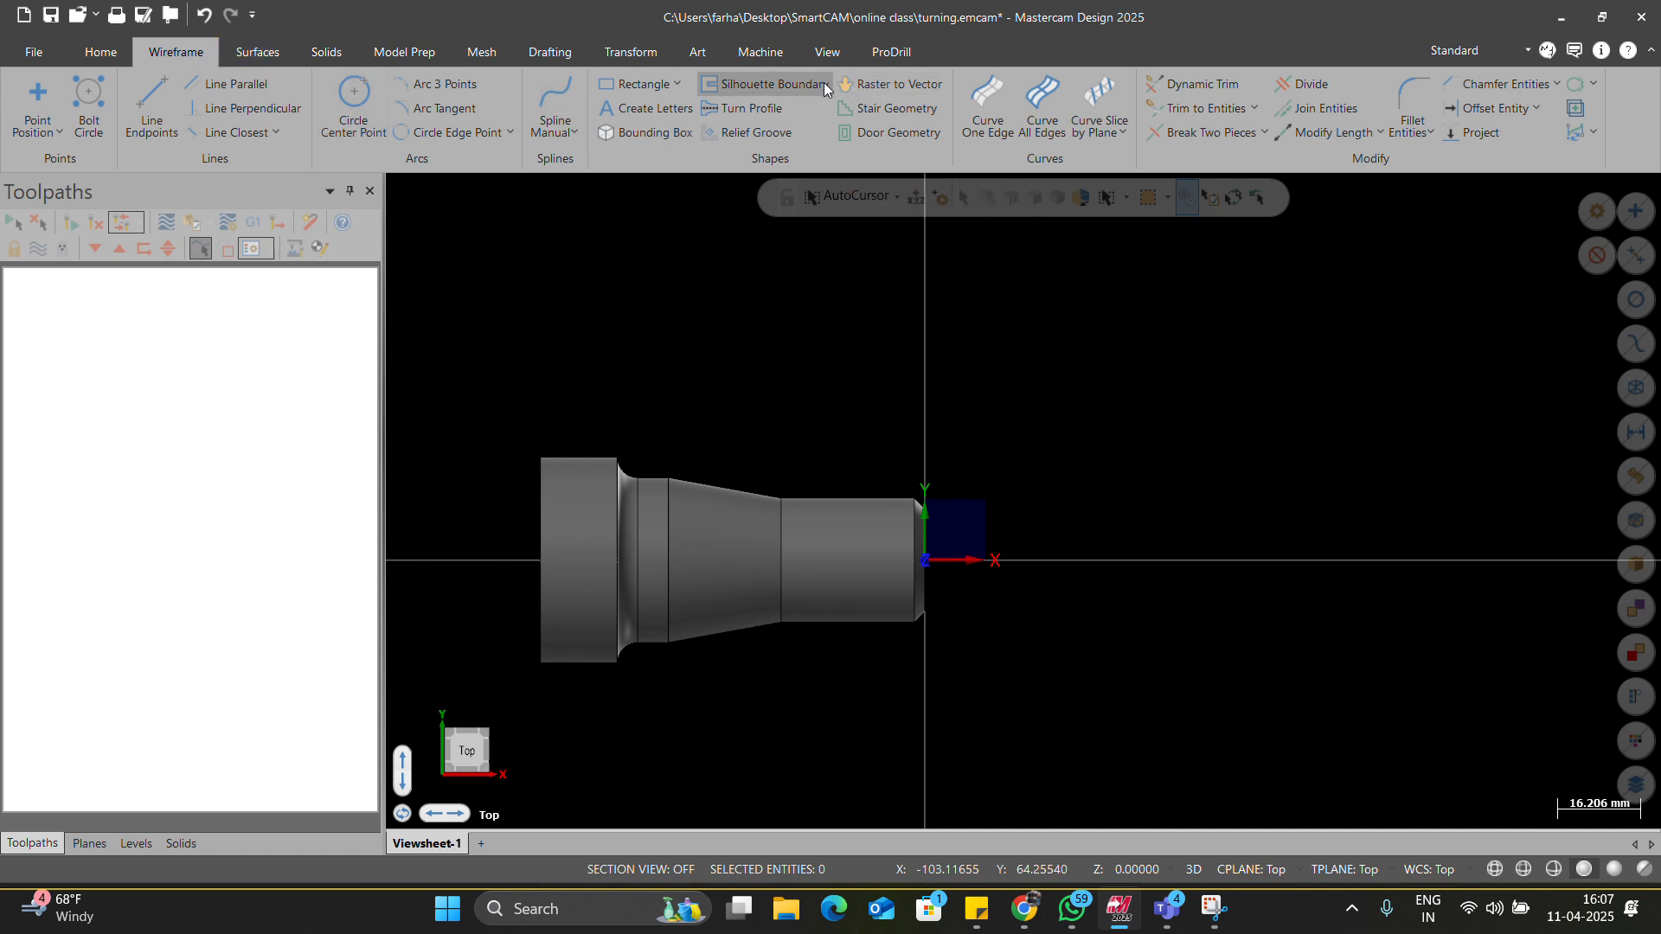
# Extract the upper Turn Profile from the solid part, then orbit and zoom to inspect it.
pyautogui.click(677, 84)
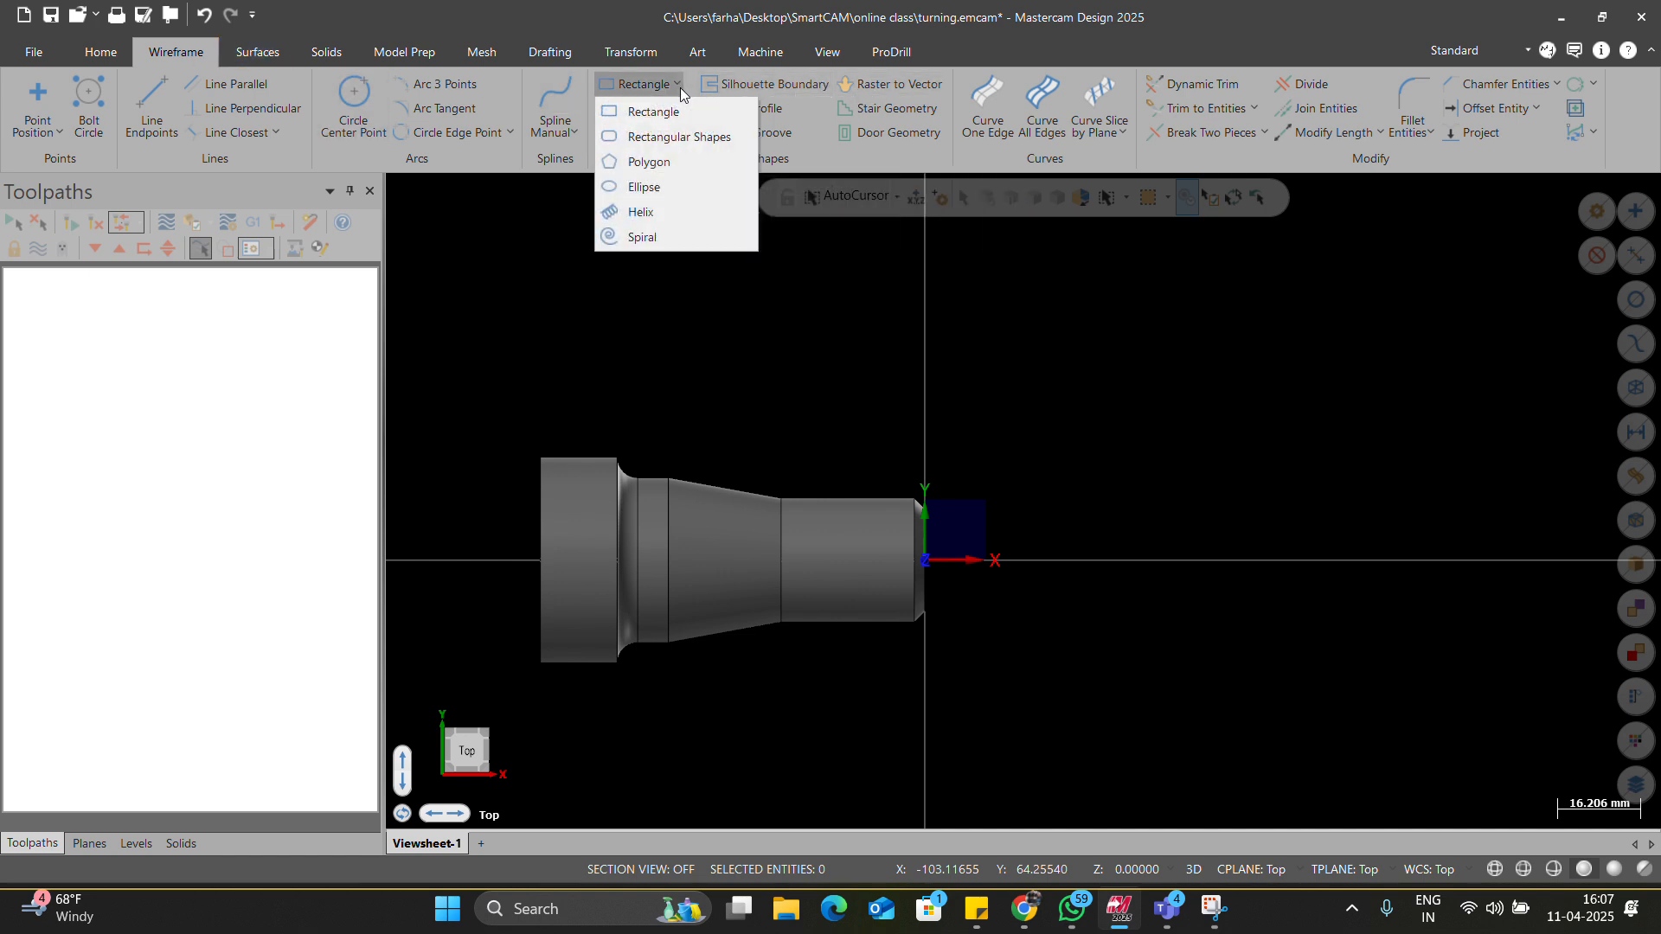
pyautogui.click(679, 85)
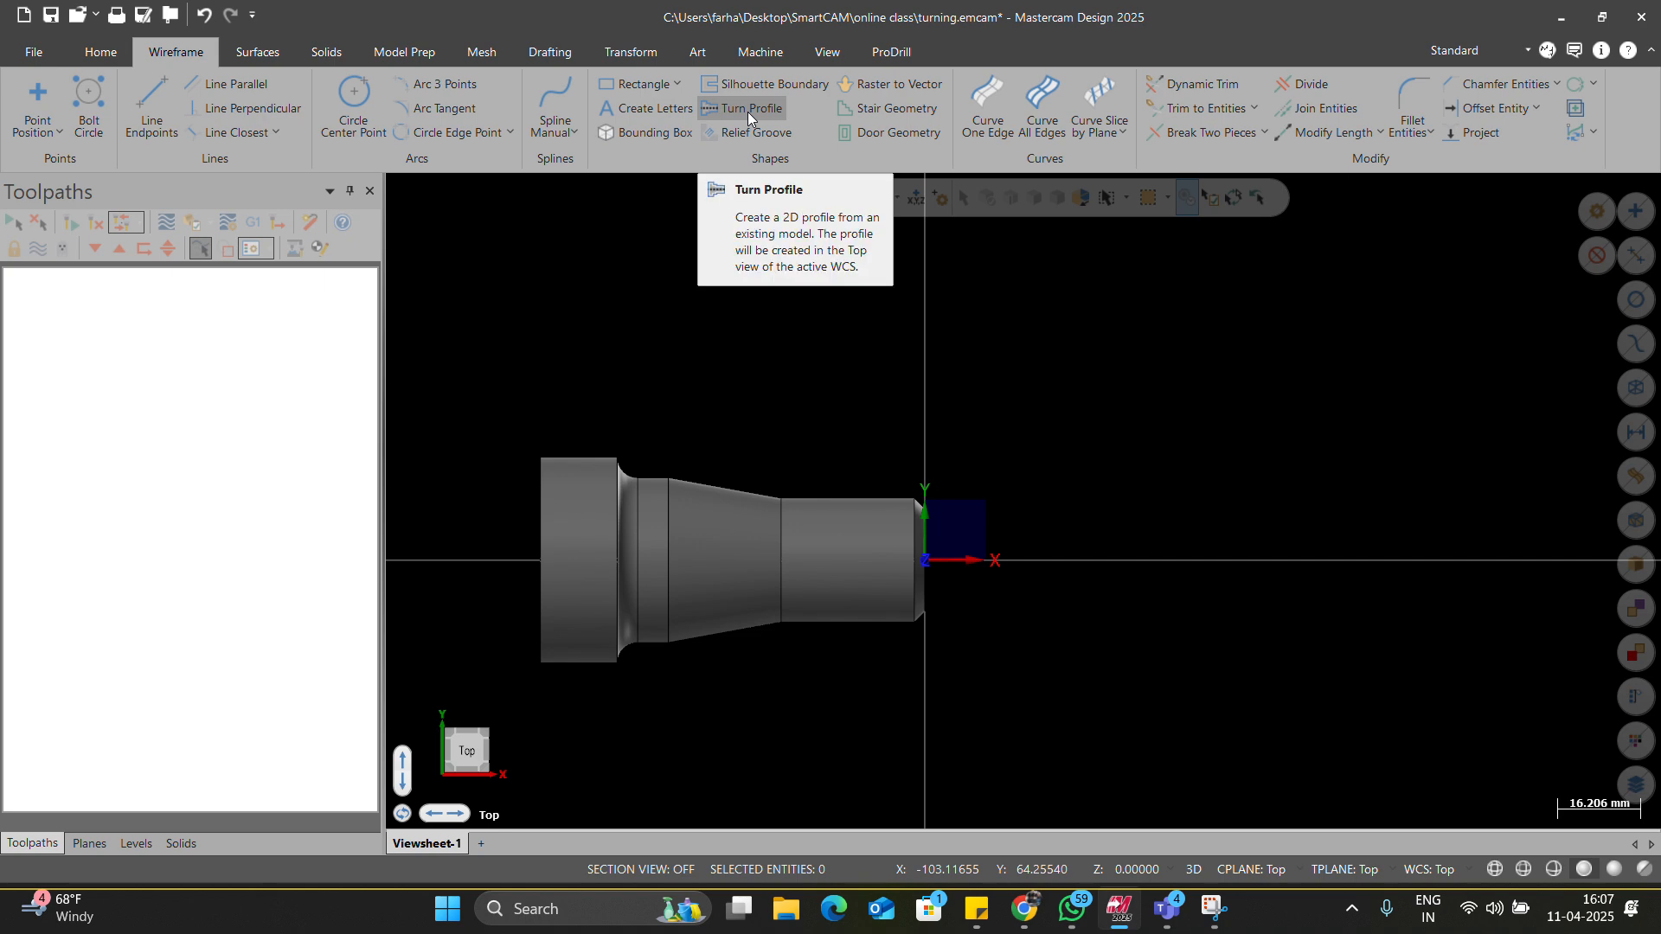
pyautogui.click(748, 112)
pyautogui.click(810, 505)
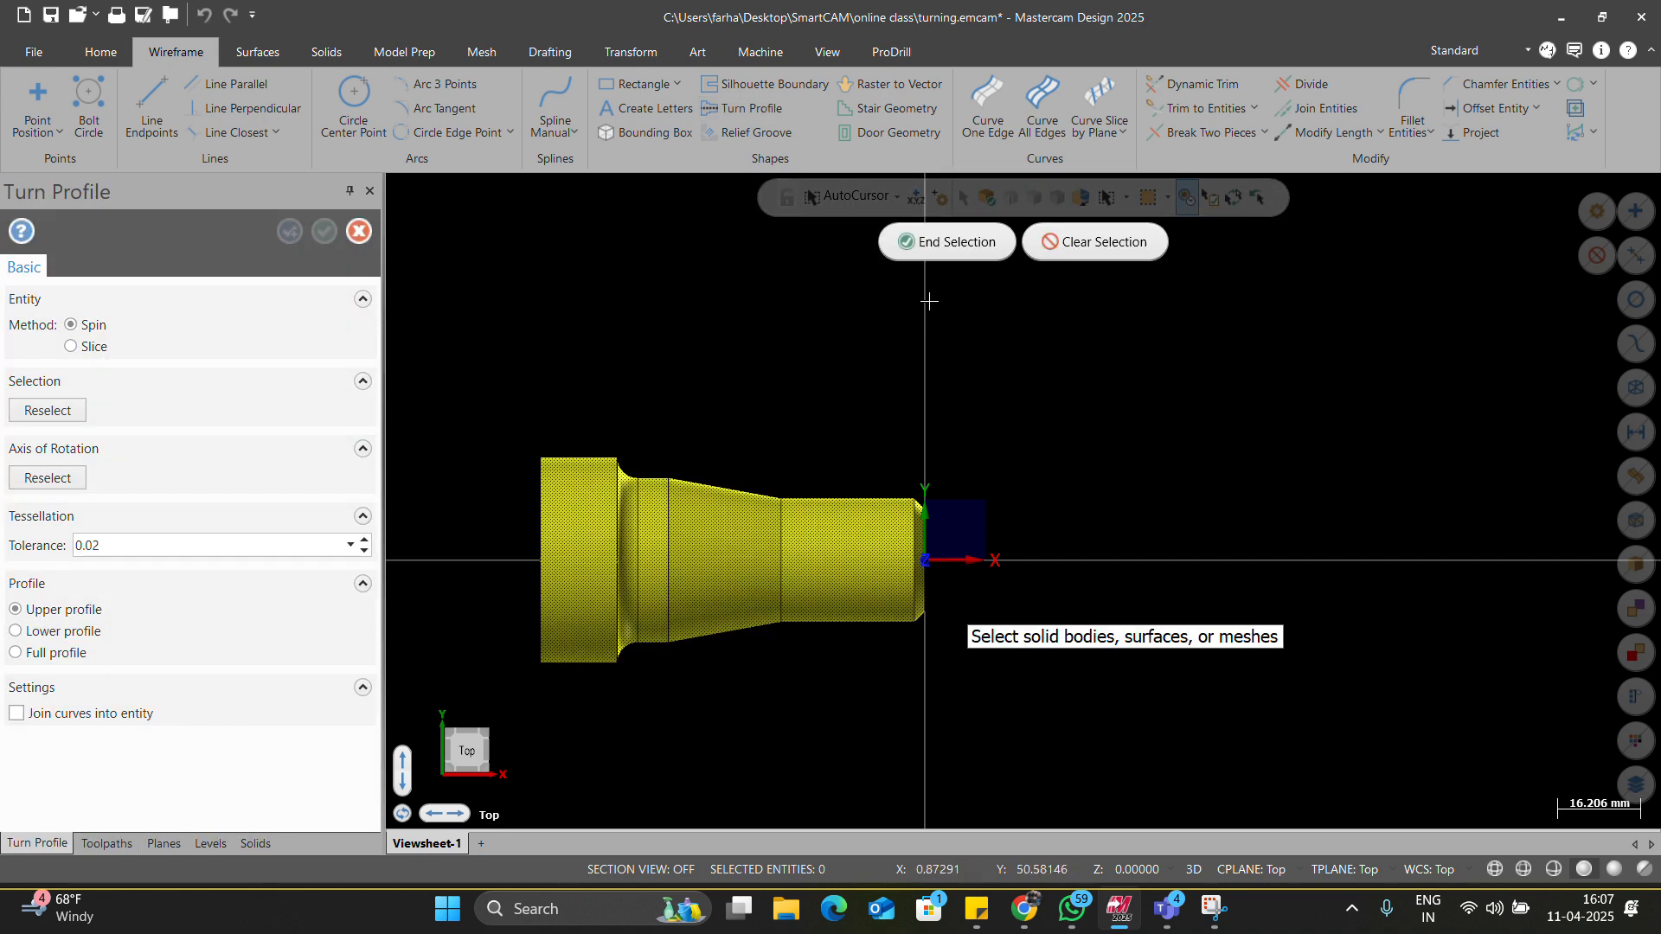
pyautogui.click(937, 246)
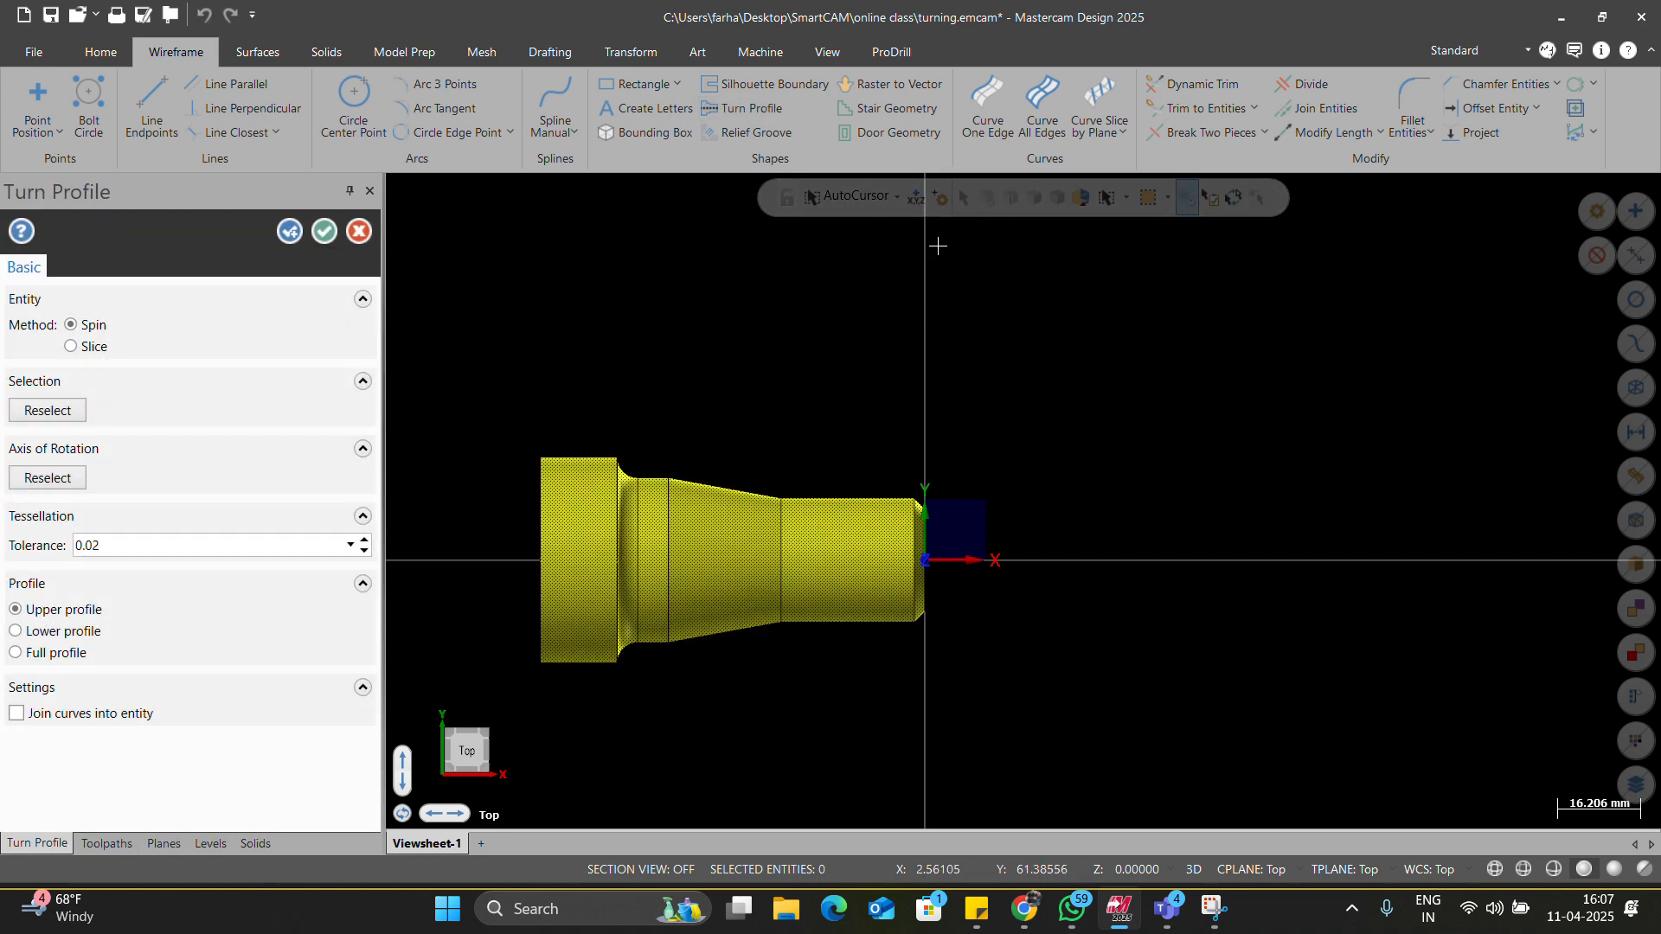
pyautogui.click(326, 232)
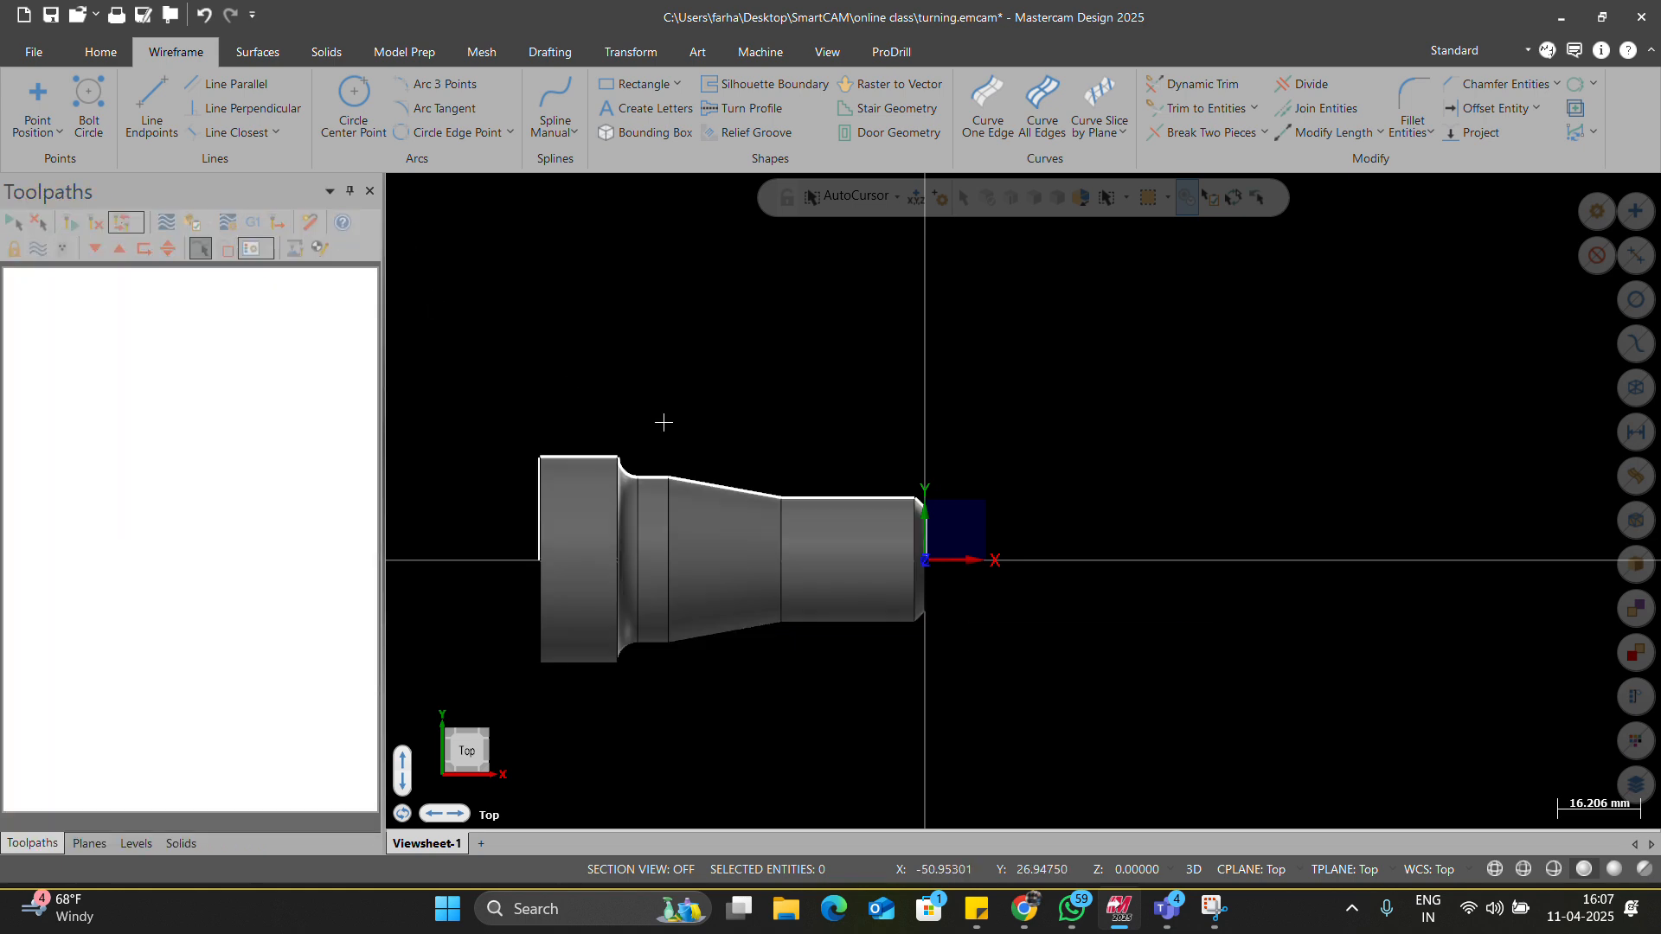
pyautogui.moveTo(659, 421); pyautogui.dragTo(458, 424, button='middle')
pyautogui.scroll(4, 983, 545)
pyautogui.scroll(3, 1050, 529)
pyautogui.moveTo(1044, 518)
pyautogui.mouseDown(button='middle')
pyautogui.moveTo(1039, 541)
pyautogui.moveTo(1047, 515)
pyautogui.mouseUp(button='middle')
pyautogui.scroll(-7, 1038, 513)
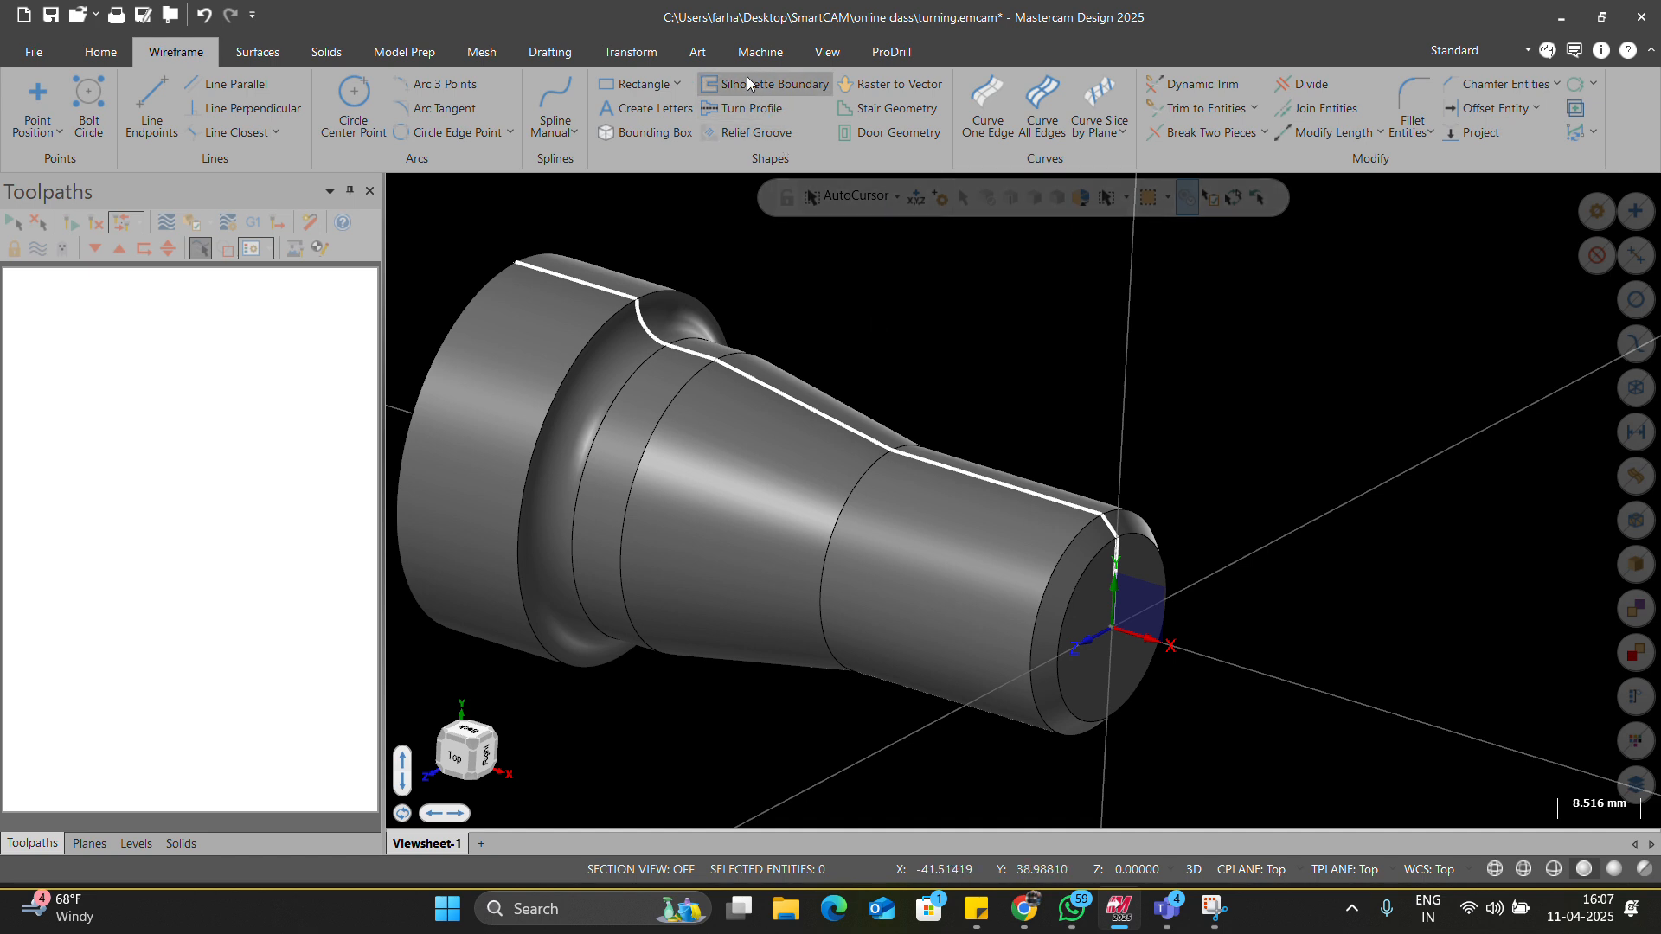
# From Top view, orbit and zoom the part to inspect its end face.
pyautogui.hotkey('alt', '1')
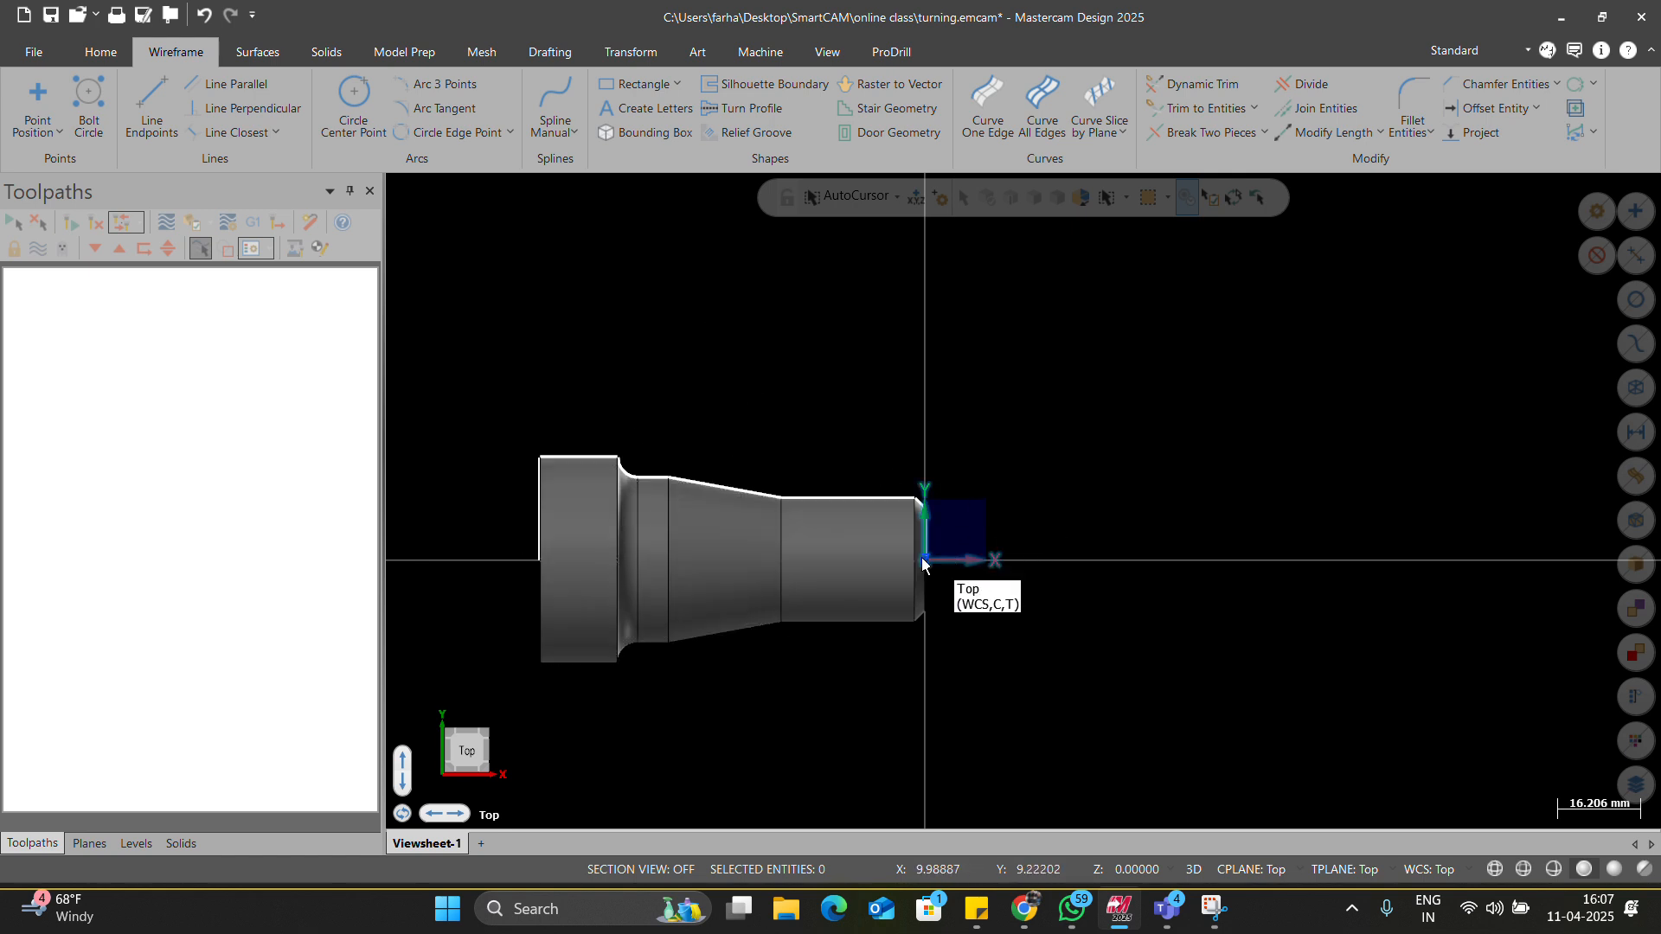
pyautogui.moveTo(941, 552); pyautogui.dragTo(914, 564, button='middle')
pyautogui.scroll(5, 945, 564)
pyautogui.scroll(2, 955, 515)
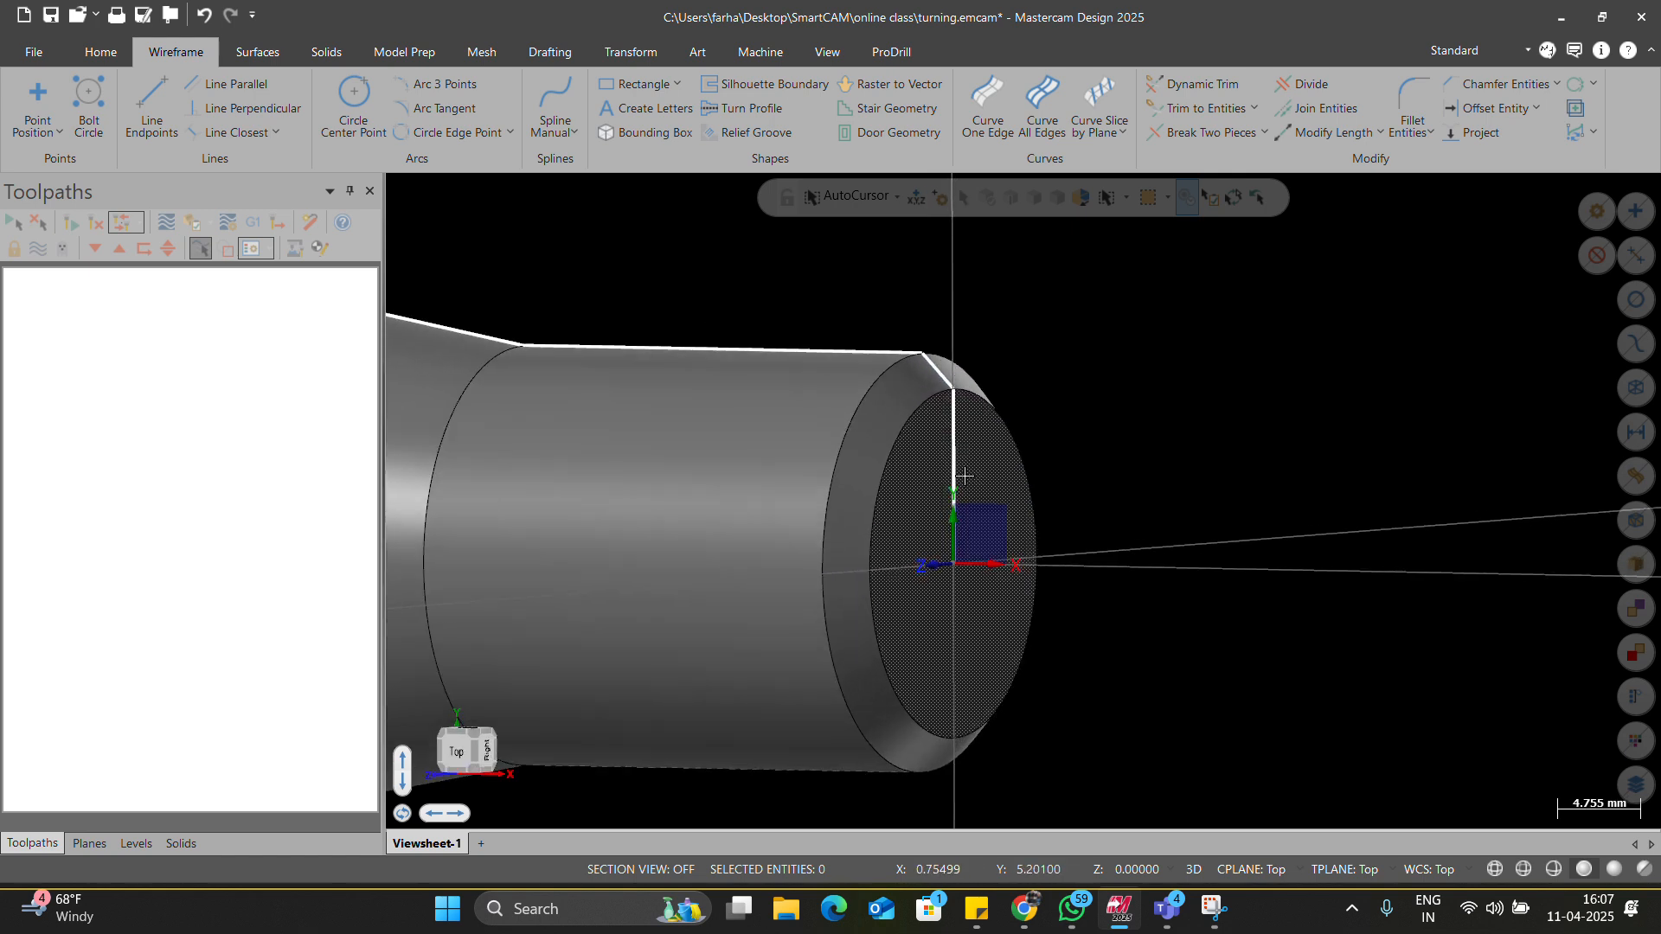
pyautogui.scroll(-6, 967, 662)
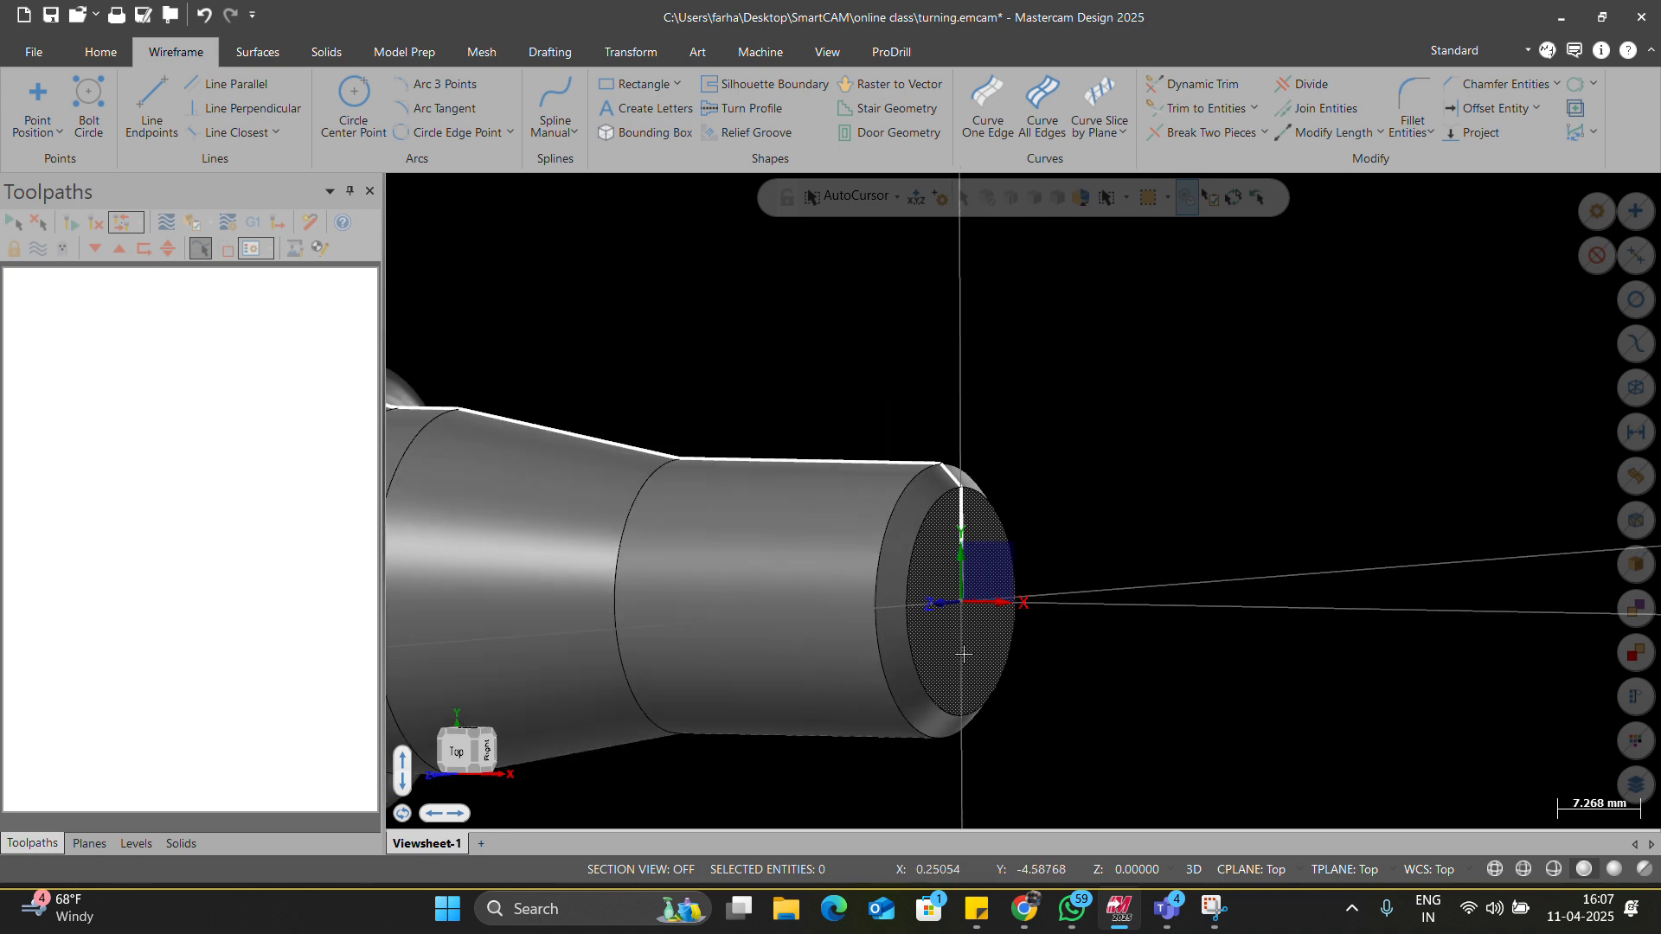
pyautogui.moveTo(958, 651)
pyautogui.mouseDown(button='middle')
pyautogui.moveTo(918, 671)
pyautogui.moveTo(843, 658)
pyautogui.moveTo(769, 610)
pyautogui.moveTo(867, 631)
pyautogui.mouseUp(button='middle')
pyautogui.scroll(2, 808, 585)
pyautogui.scroll(2, 808, 584)
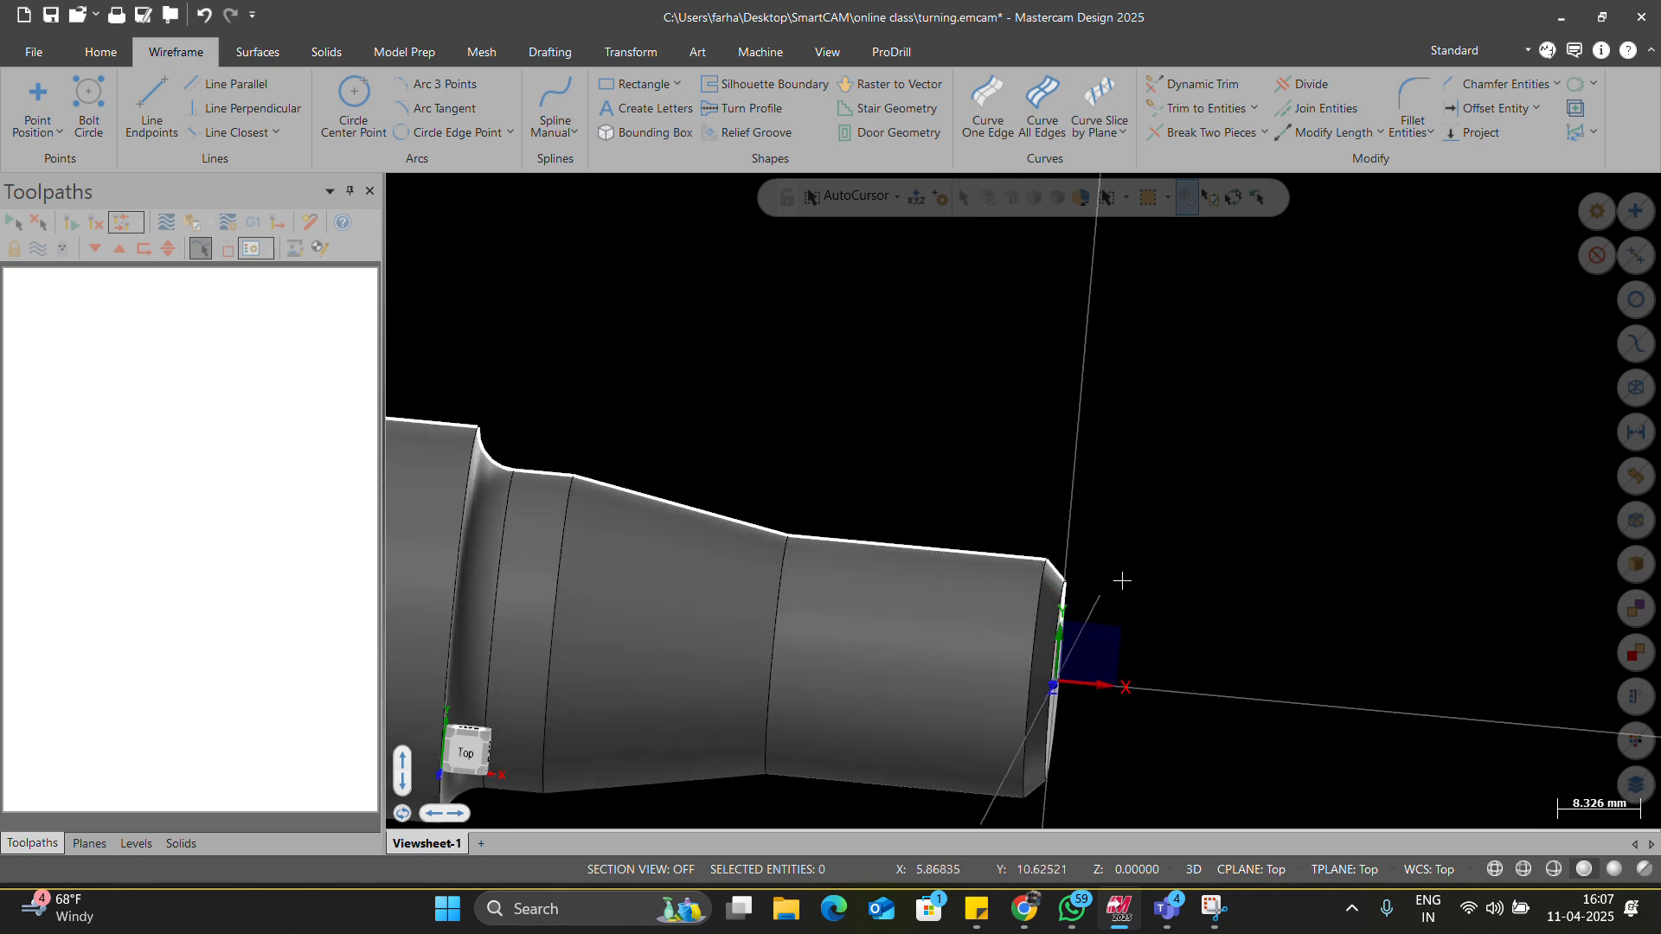
pyautogui.moveTo(1120, 579); pyautogui.dragTo(1009, 678, button='middle')
# Create a Silhouette Boundary curve of the part and return to Top view.
pyautogui.click(732, 83)
pyautogui.click(941, 251)
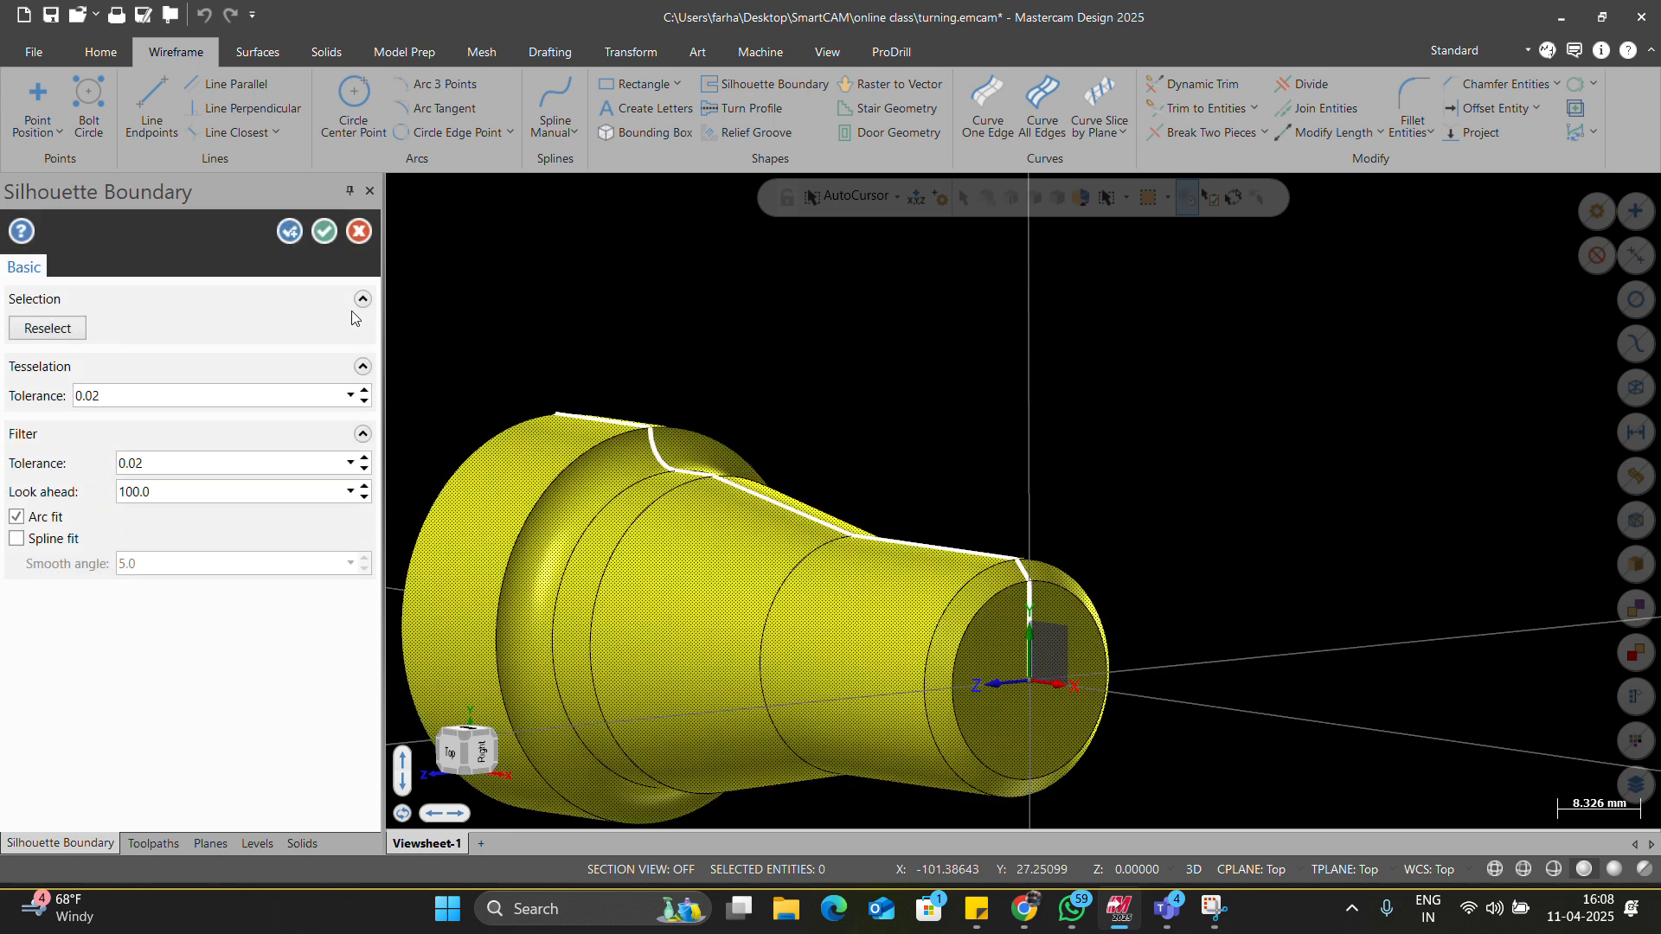
pyautogui.click(324, 231)
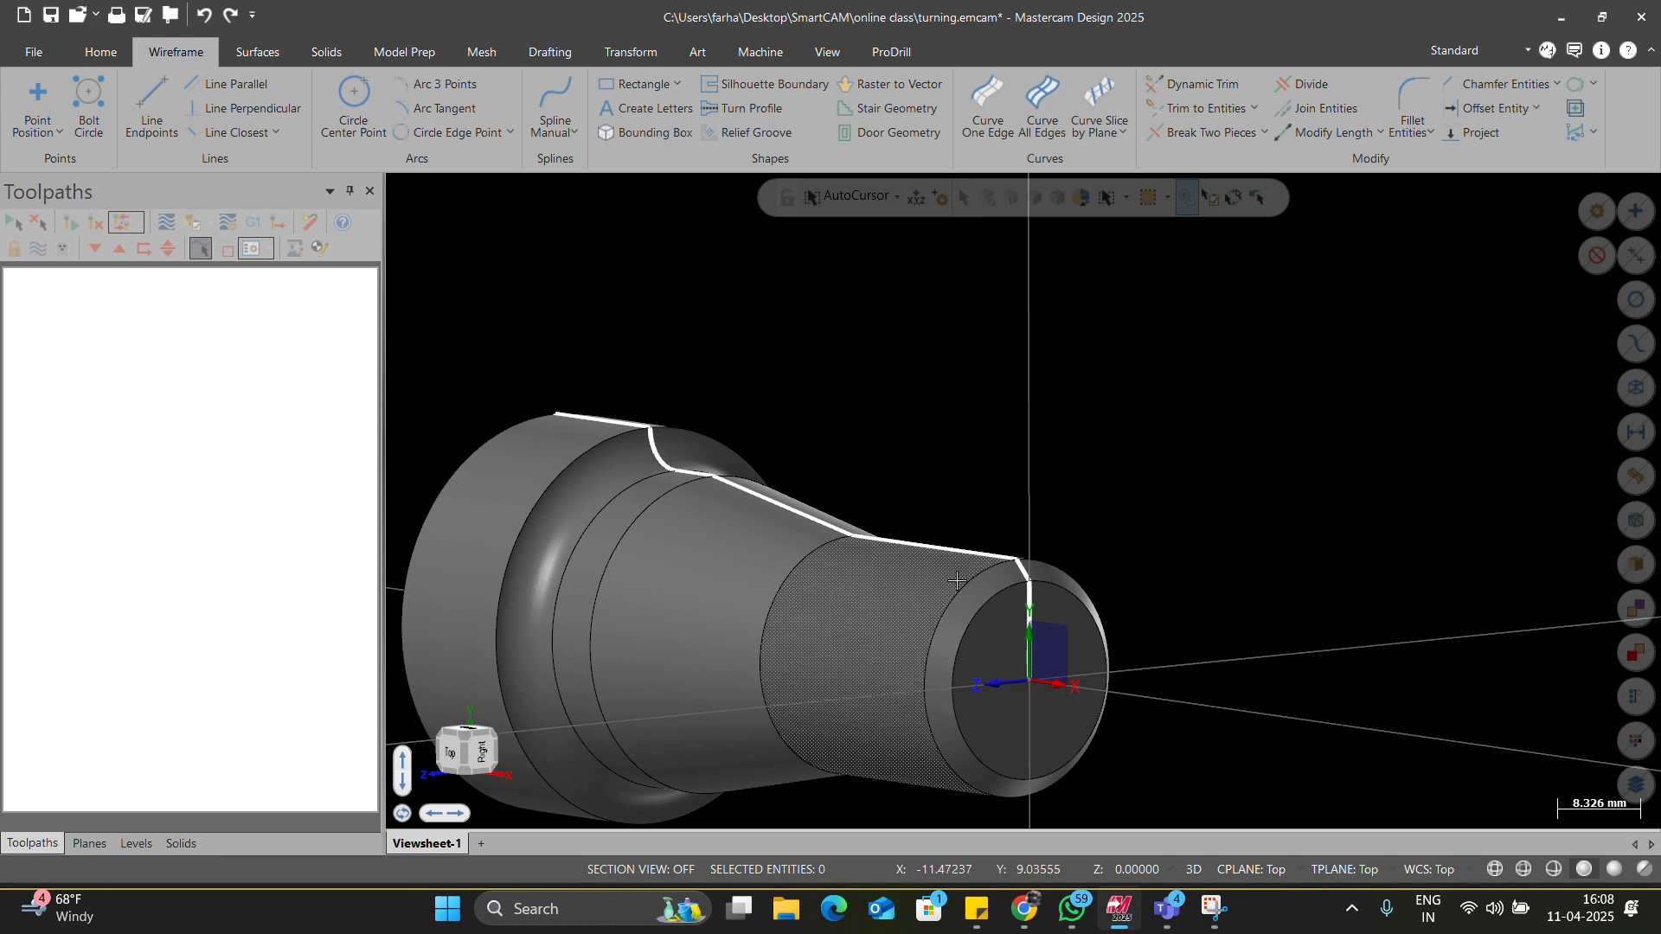
pyautogui.hotkey('alt', '1')
pyautogui.scroll(2, 762, 541)
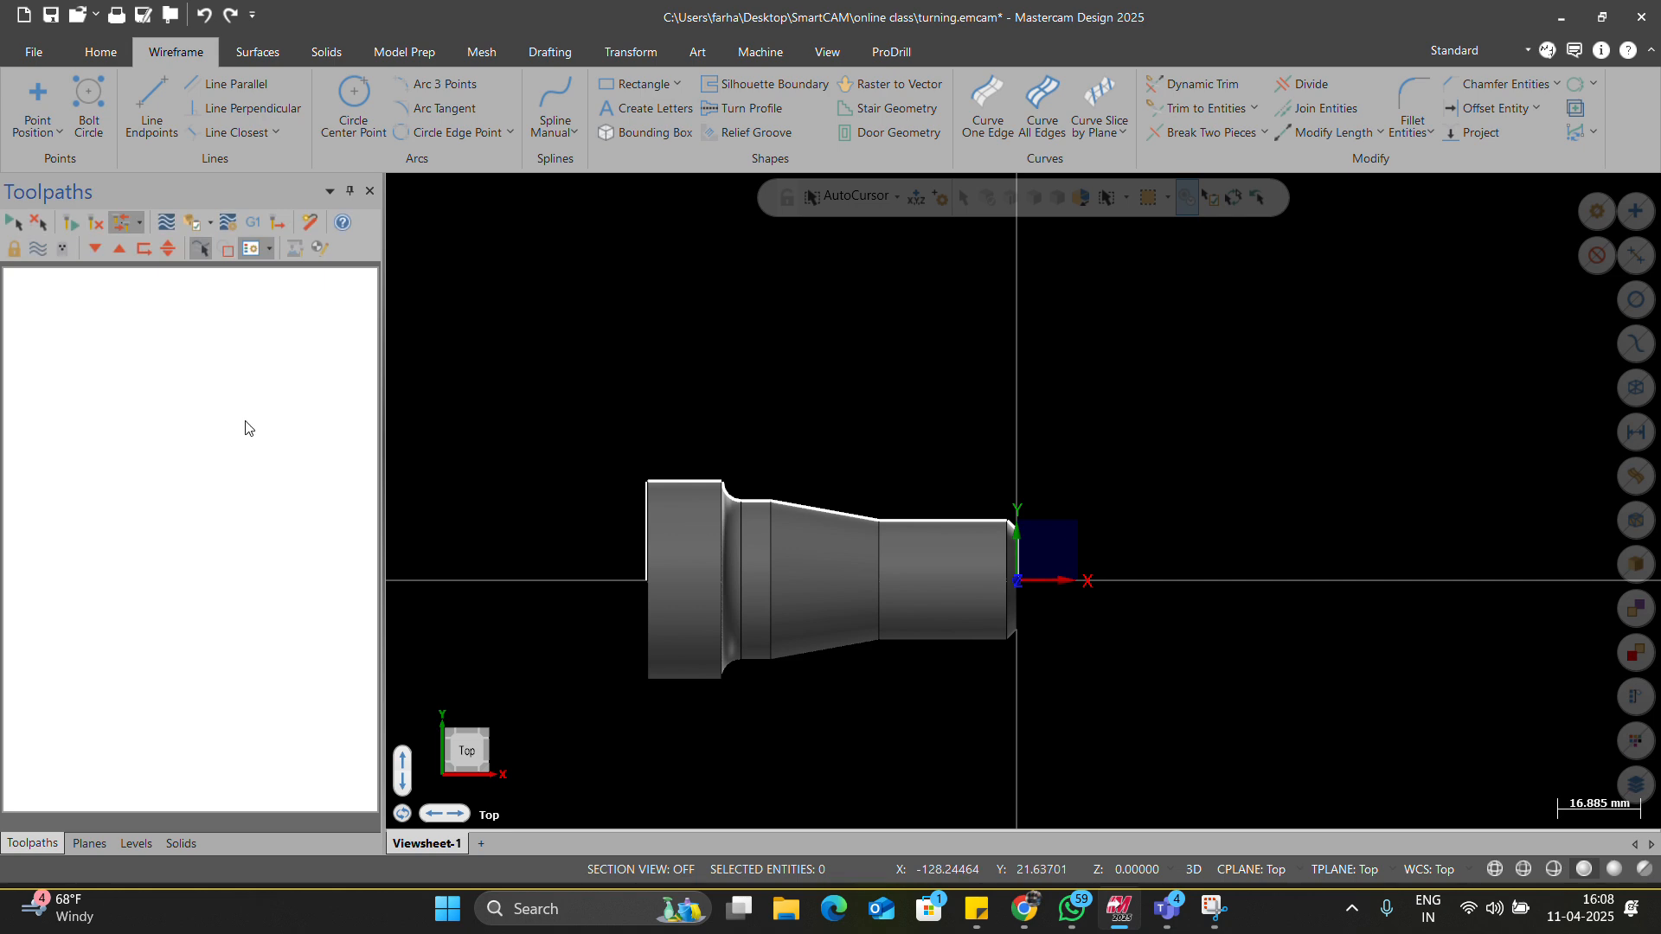
# Load the Lathe Default machine and open the machine group's Files properties.
pyautogui.scroll(-7, 260, 101)
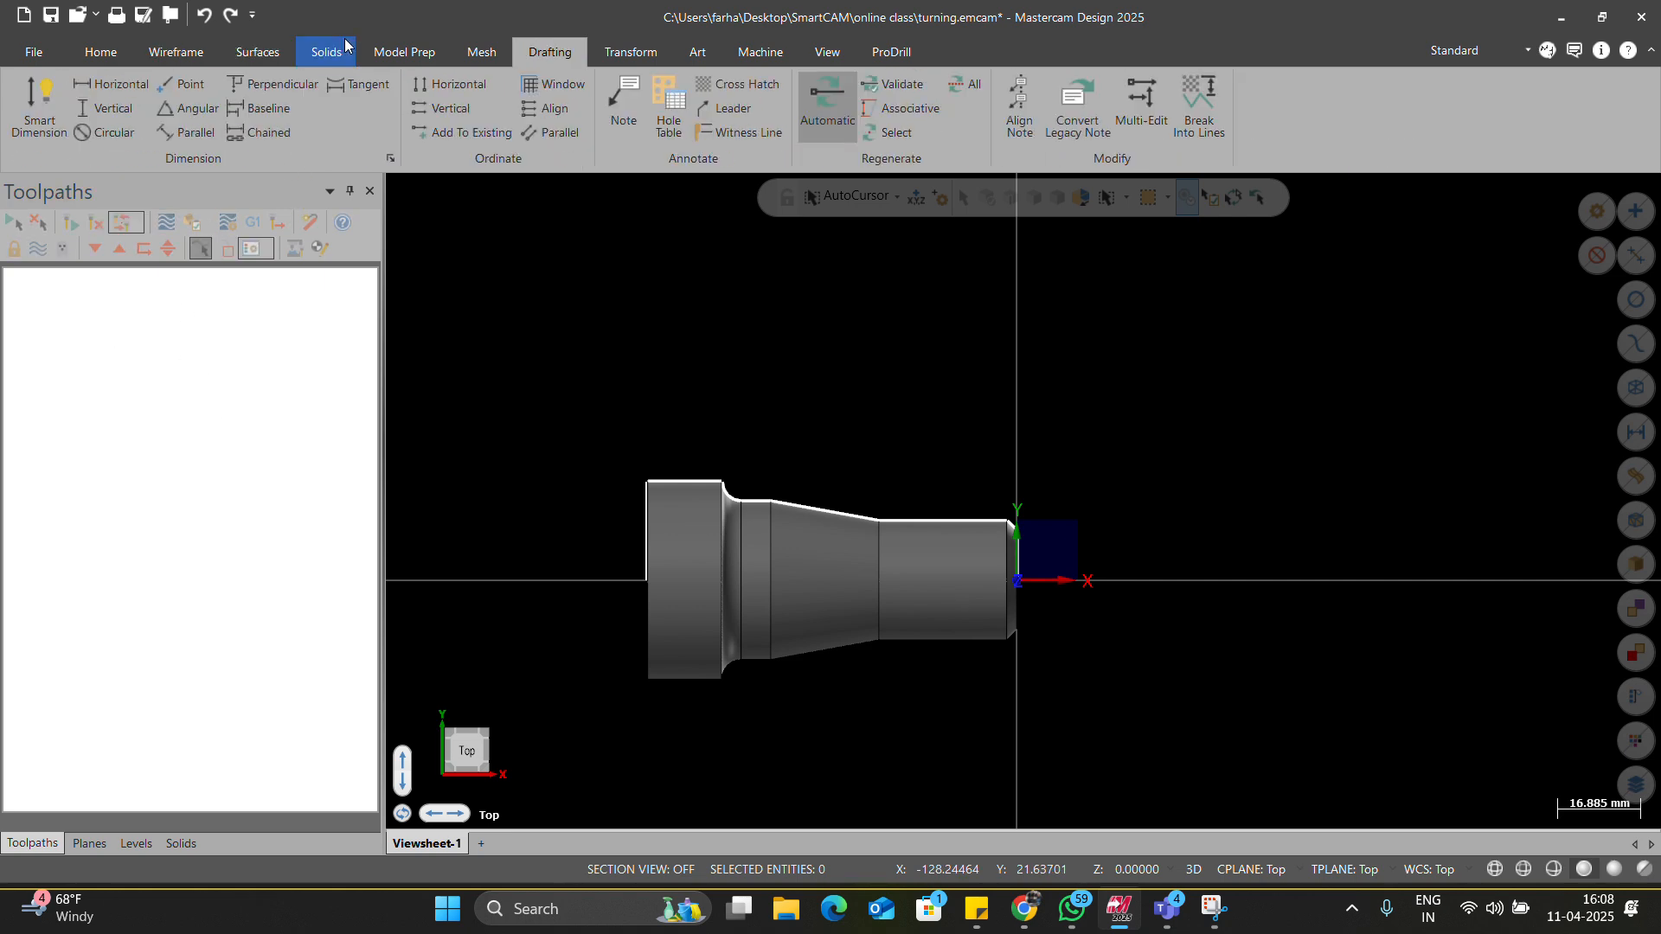
pyautogui.scroll(-1, 345, 45)
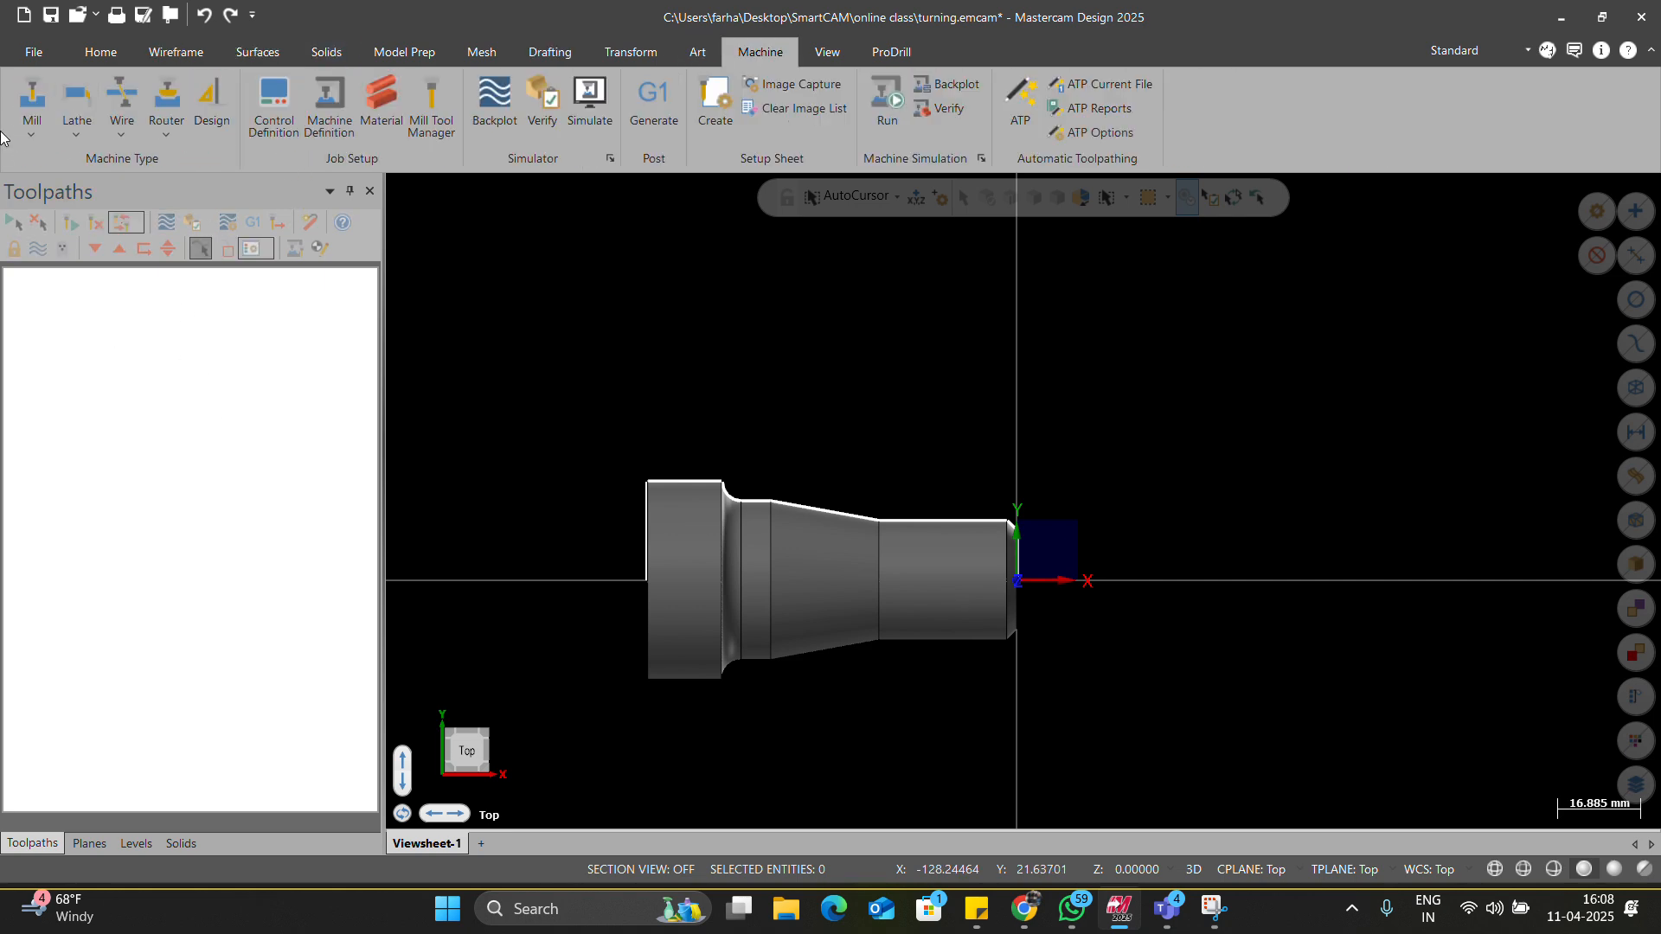
pyautogui.click(76, 121)
pyautogui.click(88, 156)
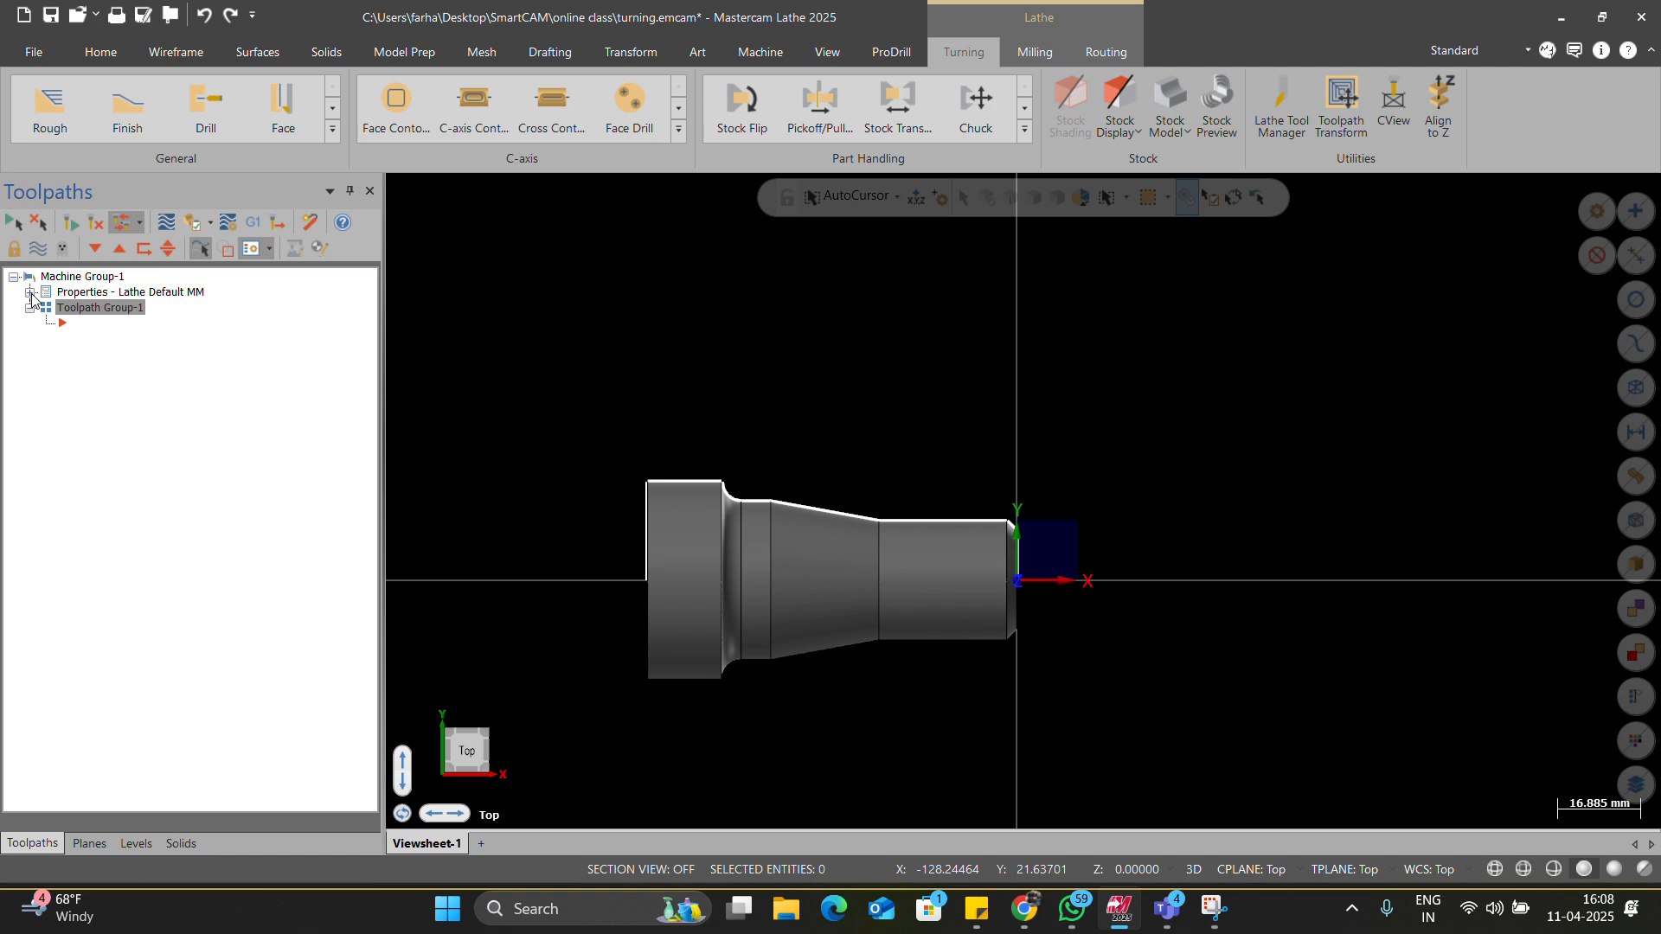
pyautogui.click(30, 293)
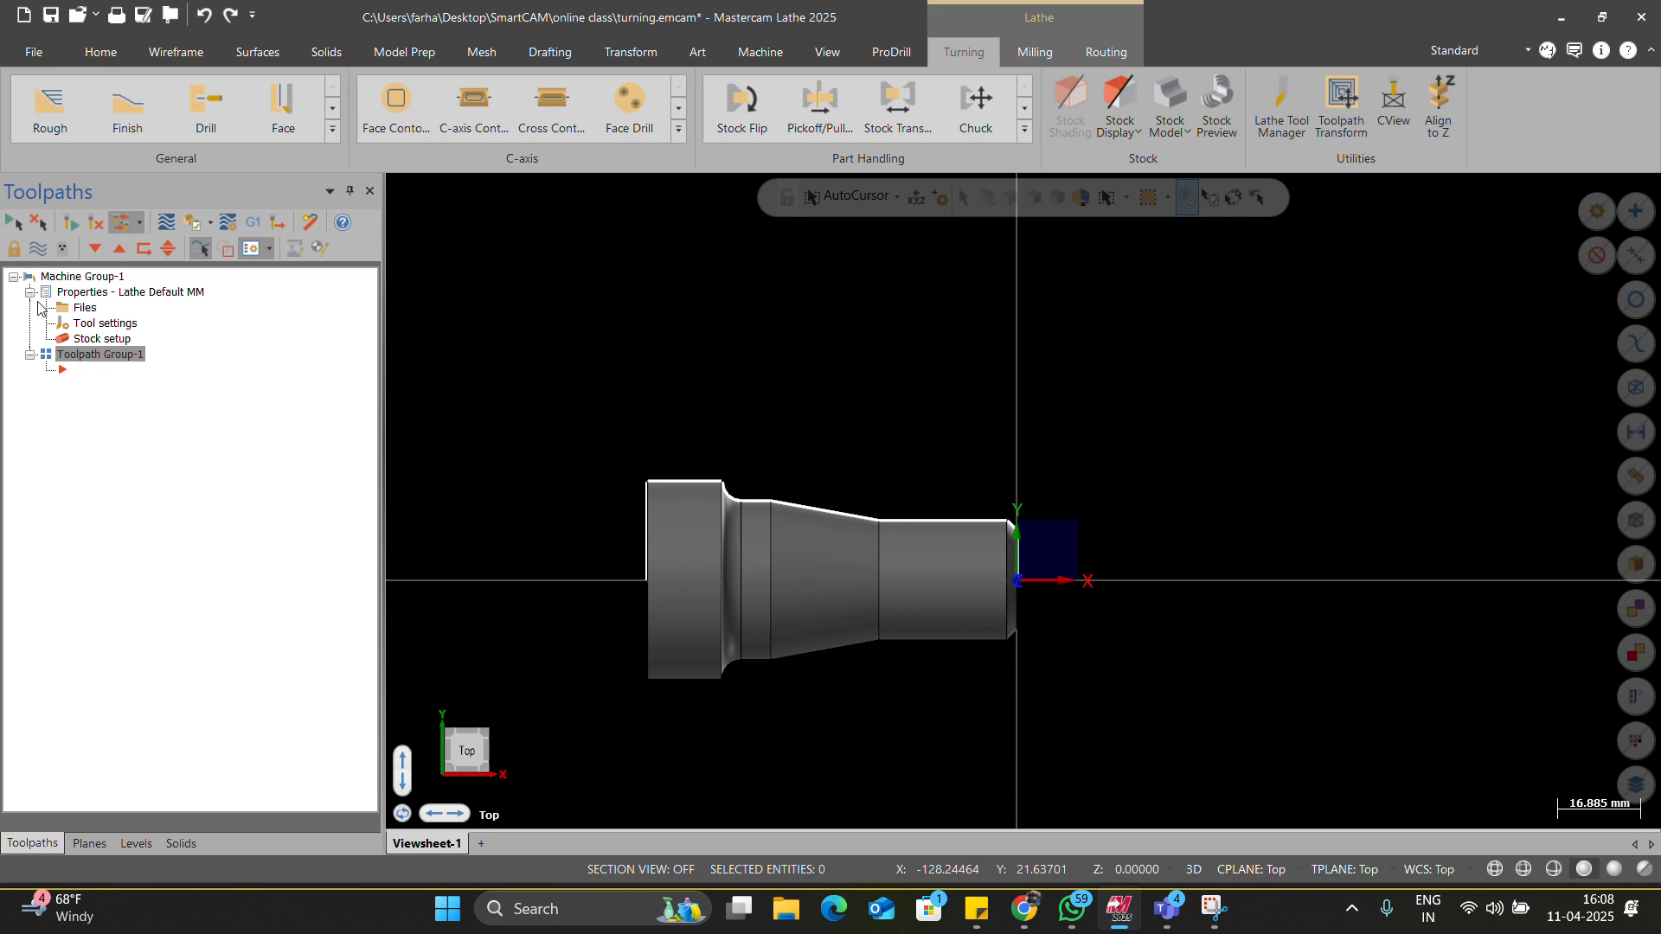
pyautogui.click(77, 308)
# Choose Replace and browse the machine definition list, selecting GENERIC HAAS TL 2X LATHE MM.
pyautogui.click(328, 285)
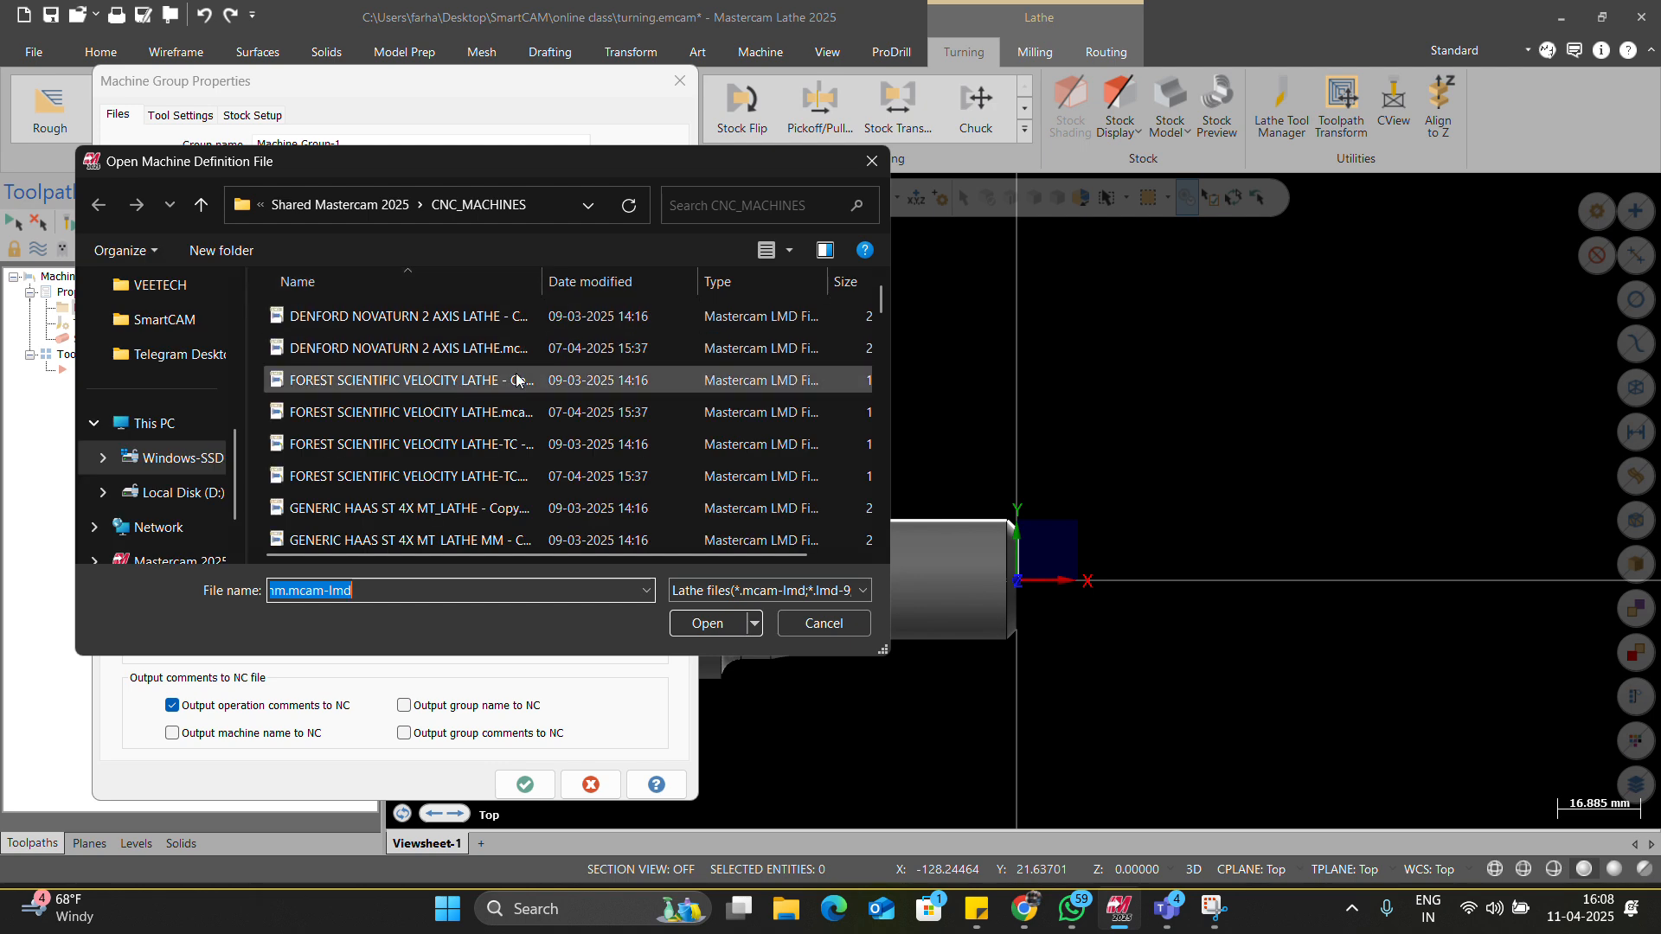
pyautogui.scroll(-1, 546, 391)
pyautogui.scroll(-2, 547, 391)
pyautogui.scroll(-1, 530, 402)
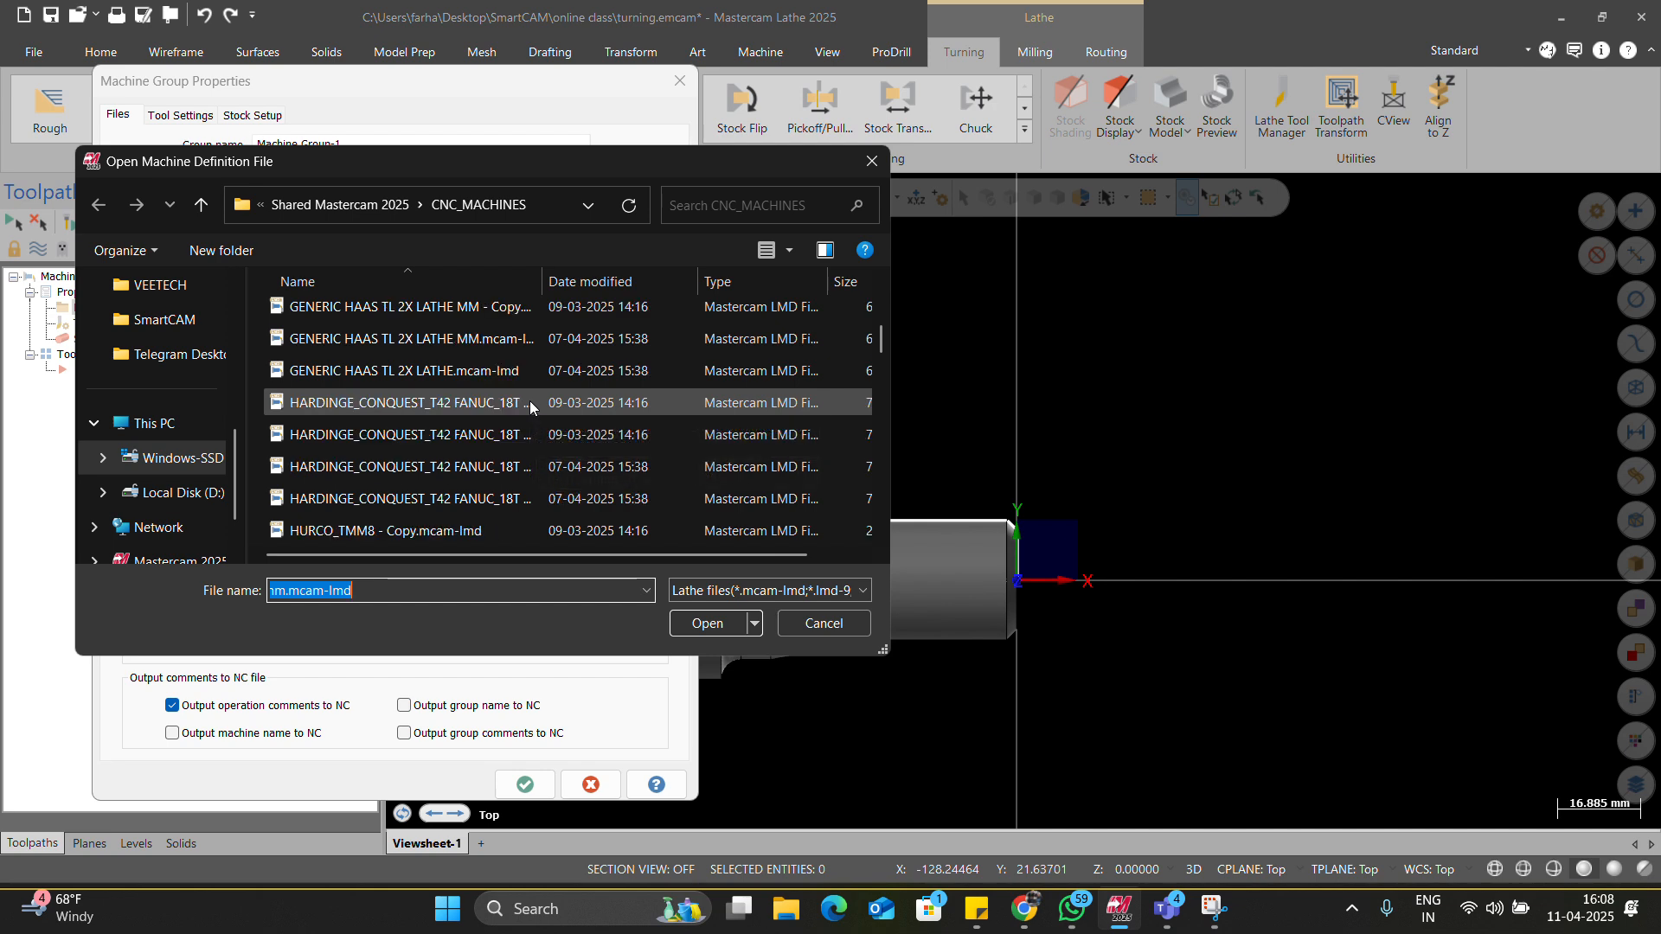
pyautogui.scroll(-2, 529, 401)
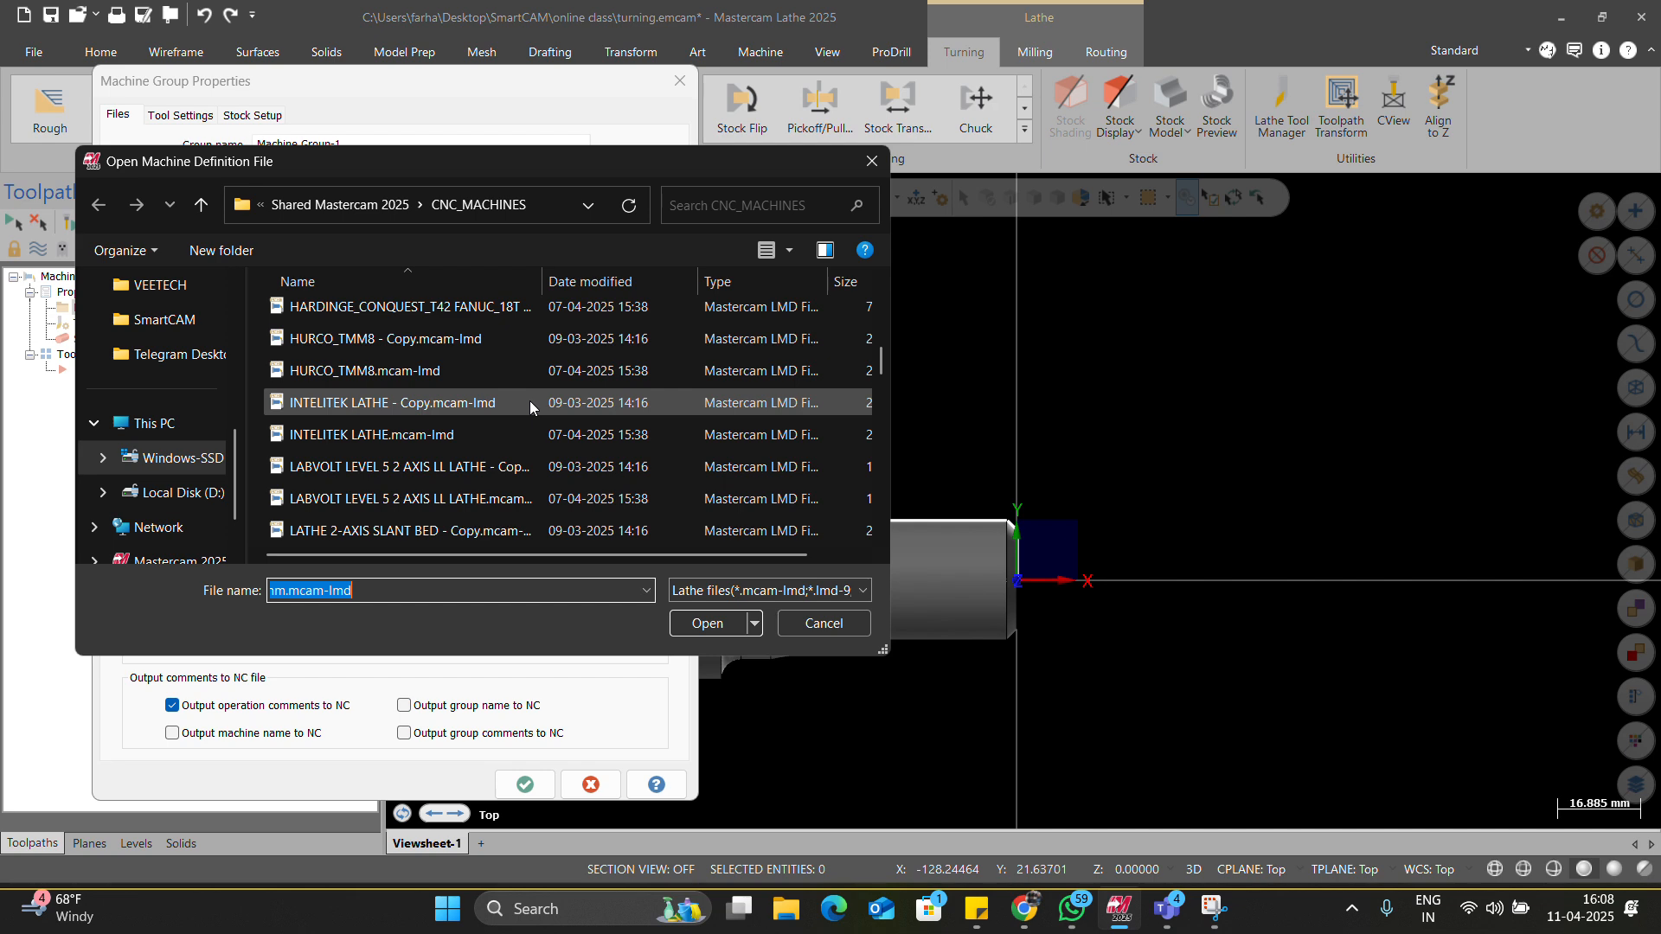
pyautogui.scroll(-1, 529, 402)
pyautogui.scroll(-2, 529, 401)
pyautogui.scroll(-4, 533, 402)
pyautogui.scroll(-5, 533, 402)
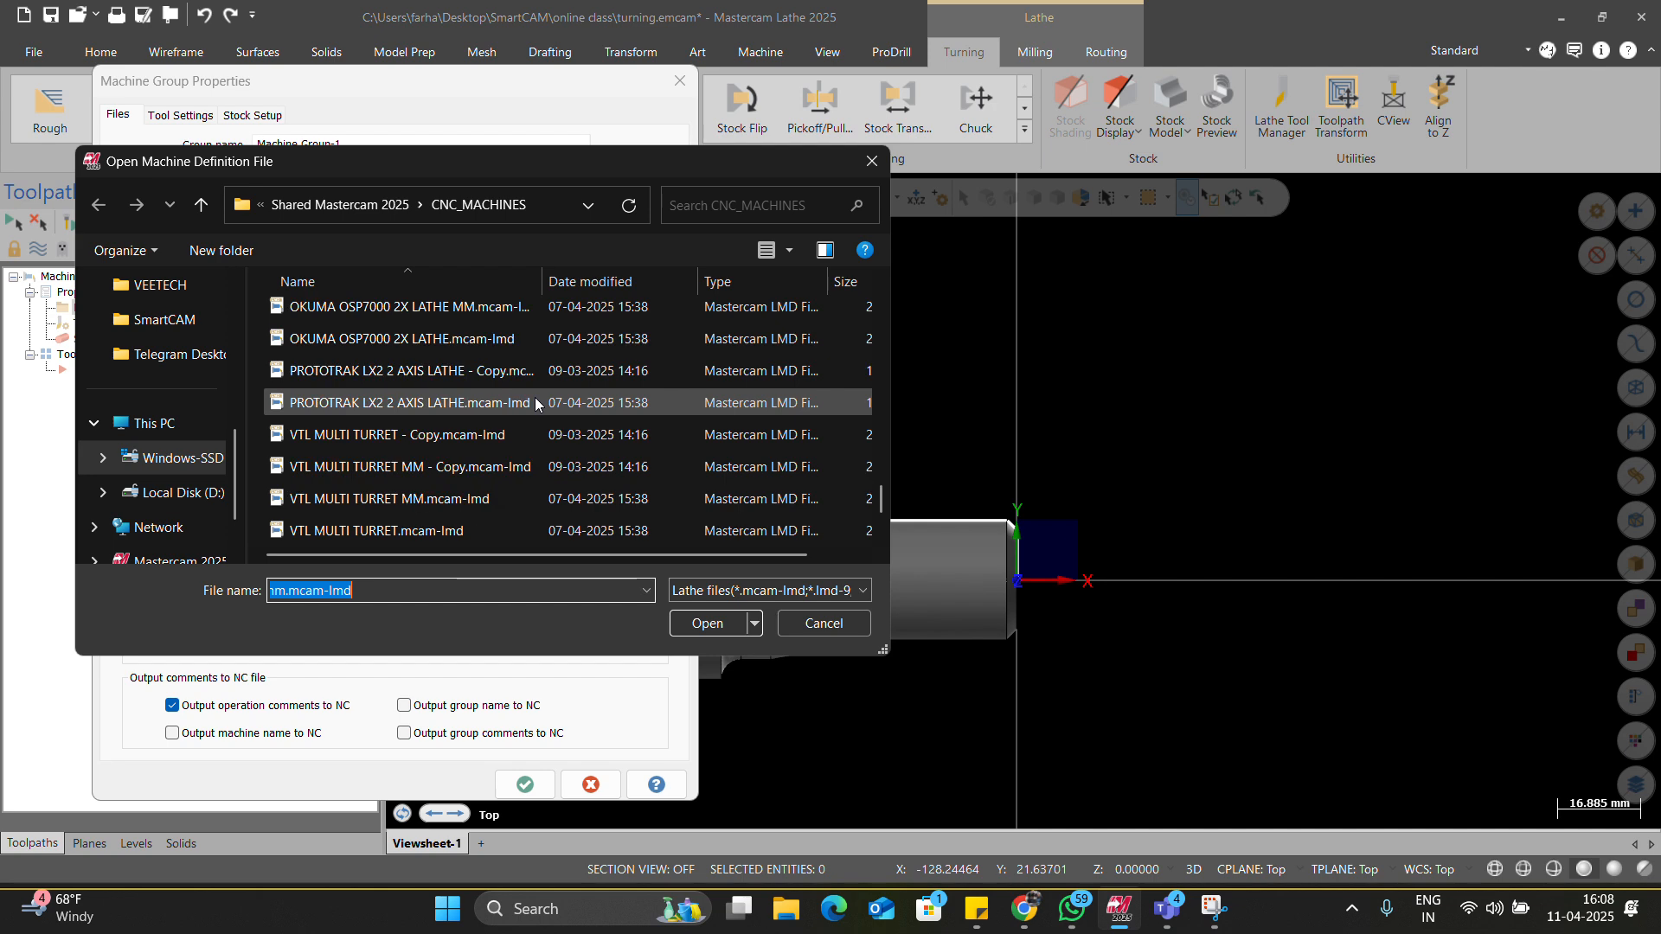
pyautogui.scroll(12, 534, 403)
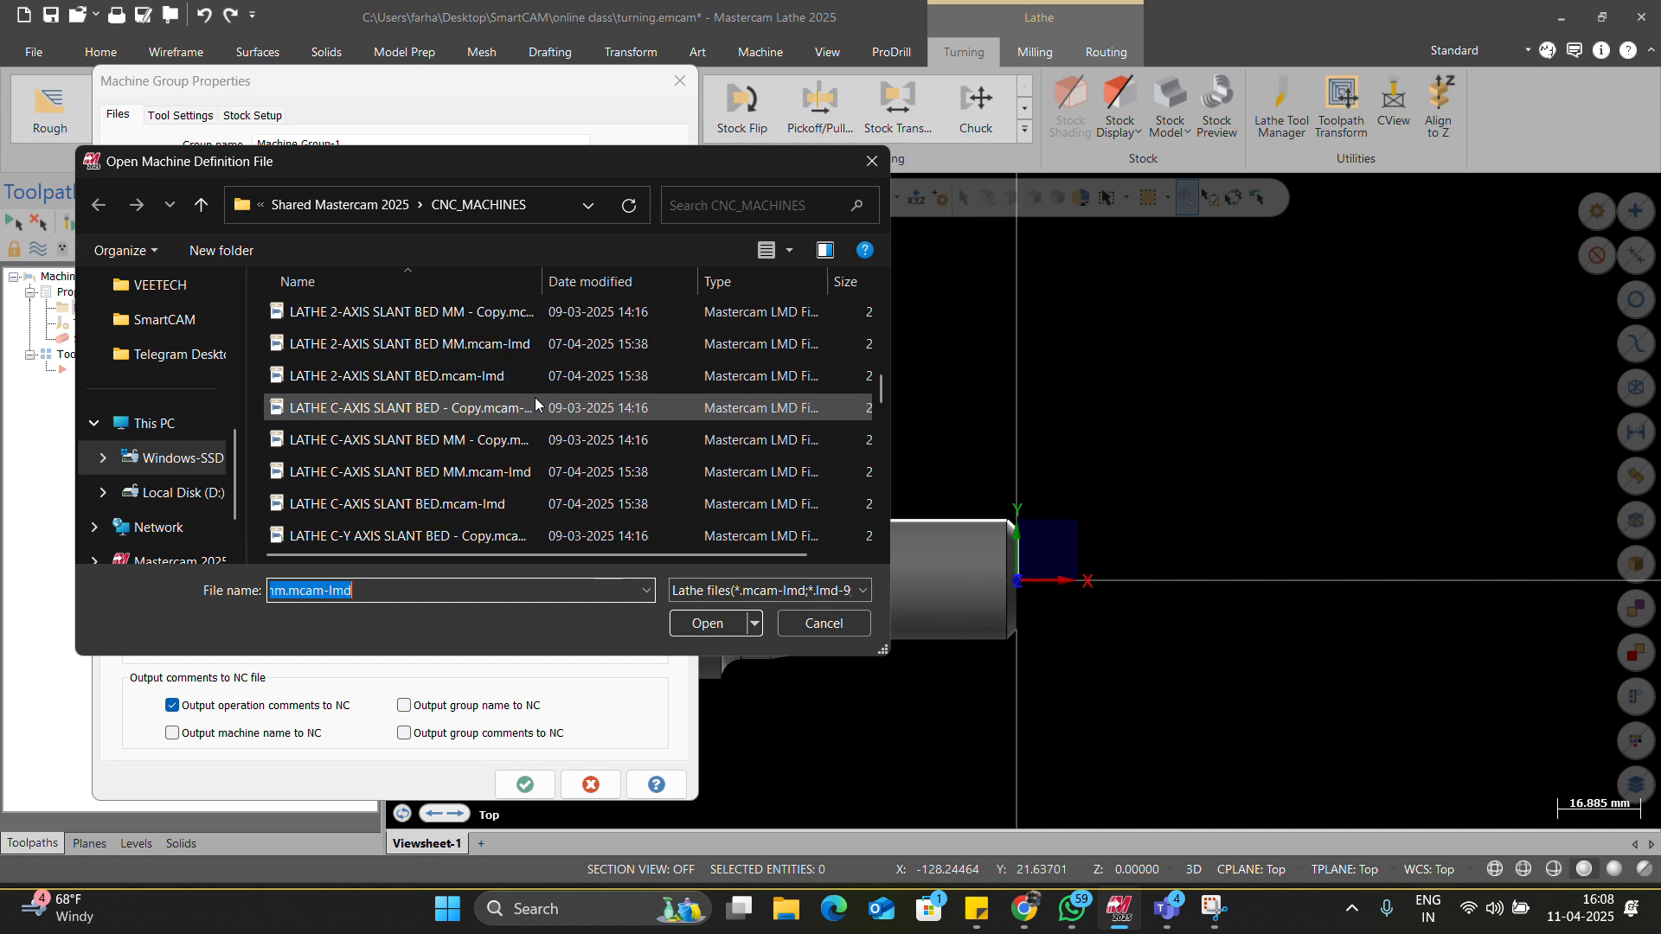
pyautogui.scroll(2, 535, 397)
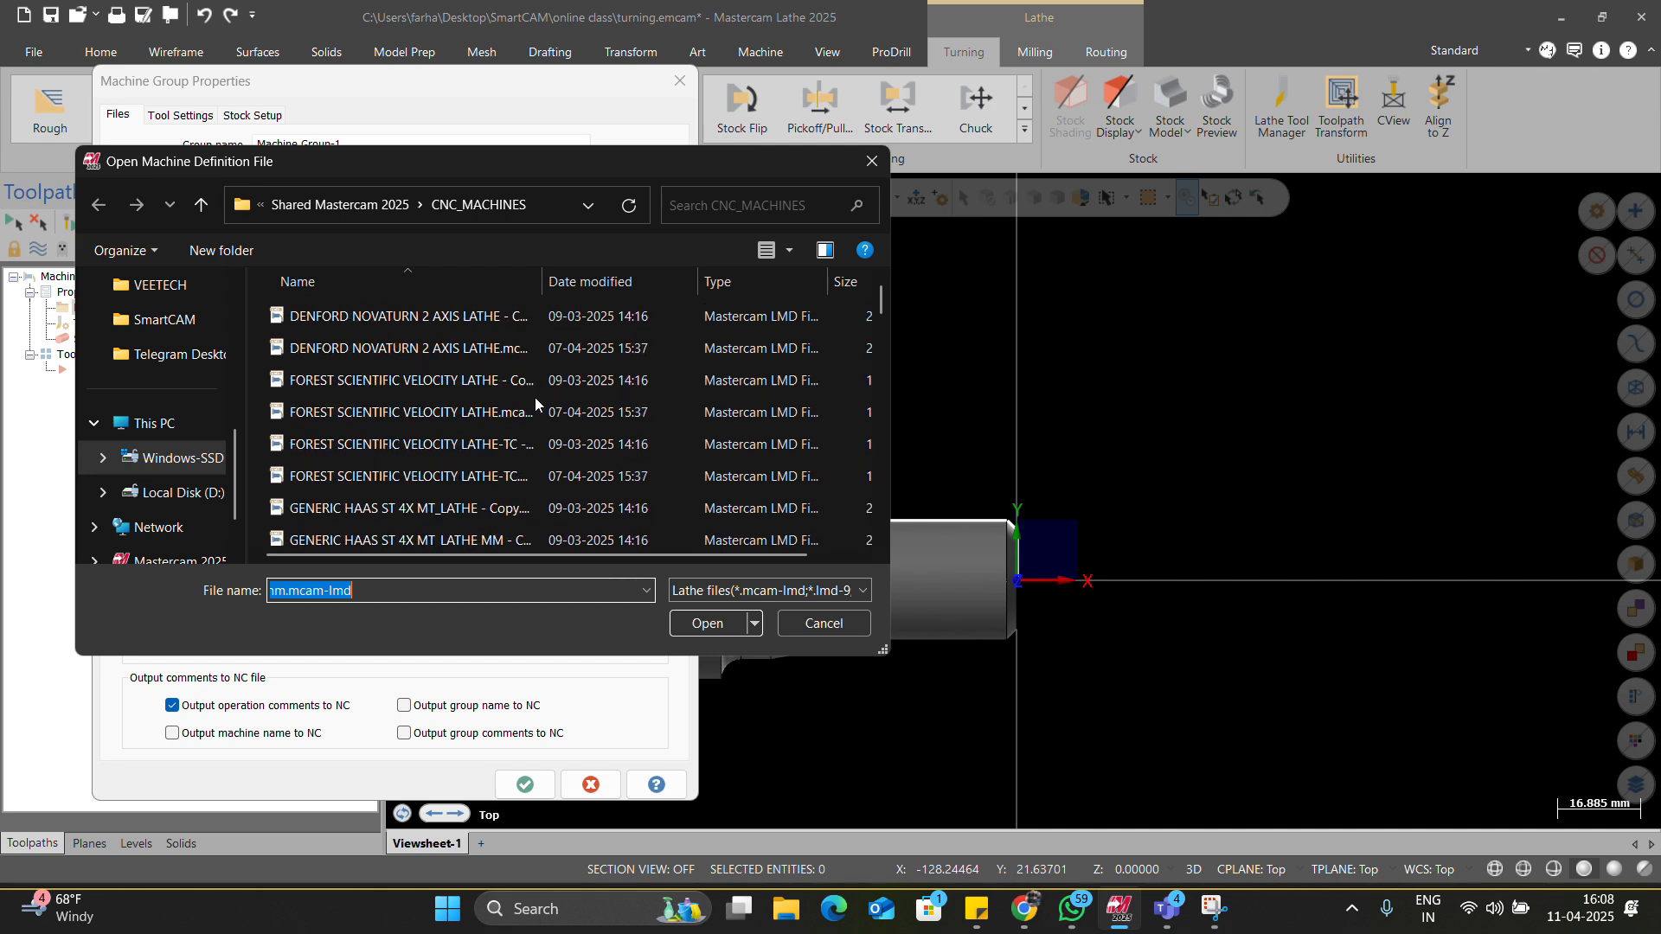
pyautogui.scroll(-4, 481, 387)
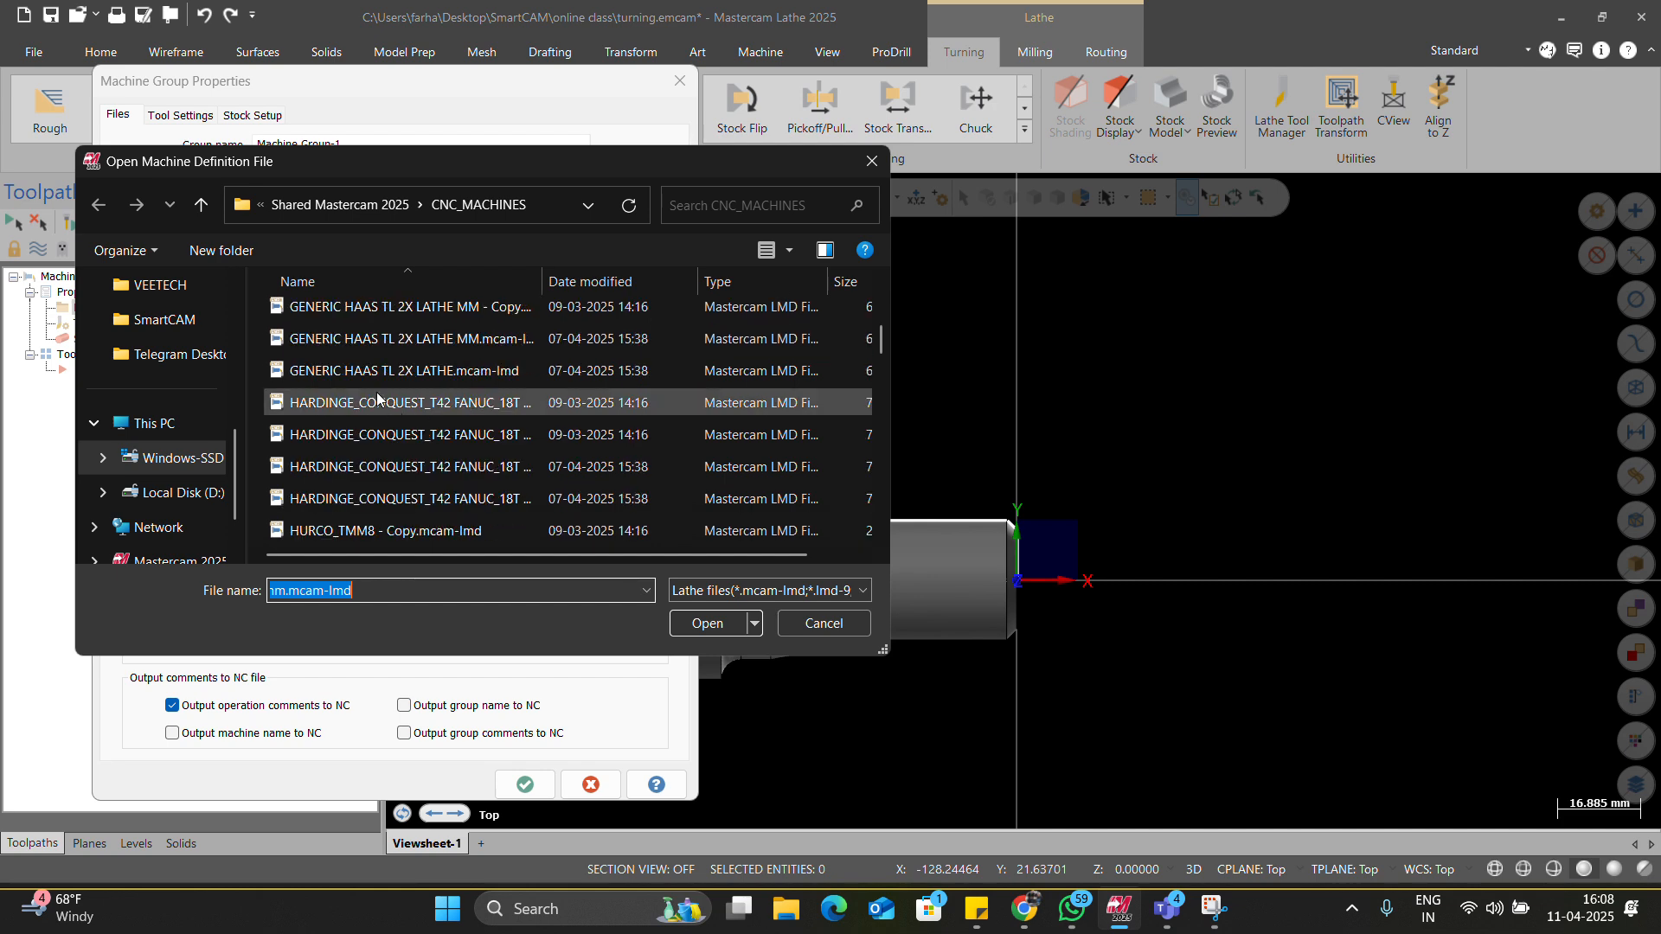
pyautogui.scroll(-3, 421, 517)
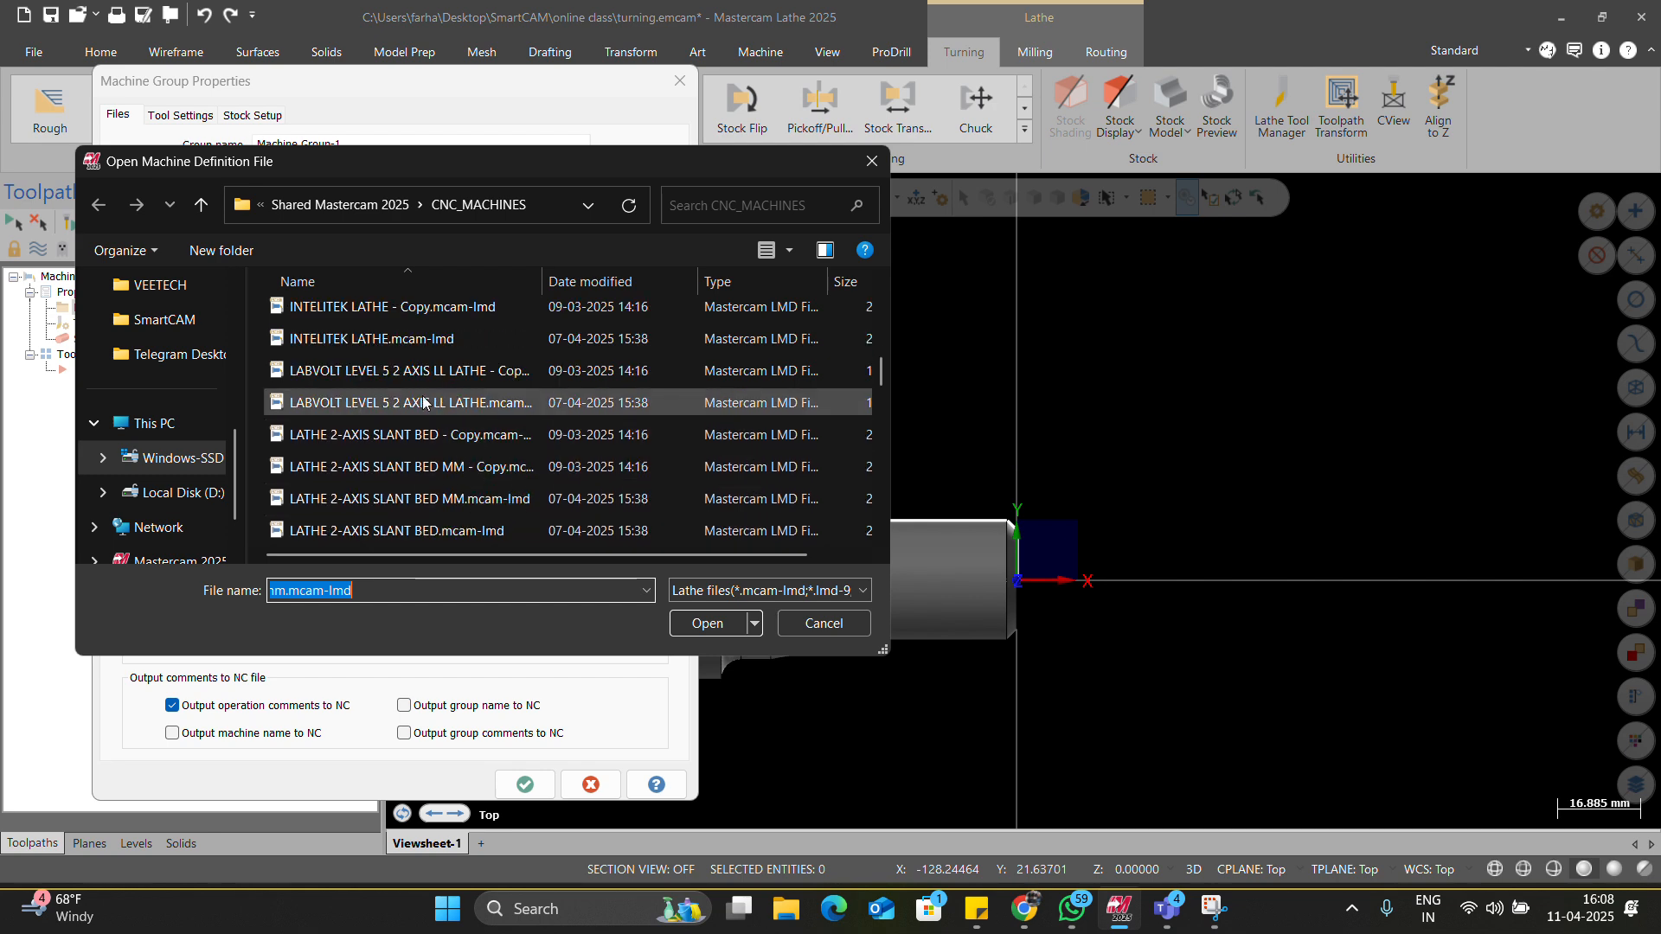
pyautogui.scroll(-1, 415, 406)
pyautogui.scroll(-3, 444, 469)
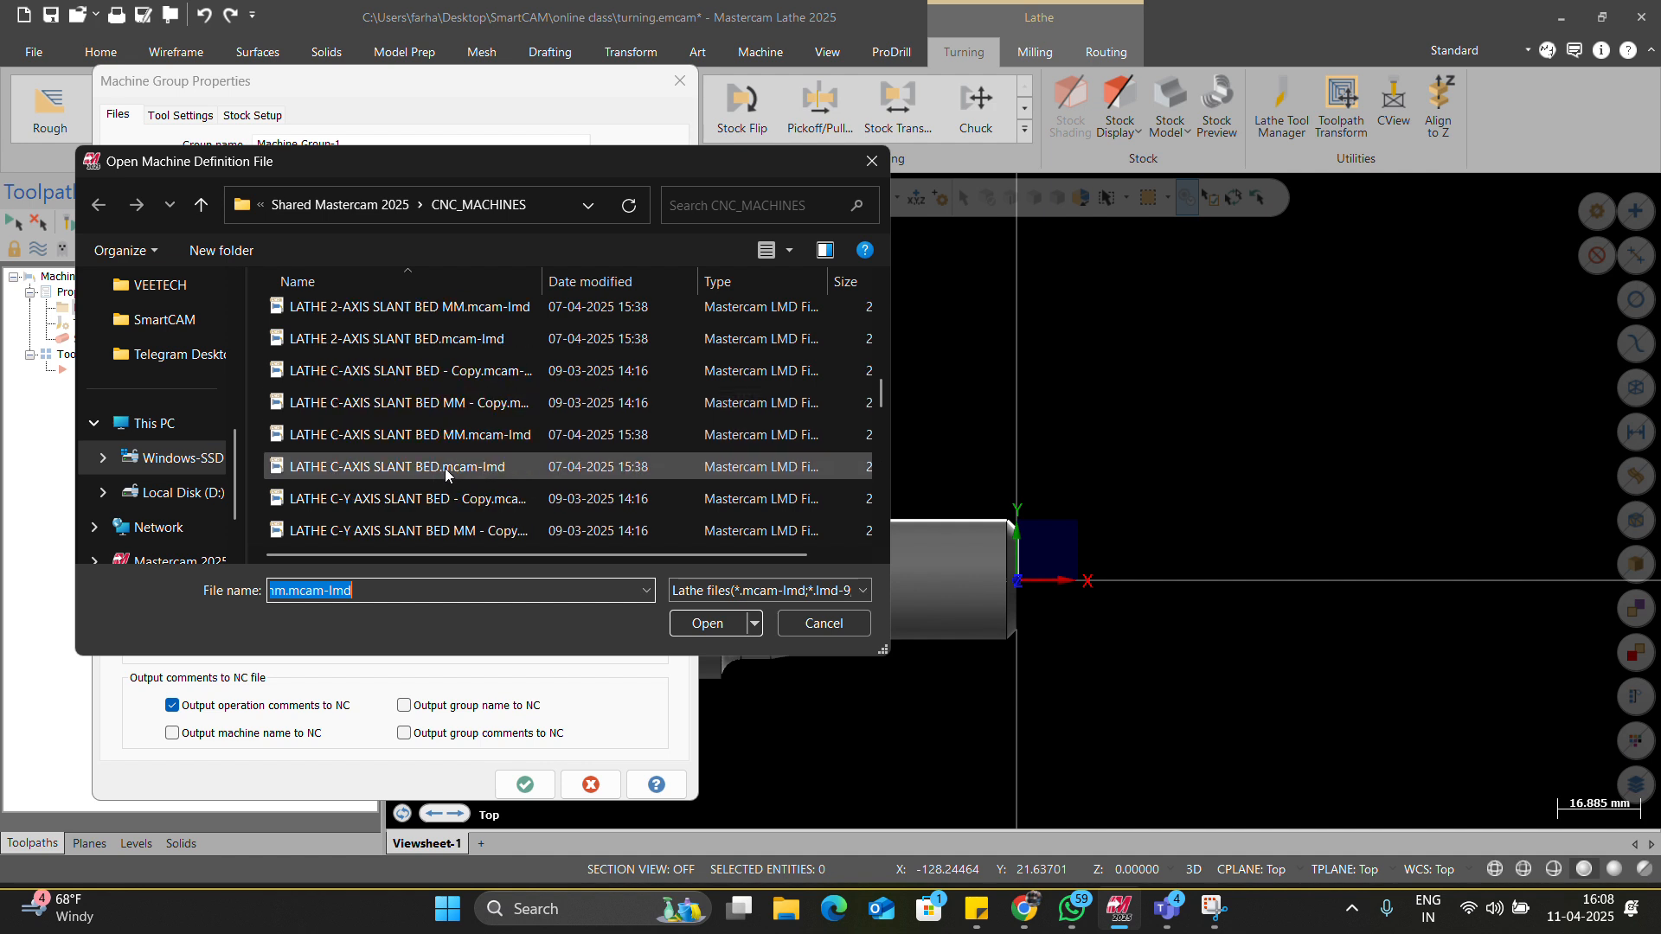
pyautogui.scroll(-1, 444, 469)
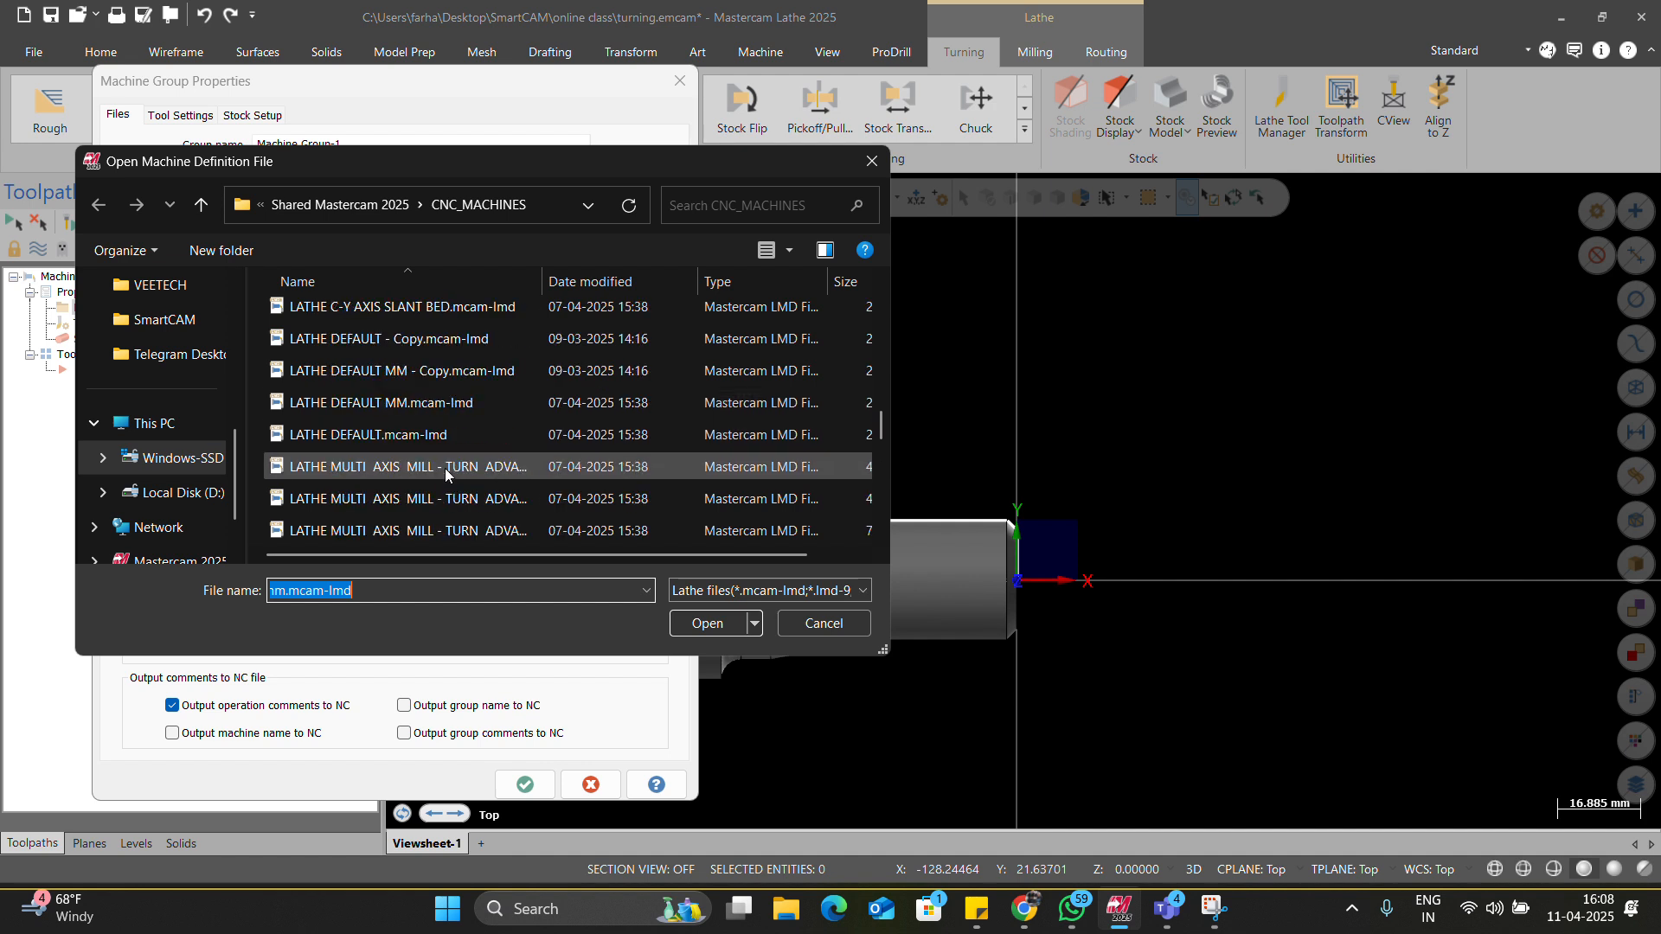
pyautogui.scroll(-2, 444, 469)
pyautogui.scroll(-1, 445, 468)
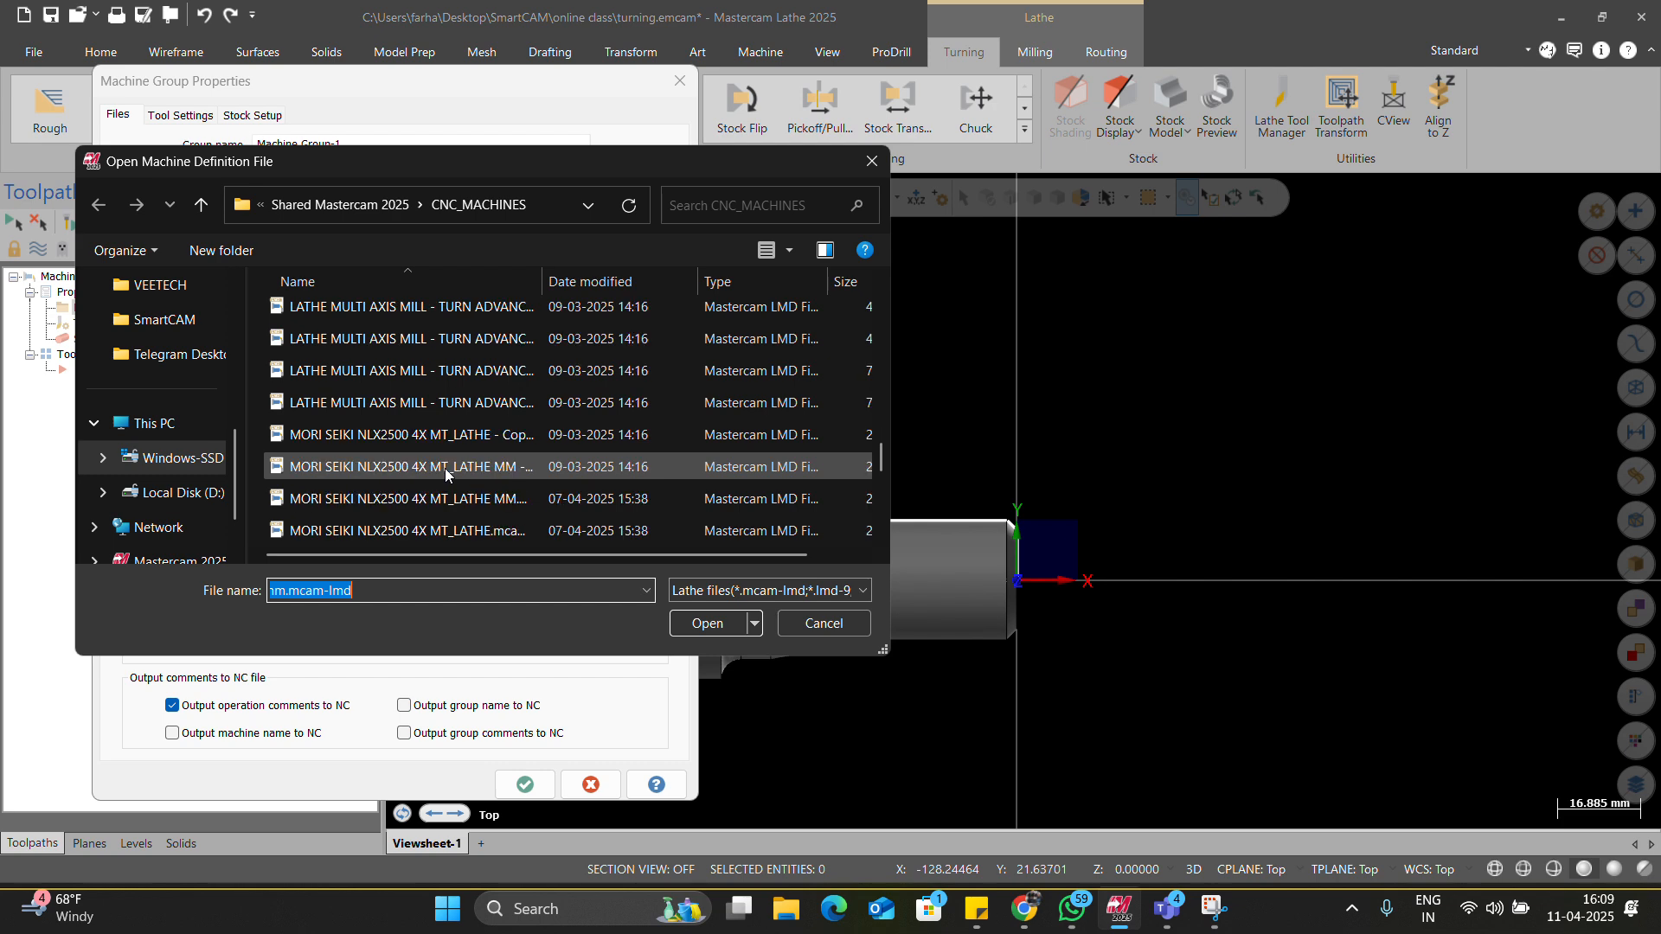
pyautogui.scroll(-2, 444, 469)
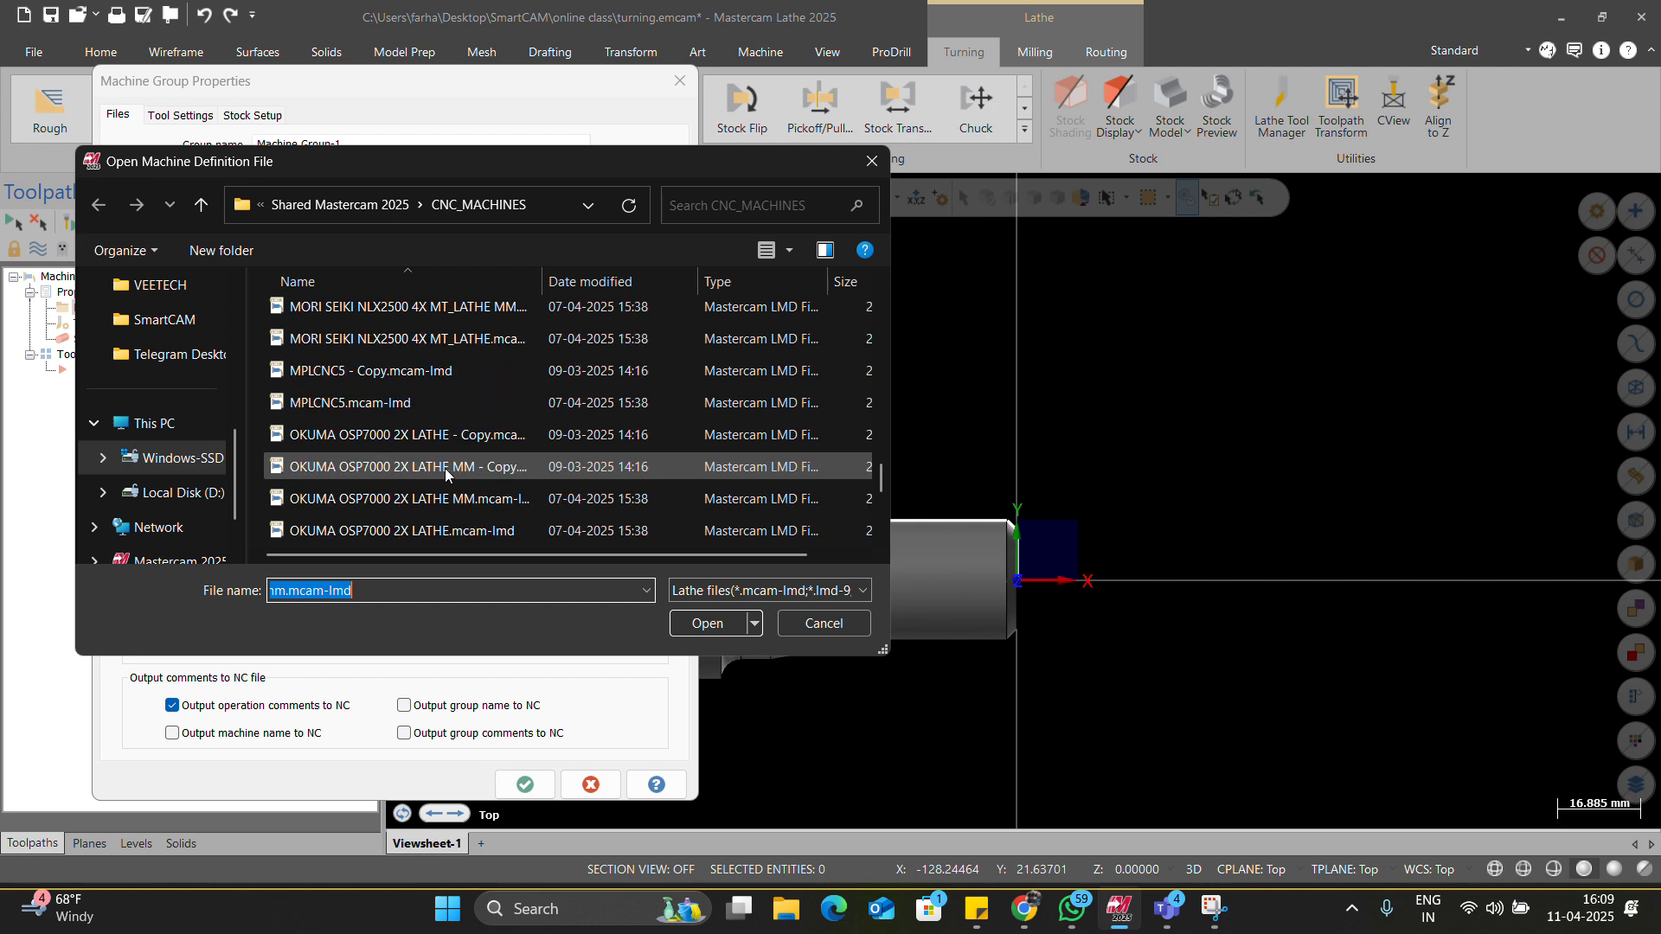
pyautogui.scroll(-1, 444, 469)
pyautogui.scroll(-2, 444, 469)
pyautogui.scroll(10, 444, 469)
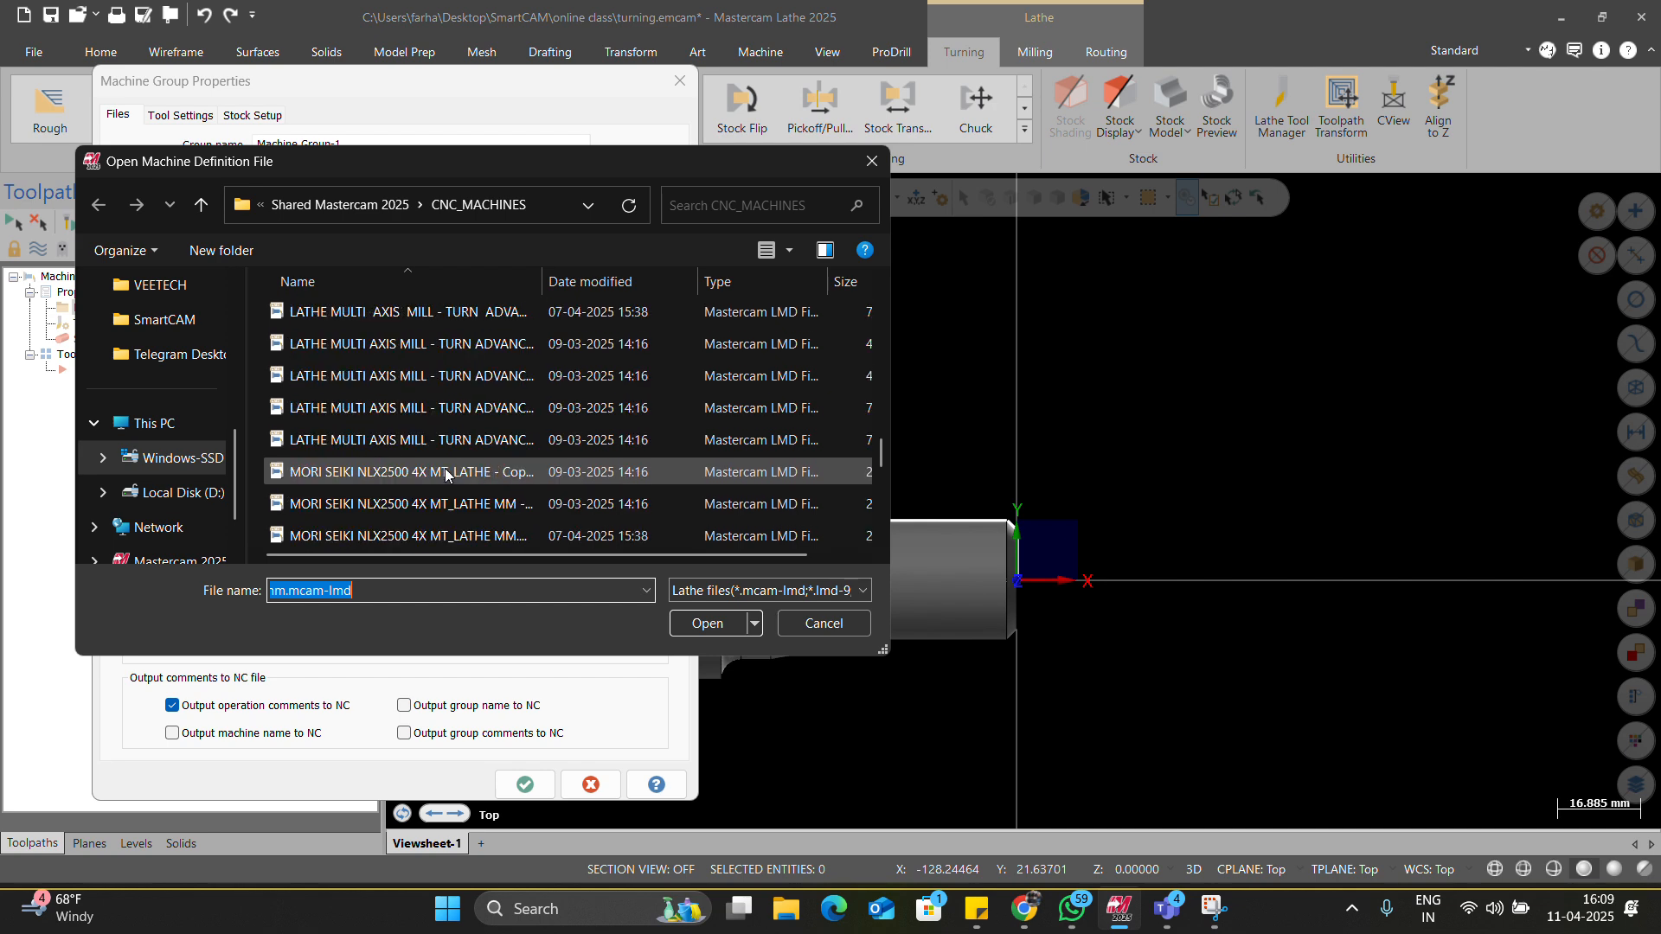
pyautogui.scroll(2, 446, 458)
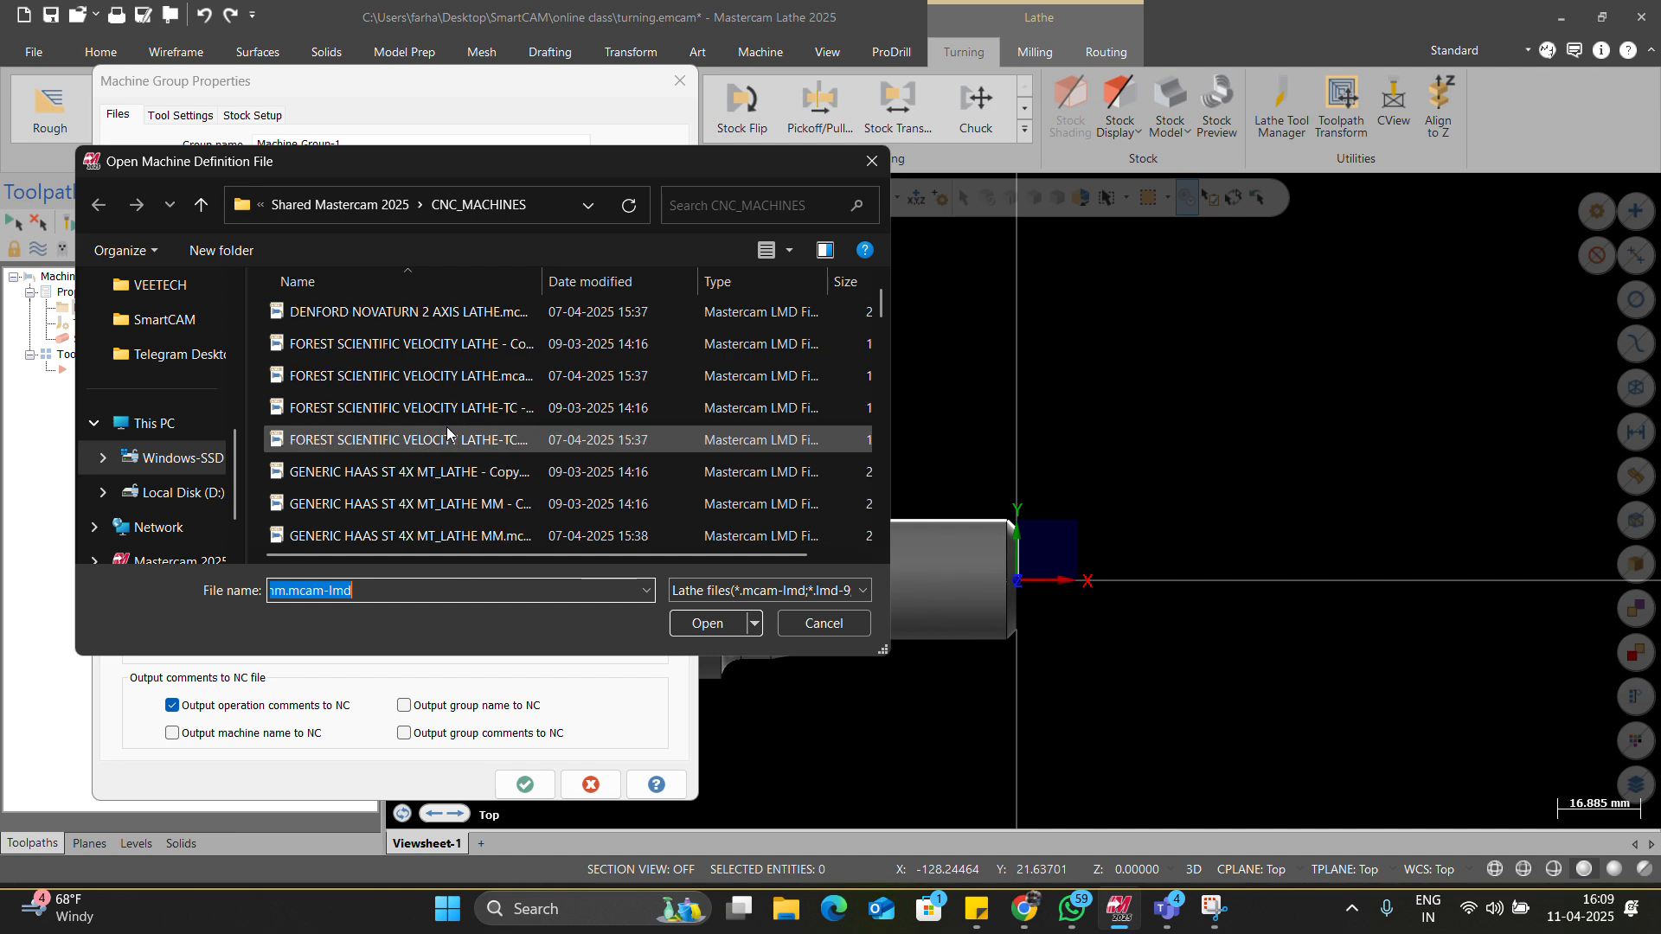
pyautogui.scroll(1, 446, 427)
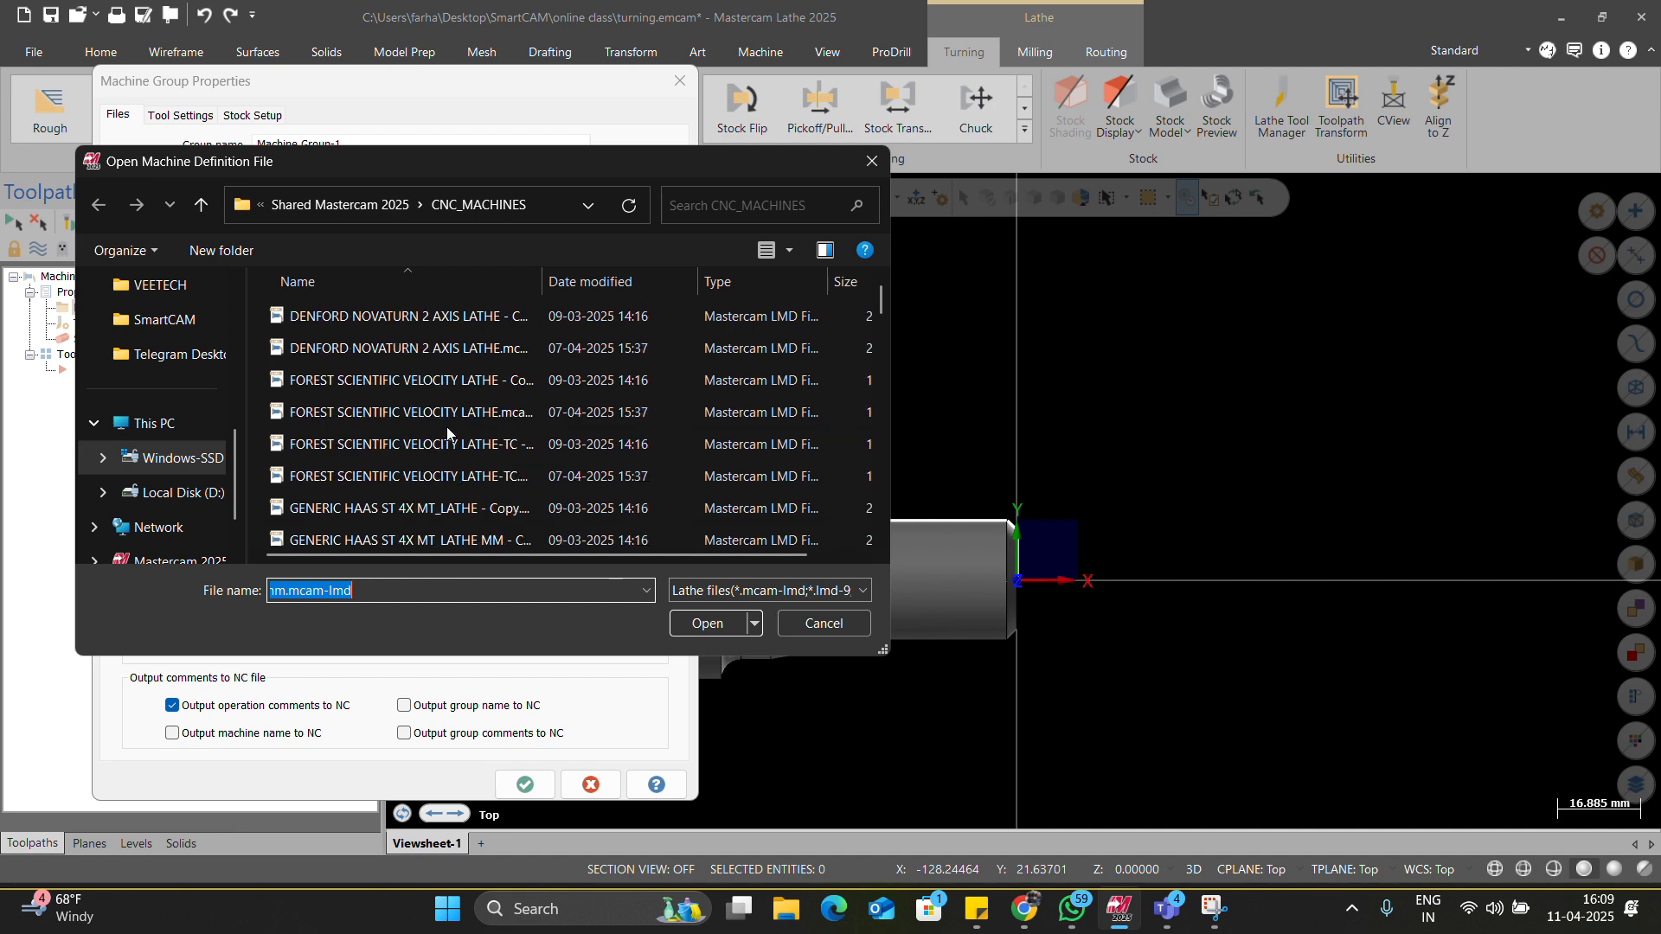
pyautogui.scroll(-3, 447, 432)
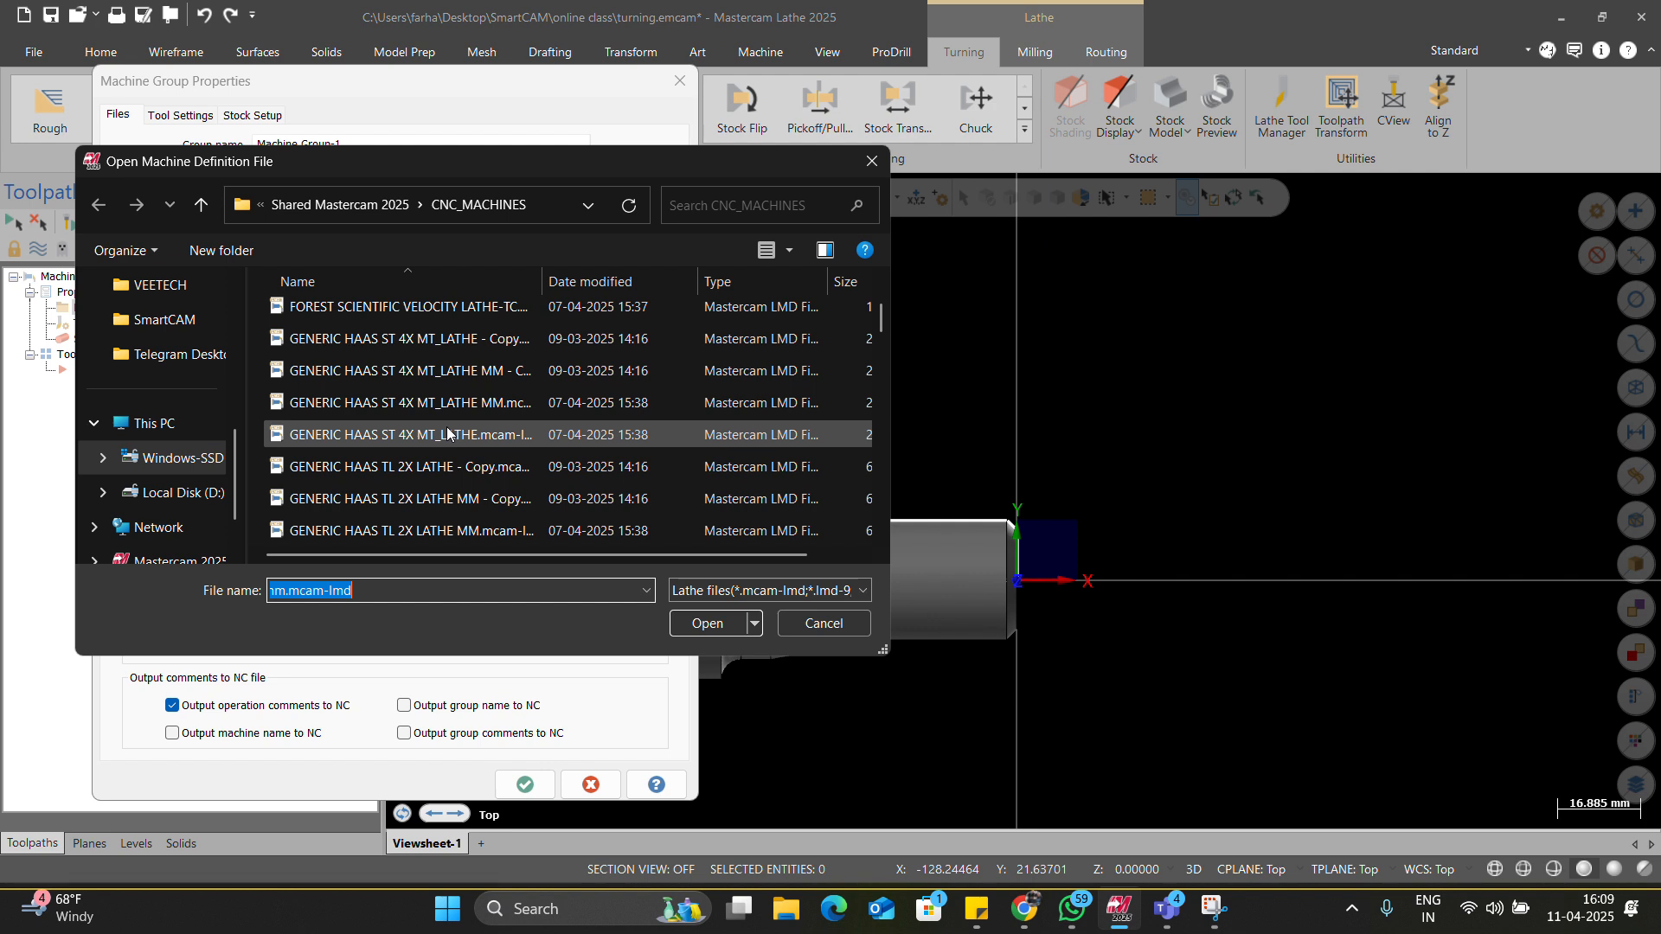
pyautogui.click(447, 434)
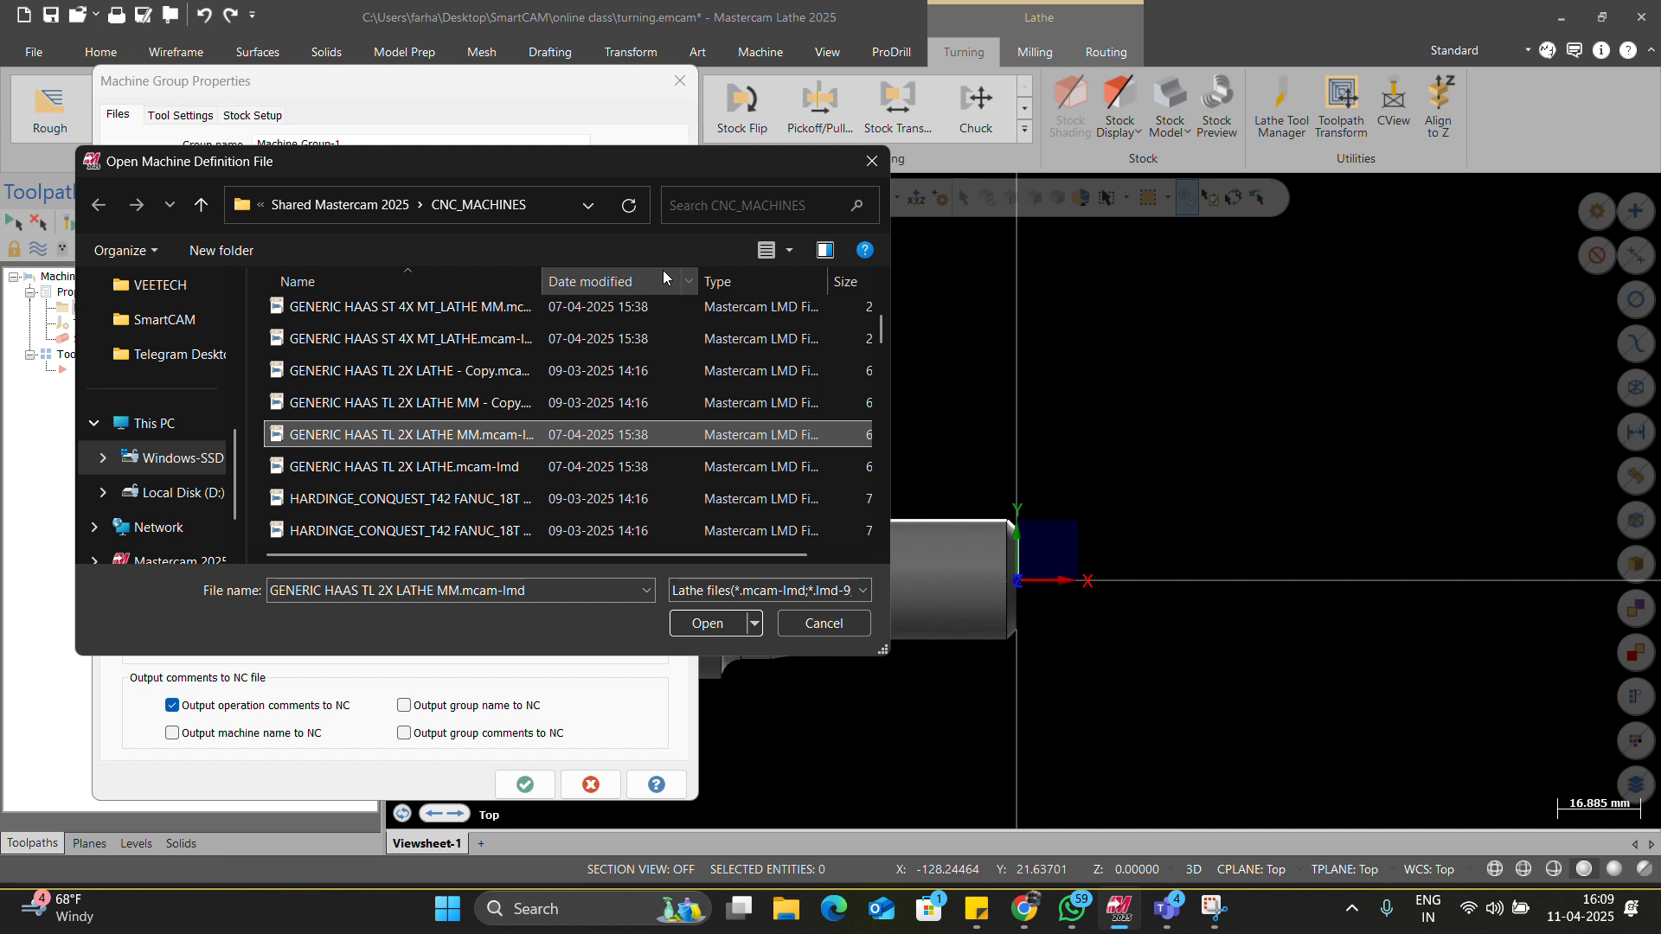
# Search 'fanuc' and load HARDINGE_CONQUEST_T42 FANUC_18T 4X MT_LATHE as the machine definition.
pyautogui.click(706, 200)
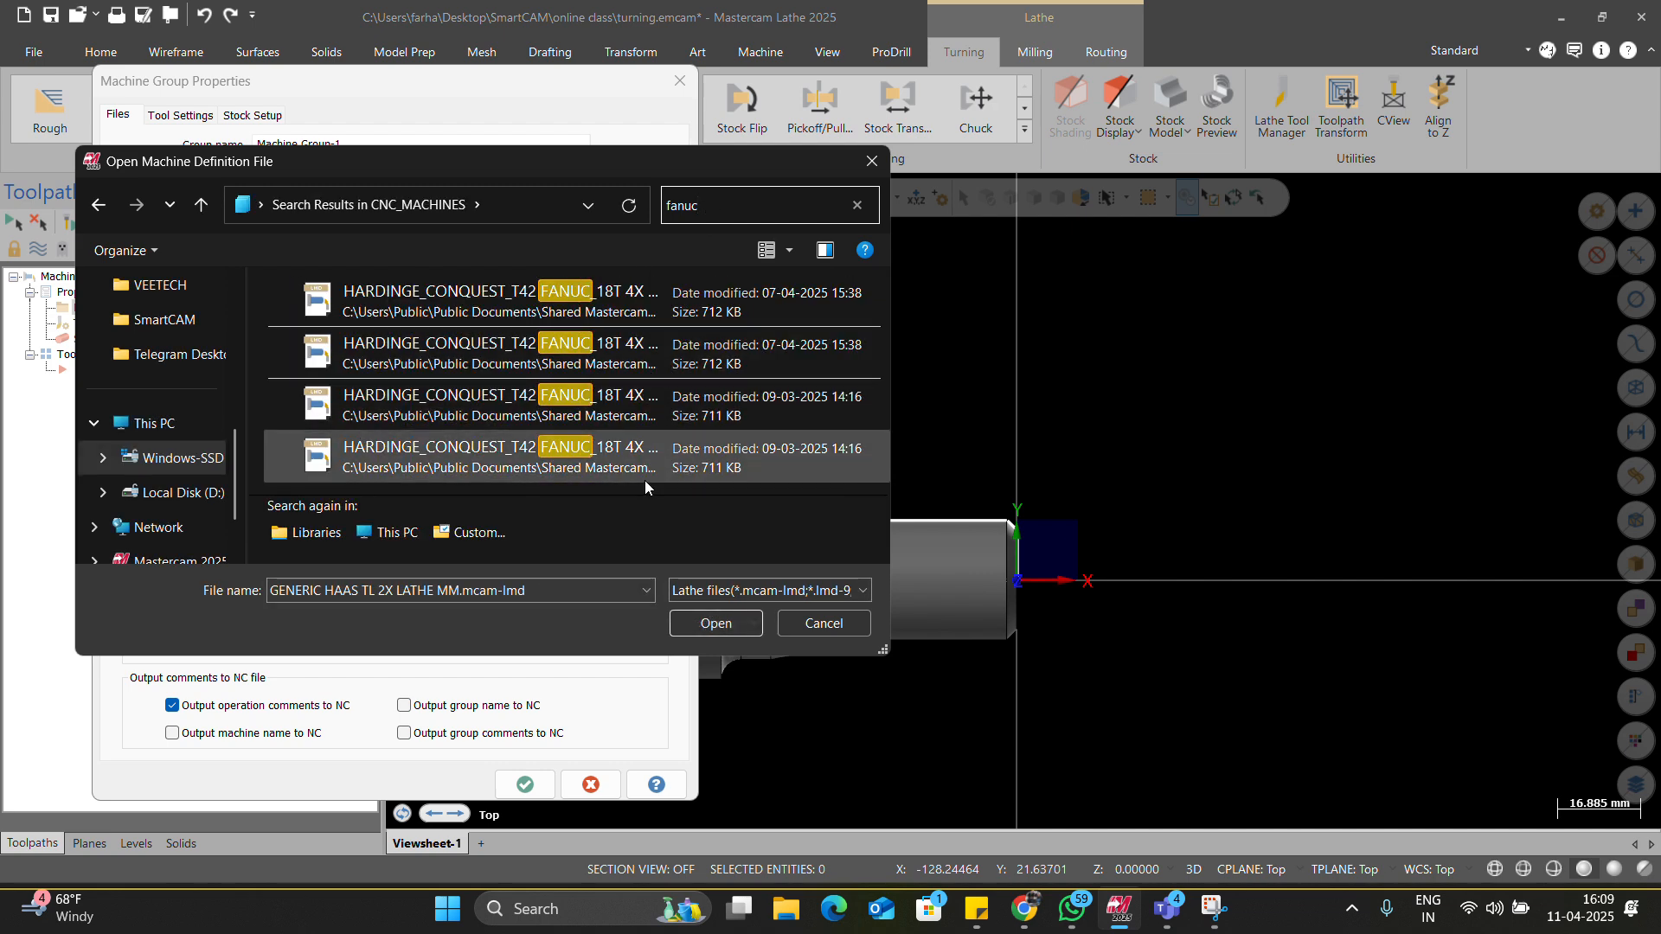
pyautogui.click(467, 315)
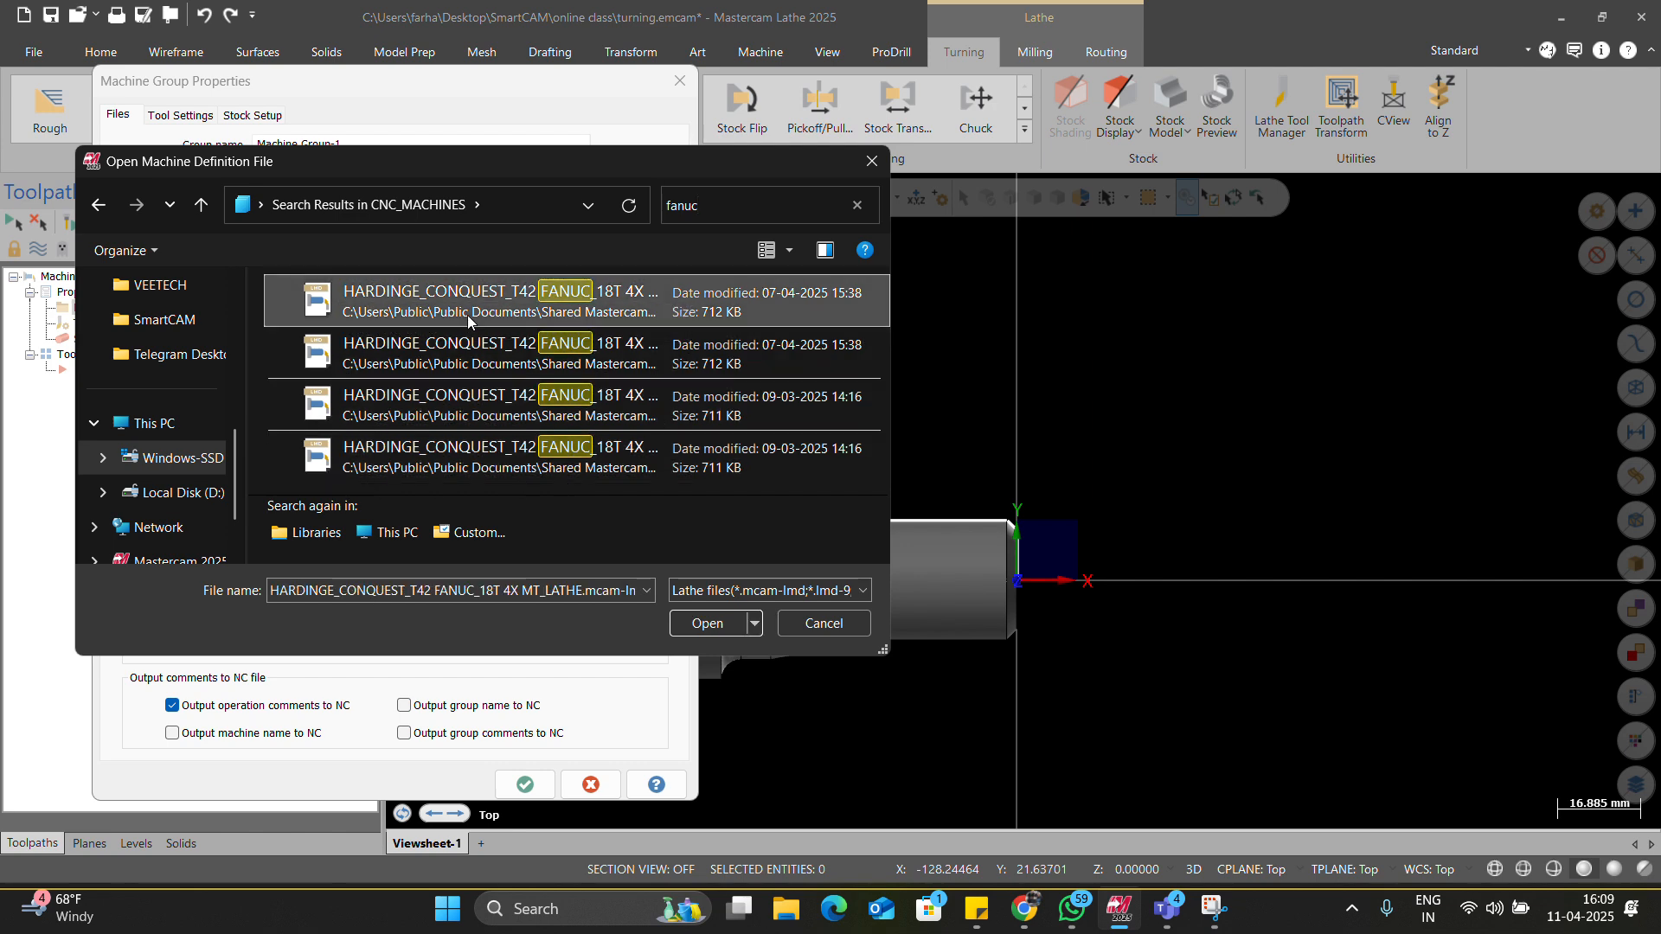
pyautogui.click(700, 624)
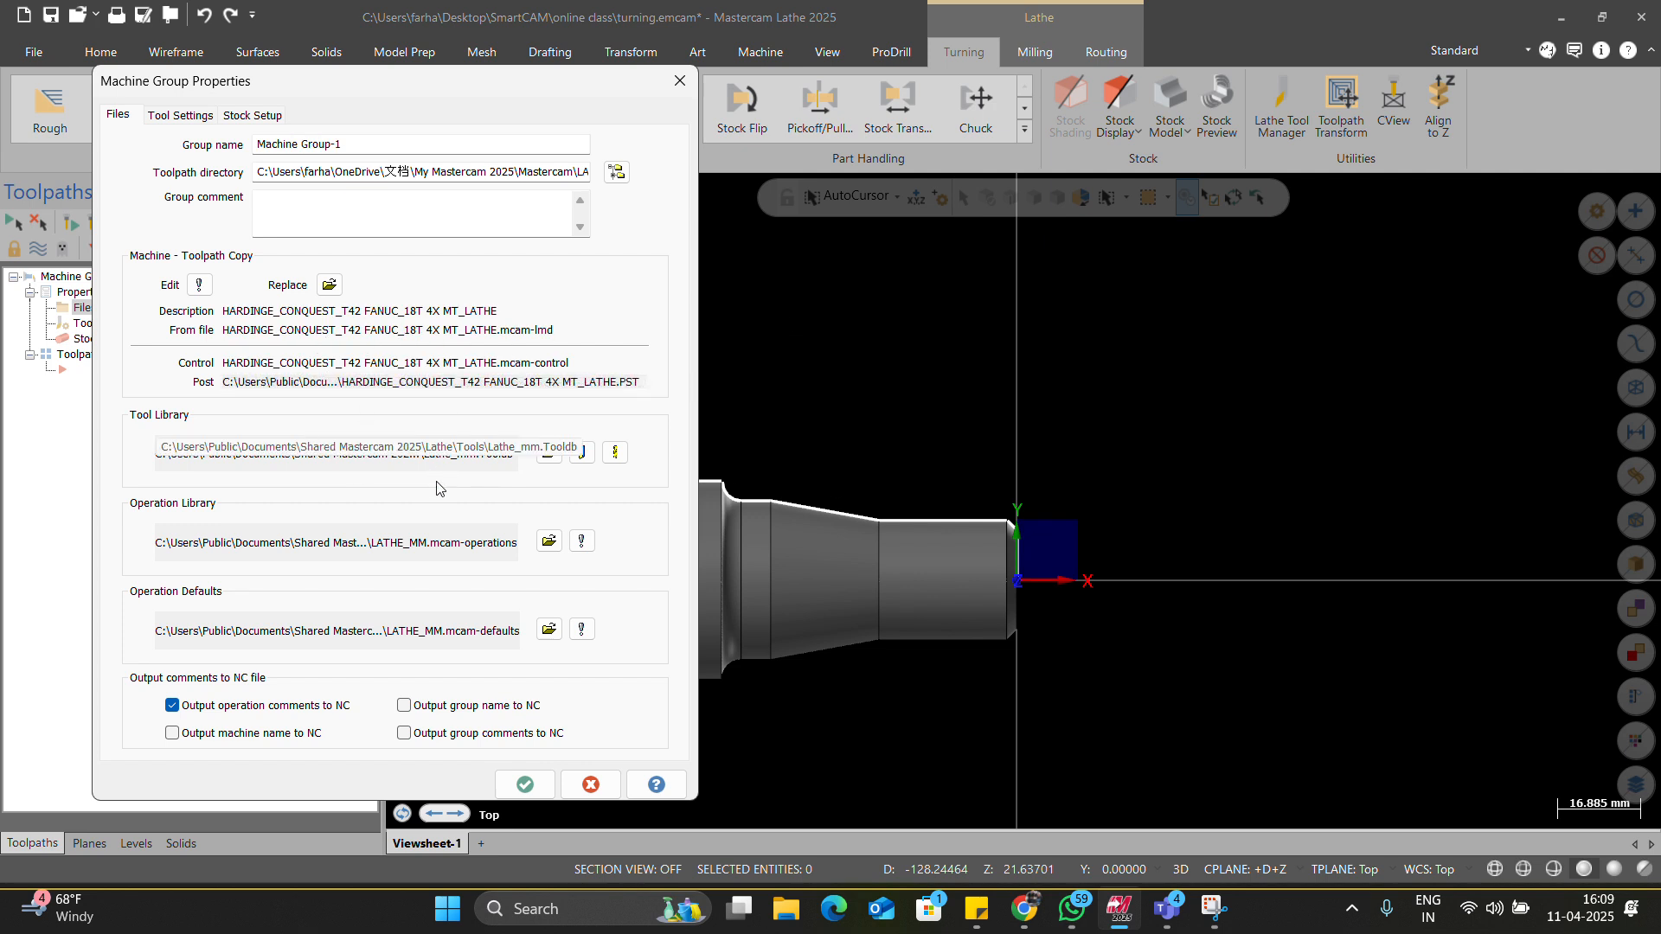
pyautogui.click(524, 784)
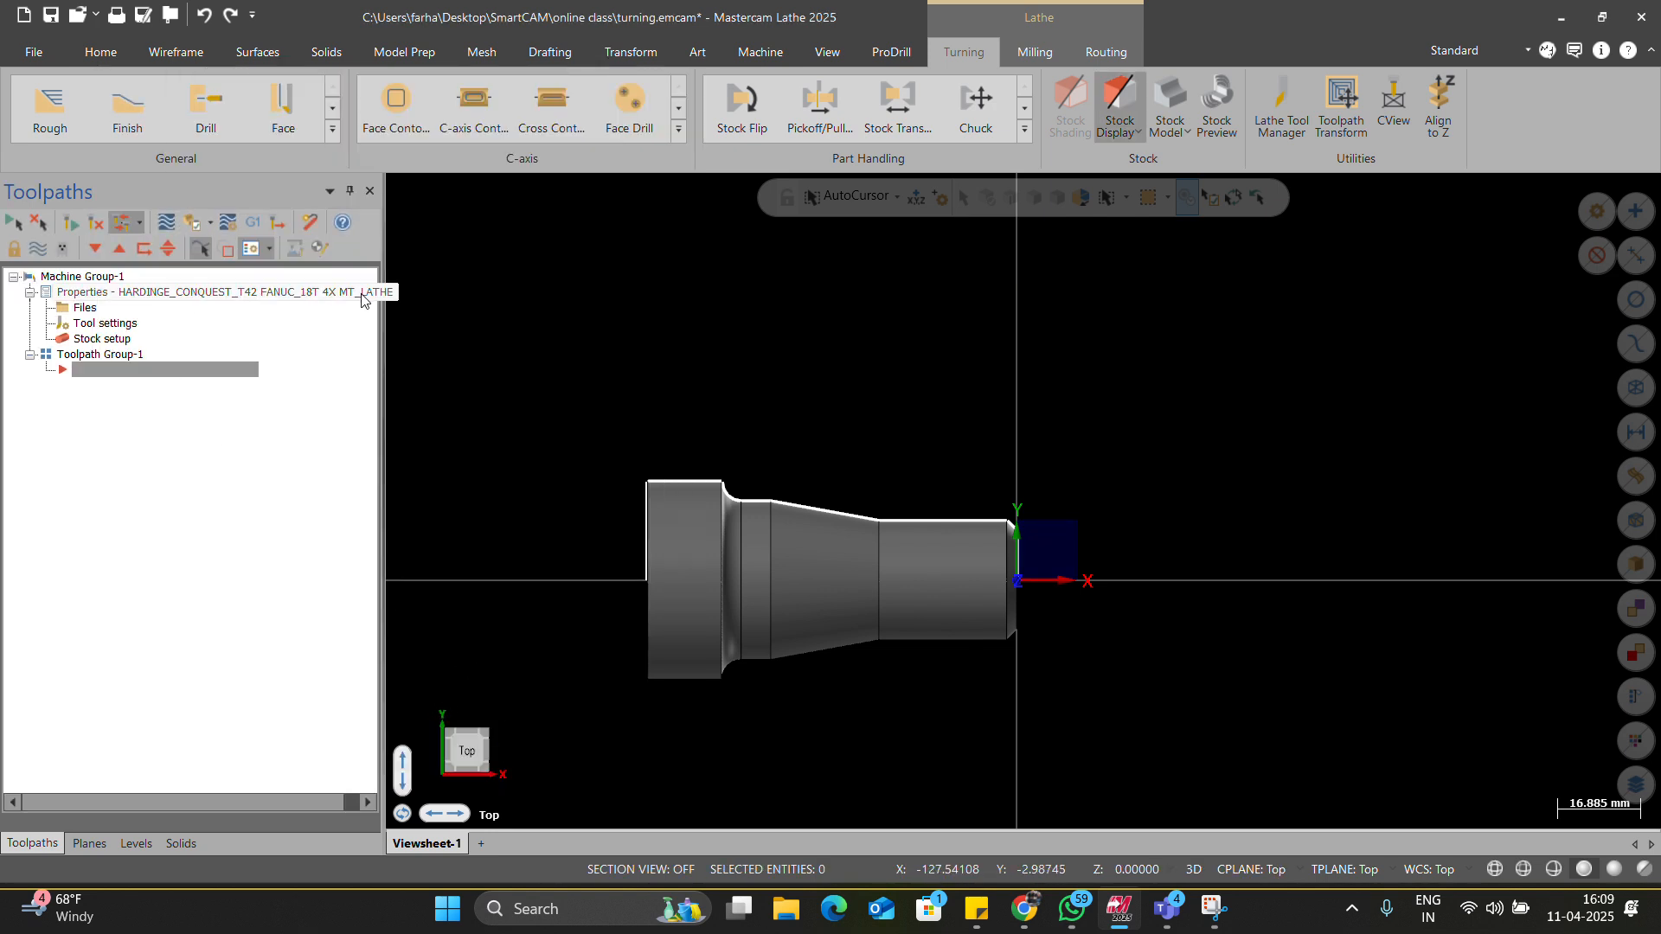
pyautogui.click(74, 302)
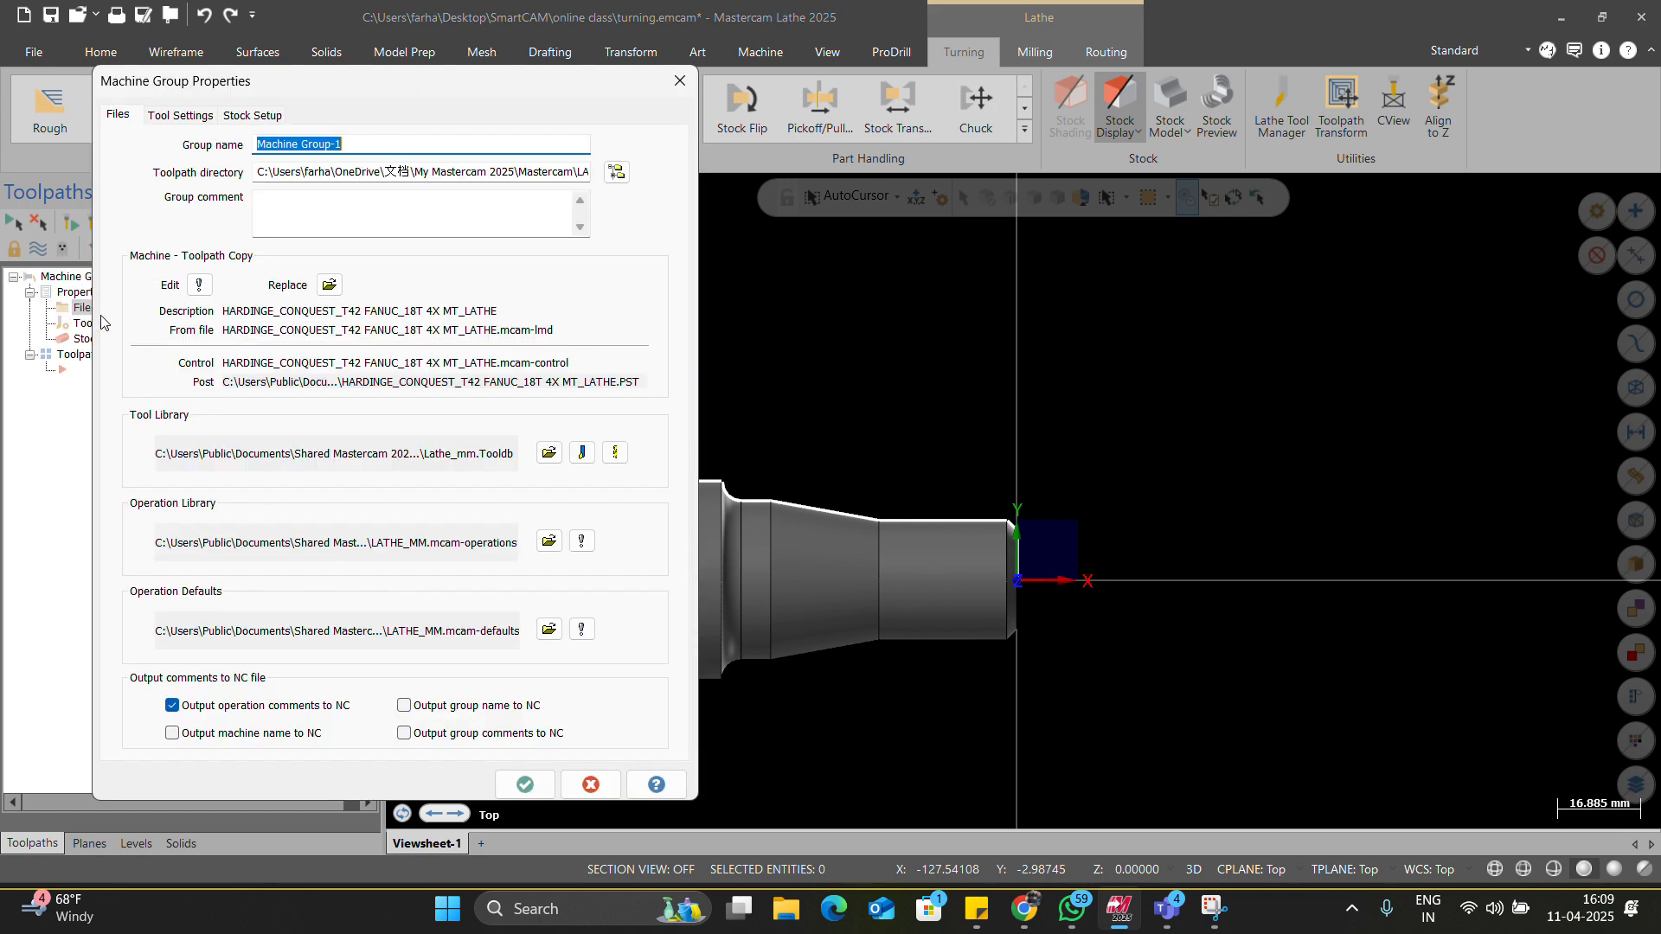
pyautogui.click(329, 285)
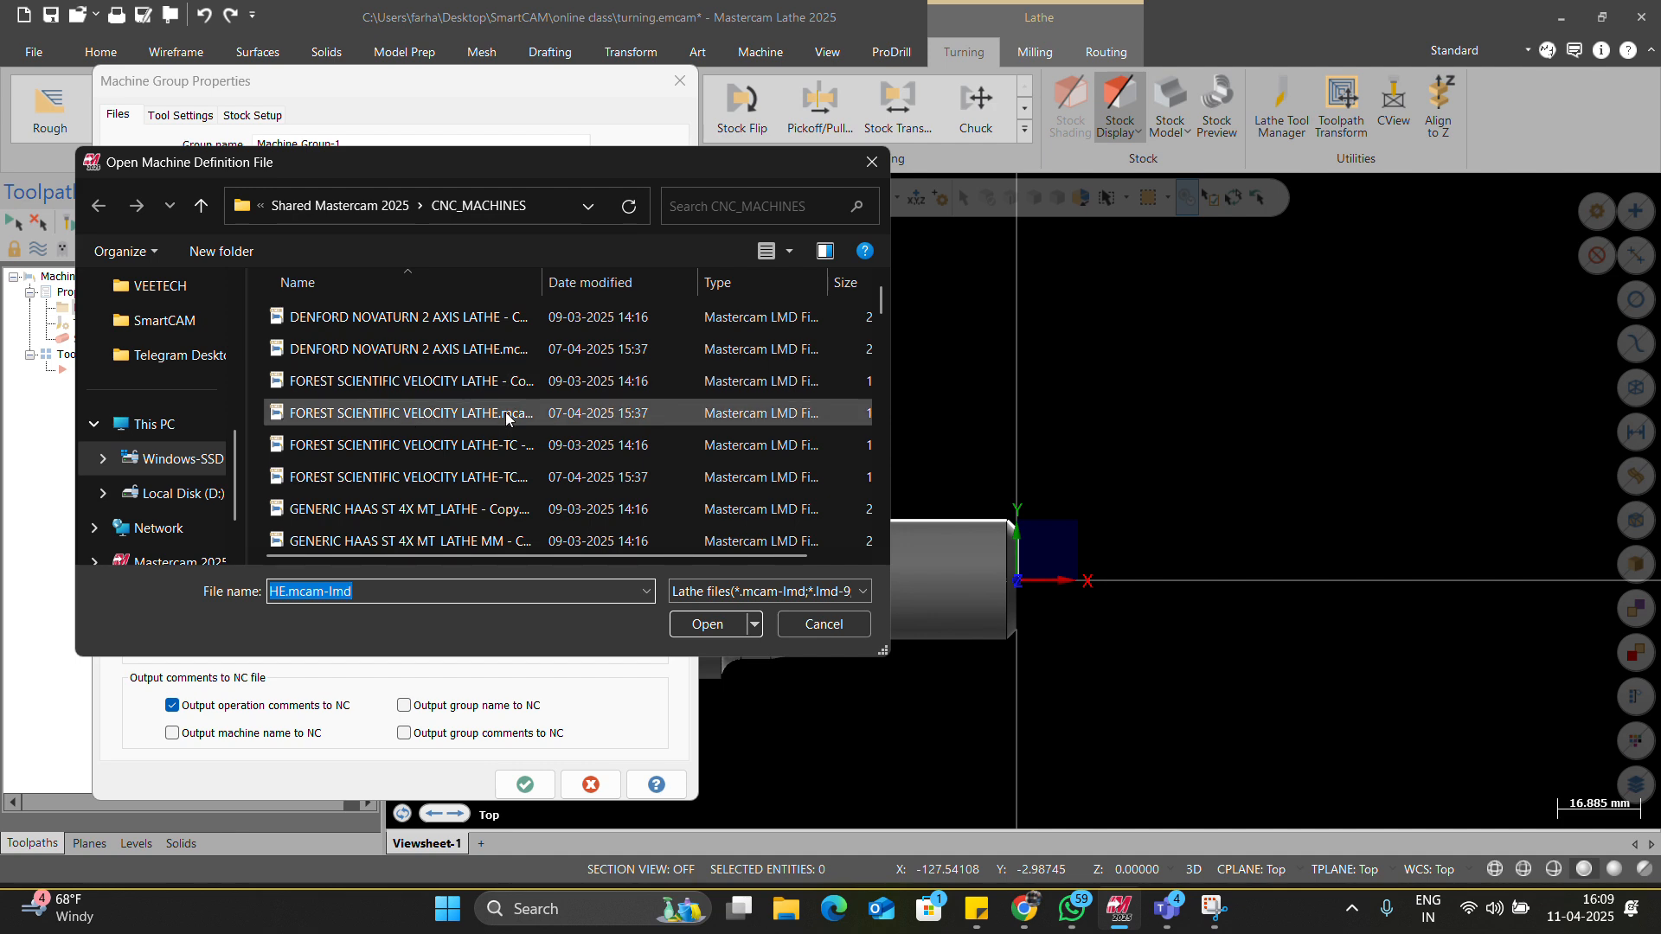
pyautogui.scroll(3, 506, 417)
pyautogui.scroll(-8, 506, 417)
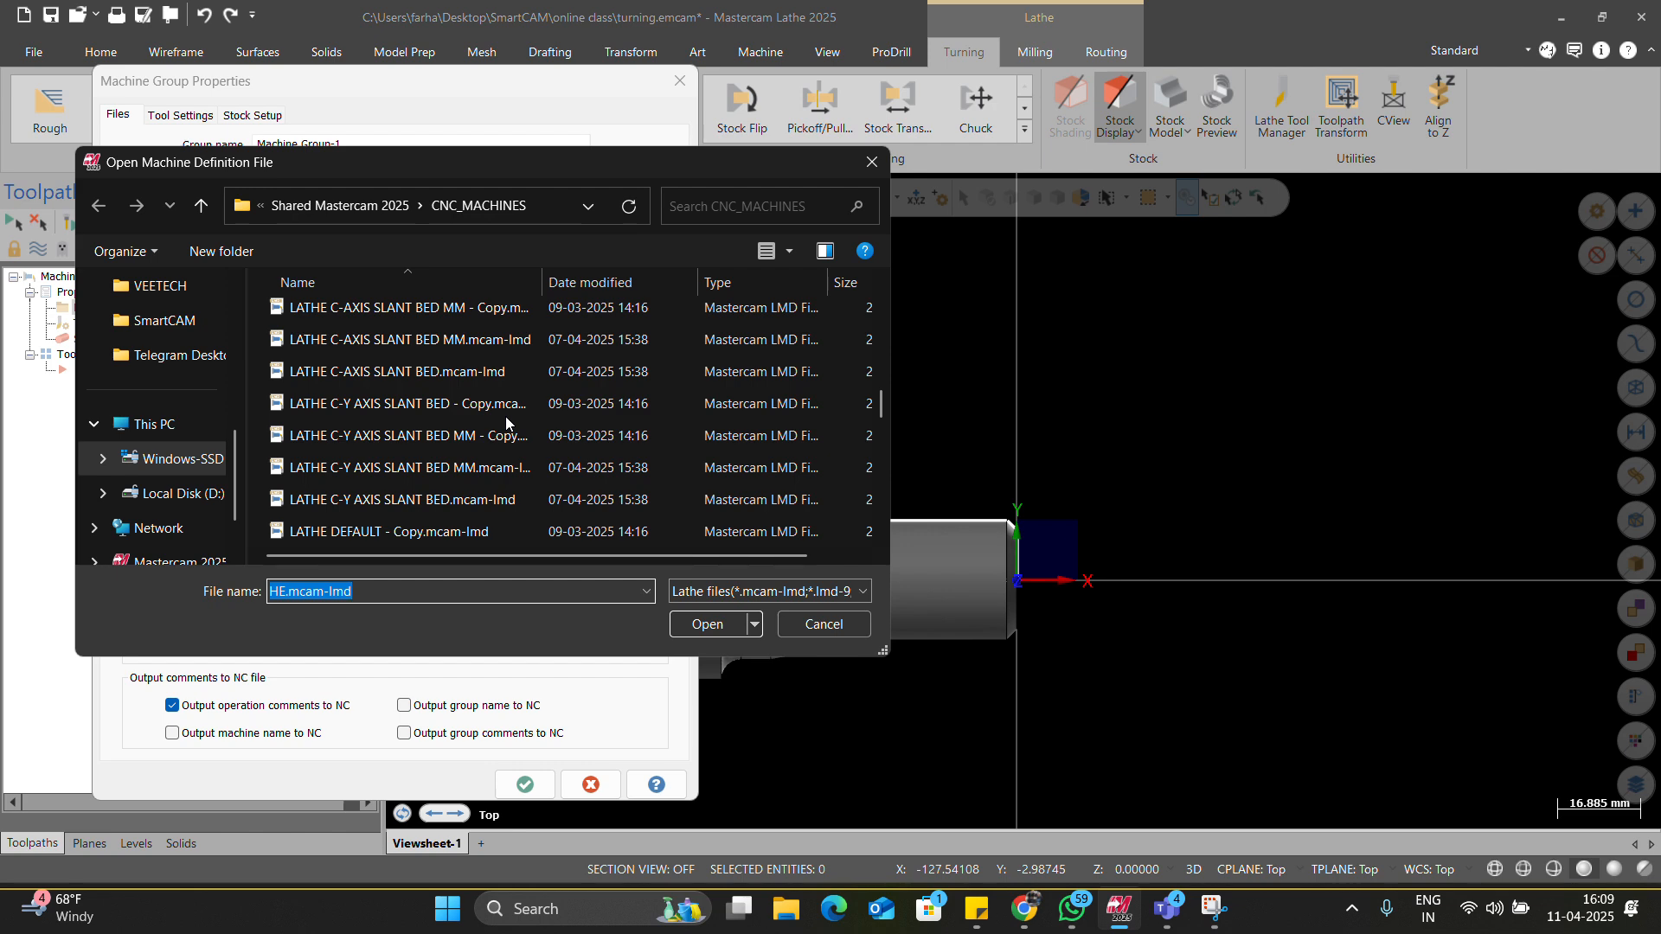
pyautogui.scroll(-5, 506, 422)
pyautogui.scroll(-4, 506, 422)
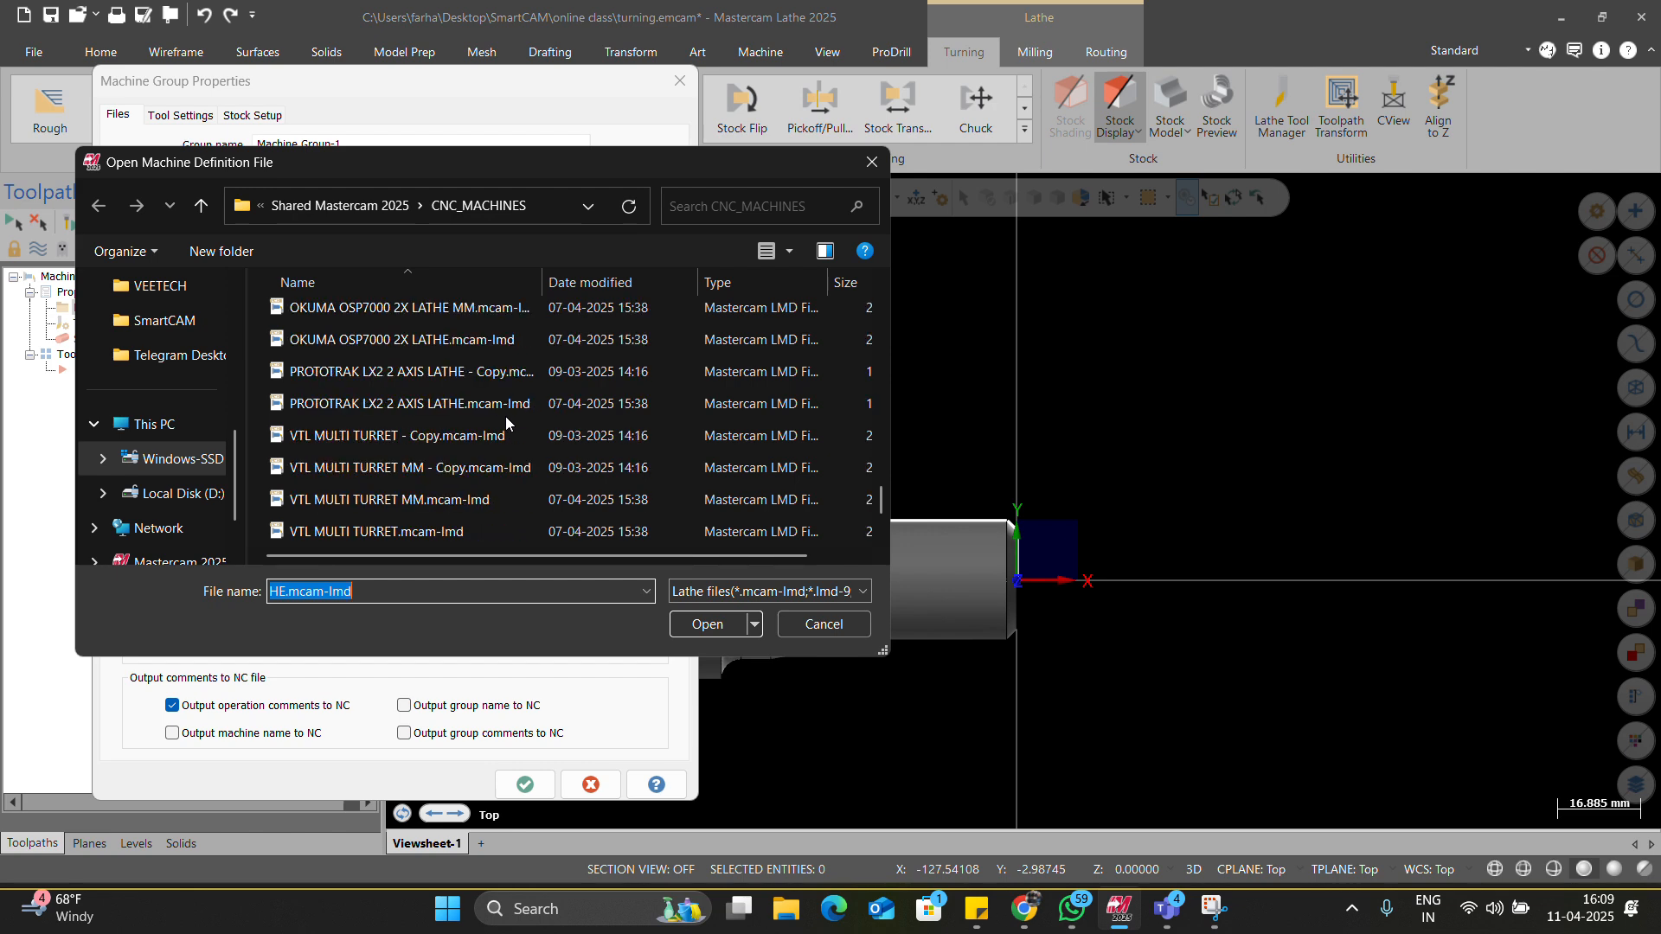
pyautogui.scroll(-2, 505, 417)
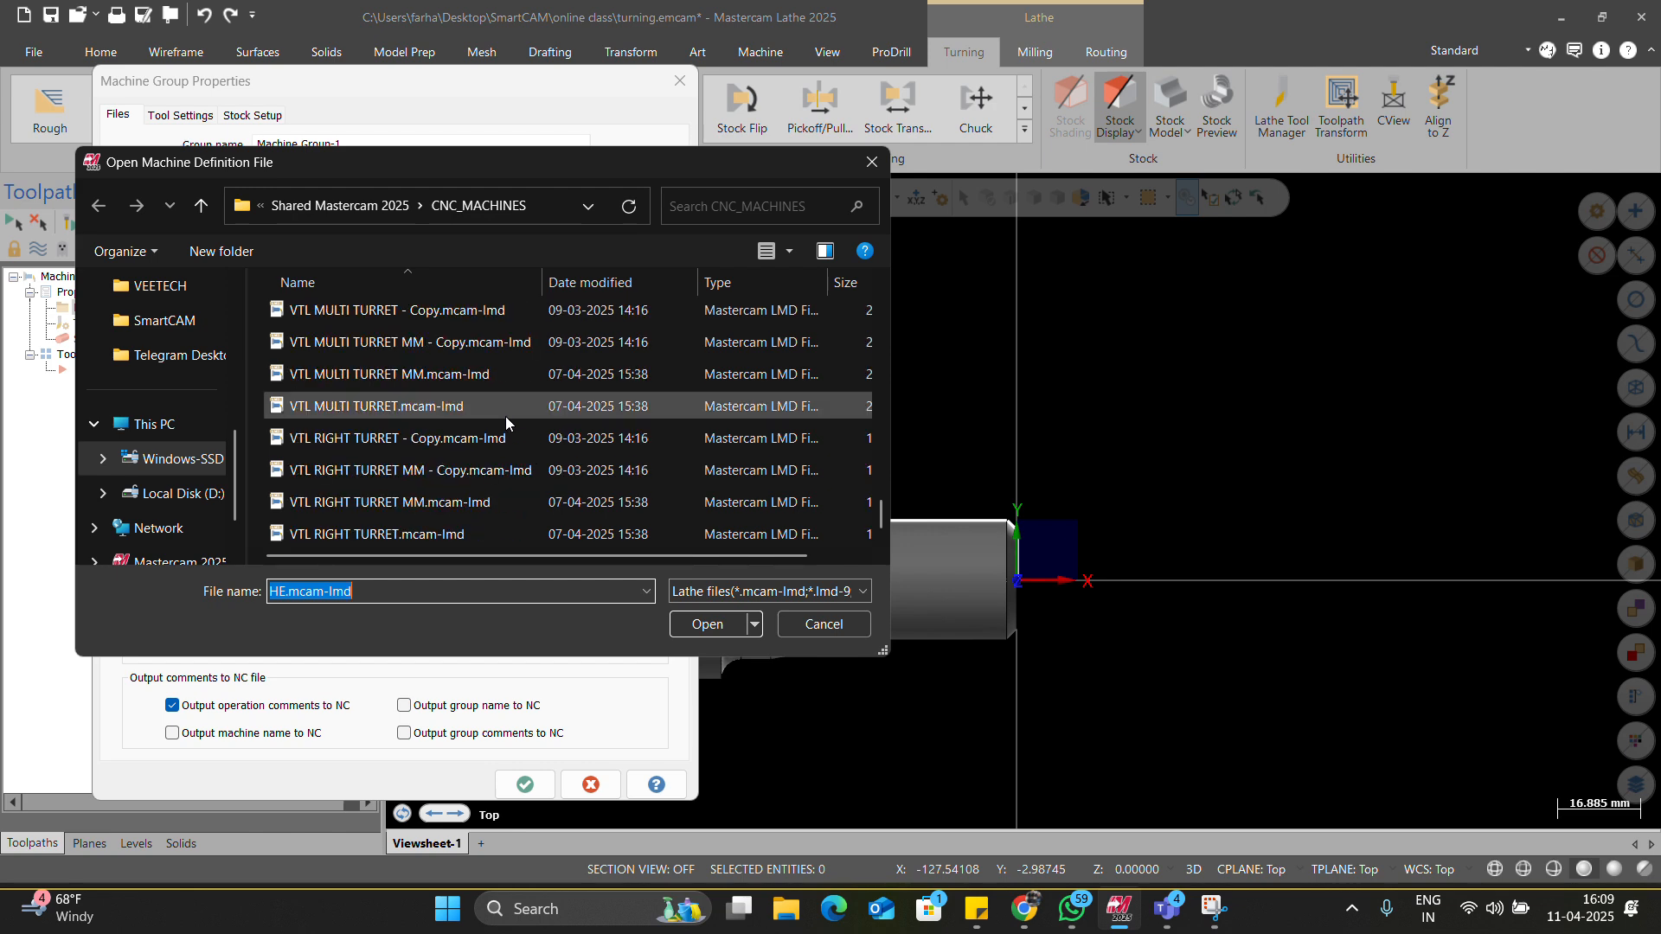
pyautogui.scroll(5, 506, 422)
pyautogui.scroll(8, 506, 422)
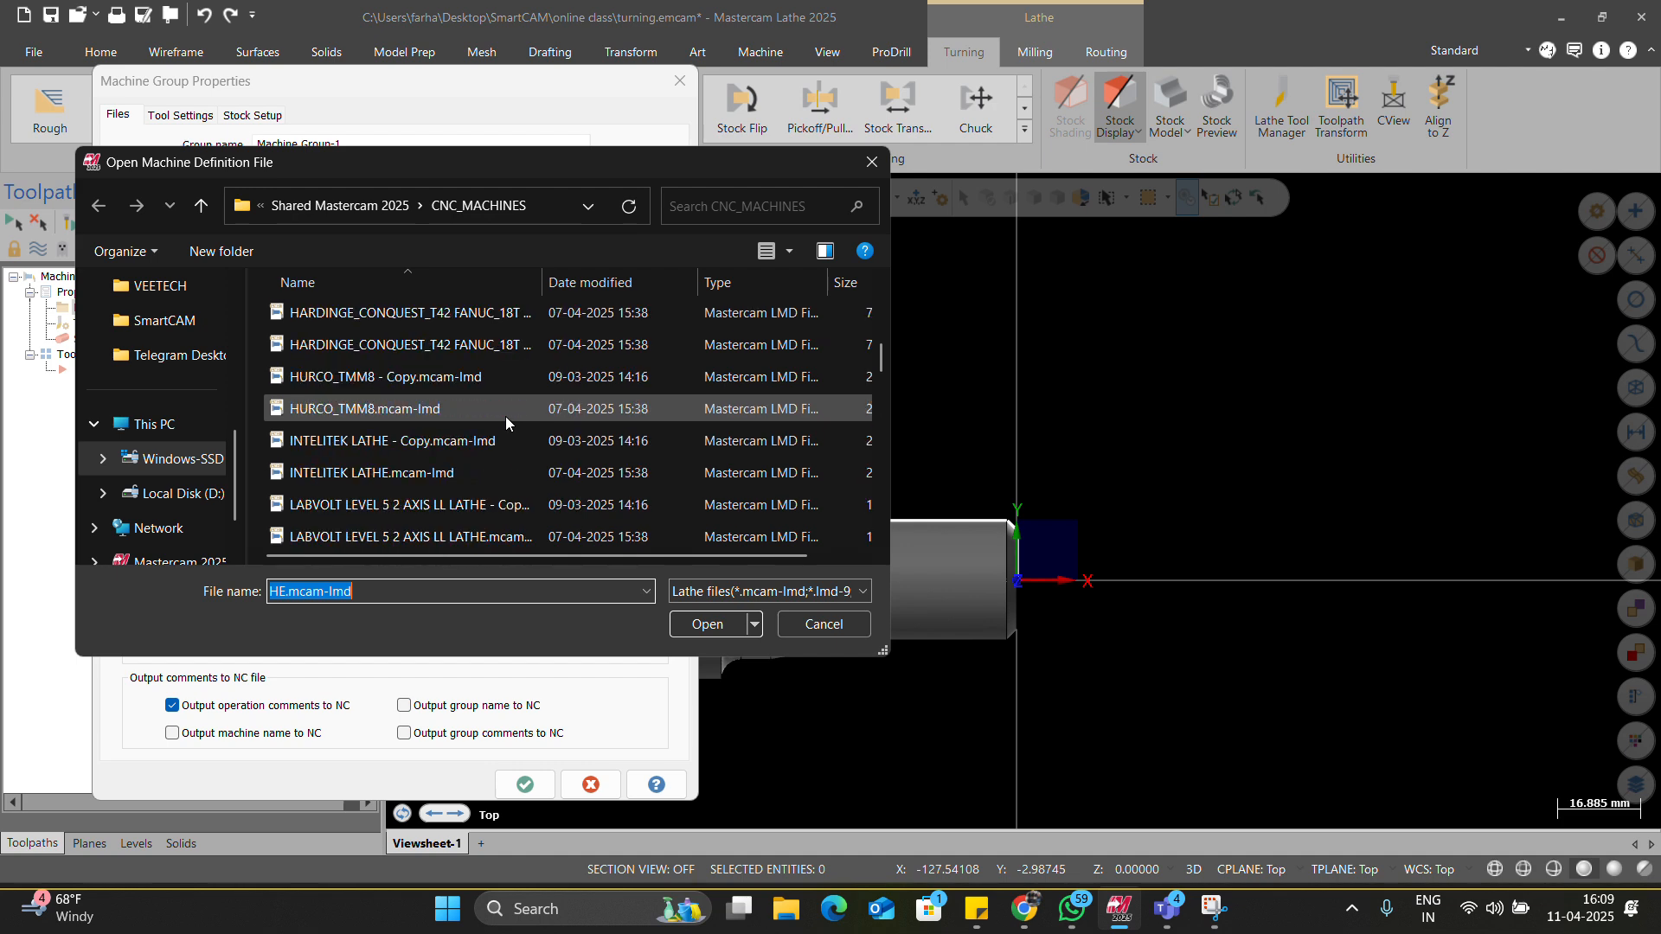
pyautogui.scroll(4, 505, 417)
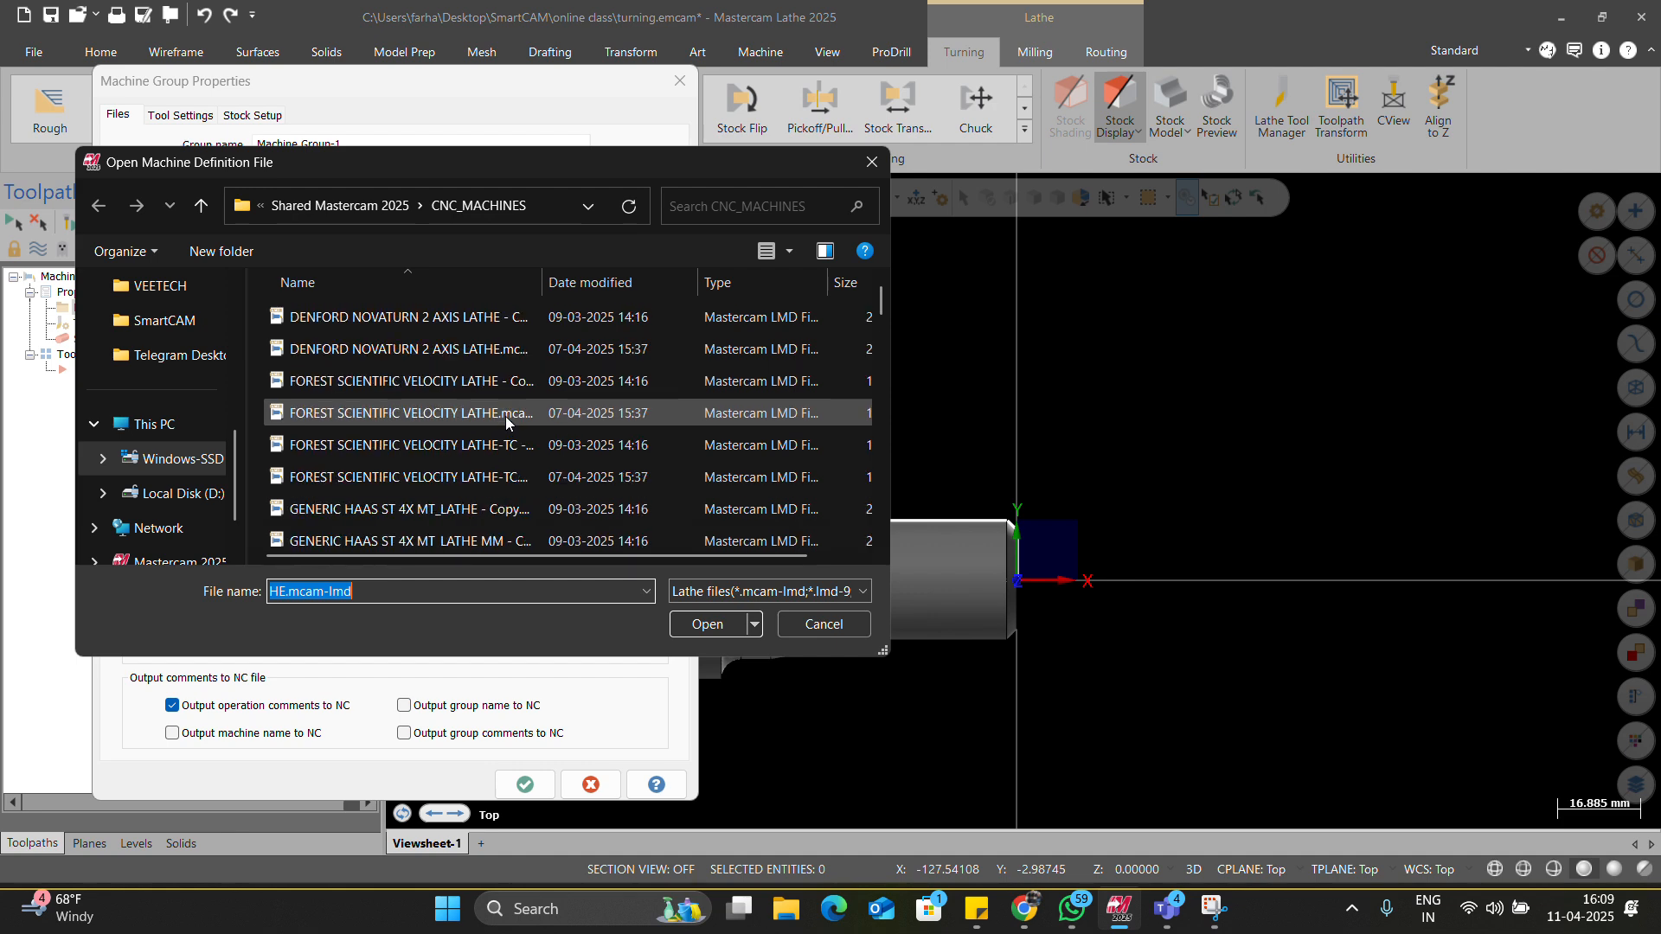
pyautogui.press('Return')
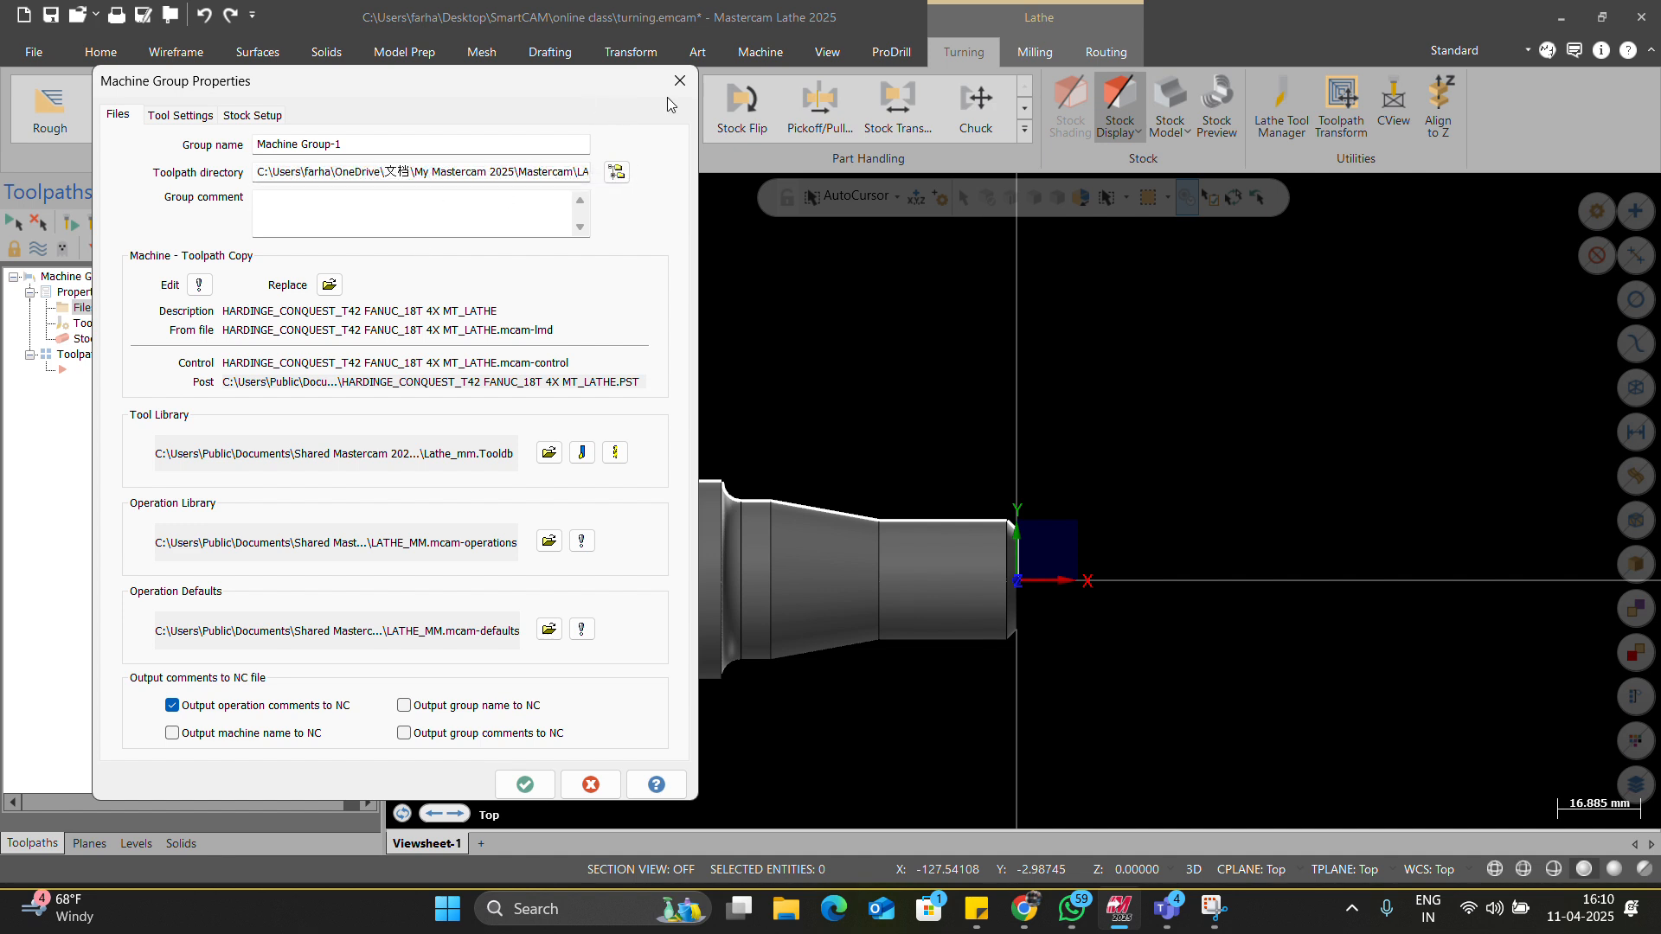
# Accept the HARDINGE machine group properties, check Stock setup, and start a Rough turning toolpath.
pyautogui.click(525, 784)
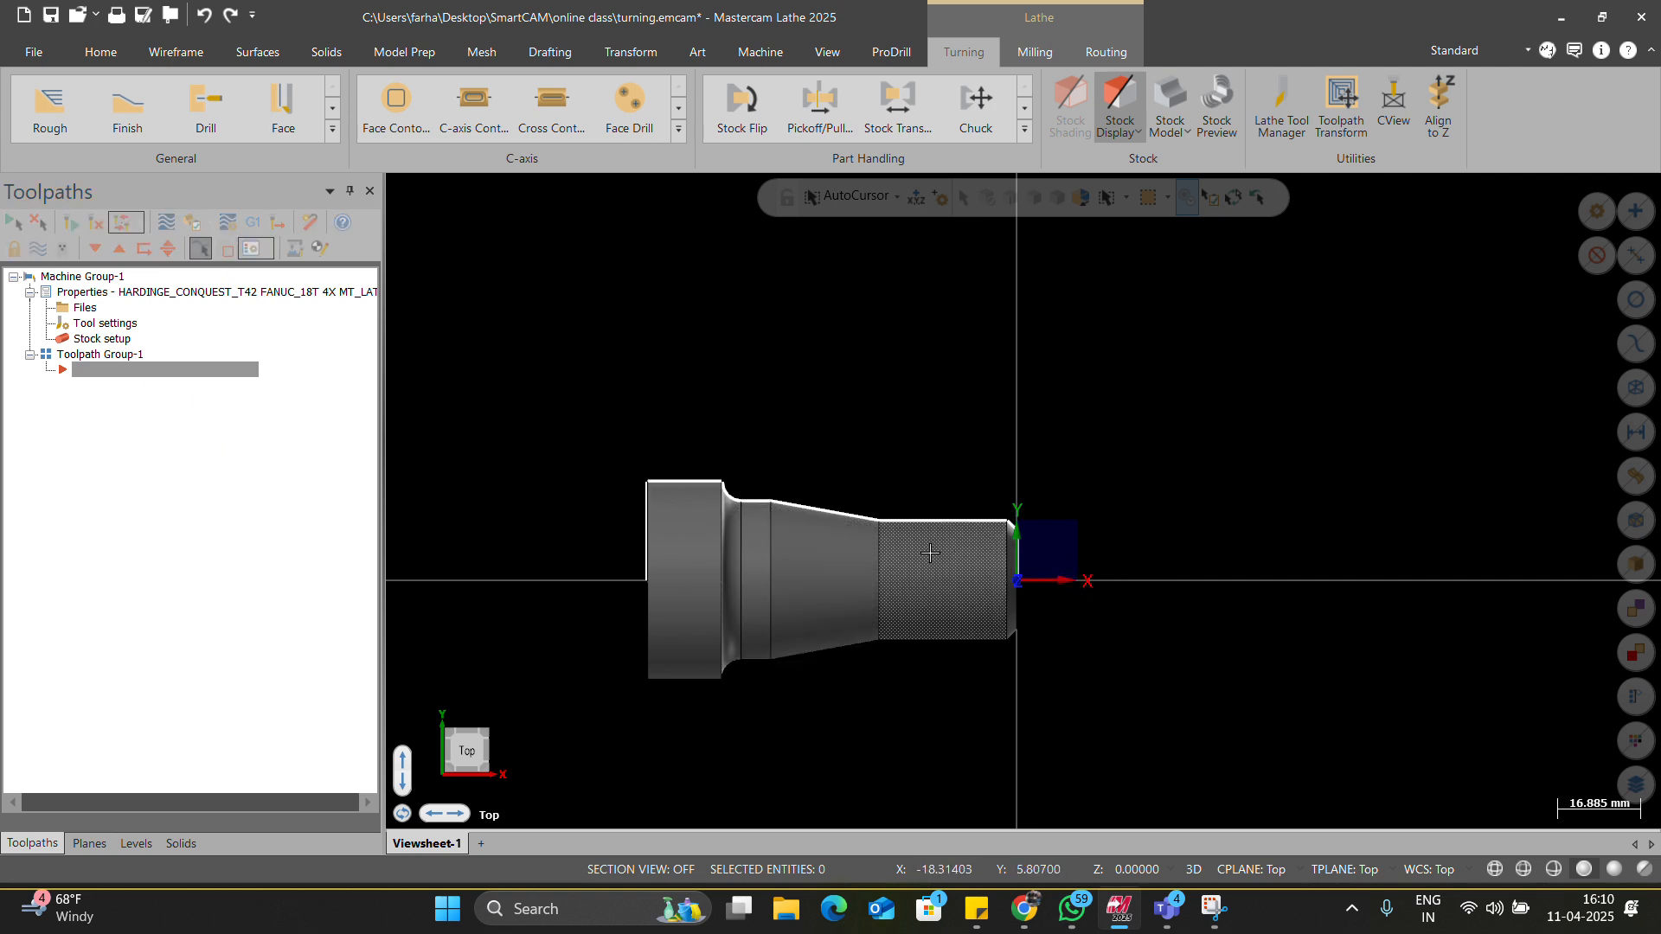
pyautogui.click(74, 343)
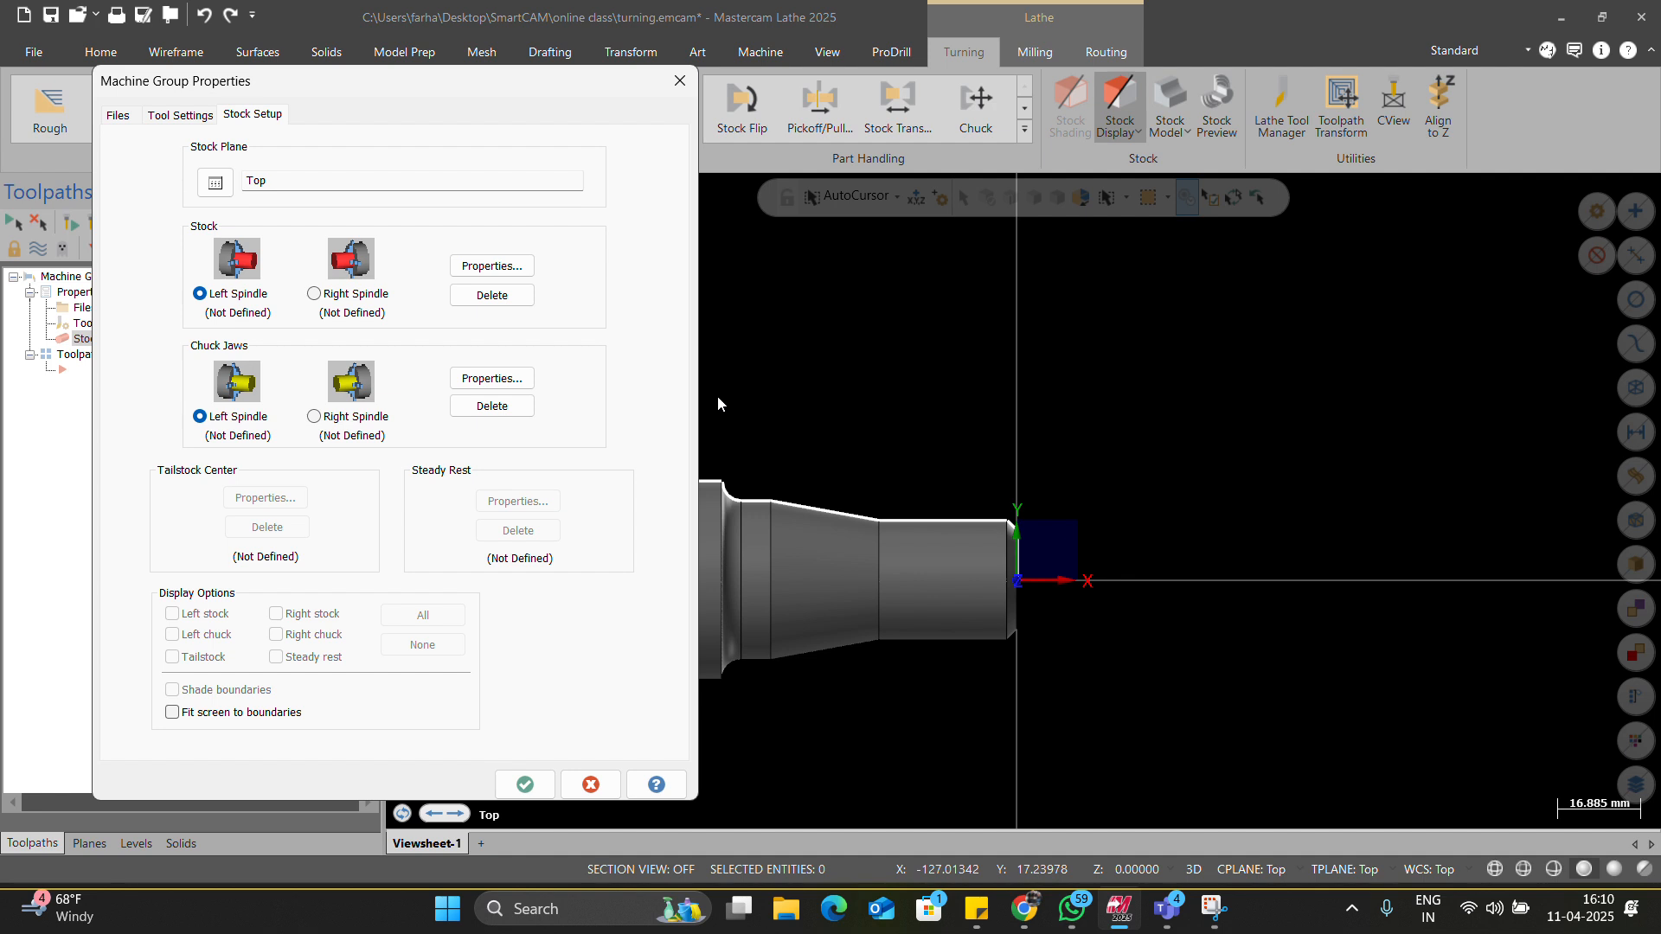
pyautogui.click(677, 81)
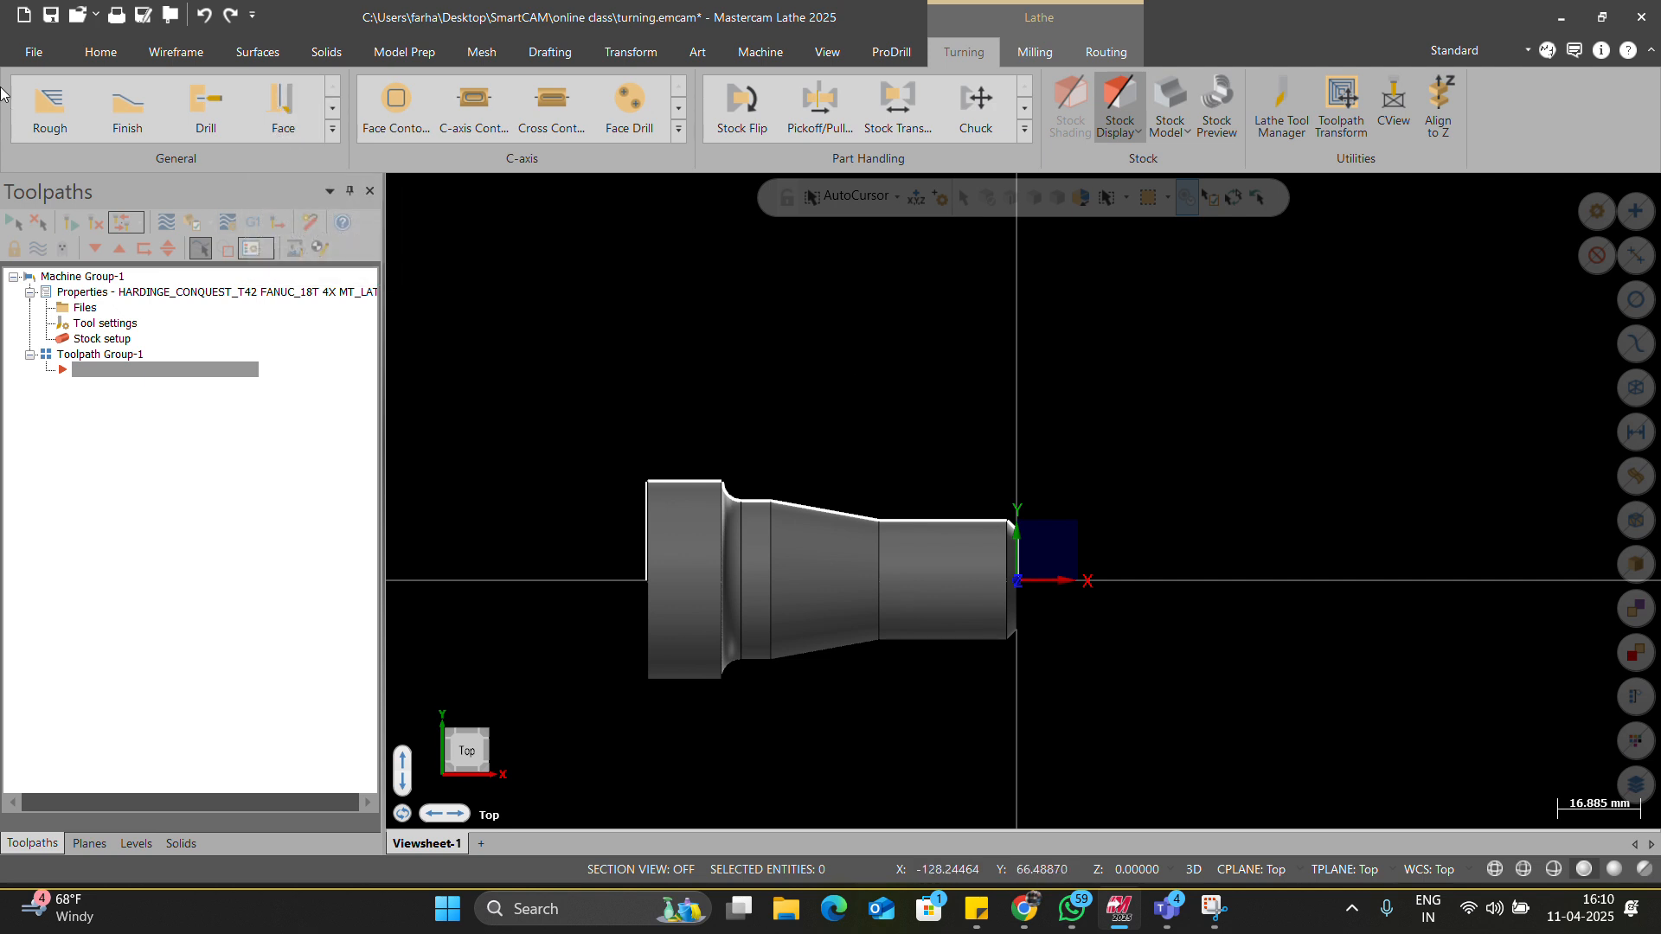
pyautogui.click(50, 106)
# Chain the part's outer profile from the right-end chamfer to the top-left edge.
pyautogui.scroll(4, 998, 569)
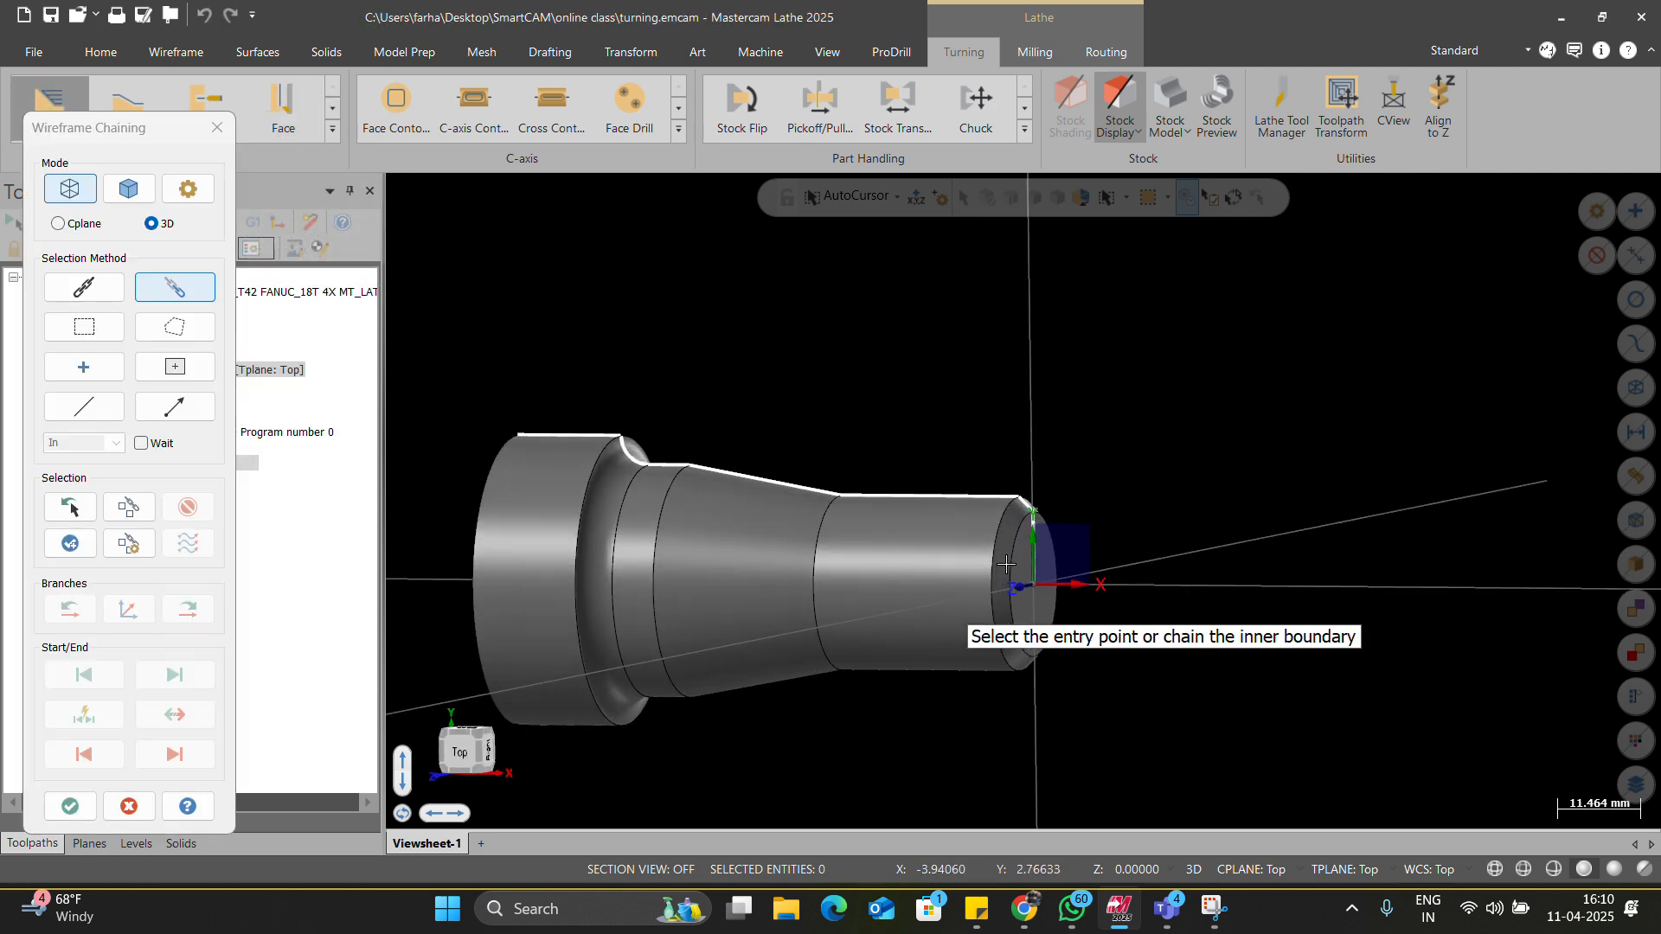
pyautogui.click(1036, 531)
pyautogui.click(432, 395)
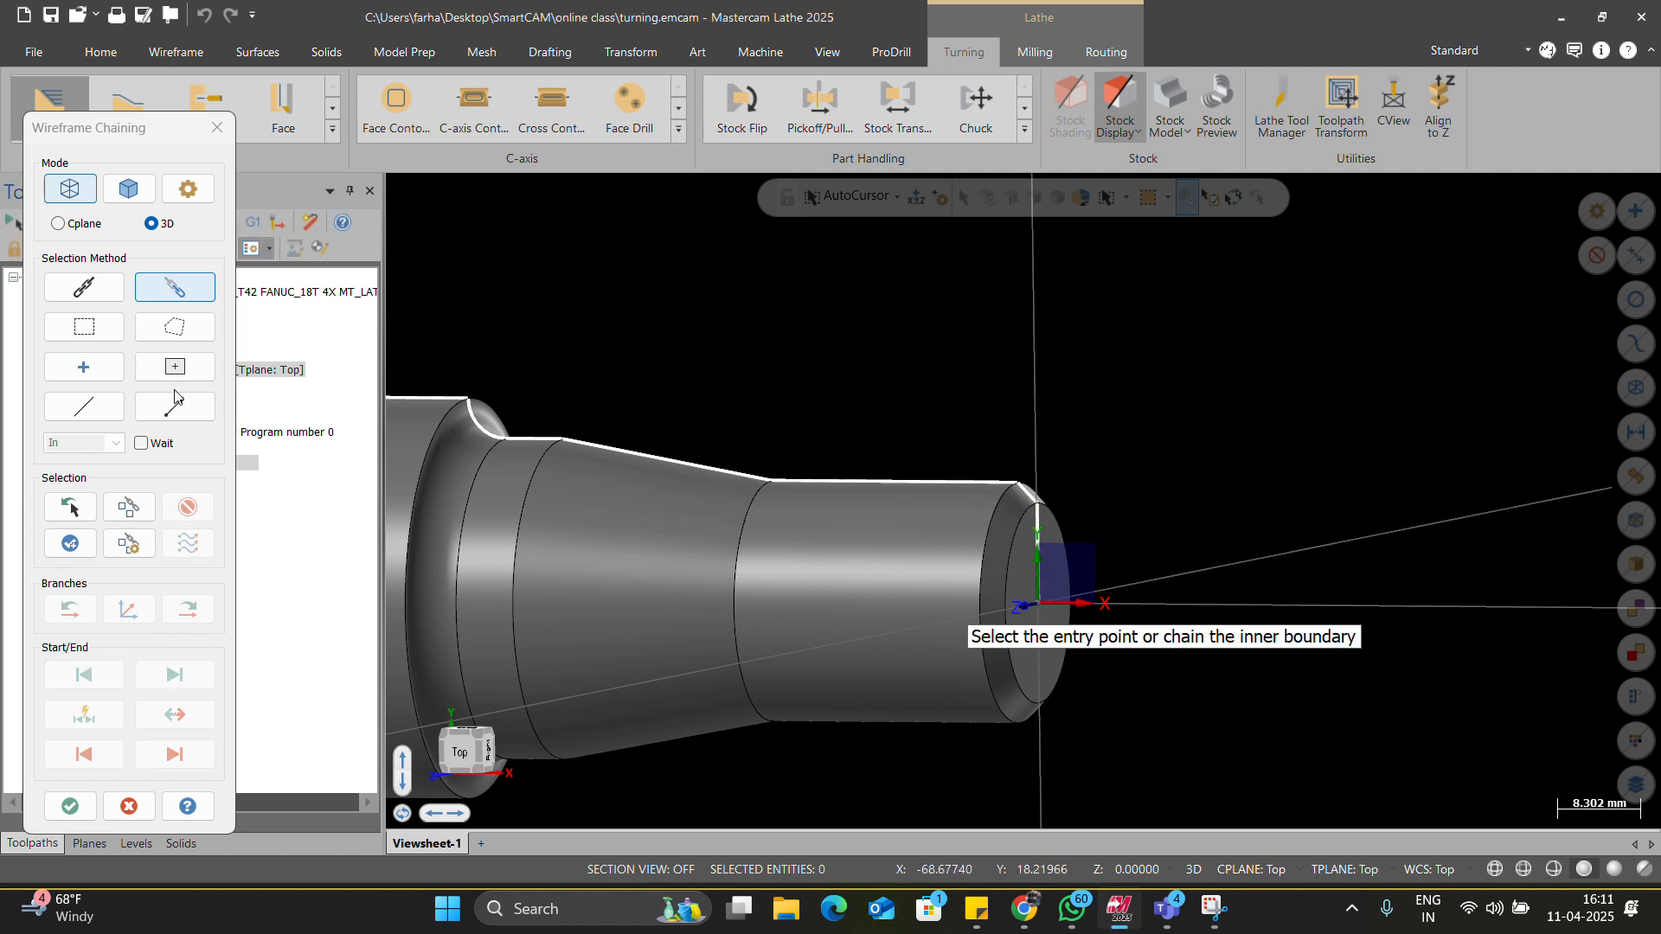
pyautogui.click(1026, 493)
pyautogui.scroll(-4, 1026, 493)
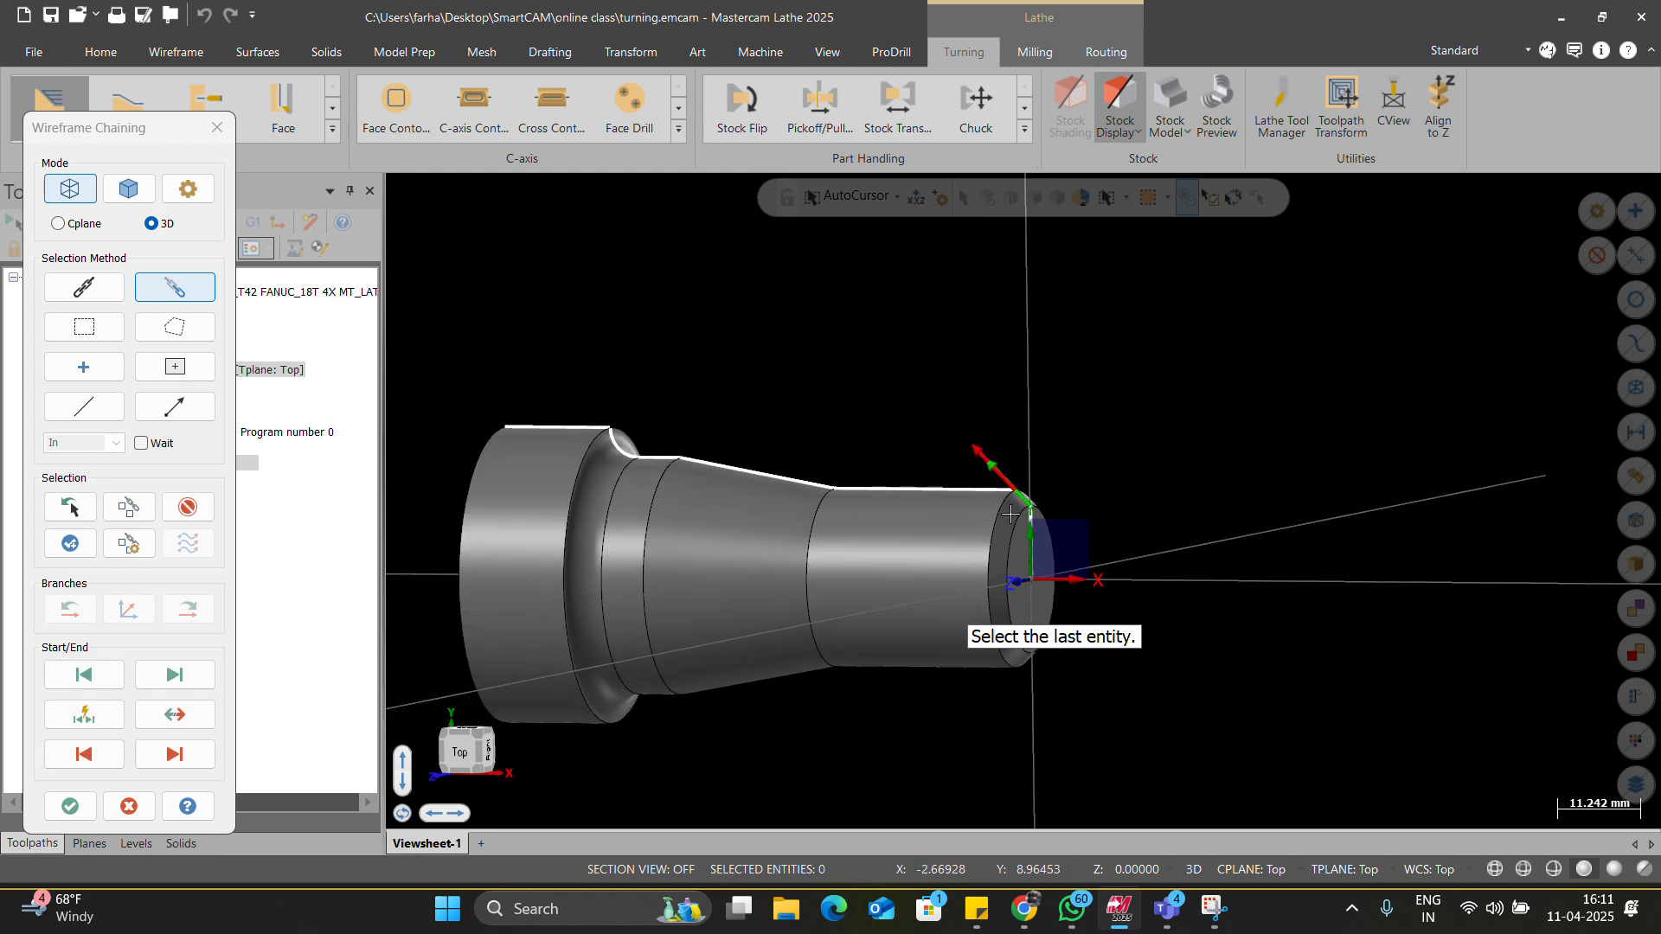
pyautogui.scroll(2, 771, 439)
pyautogui.click(627, 424)
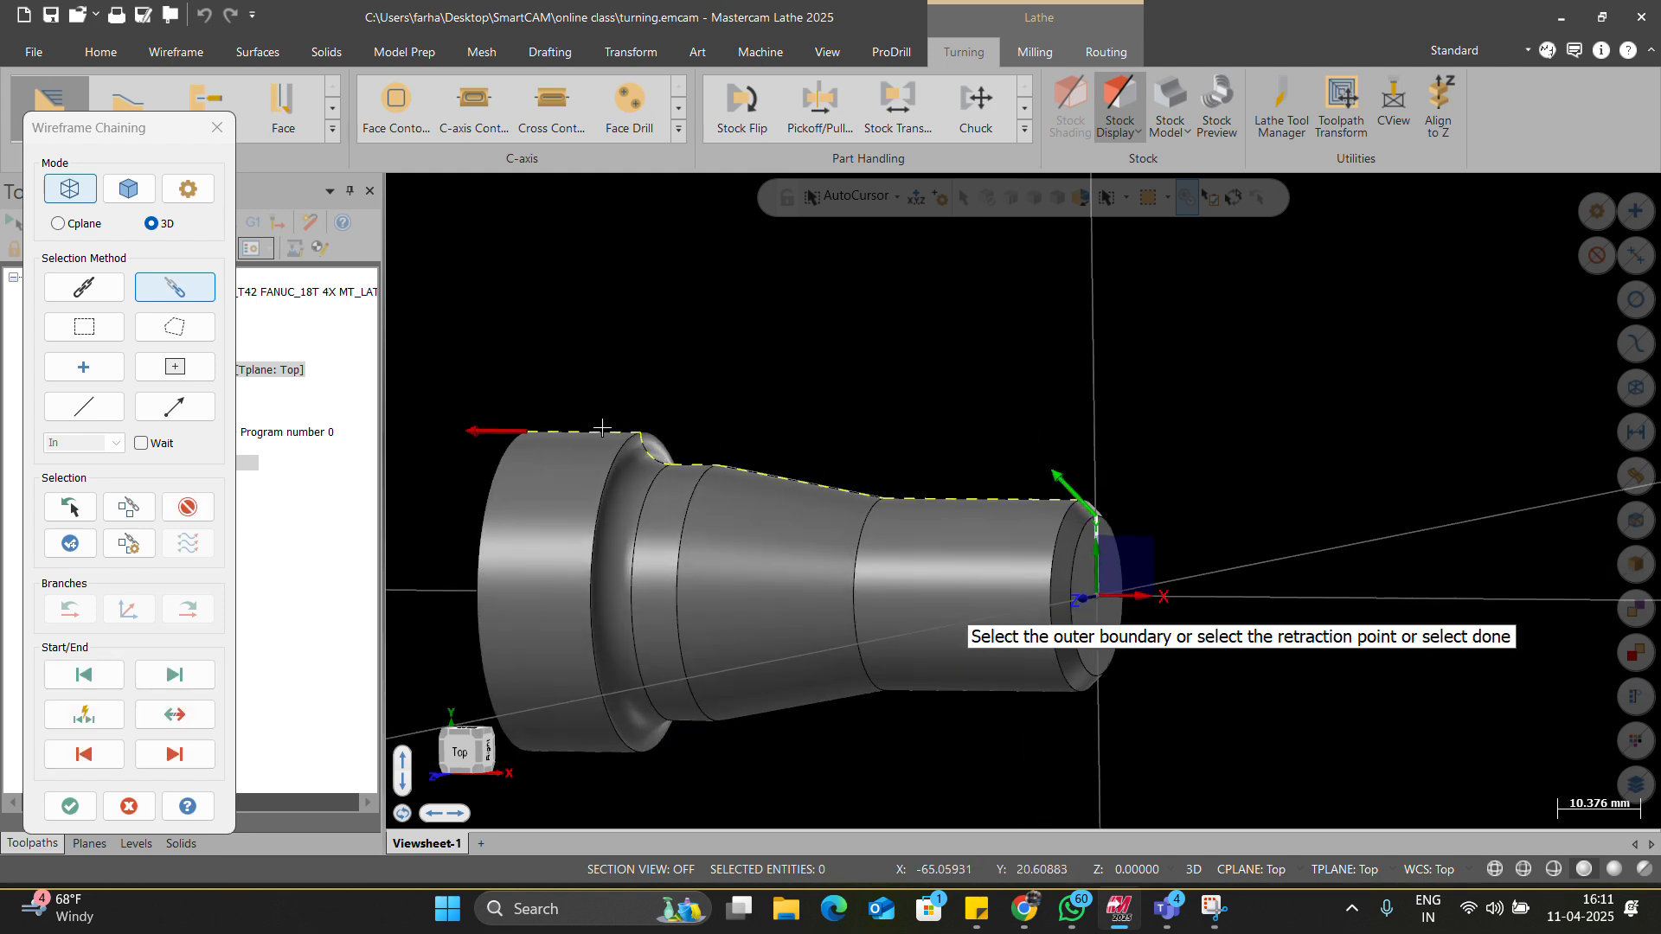
pyautogui.click(70, 806)
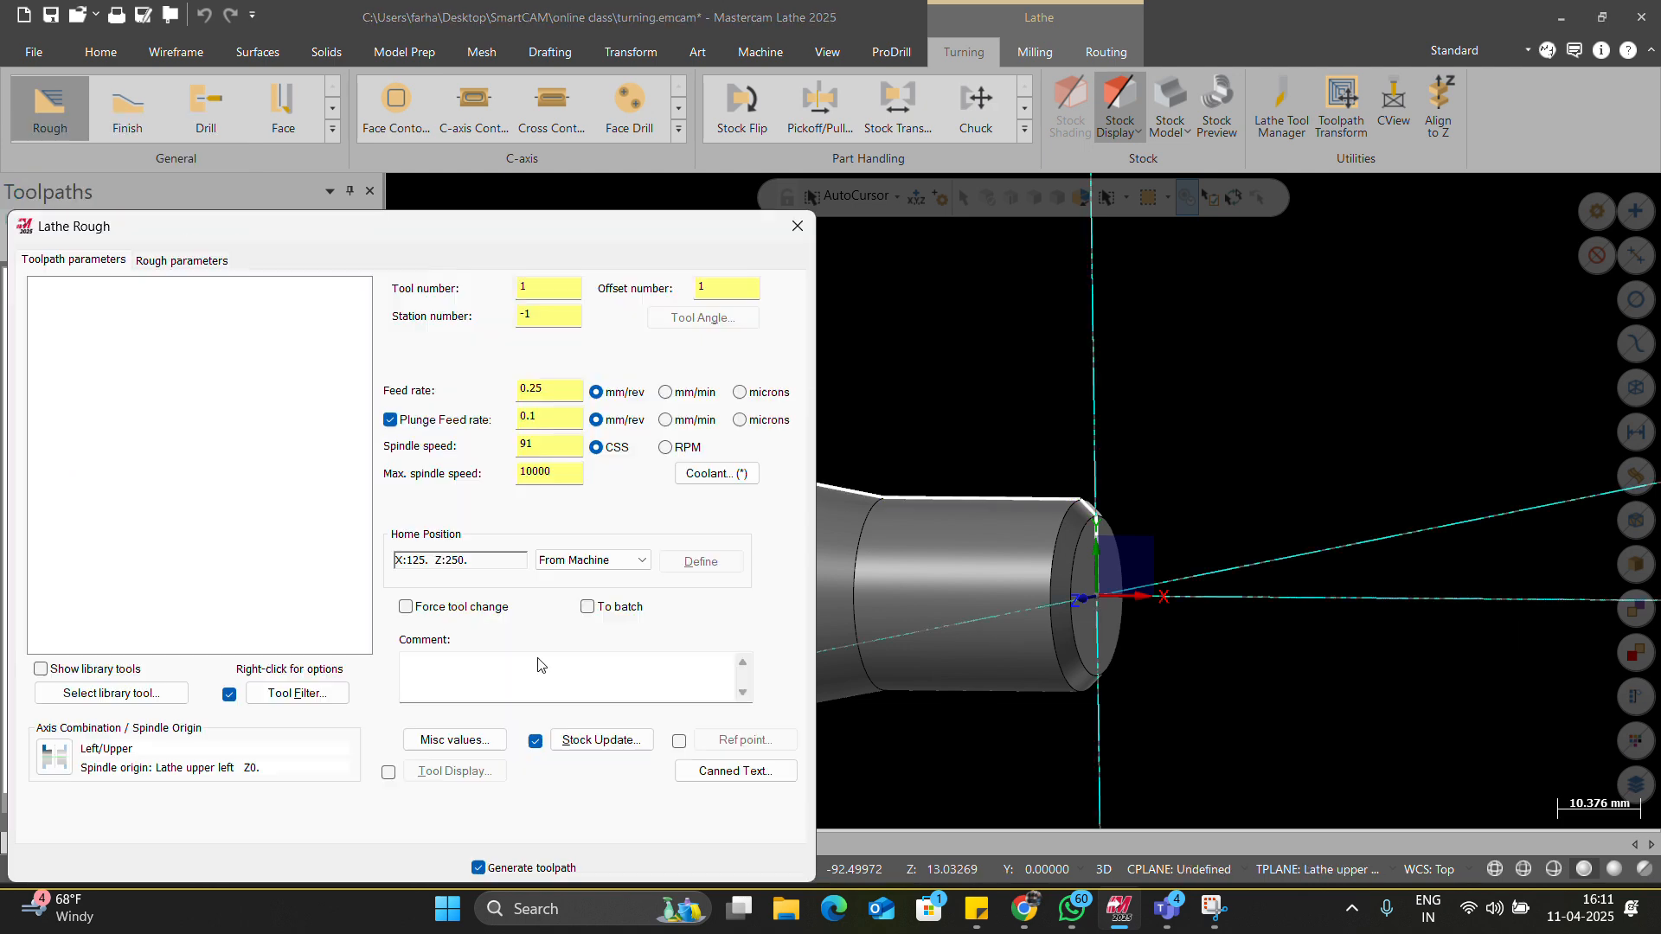
# Select library tool T0101 and generate the Lathe Rough toolpath.
pyautogui.click(642, 867)
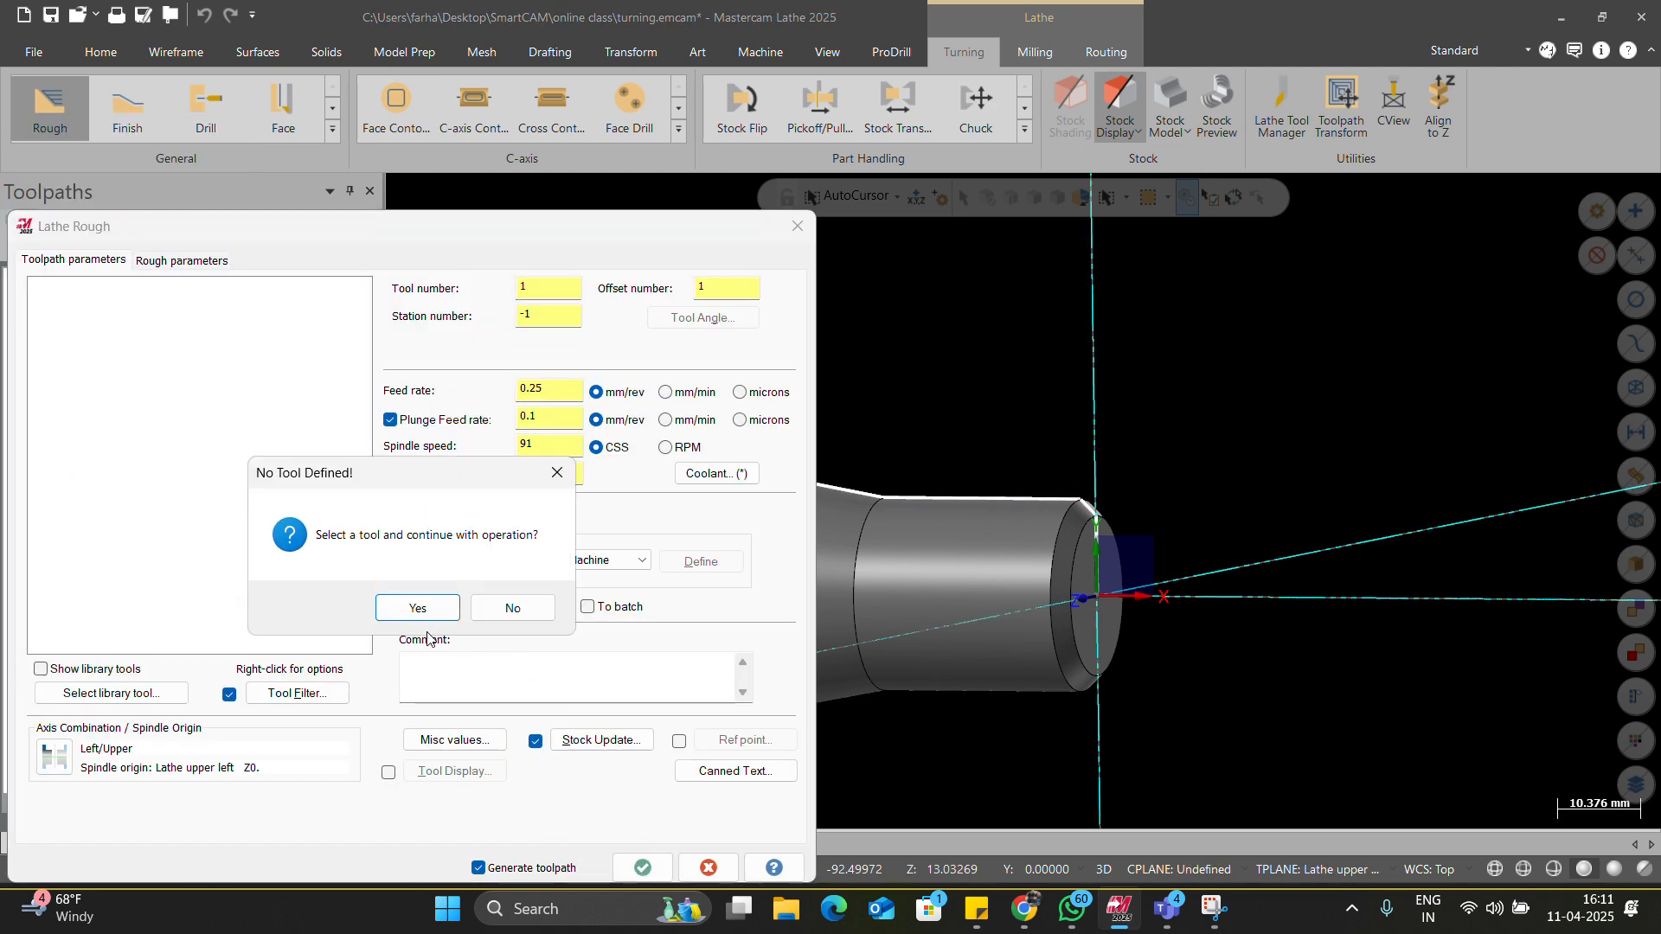
pyautogui.click(419, 613)
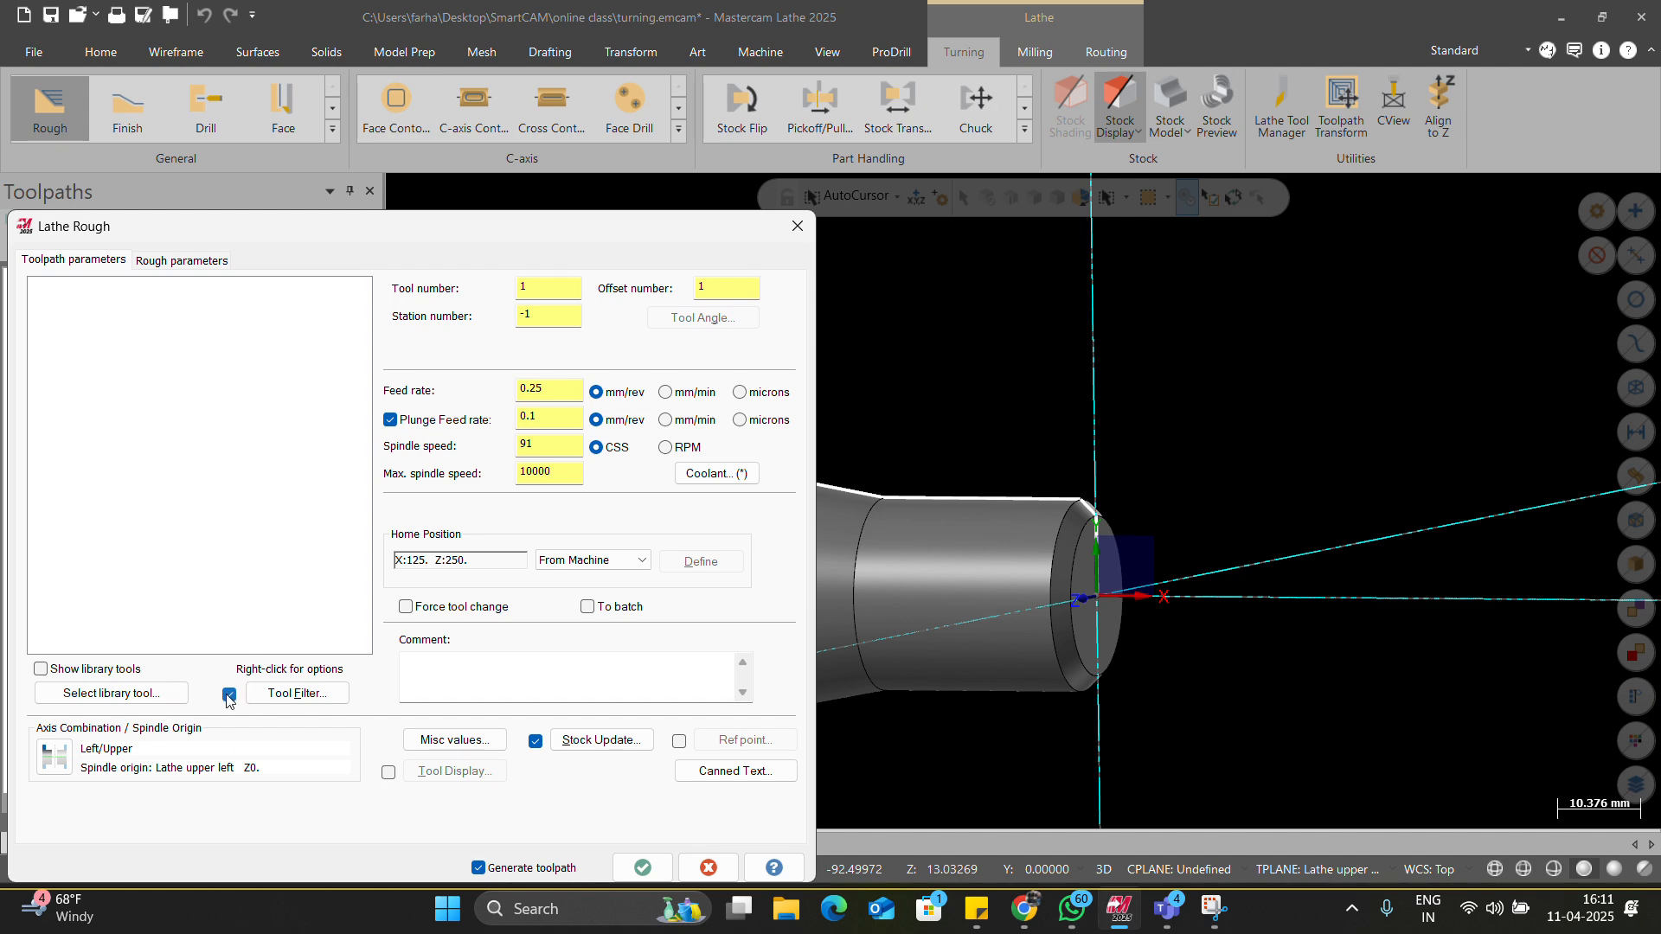
pyautogui.click(180, 692)
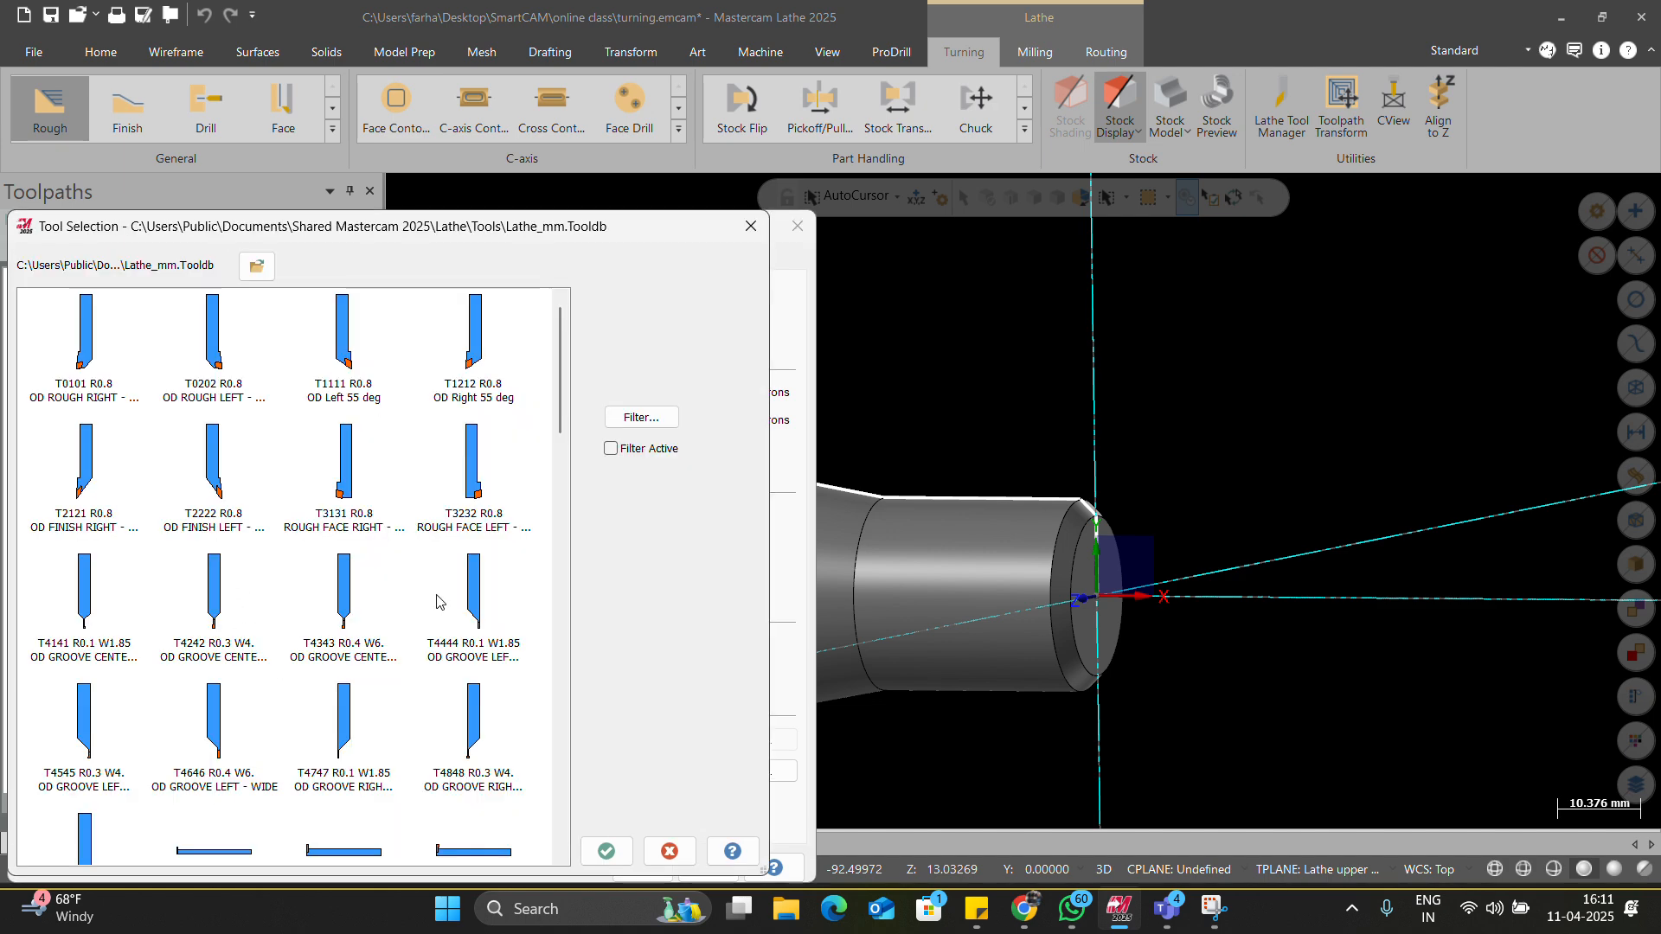
pyautogui.click(84, 337)
pyautogui.click(604, 849)
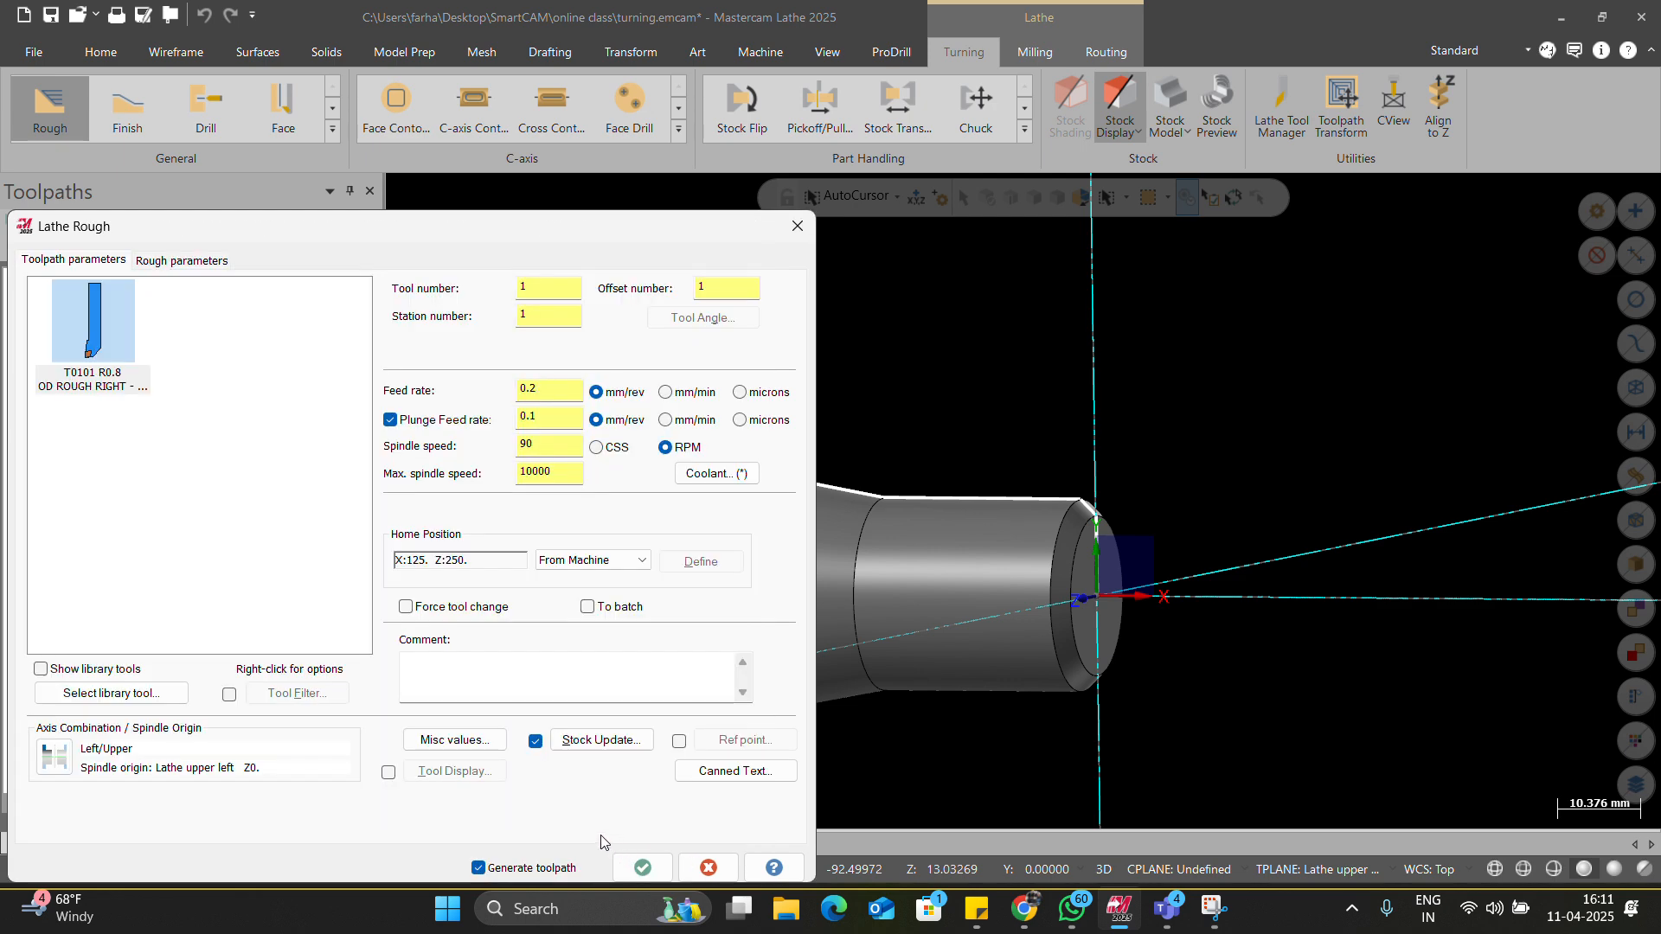
pyautogui.click(637, 862)
# Inspect the toolpath, then select Toolpath Group-1 and delete its operations.
pyautogui.moveTo(754, 635); pyautogui.dragTo(794, 620, button='middle')
pyautogui.scroll(-3, 614, 495)
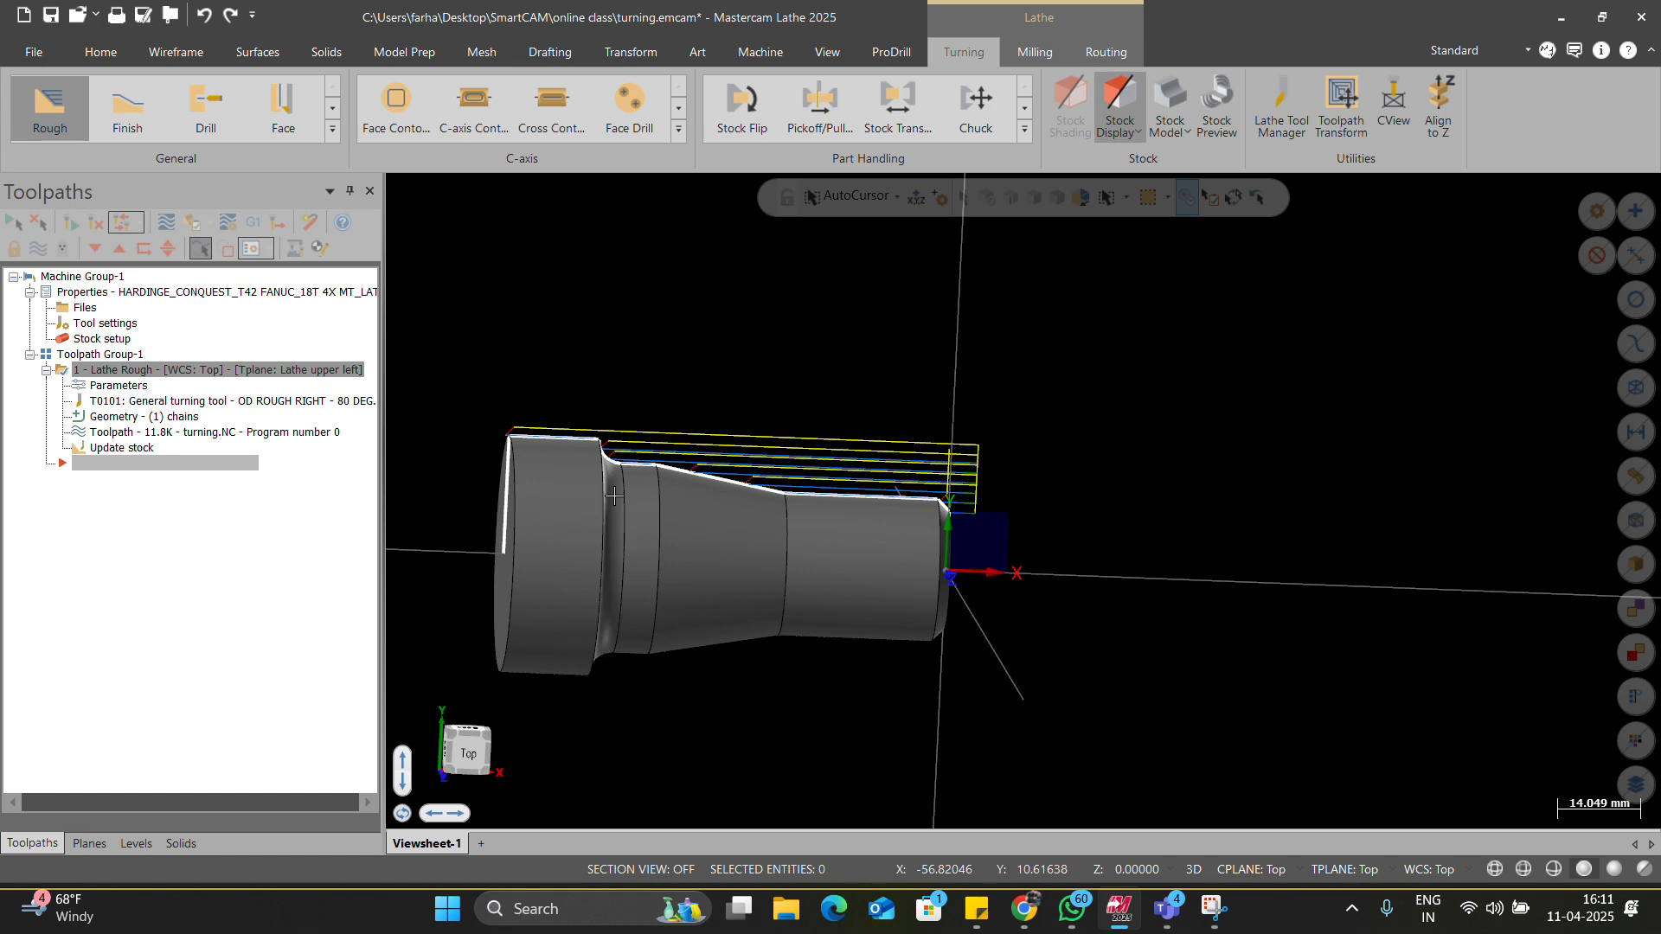
pyautogui.hotkey('alt', '1')
pyautogui.scroll(2, 765, 538)
pyautogui.click(111, 357)
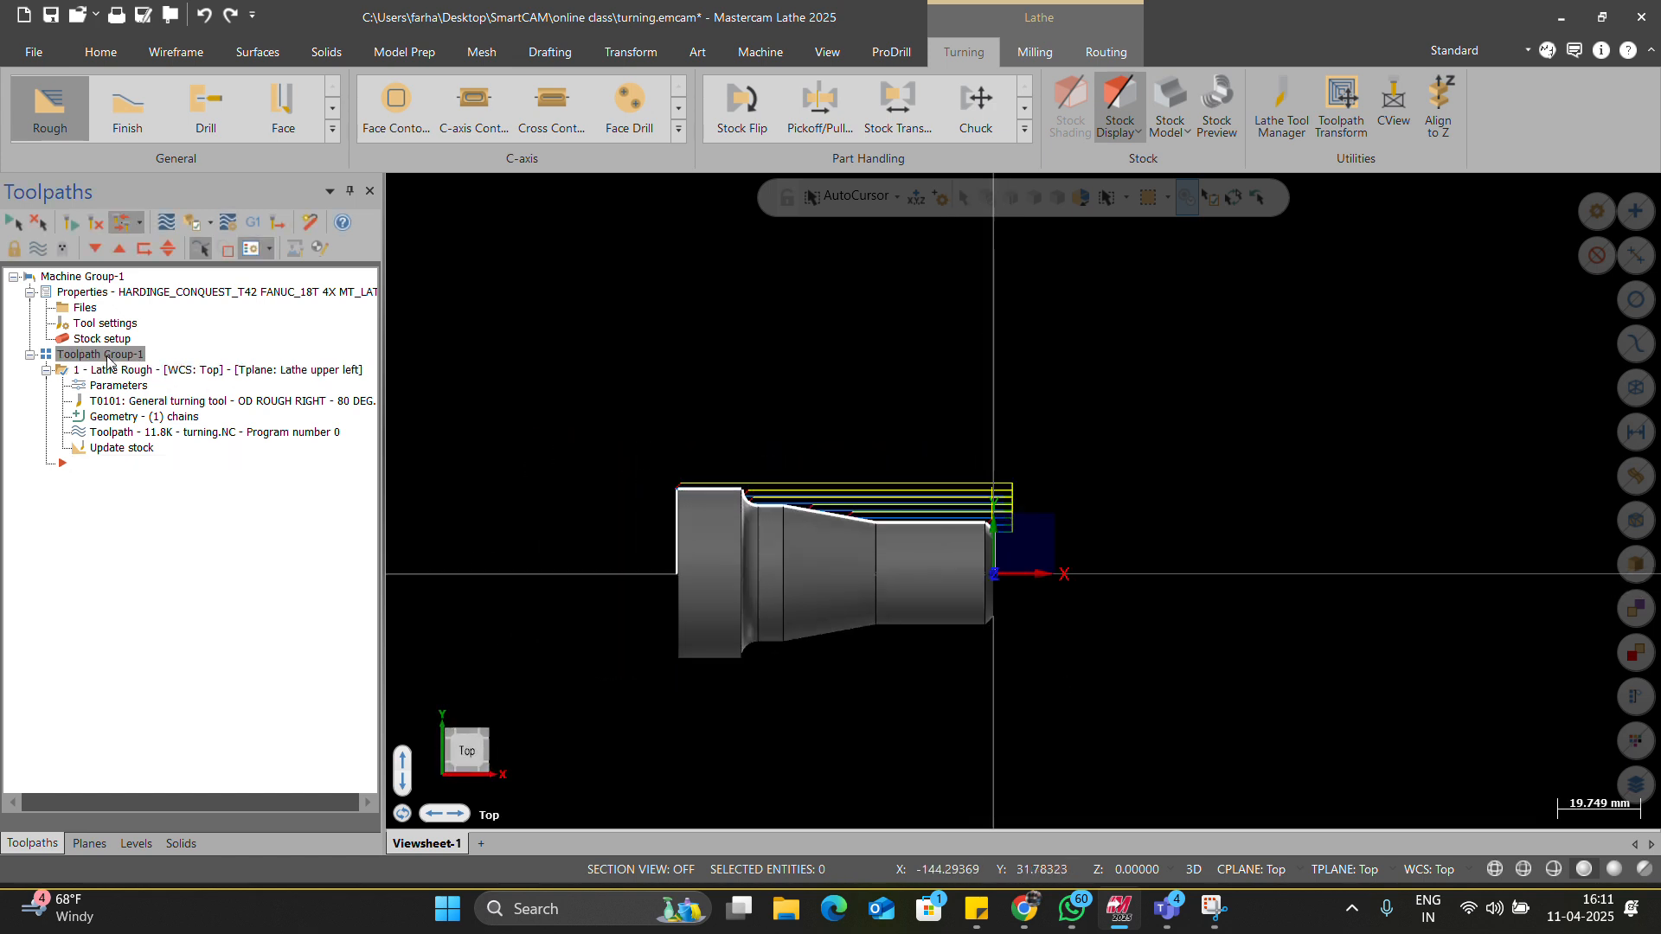
pyautogui.press('Delete')
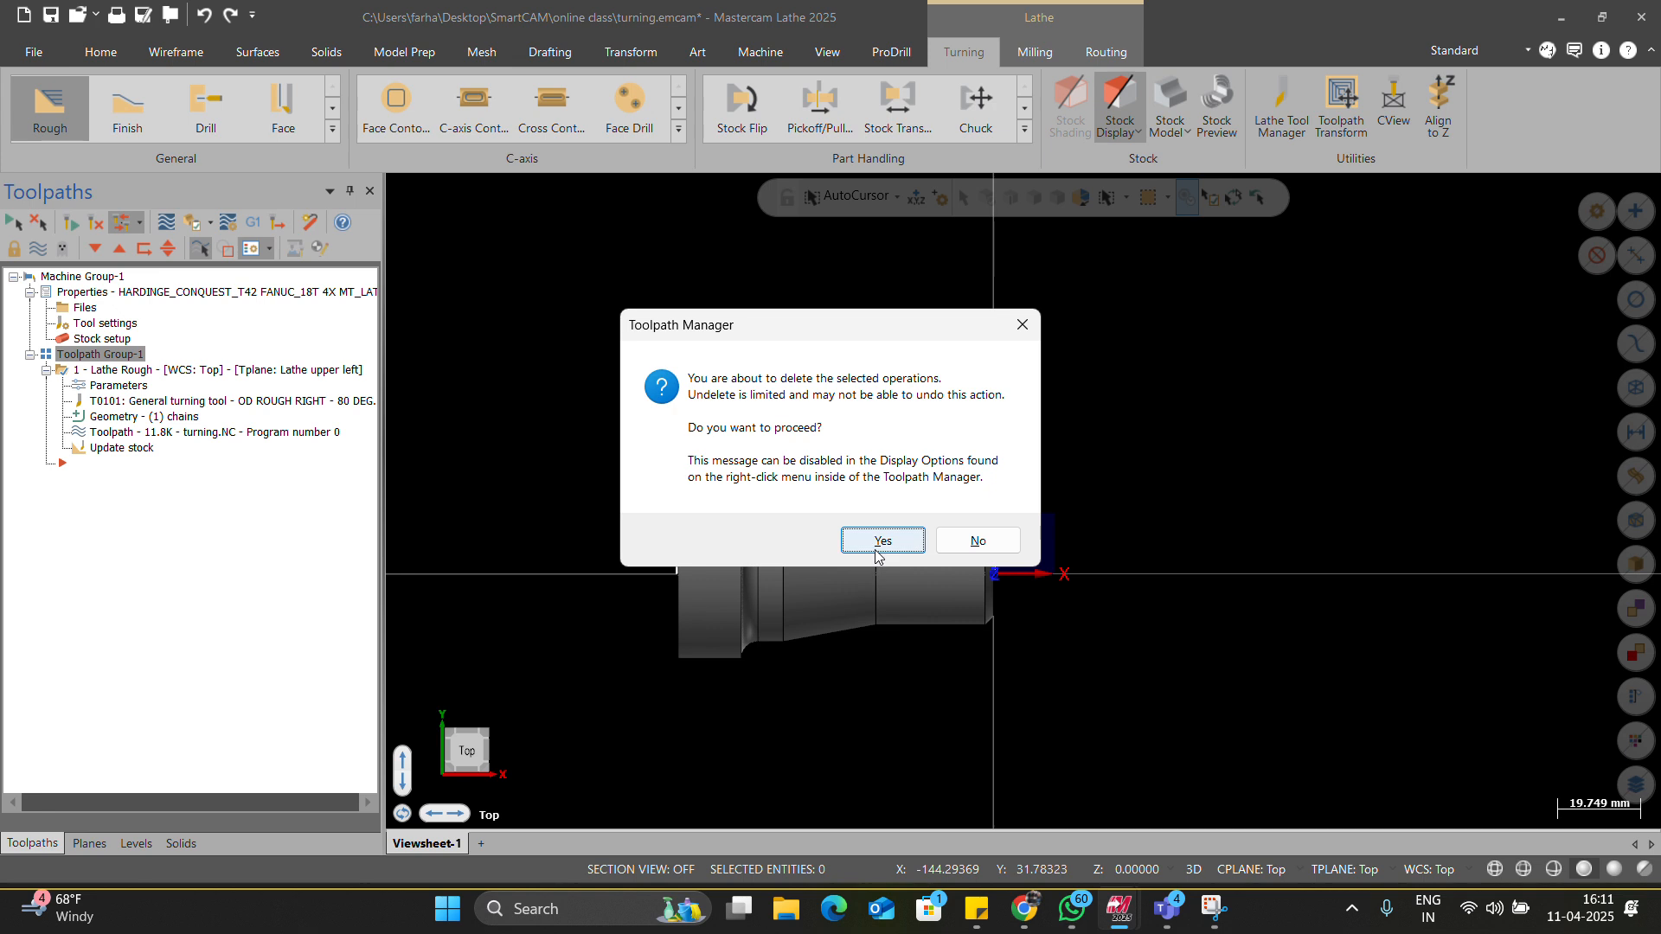
# Confirm deleting the Lathe Rough operation, then reopen Stock setup with stock and chuck undefined.
pyautogui.click(875, 545)
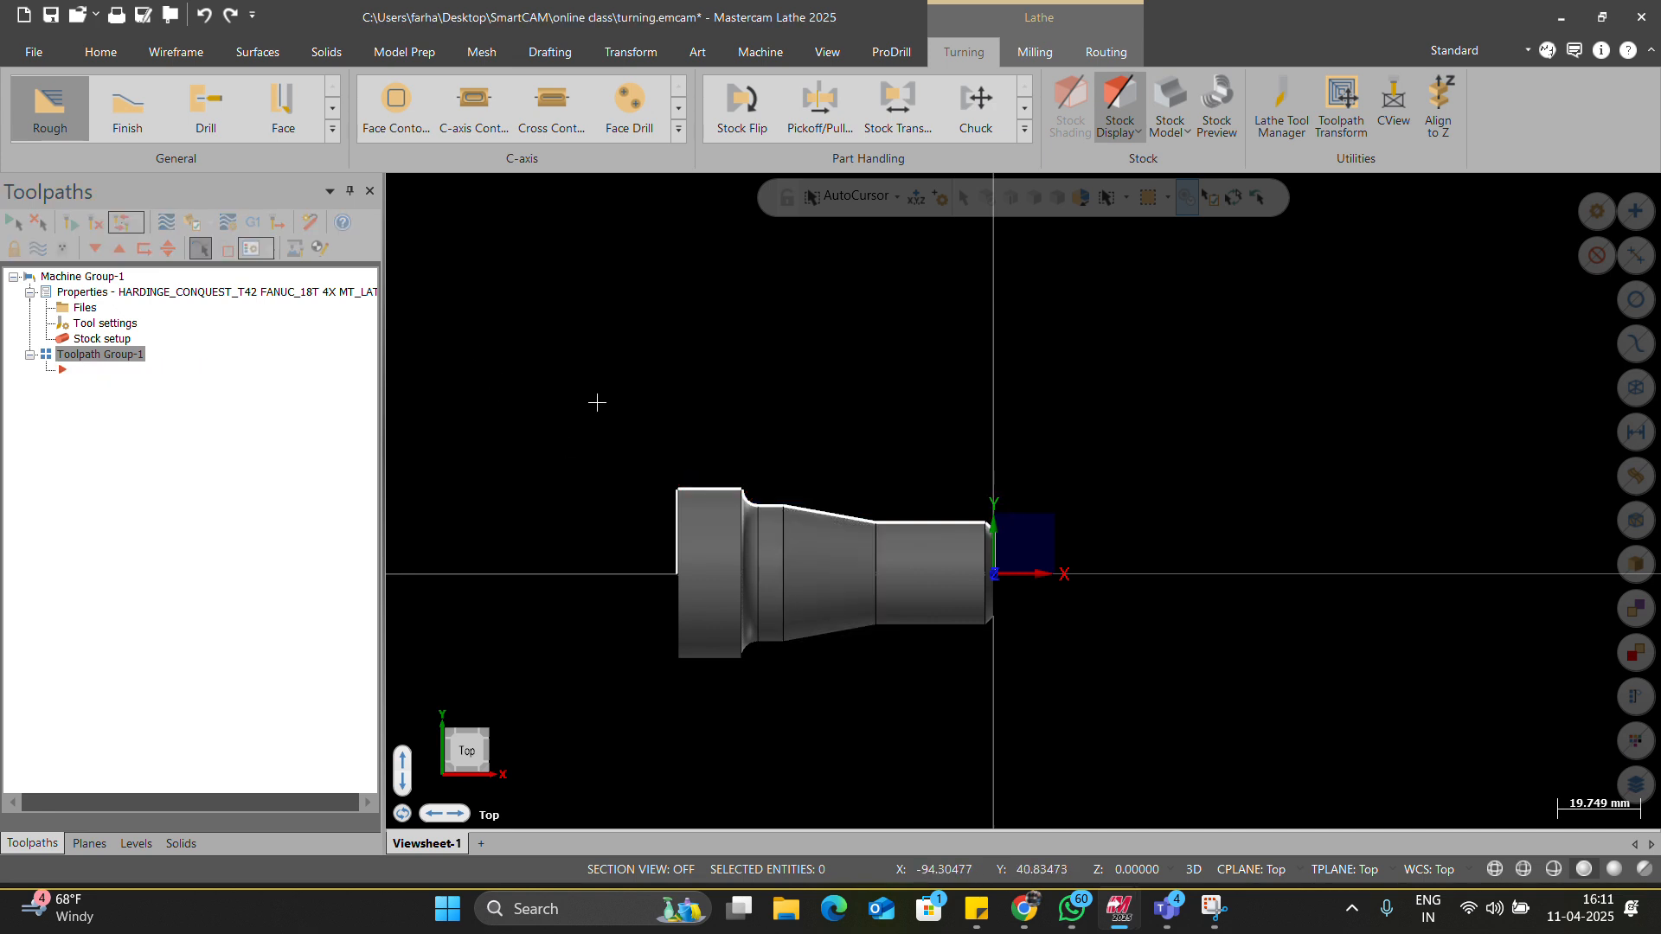
pyautogui.click(113, 342)
pyautogui.click(453, 266)
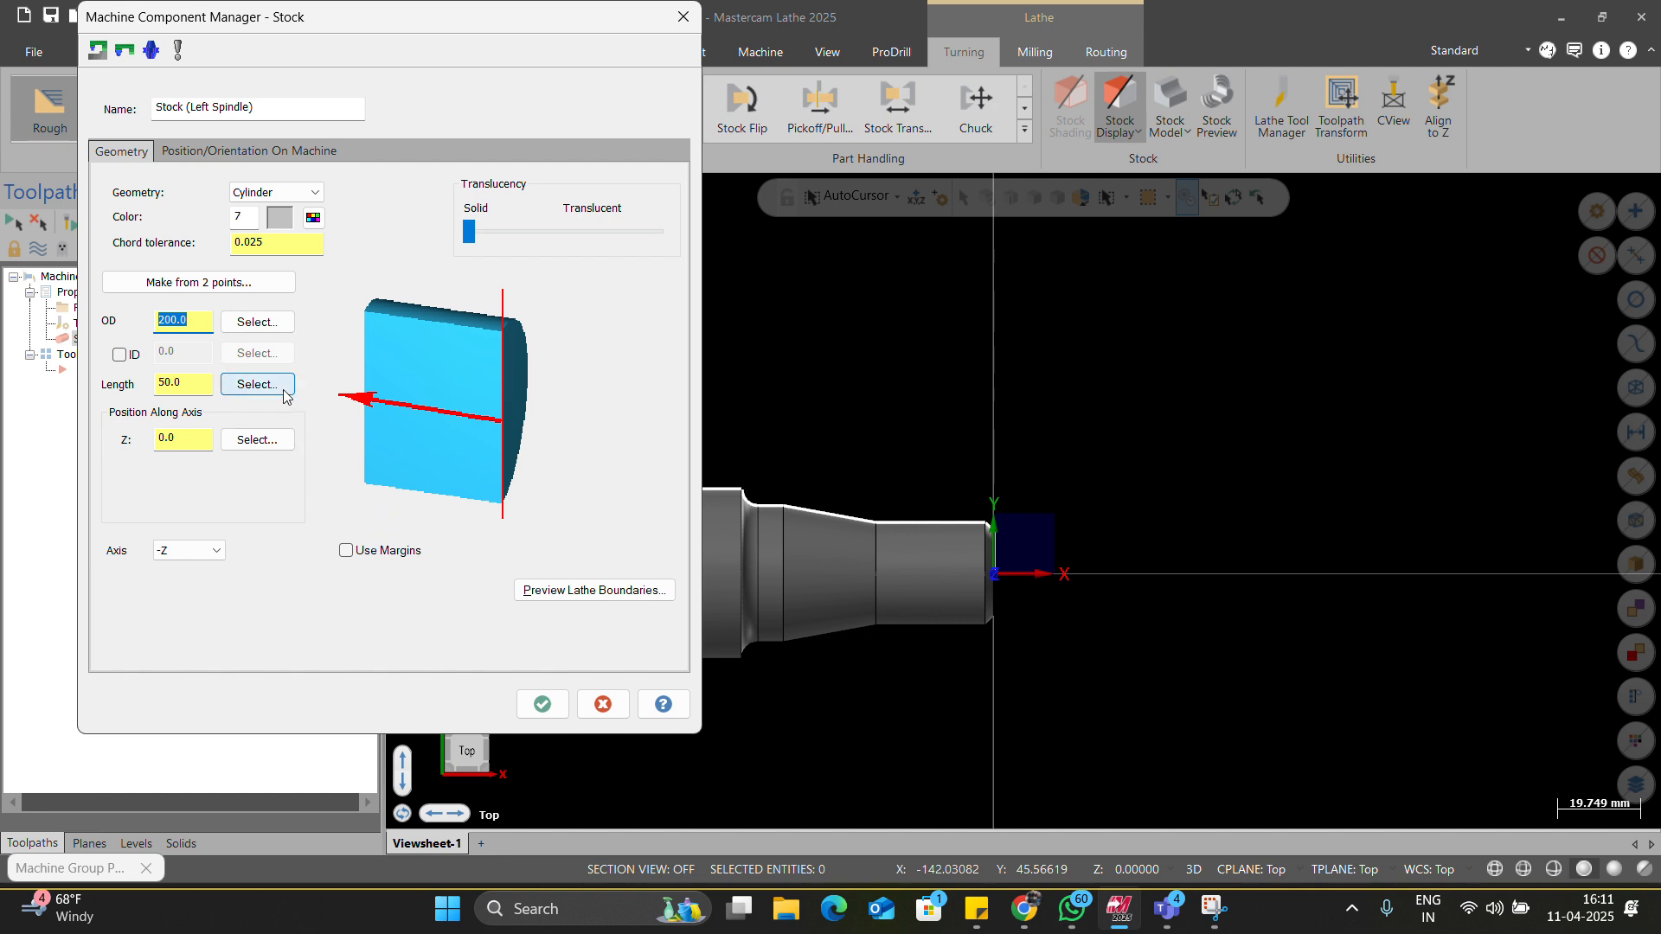
pyautogui.click(682, 17)
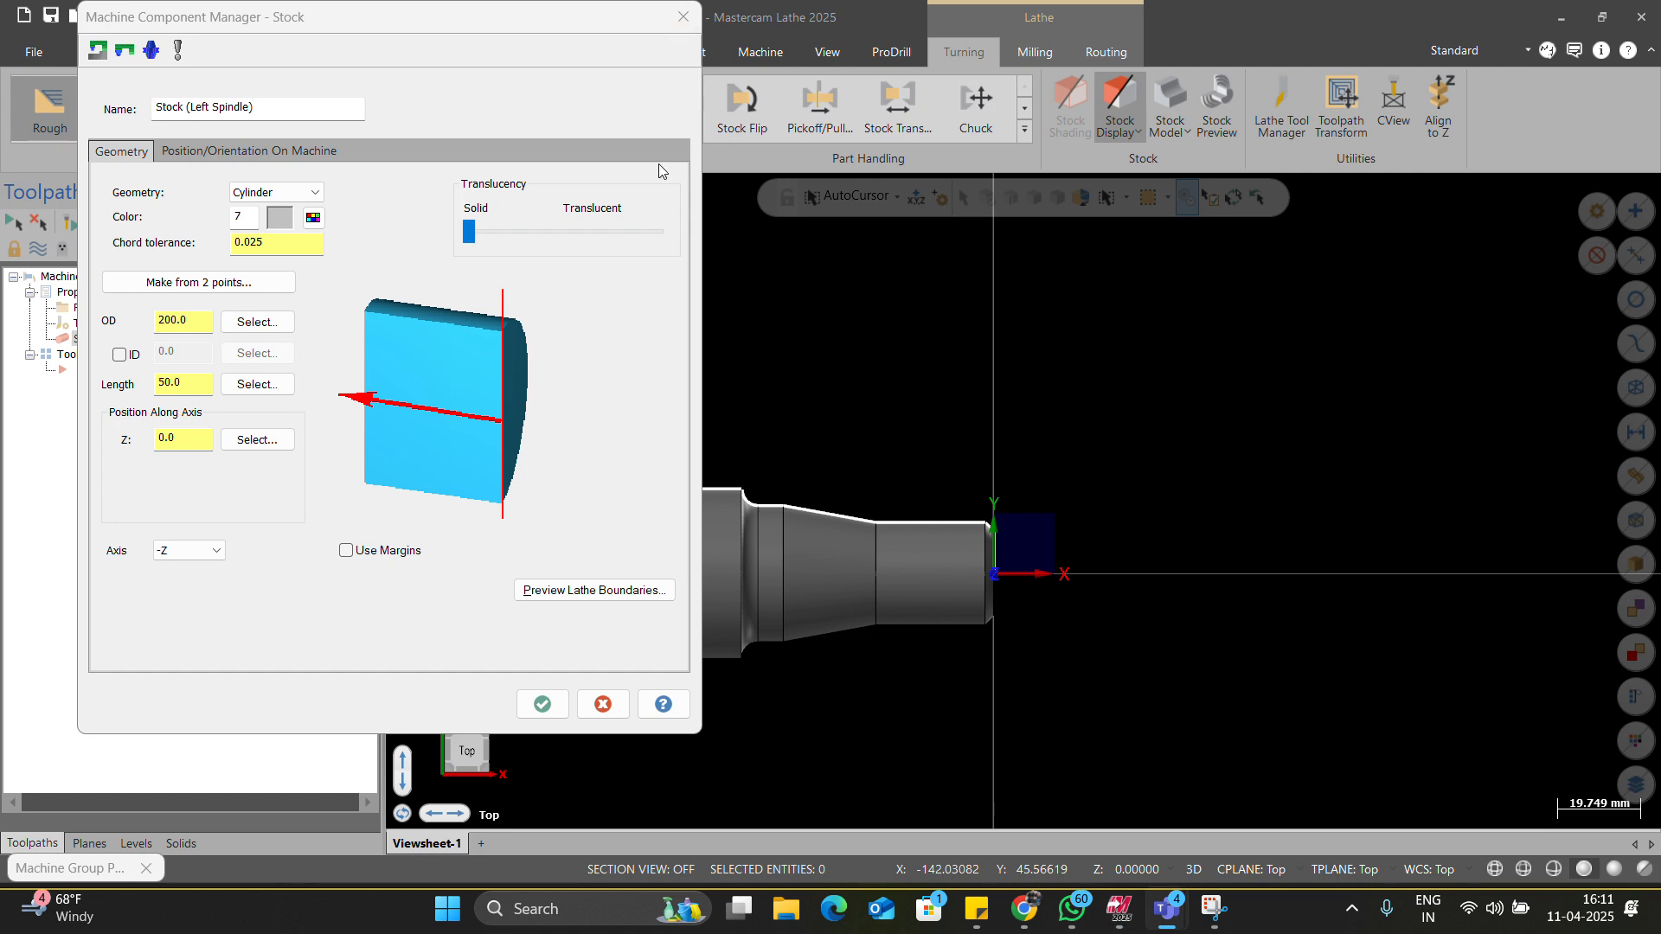
pyautogui.click(595, 706)
pyautogui.click(591, 784)
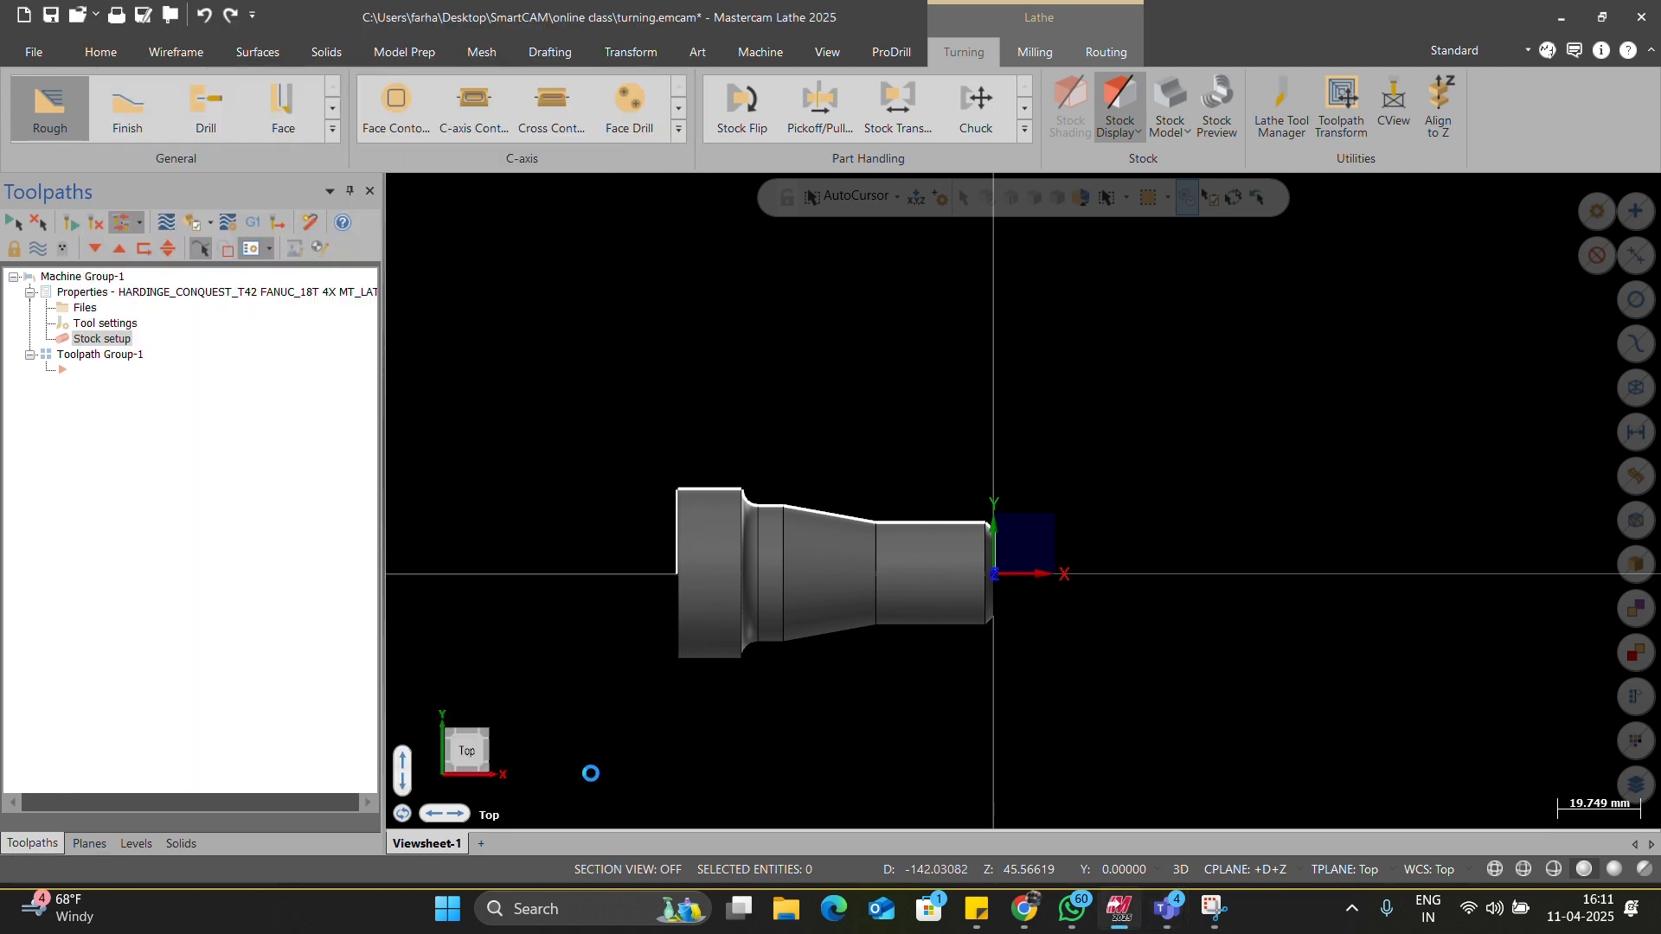
pyautogui.doubleClick(90, 339)
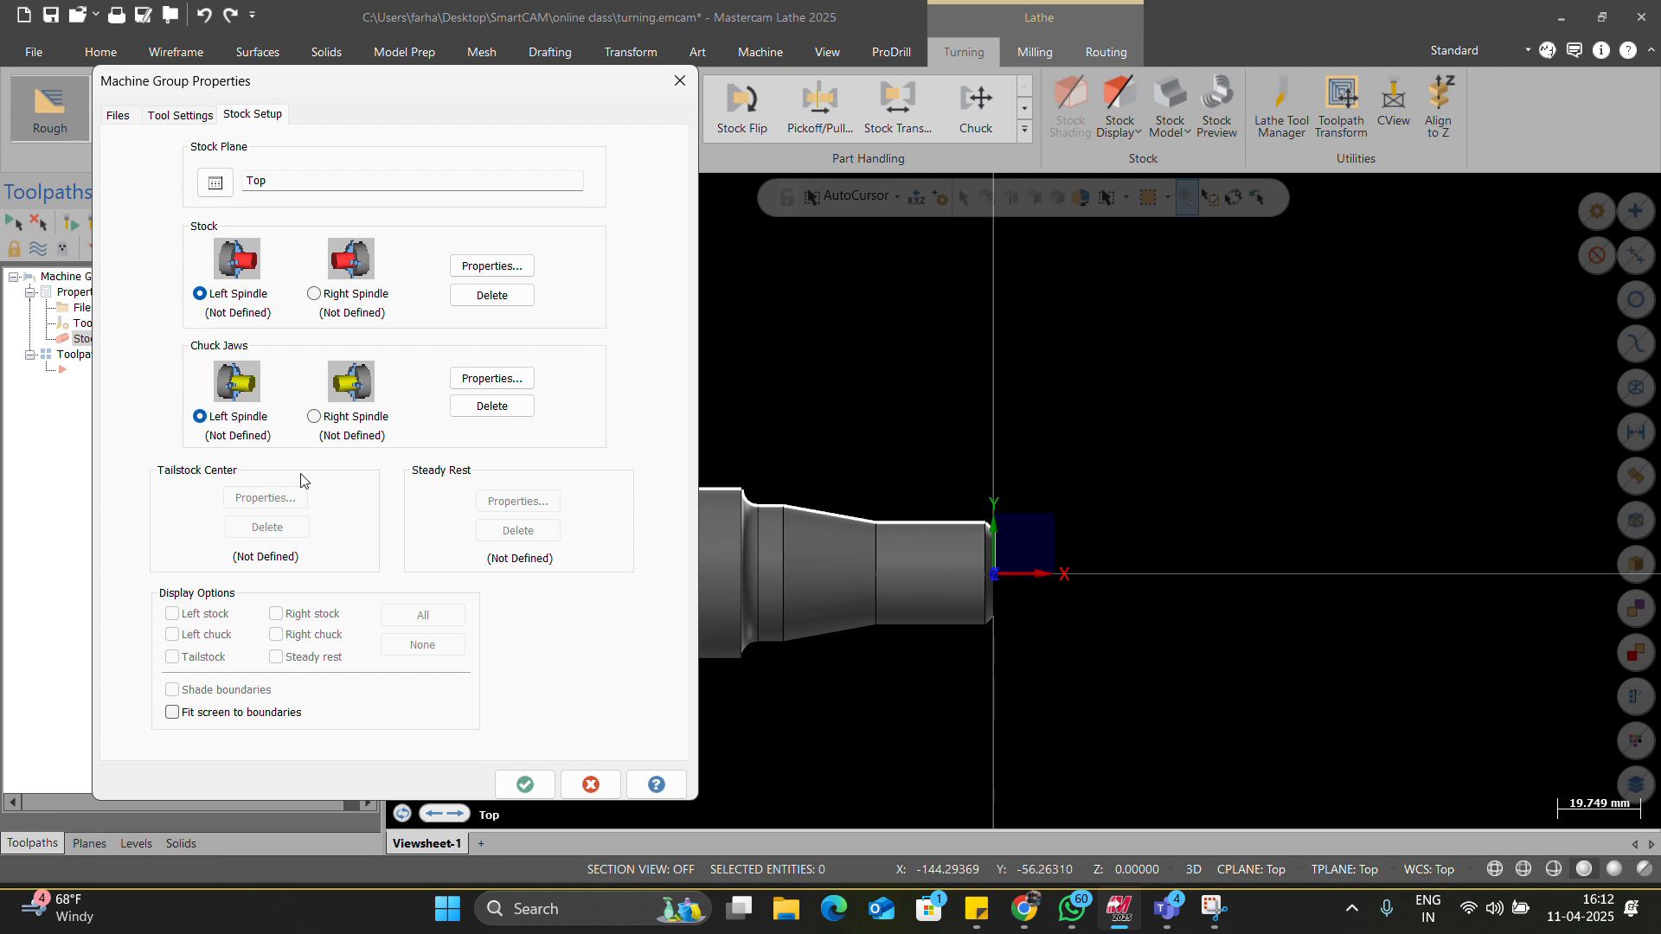
# Set the left-spindle stock outer diameter to 42.
pyautogui.click(492, 266)
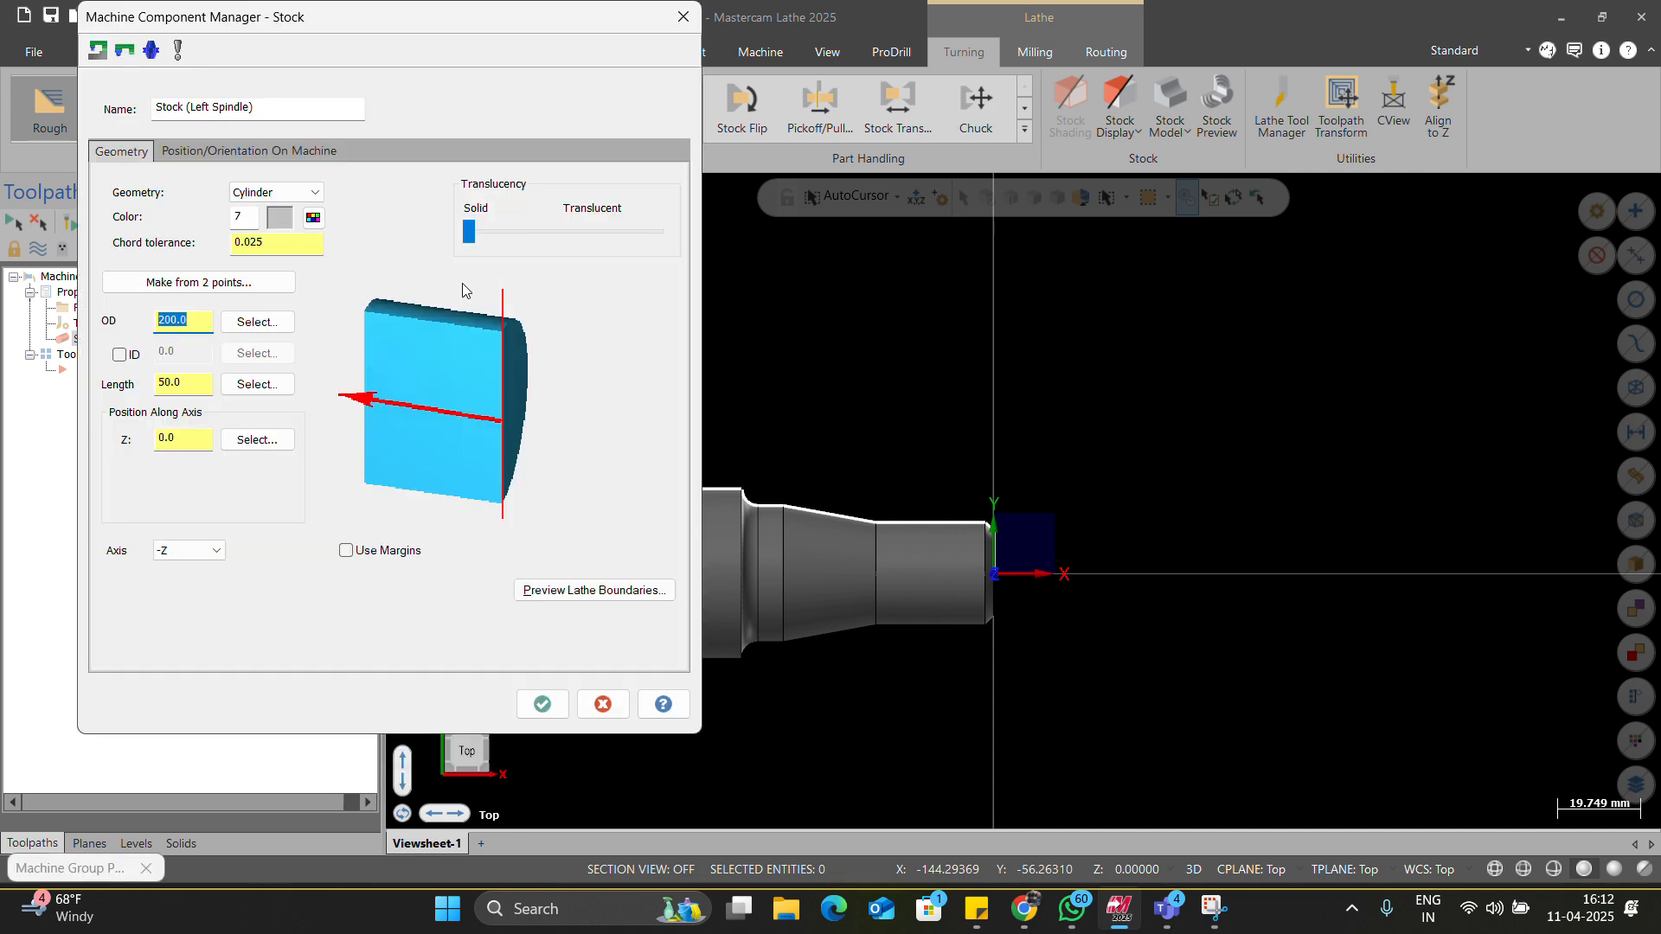
pyautogui.click(258, 322)
pyautogui.scroll(4, 697, 526)
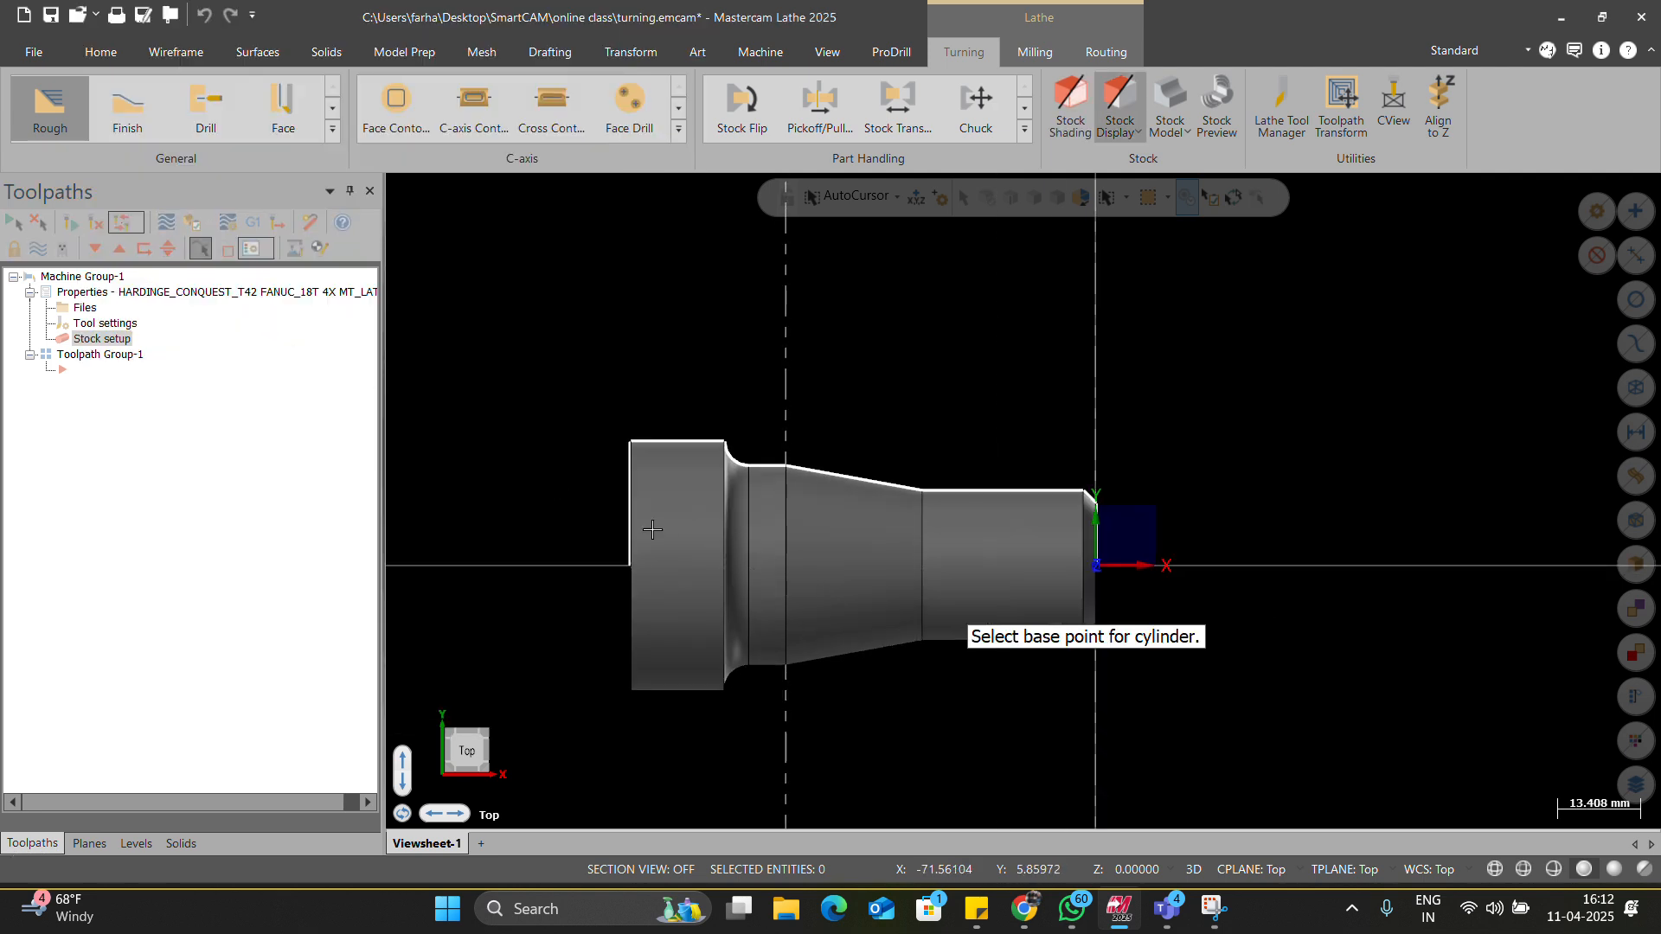
pyautogui.scroll(2, 697, 526)
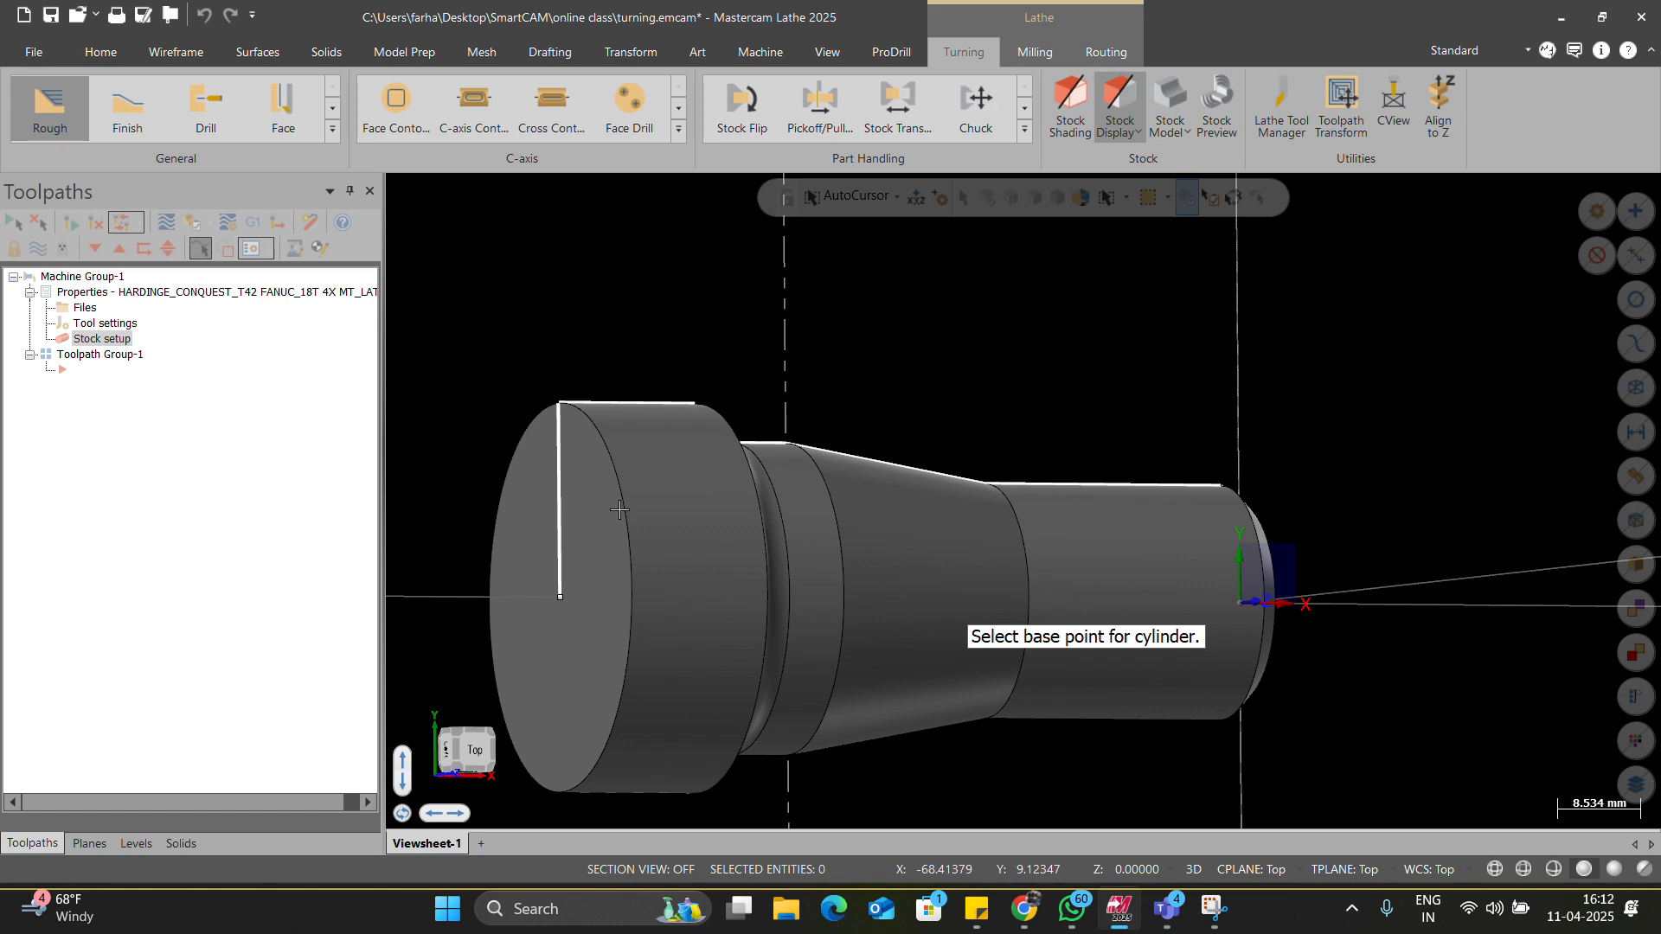
pyautogui.click(560, 403)
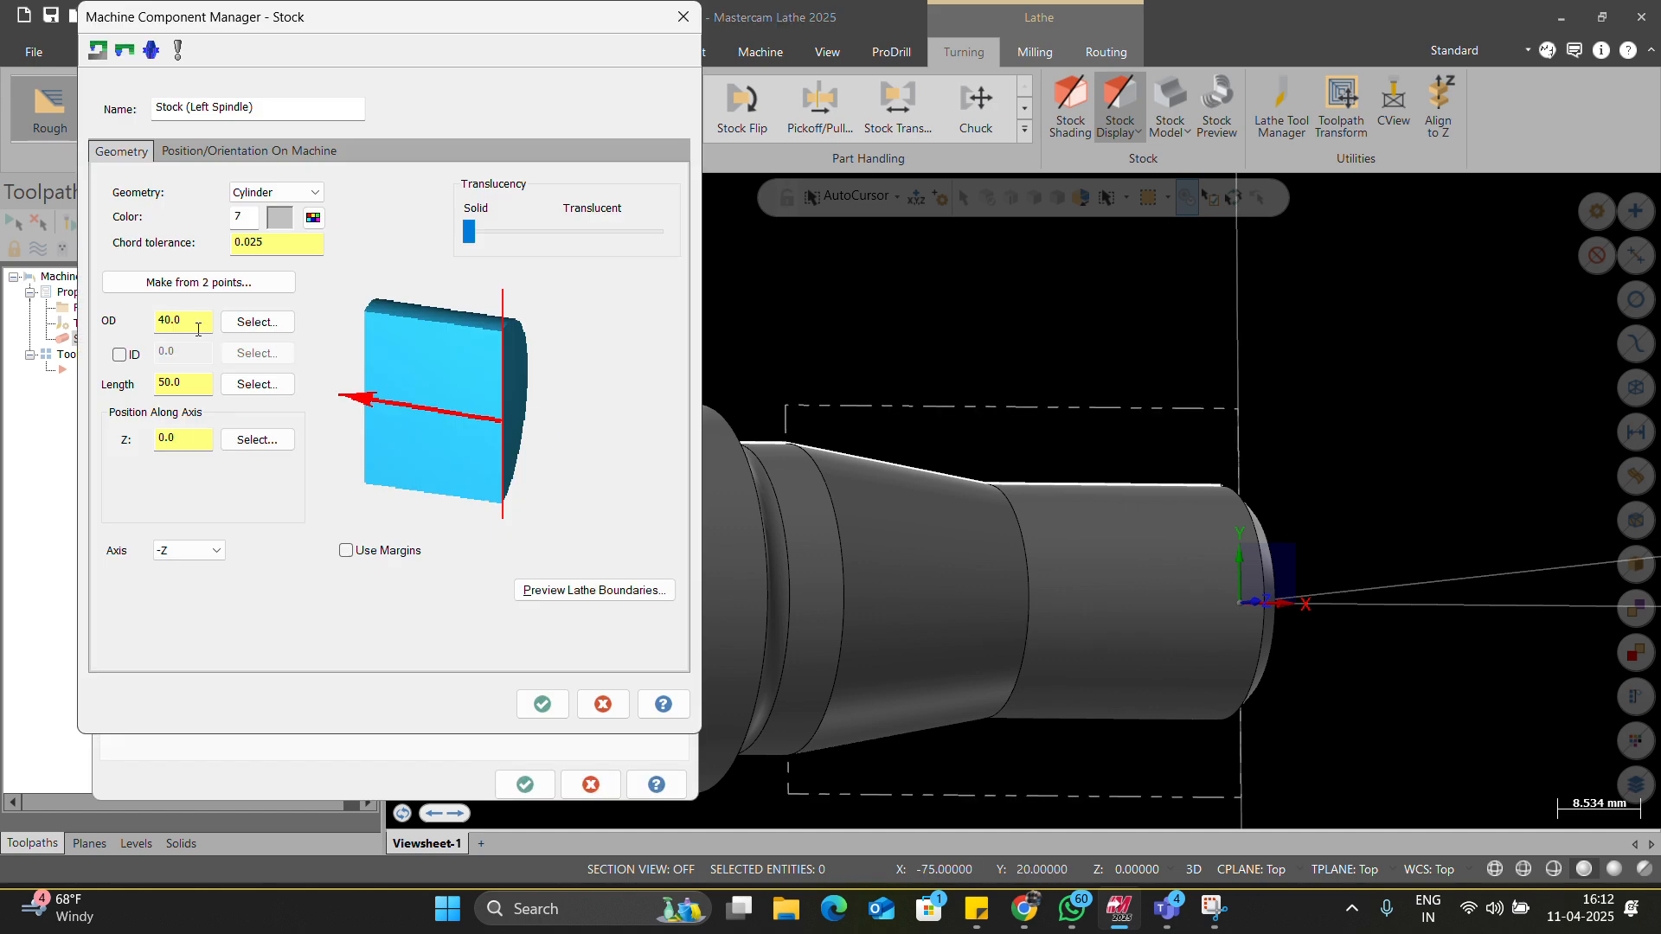
pyautogui.moveTo(176, 323); pyautogui.dragTo(128, 323)
pyautogui.write('4')
# Attempt picking part edges for stock length, switching the display to wireframe.
pyautogui.click(257, 384)
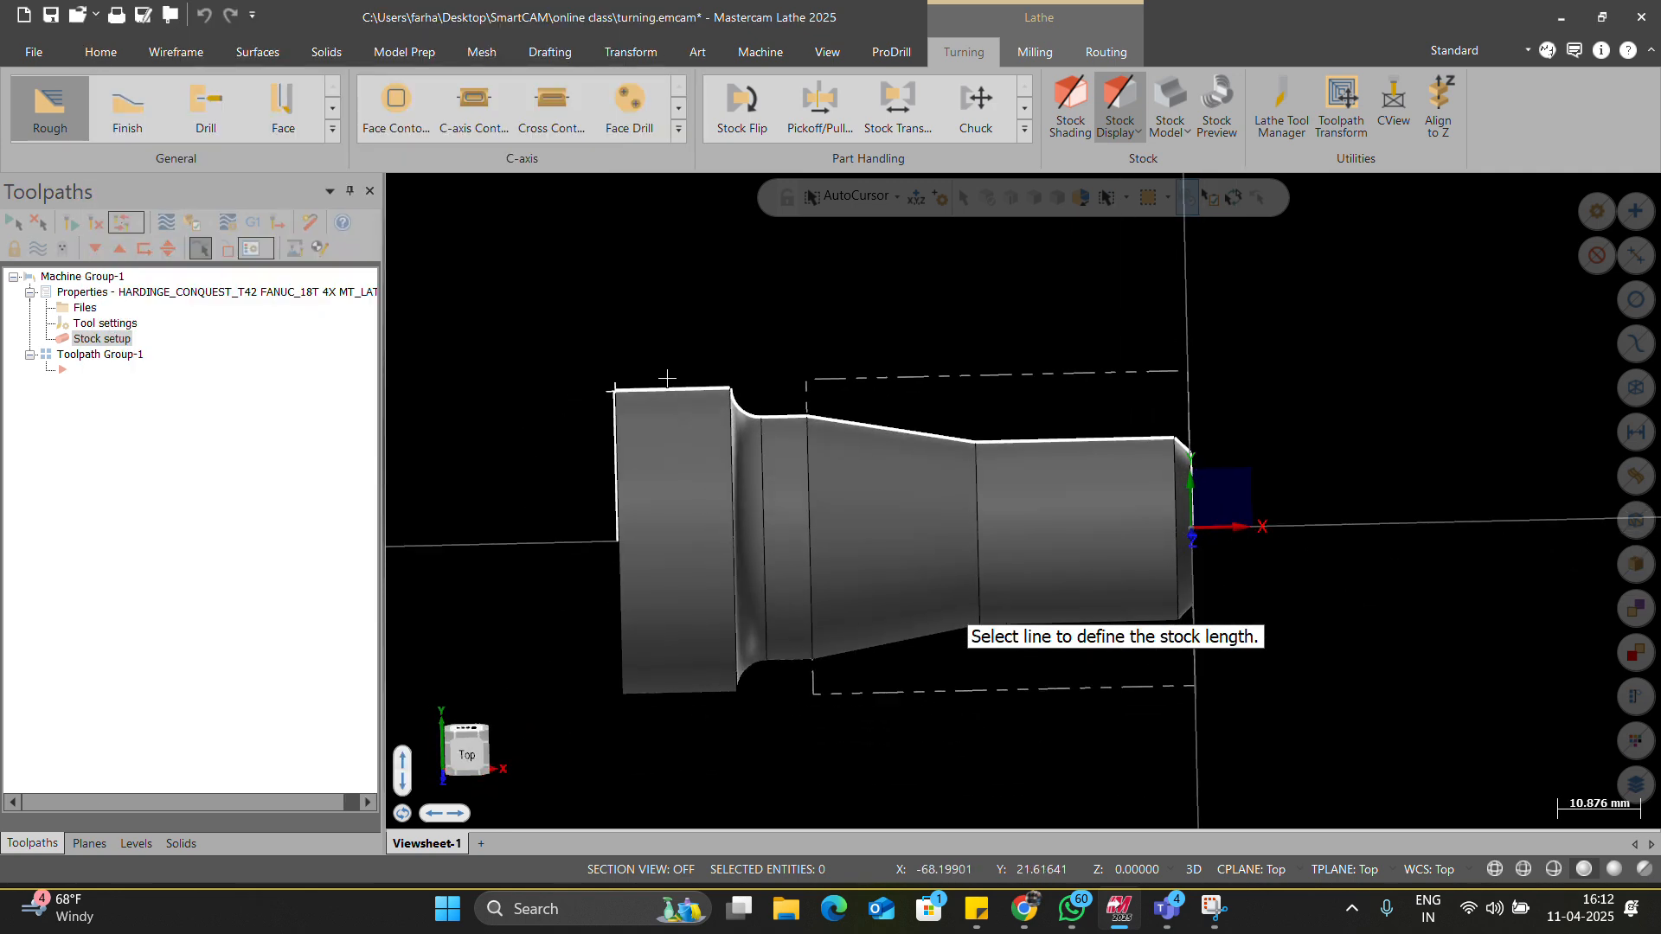
pyautogui.click(674, 389)
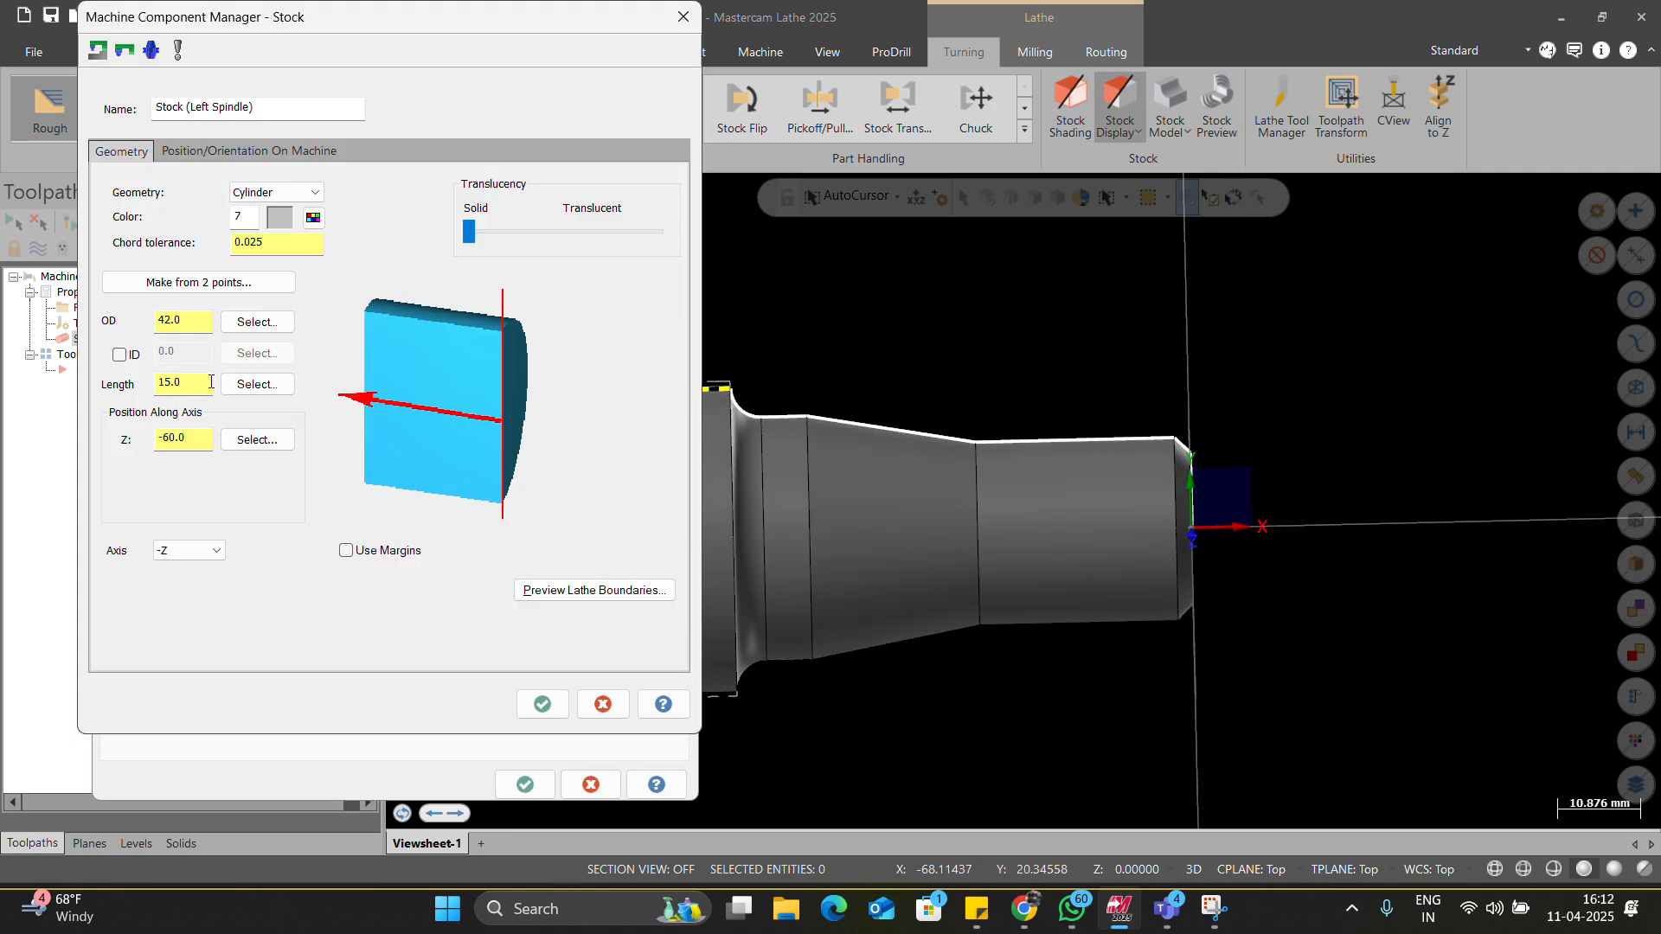
pyautogui.click(257, 384)
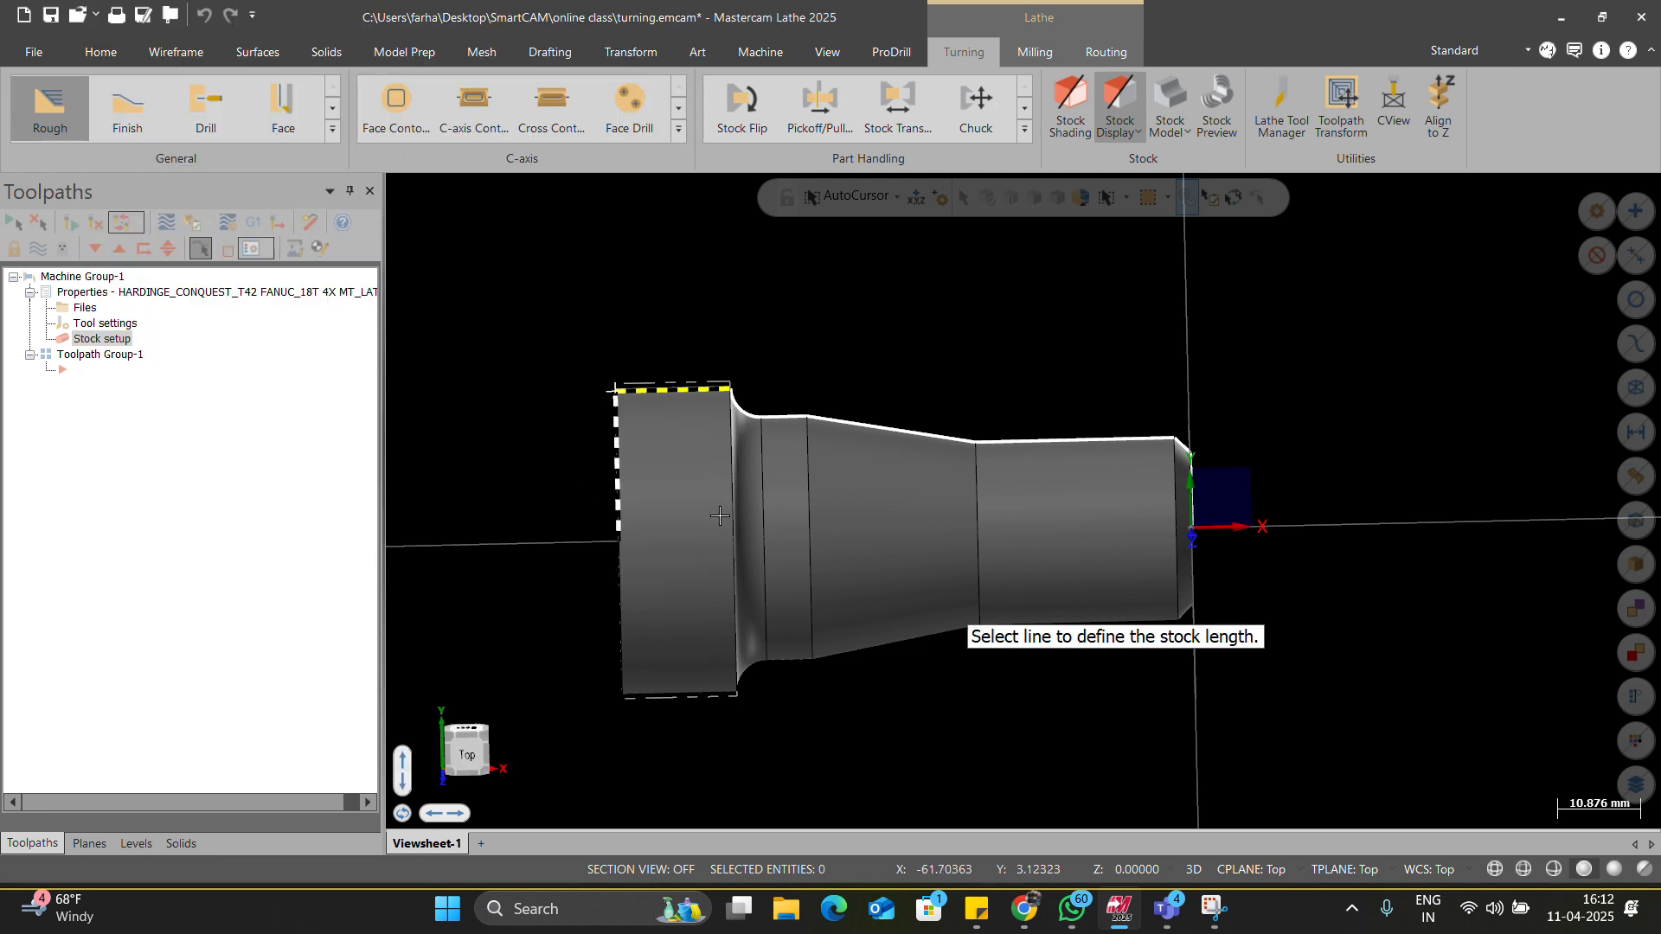
pyautogui.click(108, 57)
pyautogui.click(863, 132)
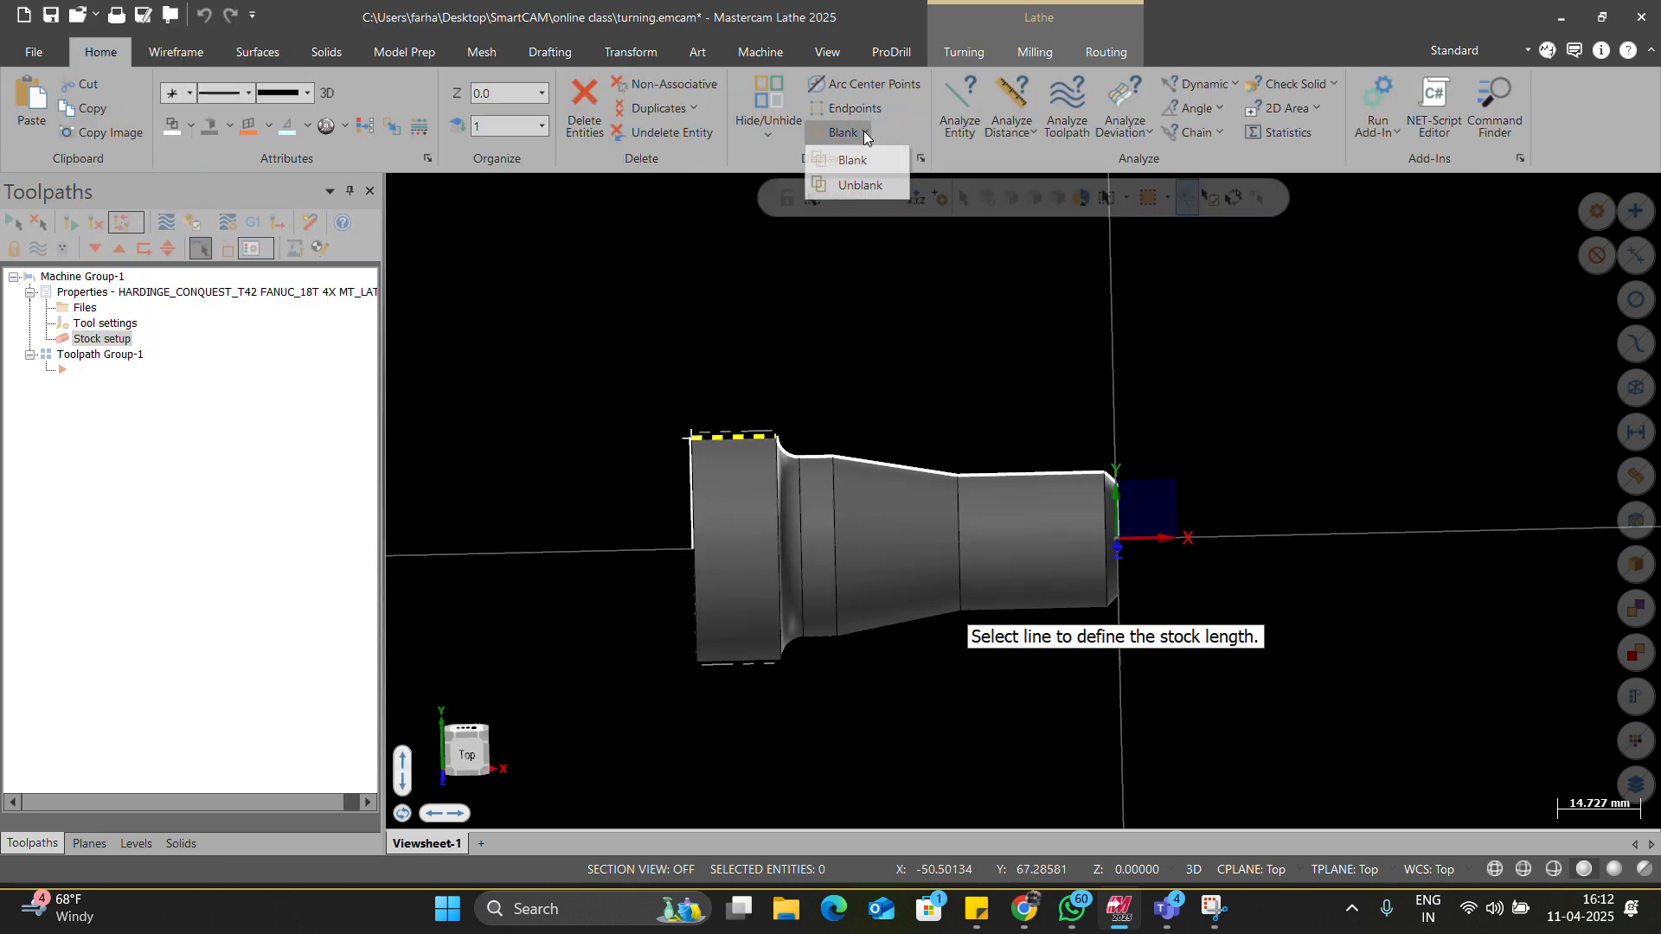
pyautogui.click(843, 184)
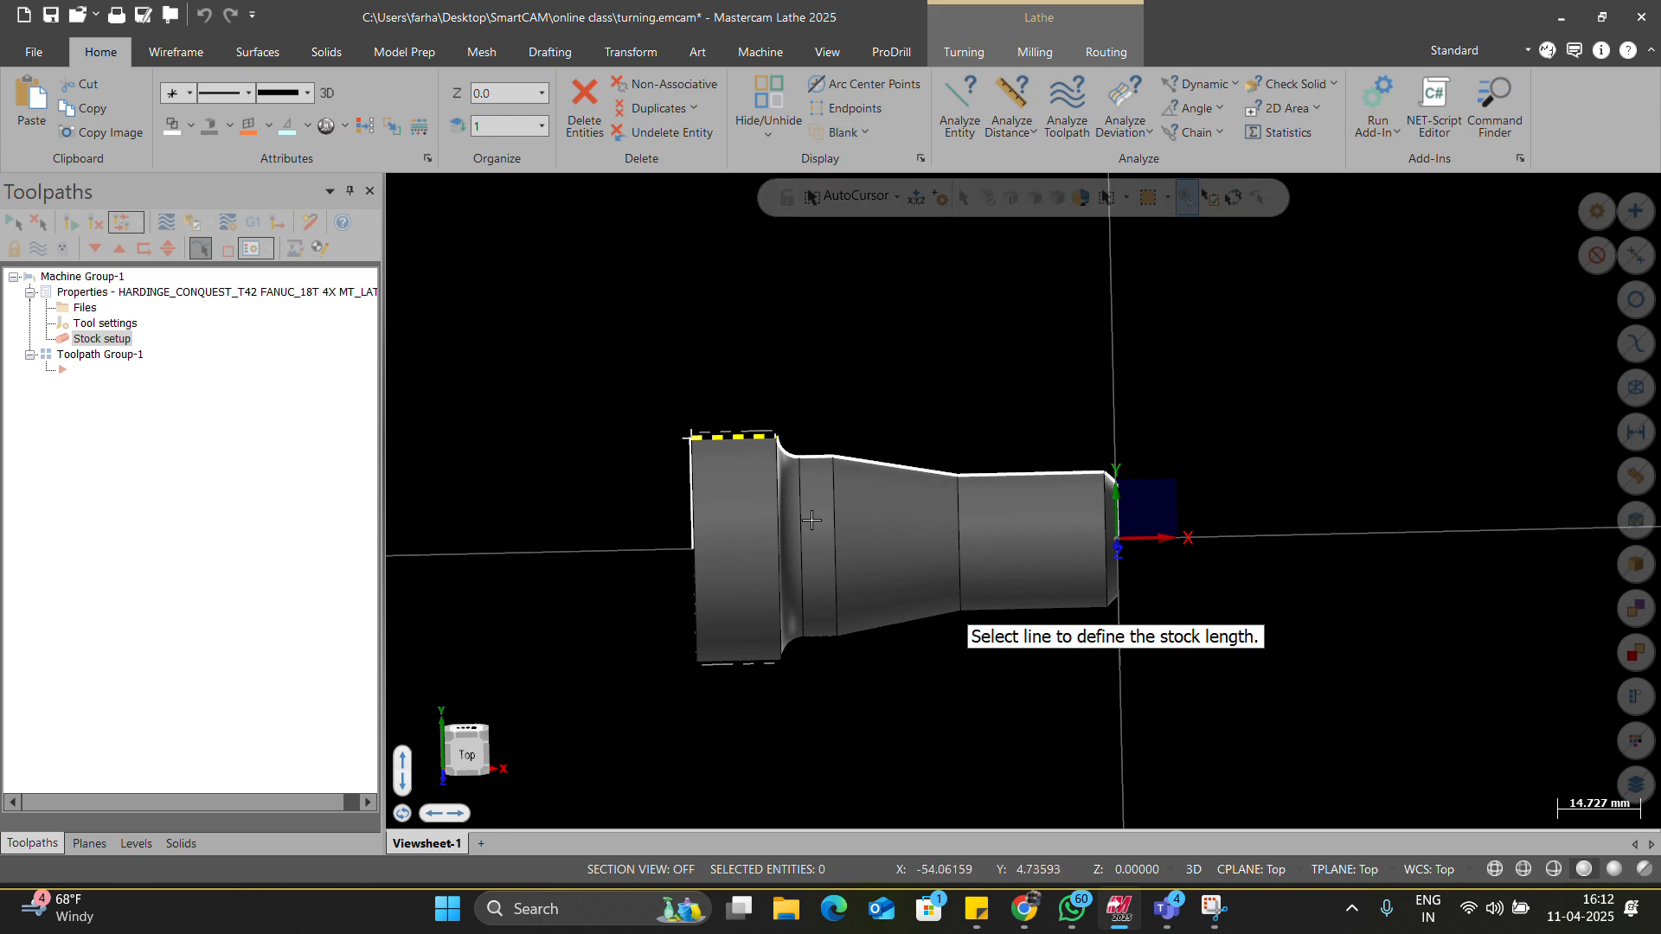
pyautogui.hotkey('alt', 's')
pyautogui.scroll(3, 823, 538)
pyautogui.moveTo(822, 539); pyautogui.dragTo(856, 502, button='middle')
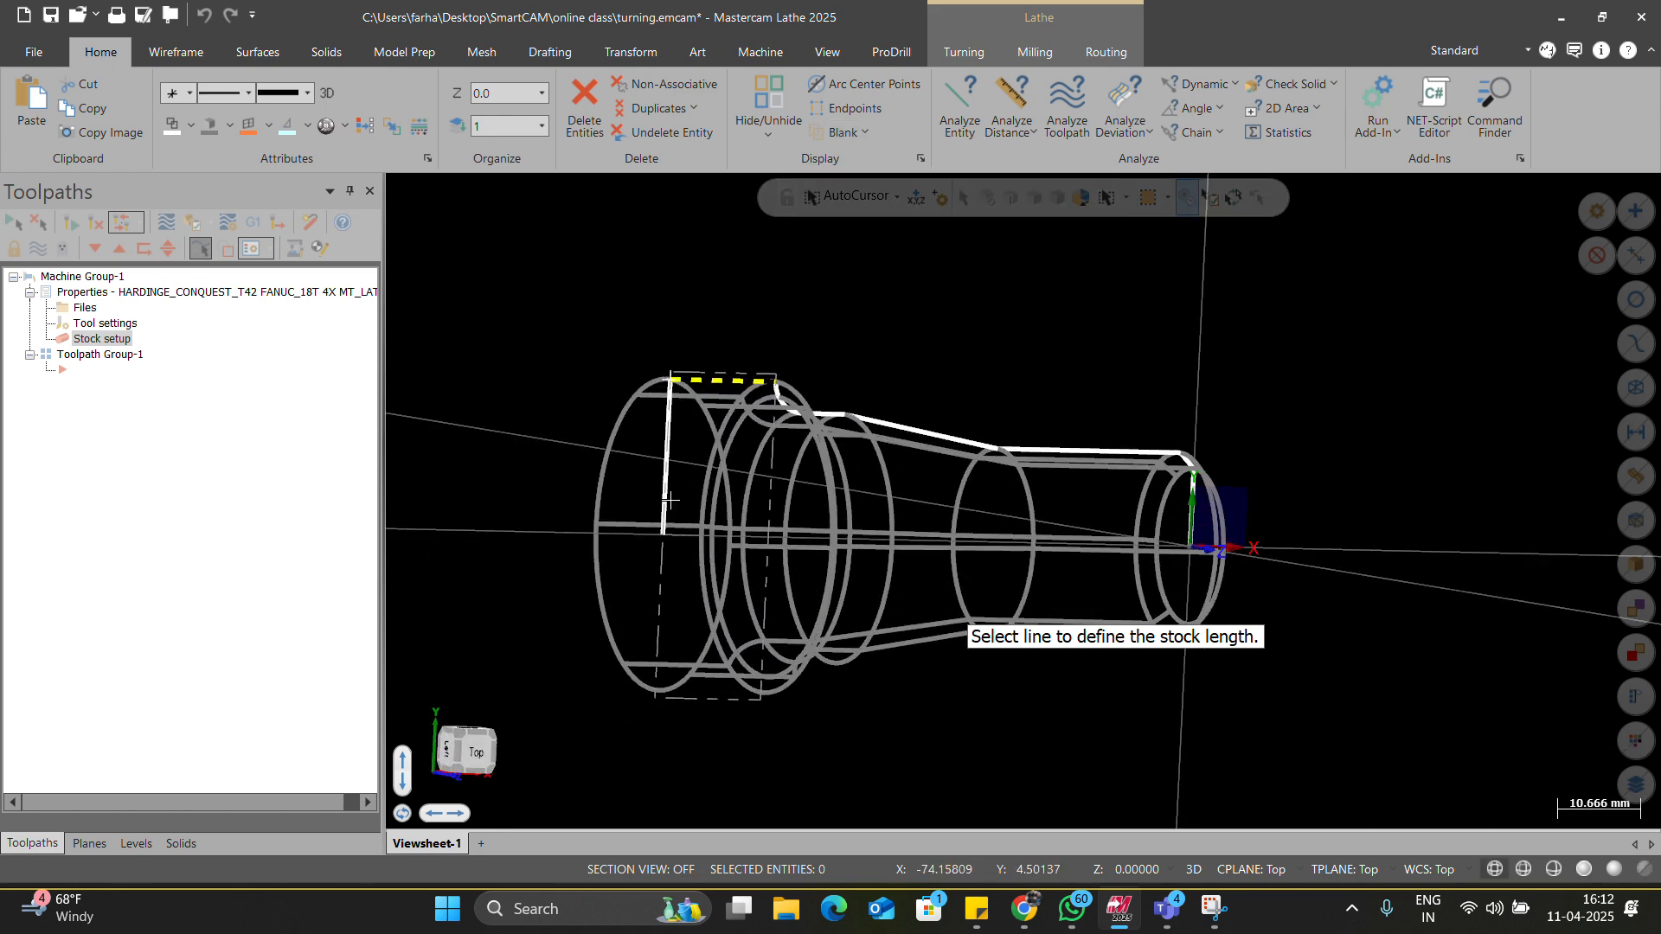
pyautogui.scroll(-2, 665, 510)
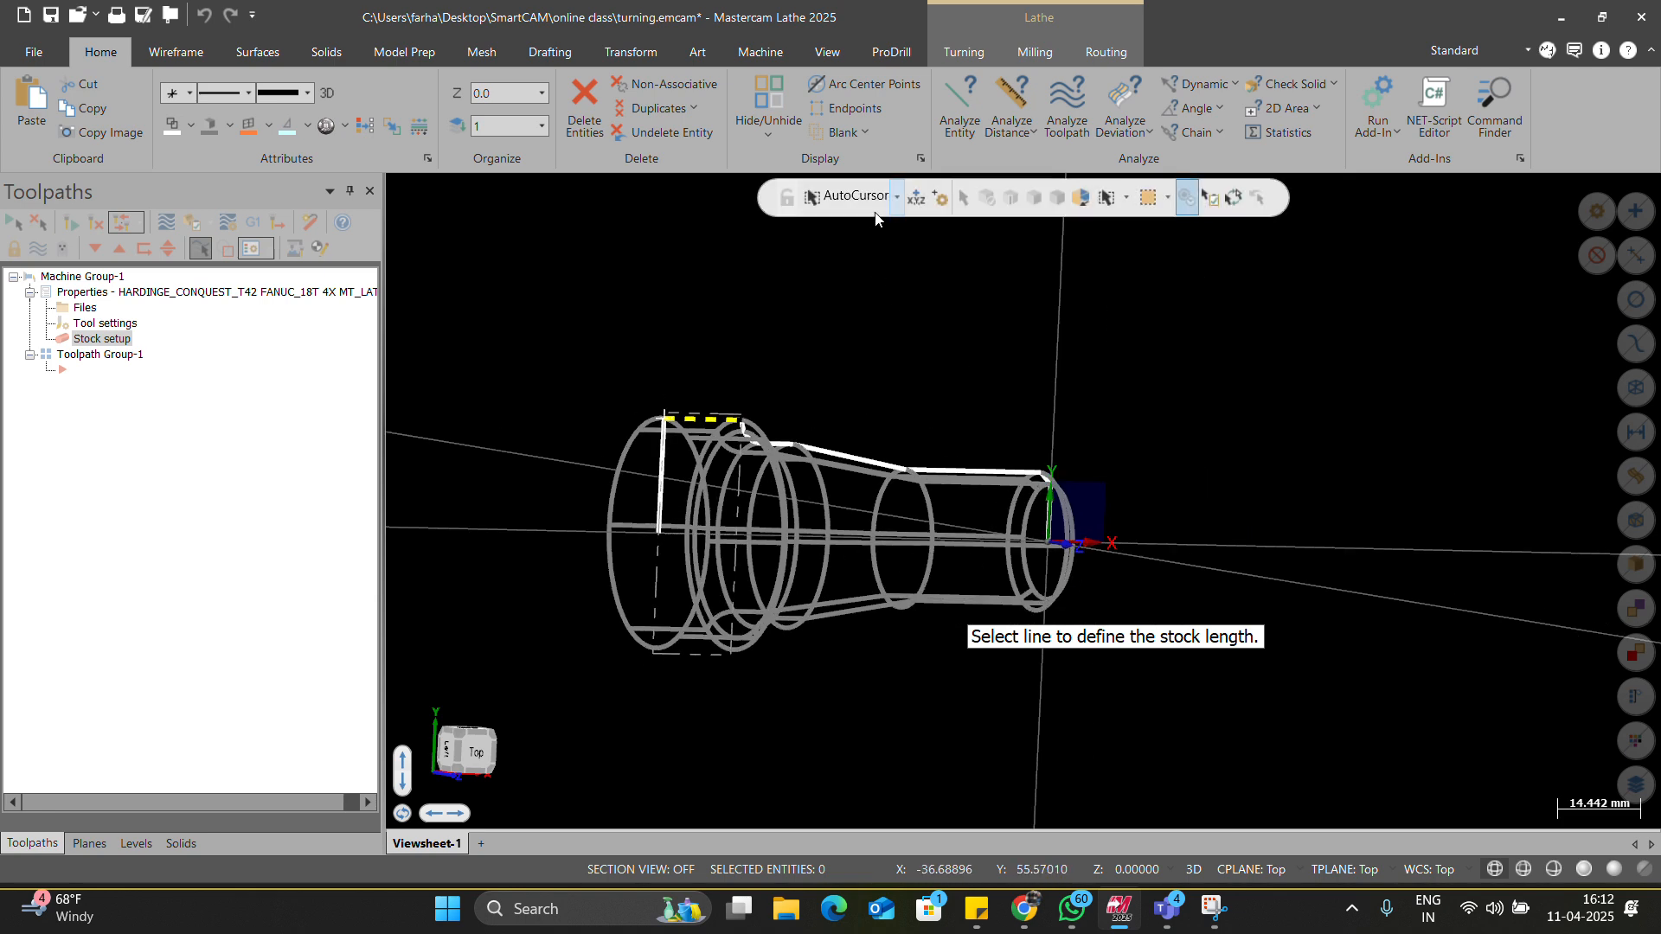
pyautogui.click(863, 132)
pyautogui.click(844, 178)
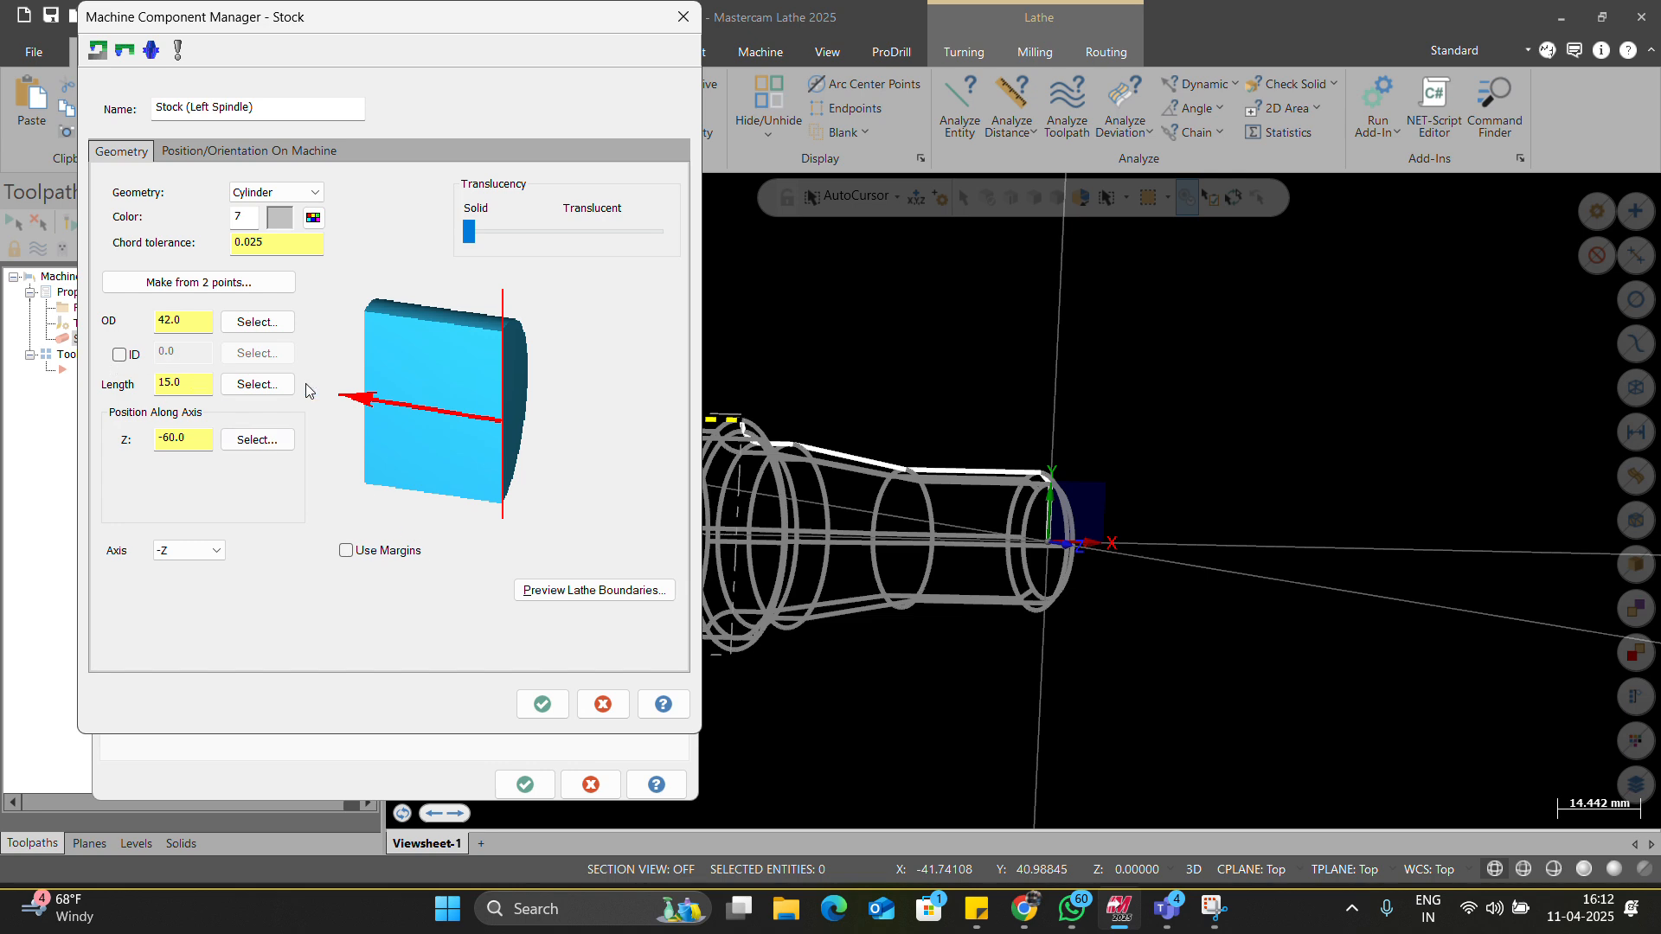
pyautogui.click(258, 389)
pyautogui.press('Escape')
# Set the stock length to 100 via X-coordinate option and position it at Z 1.
pyautogui.rightClick(191, 382)
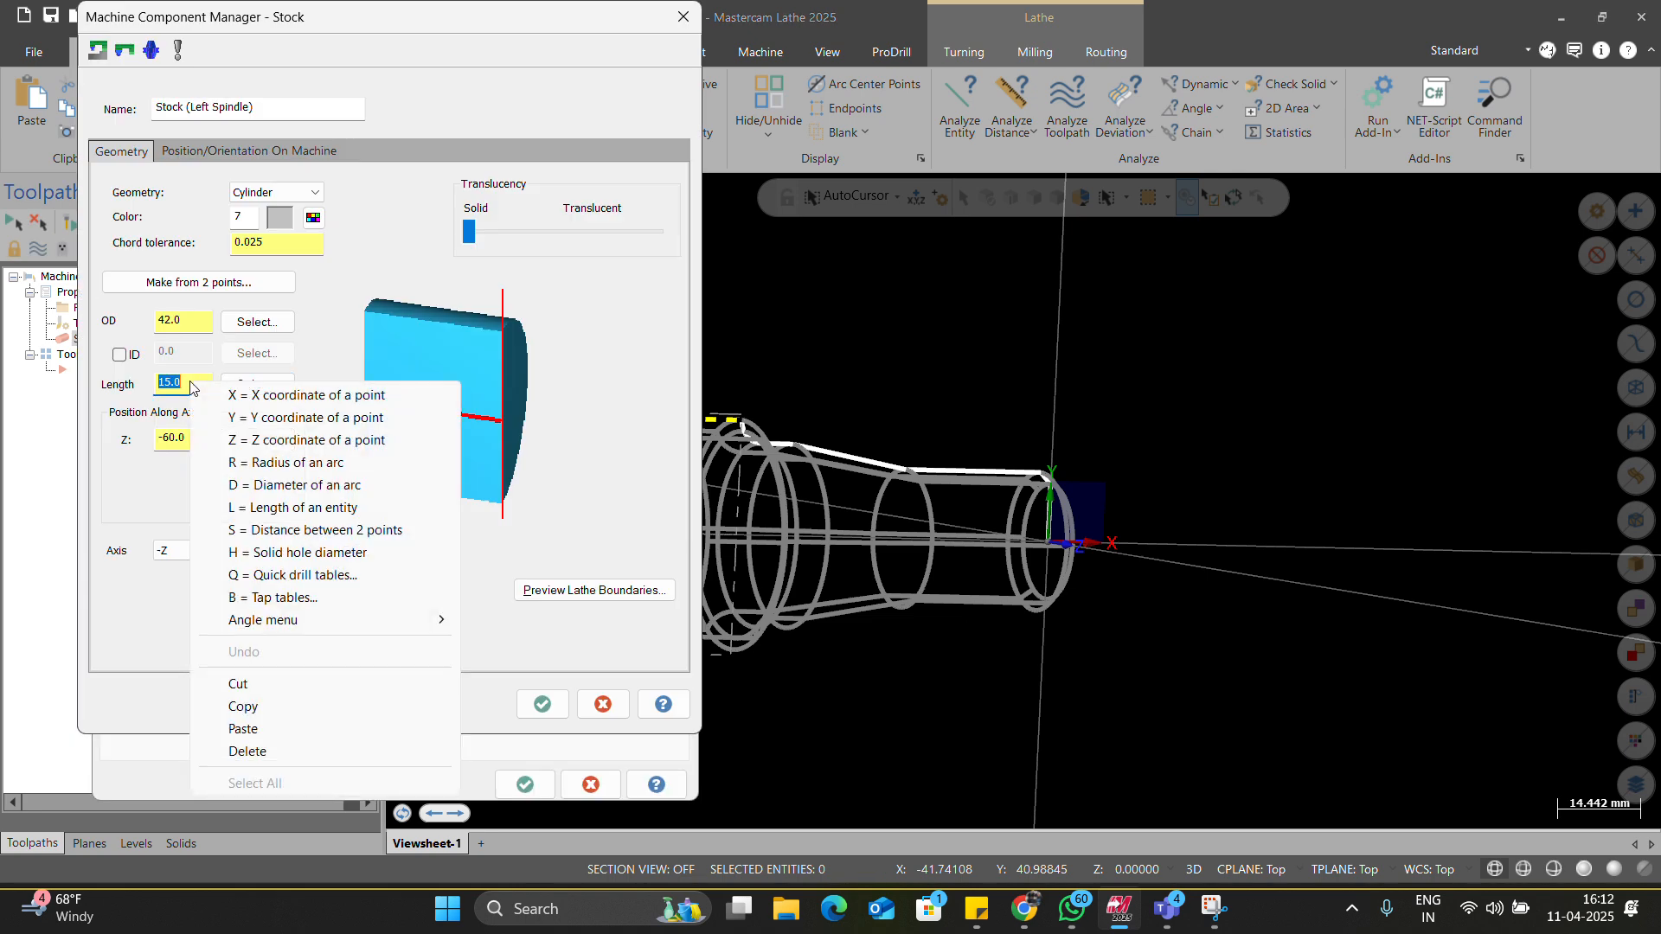
pyautogui.click(247, 404)
pyautogui.hotkey('alt', '1')
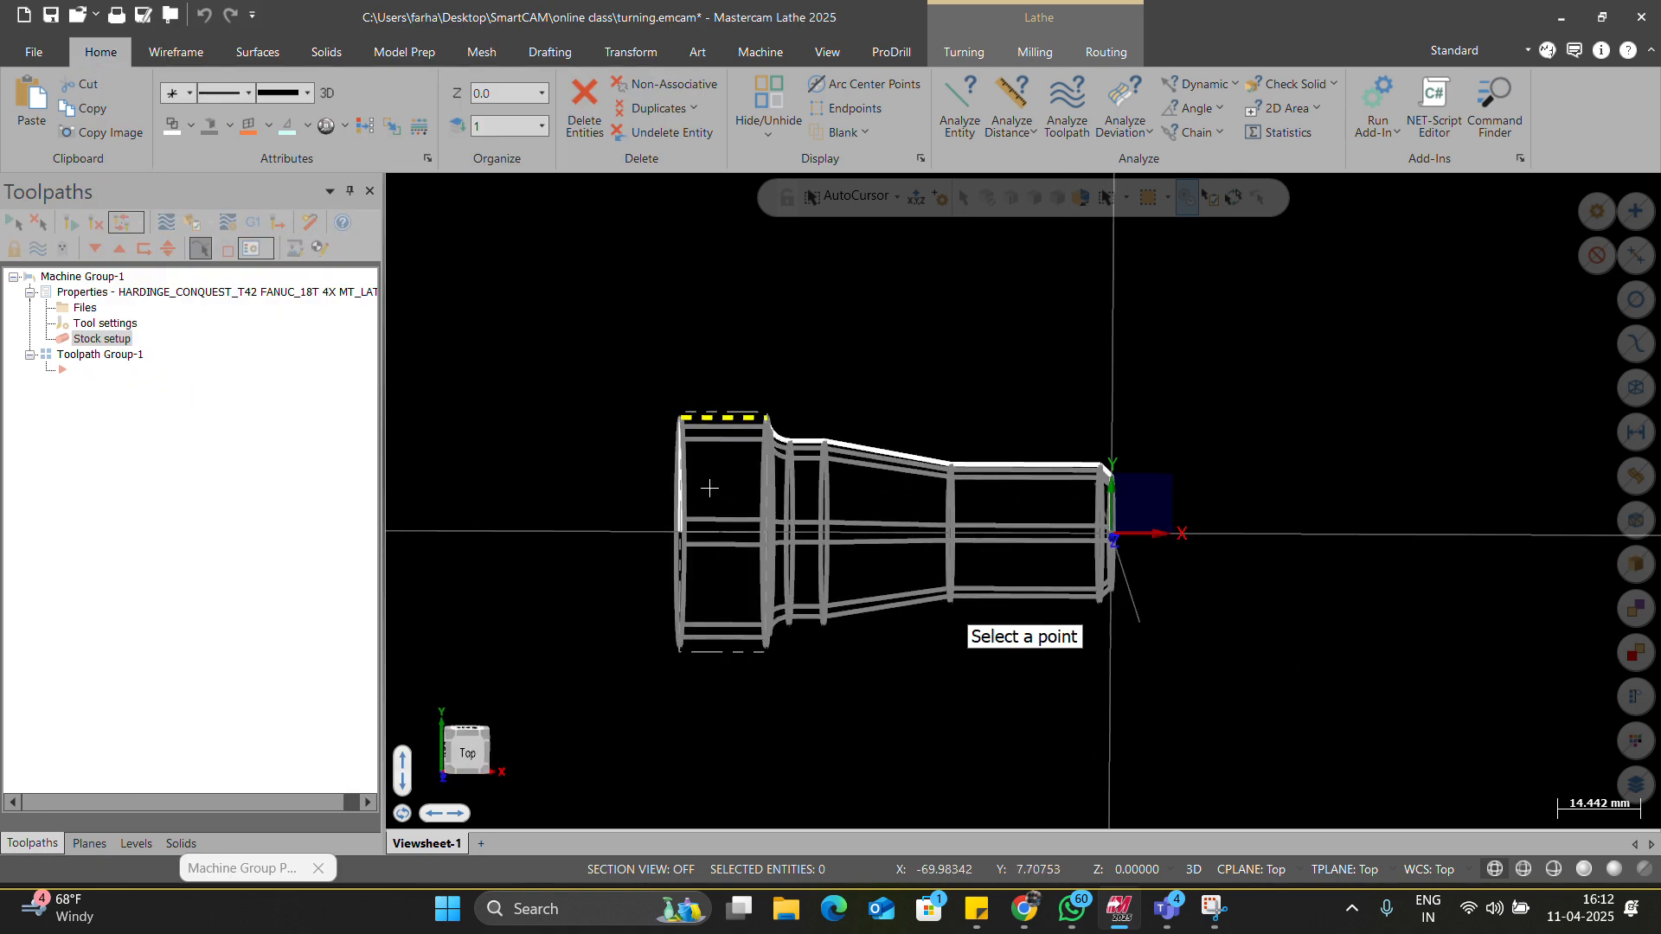
pyautogui.click(682, 483)
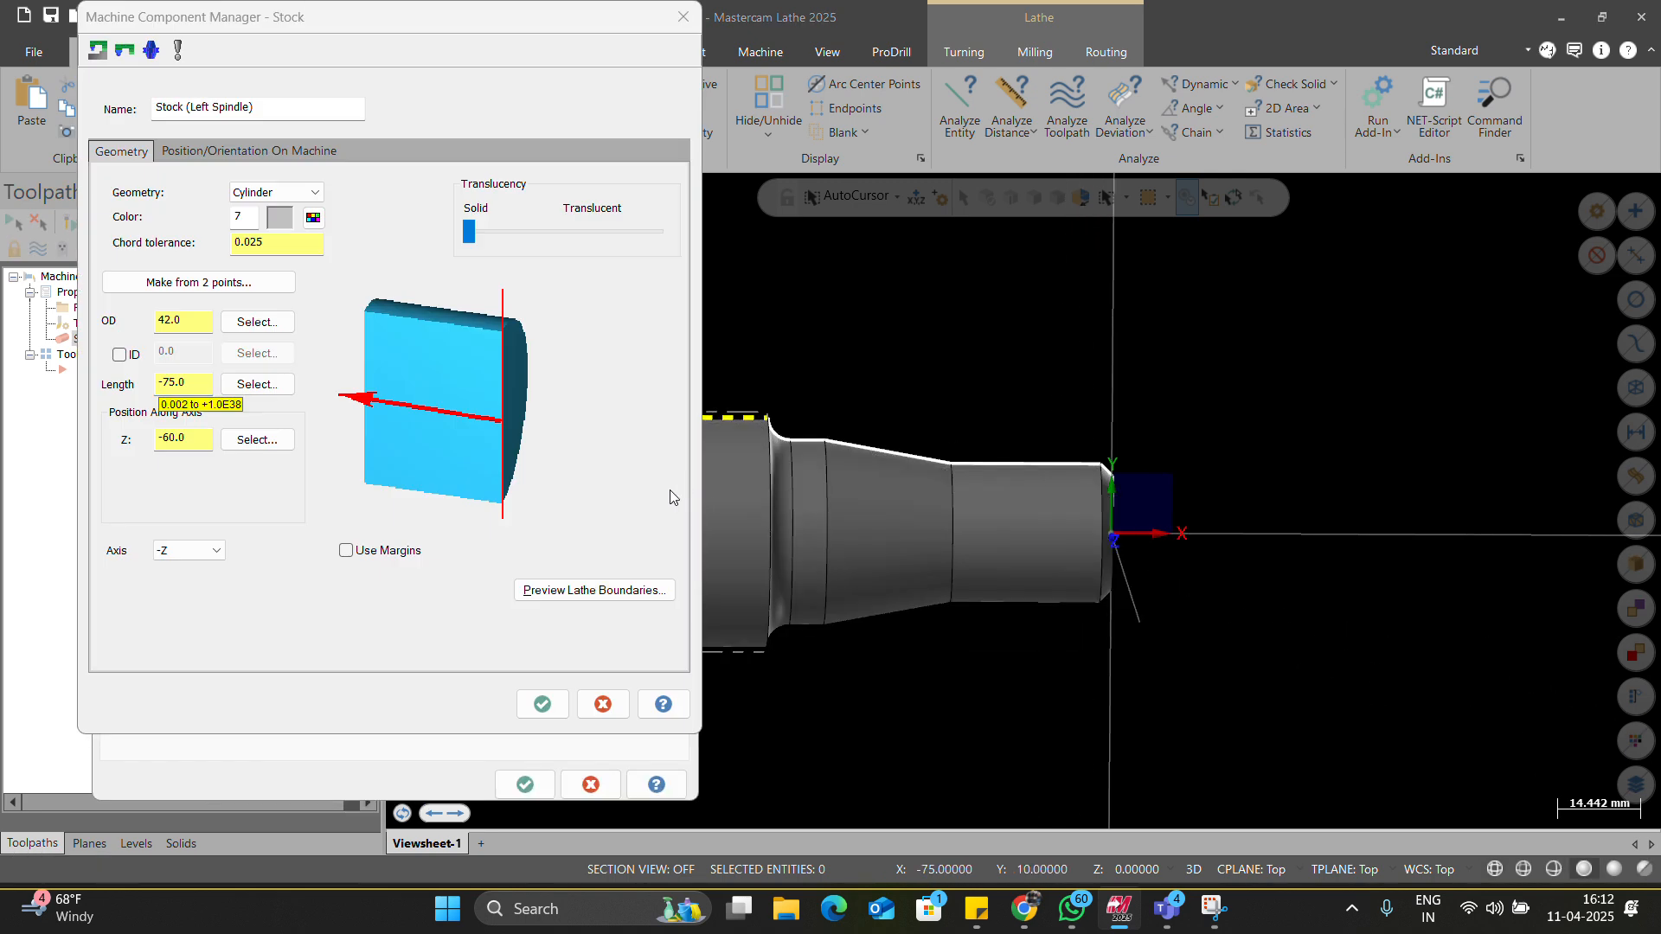
pyautogui.doubleClick(178, 382)
pyautogui.write('75')
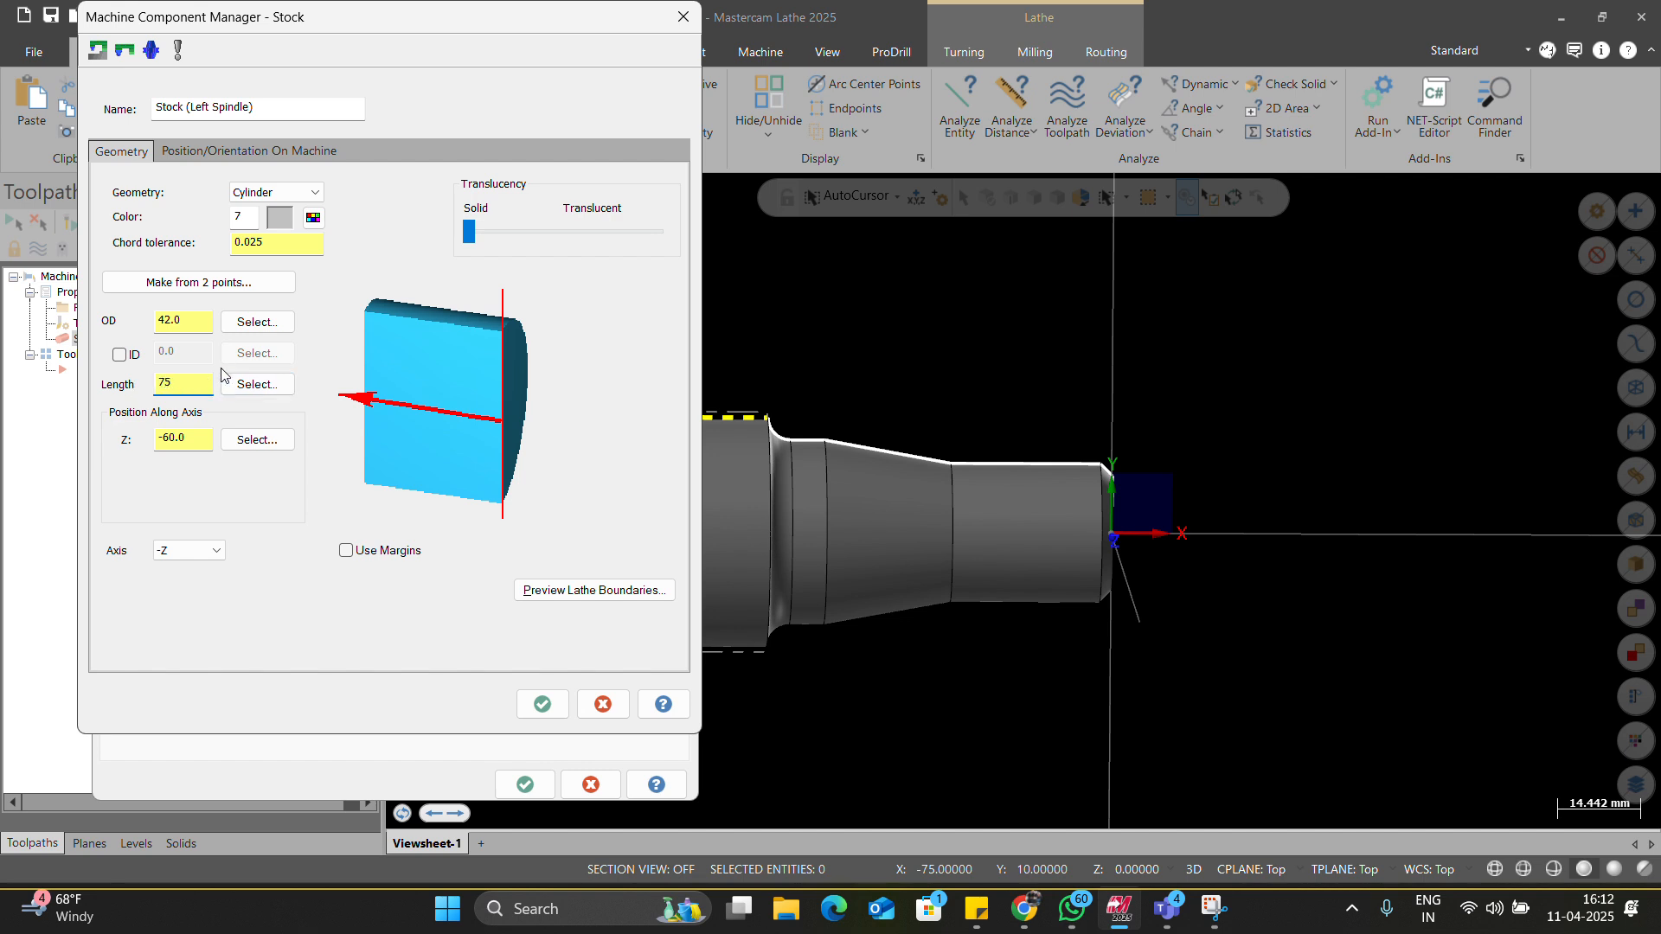
pyautogui.moveTo(201, 381); pyautogui.dragTo(114, 378)
pyautogui.write('100')
pyautogui.press('Tab')
pyautogui.write('1')
# Preview the lathe stock boundaries around the part, fitting the view, and accept.
pyautogui.click(625, 596)
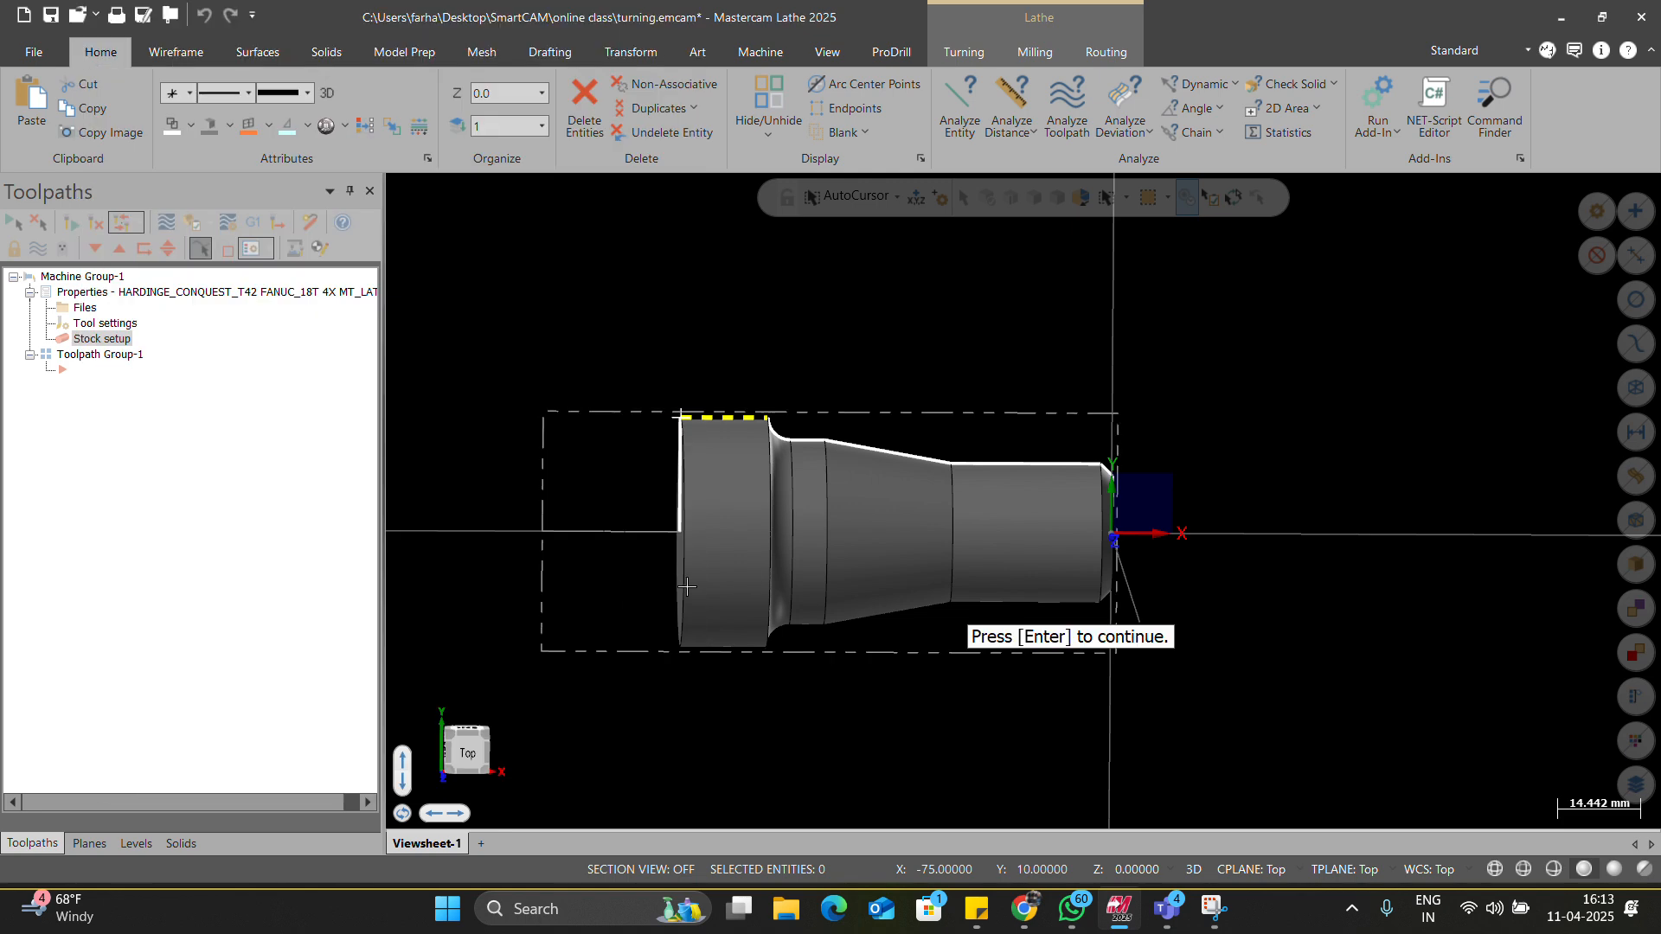
pyautogui.scroll(3, 612, 435)
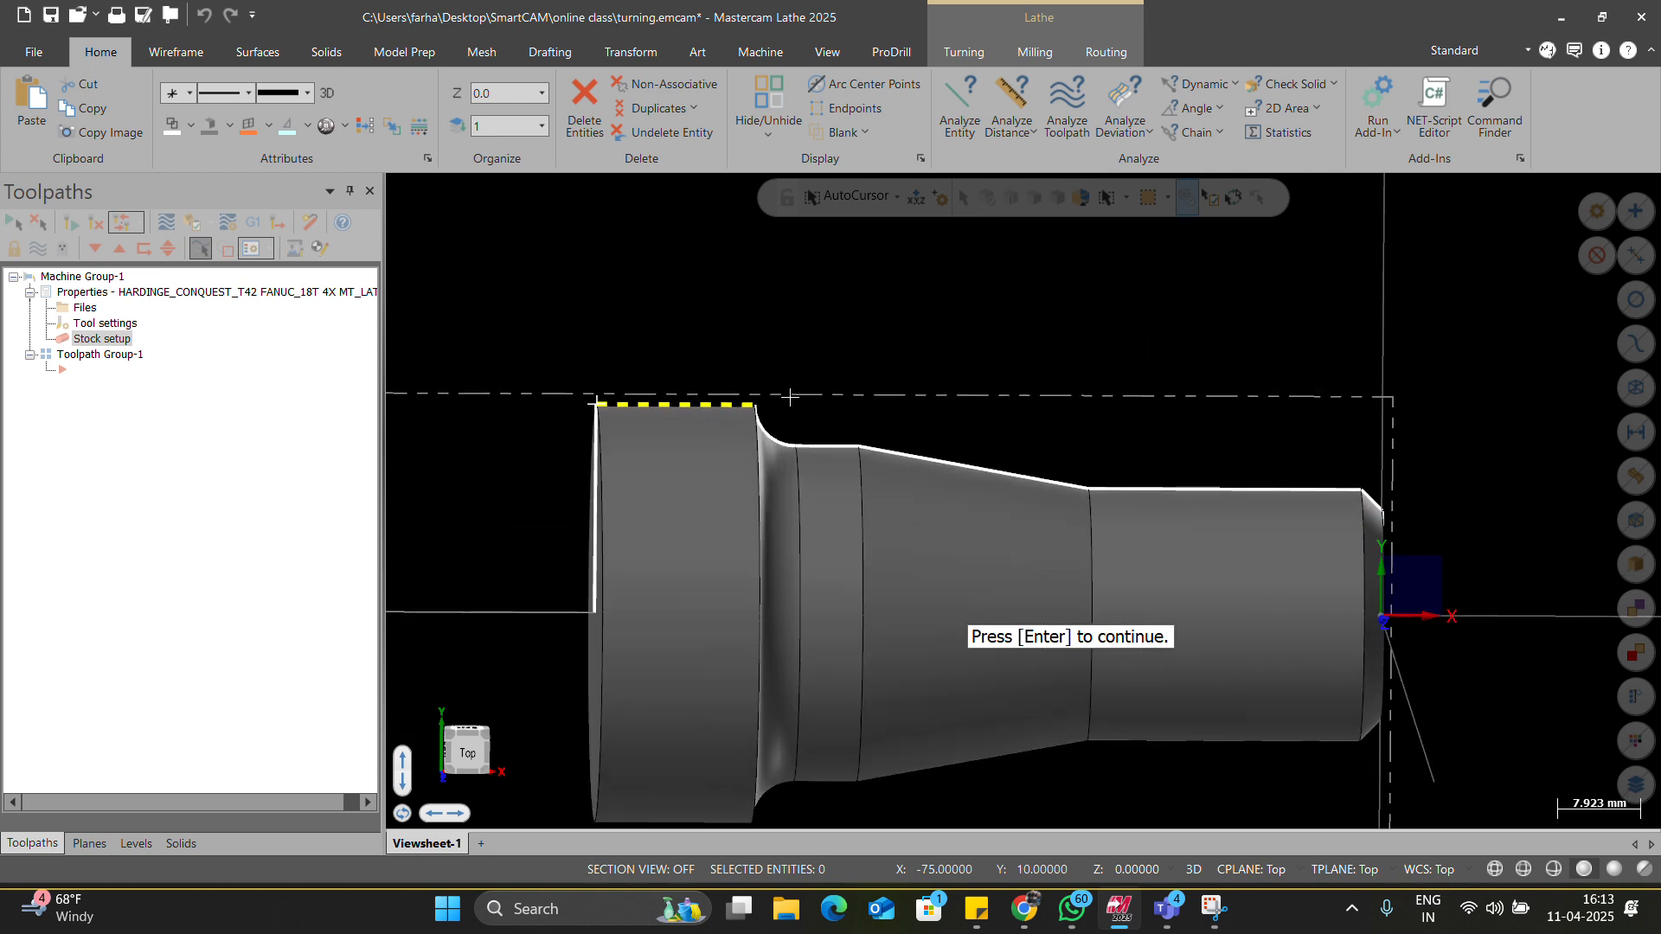
pyautogui.scroll(-3, 588, 427)
pyautogui.scroll(3, 1046, 510)
pyautogui.rightClick(962, 424)
pyautogui.click(1001, 512)
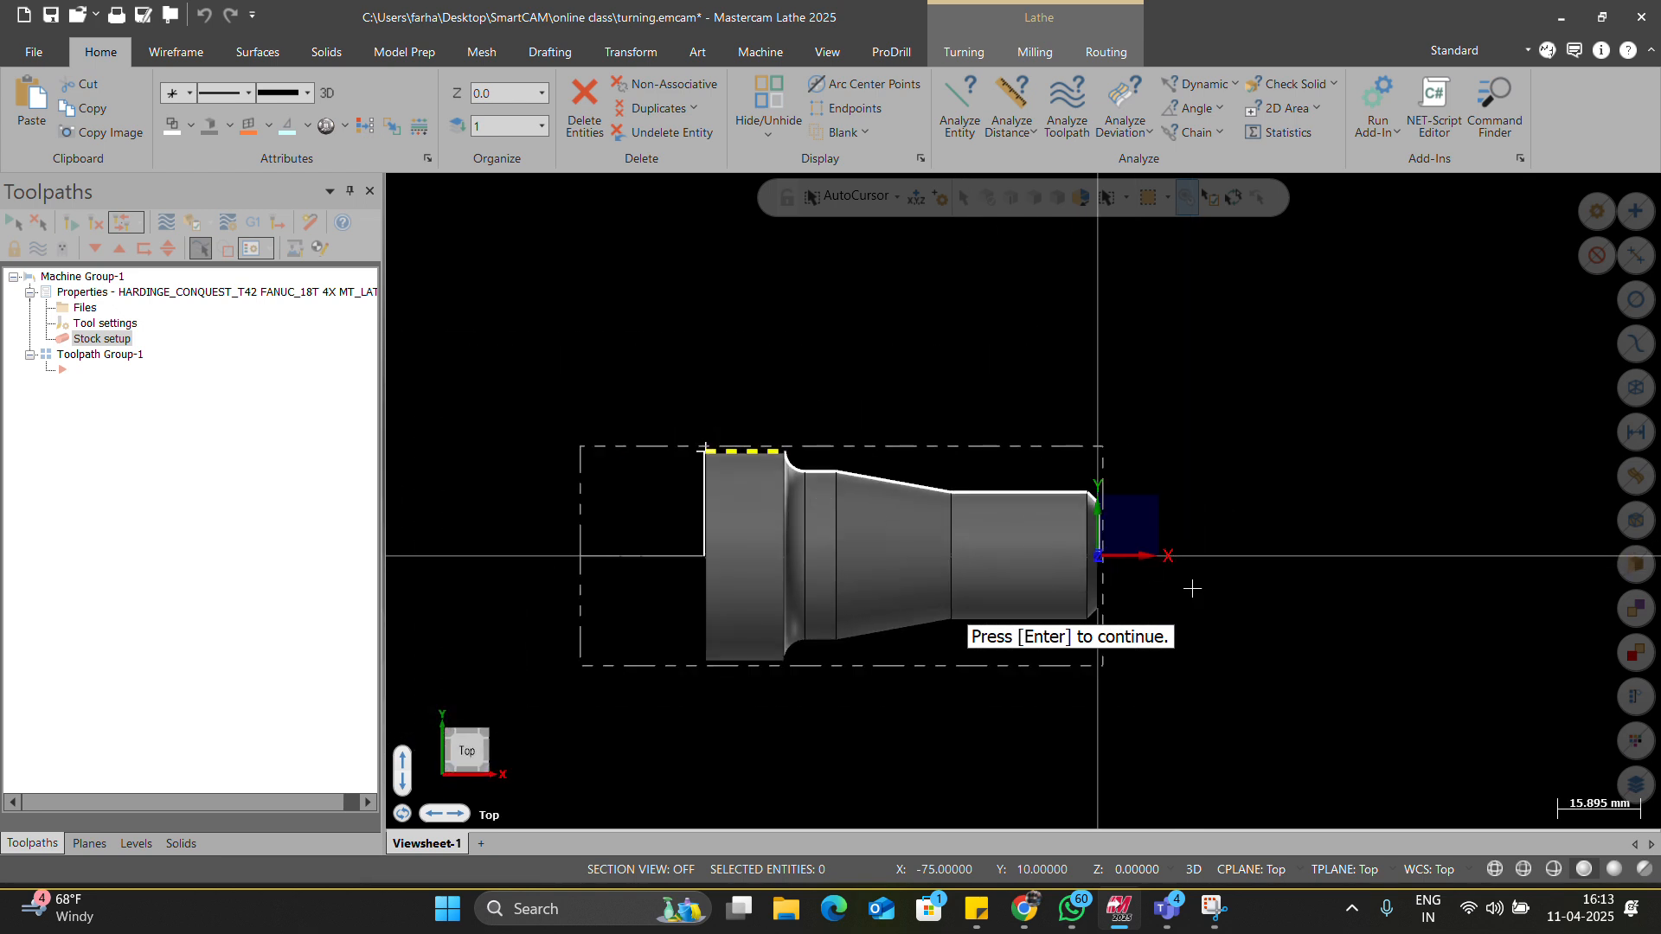
pyautogui.scroll(1, 1092, 498)
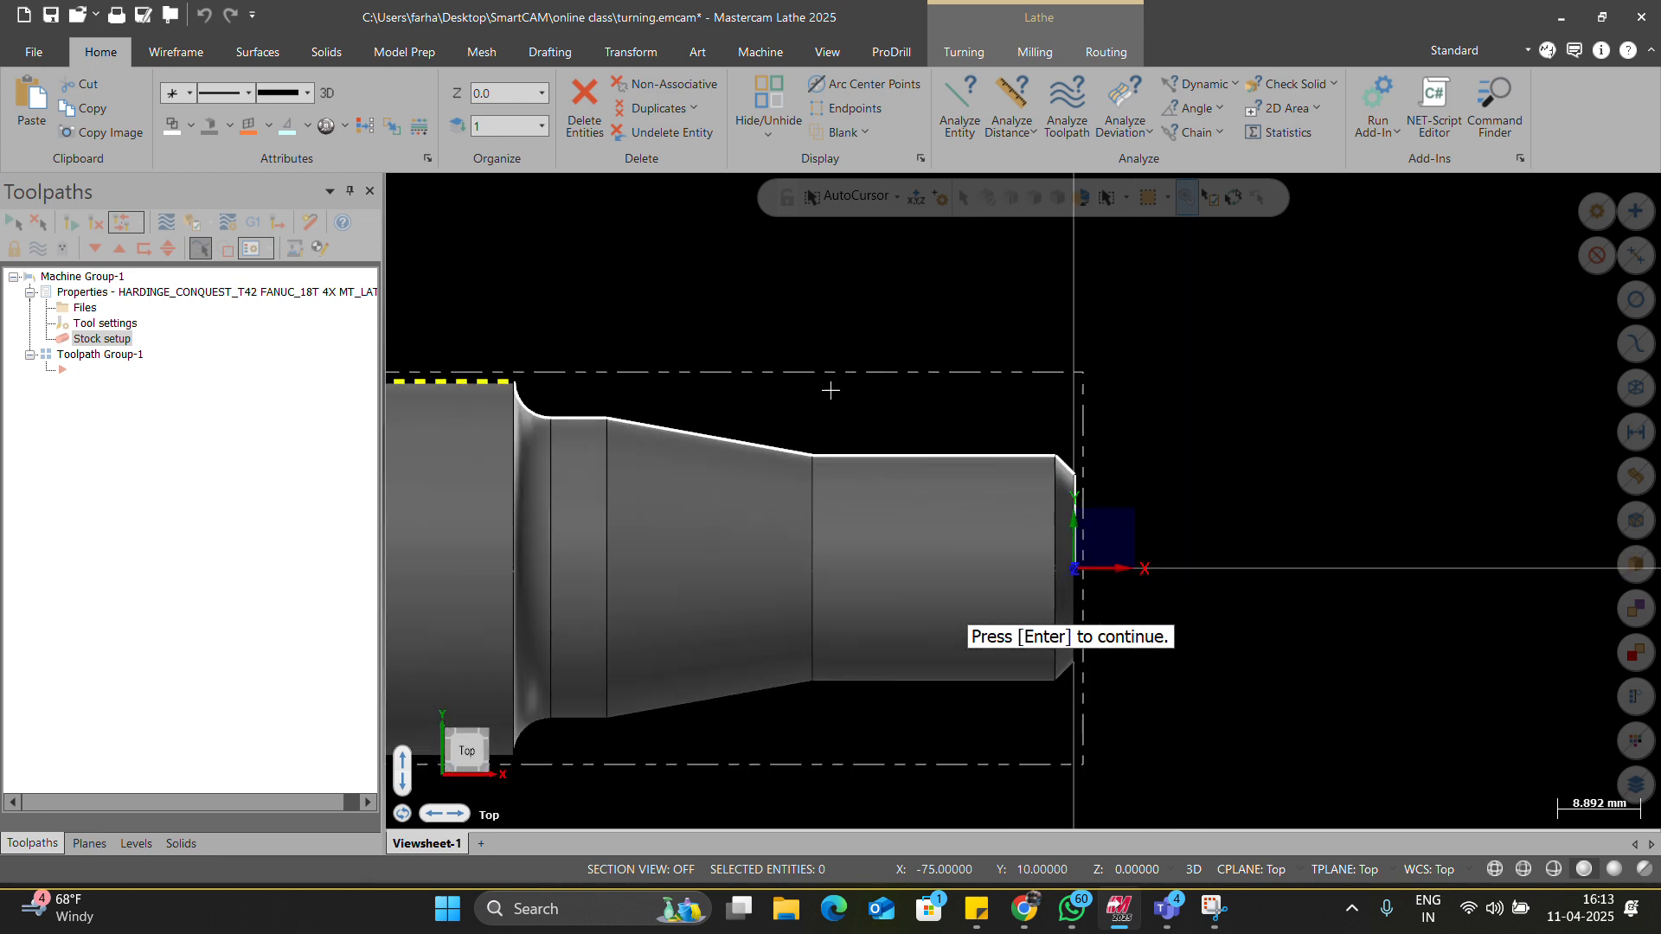
pyautogui.scroll(-3, 895, 438)
pyautogui.scroll(2, 920, 621)
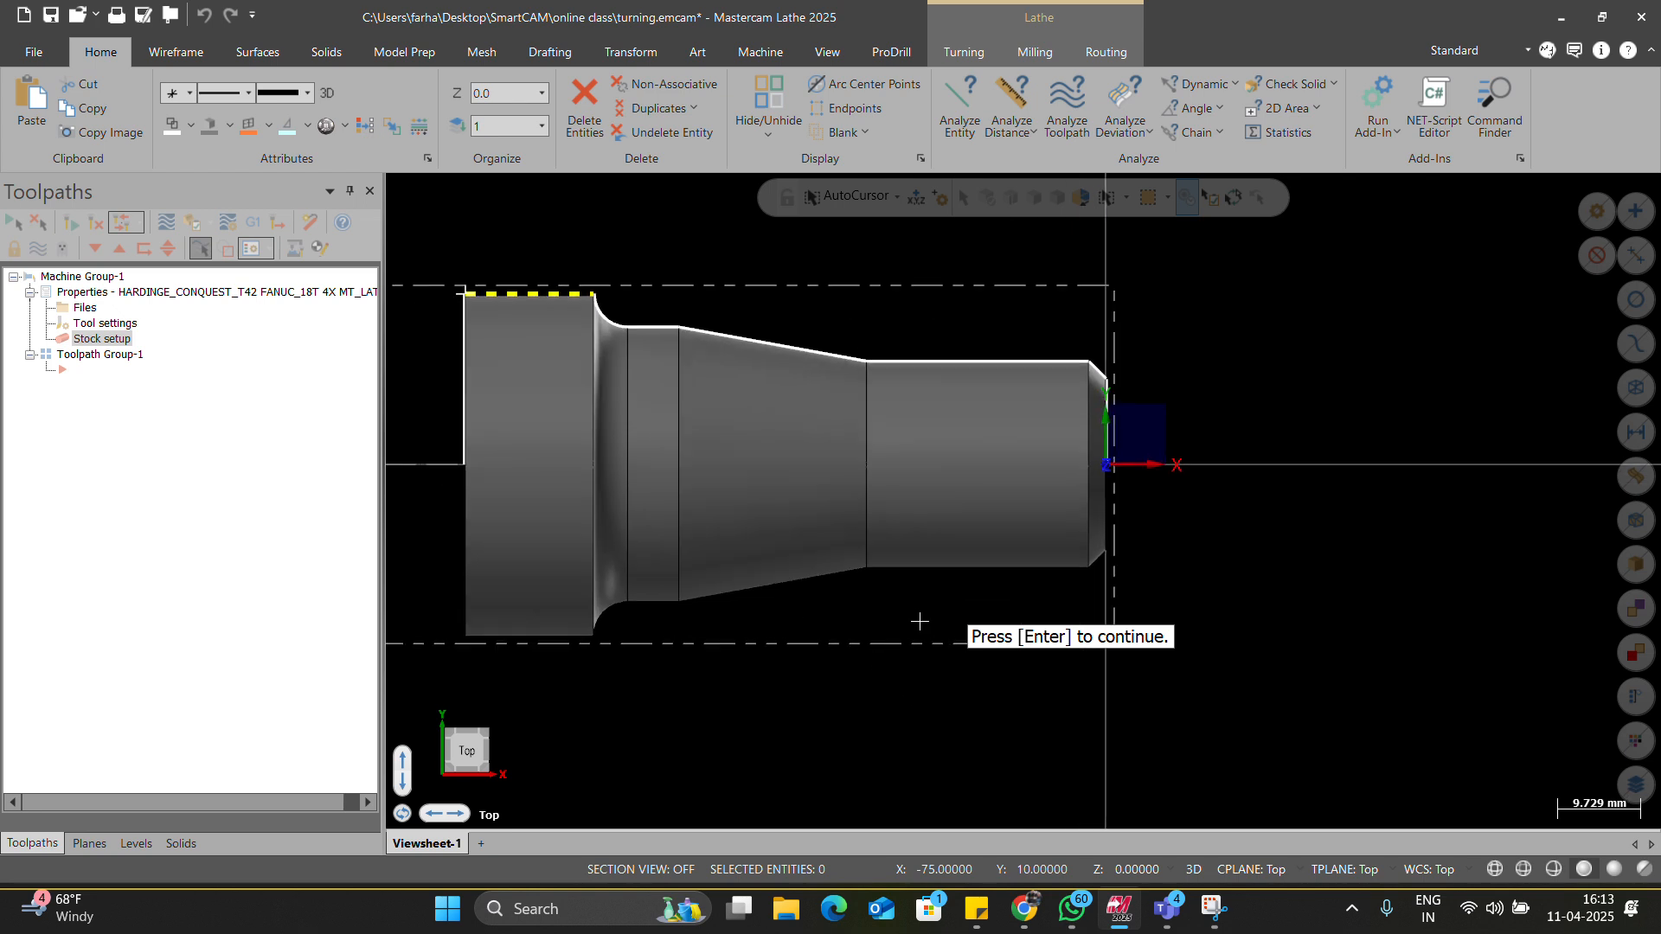
pyautogui.press('Return')
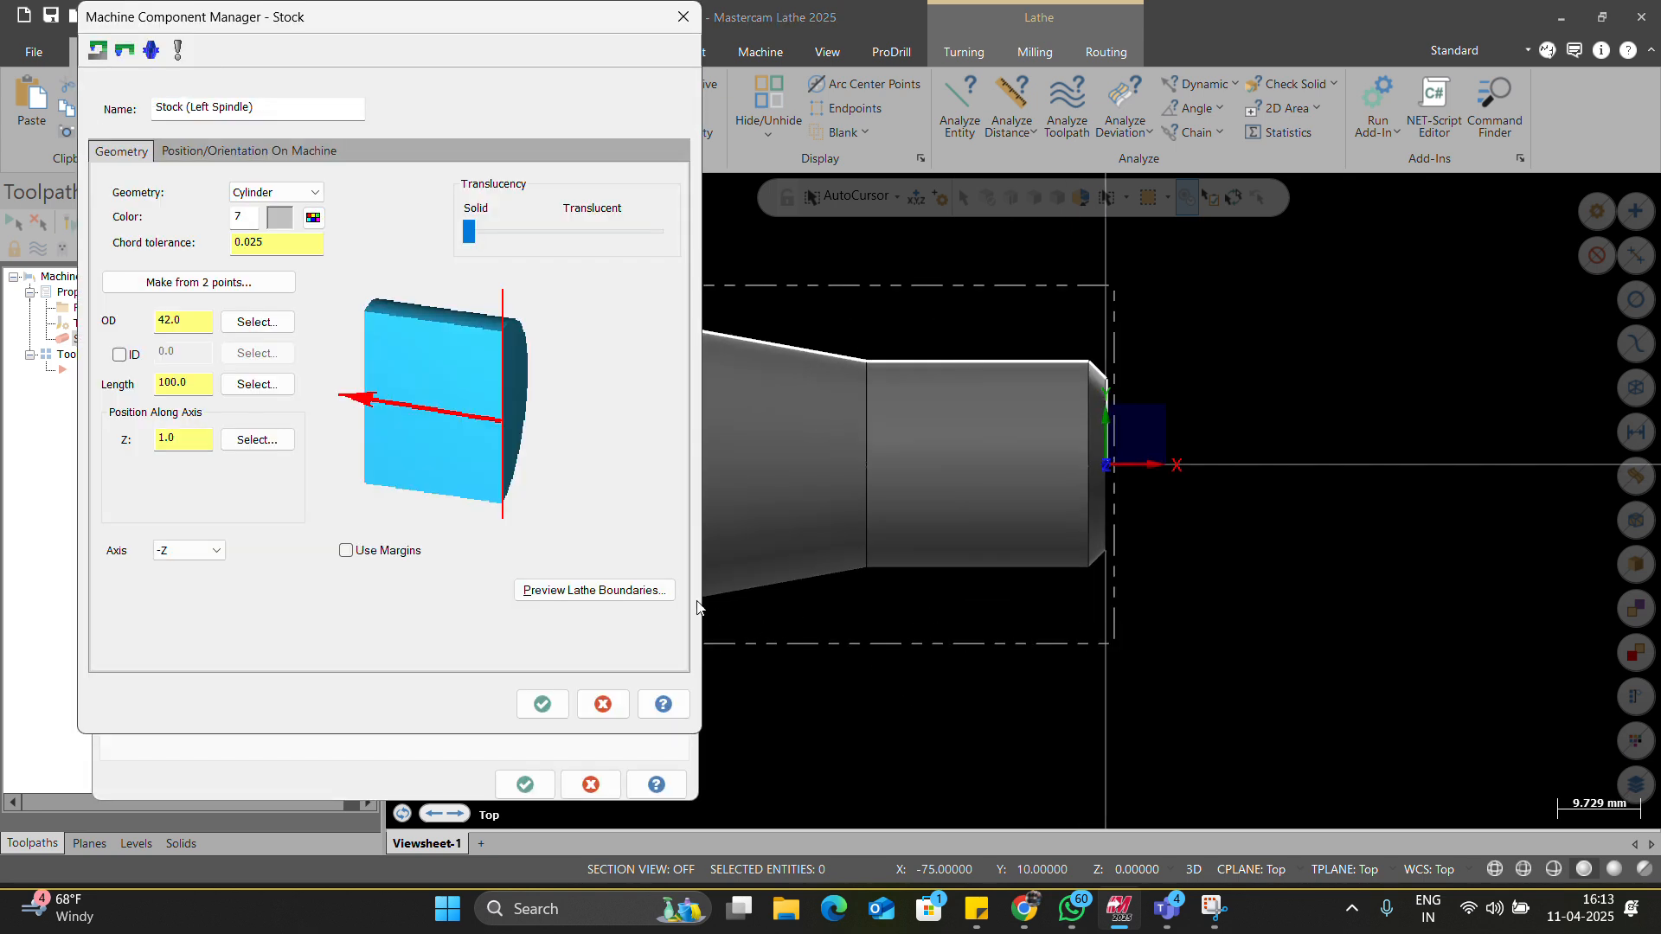
# Leave stock margins off, check the stock's position on the machine, and accept the stock settings.
pyautogui.click(372, 554)
pyautogui.click(372, 554)
pyautogui.click(210, 154)
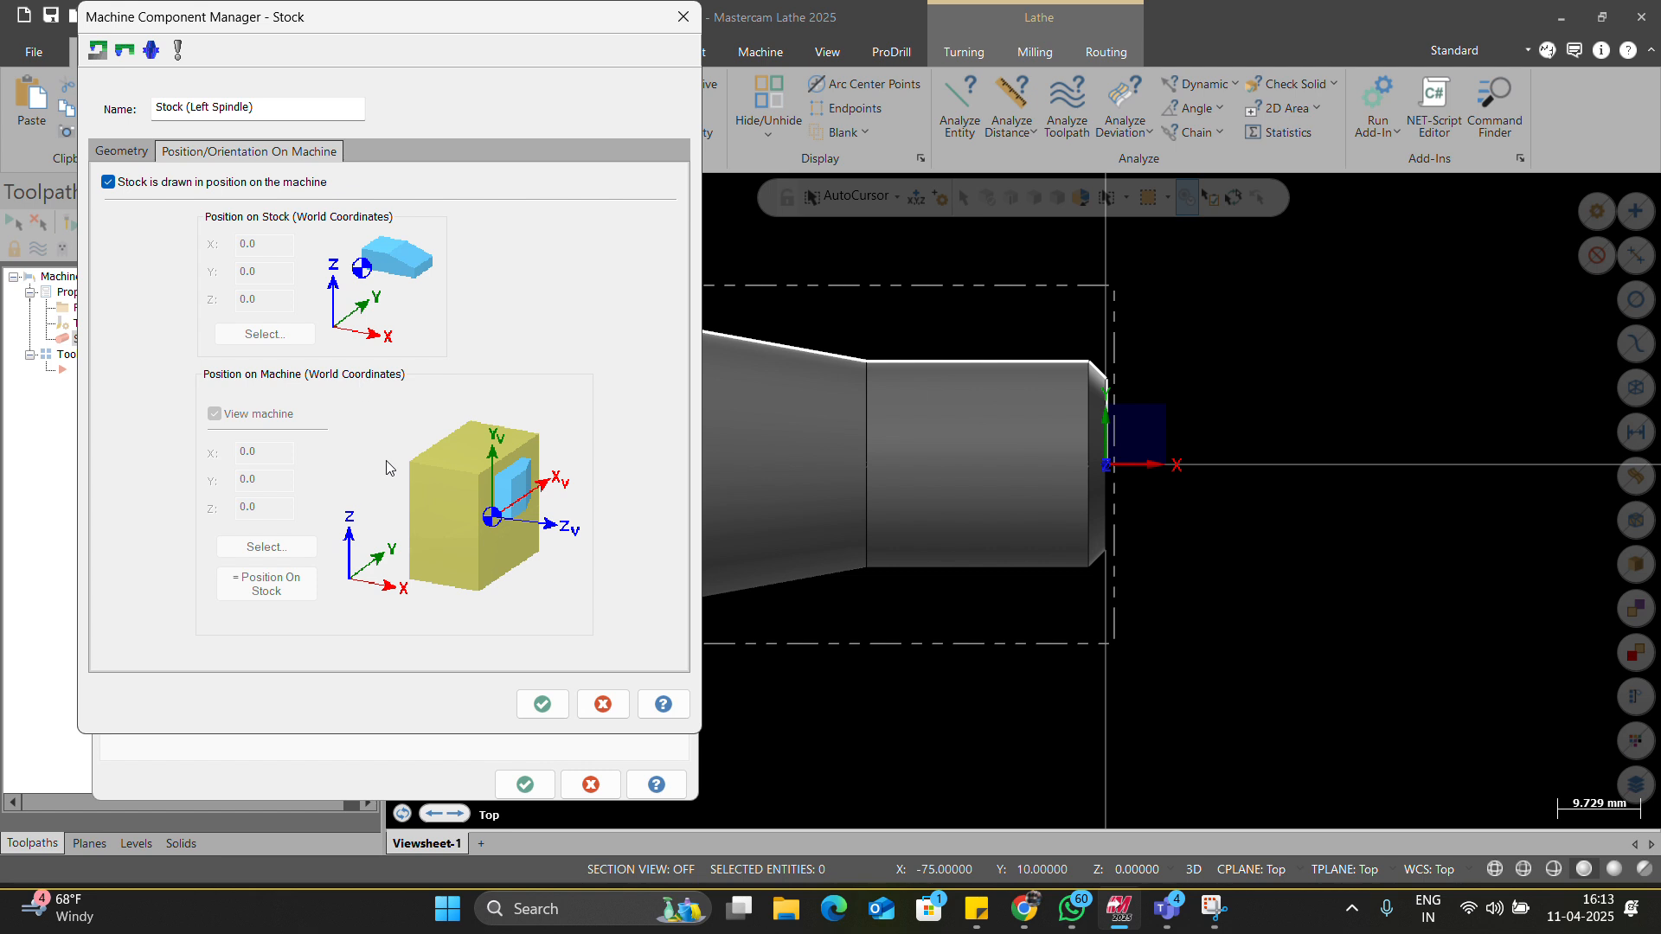
pyautogui.click(542, 704)
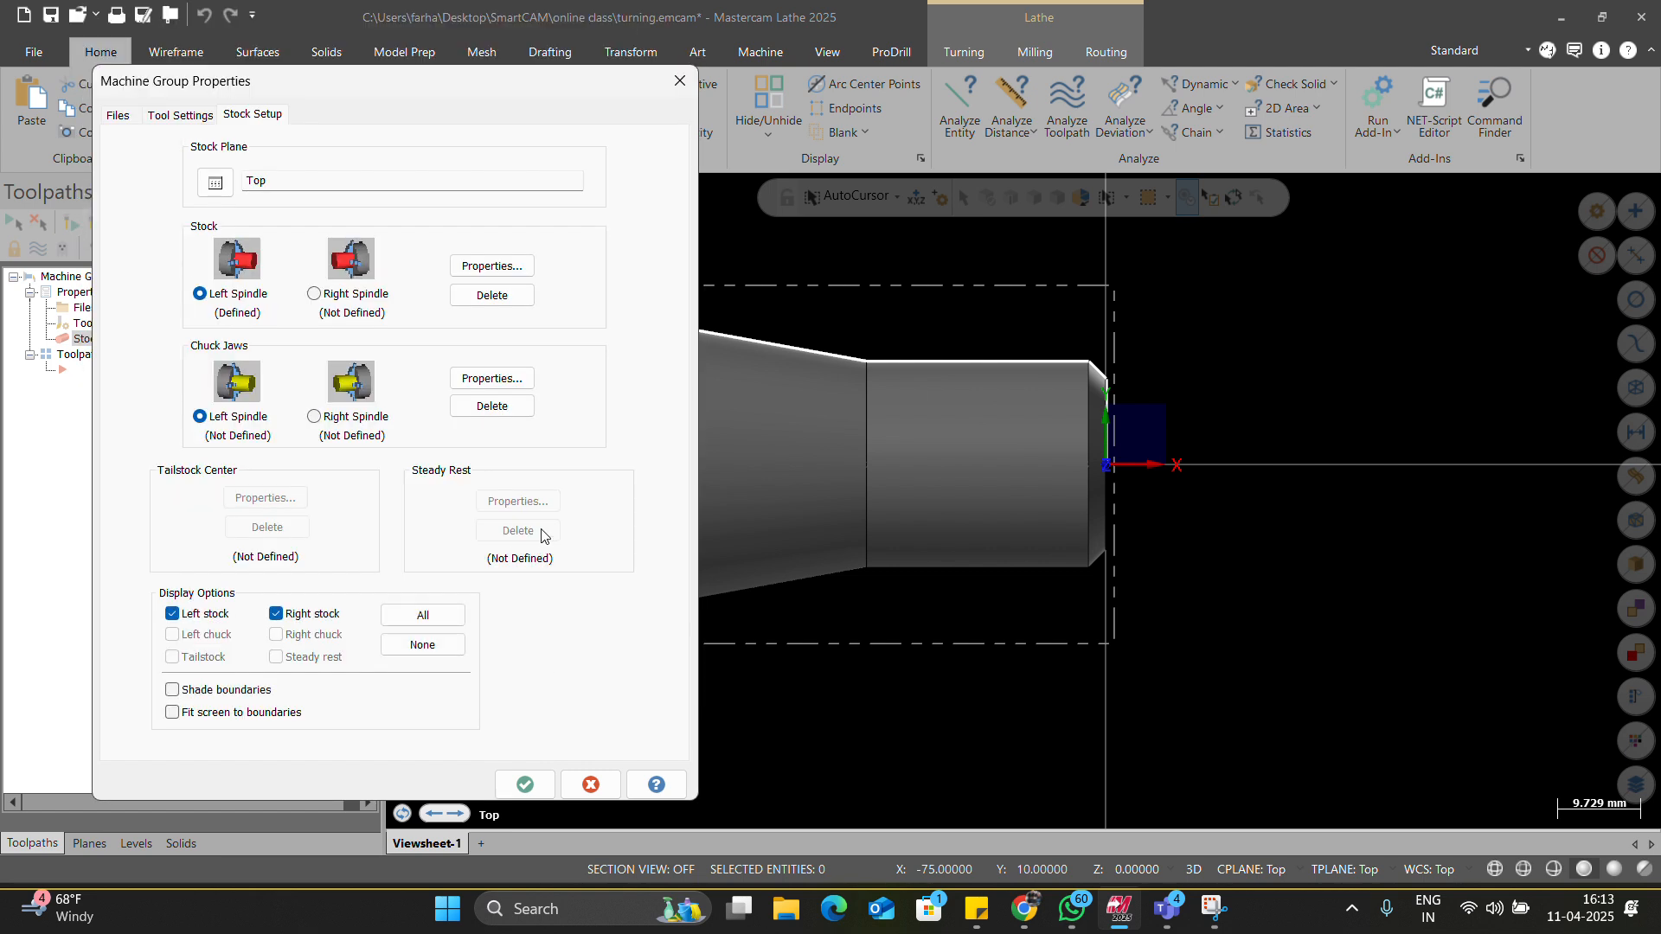
# Set the left-spindle chuck jaws to clamp the outside diameter from stock and preview them.
pyautogui.click(492, 378)
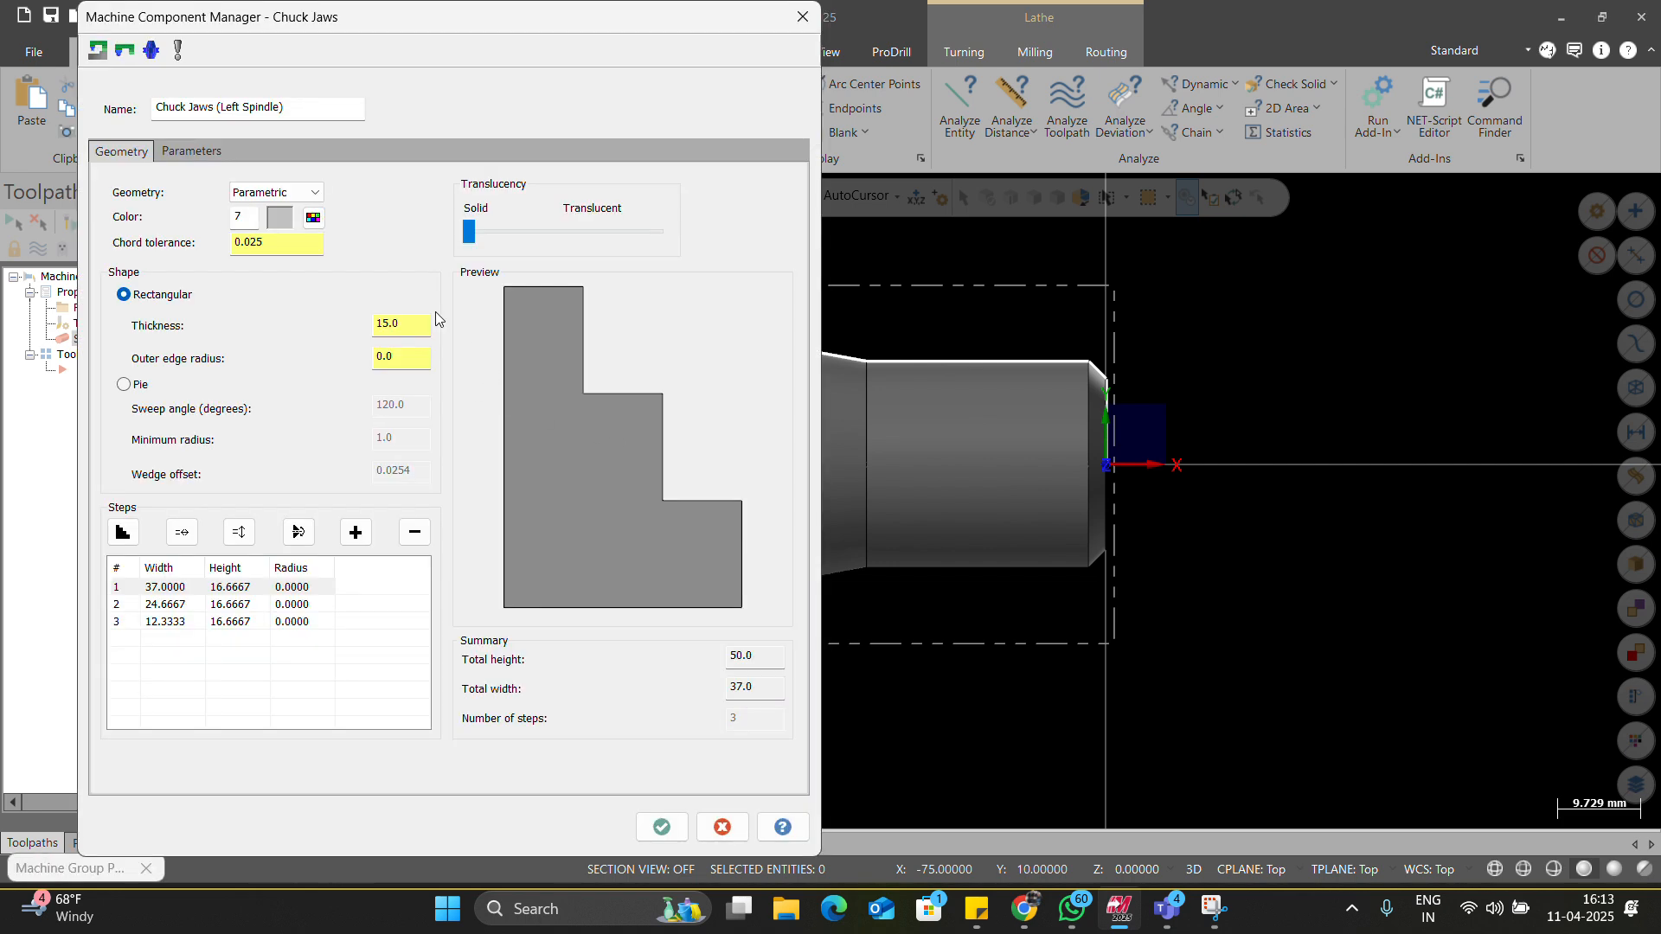
pyautogui.click(194, 152)
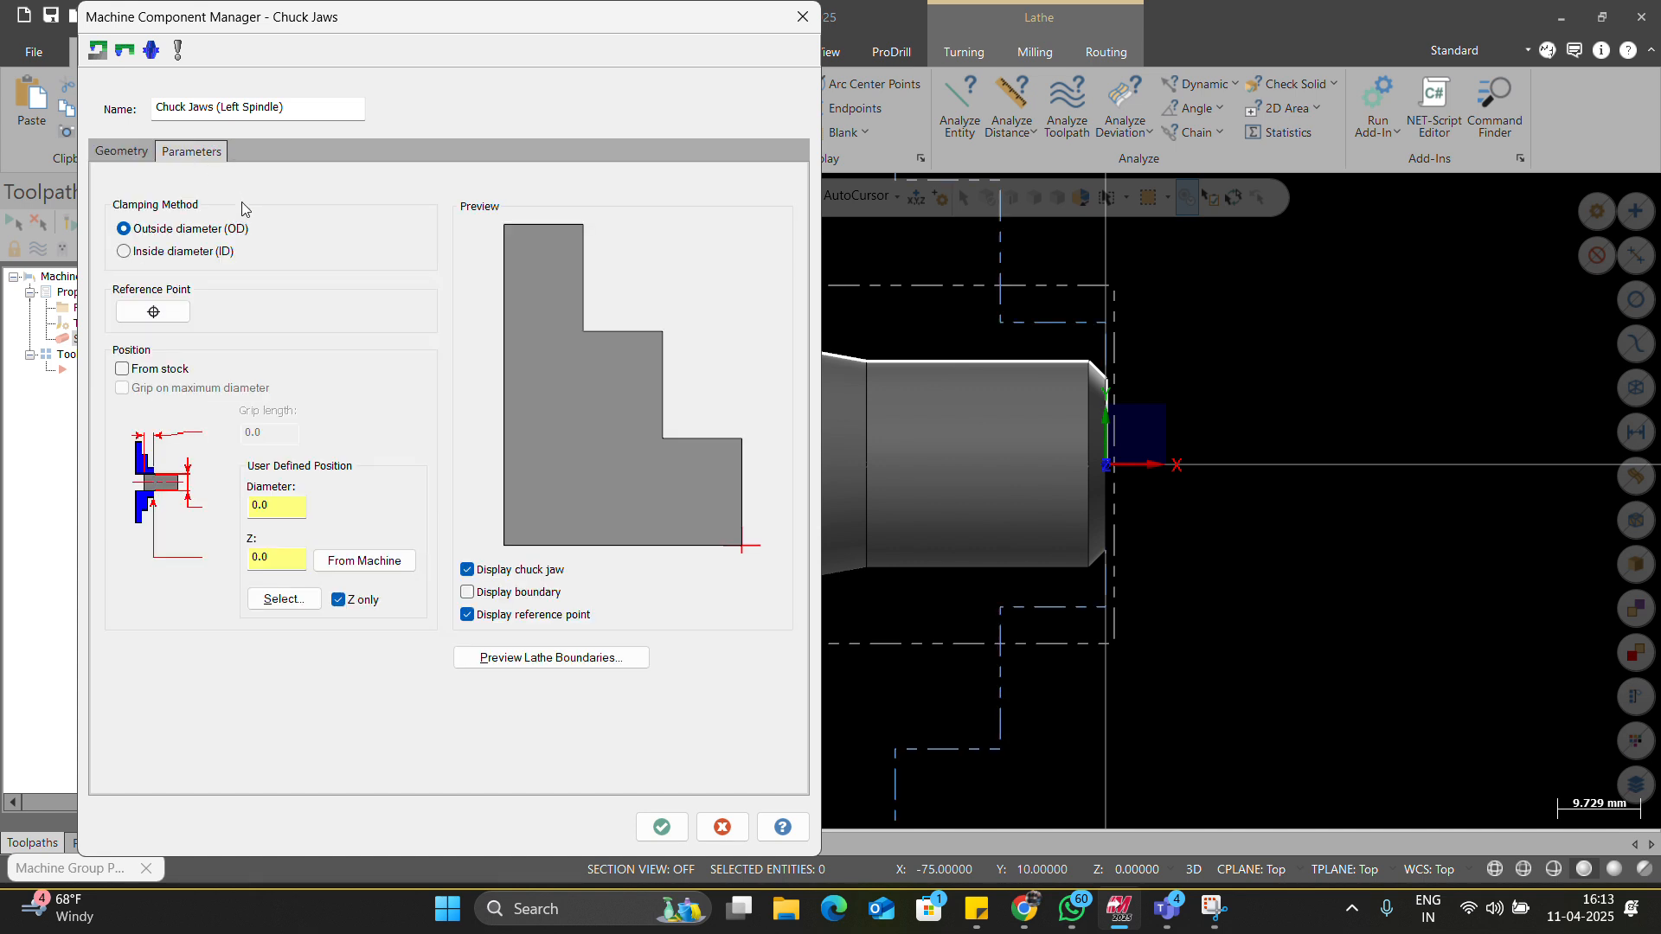
pyautogui.click(180, 253)
pyautogui.click(181, 231)
pyautogui.click(161, 374)
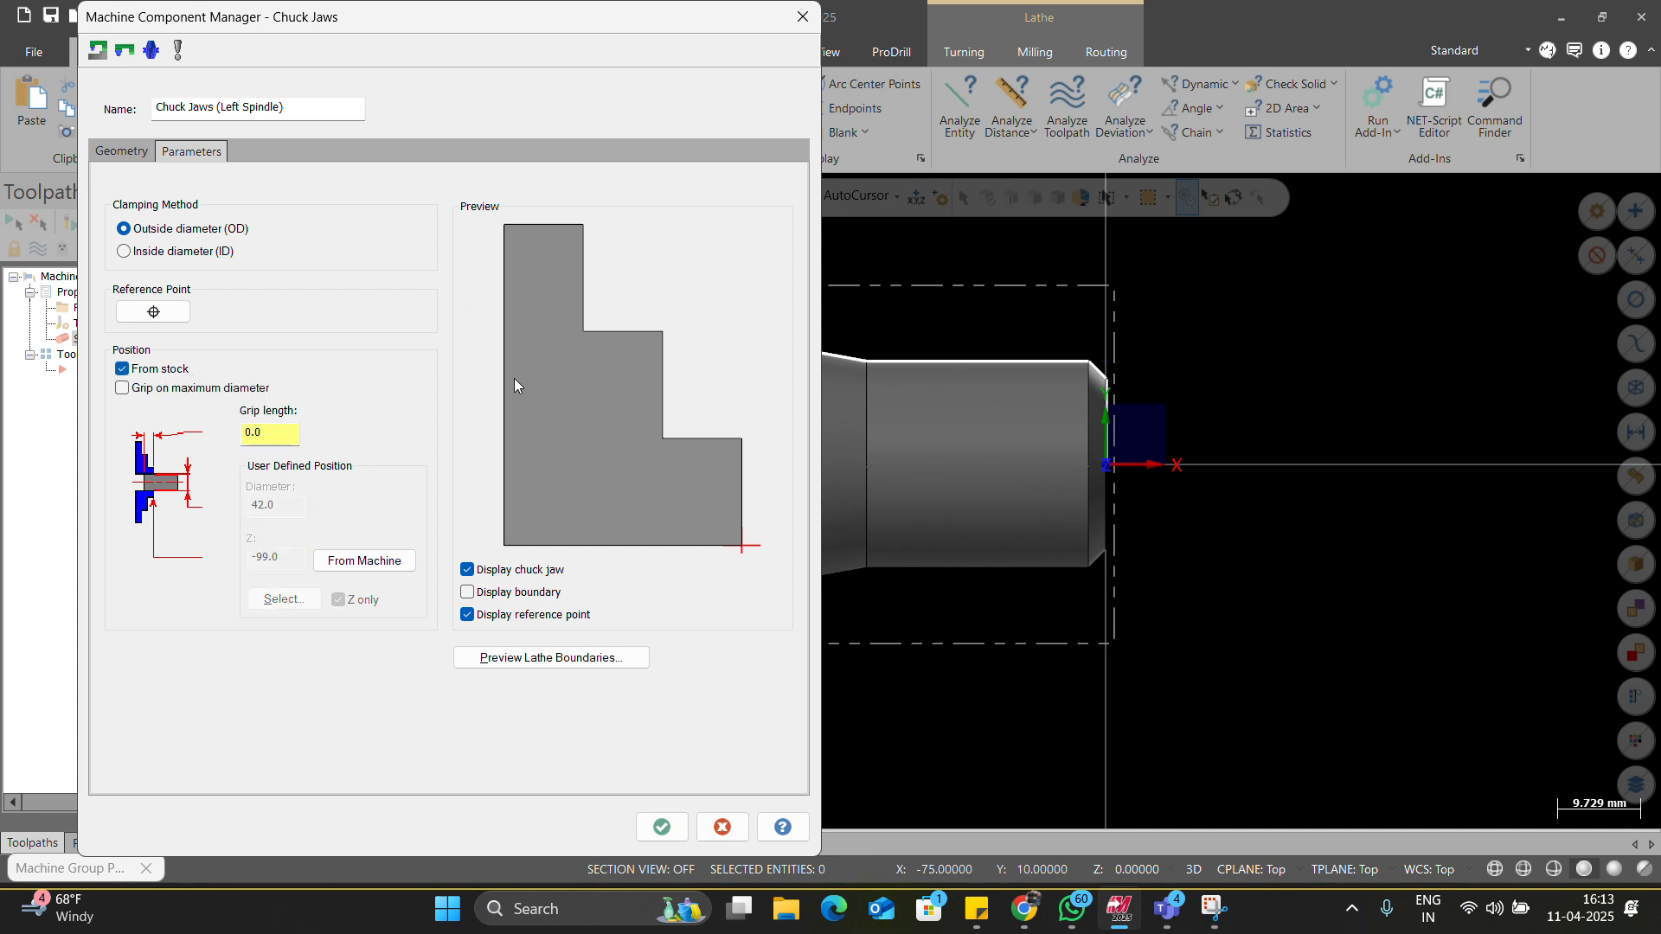
pyautogui.click(596, 658)
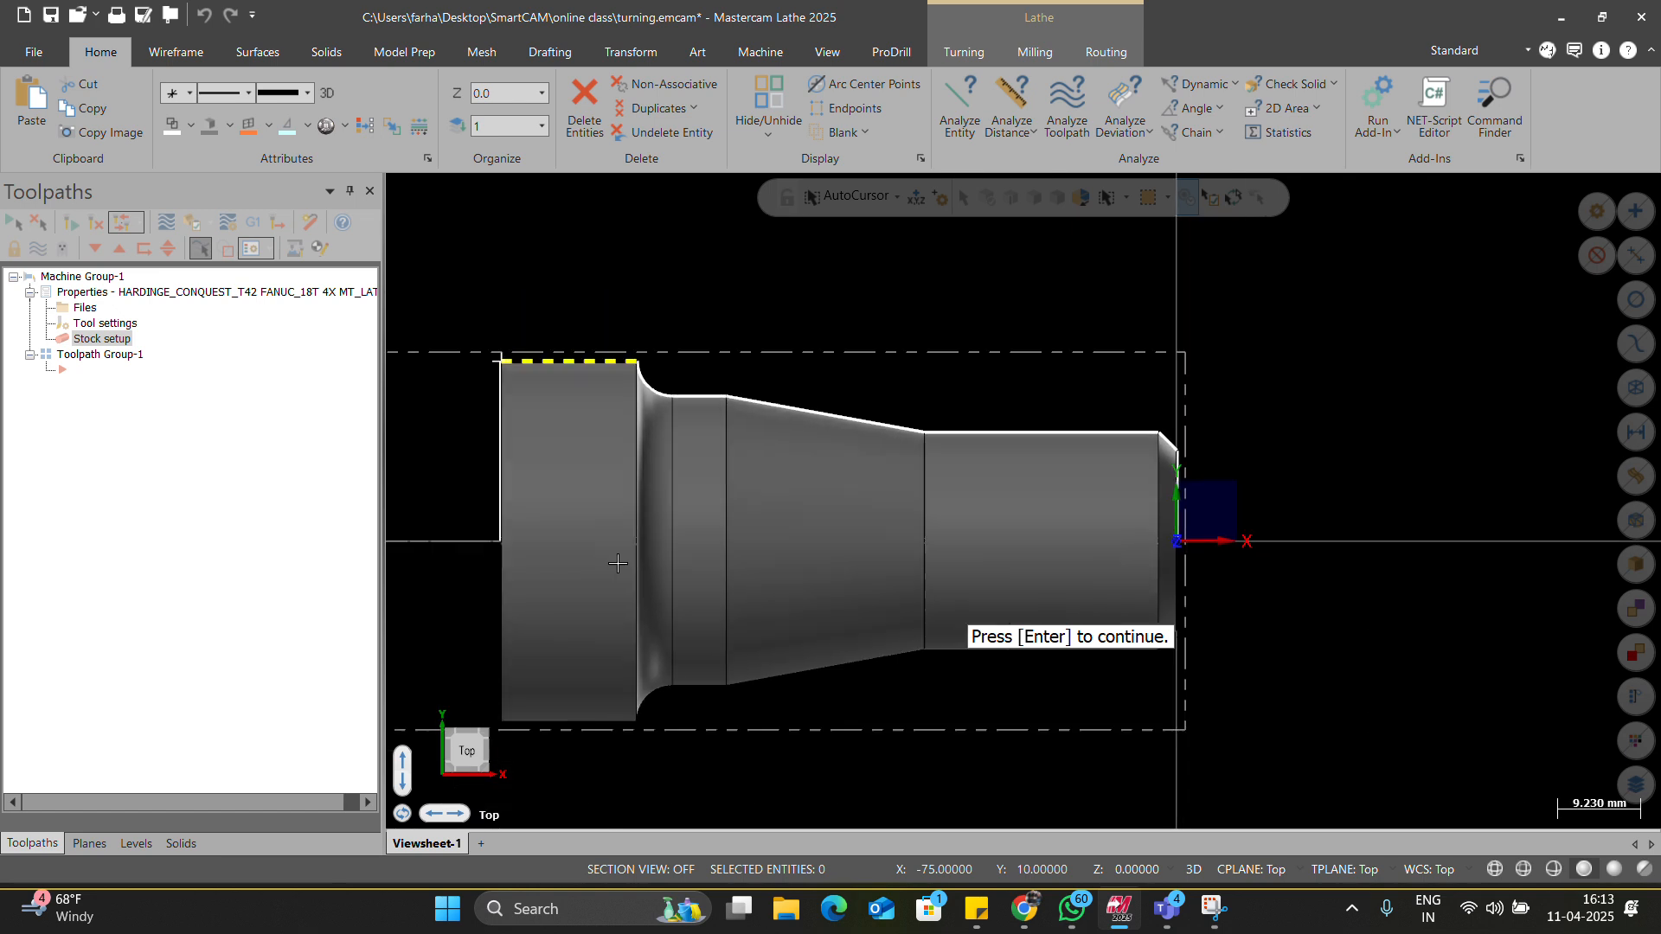
pyautogui.scroll(-3, 637, 404)
pyautogui.scroll(2, 464, 418)
pyautogui.scroll(2, 503, 322)
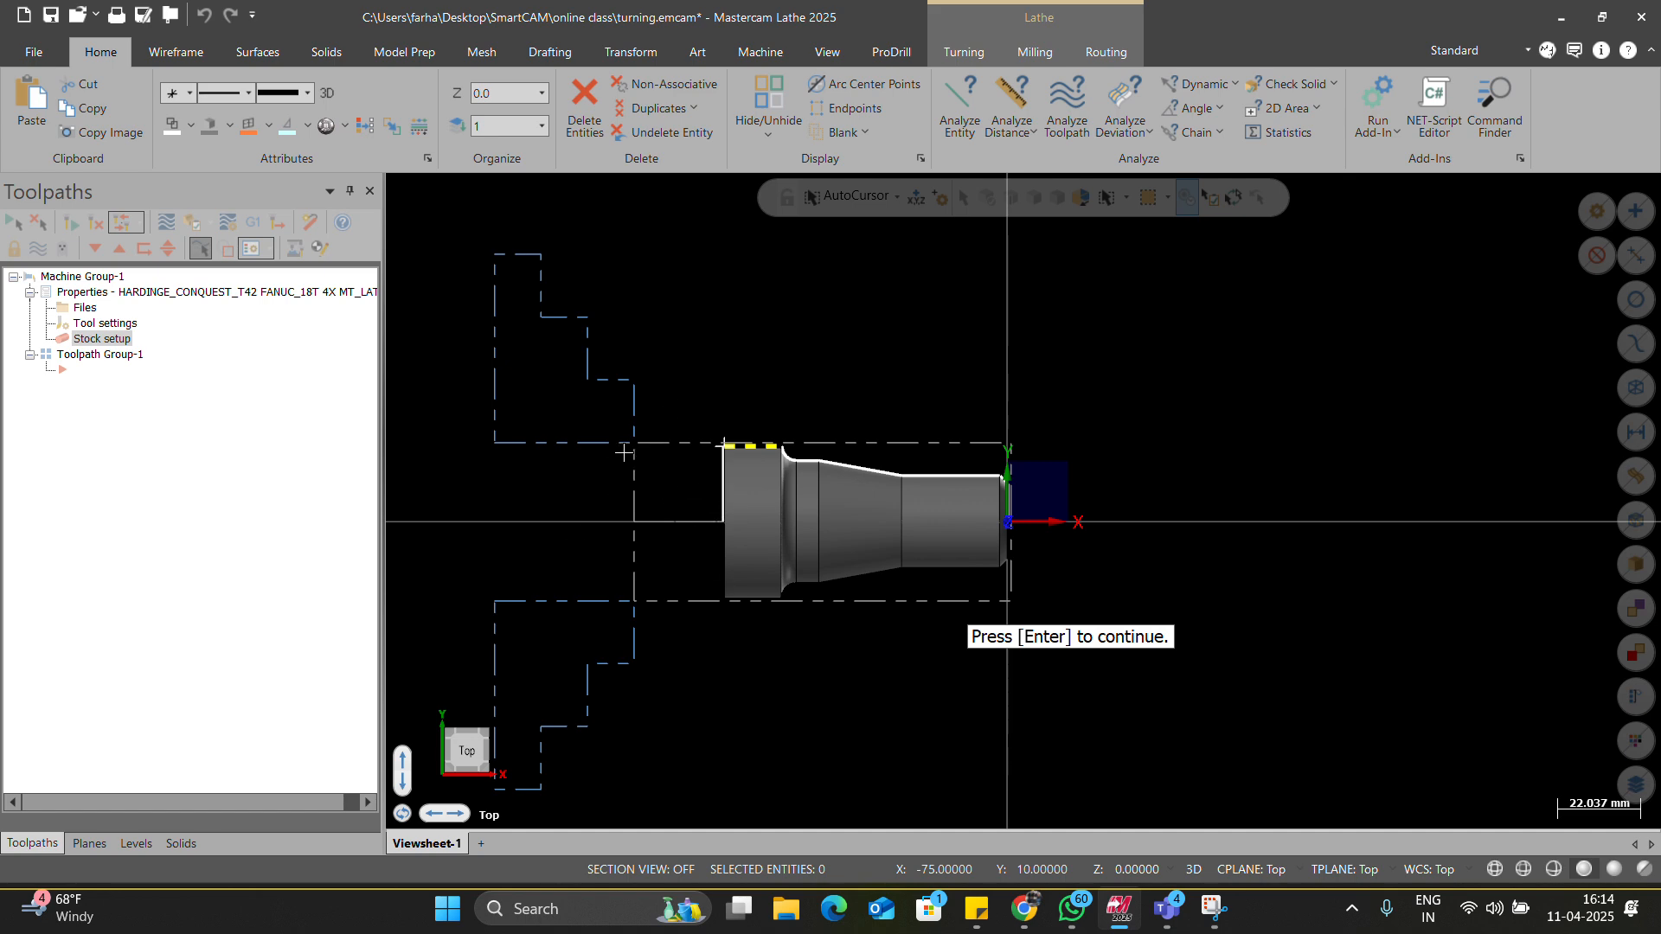
pyautogui.press('Return')
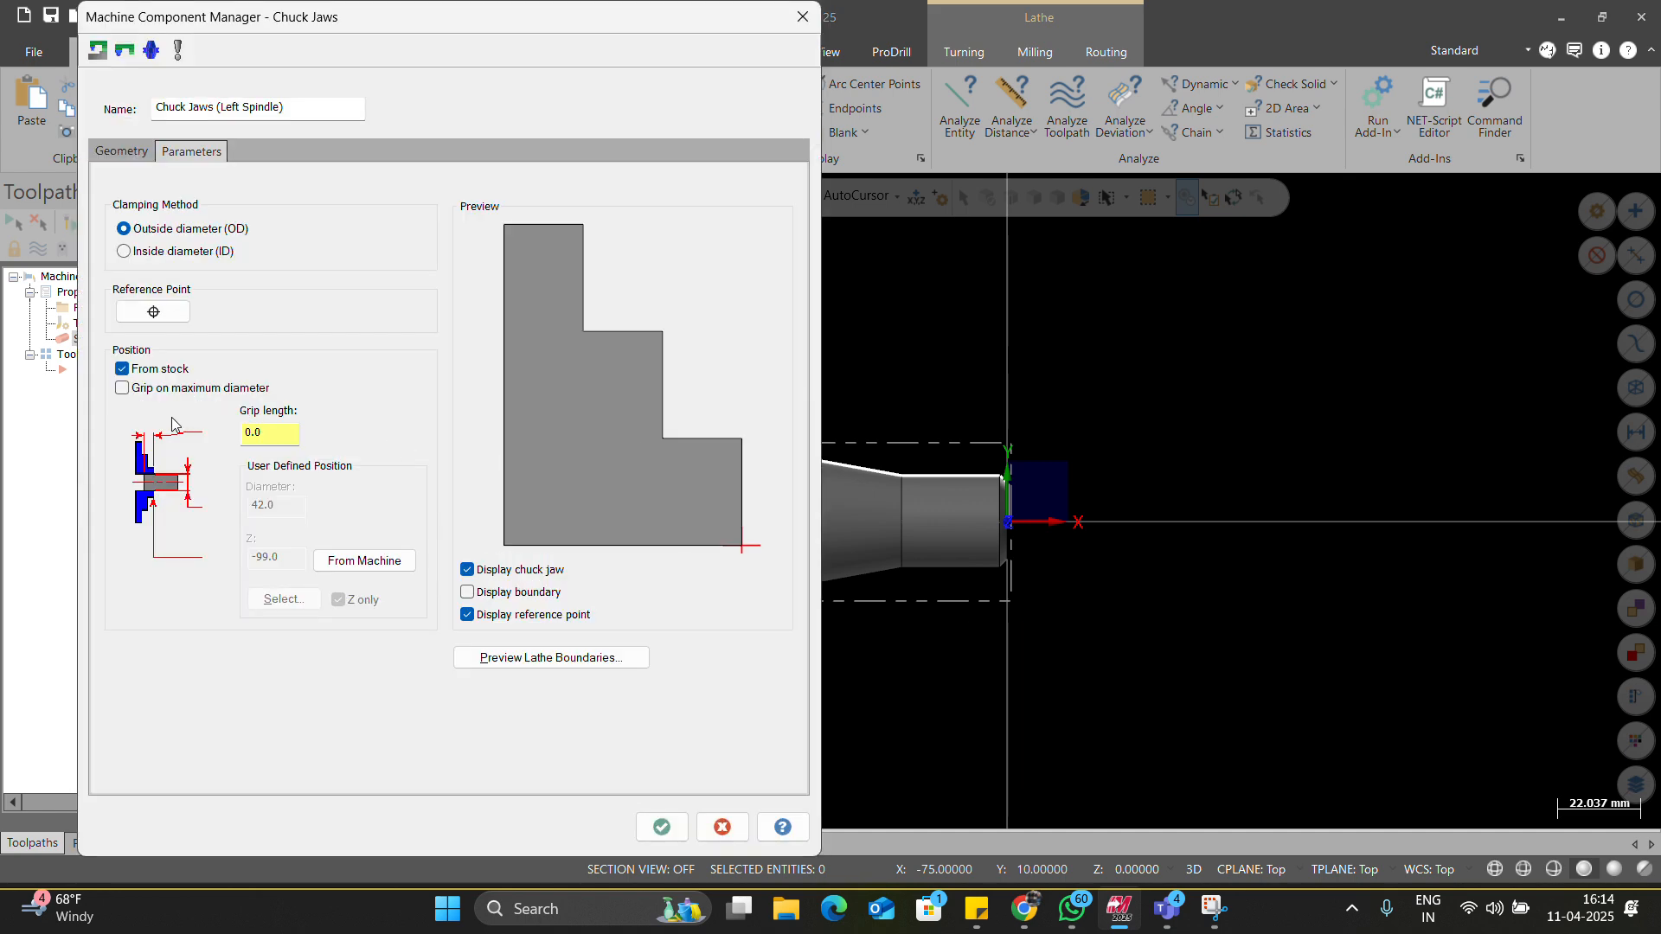
# Try a chuck jaw grip length of 3, set it to 20, preview the boundaries, and accept.
pyautogui.doubleClick(278, 435)
pyautogui.write('30')
pyautogui.click(529, 649)
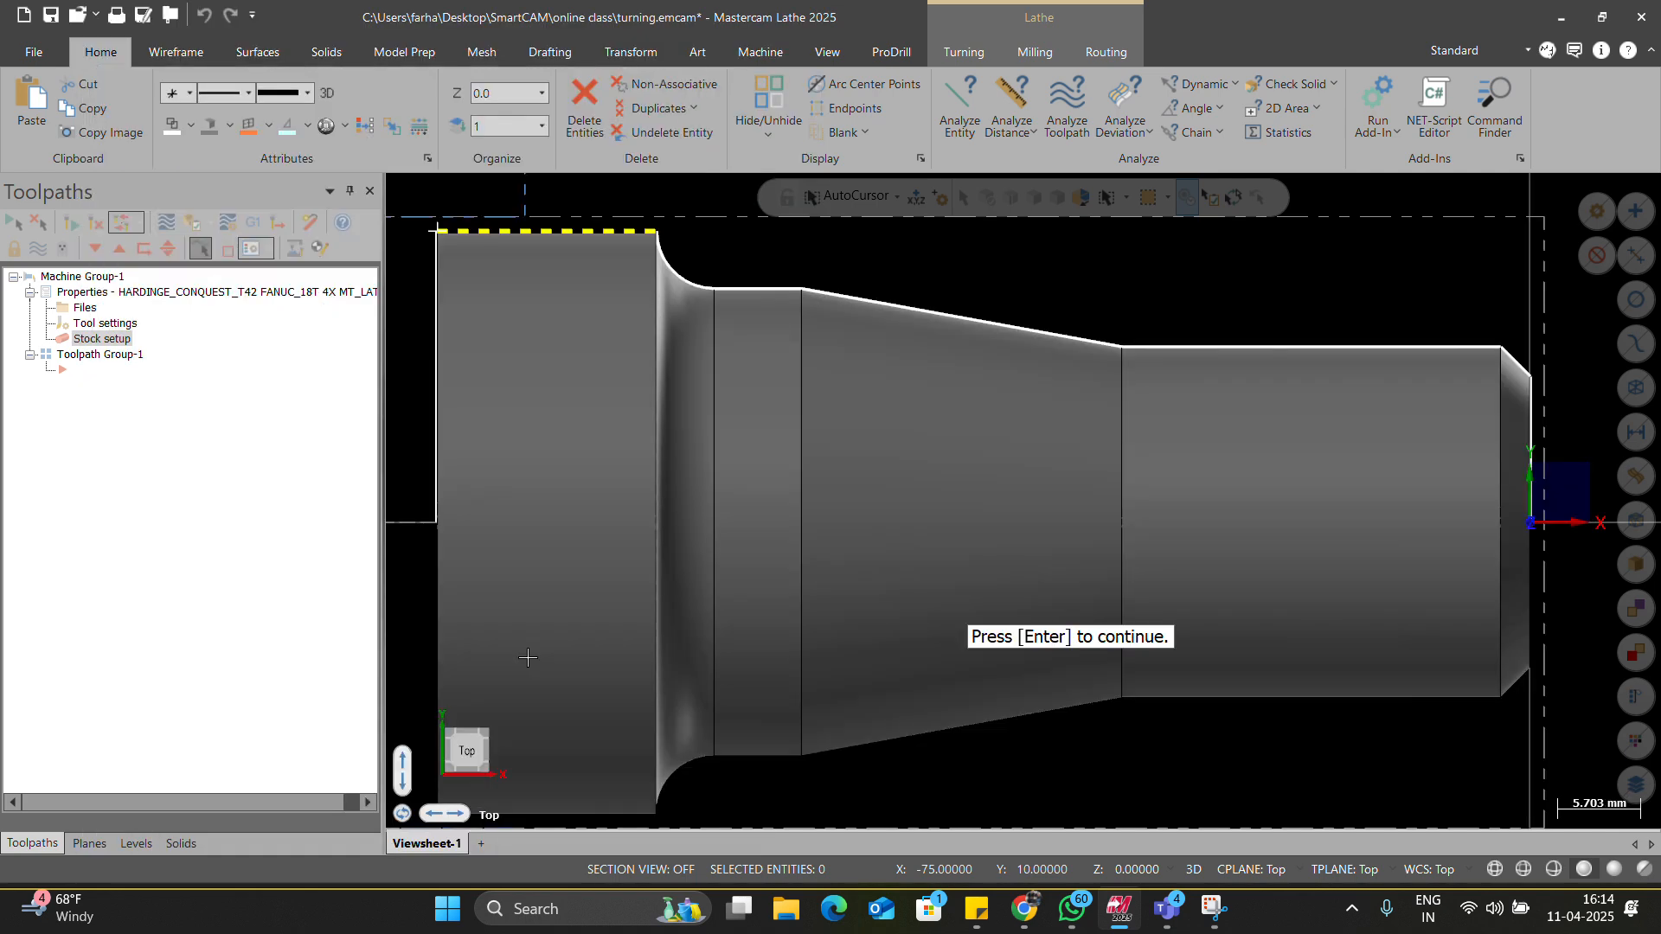
pyautogui.scroll(2, 587, 433)
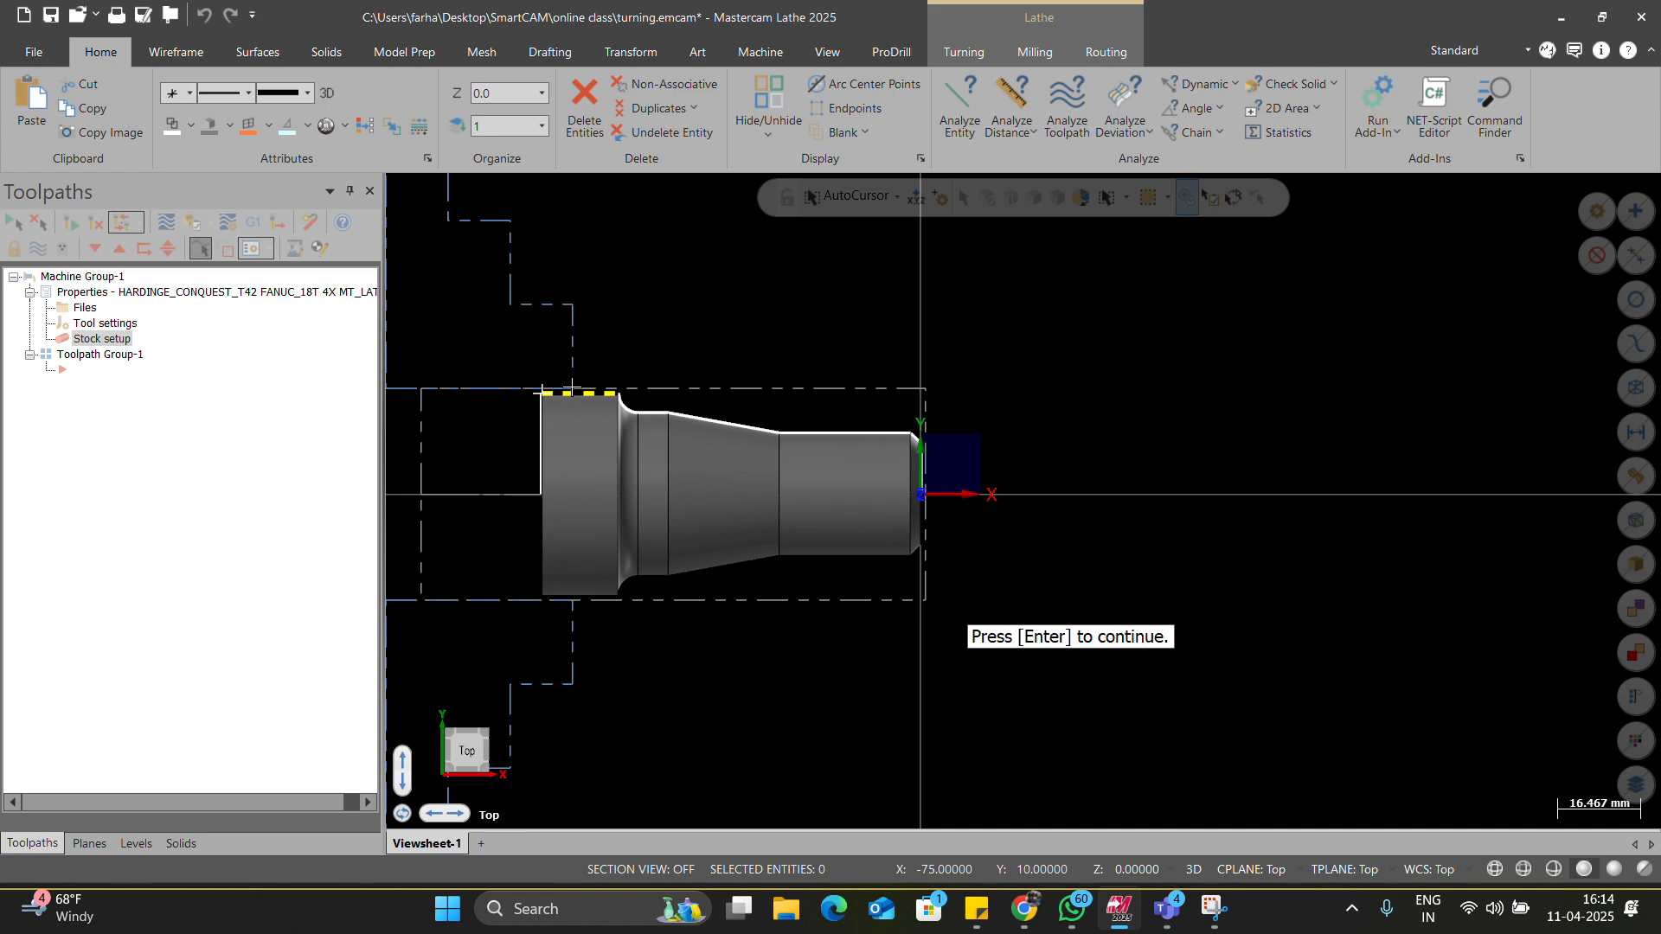
pyautogui.press('Return')
pyautogui.moveTo(264, 431); pyautogui.dragTo(205, 438)
pyautogui.write('20')
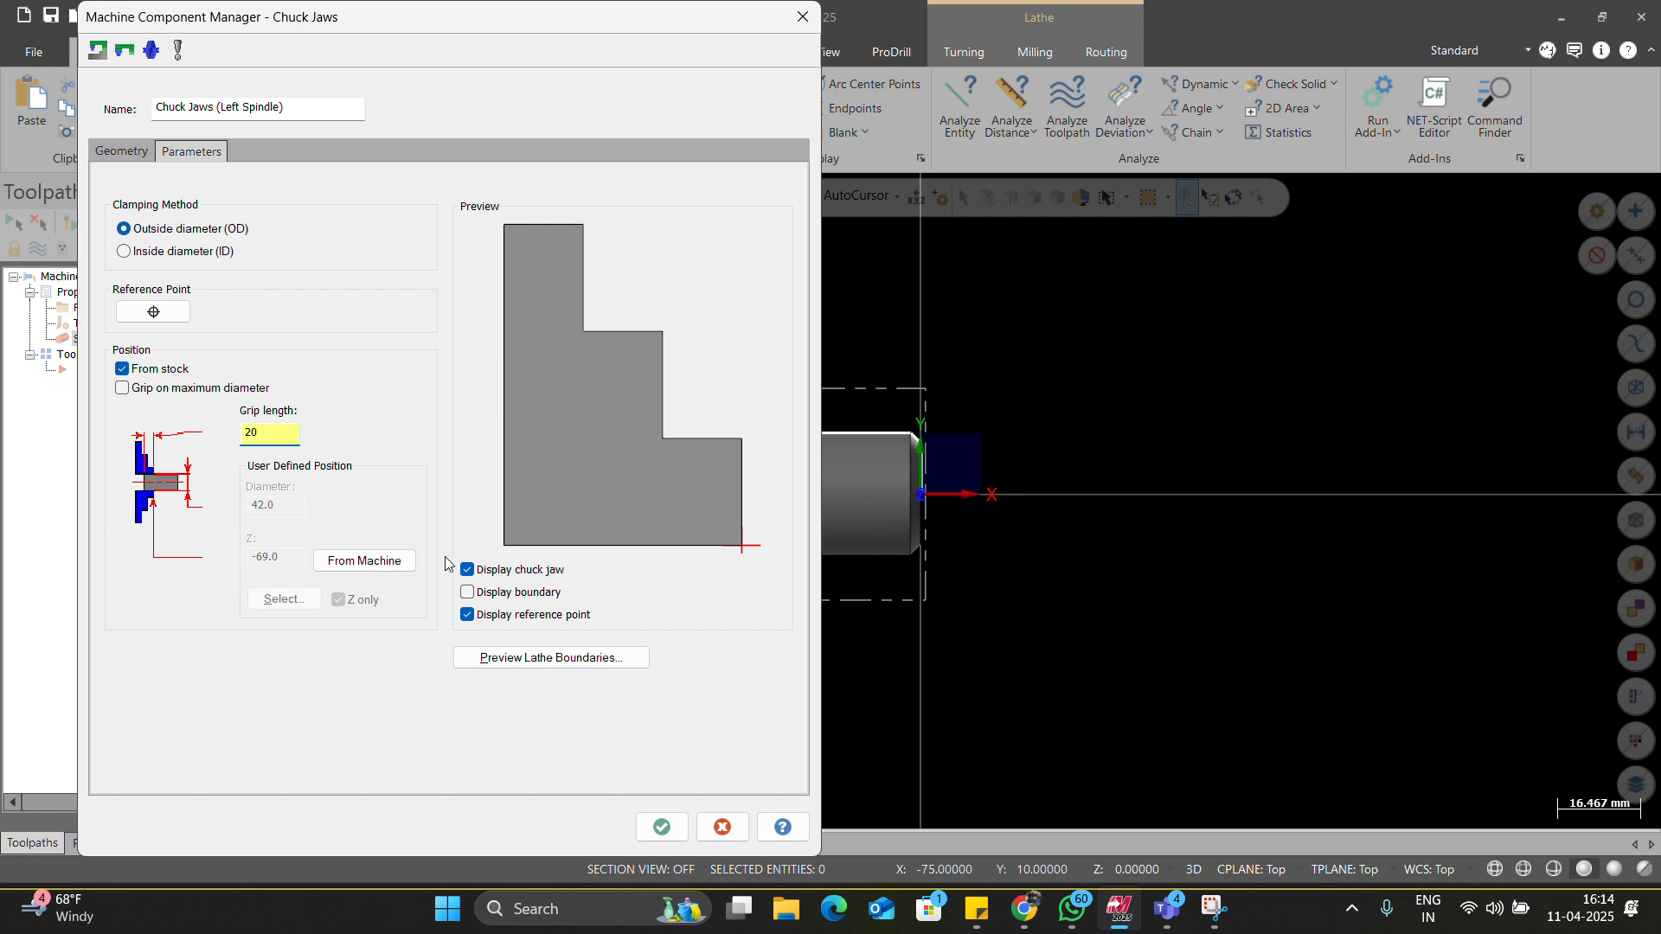
pyautogui.click(551, 657)
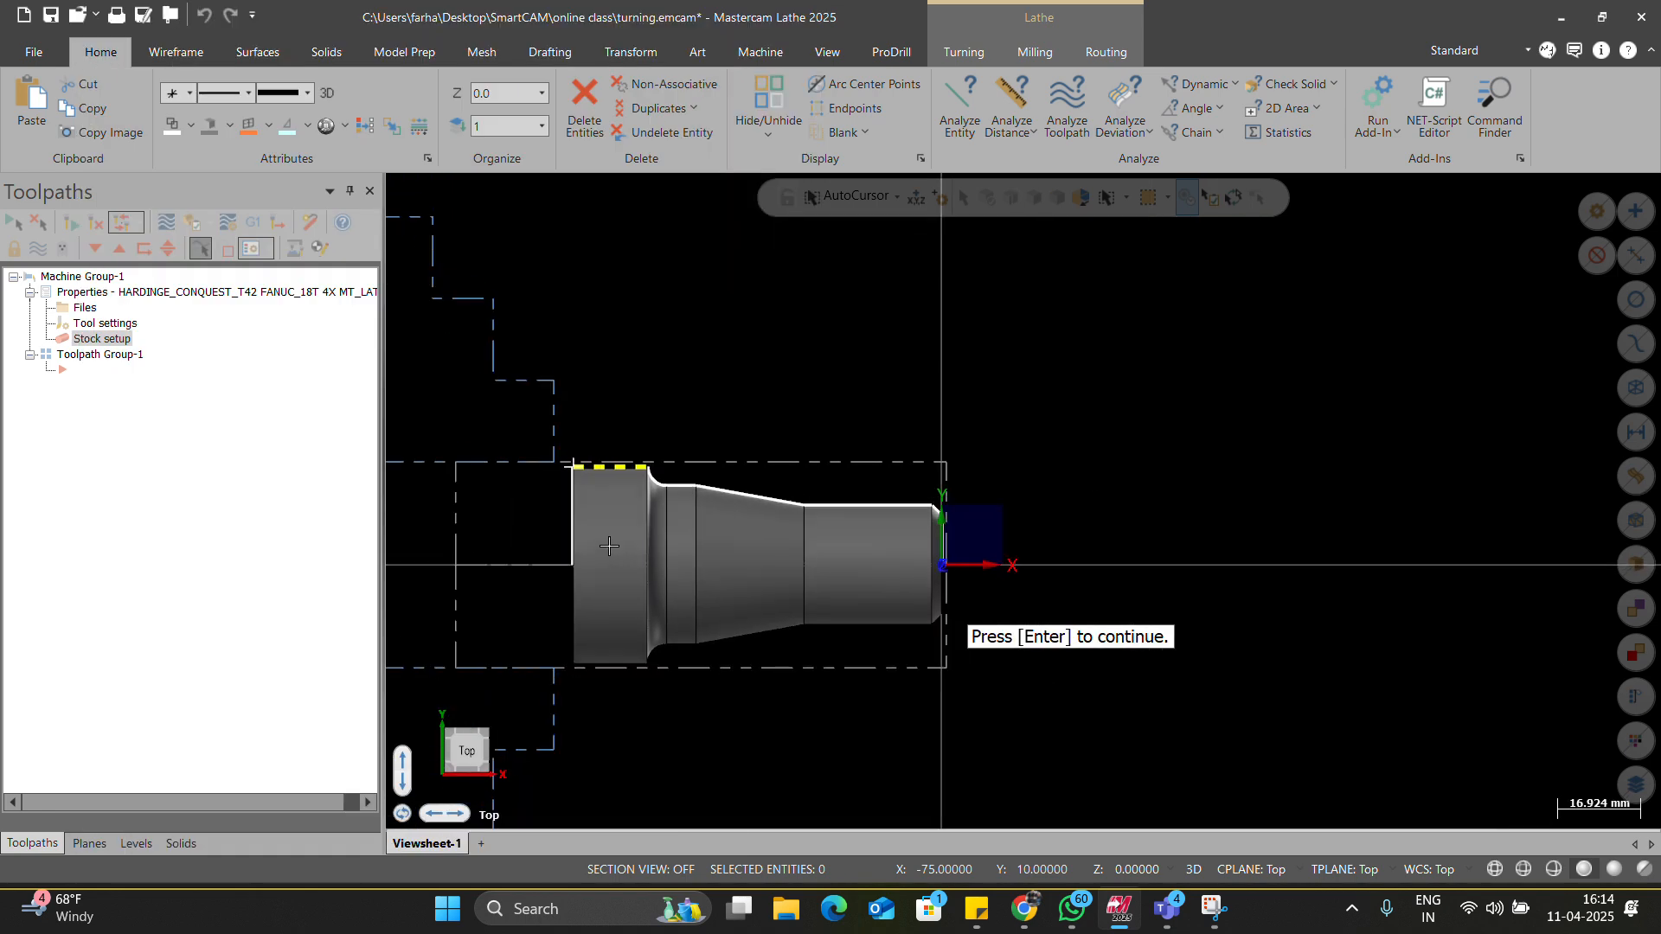
pyautogui.scroll(8, 585, 483)
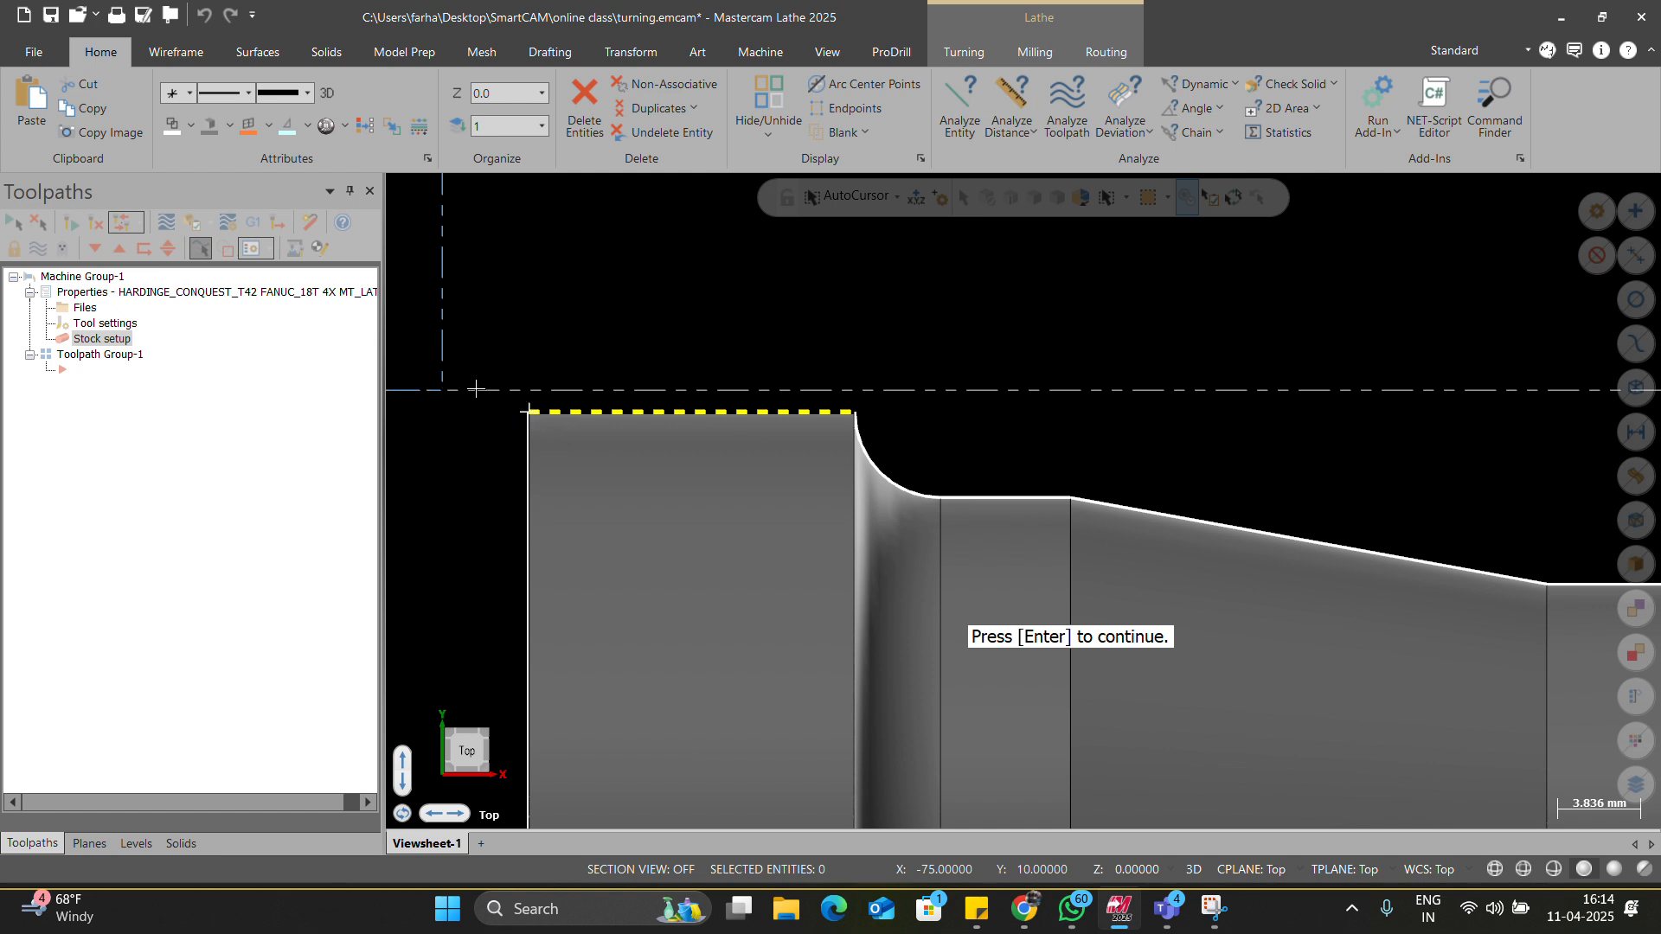
pyautogui.scroll(-7, 659, 437)
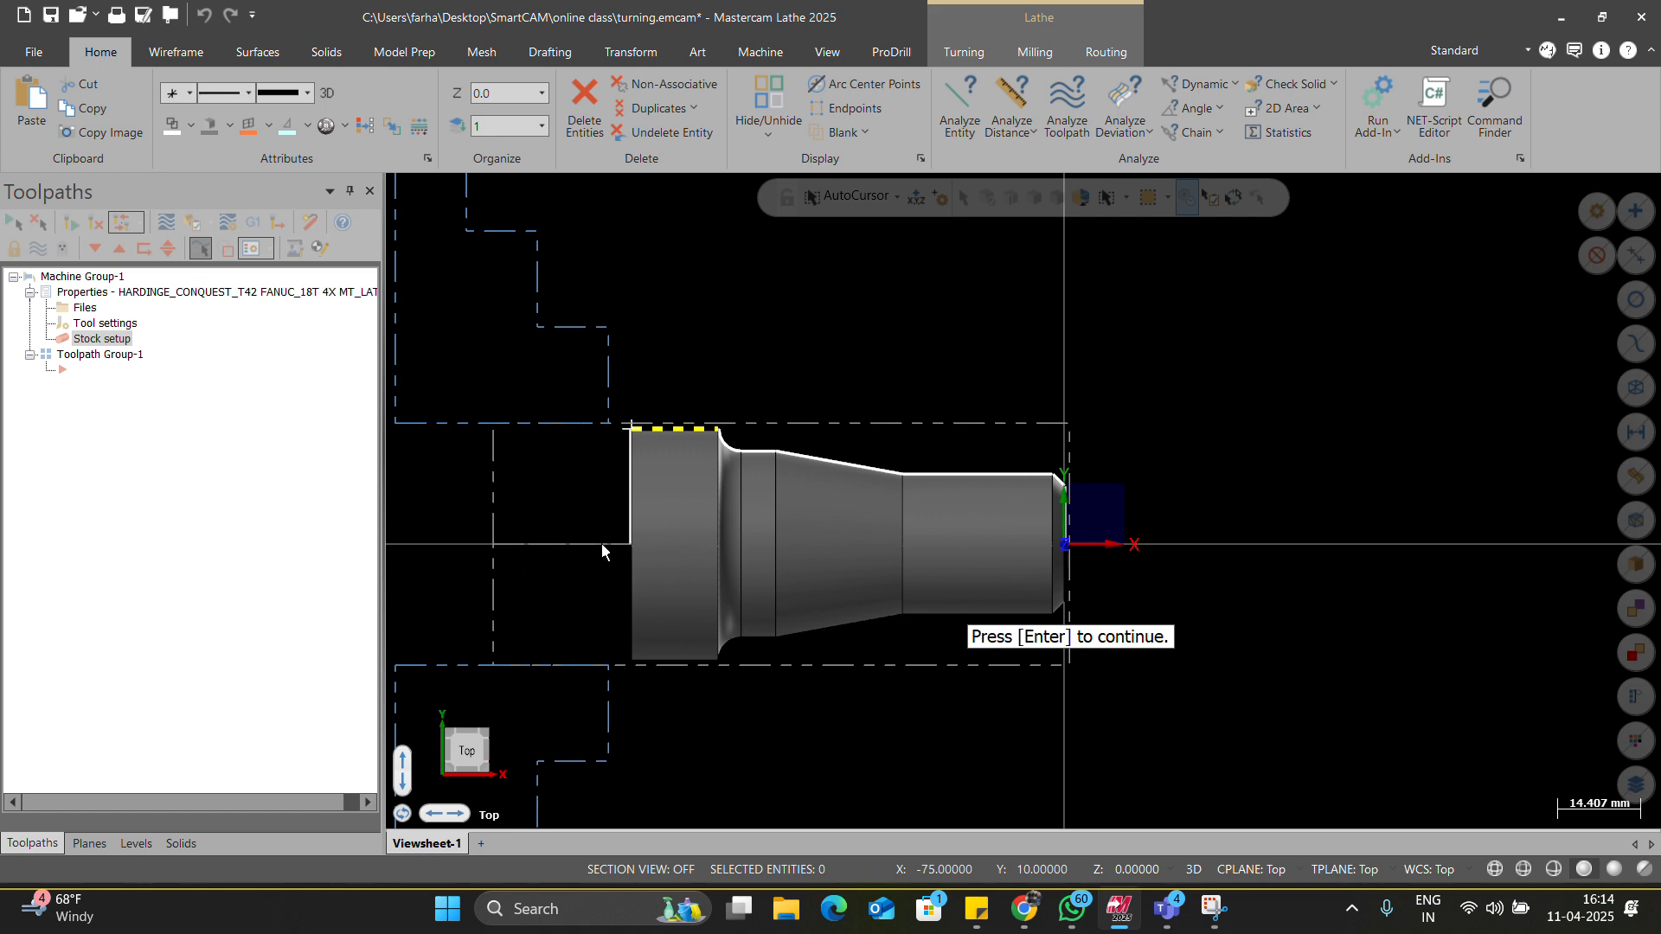
pyautogui.press('Return')
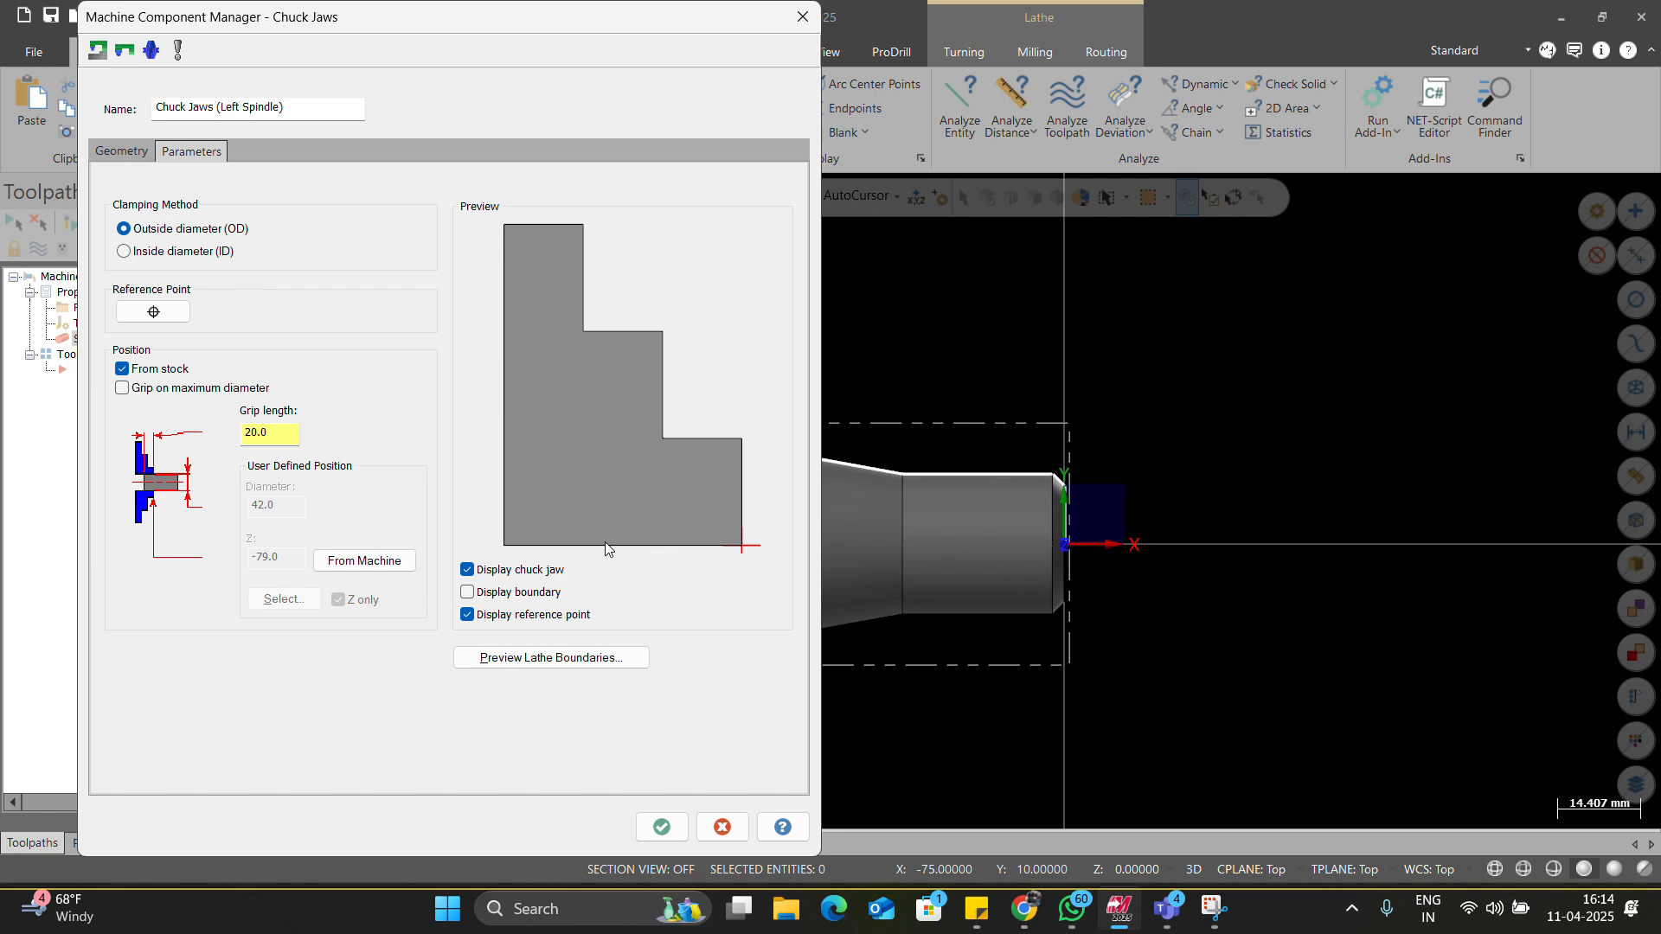
pyautogui.click(663, 826)
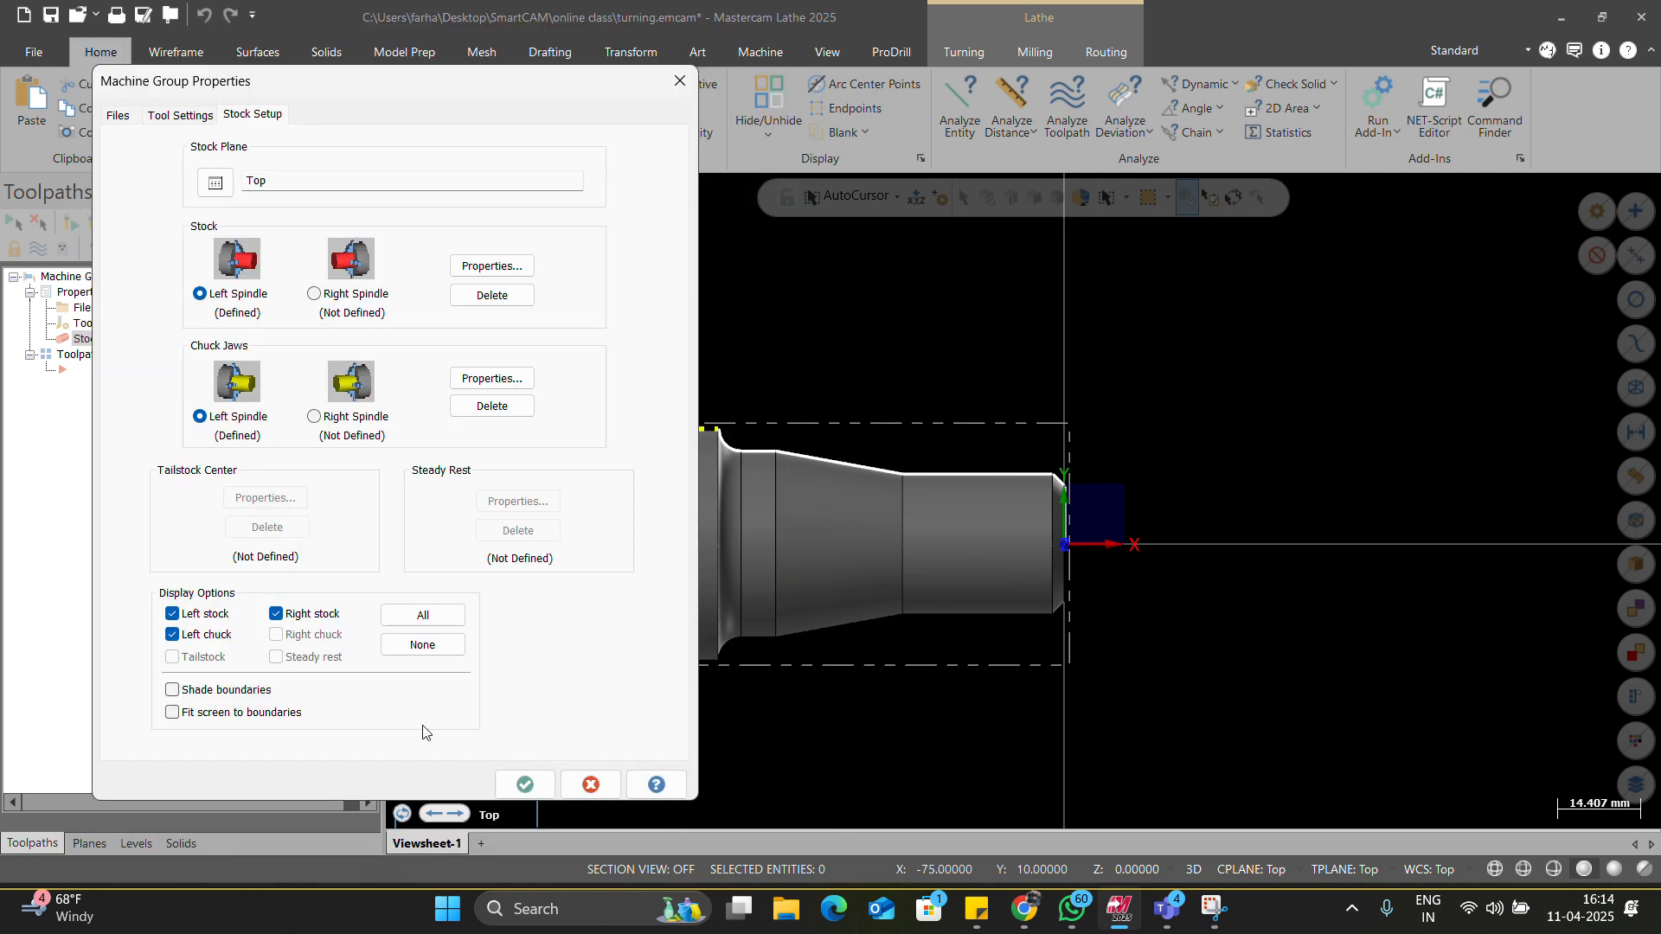
# Shade the stock and chuck boundaries and close the machine group properties.
pyautogui.click(219, 696)
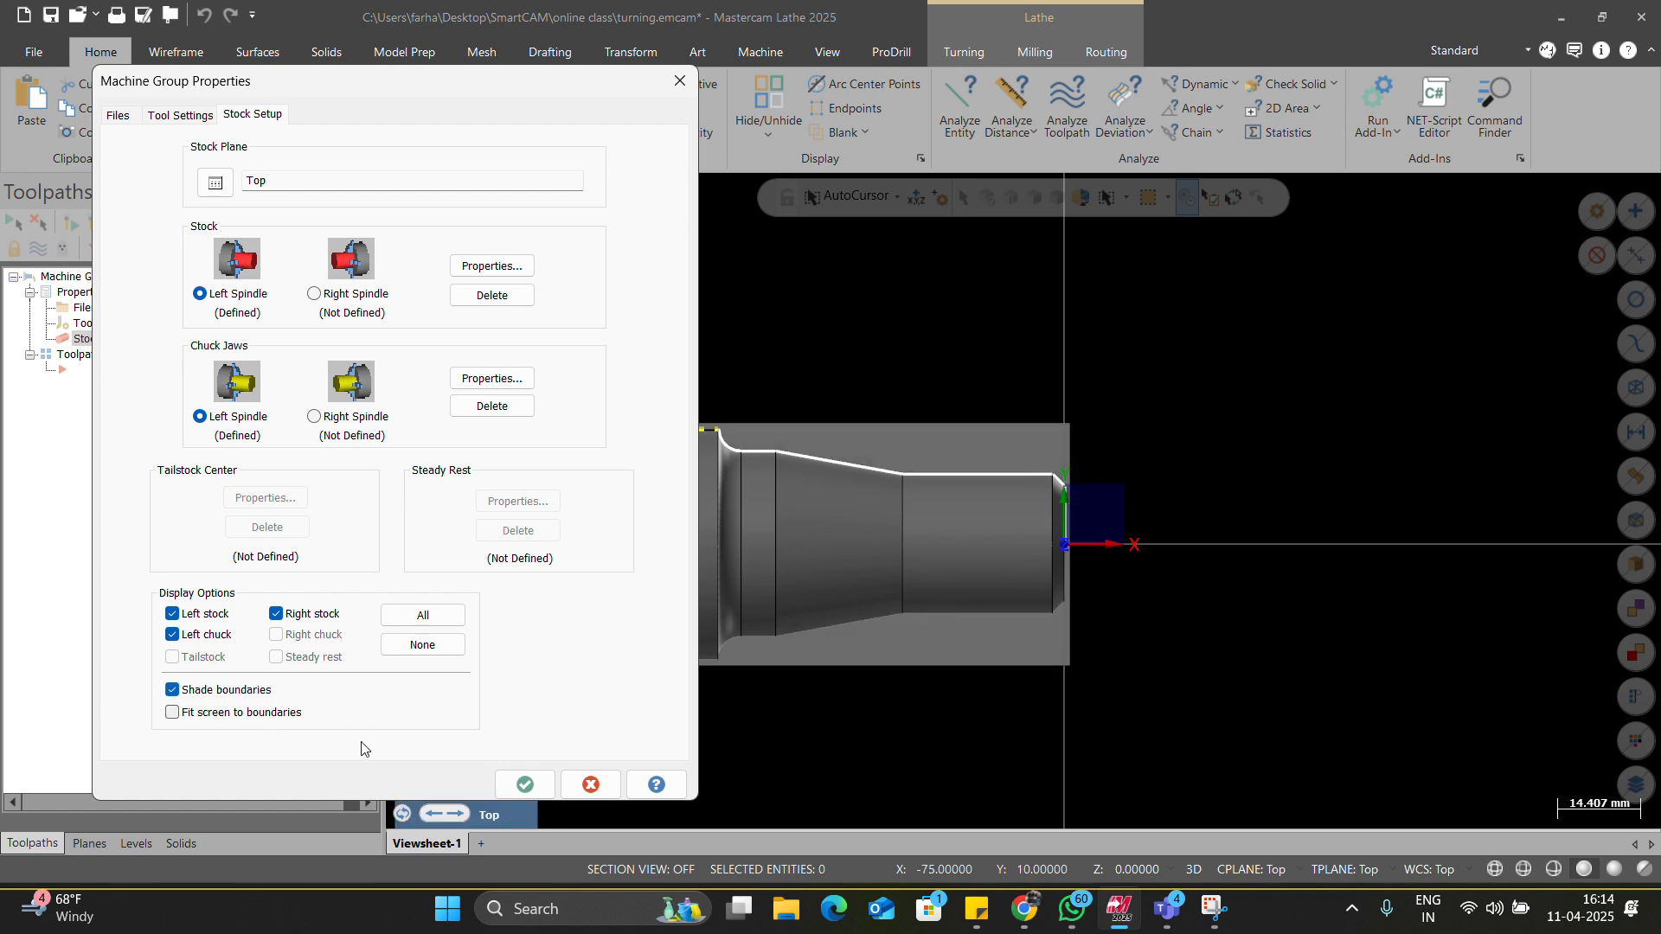
pyautogui.click(521, 786)
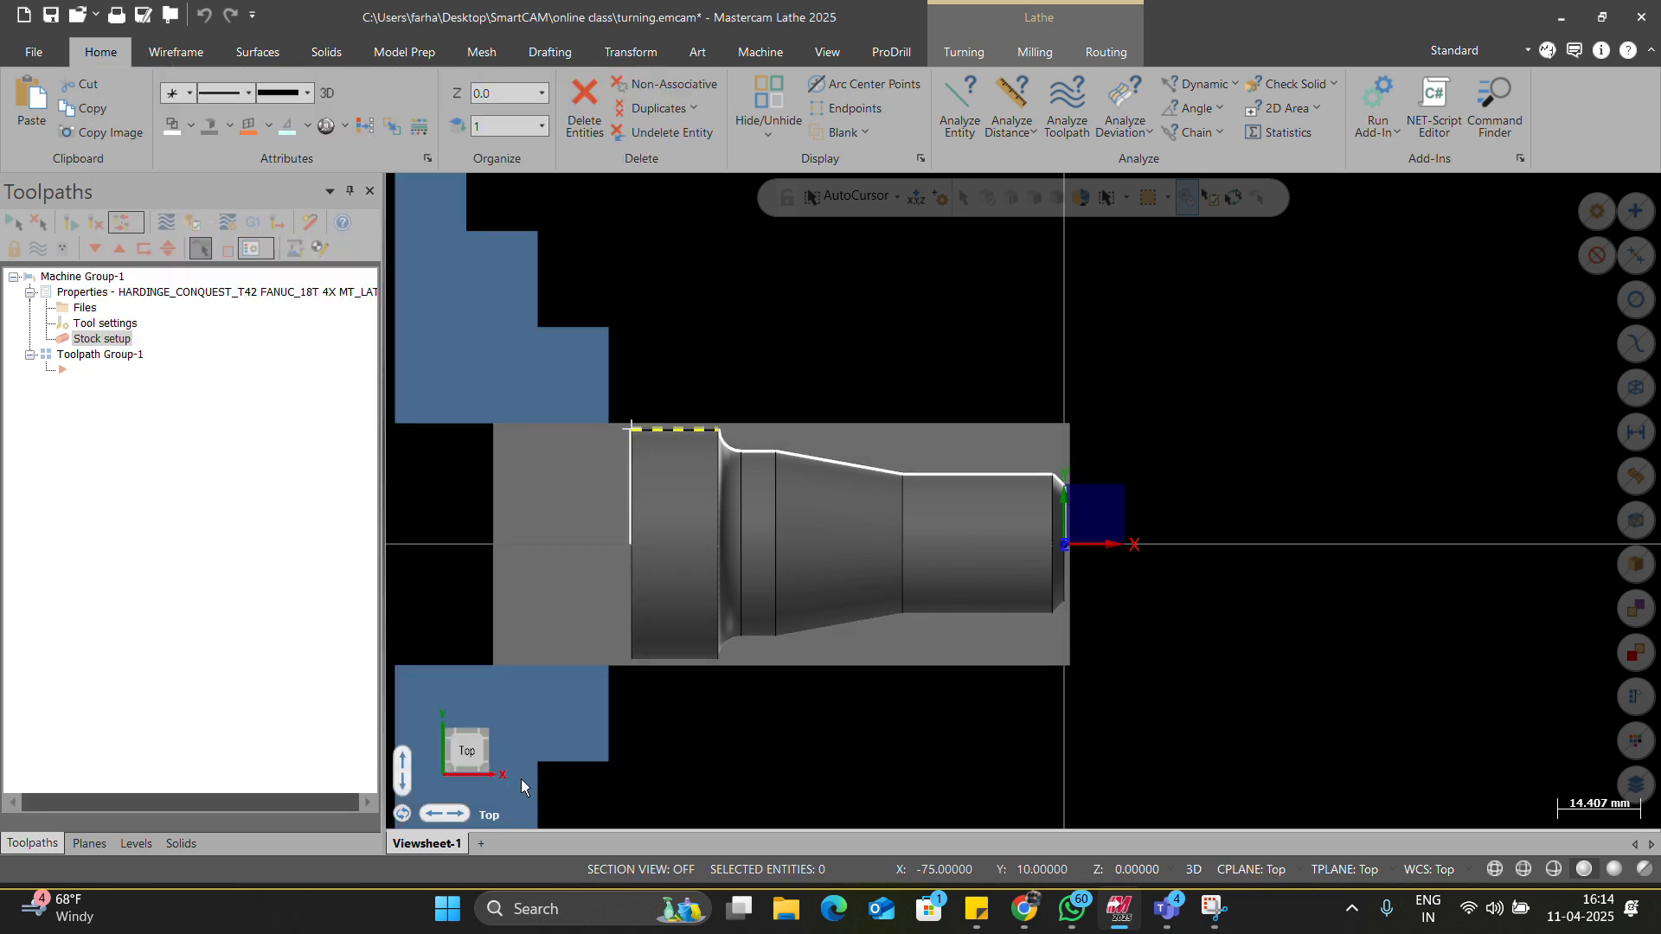
pyautogui.scroll(-5, 581, 609)
pyautogui.scroll(2, 686, 591)
pyautogui.scroll(-3, 688, 582)
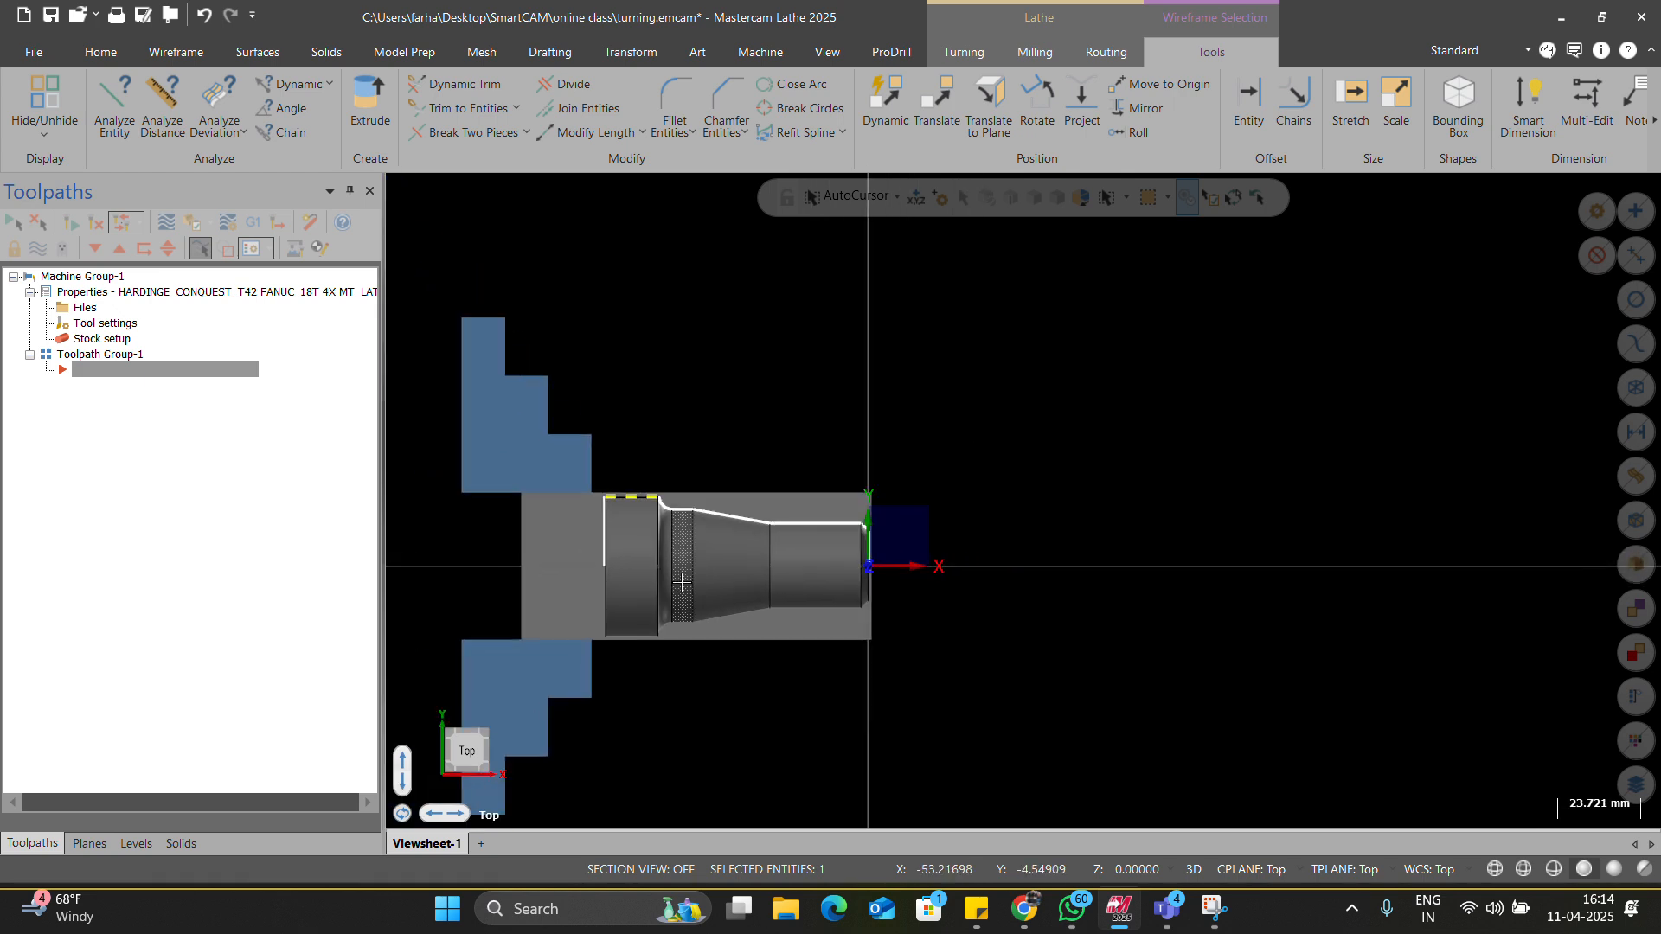
# Zoom and inspect the stock cylinder and chuck jaws around the turned part.
pyautogui.rightClick(796, 476)
pyautogui.press('Escape')
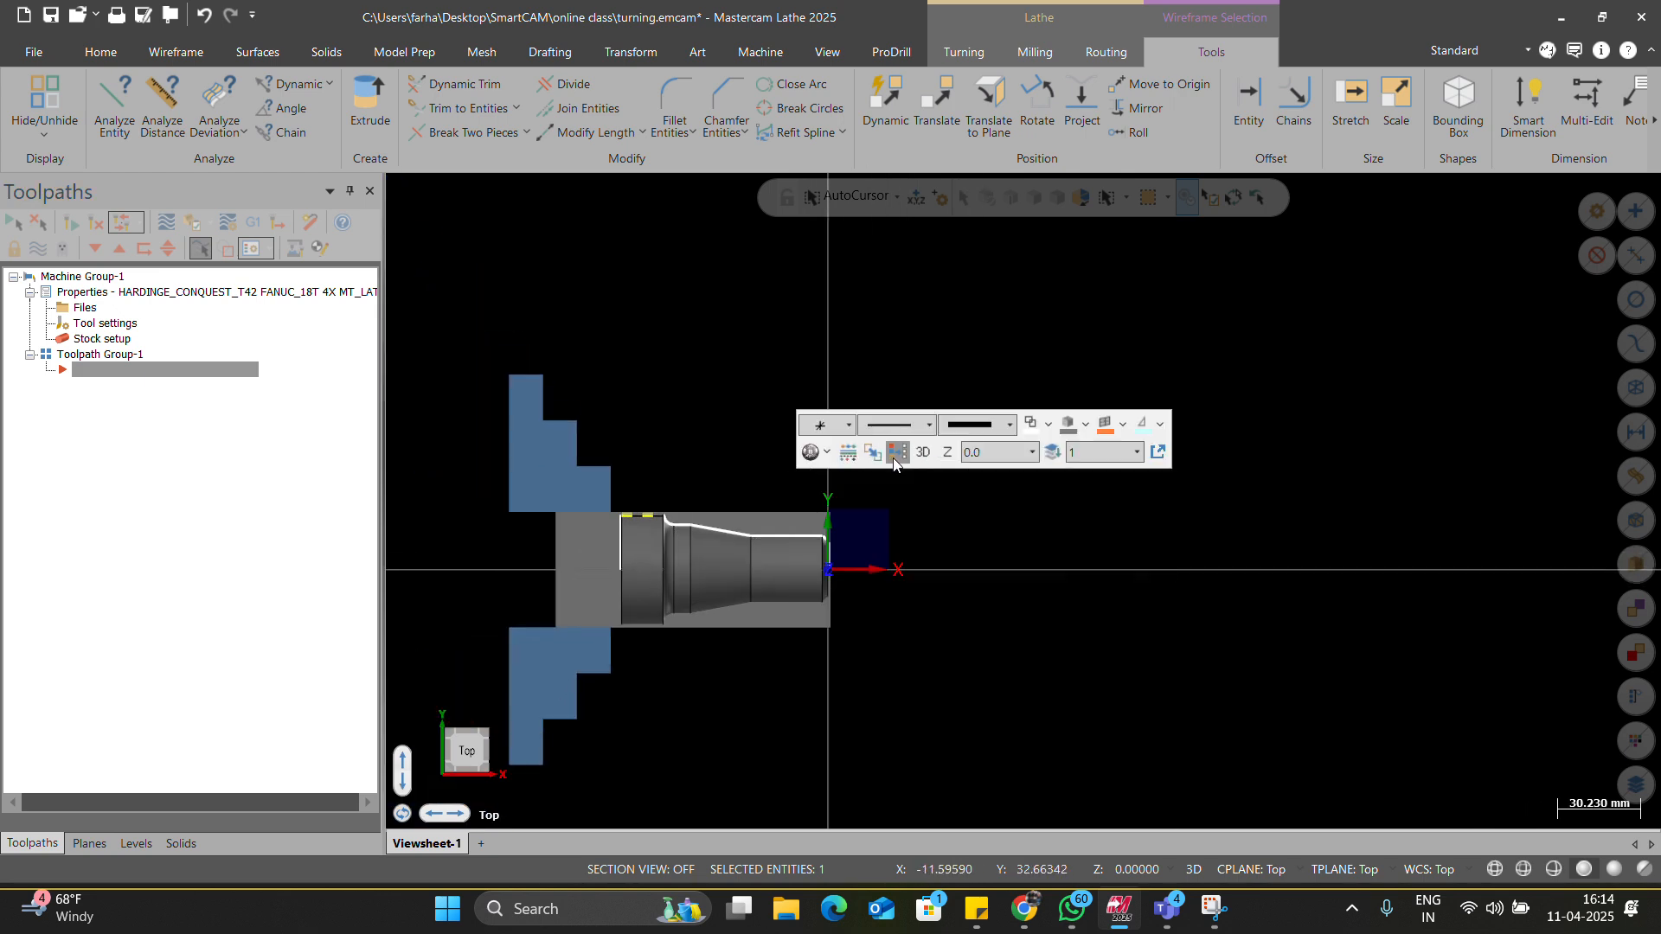
pyautogui.scroll(-2, 773, 420)
pyautogui.rightClick(773, 420)
pyautogui.press('Escape')
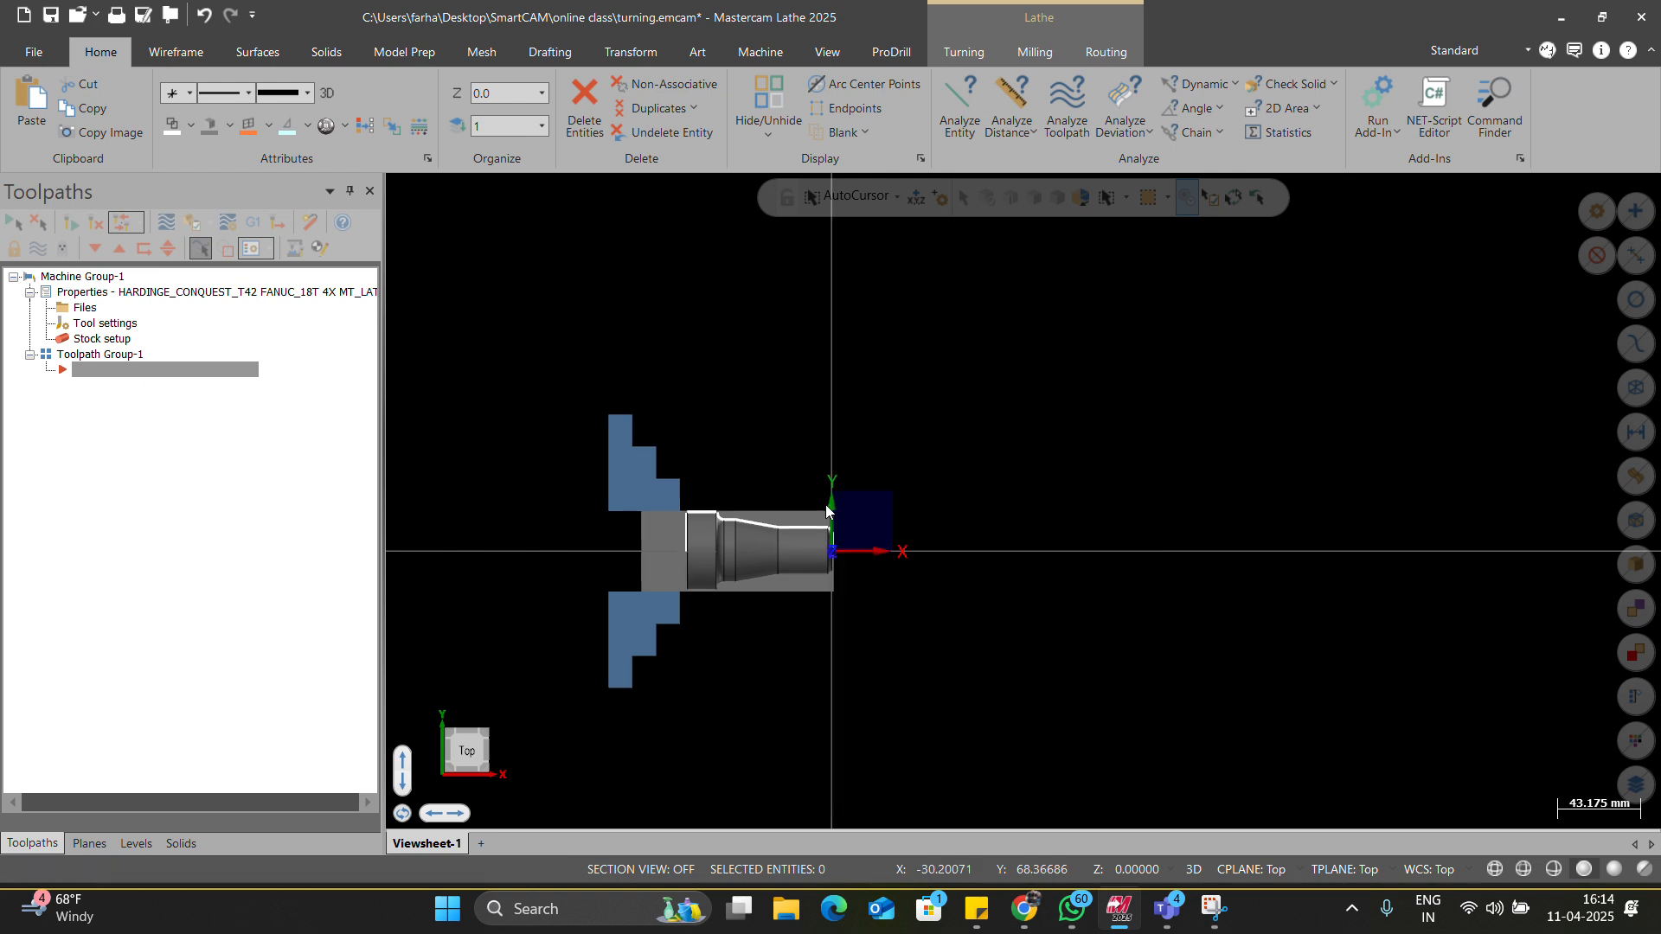
pyautogui.scroll(6, 848, 481)
pyautogui.scroll(-2, 847, 481)
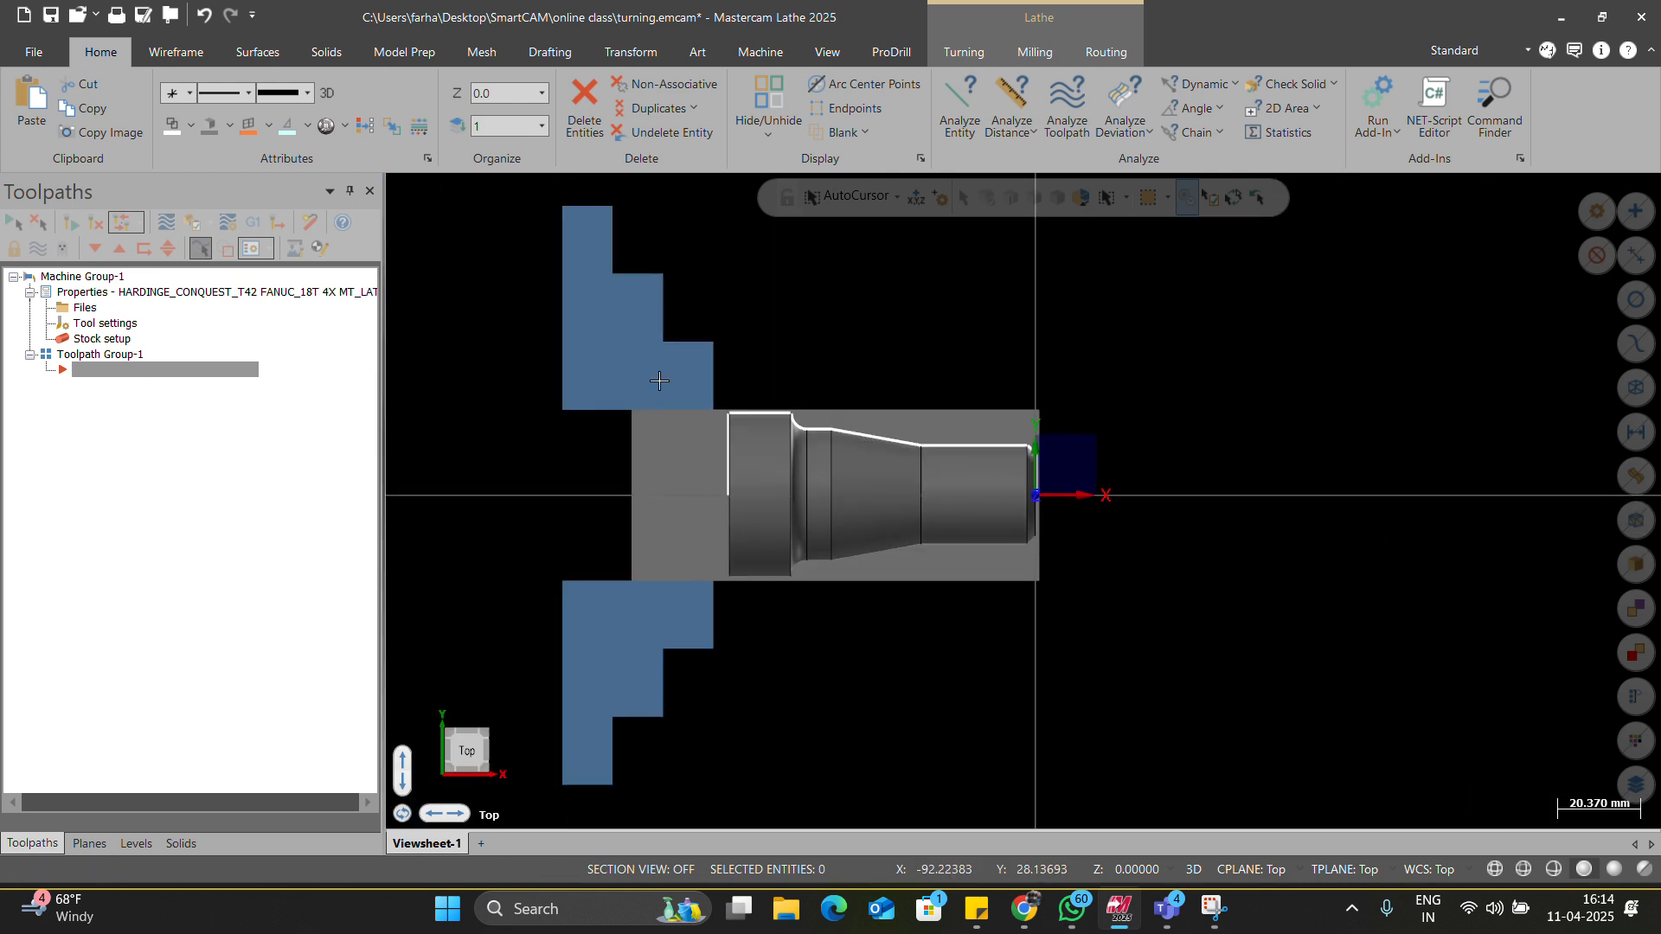
pyautogui.rightClick(757, 560)
pyautogui.click(730, 362)
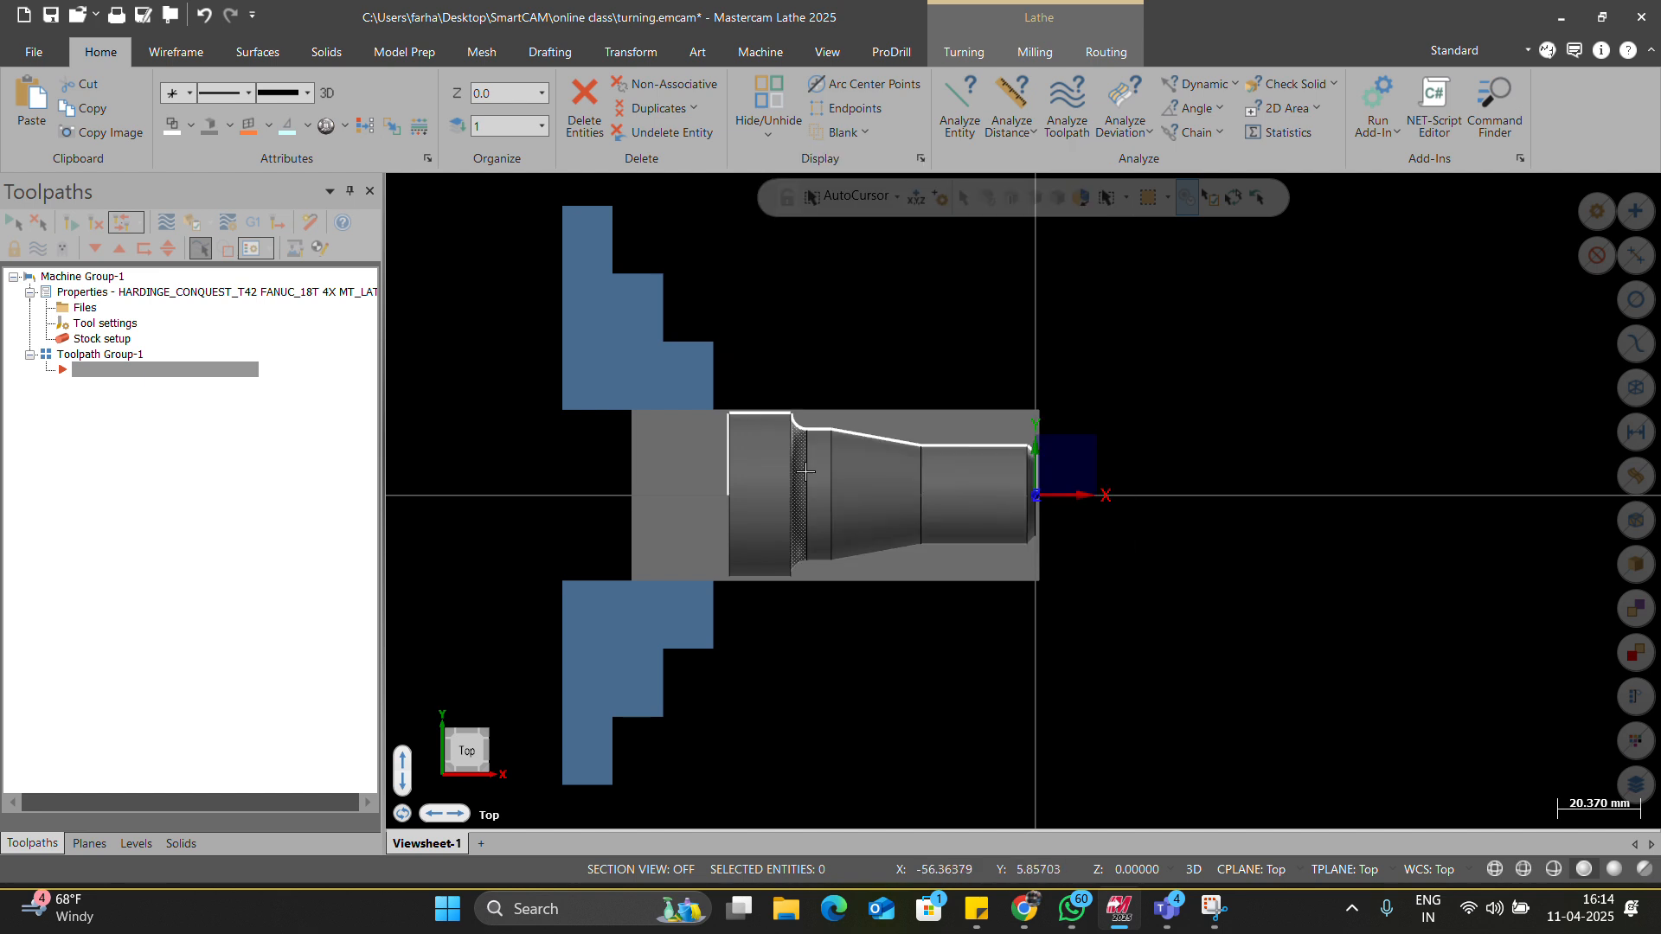
pyautogui.scroll(-3, 789, 610)
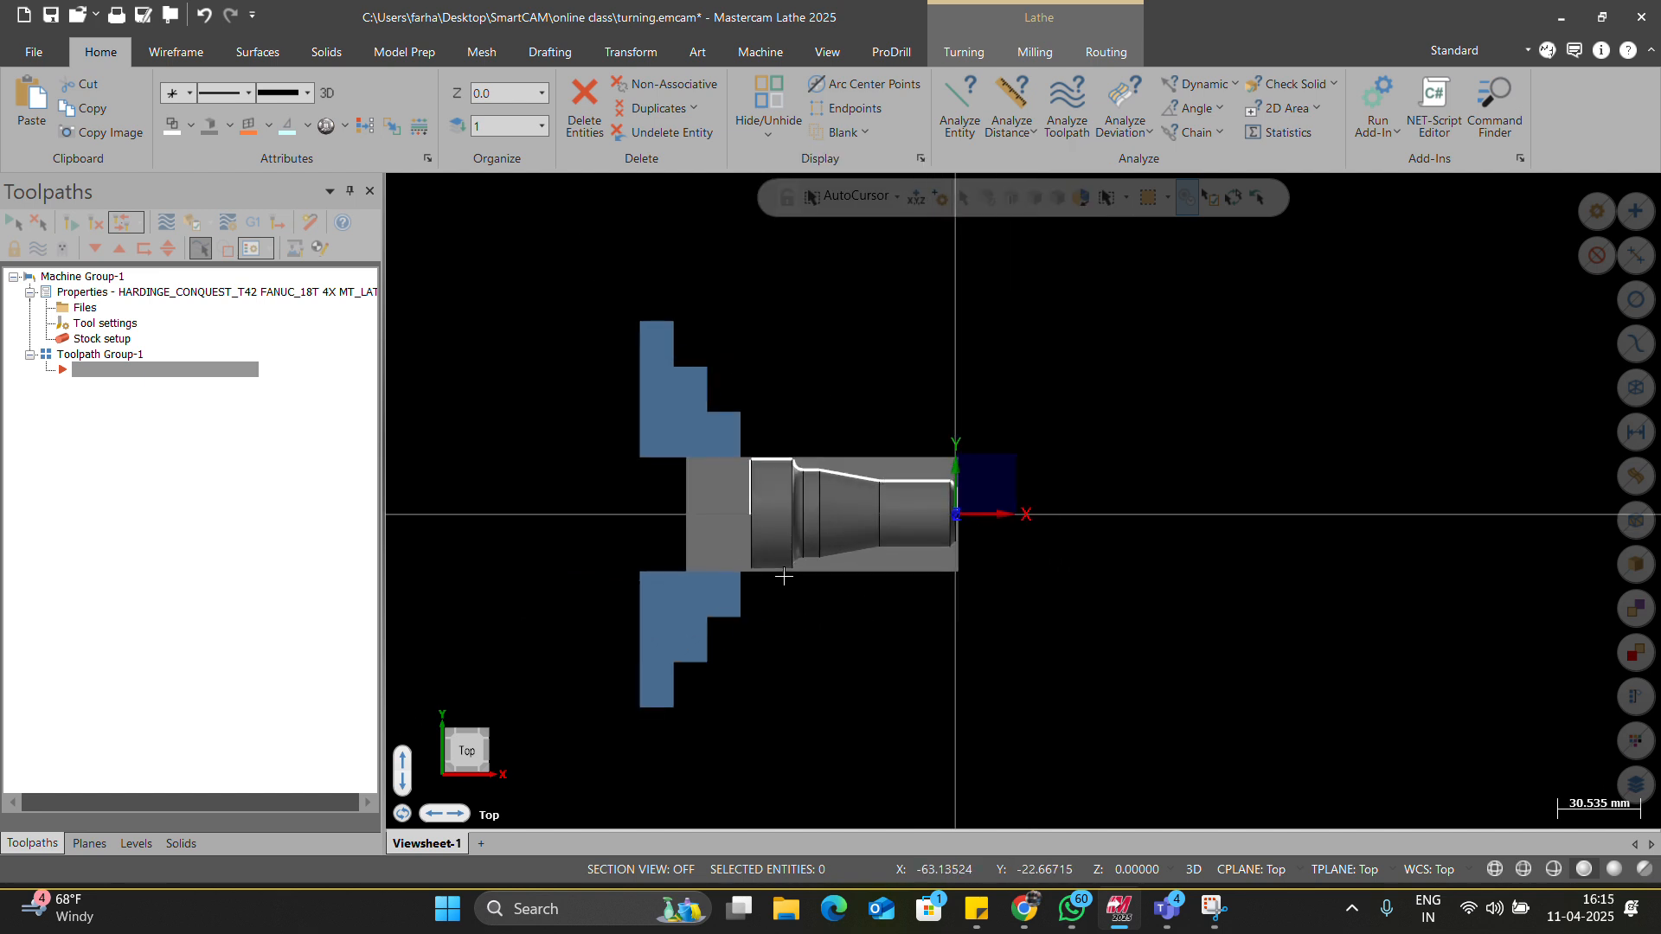
pyautogui.scroll(3, 829, 560)
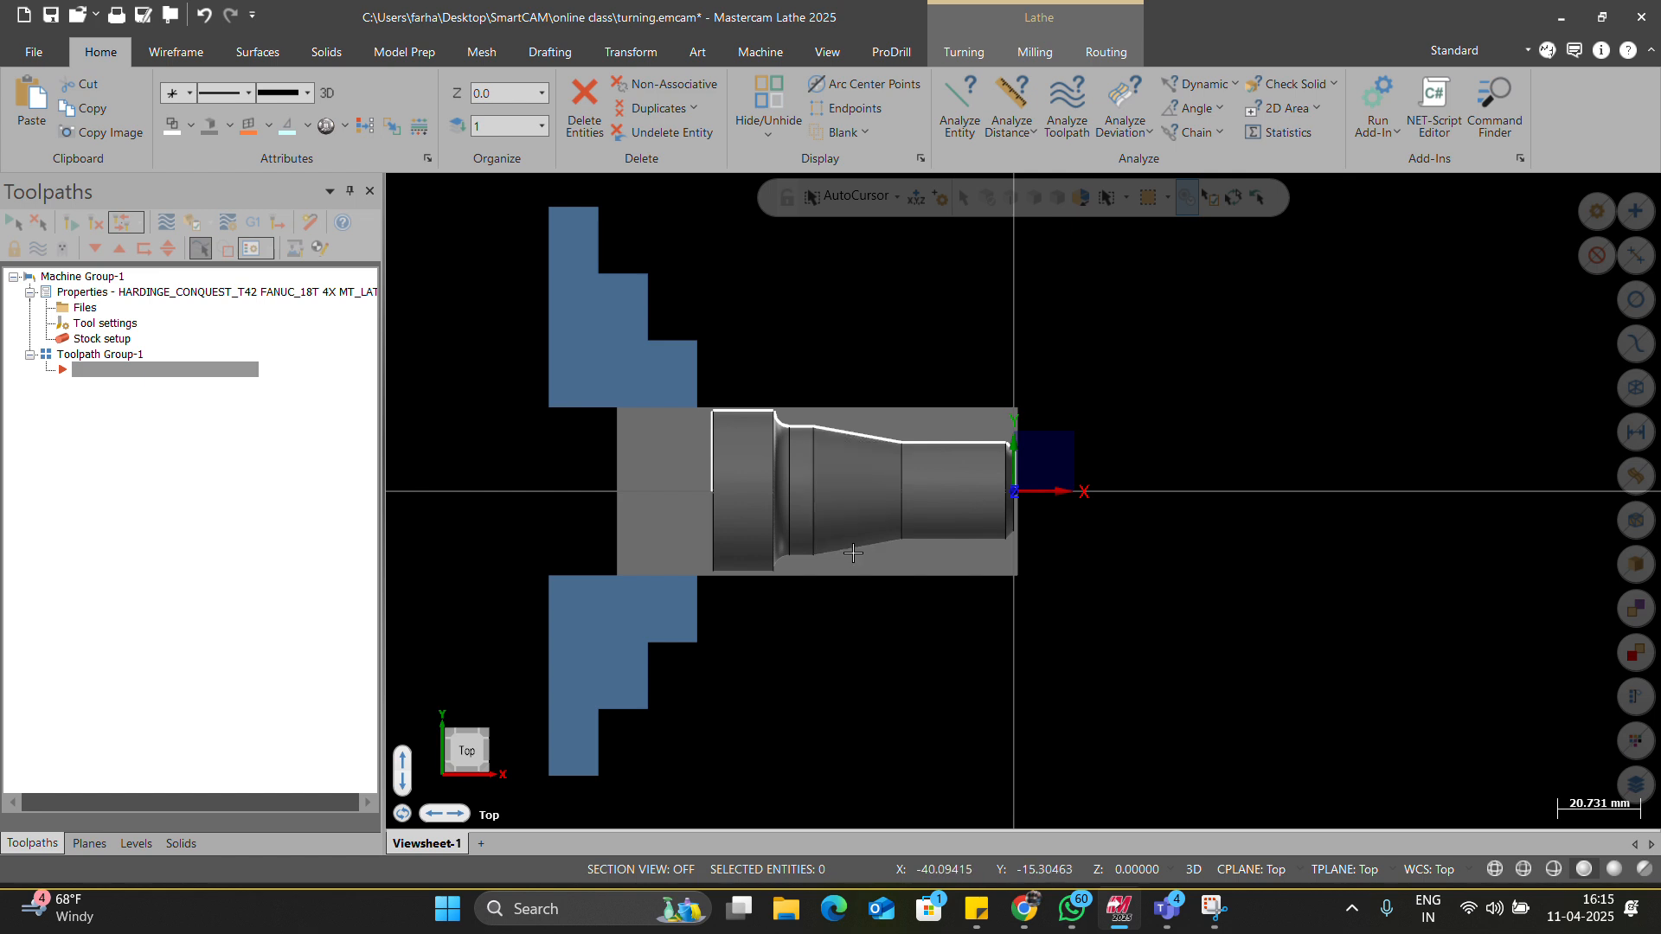
pyautogui.scroll(-8, 563, 55)
pyautogui.scroll(-2, 563, 55)
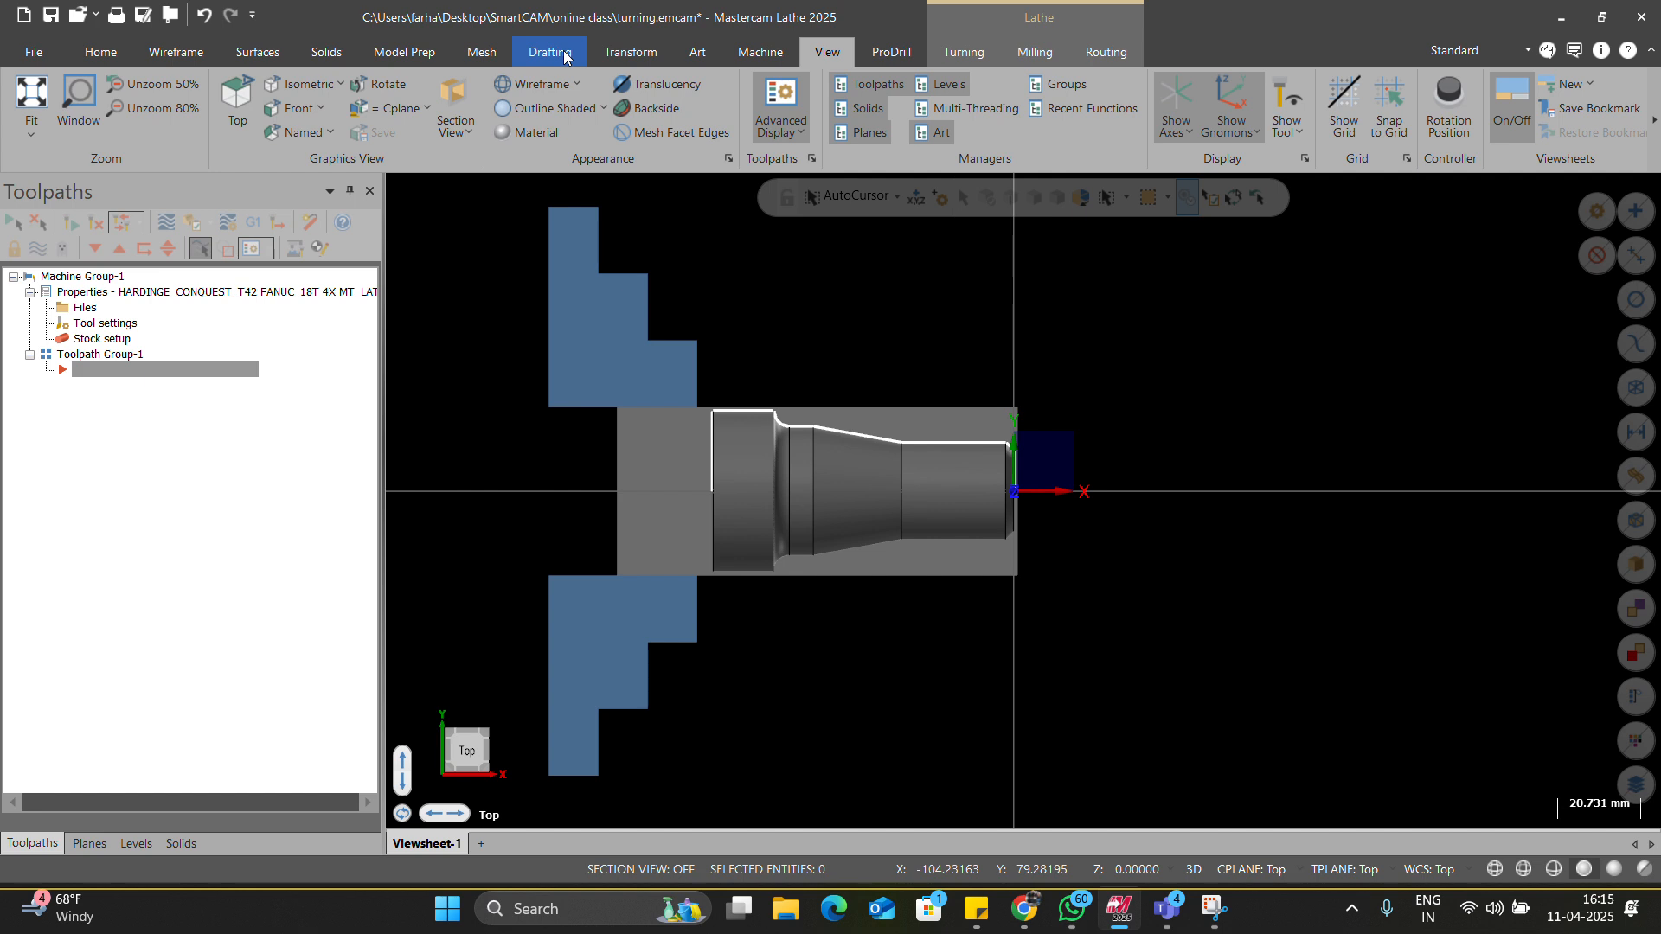
pyautogui.scroll(-2, 563, 55)
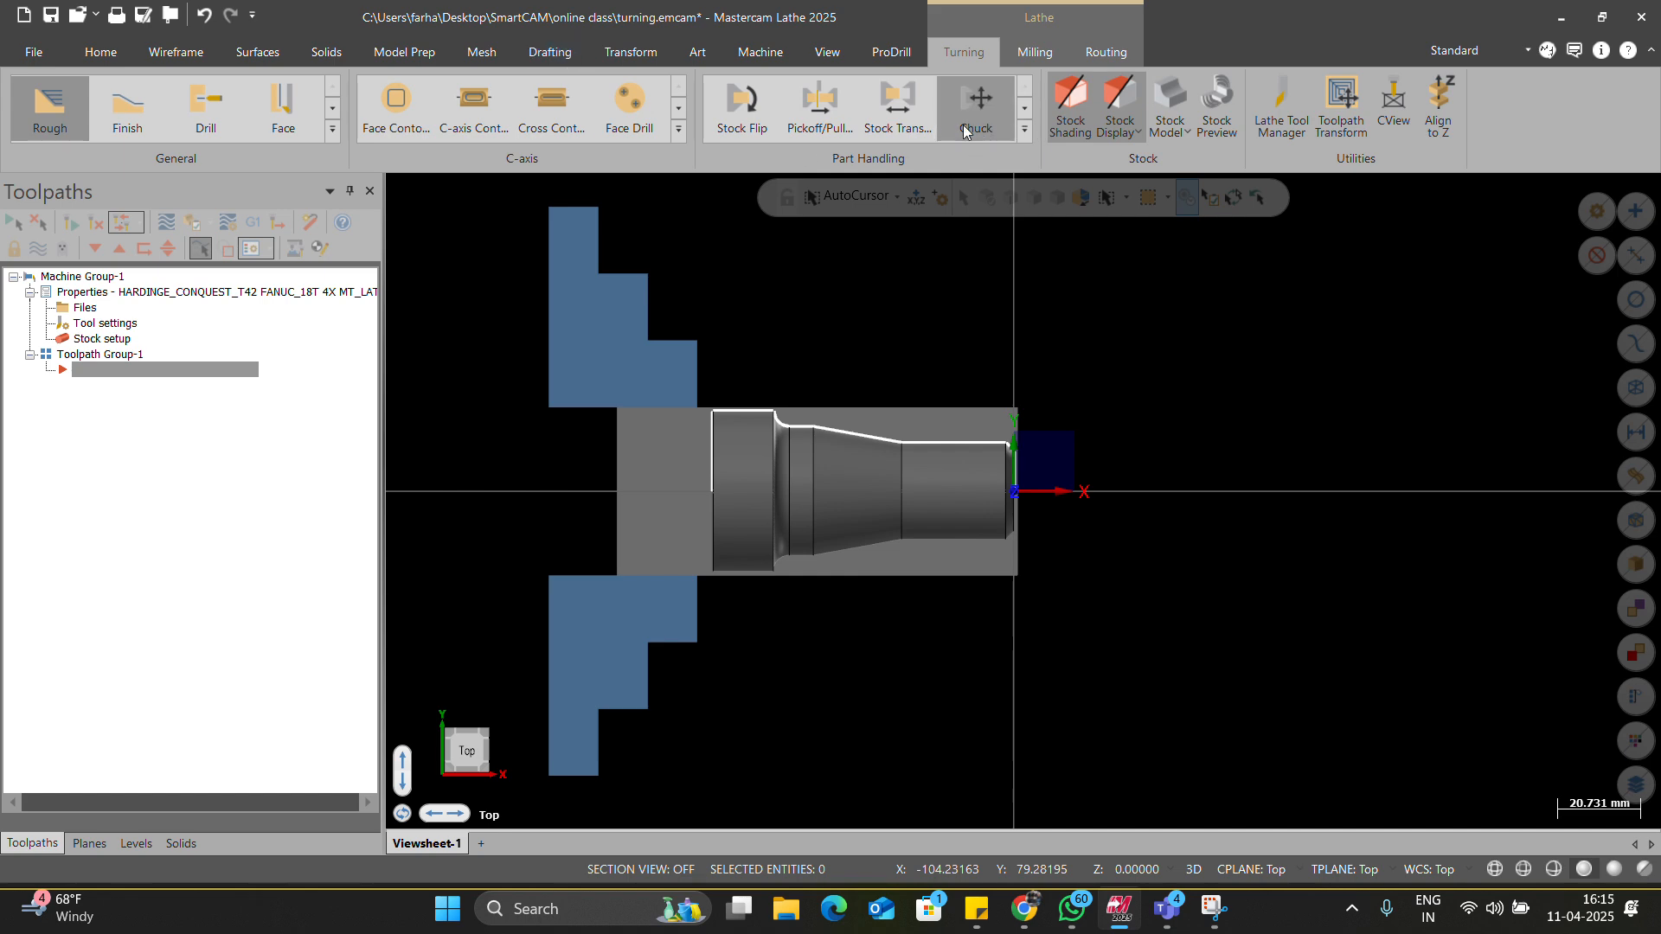
# In the Lathe Tool Manager, delete tool T0101 from the part's tool list.
pyautogui.click(1261, 116)
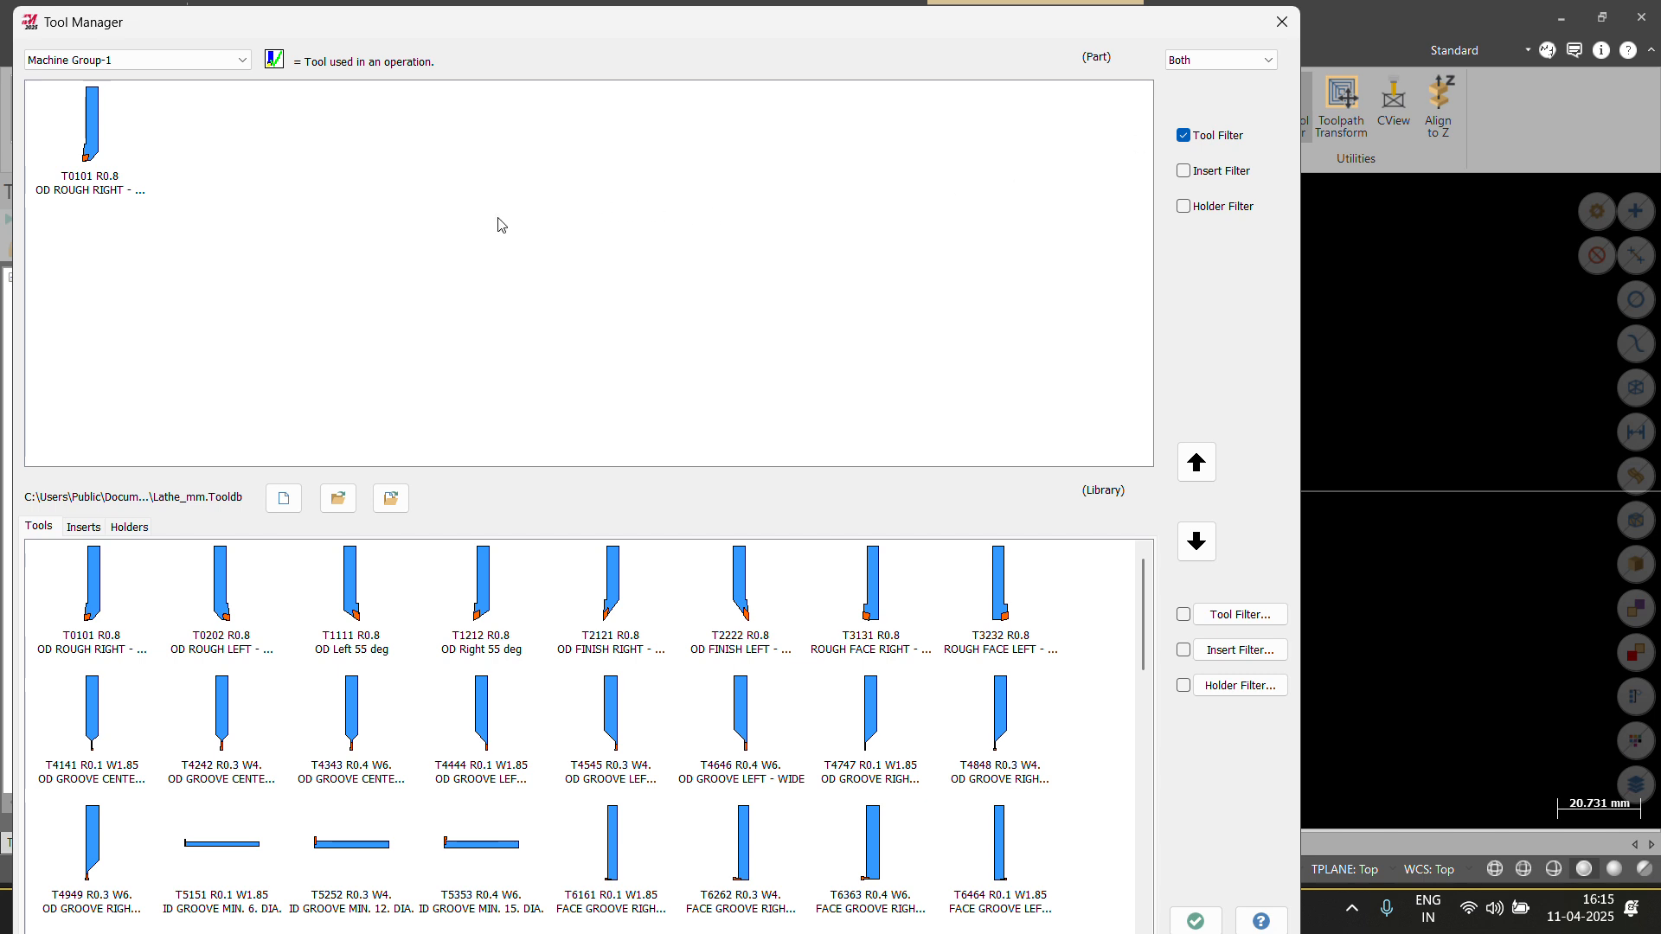
pyautogui.click(134, 173)
pyautogui.press('Delete')
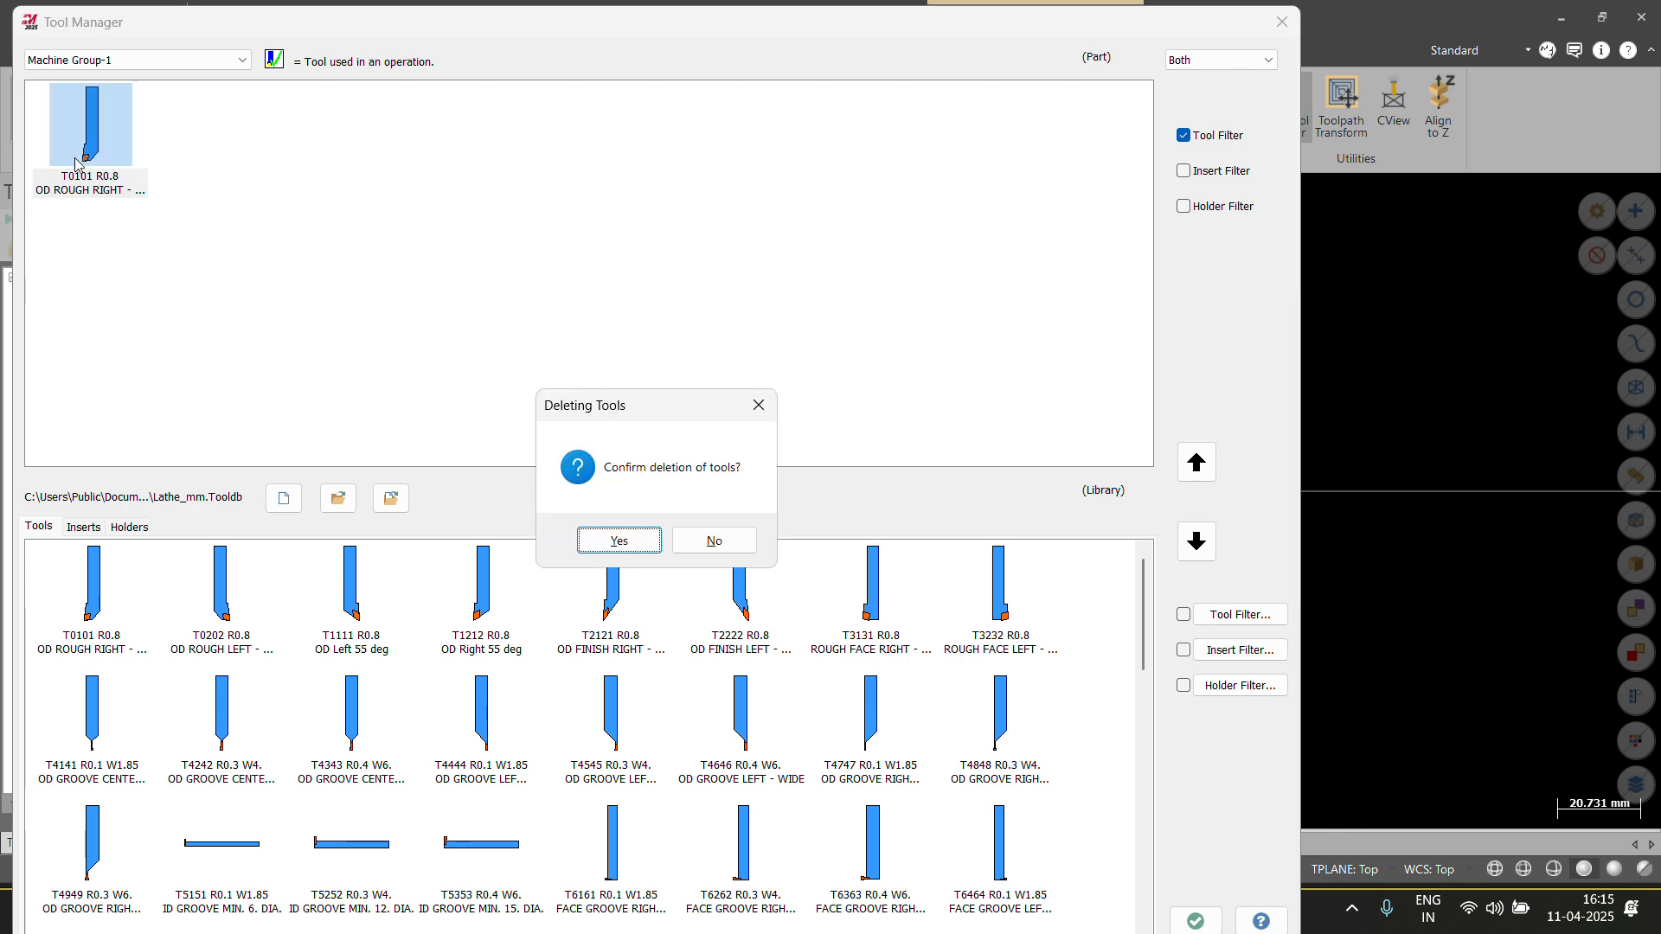
pyautogui.click(617, 541)
pyautogui.scroll(-15, 692, 658)
pyautogui.scroll(15, 707, 673)
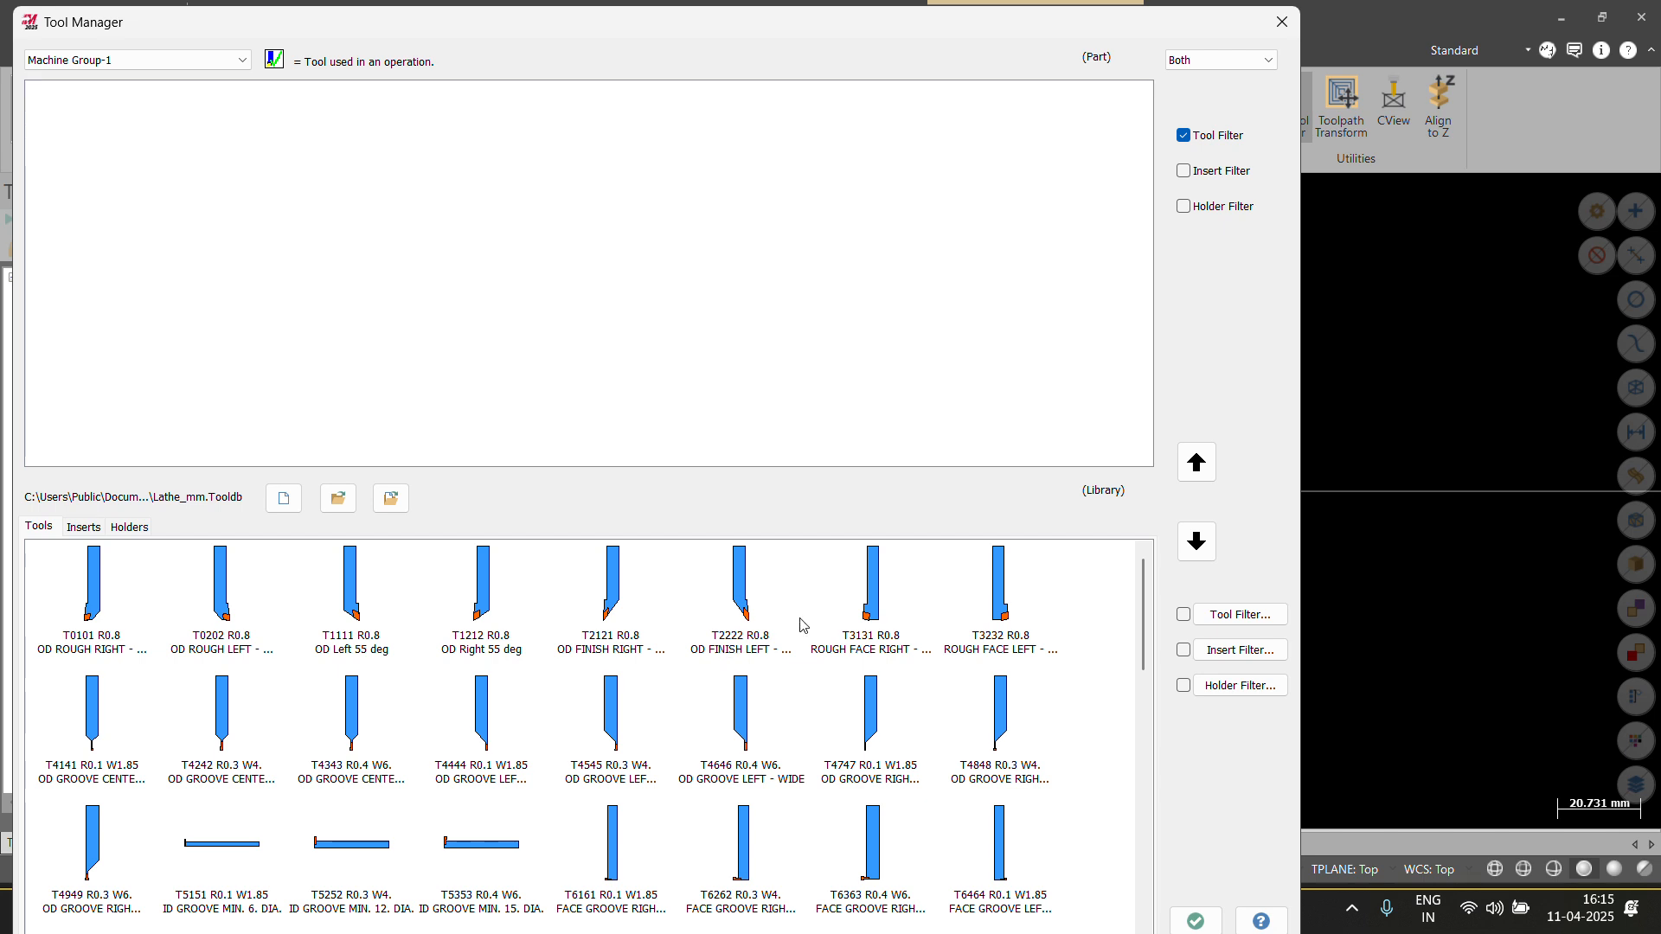
# Reposition the Tool Manager window, returning it to the top left.
pyautogui.click(1320, 282)
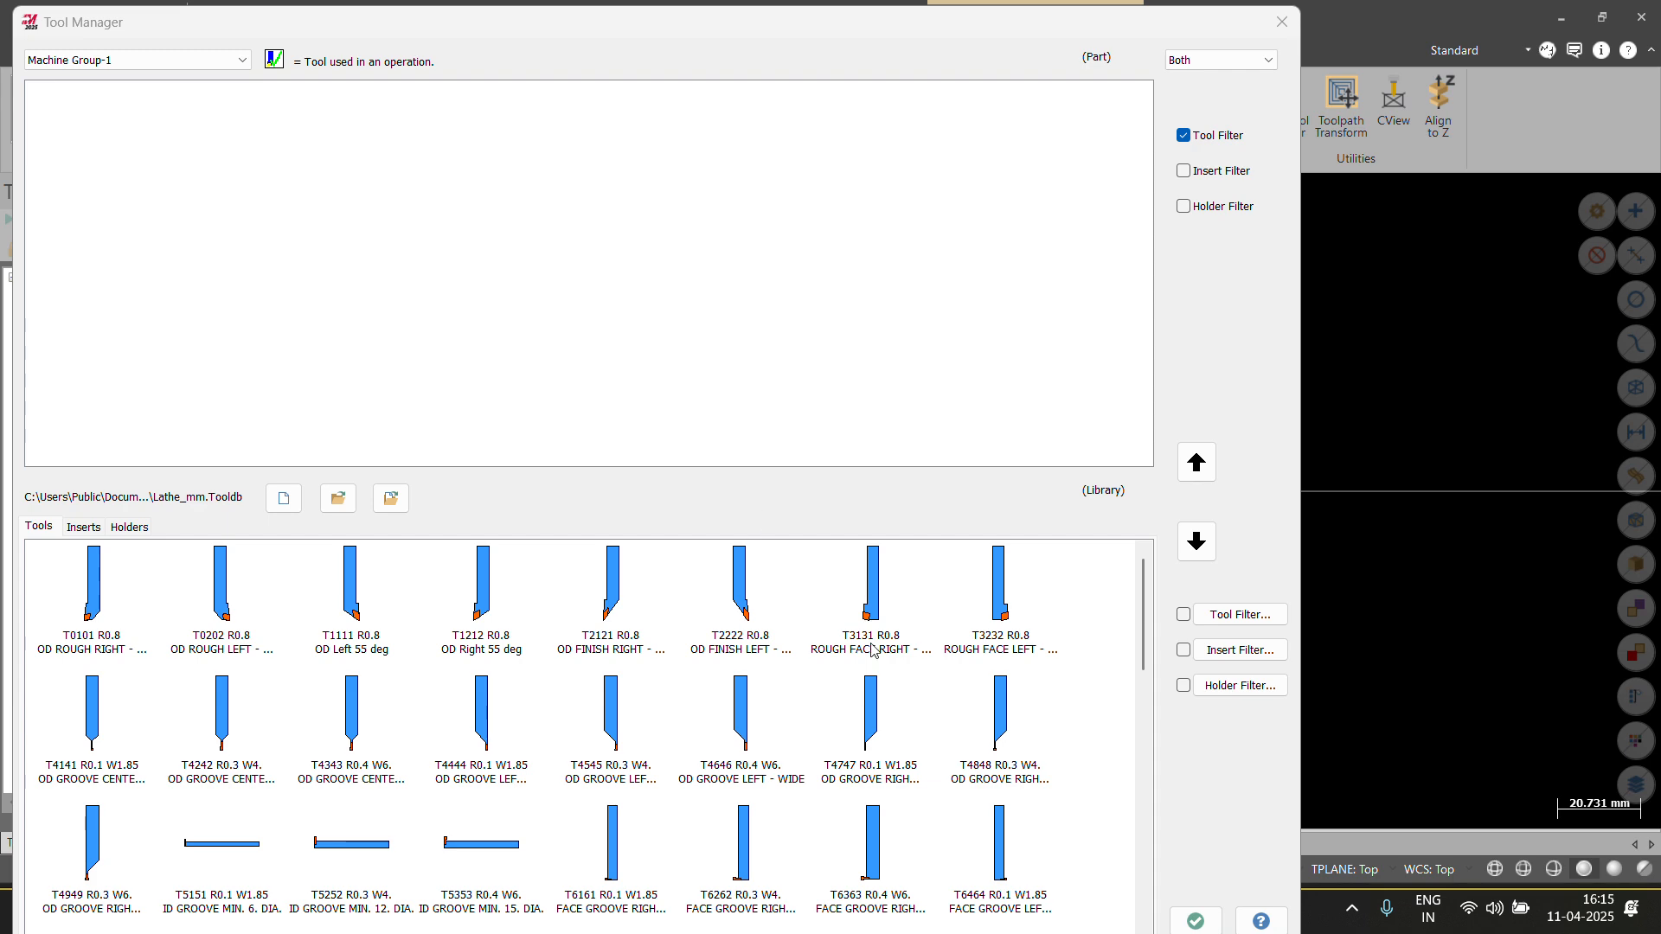
pyautogui.moveTo(1062, 34); pyautogui.dragTo(842, 183)
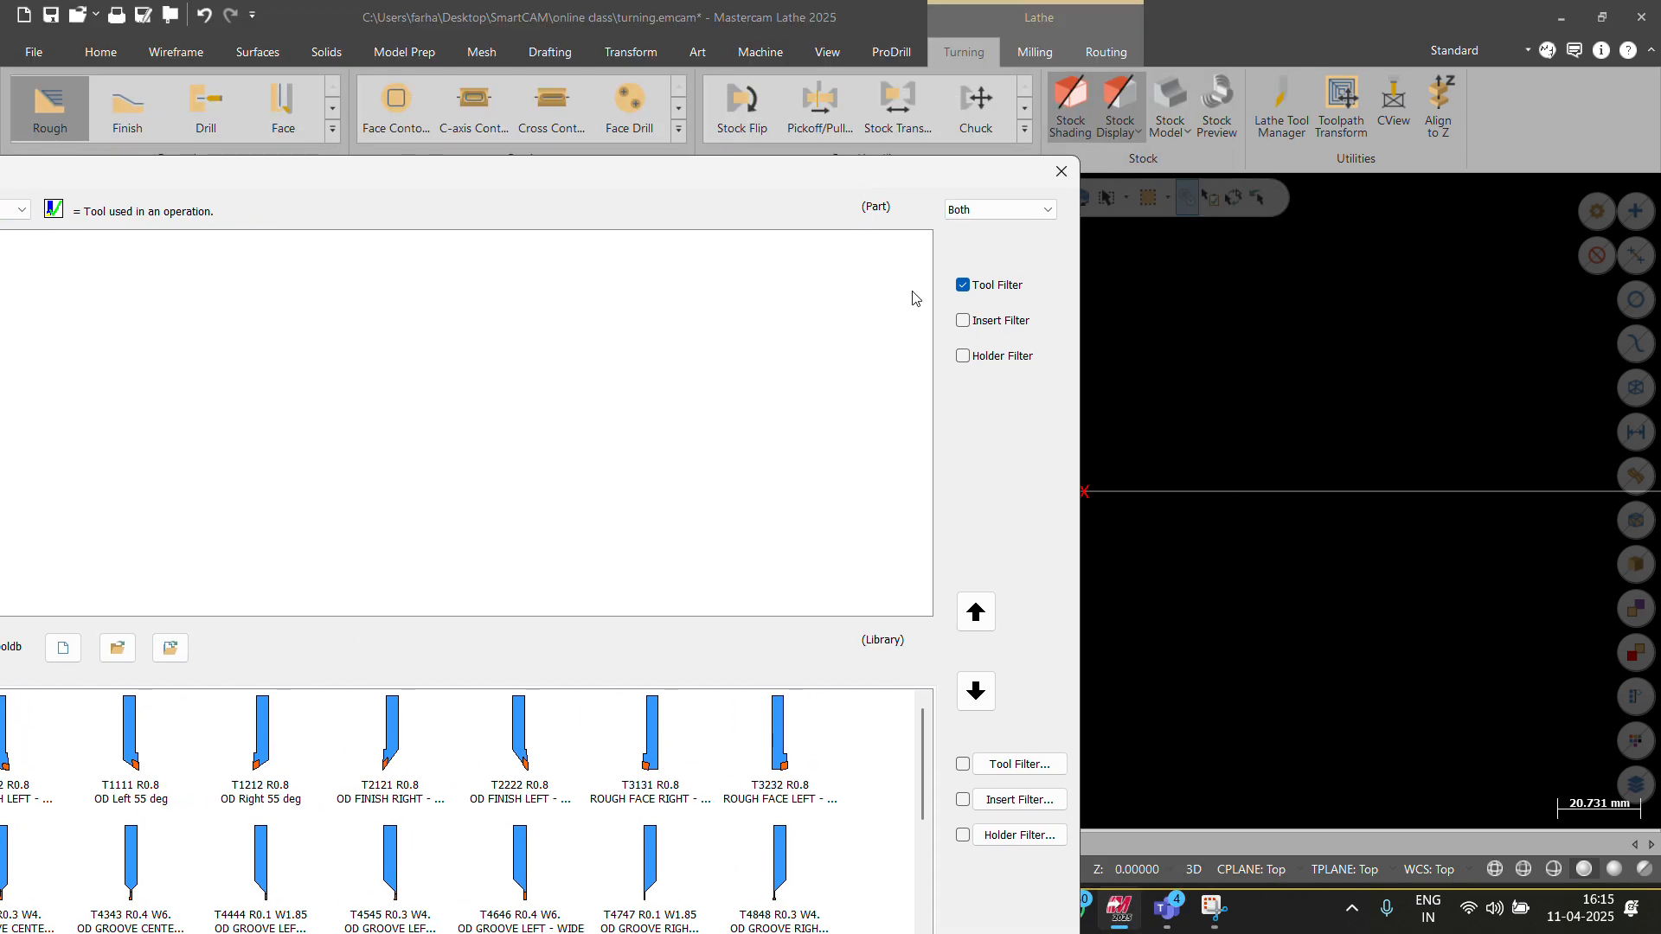
pyautogui.moveTo(1167, 908)
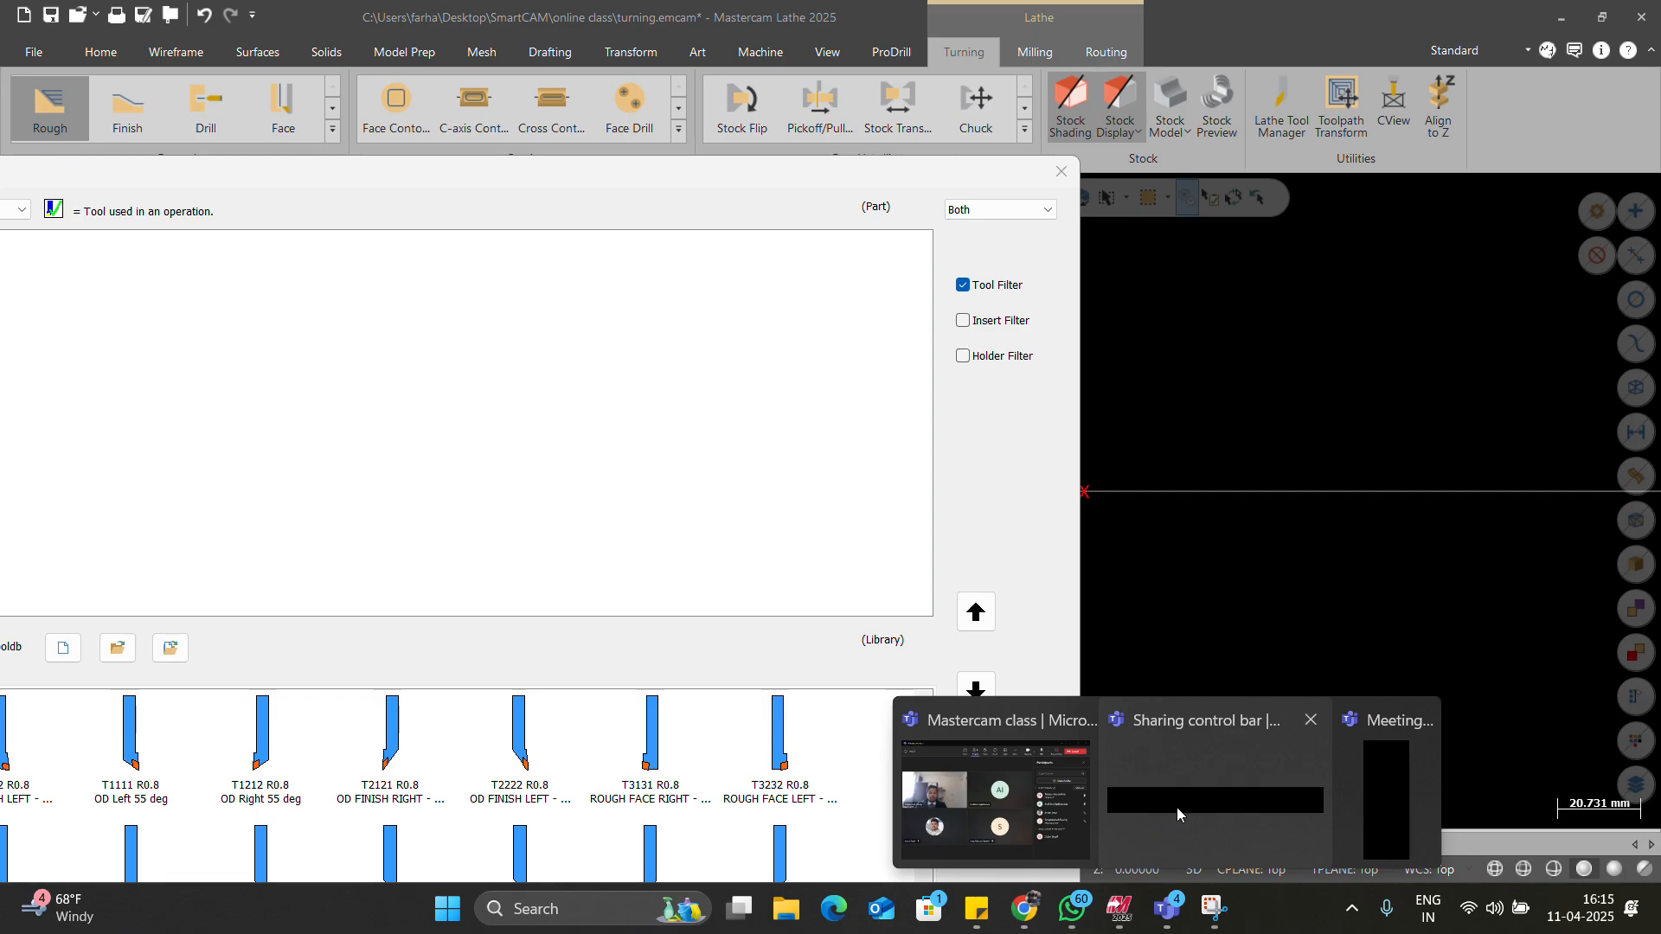
pyautogui.click(1310, 796)
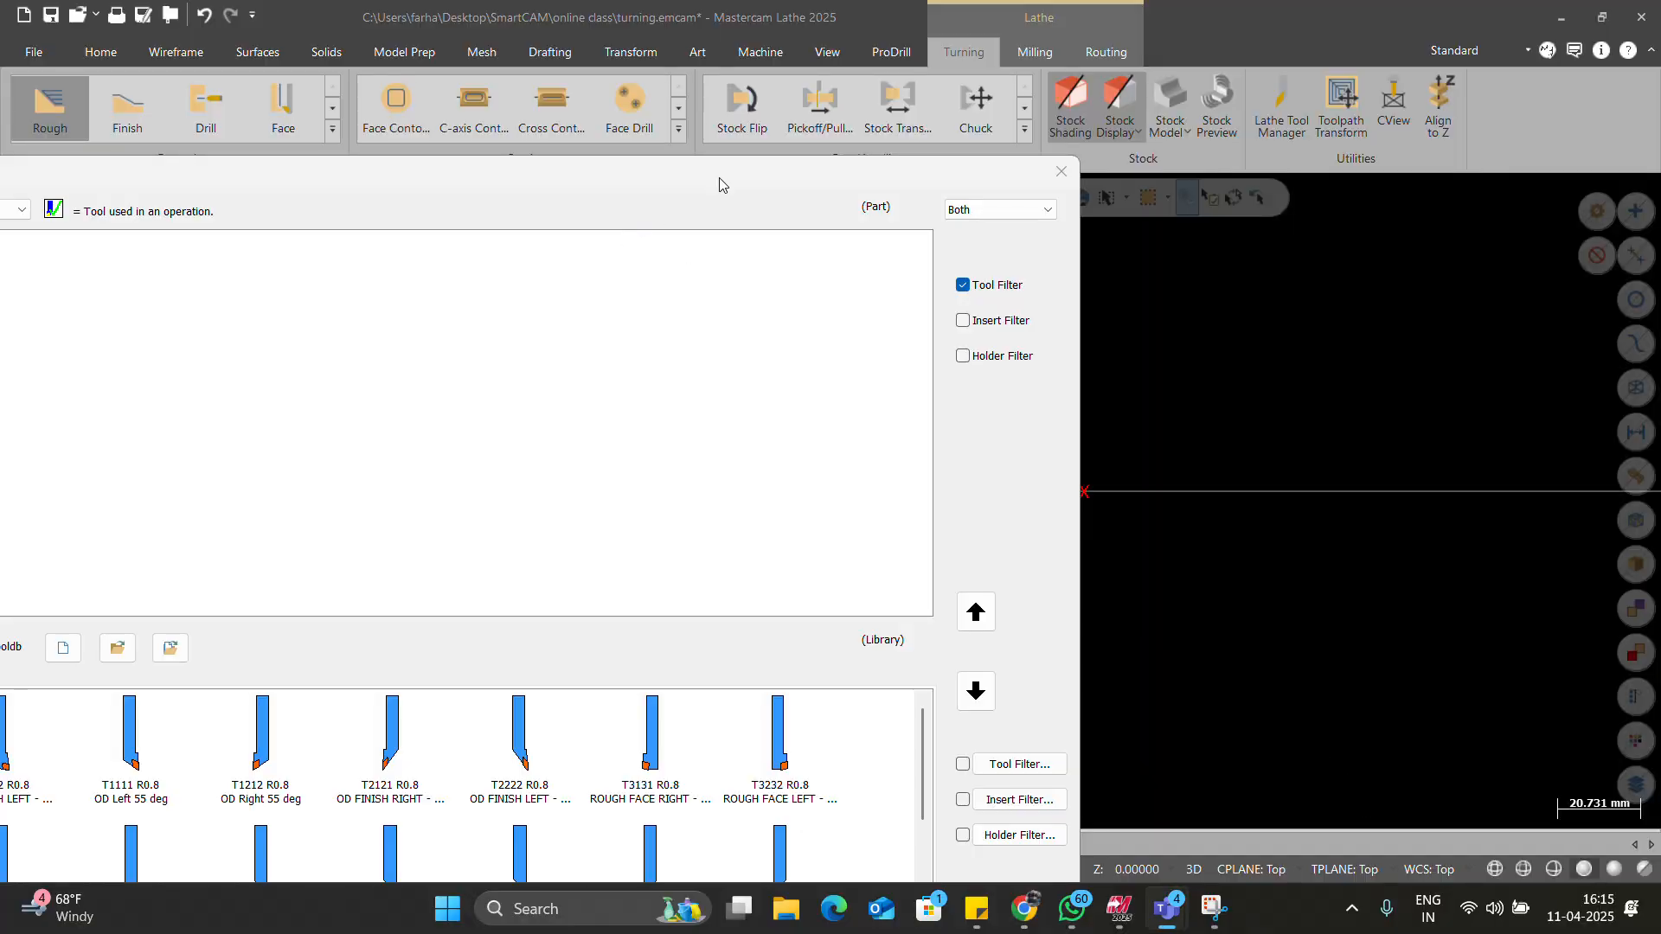
pyautogui.moveTo(773, 173); pyautogui.dragTo(994, 75)
pyautogui.scroll(-6, 553, 671)
pyautogui.scroll(6, 562, 687)
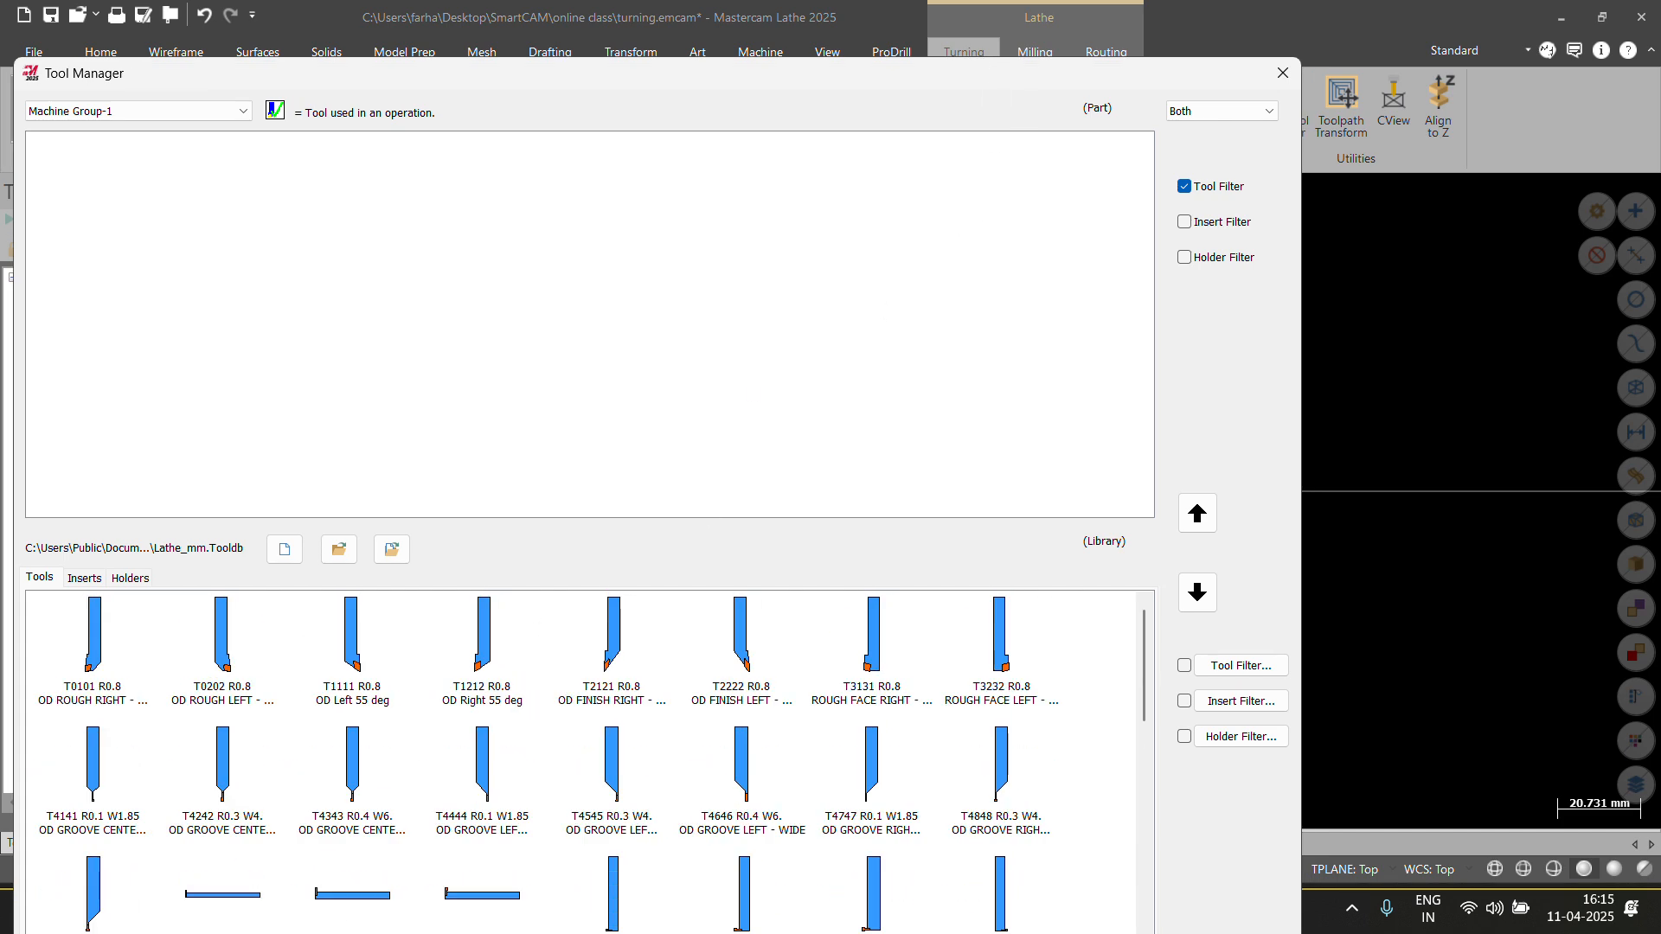
# Inspect library tool T0101's tool type, then create a new tool in the empty part list.
pyautogui.click(101, 662)
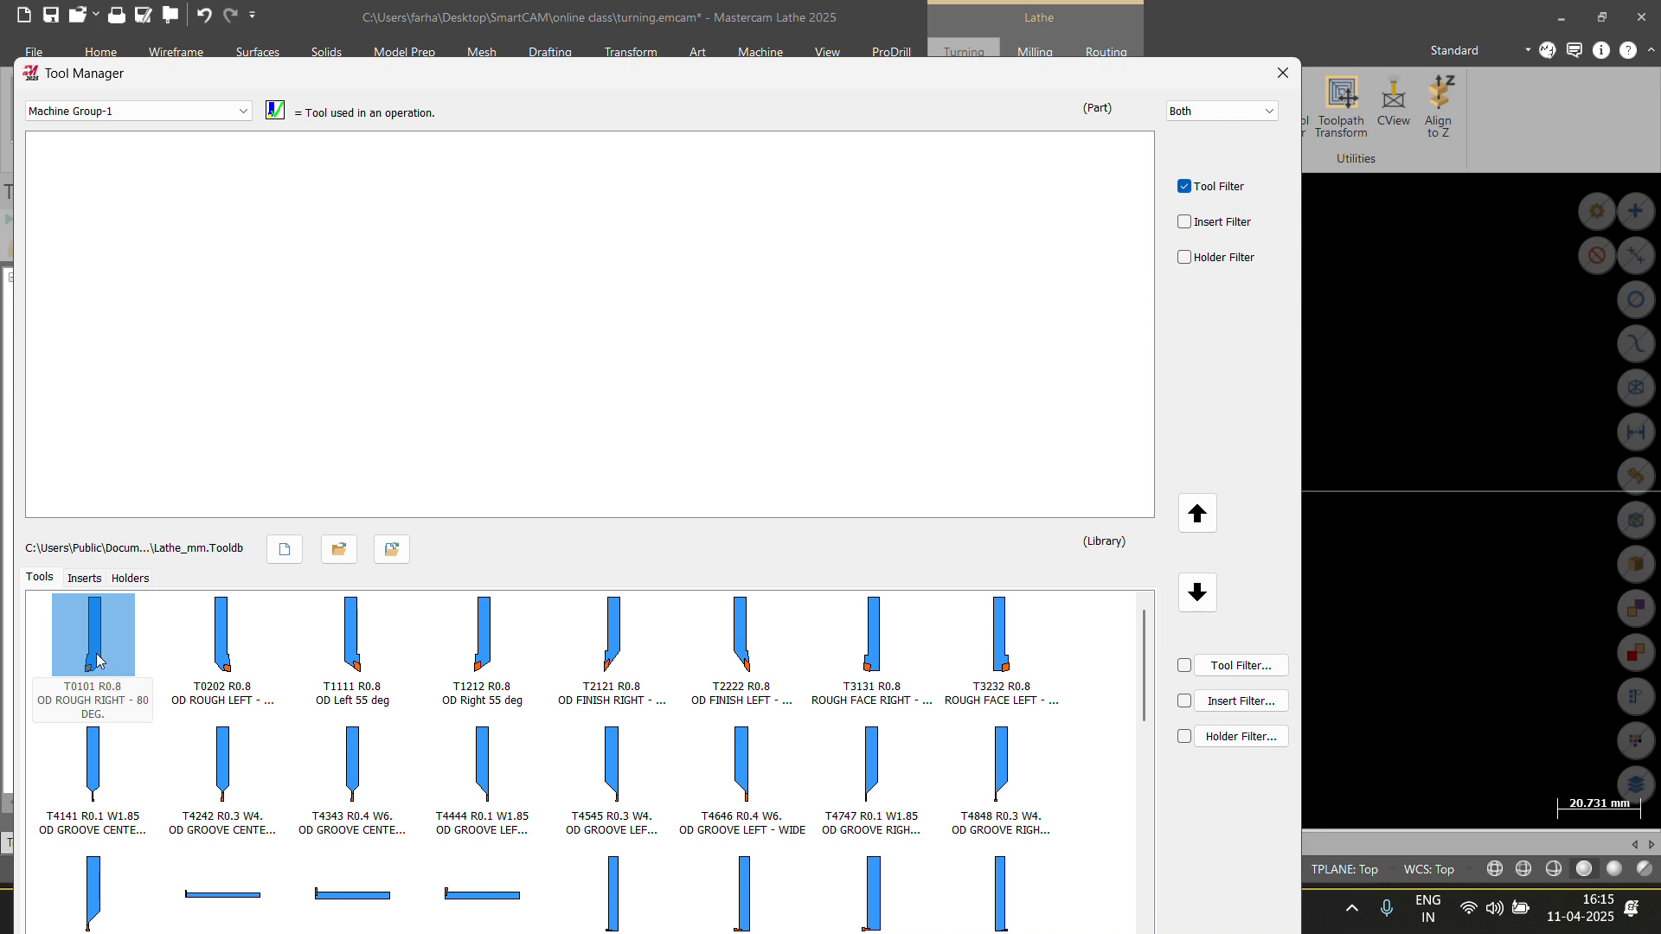
pyautogui.rightClick(97, 662)
pyautogui.click(166, 278)
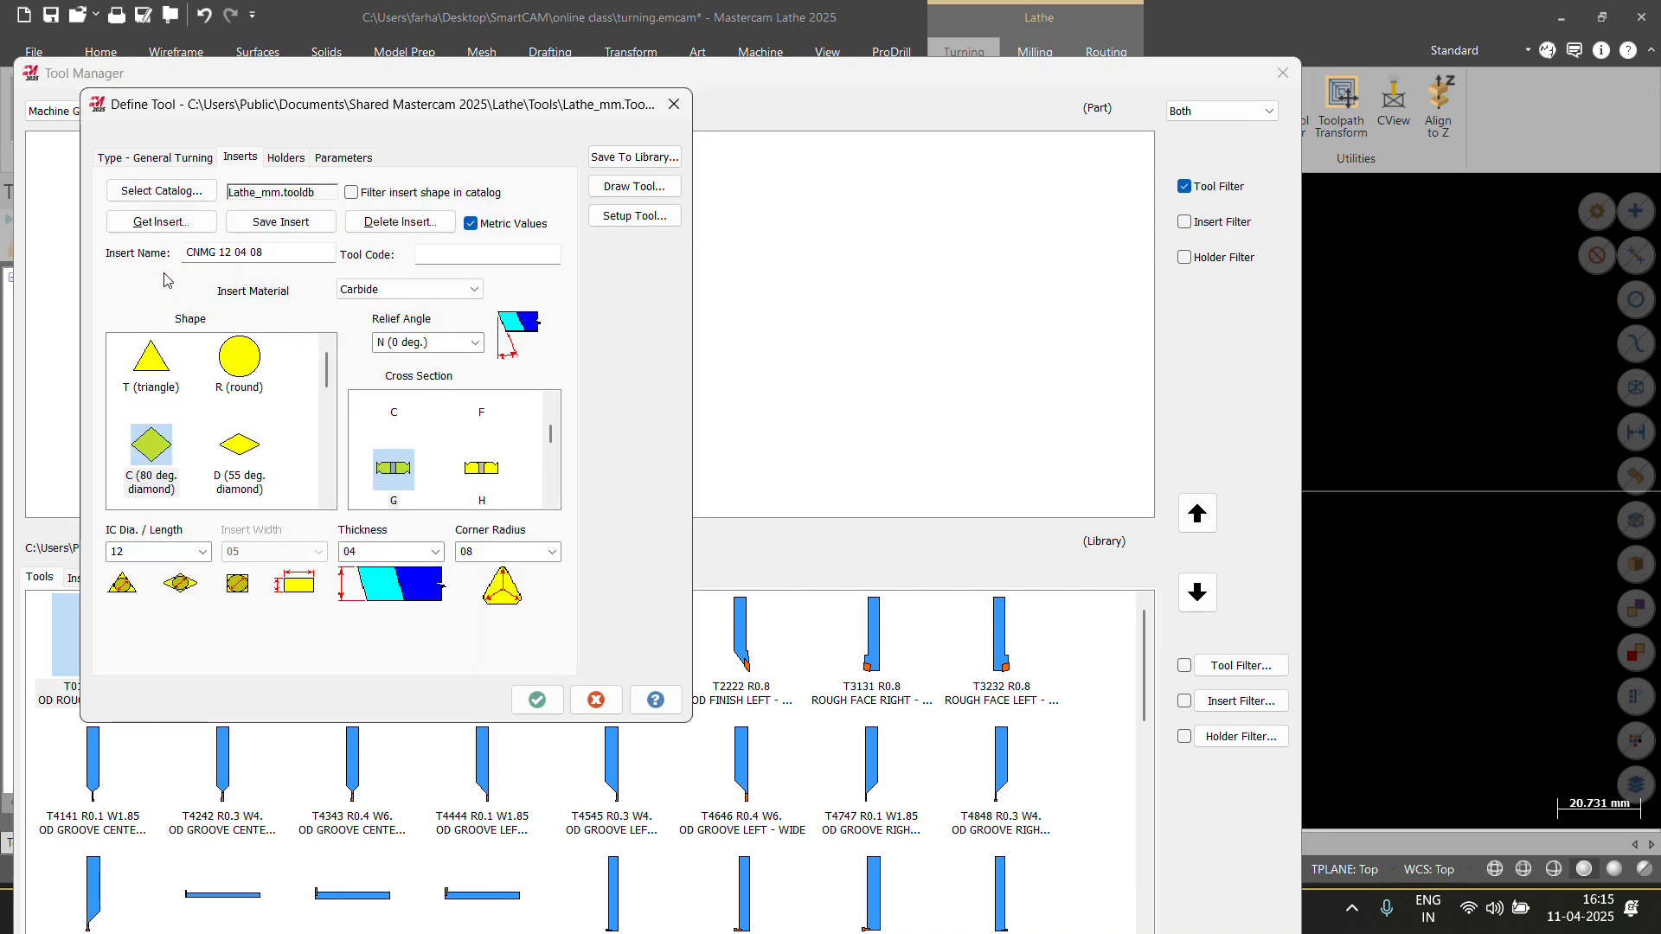
pyautogui.click(162, 158)
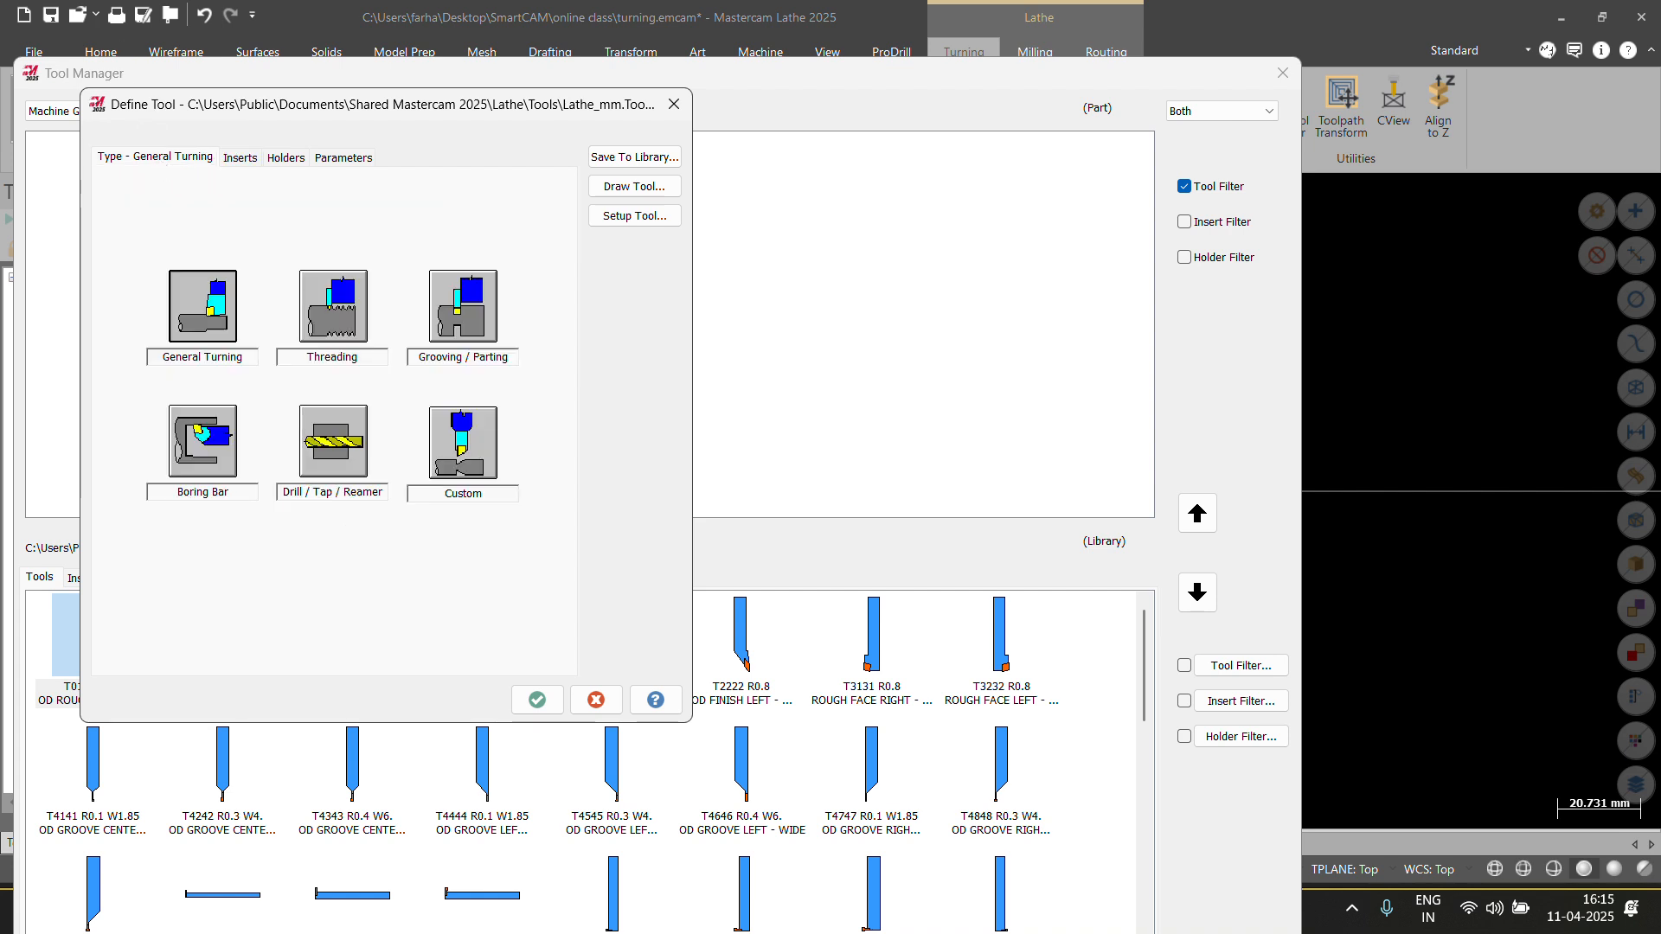
pyautogui.click(674, 104)
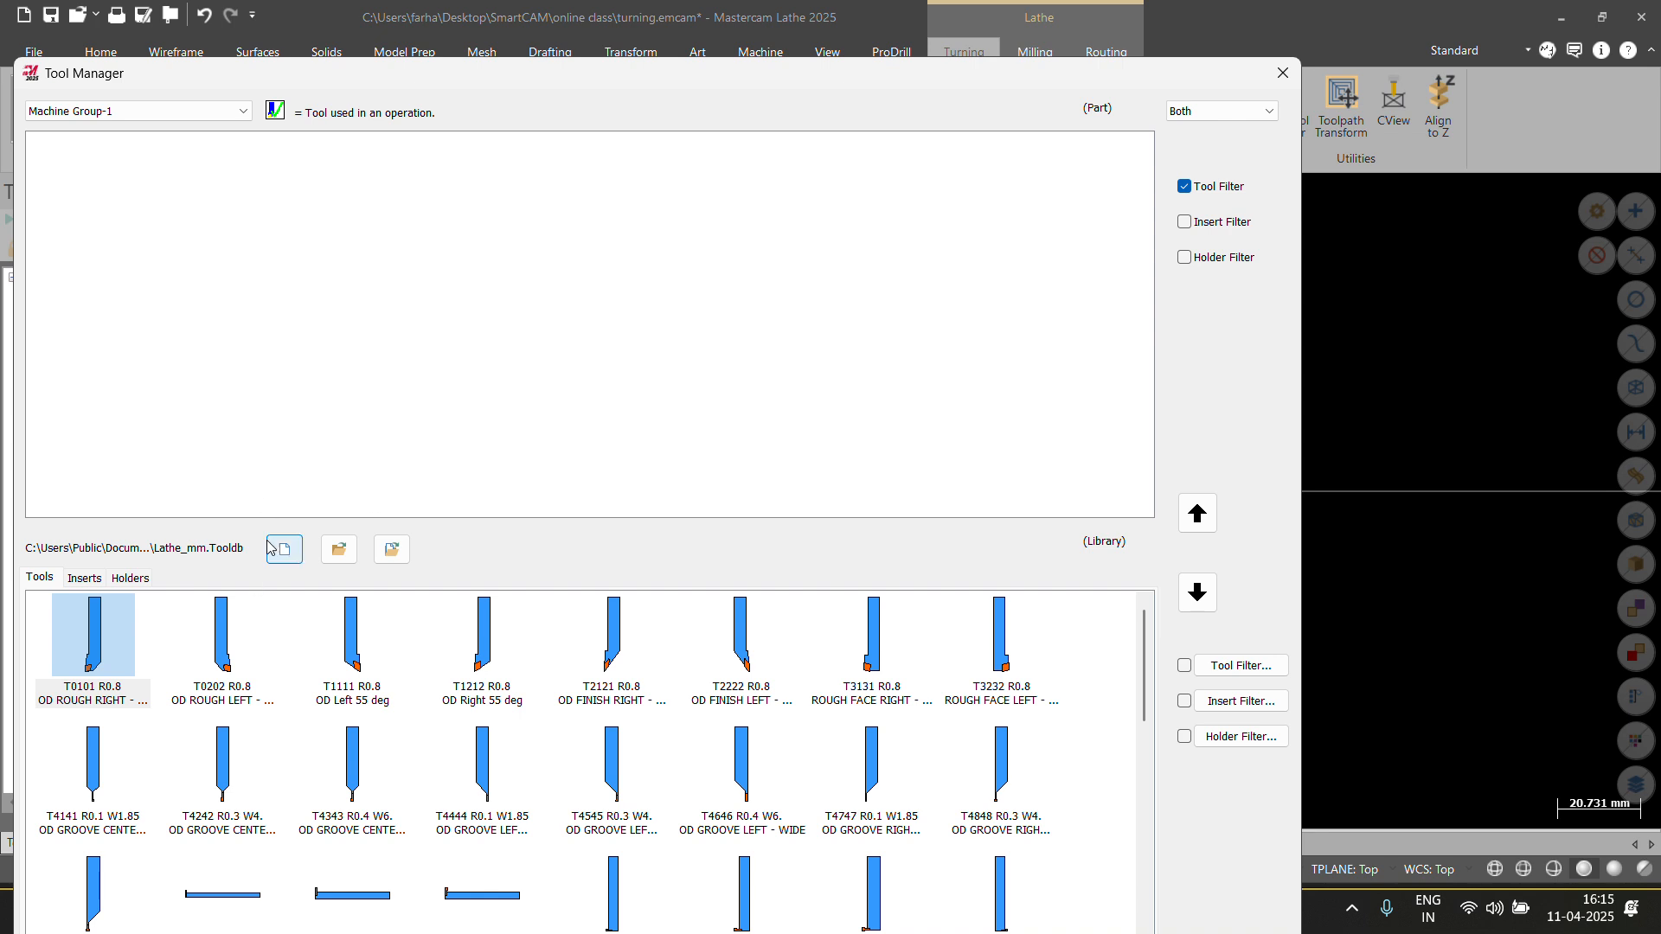
pyautogui.rightClick(157, 177)
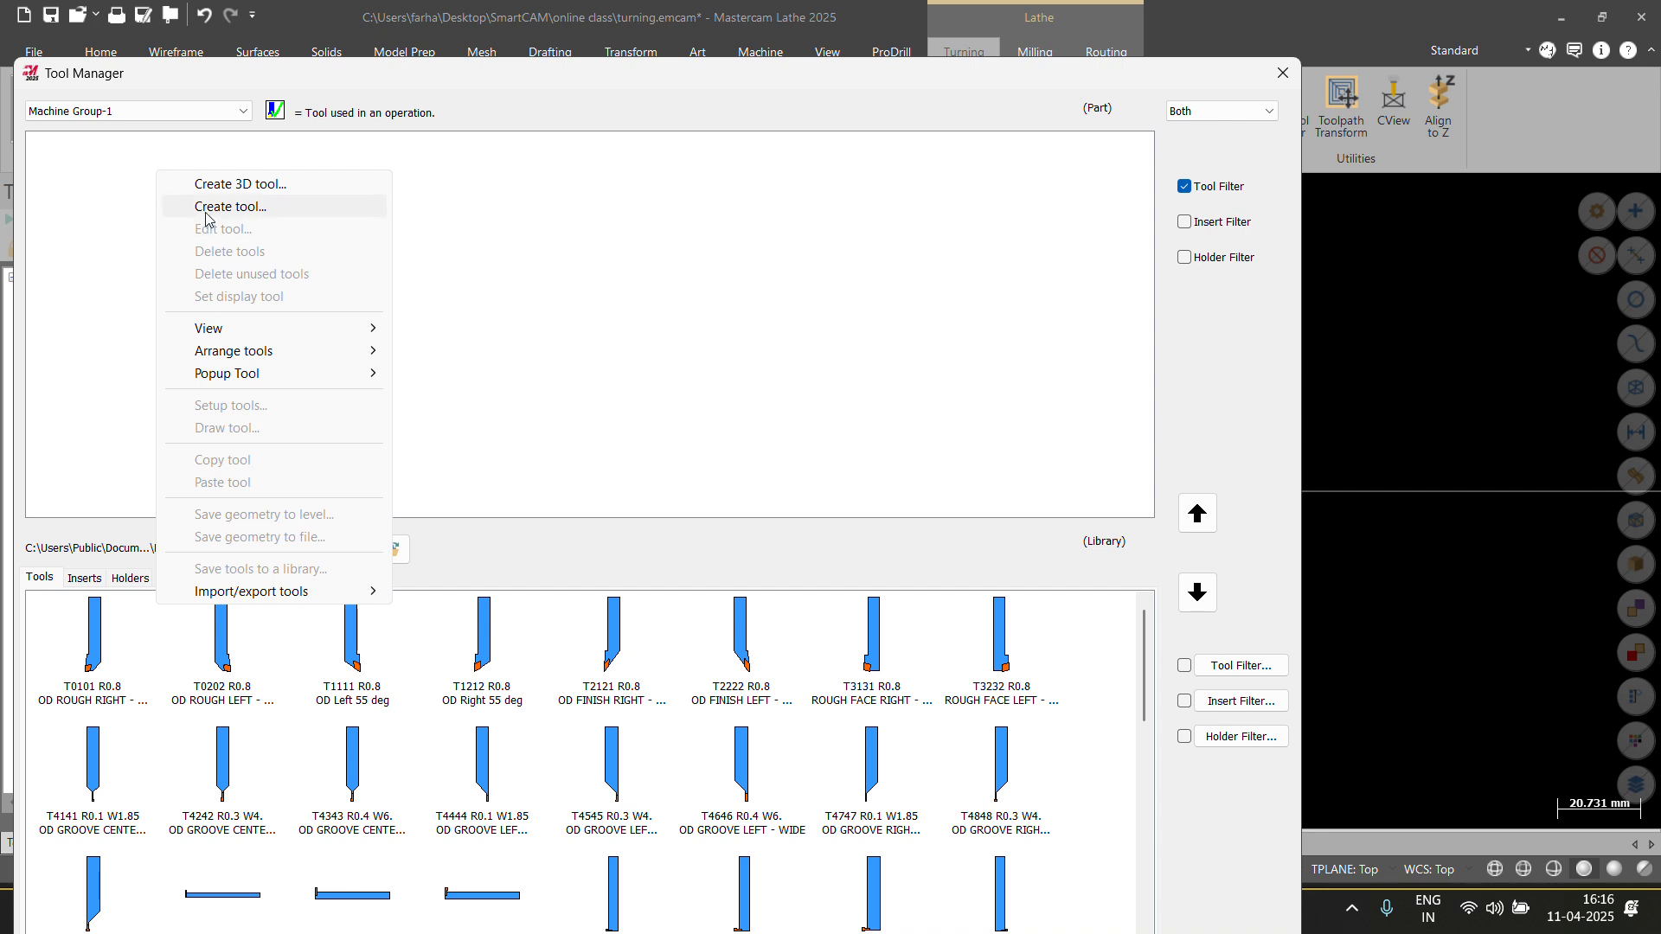
pyautogui.click(209, 207)
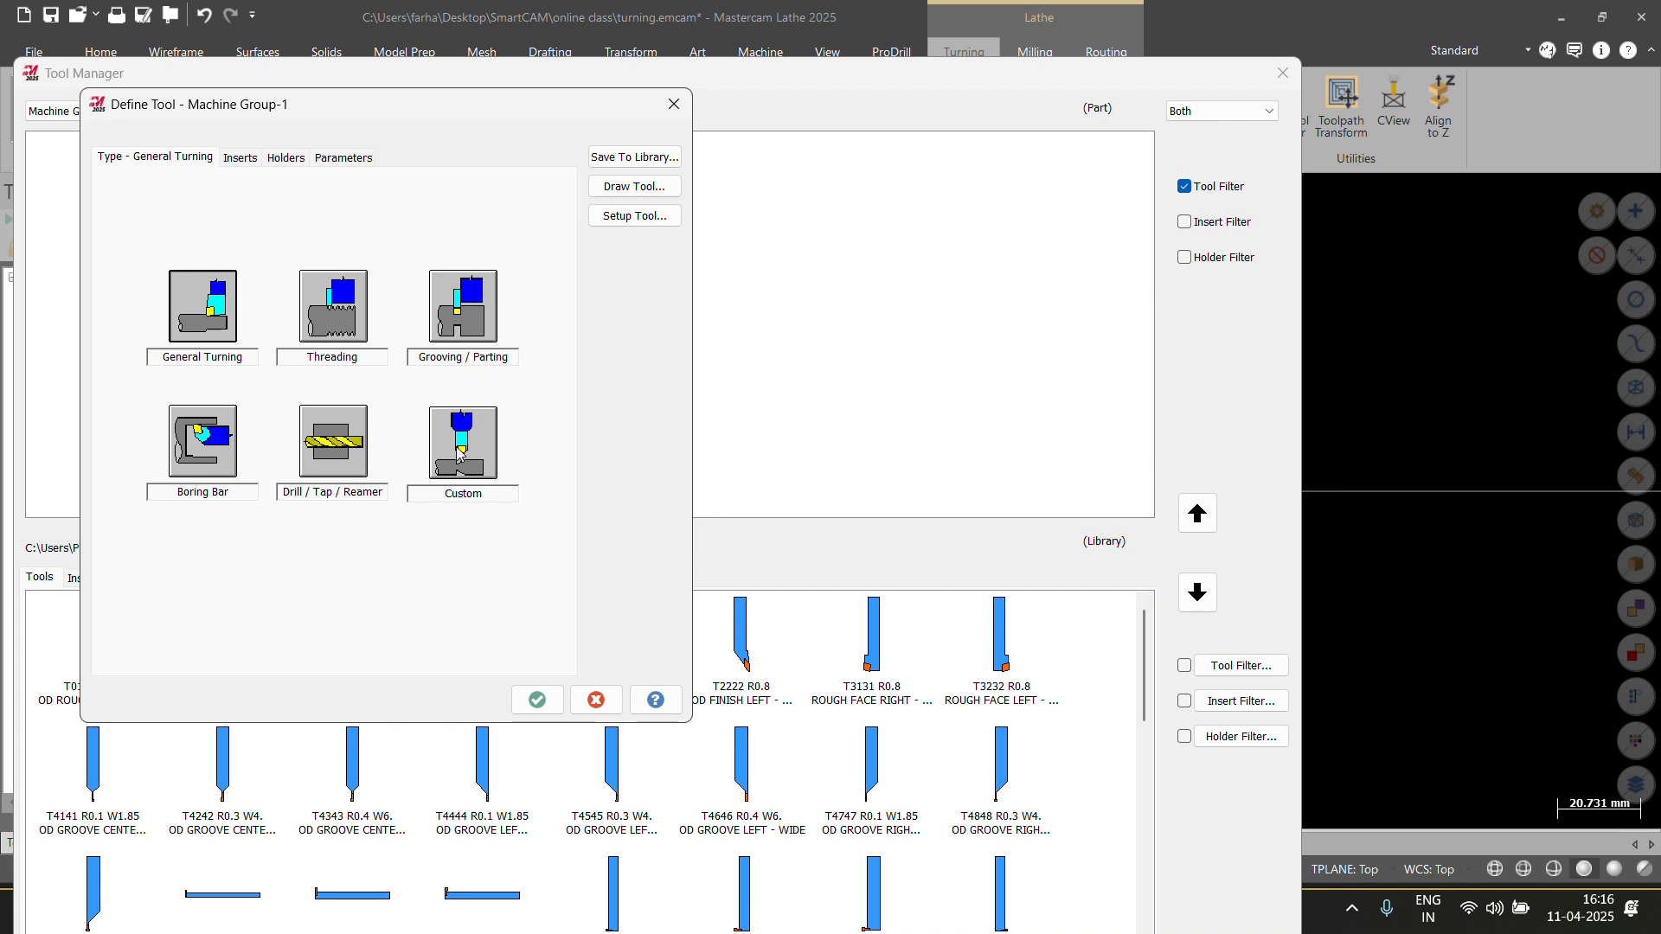
# Choose General Turning for the new tool and browse the insert catalogue from the CNMG 12 04 08 insert.
pyautogui.click(218, 320)
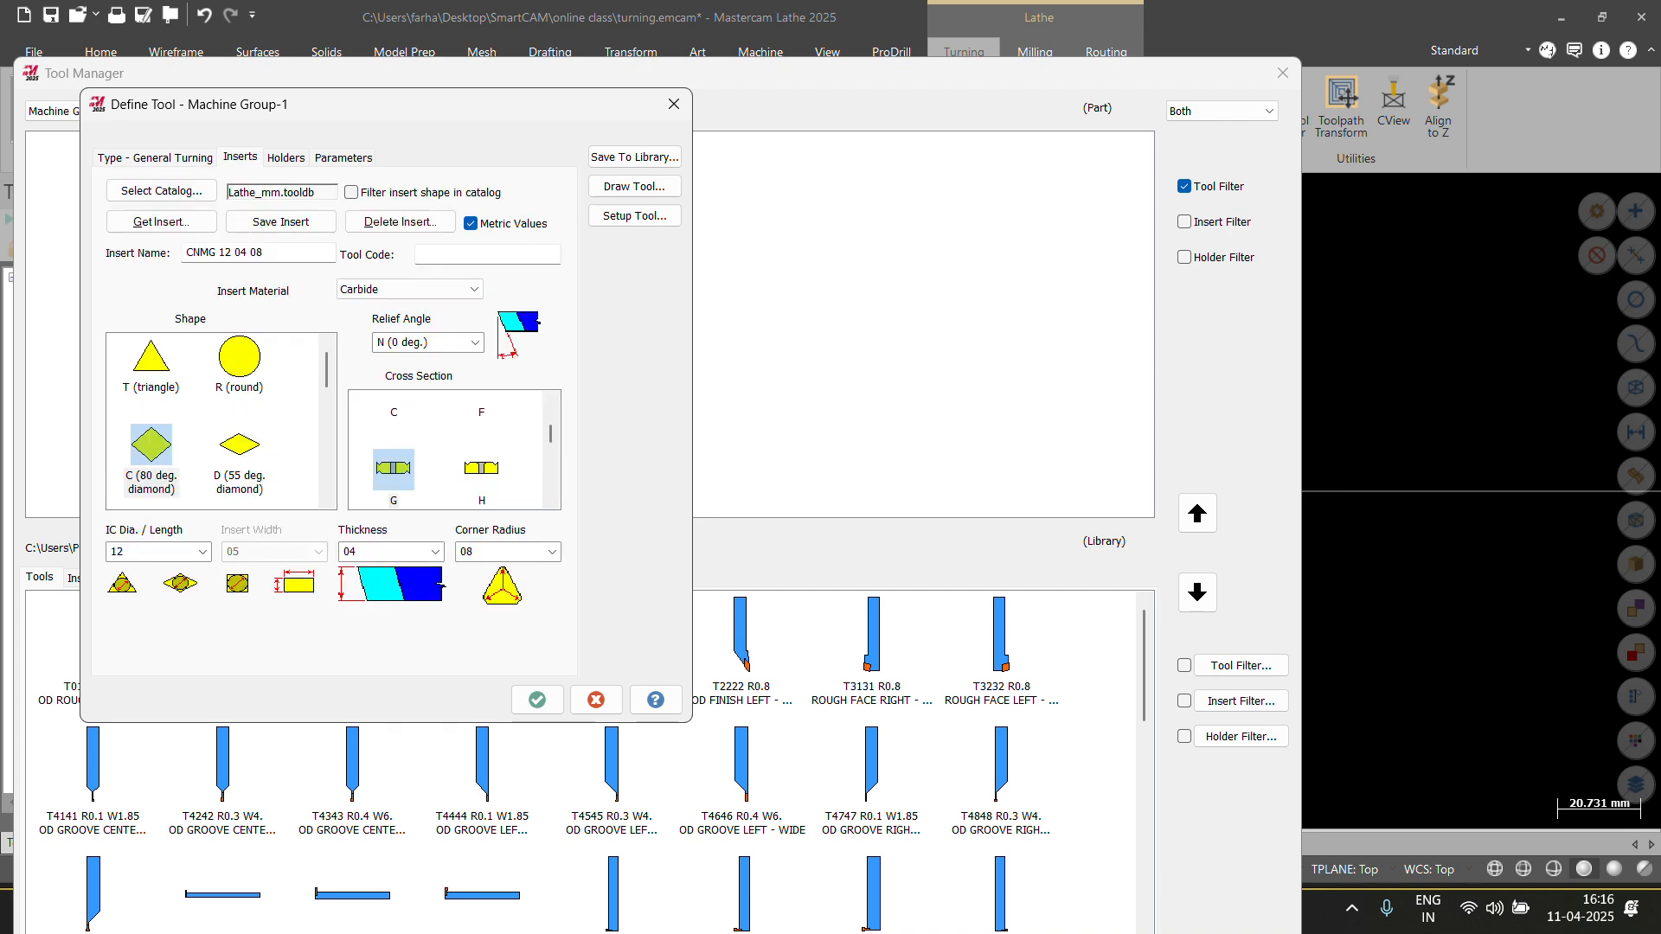
pyautogui.click(161, 158)
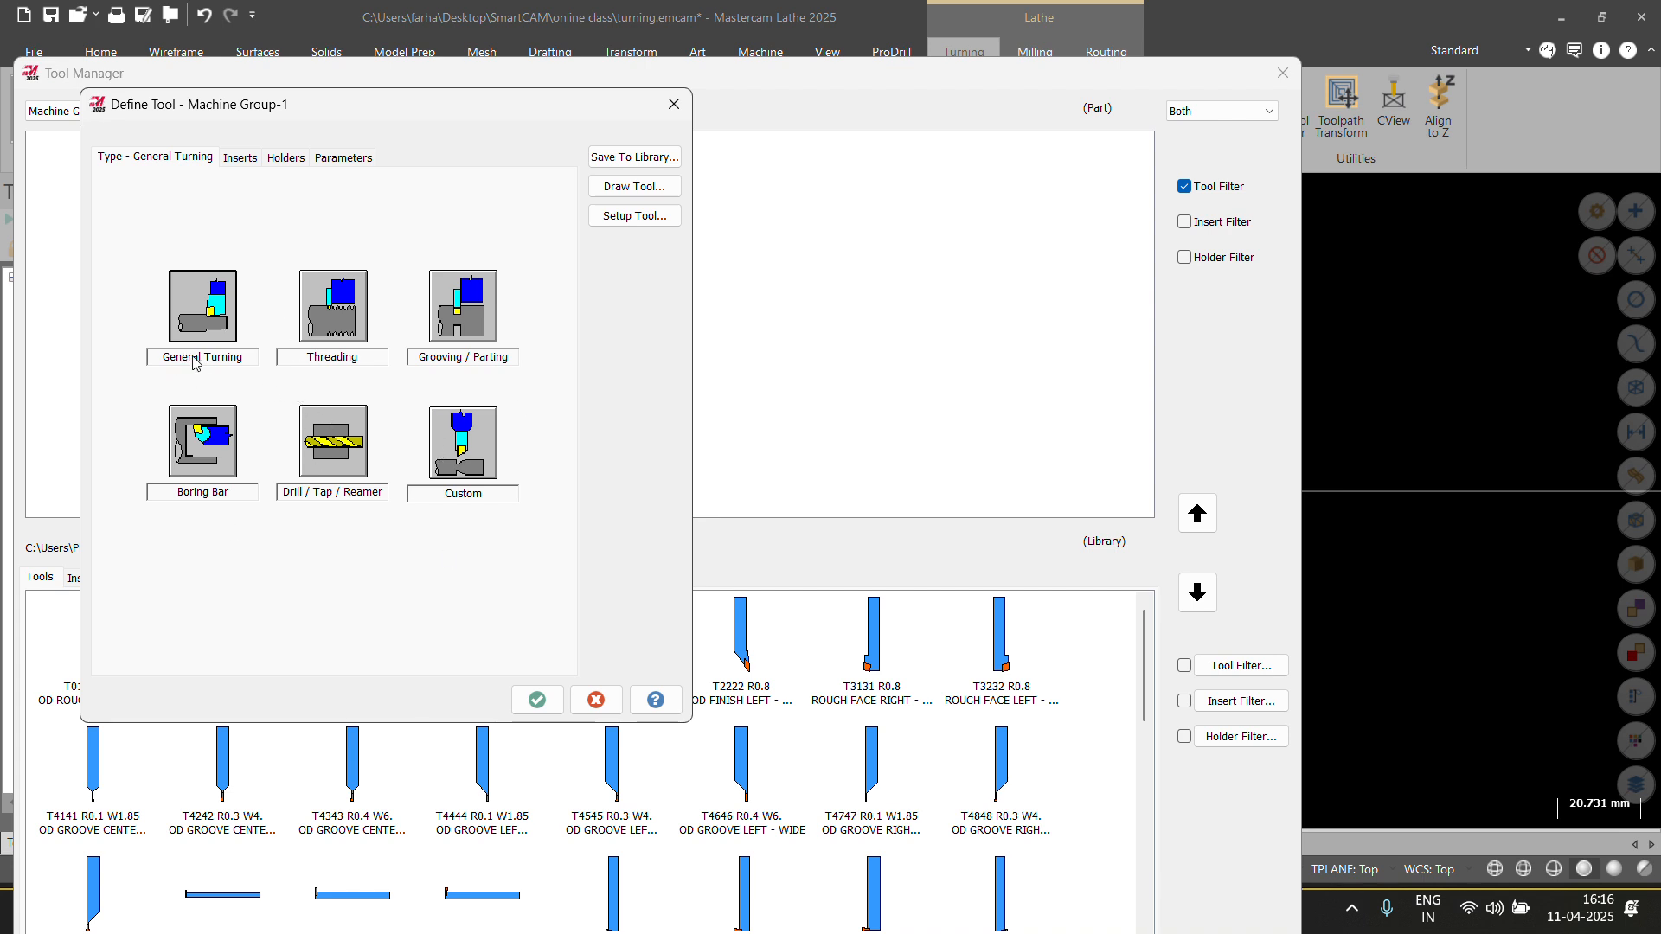
pyautogui.click(240, 159)
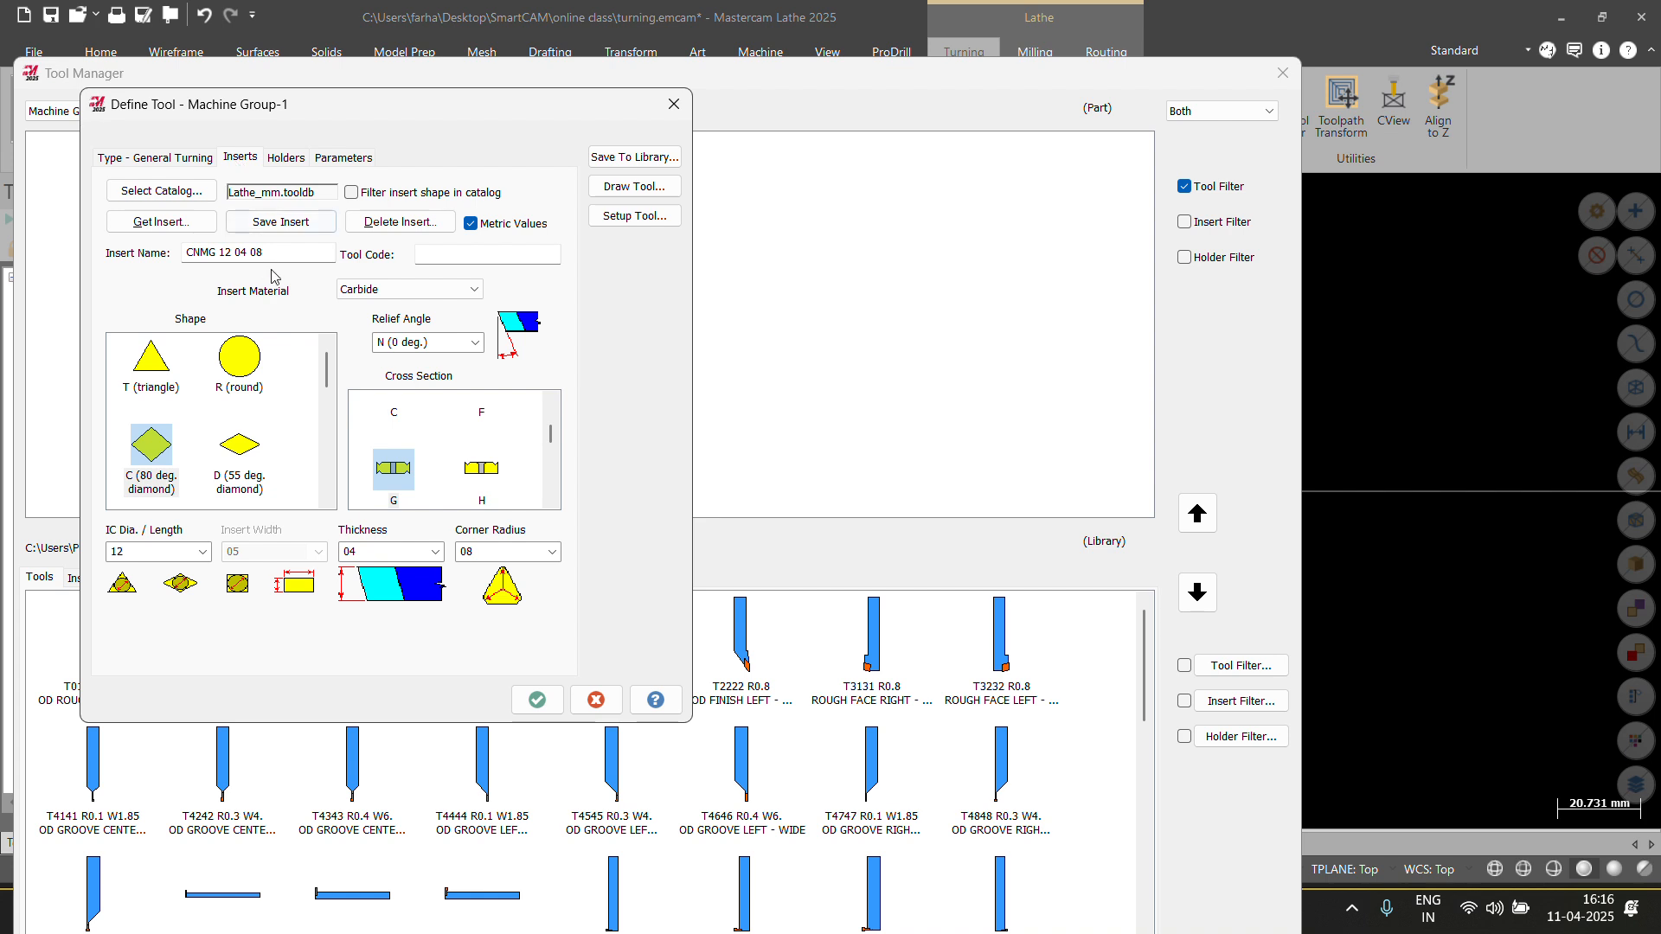
pyautogui.moveTo(275, 258); pyautogui.dragTo(174, 263)
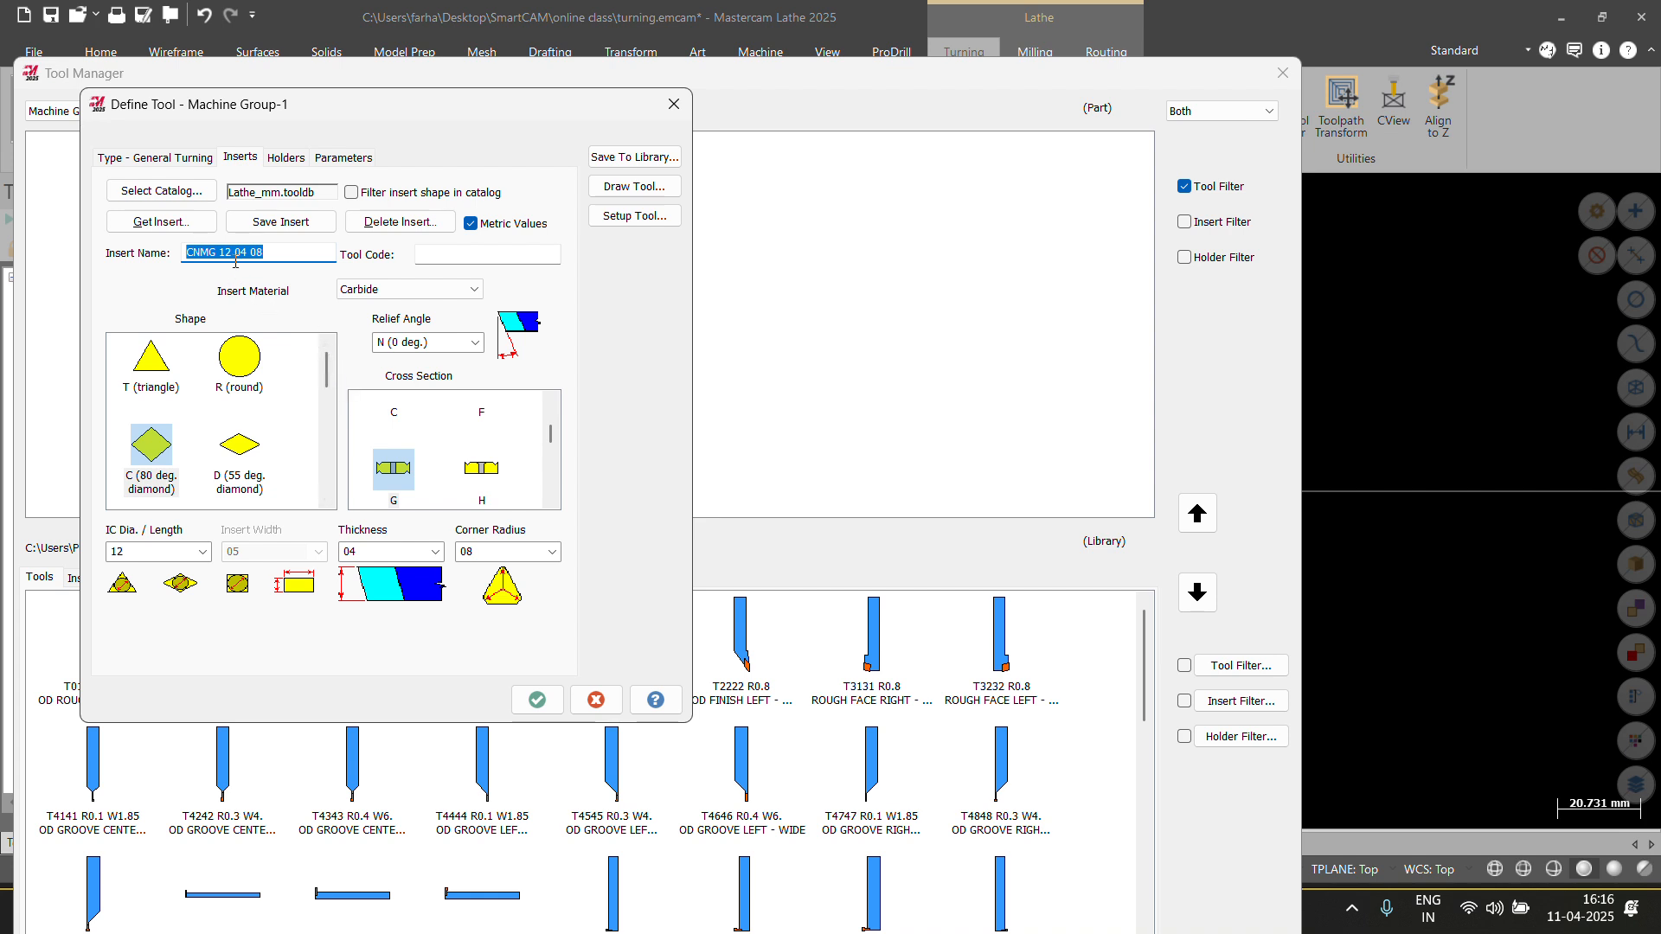
pyautogui.click(265, 252)
pyautogui.click(161, 221)
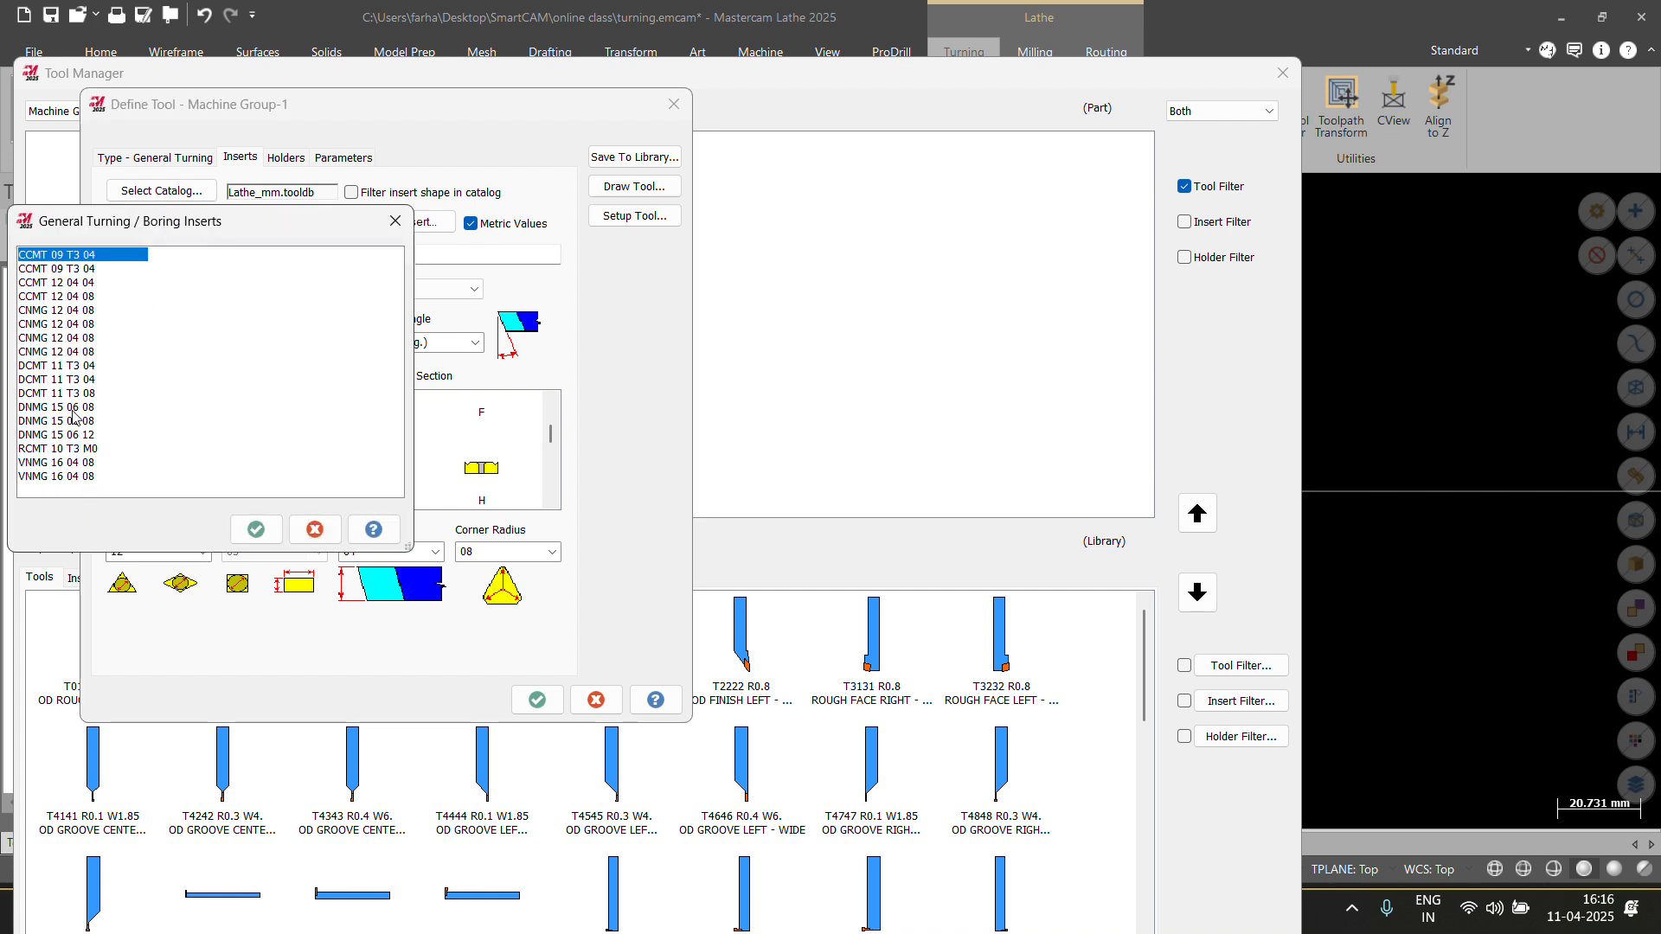
# Pick the CCMT 12 04 08 insert, keeping size 12, thickness 04, radius 08, C (7 deg.) relief.
pyautogui.moveTo(191, 226); pyautogui.dragTo(437, 232)
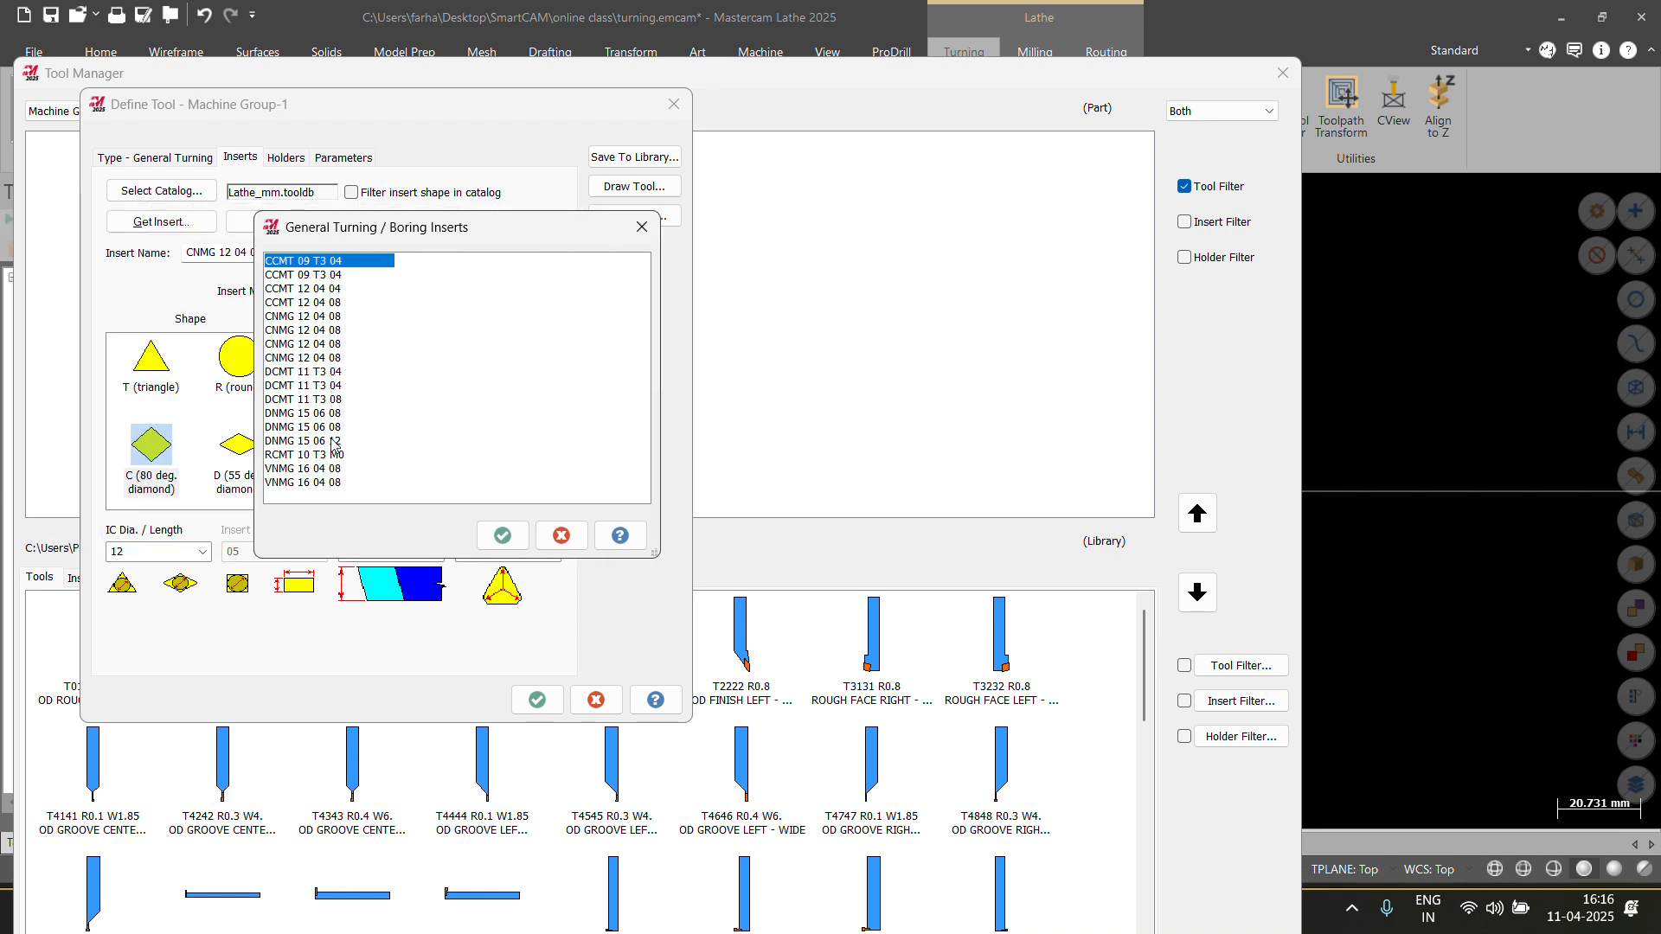
pyautogui.click(297, 307)
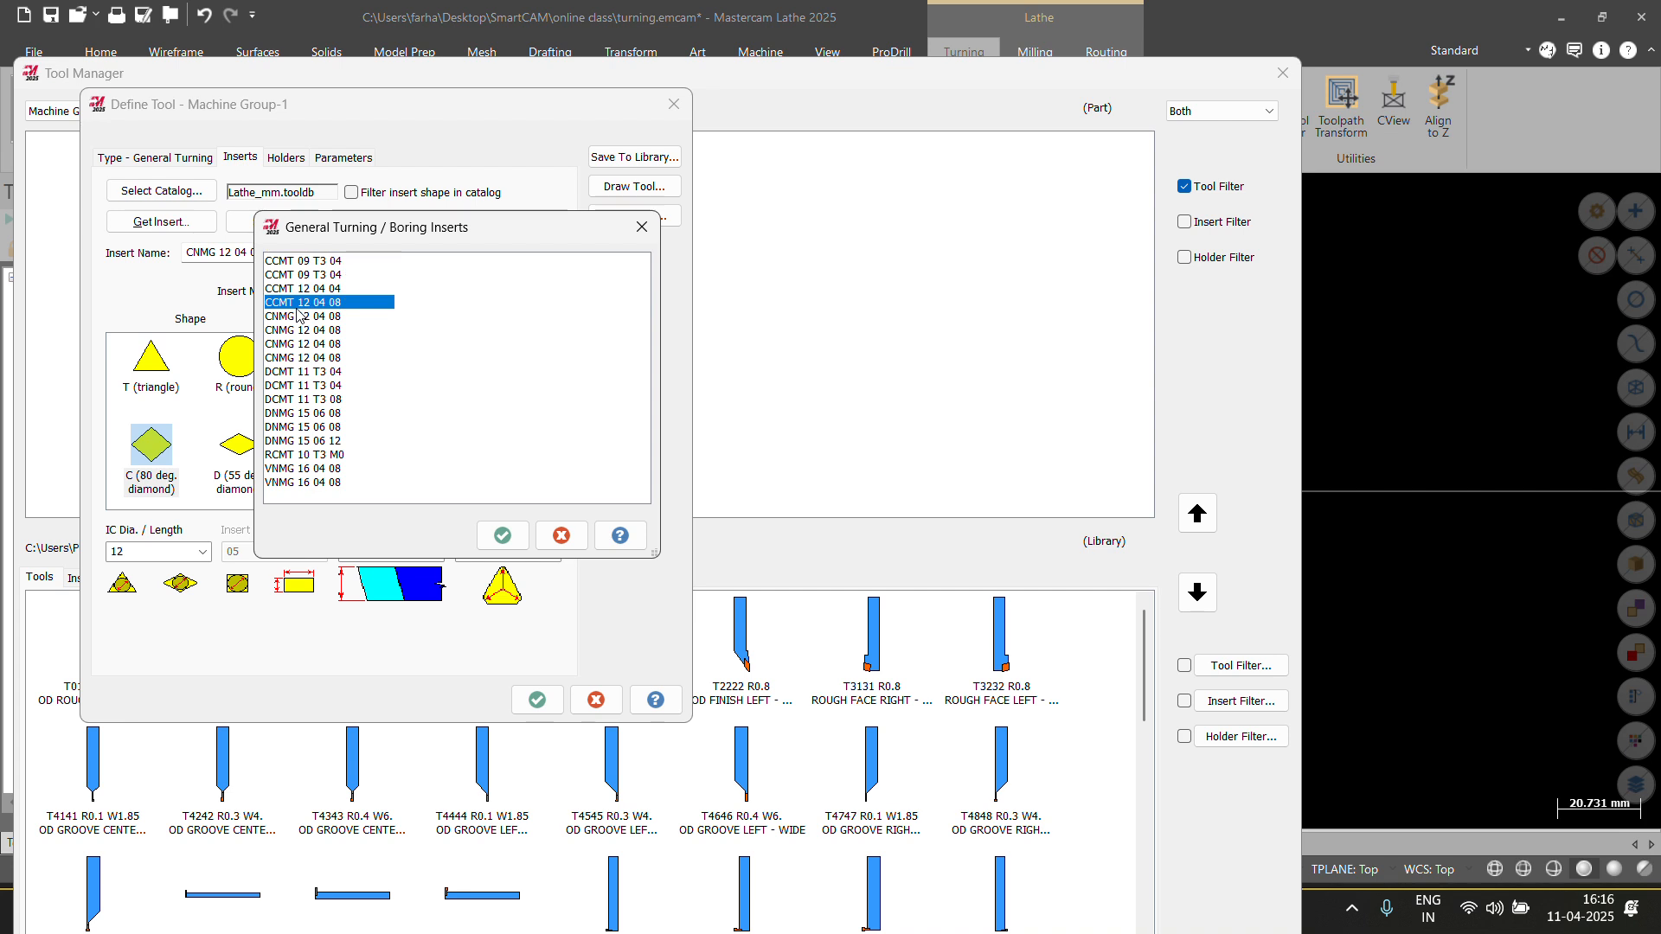
pyautogui.click(501, 536)
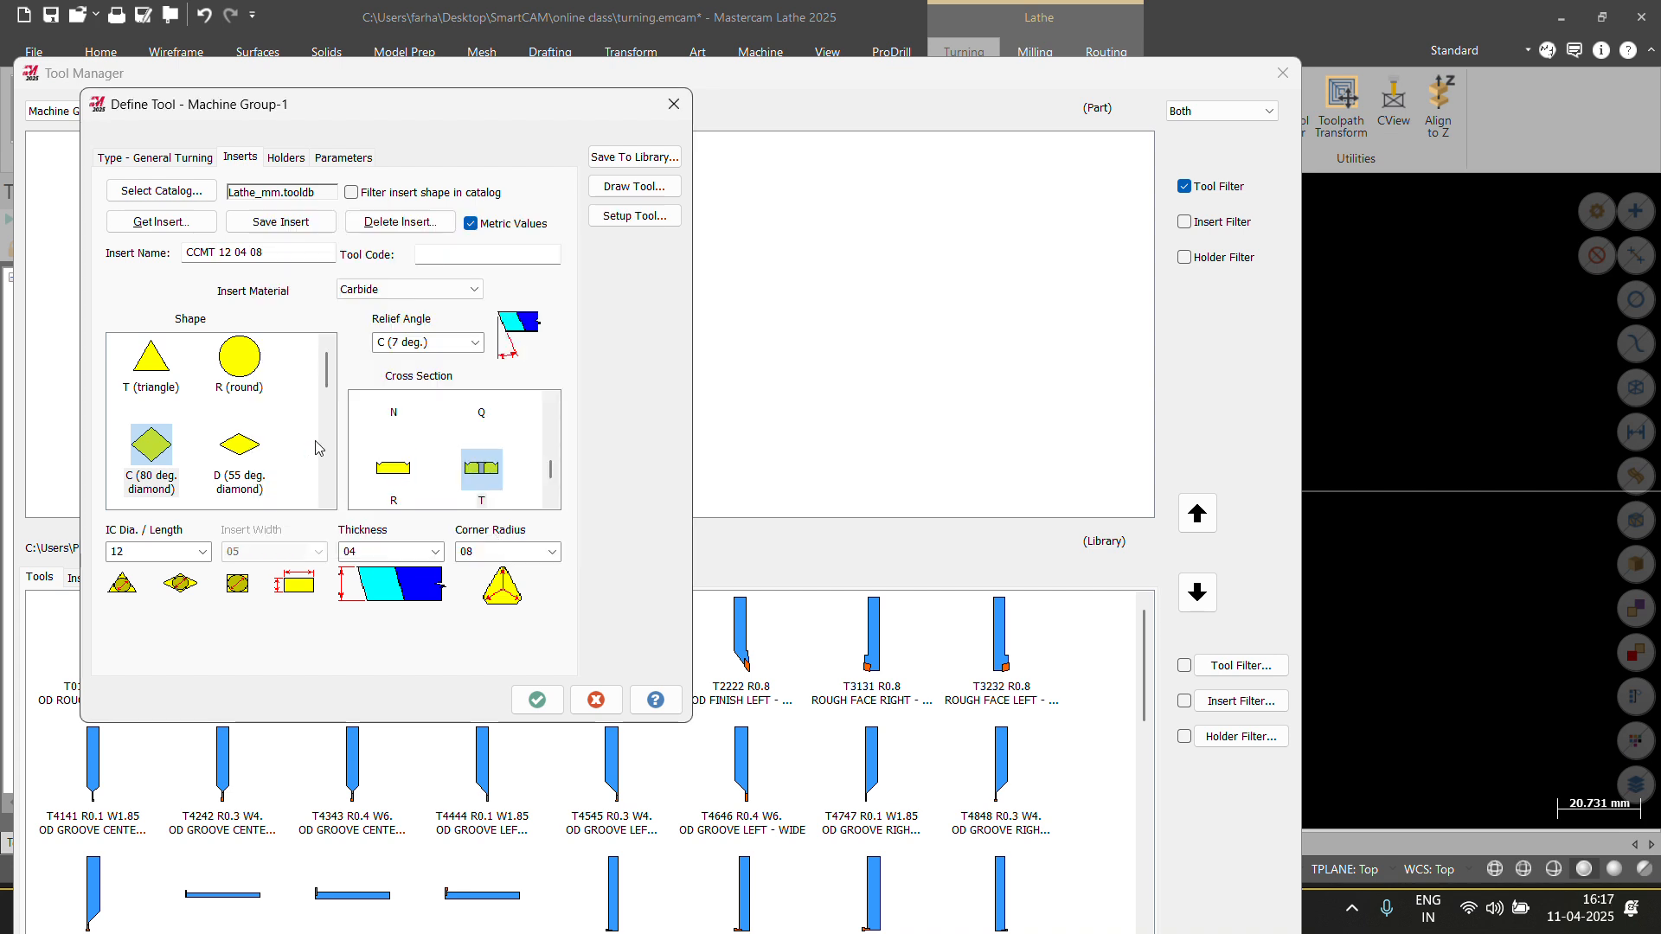
pyautogui.click(201, 551)
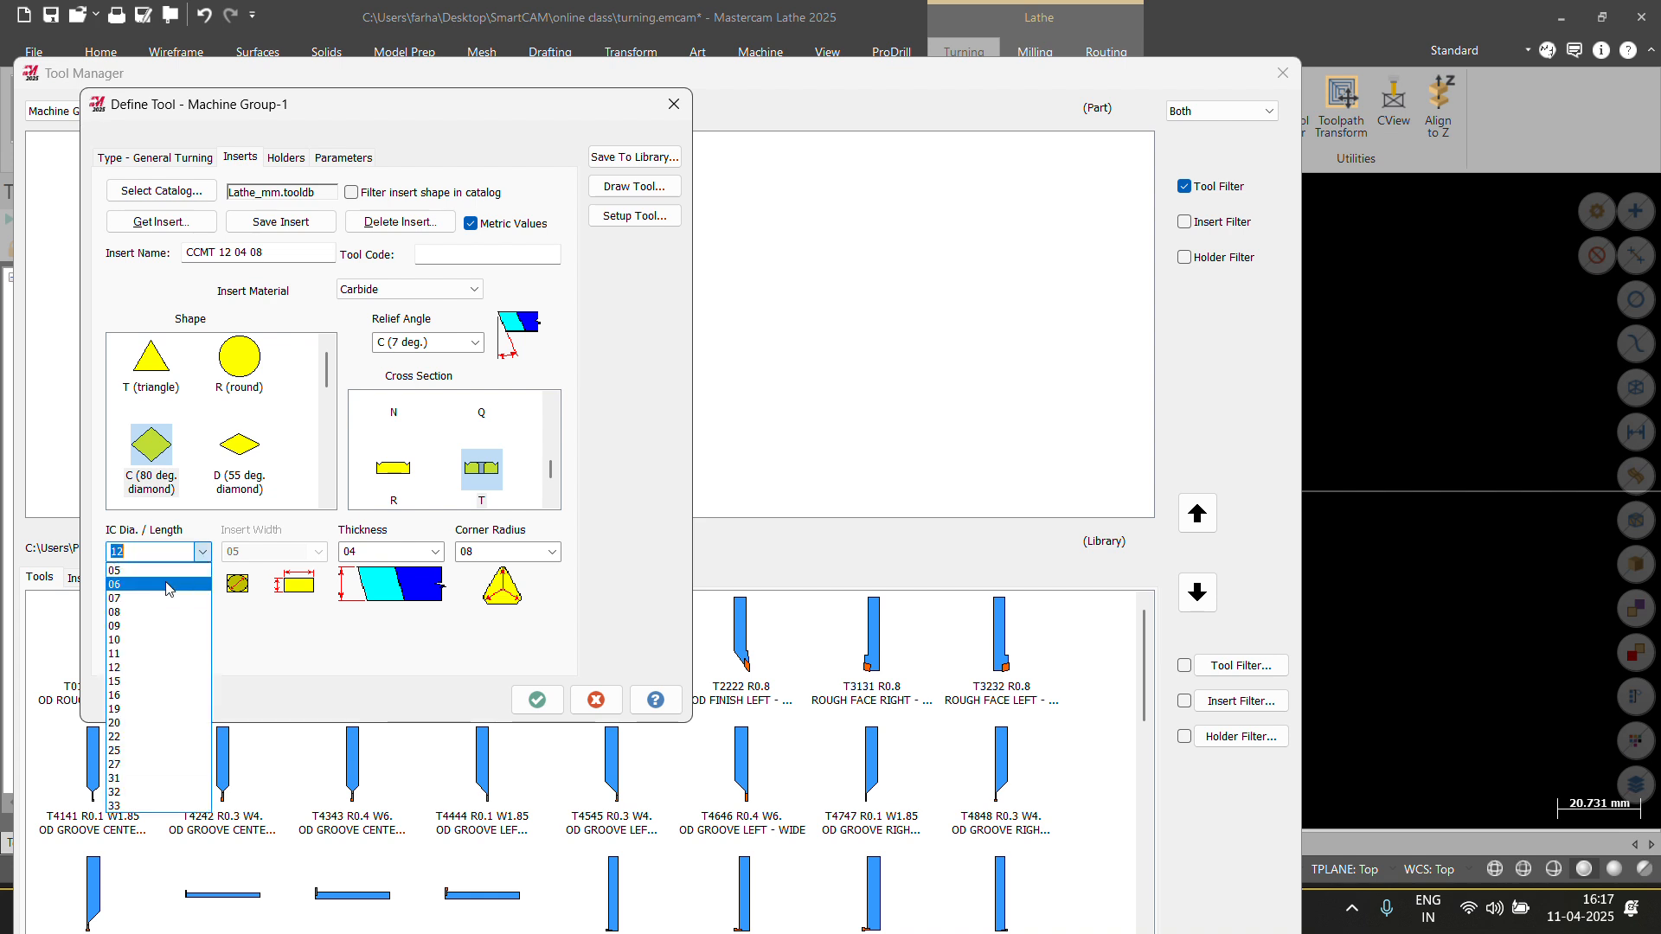
pyautogui.click(363, 649)
pyautogui.click(545, 556)
pyautogui.click(550, 556)
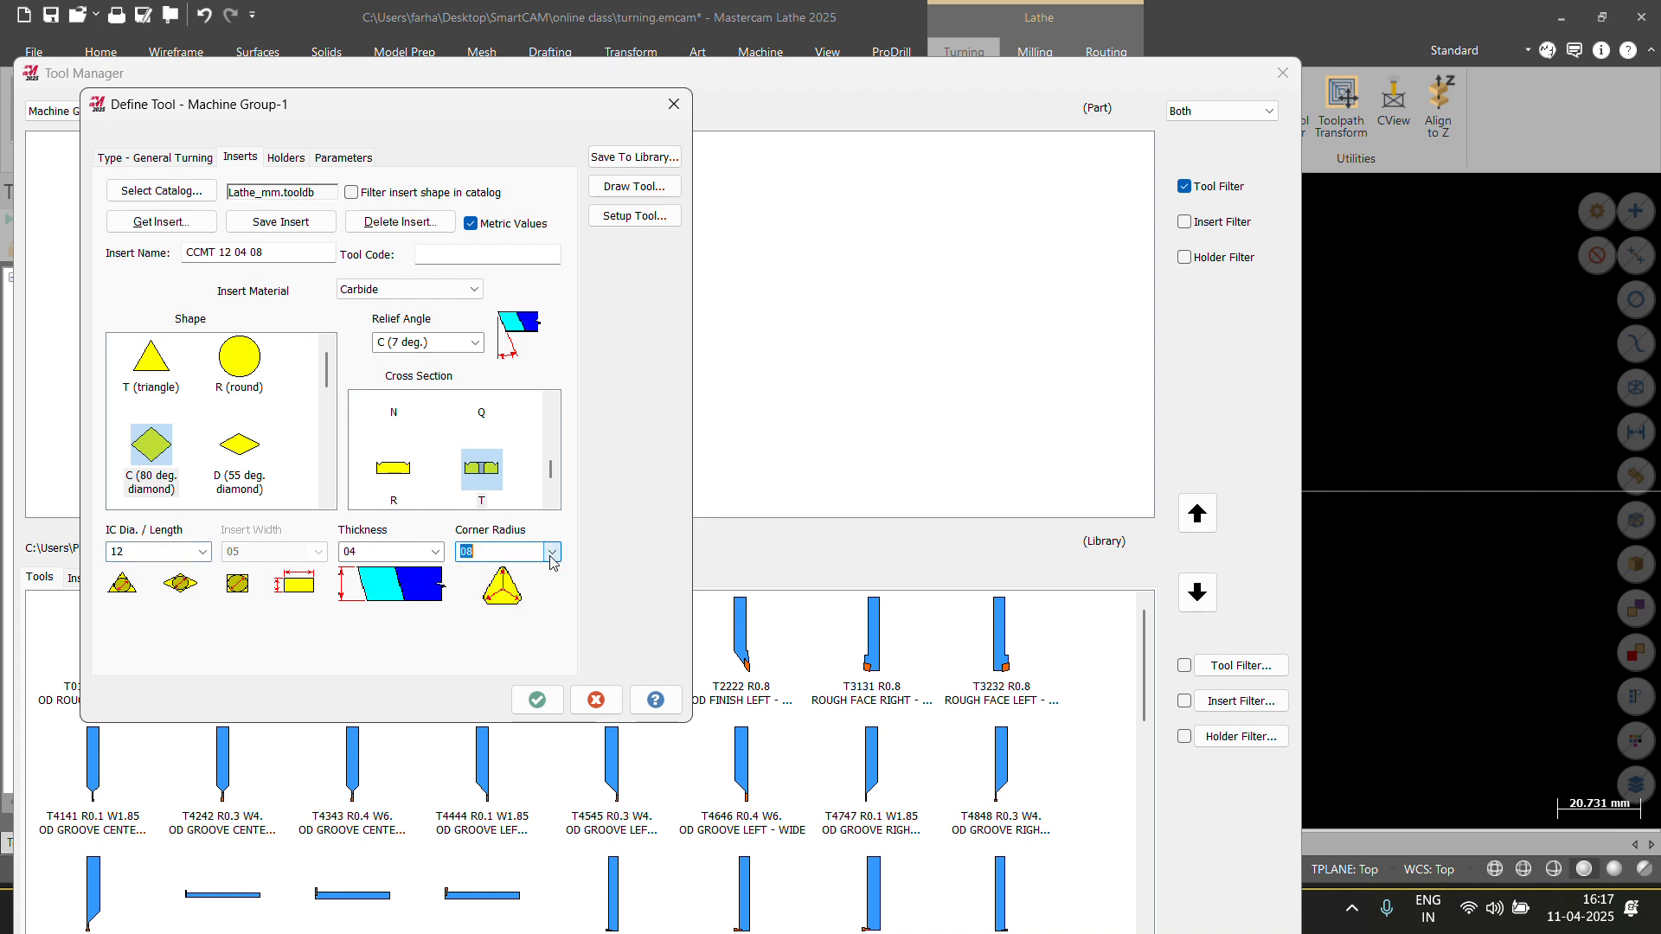
pyautogui.click(432, 559)
pyautogui.click(433, 558)
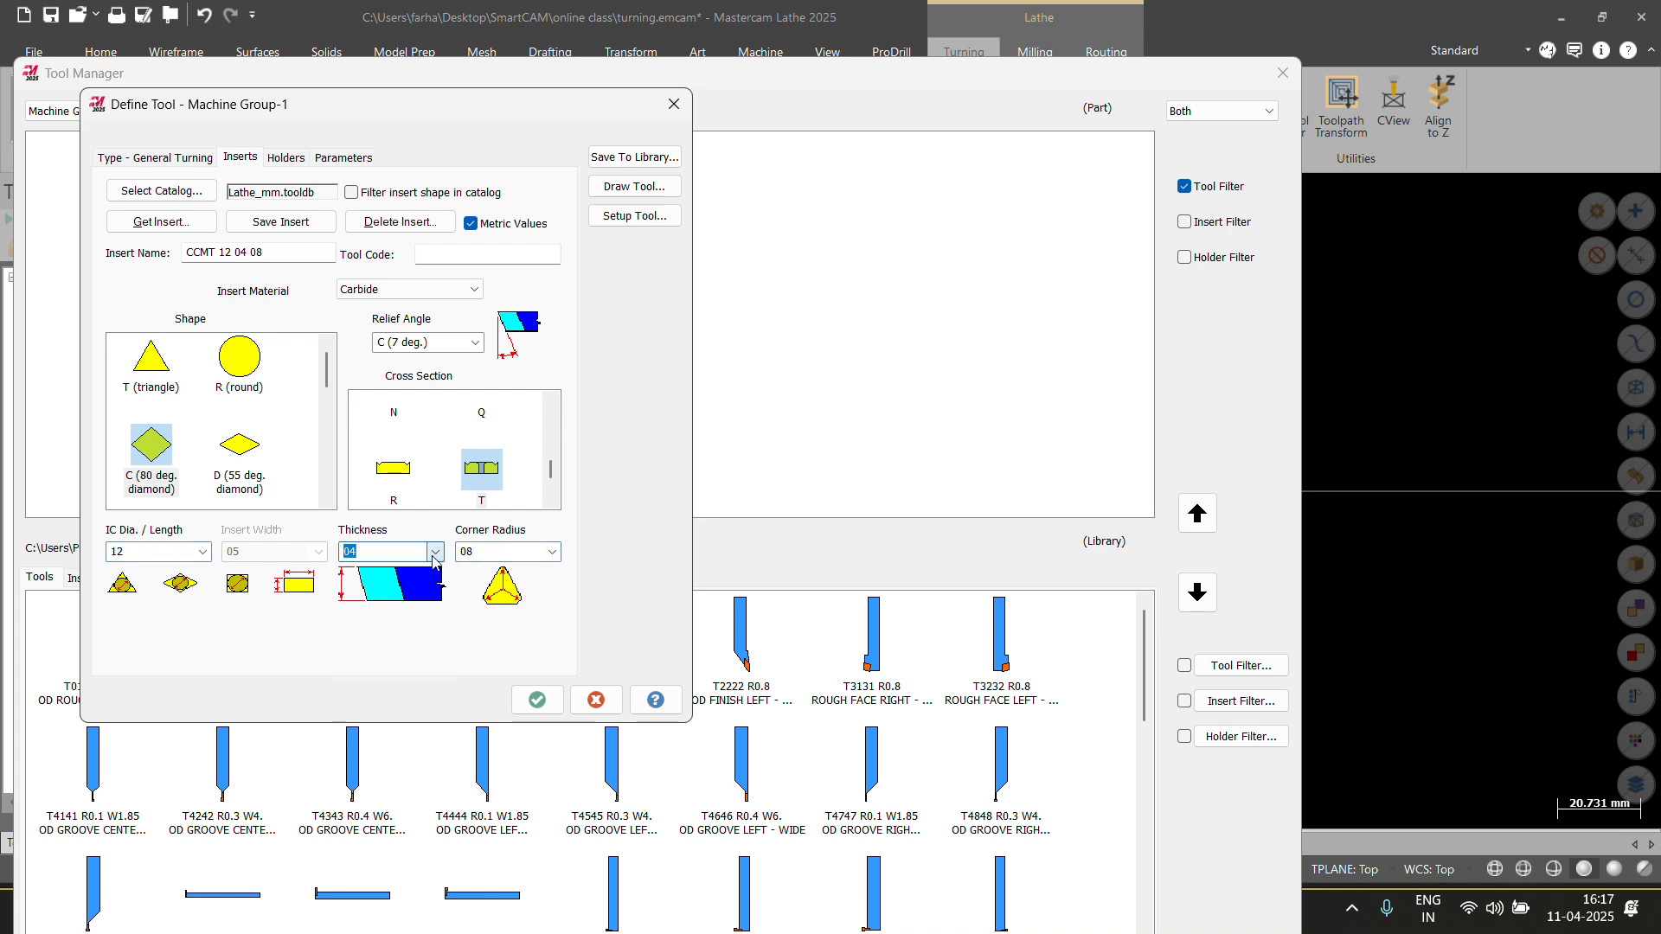
pyautogui.click(475, 344)
pyautogui.click(475, 344)
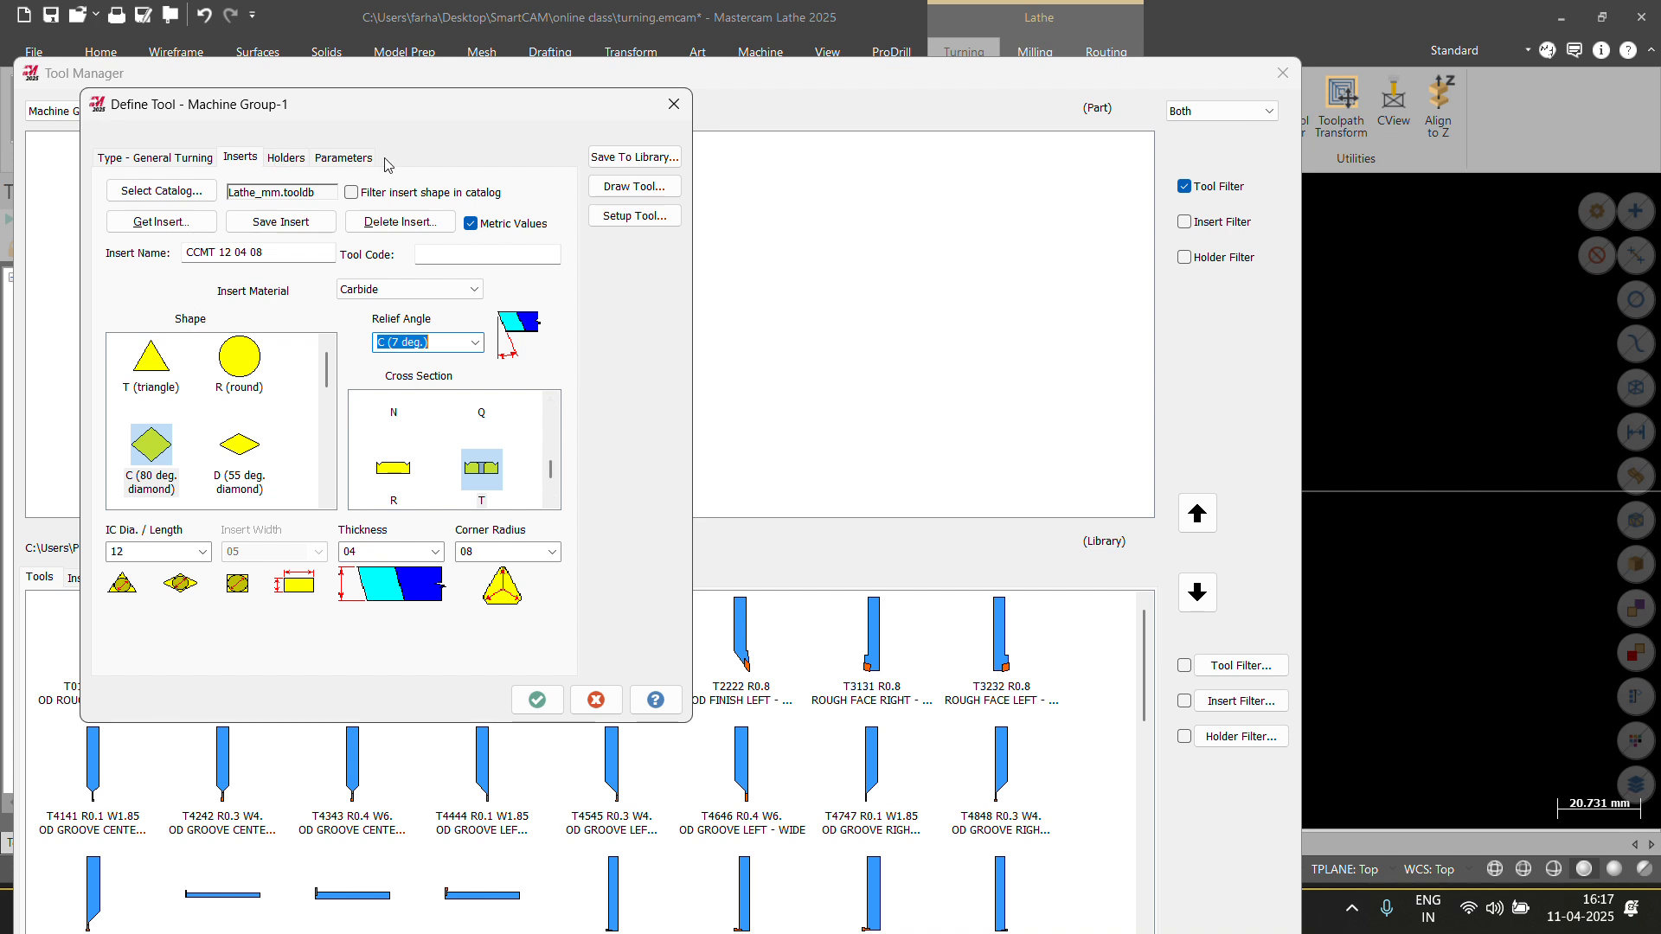
# Show the new tool's MWLNR 2525M 08 holder with its 25.0 shank geometry.
pyautogui.click(287, 164)
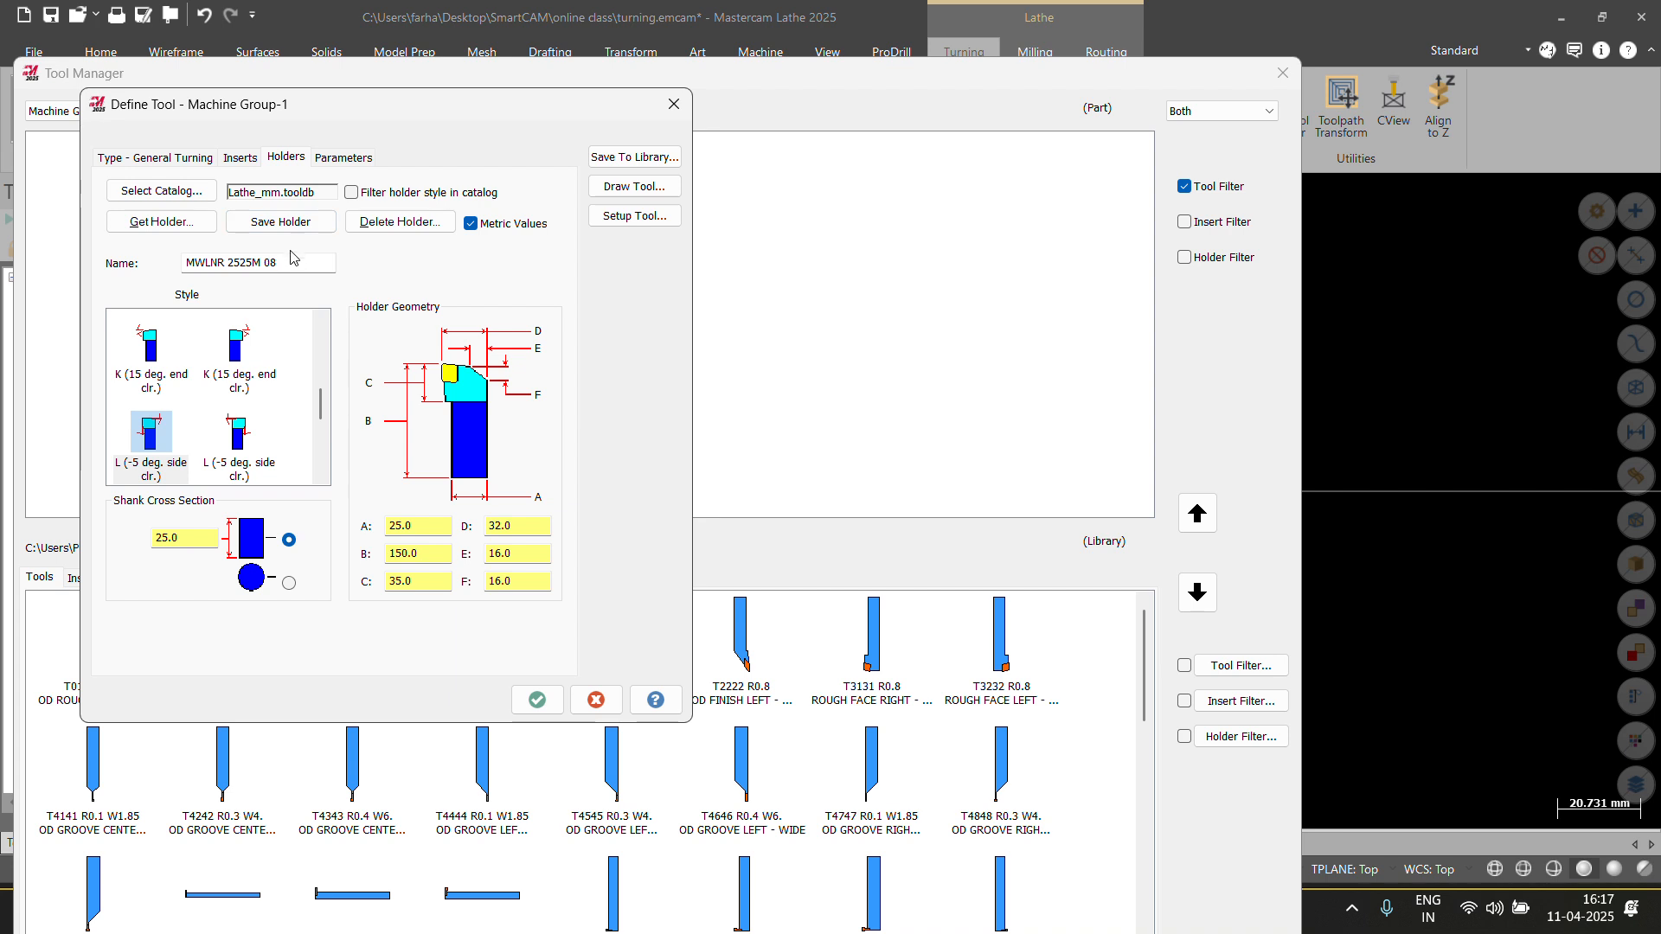
pyautogui.click(182, 225)
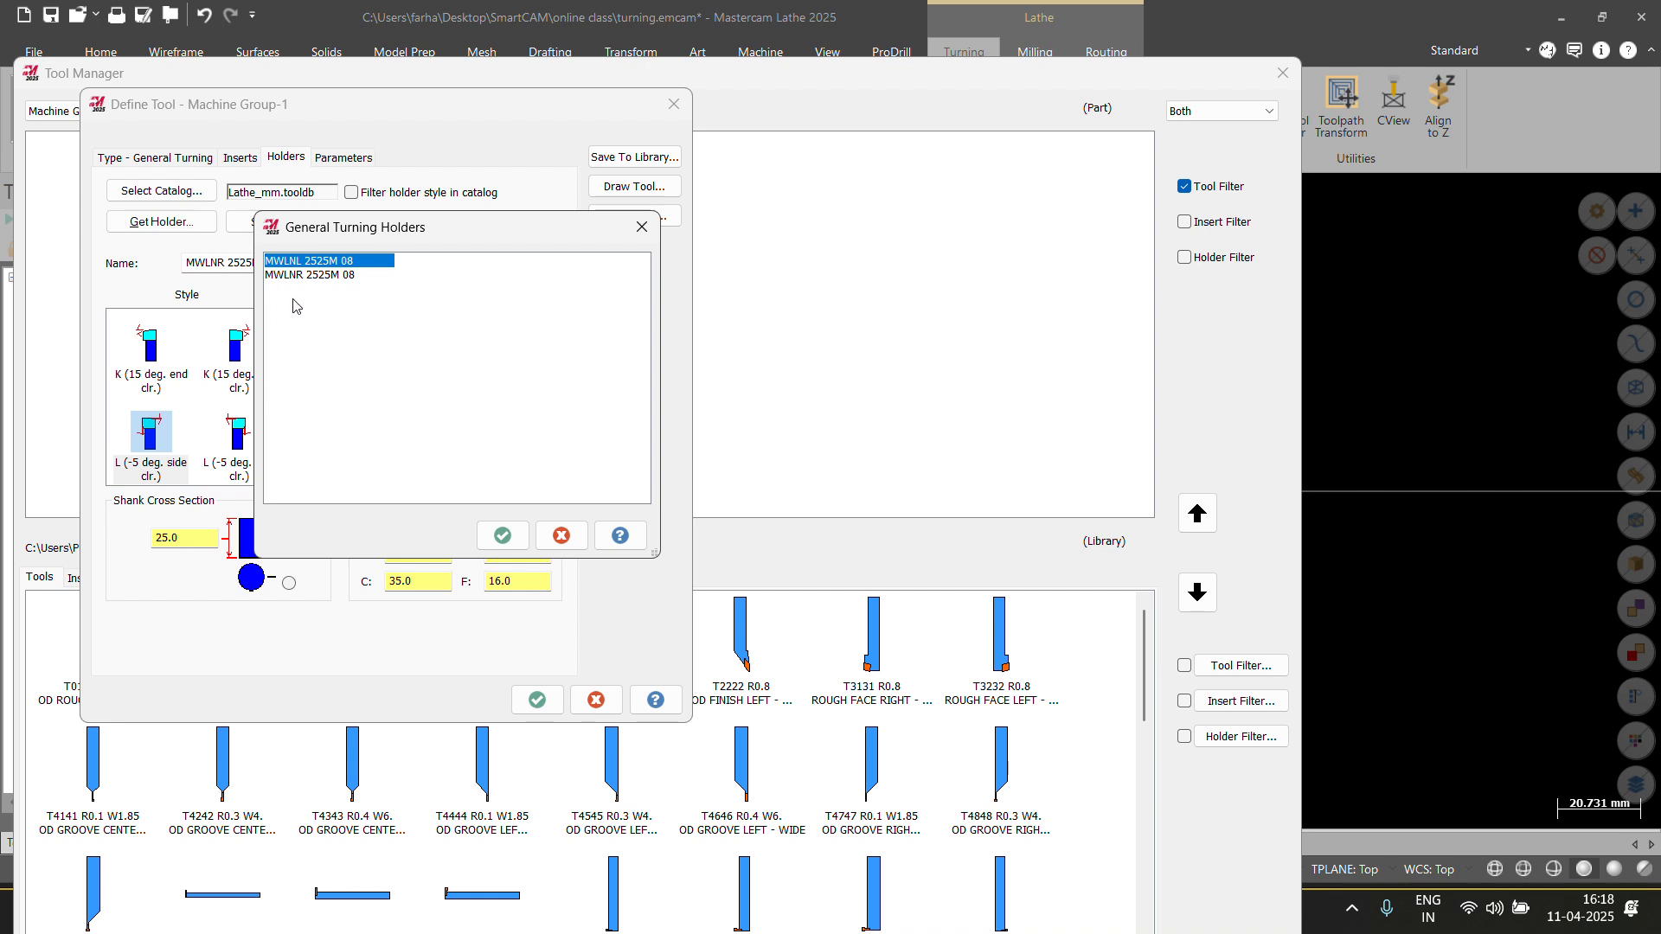
pyautogui.click(639, 228)
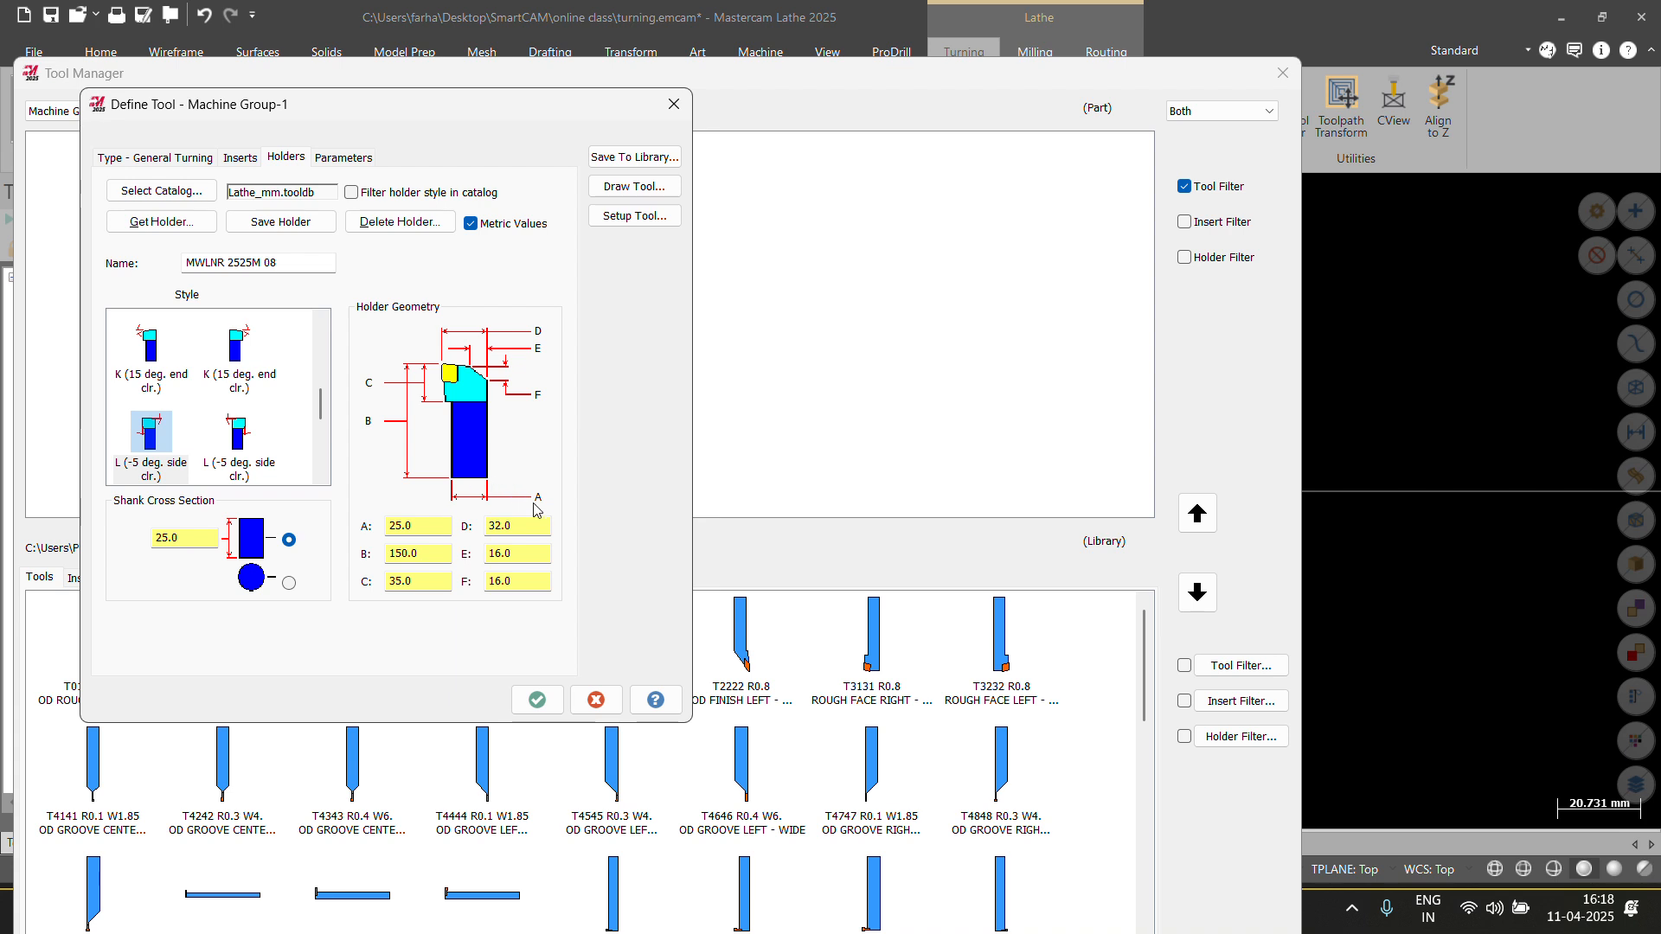
pyautogui.doubleClick(420, 528)
pyautogui.press('Tab')
pyautogui.press('Tab')
pyautogui.press('Tab')
pyautogui.click(243, 158)
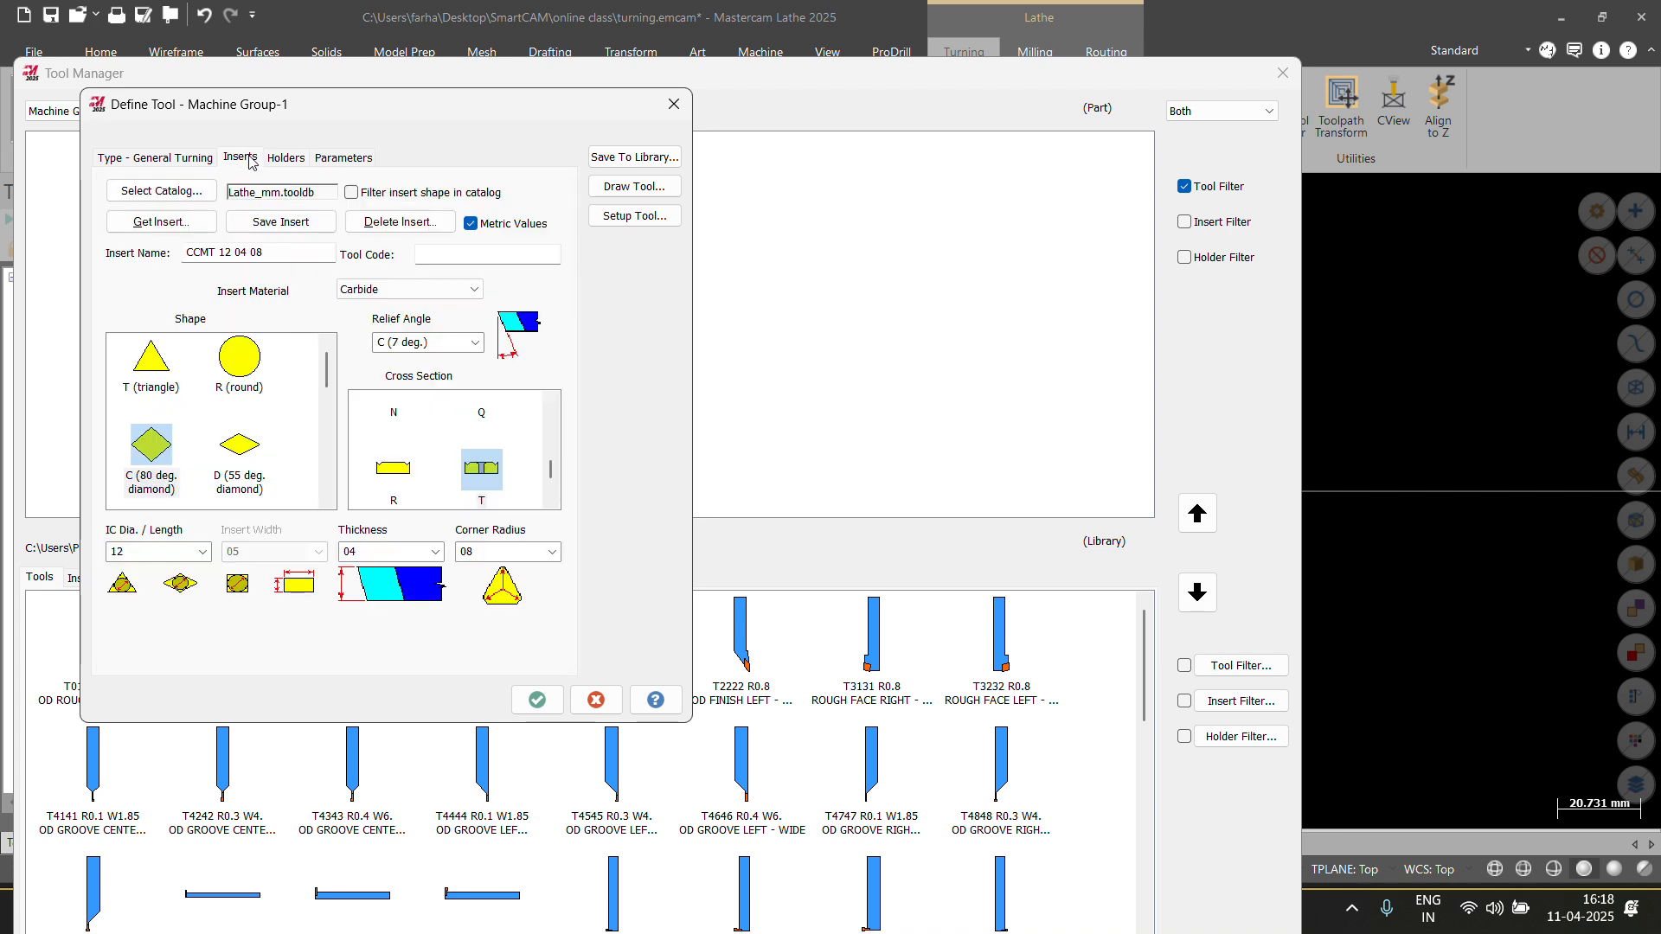
pyautogui.click(287, 158)
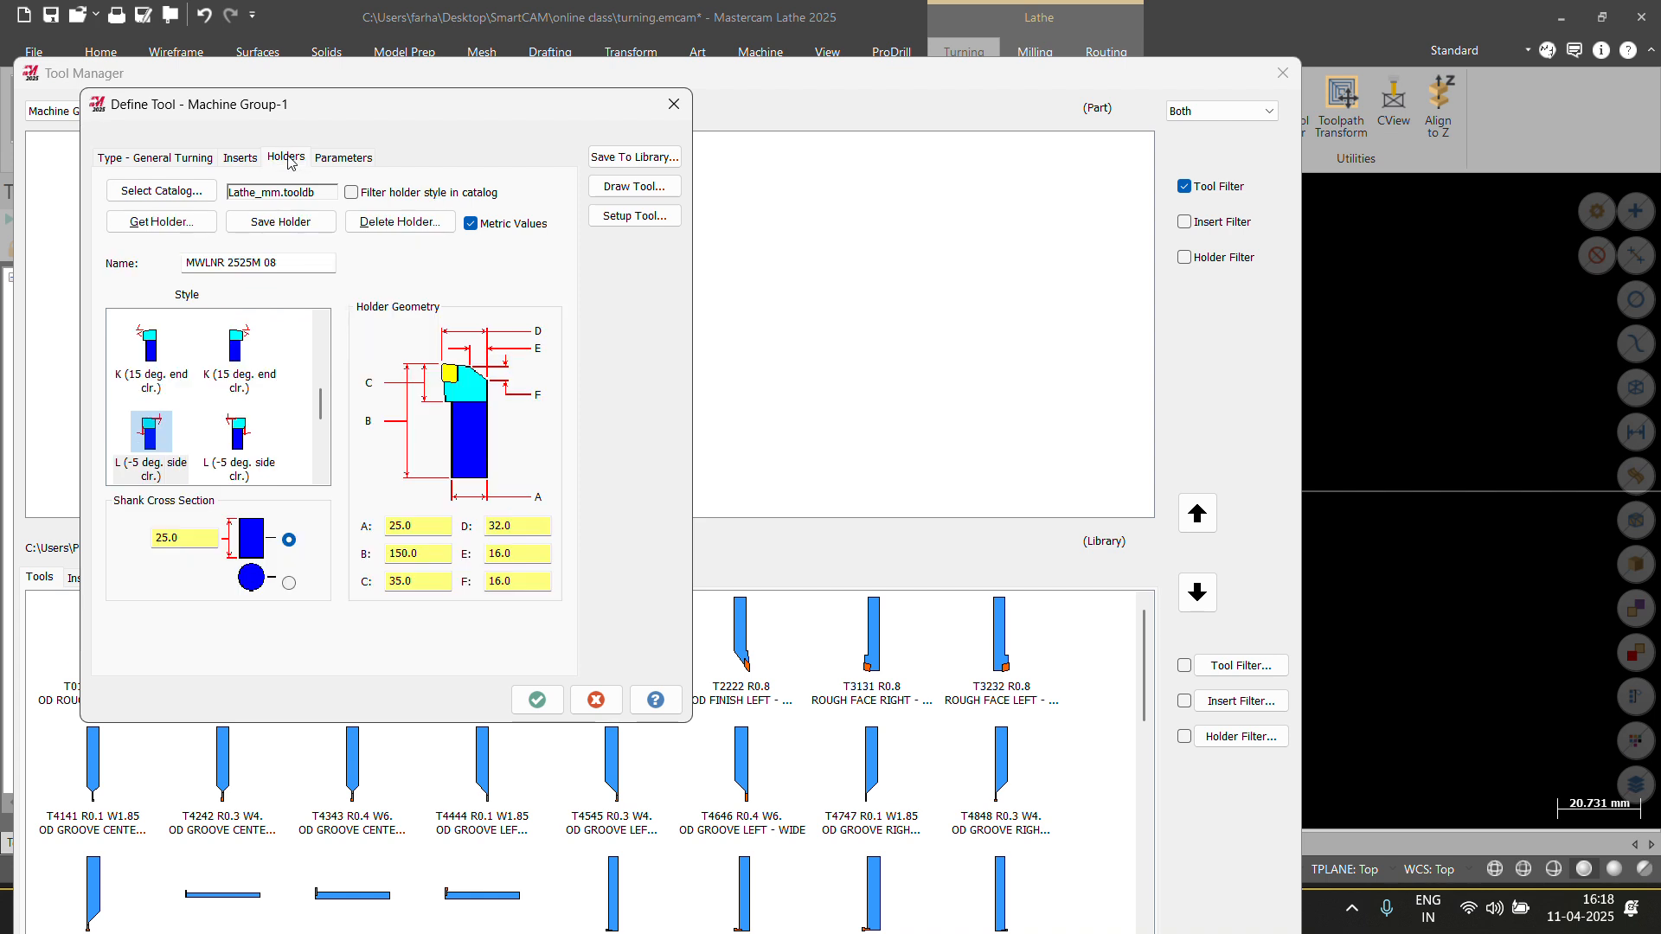
pyautogui.moveTo(297, 260); pyautogui.dragTo(159, 289)
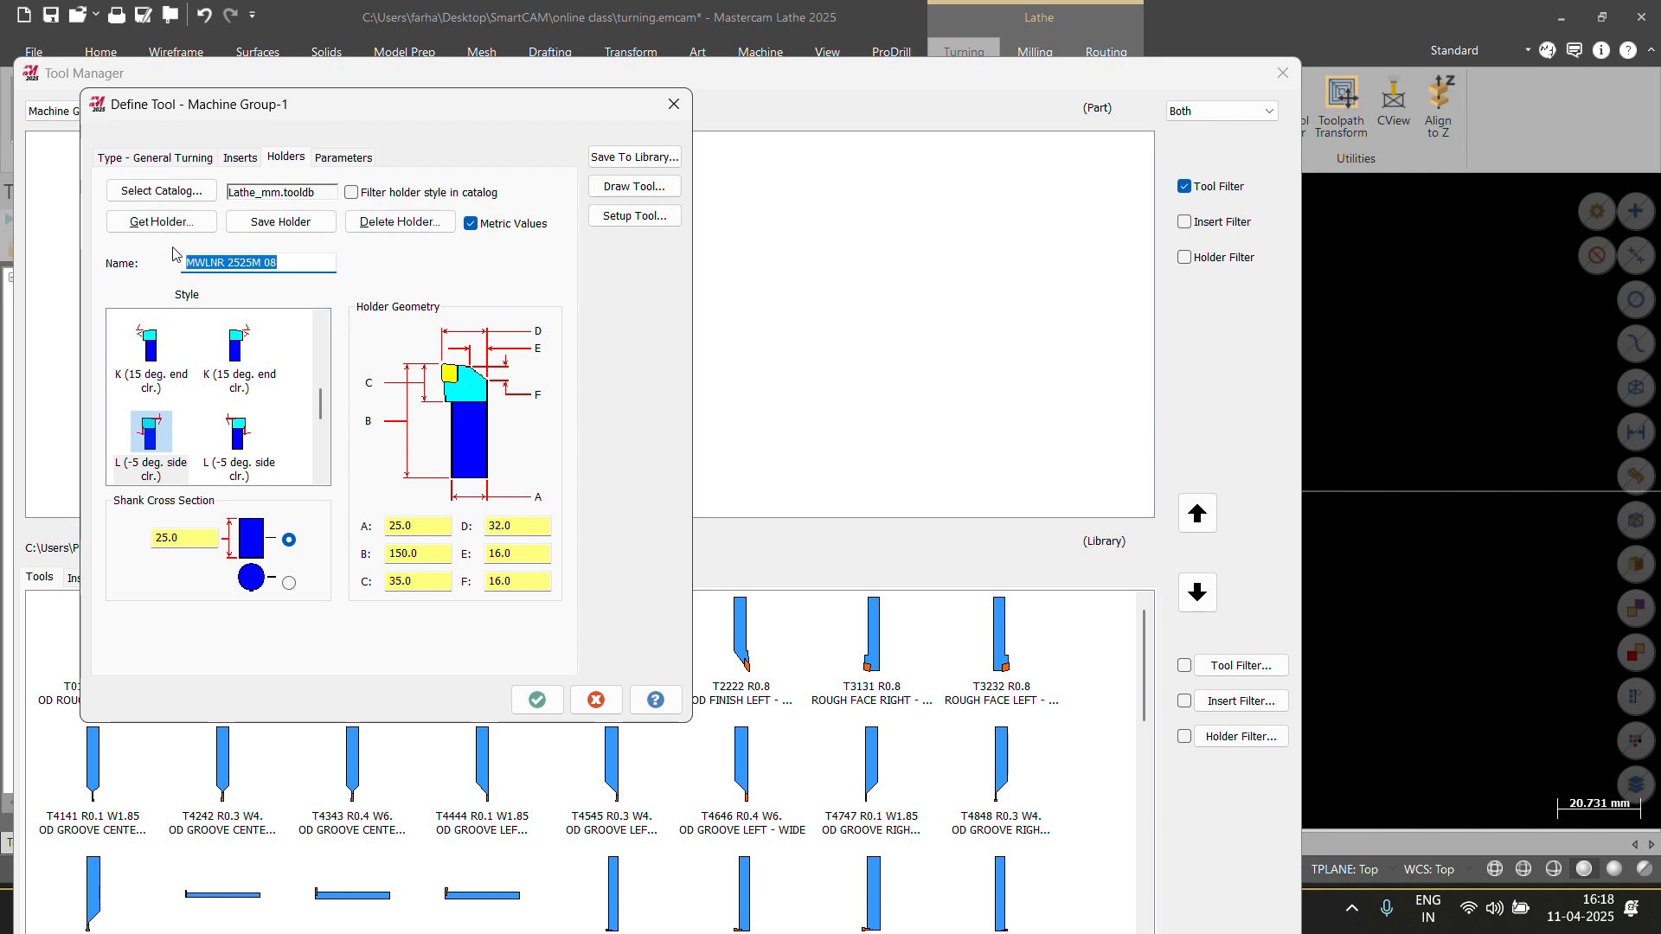
pyautogui.click(161, 192)
pyautogui.scroll(-6, 427, 372)
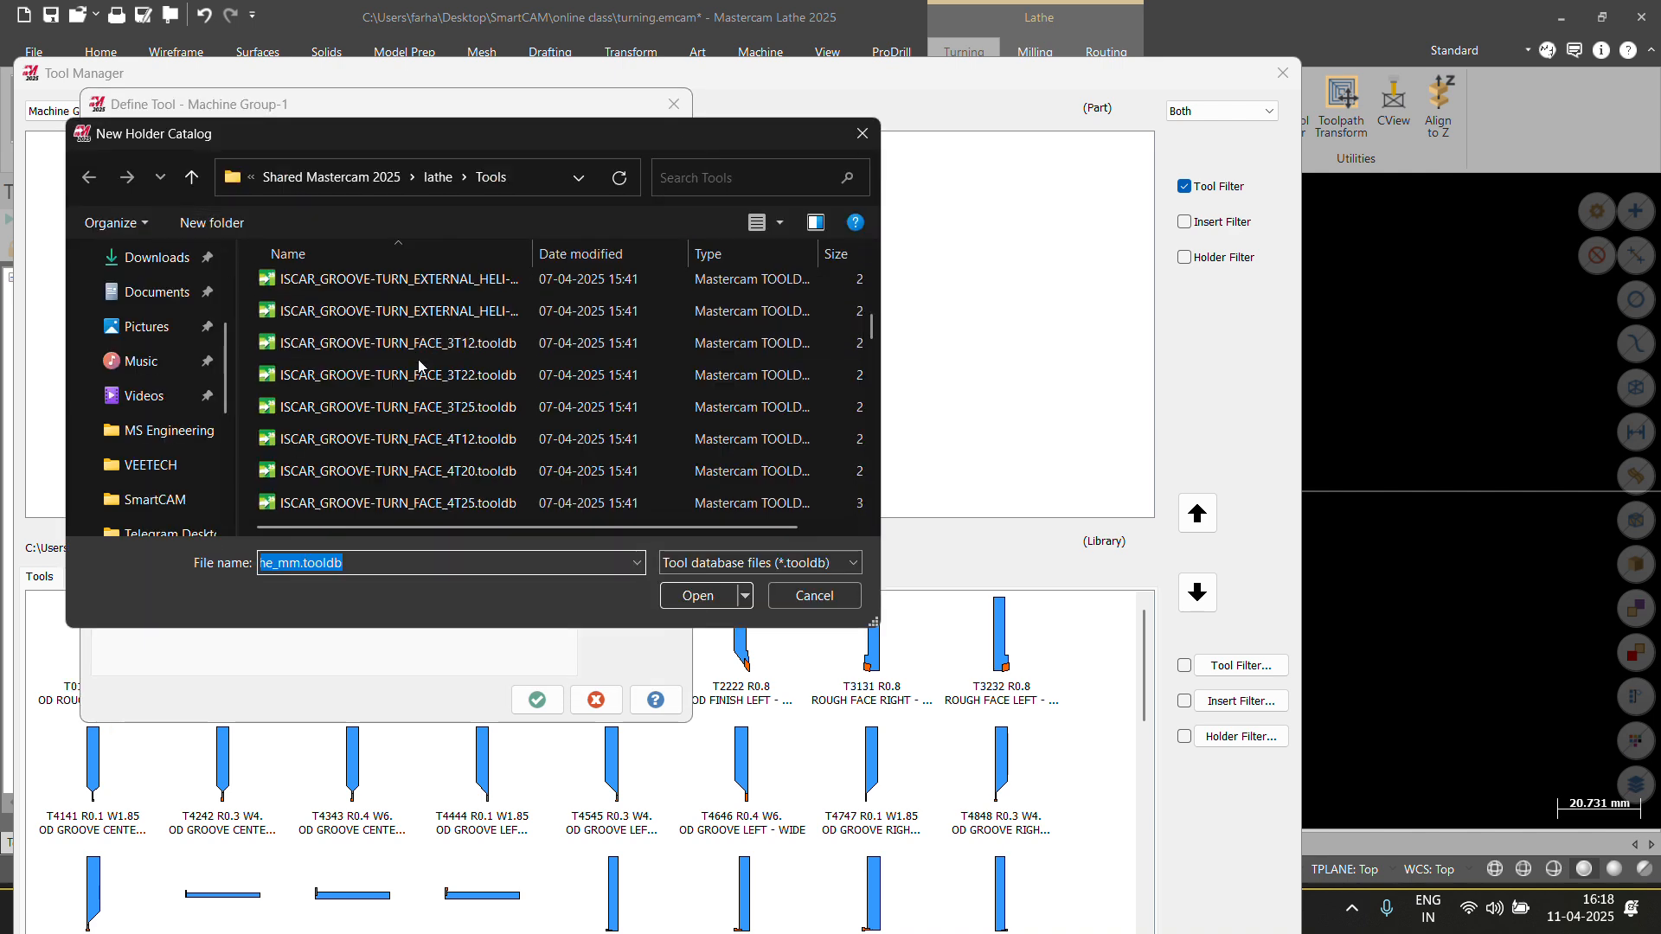
pyautogui.scroll(6, 426, 378)
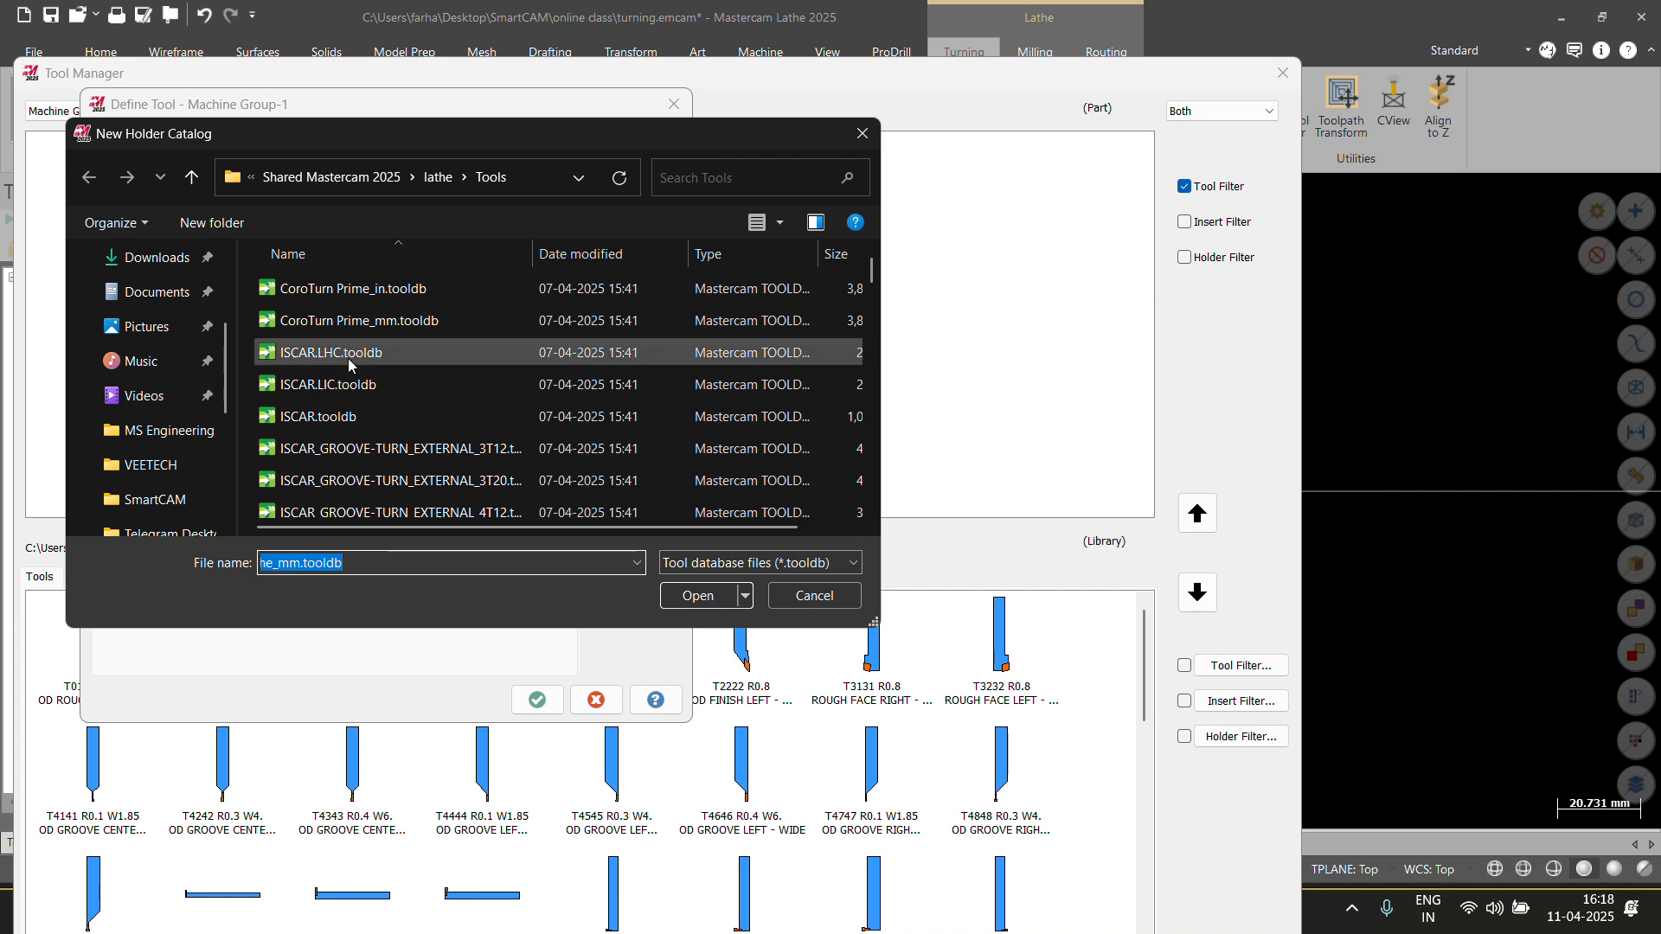
pyautogui.scroll(-5, 349, 380)
pyautogui.scroll(-3, 351, 407)
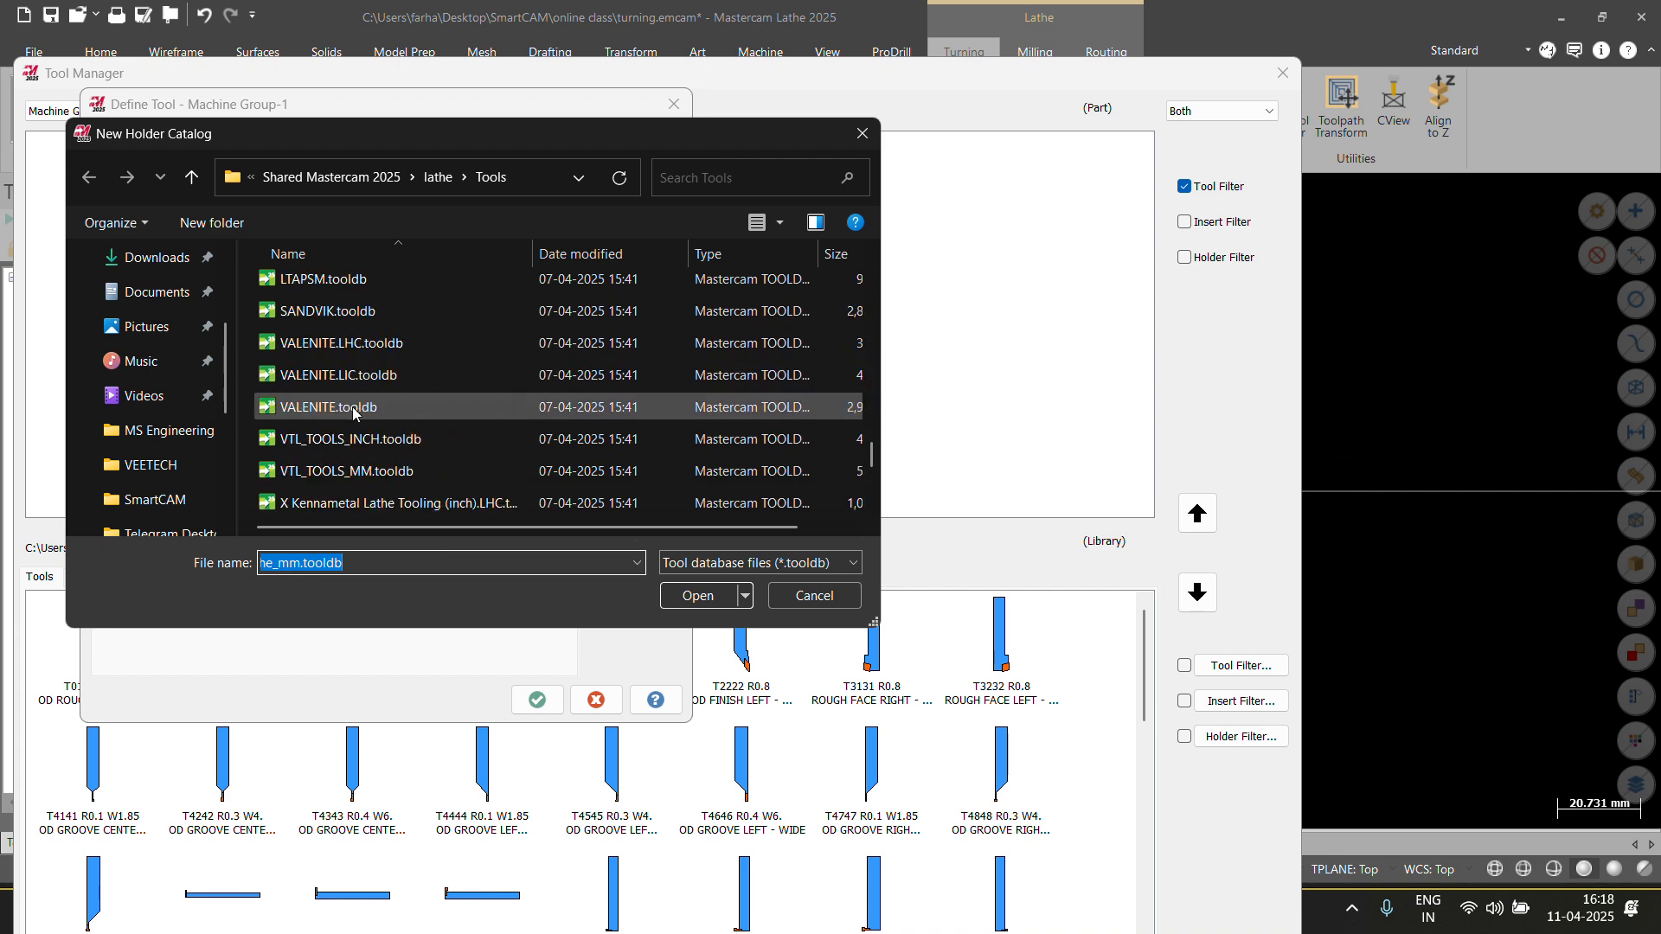
pyautogui.scroll(-3, 351, 407)
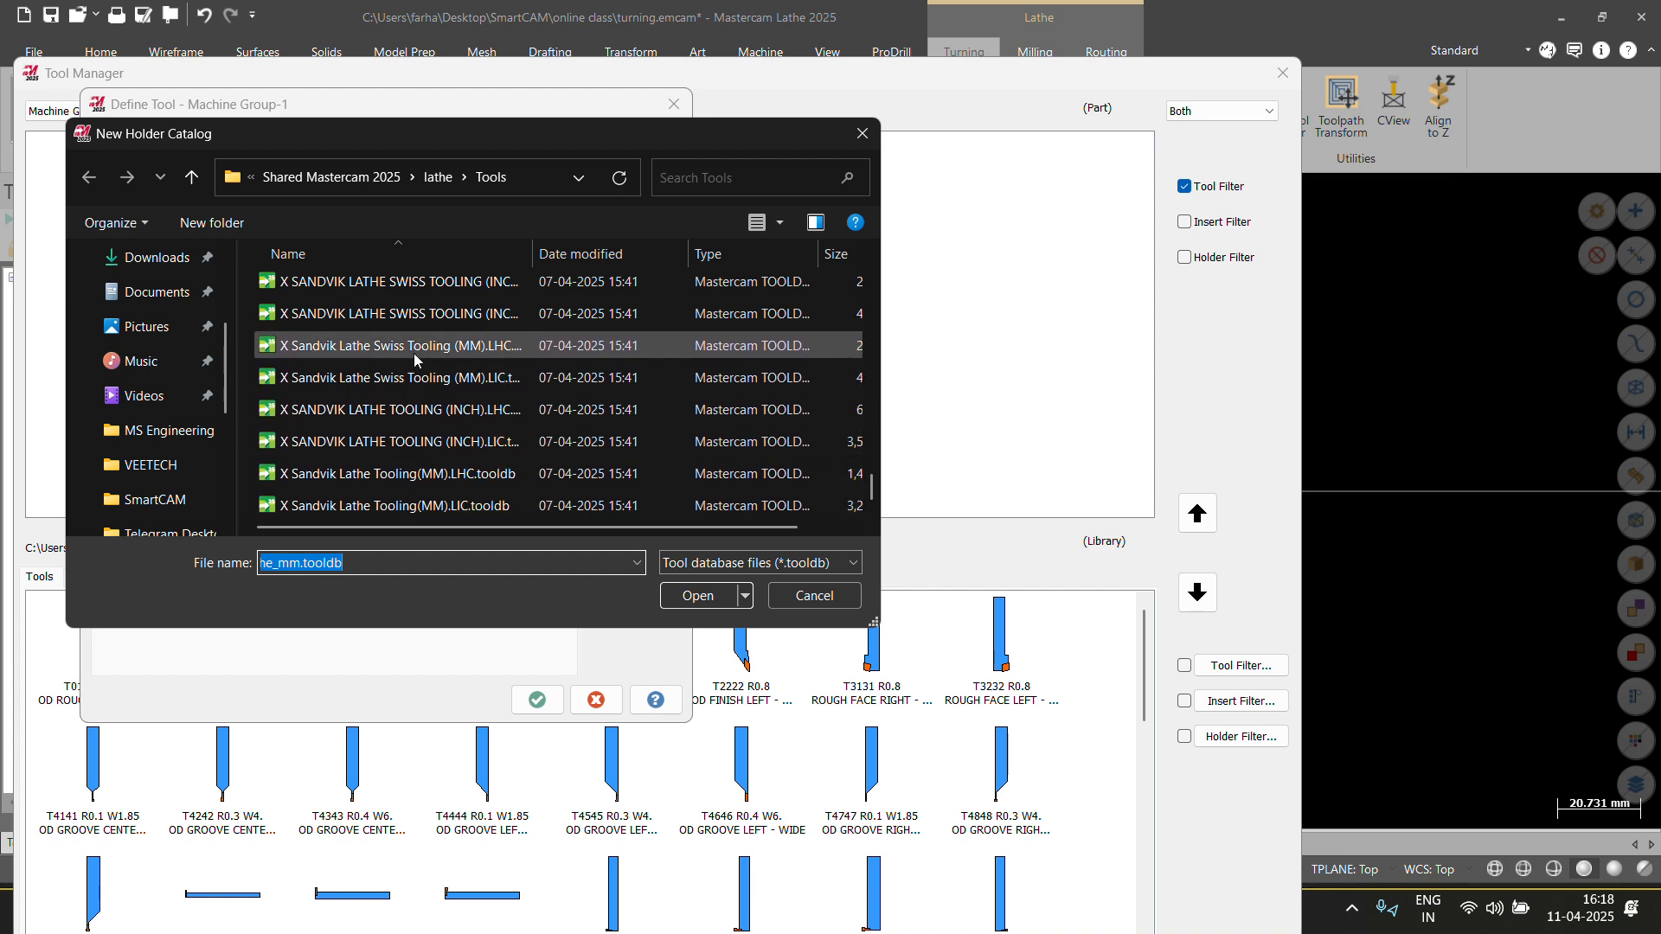
pyautogui.click(856, 137)
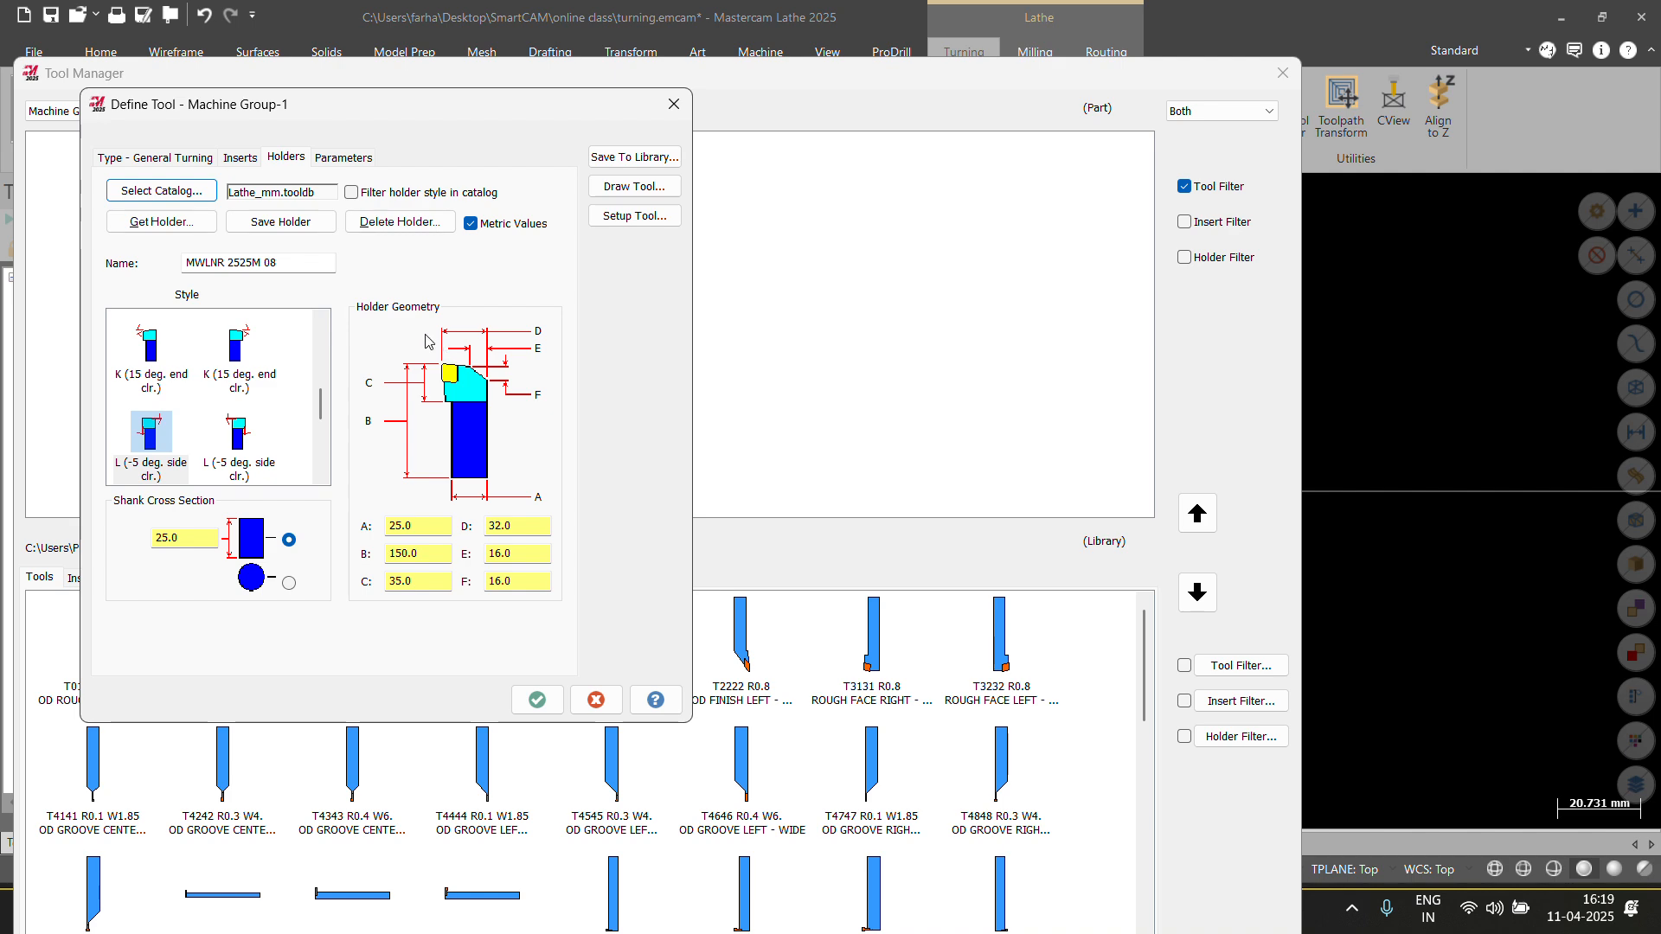
# Review the tool parameters: feed 0.2 mm/rev, plunge 0.1 mm/rev, spindle speed 90.
pyautogui.click(343, 158)
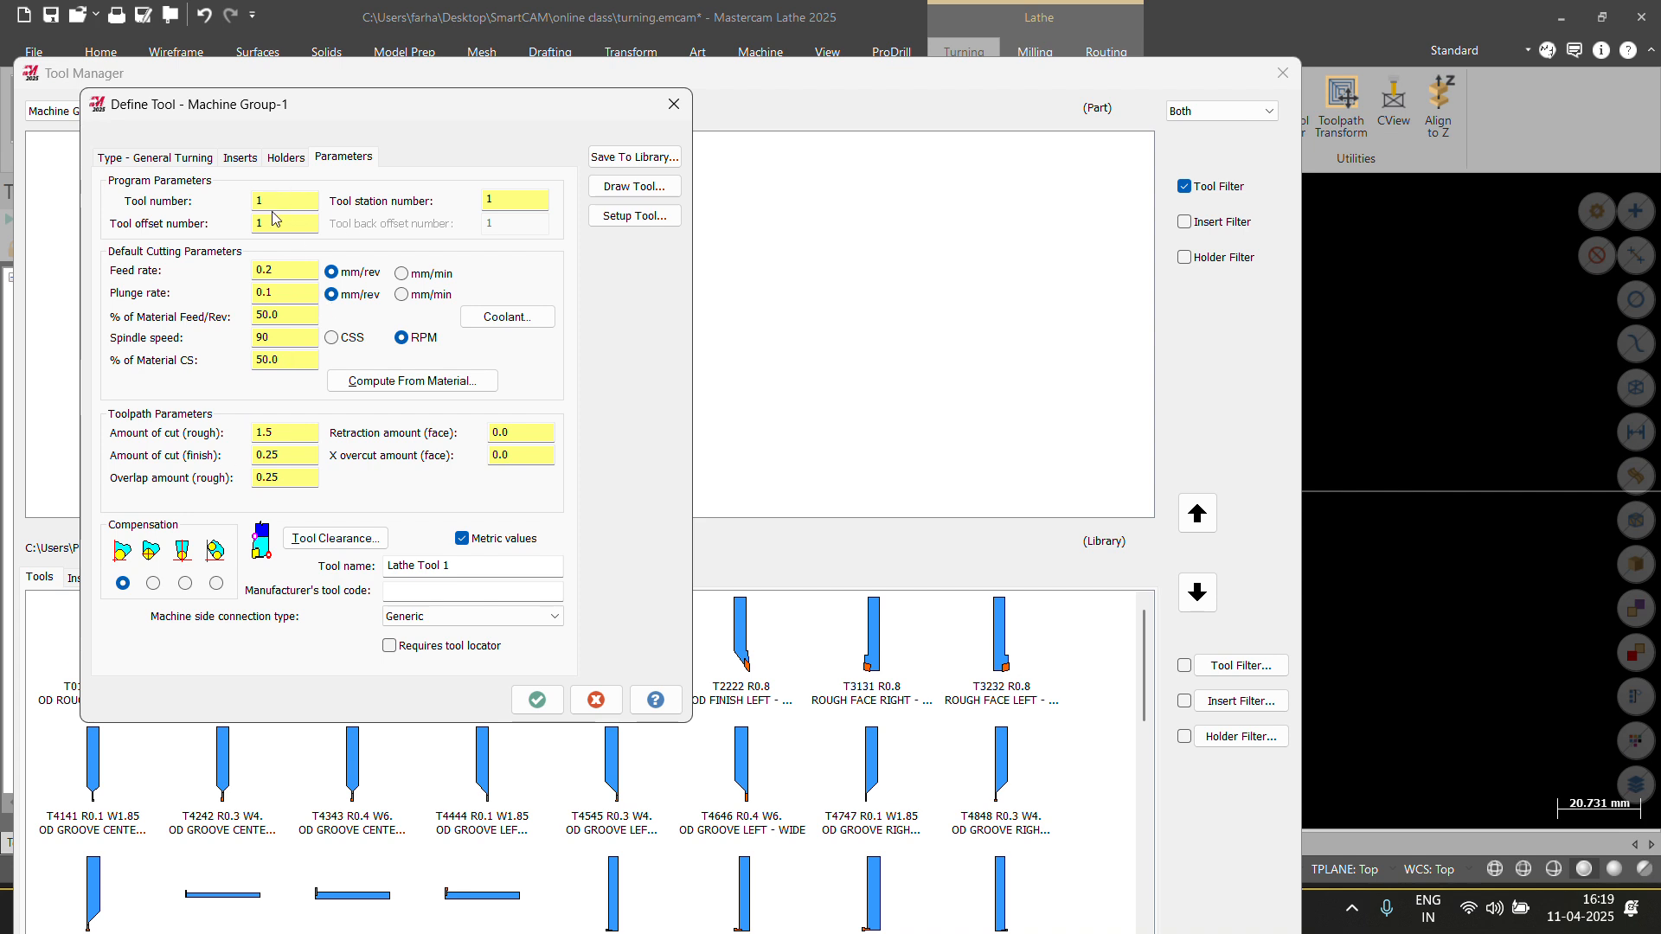
pyautogui.click(264, 223)
pyautogui.click(523, 207)
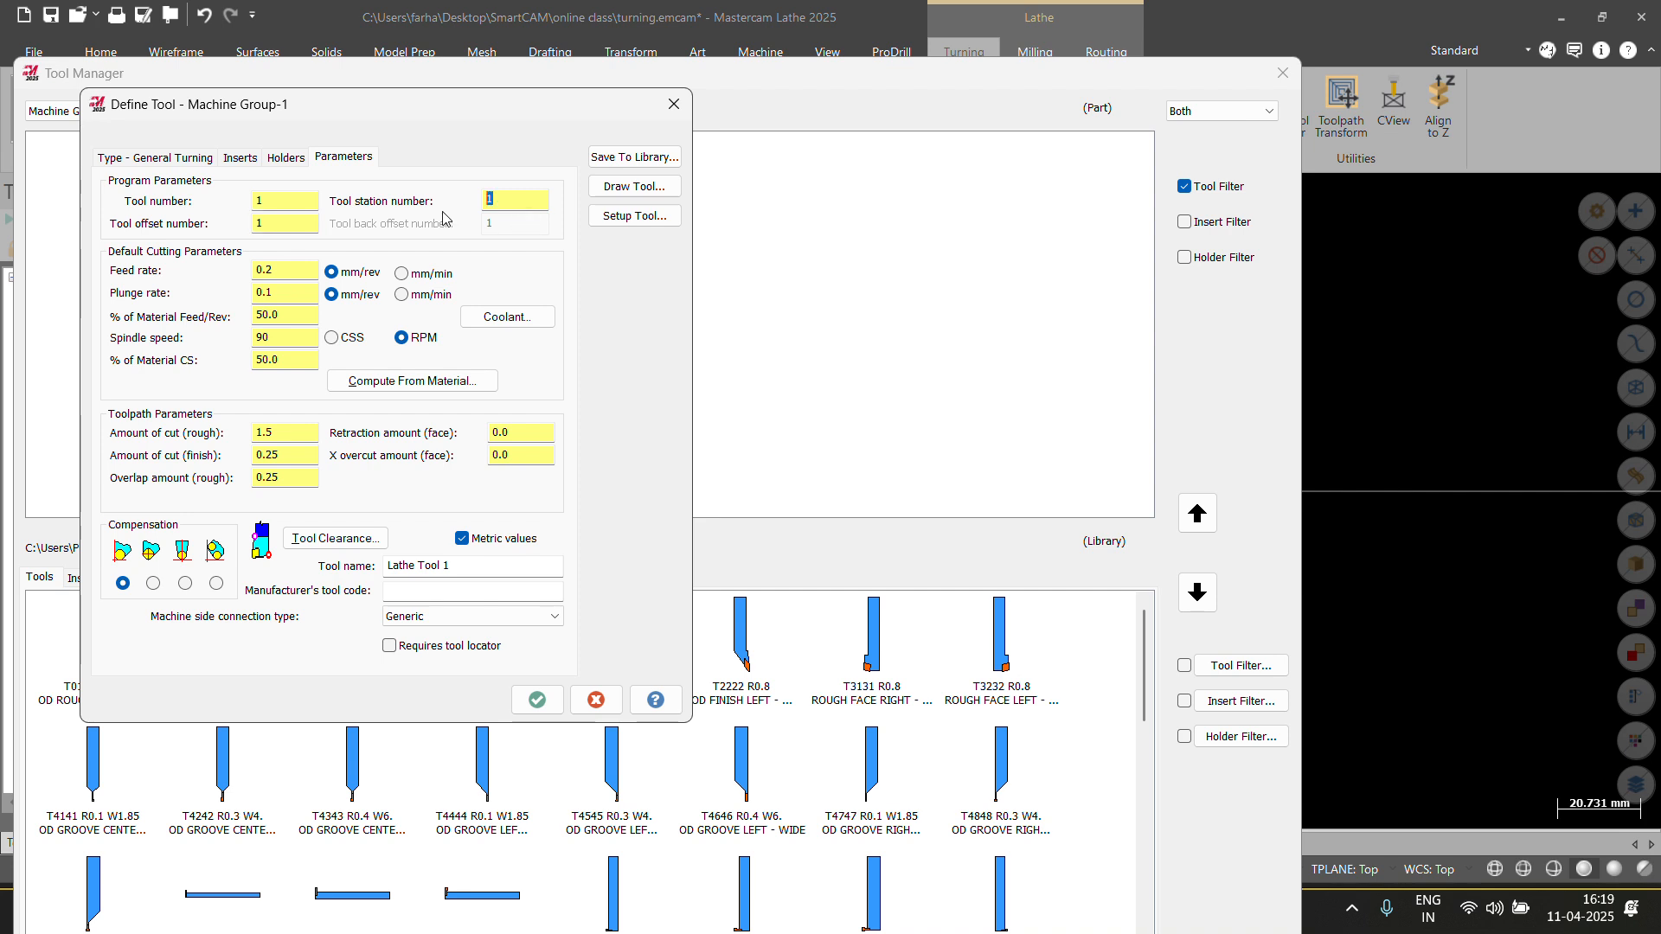
pyautogui.click(294, 273)
pyautogui.click(402, 294)
pyautogui.click(357, 294)
pyautogui.press('Tab')
pyautogui.moveTo(290, 273); pyautogui.dragTo(266, 273)
pyautogui.doubleClick(293, 337)
pyautogui.moveTo(285, 335); pyautogui.dragTo(234, 297)
pyautogui.click(273, 295)
pyautogui.click(275, 272)
# Set the tool's Flood coolant to On.
pyautogui.click(467, 320)
pyautogui.click(203, 261)
pyautogui.click(199, 290)
pyautogui.click(202, 570)
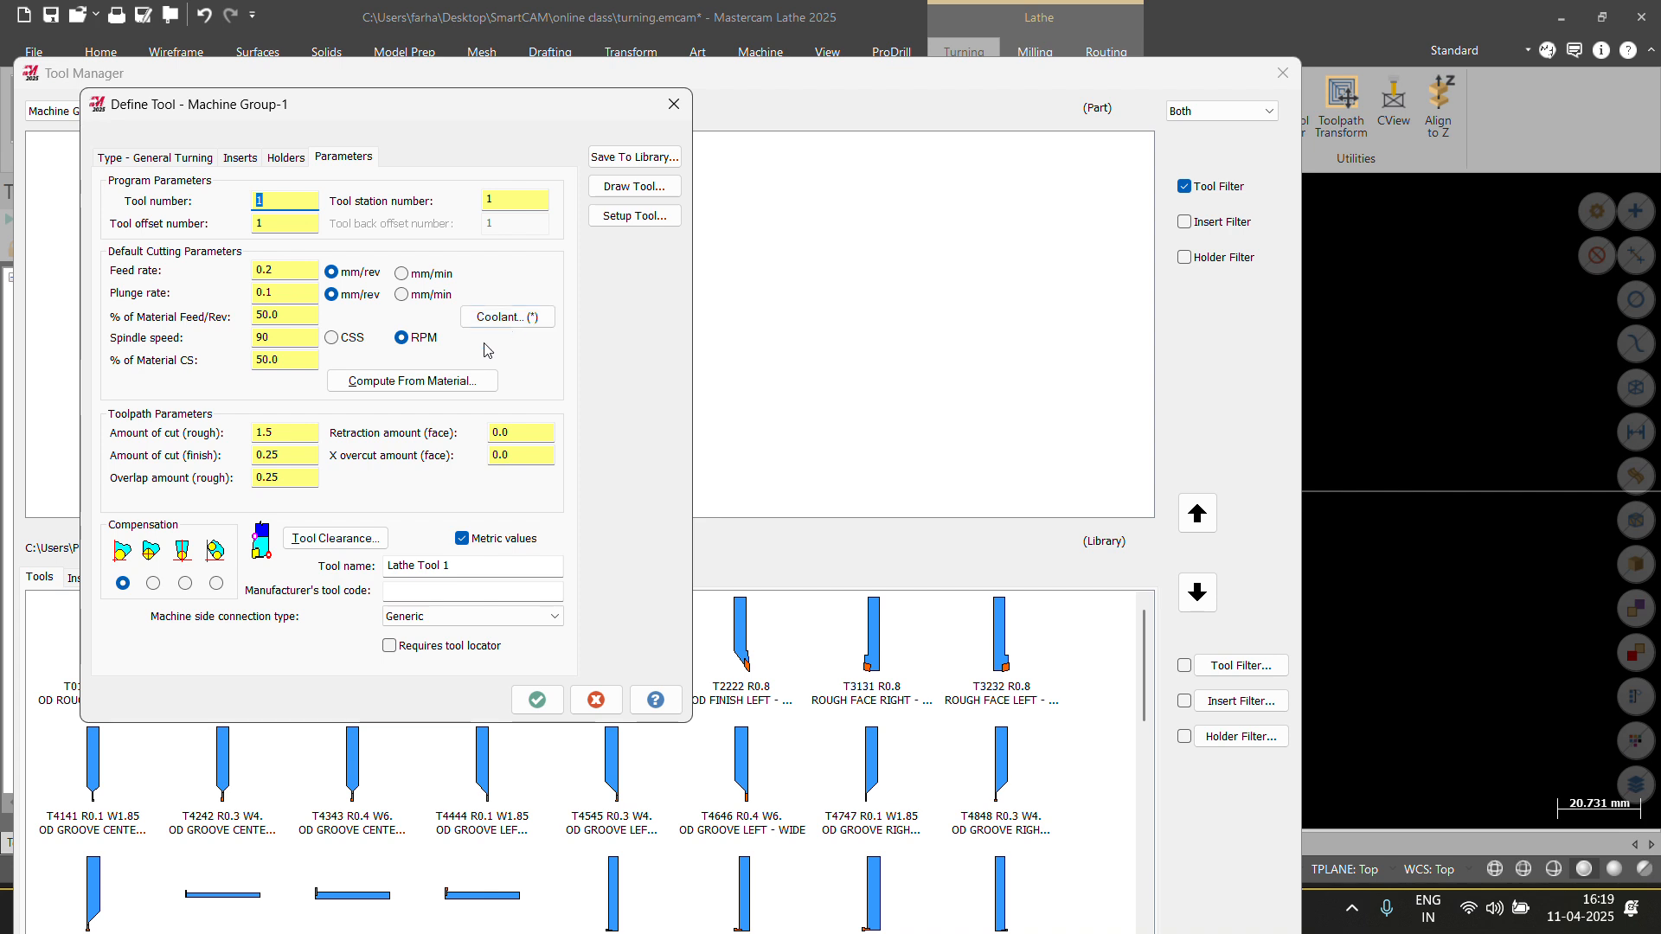
# Compute feed 0.25, plunge 0.125 and 275 CSS spindle speed from the material.
pyautogui.click(427, 381)
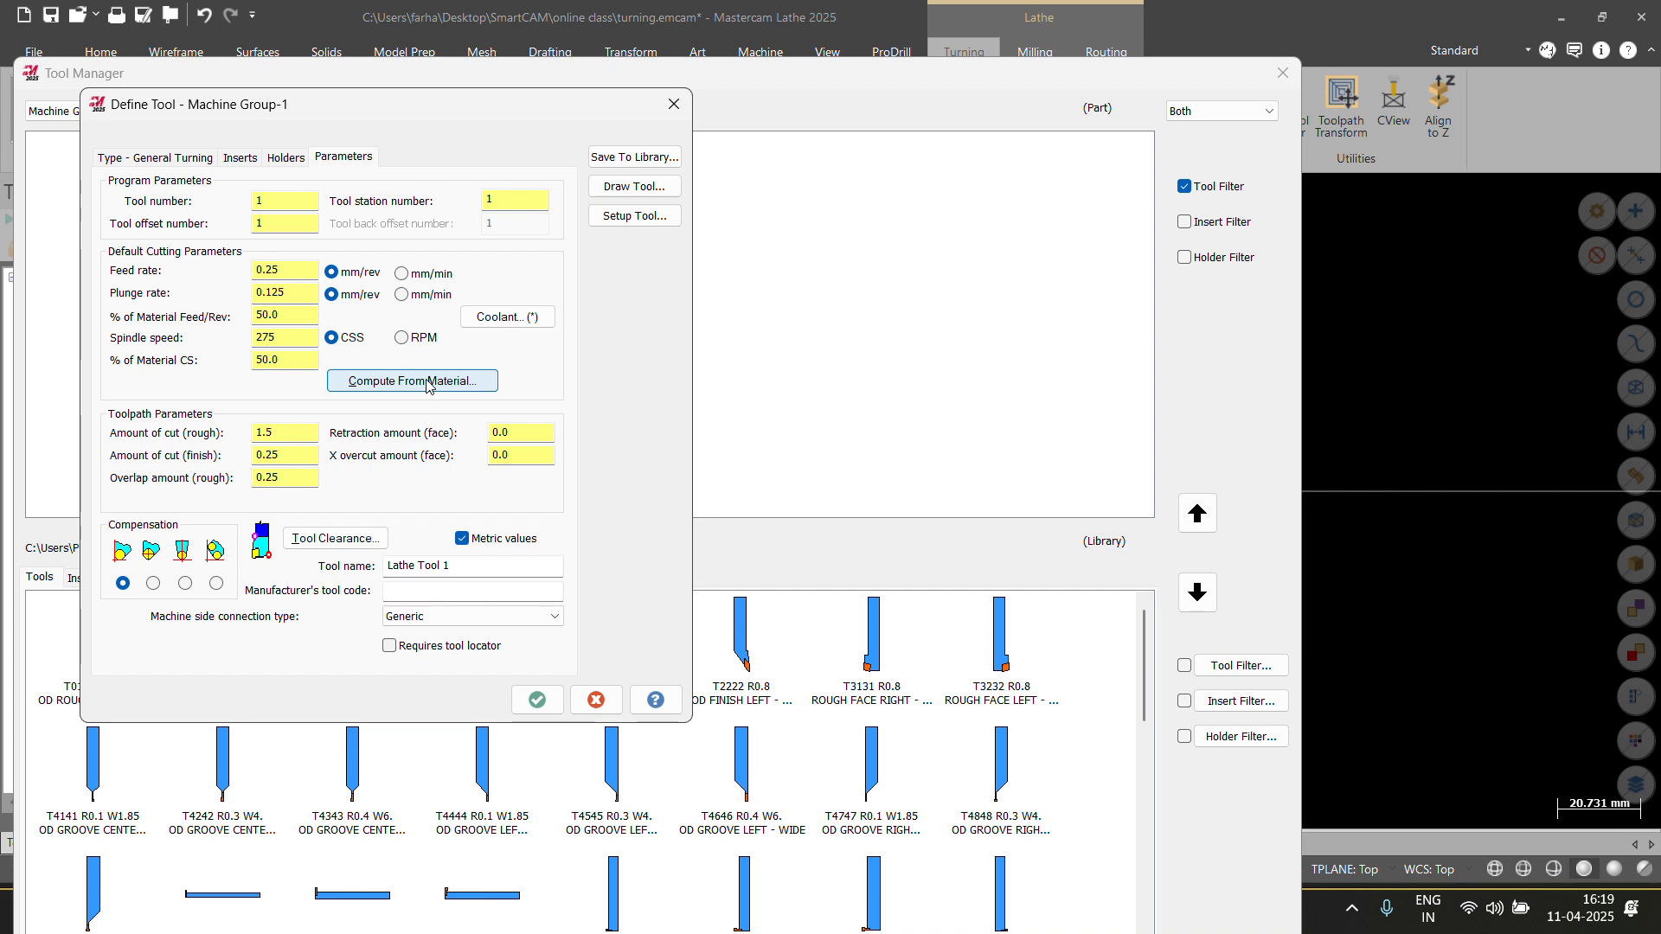
pyautogui.click(429, 387)
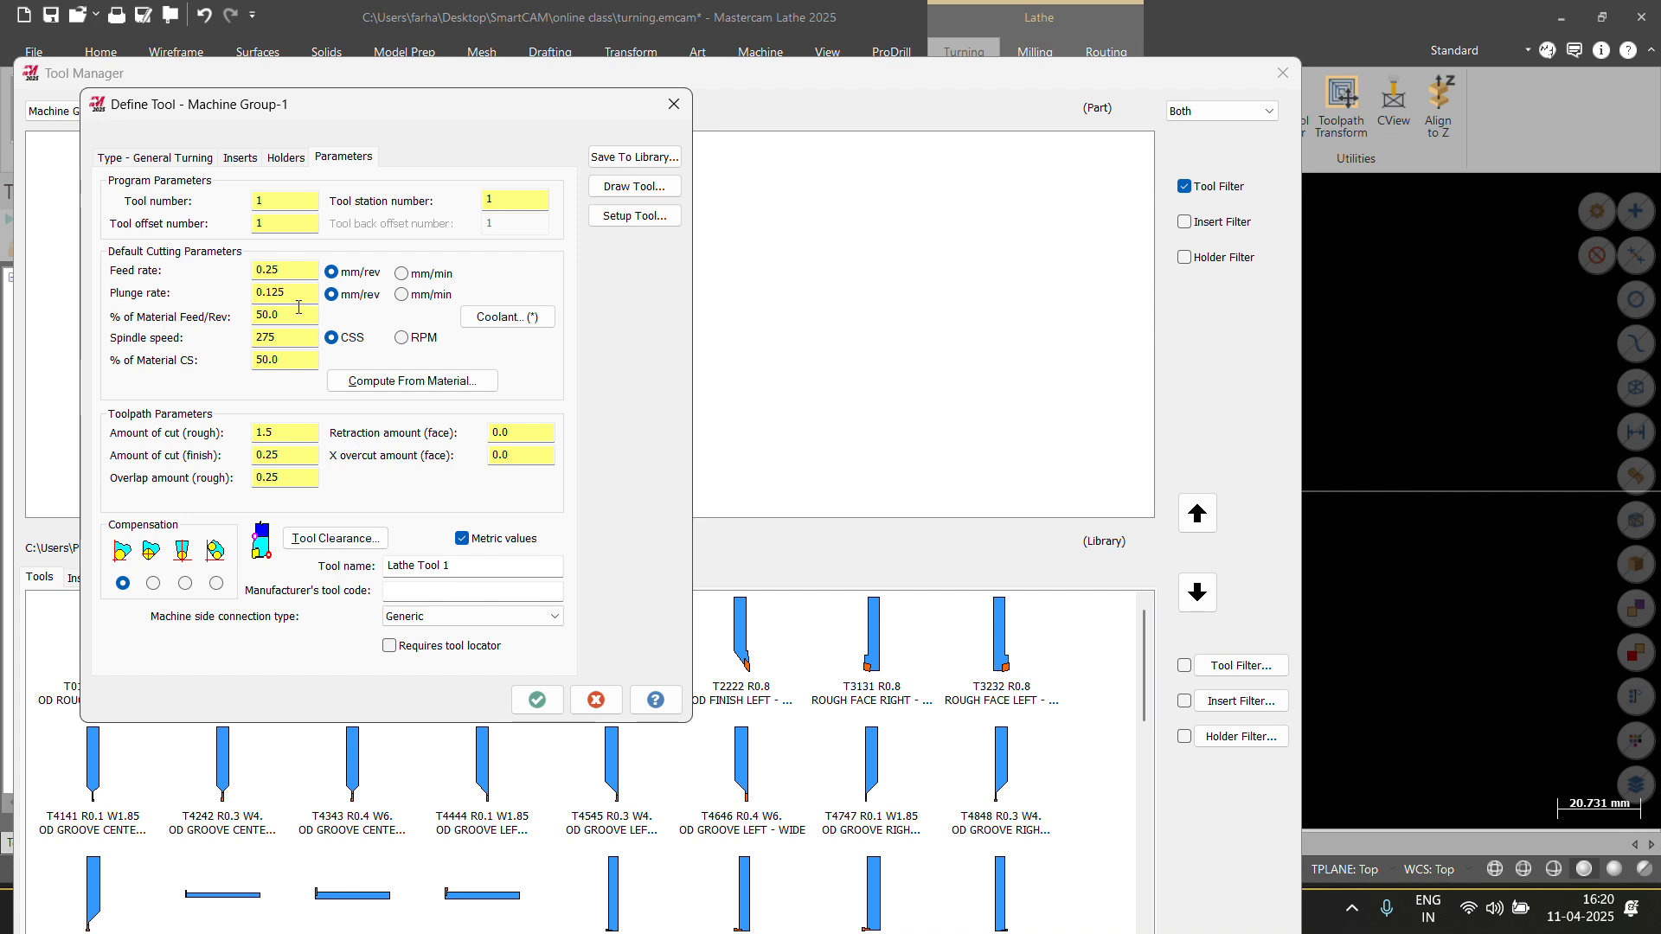
pyautogui.click(281, 343)
pyautogui.press('Tab')
pyautogui.click(268, 339)
pyautogui.doubleClick(268, 339)
# Change the rough cut amount from 1.5 to 0.2 and the finish cut amount to 0.1.
pyautogui.doubleClick(261, 432)
pyautogui.moveTo(275, 460); pyautogui.dragTo(216, 456)
pyautogui.click(295, 441)
pyautogui.moveTo(274, 432); pyautogui.dragTo(266, 415)
pyautogui.moveTo(286, 439); pyautogui.dragTo(189, 447)
pyautogui.write('0.2')
pyautogui.moveTo(292, 457); pyautogui.dragTo(252, 466)
pyautogui.write('0.1')
pyautogui.click(292, 480)
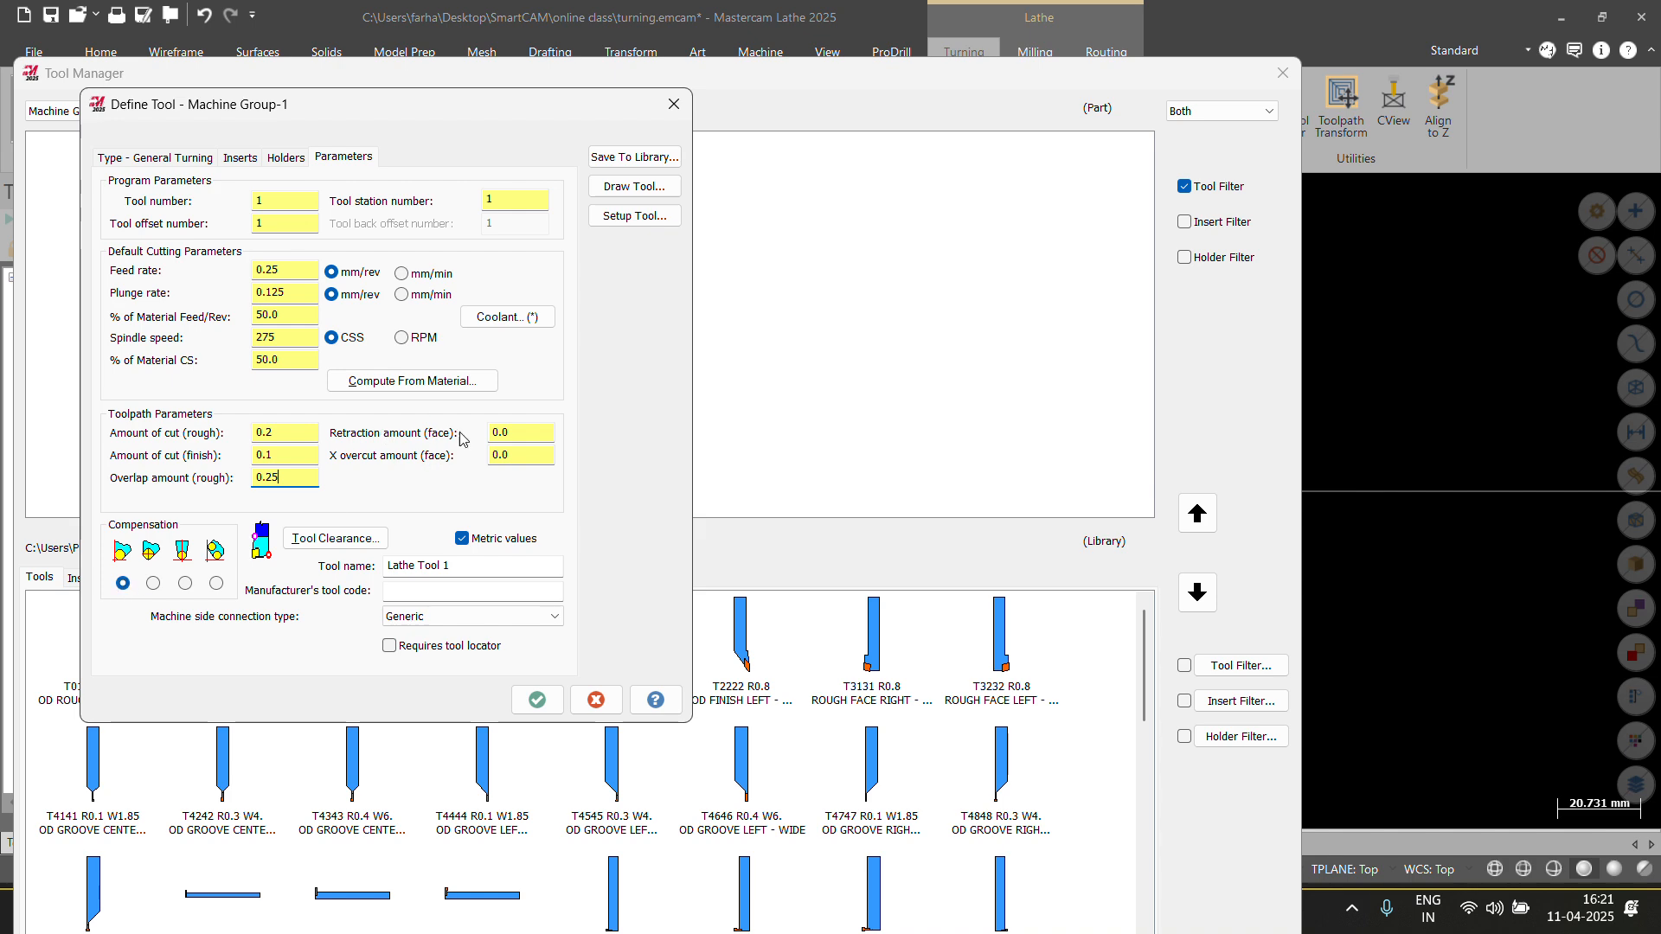
# Preview the lathe tool's drawing and orbit to inspect the insert.
pyautogui.click(628, 217)
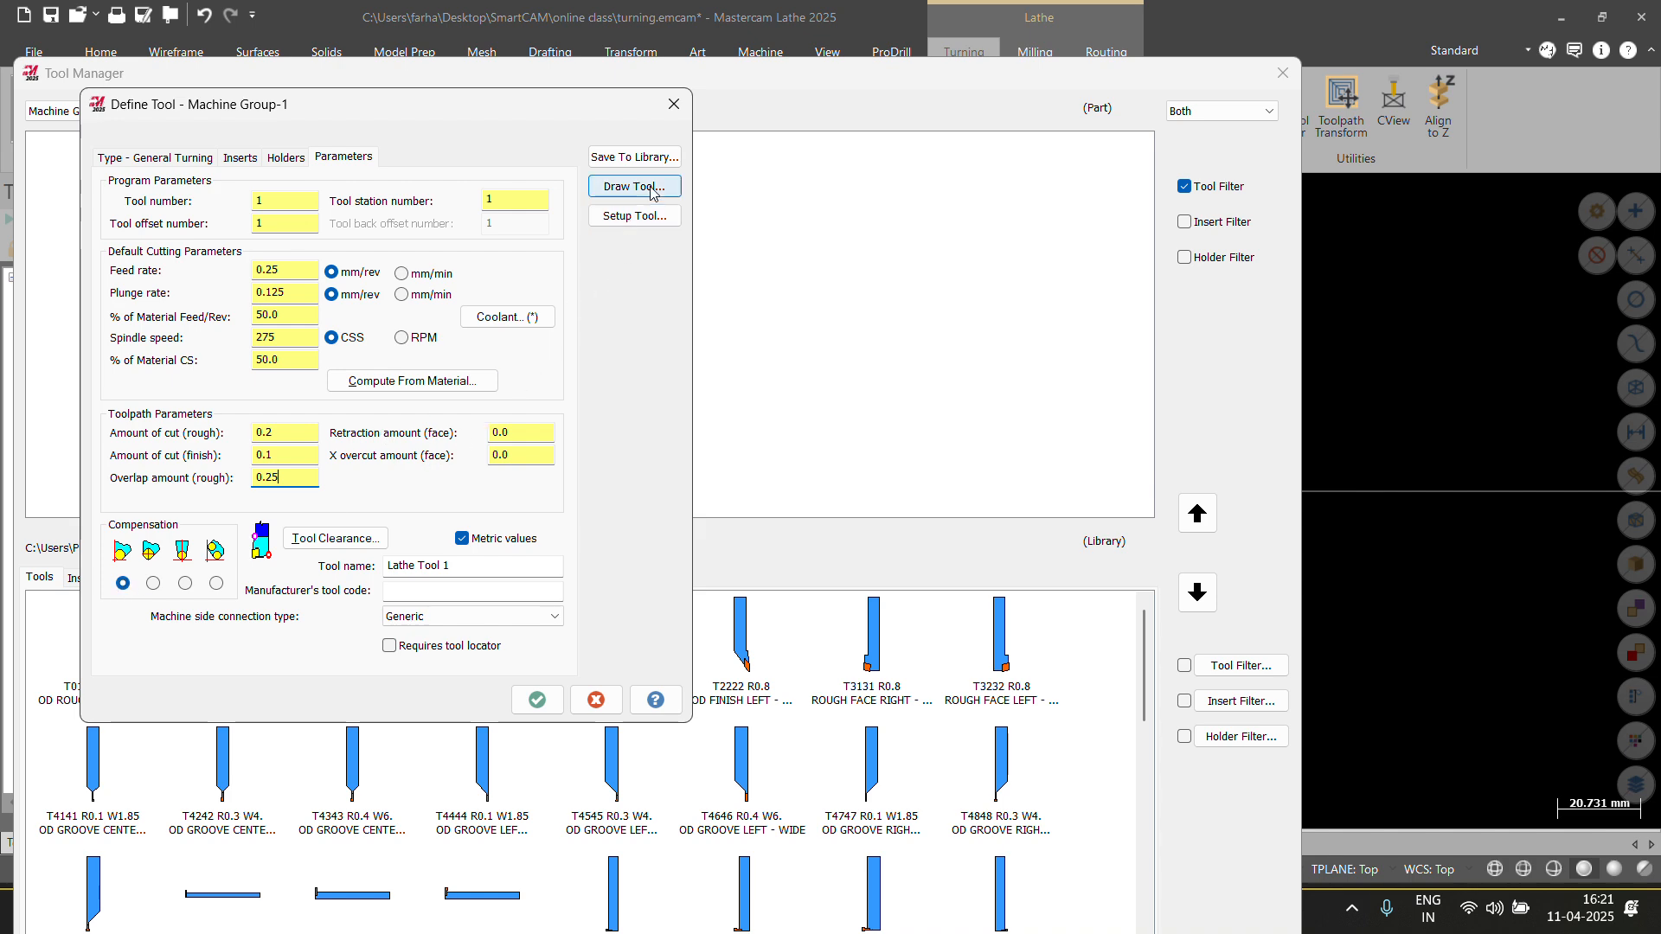
pyautogui.scroll(6, 914, 664)
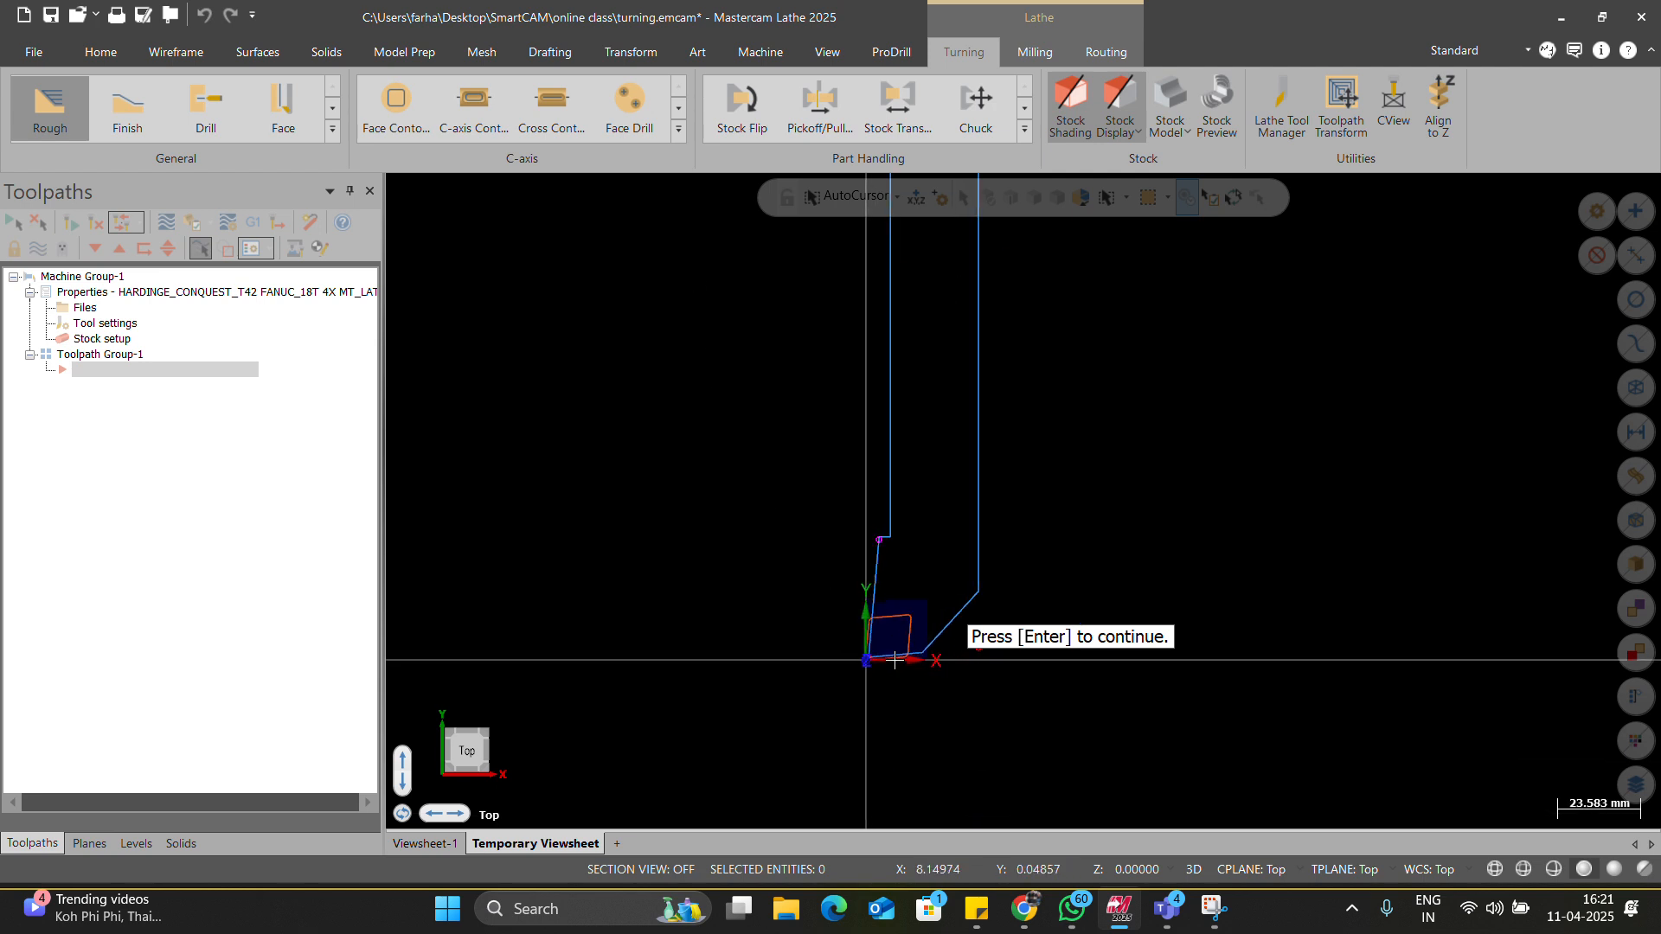
pyautogui.scroll(-6, 697, 561)
pyautogui.scroll(3, 736, 589)
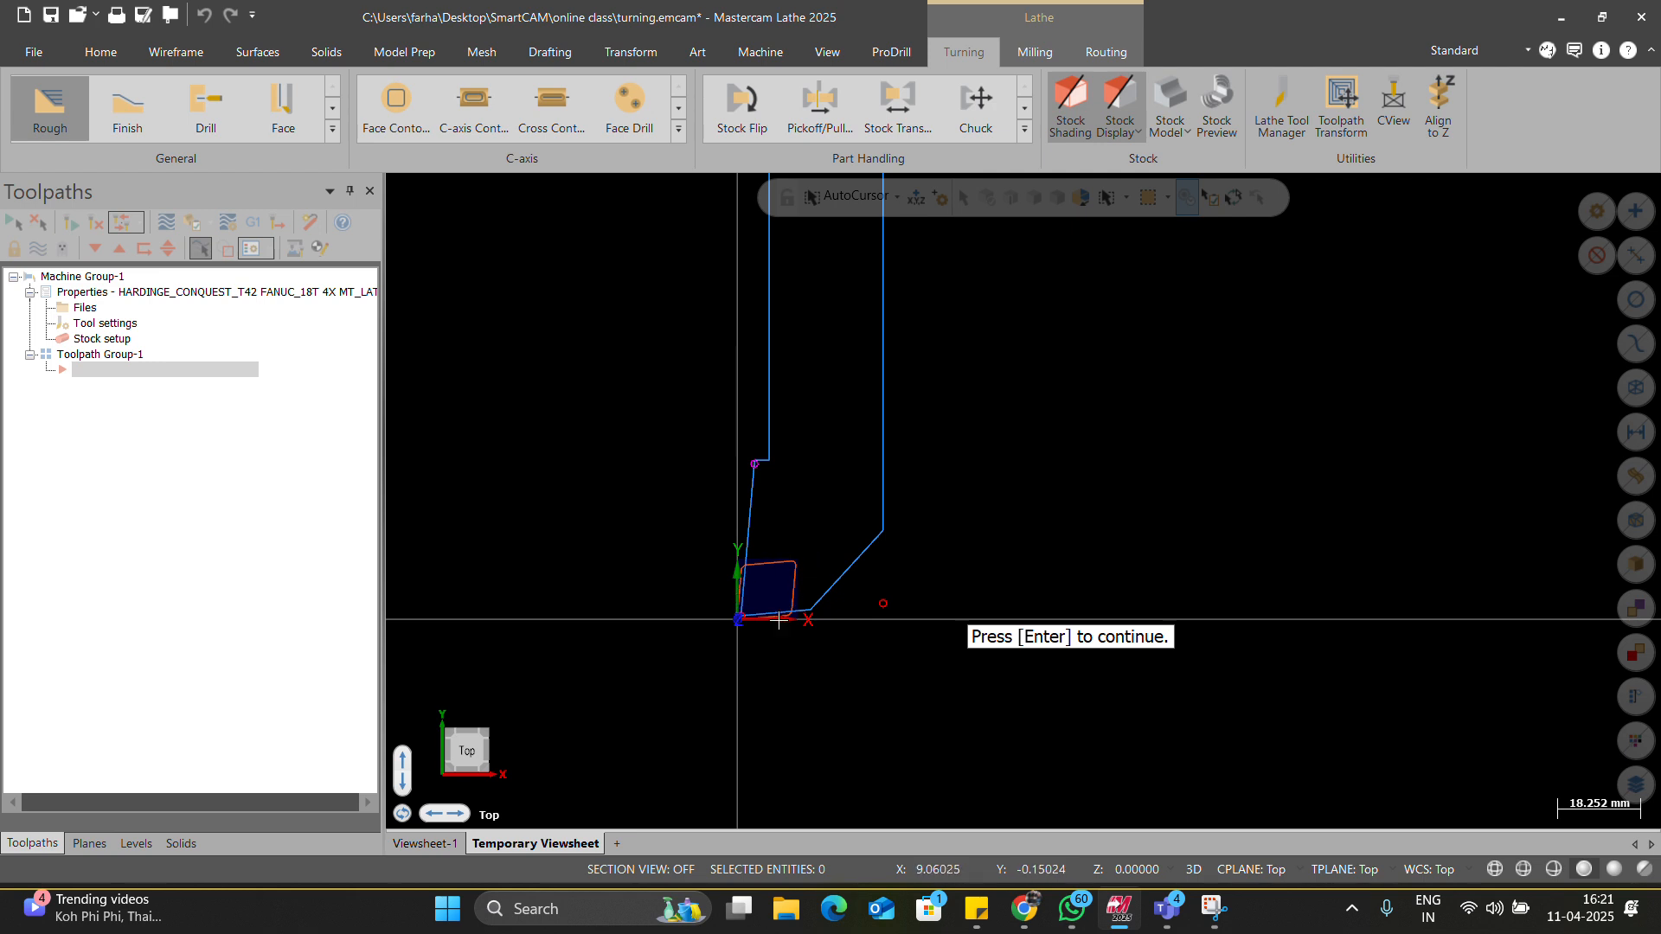
pyautogui.scroll(-2, 789, 603)
pyautogui.scroll(4, 789, 603)
pyautogui.moveTo(781, 589); pyautogui.dragTo(780, 550, button='middle')
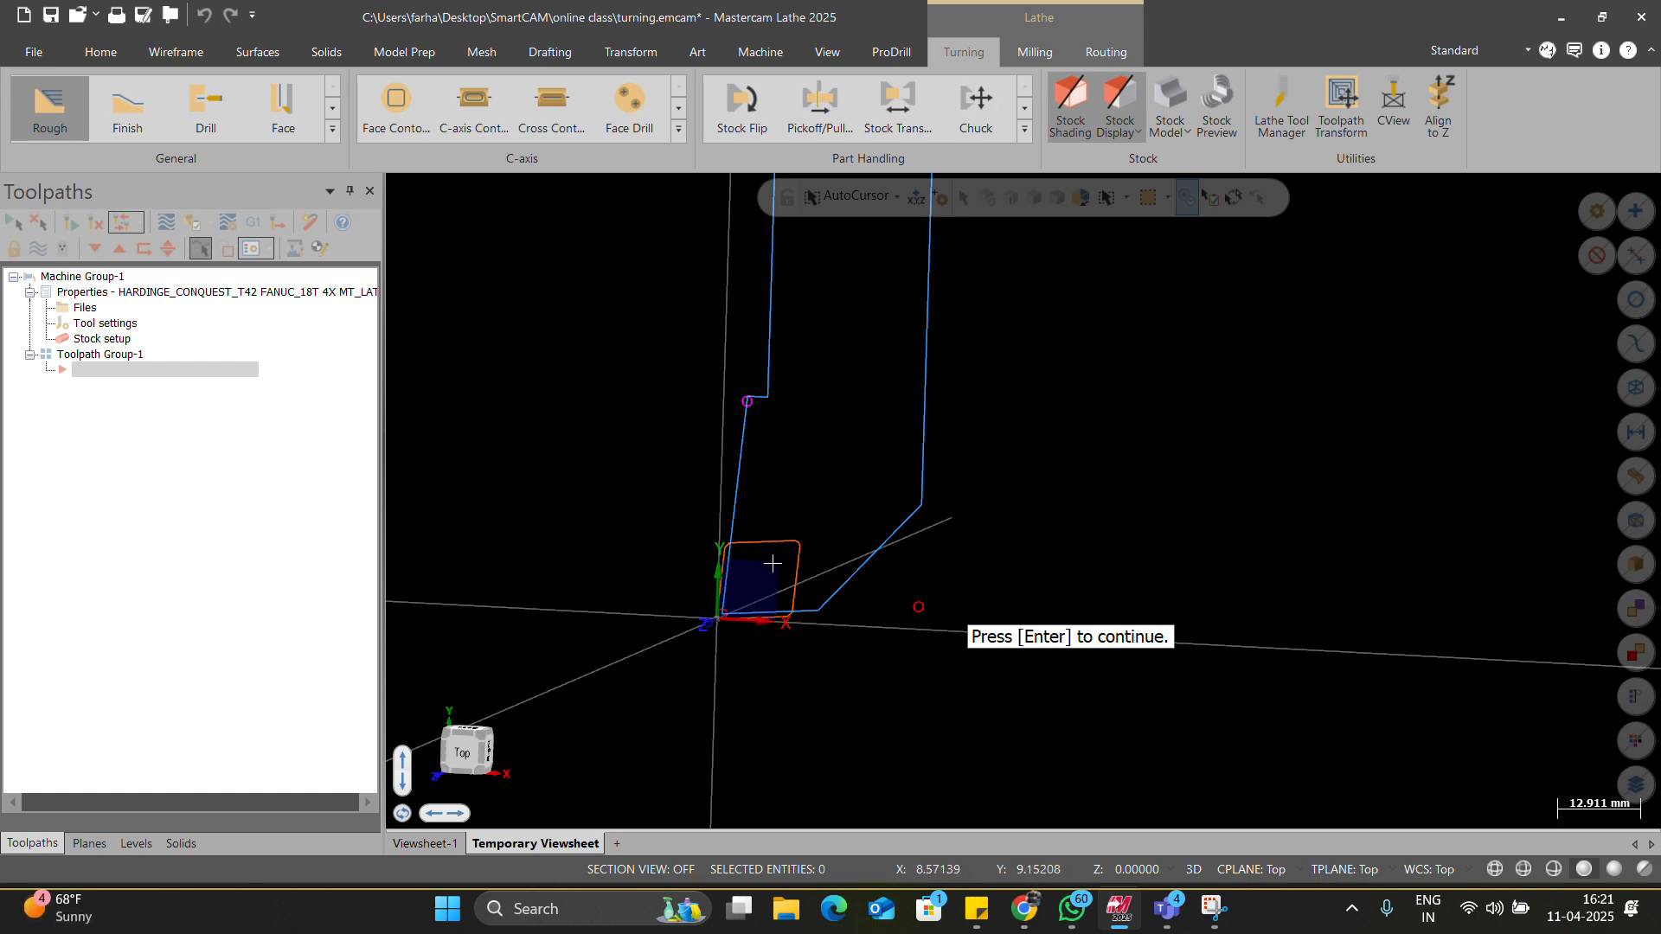
pyautogui.press('Return')
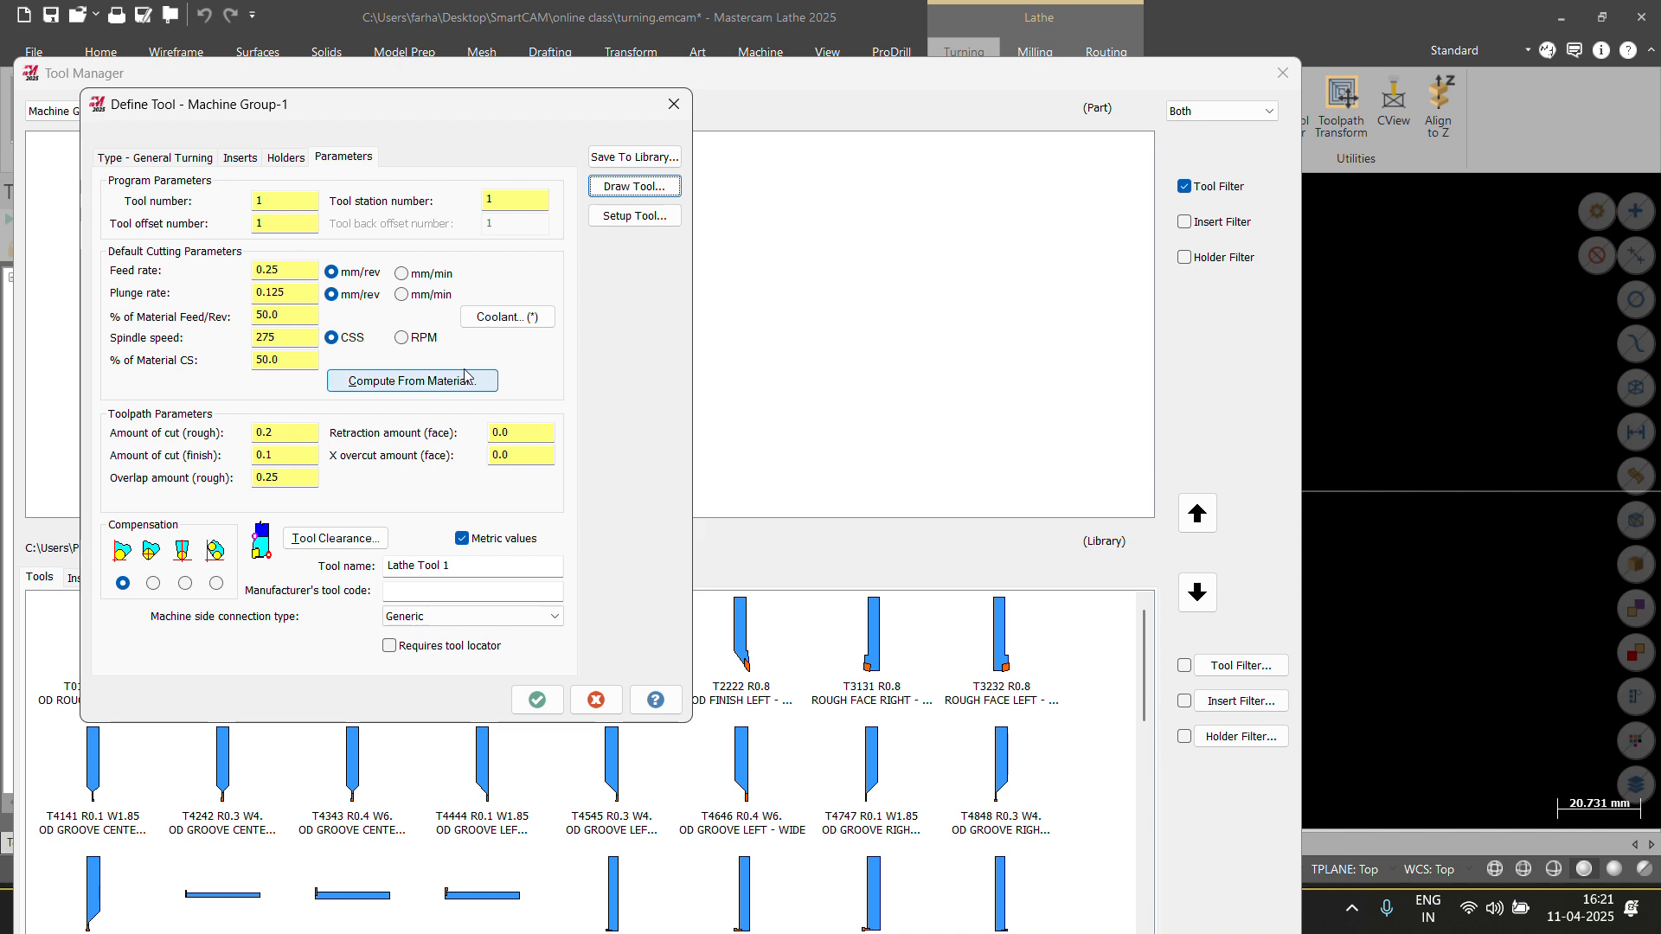
pyautogui.click(637, 218)
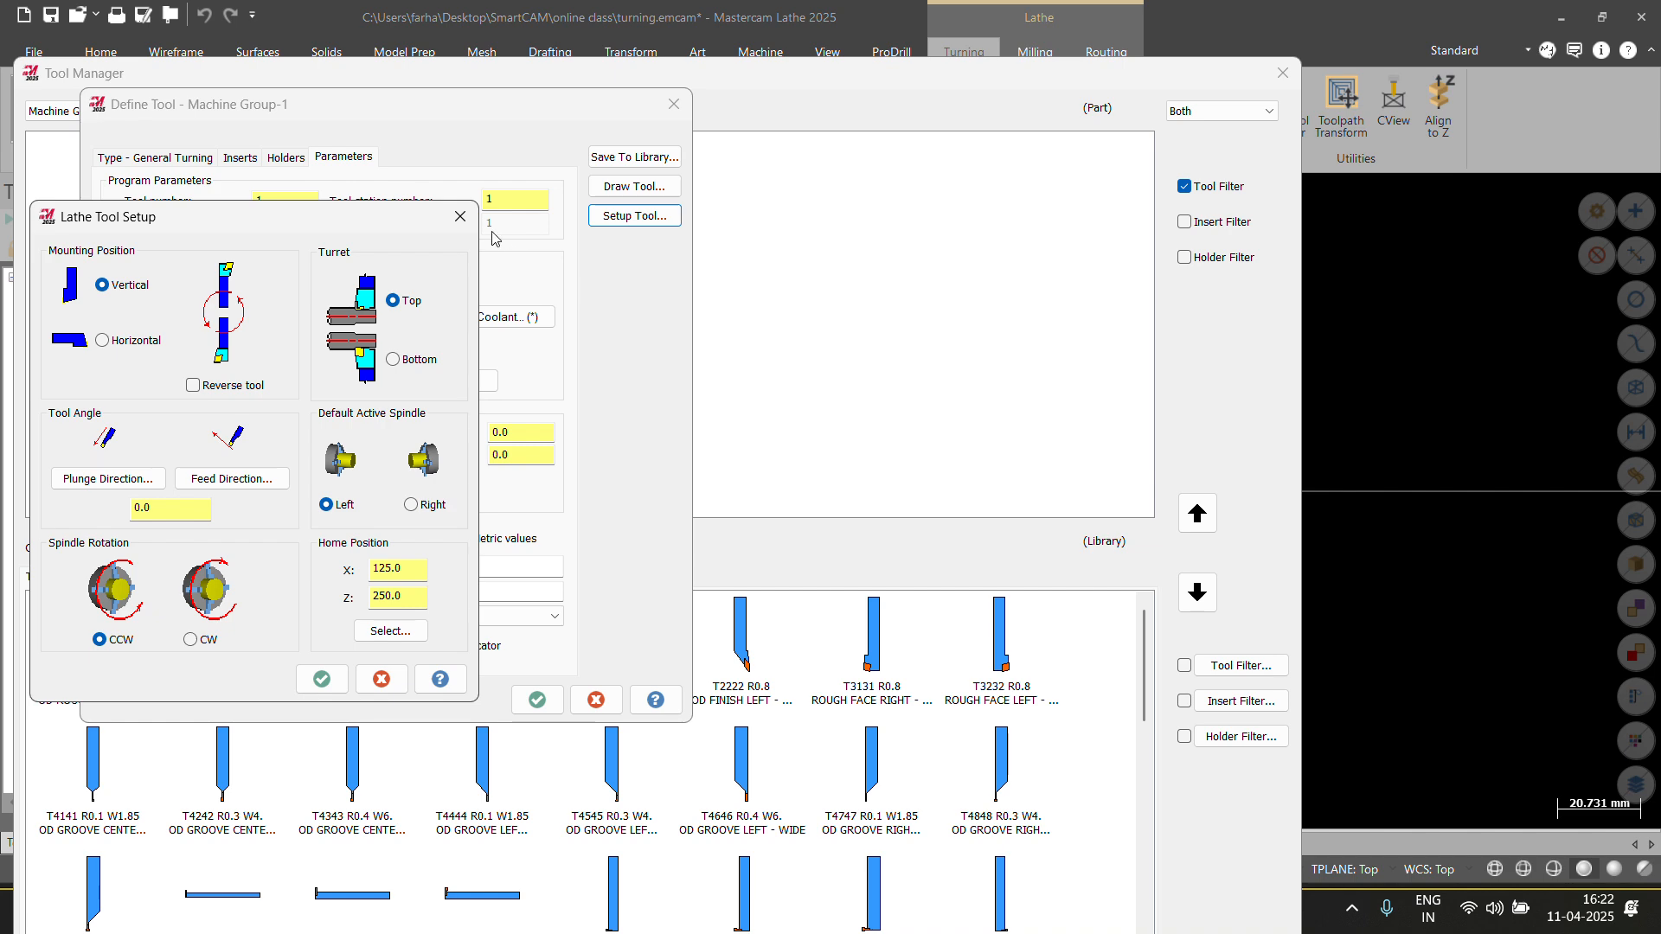
pyautogui.click(459, 216)
pyautogui.click(626, 191)
pyautogui.scroll(-2, 873, 443)
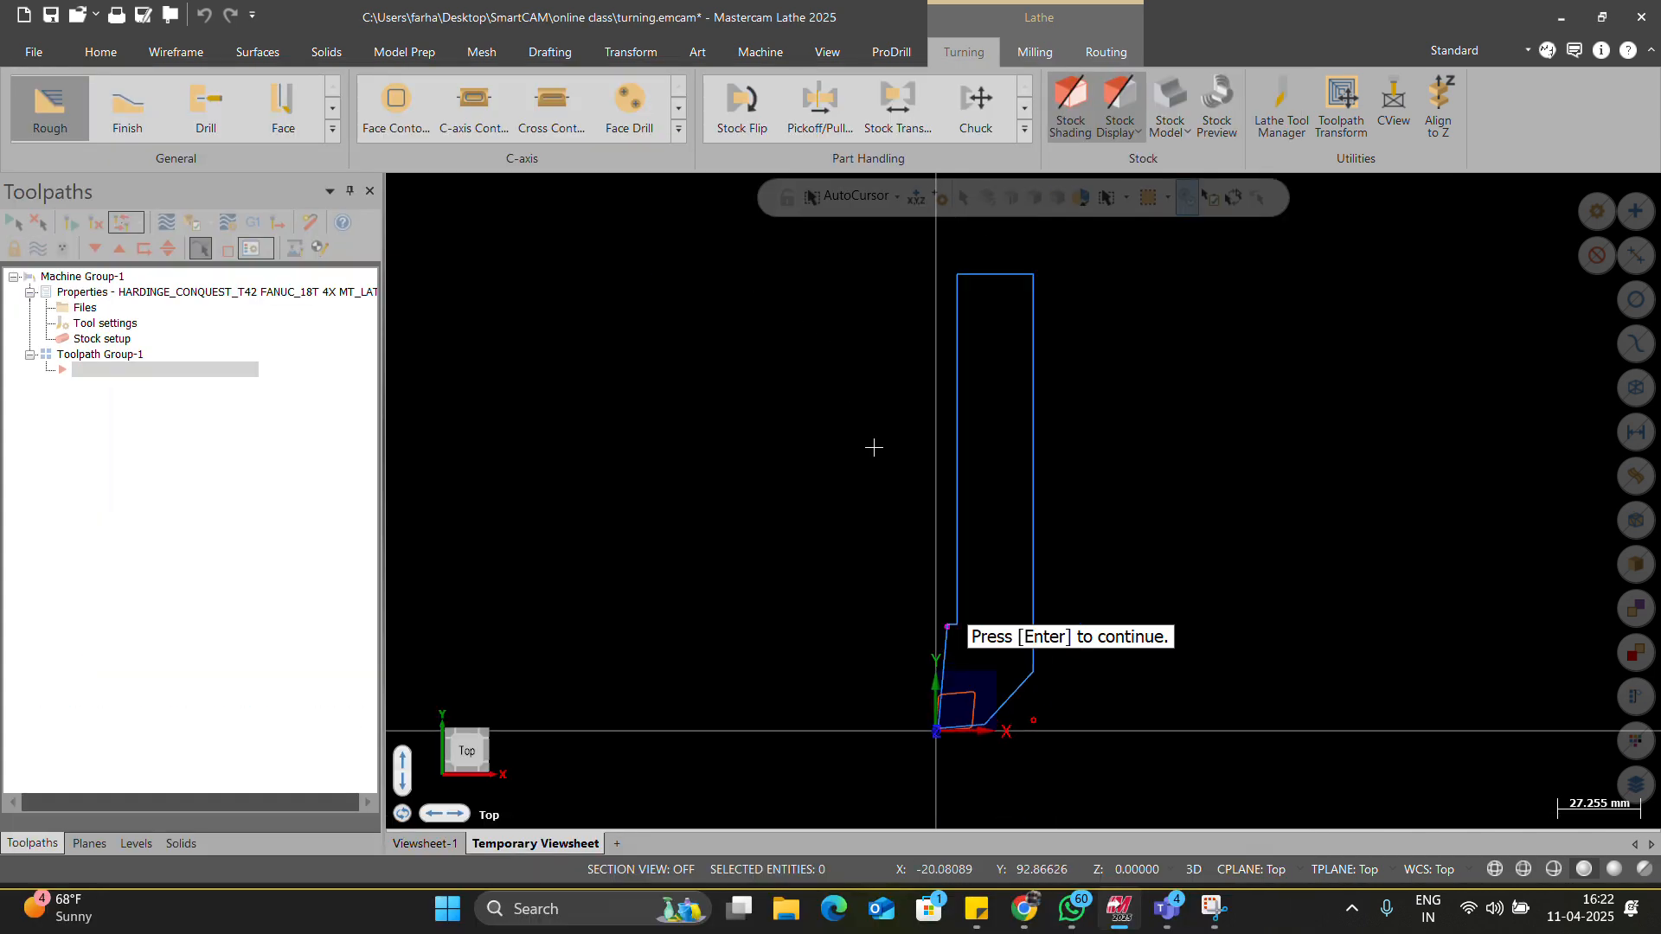
pyautogui.press('Return')
# Set CW spindle rotation with Reverse tool left off, and preview the tool drawing.
pyautogui.click(641, 212)
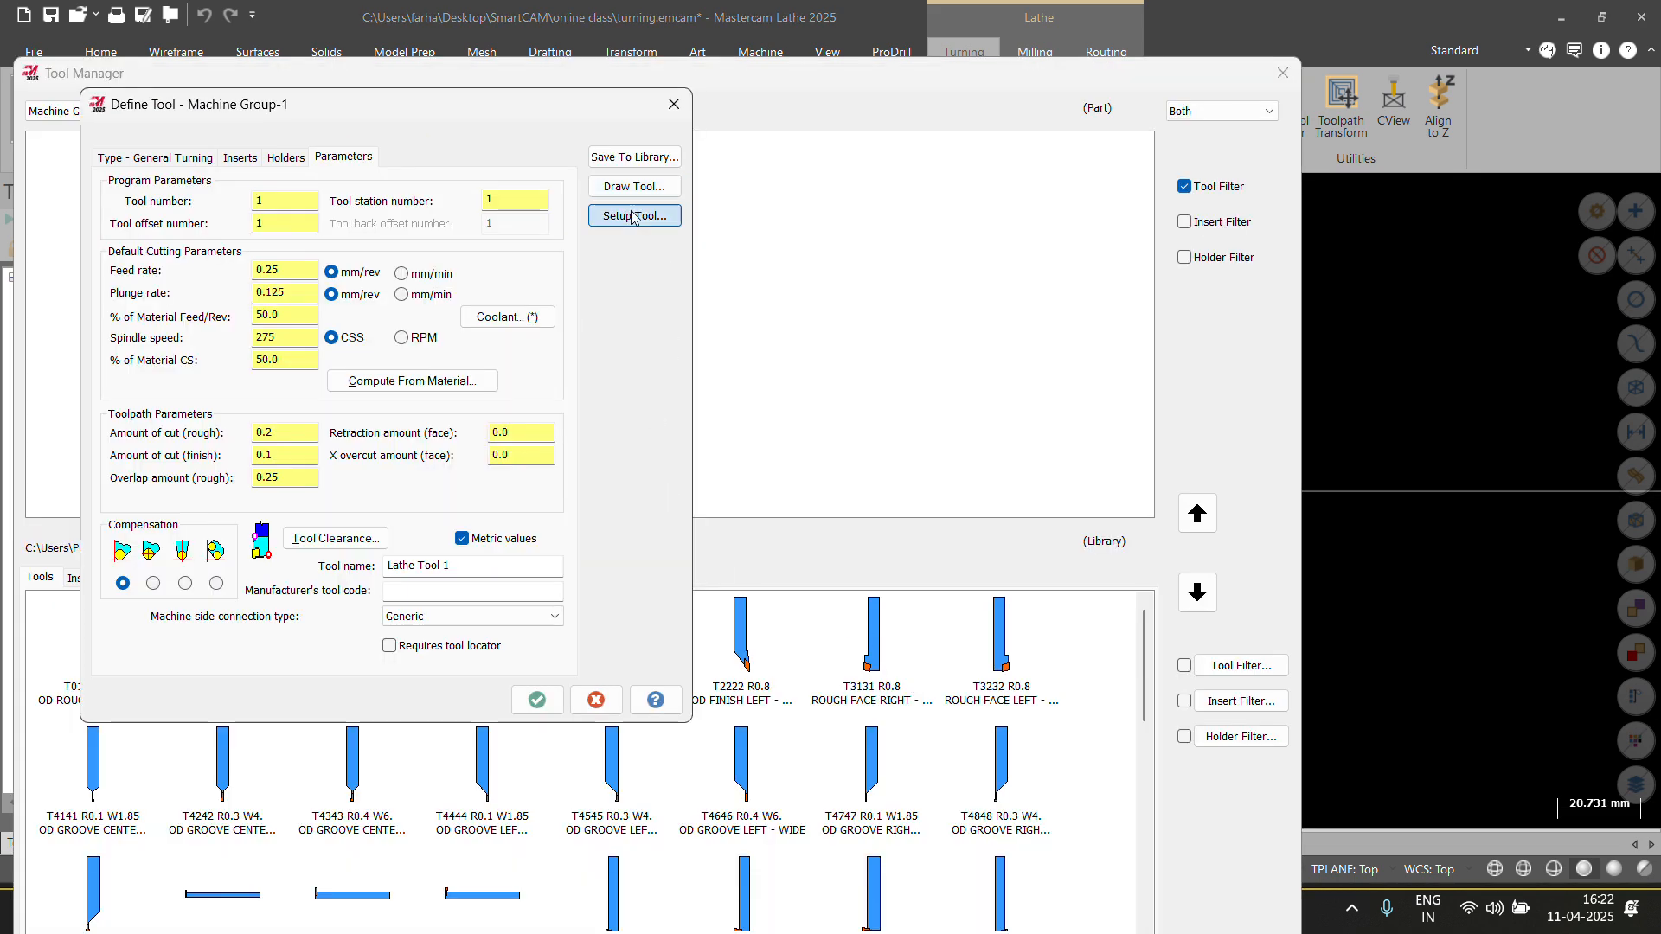
pyautogui.click(194, 386)
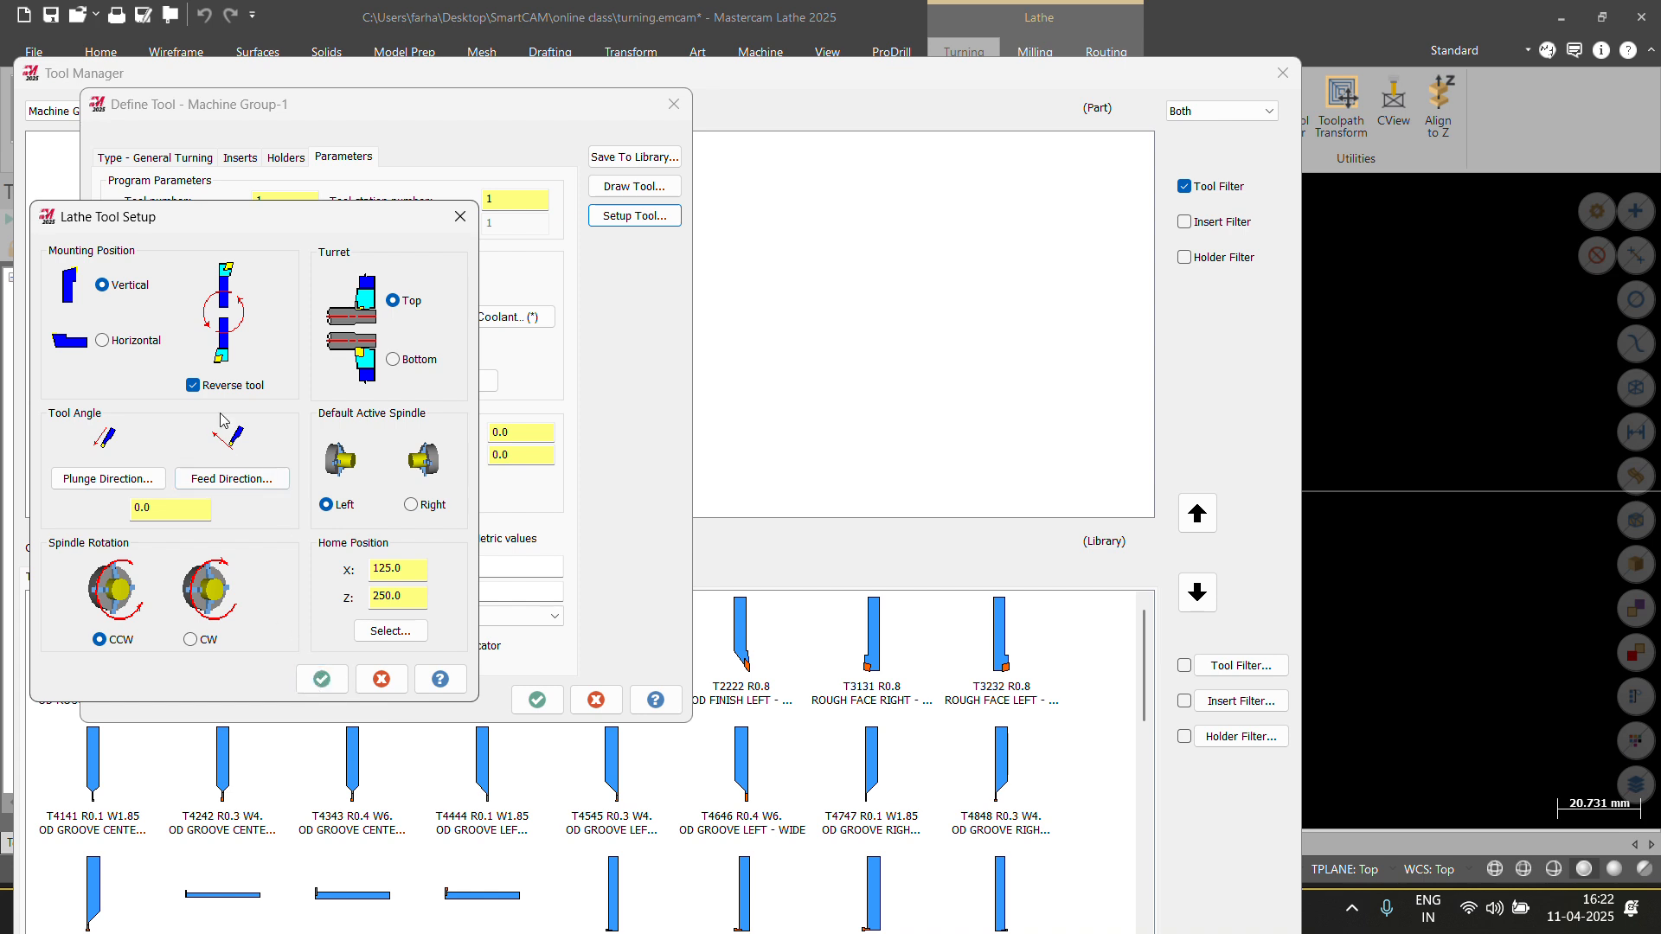
pyautogui.click(193, 385)
pyautogui.click(191, 640)
pyautogui.click(340, 684)
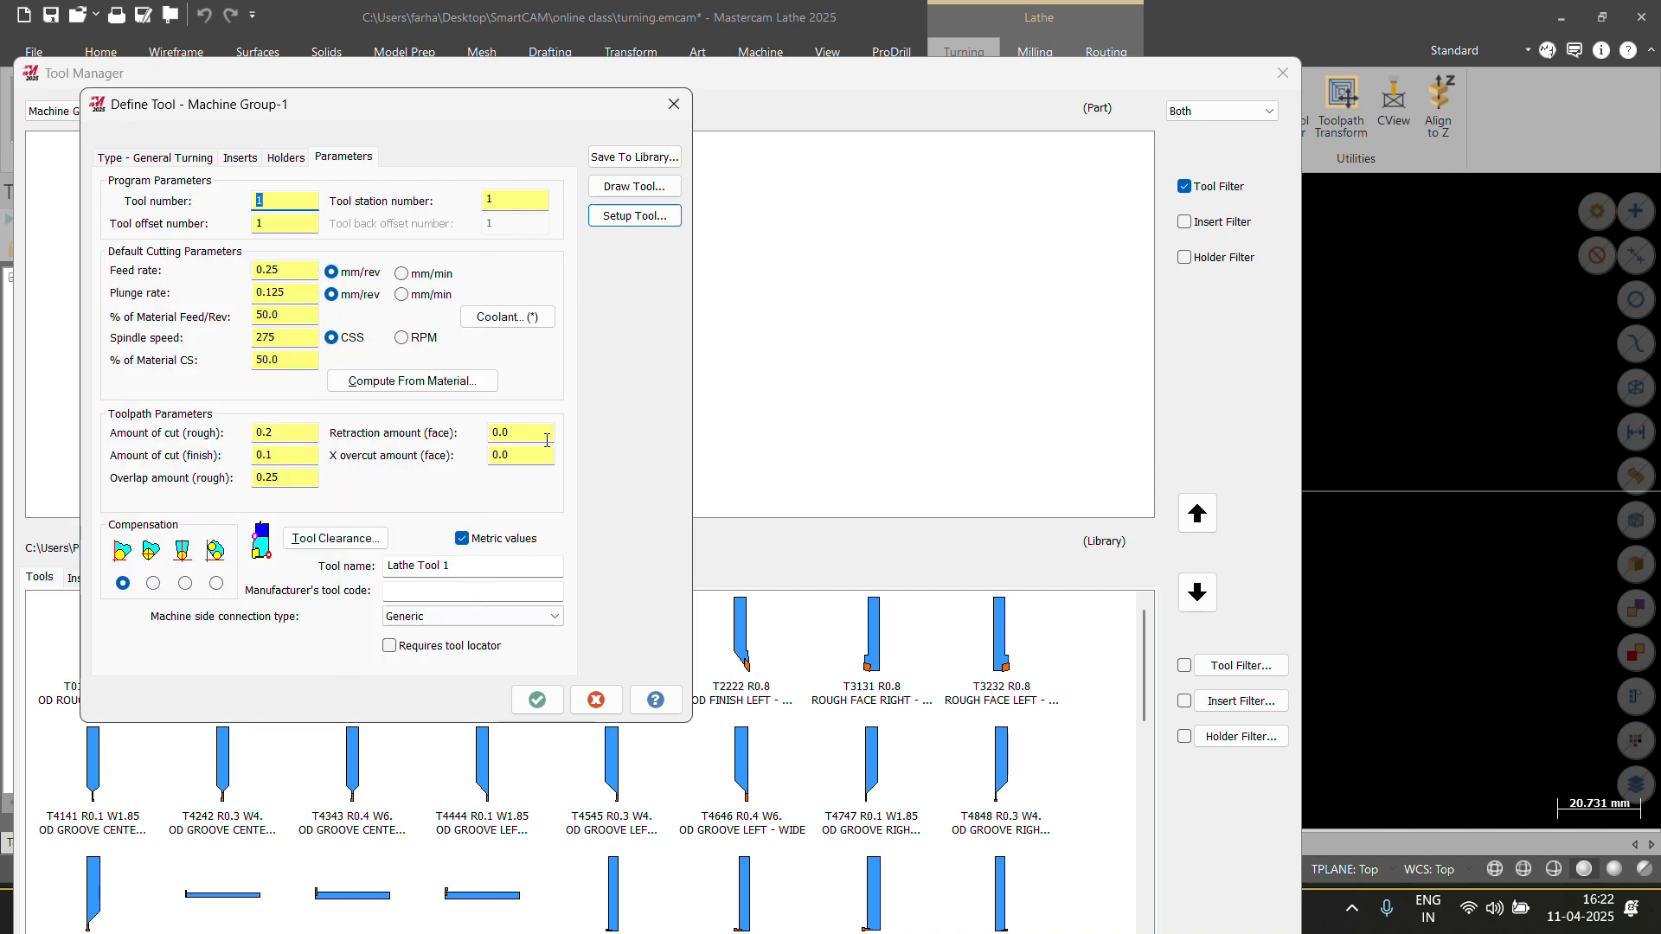
pyautogui.click(627, 186)
pyautogui.scroll(3, 951, 657)
pyautogui.scroll(4, 987, 645)
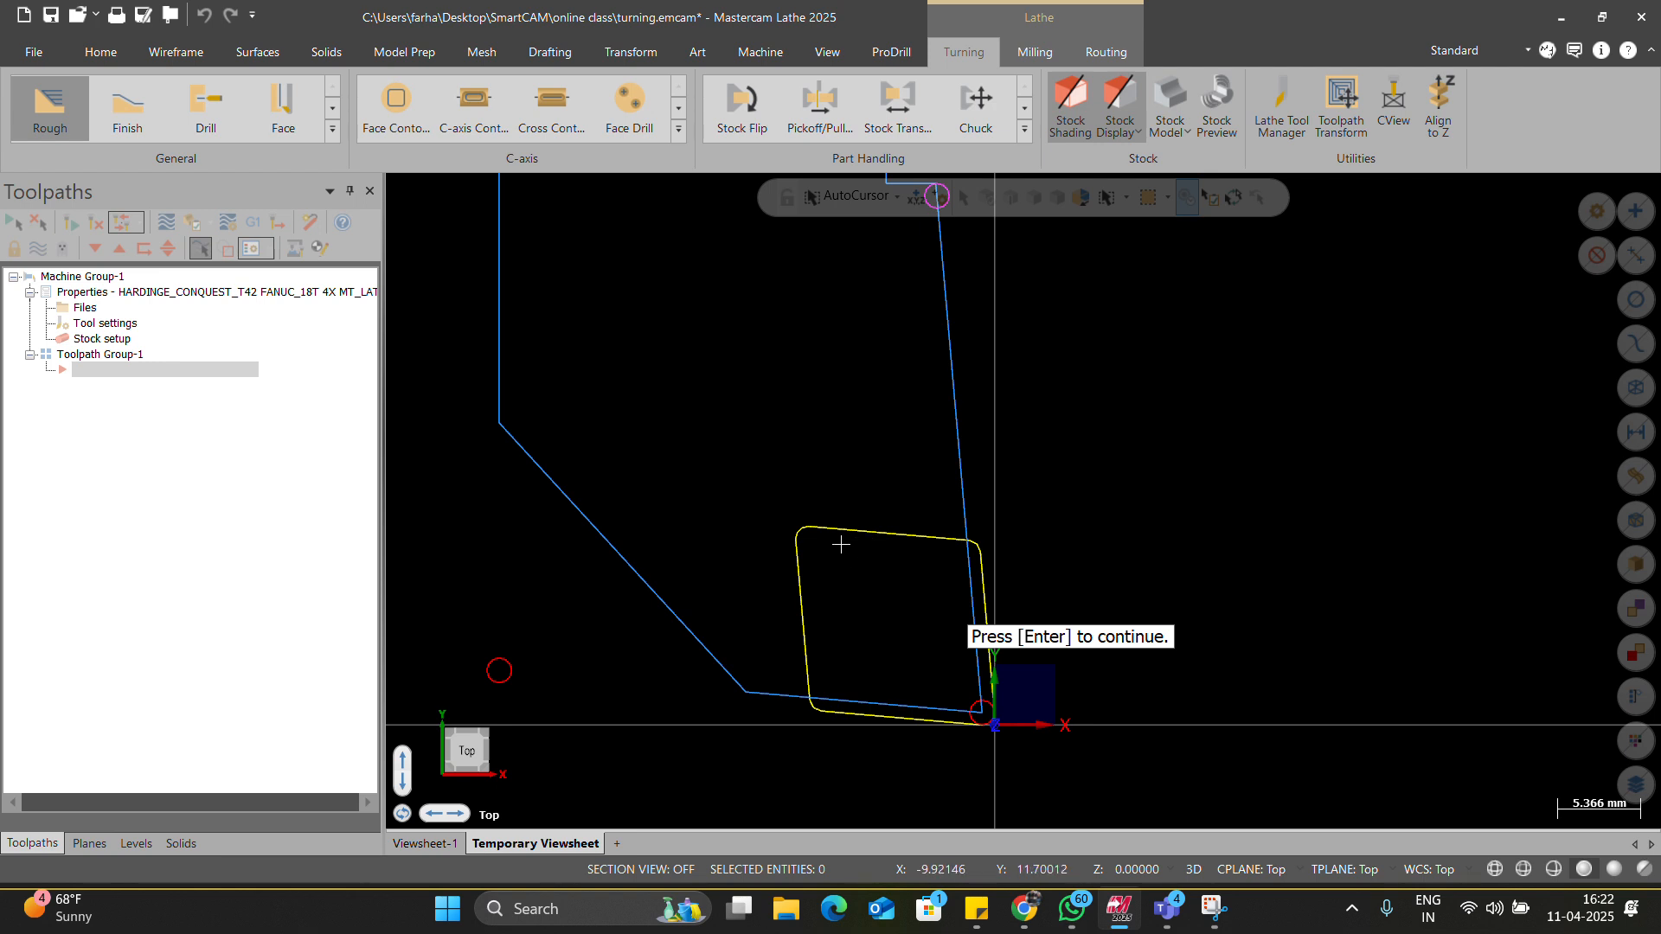
pyautogui.scroll(-4, 844, 562)
pyautogui.scroll(2, 899, 638)
pyautogui.scroll(-3, 910, 638)
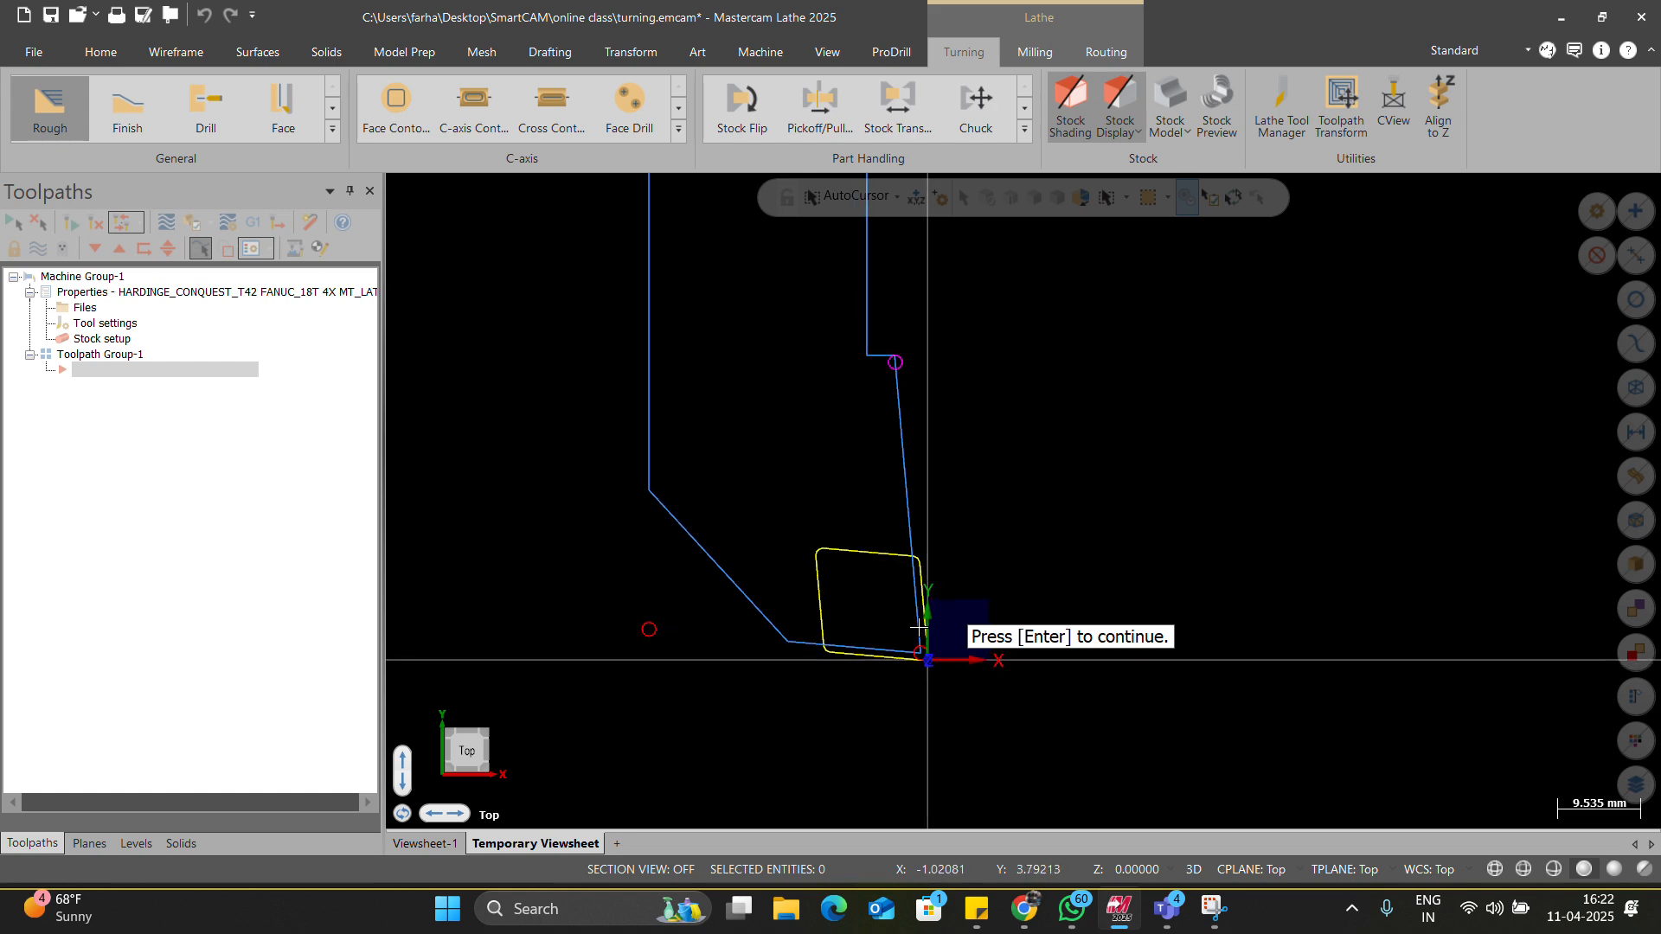
pyautogui.press('Return')
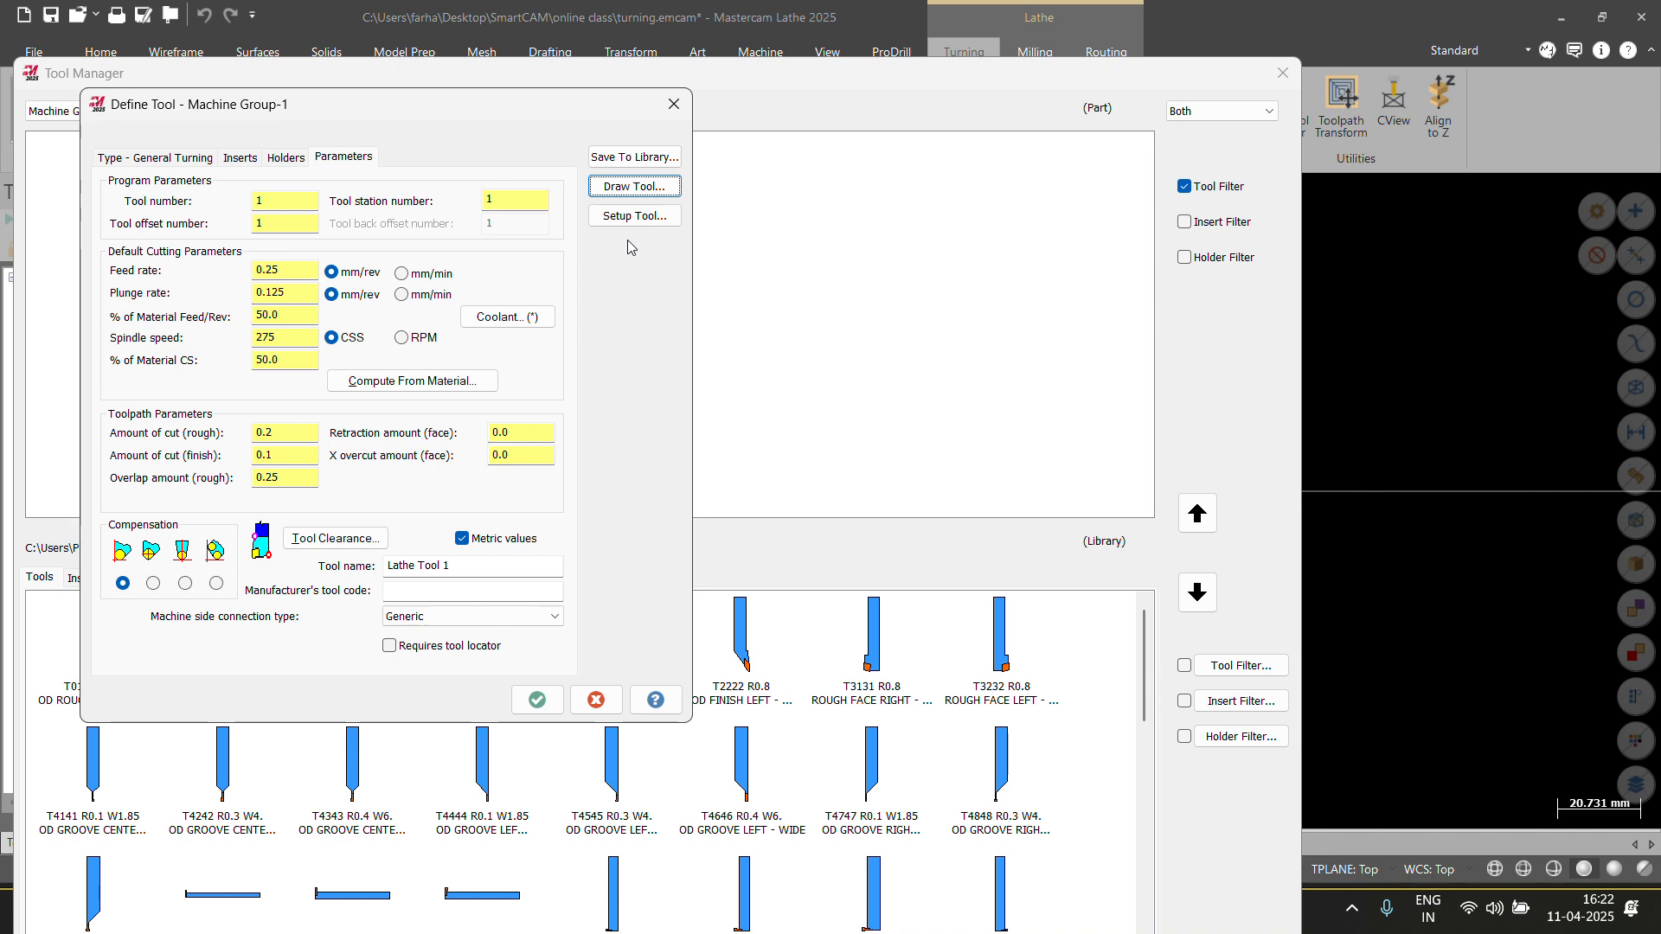
# Mount the tool reversed and preview the reversed tool drawing.
pyautogui.click(634, 217)
pyautogui.click(245, 386)
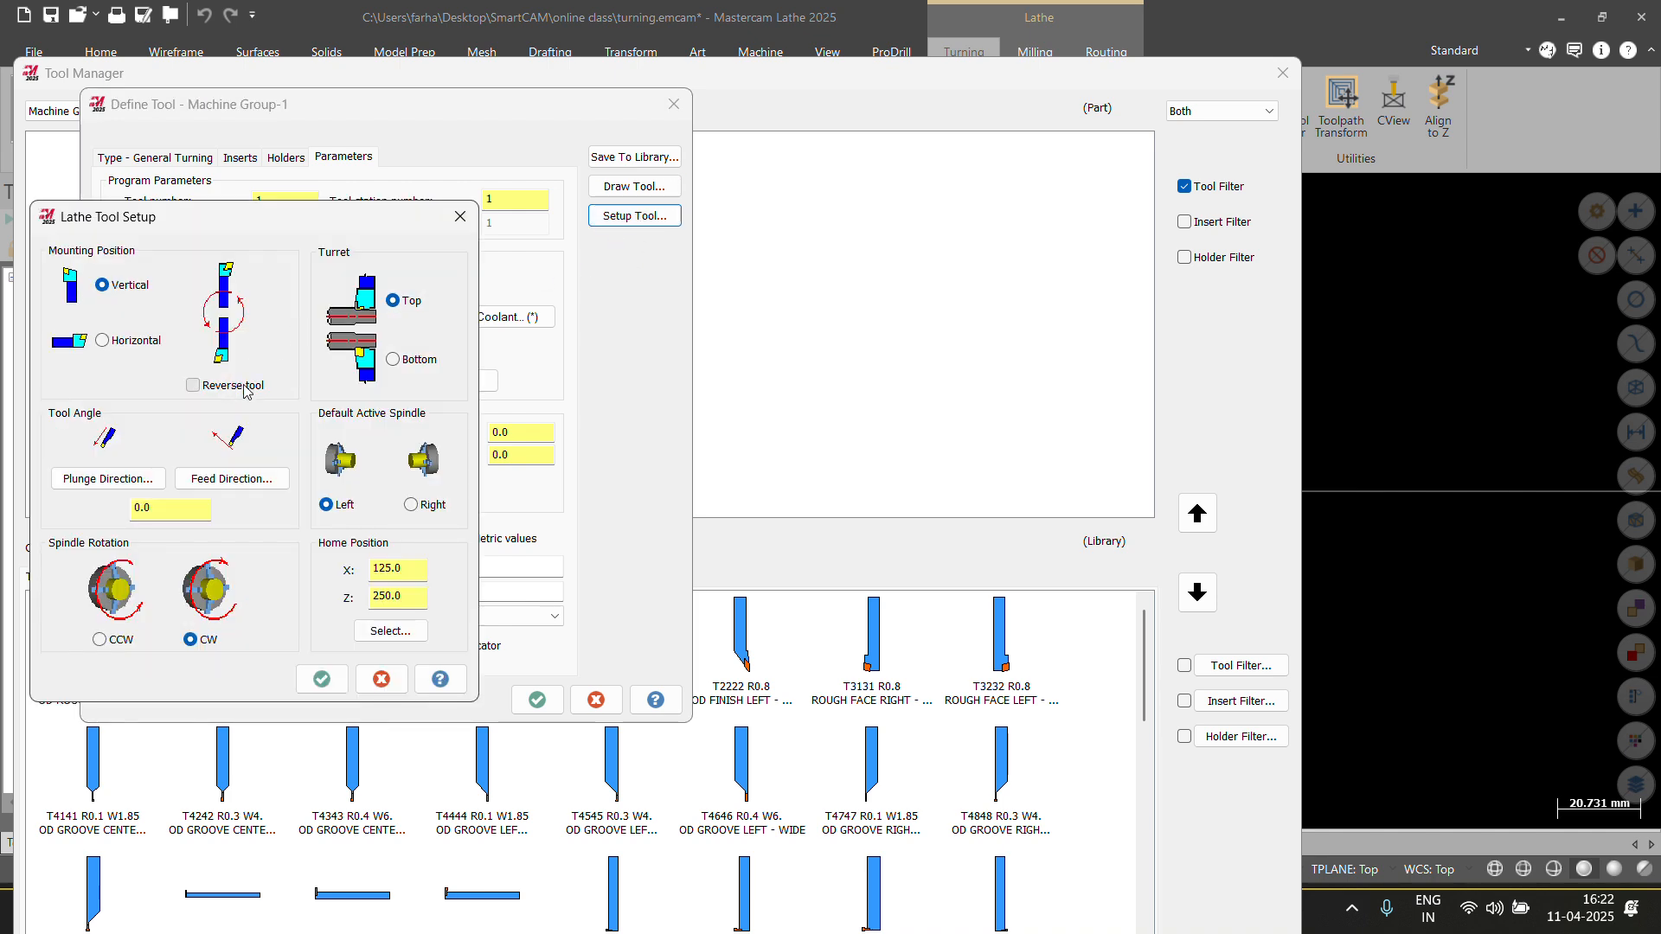
pyautogui.click(323, 679)
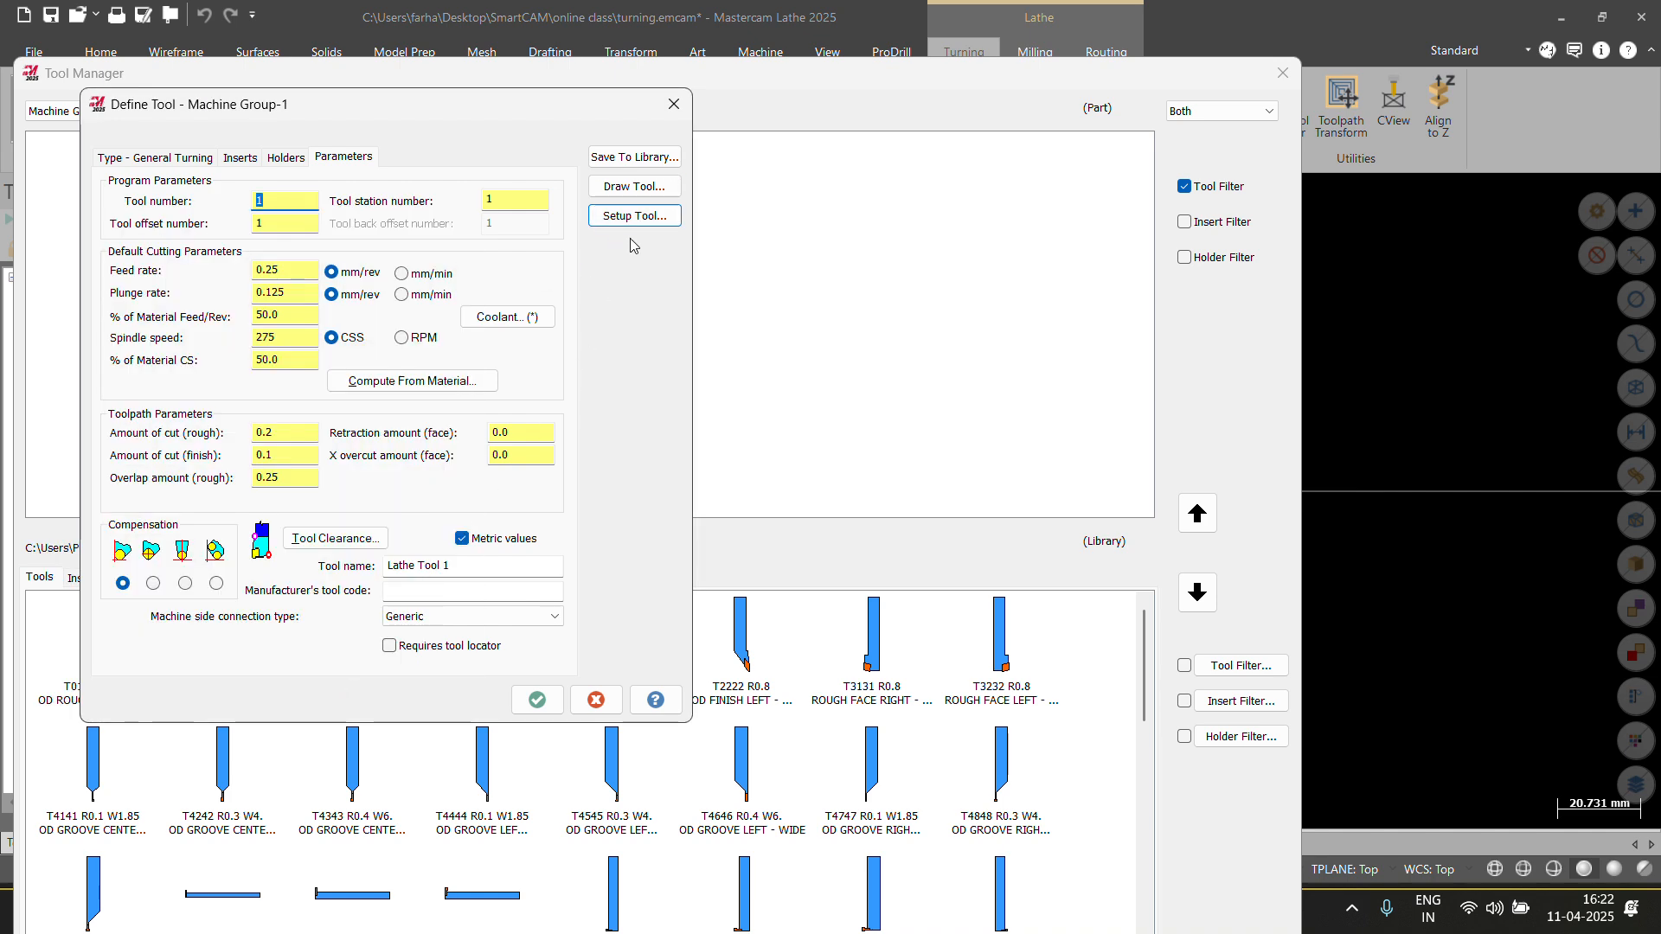
pyautogui.click(612, 188)
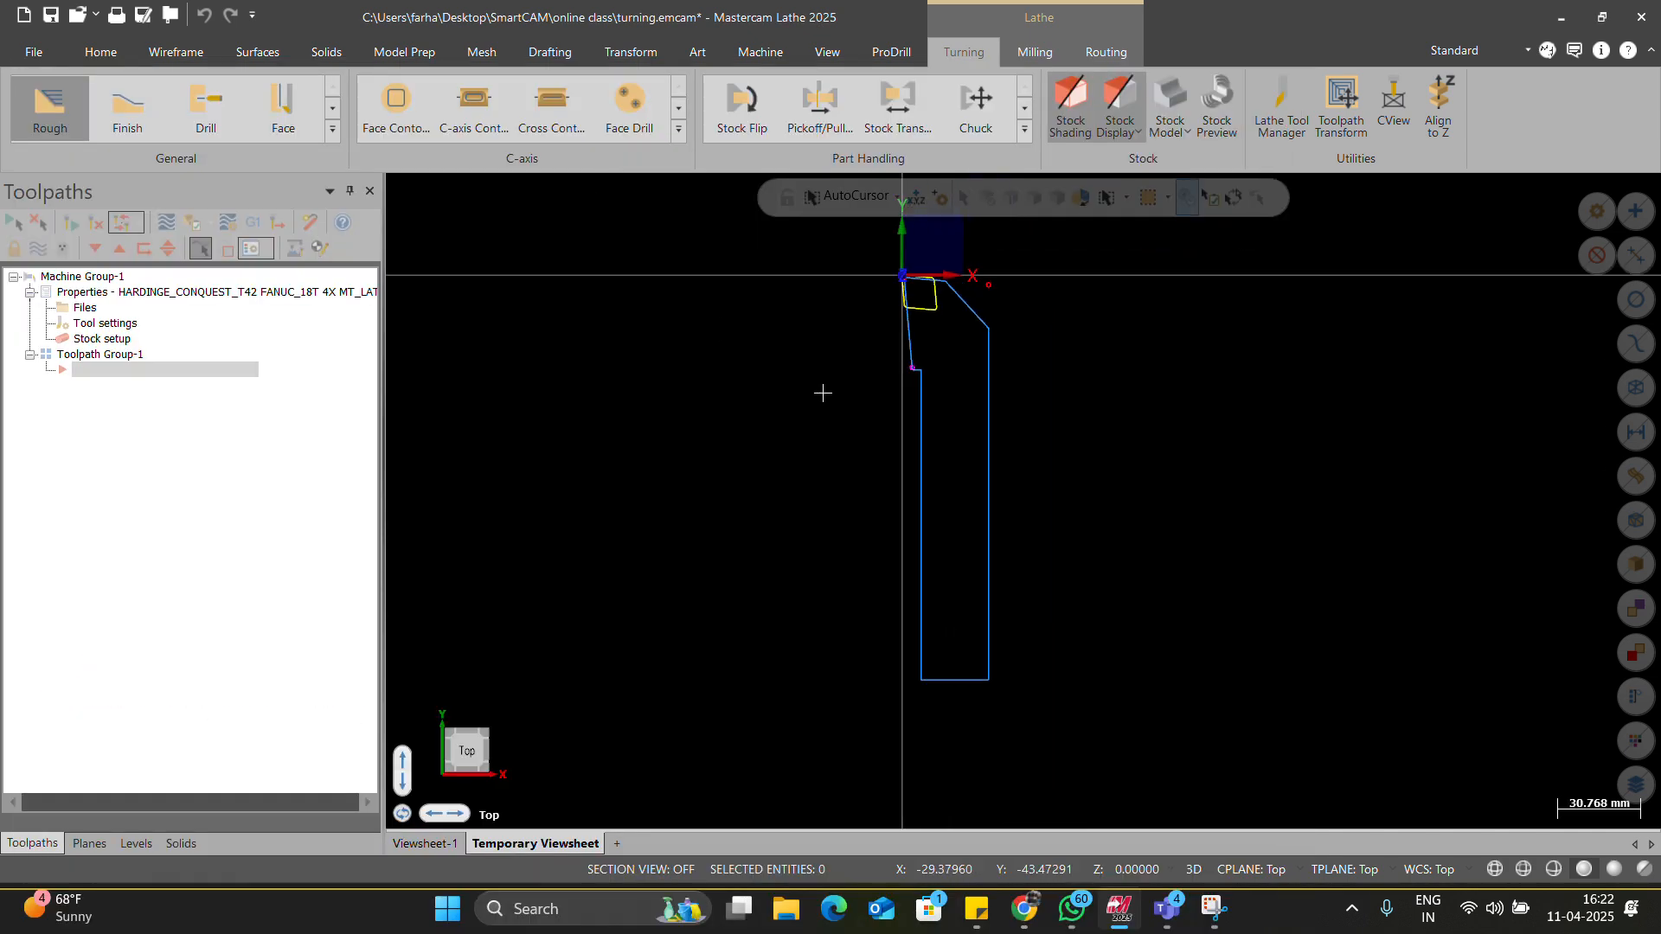
pyautogui.press('Return')
# Settle on unreversed mounting with CCW spindle rotation, then preview the final tool.
pyautogui.click(639, 218)
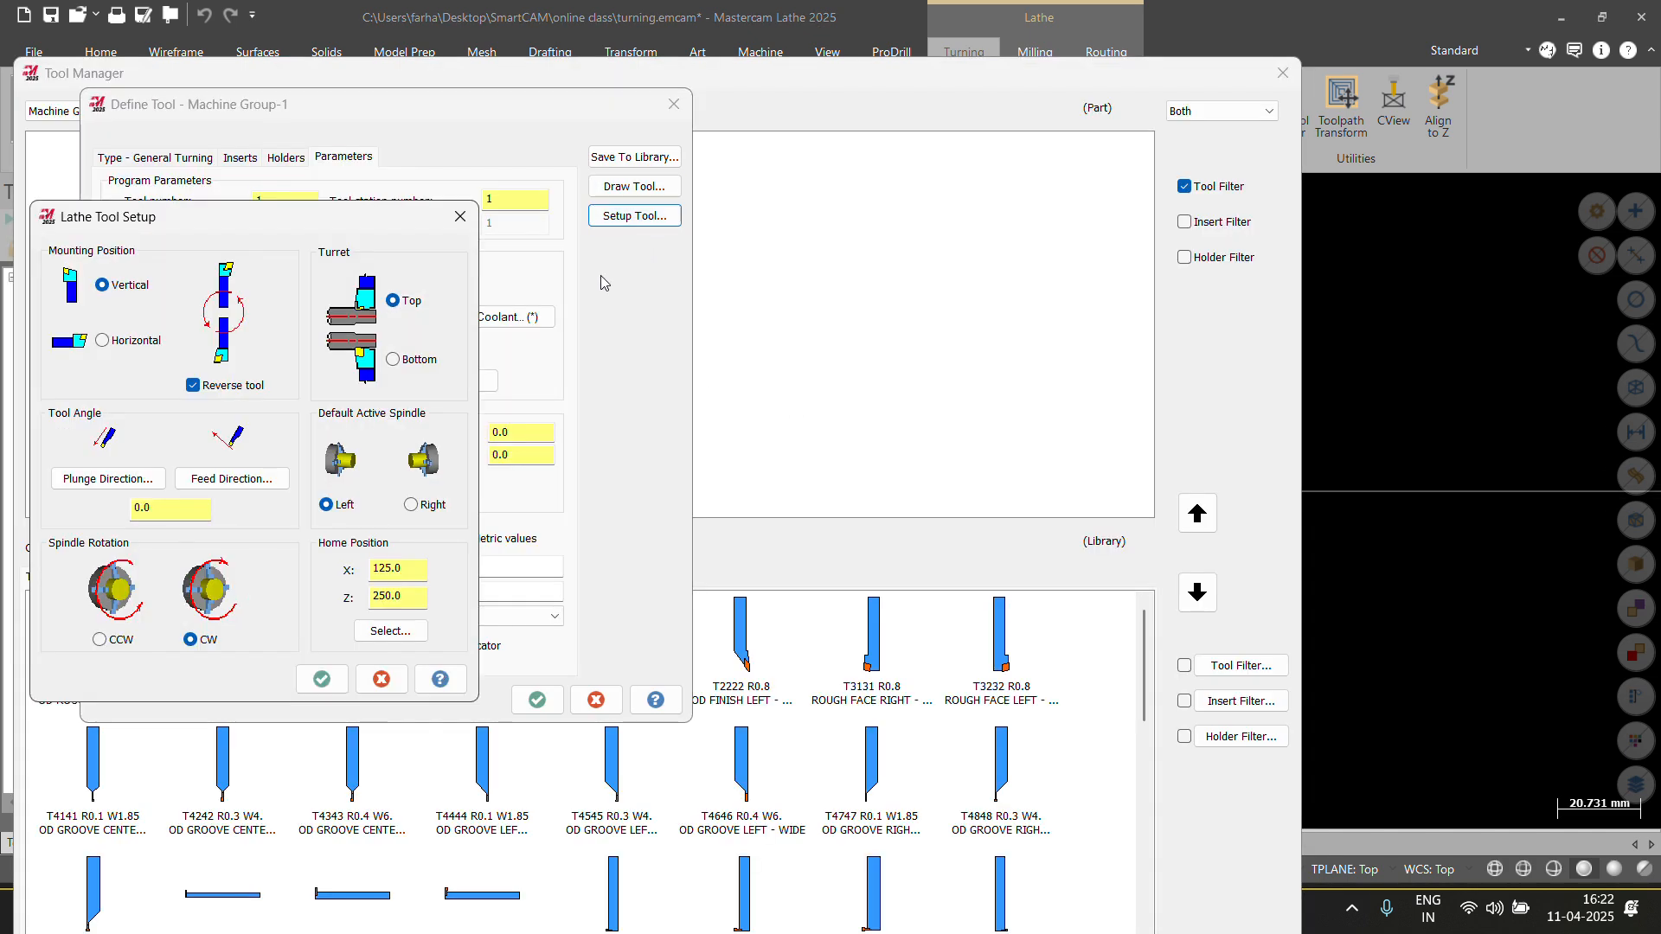
pyautogui.click(258, 386)
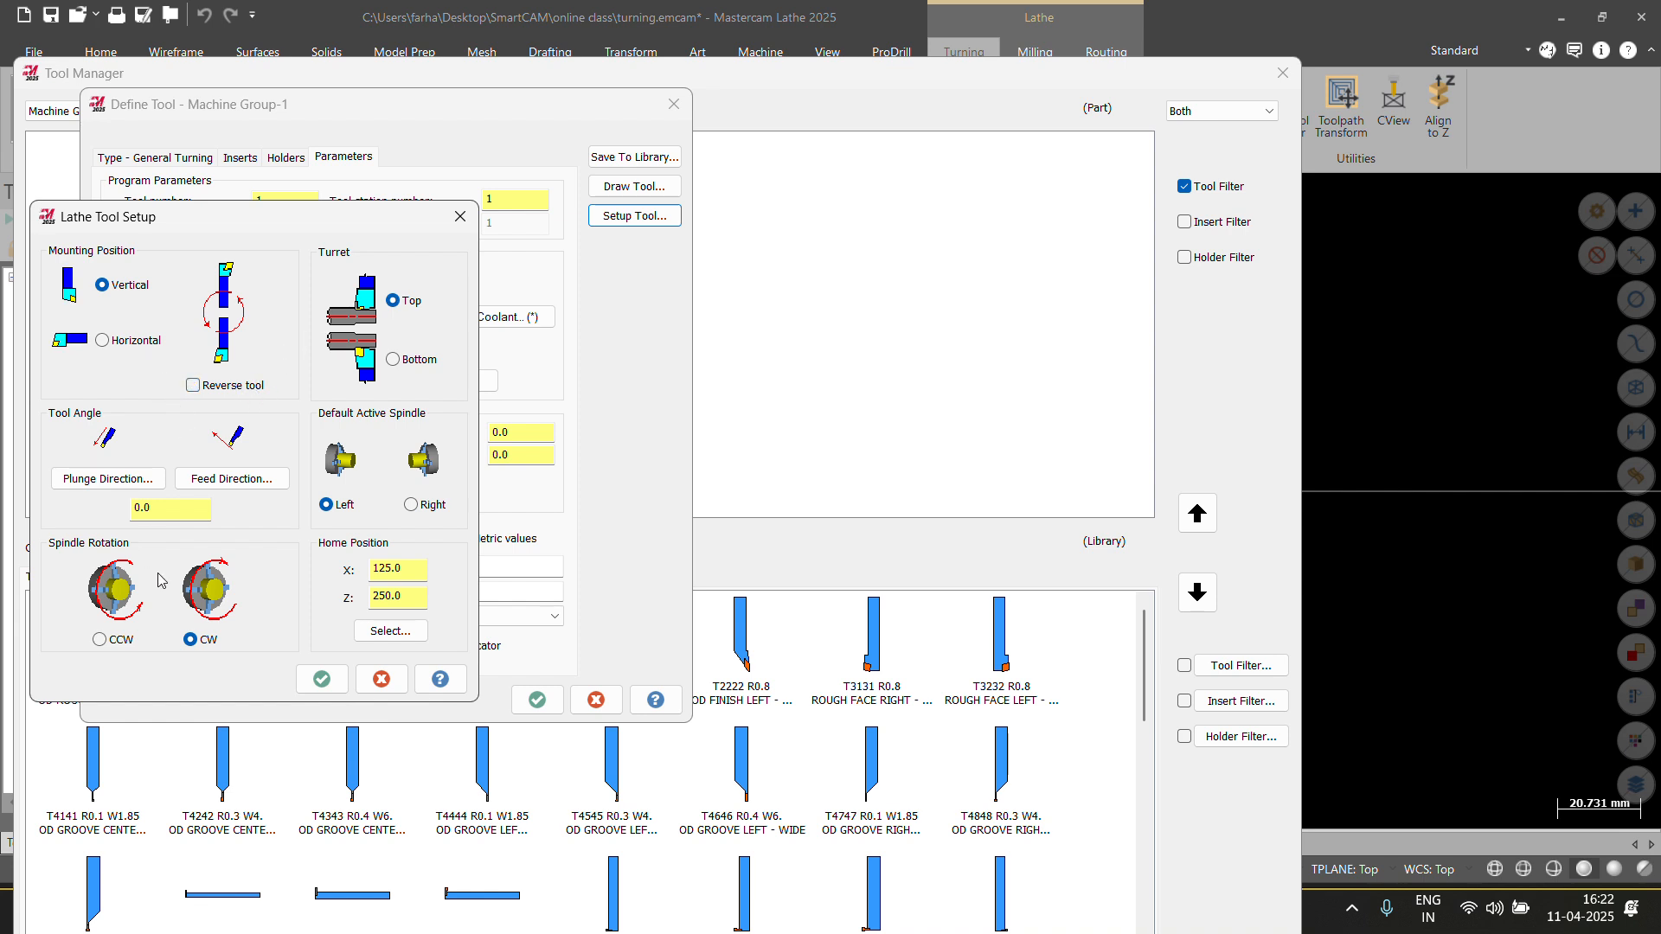
pyautogui.click(101, 639)
pyautogui.click(188, 638)
pyautogui.click(196, 386)
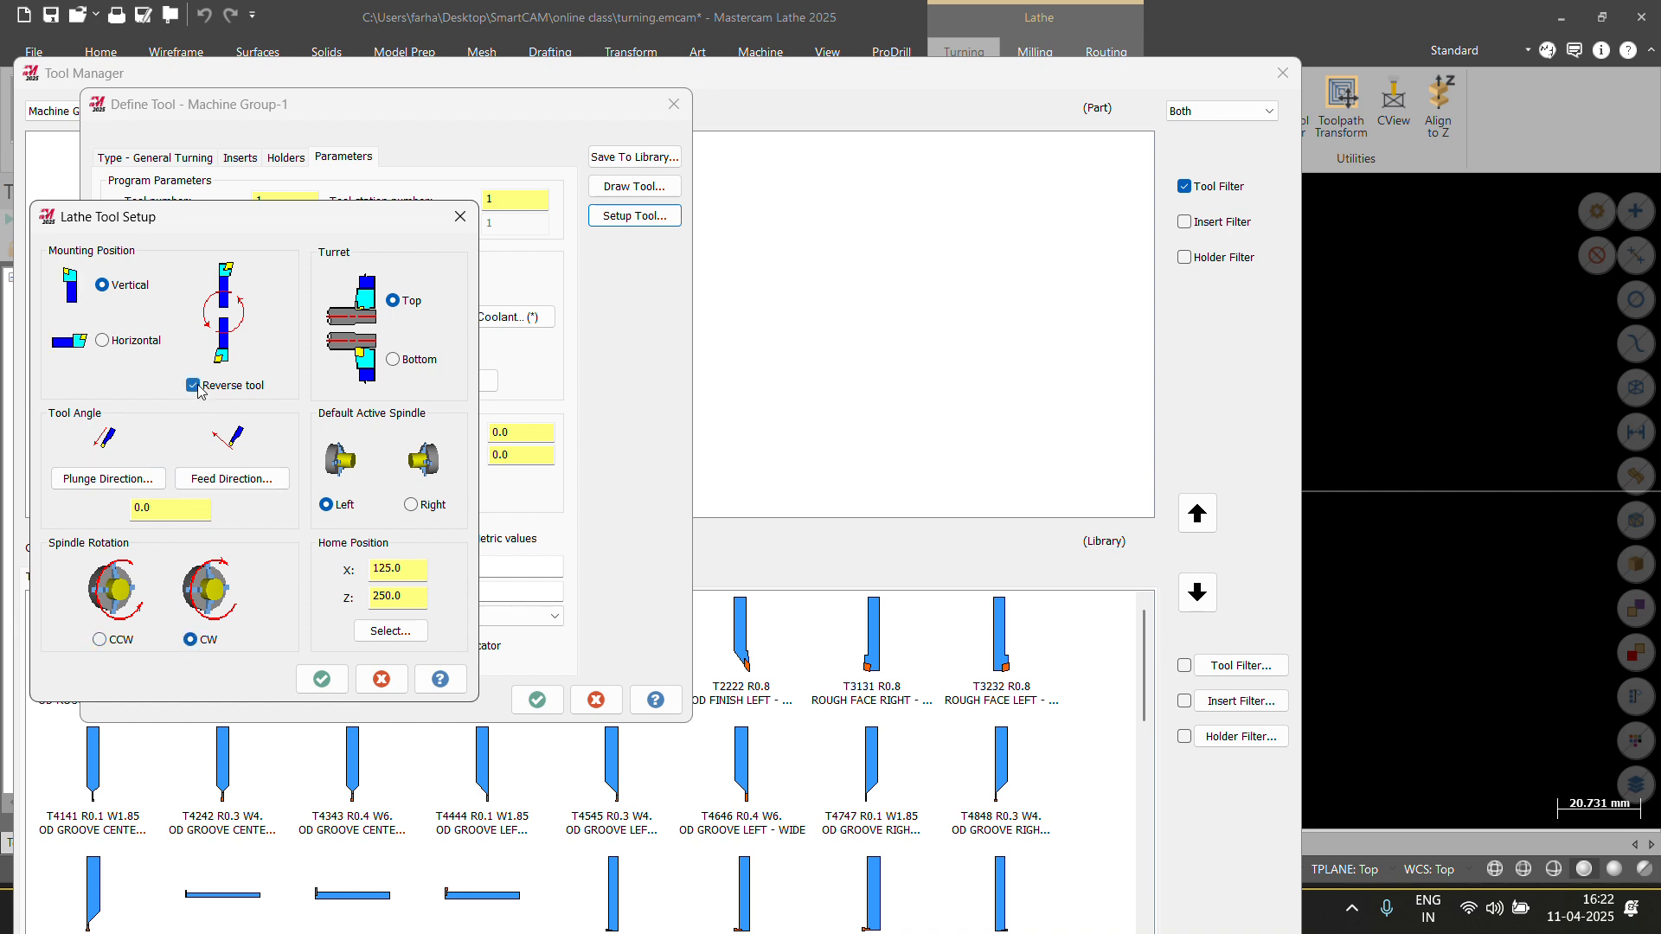
pyautogui.click(121, 644)
pyautogui.click(194, 385)
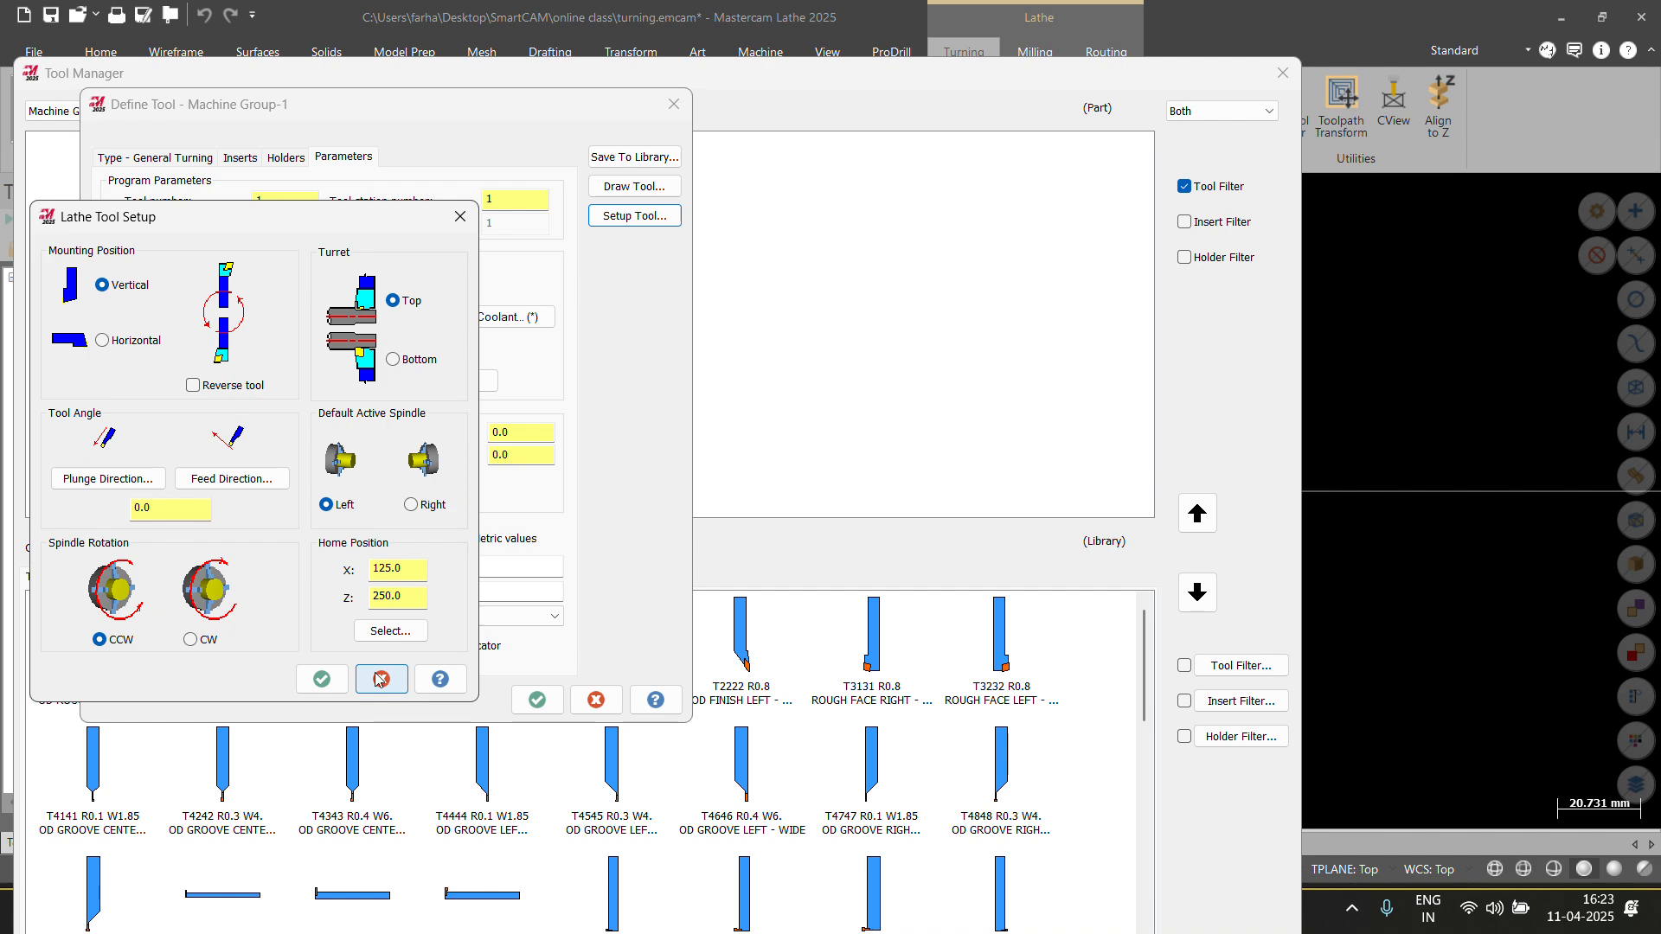
pyautogui.click(321, 680)
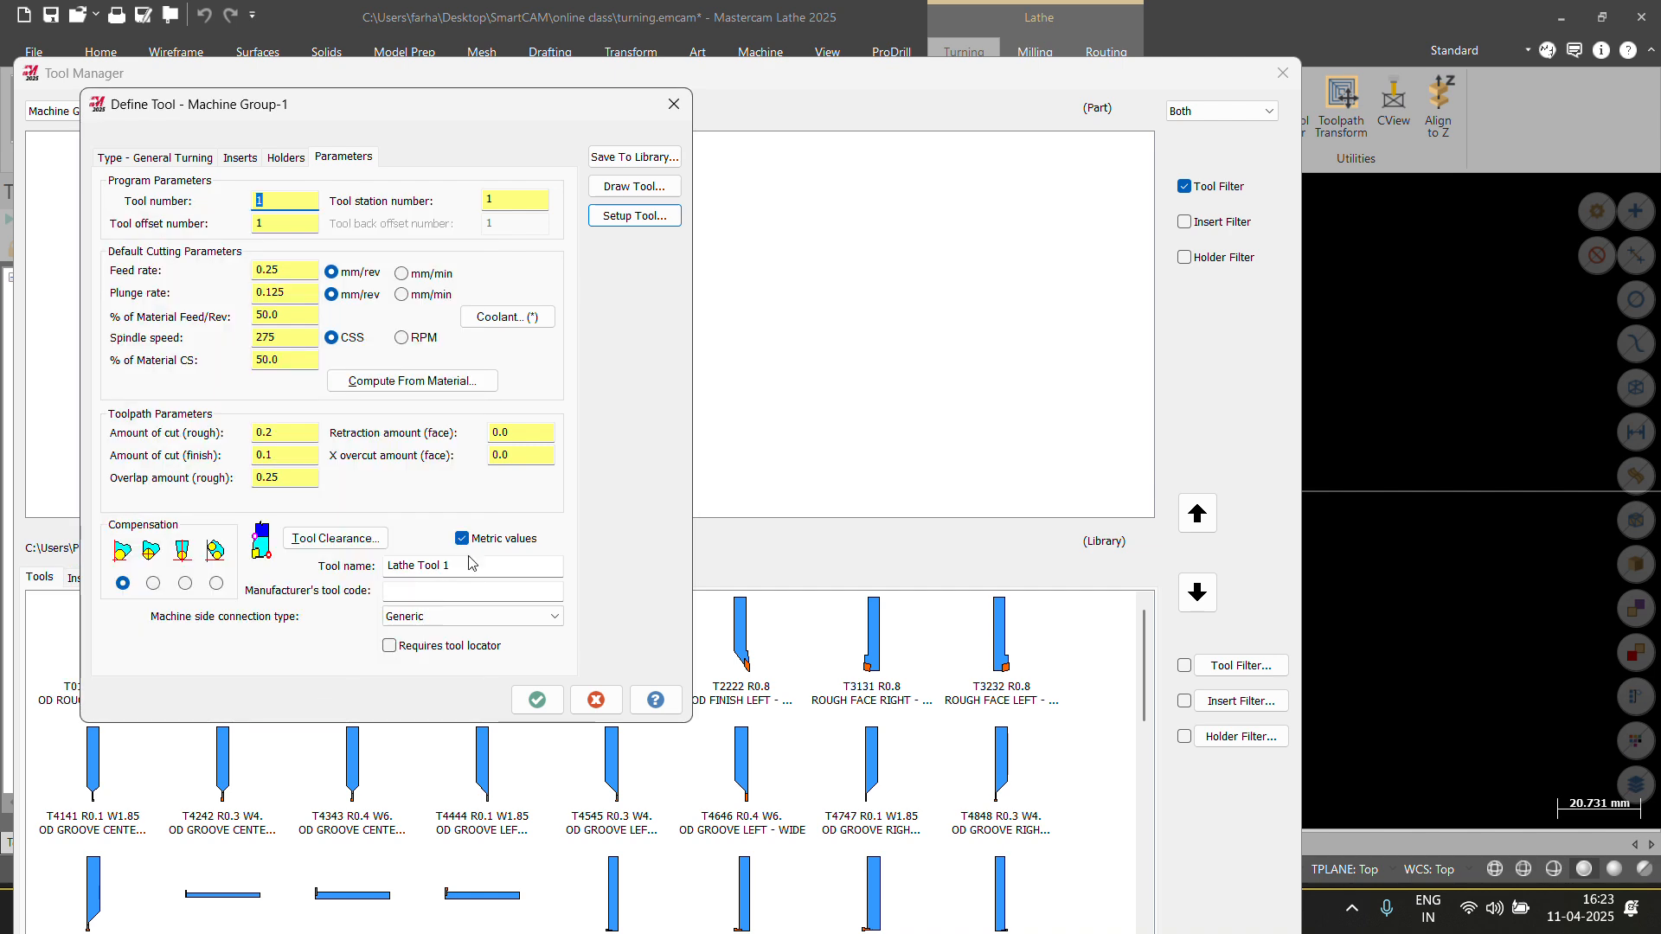
pyautogui.click(634, 186)
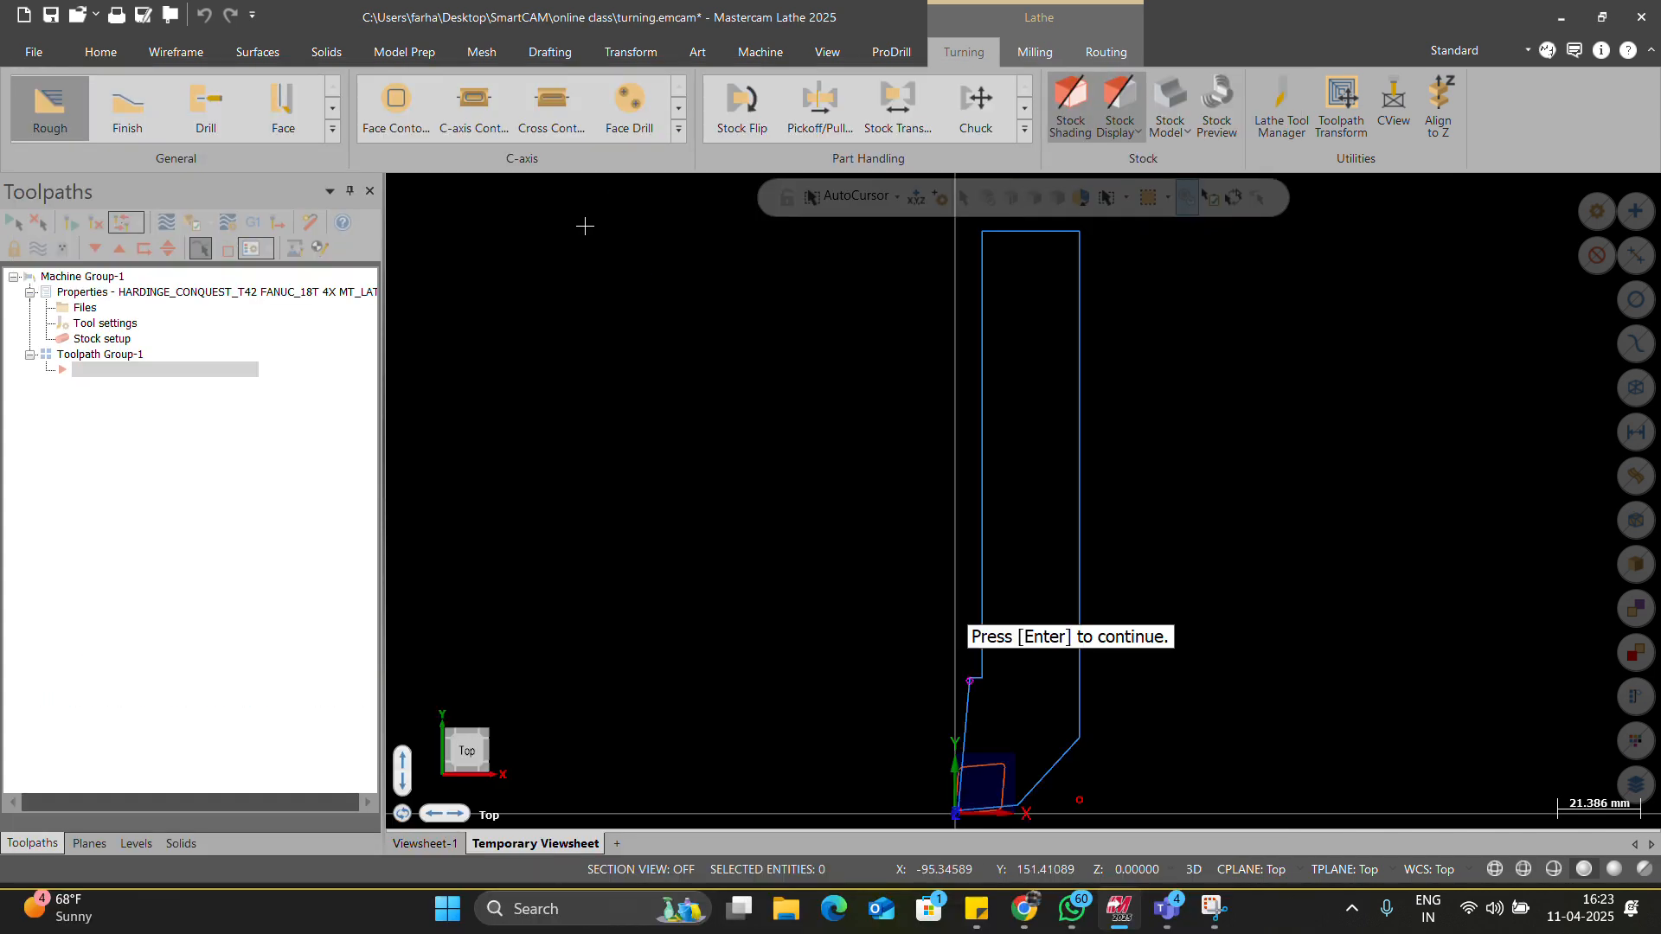
pyautogui.scroll(3, 916, 575)
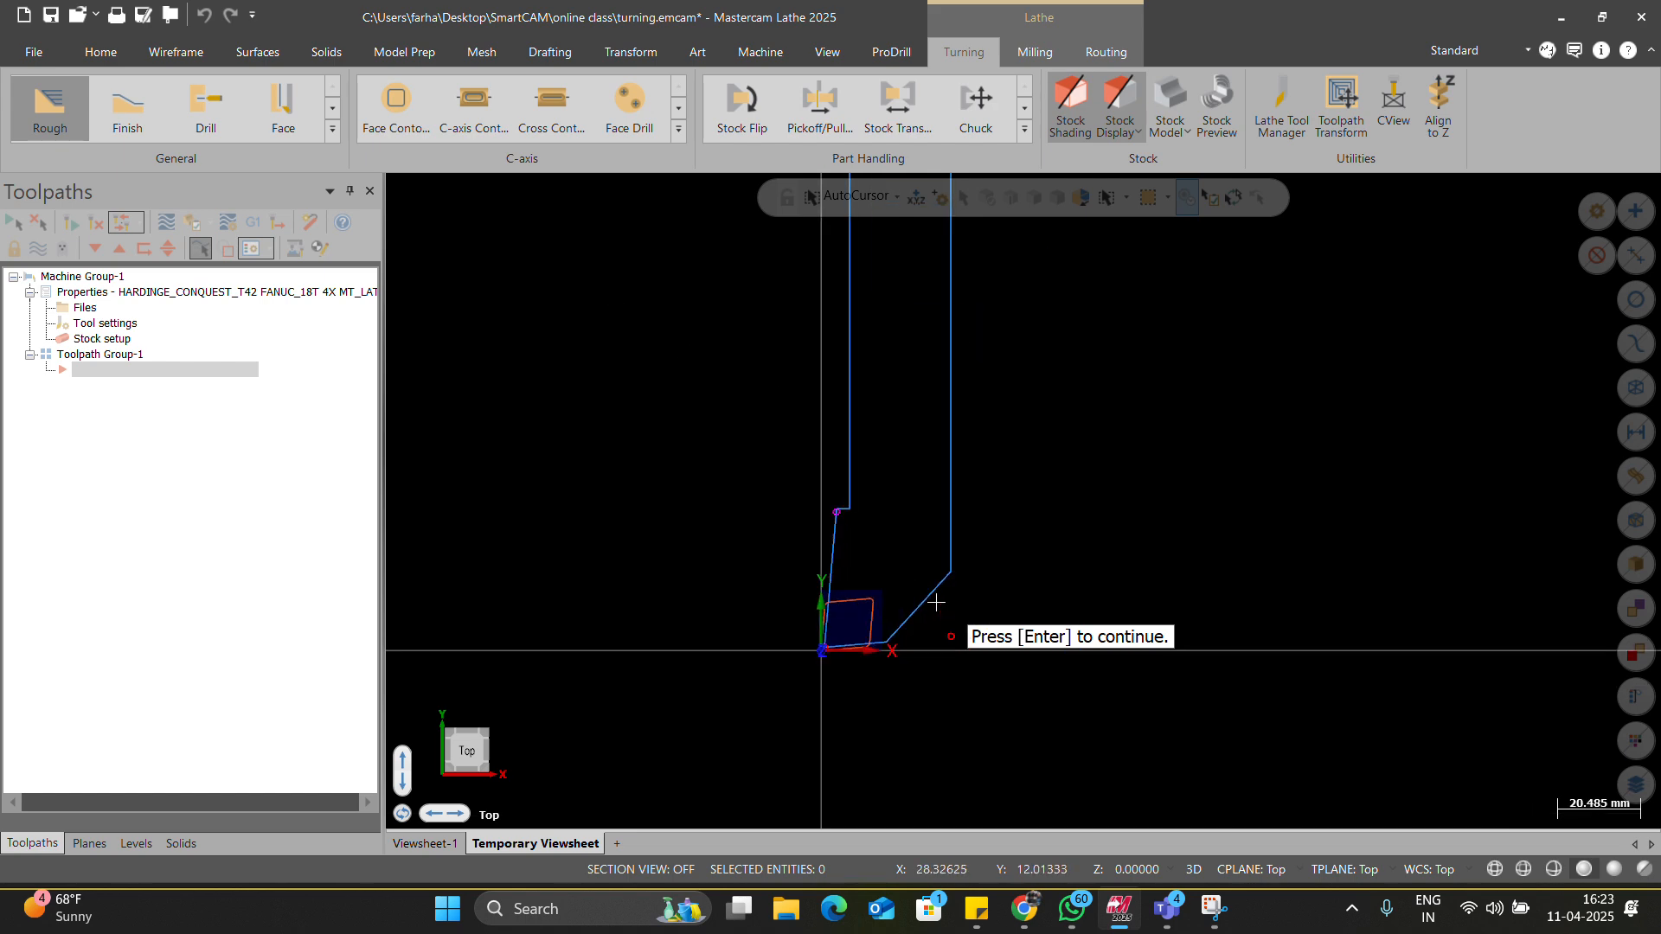
pyautogui.press('Return')
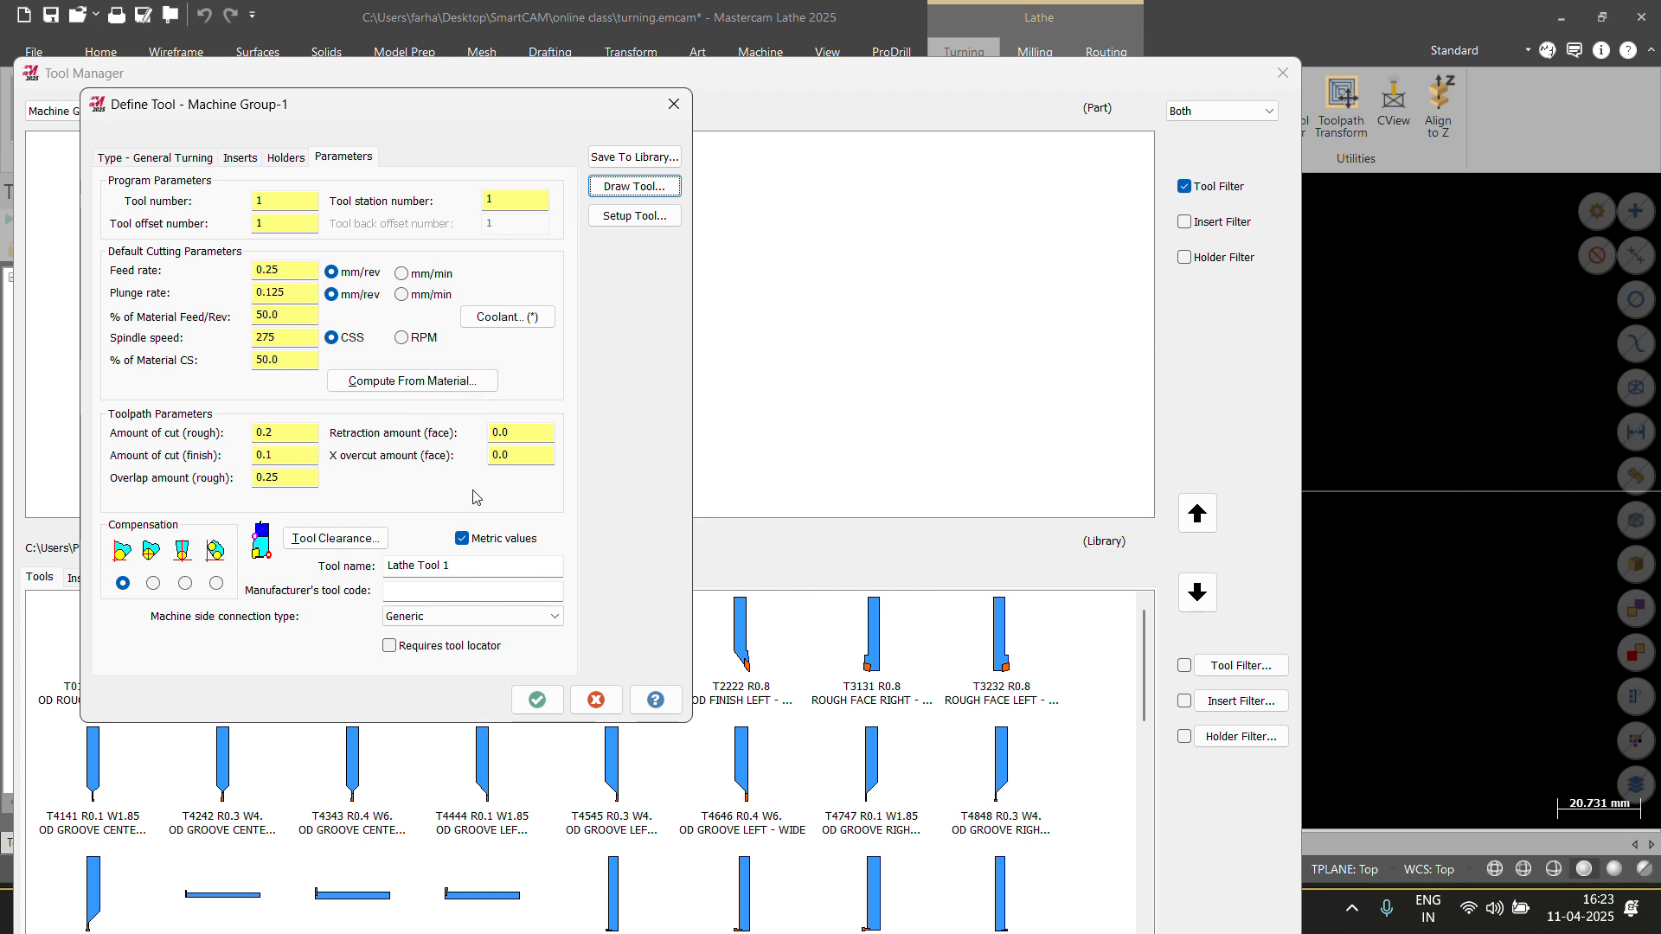
# Replace the Tool name field's text with 'rough'.
pyautogui.click(430, 591)
pyautogui.moveTo(460, 576); pyautogui.dragTo(404, 580)
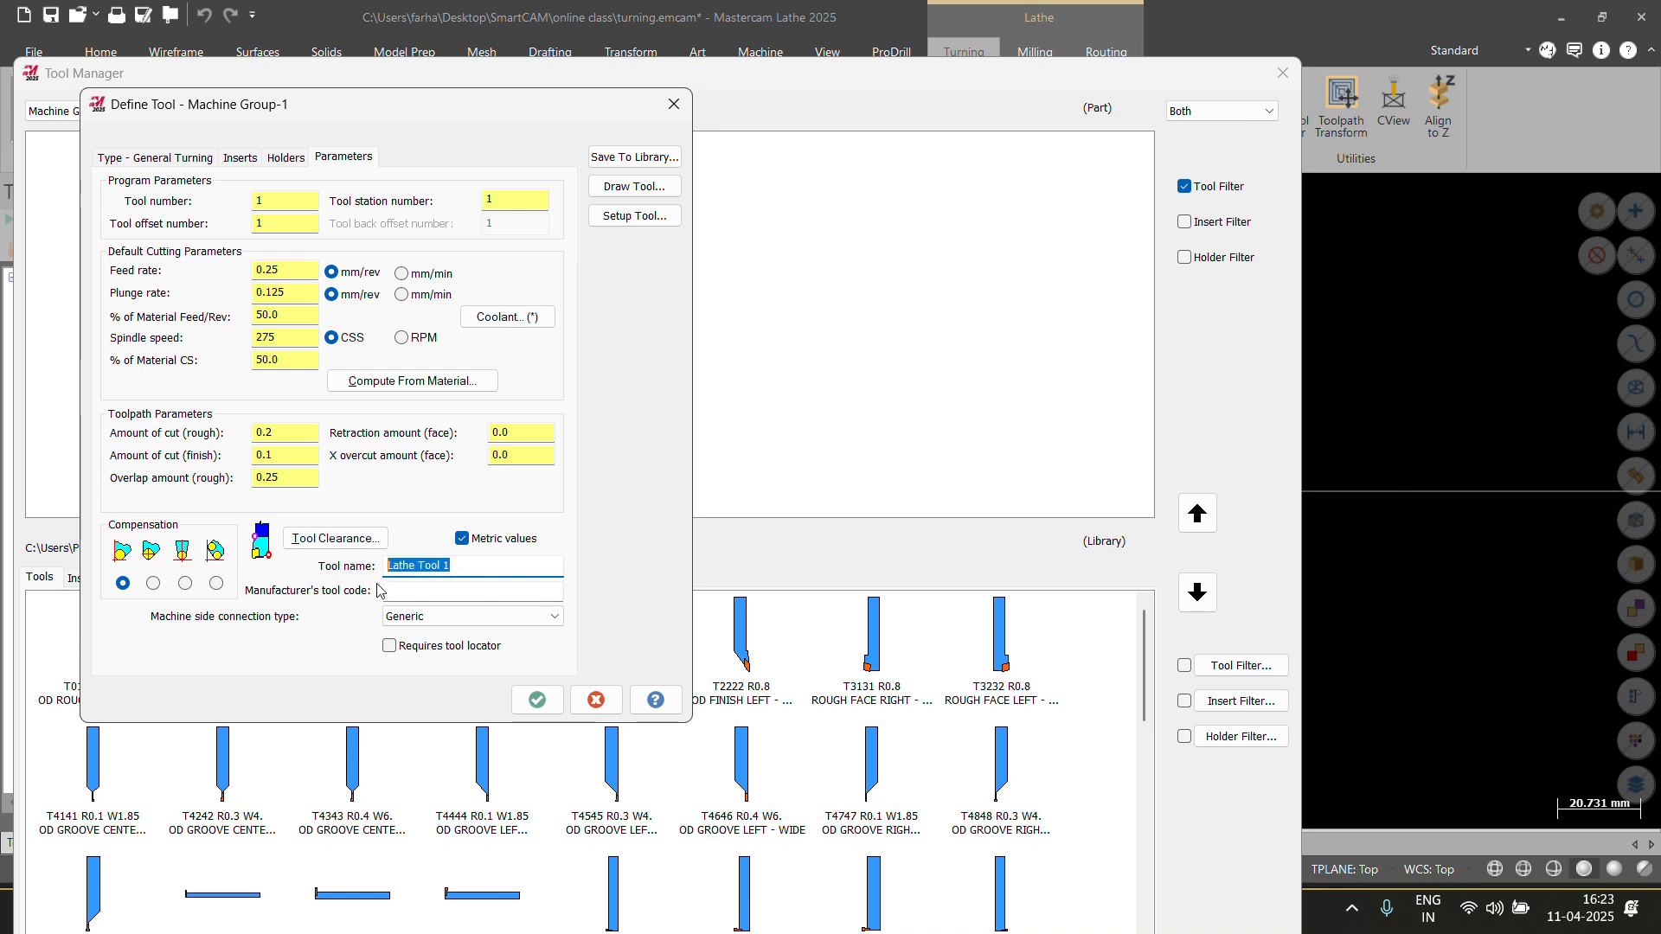
pyautogui.write('rough')
pyautogui.click(437, 593)
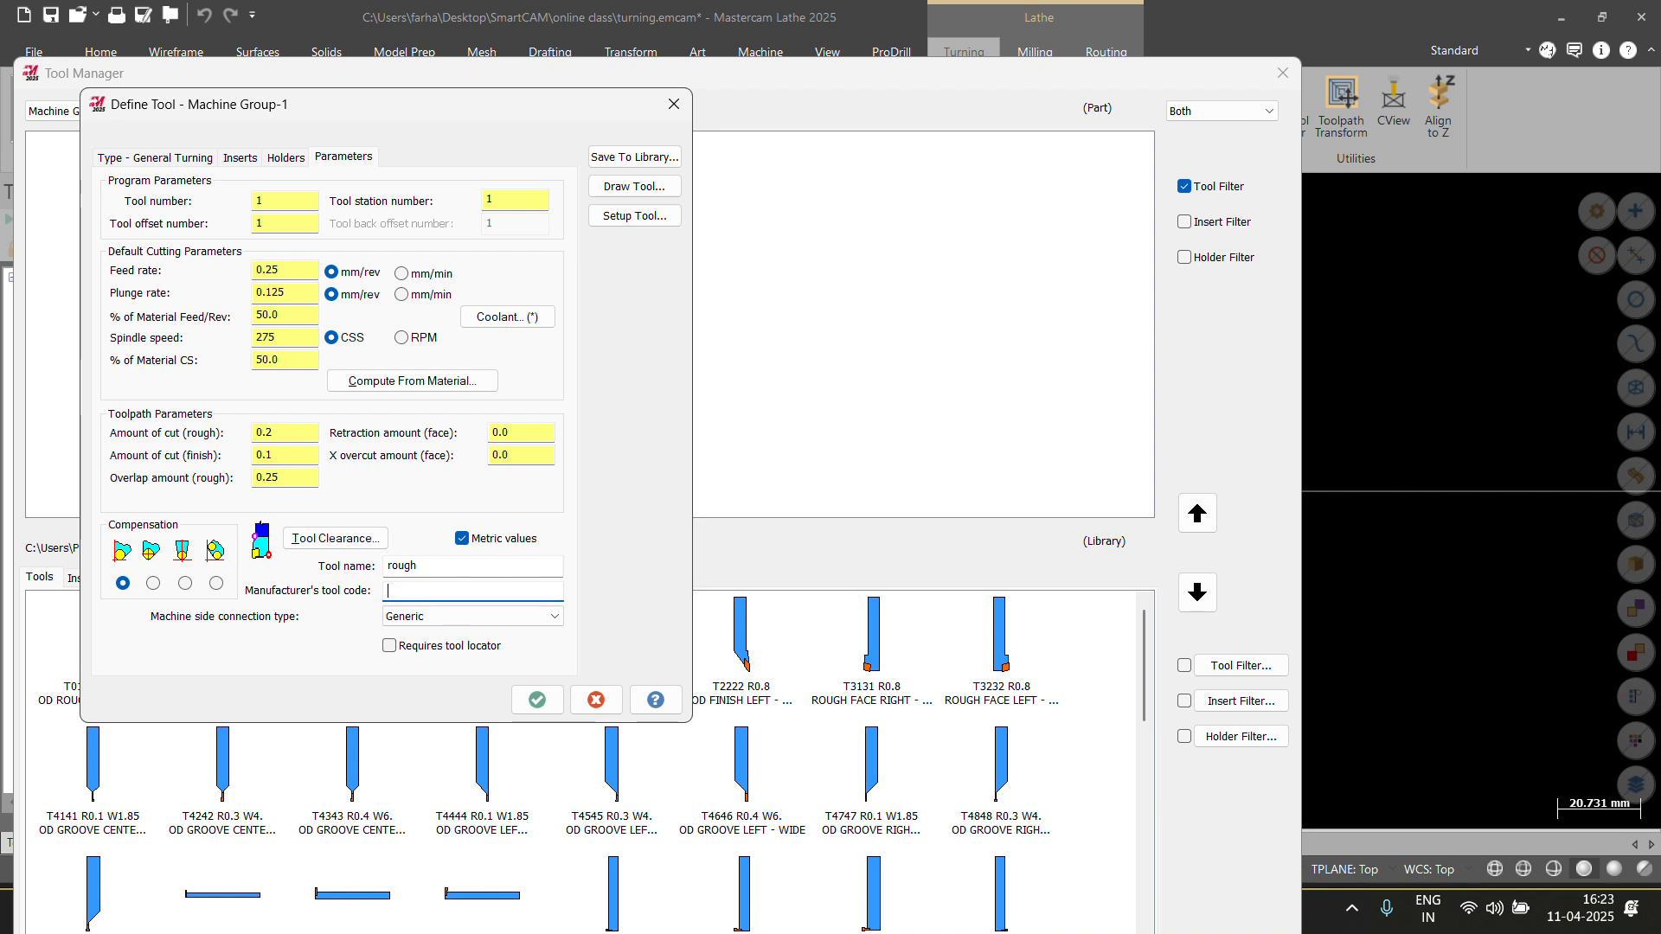
# Choose the mirrored L (-5 deg. side clr.) holder style and preview the tool.
pyautogui.click(288, 158)
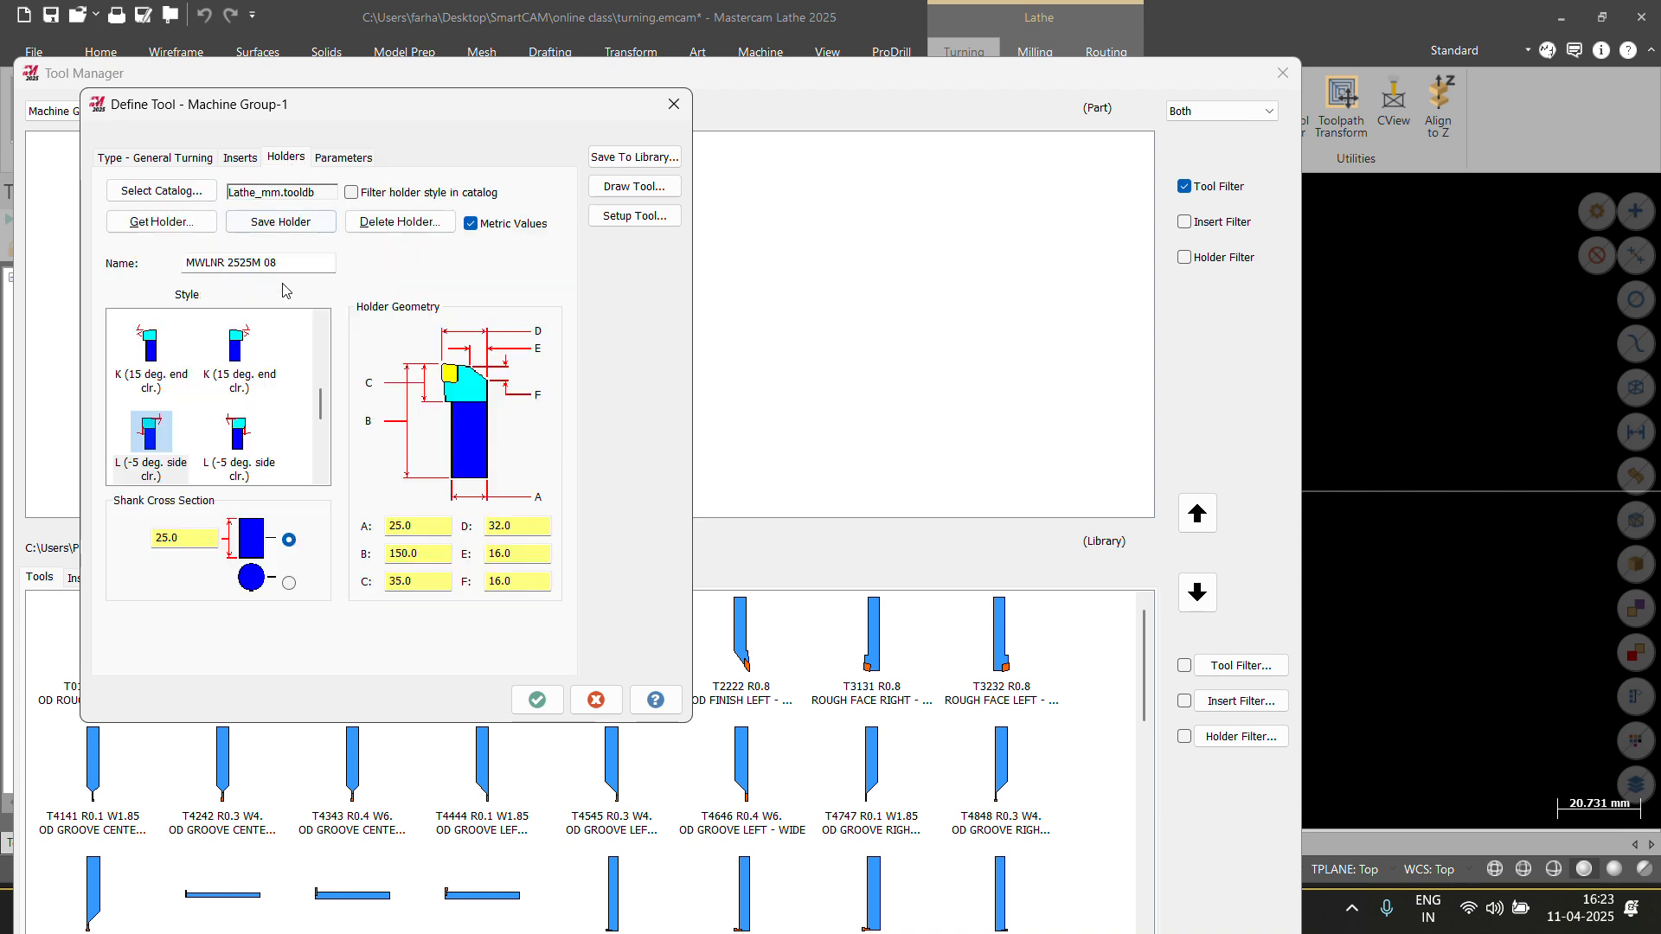
pyautogui.click(260, 459)
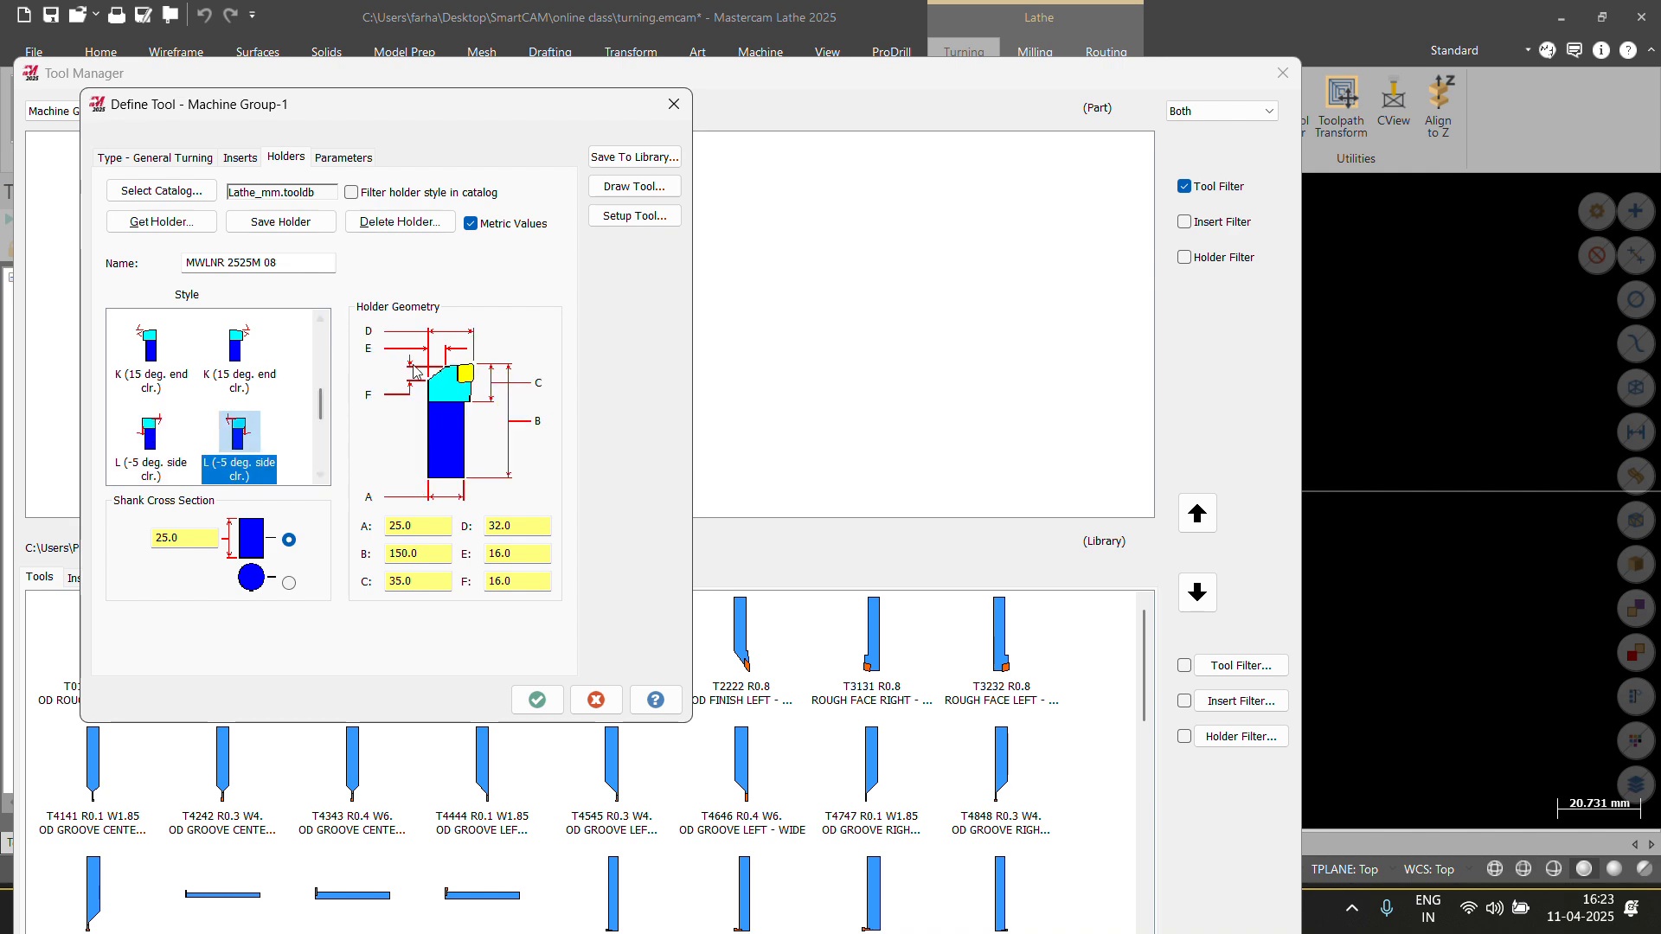
pyautogui.click(619, 184)
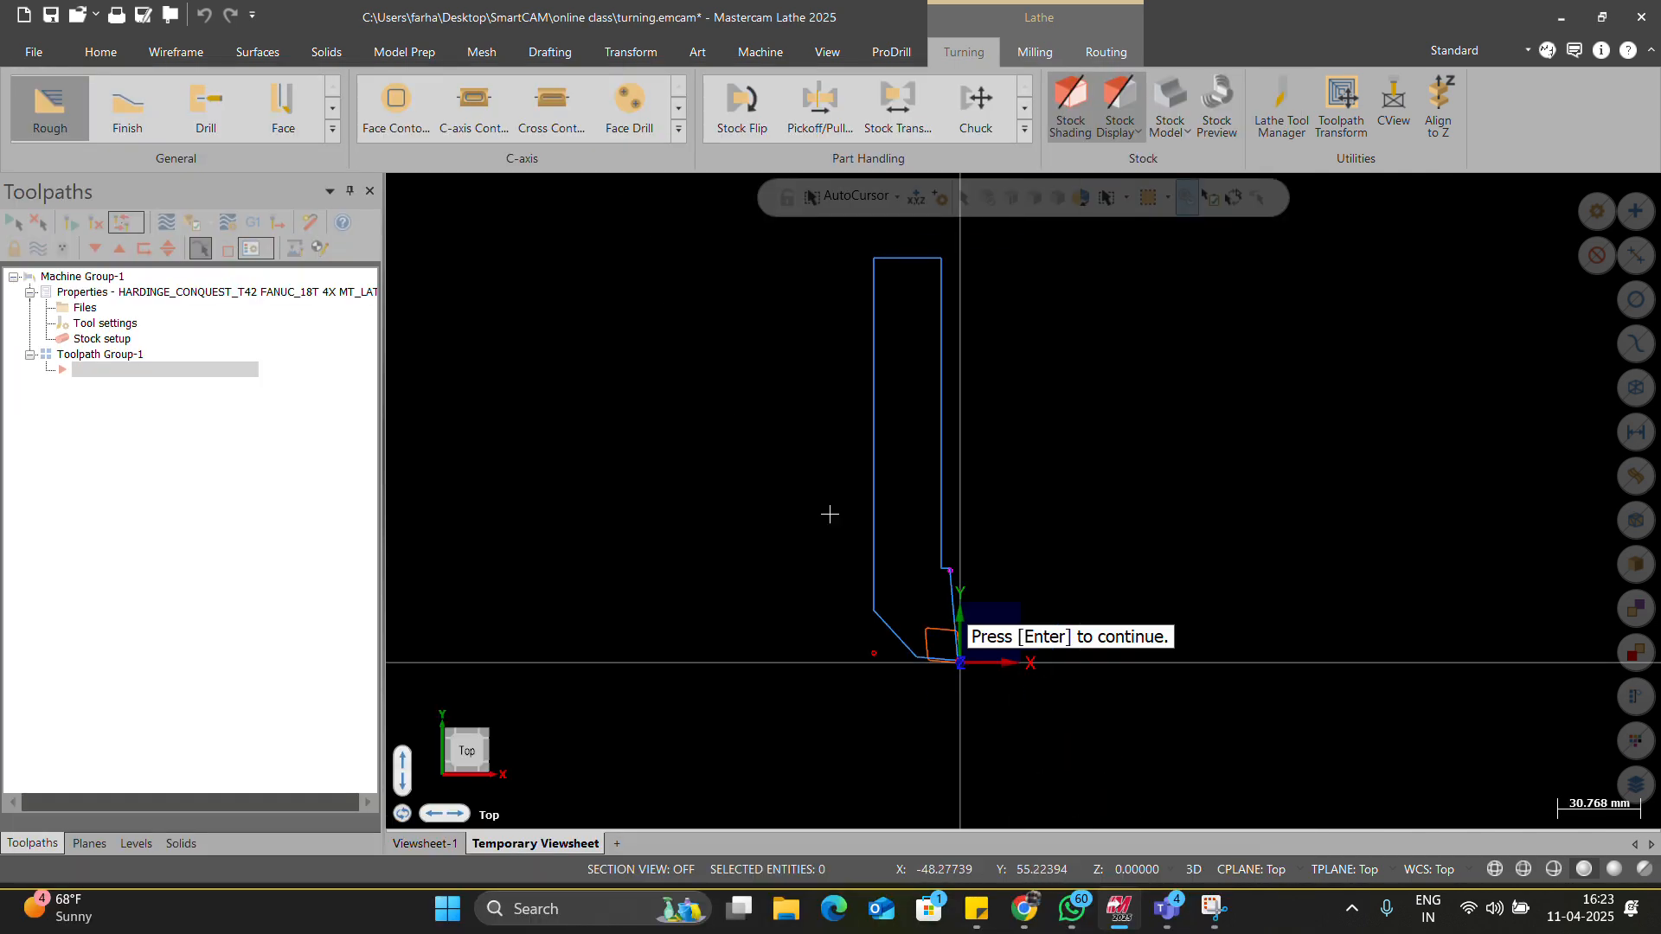
pyautogui.press('Return')
# Set CW spindle rotation, preview tool and holder on the part, then show cutting parameters.
pyautogui.click(634, 215)
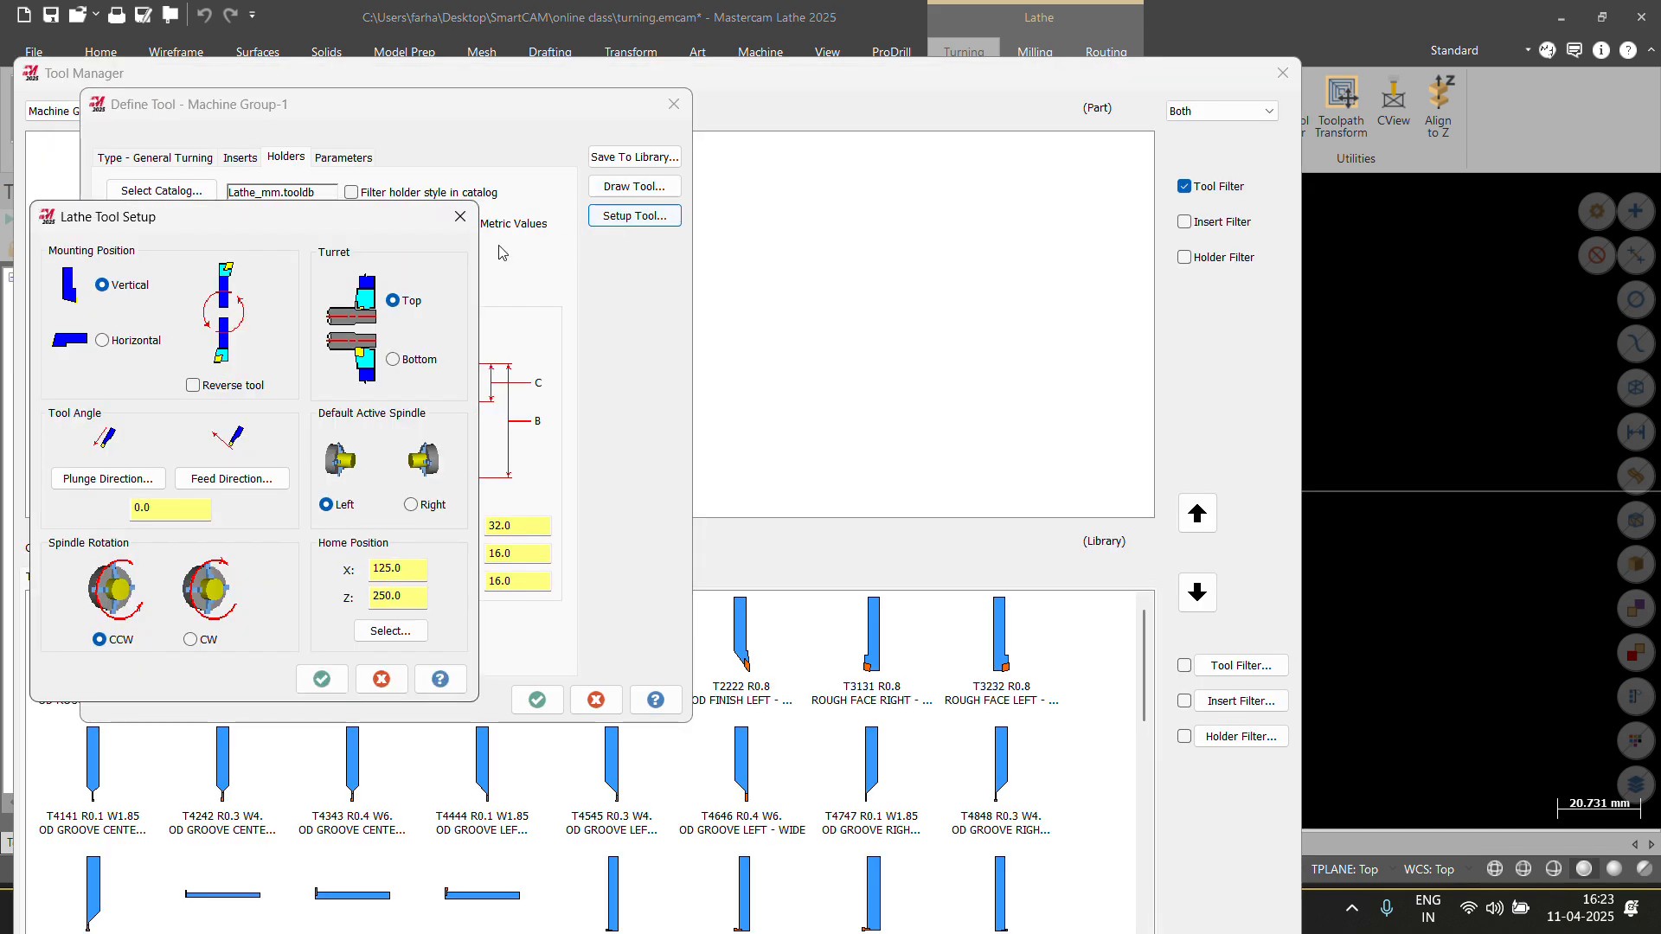
pyautogui.click(197, 386)
pyautogui.click(193, 385)
pyautogui.click(191, 639)
pyautogui.click(321, 679)
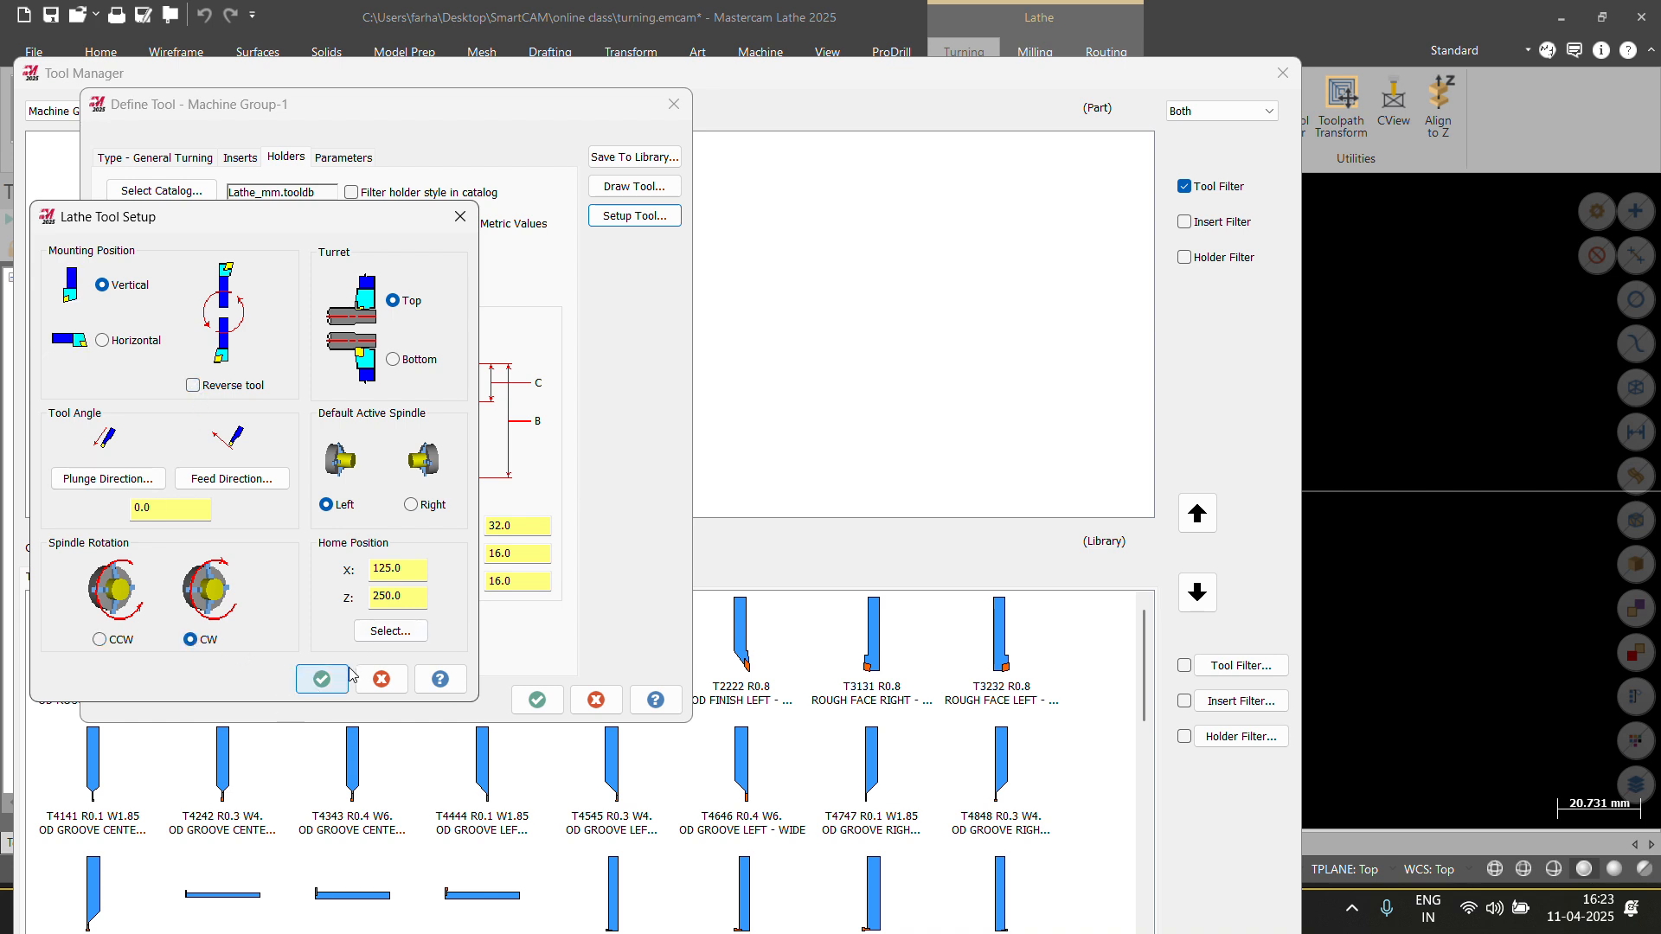
pyautogui.click(653, 188)
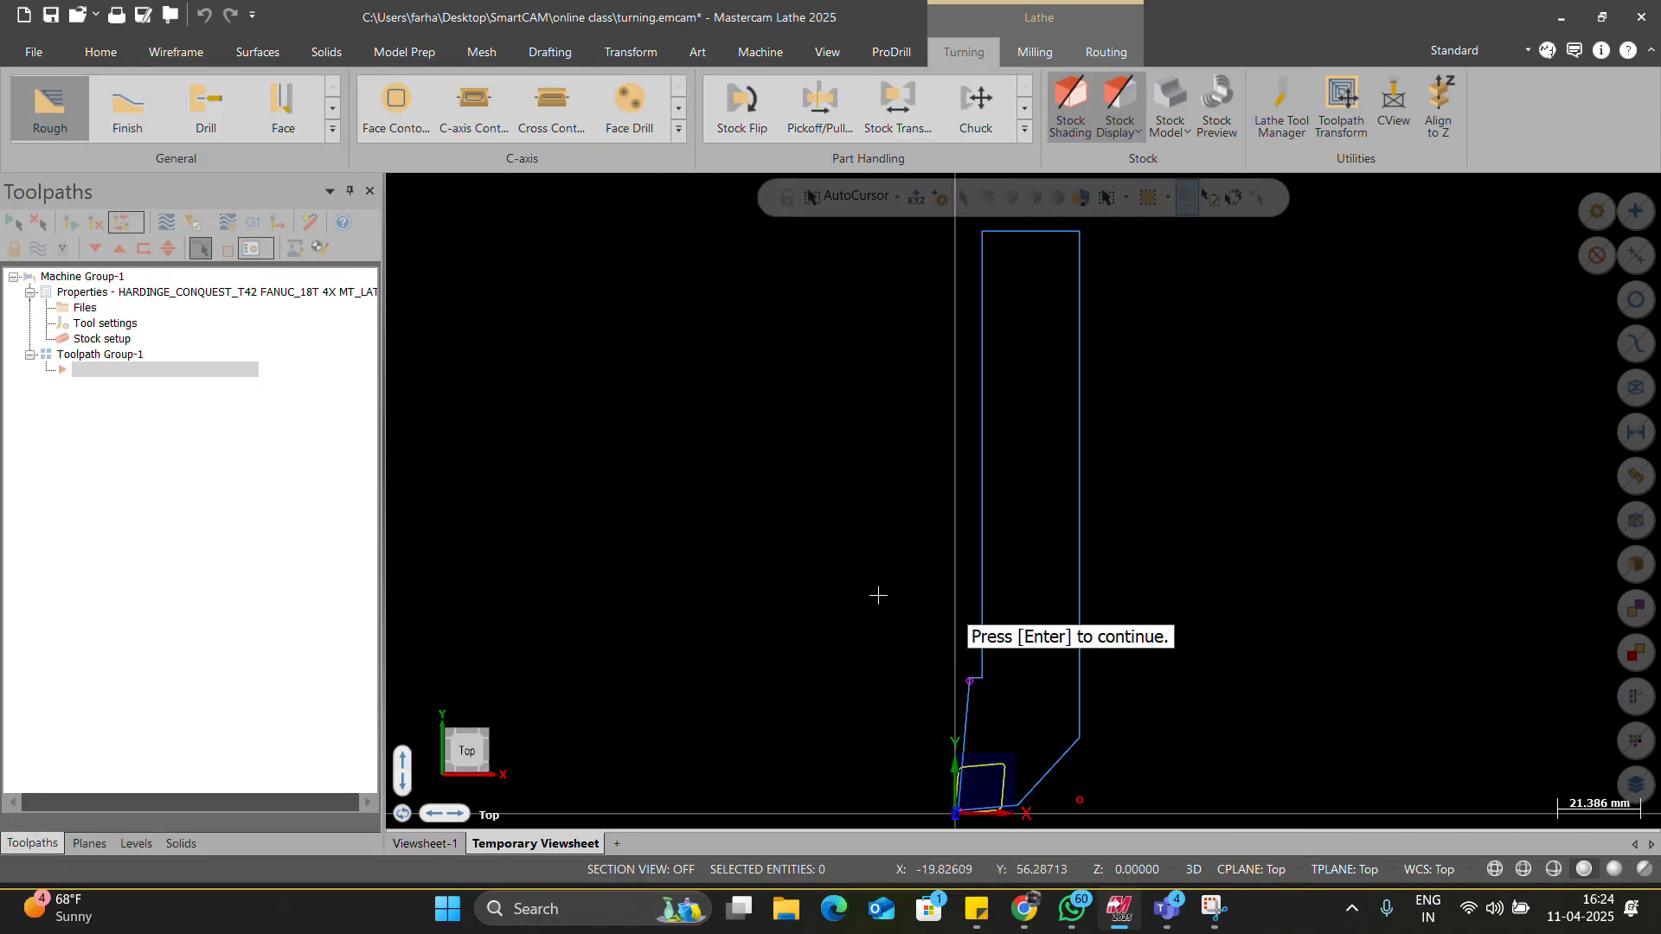
pyautogui.scroll(8, 999, 774)
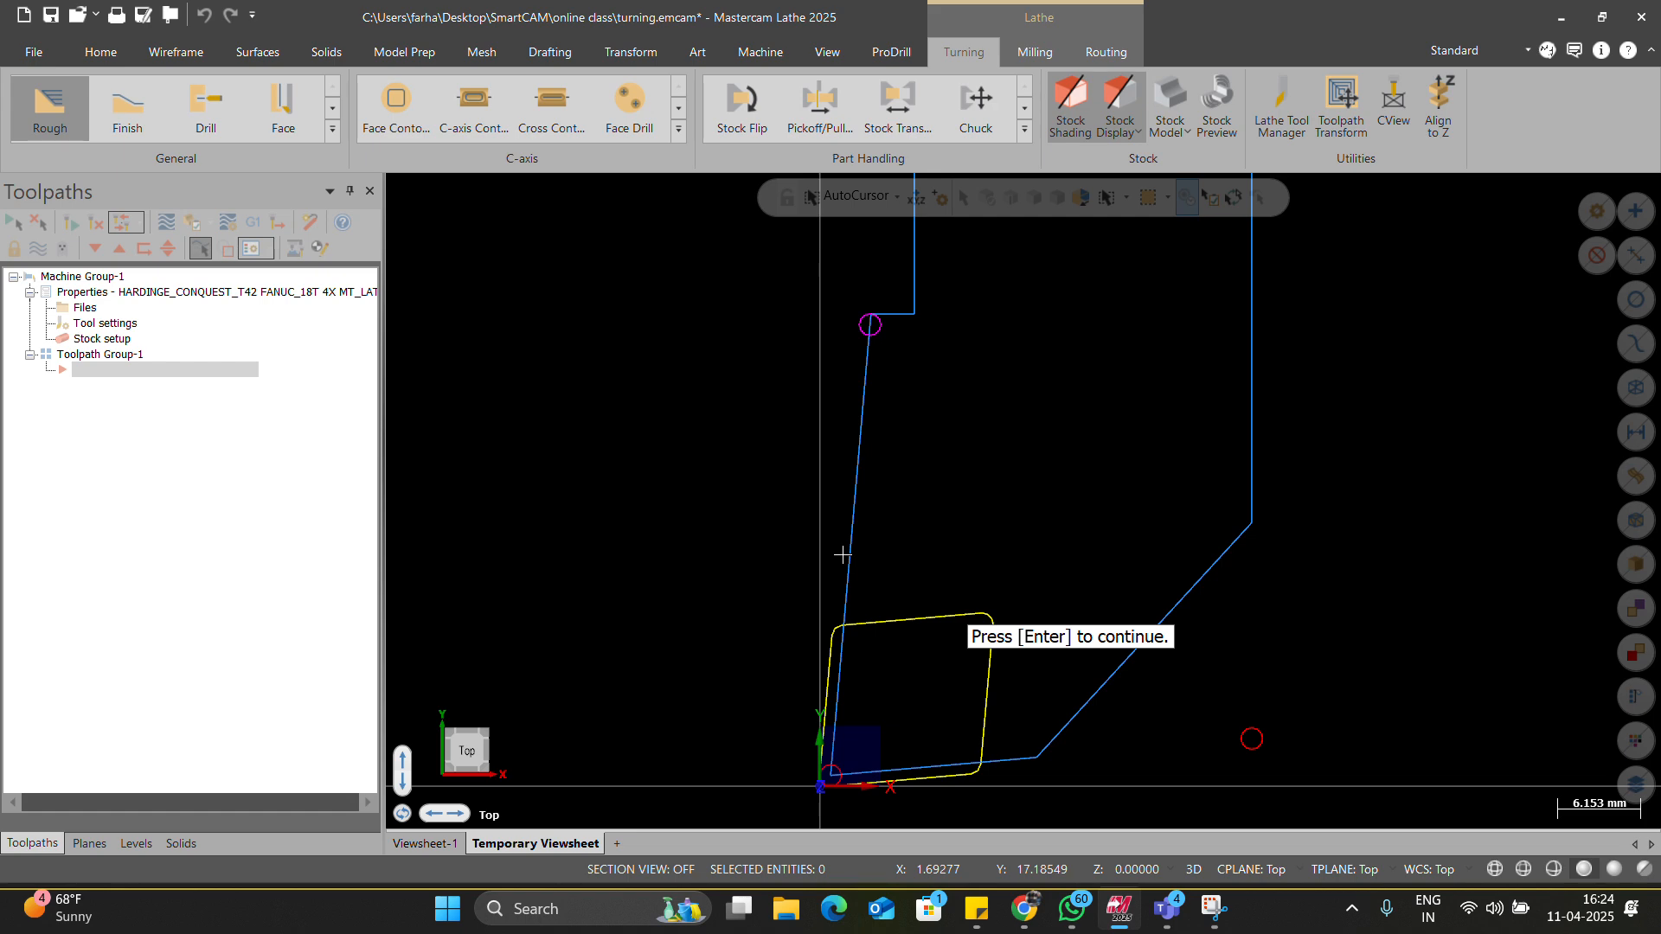
pyautogui.press('Return')
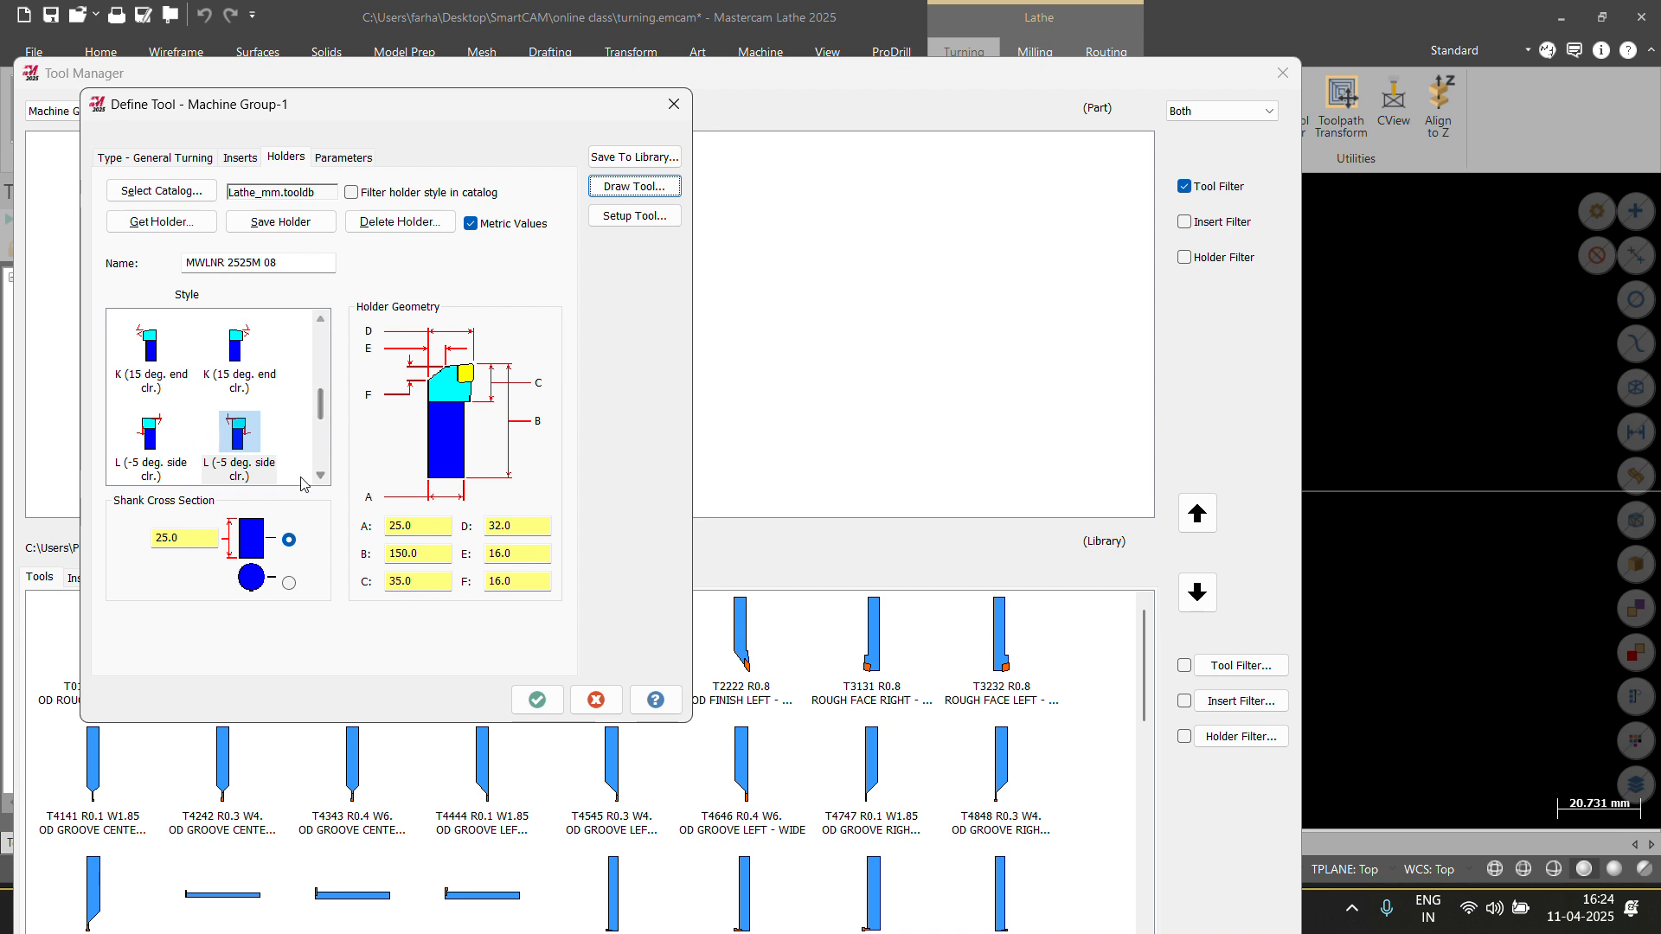
pyautogui.click(344, 158)
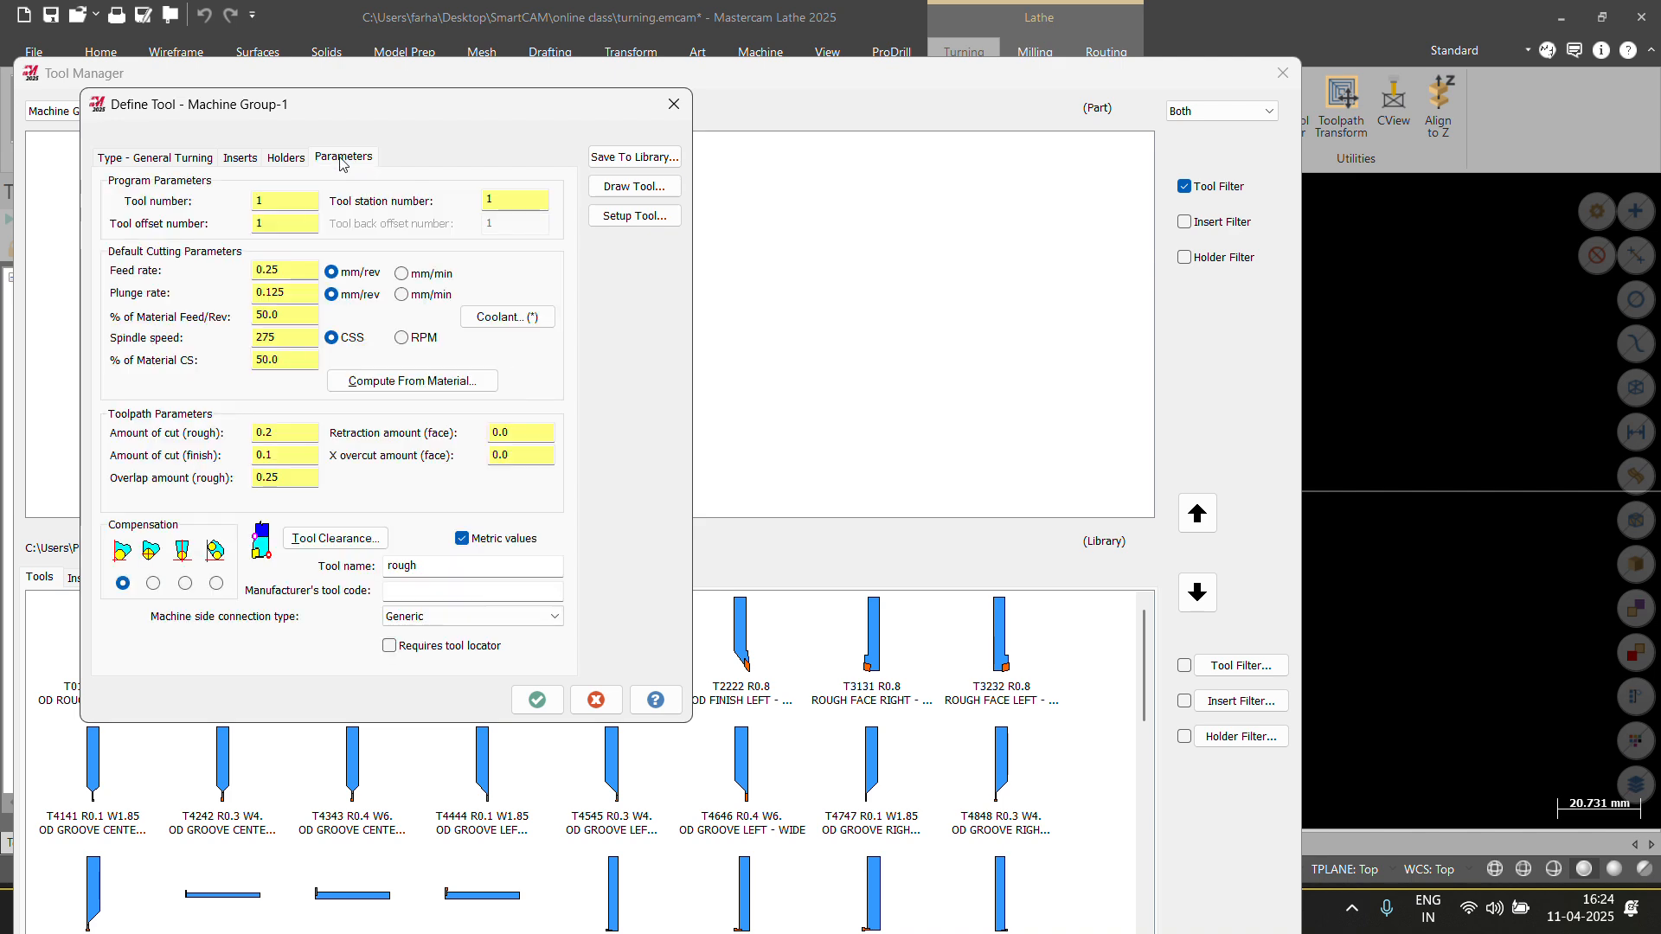
# Save the T0101 rough tool definition and browse the tool library.
pyautogui.click(538, 699)
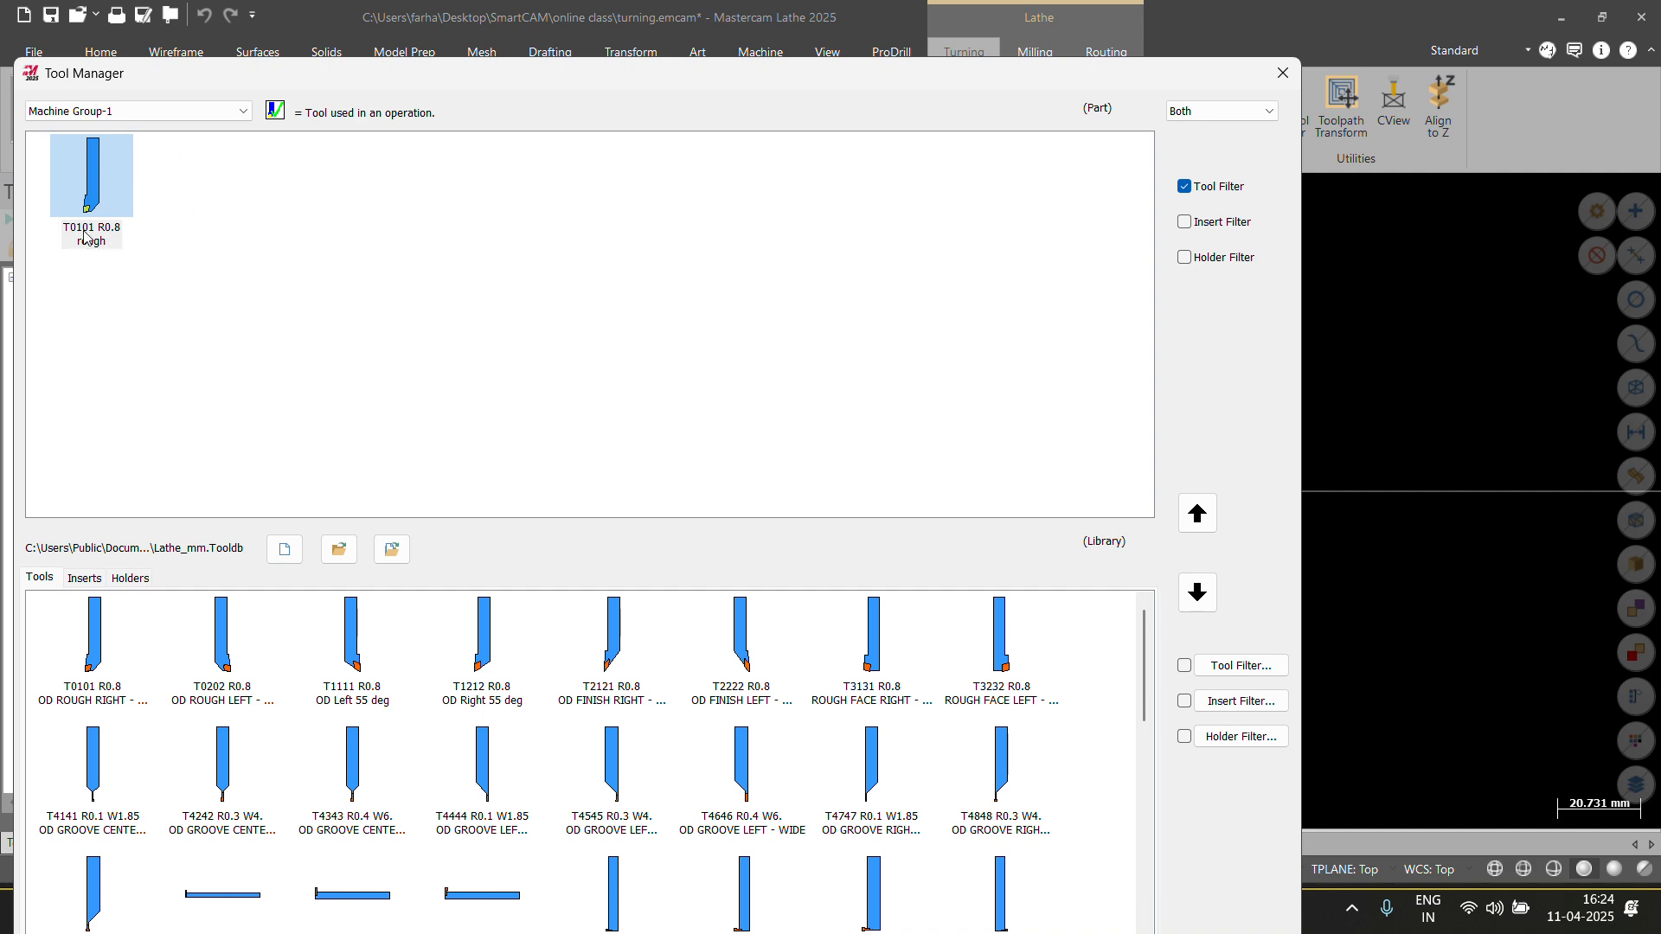
pyautogui.scroll(-5, 490, 692)
pyautogui.scroll(5, 490, 694)
pyautogui.scroll(-10, 554, 743)
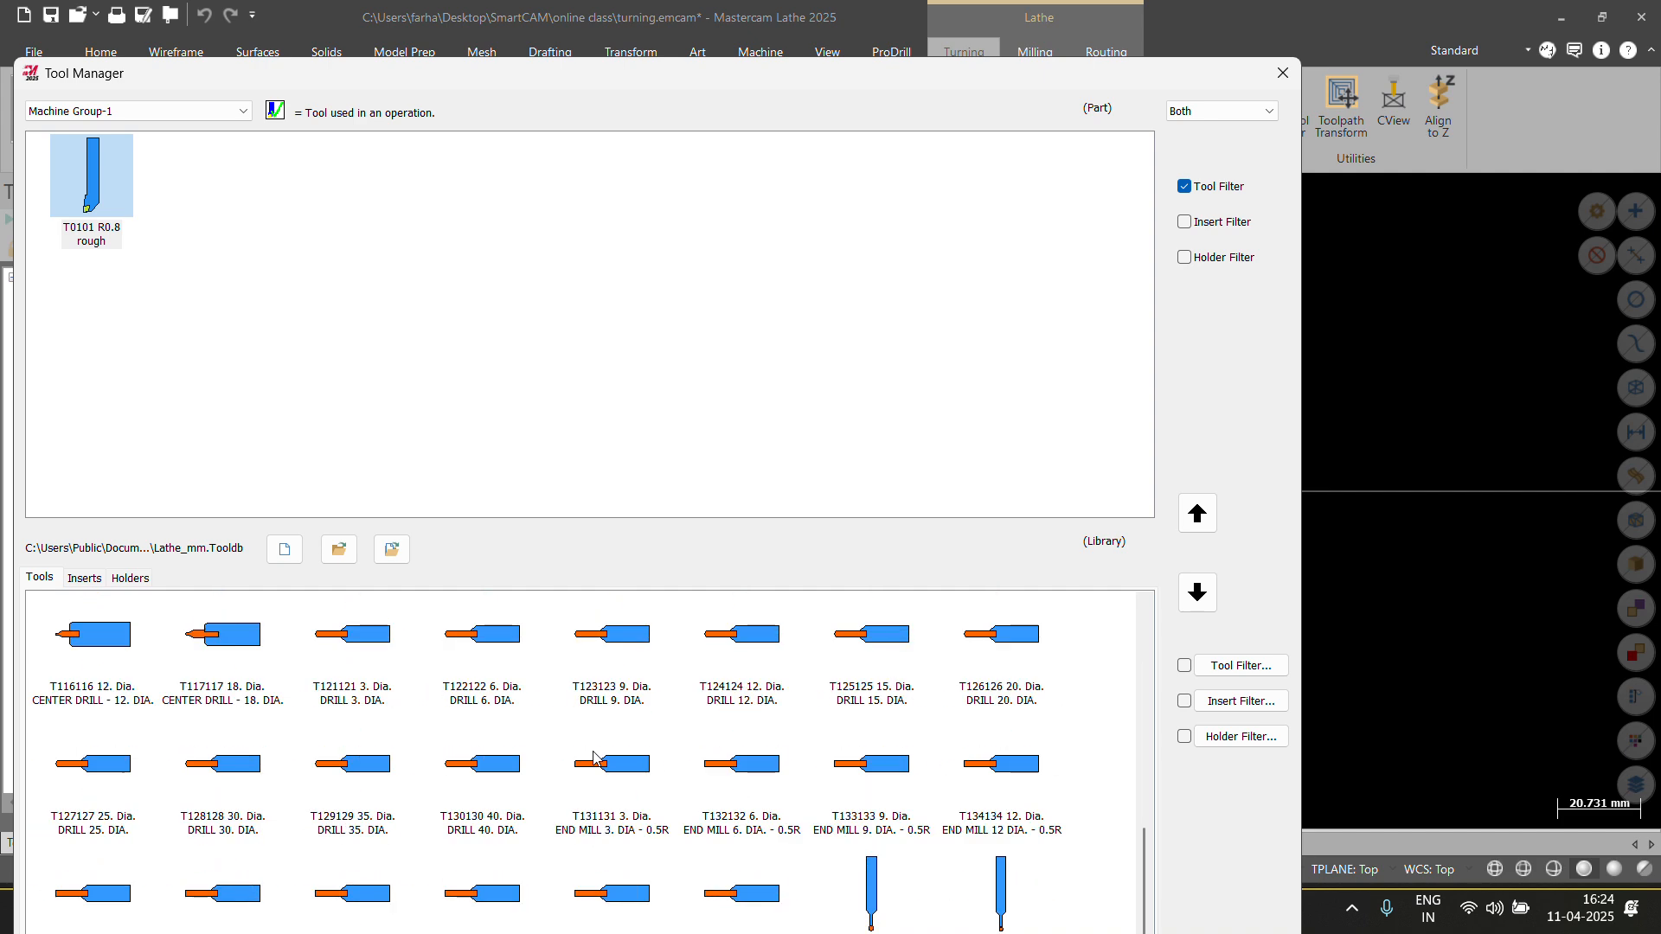
pyautogui.click(84, 578)
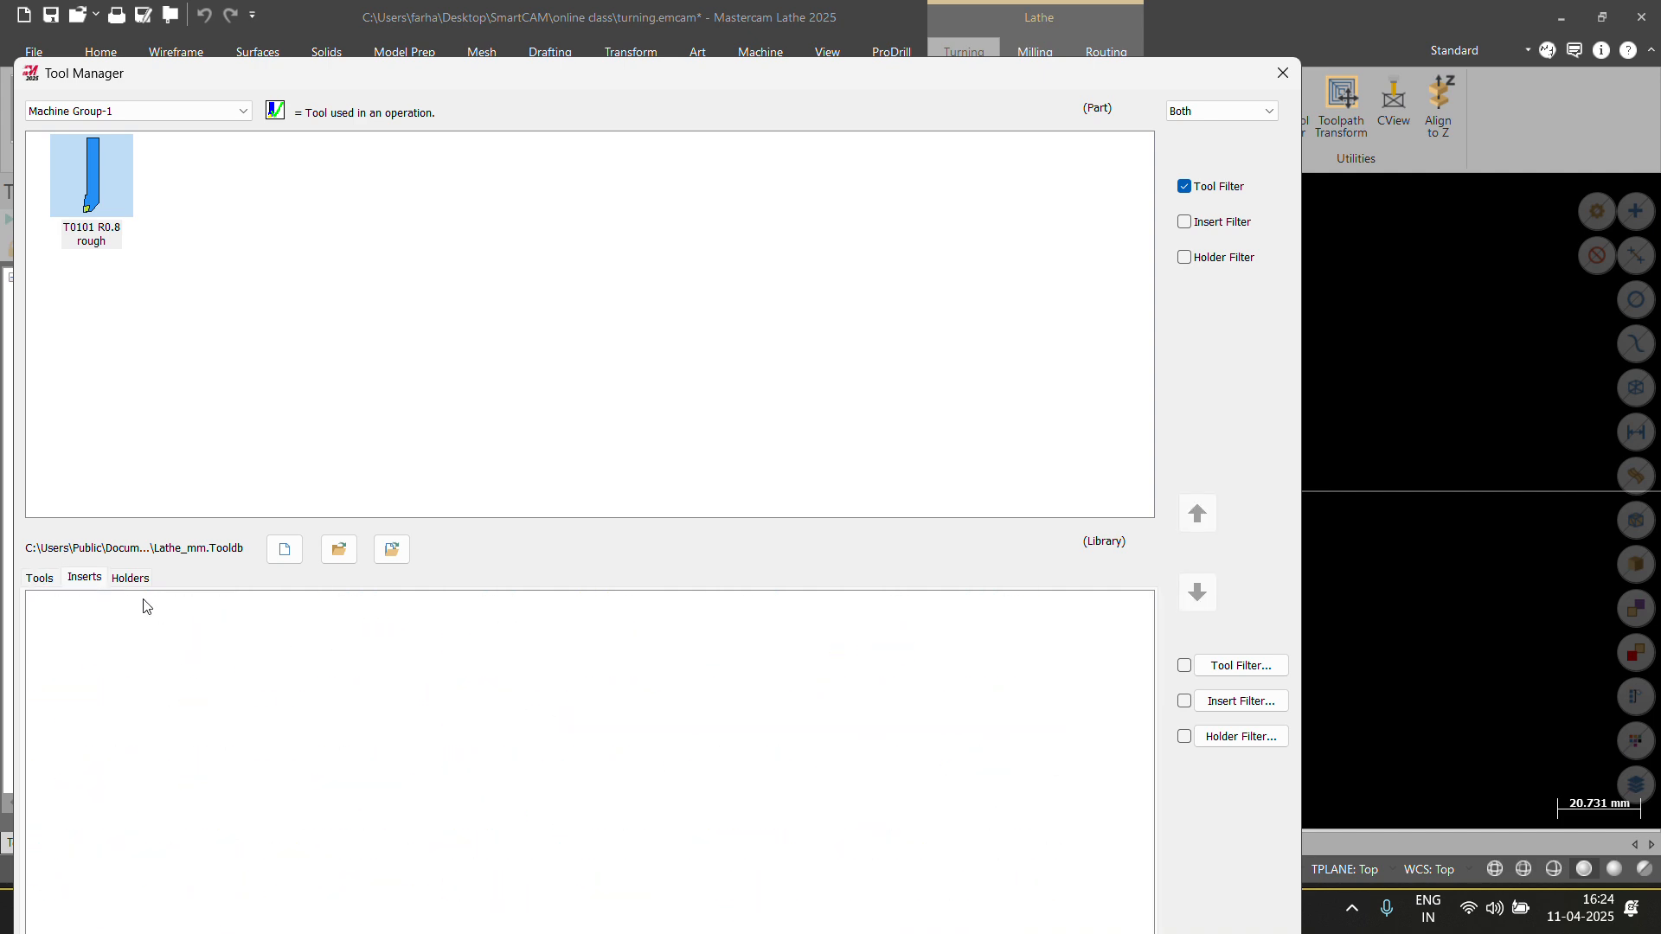
pyautogui.click(51, 580)
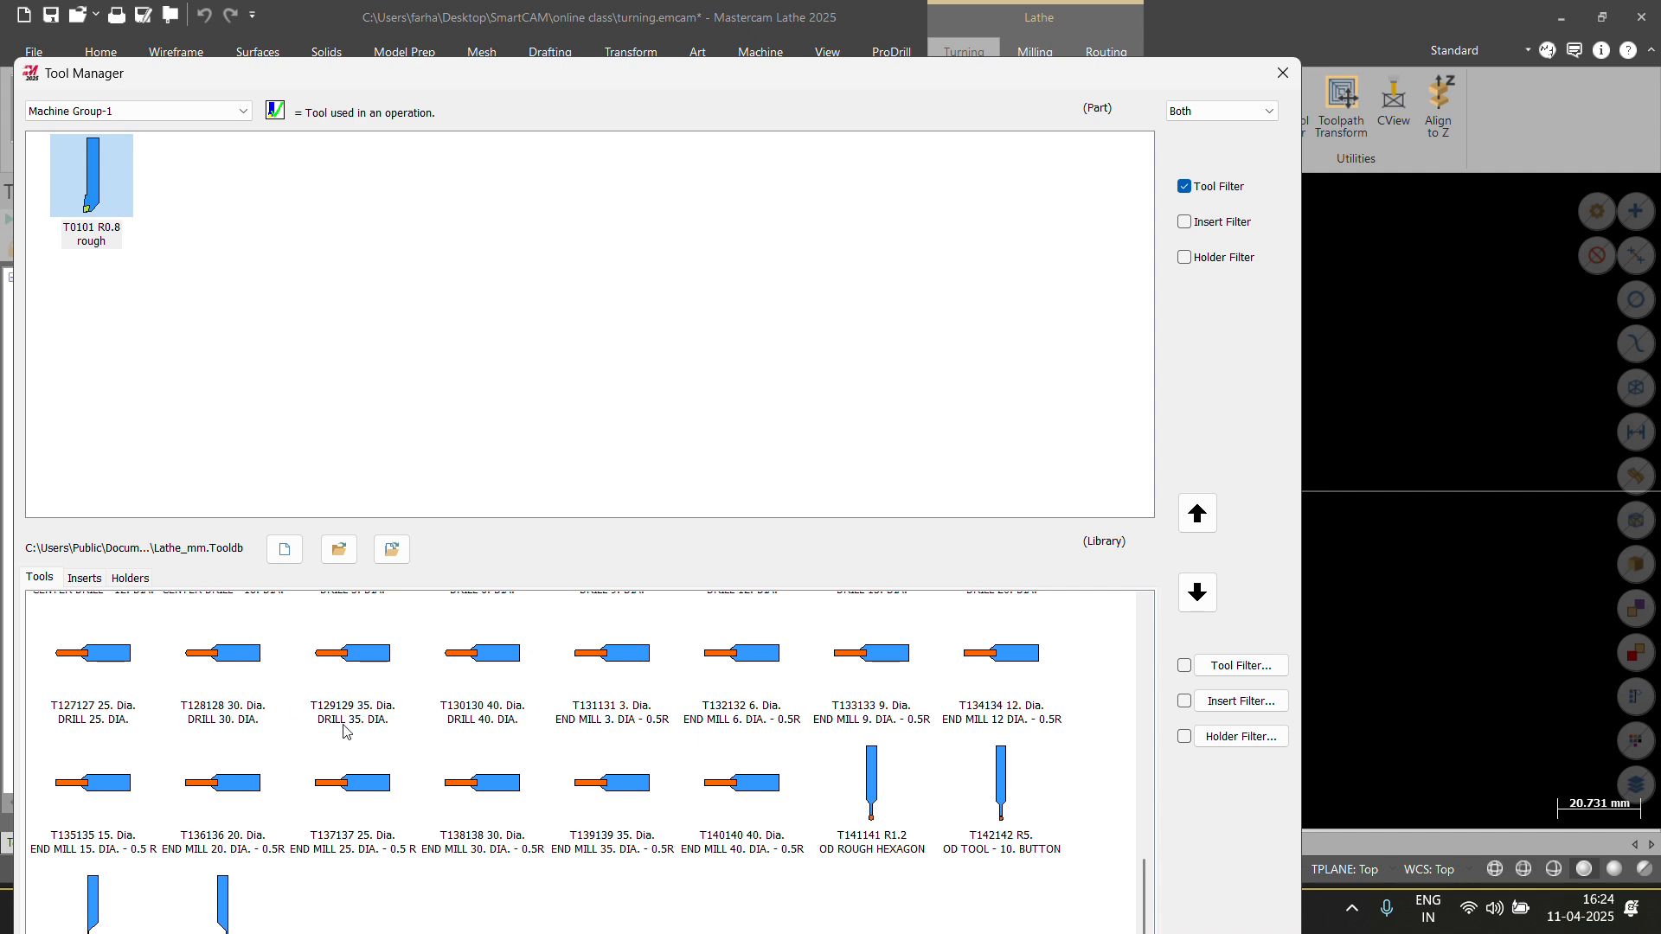
pyautogui.scroll(-3, 345, 730)
pyautogui.scroll(1, 288, 761)
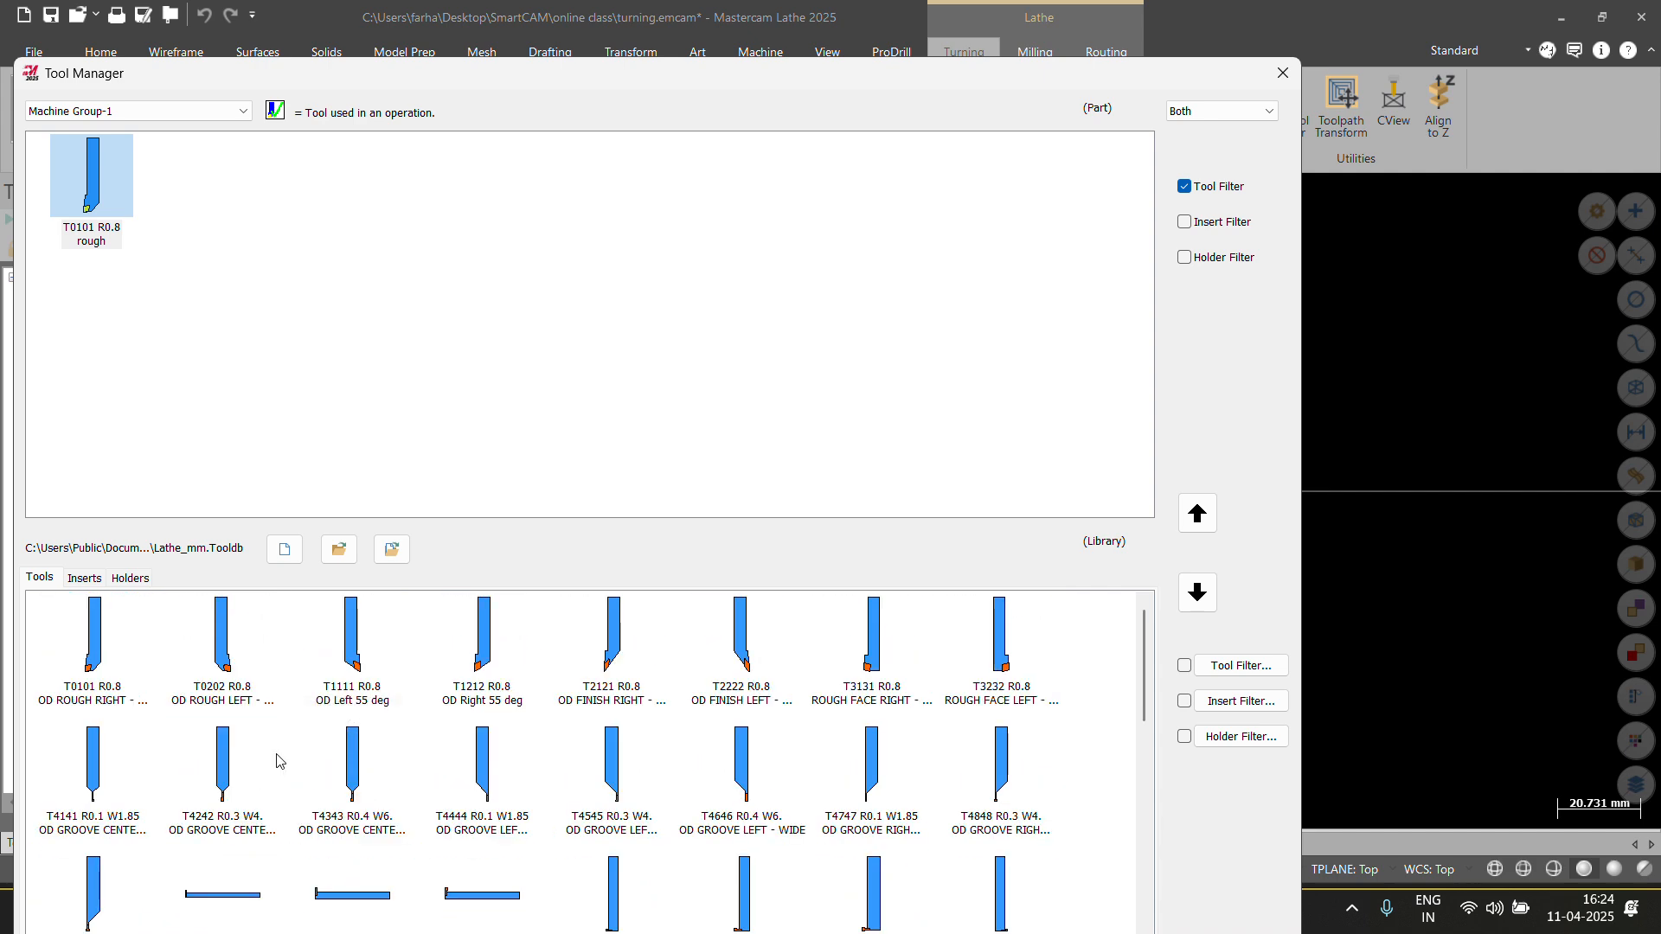
# Add the T2121 OD finish right 35 deg tool and close Tool Manager.
pyautogui.click(603, 668)
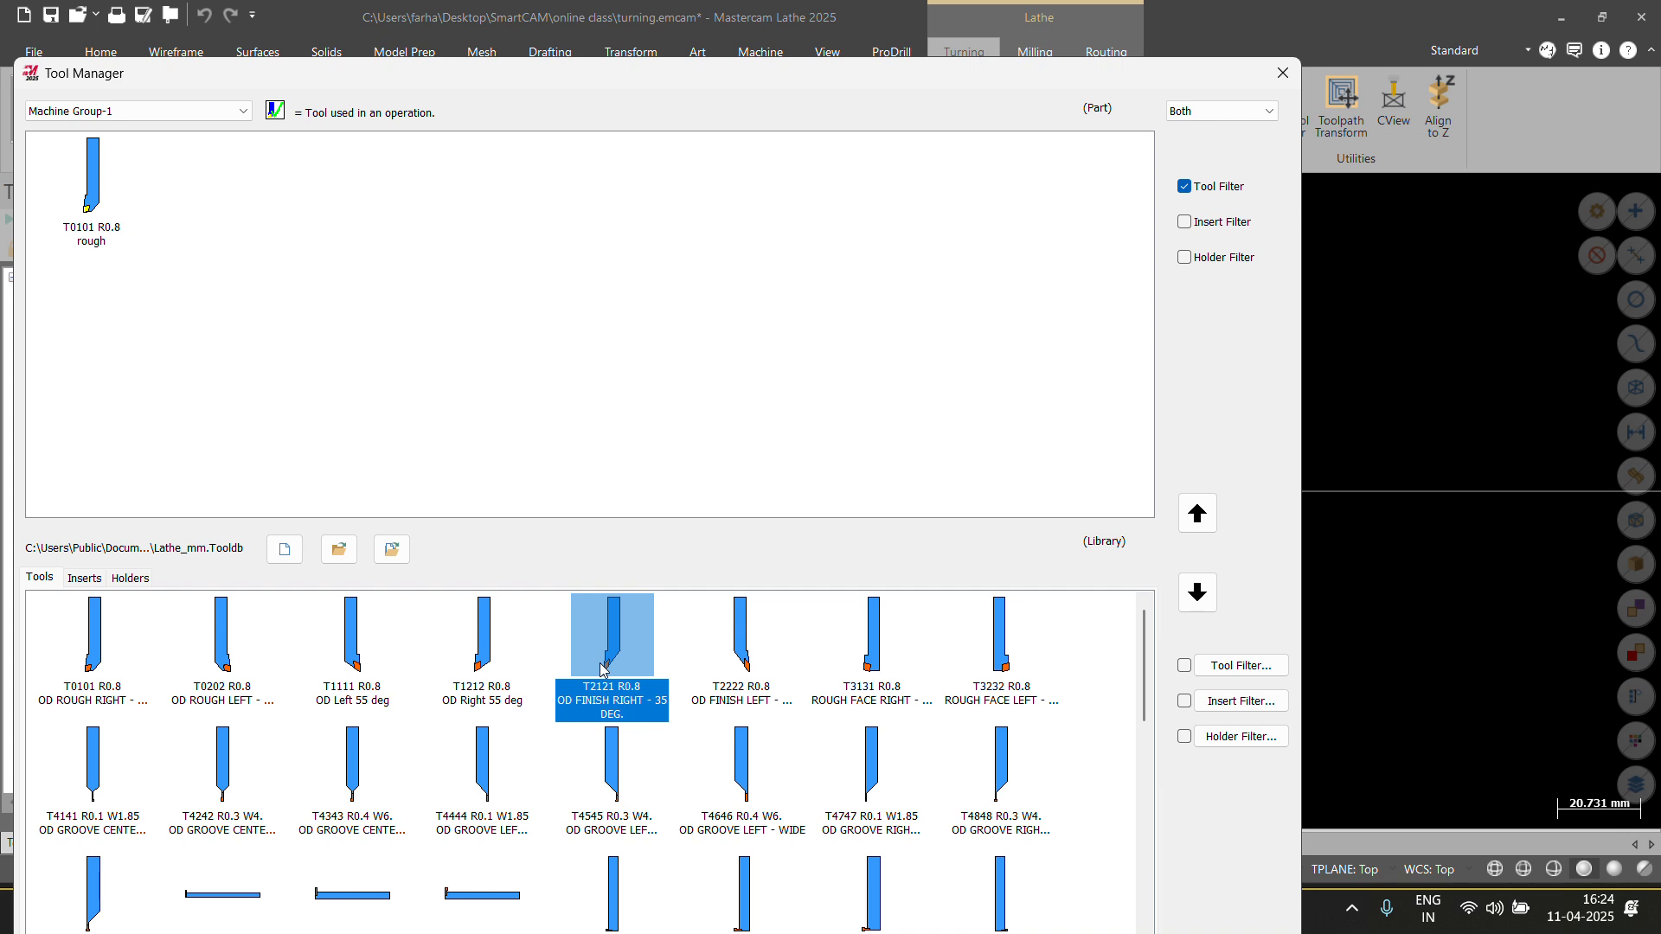
pyautogui.doubleClick(602, 669)
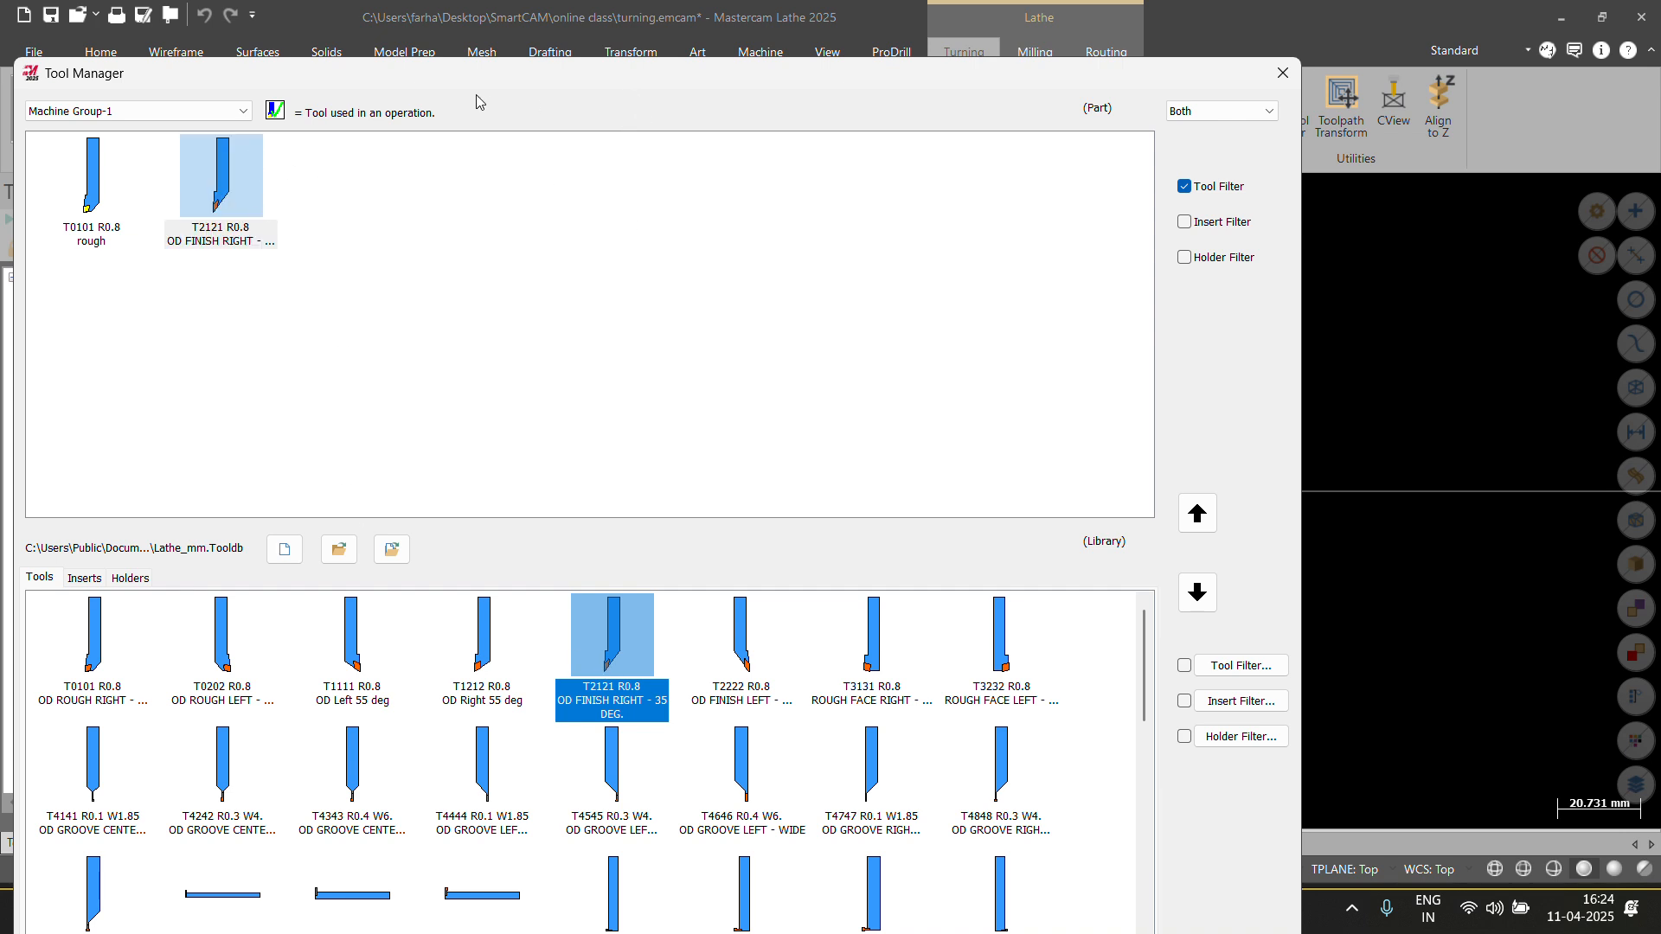
pyautogui.moveTo(493, 86); pyautogui.dragTo(356, 105)
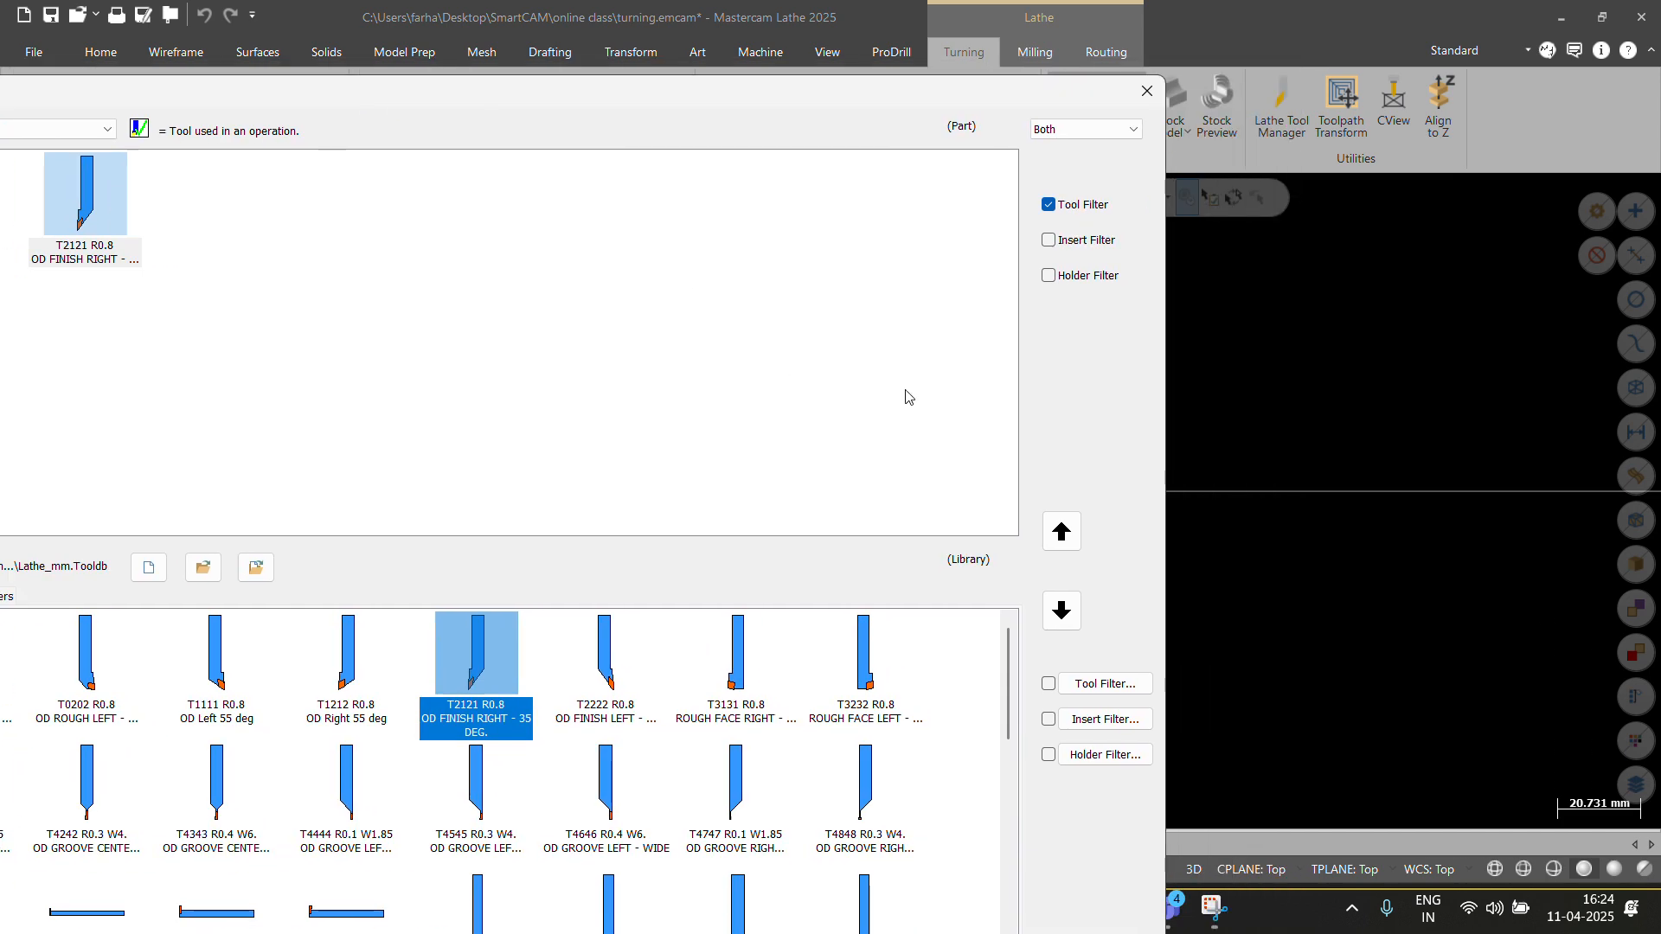
pyautogui.moveTo(770, 89); pyautogui.dragTo(945, 153)
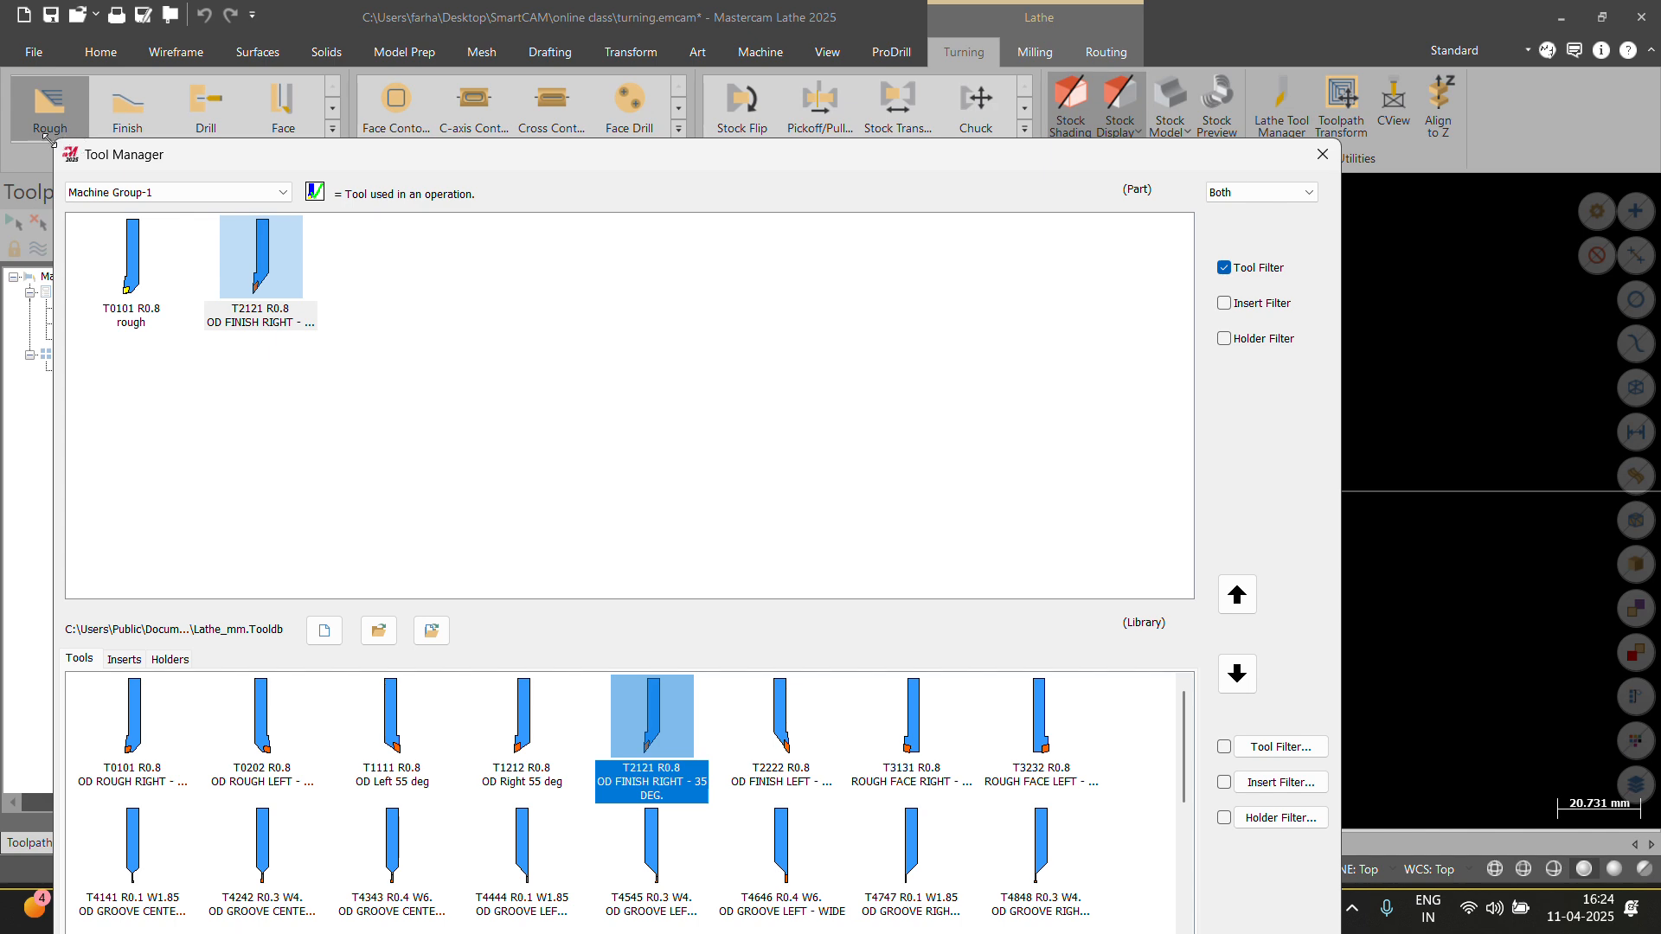
pyautogui.moveTo(49, 141); pyautogui.dragTo(317, 64)
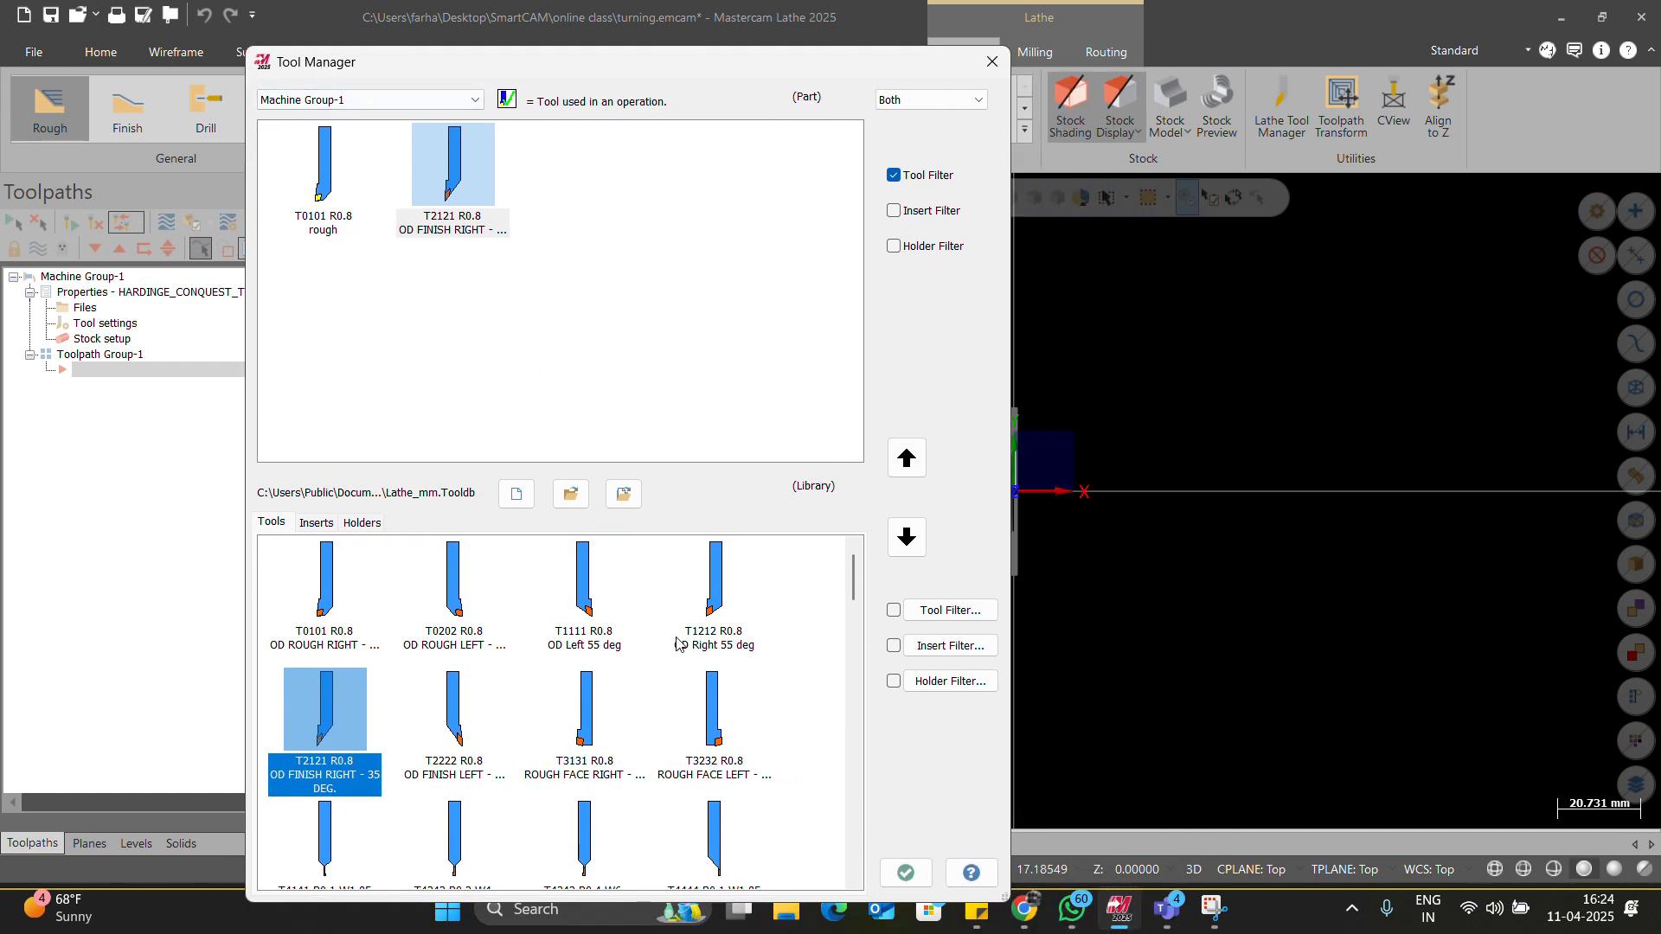
pyautogui.click(905, 872)
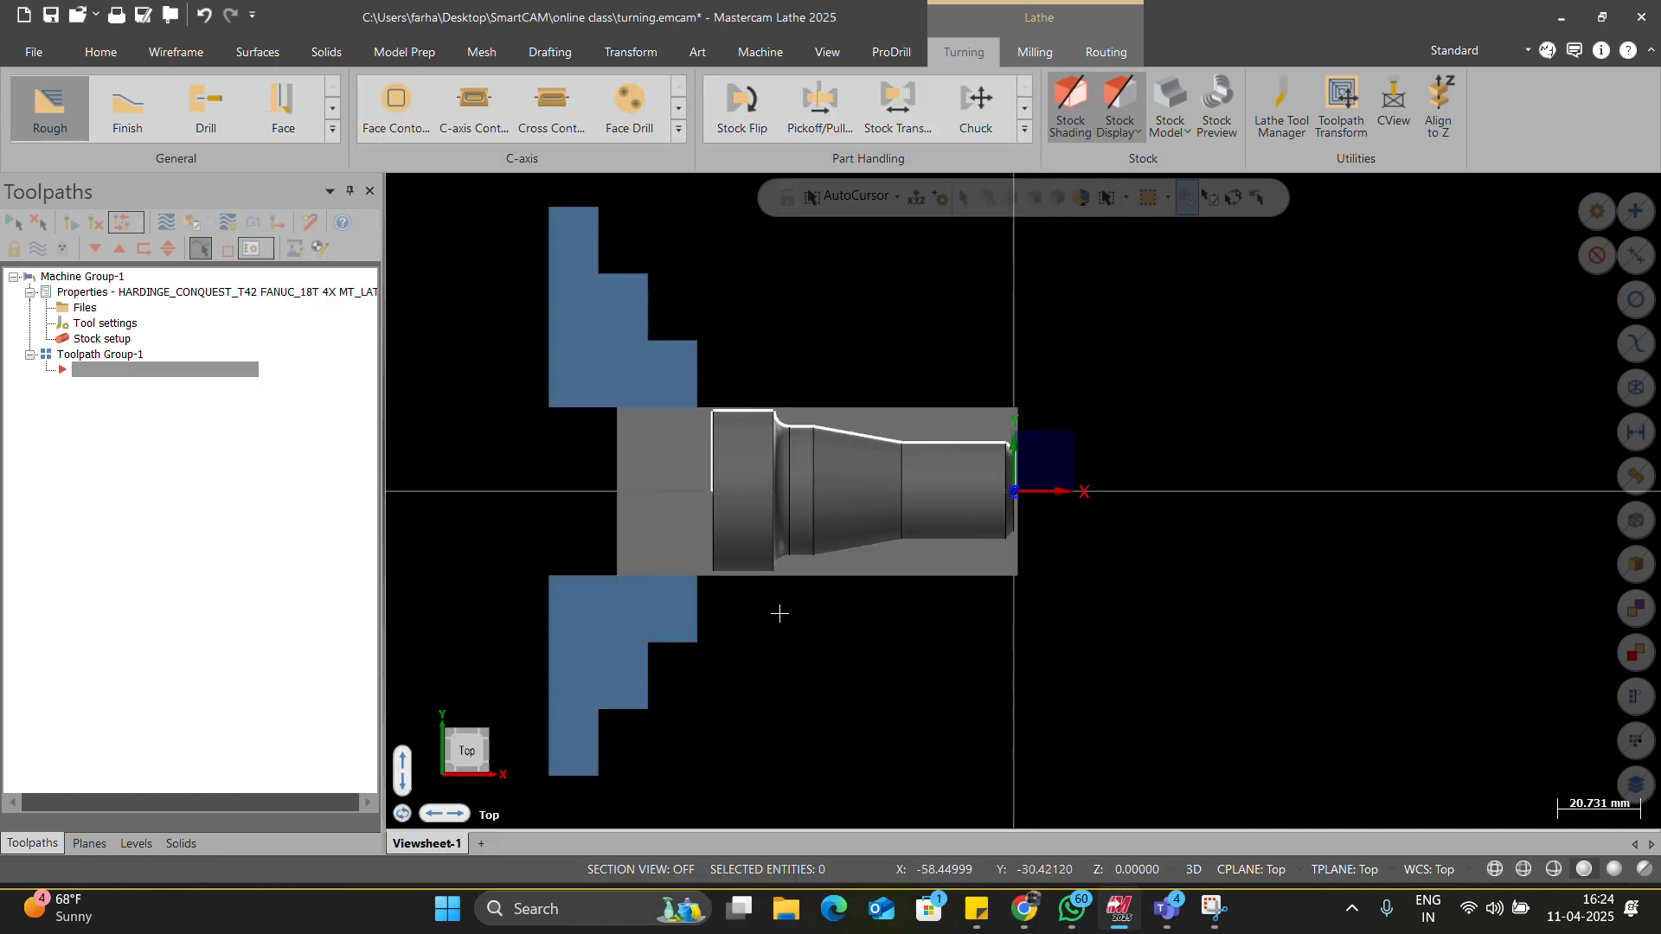
# Zoom and orbit the part, then show the Planes manager listing Top as current.
pyautogui.scroll(1, 908, 657)
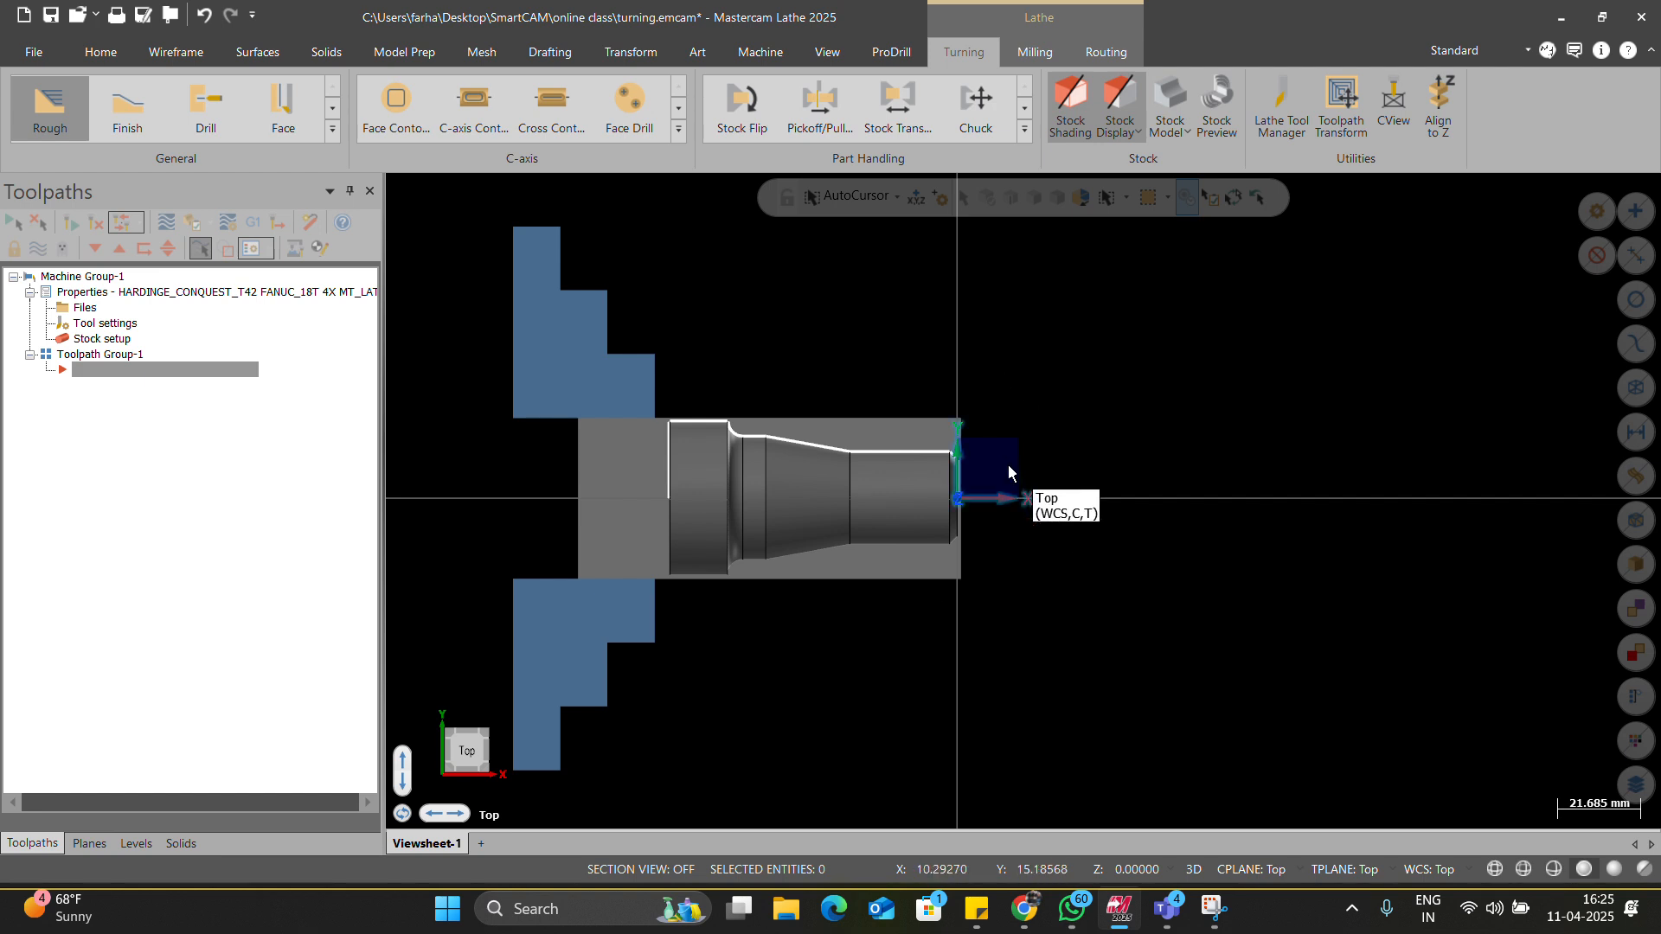
pyautogui.moveTo(1009, 465); pyautogui.dragTo(912, 455, button='middle')
pyautogui.scroll(2, 991, 491)
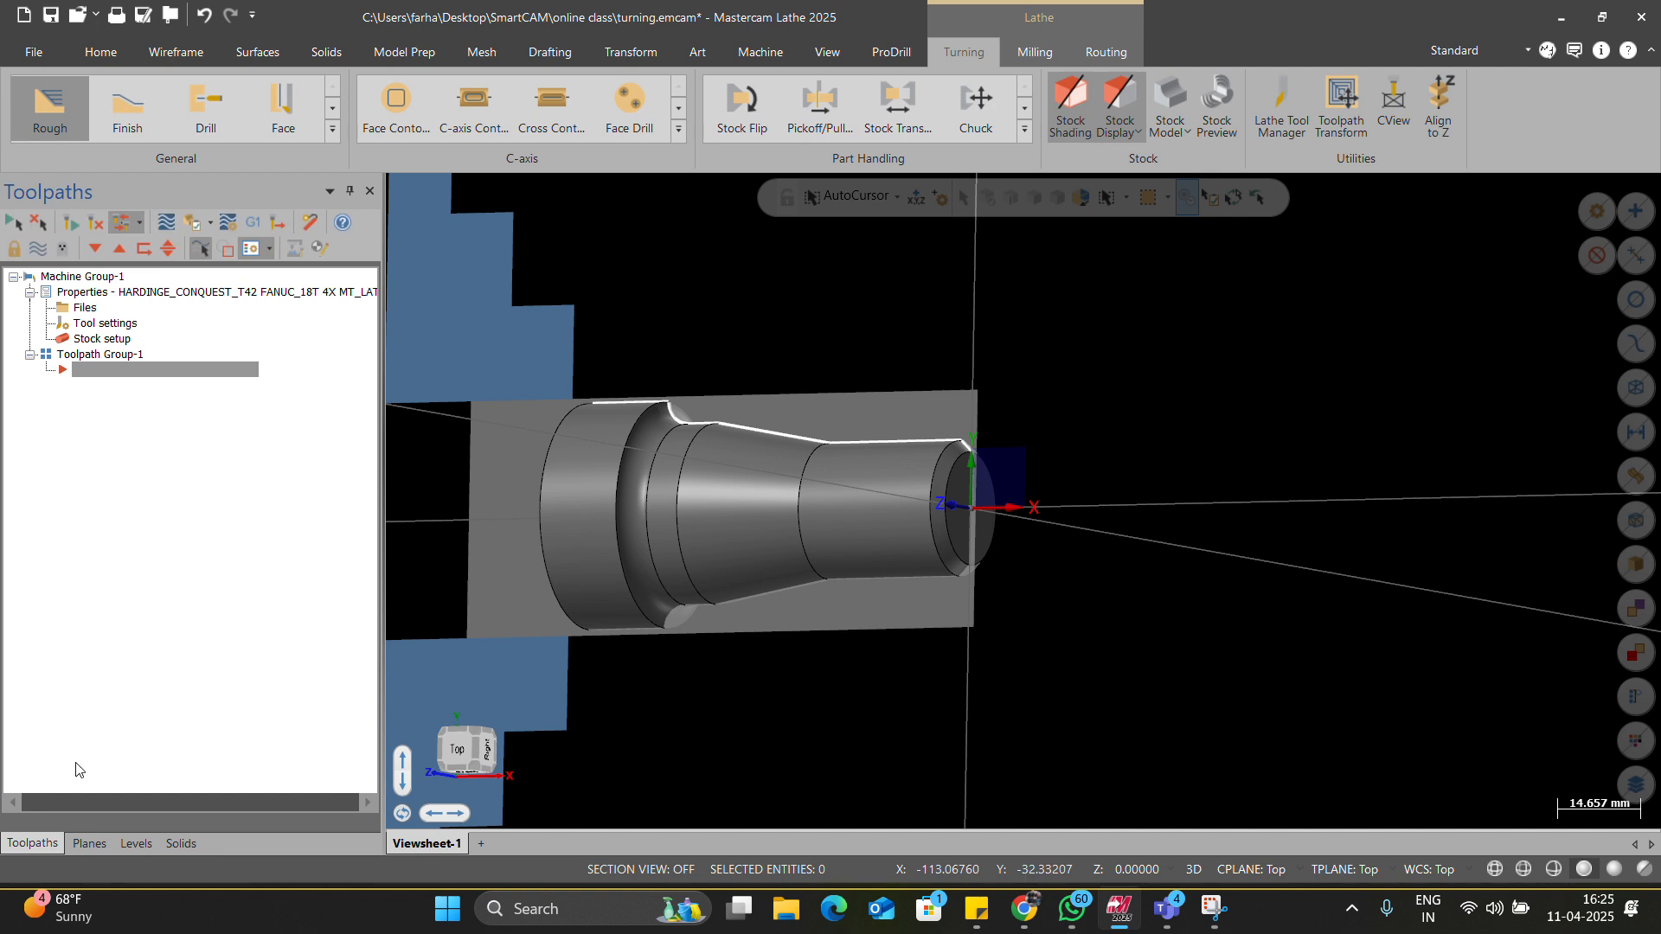
pyautogui.click(88, 844)
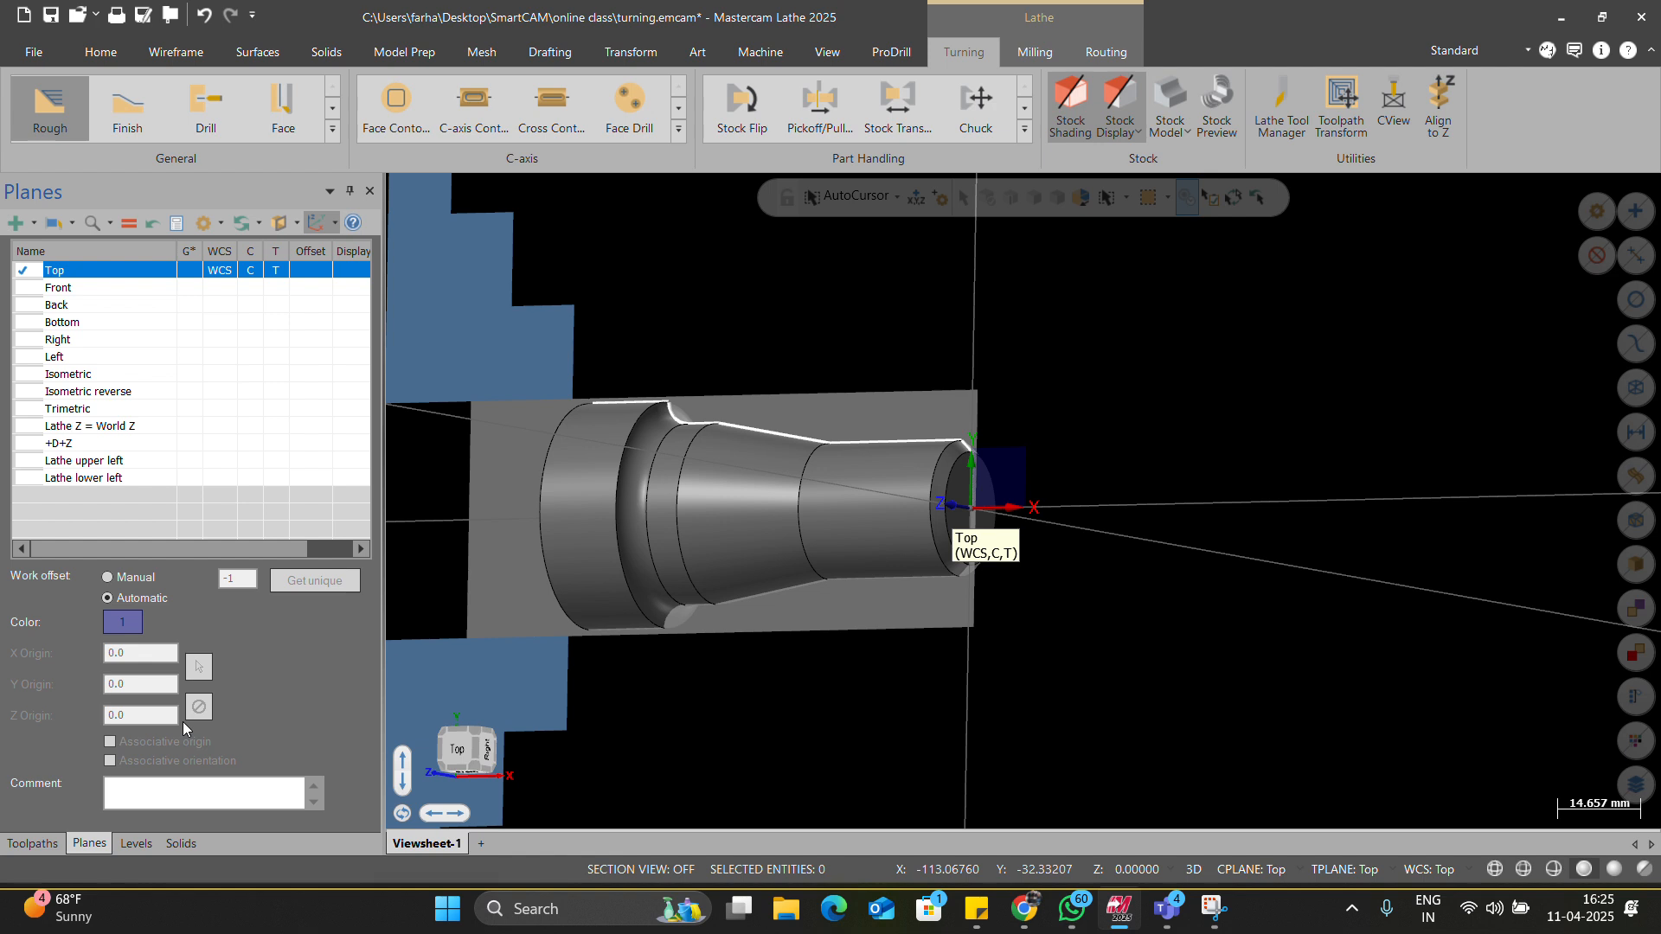
# Set +D+Z as WCS, construction and tool plane, and view the part from Top.
pyautogui.click(72, 224)
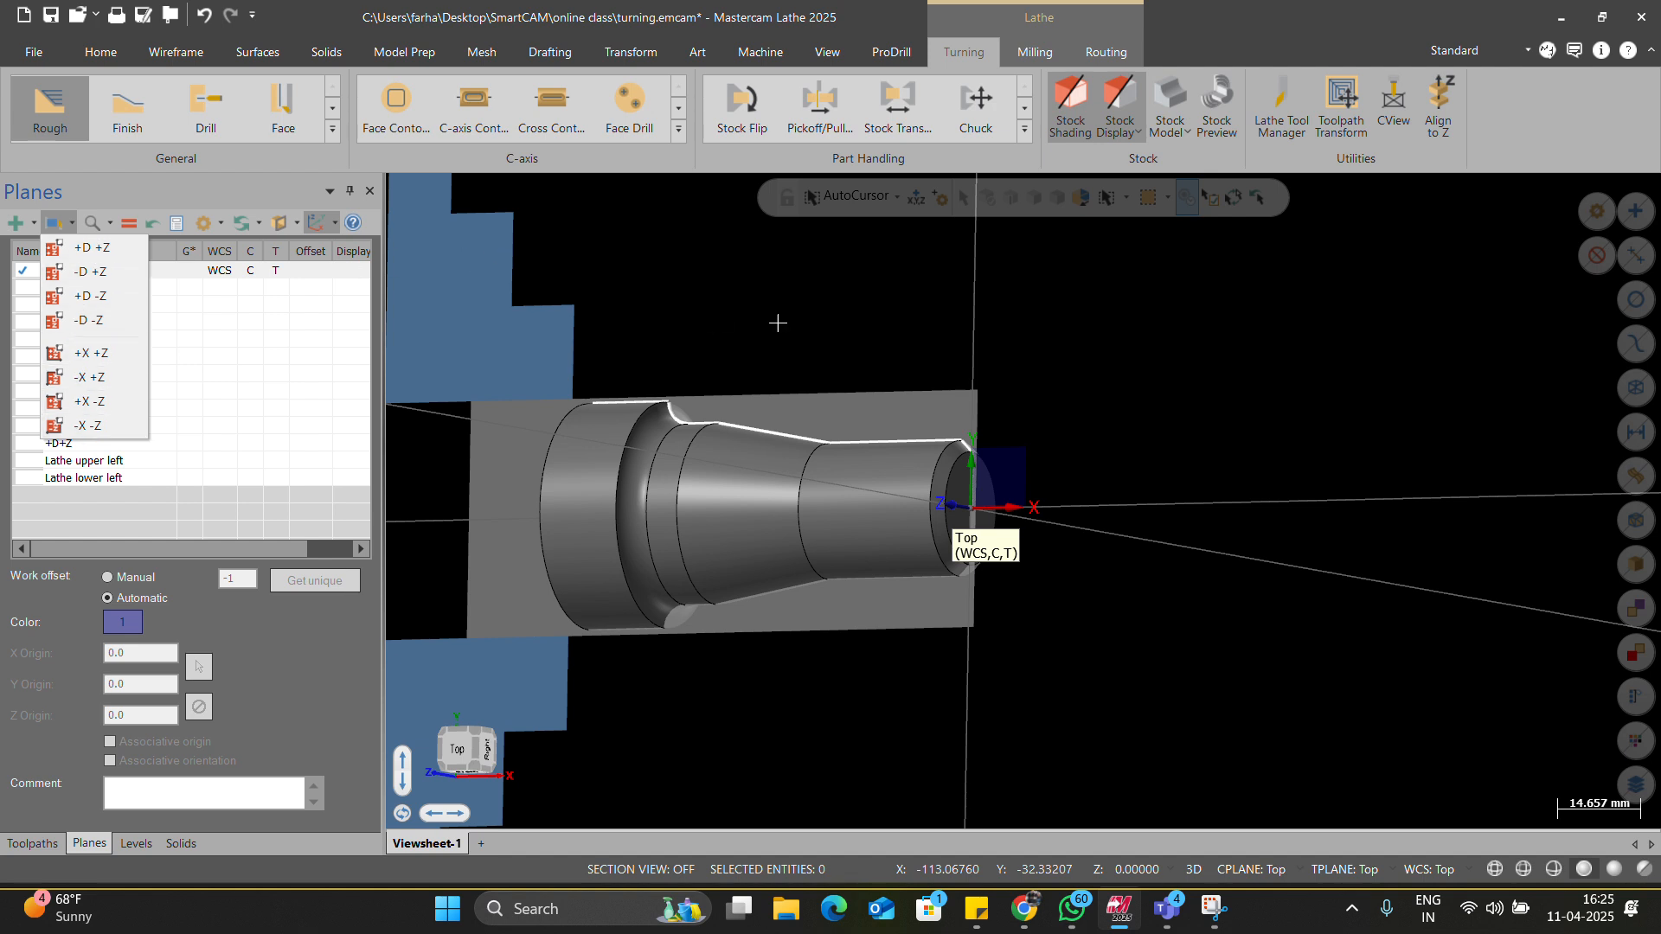
pyautogui.click(96, 249)
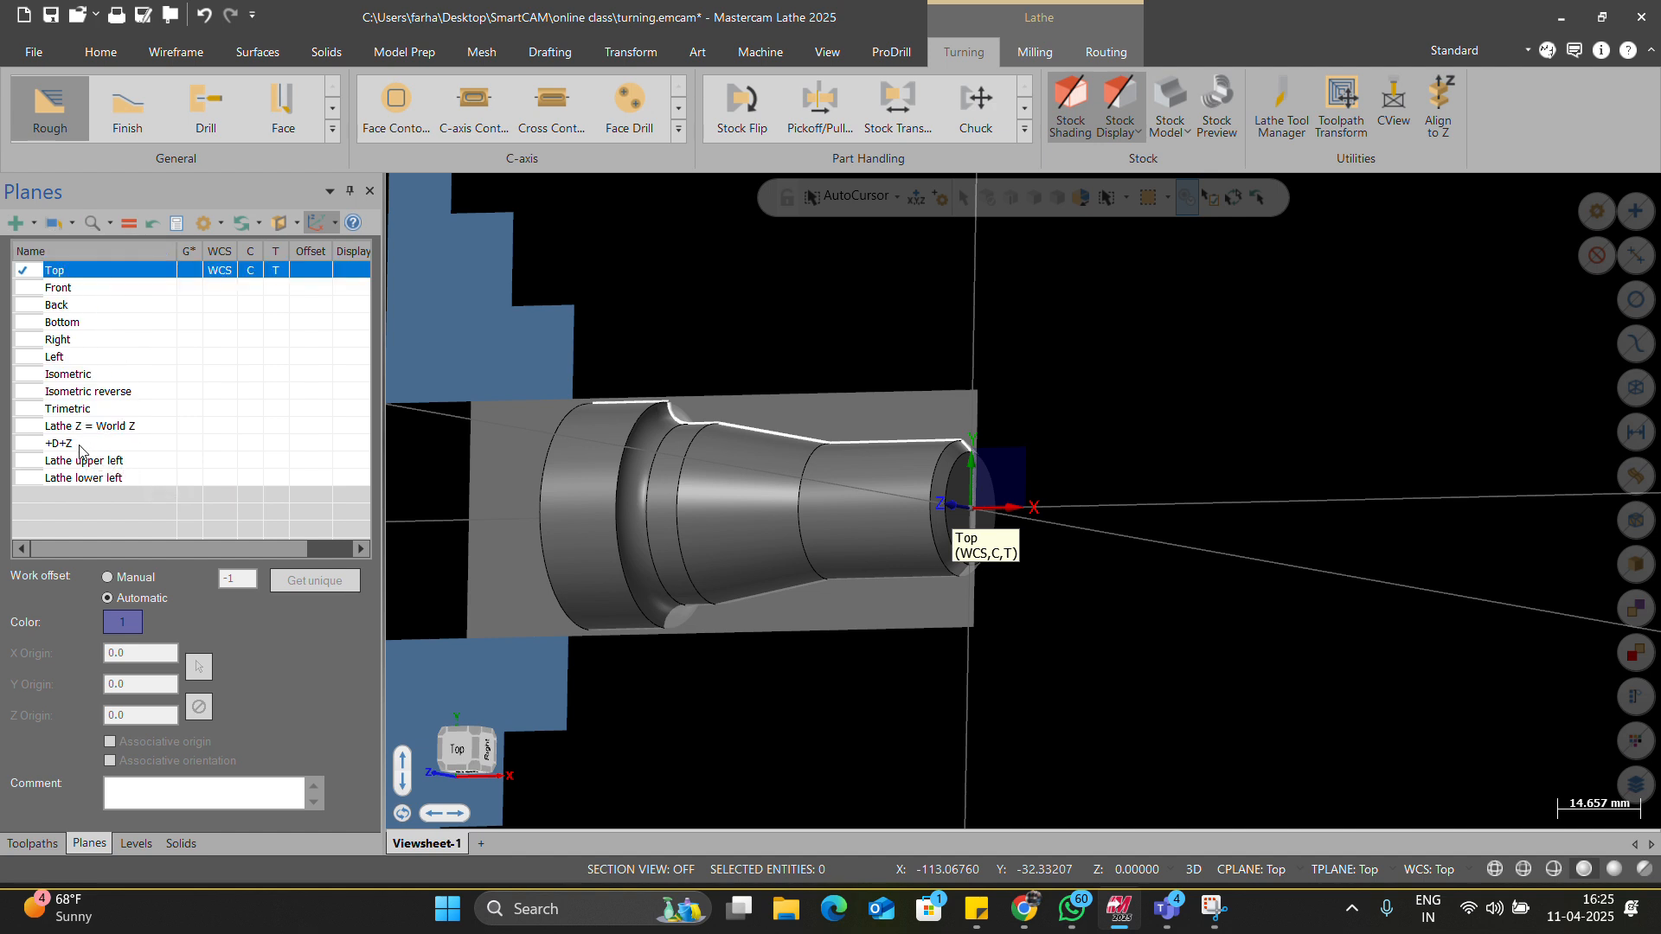
pyautogui.click(70, 443)
pyautogui.click(129, 227)
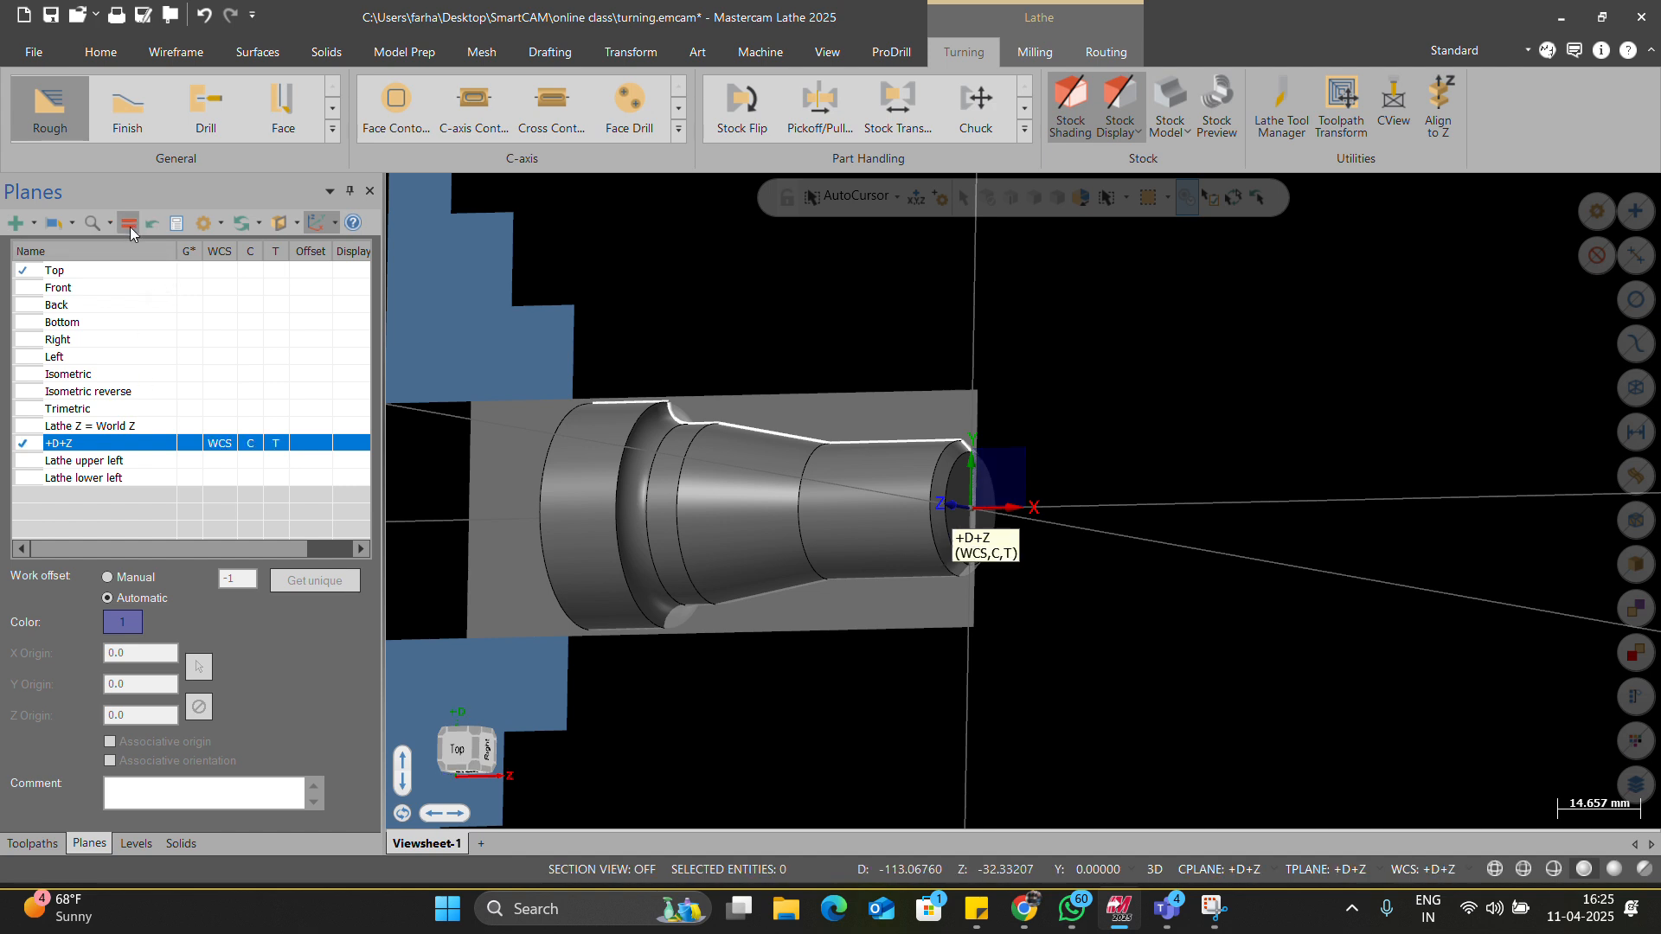
pyautogui.rightClick(655, 275)
pyautogui.click(699, 396)
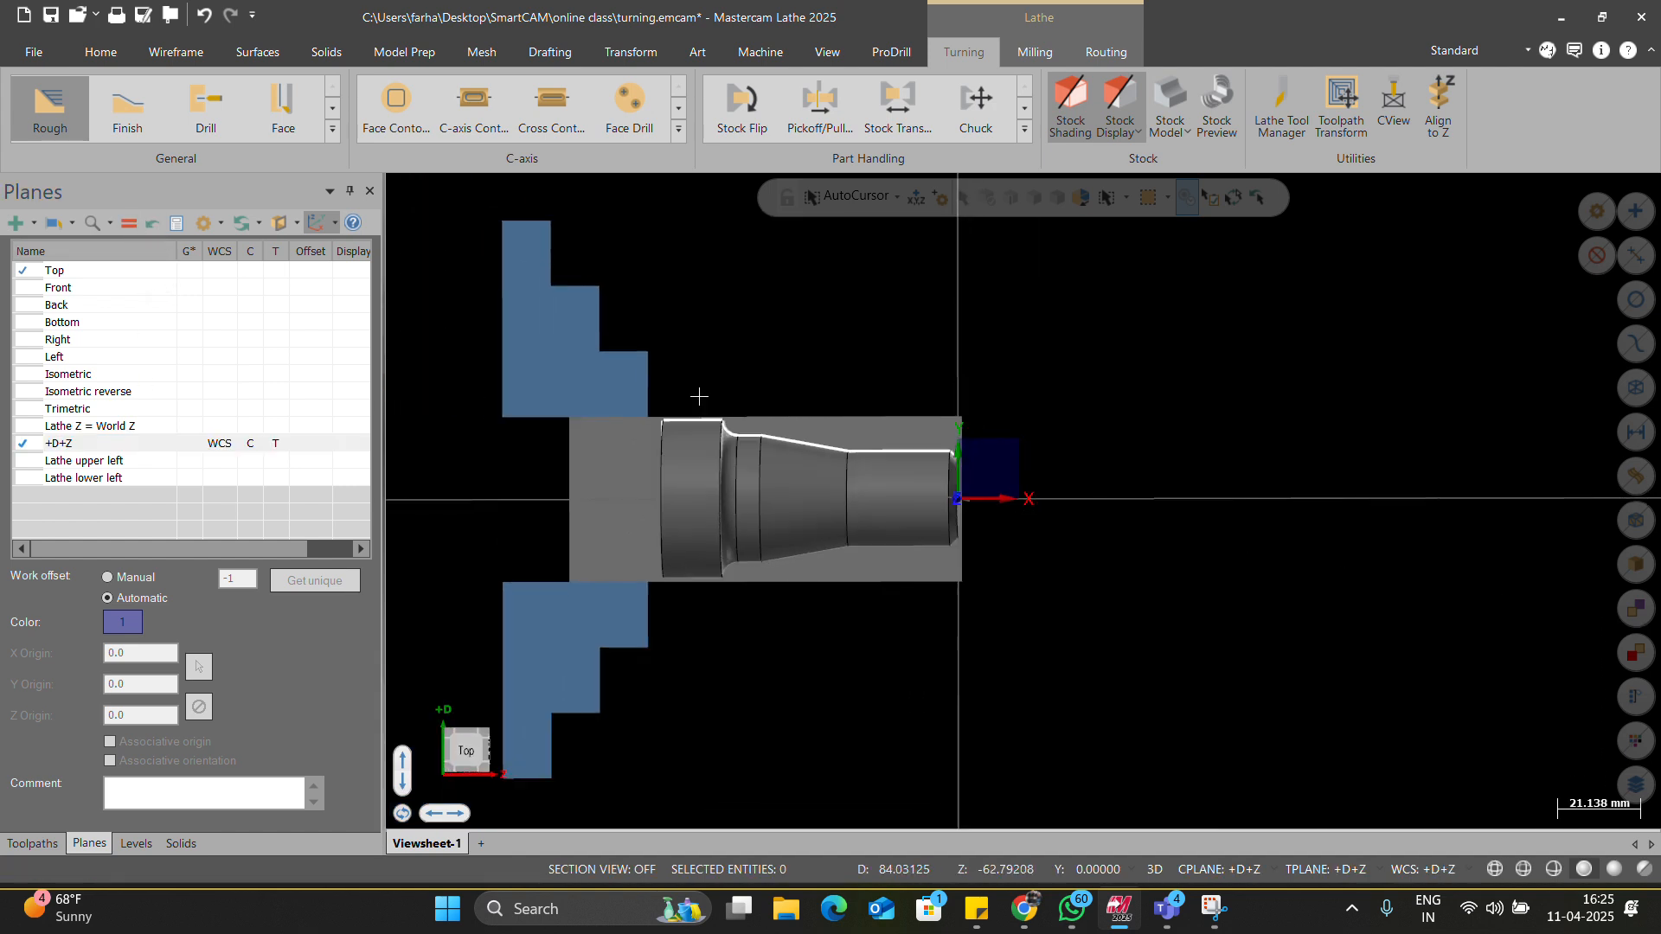
pyautogui.scroll(3, 986, 509)
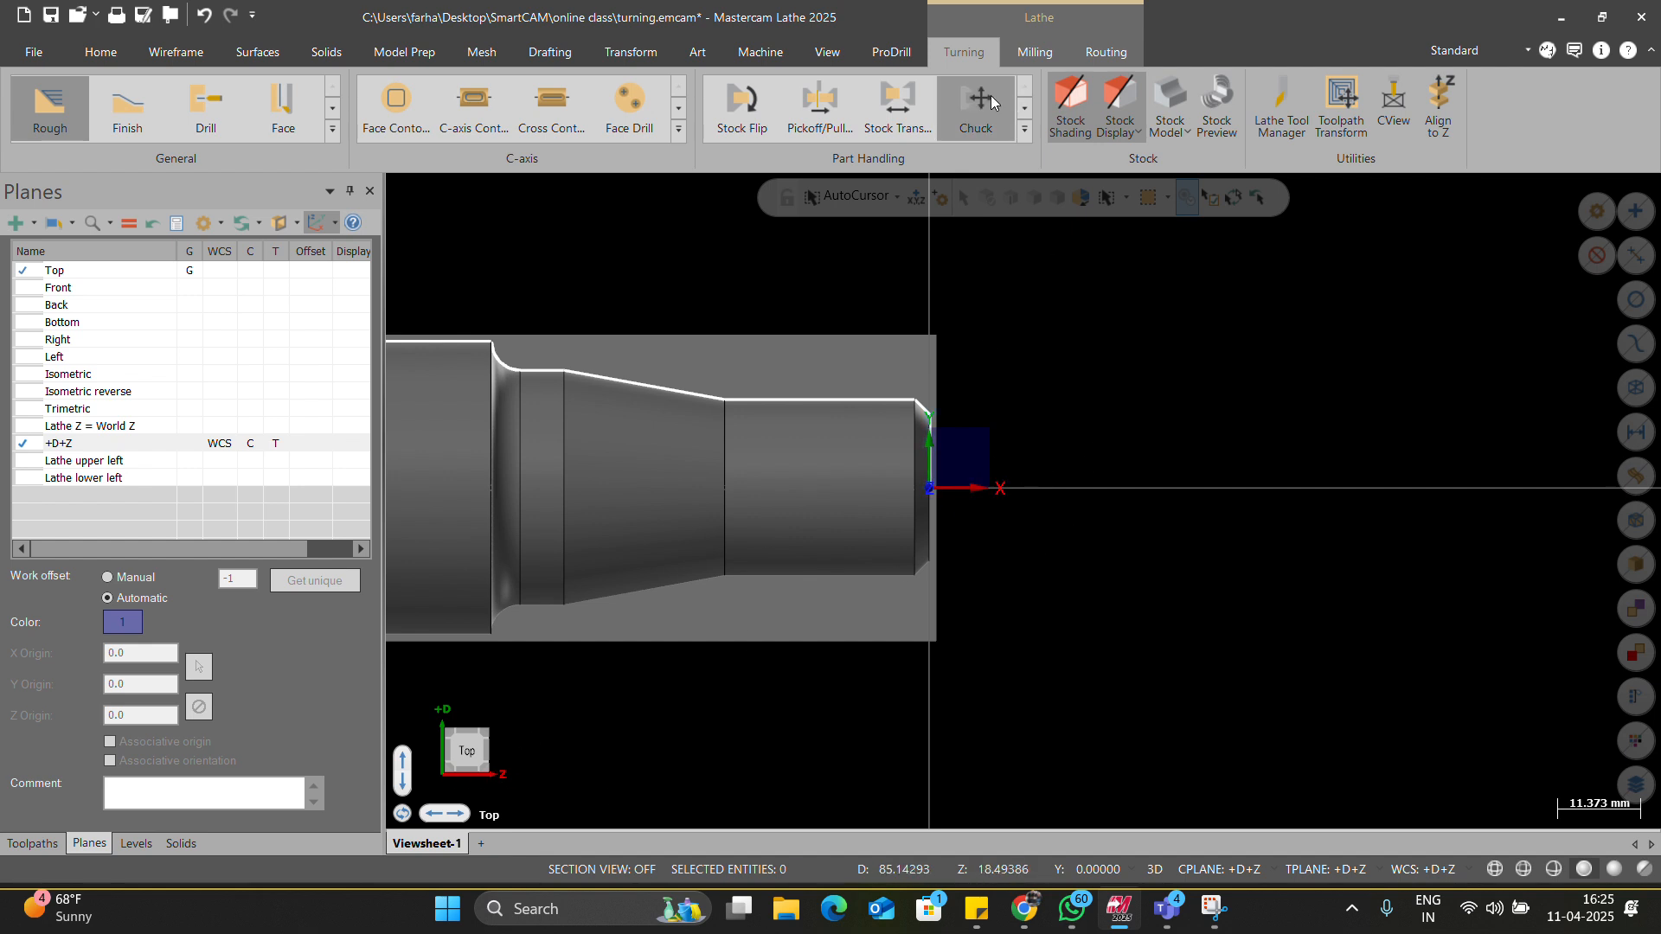
pyautogui.scroll(-2, 603, 50)
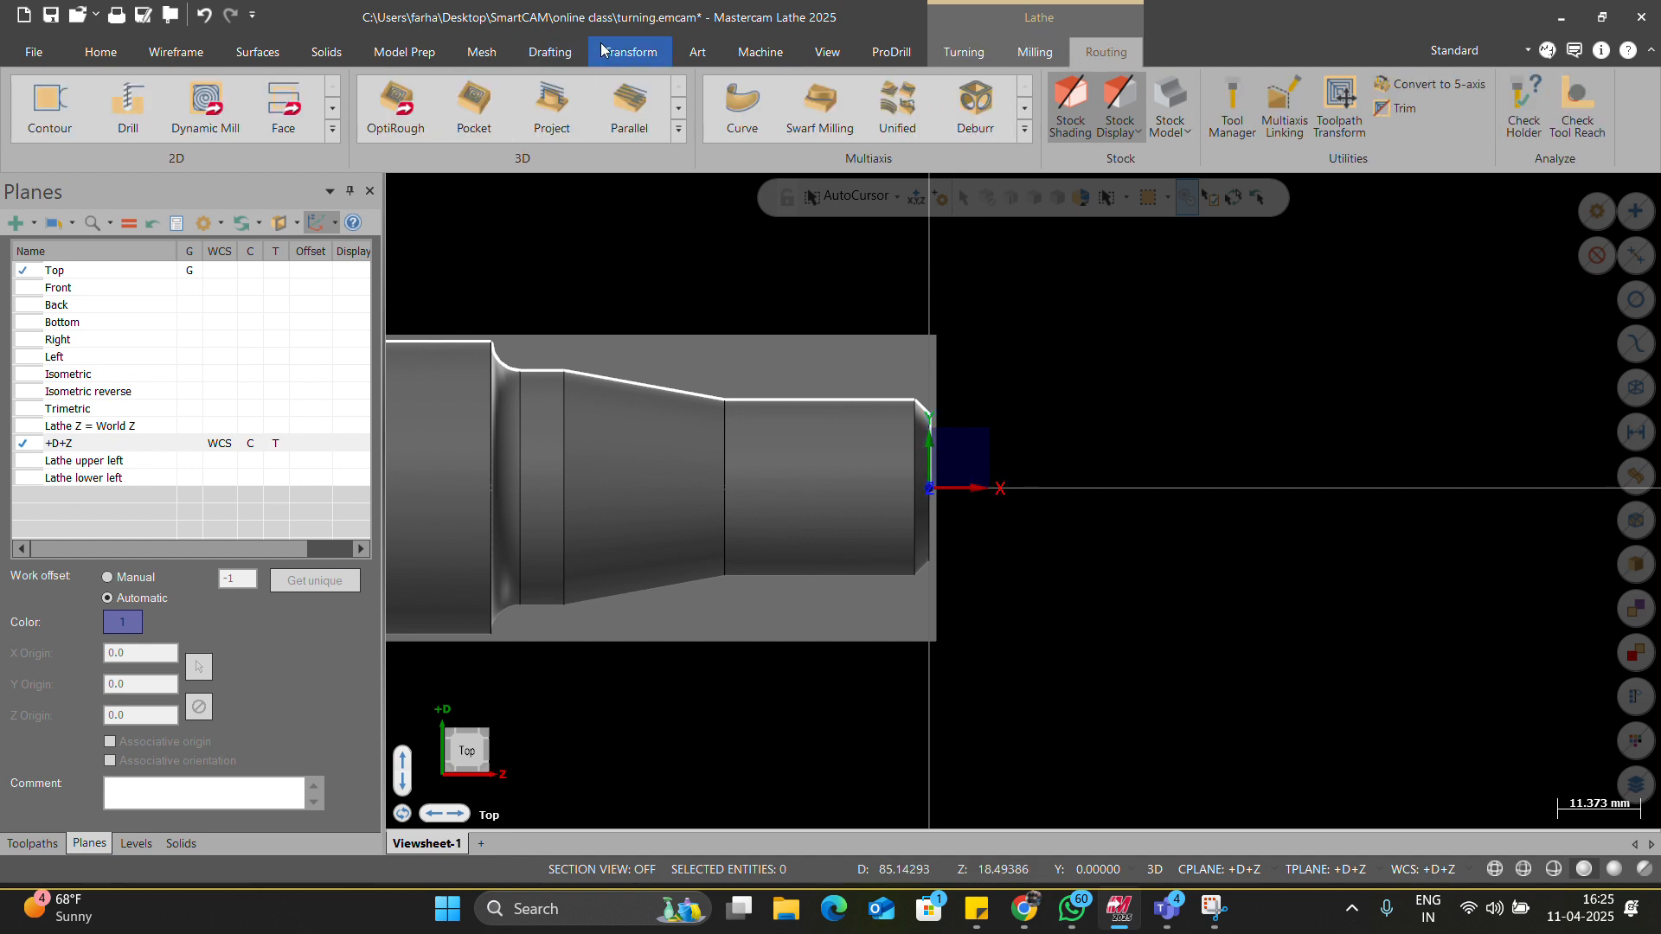
pyautogui.scroll(4, 603, 49)
# Try the plane gnomon display options, then turn the plane gnomon off.
pyautogui.click(1242, 131)
pyautogui.click(1172, 277)
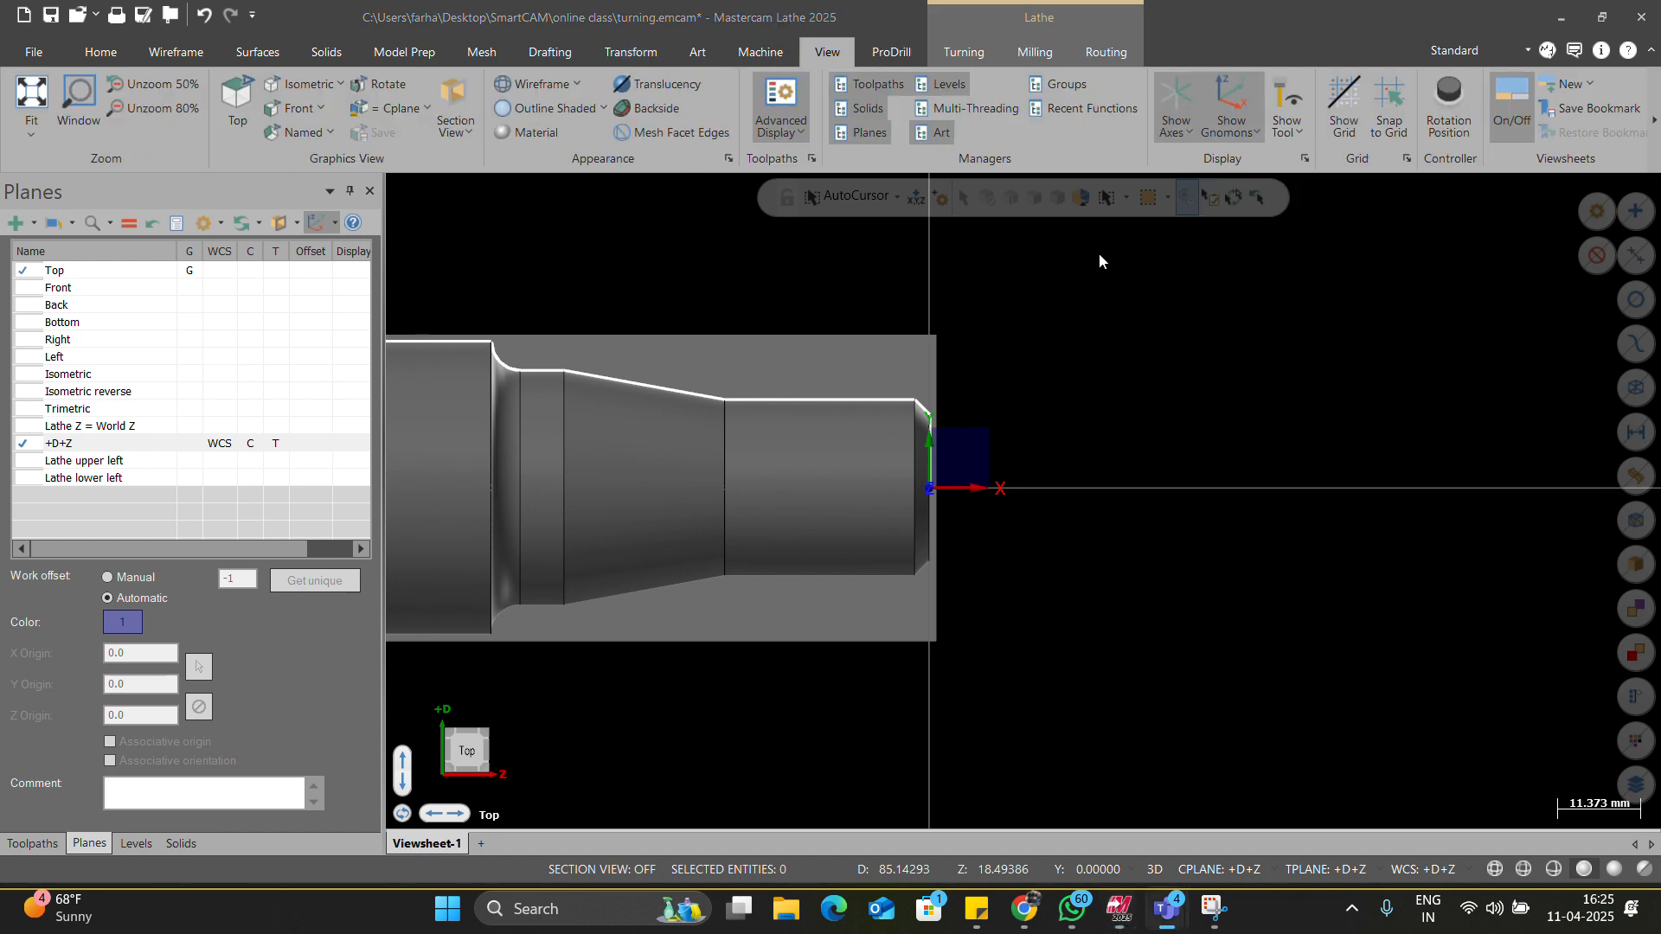
pyautogui.click(1253, 134)
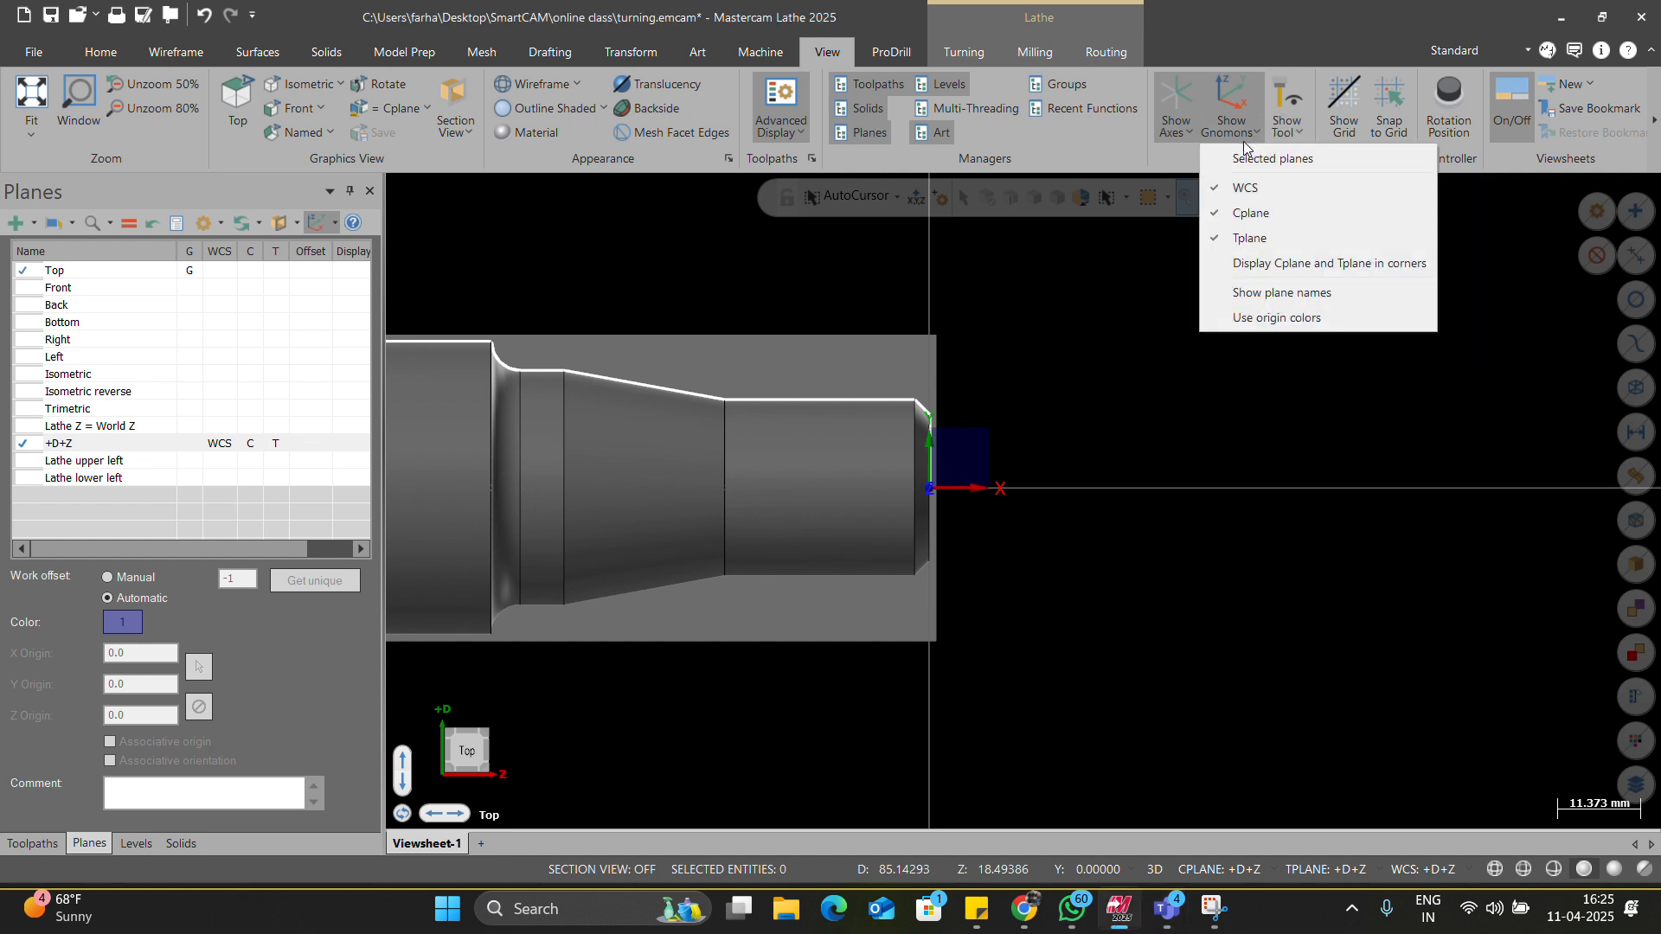
pyautogui.click(1232, 292)
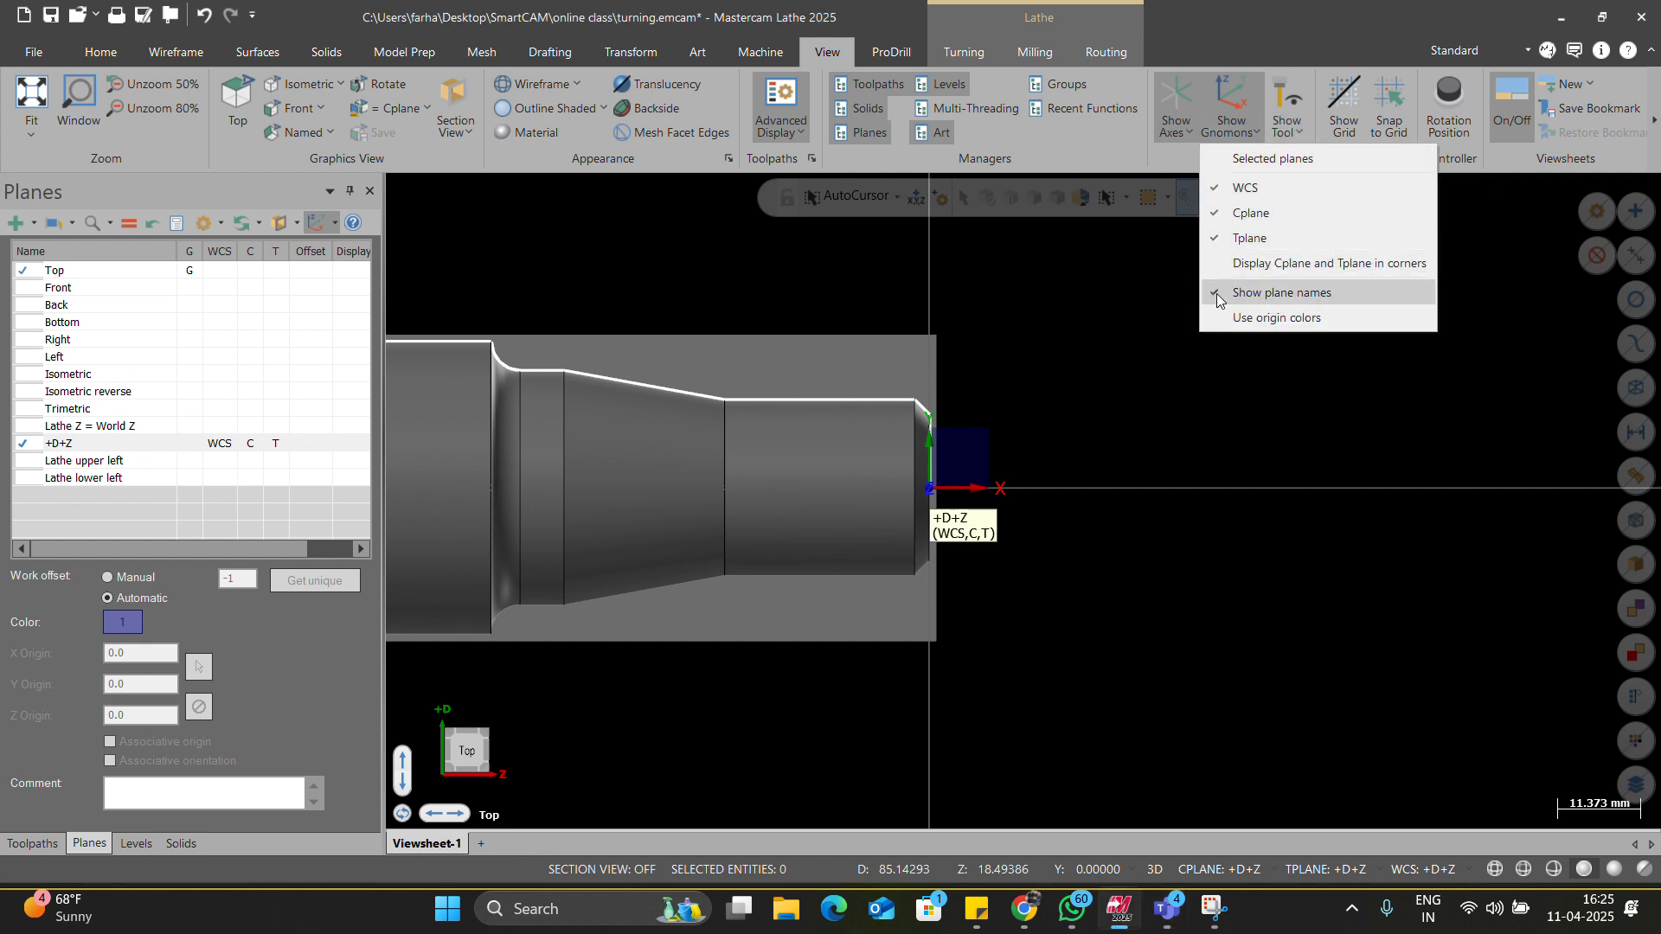
pyautogui.click(848, 156)
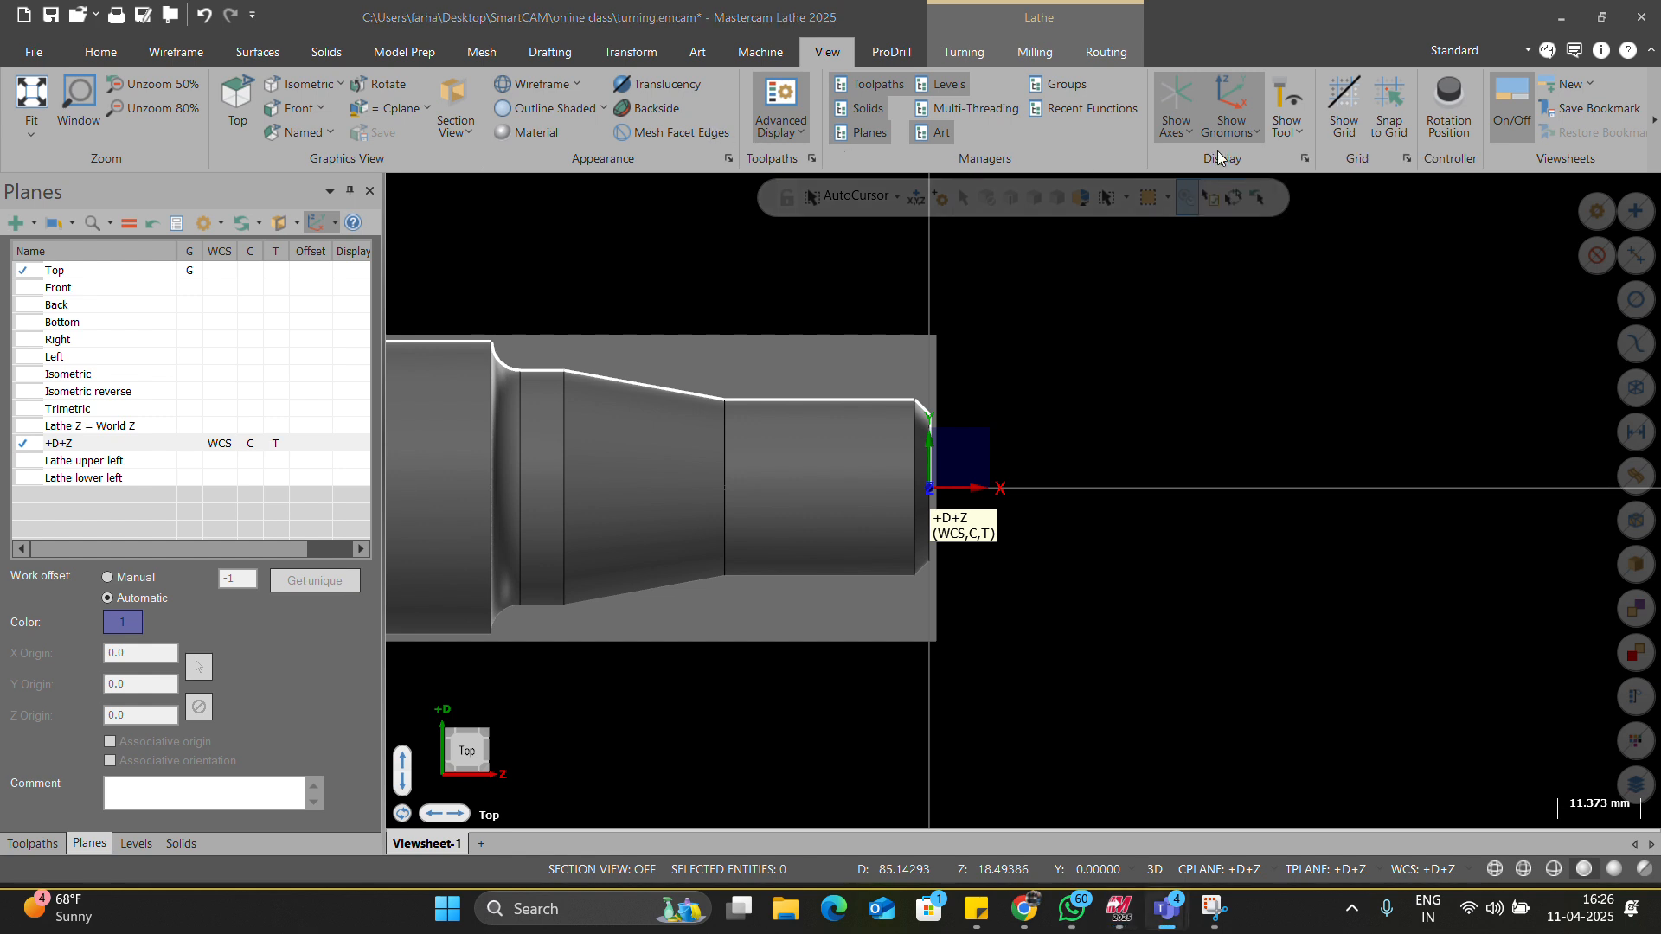
pyautogui.click(1252, 133)
pyautogui.click(1212, 191)
pyautogui.click(1214, 214)
pyautogui.click(1215, 239)
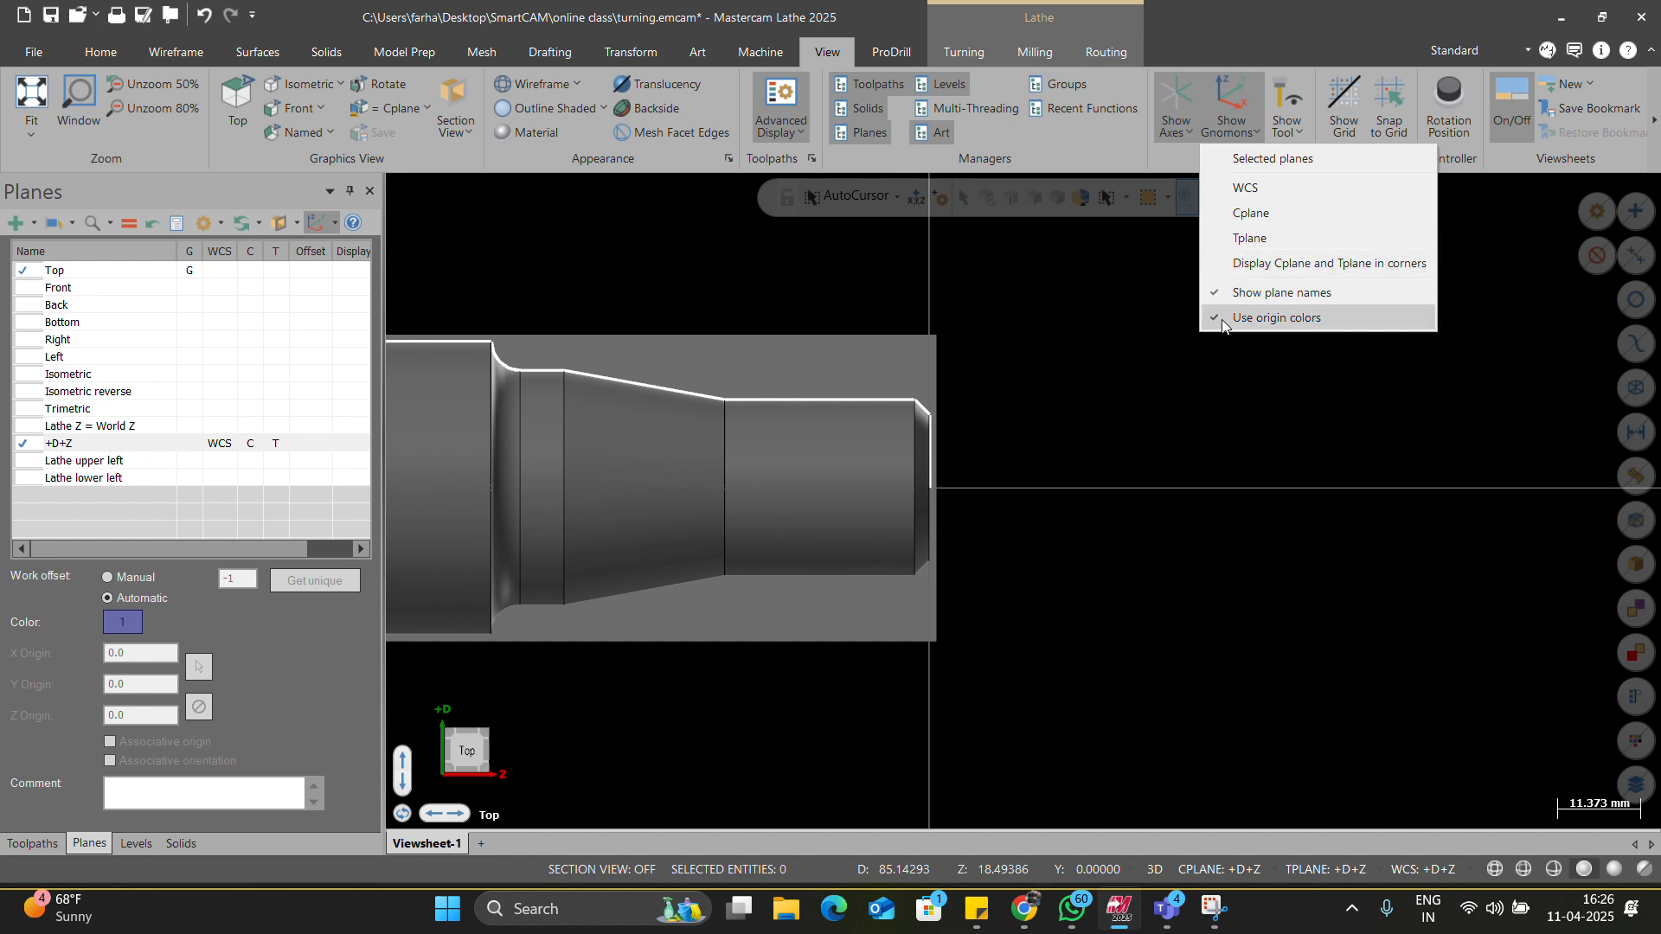
pyautogui.click(1223, 238)
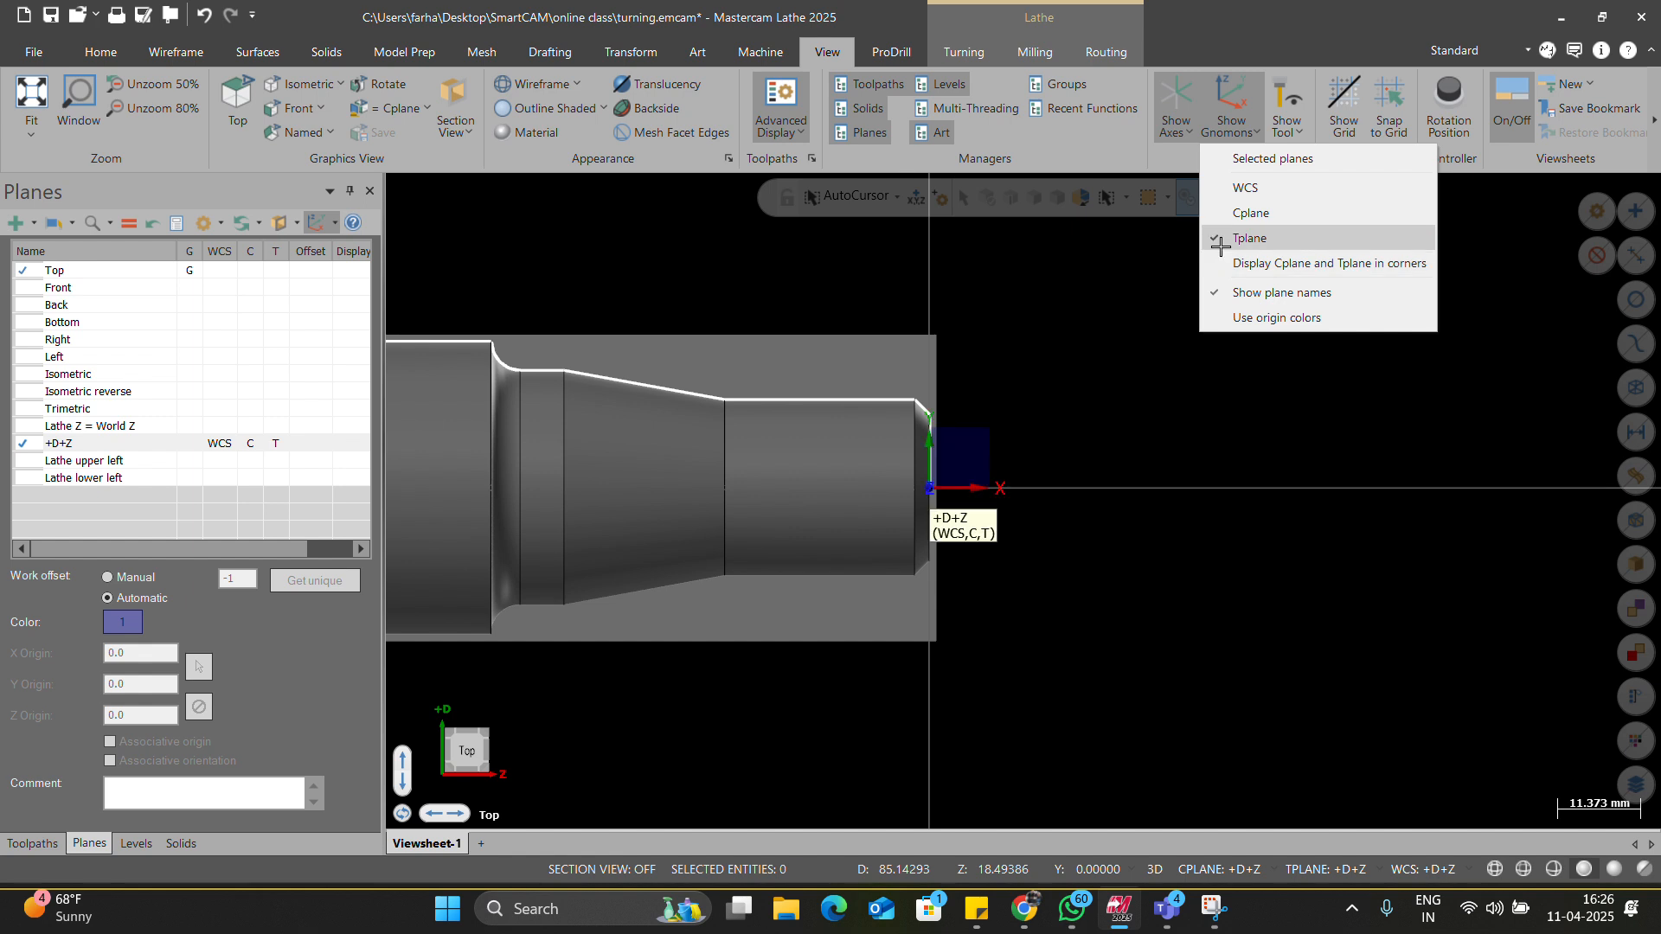
pyautogui.click(1229, 188)
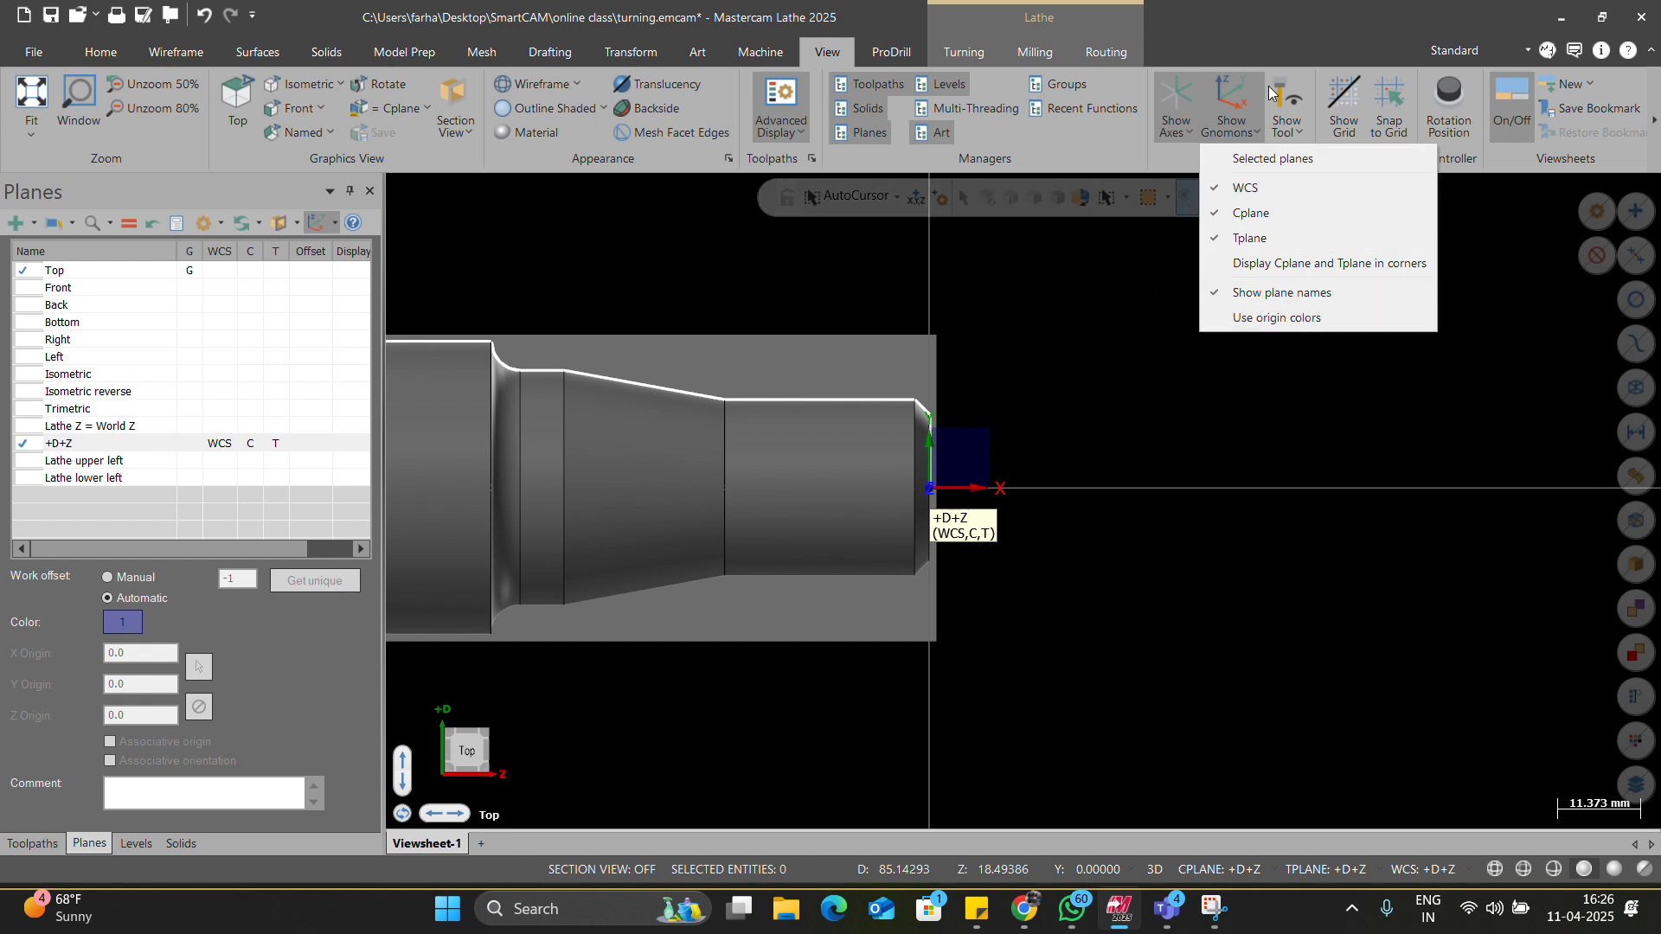
pyautogui.click(1235, 91)
pyautogui.click(1231, 91)
# Return to the Top view and zoom out over the part, stock and chuck.
pyautogui.moveTo(953, 548); pyautogui.dragTo(884, 539, button='middle')
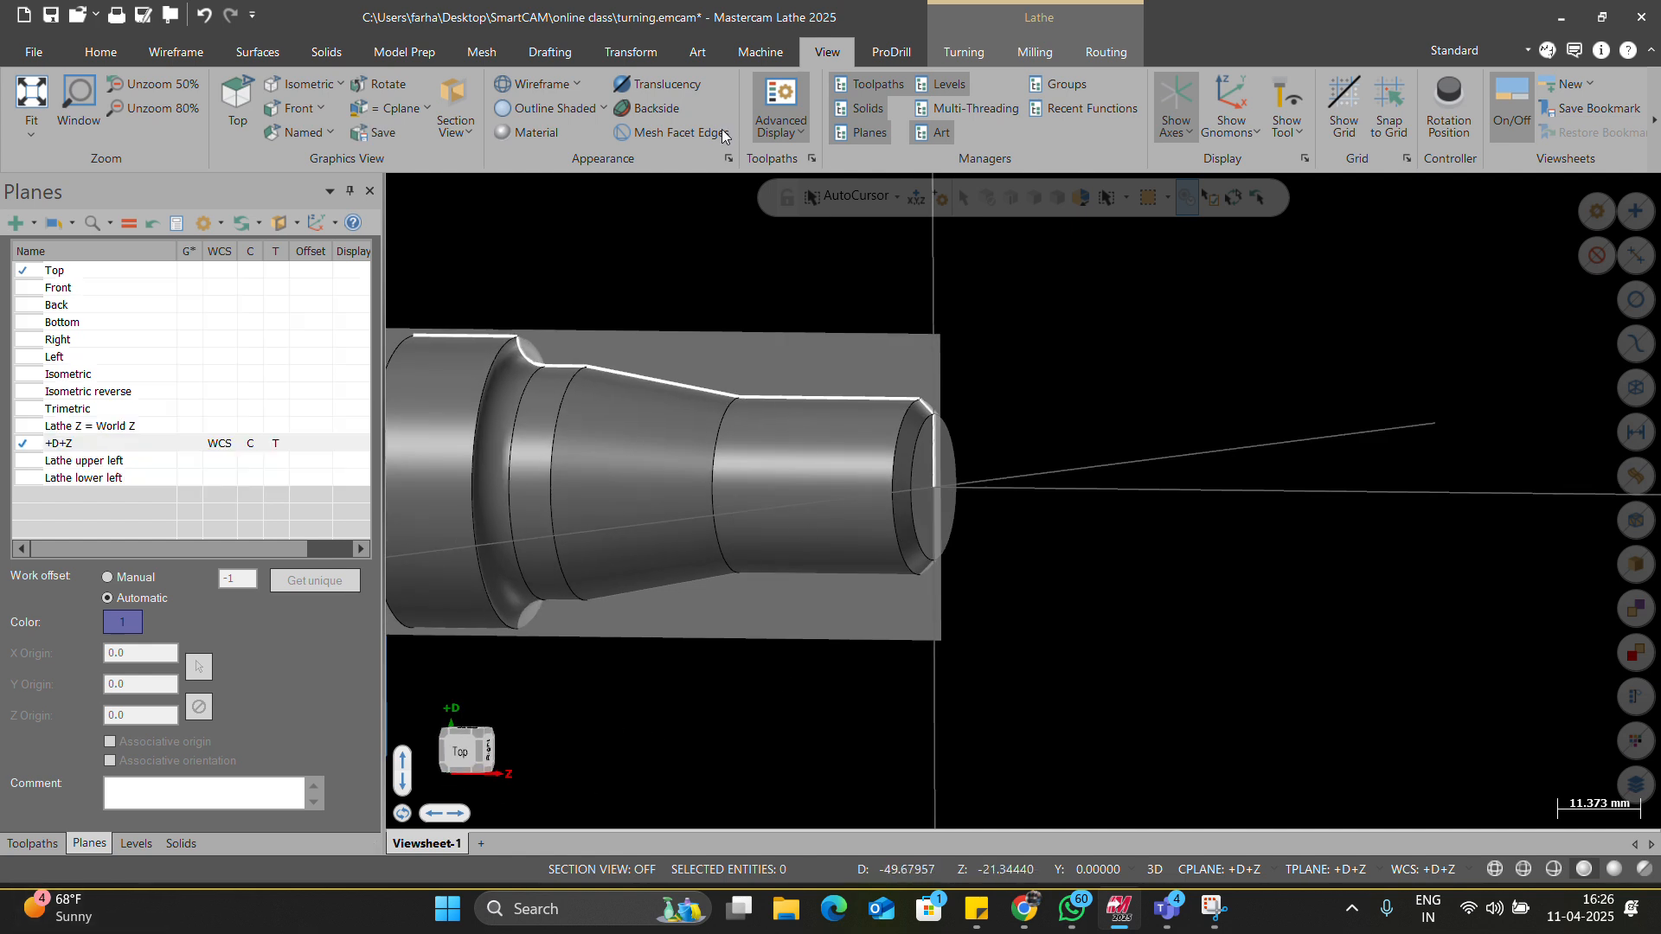
pyautogui.scroll(-2, 867, 545)
pyautogui.rightClick(952, 410)
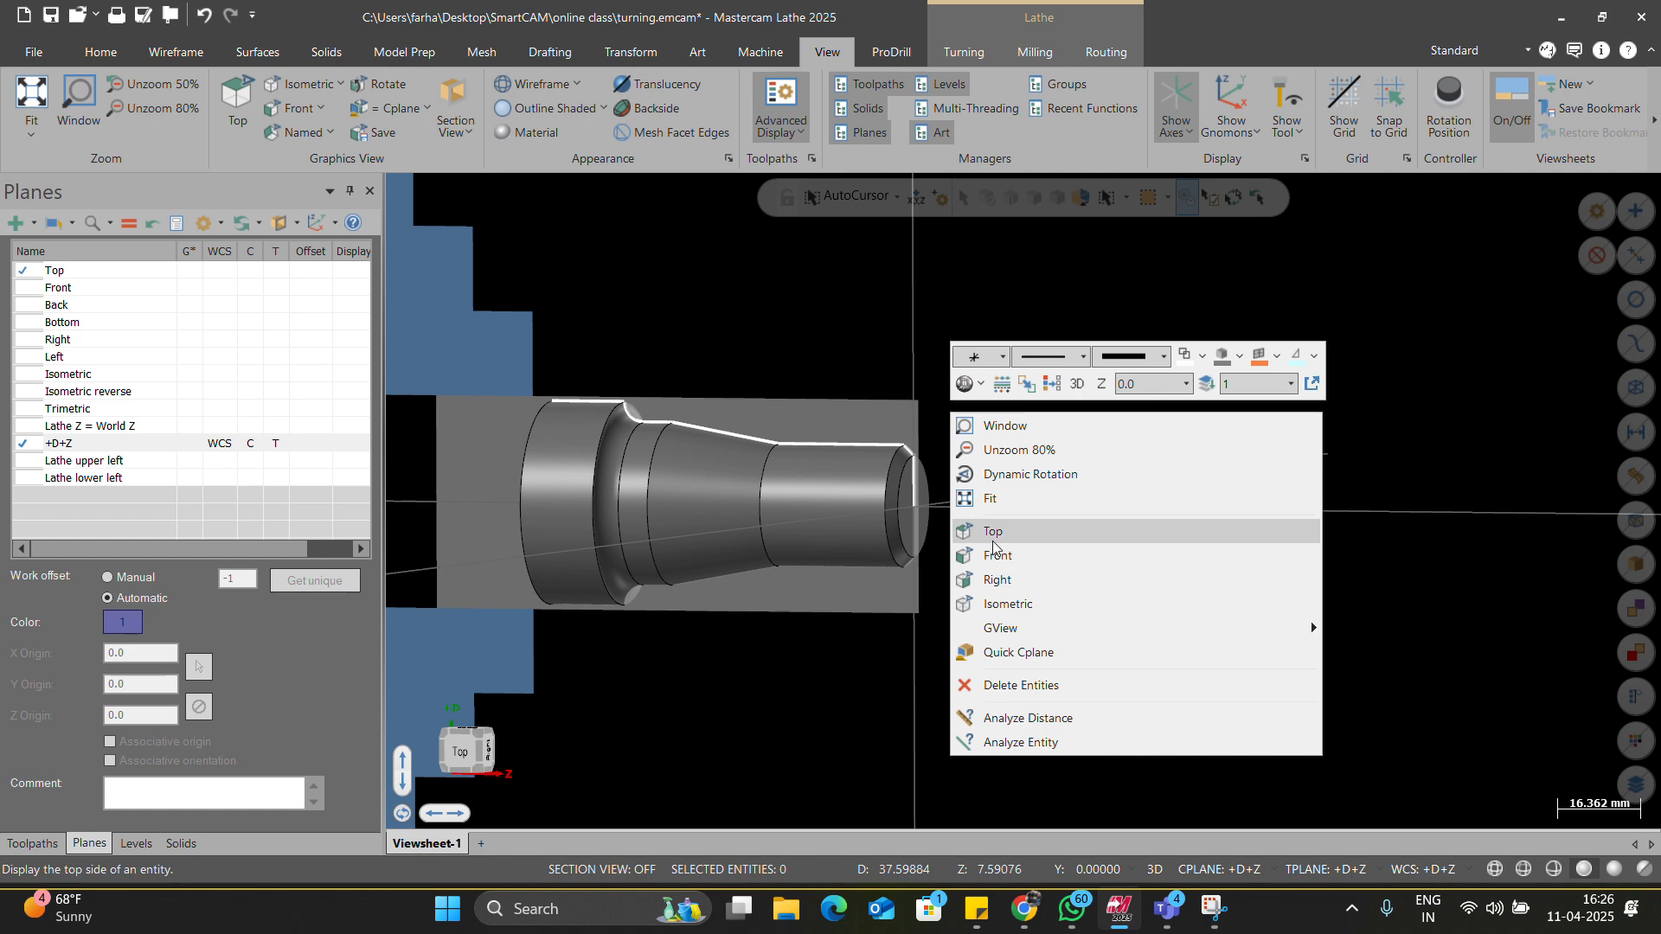
pyautogui.click(994, 554)
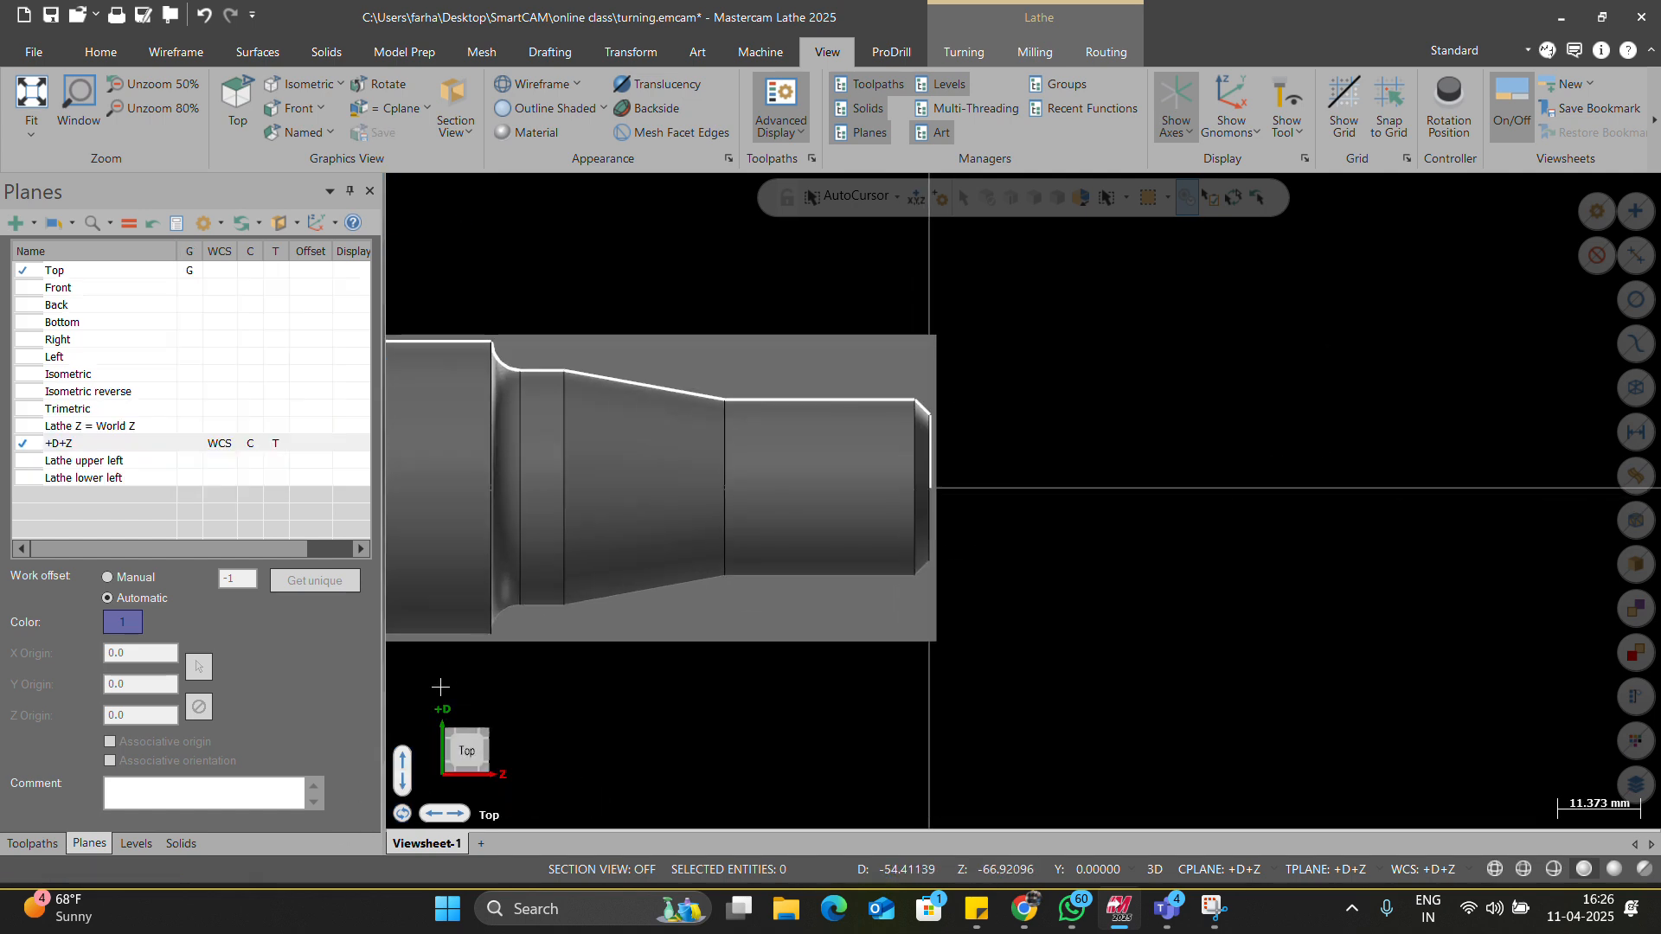
pyautogui.scroll(-3, 839, 547)
pyautogui.scroll(-1, 805, 516)
pyautogui.scroll(2, 826, 450)
pyautogui.scroll(-2, 393, 42)
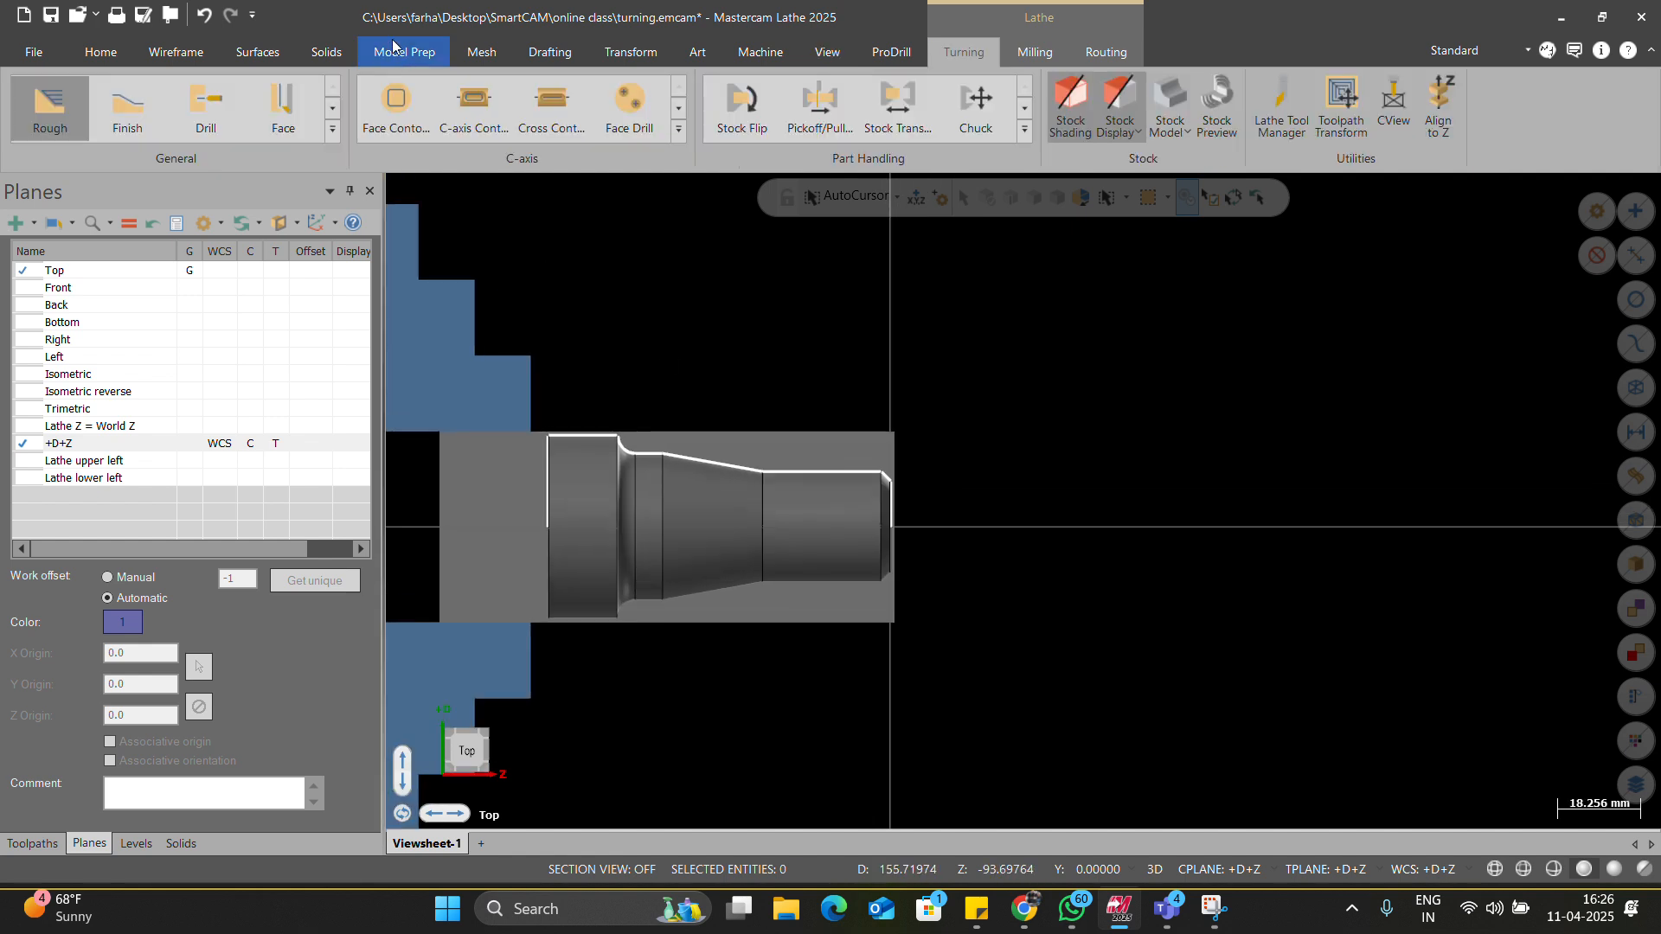
# Start a Face toolpath, then cancel and discard the unfinished operation.
pyautogui.scroll(-1, 394, 42)
pyautogui.scroll(-1, 369, 64)
pyautogui.scroll(3, 368, 64)
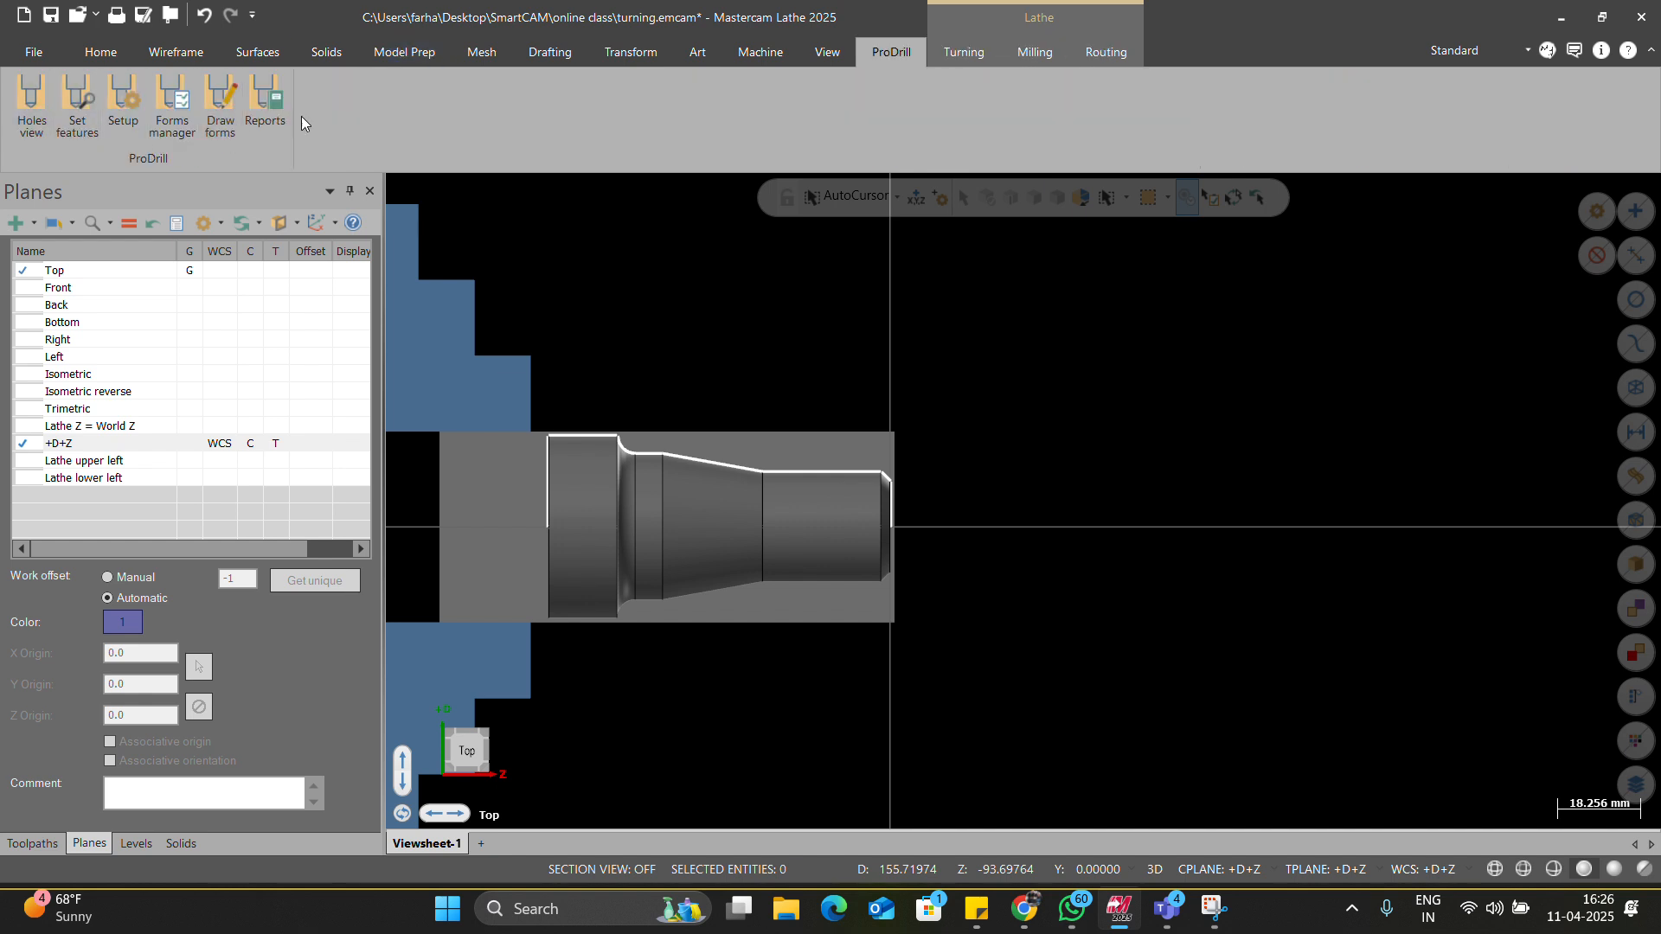
pyautogui.scroll(-1, 316, 108)
pyautogui.click(327, 138)
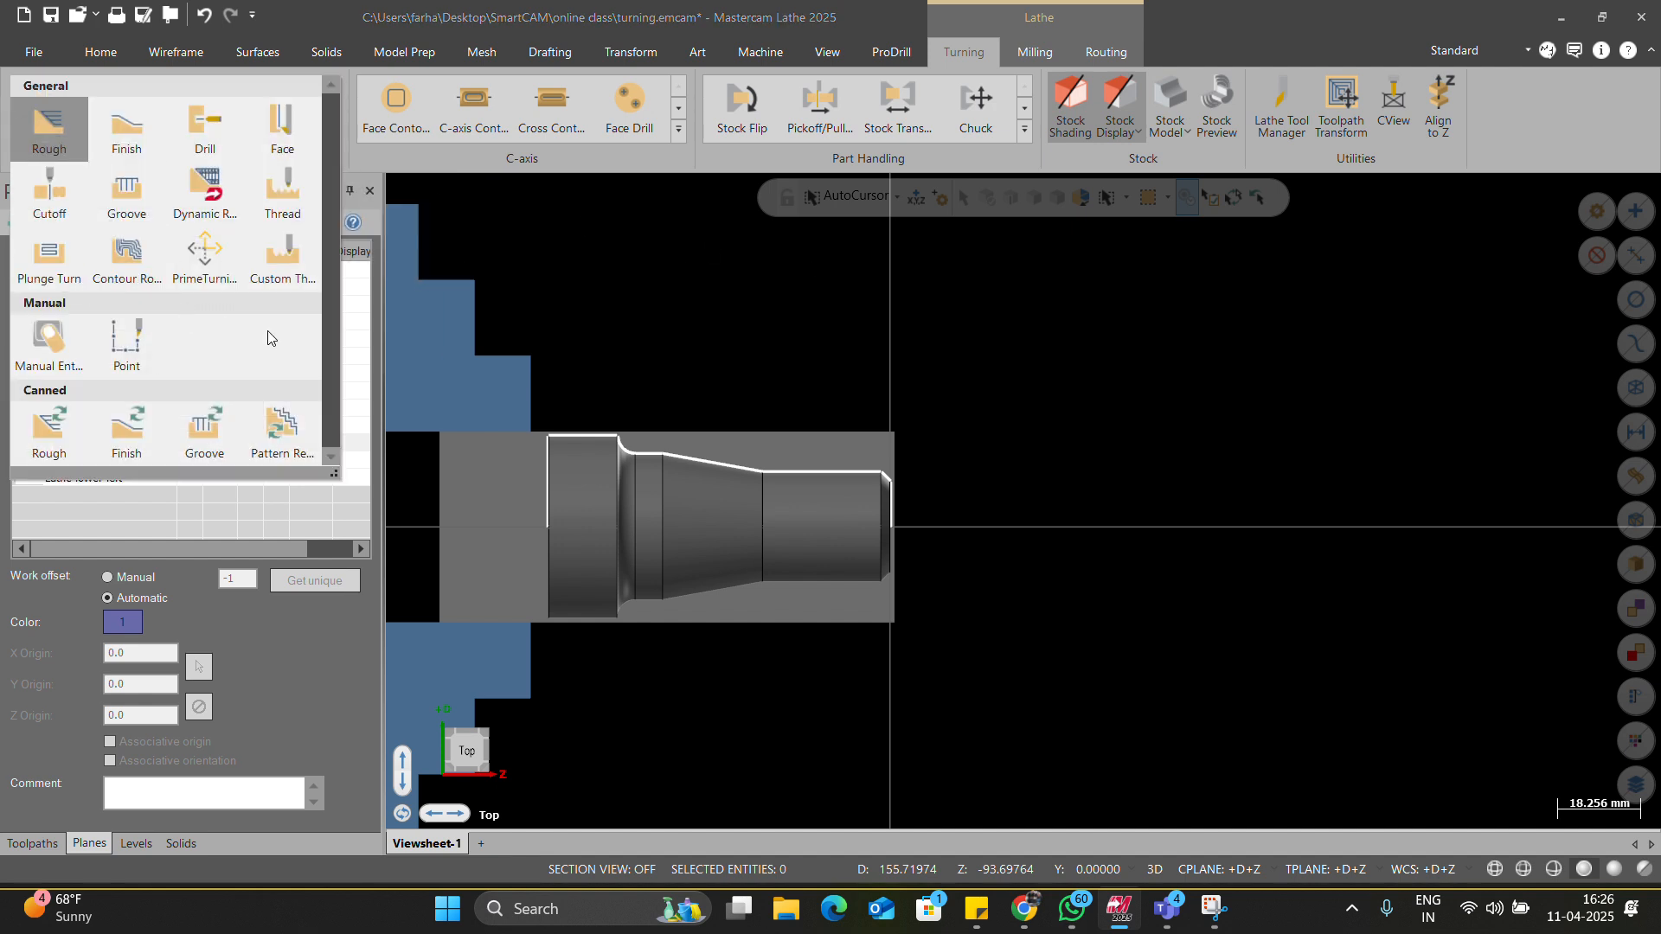
pyautogui.click(279, 121)
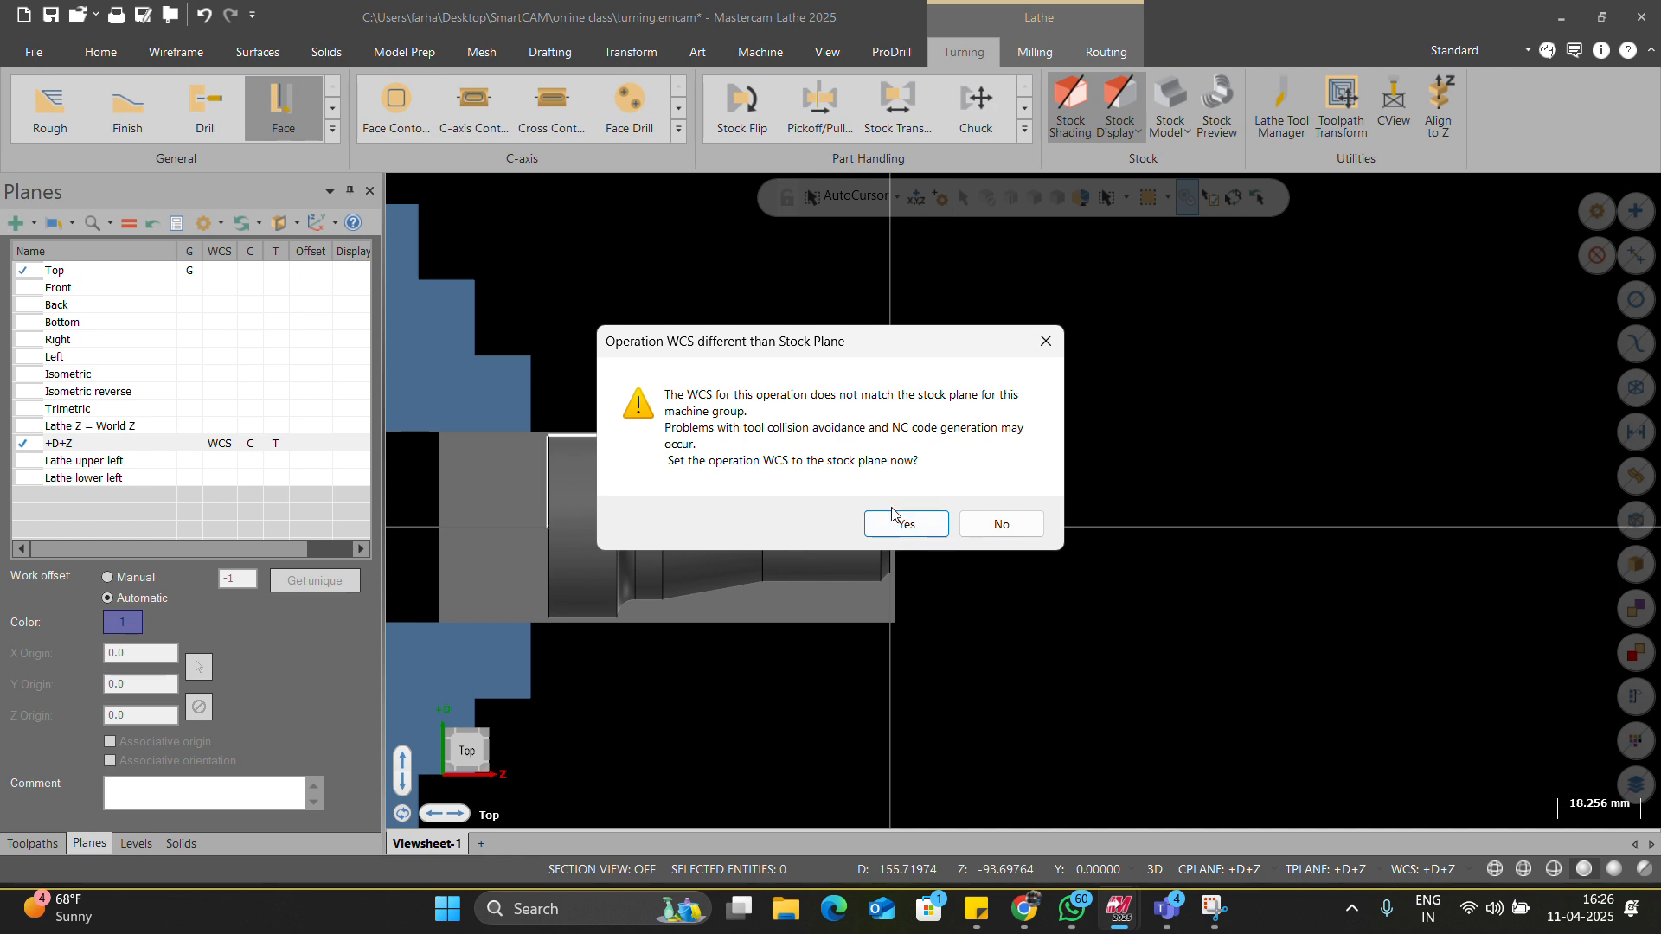
pyautogui.click(1001, 524)
pyautogui.rightClick(973, 405)
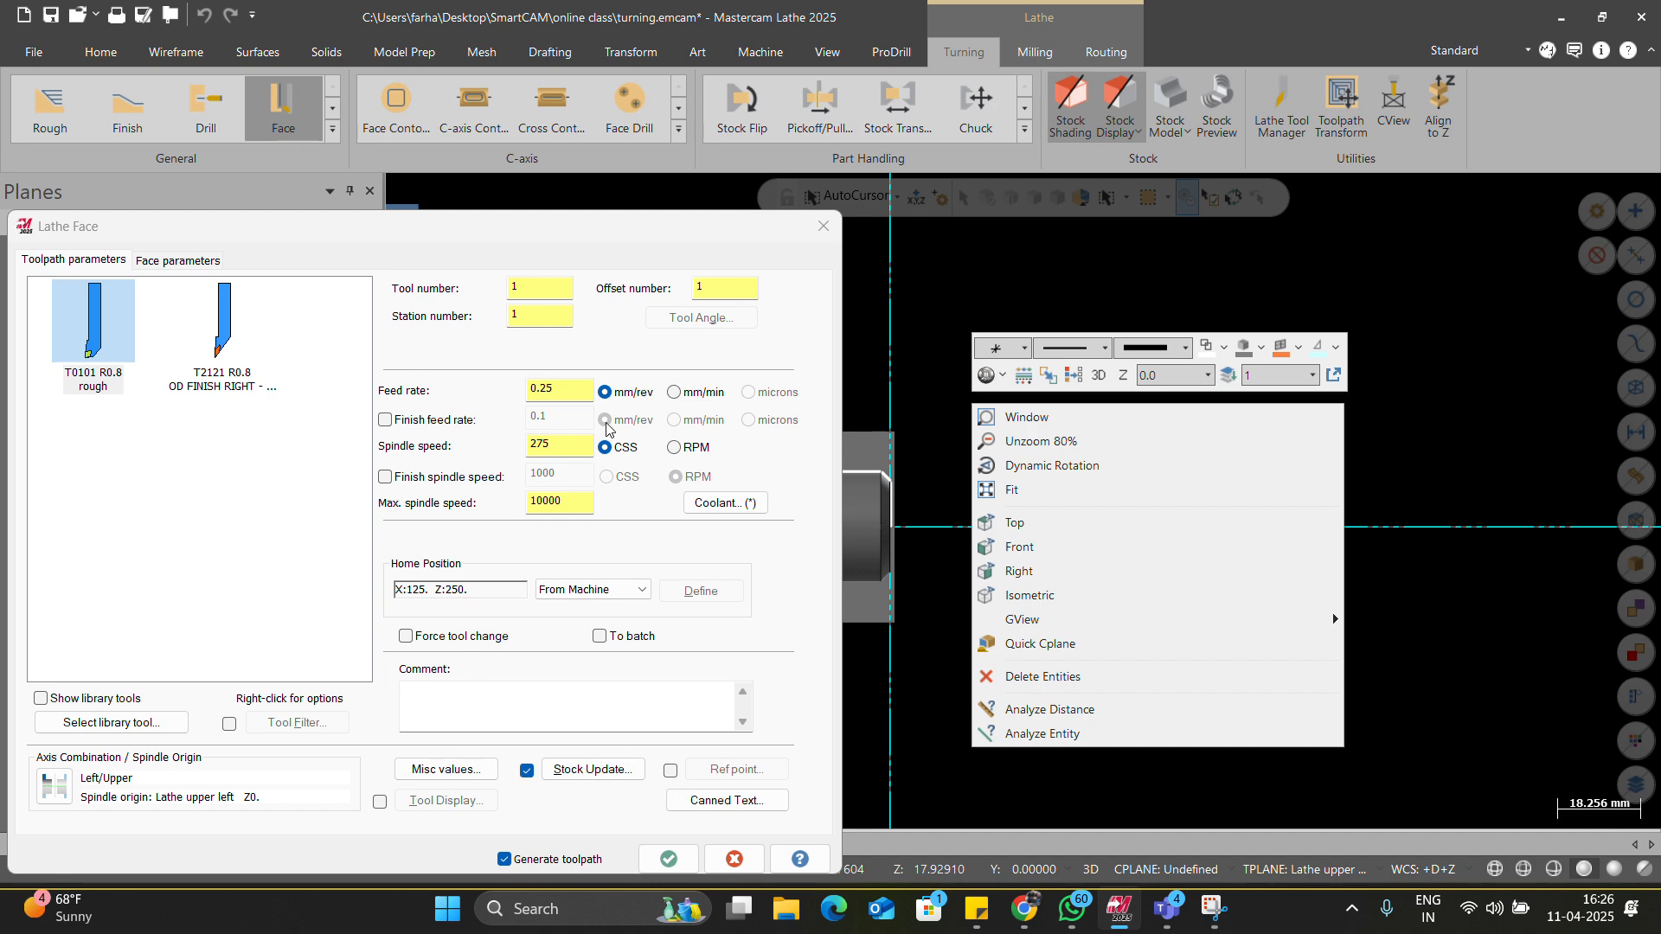
pyautogui.click(823, 226)
pyautogui.click(963, 505)
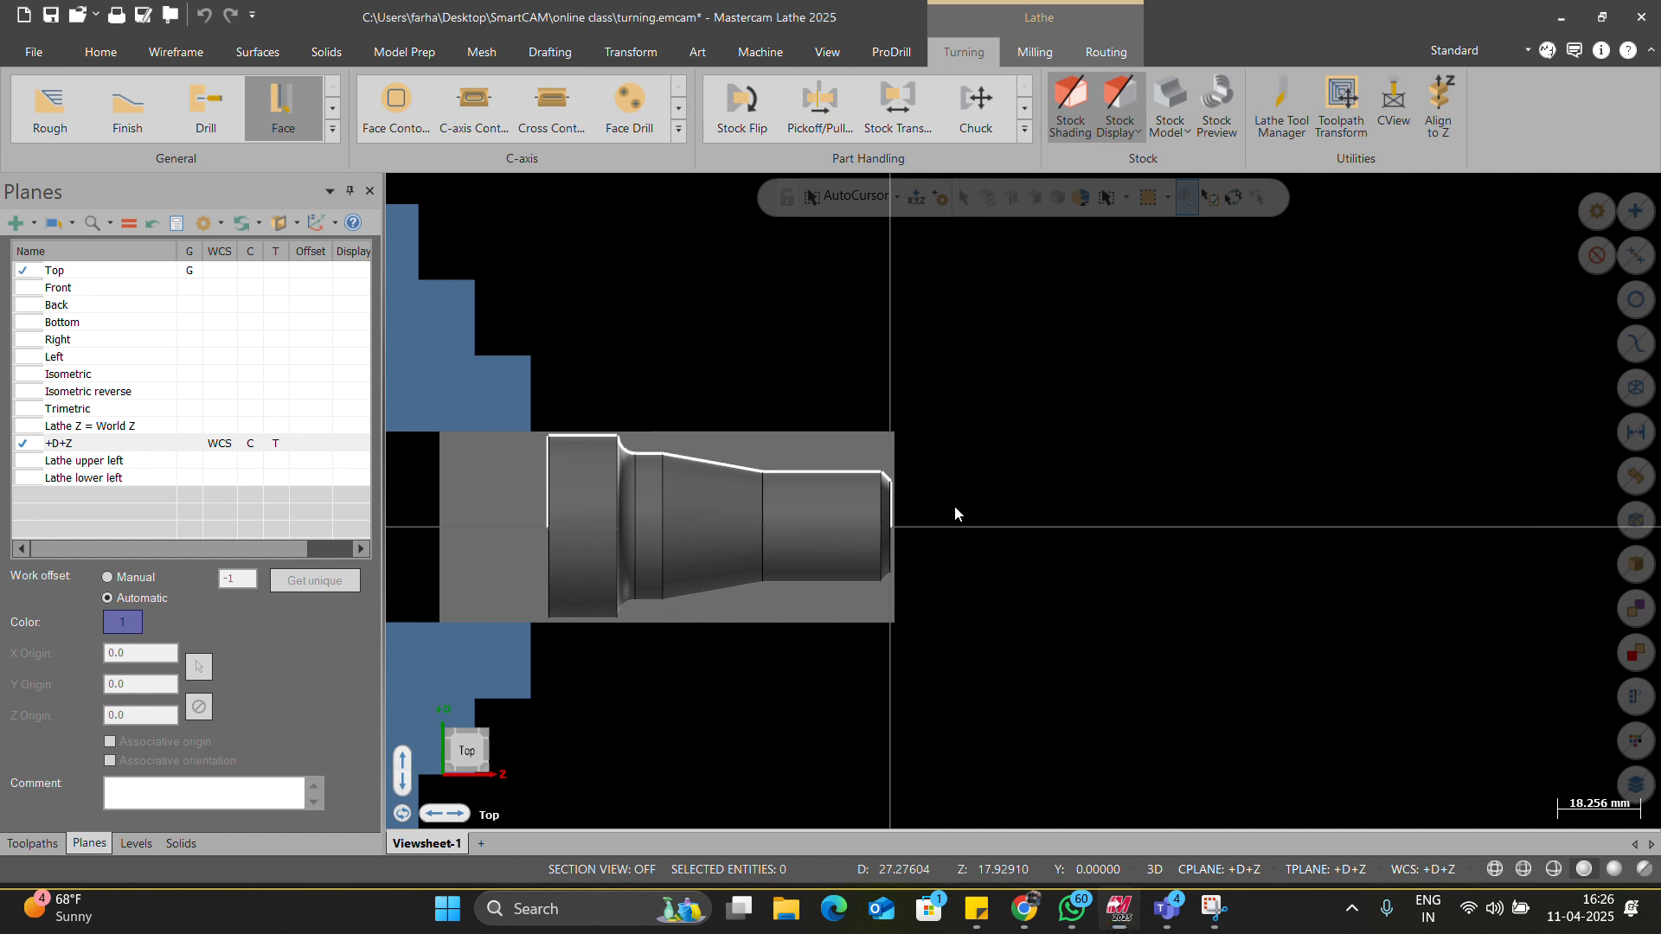
pyautogui.click(32, 843)
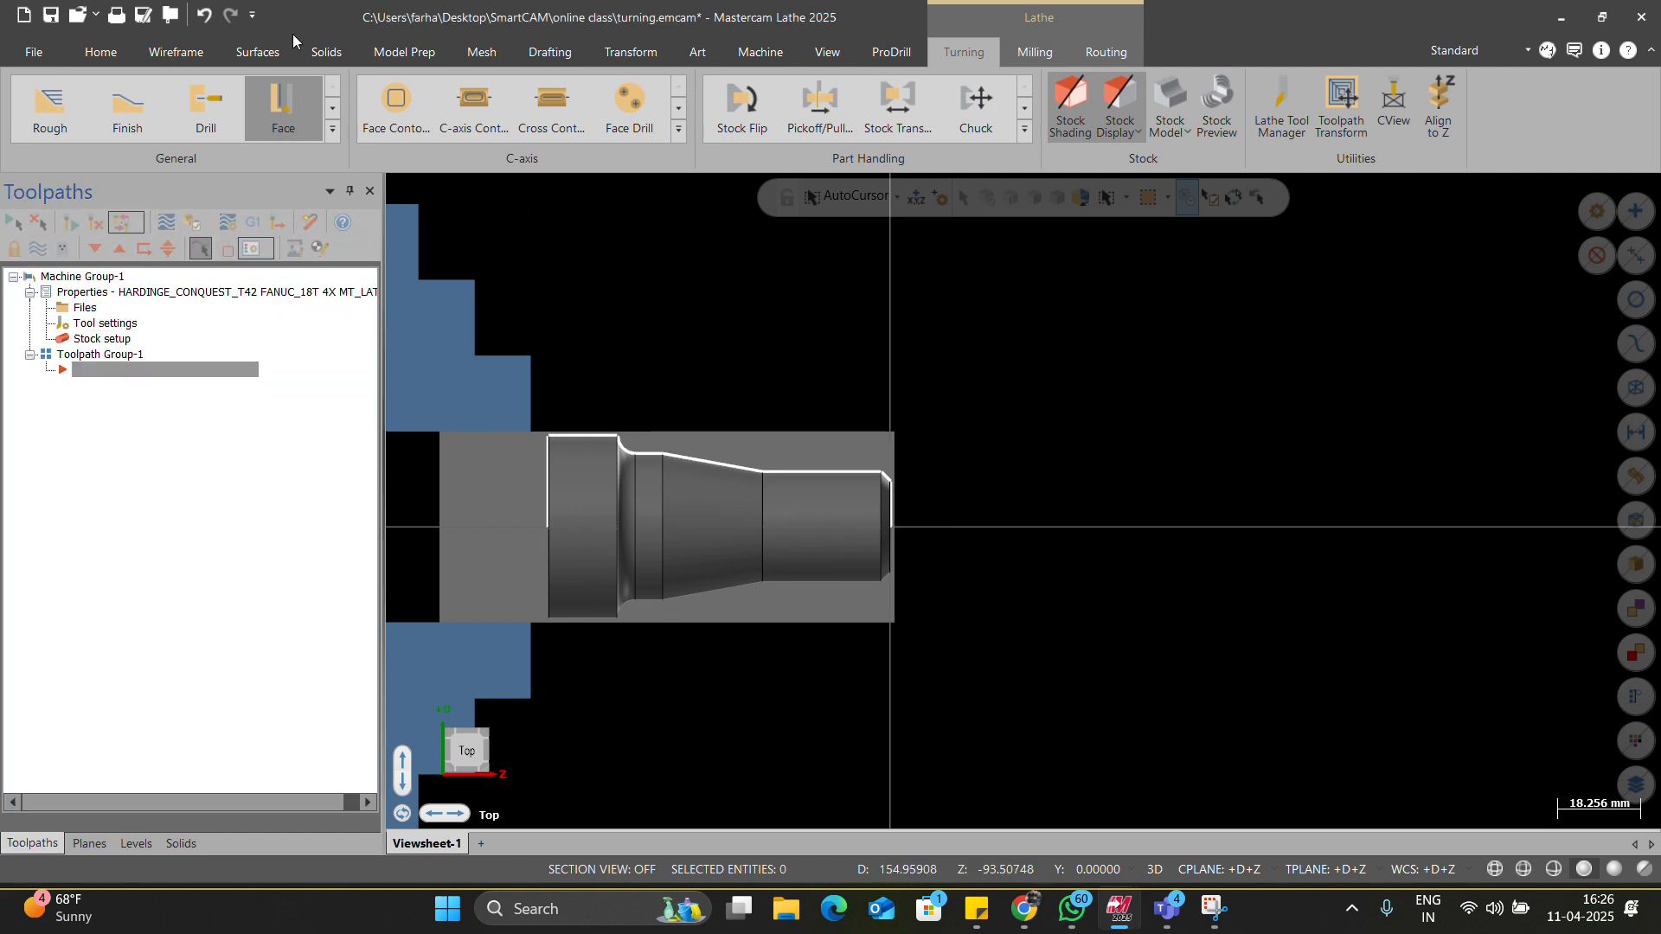
# Start a new Face toolpath with its WCS matched to the stock plane, repositioning the dialog.
pyautogui.click(281, 129)
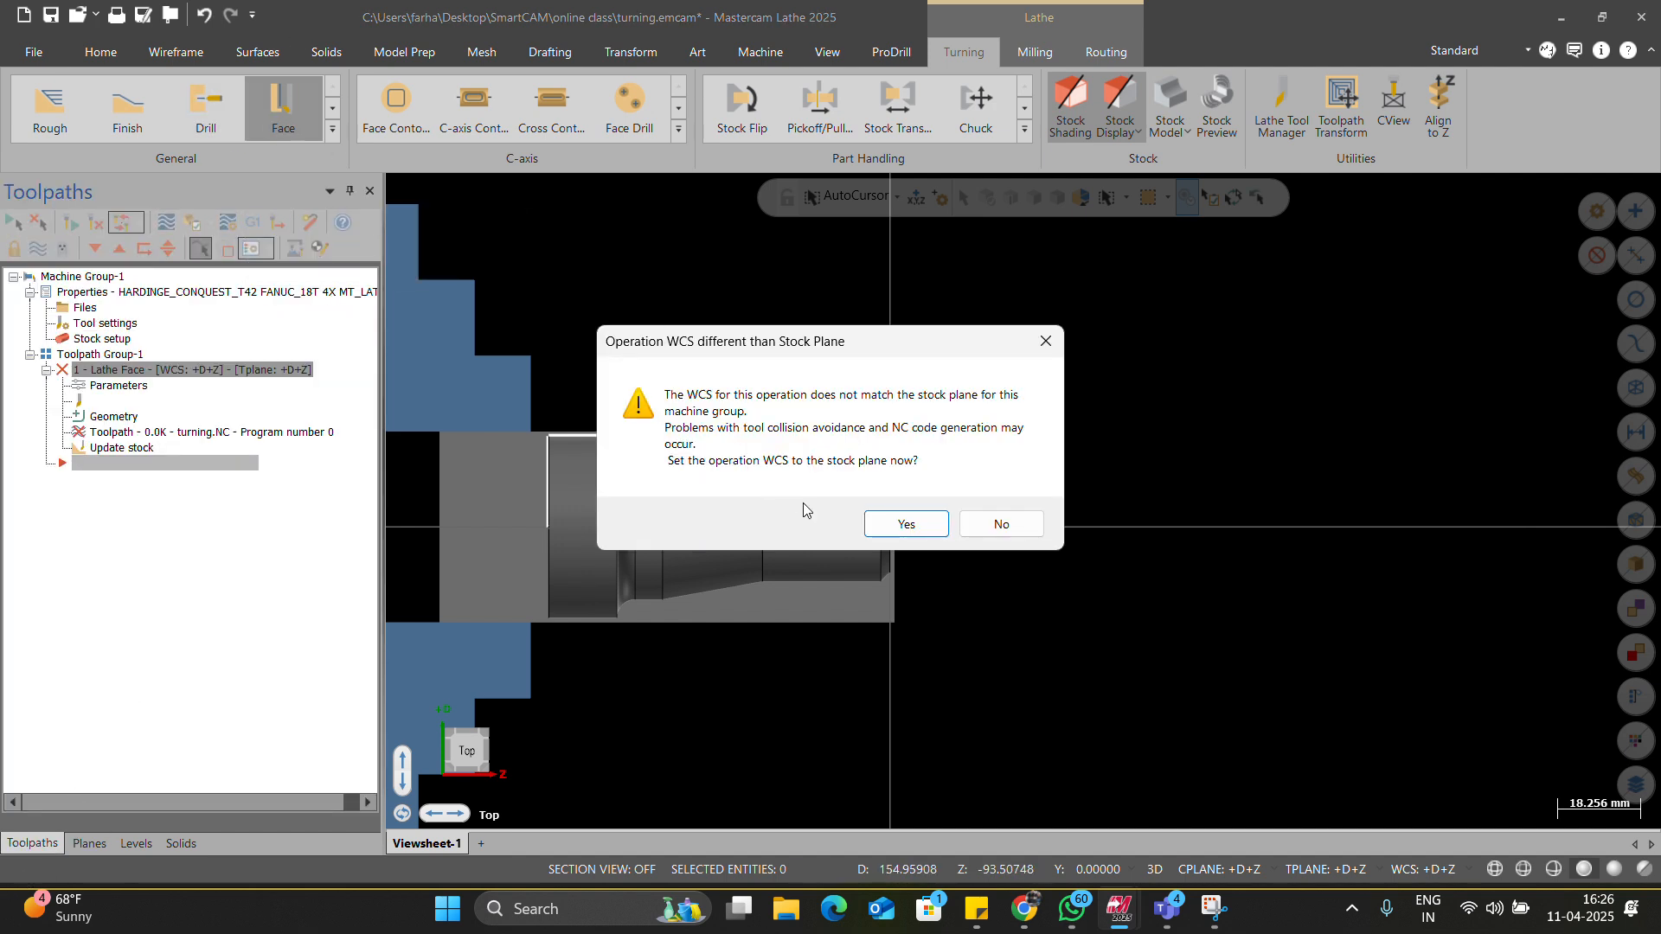
pyautogui.click(895, 530)
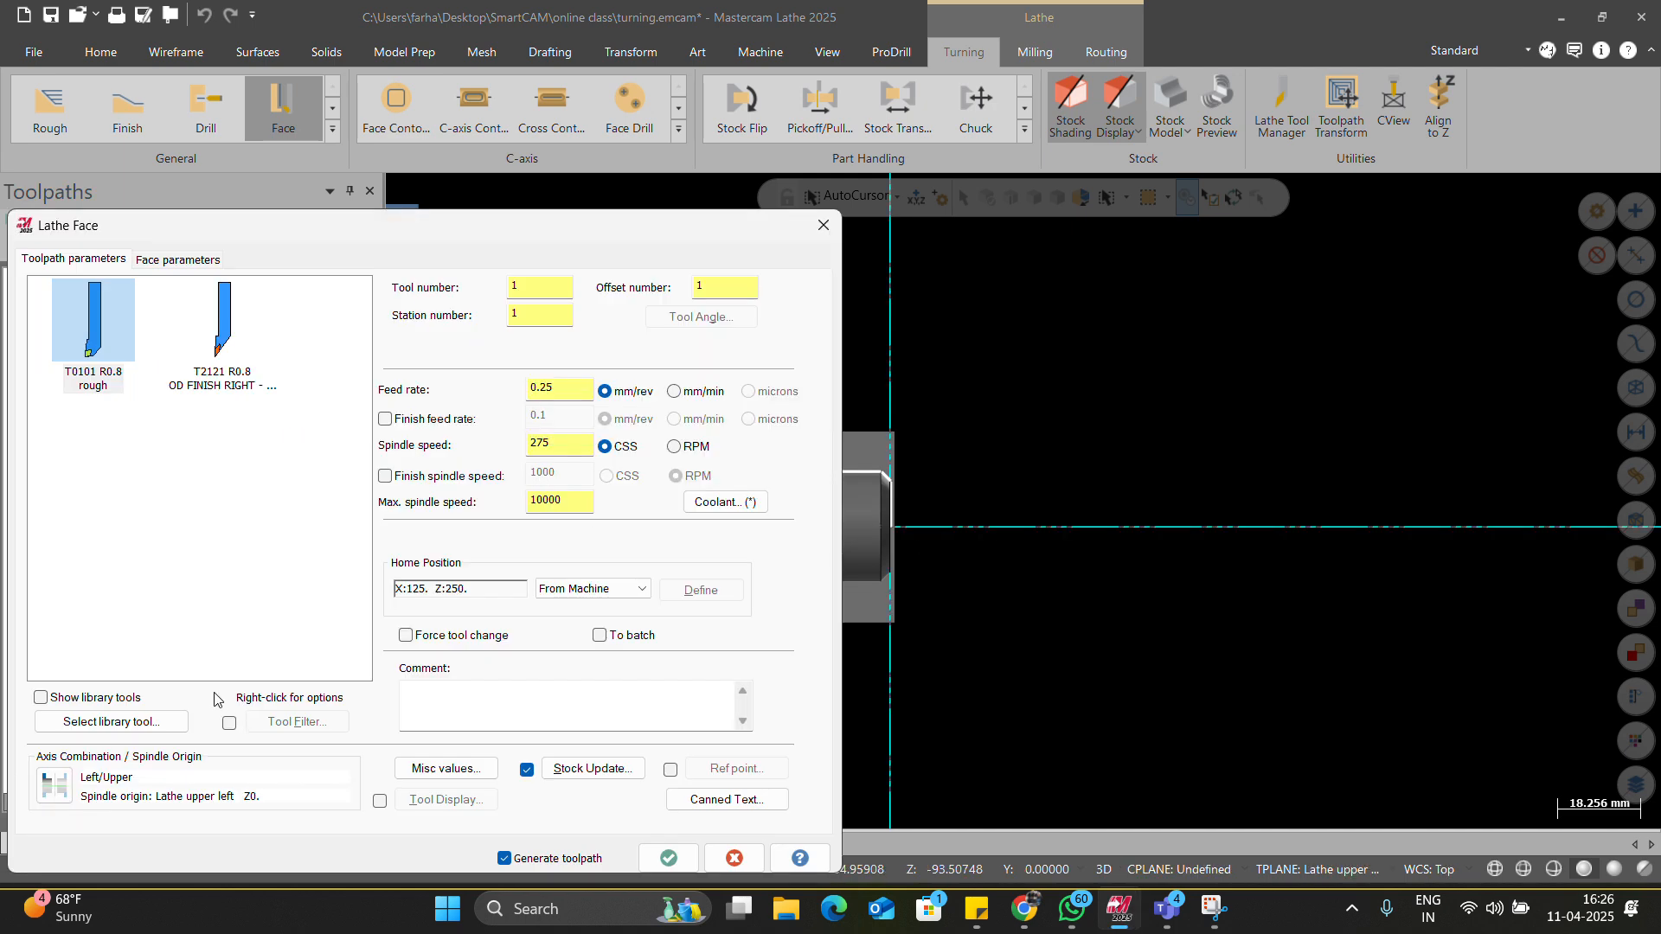
pyautogui.moveTo(400, 225); pyautogui.dragTo(481, 43)
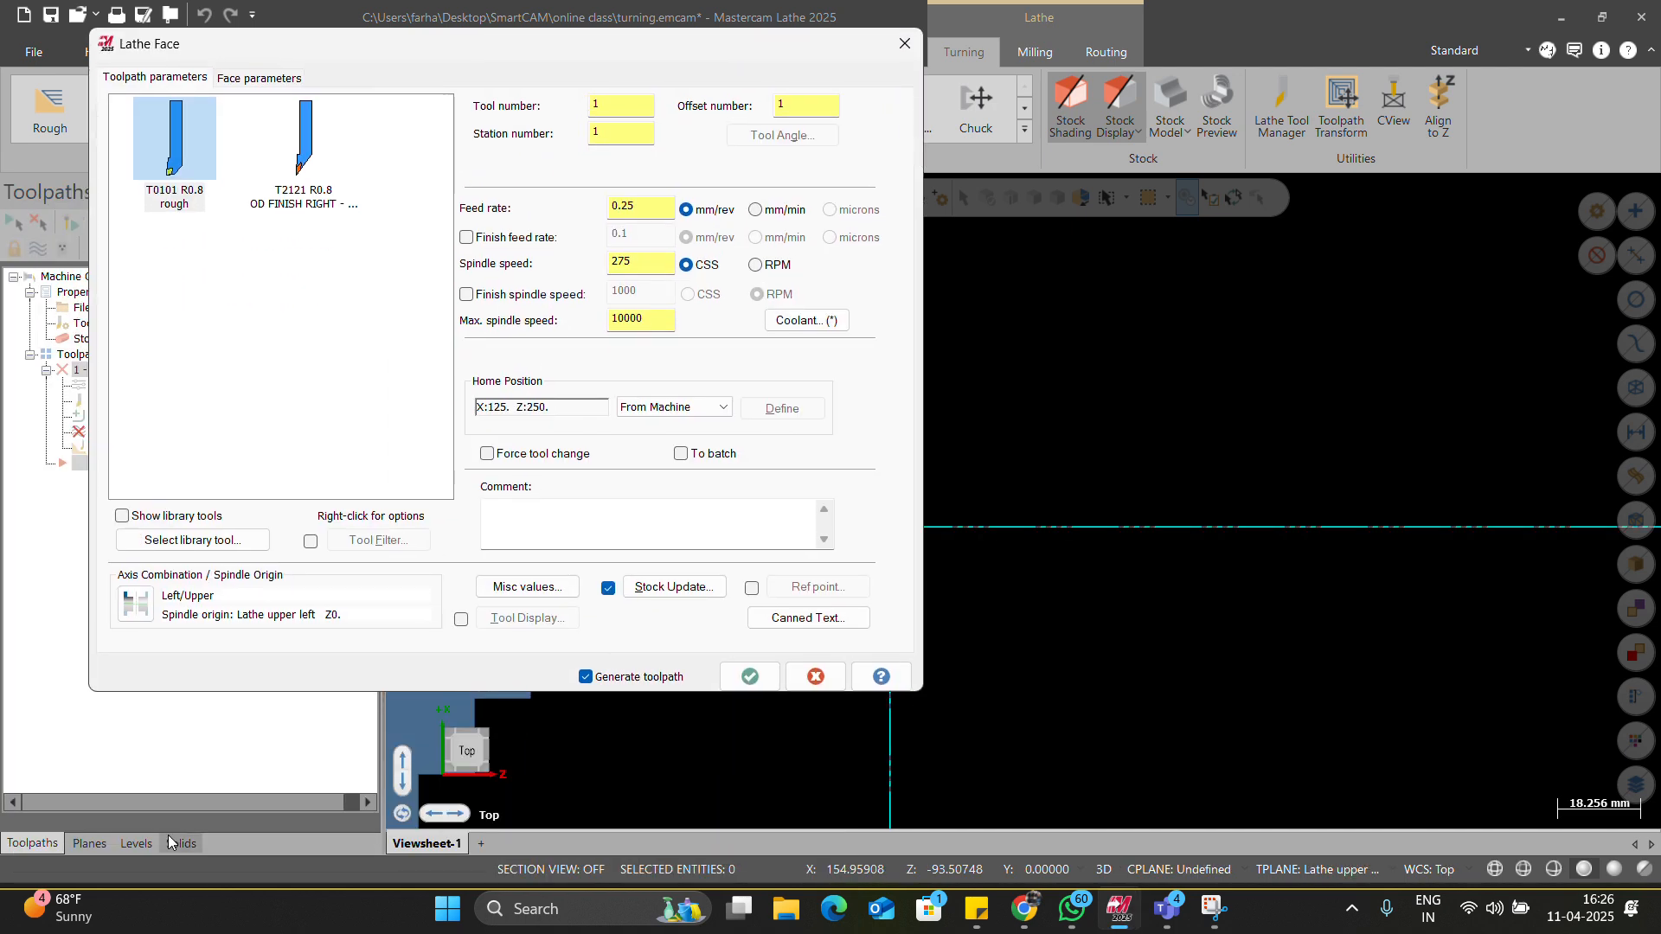
pyautogui.click(89, 843)
pyautogui.moveTo(363, 52); pyautogui.dragTo(85, 87)
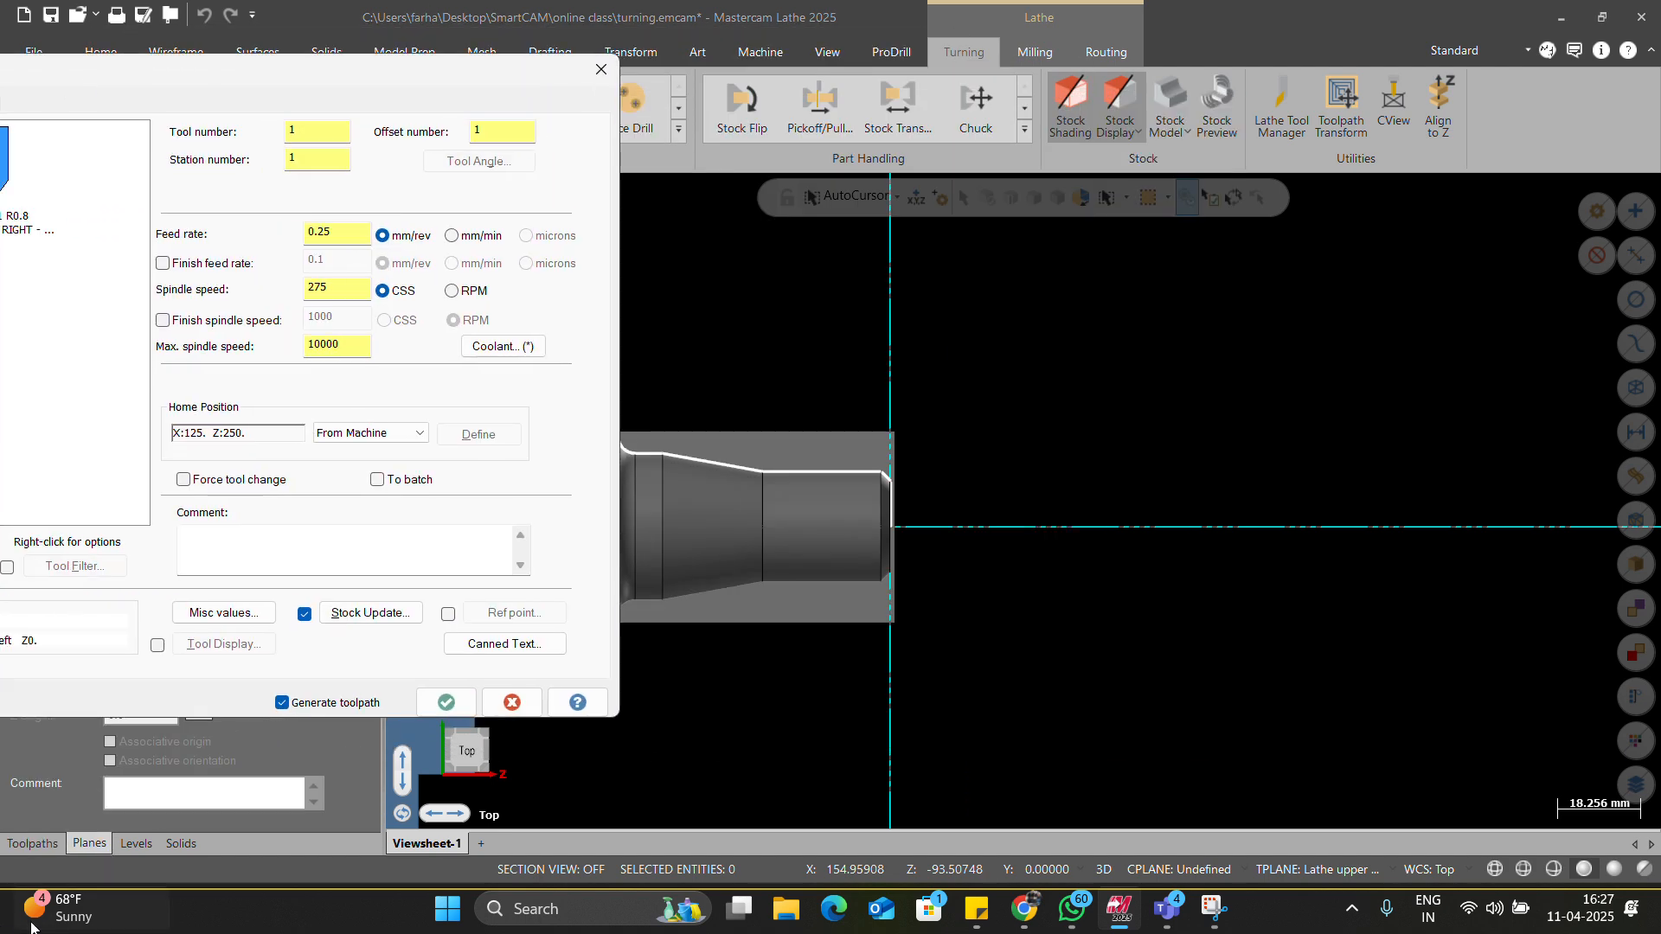
pyautogui.click(32, 843)
pyautogui.moveTo(331, 80); pyautogui.dragTo(753, 100)
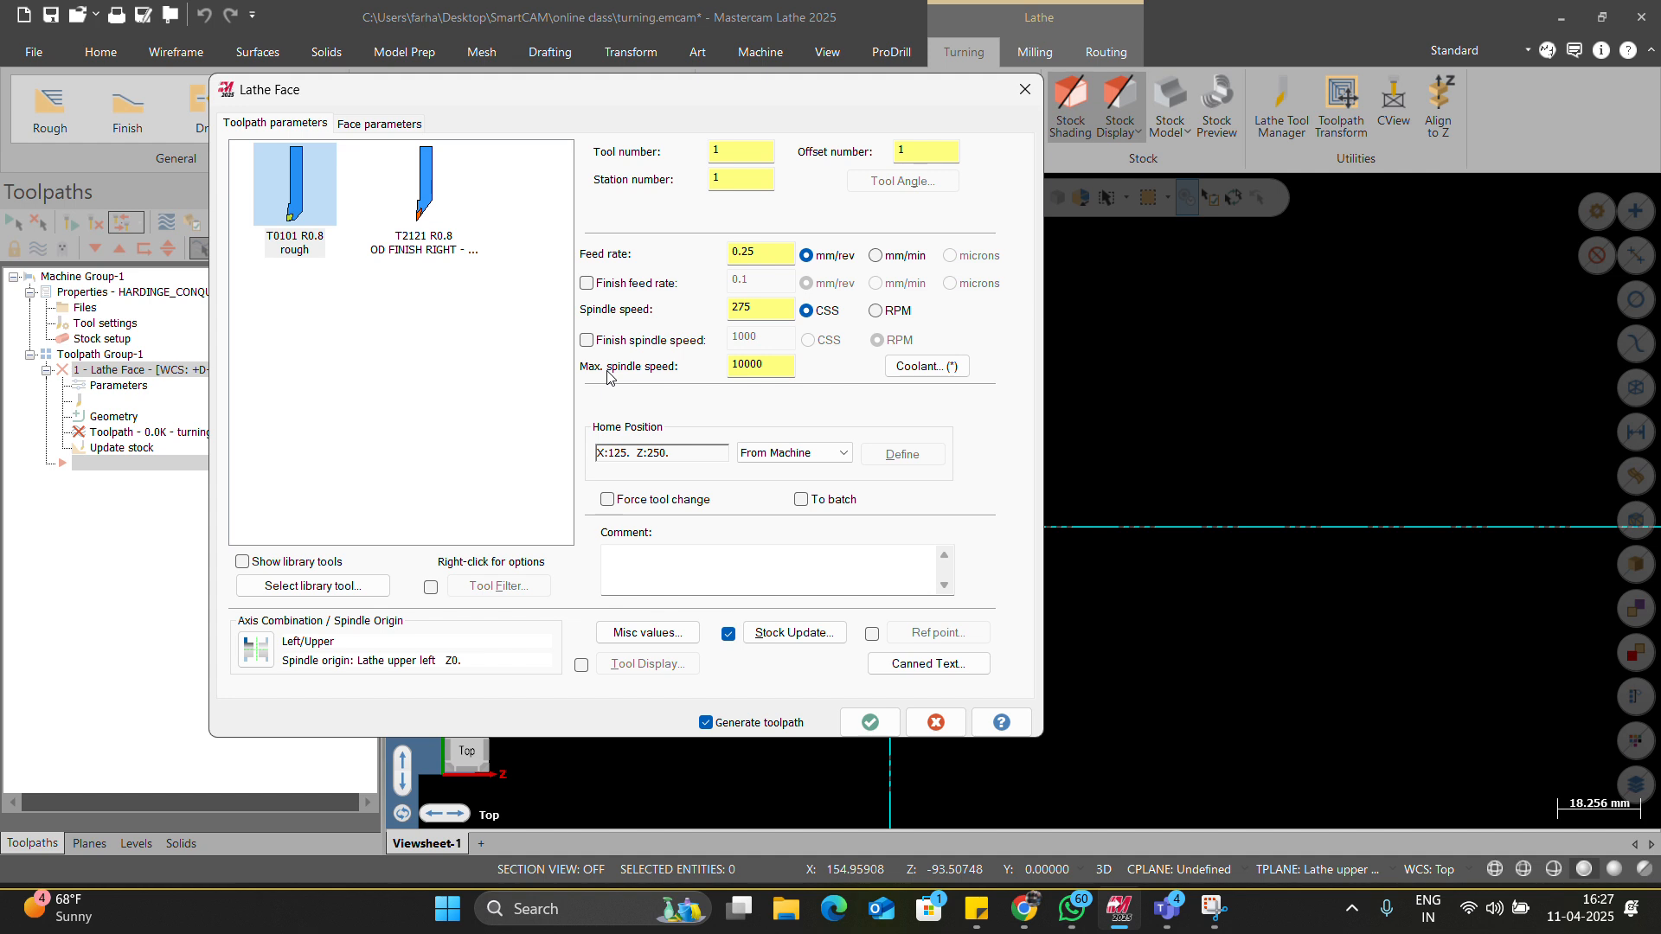
# Save tool T0101 rough's parameters to the default file, then open Task Manager while Mastercam is busy.
pyautogui.rightClick(285, 215)
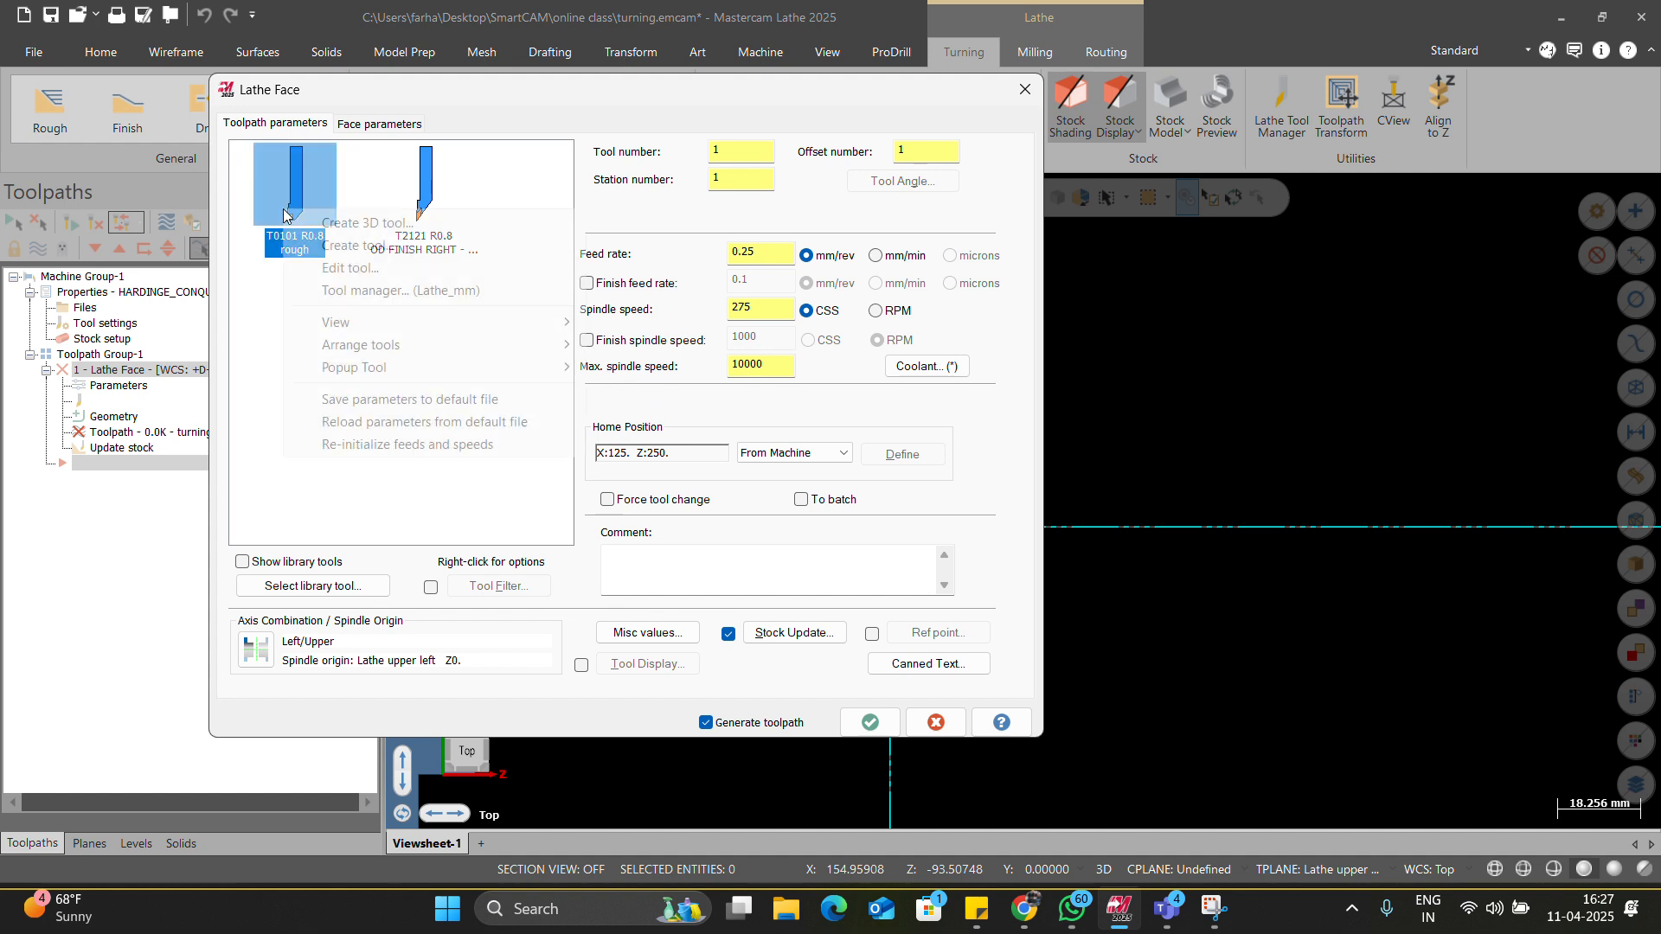
pyautogui.click(385, 397)
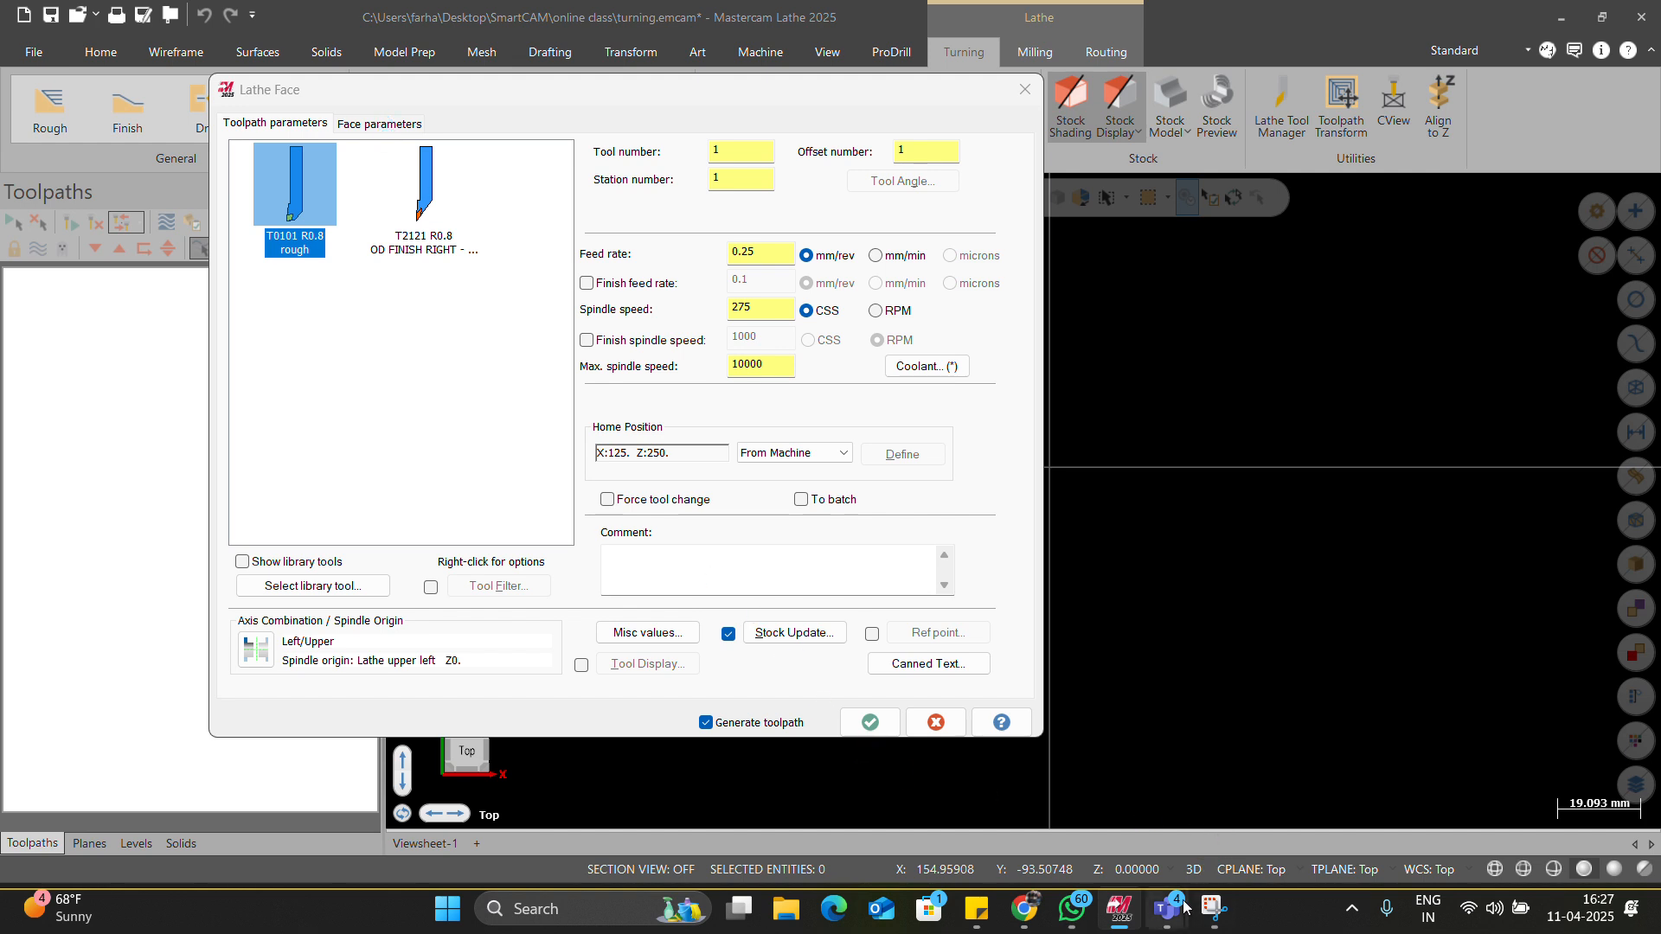
pyautogui.moveTo(1183, 908)
pyautogui.click(1193, 818)
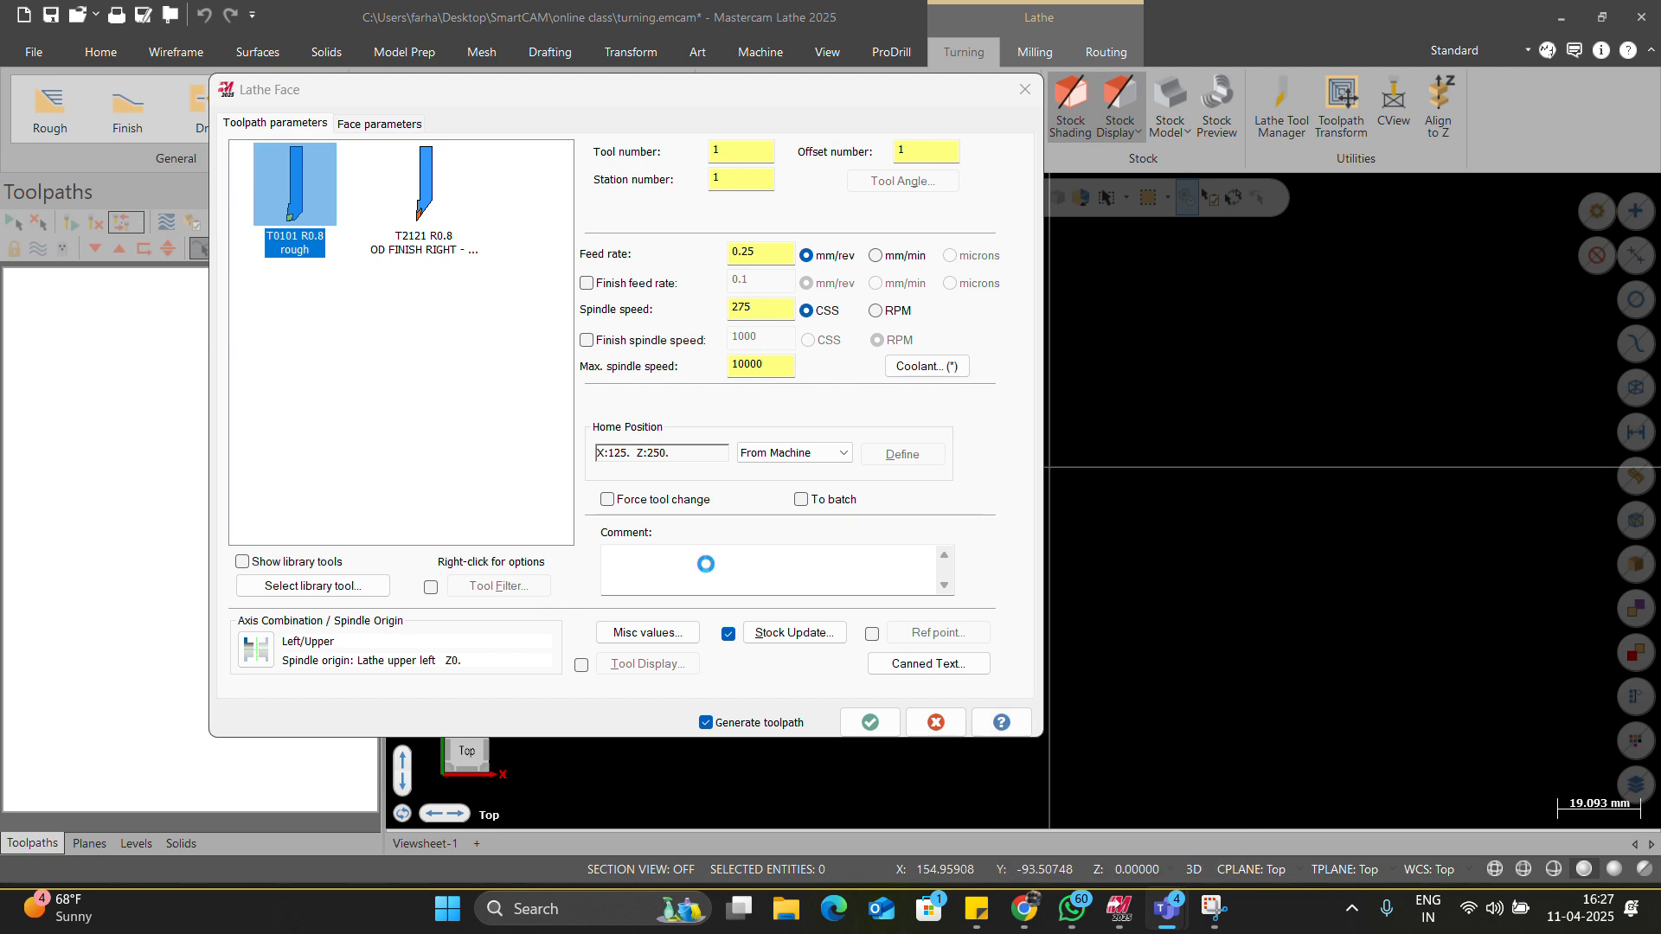
pyautogui.hotkey('ctrl', 'shift', 'Escape')
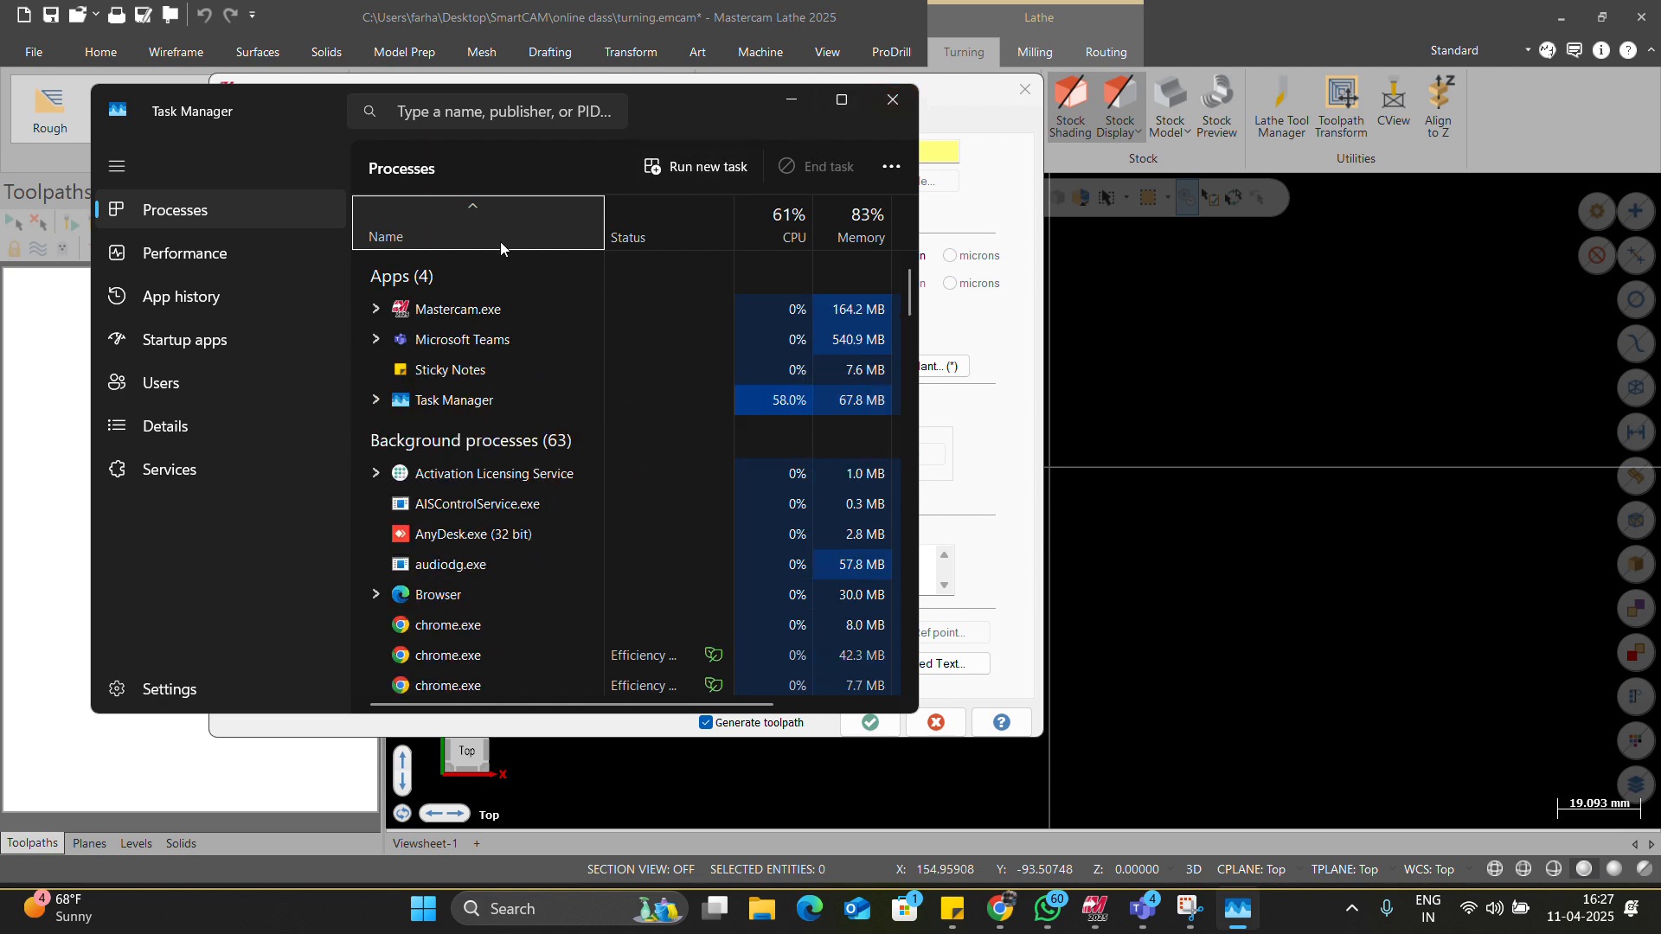
# Inspect the suspended Mastercam 2025 child process in Task Manager, then close Task Manager.
pyautogui.click(372, 340)
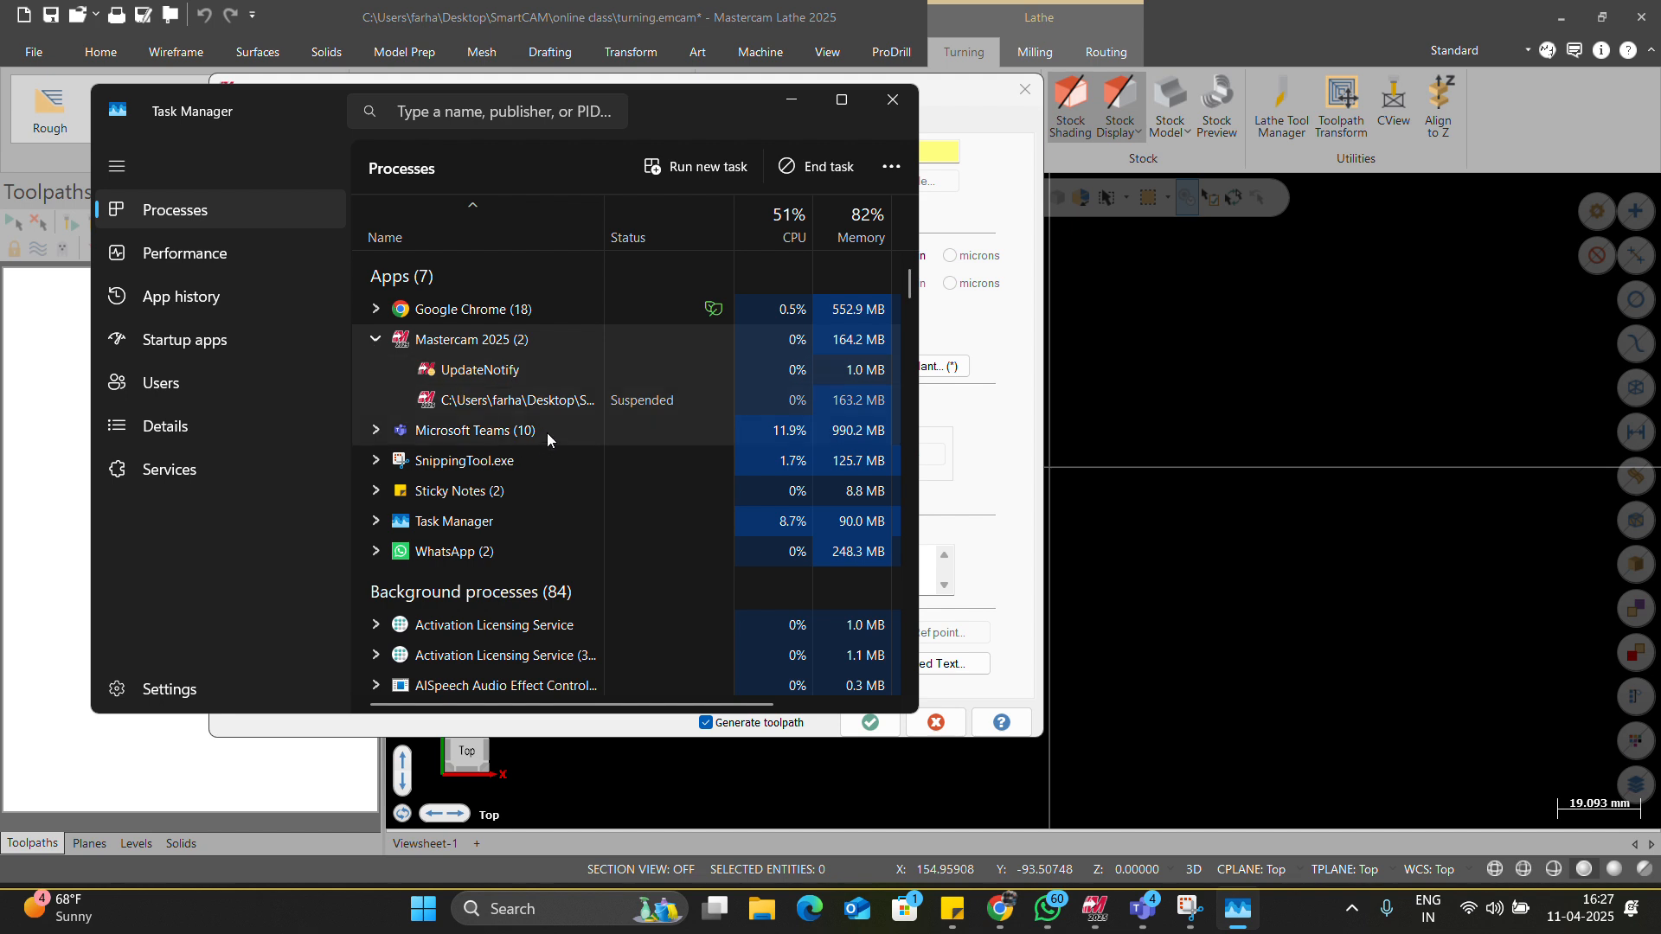
pyautogui.click(582, 401)
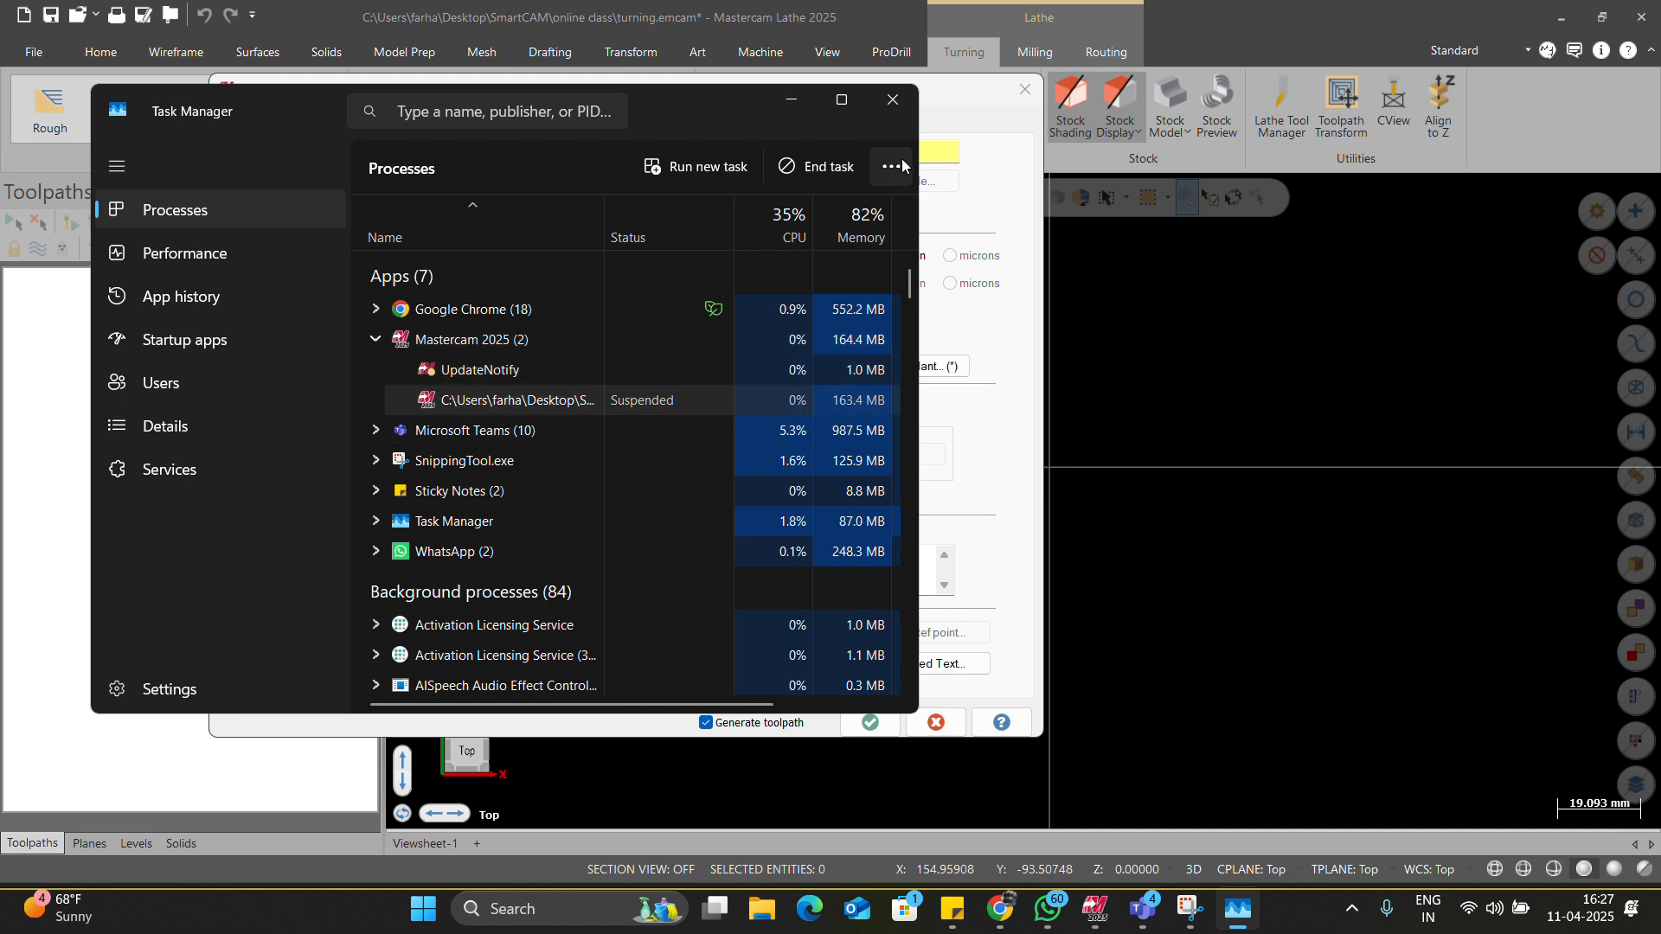
pyautogui.click(894, 99)
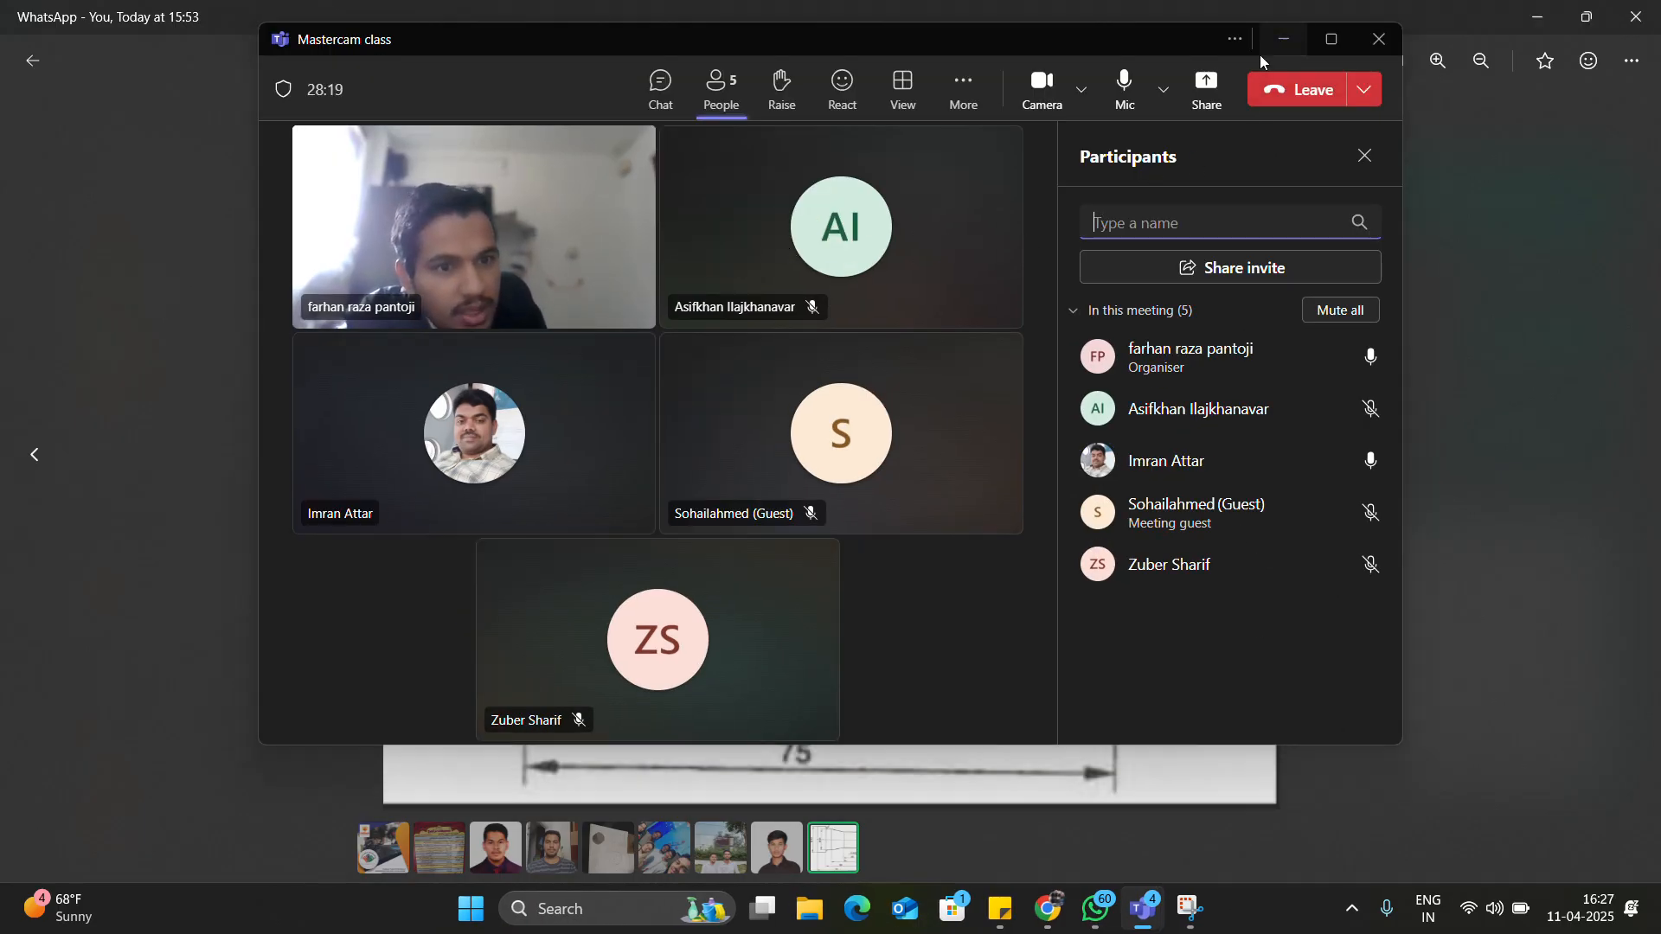
# Minimize the meeting and image viewer windows and relaunch Mastercam 2025 from its desktop shortcut.
pyautogui.click(1283, 39)
pyautogui.click(1521, 18)
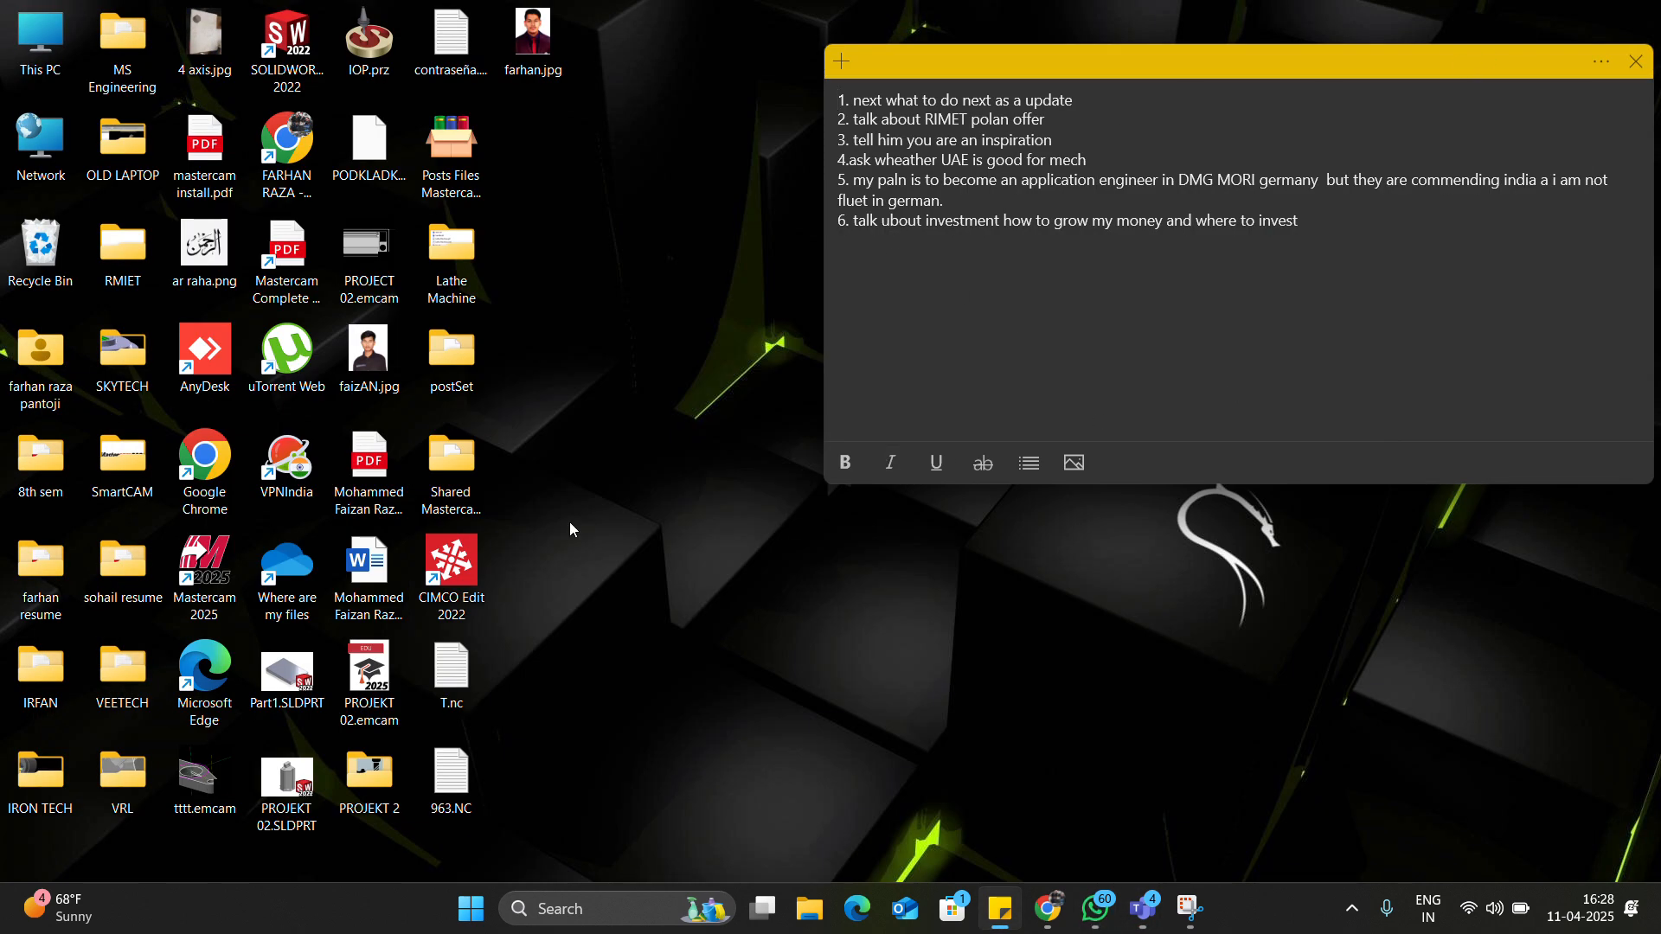
pyautogui.click(207, 567)
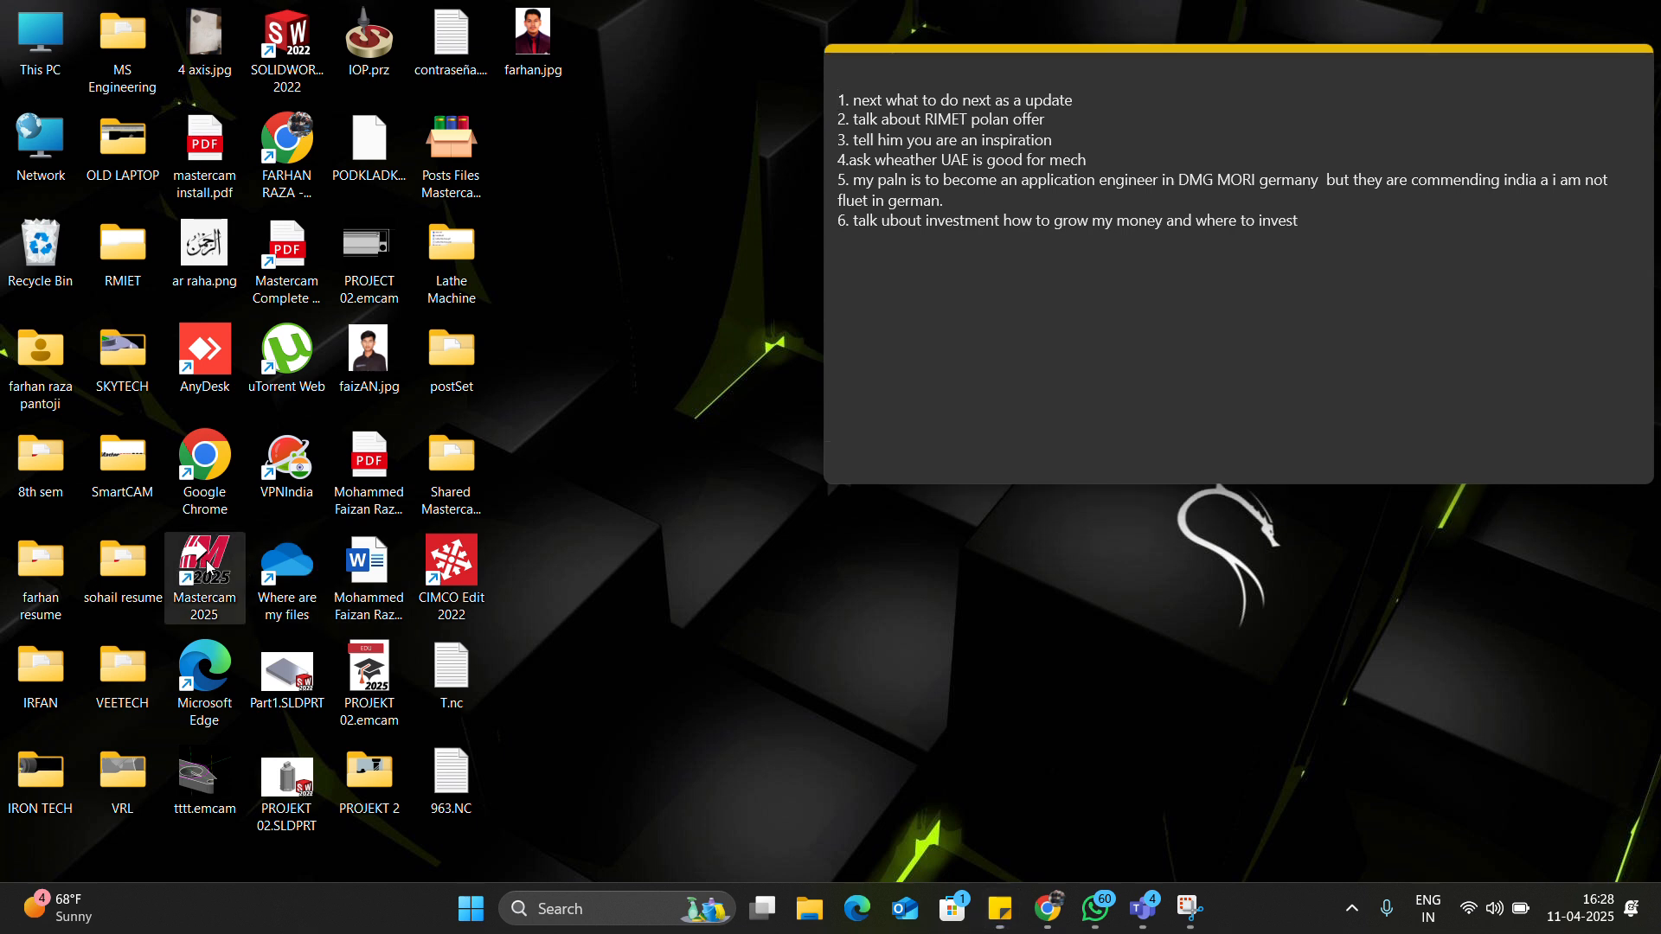
pyautogui.doubleClick(219, 543)
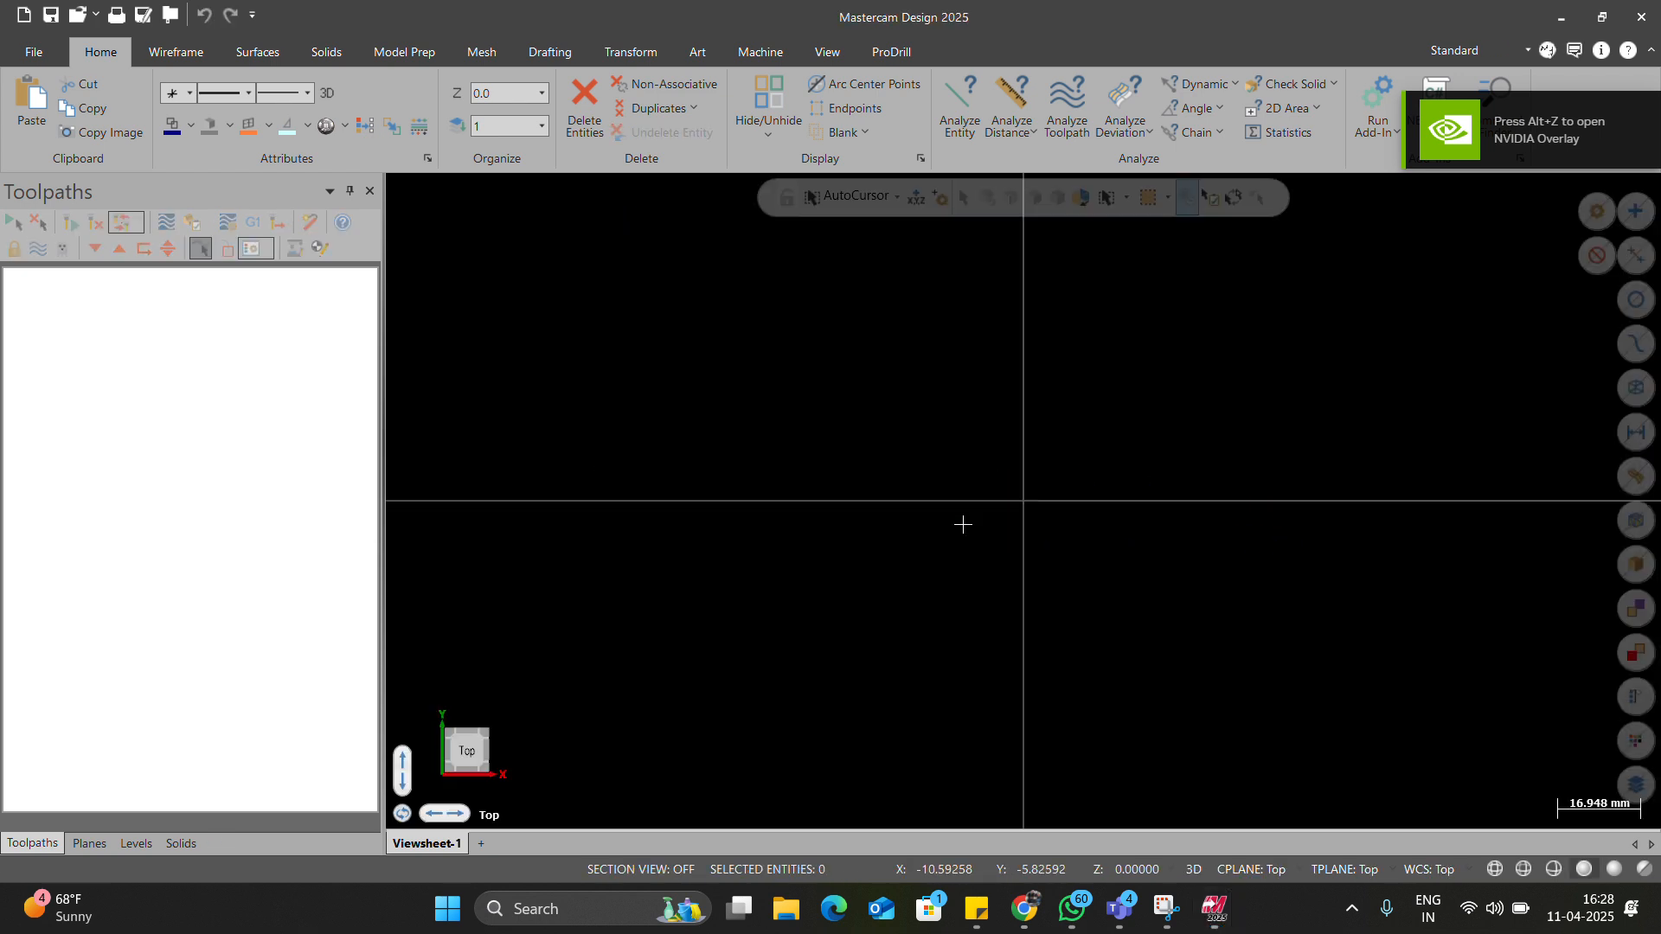
# Reopen turning.emcam from the recent documents list.
pyautogui.click(151, 52)
pyautogui.click(100, 54)
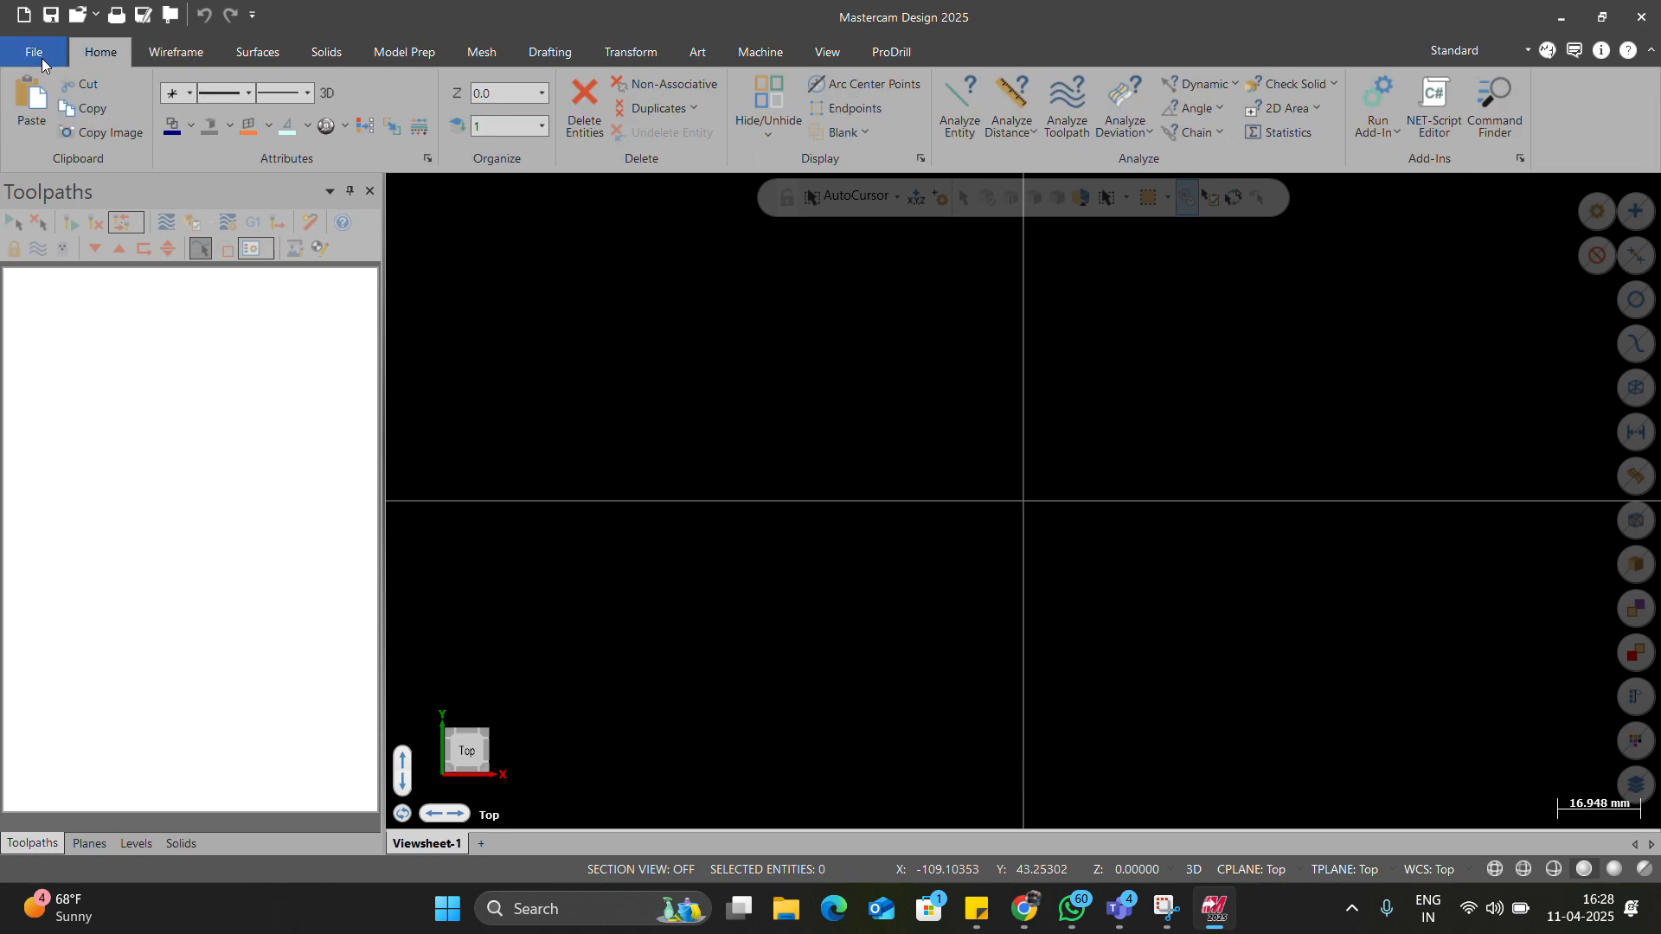
pyautogui.click(43, 59)
pyautogui.click(69, 168)
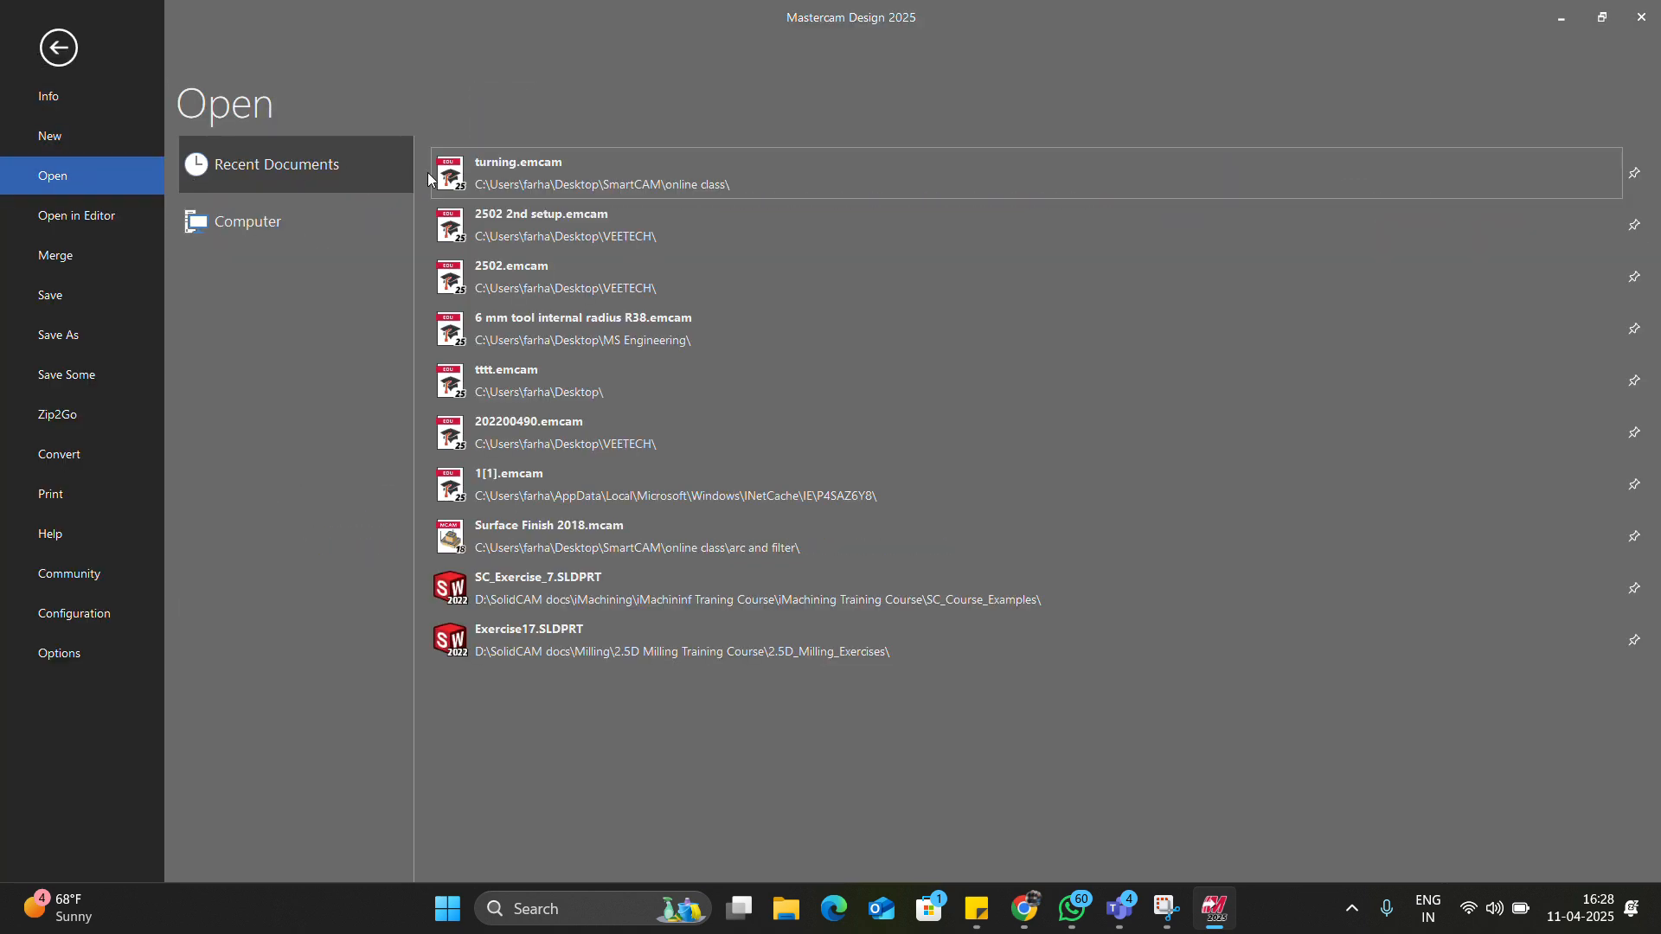
pyautogui.click(482, 171)
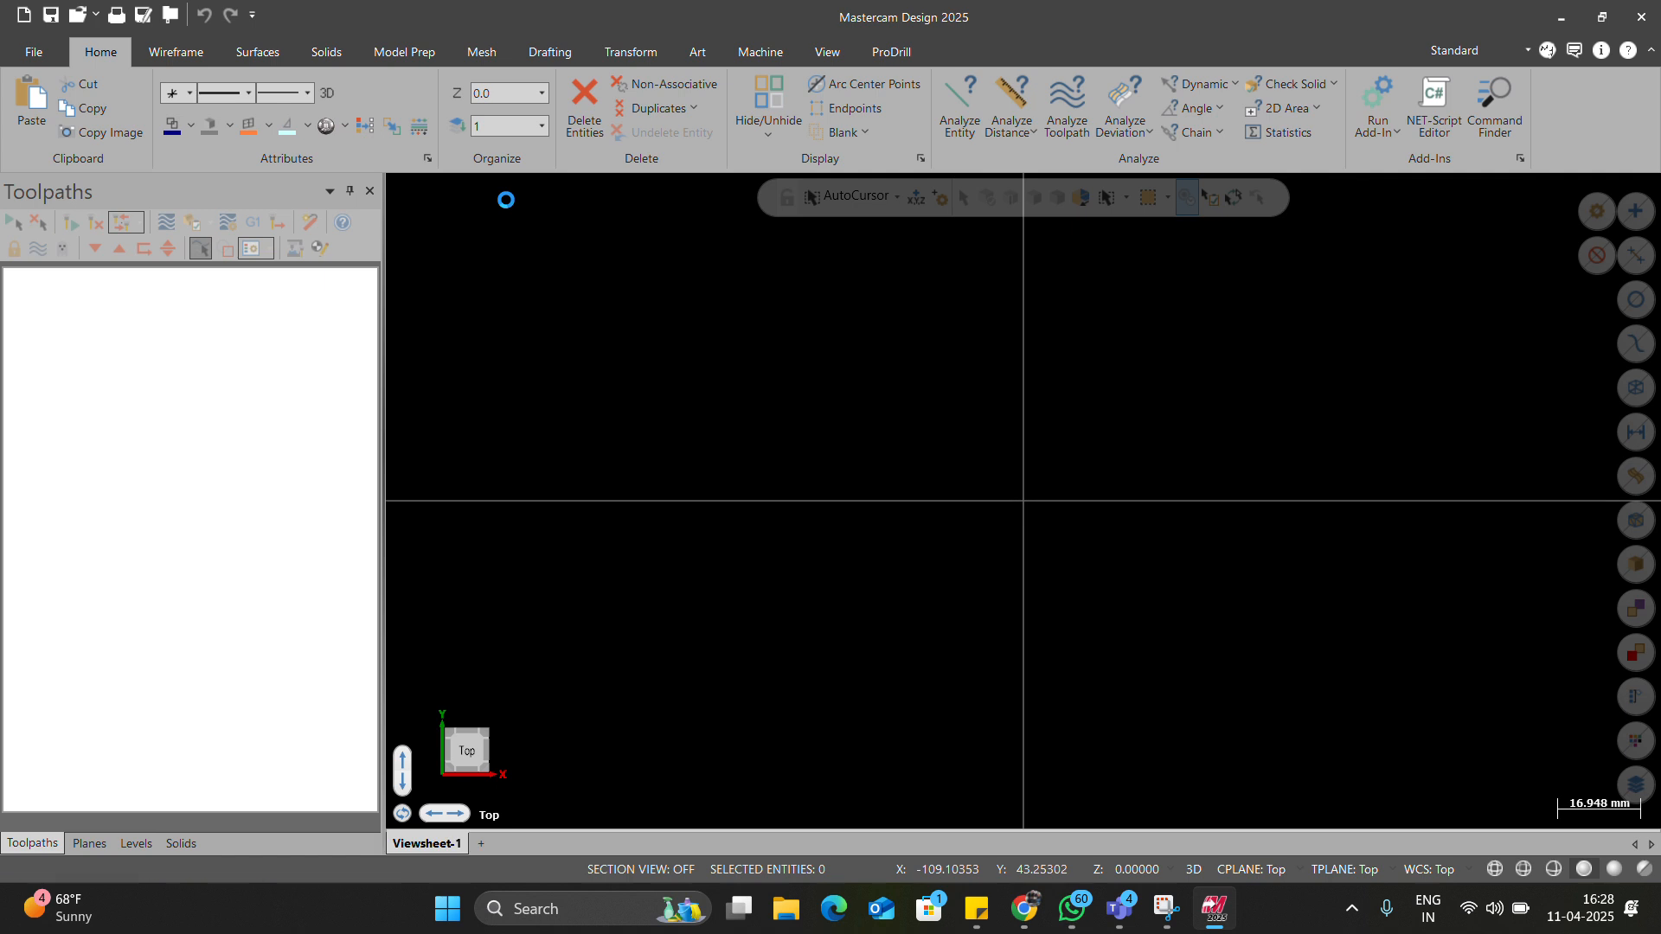
pyautogui.scroll(-3, 833, 403)
pyautogui.scroll(3, 836, 430)
# Browse recent folders, return to the workspace, and bring up the AutoSave / Backup dialog with Alt+A.
pyautogui.click(36, 51)
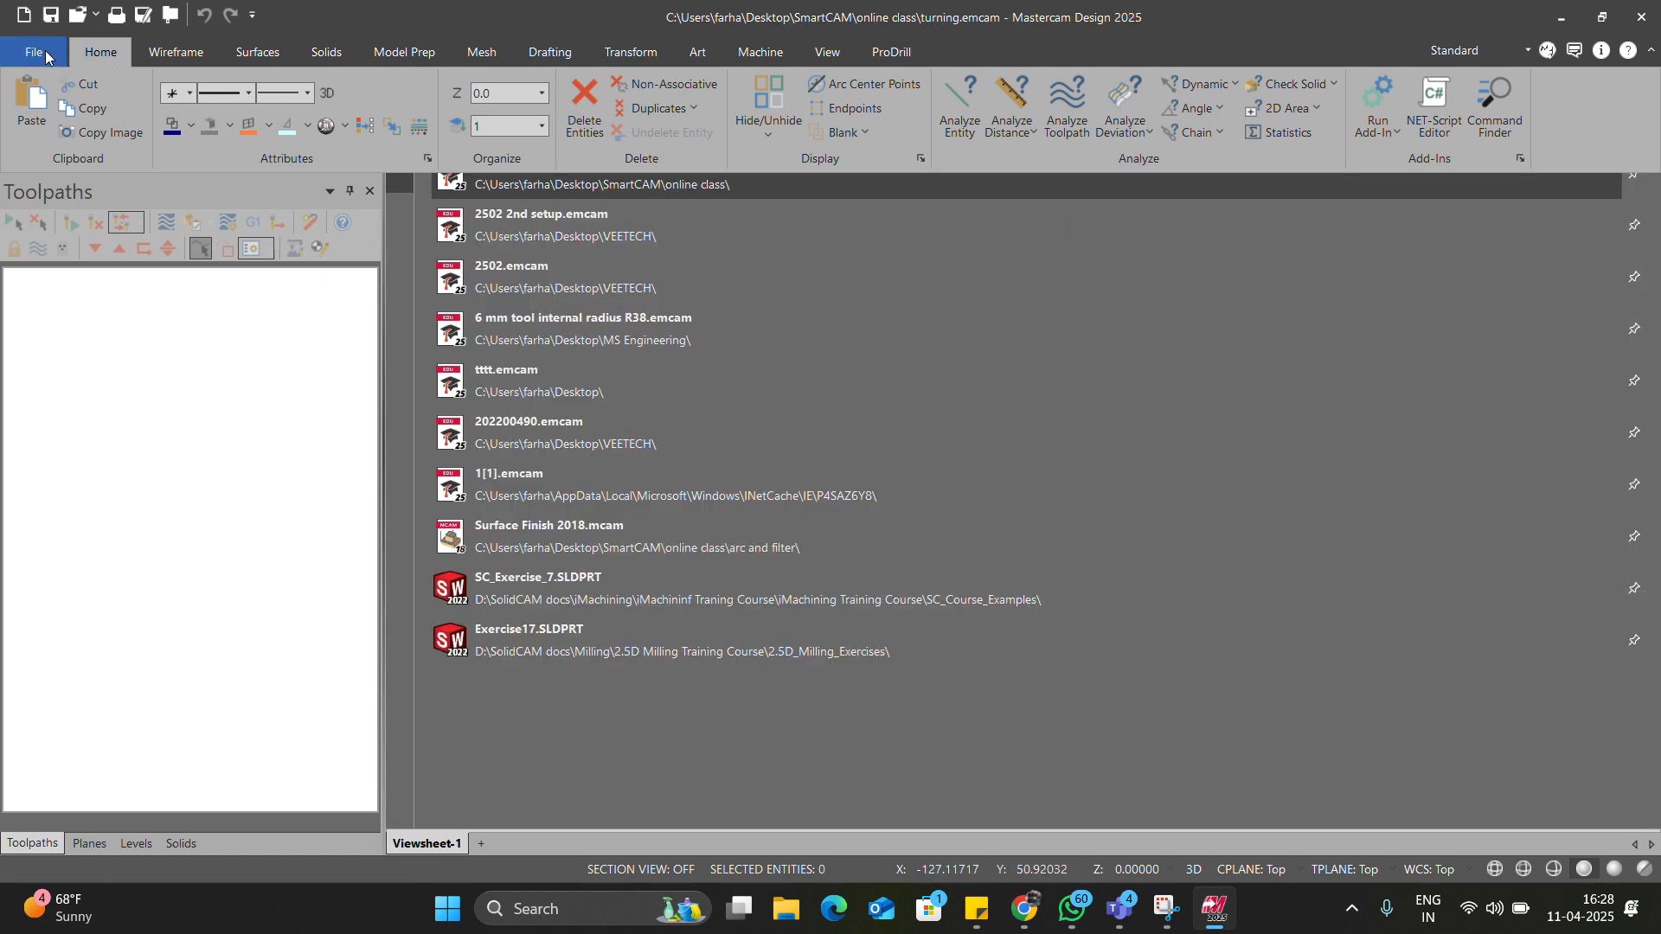
pyautogui.click(78, 173)
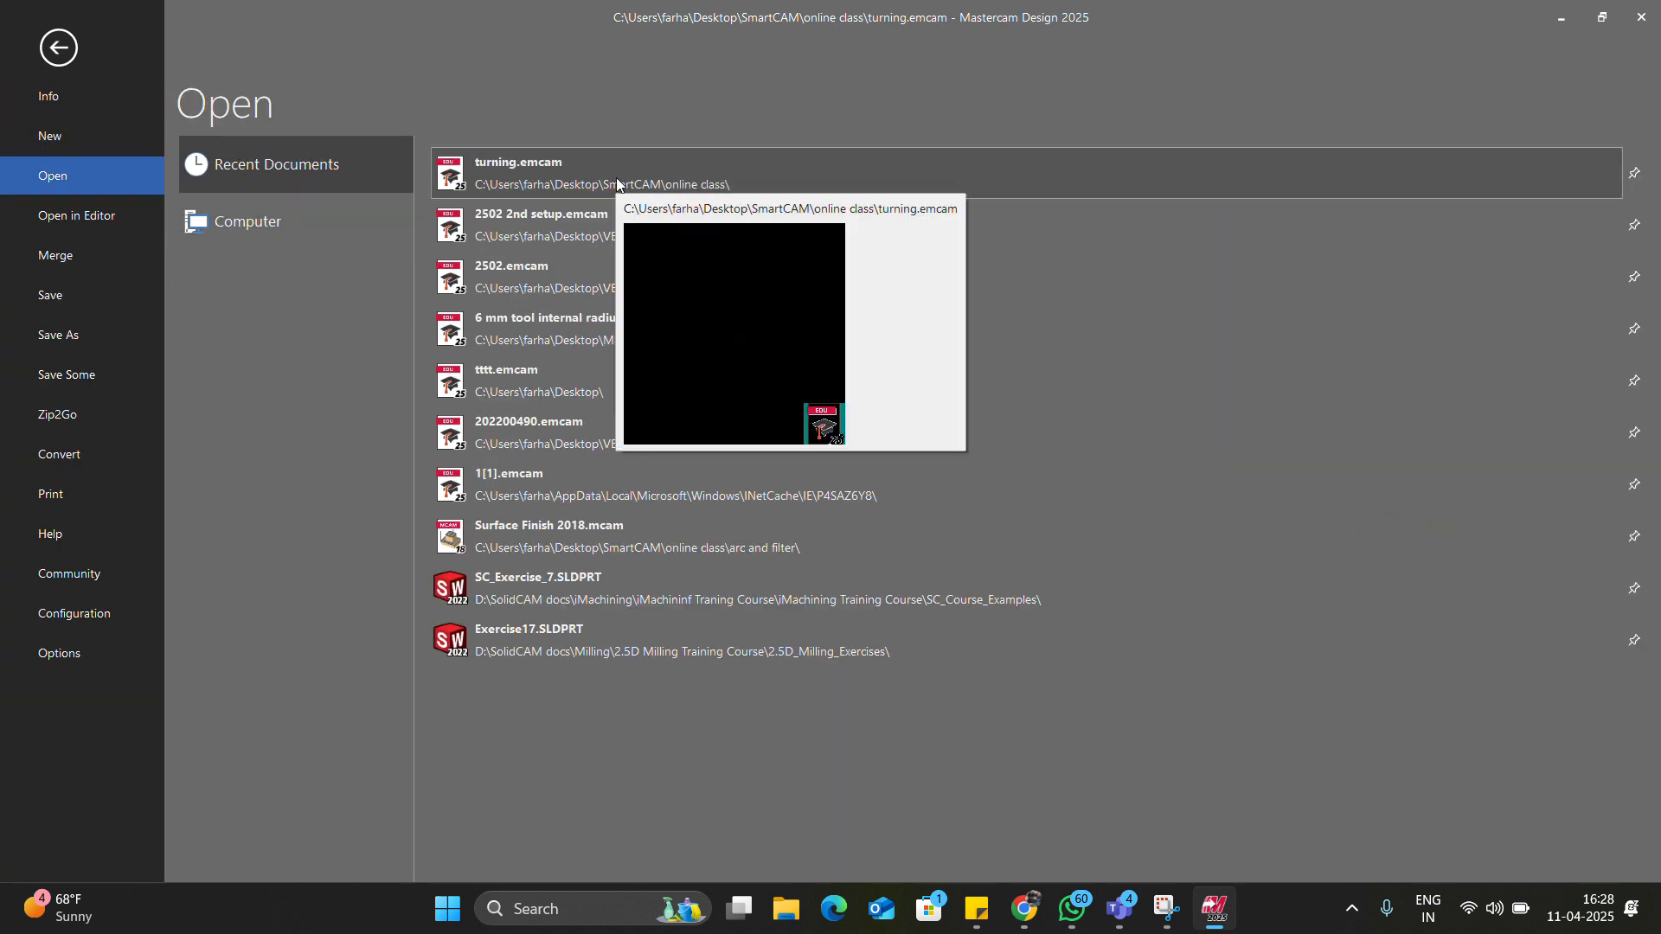
pyautogui.moveTo(618, 248)
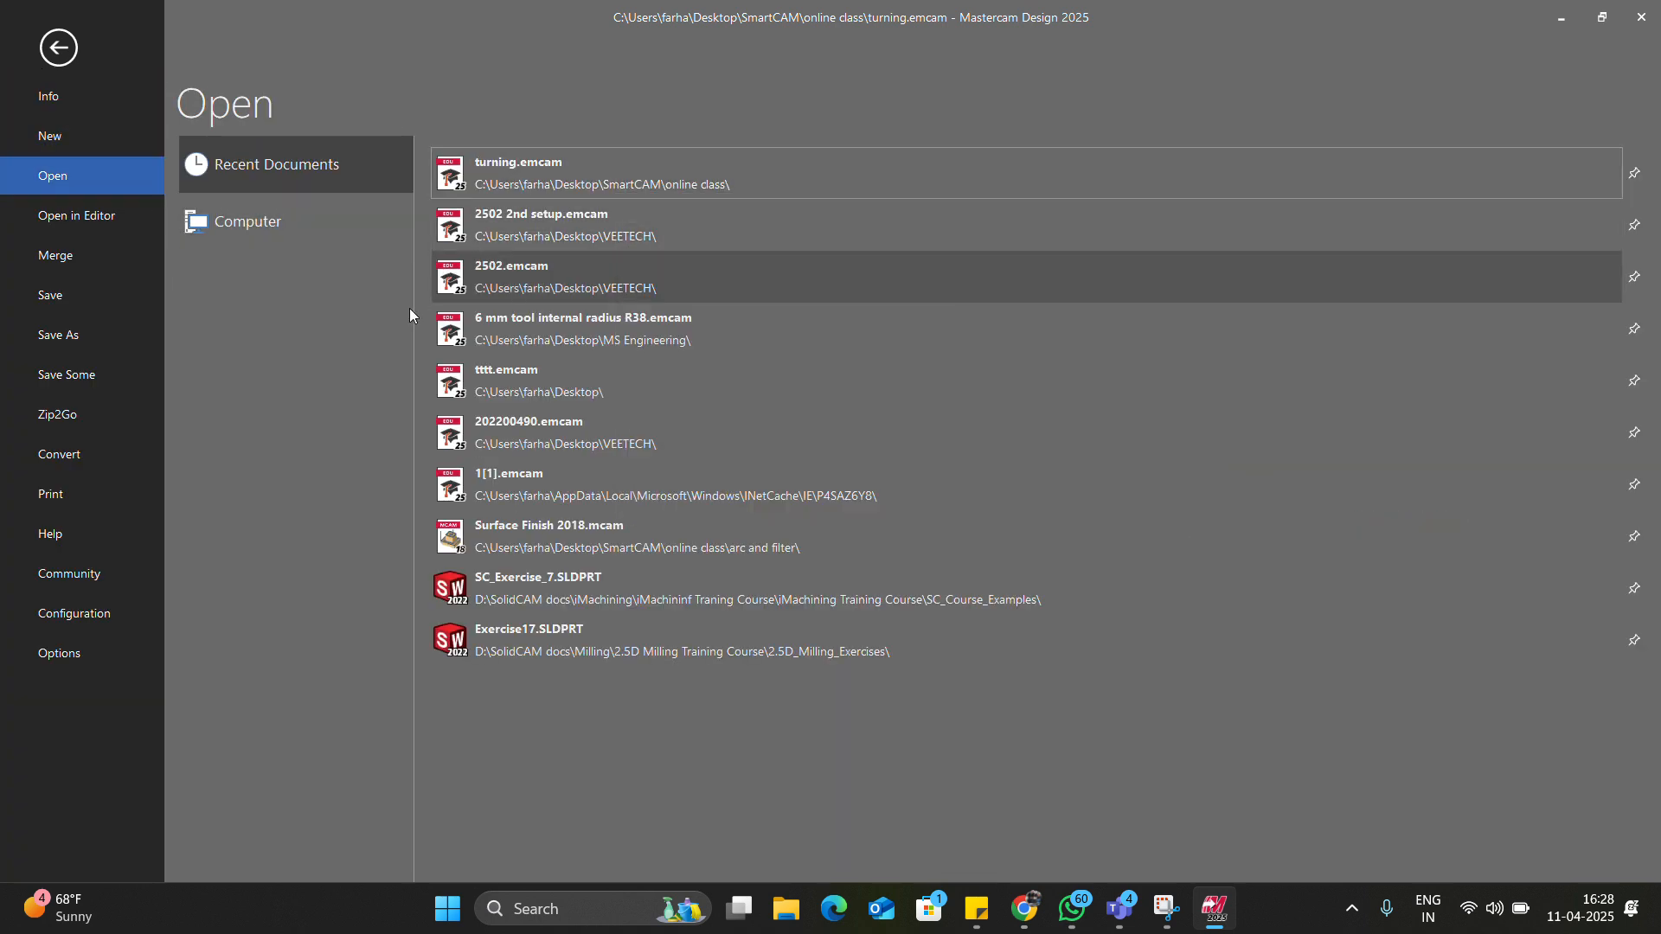
pyautogui.click(258, 227)
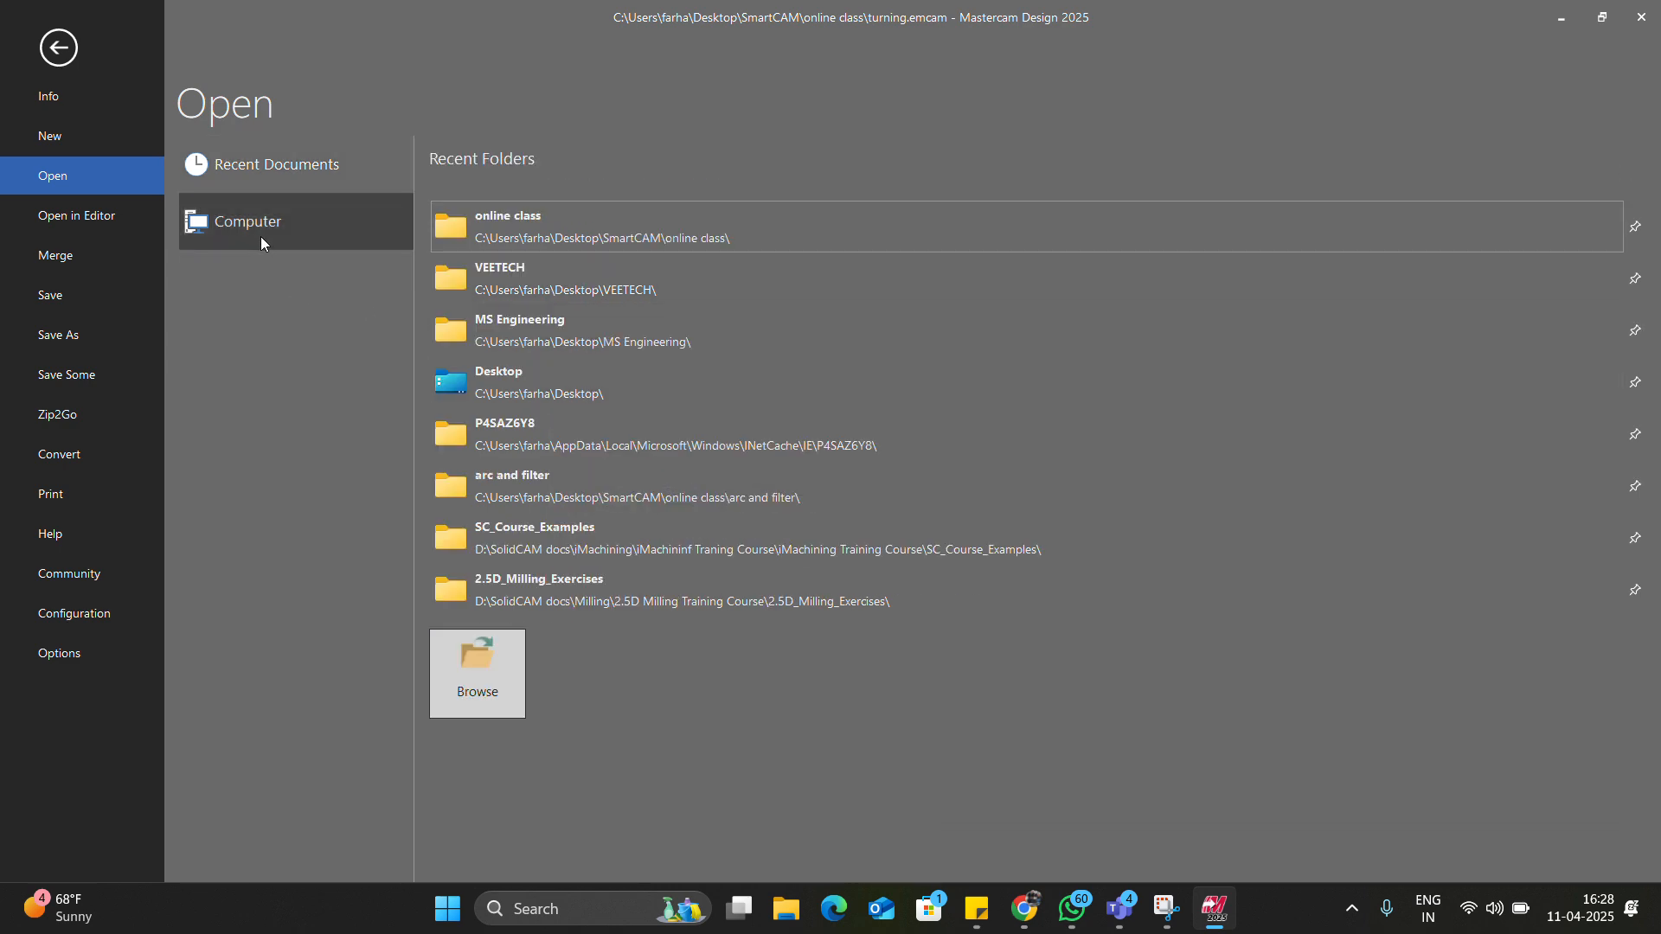
pyautogui.press('Escape')
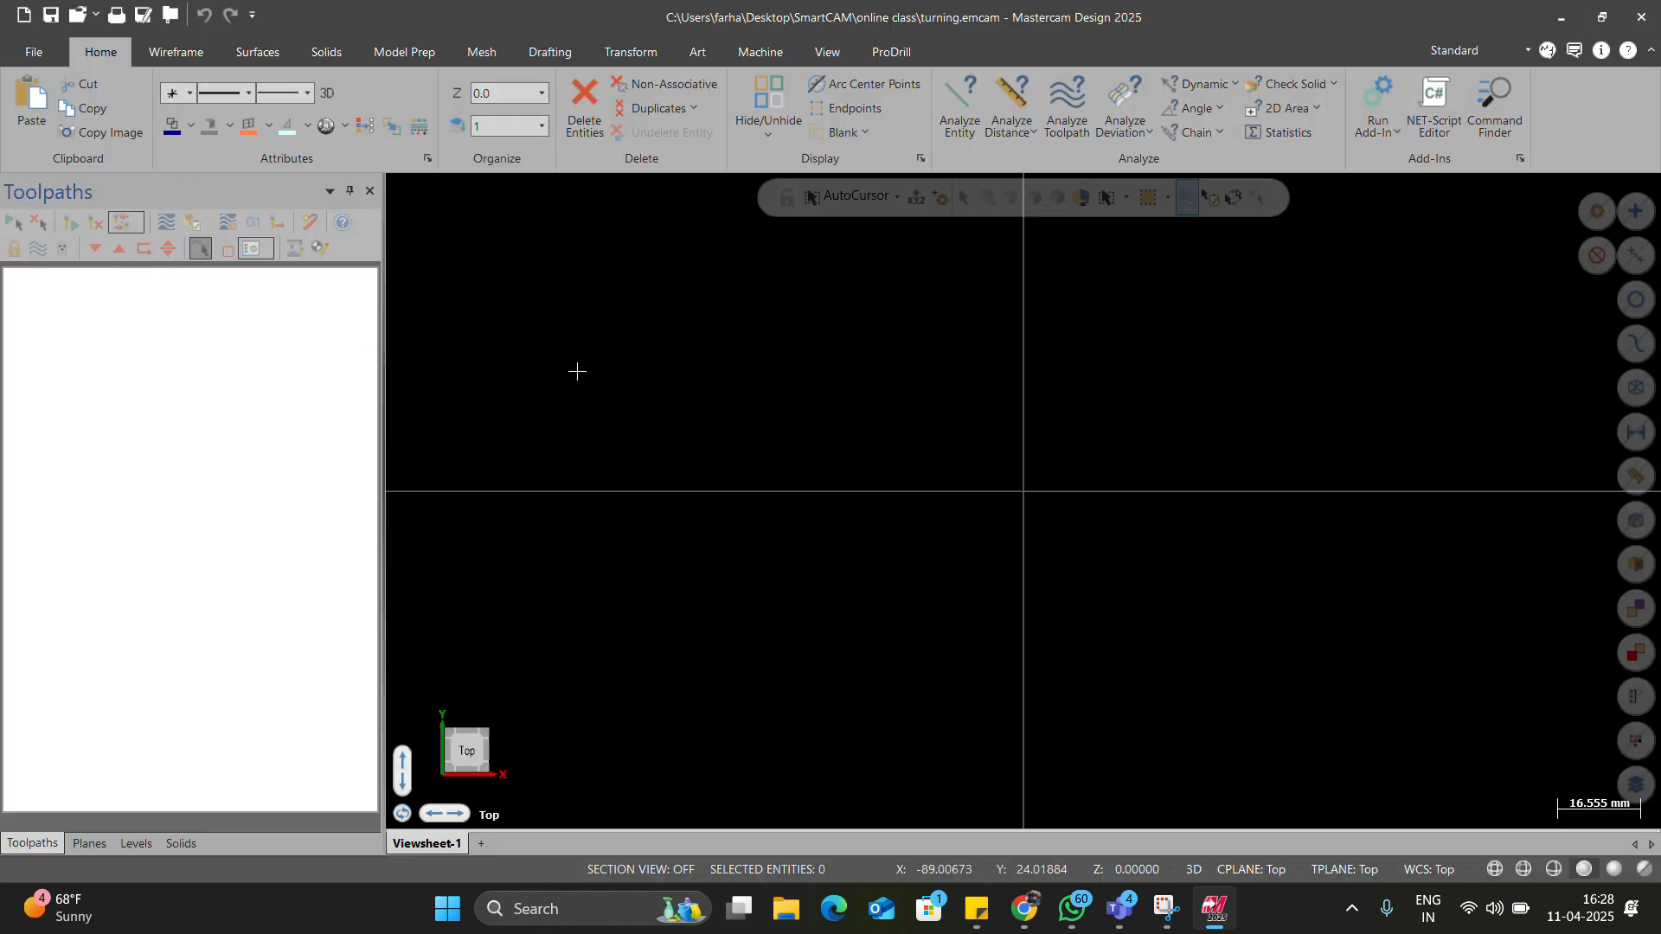
pyautogui.hotkey('alt', 'a')
# Close the AutoSave dialog unchanged, reopen a recent part file, and bring the dialog back with Alt+A.
pyautogui.click(128, 333)
pyautogui.click(128, 333)
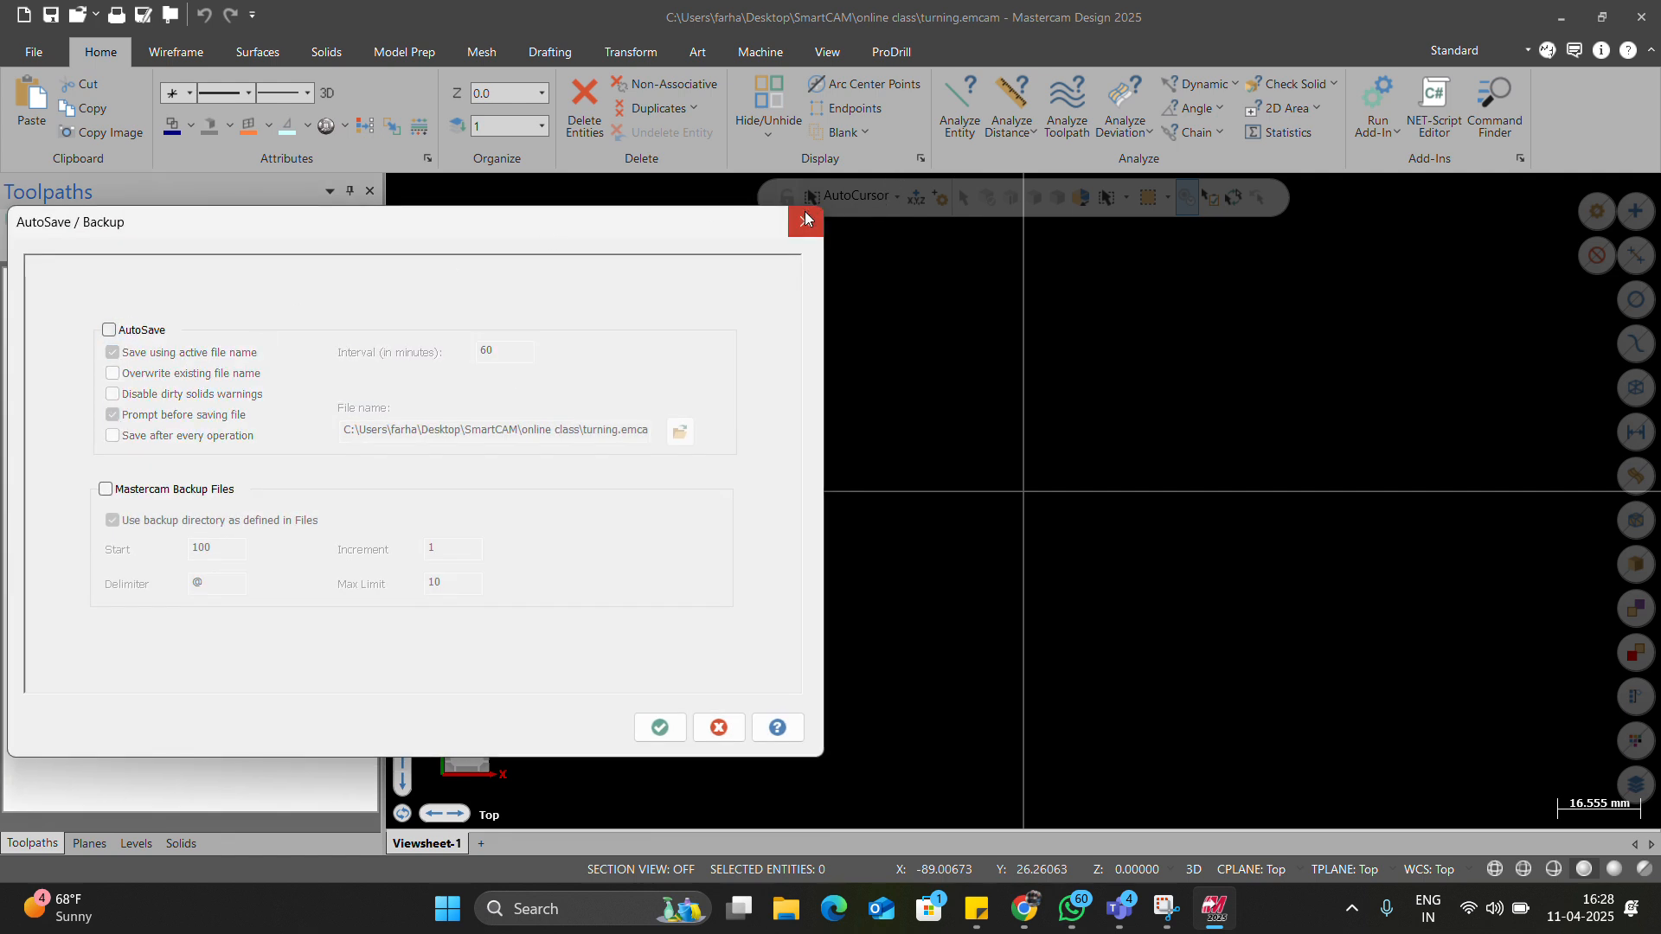
pyautogui.click(805, 218)
pyautogui.click(36, 54)
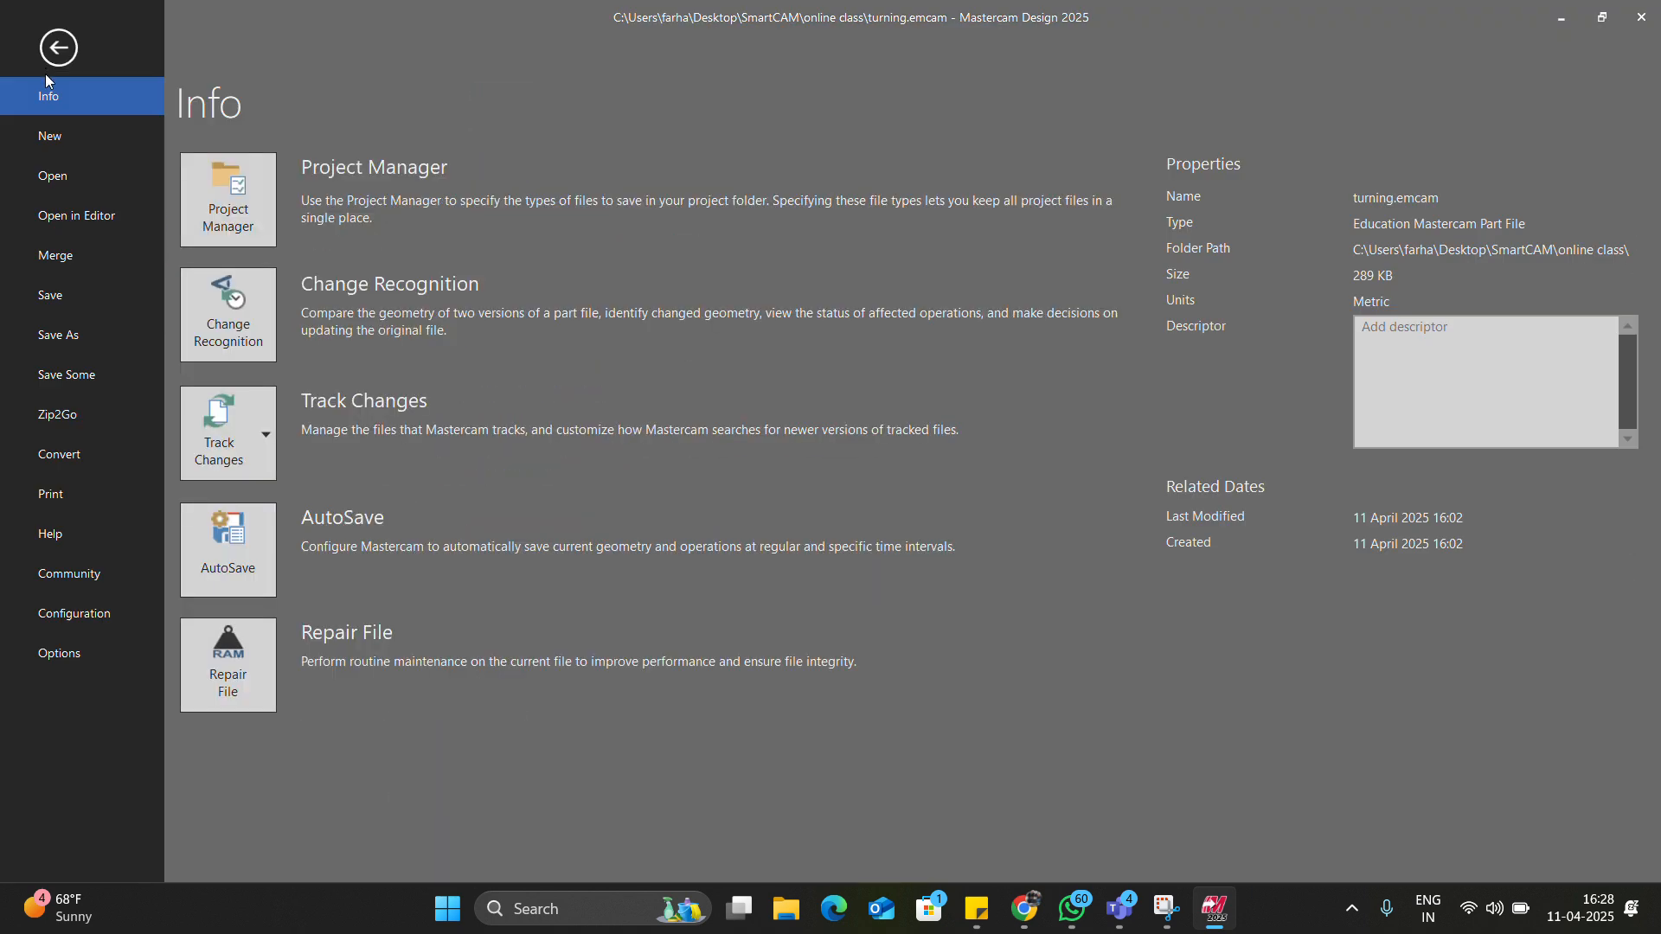
pyautogui.click(67, 185)
pyautogui.click(578, 181)
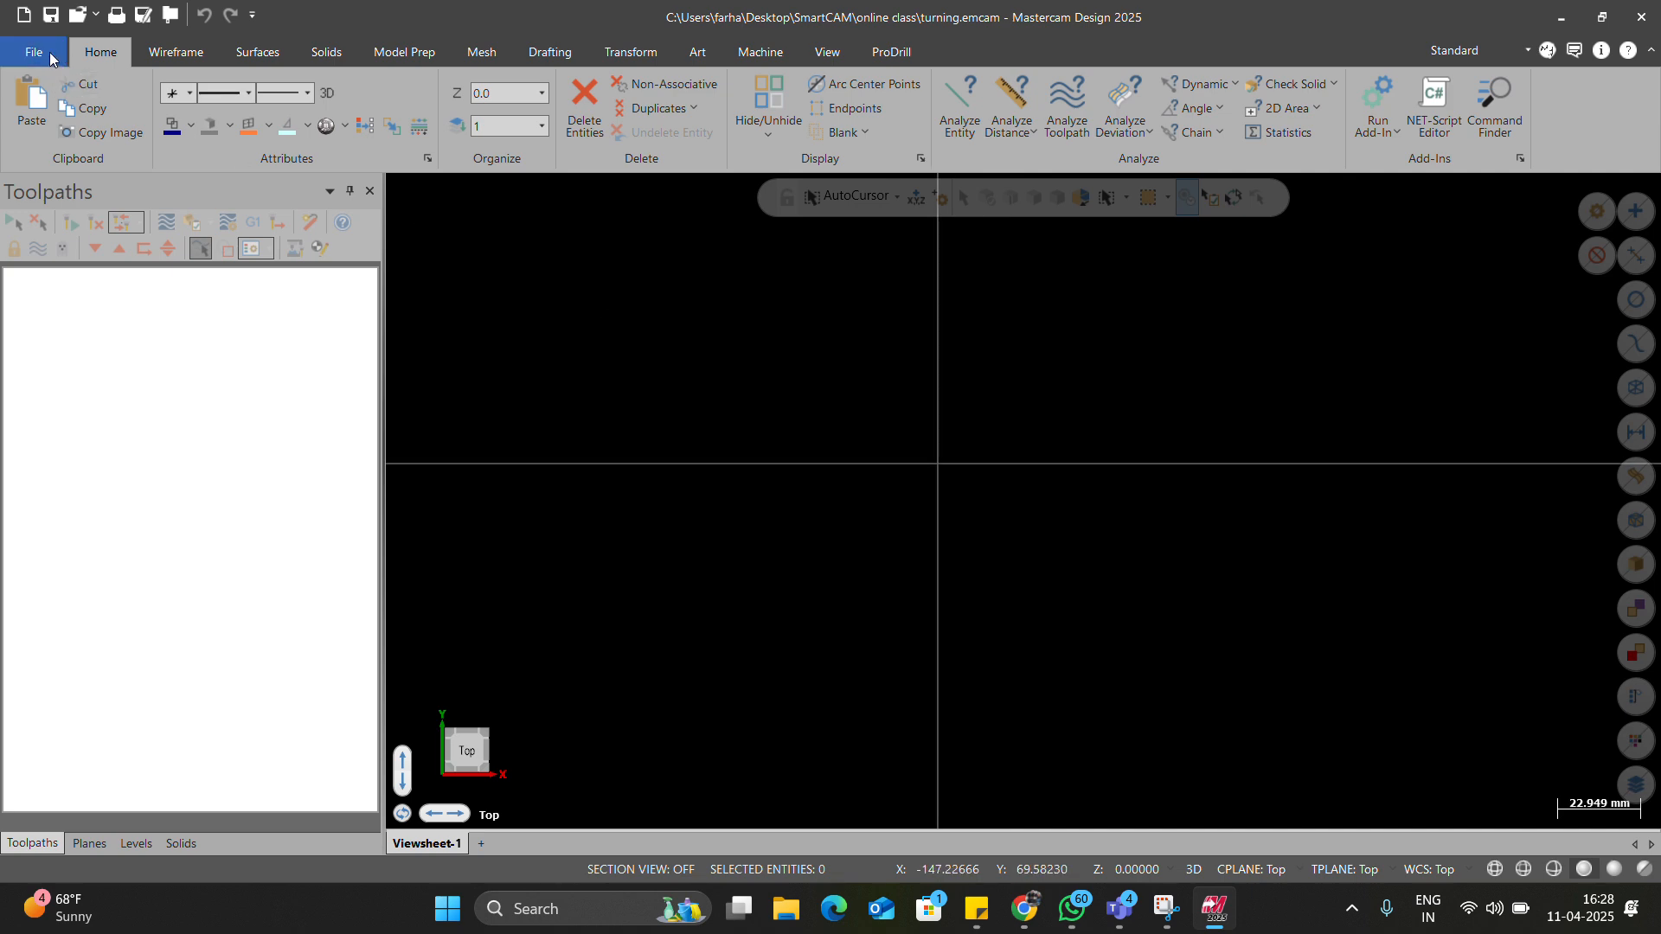
pyautogui.click(34, 52)
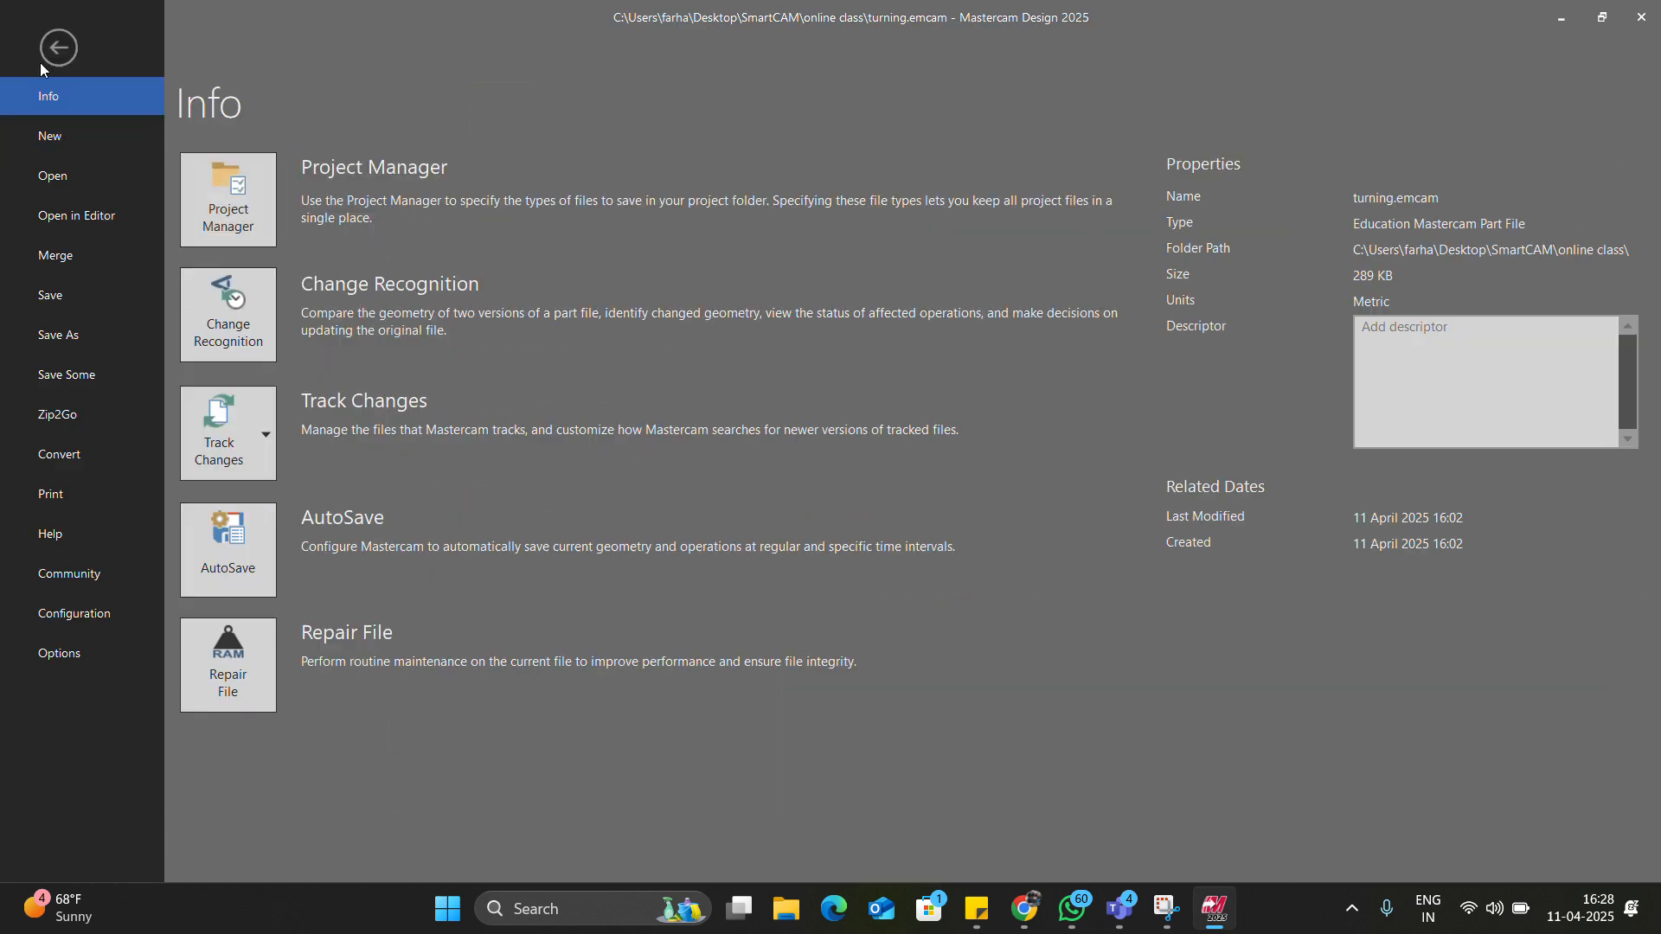
pyautogui.click(47, 173)
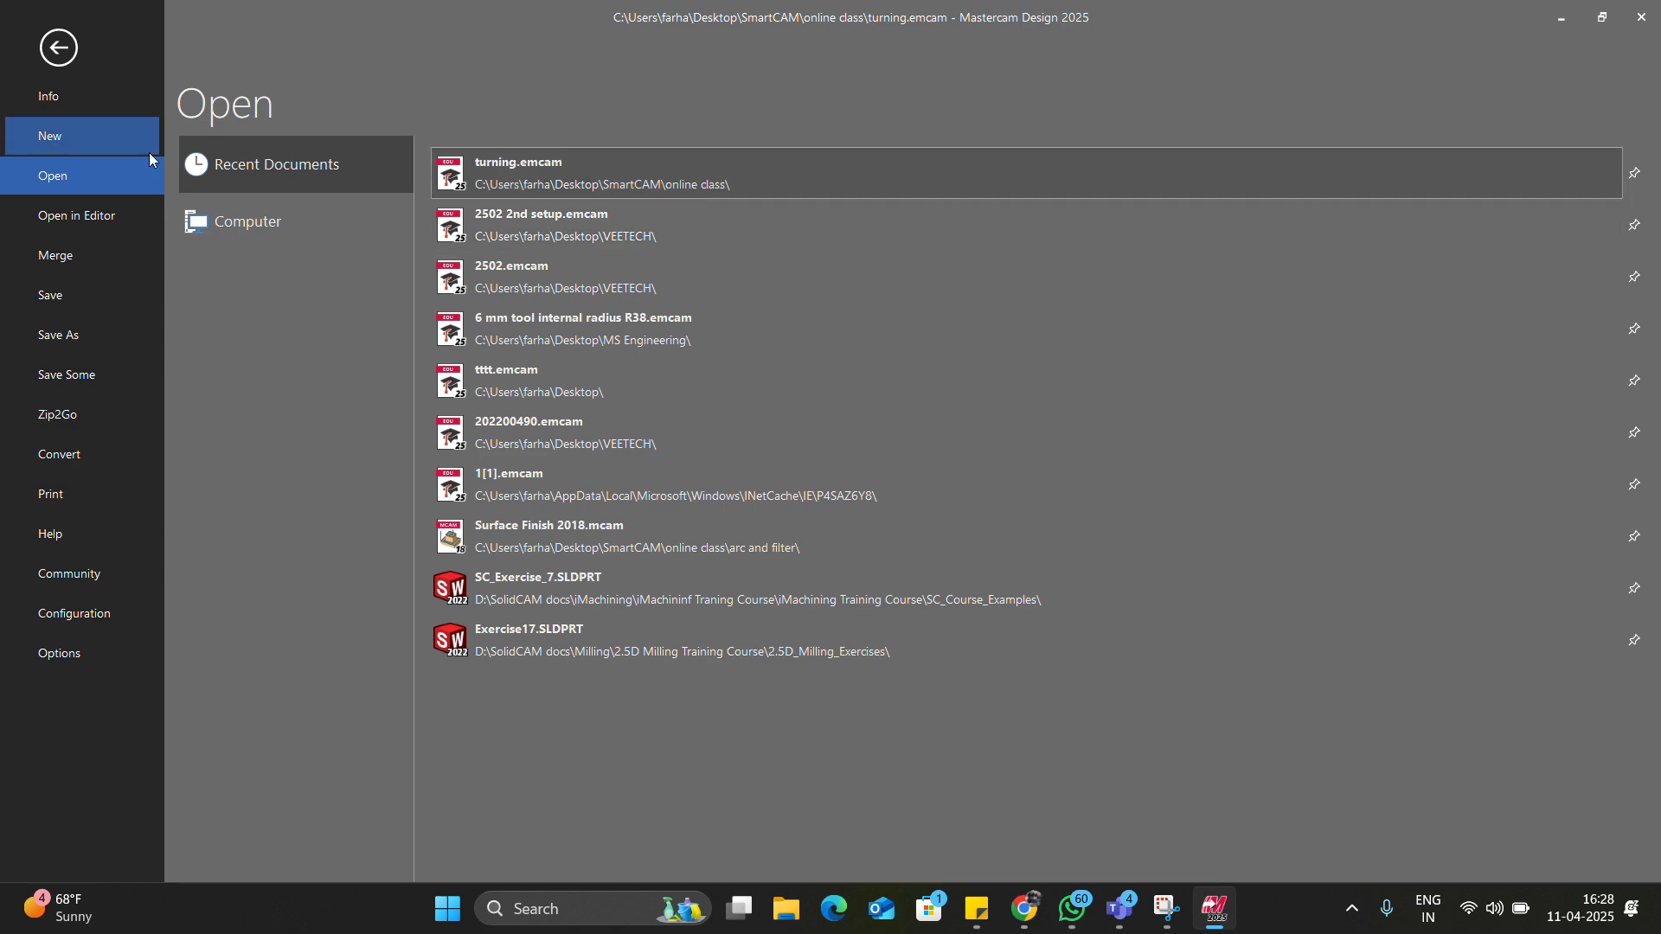
pyautogui.press('Escape')
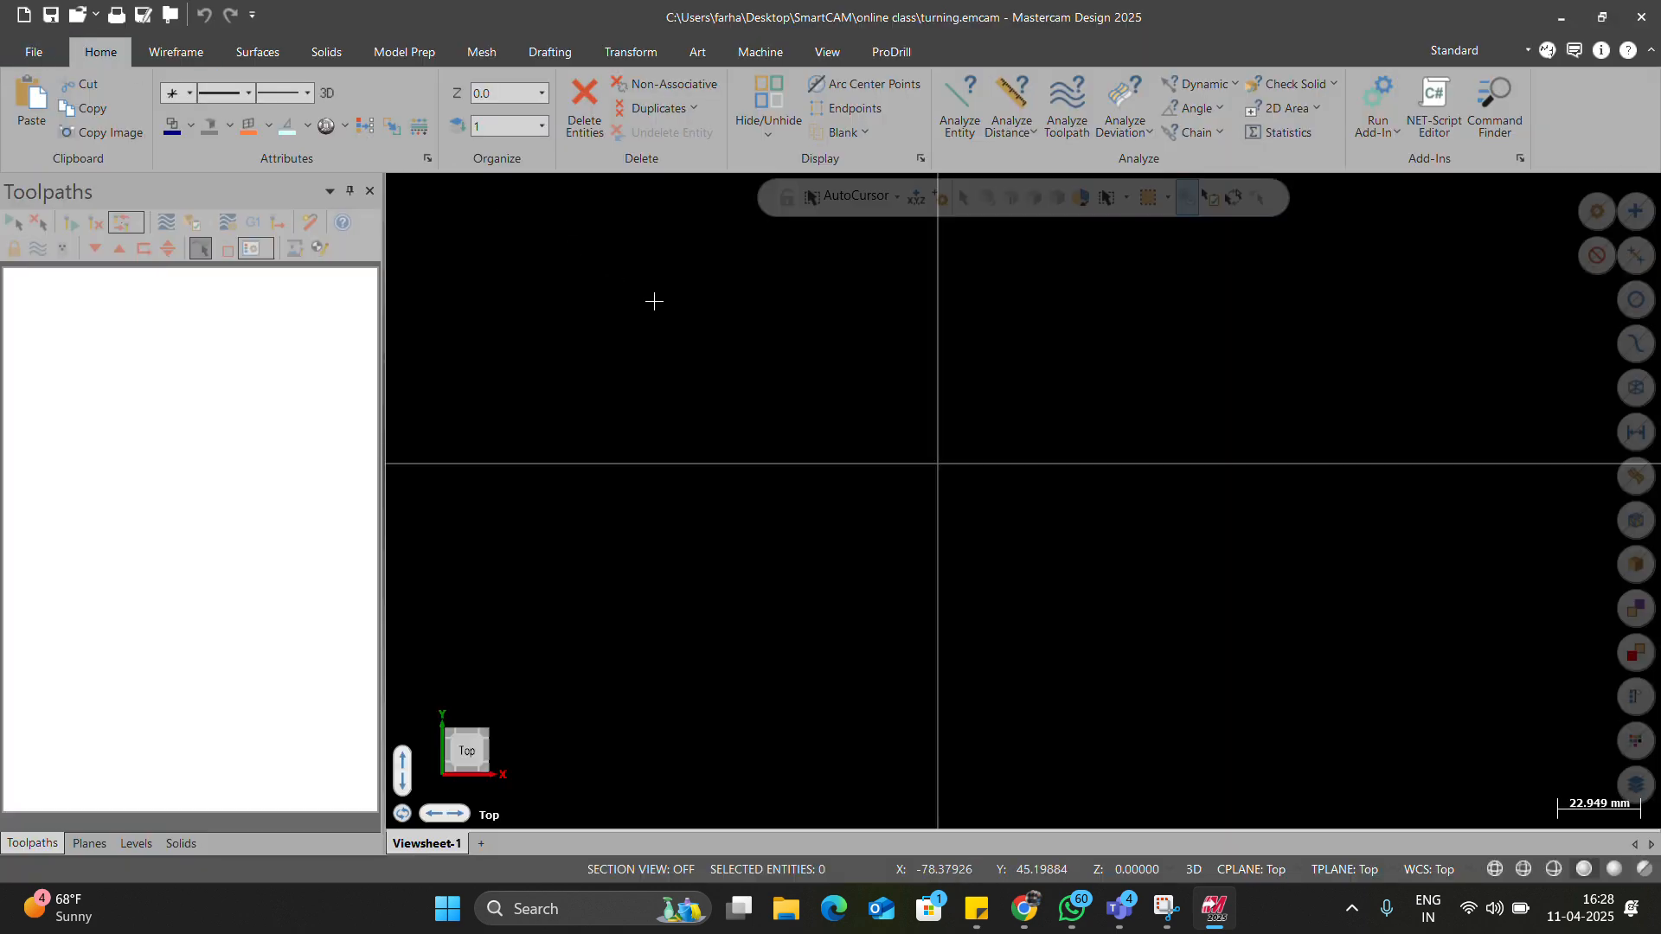
pyautogui.hotkey('alt', 'a')
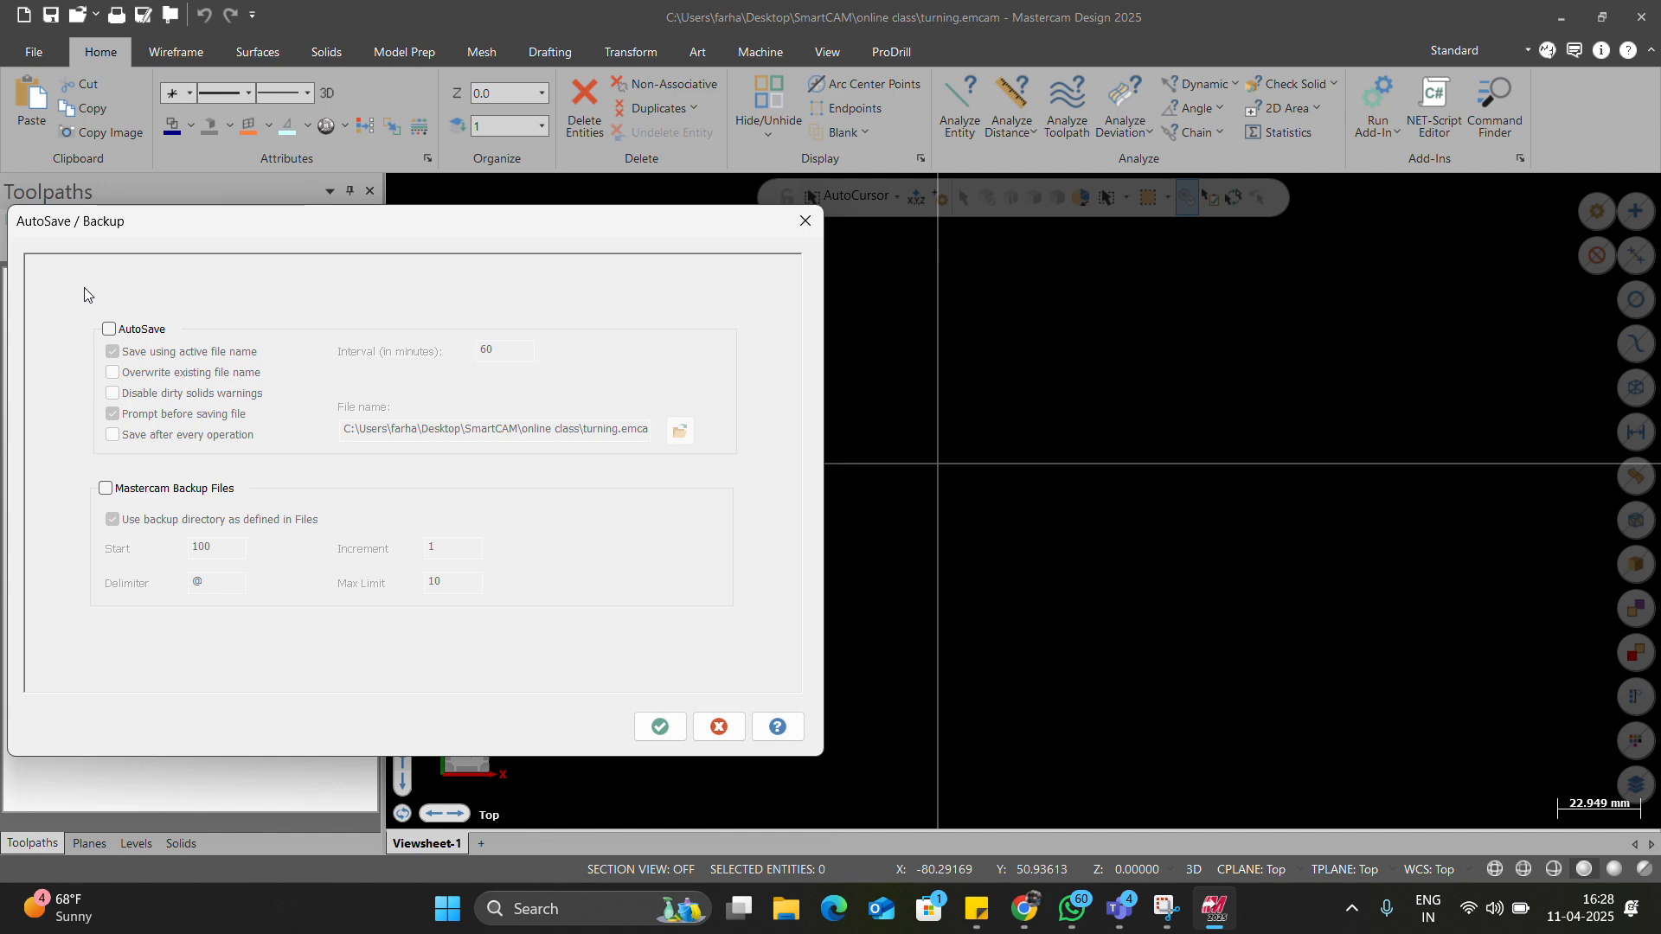
# Enable AutoSave every 2 minutes, overwriting the file, no prompt, after every operation, saved to configuration.
pyautogui.hotkey('alt', 'Tab')
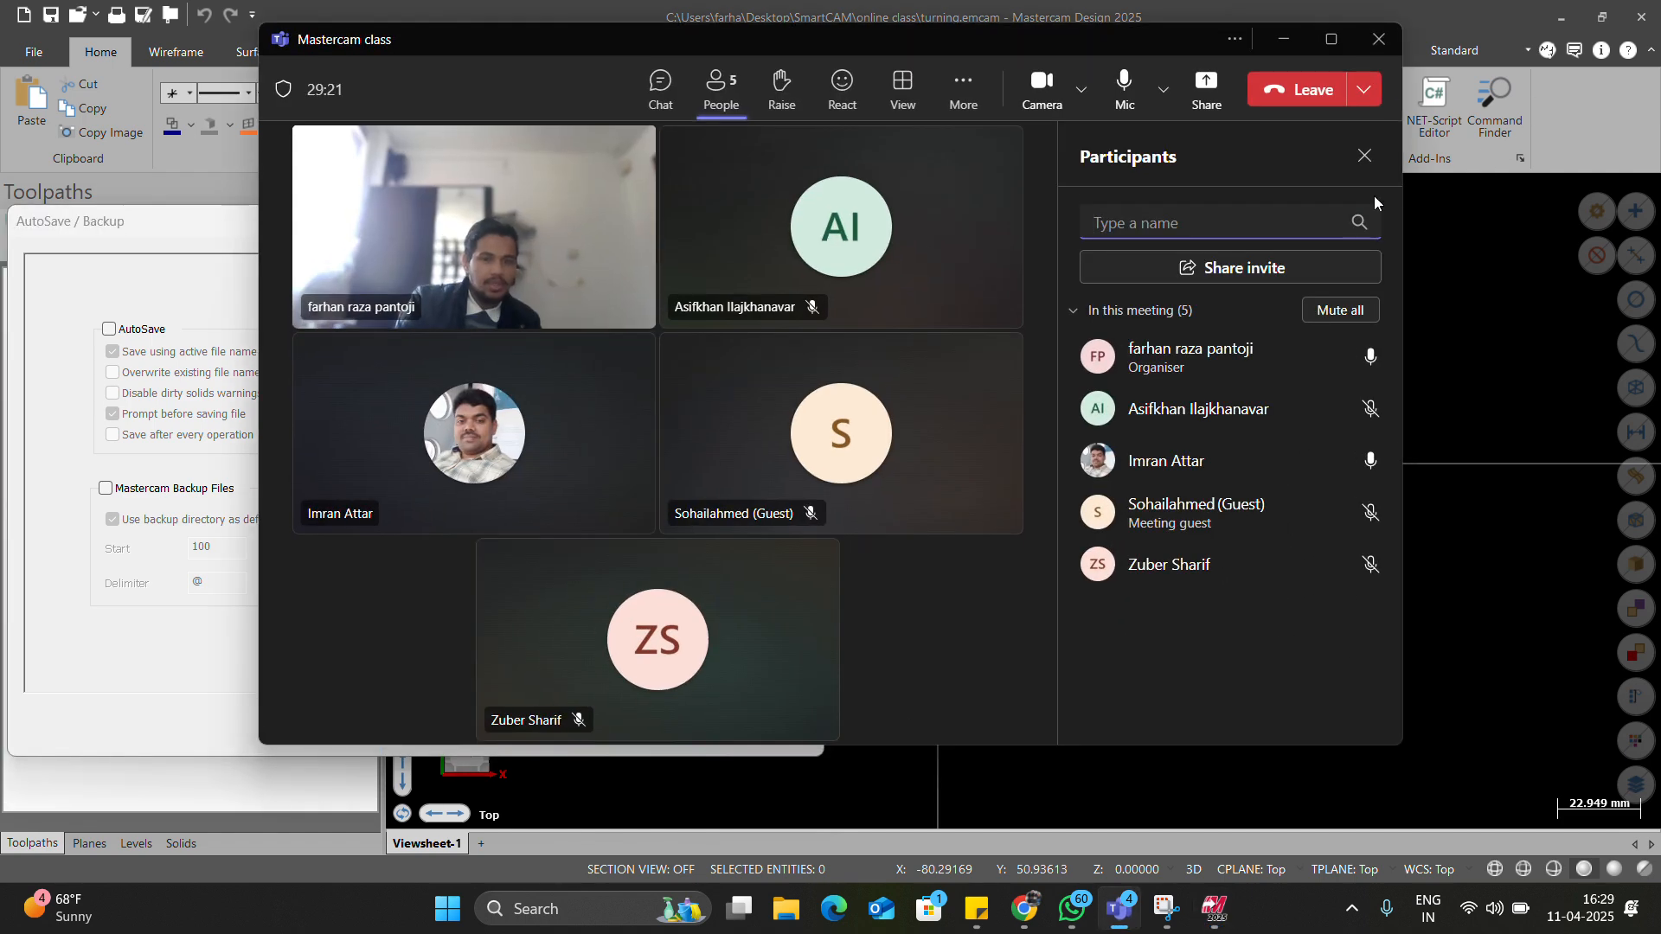
pyautogui.click(1287, 37)
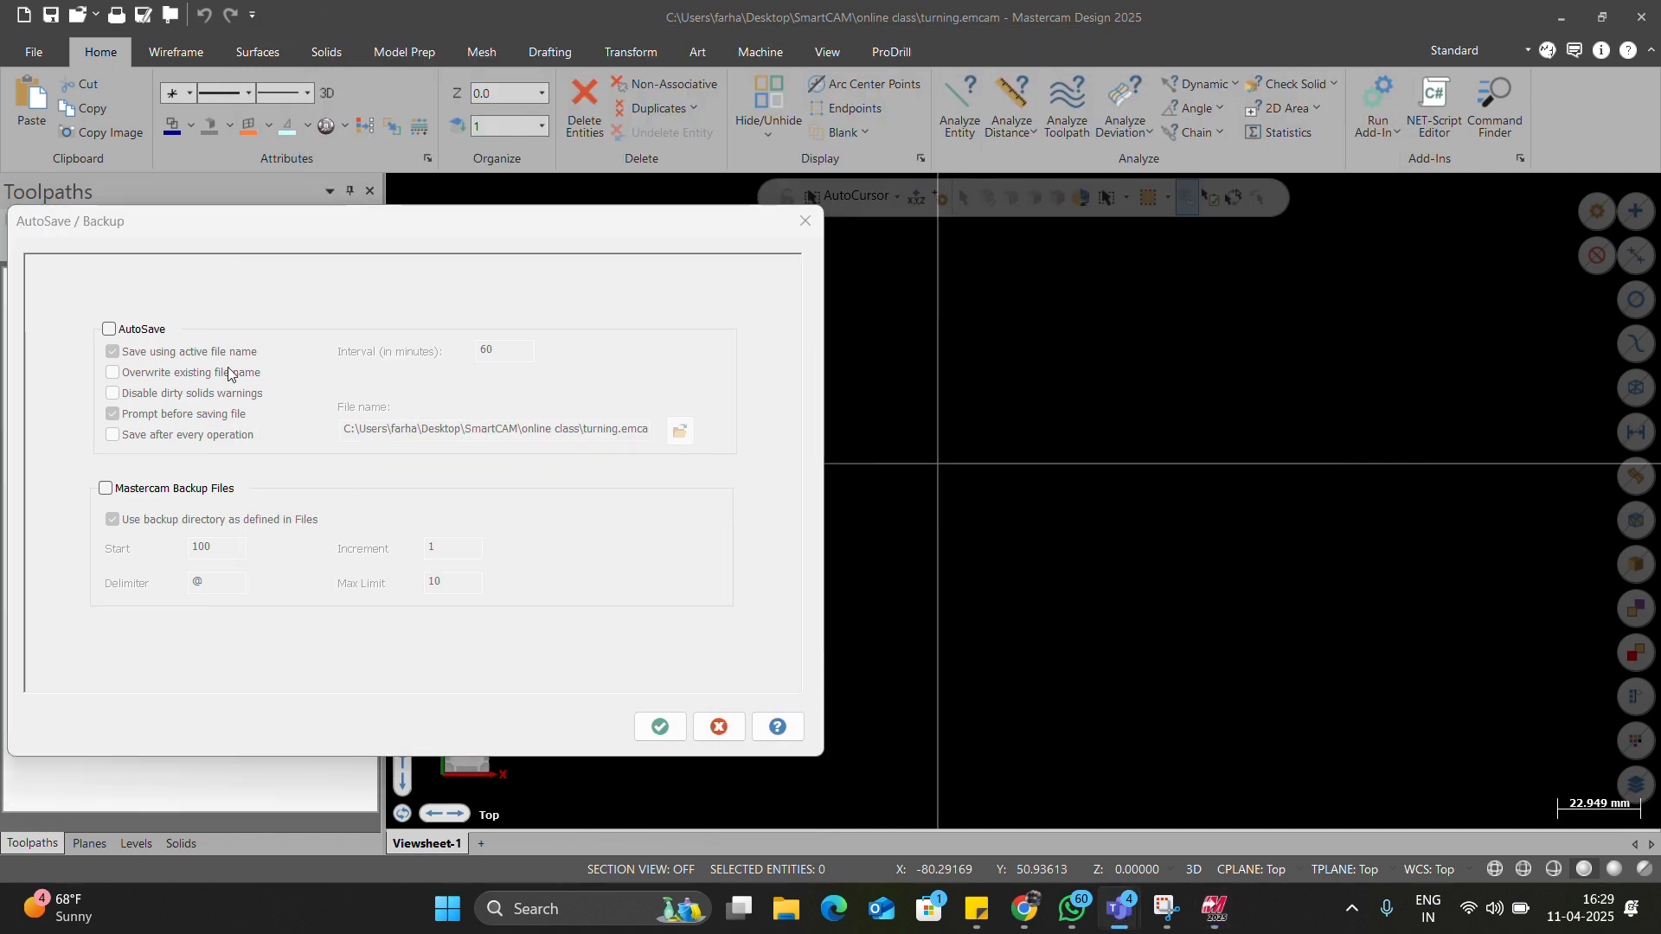
pyautogui.click(110, 330)
pyautogui.click(130, 374)
pyautogui.click(140, 413)
pyautogui.click(197, 435)
pyautogui.press('Tab')
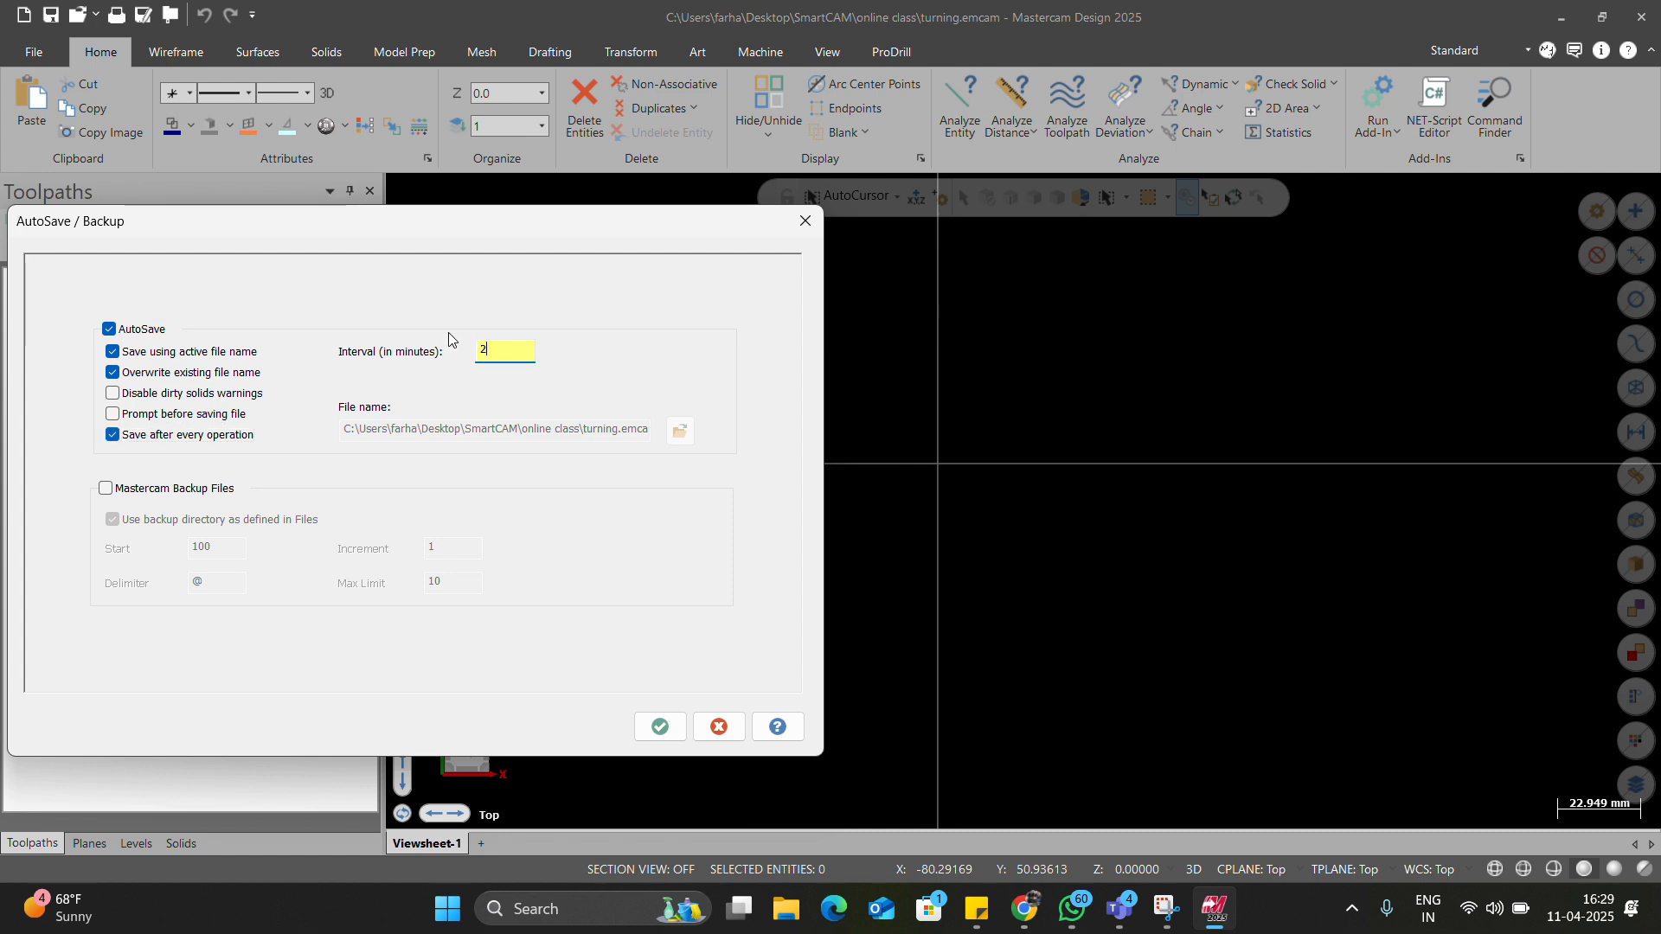
pyautogui.click(660, 727)
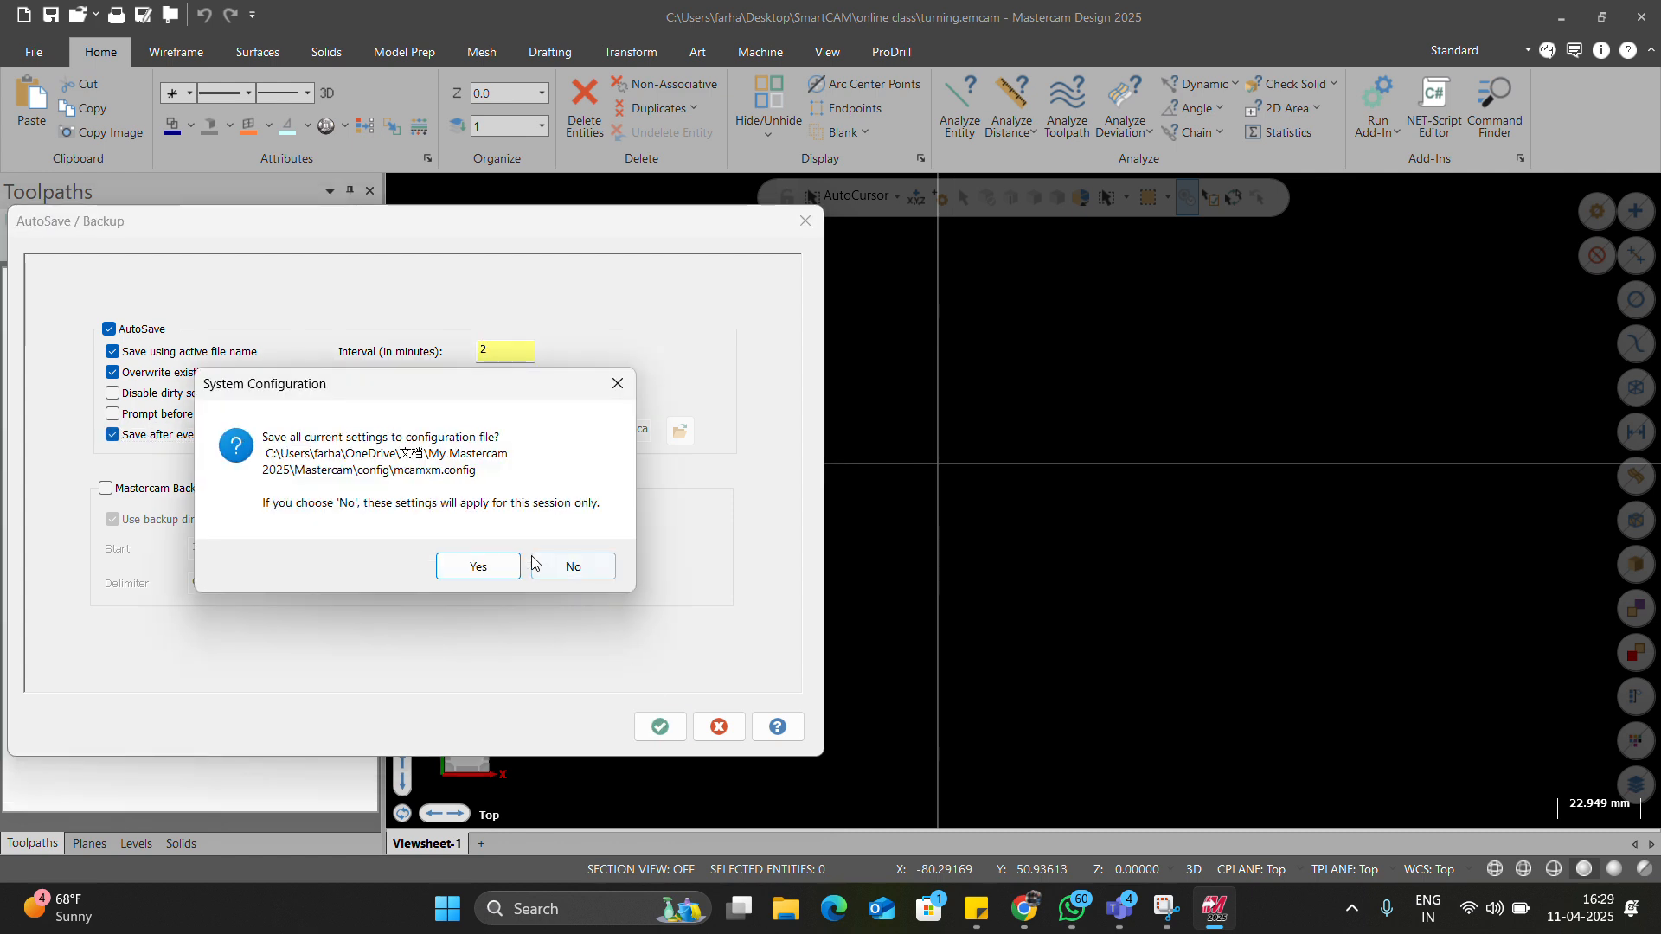
pyautogui.click(476, 560)
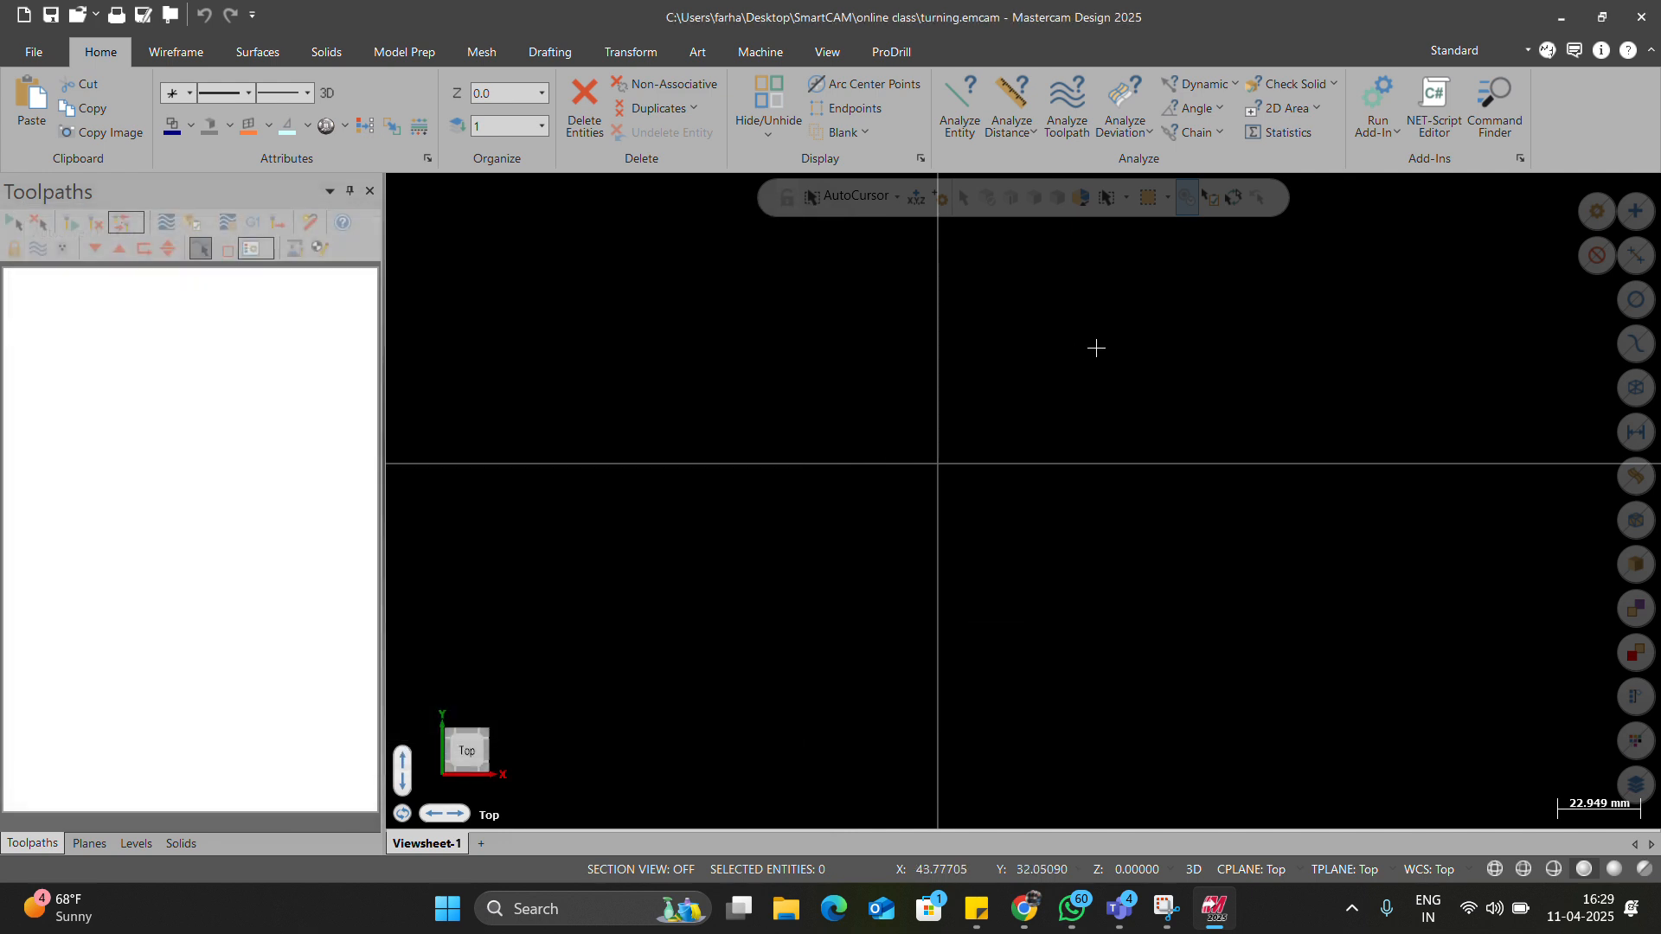
# Reopen the AutoSave / Backup dialog to verify the settings, then close it.
pyautogui.hotkey('alt', 'a')
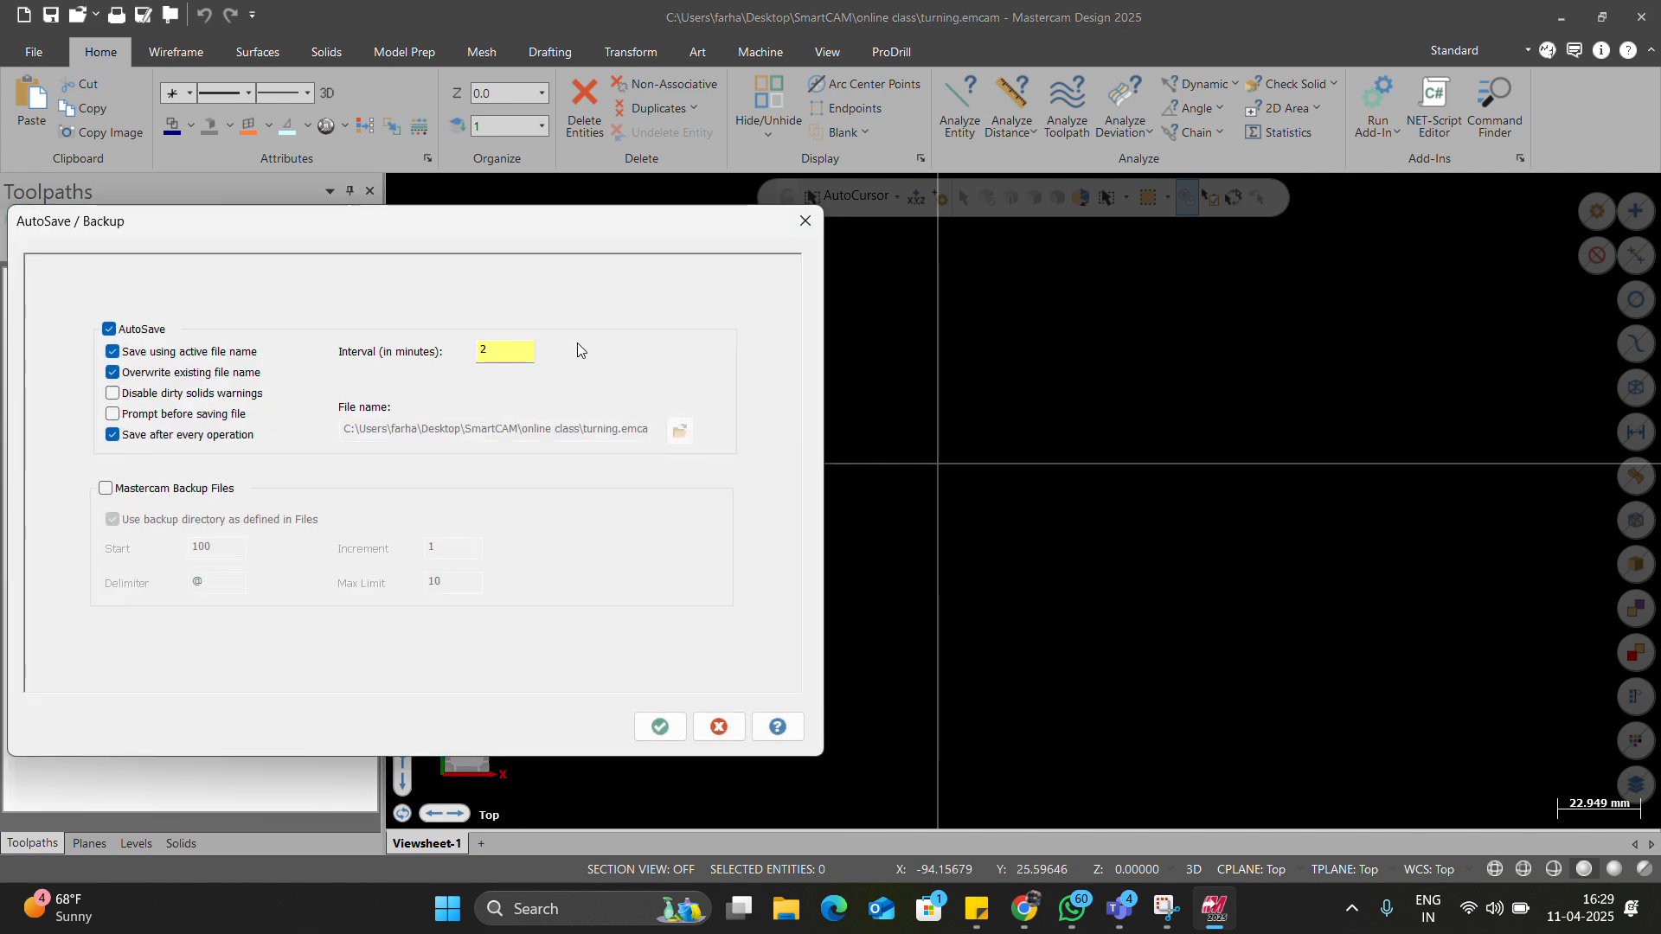
pyautogui.moveTo(402, 232); pyautogui.dragTo(603, 204)
pyautogui.press('Return')
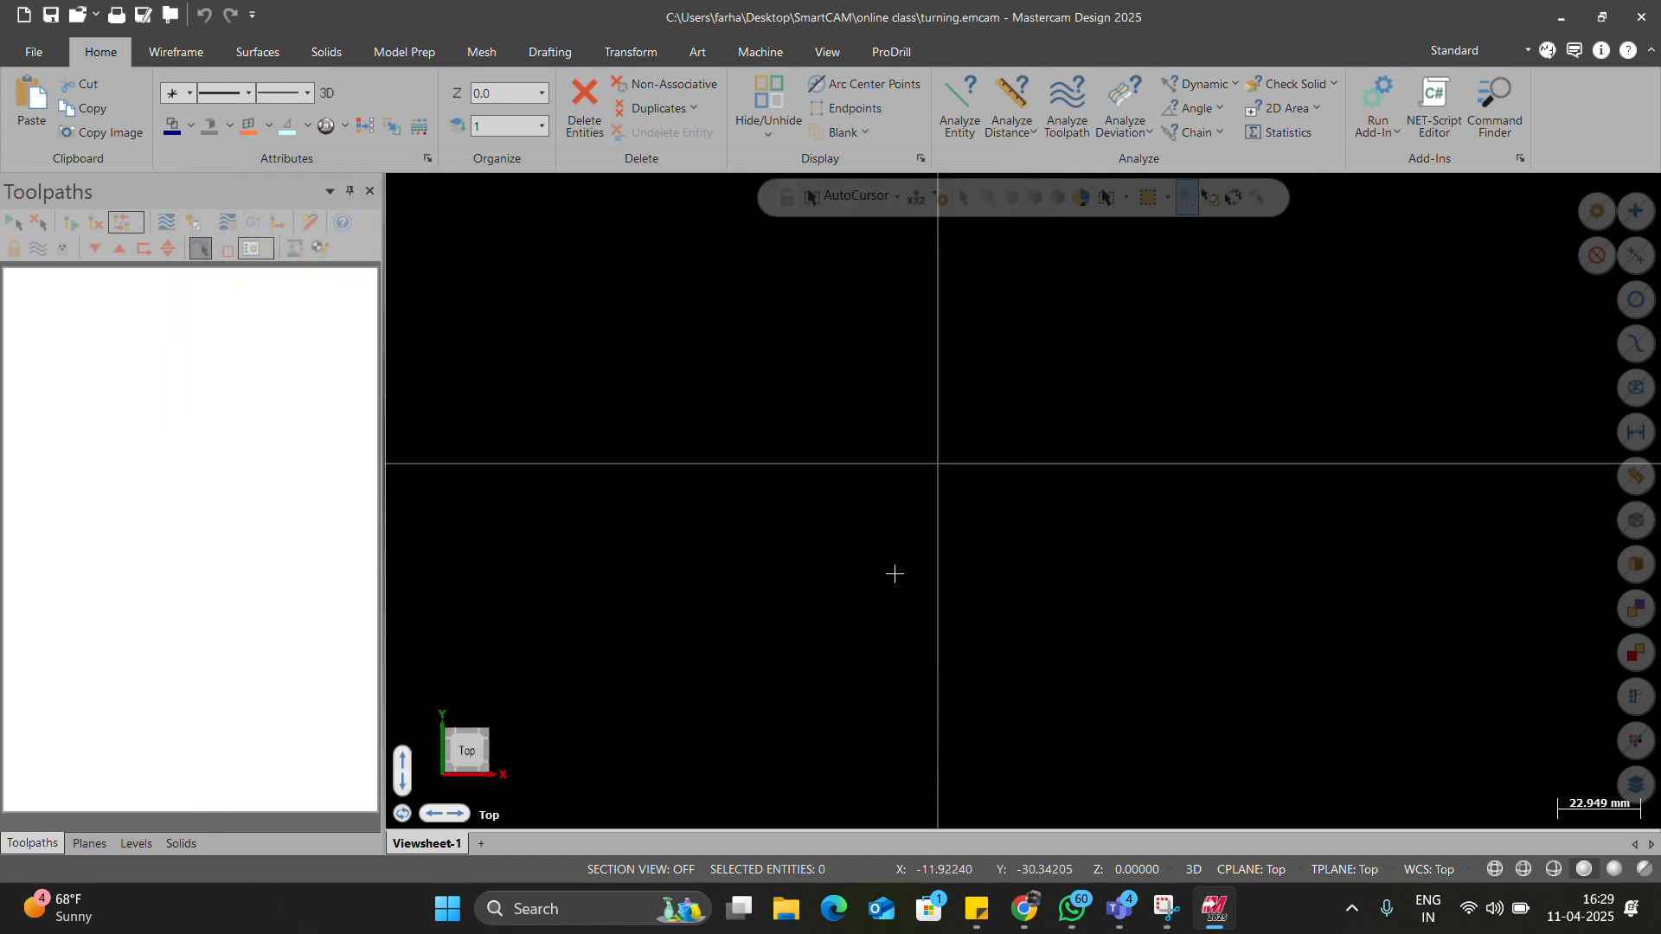
# Draw a trial vertical line upward from the origin.
pyautogui.click(174, 54)
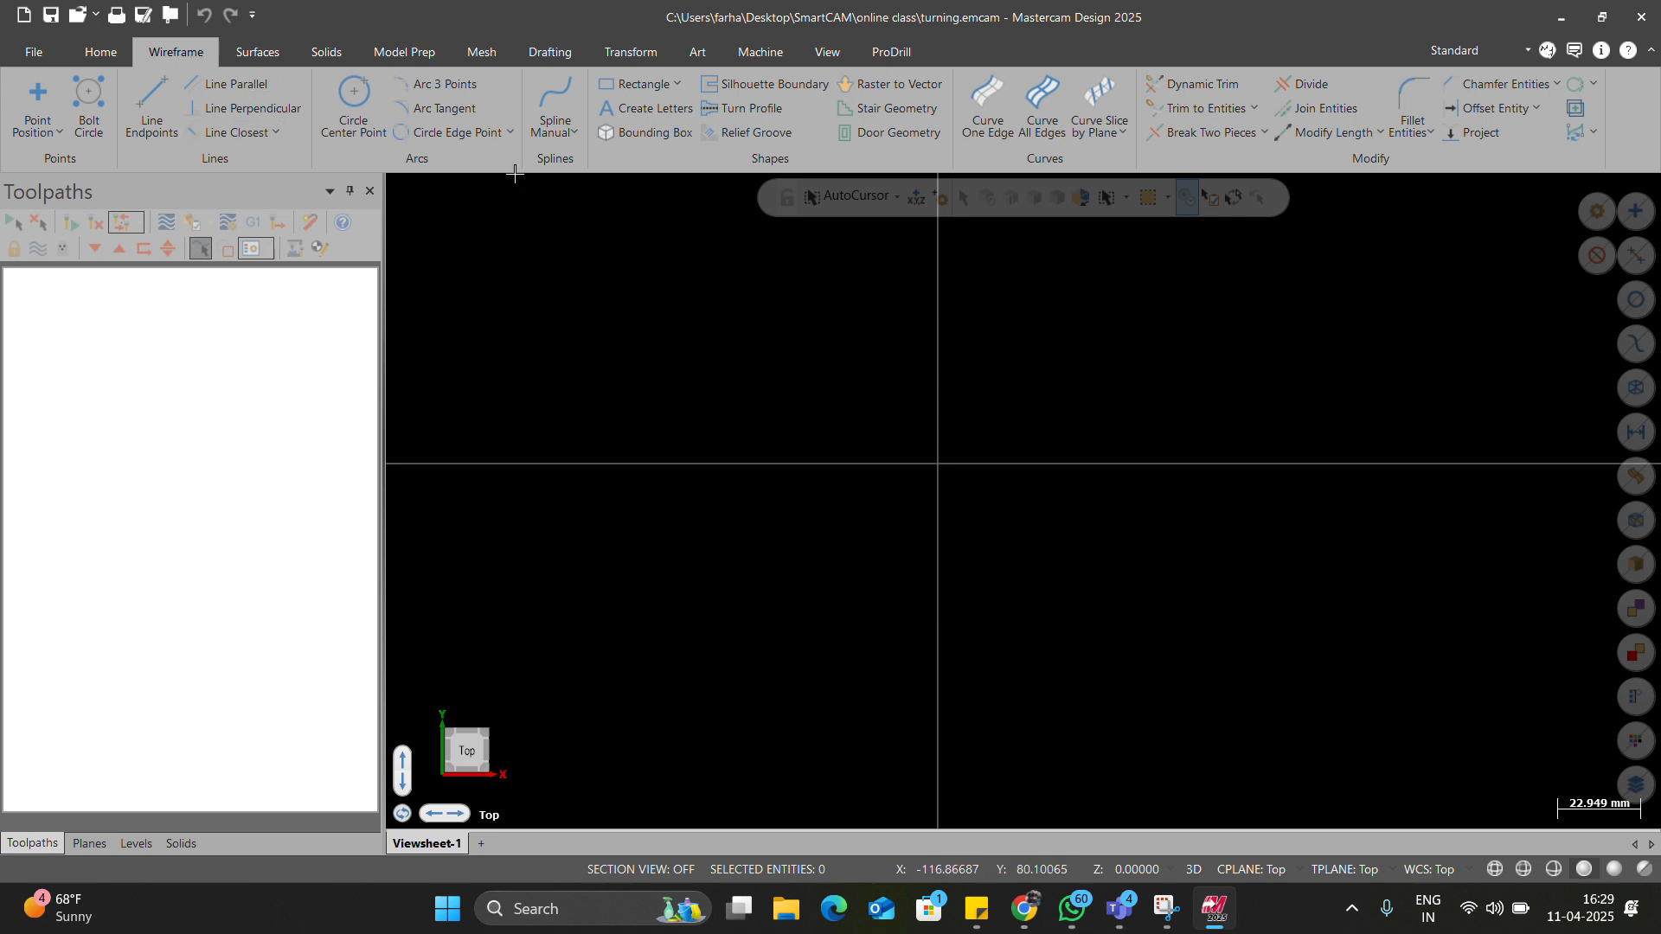
pyautogui.click(941, 469)
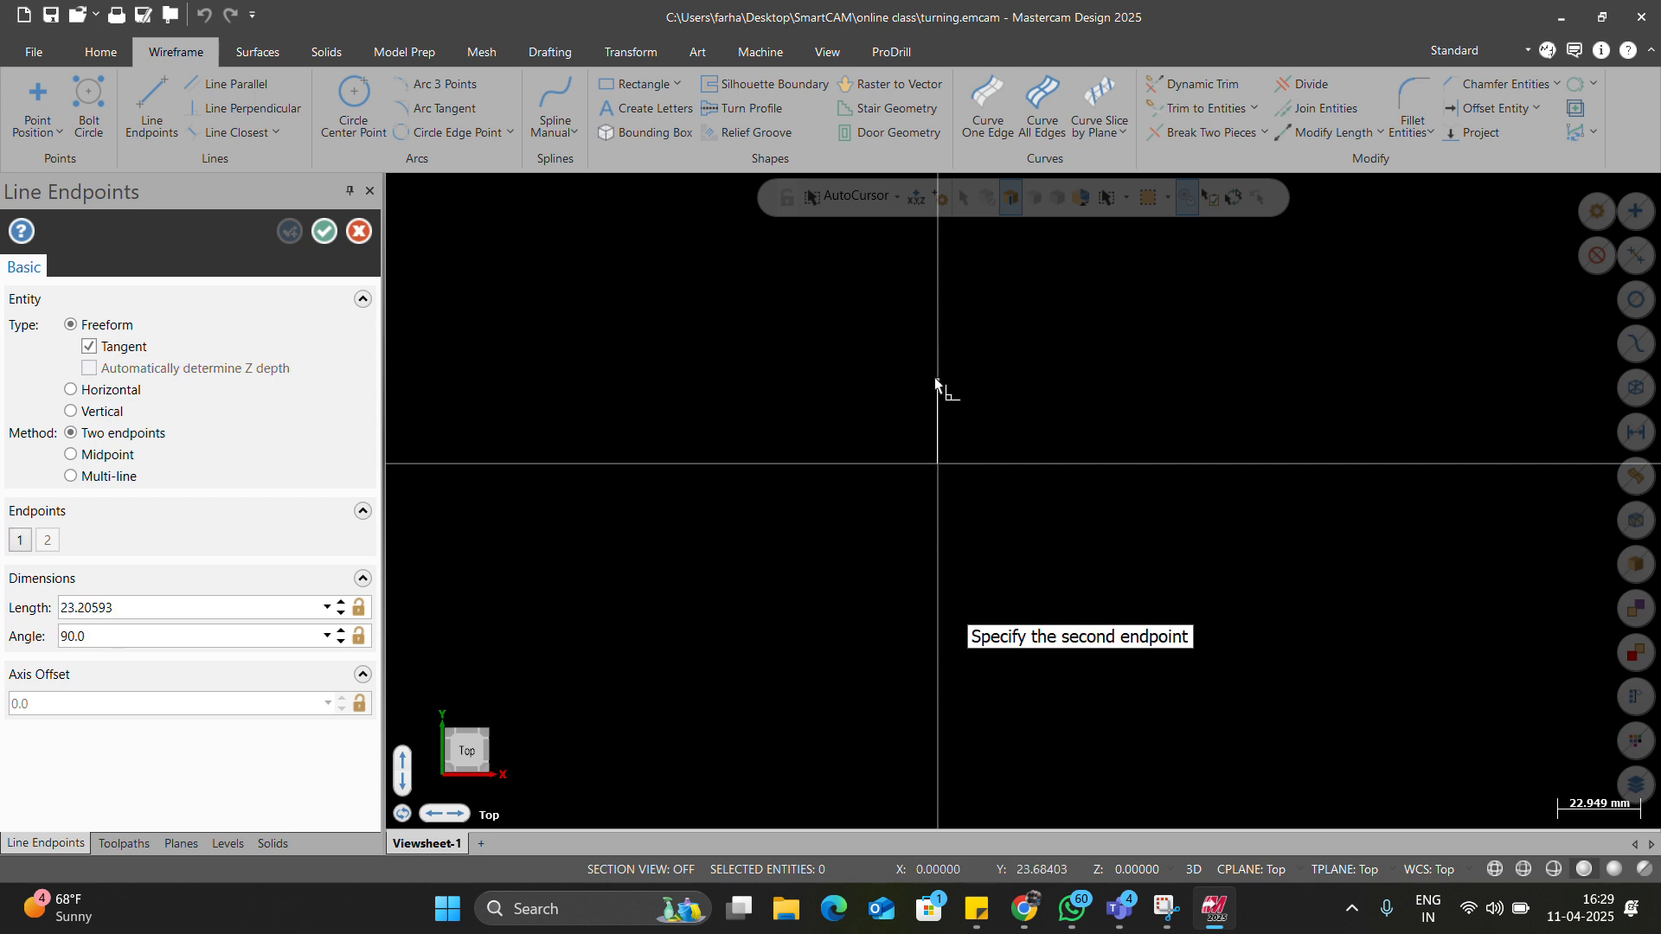
pyautogui.click(936, 374)
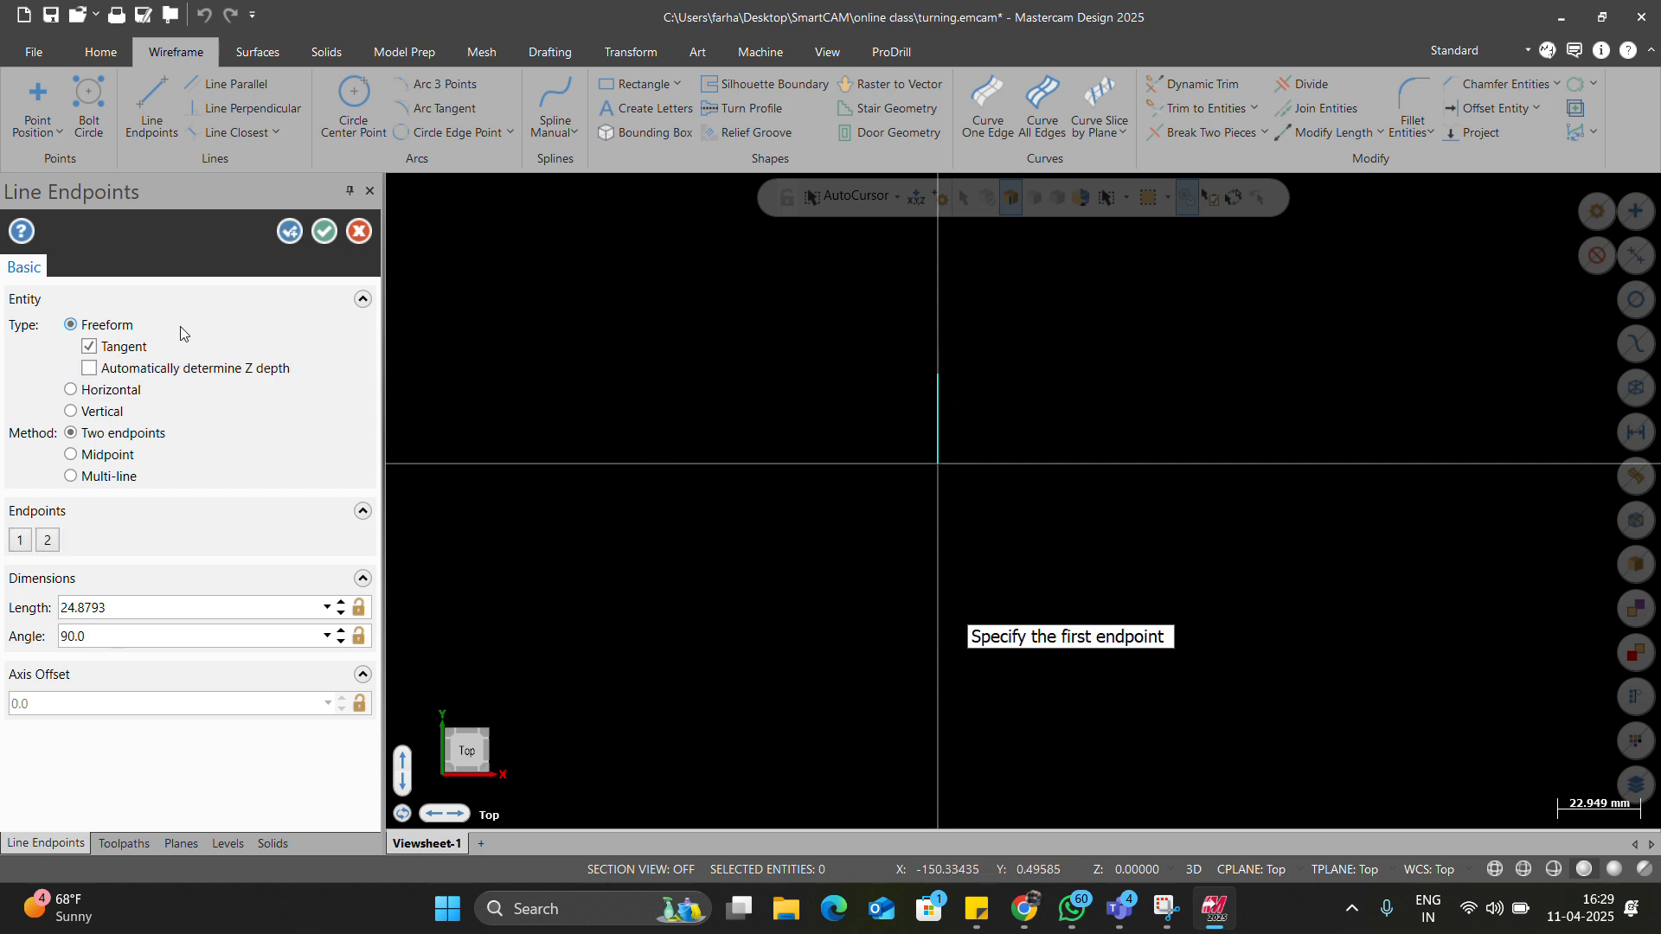
pyautogui.press('Escape')
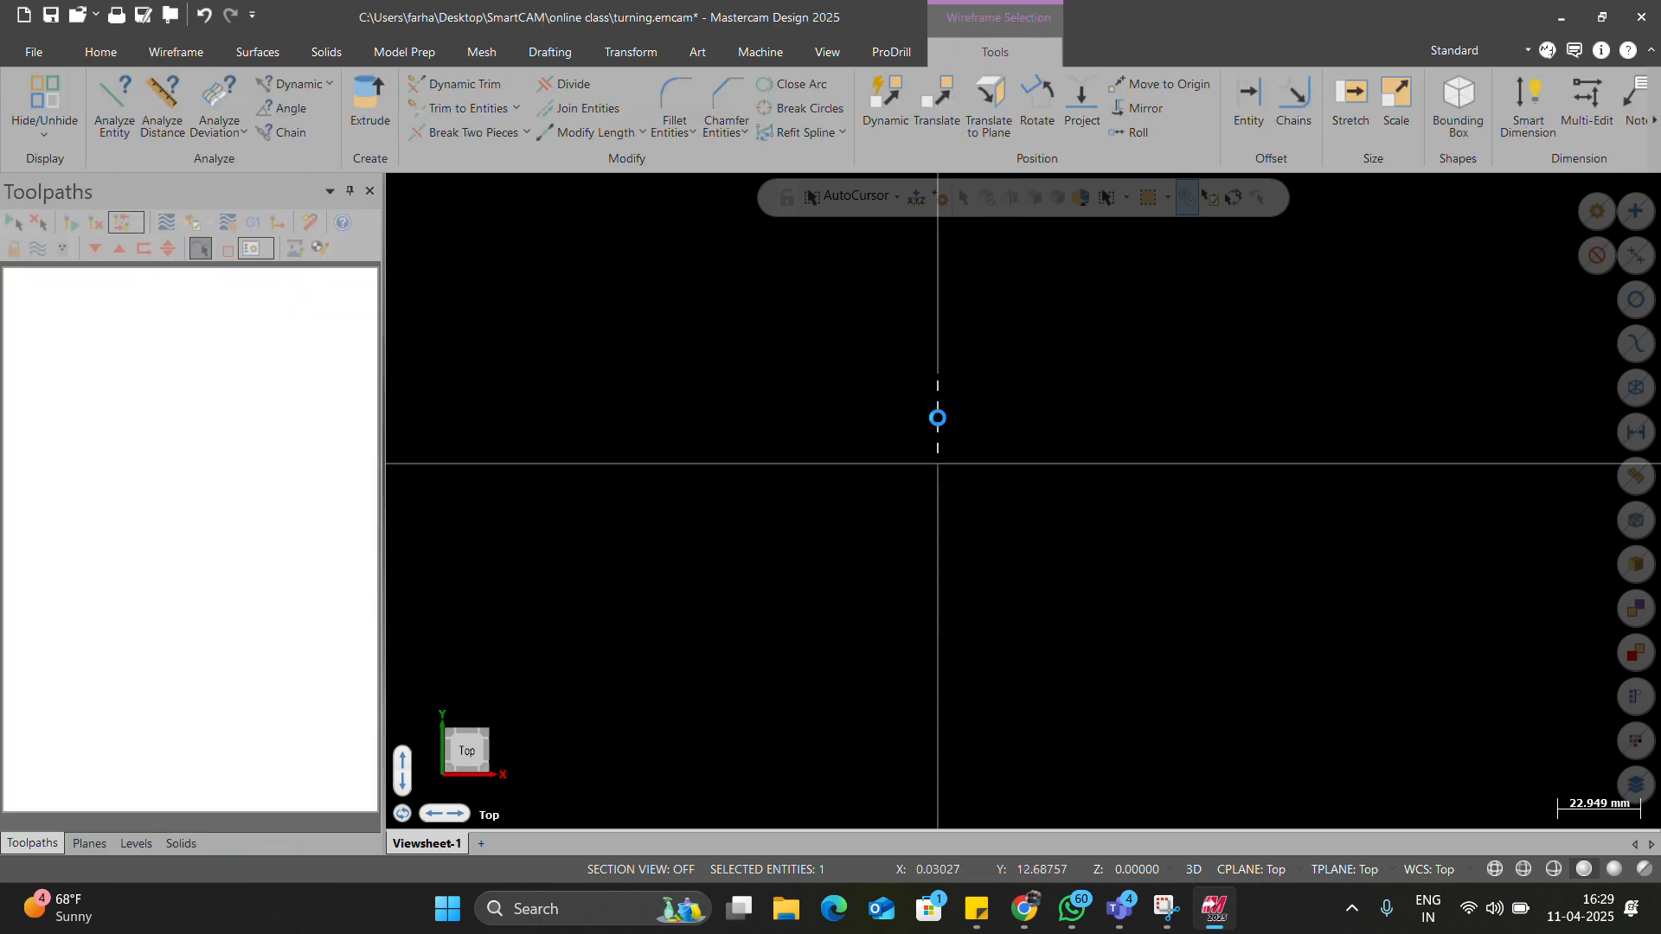
# Set new wireframe to white with a thicker line width.
pyautogui.click(93, 52)
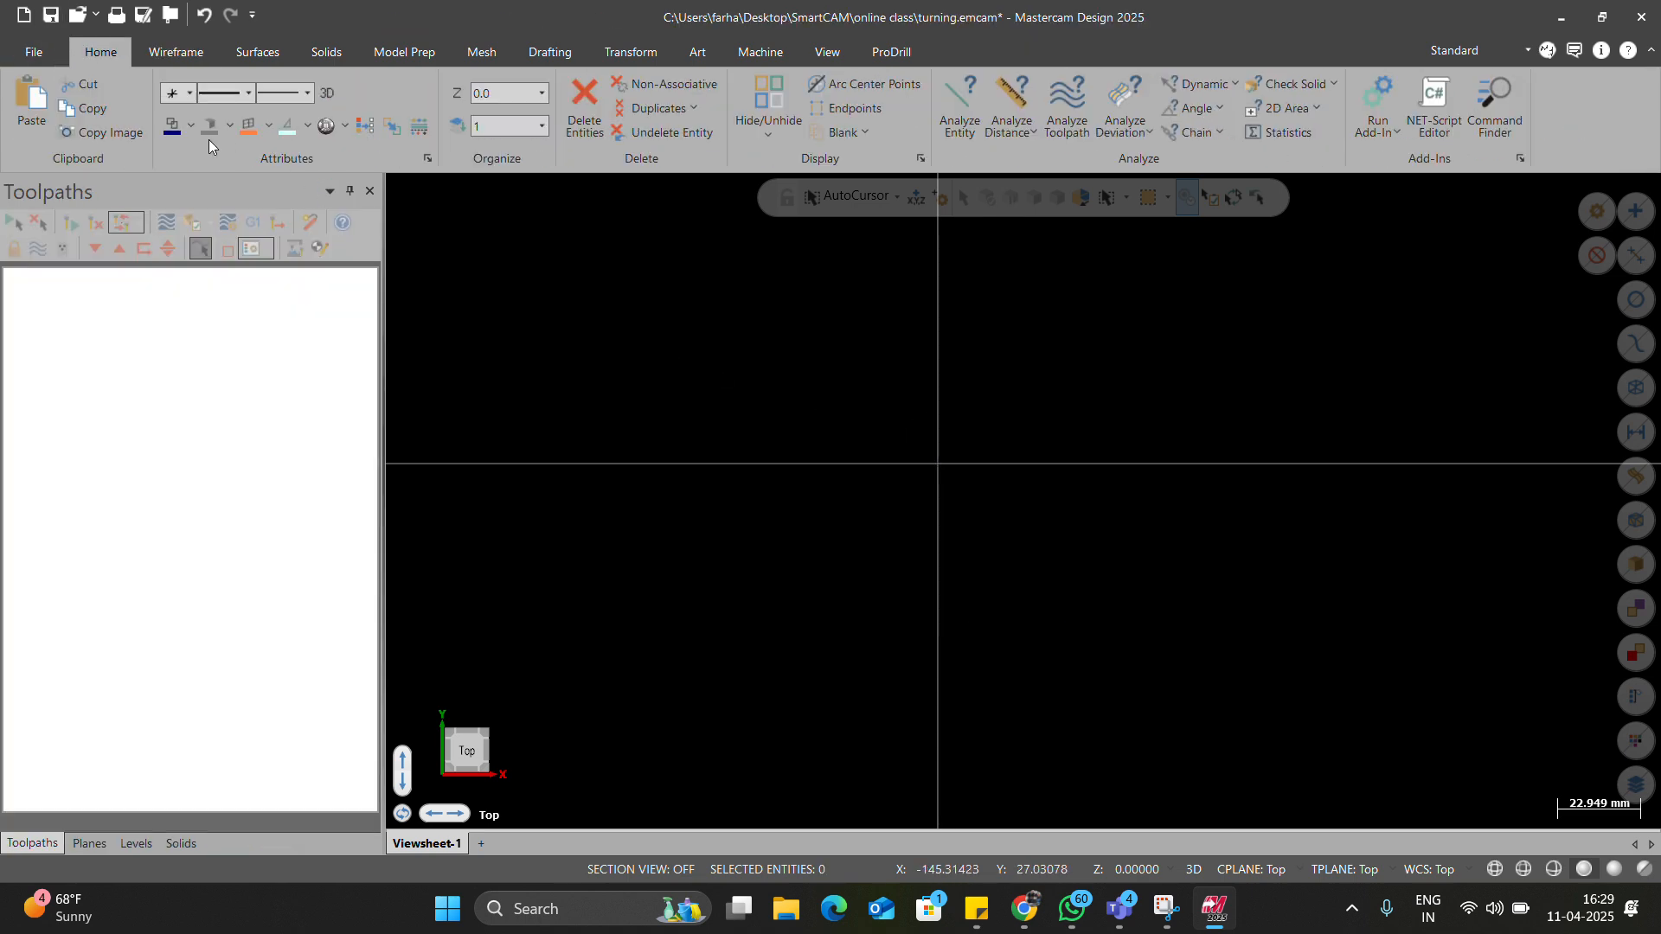
pyautogui.click(190, 125)
pyautogui.click(267, 164)
pyautogui.click(308, 95)
pyautogui.click(269, 147)
# Draw a 12-long vertical line up from the origin and a 40-long horizontal line leftward.
pyautogui.click(148, 47)
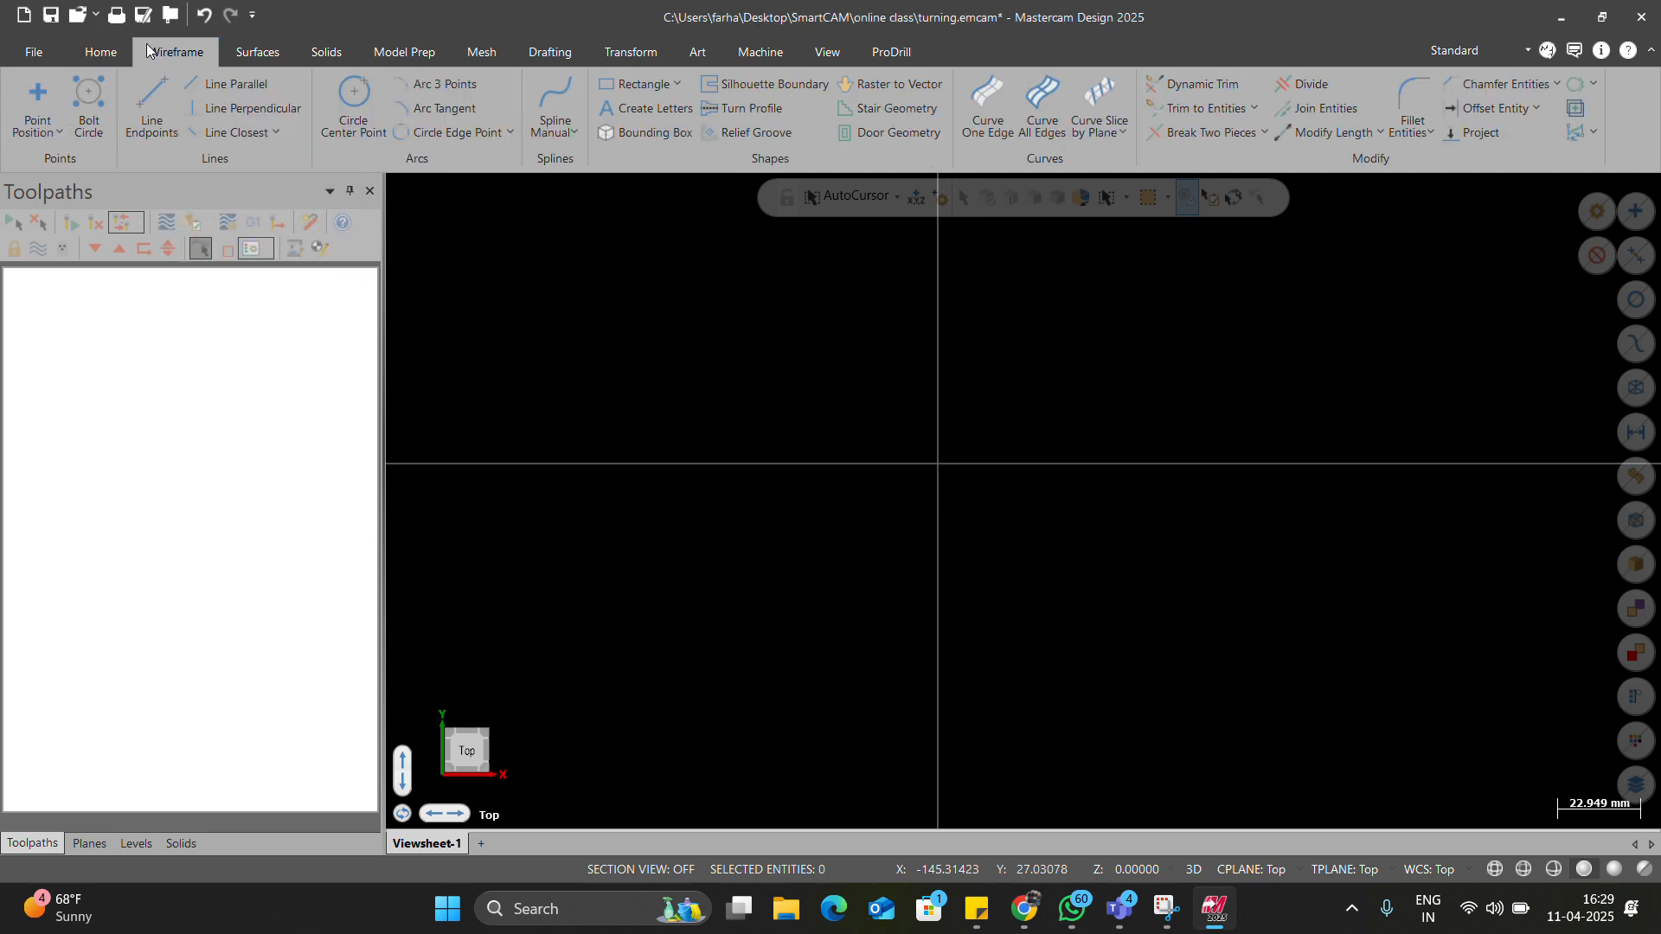
pyautogui.click(163, 86)
pyautogui.click(937, 464)
pyautogui.click(937, 373)
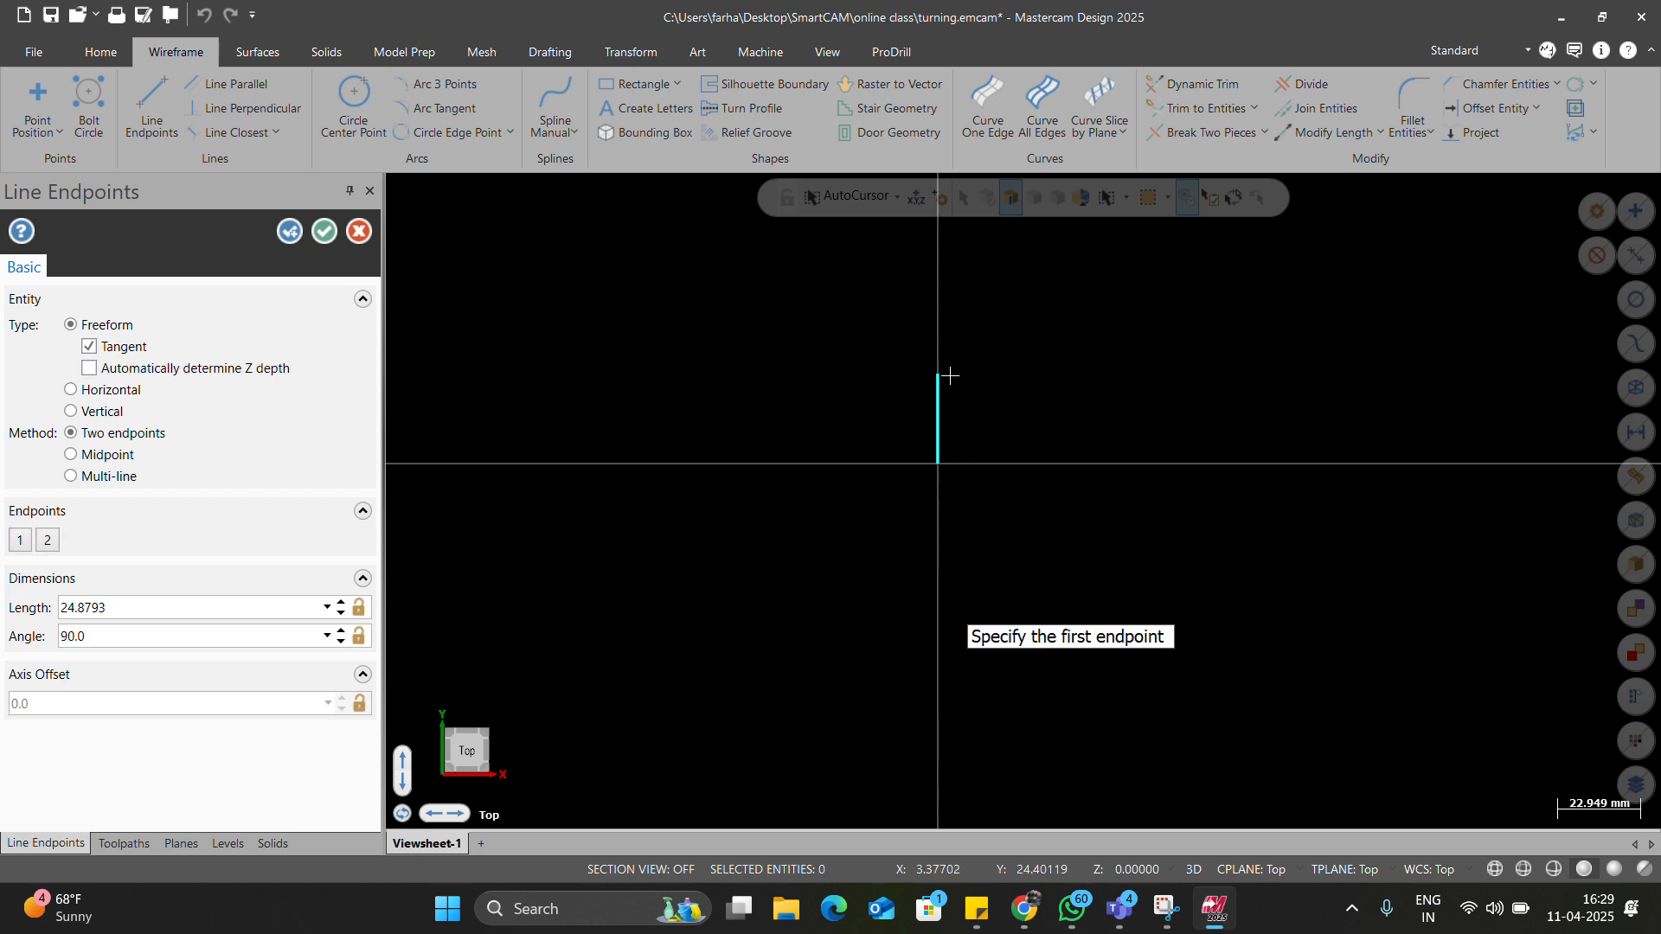
pyautogui.click(135, 610)
pyautogui.write('12')
pyautogui.click(937, 420)
pyautogui.click(863, 423)
pyautogui.write('40')
pyautogui.press('Return')
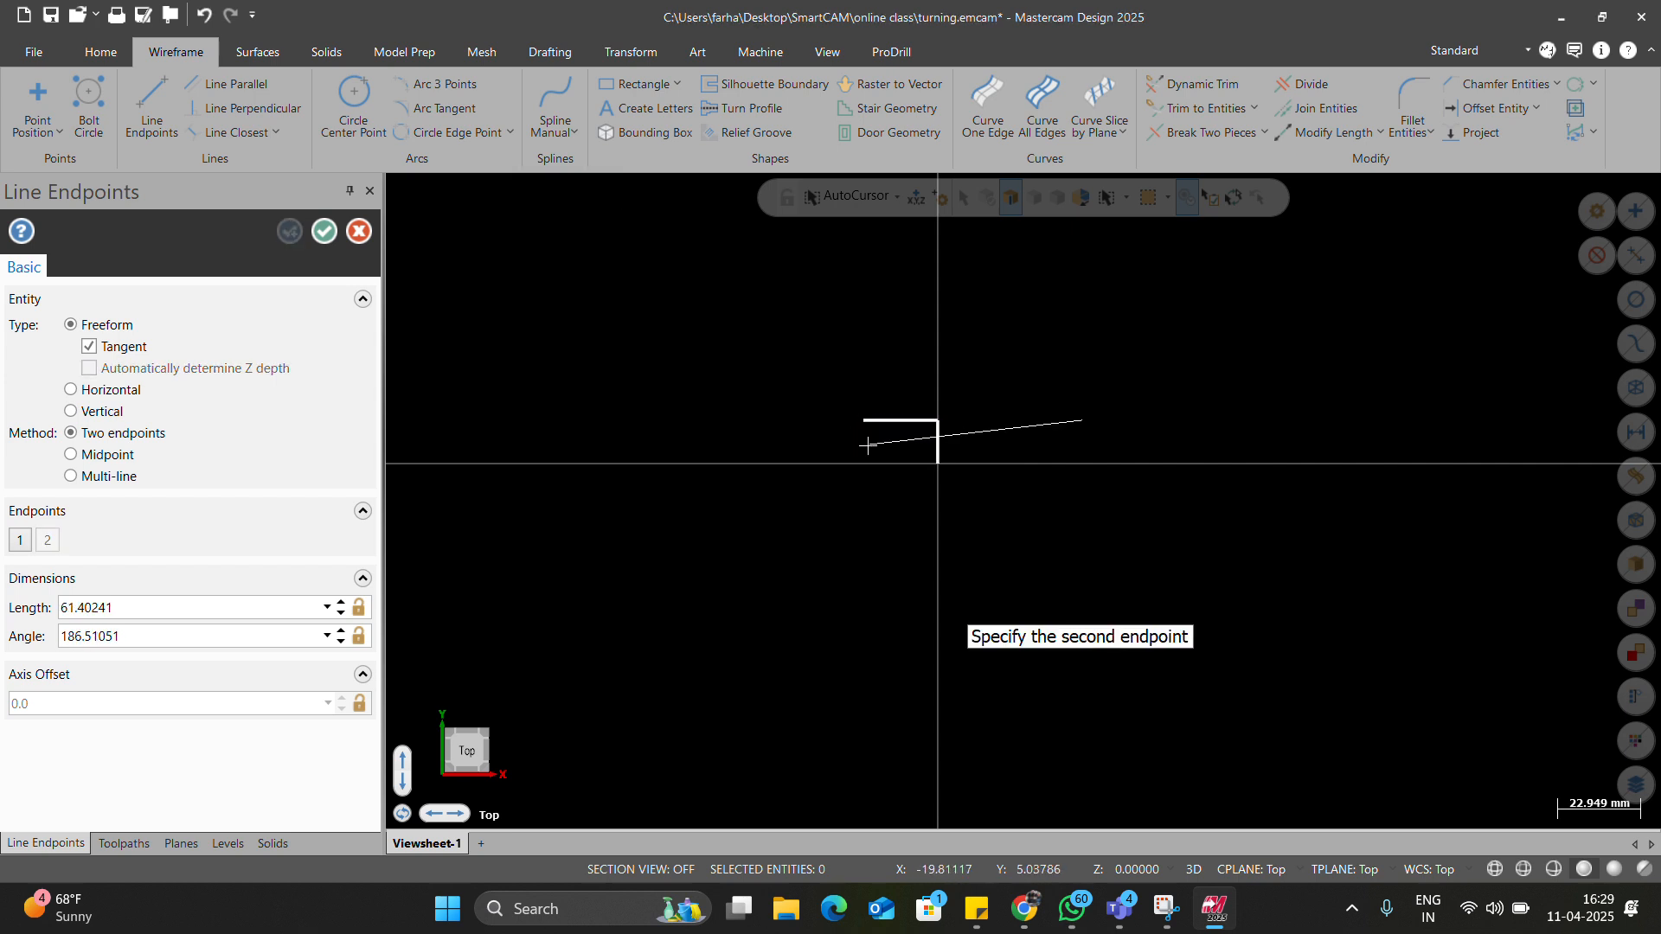
pyautogui.press('Escape')
pyautogui.press('Escape')
# Continue the profile with a slope, horizontal, step-up, top horizontal and left face line below the axis.
pyautogui.scroll(3, 870, 424)
pyautogui.click(160, 96)
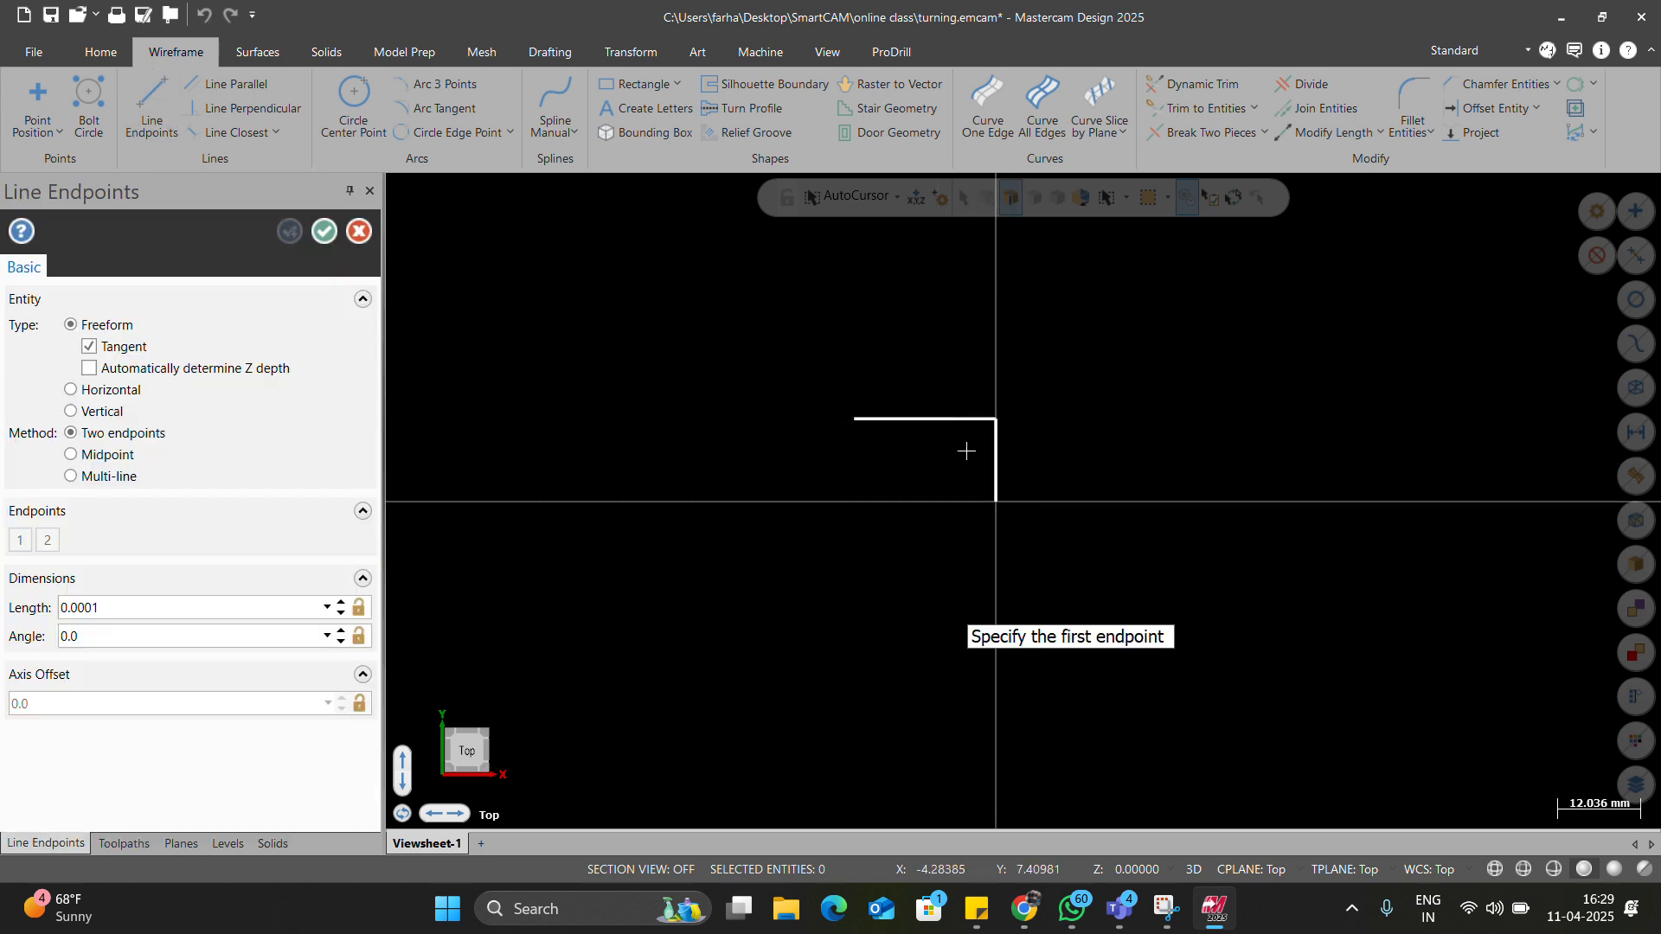
pyautogui.click(854, 419)
pyautogui.click(708, 379)
pyautogui.click(707, 379)
pyautogui.click(543, 384)
pyautogui.scroll(-1, 1017, 424)
pyautogui.scroll(1, 685, 422)
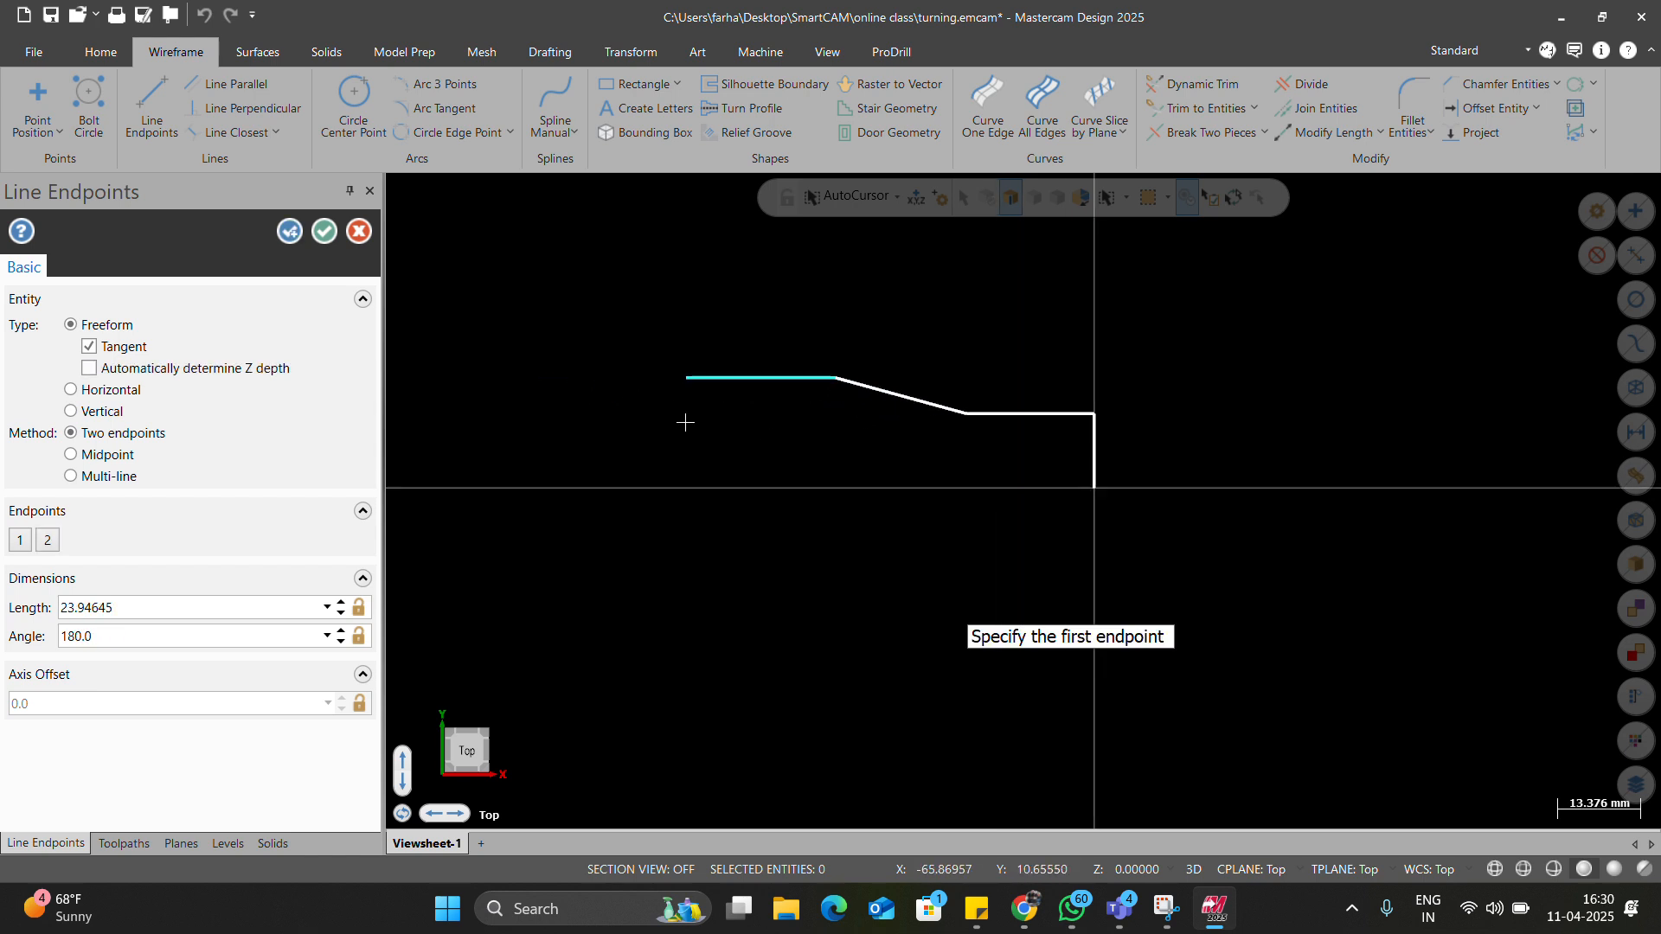
pyautogui.click(685, 378)
pyautogui.click(675, 334)
pyautogui.click(684, 335)
pyautogui.click(601, 333)
pyautogui.click(601, 336)
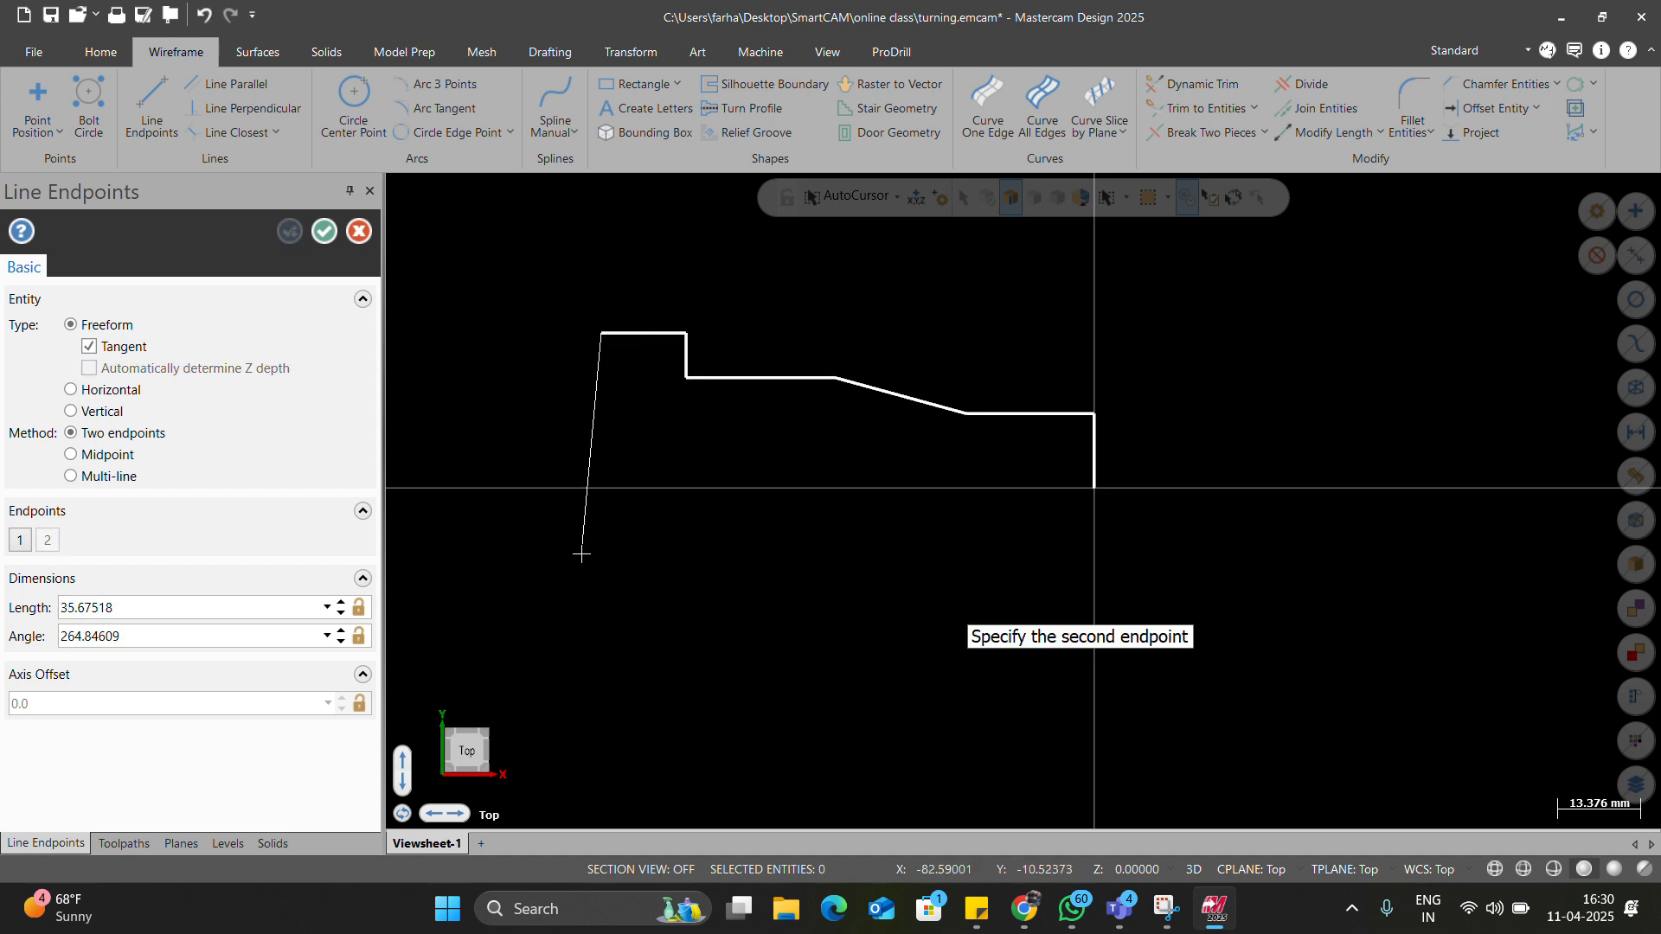
pyautogui.click(601, 514)
pyautogui.press('Escape')
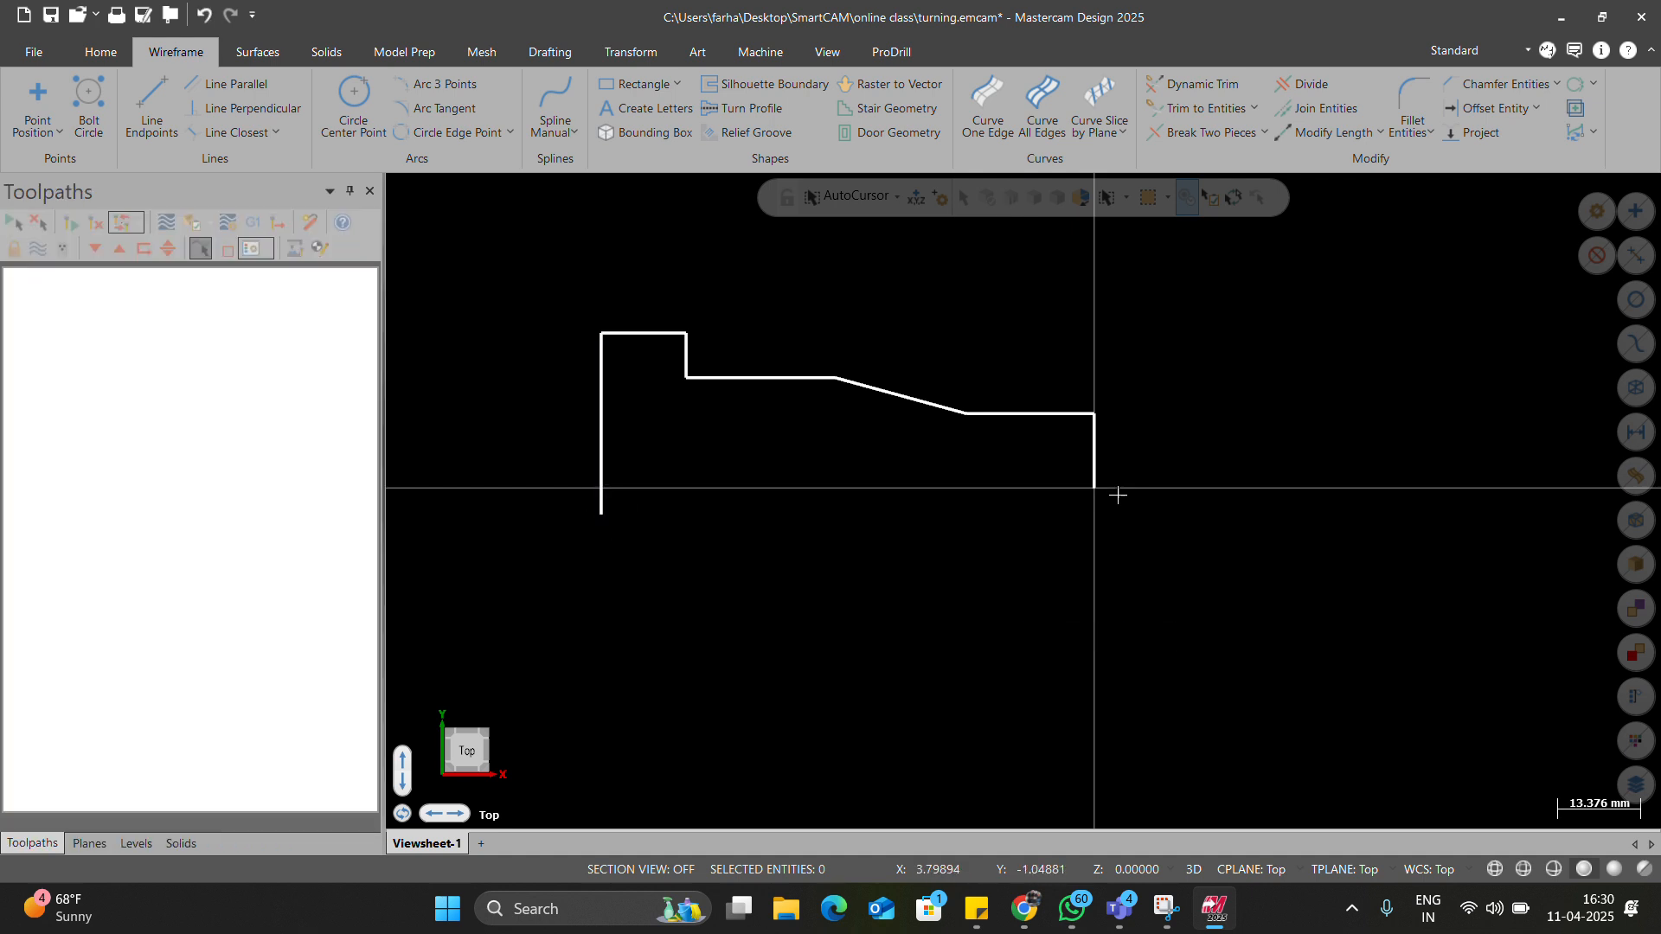
# Draw the bottom line from the profile's right corner left along the axis.
pyautogui.click(153, 95)
pyautogui.click(1091, 491)
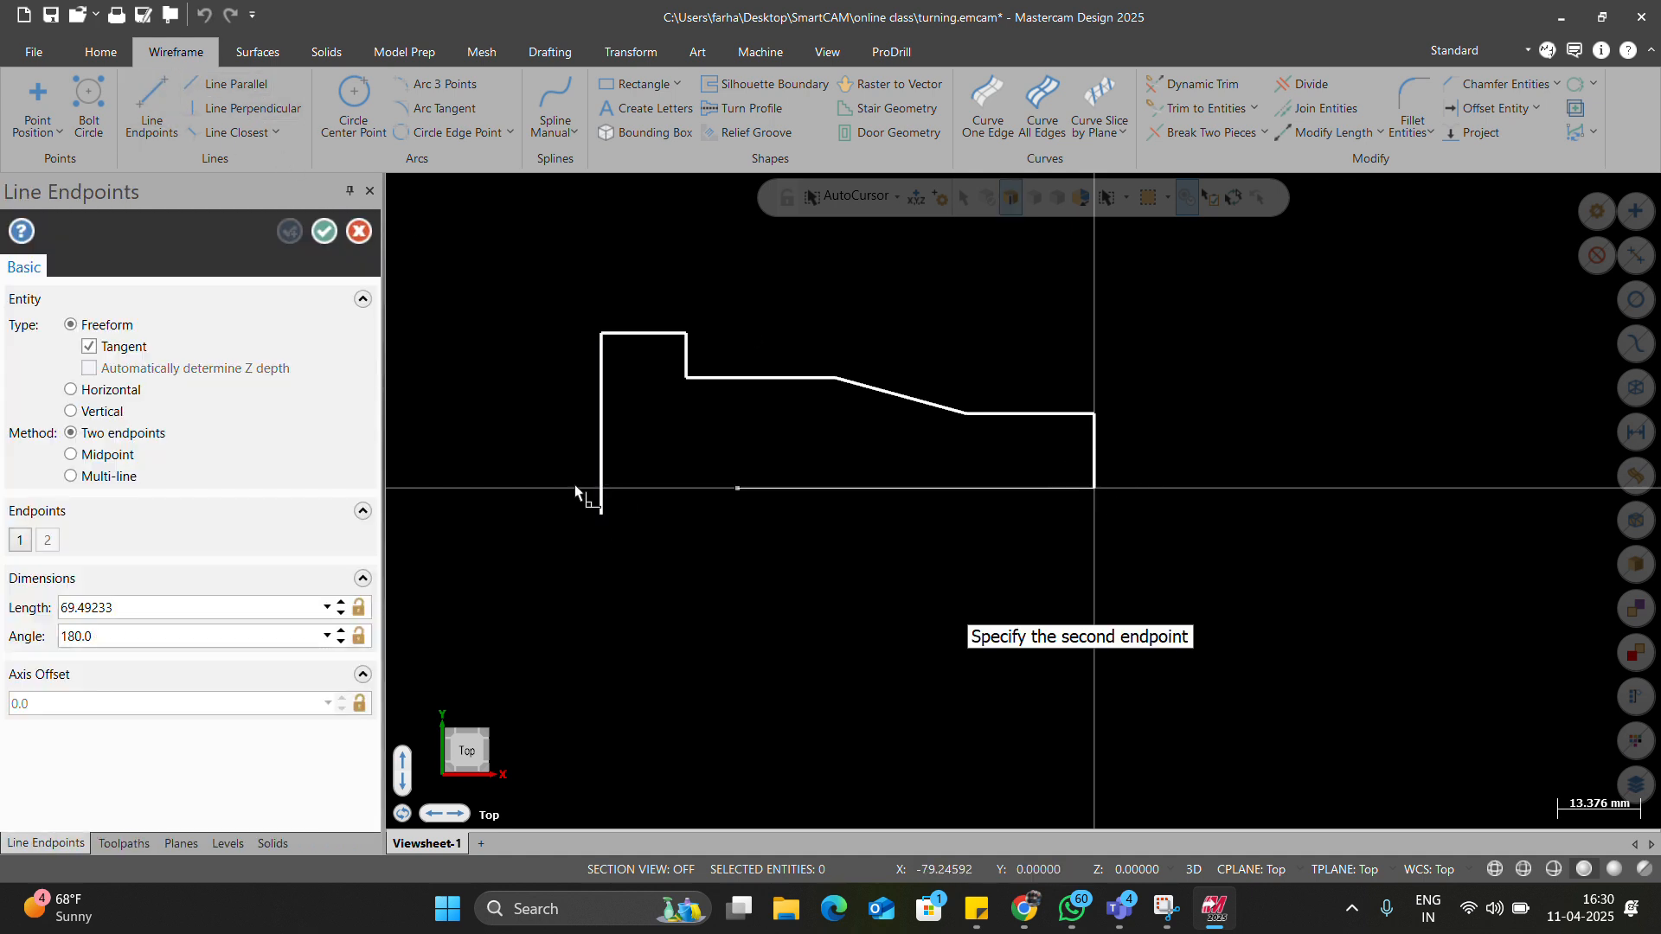
pyautogui.press('Escape')
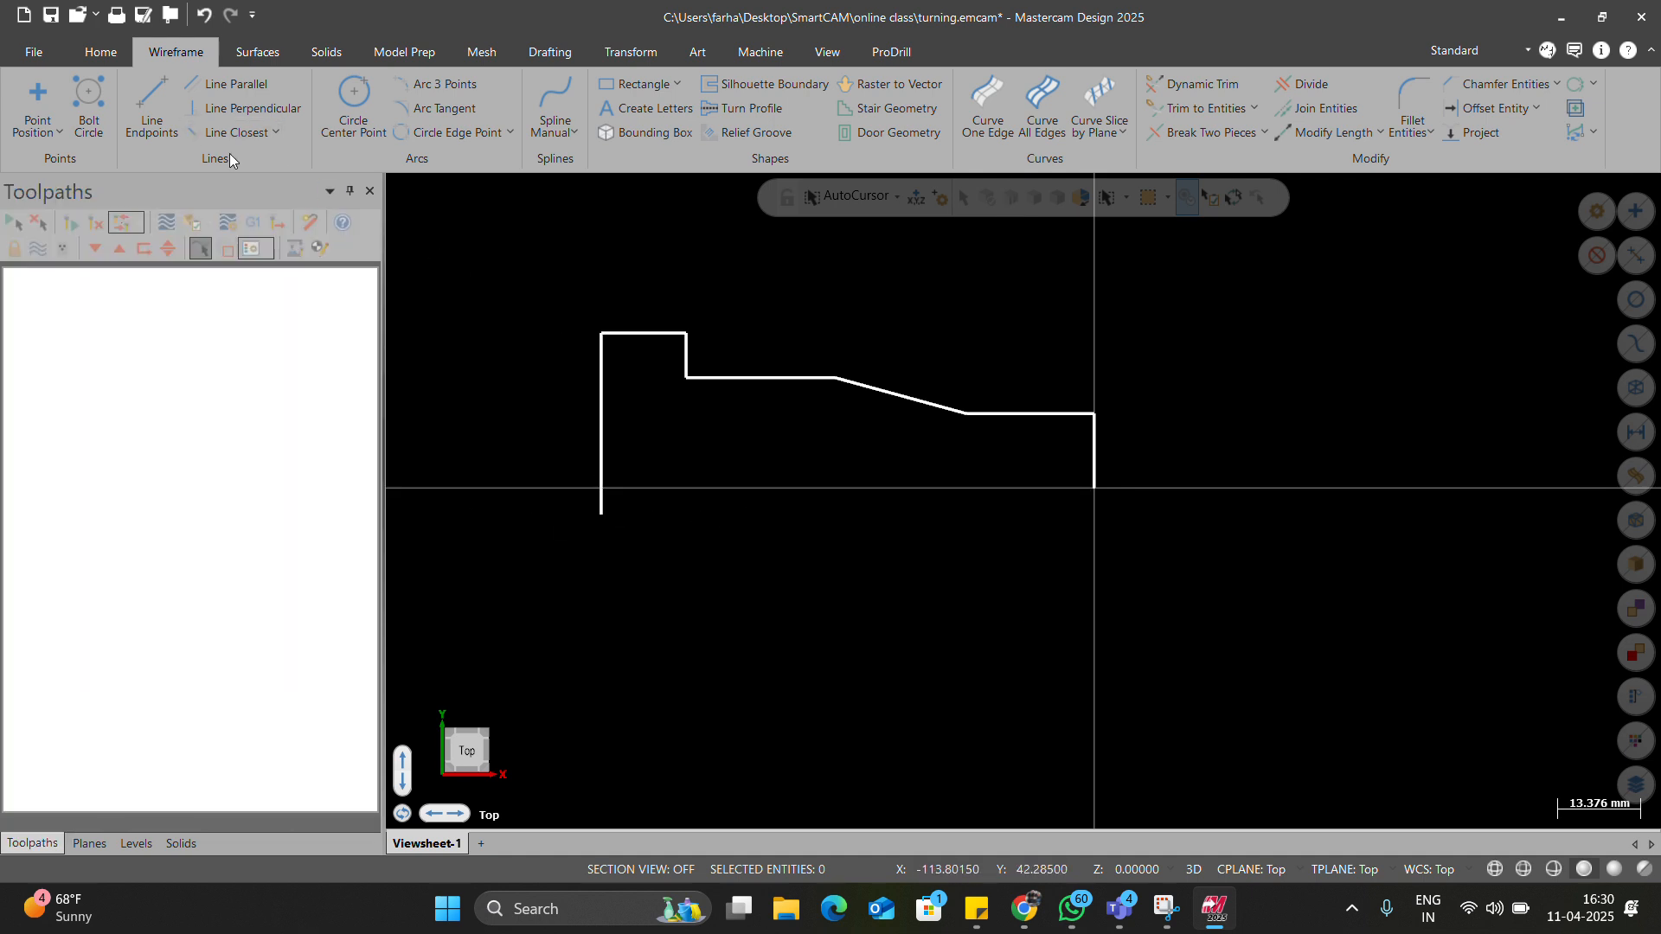
pyautogui.click(134, 107)
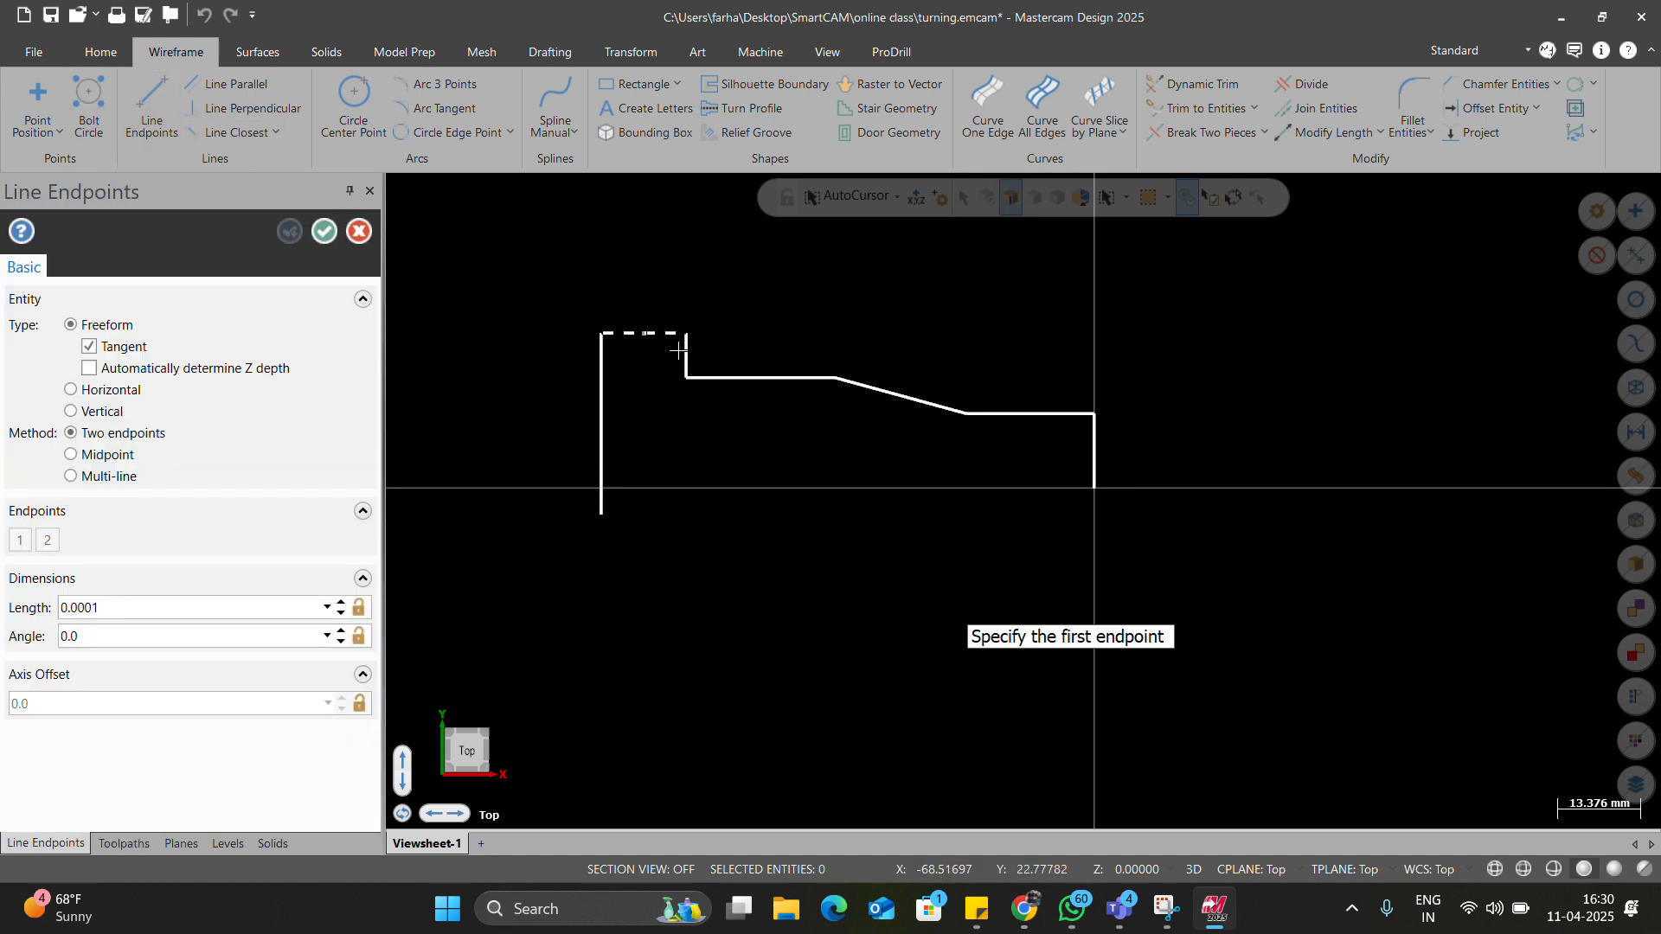
pyautogui.click(1092, 491)
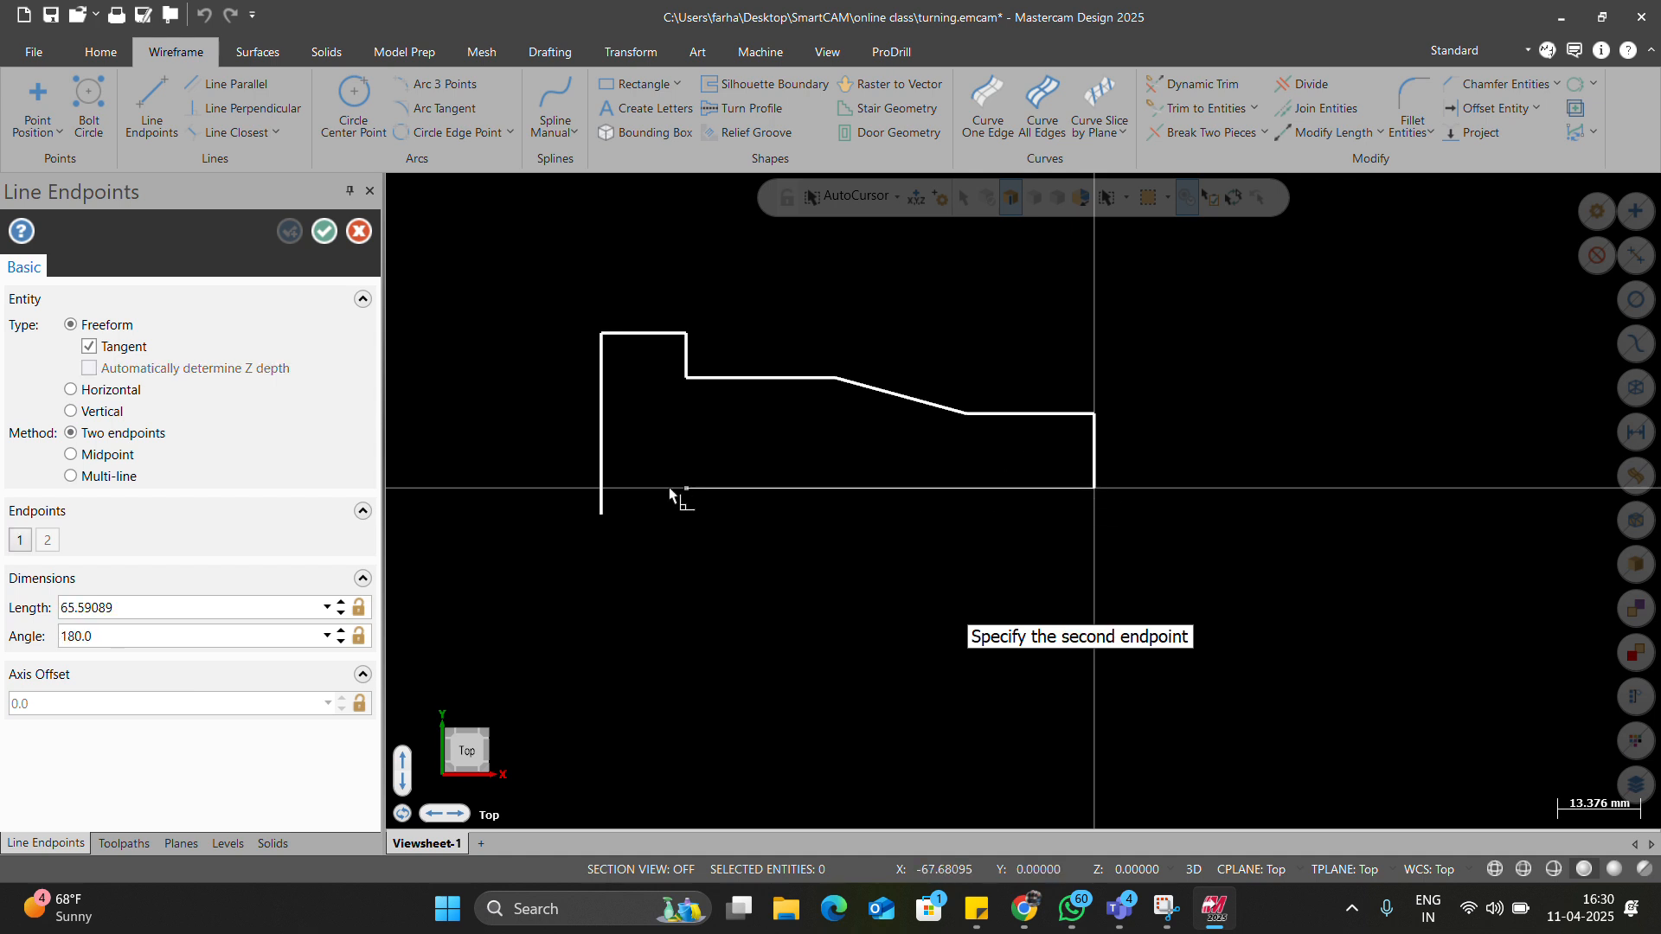
pyautogui.click(567, 489)
pyautogui.press('Escape')
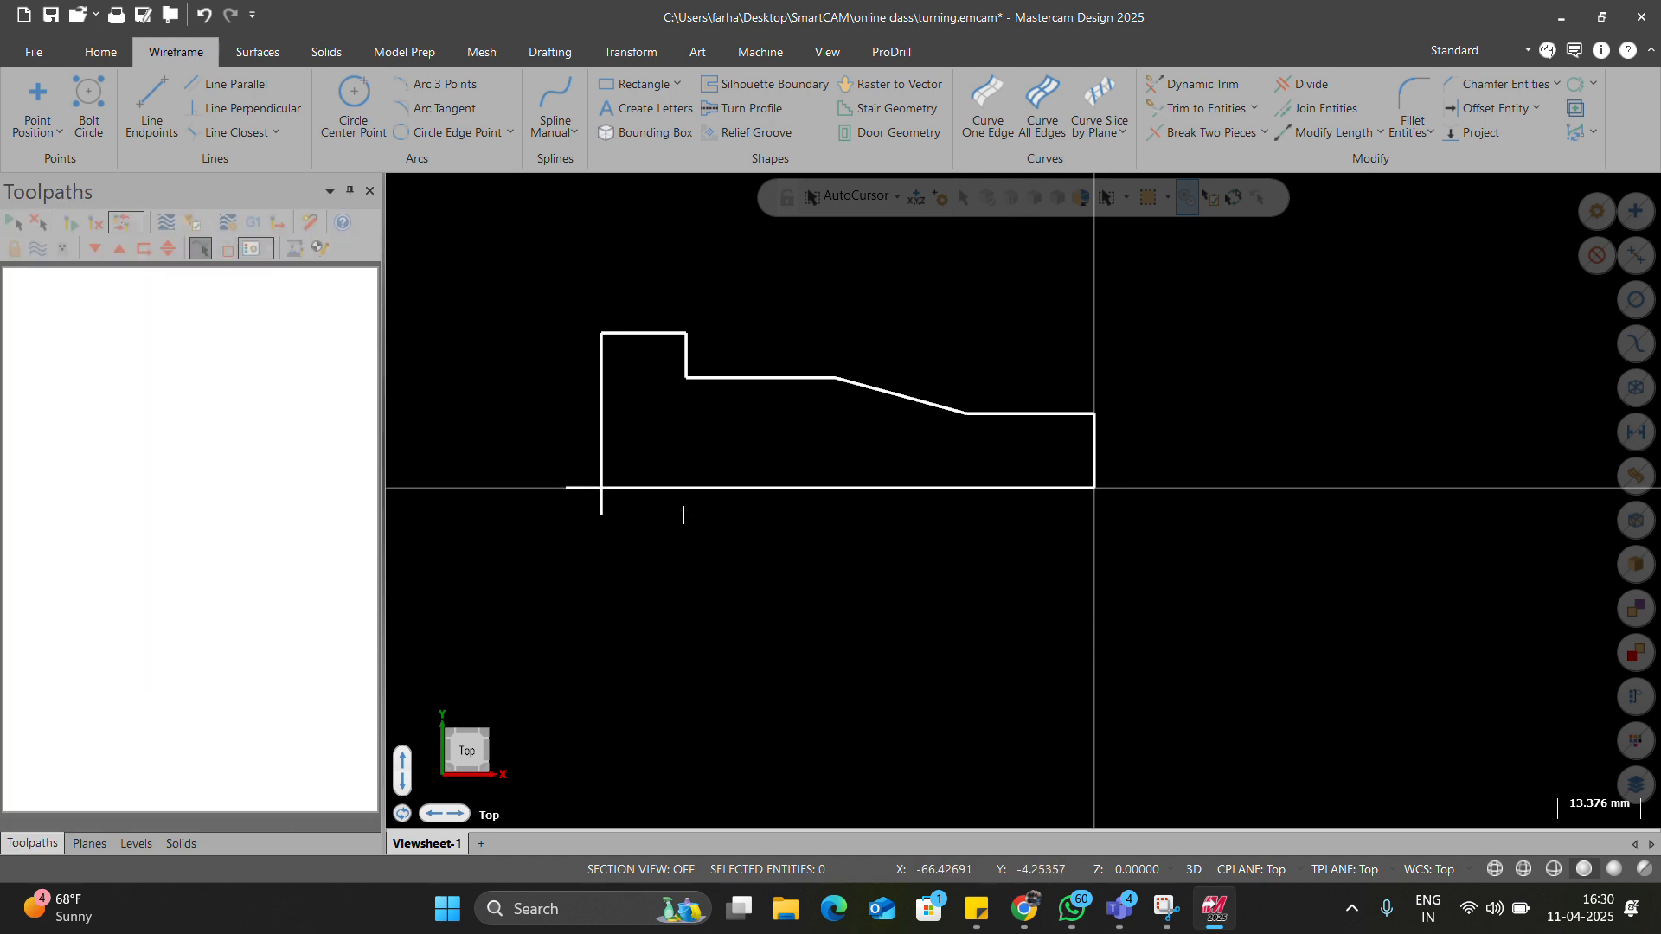
# Trim off the overhanging line ends with Divide.
pyautogui.moveTo(683, 551); pyautogui.dragTo(624, 526)
pyautogui.press('Escape')
pyautogui.scroll(-3, 891, 485)
pyautogui.scroll(4, 1027, 482)
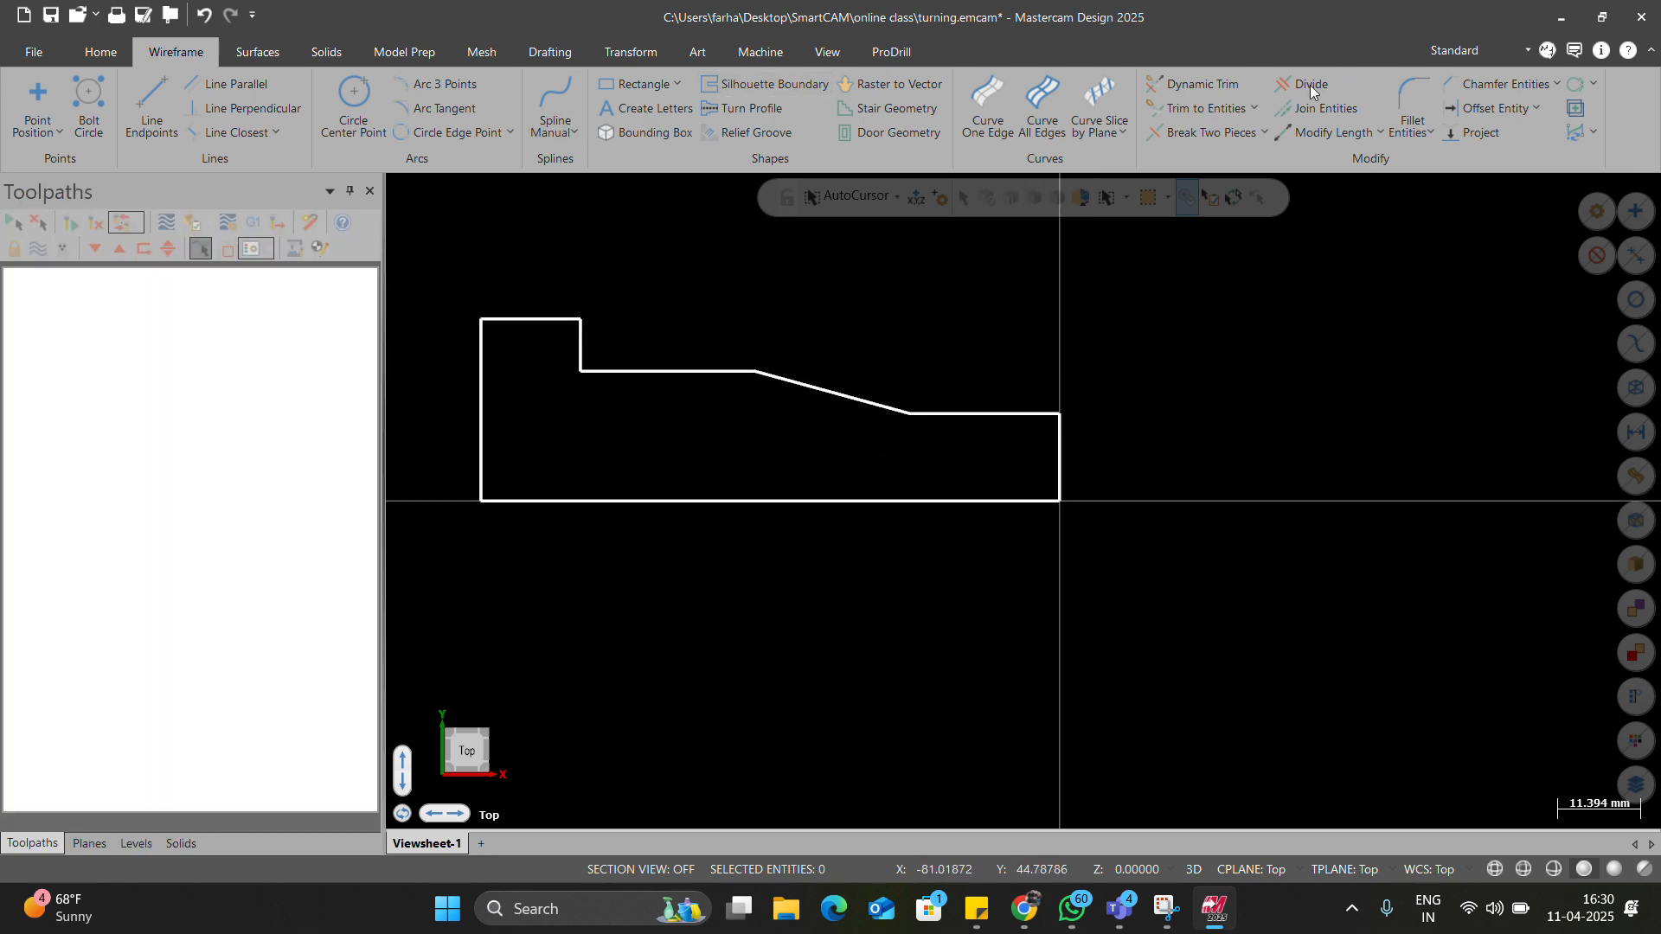
# Chamfer the outer right-end corner between the top line and end edge by 1.0.
pyautogui.click(1505, 84)
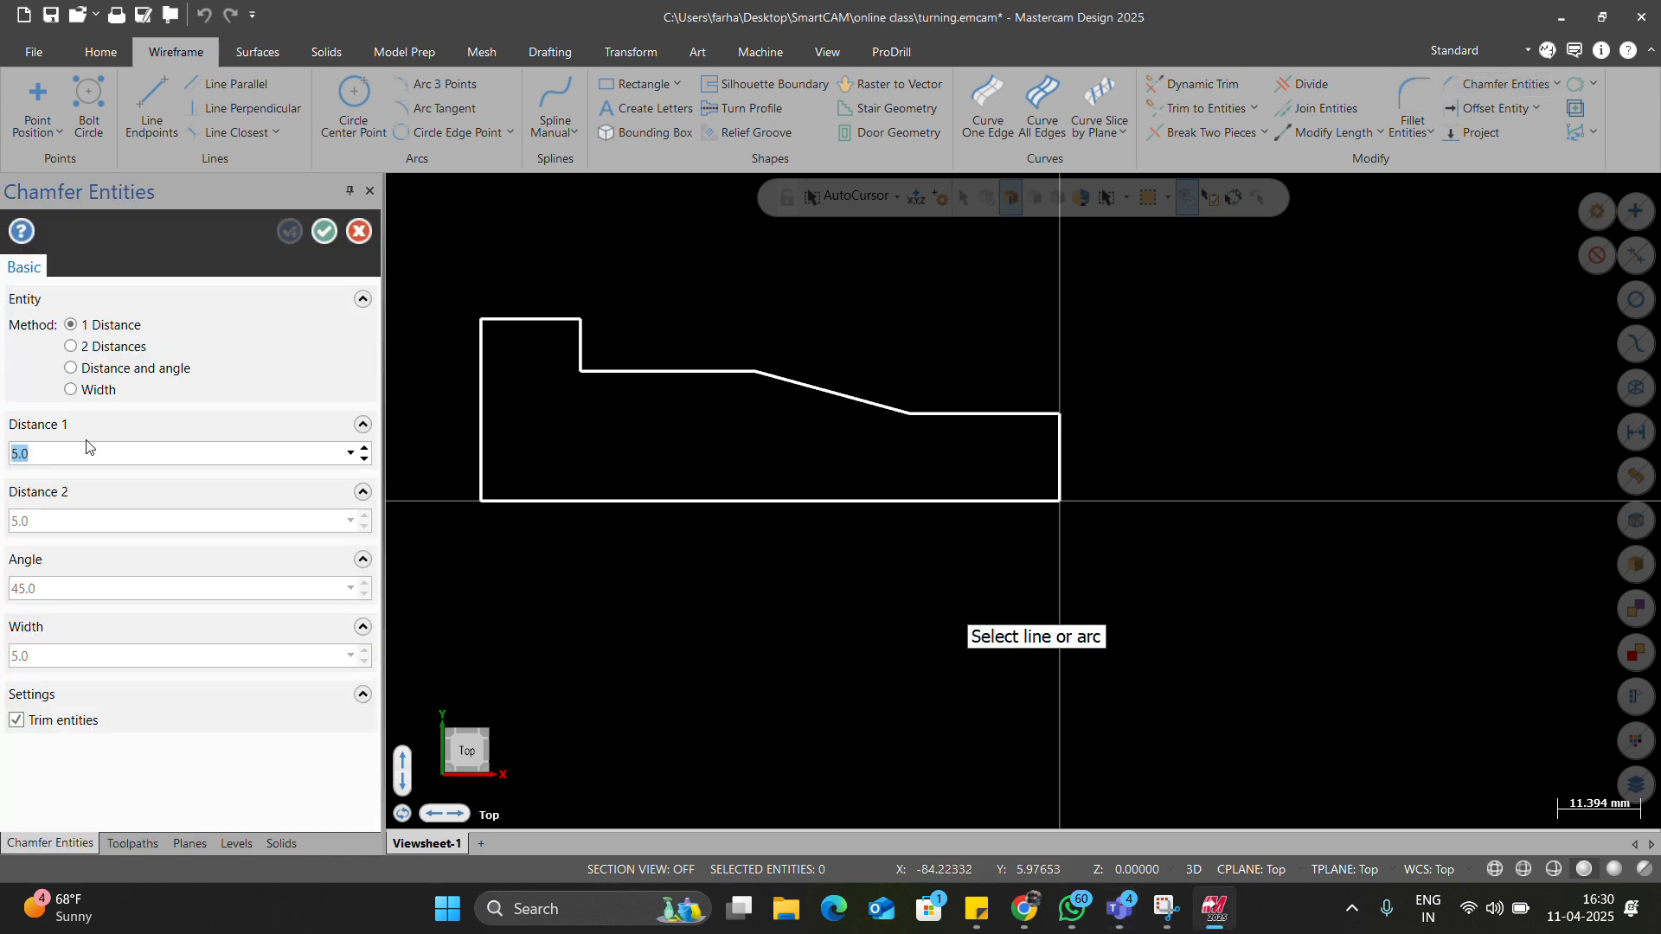
pyautogui.click(1049, 415)
pyautogui.click(1064, 434)
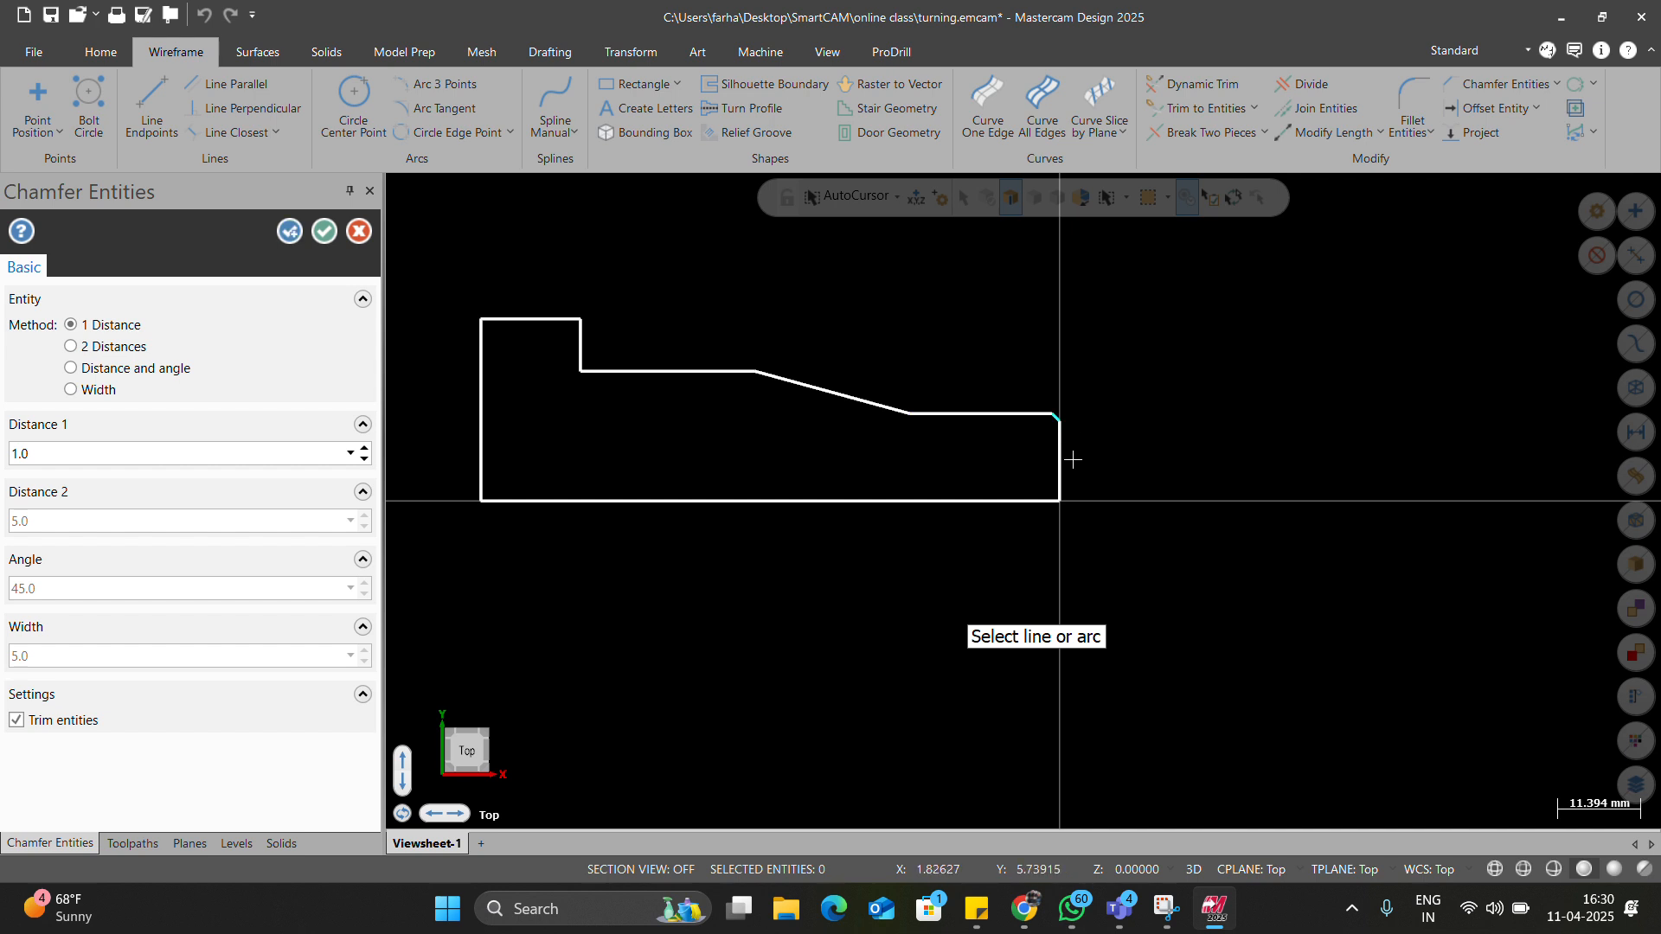
pyautogui.press('Return')
pyautogui.scroll(-3, 793, 549)
pyautogui.scroll(2, 862, 480)
# Start Solids Extrude and Revolve on the profile, then cancel both.
pyautogui.click(326, 51)
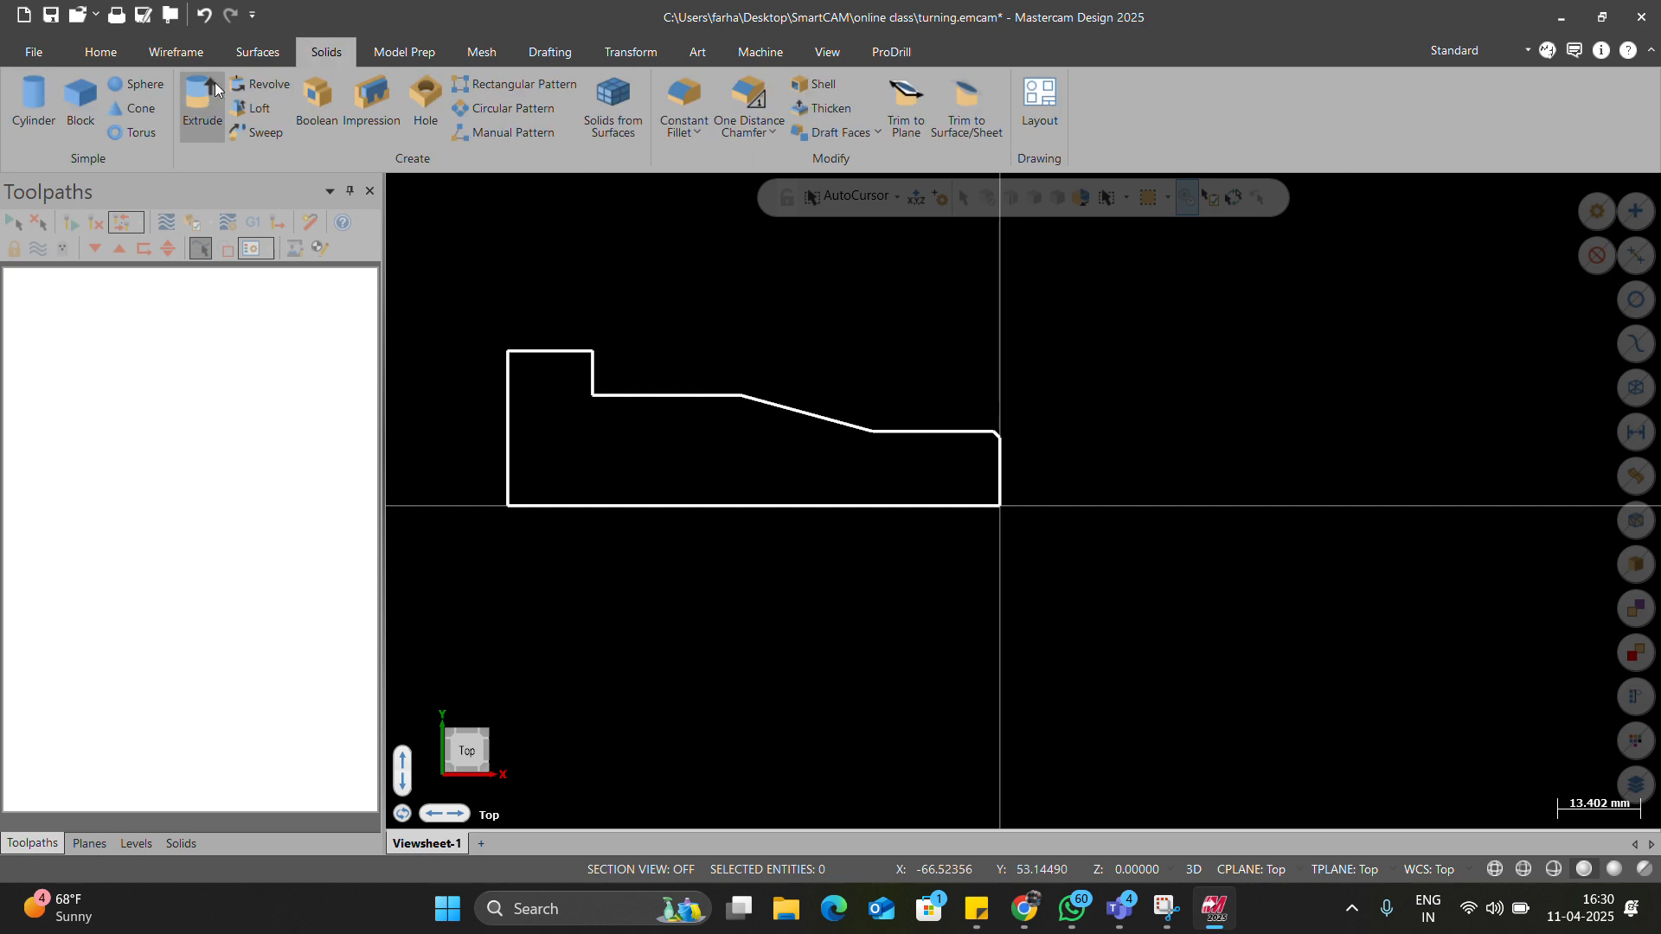
pyautogui.press('Escape')
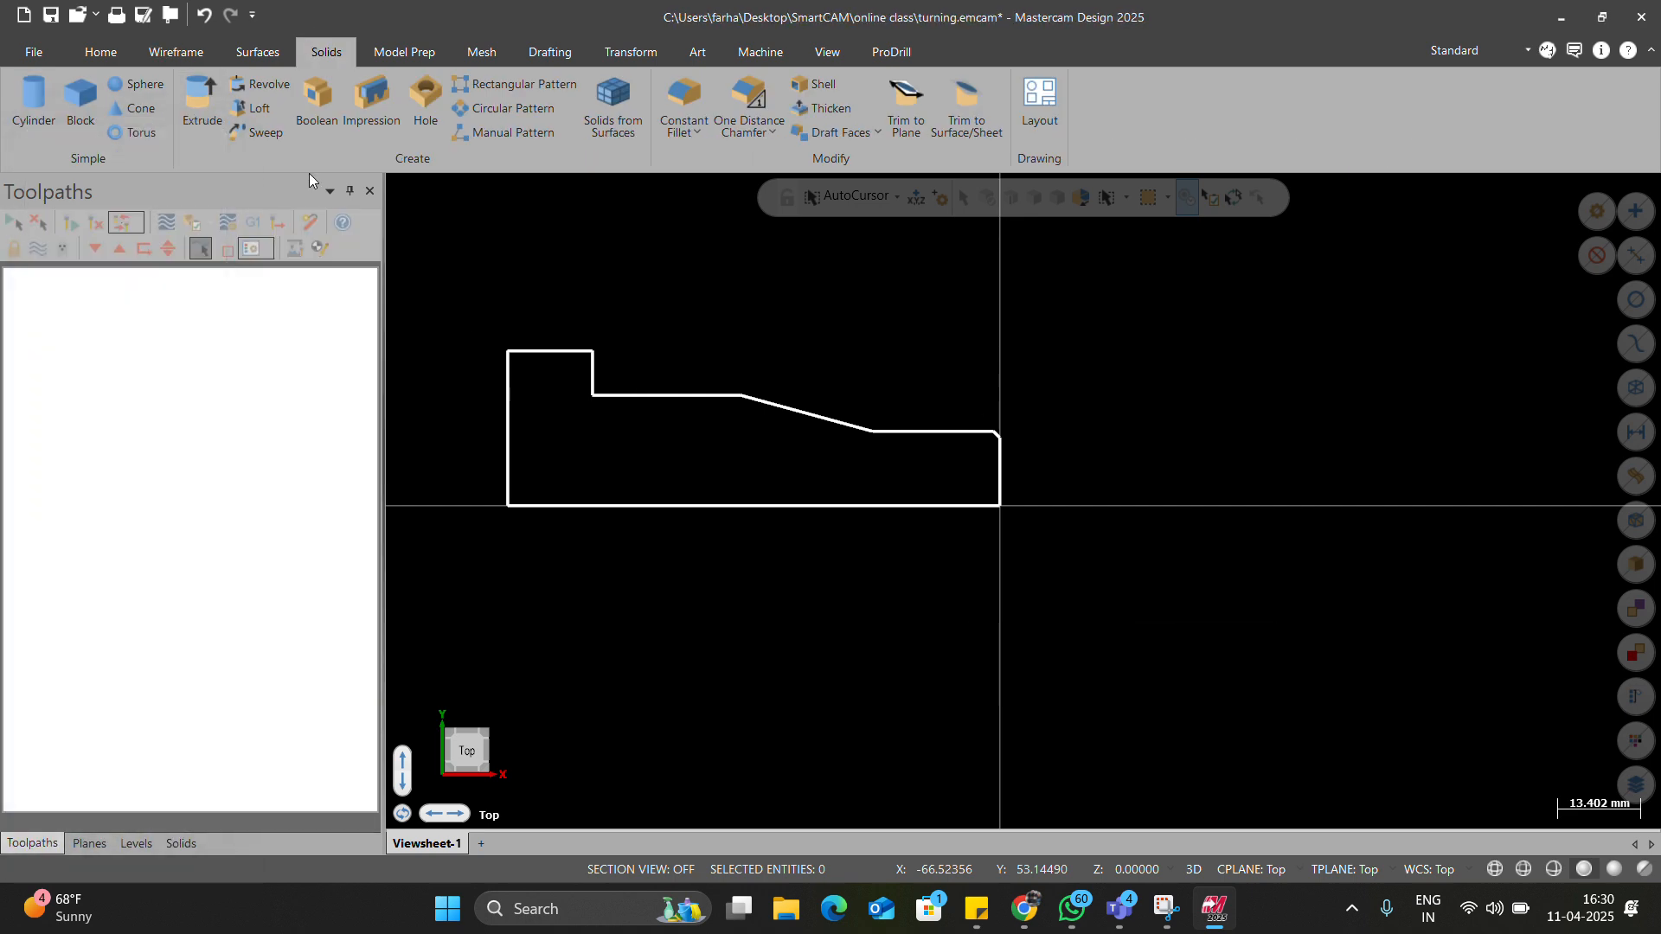
pyautogui.click(269, 87)
pyautogui.click(666, 395)
pyautogui.press('Escape')
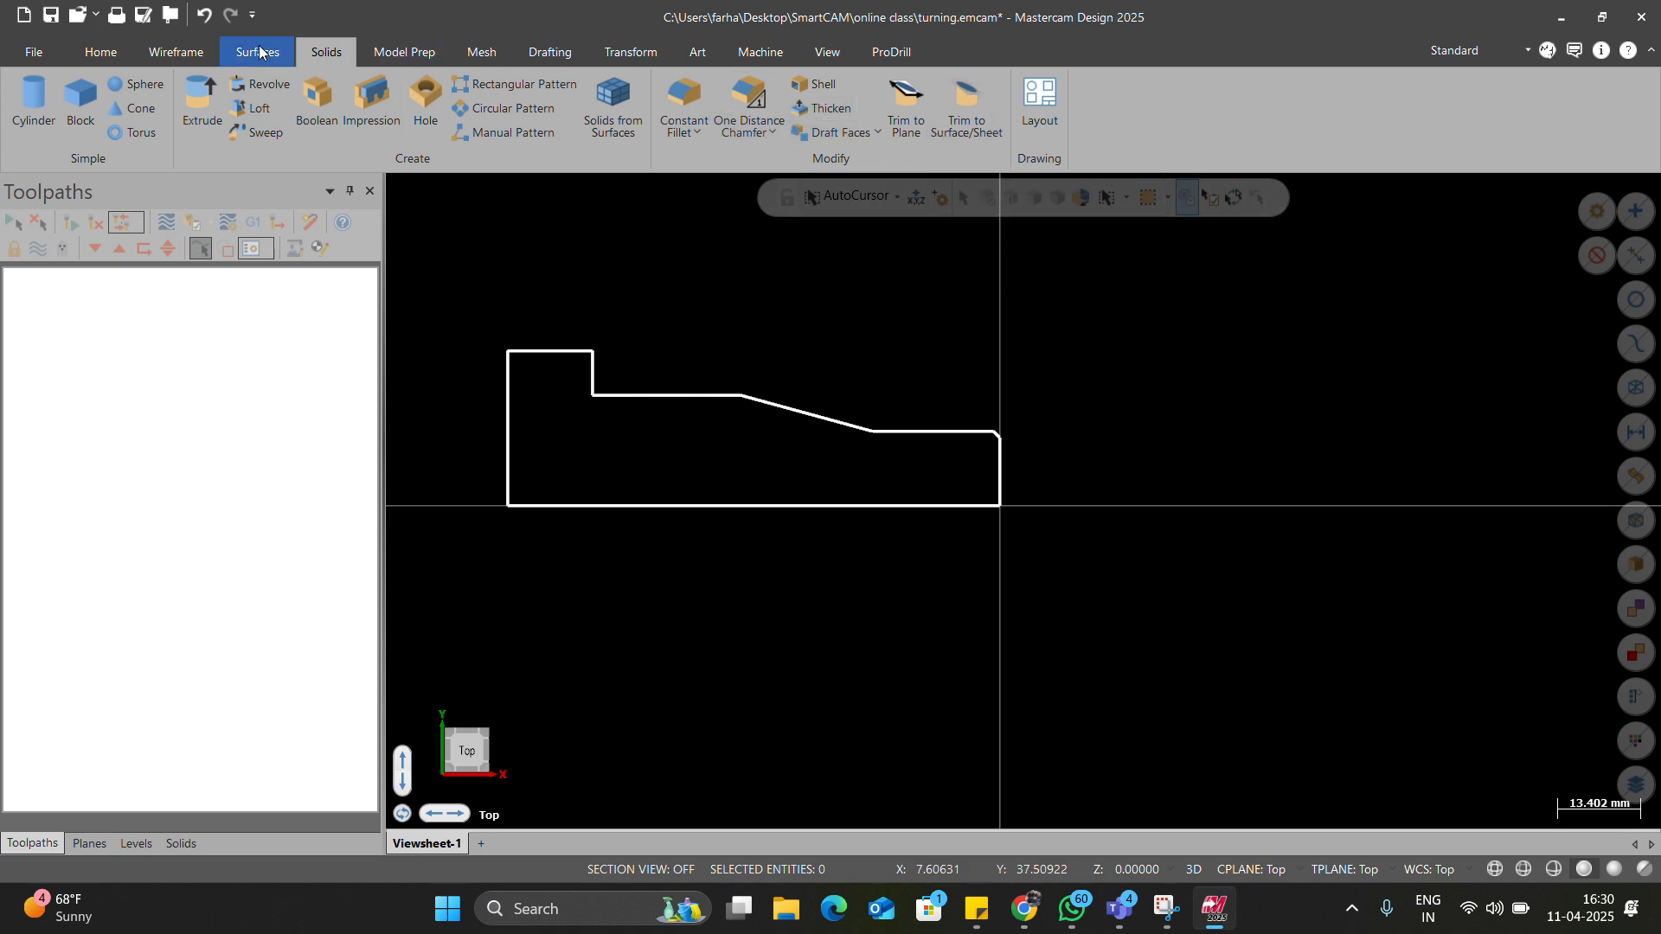
# Fillet the inner step corner with a 5.0 radius.
pyautogui.click(165, 52)
pyautogui.click(1412, 97)
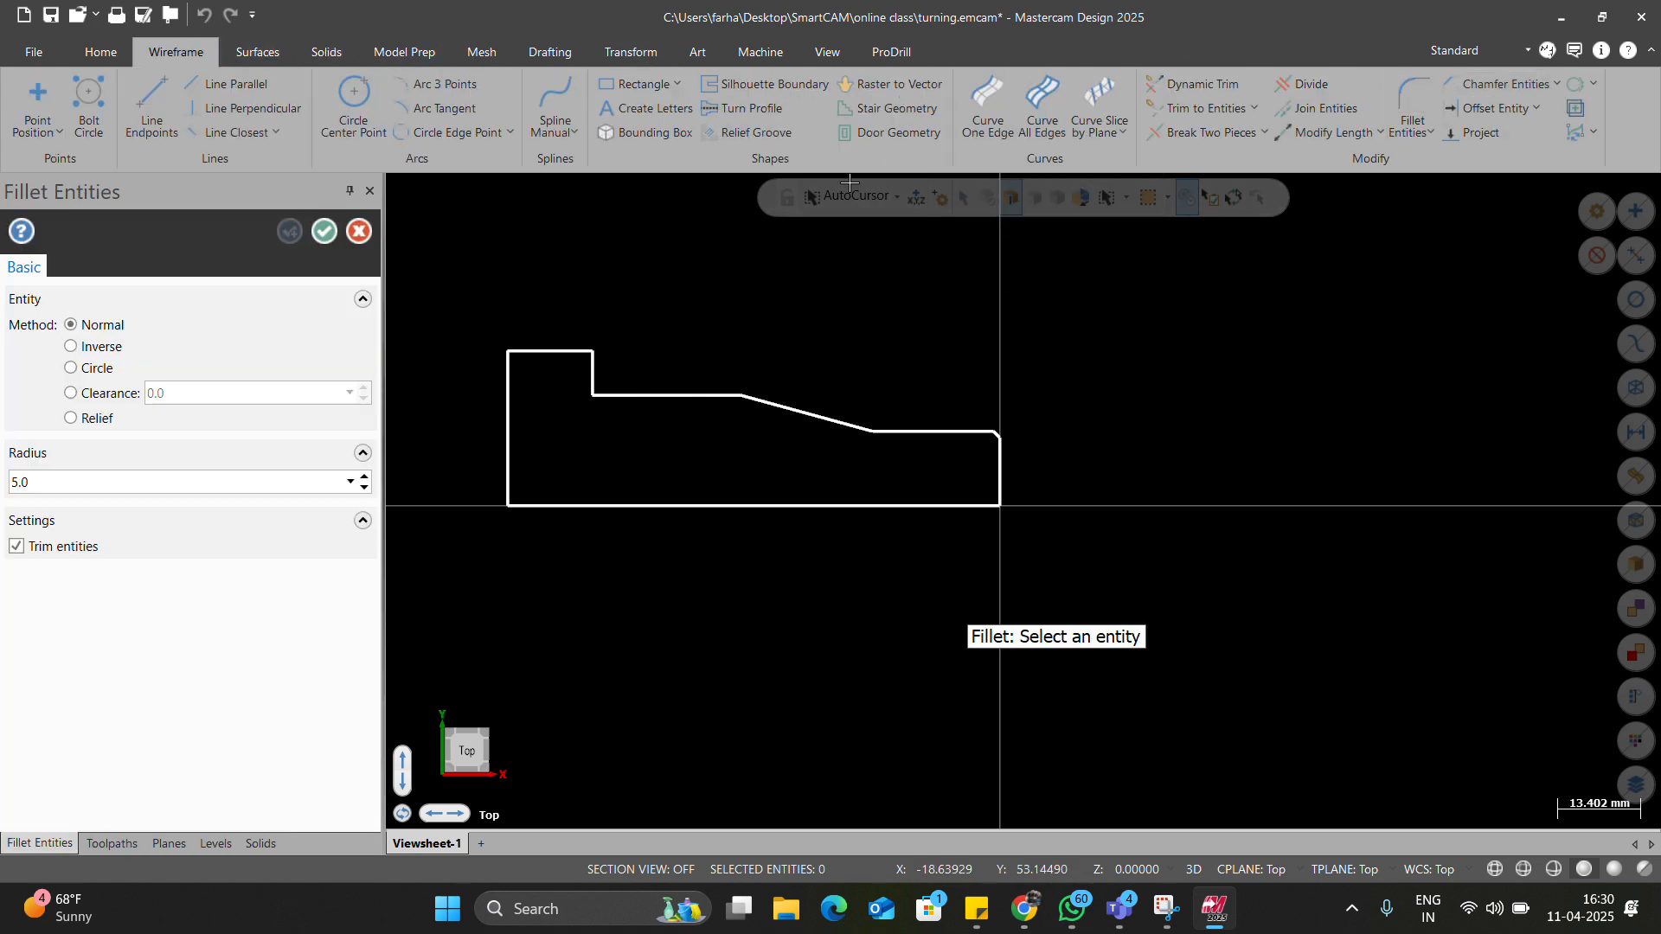
pyautogui.click(609, 386)
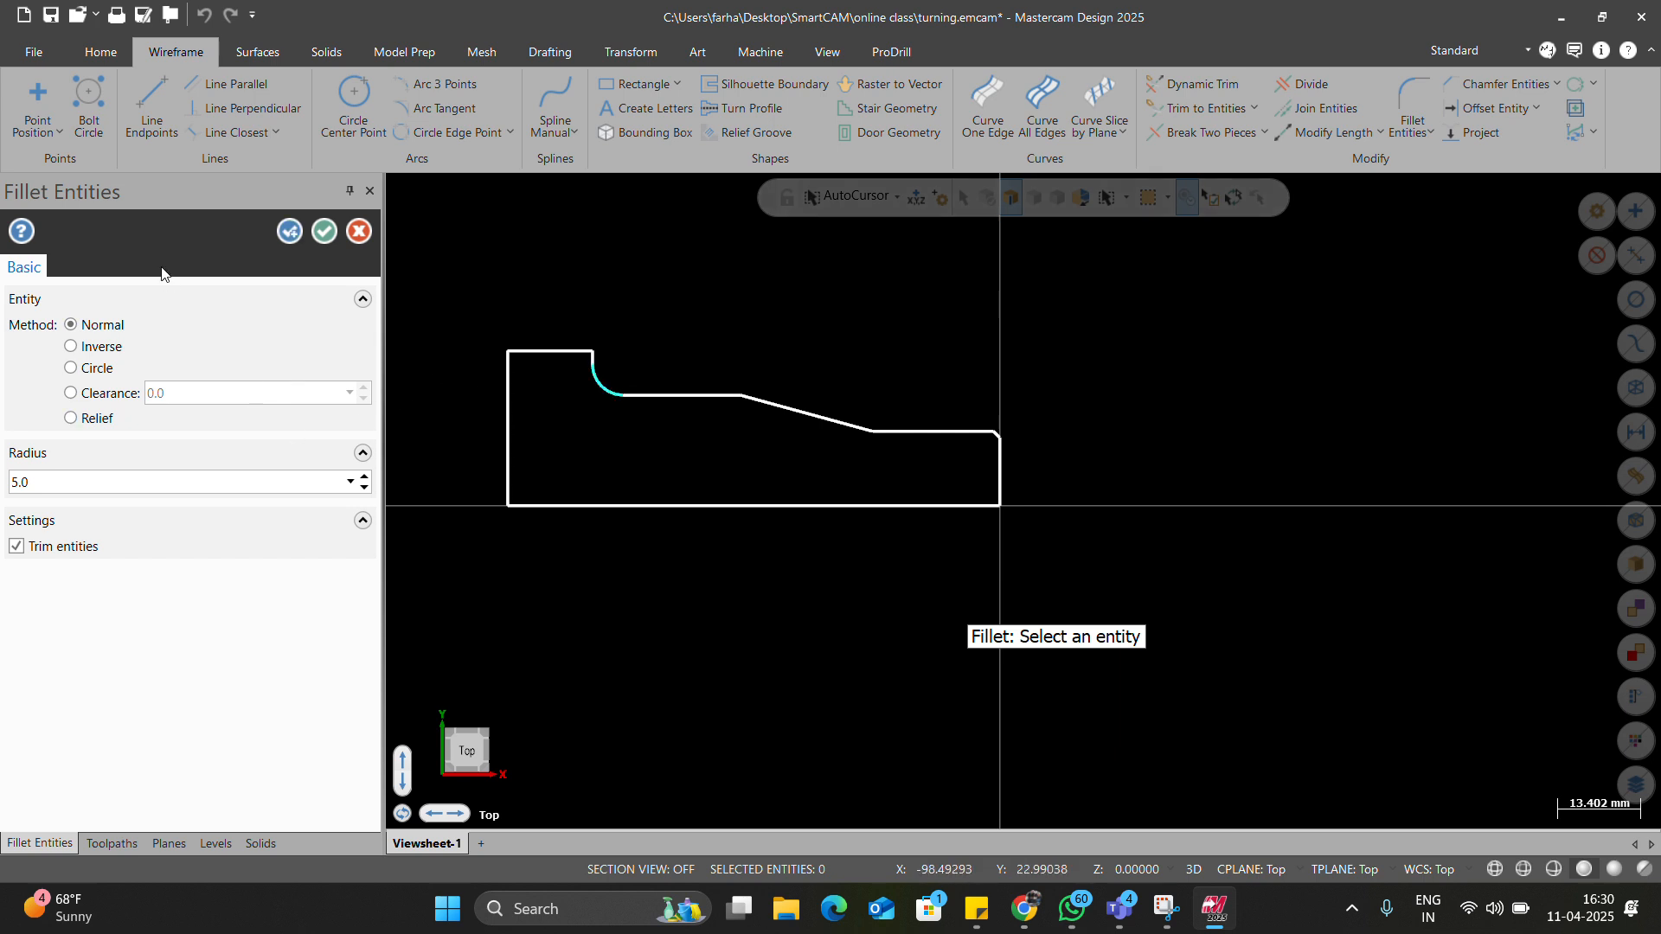
pyautogui.click(325, 231)
# Revolve the closed profile chain about the bottom line into a solid.
pyautogui.click(315, 54)
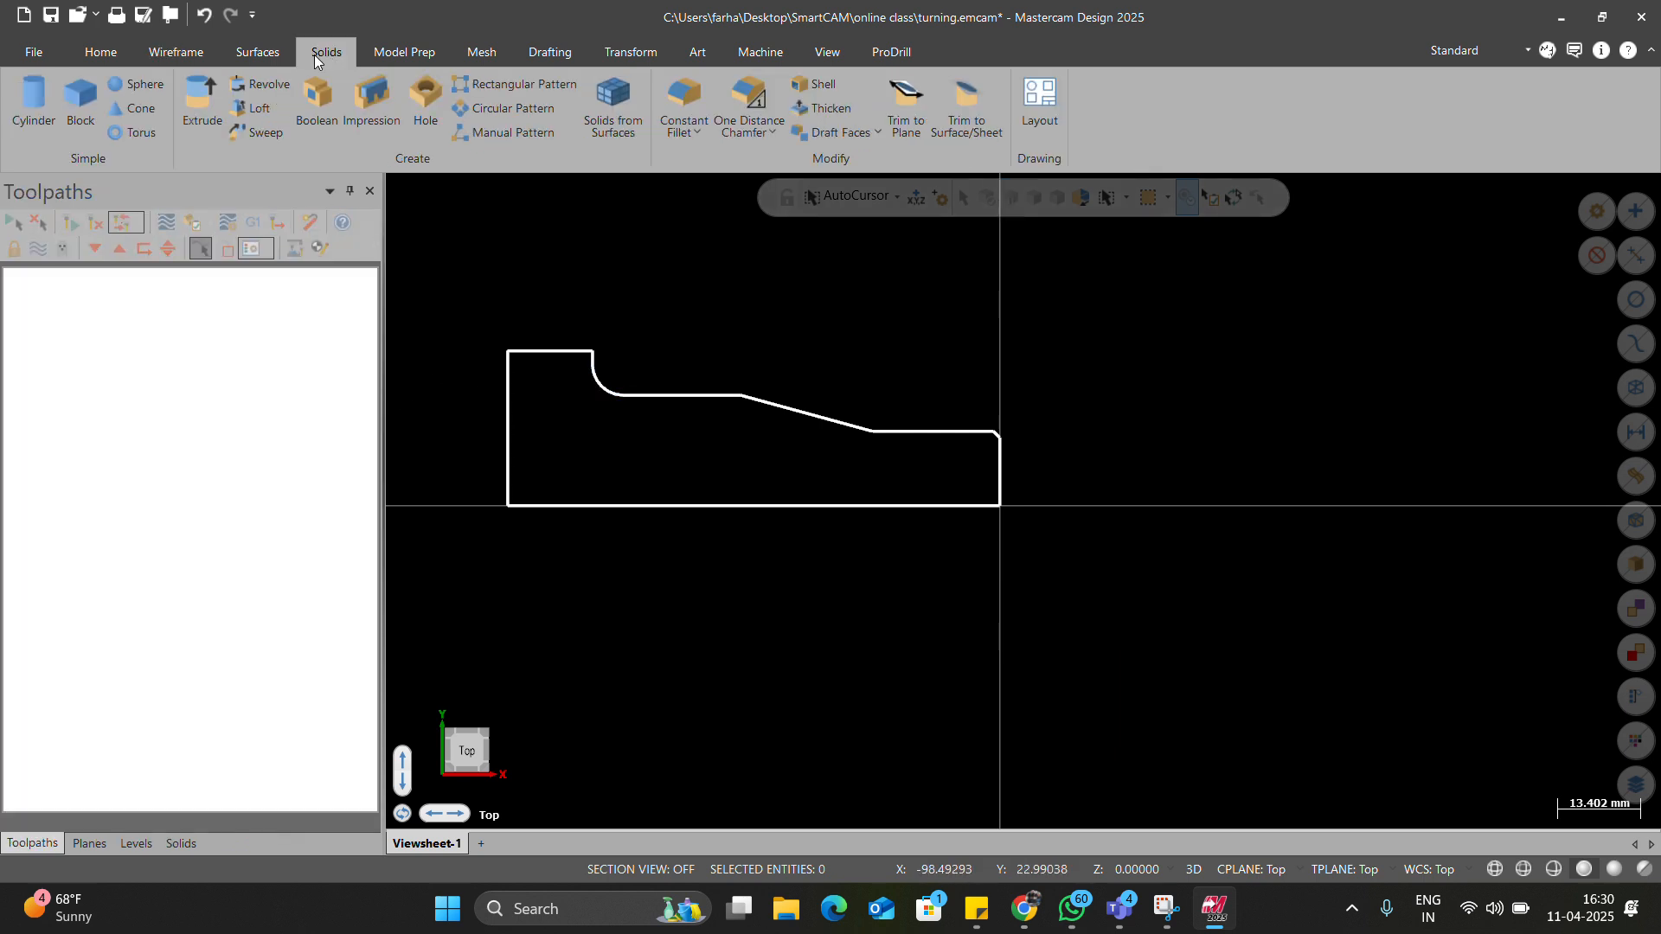
pyautogui.click(269, 87)
pyautogui.click(548, 350)
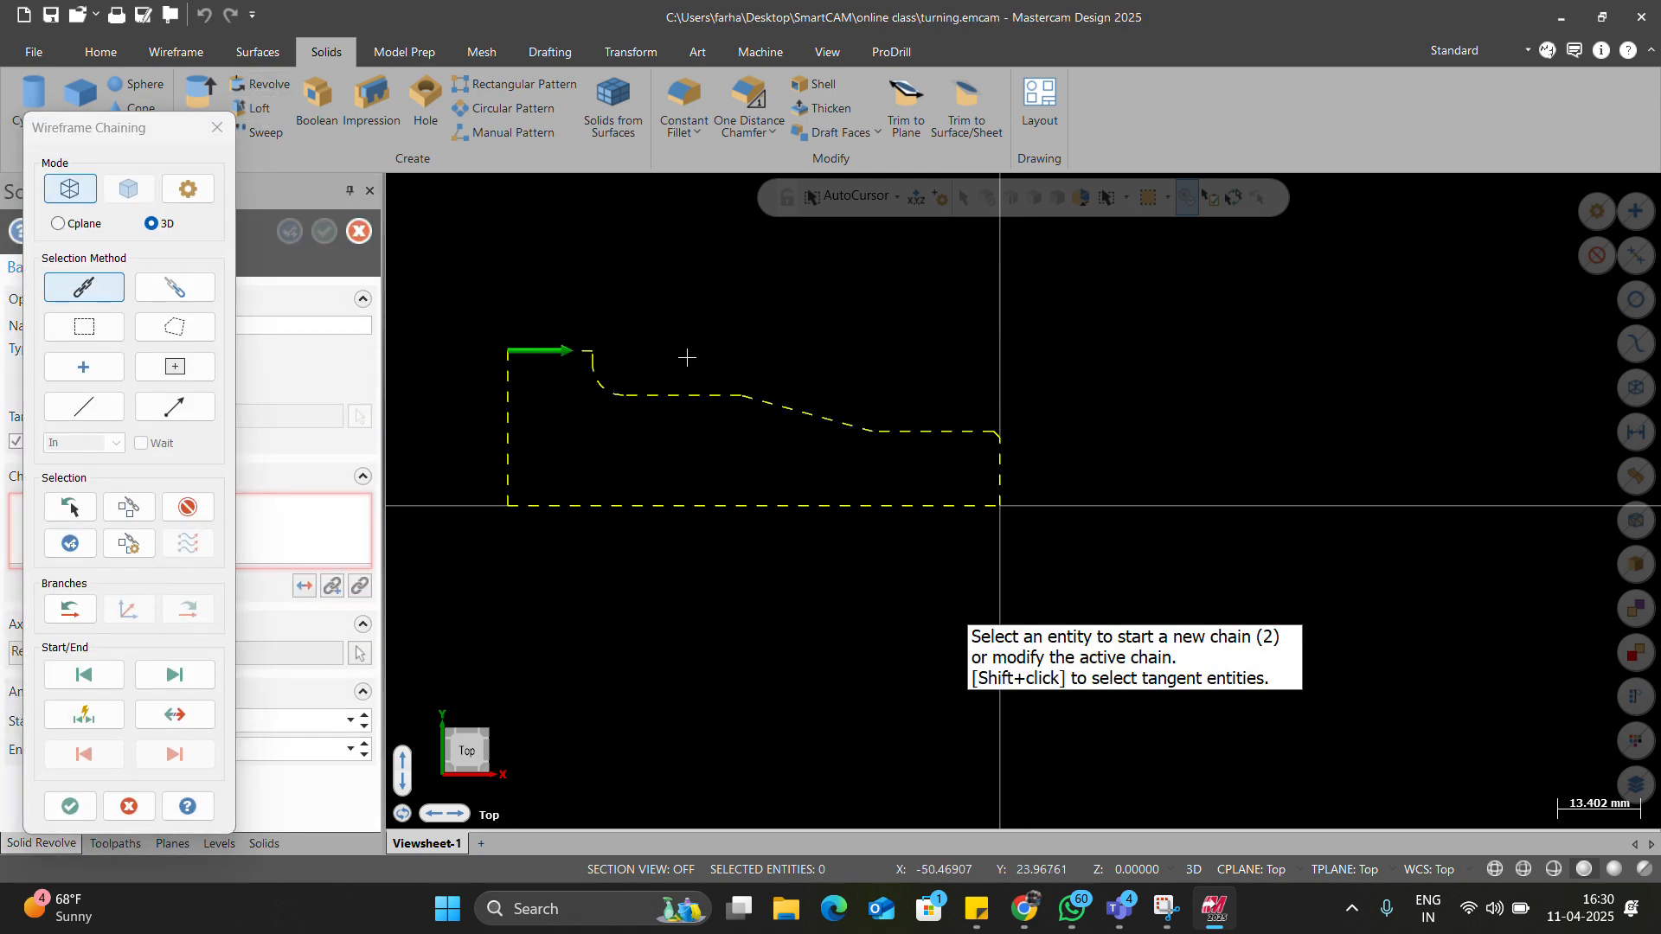
pyautogui.click(71, 806)
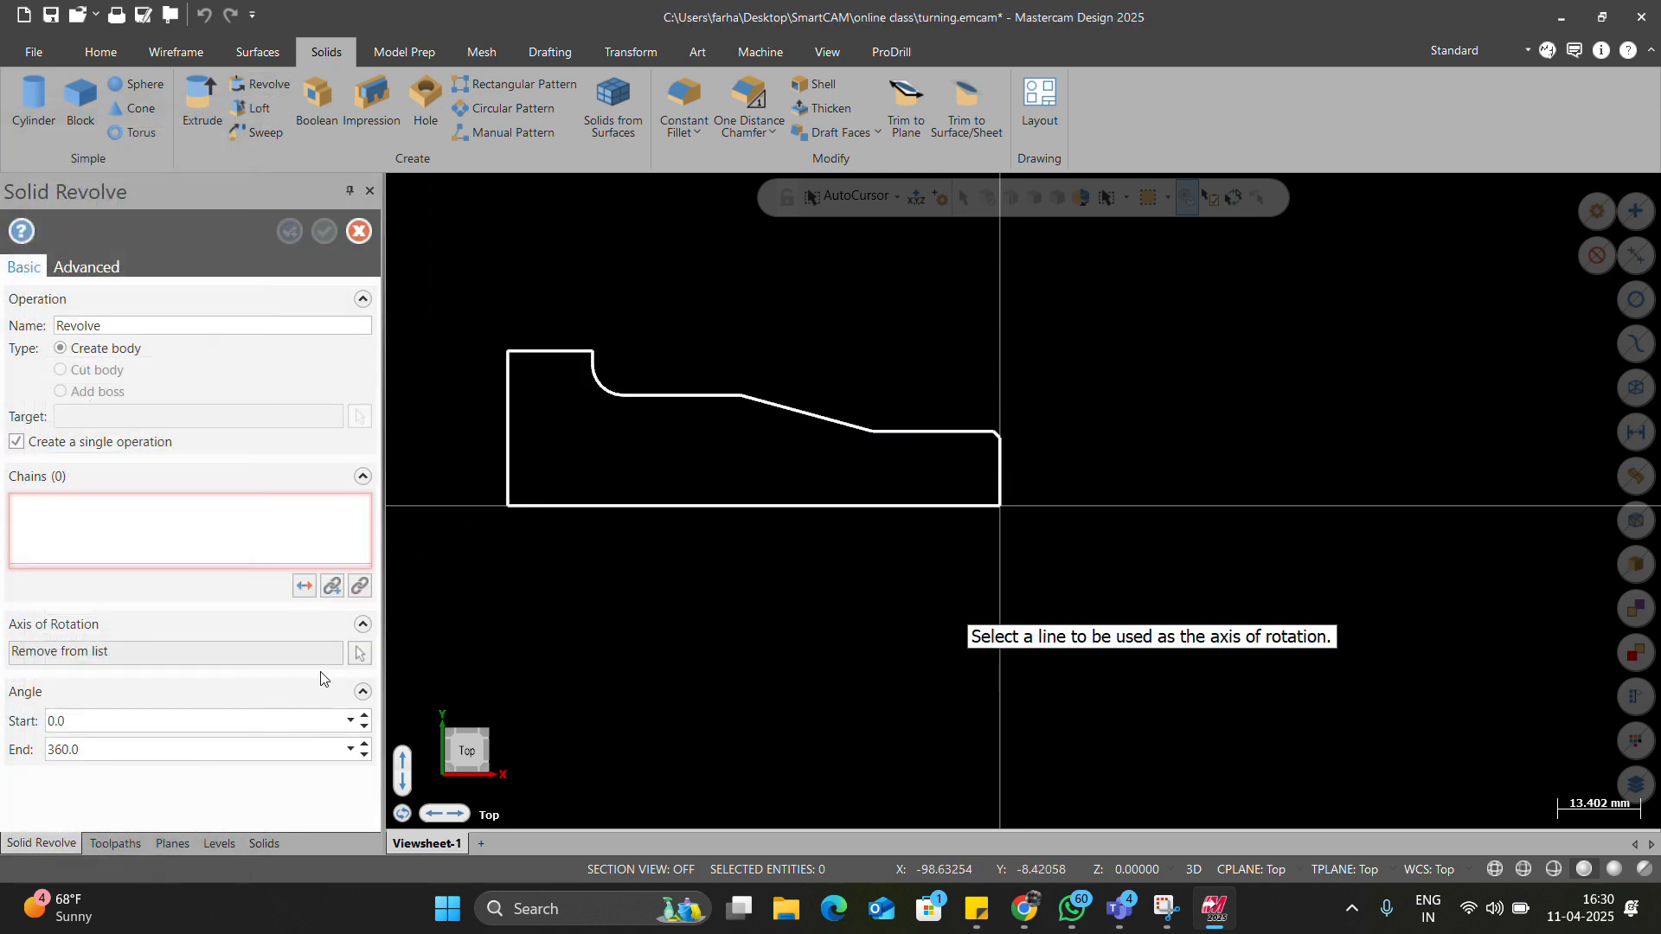
pyautogui.click(581, 506)
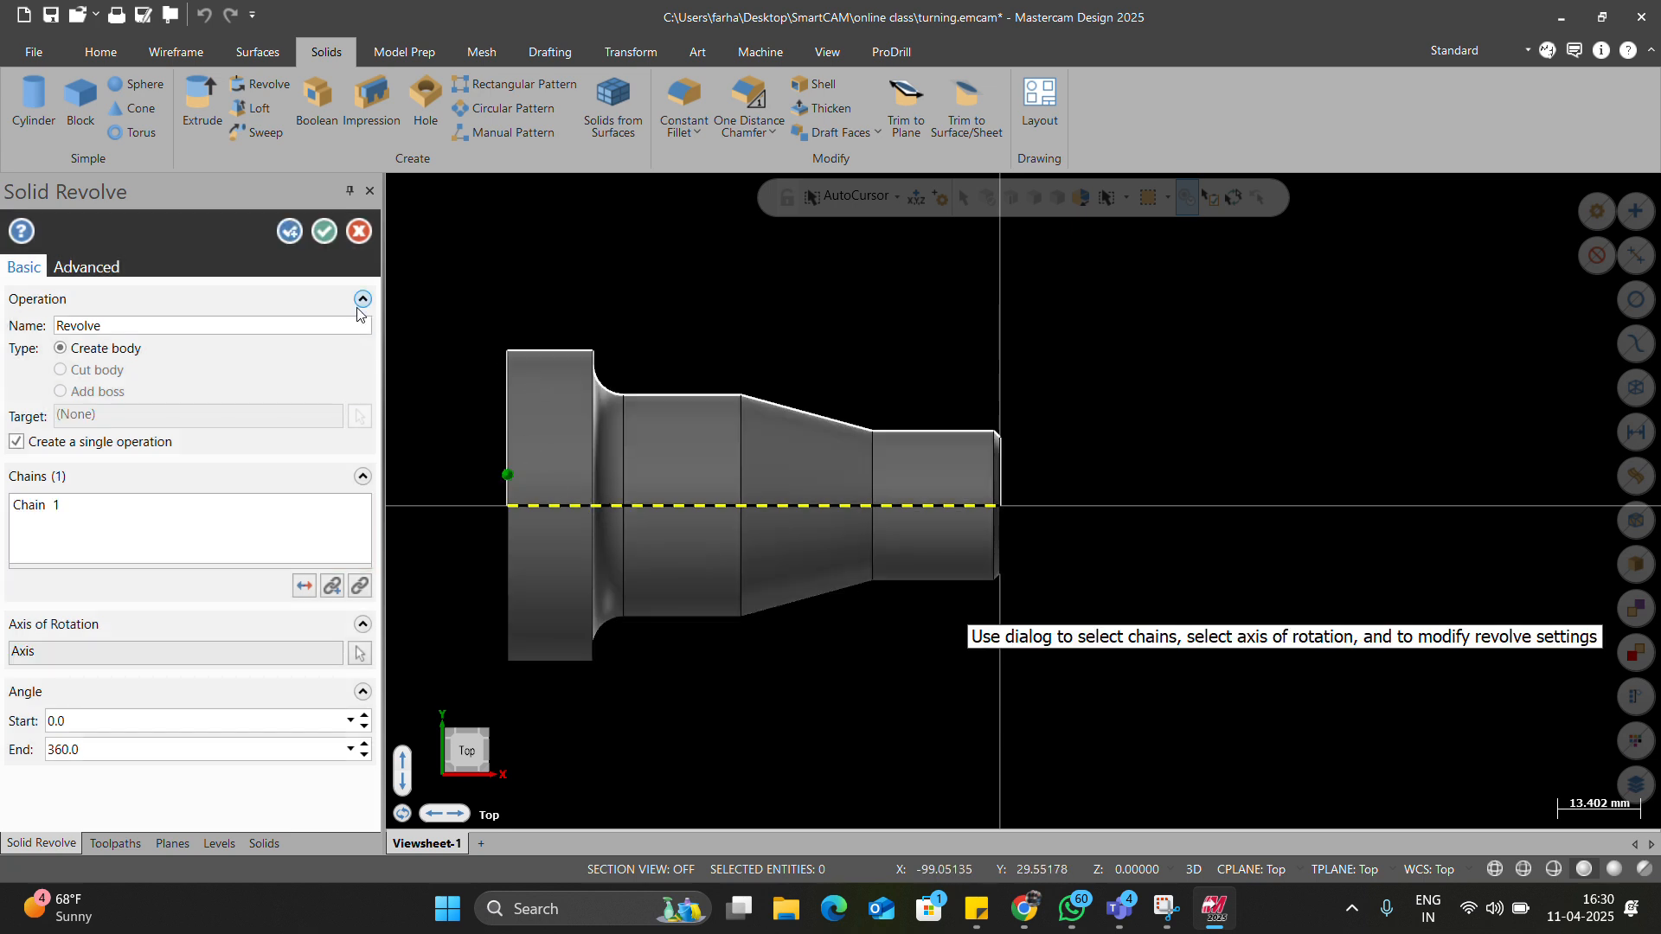
pyautogui.click(324, 232)
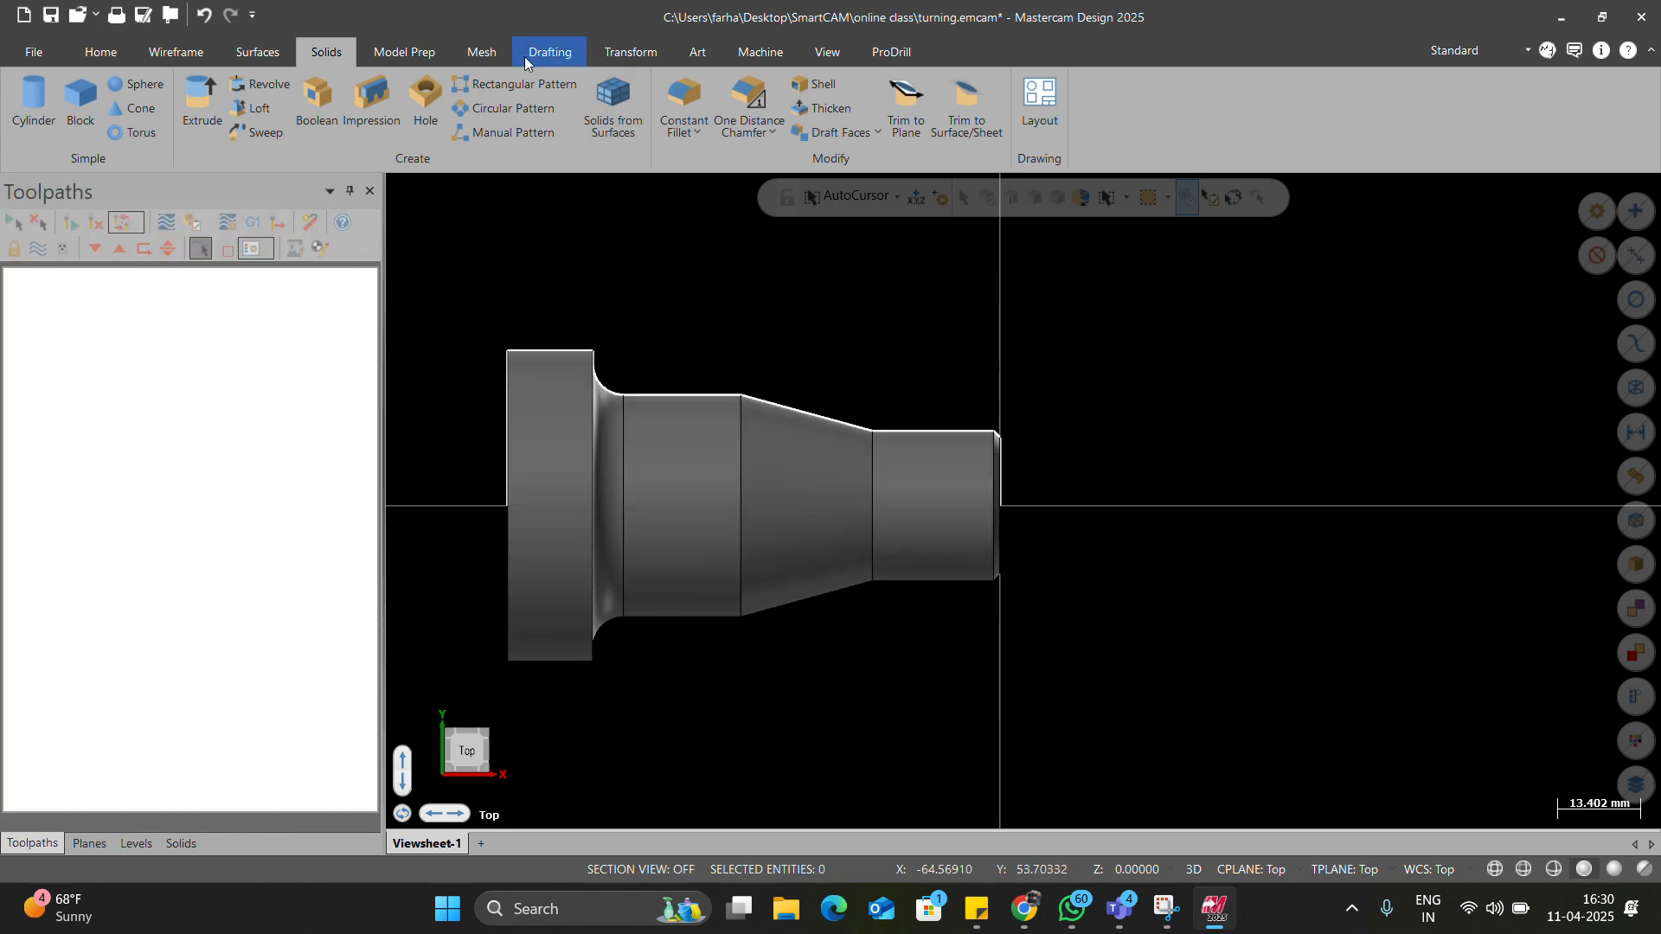
# Add a Default lathe machine group, then search Windows for 'co'.
pyautogui.scroll(-5, 527, 56)
pyautogui.click(69, 132)
pyautogui.click(69, 163)
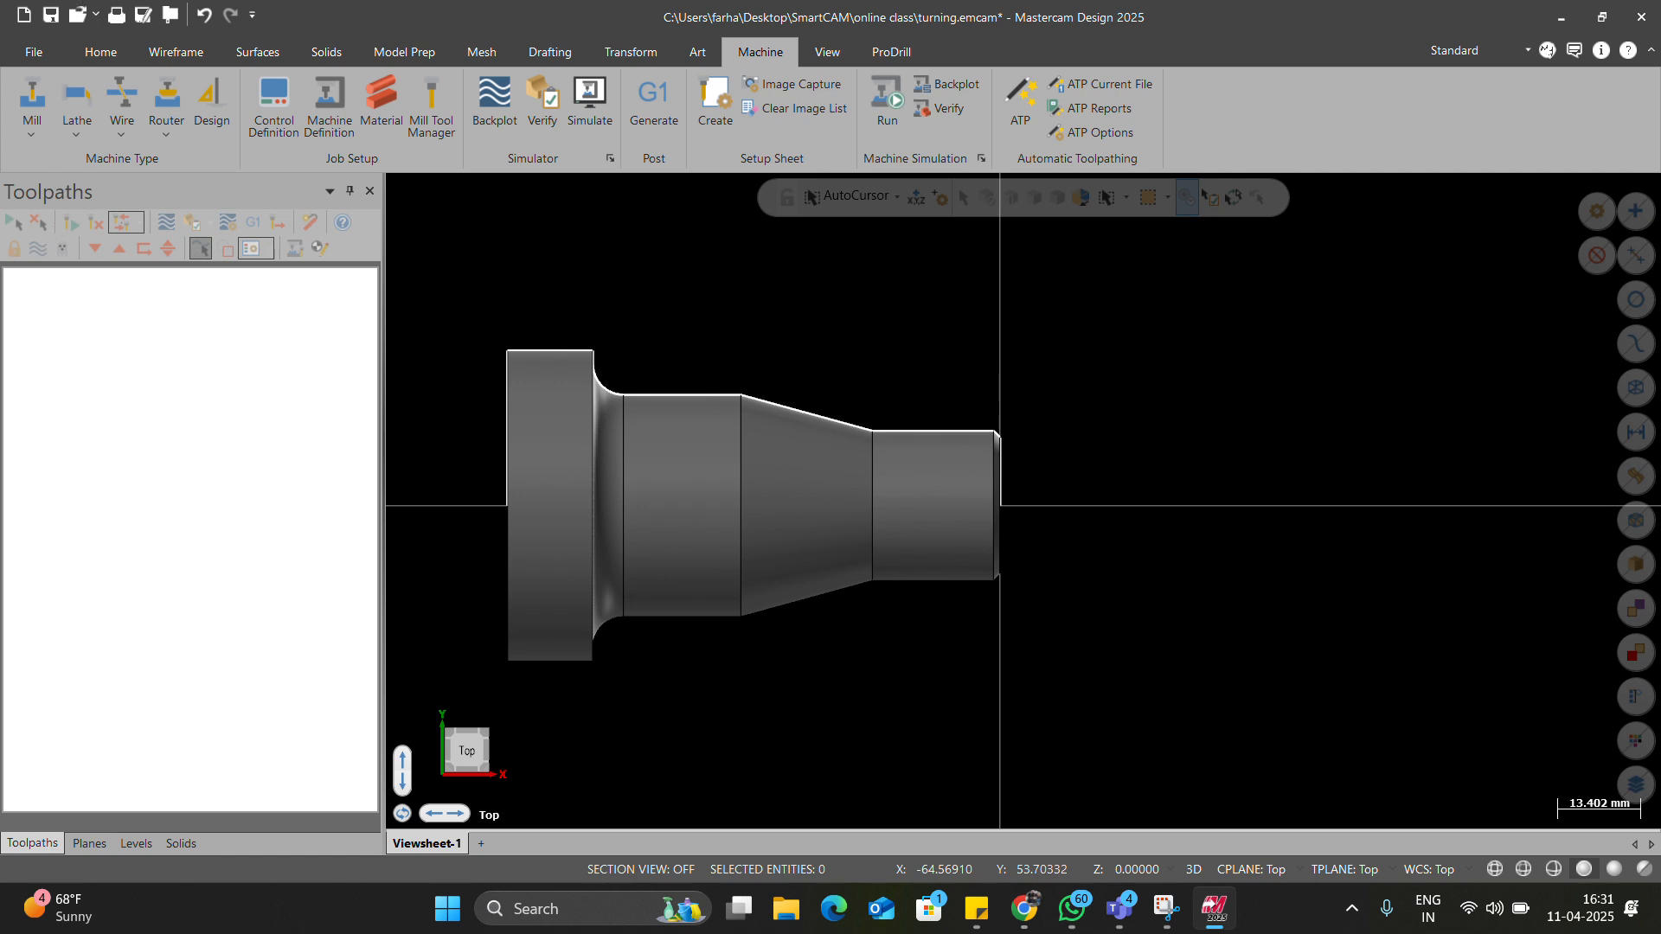
pyautogui.click(591, 908)
pyautogui.write('co')
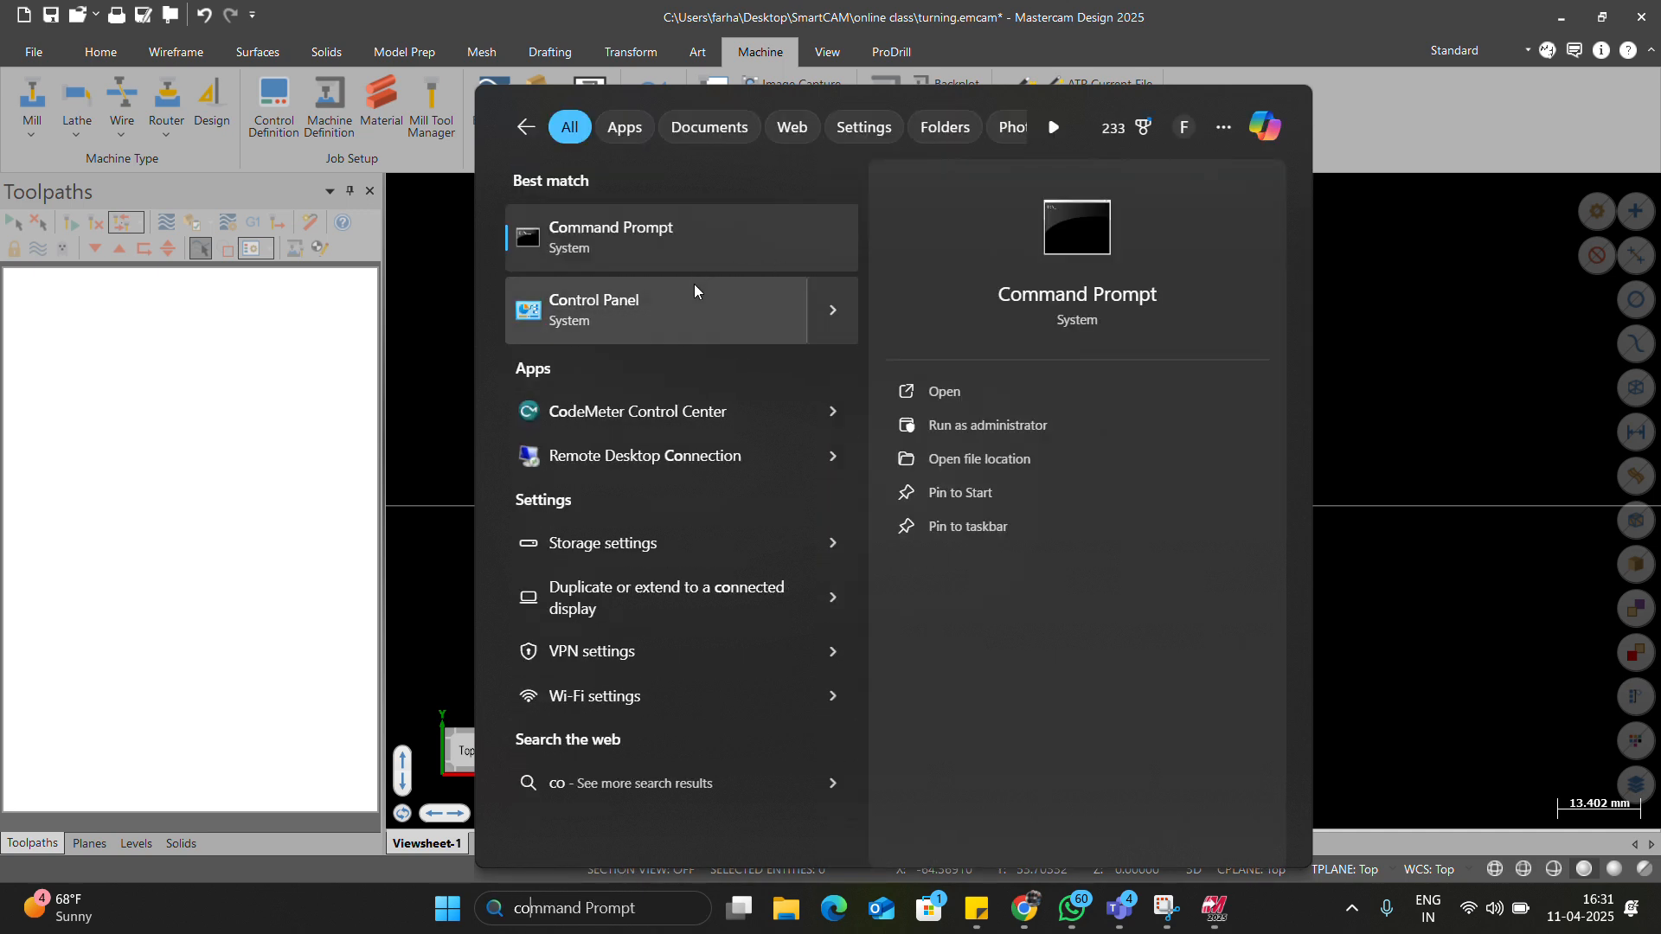
# Start the CodeMeter service from CodeMeter Control Center, minimize it, and return to Mastercam Lathe.
pyautogui.click(725, 417)
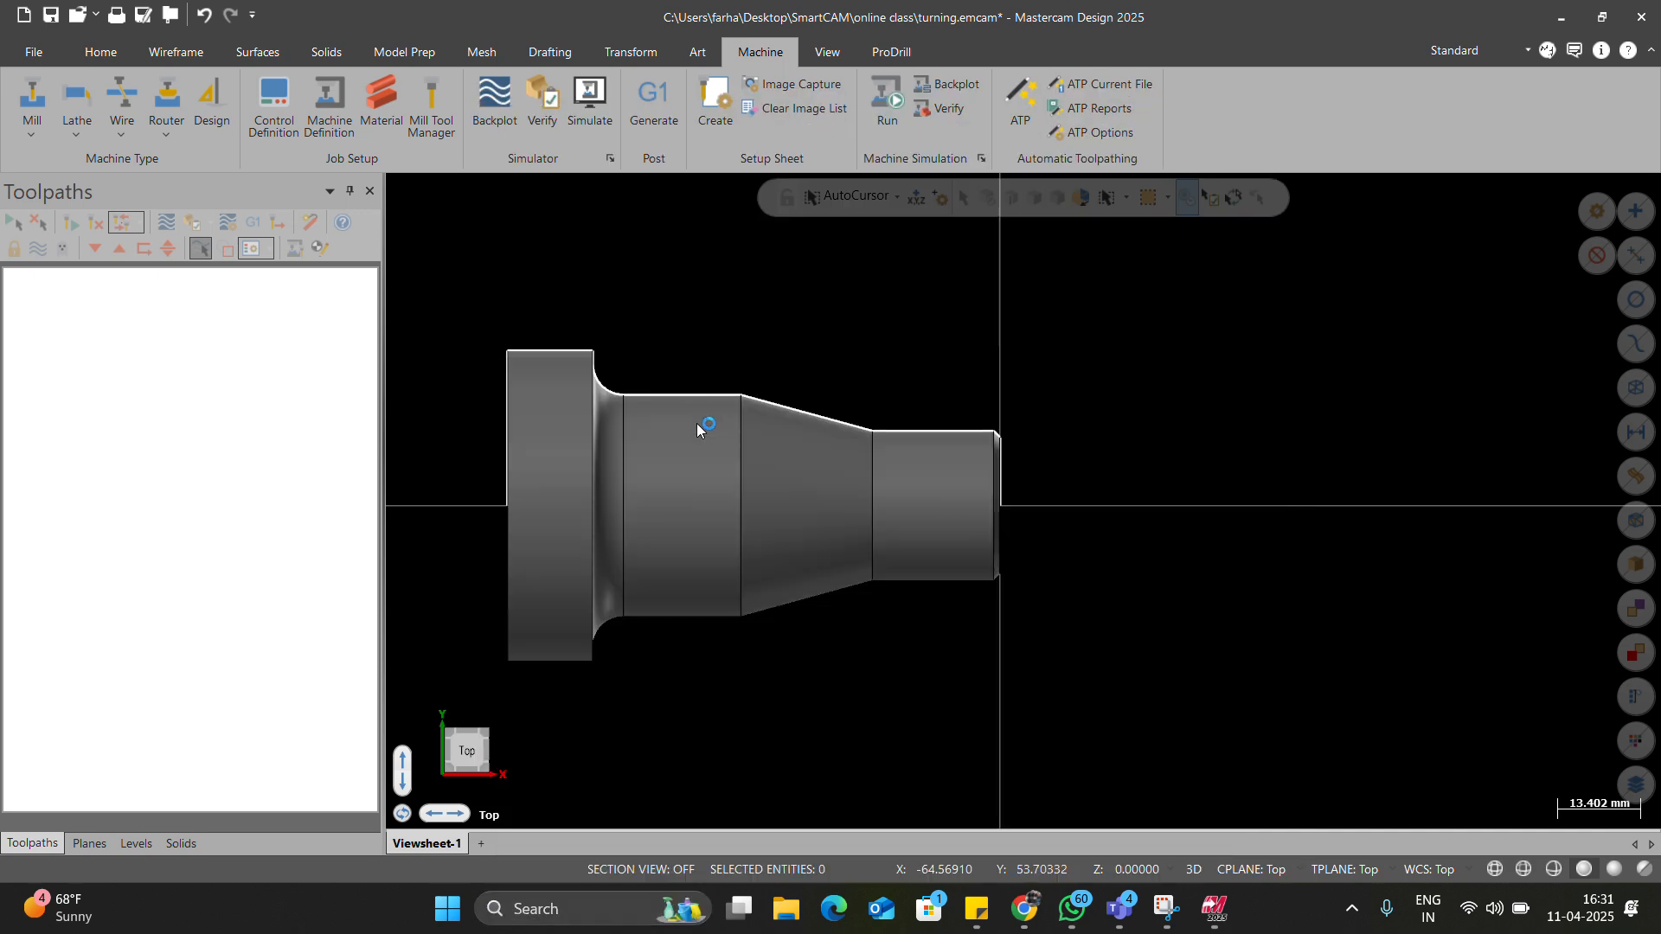
pyautogui.click(615, 245)
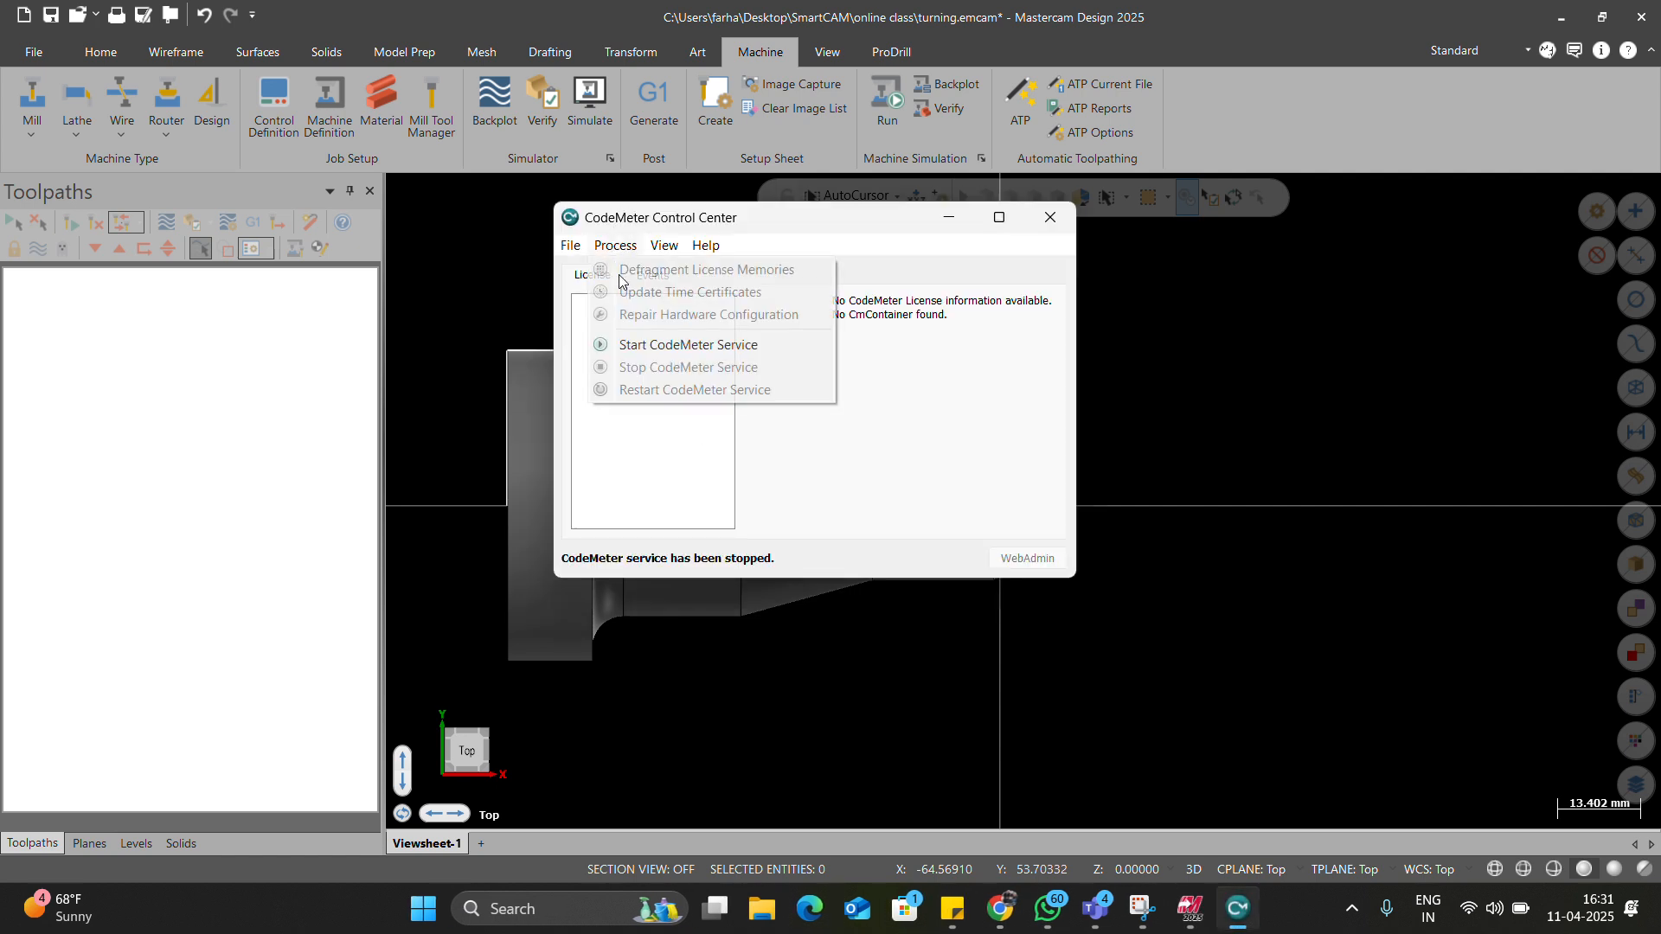
pyautogui.click(671, 345)
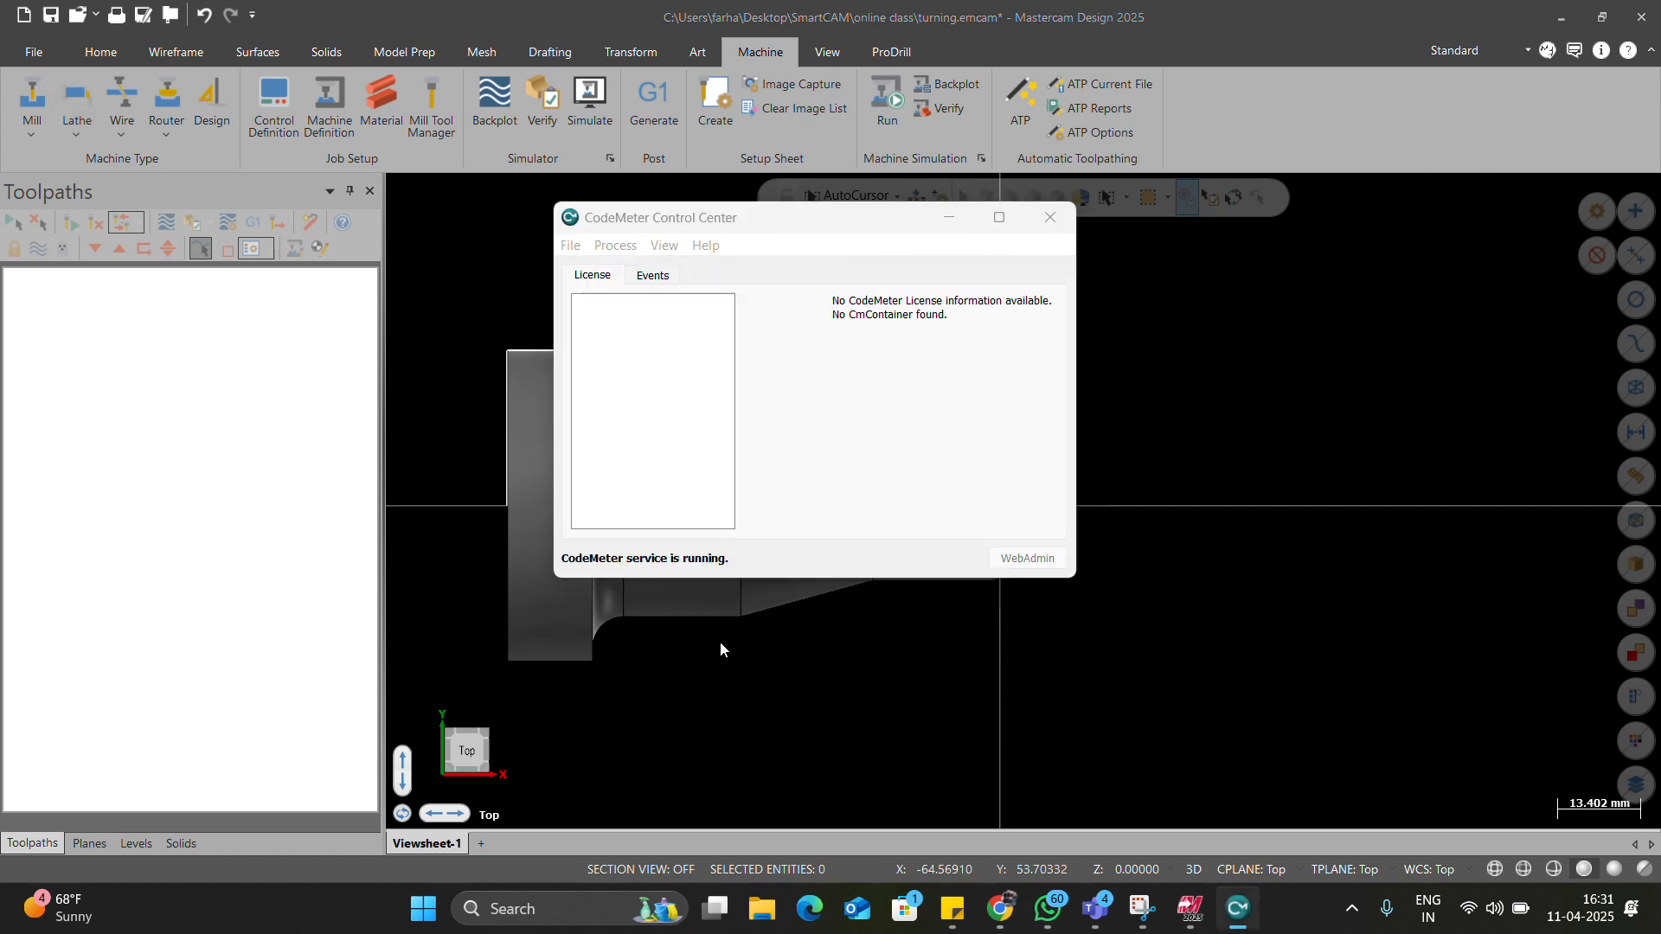
pyautogui.click(950, 223)
pyautogui.click(77, 102)
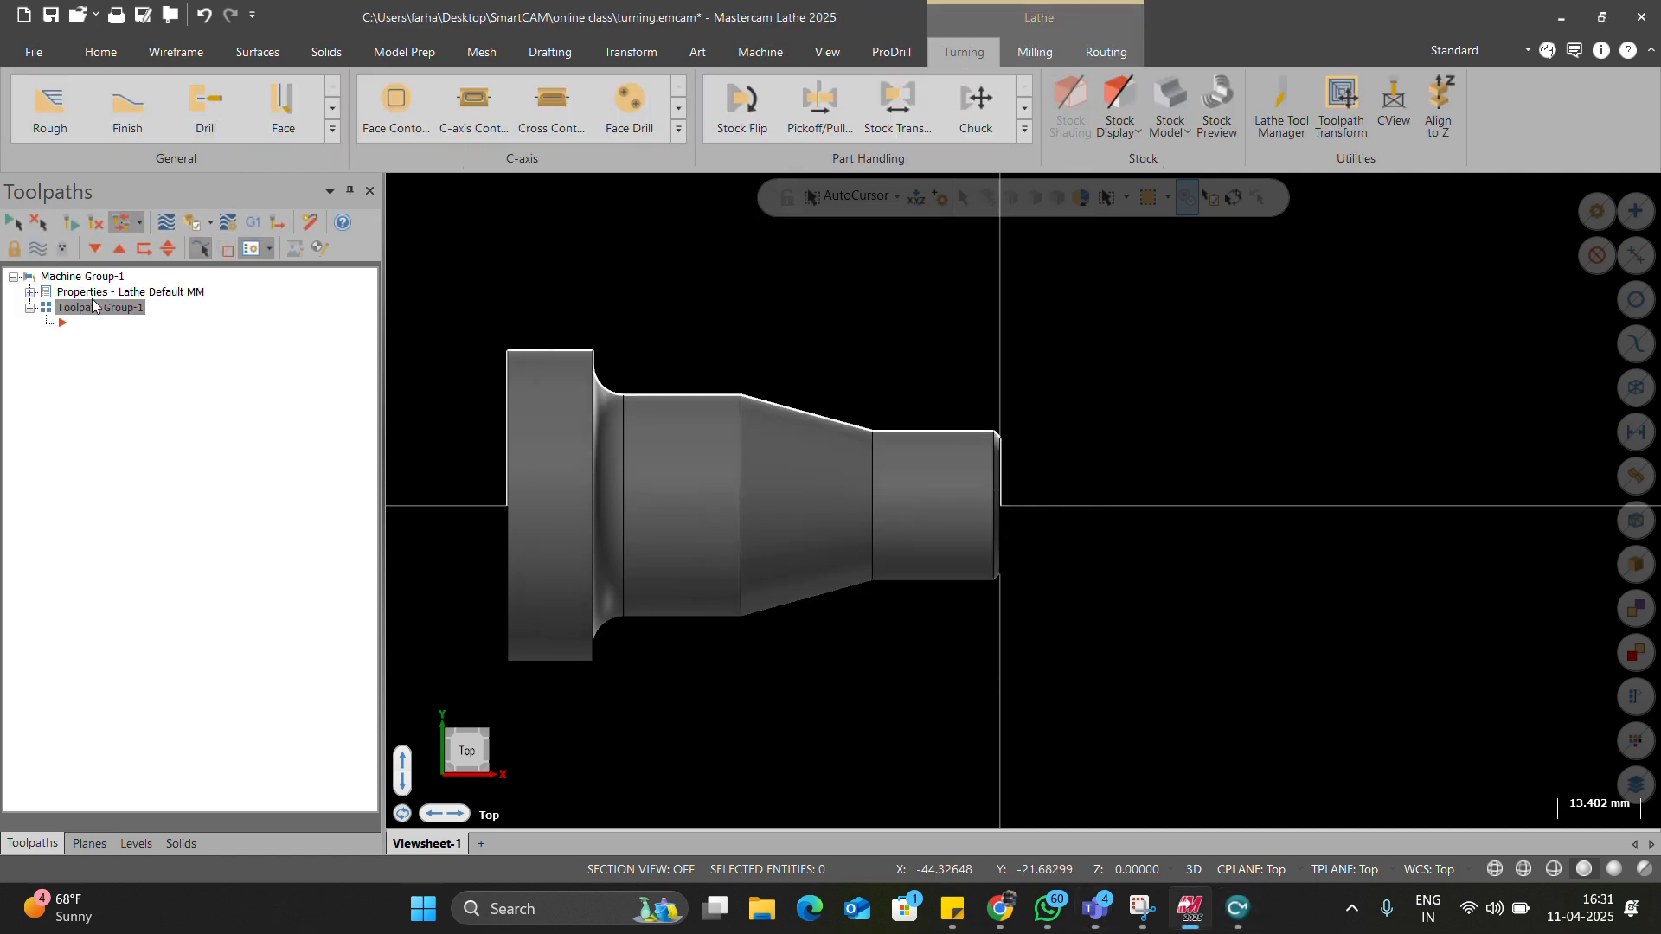
# Set the left-spindle stock OD from the part's largest diameter plus 2, giving 52.014417.
pyautogui.click(30, 293)
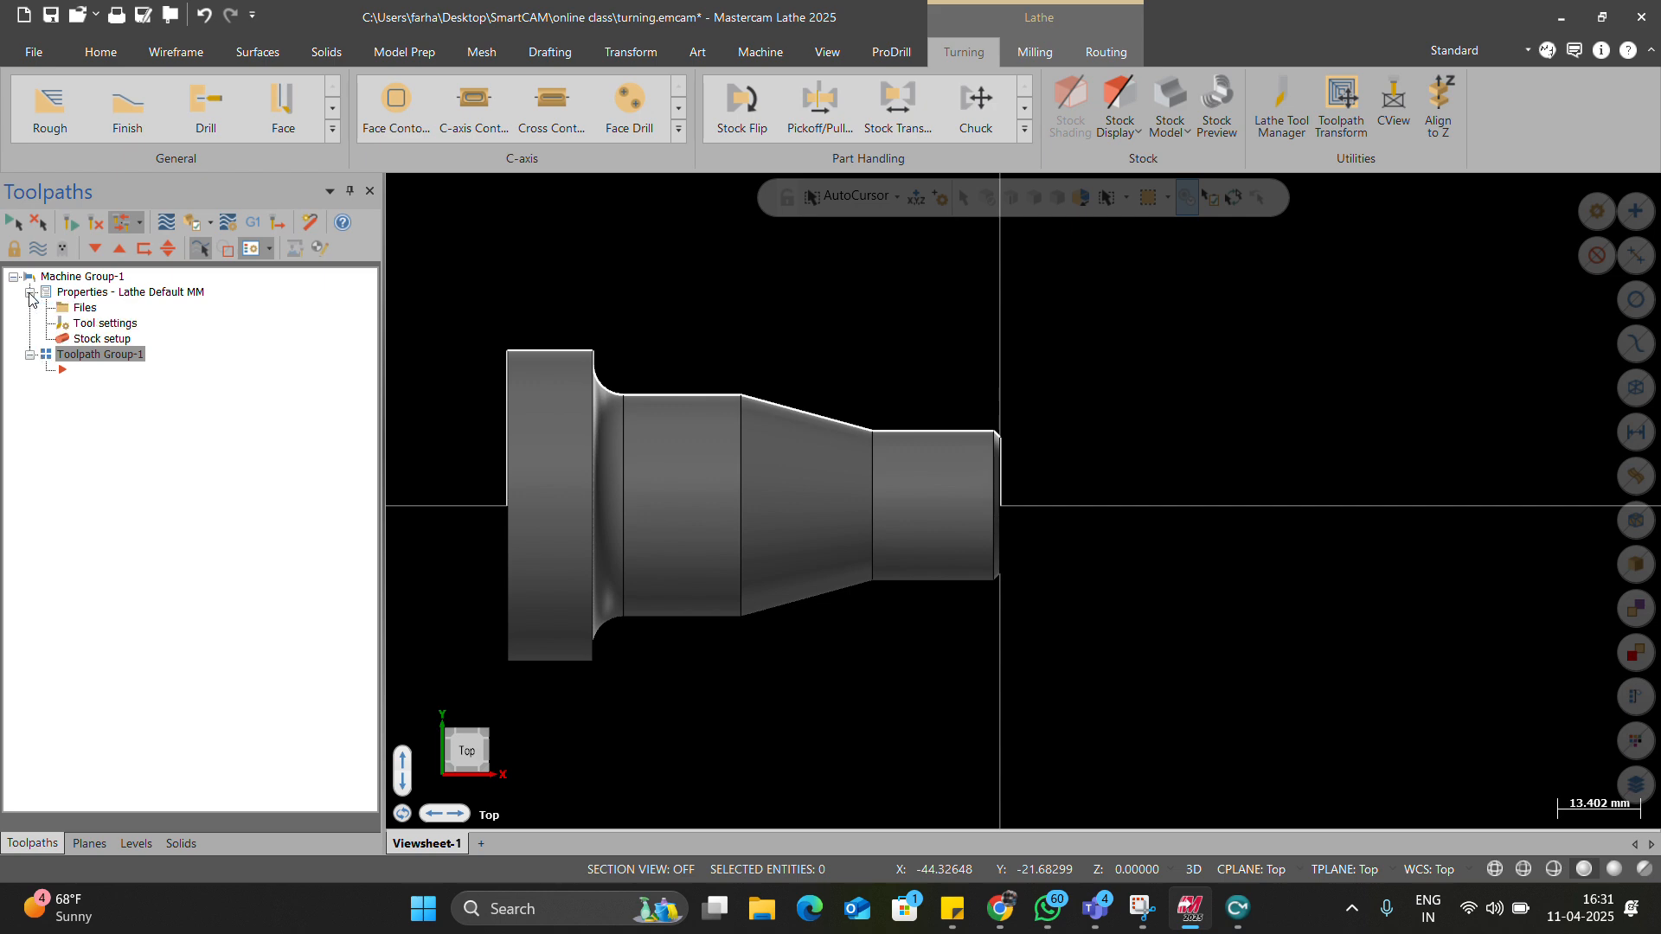
pyautogui.click(87, 339)
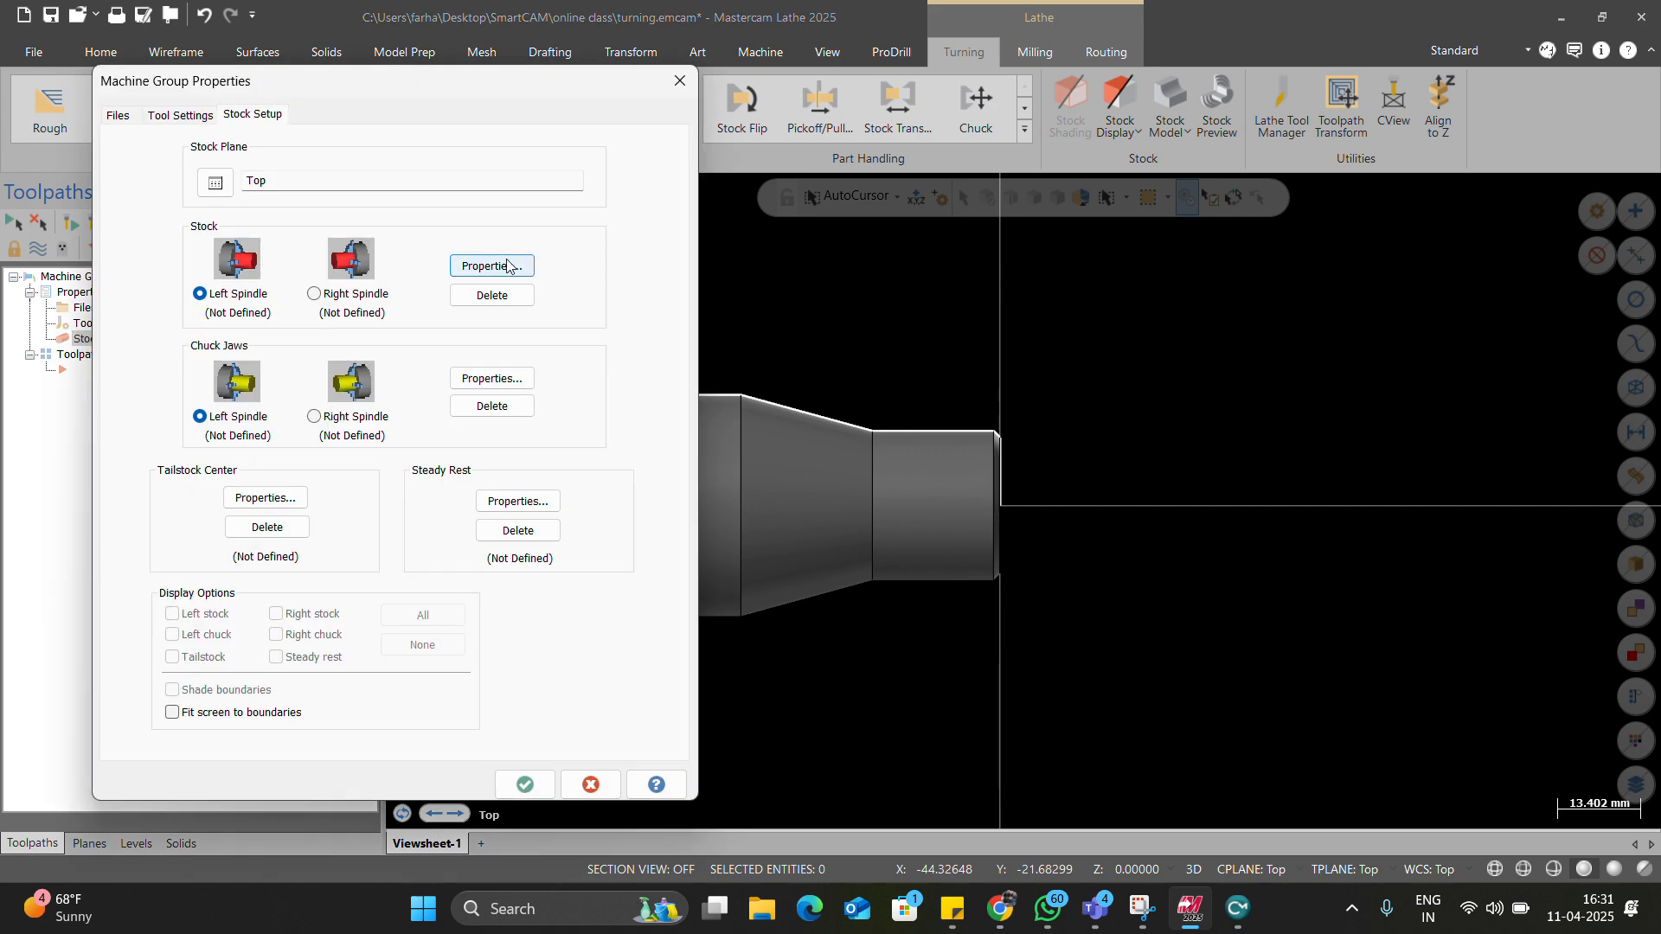
pyautogui.click(482, 268)
pyautogui.rightClick(181, 322)
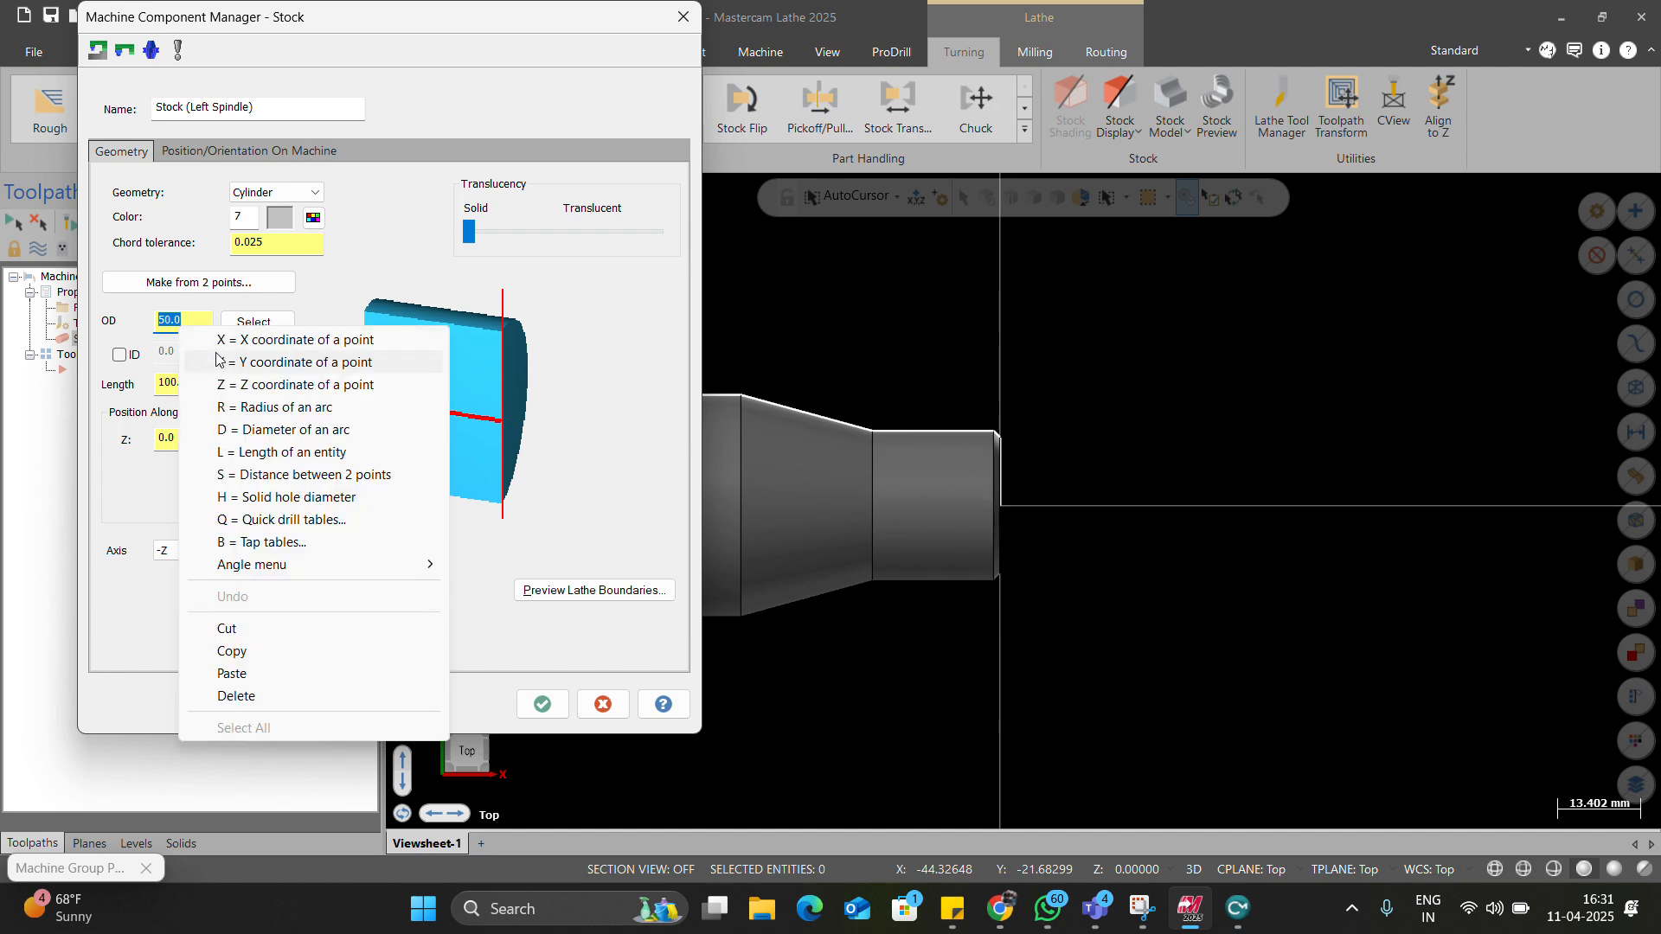
pyautogui.click(234, 429)
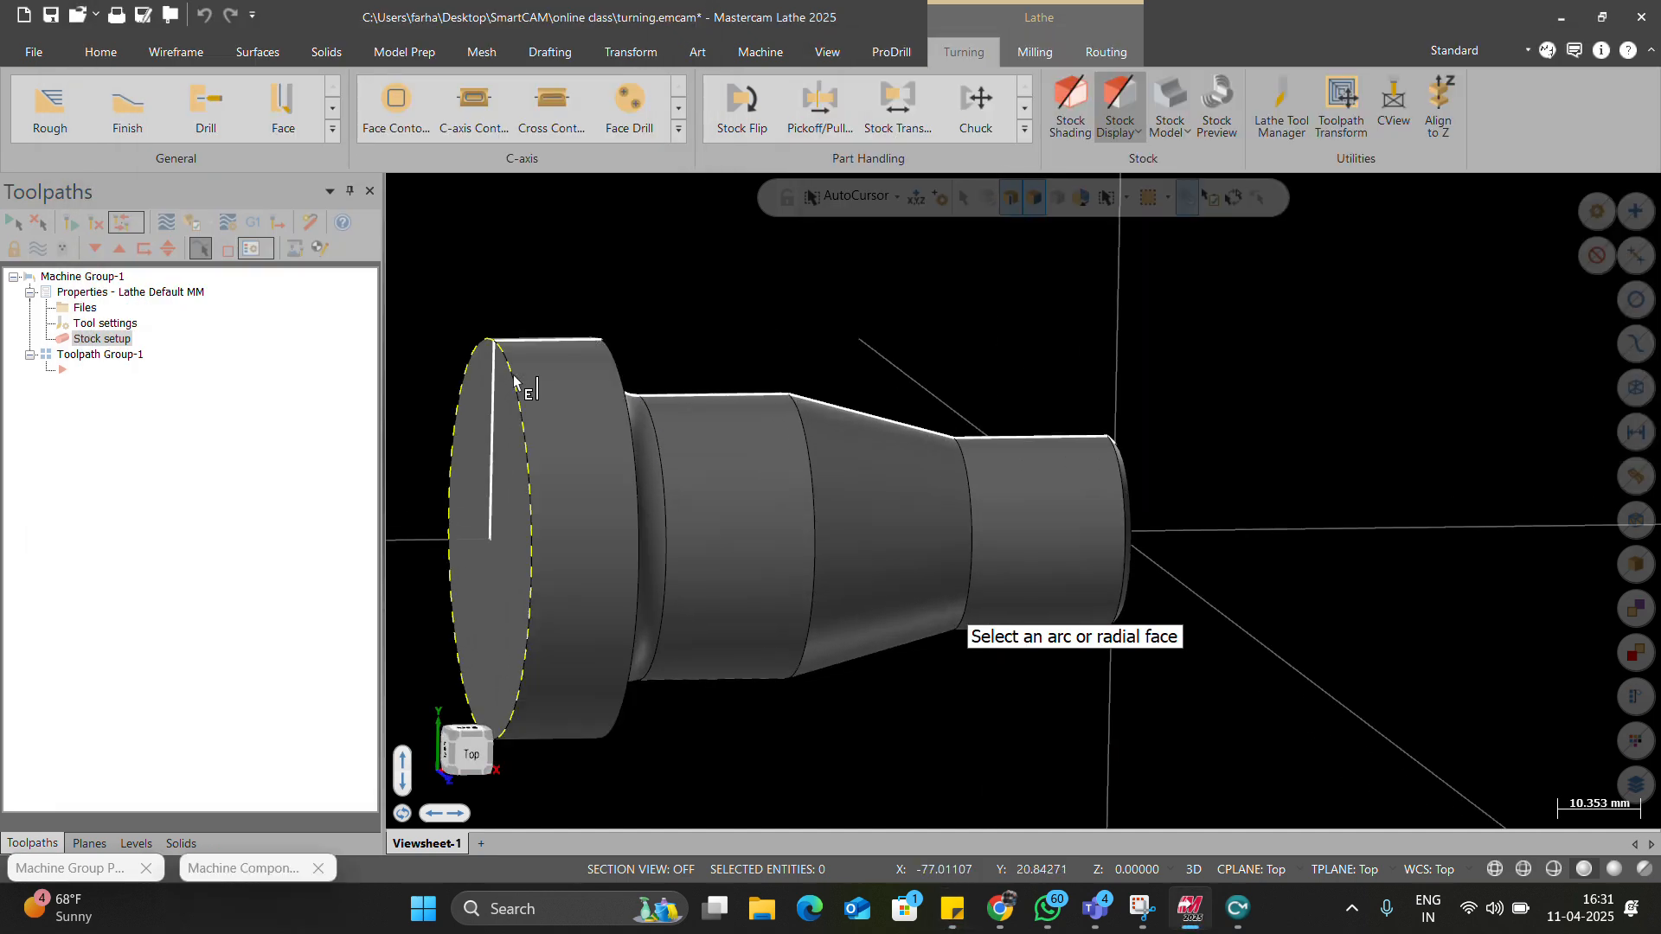
pyautogui.click(519, 380)
pyautogui.click(207, 322)
pyautogui.write('+2')
pyautogui.press('Return')
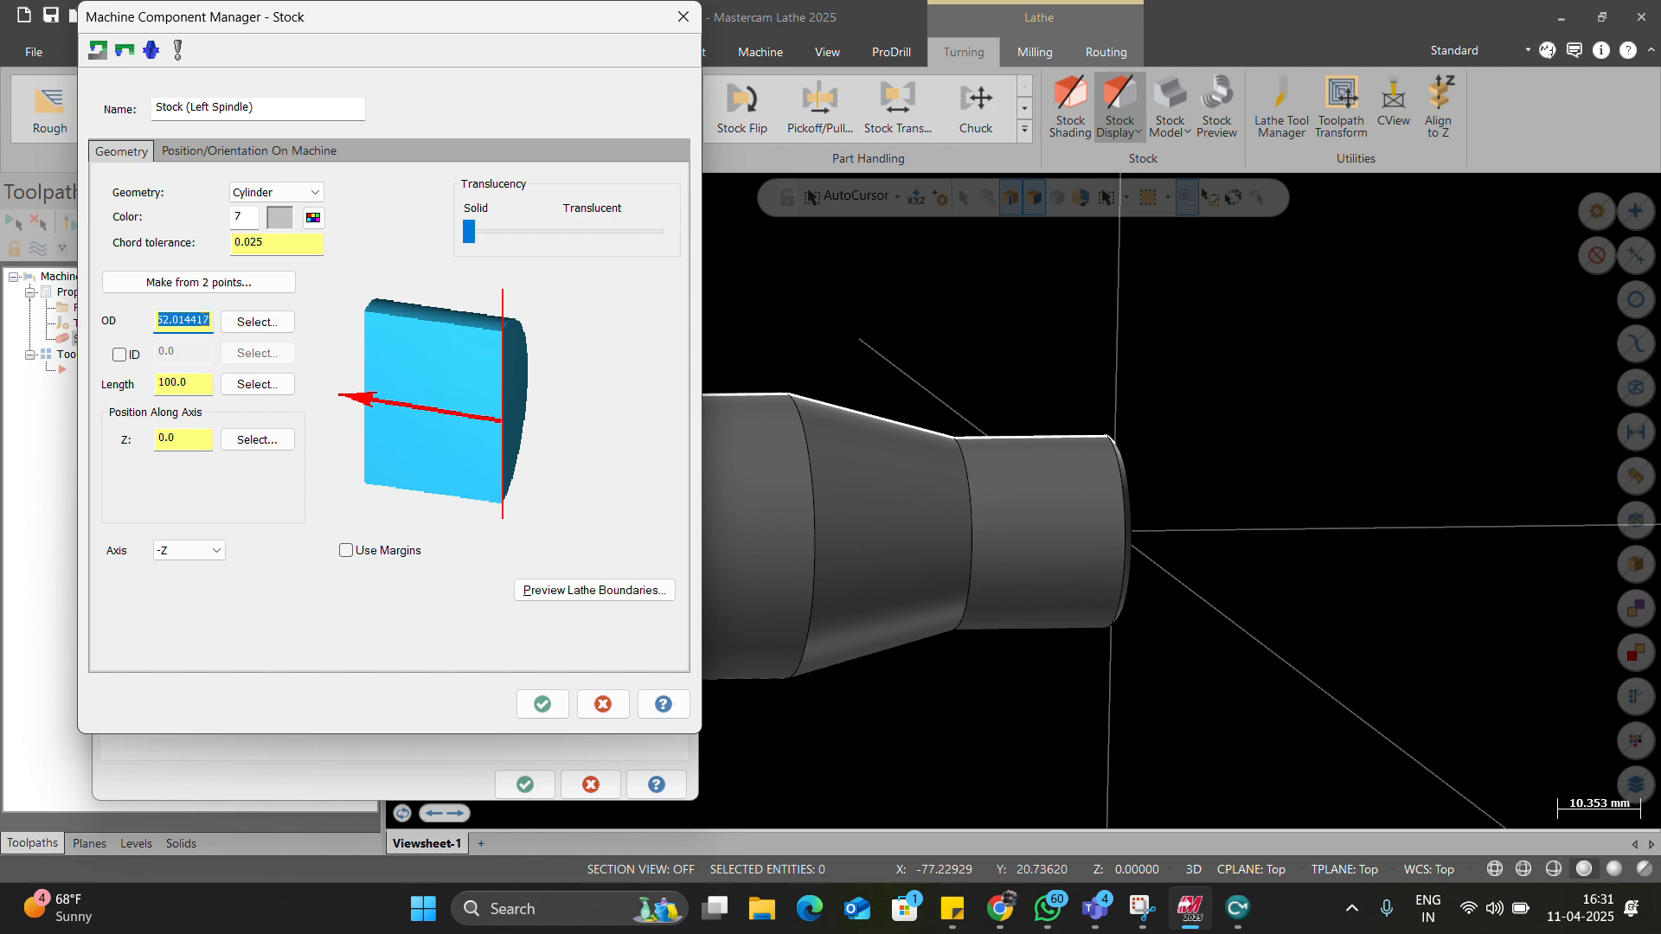
# Set the stock length to 79+30, evaluating to 109.0.
pyautogui.click(245, 386)
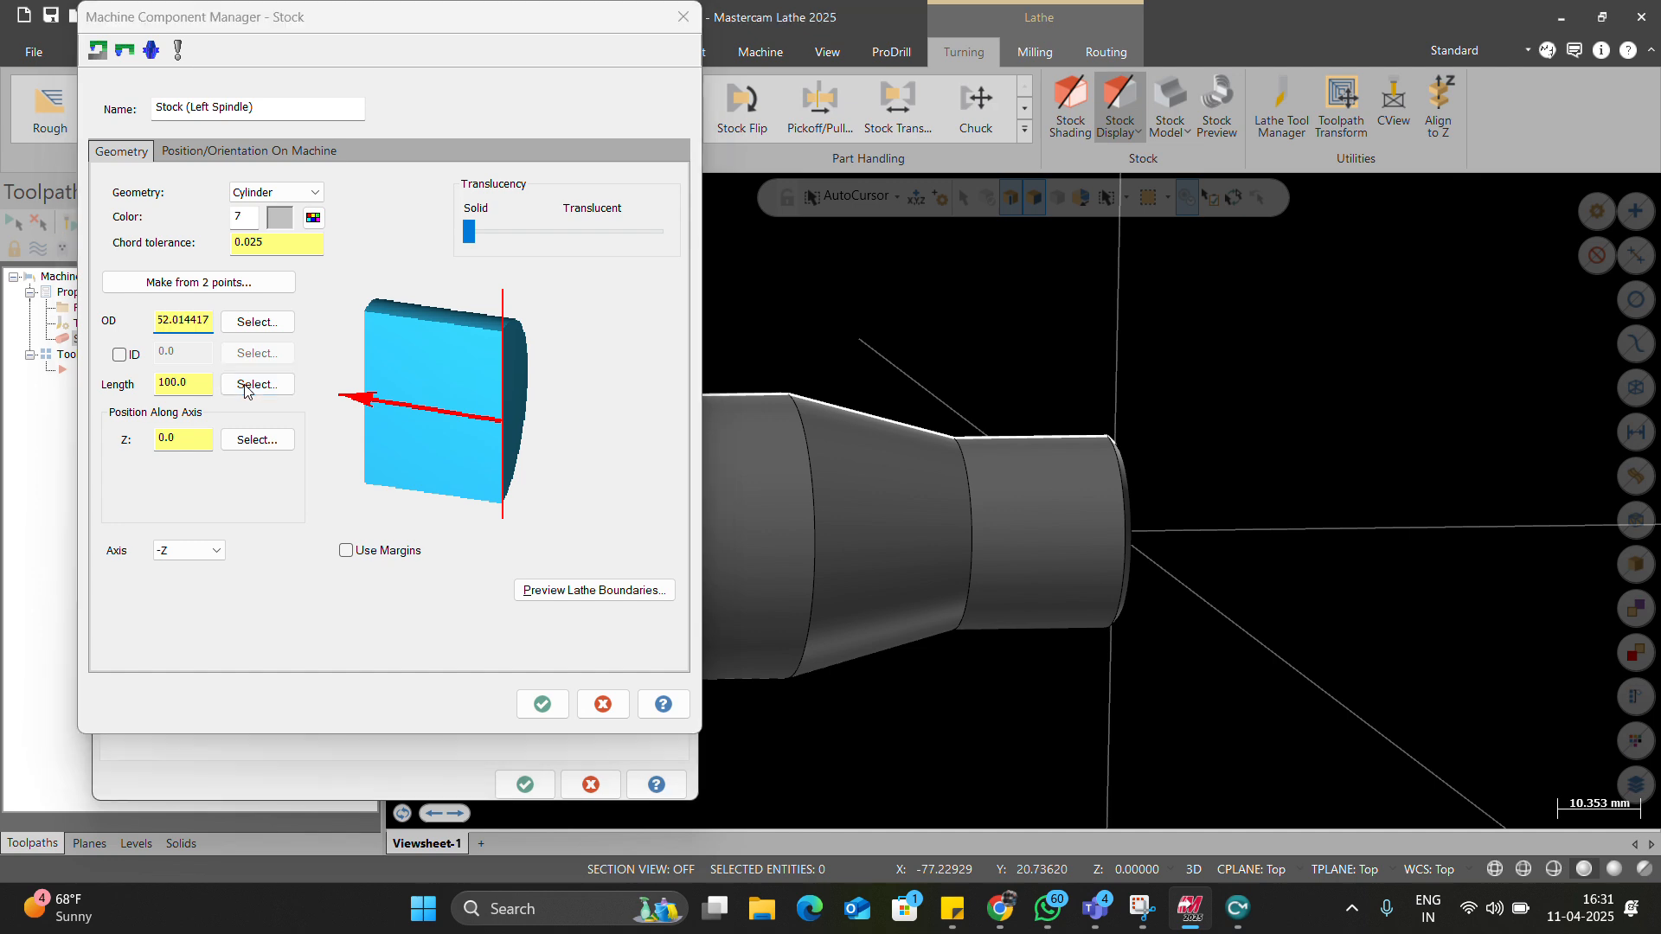
pyautogui.press('Escape')
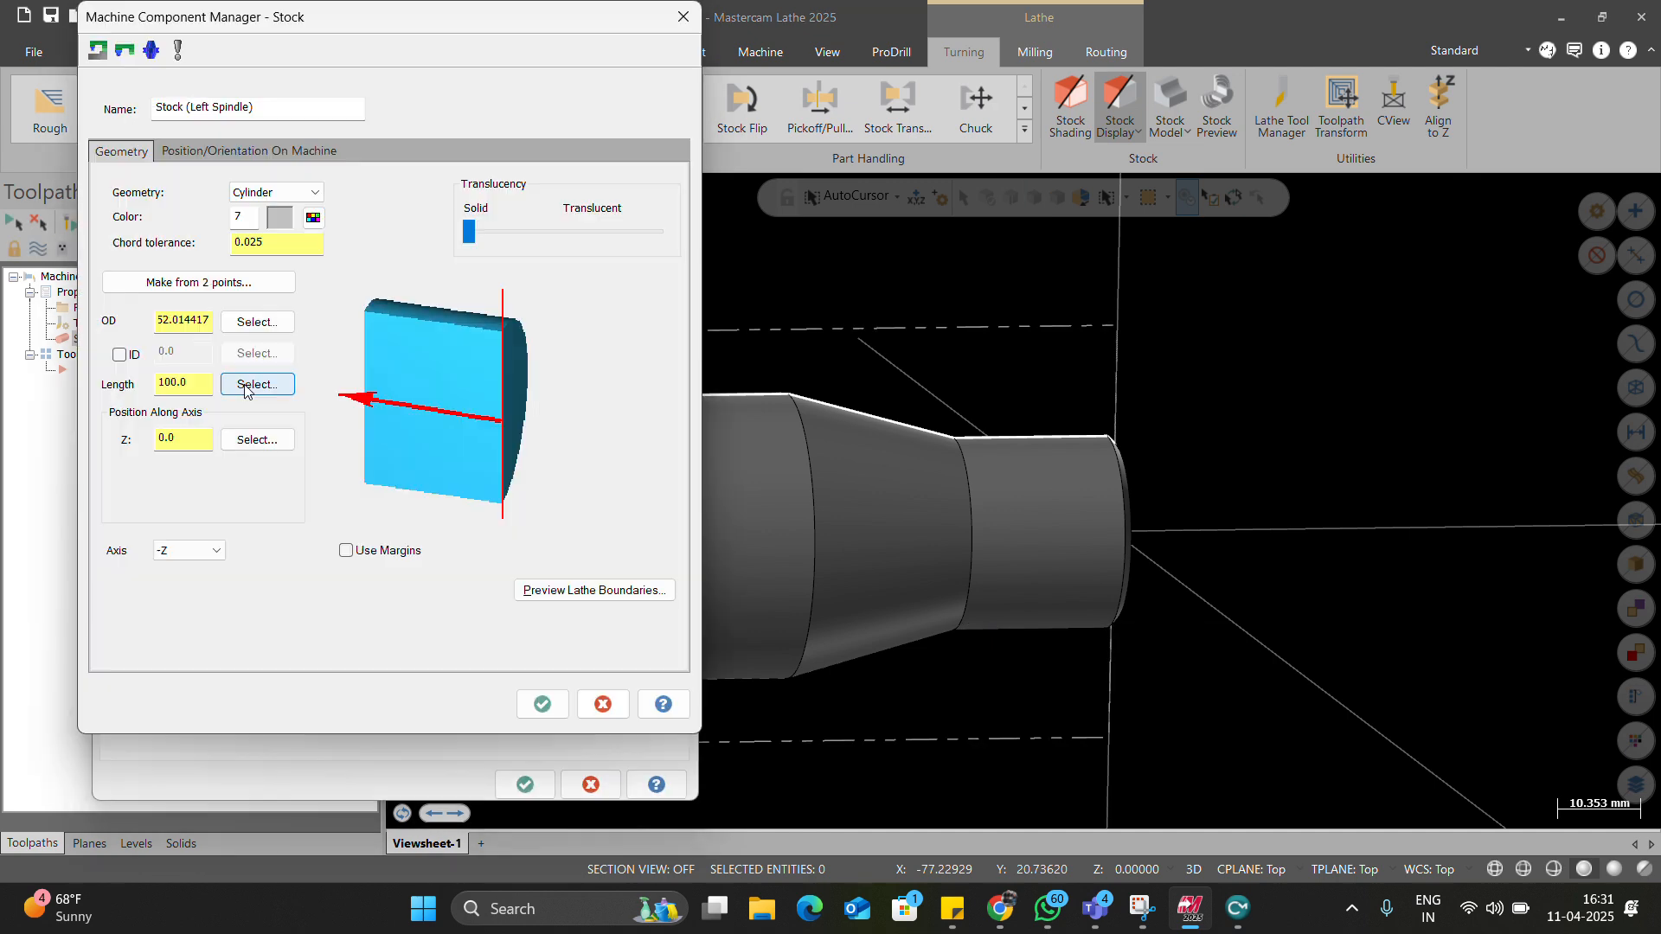
pyautogui.rightClick(182, 383)
pyautogui.click(226, 403)
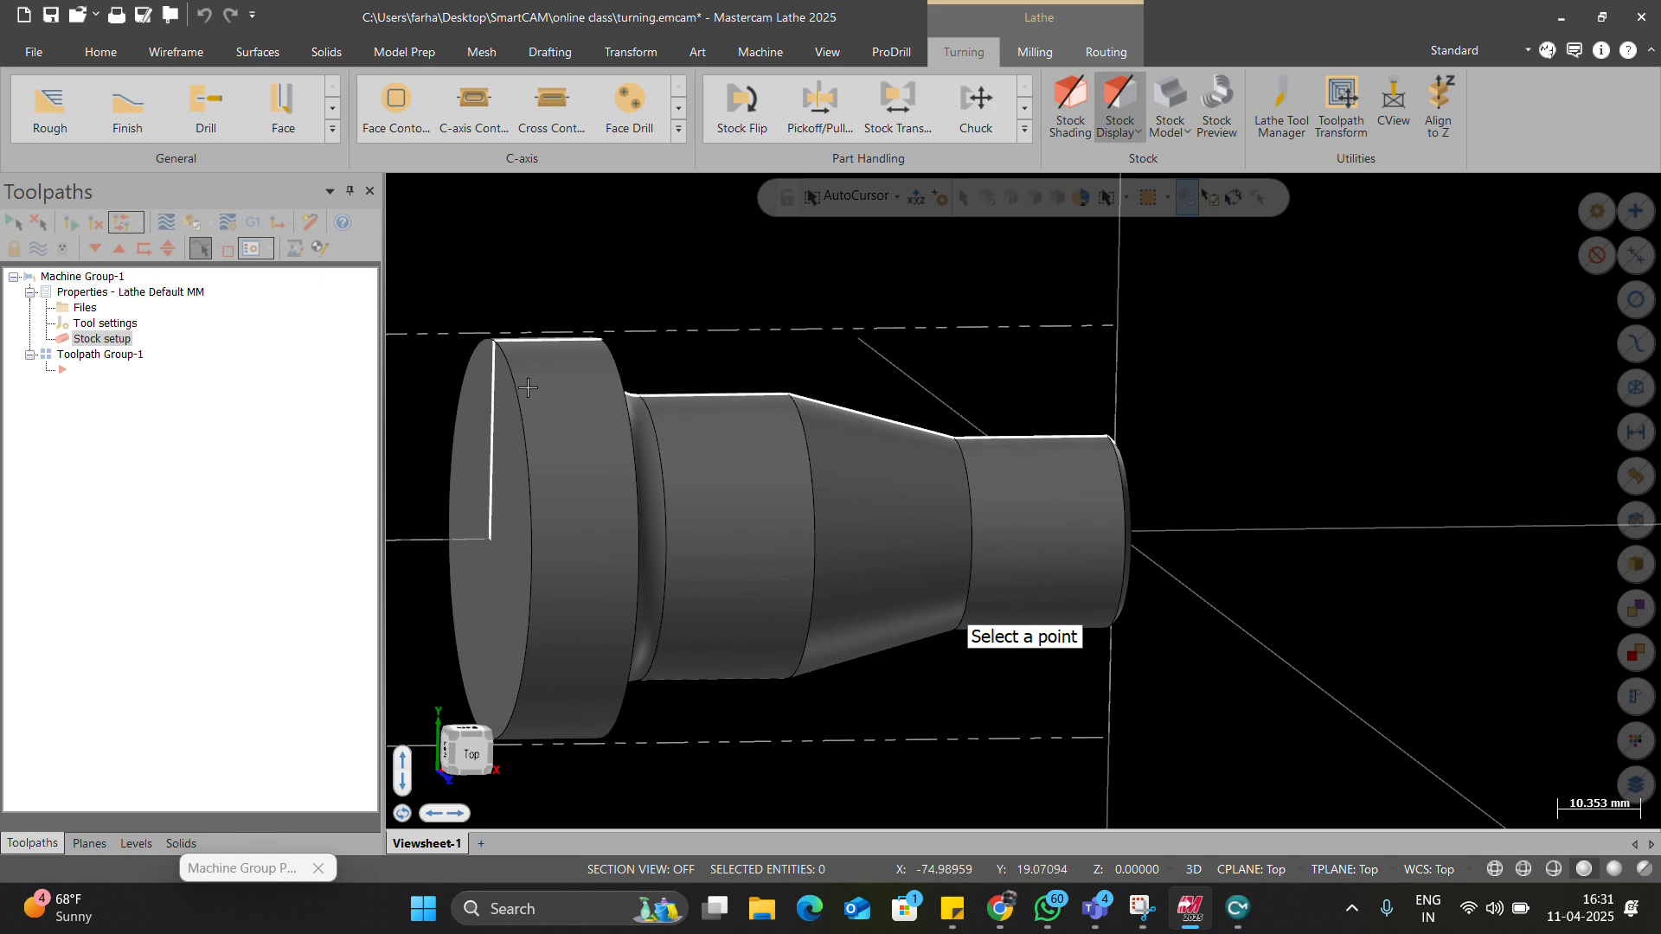
pyautogui.click(530, 426)
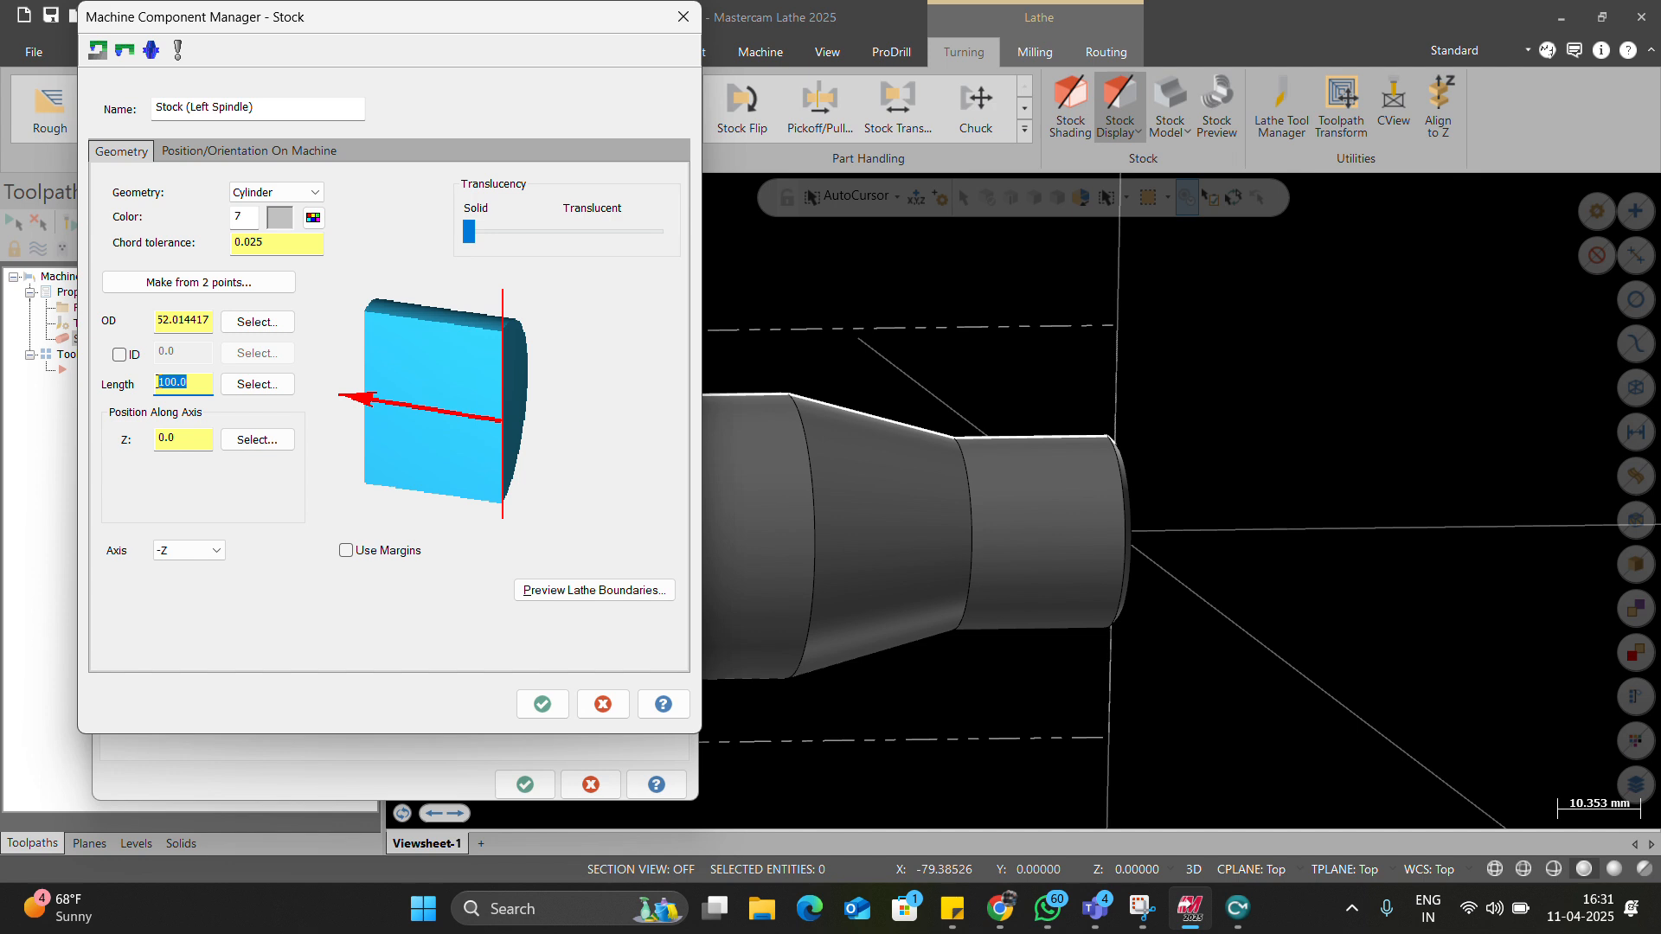
pyautogui.write('79+30')
pyautogui.press('Return')
# Position the stock at Z 1, preview the lathe boundaries, and accept the stock settings.
pyautogui.press('Tab')
pyautogui.write('1')
pyautogui.click(606, 590)
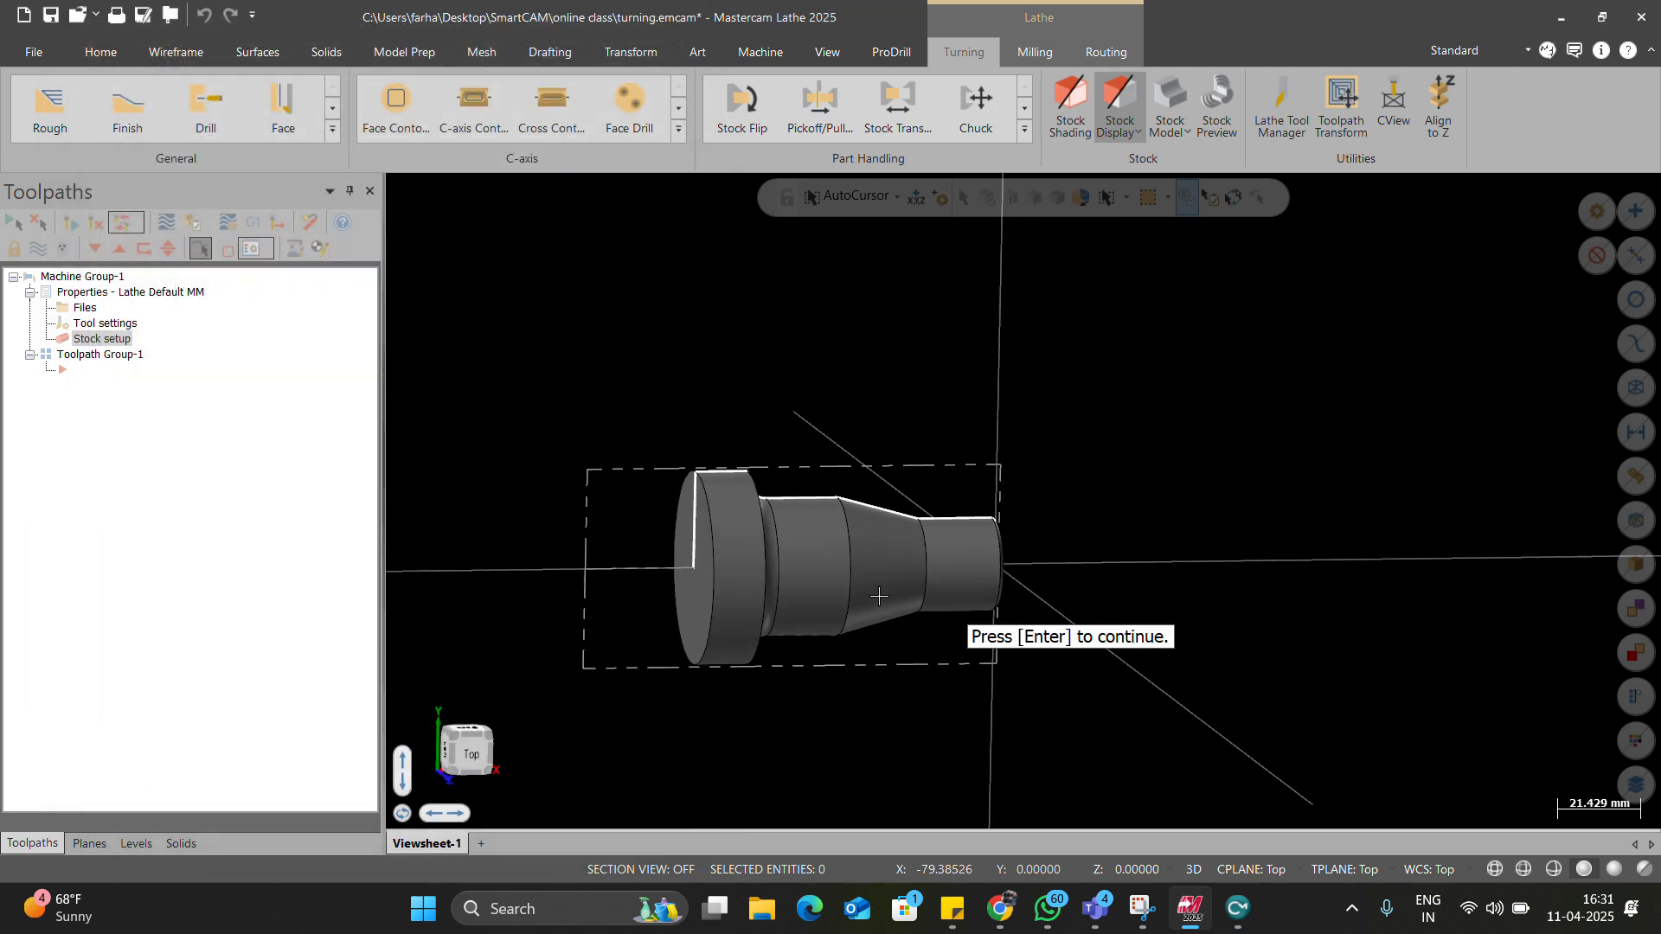
pyautogui.press('Return')
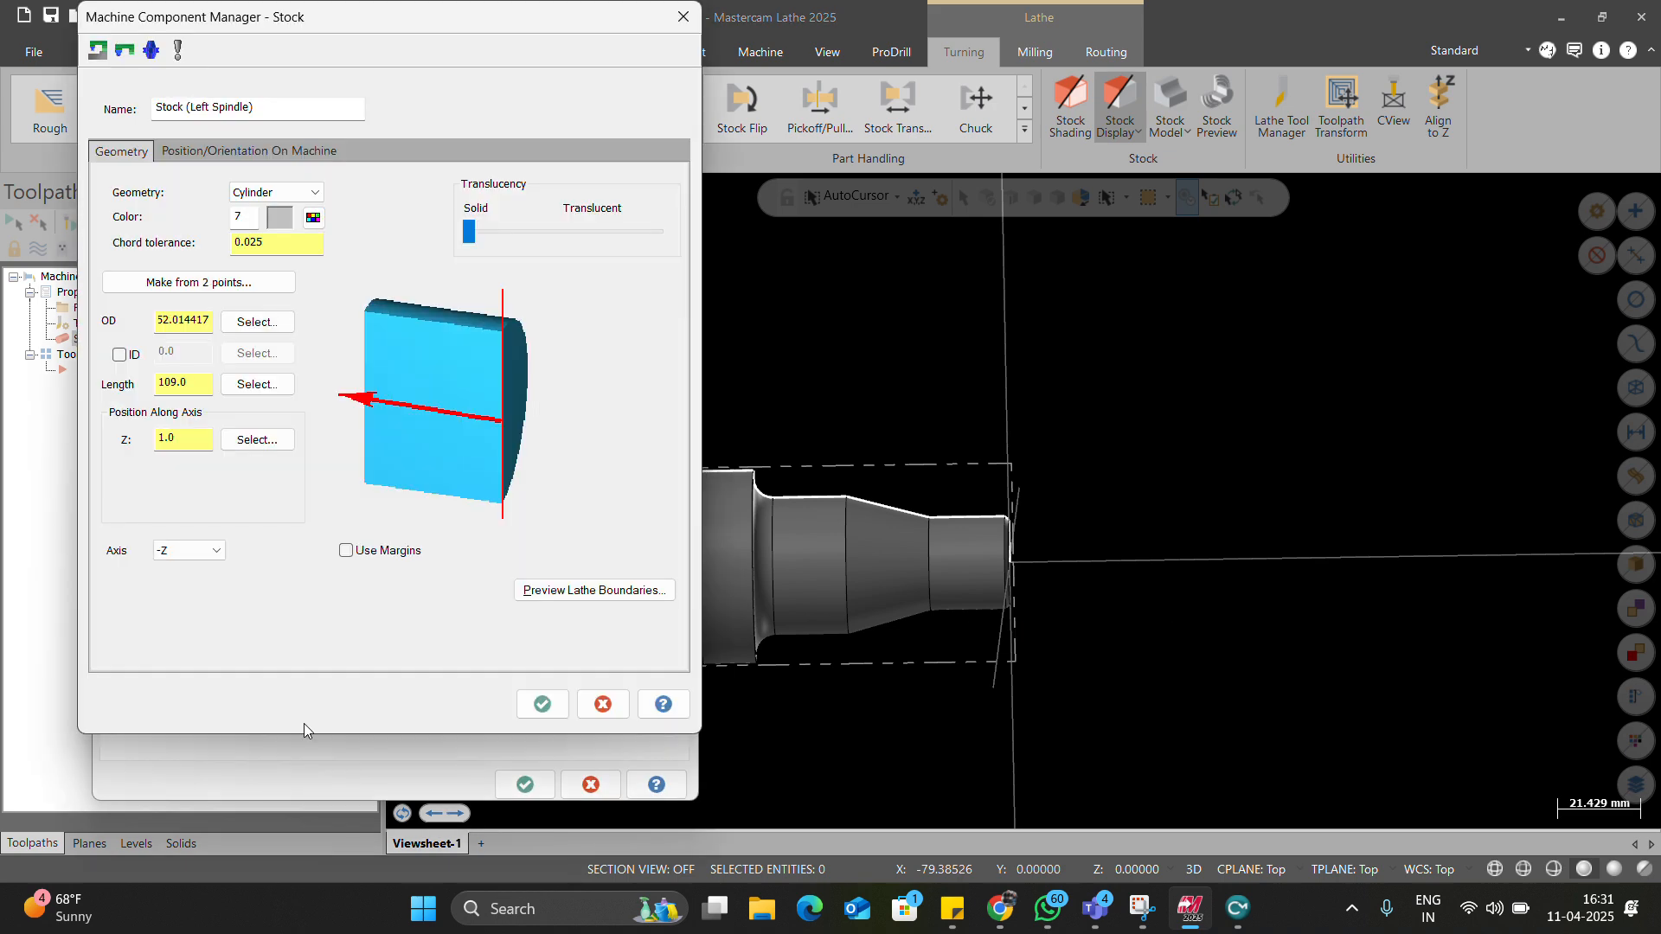
pyautogui.click(541, 704)
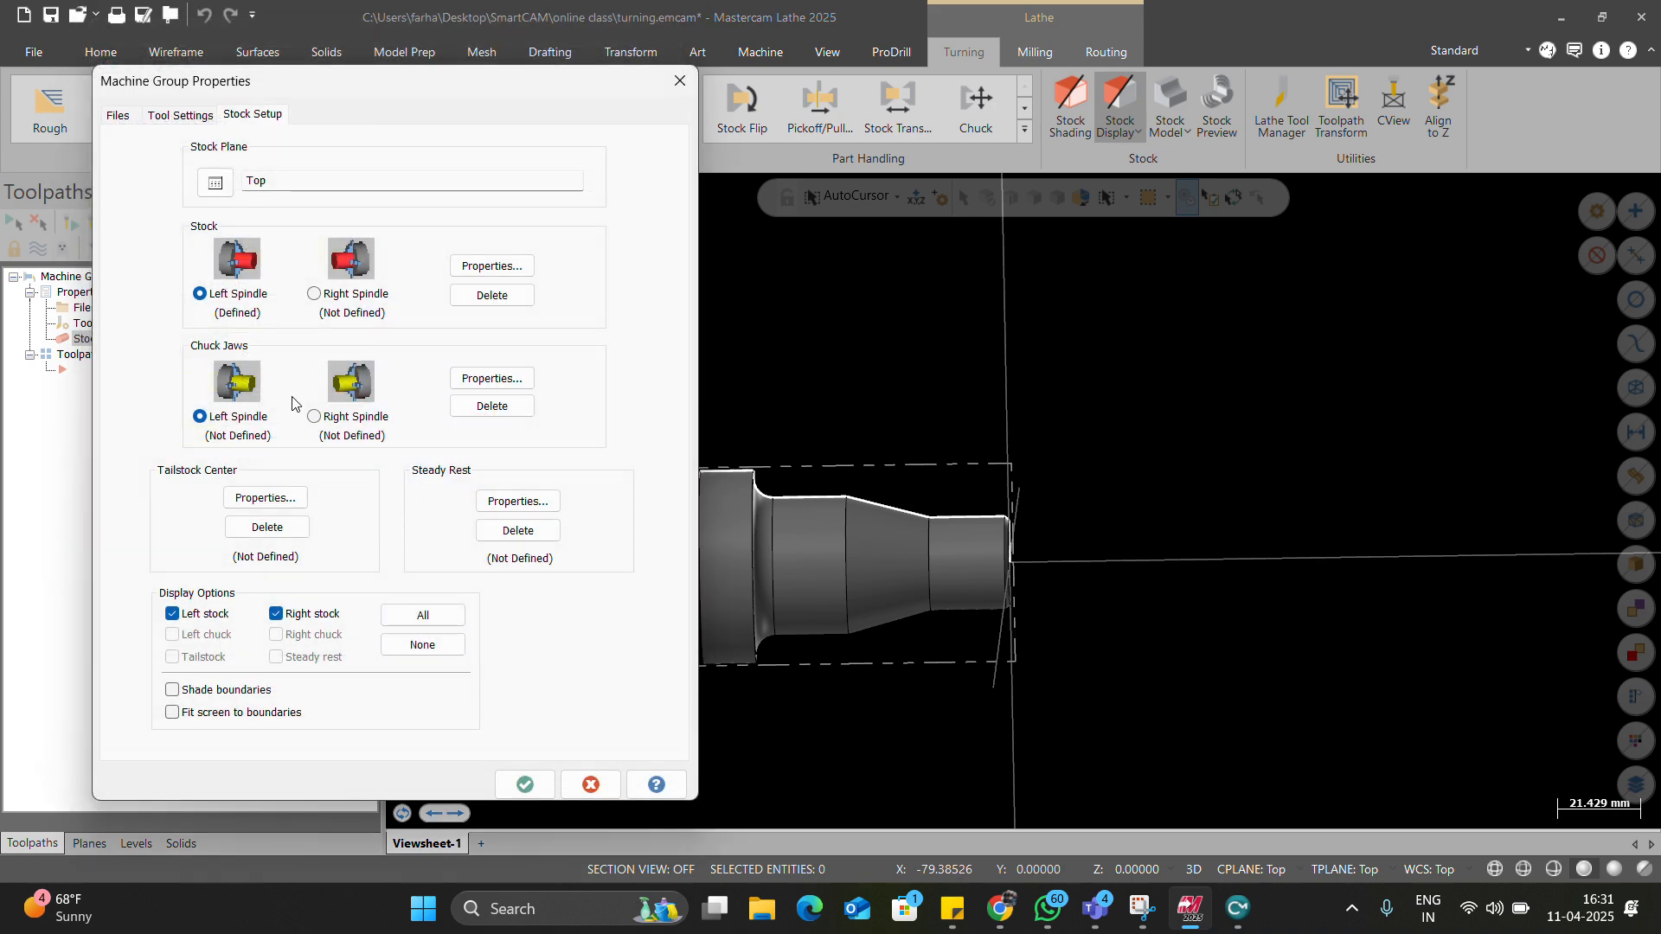
# Position the left-spindle chuck jaws from stock with a grip length of 20.
pyautogui.click(492, 378)
pyautogui.click(191, 152)
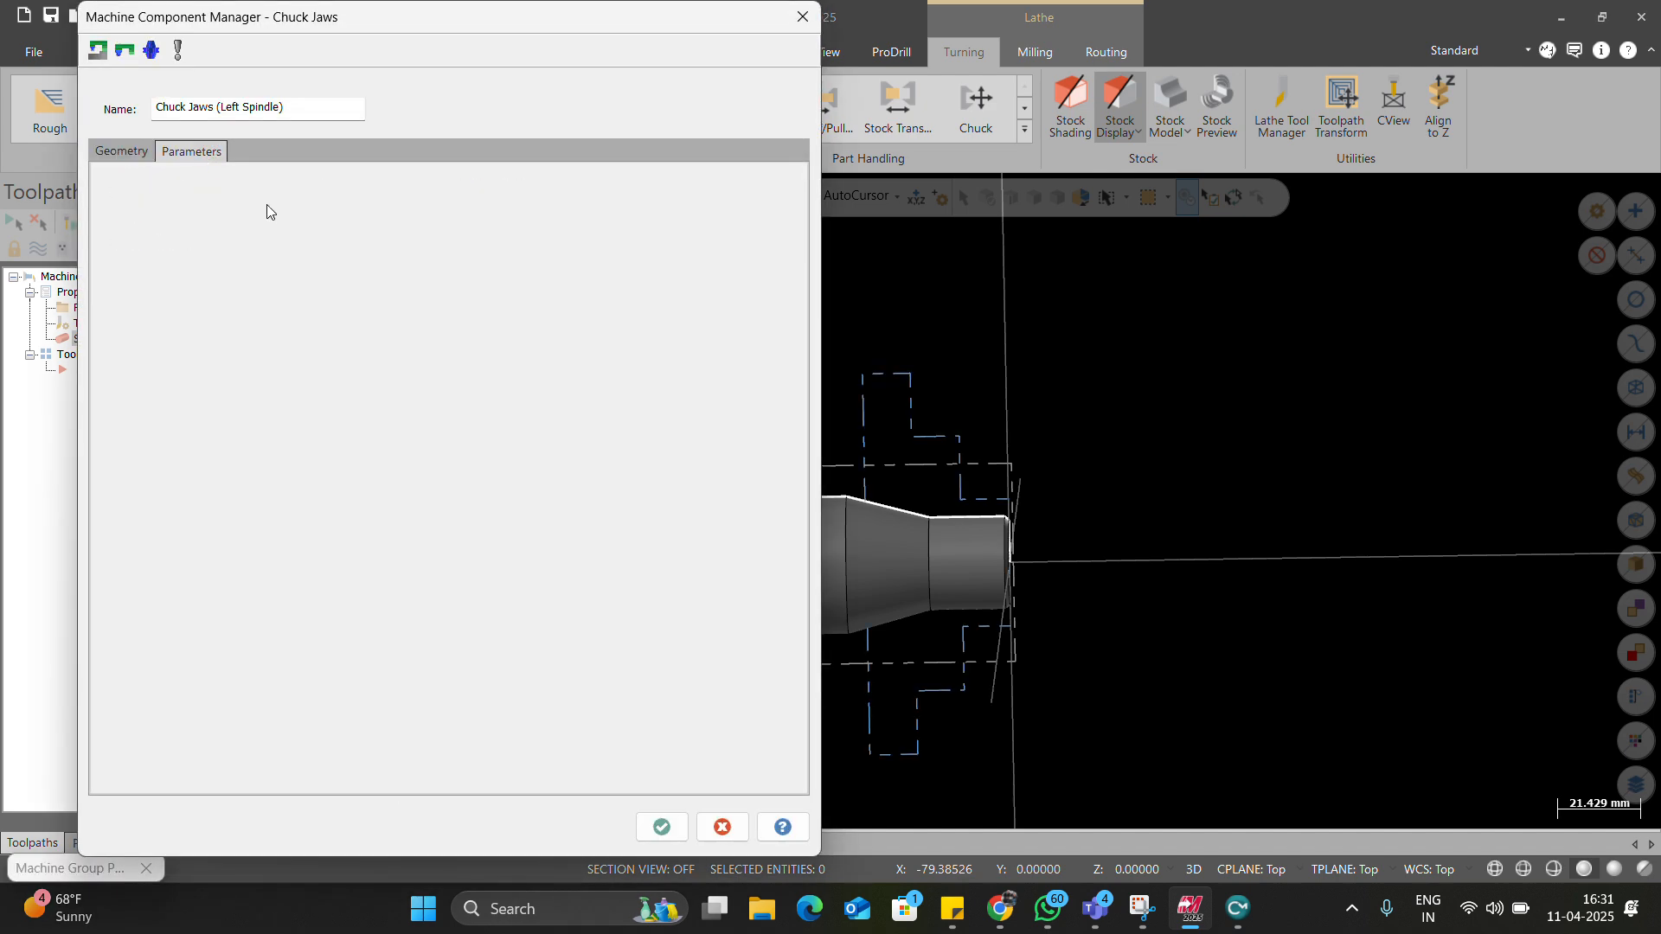
pyautogui.click(122, 369)
pyautogui.doubleClick(253, 432)
pyautogui.write('2')
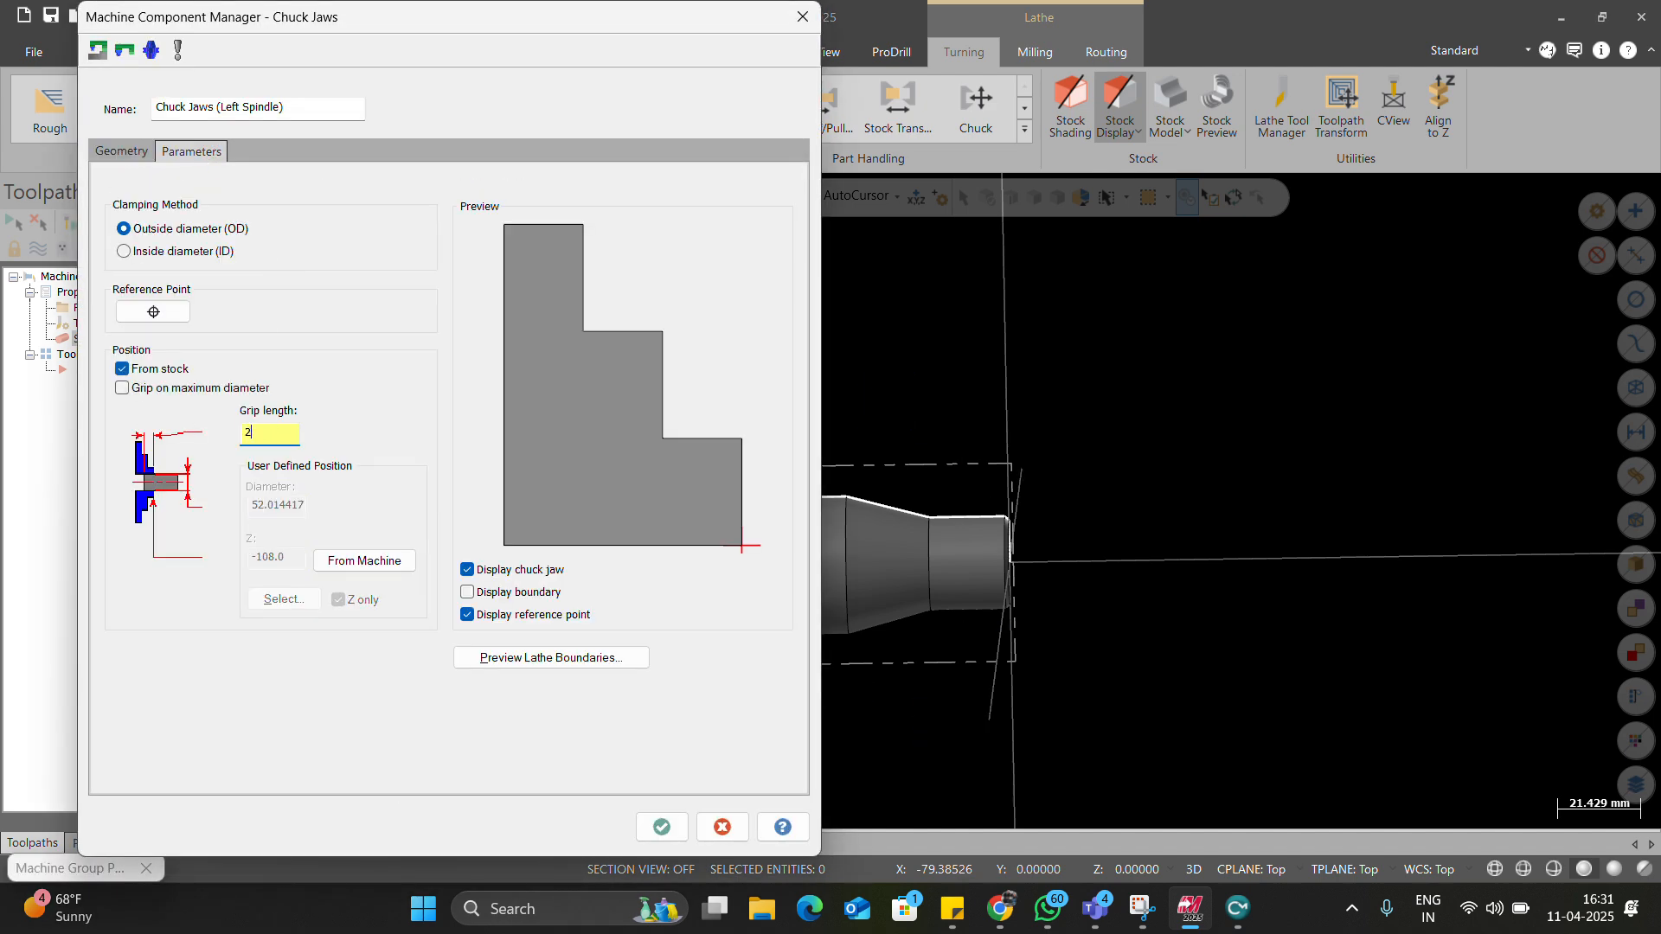
pyautogui.write('0')
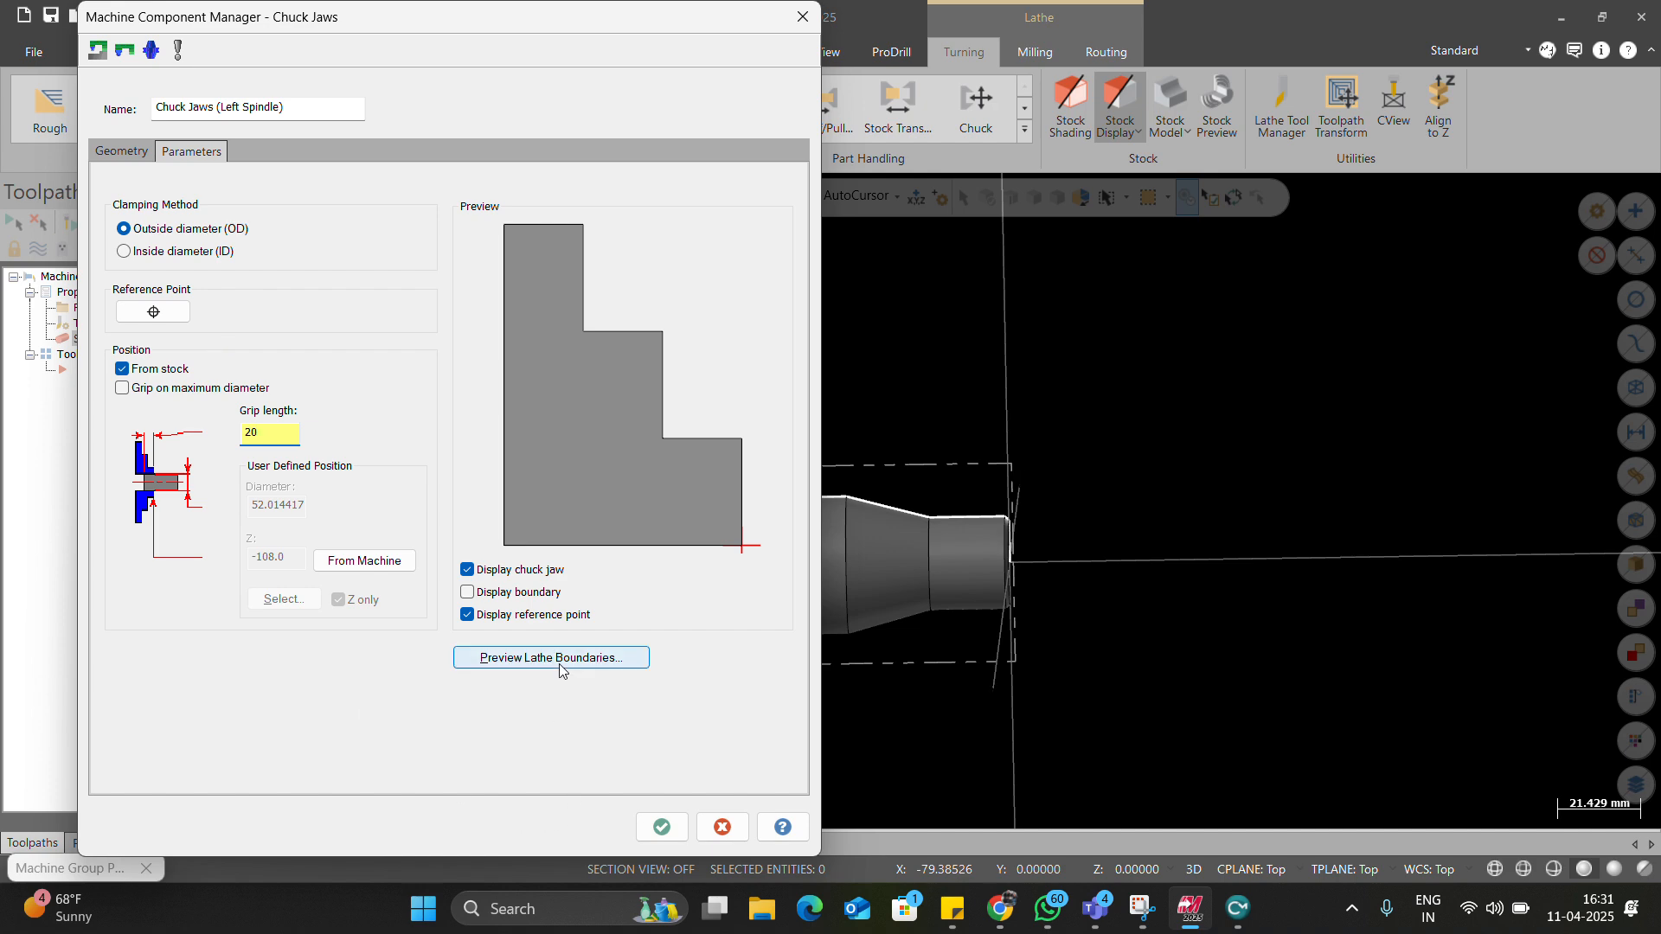
# Preview the jaw boundaries, accept the chuck jaw settings, and turn on boundary shading.
pyautogui.click(551, 657)
pyautogui.scroll(-5, 705, 499)
pyautogui.press('Return')
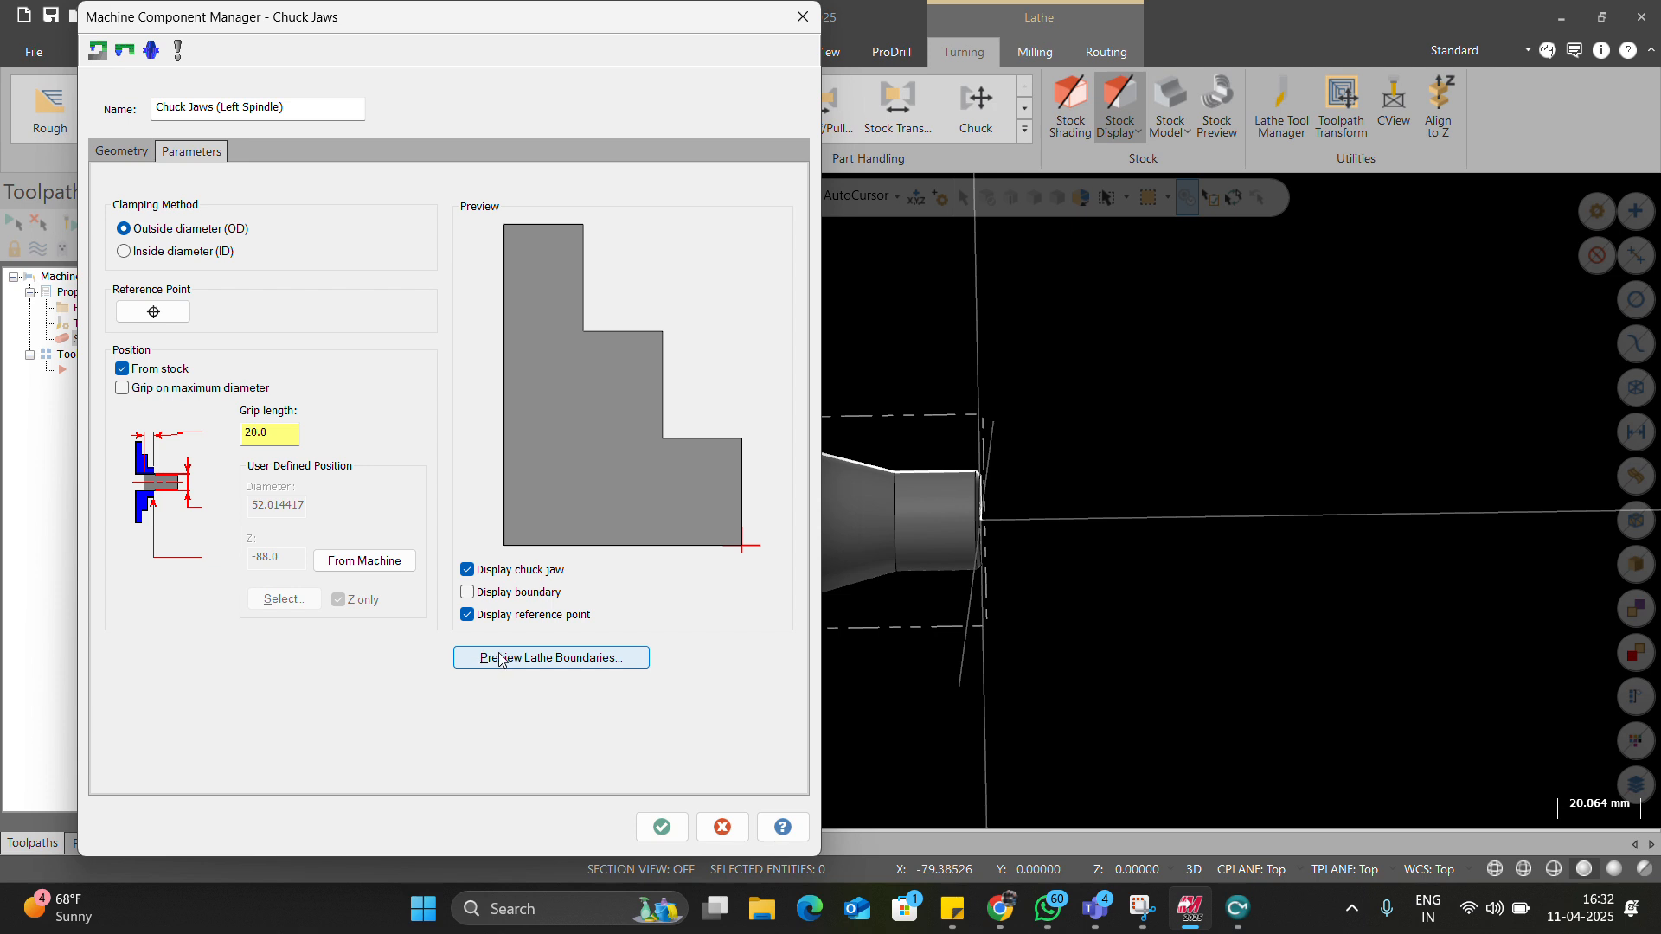
pyautogui.click(515, 595)
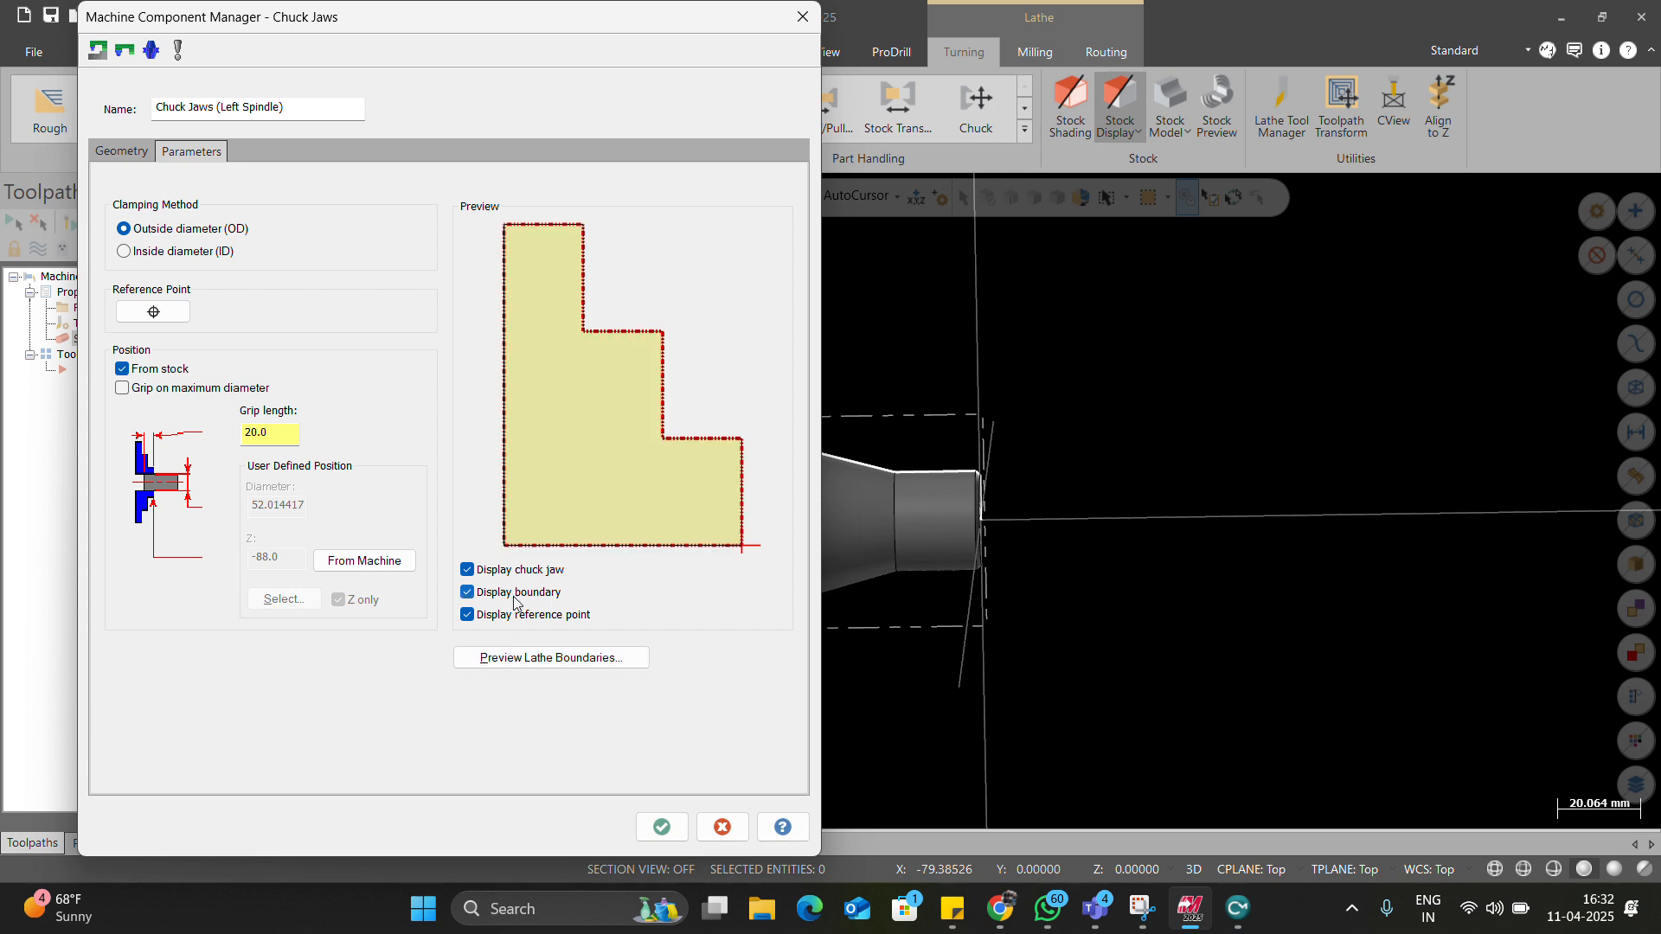
pyautogui.click(514, 597)
pyautogui.click(515, 596)
pyautogui.click(515, 597)
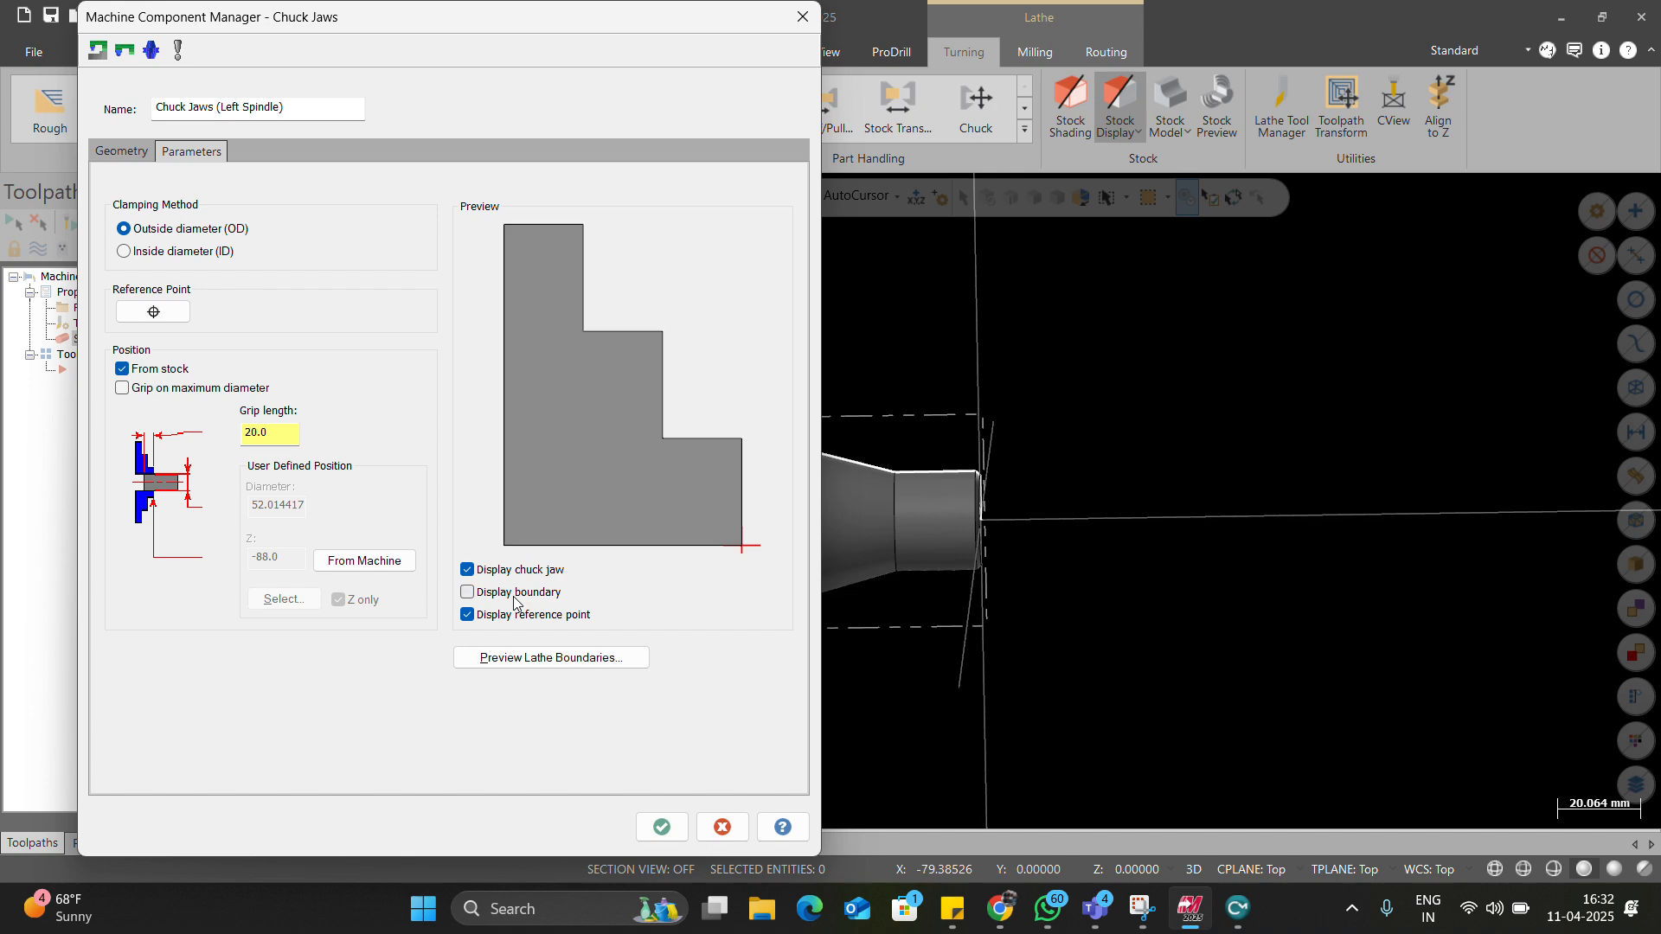
pyautogui.click(121, 151)
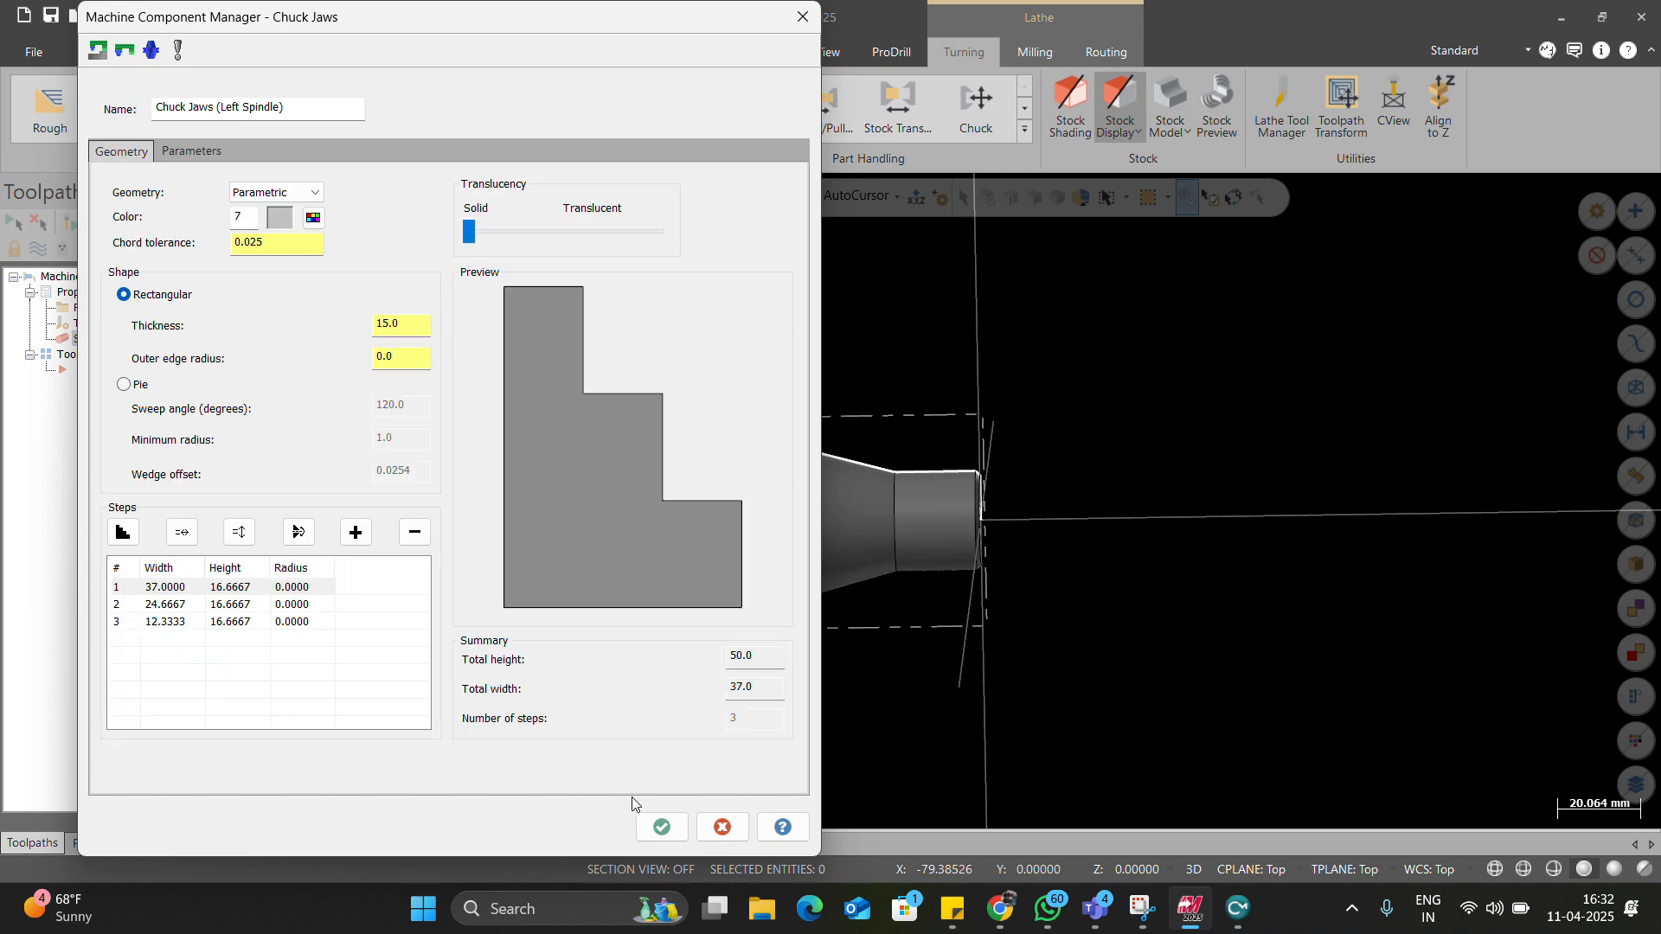
pyautogui.click(657, 827)
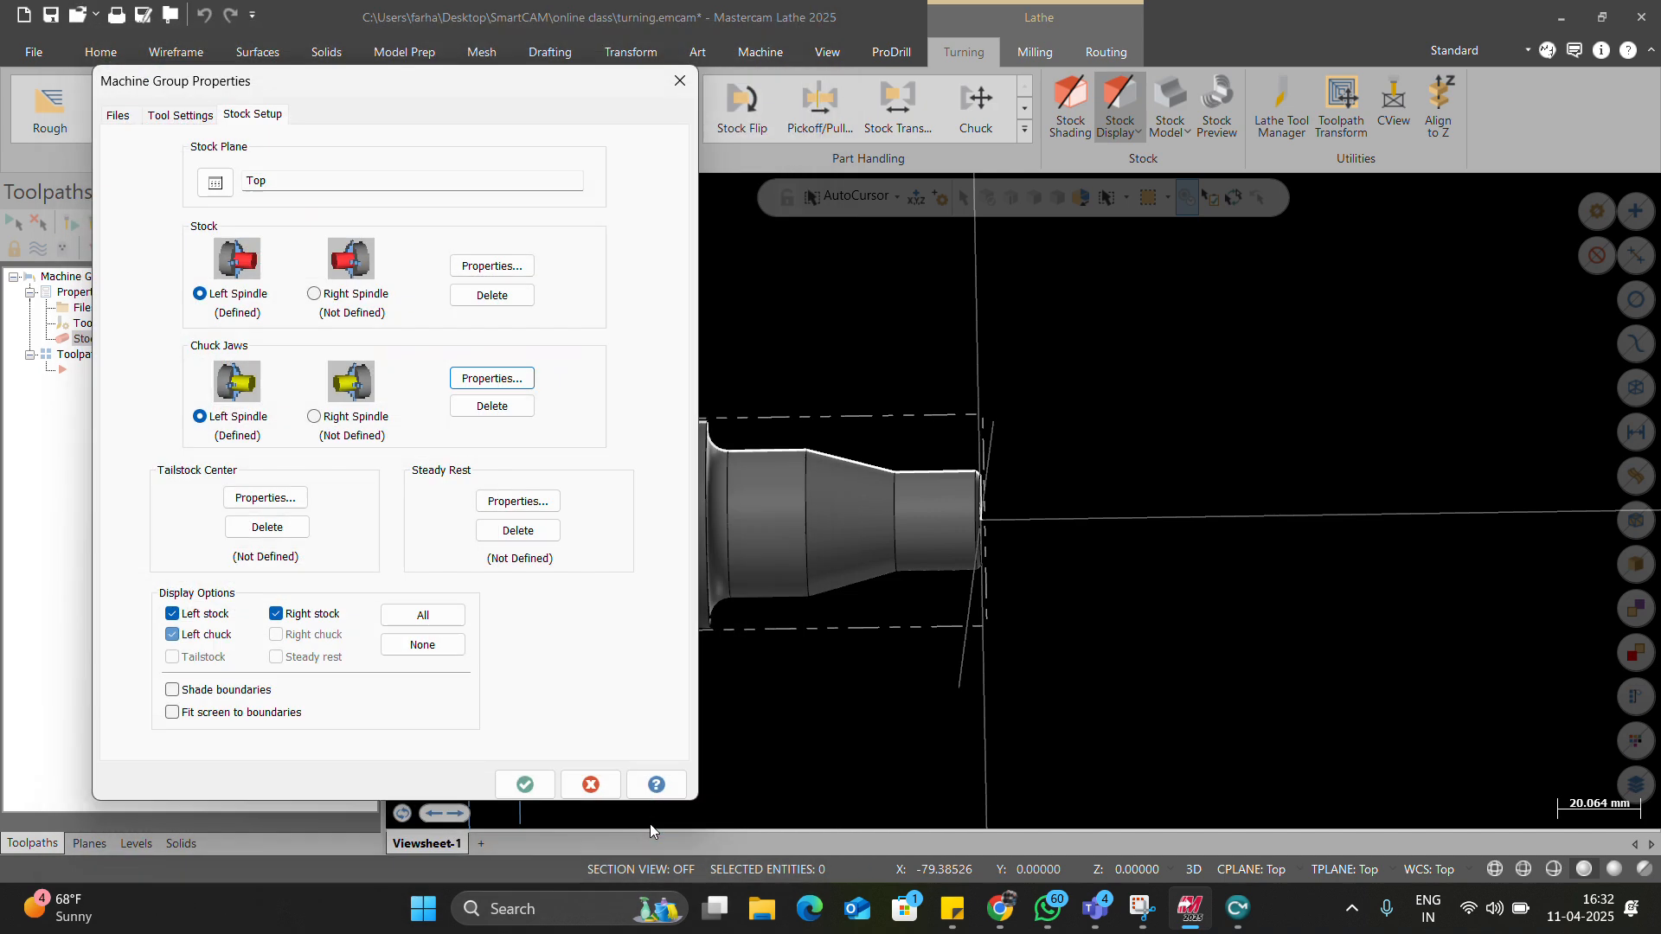
pyautogui.click(196, 690)
# Apply the stock and chuck setup and share the Mastercam window in the meeting.
pyautogui.click(525, 783)
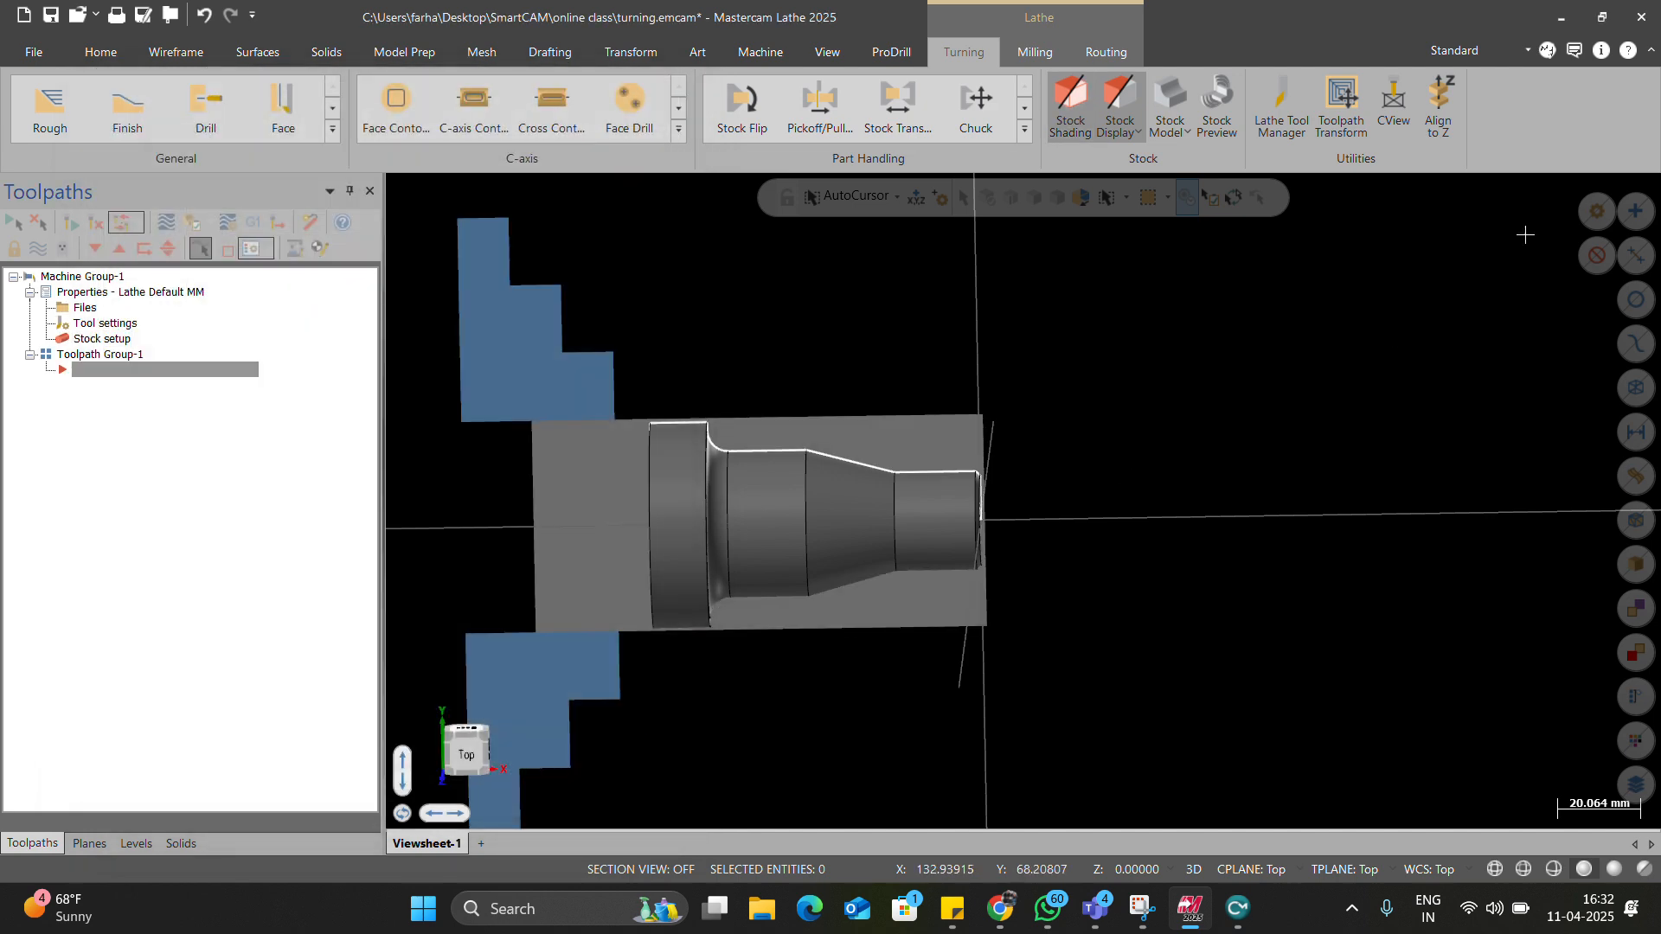
pyautogui.click(1322, 176)
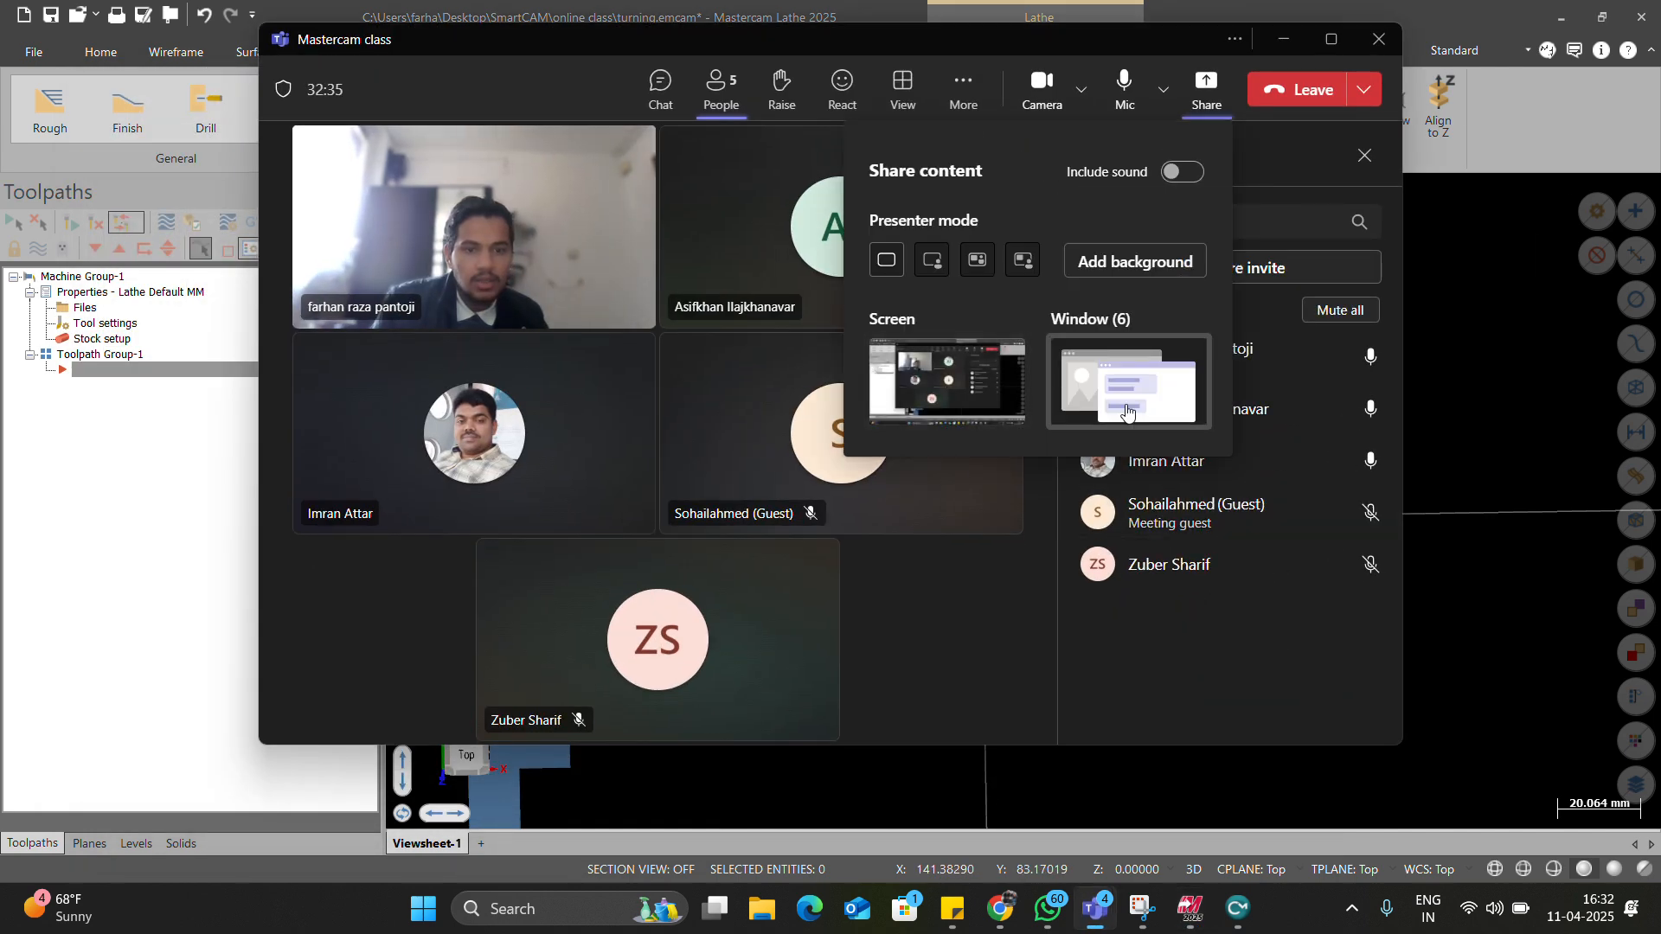
pyautogui.click(1126, 412)
pyautogui.click(1050, 505)
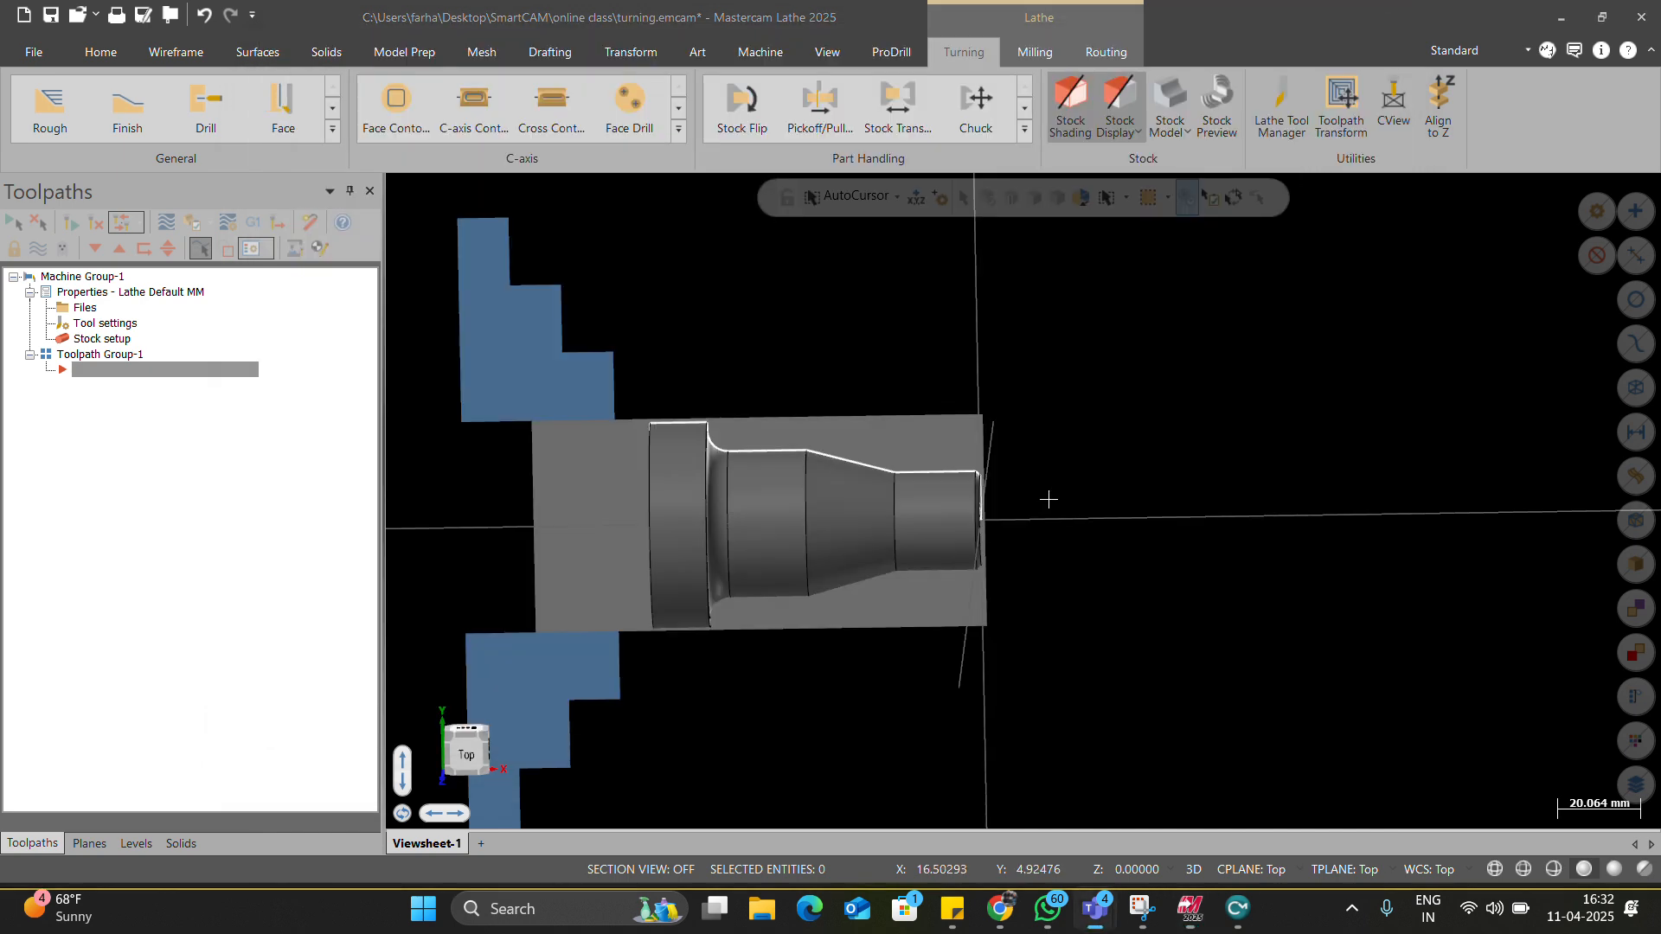
# Show the part from the Top view, zooming to inspect the stock and jaws.
pyautogui.rightClick(1181, 408)
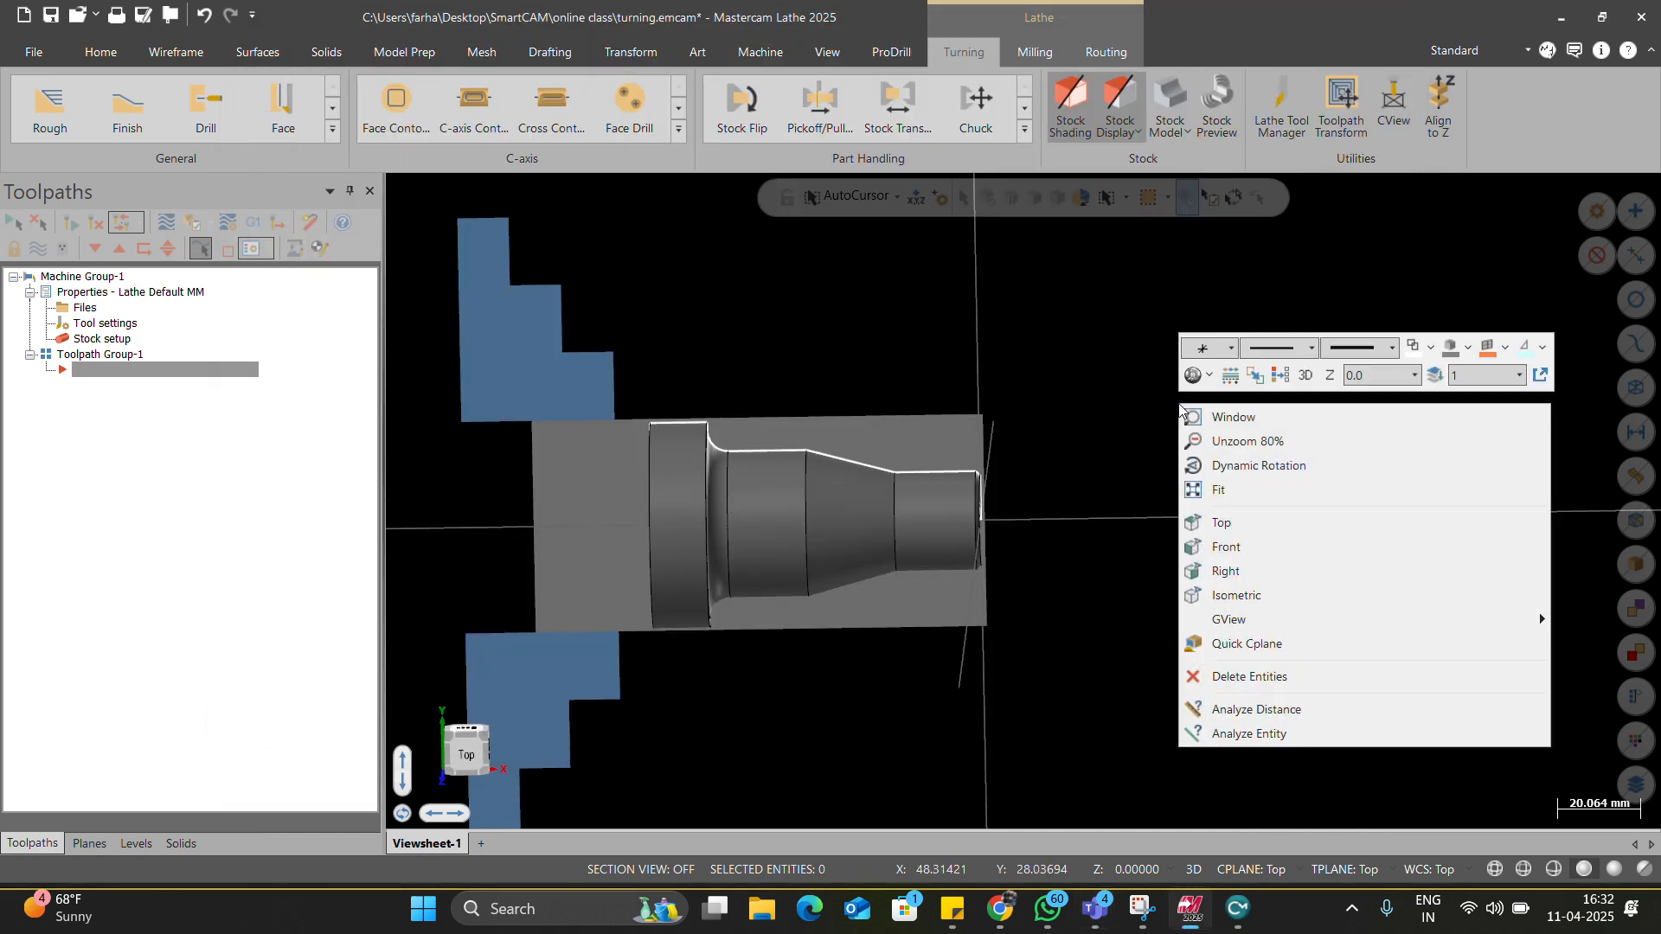
pyautogui.click(1220, 523)
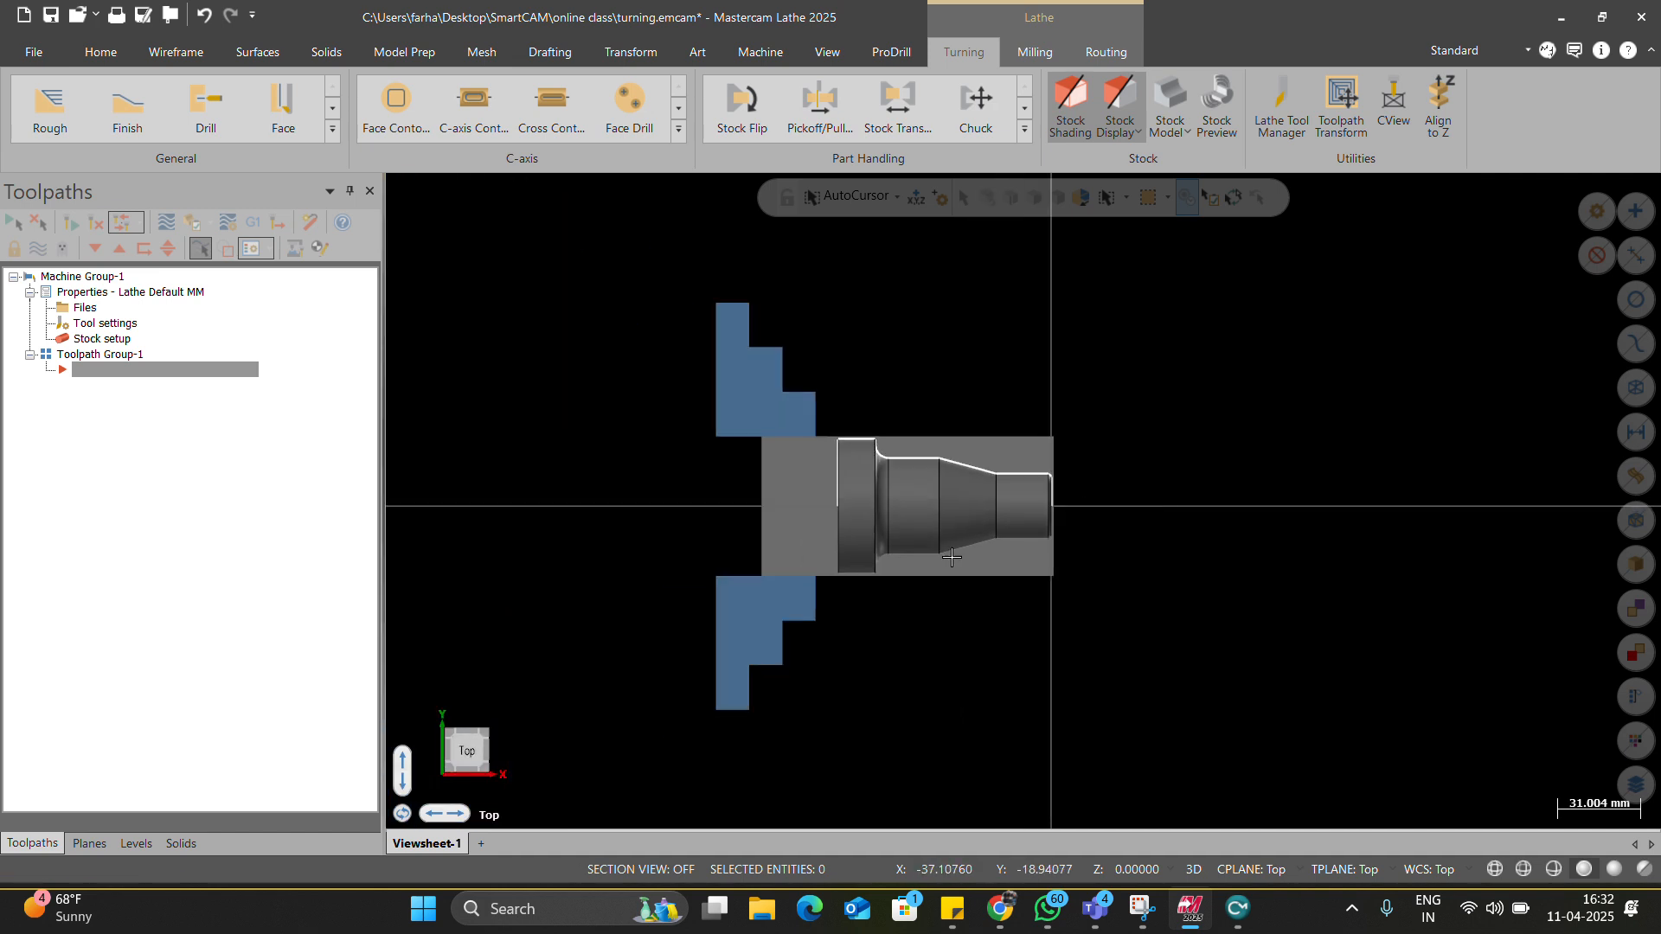
pyautogui.scroll(3, 1059, 534)
pyautogui.scroll(1, 722, 391)
pyautogui.scroll(-1, 684, 384)
pyautogui.scroll(-1, 285, 128)
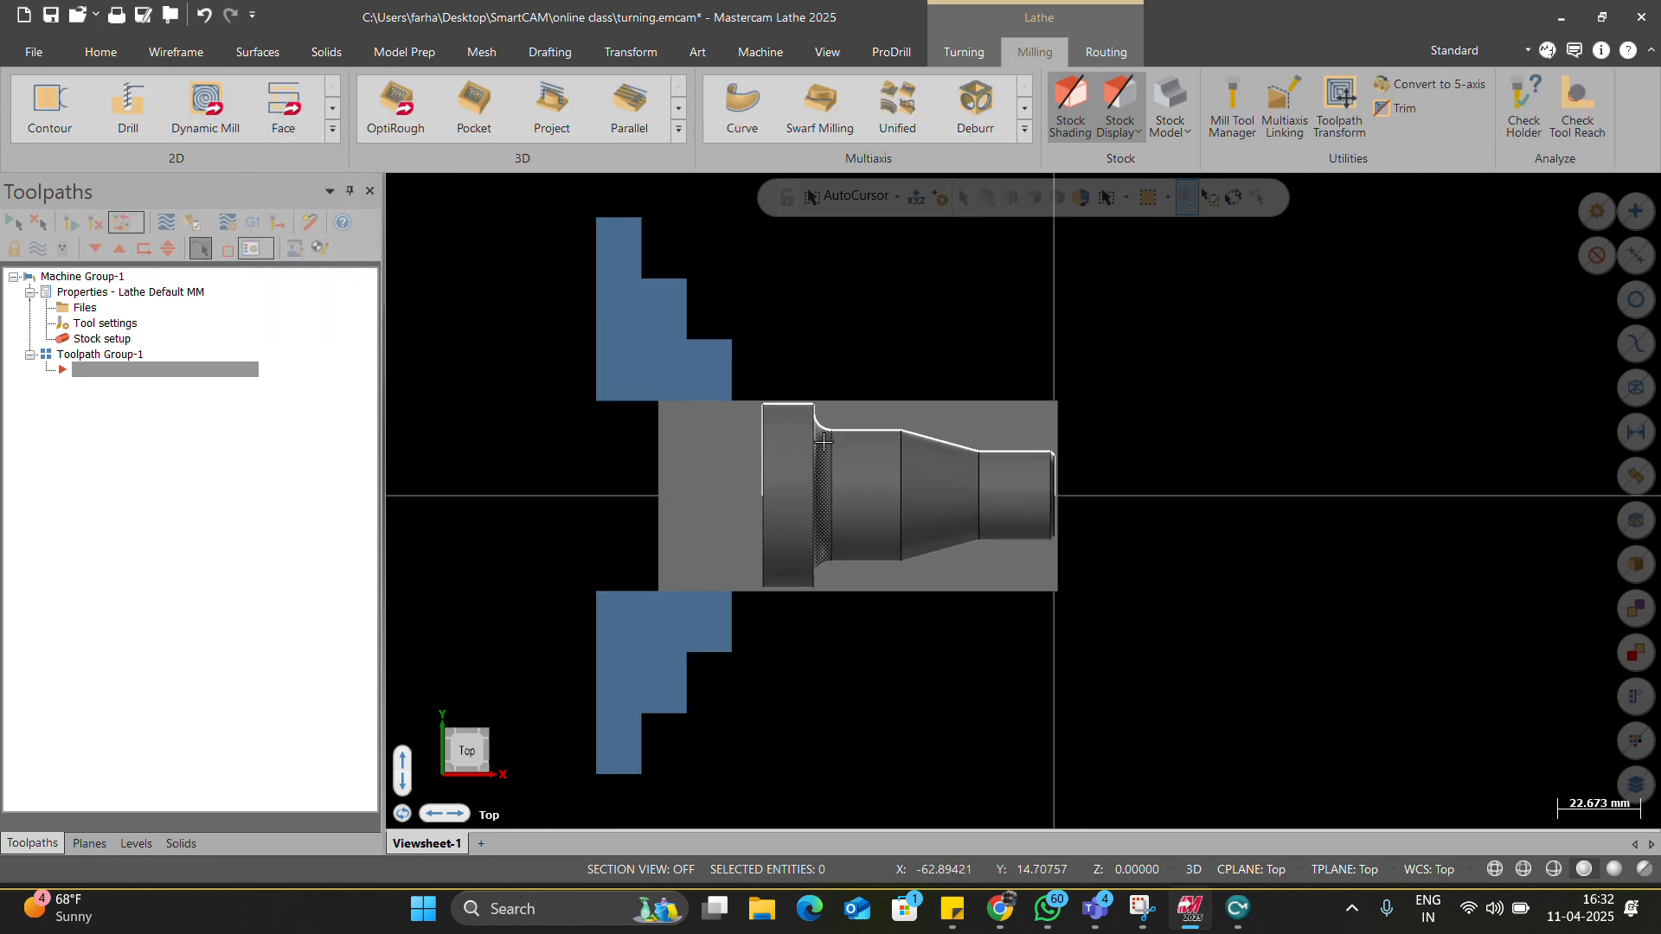
# Check the autosave interval in the AutoSave / Backup settings, then close them.
pyautogui.hotkey('alt', 'a')
pyautogui.click(696, 333)
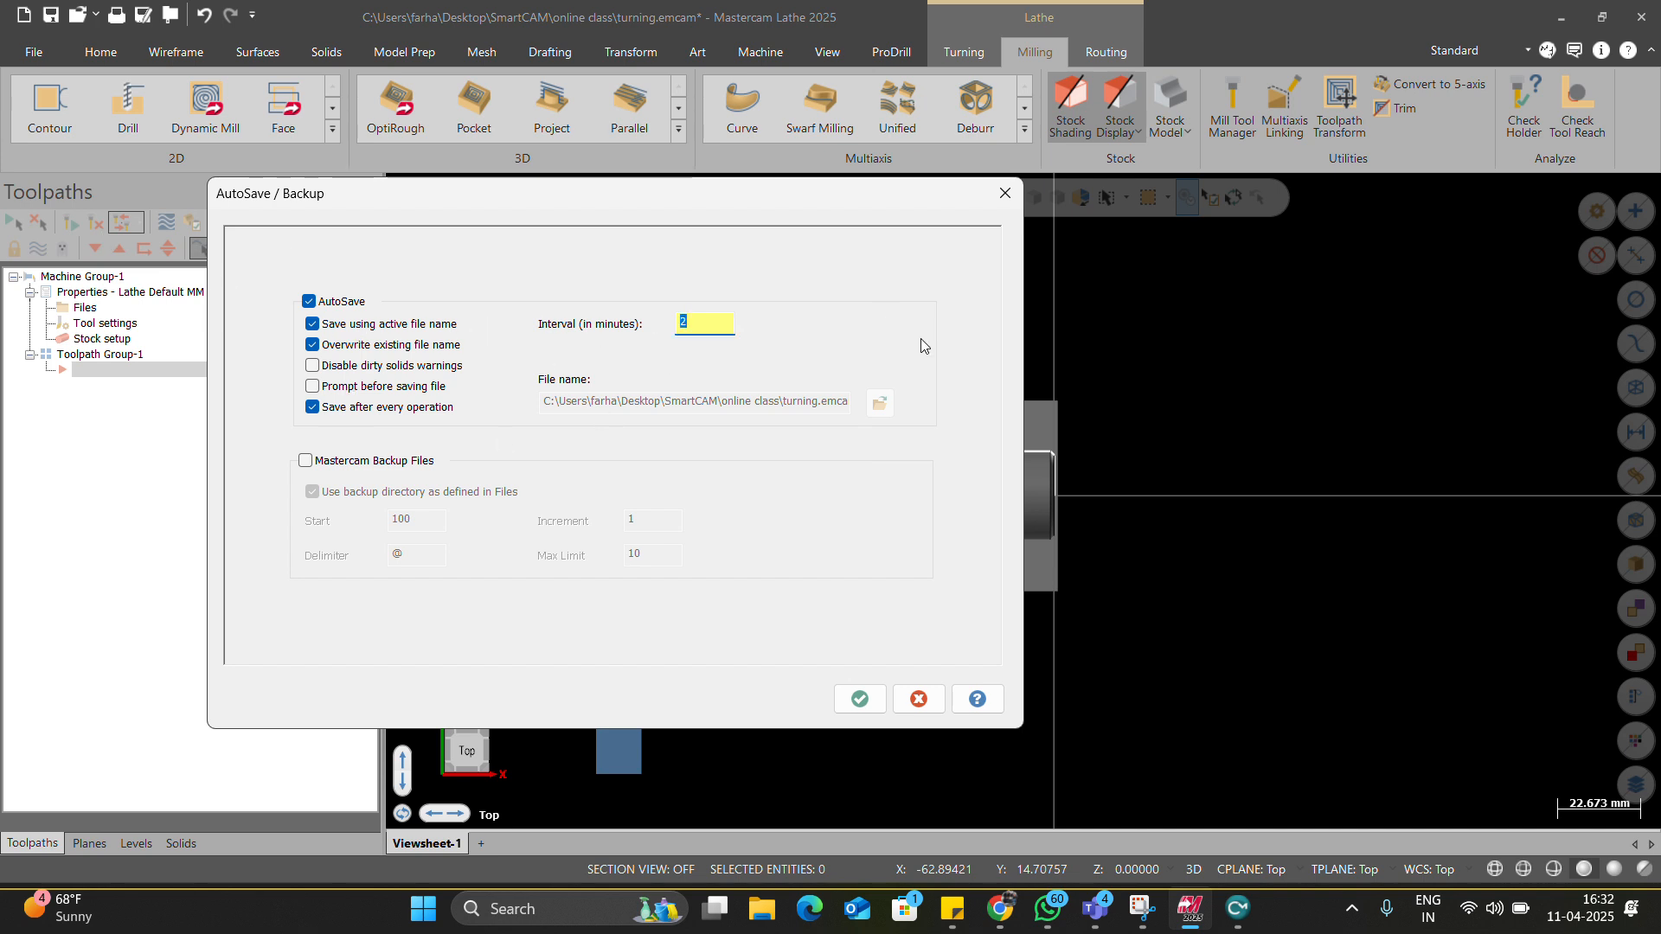
pyautogui.click(996, 197)
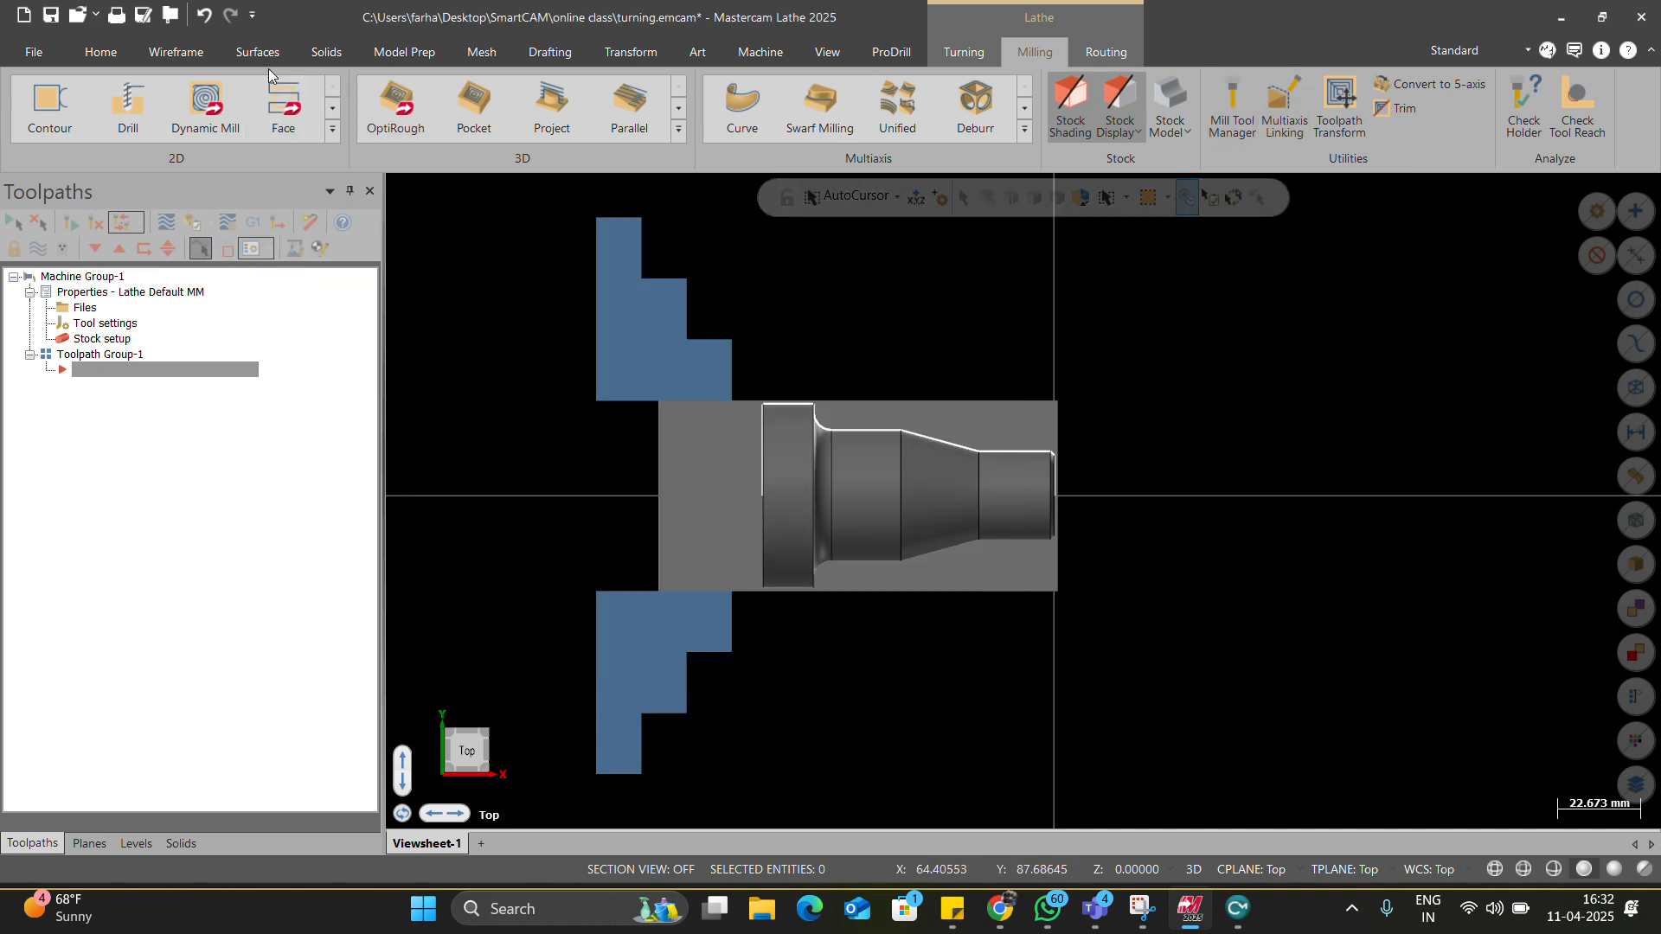
# Add tools T0101 and T1212 to the machine group in the lathe Tool Manager.
pyautogui.click(963, 52)
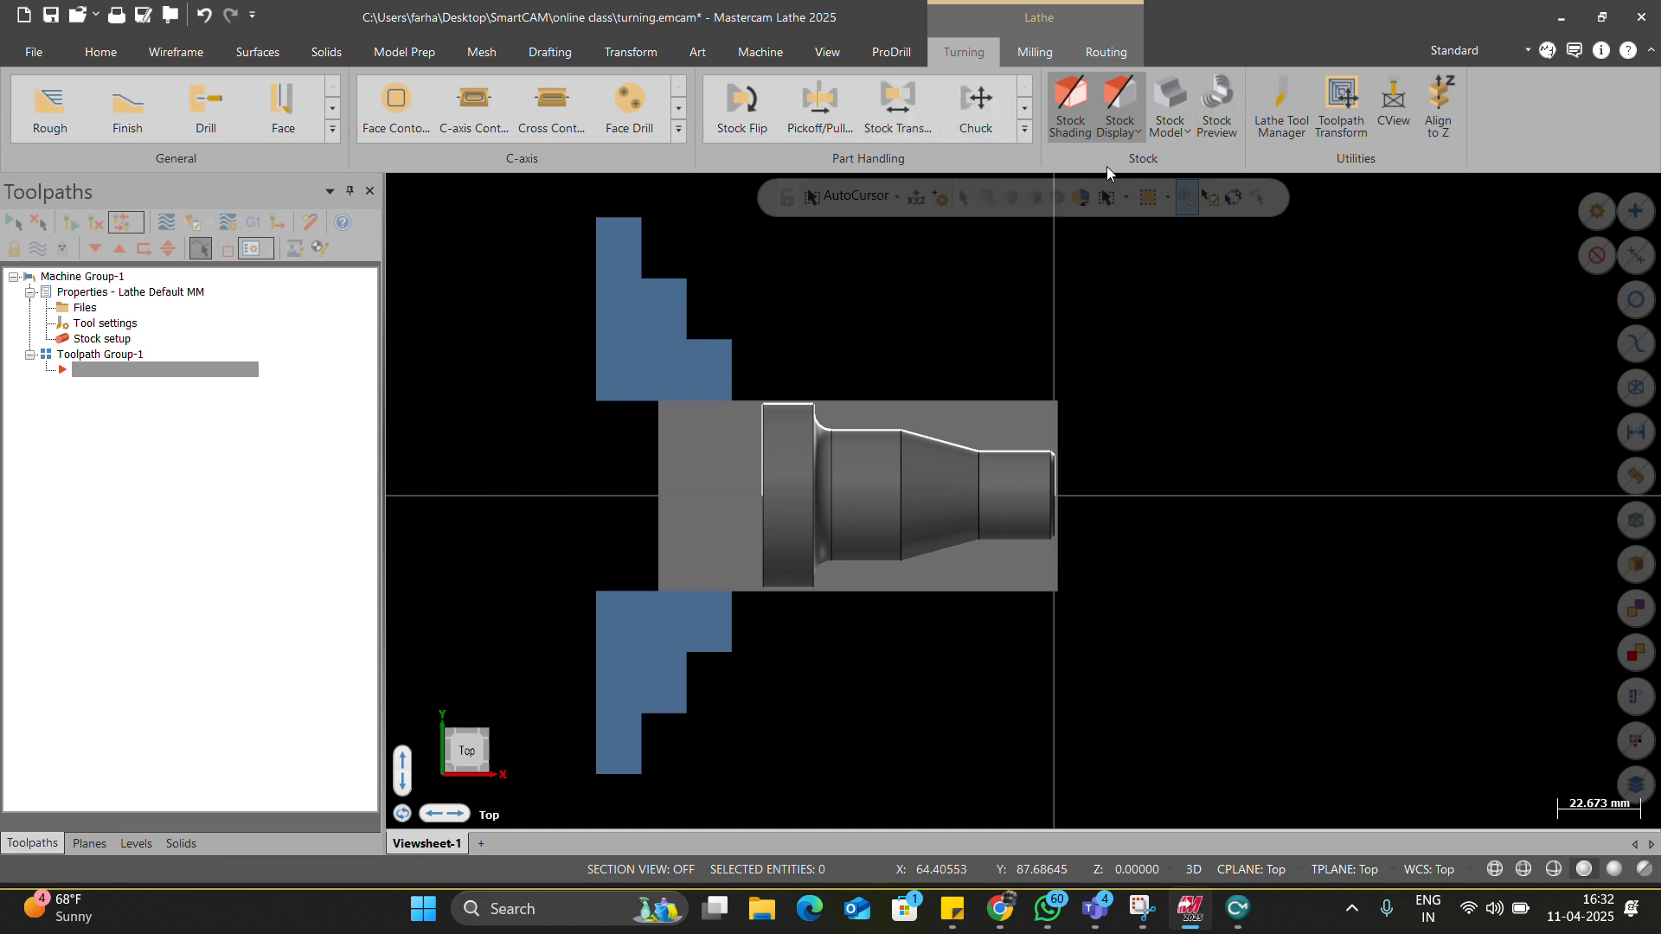
pyautogui.click(1279, 117)
pyautogui.moveTo(324, 588); pyautogui.dragTo(350, 311)
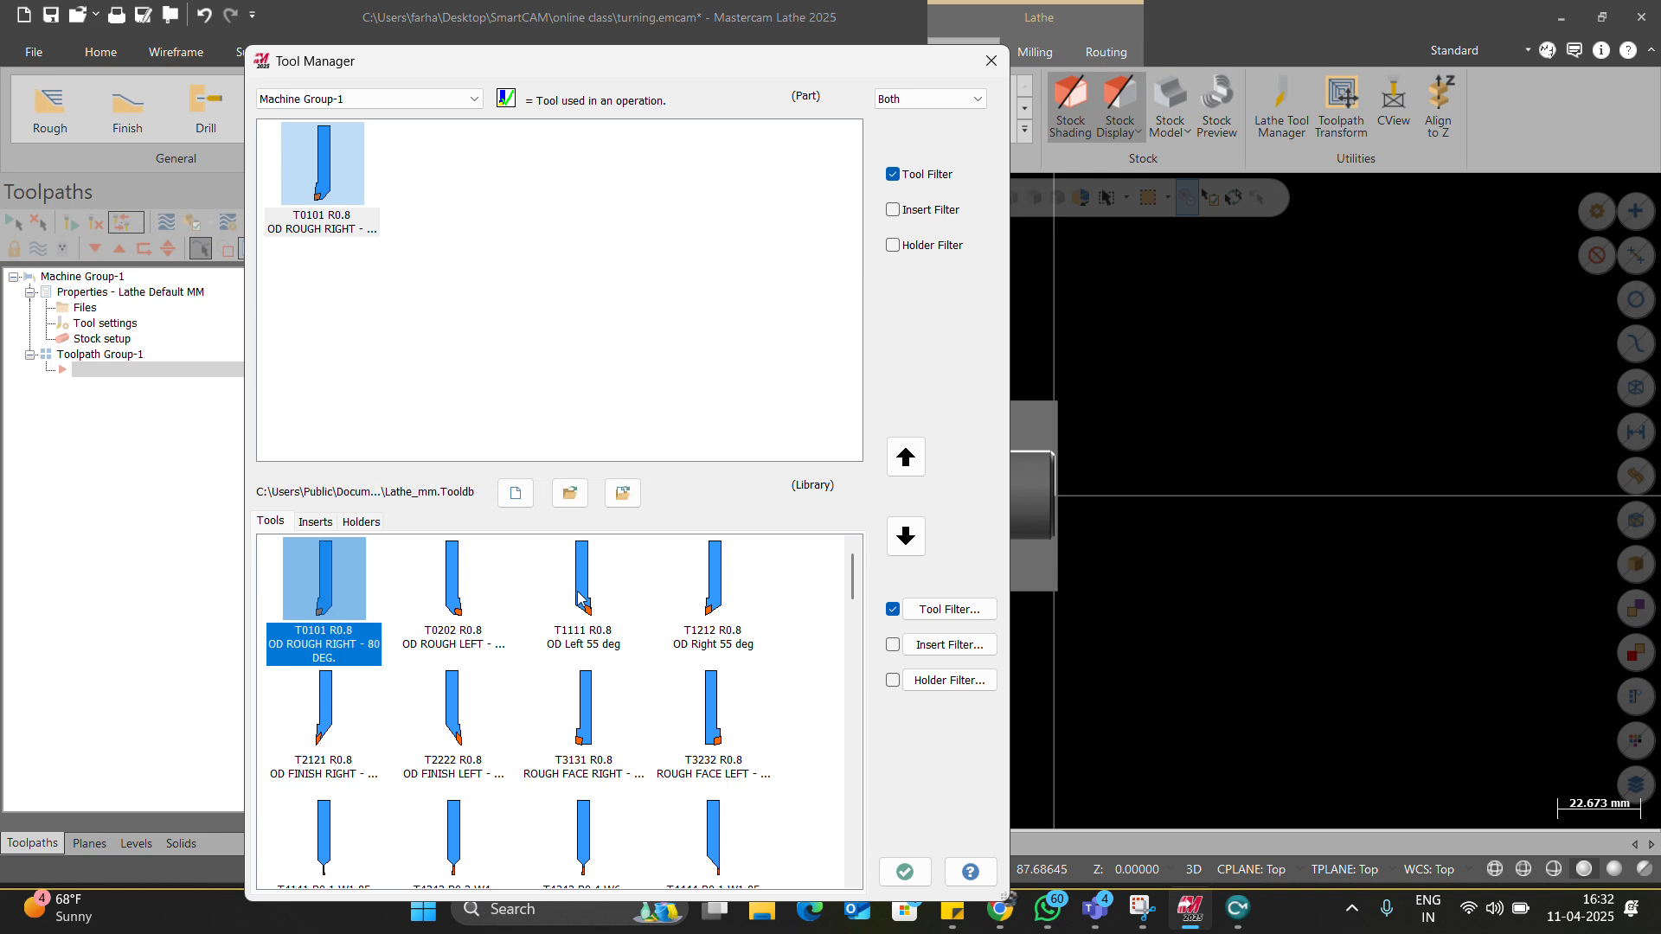
pyautogui.moveTo(702, 621); pyautogui.dragTo(616, 372)
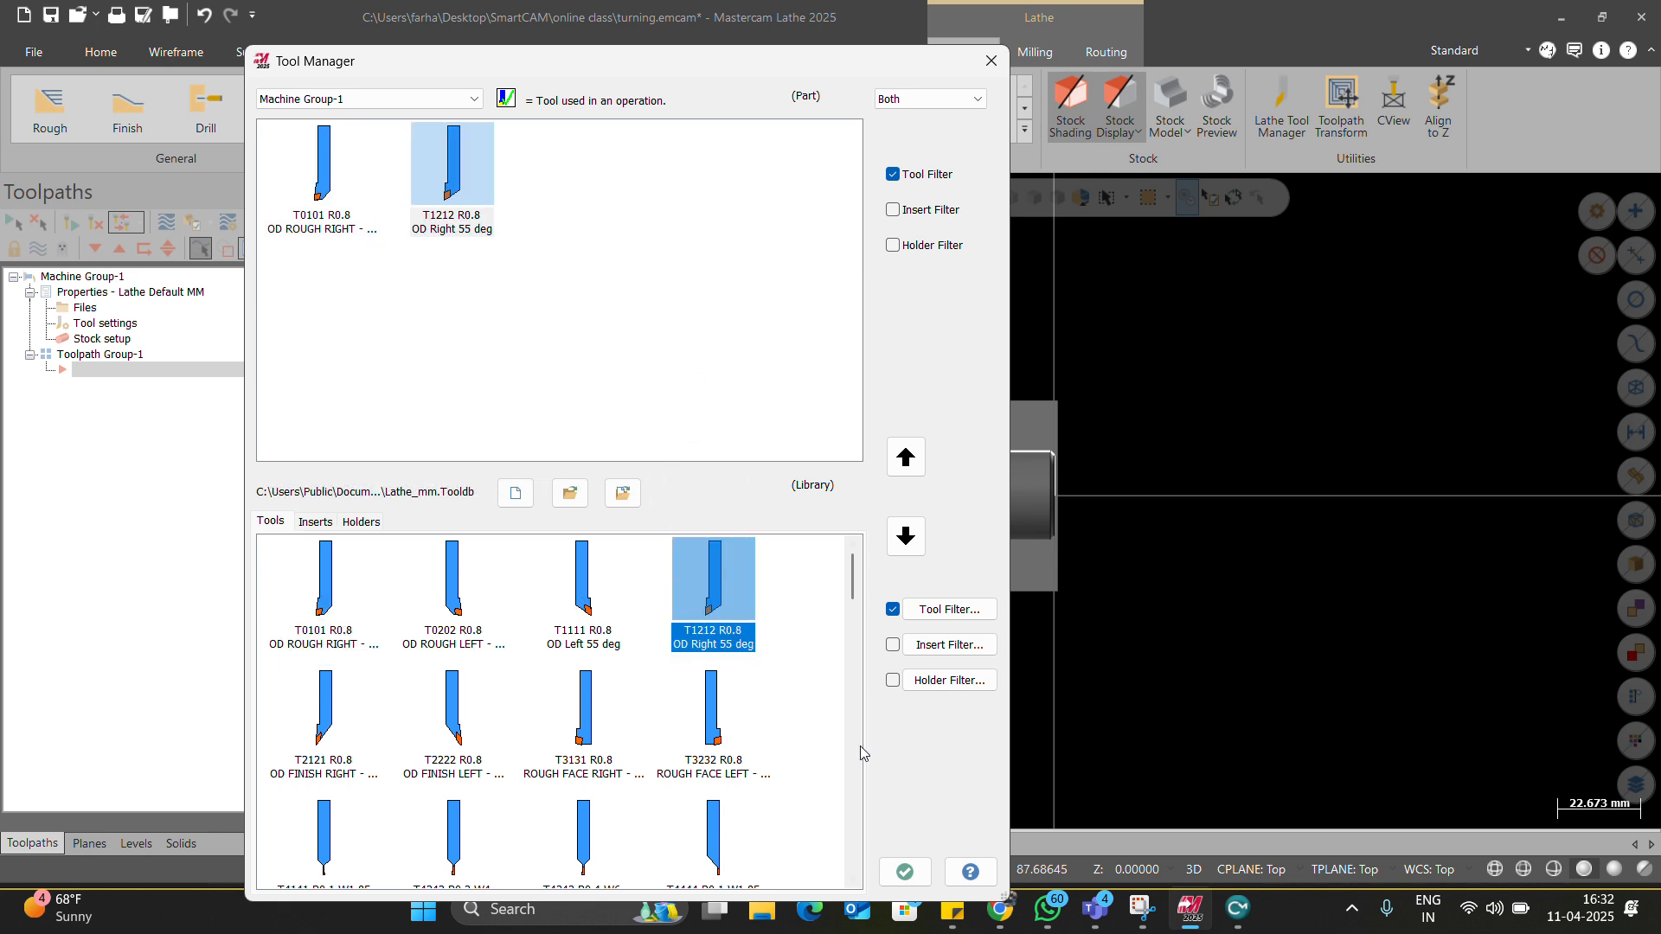
# Give tool T0101 the L (-5 deg. side clr.) holder style and preview it.
pyautogui.rightClick(360, 214)
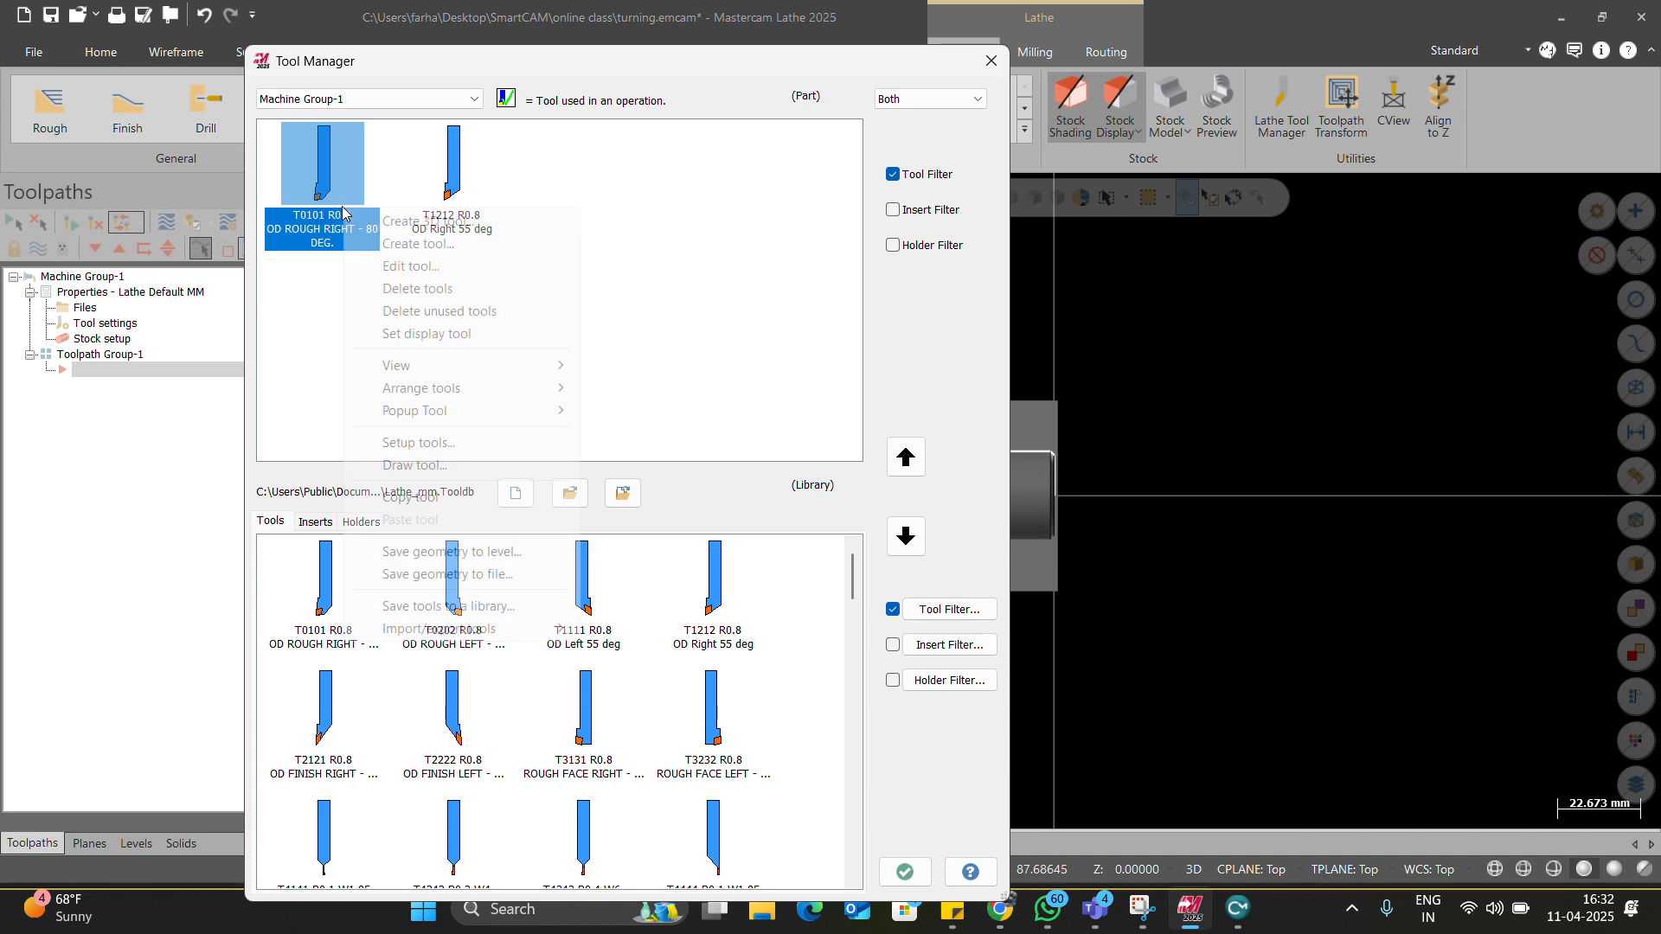
pyautogui.click(367, 266)
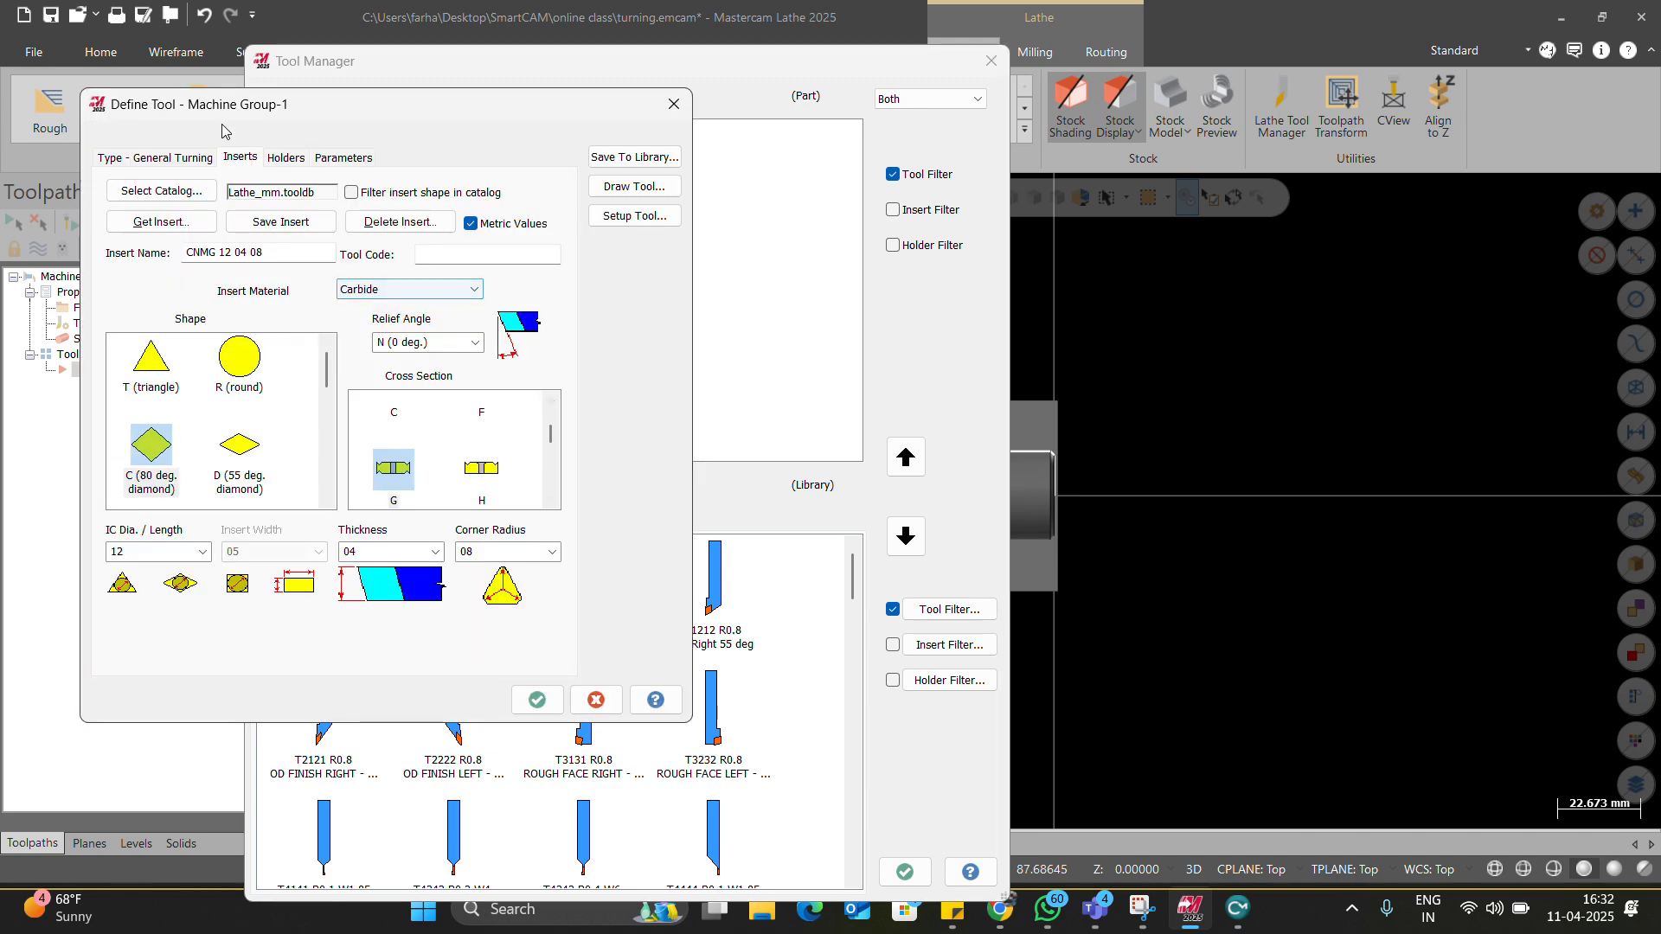
pyautogui.click(286, 160)
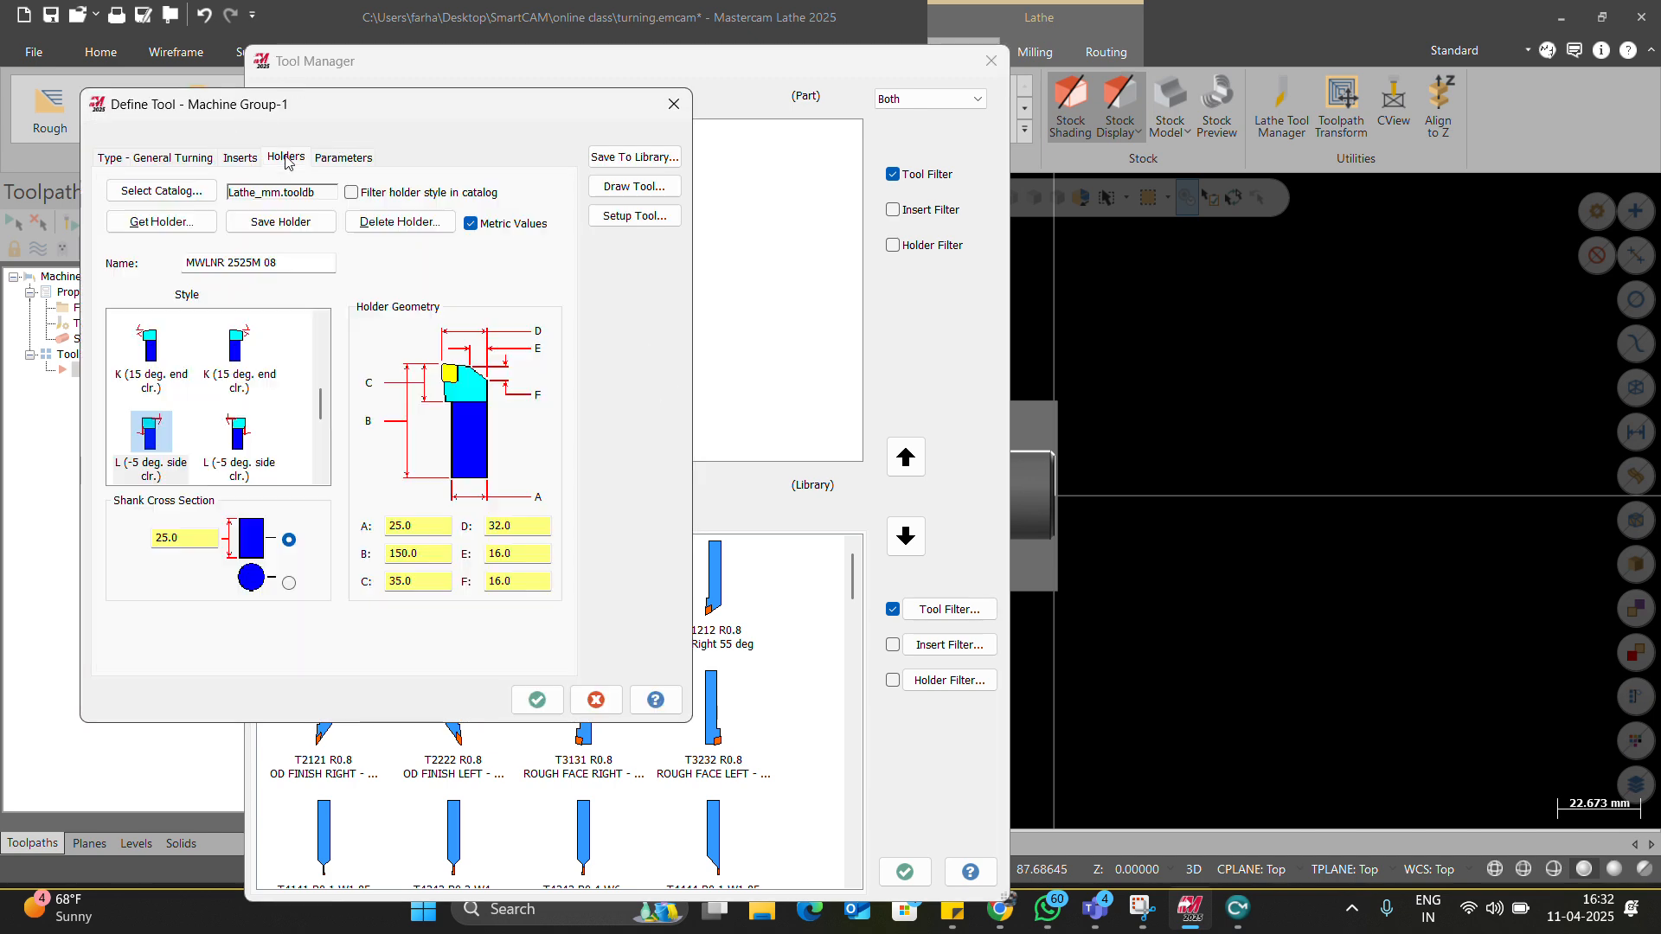
pyautogui.click(236, 443)
pyautogui.click(635, 185)
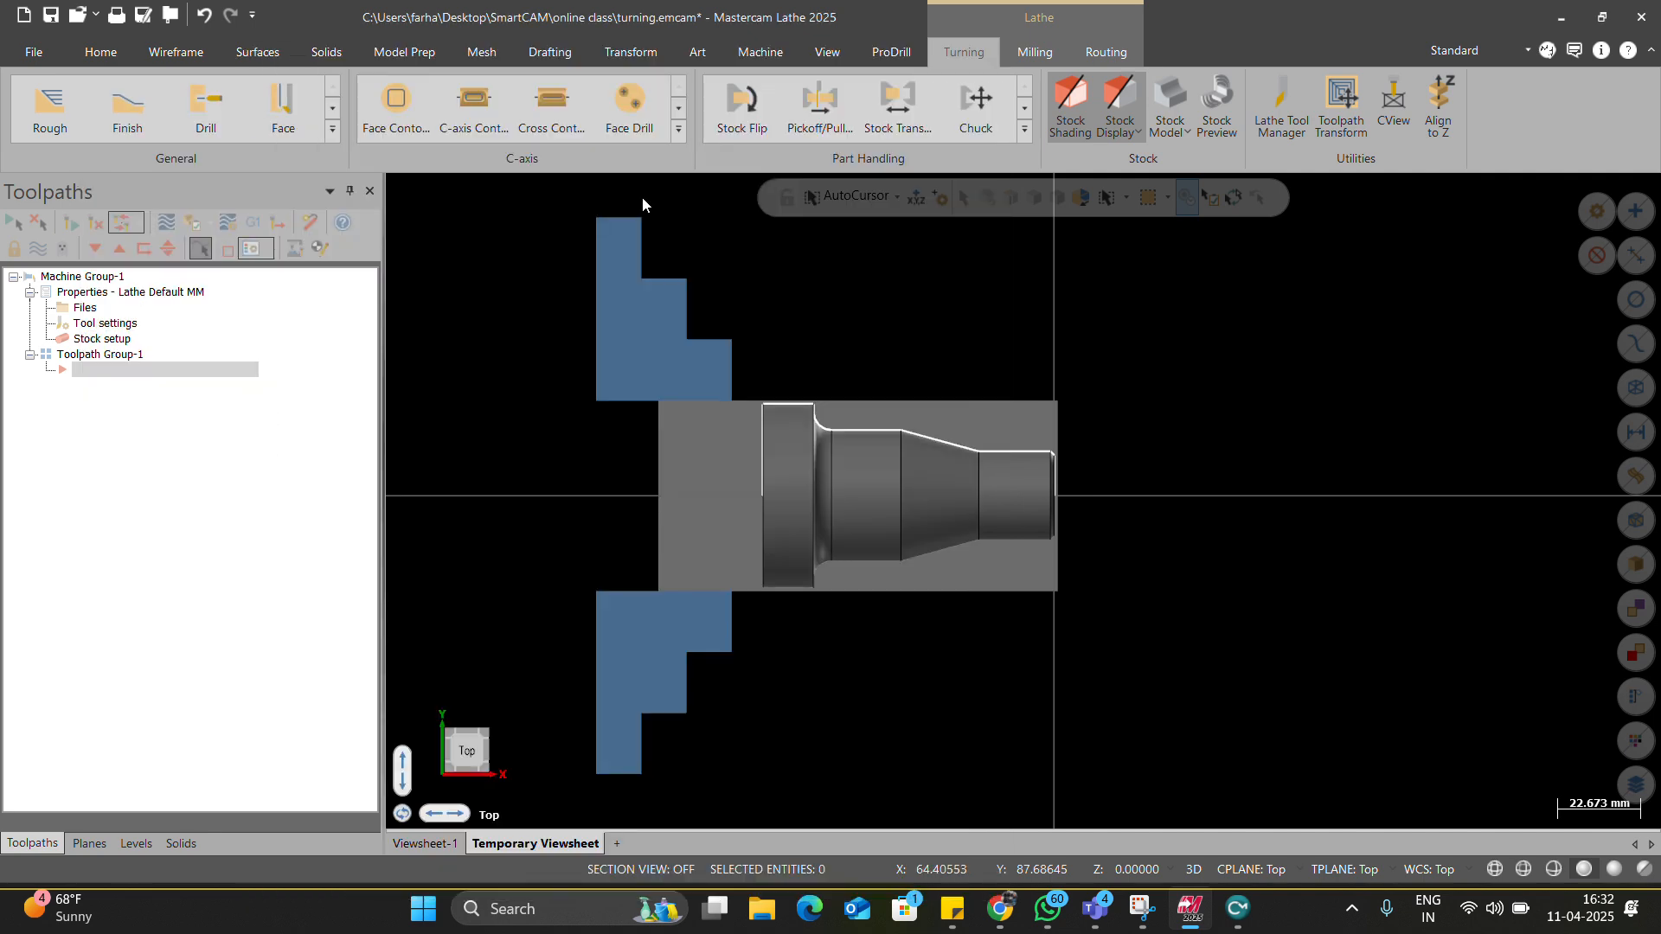
pyautogui.press('Return')
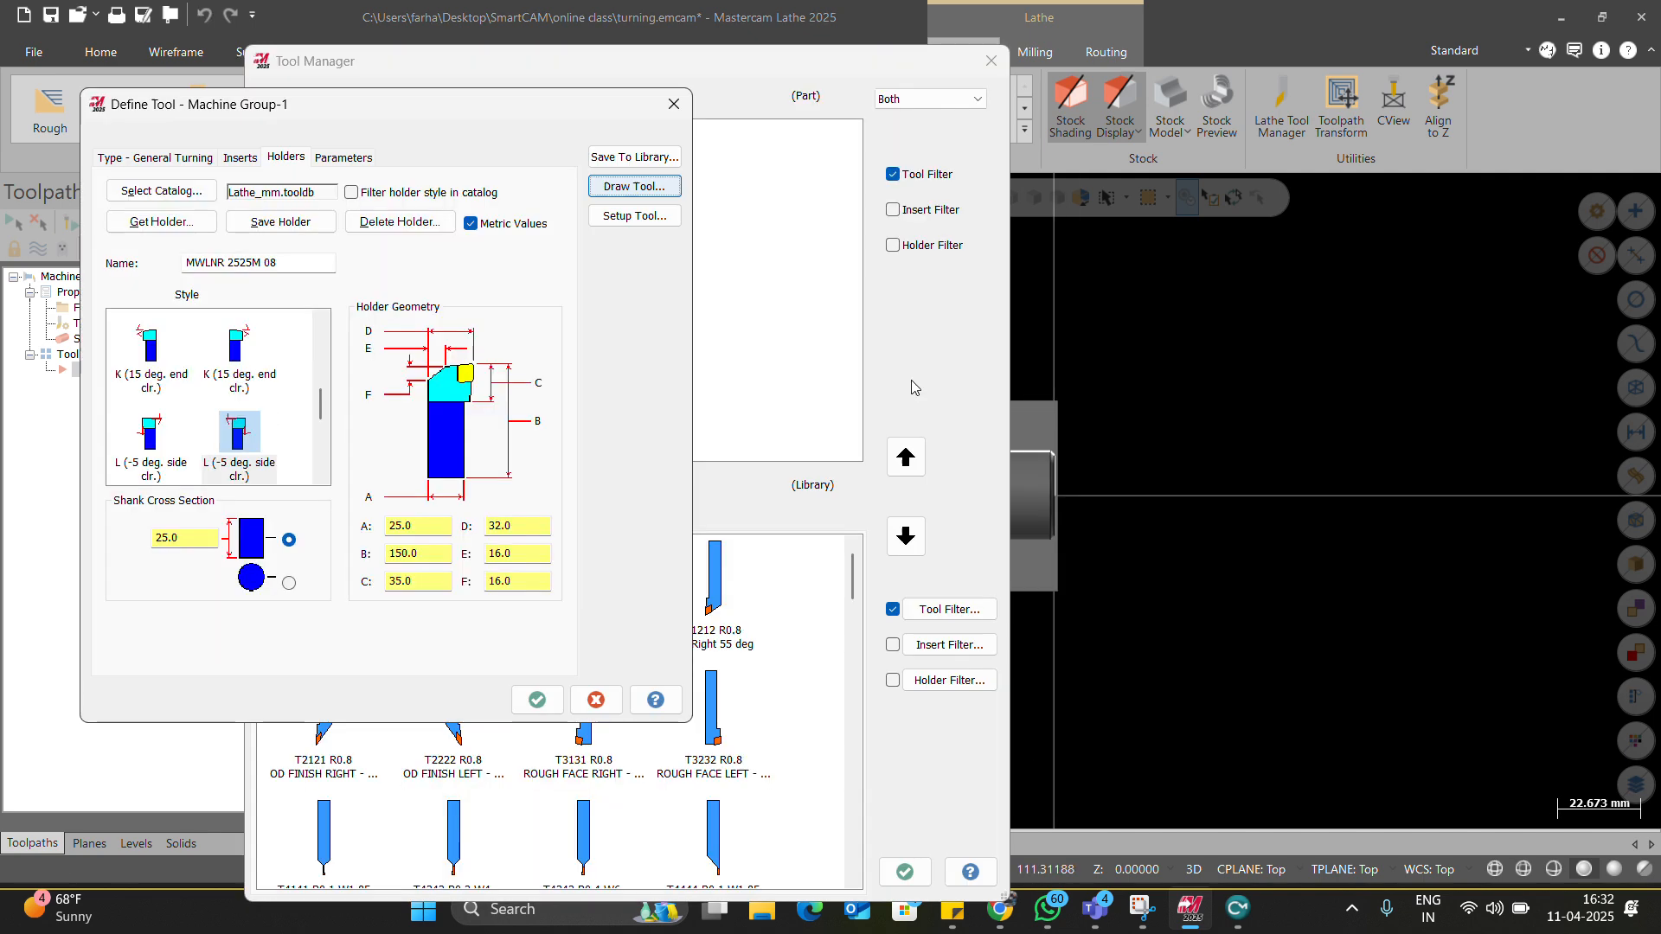
# Set the tool's spindle rotation to clockwise and preview it again.
pyautogui.click(634, 217)
pyautogui.click(192, 639)
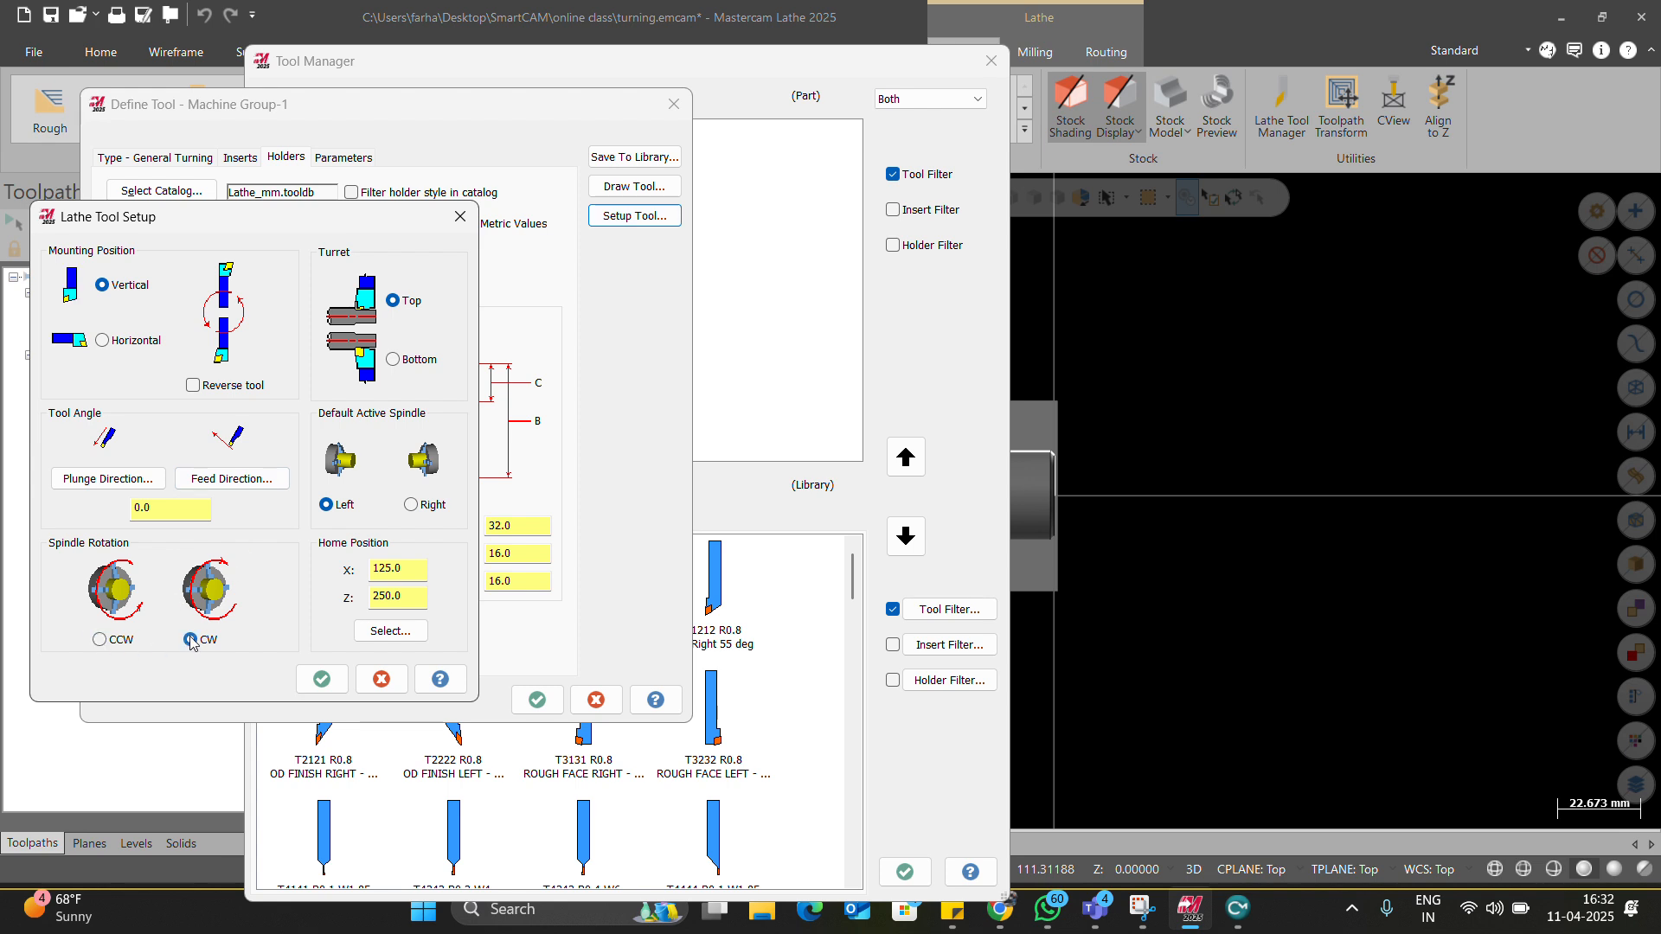
pyautogui.click(321, 678)
pyautogui.click(641, 190)
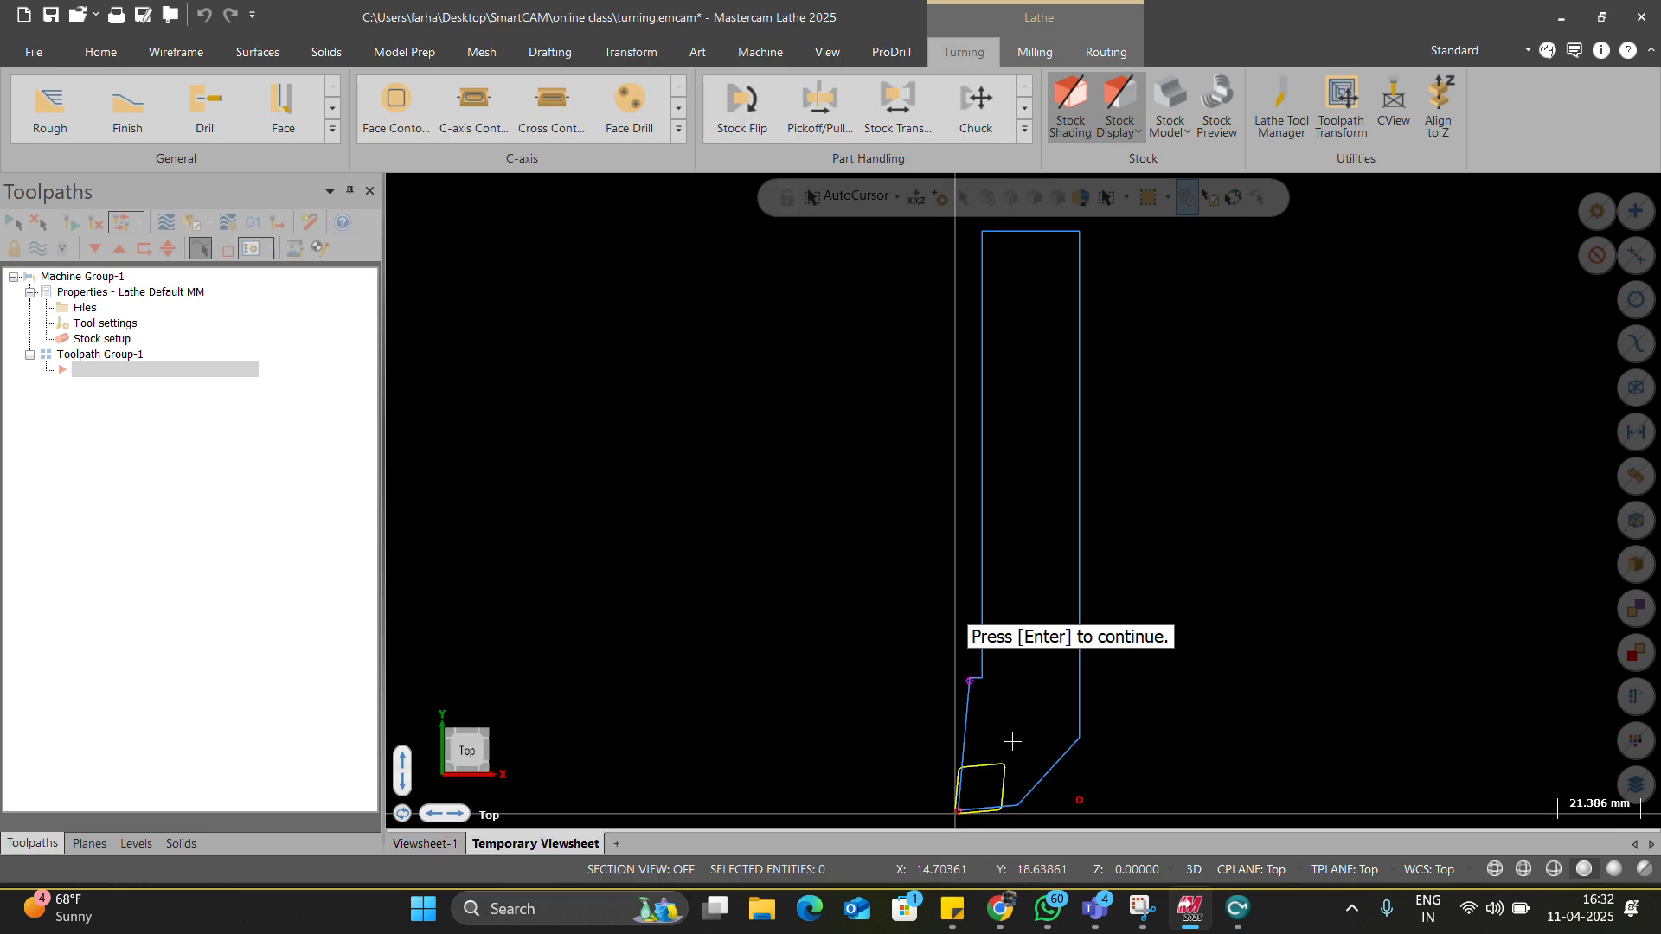
pyautogui.press('Return')
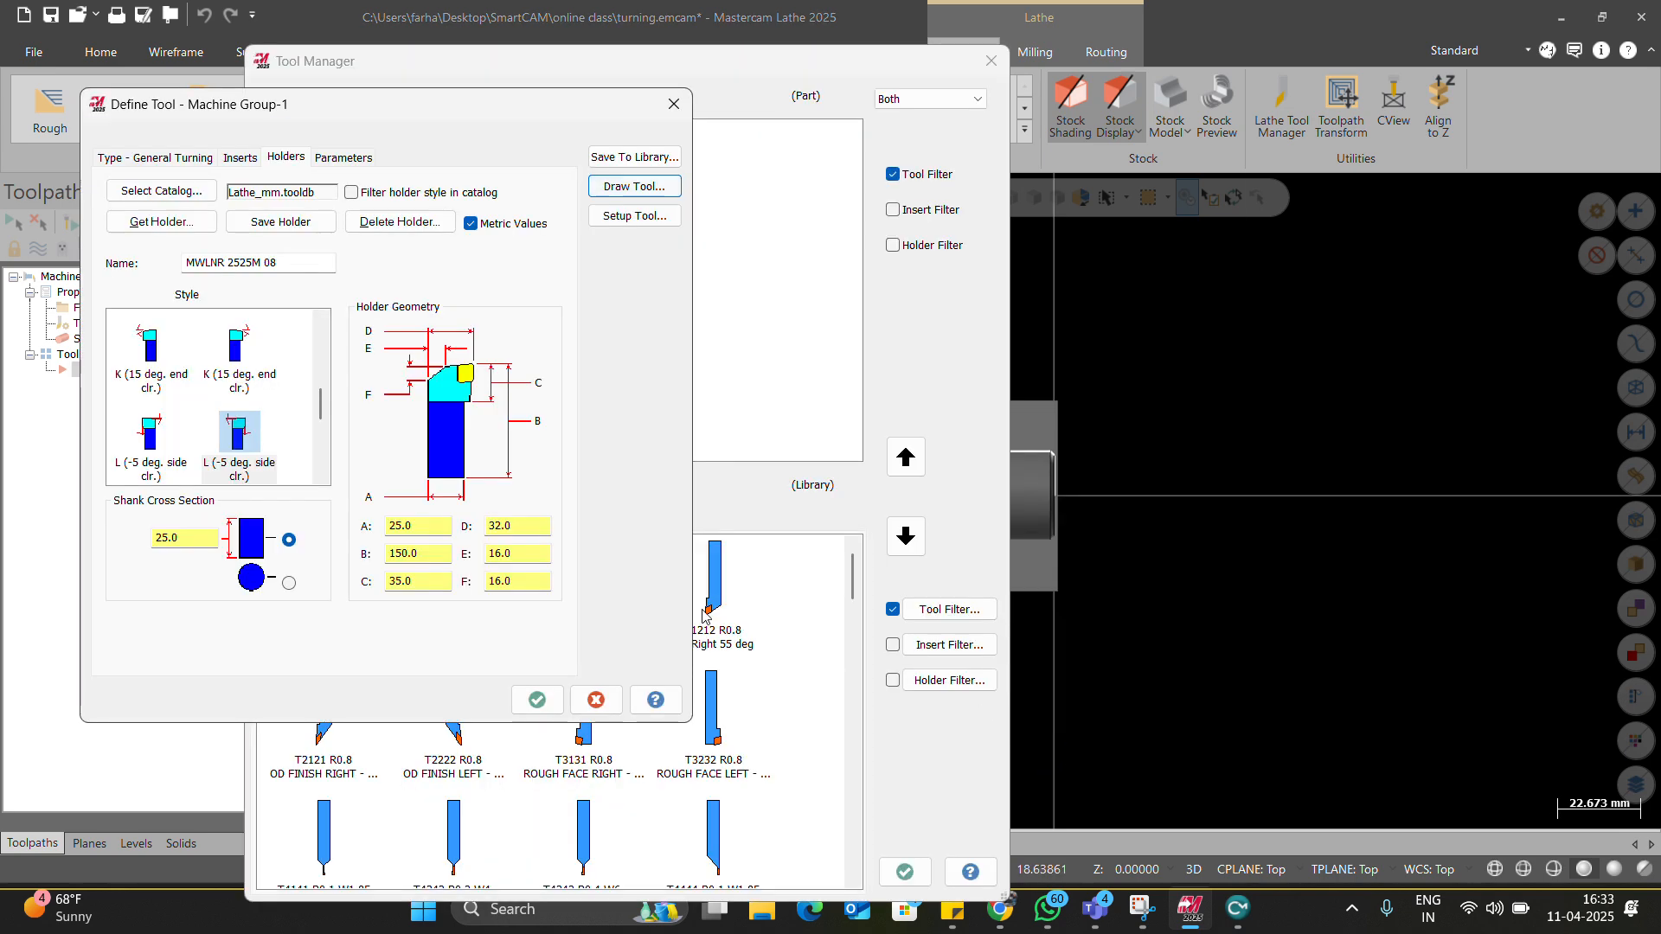
# Set feed 0.15 mm/rev, plunge 0.1 and 250 RPM, then confirm the tool.
pyautogui.click(343, 158)
pyautogui.write('0.')
pyautogui.press('Tab')
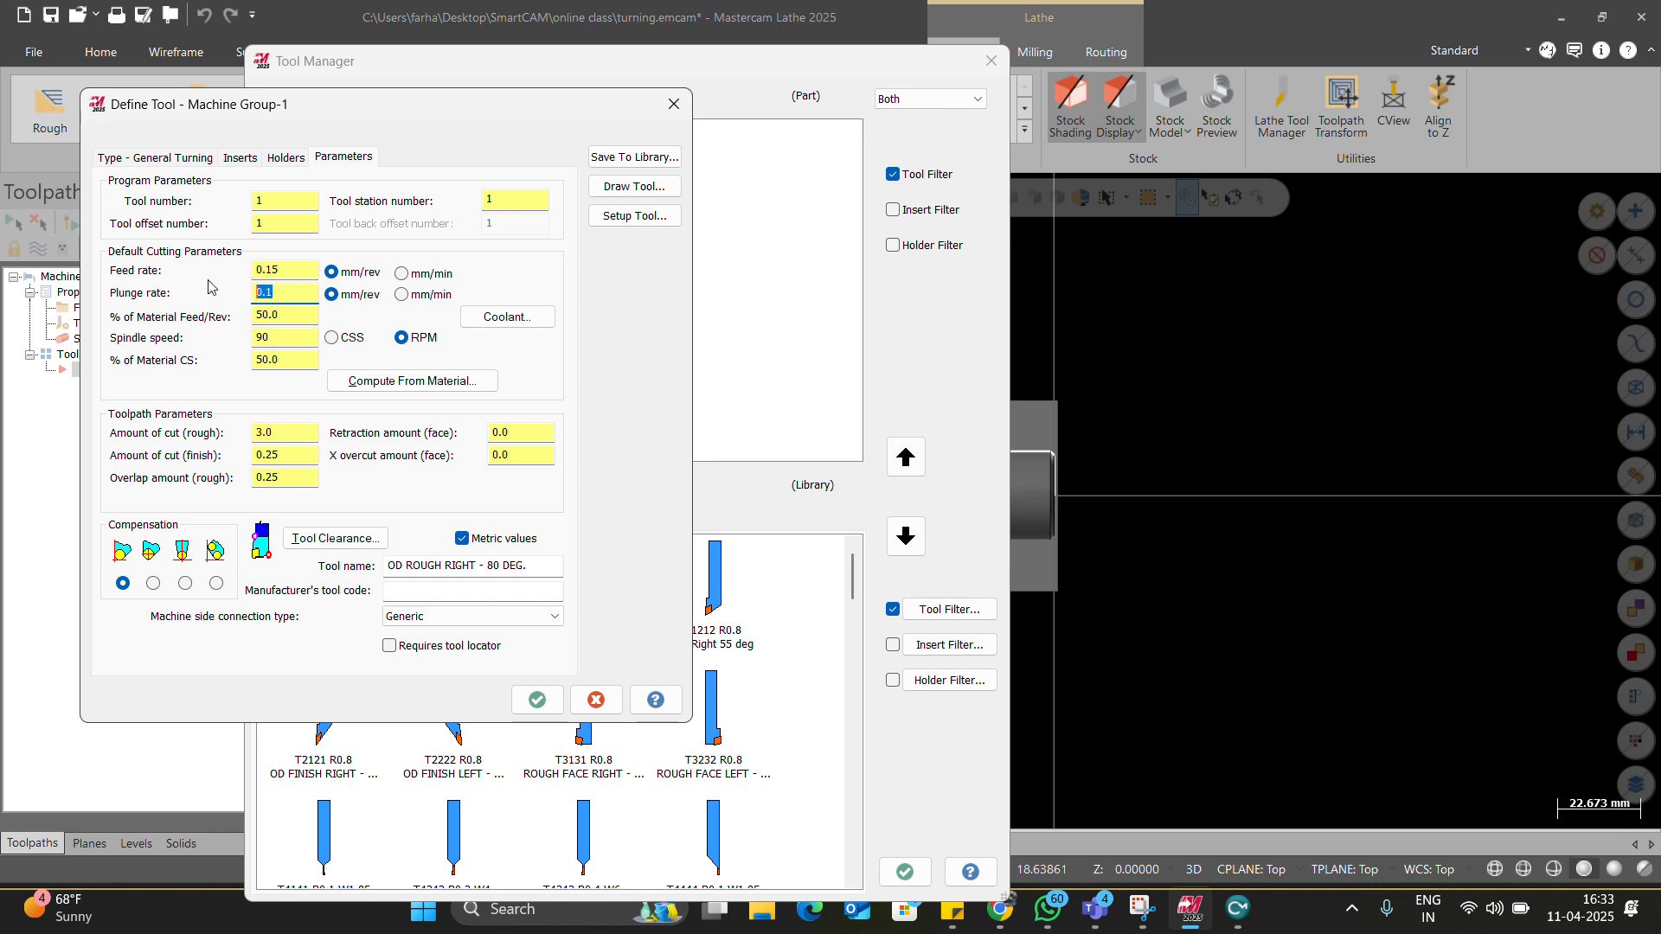
pyautogui.doubleClick(285, 338)
pyautogui.write('250')
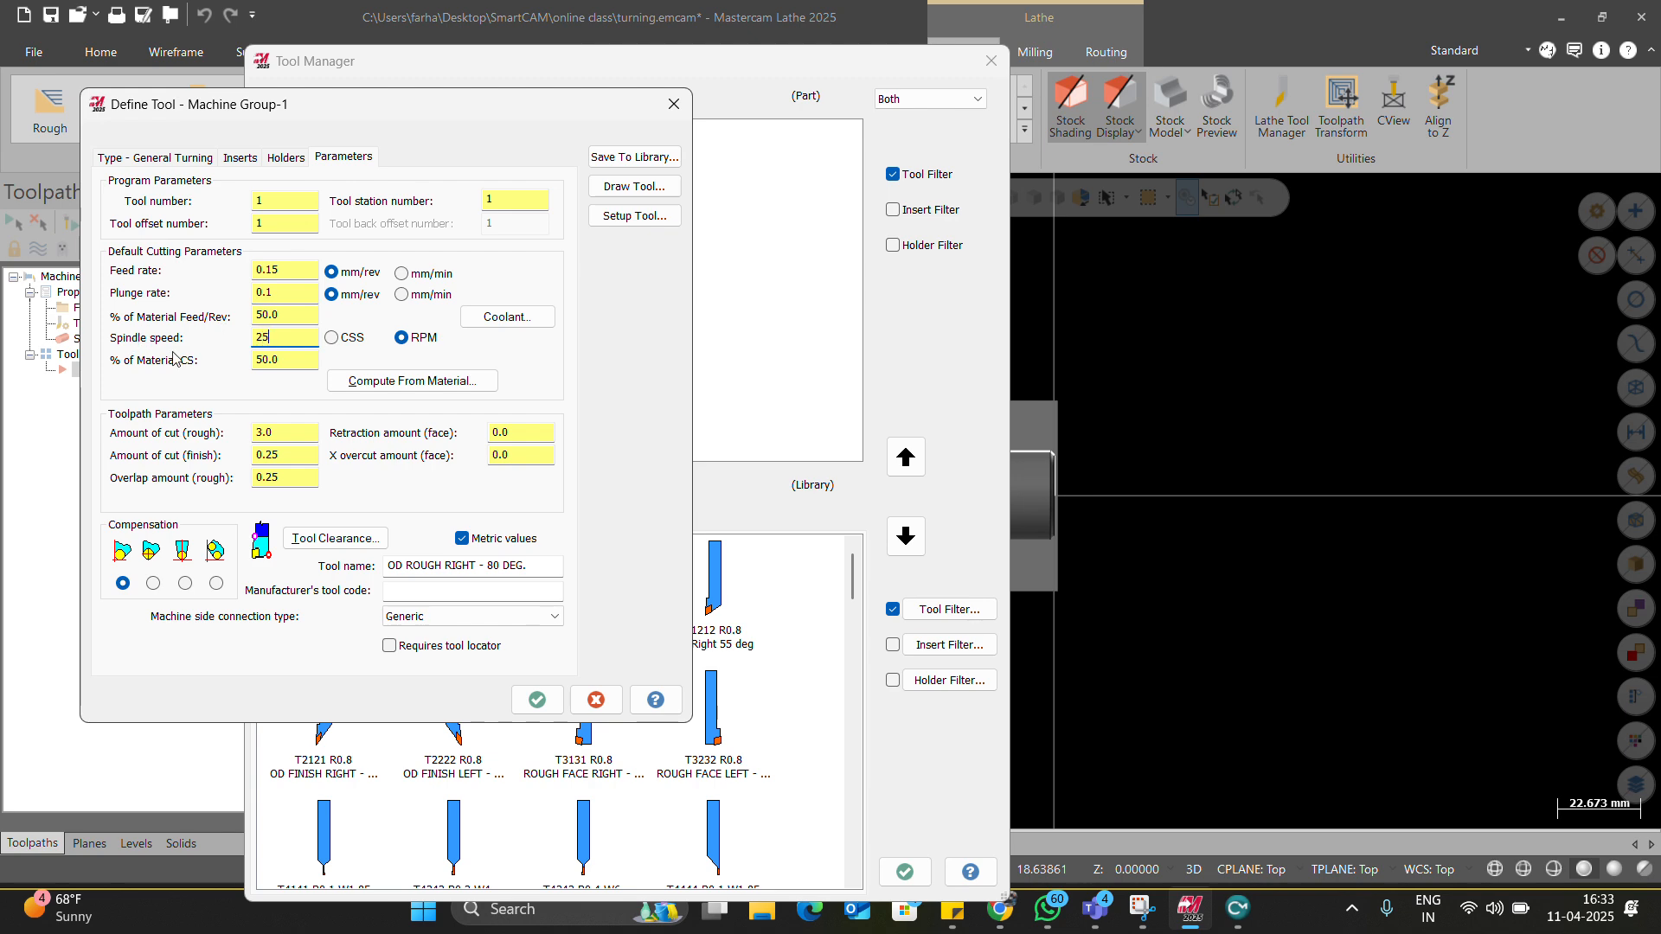
pyautogui.click(537, 699)
pyautogui.click(904, 871)
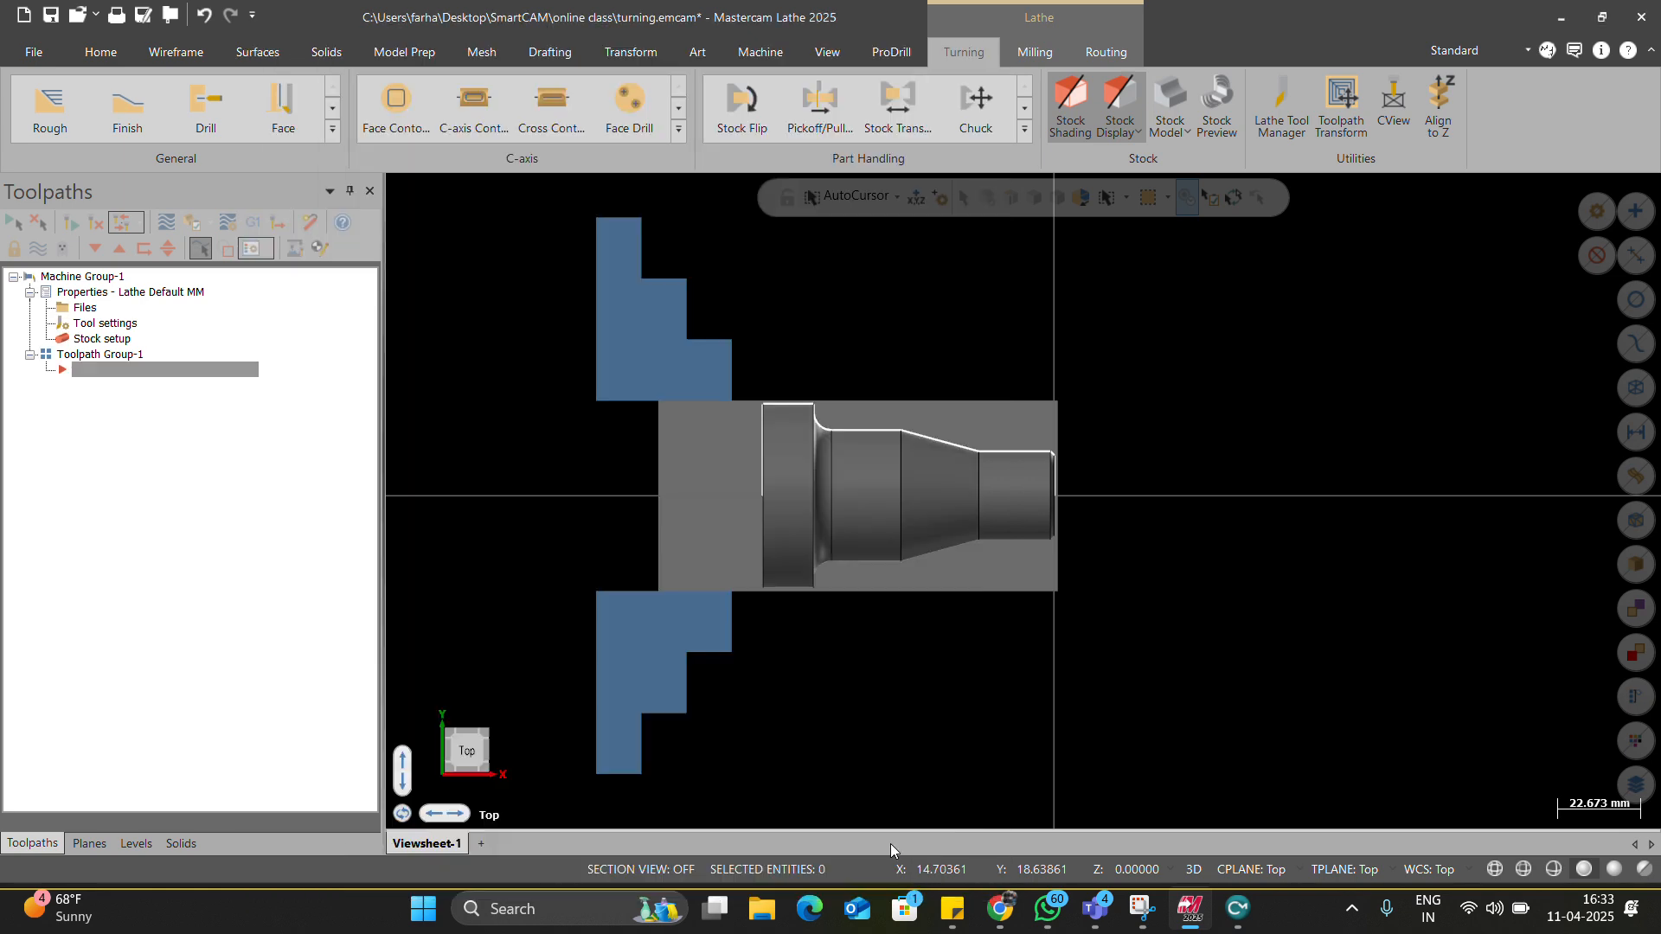
# Cancel the trial Face toolpath without keeping the operation.
pyautogui.click(278, 113)
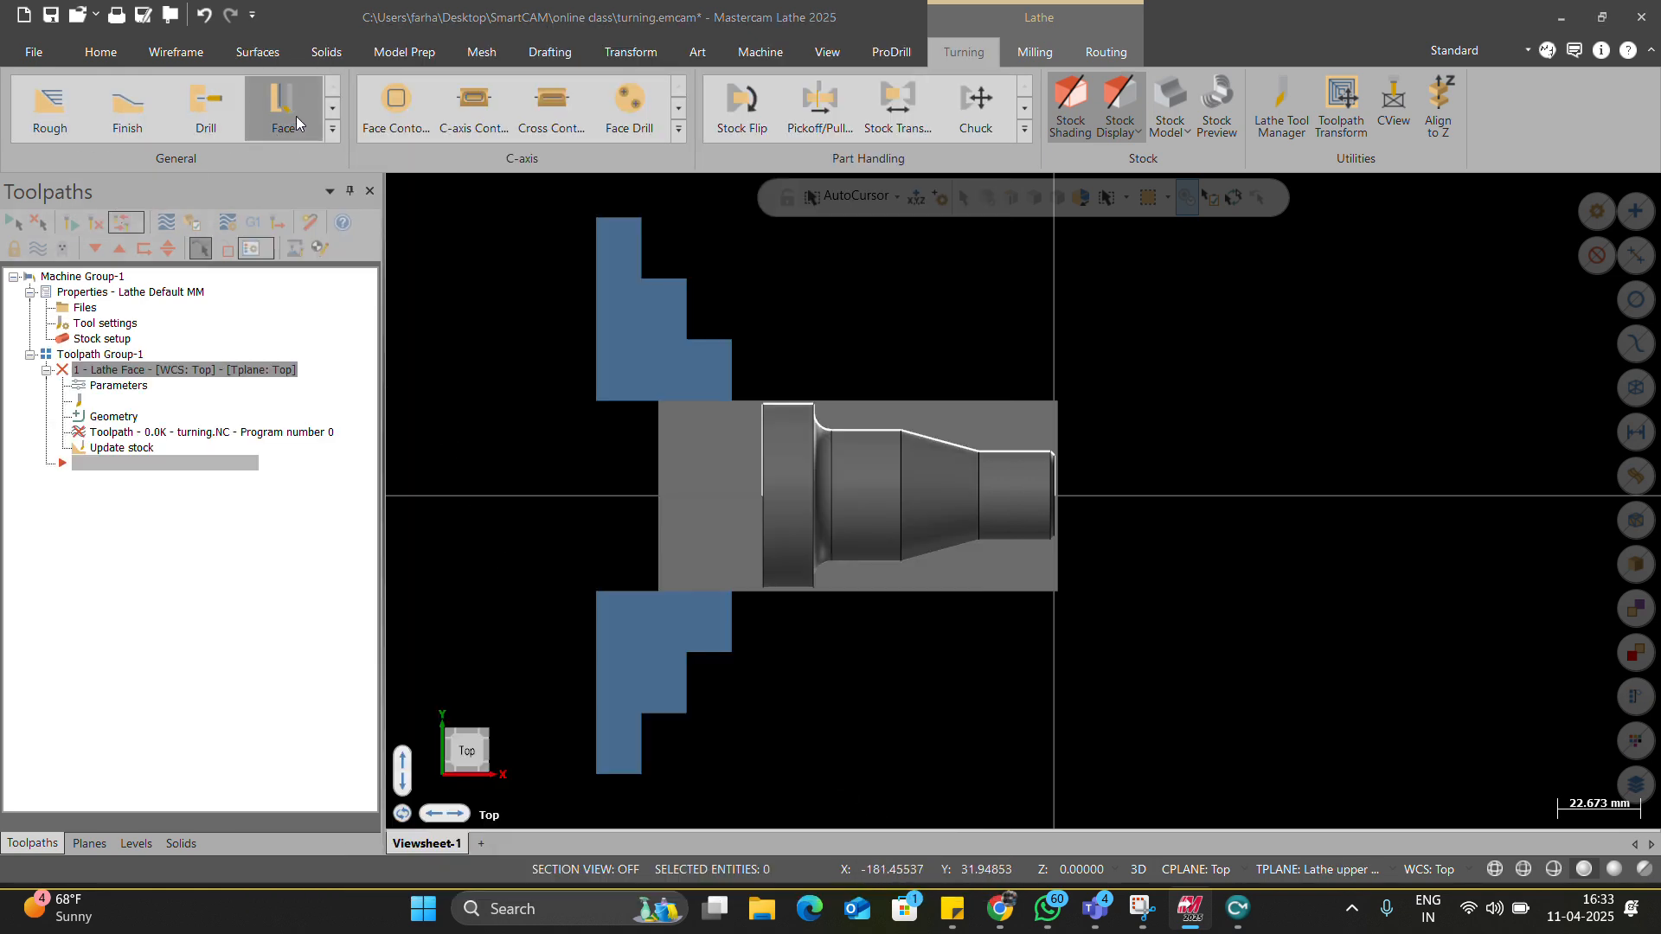
pyautogui.click(822, 225)
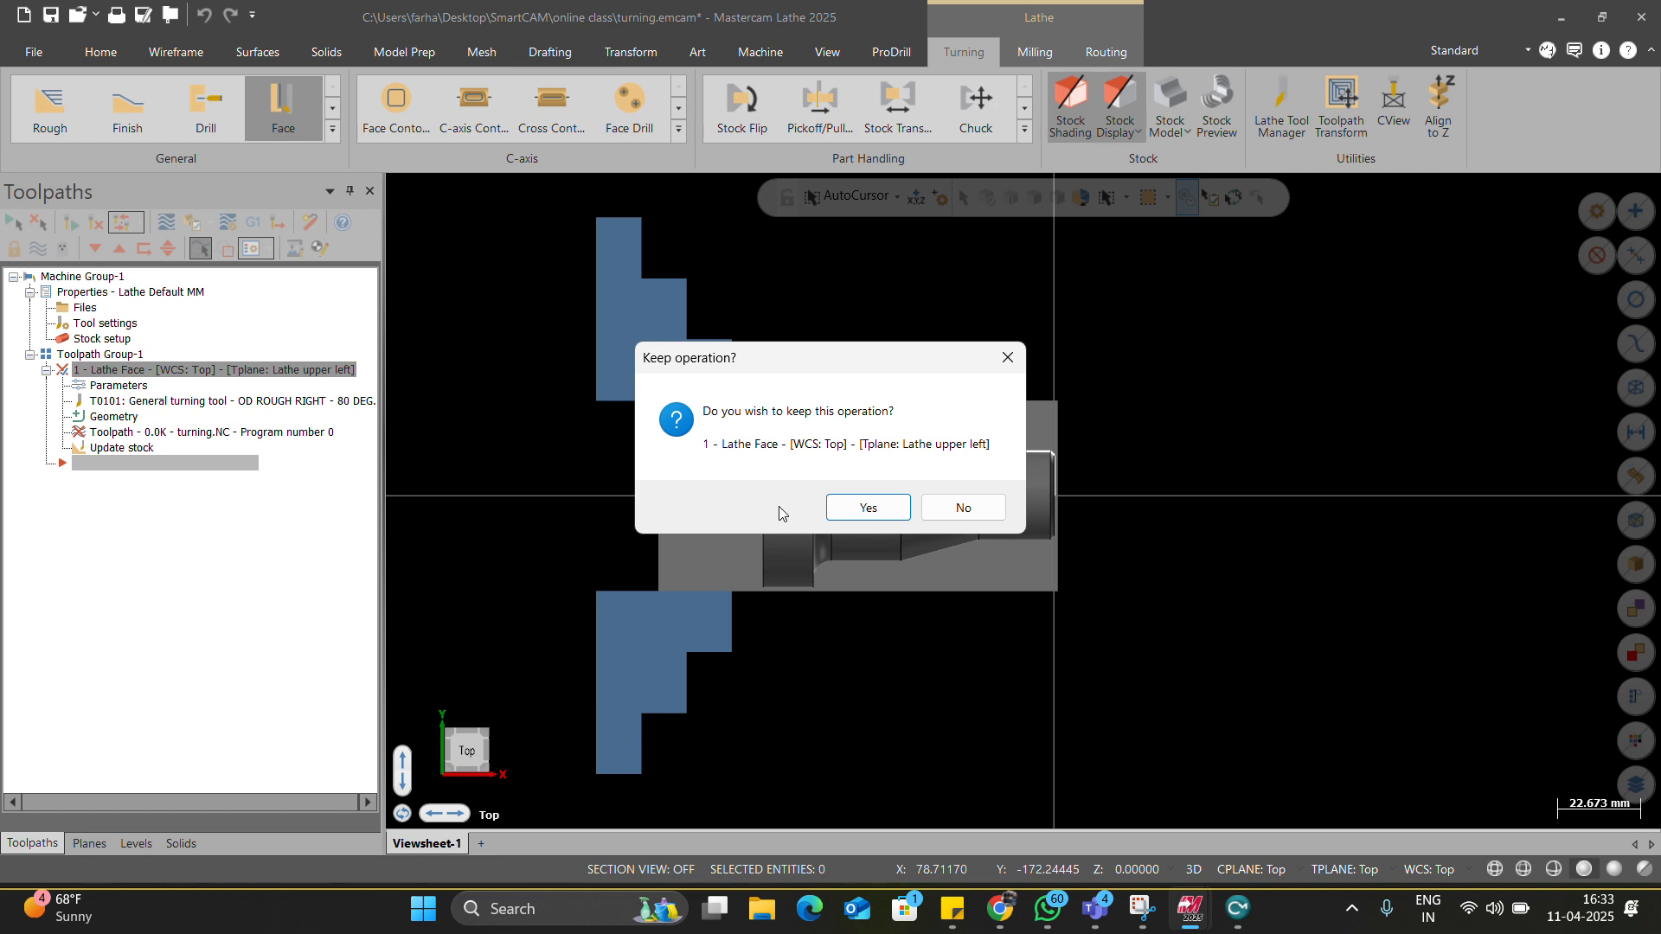
pyautogui.click(944, 509)
# Create the +D+Z lathe plane and make it the tool plane, WCS and construction plane.
pyautogui.click(87, 841)
pyautogui.click(74, 226)
pyautogui.click(71, 249)
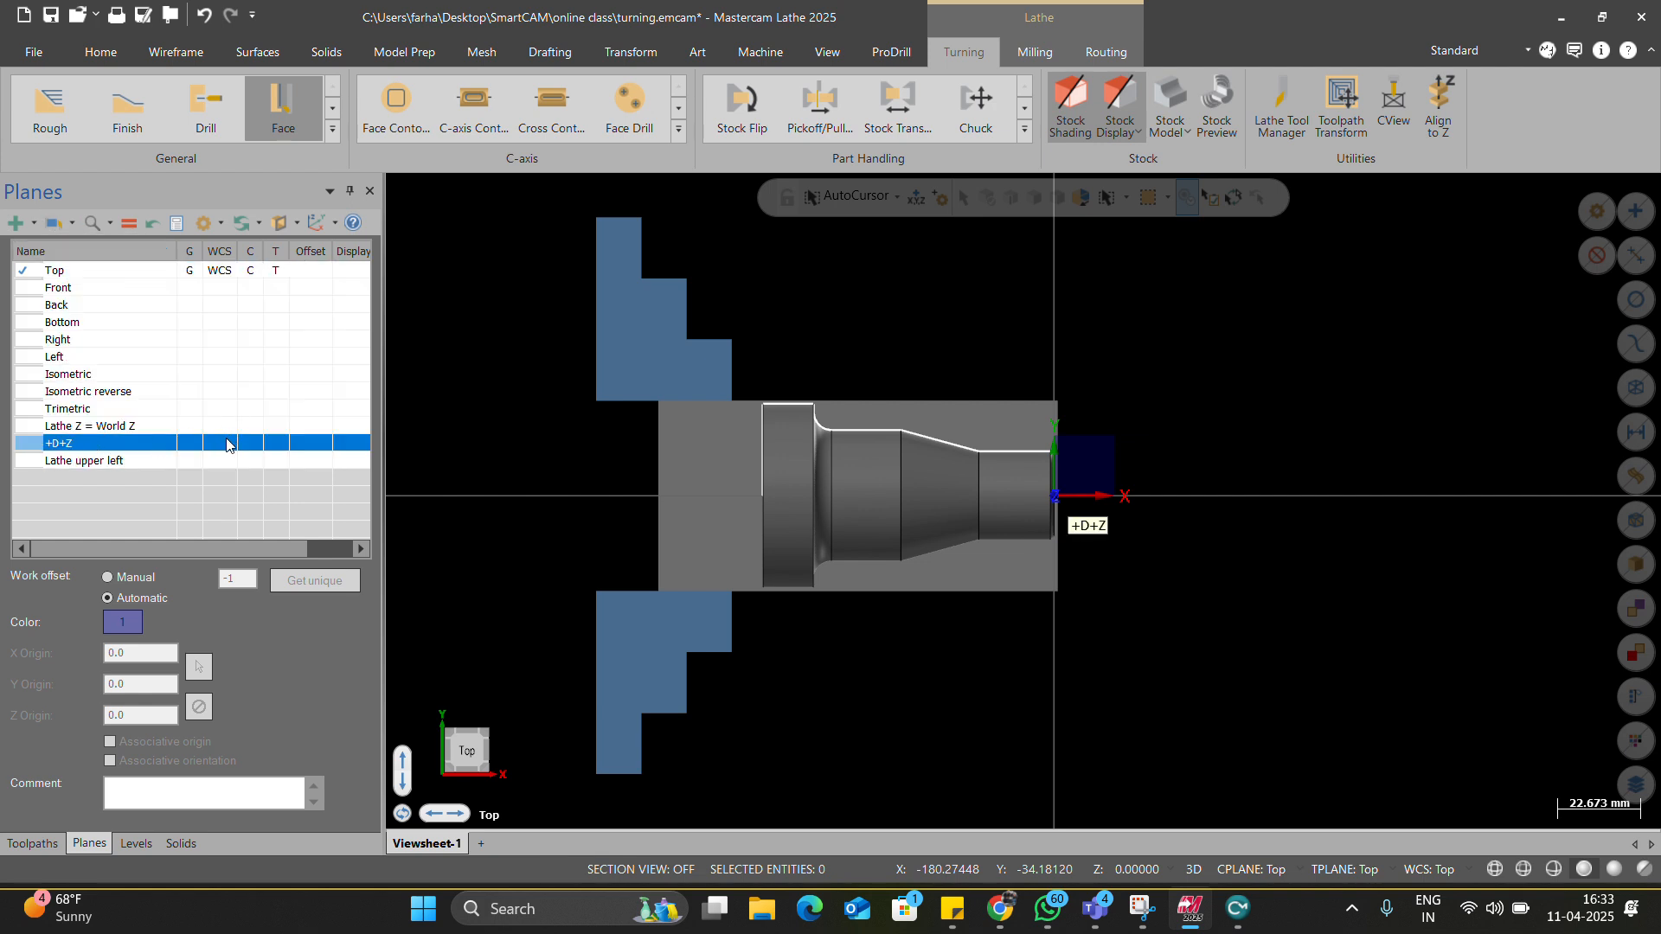
pyautogui.click(269, 444)
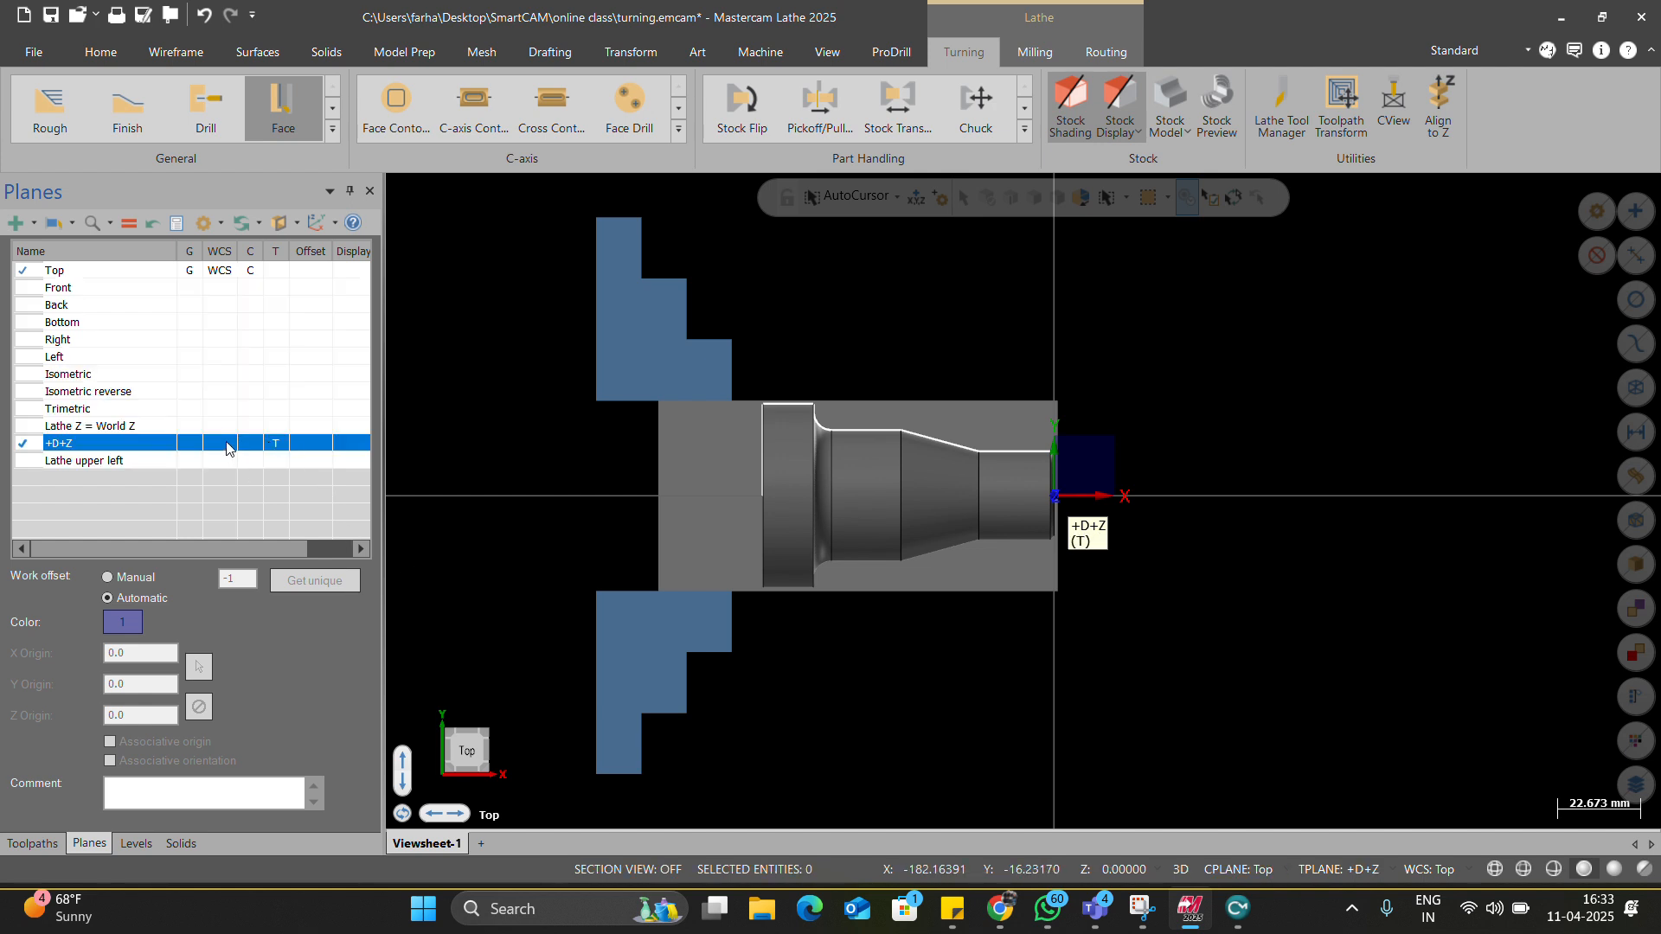
pyautogui.click(226, 443)
pyautogui.click(253, 444)
pyautogui.rightClick(123, 445)
pyautogui.click(128, 226)
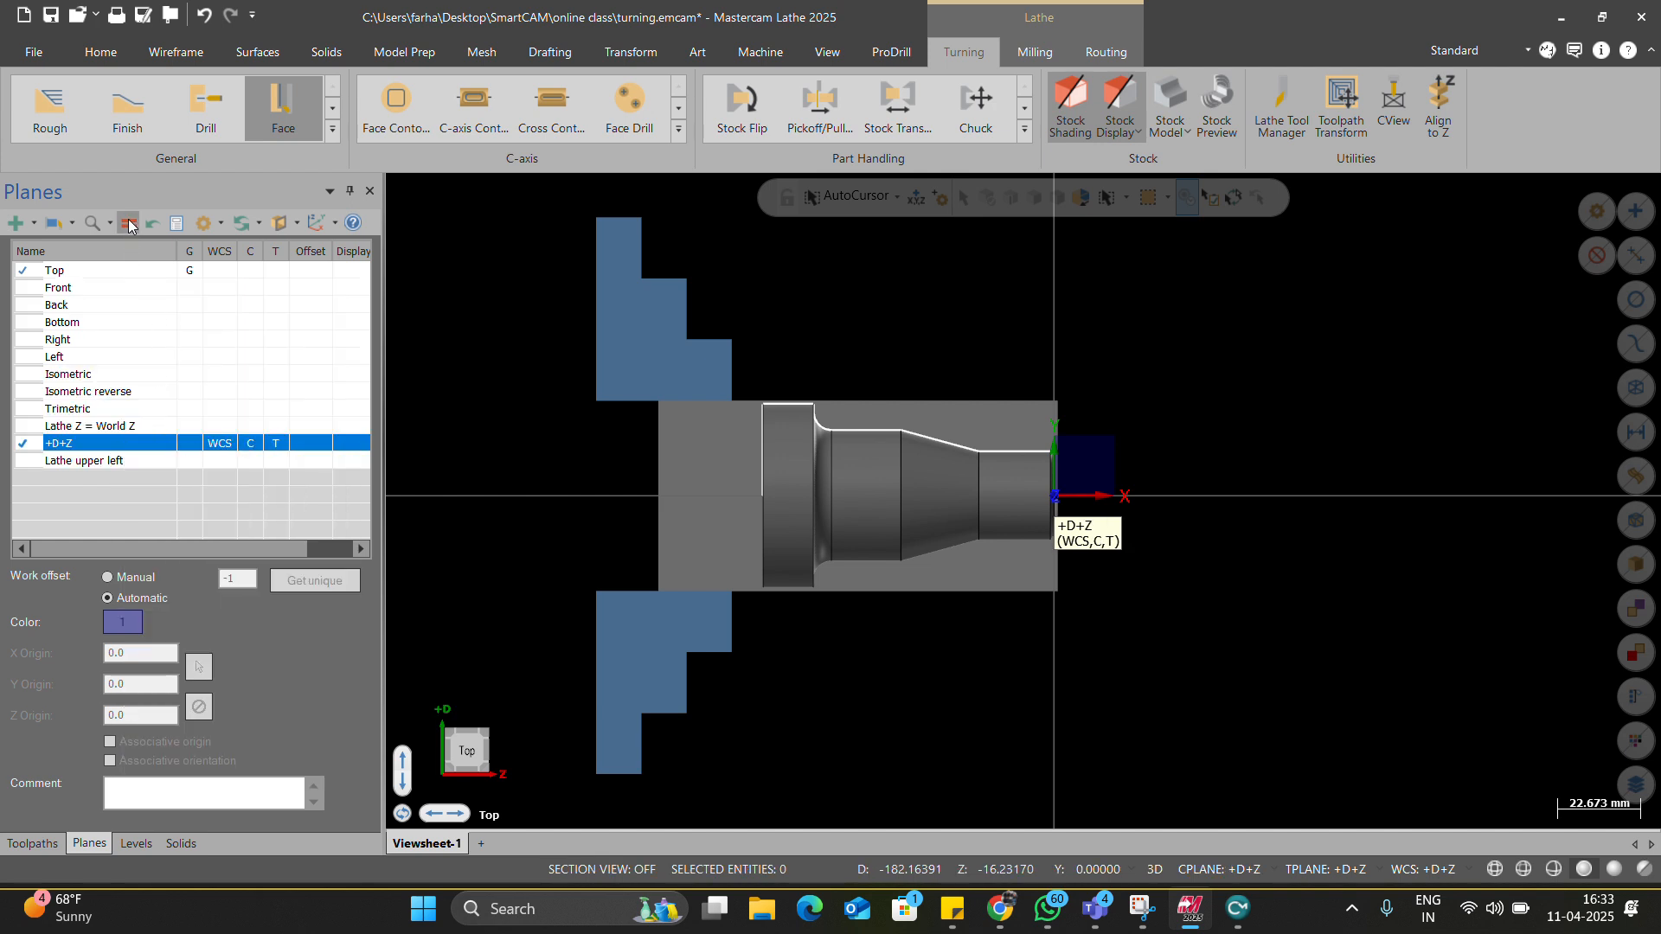
pyautogui.click(25, 842)
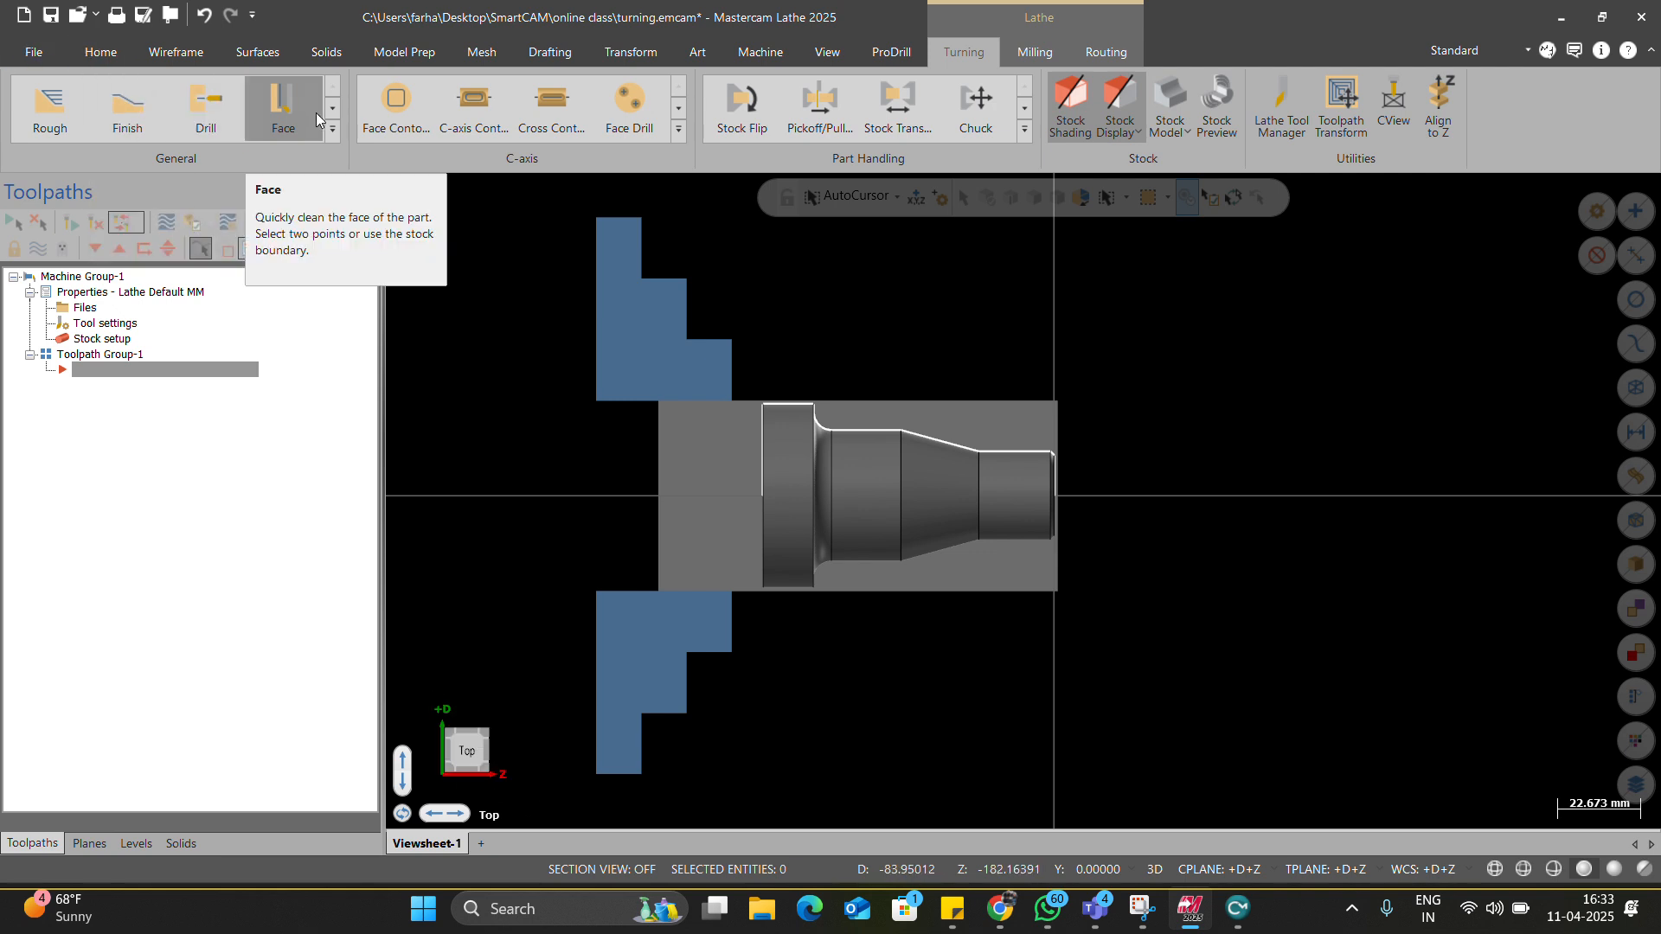
# Start a Lathe Face toolpath on the stock plane with T0101, re-initializing its feeds and speeds.
pyautogui.click(286, 111)
pyautogui.click(905, 524)
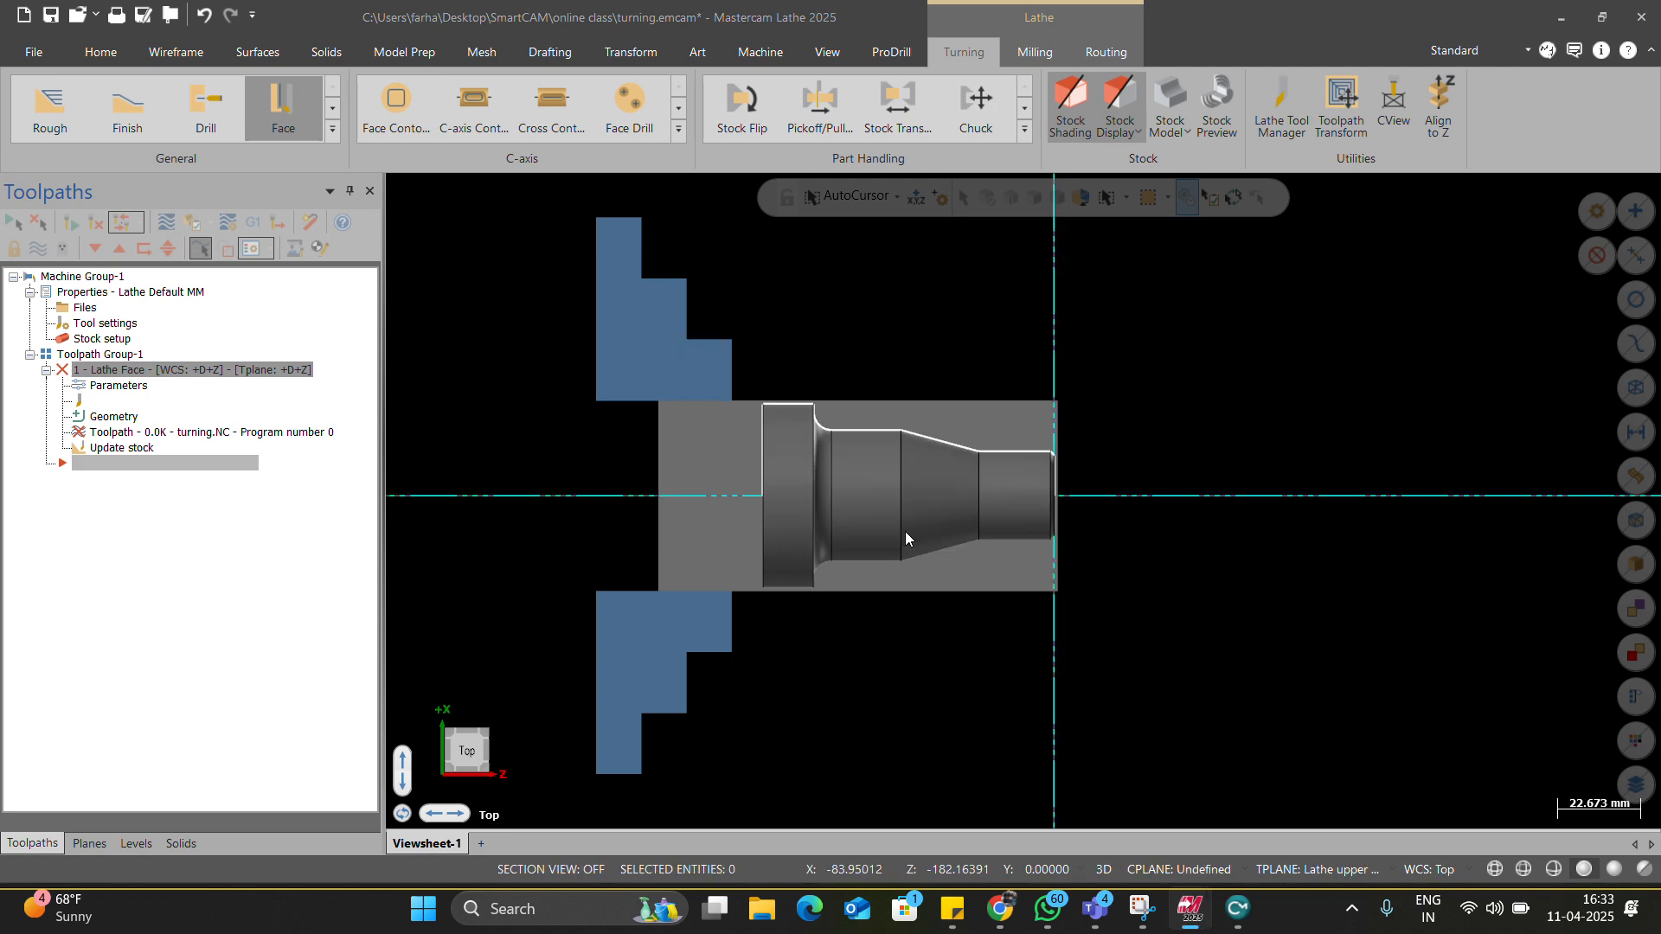
pyautogui.rightClick(78, 342)
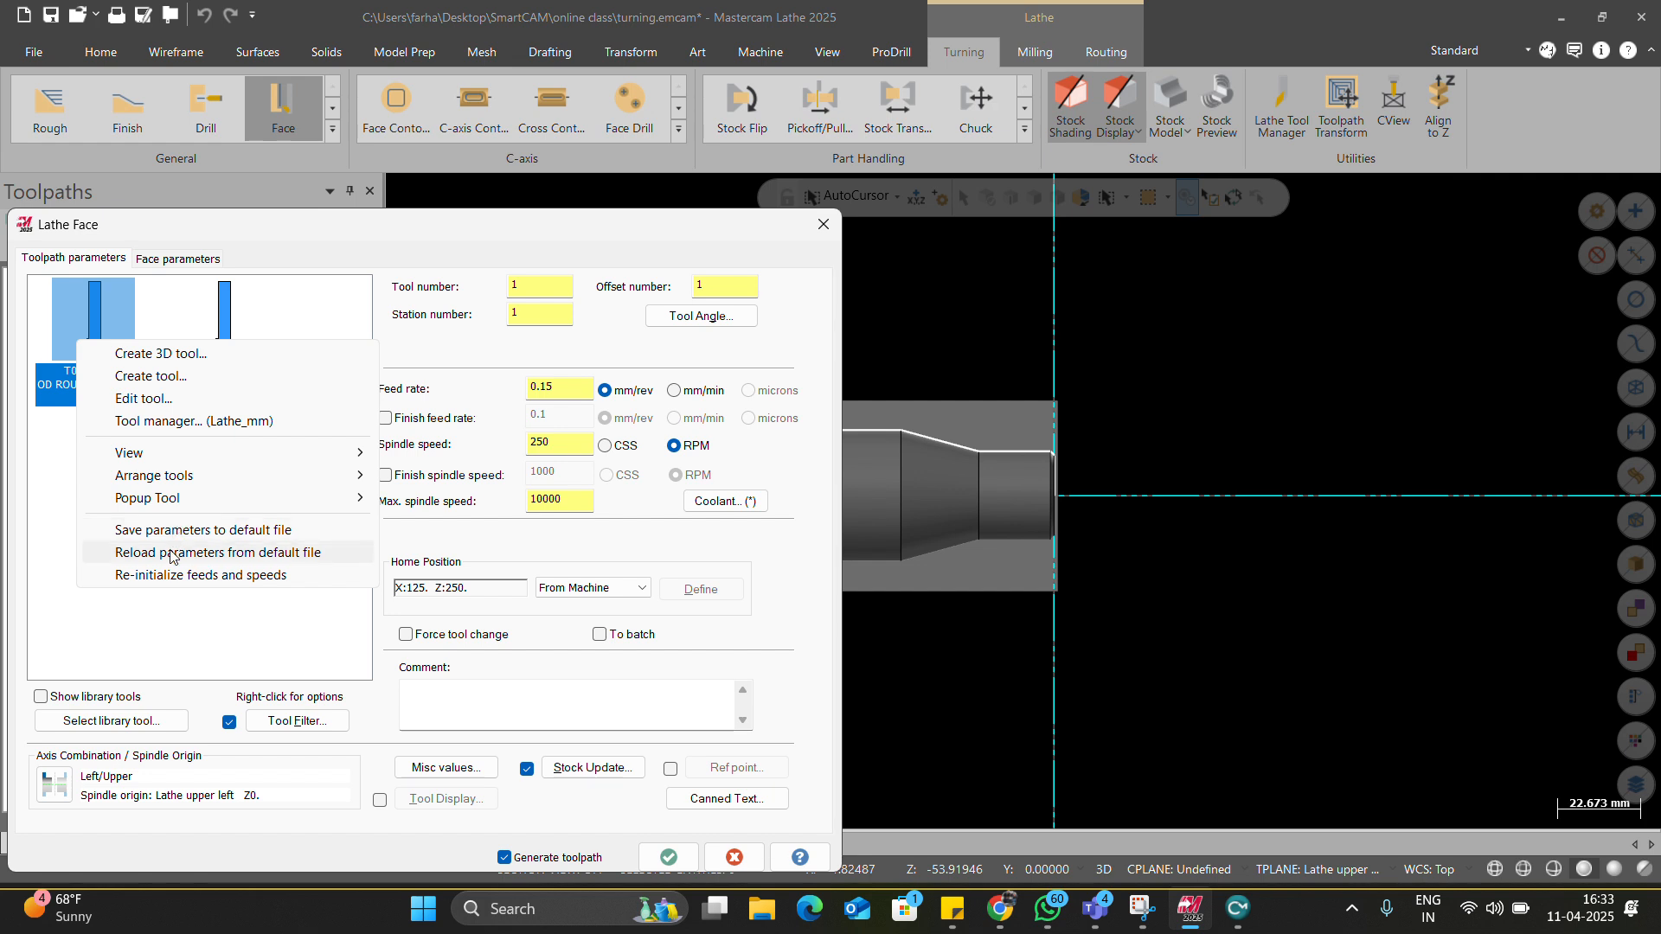
pyautogui.click(179, 578)
# Review the feed and spindle speed, set the coolant, and go to Face parameters.
pyautogui.moveTo(562, 389); pyautogui.dragTo(525, 395)
pyautogui.moveTo(566, 448); pyautogui.dragTo(494, 440)
pyautogui.click(719, 502)
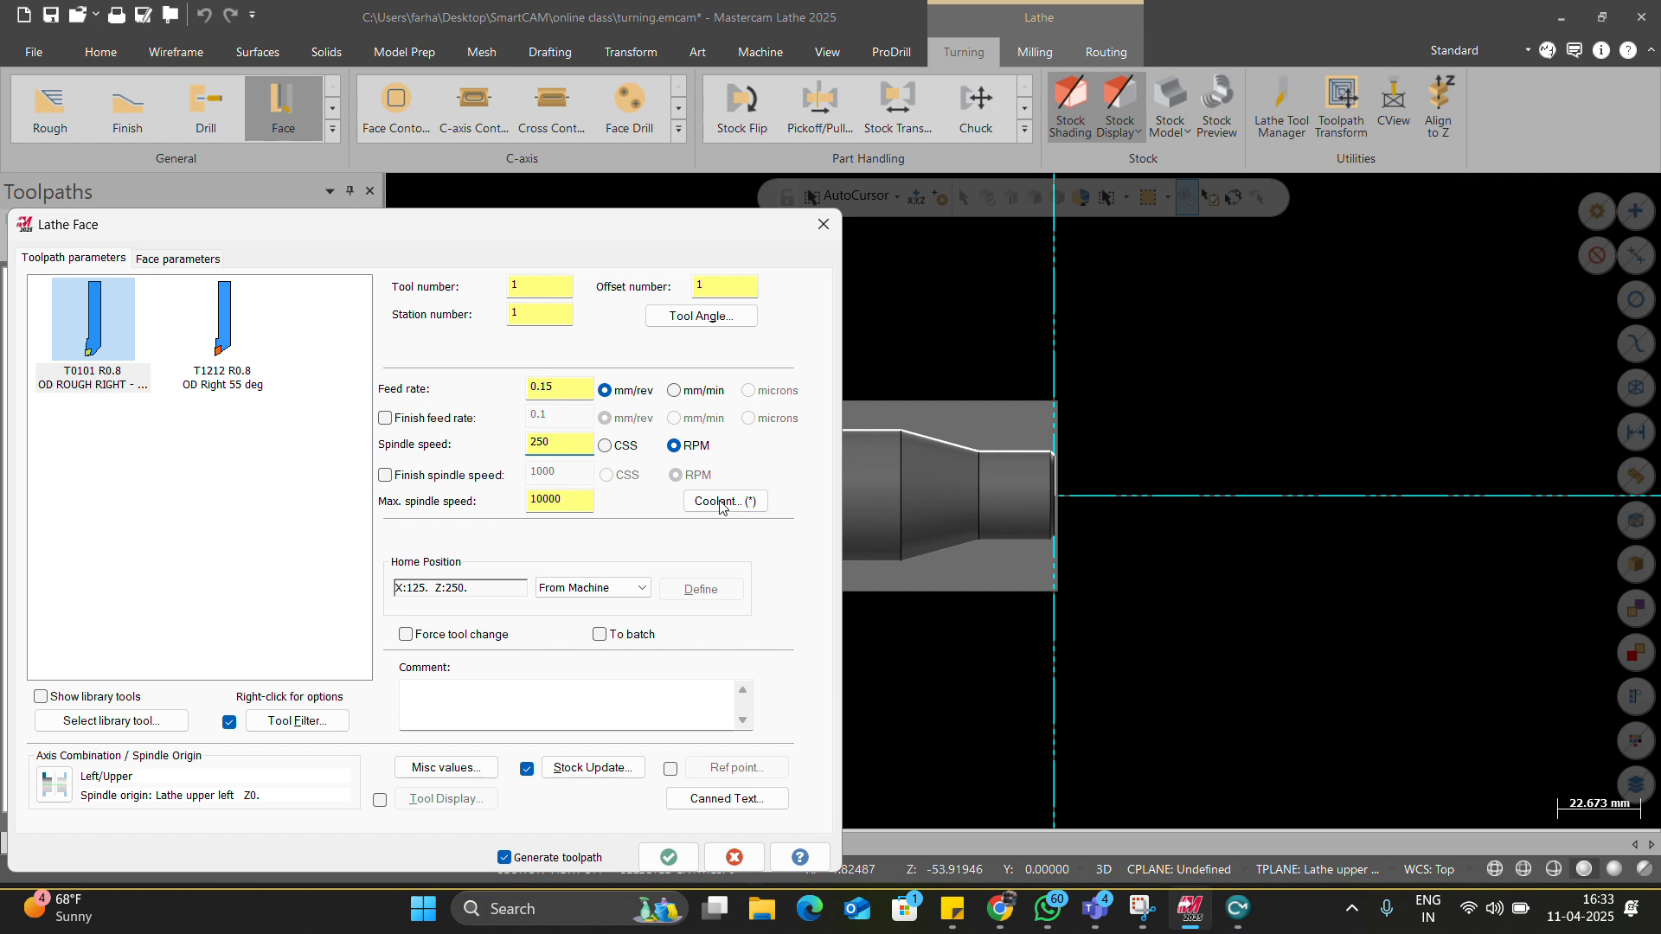
pyautogui.click(201, 568)
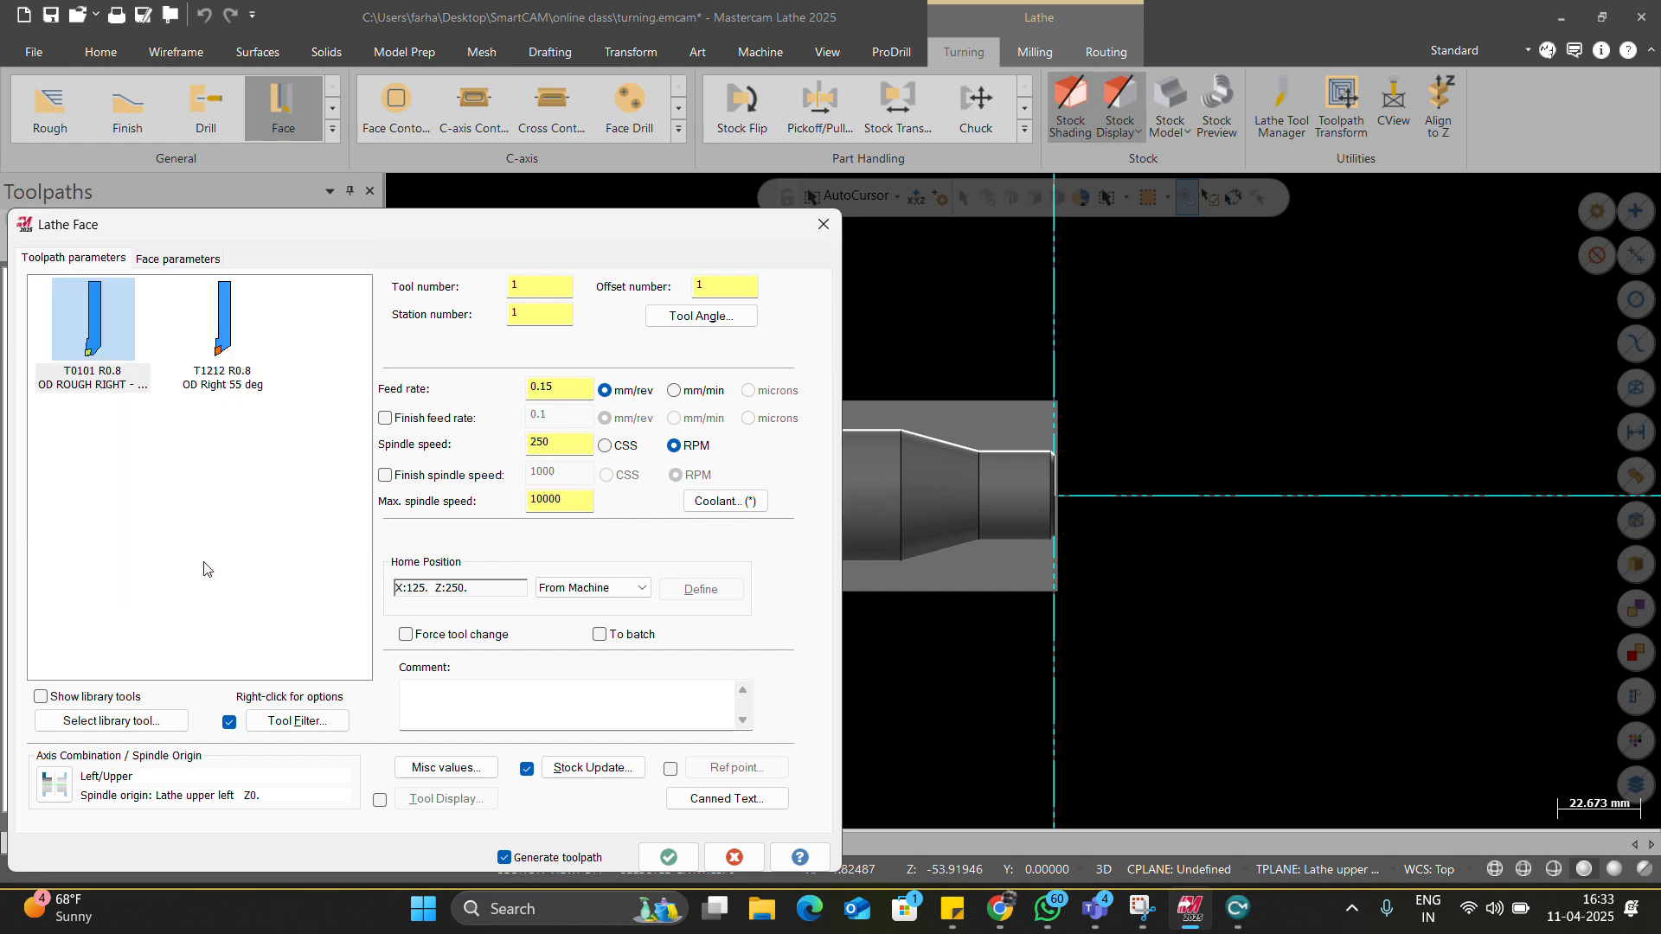
pyautogui.click(475, 697)
pyautogui.click(153, 268)
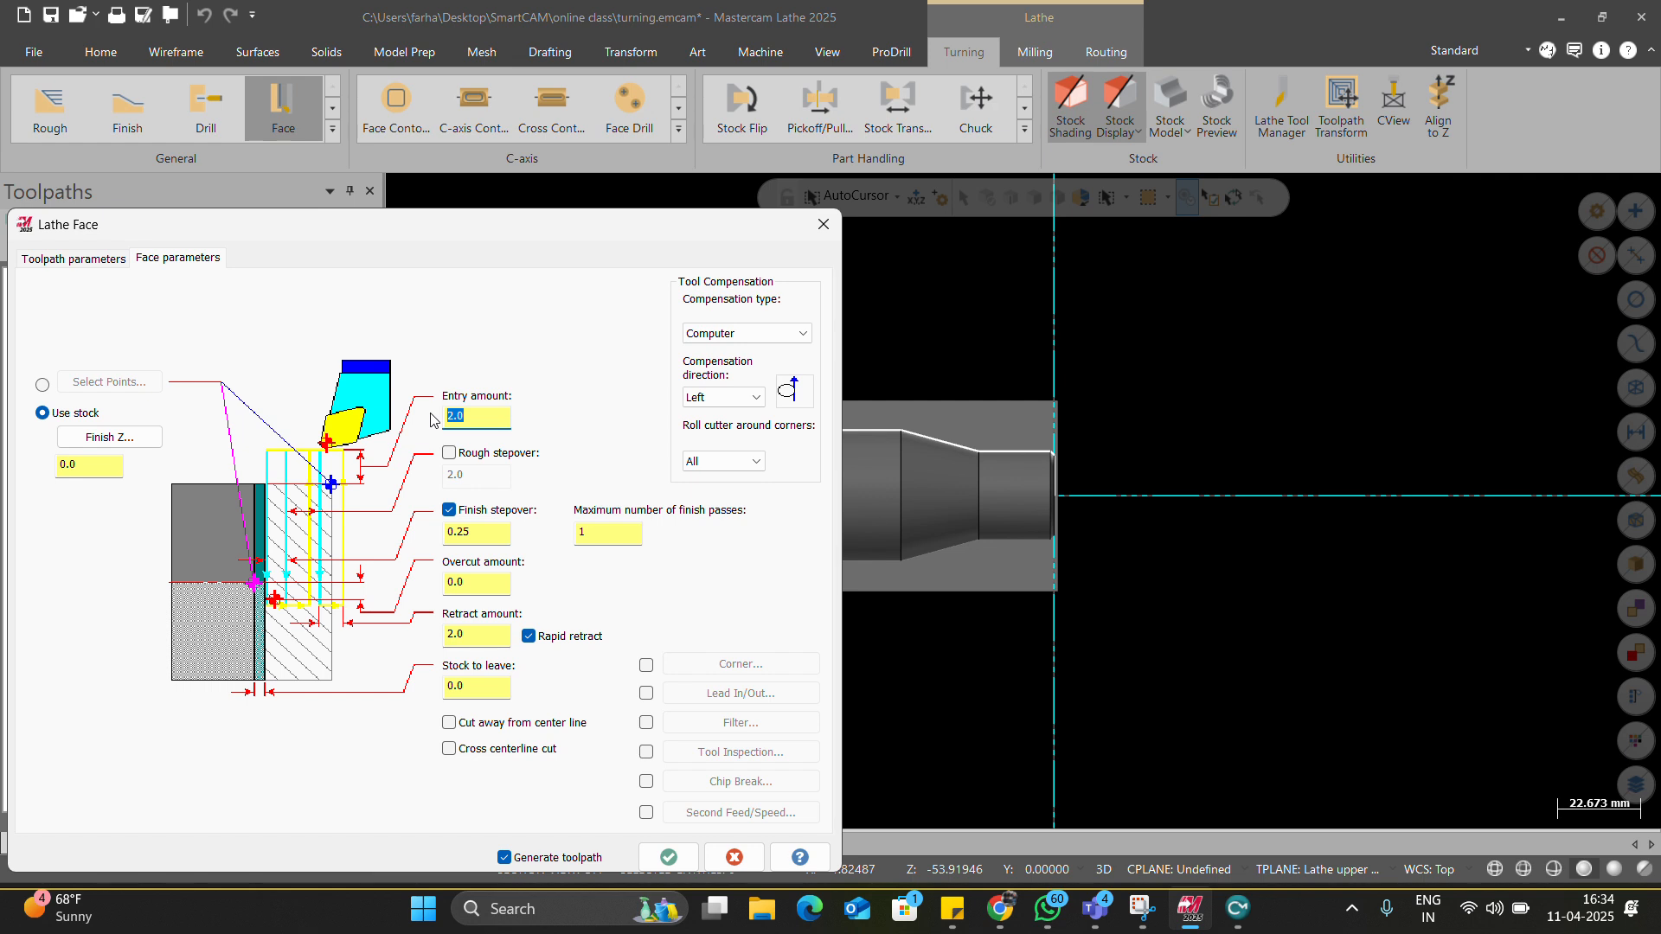
# Leave rough stepover off and set maximum finish passes to 2.
pyautogui.click(451, 455)
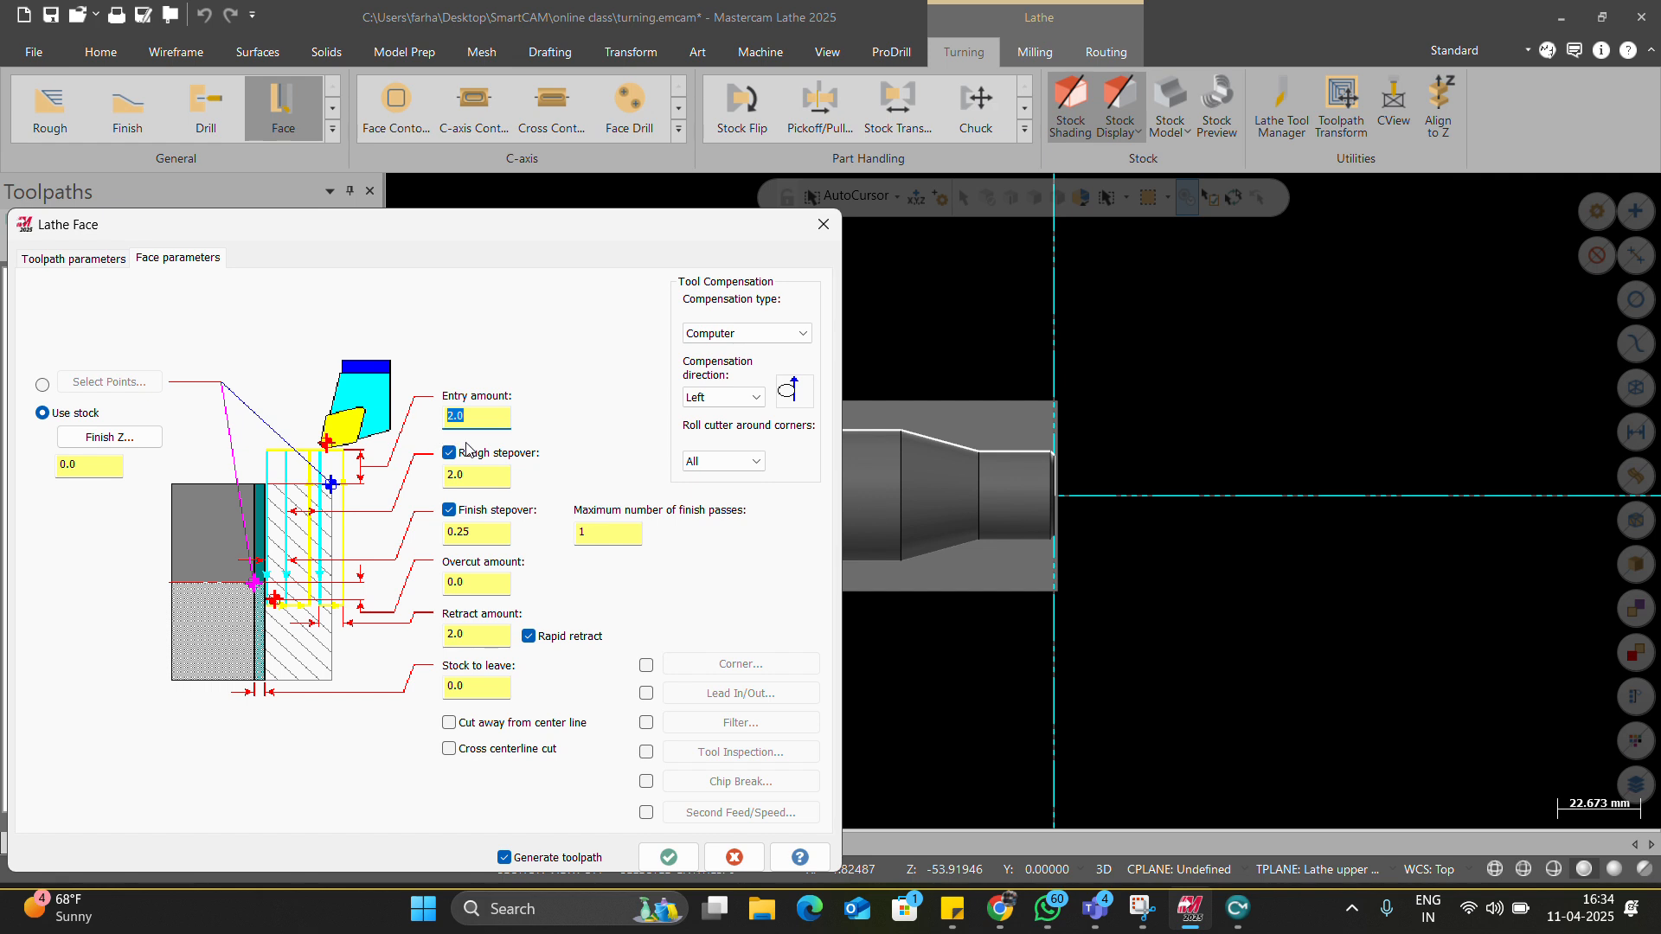
pyautogui.press('Tab')
pyautogui.click(449, 455)
pyautogui.press('Tab')
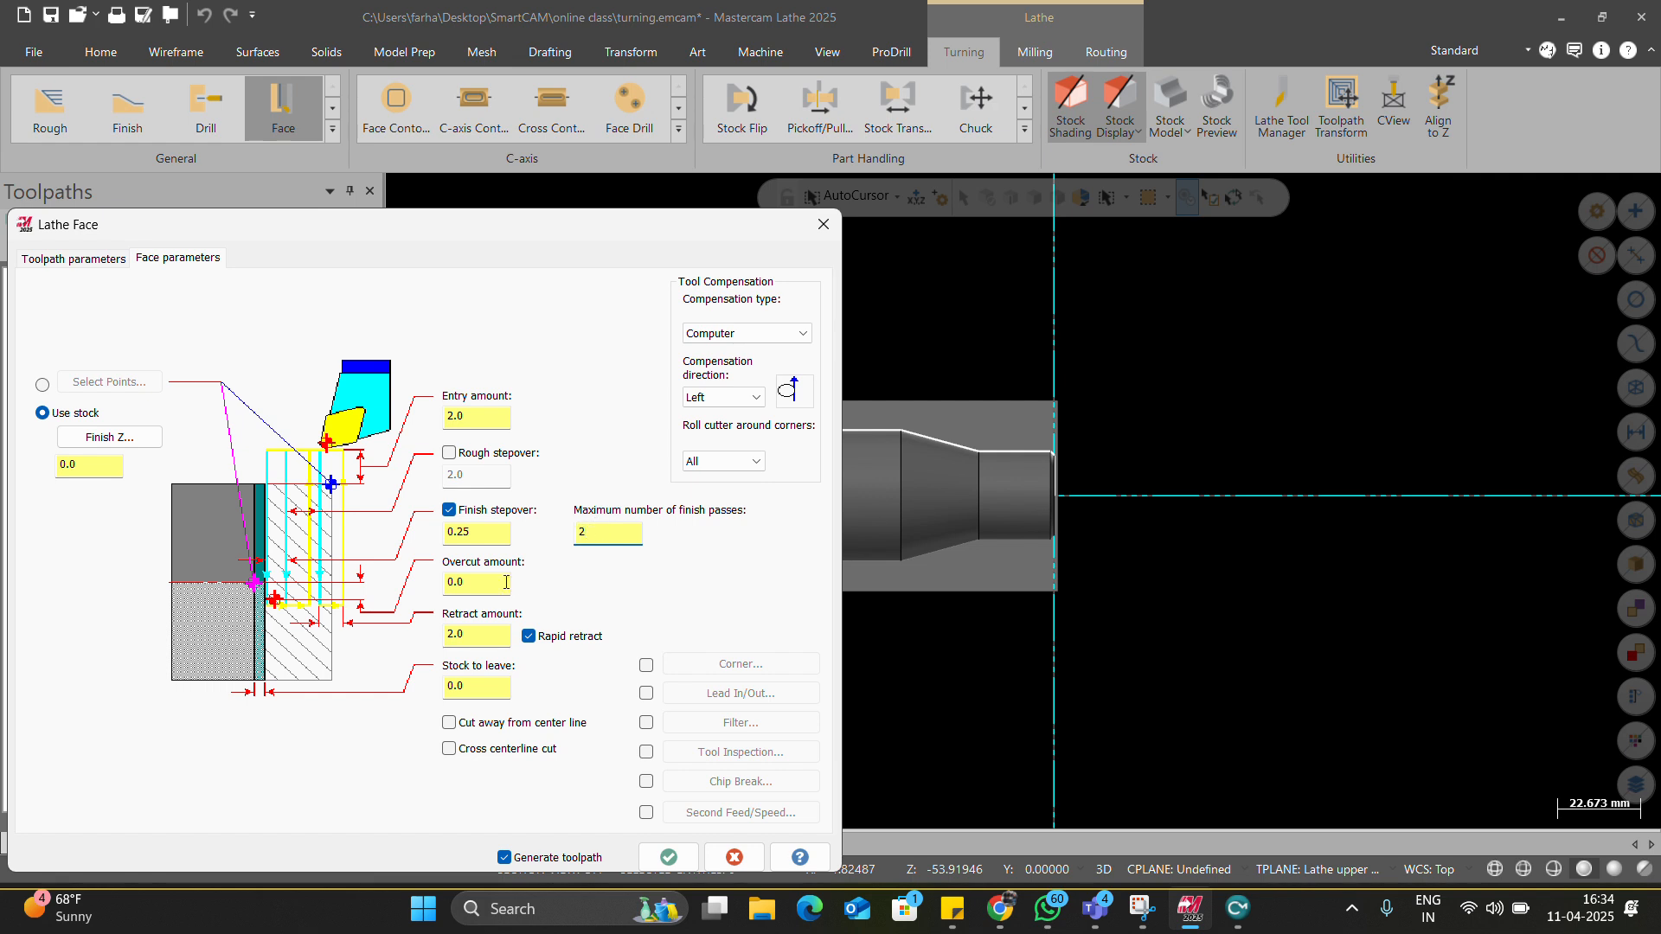
# Set overcut amount 0.2 and retract amount 1.0, then generate the face toolpath.
pyautogui.click(475, 586)
pyautogui.write('0')
pyautogui.click(472, 641)
pyautogui.write('1')
pyautogui.click(467, 690)
pyautogui.click(449, 724)
pyautogui.click(450, 727)
pyautogui.click(483, 584)
pyautogui.click(668, 855)
pyautogui.scroll(5, 1031, 541)
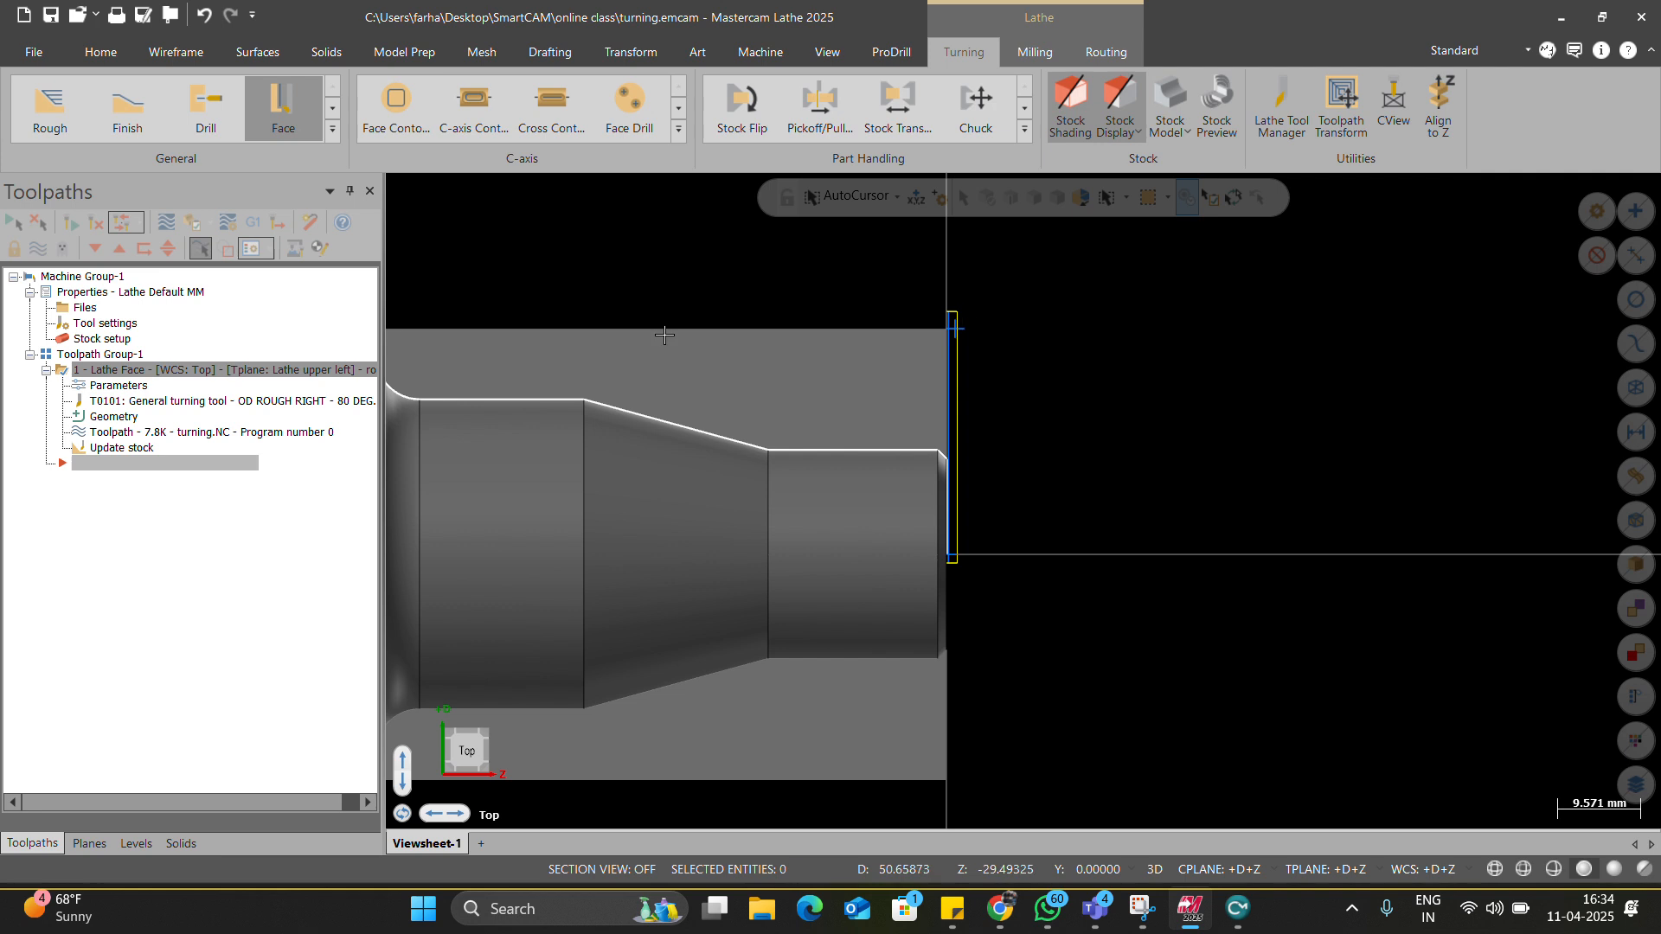
# Open Backplot for the face toolpath and set the part to the Top view.
pyautogui.click(166, 222)
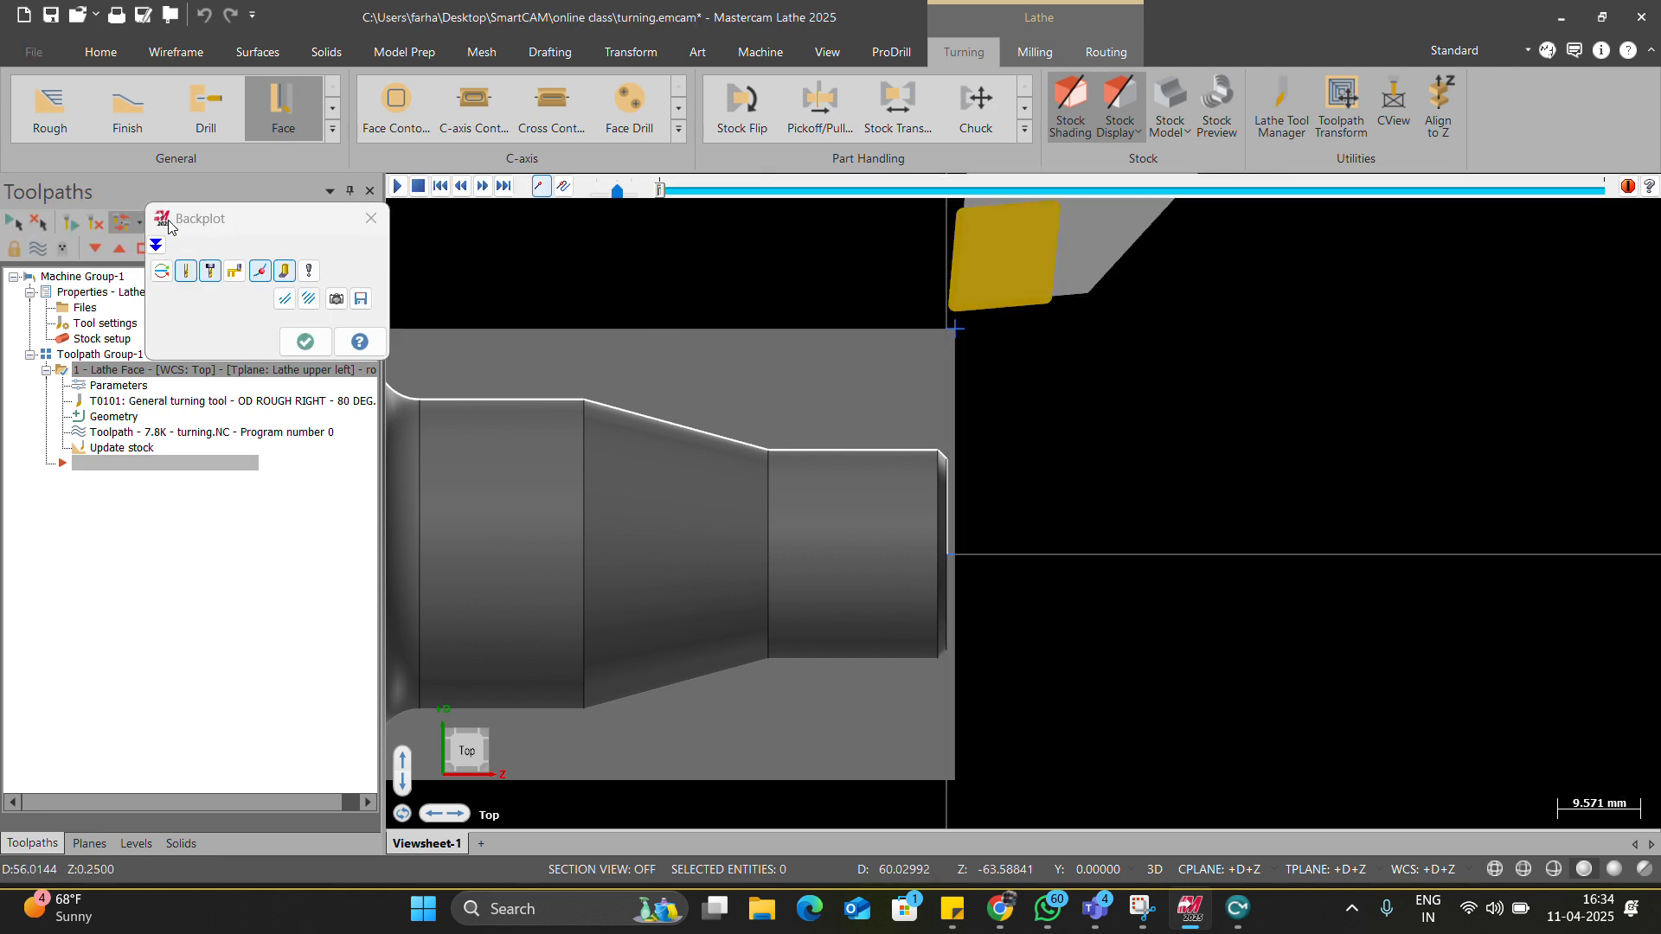
pyautogui.scroll(-4, 951, 554)
pyautogui.scroll(-2, 953, 409)
pyautogui.moveTo(957, 548); pyautogui.dragTo(1047, 500, button='middle')
pyautogui.scroll(3, 1048, 500)
pyautogui.moveTo(953, 478)
pyautogui.mouseDown(button='middle')
pyautogui.moveTo(886, 476)
pyautogui.moveTo(883, 412)
pyautogui.moveTo(1052, 503)
pyautogui.moveTo(1164, 444)
pyautogui.moveTo(1109, 493)
pyautogui.mouseUp(button='middle')
pyautogui.rightClick(876, 430)
pyautogui.click(915, 546)
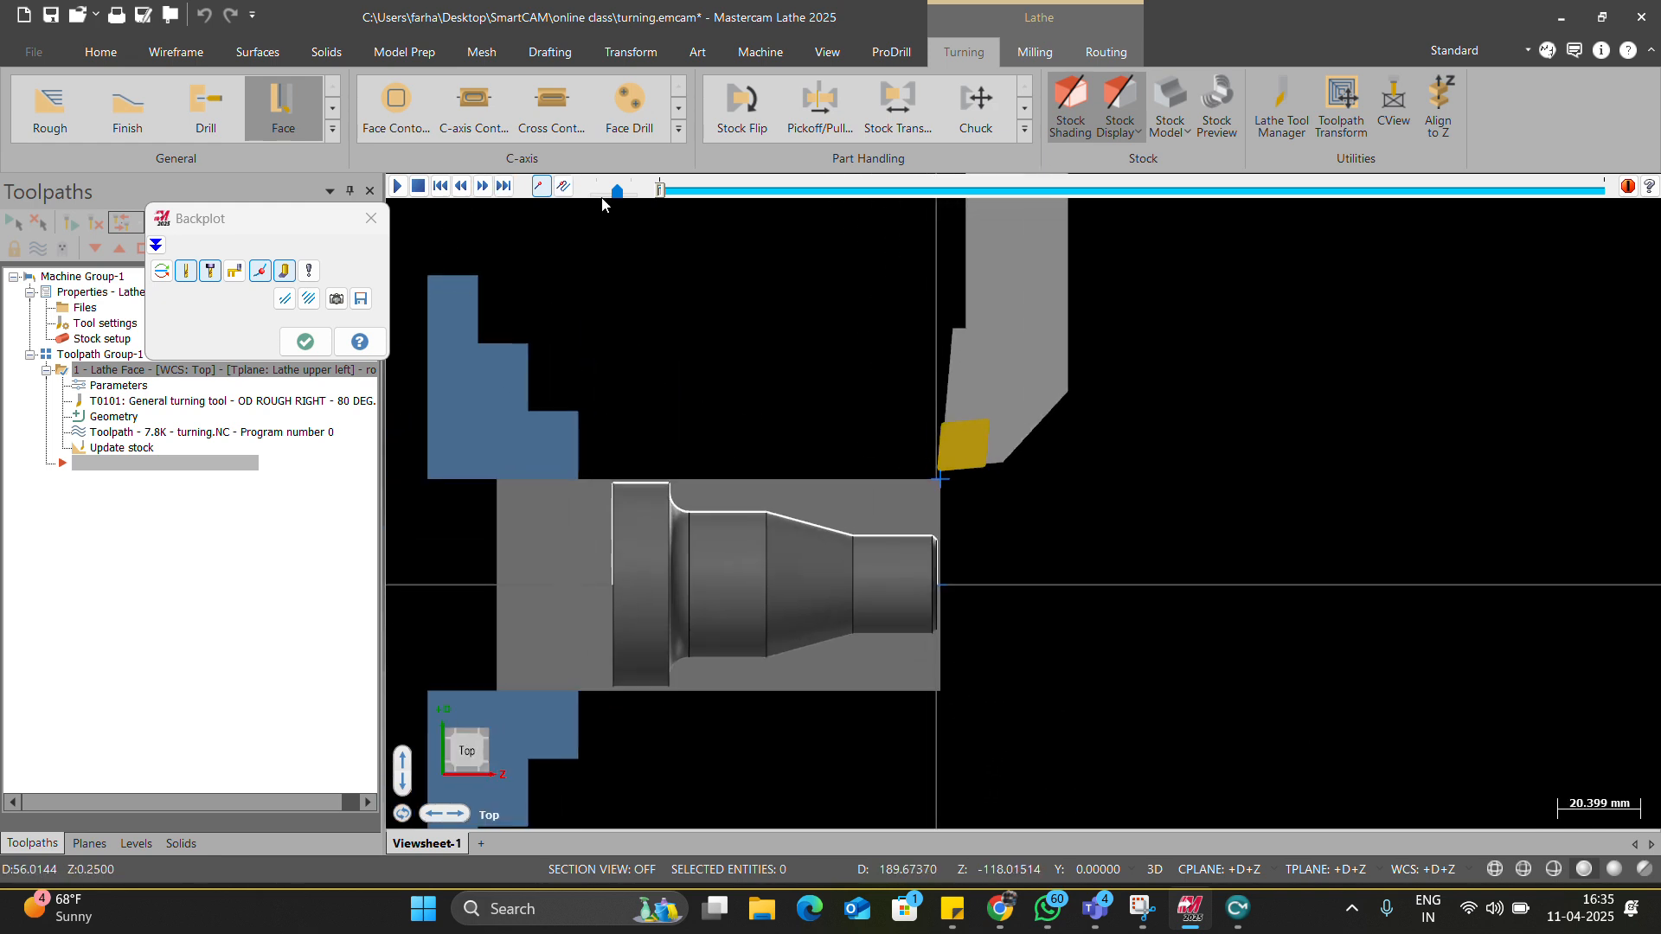
# Play the backplot at increased speed to watch the facing moves, then close it.
pyautogui.click(398, 187)
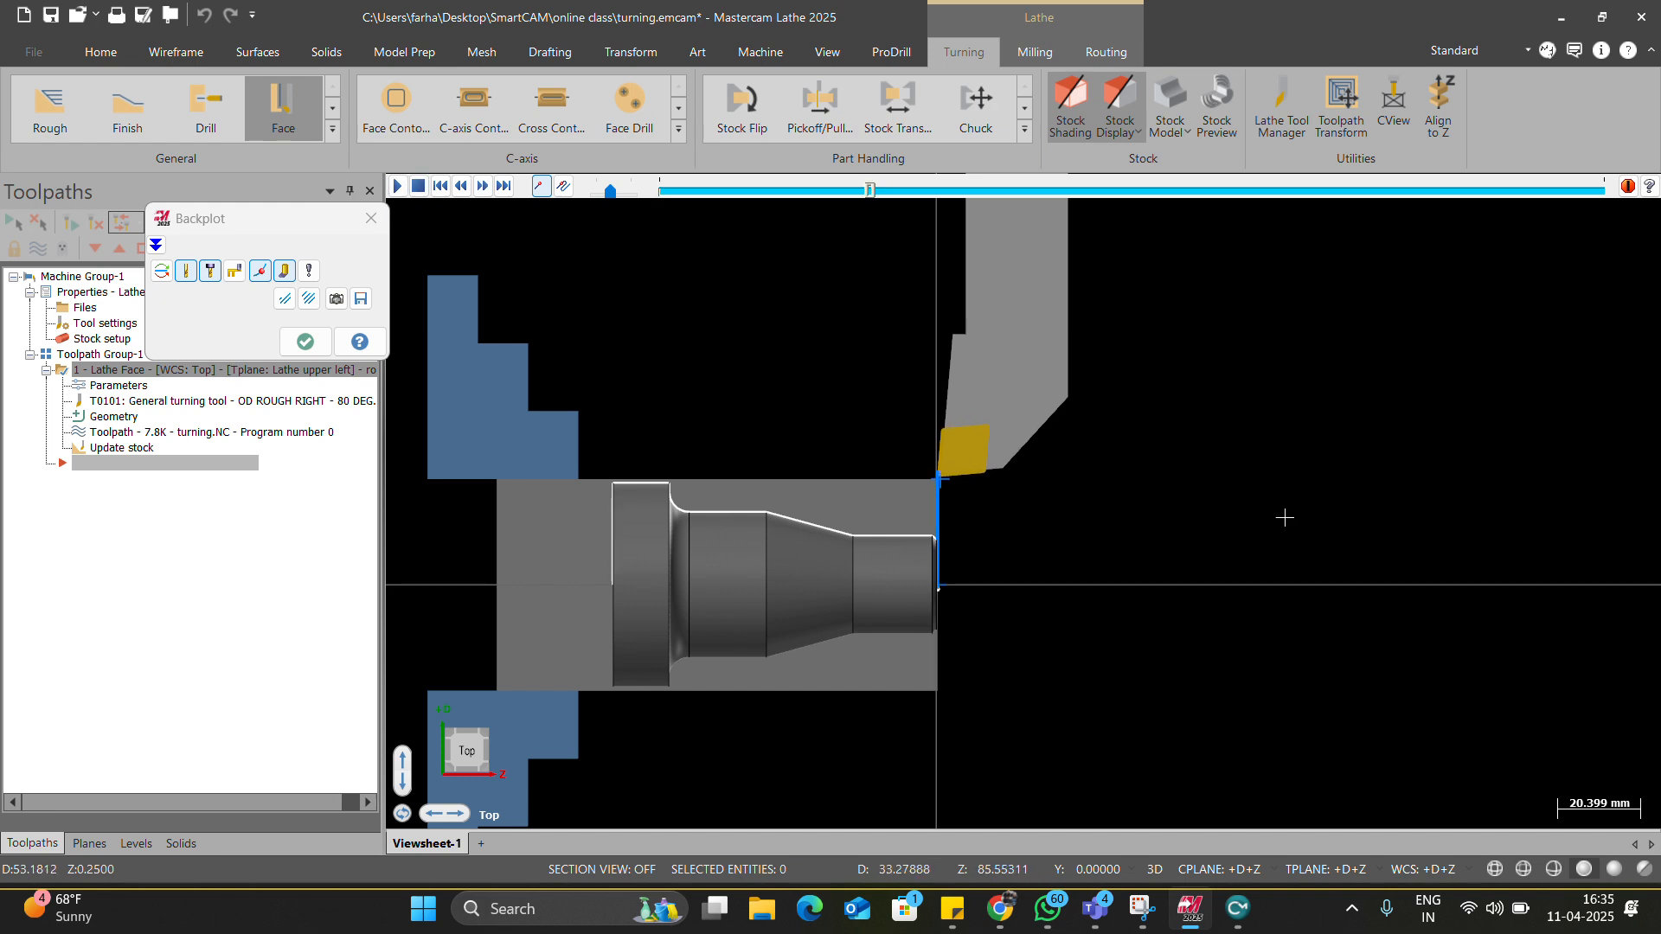
pyautogui.scroll(2, 1098, 521)
pyautogui.scroll(2, 1022, 532)
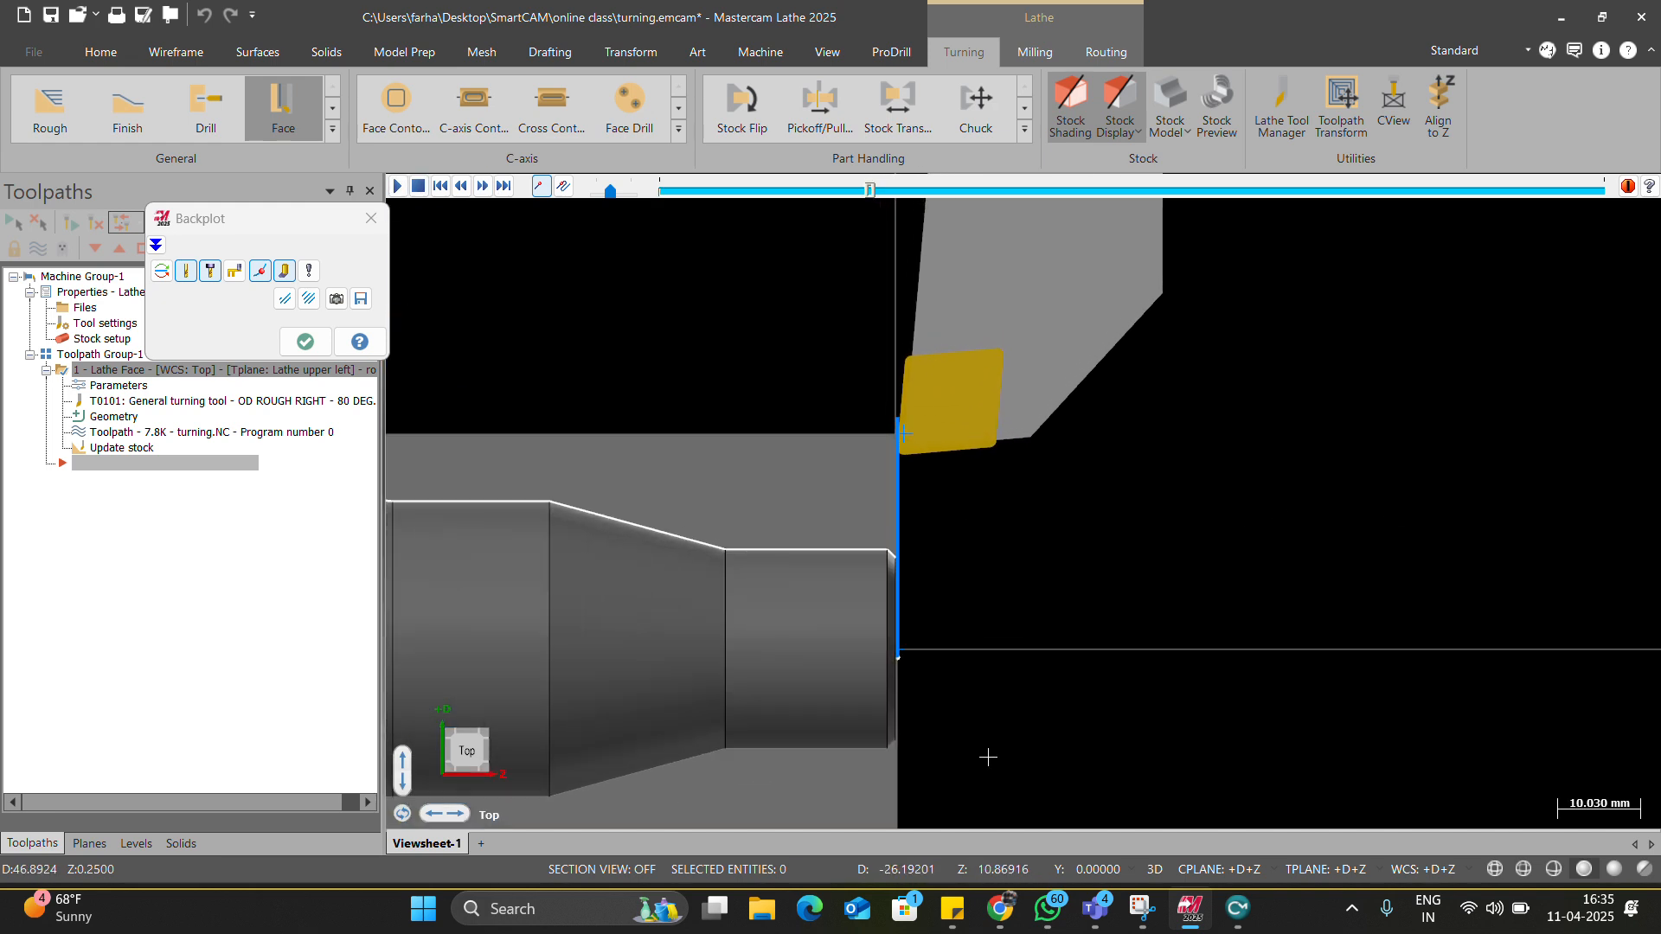
pyautogui.click(619, 193)
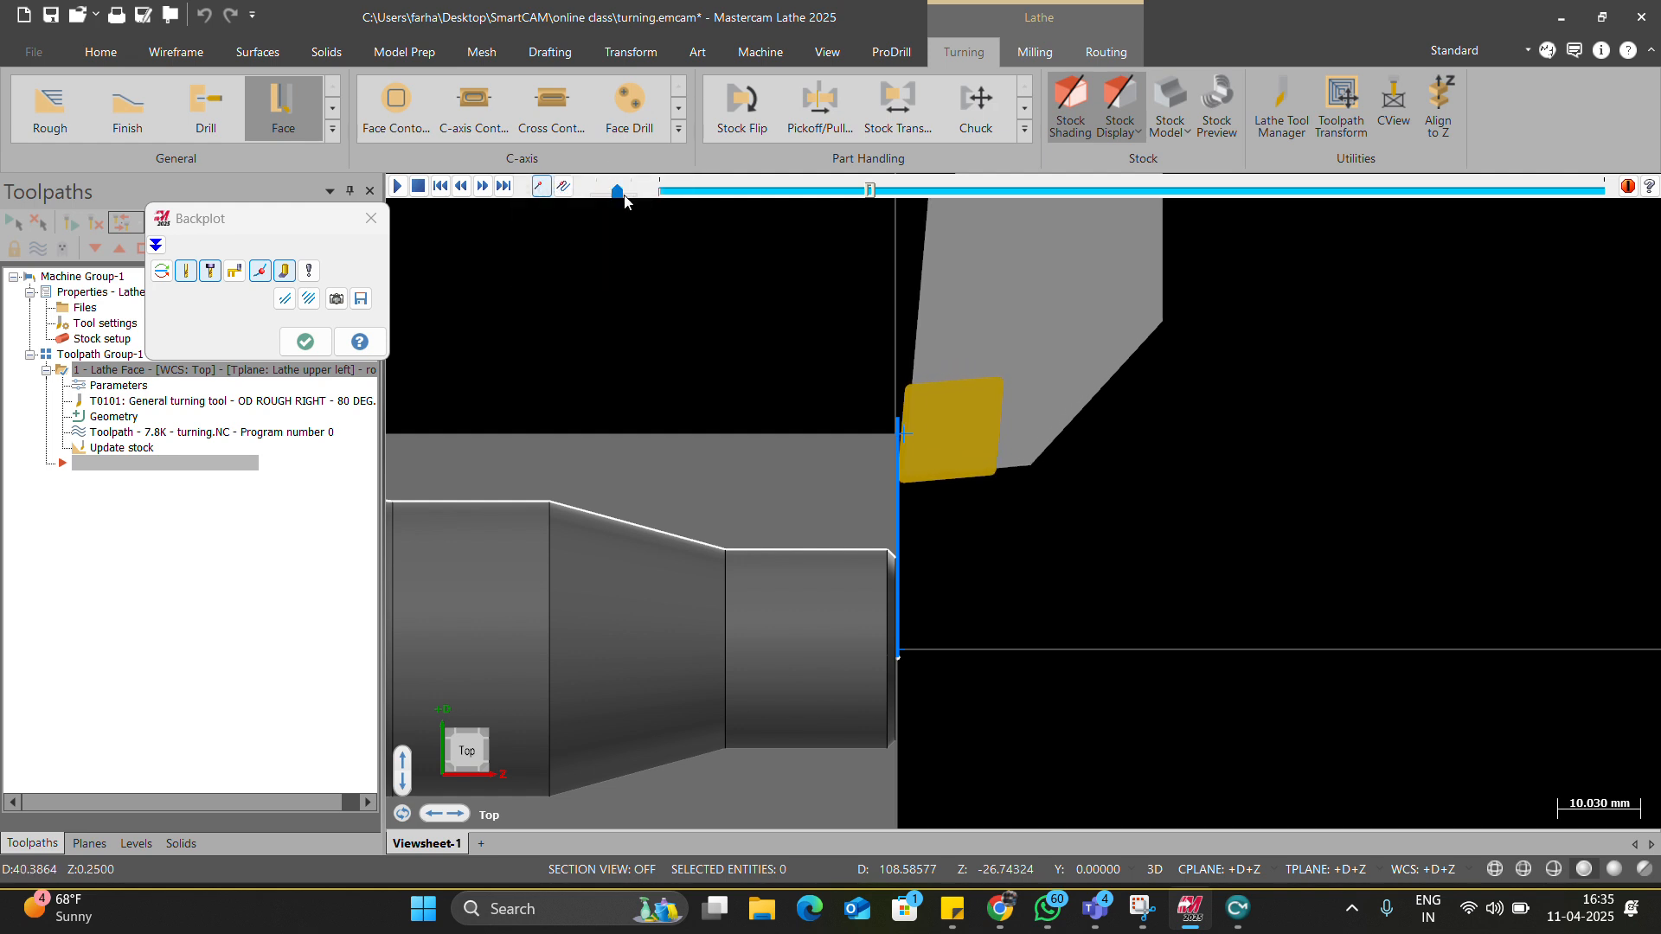
pyautogui.click(633, 199)
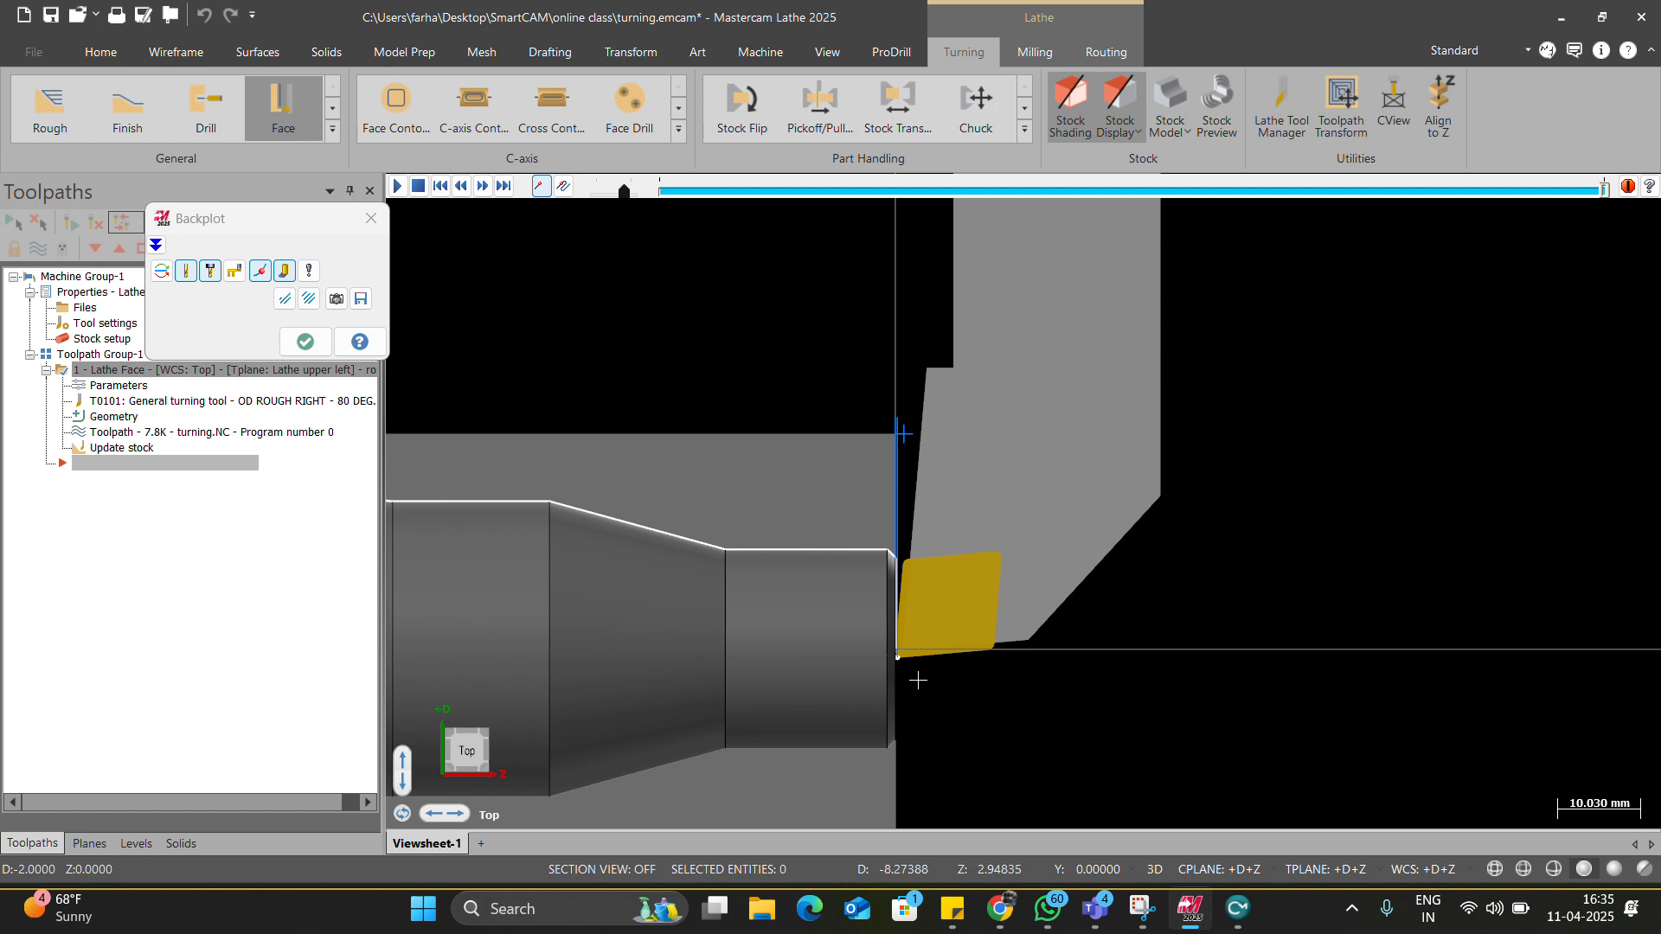
pyautogui.scroll(2, 913, 657)
pyautogui.scroll(4, 909, 648)
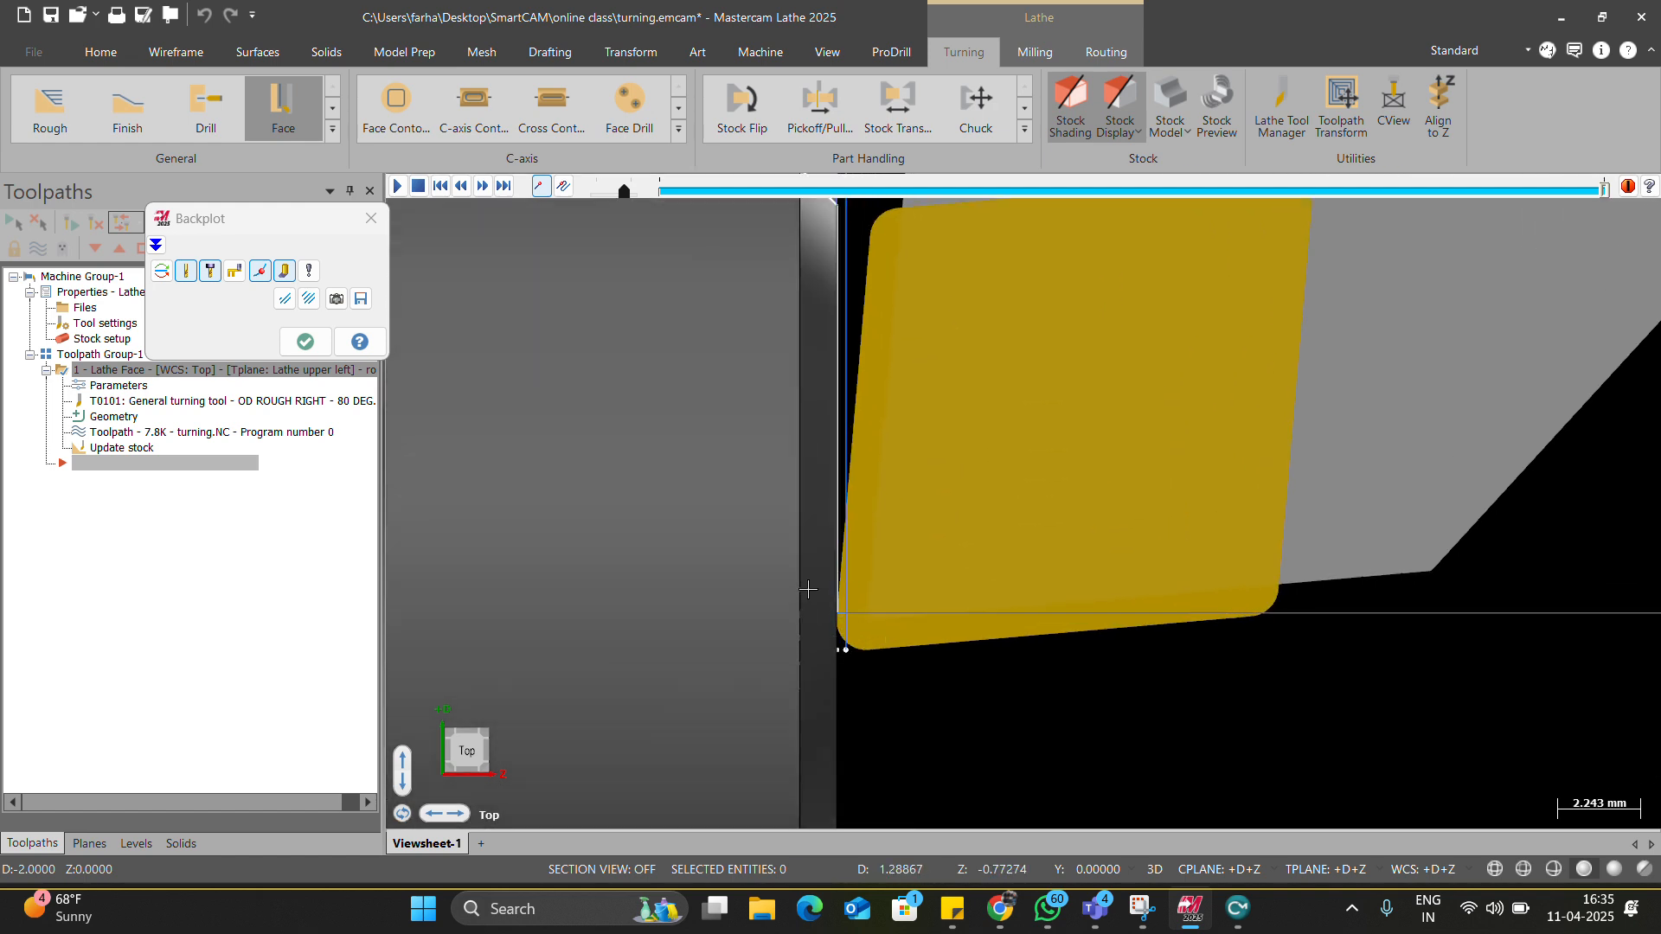
pyautogui.click(371, 218)
pyautogui.scroll(-5, 952, 507)
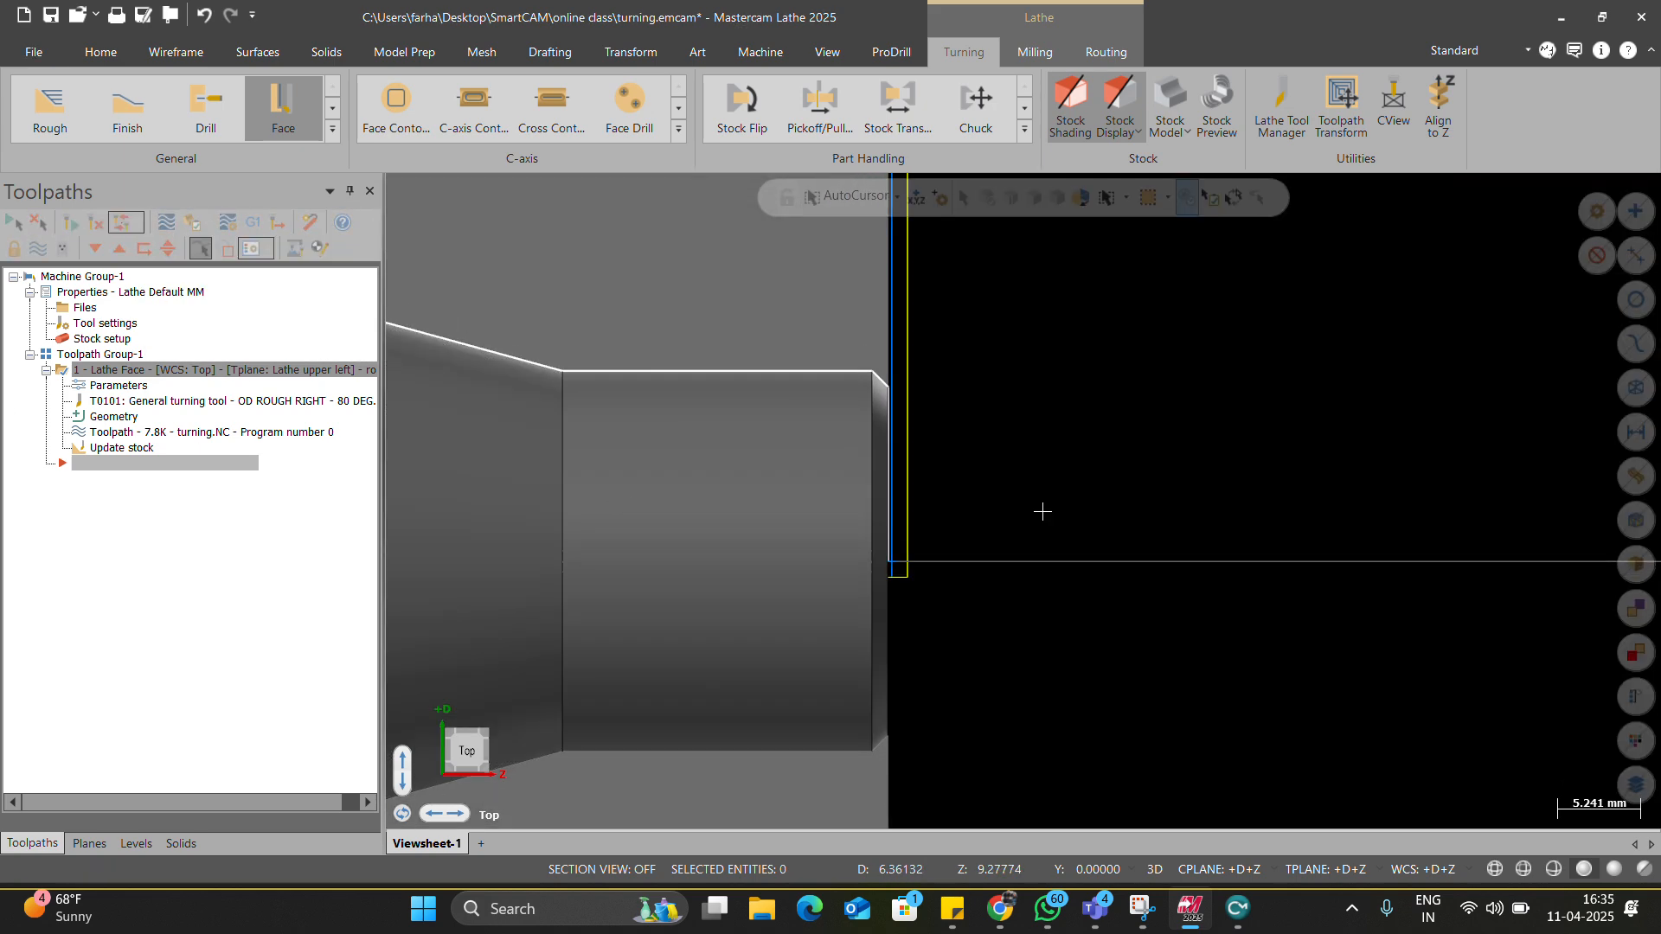
# Turn off Stock Update in the face operation's toolpath parameters and regenerate it.
pyautogui.scroll(-2, 1029, 502)
pyautogui.scroll(5, 982, 355)
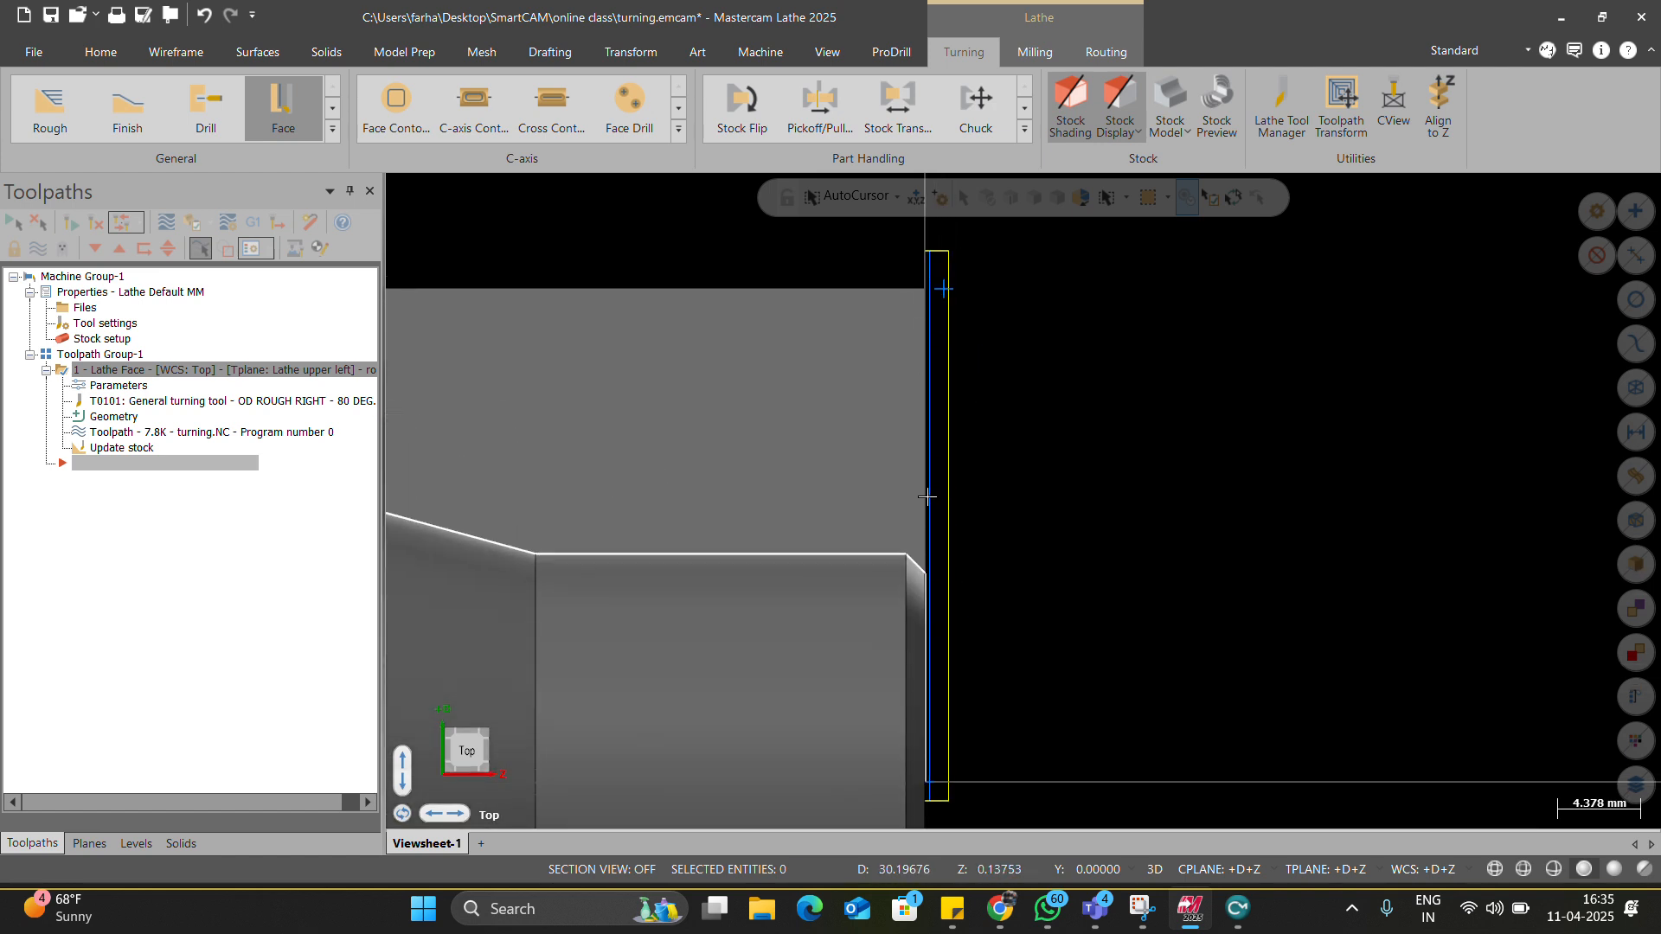
pyautogui.scroll(-3, 989, 485)
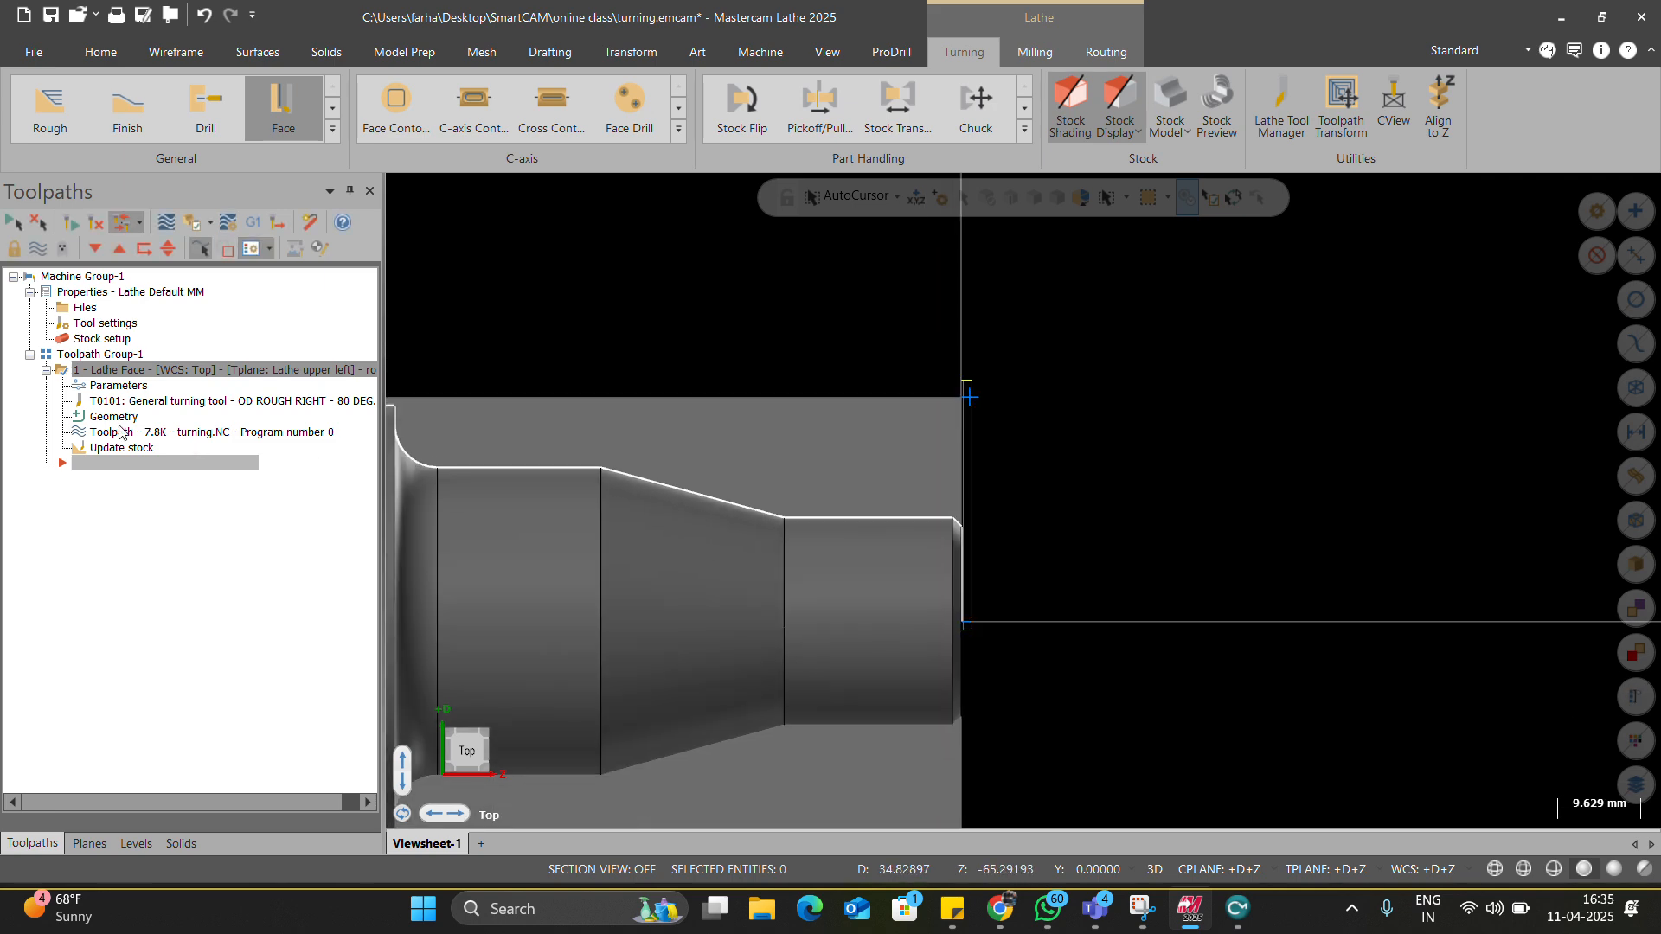
pyautogui.click(127, 387)
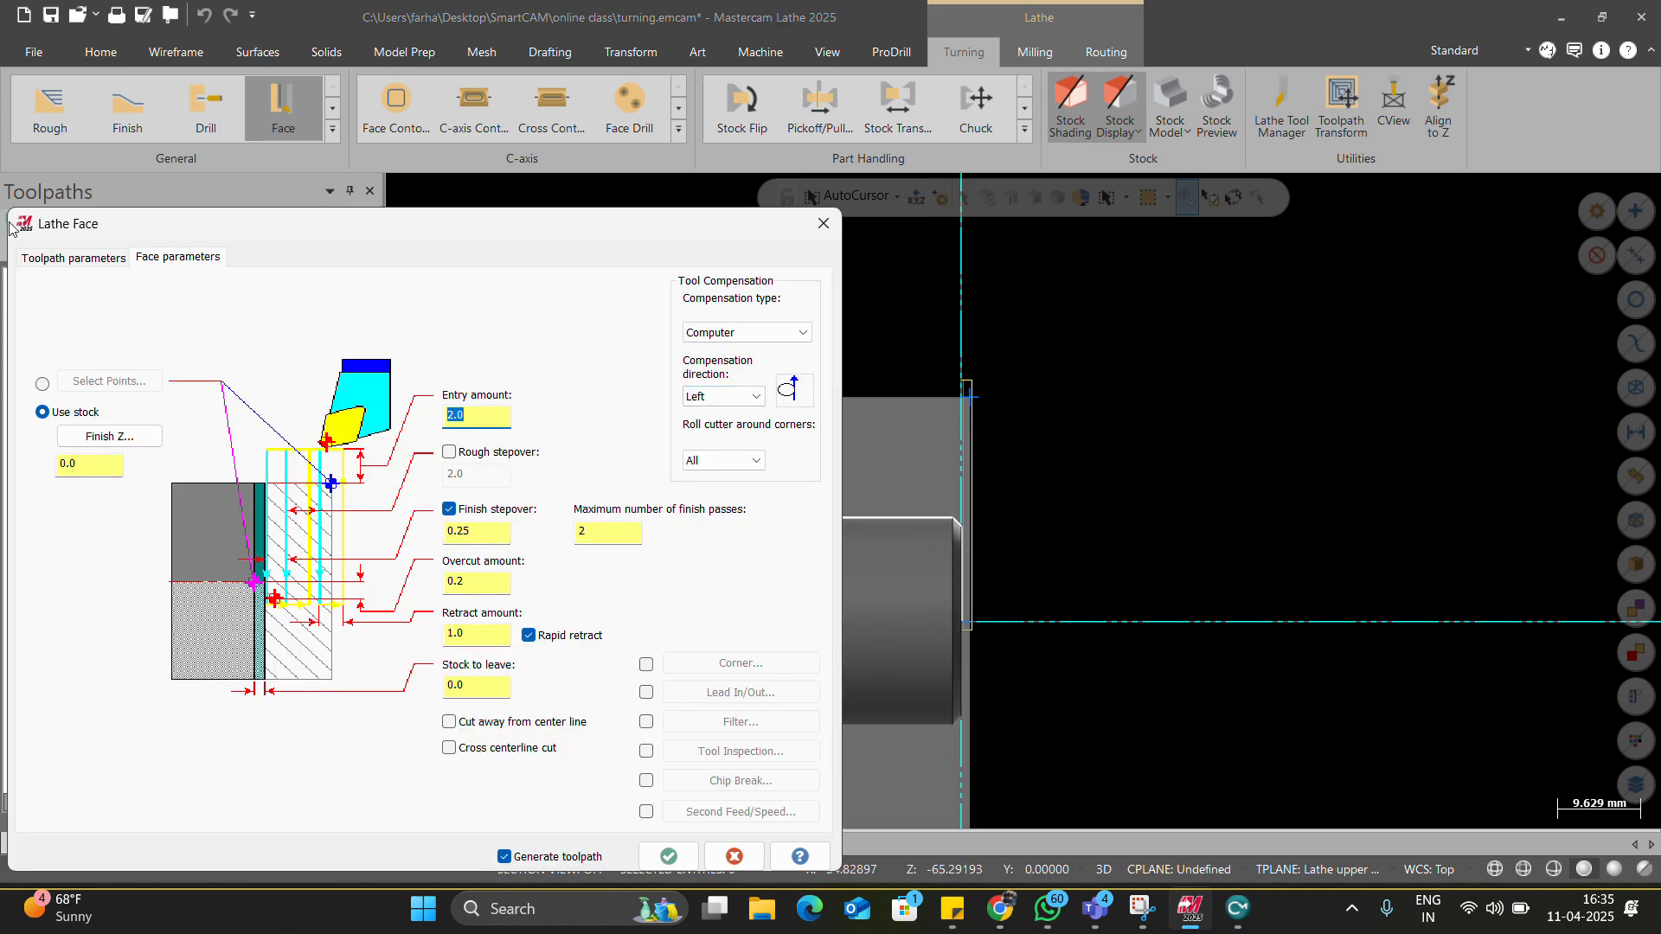
pyautogui.click(60, 257)
pyautogui.click(527, 768)
pyautogui.click(669, 856)
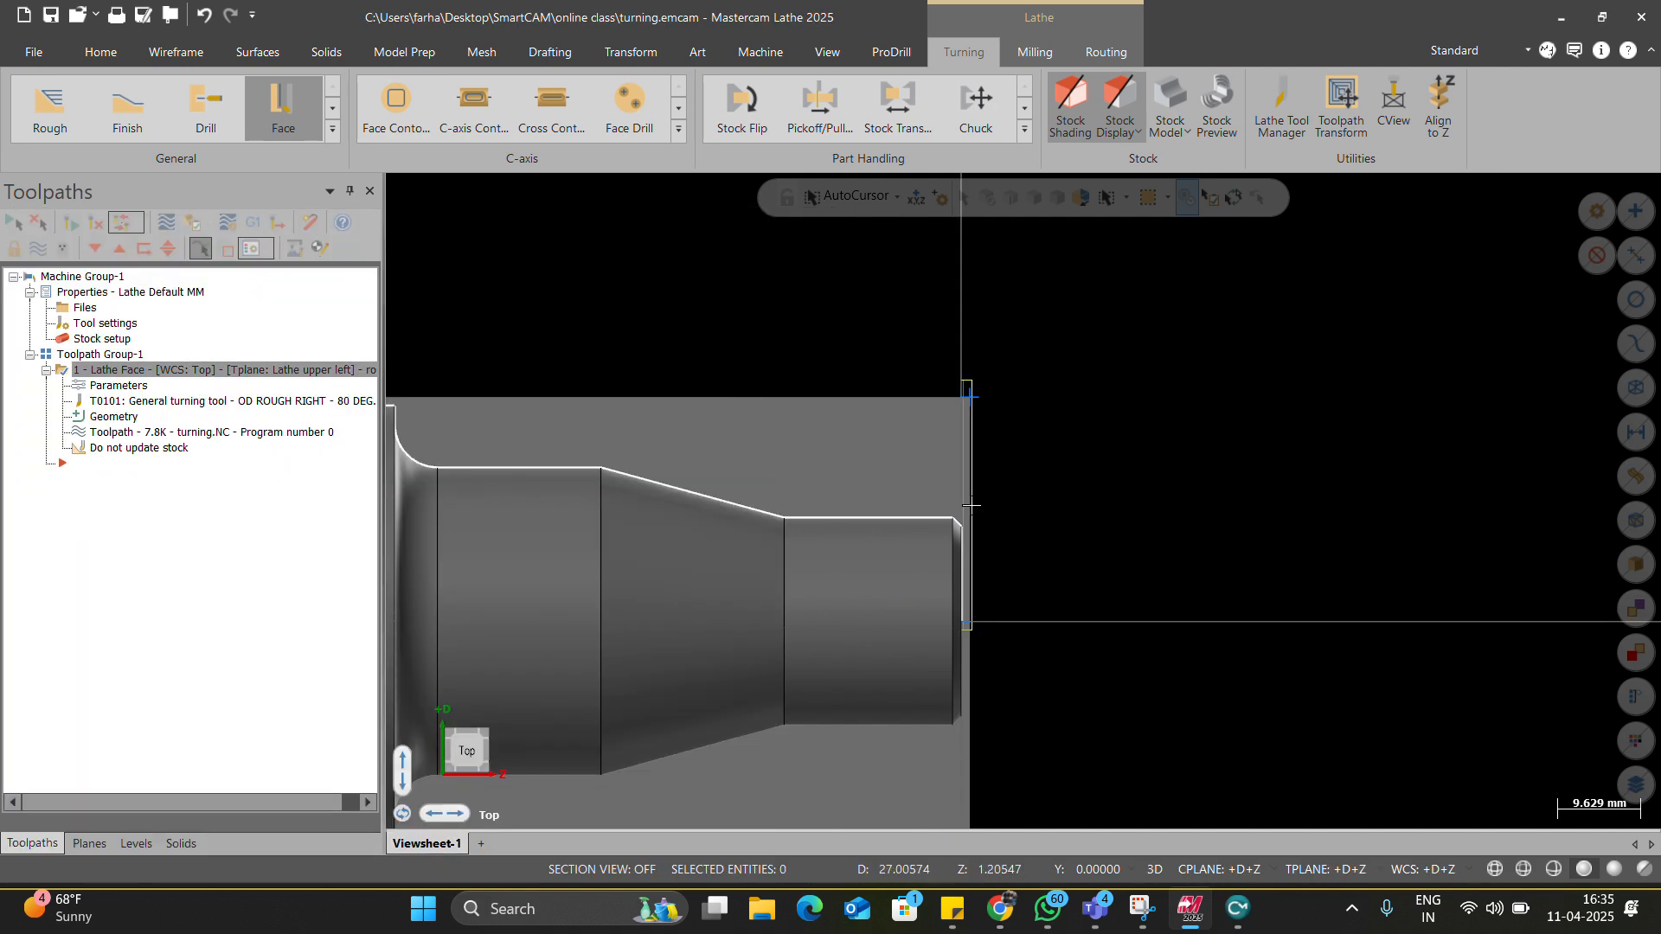
# Re-enable Stock Update, regenerate, and tilt the view to inspect the faced stock.
pyautogui.scroll(1, 960, 452)
pyautogui.click(122, 401)
pyautogui.click(527, 768)
pyautogui.click(669, 856)
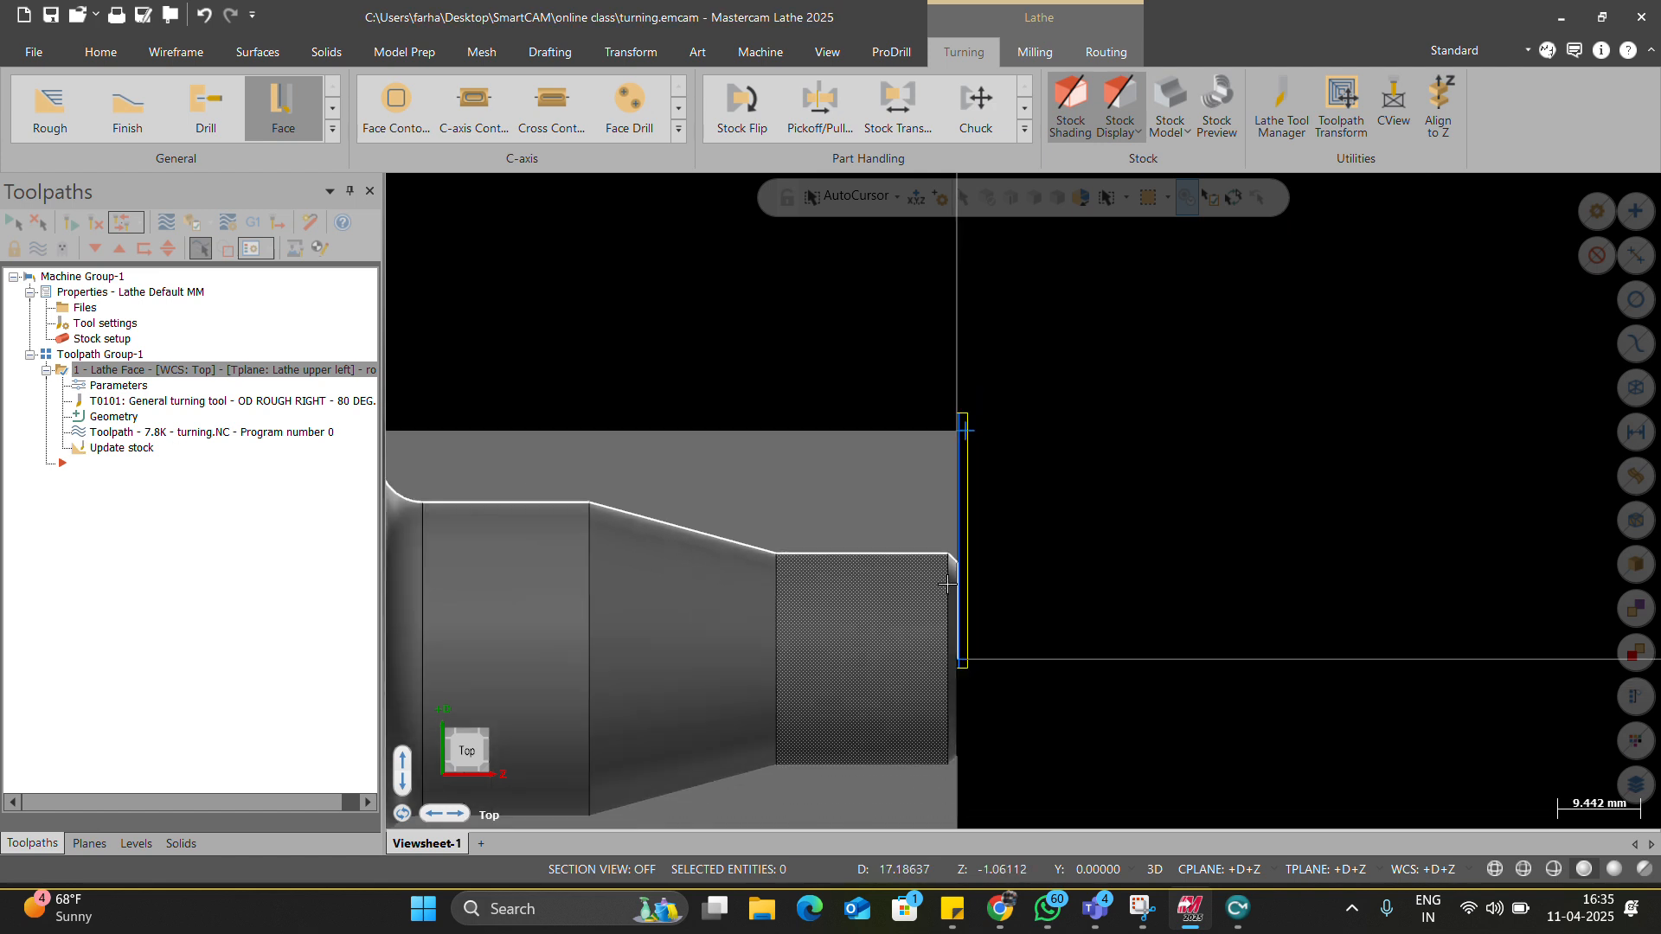
pyautogui.scroll(-4, 947, 606)
pyautogui.scroll(2, 935, 603)
pyautogui.moveTo(935, 598); pyautogui.dragTo(917, 588, button='middle')
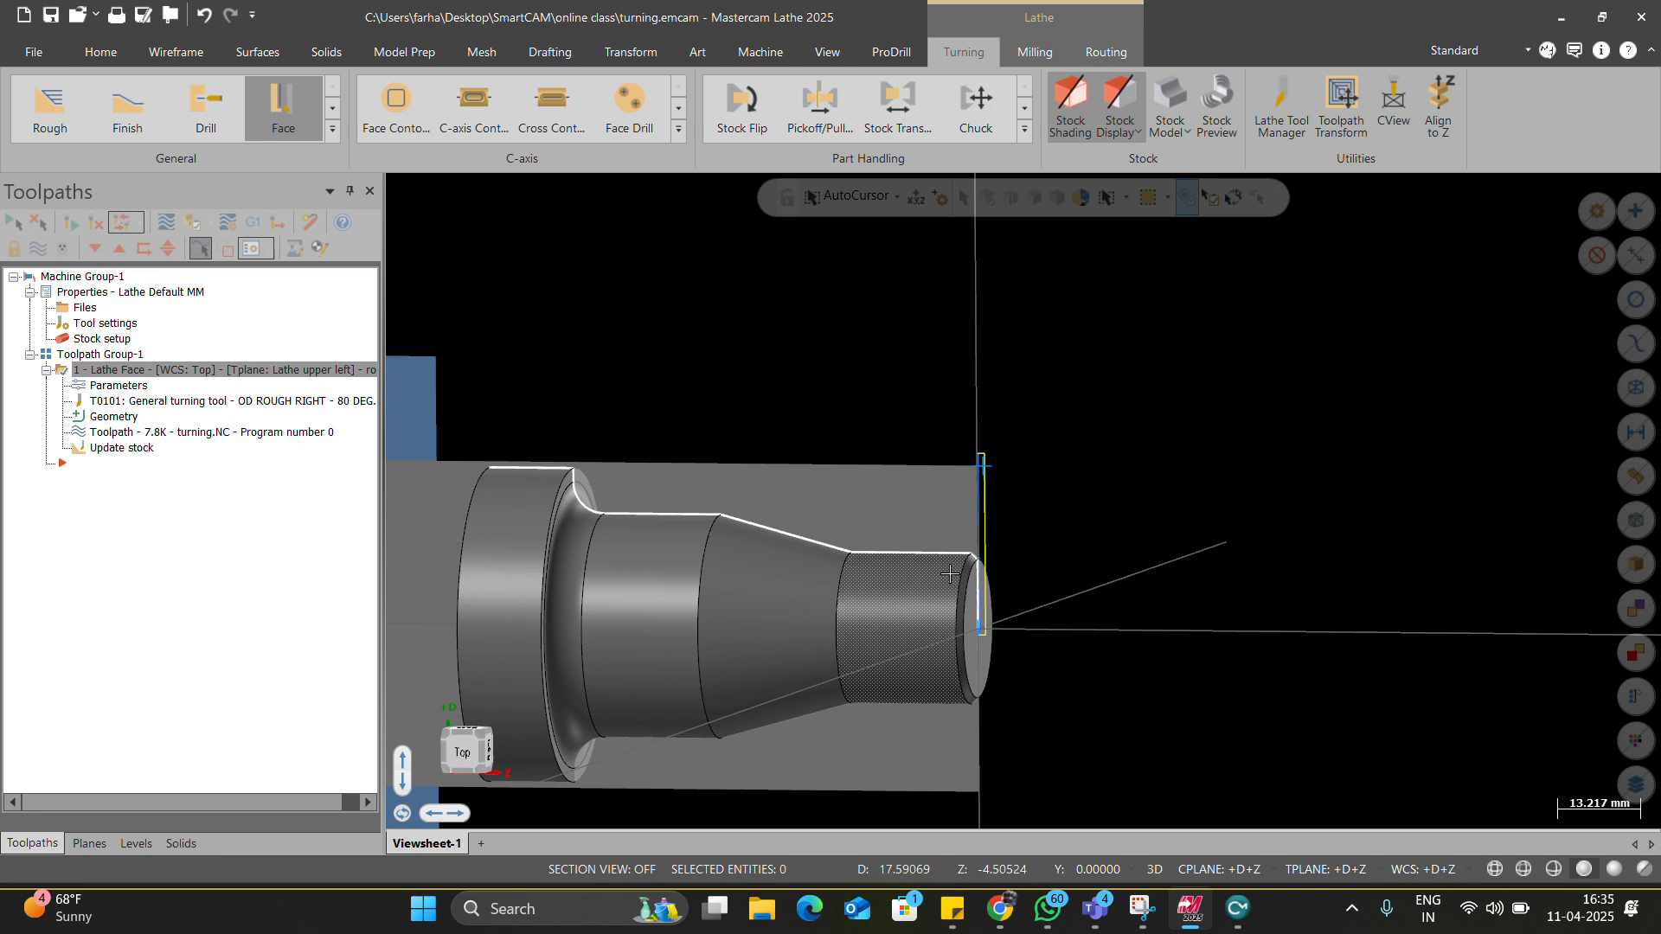
pyautogui.scroll(2, 909, 584)
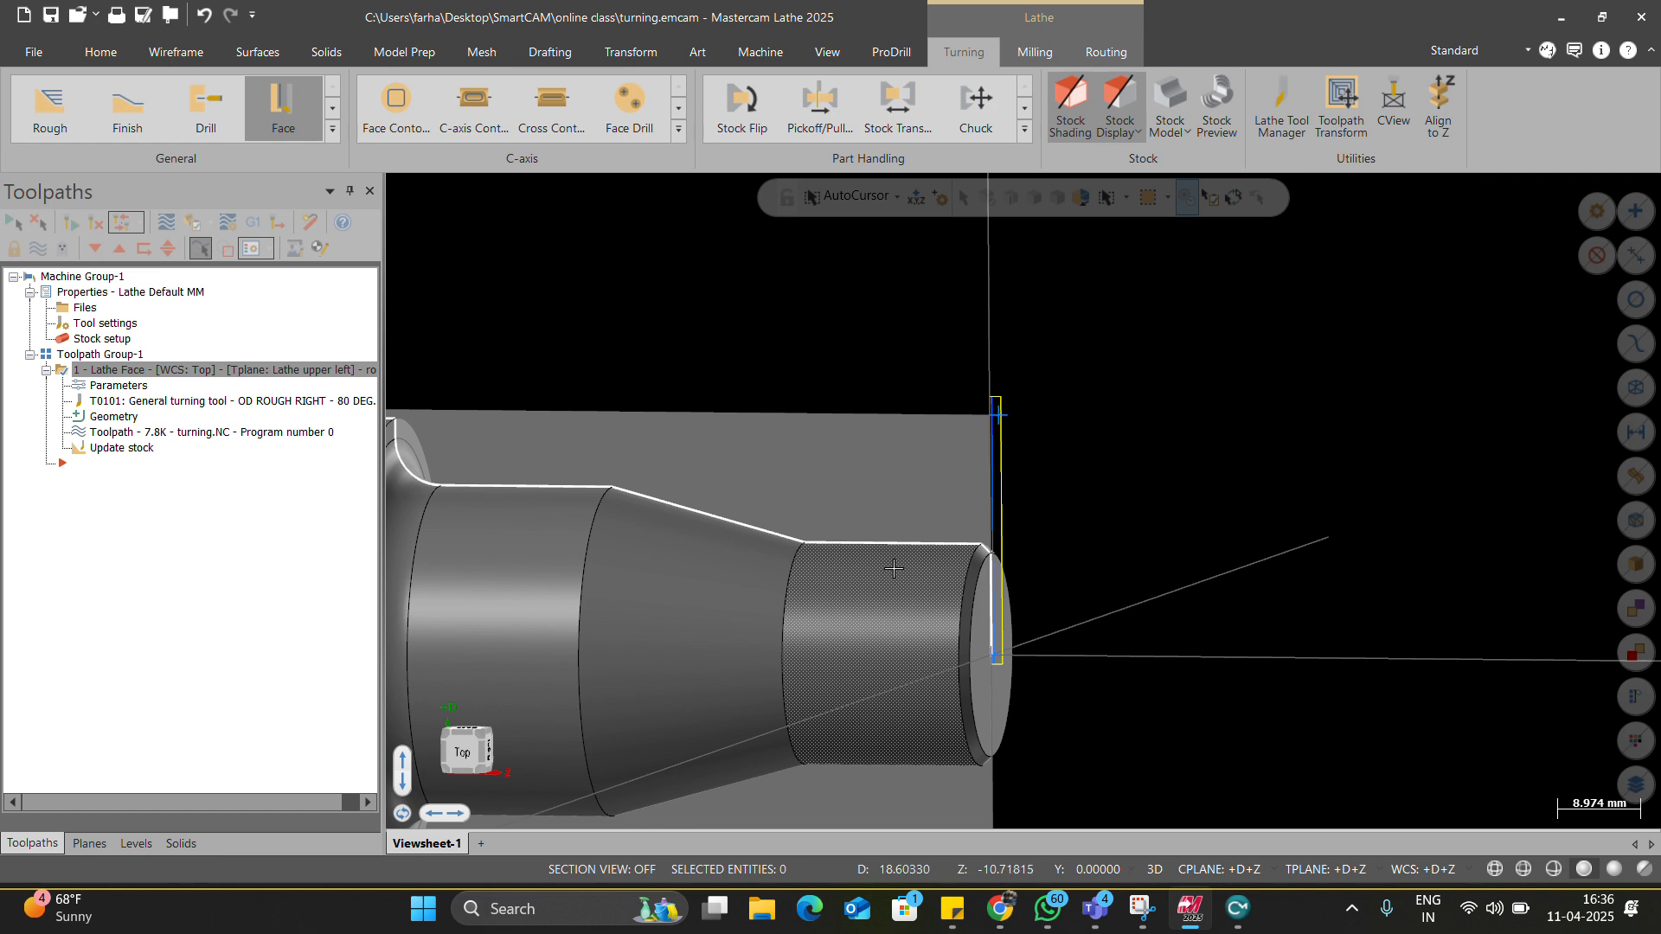
# Start a Rough turning toolpath and chain the profile from the front chamfer to the shoulder.
pyautogui.click(332, 128)
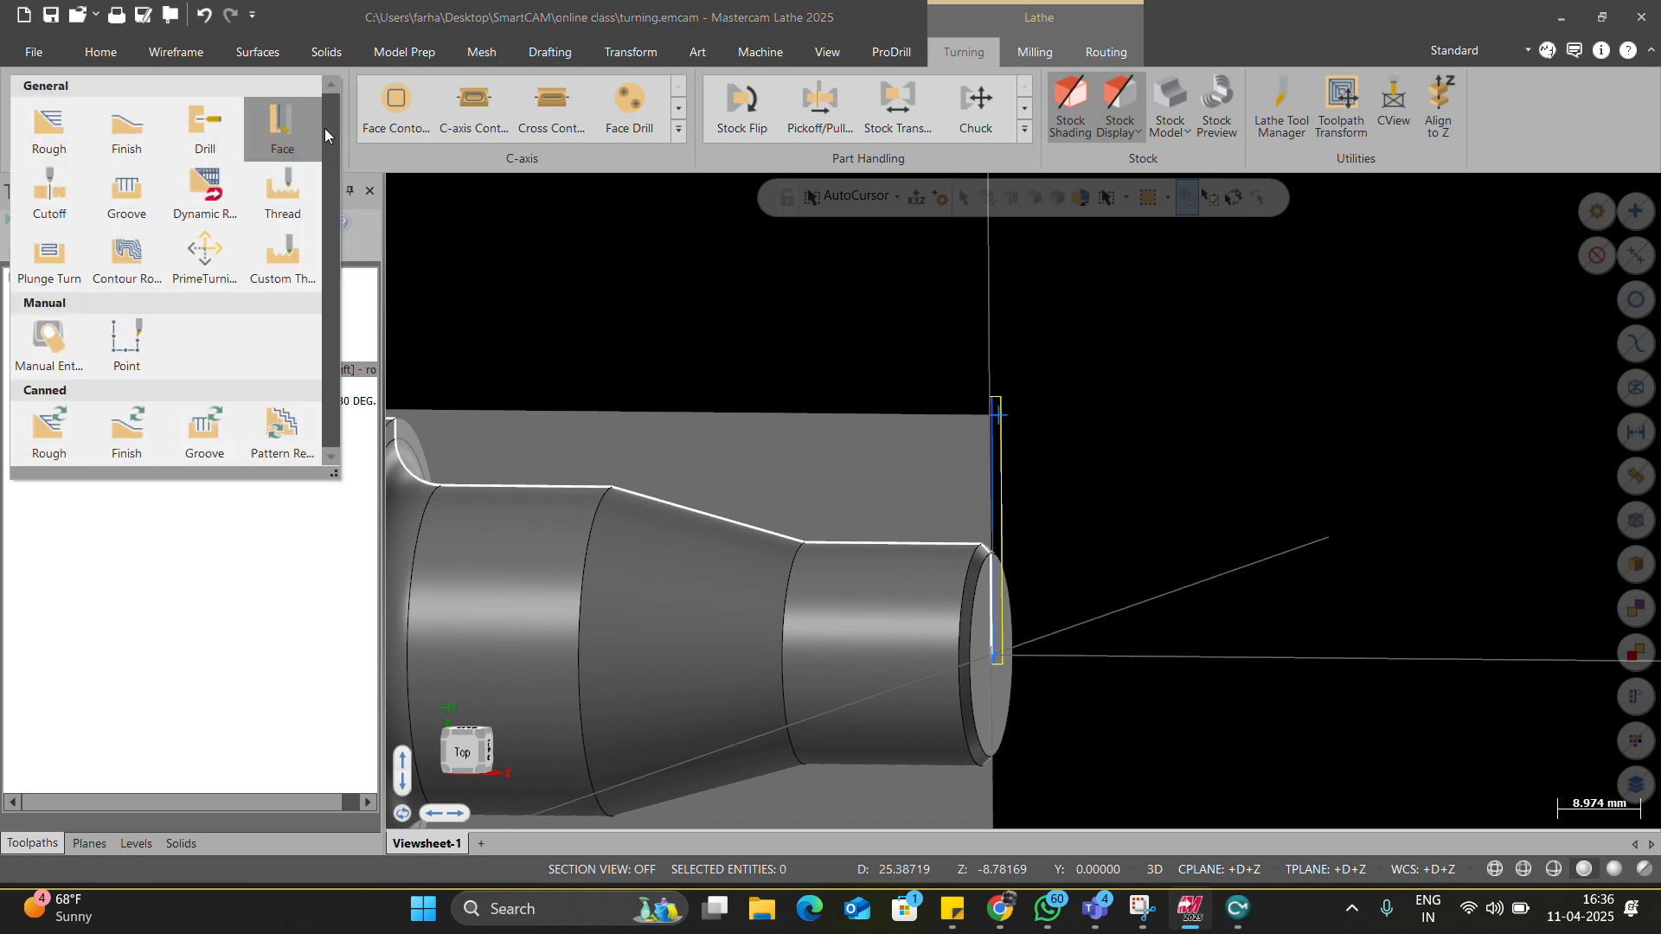
pyautogui.click(57, 127)
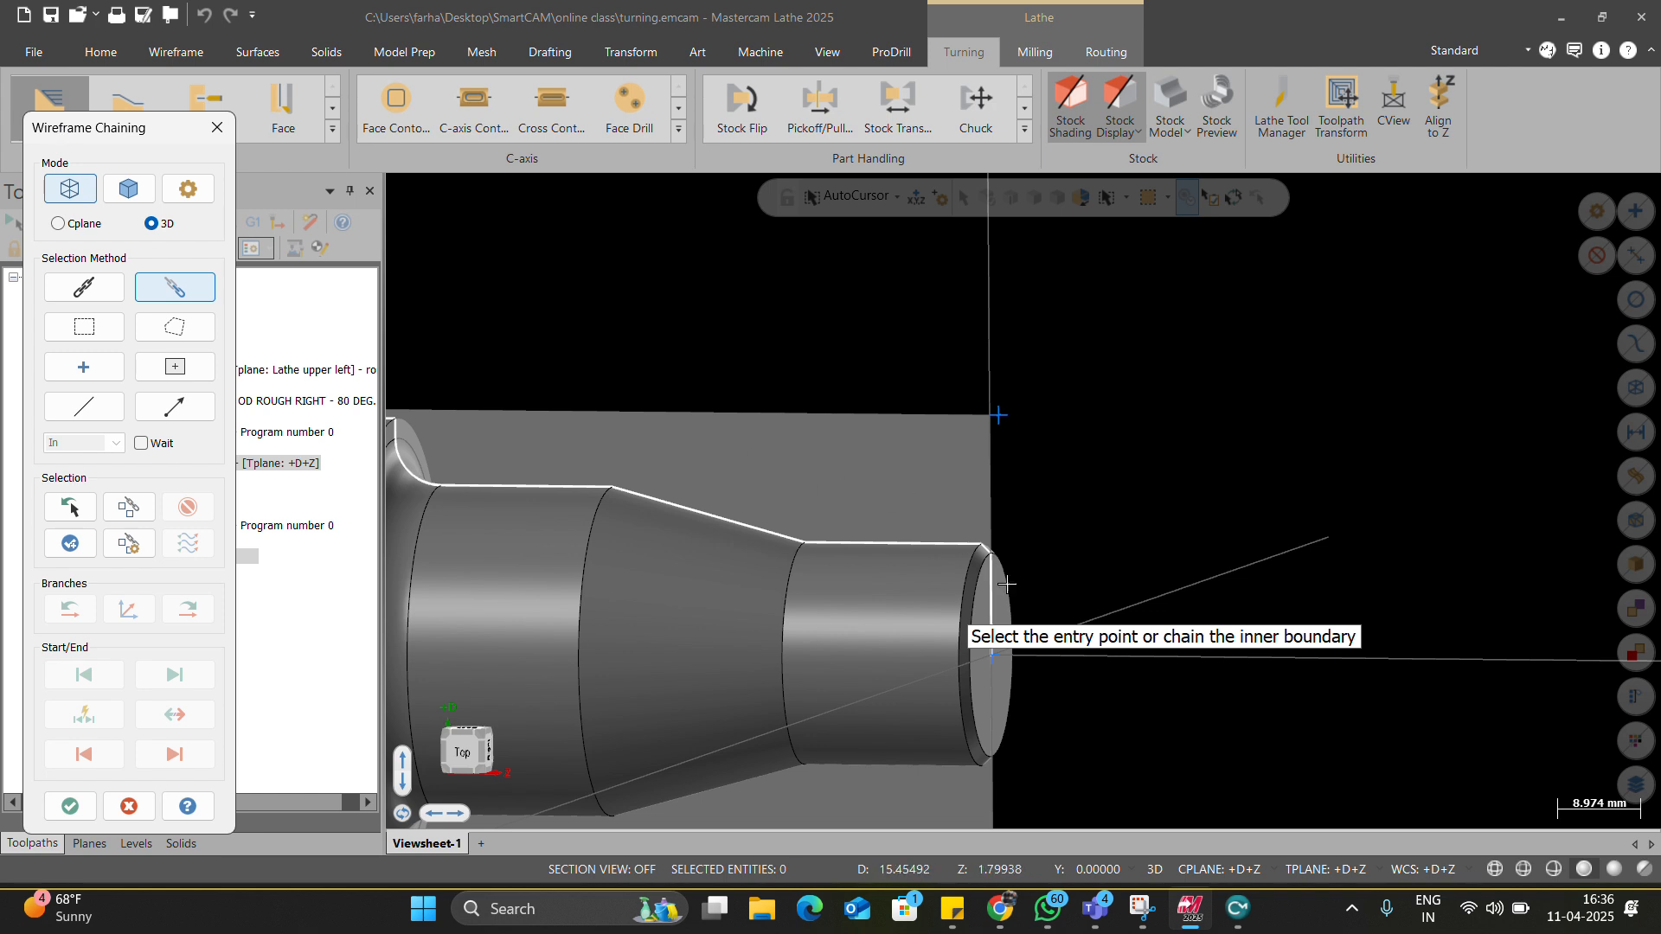
pyautogui.scroll(4, 986, 562)
pyautogui.scroll(2, 979, 552)
pyautogui.click(945, 472)
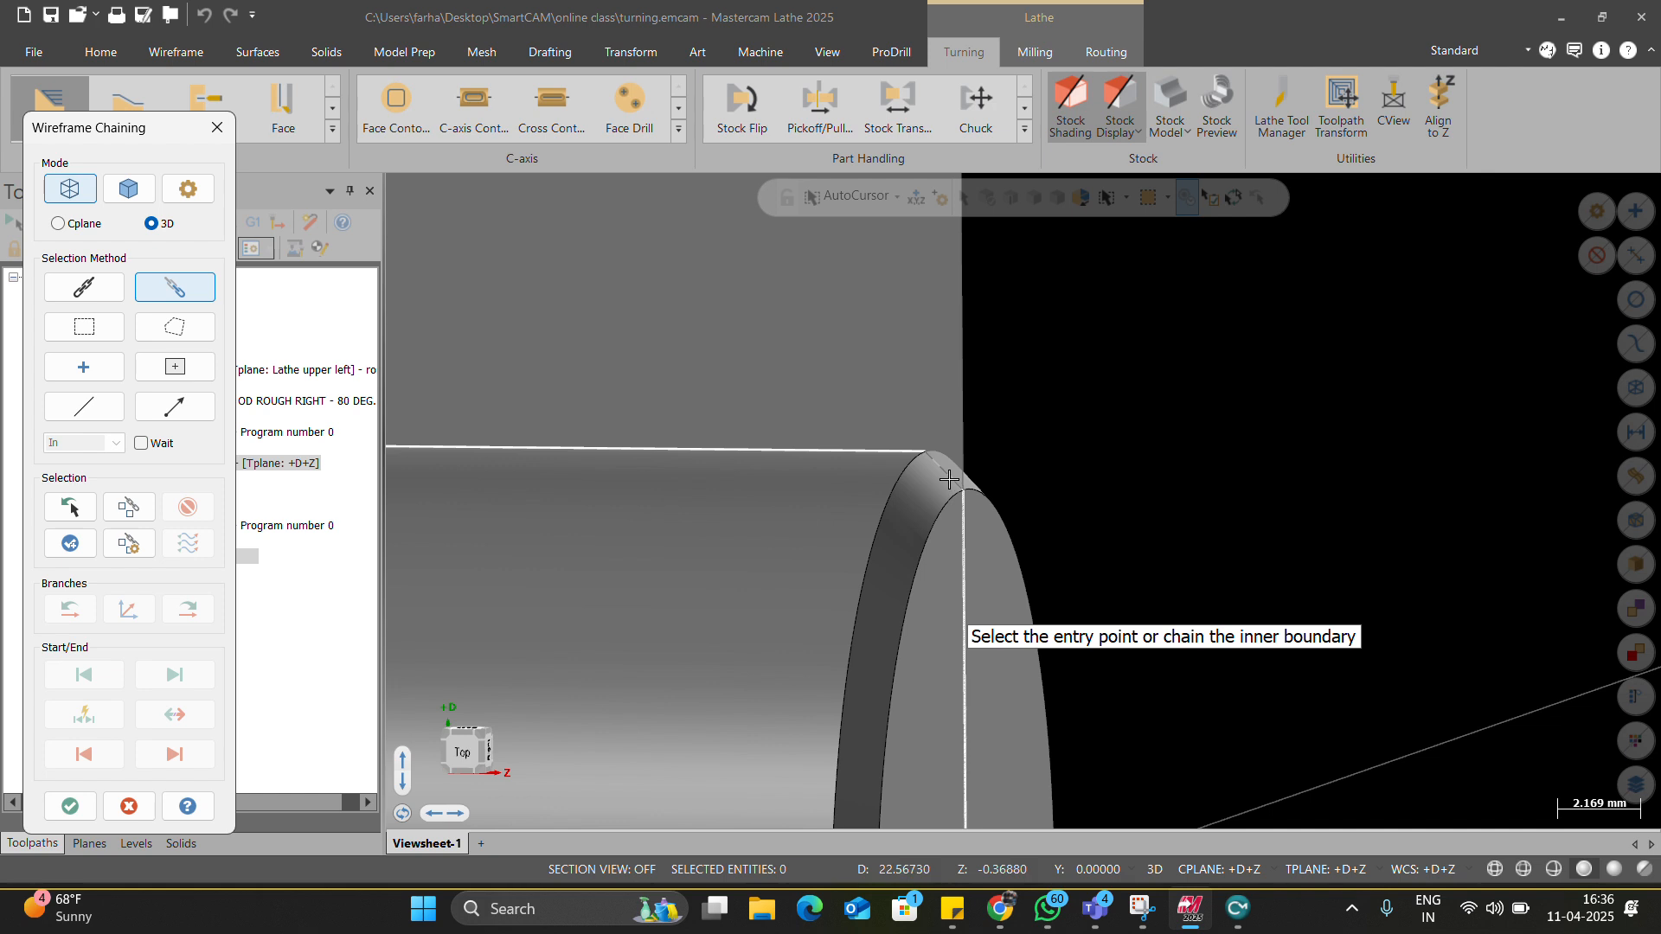
pyautogui.scroll(-6, 1040, 549)
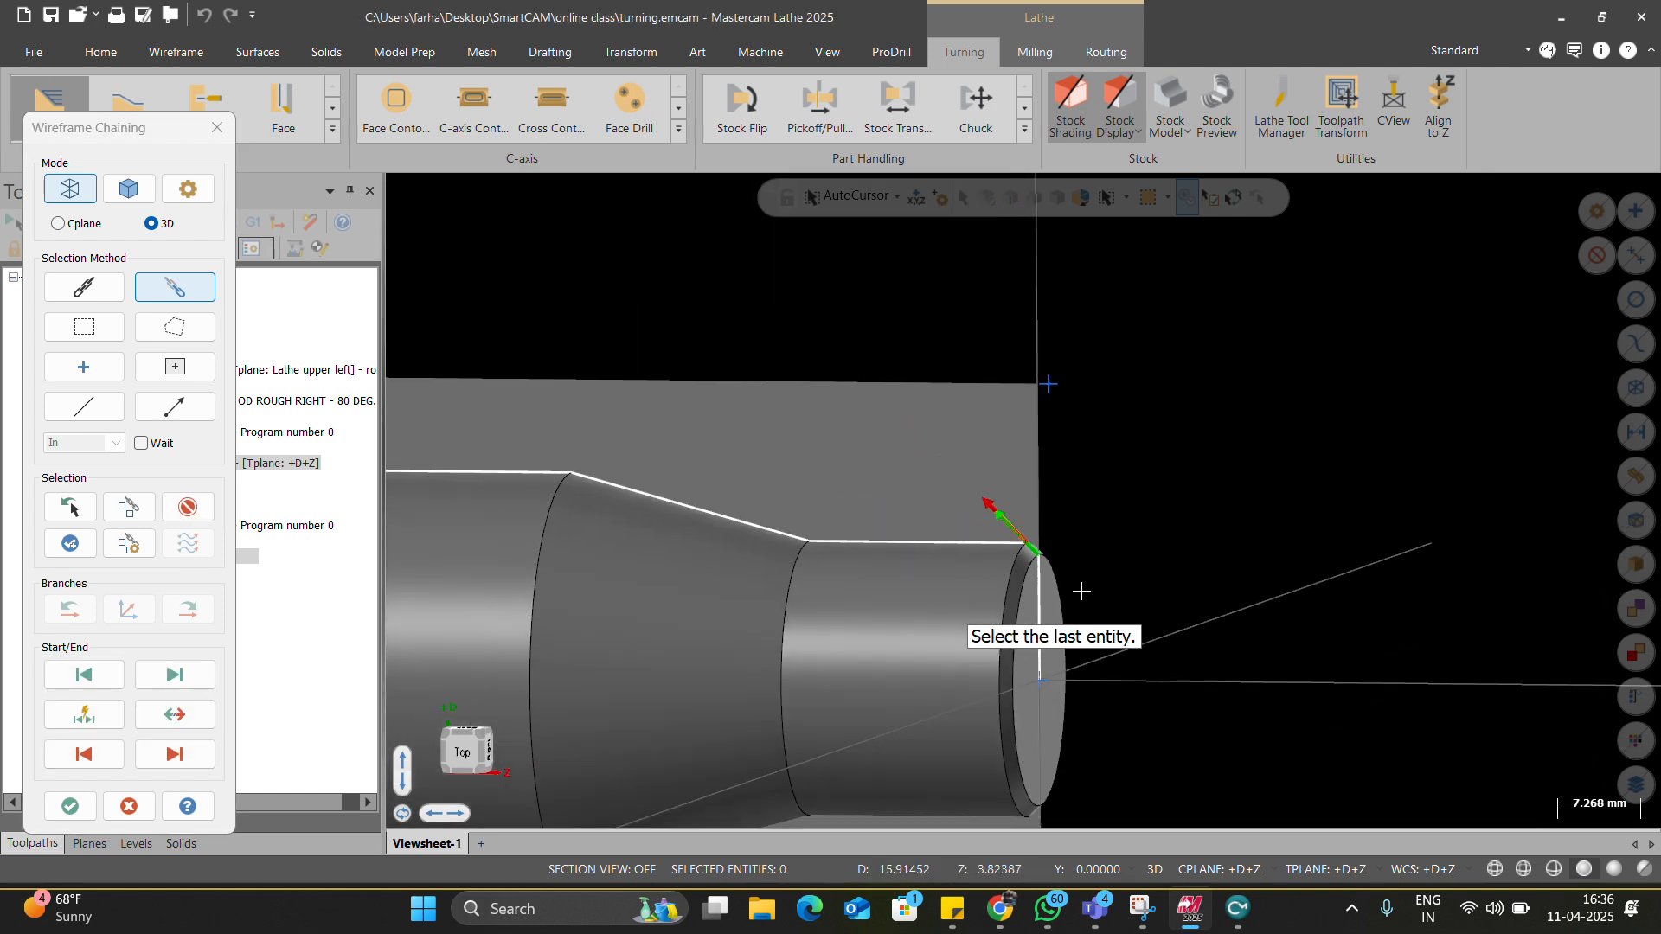
pyautogui.scroll(1, 467, 450)
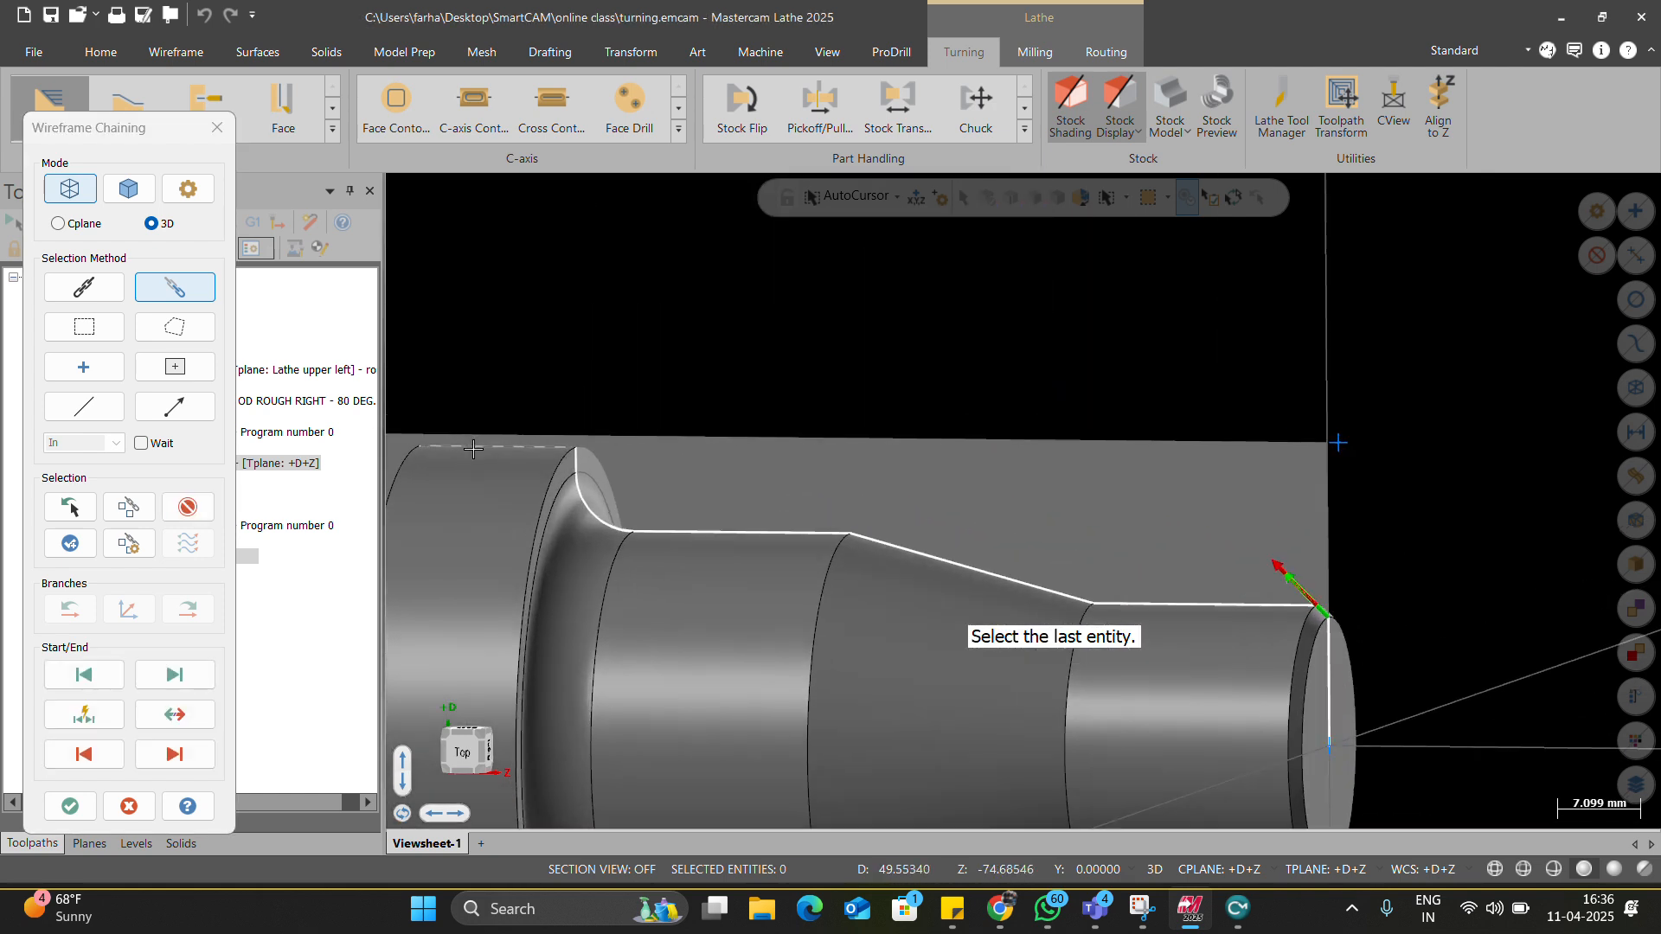
pyautogui.click(474, 448)
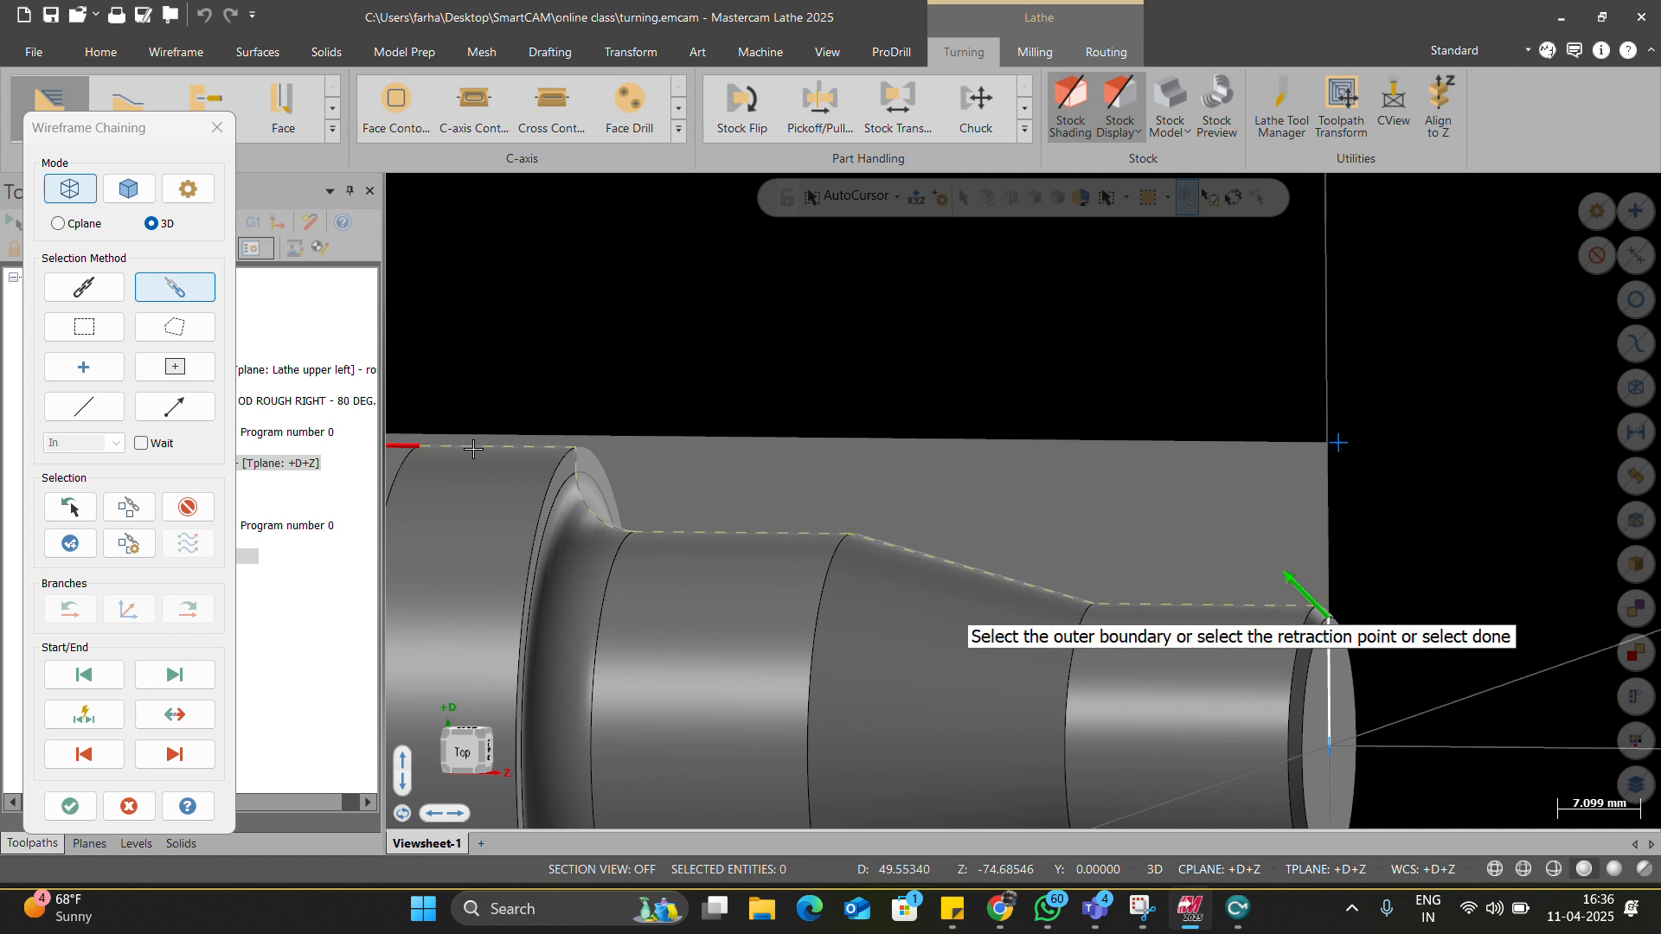
pyautogui.scroll(-2, 605, 389)
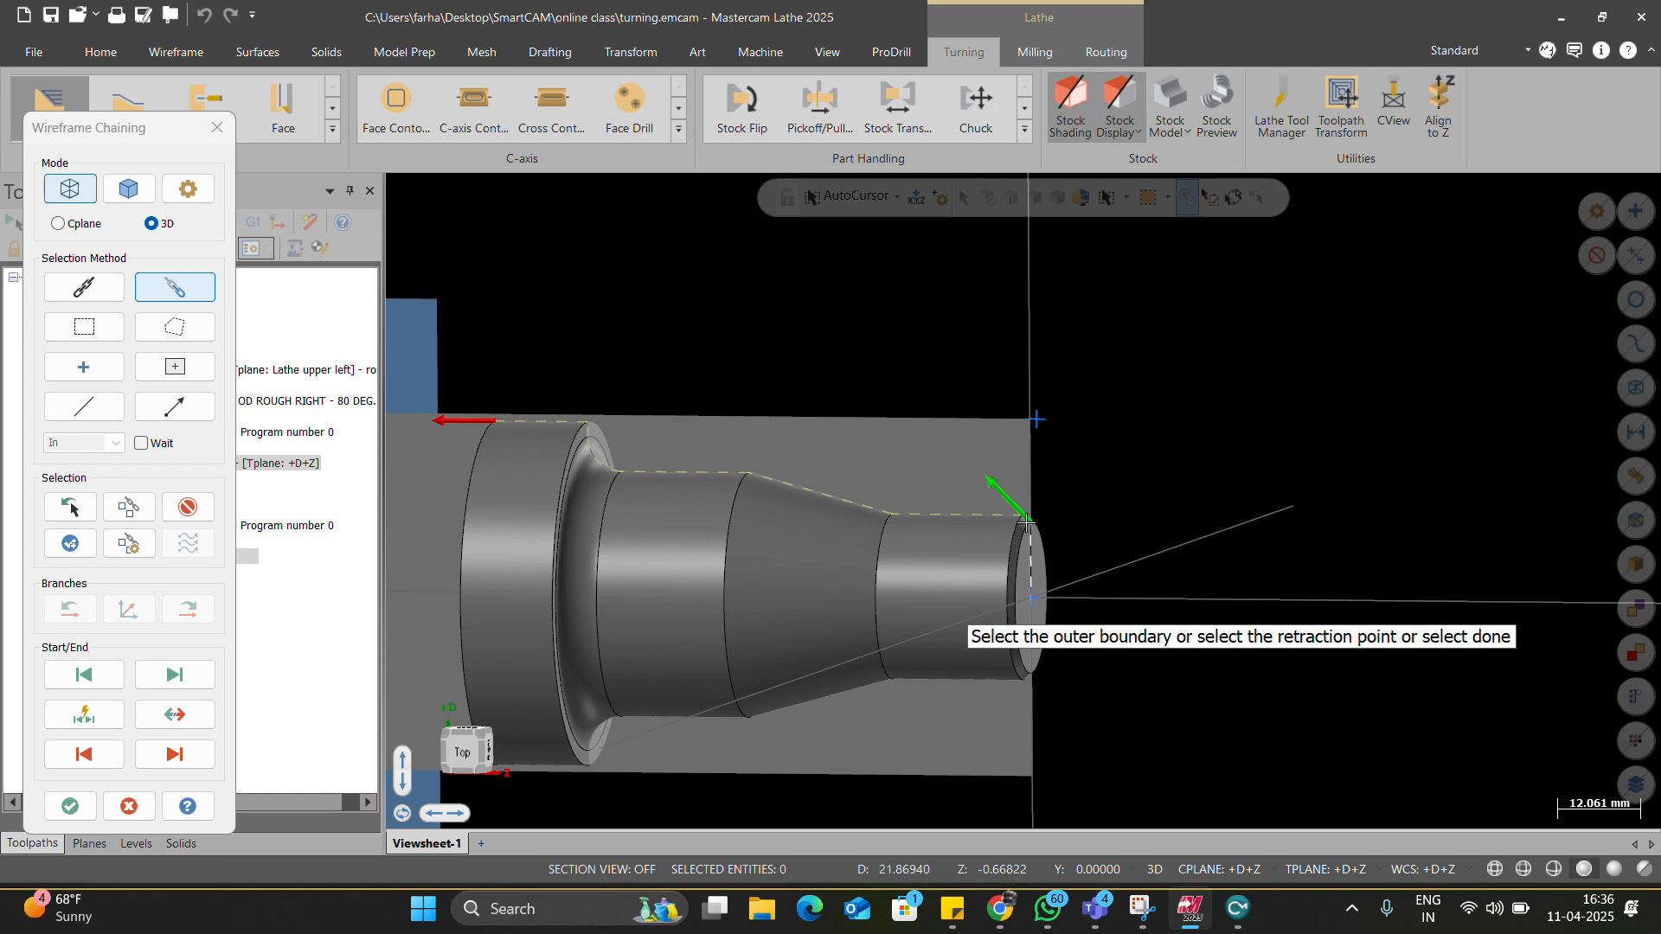
pyautogui.click(188, 506)
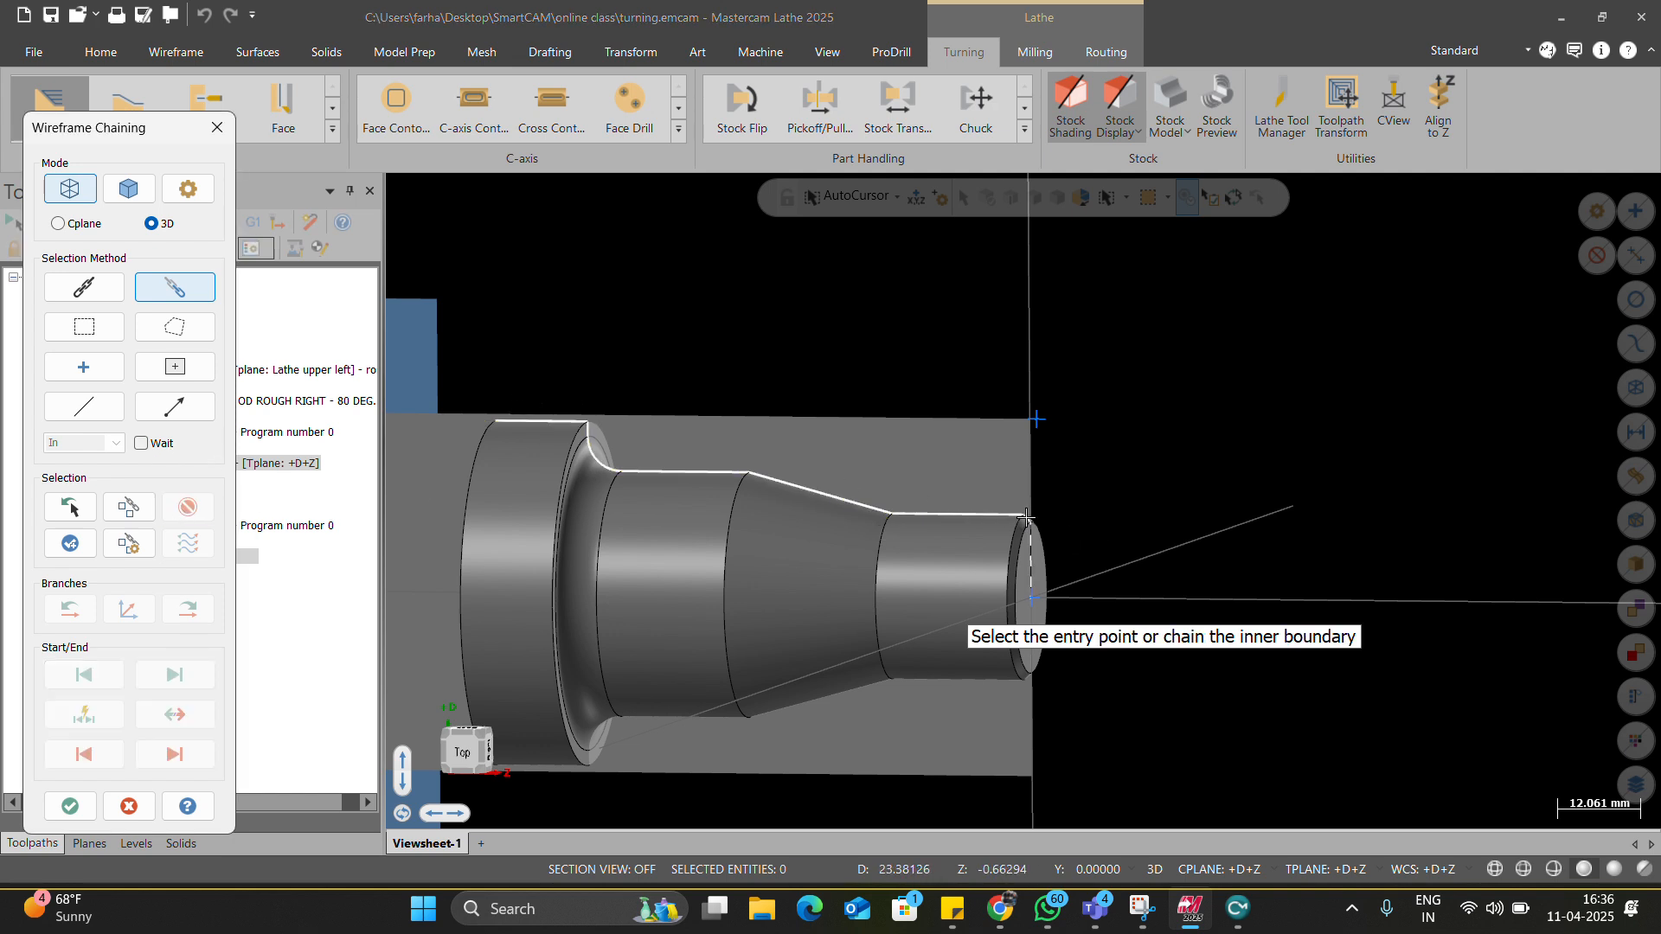
# Chain extra segments on the end face and taper, then remove the mistaken chains.
pyautogui.click(1030, 558)
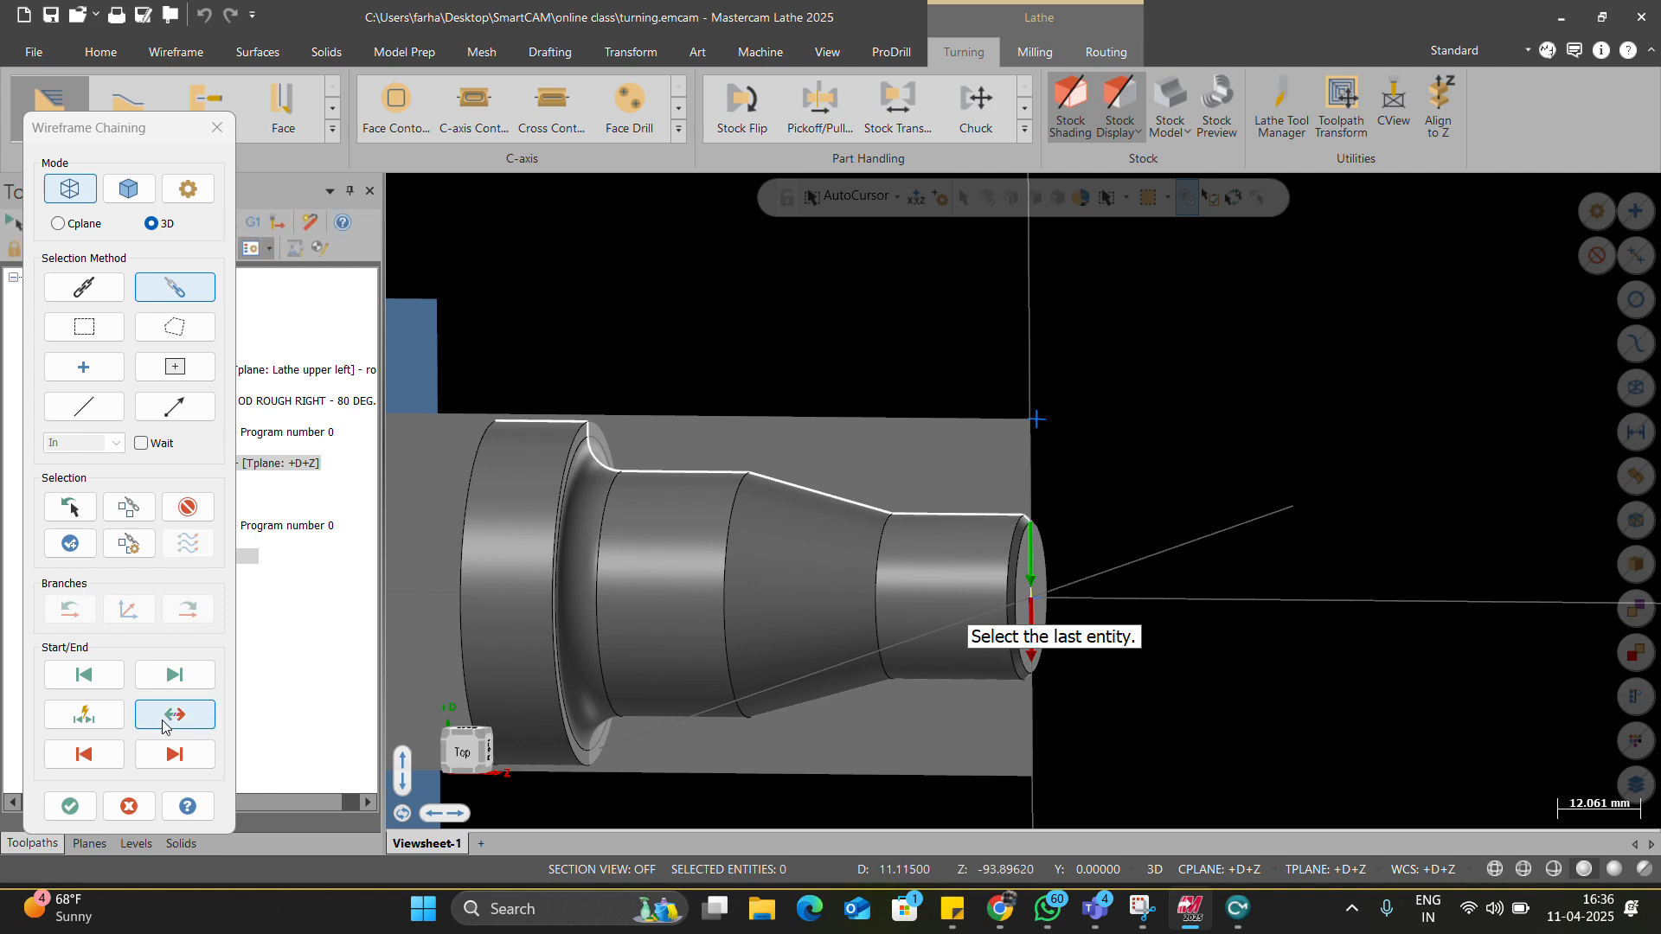
pyautogui.click(828, 494)
pyautogui.click(794, 486)
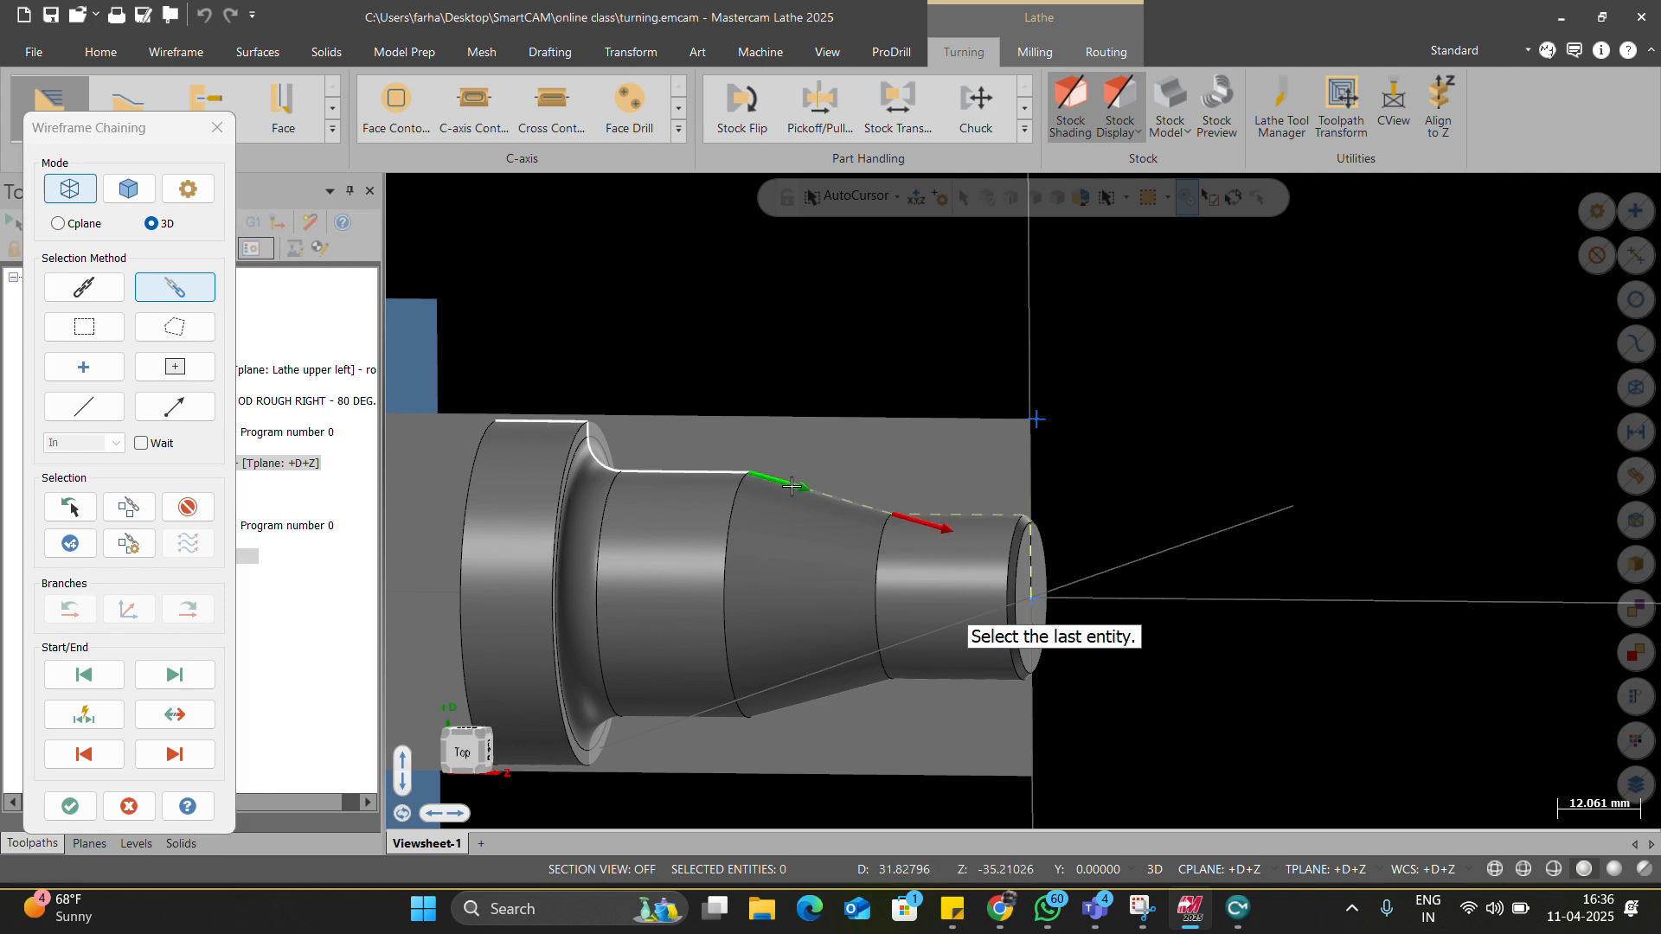
pyautogui.click(703, 473)
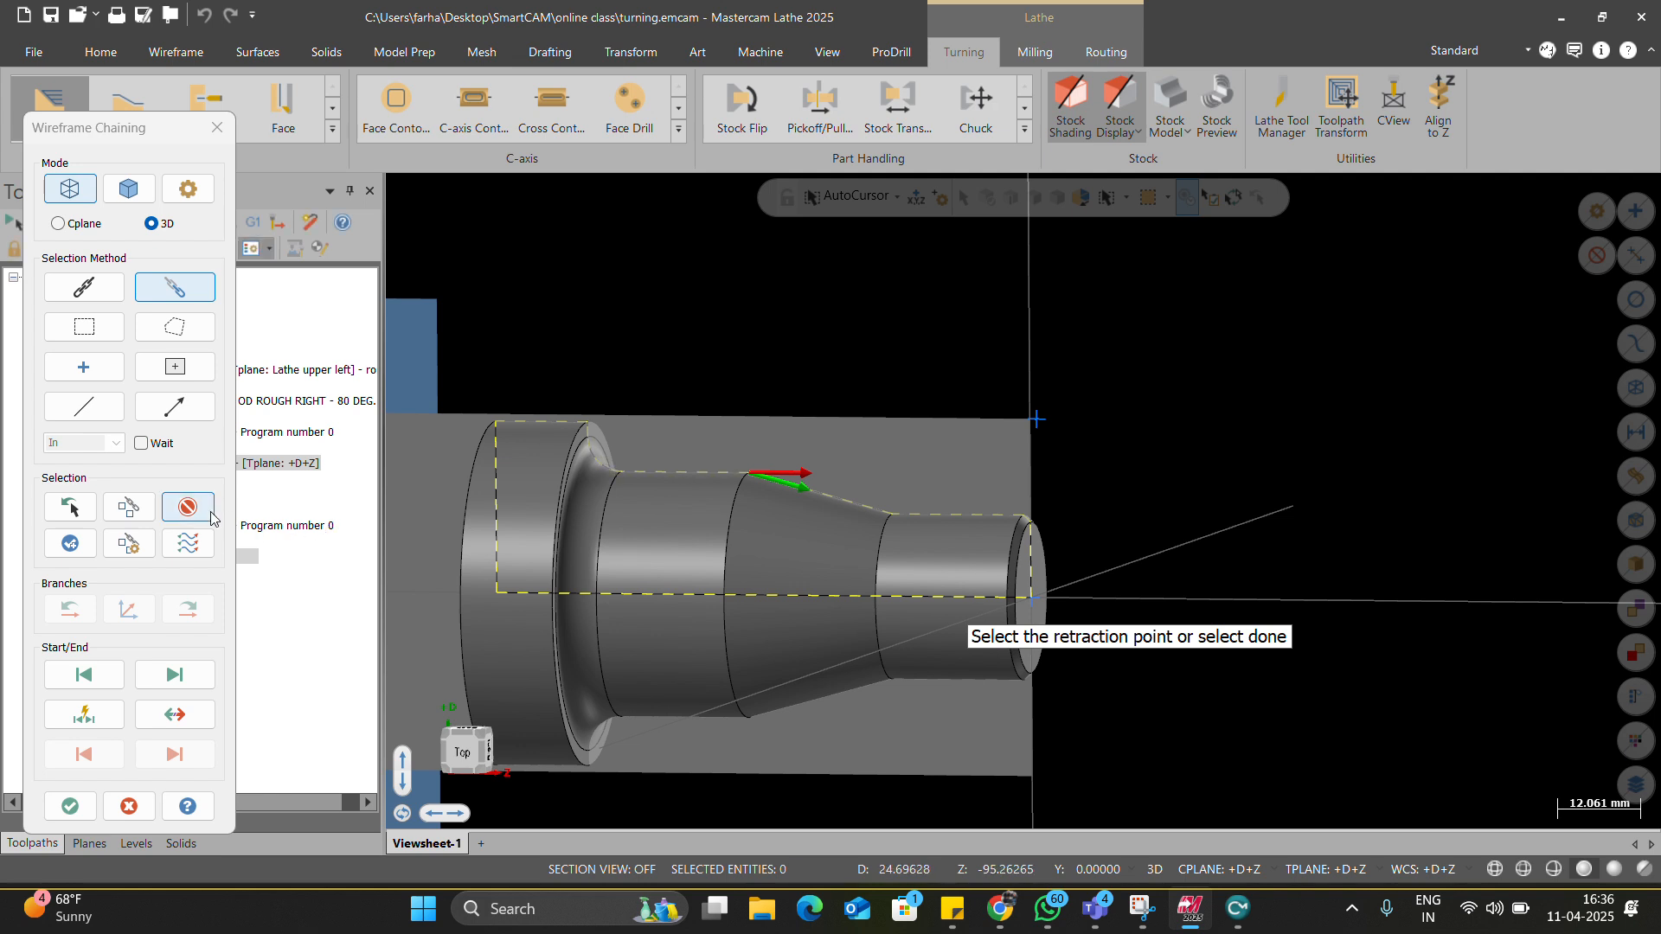
pyautogui.click(170, 498)
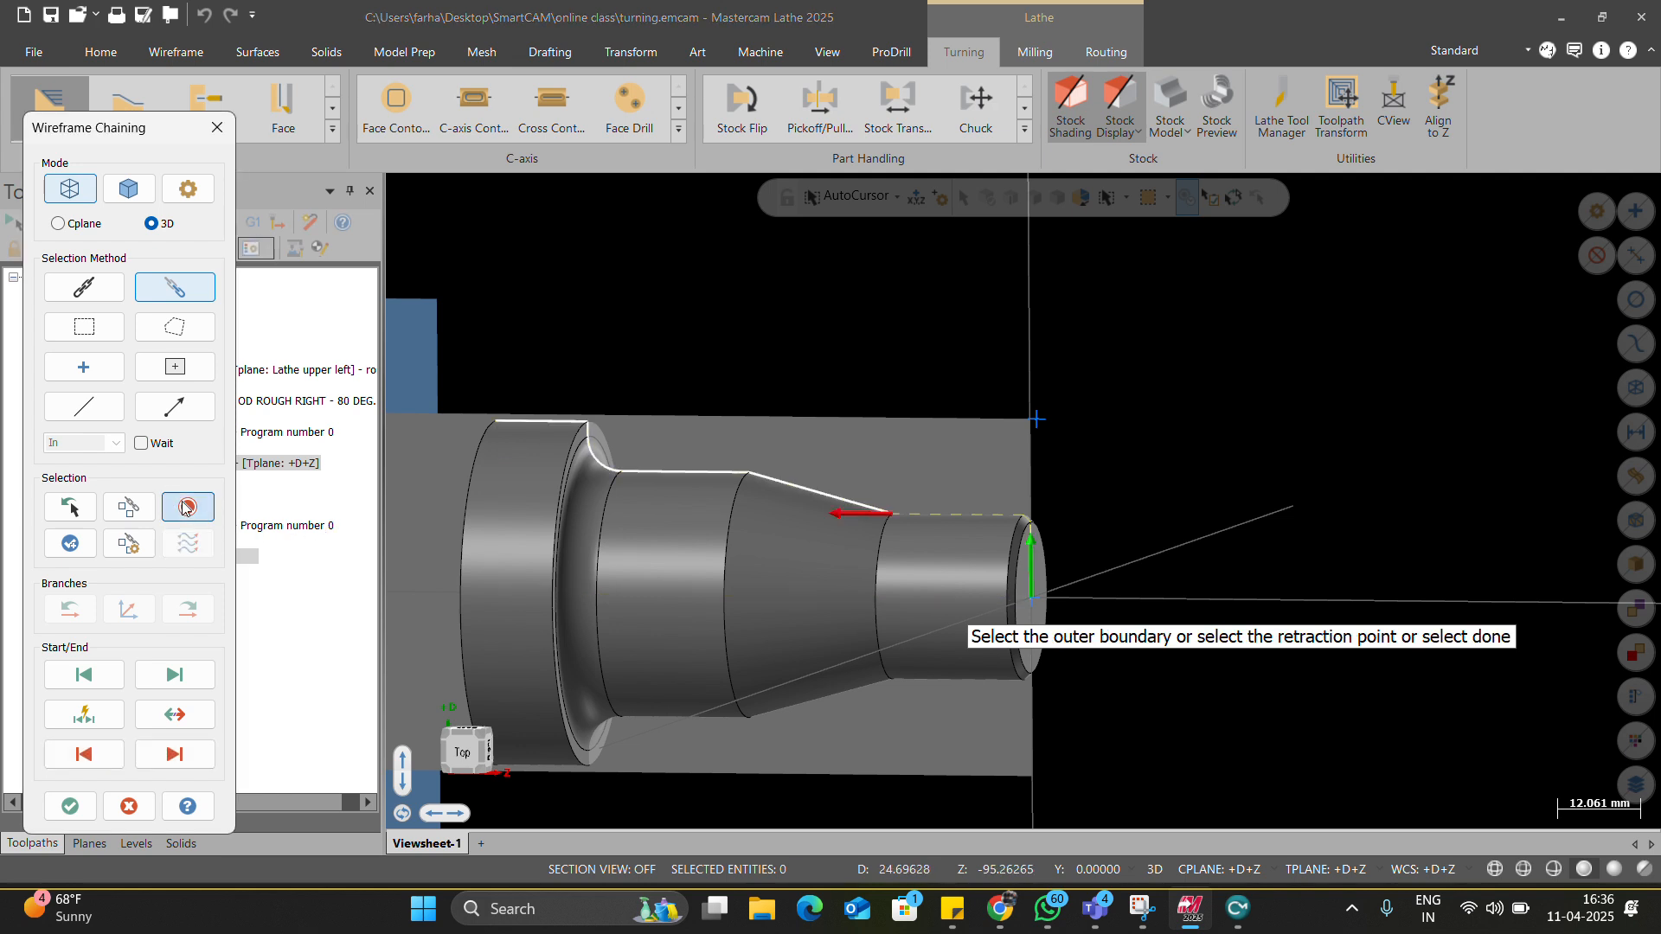
pyautogui.click(186, 507)
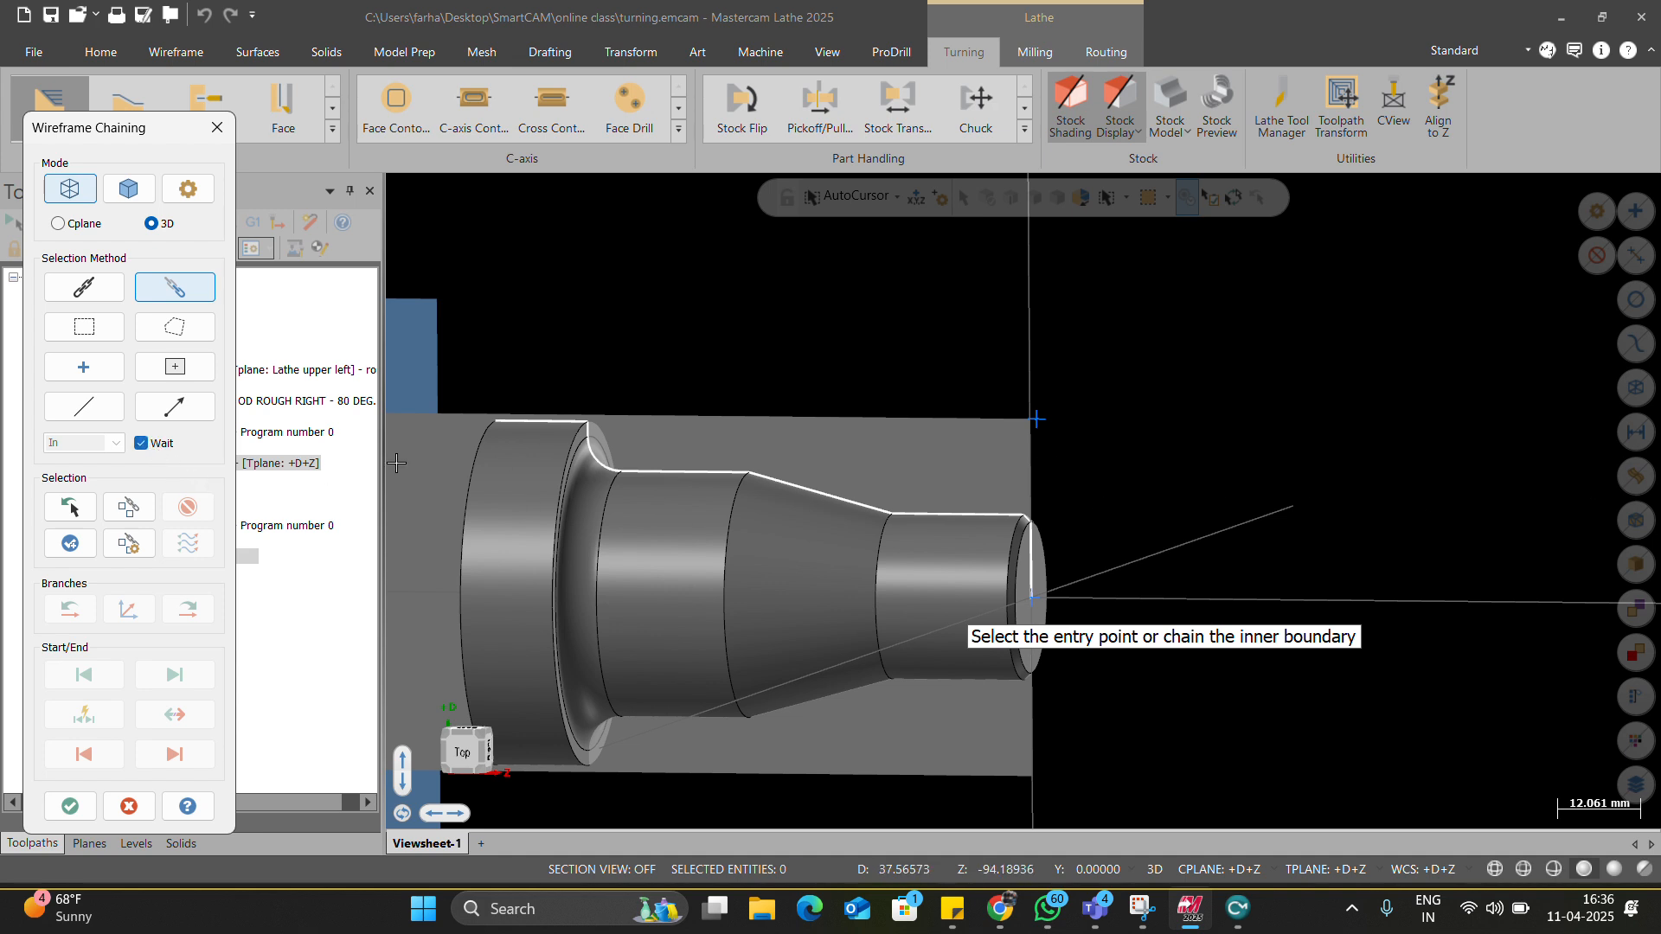
# Rechain from the front chamfer, reversed, to the left shoulder without waiting between picks.
pyautogui.scroll(5, 1123, 526)
pyautogui.click(980, 518)
pyautogui.scroll(-2, 1025, 539)
pyautogui.click(173, 713)
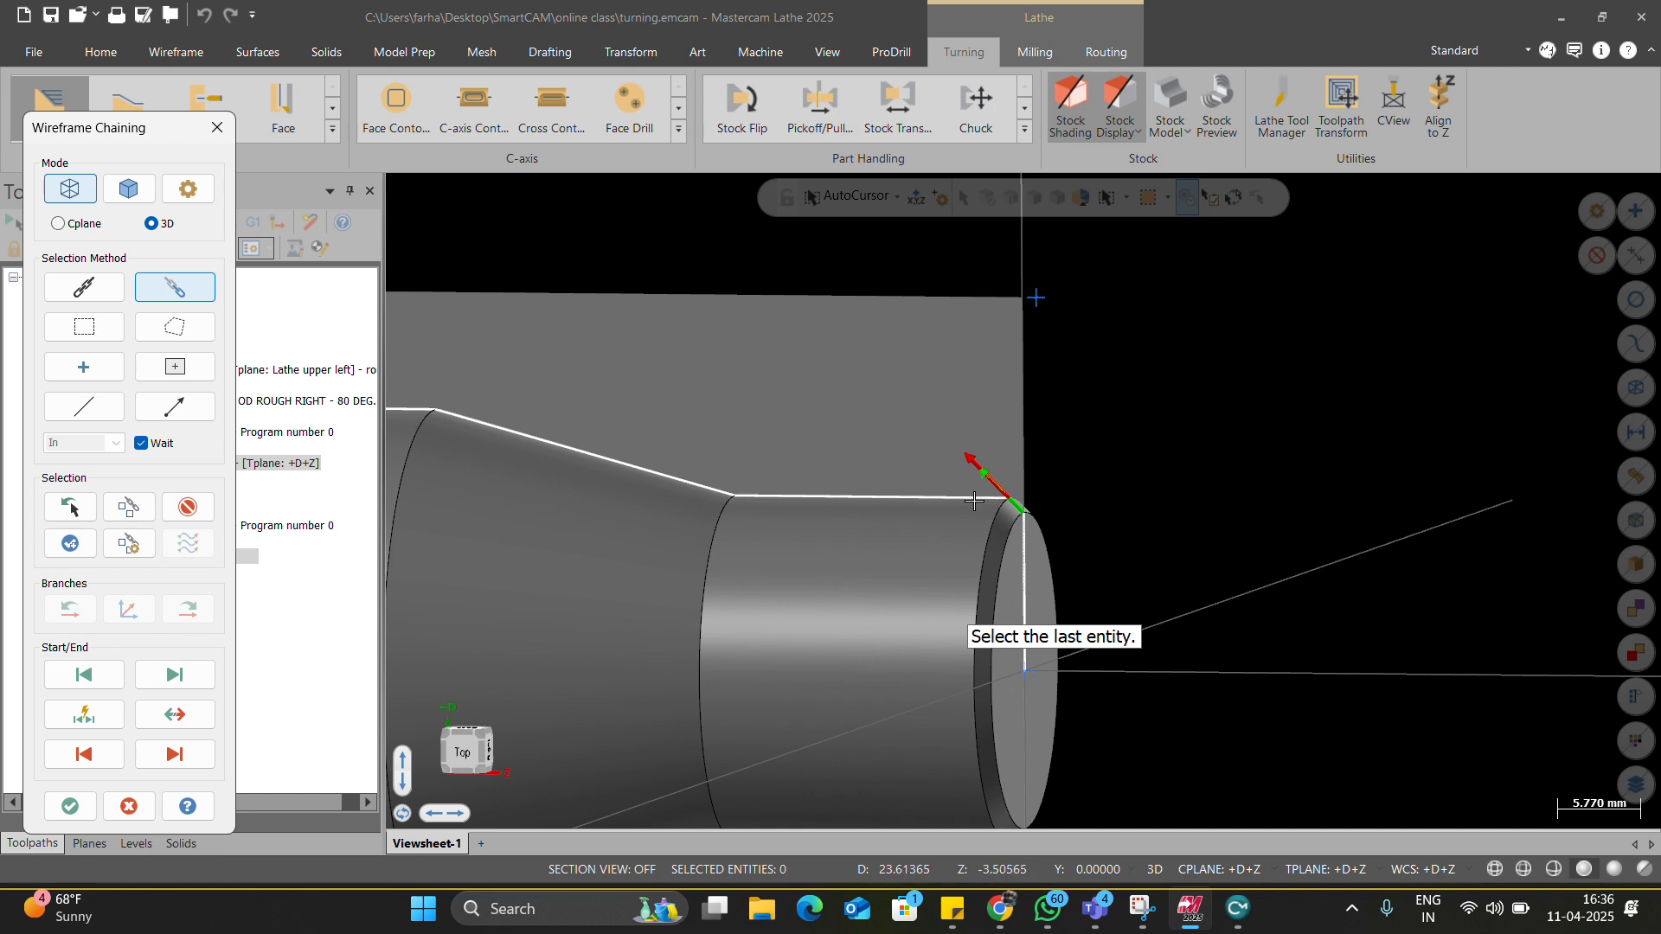
pyautogui.scroll(-4, 961, 531)
pyautogui.scroll(1, 745, 471)
pyautogui.click(547, 408)
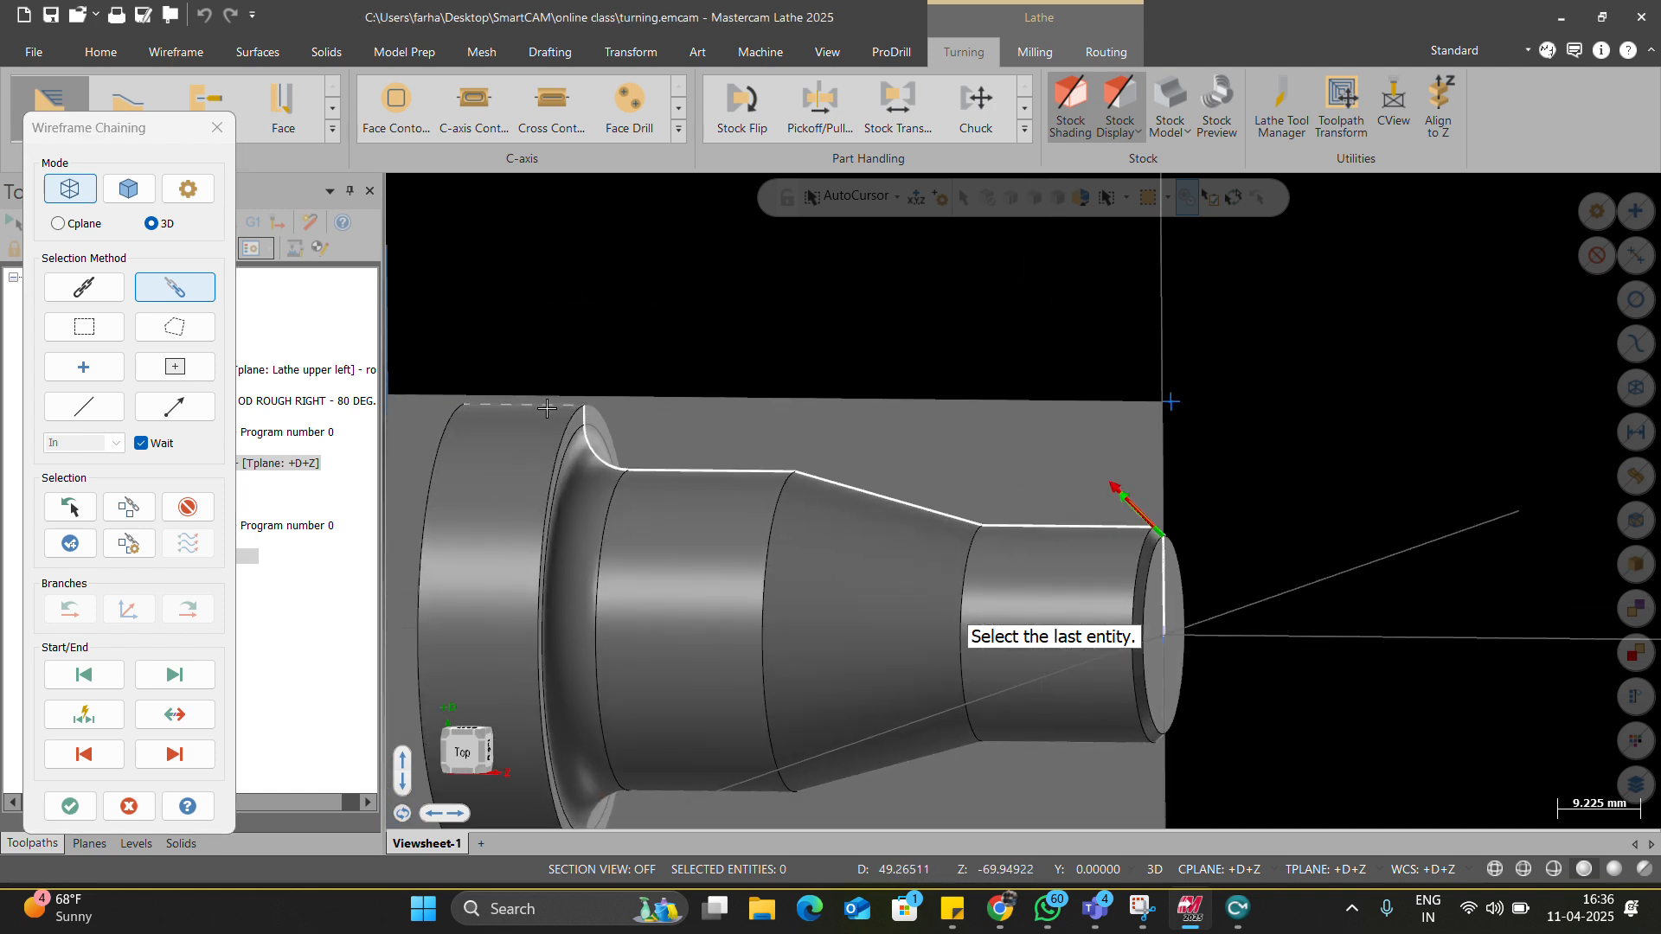
pyautogui.click(141, 448)
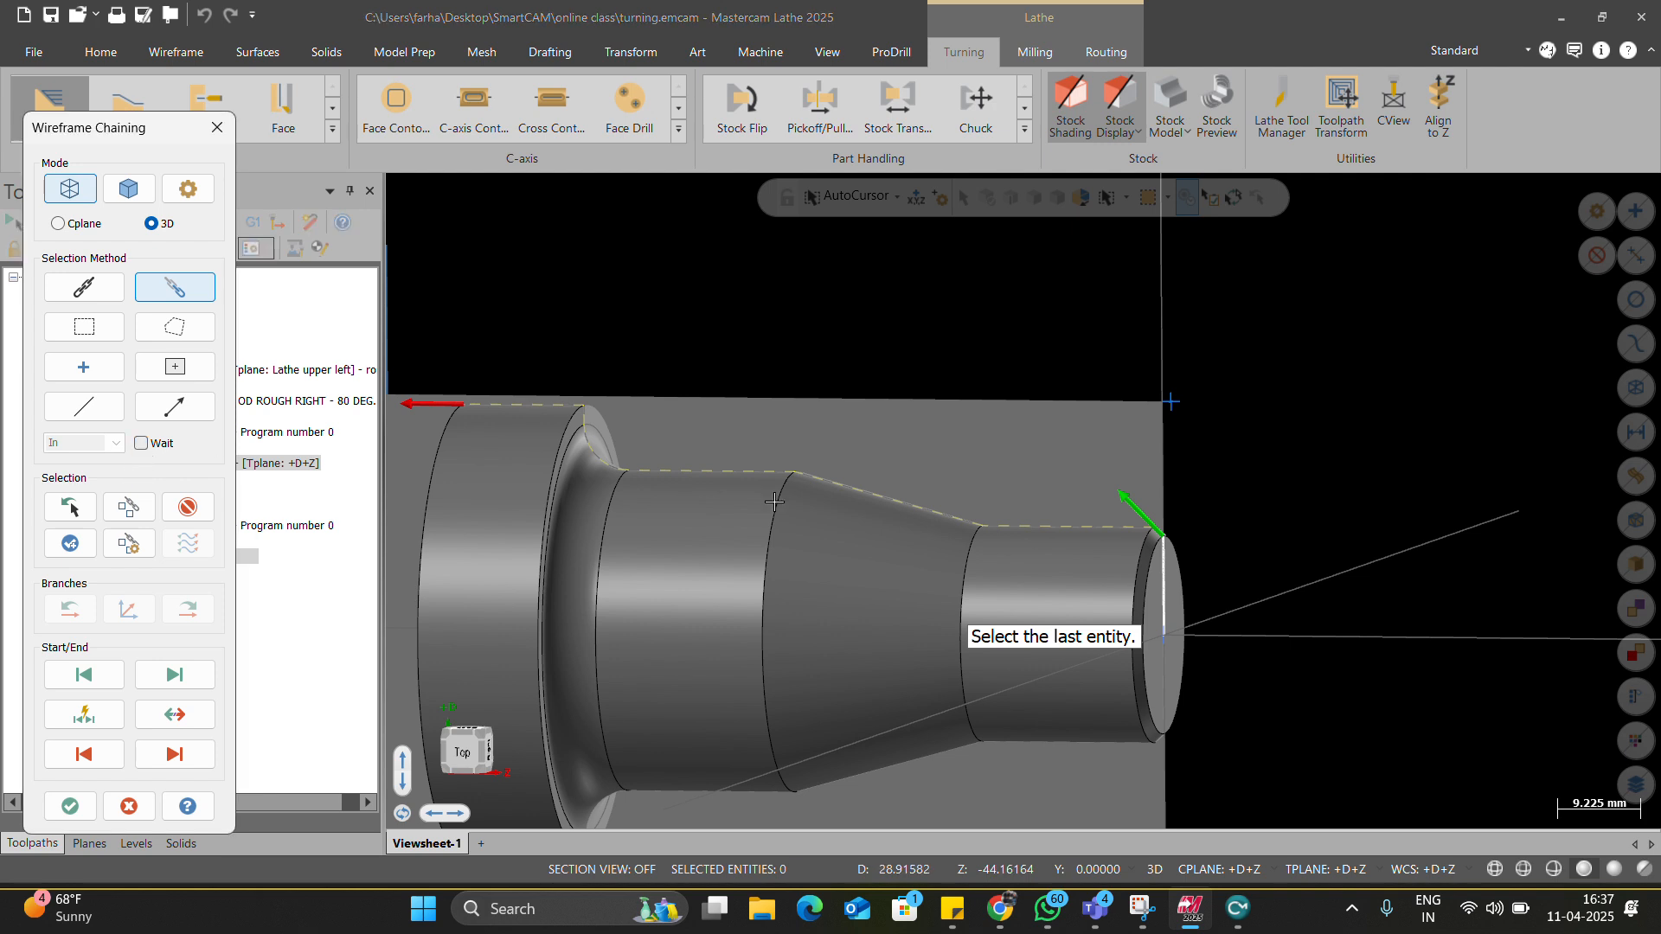
pyautogui.moveTo(1023, 500); pyautogui.dragTo(934, 478, button='middle')
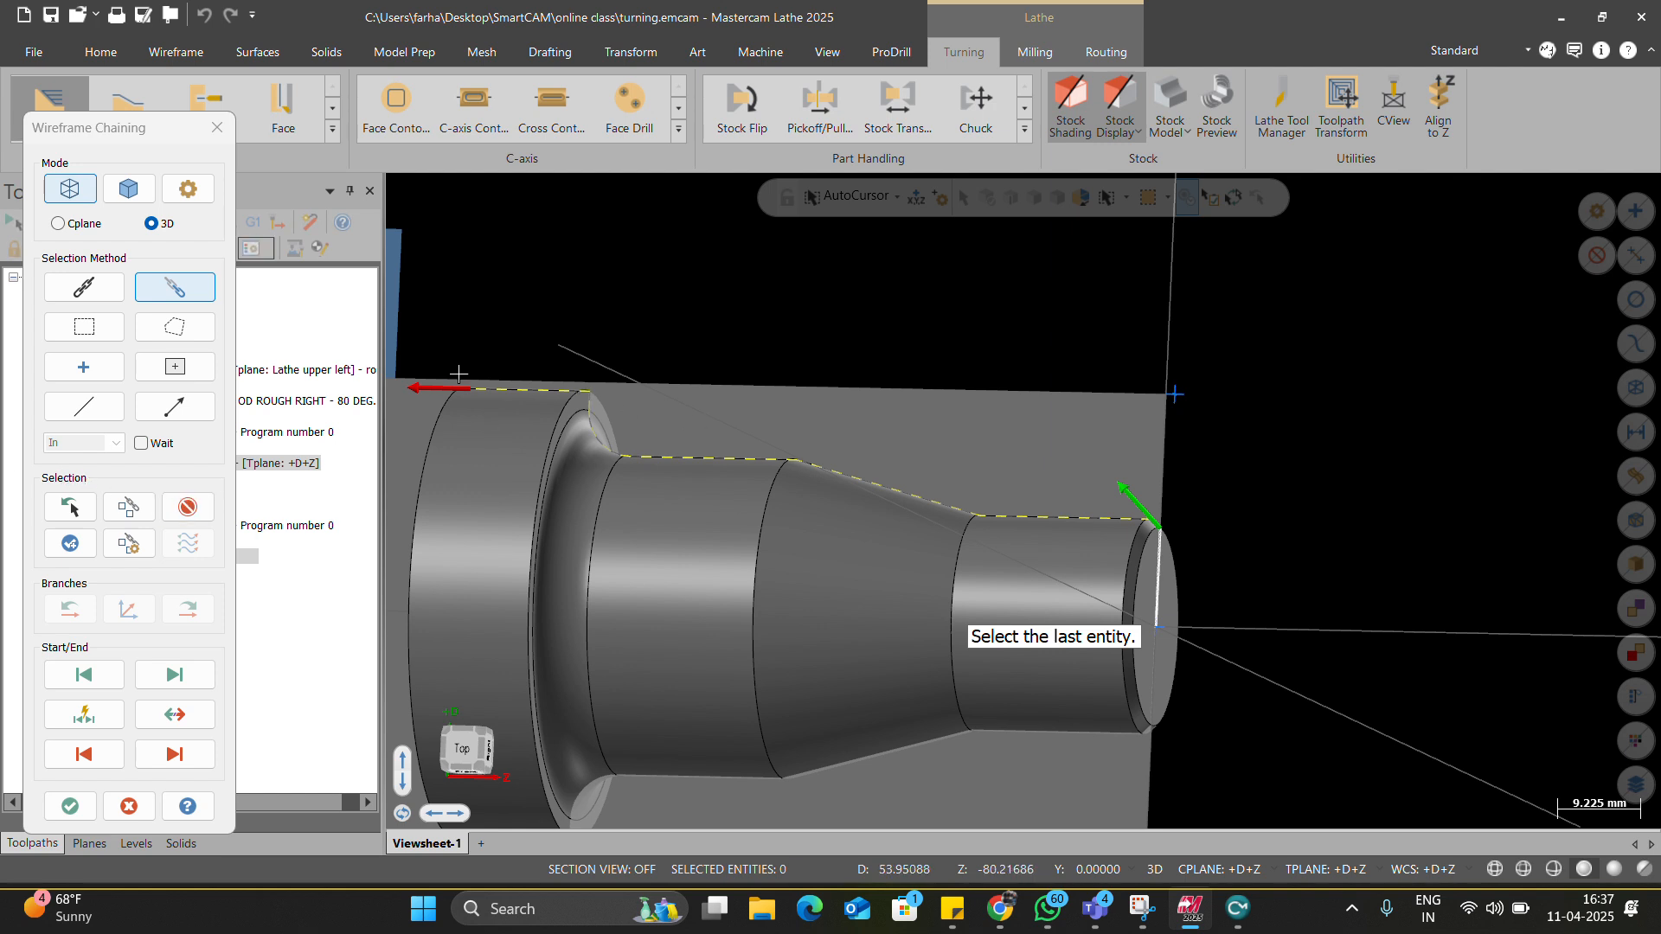
# Clear the chain and rechain the outer profile from the reversed front chamfer to the left shoulder.
pyautogui.click(177, 499)
pyautogui.click(163, 435)
pyautogui.scroll(3, 1116, 511)
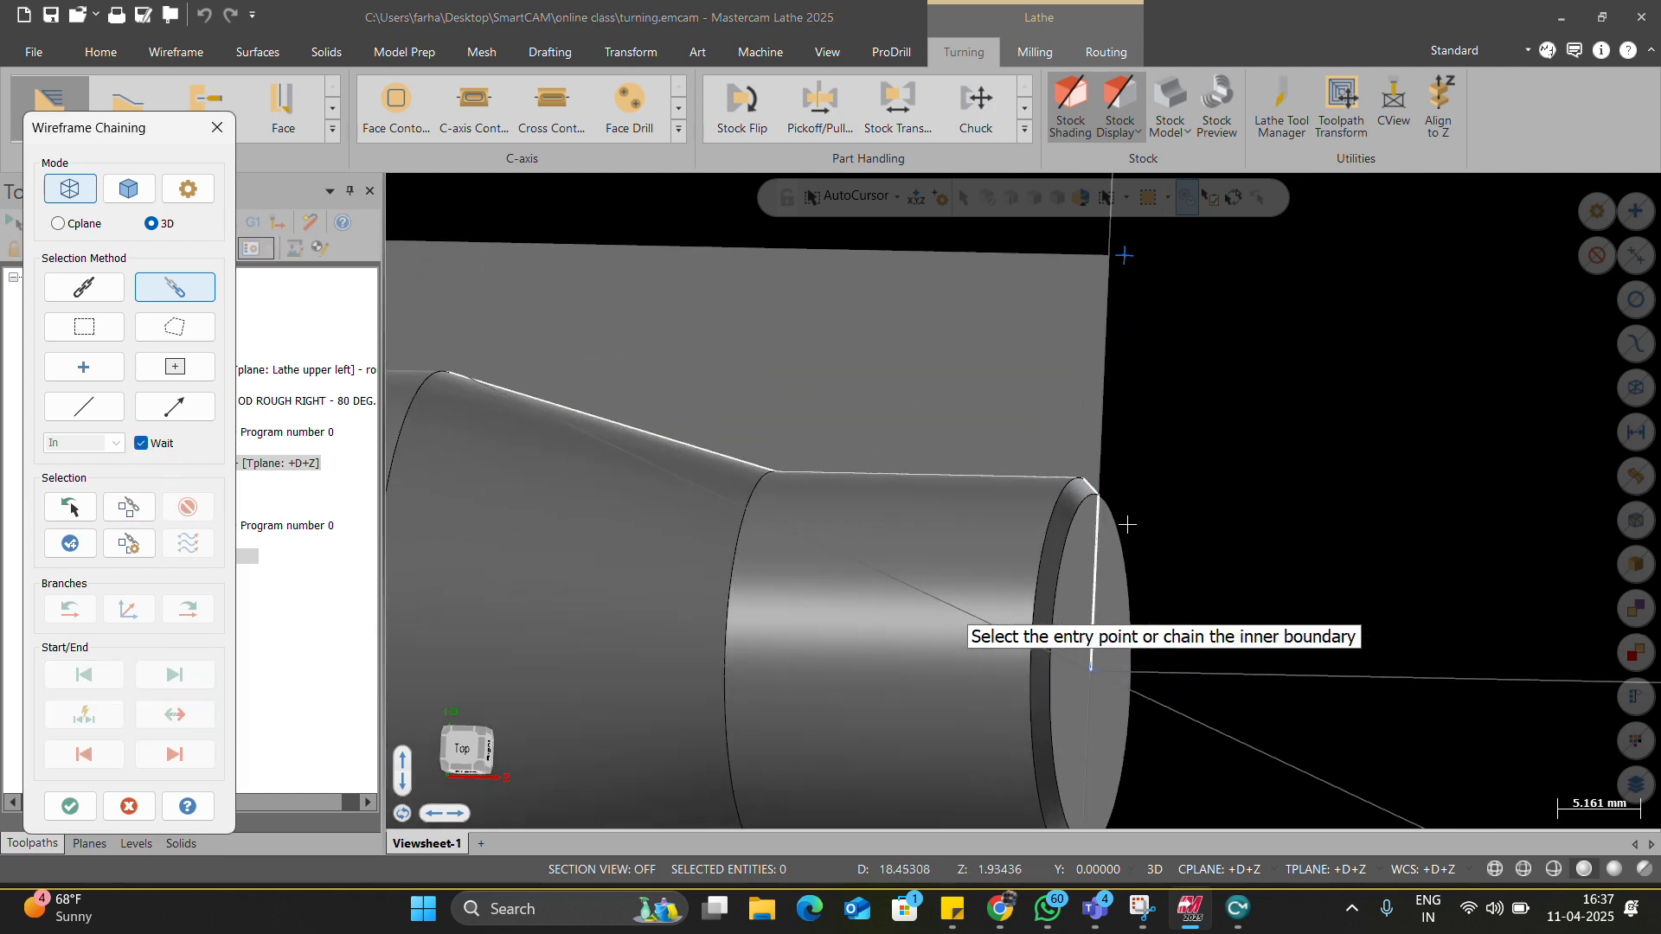
pyautogui.click(1096, 483)
pyautogui.scroll(-2, 1095, 482)
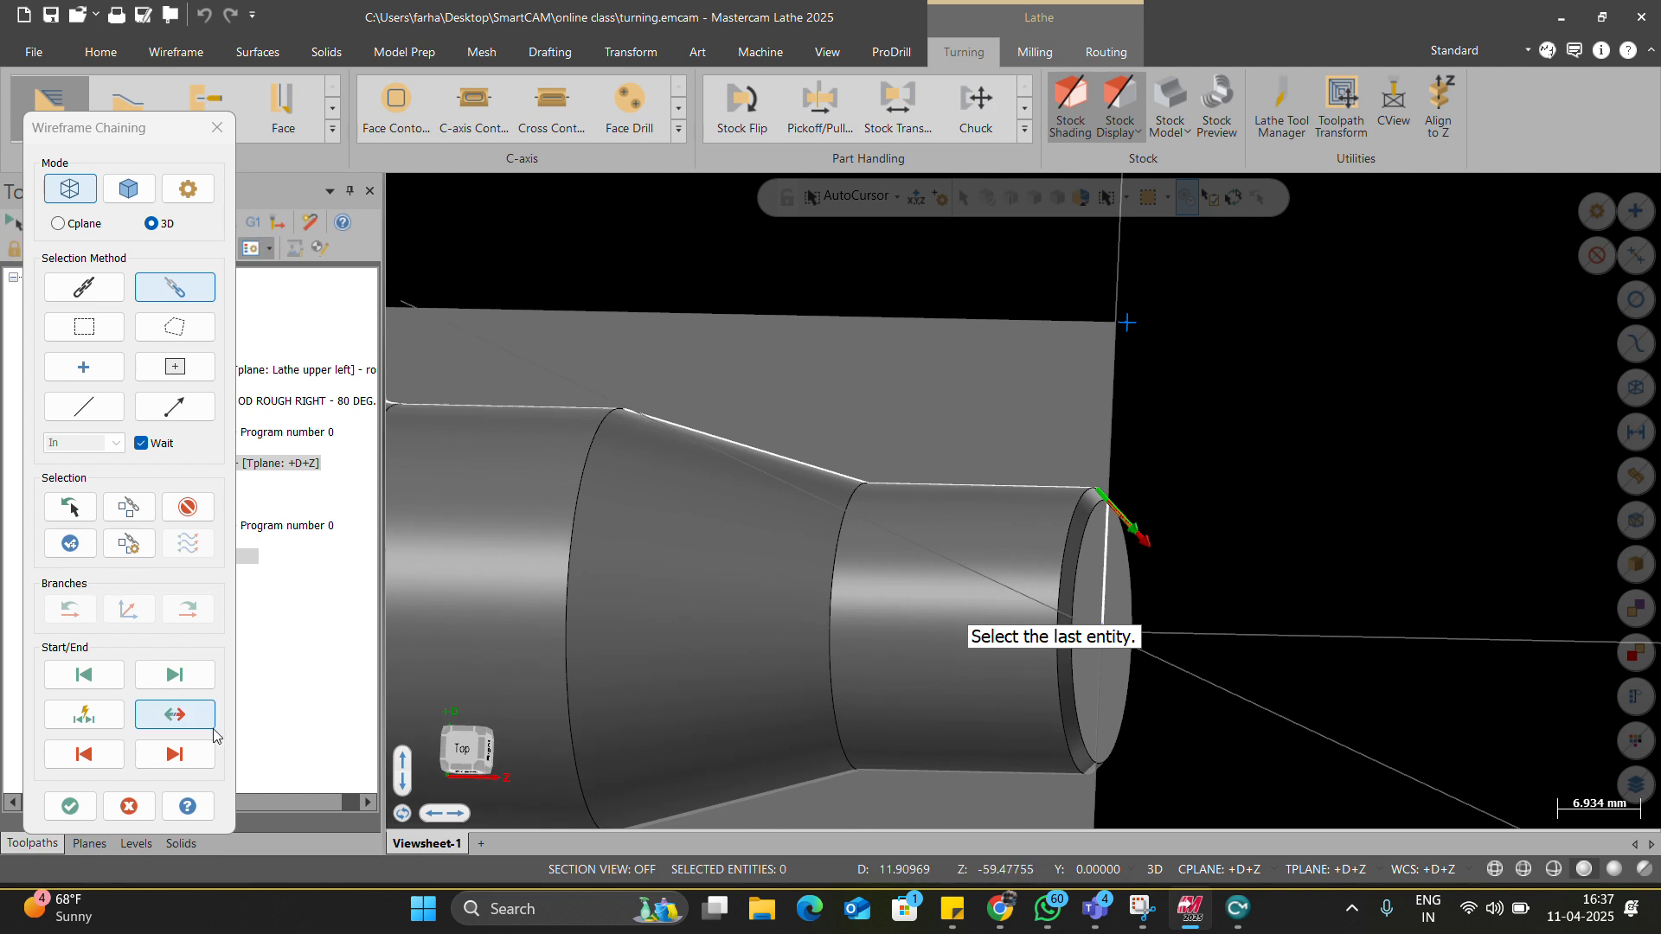
pyautogui.click(174, 714)
pyautogui.scroll(-2, 1029, 659)
pyautogui.scroll(3, 637, 508)
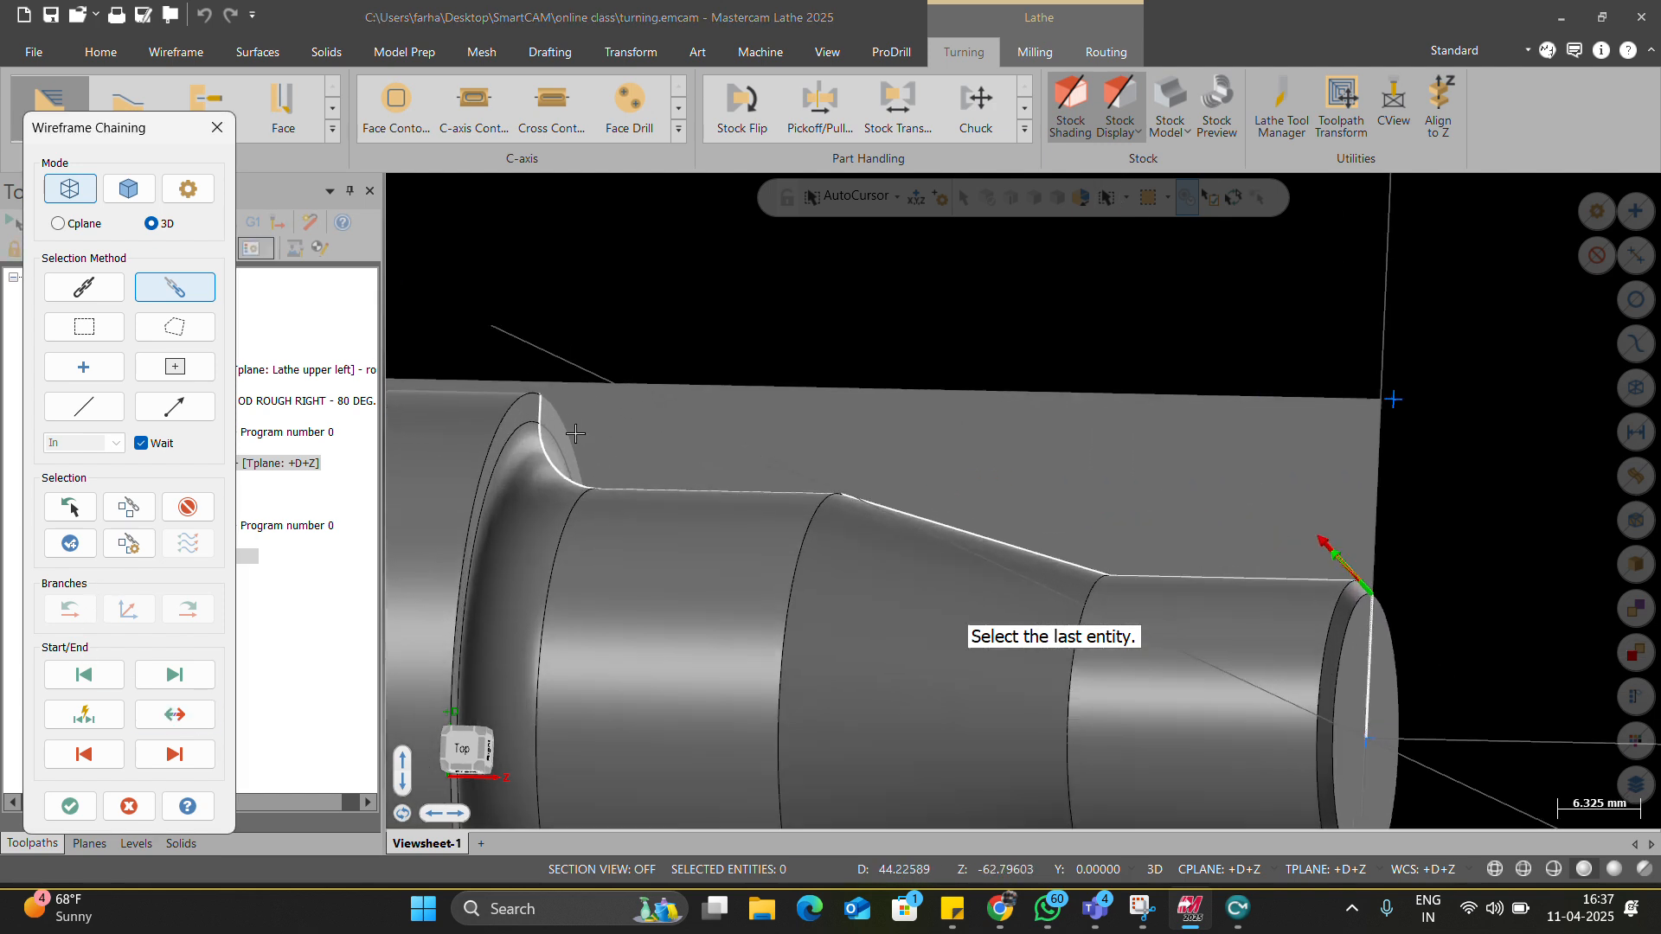
pyautogui.click(546, 415)
pyautogui.scroll(-2, 804, 484)
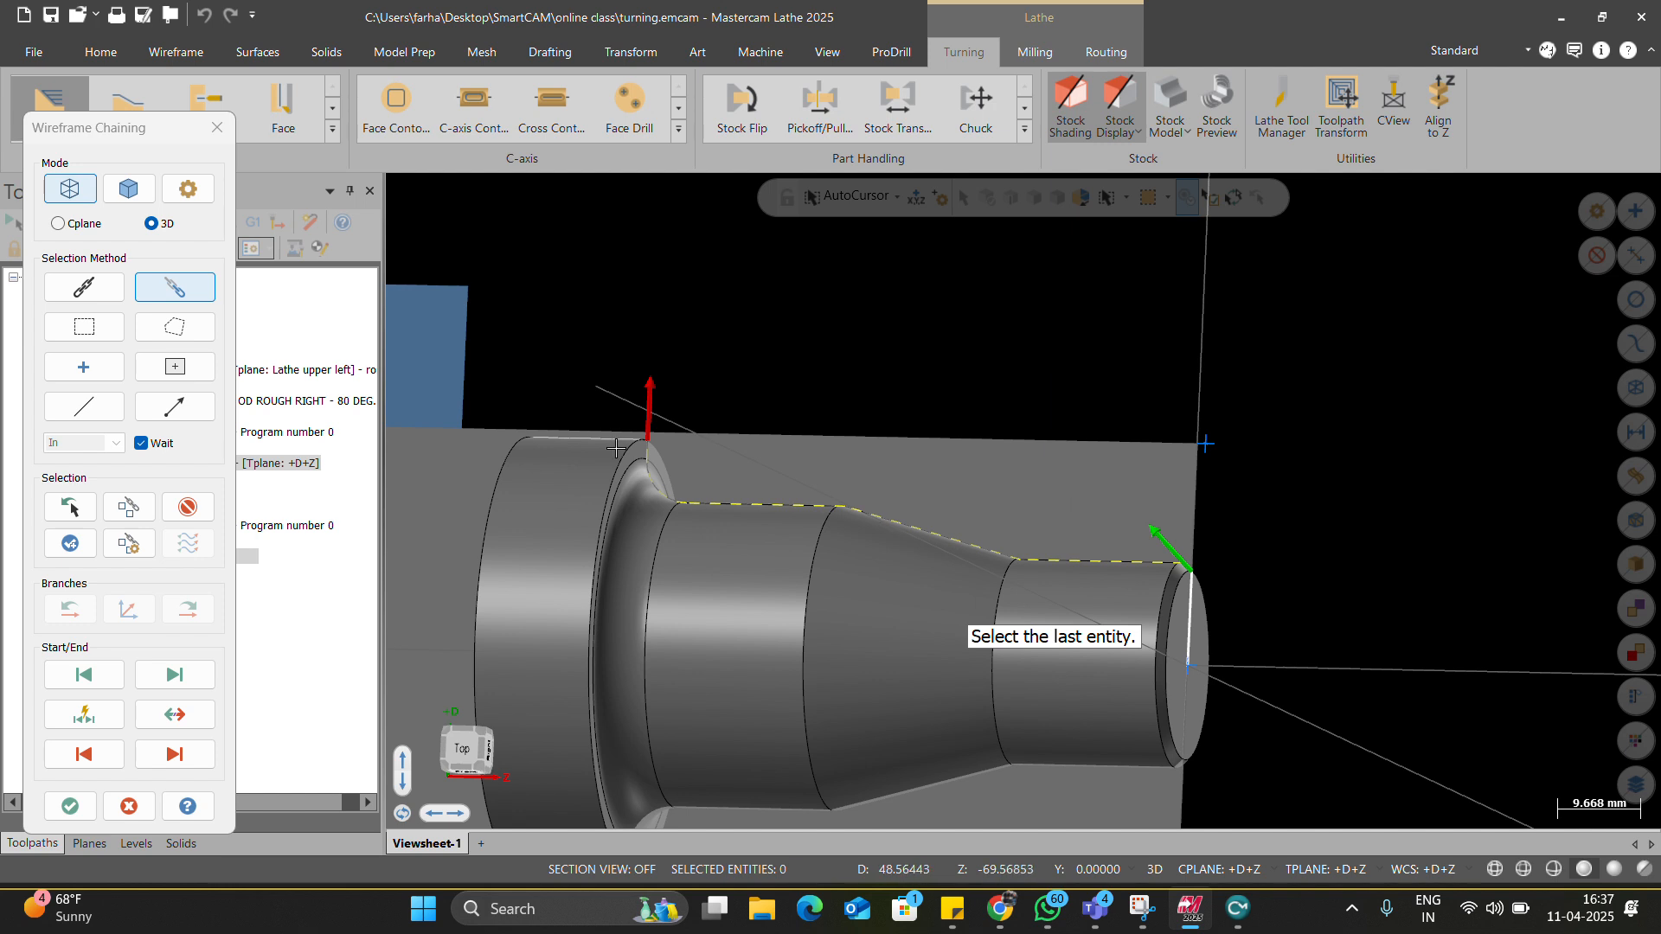
pyautogui.scroll(1, 657, 474)
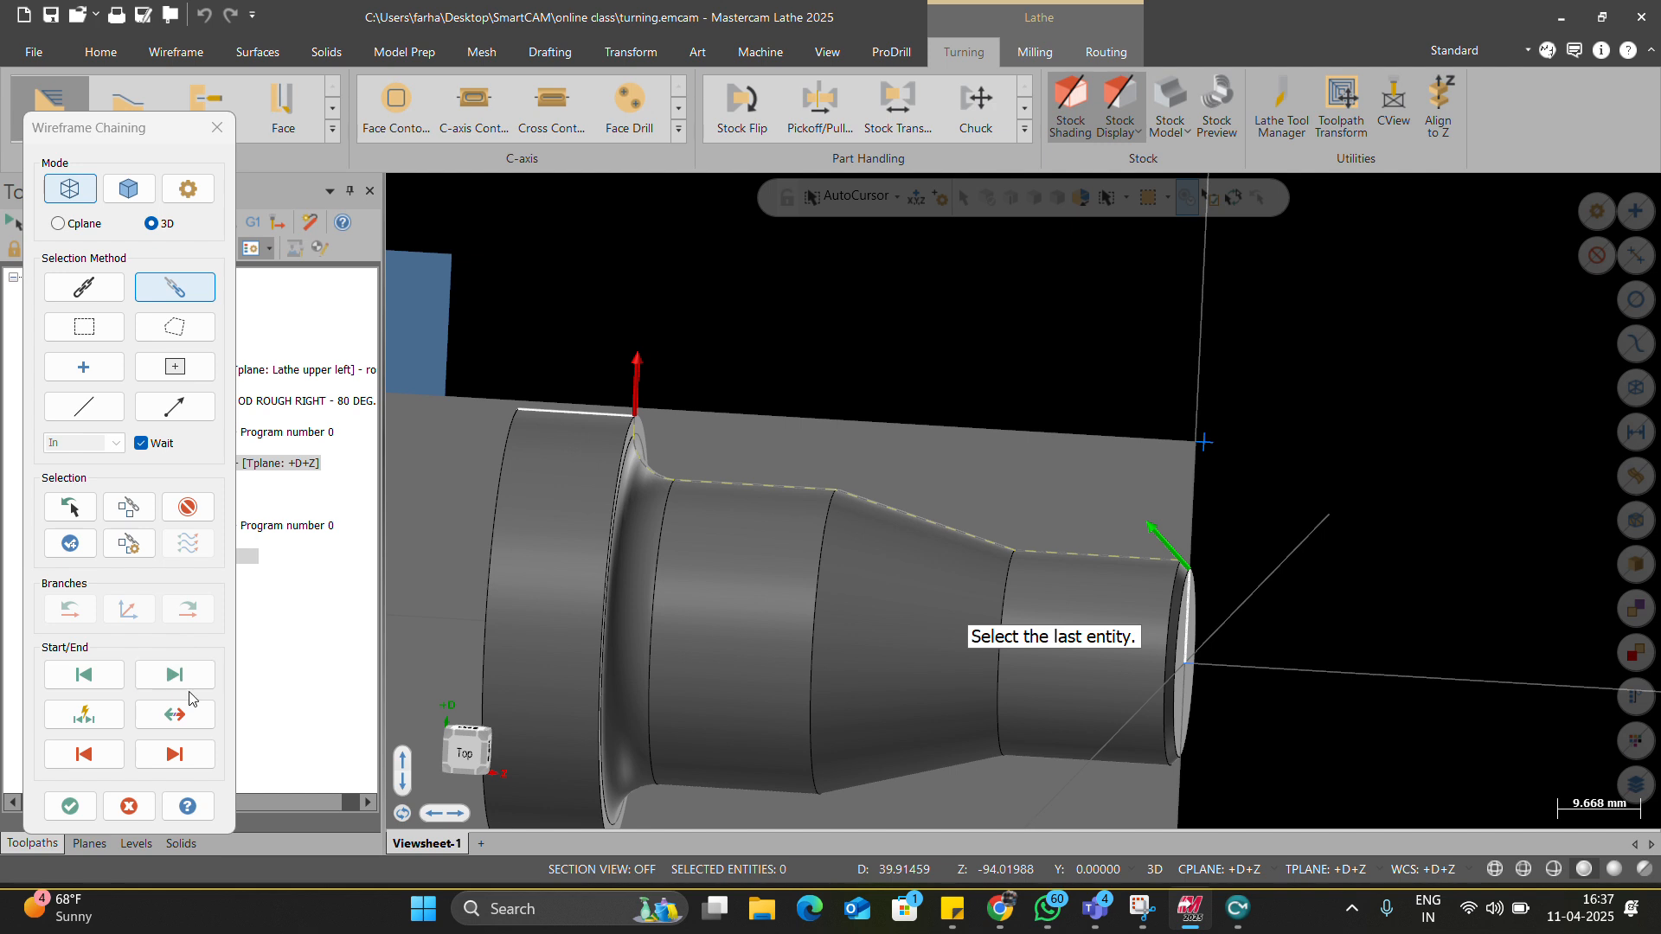
pyautogui.click(182, 506)
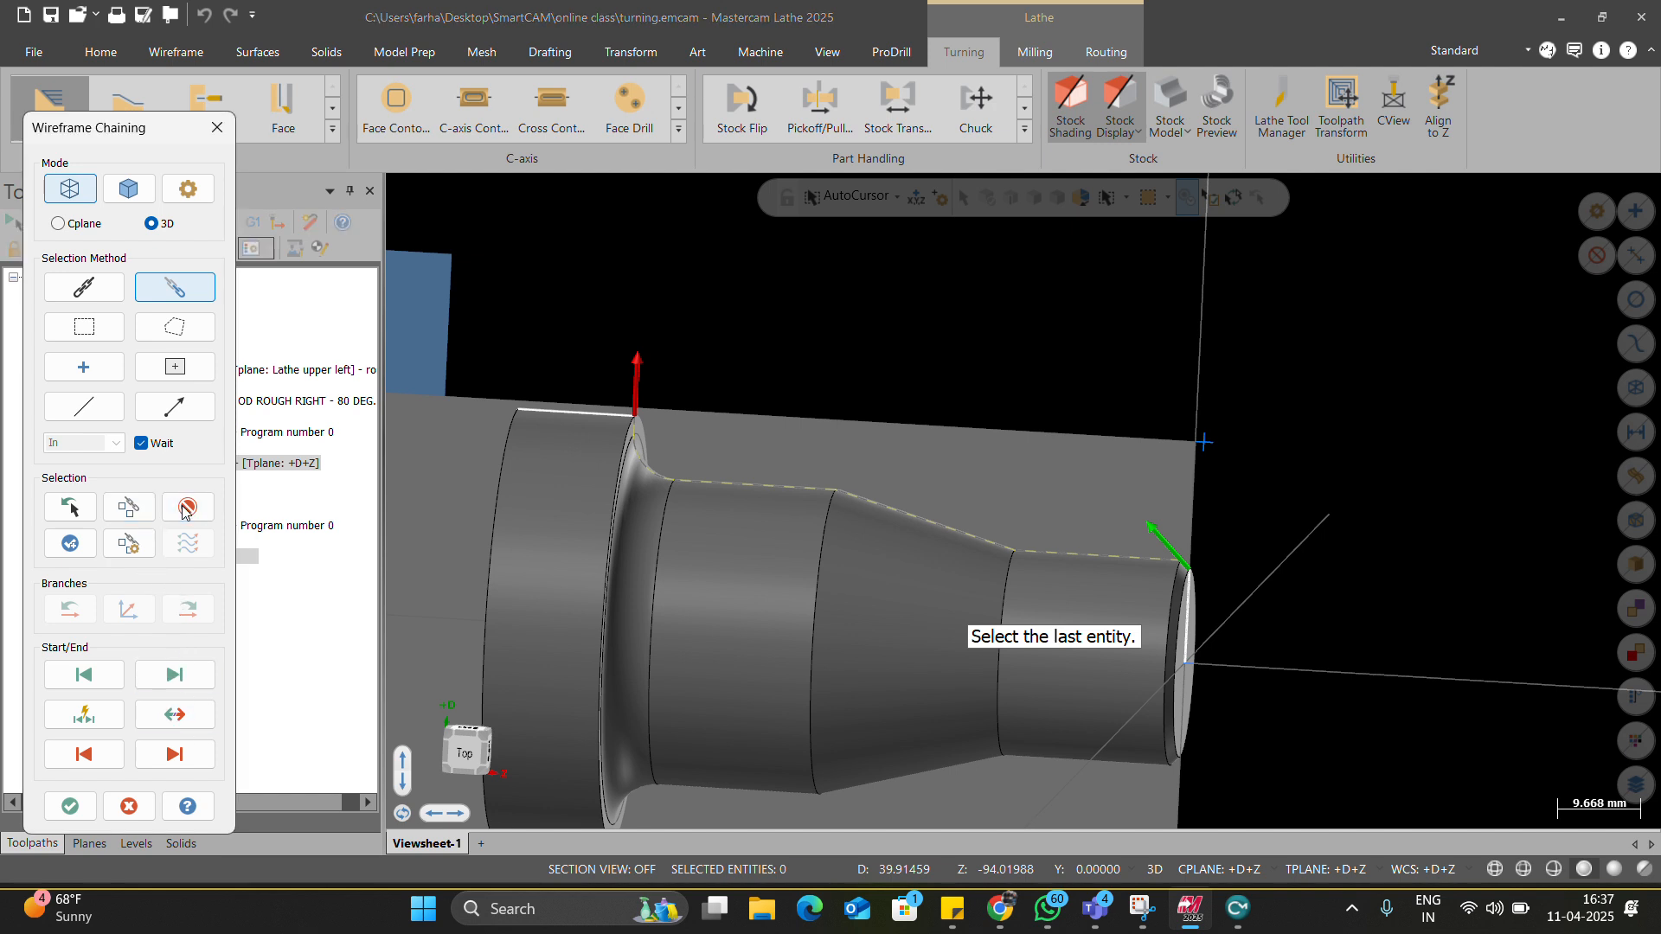
# Pick the entry chain at the front edge and accept the chained geometry.
pyautogui.scroll(2, 1280, 562)
pyautogui.click(1149, 579)
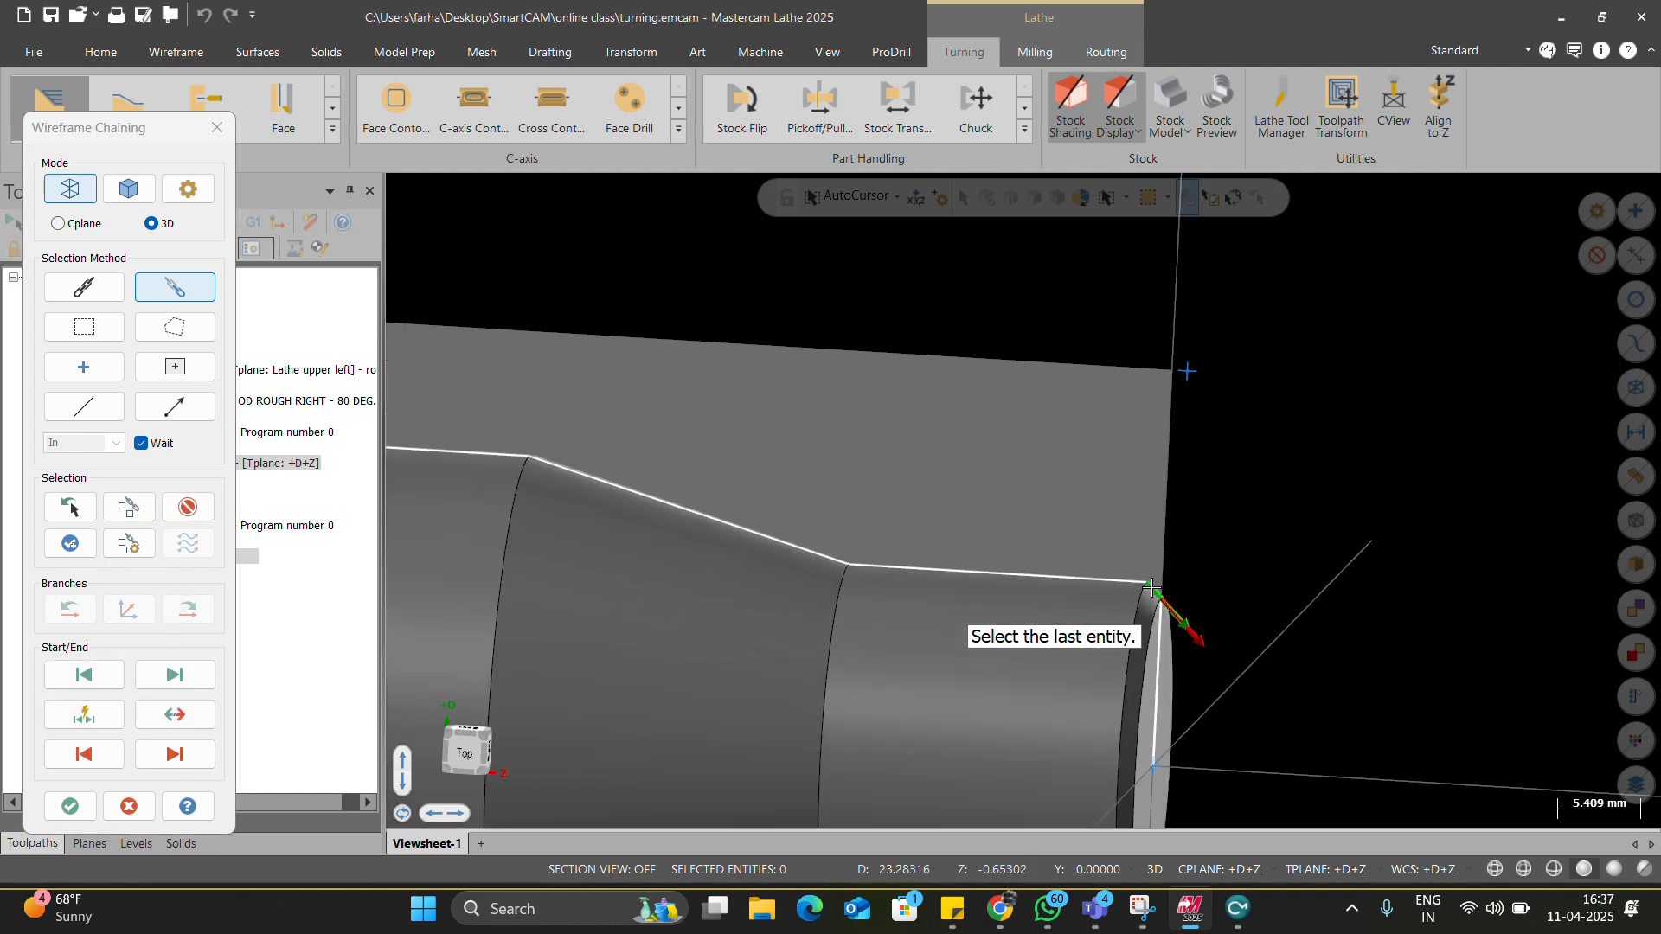
pyautogui.scroll(-1, 1150, 597)
pyautogui.scroll(-2, 933, 624)
pyautogui.click(598, 489)
pyautogui.click(70, 804)
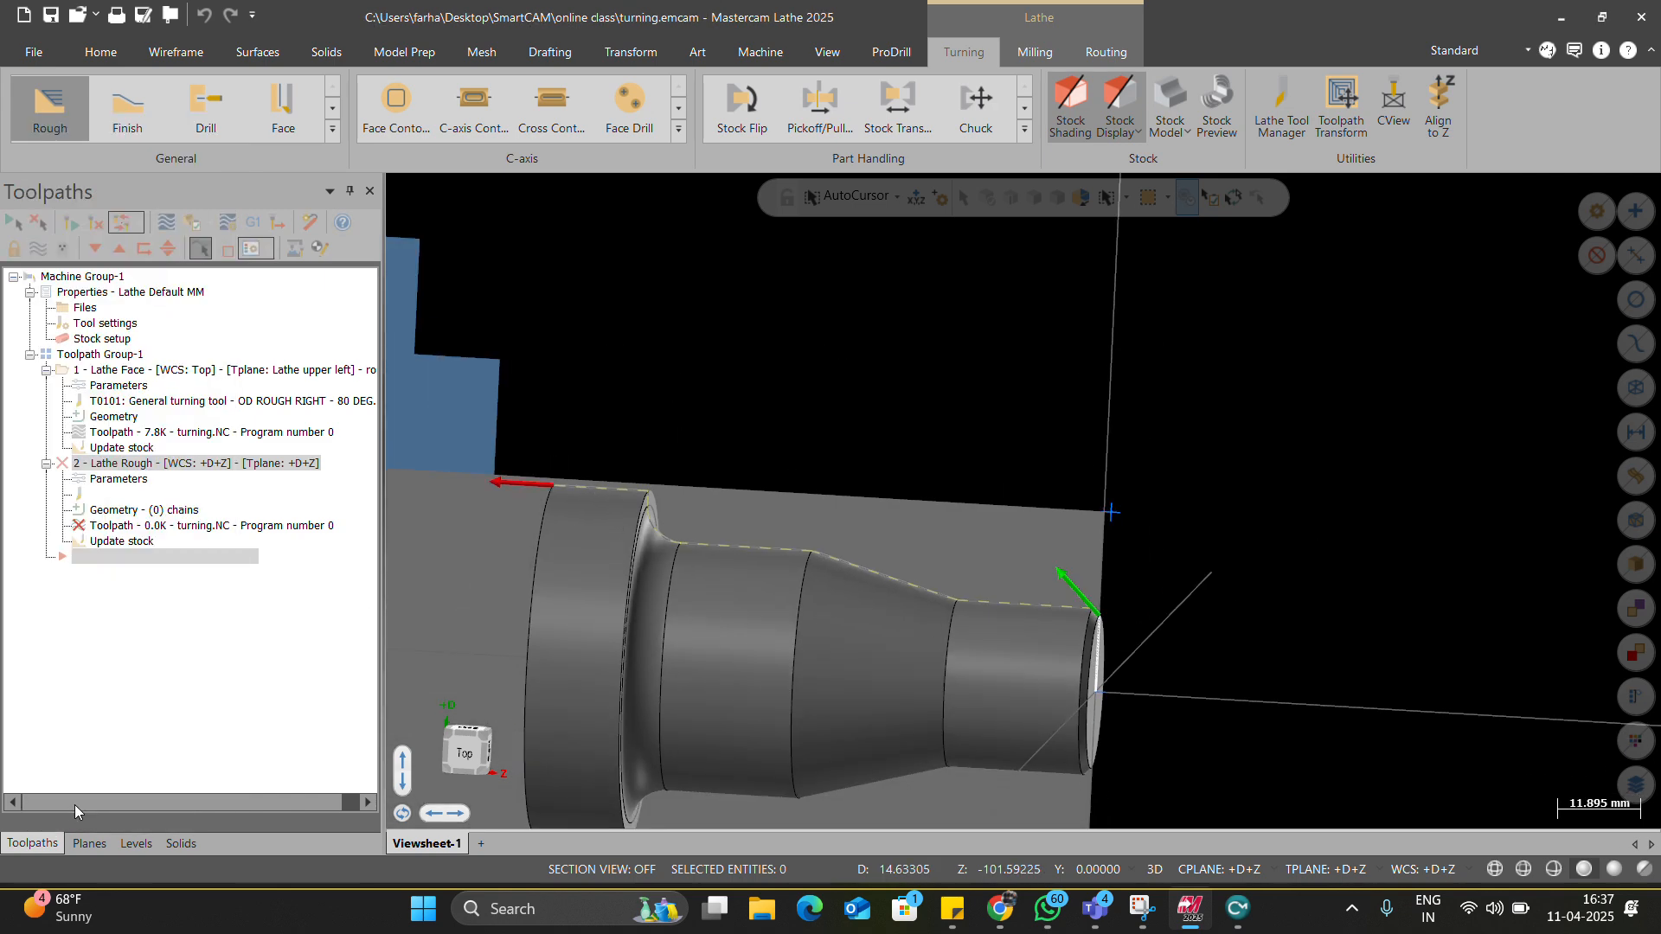
# Accept the WCS warning, reset feeds and speeds, and select roughing tool T0101.
pyautogui.click(888, 517)
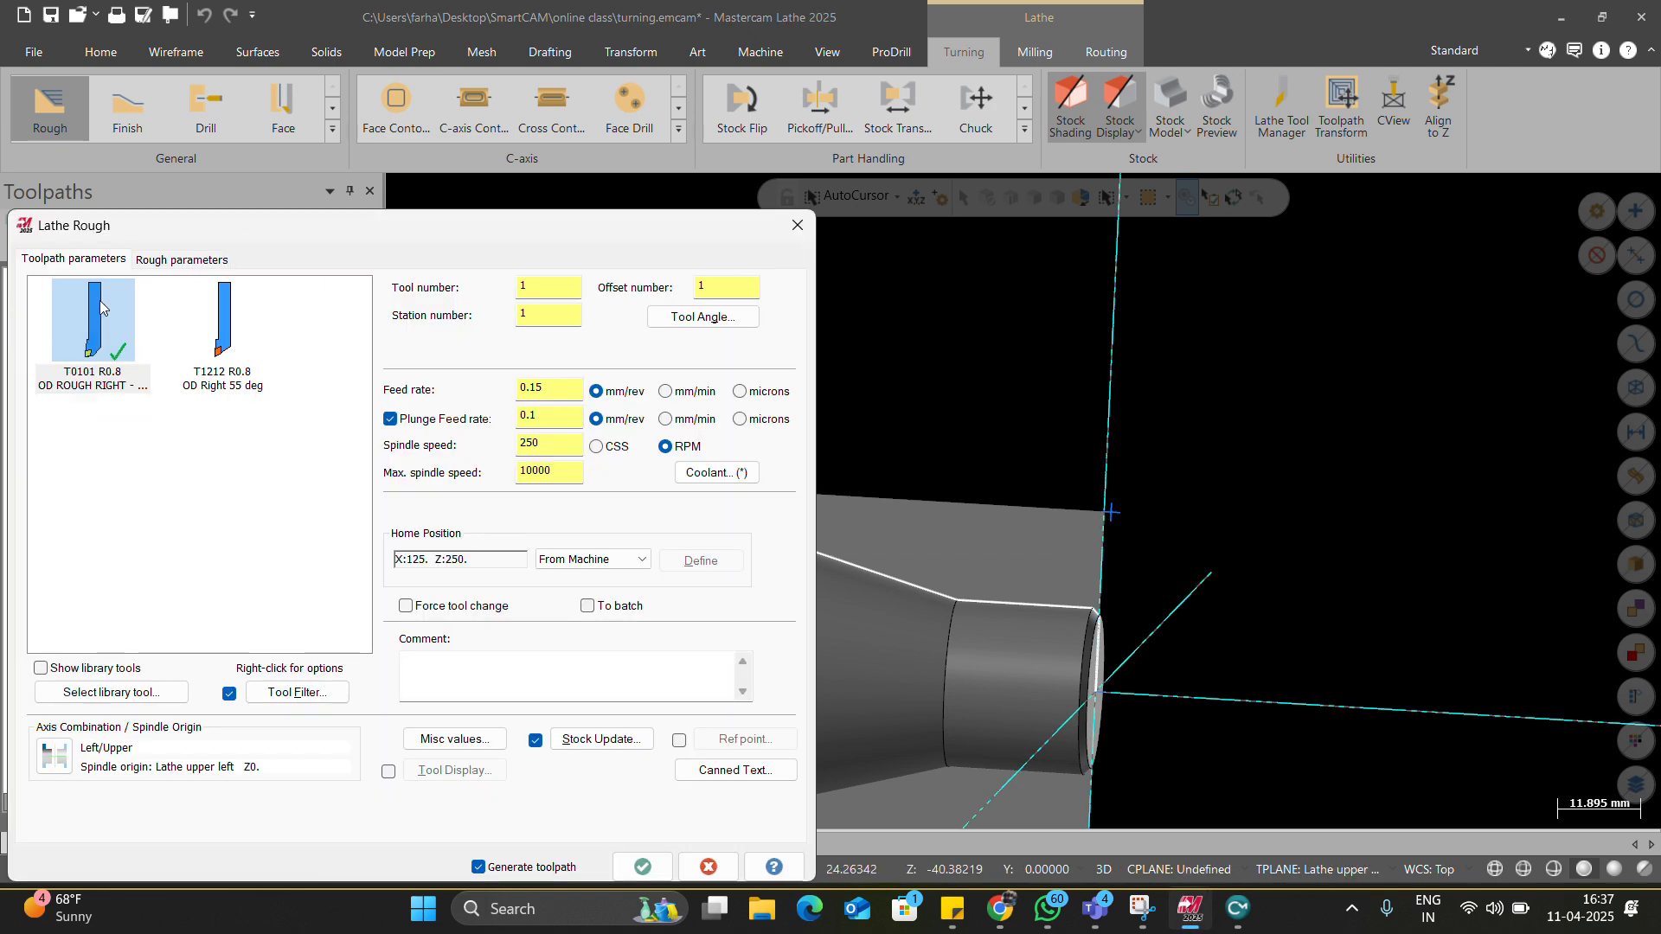
pyautogui.rightClick(91, 326)
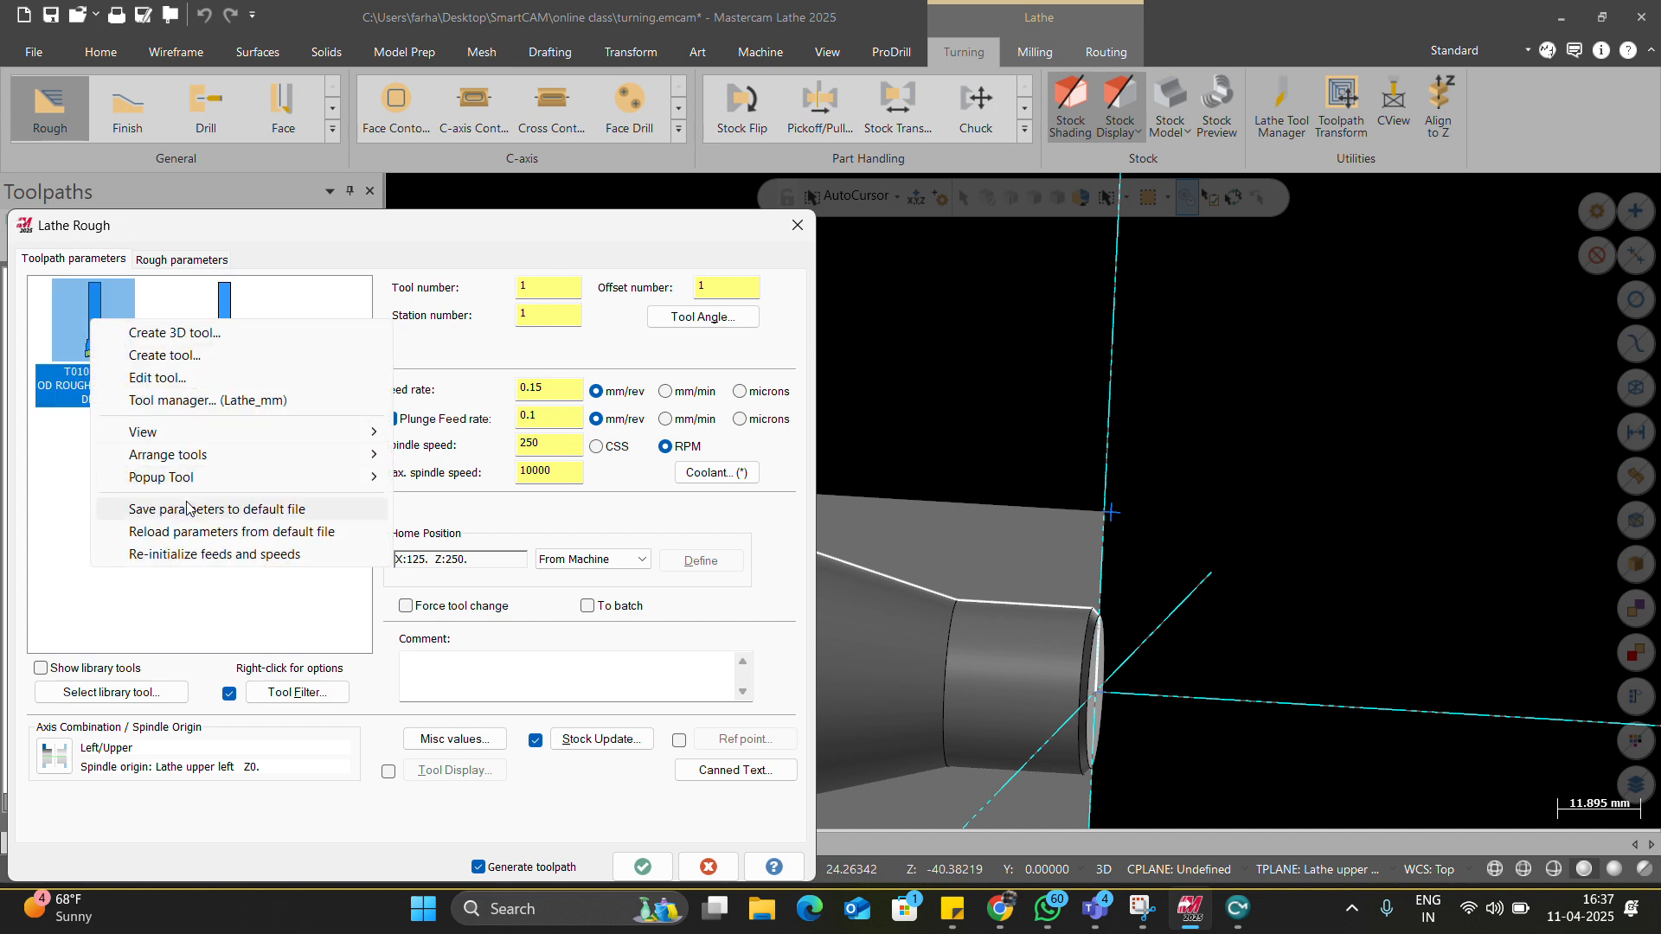
pyautogui.click(179, 554)
pyautogui.rightClick(91, 325)
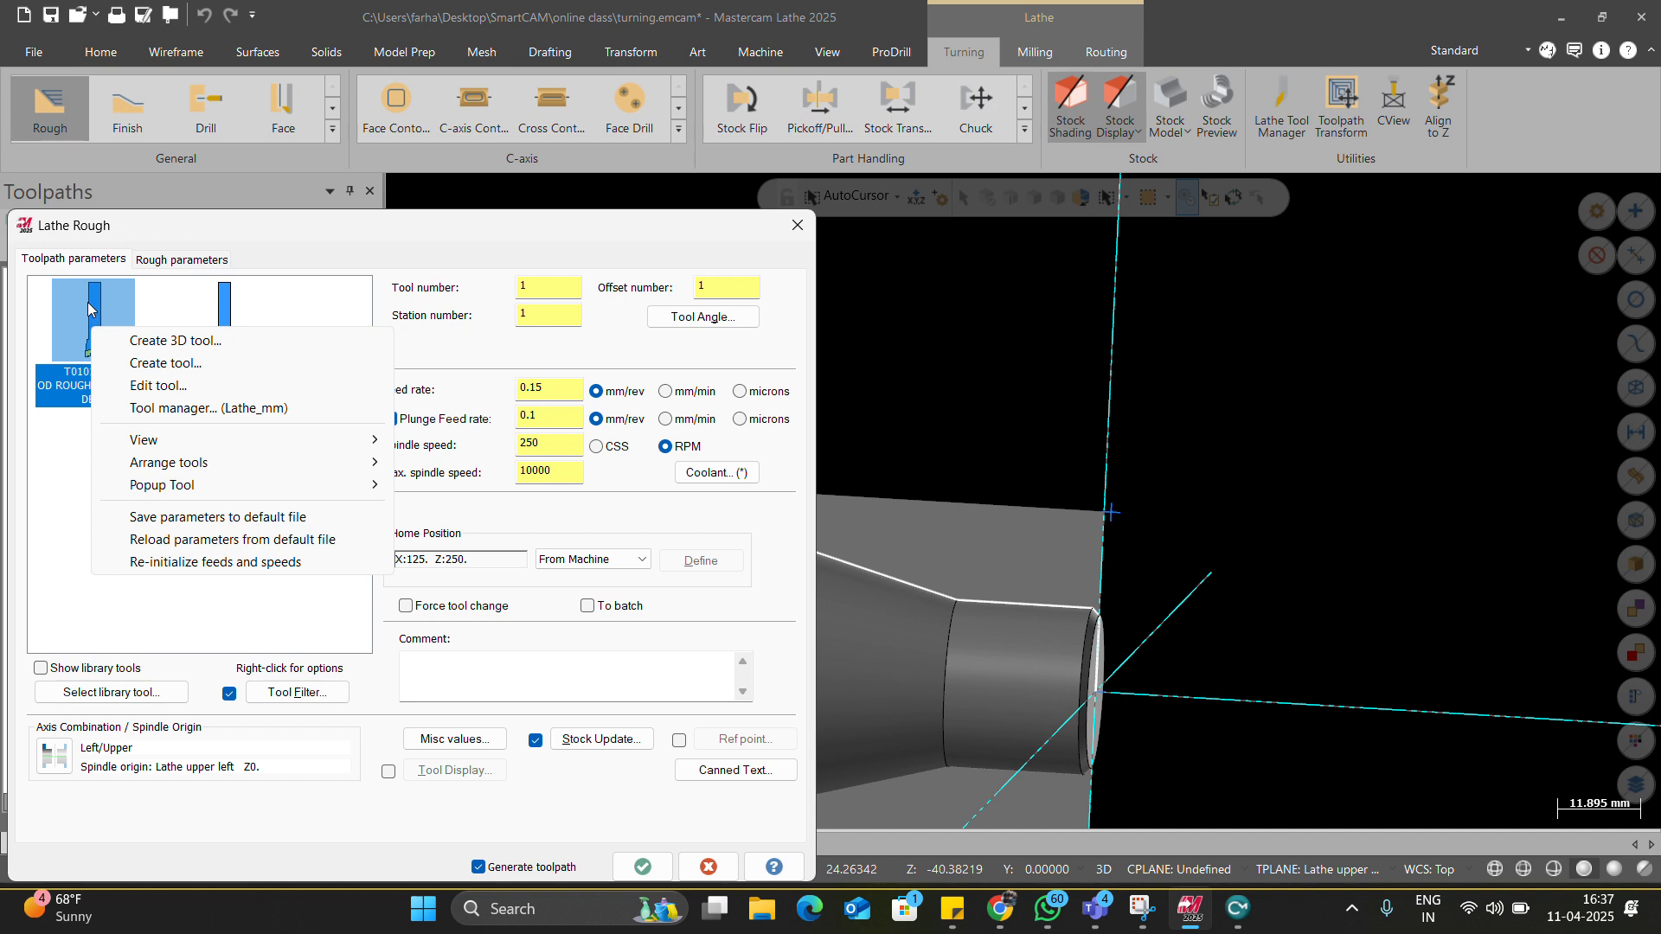
pyautogui.click(174, 561)
pyautogui.rightClick(143, 363)
pyautogui.click(237, 596)
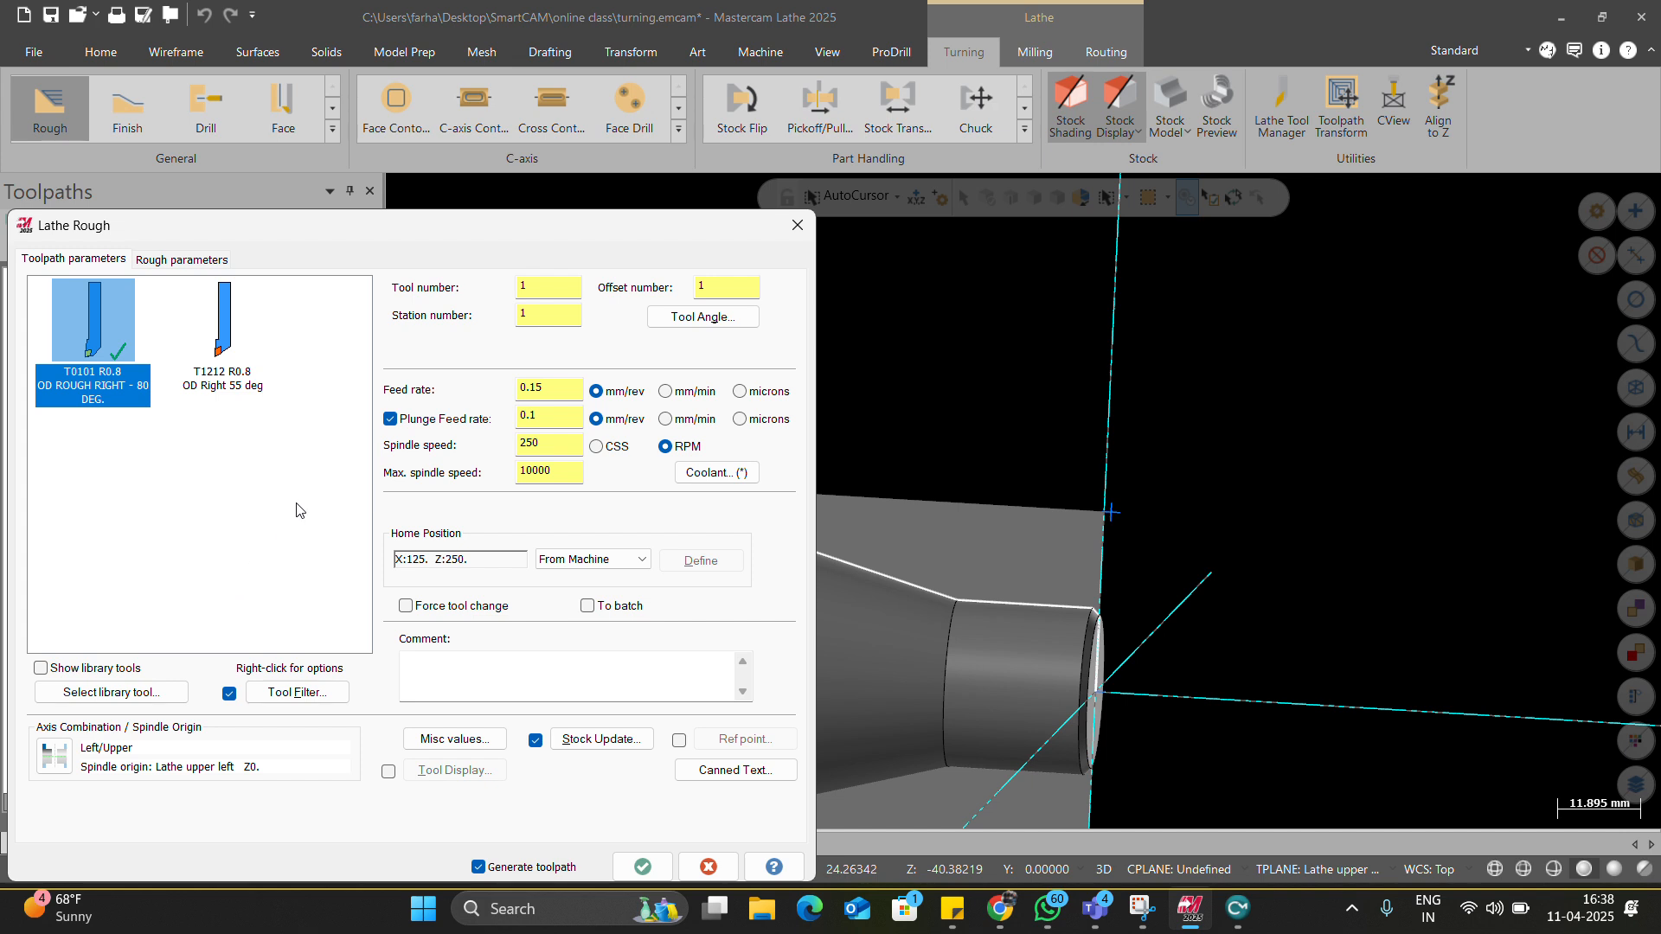
pyautogui.click(97, 319)
# Toggle Force tool change off and back on, leaving it enabled, then view Rough parameters.
pyautogui.click(440, 608)
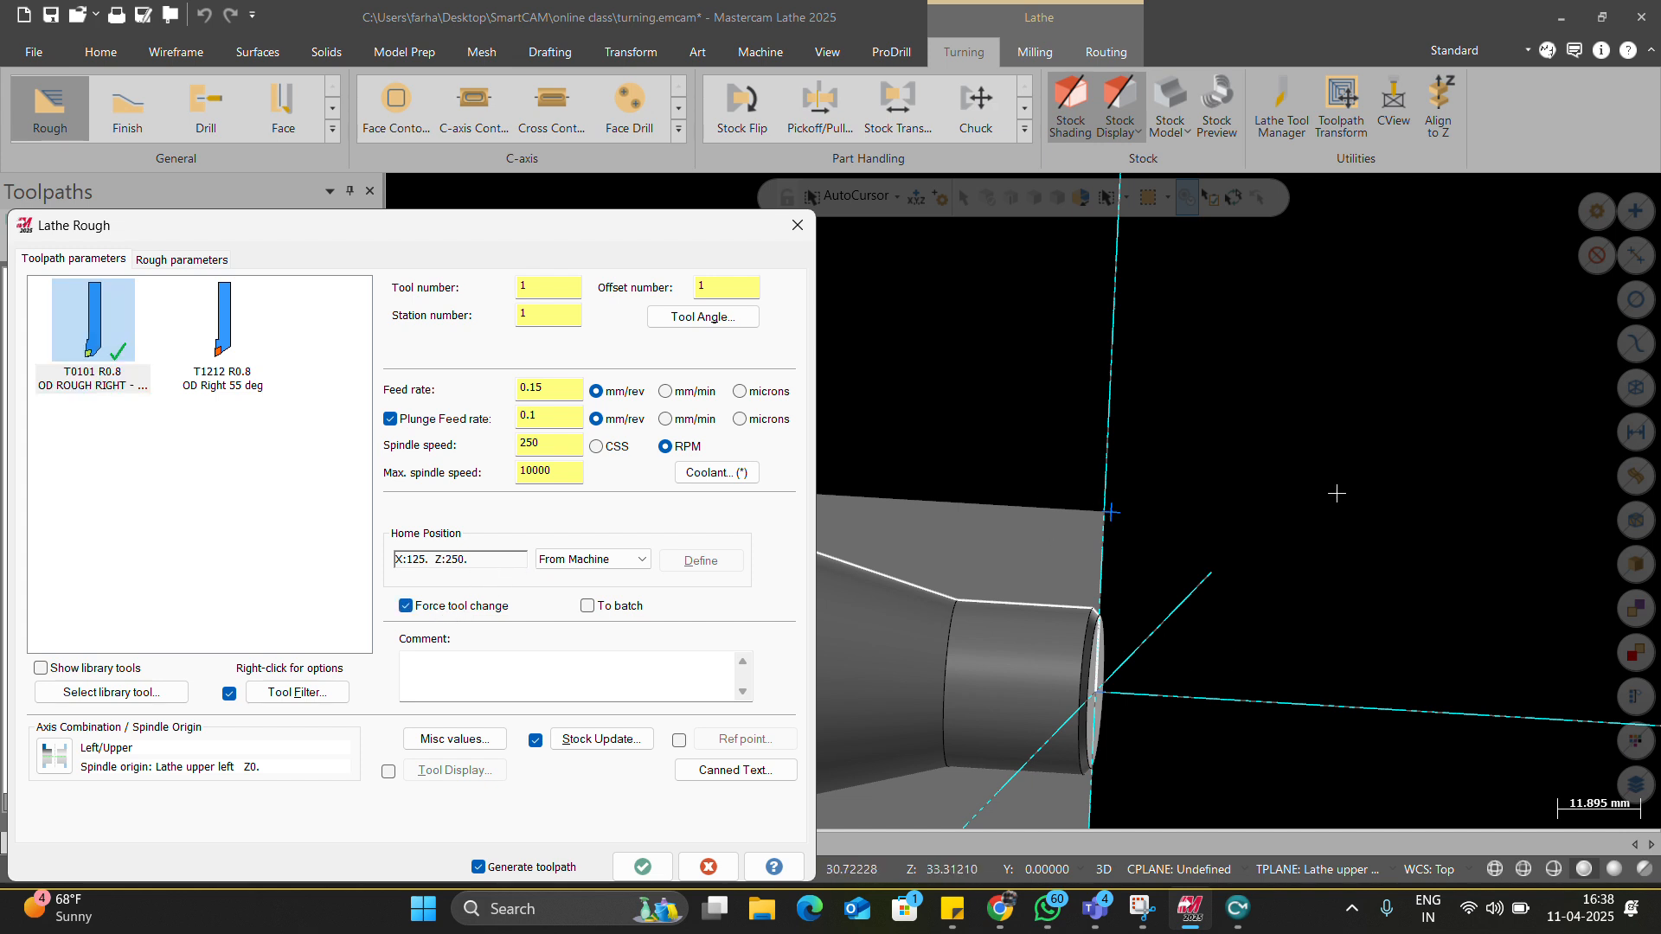
pyautogui.click(417, 610)
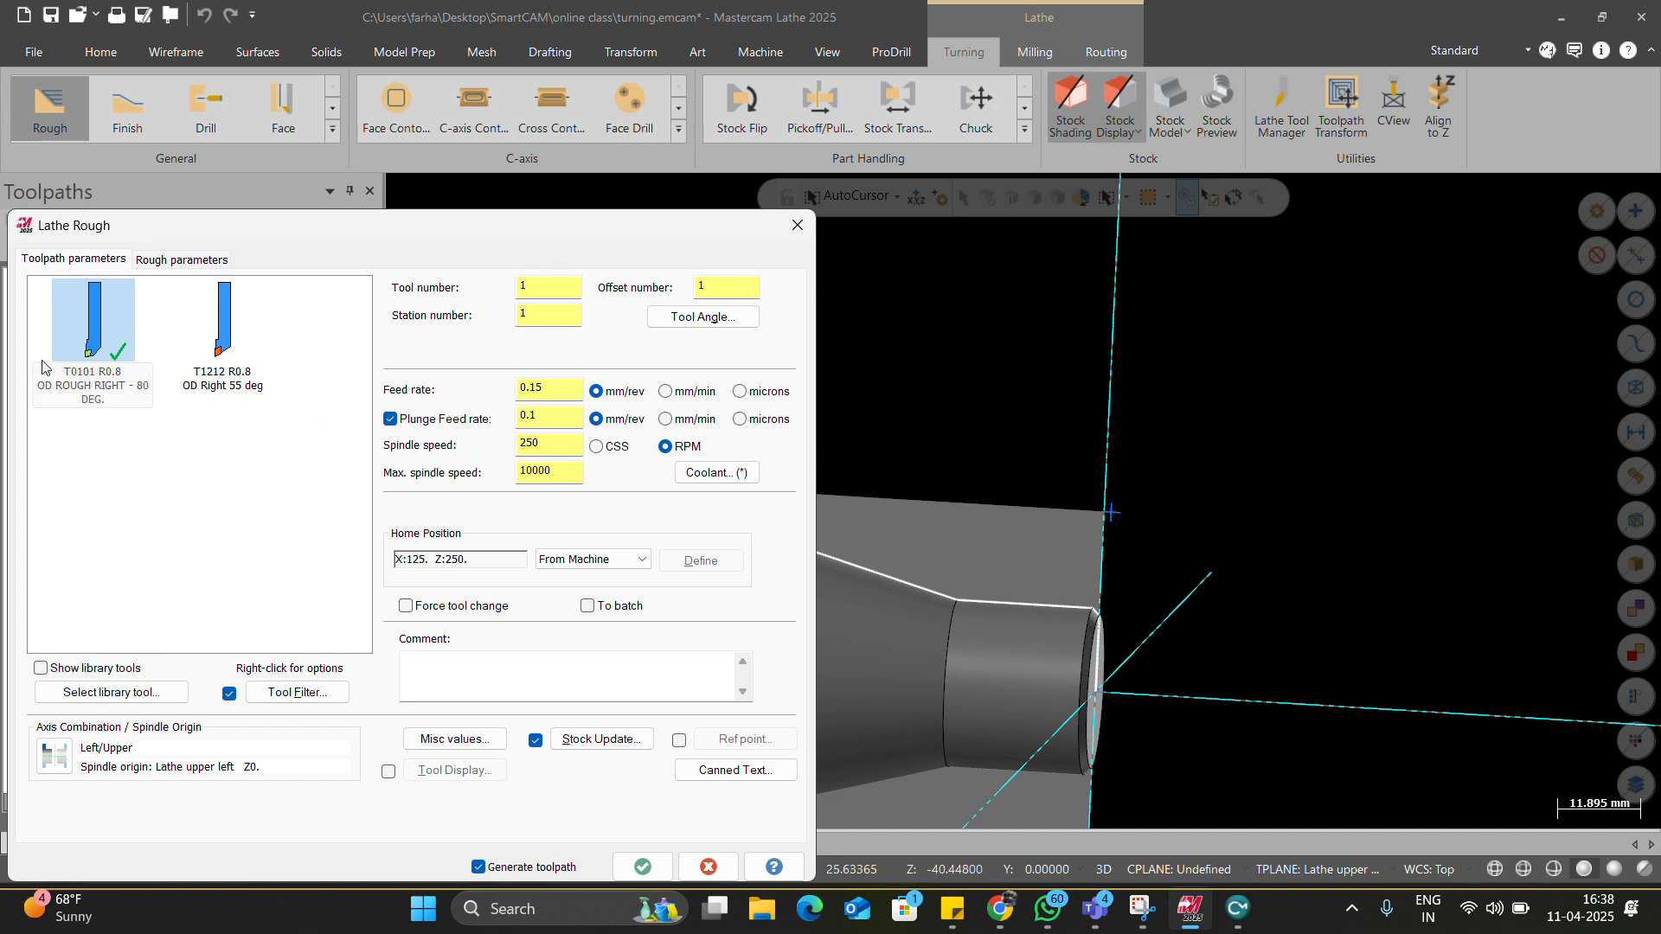
pyautogui.click(500, 612)
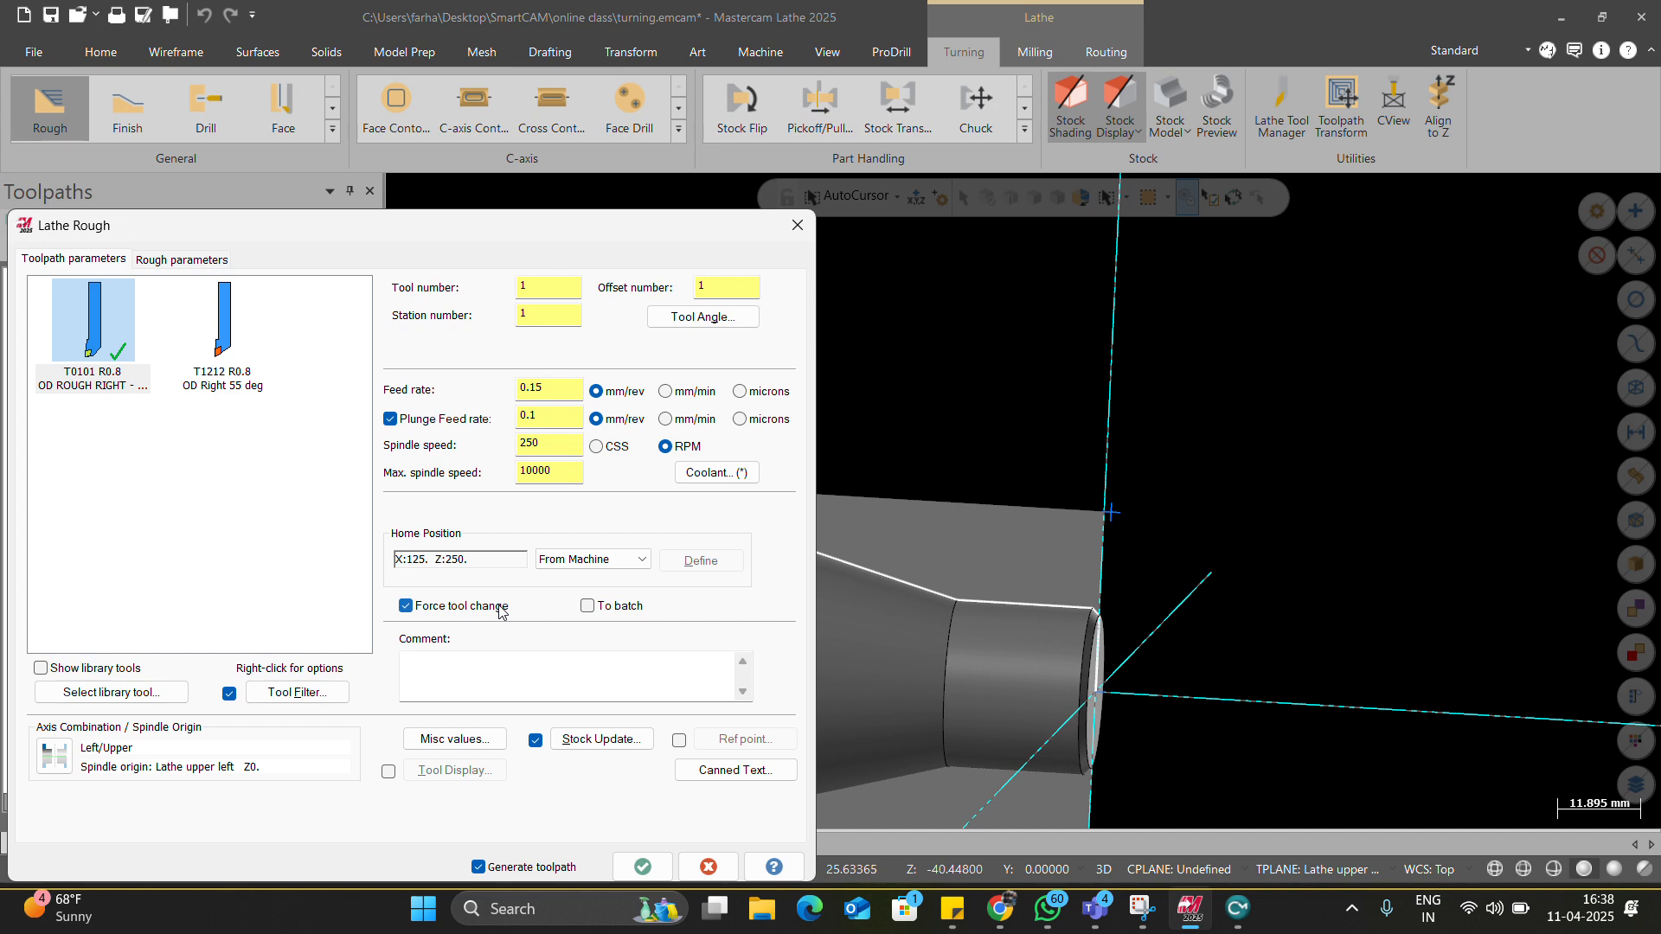
pyautogui.click(191, 262)
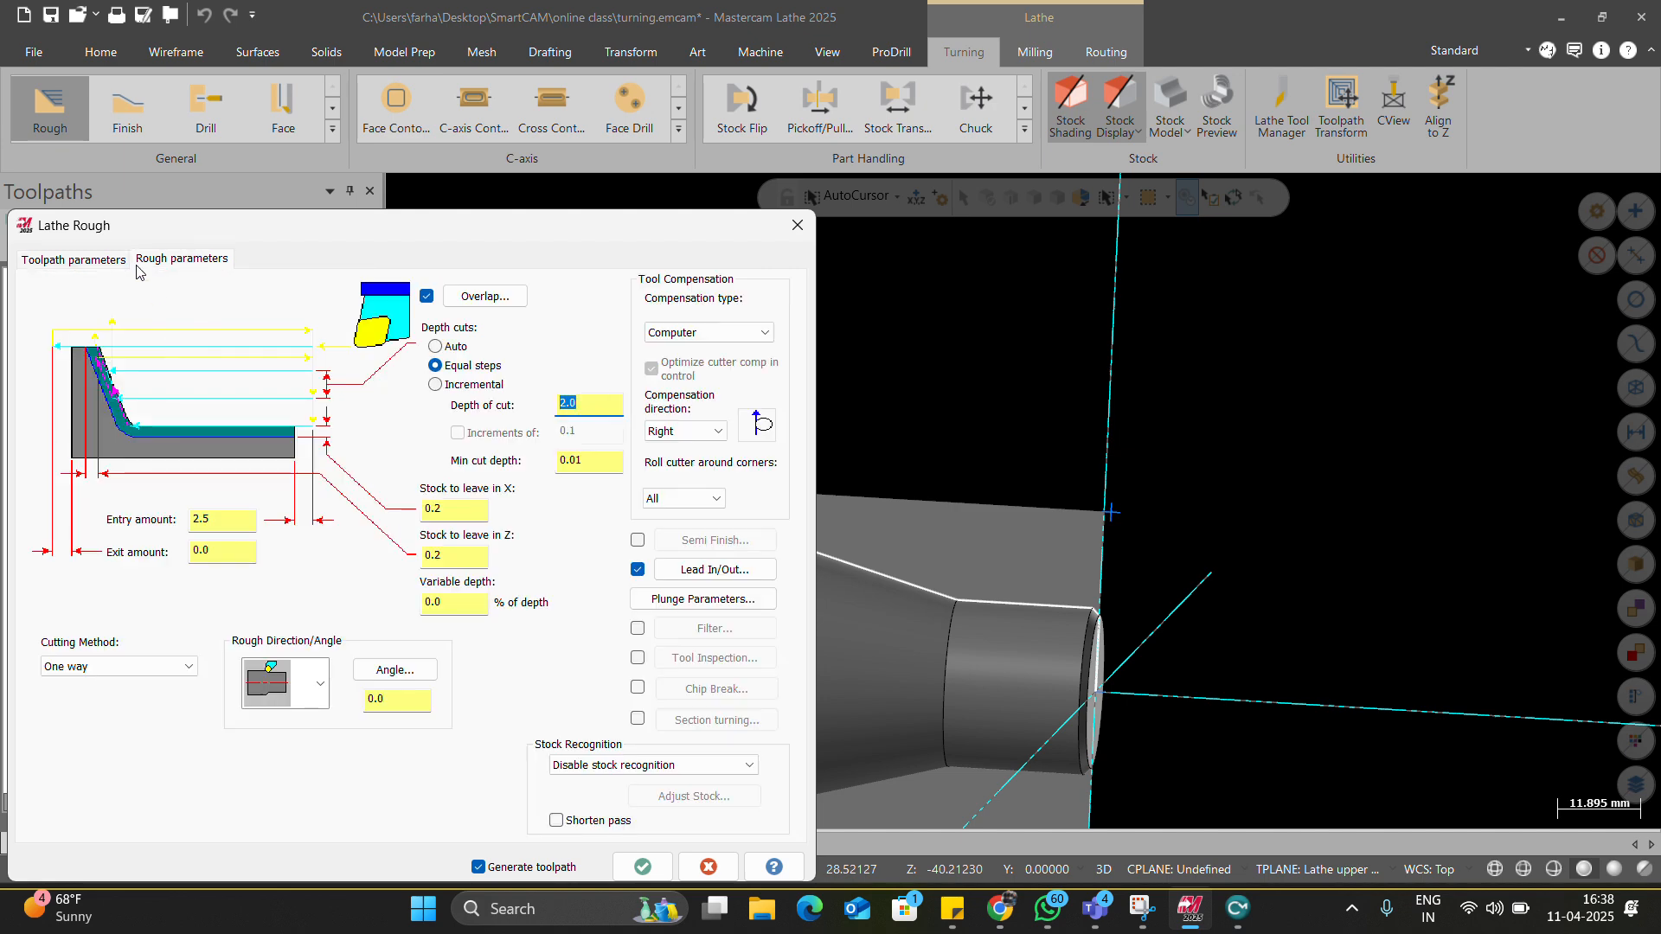
# Keep the One way cutting method and leave the Overlap settings unchanged.
pyautogui.click(169, 669)
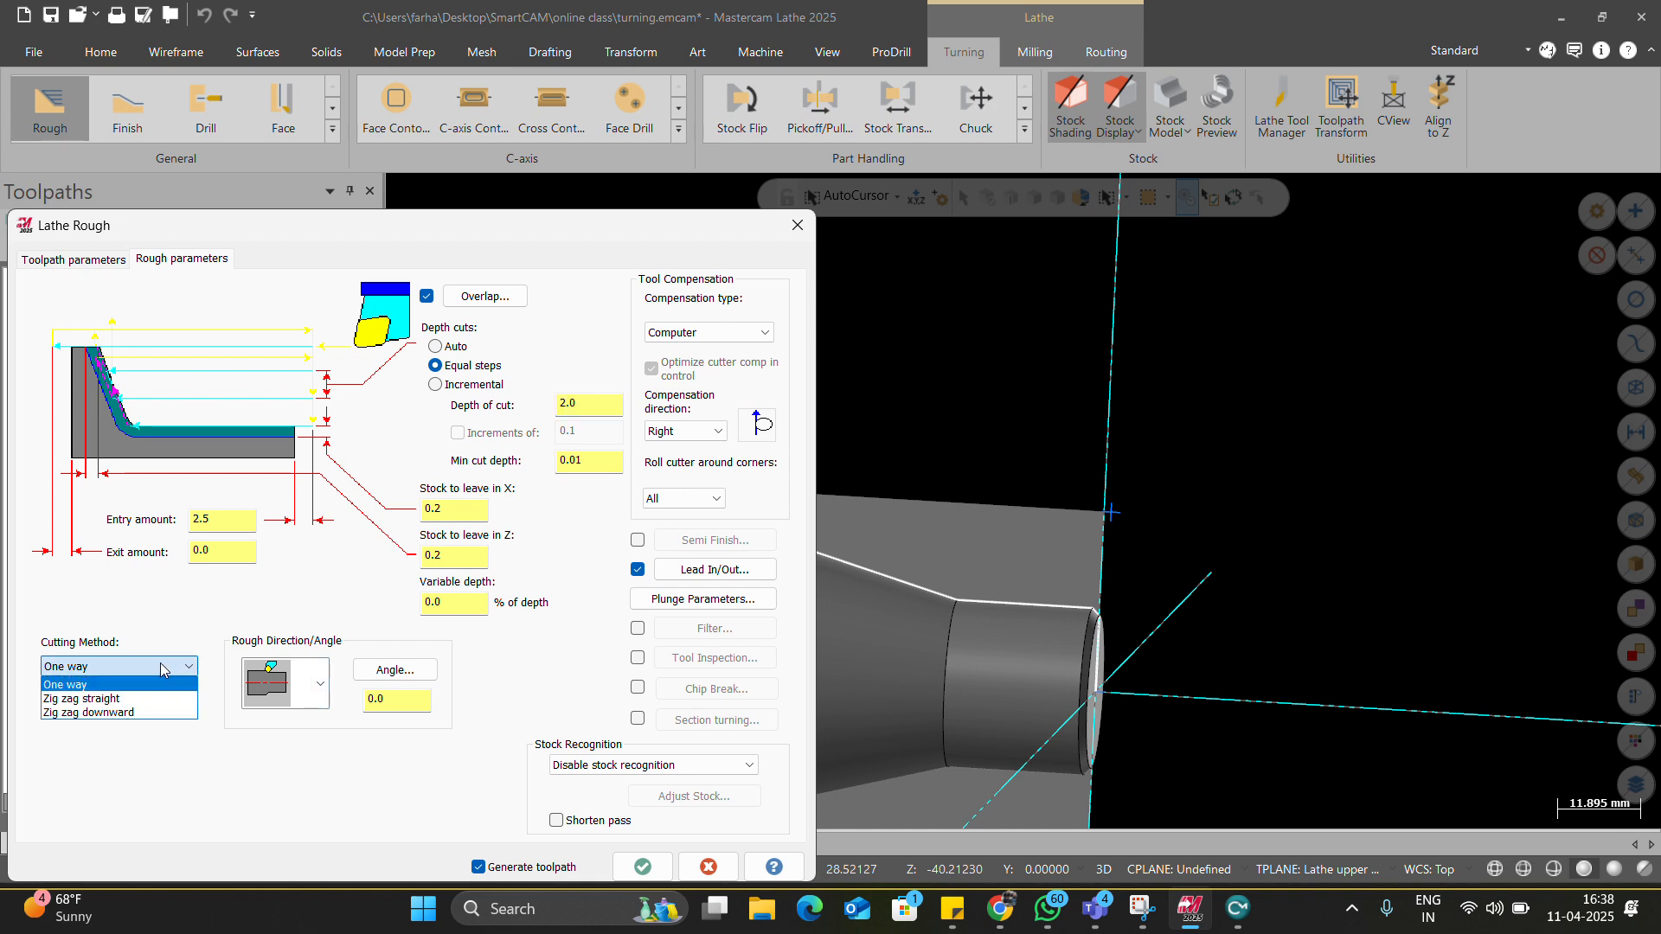
pyautogui.click(165, 685)
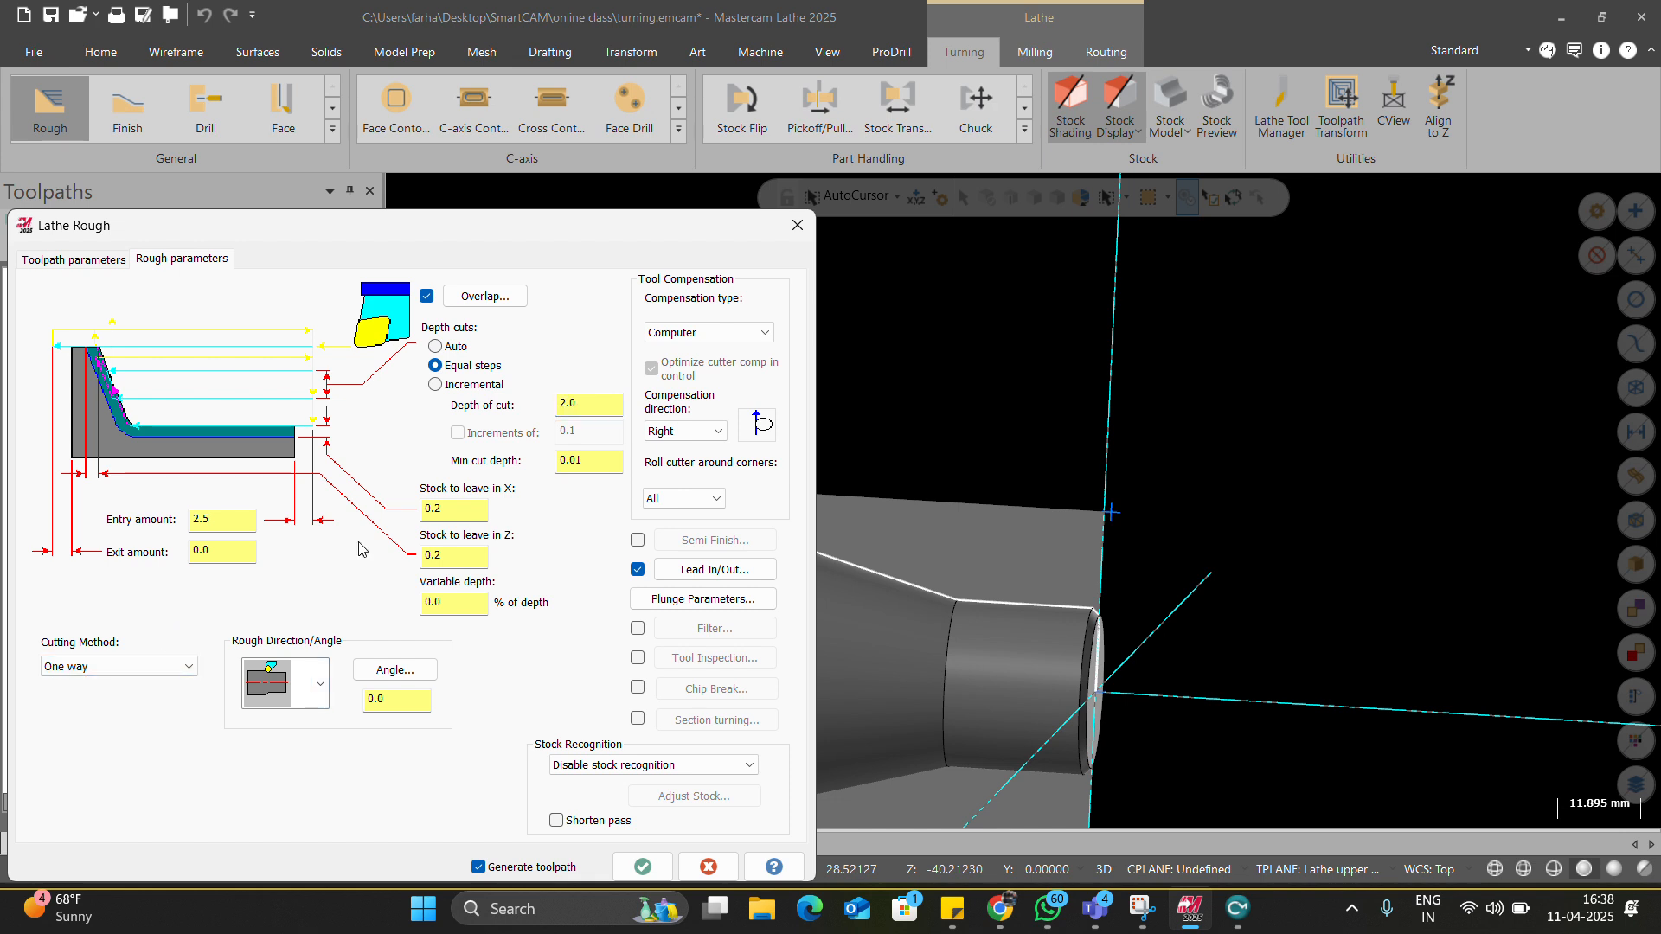
pyautogui.click(459, 299)
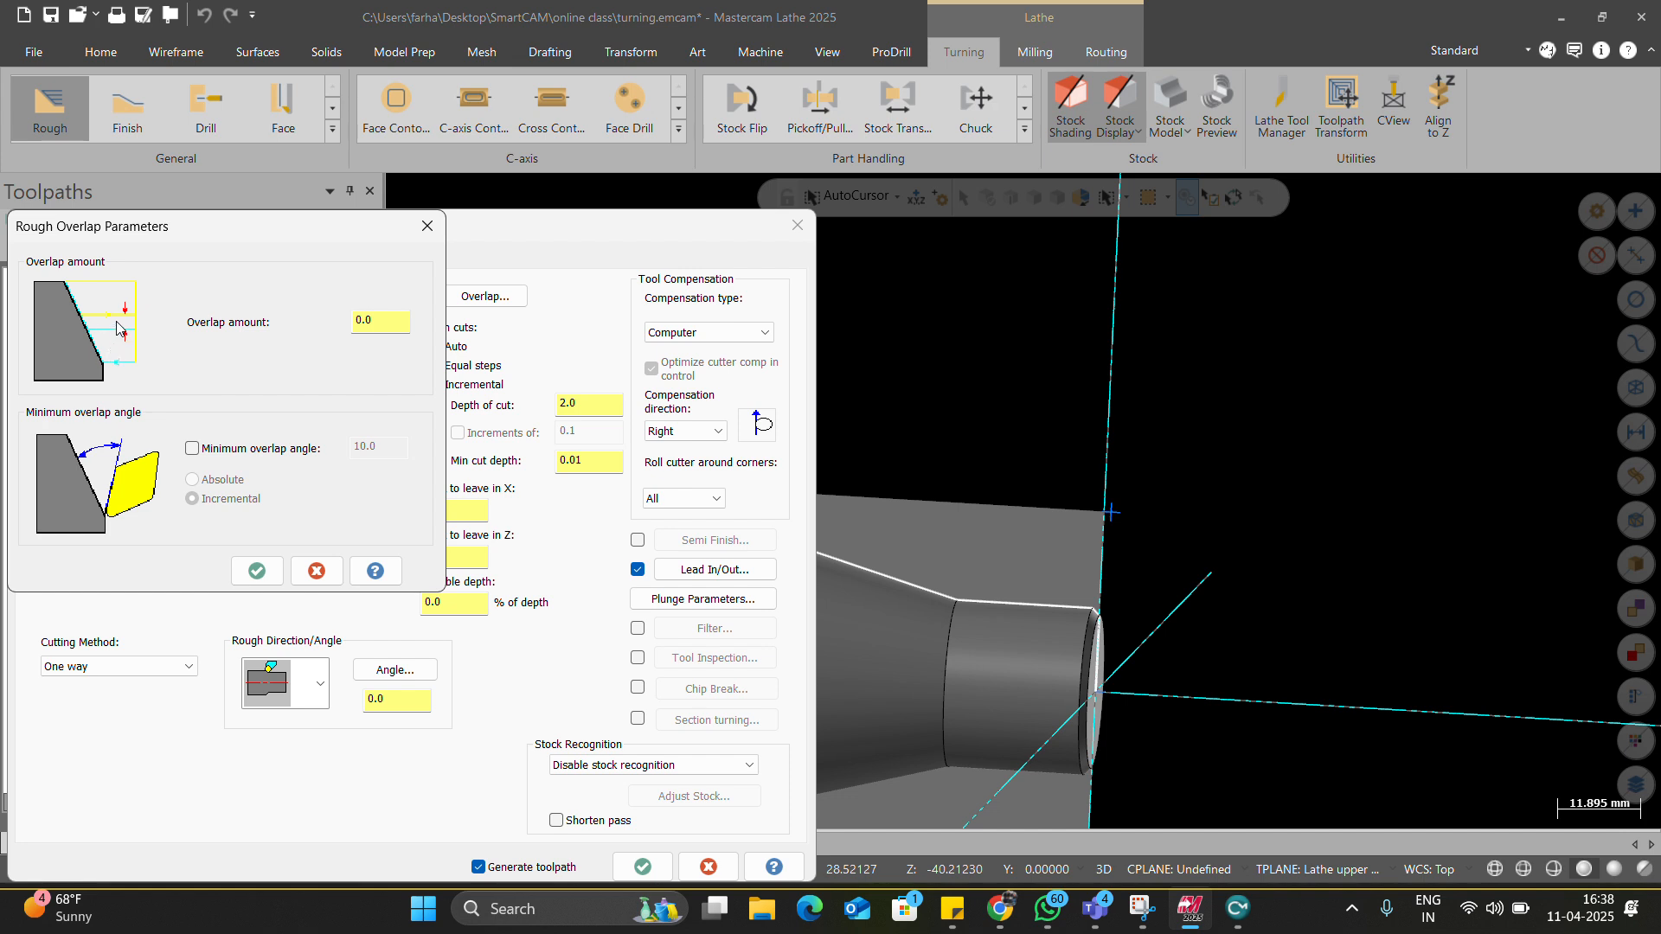
pyautogui.click(237, 570)
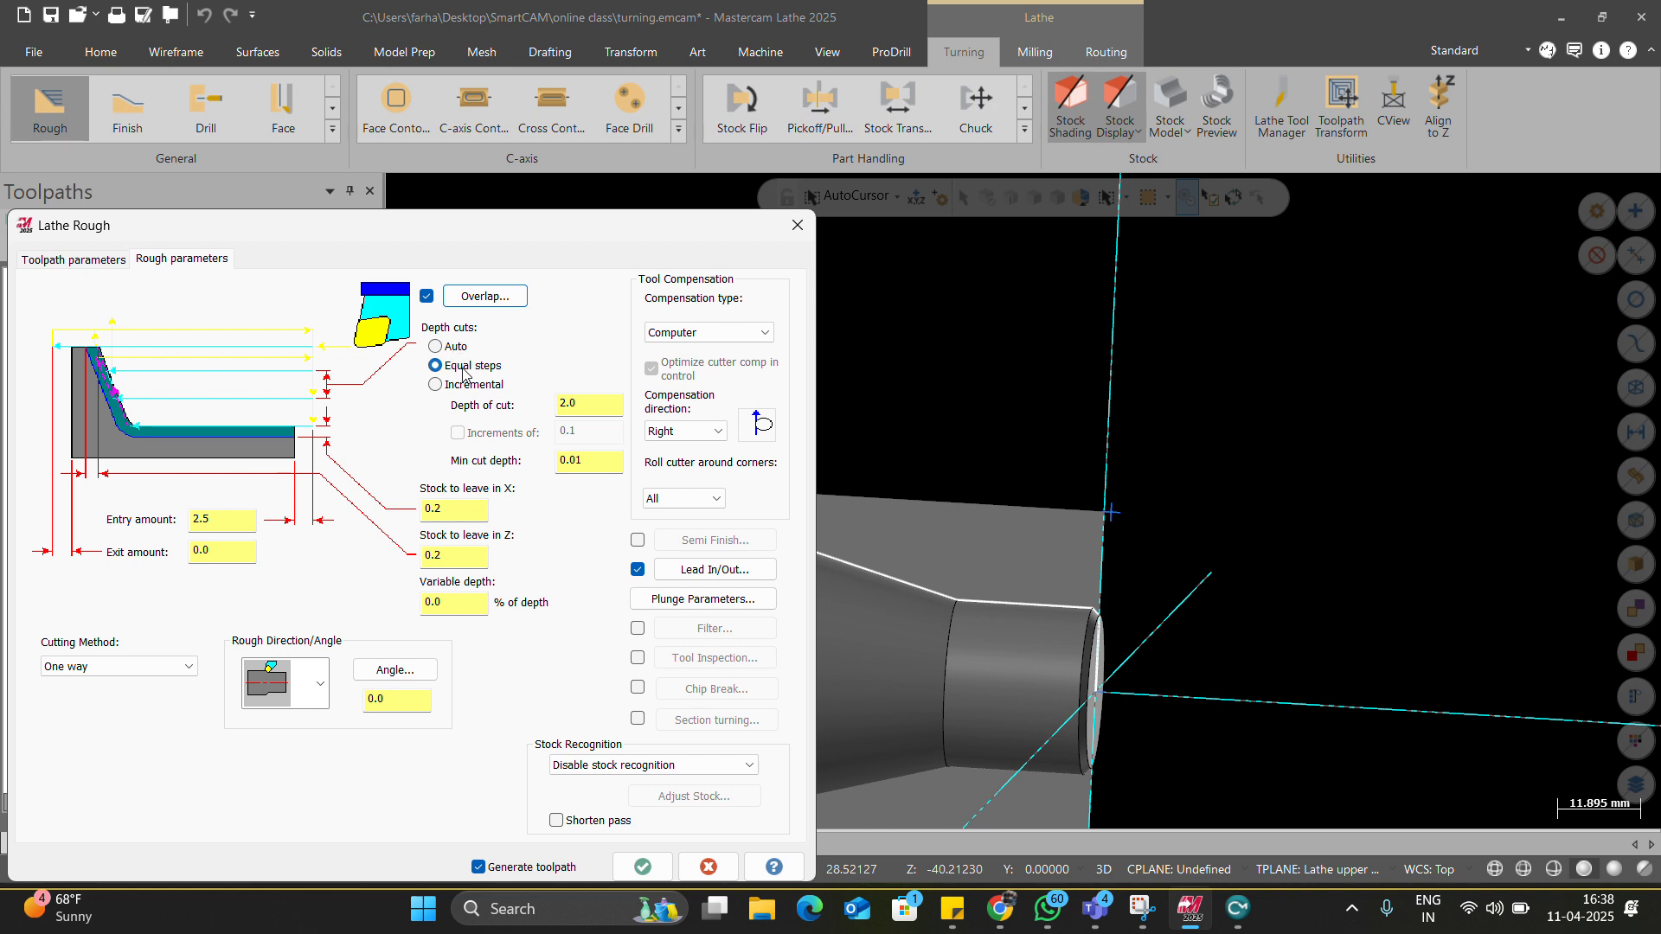
# Change the depth of cut from 2.0 to 0.2 and switch depth cuts to Auto.
pyautogui.moveTo(578, 404); pyautogui.dragTo(521, 392)
pyautogui.write('0.2')
pyautogui.click(601, 464)
pyautogui.moveTo(595, 460); pyautogui.dragTo(526, 448)
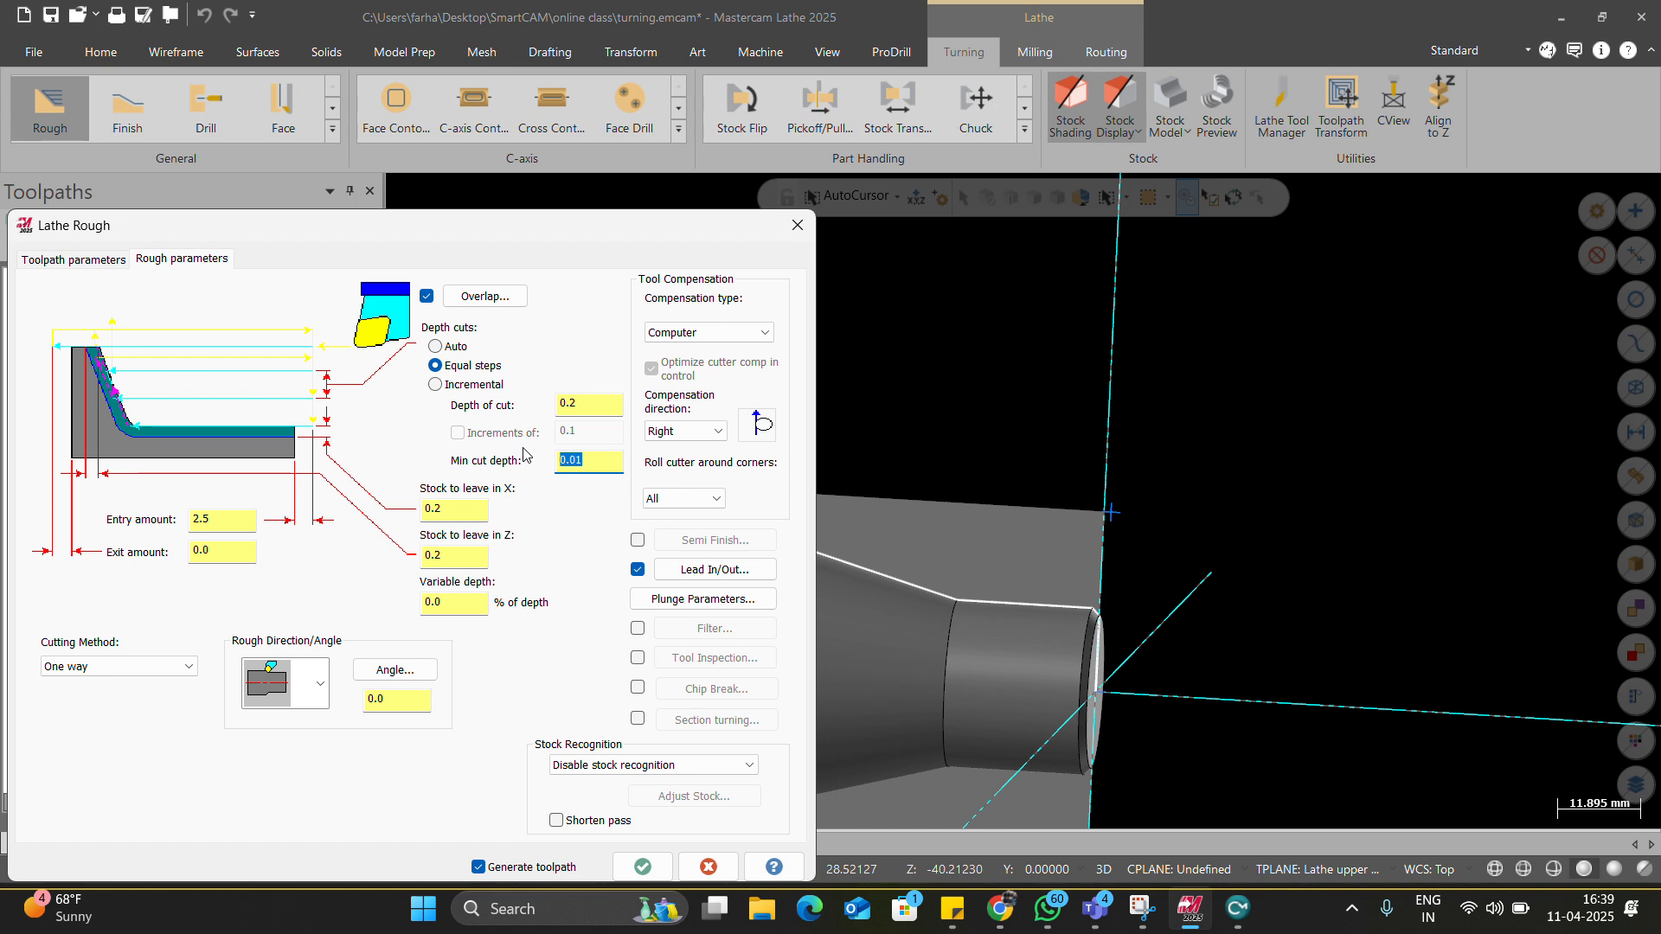
pyautogui.click(454, 348)
# Try Incremental depth cuts with stepped increments, then return to Equal steps.
pyautogui.click(483, 367)
pyautogui.press('Tab')
pyautogui.click(464, 391)
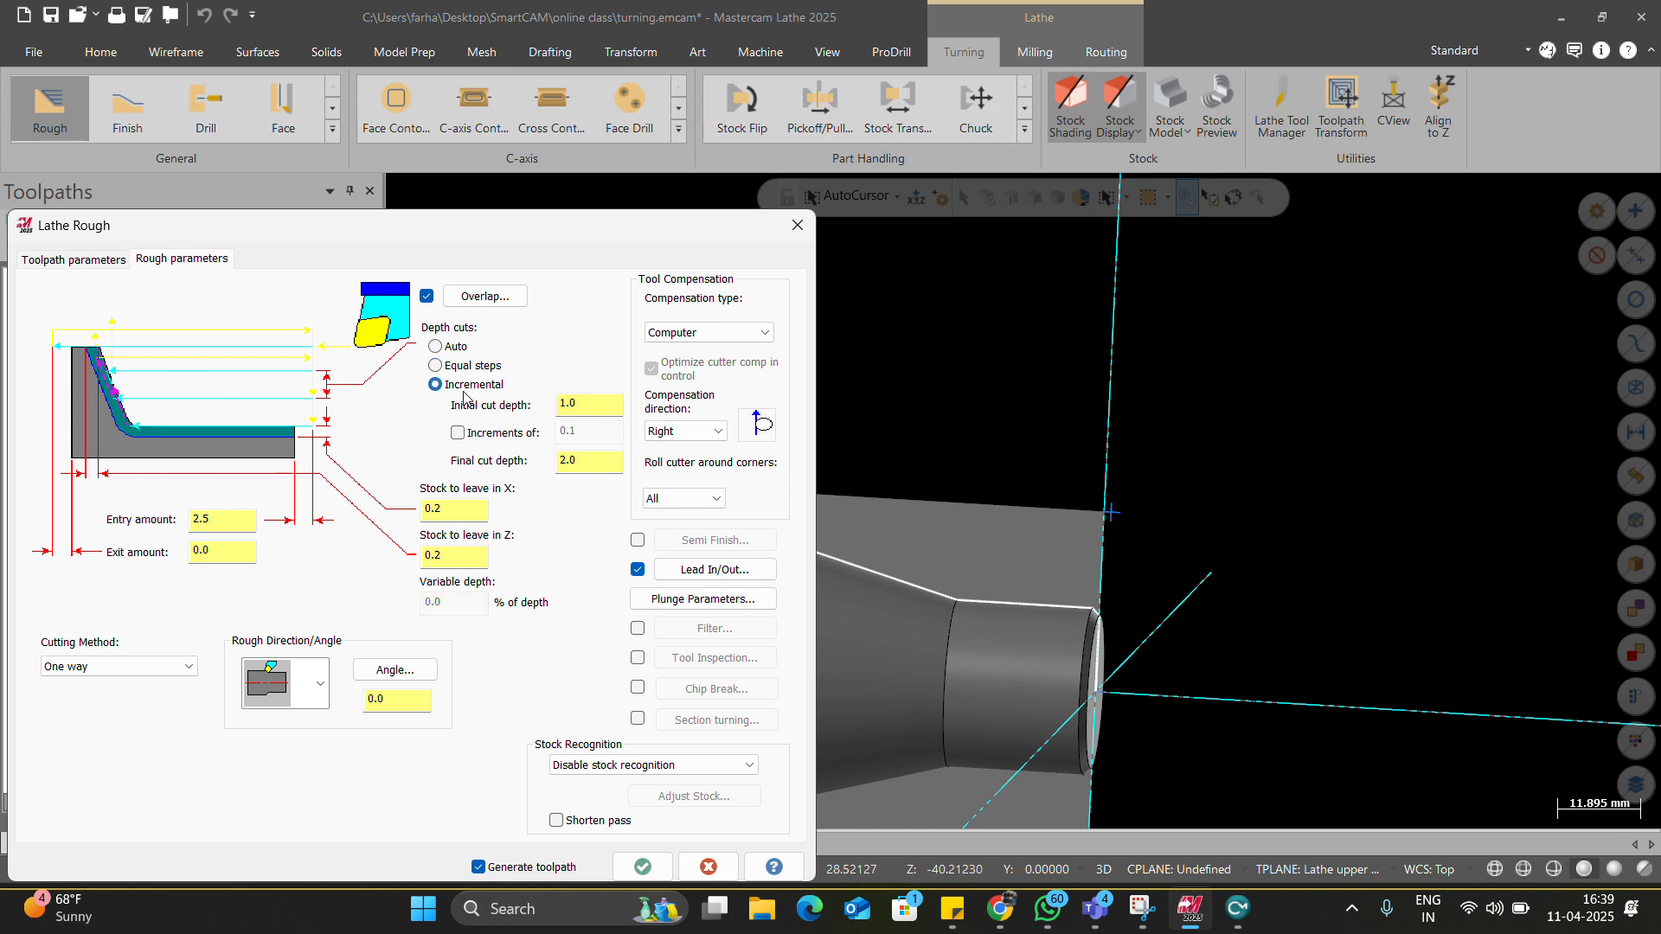
pyautogui.click(575, 404)
pyautogui.click(562, 465)
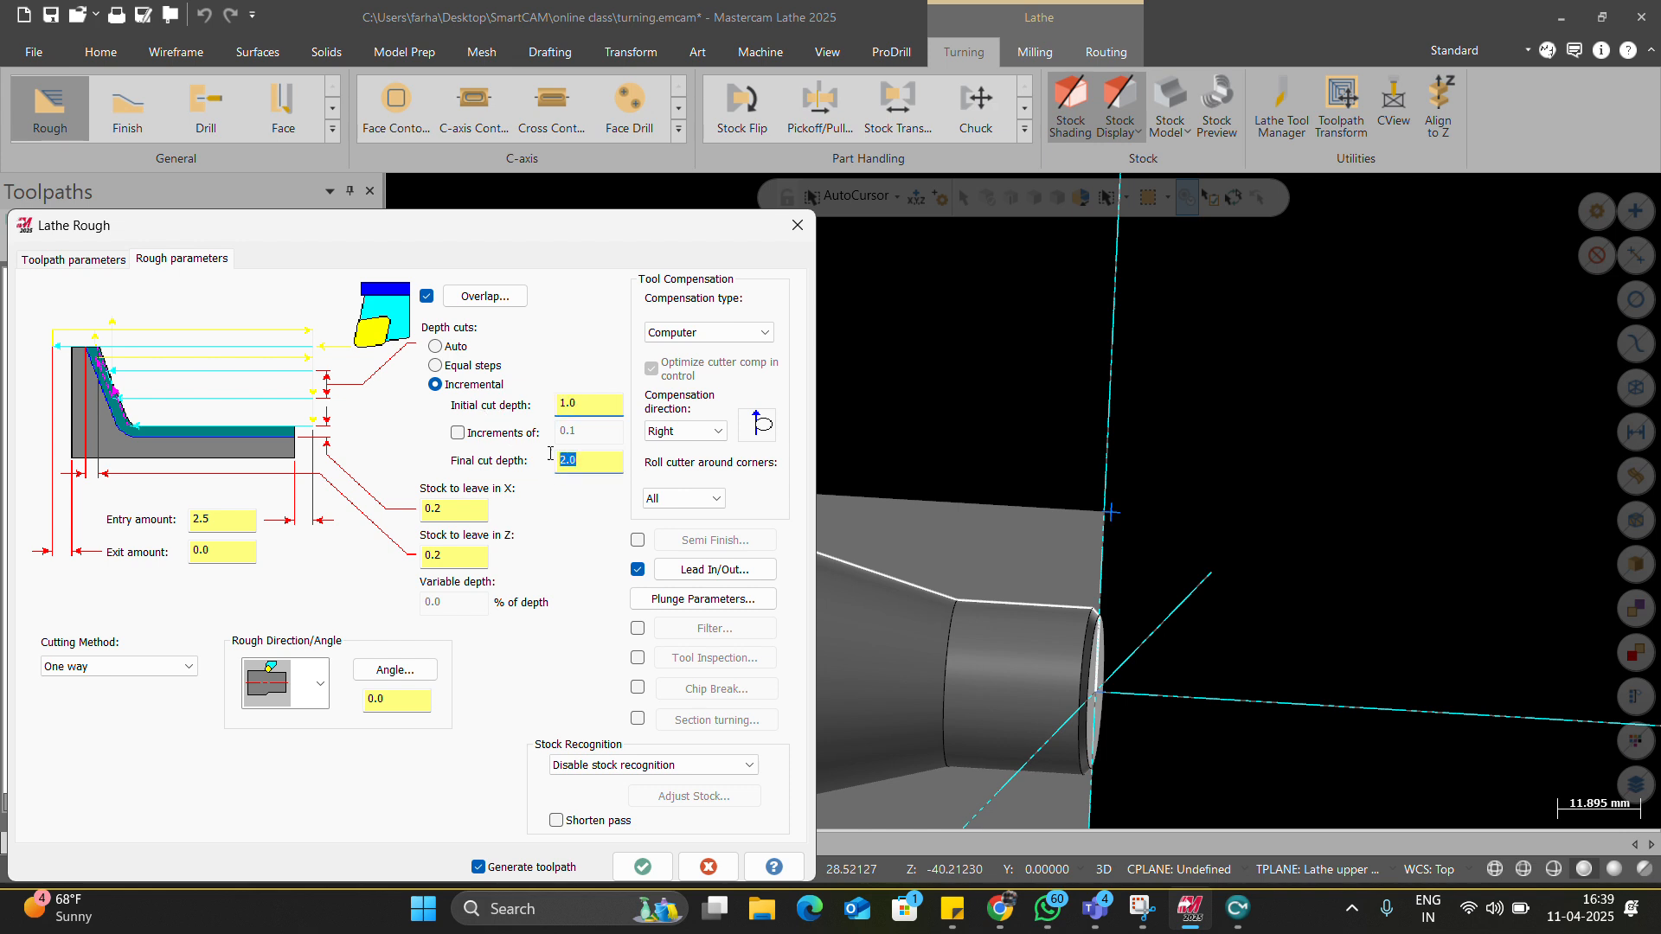
pyautogui.click(490, 439)
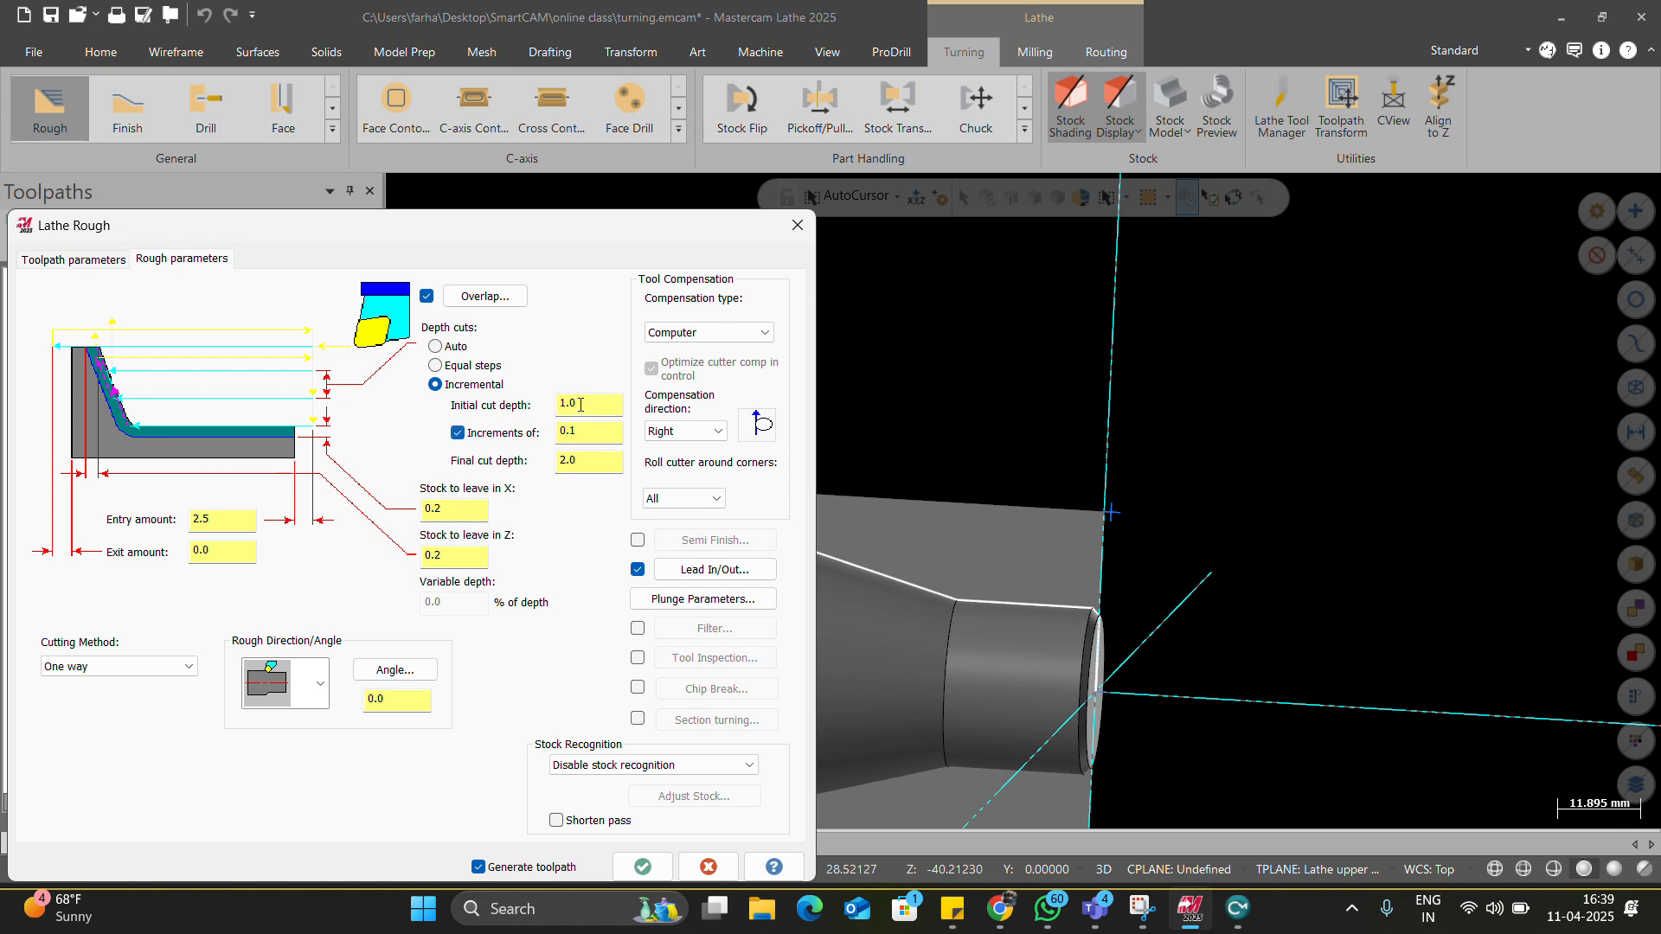
pyautogui.doubleClick(580, 404)
pyautogui.doubleClick(584, 433)
pyautogui.press('Tab')
pyautogui.click(435, 365)
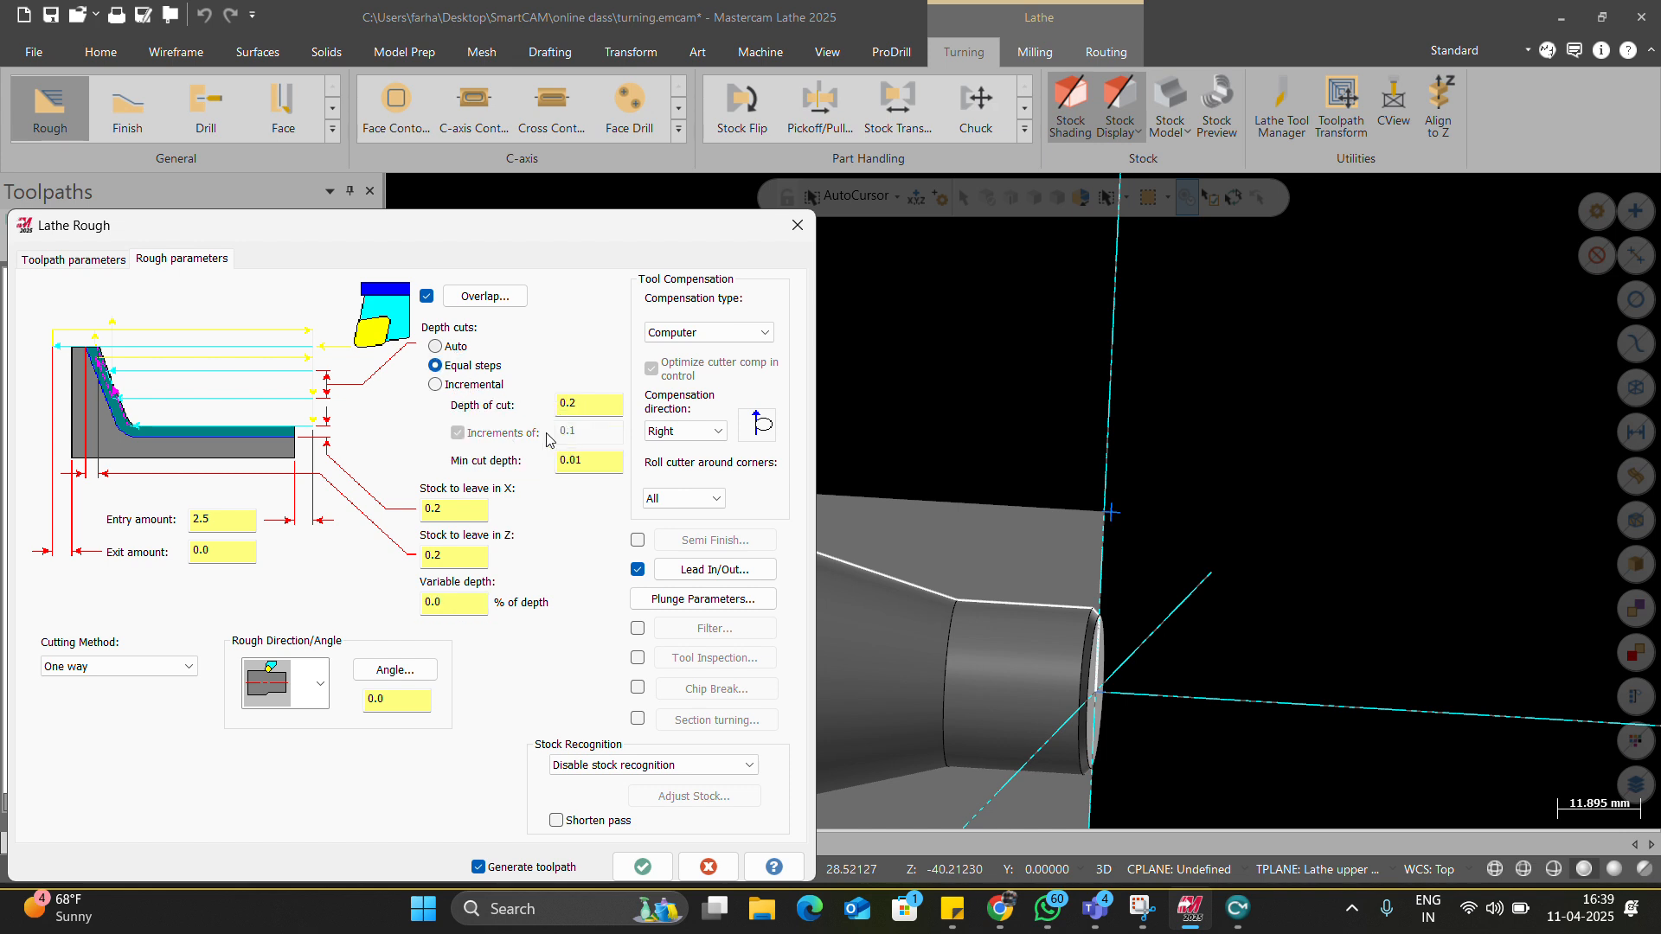
# Leave 0.1 stock in X and Z and set the exit amount to 1.
pyautogui.doubleClick(450, 508)
pyautogui.write('0.1')
pyautogui.doubleClick(434, 554)
pyautogui.write('0.1')
pyautogui.click(468, 601)
pyautogui.click(212, 521)
pyautogui.press('Tab')
pyautogui.write('1')
# Set the Lead In/Out entry vector angle to -90° and the exit angle to 90°.
pyautogui.click(695, 568)
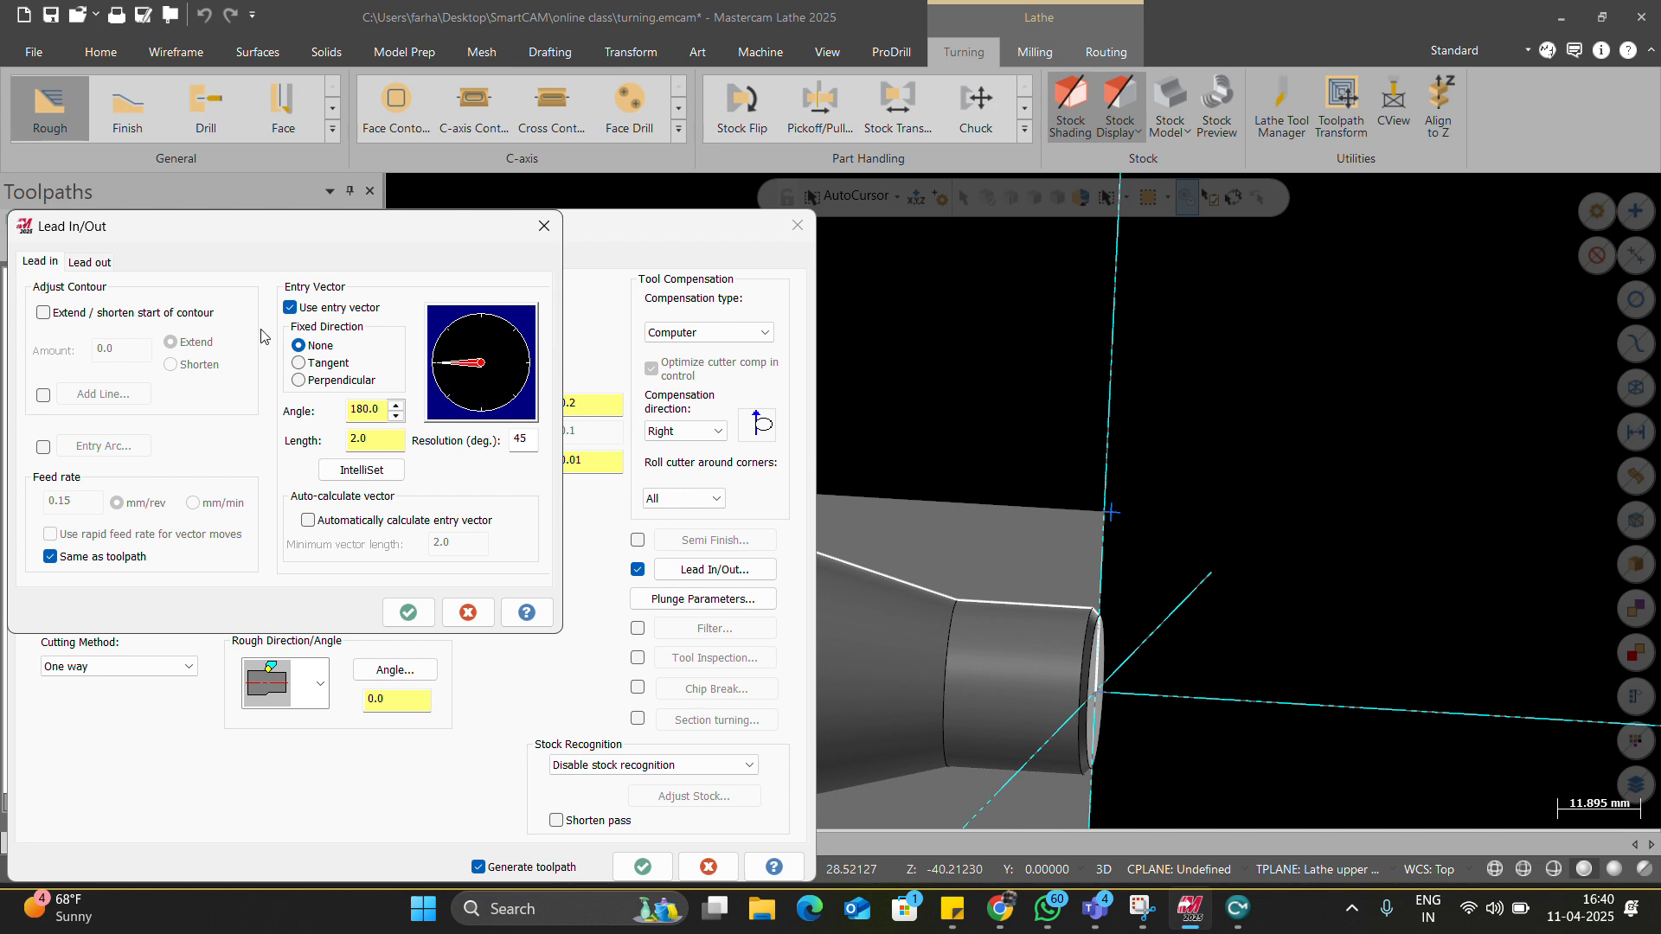
pyautogui.click(100, 263)
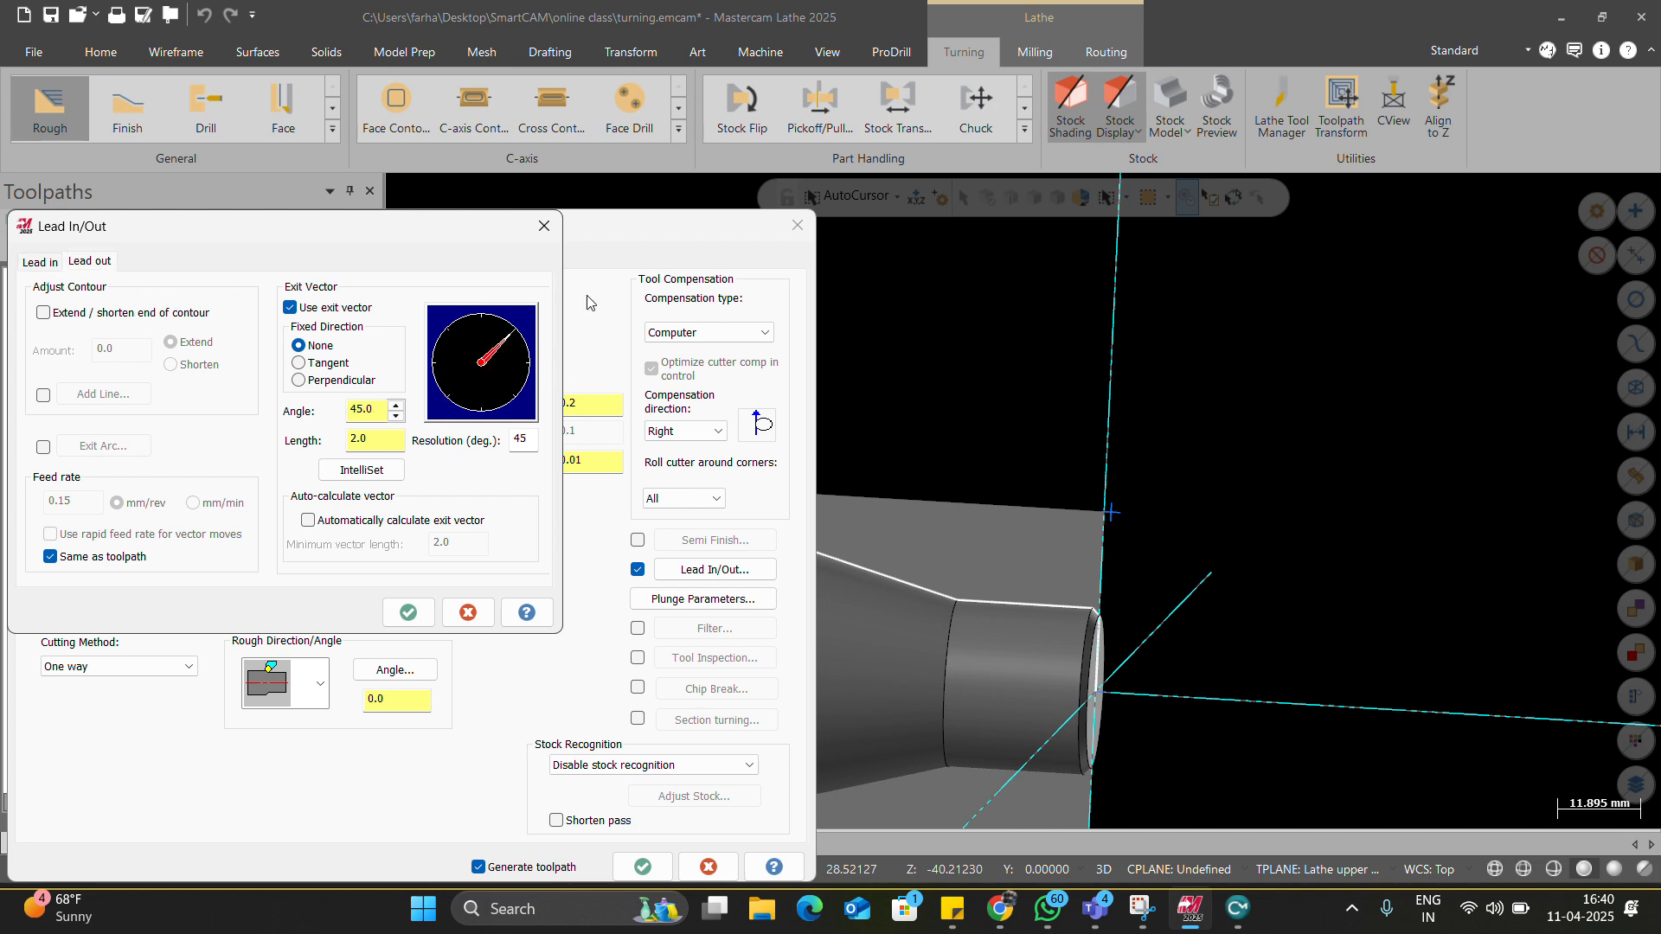
pyautogui.click(43, 265)
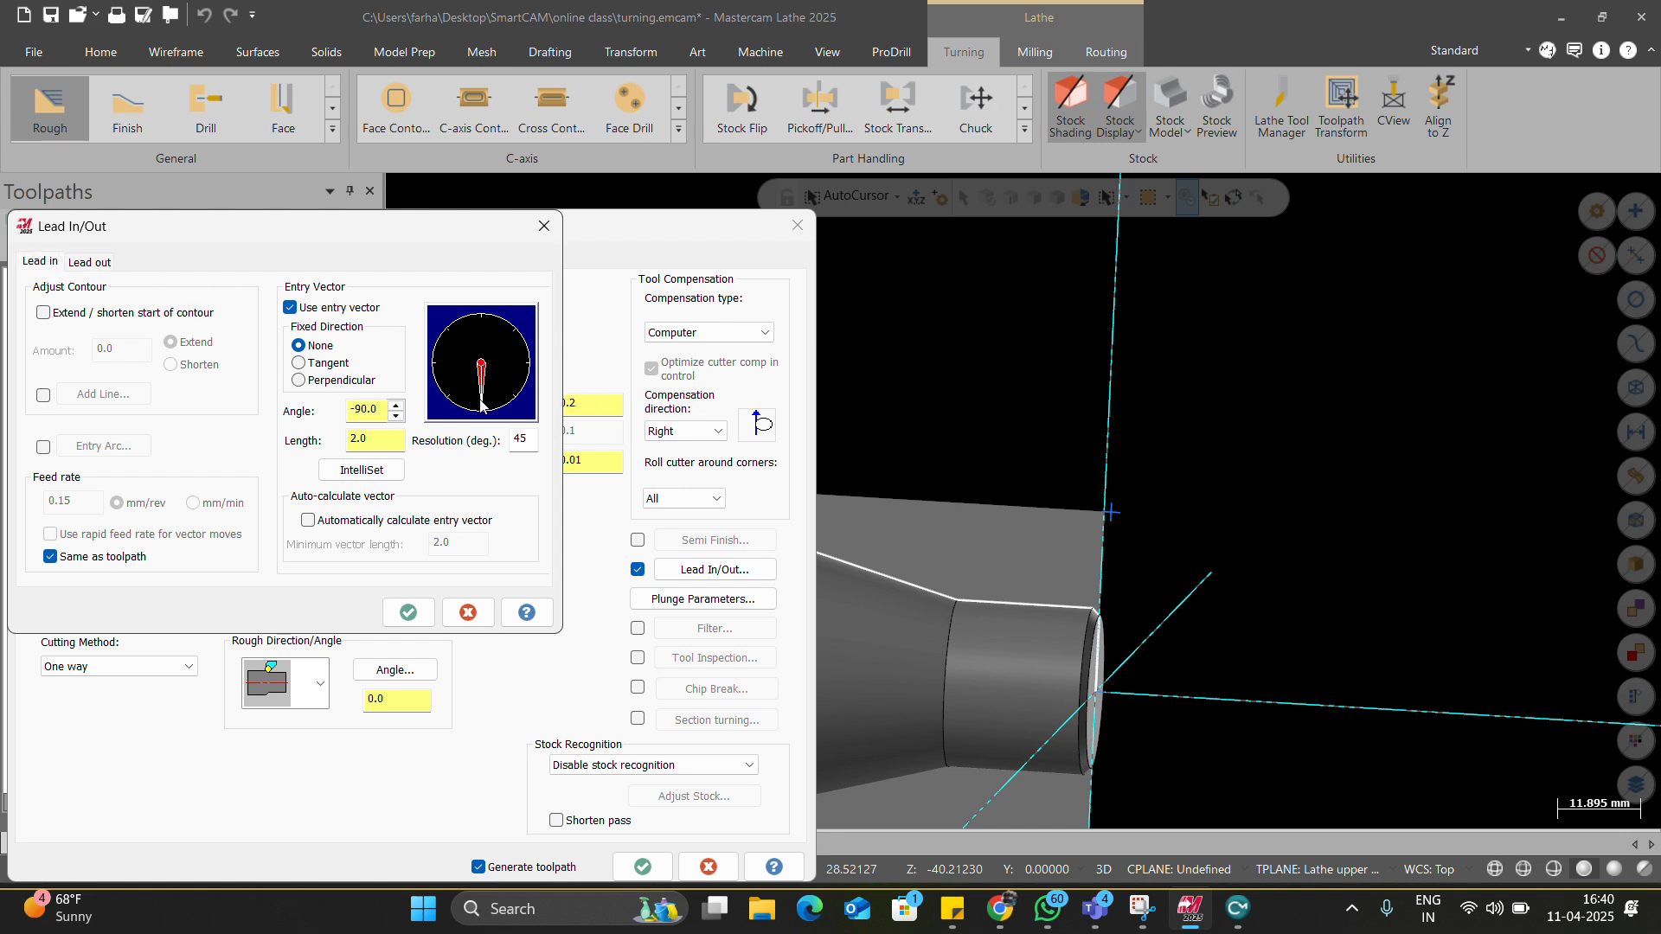
pyautogui.click(87, 264)
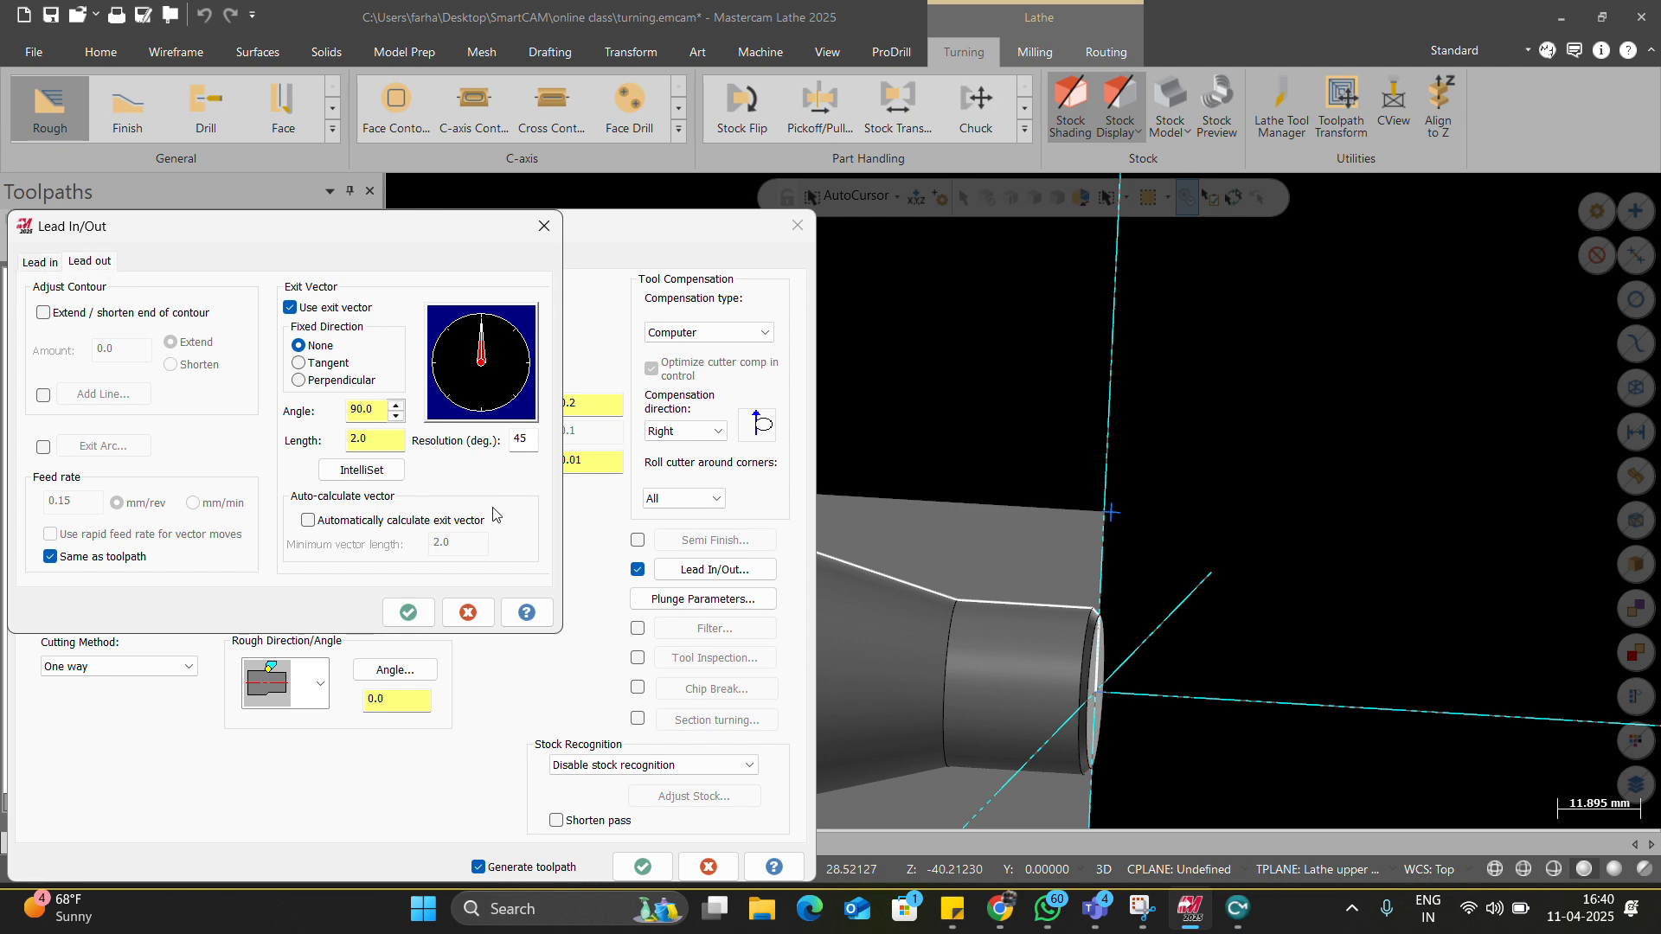
pyautogui.click(411, 611)
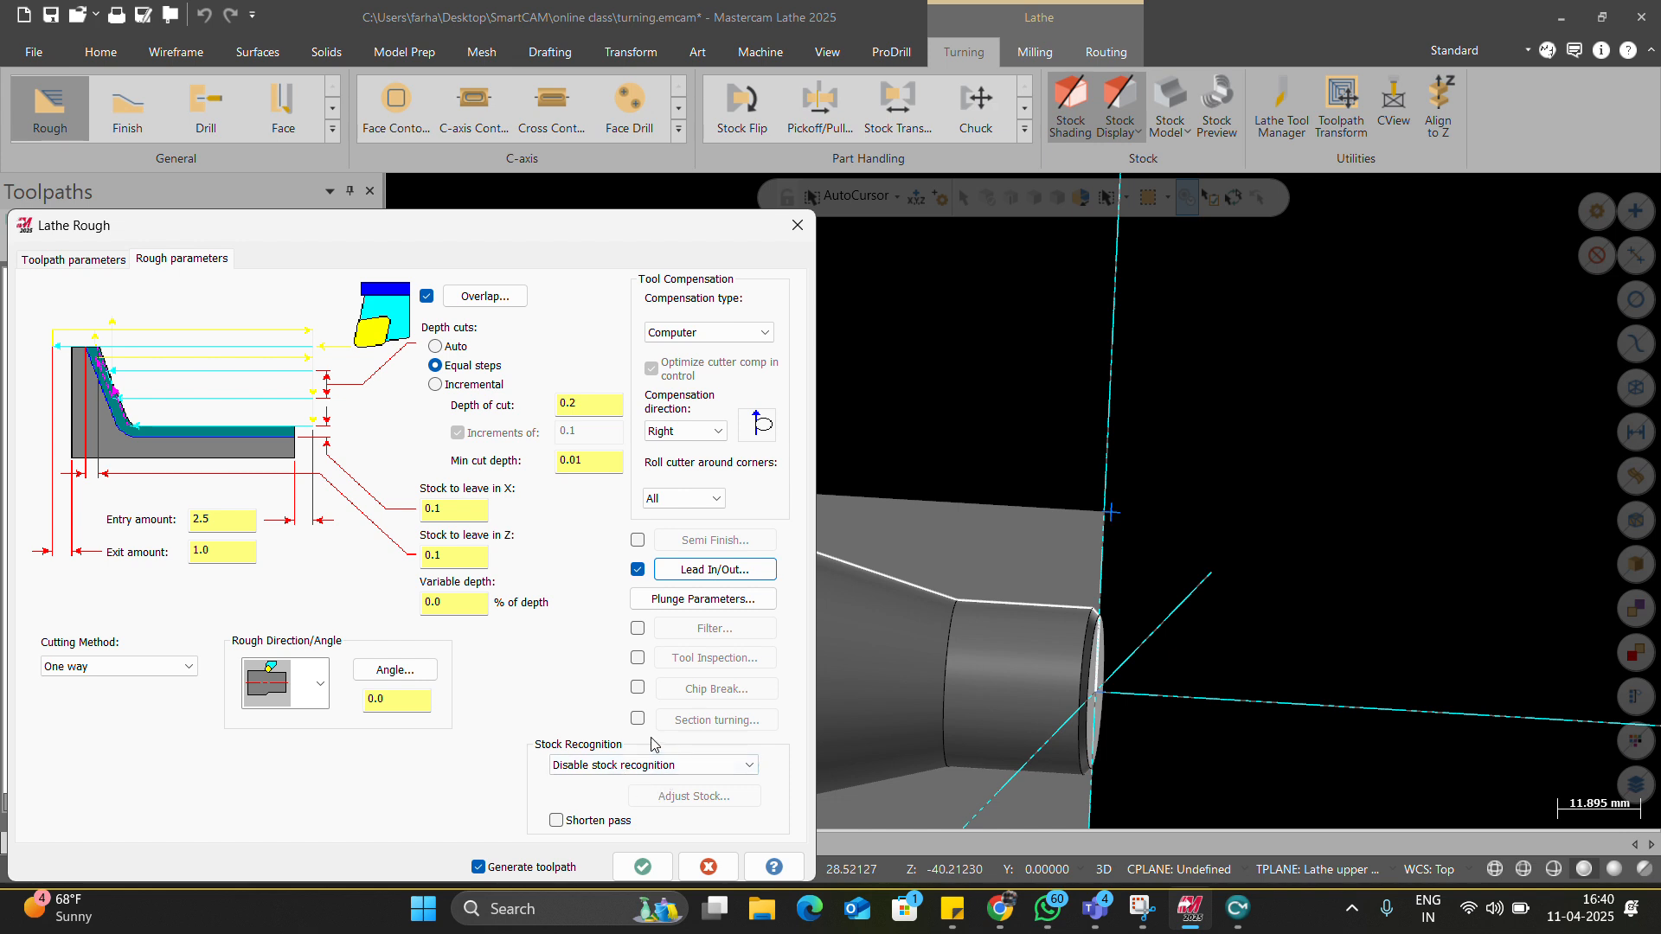
# Set Stock Recognition to Remaining stock, adjust the stock from the top view, and generate the toolpath.
pyautogui.click(635, 767)
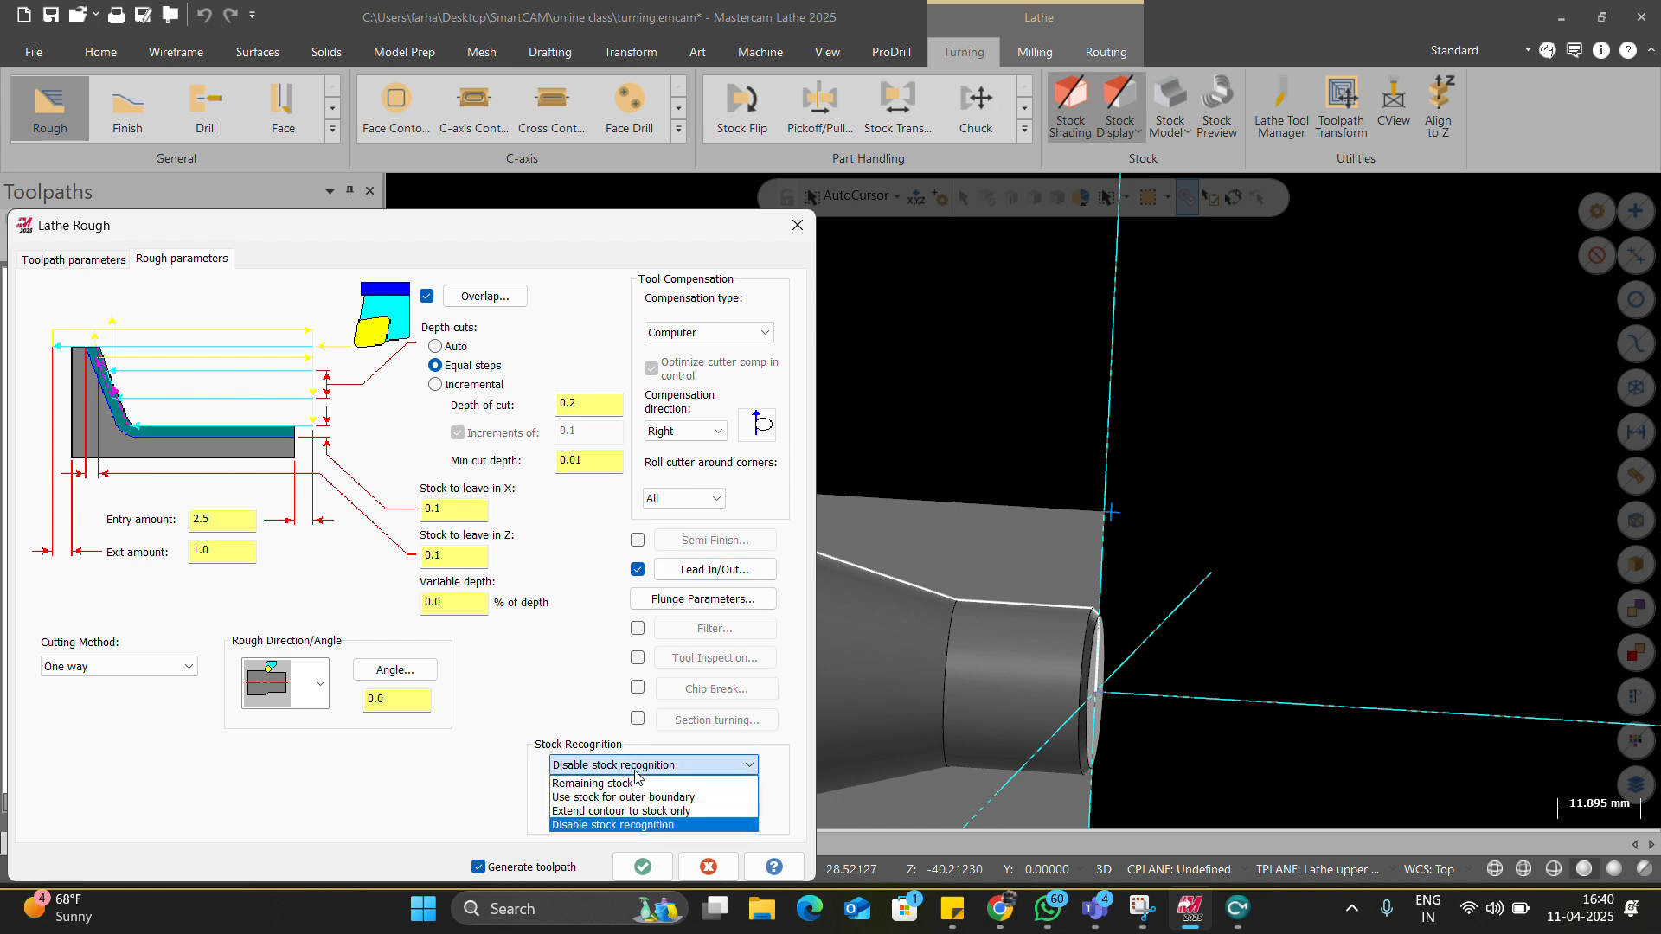
pyautogui.click(631, 783)
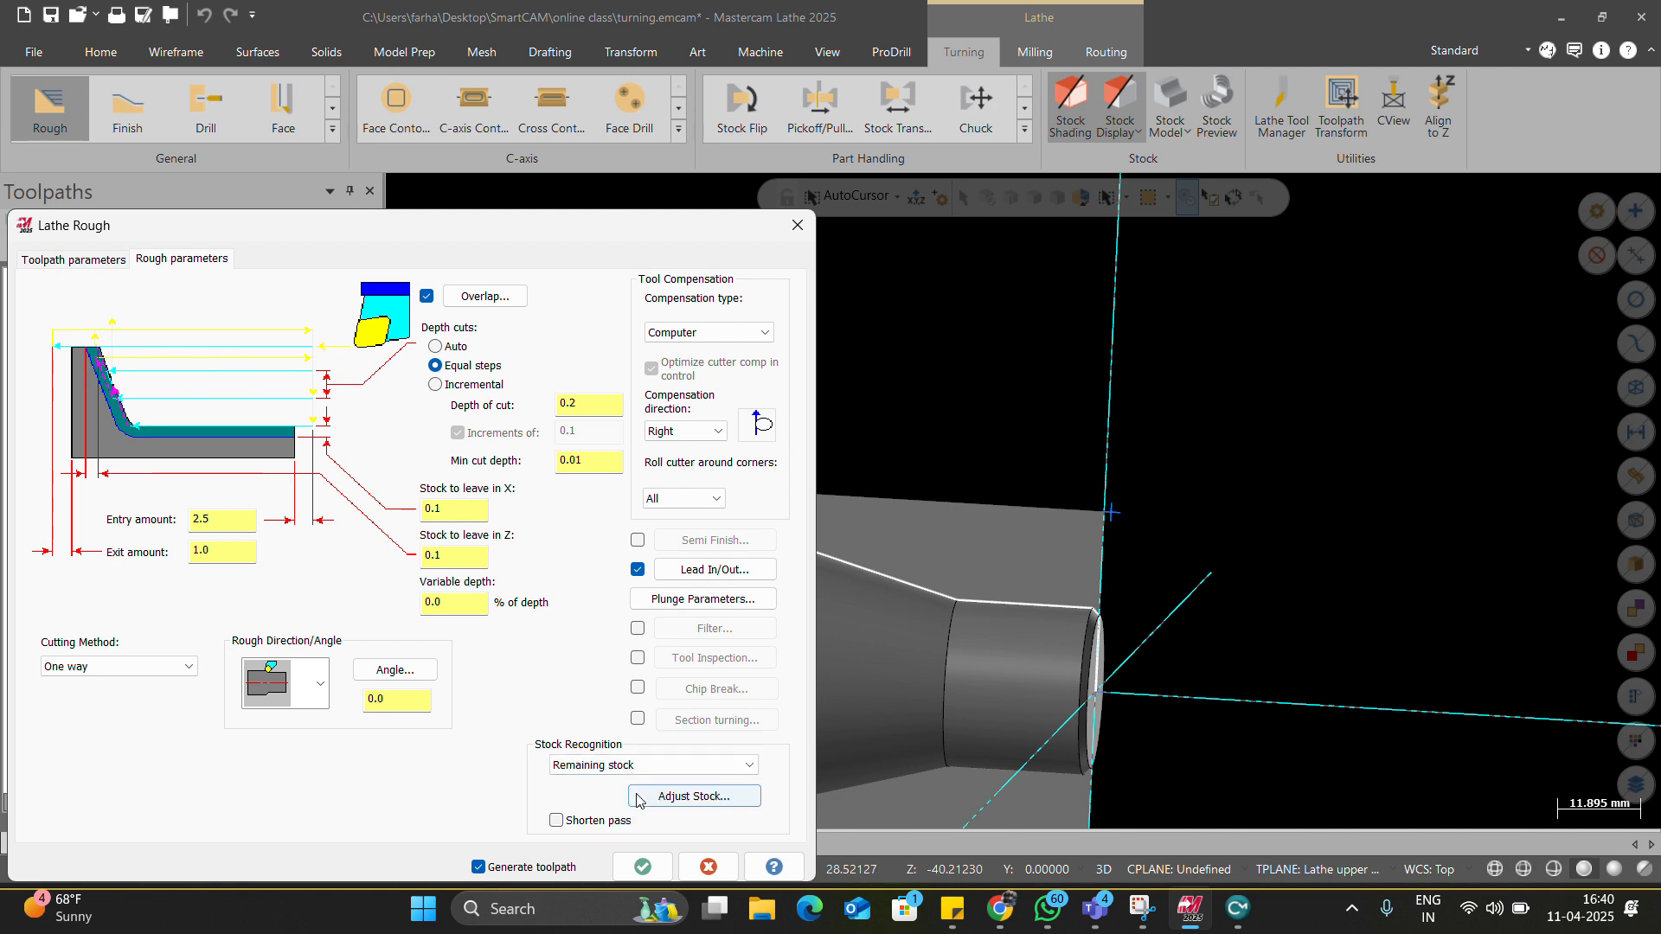
pyautogui.click(693, 796)
pyautogui.scroll(-3, 725, 632)
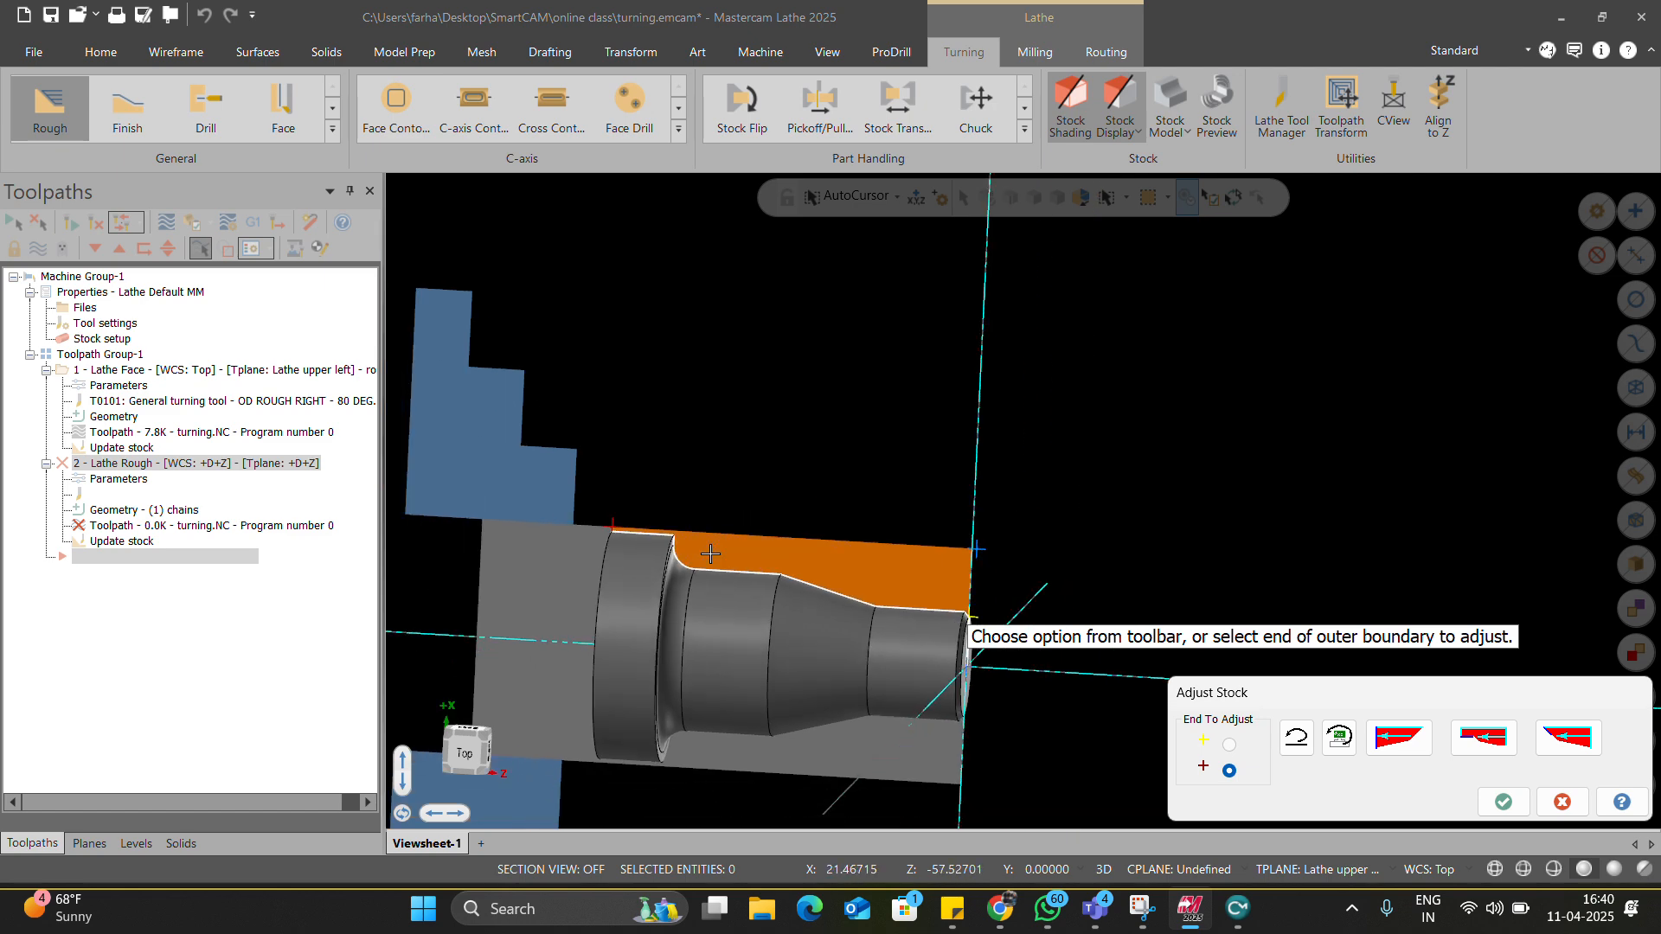
pyautogui.scroll(3, 867, 626)
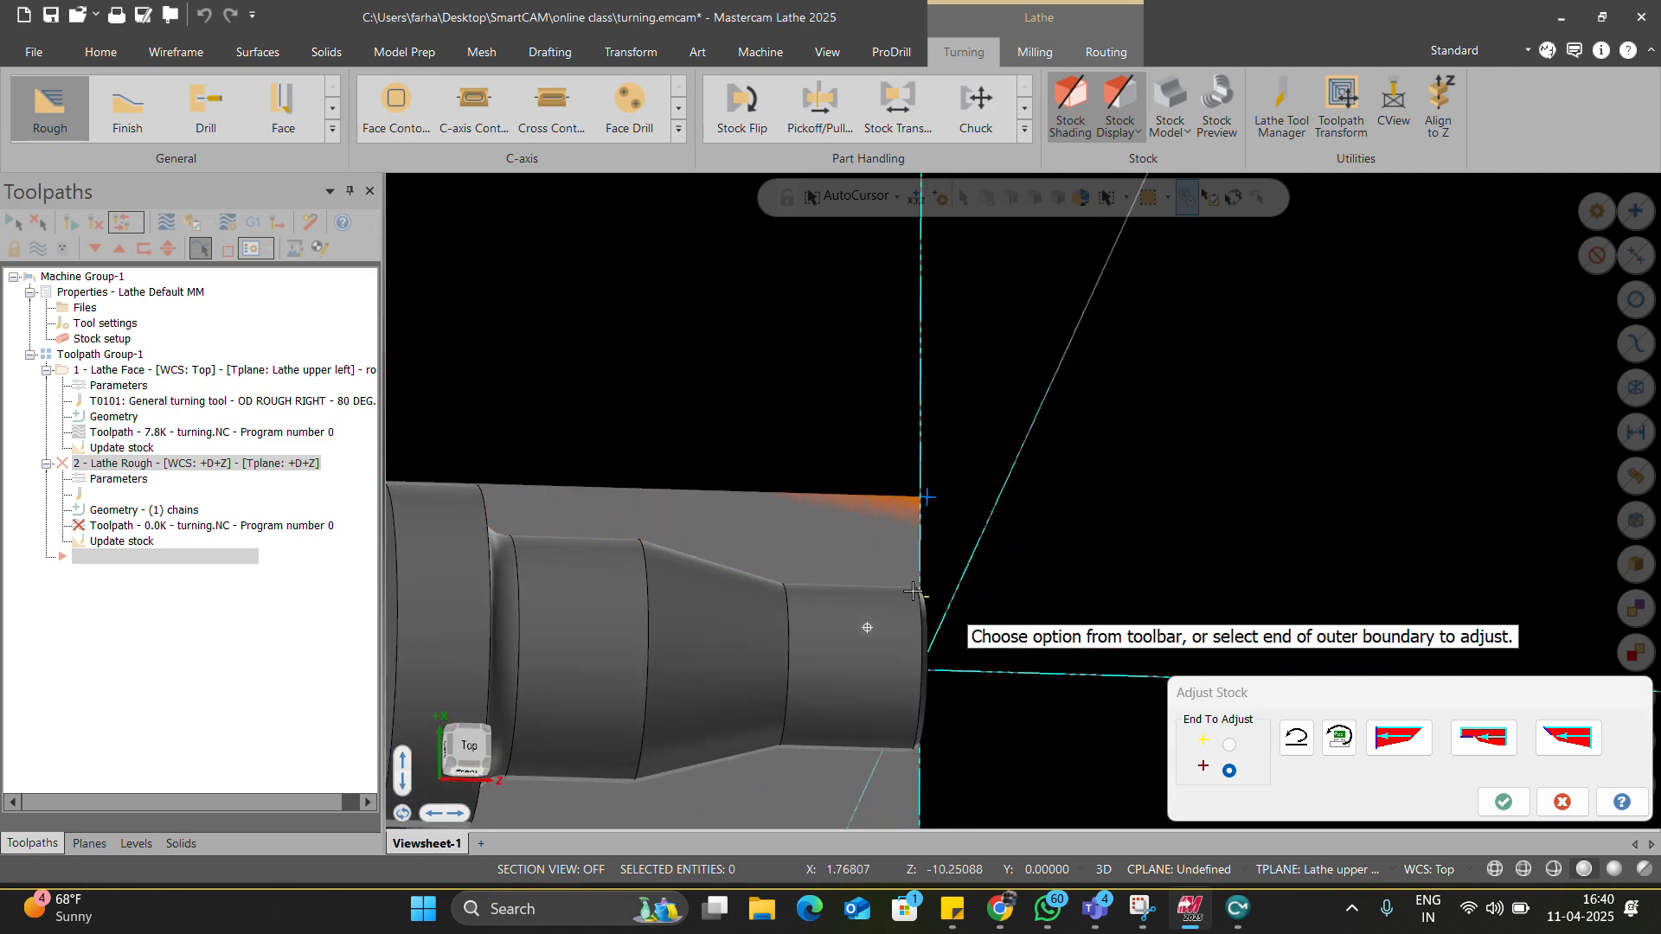
pyautogui.rightClick(824, 385)
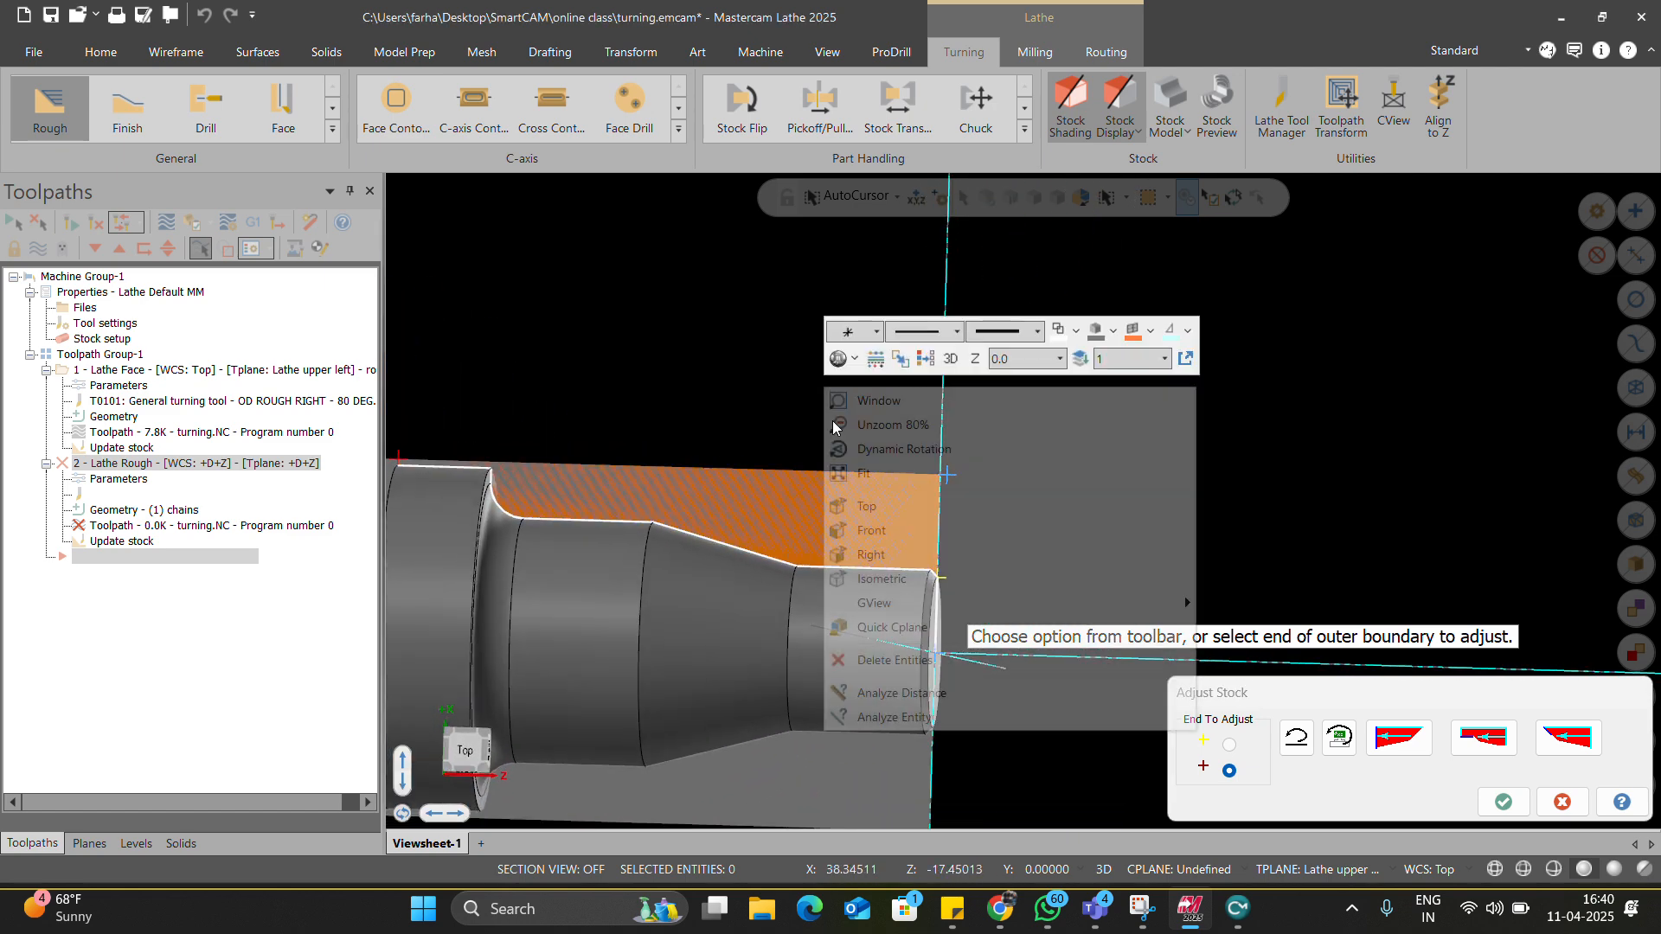
pyautogui.click(864, 504)
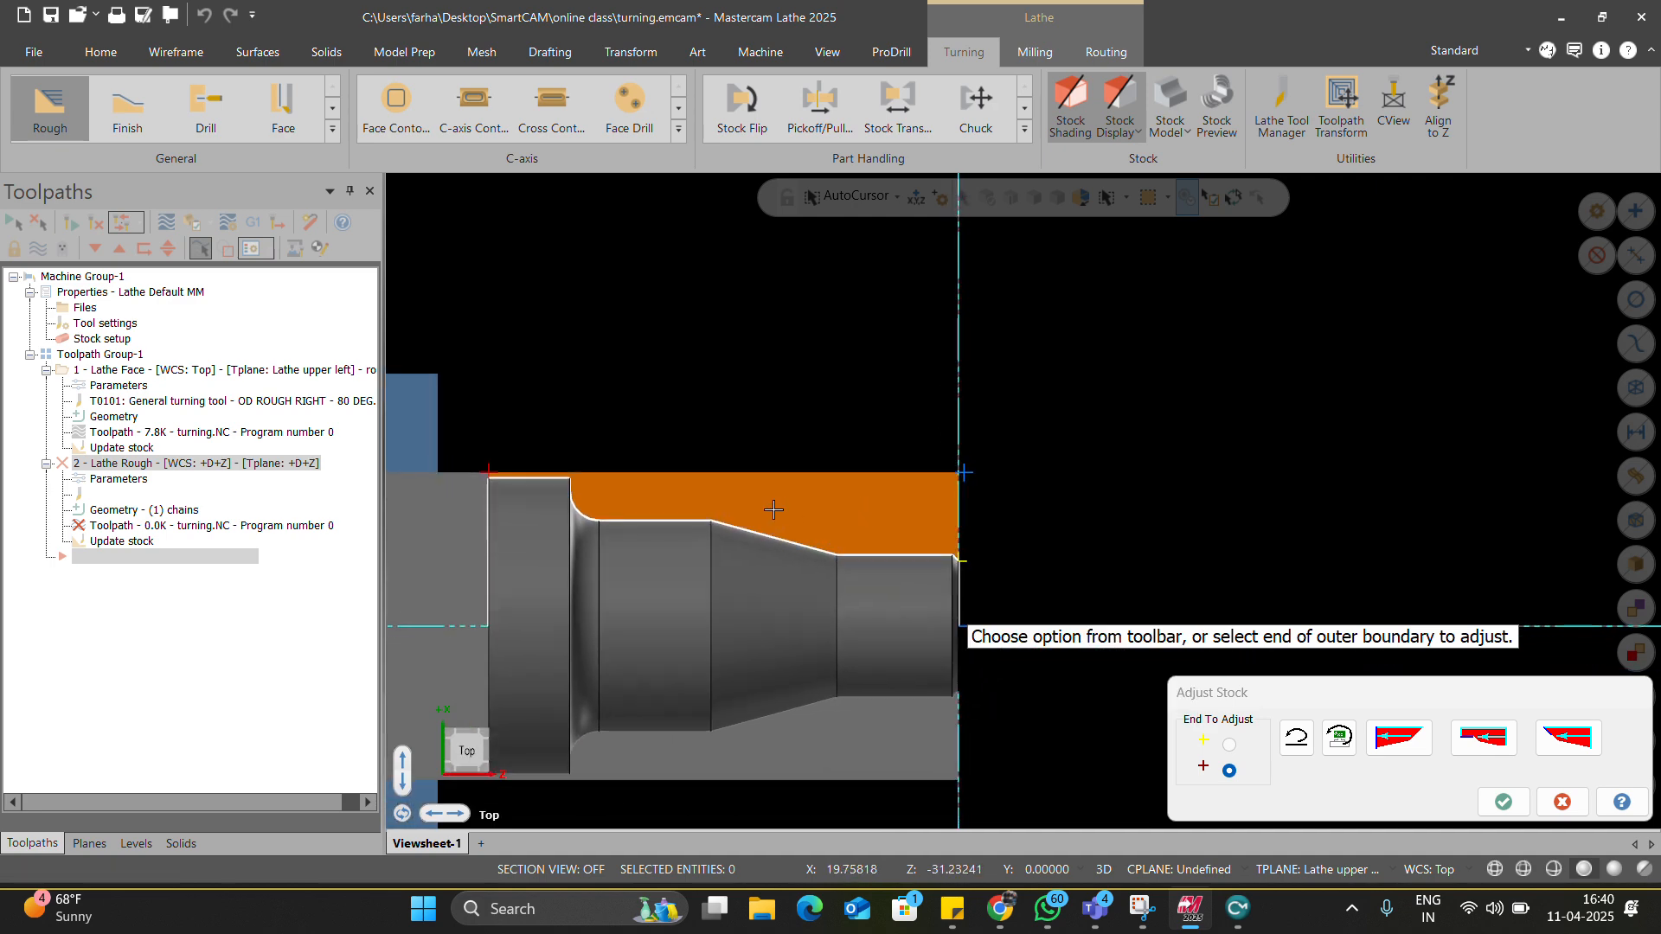
pyautogui.press('Return')
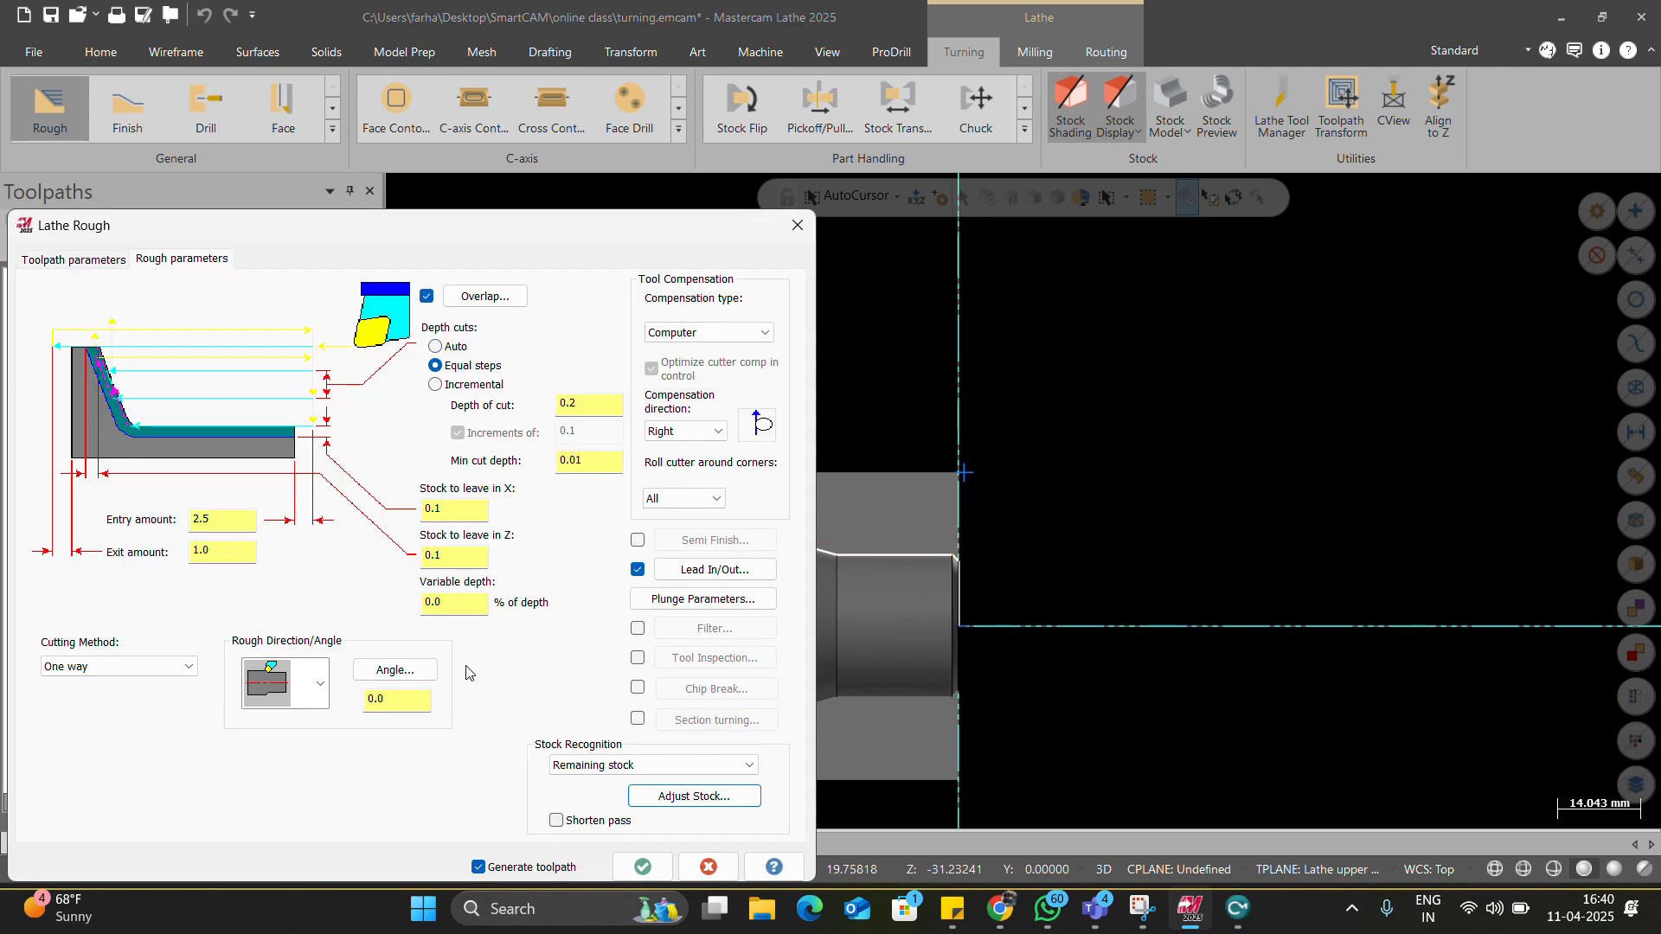
pyautogui.click(643, 866)
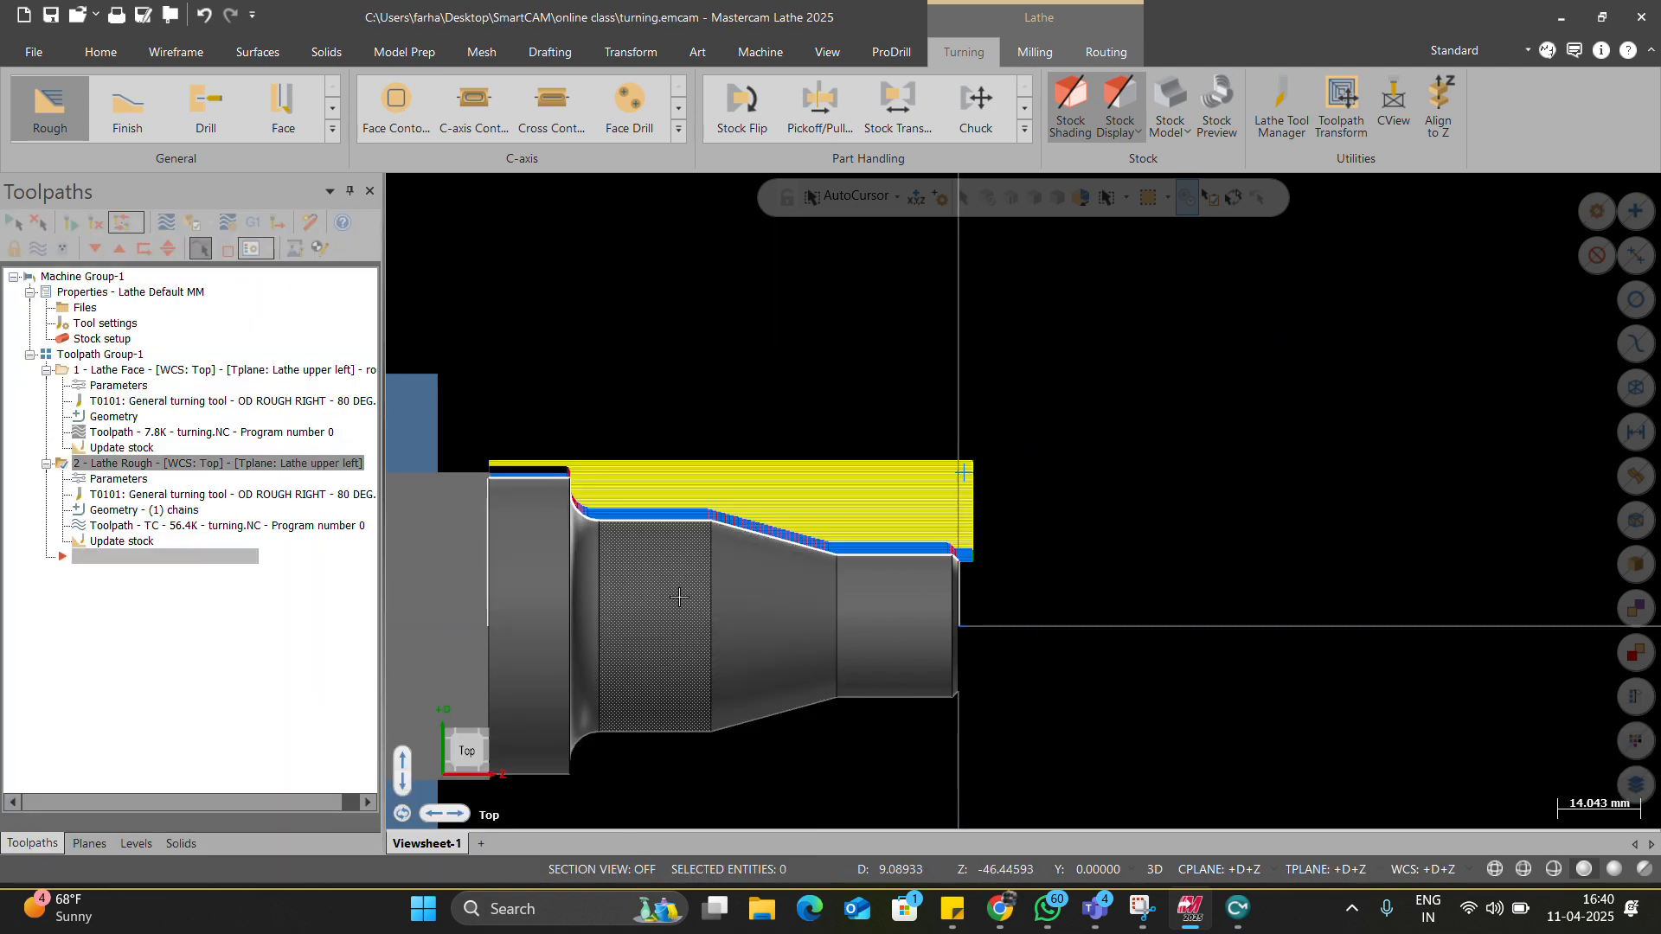
# Backplot and play the rough toolpath, then reopen operation 2's parameters.
pyautogui.scroll(3, 684, 570)
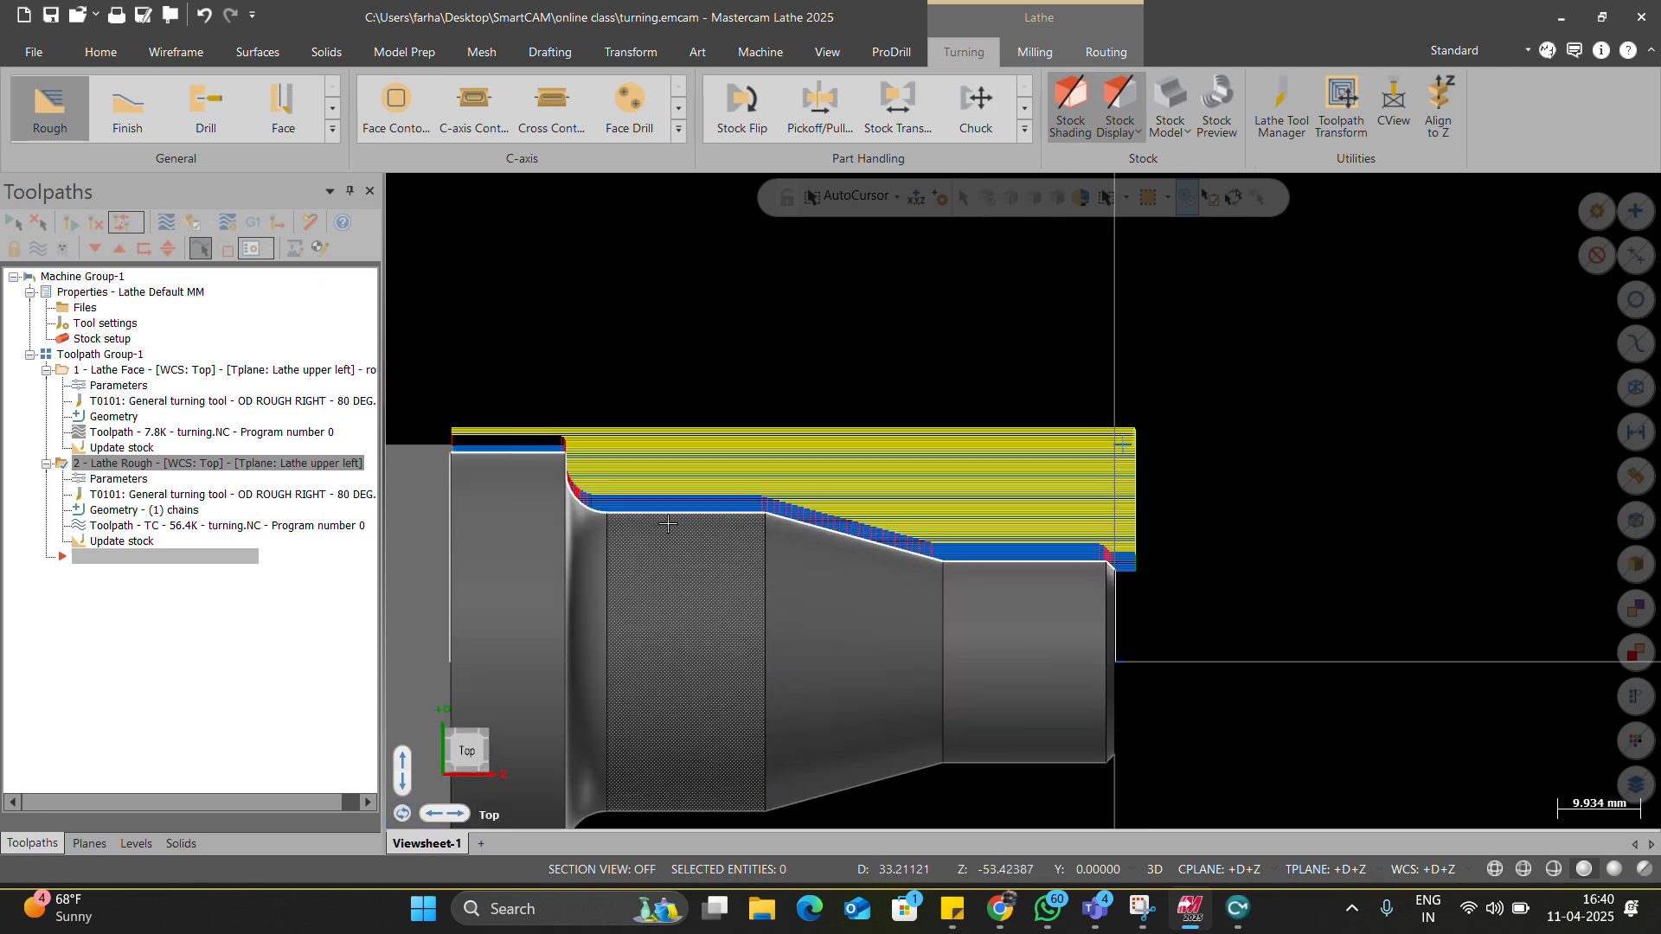
pyautogui.scroll(6, 540, 481)
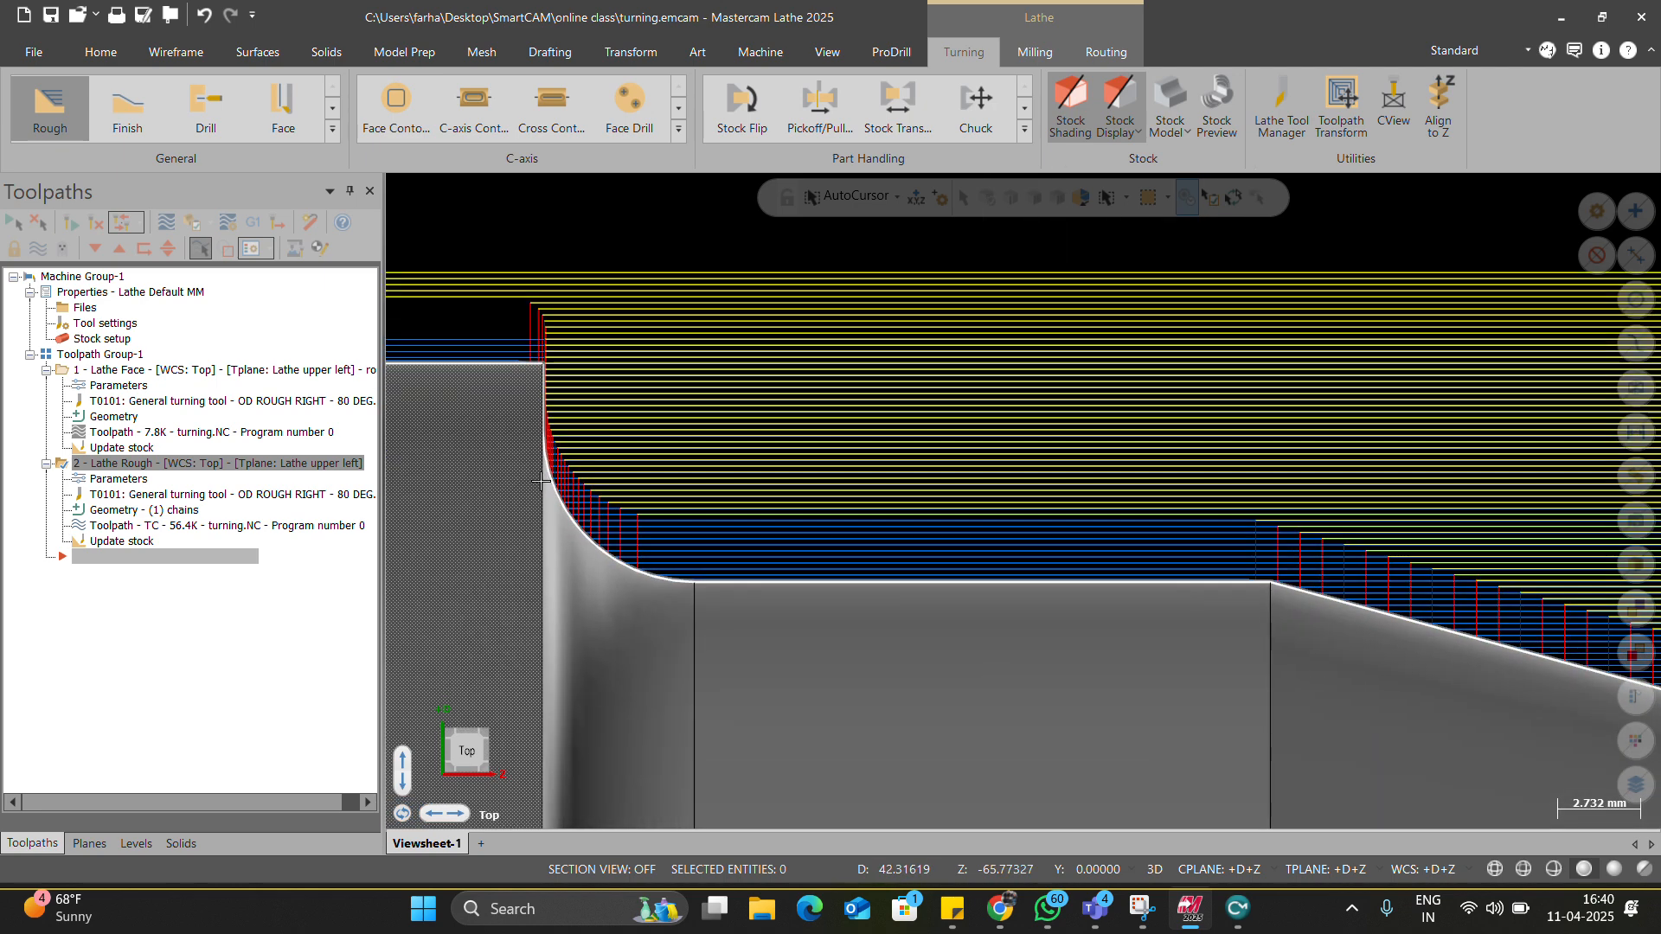
pyautogui.scroll(-2, 545, 482)
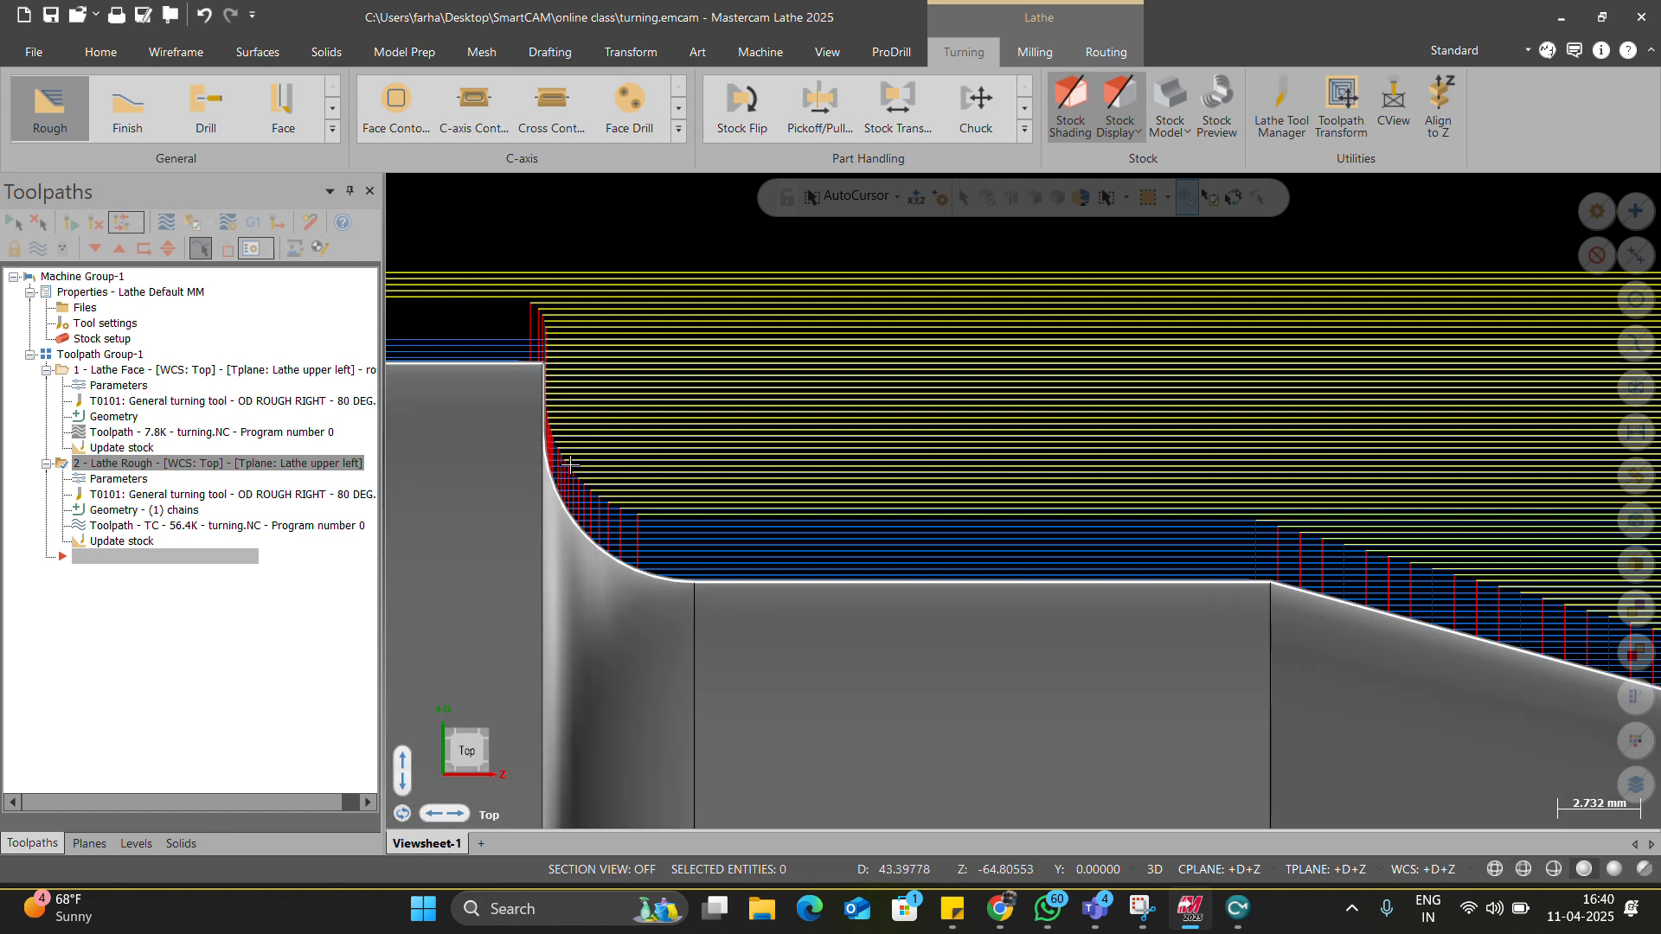
pyautogui.scroll(-4, 561, 491)
pyautogui.scroll(2, 679, 519)
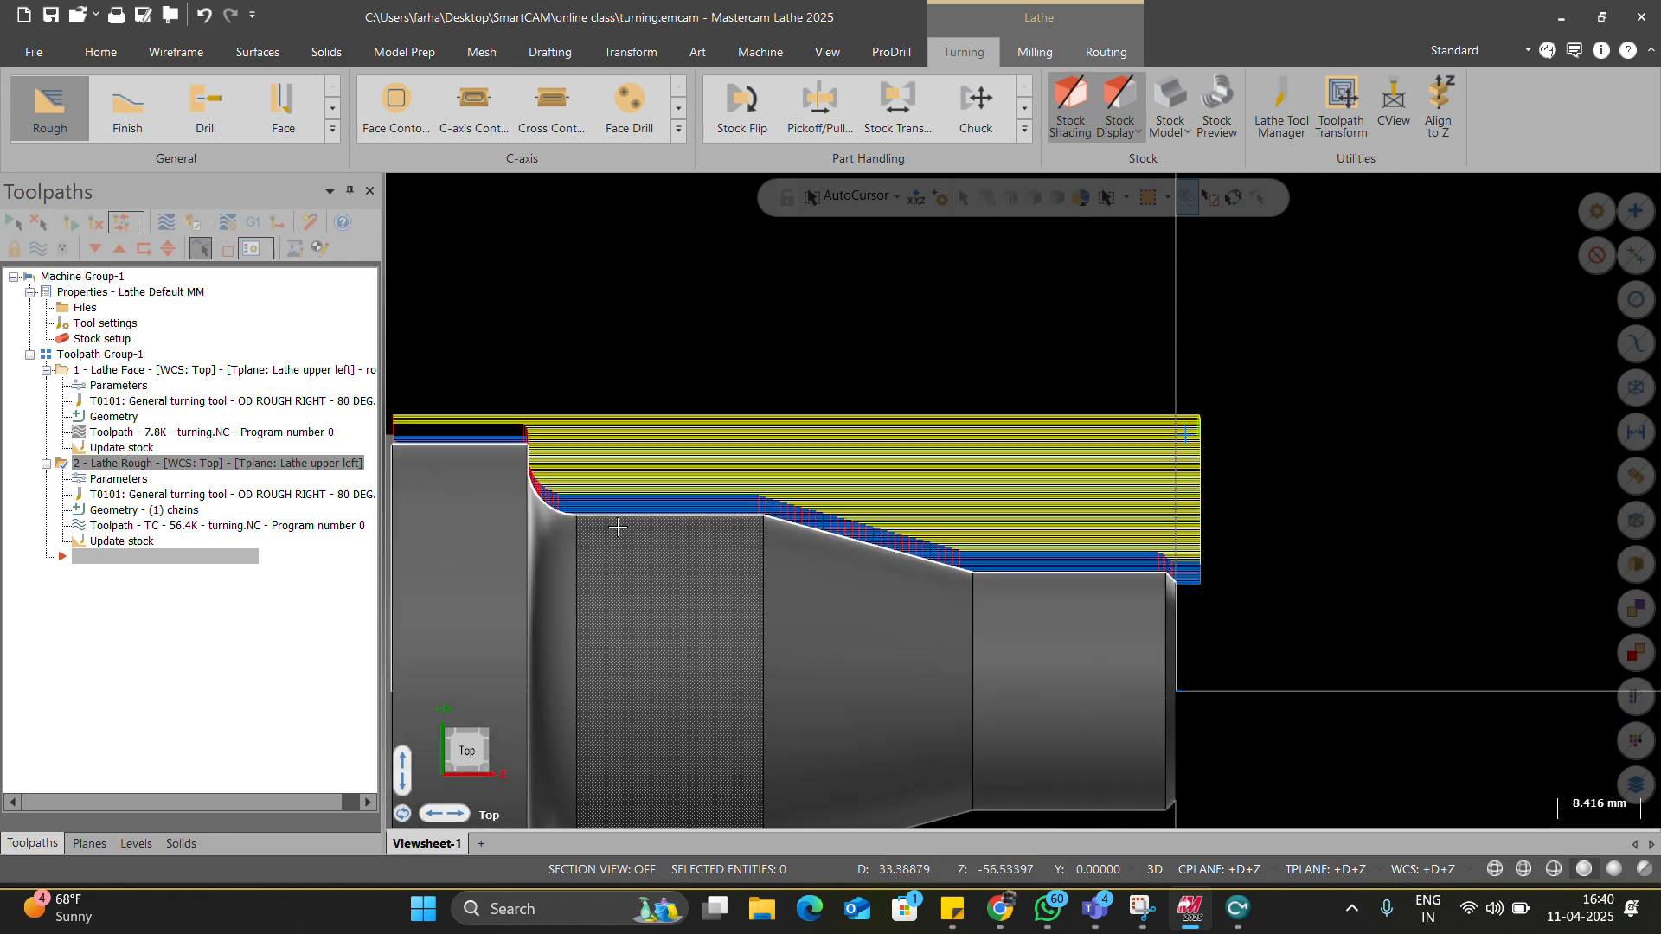
pyautogui.click(168, 223)
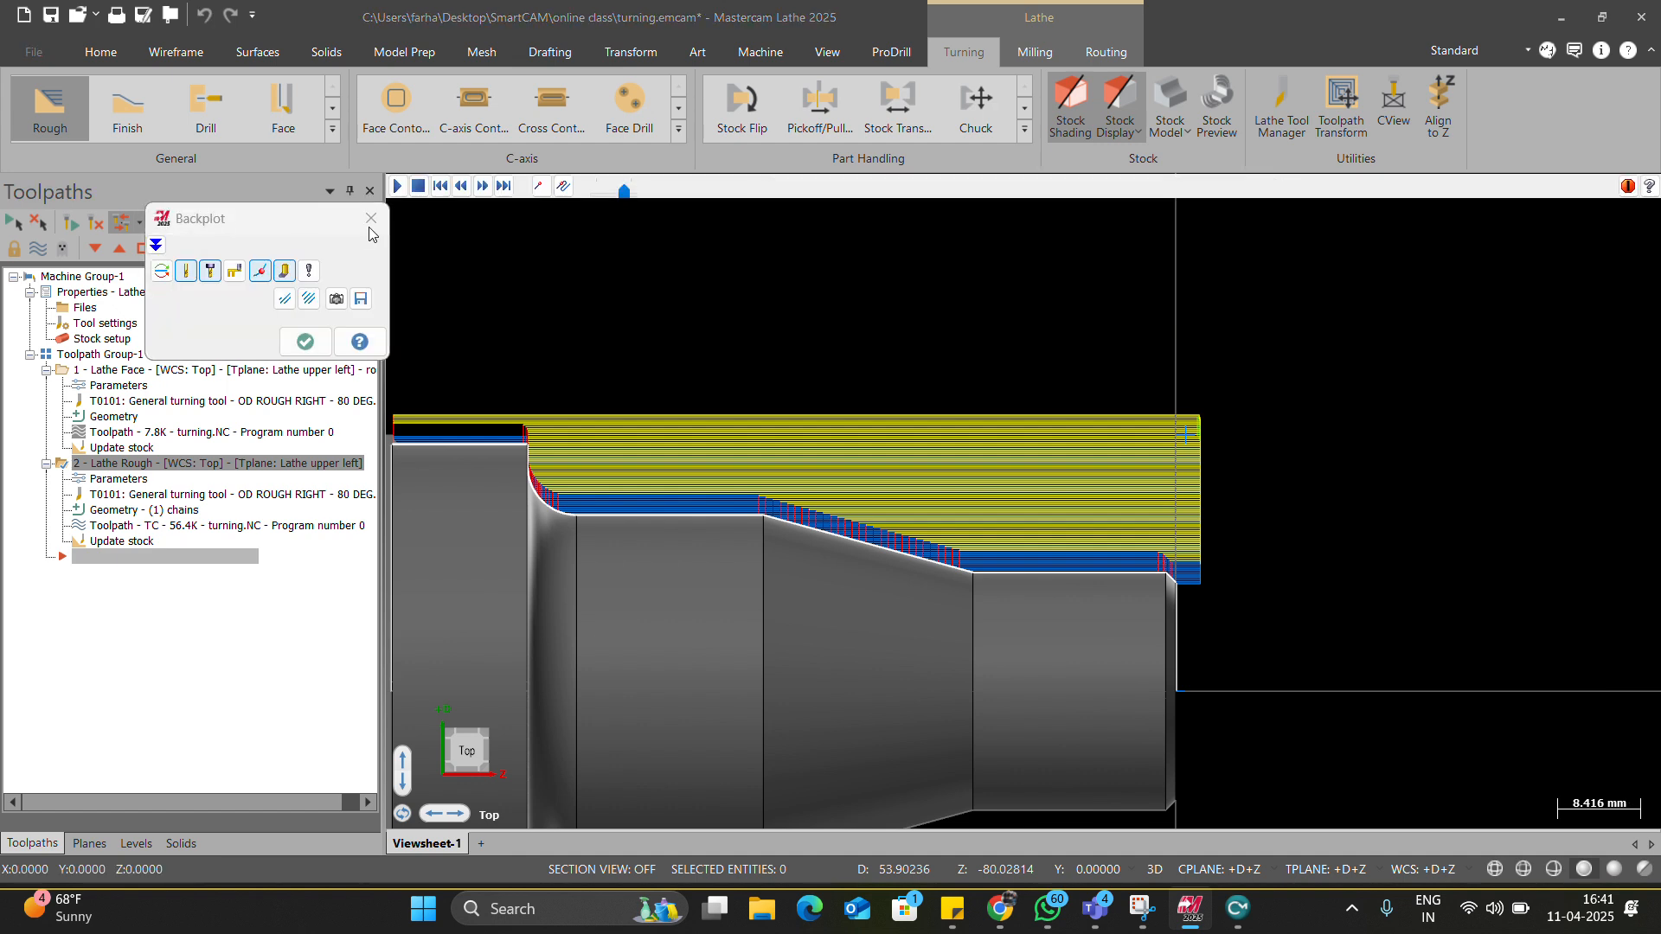
pyautogui.click(398, 186)
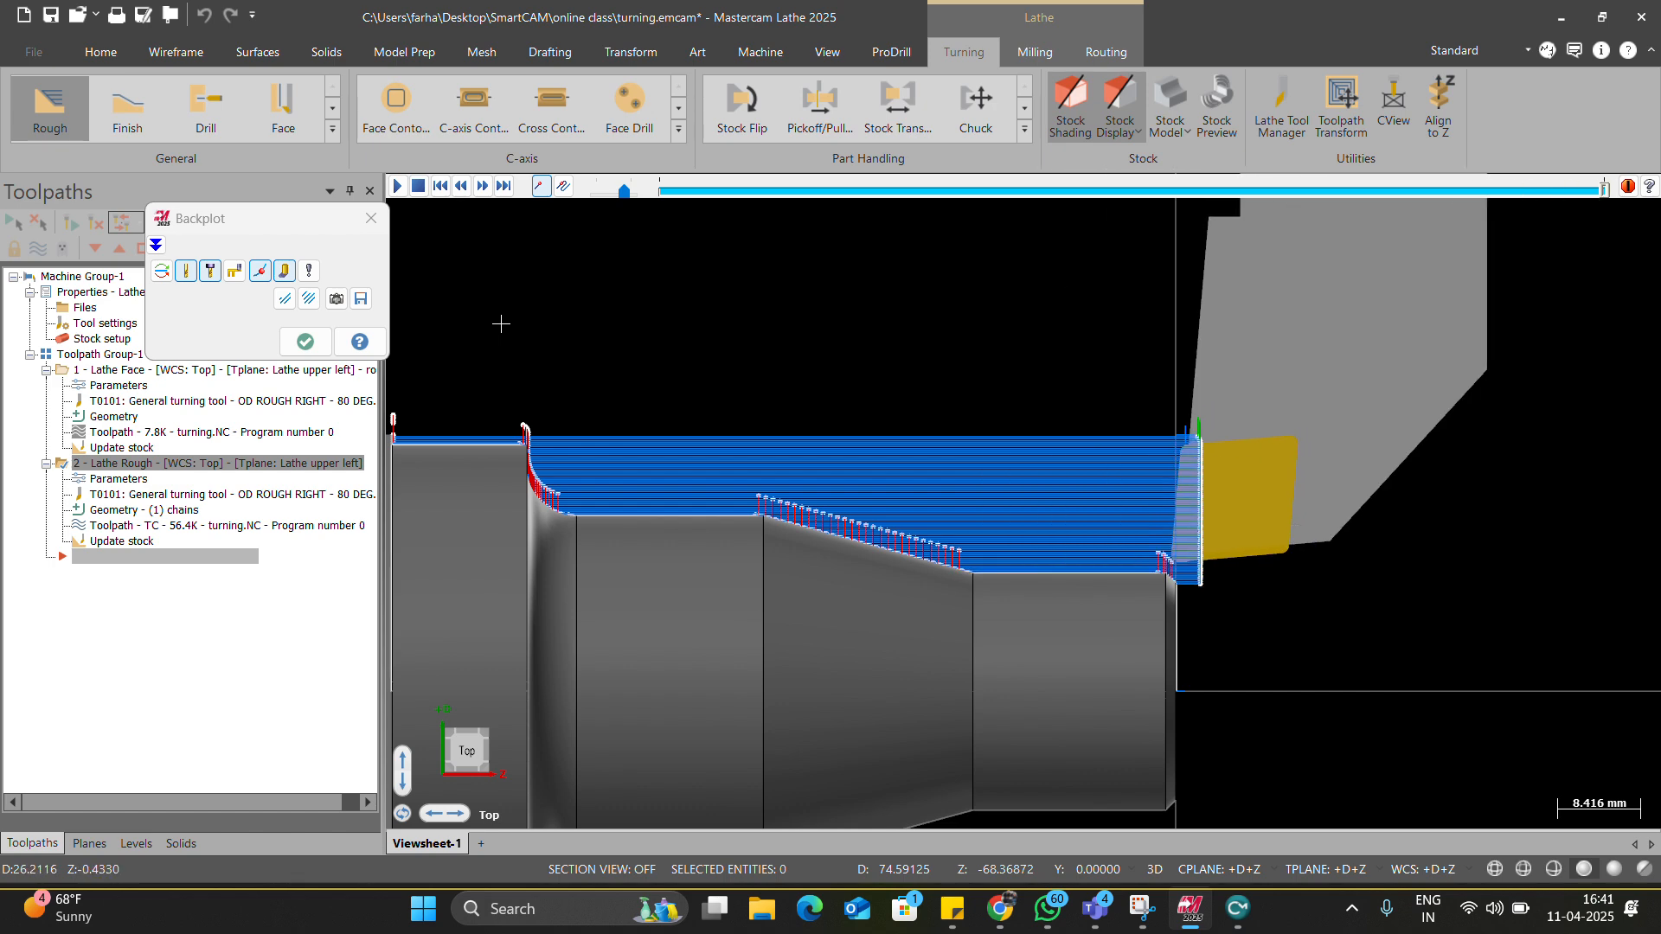
pyautogui.click(371, 219)
pyautogui.click(120, 479)
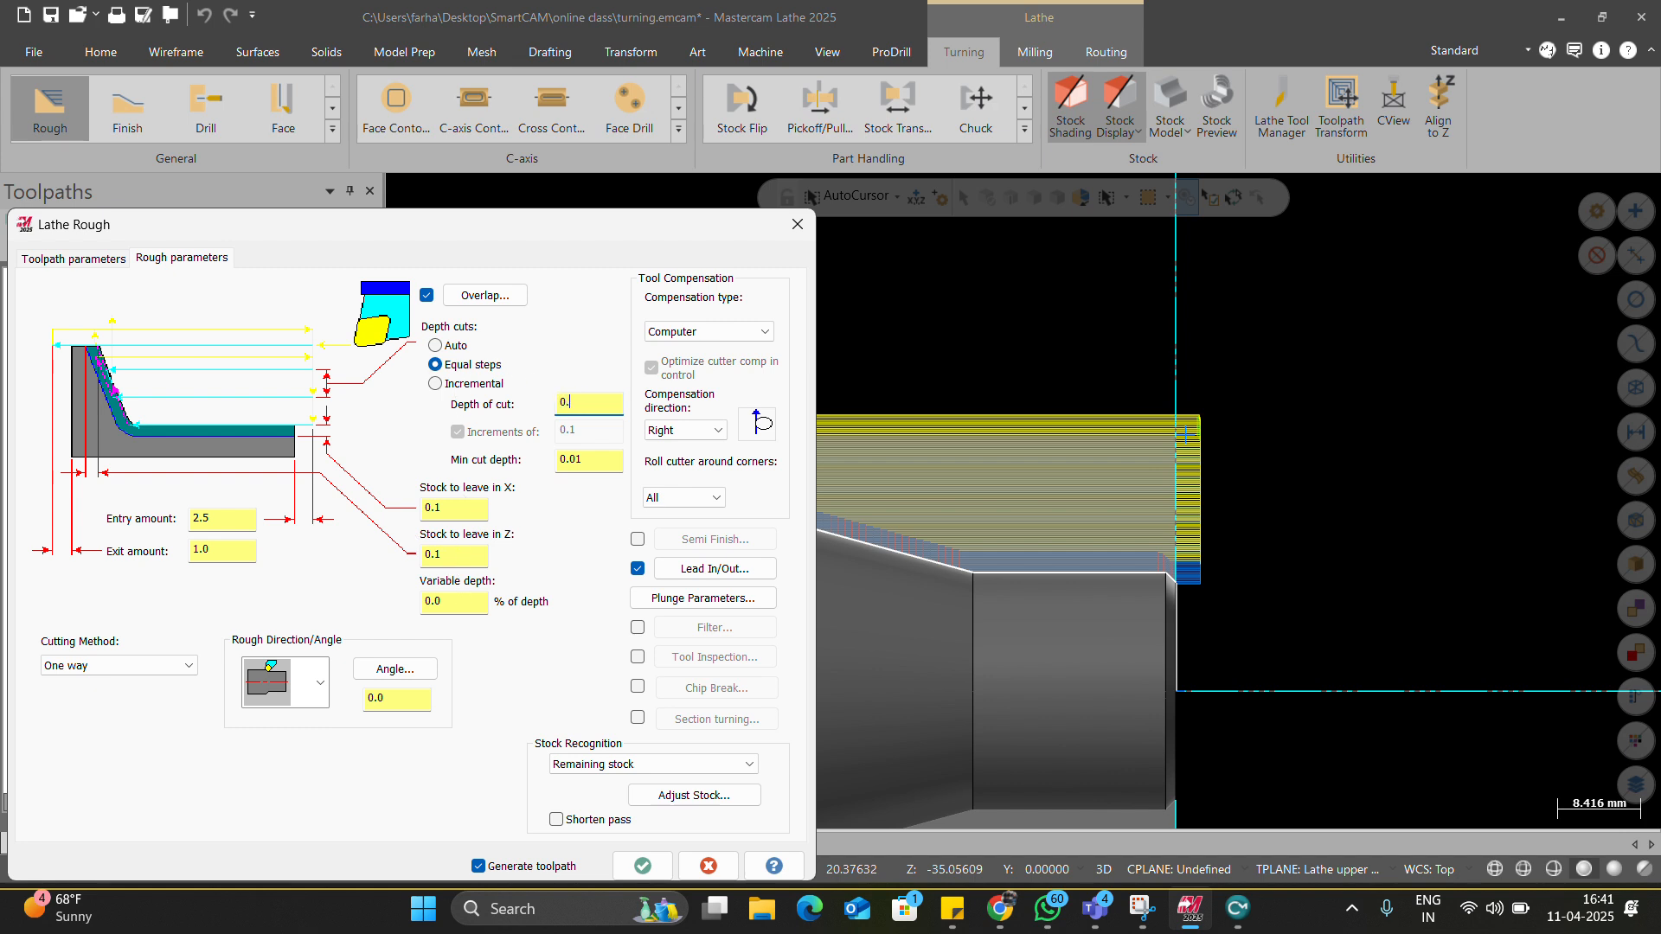
pyautogui.click(641, 866)
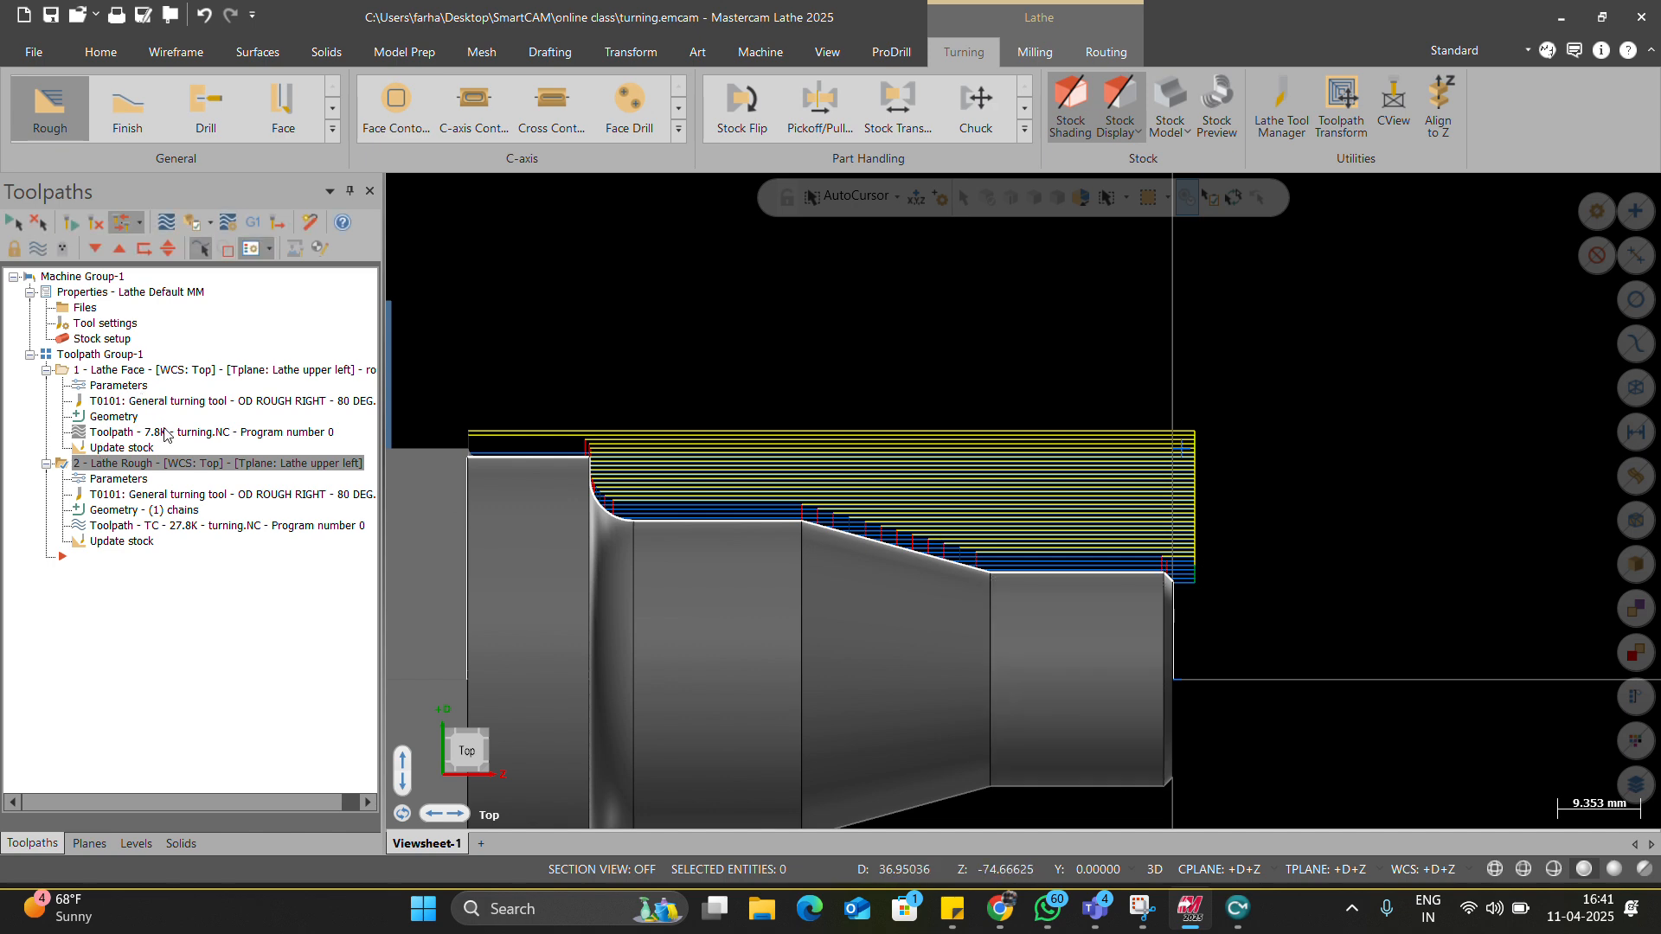
pyautogui.click(165, 224)
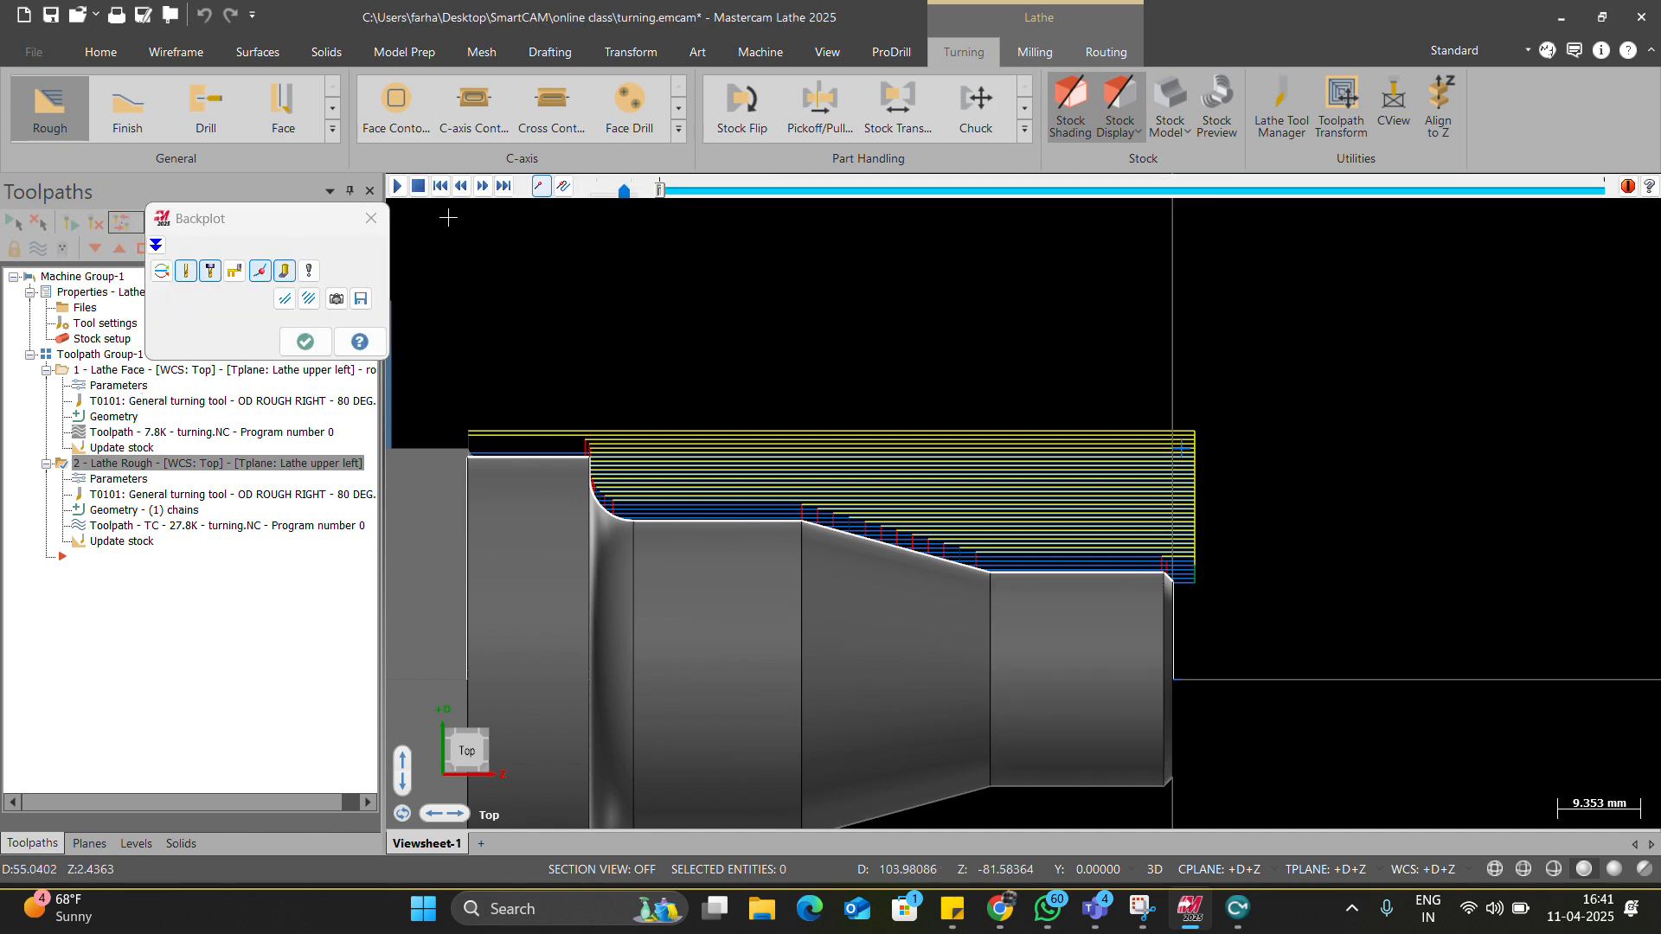
pyautogui.click(396, 187)
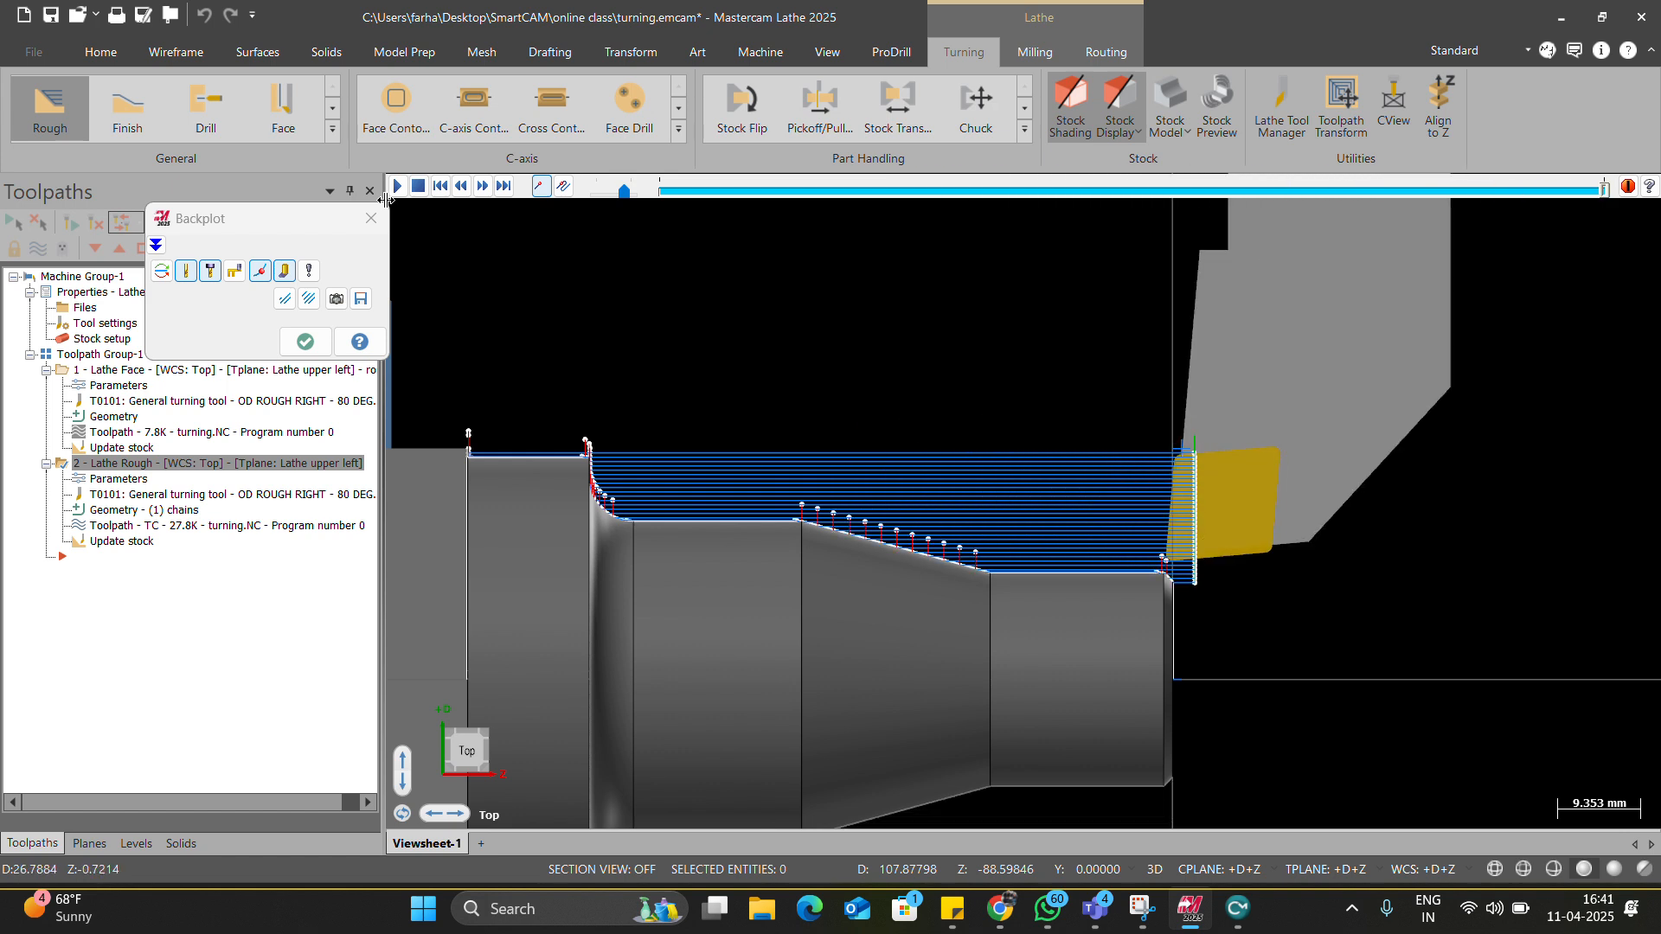
pyautogui.click(384, 219)
pyautogui.scroll(5, 705, 549)
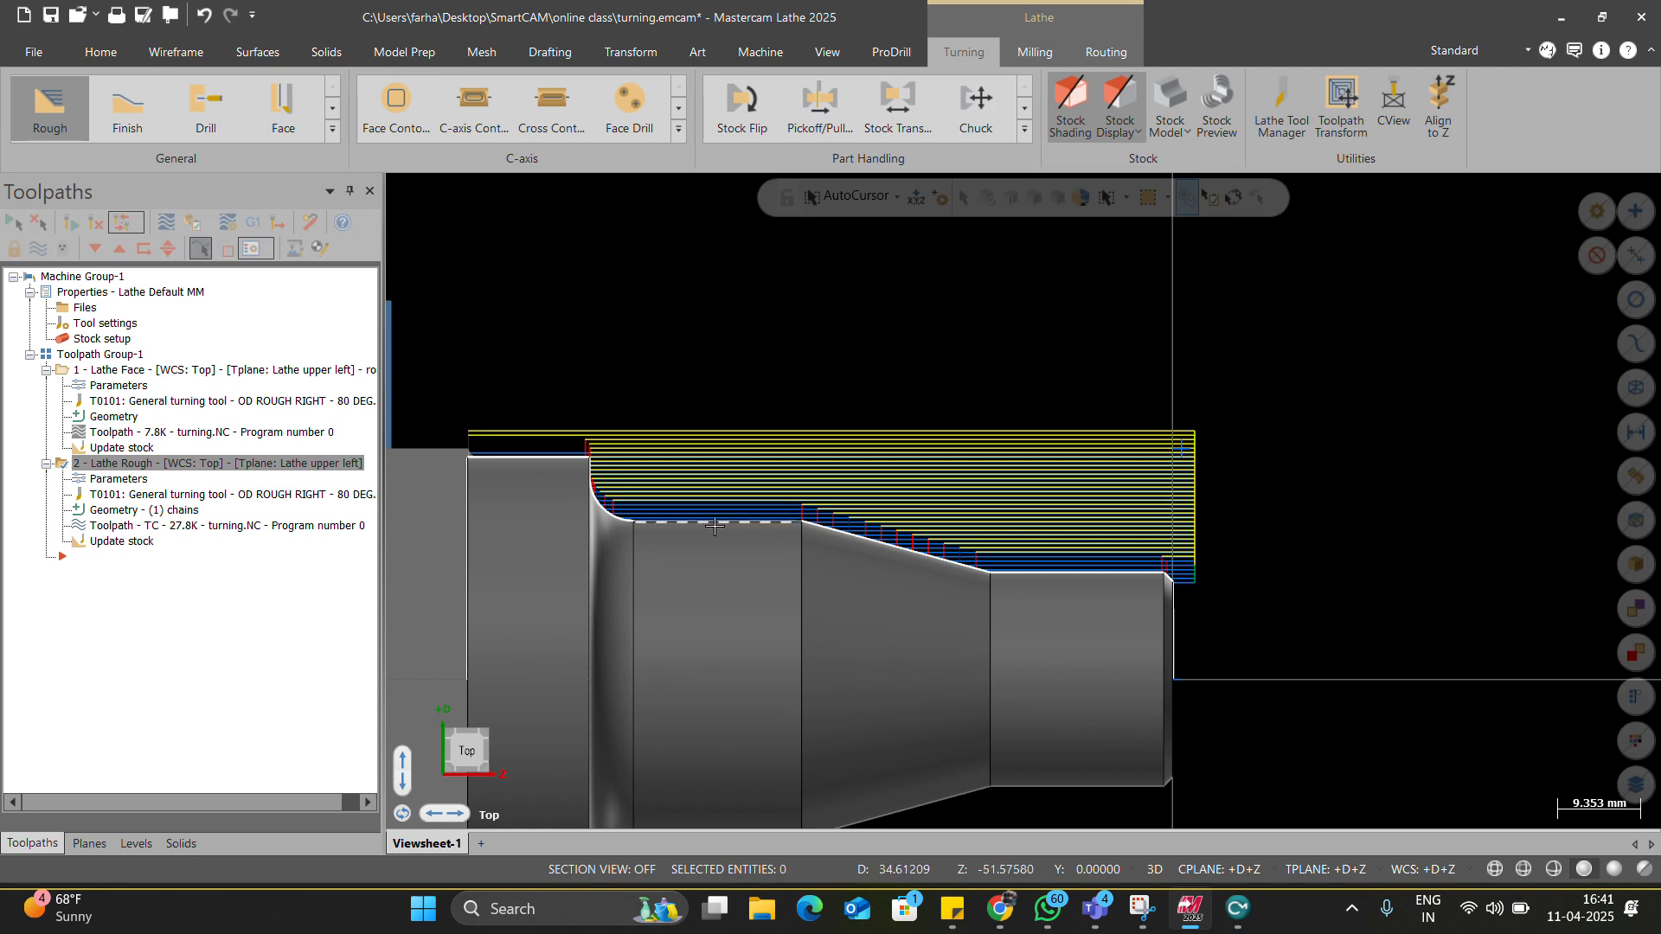
pyautogui.scroll(8, 1076, 404)
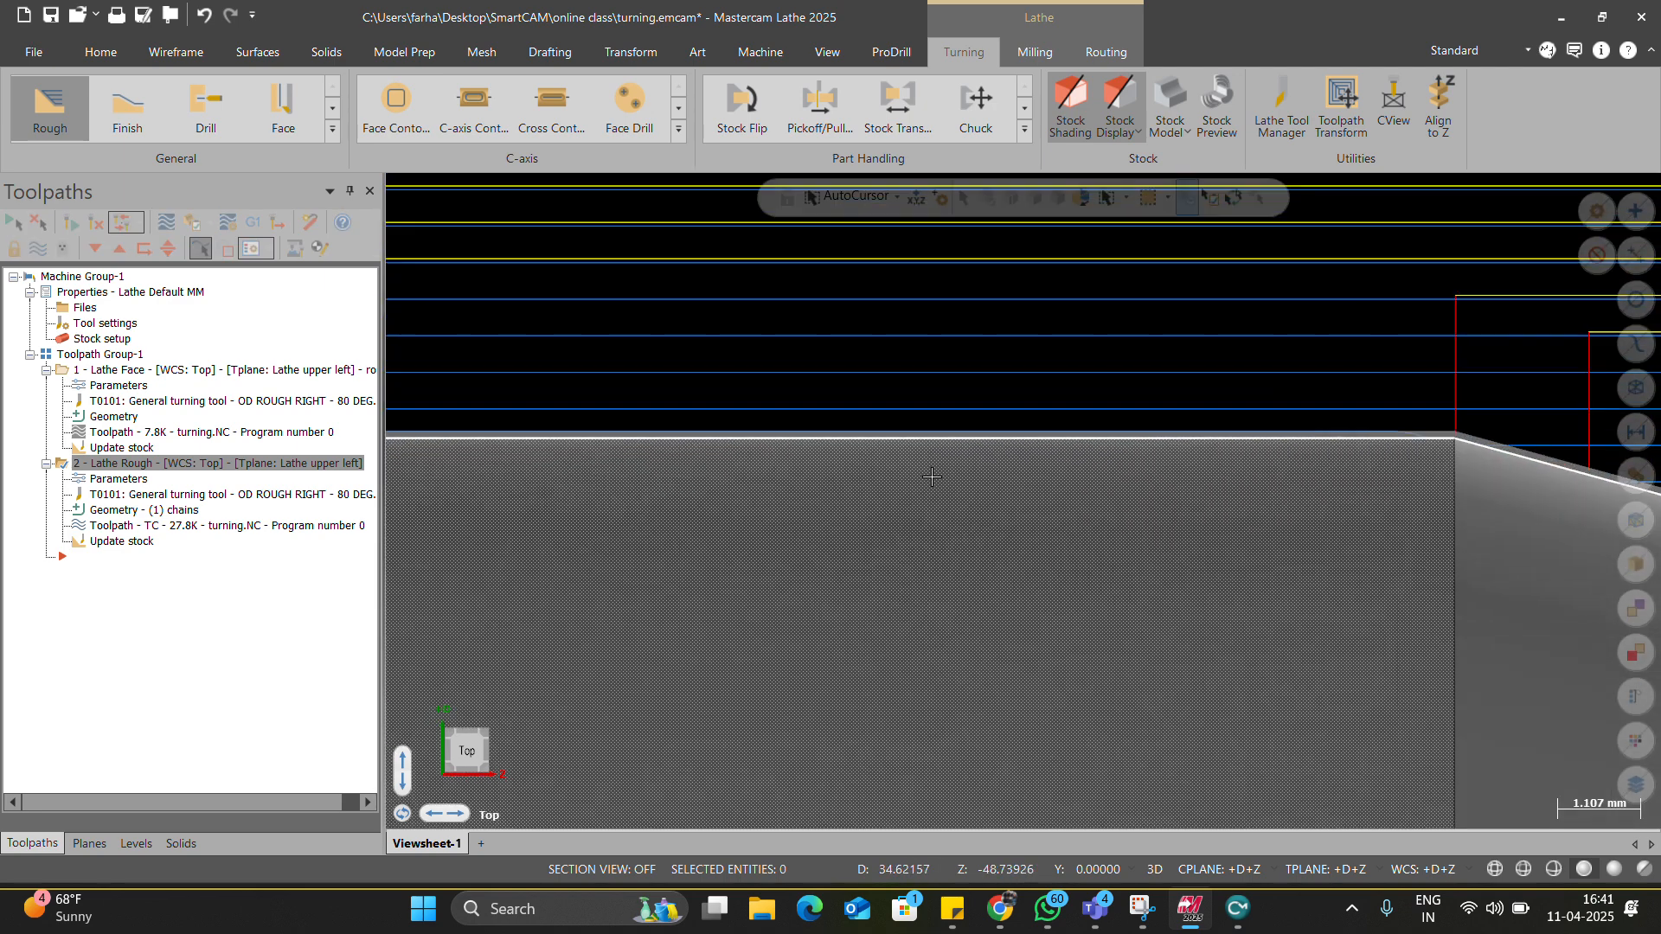
pyautogui.scroll(-5, 884, 512)
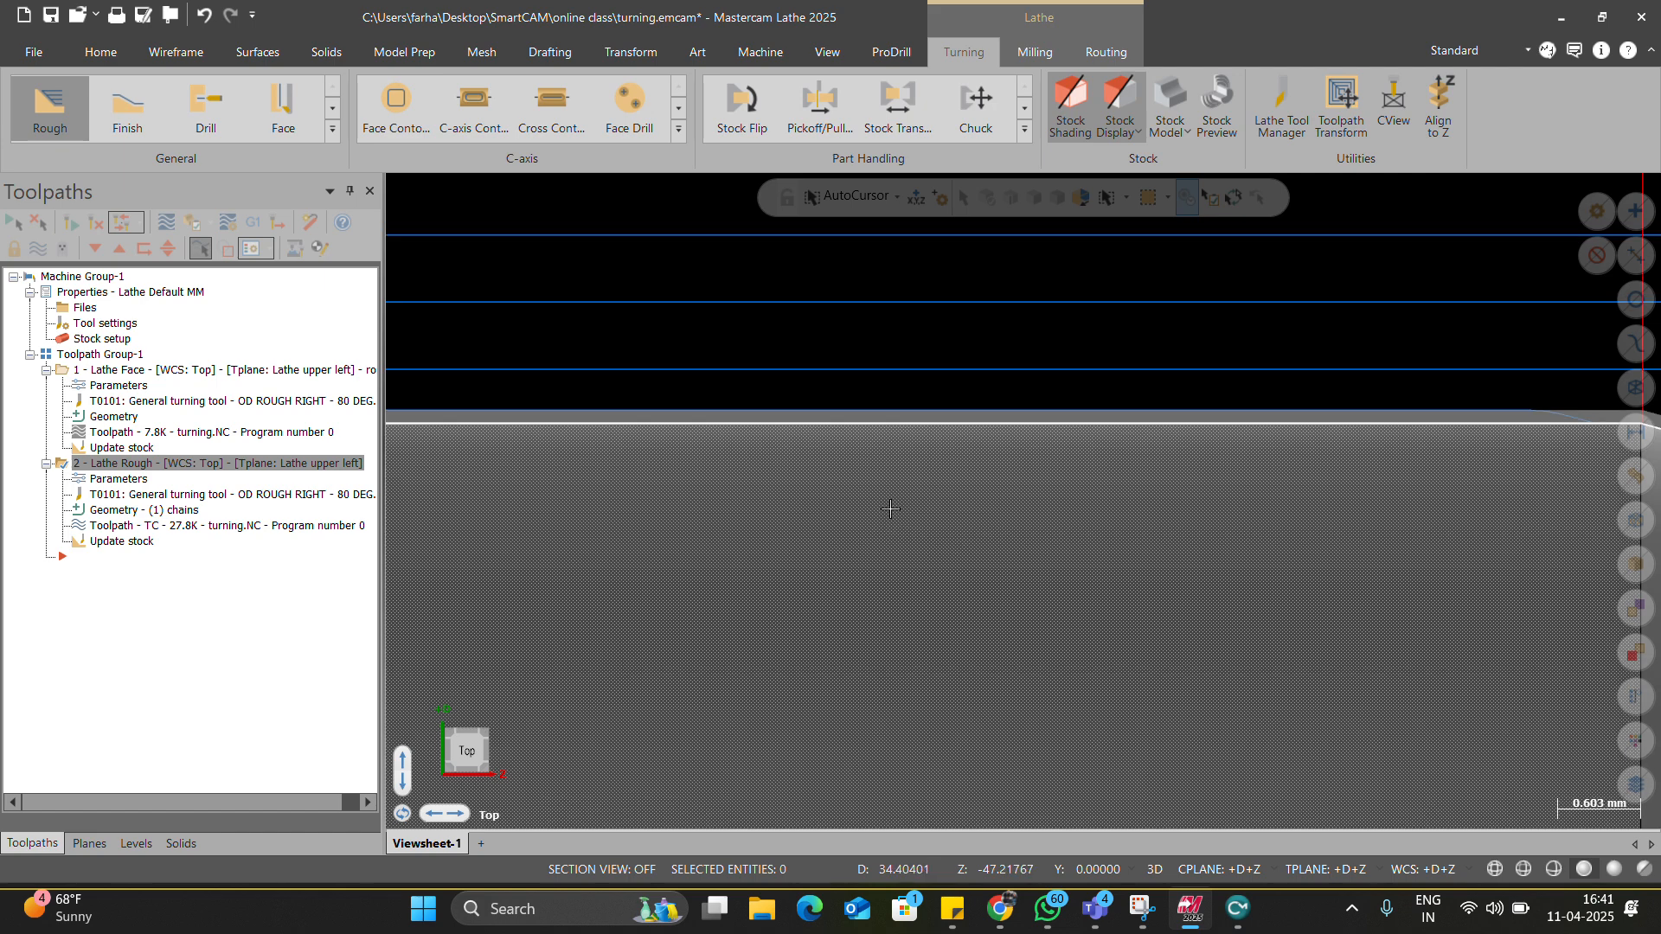
pyautogui.scroll(-9, 882, 514)
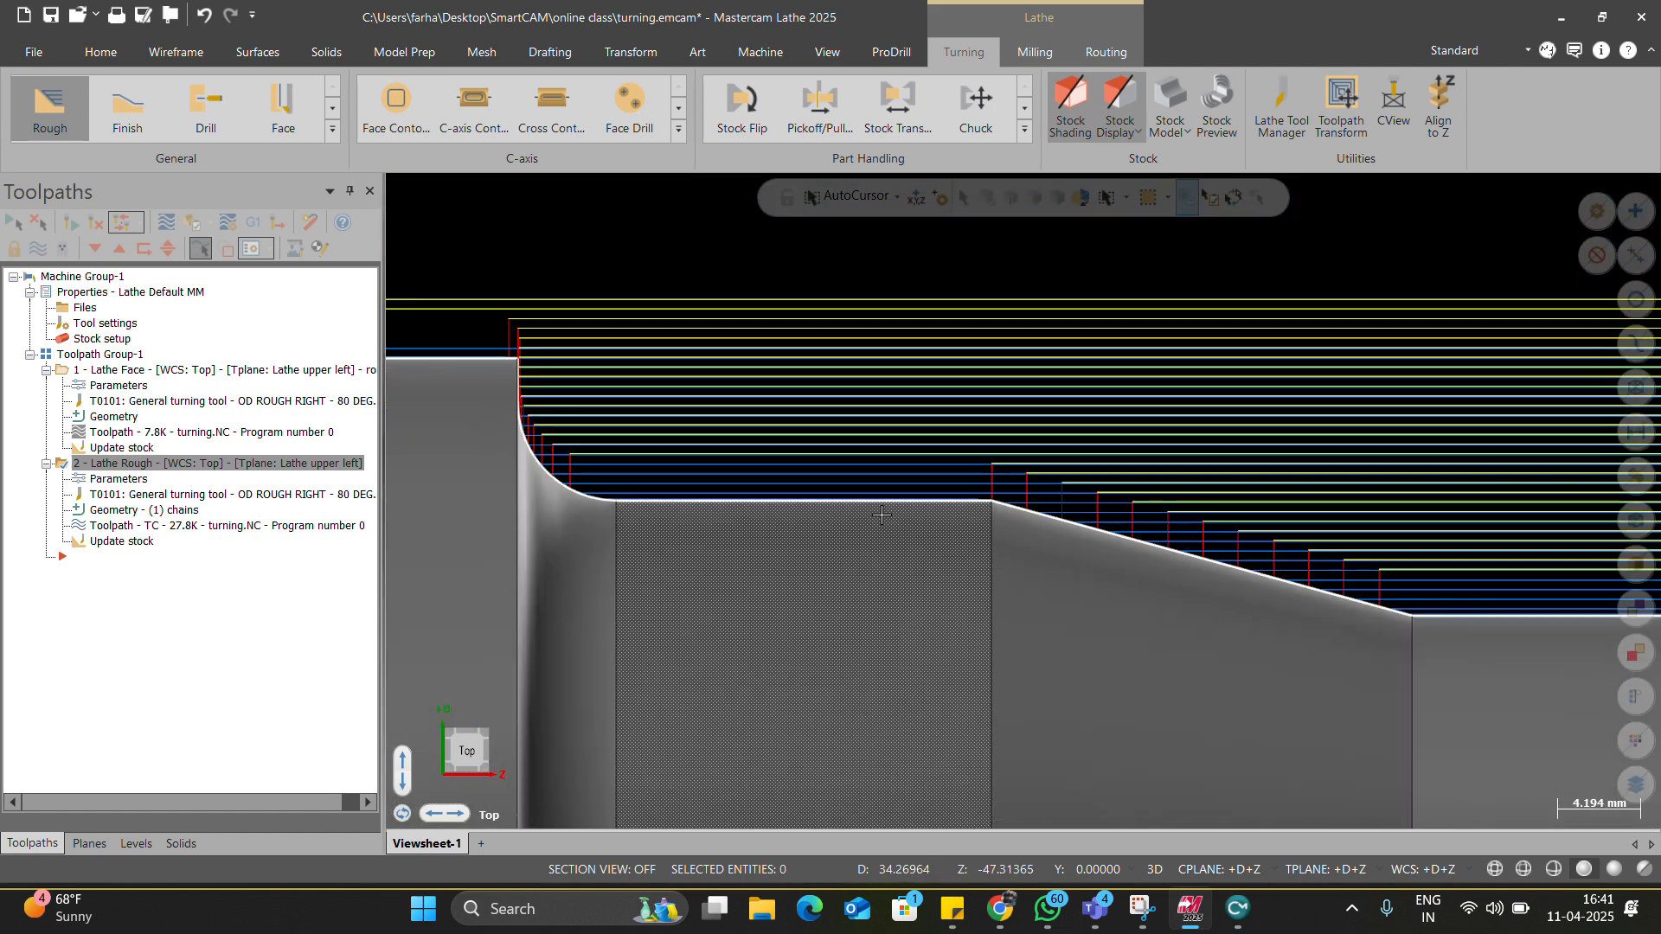
pyautogui.scroll(-2, 718, 441)
pyautogui.moveTo(733, 493)
pyautogui.mouseDown(button='middle')
pyautogui.moveTo(695, 490)
pyautogui.moveTo(751, 506)
pyautogui.mouseUp(button='middle')
pyautogui.rightClick(751, 506)
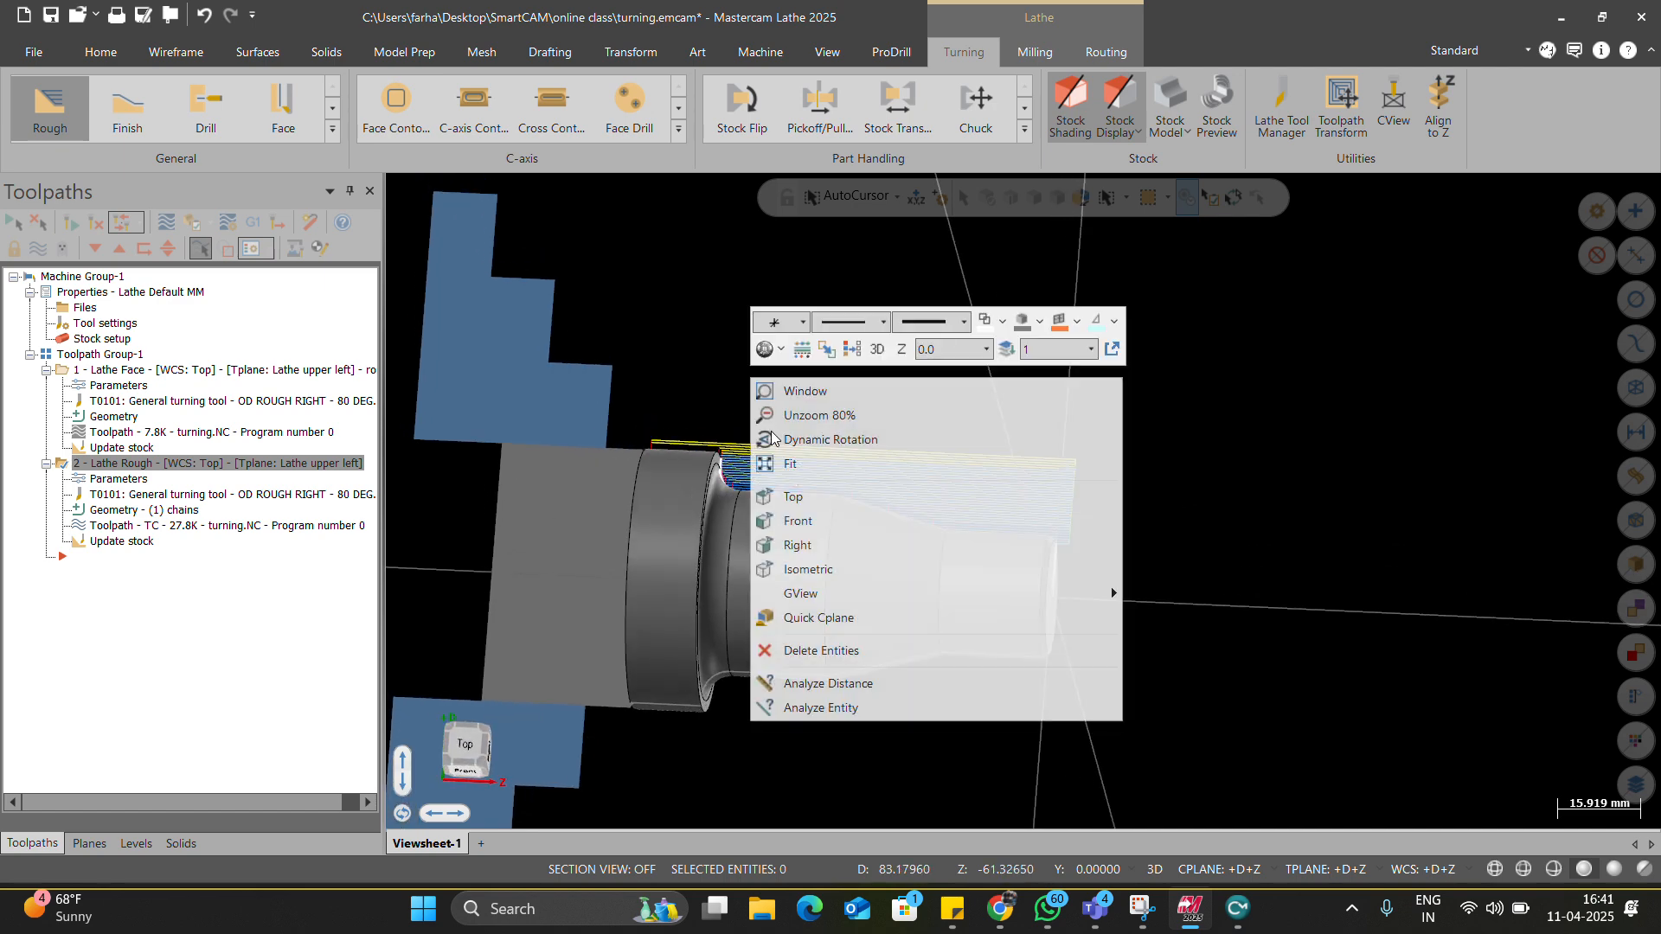
pyautogui.click(776, 501)
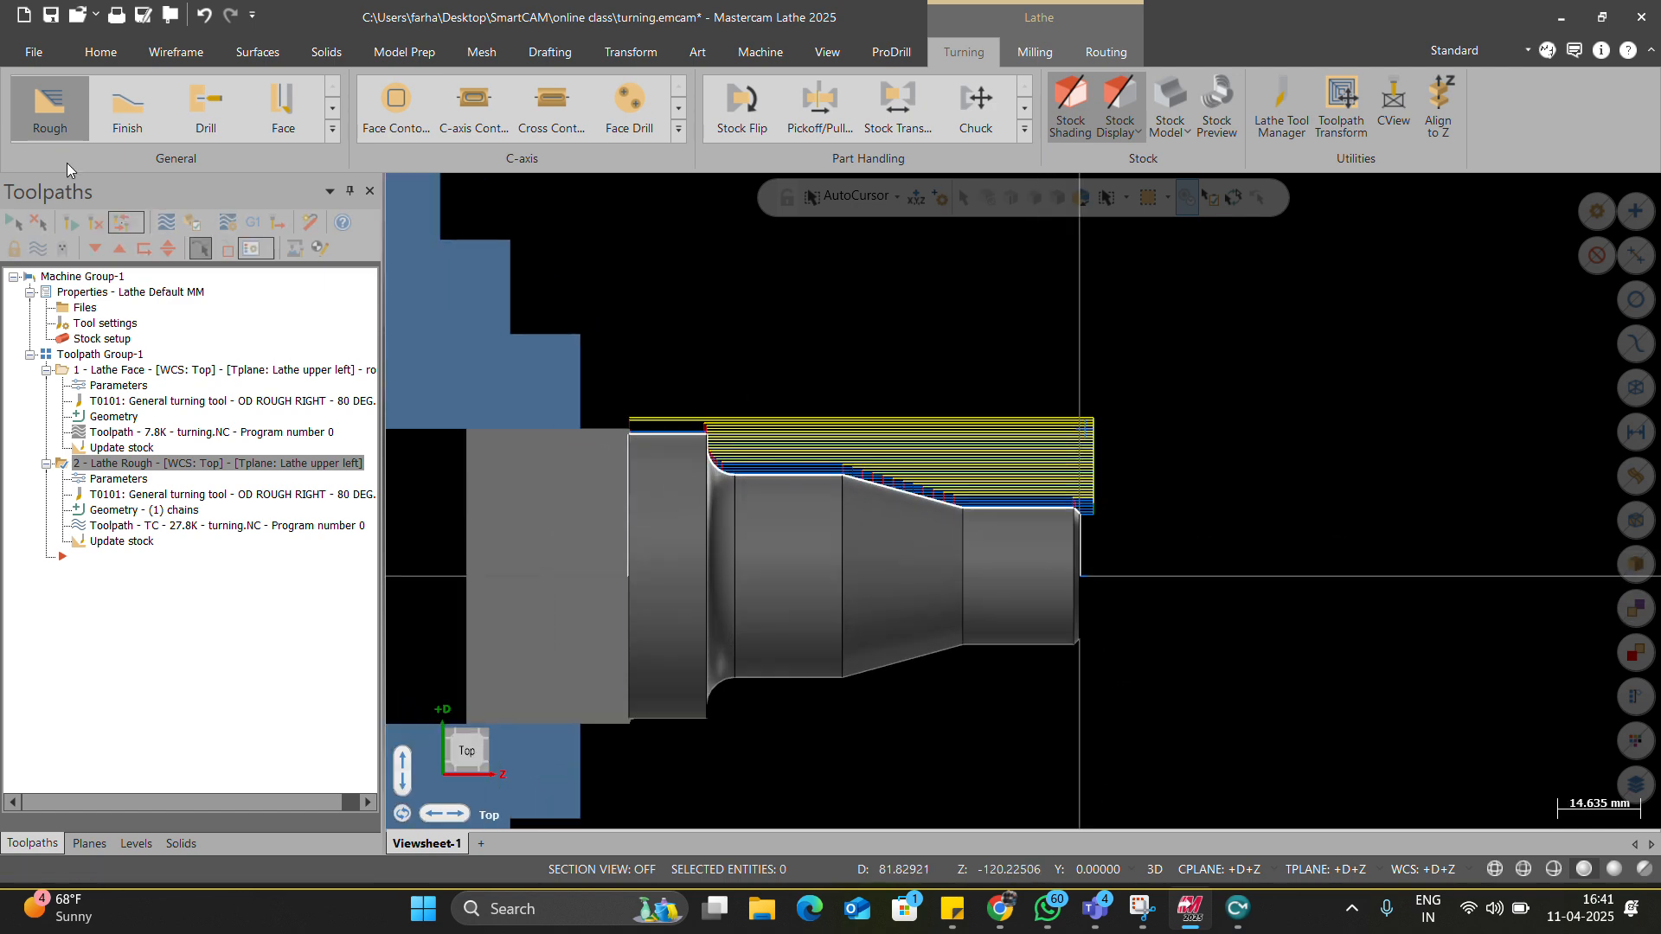
pyautogui.click(130, 113)
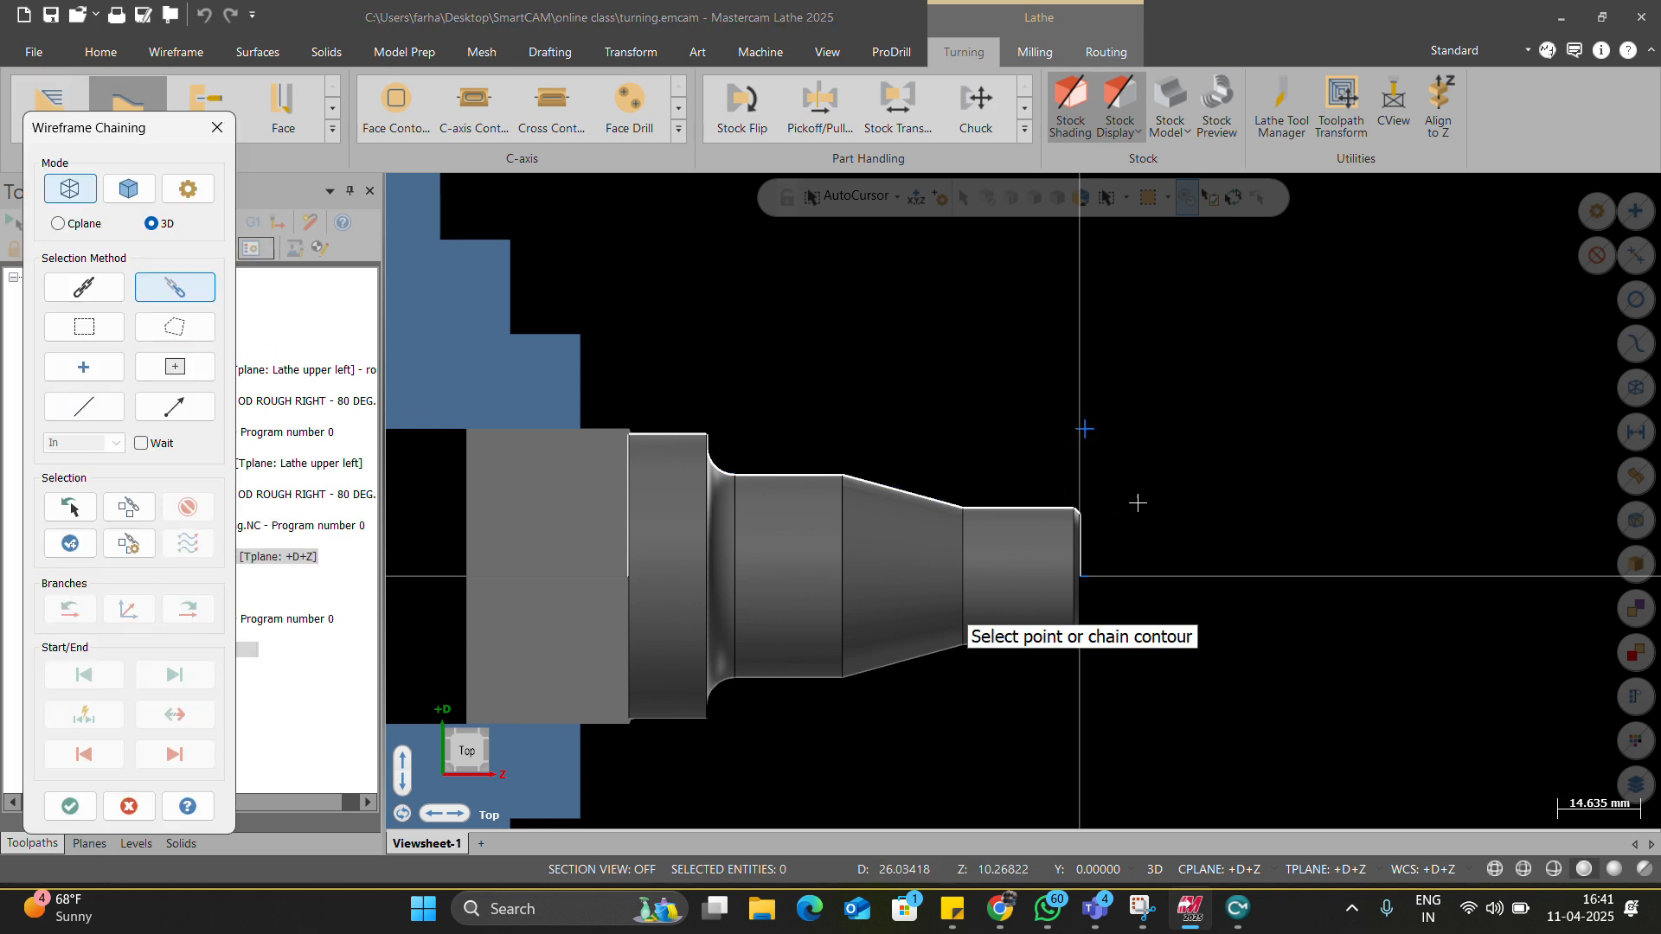
# Chain the part's outer profile for finishing and match the operation WCS to the stock plane.
pyautogui.click(57, 507)
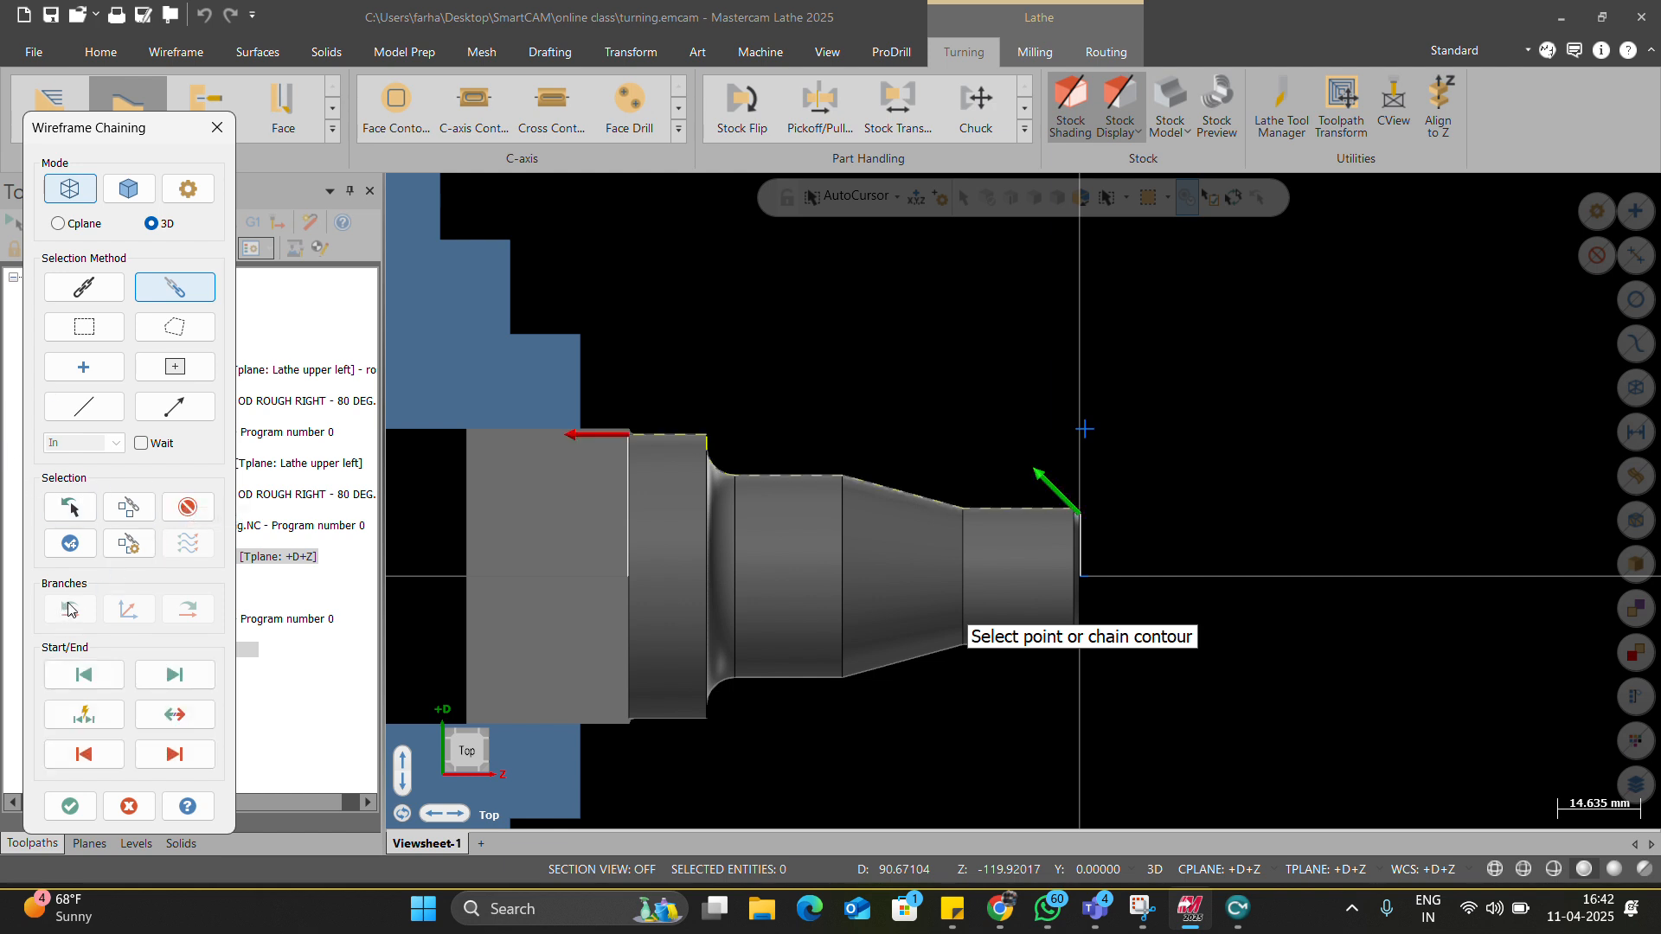
pyautogui.click(70, 812)
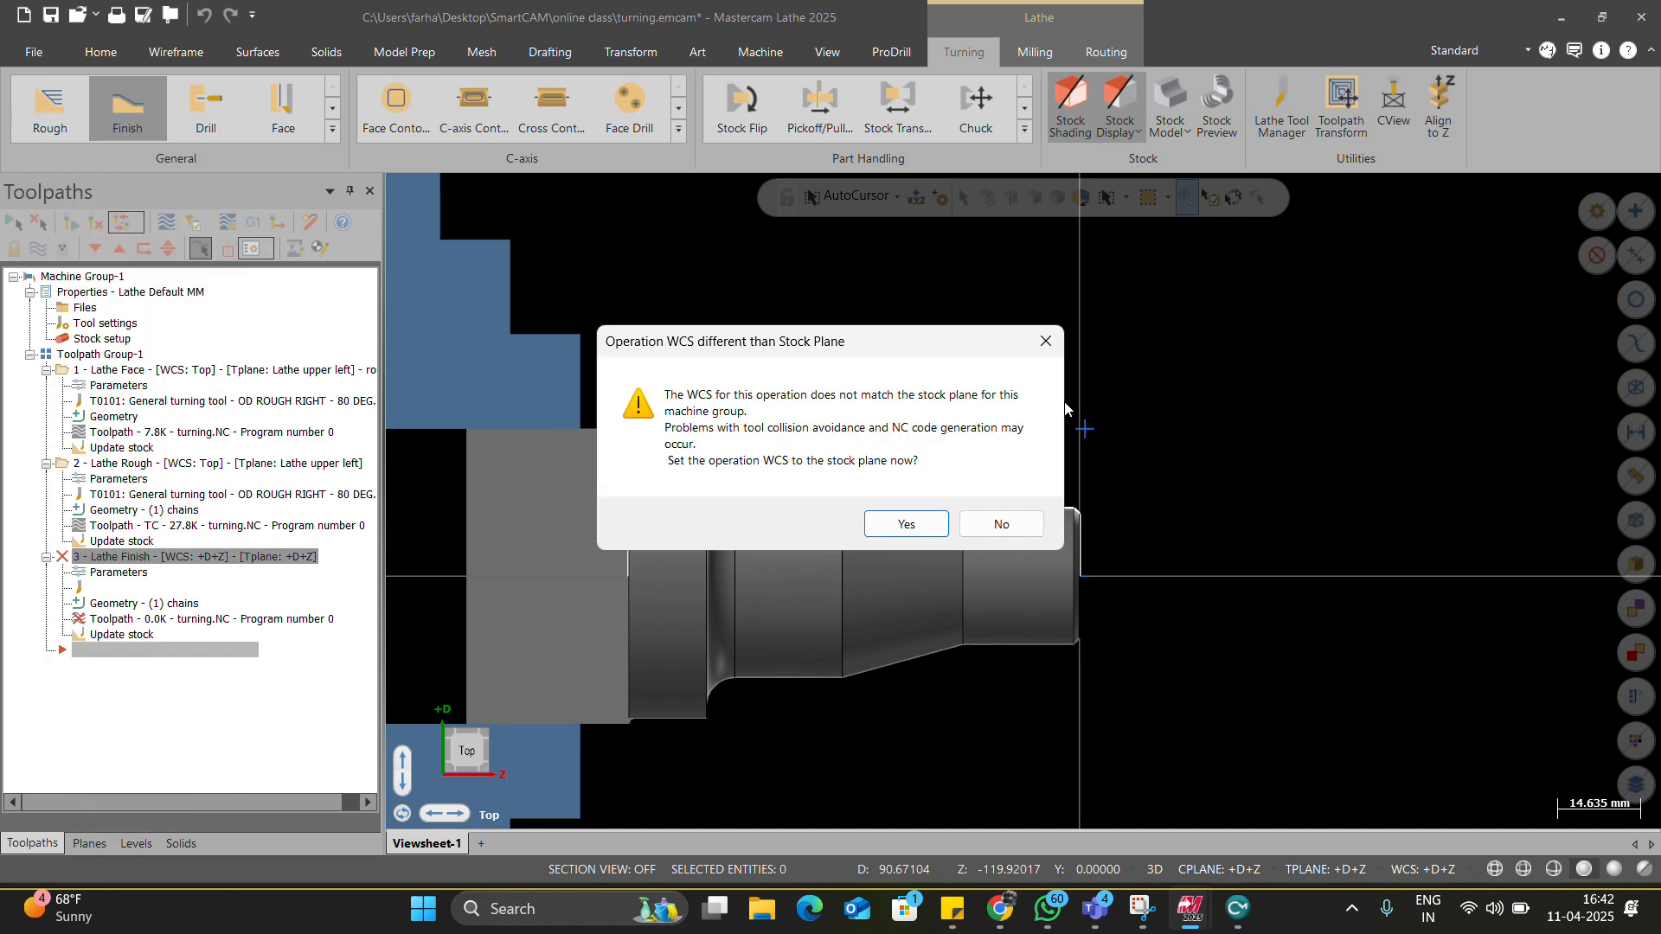
pyautogui.click(905, 524)
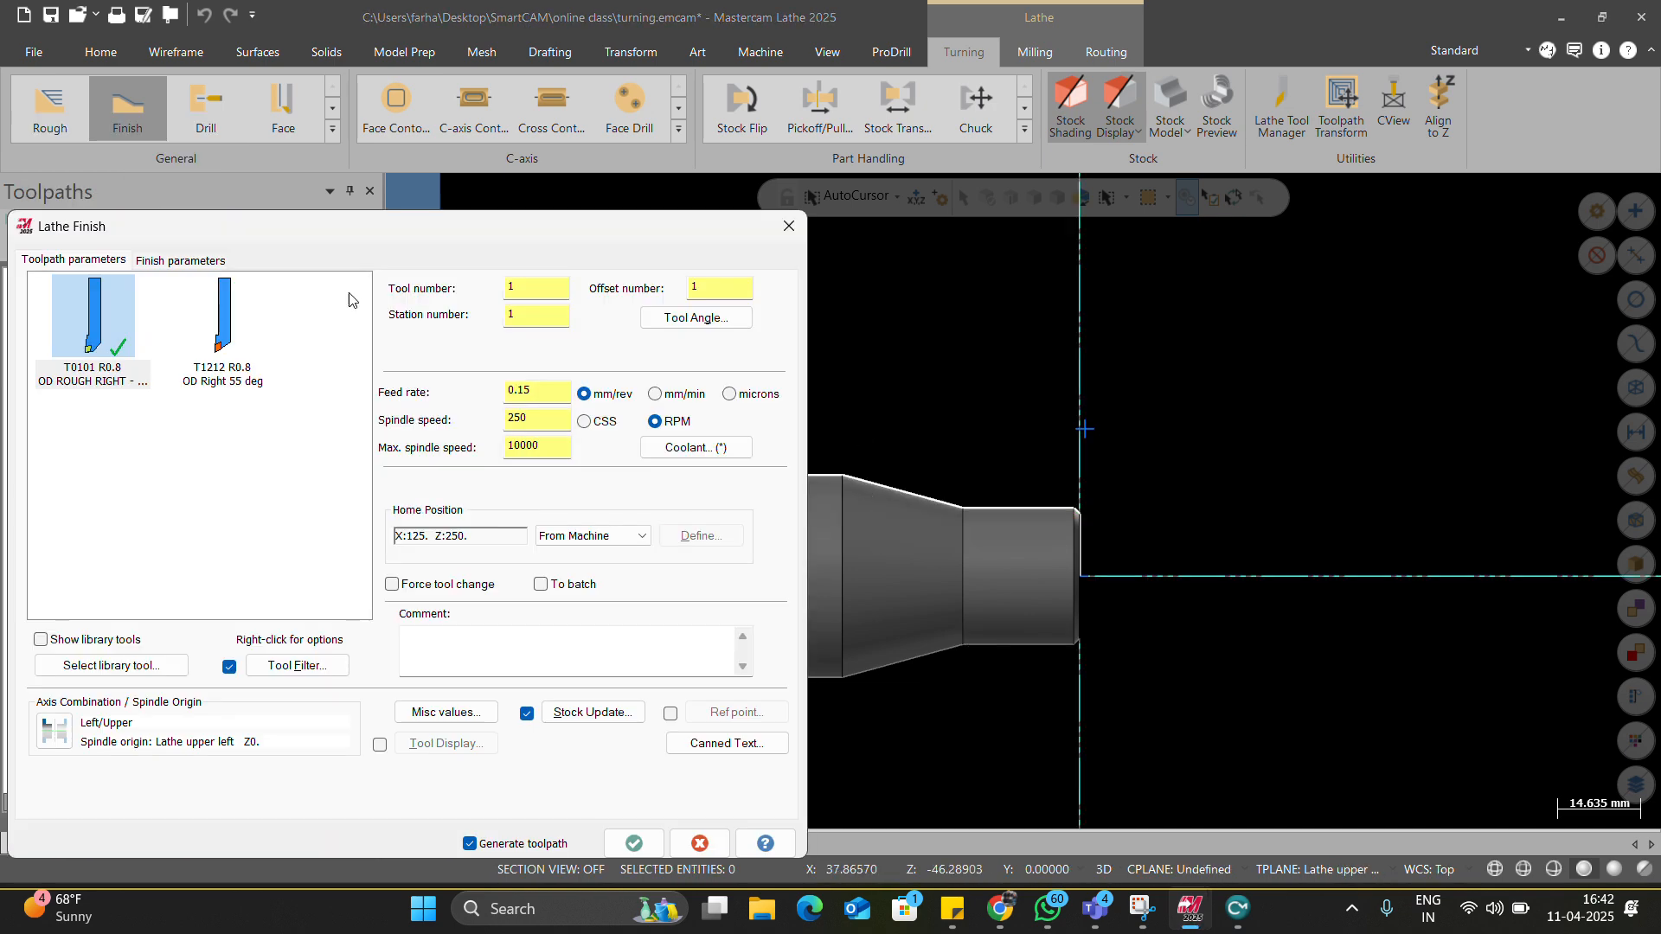
# Use tool T1212 OD Right 55° with flood coolant and generate the finish toolpath.
pyautogui.click(221, 340)
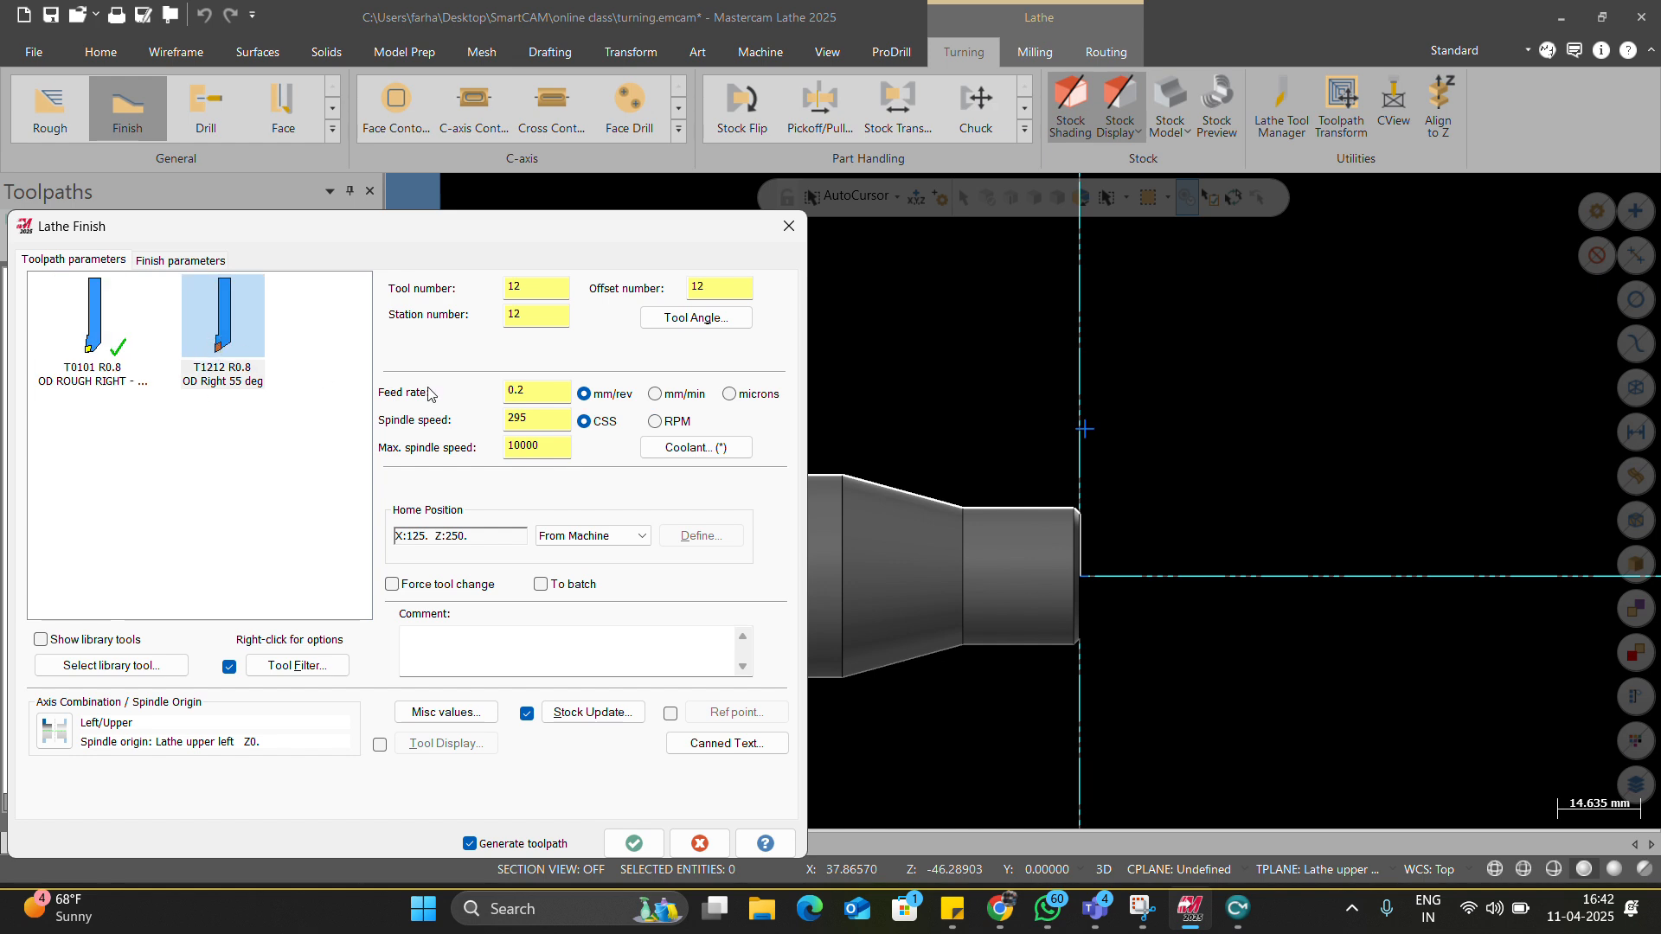
pyautogui.click(705, 448)
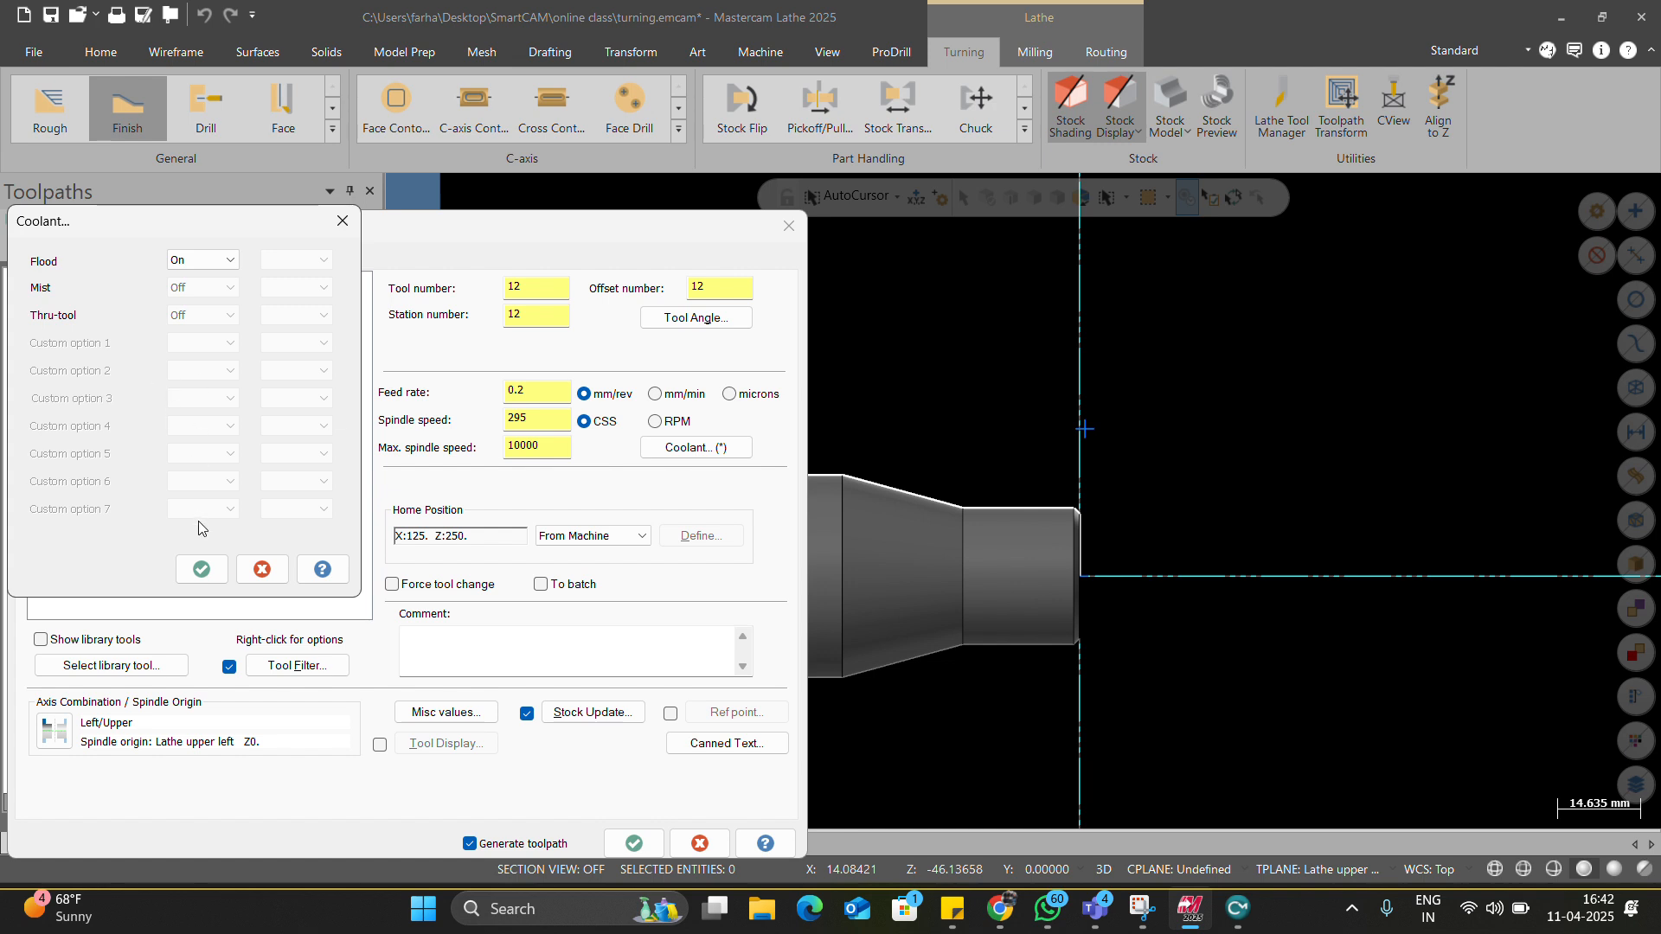
pyautogui.click(201, 570)
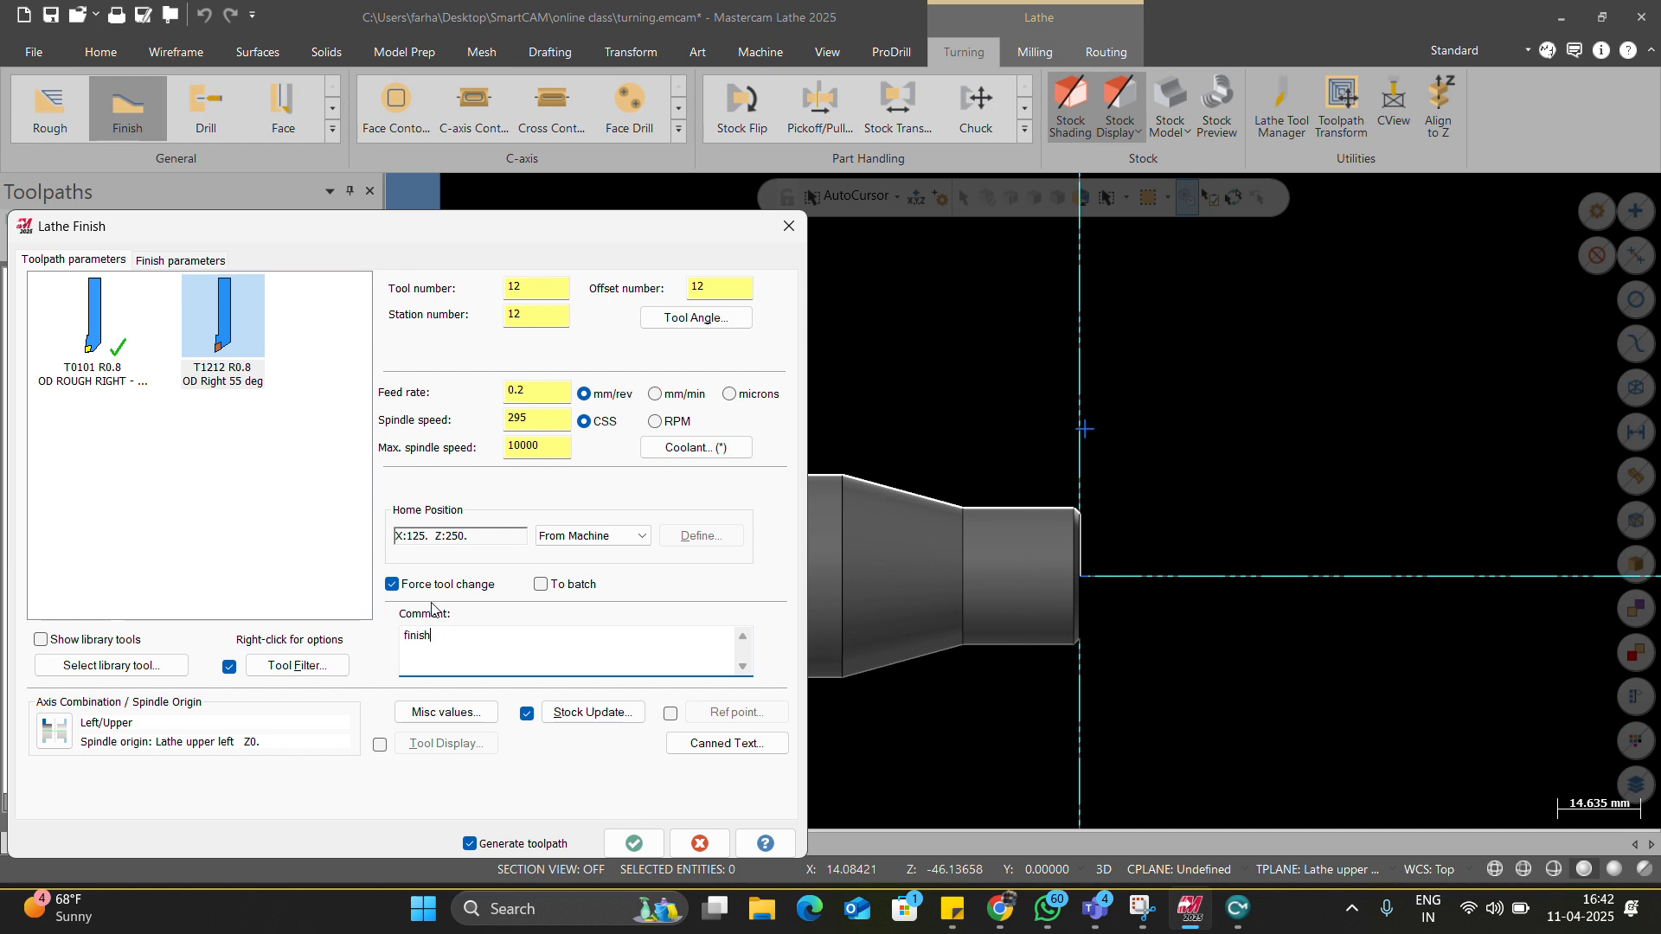
pyautogui.click(199, 262)
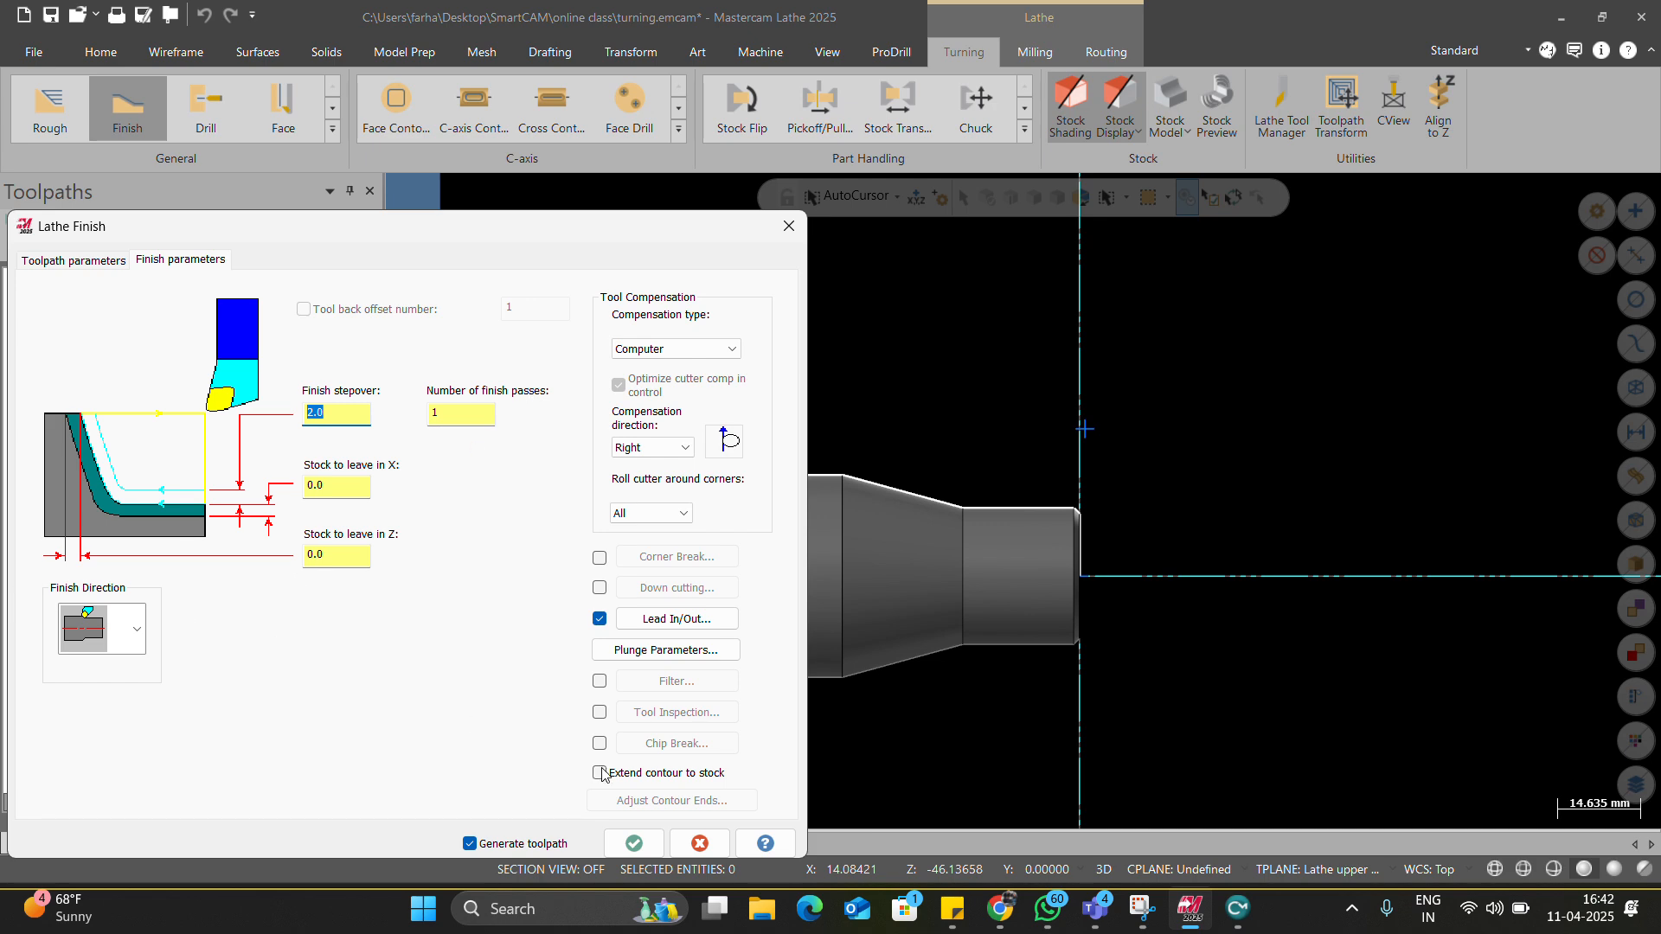
pyautogui.click(636, 841)
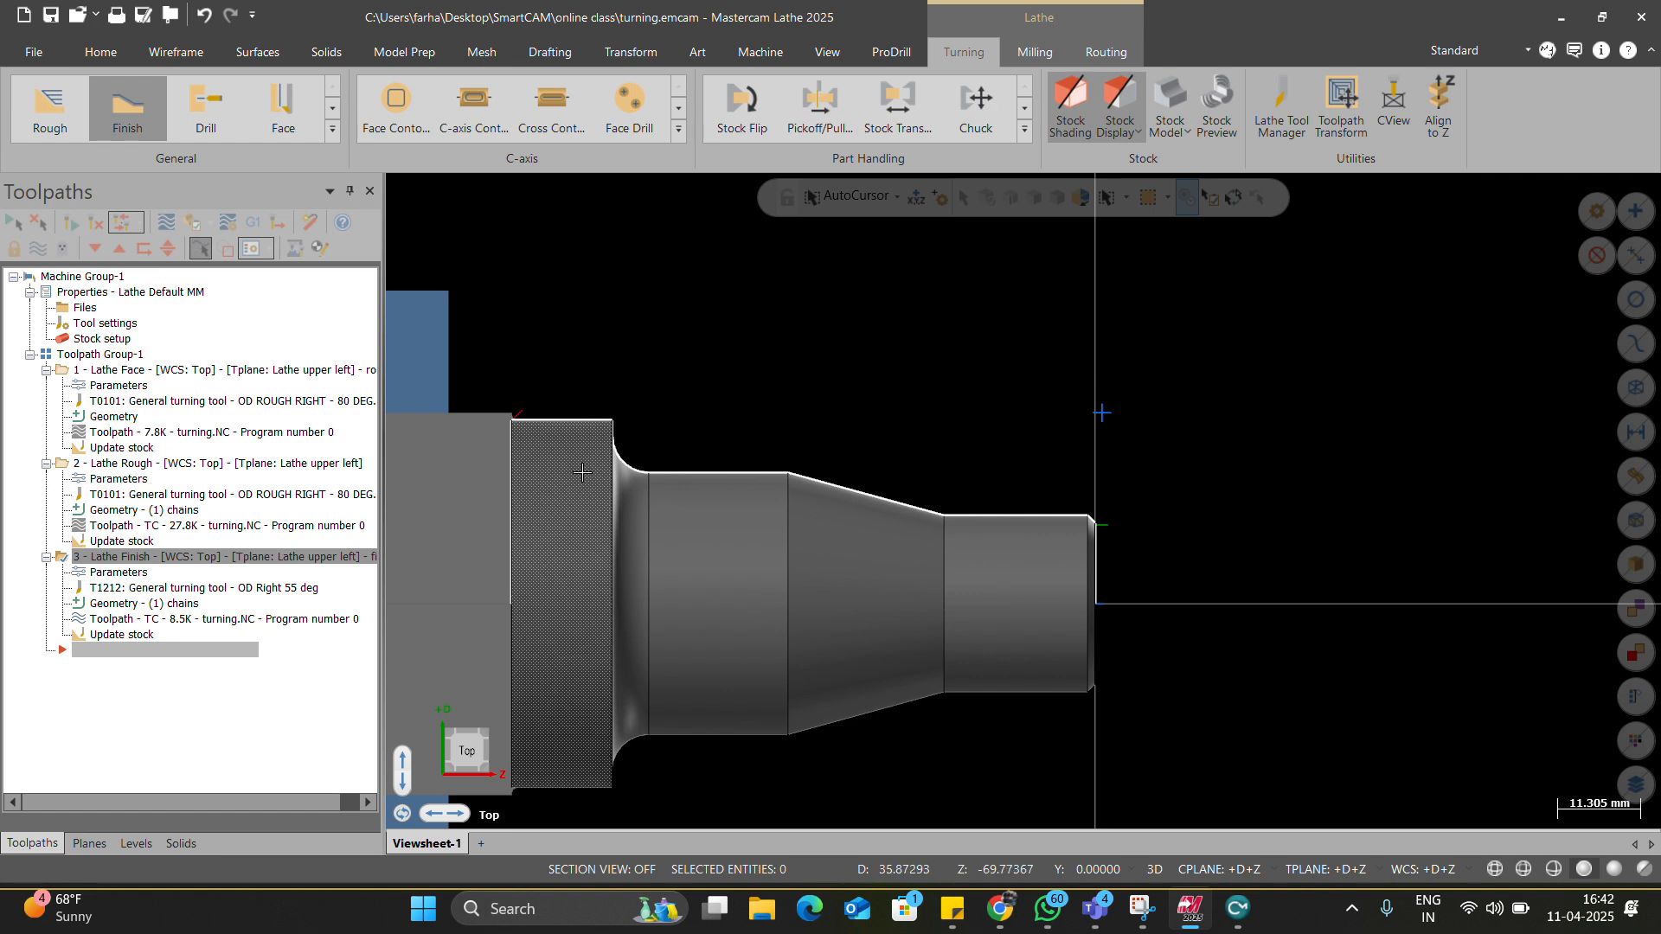
# Backplot the finish pass, orbiting the view to show the part's right end.
pyautogui.click(164, 223)
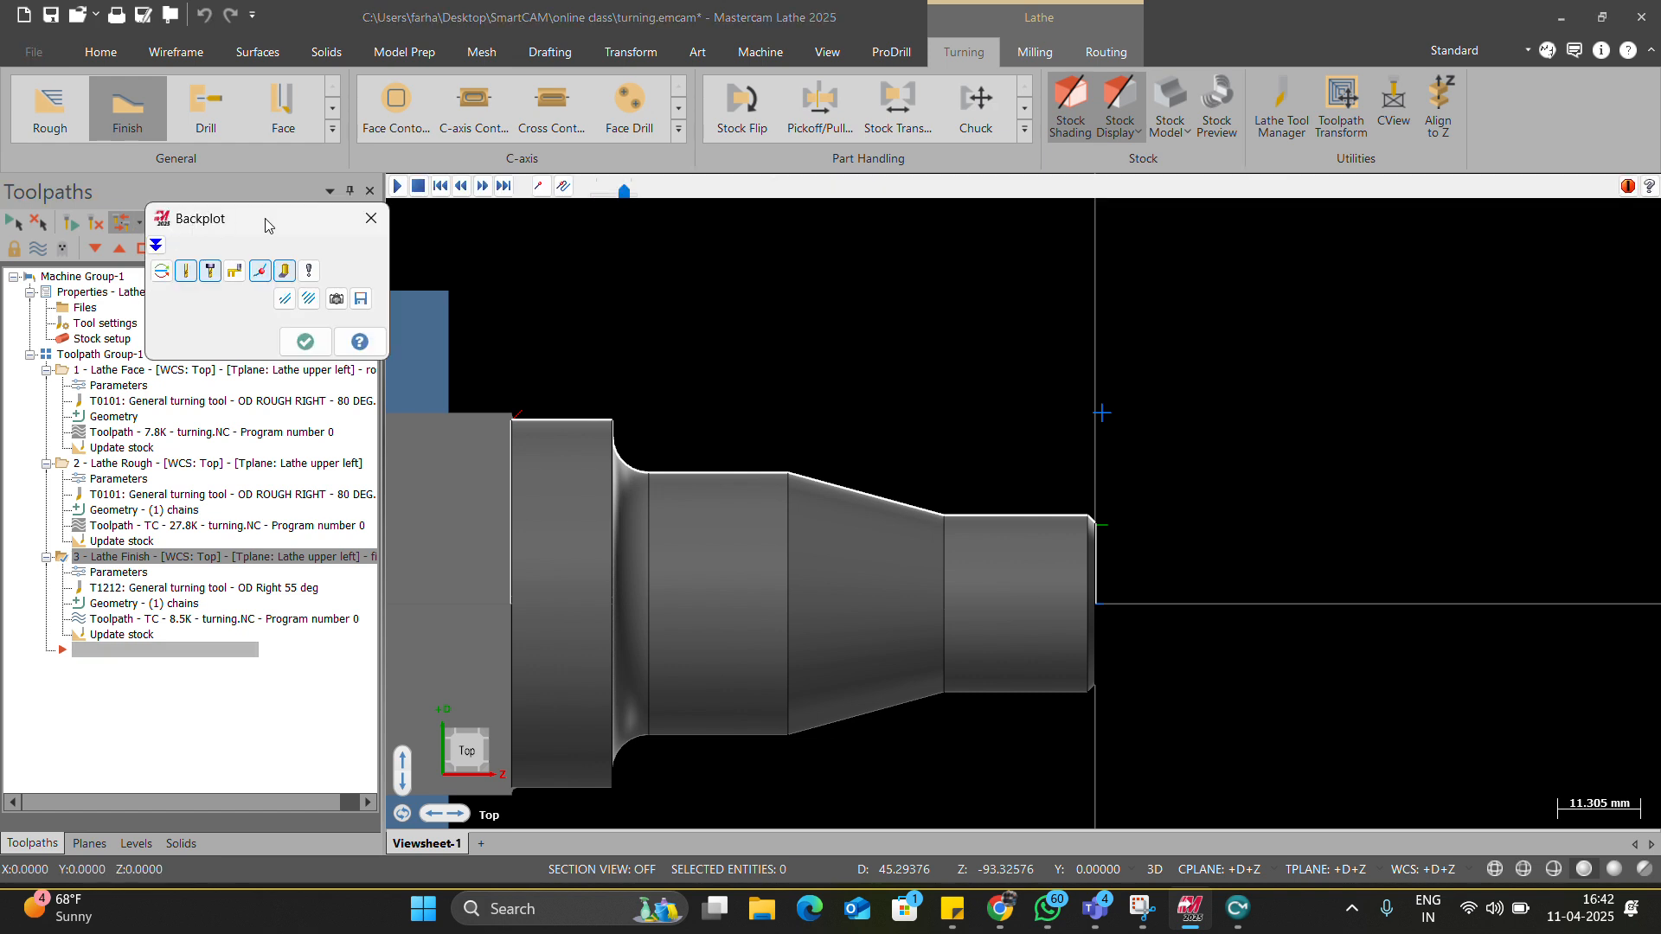
pyautogui.click(397, 186)
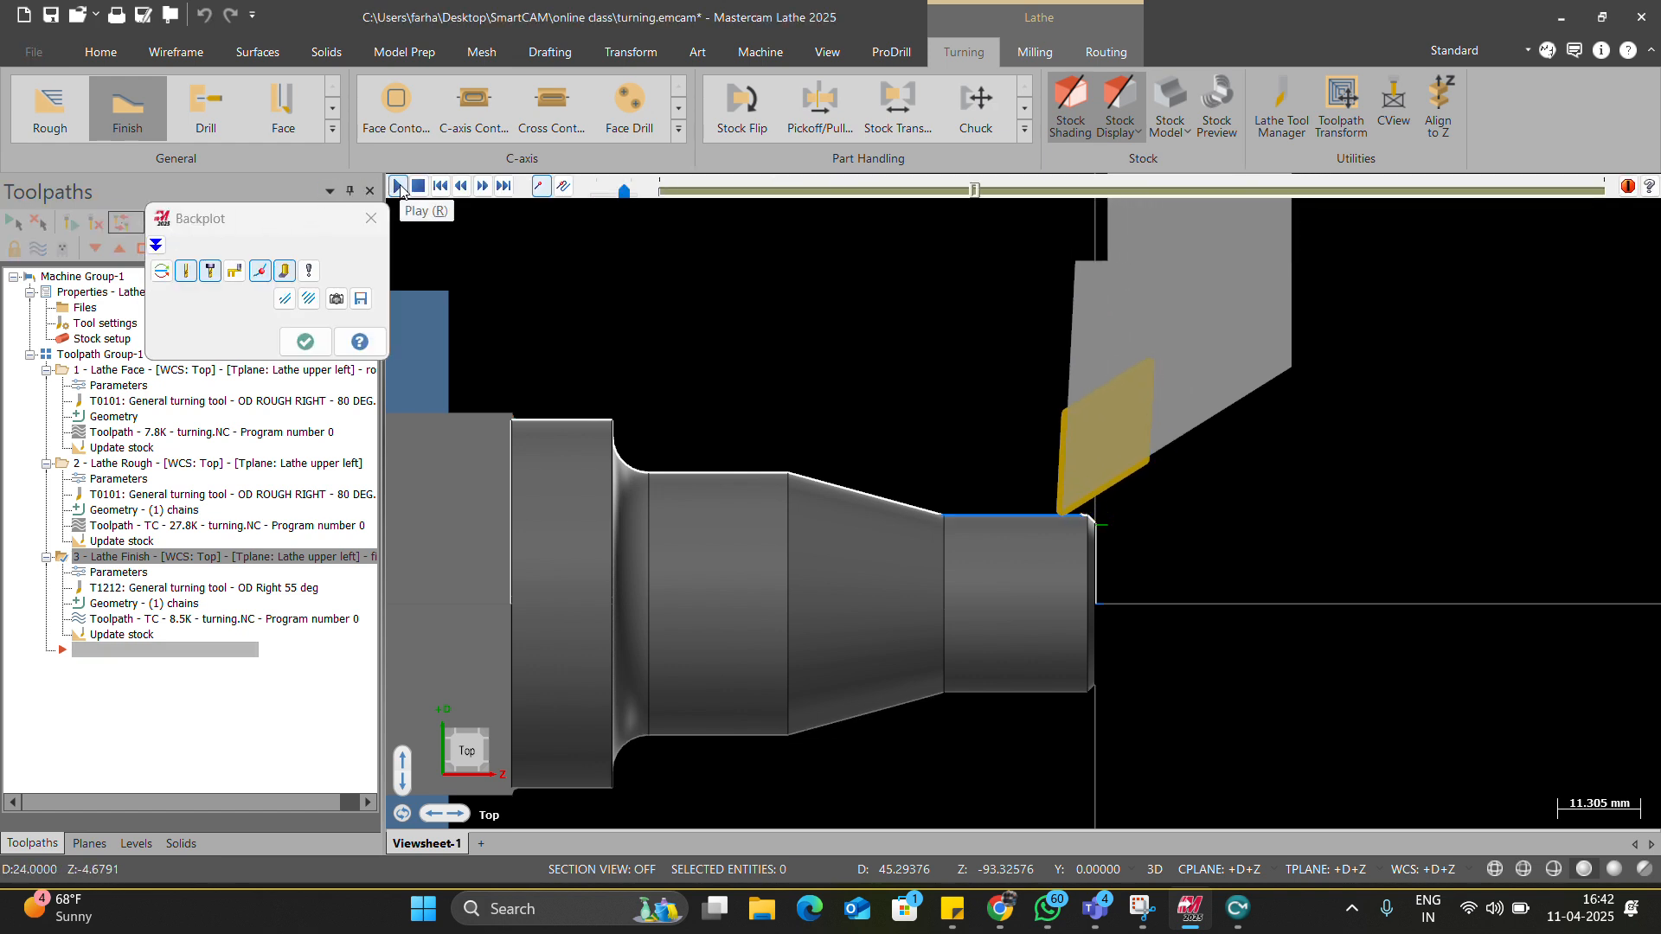
pyautogui.moveTo(1073, 468); pyautogui.dragTo(1116, 464, button='middle')
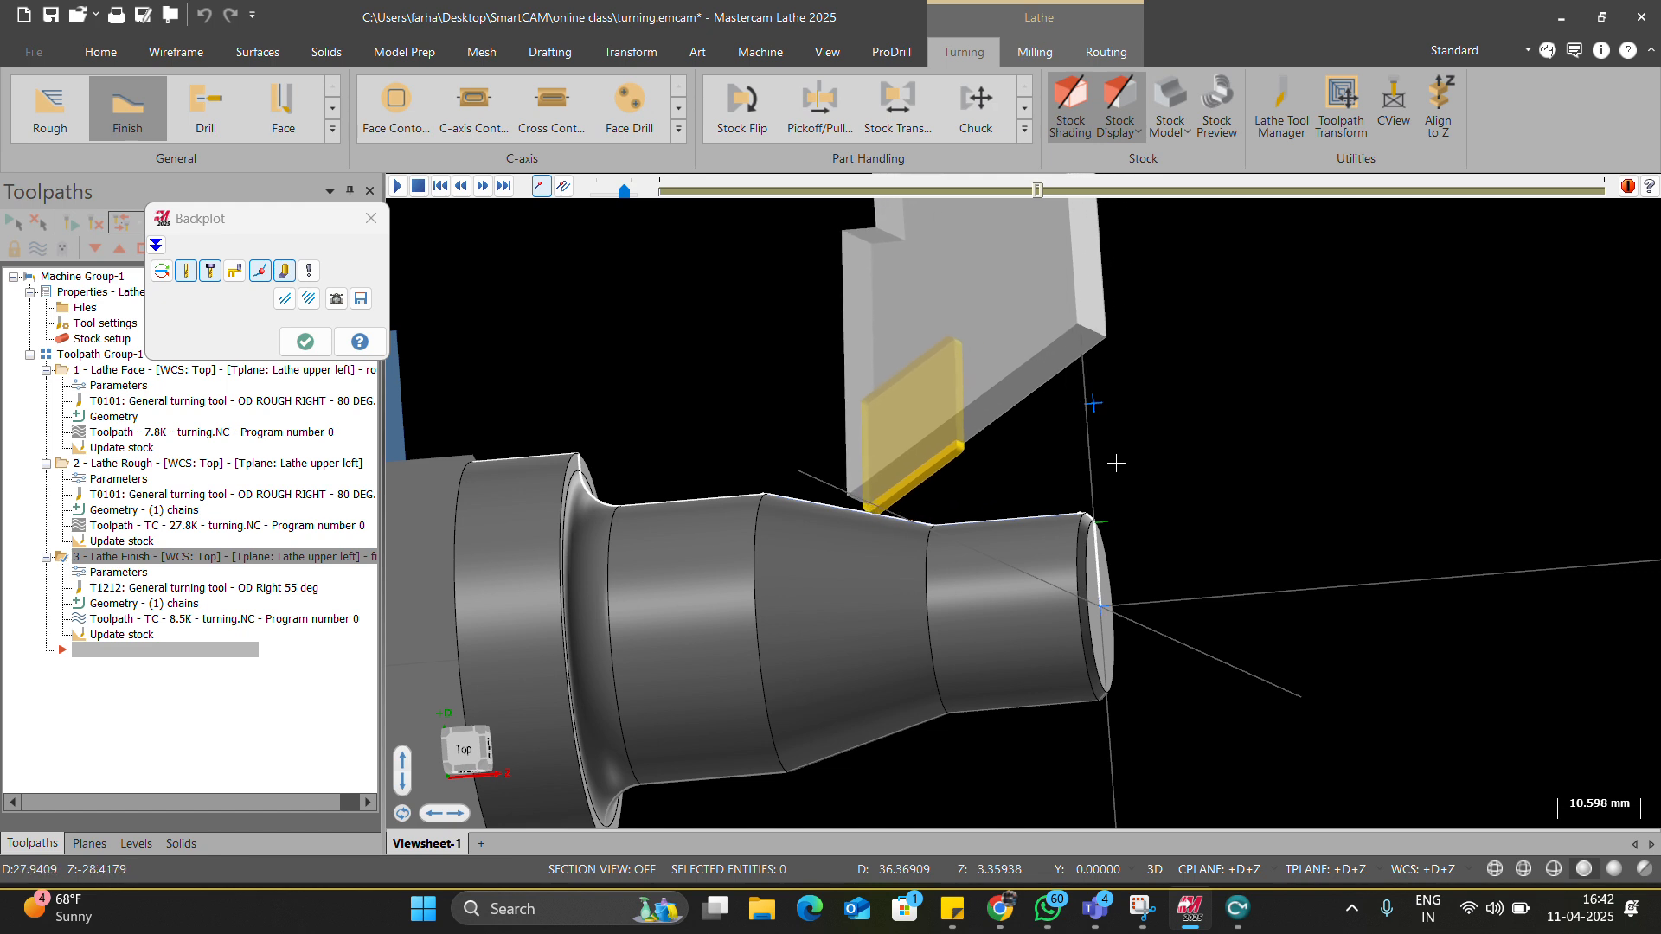
pyautogui.scroll(-3, 1086, 479)
pyautogui.scroll(2, 874, 566)
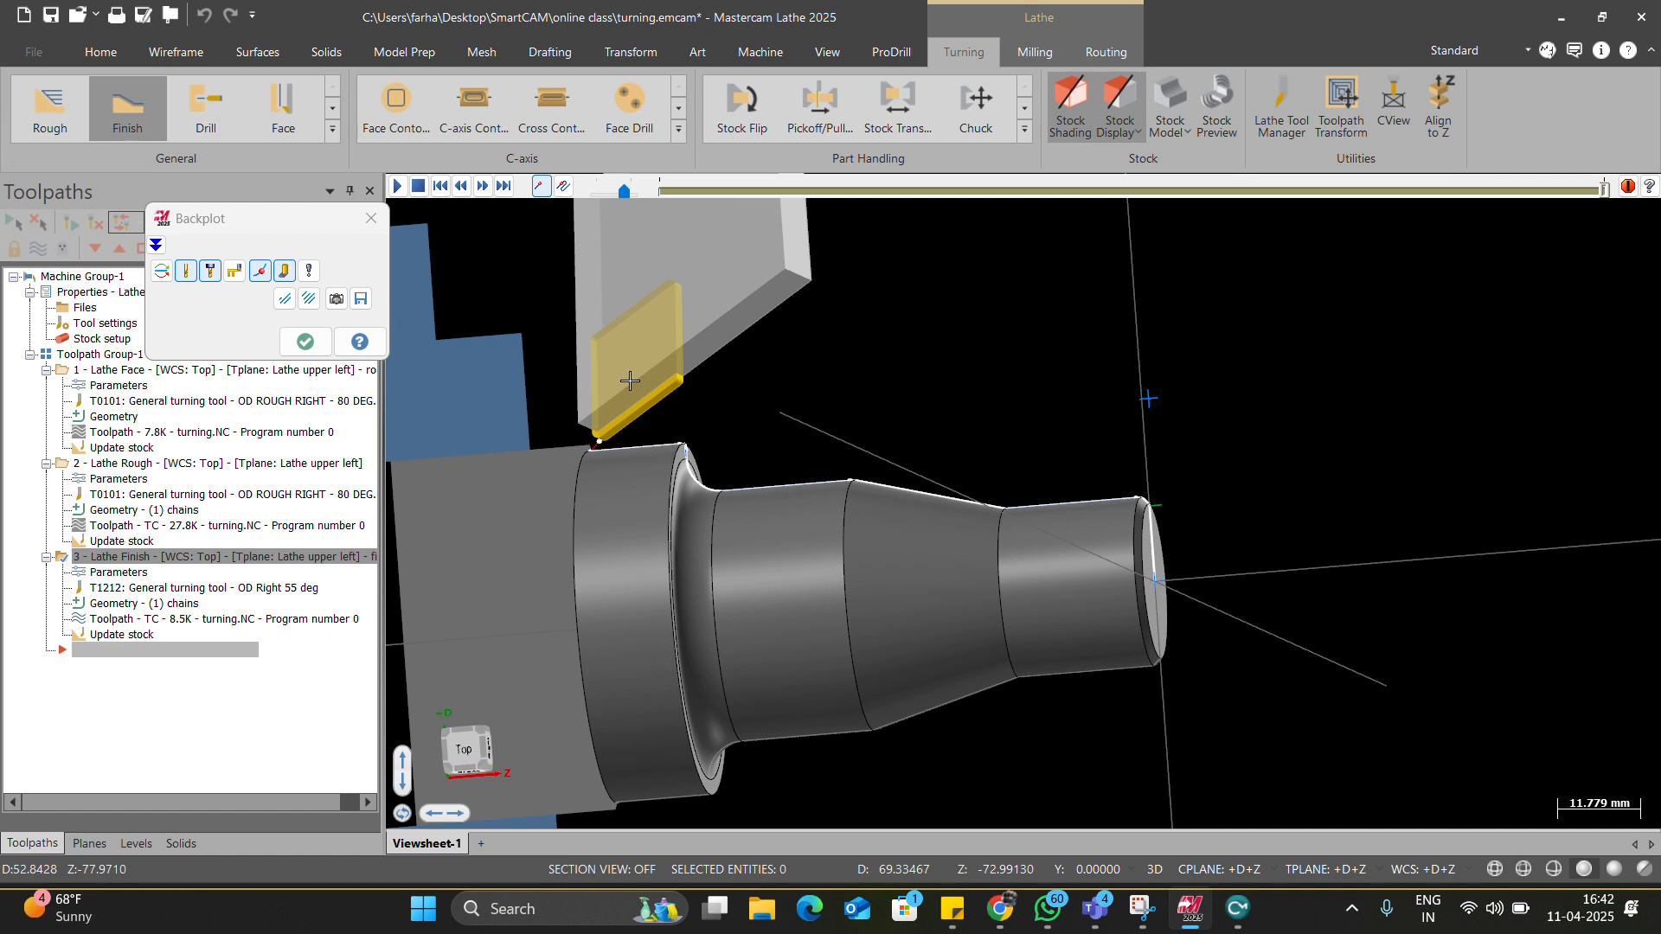
pyautogui.scroll(-4, 727, 546)
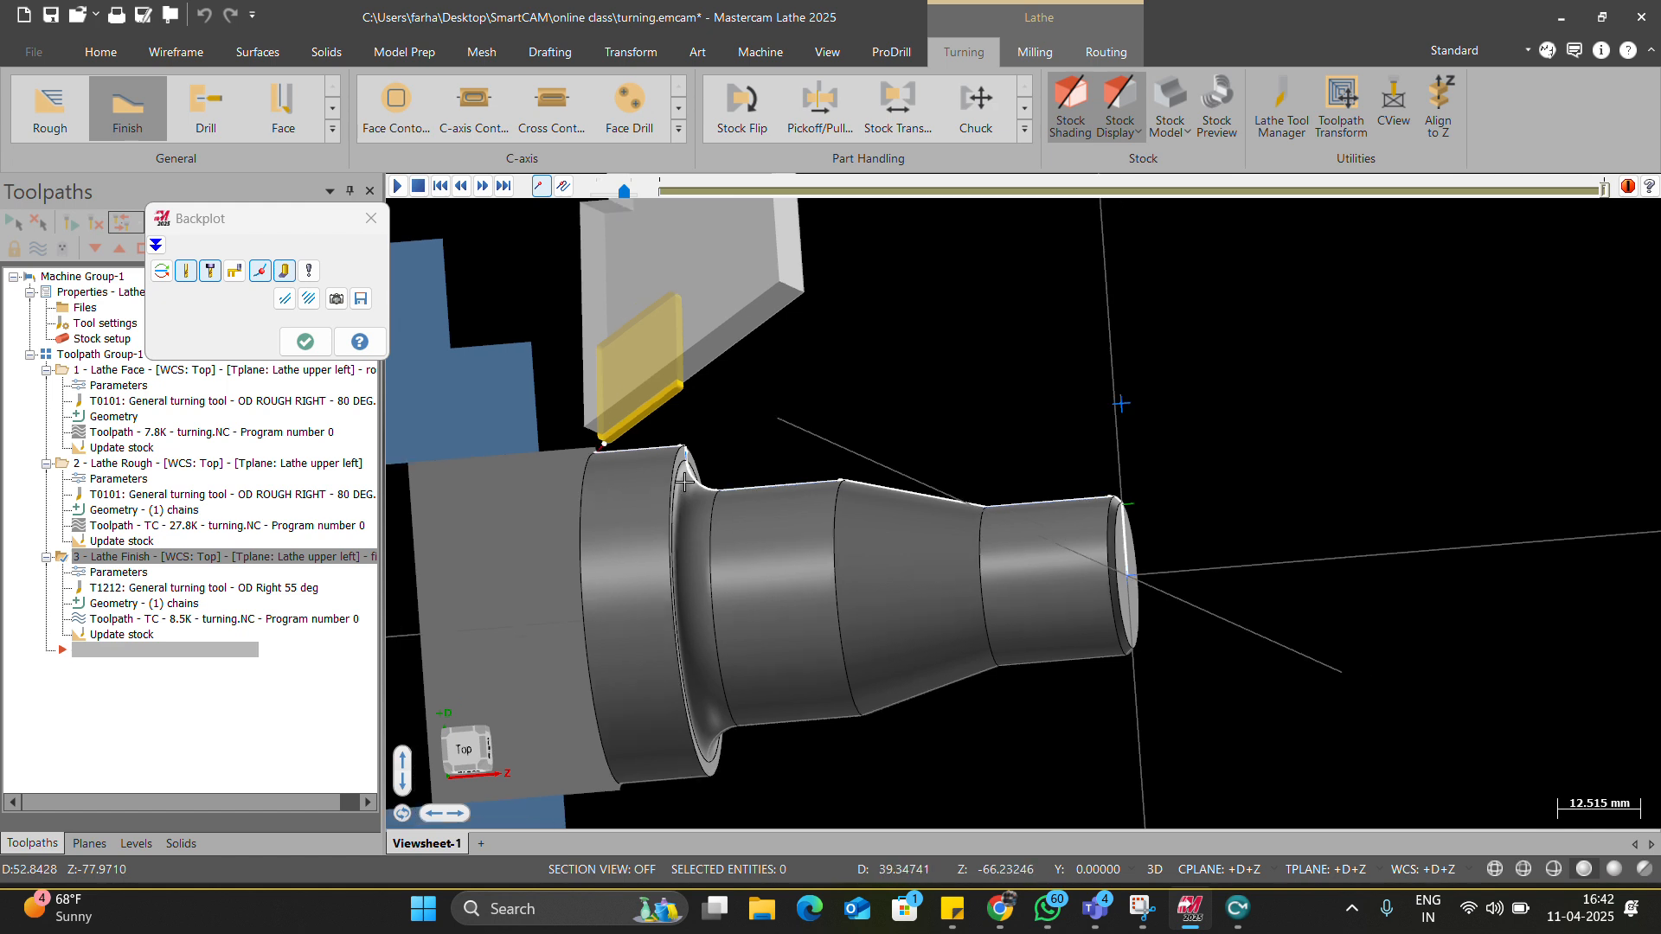
pyautogui.moveTo(735, 425)
pyautogui.mouseDown(button='middle')
pyautogui.moveTo(683, 450)
pyautogui.moveTo(627, 441)
pyautogui.mouseUp(button='middle')
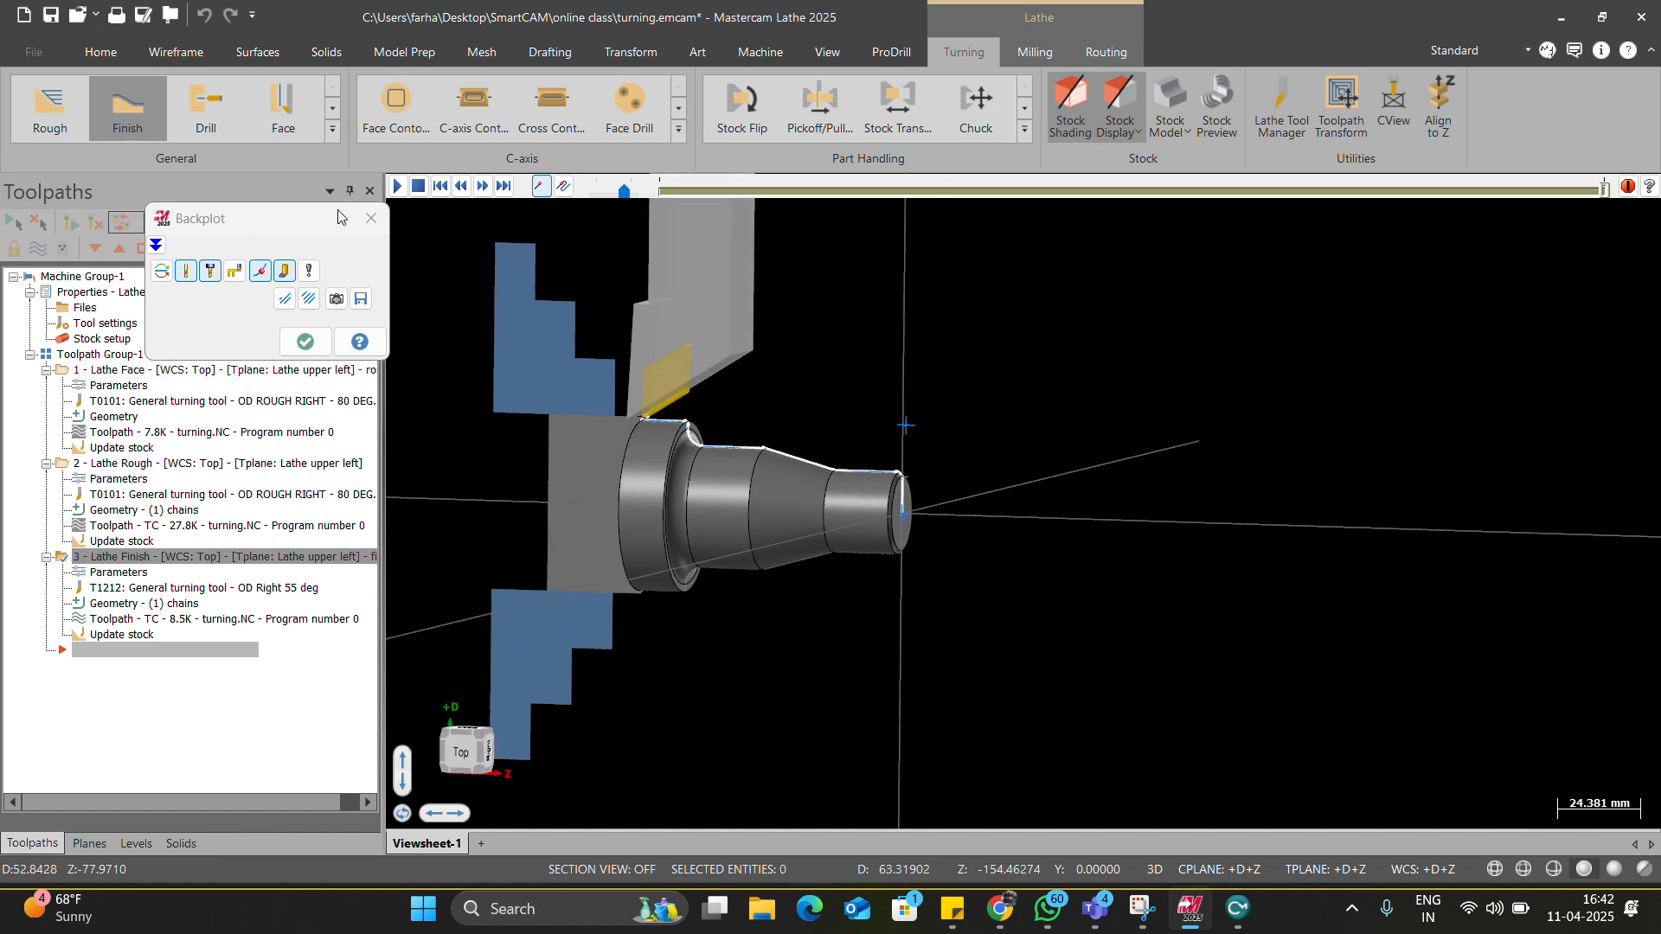
pyautogui.click(371, 218)
# Select all operations in Toolpath Group-1 and verify them in Mastercam Simulator.
pyautogui.scroll(-2, 856, 553)
pyautogui.scroll(4, 866, 549)
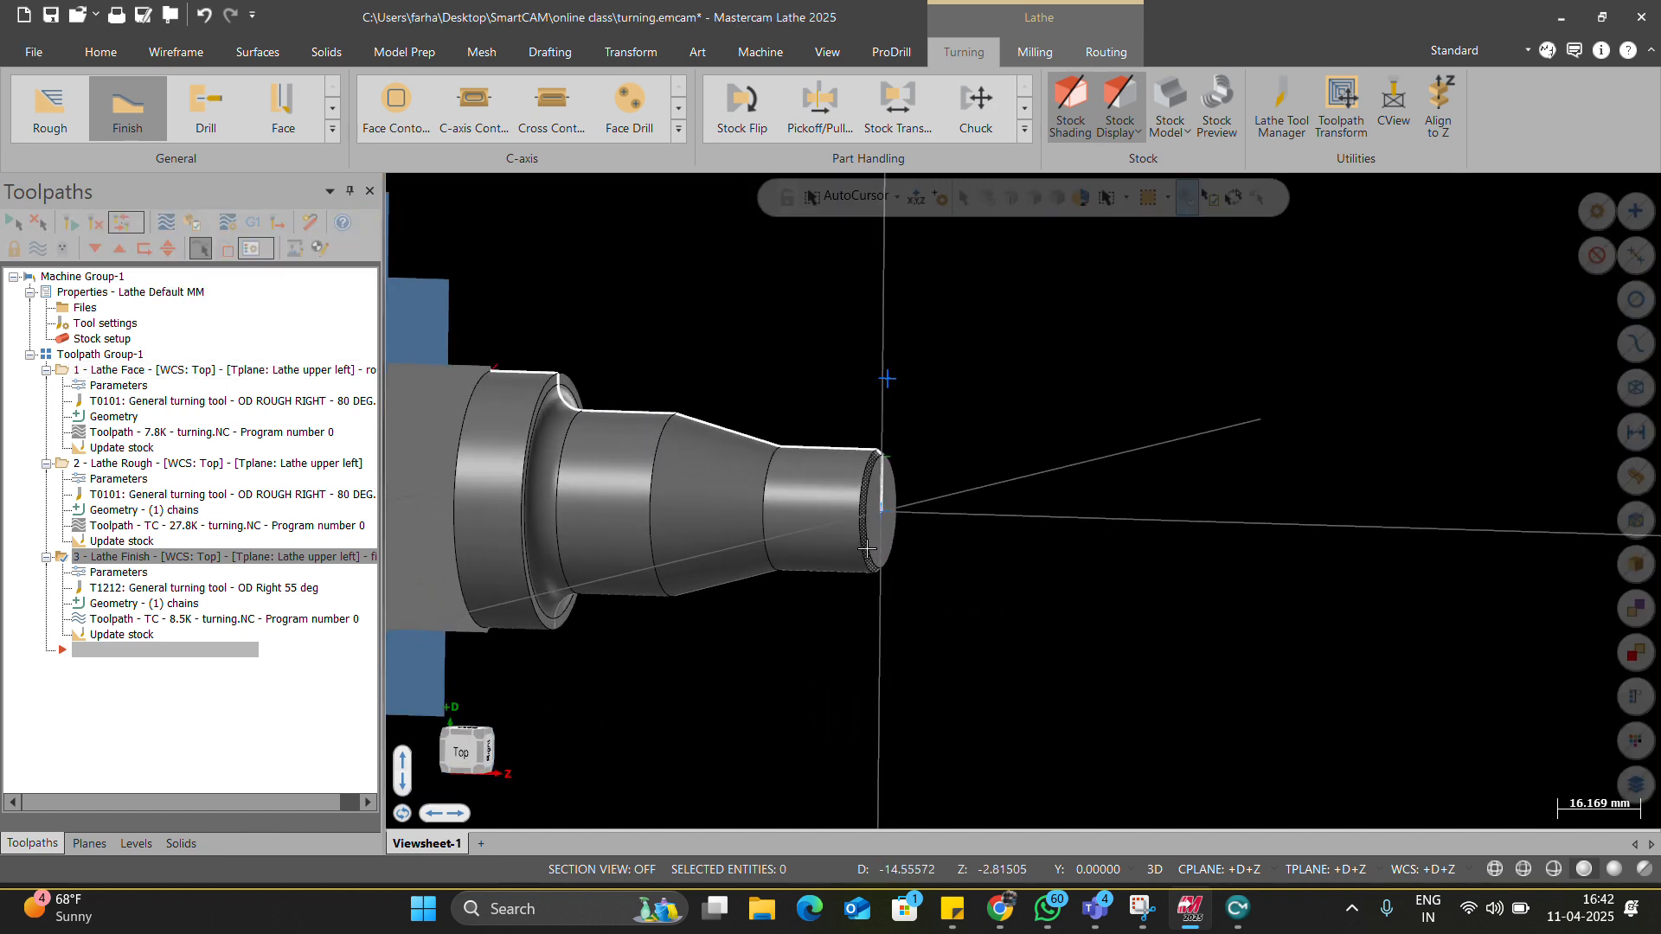
pyautogui.click(78, 354)
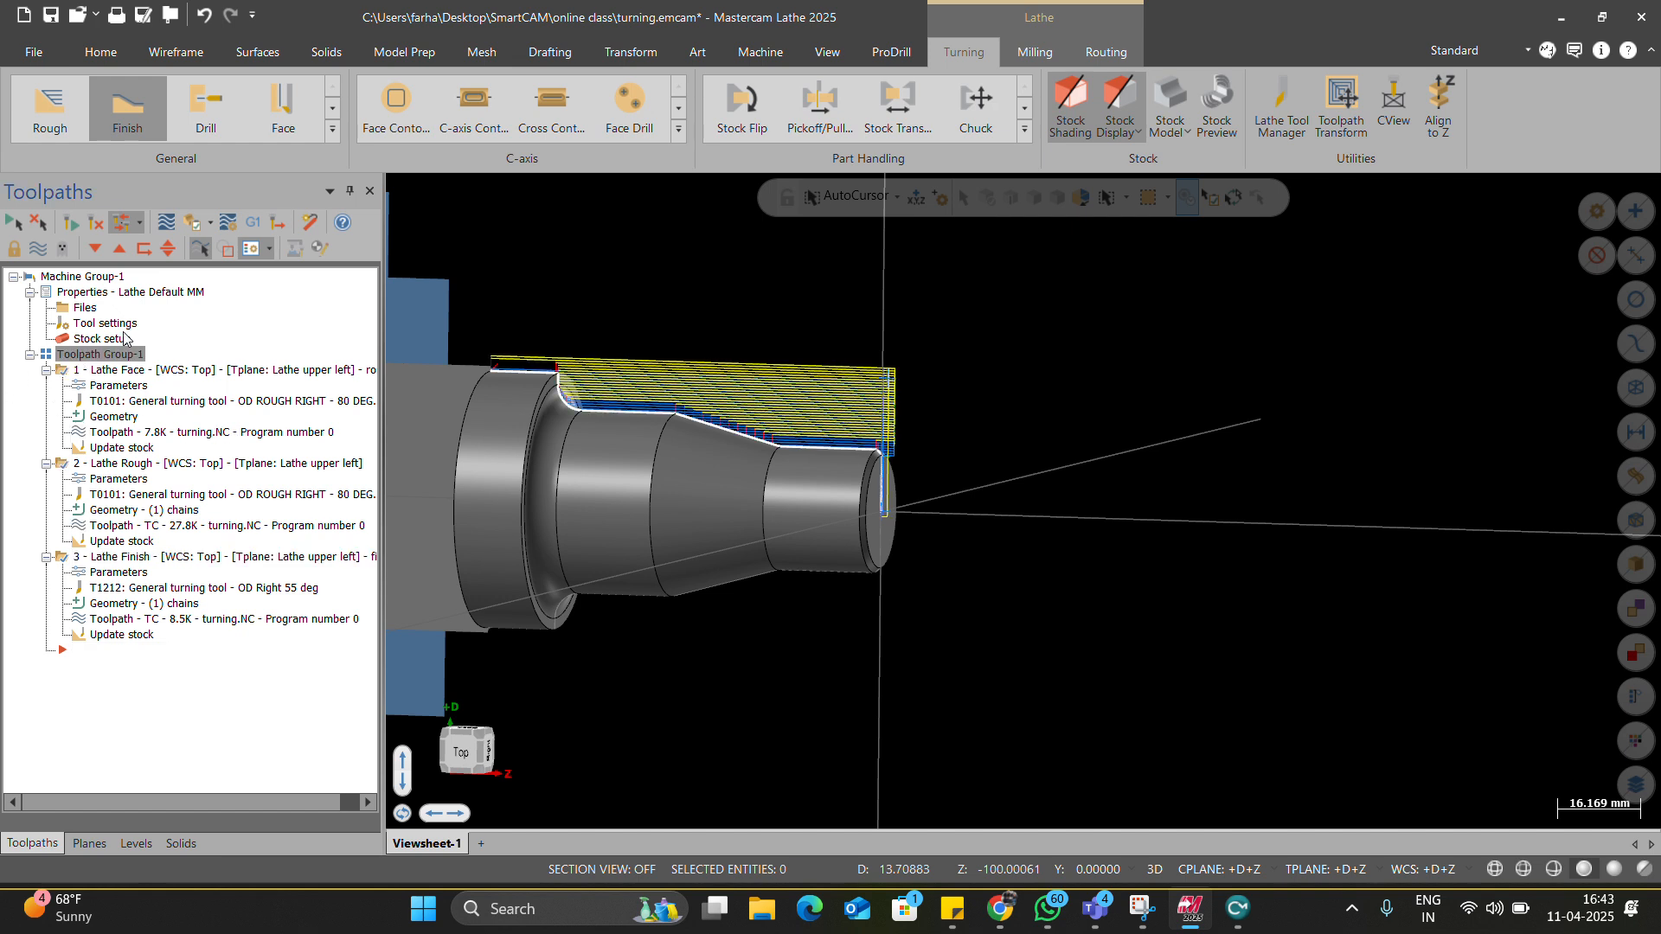
pyautogui.click(192, 224)
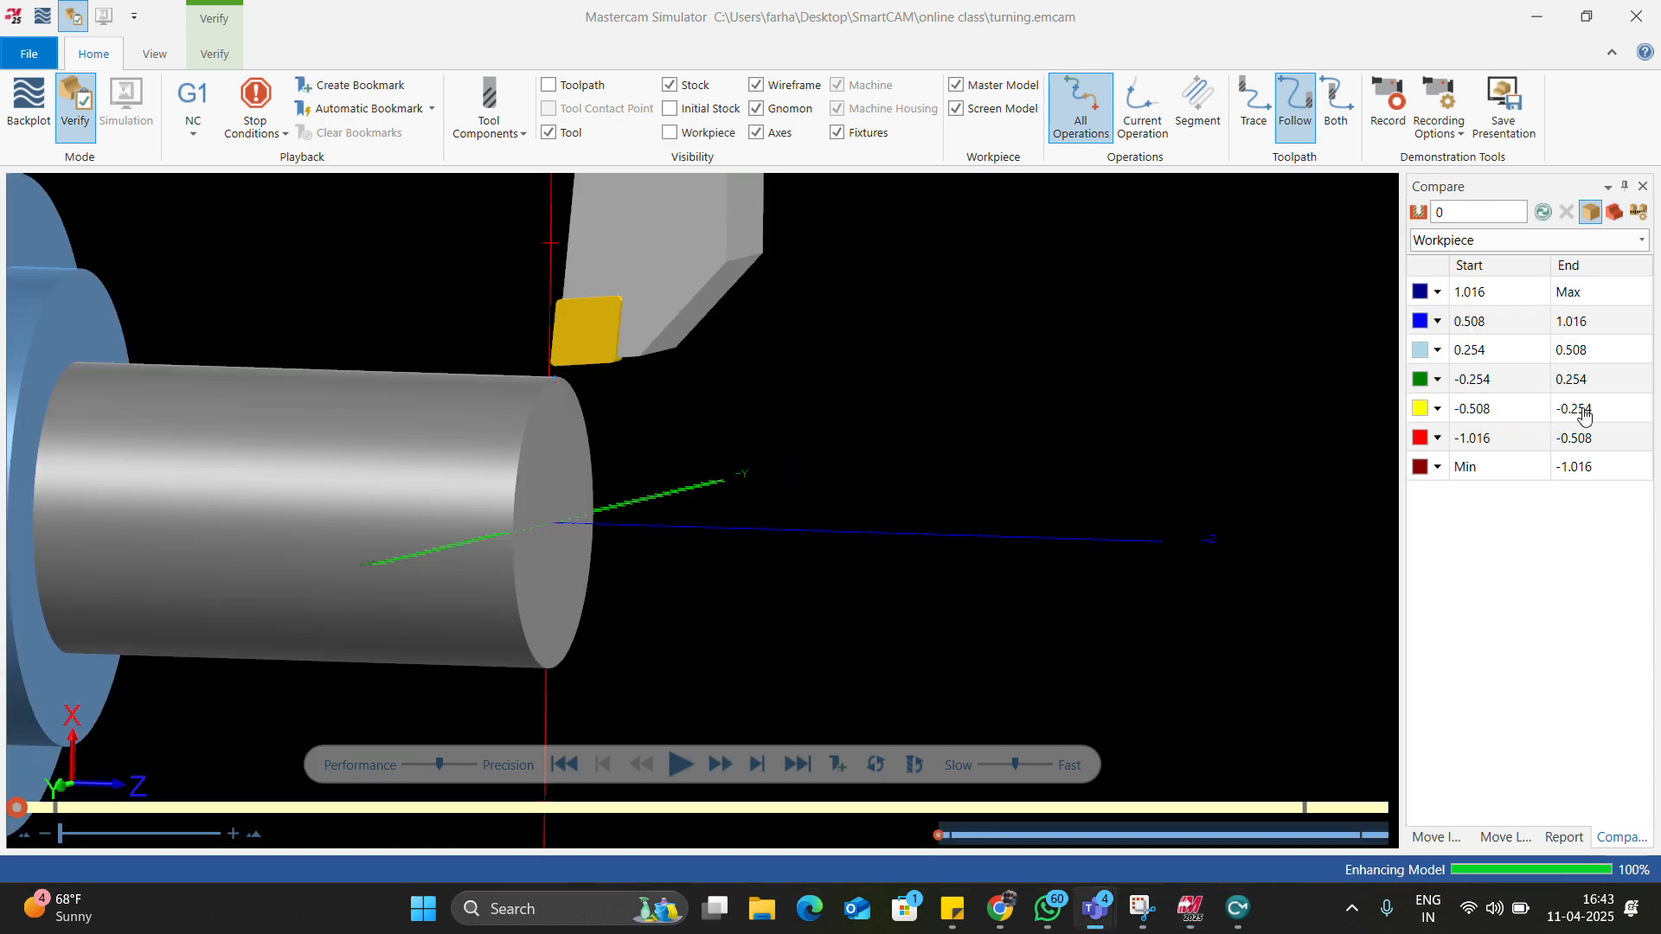
# Share the Mastercam Simulator window in the meeting.
pyautogui.click(1096, 908)
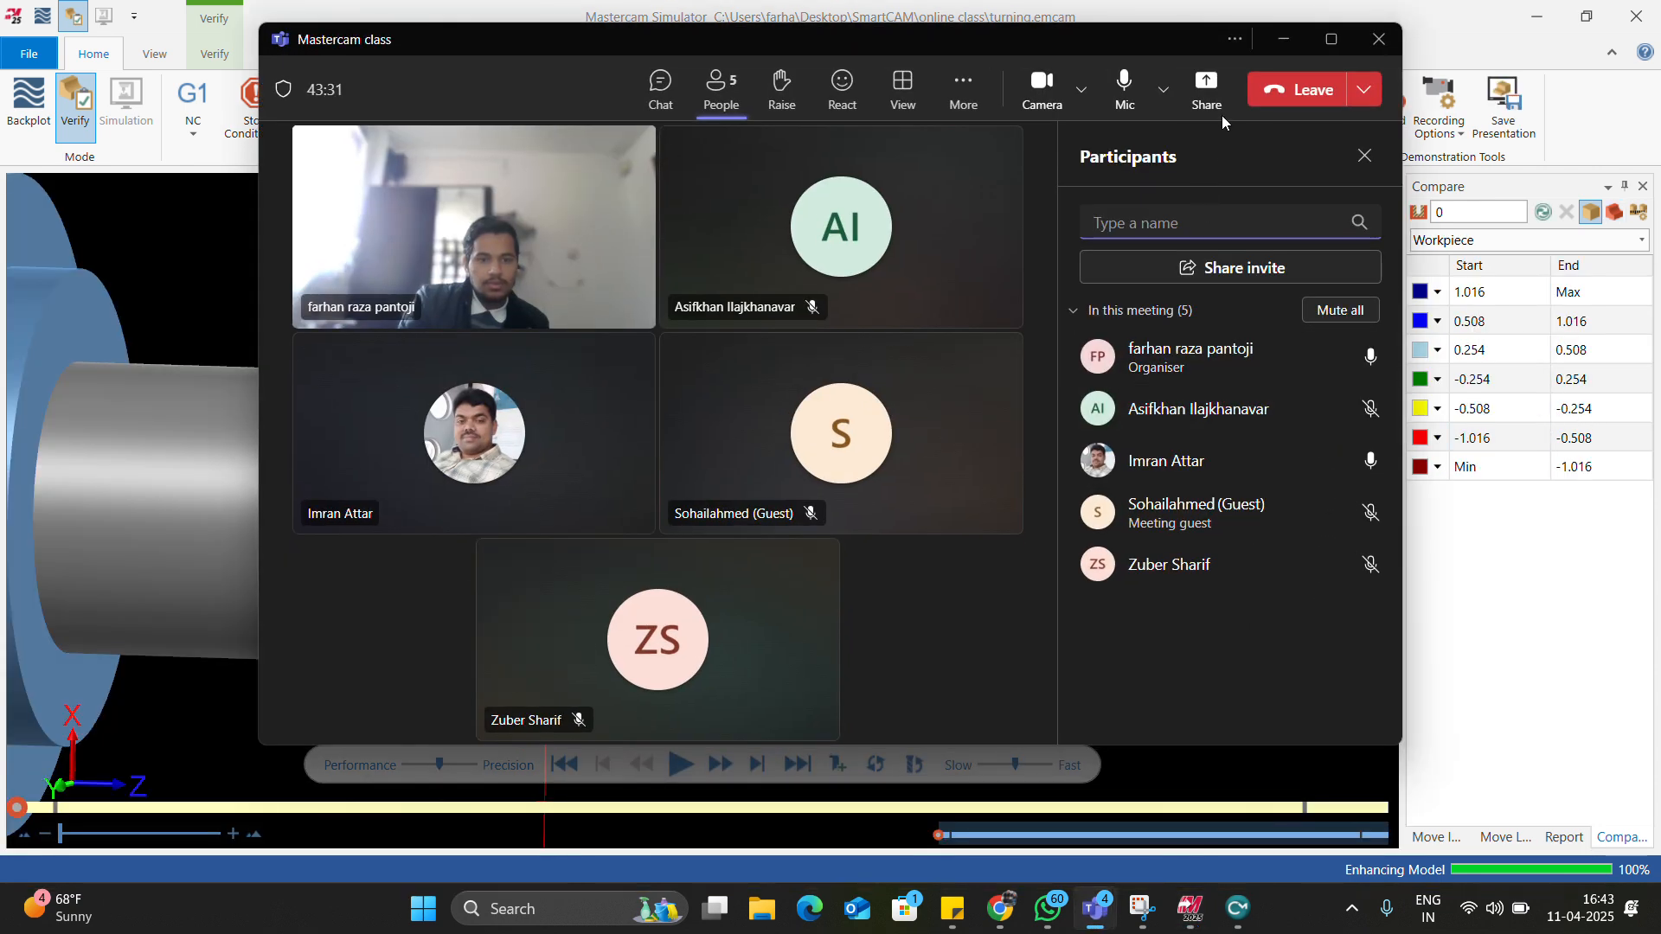
pyautogui.click(1206, 87)
pyautogui.click(1181, 365)
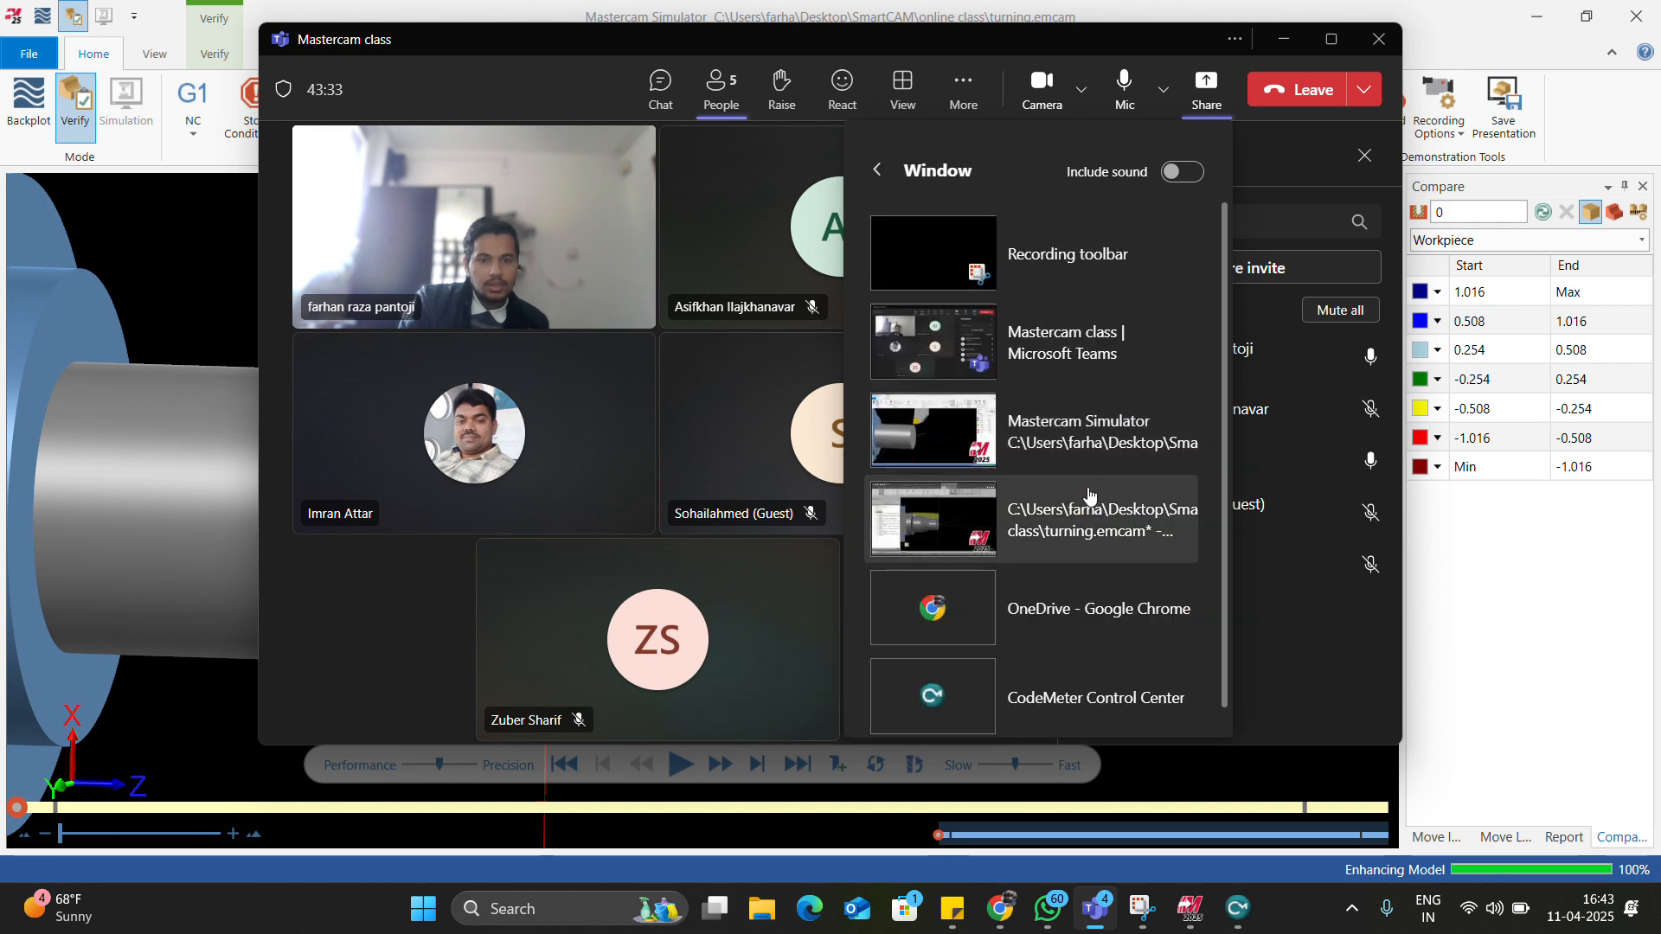
pyautogui.click(1193, 437)
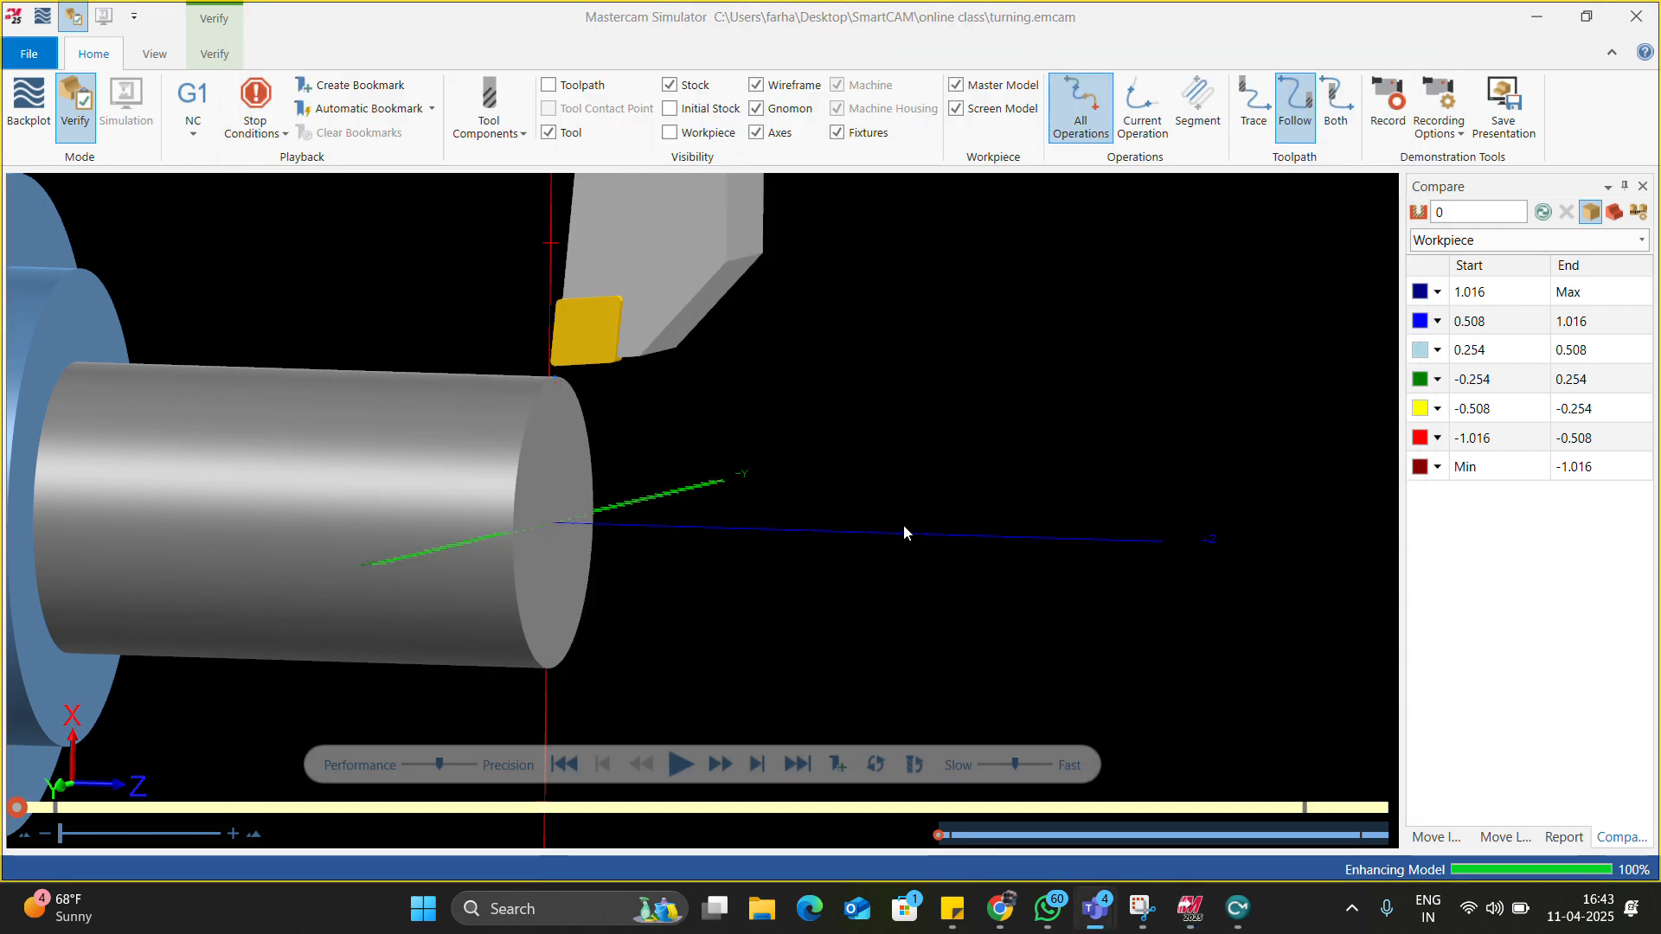
# Make the simulation stop at every tool change and step playback by Time.
pyautogui.scroll(-5, 903, 524)
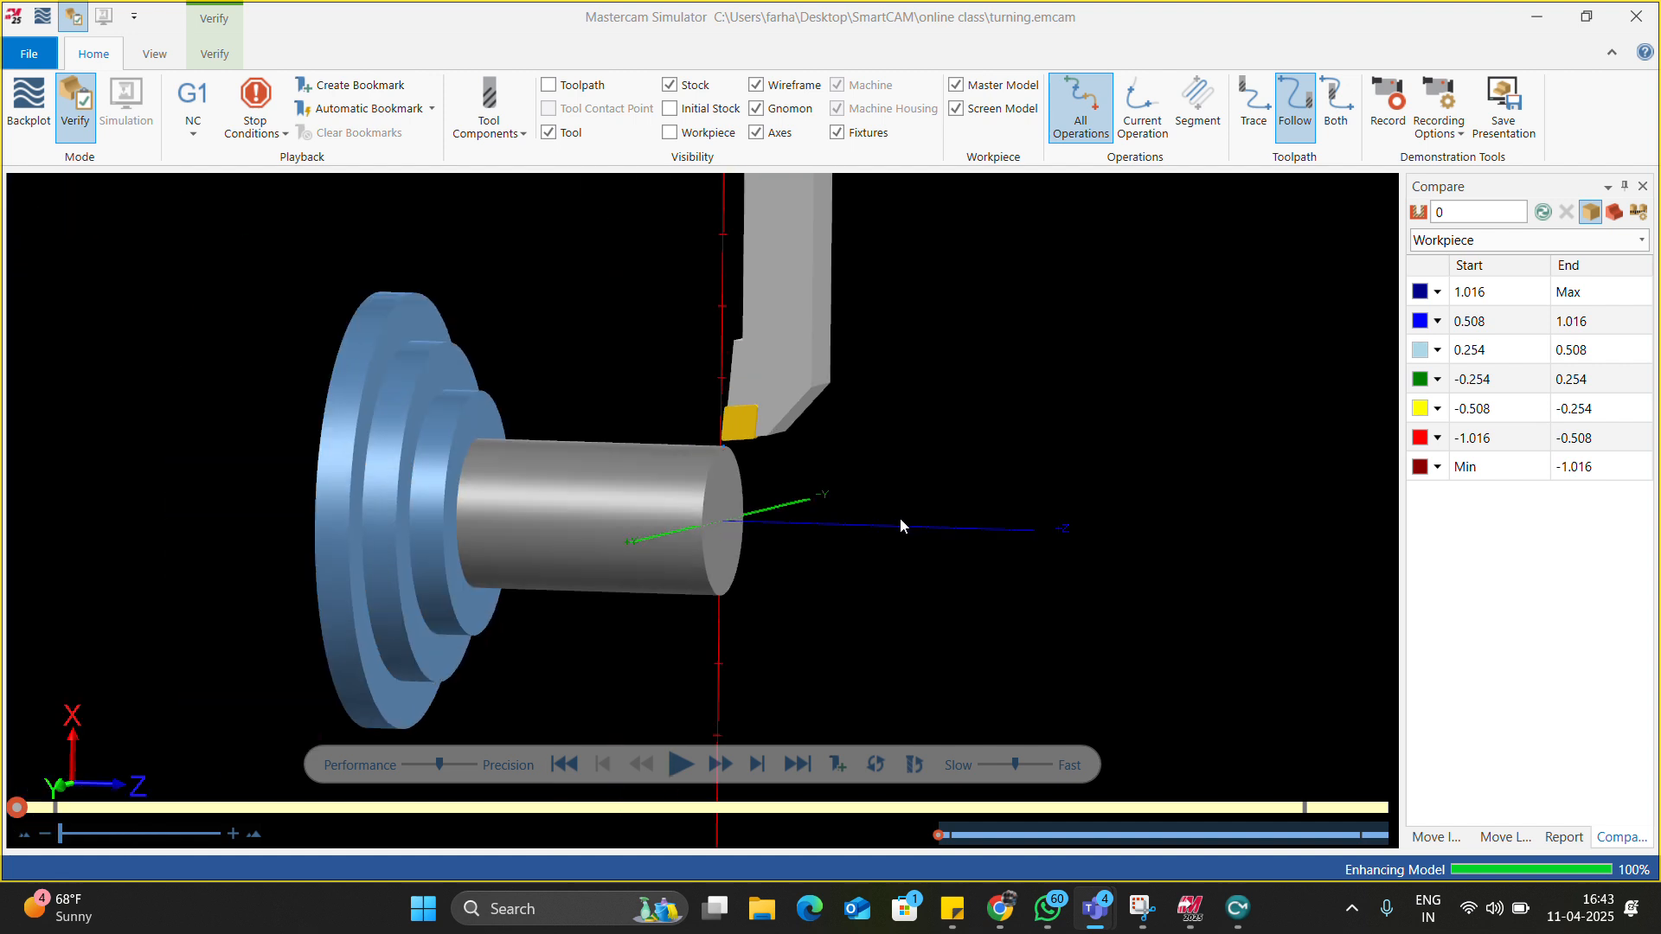
pyautogui.scroll(3, 727, 468)
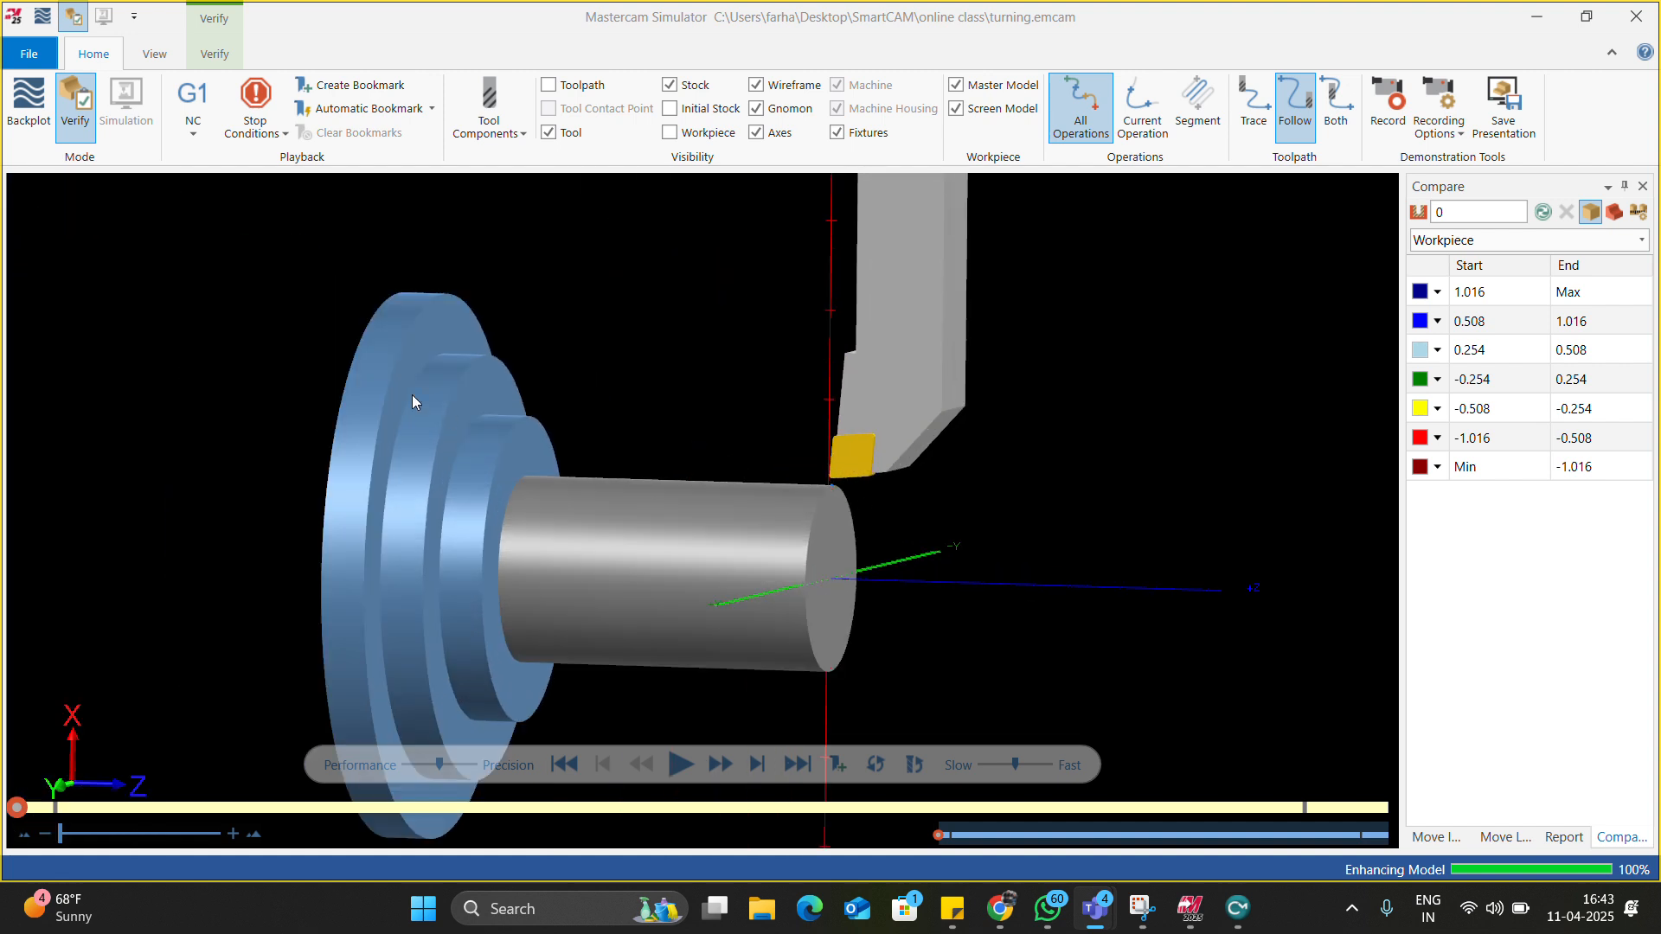
pyautogui.click(254, 121)
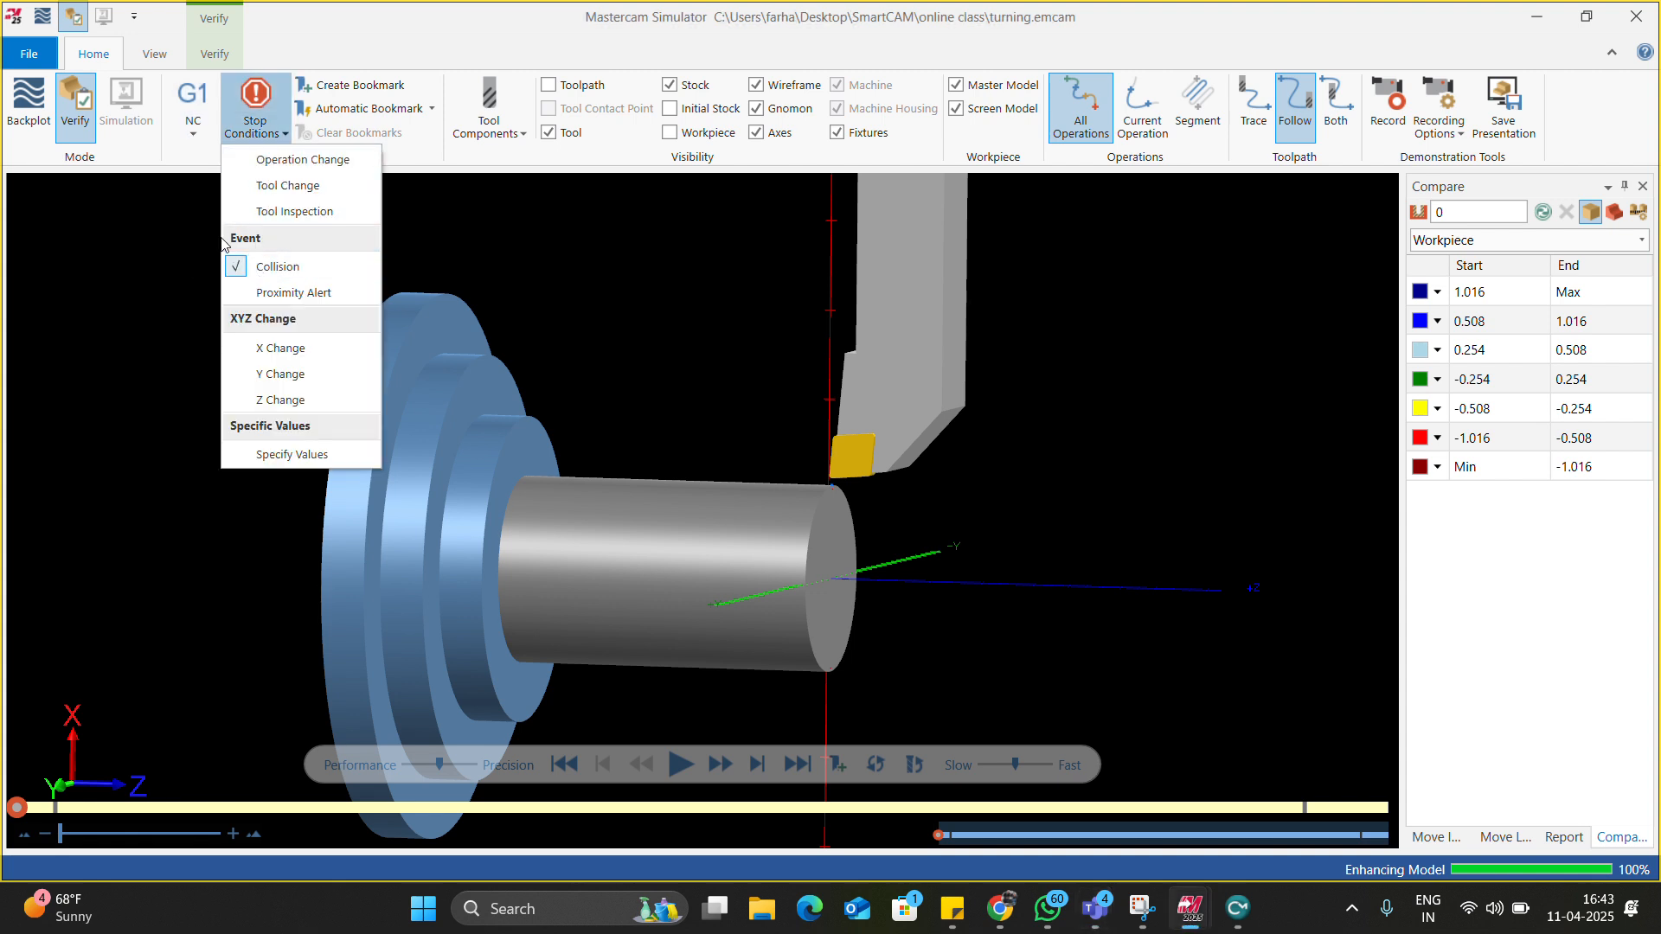
pyautogui.click(240, 197)
pyautogui.click(170, 183)
pyautogui.click(197, 135)
pyautogui.click(198, 216)
# Play the simulation at Fast speed and resume it after the tool-change pause.
pyautogui.click(680, 764)
pyautogui.moveTo(1019, 764); pyautogui.dragTo(1052, 758)
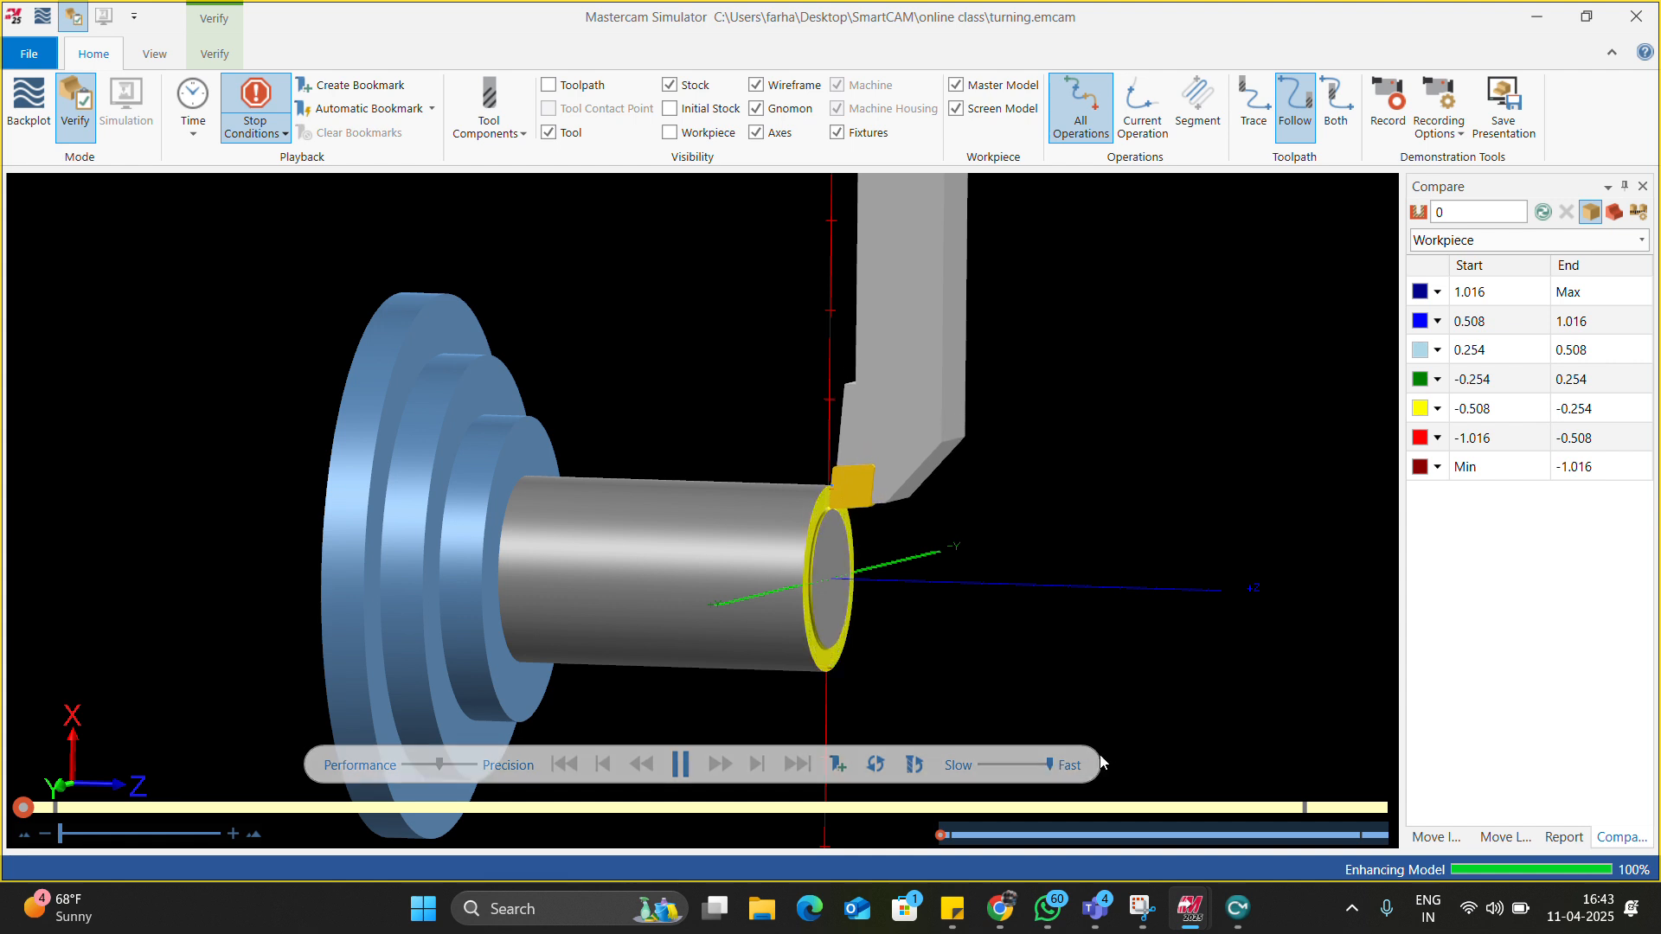
pyautogui.scroll(-3, 818, 557)
pyautogui.scroll(2, 843, 638)
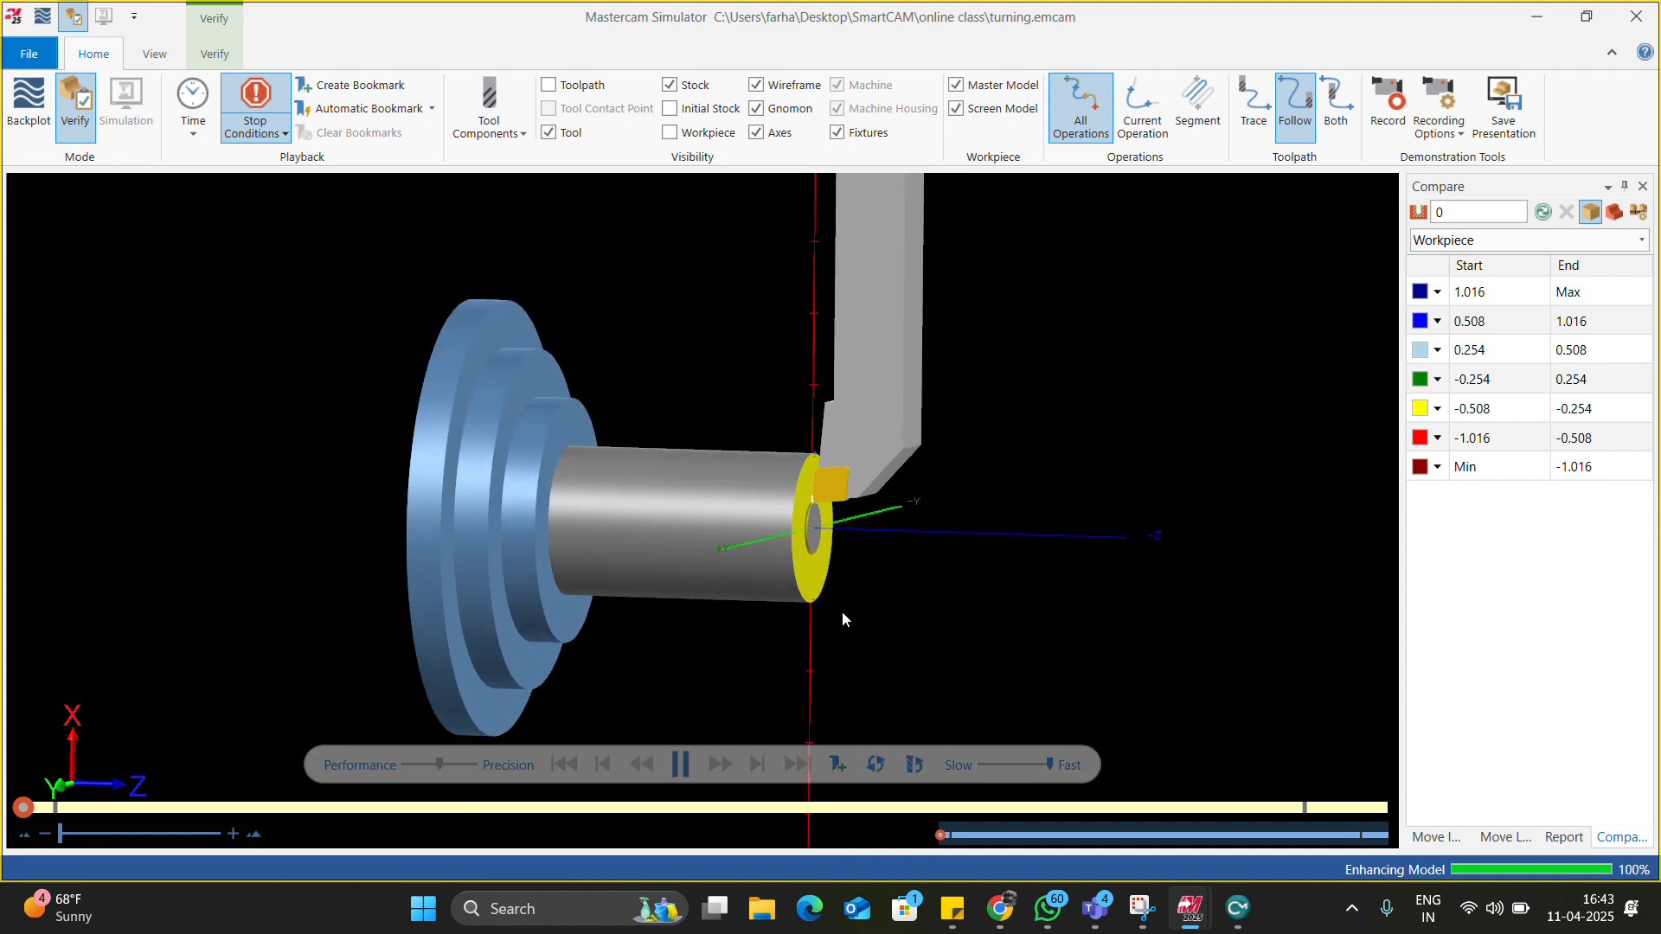
pyautogui.scroll(-3, 842, 611)
pyautogui.scroll(1, 839, 607)
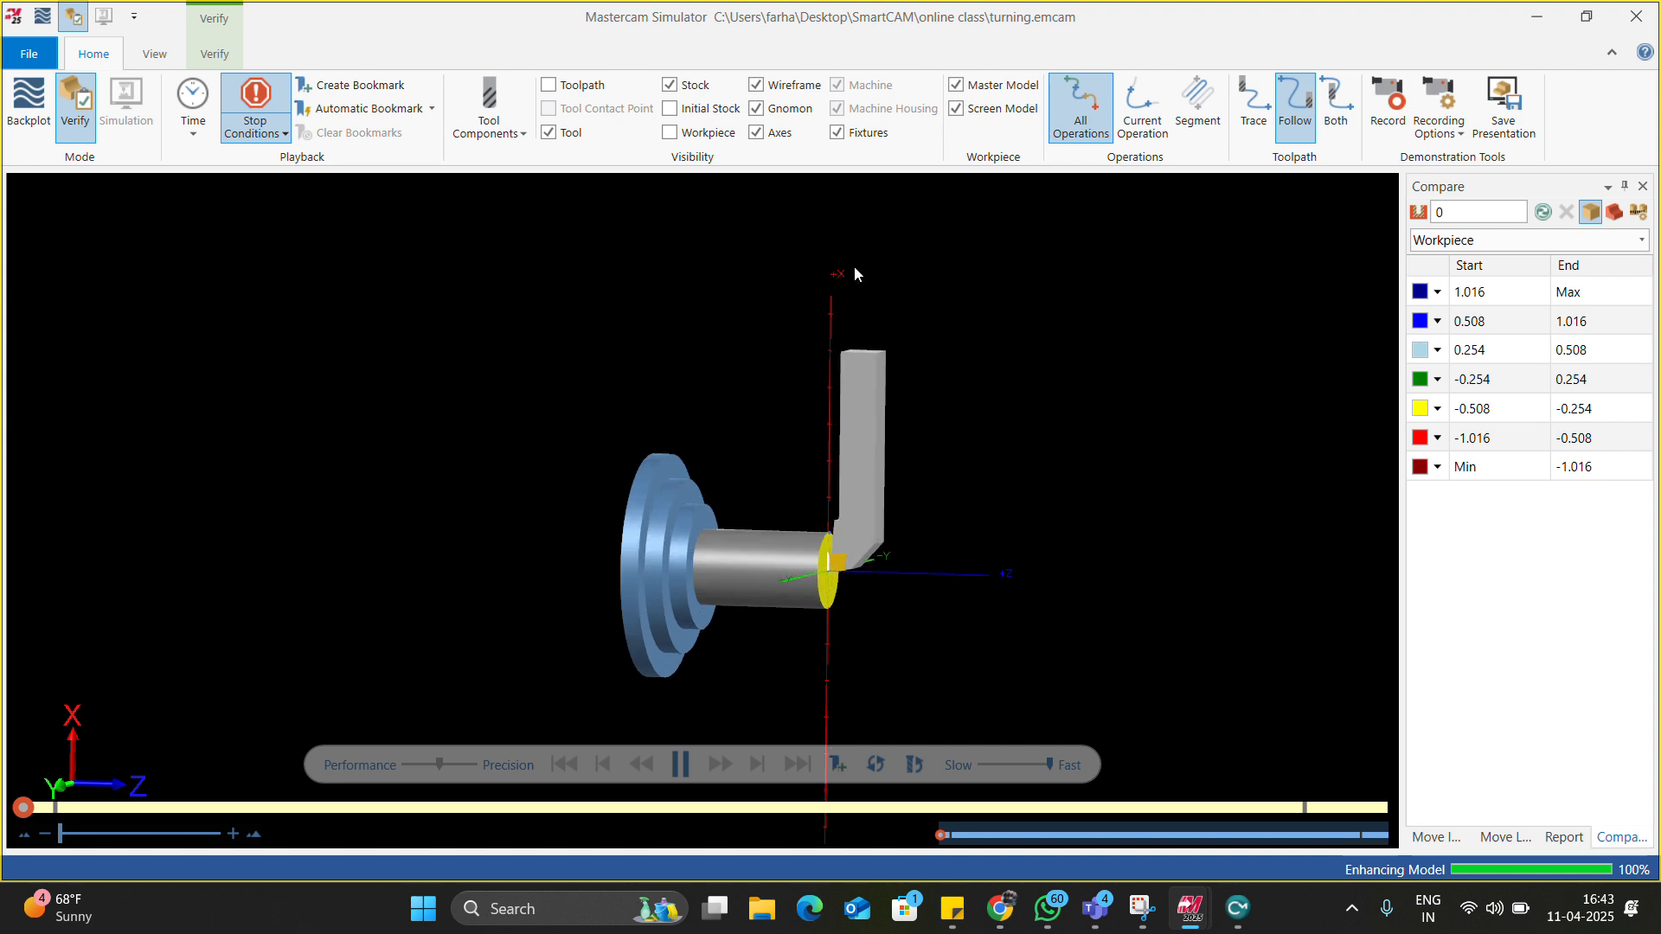
pyautogui.scroll(3, 848, 604)
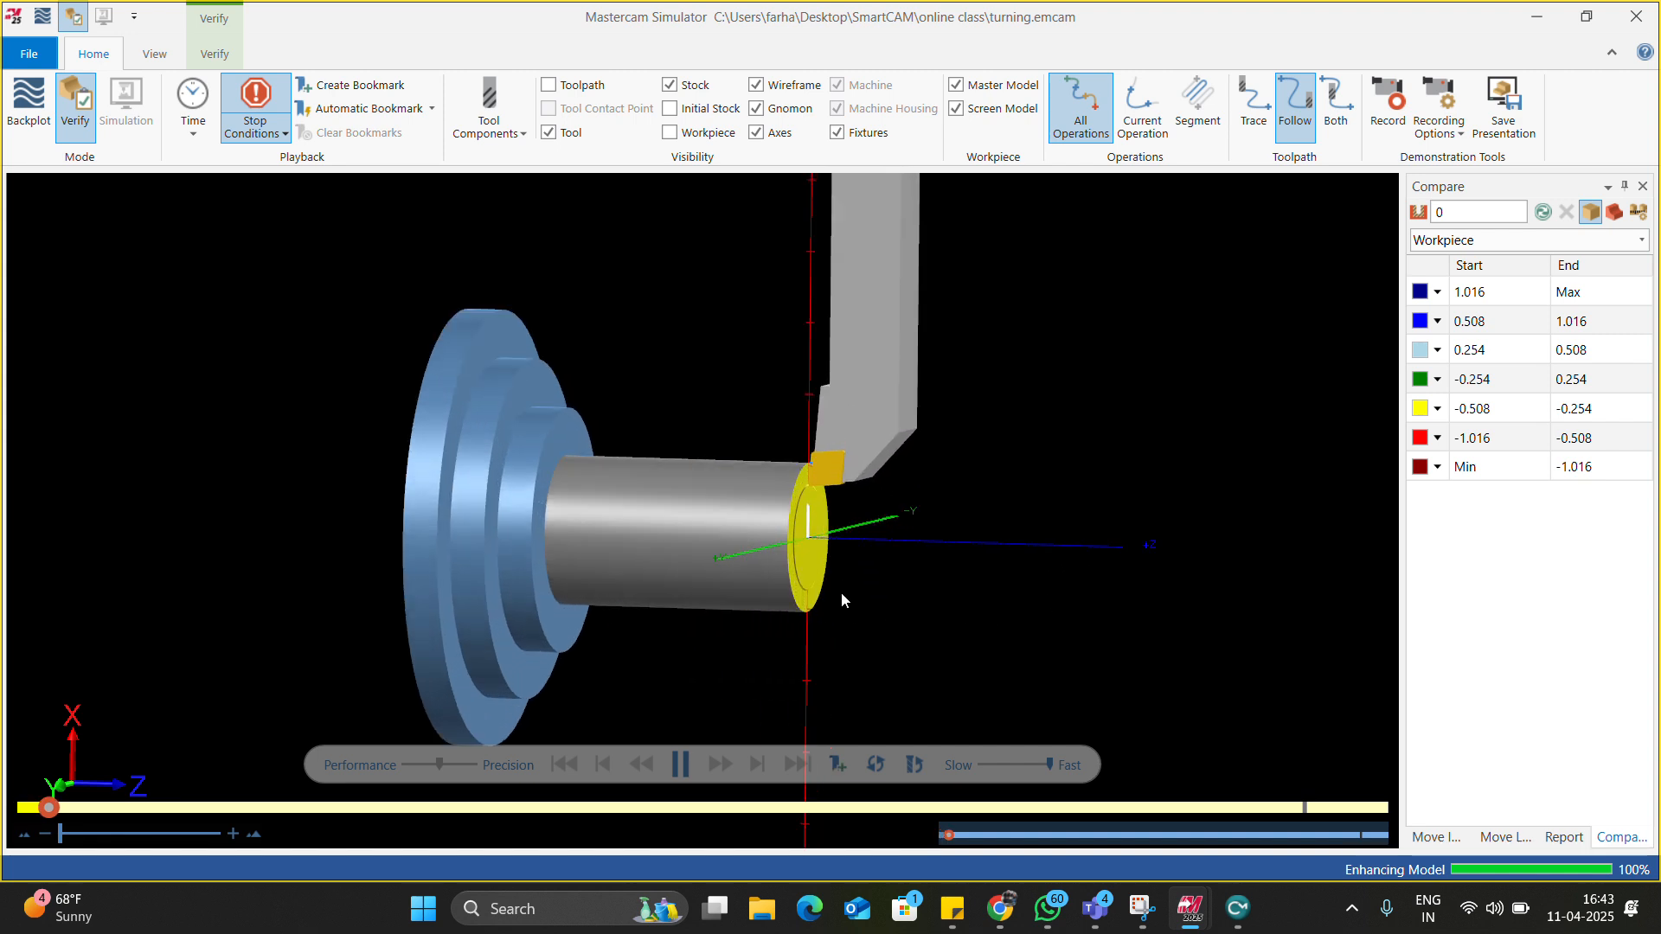
pyautogui.scroll(1, 842, 593)
pyautogui.scroll(2, 841, 594)
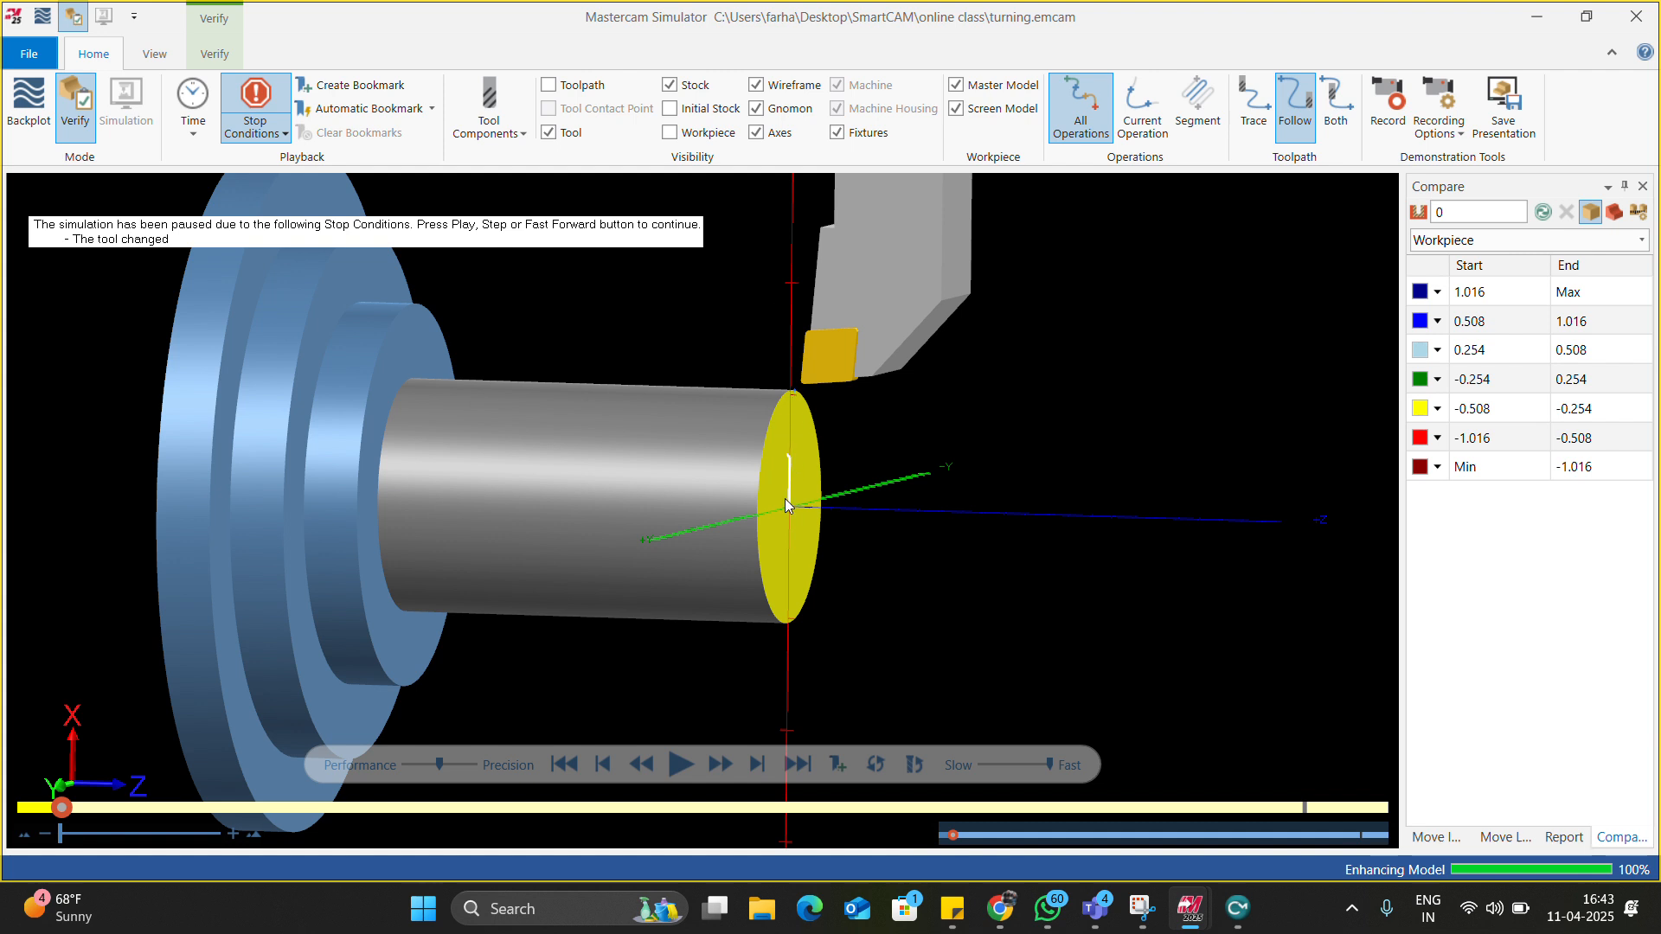
pyautogui.click(671, 765)
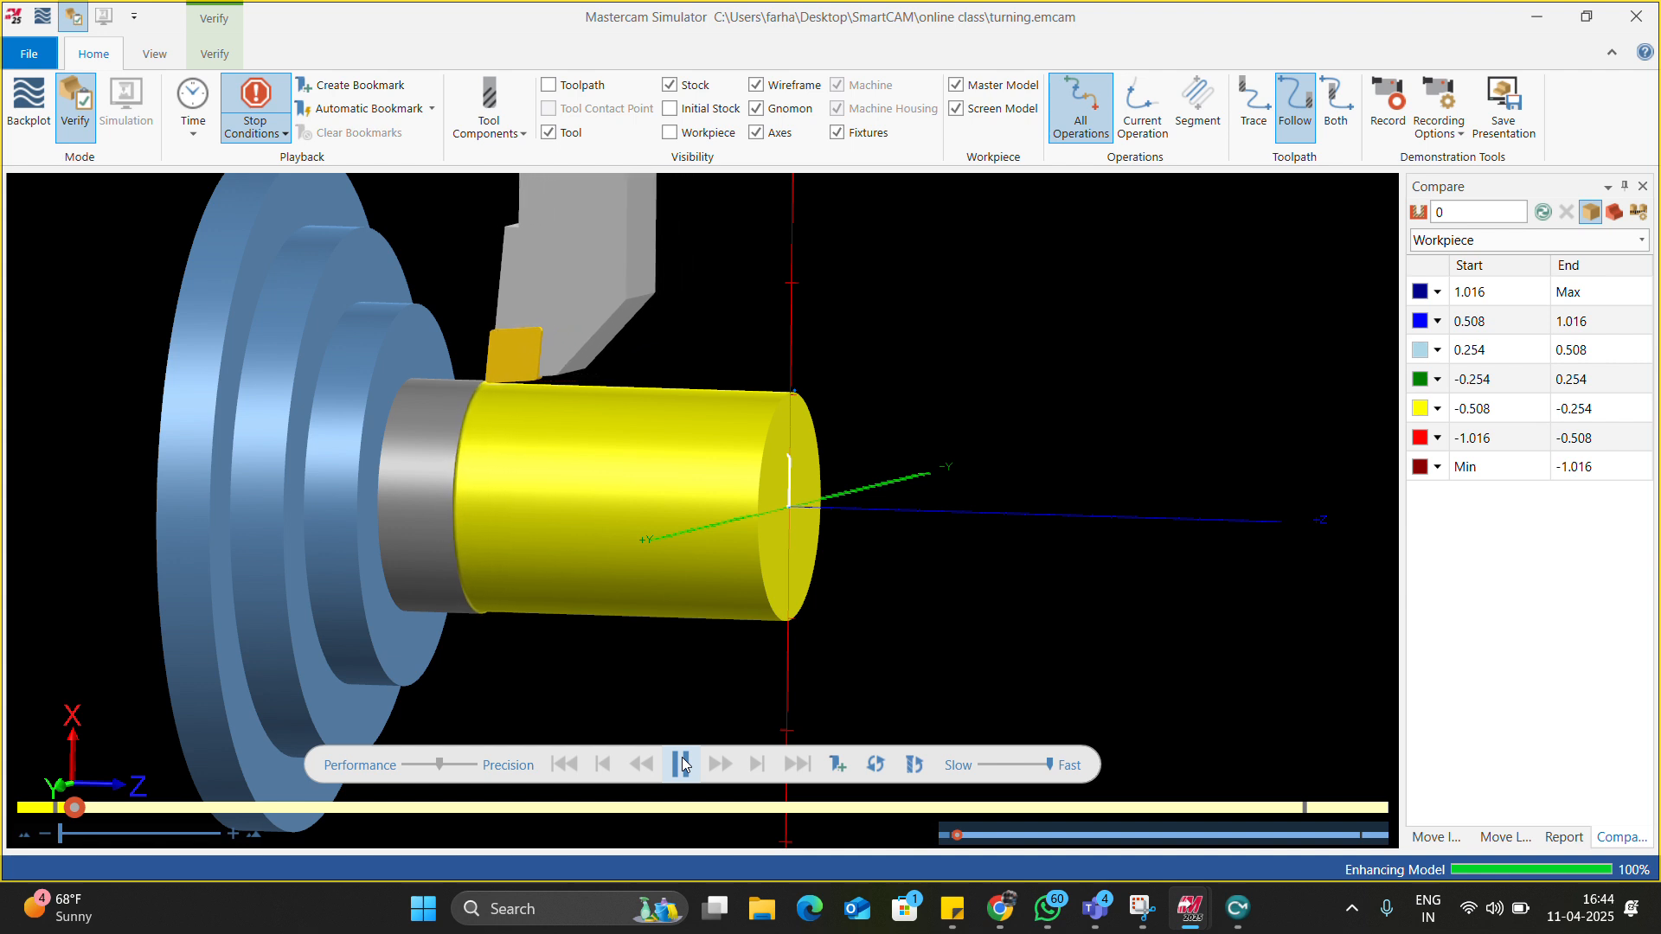
# Return playback stepping to NC and slow the speed slightly.
pyautogui.click(192, 126)
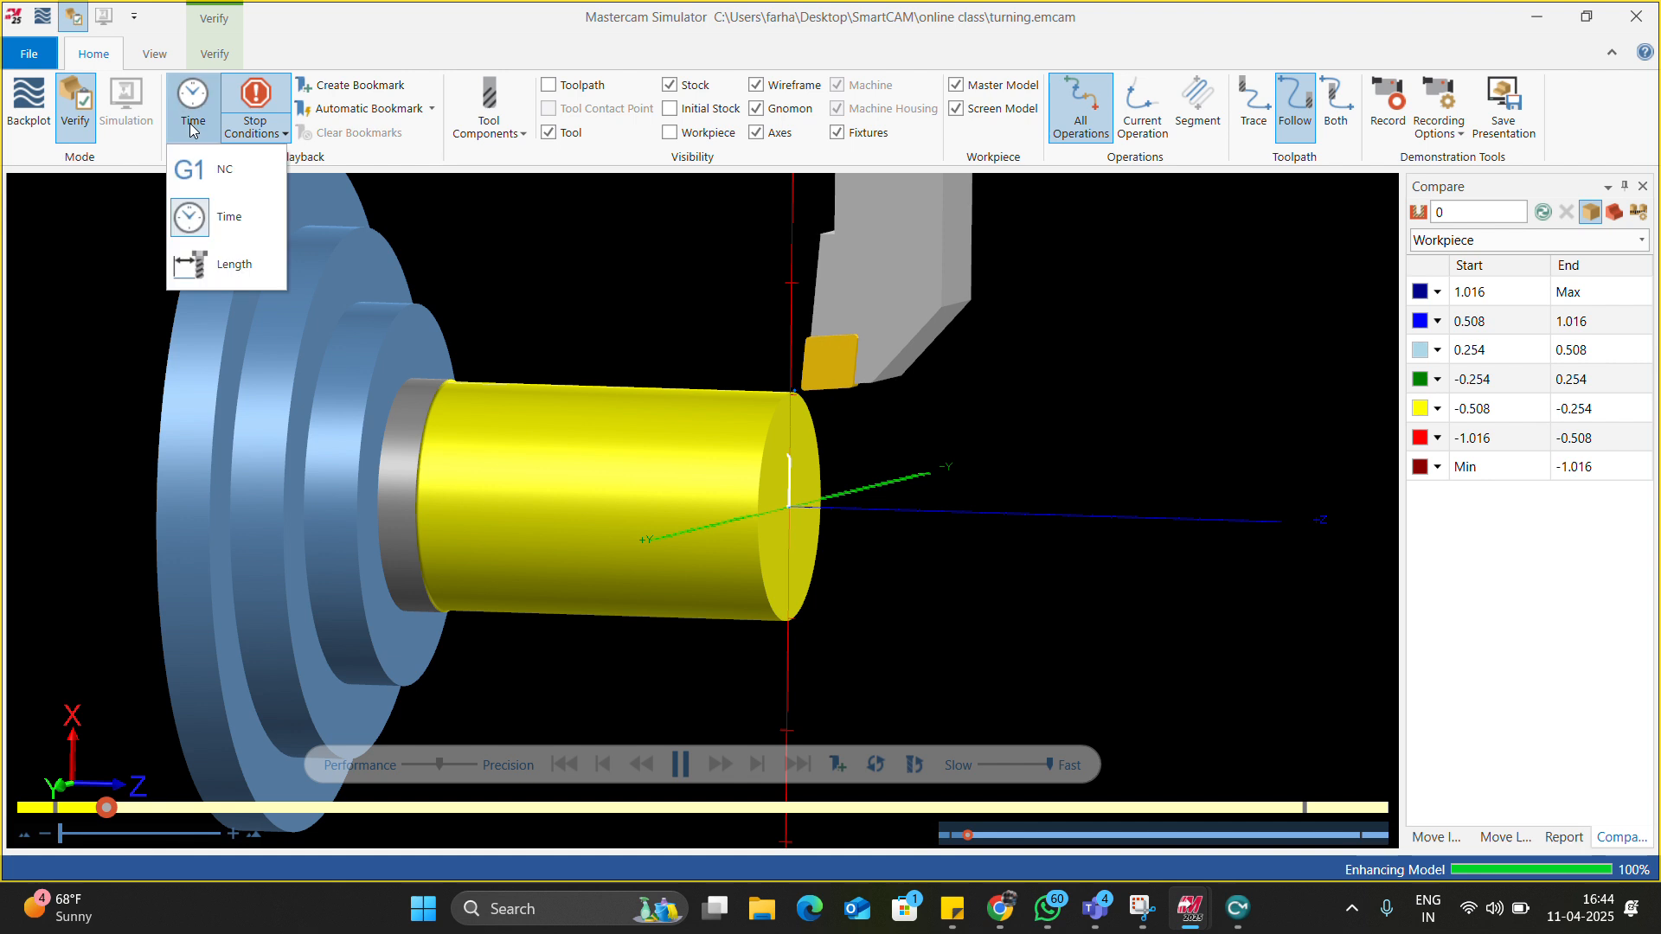
pyautogui.click(535, 285)
pyautogui.click(1001, 765)
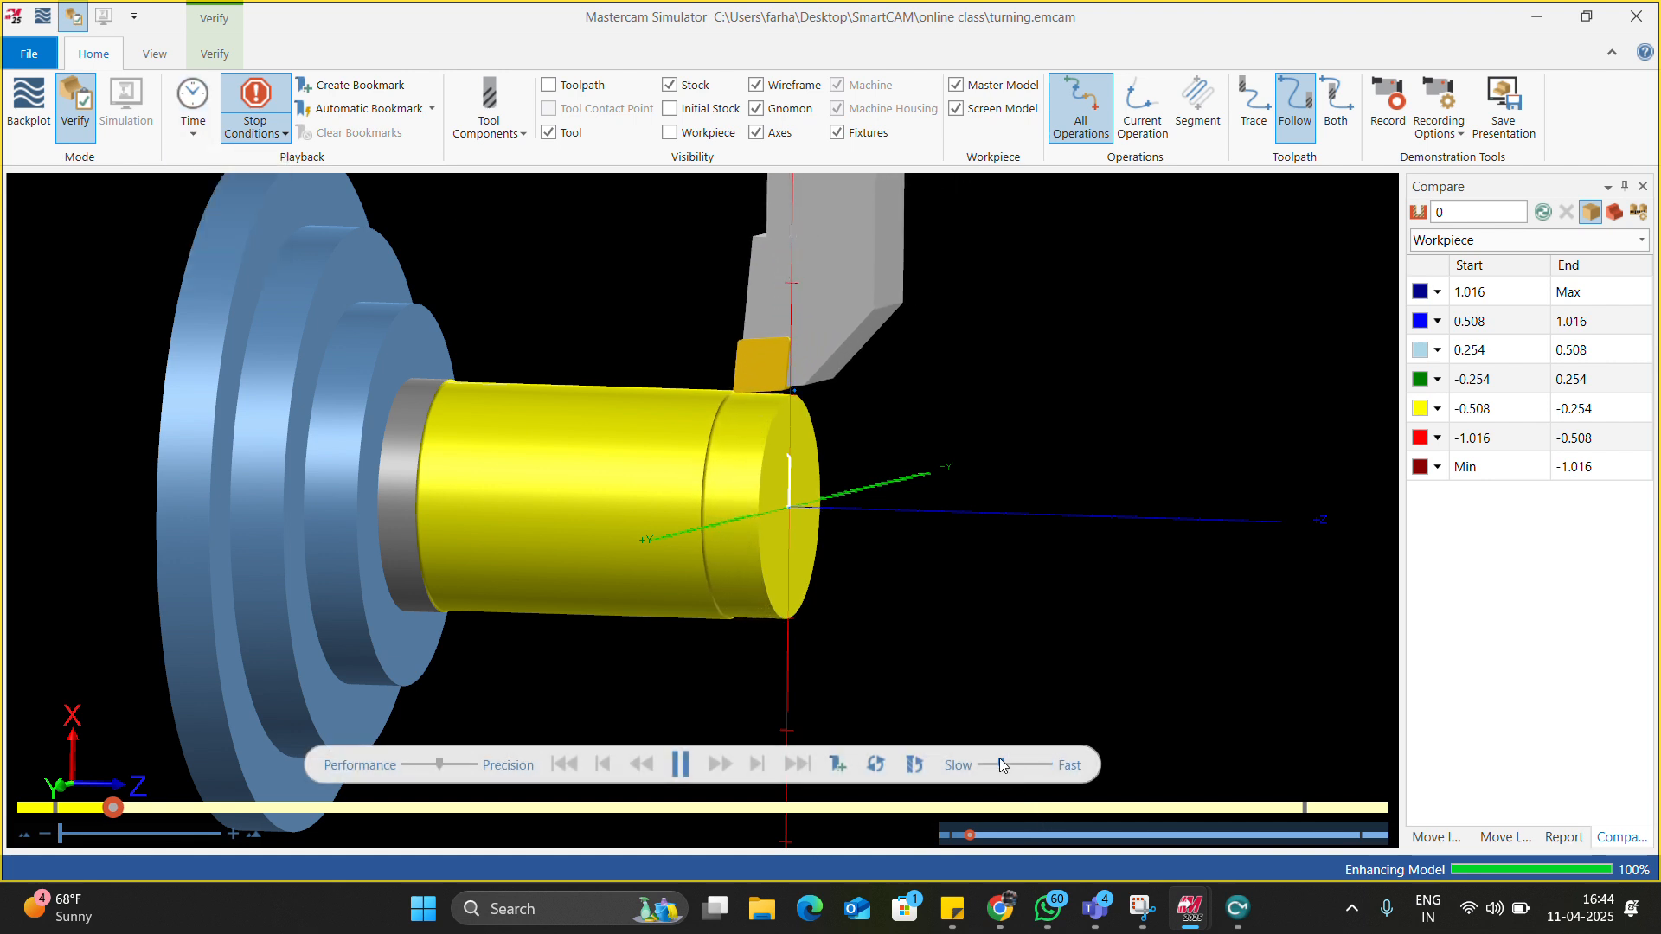
pyautogui.click(192, 108)
pyautogui.click(208, 167)
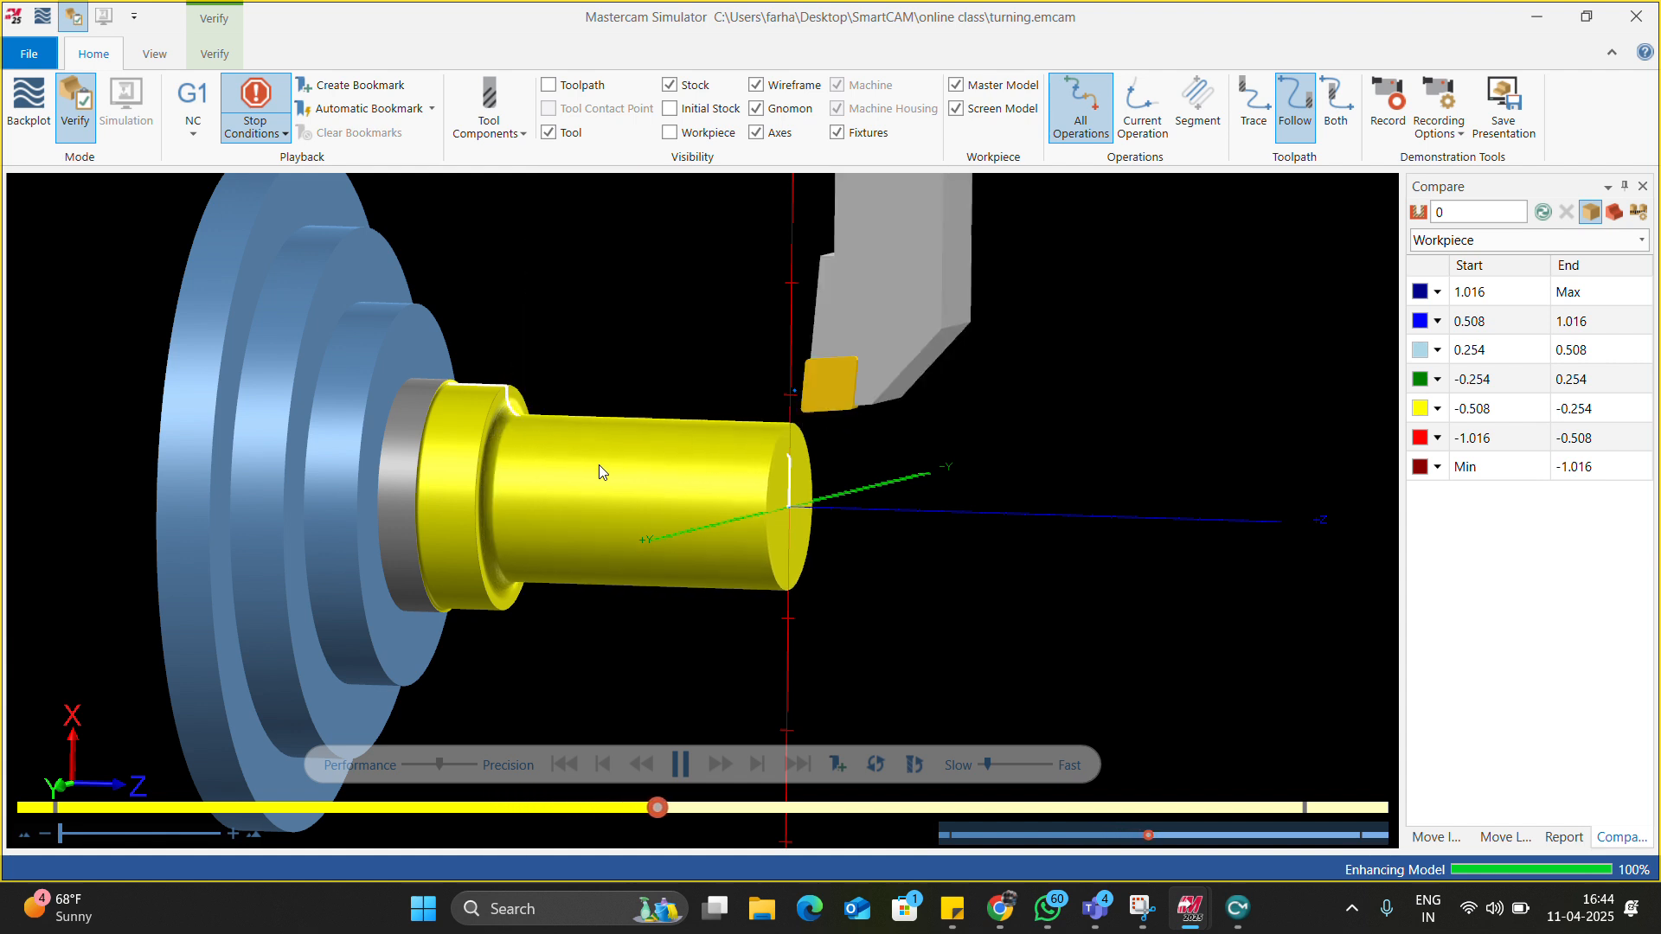
# Switch the view to Top (WCS) and zoom in on the part.
pyautogui.scroll(1, 597, 472)
pyautogui.moveTo(597, 466); pyautogui.dragTo(618, 461, button='middle')
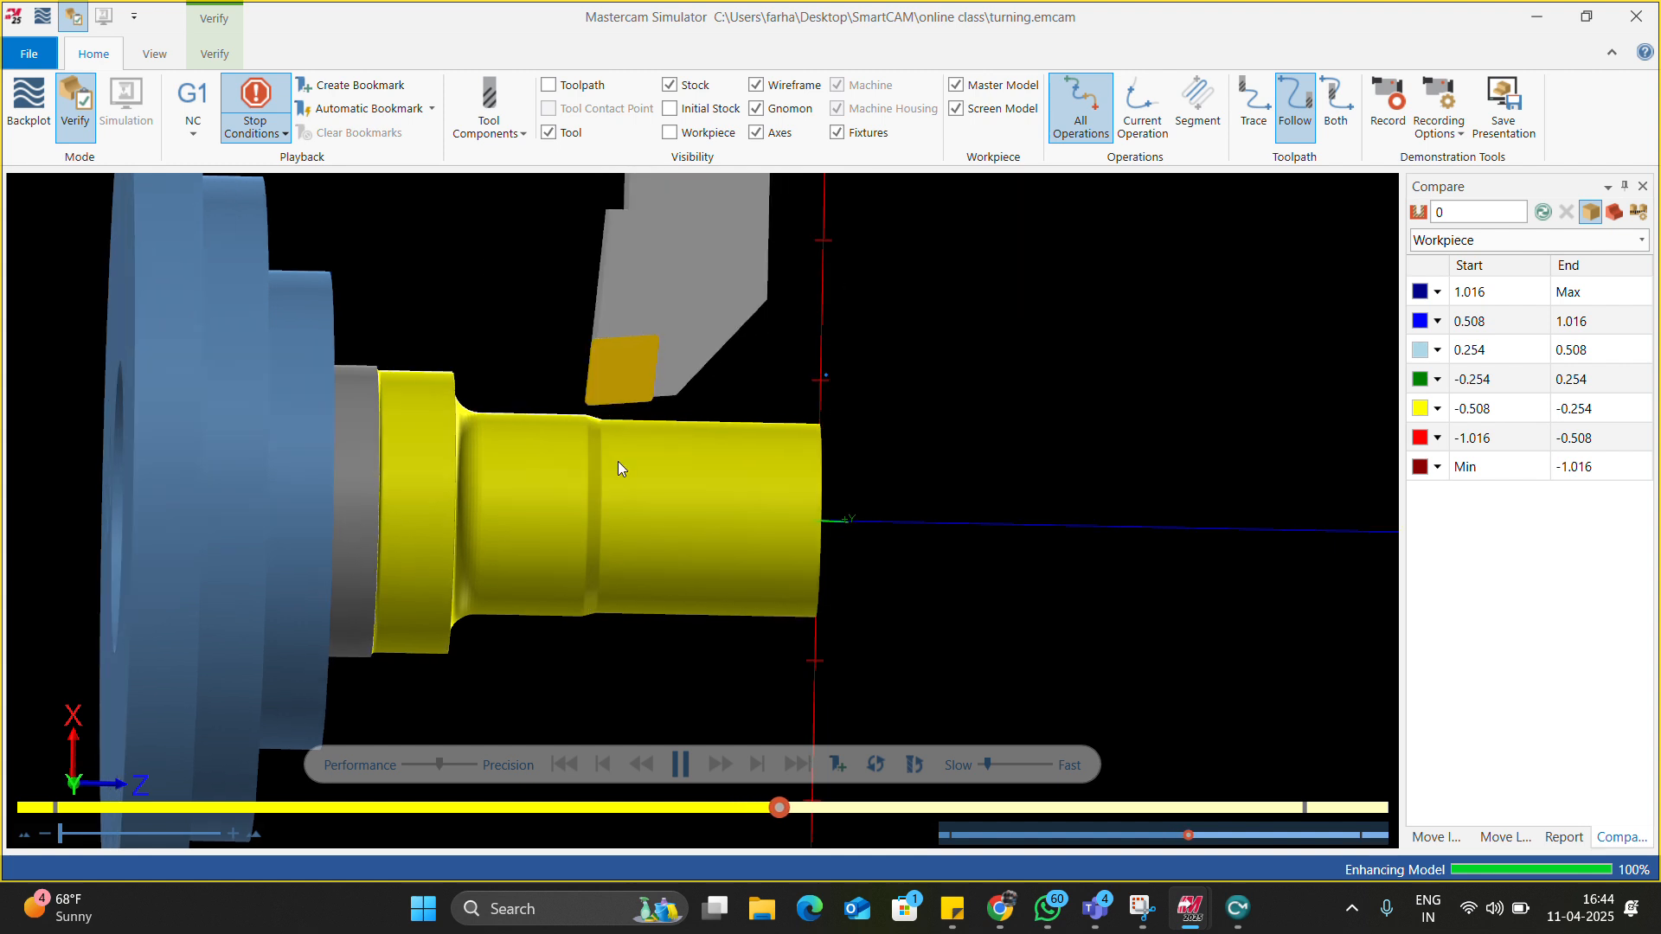
pyautogui.rightClick(617, 382)
pyautogui.click(664, 494)
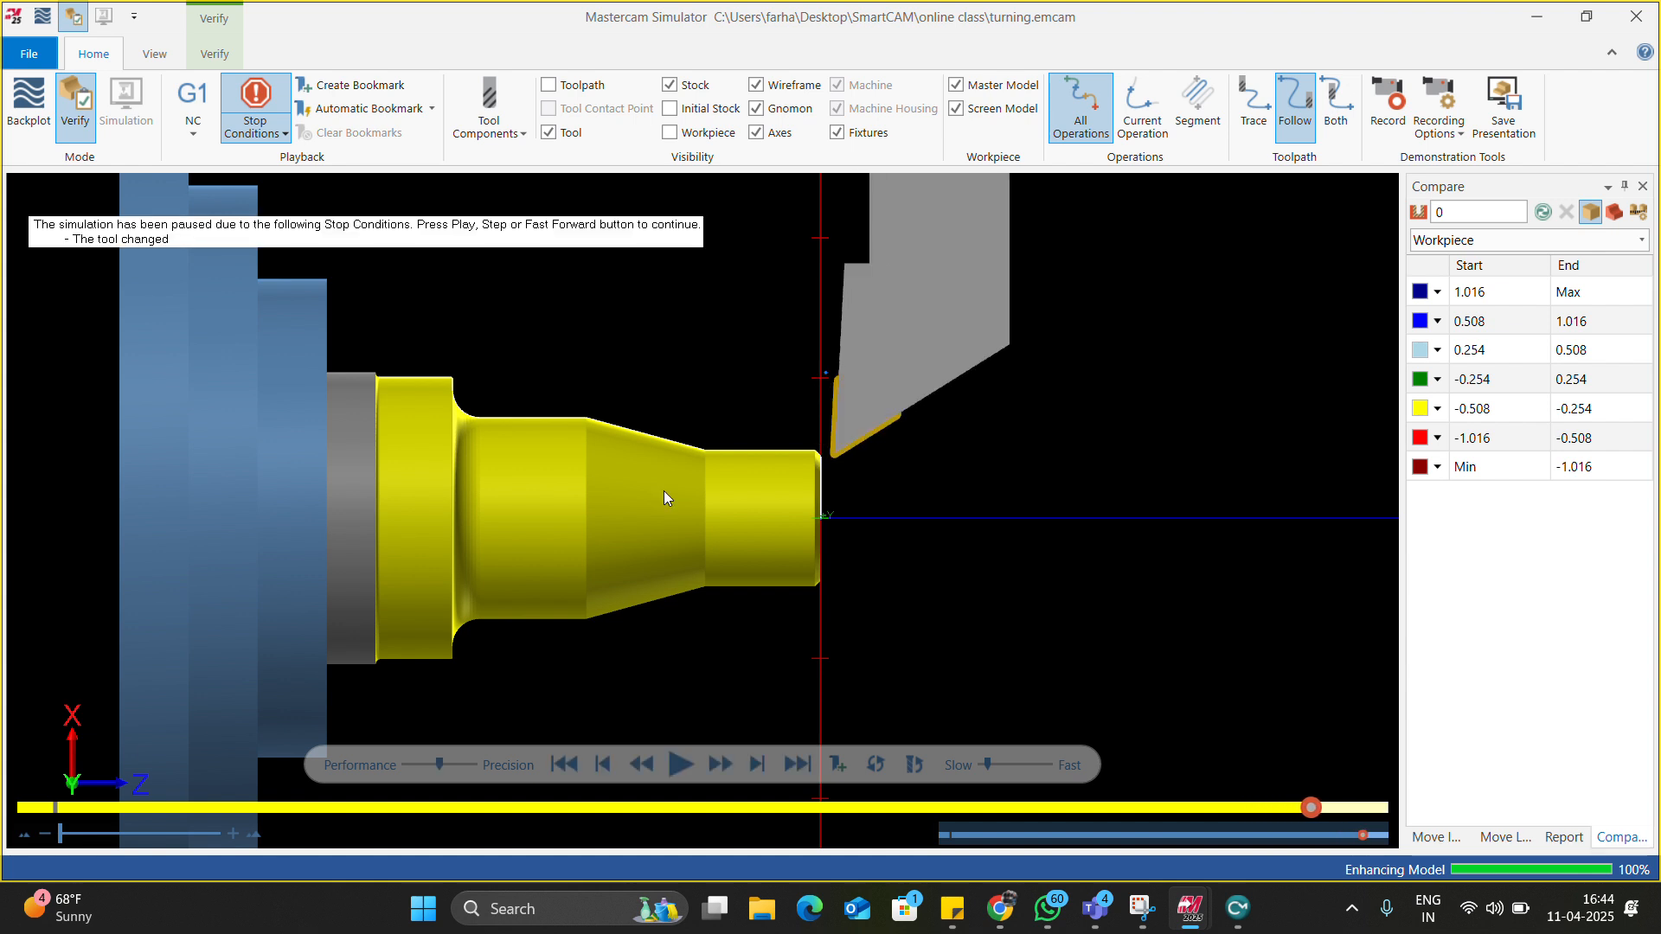
pyautogui.scroll(3, 662, 490)
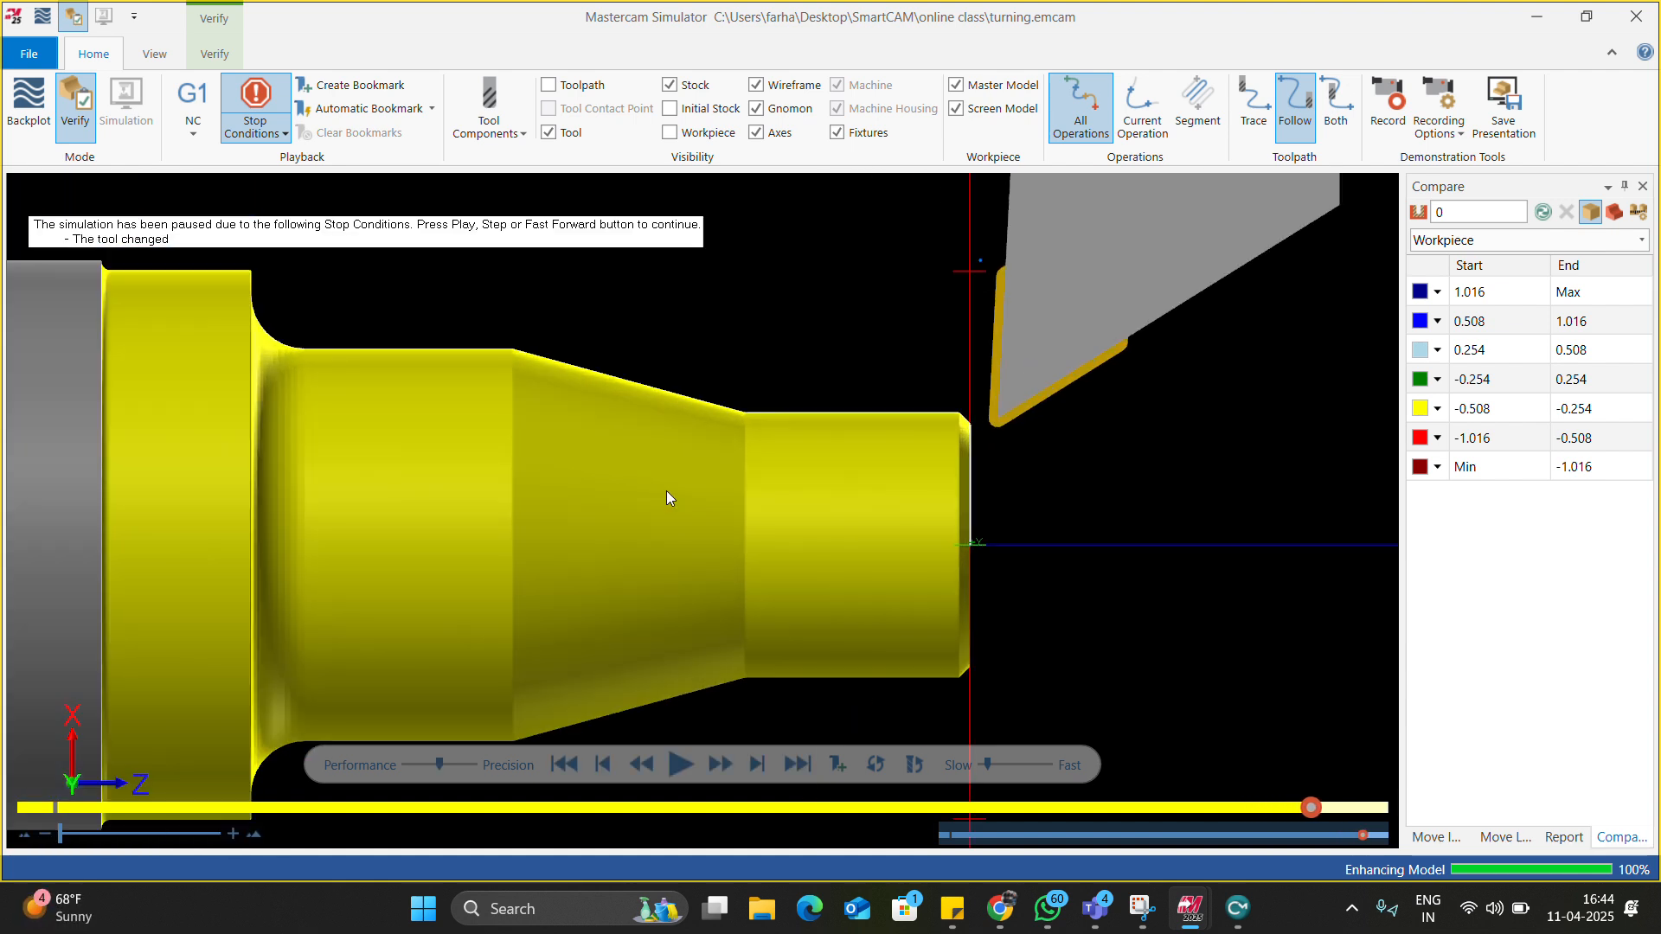
pyautogui.scroll(-1, 670, 491)
# Turn on Color Loop, finish the playback and orbit to inspect the coloured cuts.
pyautogui.click(215, 55)
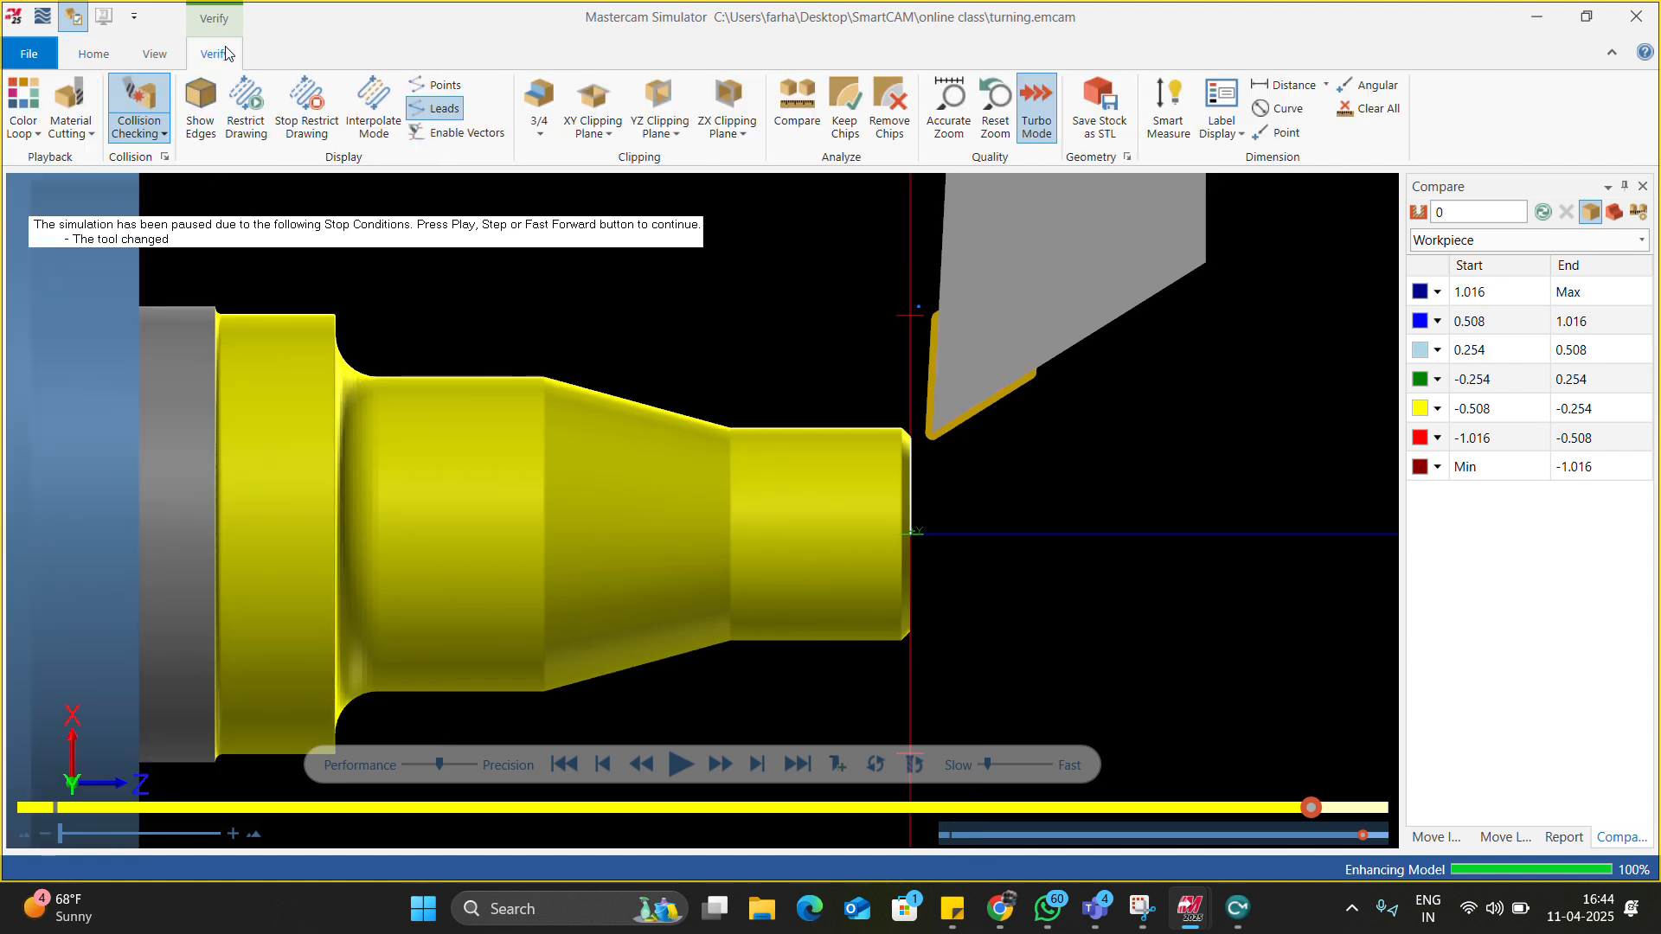
pyautogui.click(22, 96)
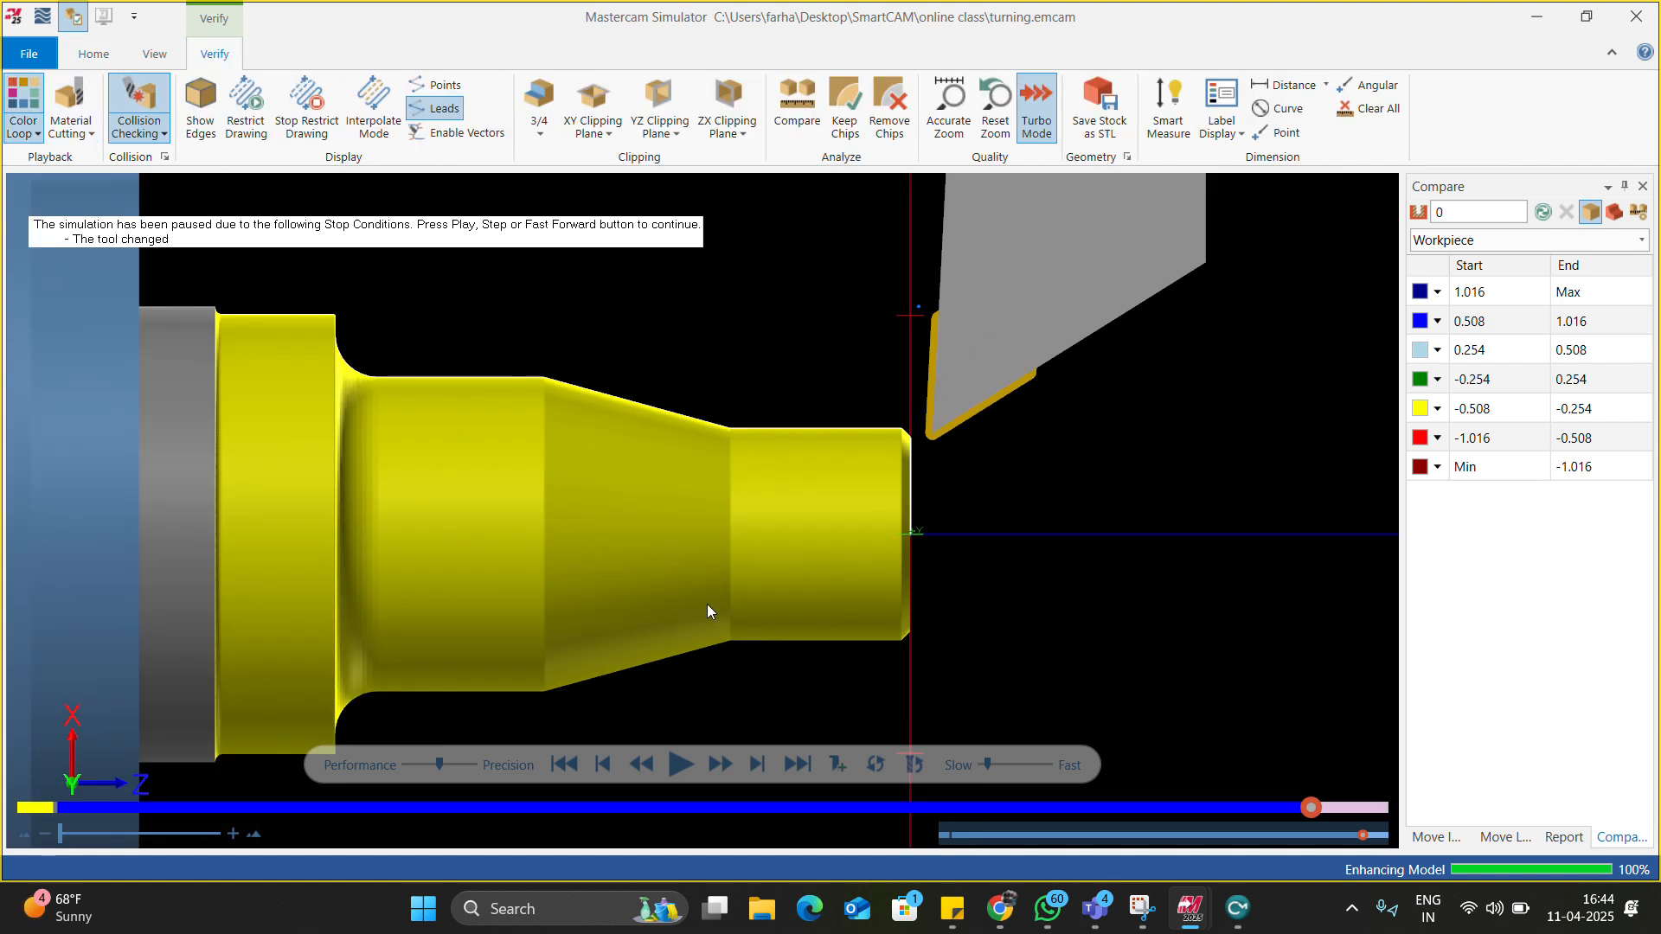
pyautogui.click(680, 763)
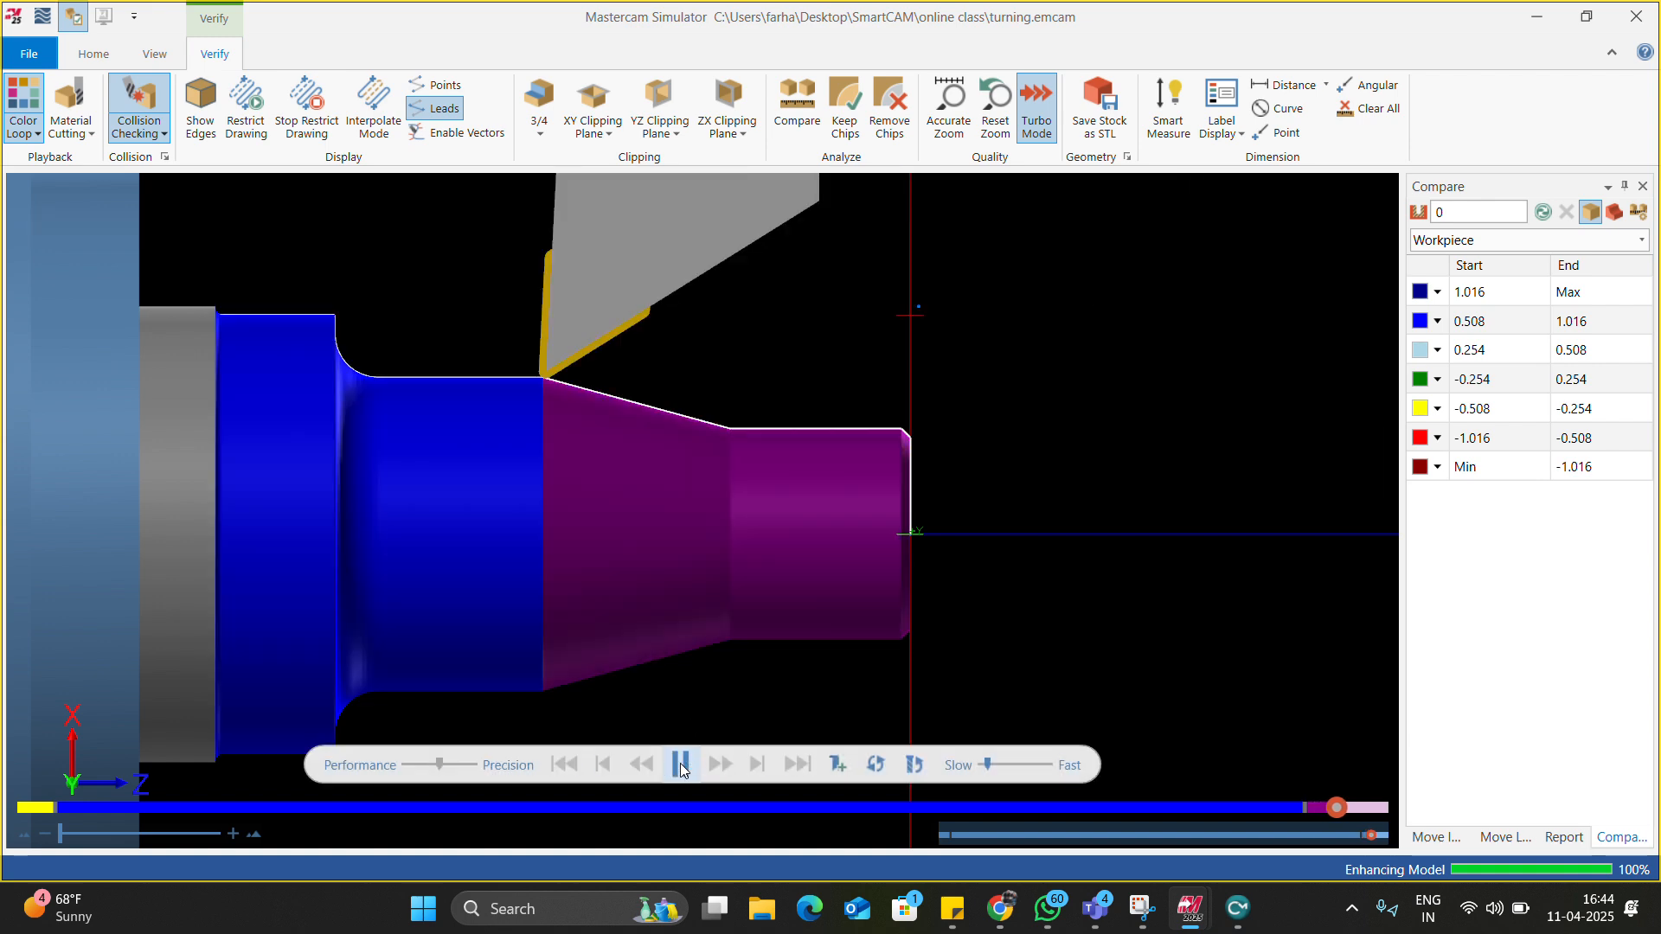
pyautogui.moveTo(734, 604); pyautogui.dragTo(671, 596, button='middle')
pyautogui.scroll(5, 700, 541)
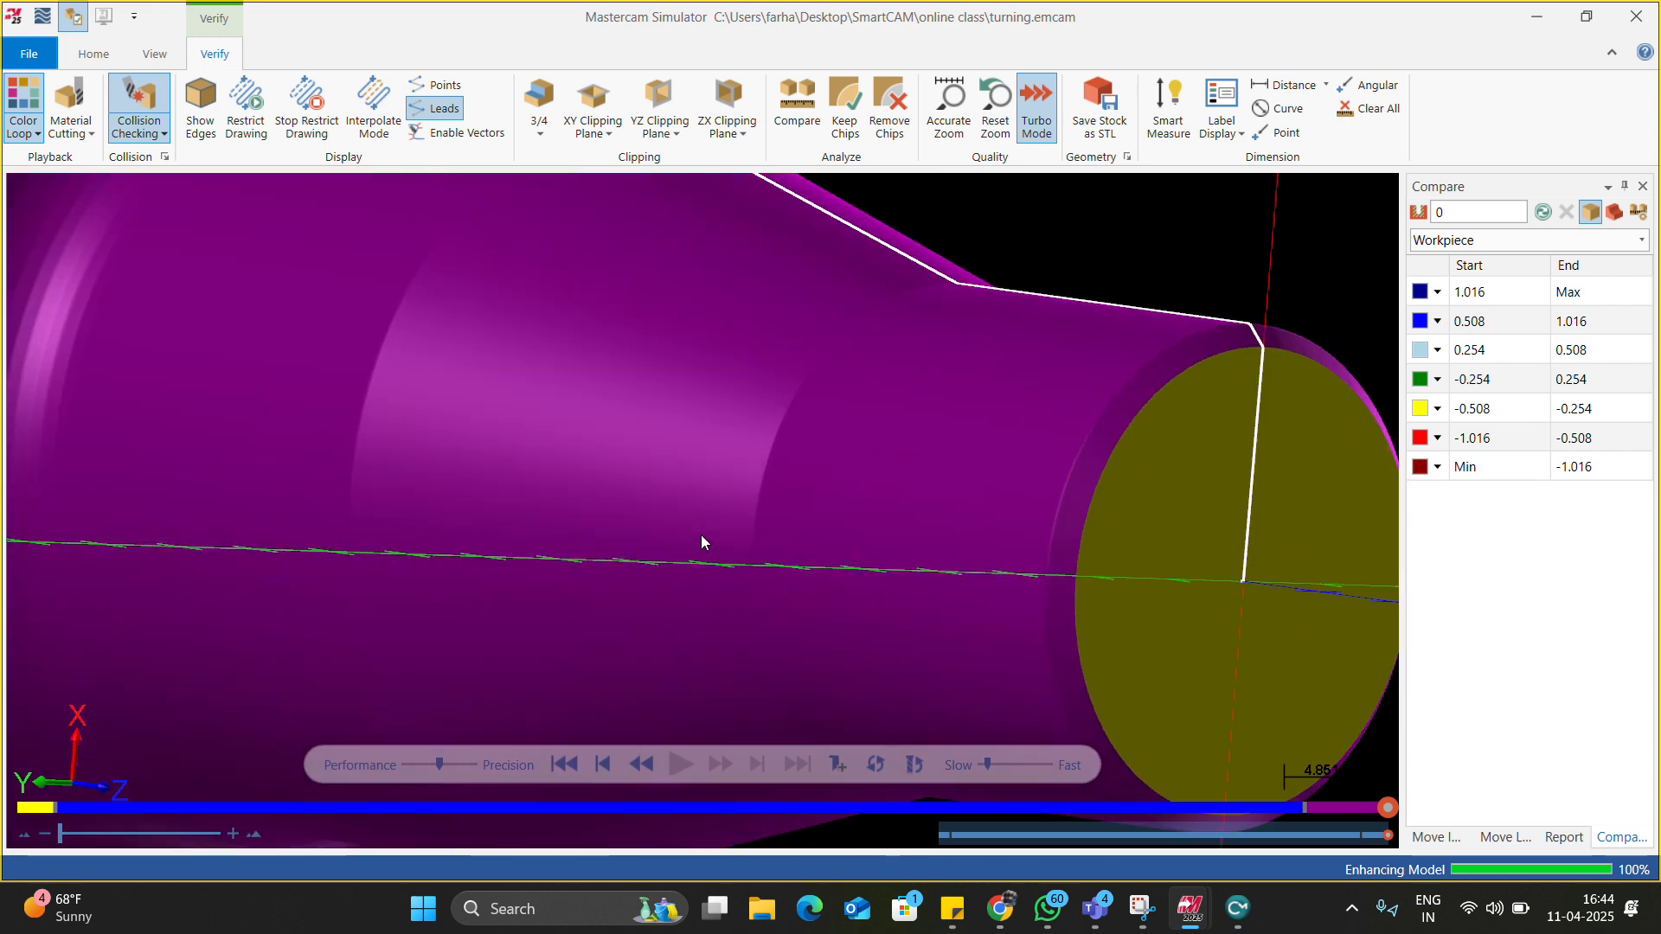
pyautogui.moveTo(722, 540); pyautogui.dragTo(734, 550, button='middle')
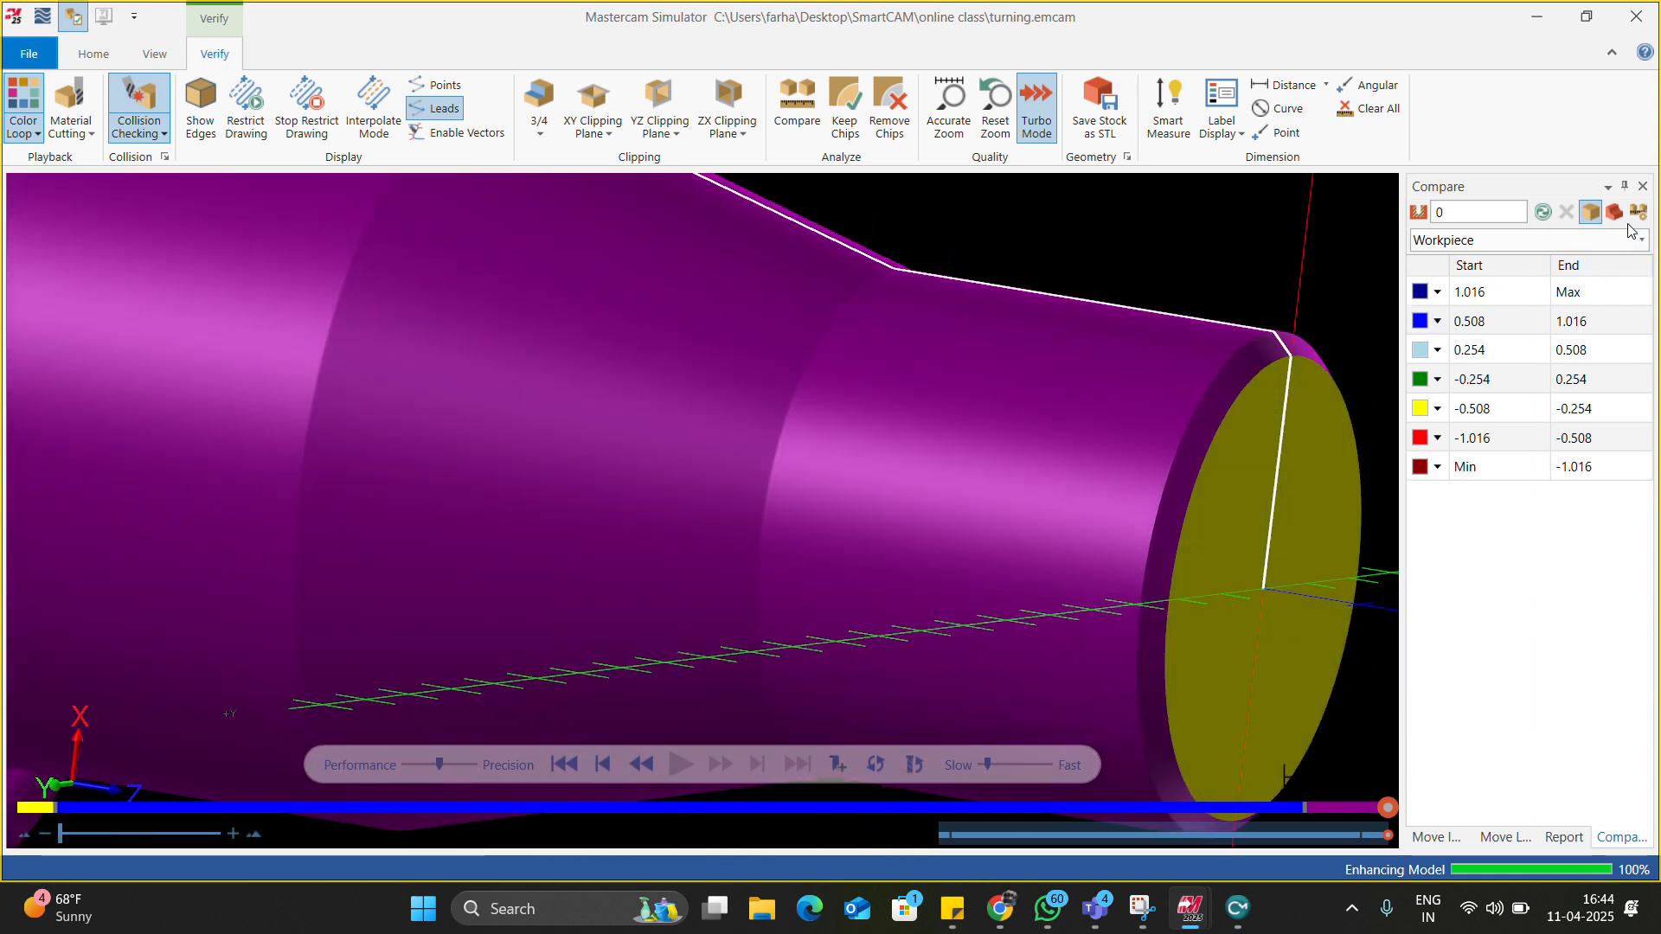
pyautogui.scroll(-5, 702, 480)
pyautogui.moveTo(704, 482)
pyautogui.mouseDown(button='middle')
pyautogui.moveTo(671, 452)
pyautogui.moveTo(727, 475)
pyautogui.mouseUp(button='middle')
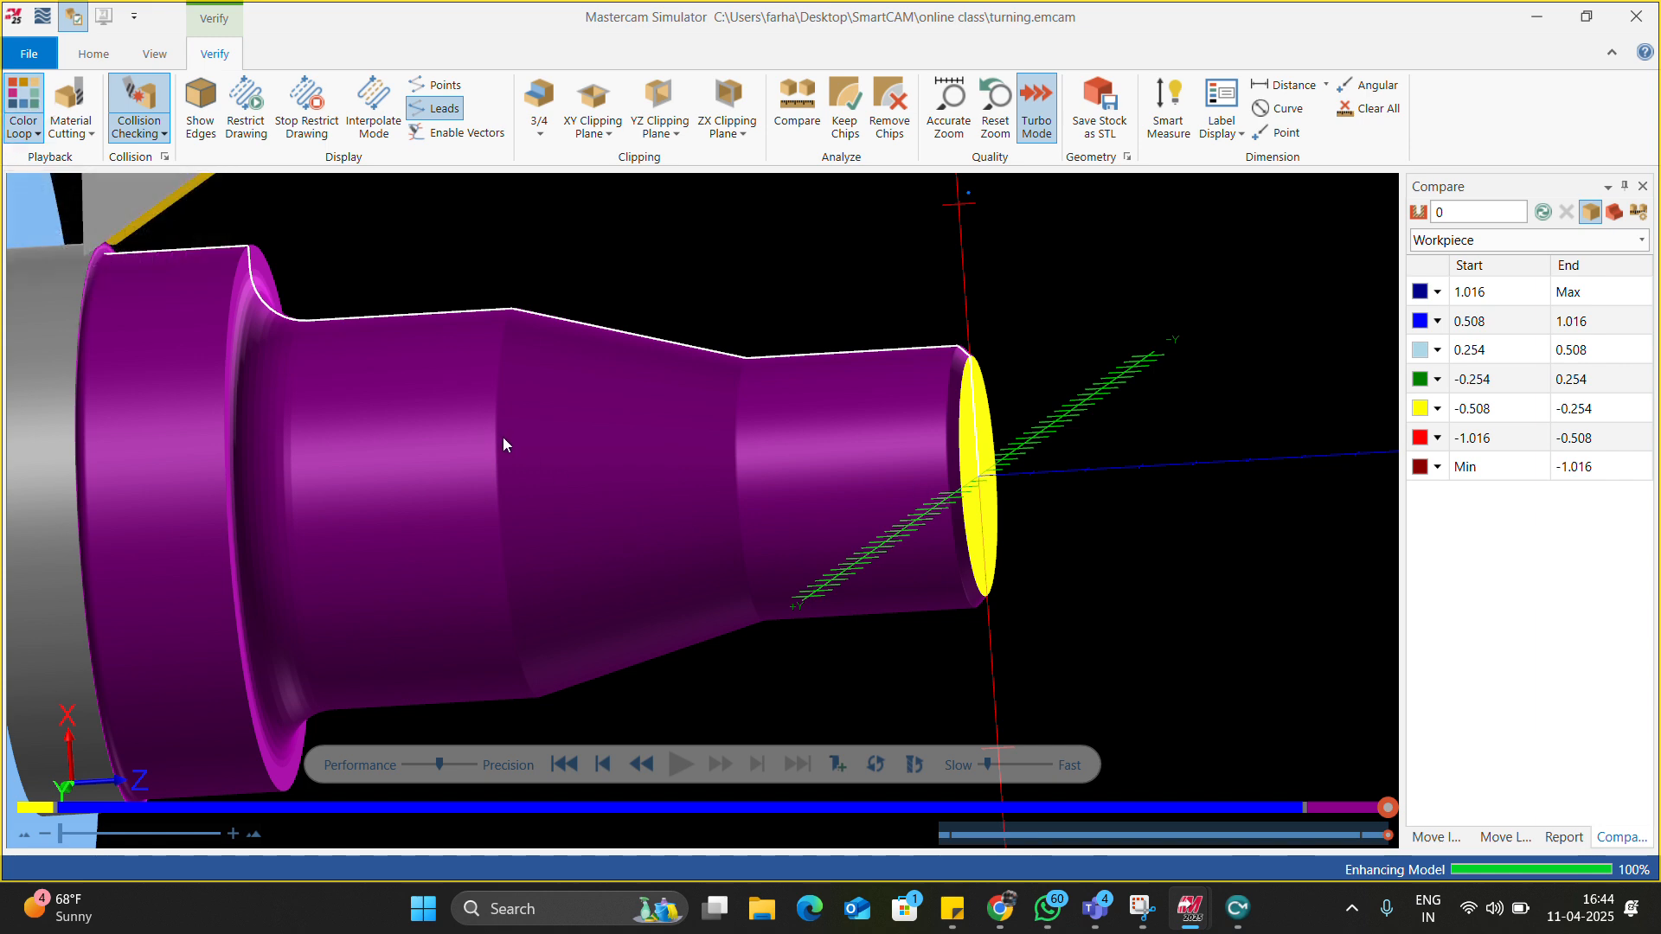
pyautogui.scroll(-3, 579, 538)
pyautogui.moveTo(631, 536)
pyautogui.mouseDown(button='middle')
pyautogui.moveTo(530, 530)
pyautogui.moveTo(530, 545)
pyautogui.moveTo(612, 526)
pyautogui.mouseUp(button='middle')
pyautogui.scroll(1, 611, 526)
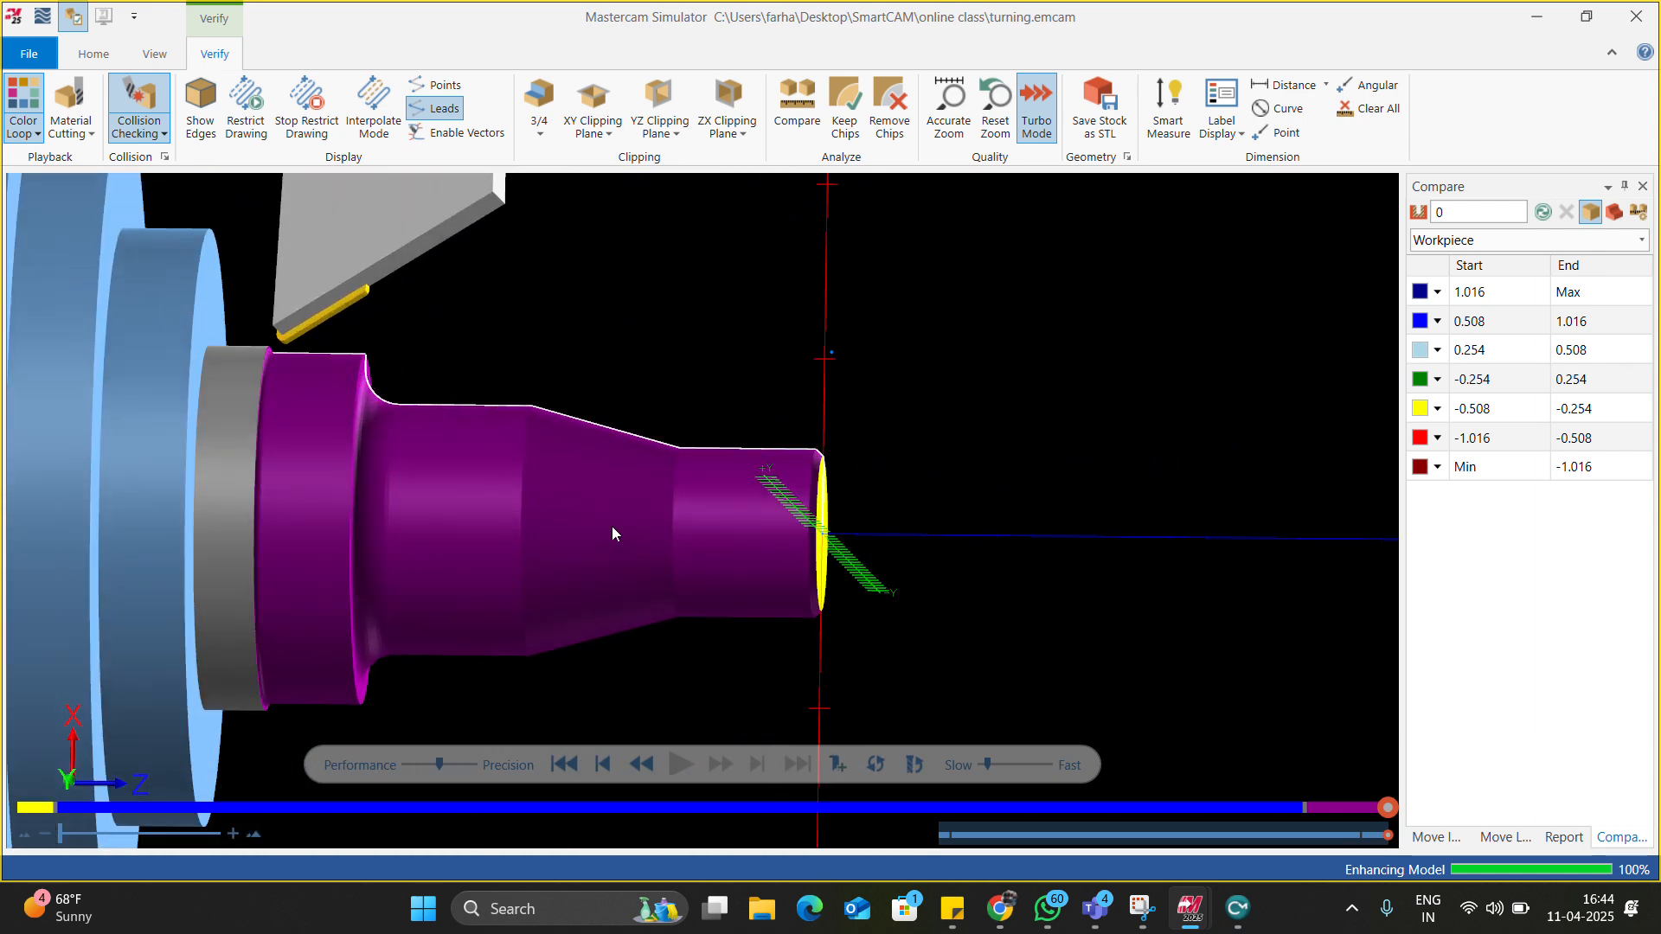
# Rewind and replay the whole simulation at higher speed to the finished profile.
pyautogui.click(574, 764)
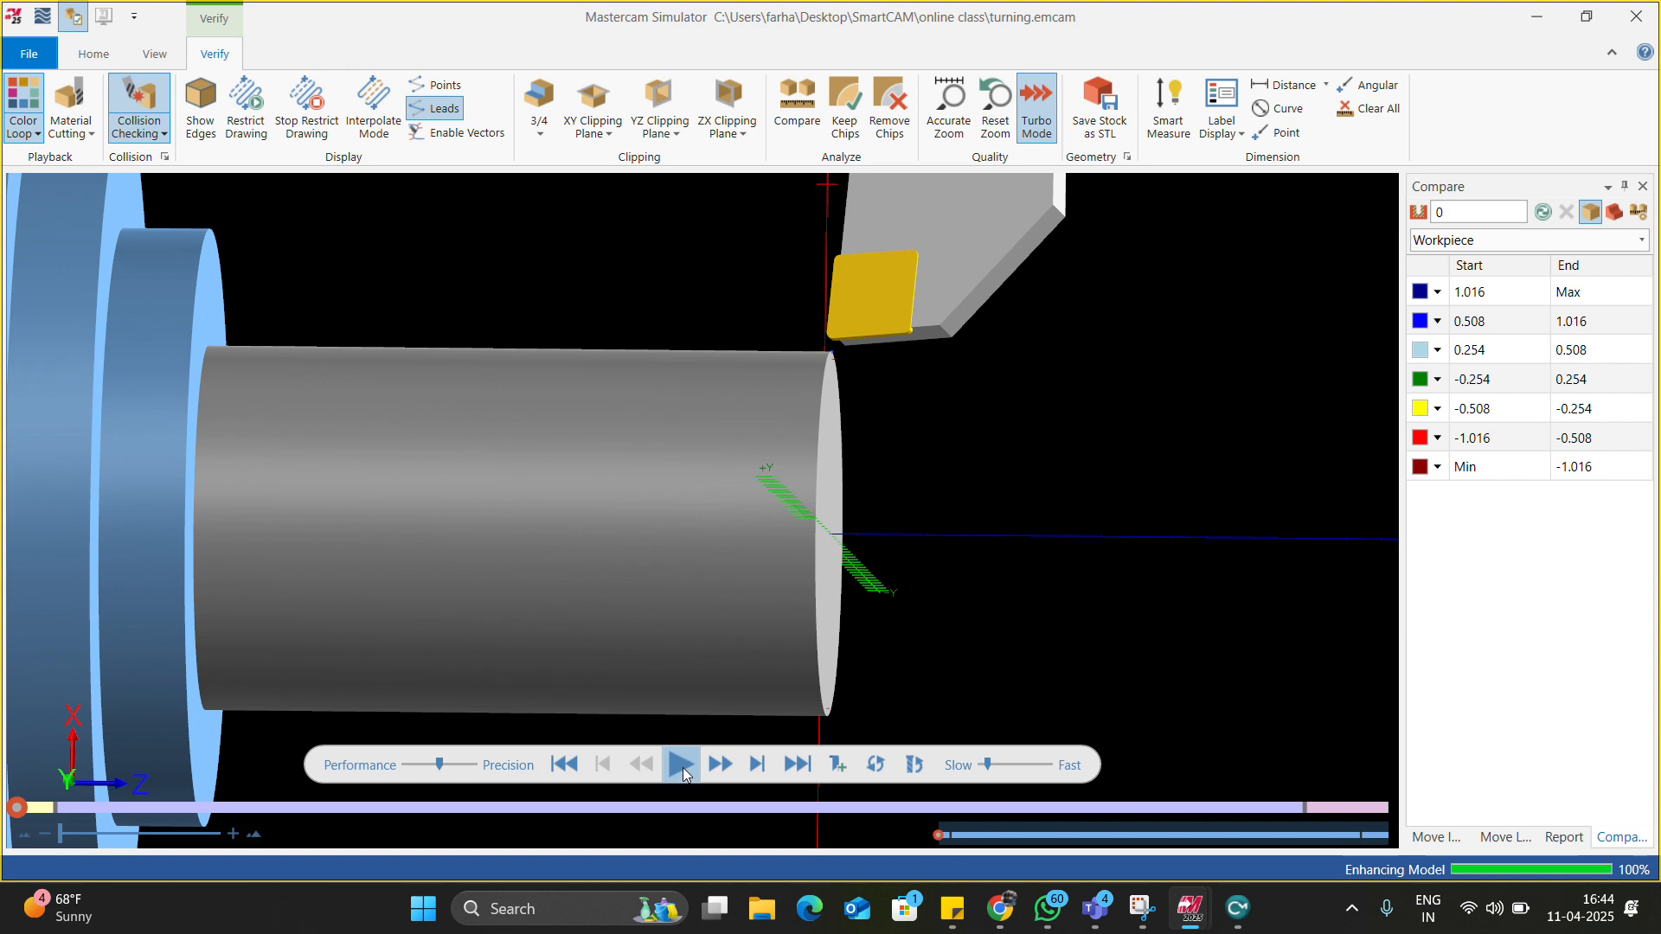
pyautogui.click(683, 767)
pyautogui.click(683, 767)
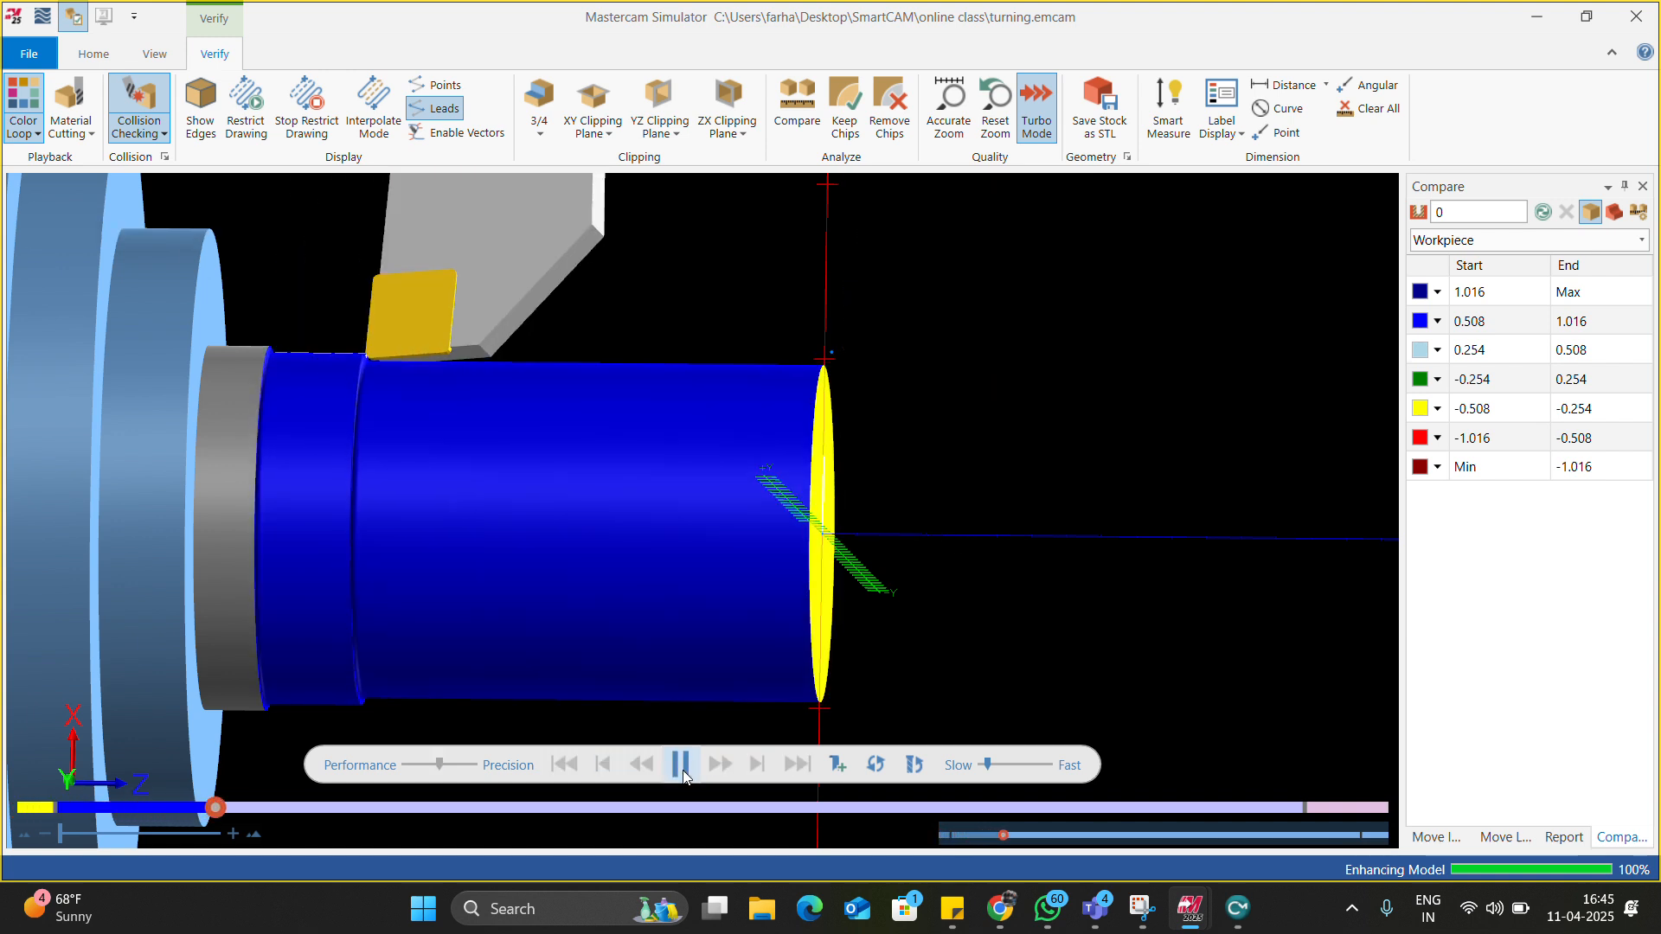
pyautogui.click(1029, 766)
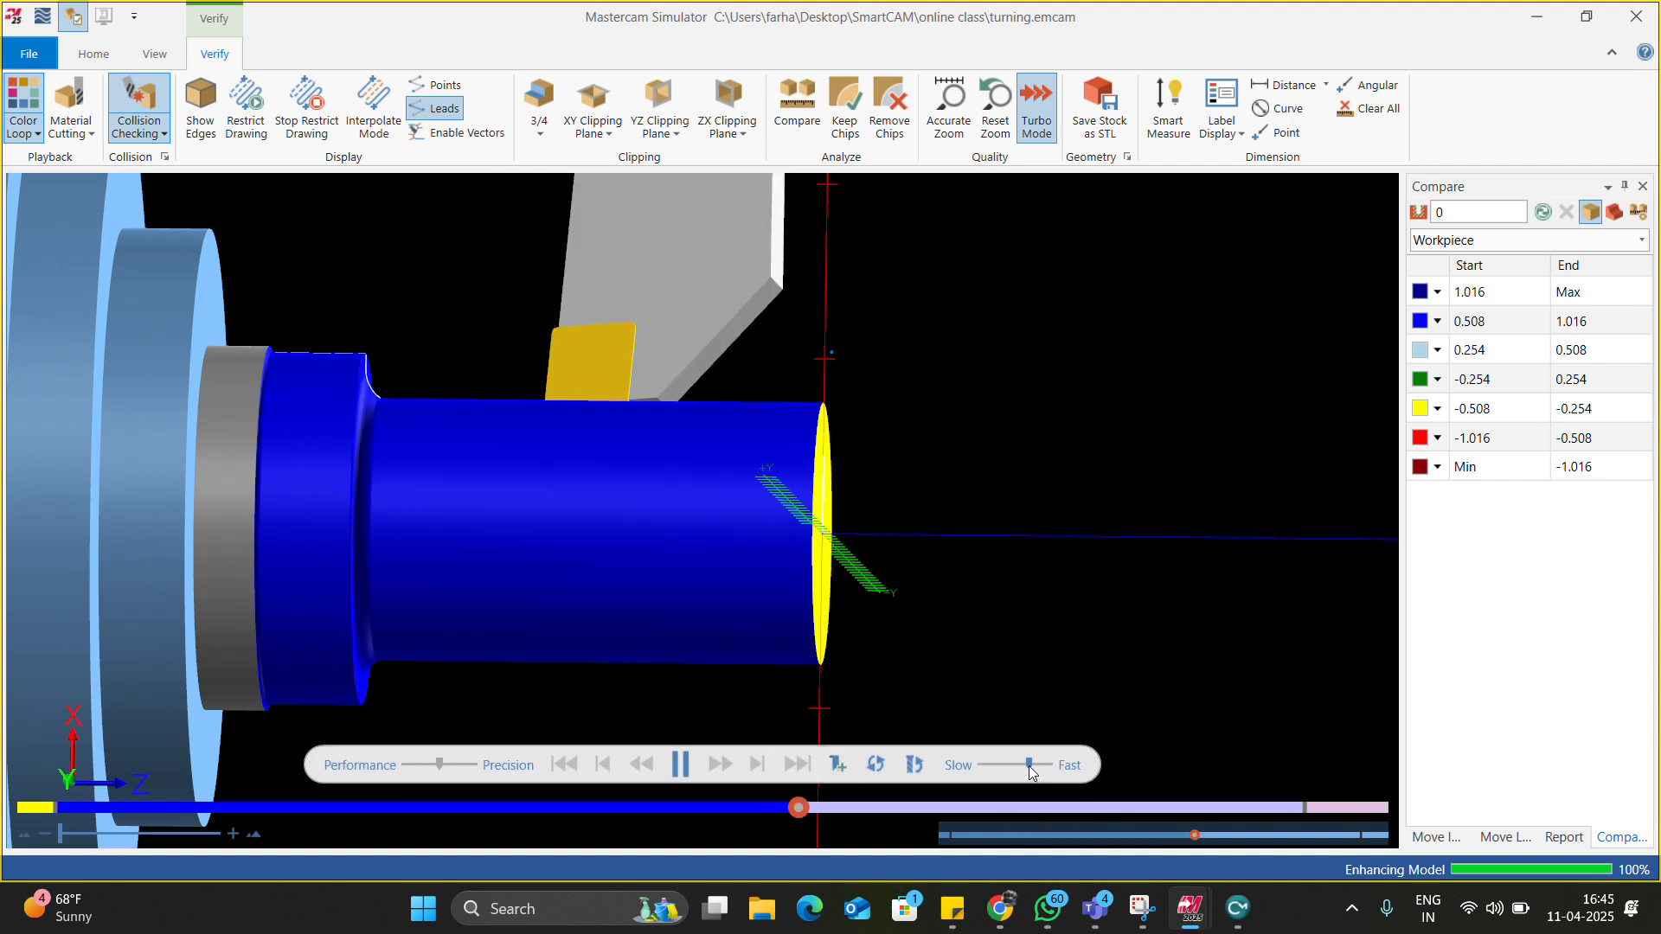
pyautogui.click(678, 765)
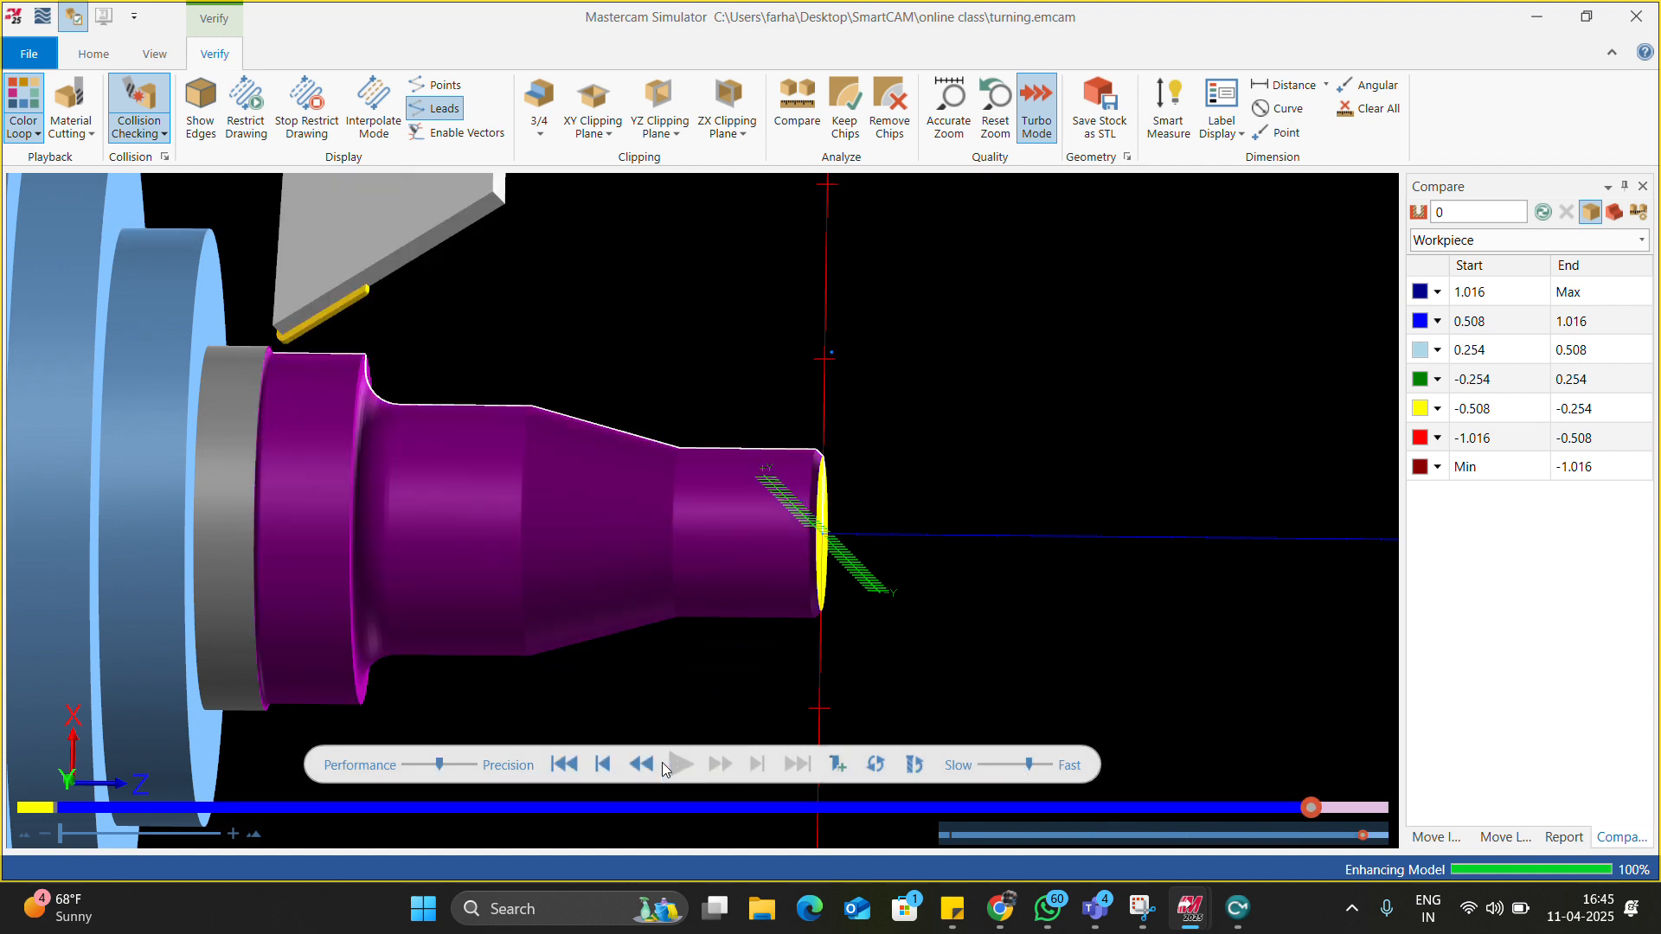
pyautogui.moveTo(969, 545); pyautogui.dragTo(757, 550, button='middle')
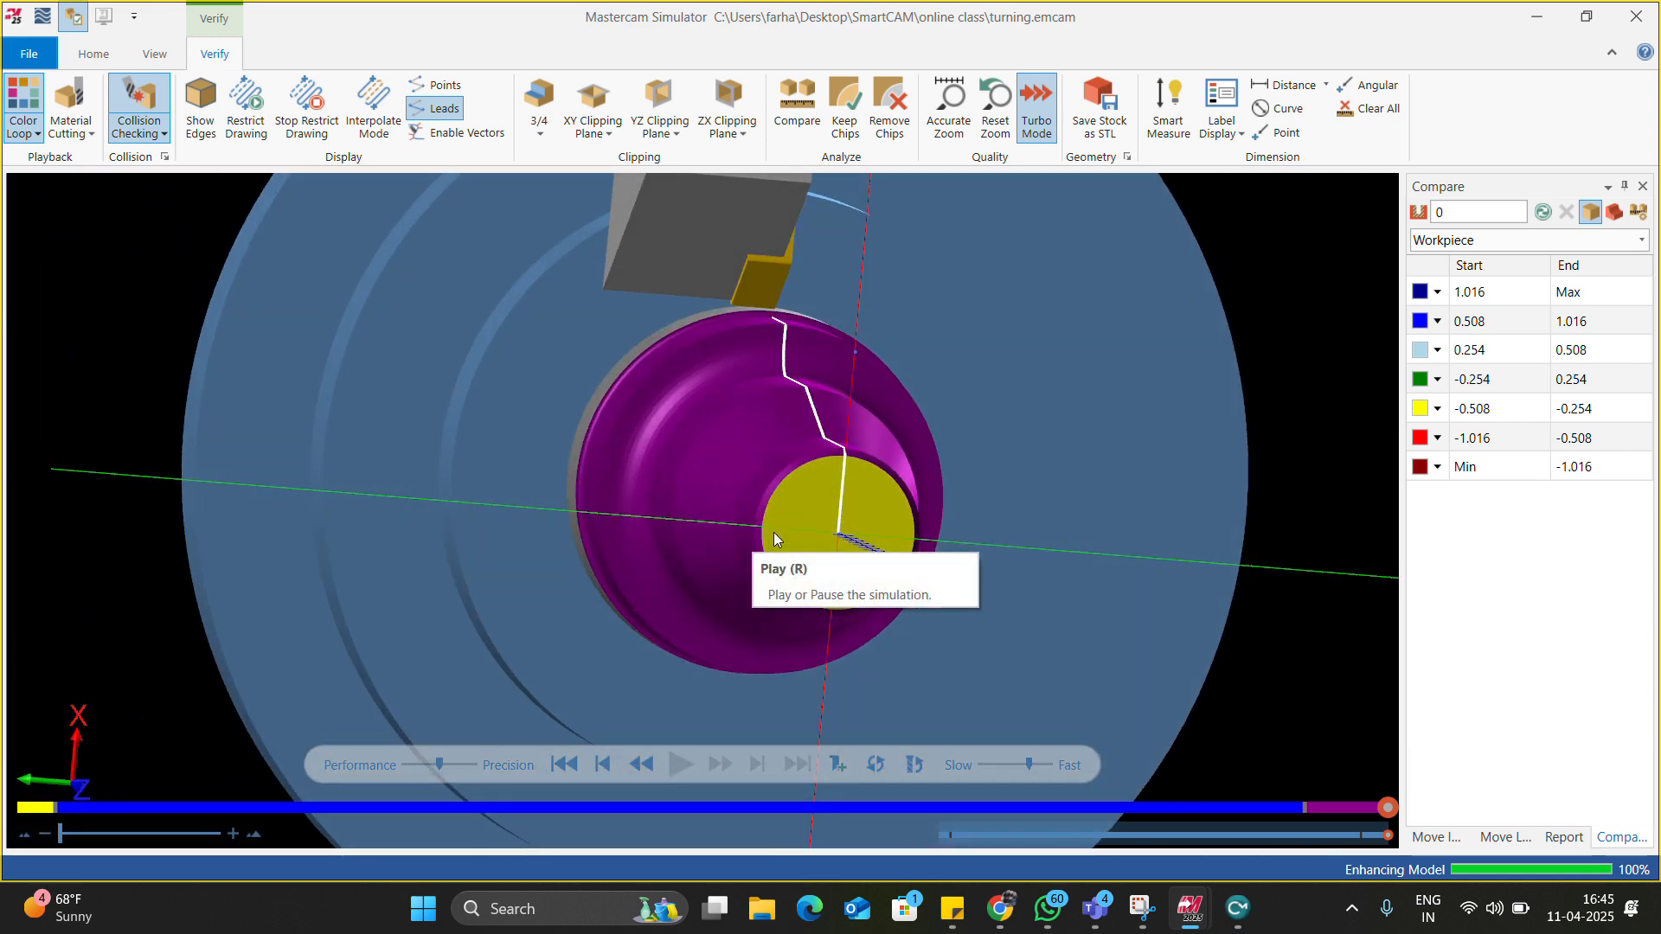
pyautogui.moveTo(745, 493); pyautogui.dragTo(831, 489, button='middle')
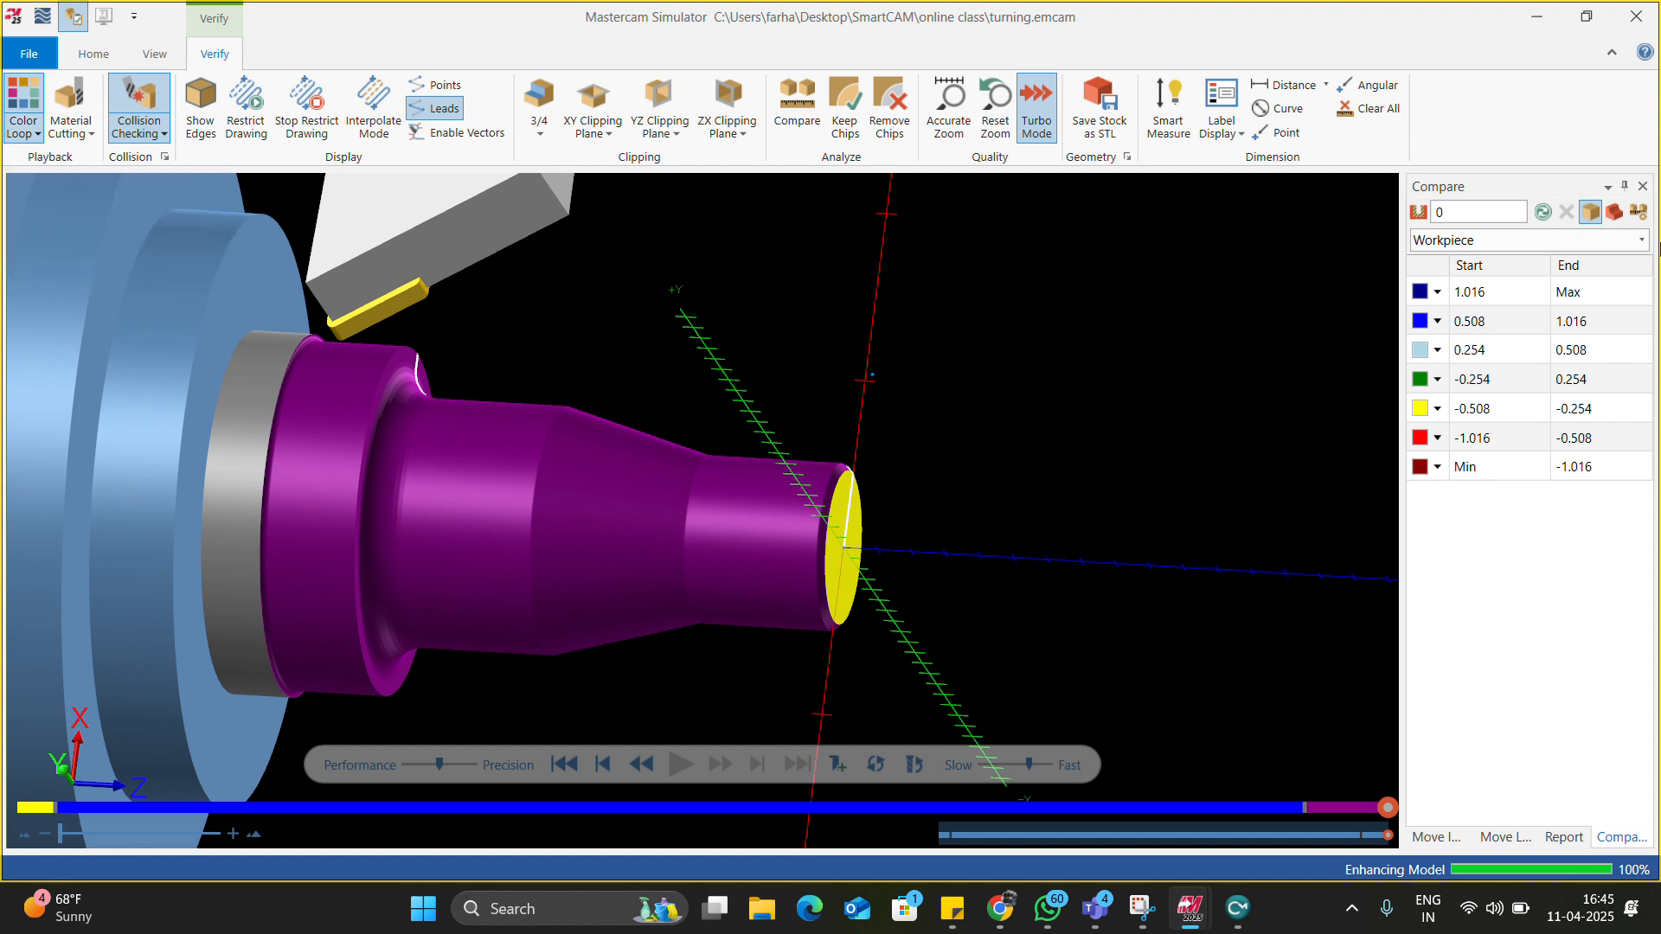
# Open the Compare panel and run the comparison with a 0.01 tolerance.
pyautogui.click(1638, 212)
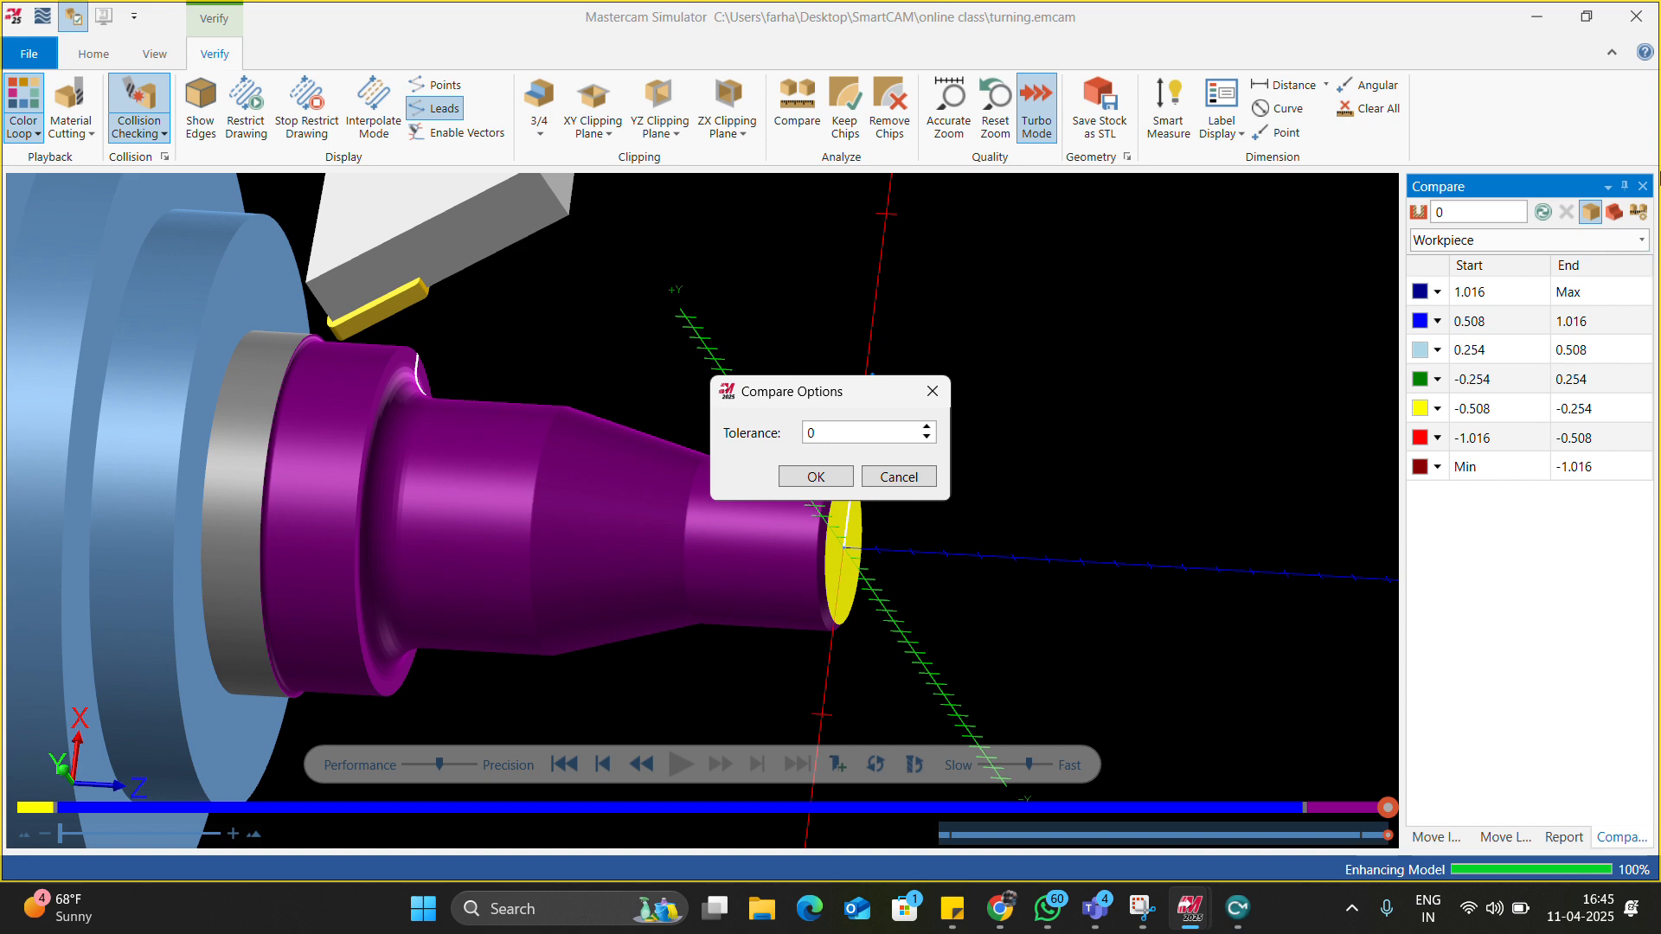
pyautogui.click(932, 390)
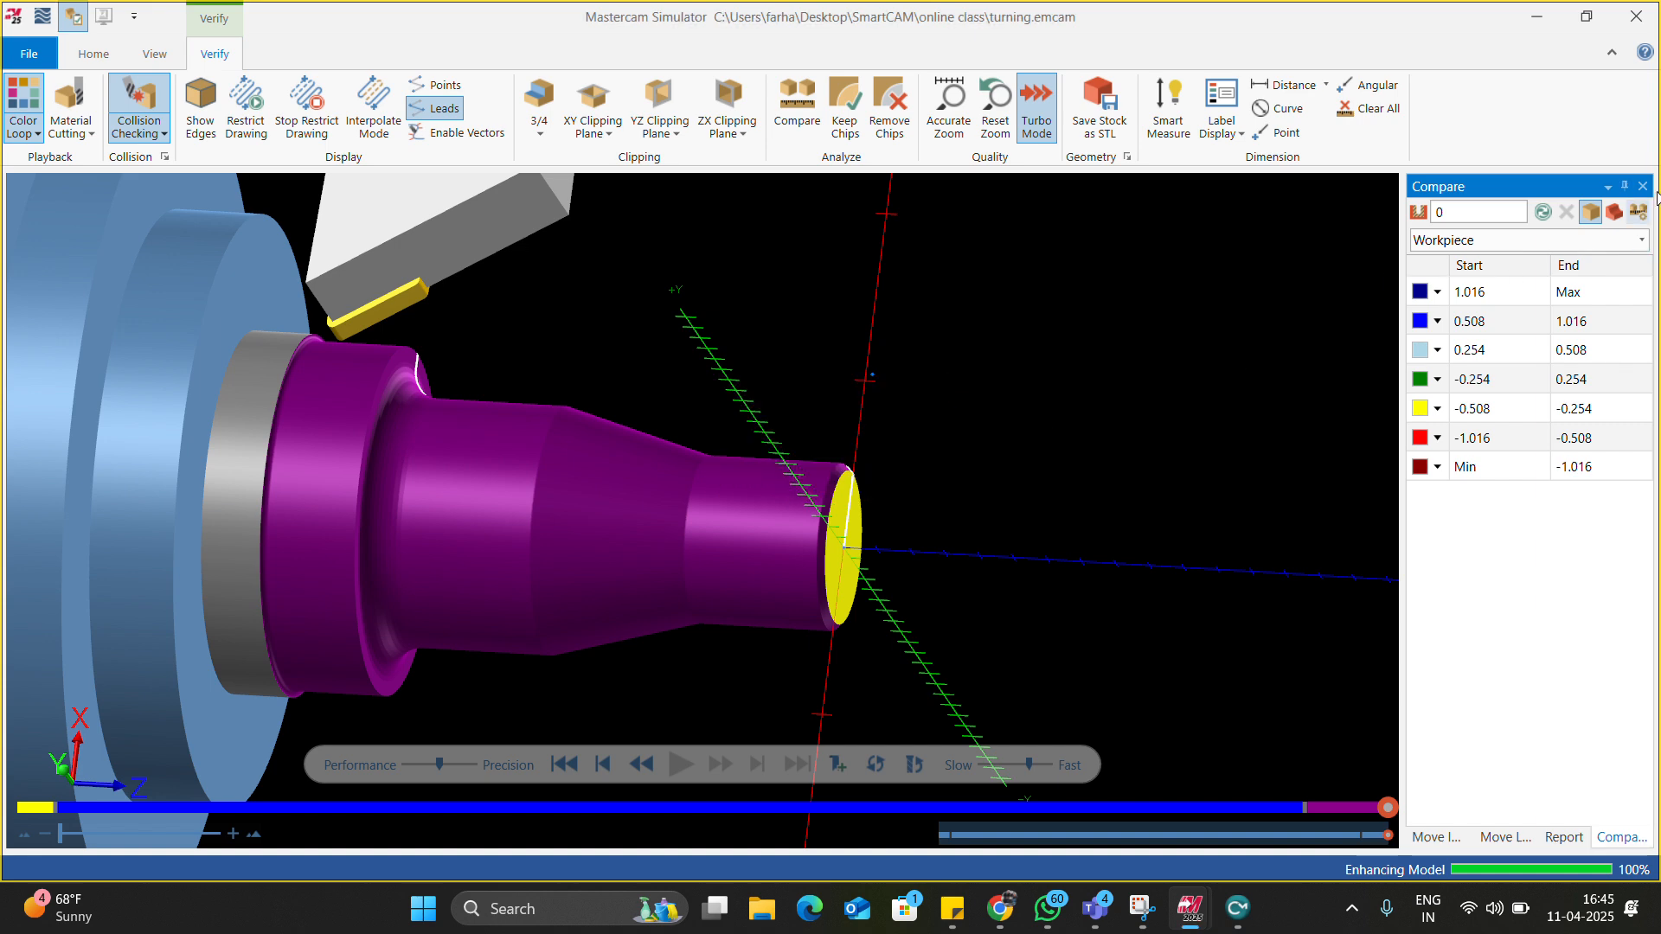
pyautogui.click(1642, 186)
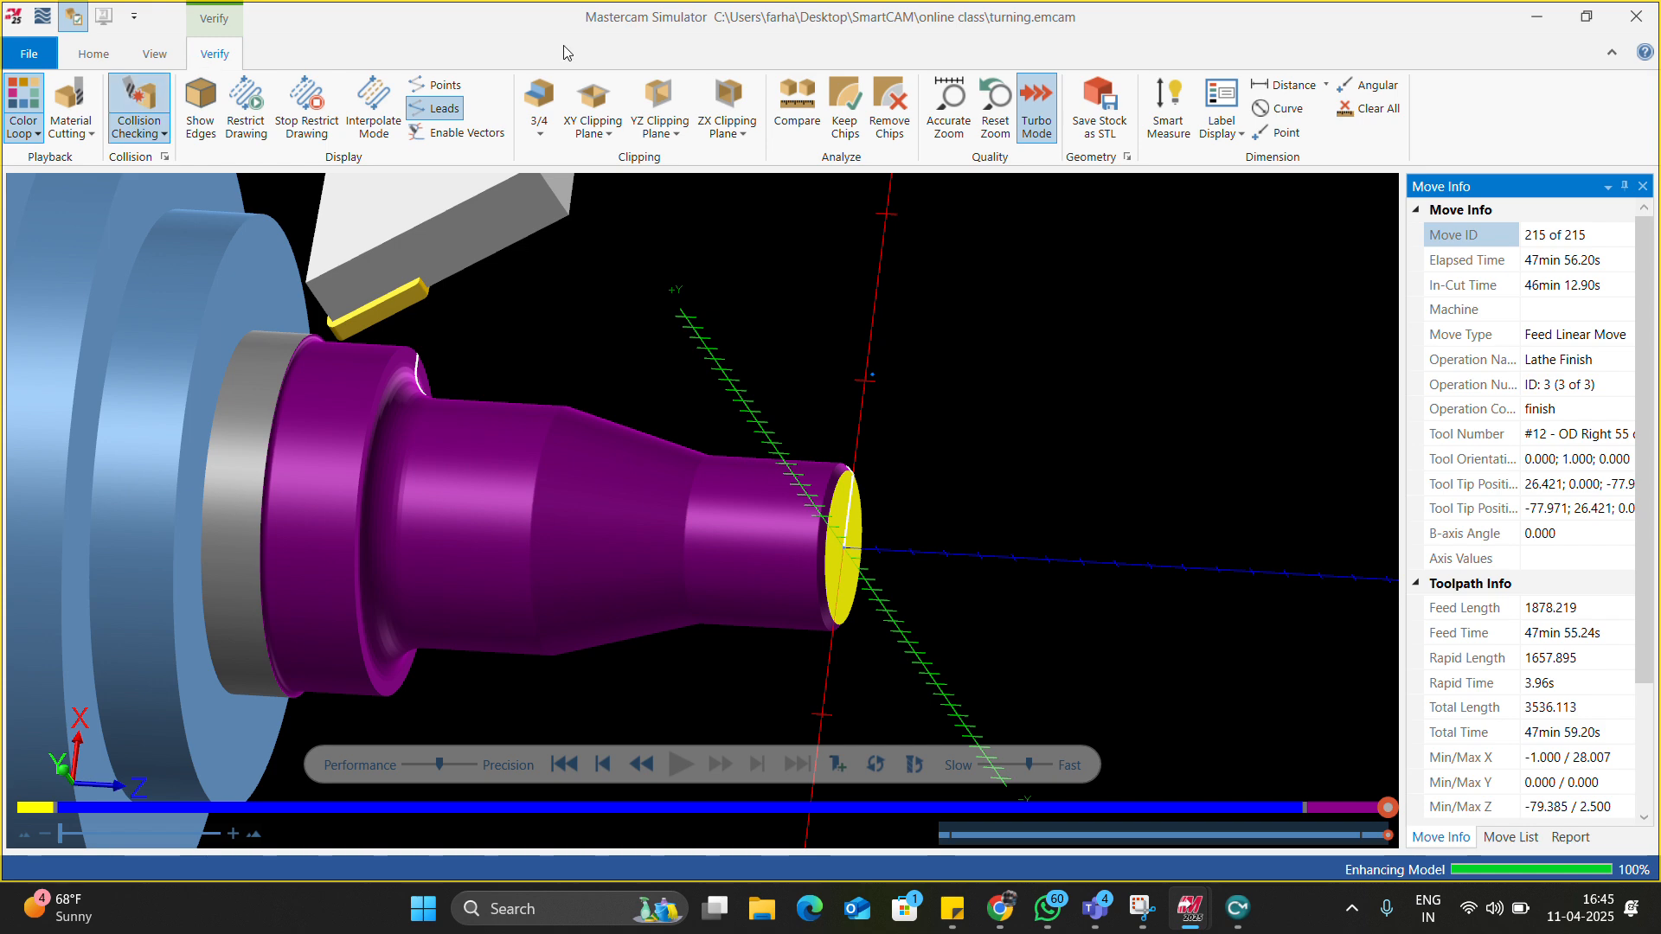
pyautogui.click(811, 123)
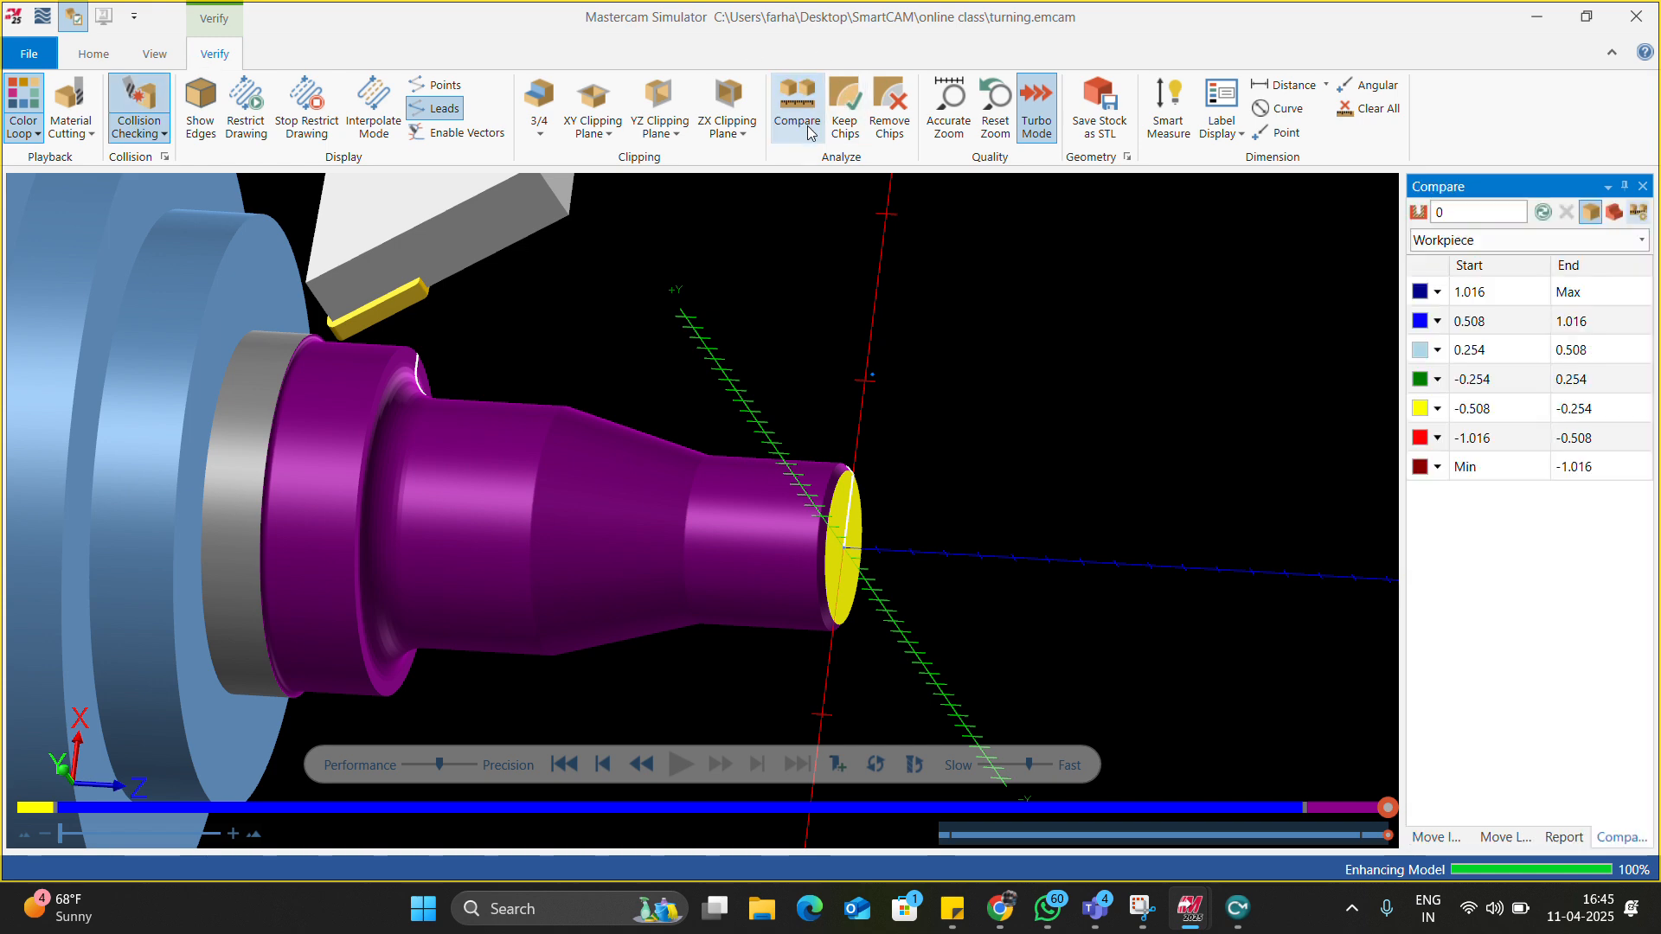
pyautogui.click(1635, 213)
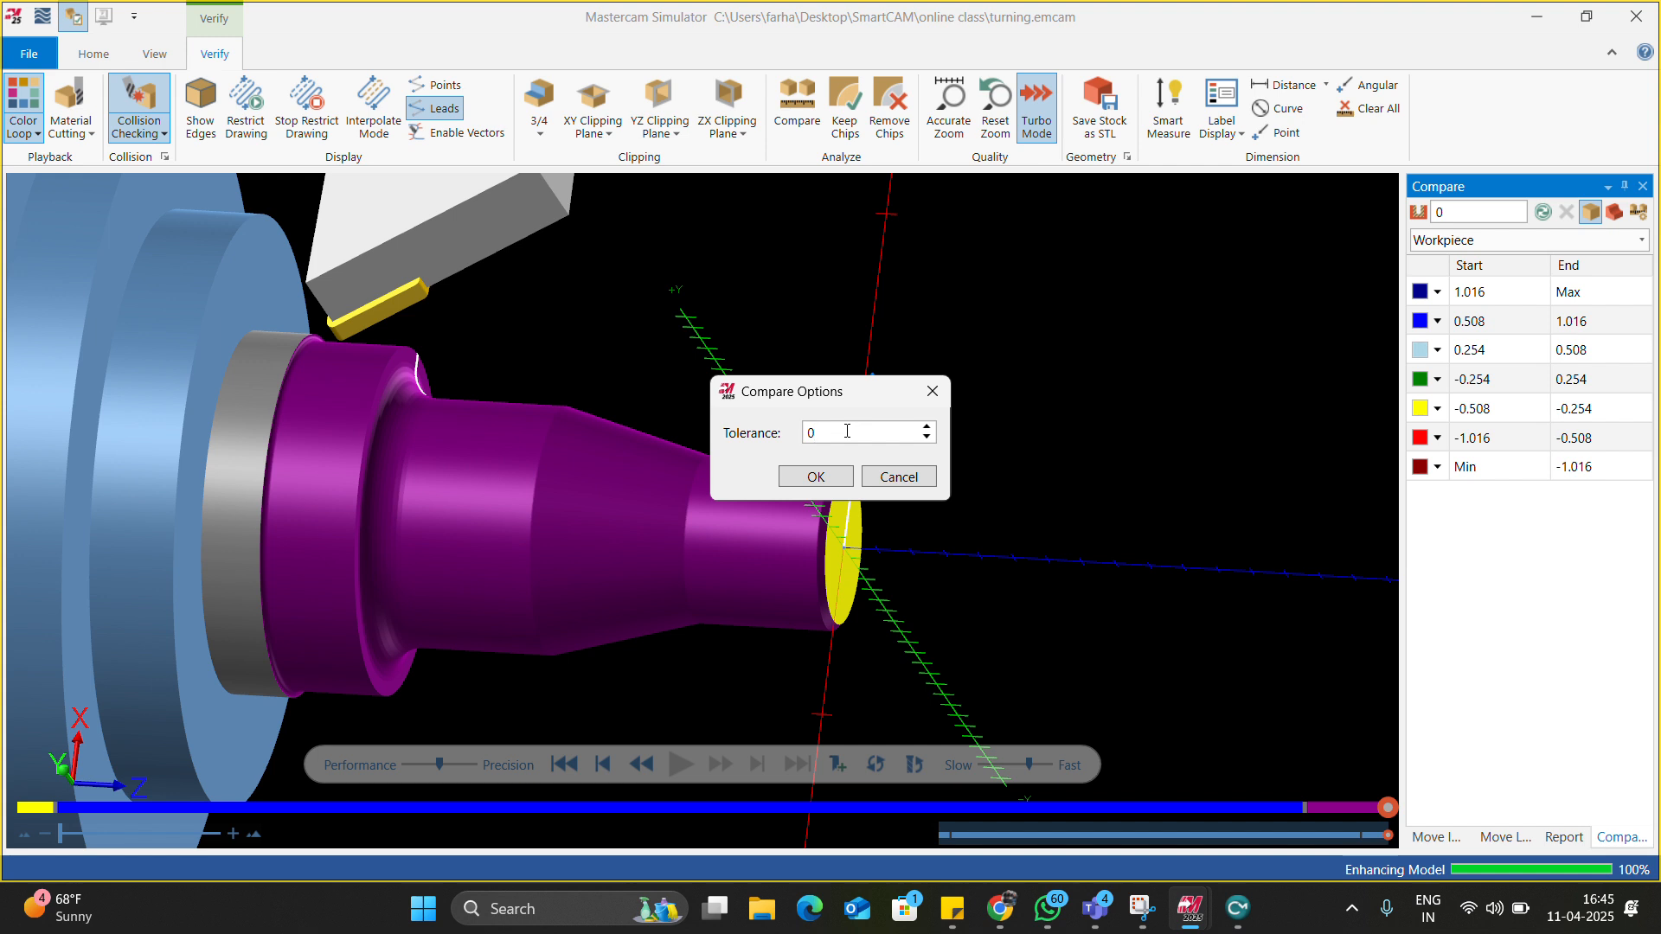
pyautogui.click(848, 478)
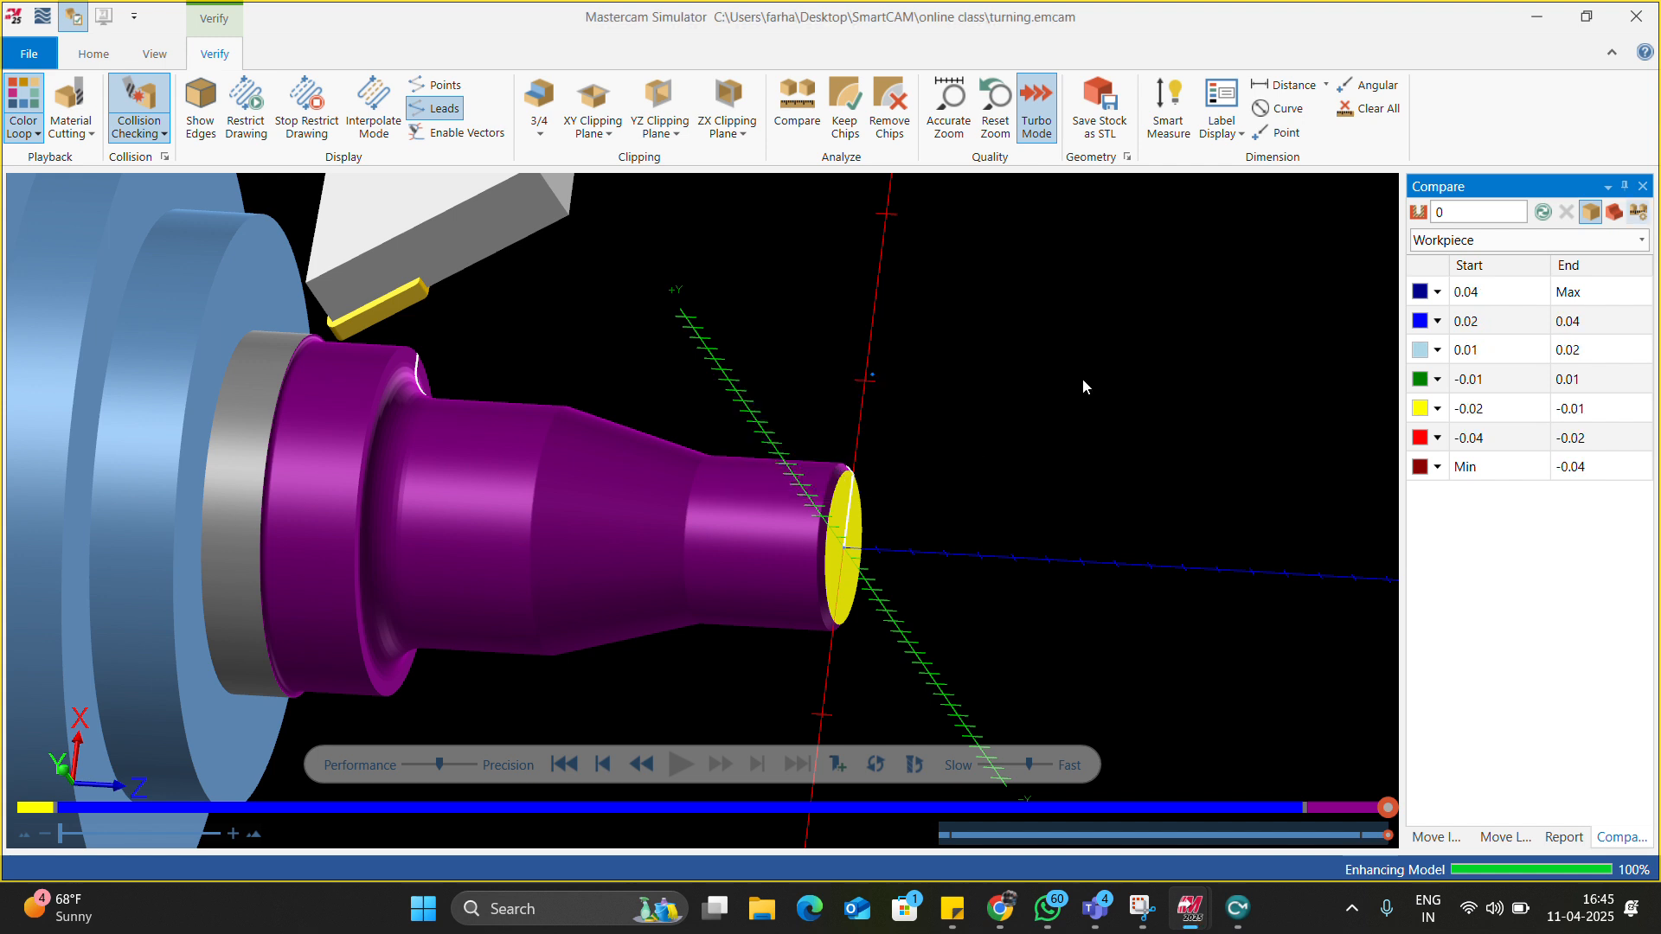
pyautogui.click(1538, 214)
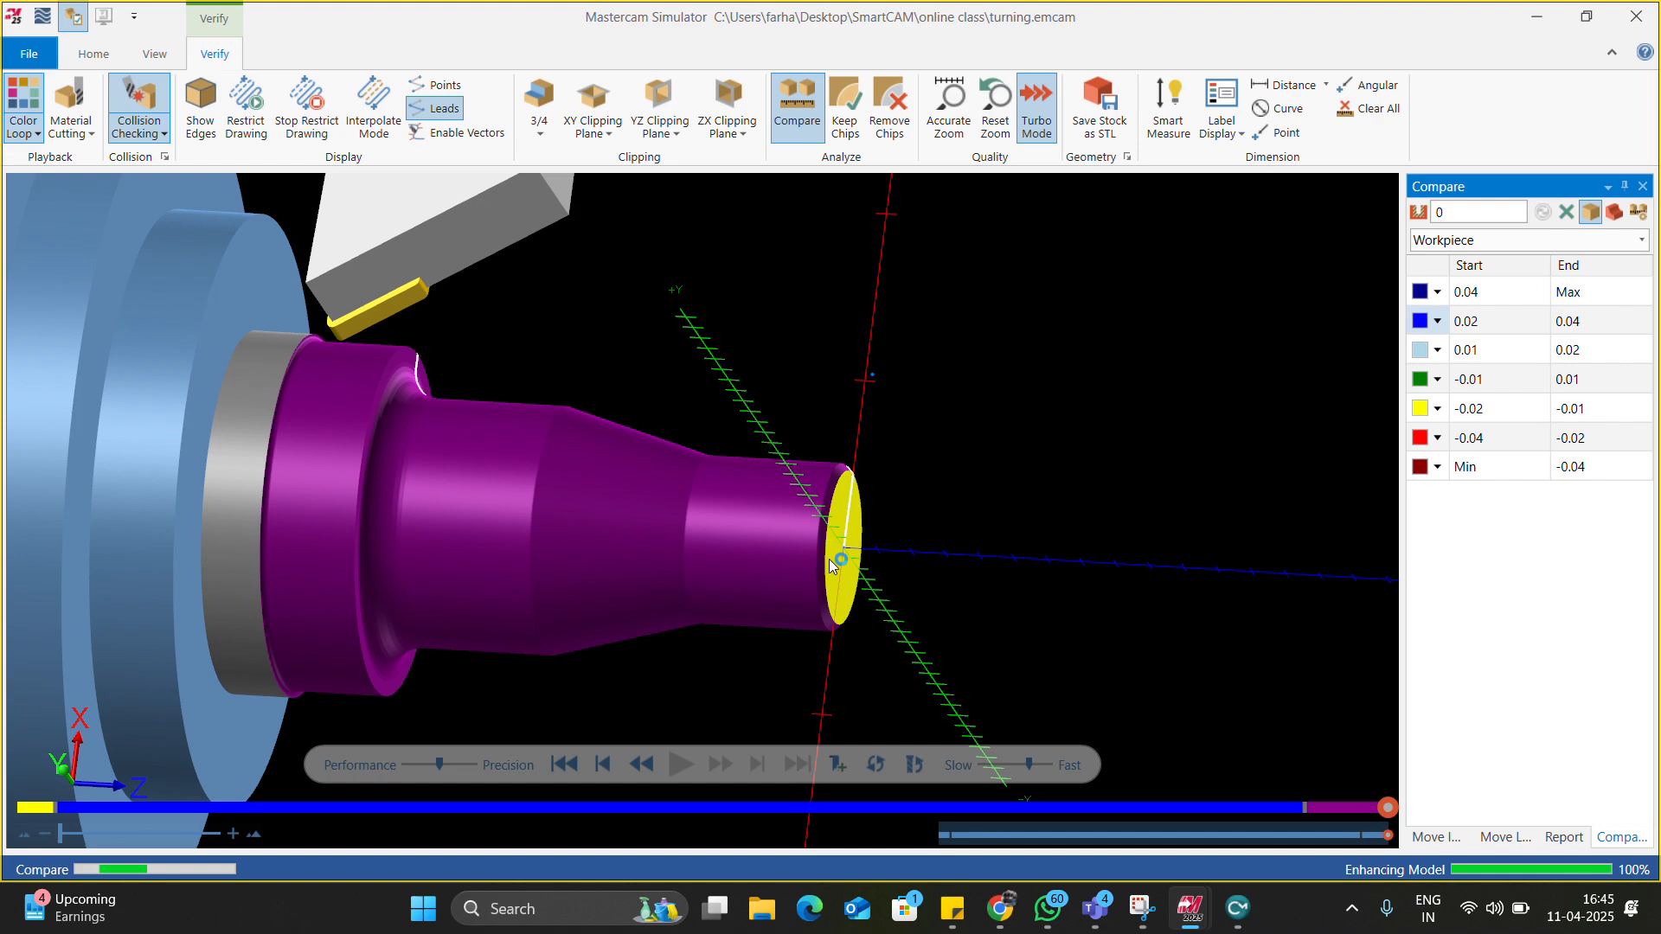
# Orbit and zoom around the part to inspect the -0.04 to 0.04 deviation colours.
pyautogui.moveTo(628, 521); pyautogui.dragTo(605, 546, button='middle')
pyautogui.scroll(5, 873, 547)
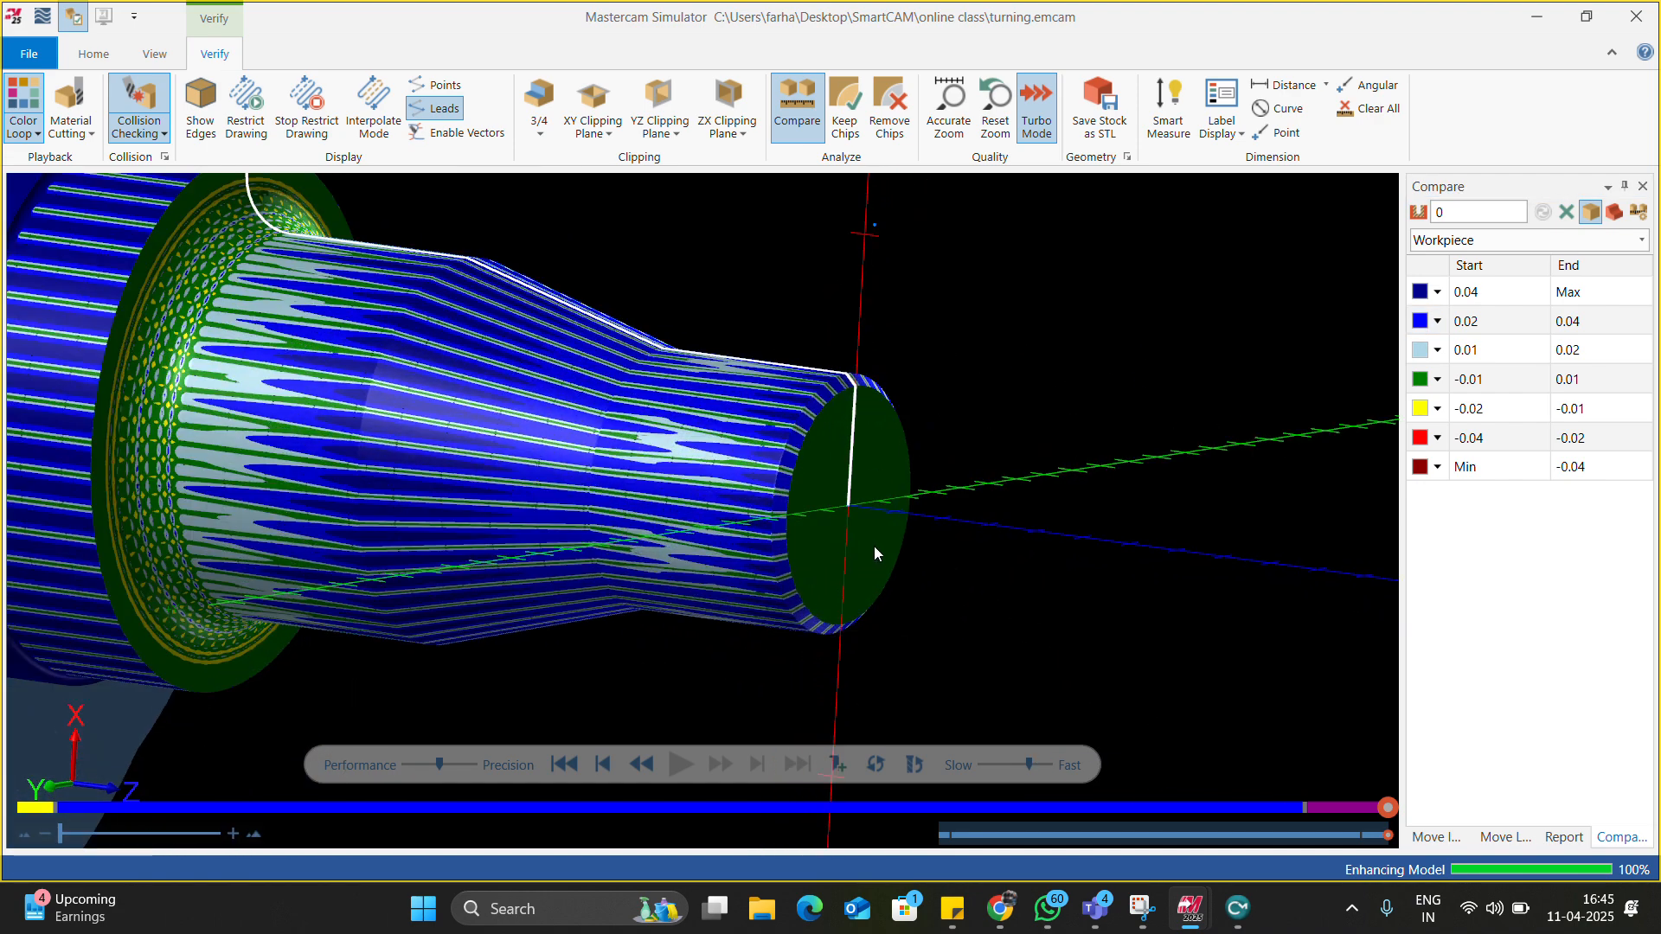
pyautogui.scroll(-5, 873, 547)
pyautogui.moveTo(669, 479); pyautogui.dragTo(638, 511, button='middle')
pyautogui.scroll(5, 662, 459)
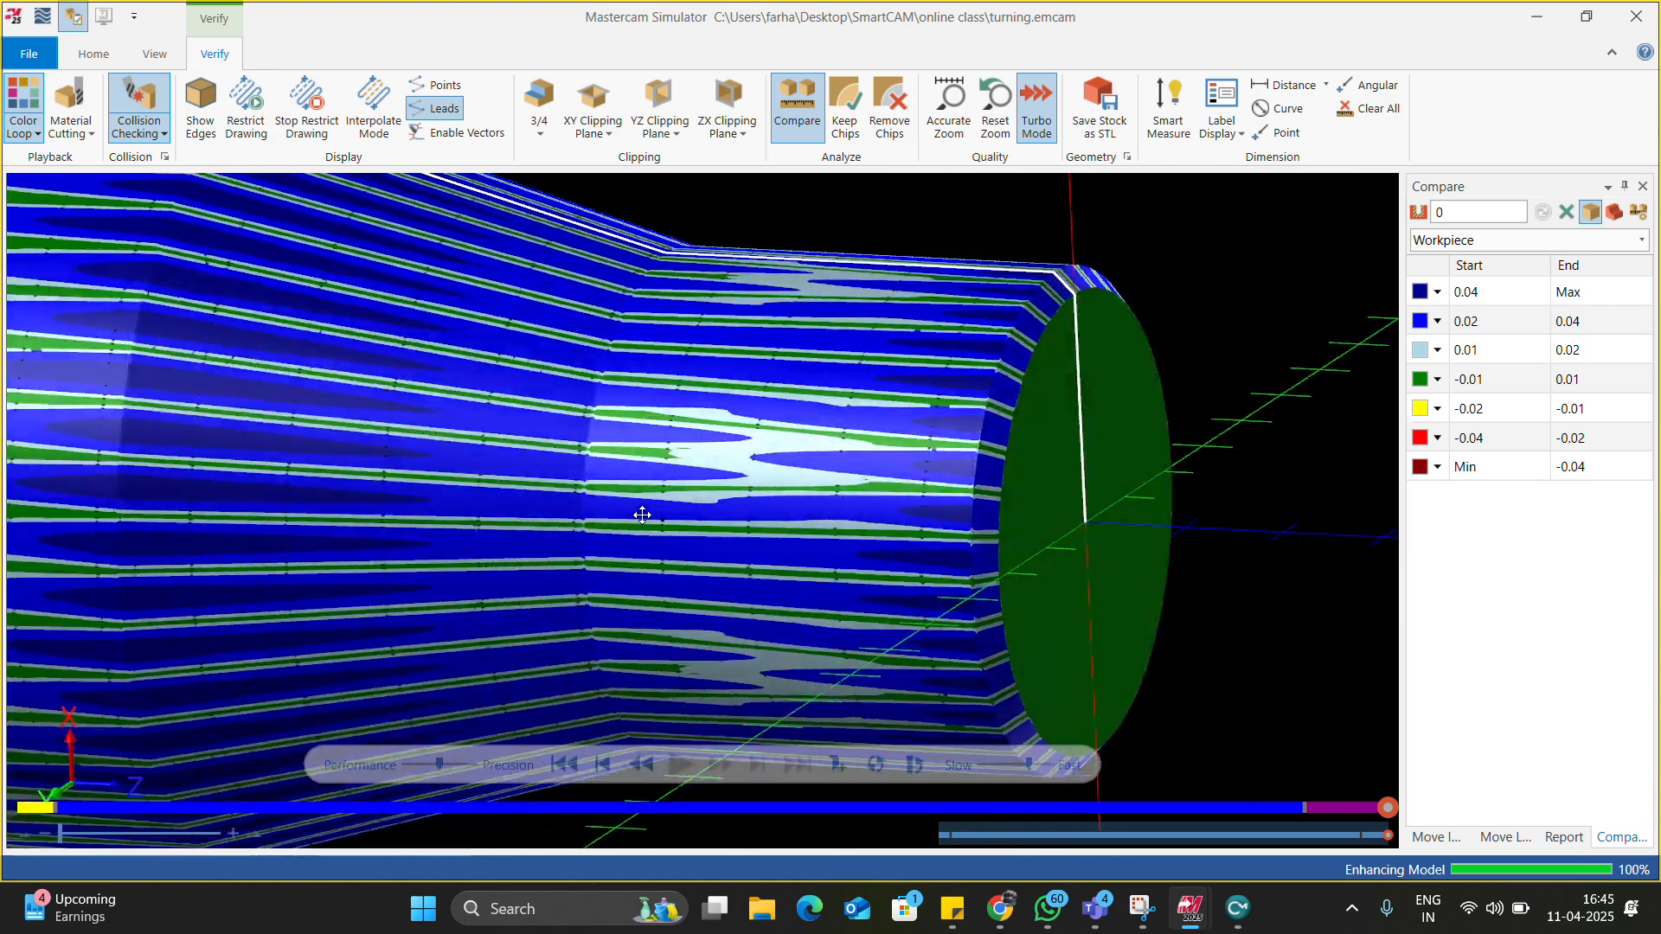
pyautogui.scroll(5, 681, 481)
pyautogui.scroll(-8, 516, 417)
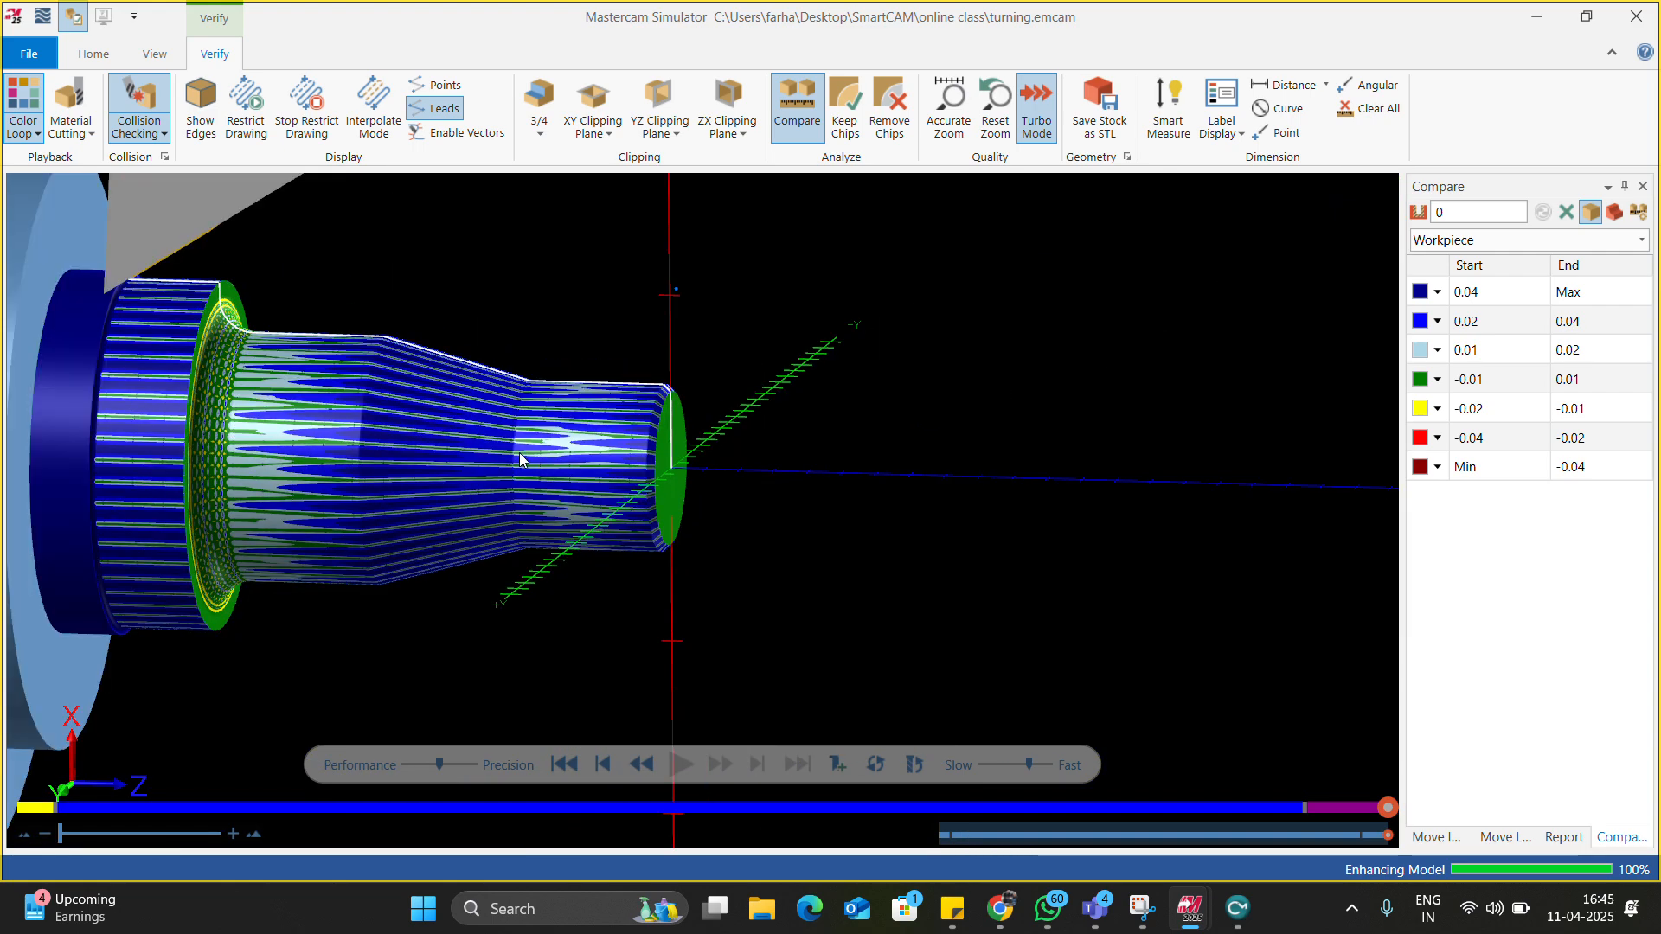
pyautogui.moveTo(537, 455); pyautogui.dragTo(304, 442, button='middle')
pyautogui.scroll(6, 382, 379)
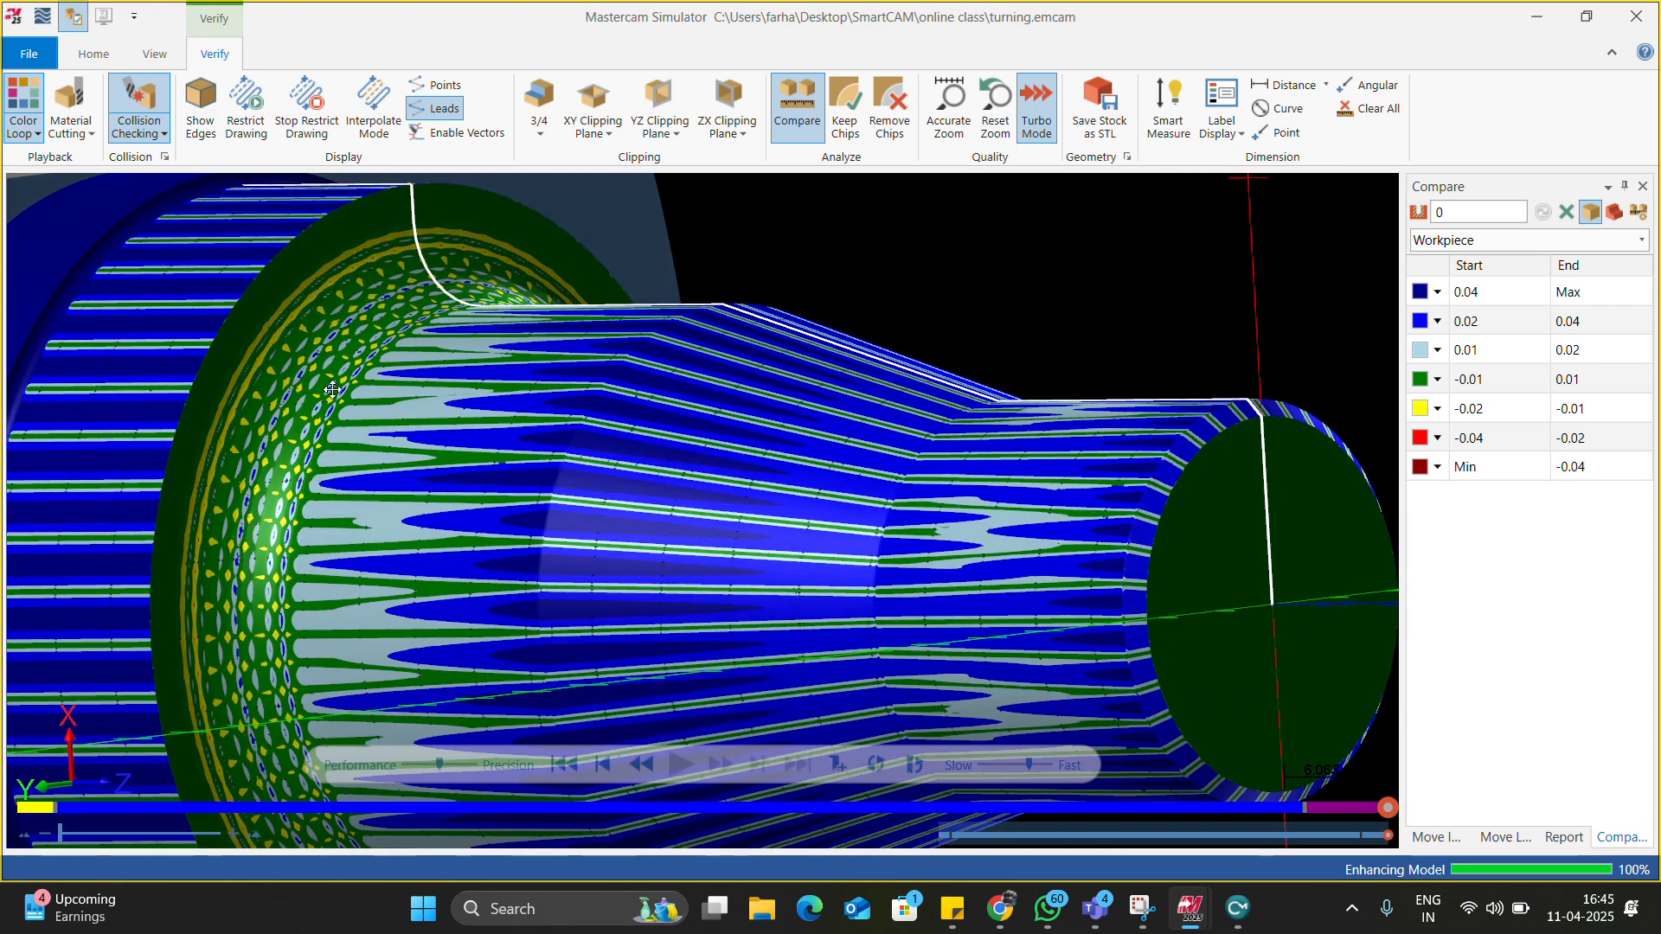
pyautogui.scroll(-8, 381, 379)
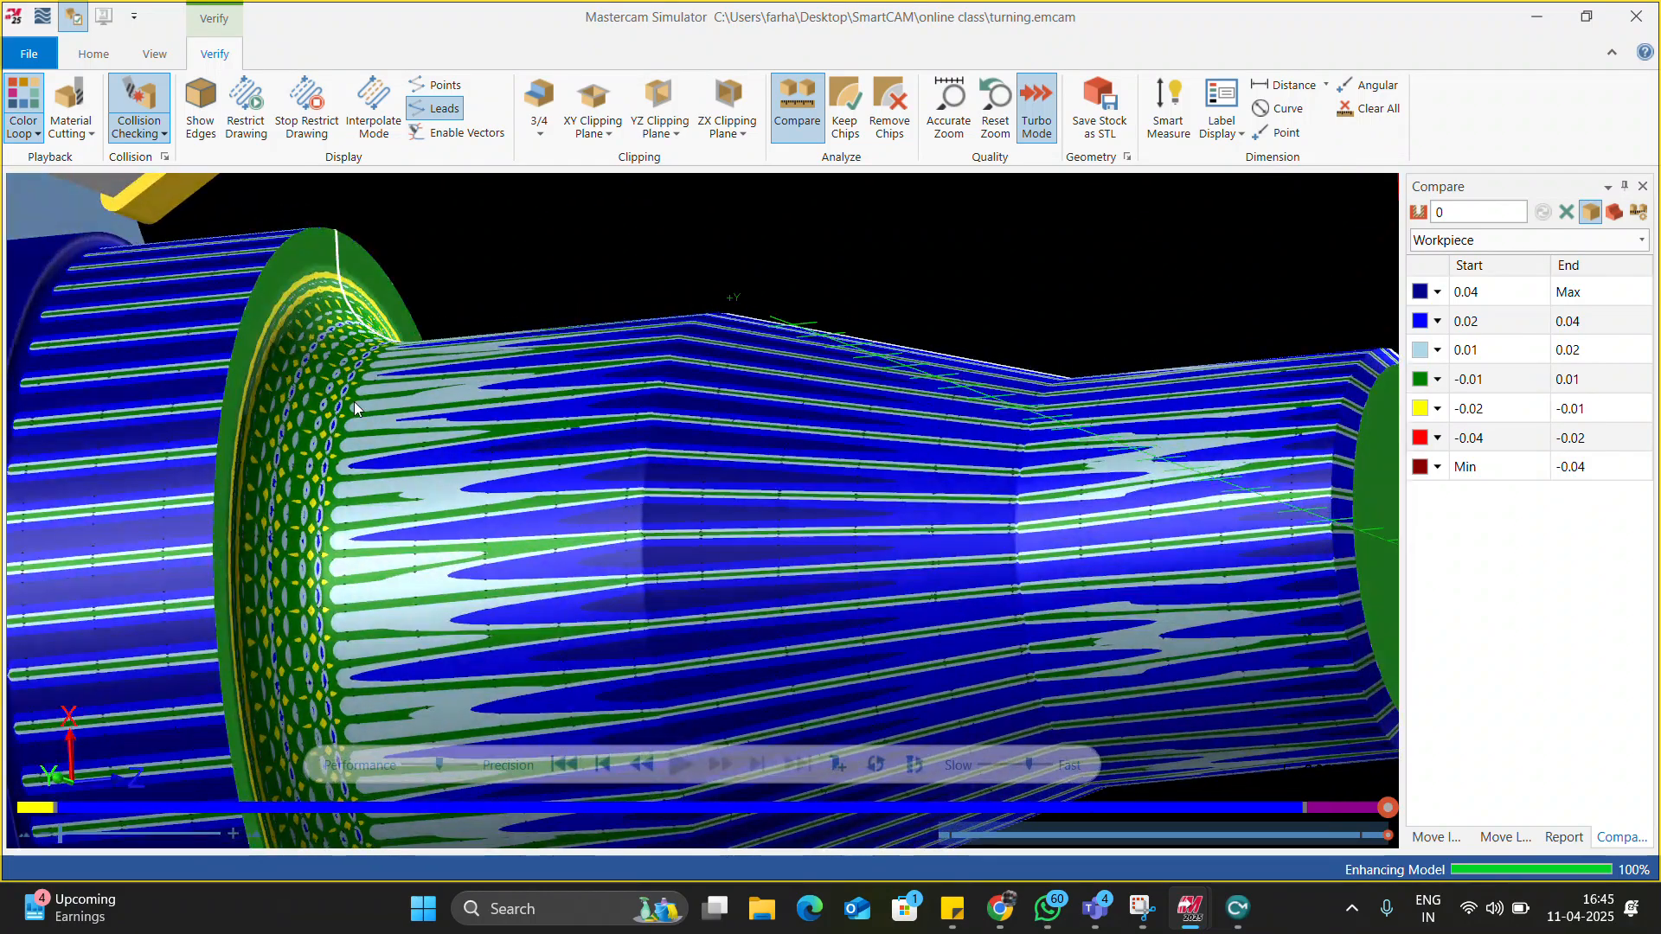
pyautogui.scroll(3, 350, 413)
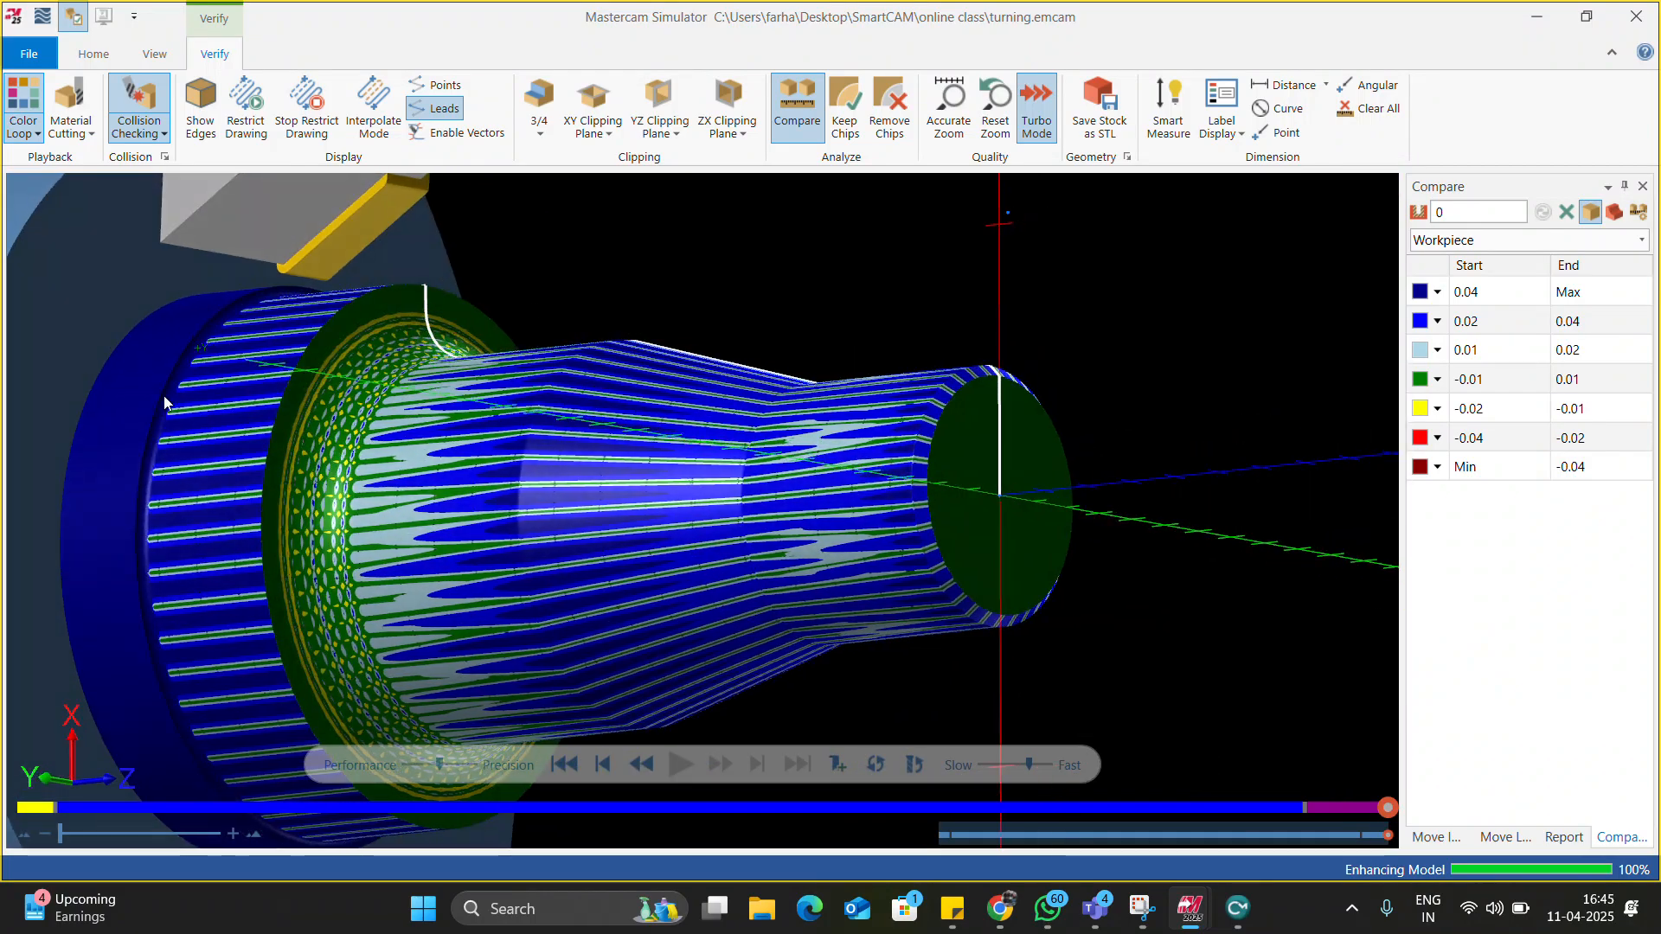
pyautogui.scroll(-7, 408, 523)
pyautogui.scroll(2, 409, 522)
pyautogui.moveTo(643, 526); pyautogui.dragTo(678, 538, button='middle')
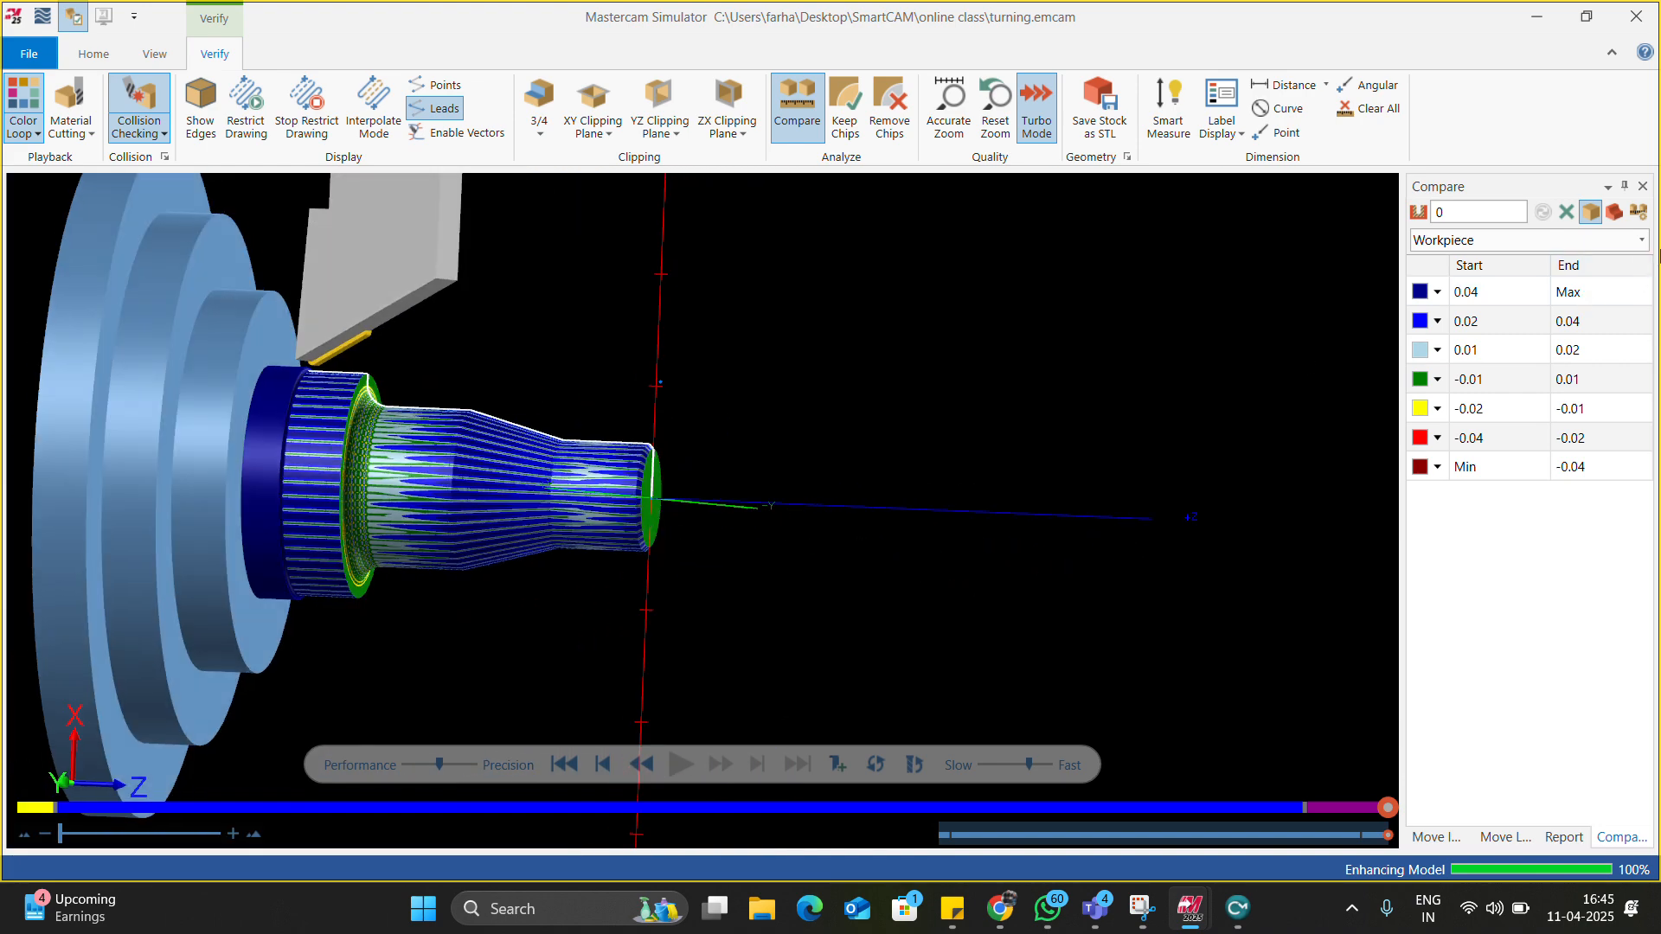
# Rerun the comparison with a 0.05 tolerance and inspect the green part.
pyautogui.click(1638, 214)
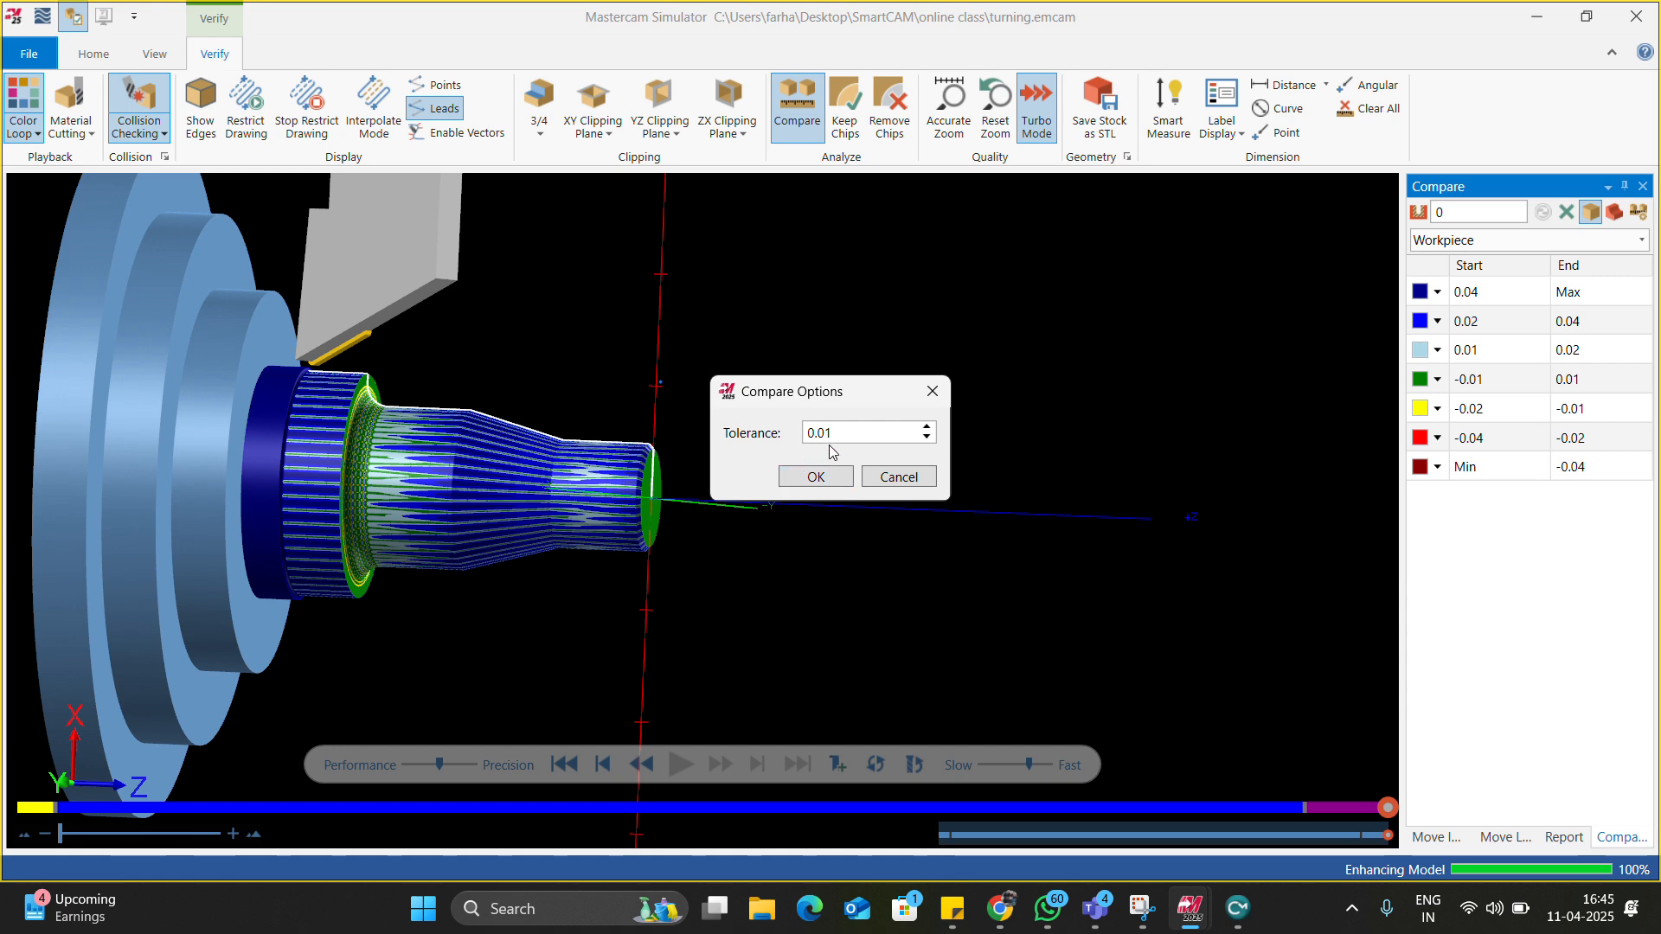
pyautogui.write('0.05')
pyautogui.press('Return')
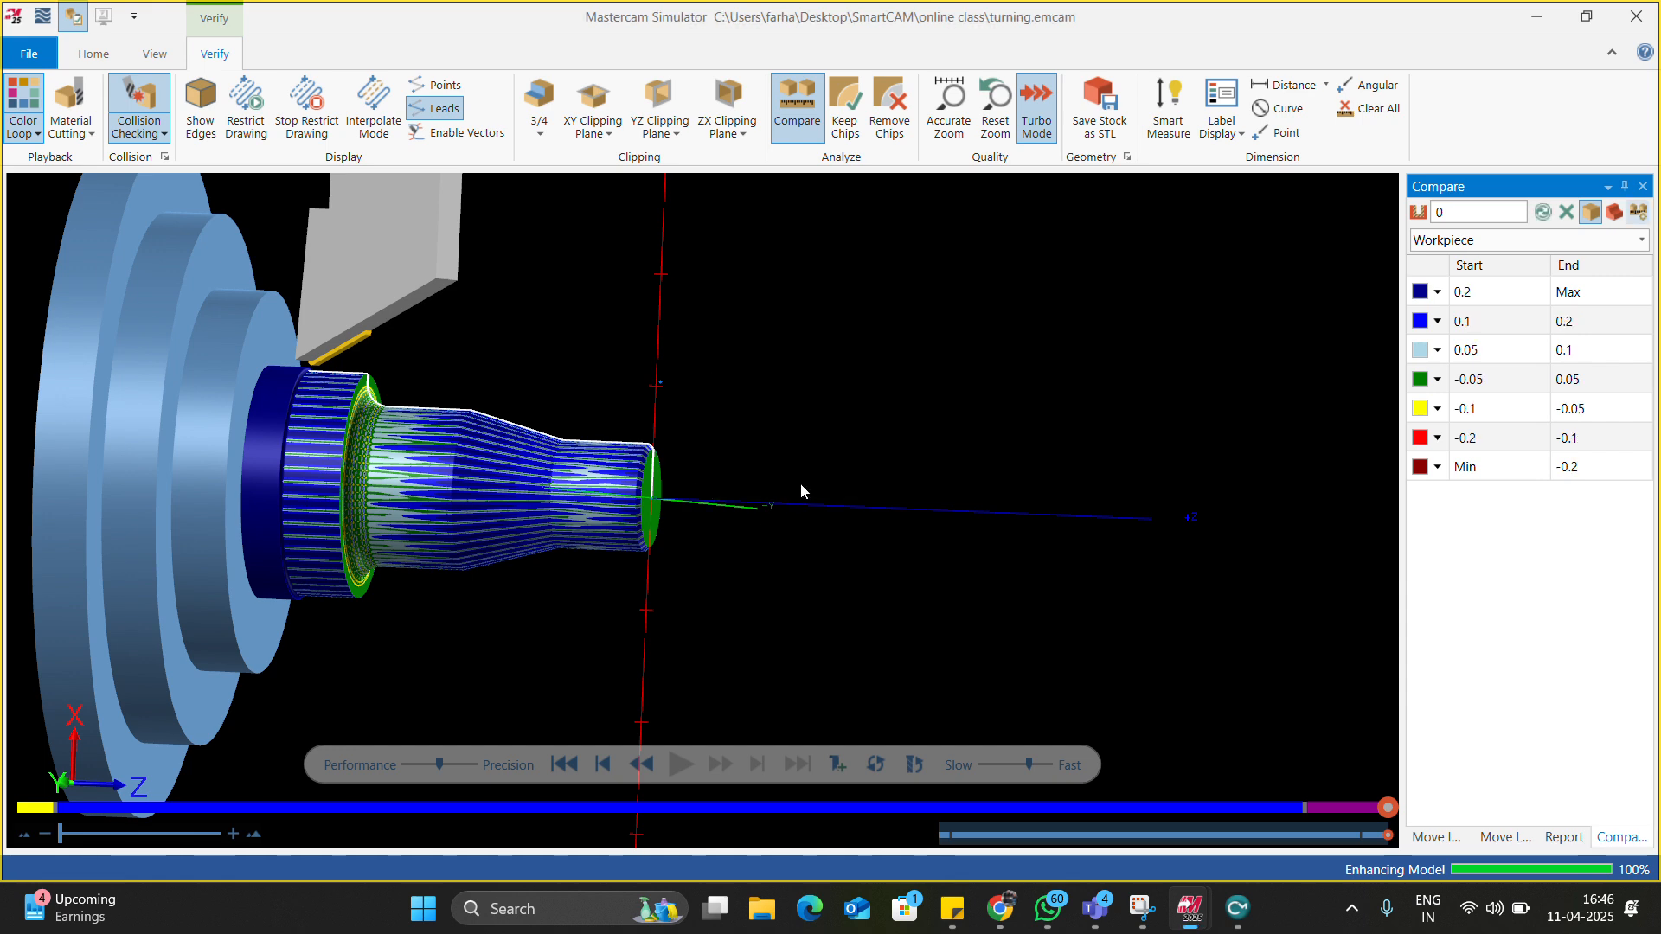
pyautogui.click(1543, 212)
pyautogui.moveTo(533, 522)
pyautogui.mouseDown(button='middle')
pyautogui.moveTo(467, 522)
pyautogui.moveTo(524, 495)
pyautogui.mouseUp(button='middle')
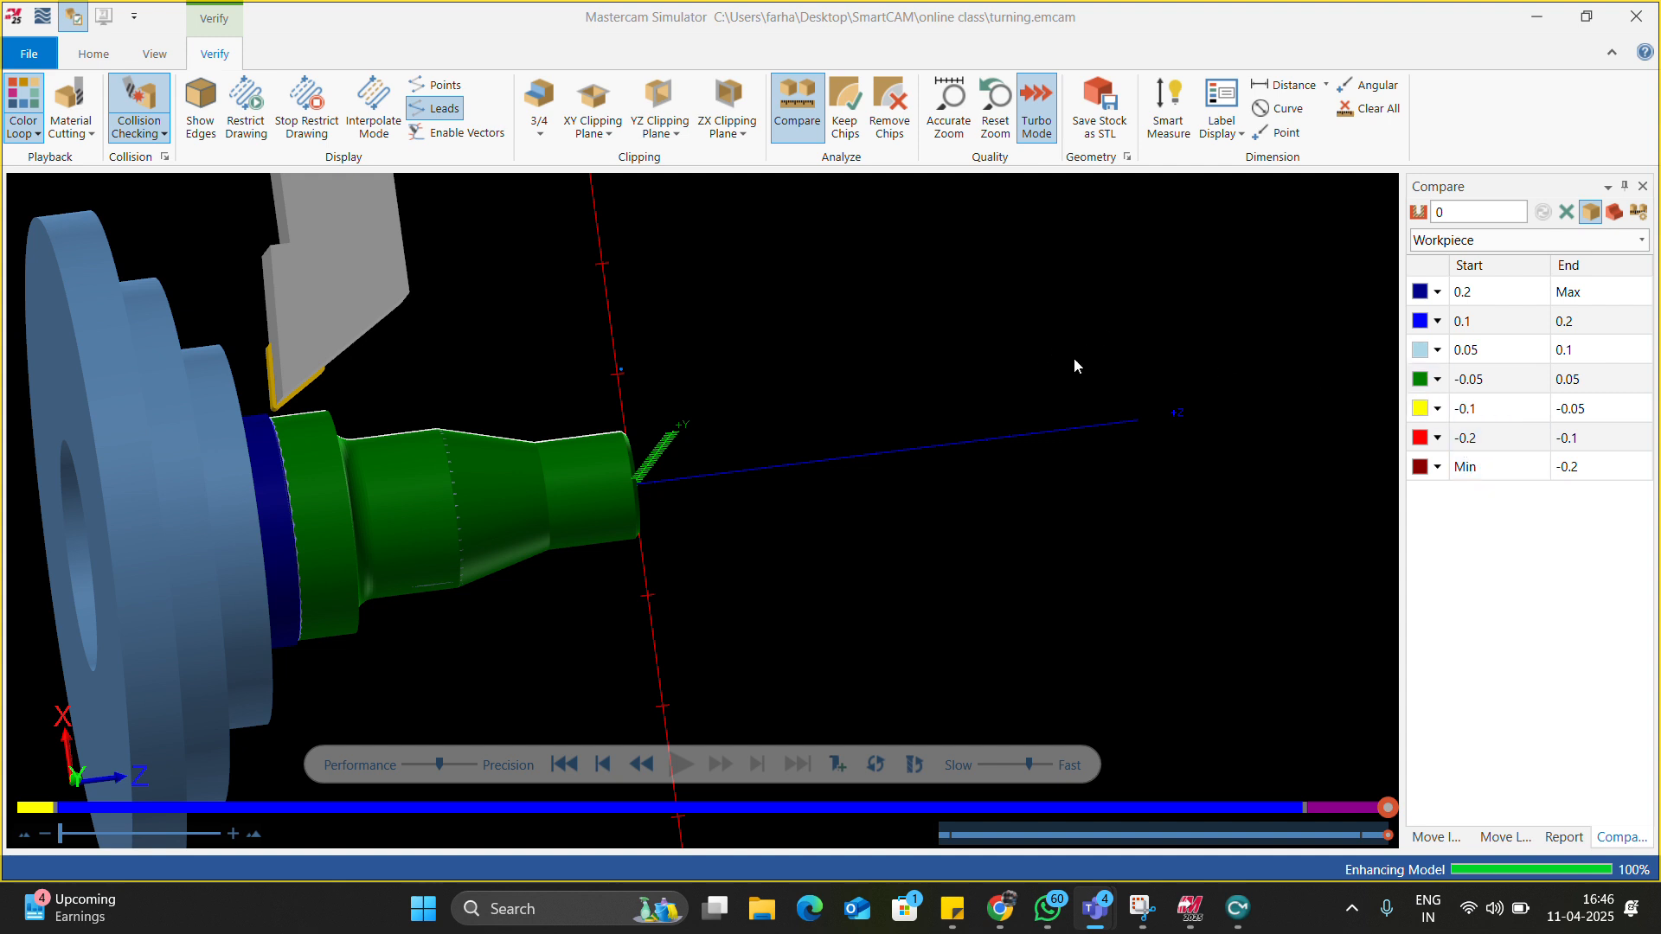
# Close the simulator and share the Mastercam window in the meeting.
pyautogui.click(1635, 19)
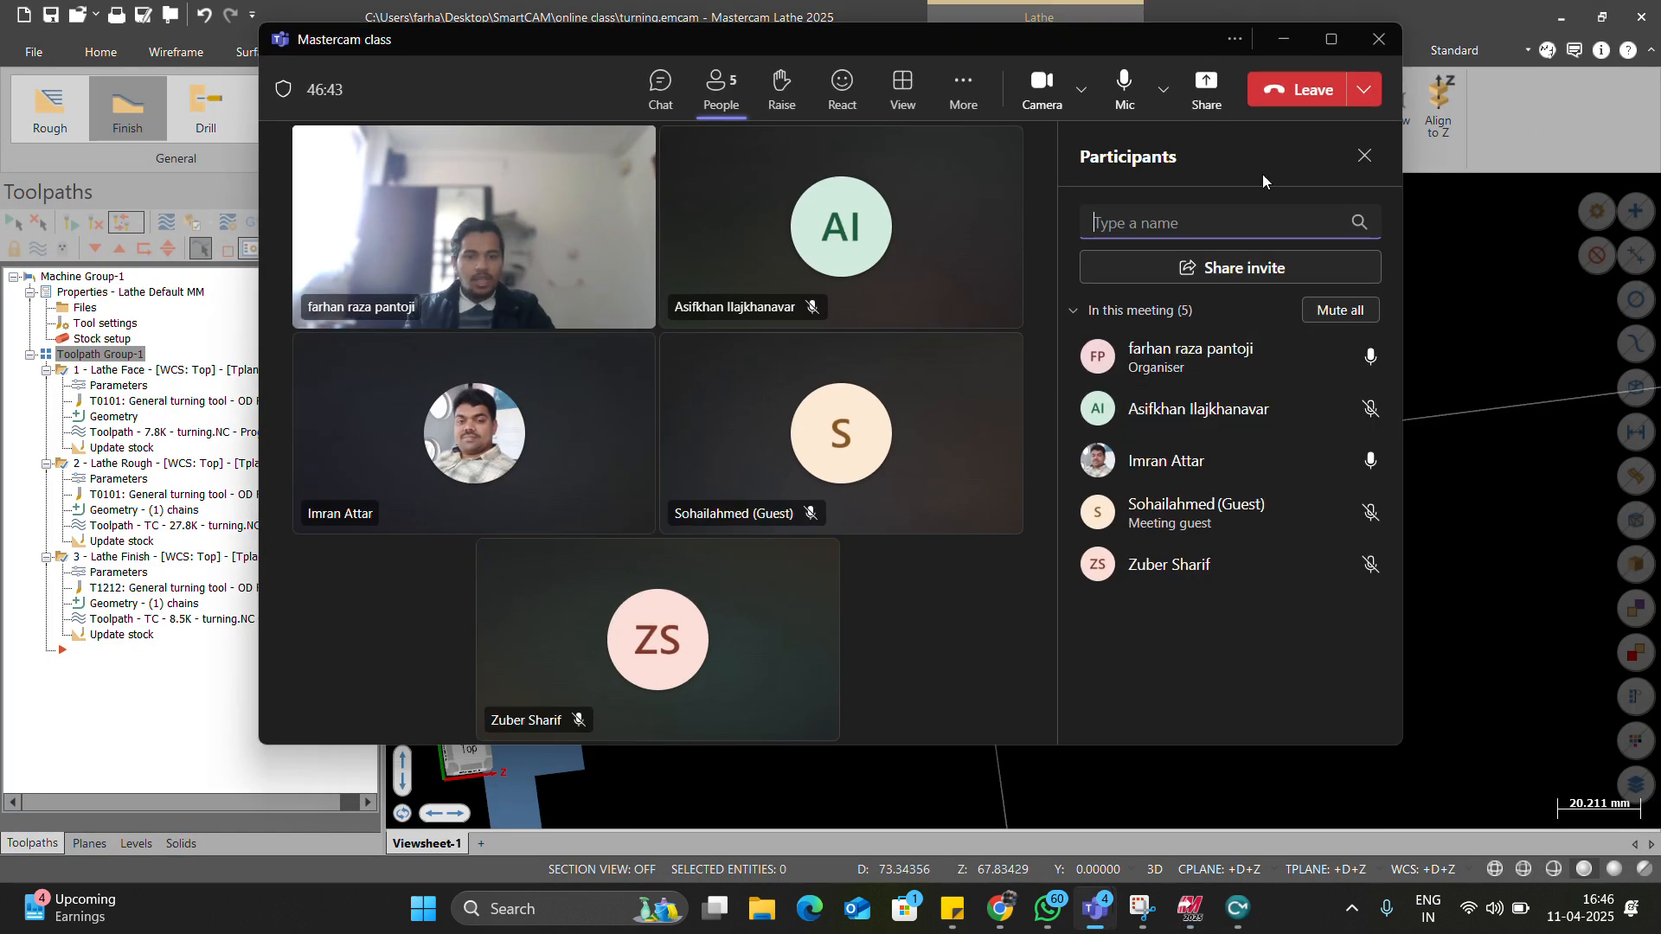
pyautogui.click(1193, 84)
pyautogui.click(1085, 316)
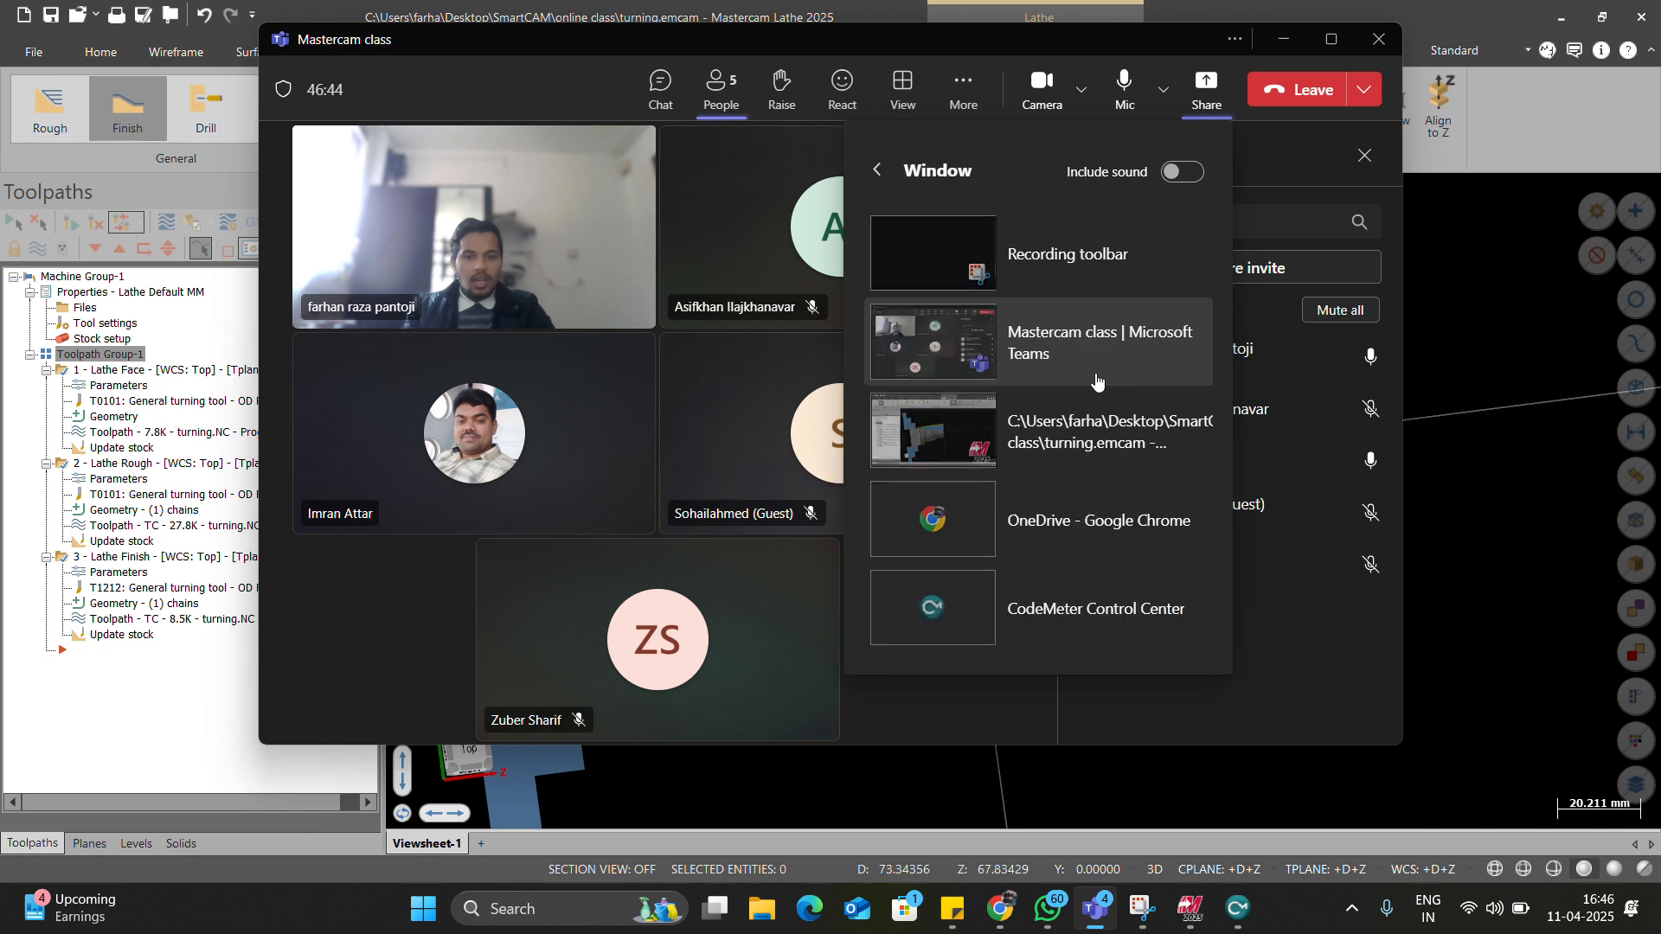
pyautogui.click(1005, 408)
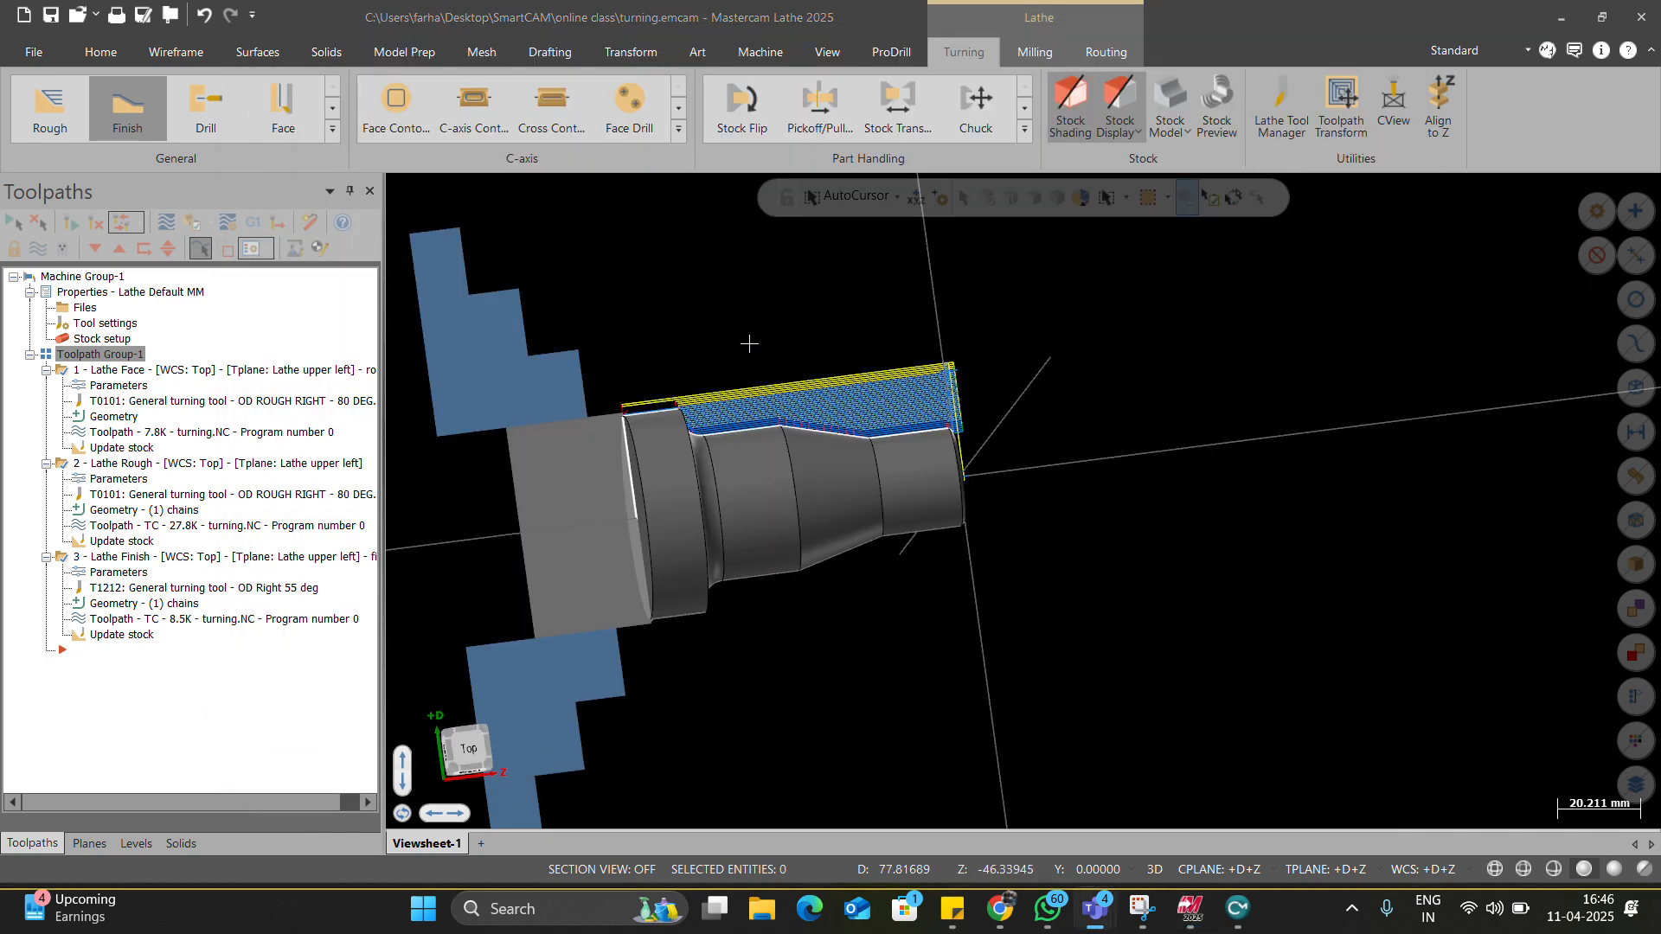
# Switch to a Top view and post the three toolpaths to turning.NC on the Desktop.
pyautogui.rightClick(749, 343)
pyautogui.click(843, 454)
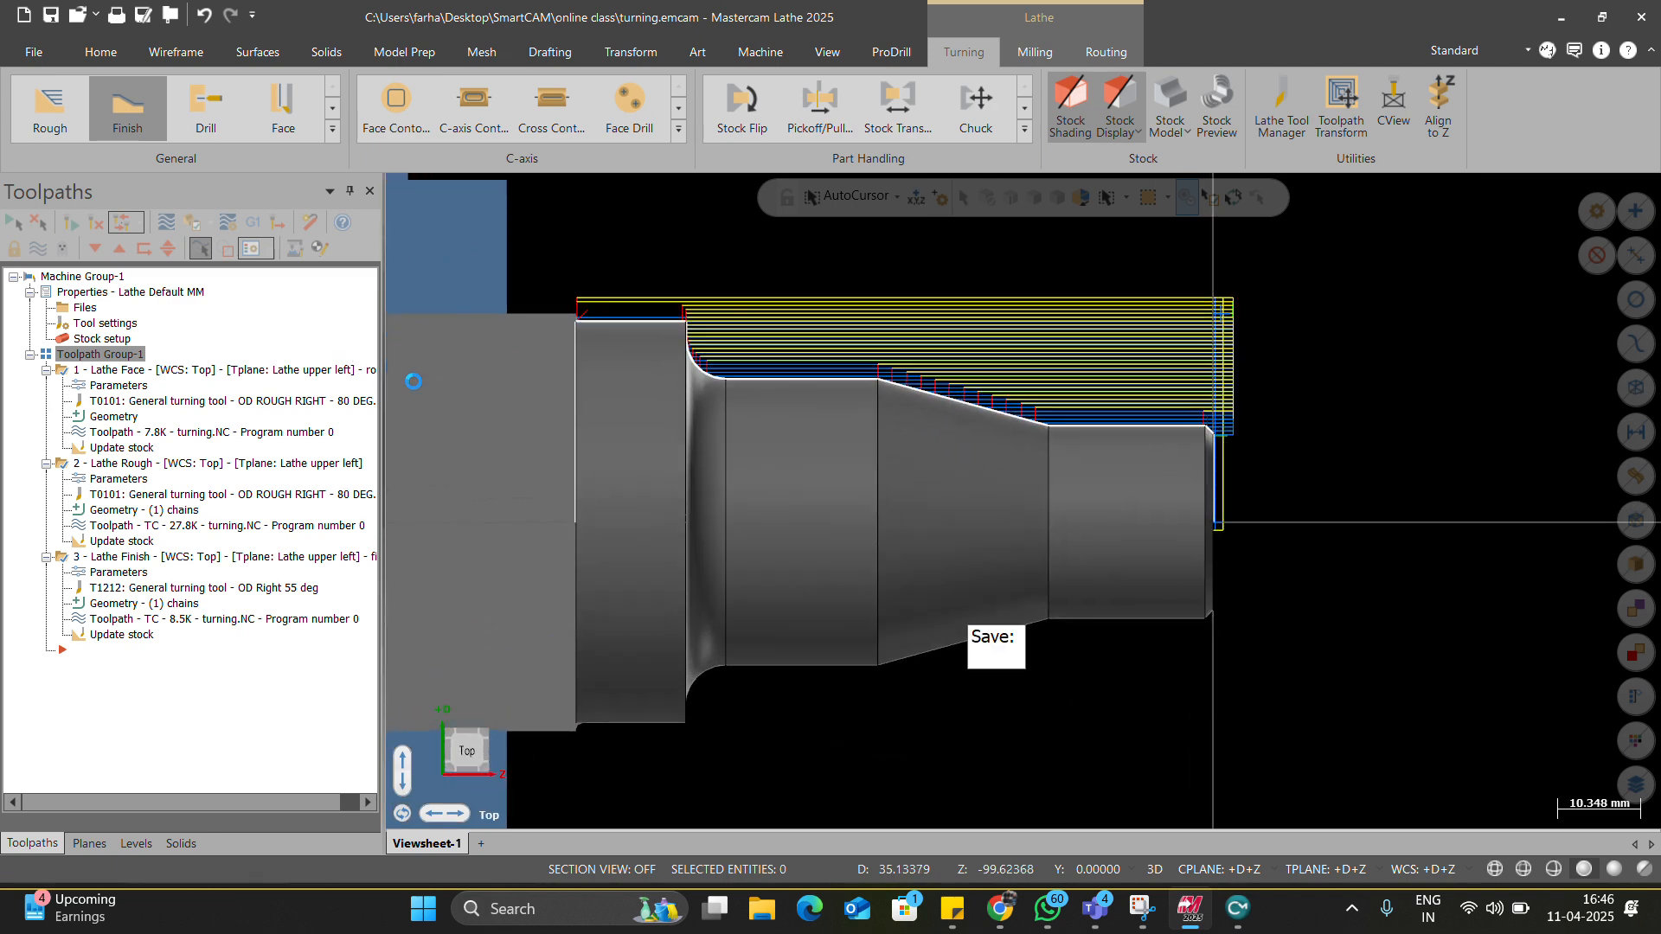
pyautogui.click(253, 223)
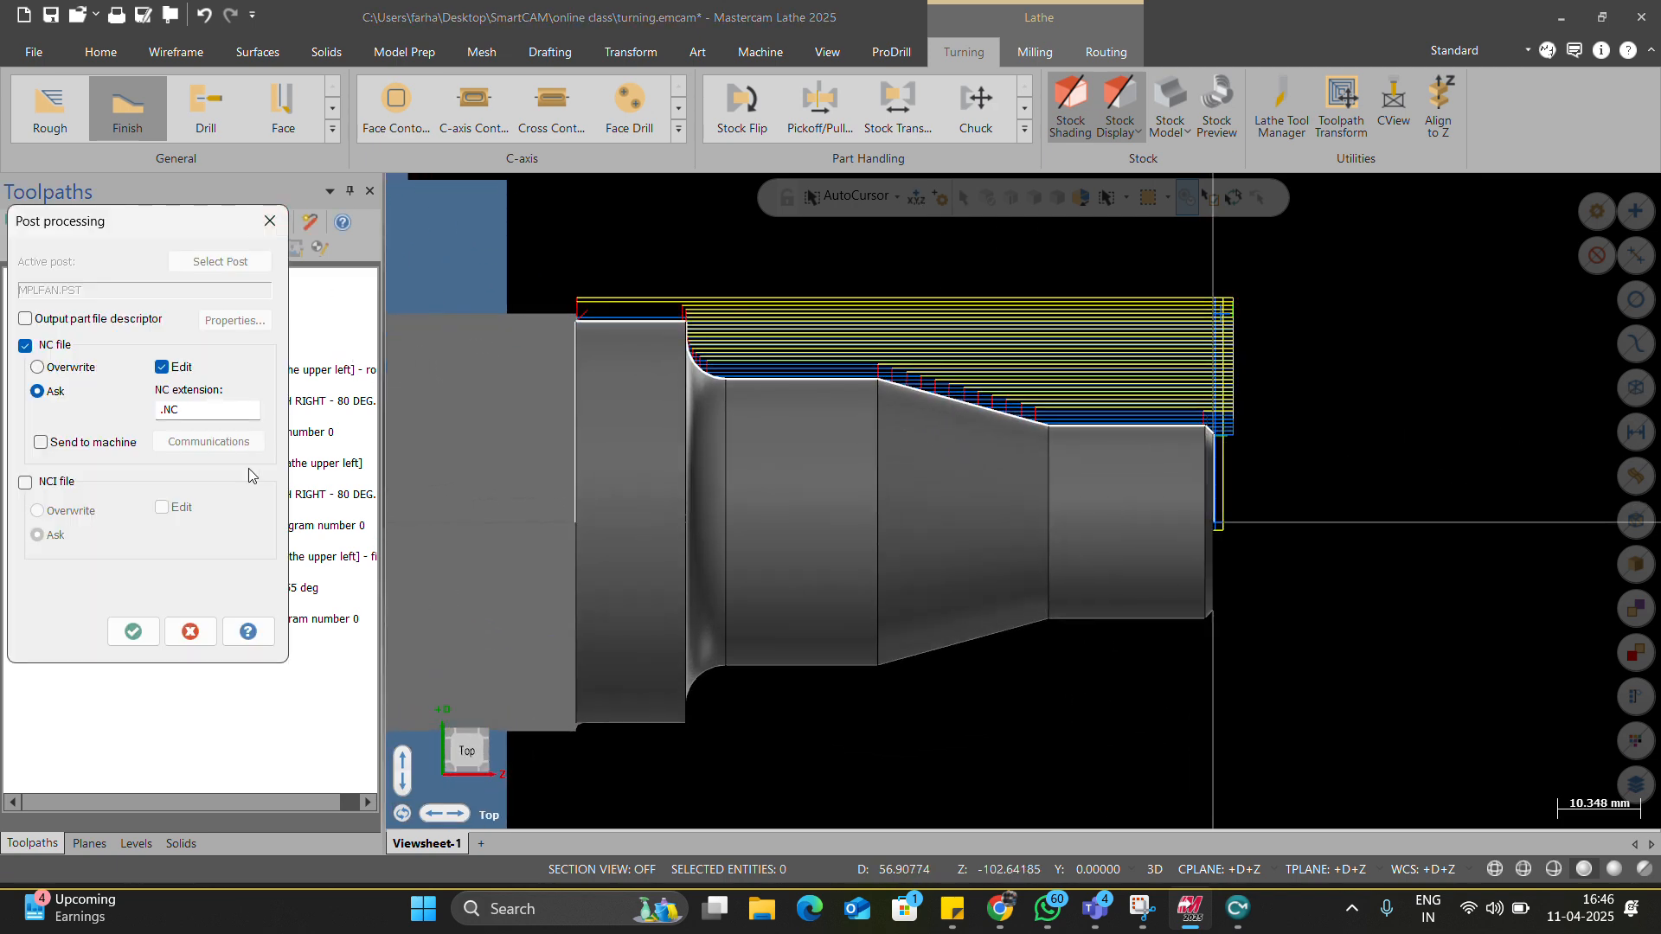
pyautogui.click(132, 631)
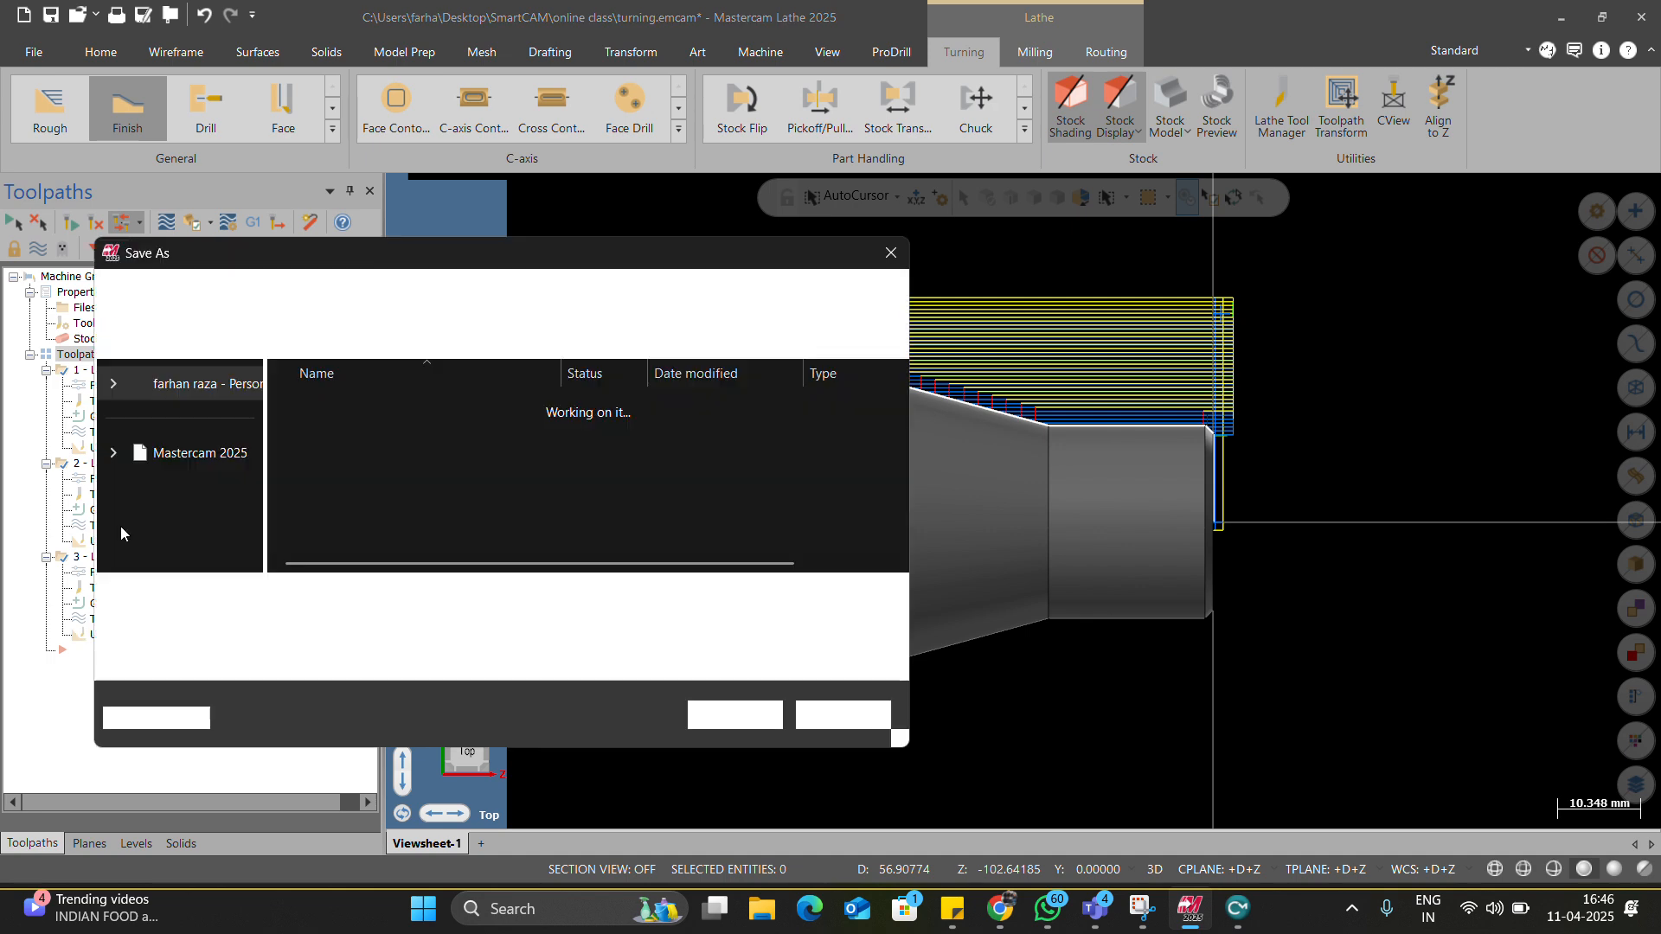
pyautogui.click(176, 445)
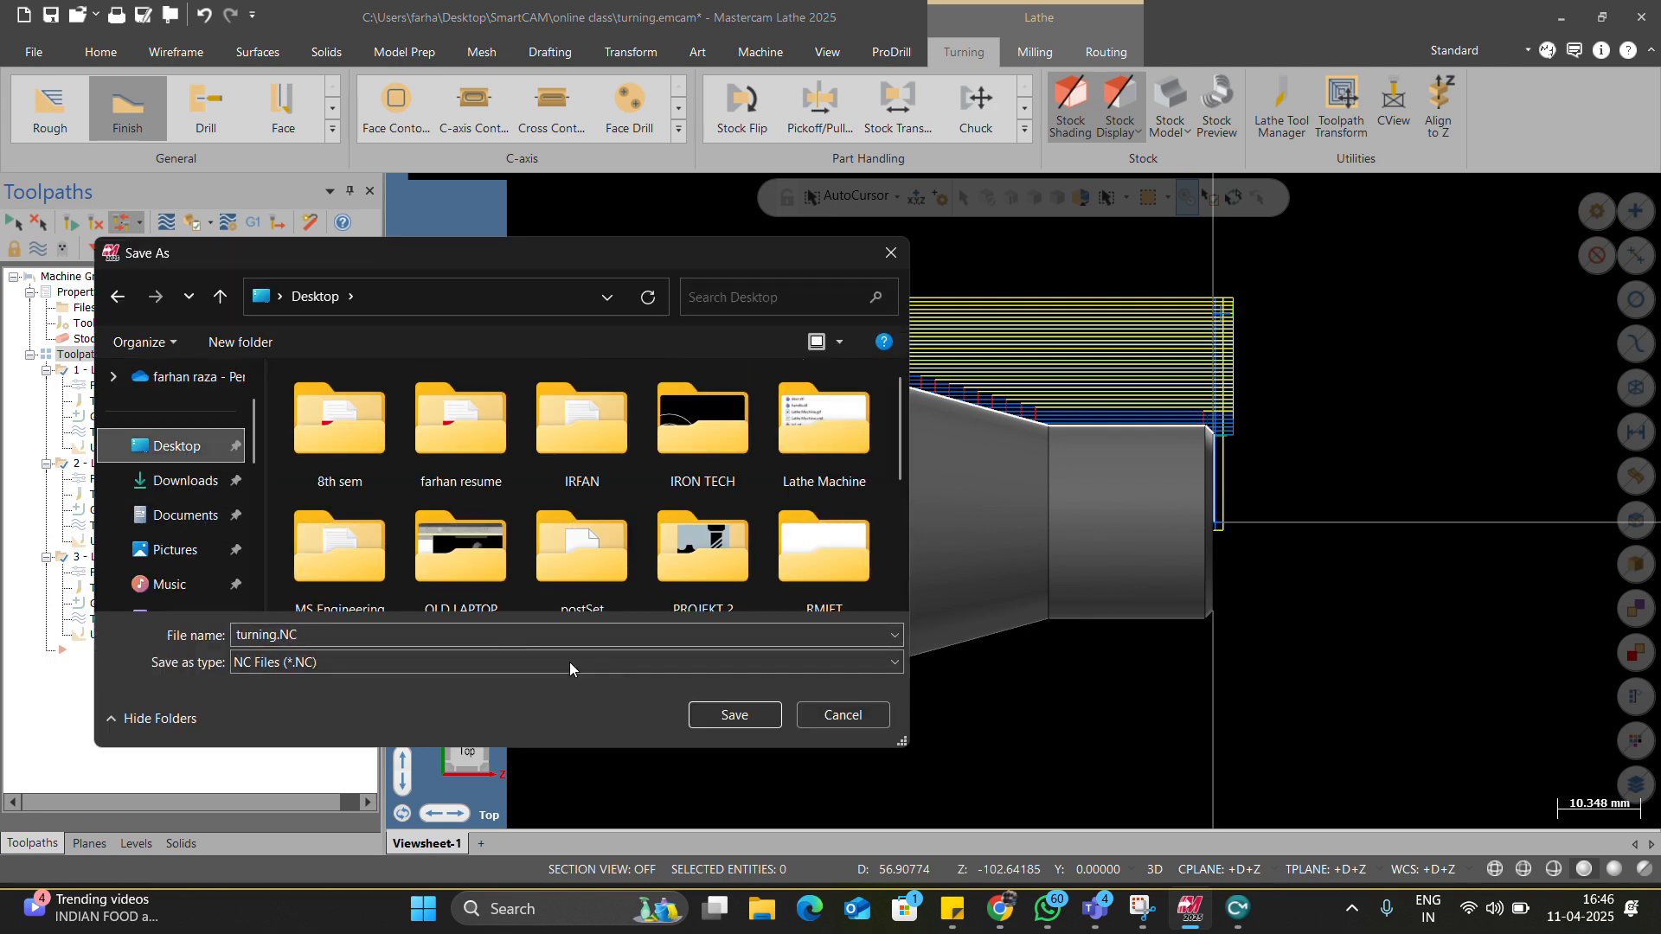
pyautogui.click(731, 711)
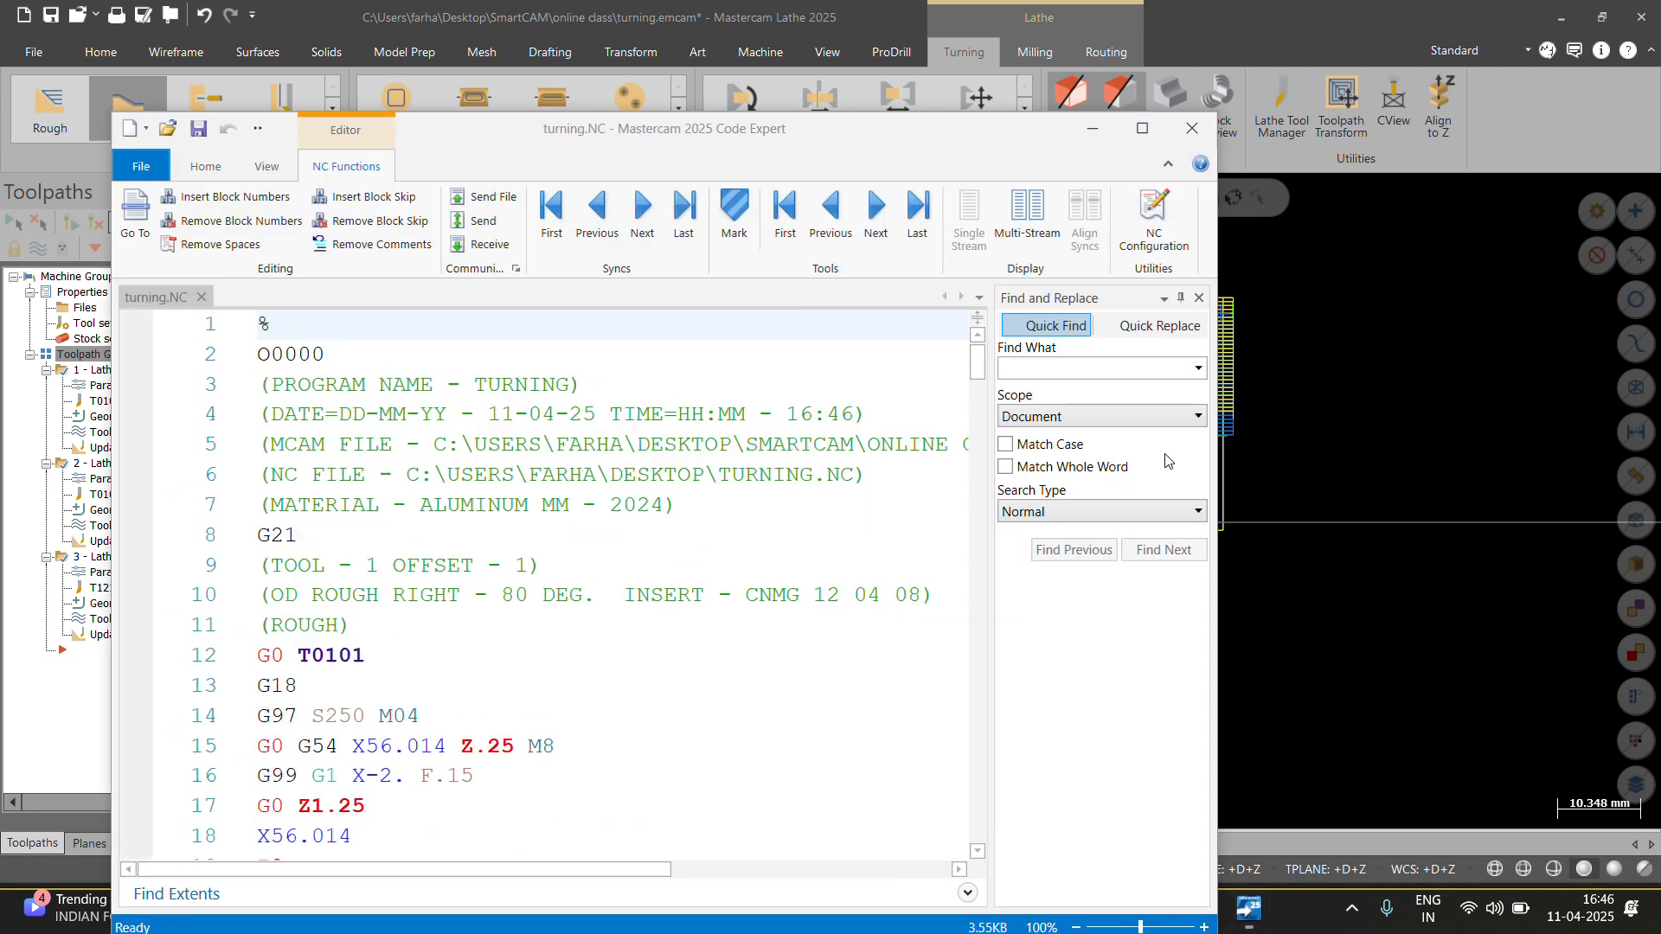
pyautogui.click(1601, 406)
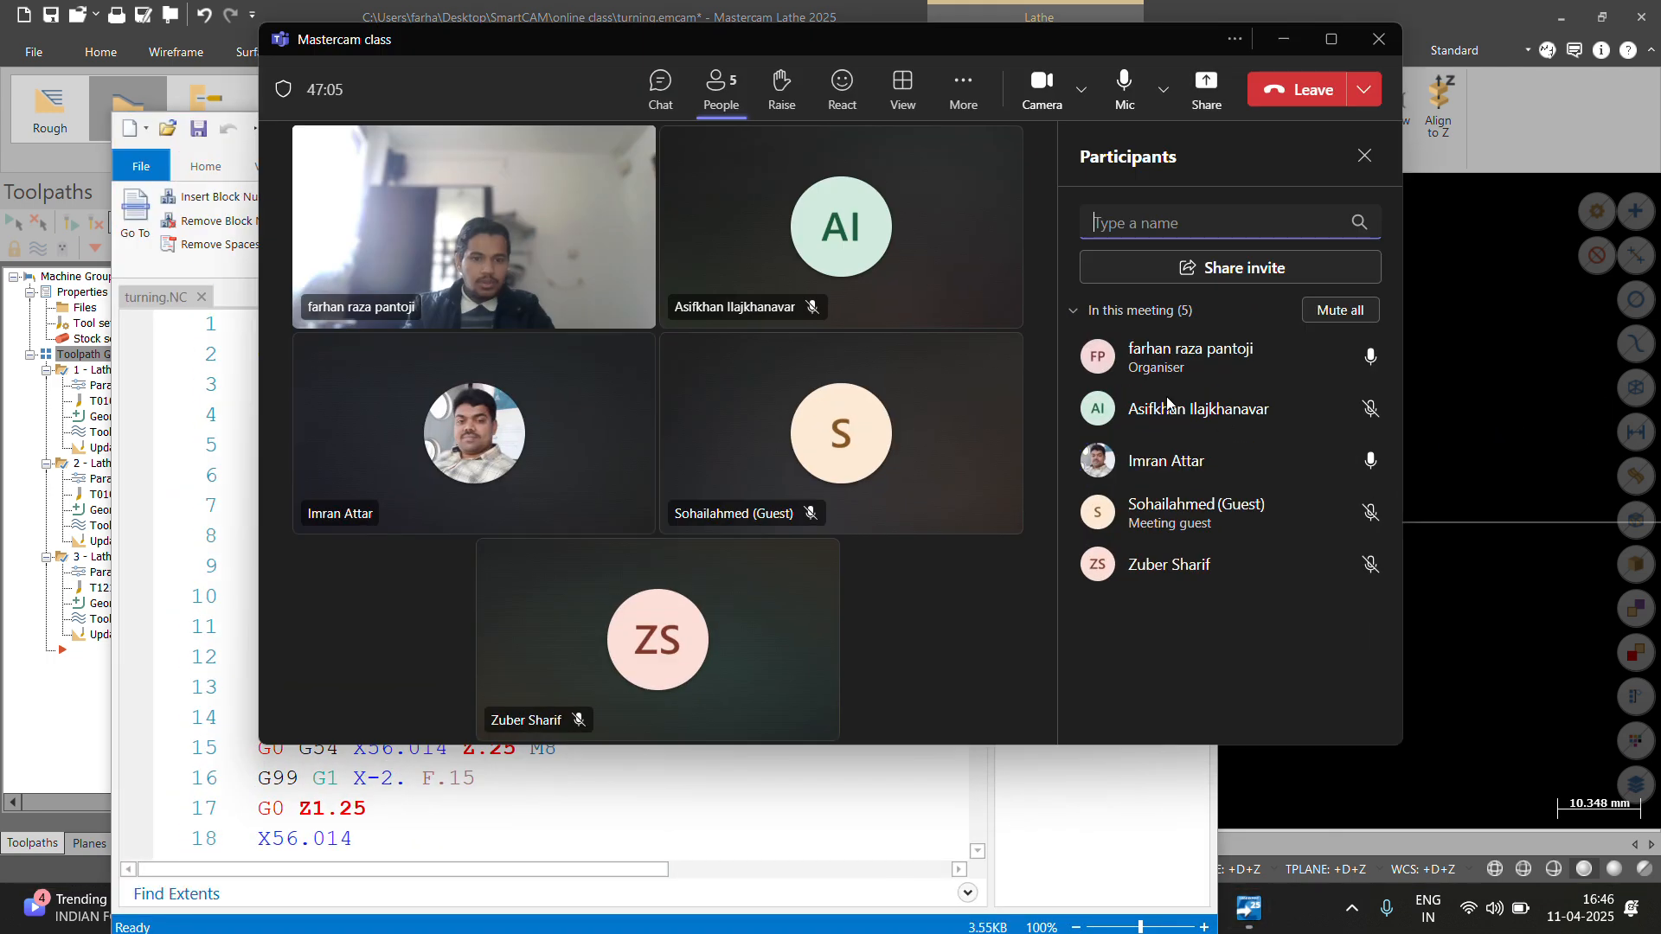
# Share the turning.NC editor window in the meeting.
pyautogui.click(1206, 89)
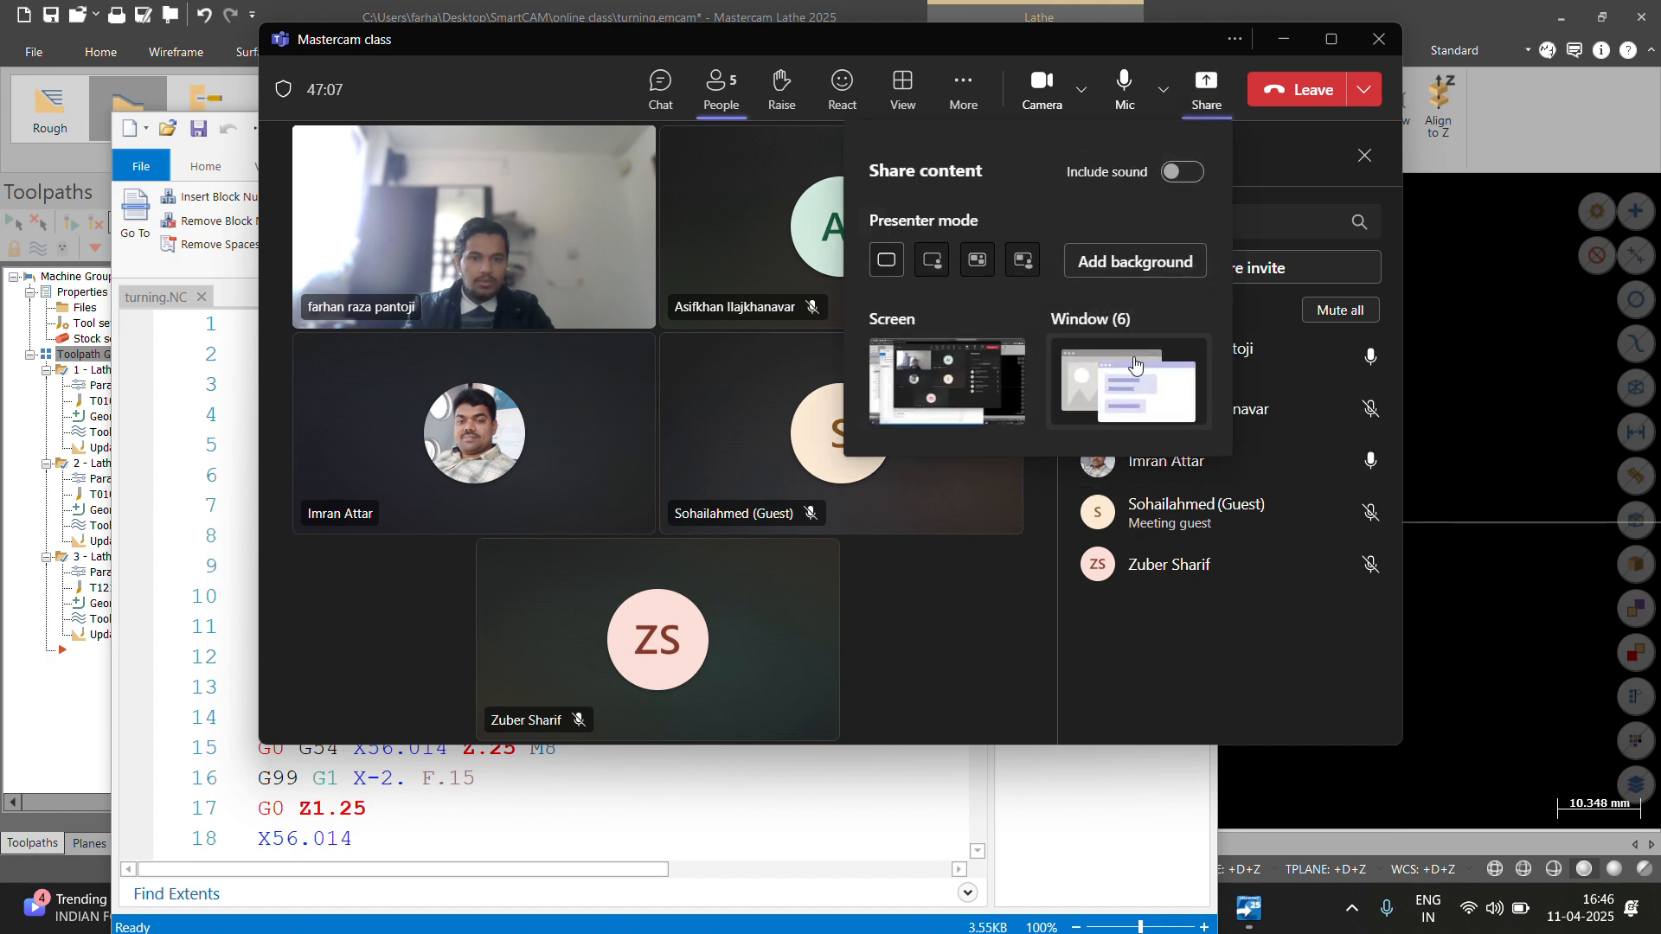
pyautogui.click(1128, 339)
pyautogui.click(1011, 452)
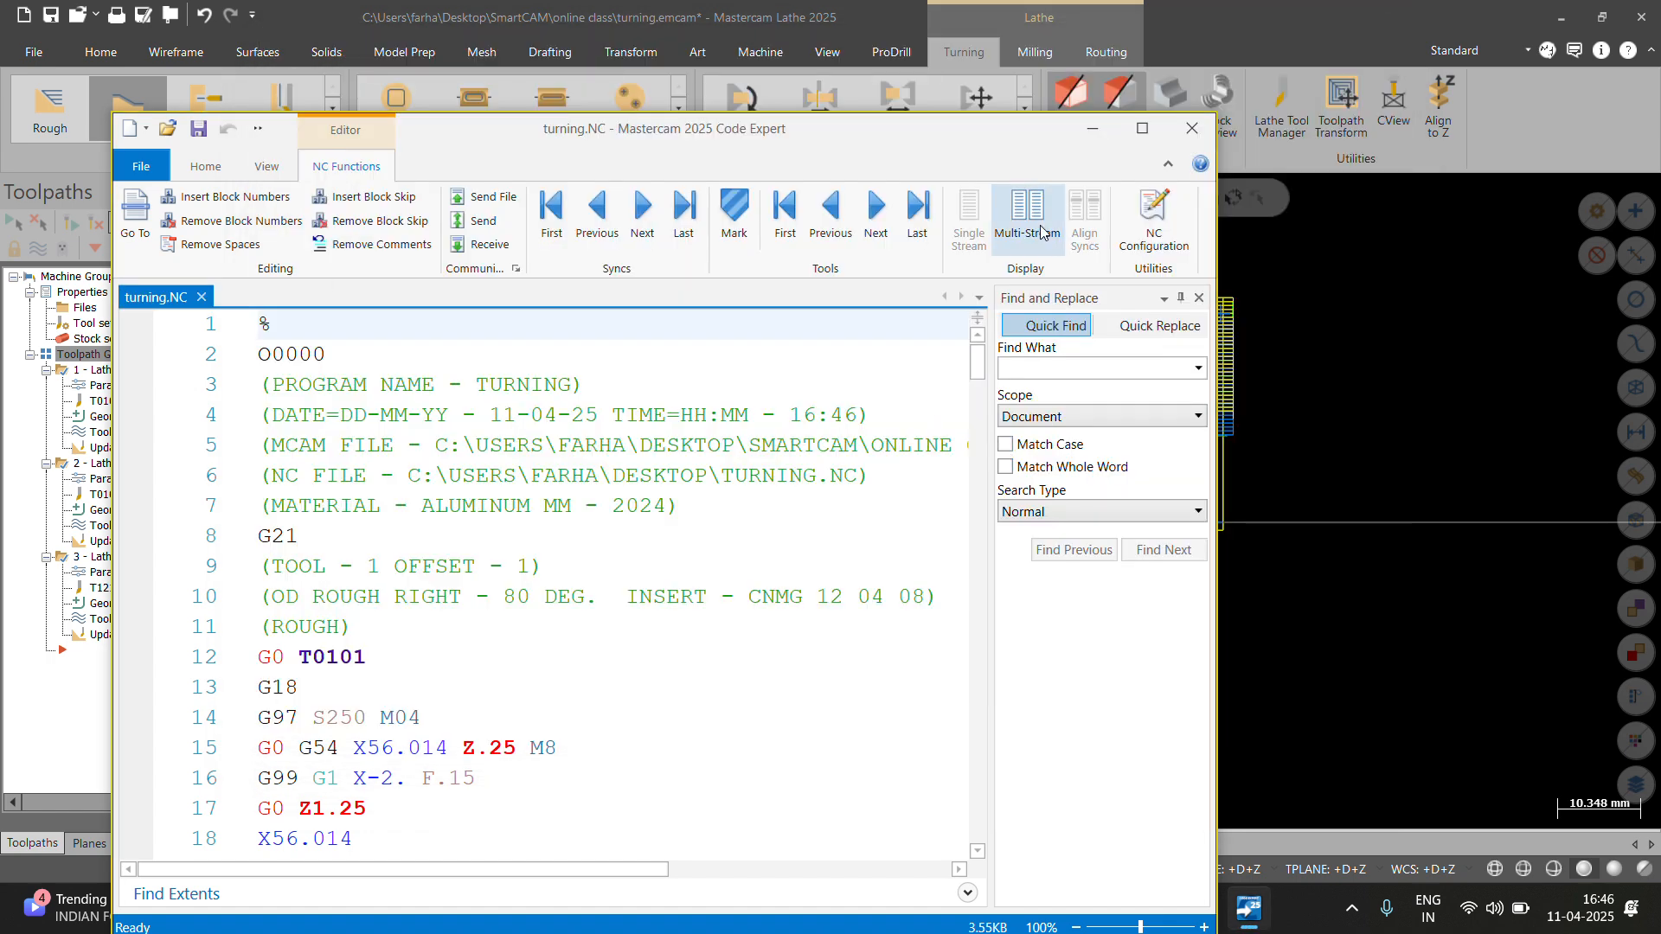
# Maximize Code Expert, review the facing blocks, and select V0. on line 22.
pyautogui.click(1148, 134)
pyautogui.scroll(-6, 677, 435)
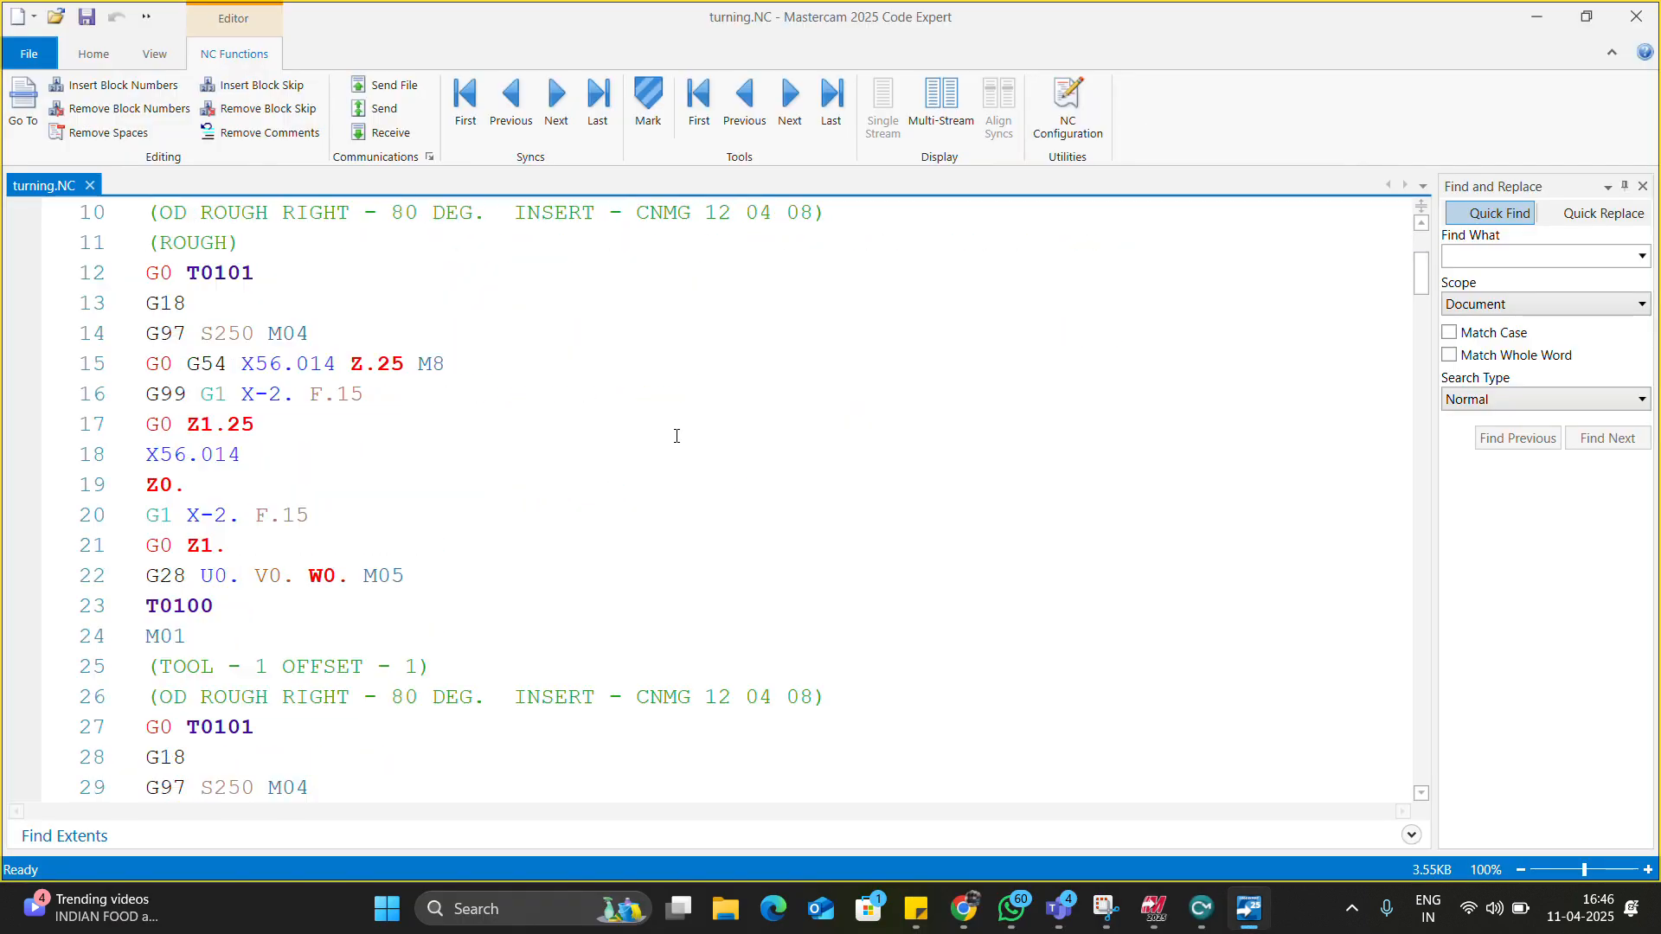
pyautogui.scroll(6, 678, 435)
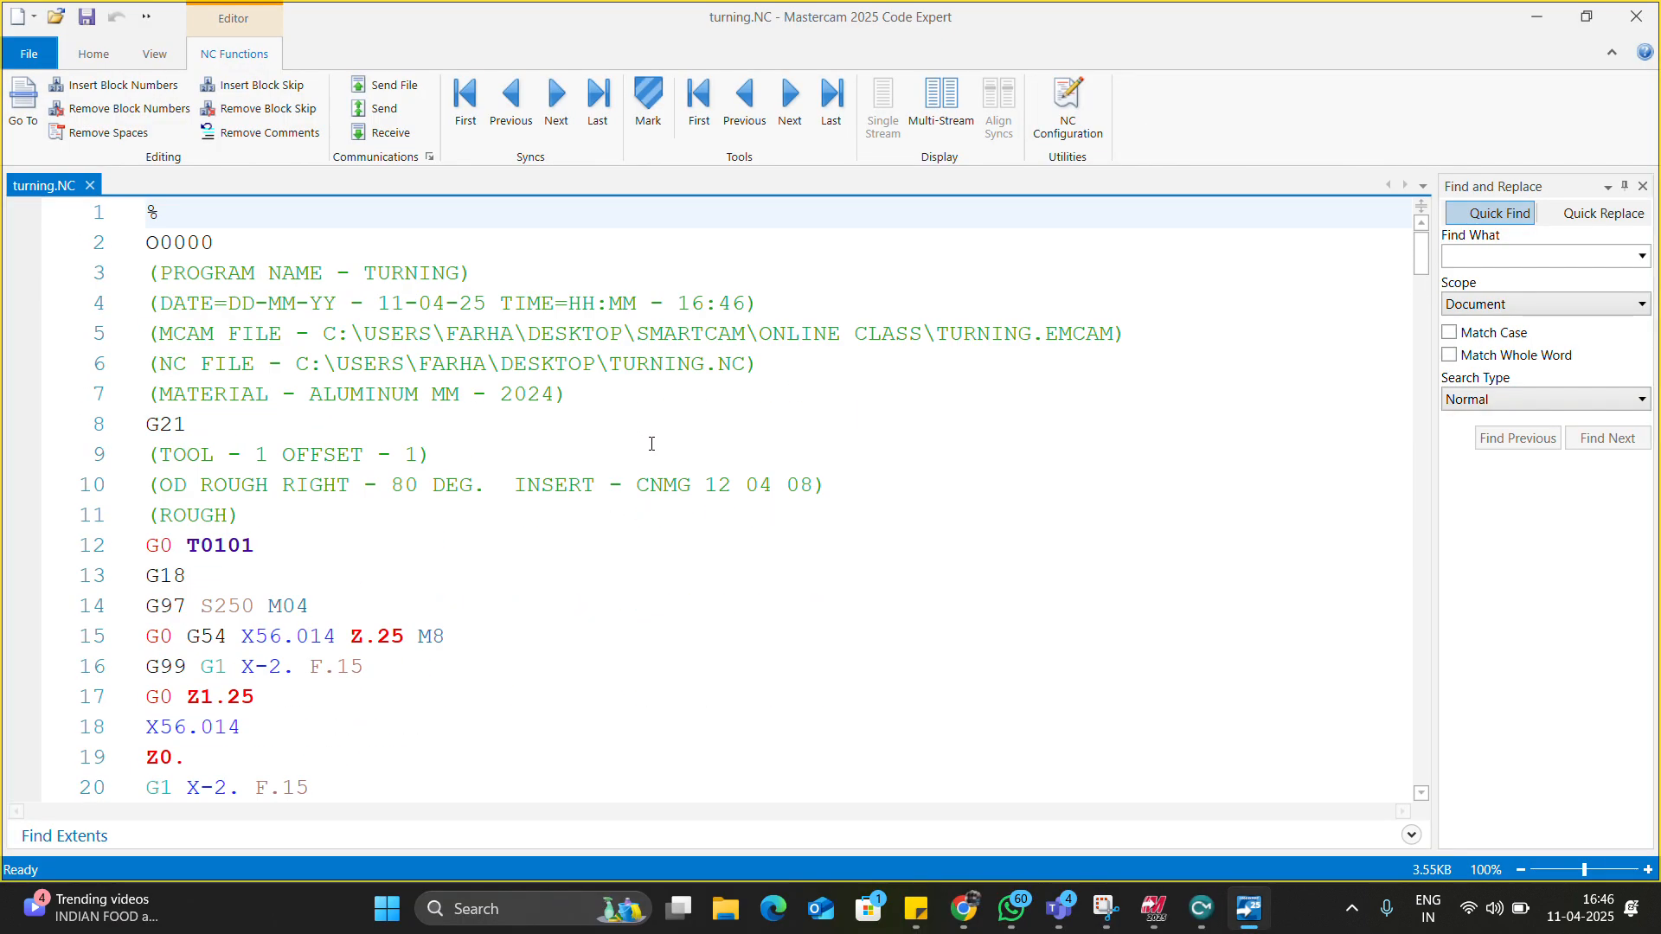
pyautogui.scroll(-5, 536, 492)
pyautogui.scroll(5, 554, 495)
pyautogui.scroll(-2, 226, 432)
pyautogui.scroll(-2, 303, 502)
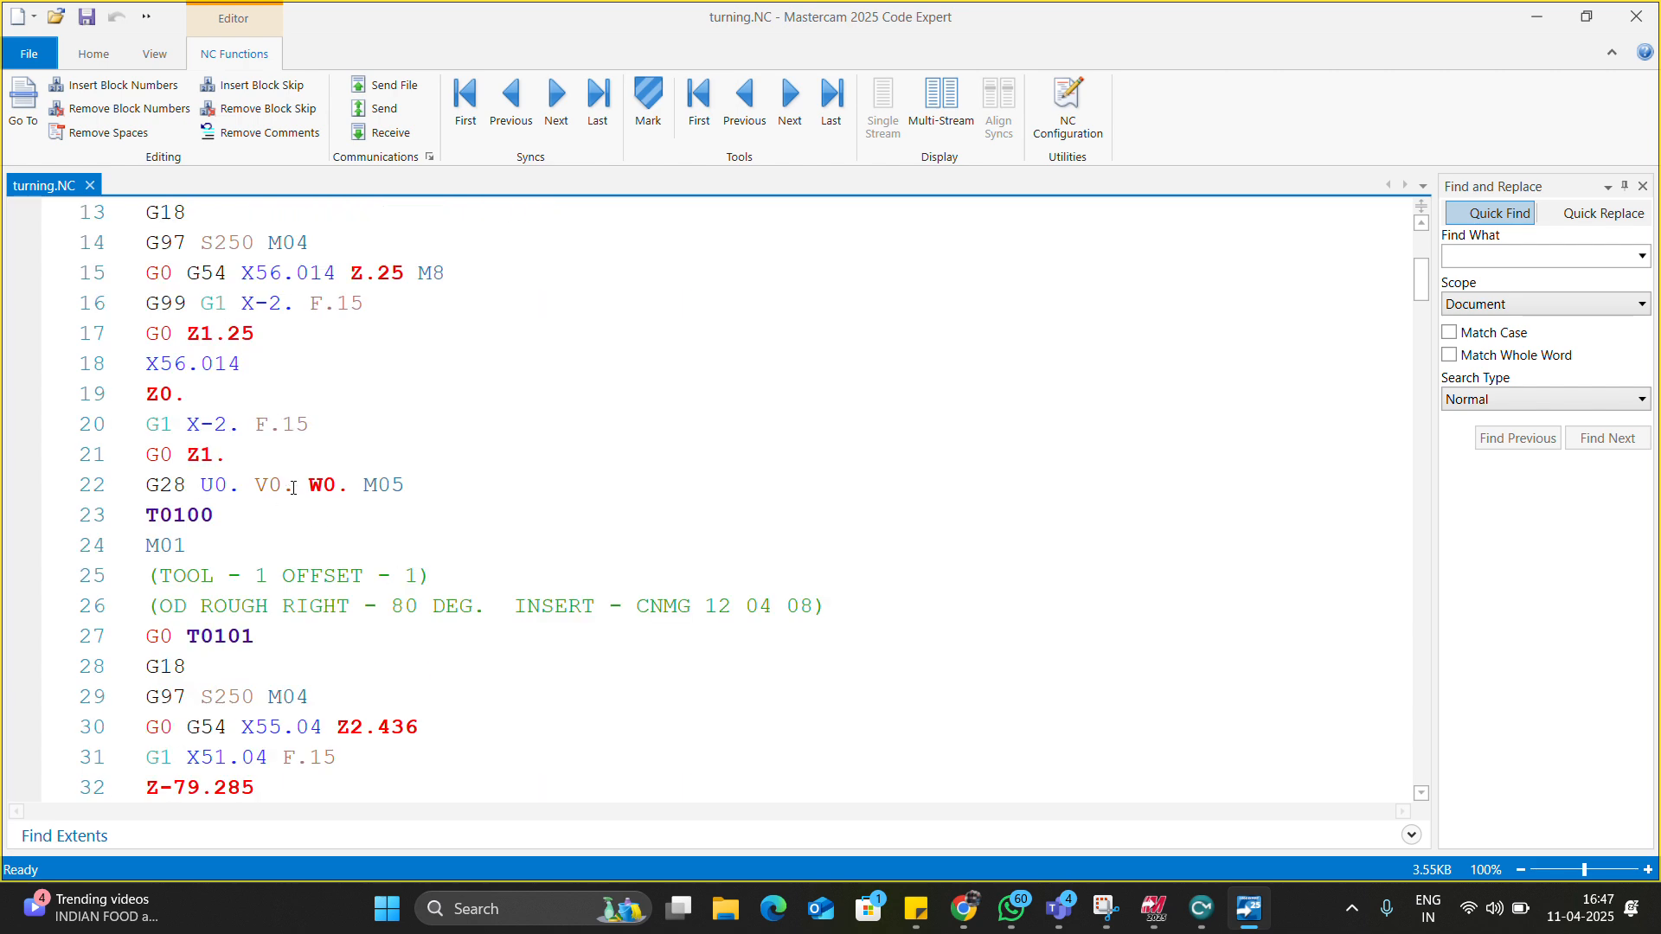
pyautogui.moveTo(293, 487); pyautogui.dragTo(248, 487)
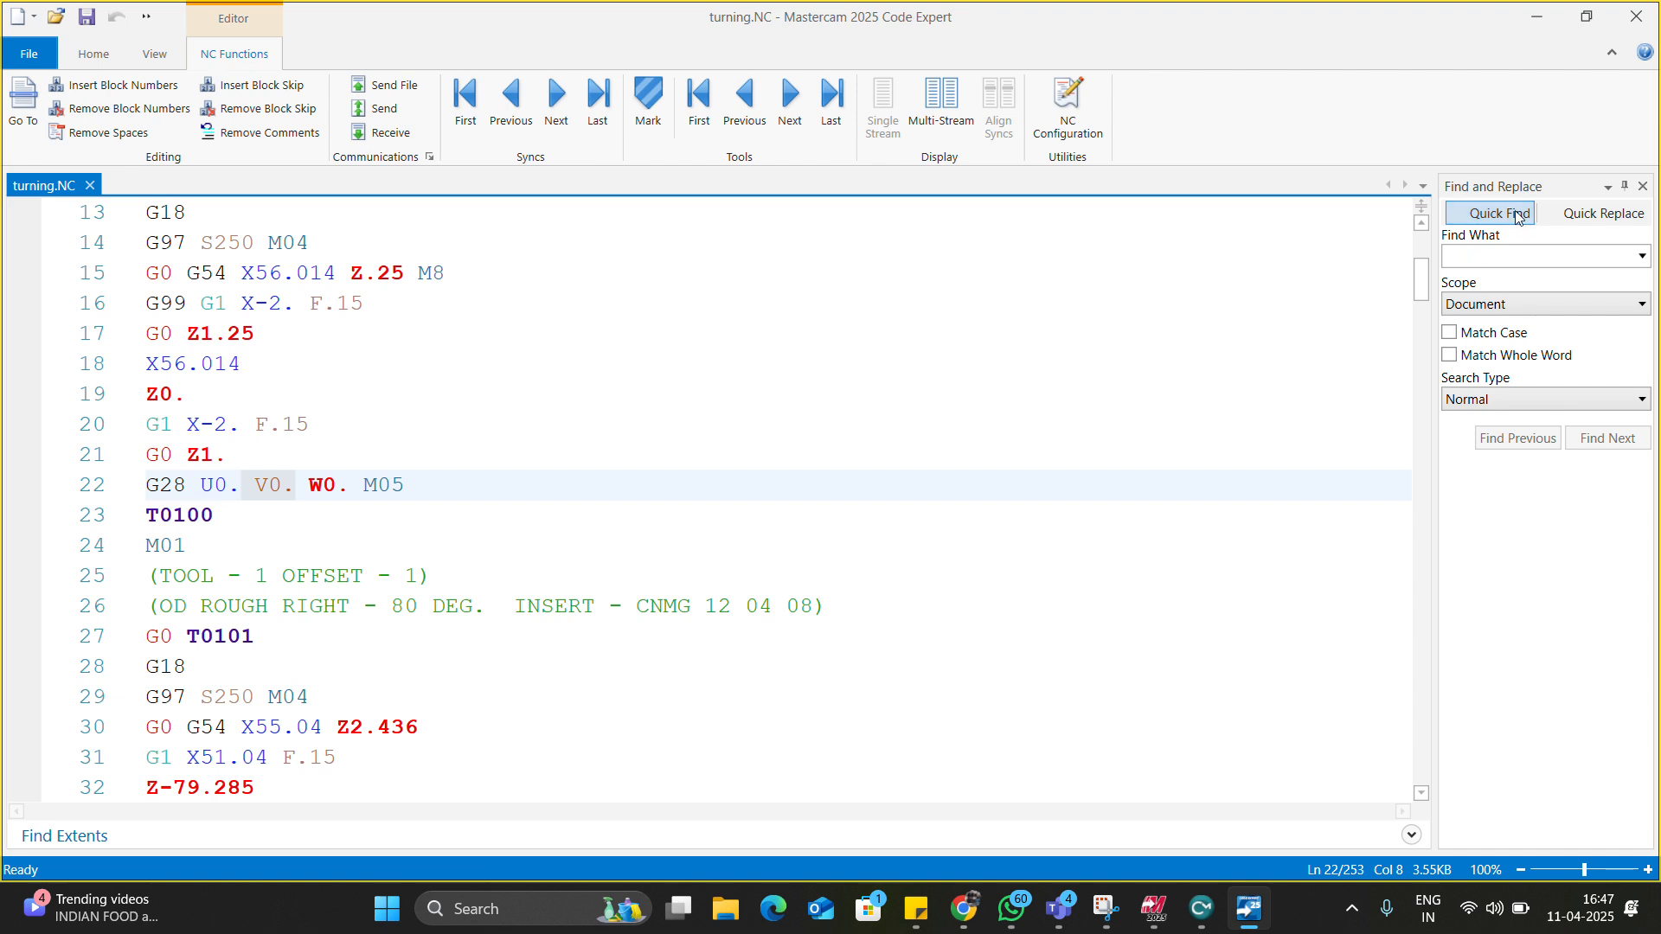
# Quick Replace every v0. with nothing across the whole program.
pyautogui.click(1580, 220)
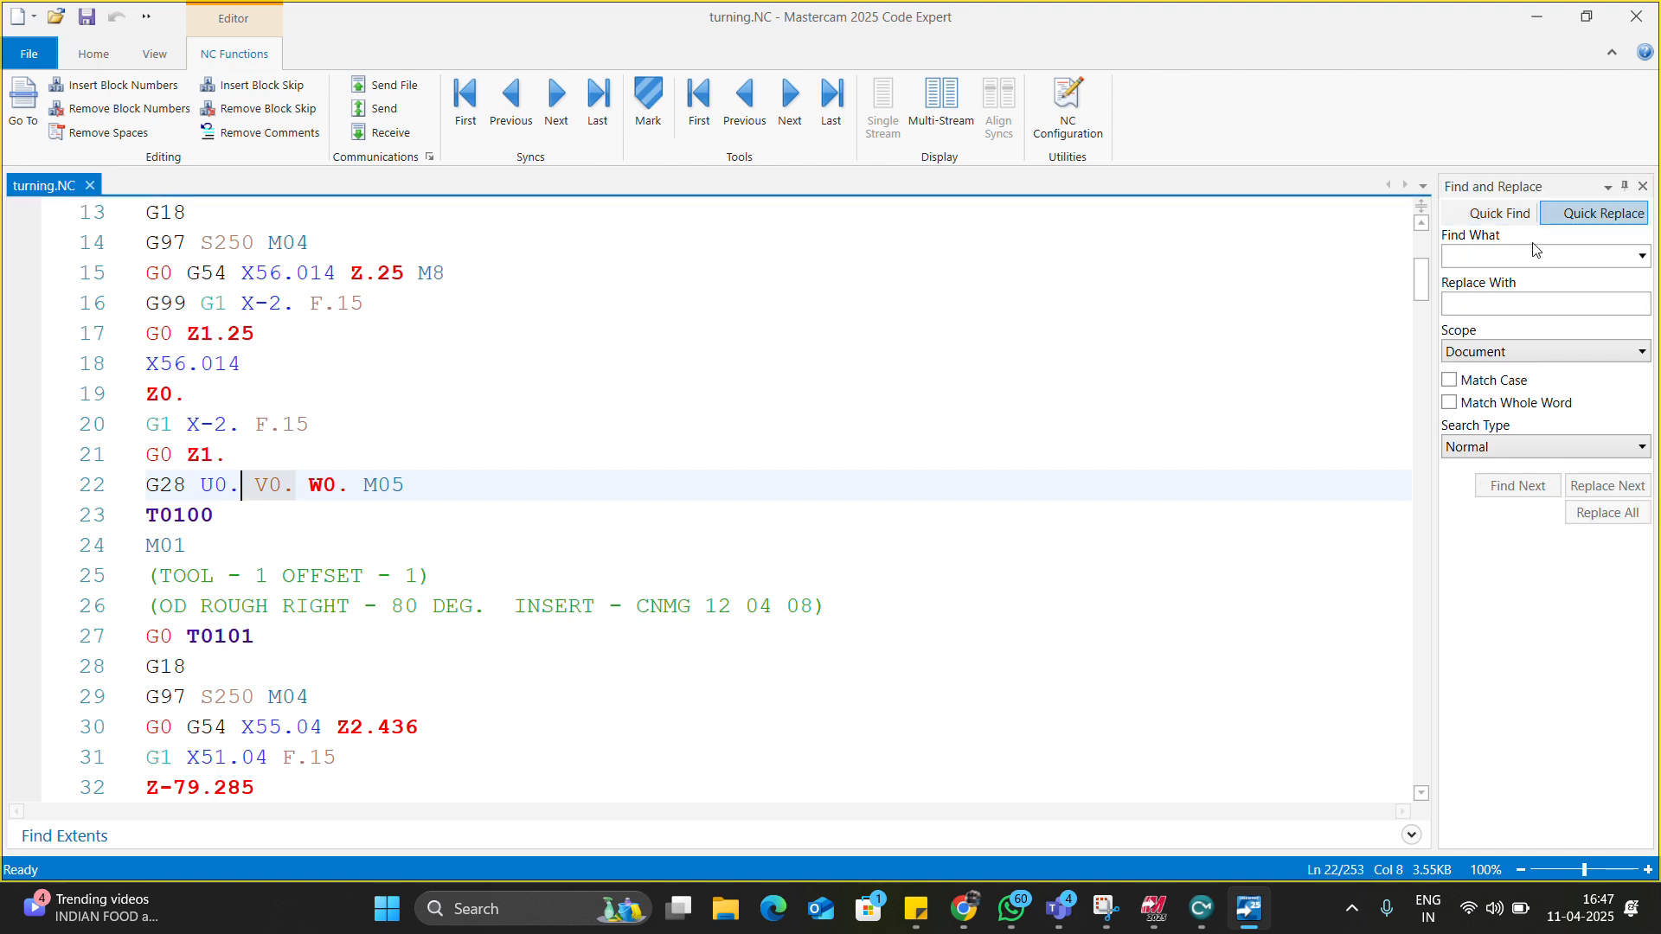
pyautogui.click(1536, 259)
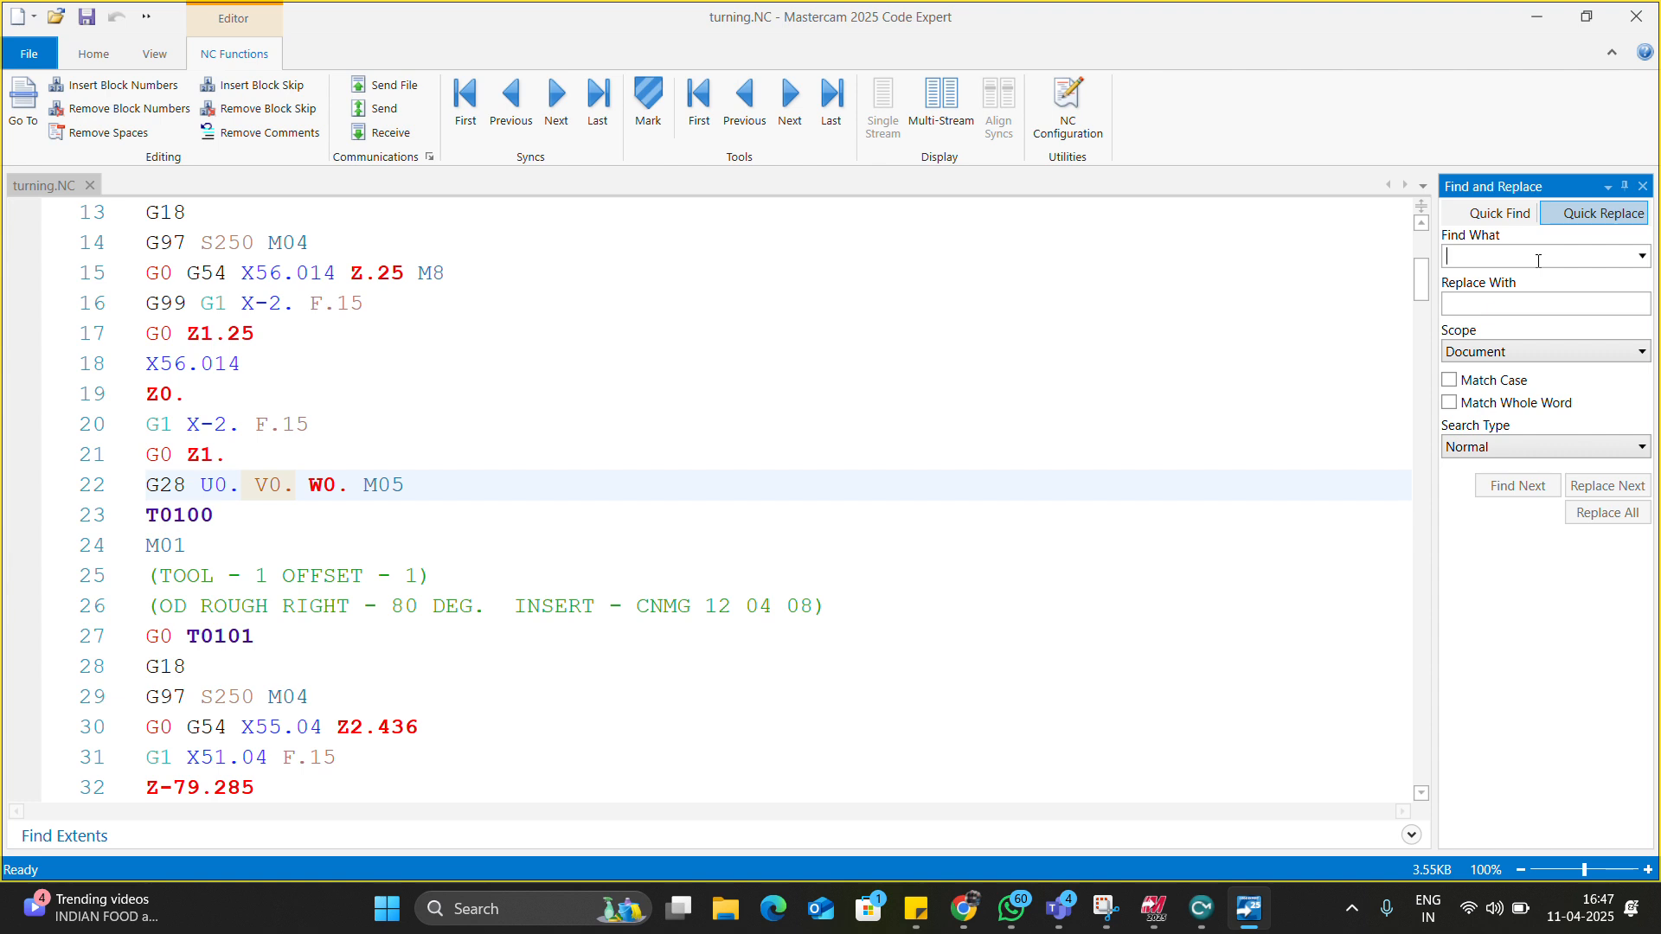
pyautogui.write('v0.')
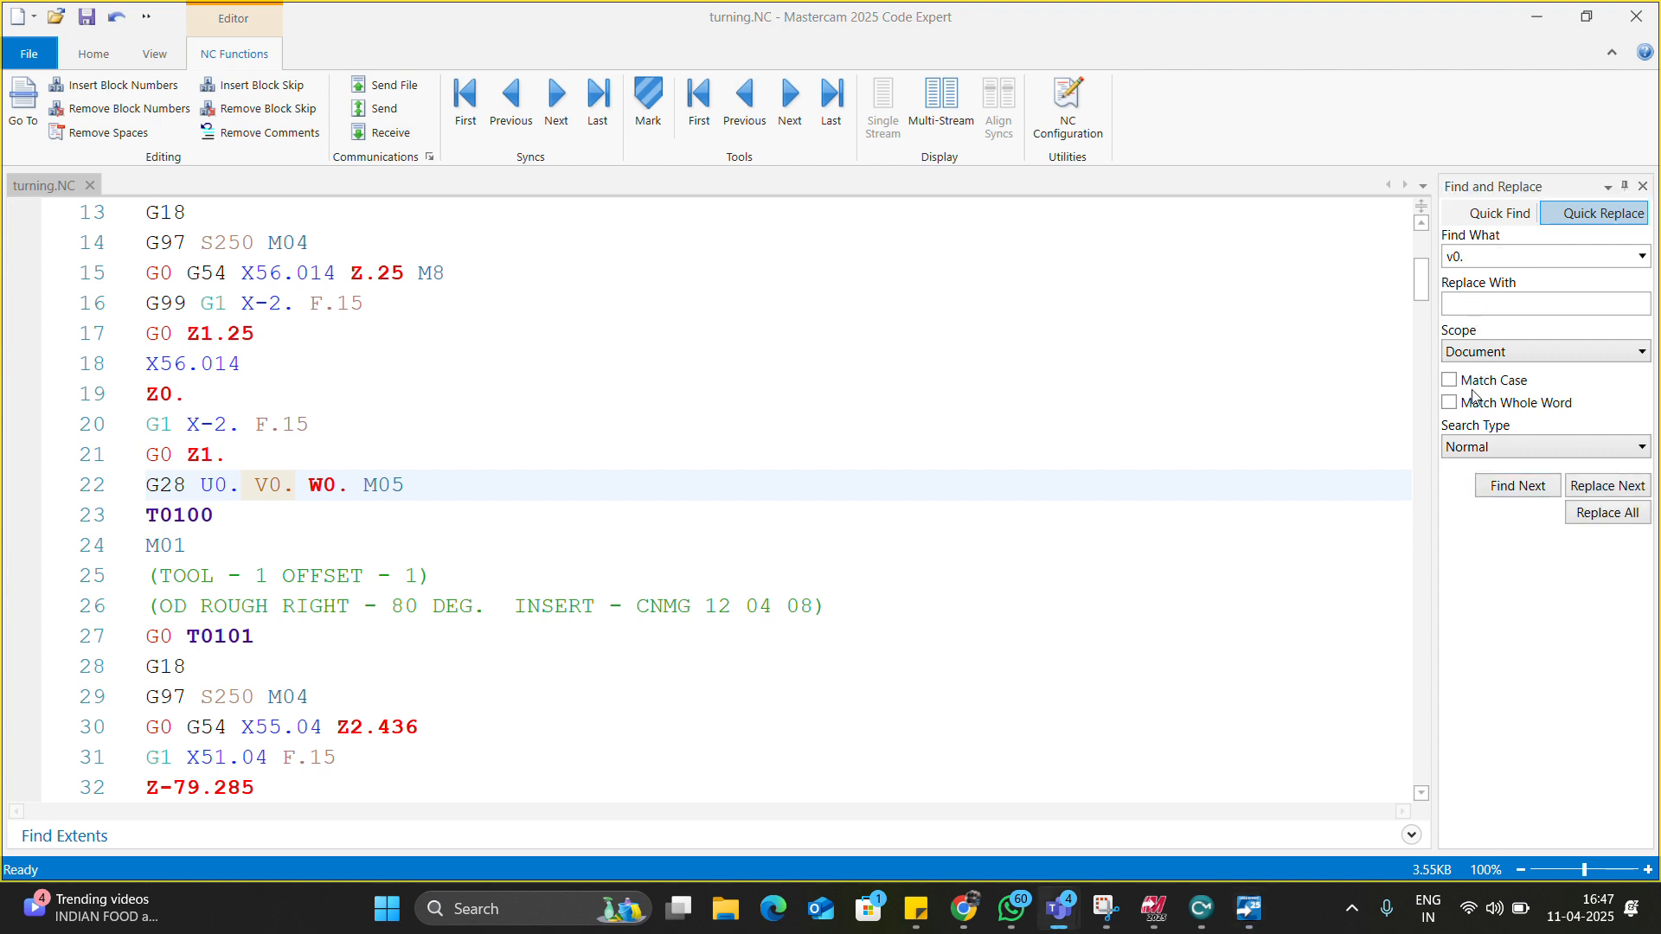
pyautogui.click(1609, 512)
pyautogui.click(878, 529)
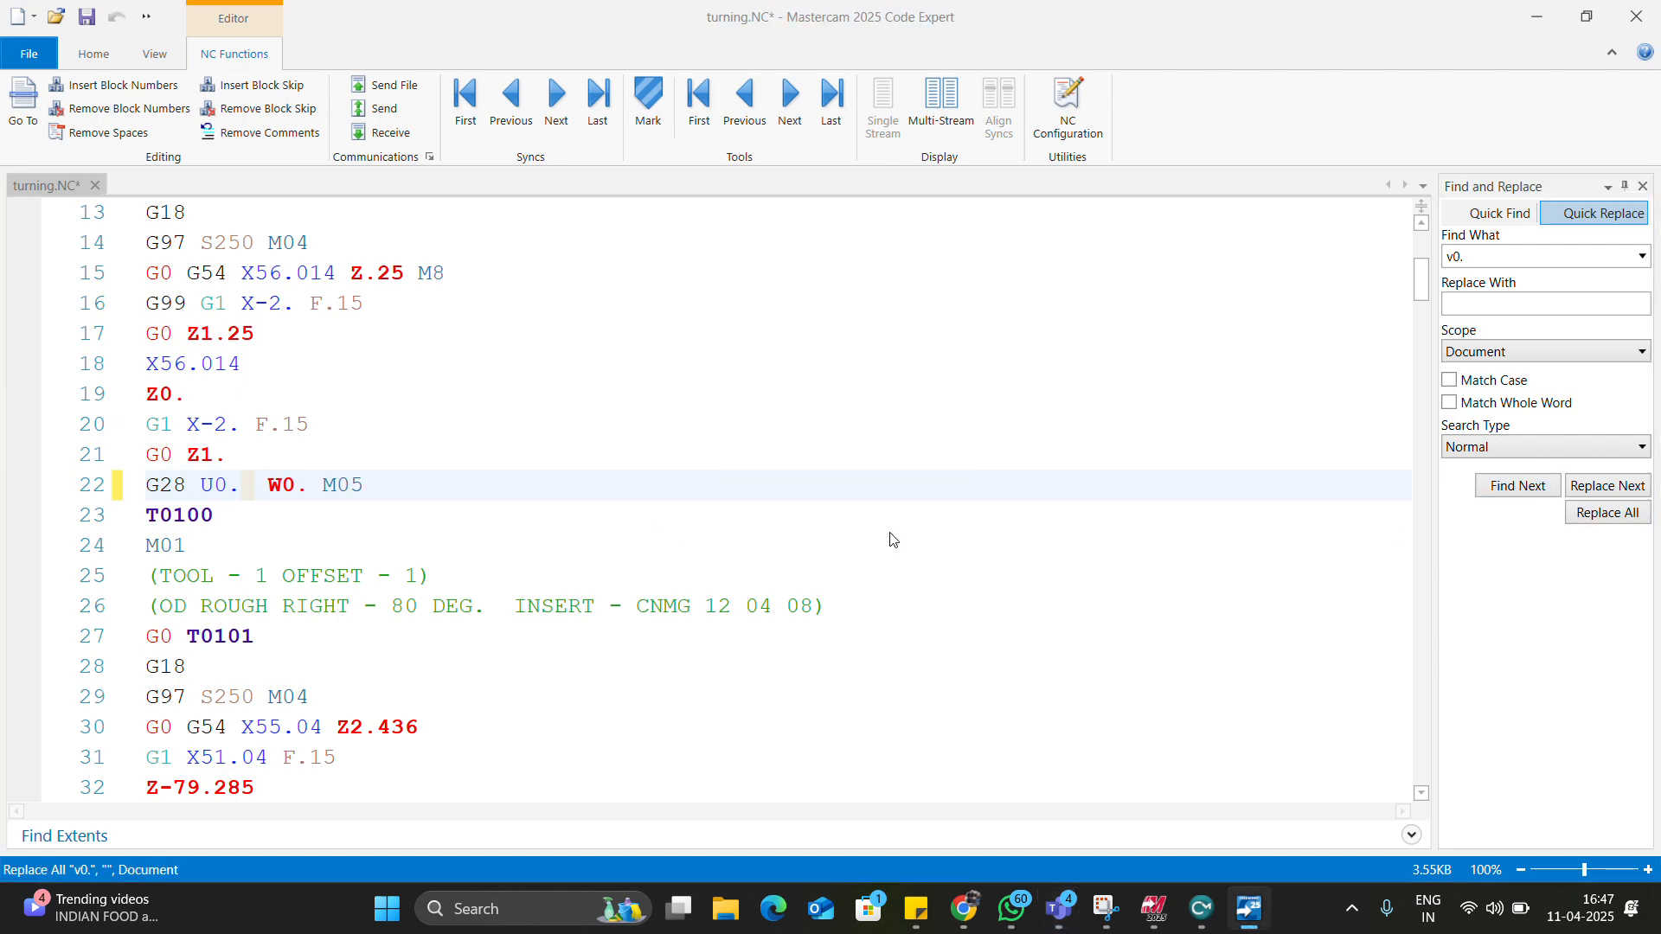
# Review the edited code and select the facing block from line 12 to 22.
pyautogui.scroll(4, 387, 539)
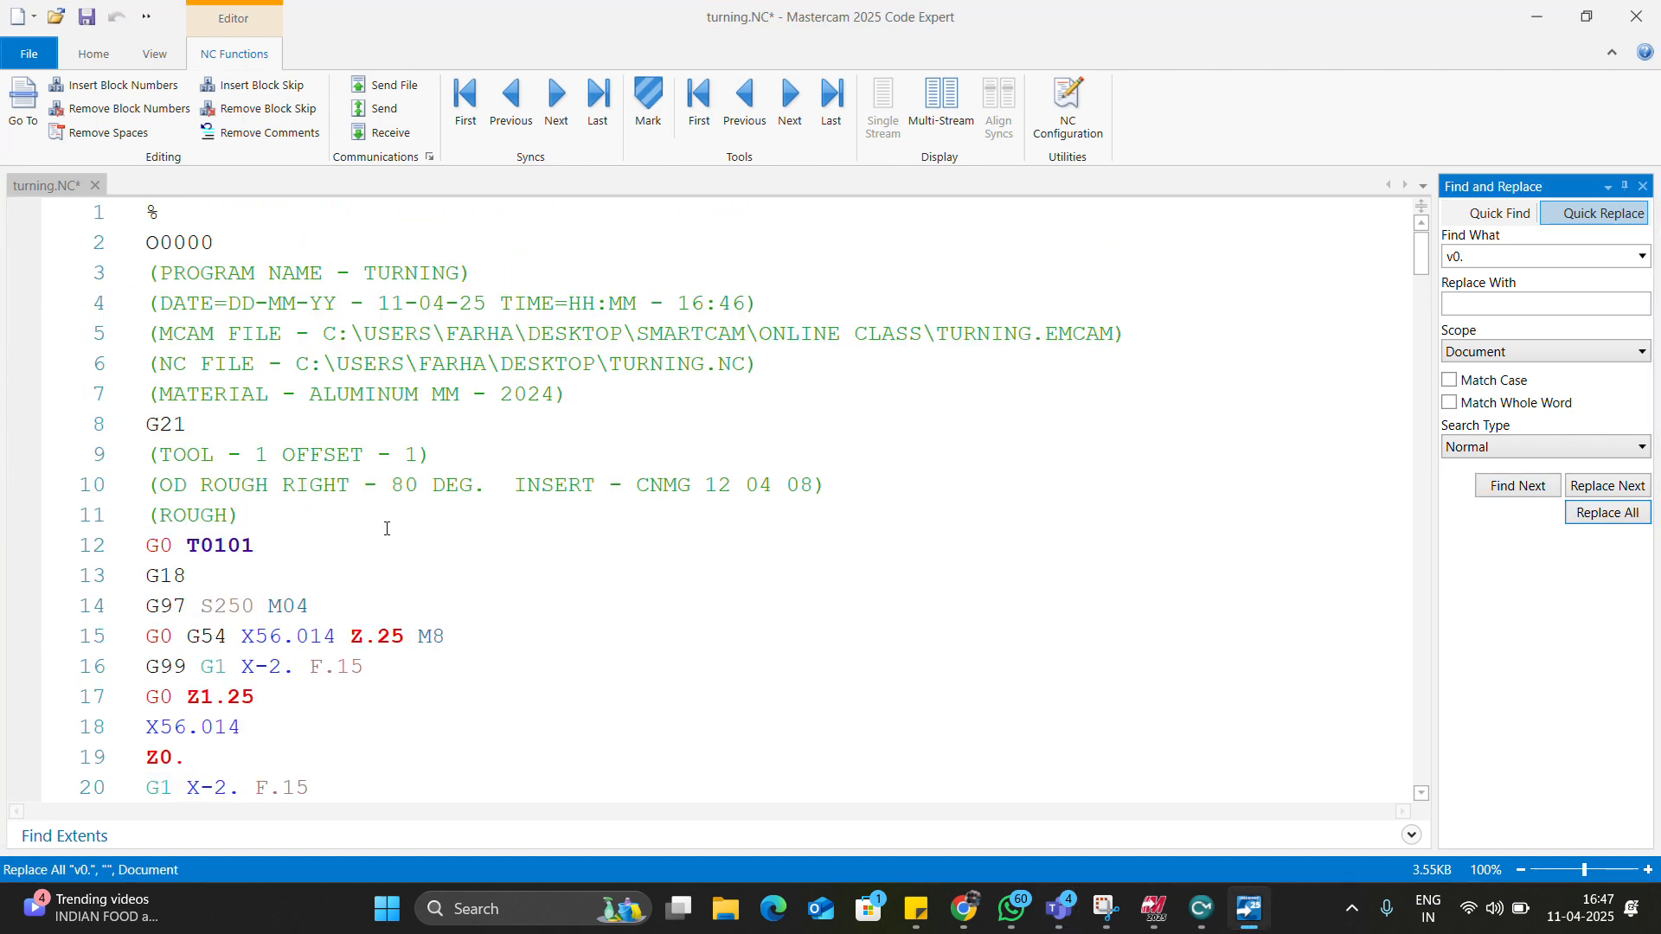
pyautogui.scroll(-2, 386, 529)
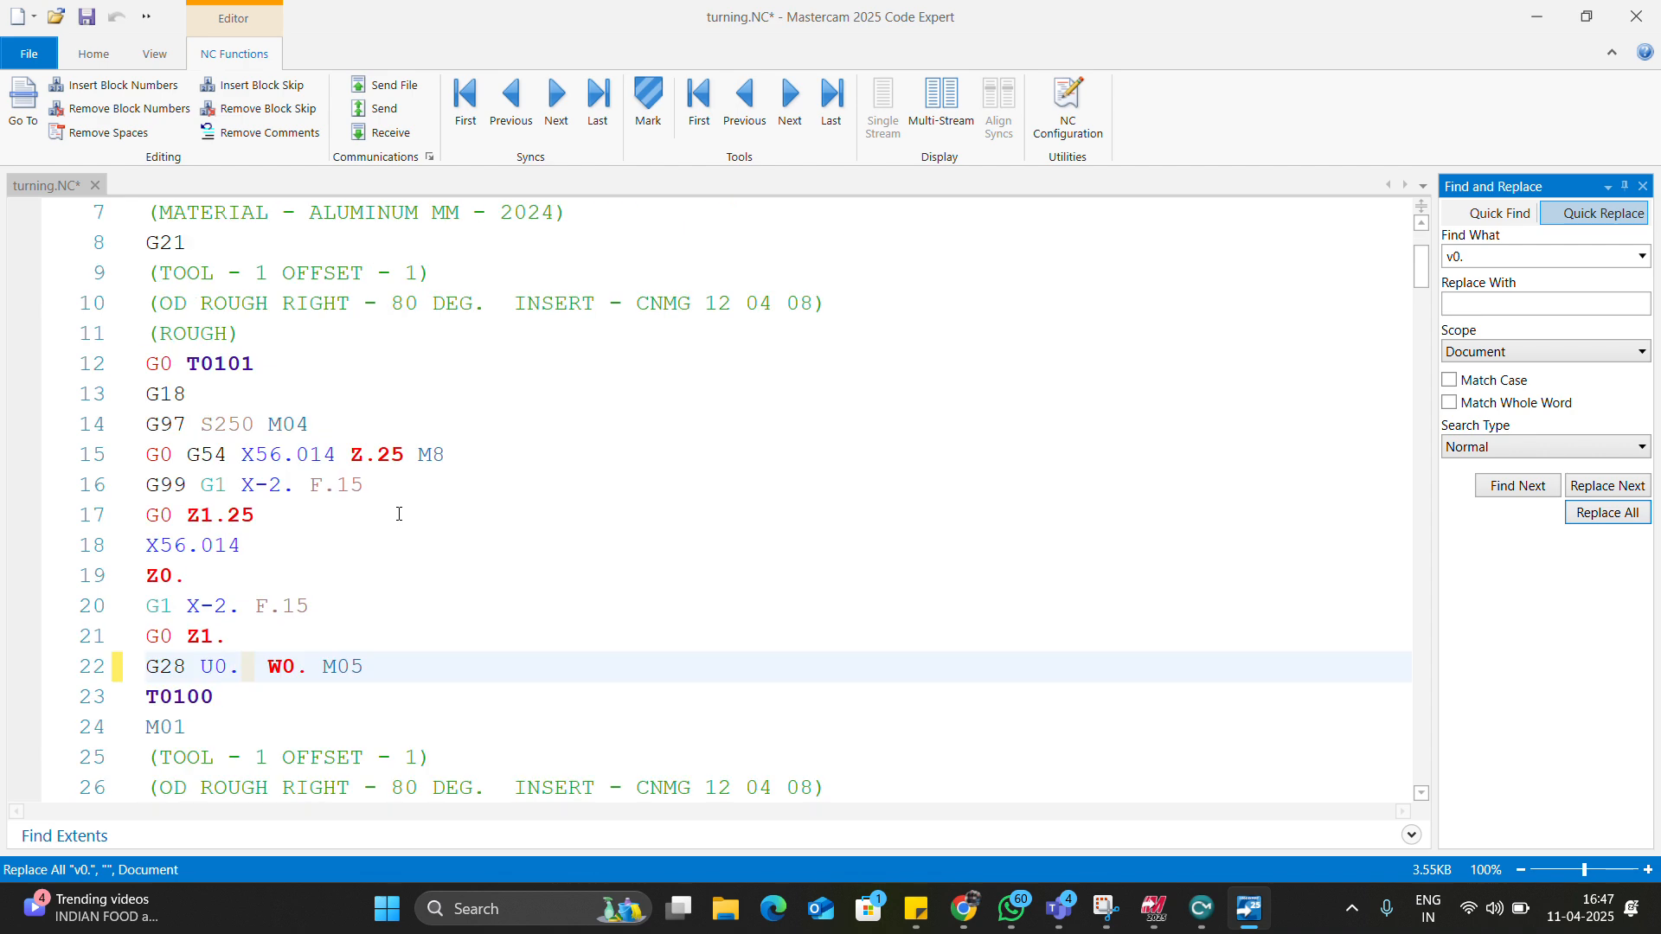
pyautogui.scroll(-9, 398, 513)
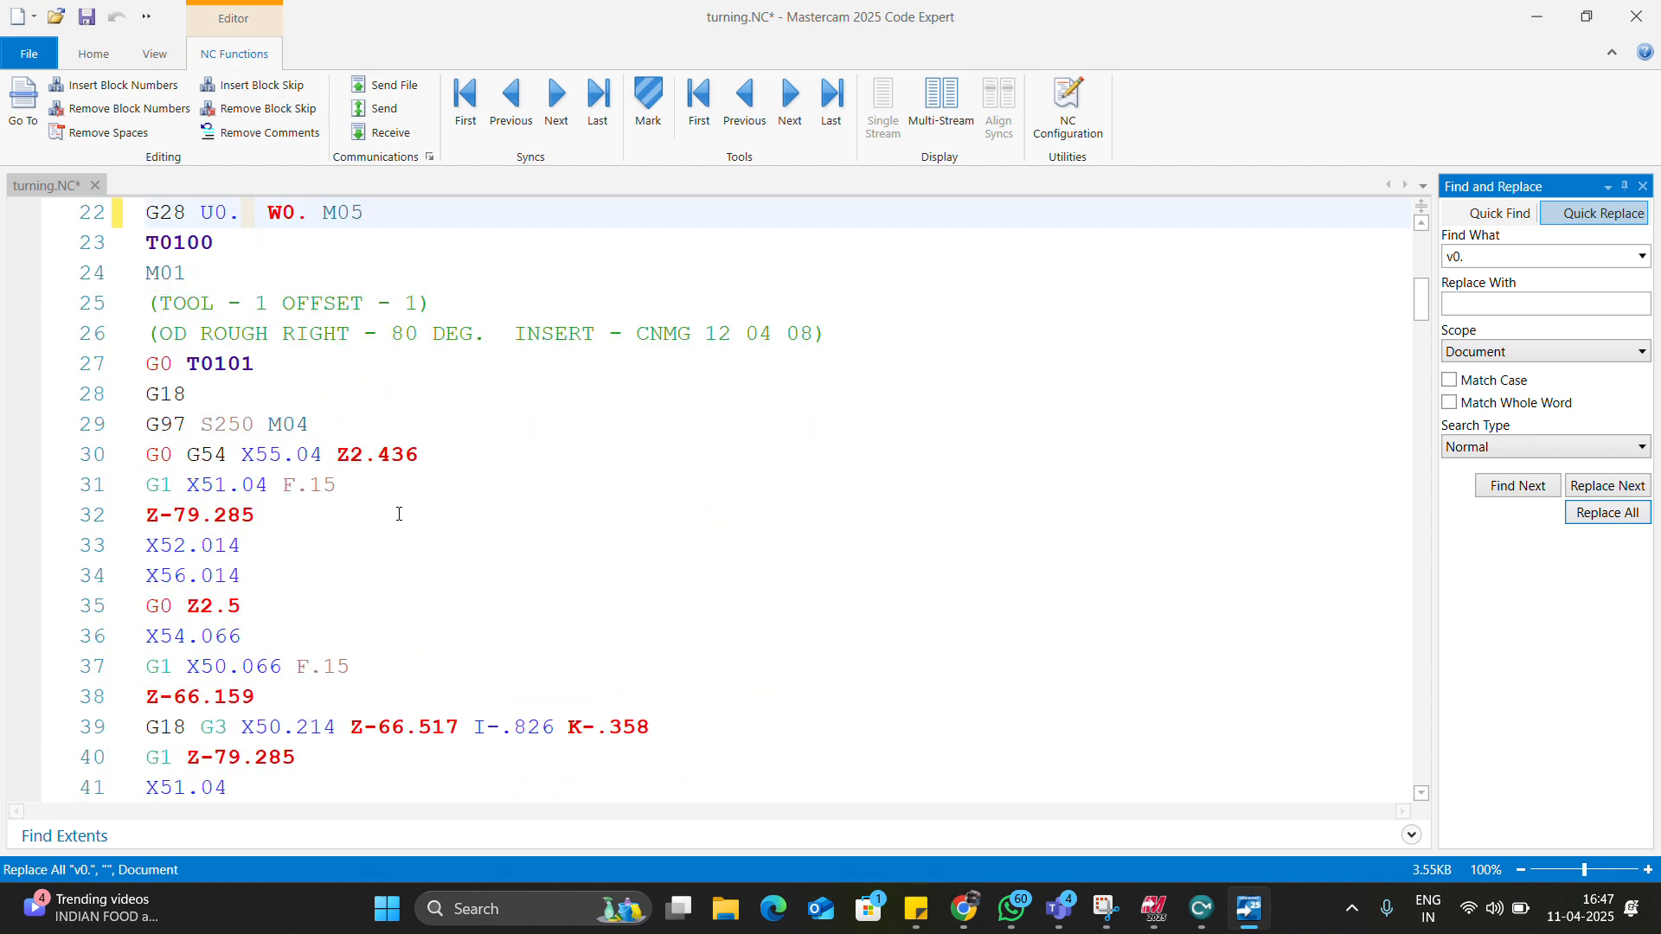
pyautogui.scroll(-11, 399, 513)
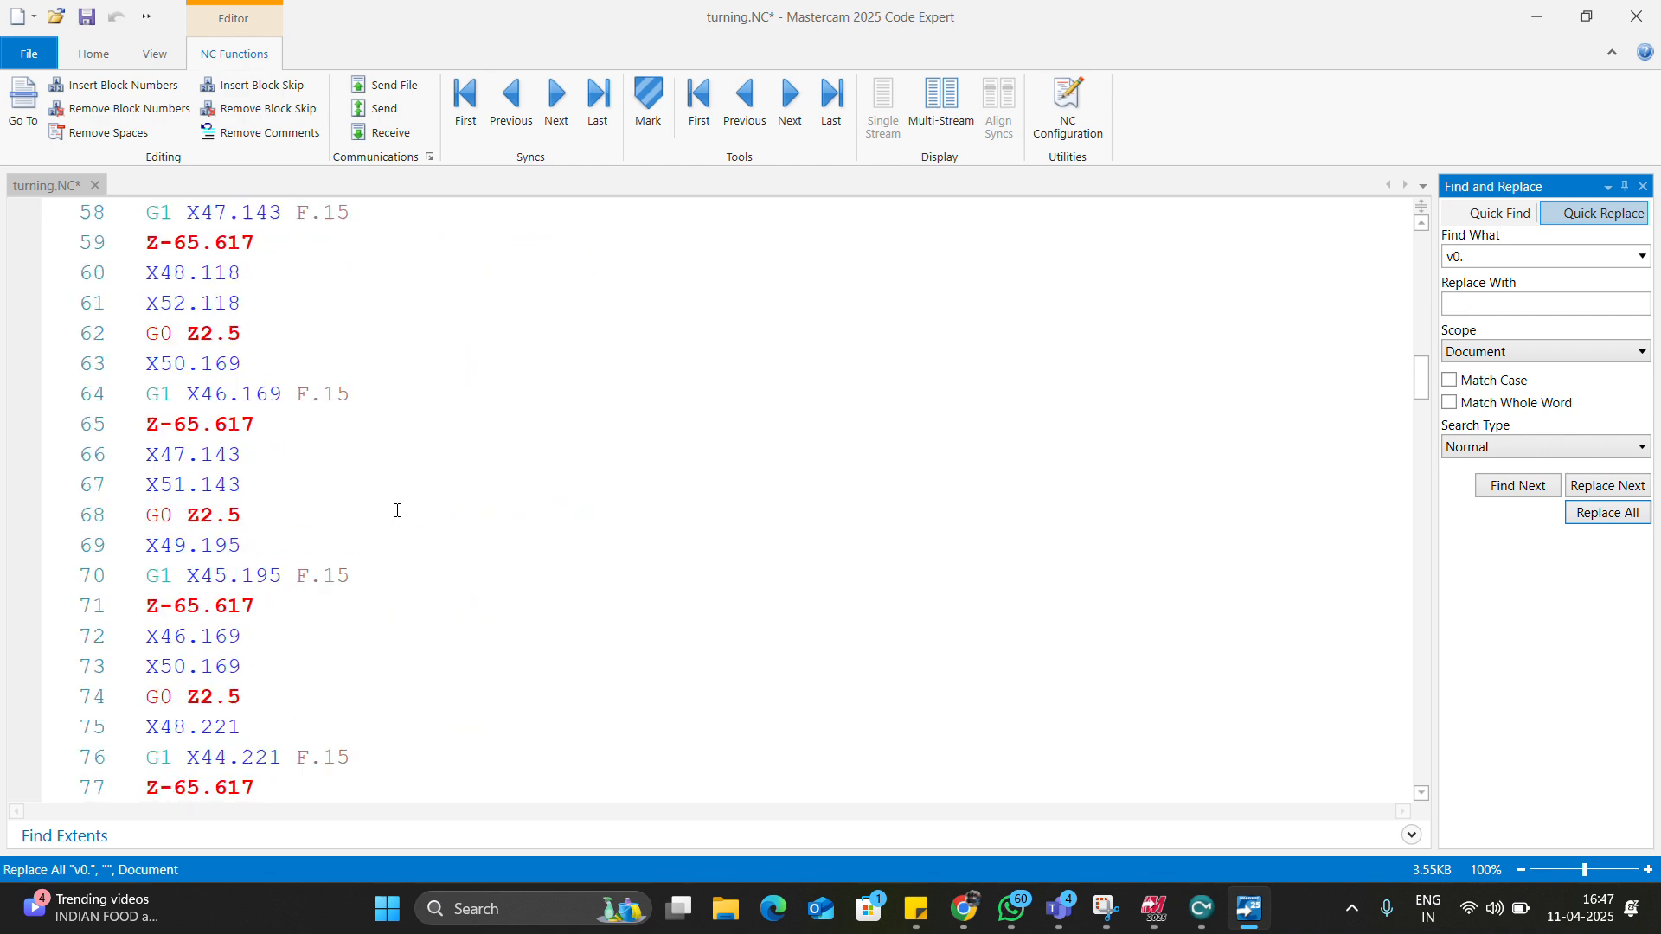
pyautogui.scroll(17, 396, 508)
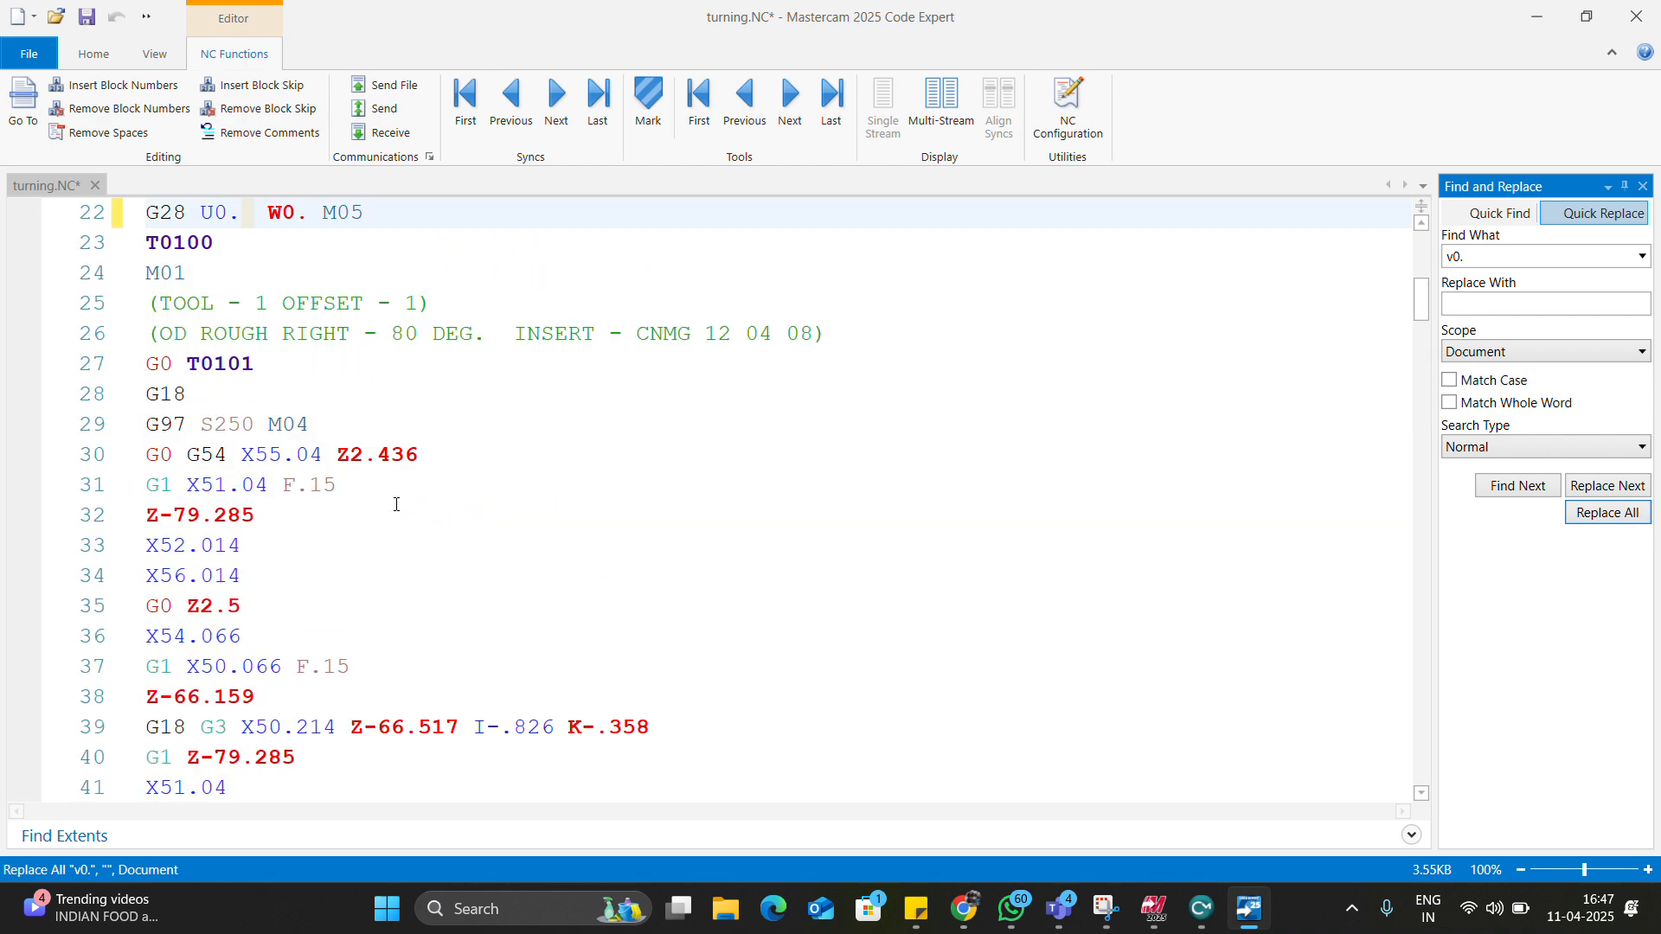
pyautogui.scroll(5, 396, 504)
pyautogui.scroll(-2, 367, 472)
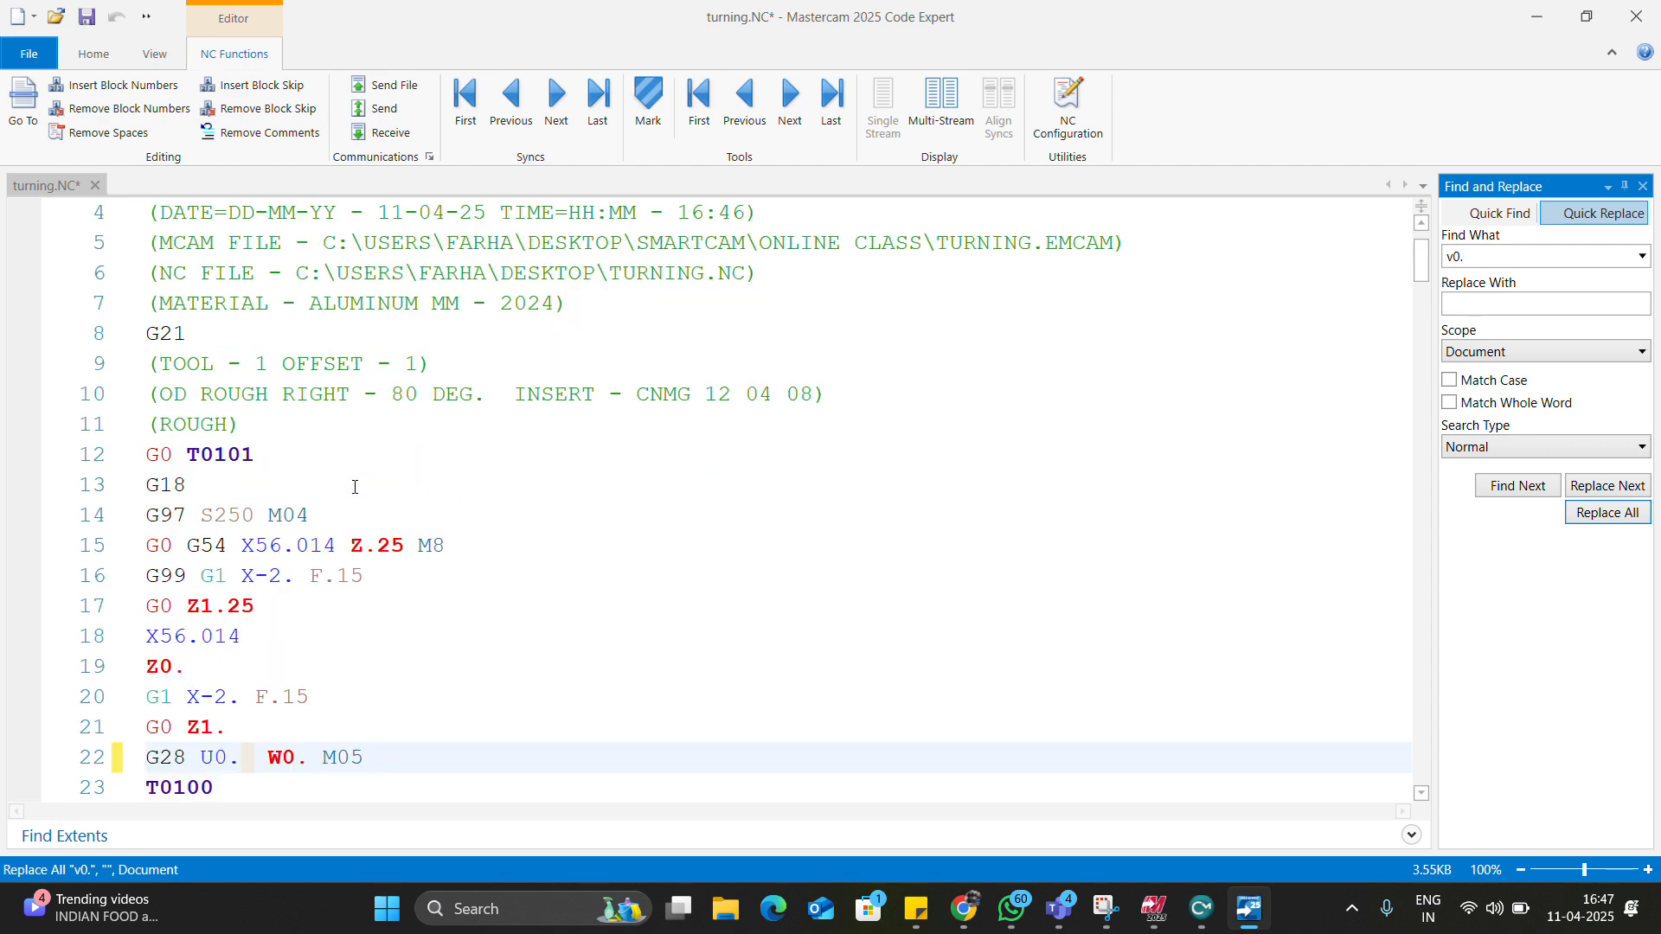
pyautogui.moveTo(144, 365); pyautogui.dragTo(304, 657)
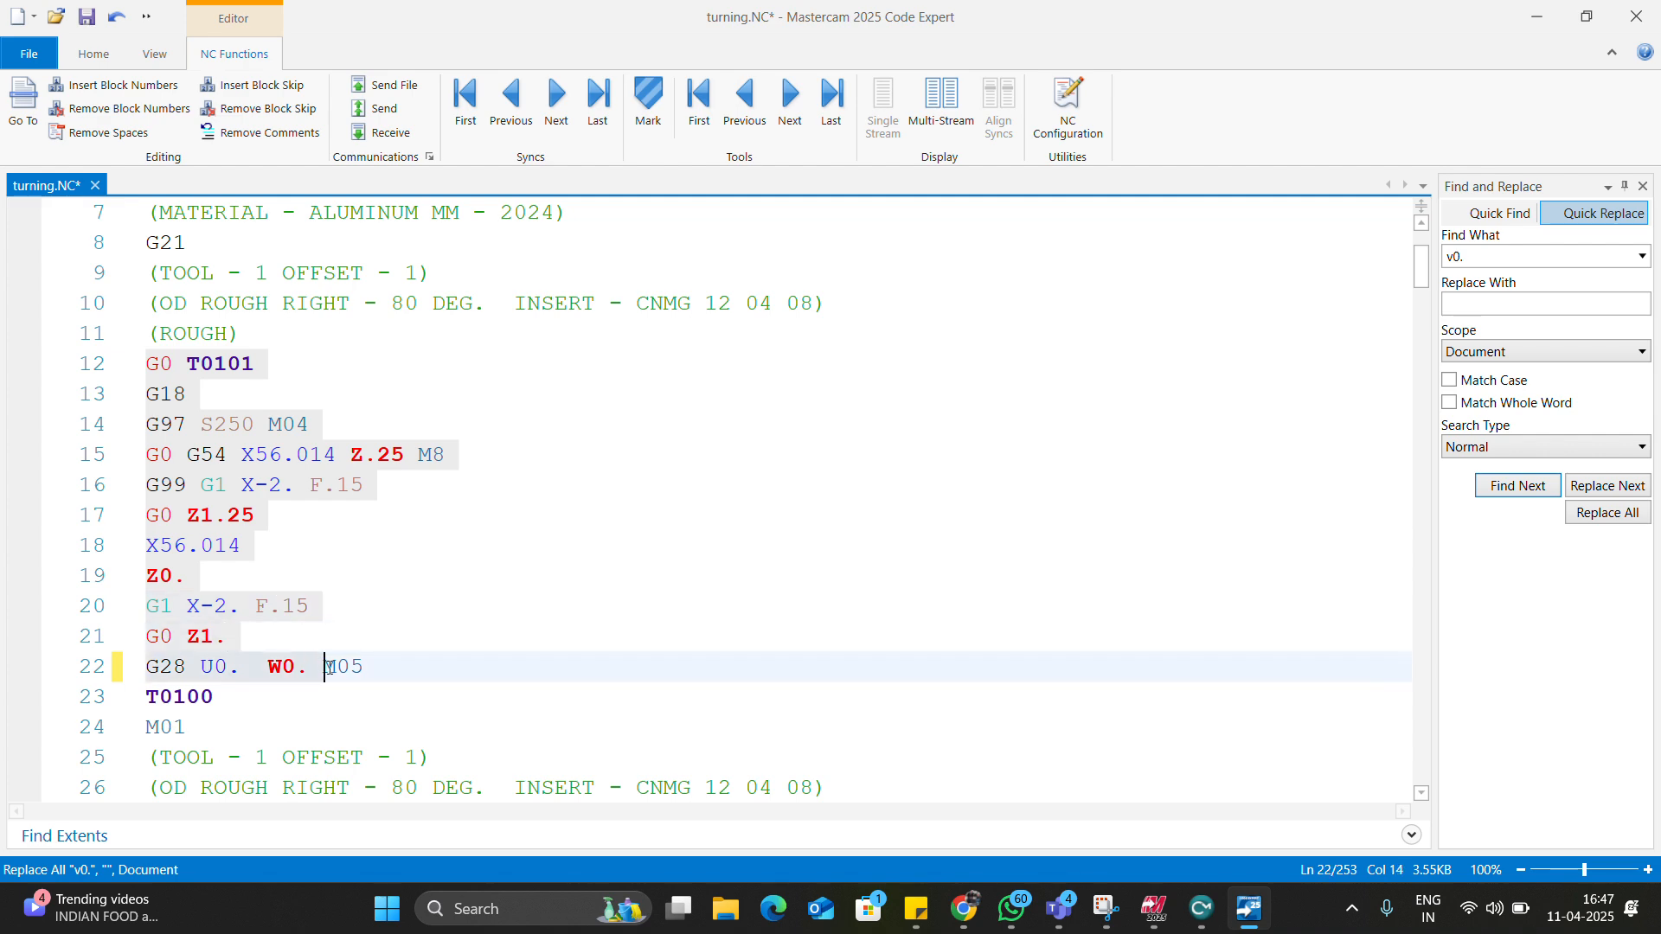
# Extend the selection to line 23, then select the roughing code from line 27 to 226.
pyautogui.hotkey('shift', 'Down')
pyautogui.scroll(-4, 320, 587)
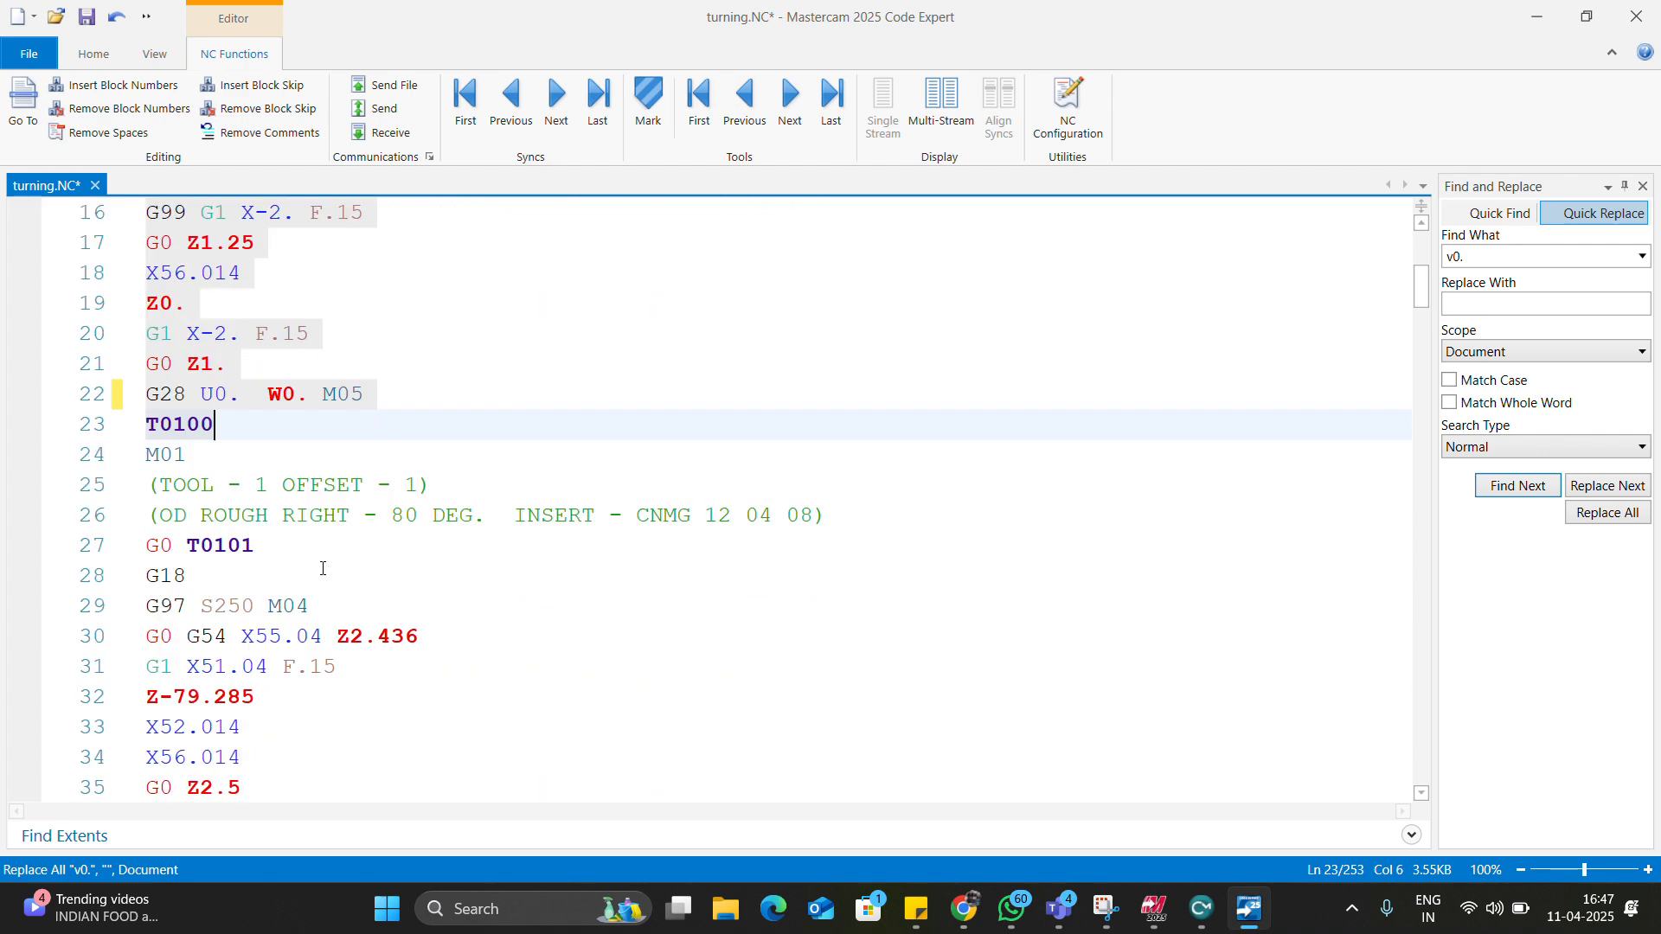
pyautogui.moveTo(145, 454); pyautogui.dragTo(250, 635)
pyautogui.scroll(-7, 227, 554)
pyautogui.scroll(-5, 253, 570)
pyautogui.scroll(-6, 251, 627)
pyautogui.scroll(-10, 249, 624)
pyautogui.scroll(-1, 250, 634)
pyautogui.moveTo(250, 634); pyautogui.dragTo(224, 663)
pyautogui.scroll(-4, 250, 636)
pyautogui.scroll(-3, 300, 656)
pyautogui.scroll(-4, 257, 655)
pyautogui.scroll(-17, 257, 654)
pyautogui.scroll(-4, 248, 655)
pyautogui.scroll(-7, 224, 655)
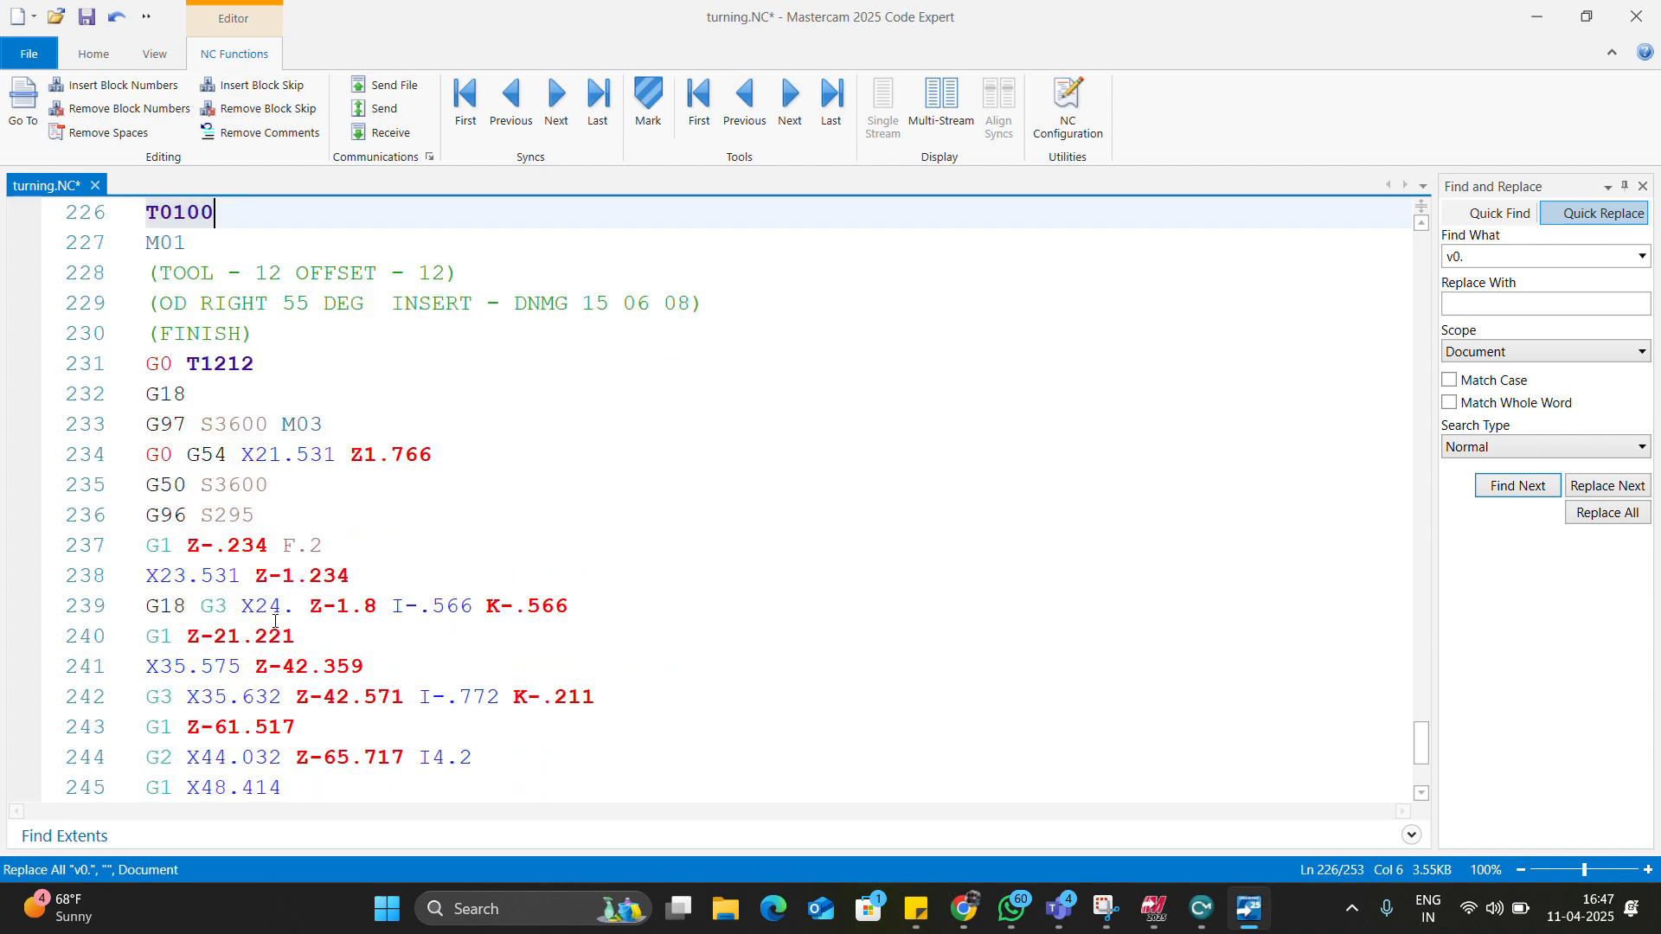
# Scroll through the selected roughing blocks with their G0 Z2.5 retracts and G1/G2 cuts.
pyautogui.scroll(11, 281, 610)
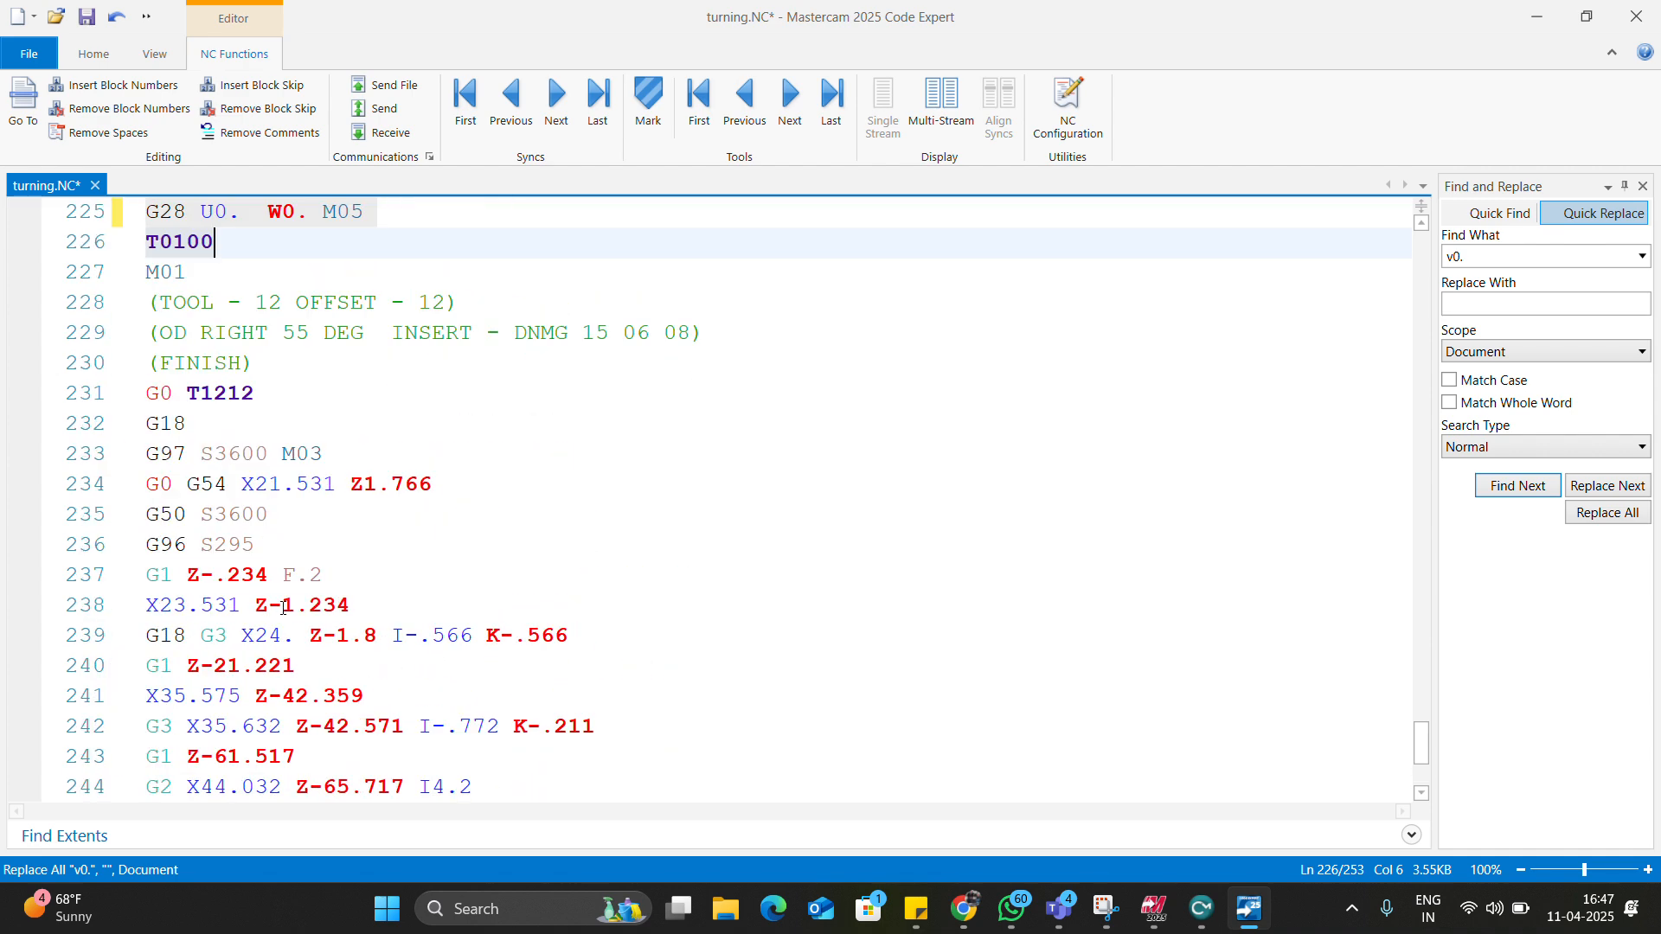
pyautogui.scroll(20, 287, 605)
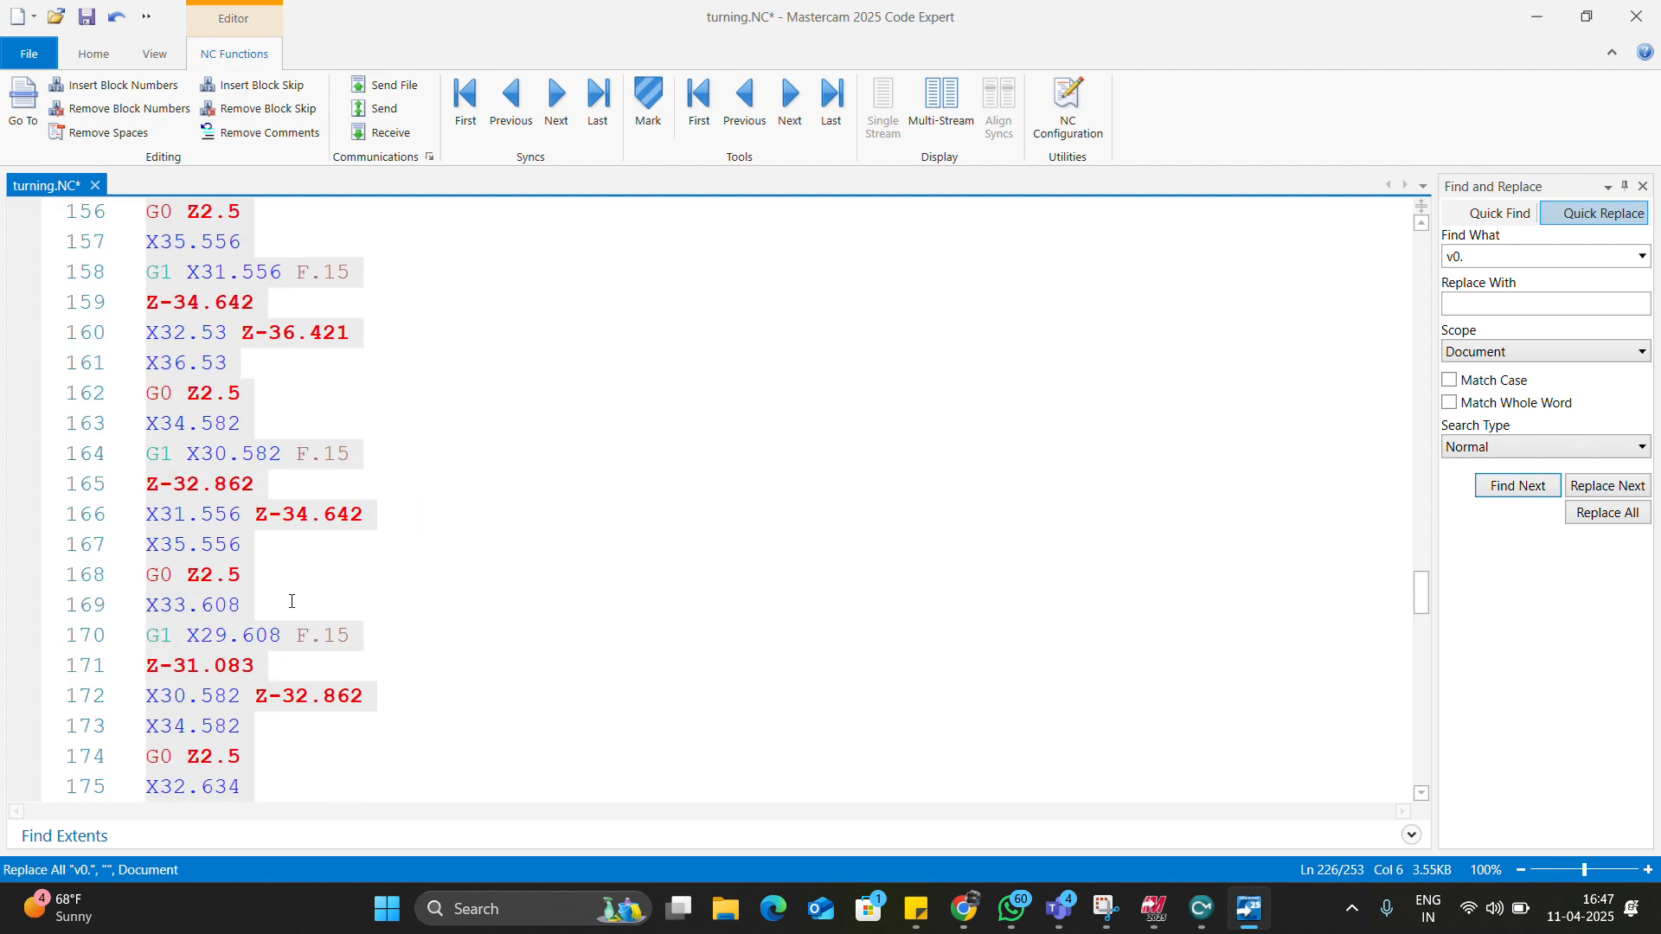
pyautogui.scroll(20, 292, 600)
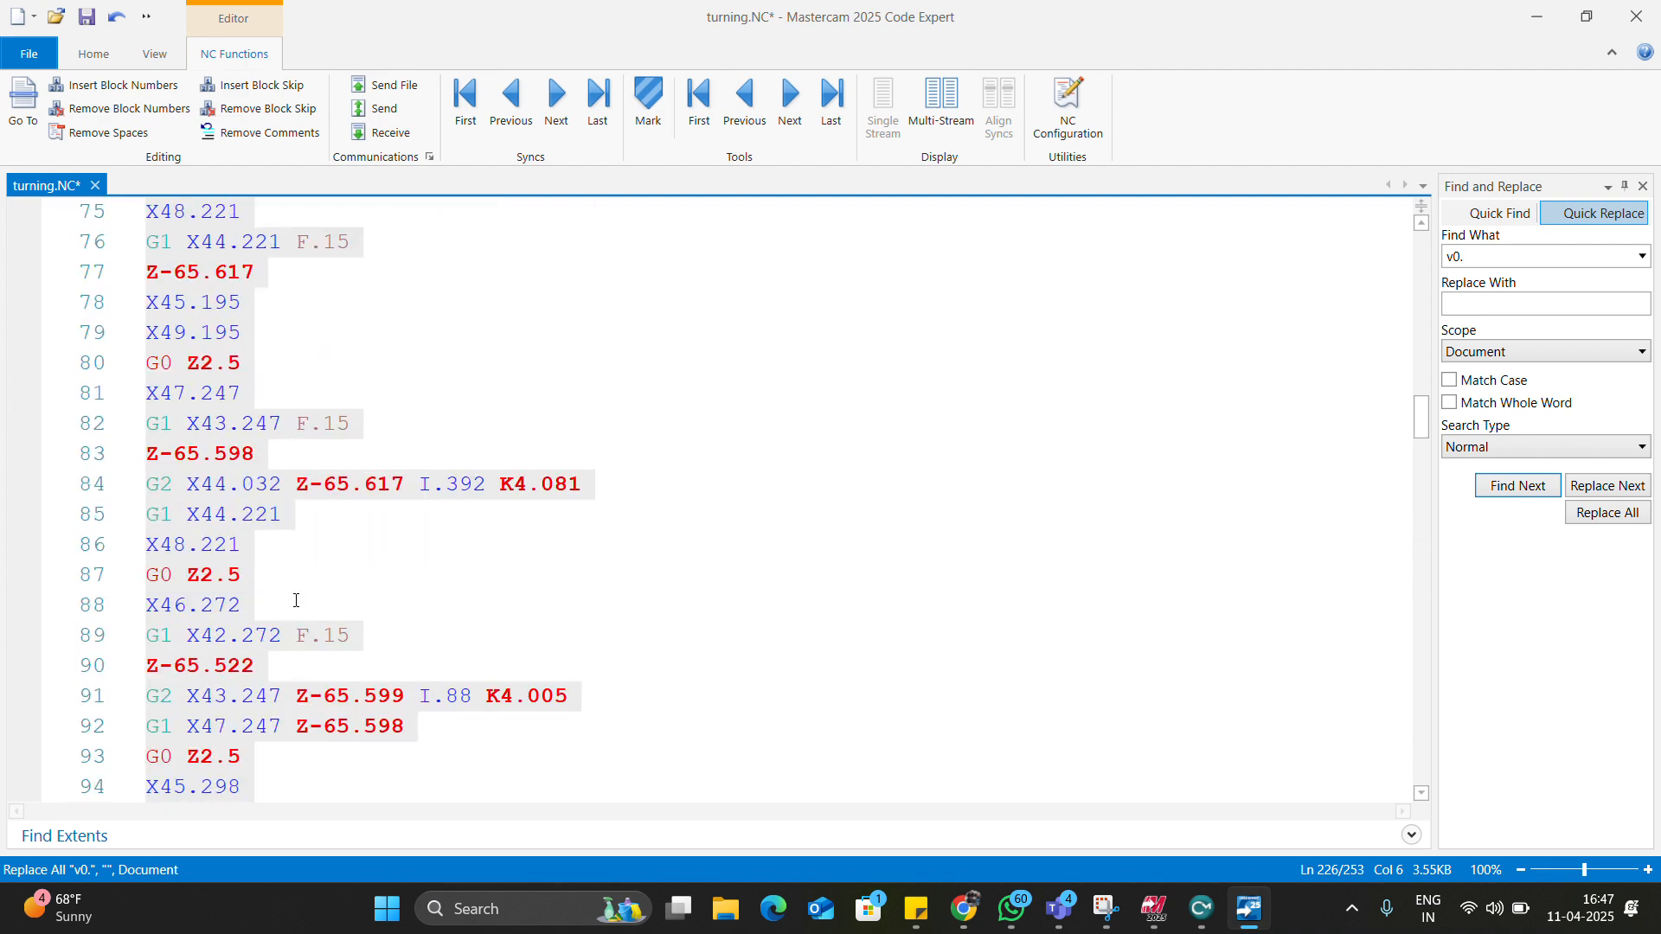
pyautogui.scroll(8, 309, 611)
pyautogui.scroll(-2, 316, 603)
pyautogui.scroll(-10, 324, 597)
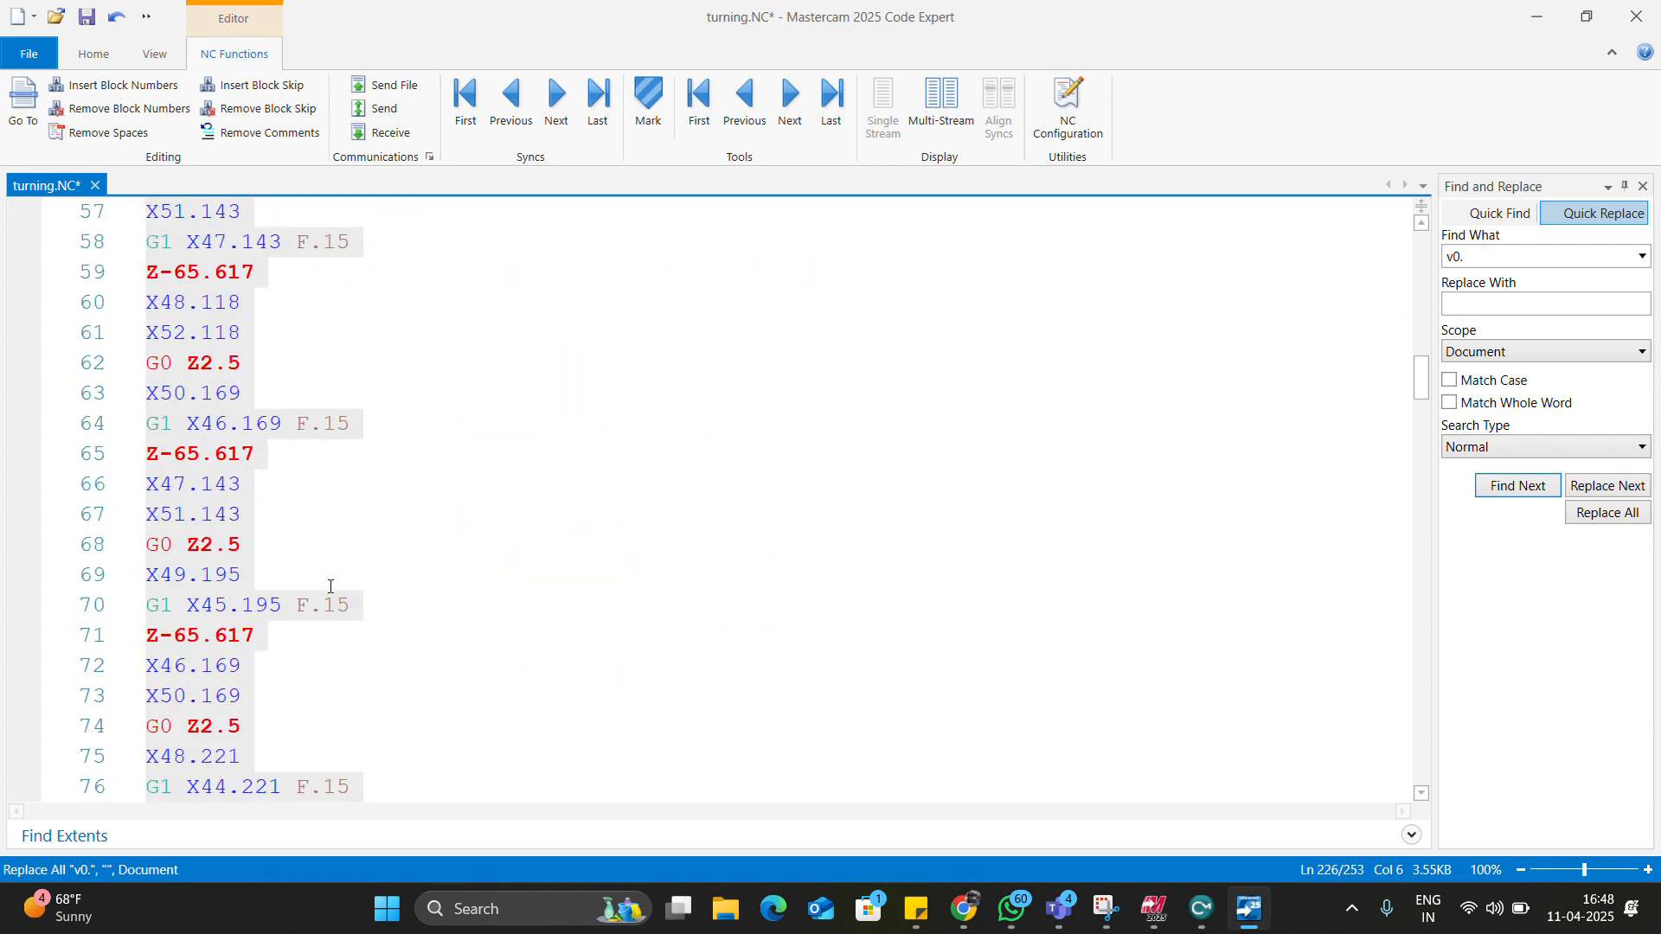
pyautogui.scroll(-12, 331, 549)
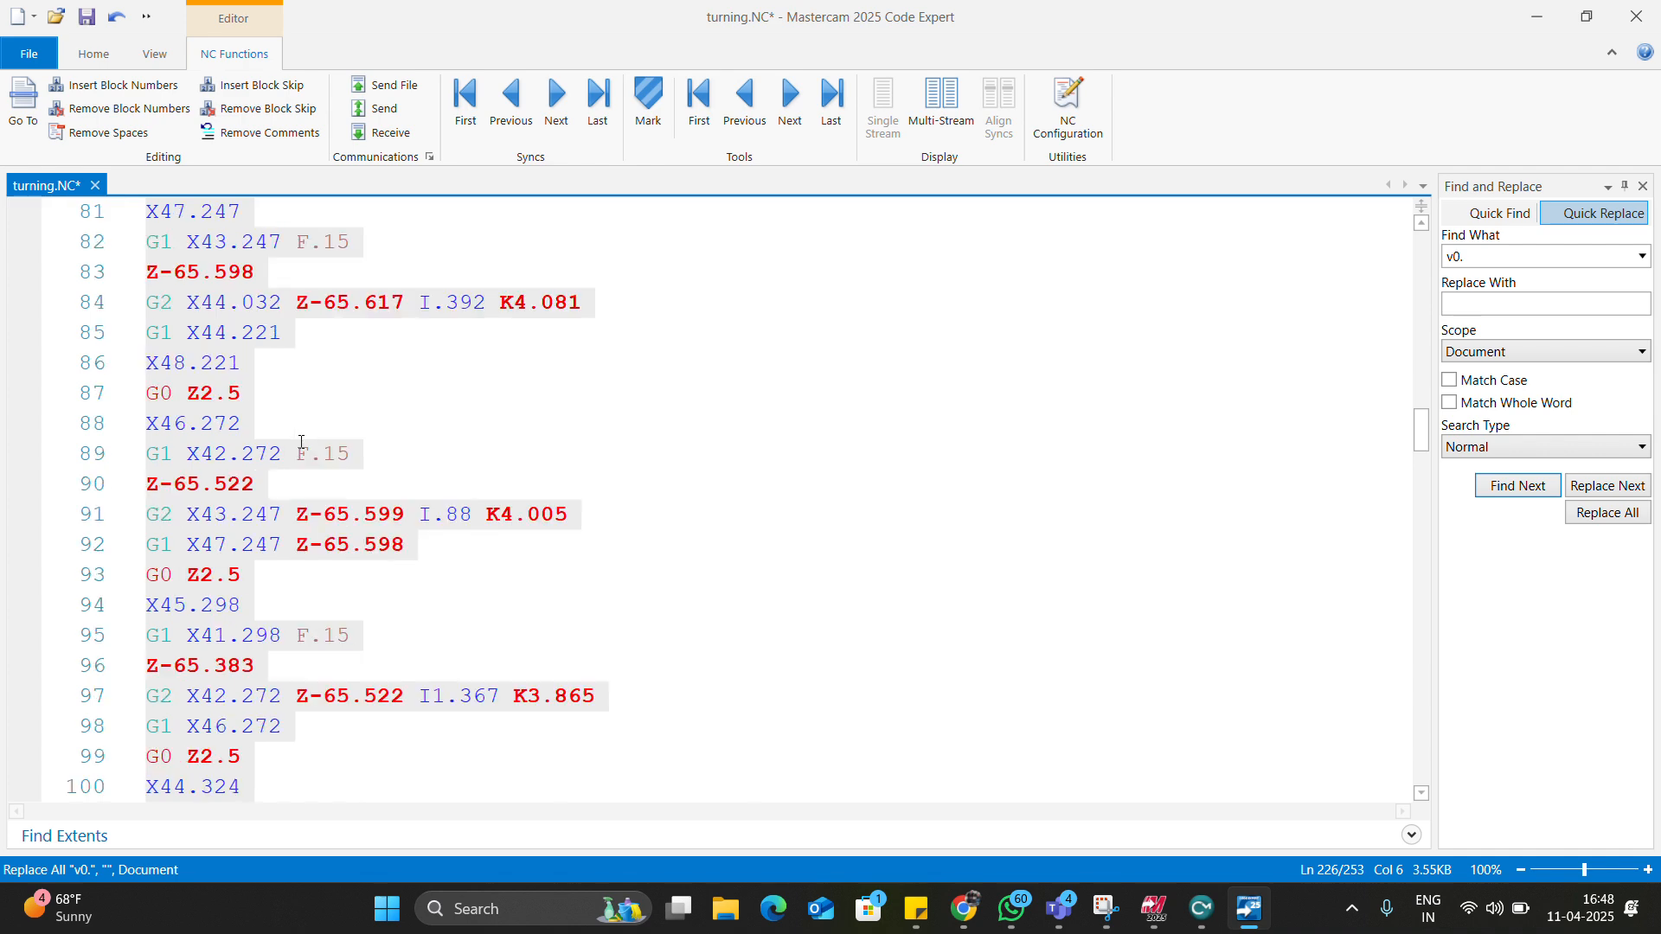
pyautogui.scroll(-6, 319, 478)
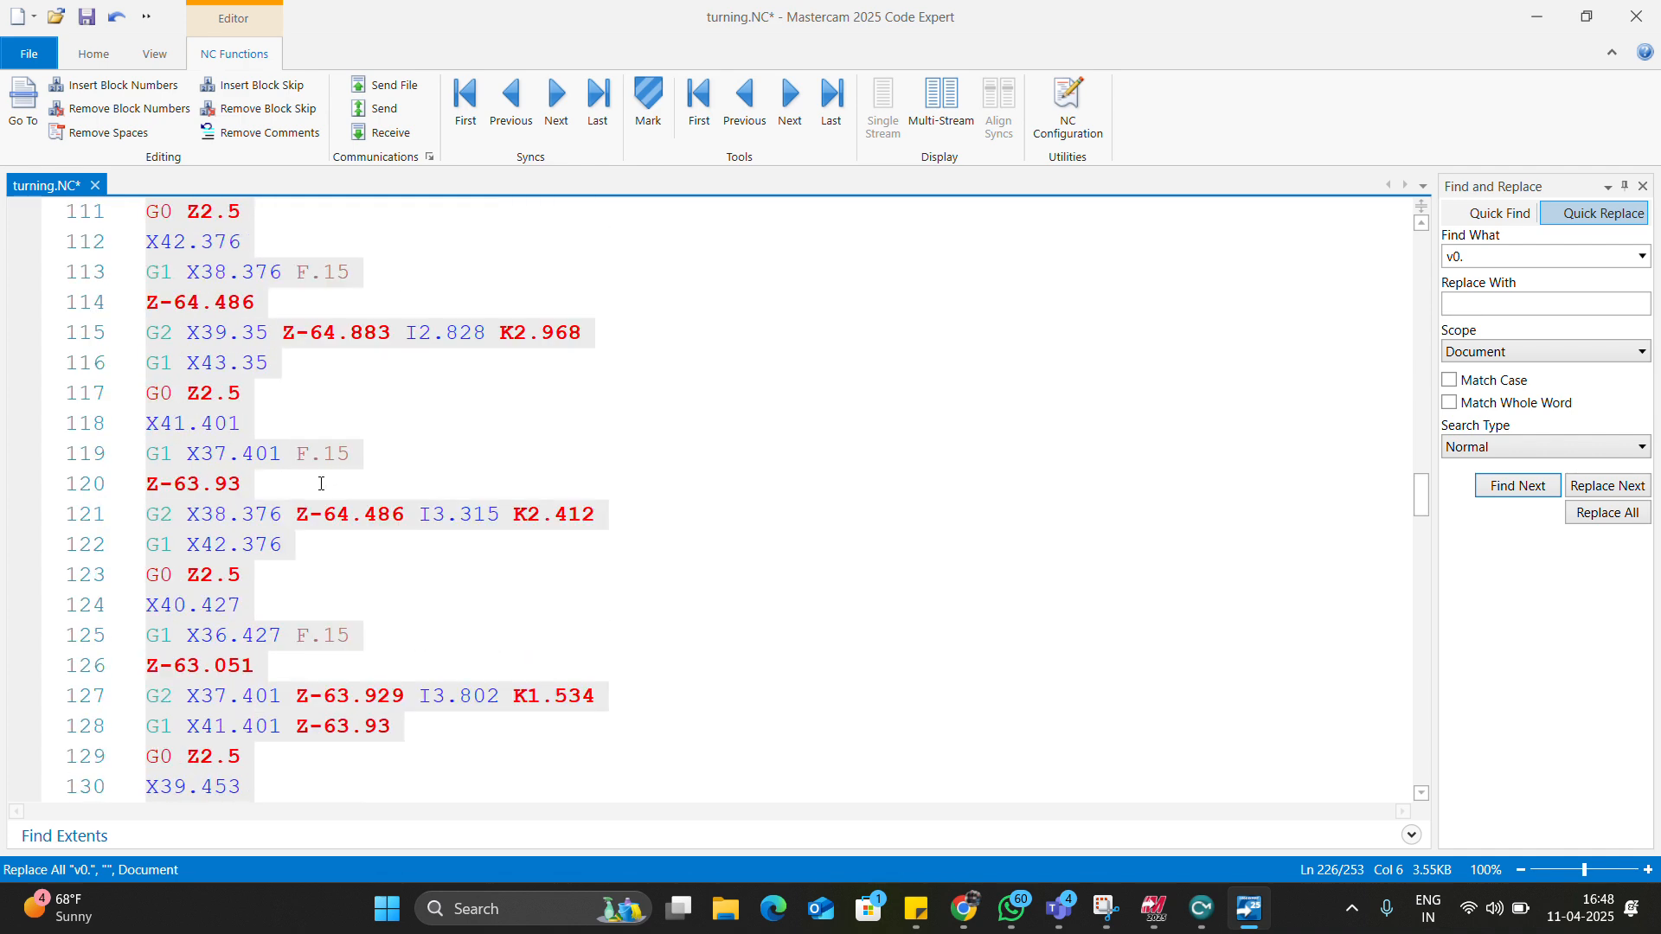
pyautogui.scroll(-7, 309, 543)
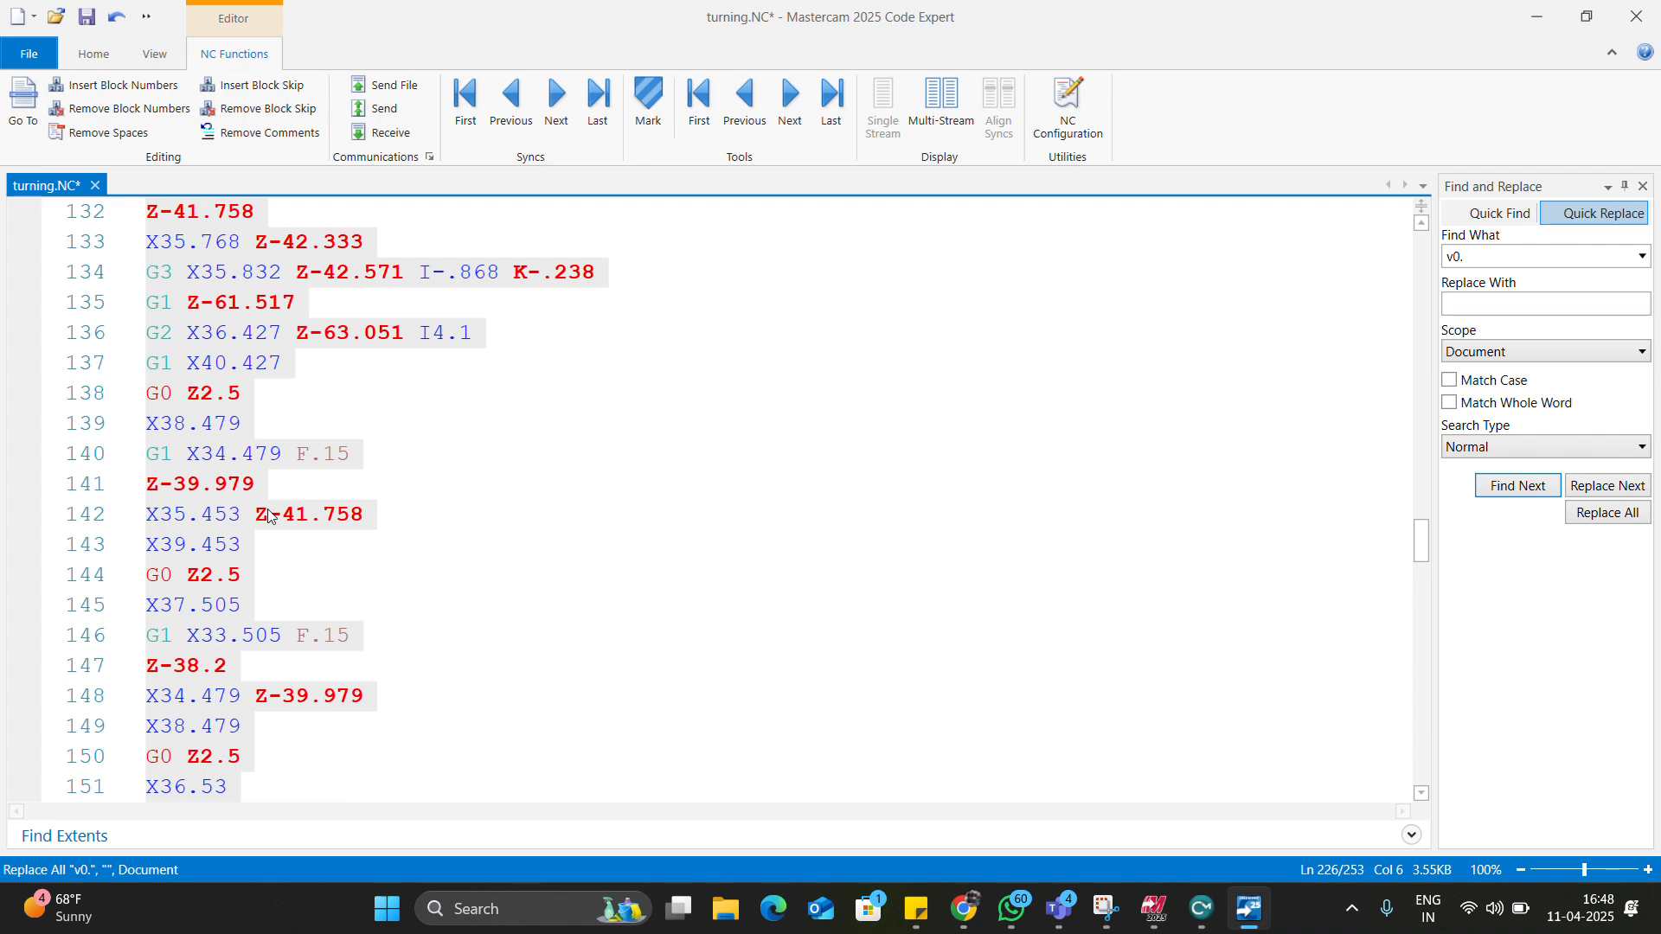
pyautogui.scroll(20, 277, 514)
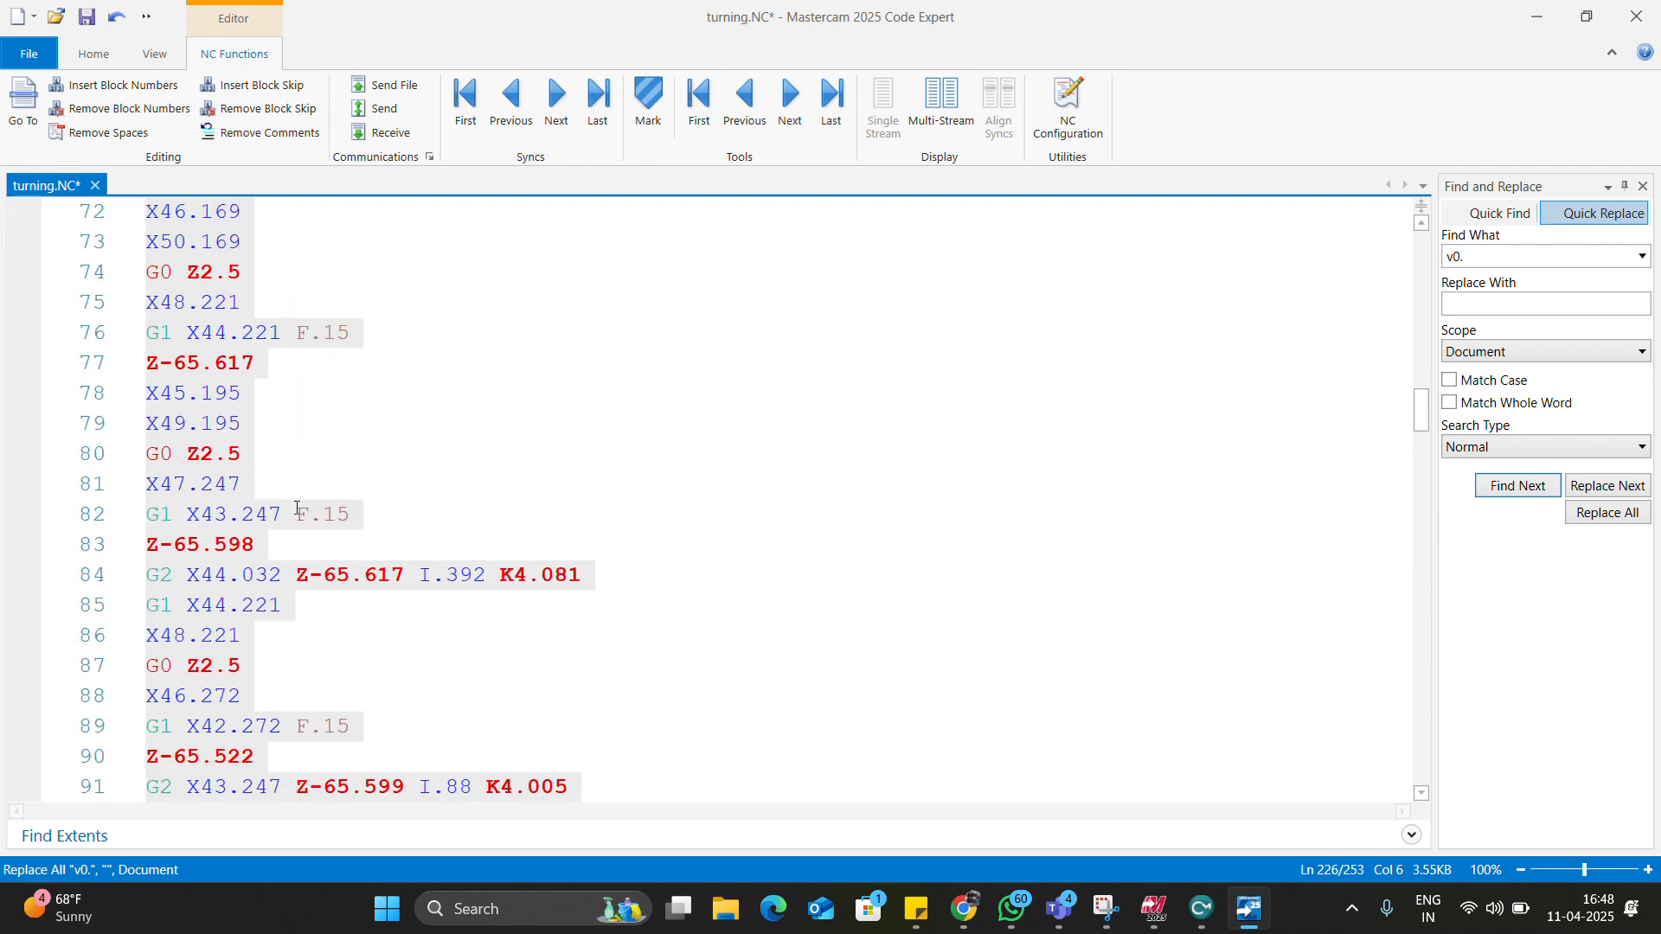
pyautogui.scroll(16, 297, 508)
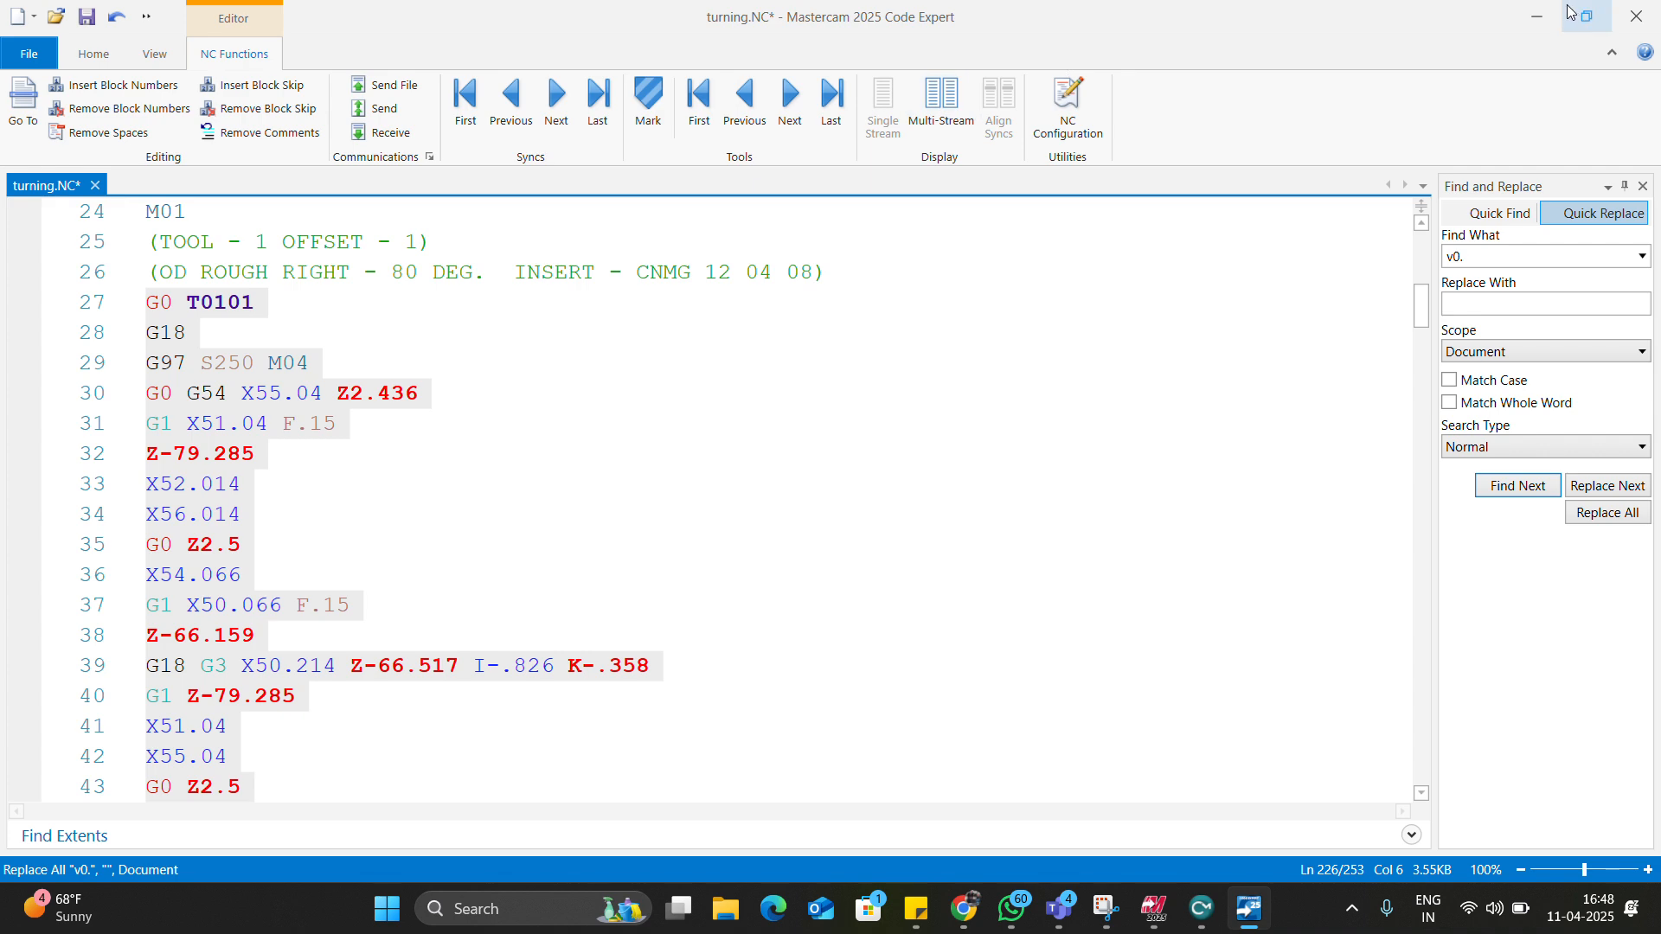
# Minimize Code Expert and share the Mastercam window in the Teams meeting.
pyautogui.click(1536, 16)
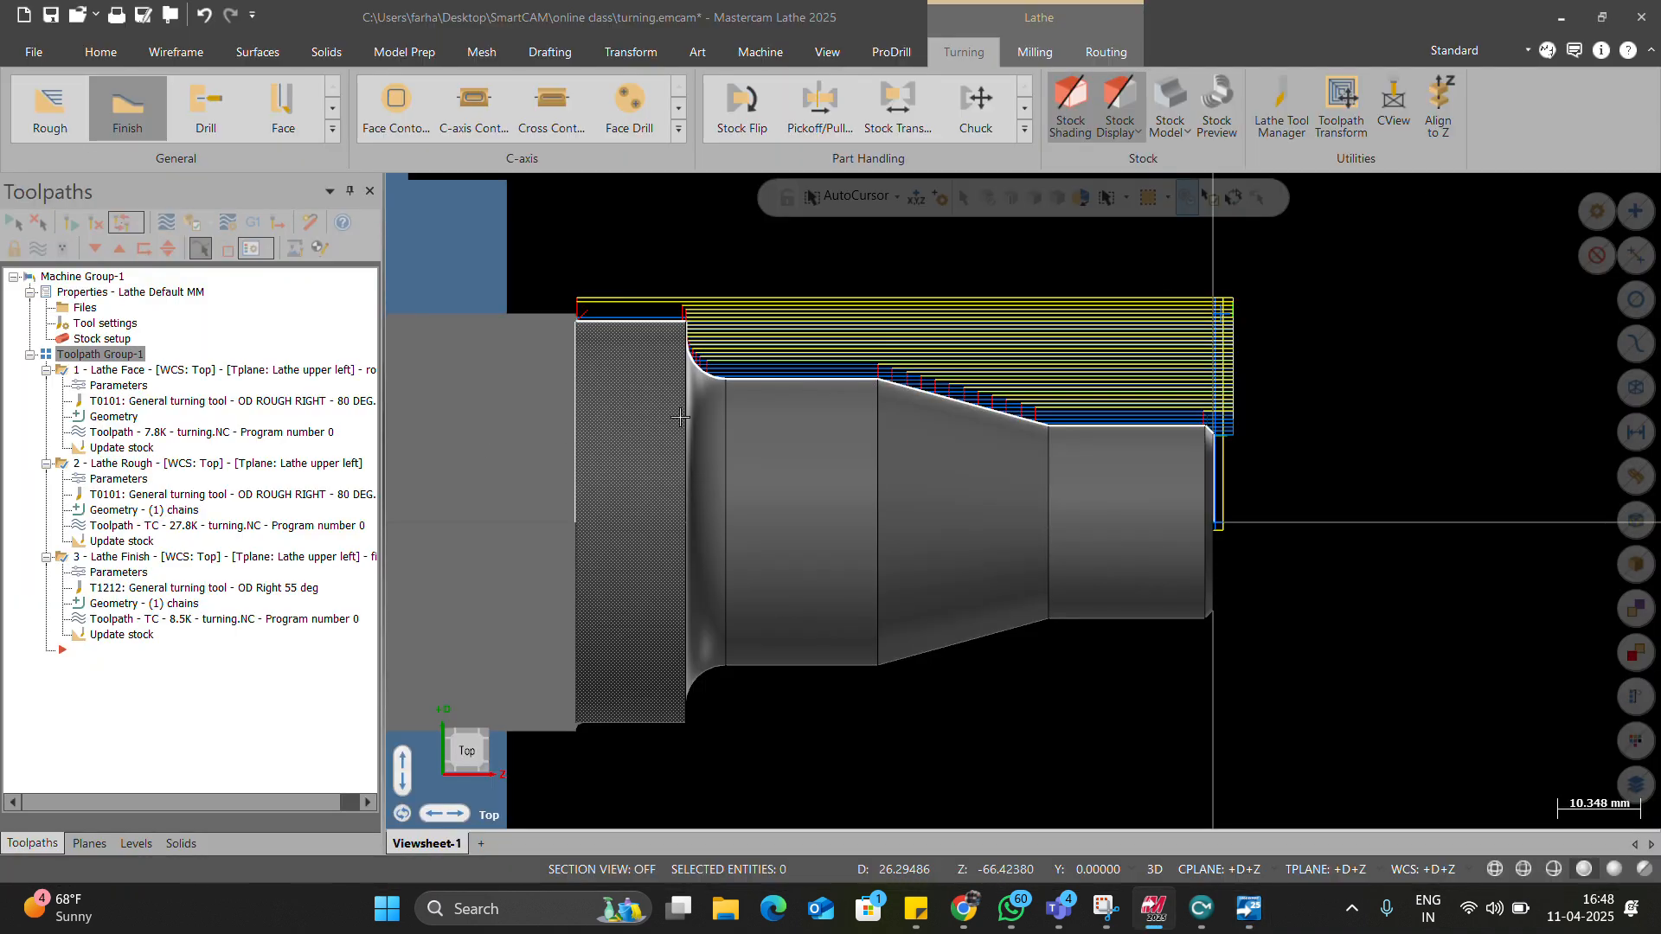
pyautogui.scroll(-1, 778, 418)
pyautogui.click(1488, 376)
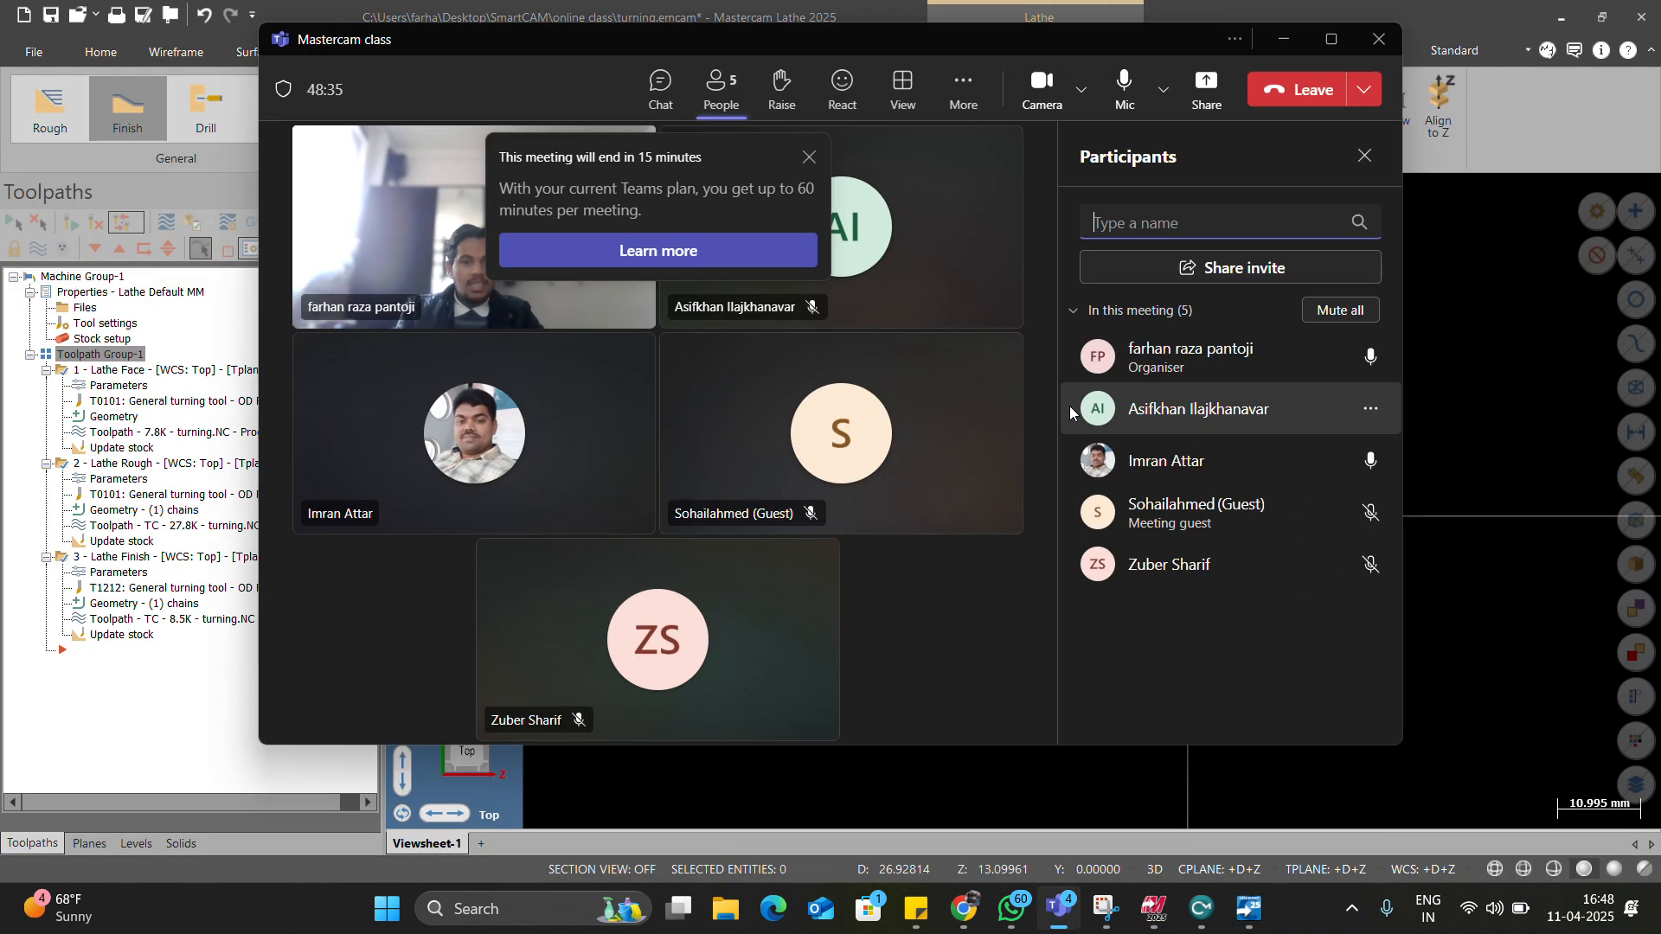
pyautogui.click(1205, 85)
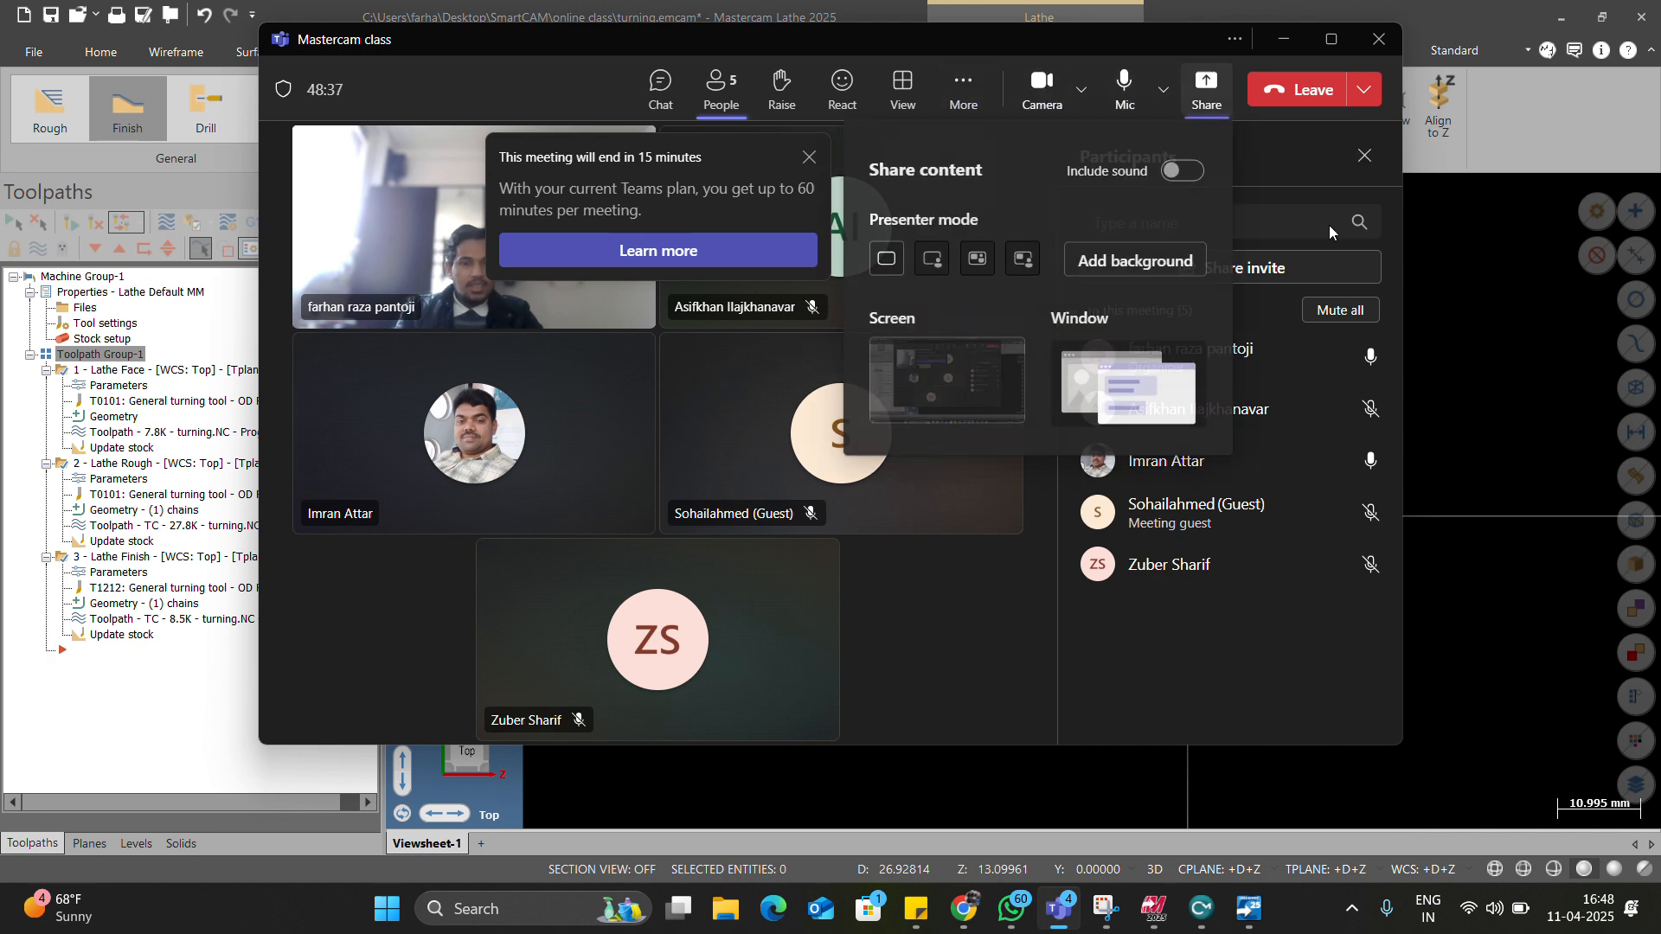
pyautogui.click(1125, 381)
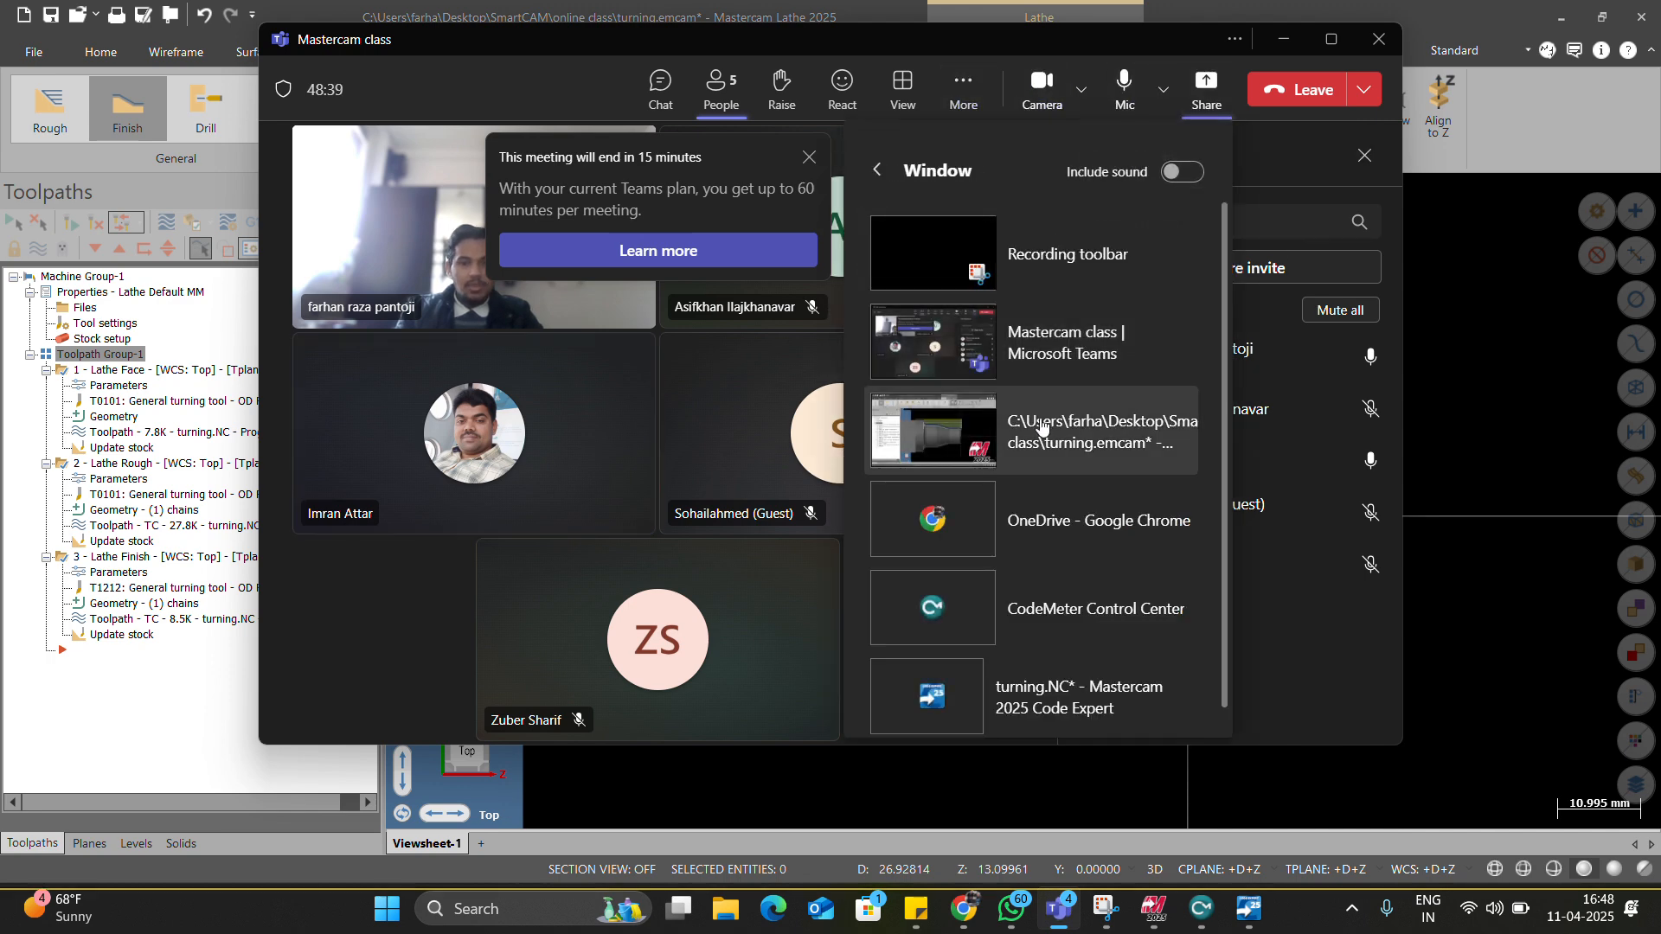
pyautogui.click(1040, 427)
# Switch the part to Top view, select the Lathe Face operation, and open the Turning General gallery.
pyautogui.rightClick(1040, 369)
pyautogui.click(1062, 483)
pyautogui.scroll(-2, 900, 422)
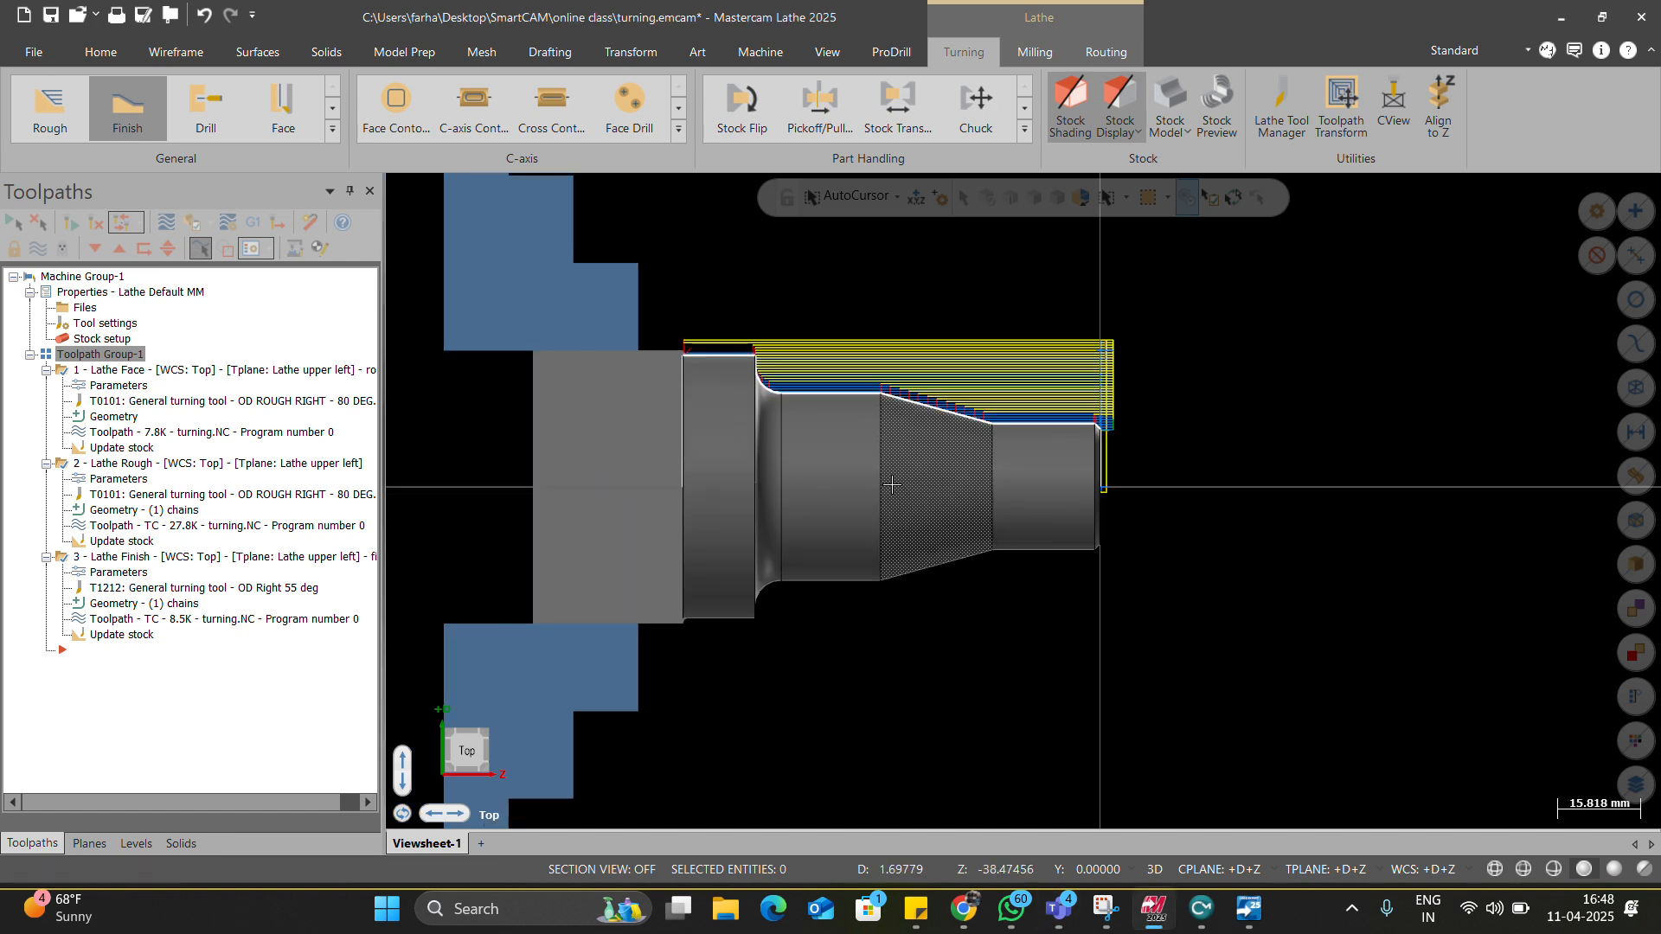
pyautogui.click(138, 370)
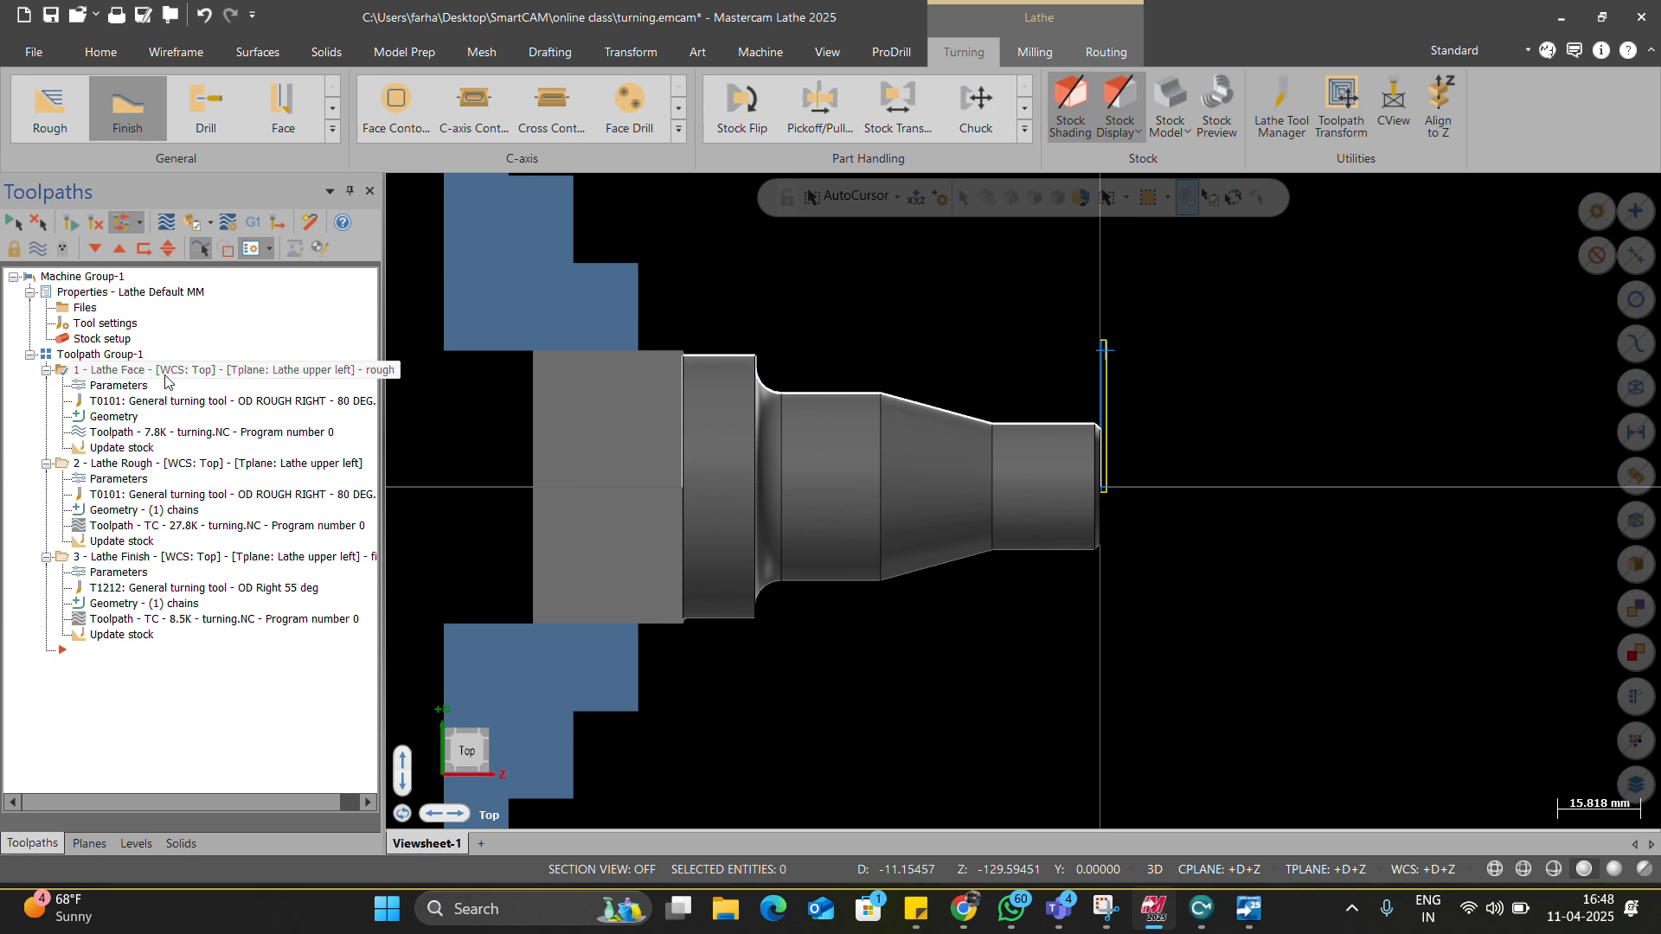
pyautogui.click(332, 128)
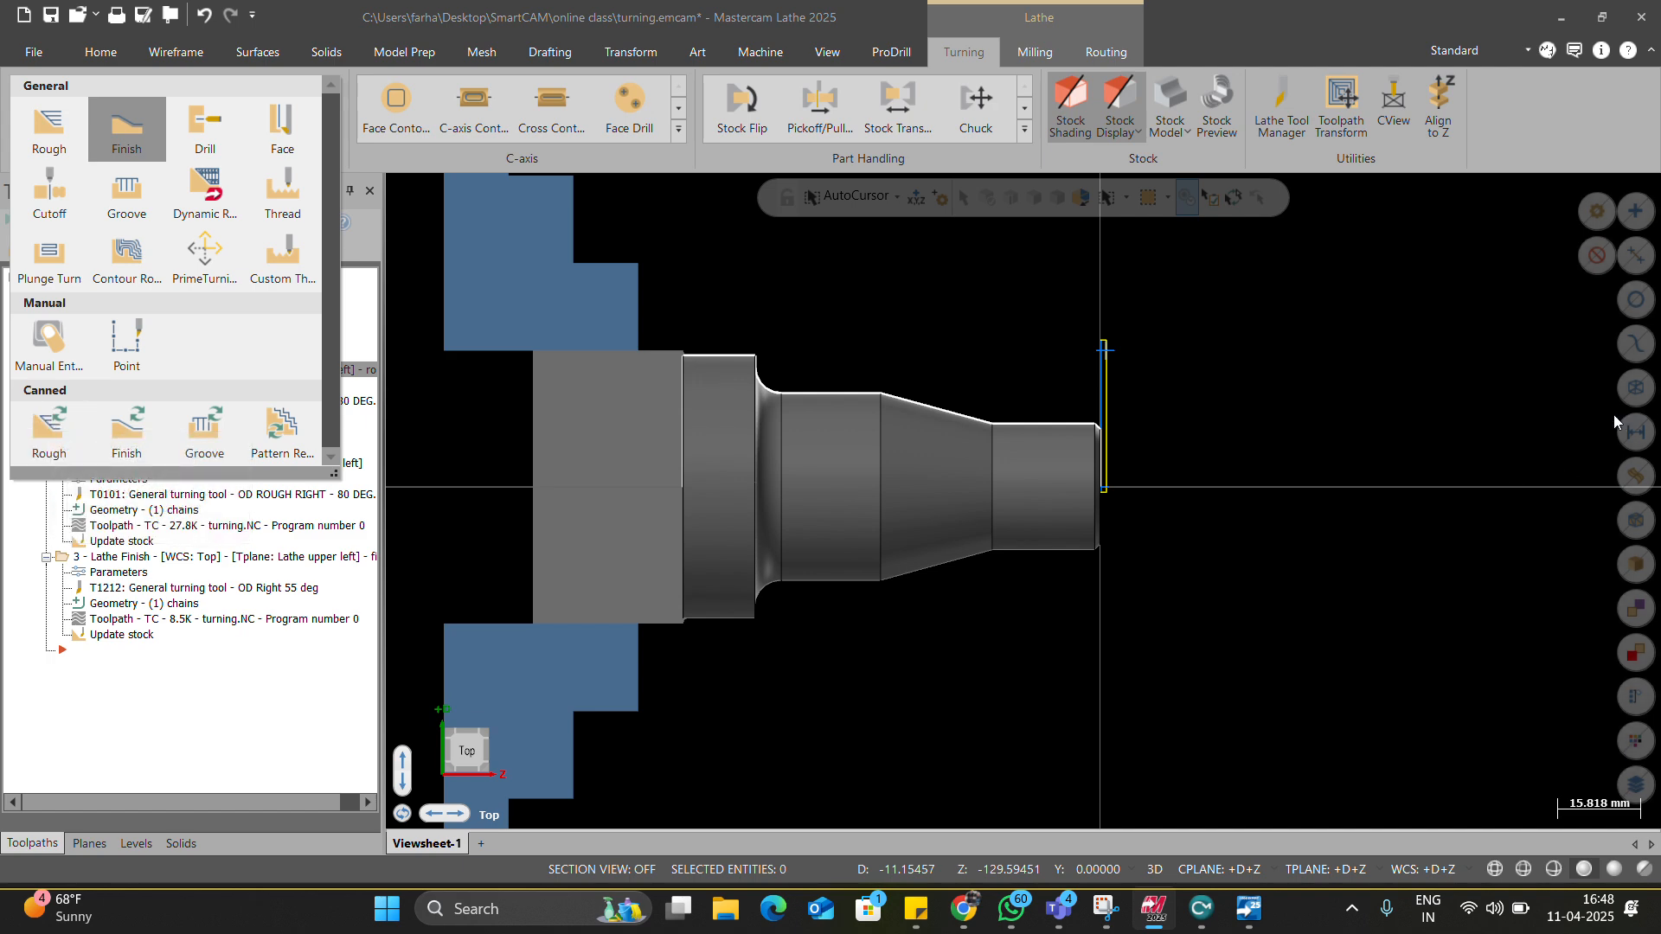
# Start a Rough (canned) toolpath on the chained outer contour with its WCS matched to the stock plane.
pyautogui.click(57, 436)
pyautogui.click(70, 507)
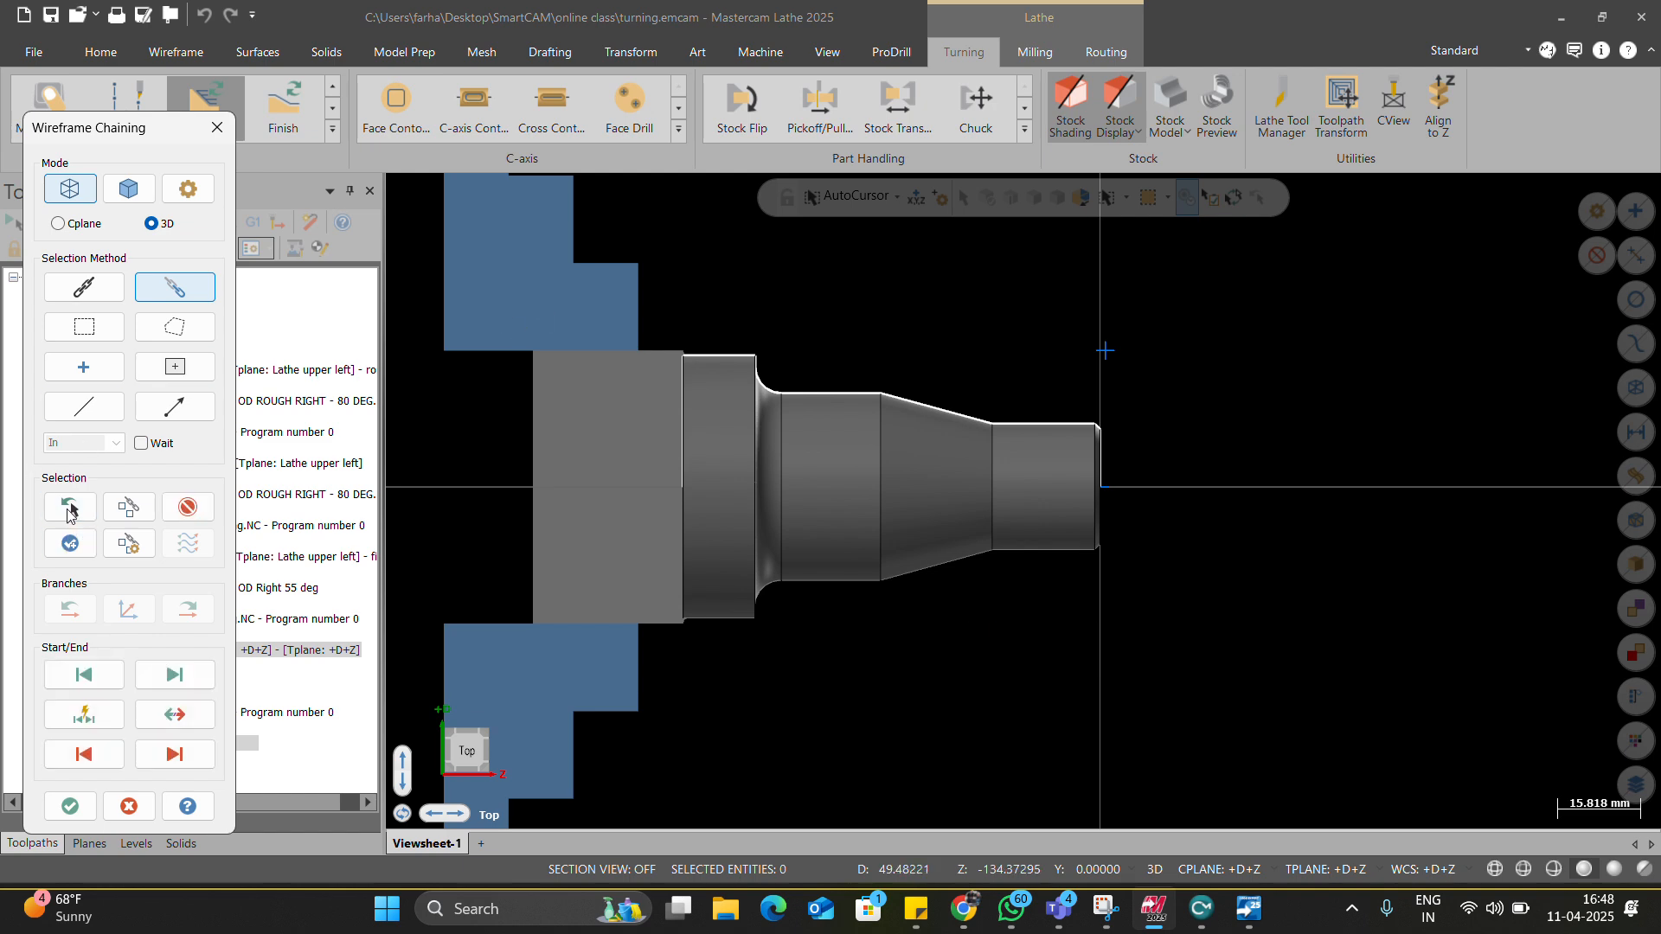
pyautogui.click(70, 807)
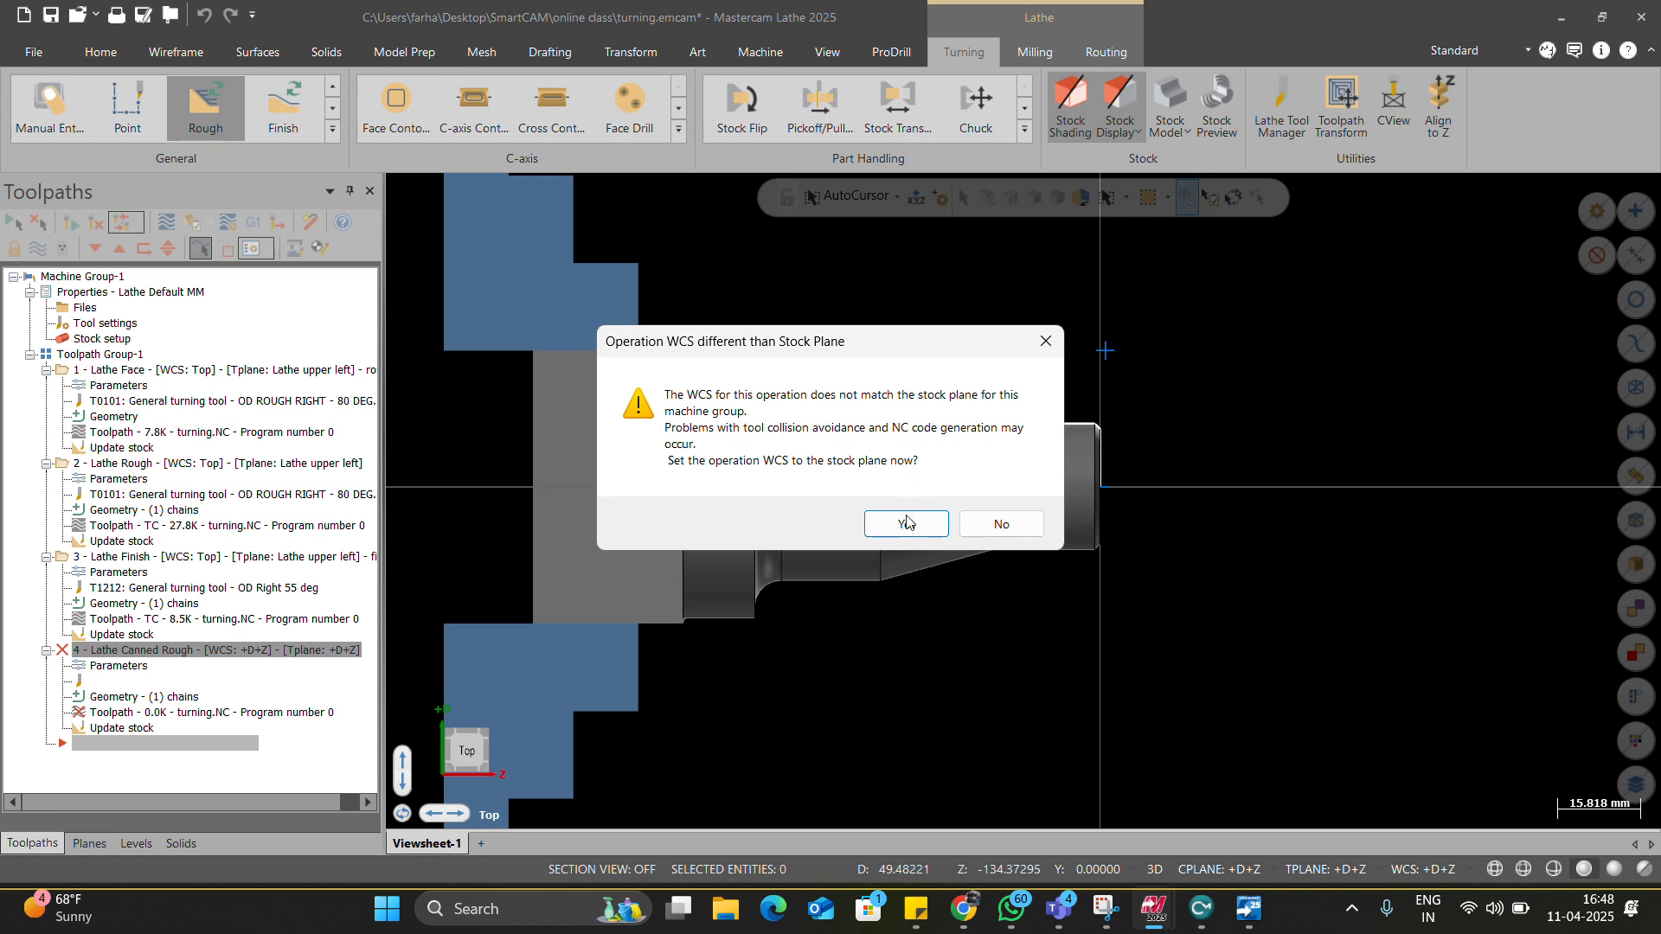
pyautogui.click(906, 522)
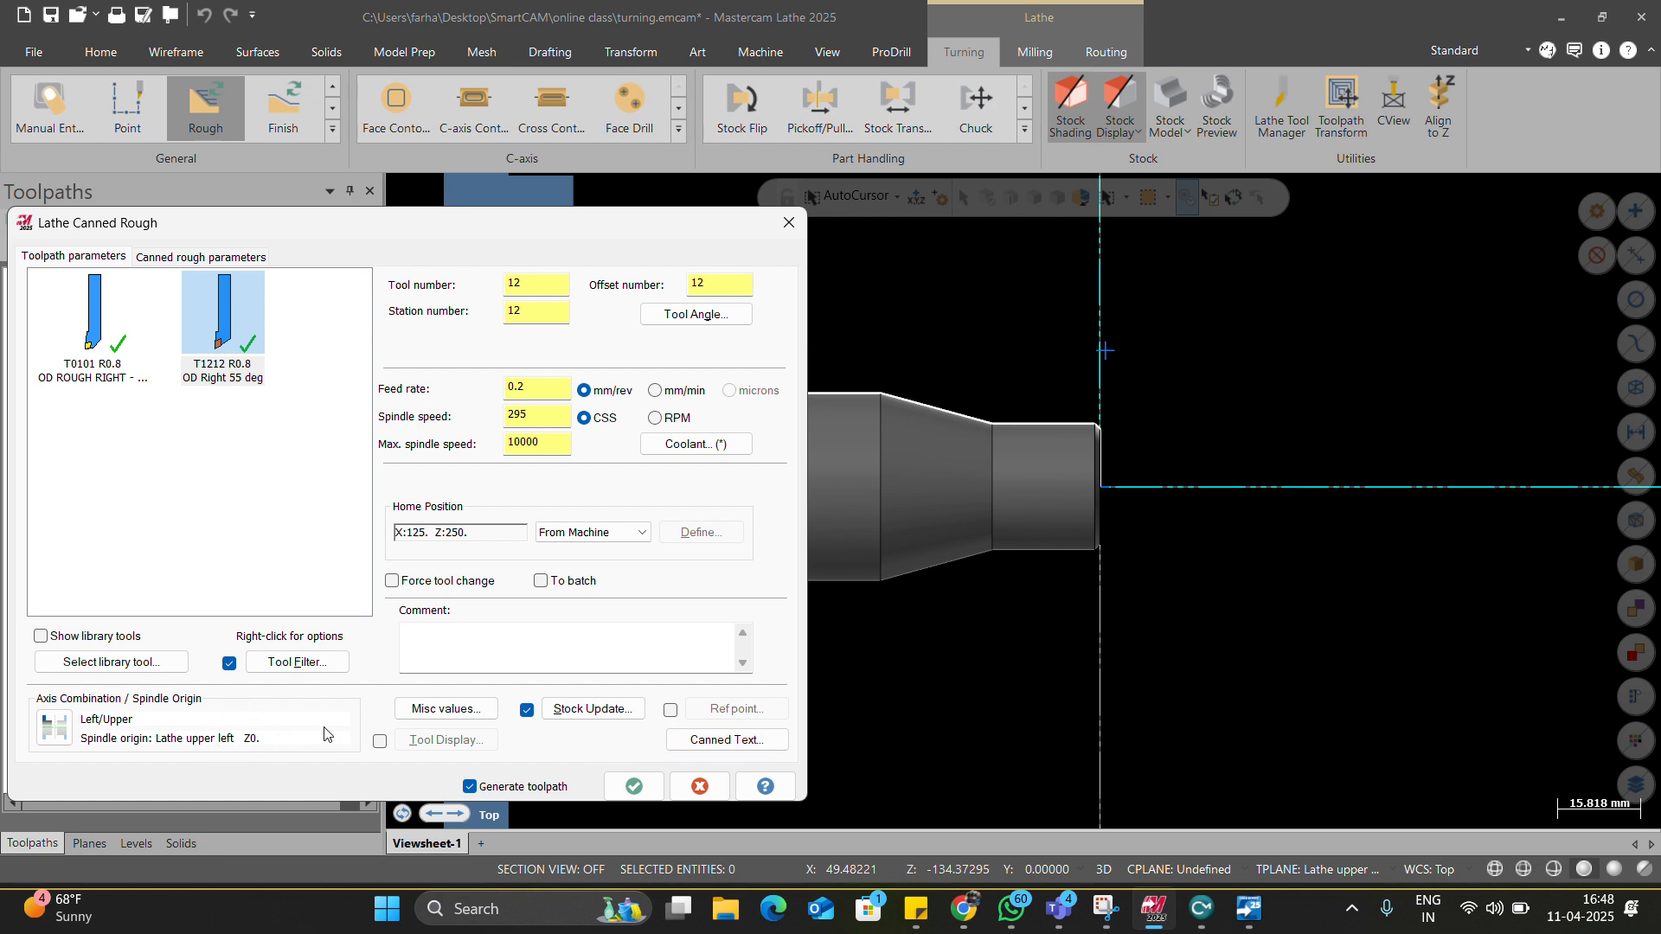
# Use tool T0101 with re-initialized feeds, Clearance X and Z of 2, and 1 mm depth of cut.
pyautogui.click(100, 333)
pyautogui.rightClick(109, 331)
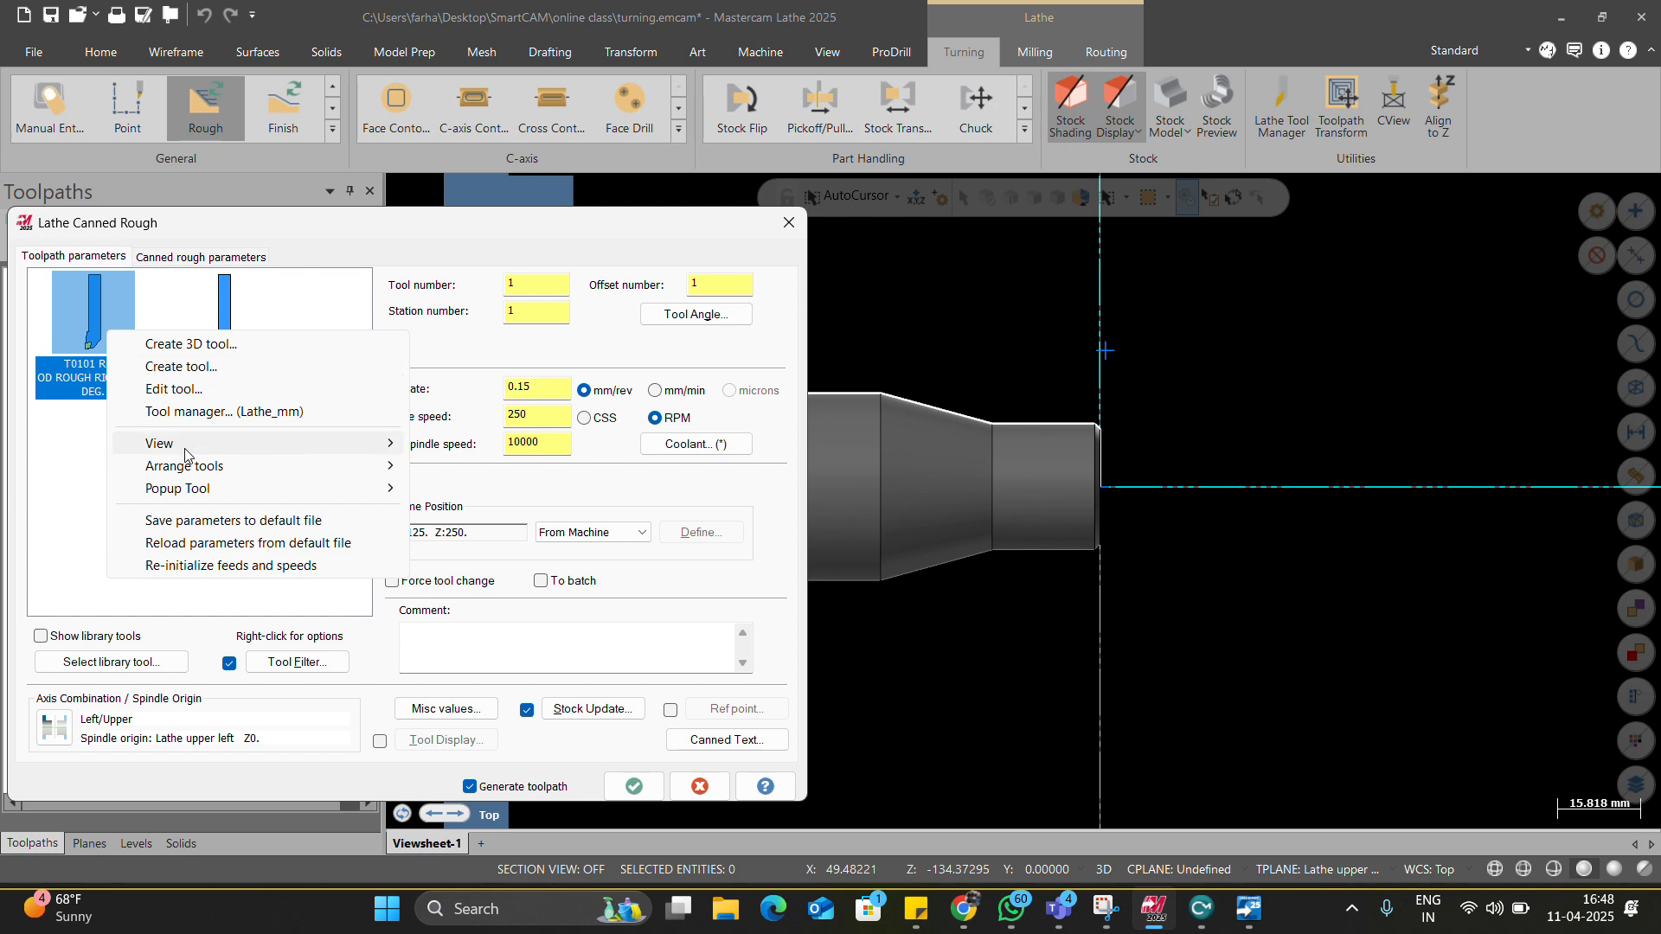
pyautogui.click(199, 567)
pyautogui.click(210, 265)
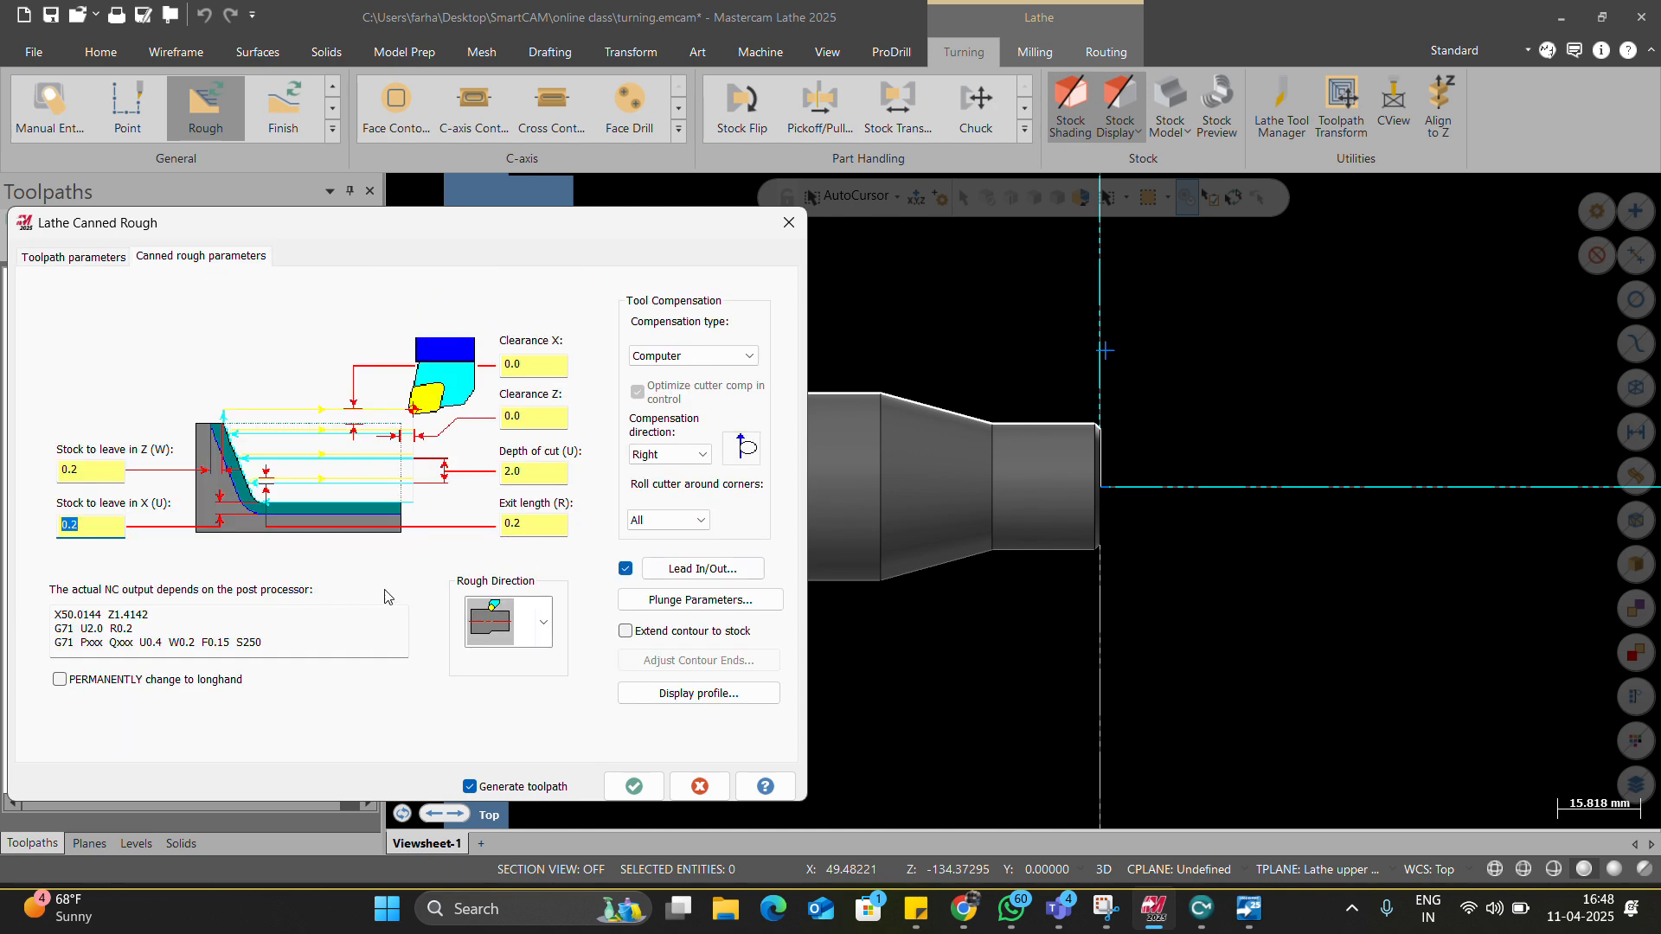
pyautogui.click(533, 369)
pyautogui.write('2')
pyautogui.press('Tab')
pyautogui.write('2')
pyautogui.press('Tab')
pyautogui.write('1')
pyautogui.click(542, 415)
# Set stock to leave to 0.1 in both X and Z and accept the canned rough parameters.
pyautogui.moveTo(54, 615); pyautogui.dragTo(73, 629)
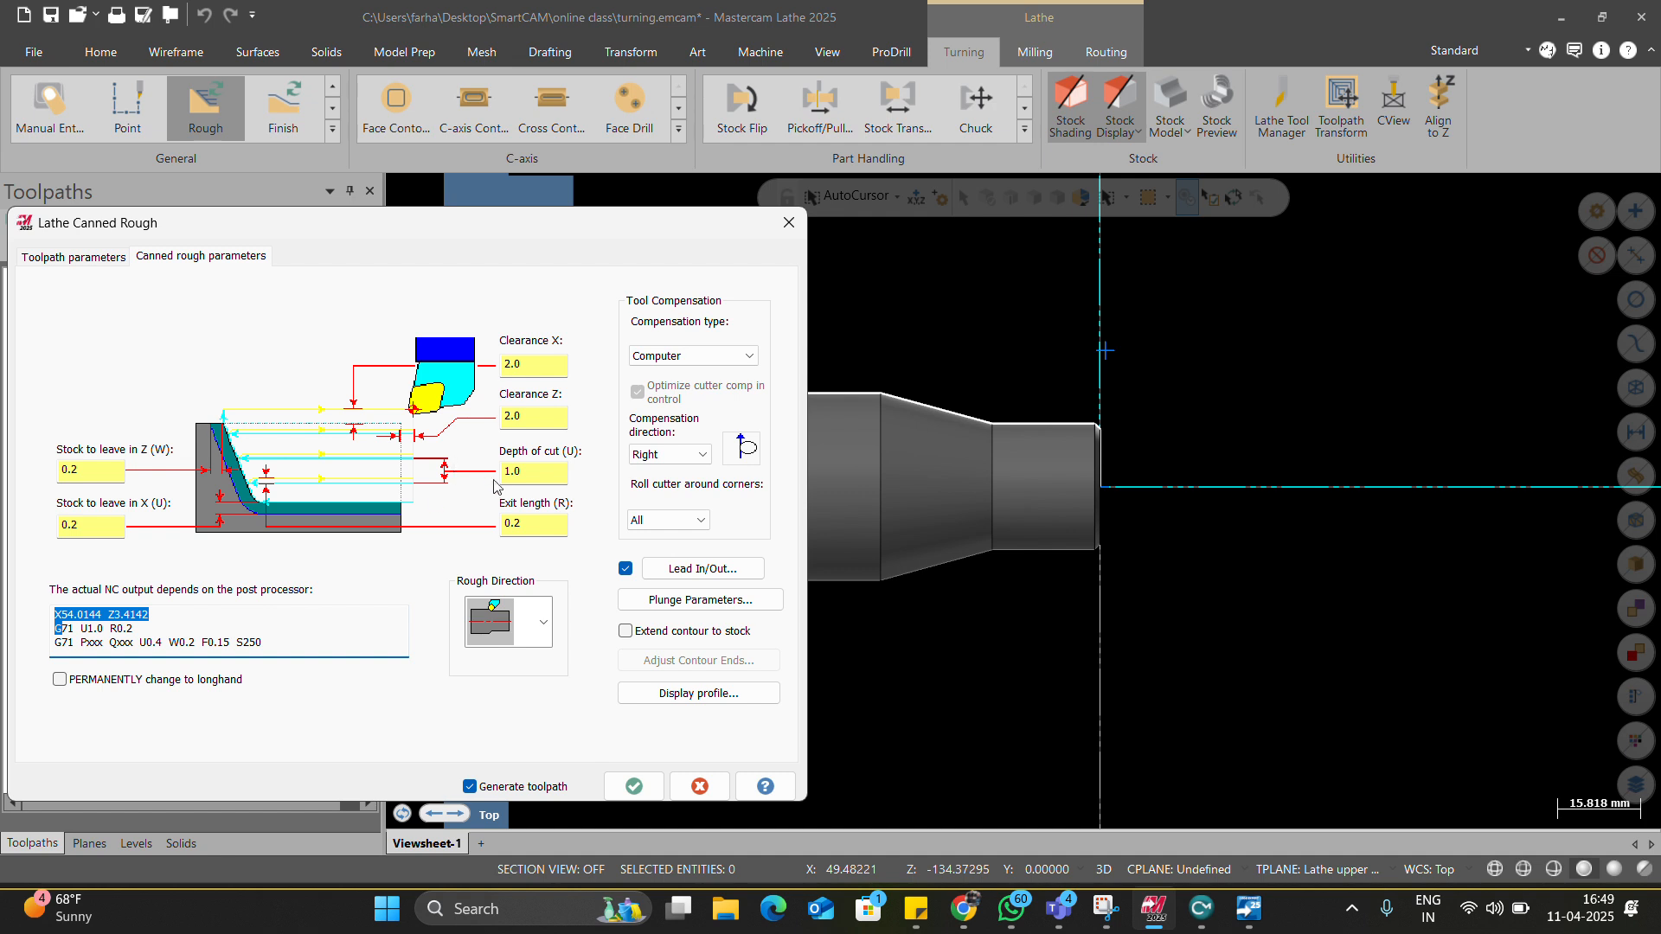
pyautogui.click(532, 519)
pyautogui.moveTo(95, 474); pyautogui.dragTo(13, 481)
pyautogui.write('0.1')
pyautogui.moveTo(86, 525); pyautogui.dragTo(74, 524)
pyautogui.press('BackSpace')
pyautogui.press('BackSpace')
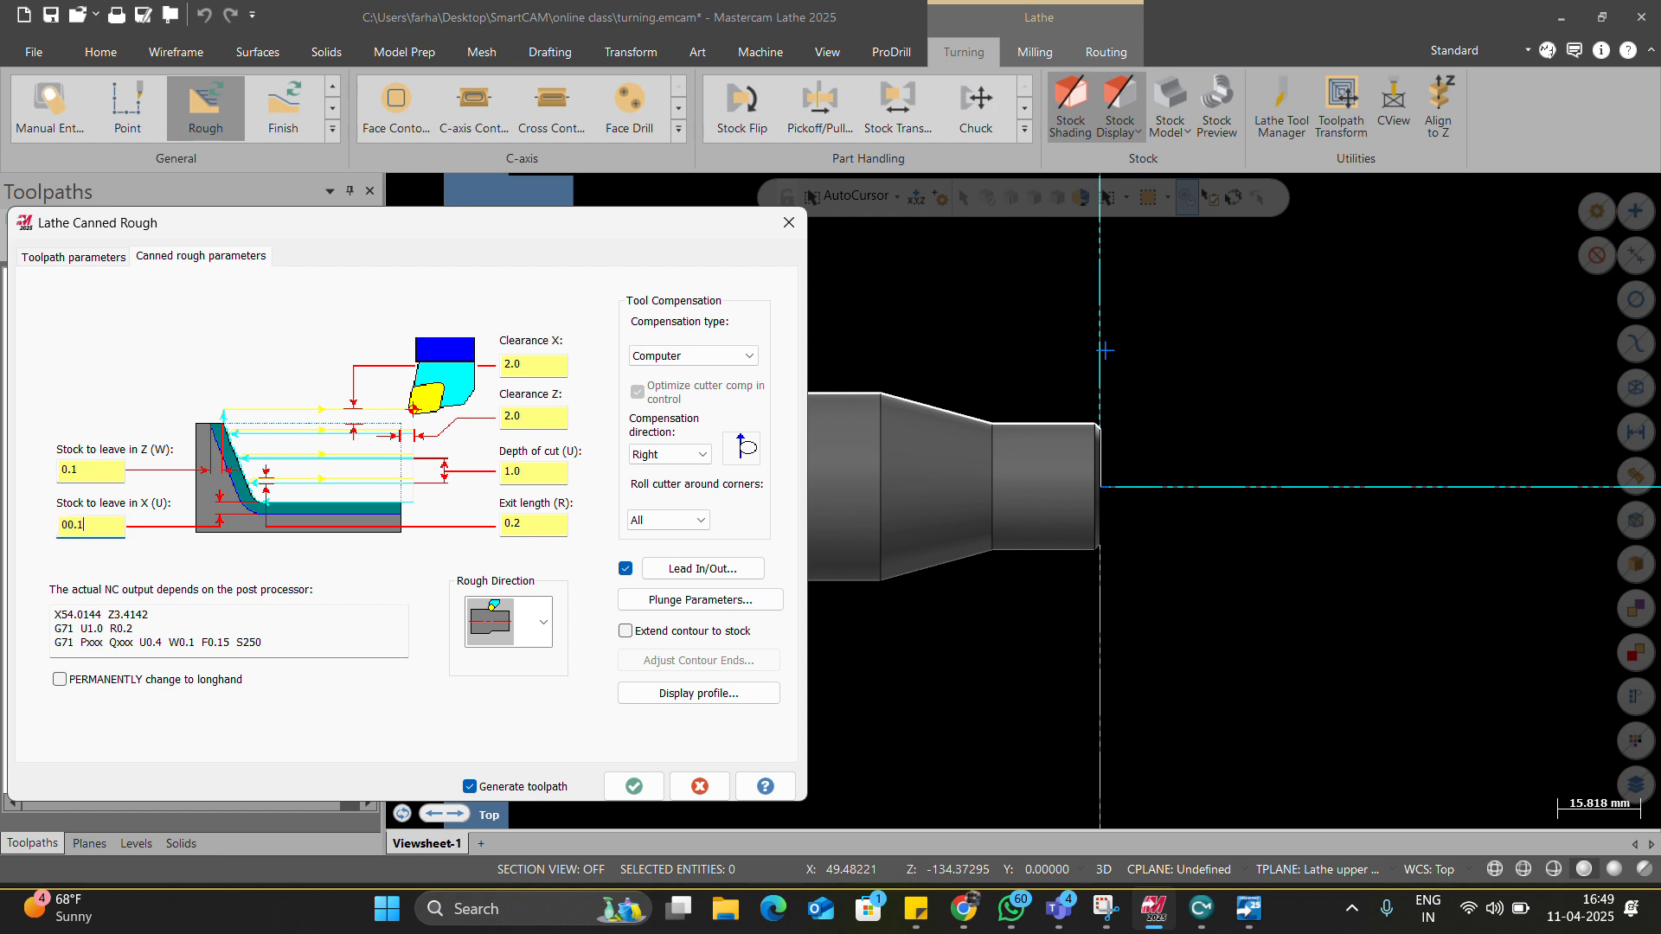
pyautogui.write('0.1')
pyautogui.press('Tab')
pyautogui.press('Tab')
pyautogui.click(632, 784)
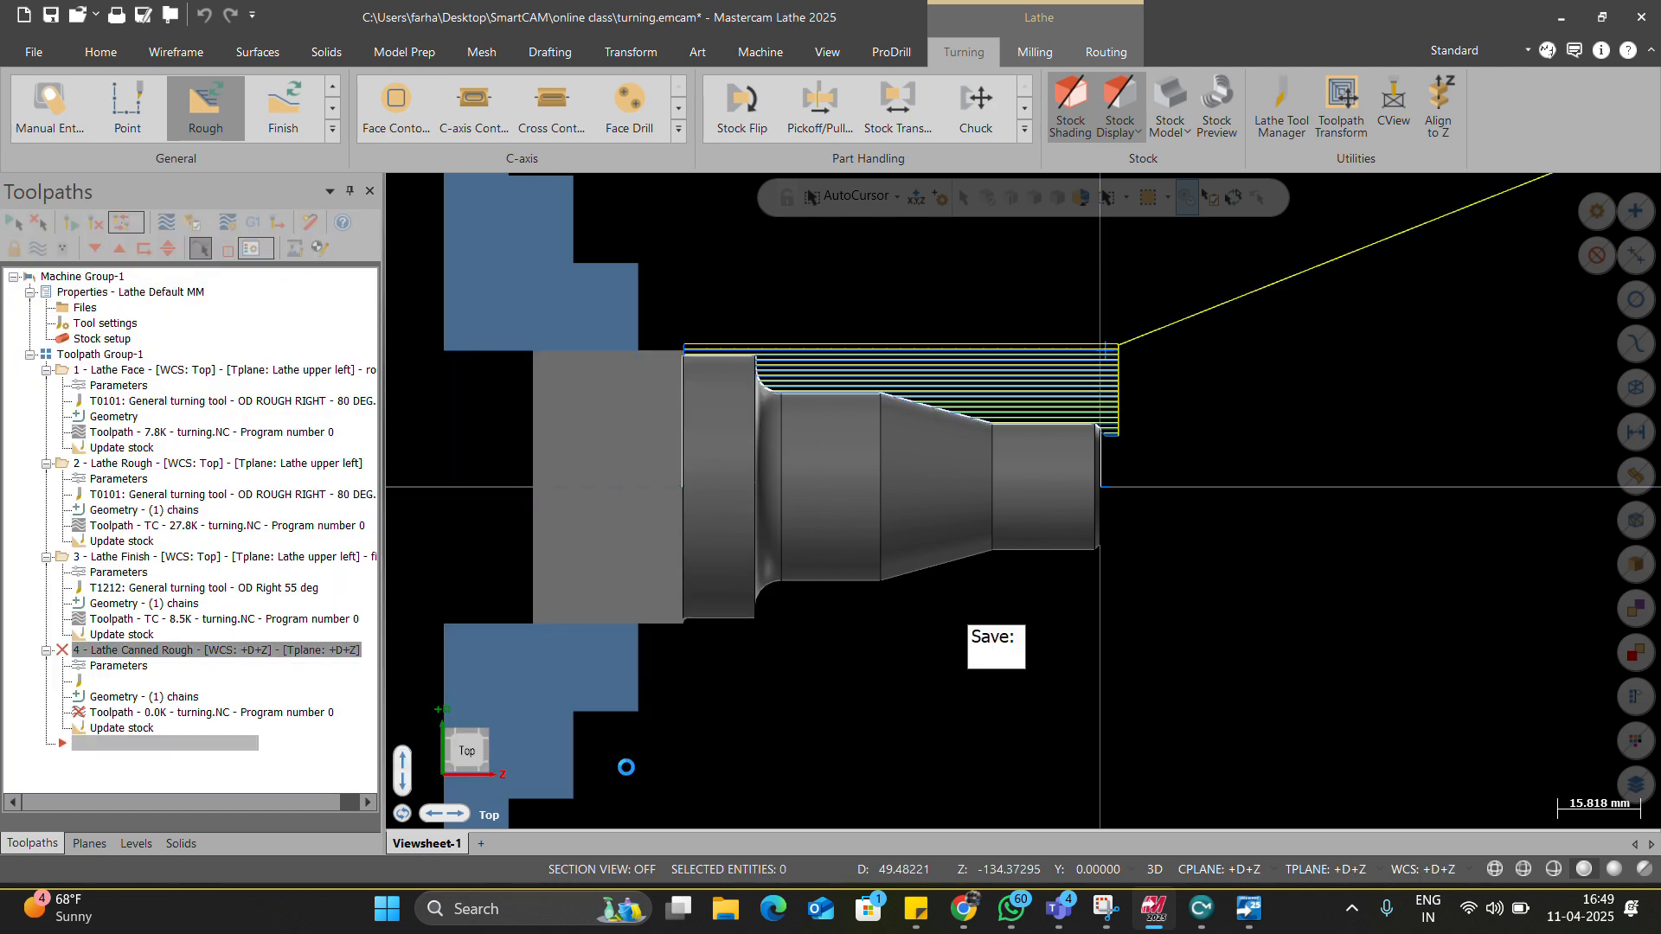
# Add a Finish (canned) operation using tool T1212 with re-initialized feeds and retract clearance 2.
pyautogui.scroll(2, 1034, 530)
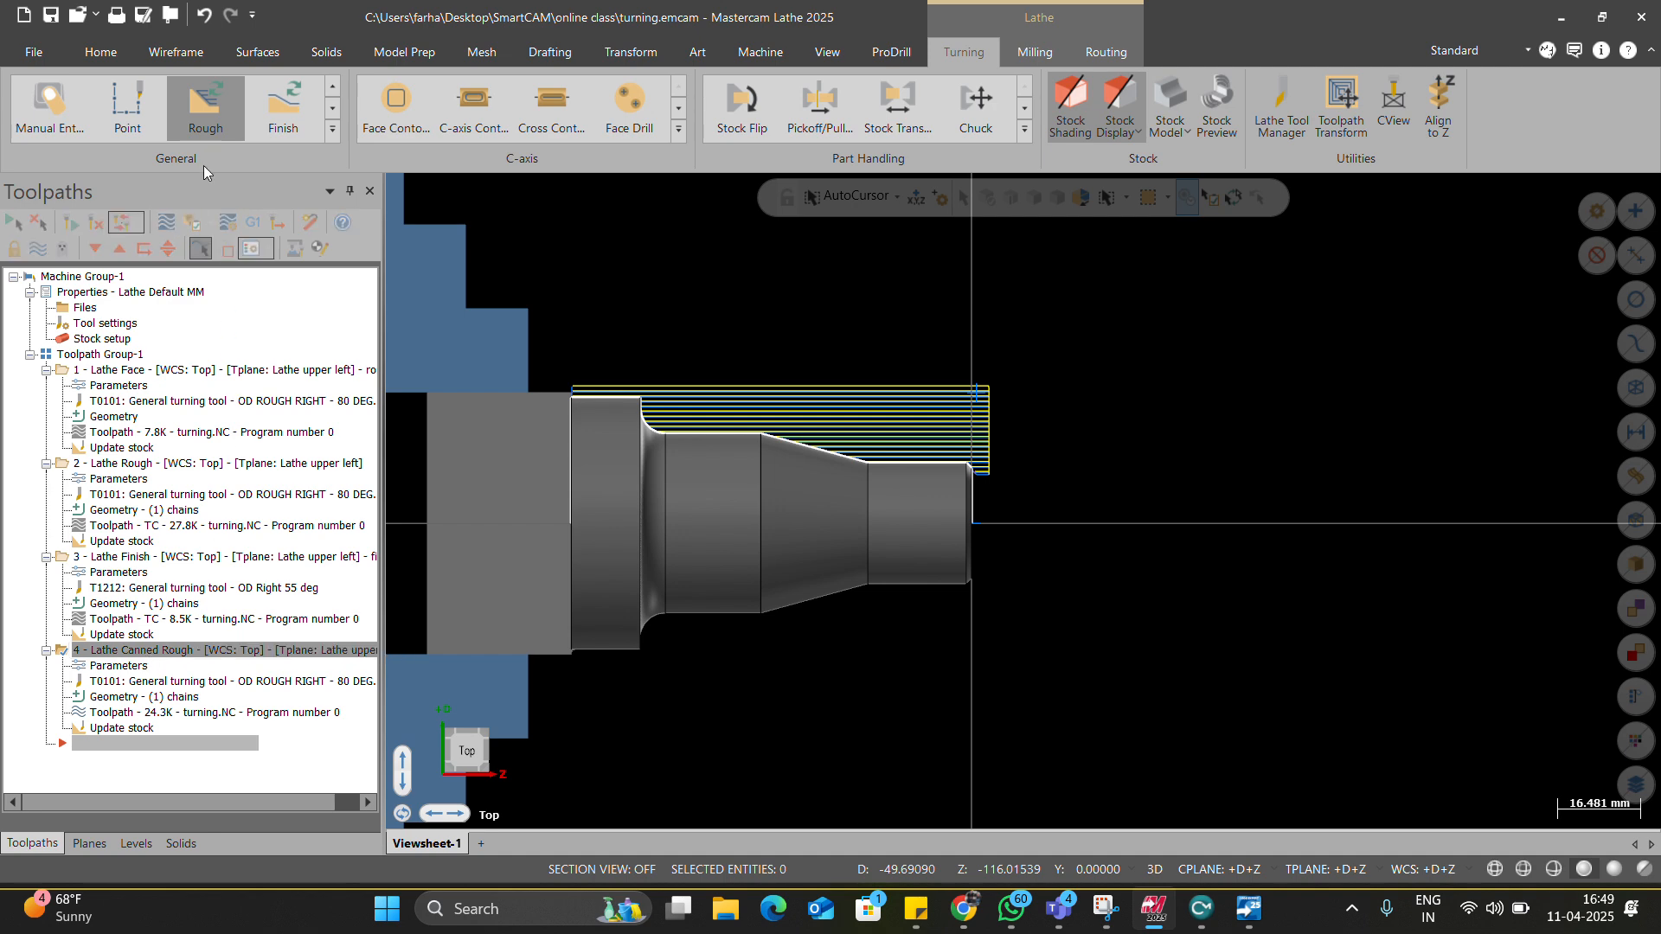
pyautogui.click(282, 109)
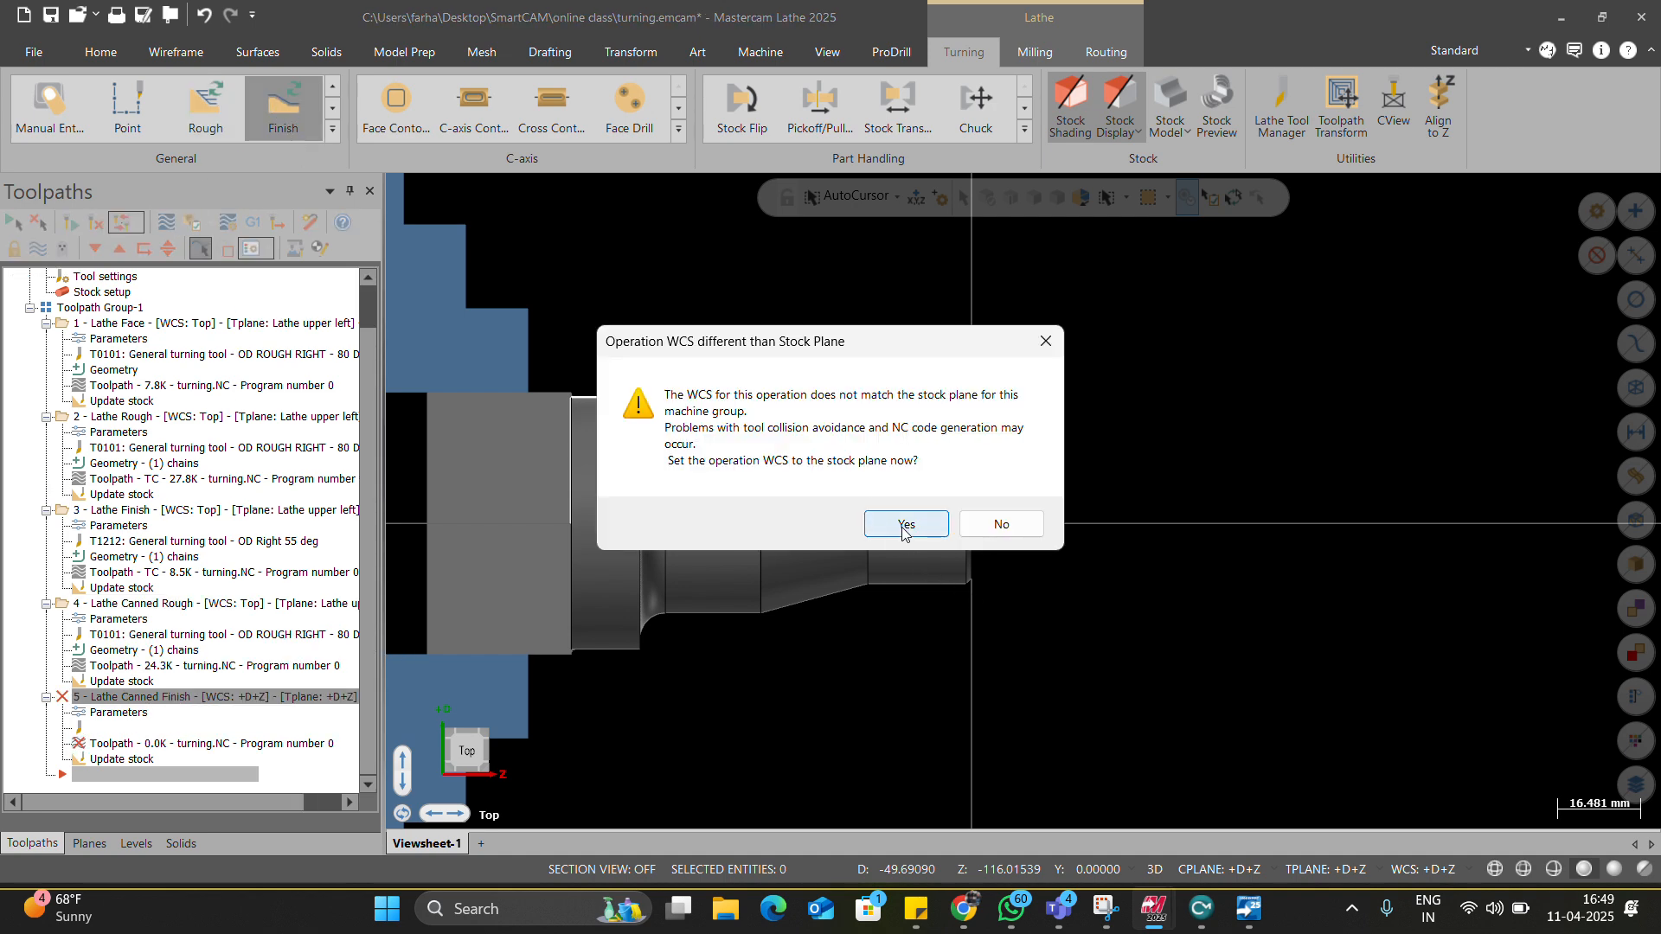
pyautogui.click(907, 525)
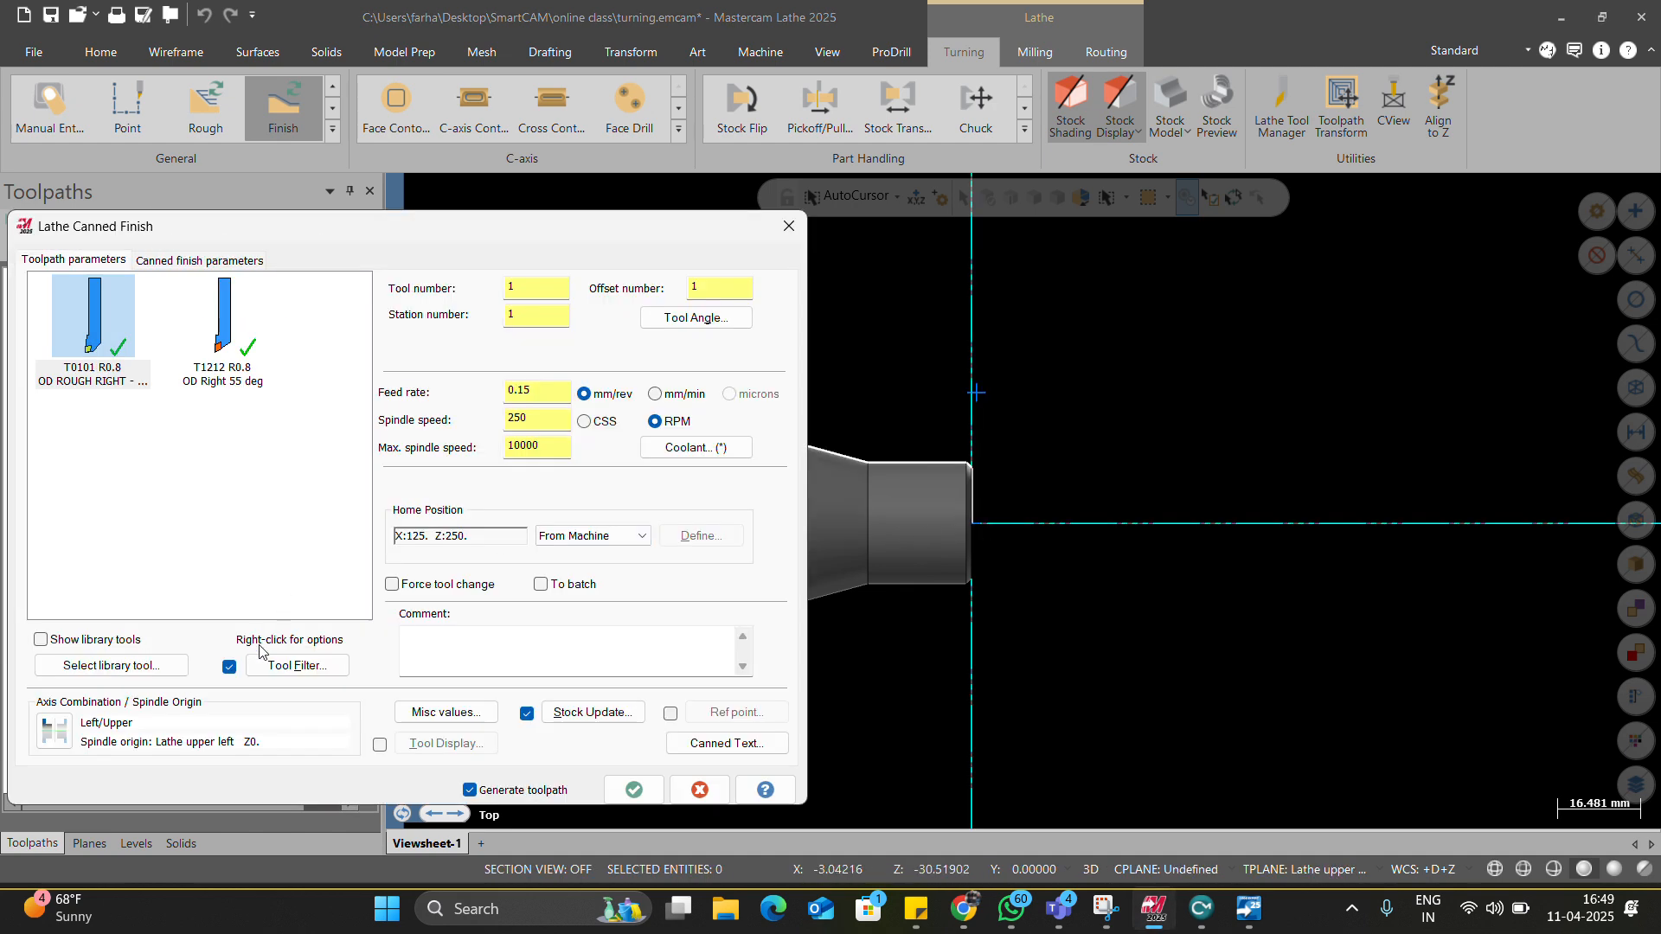
pyautogui.click(203, 326)
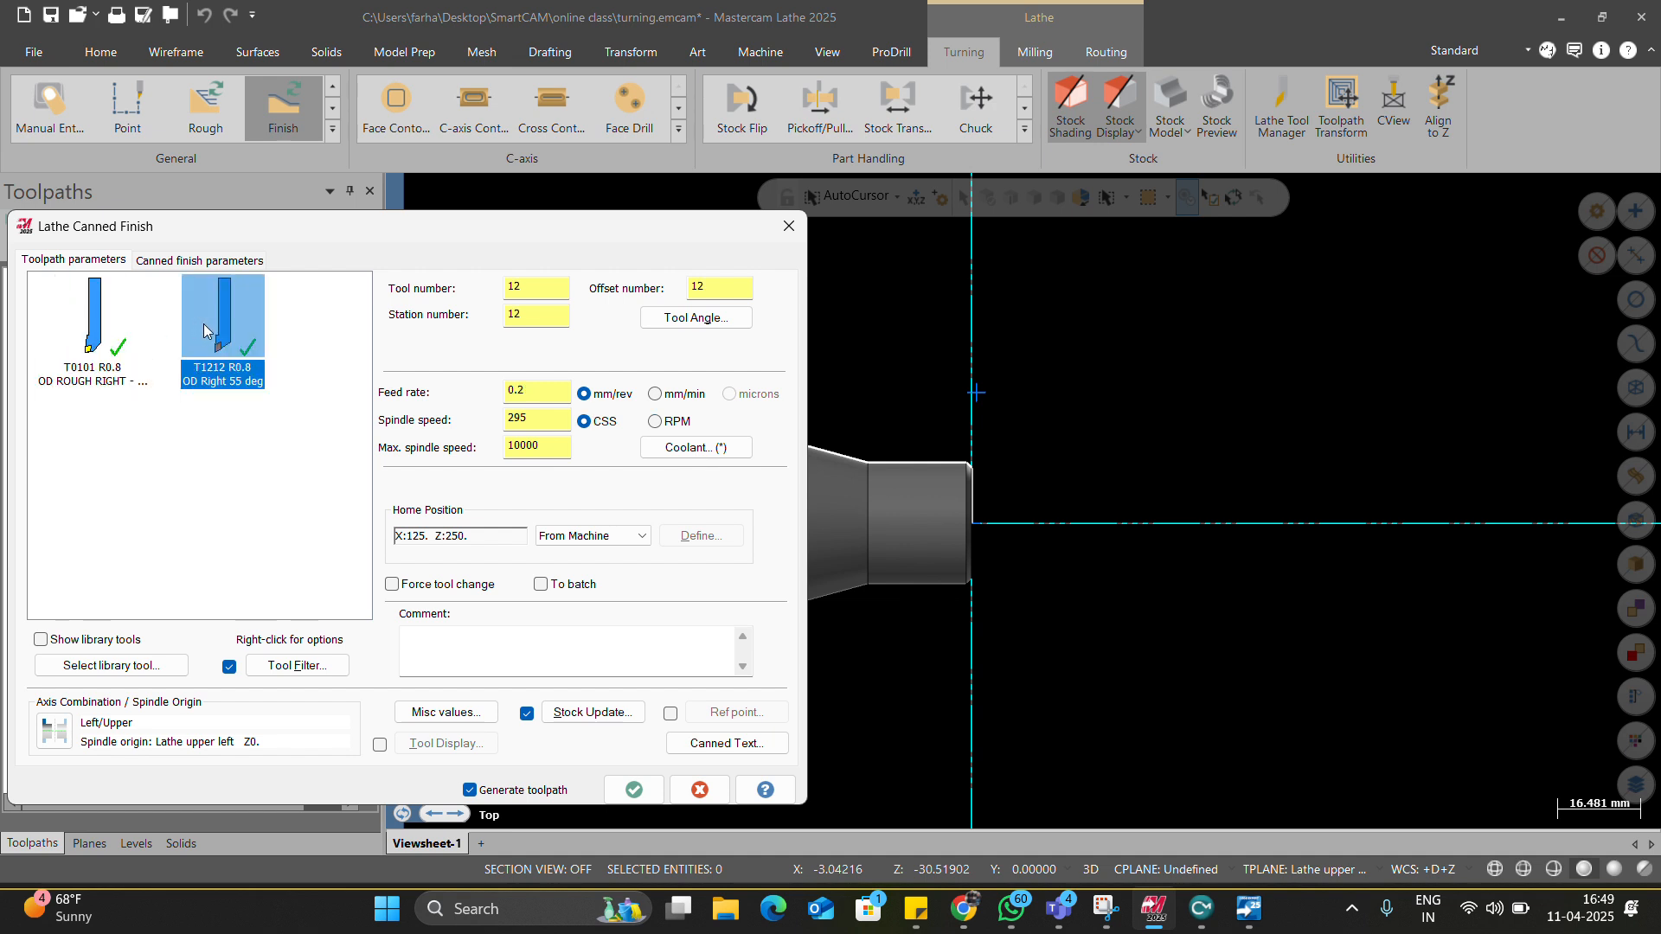
pyautogui.rightClick(205, 323)
pyautogui.click(266, 381)
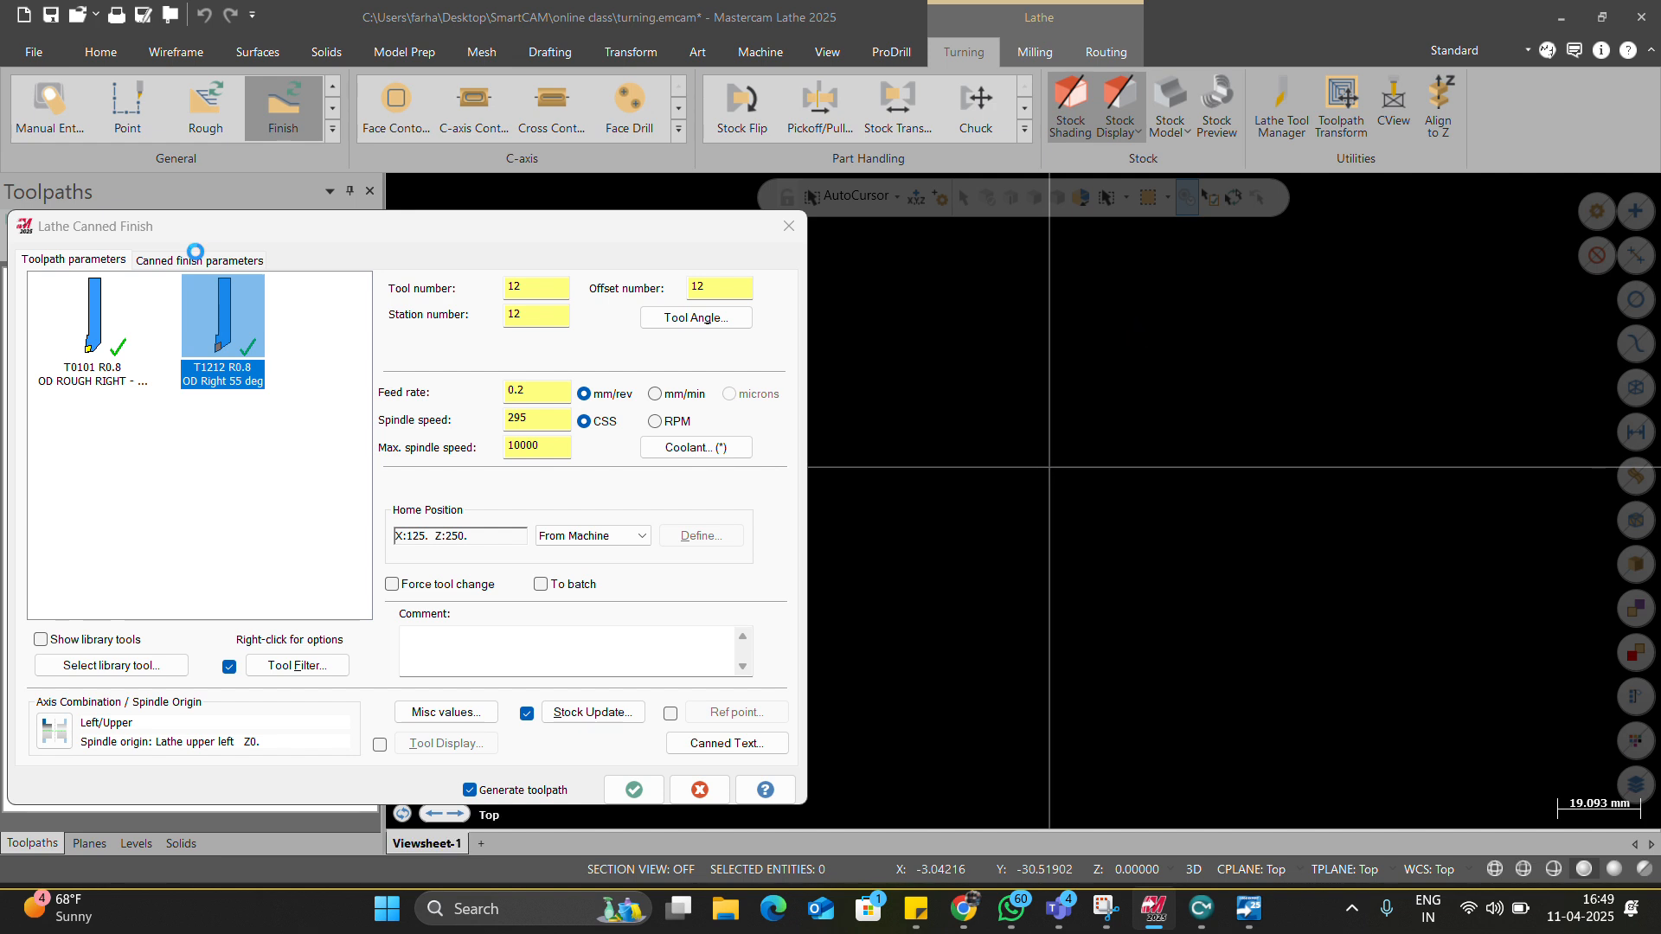
pyautogui.click(198, 257)
pyautogui.doubleClick(315, 441)
pyautogui.write('2')
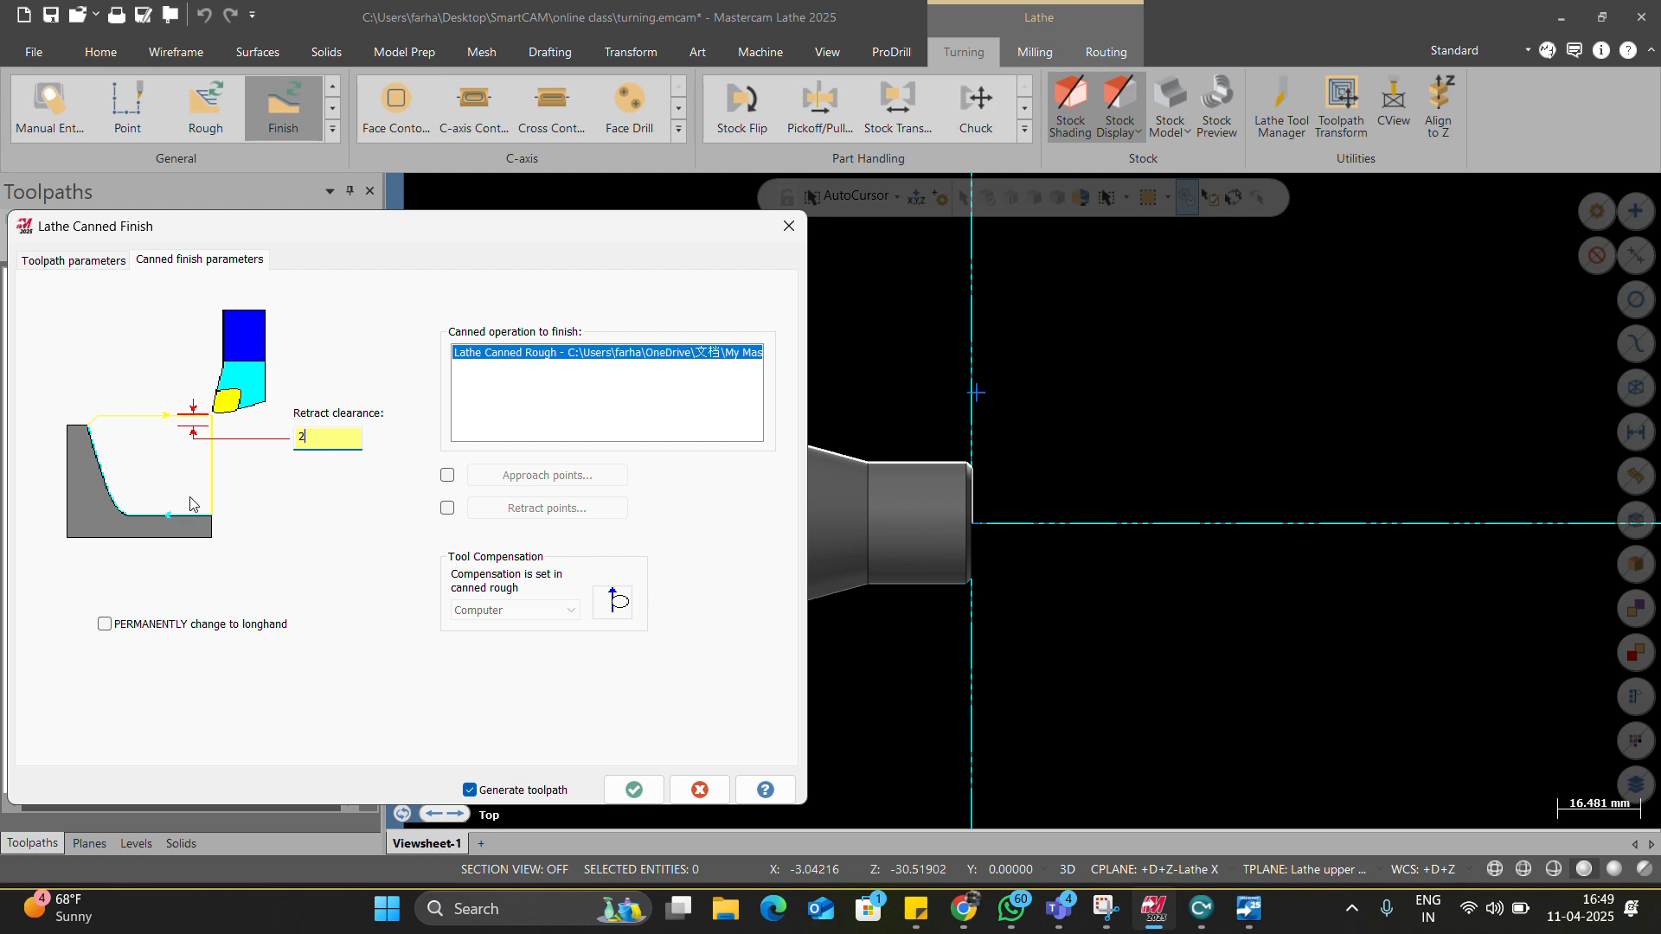
pyautogui.click(634, 790)
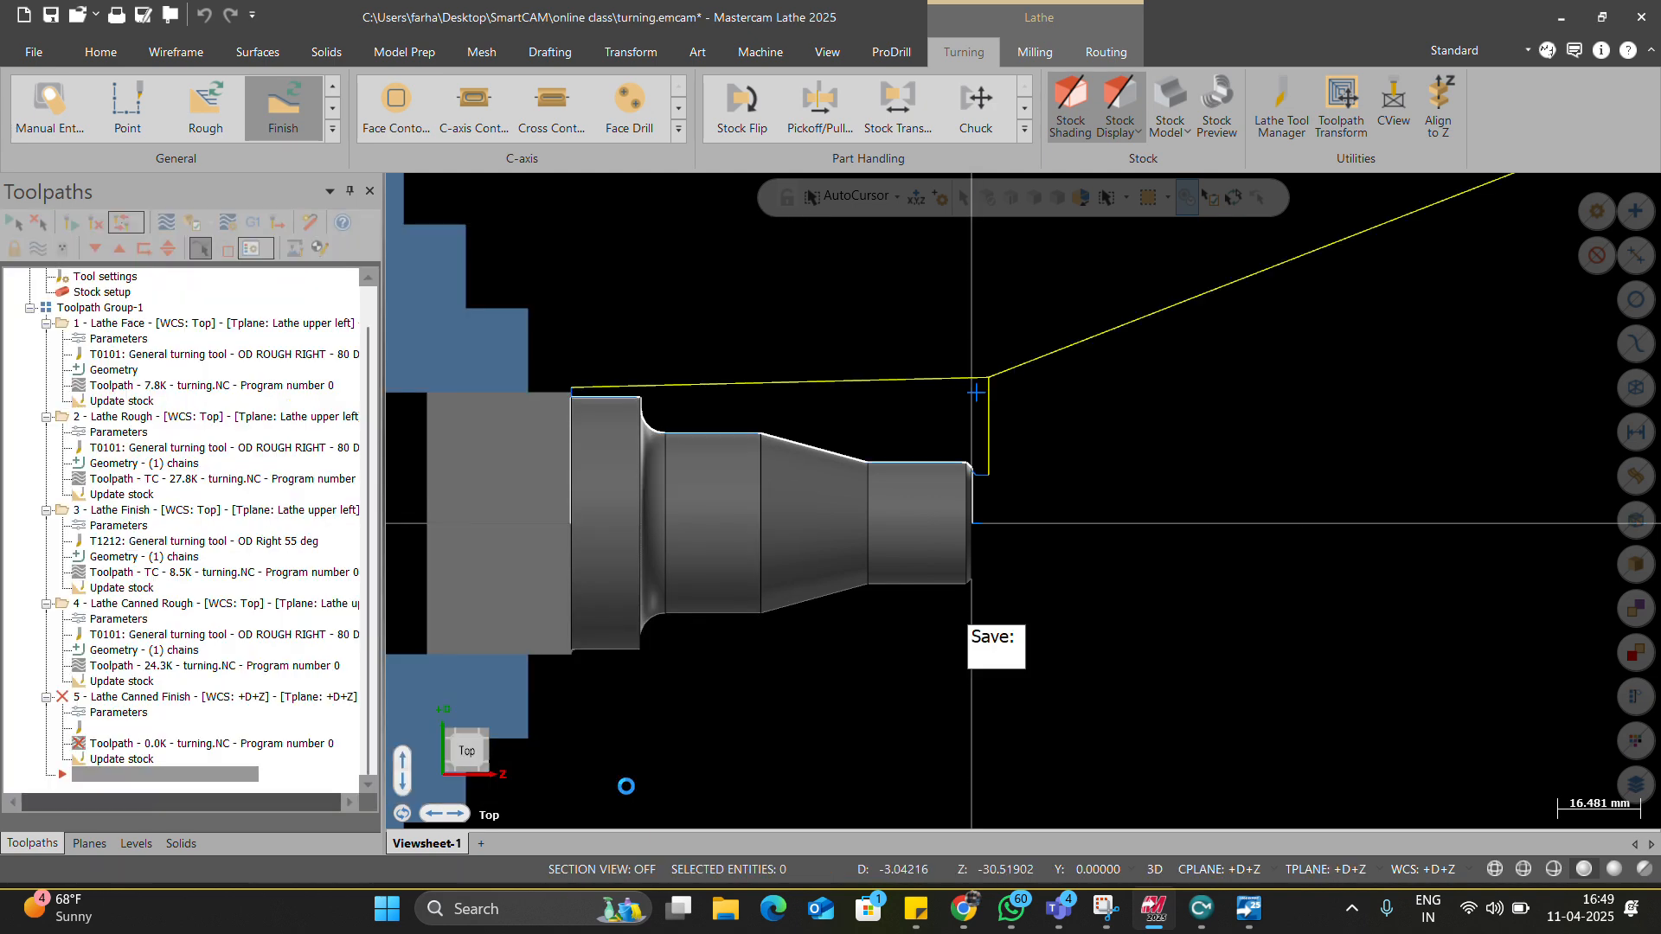
# Post all the turning operations to a new NC file, 78.NC.
pyautogui.click(107, 603)
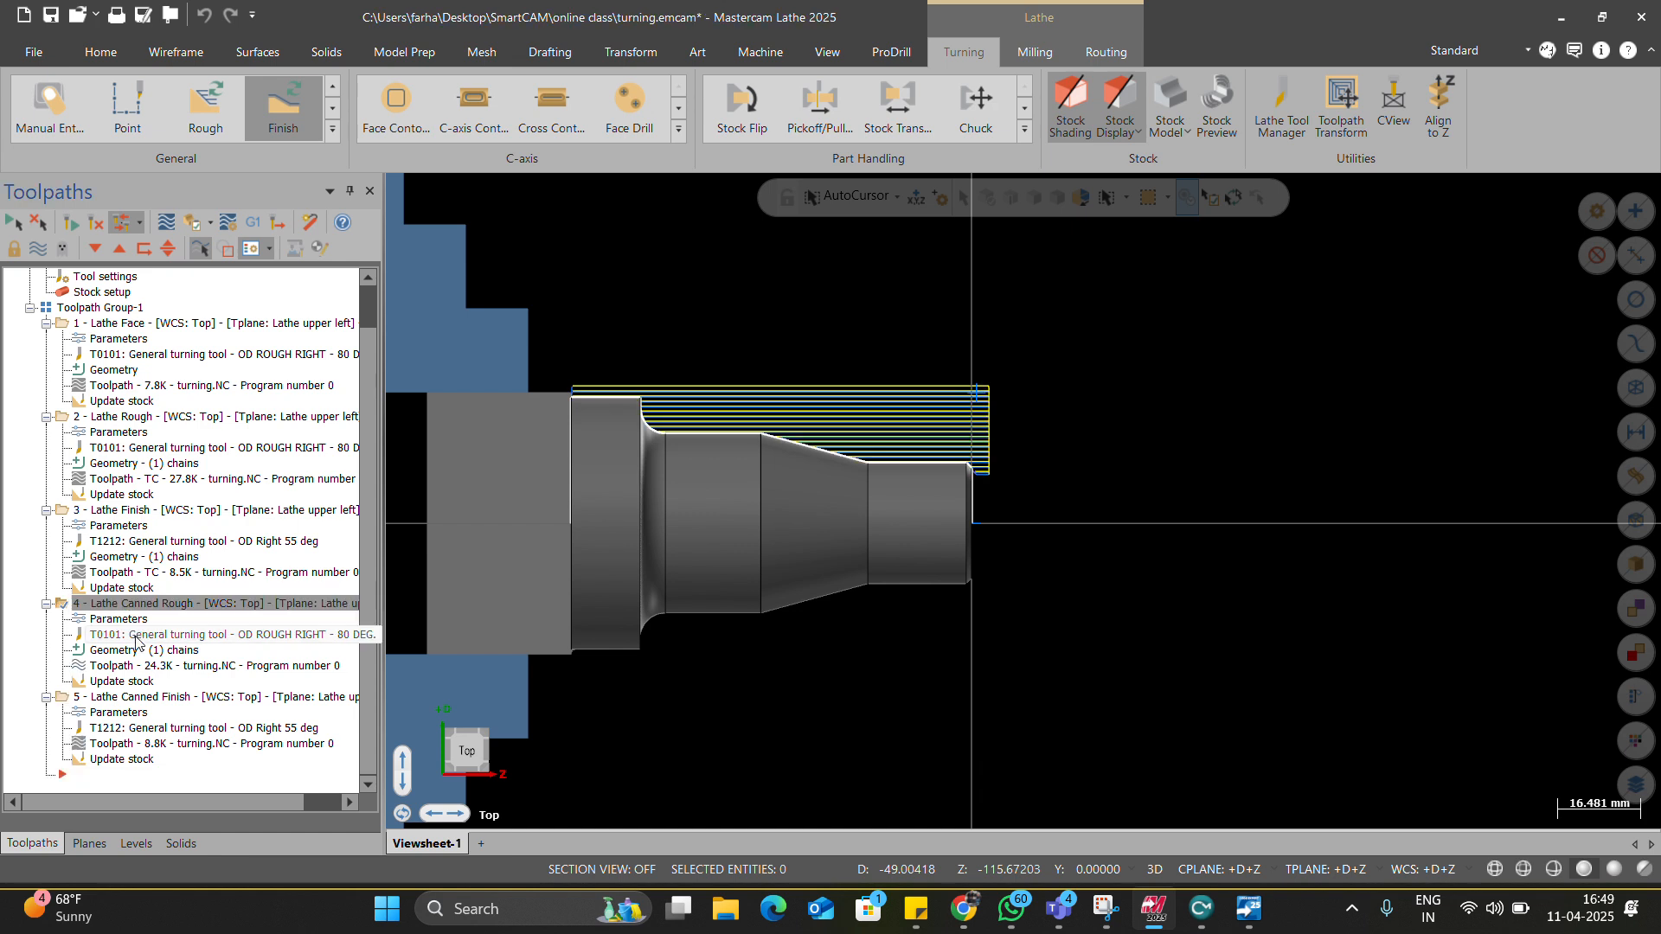
pyautogui.click(138, 324)
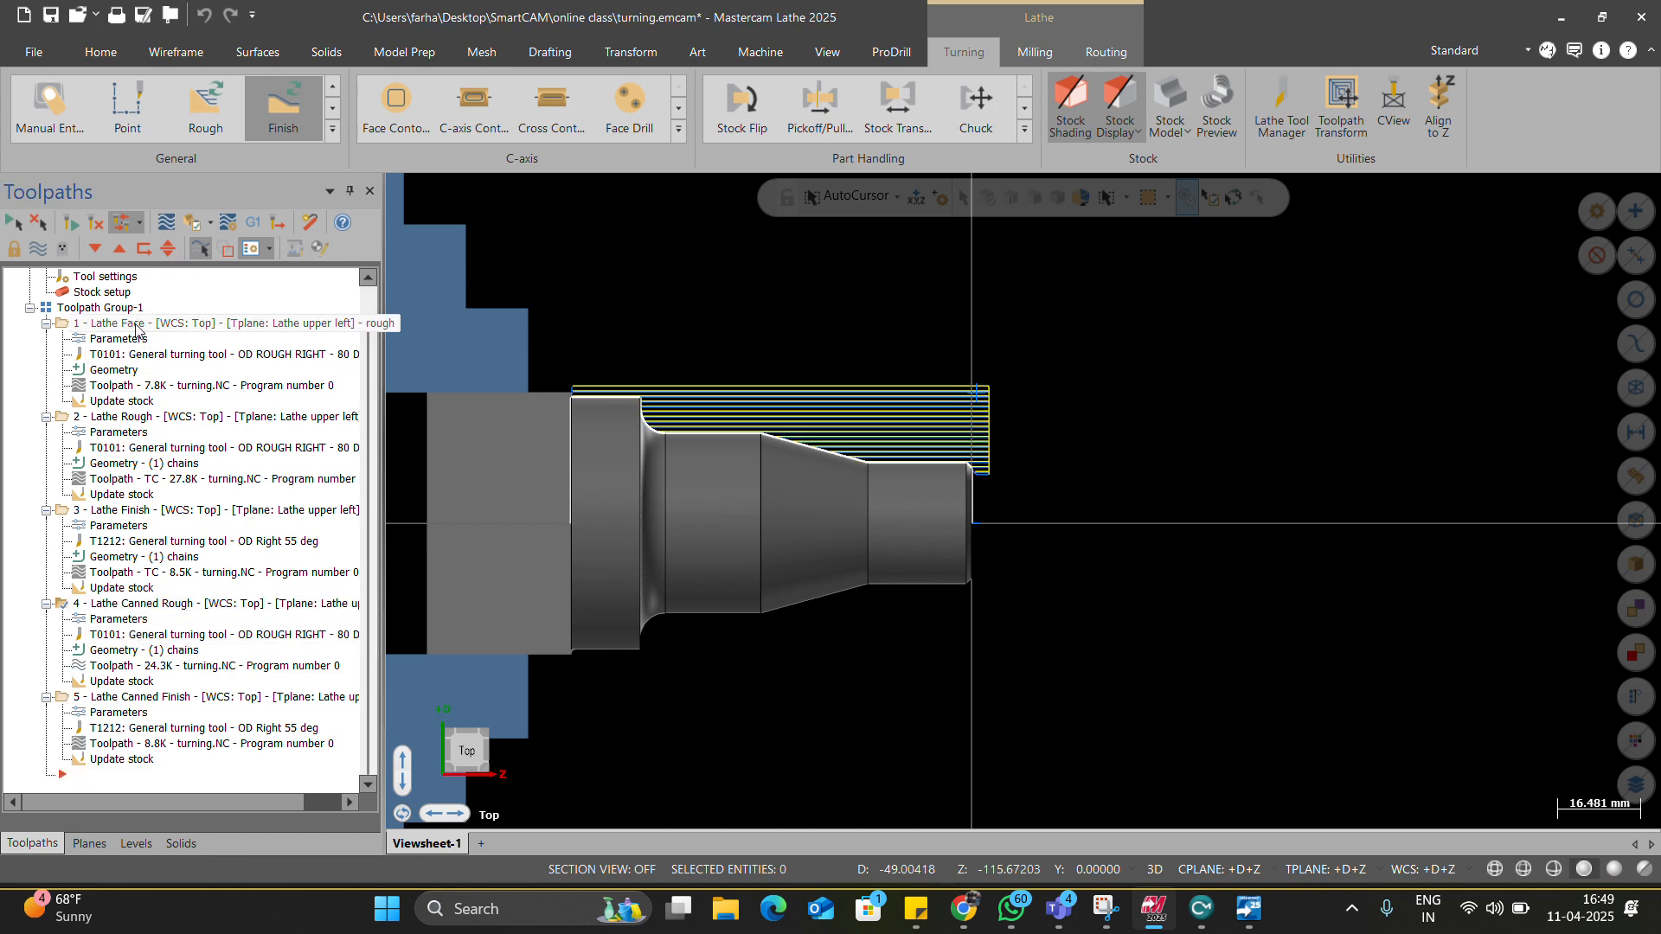
pyautogui.click(141, 606)
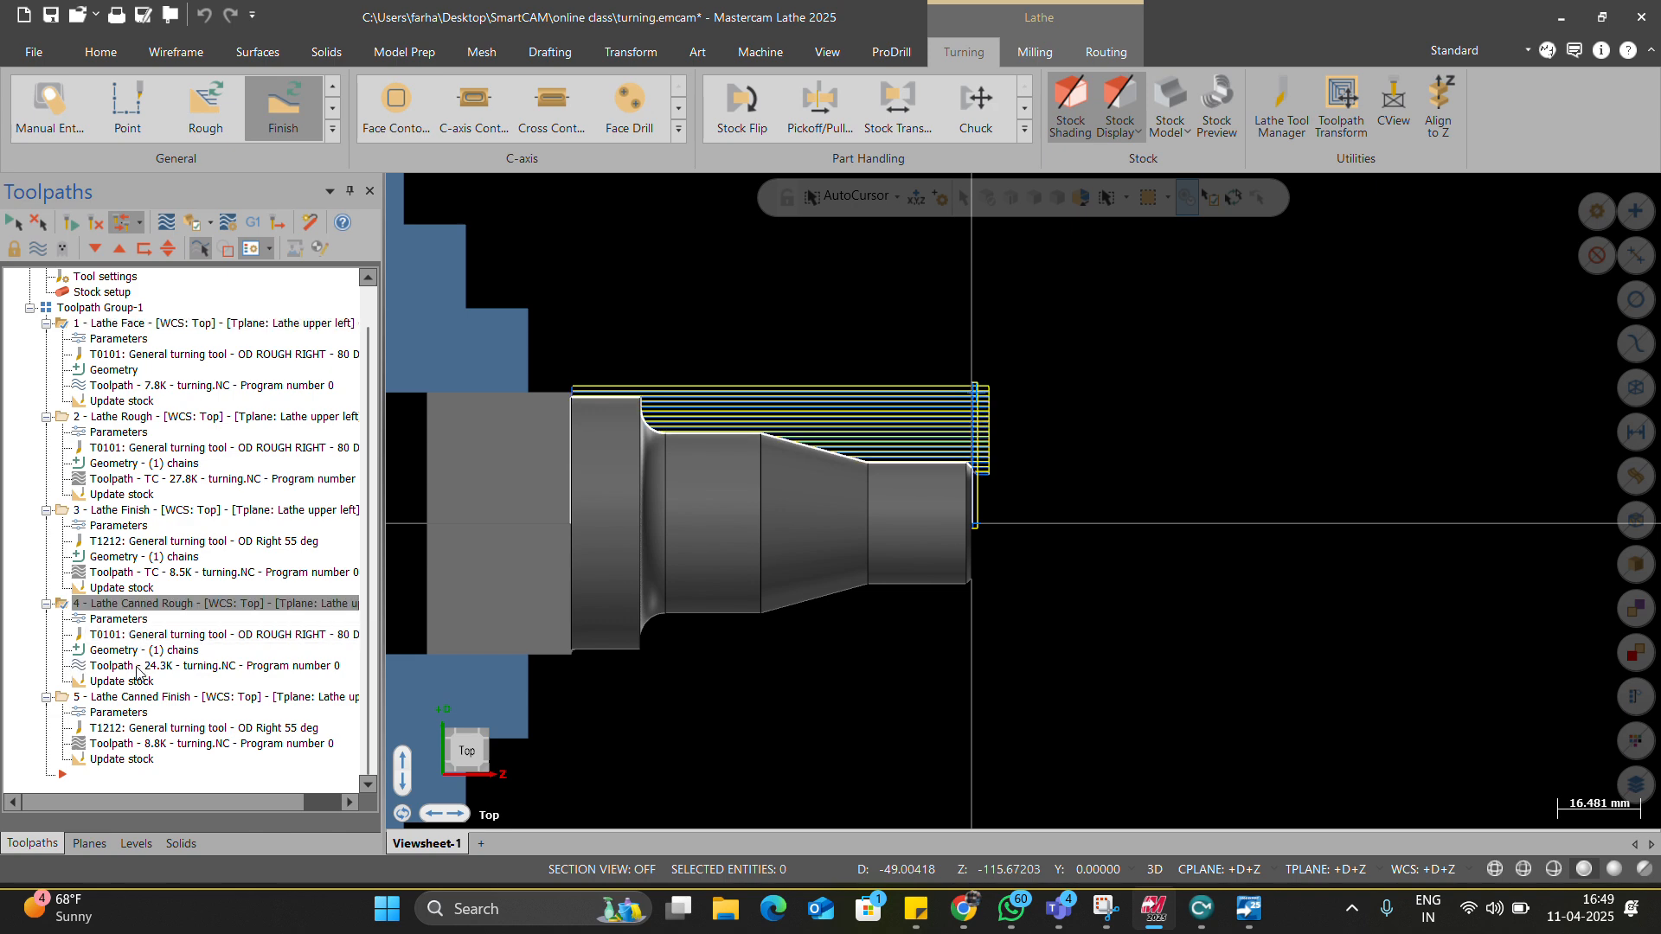
pyautogui.click(143, 697)
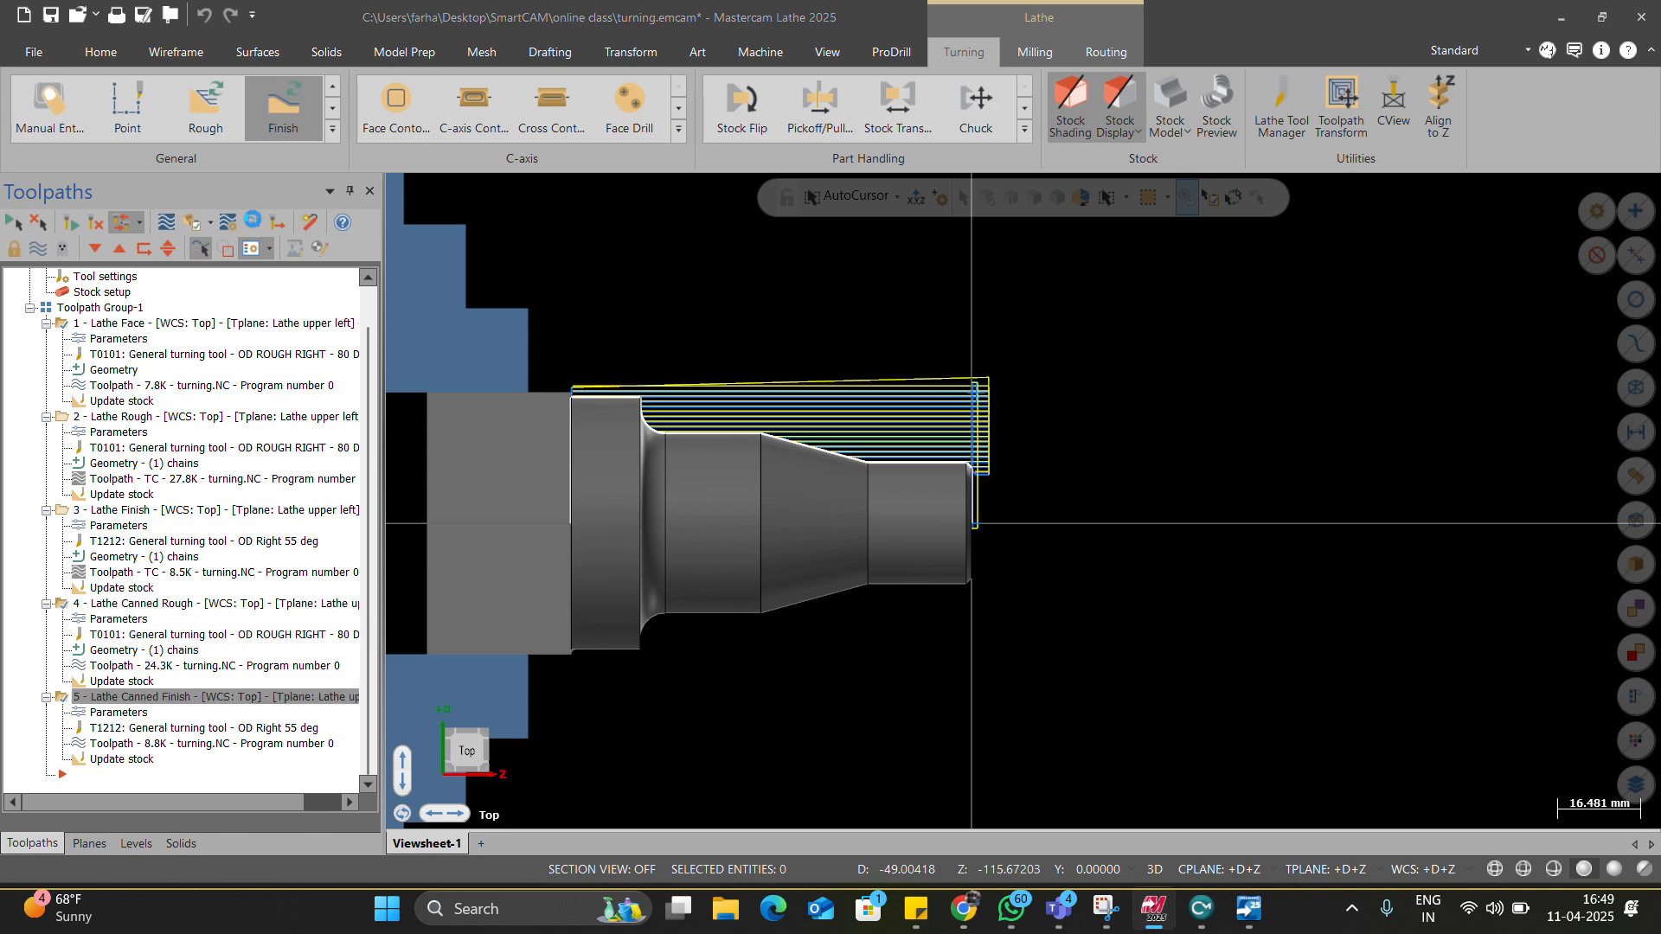
pyautogui.click(252, 222)
pyautogui.click(134, 630)
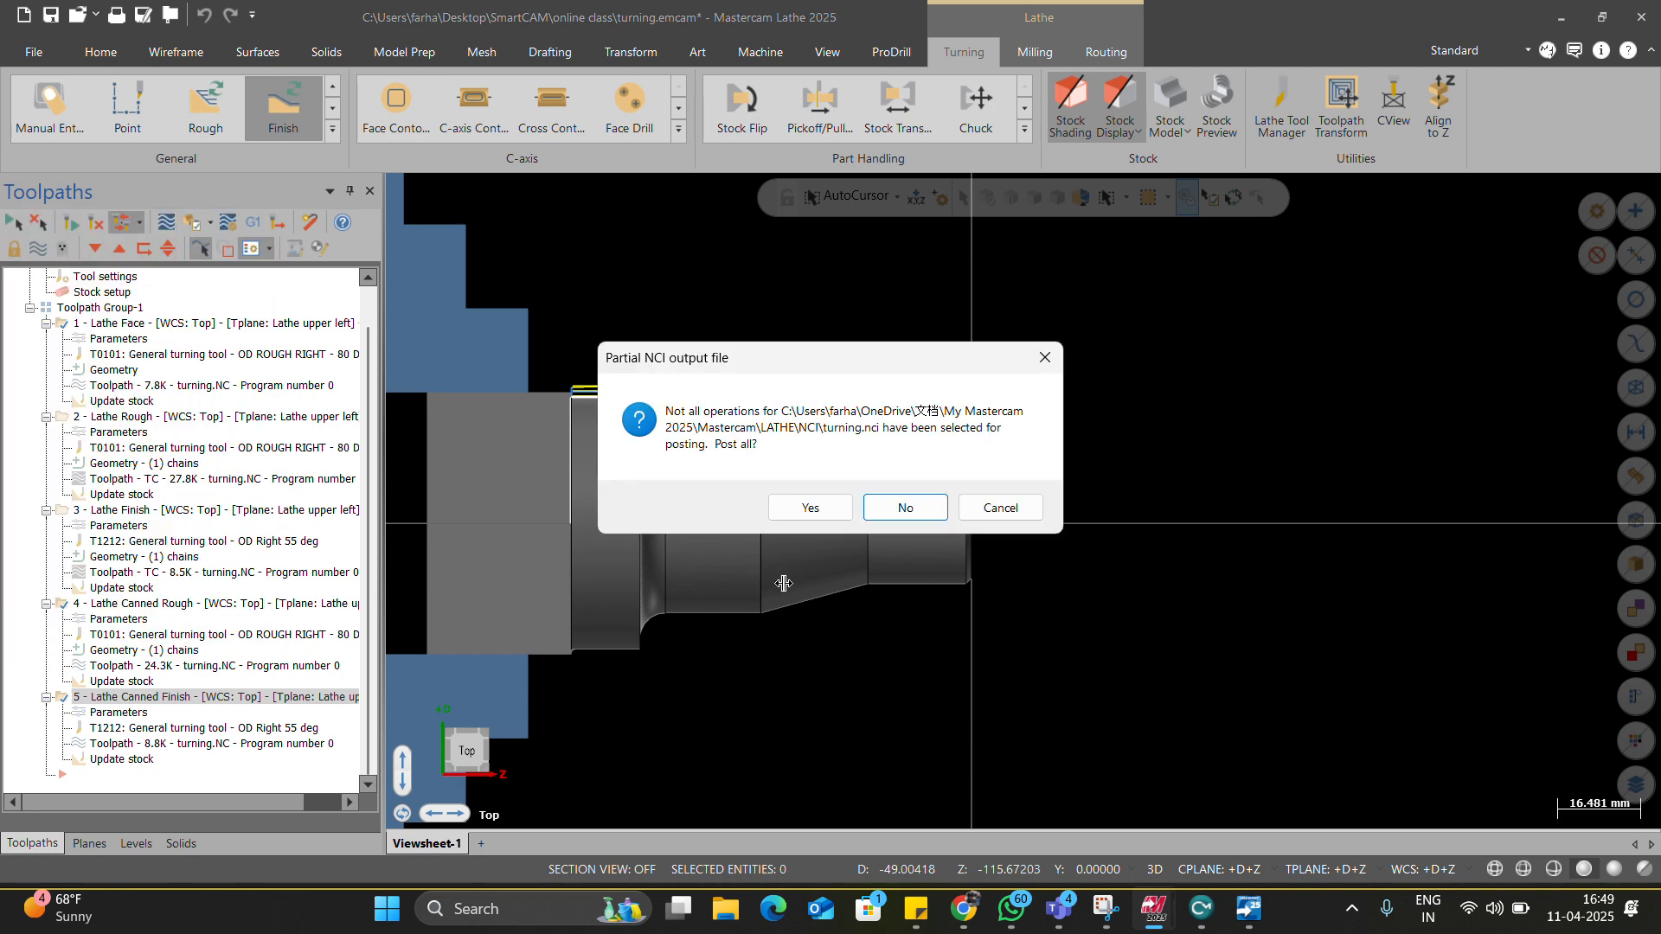
pyautogui.click(903, 505)
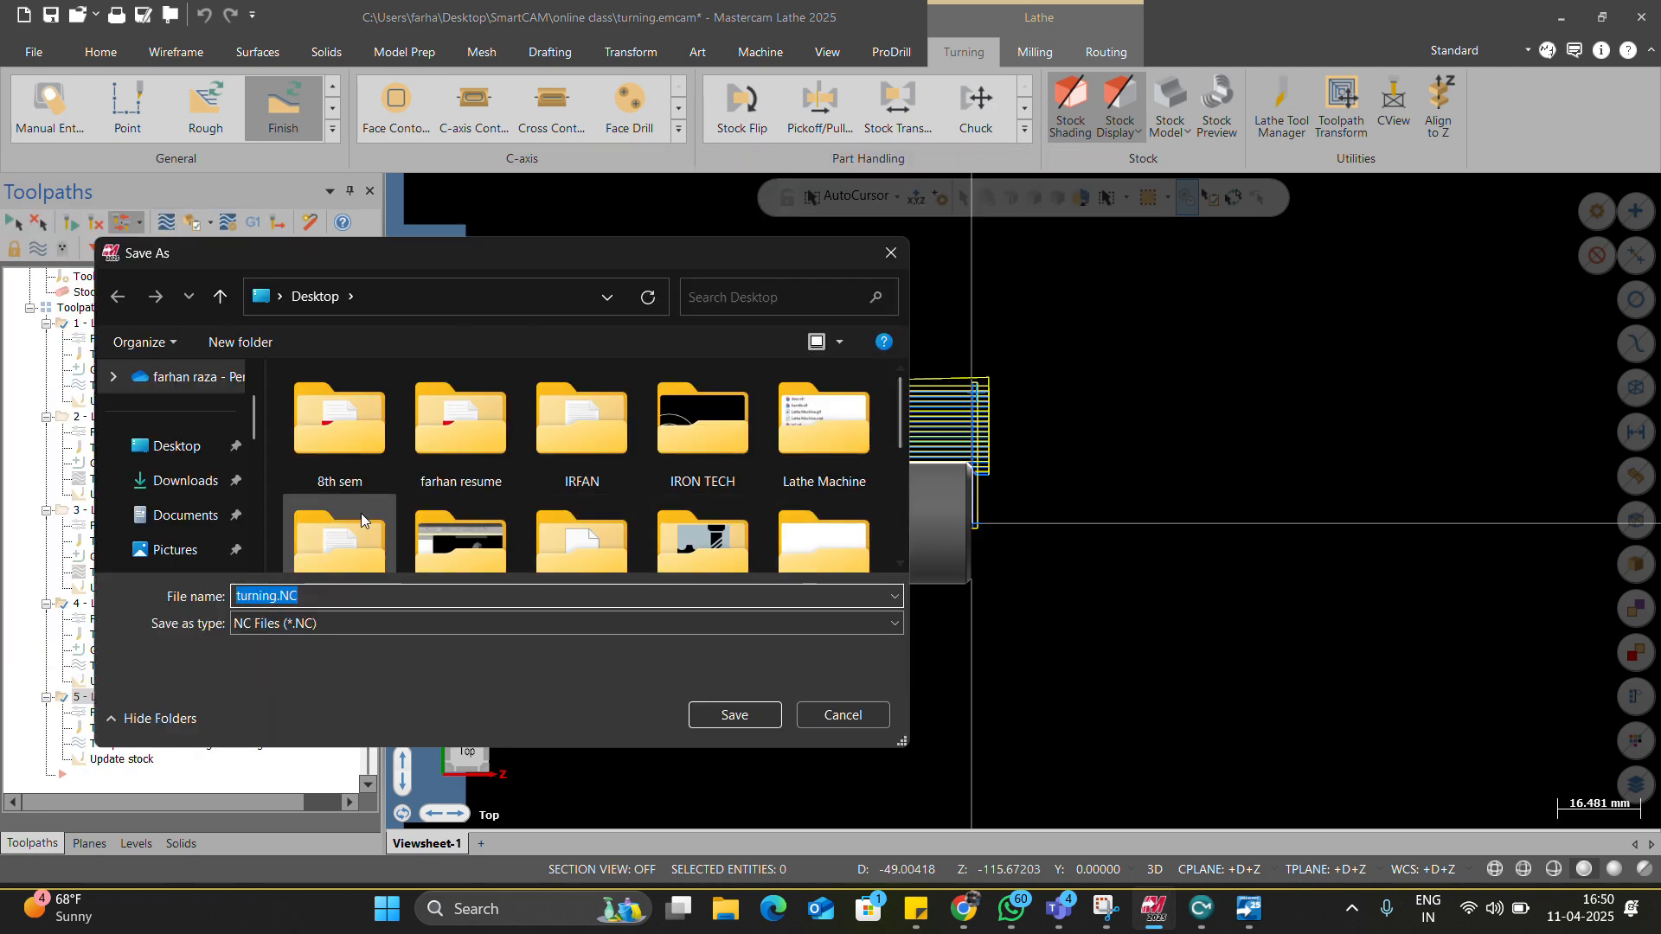
pyautogui.scroll(-5, 362, 512)
pyautogui.write('T1')
pyautogui.press('Return')
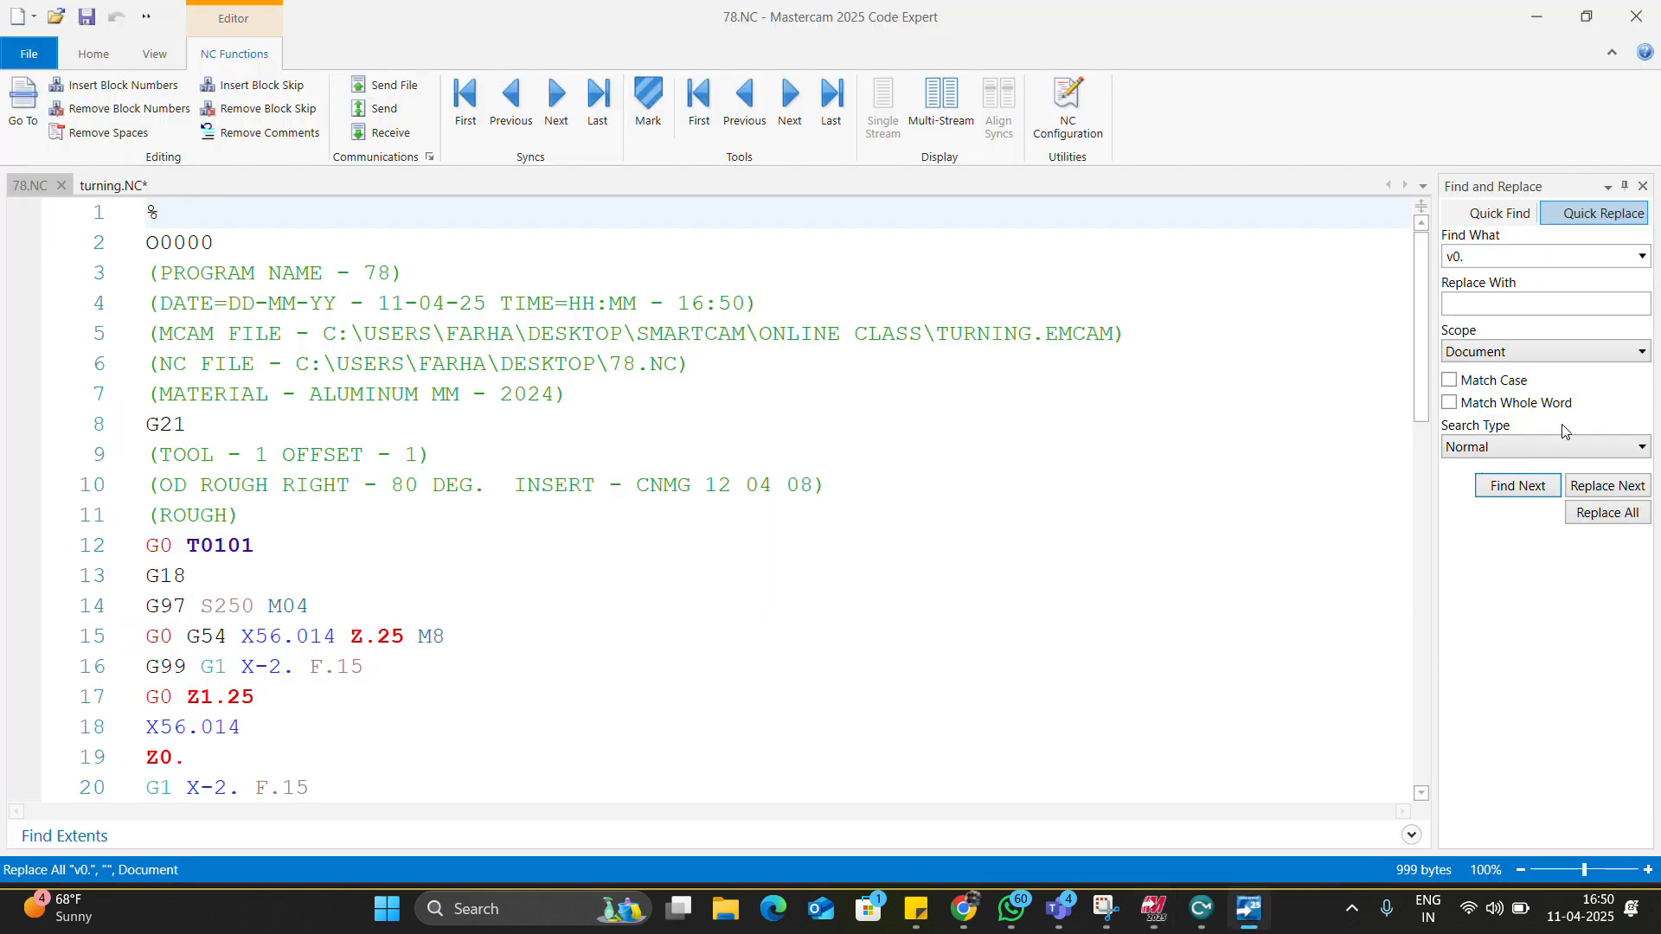
# Share the Code Expert window showing 78.NC in the Teams meeting.
pyautogui.click(1597, 408)
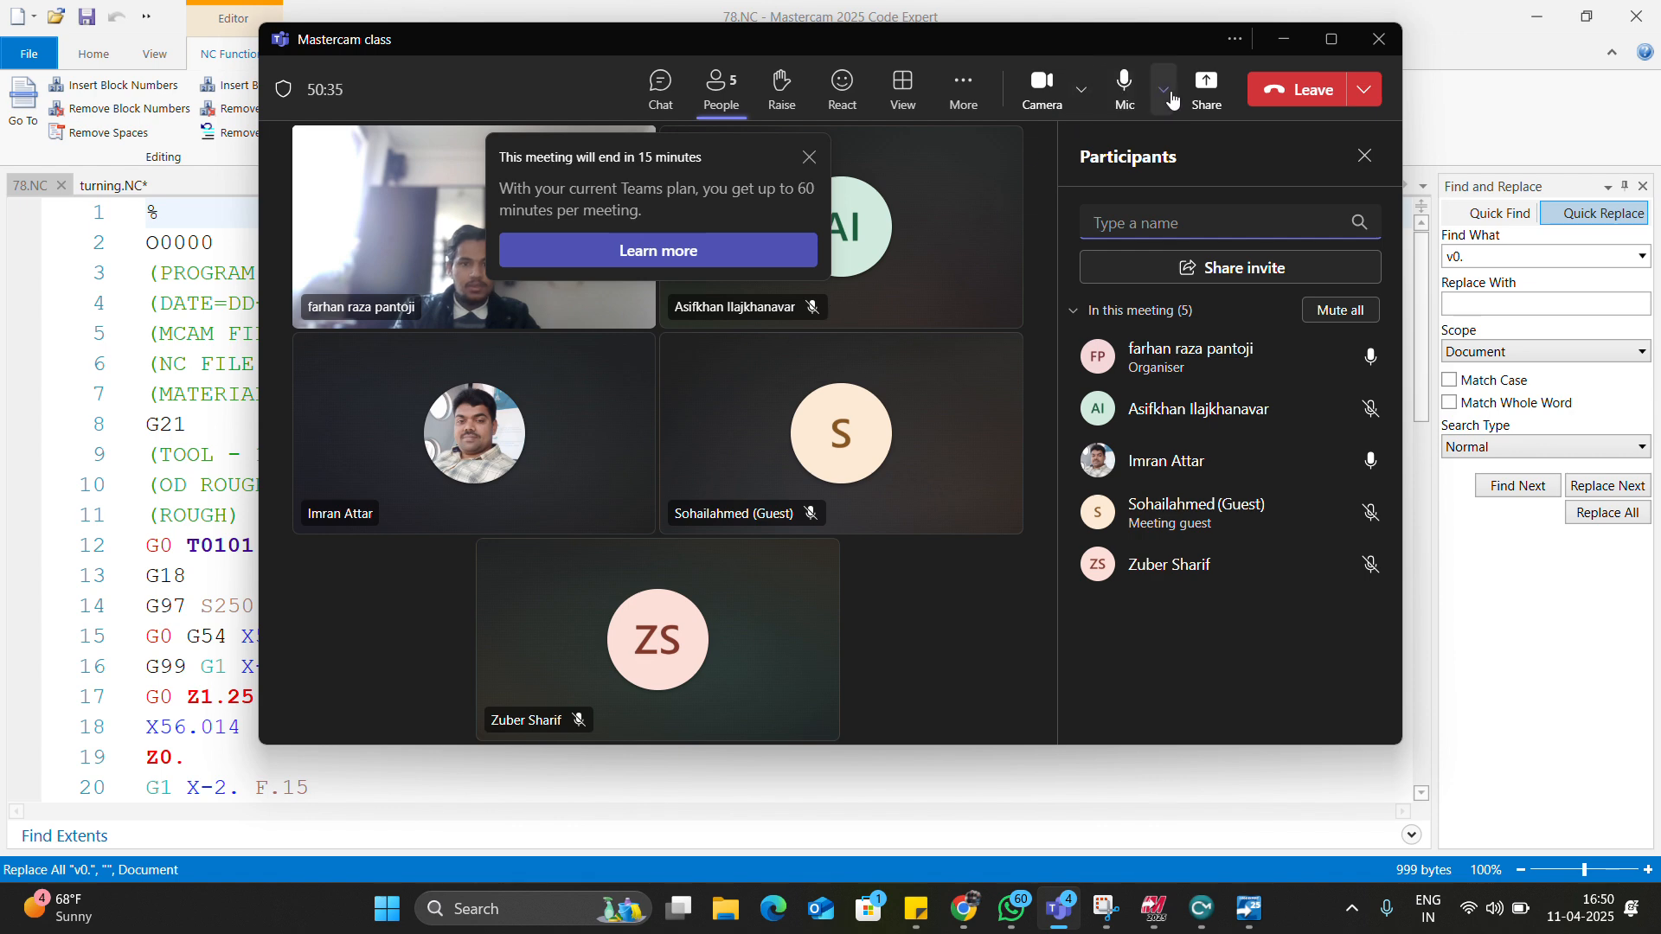
pyautogui.click(1207, 86)
pyautogui.click(1156, 399)
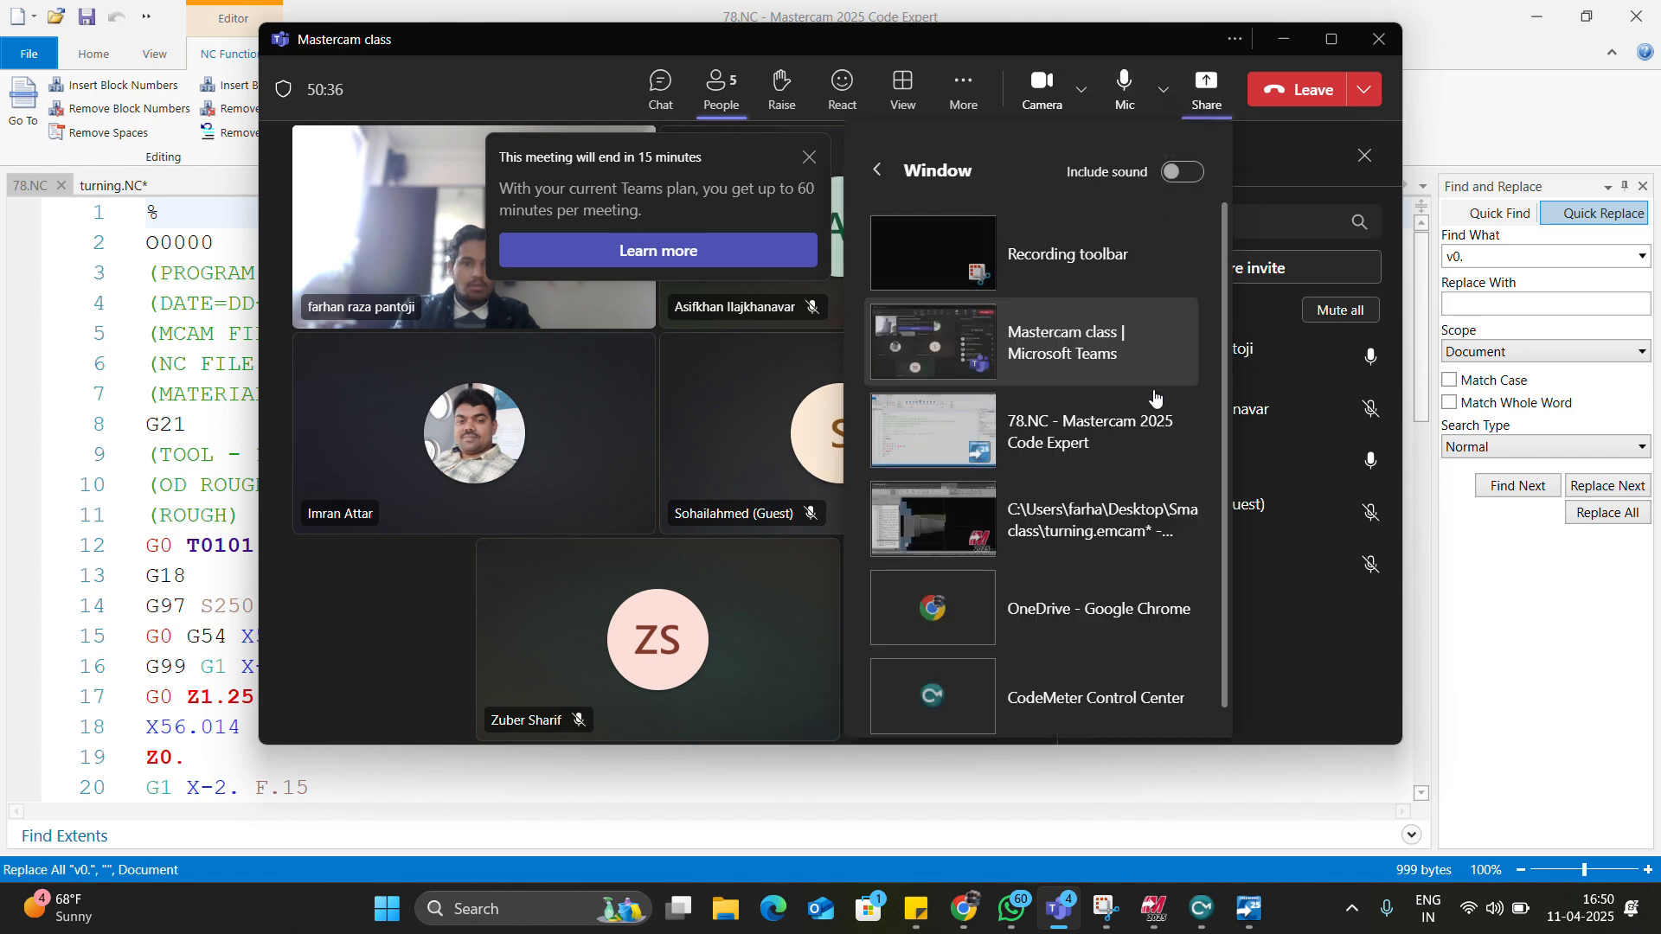
pyautogui.click(1097, 442)
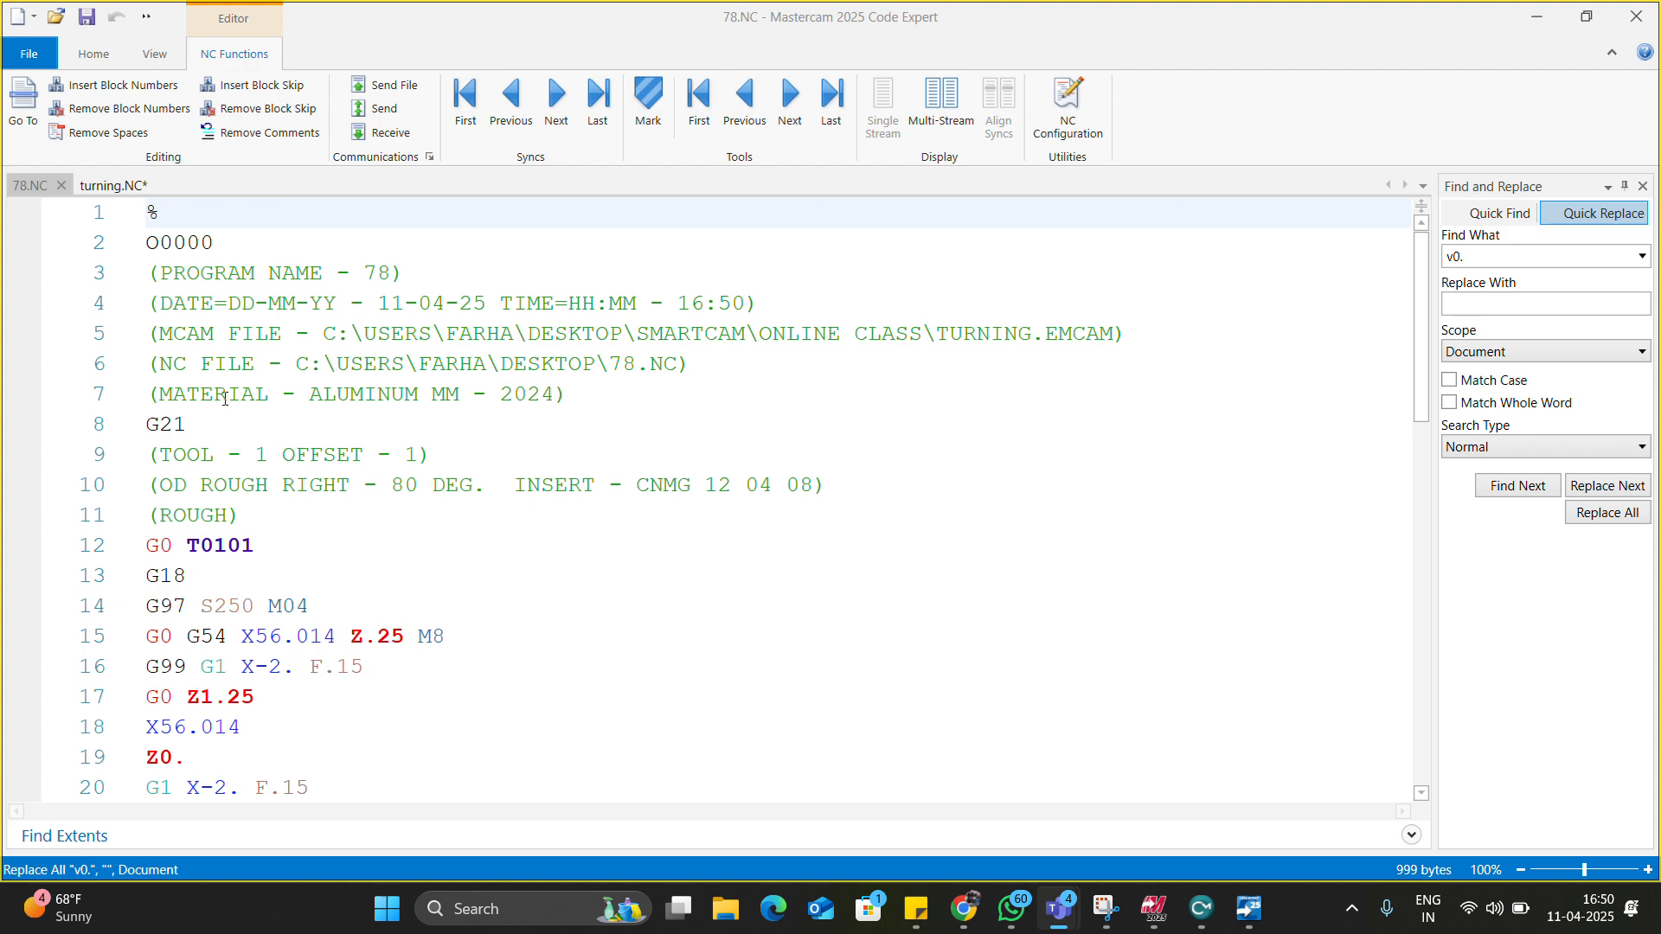
pyautogui.click(101, 192)
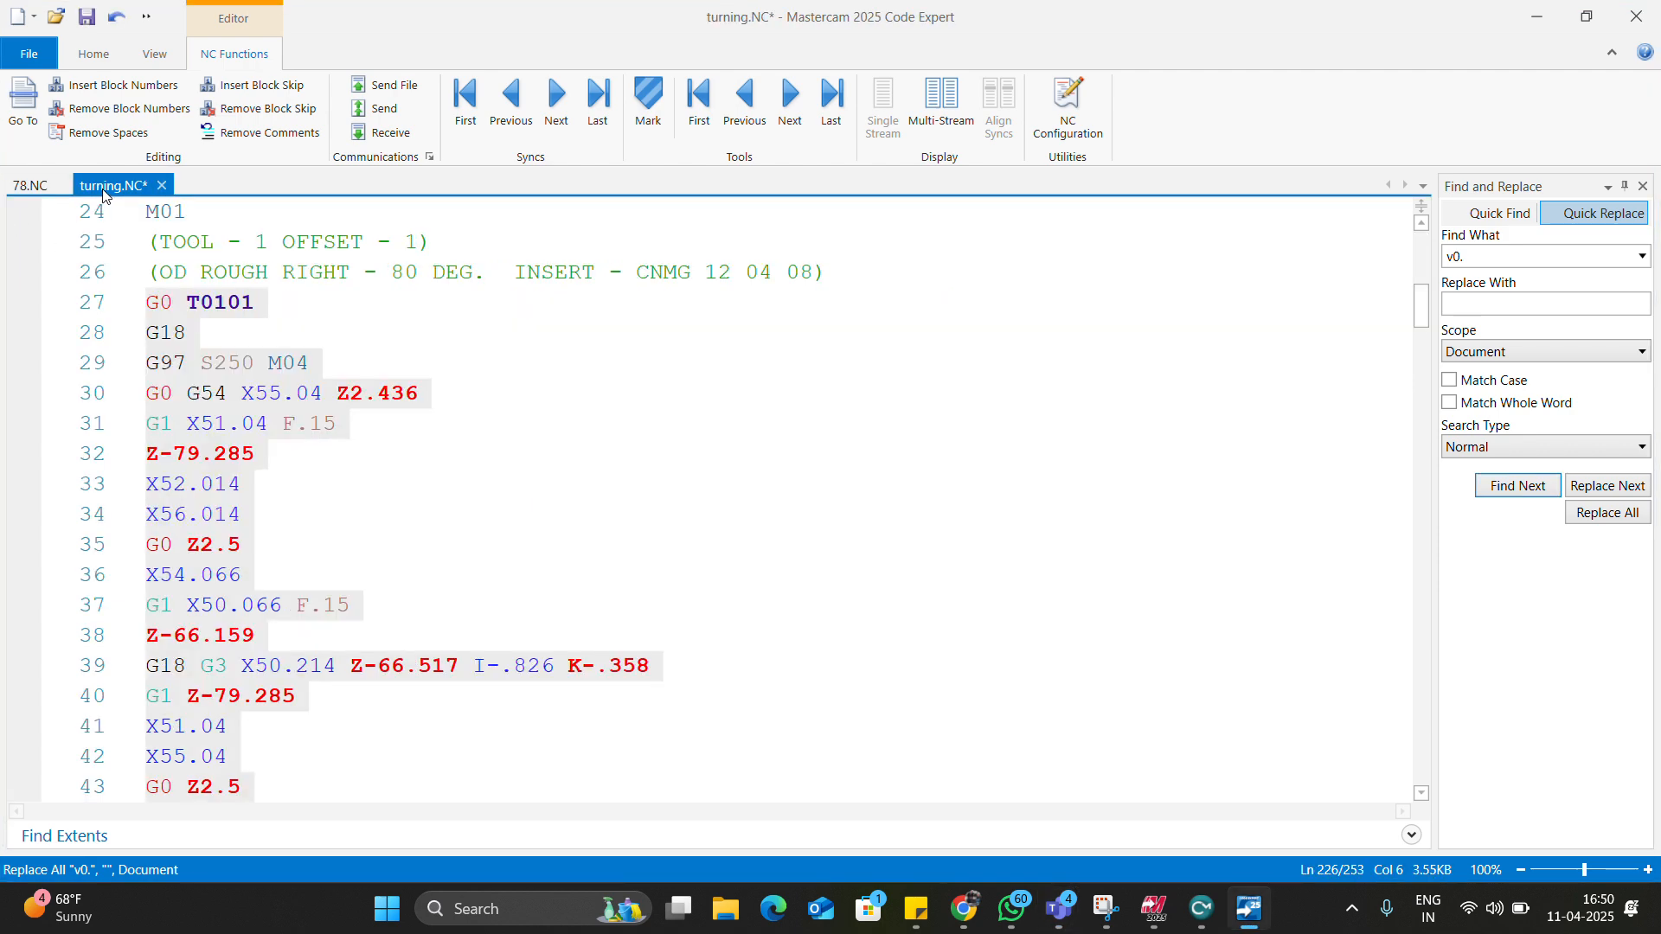
pyautogui.scroll(8, 302, 365)
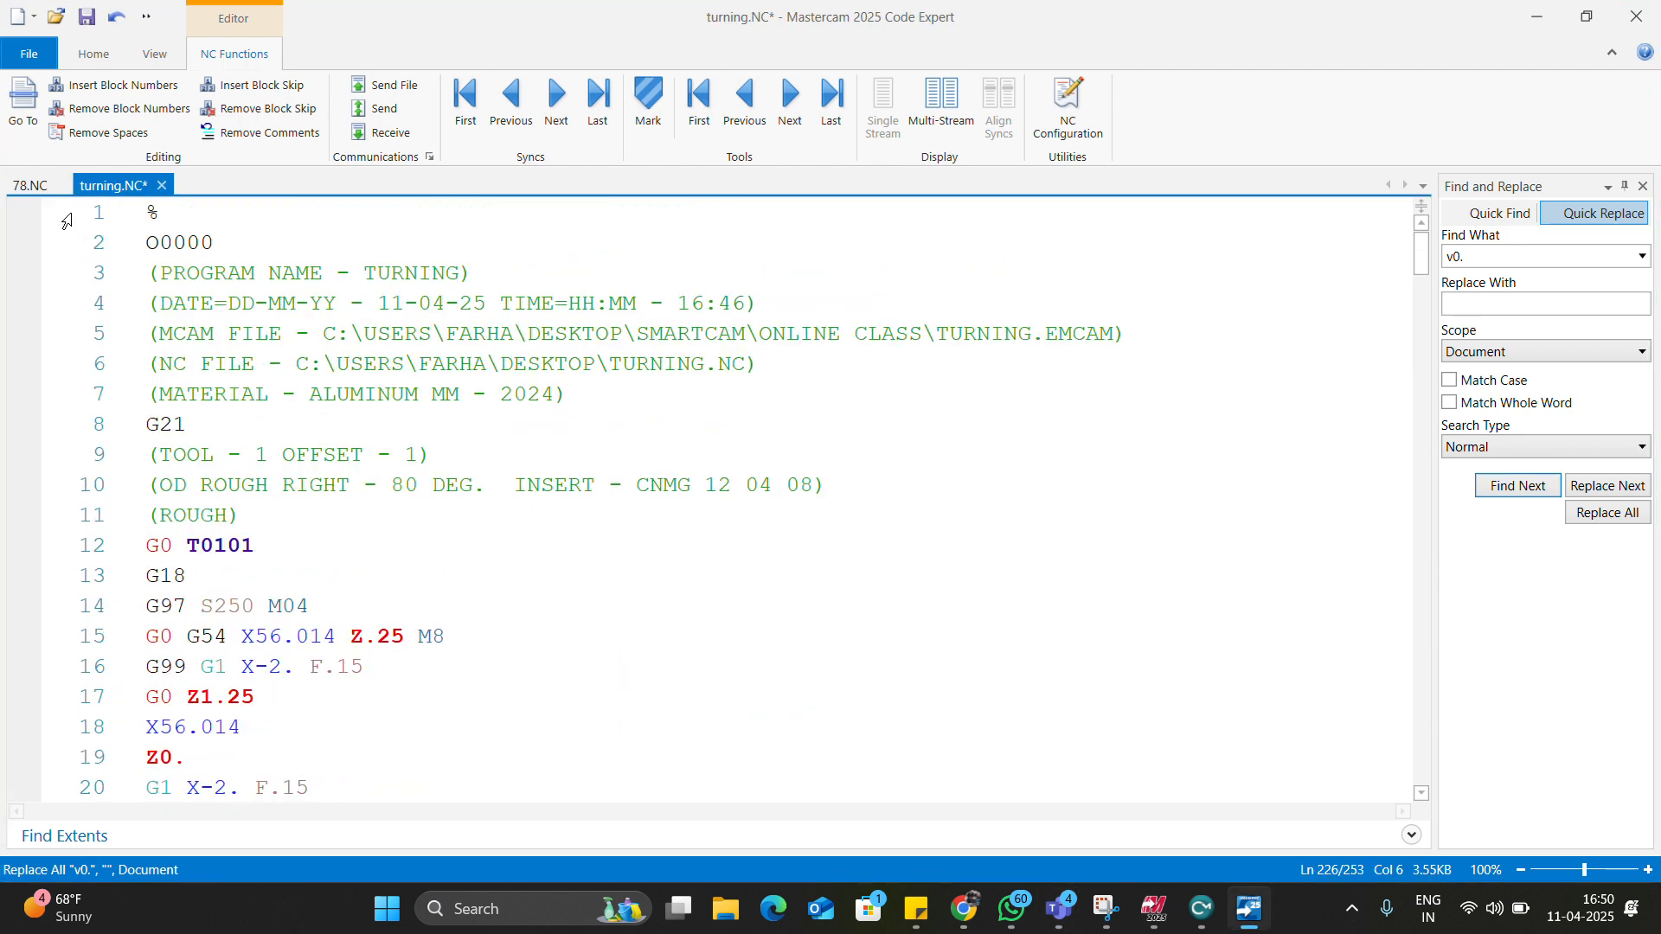
pyautogui.click(30, 185)
pyautogui.scroll(-2, 247, 438)
pyautogui.scroll(1, 247, 438)
pyautogui.scroll(1, 247, 437)
pyautogui.scroll(-1, 246, 438)
pyautogui.scroll(-3, 246, 438)
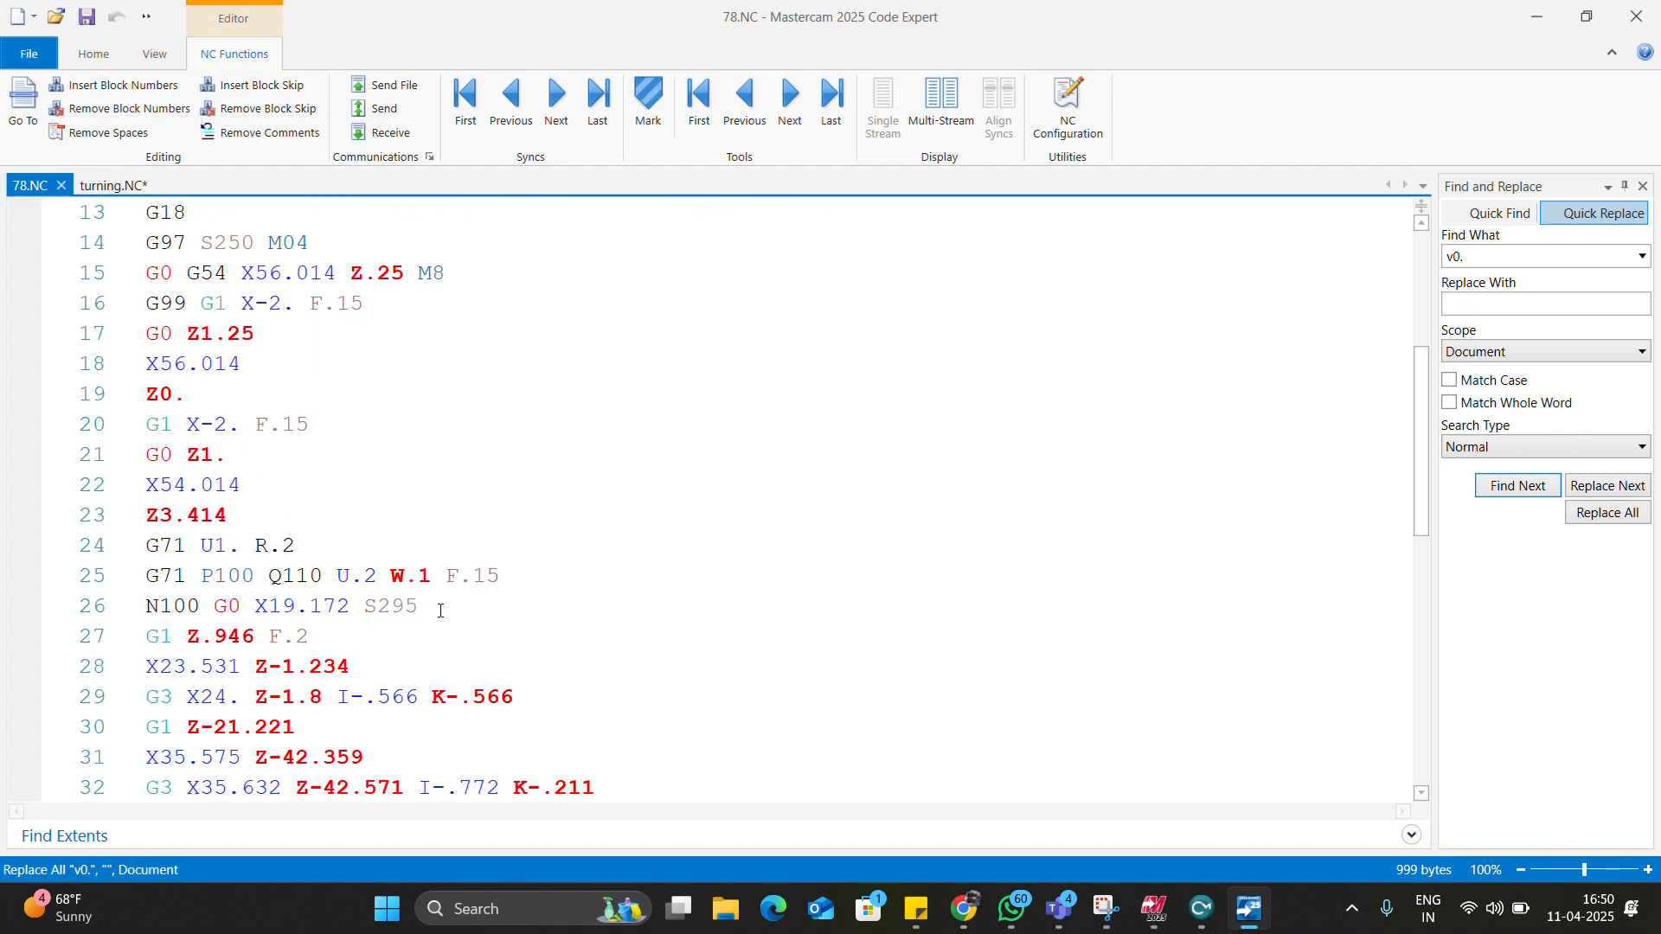
pyautogui.scroll(4, 444, 617)
pyautogui.scroll(-3, 408, 556)
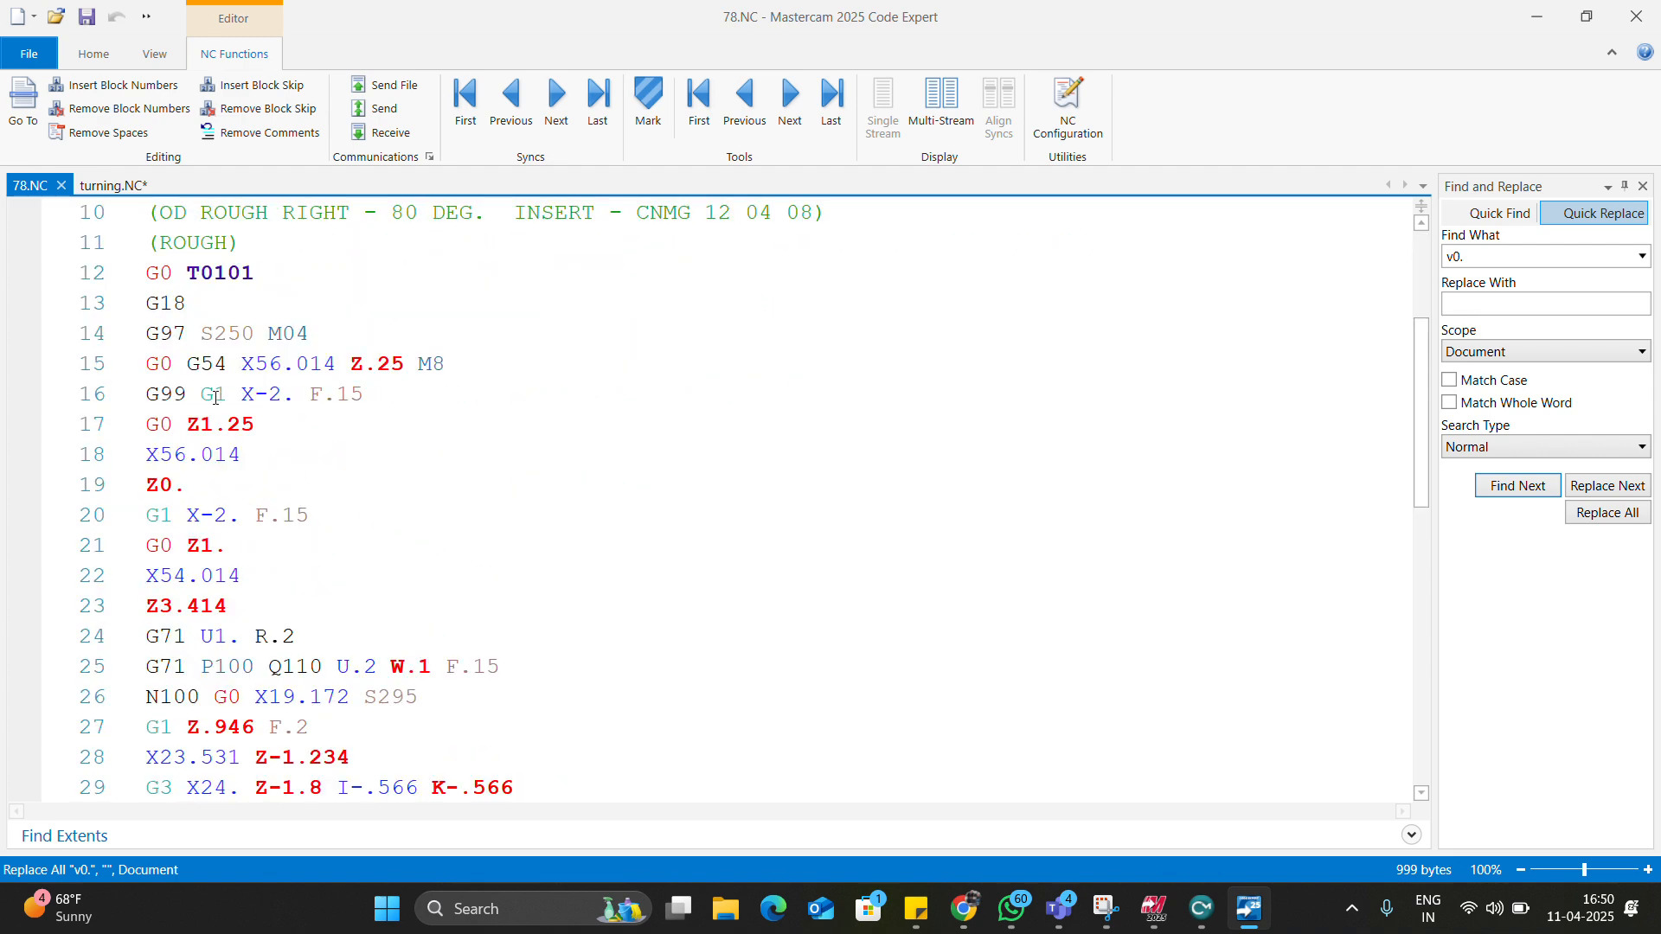
pyautogui.scroll(-5, 243, 491)
pyautogui.scroll(3, 289, 501)
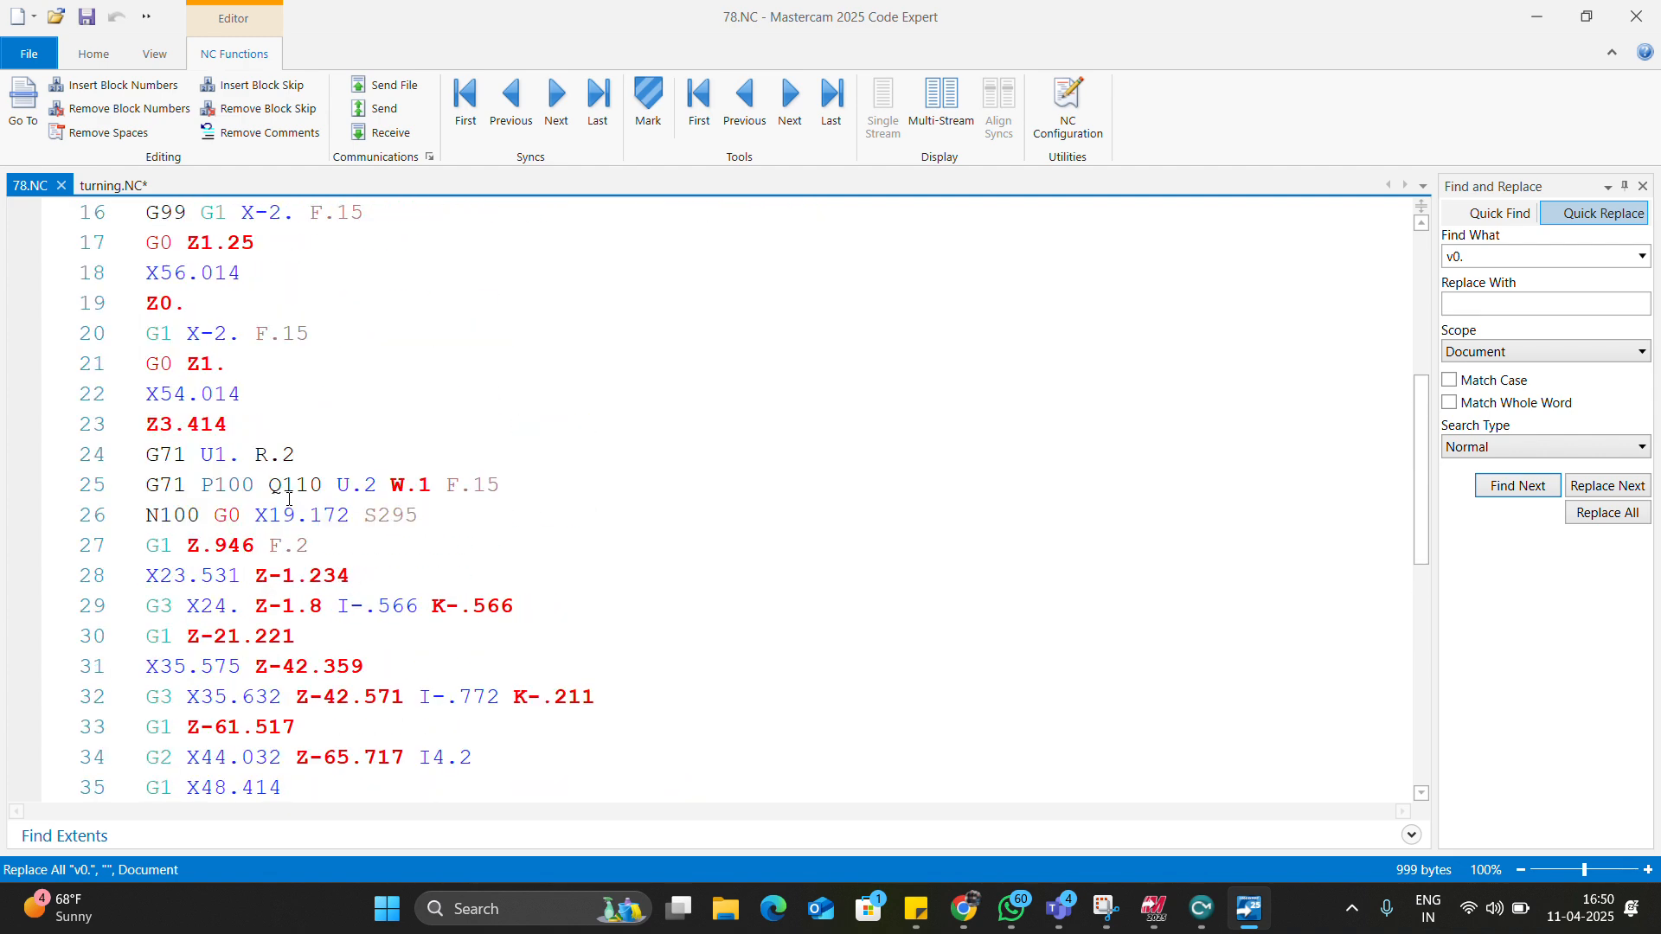
pyautogui.scroll(2, 247, 424)
pyautogui.click(203, 490)
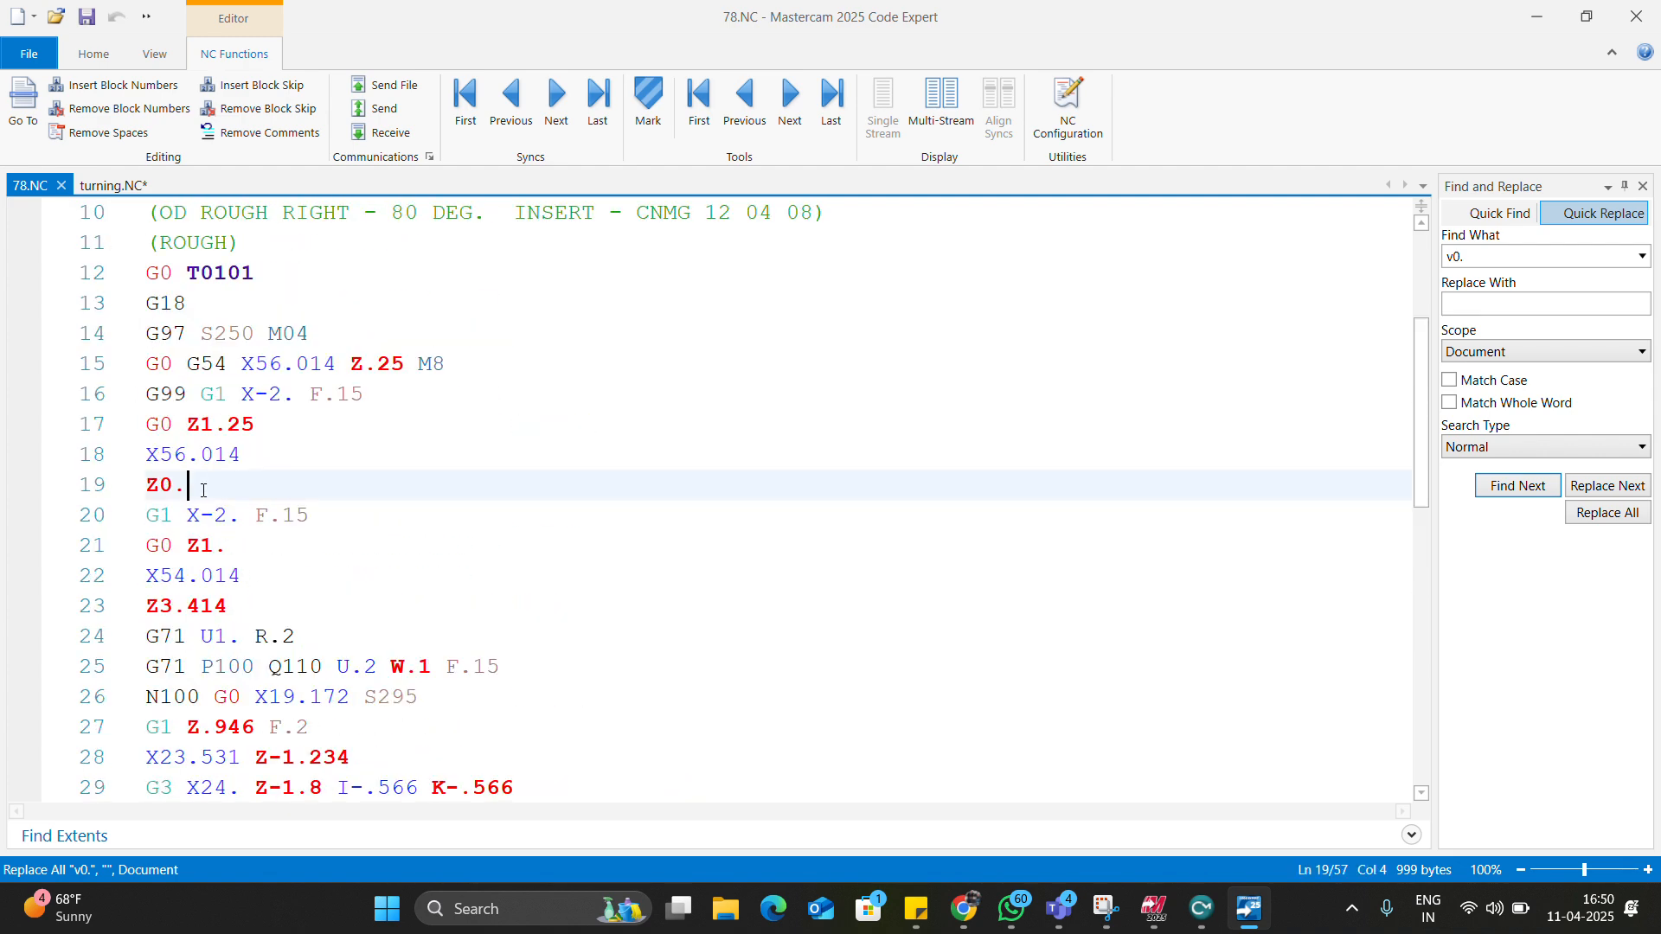
pyautogui.click(226, 569)
pyautogui.click(229, 607)
pyautogui.scroll(-1, 260, 597)
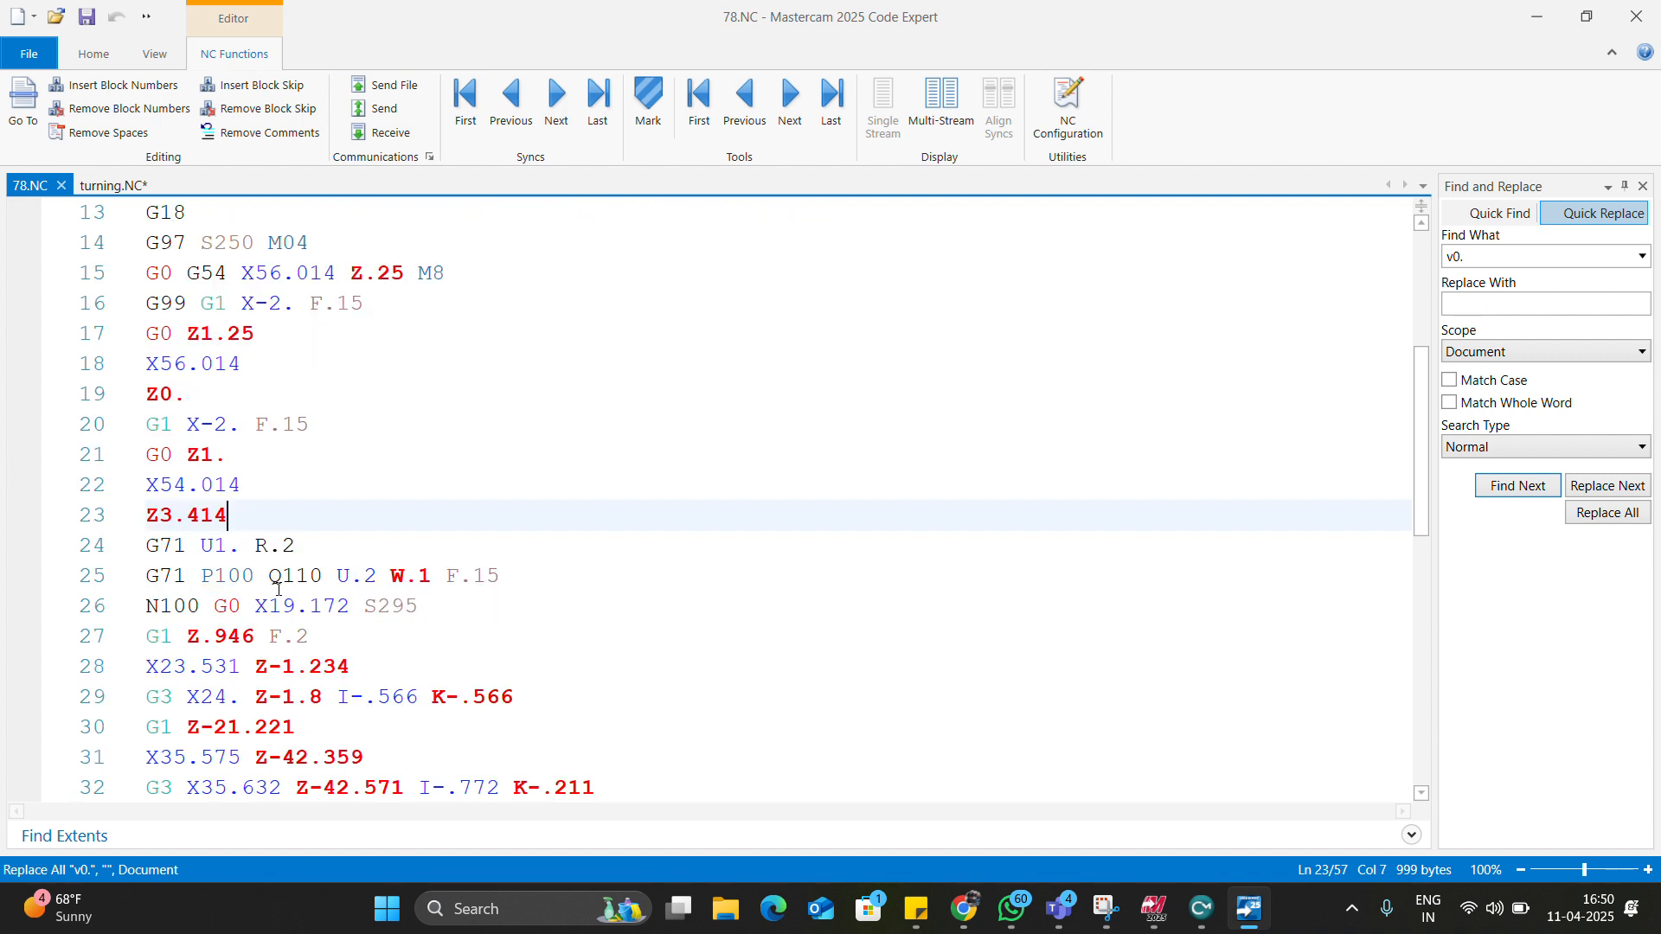
pyautogui.moveTo(312, 547); pyautogui.dragTo(124, 567)
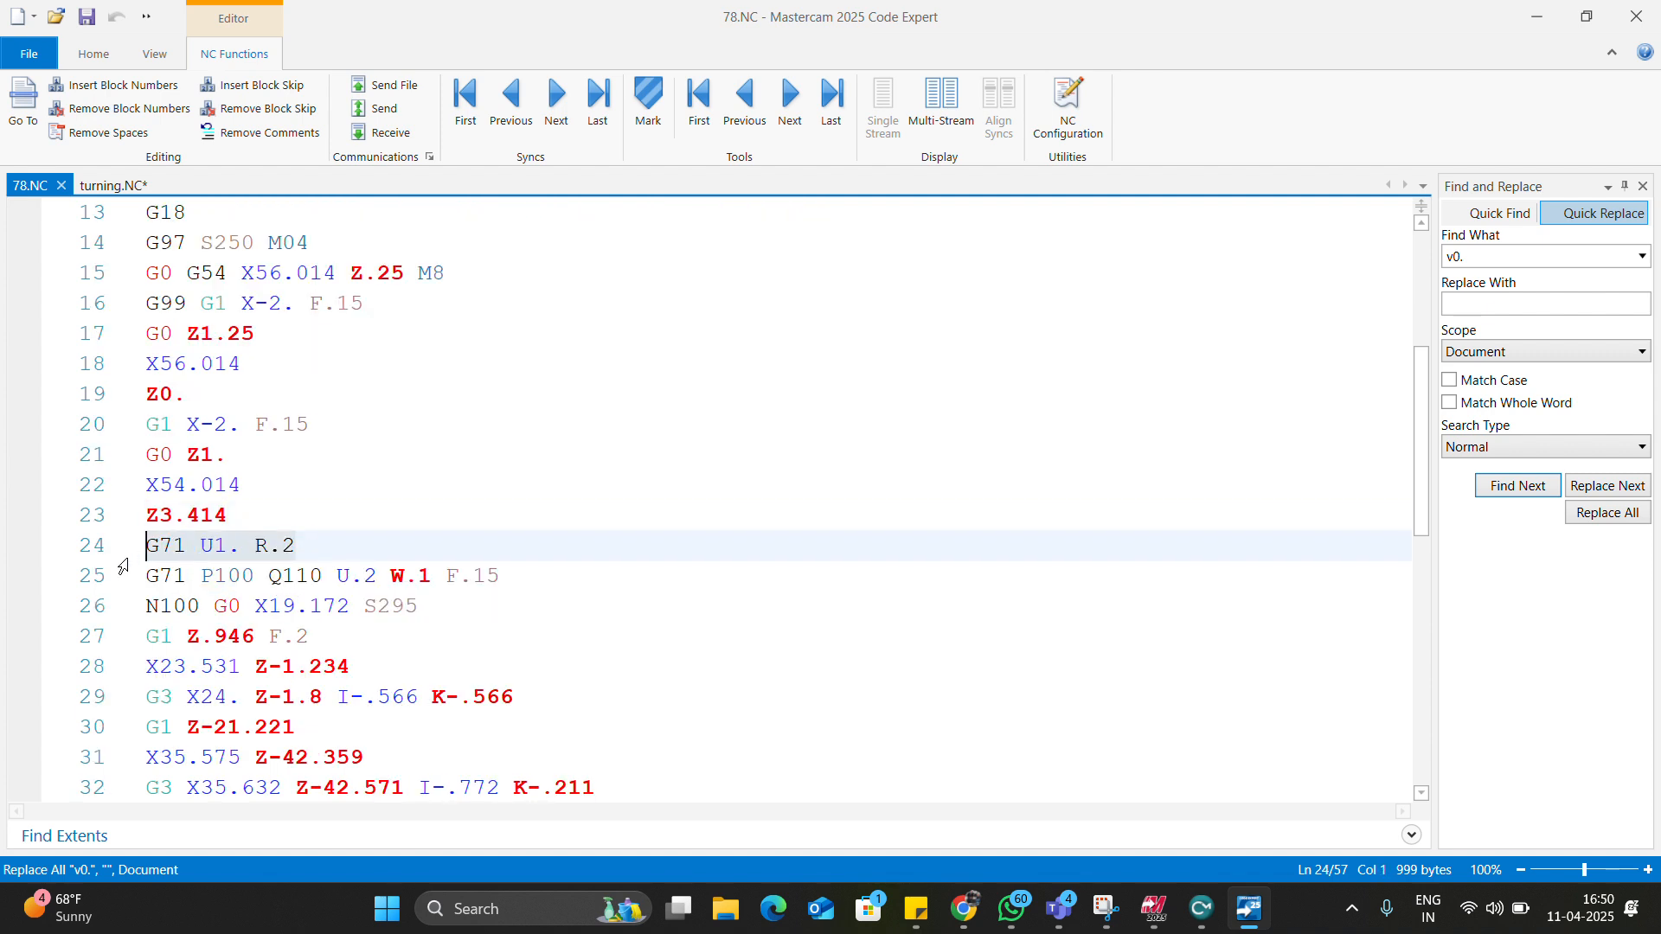
pyautogui.moveTo(500, 576); pyautogui.dragTo(147, 553)
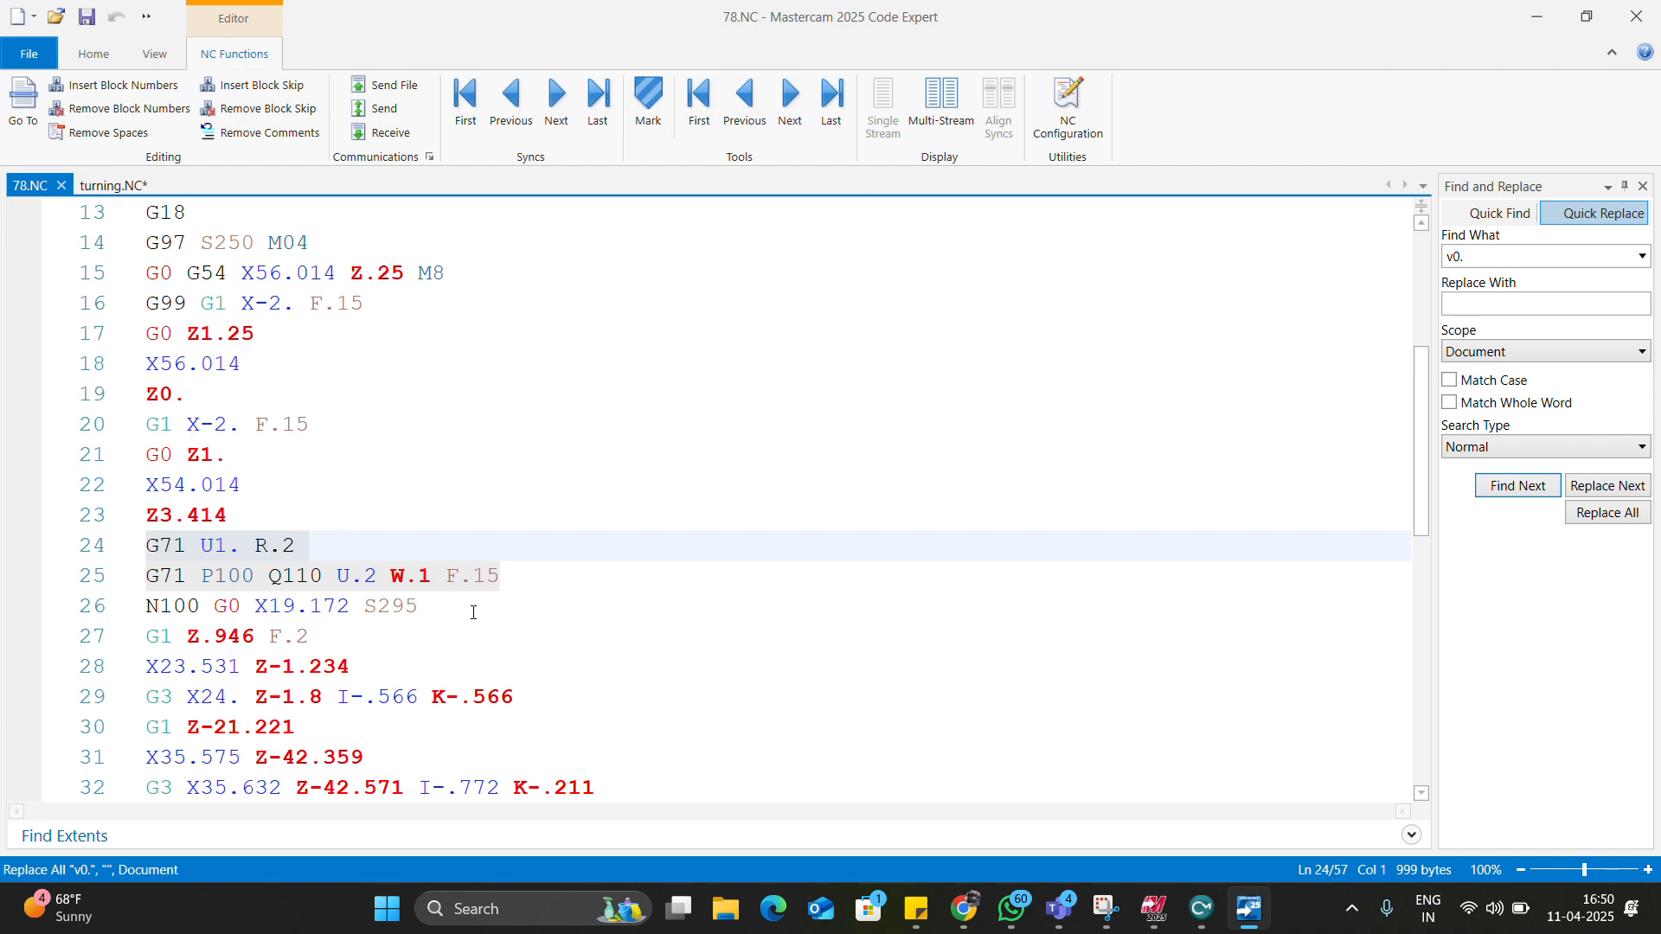
pyautogui.scroll(4, 473, 613)
pyautogui.scroll(-12, 473, 612)
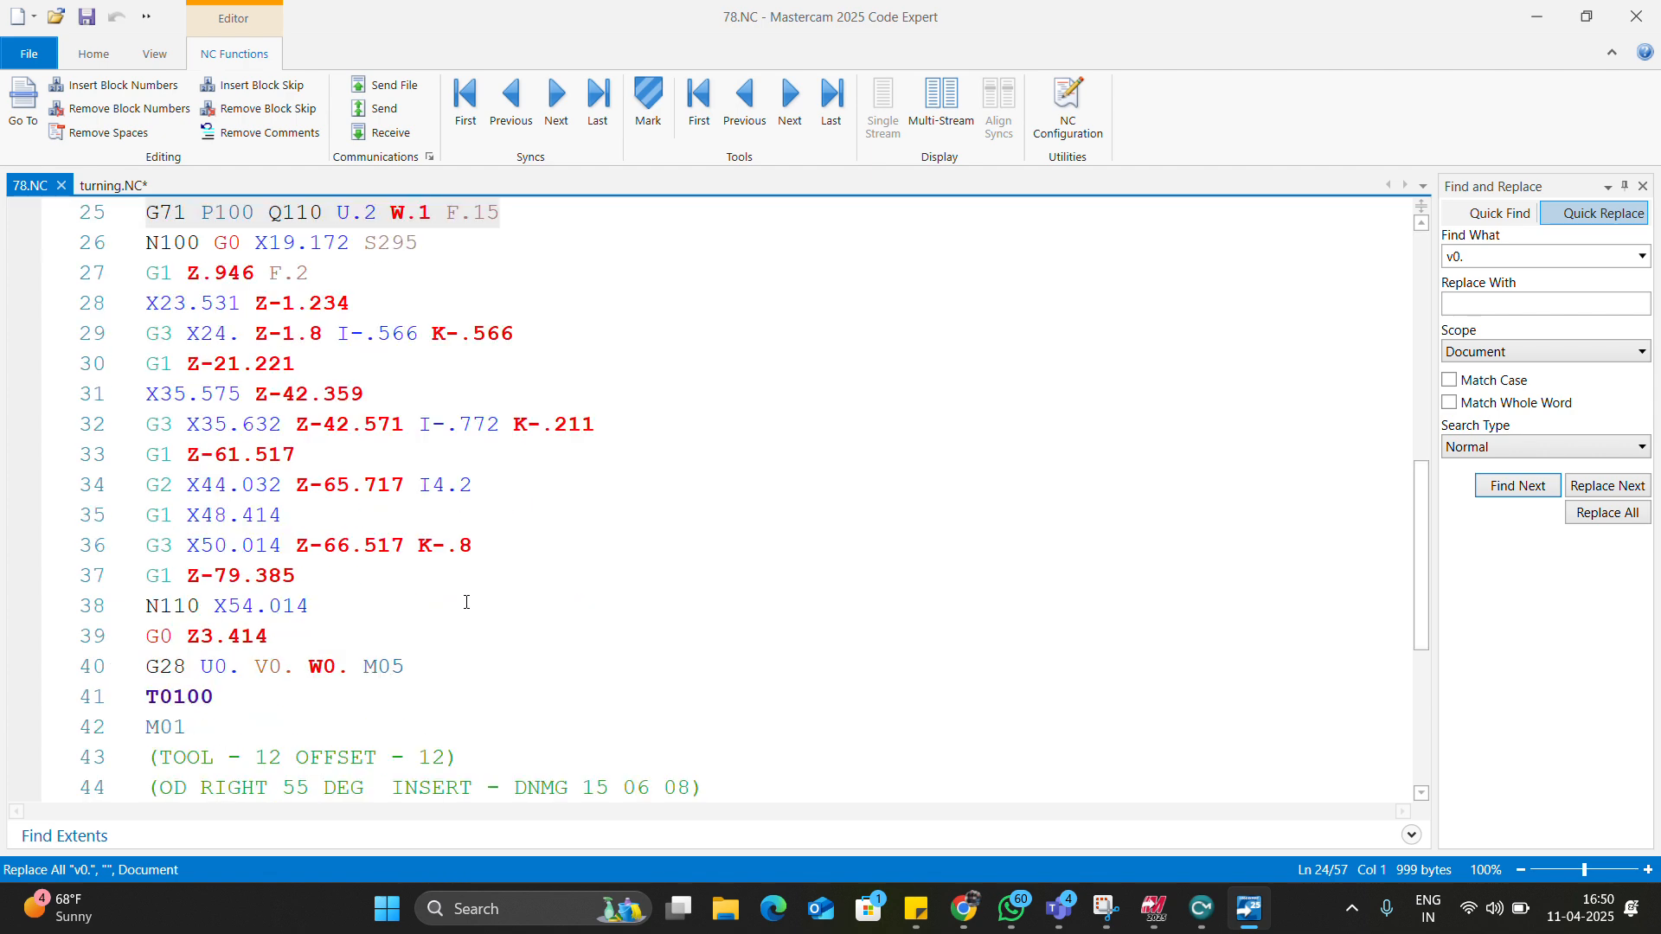
pyautogui.scroll(12, 467, 603)
pyautogui.scroll(-13, 467, 603)
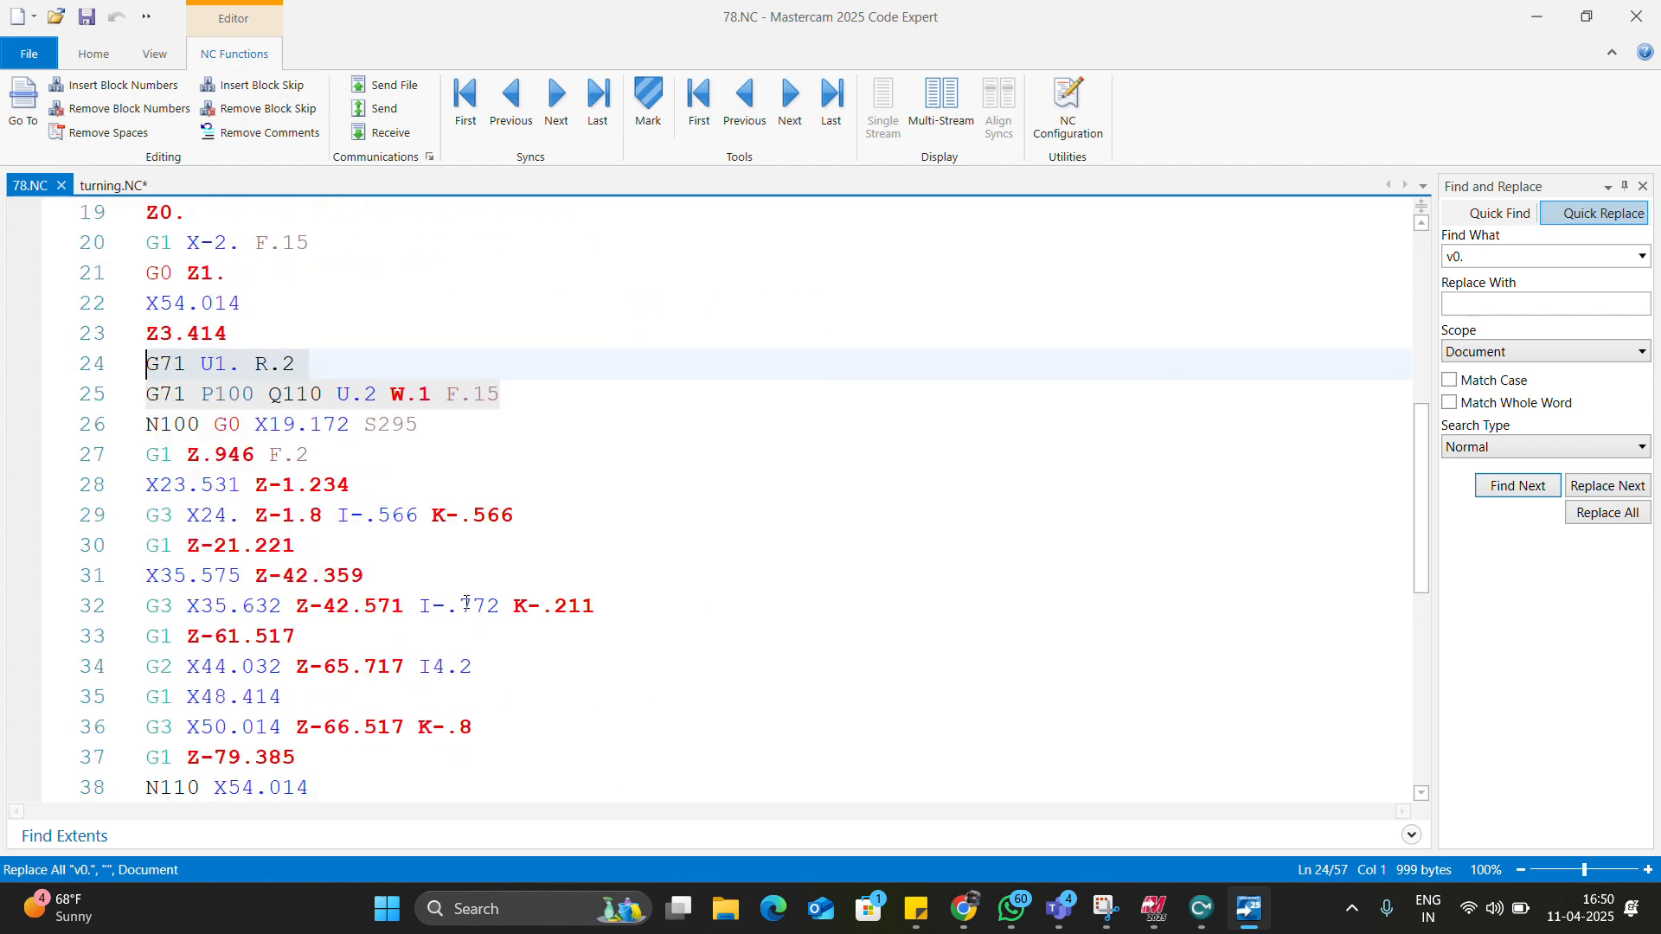
pyautogui.scroll(7, 444, 608)
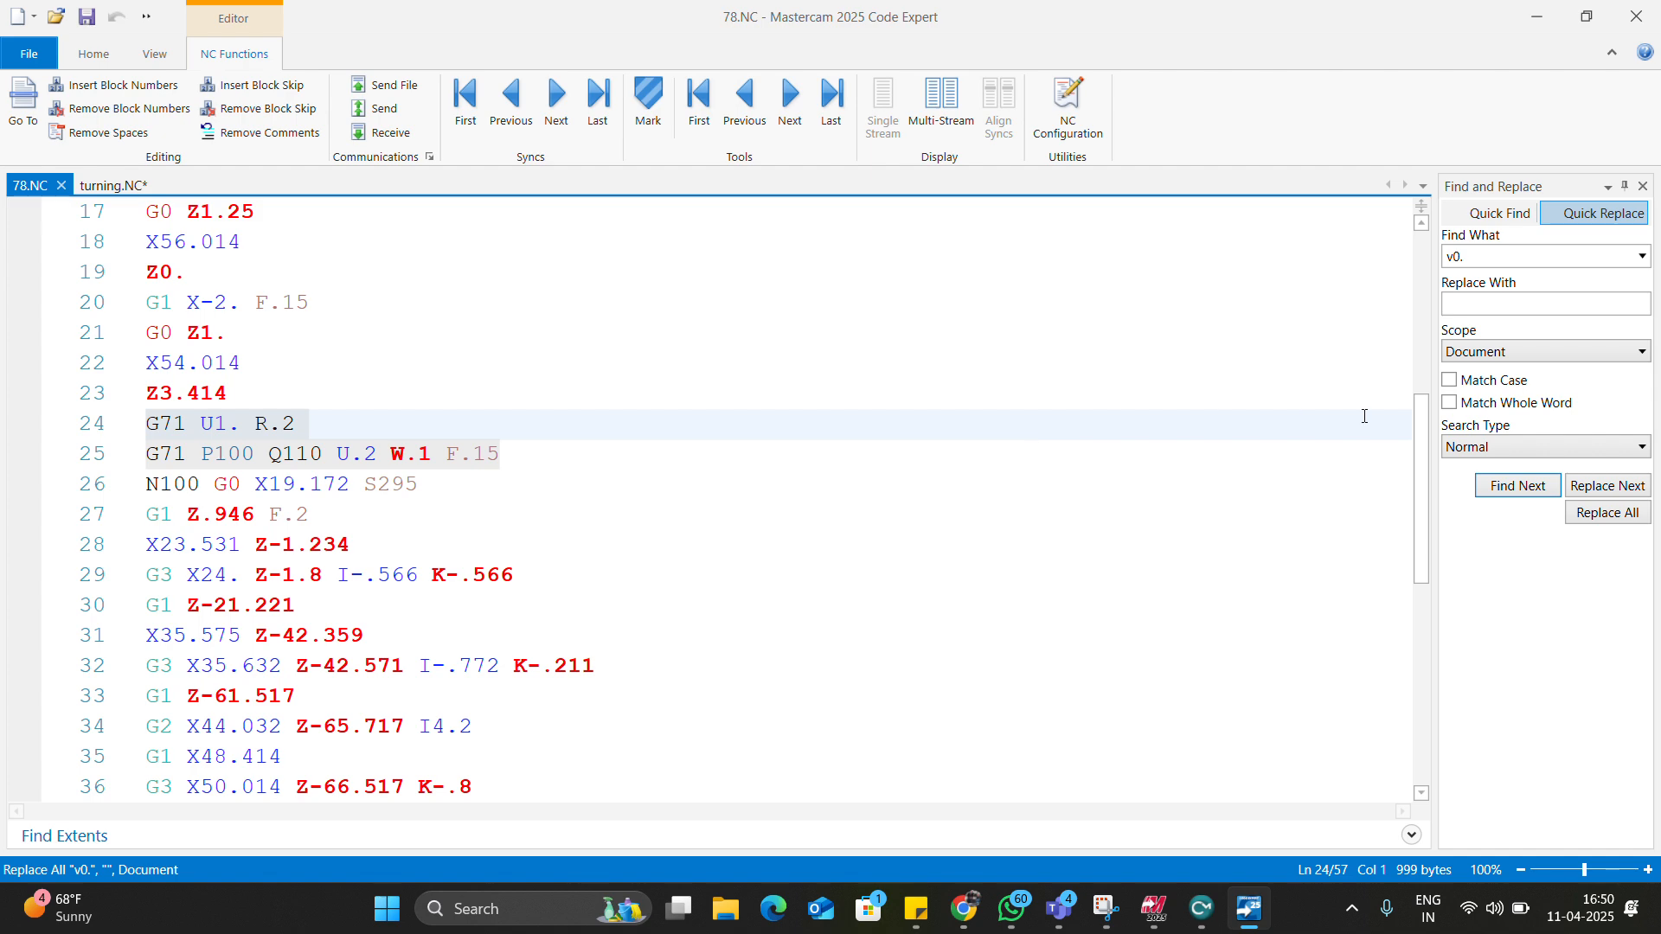
pyautogui.hotkey('alt', 'Tab')
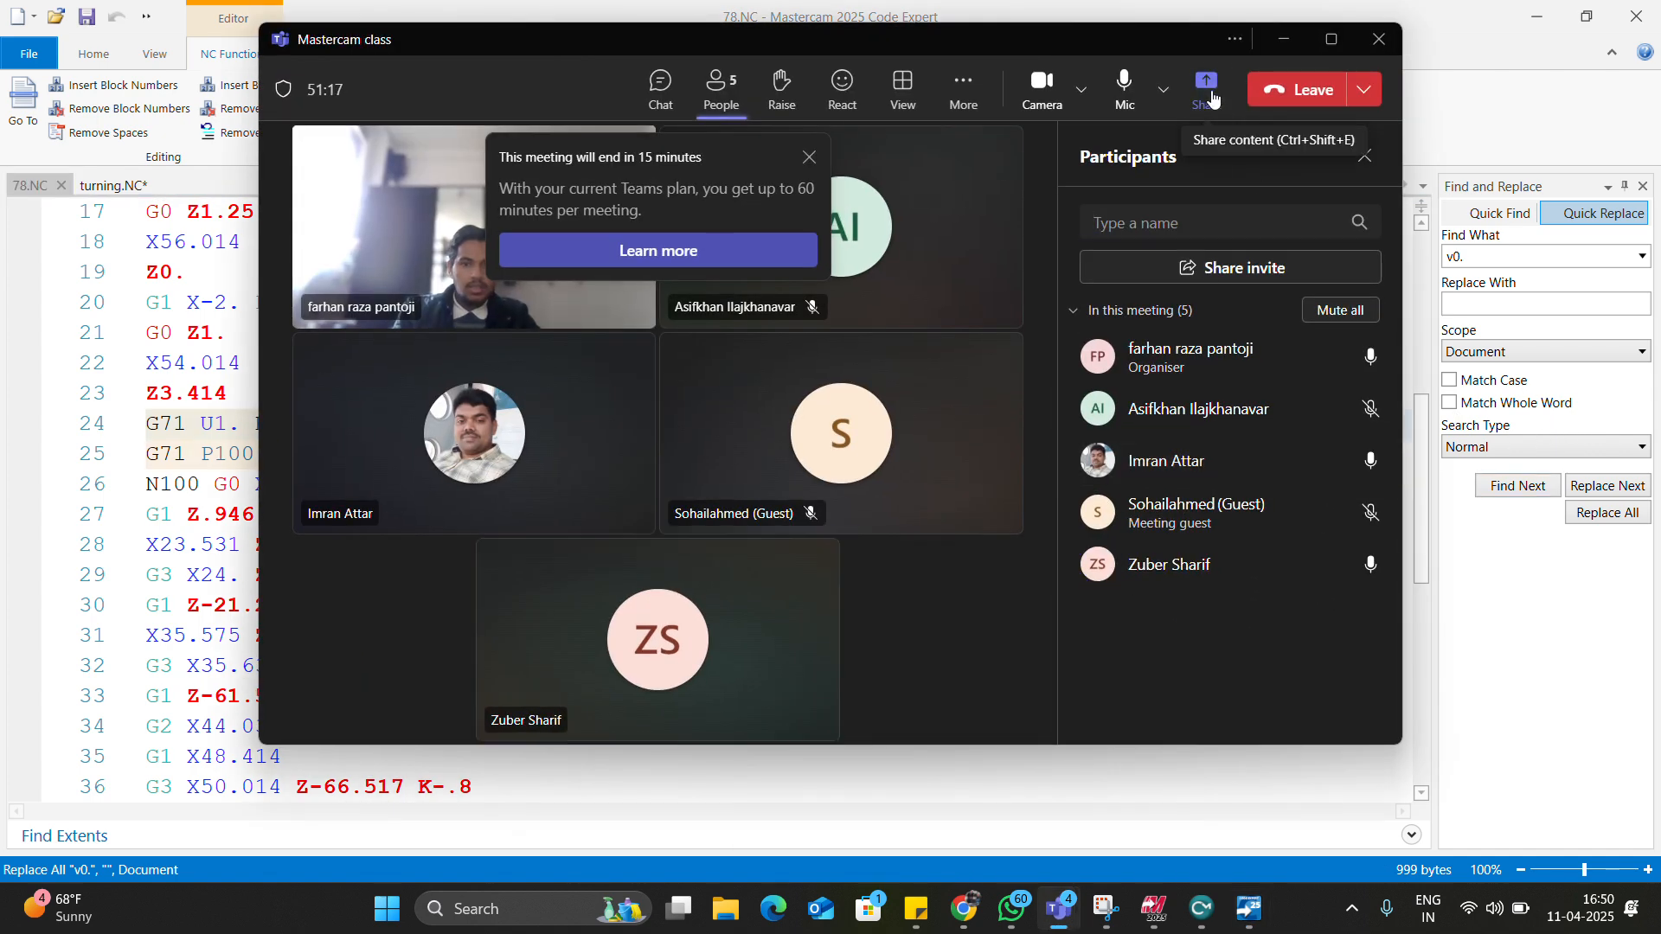
pyautogui.click(1209, 93)
pyautogui.click(1136, 403)
pyautogui.click(1137, 407)
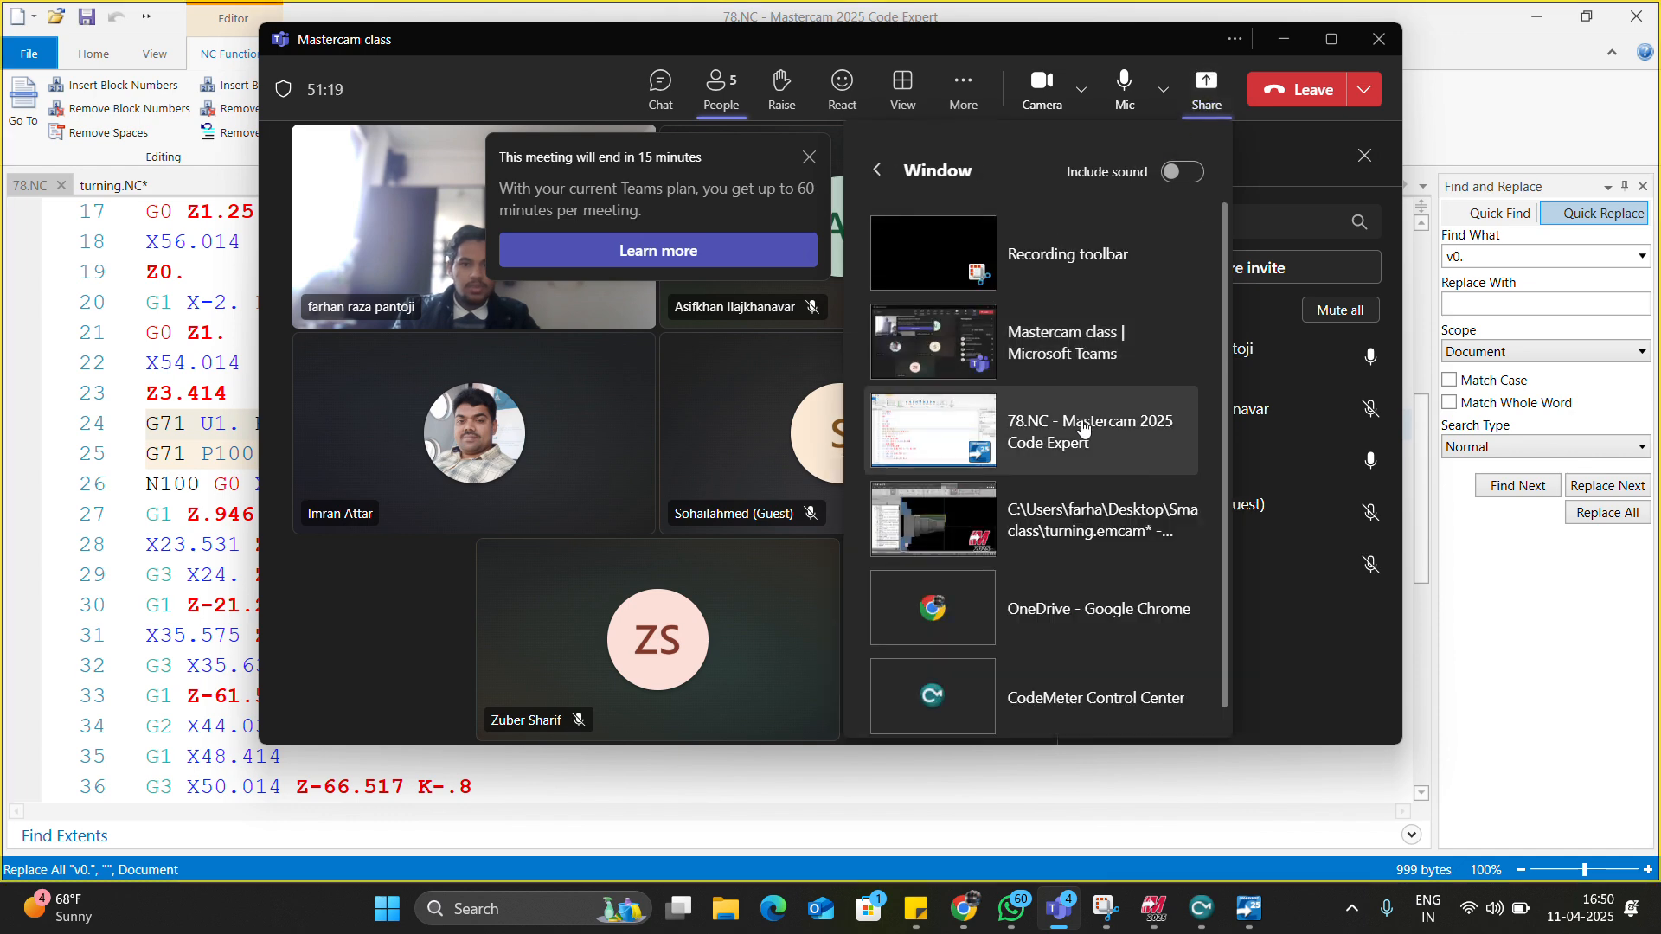
pyautogui.scroll(1, 699, 490)
pyautogui.scroll(3, 699, 491)
pyautogui.scroll(-11, 699, 490)
pyautogui.scroll(6, 698, 490)
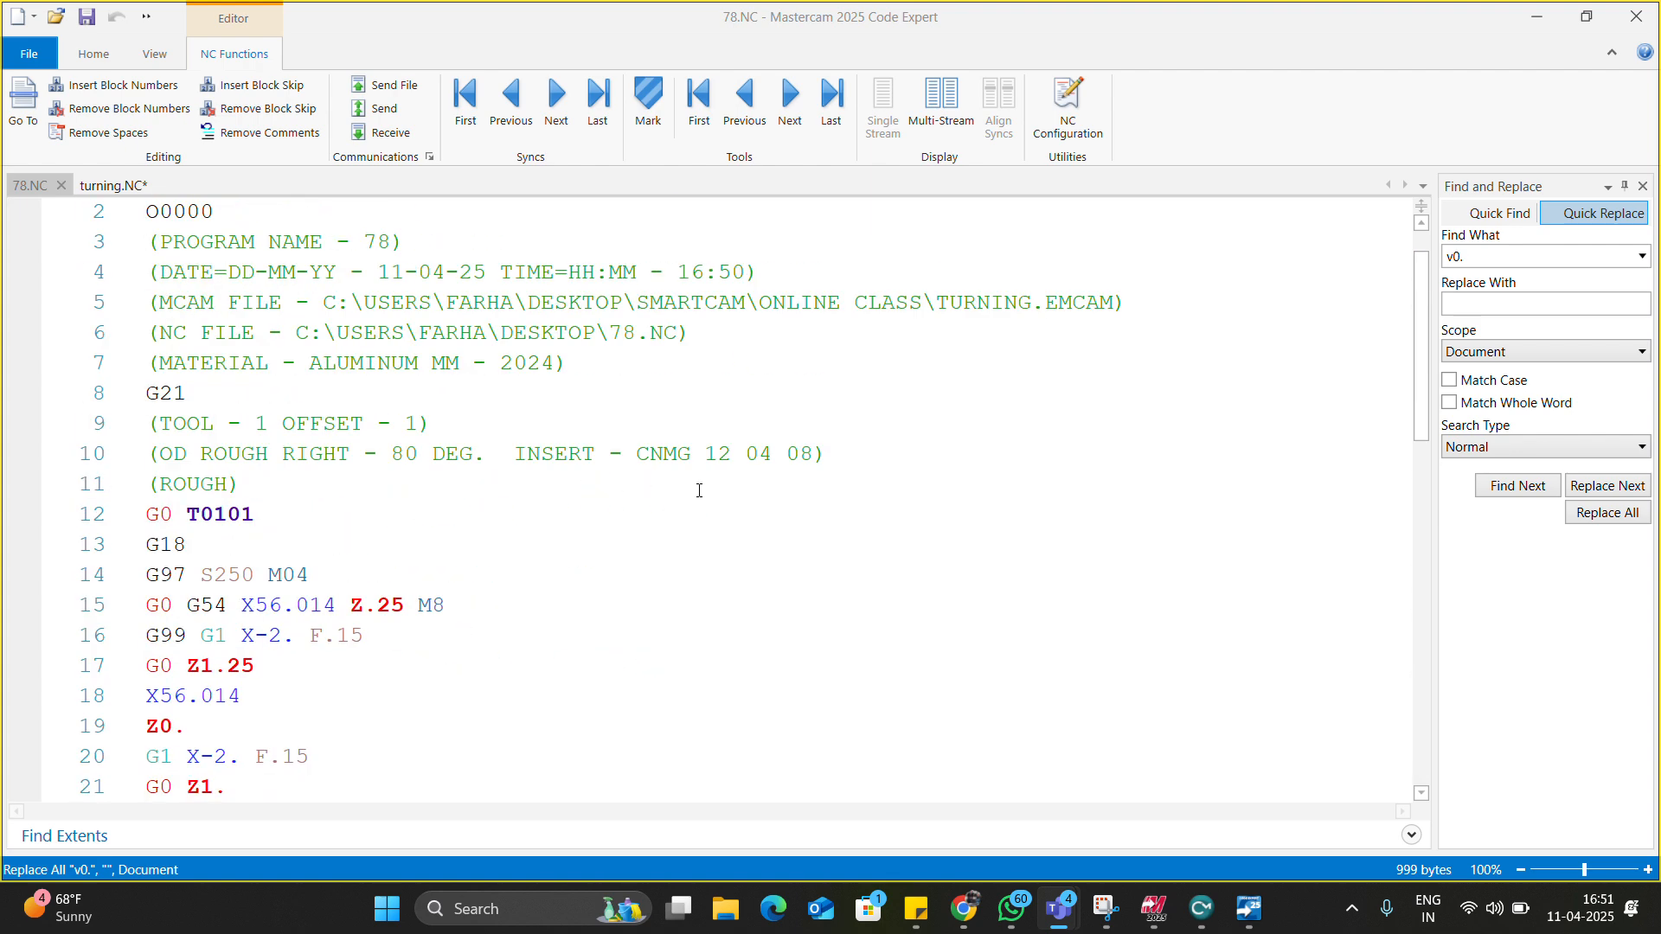
pyautogui.click(697, 485)
pyautogui.scroll(-1, 697, 485)
pyautogui.scroll(2, 698, 474)
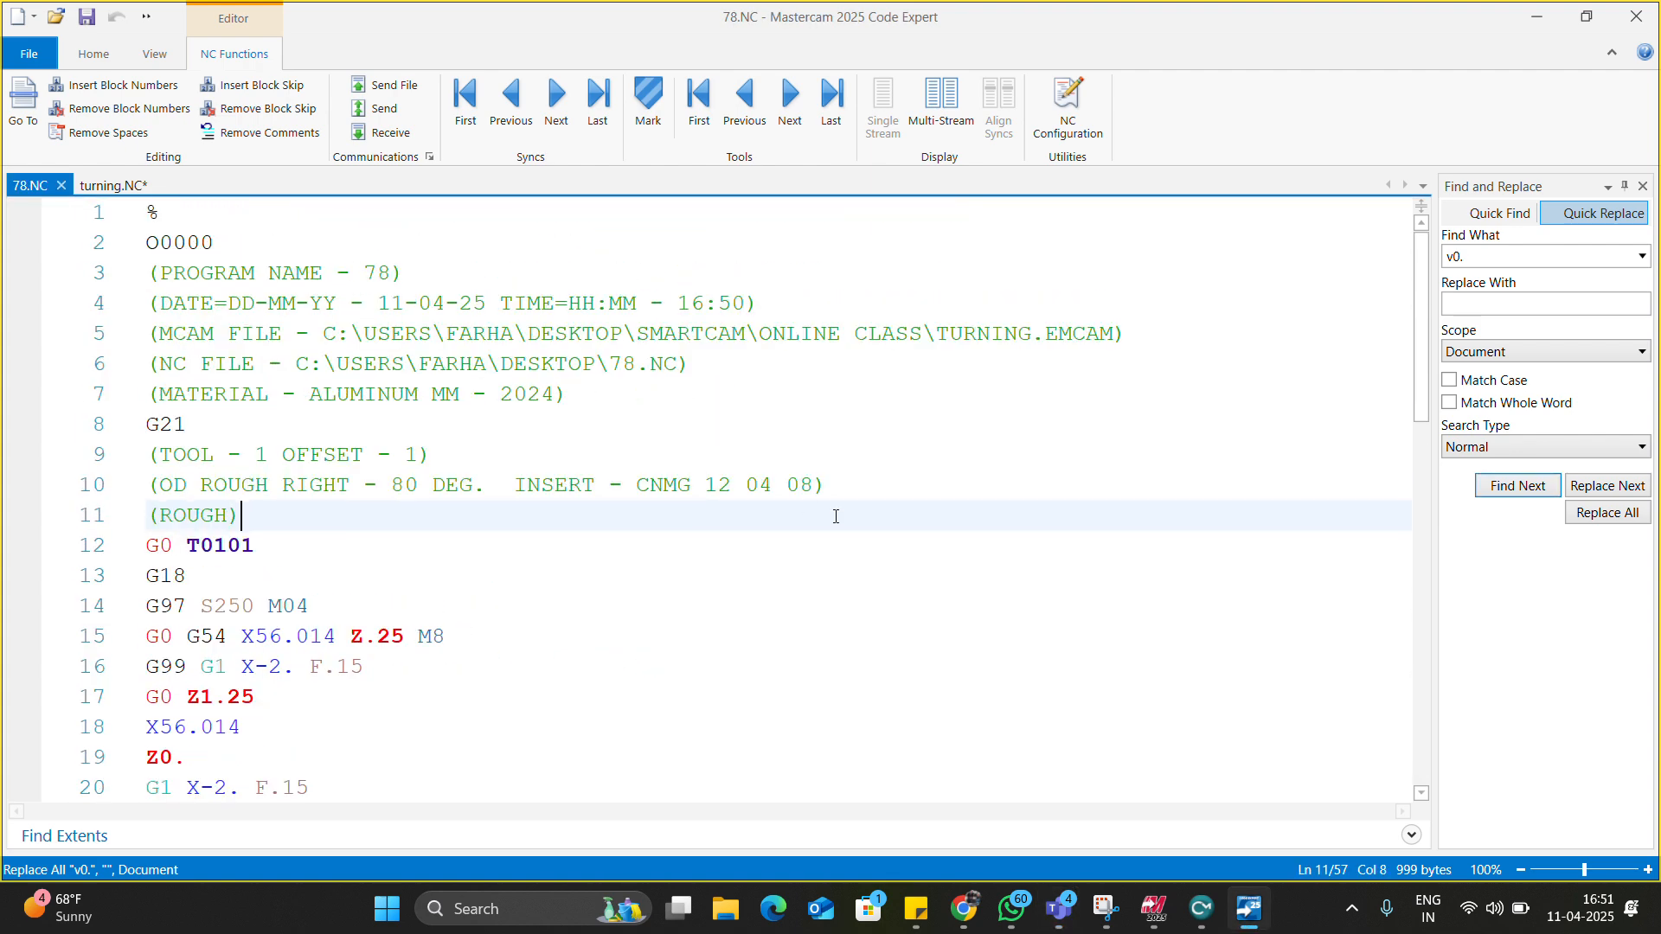
pyautogui.click(113, 185)
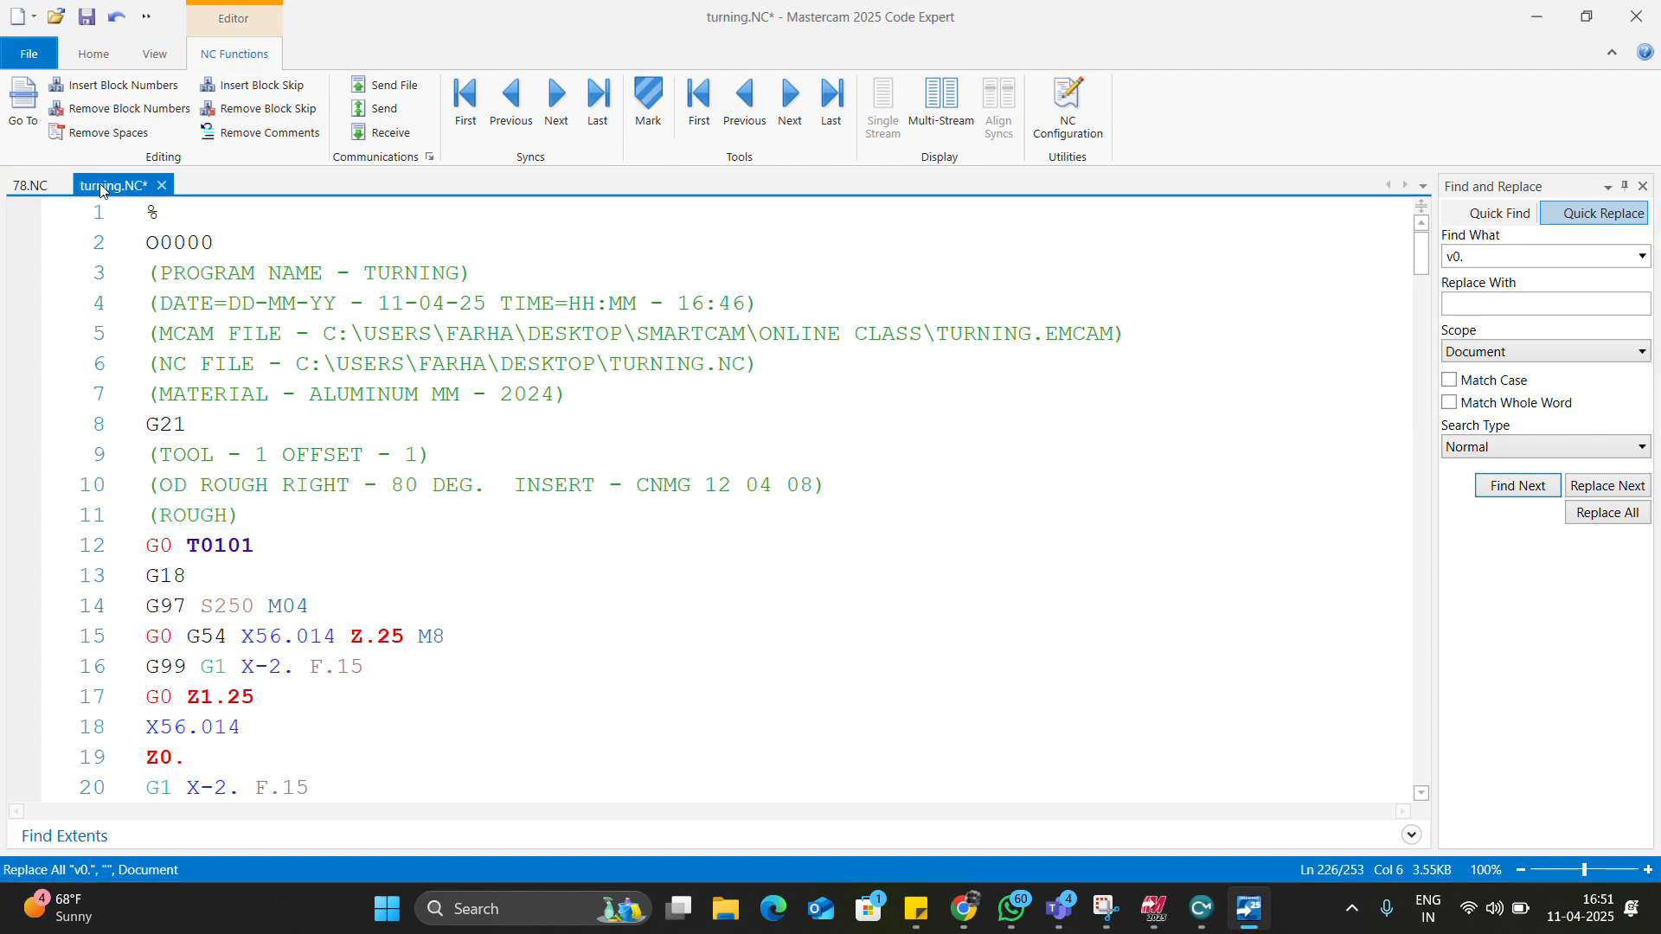
pyautogui.scroll(-4, 231, 466)
pyautogui.scroll(3, 231, 467)
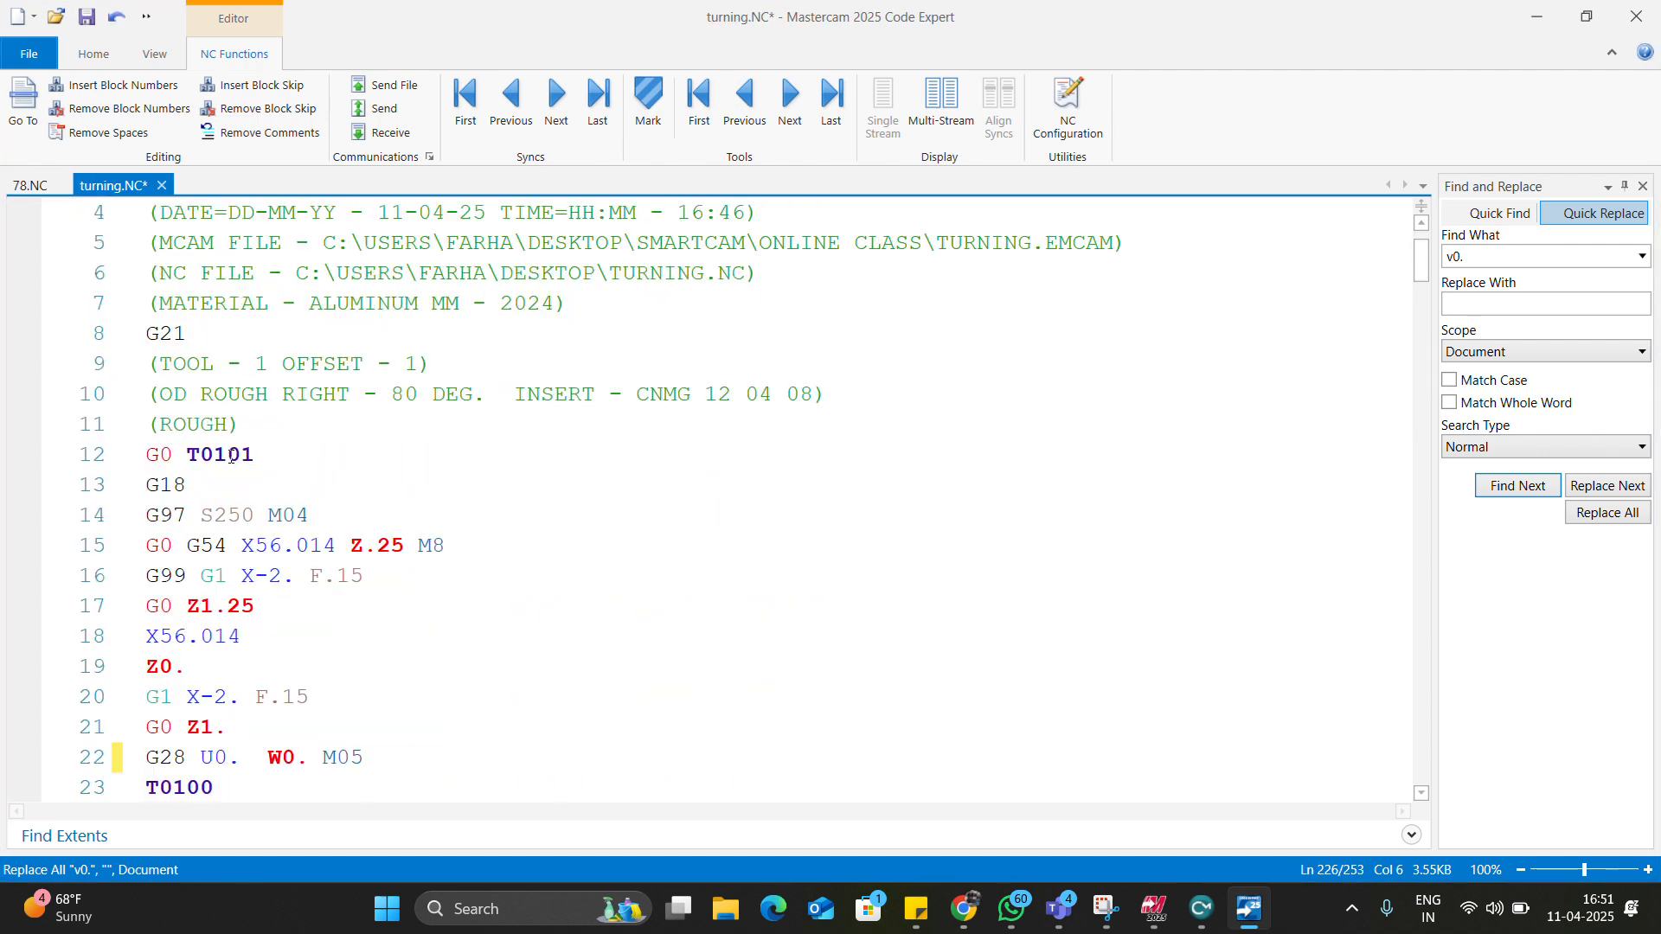
pyautogui.scroll(-5, 231, 459)
pyautogui.scroll(-11, 231, 456)
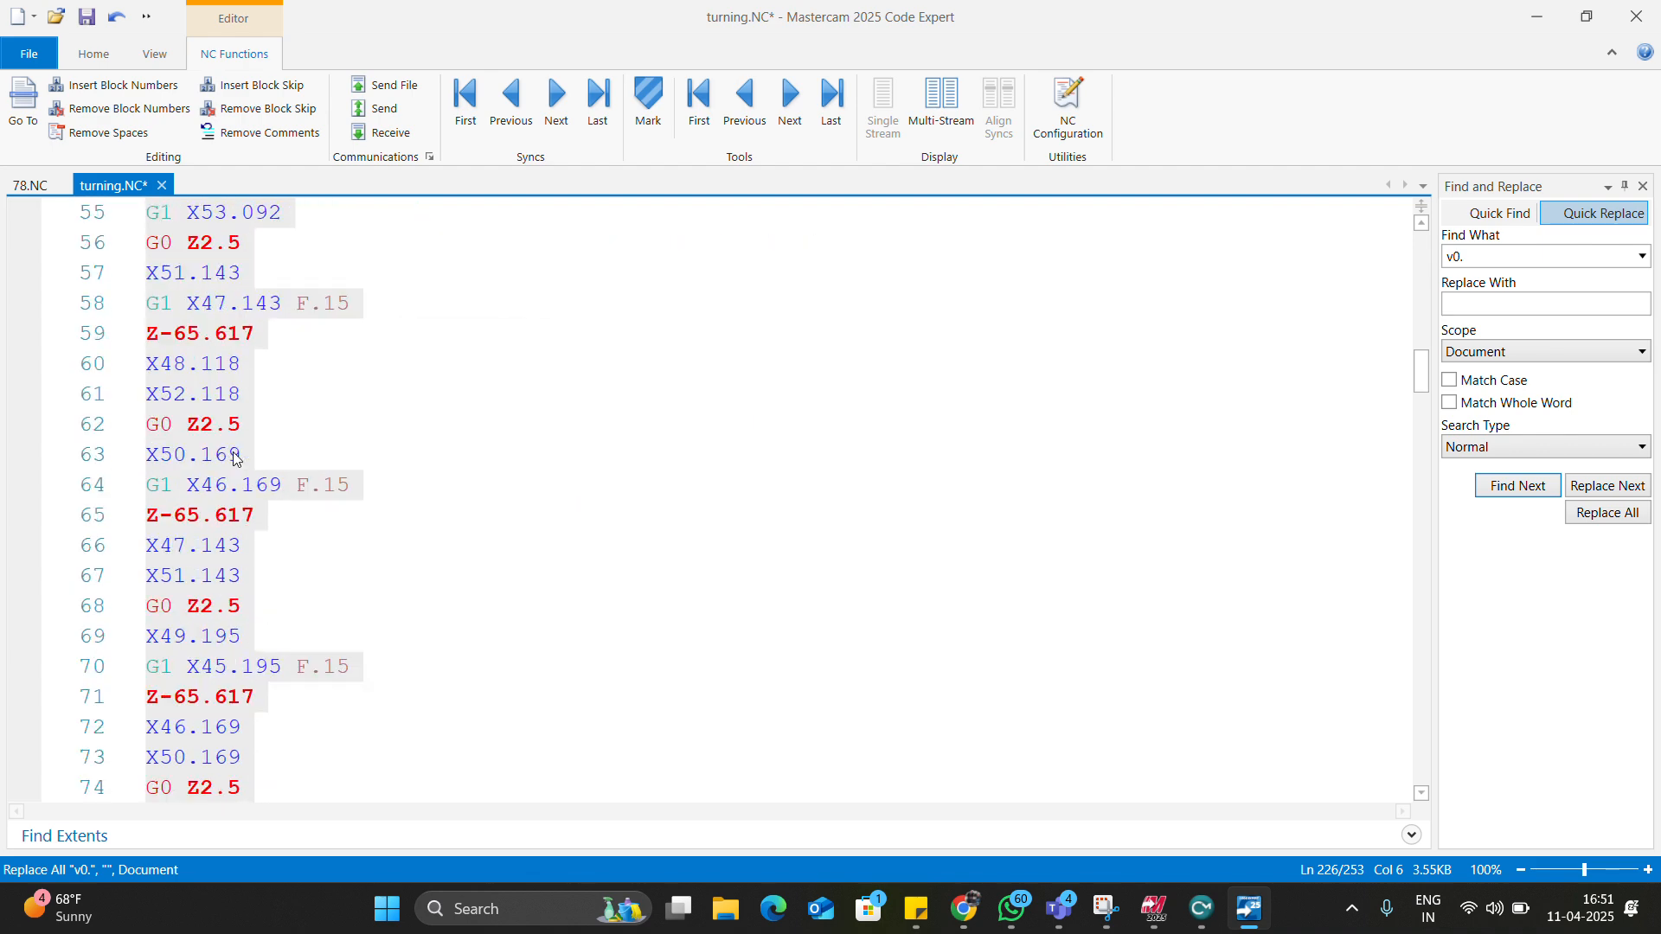
pyautogui.scroll(3, 243, 460)
pyautogui.click(244, 460)
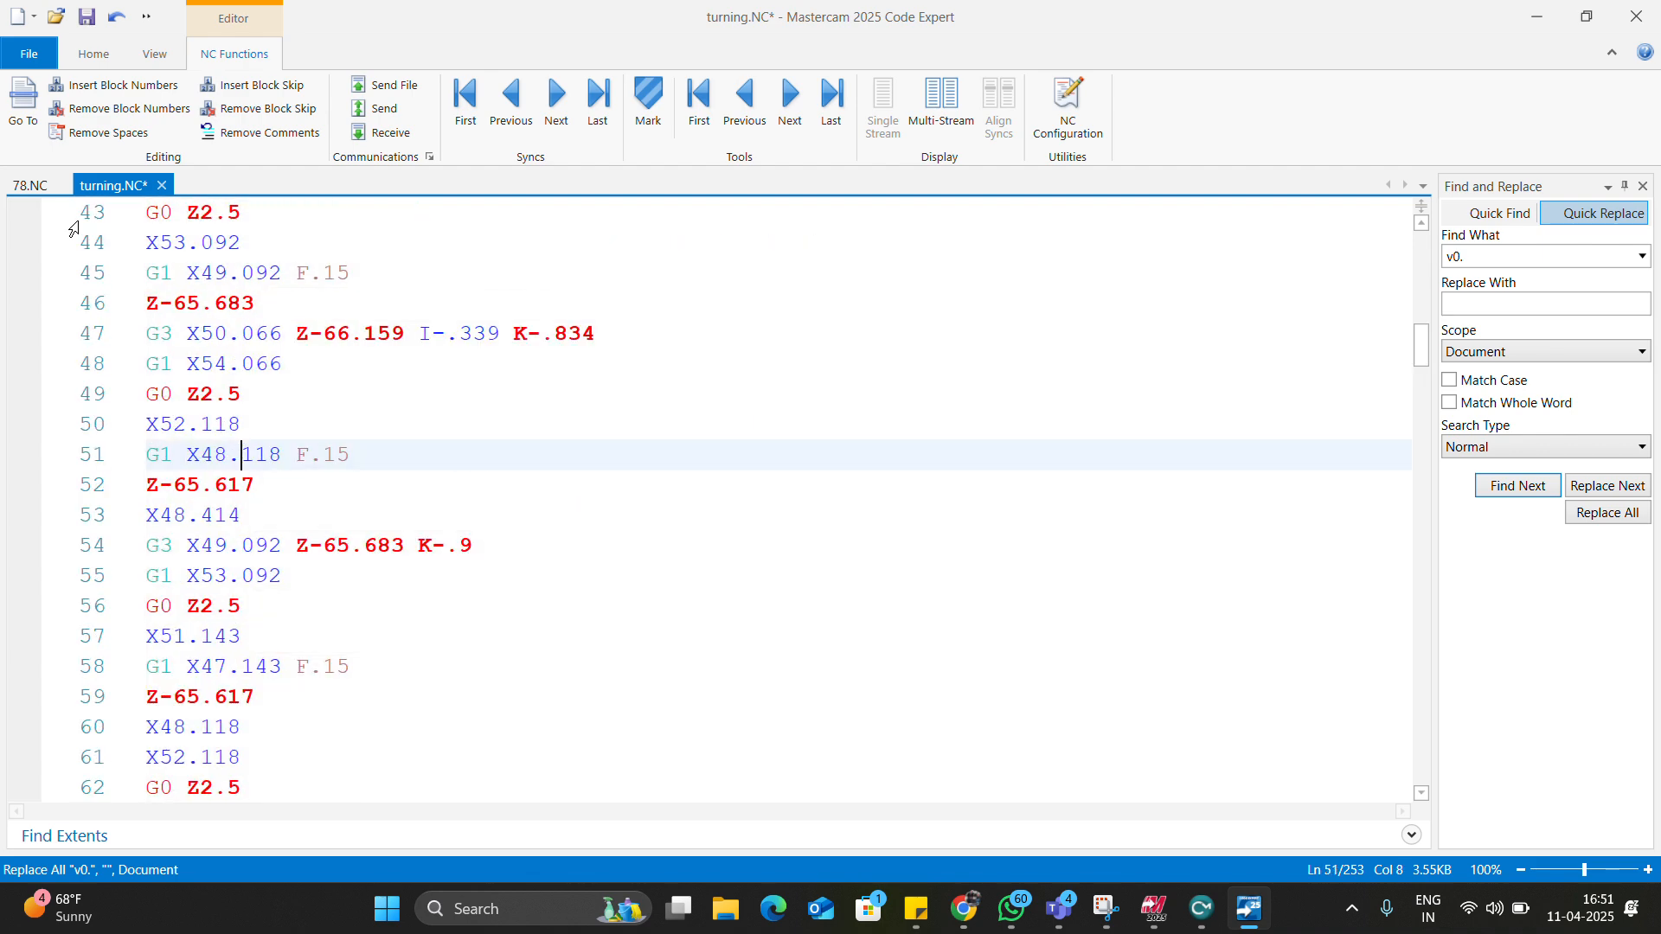
pyautogui.click(34, 190)
pyautogui.scroll(-2, 363, 556)
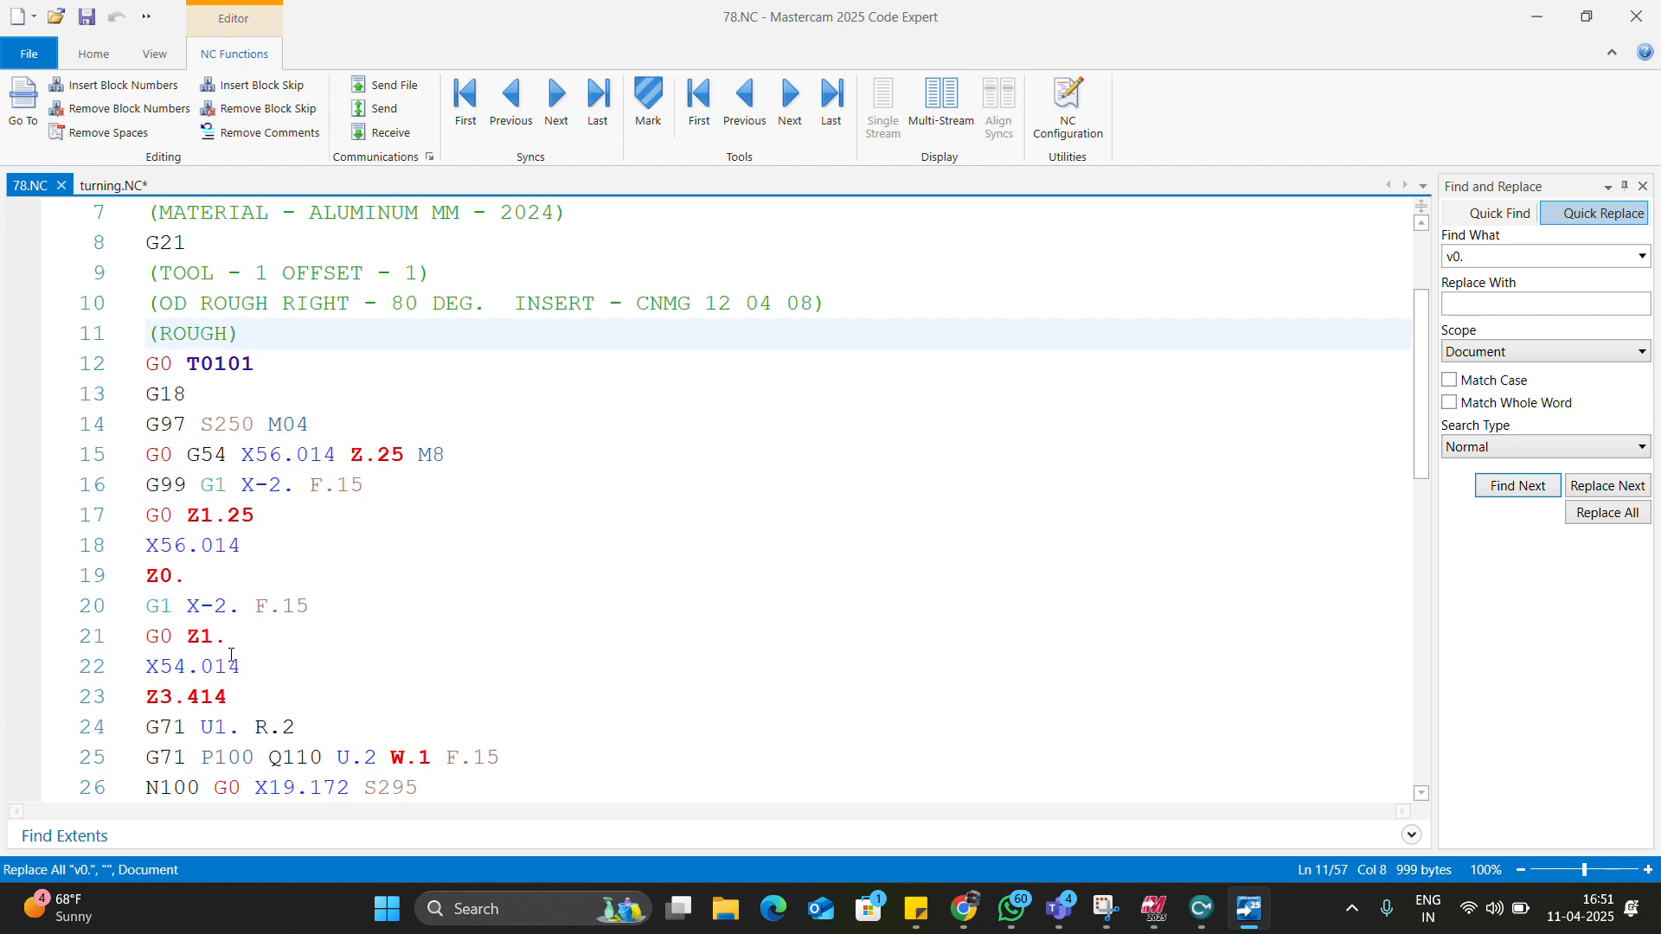
pyautogui.moveTo(222, 647); pyautogui.dragTo(142, 367)
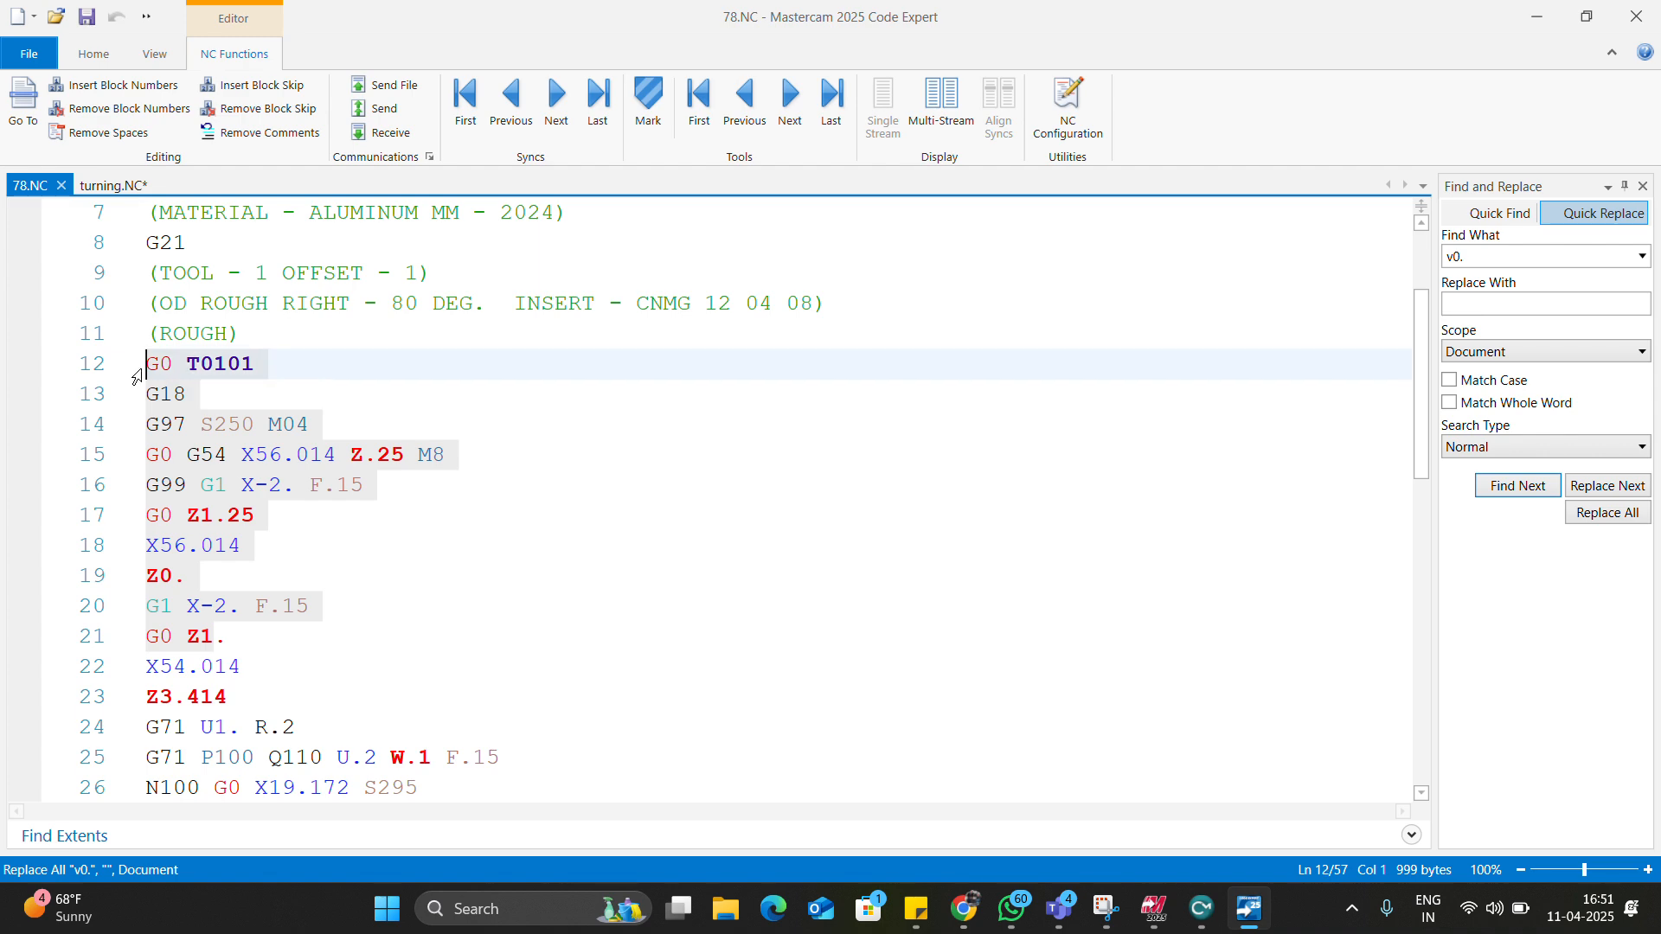
pyautogui.scroll(-3, 274, 543)
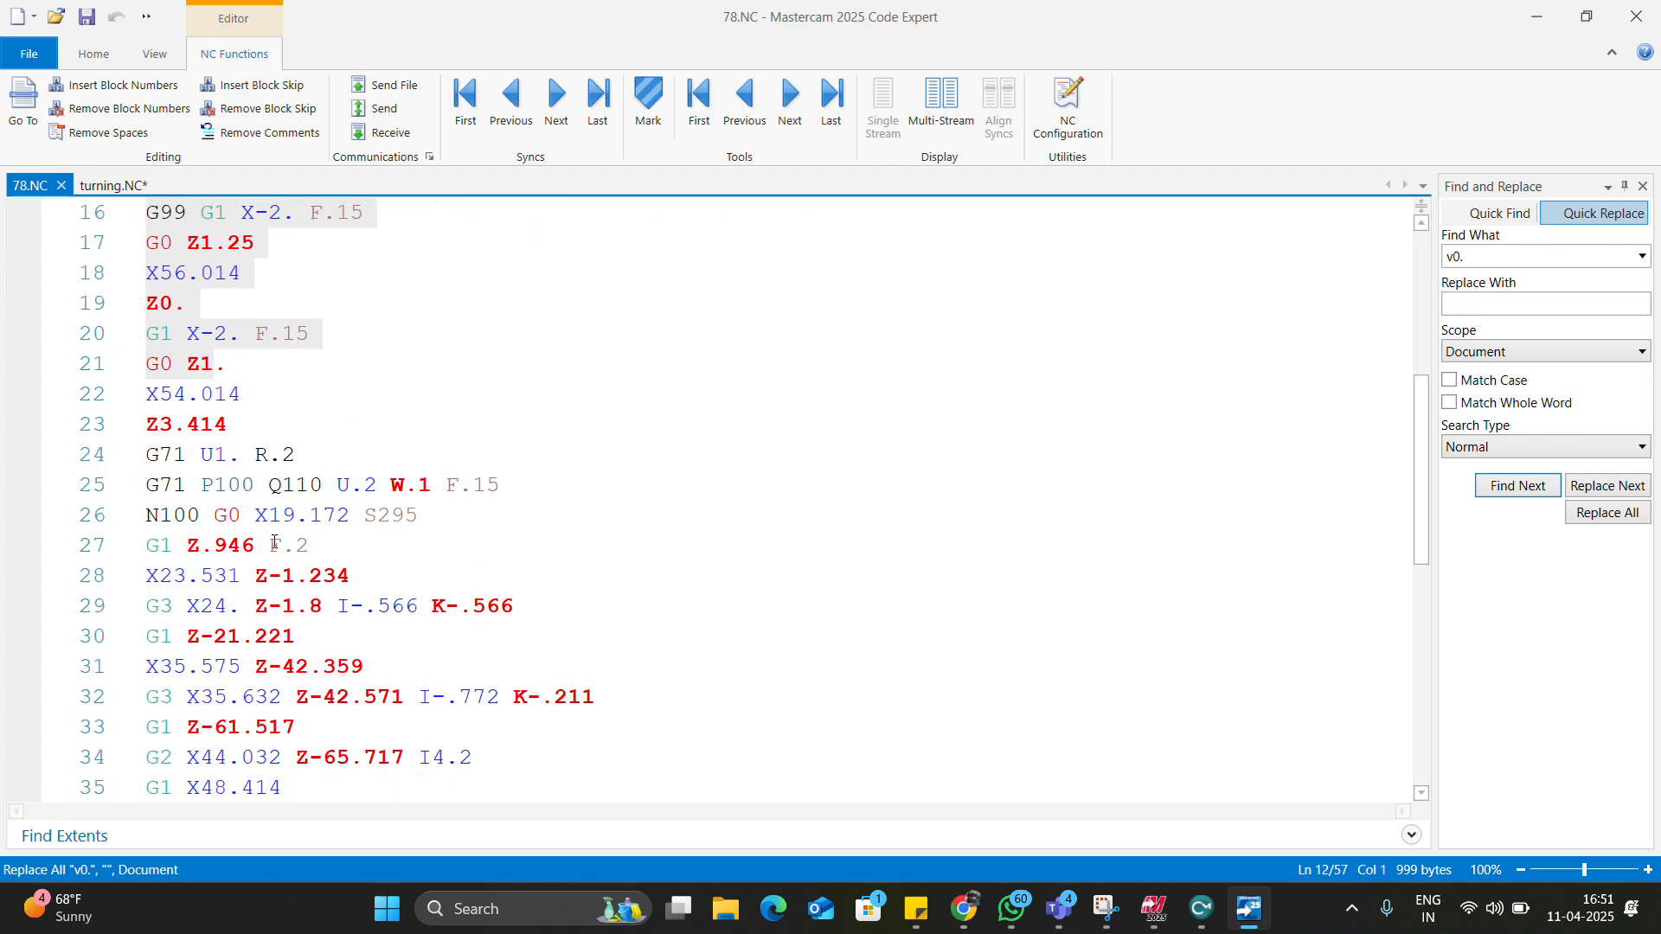
pyautogui.moveTo(246, 394); pyautogui.dragTo(281, 481)
pyautogui.moveTo(147, 394); pyautogui.dragTo(300, 503)
pyautogui.click(236, 432)
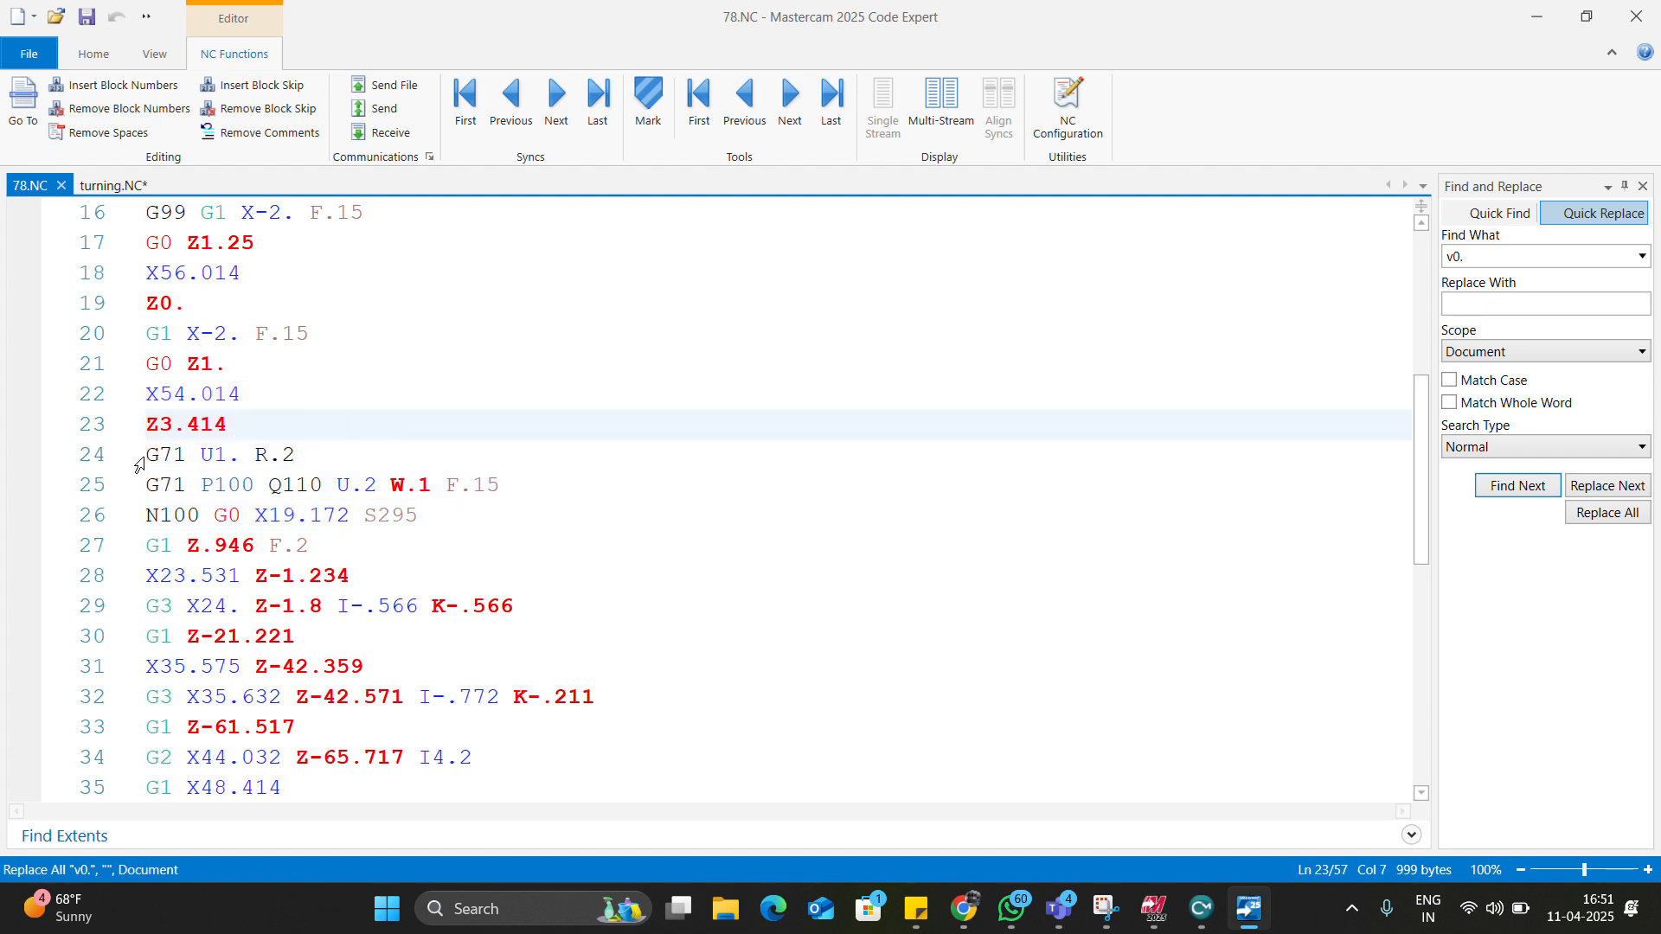
pyautogui.press('Down')
pyautogui.press('End')
pyautogui.moveTo(149, 456); pyautogui.dragTo(499, 486)
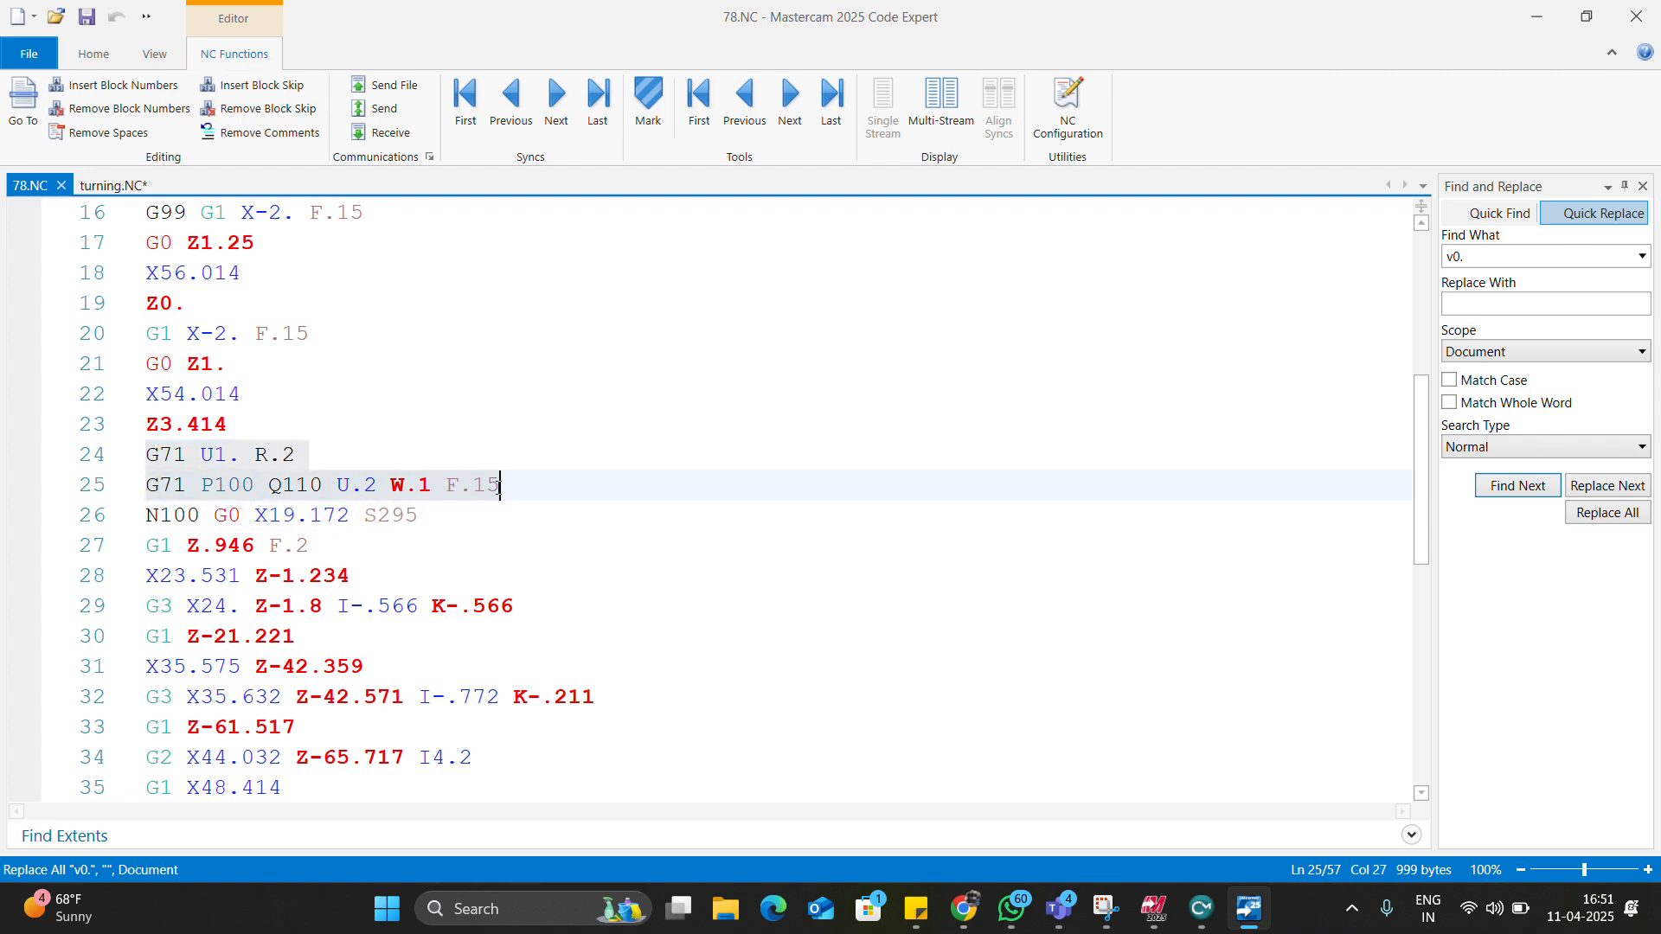
pyautogui.scroll(-1, 497, 493)
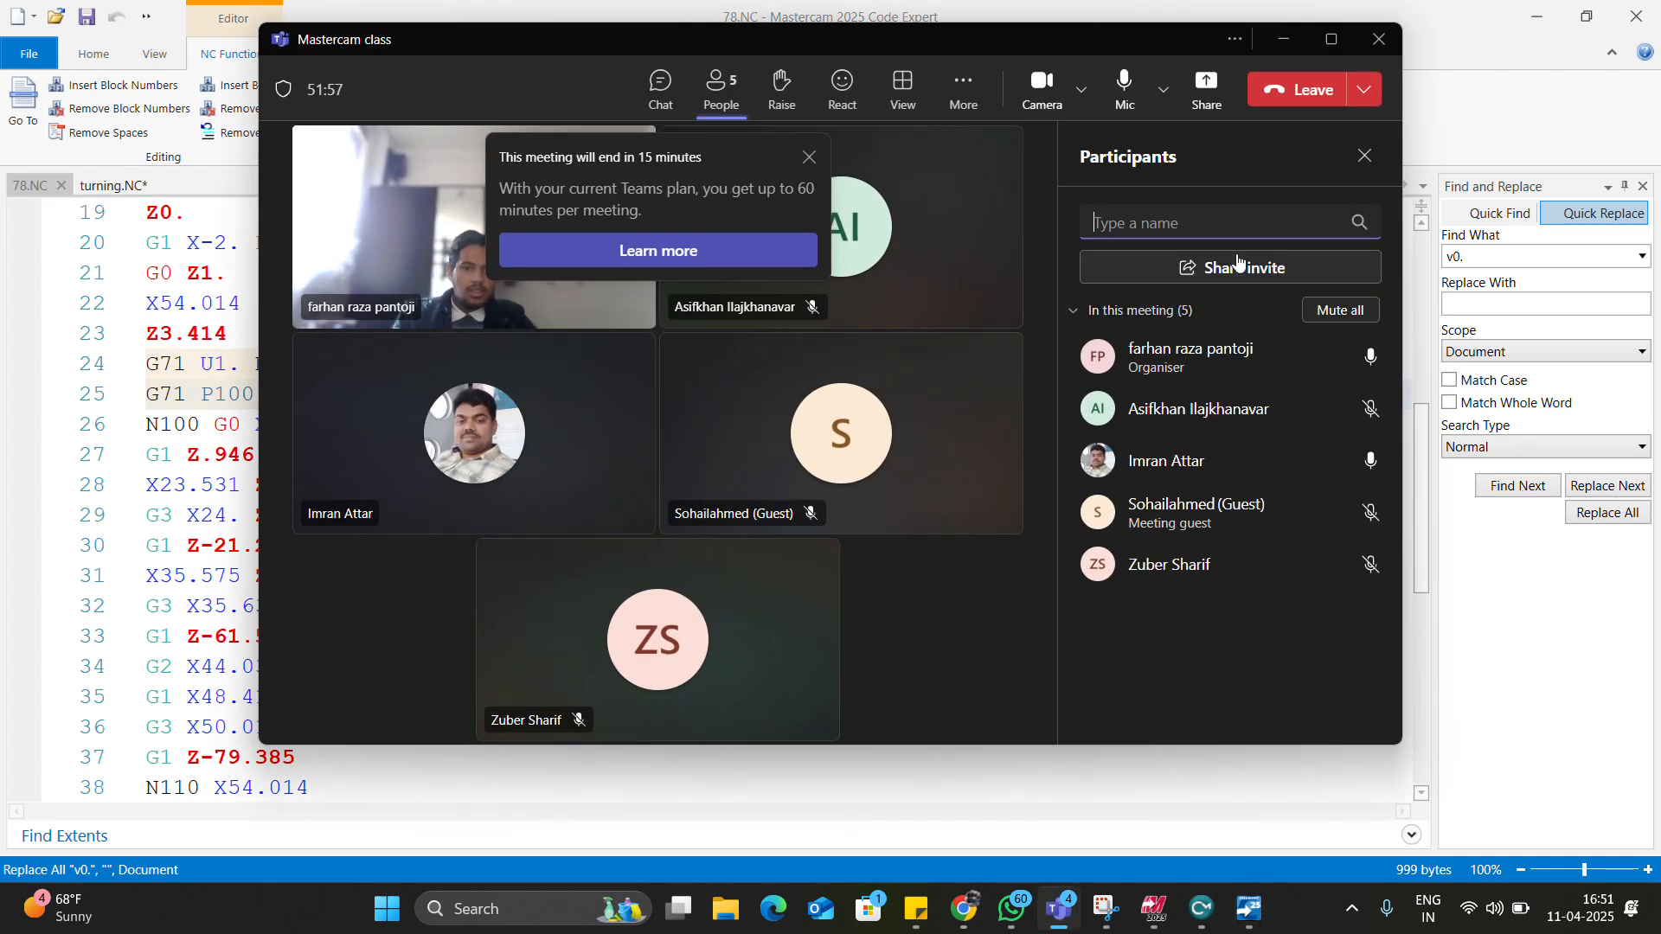
pyautogui.click(1206, 86)
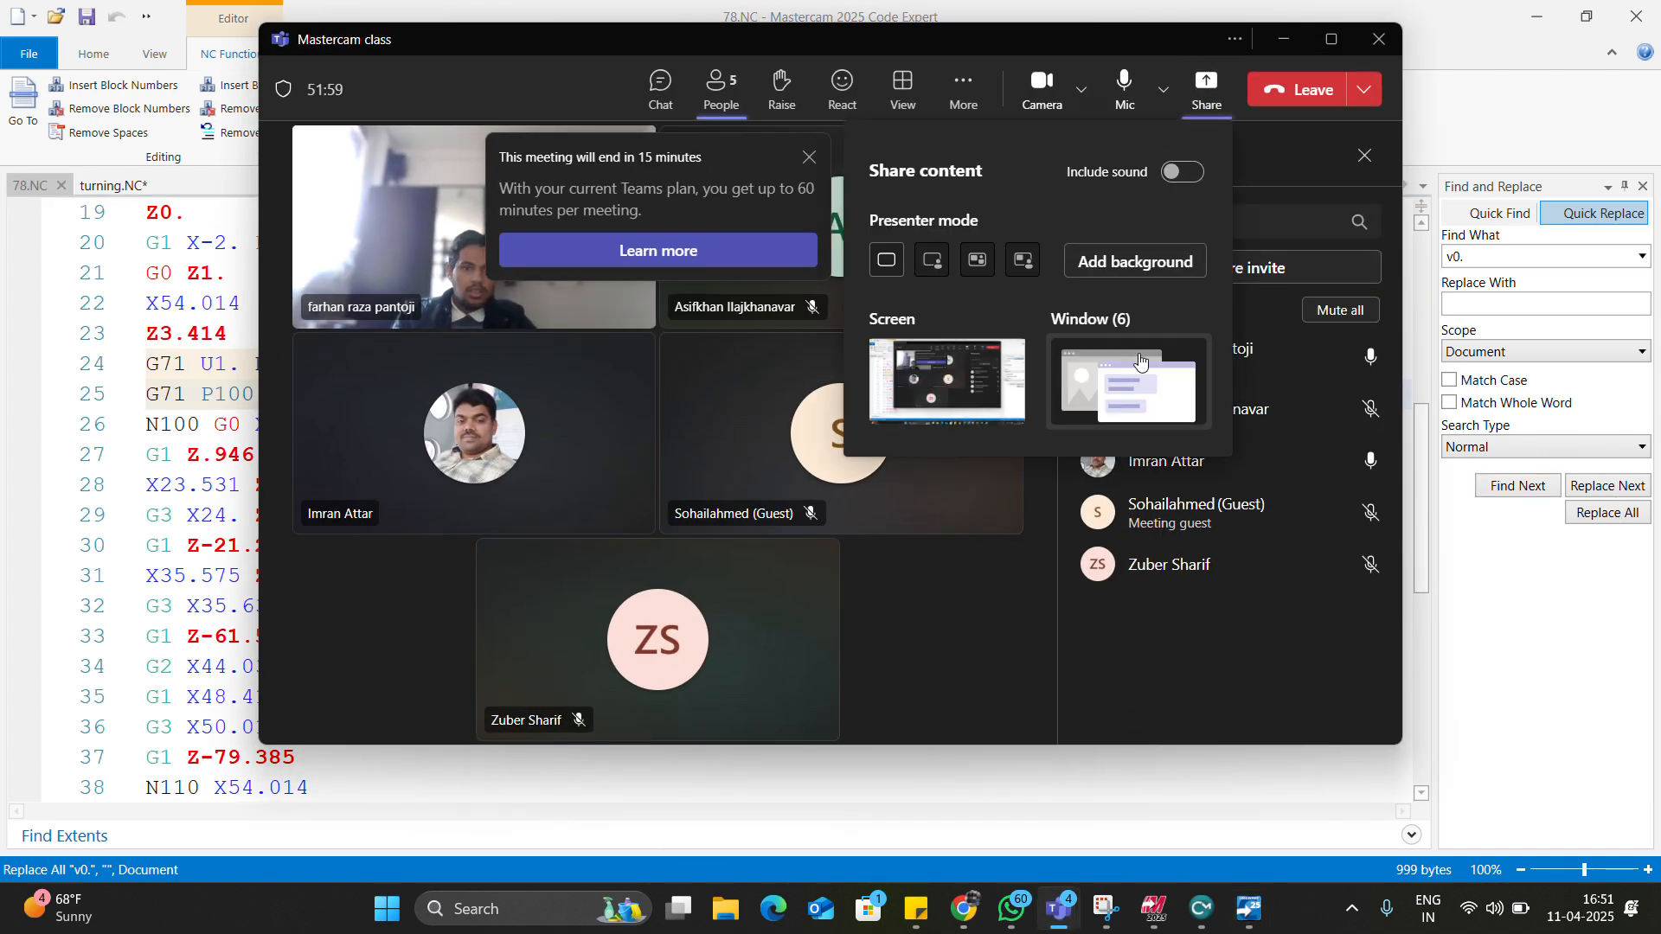
pyautogui.click(1148, 383)
pyautogui.click(1060, 437)
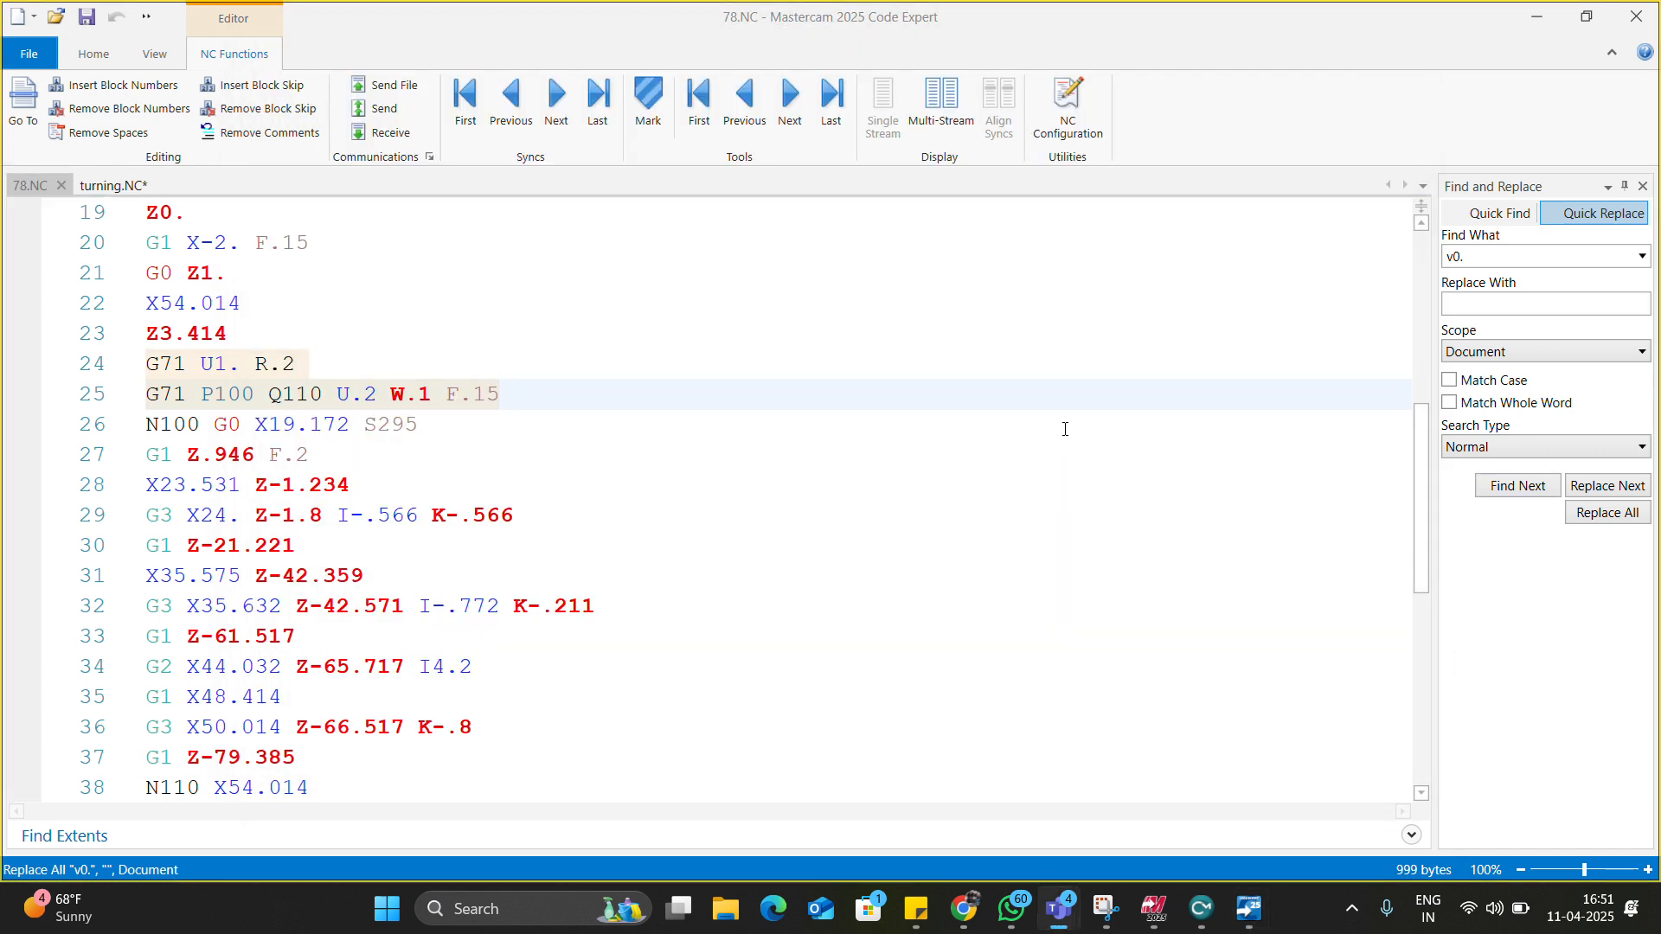
pyautogui.scroll(1, 464, 572)
pyautogui.click(230, 509)
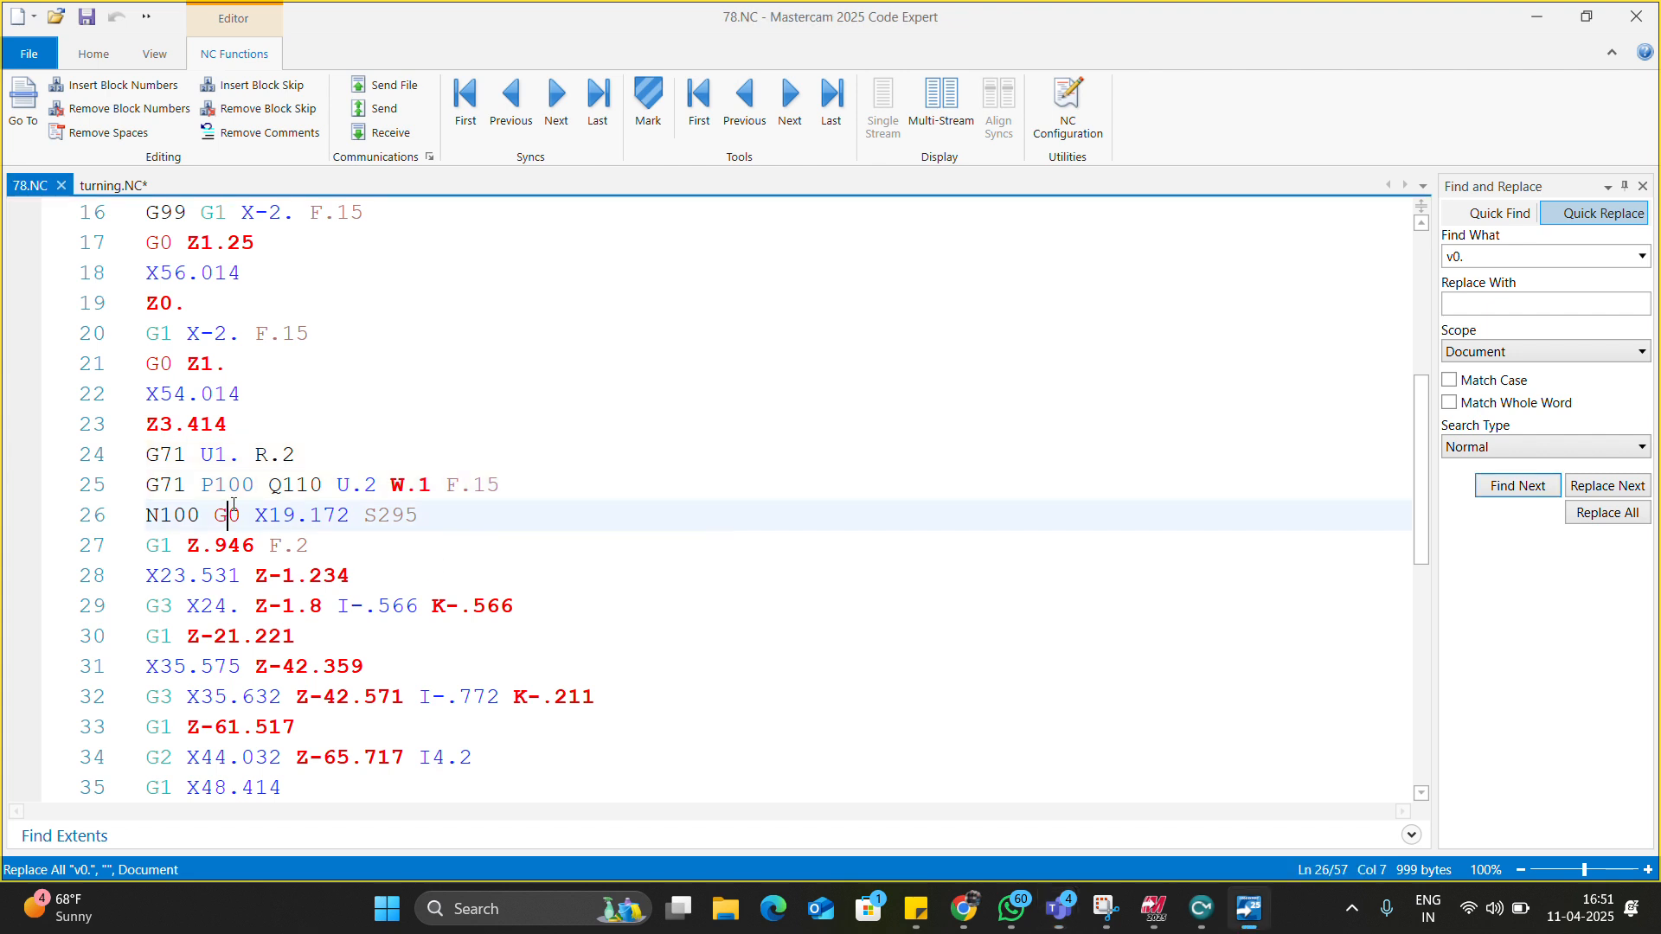
pyautogui.moveTo(148, 465); pyautogui.dragTo(490, 489)
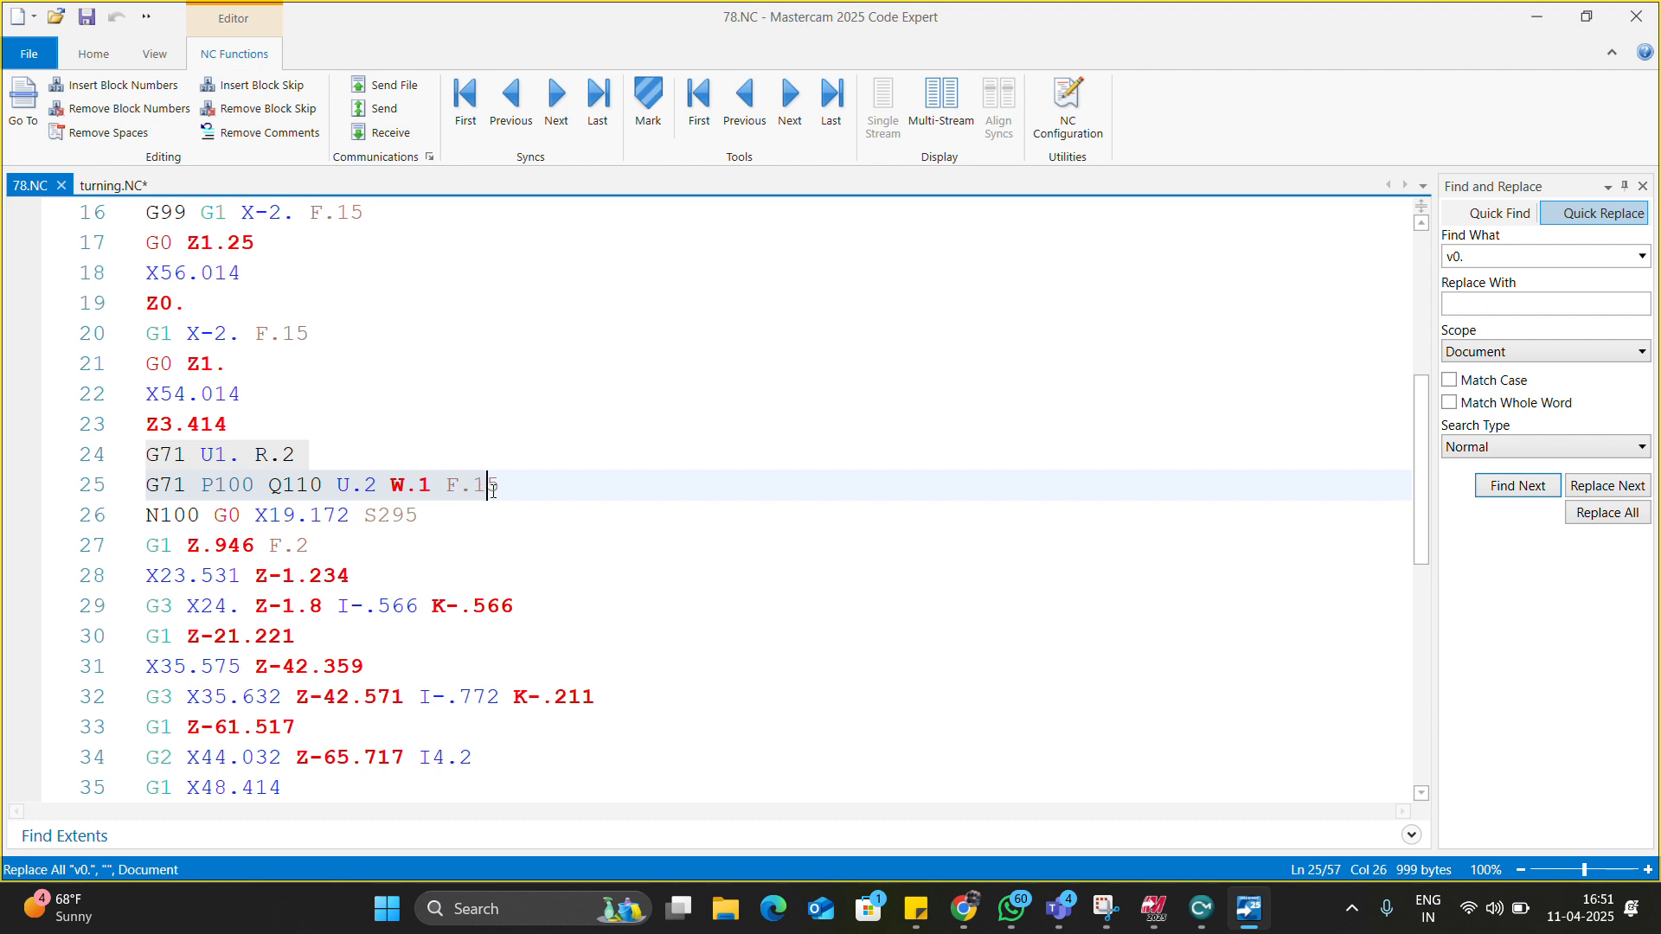
pyautogui.click(152, 463)
pyautogui.moveTo(162, 459); pyautogui.dragTo(544, 495)
pyautogui.scroll(-4, 543, 496)
pyautogui.scroll(2, 314, 568)
pyautogui.moveTo(320, 719); pyautogui.dragTo(136, 288)
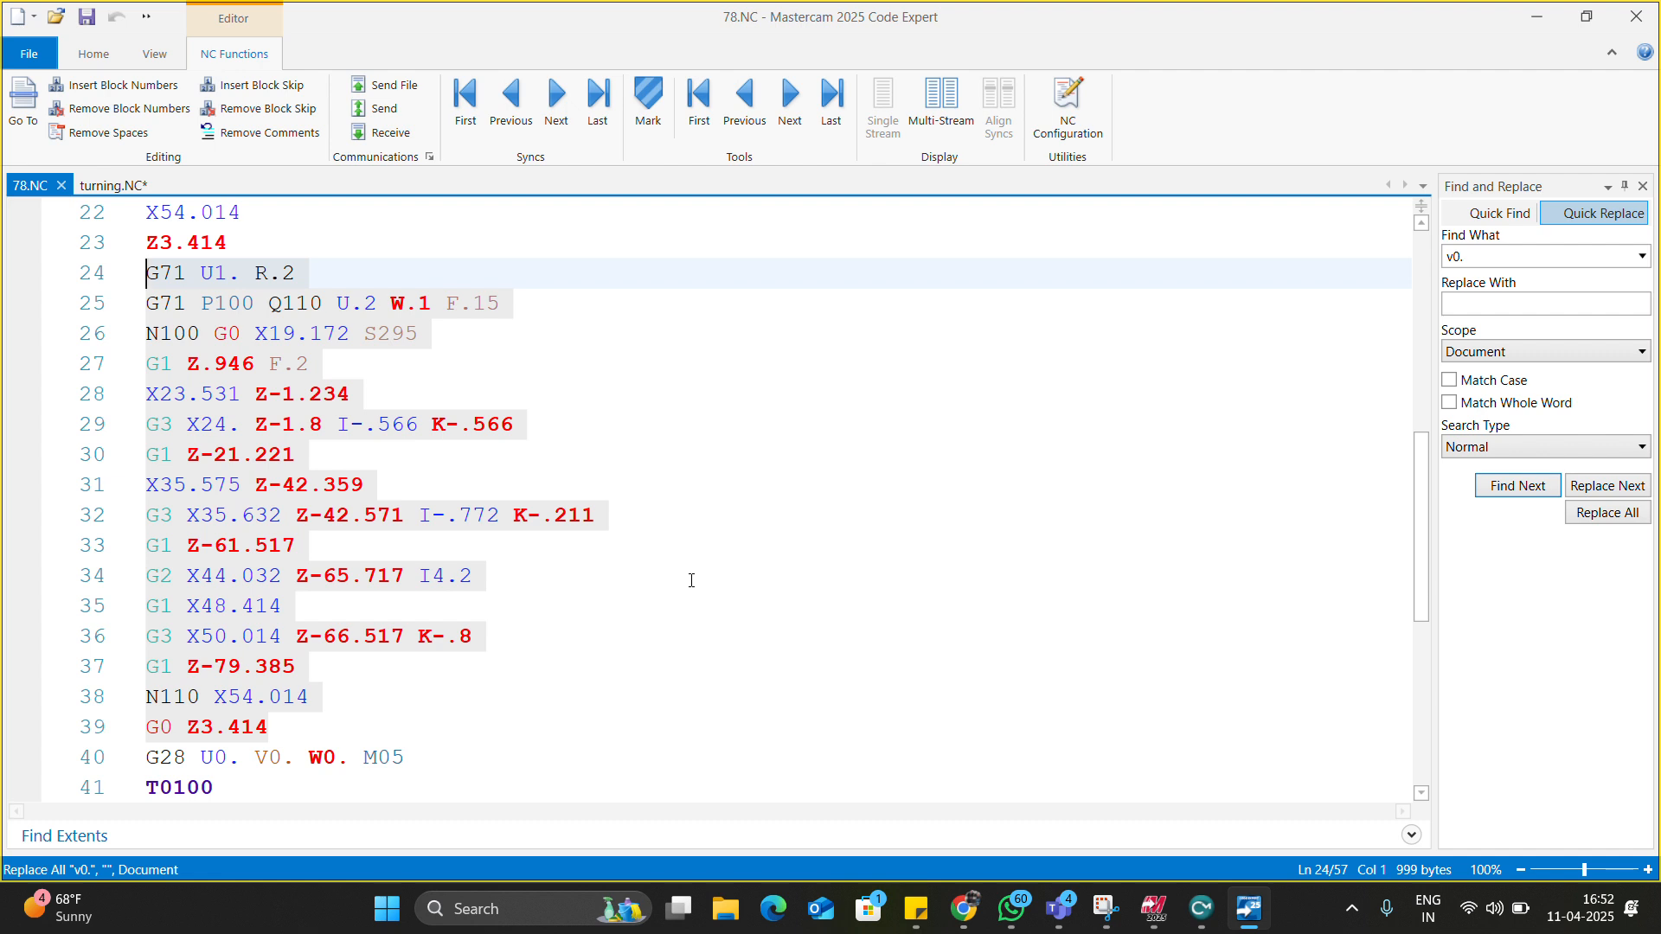
pyautogui.click(691, 580)
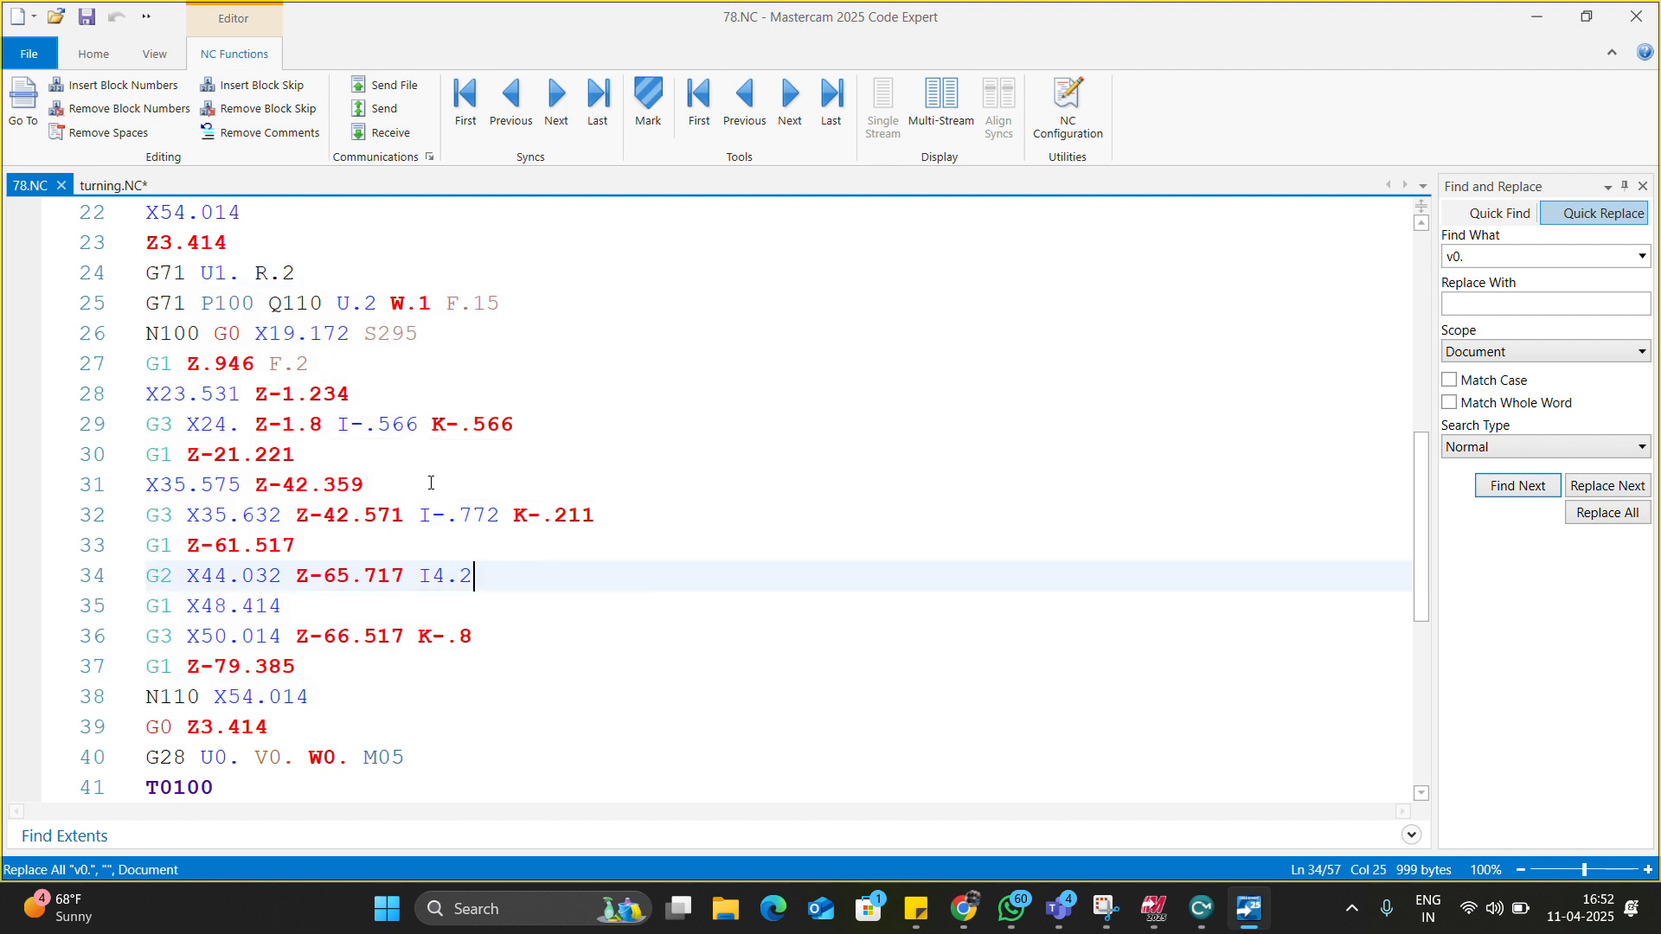
pyautogui.moveTo(343, 424)
pyautogui.mouseDown()
pyautogui.moveTo(472, 424)
pyautogui.moveTo(338, 429)
pyautogui.mouseUp()
pyautogui.click(506, 451)
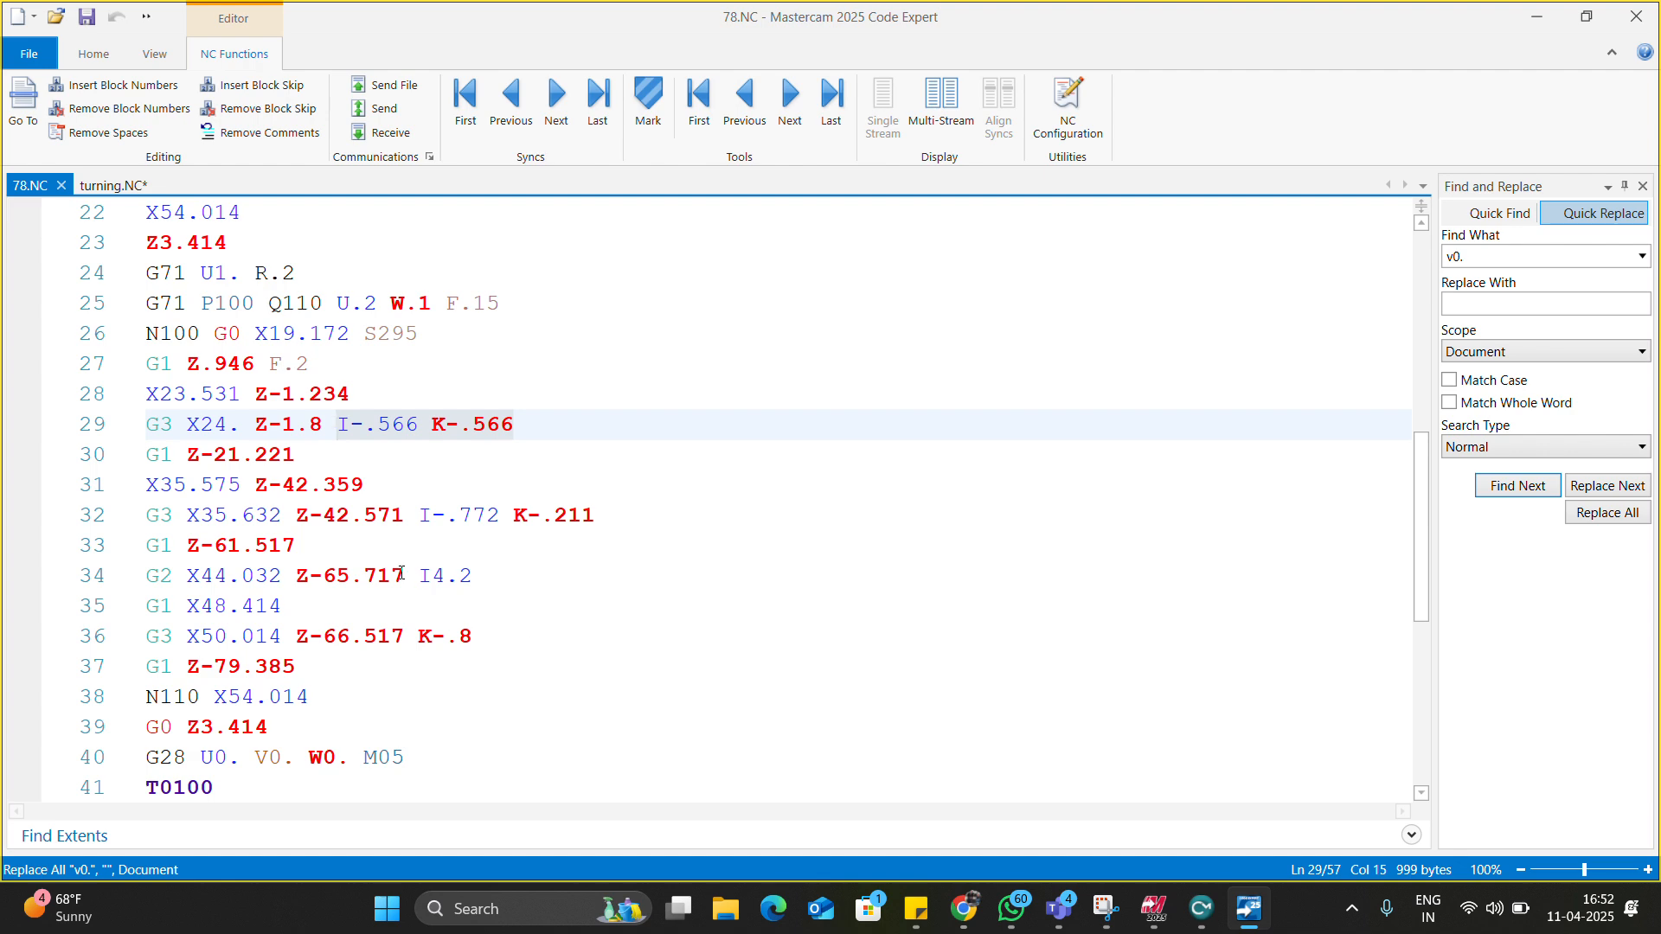
# Highlight the N110 X54.014 block and the G28 U0. V0. W0. M05 return line in 78.NC.
pyautogui.scroll(-1, 428, 589)
pyautogui.scroll(2, 371, 554)
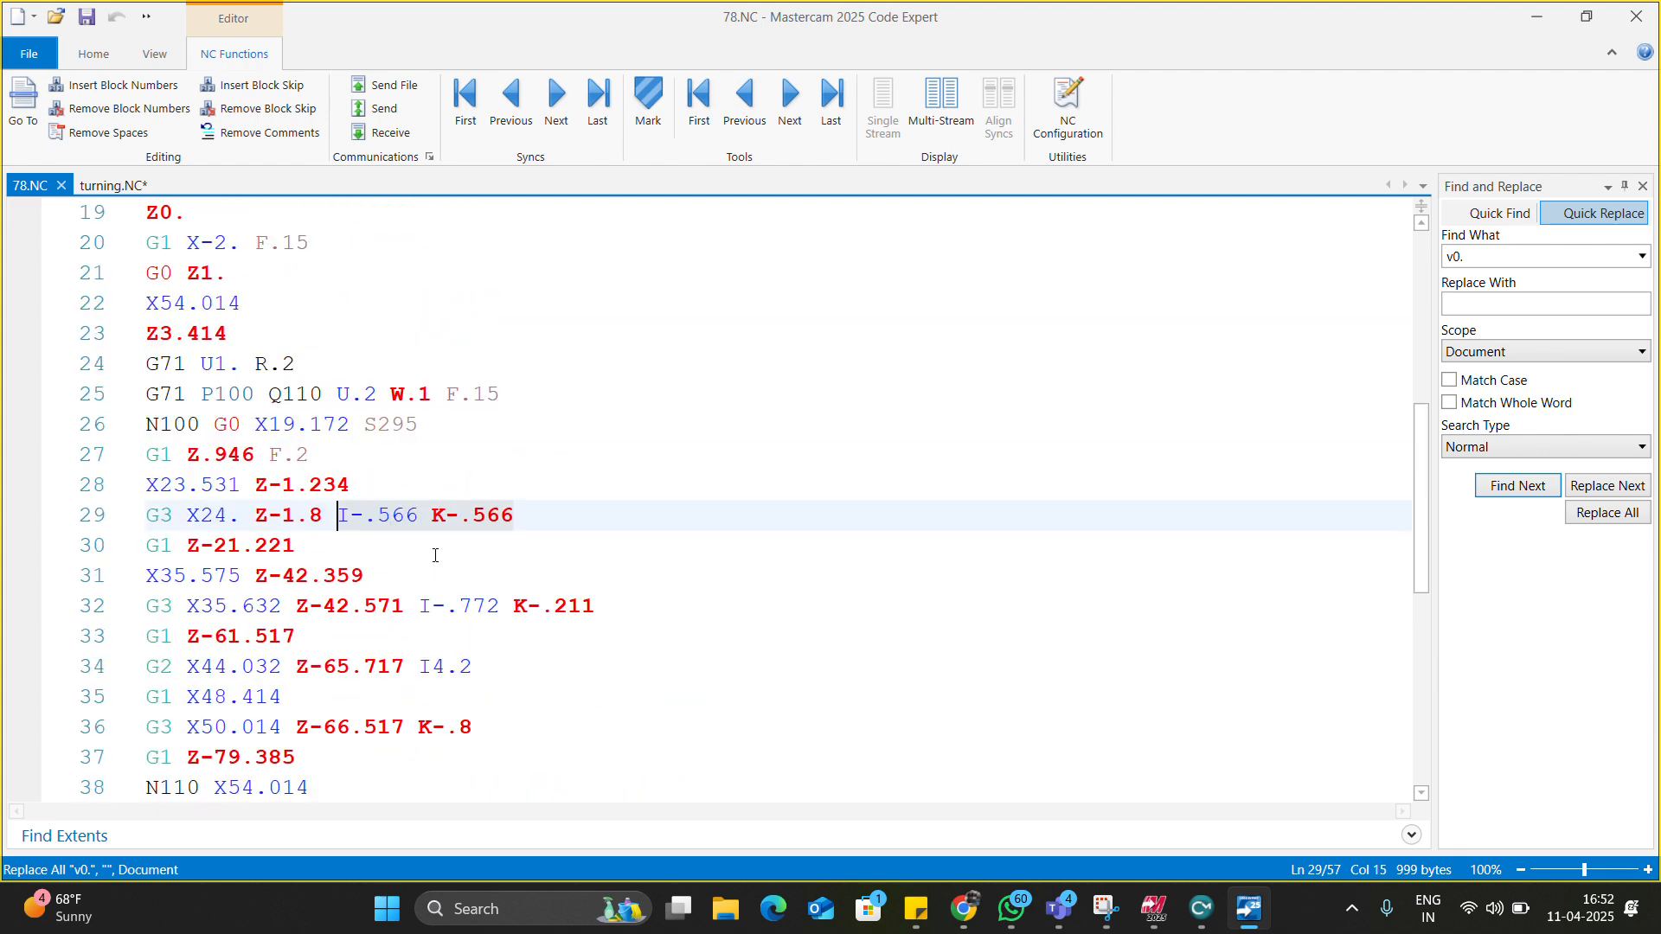
pyautogui.scroll(-1, 433, 553)
pyautogui.scroll(-1, 448, 553)
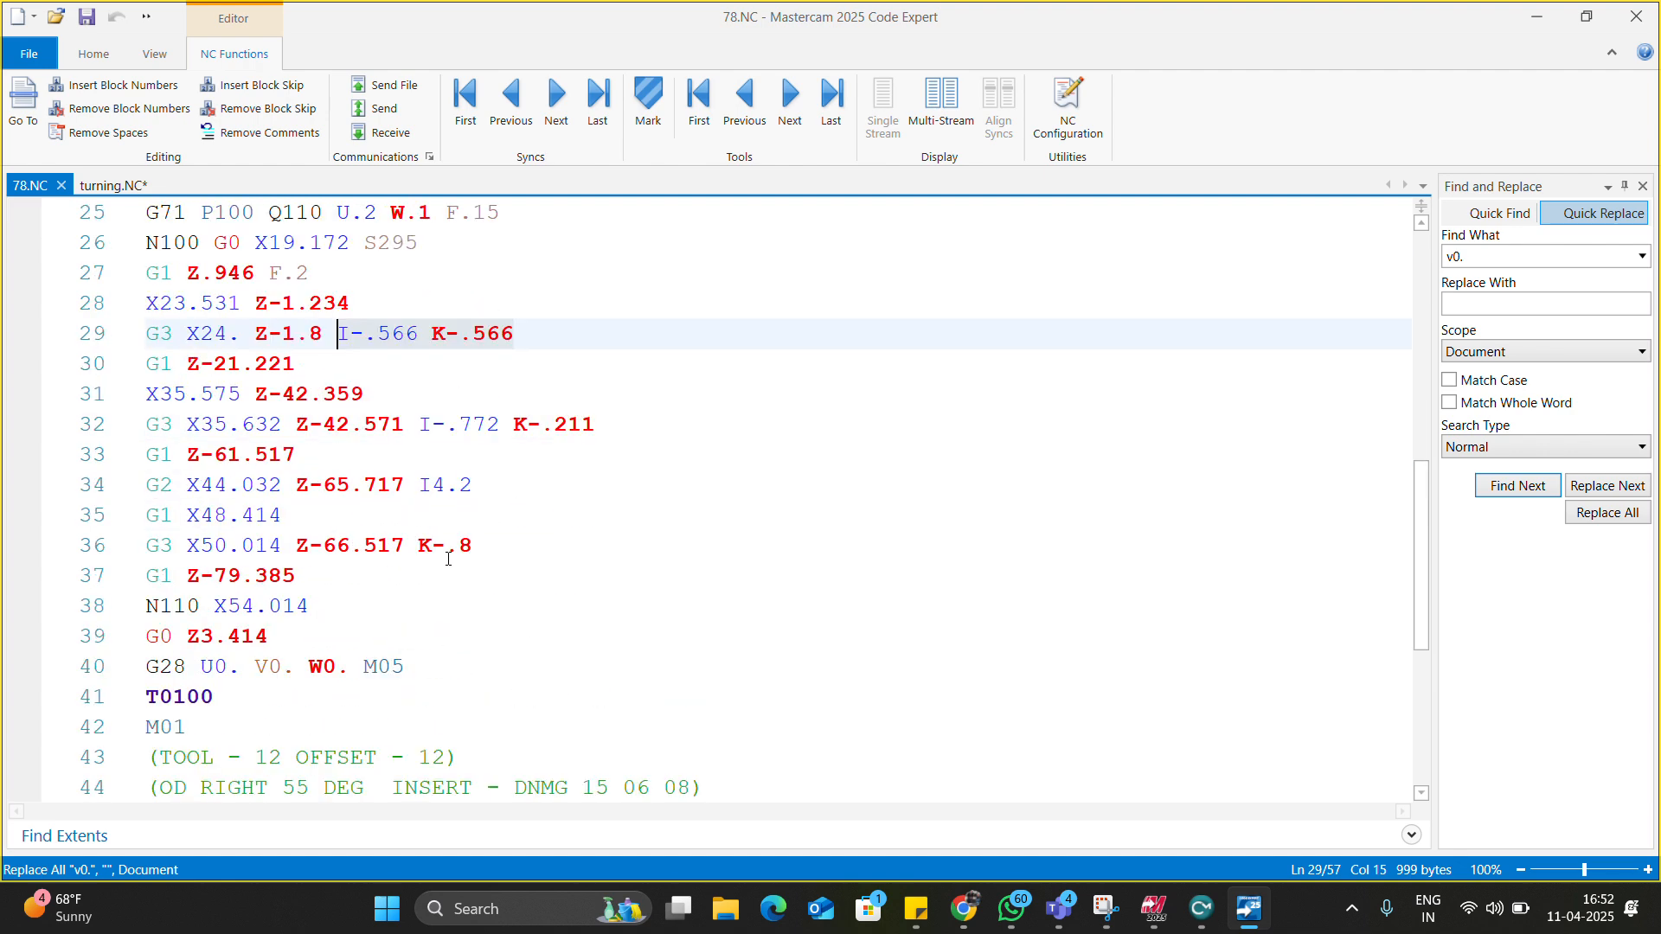
pyautogui.scroll(-1, 317, 563)
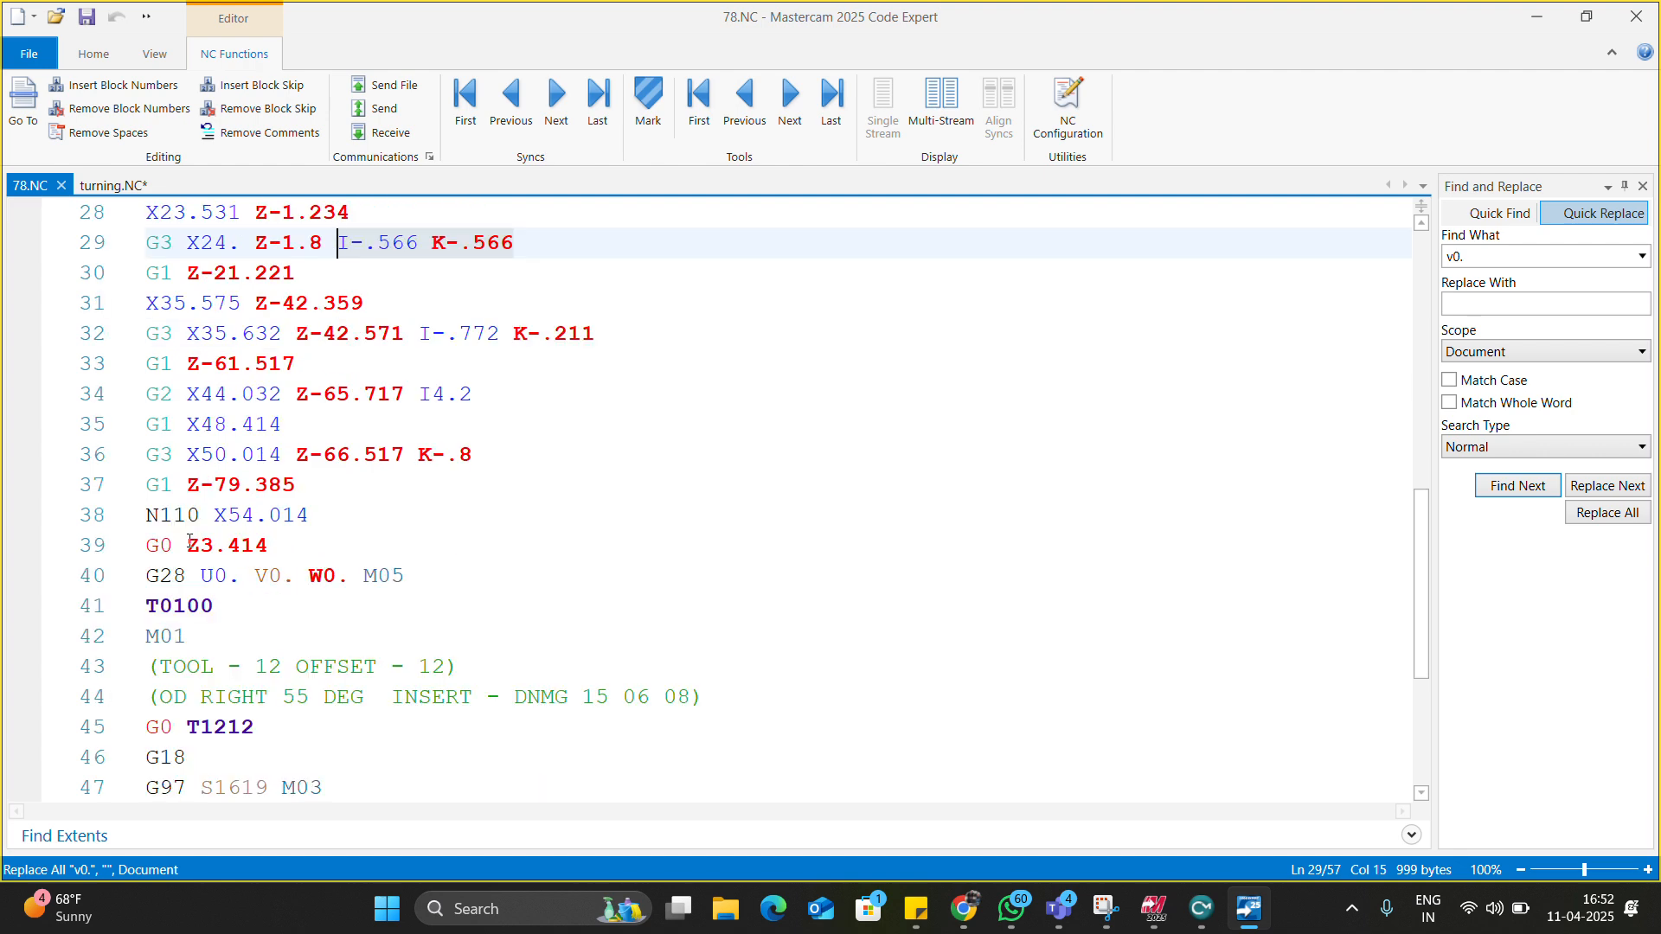
pyautogui.moveTo(144, 516); pyautogui.dragTo(310, 523)
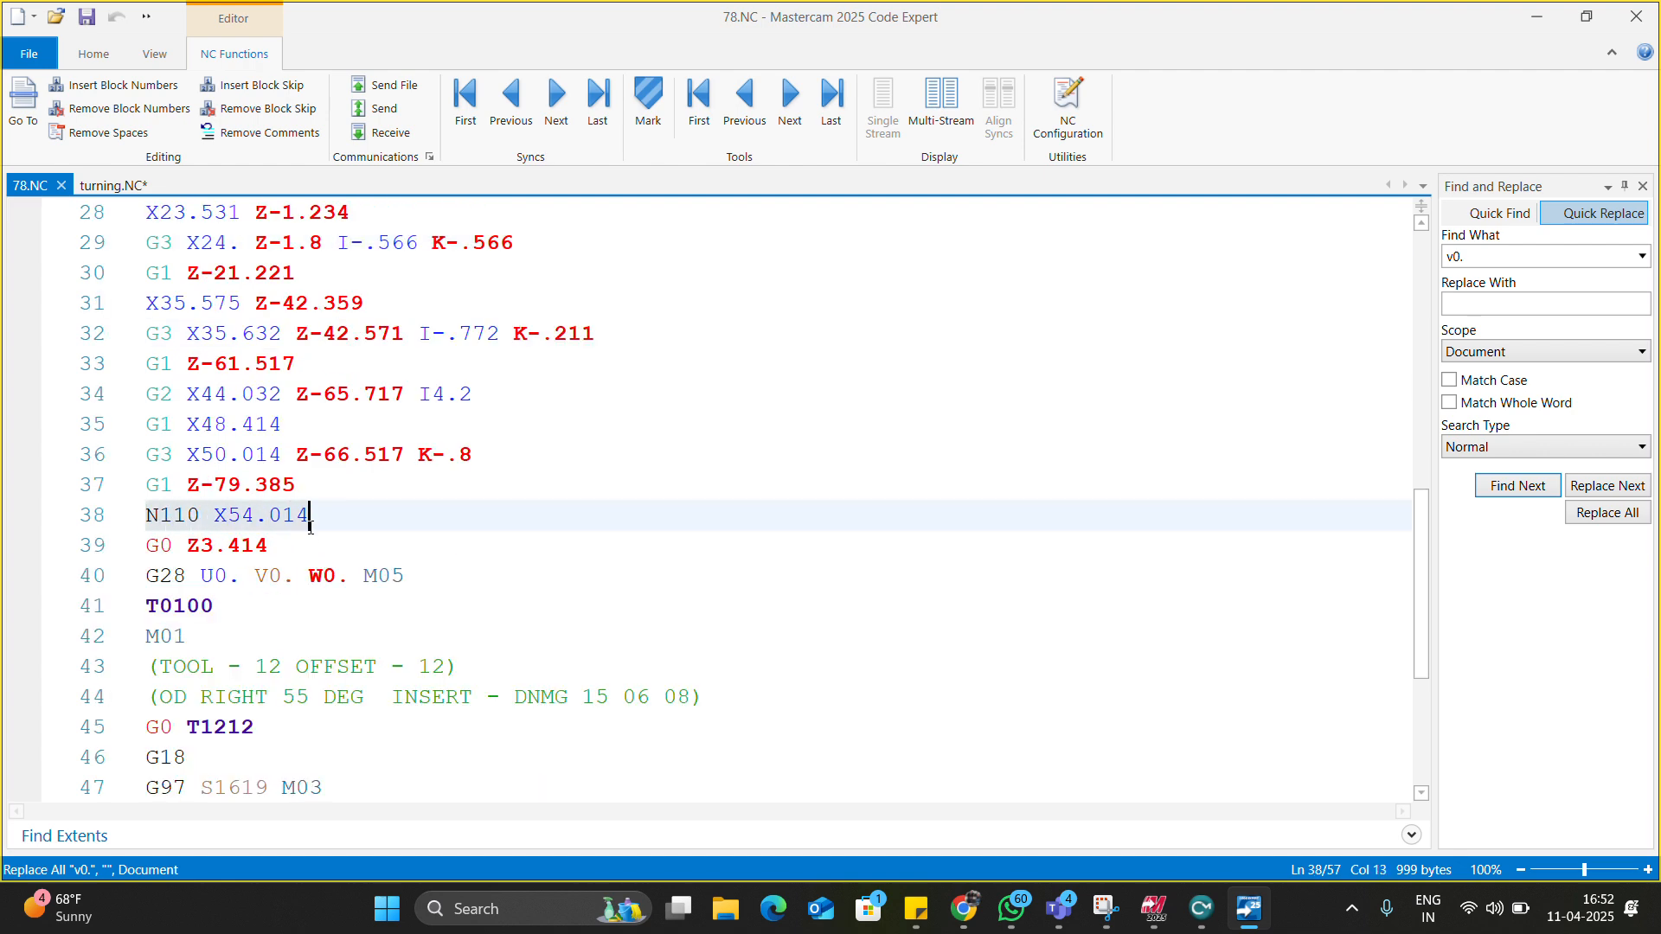
pyautogui.scroll(5, 309, 523)
pyautogui.moveTo(268, 577); pyautogui.dragTo(311, 578)
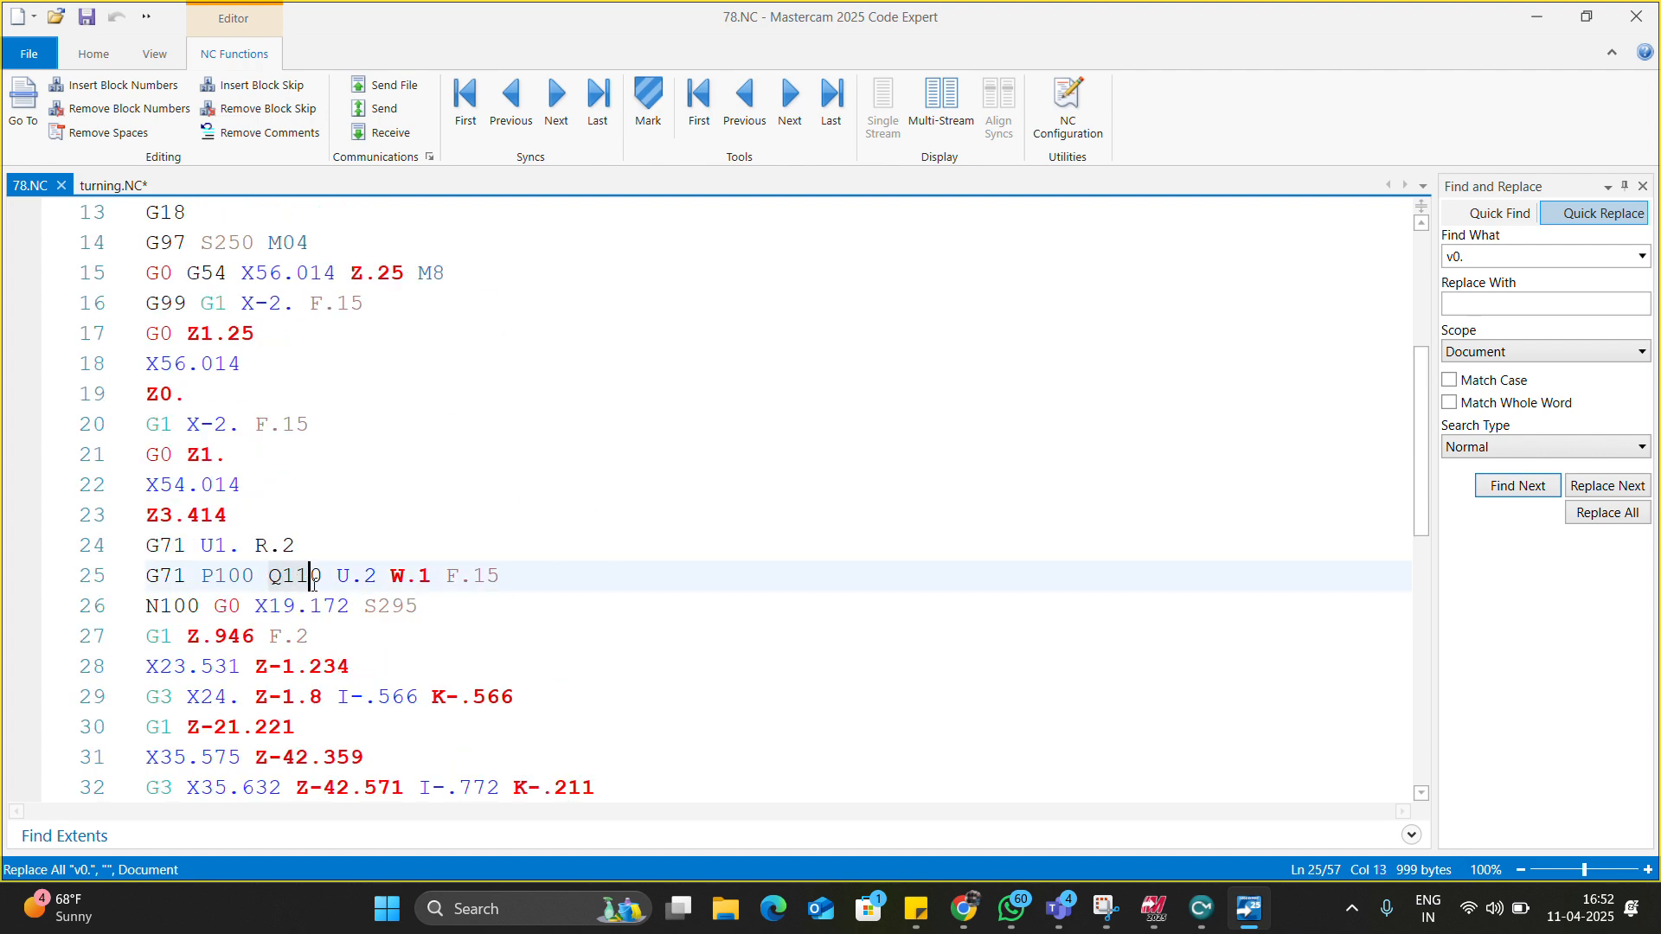
pyautogui.scroll(-5, 313, 582)
pyautogui.moveTo(147, 574); pyautogui.dragTo(399, 577)
# Highlight the G96 and G70 P100 Q110 finishing lines in 78.NC.
pyautogui.scroll(-4, 346, 572)
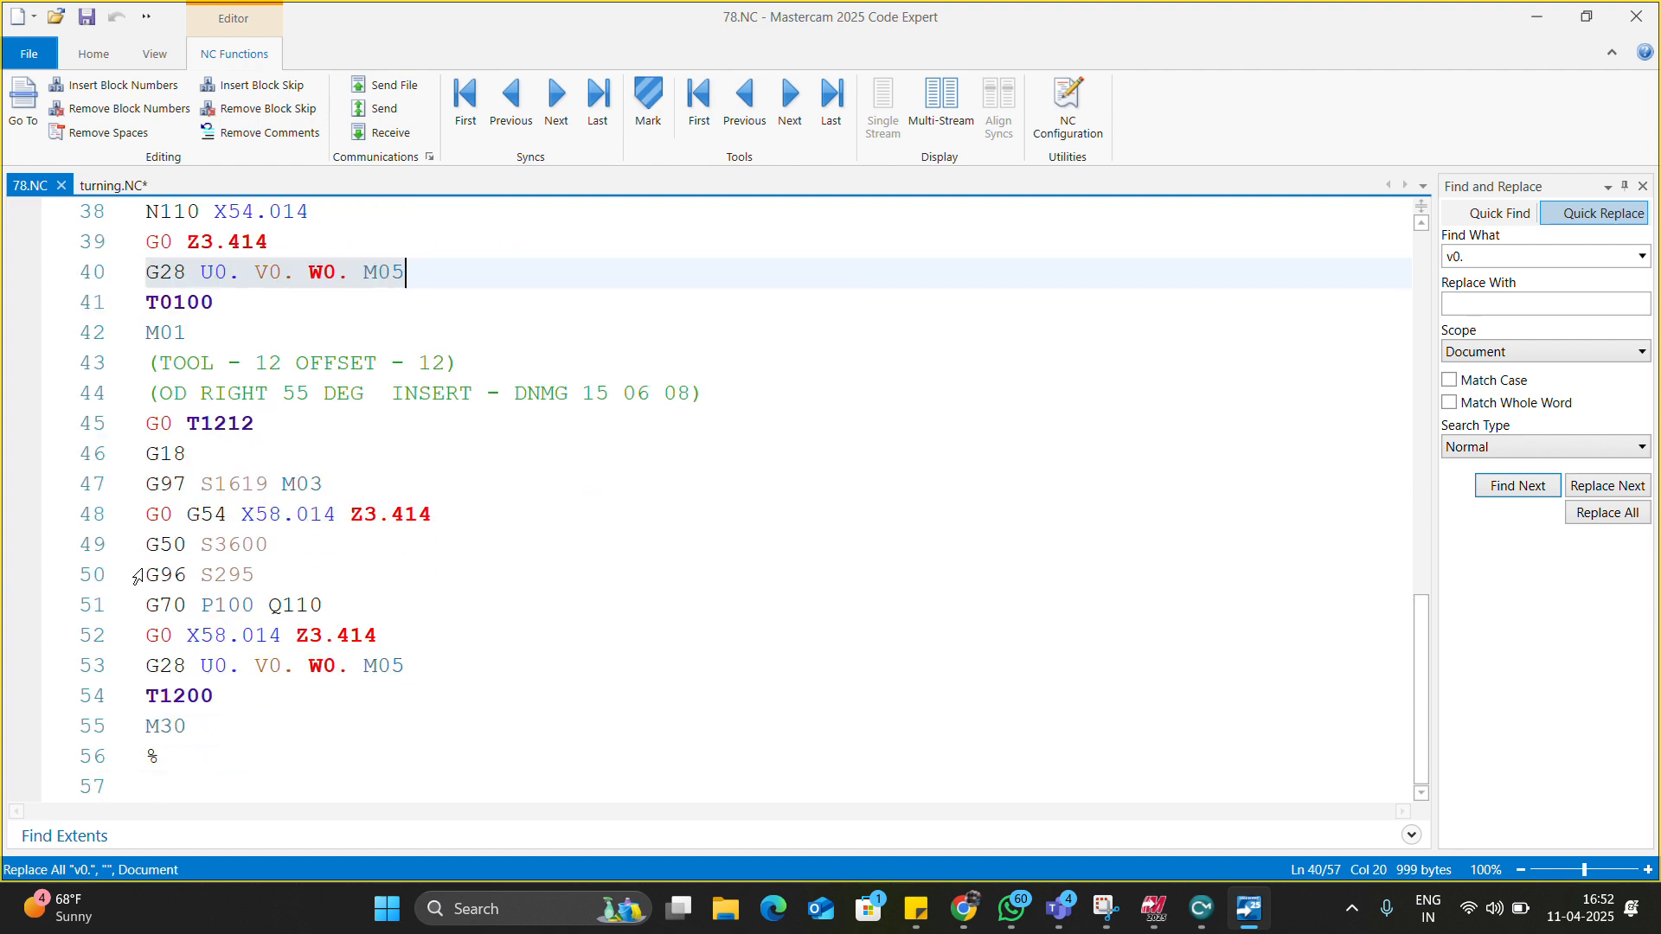
pyautogui.moveTo(158, 566); pyautogui.dragTo(326, 604)
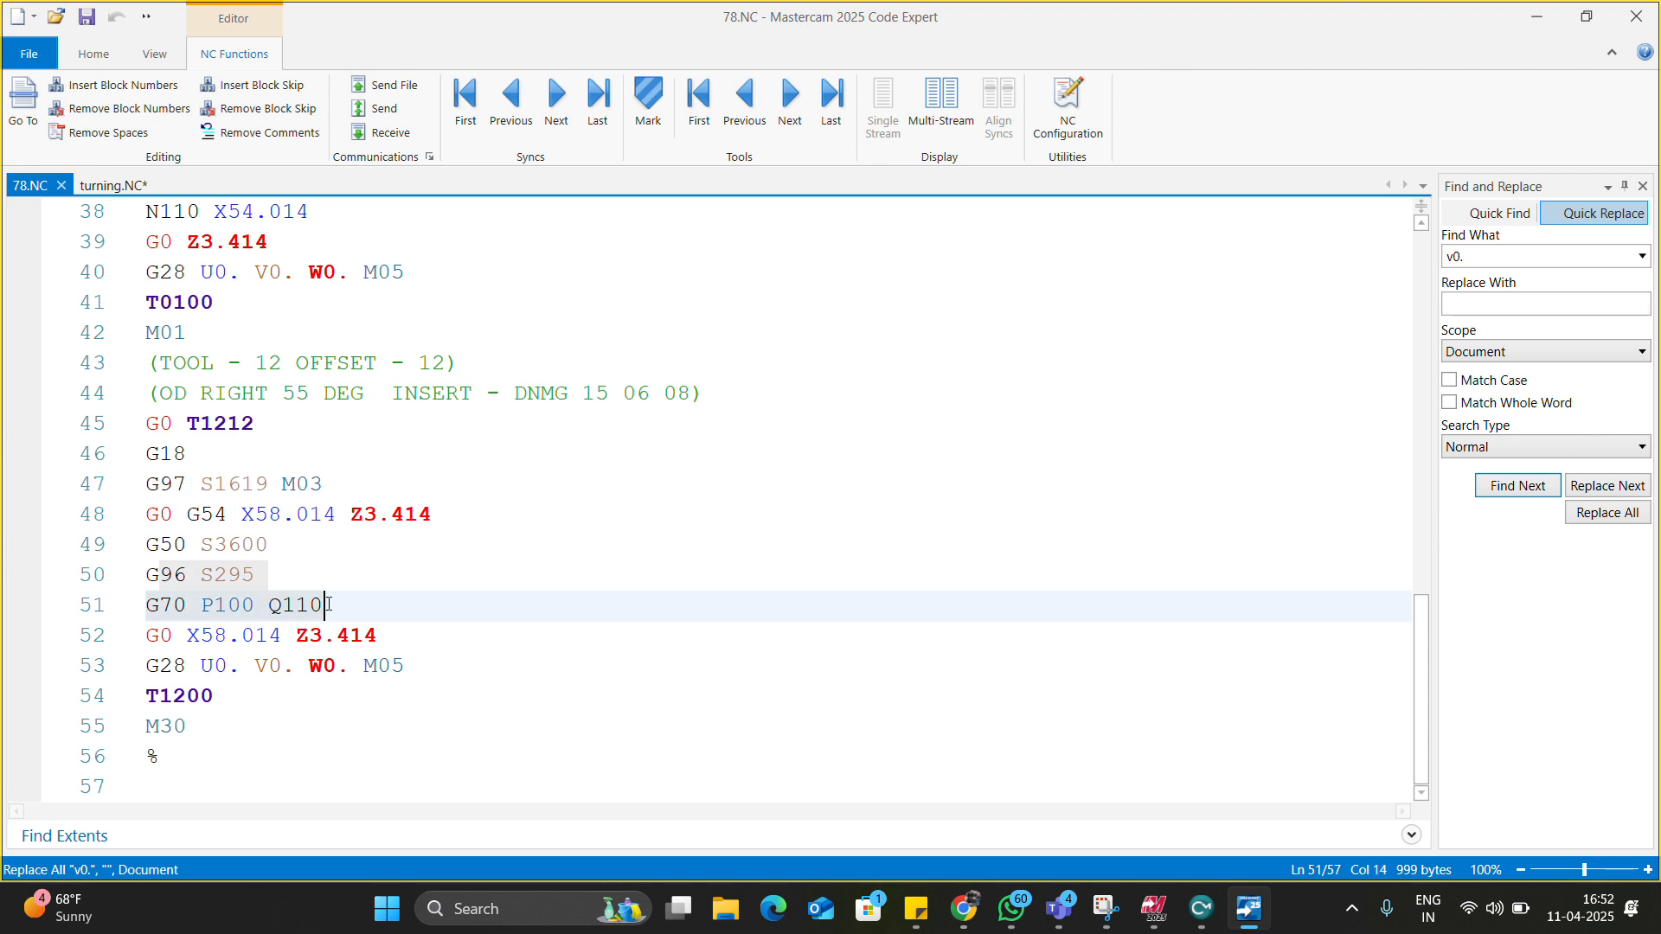
pyautogui.moveTo(187, 605); pyautogui.dragTo(324, 608)
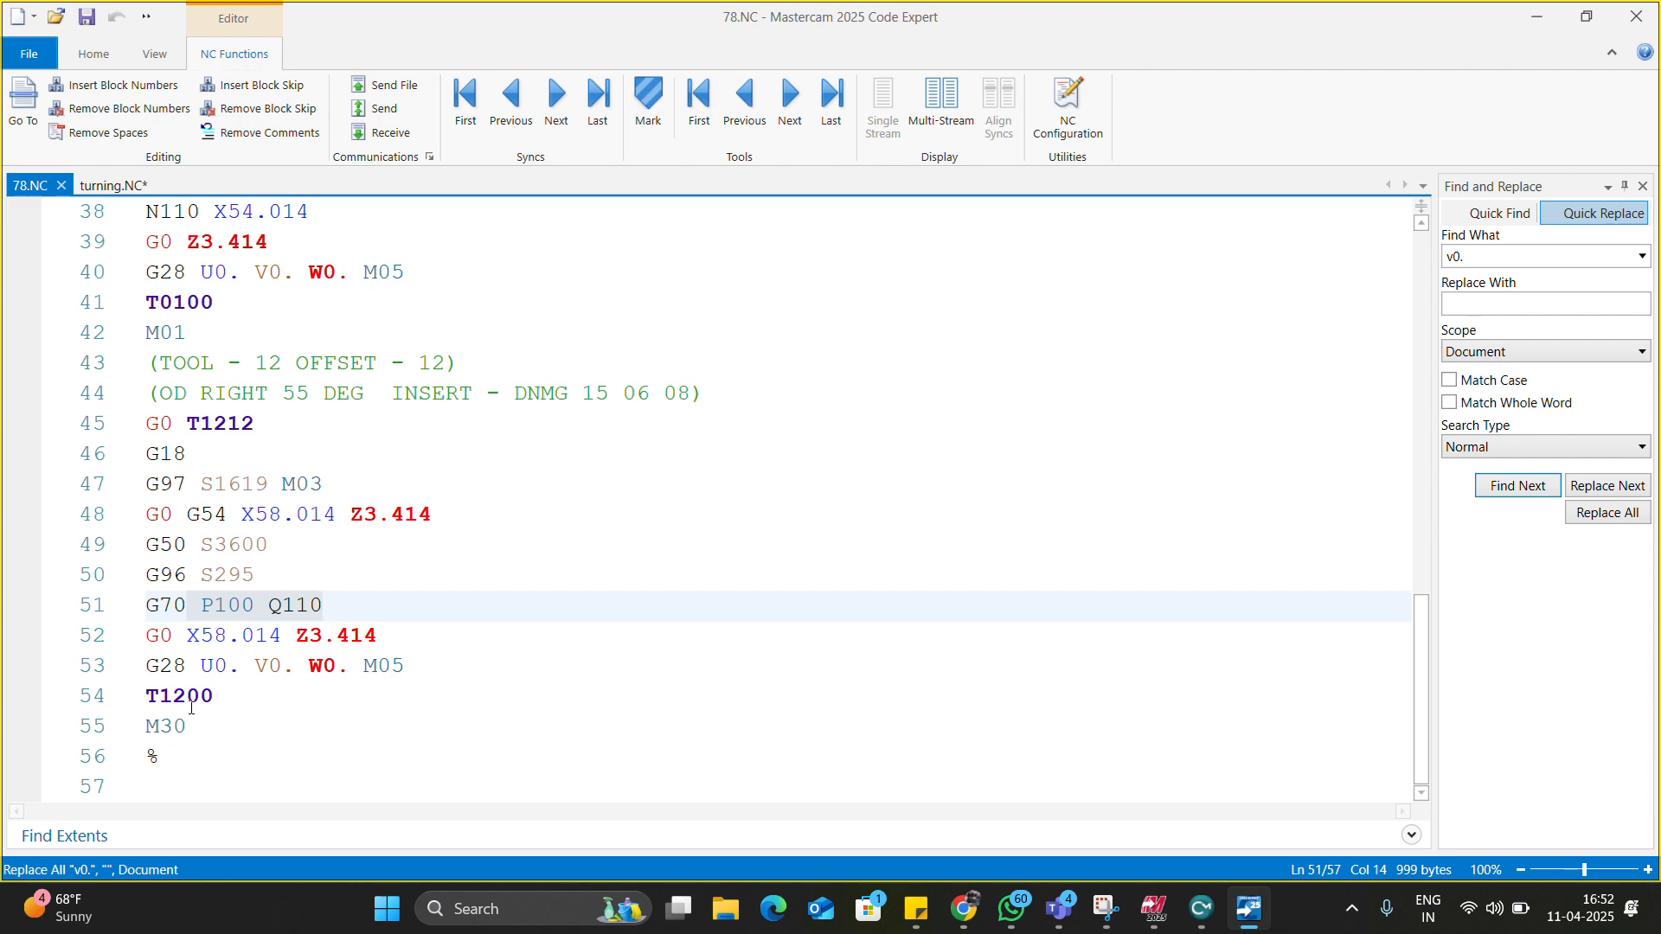
pyautogui.scroll(12, 236, 730)
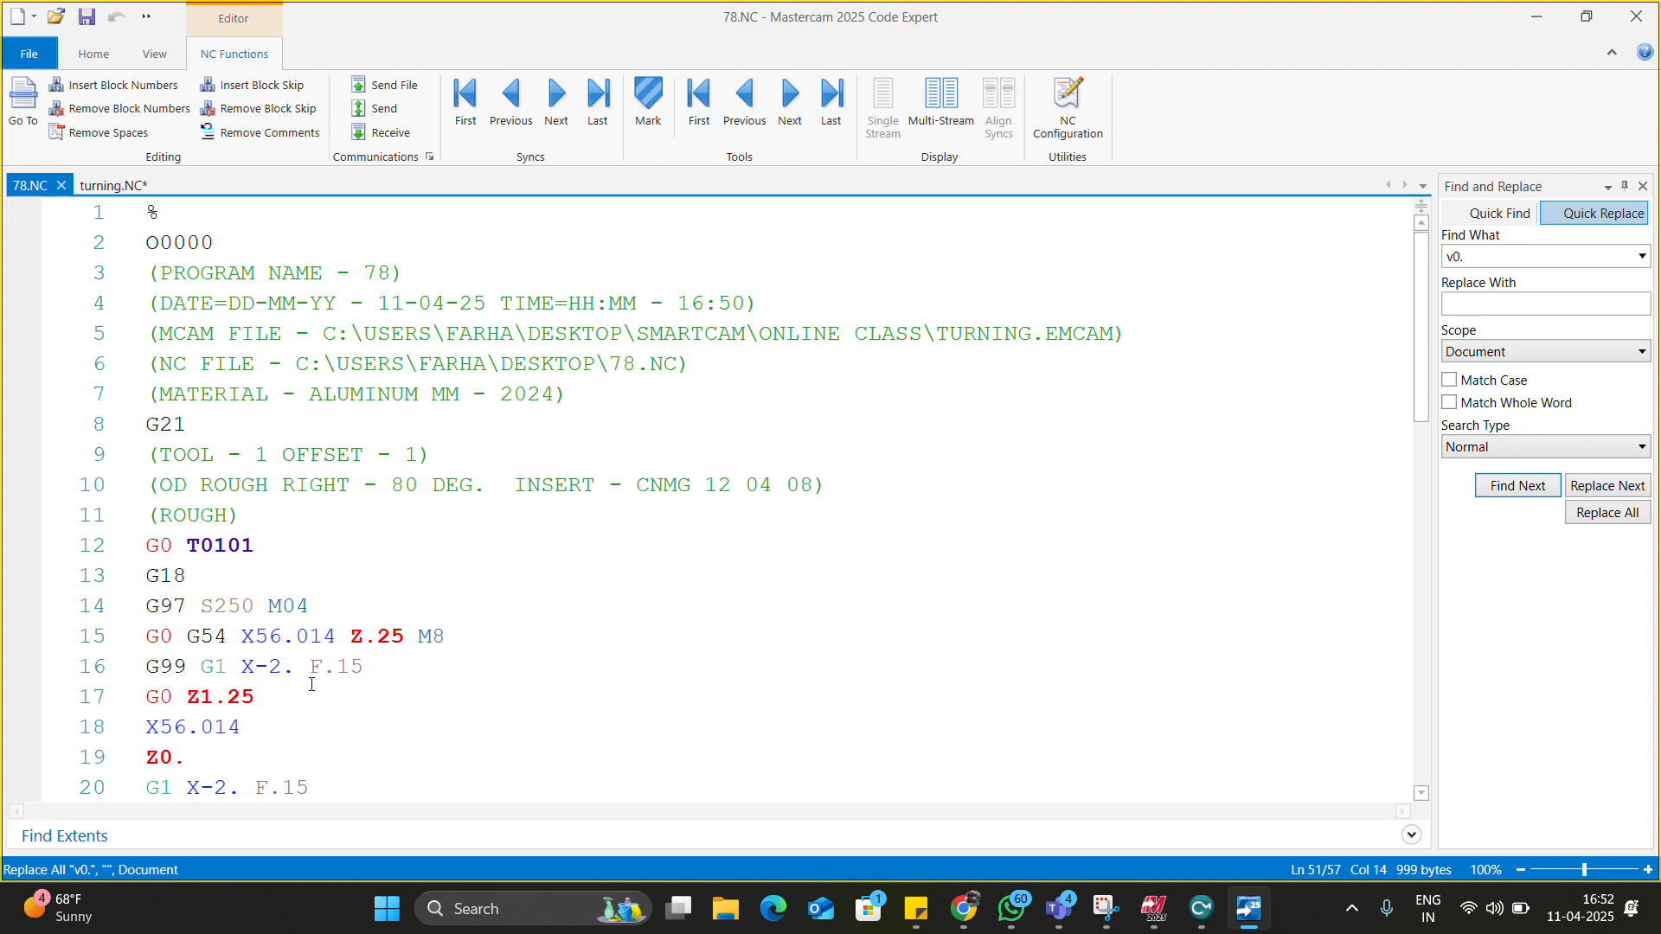
pyautogui.scroll(-12, 311, 684)
pyautogui.scroll(7, 308, 639)
pyautogui.scroll(-7, 308, 639)
pyautogui.scroll(10, 308, 639)
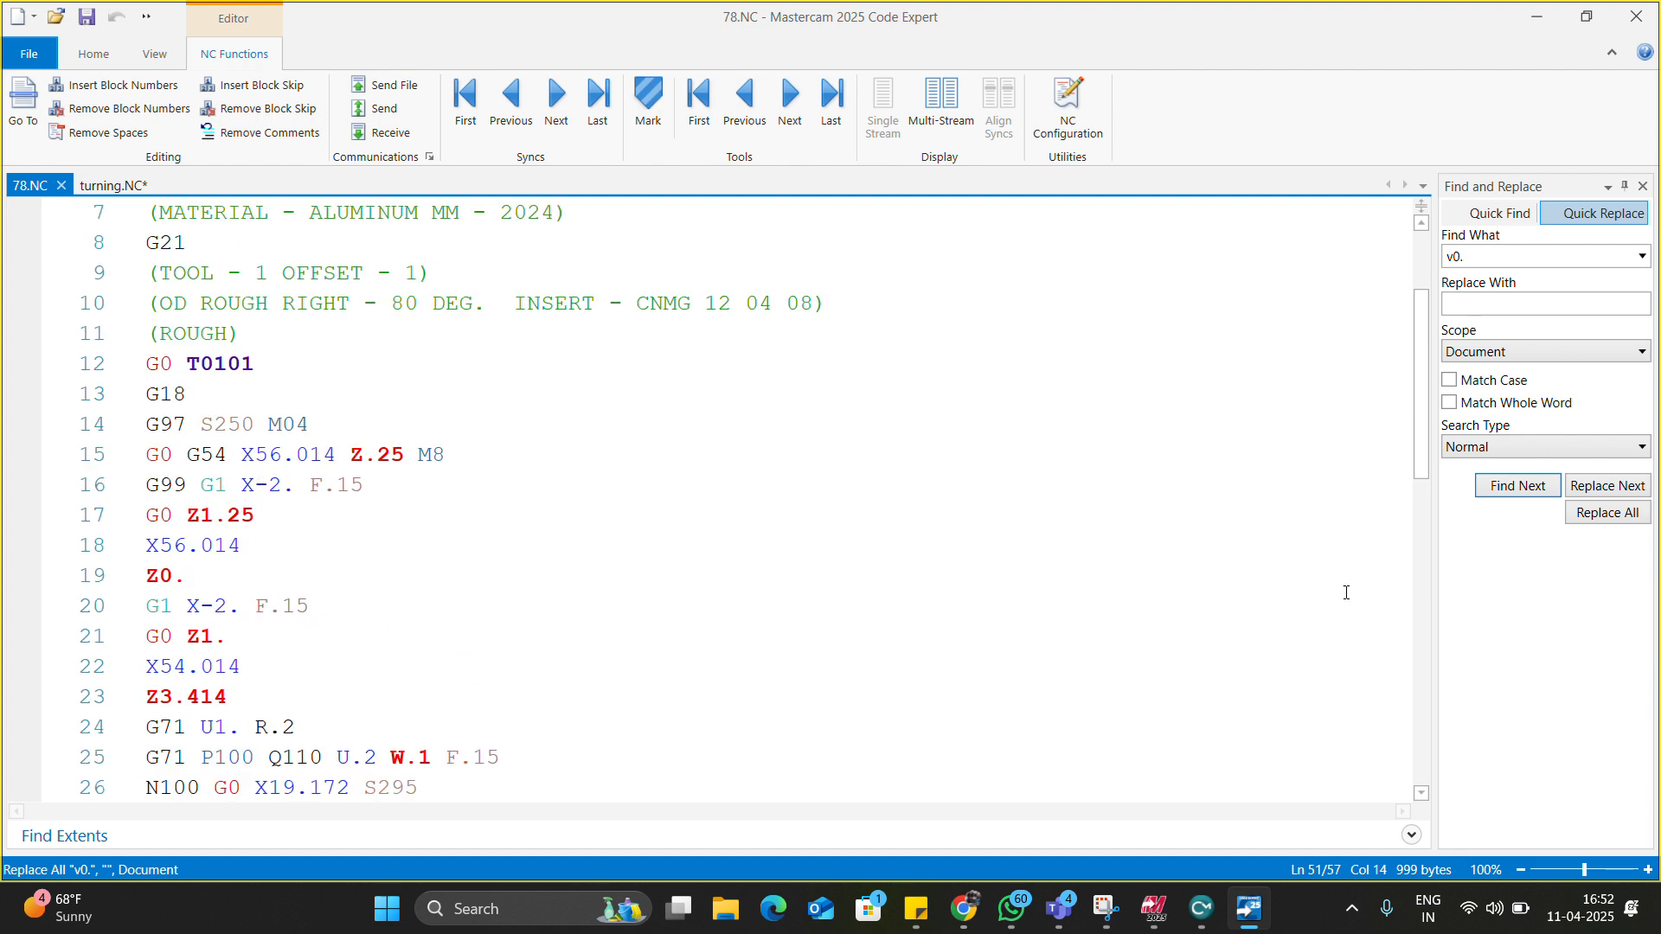
# Share the Mastercam Lathe window in the Teams class meeting instead of Code Expert.
pyautogui.click(1153, 908)
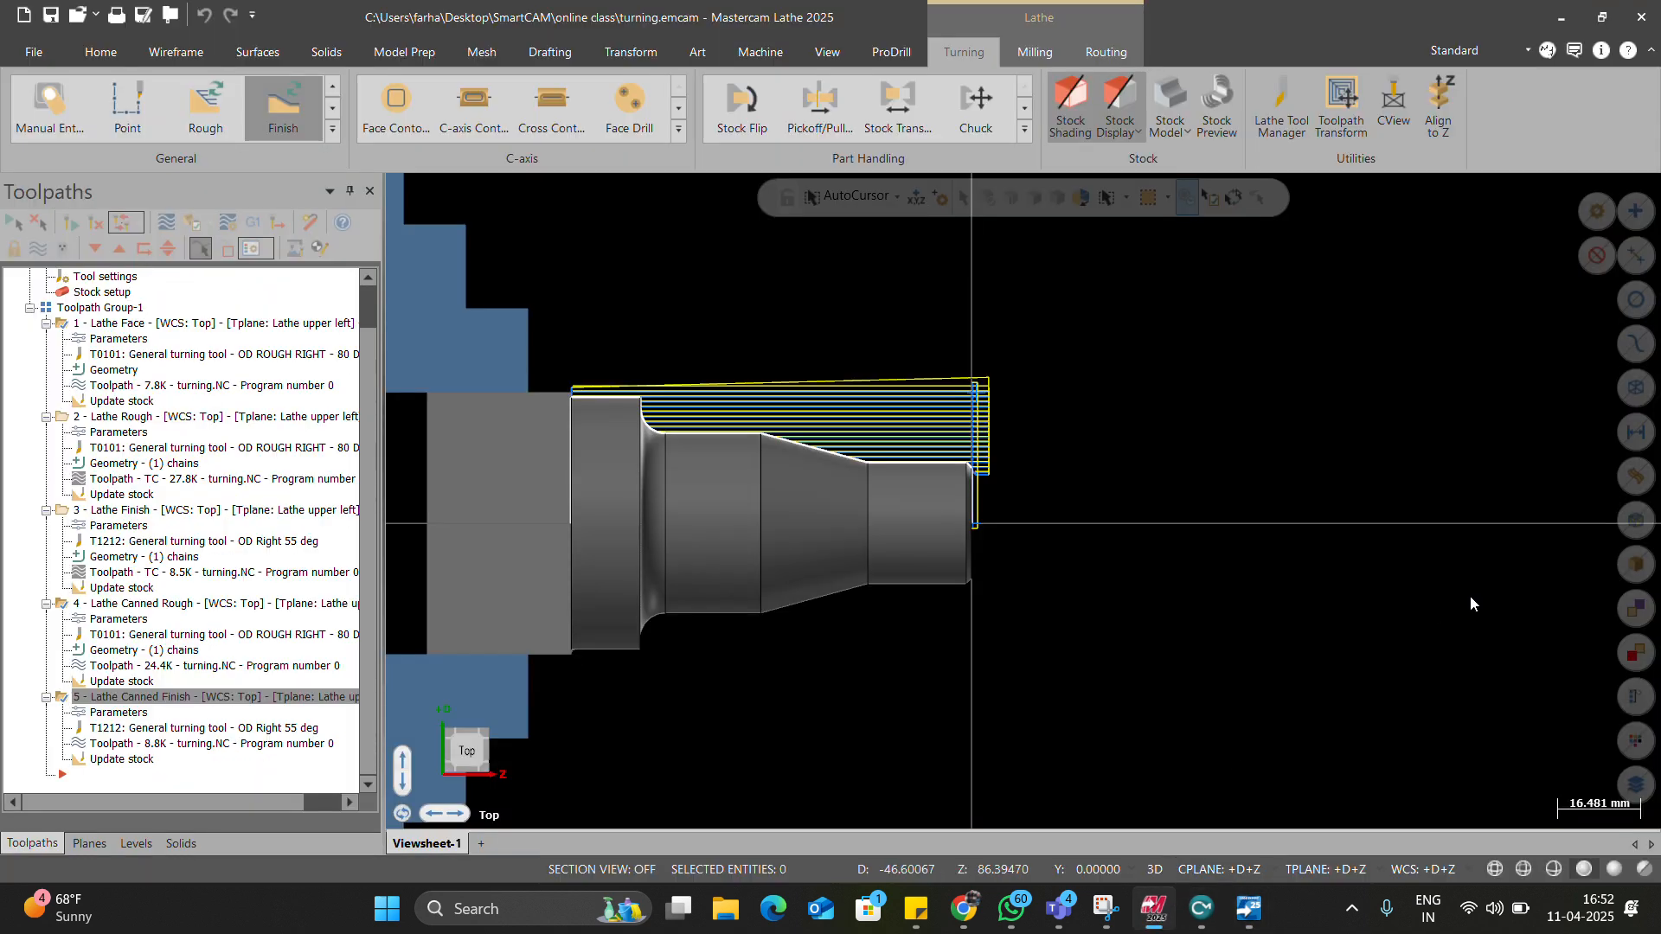
pyautogui.click(1590, 409)
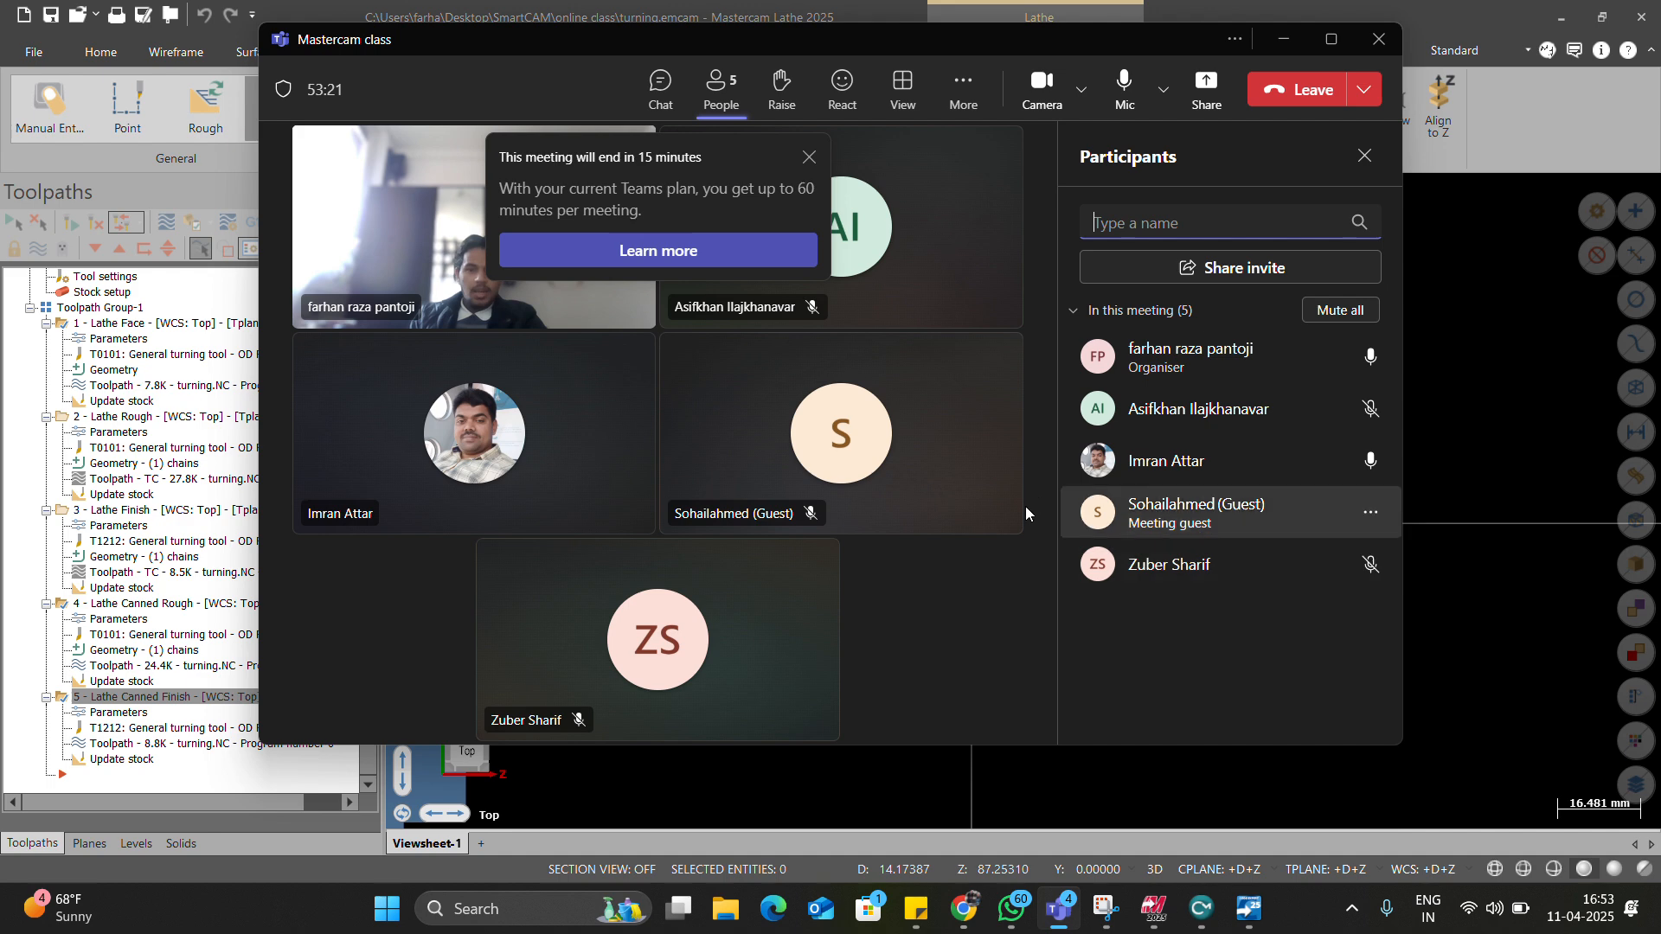
pyautogui.click(1206, 86)
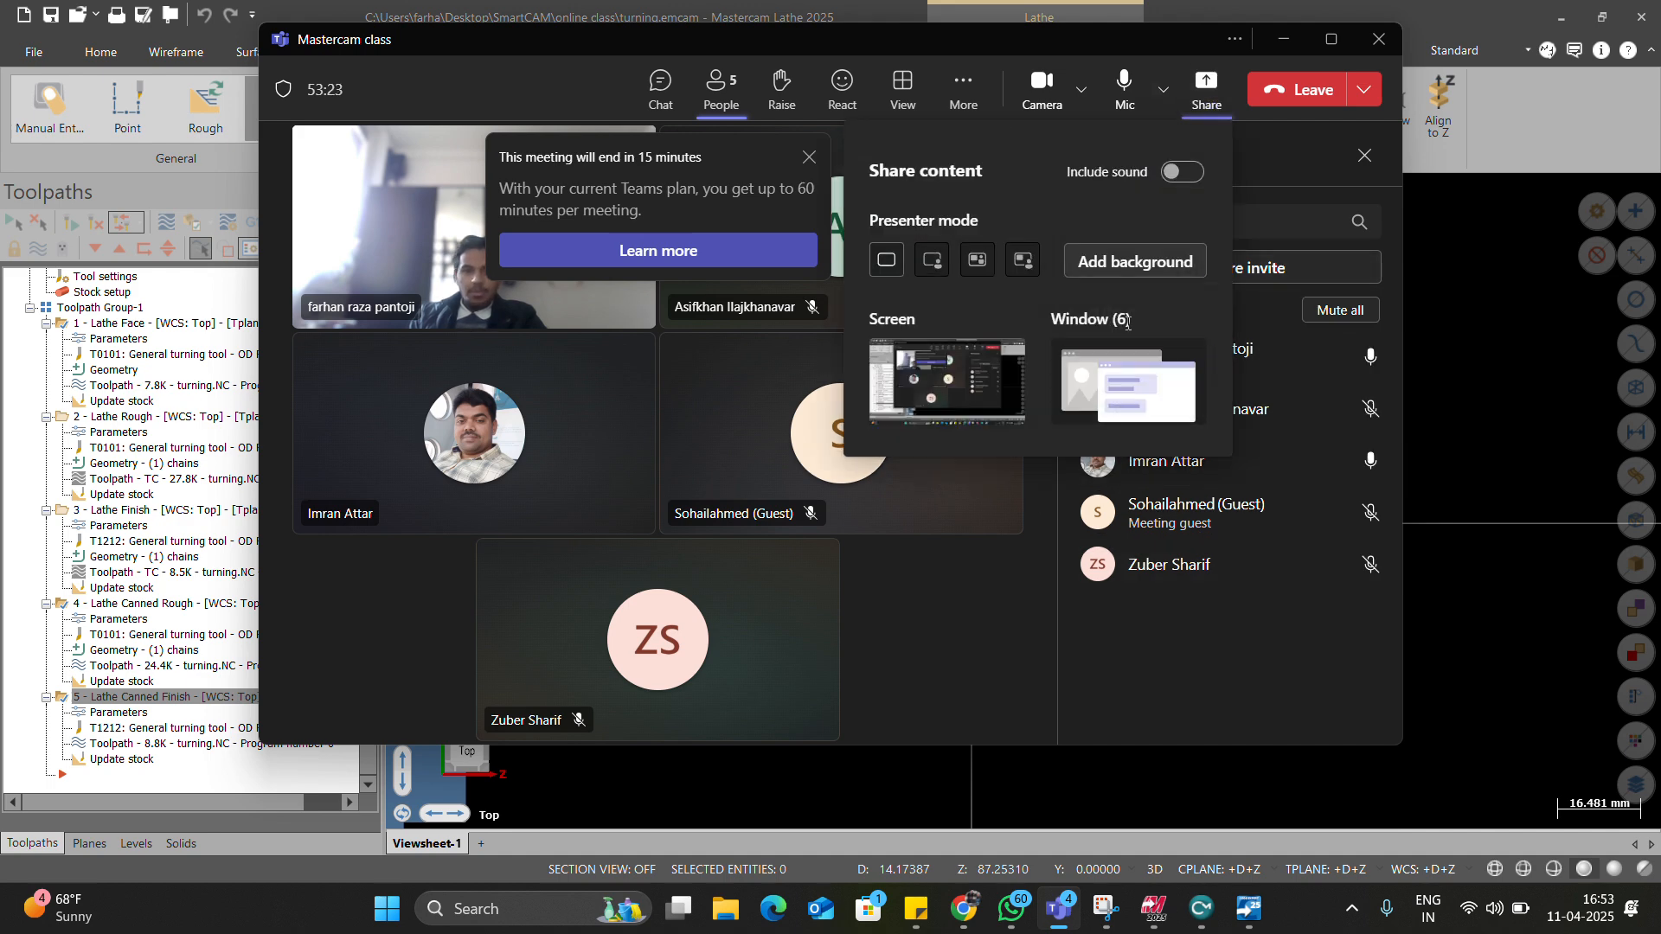
pyautogui.click(1099, 402)
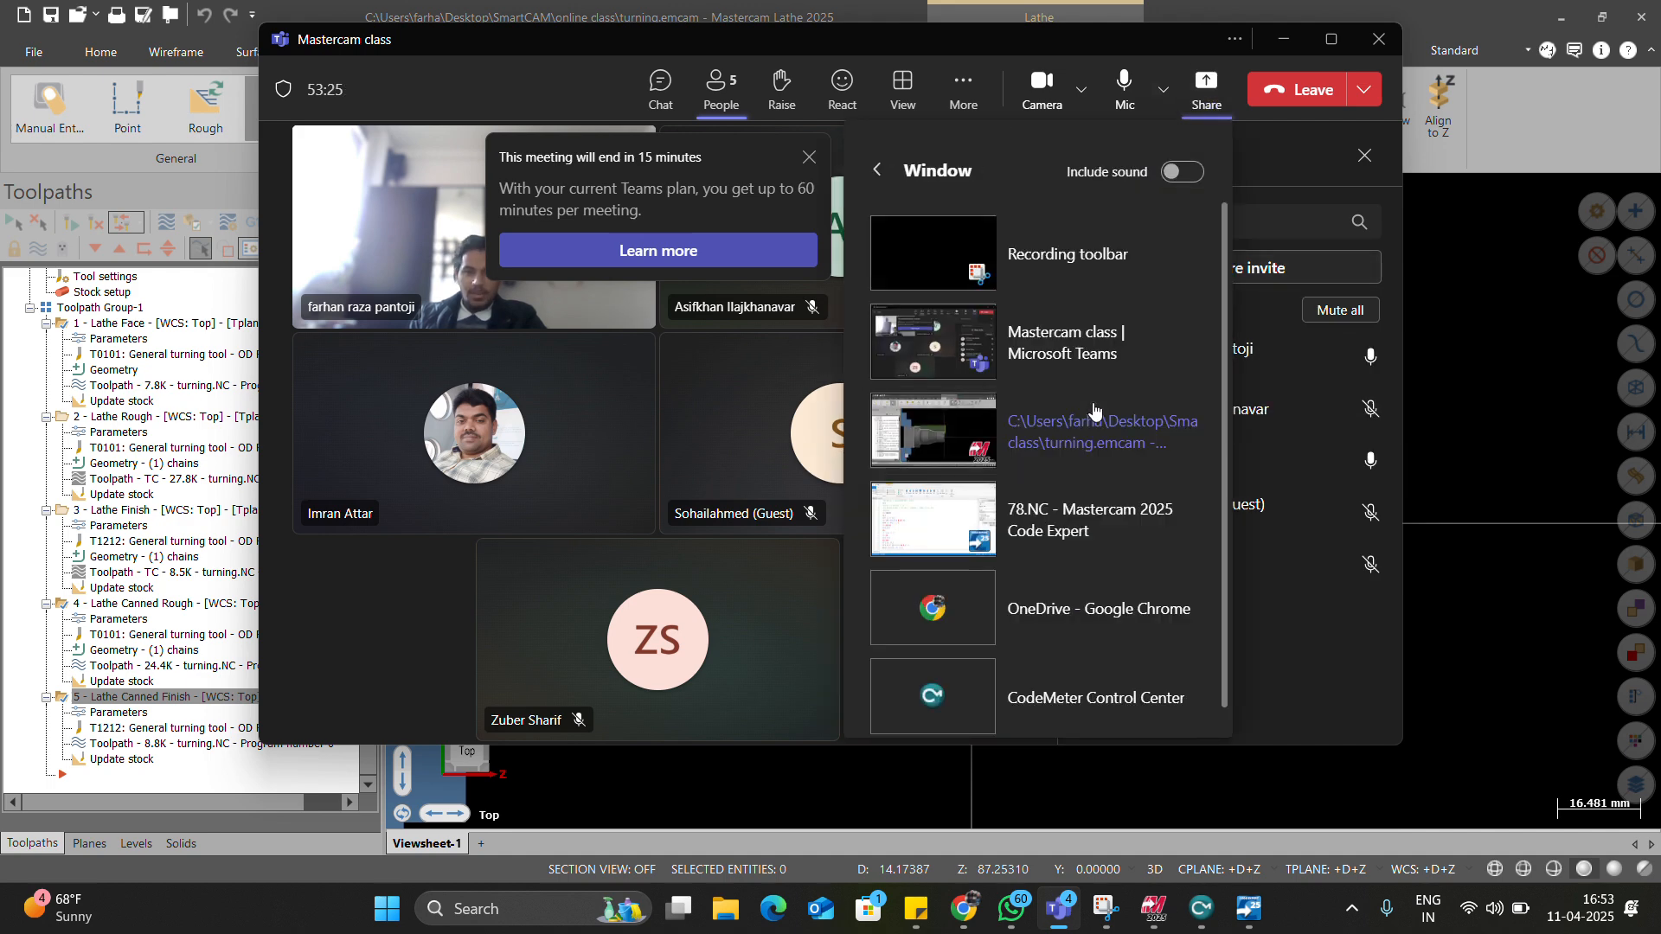
pyautogui.click(1161, 430)
pyautogui.rightClick(853, 440)
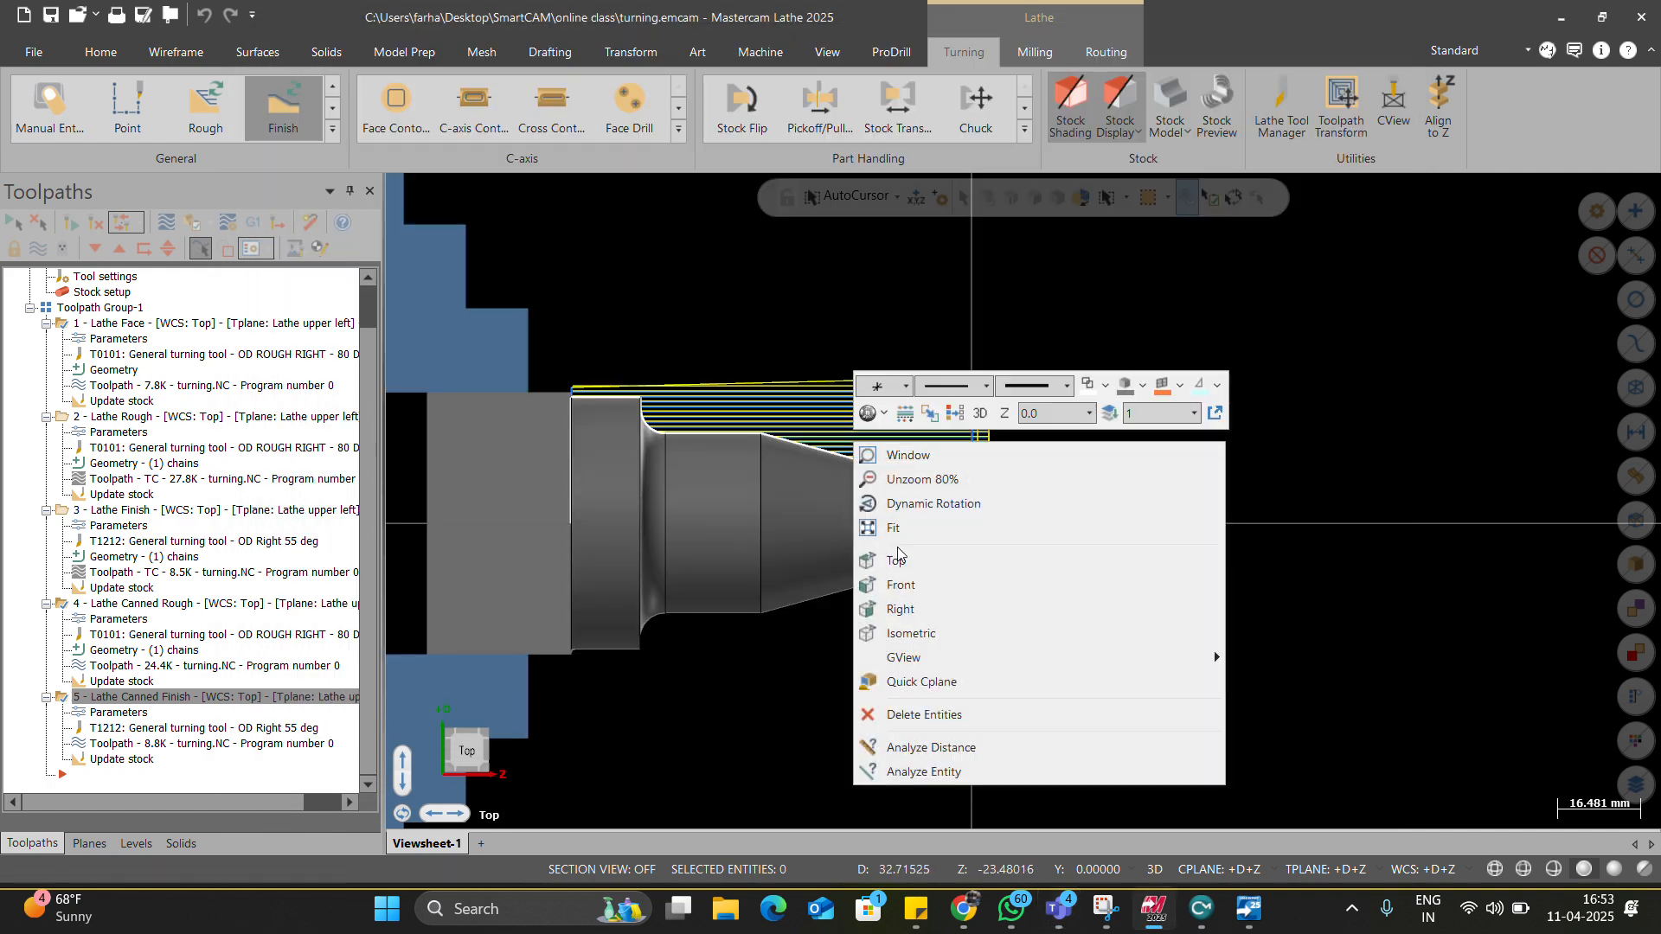
# Switch to Top view and lock the turning operations in the Toolpaths manager.
pyautogui.click(894, 561)
pyautogui.scroll(-2, 960, 585)
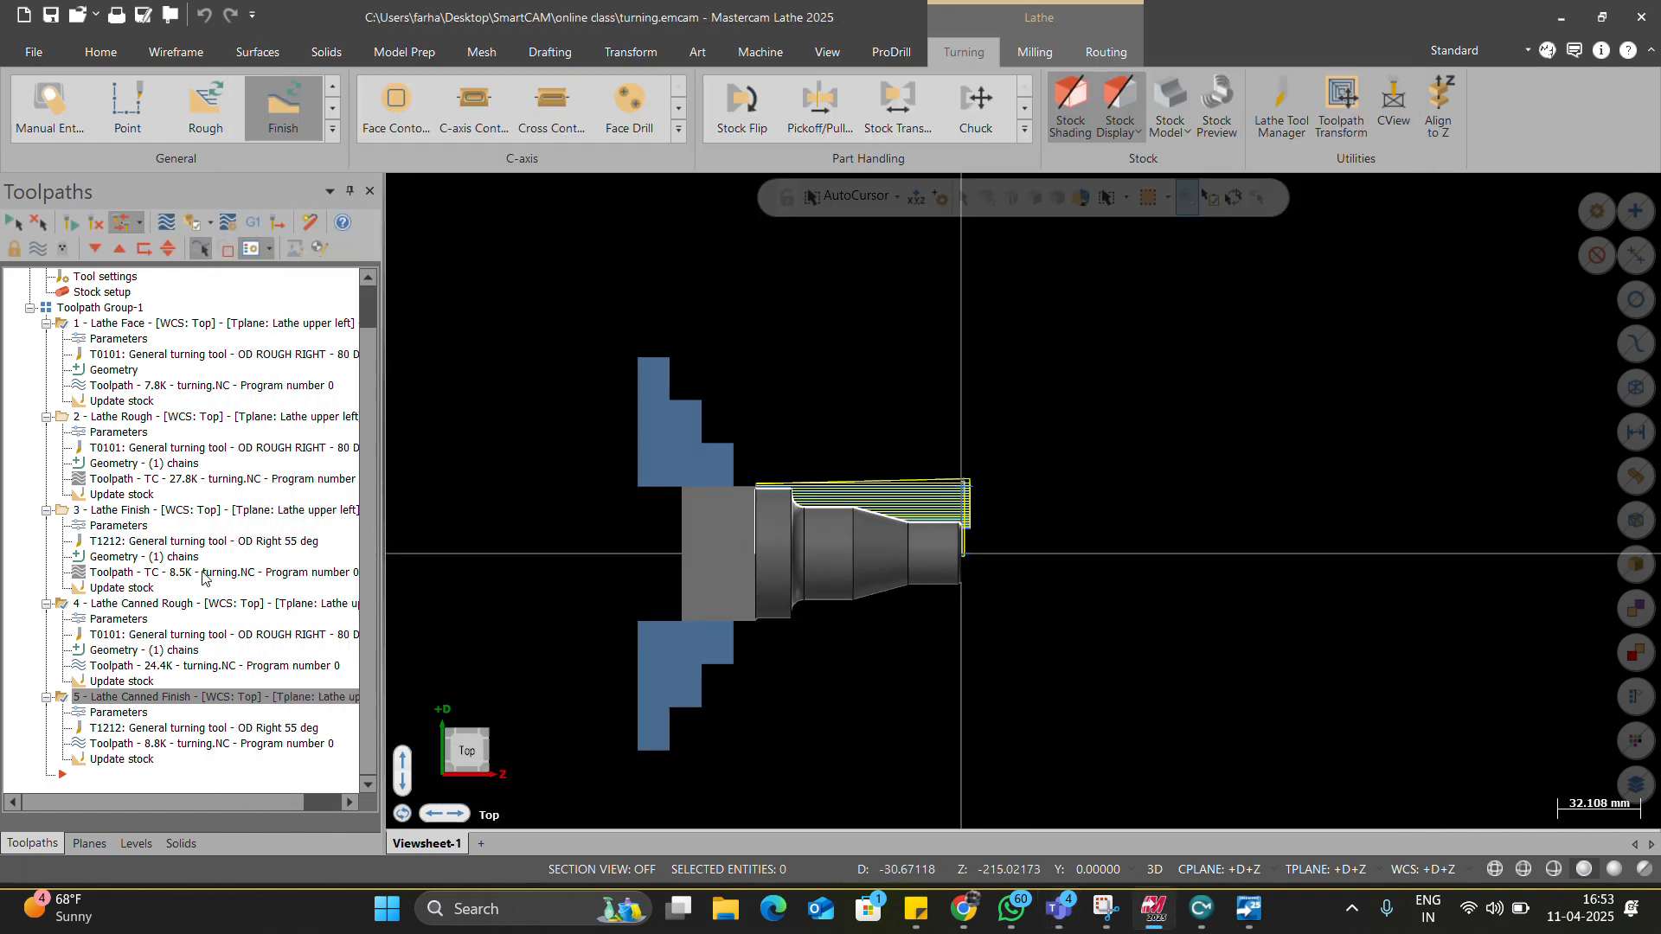
pyautogui.scroll(1, 84, 534)
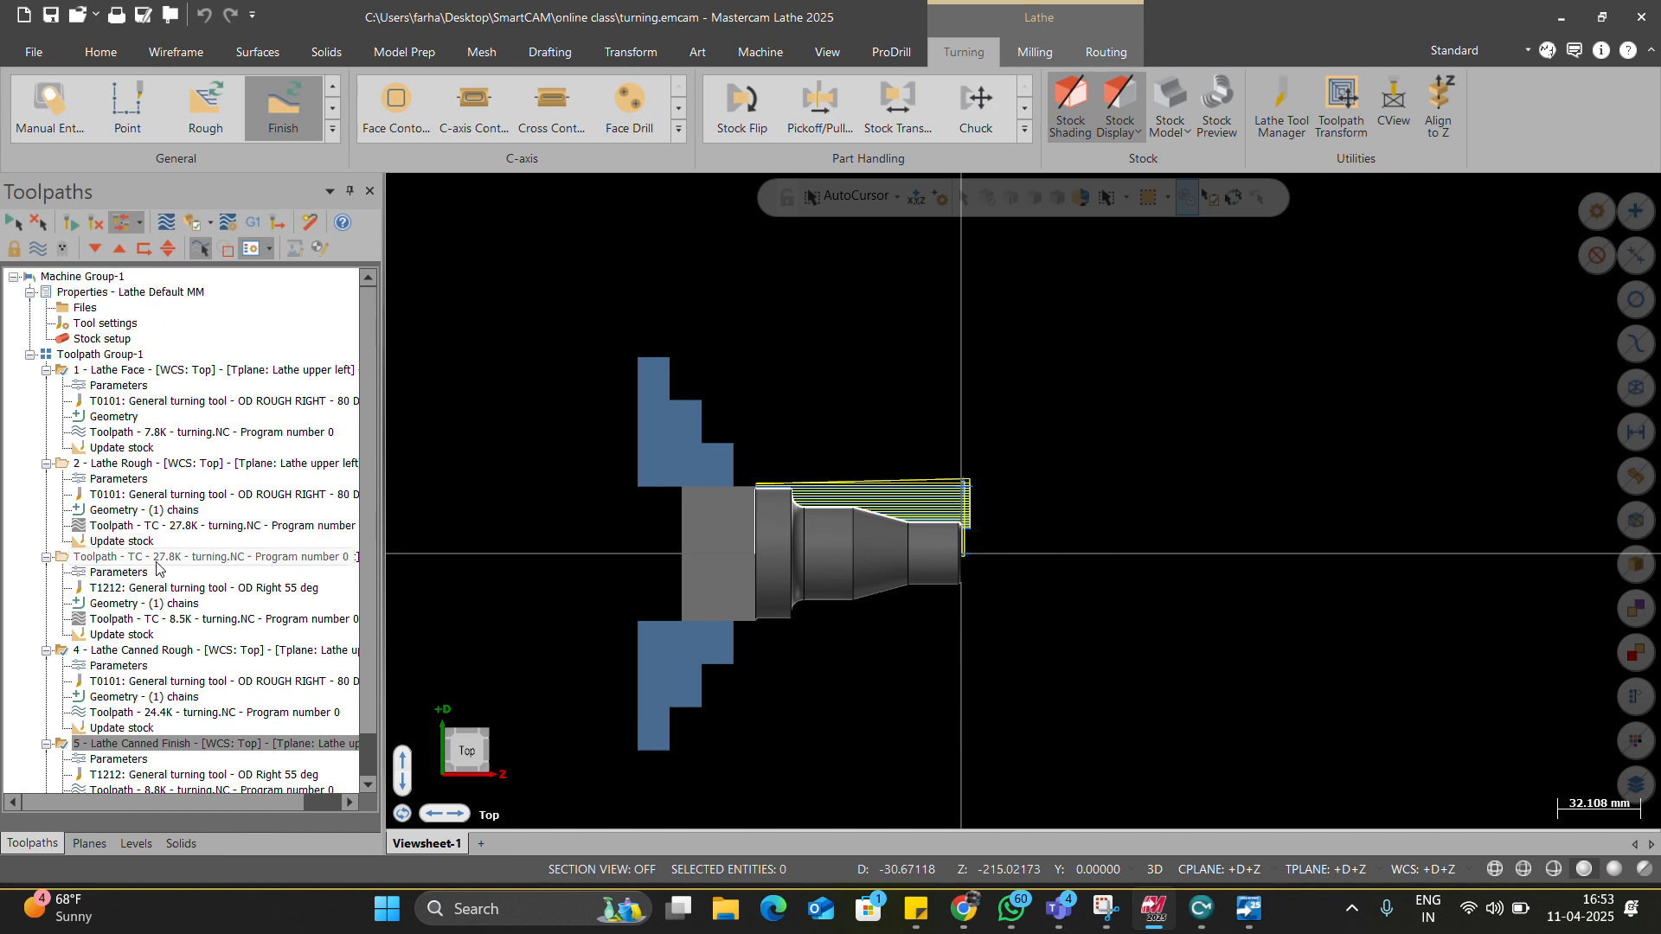
pyautogui.click(13, 248)
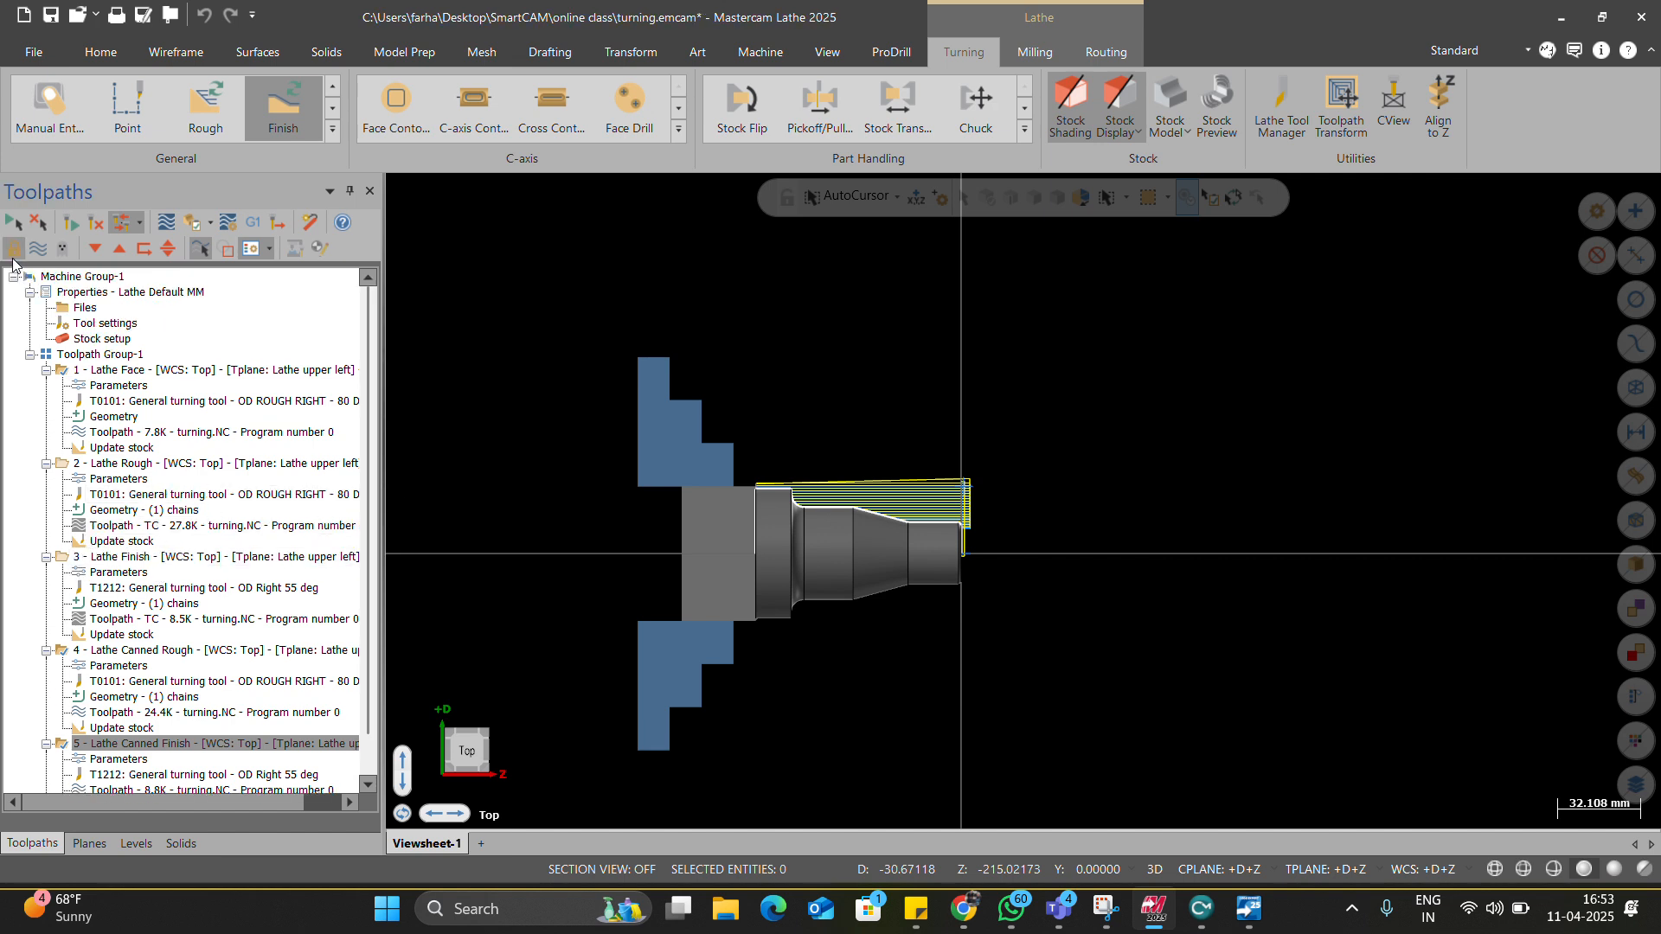
pyautogui.click(101, 433)
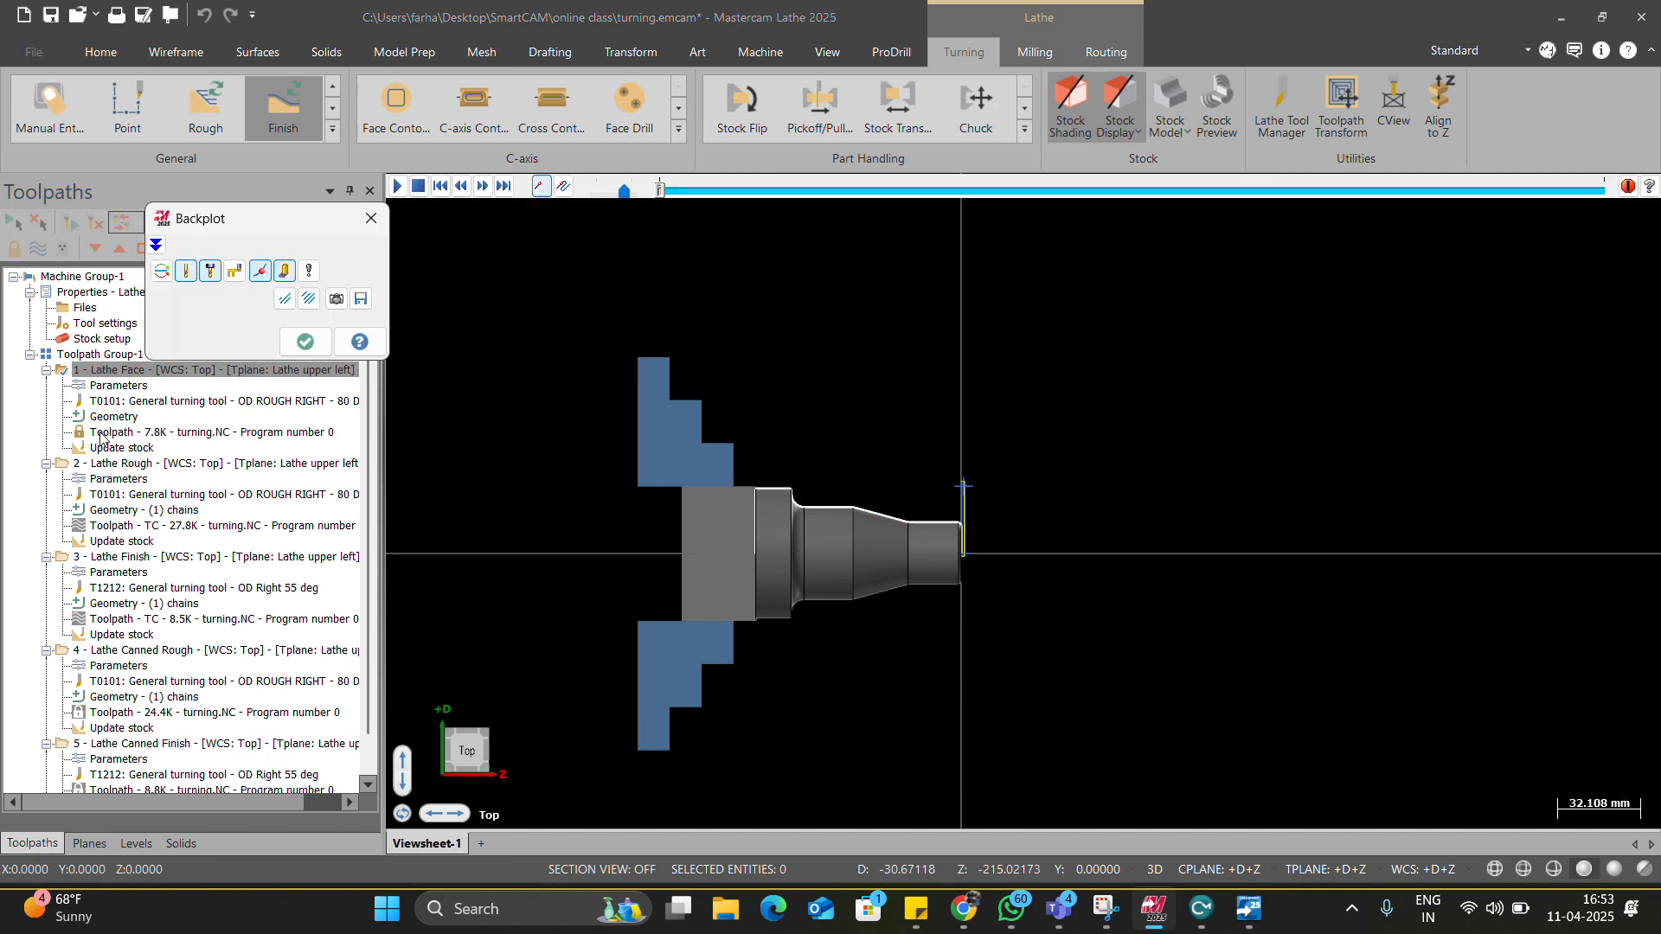
pyautogui.rightClick(90, 382)
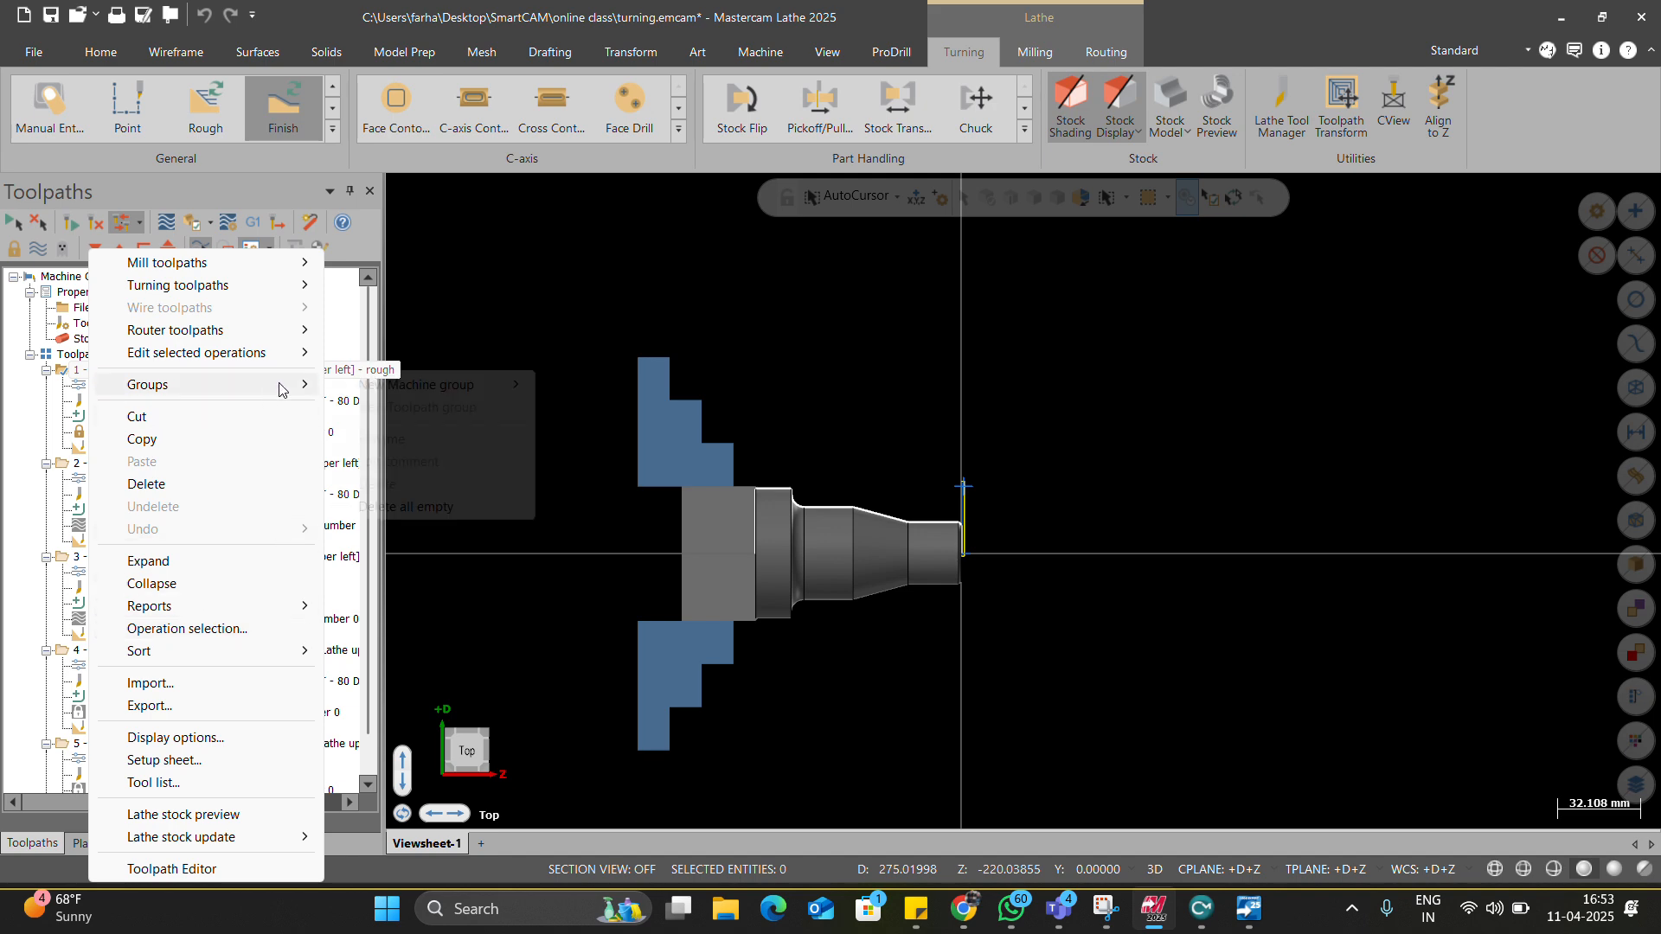
pyautogui.moveTo(280, 386)
pyautogui.click(476, 330)
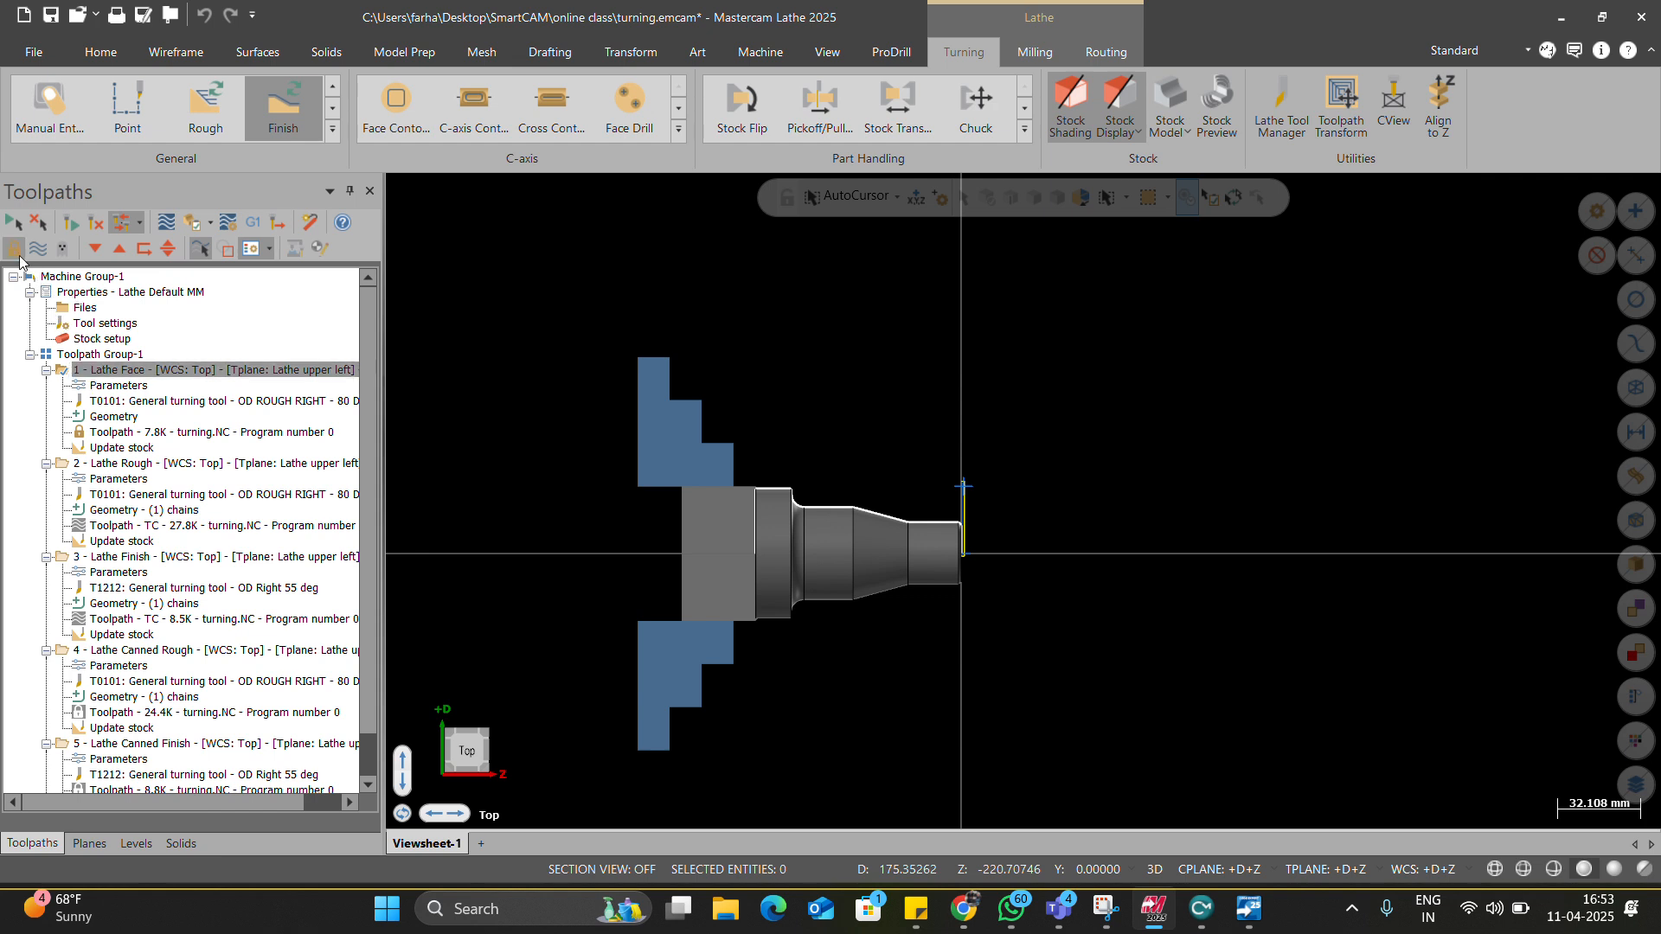
# Select Machine Group-1 and expand its Properties - Lathe Default MM entry.
pyautogui.click(80, 429)
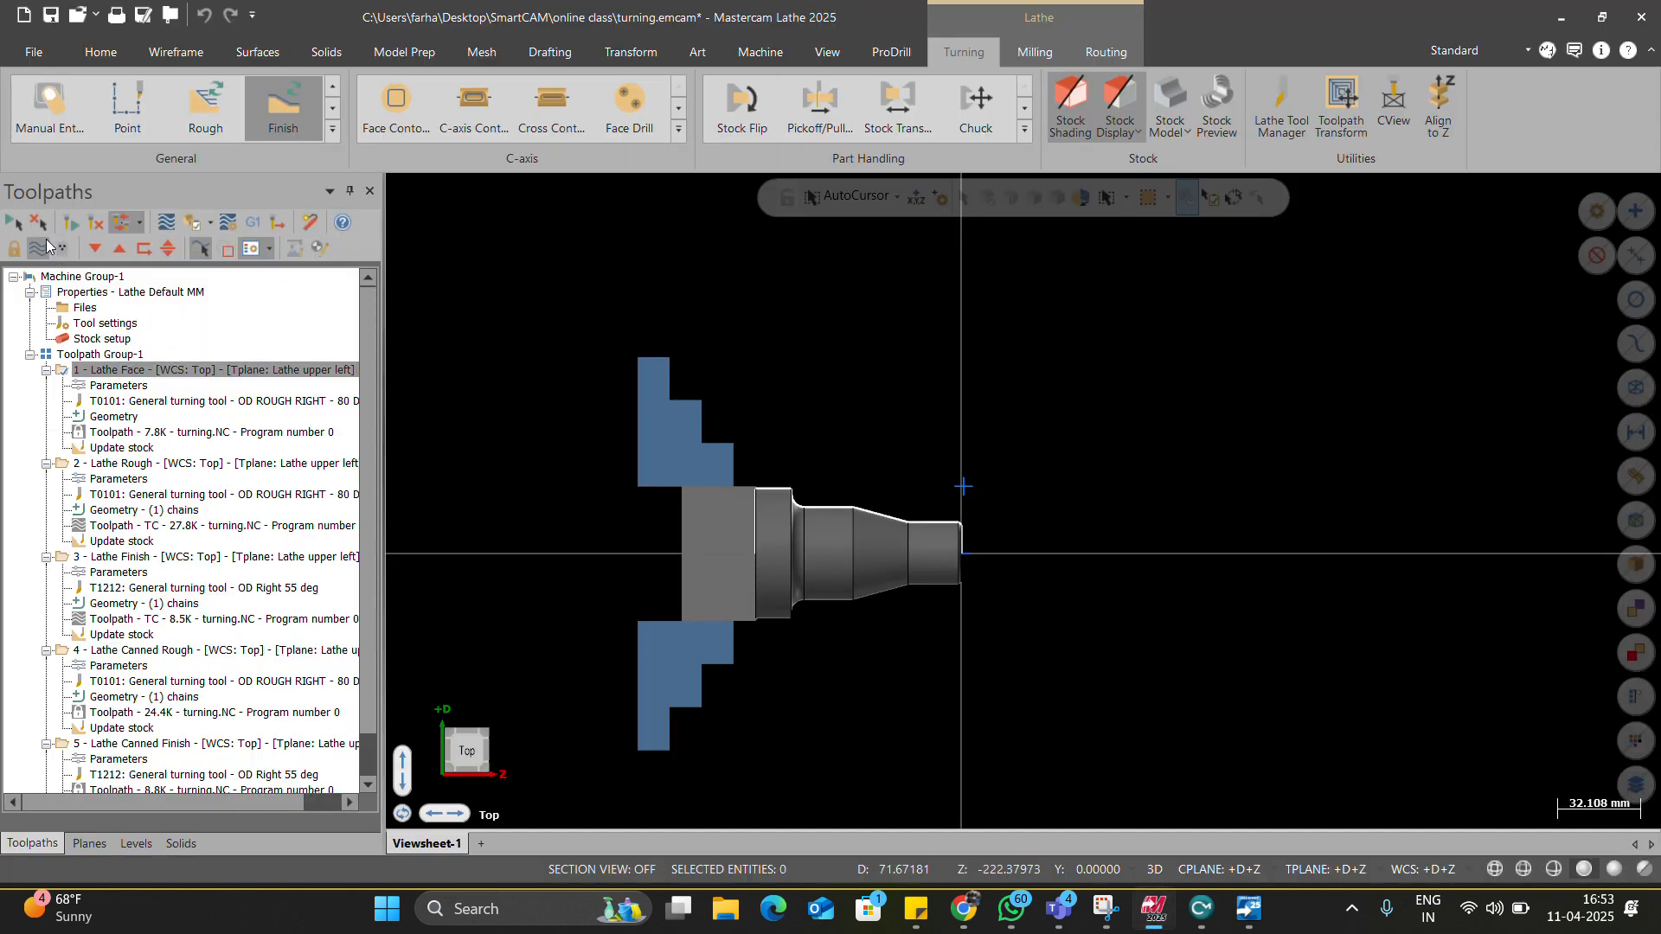
pyautogui.click(77, 372)
pyautogui.click(48, 279)
pyautogui.doubleClick(47, 278)
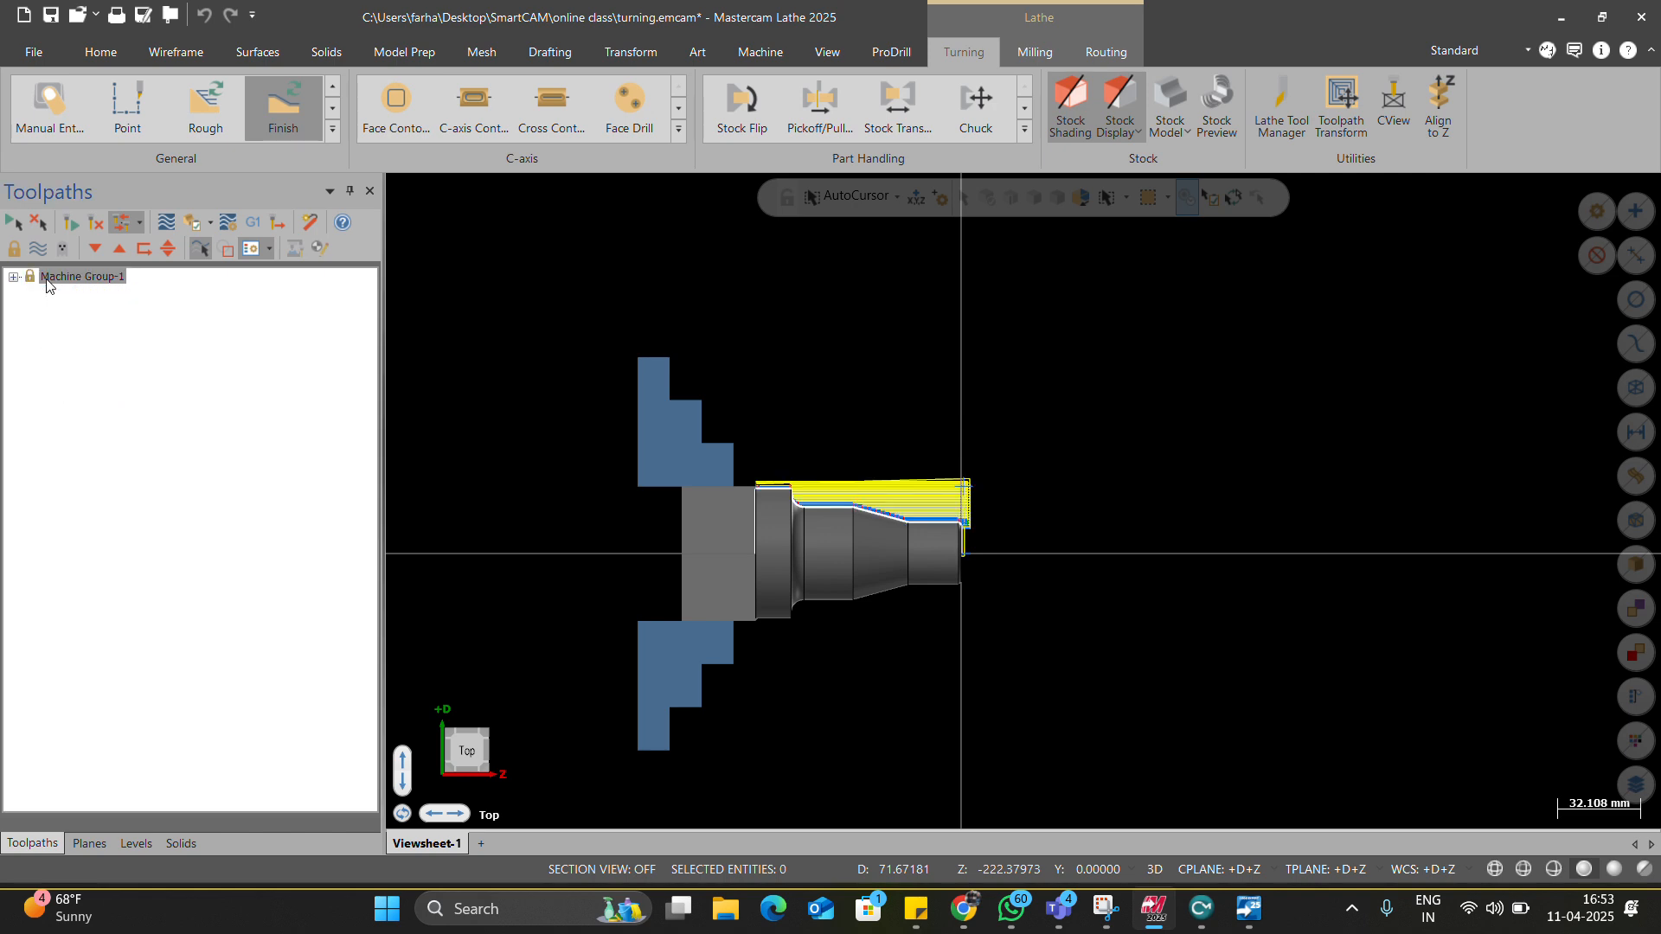
pyautogui.doubleClick(33, 282)
pyautogui.click(66, 294)
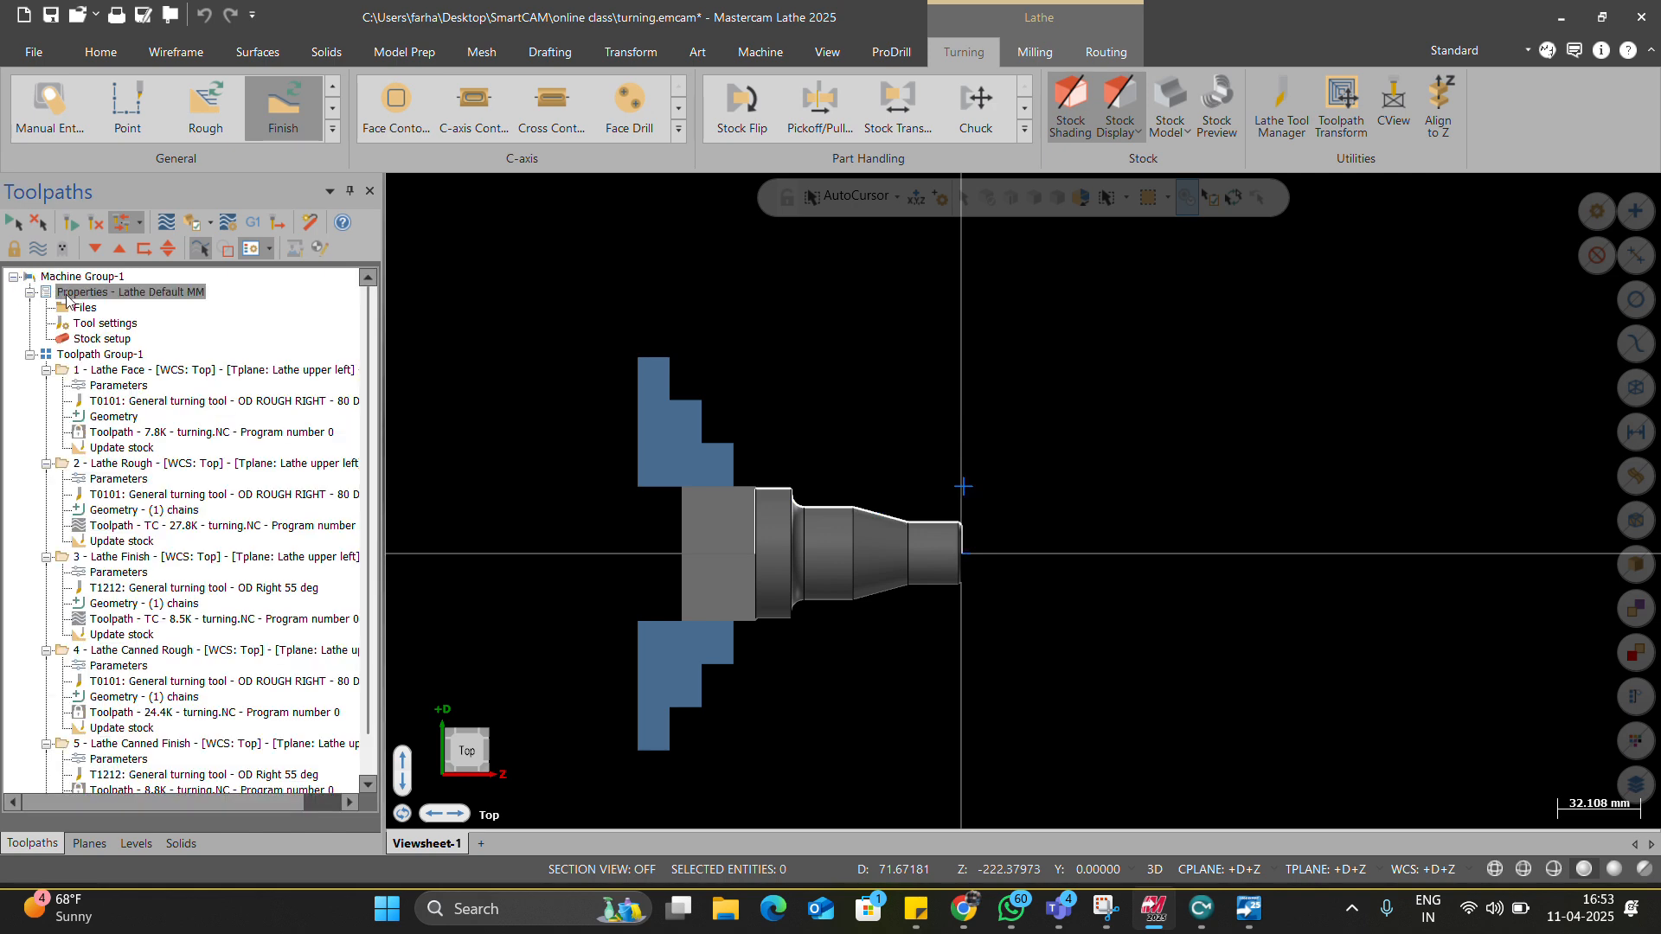
pyautogui.doubleClick(67, 296)
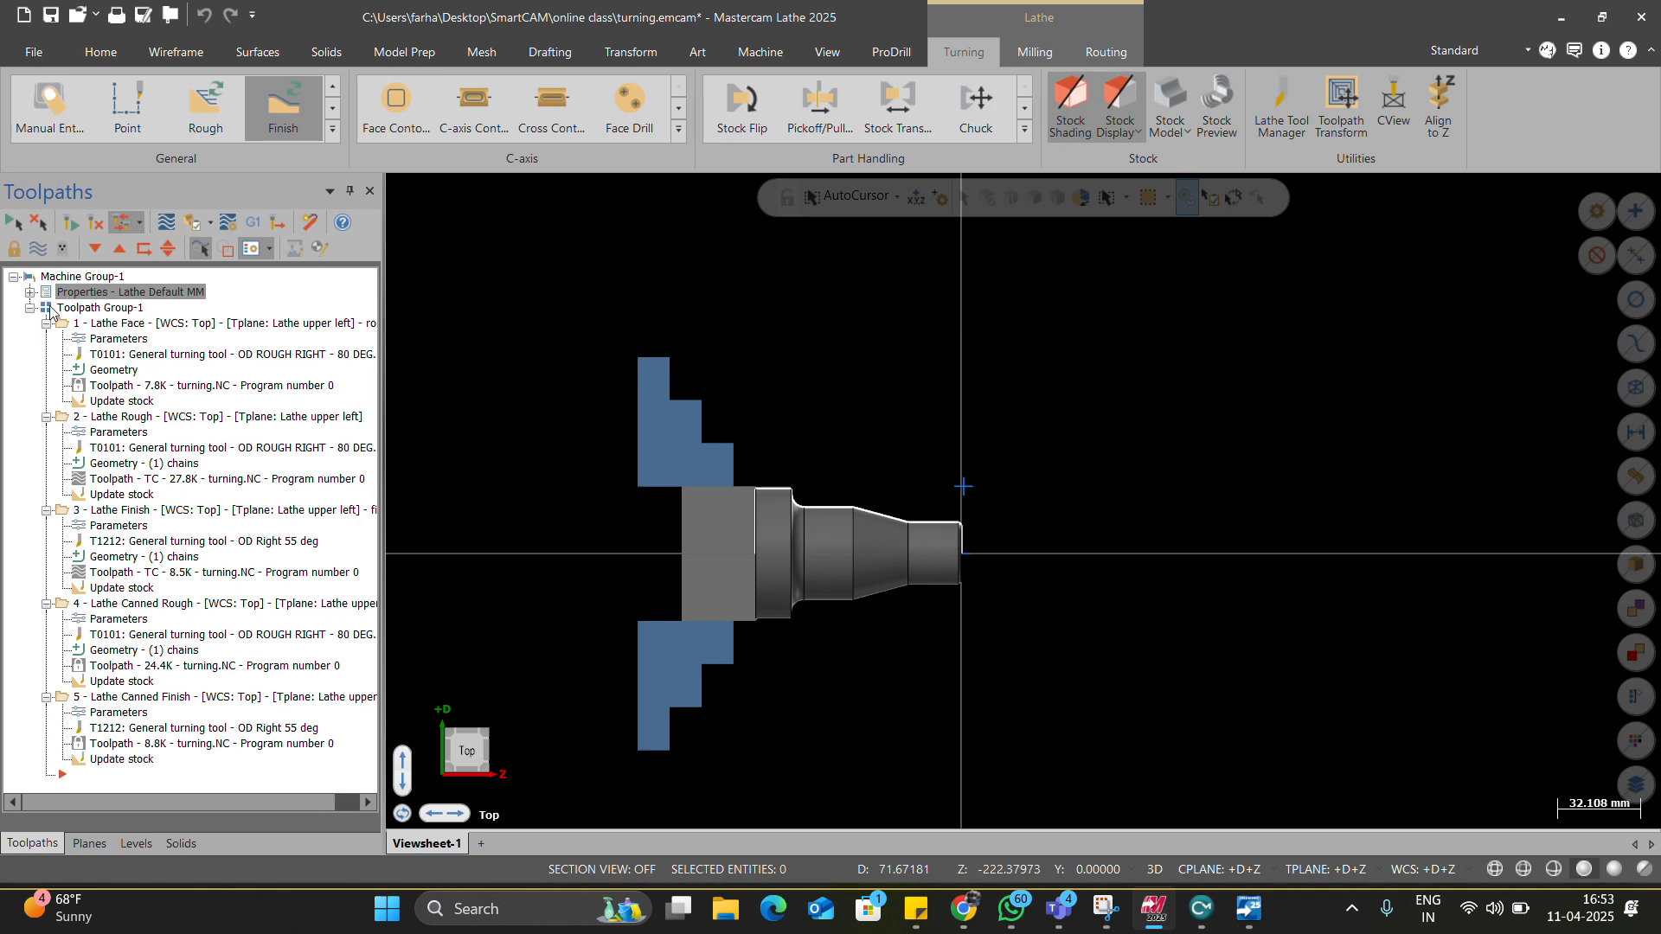
# Open Machine Group-1's properties and review its Files and Tool settings.
pyautogui.click(30, 293)
pyautogui.click(76, 307)
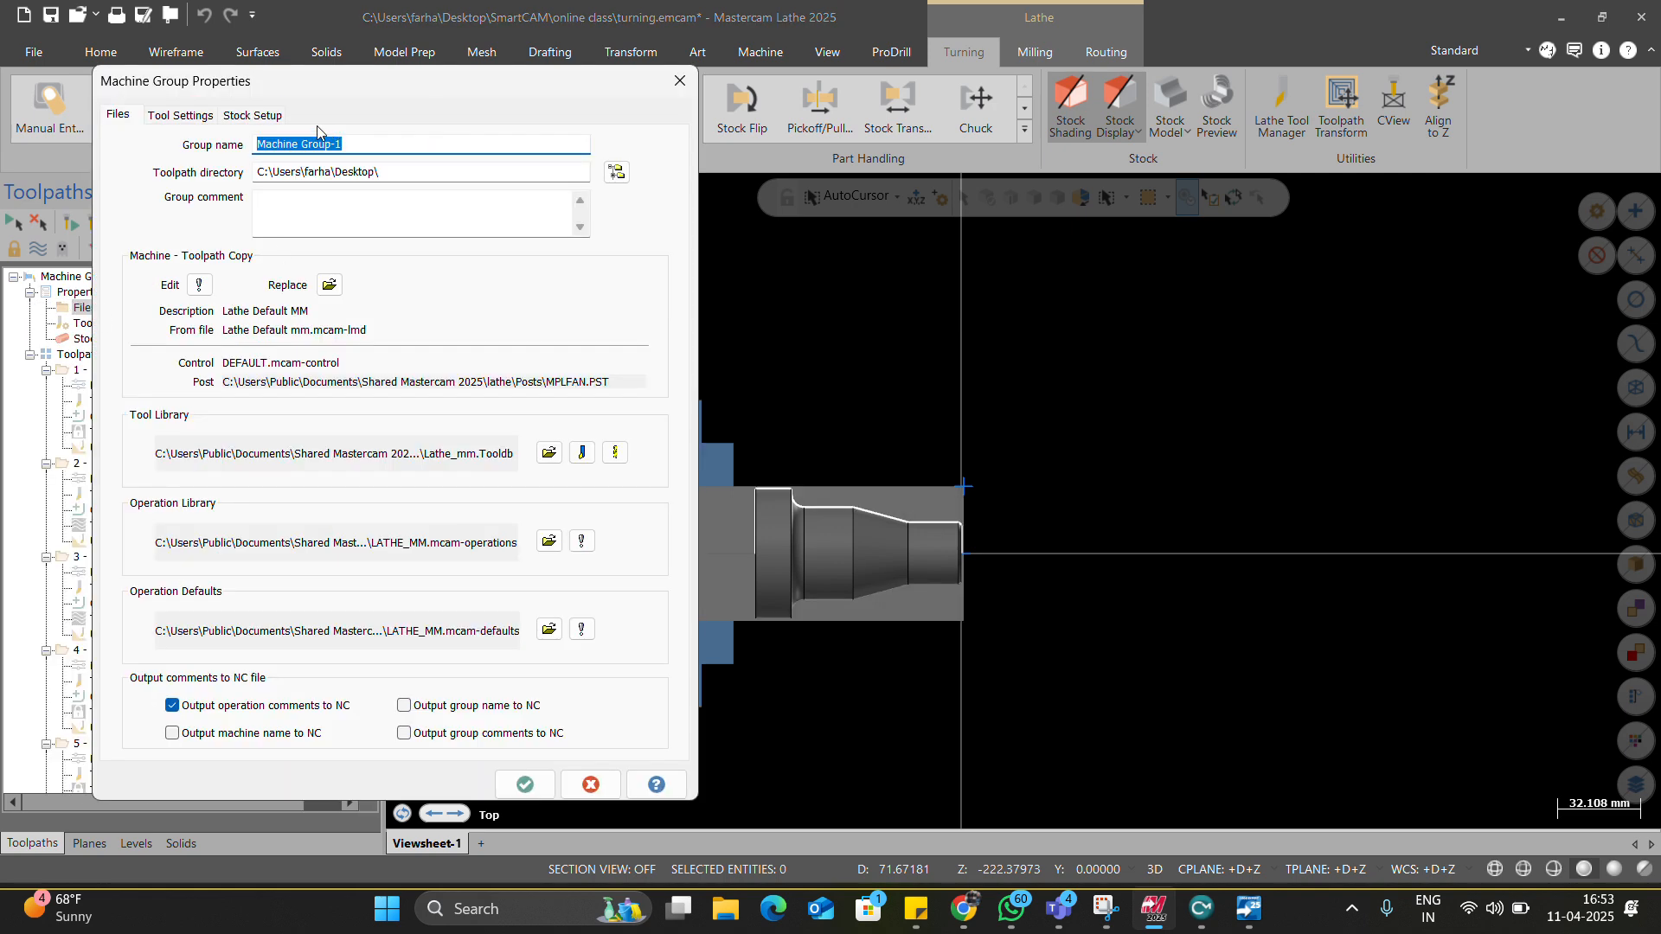
pyautogui.click(204, 121)
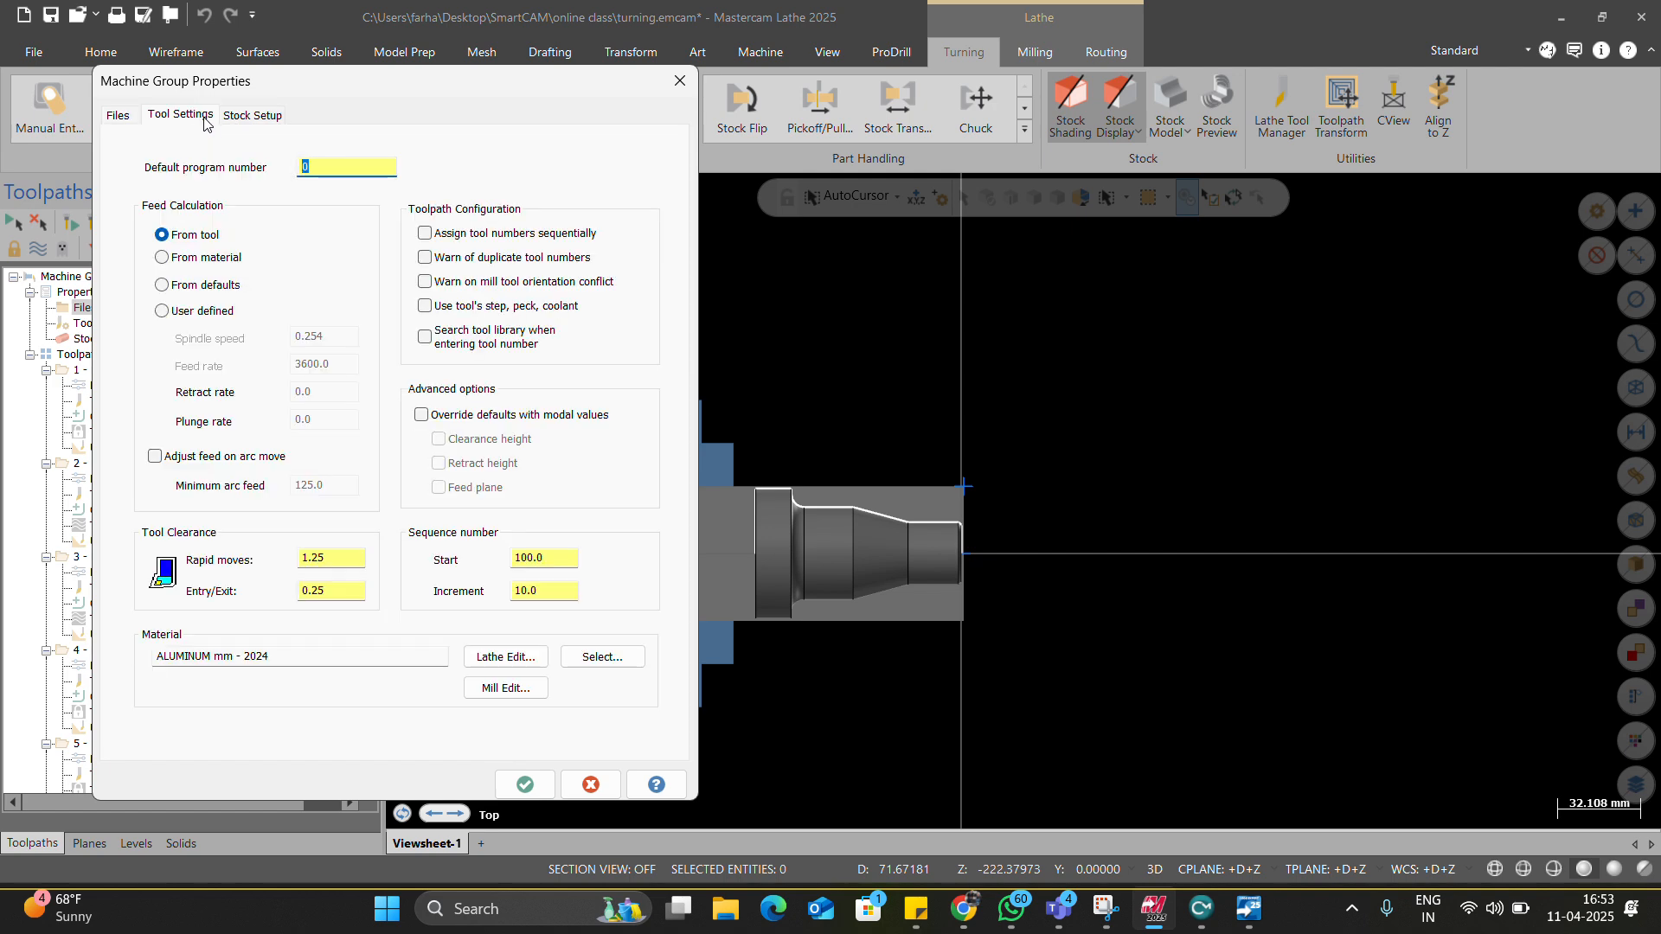
pyautogui.click(120, 118)
pyautogui.click(329, 285)
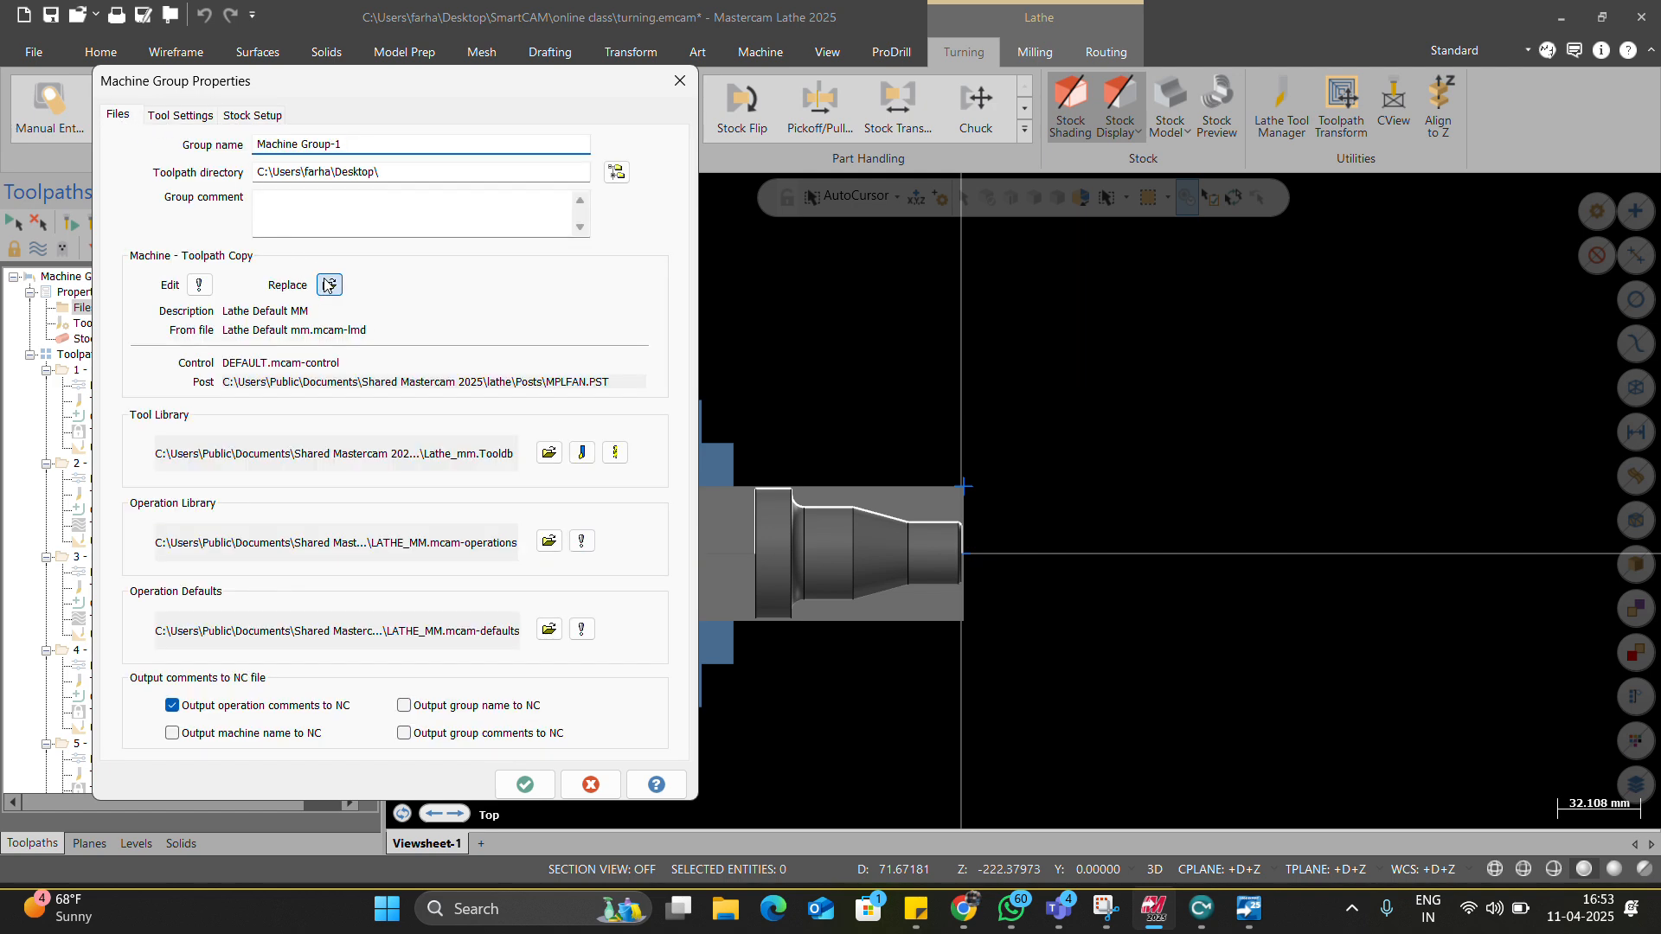
pyautogui.click(871, 162)
# Review the machine definition, its control definition and post processor list, then close the properties.
pyautogui.click(192, 288)
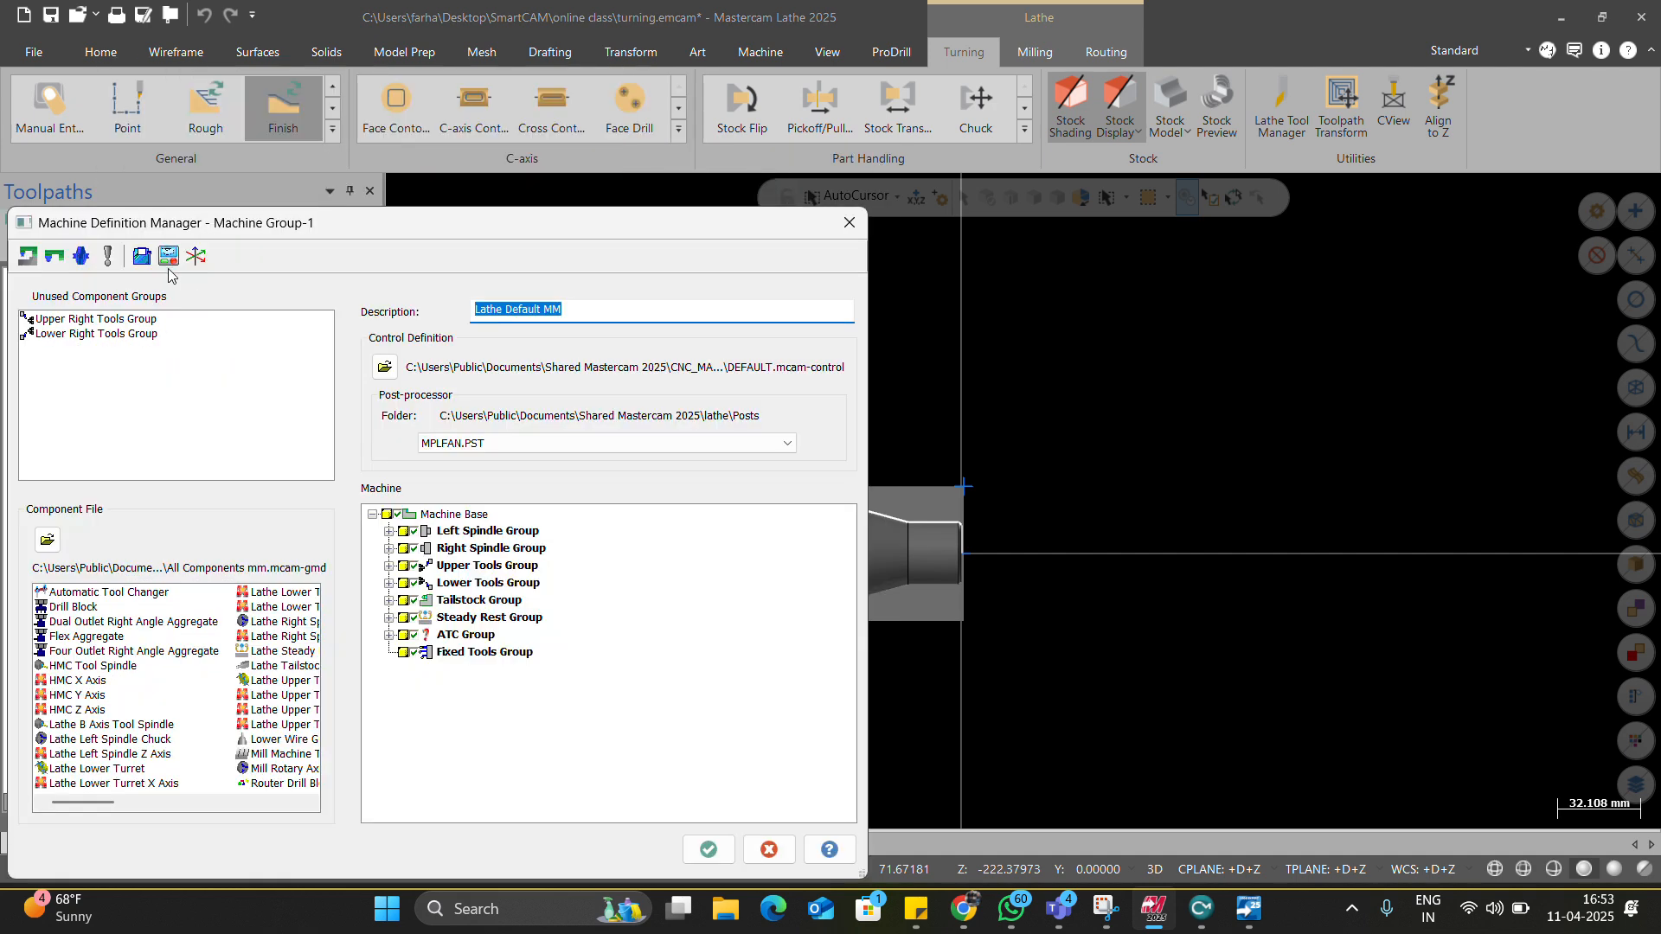
pyautogui.click(170, 256)
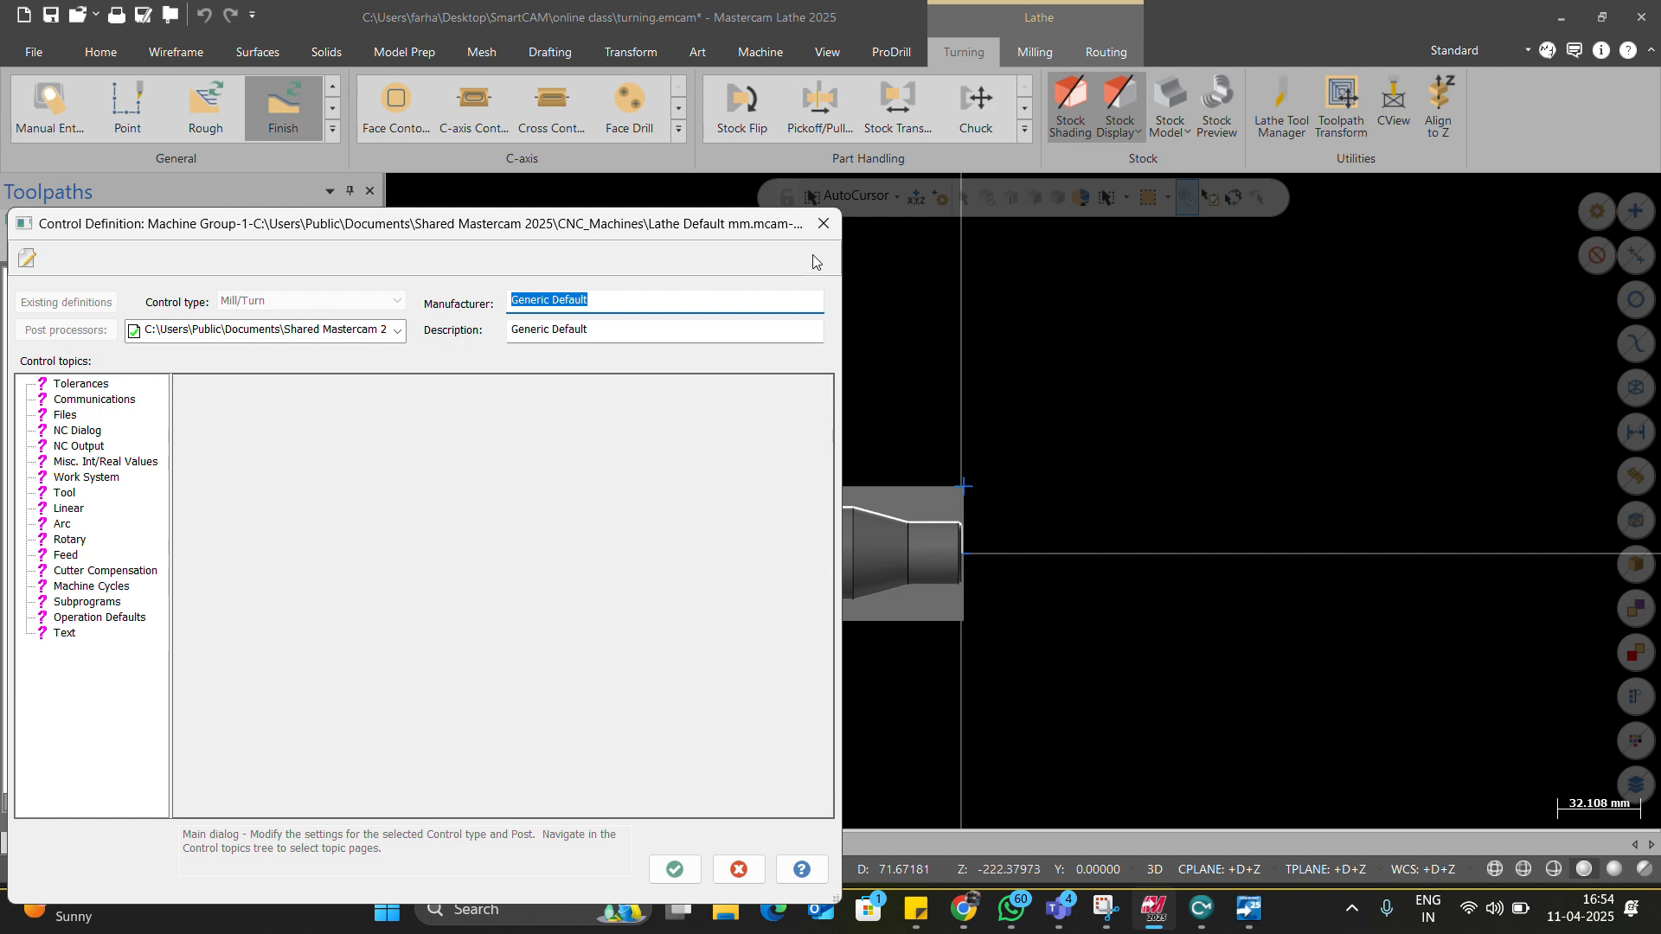
pyautogui.click(392, 337)
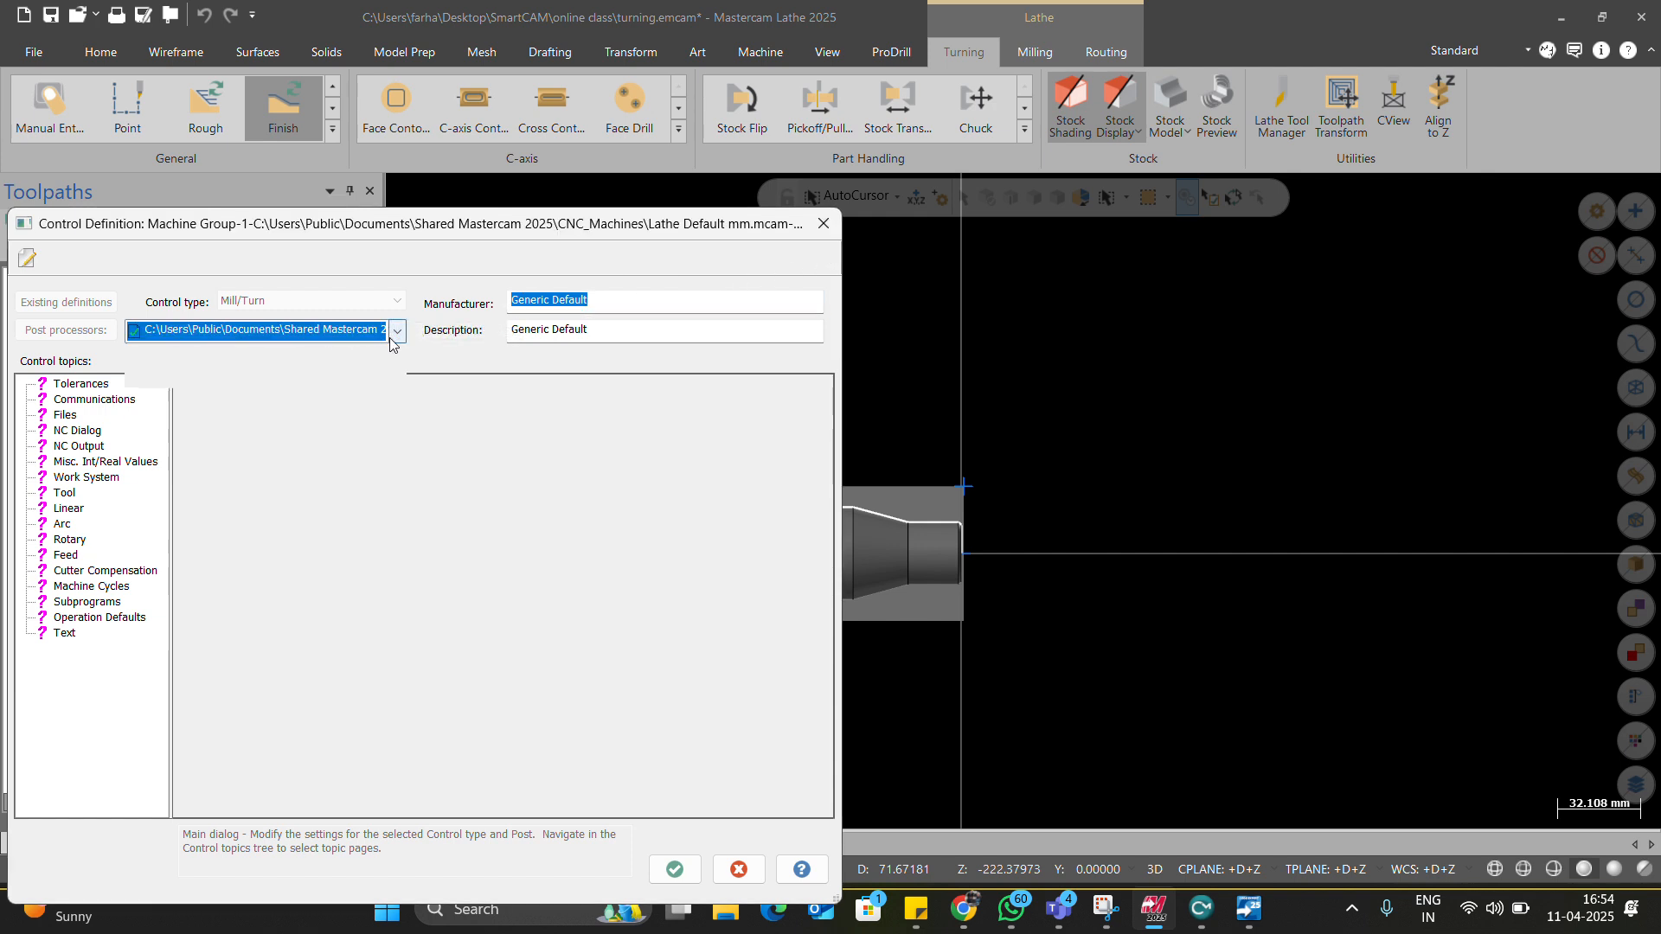
pyautogui.click(392, 336)
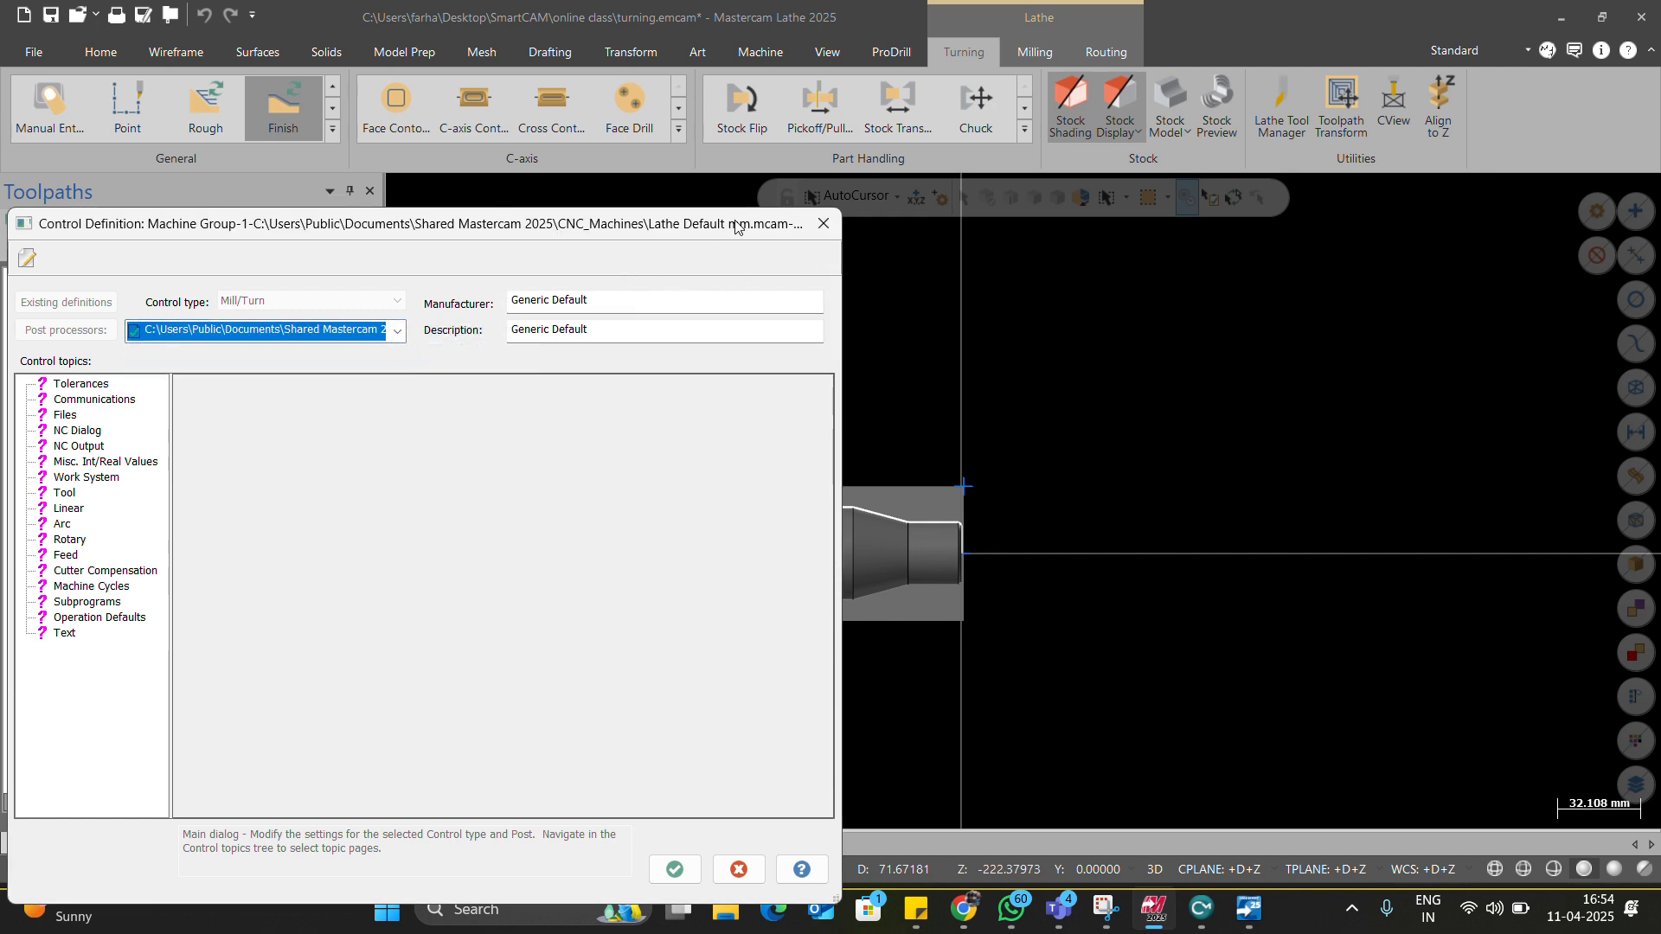
pyautogui.click(824, 223)
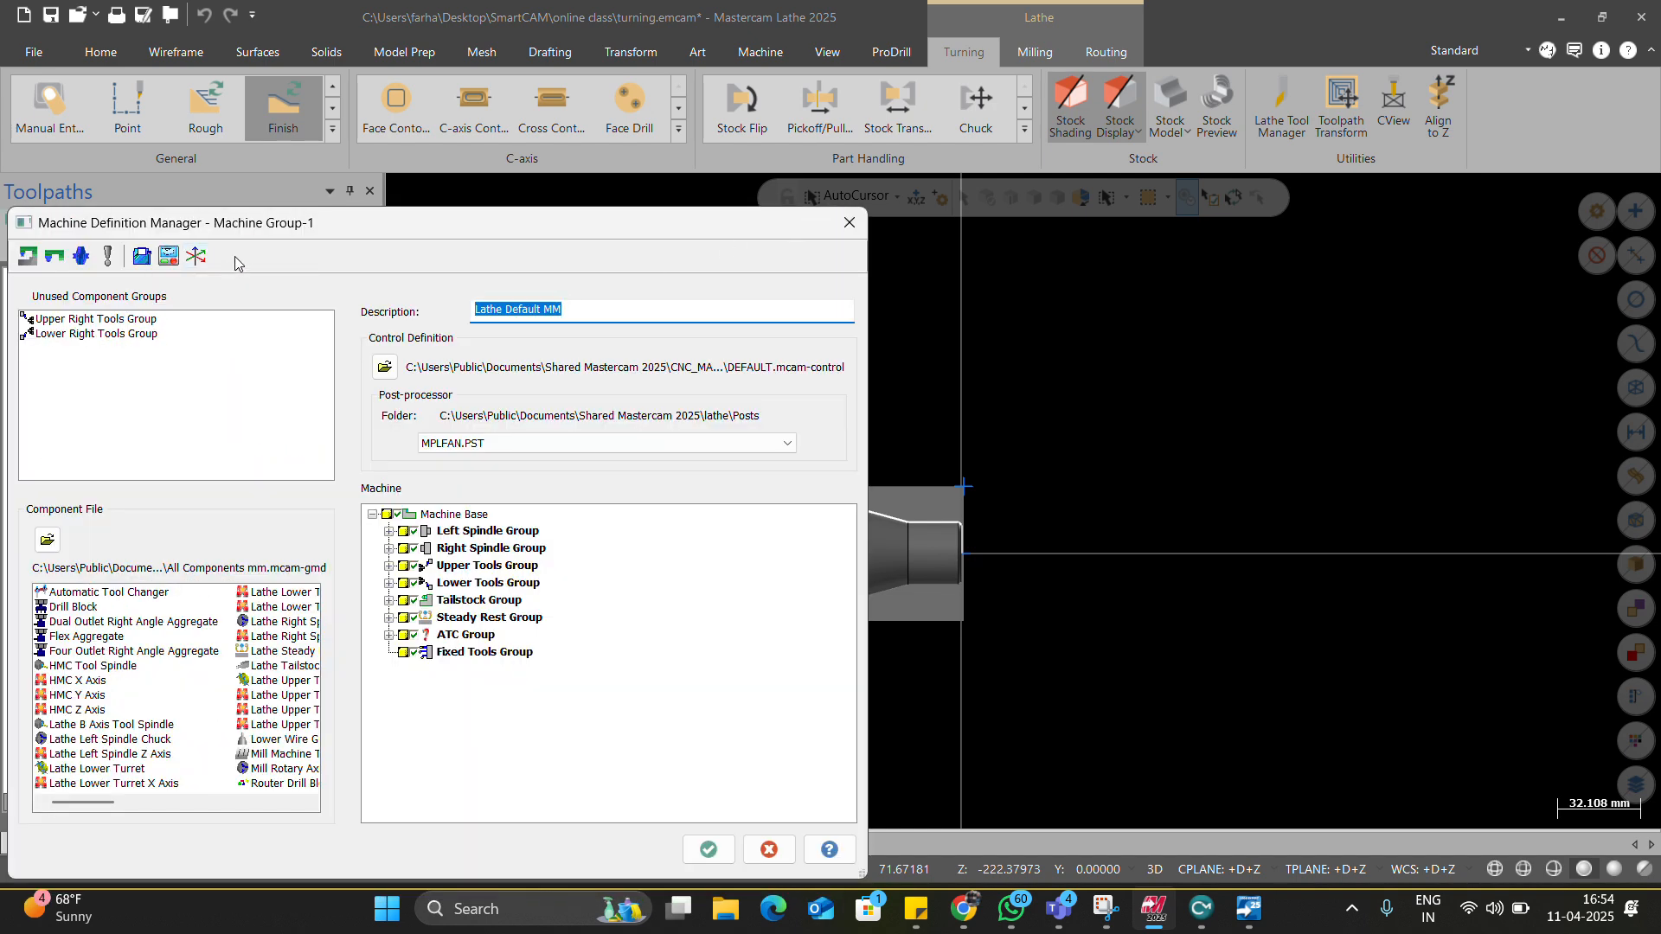
pyautogui.click(843, 224)
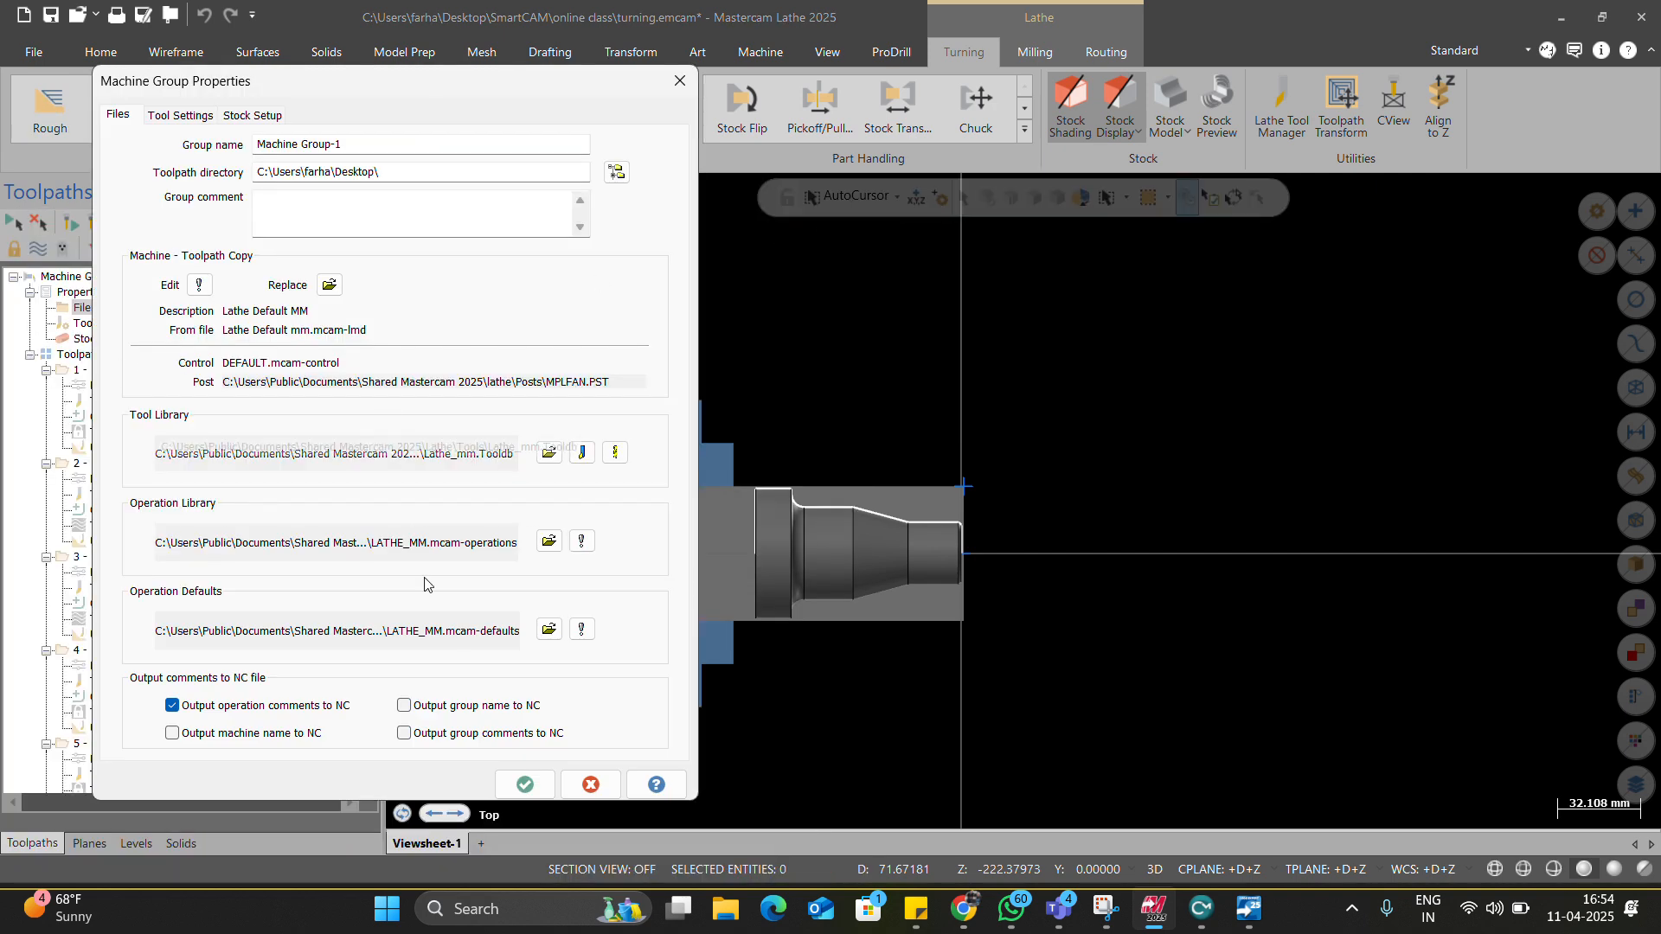
pyautogui.click(574, 776)
# Unlock the toolpaths of all operations in Toolpath Group-1.
pyautogui.scroll(-1, 57, 318)
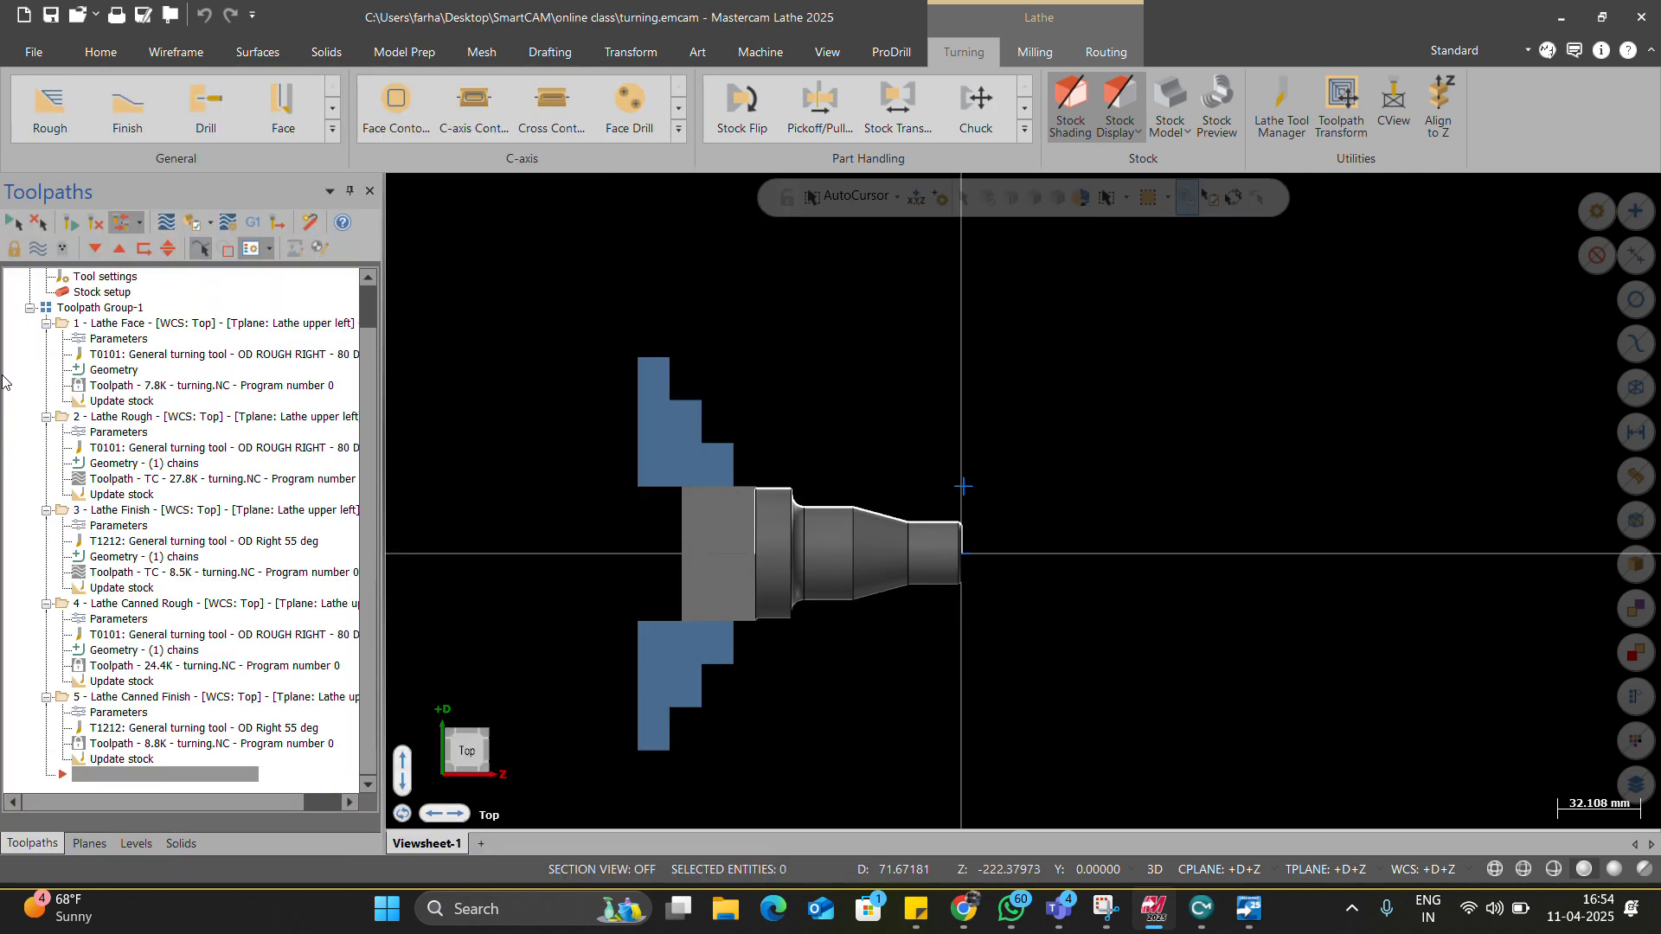
pyautogui.click(48, 309)
pyautogui.click(16, 253)
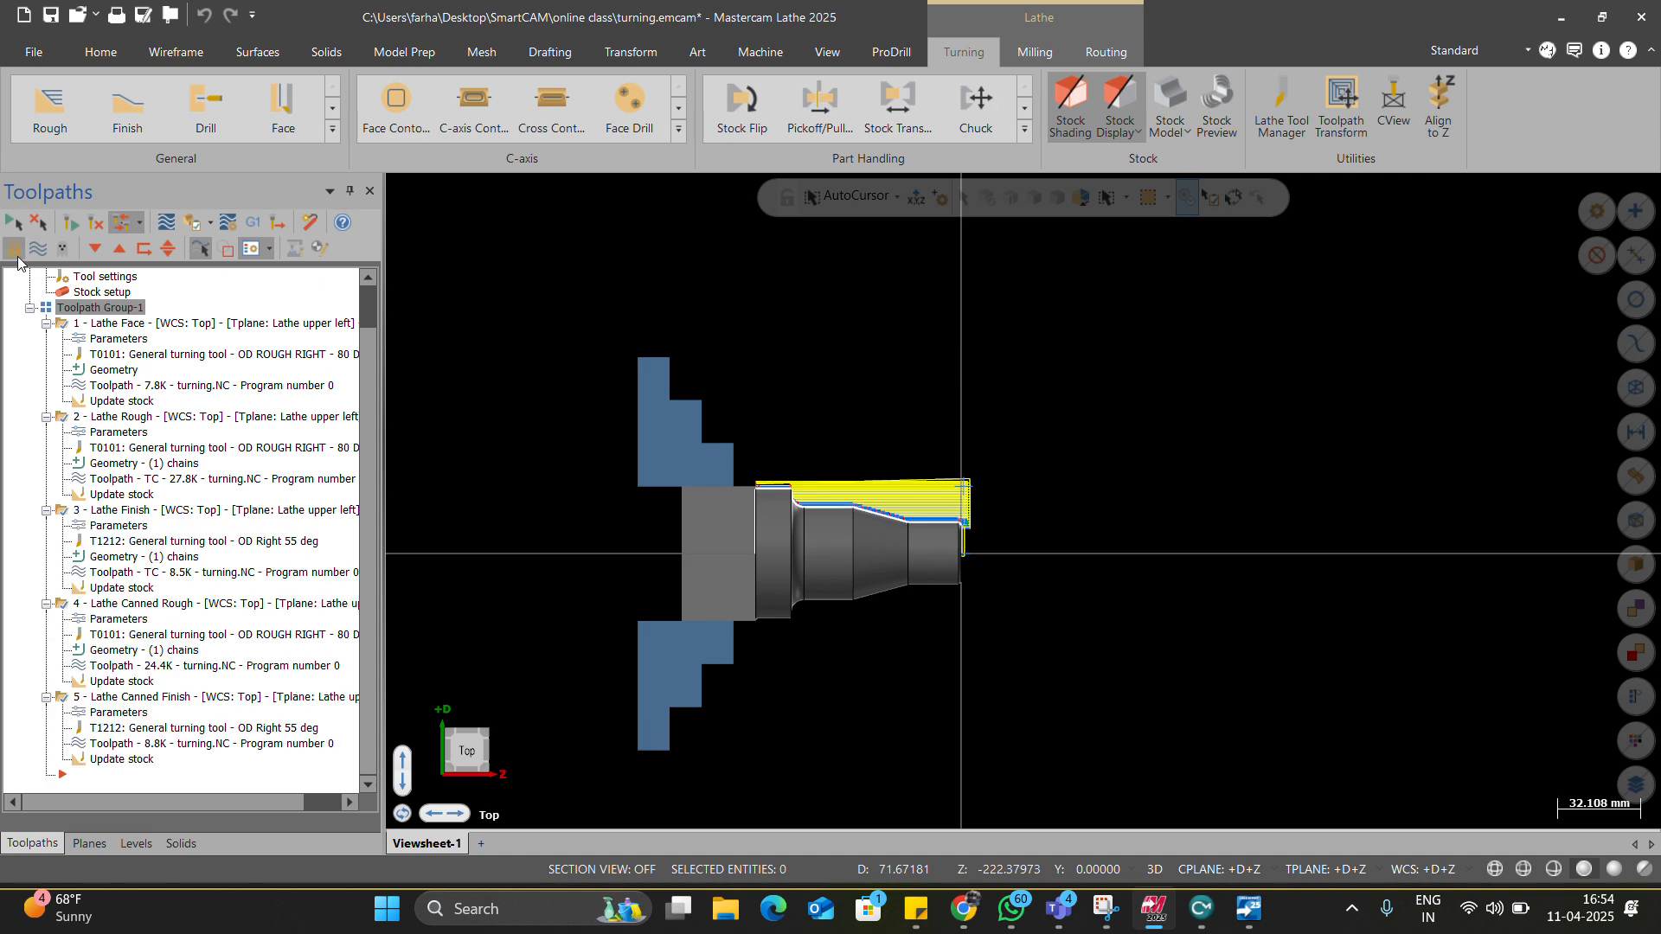
# Reopen the machine group properties and the machine definition manager's options.
pyautogui.scroll(1, 51, 294)
pyautogui.click(84, 308)
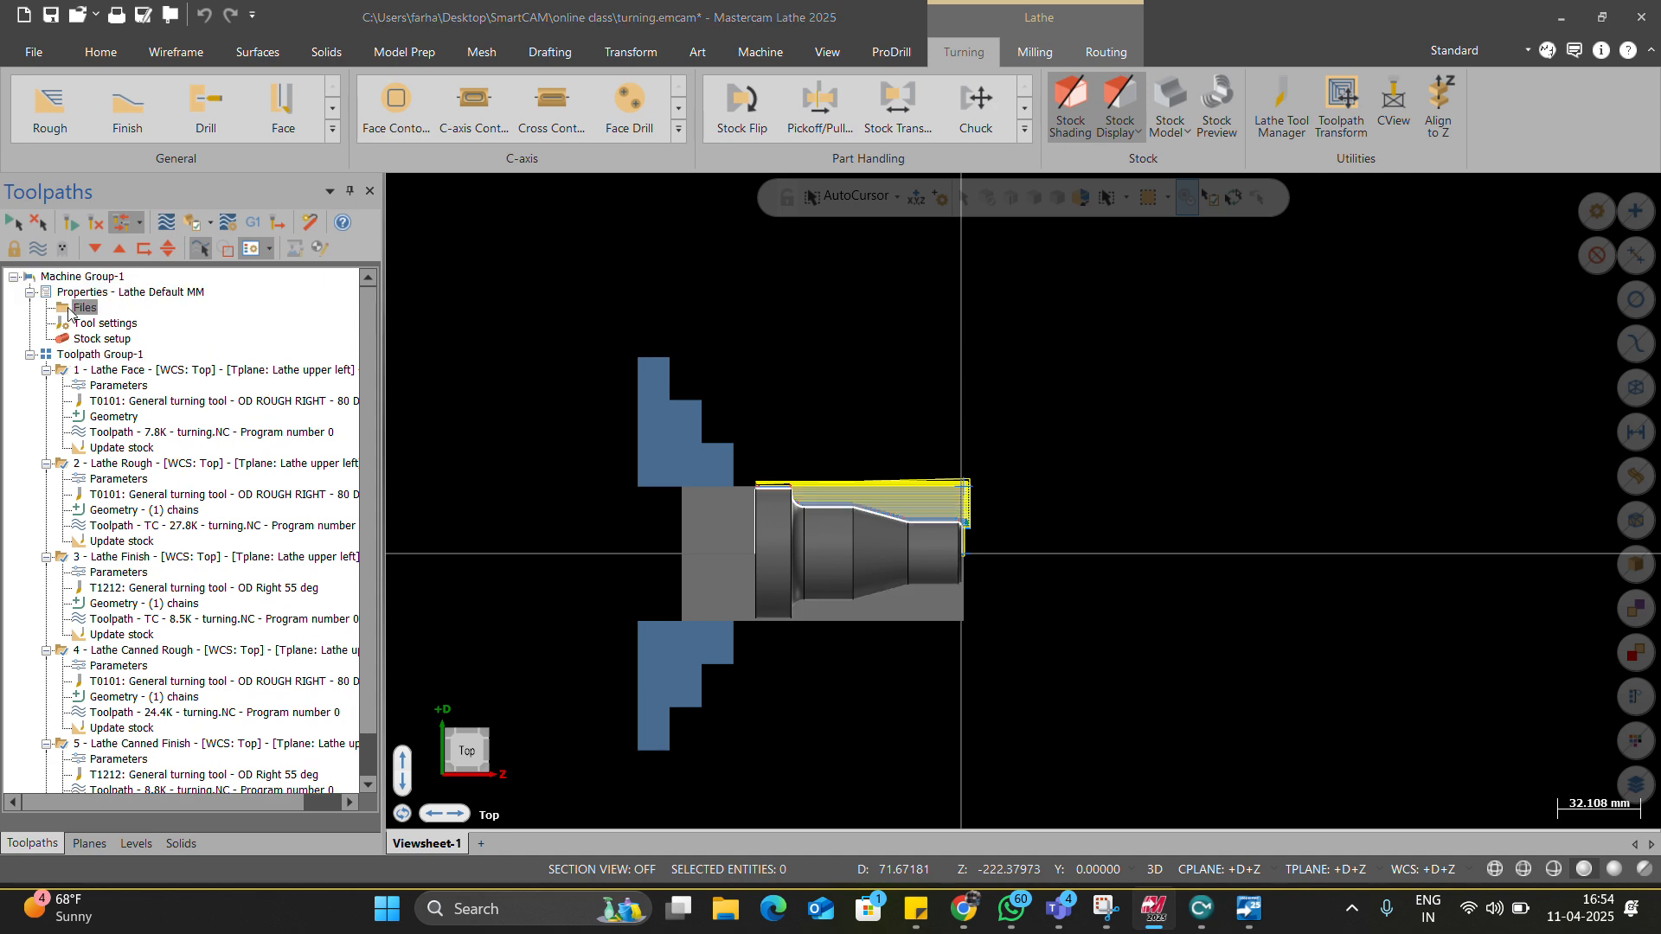
pyautogui.click(69, 312)
pyautogui.click(186, 118)
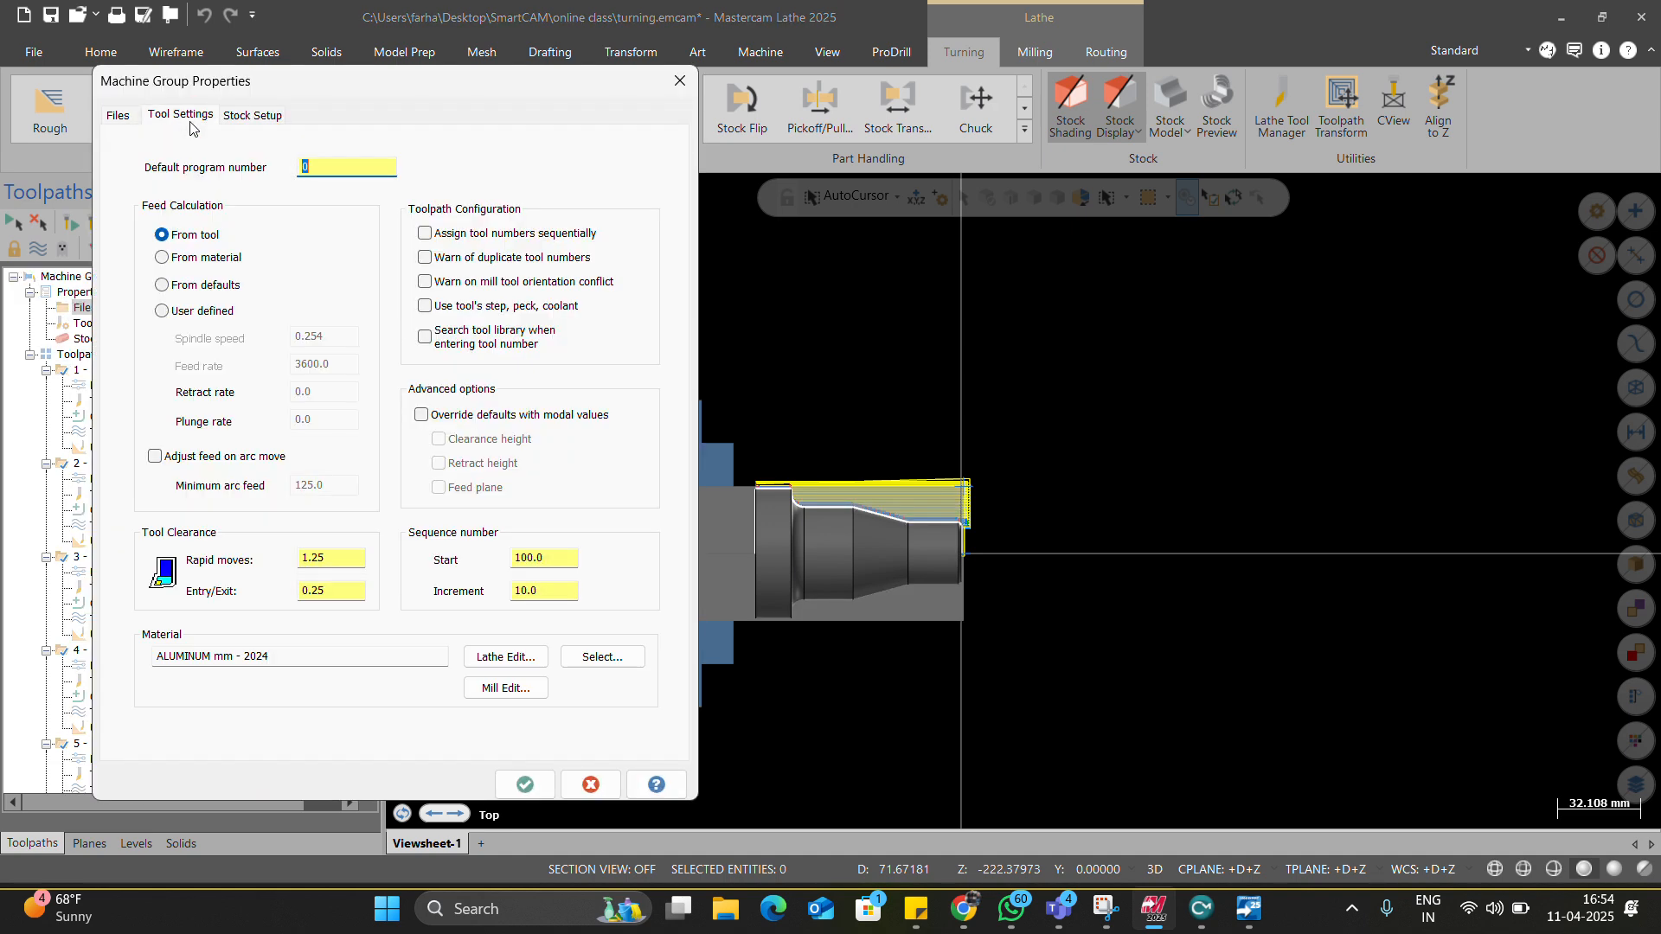
pyautogui.click(199, 284)
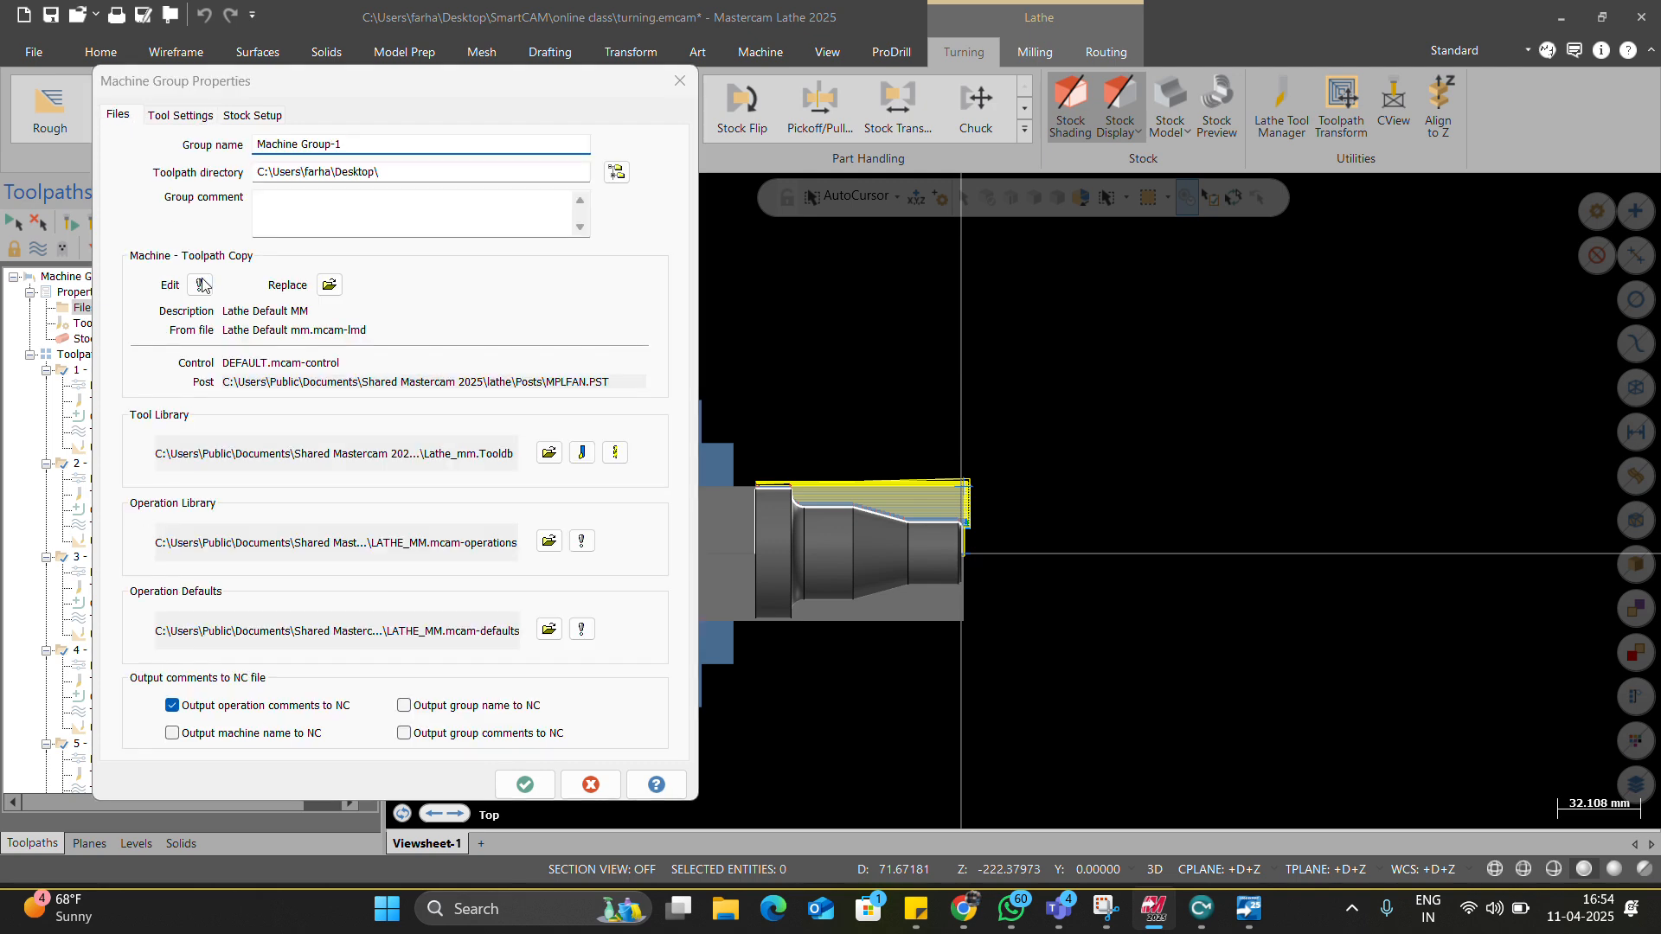
pyautogui.click(110, 258)
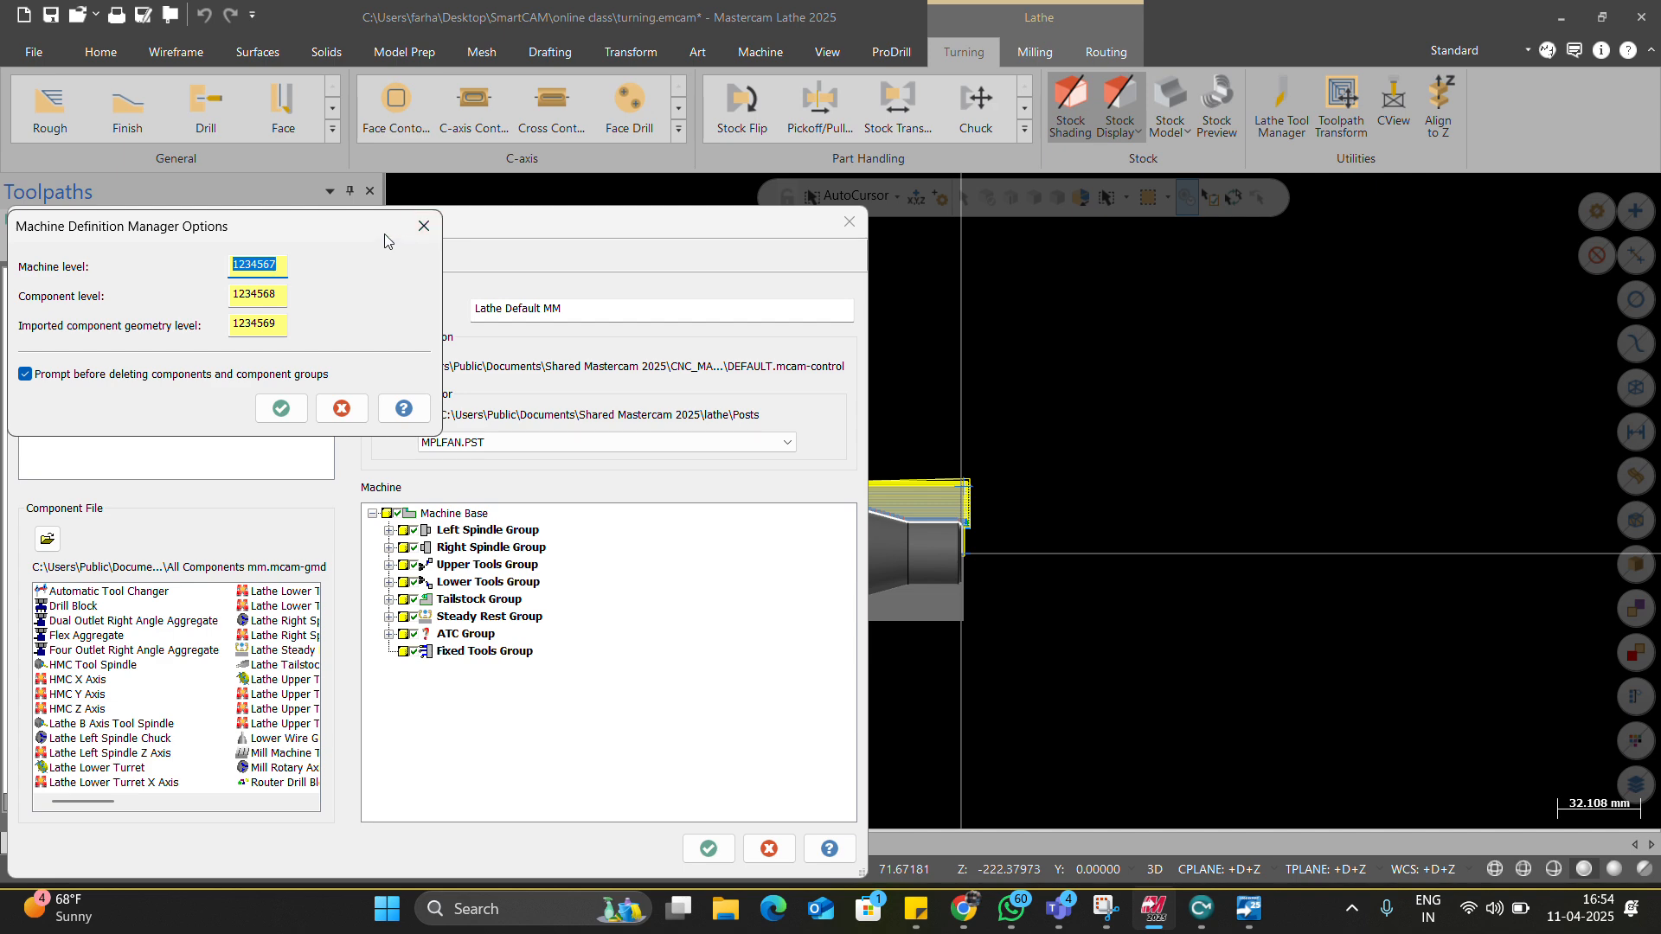
pyautogui.click(423, 225)
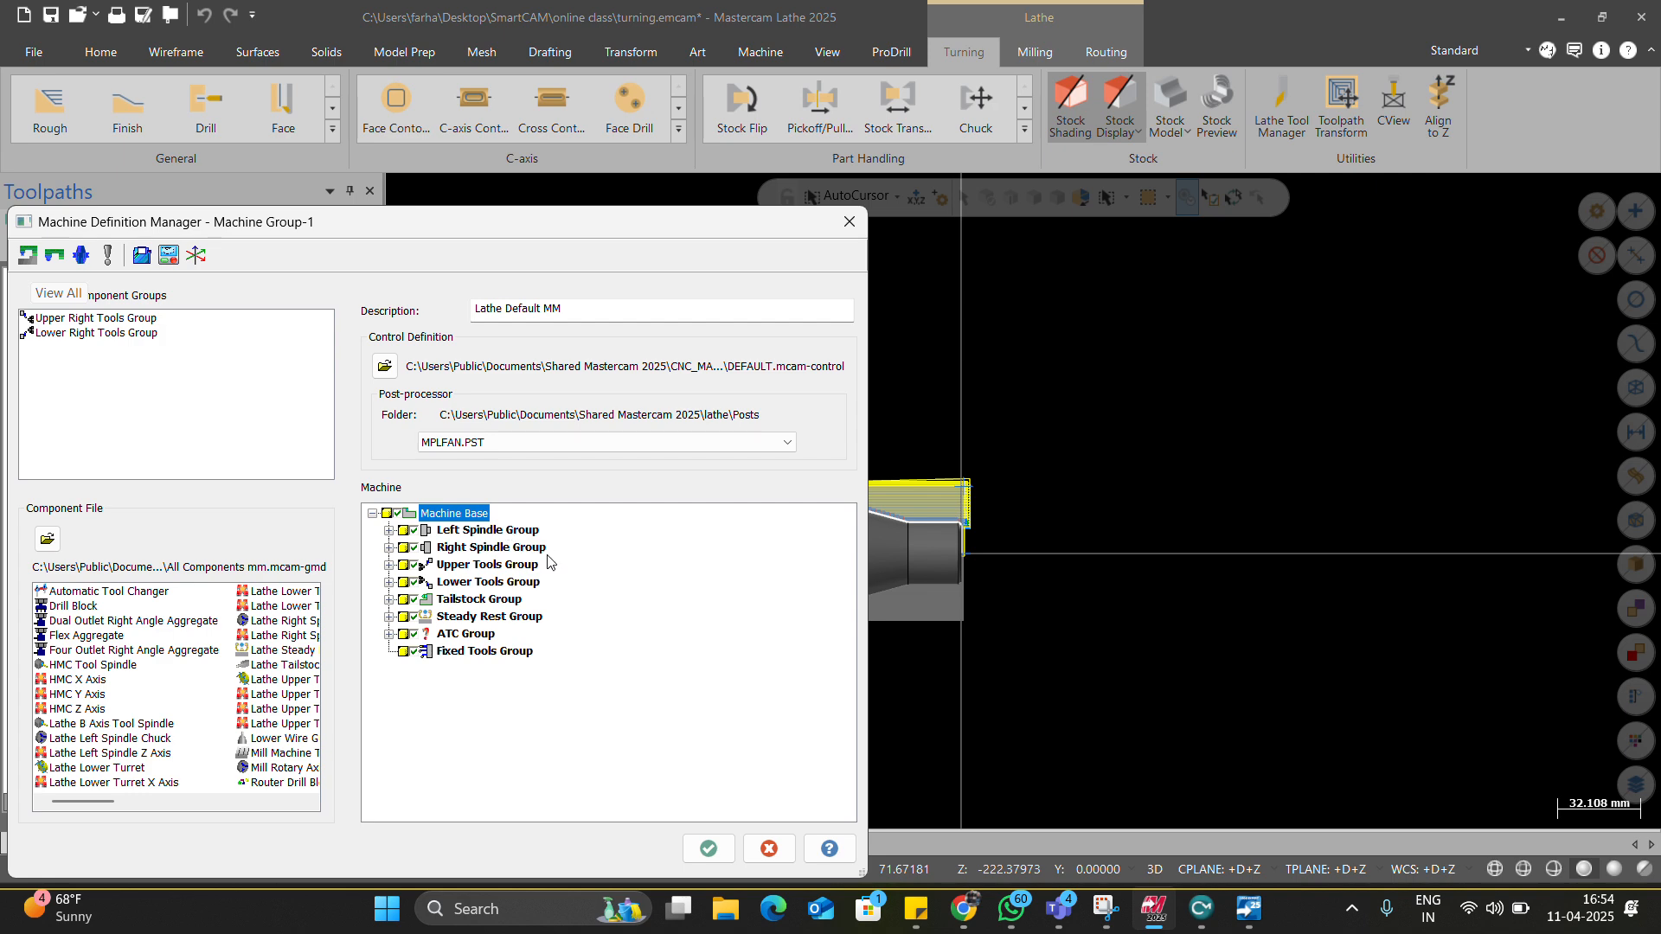
# Inspect the control definition and machine axis combinations, then close the machine definition manager.
pyautogui.doubleClick(478, 443)
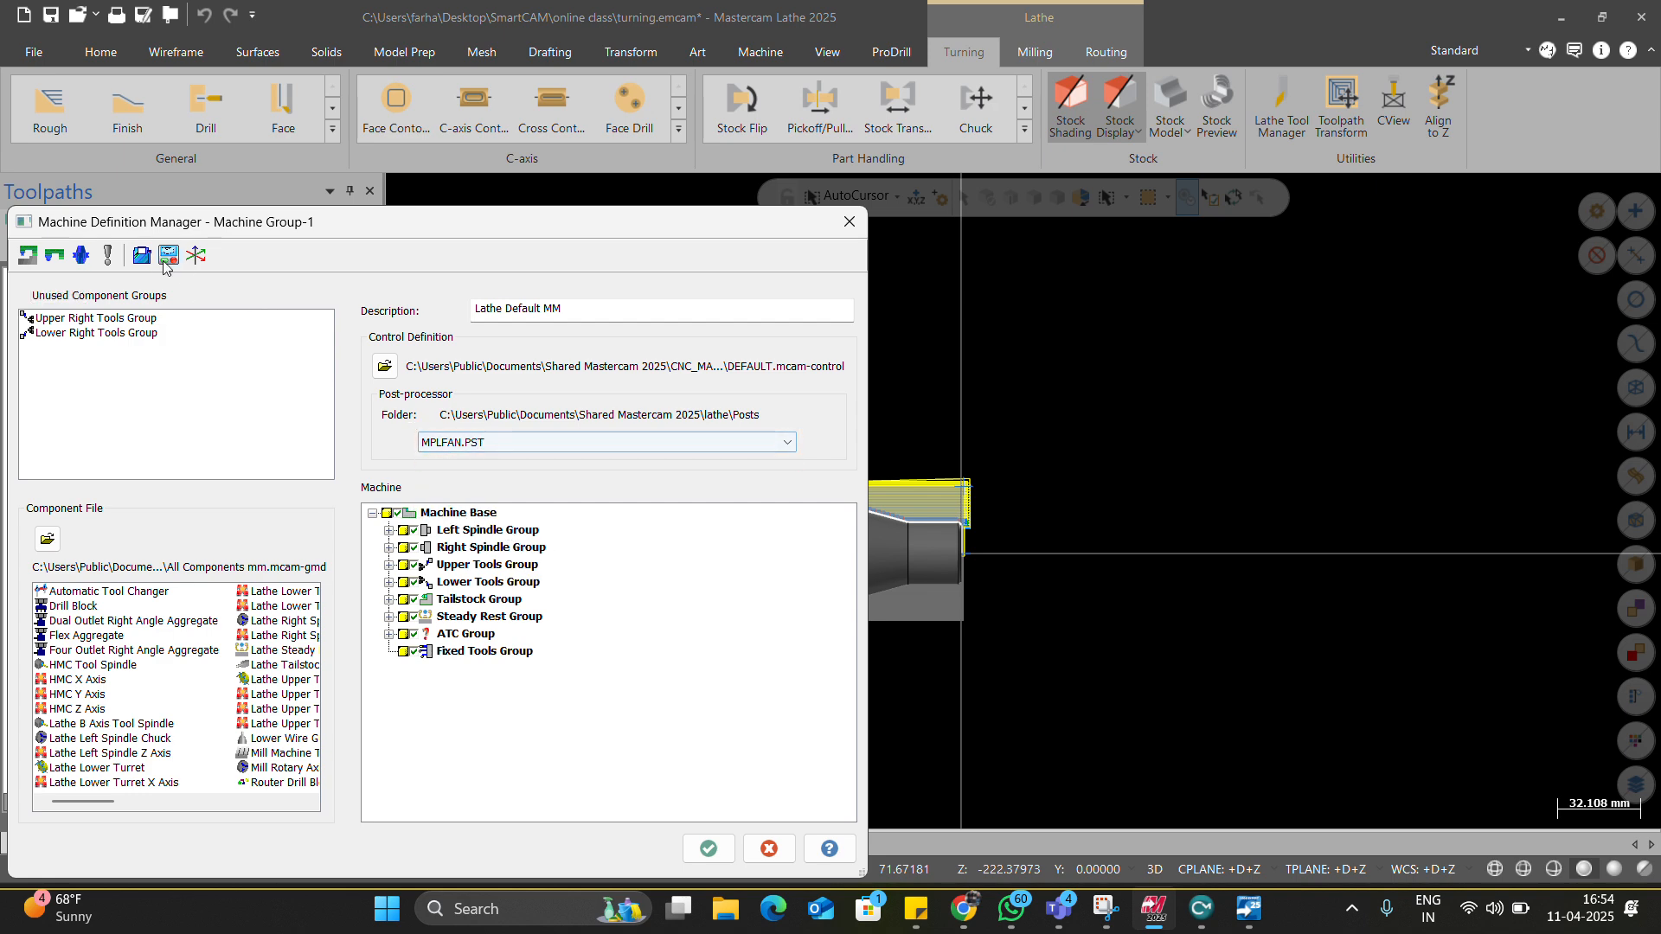
pyautogui.click(164, 258)
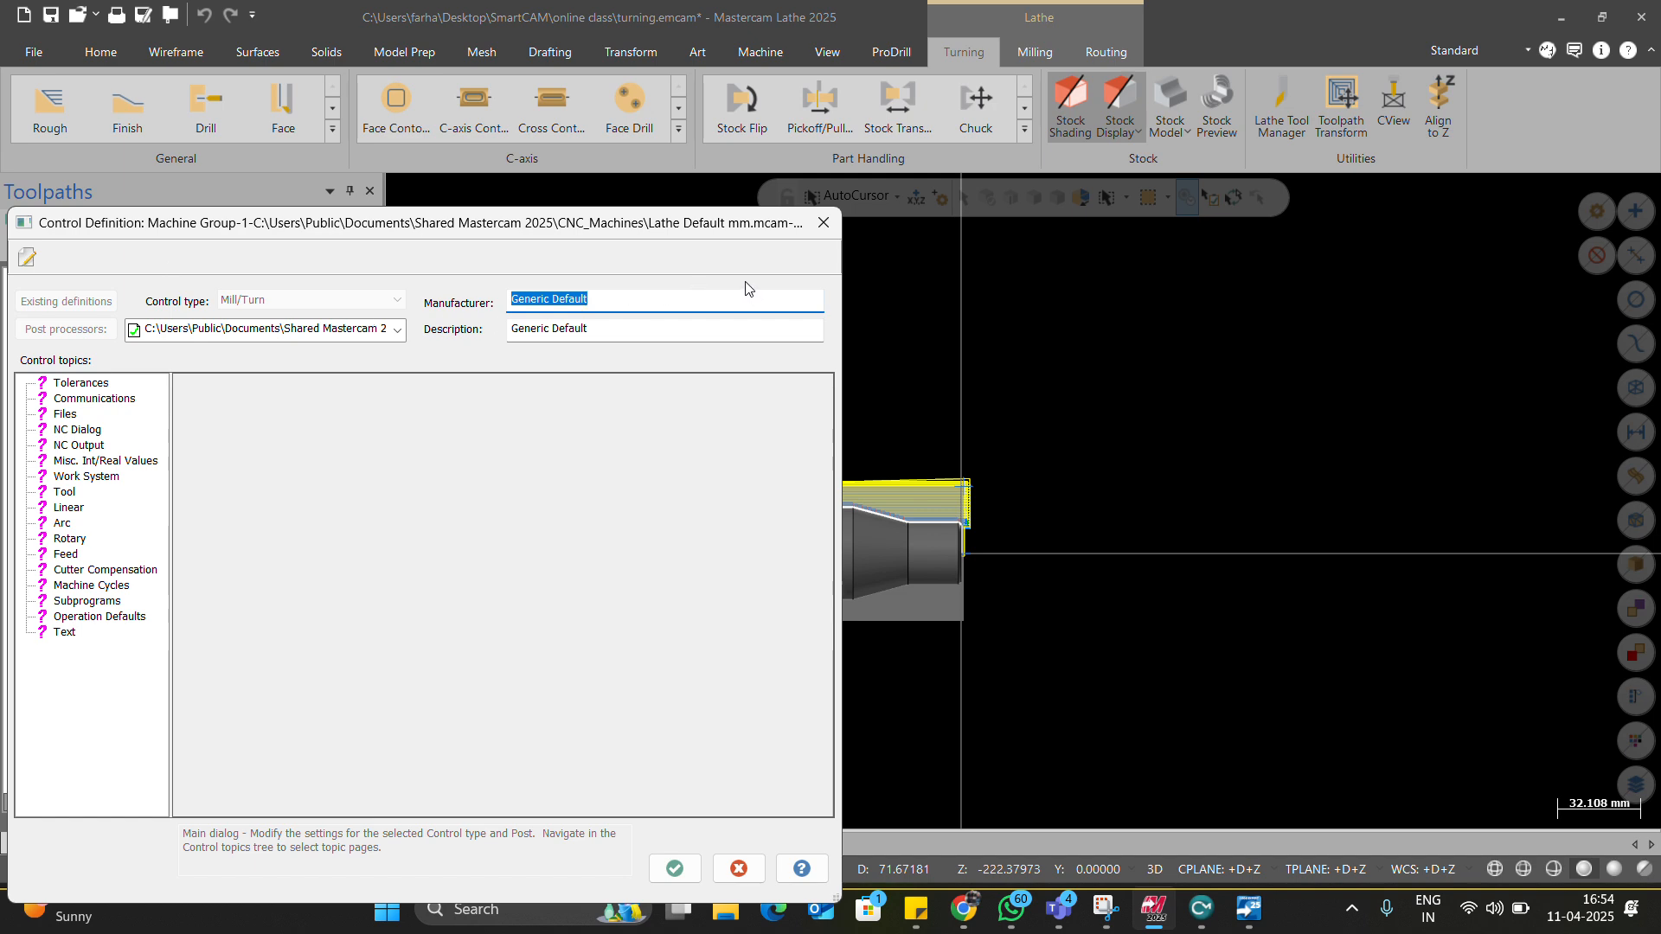
pyautogui.click(823, 222)
pyautogui.click(195, 255)
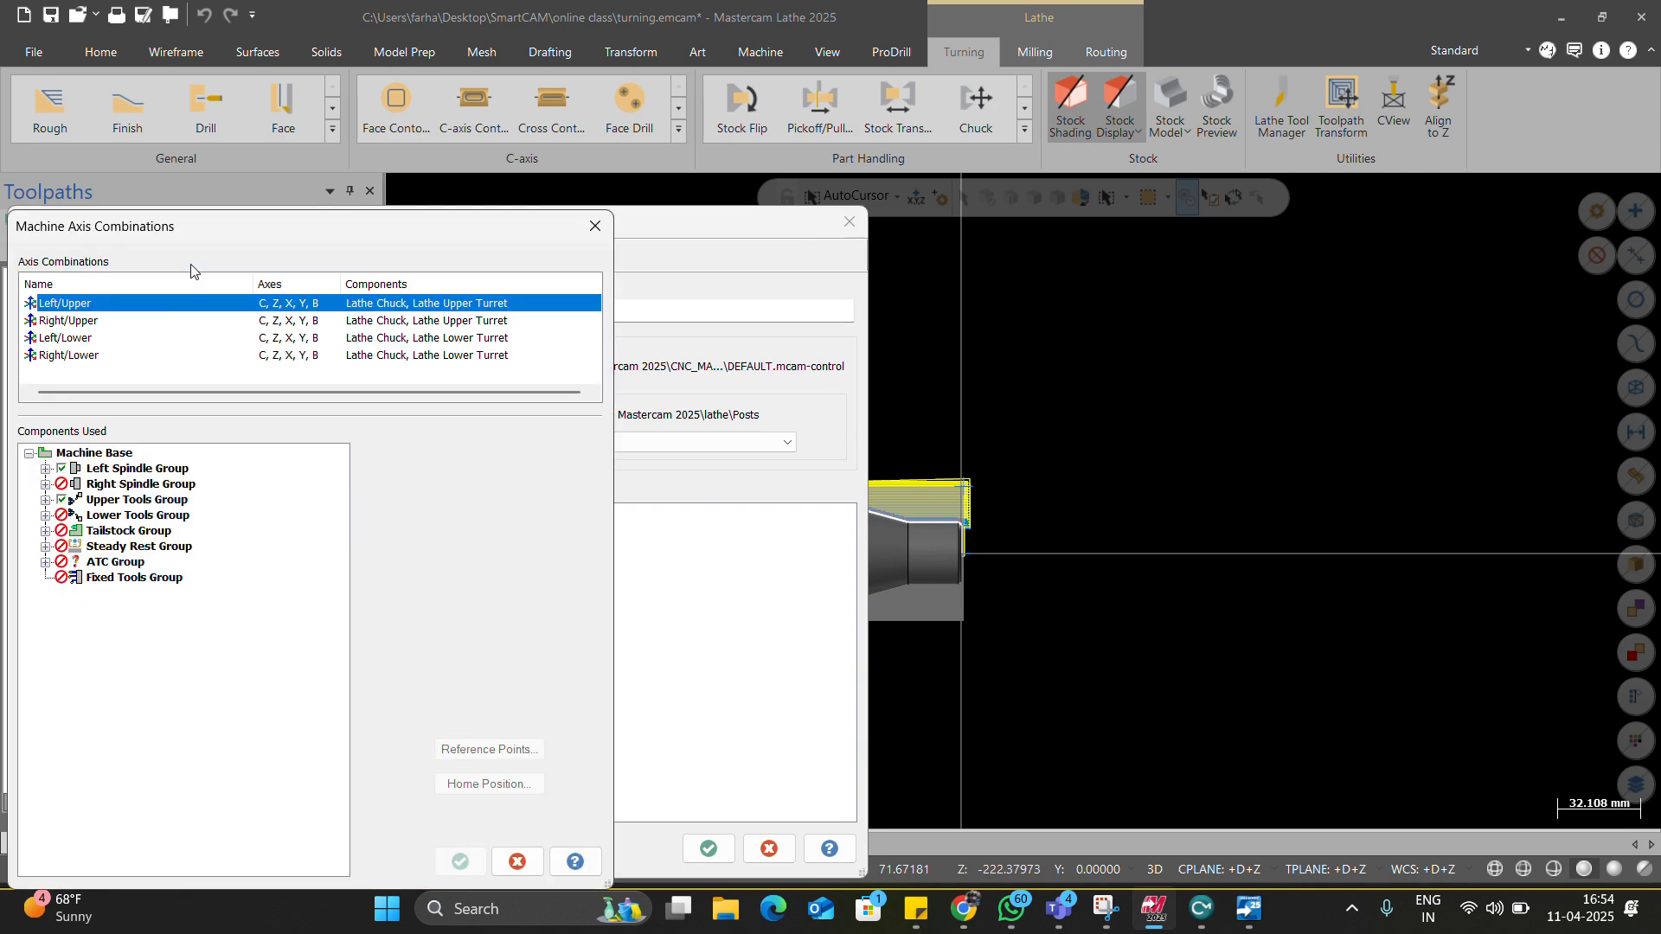
pyautogui.click(594, 226)
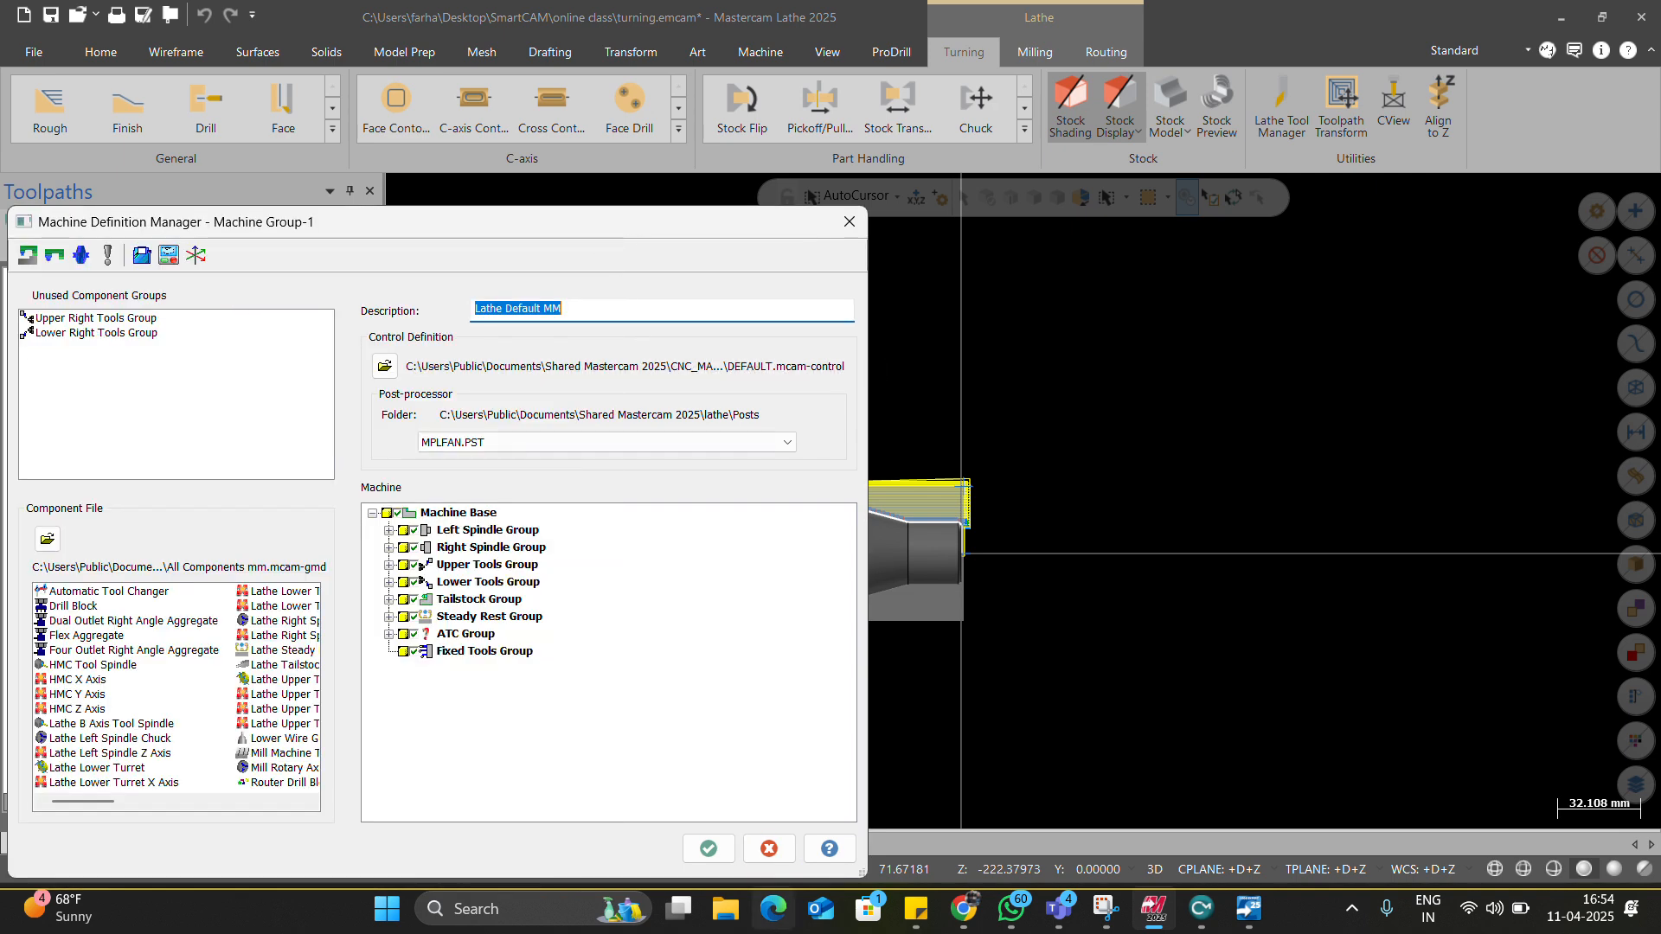
pyautogui.click(769, 849)
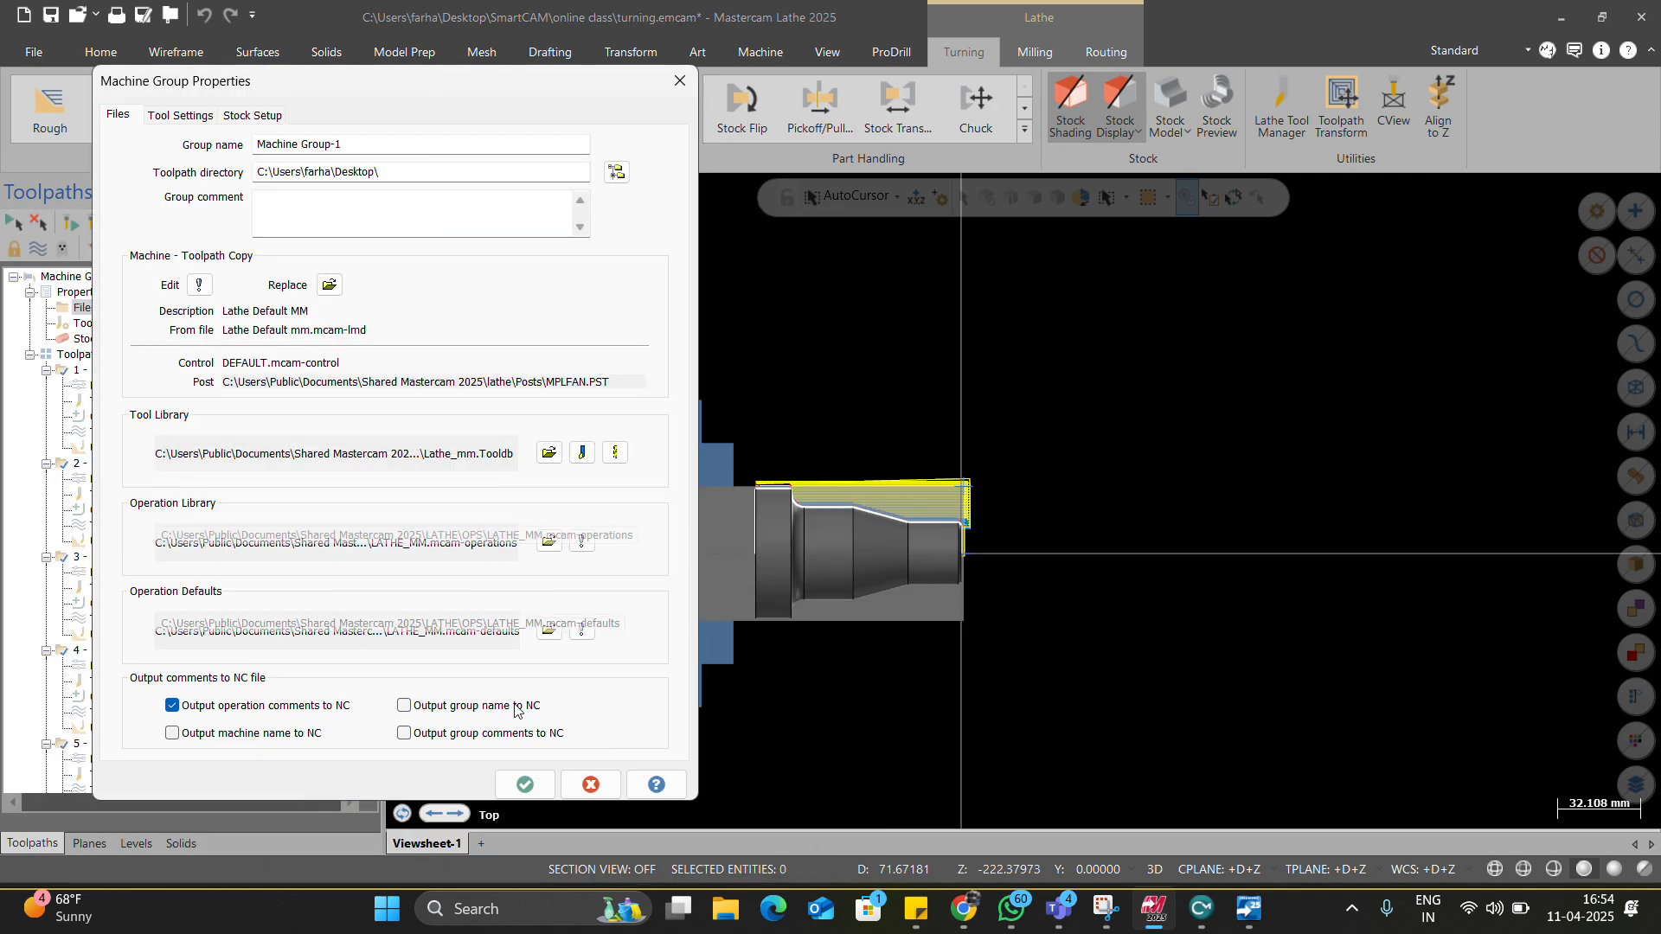
pyautogui.click(578, 783)
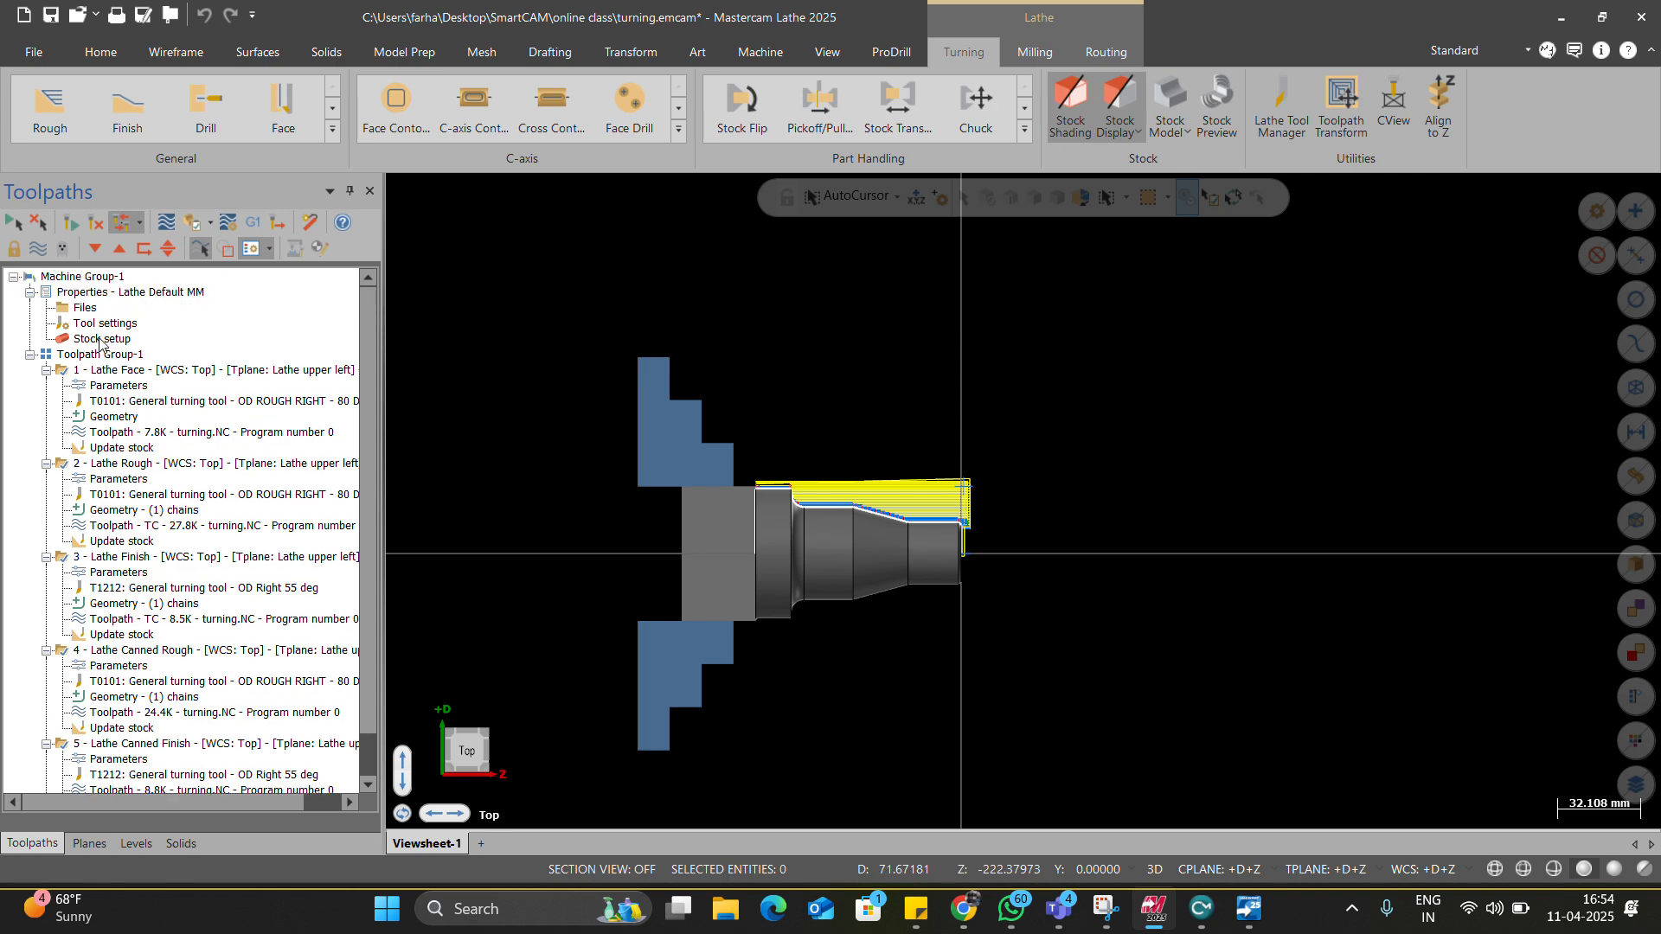
pyautogui.click(101, 371)
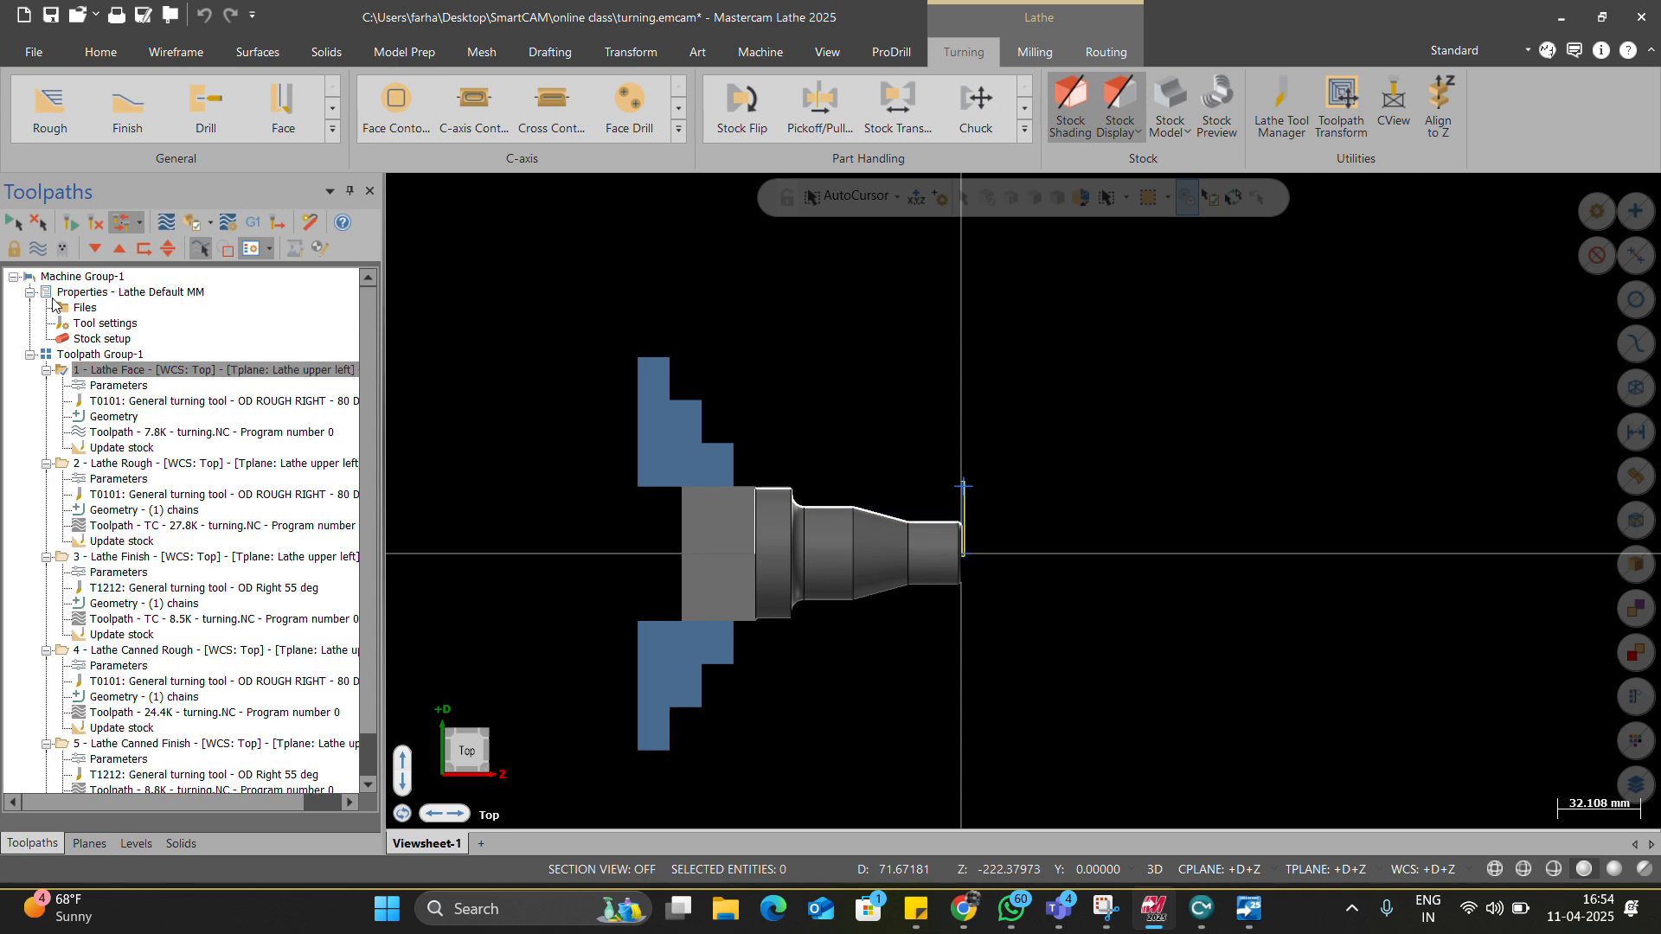
pyautogui.click(237, 225)
pyautogui.click(107, 262)
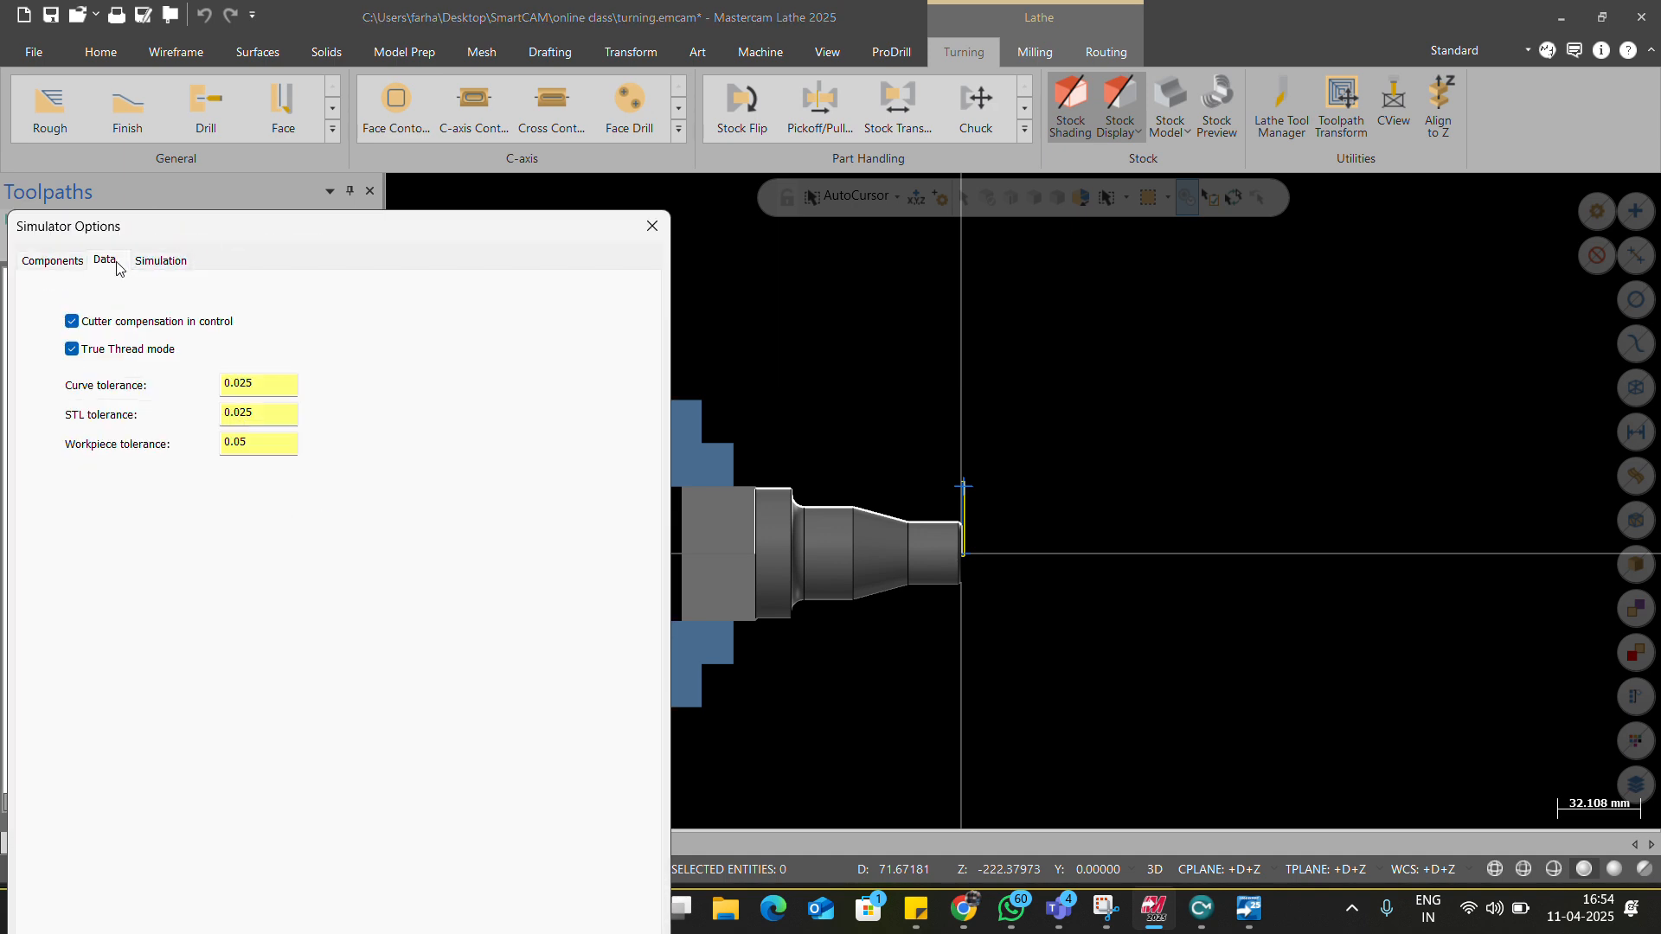
pyautogui.click(144, 263)
pyautogui.click(54, 261)
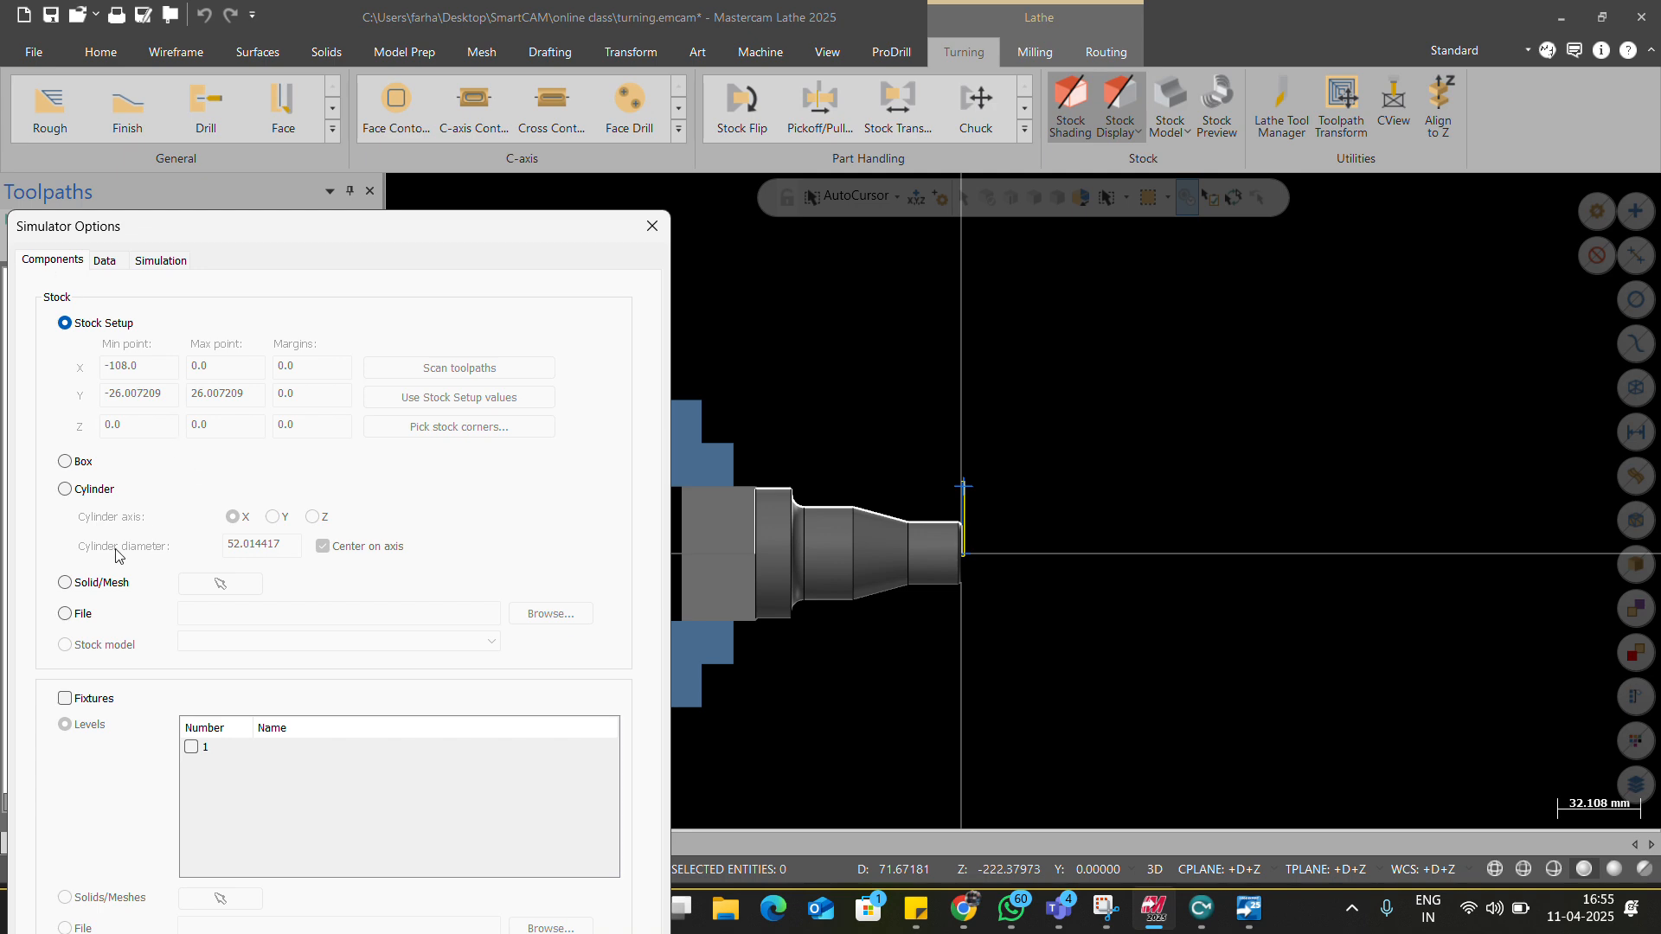
pyautogui.click(652, 225)
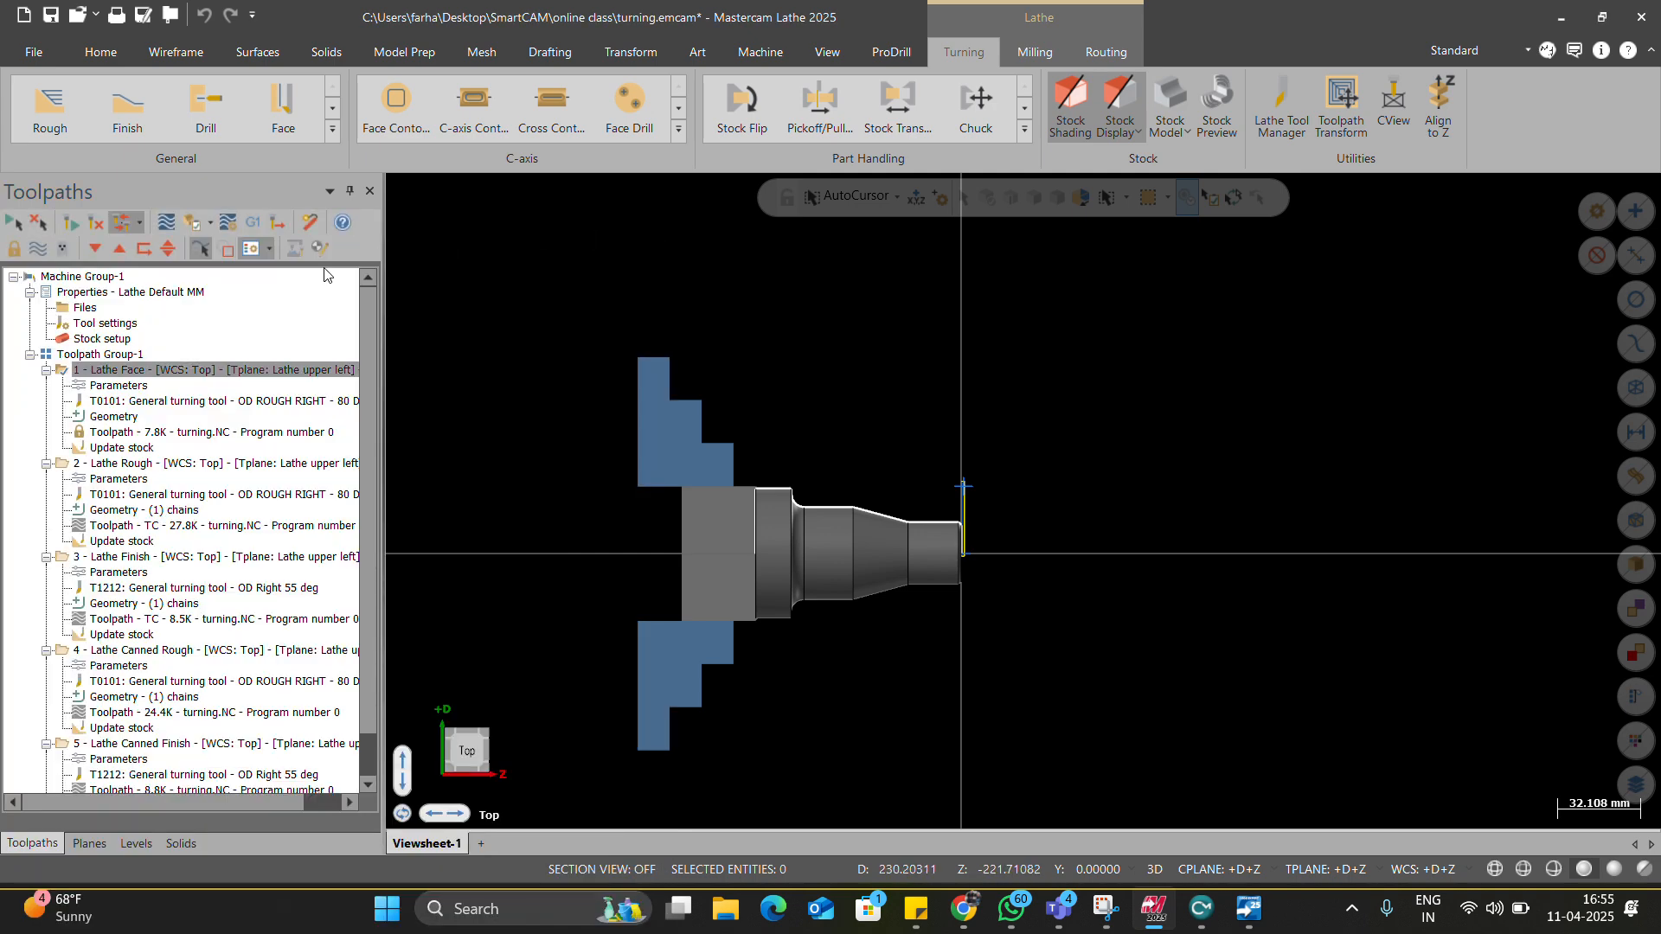
pyautogui.click(84, 308)
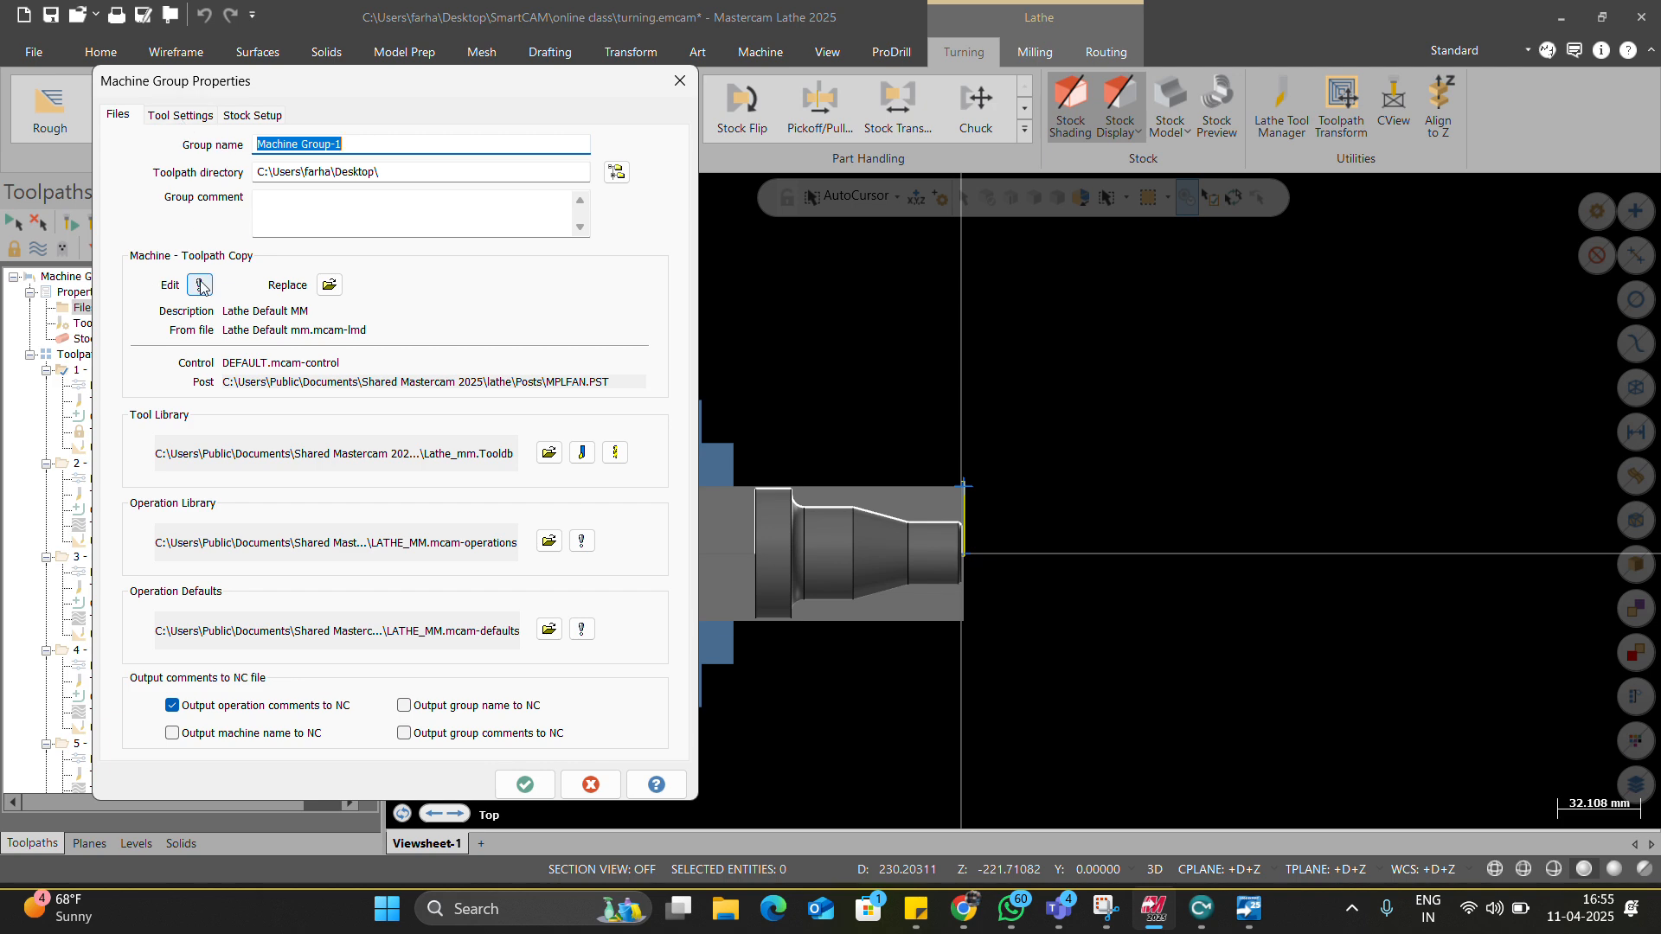
pyautogui.click(182, 115)
pyautogui.click(251, 115)
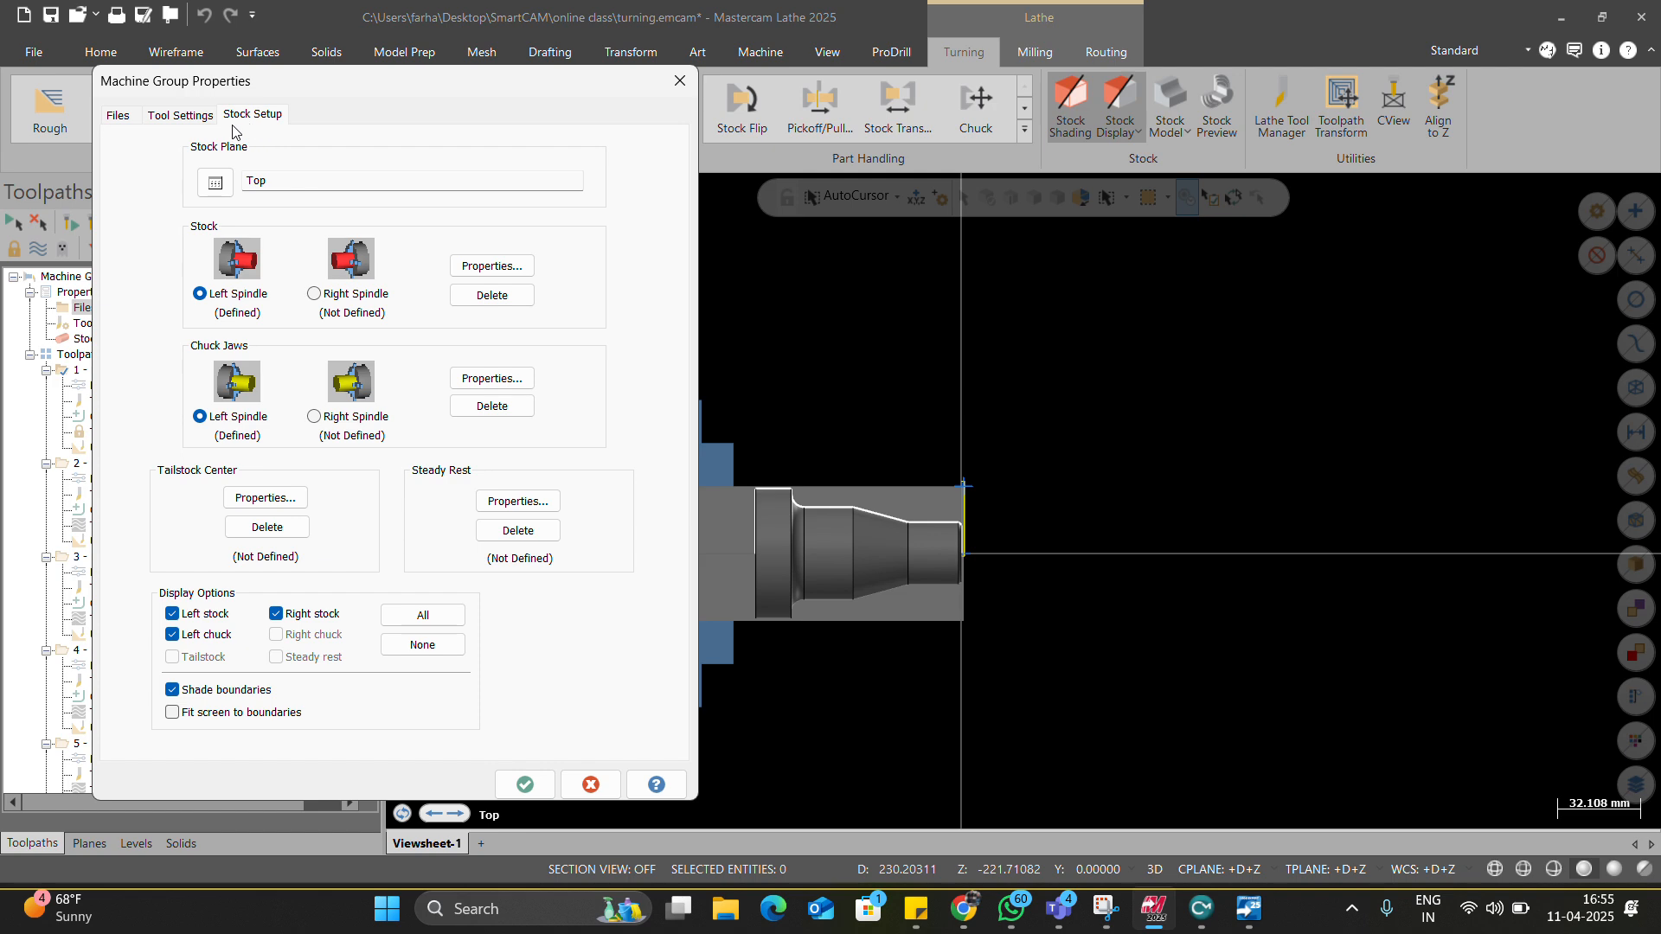
pyautogui.click(128, 117)
pyautogui.click(199, 285)
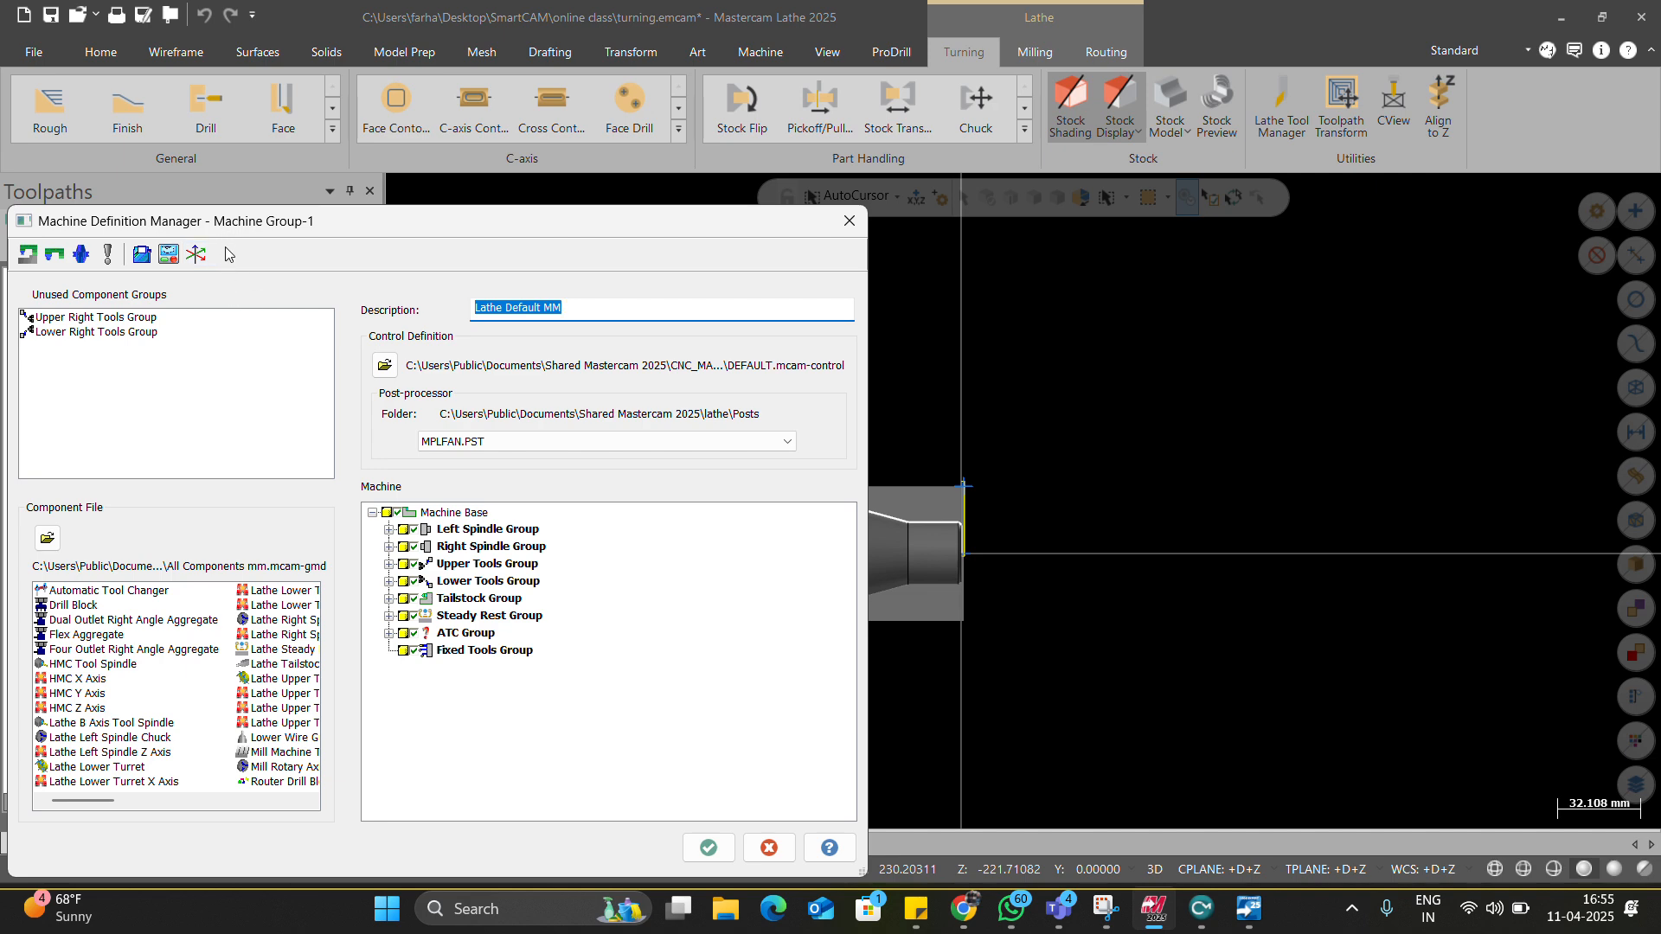
pyautogui.click(851, 224)
pyautogui.click(667, 90)
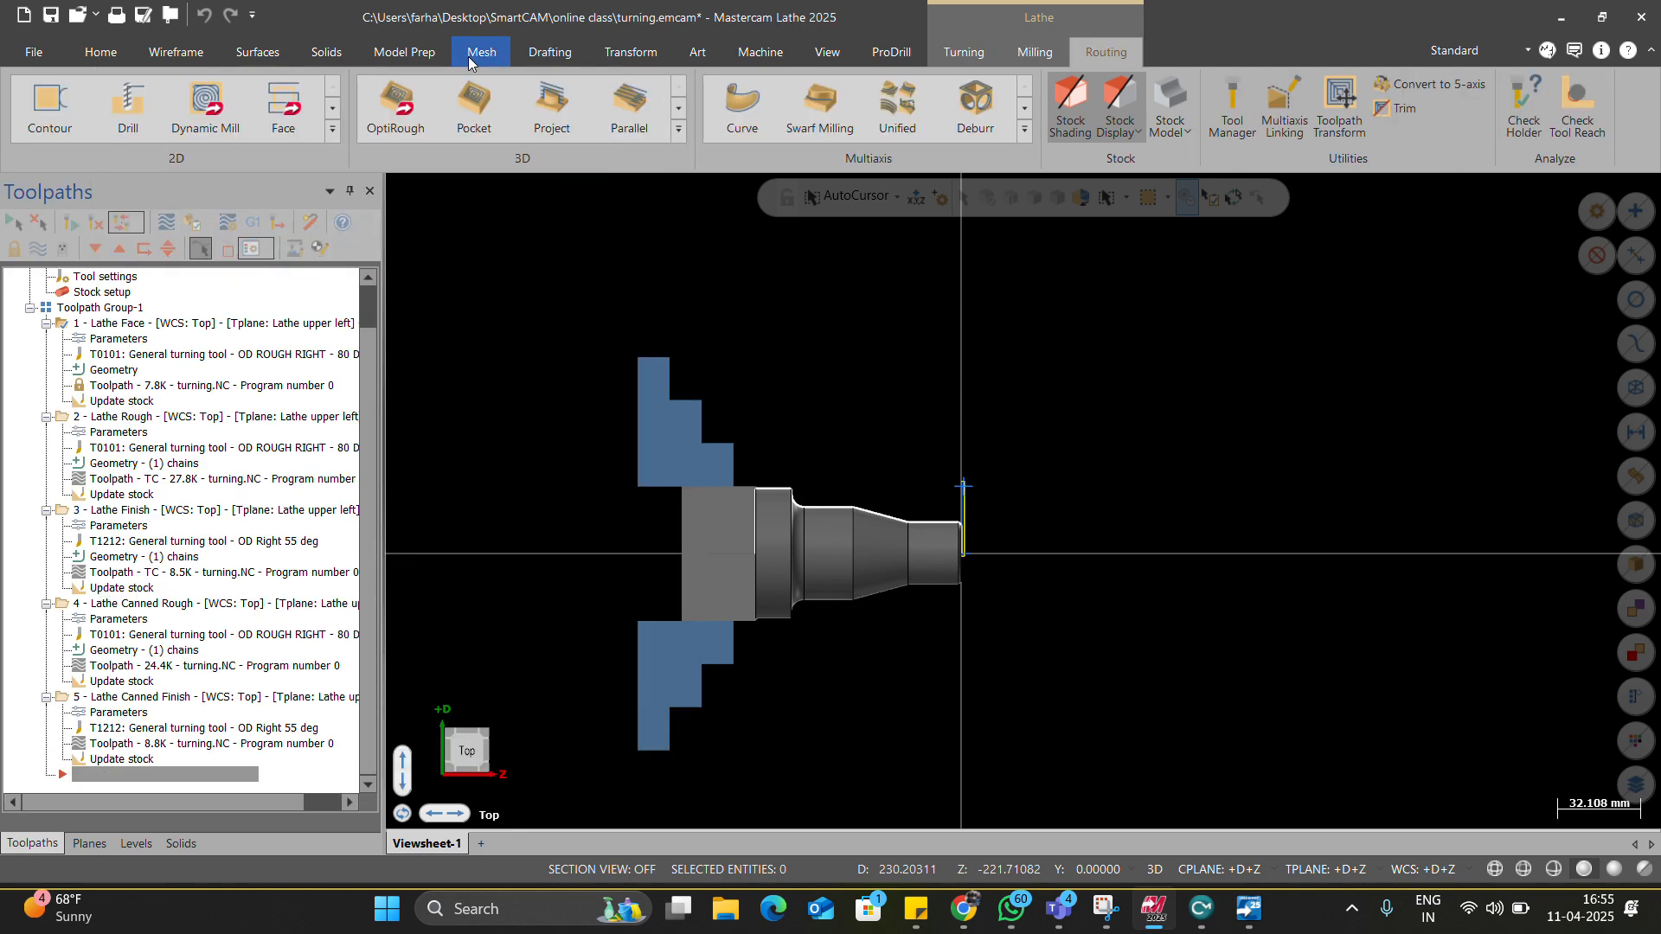
pyautogui.scroll(3, 469, 56)
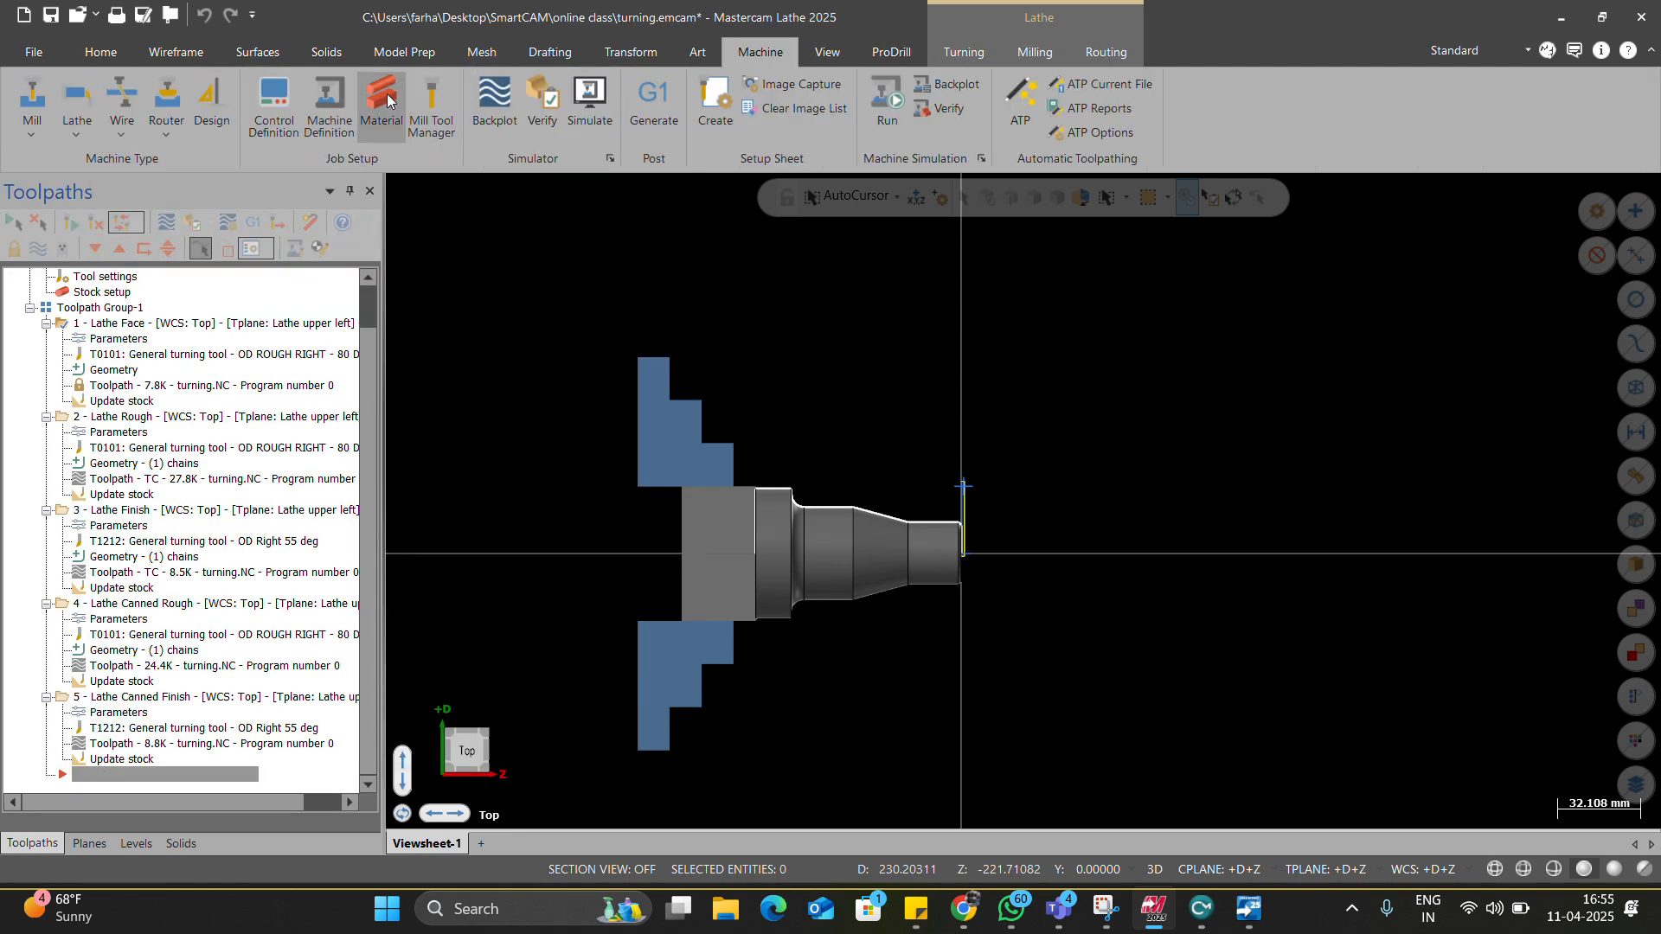
# Open the control definition and enable password protection with an initial password.
pyautogui.click(290, 100)
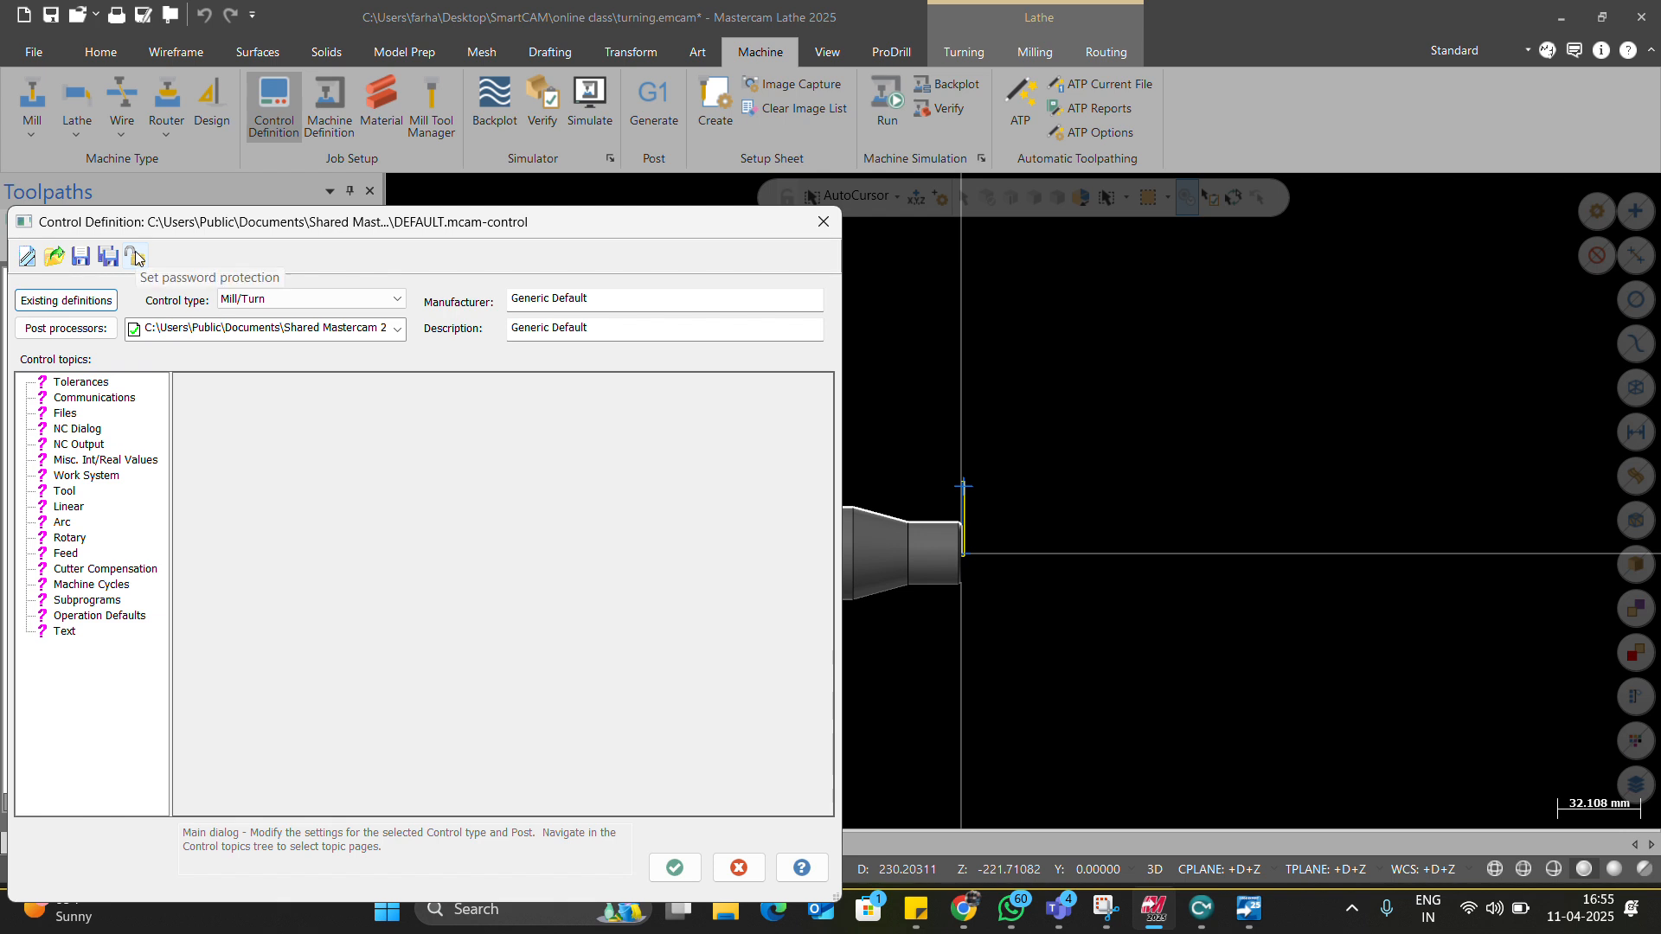
pyautogui.moveTo(162, 232); pyautogui.dragTo(285, 226)
pyautogui.click(258, 257)
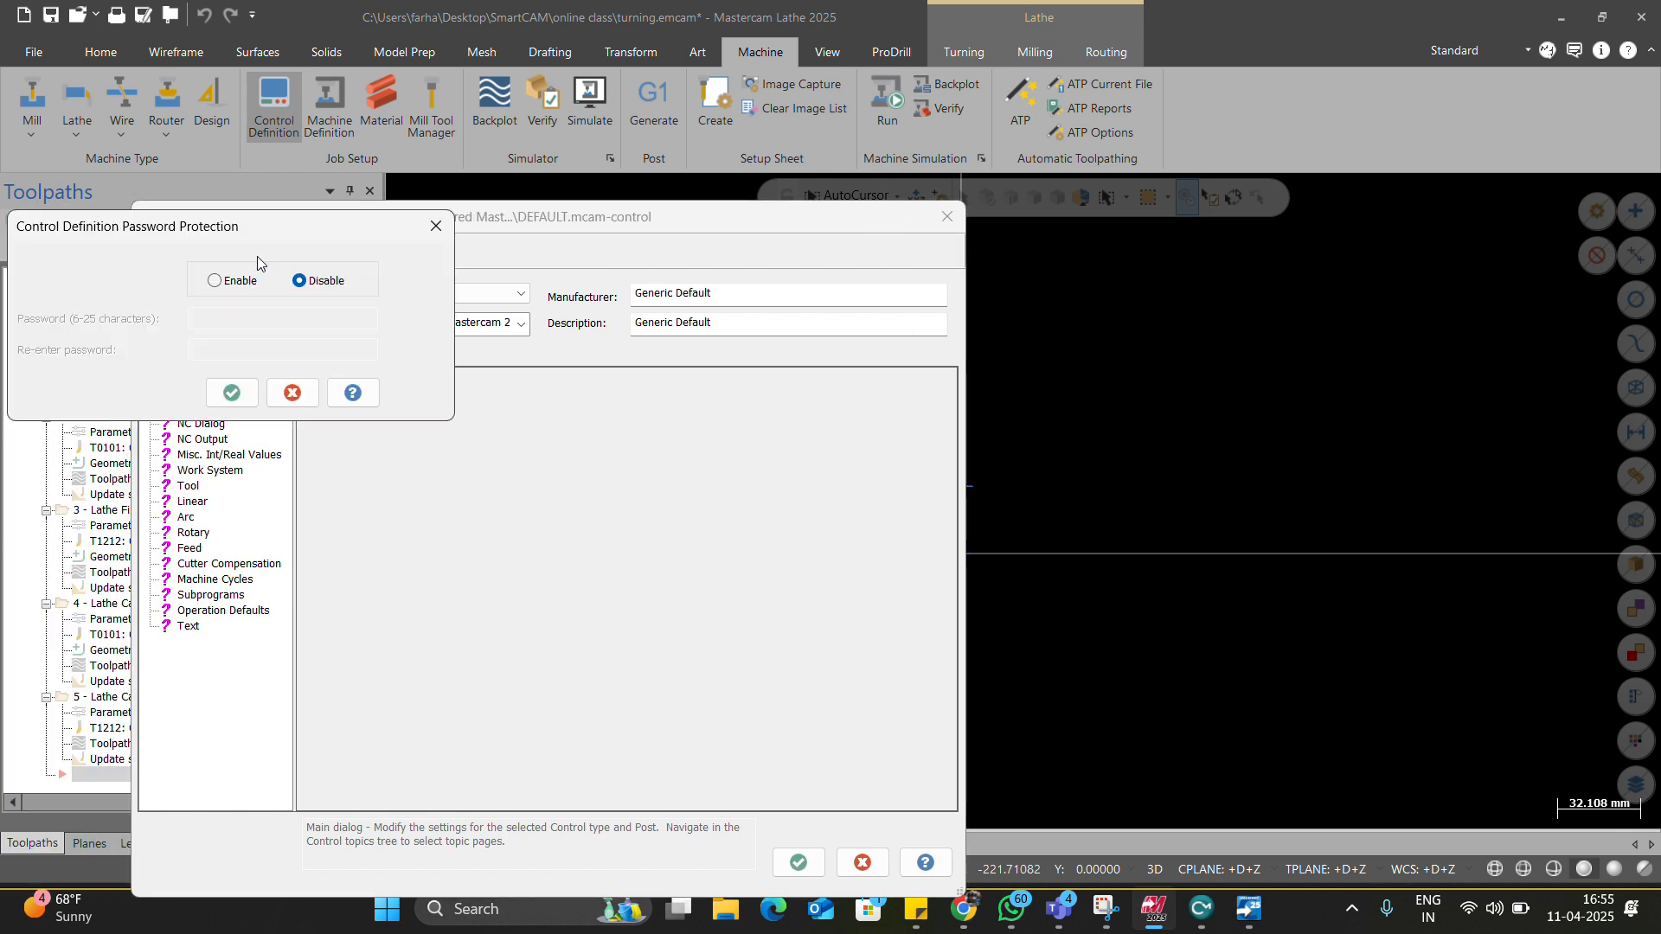
pyautogui.click(240, 285)
pyautogui.click(246, 311)
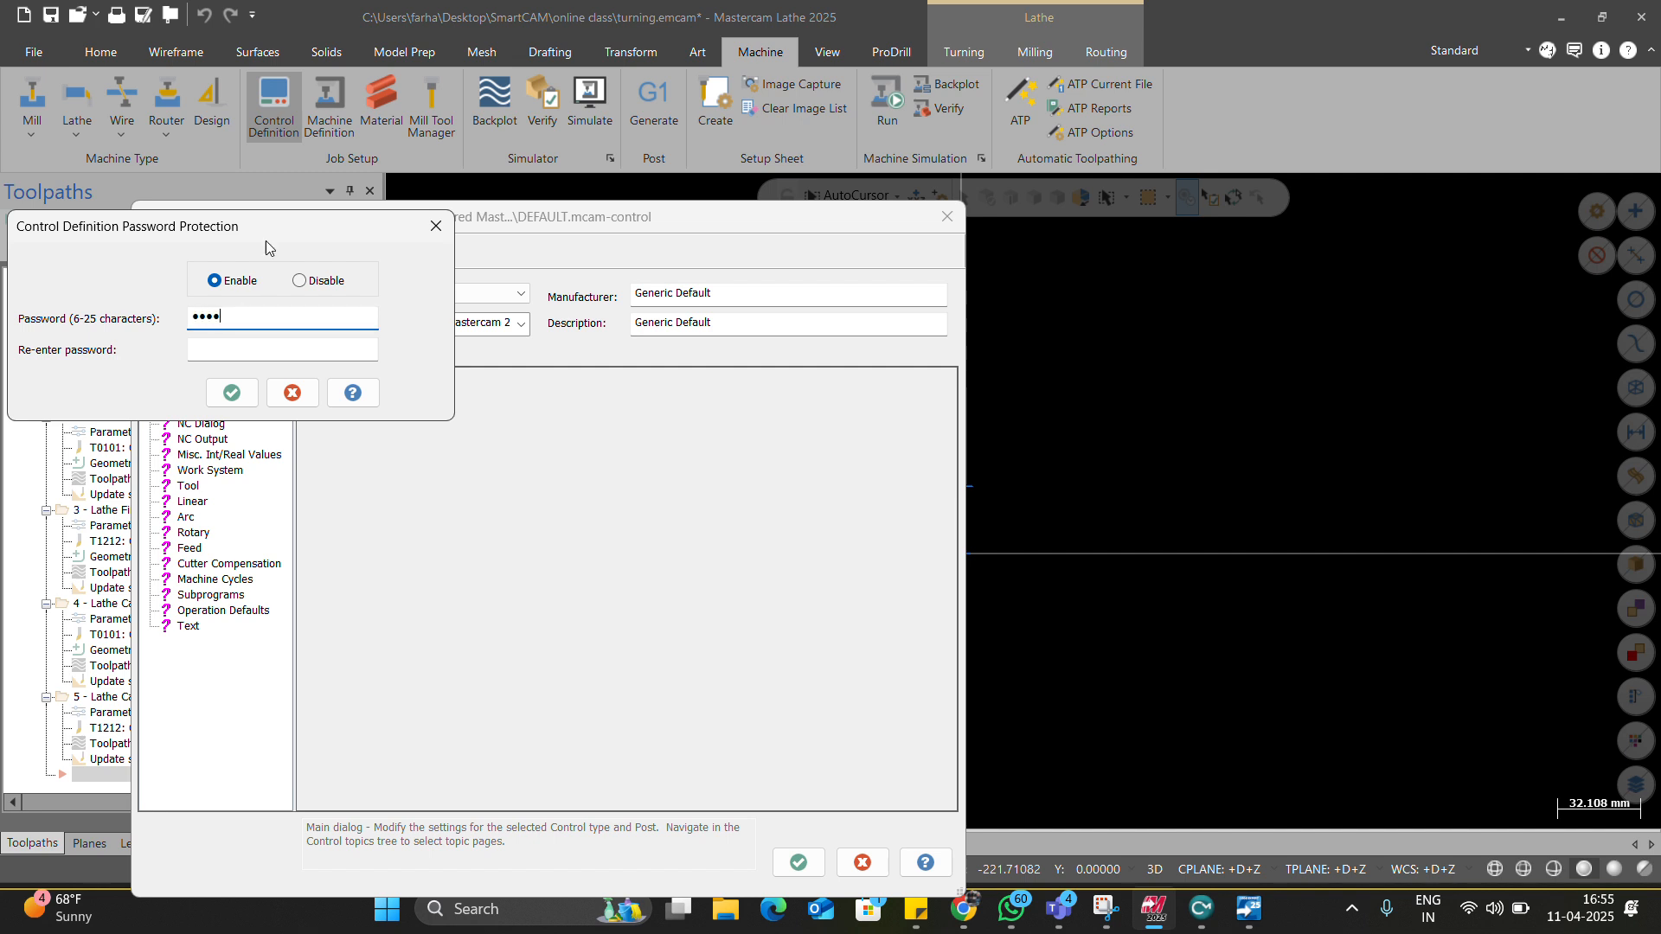
pyautogui.click(286, 346)
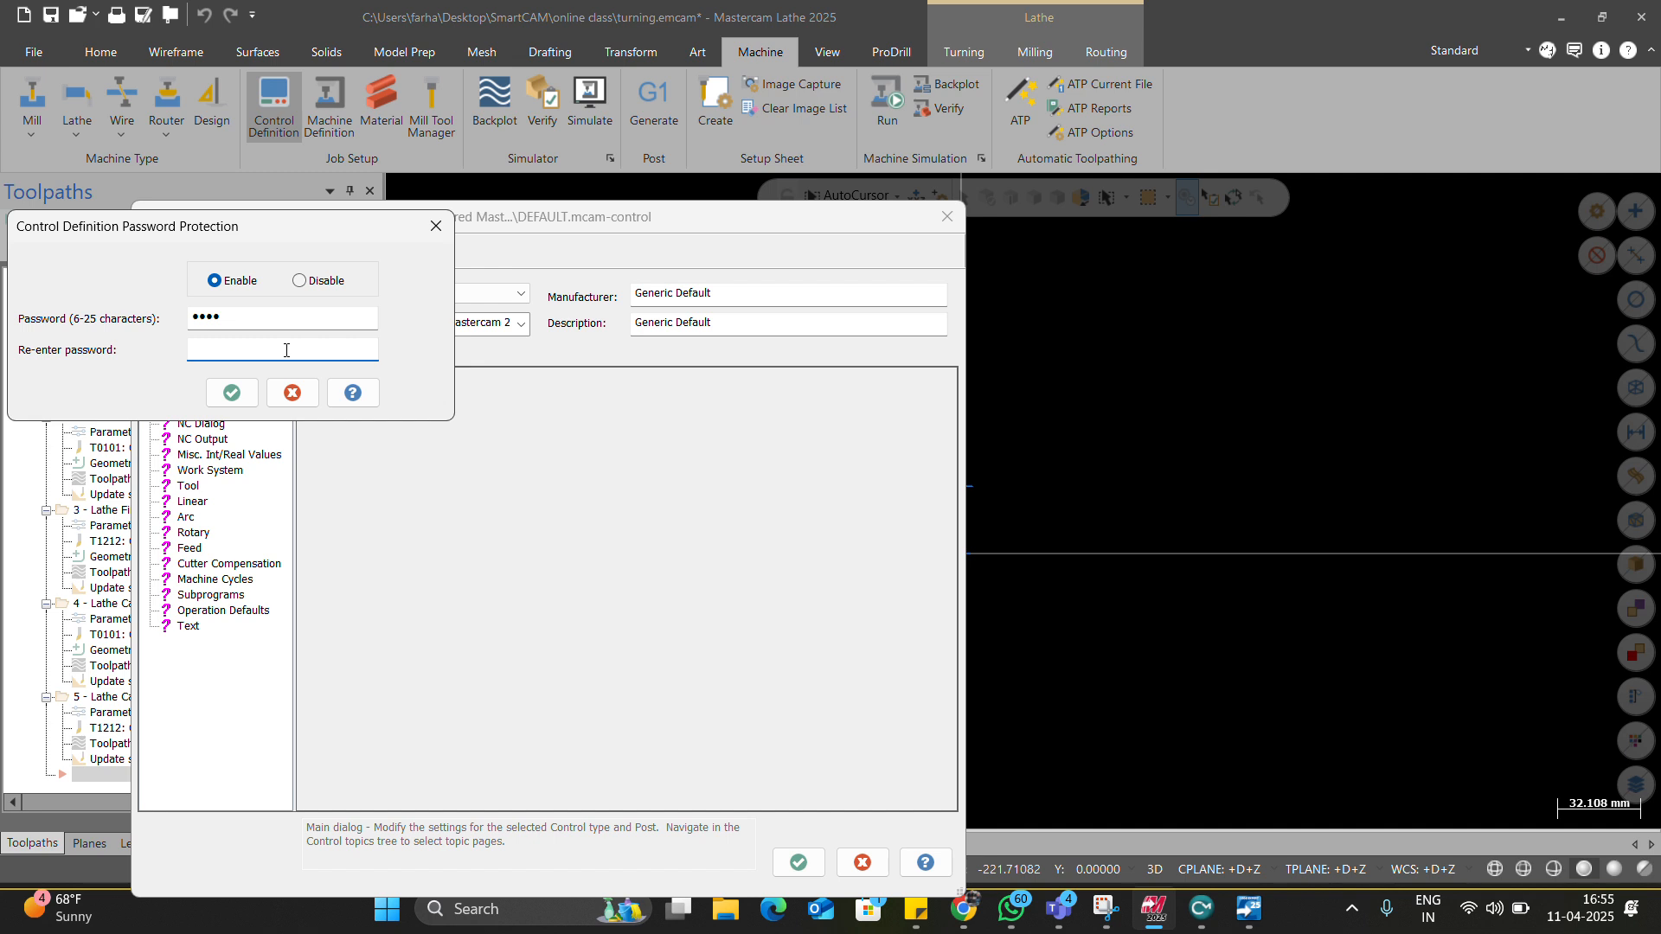
pyautogui.click(231, 392)
# Lengthen the password to six characters, confirm it, load All settings, and close.
pyautogui.click(205, 376)
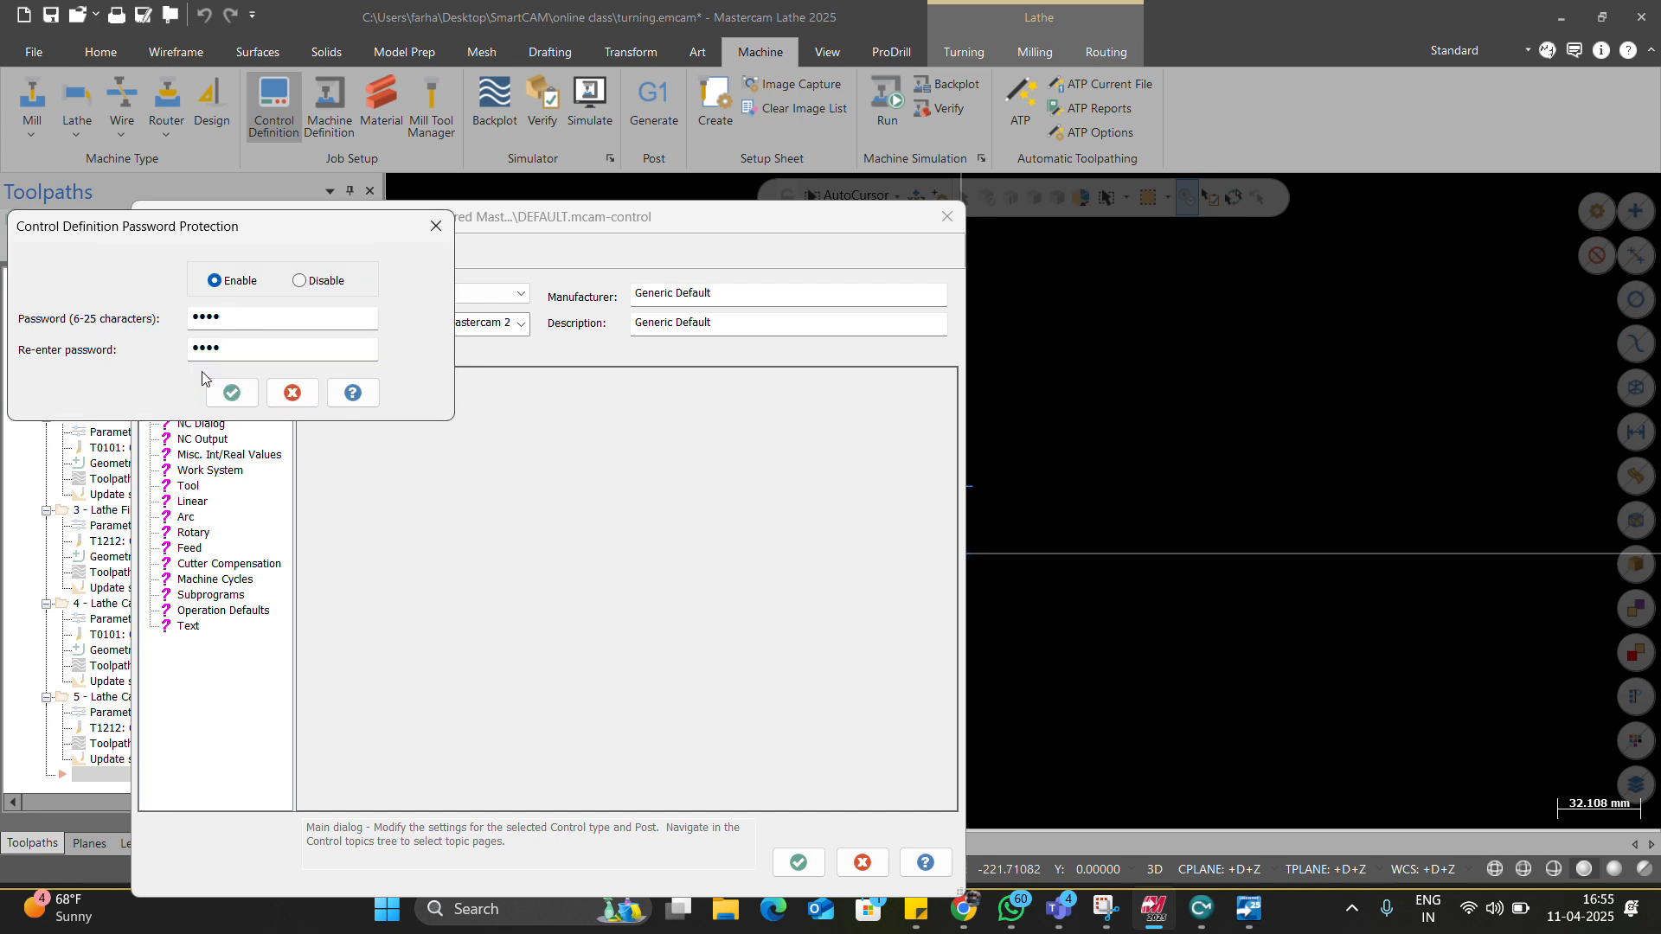
pyautogui.click(238, 321)
pyautogui.write('••')
pyautogui.click(278, 352)
pyautogui.write('••')
pyautogui.click(232, 392)
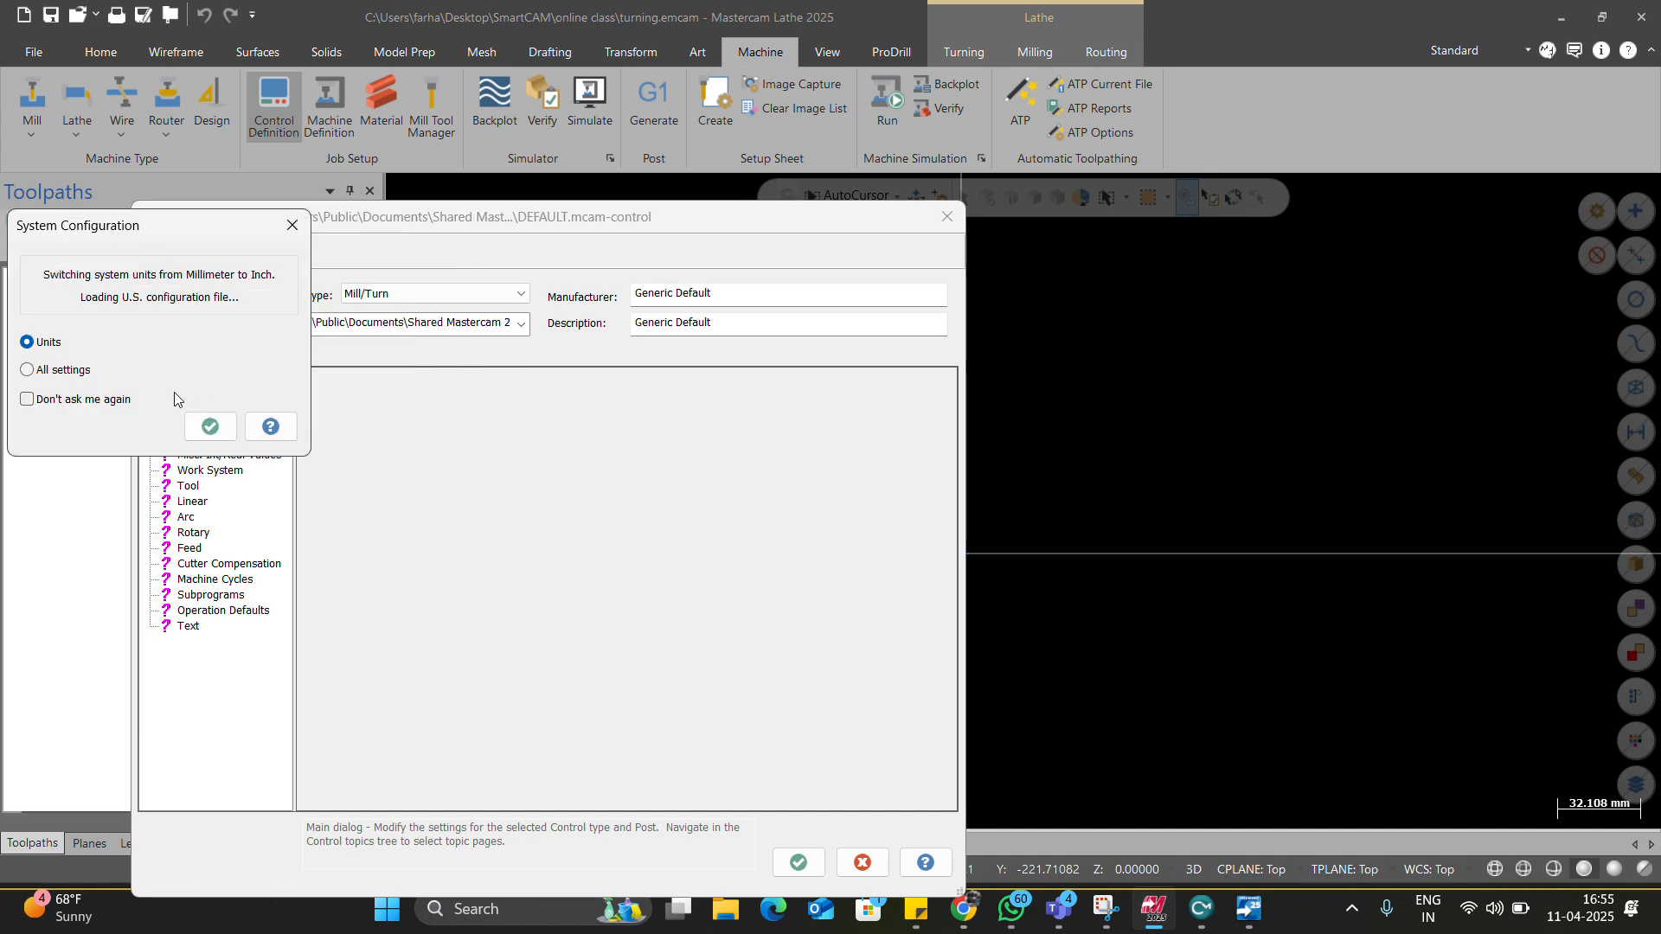
pyautogui.click(76, 372)
pyautogui.click(211, 425)
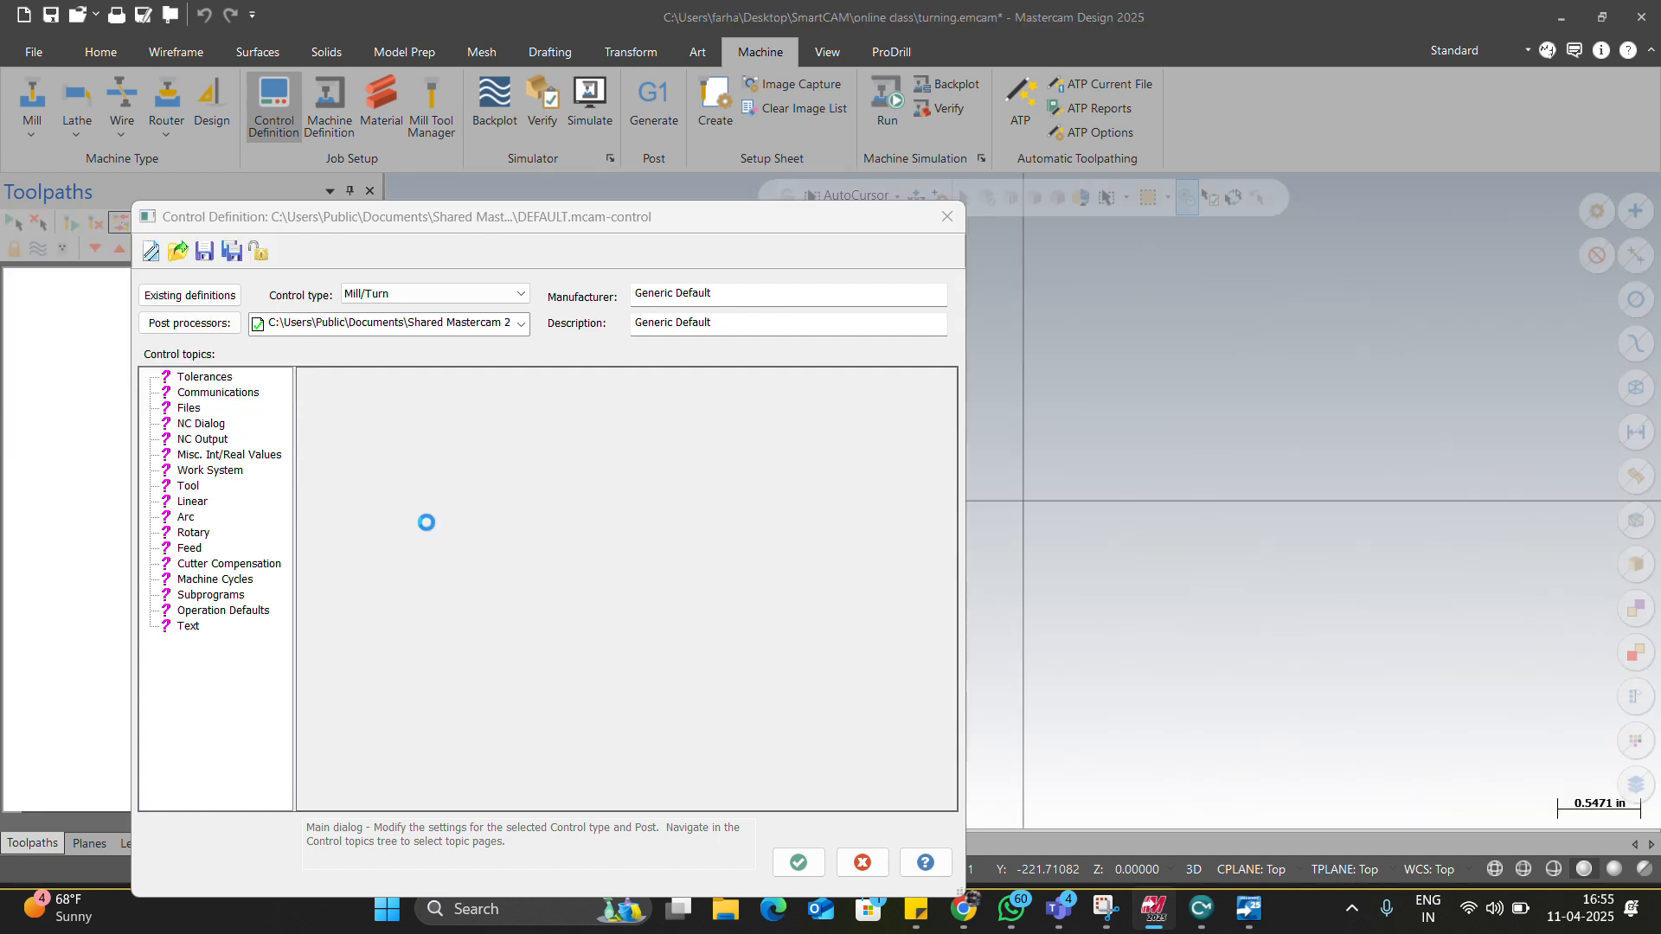
pyautogui.click(798, 861)
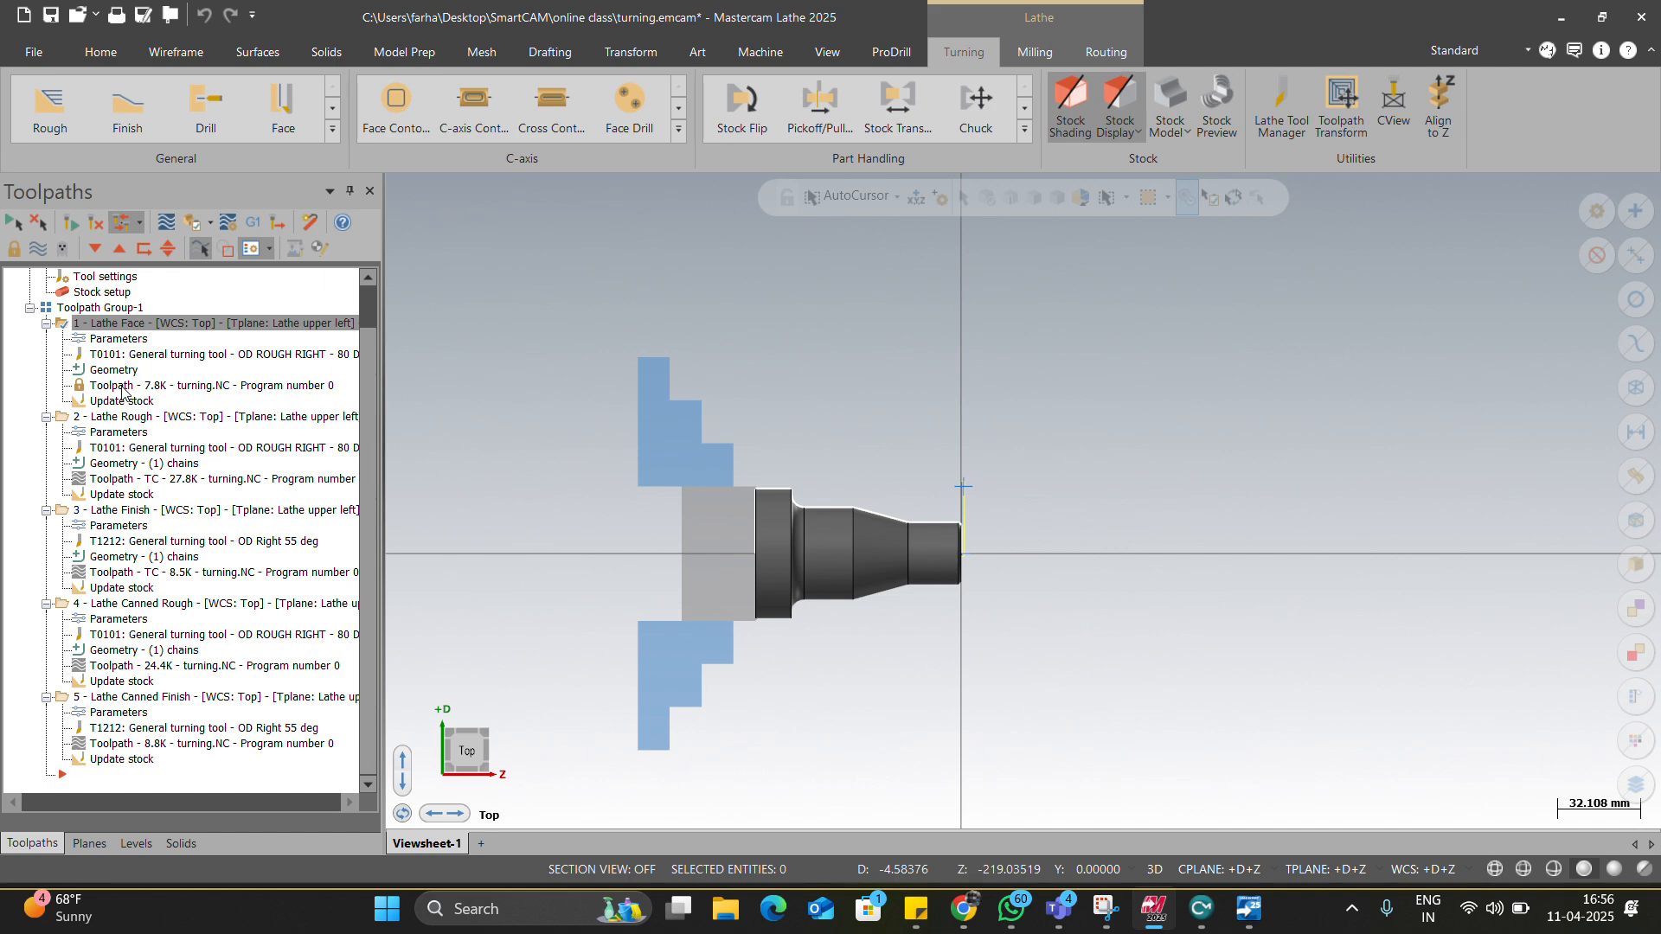
pyautogui.click(119, 340)
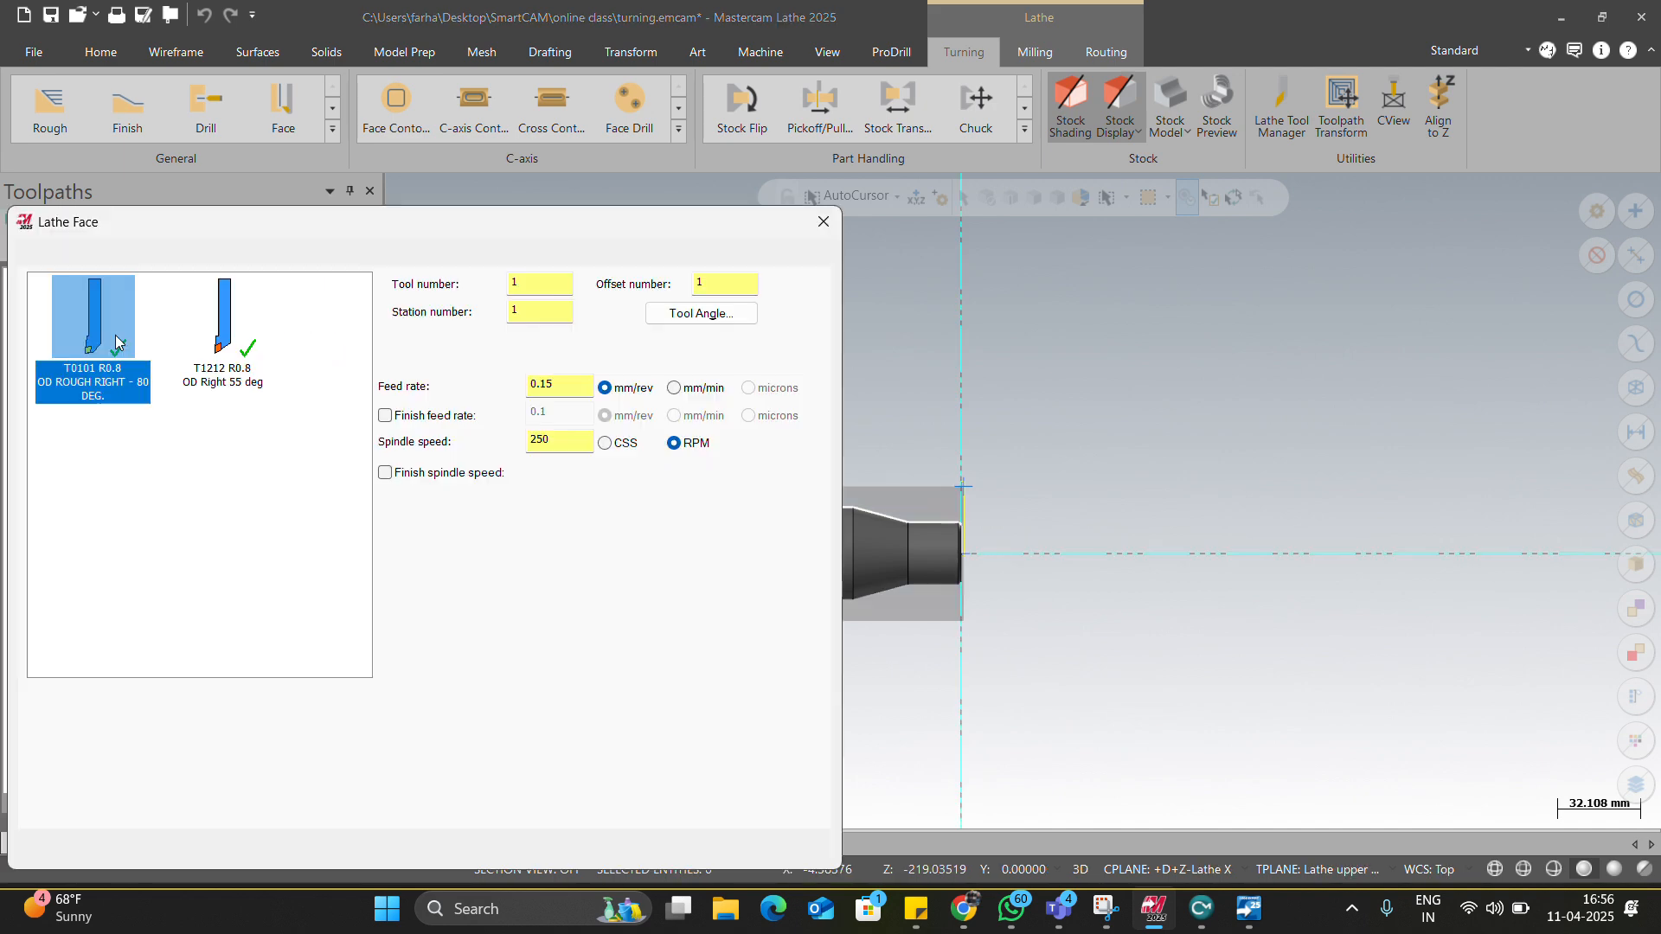
pyautogui.doubleClick(543, 498)
pyautogui.rightClick(498, 499)
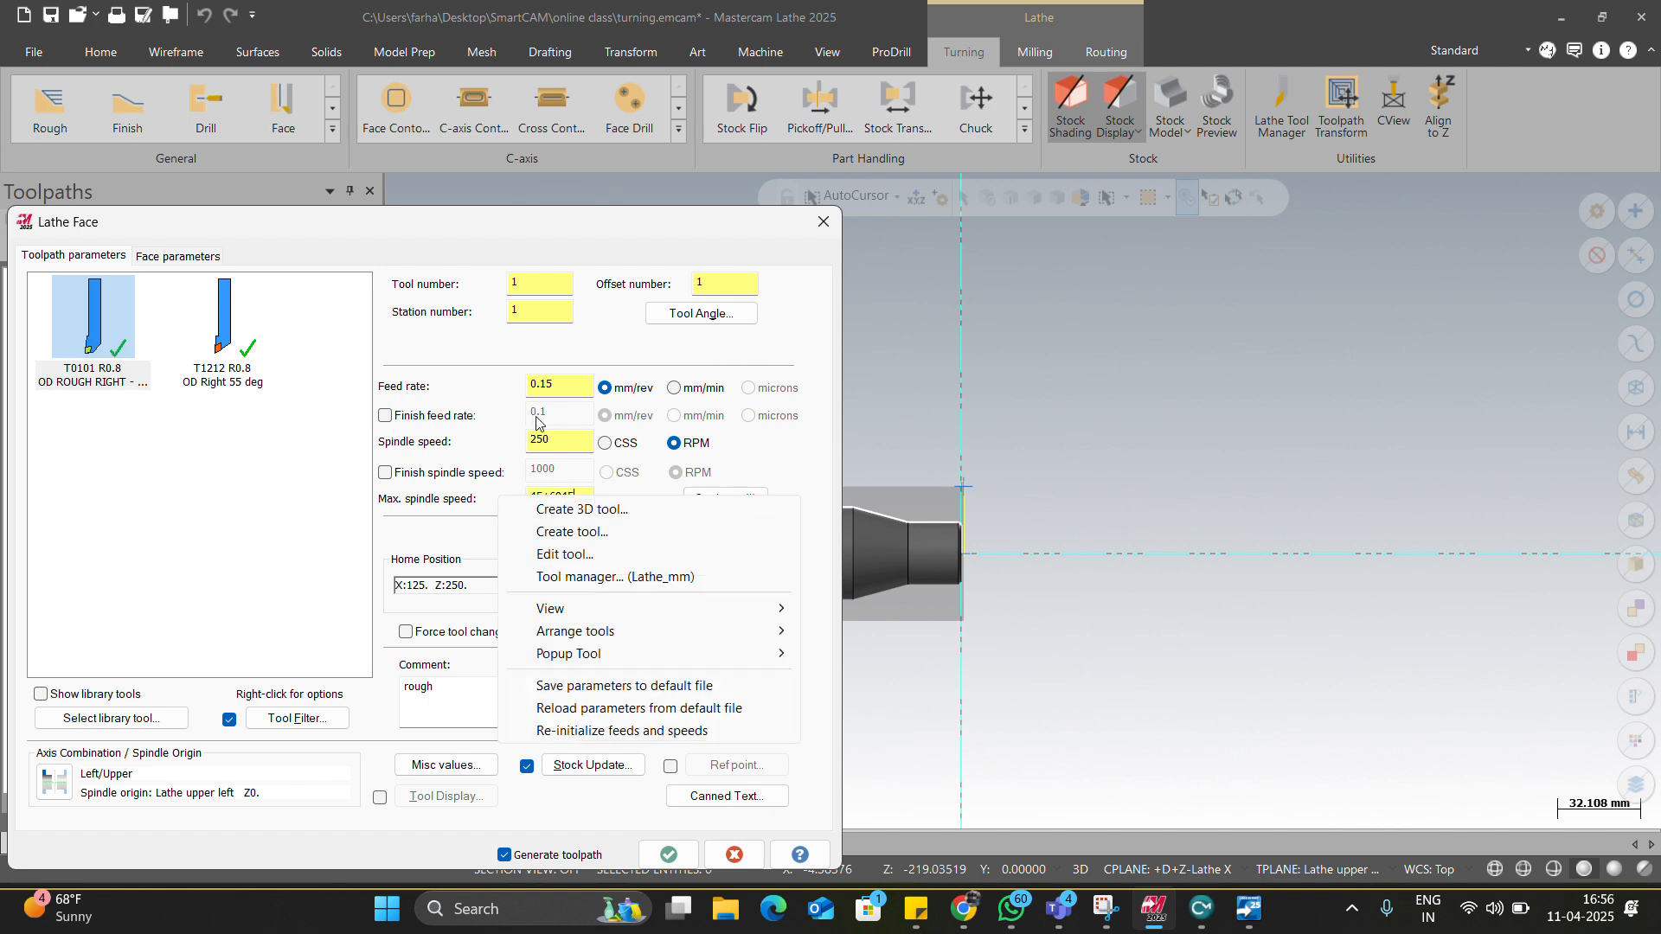
pyautogui.click(562, 441)
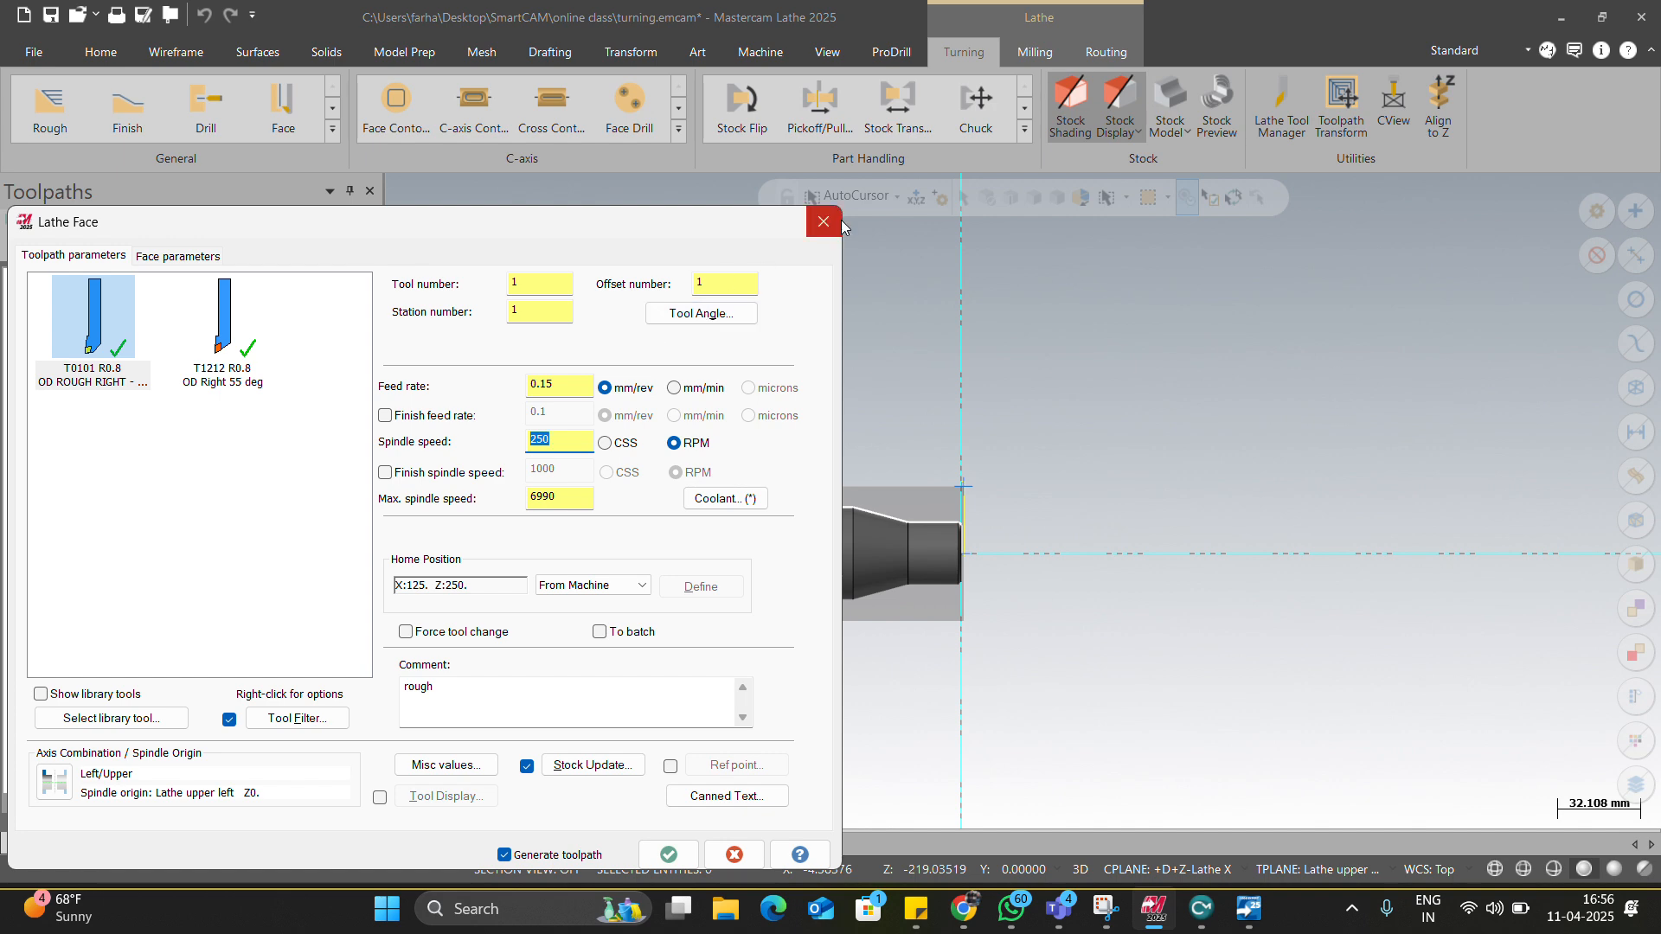
pyautogui.click(823, 222)
pyautogui.scroll(1, 13, 344)
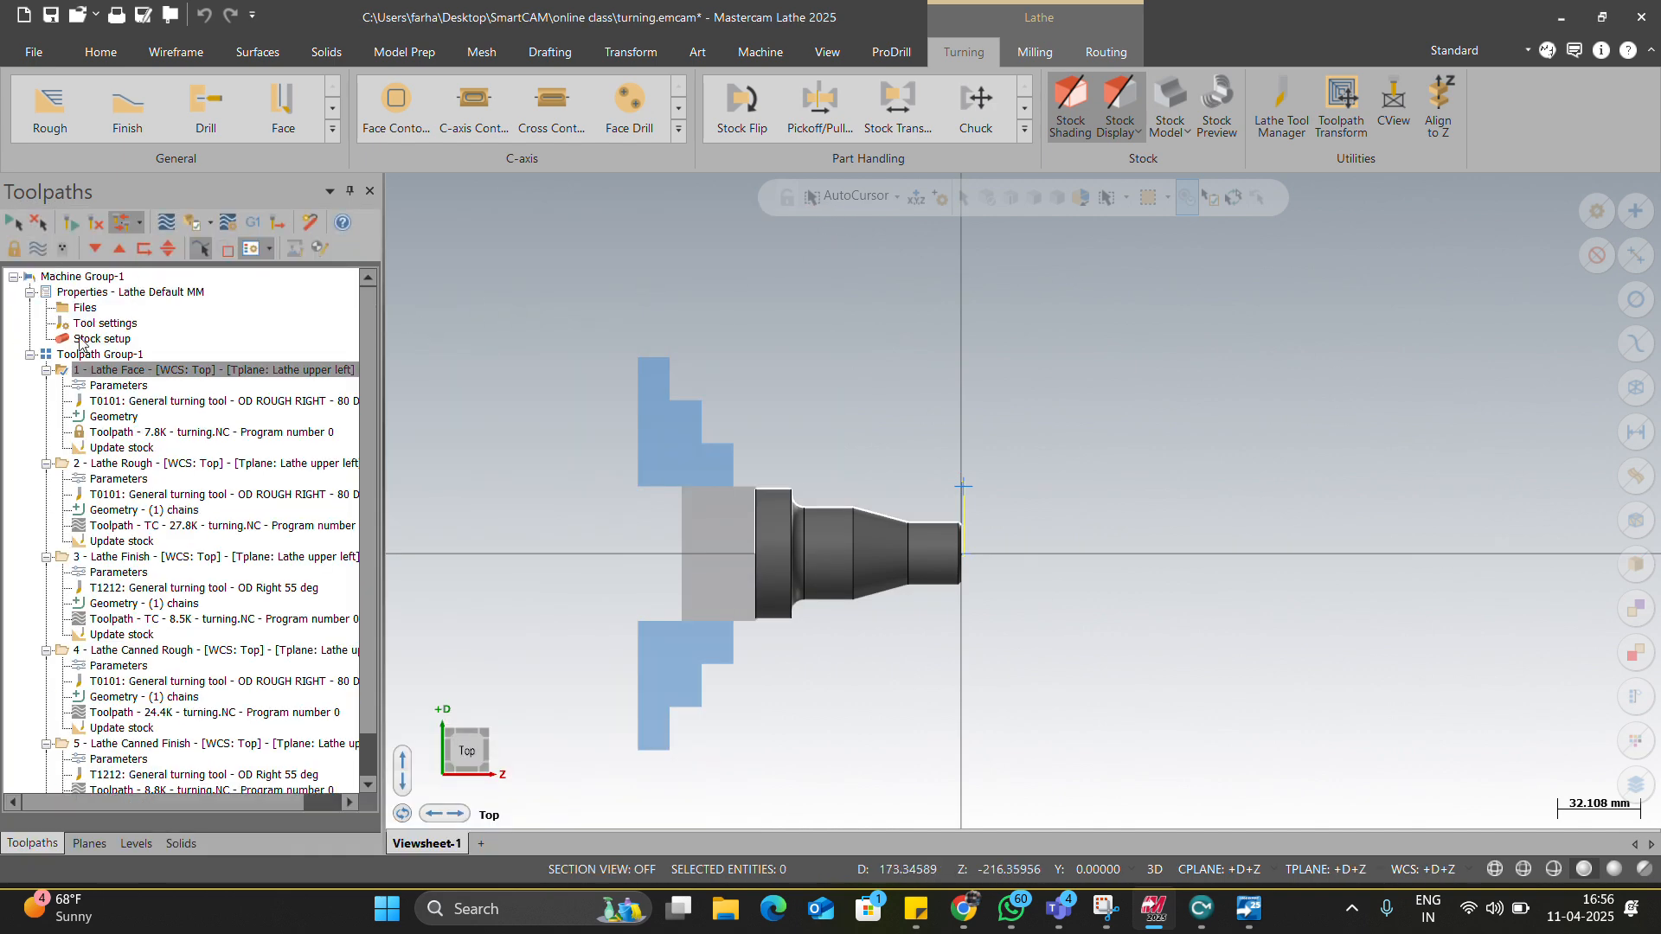
pyautogui.click(72, 313)
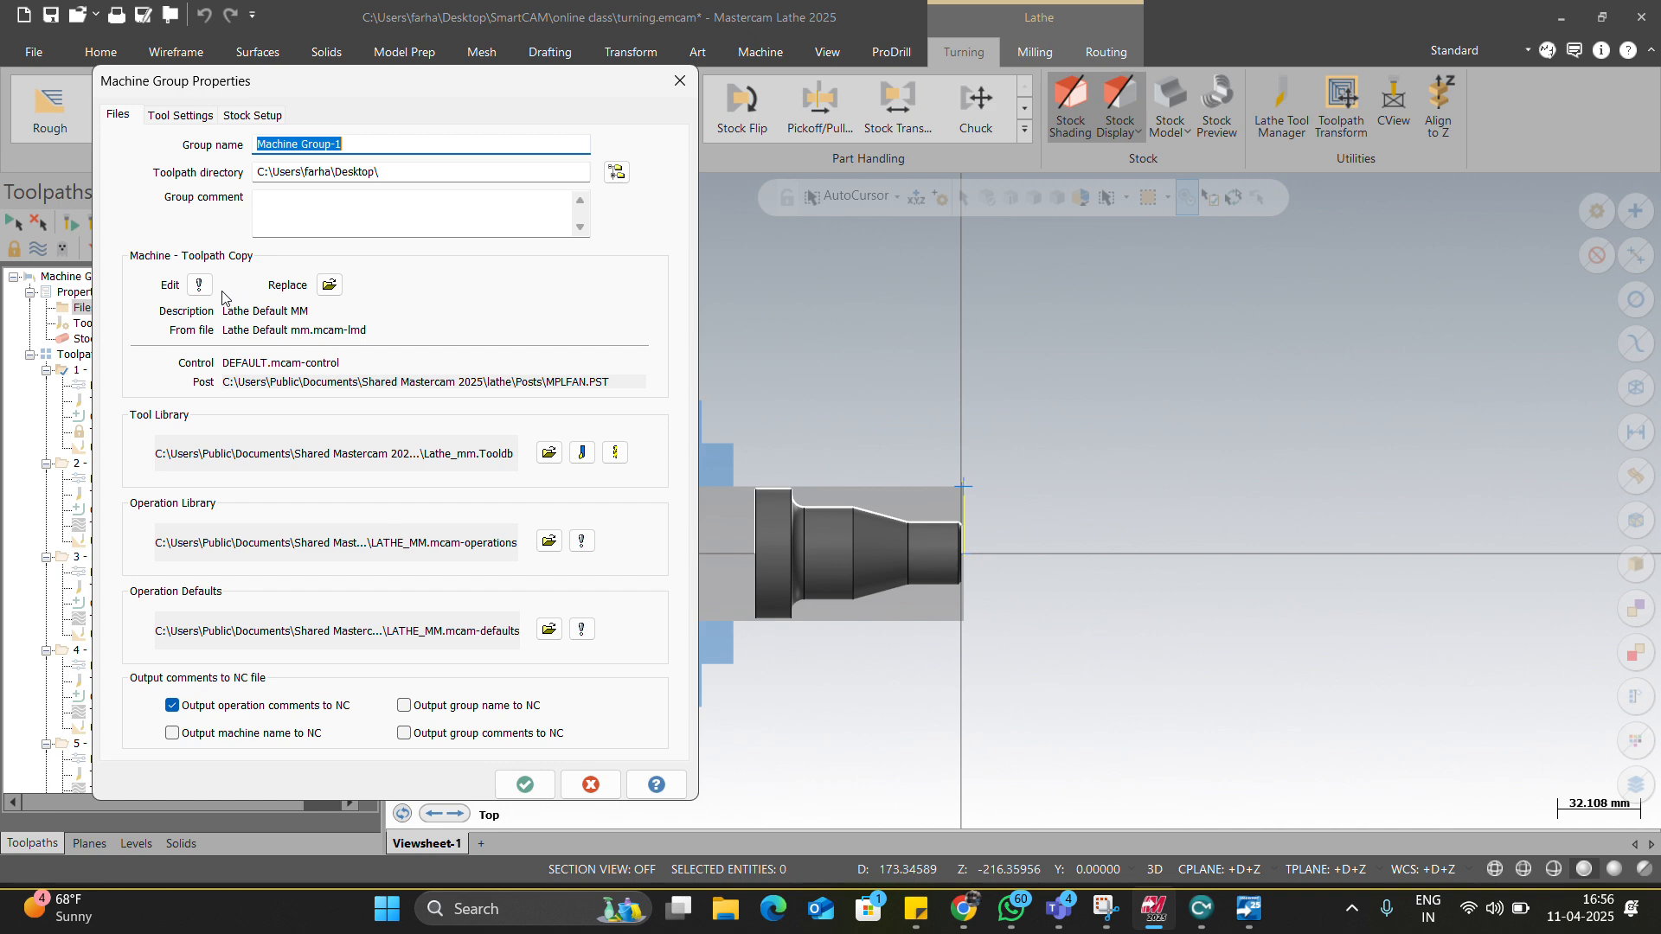
pyautogui.click(680, 80)
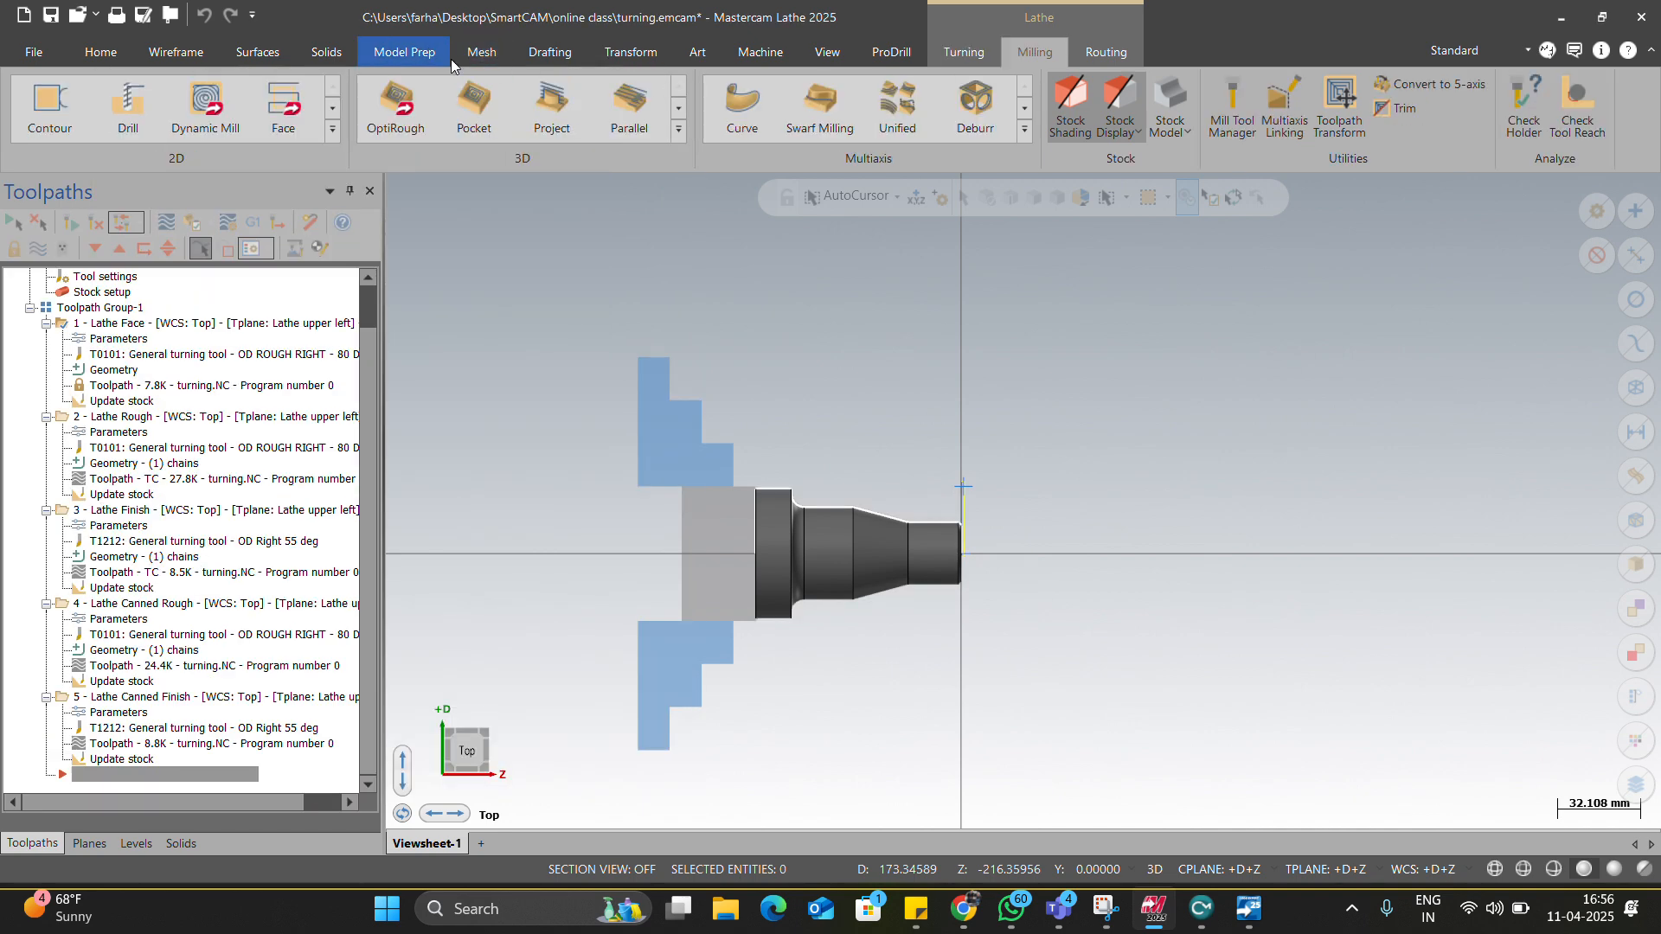
pyautogui.scroll(5, 443, 65)
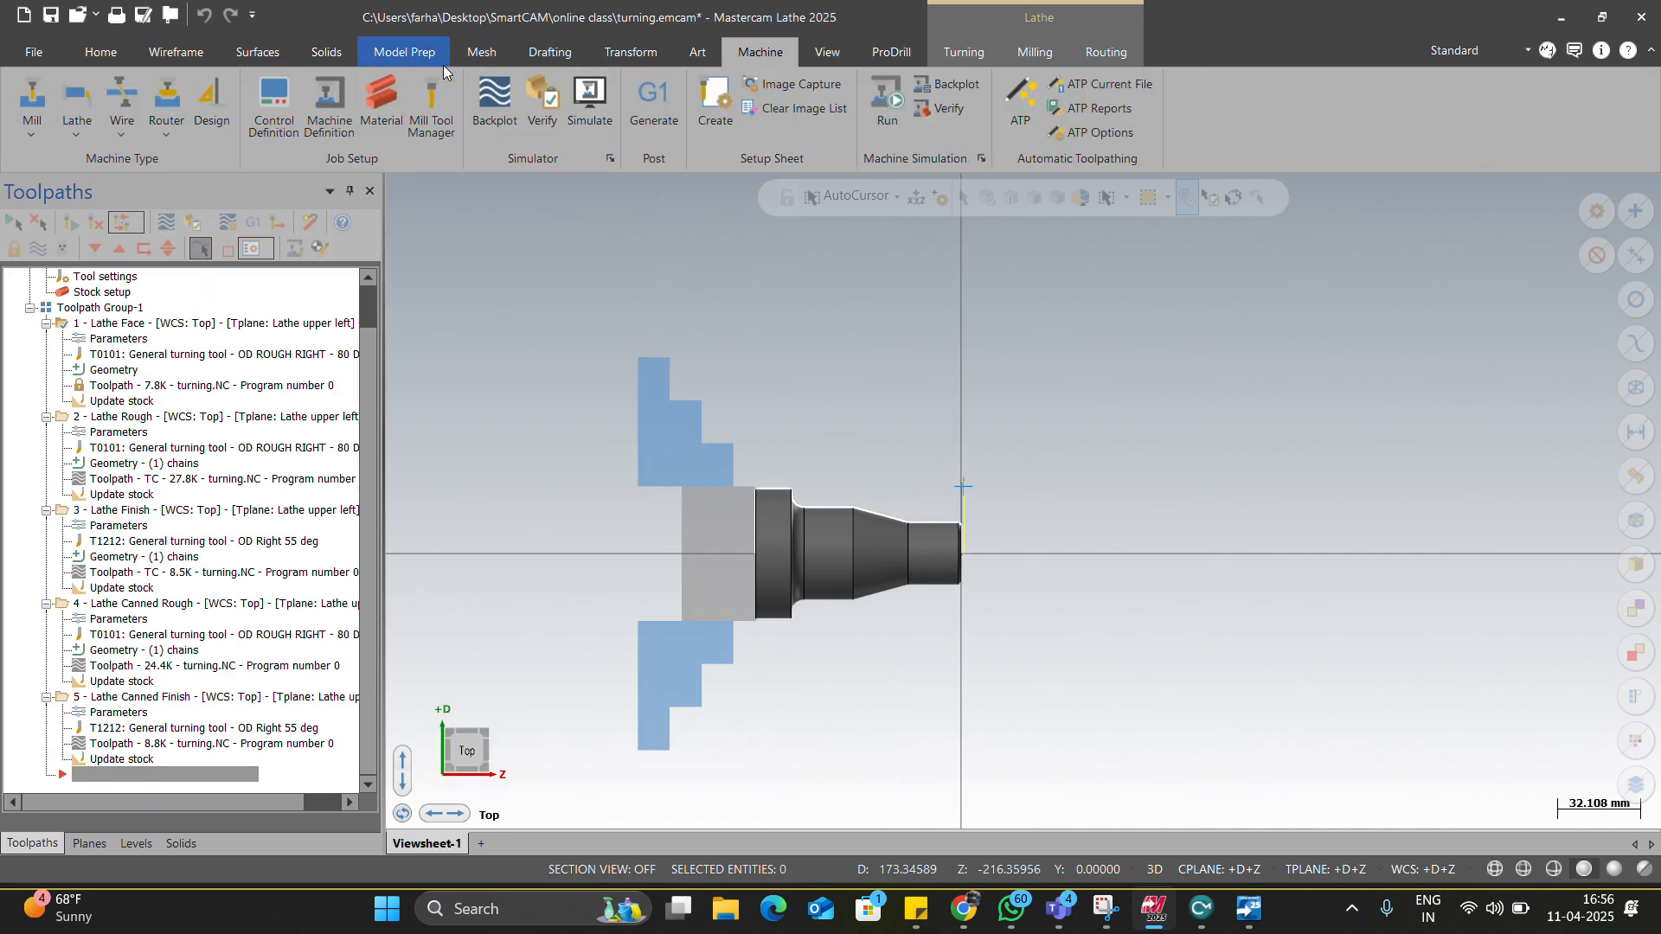
# Open the control definition and dismiss its password prompt without entering a password.
pyautogui.click(280, 122)
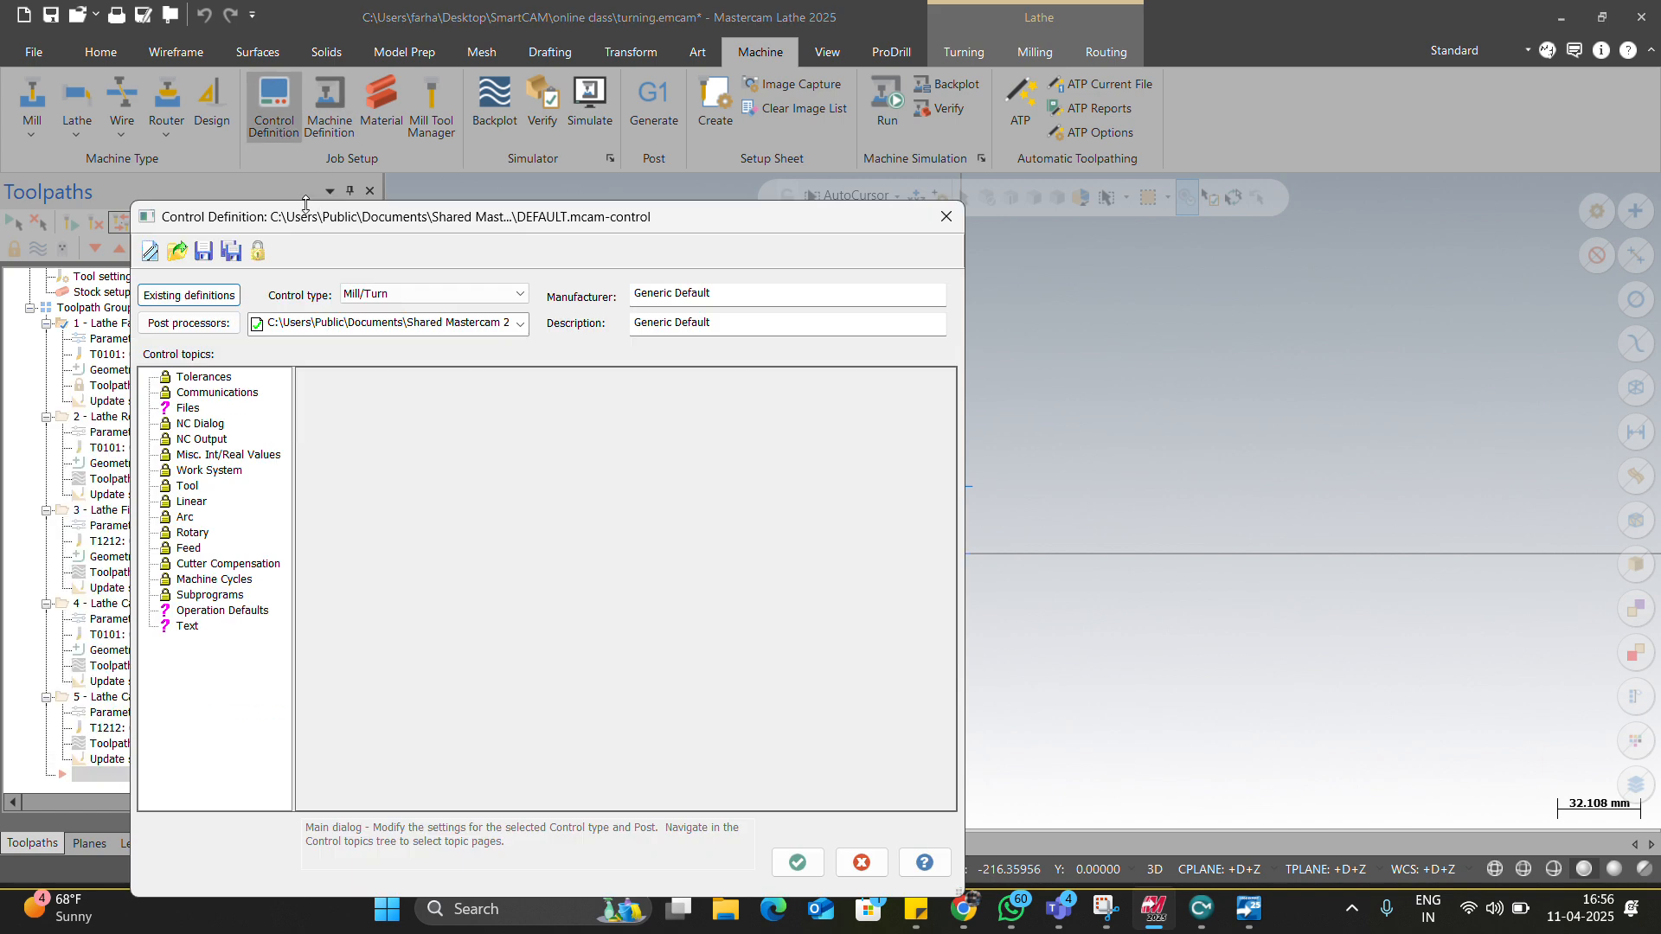
pyautogui.click(259, 251)
pyautogui.moveTo(242, 234); pyautogui.dragTo(519, 312)
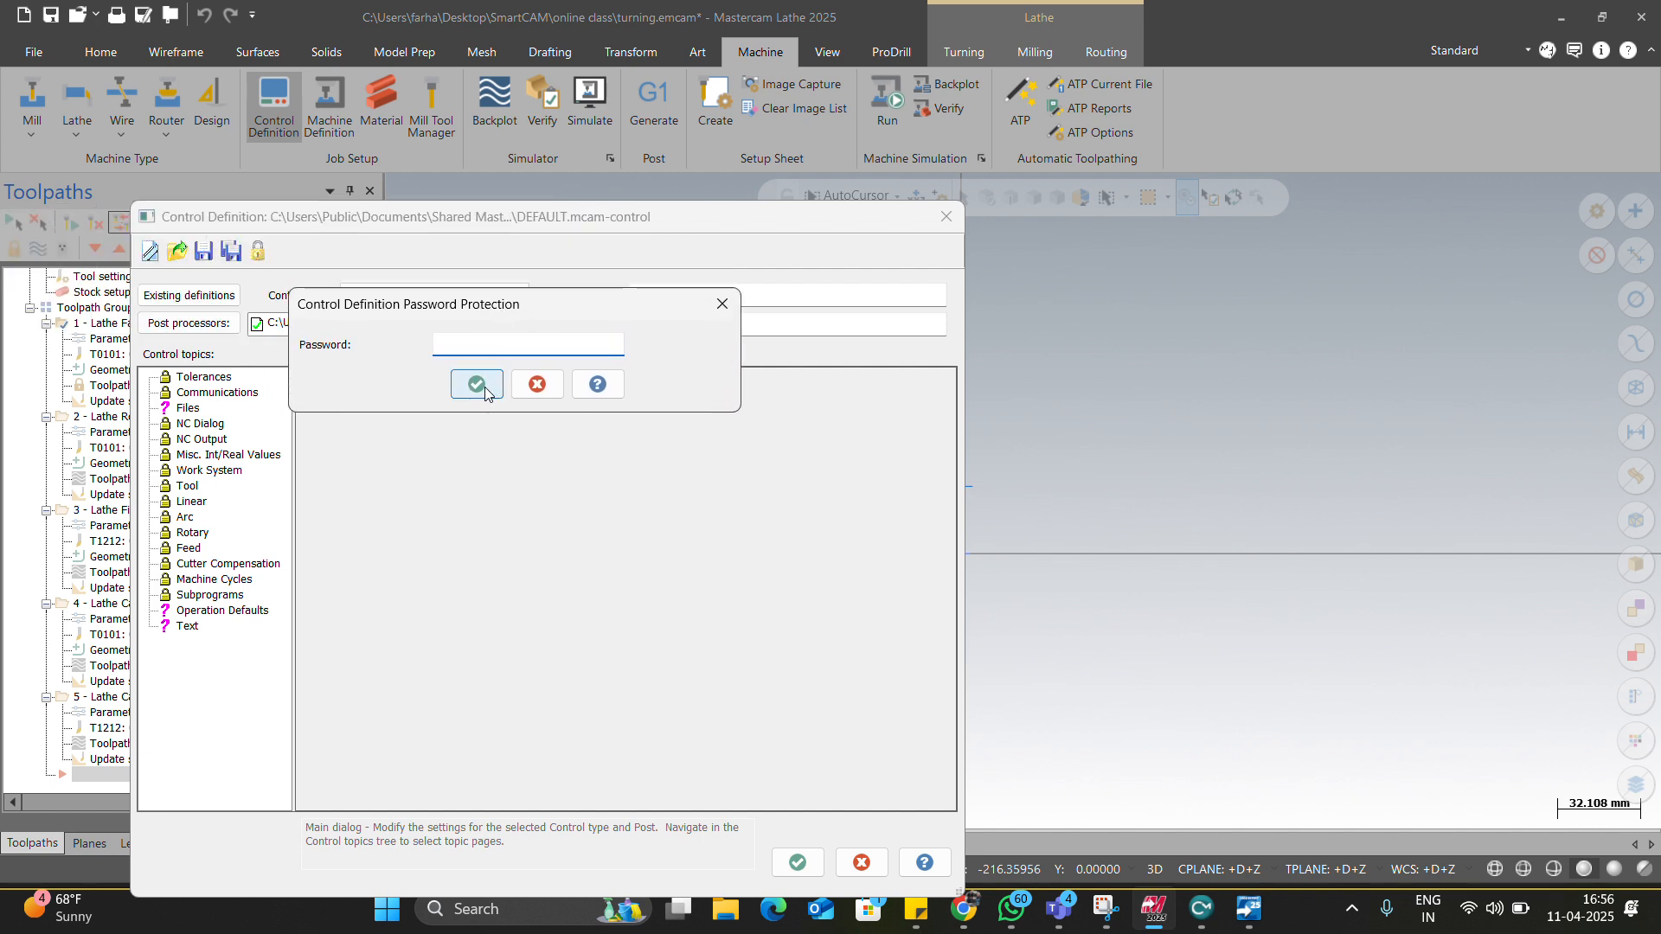
pyautogui.click(721, 303)
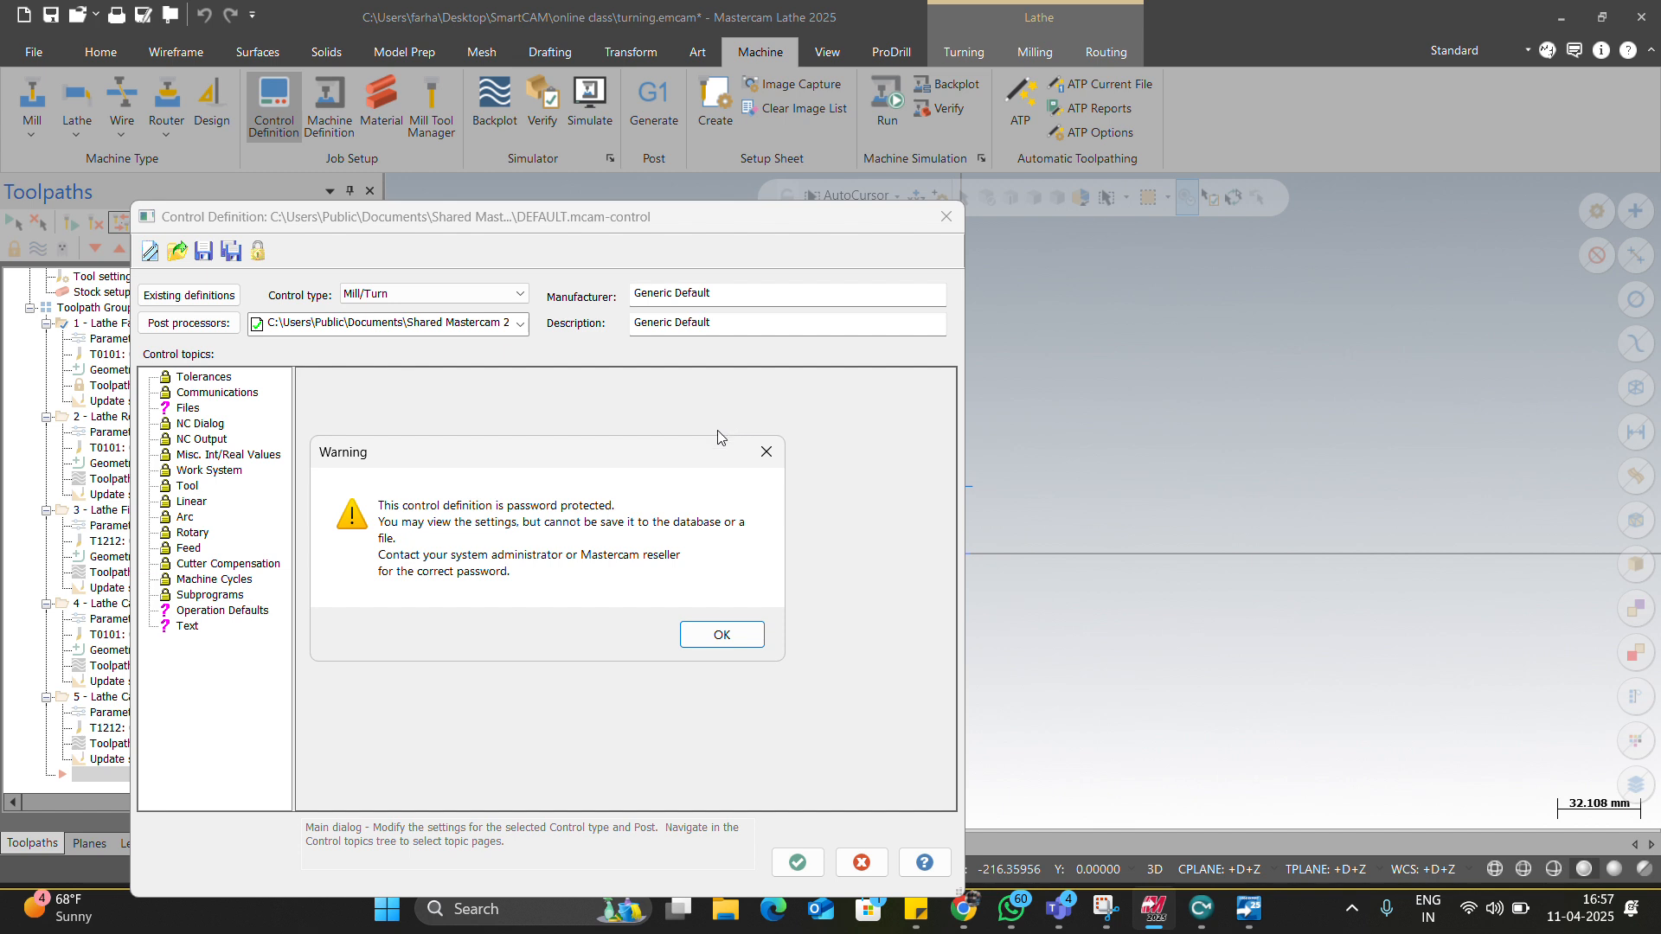
# Unlock the control definition with its password, load All settings, and close it.
pyautogui.click(758, 448)
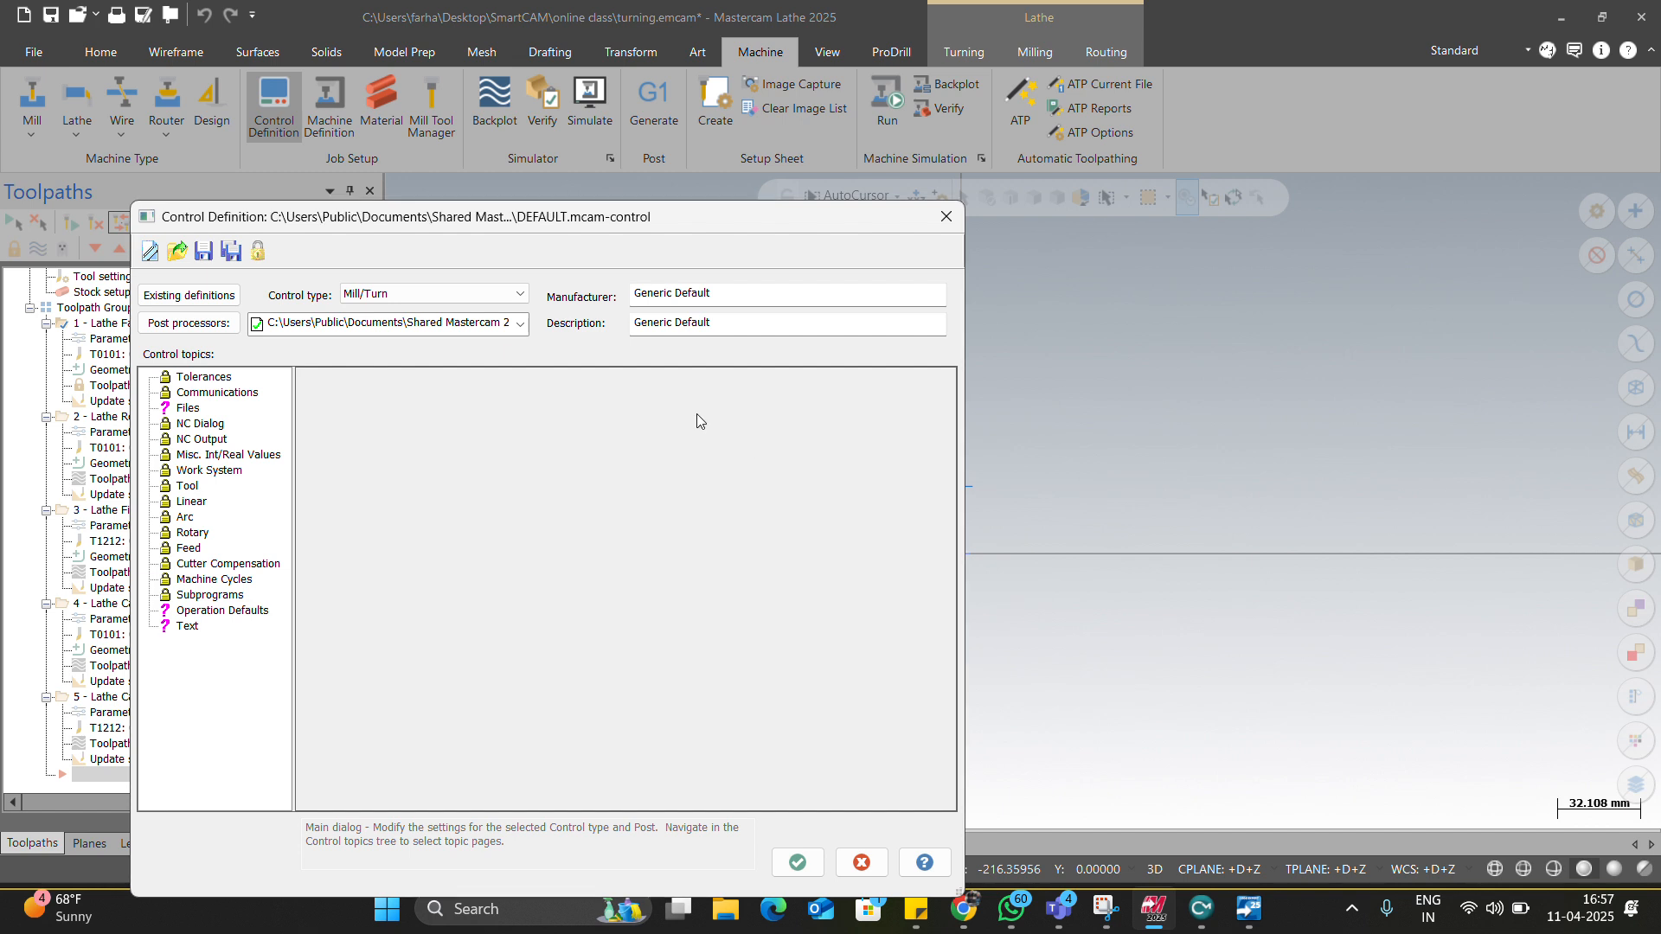
pyautogui.click(262, 258)
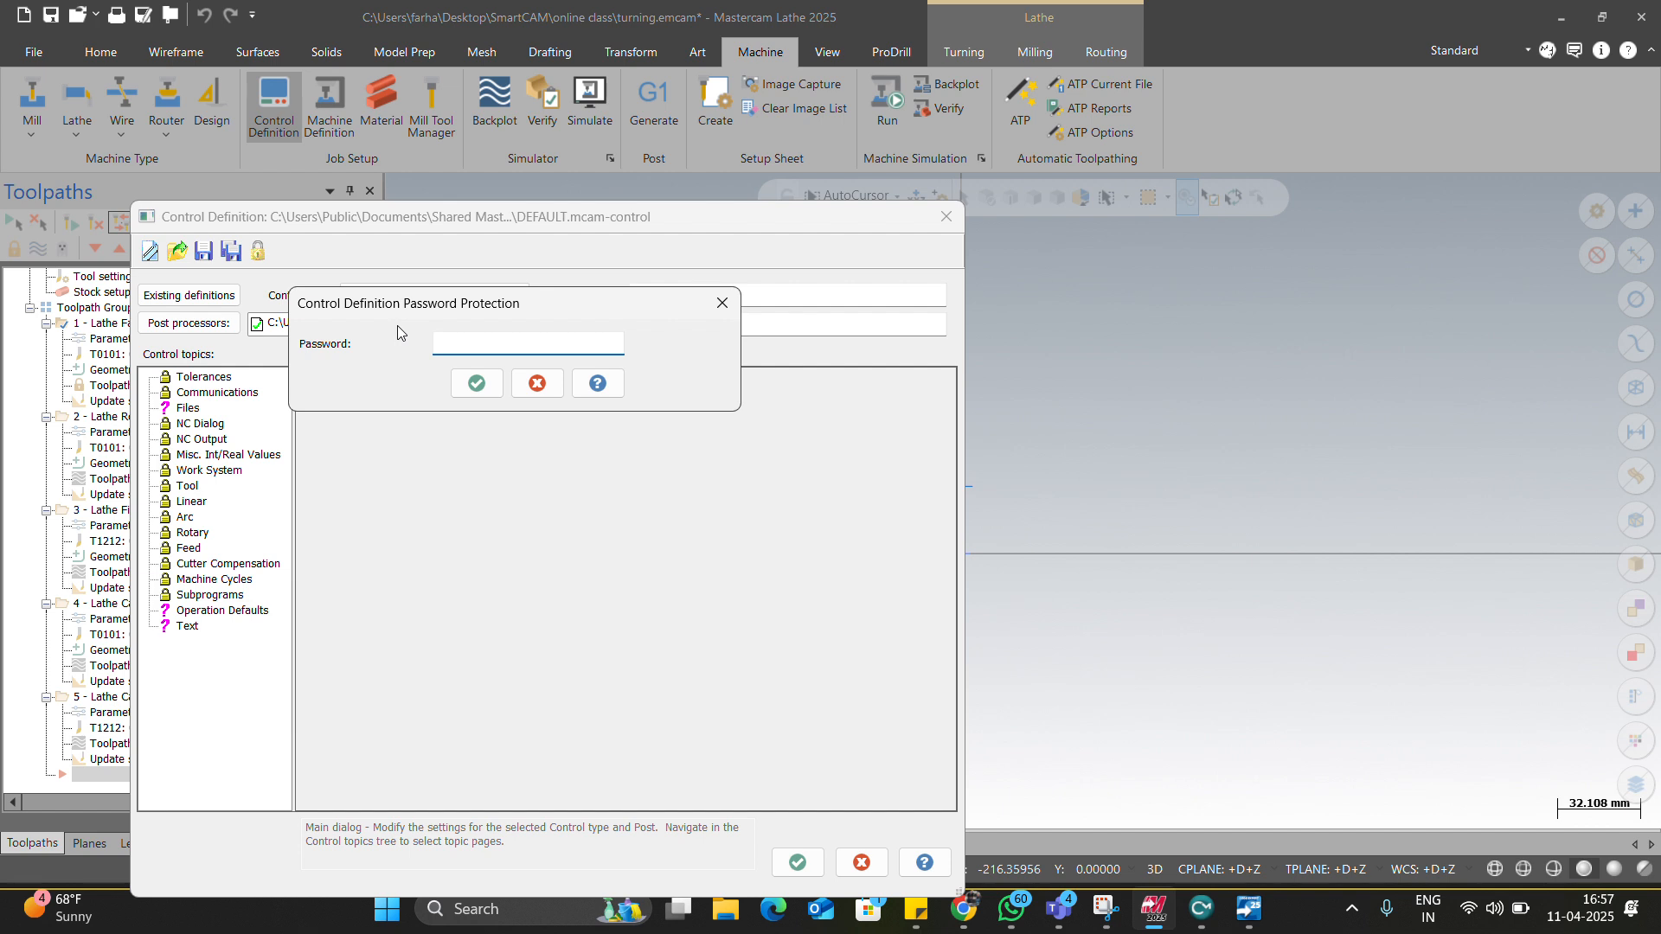
pyautogui.write('••')
pyautogui.press('Return')
pyautogui.click(78, 372)
pyautogui.click(210, 425)
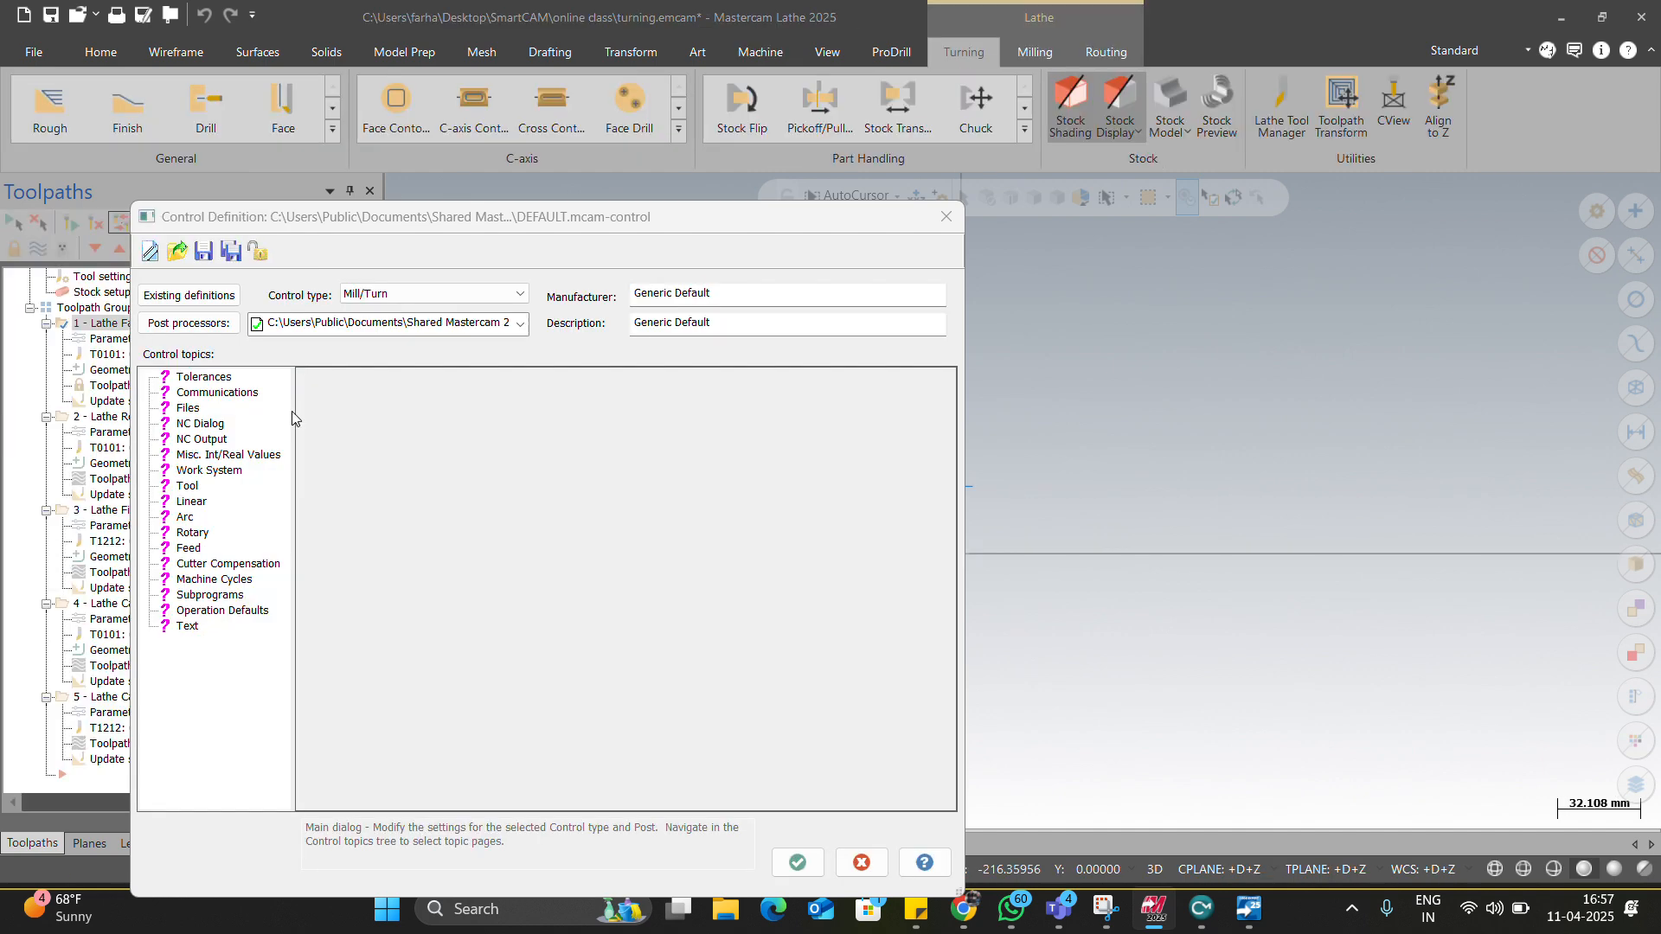
pyautogui.click(794, 861)
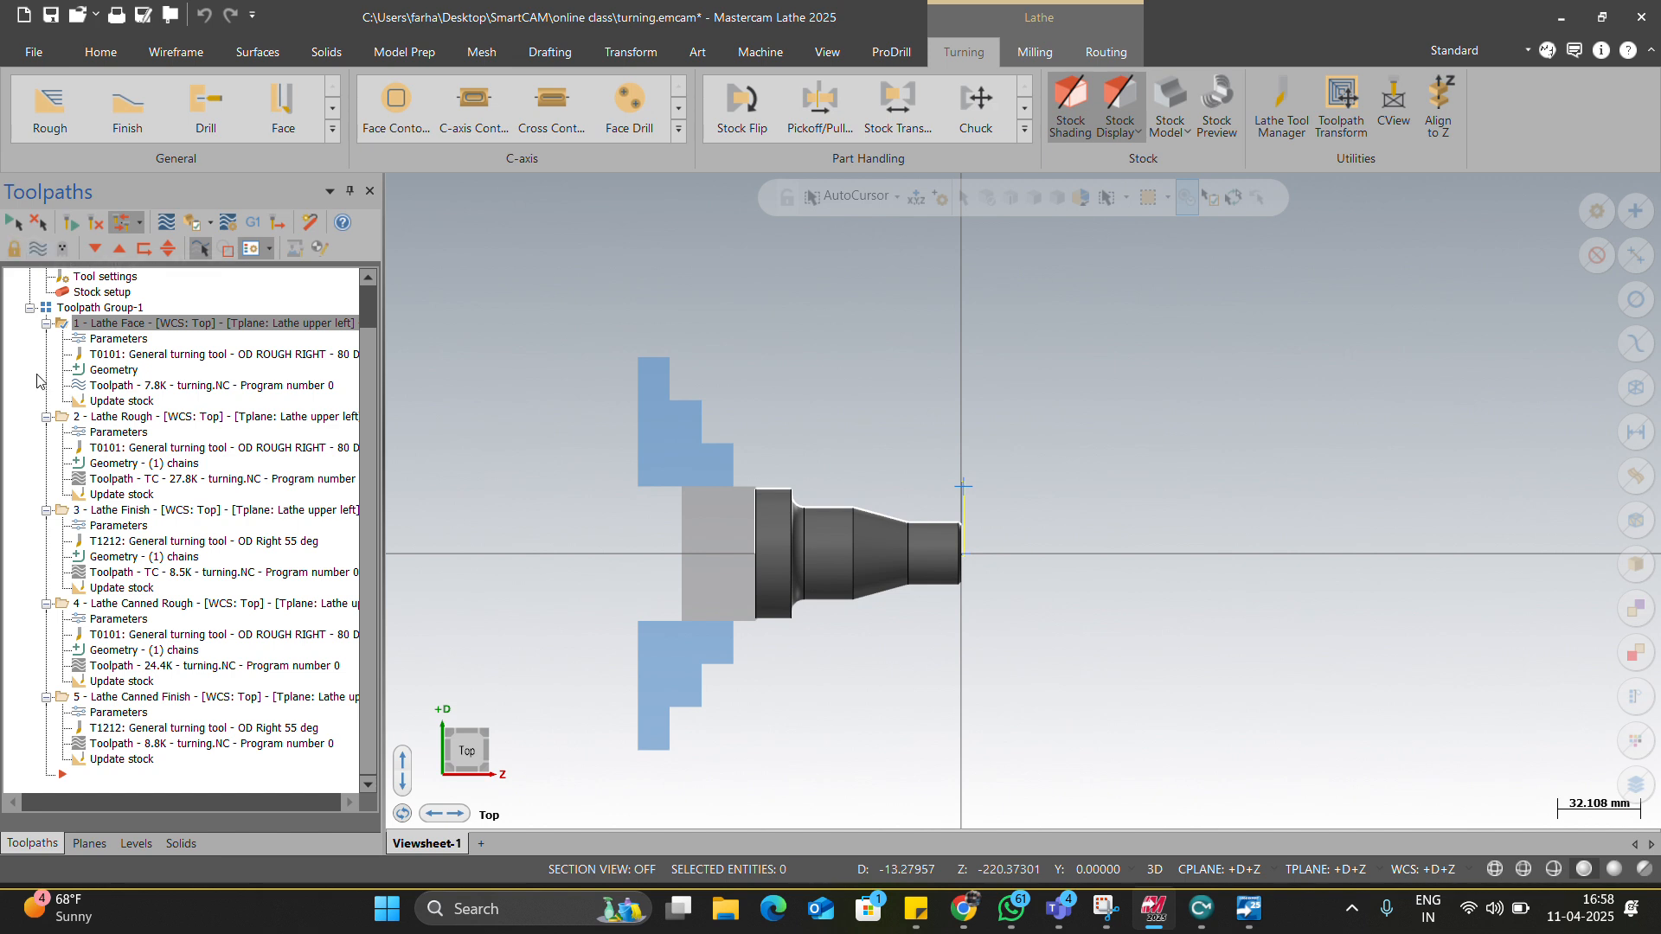
# Lock operation 1's facing toolpath, then bring up Teams and dismiss the meeting-ending notice.
pyautogui.click(12, 248)
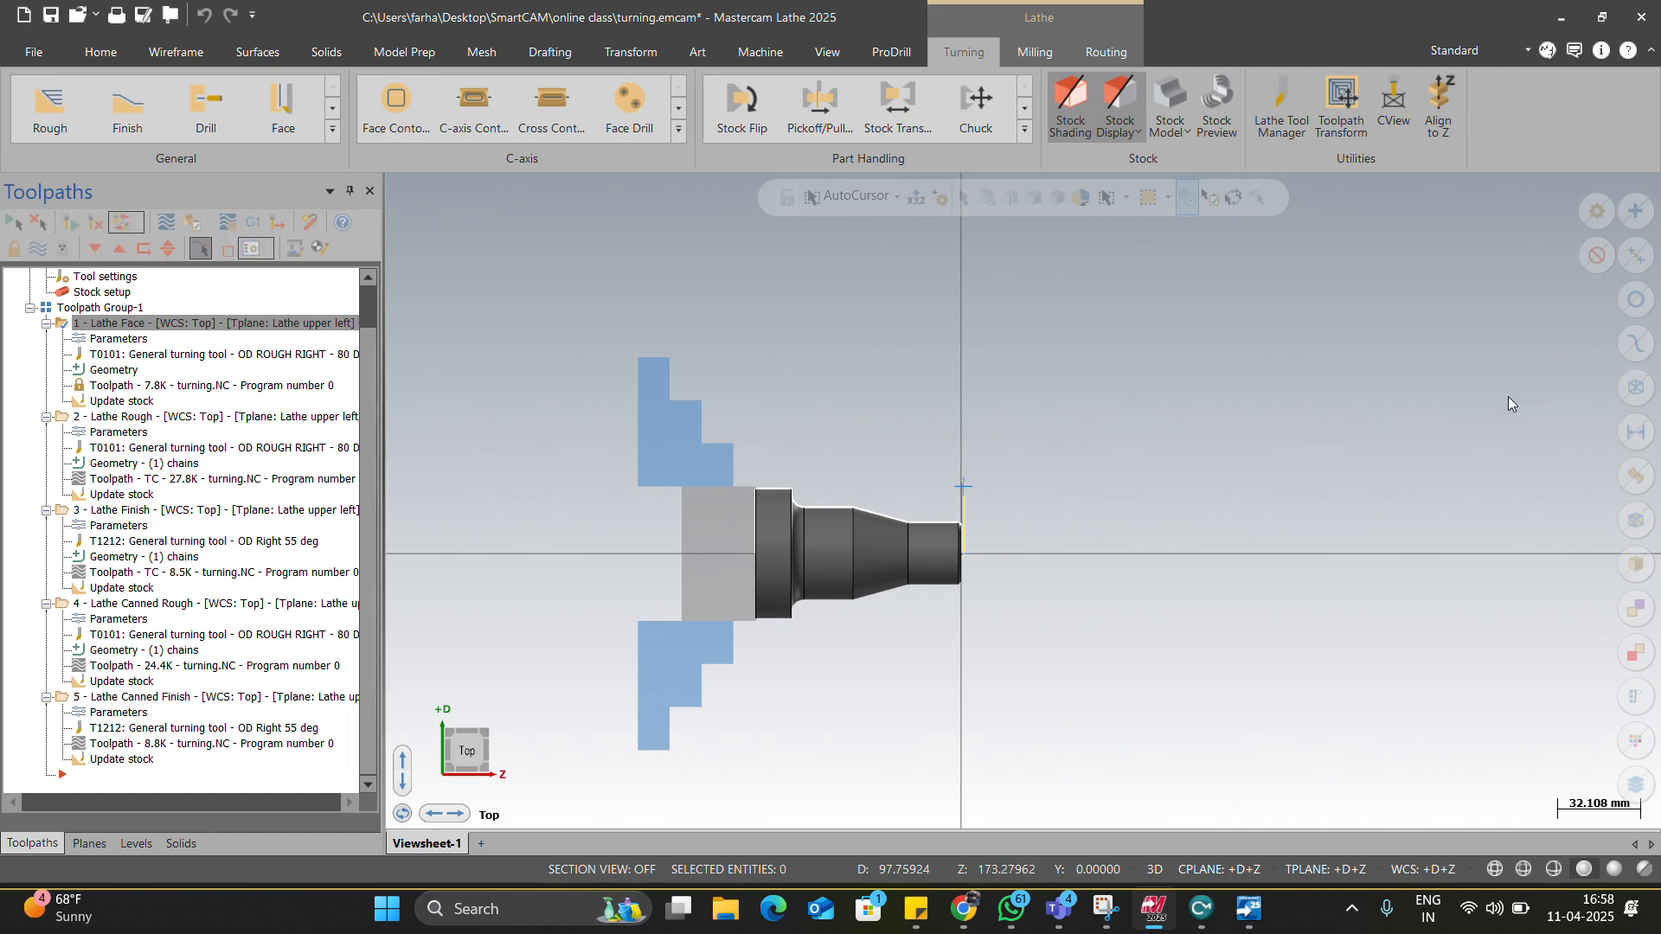
pyautogui.click(1617, 372)
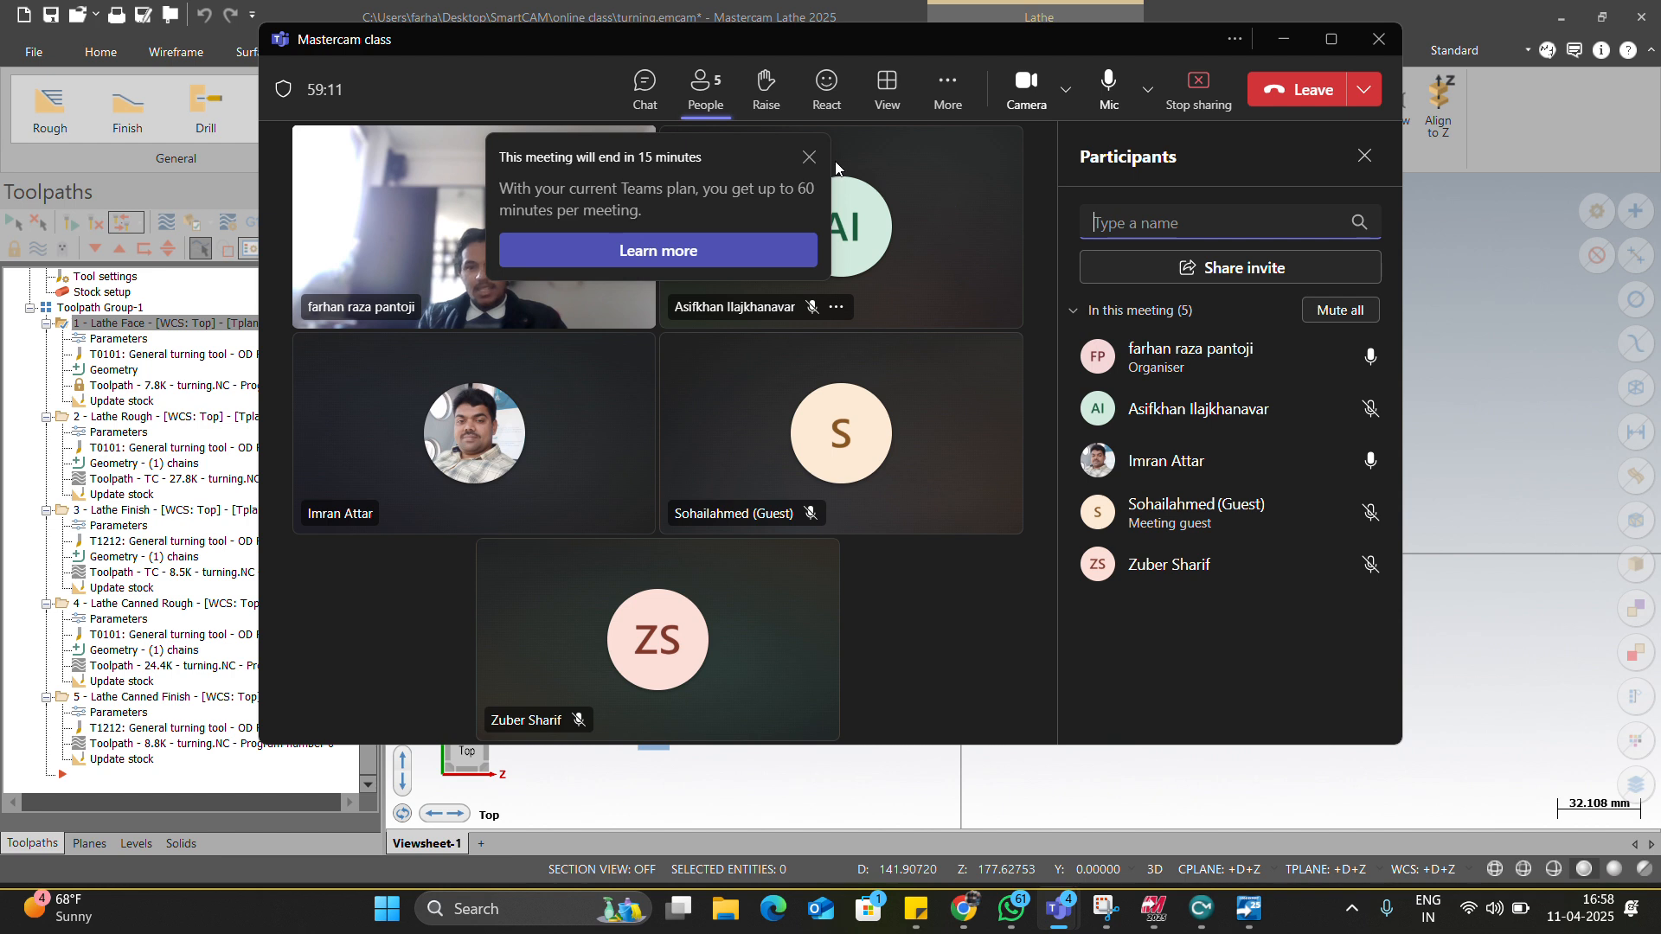
pyautogui.click(808, 162)
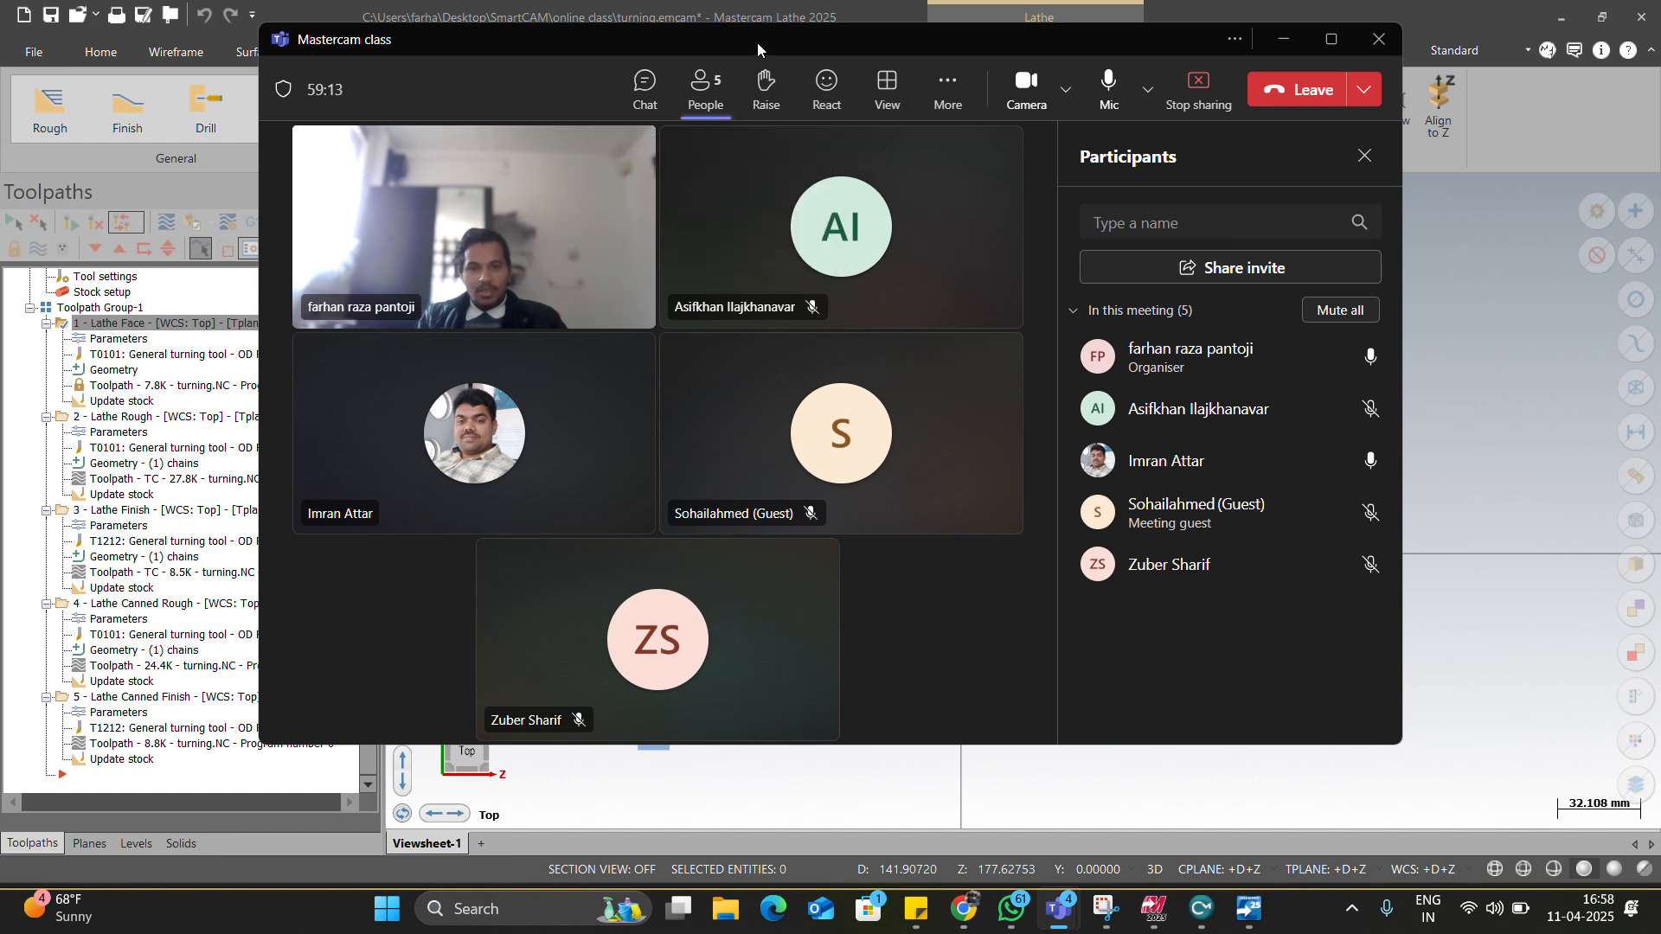